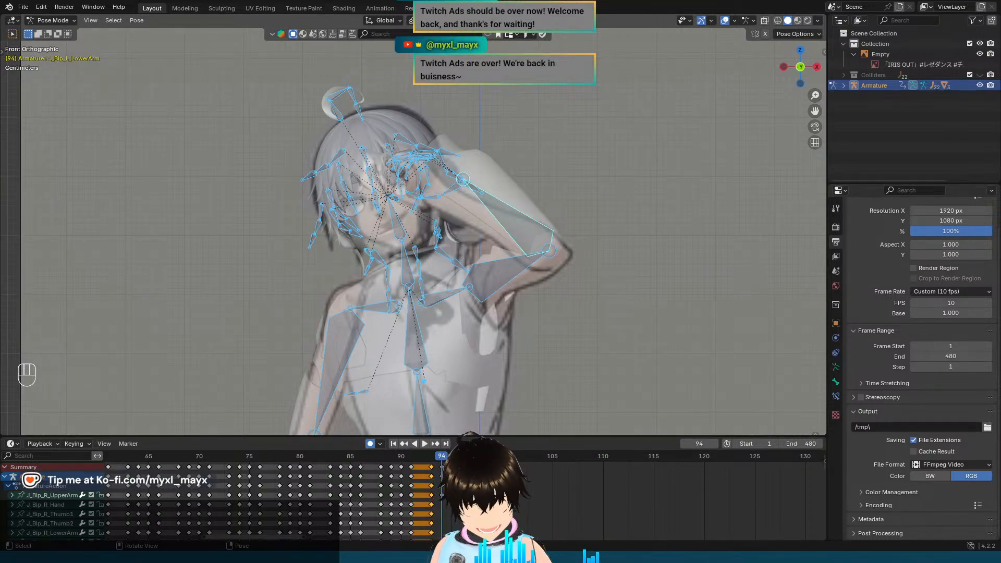
Step: Examine the whole character's pose at frame 94 against the reference and compare it with the previous frame
scroll(417, 229, down, 3)
scroll(583, 210, down, 3)
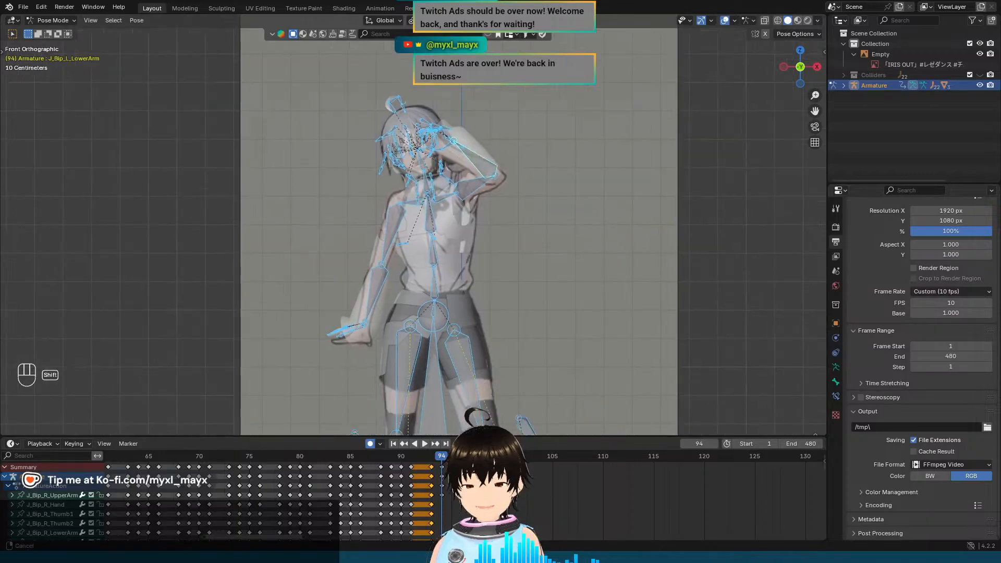
shift+scroll(576, 228, down, 3)
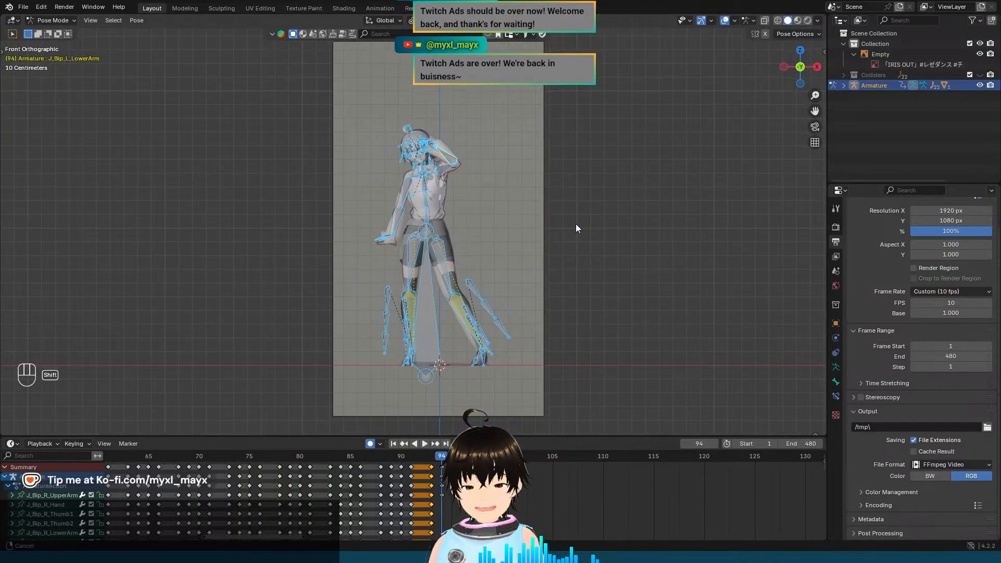
scroll(576, 223, up, 2)
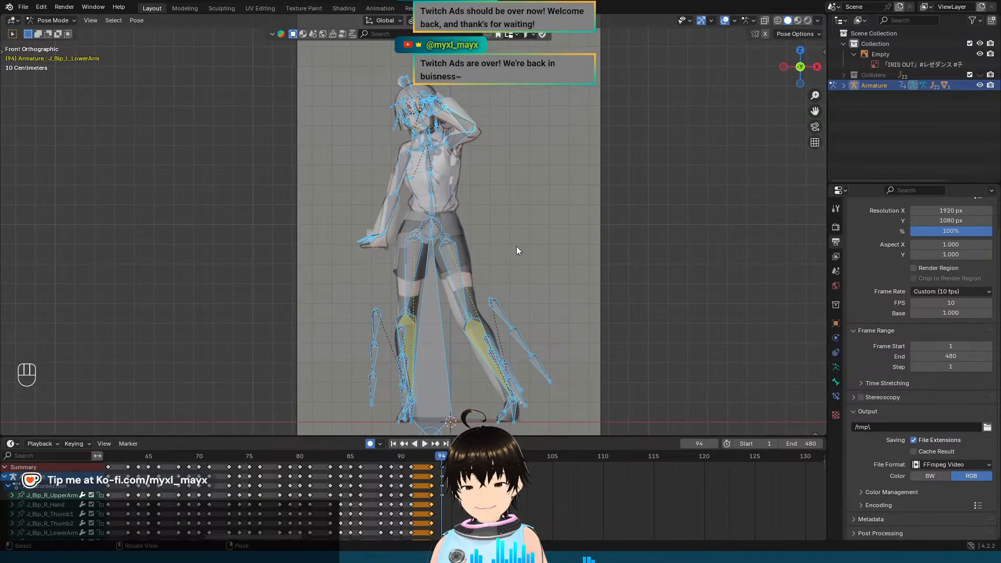
scroll(526, 281, up, 5)
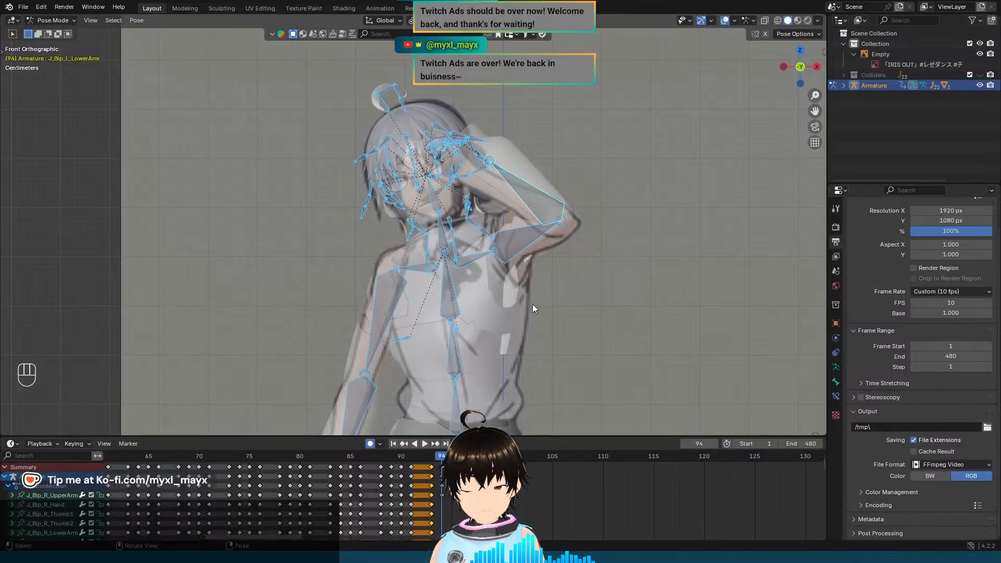
key(Left)
key(Right)
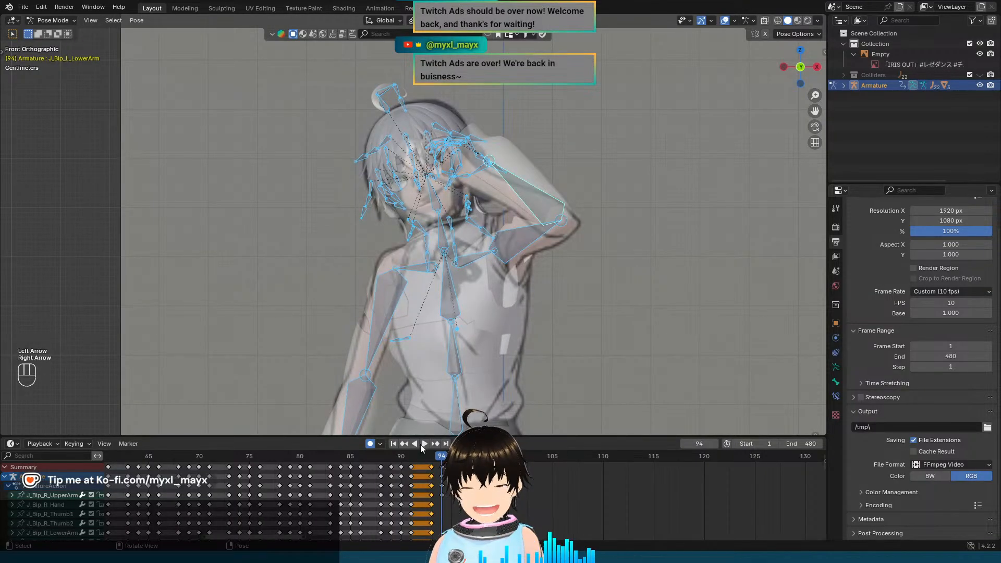
Step: Play the animation from frame 1 through the latest posed frames with the full character in view, and stop it at frame 100
key(shift+Left)
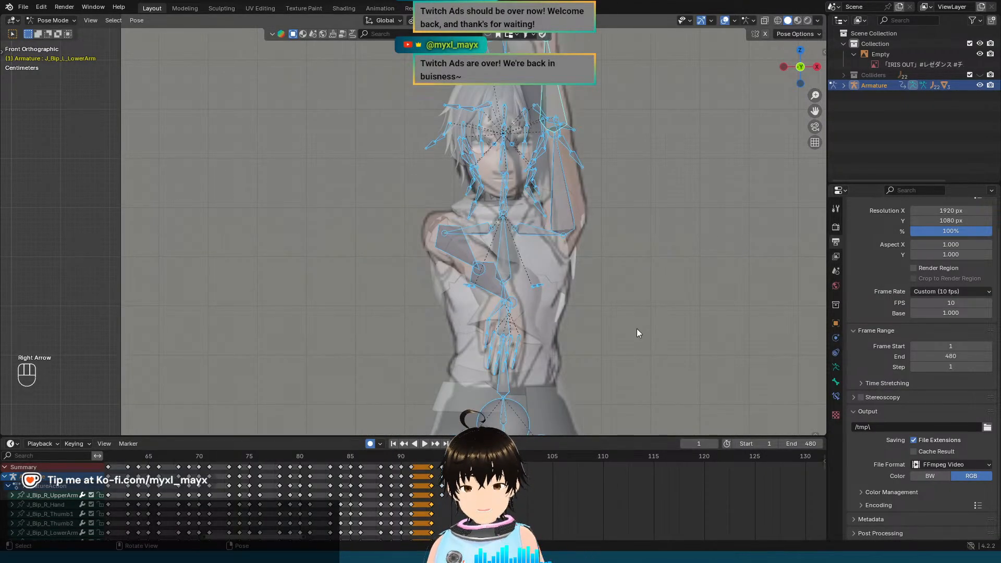
scroll(651, 314, down, 7)
shift+middle_drag(664, 301, 666, 255)
scroll(670, 236, up, 1)
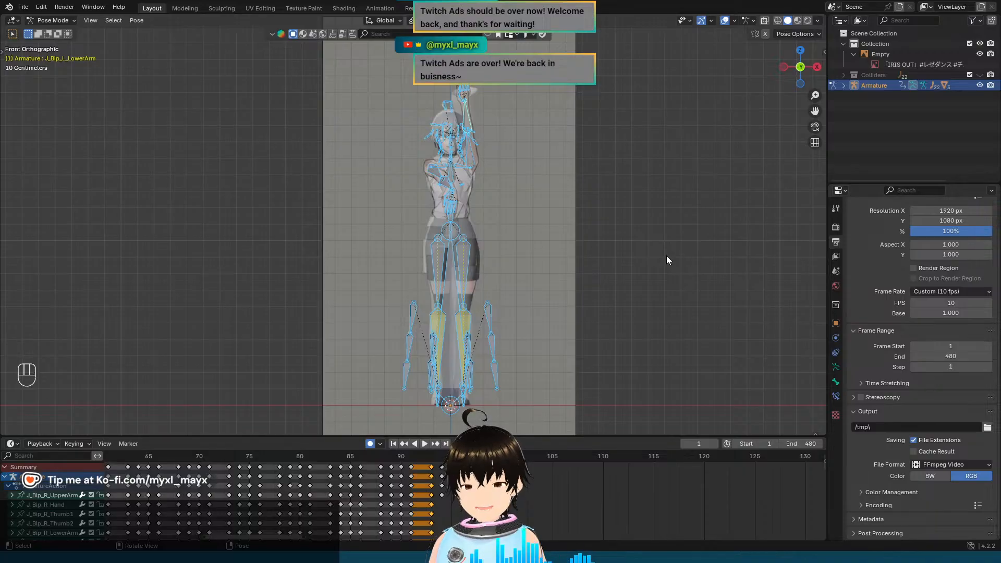
key(space)
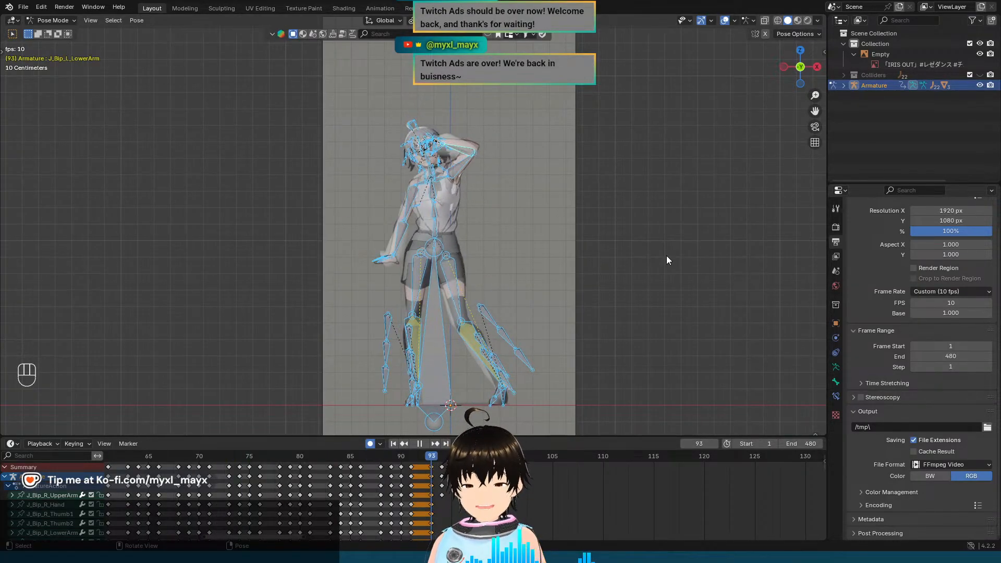
key(space)
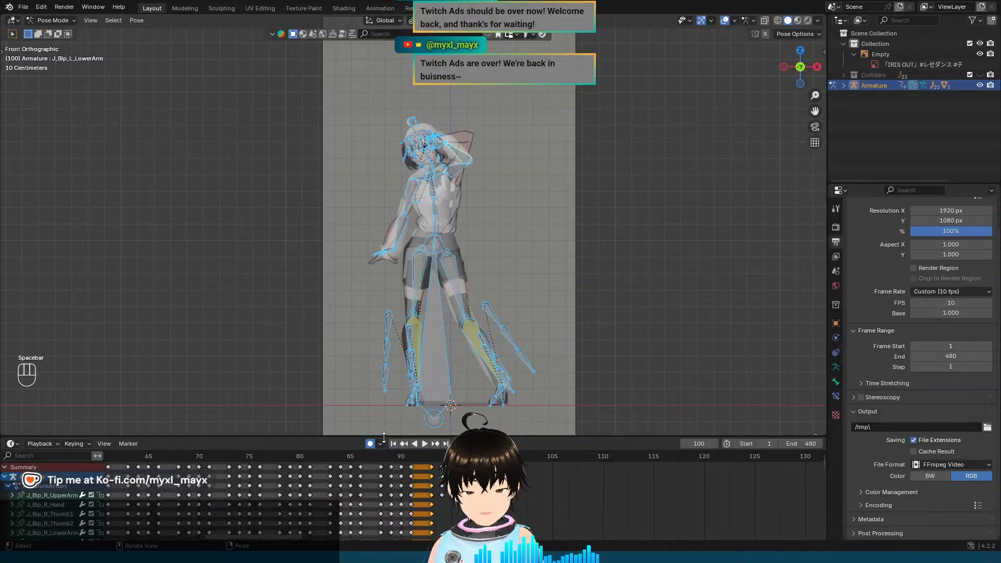
Step: Bring the timeline back to the last keyframed pose at frame 94
click(393, 444)
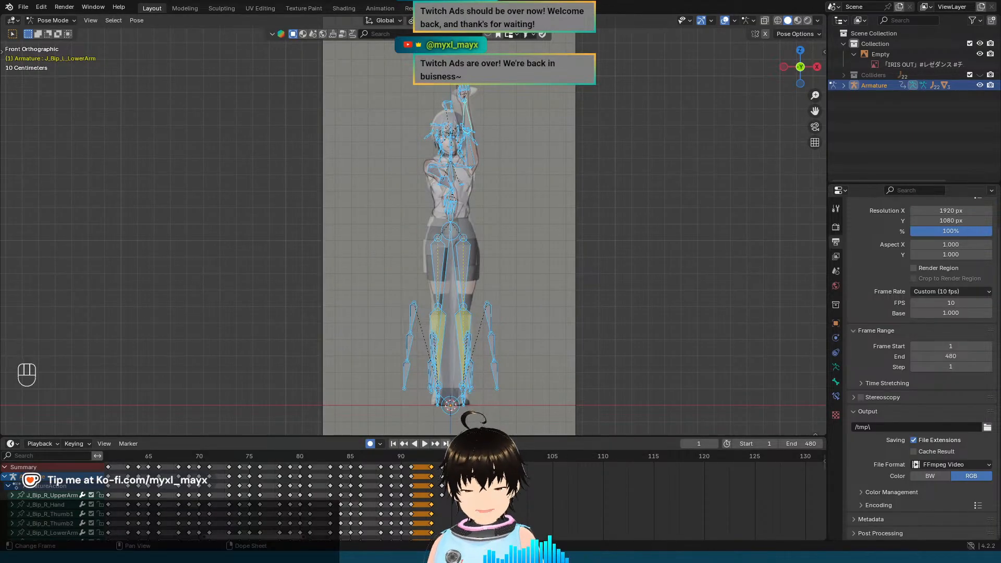
click(446, 444)
click(403, 444)
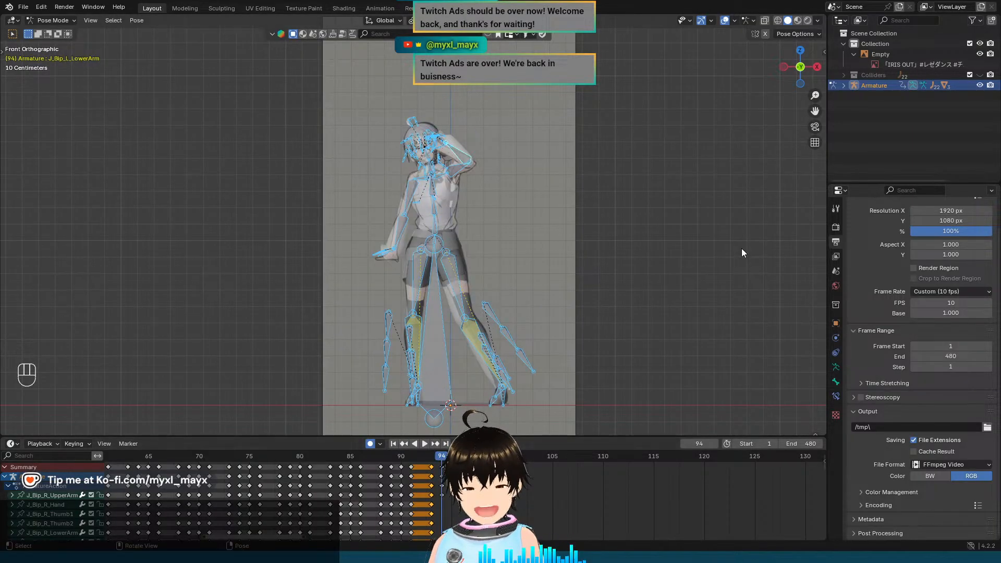
Step: Compare the raised left arm at frames 93 and 94 against the reference, ending on frame 94
scroll(527, 258, down, 1)
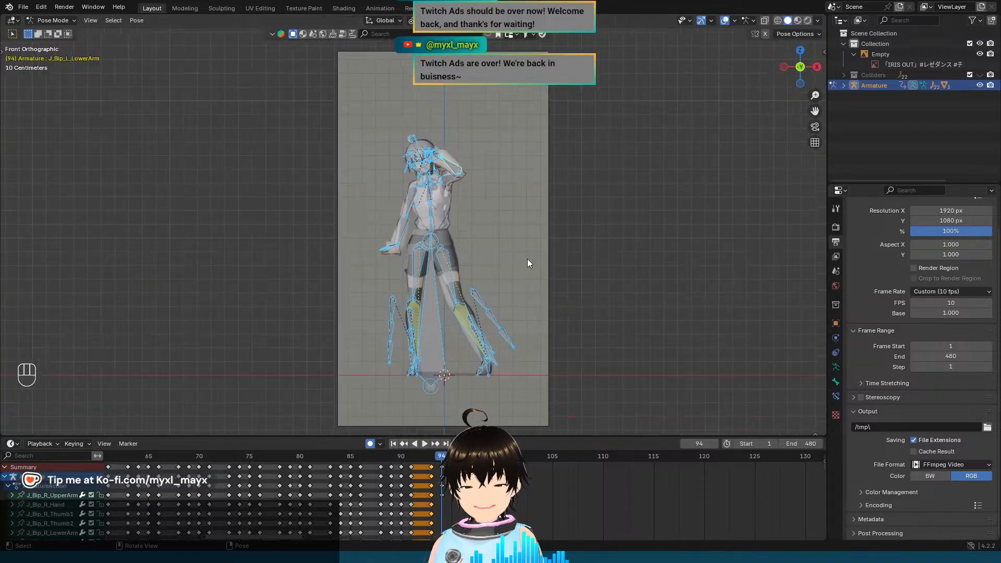
shift+middle_drag(572, 277, 578, 258)
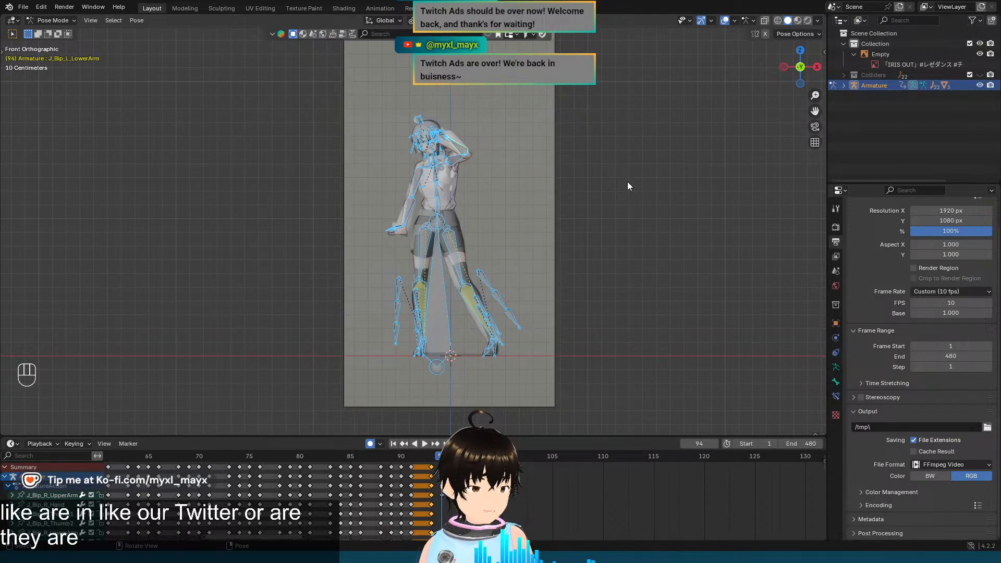
scroll(601, 170, up, 6)
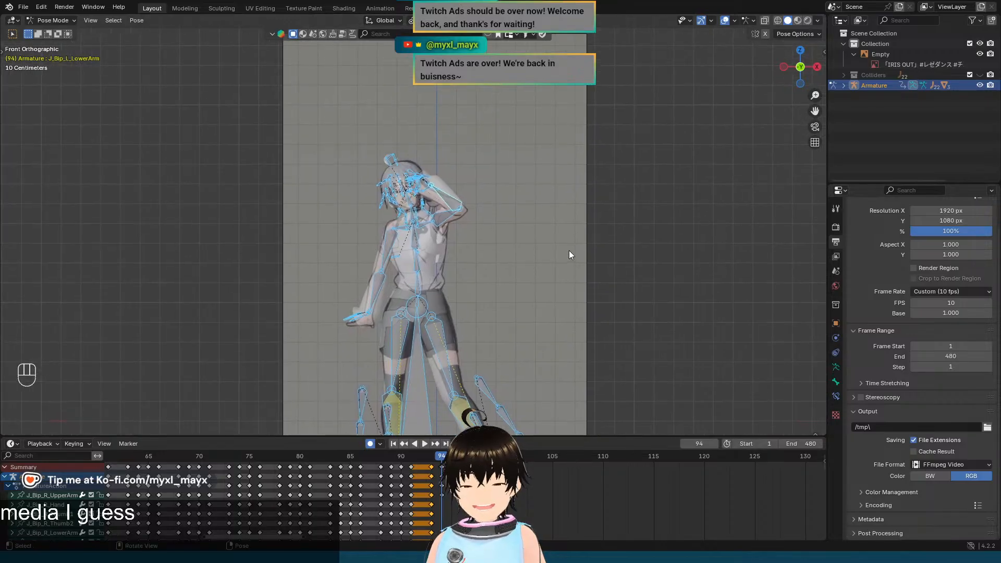
scroll(570, 250, up, 2)
shift+middle_drag(570, 213, 591, 225)
scroll(578, 242, up, 3)
key(Left)
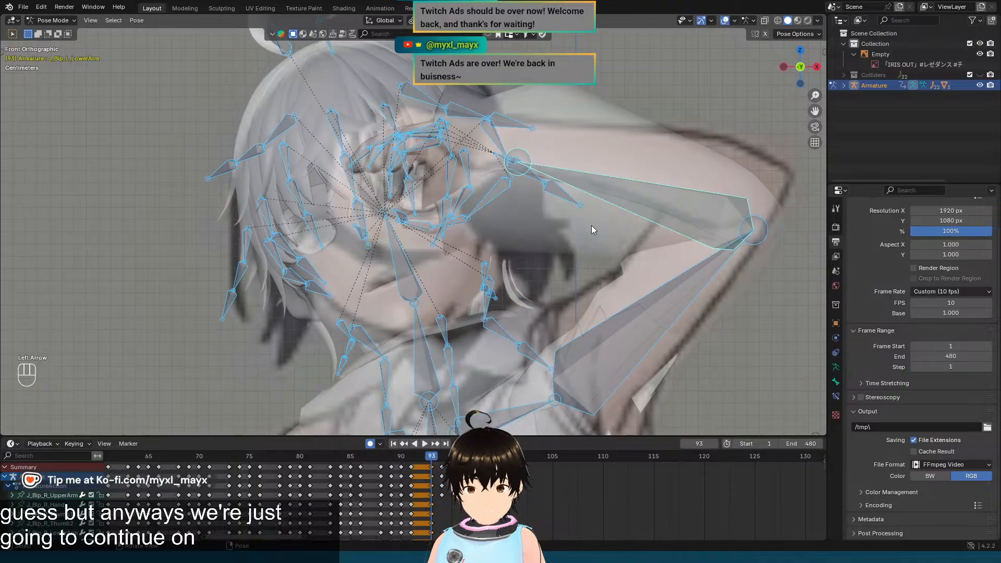
key(Right)
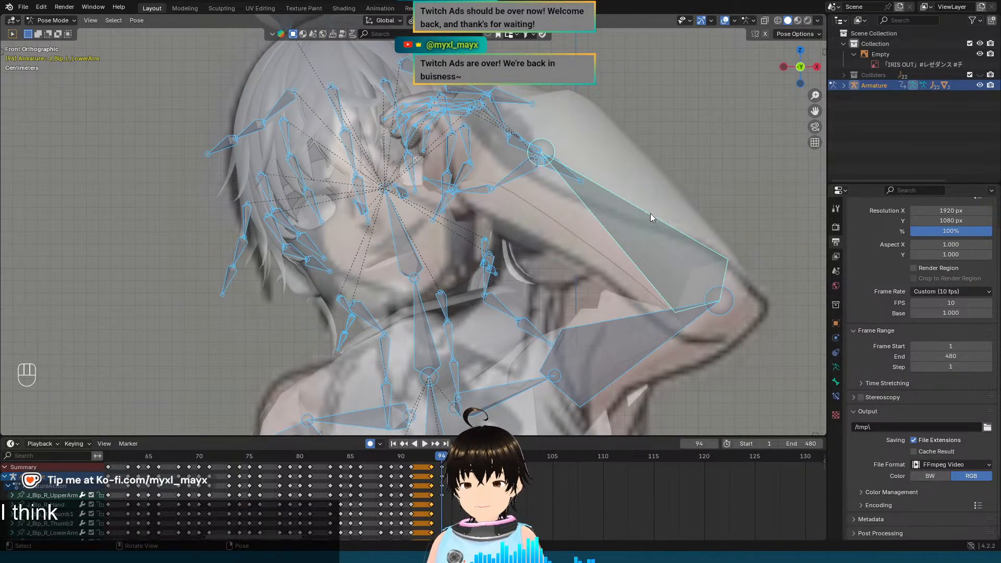
Step: Try rotating the left lower arm bone about its local Z axis at frame 94
click(627, 224)
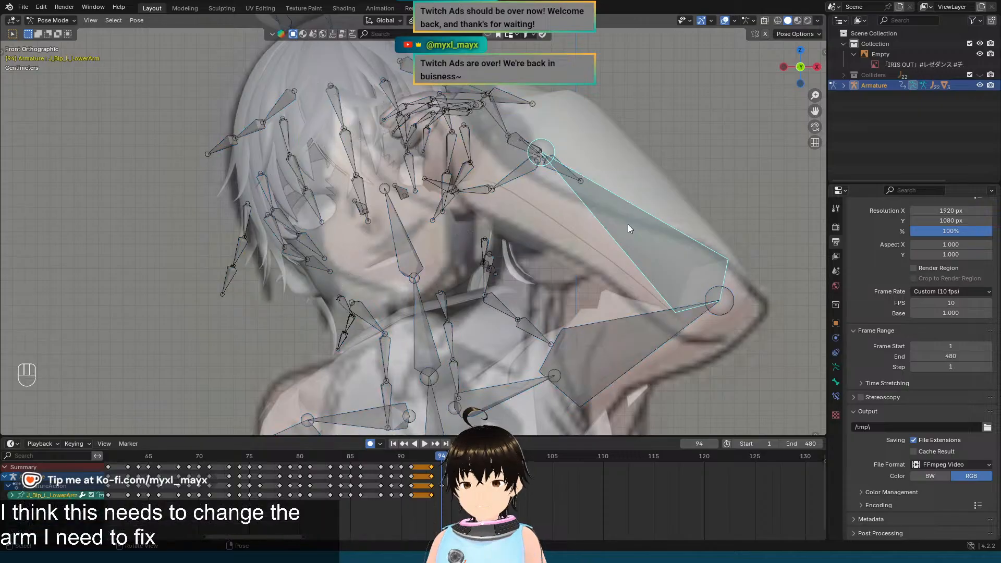
key(r)
key(x)
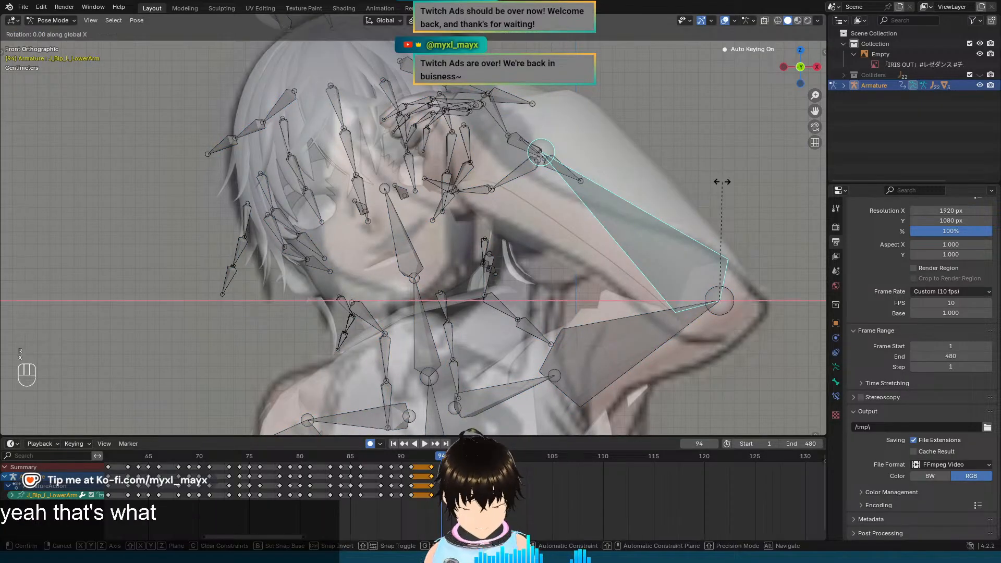
key(x)
key(z)
key(z)
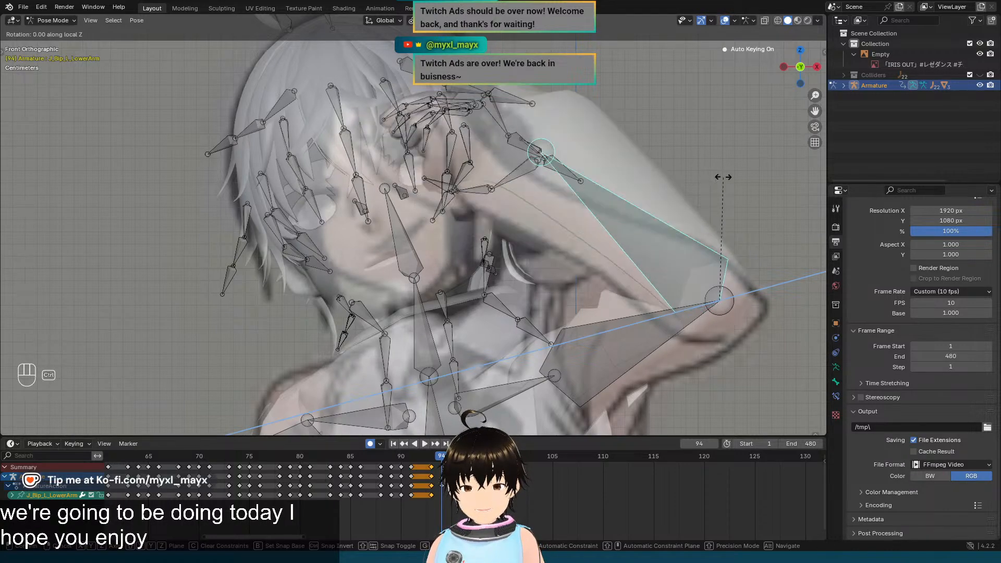
click(722, 177)
Step: Rotate the left upper arm bone about its local Z axis at frame 94
scroll(673, 180, up, 3)
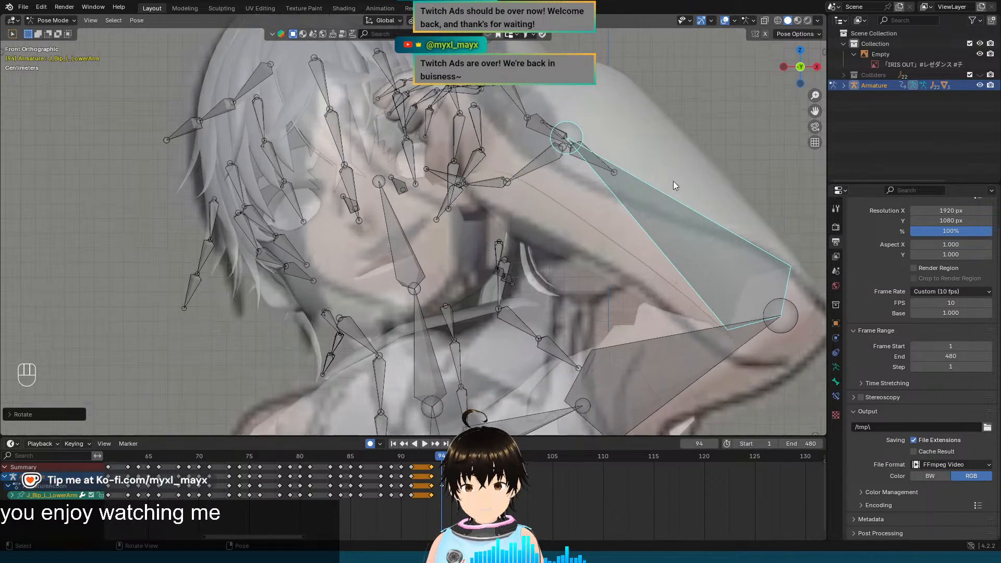
scroll(650, 208, down, 2)
click(640, 374)
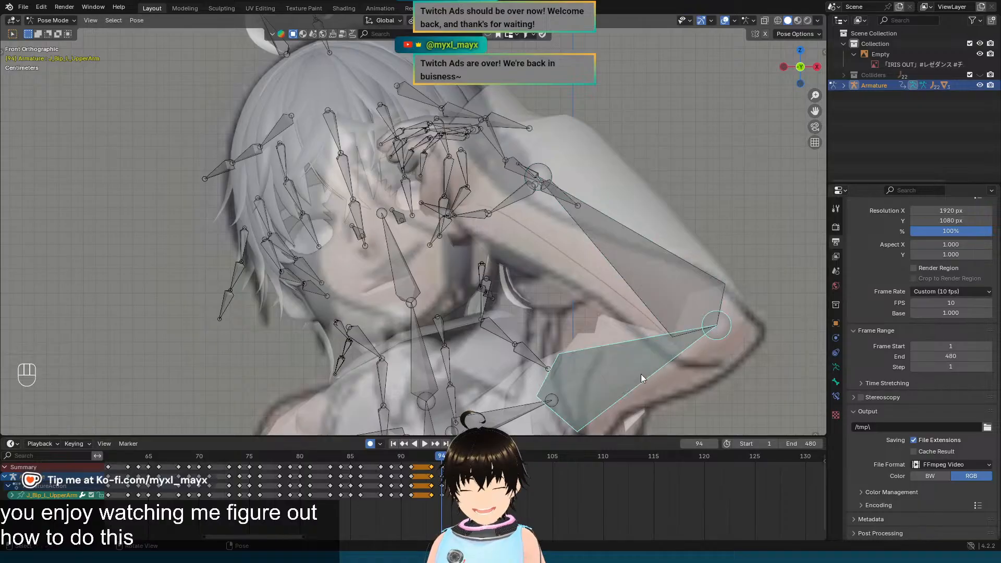
key(r)
key(x)
key(x)
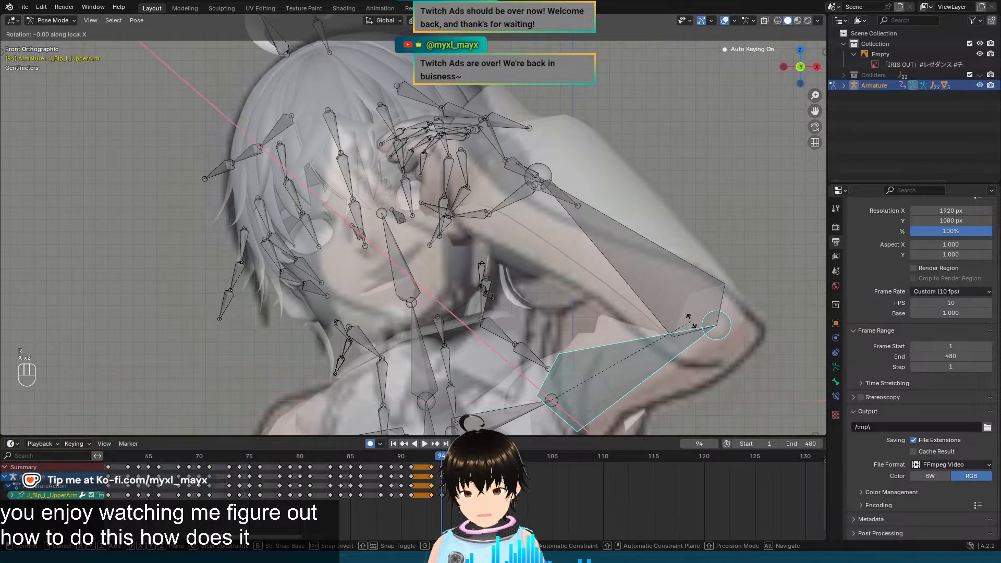
key(z)
key(z)
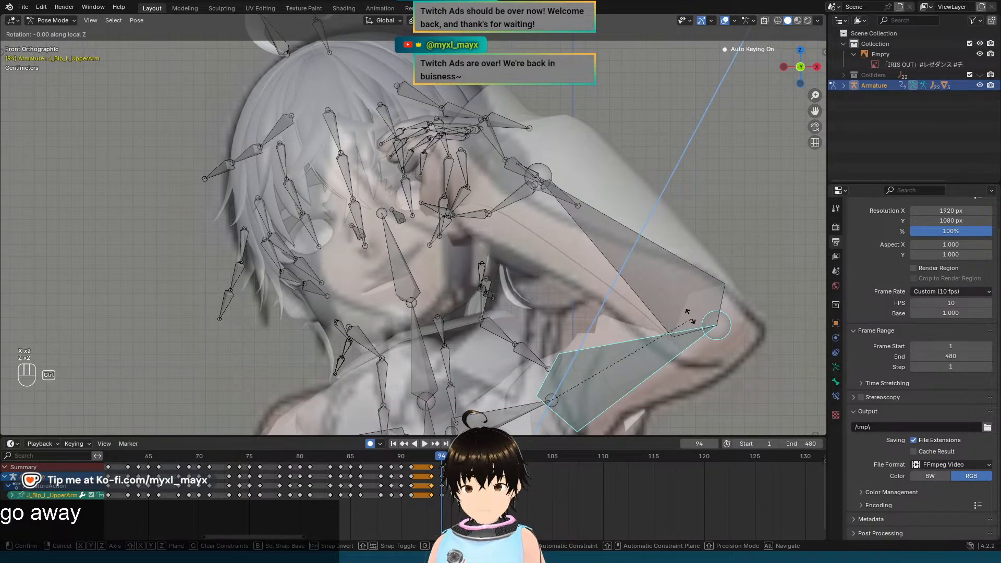
click(686, 309)
Step: Undo the left upper arm bone's rotation
scroll(564, 271, up, 3)
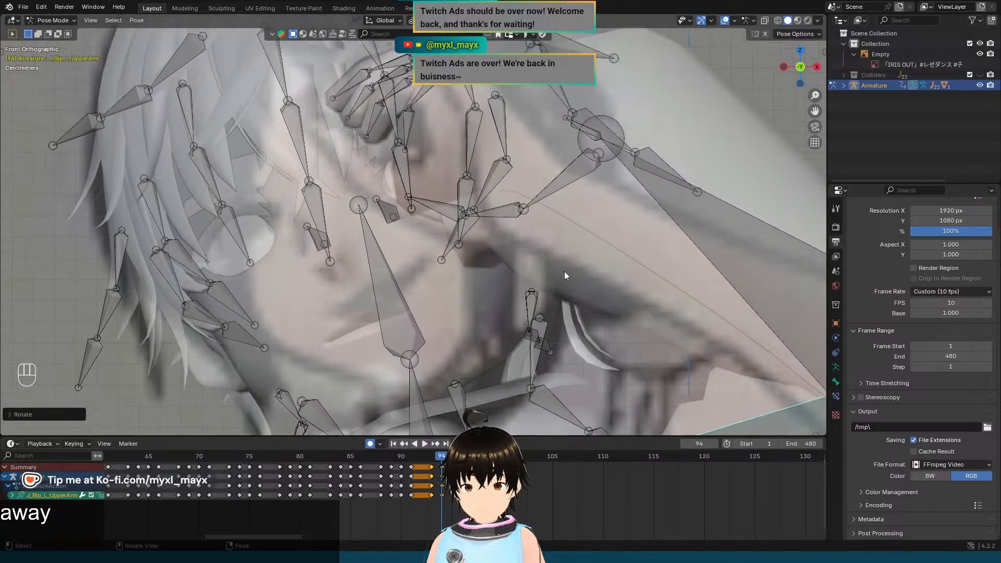
shift+middle_drag(564, 271, 608, 274)
key(KP_1)
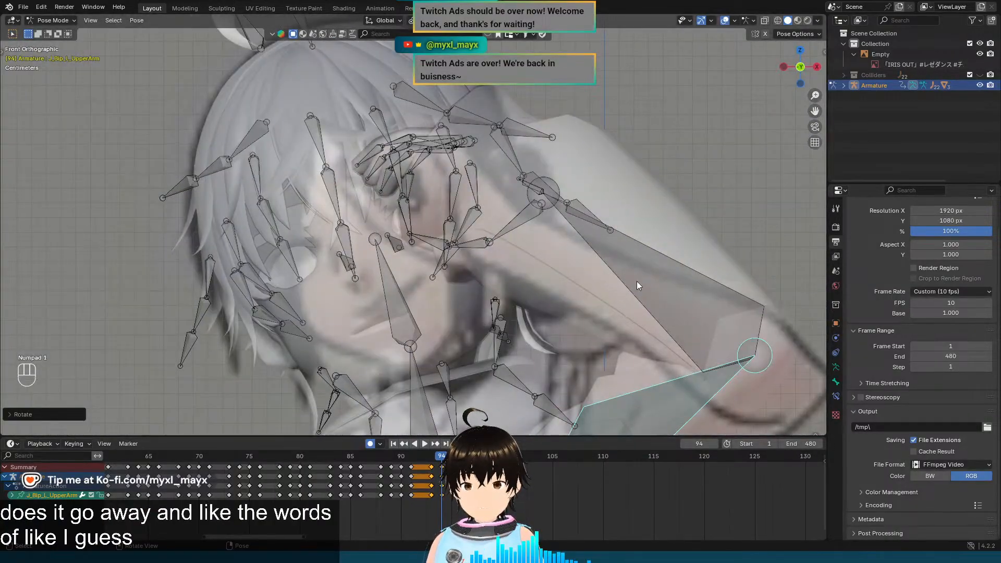
key(ctrl+z)
key(ctrl+z)
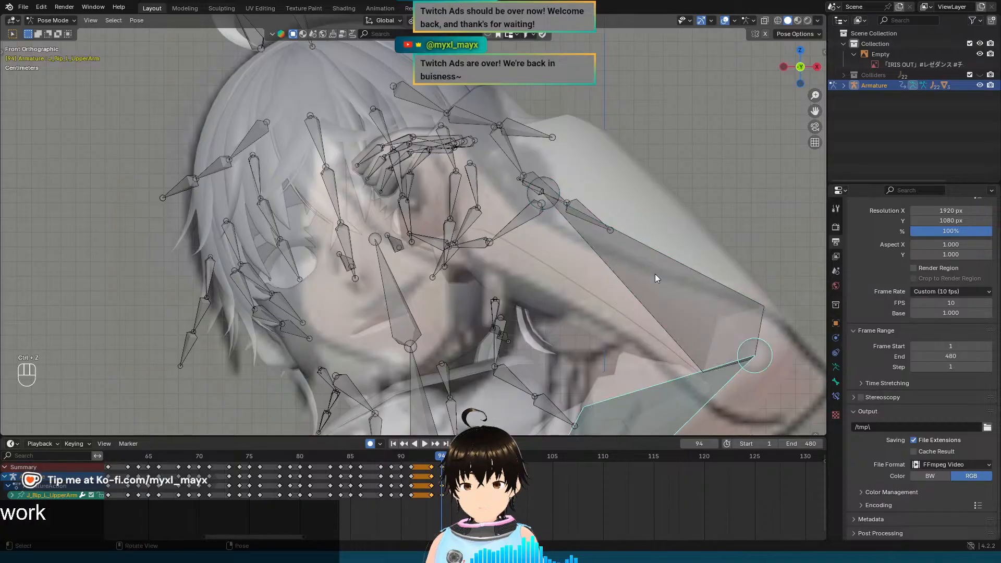
key(ctrl+z)
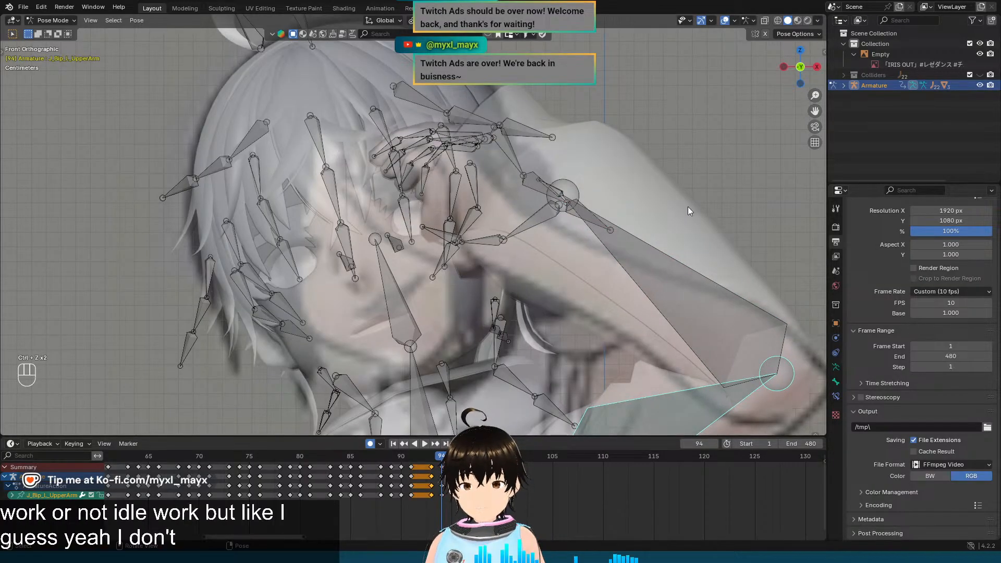
Step: Rotate the left lower arm bone -10° about its local X axis at frame 94
click(689, 277)
key(r)
key(x)
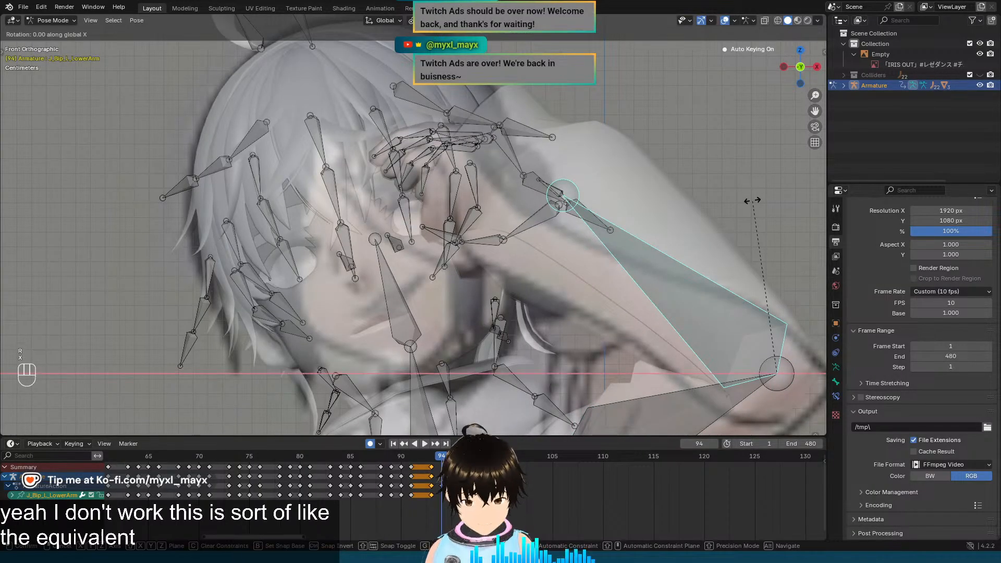
key(x)
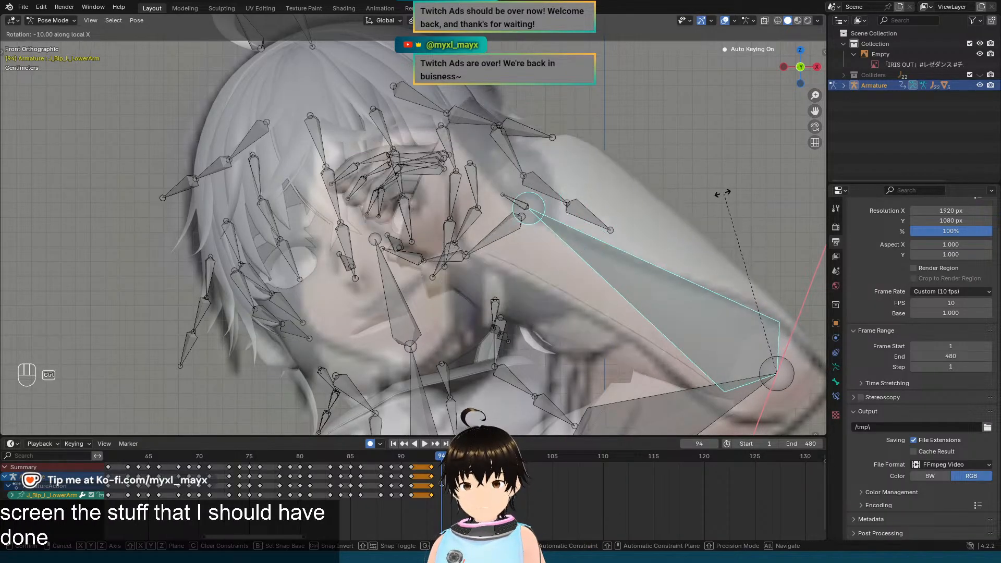
click(724, 197)
Step: Rotate the left hand bone 10° about its local Z axis at frame 94
click(521, 205)
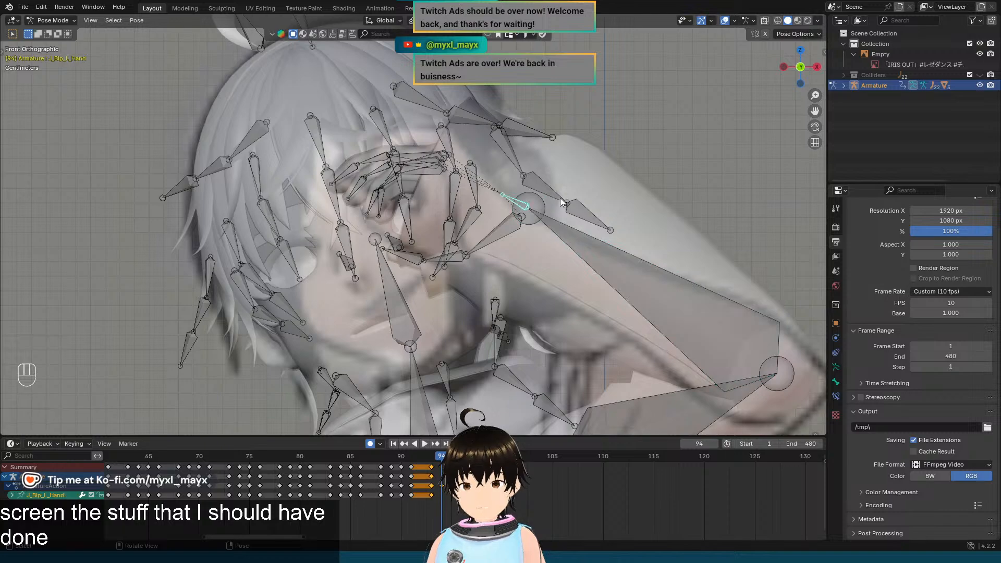
key(z)
click(596, 194)
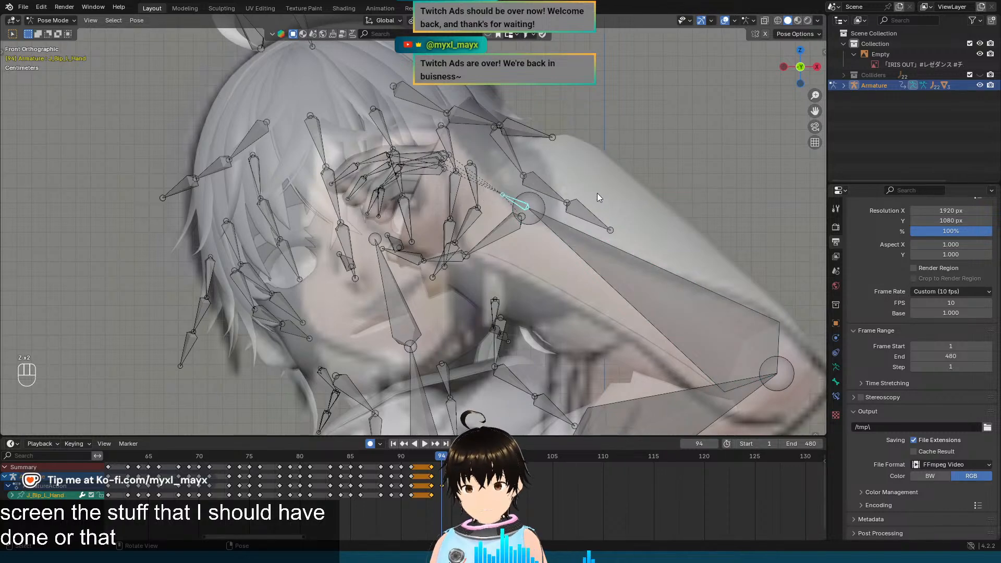
key(r)
key(z)
key(z)
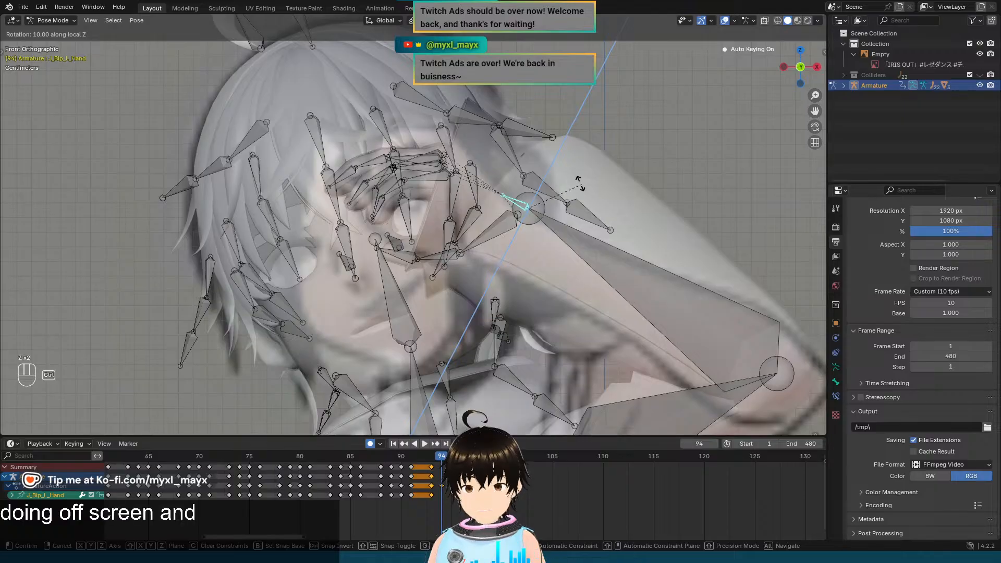
click(580, 184)
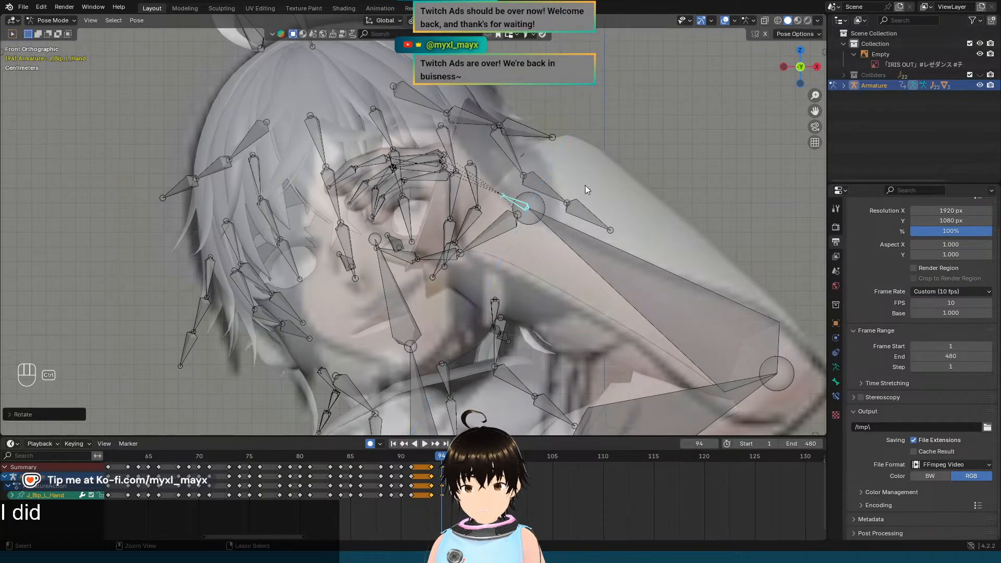
Step: Examine the adjusted left arm and the overall body pose against the reference at frame 94
scroll(595, 220, down, 2)
shift+middle_drag(596, 220, 639, 211)
scroll(592, 192, down, 1)
scroll(646, 211, up, 2)
scroll(639, 210, down, 6)
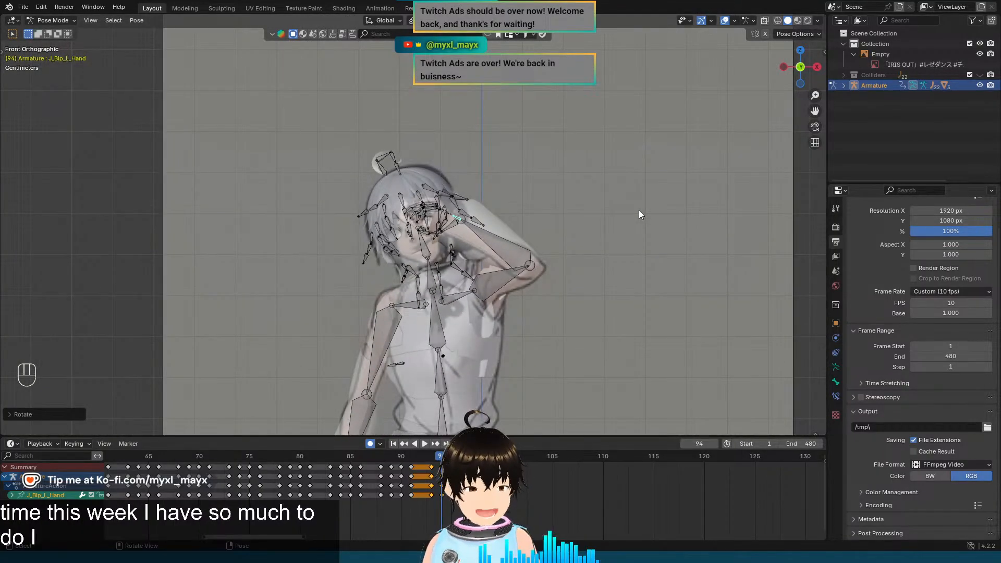
scroll(639, 215, down, 3)
shift+middle_drag(589, 293, 610, 227)
scroll(610, 226, up, 2)
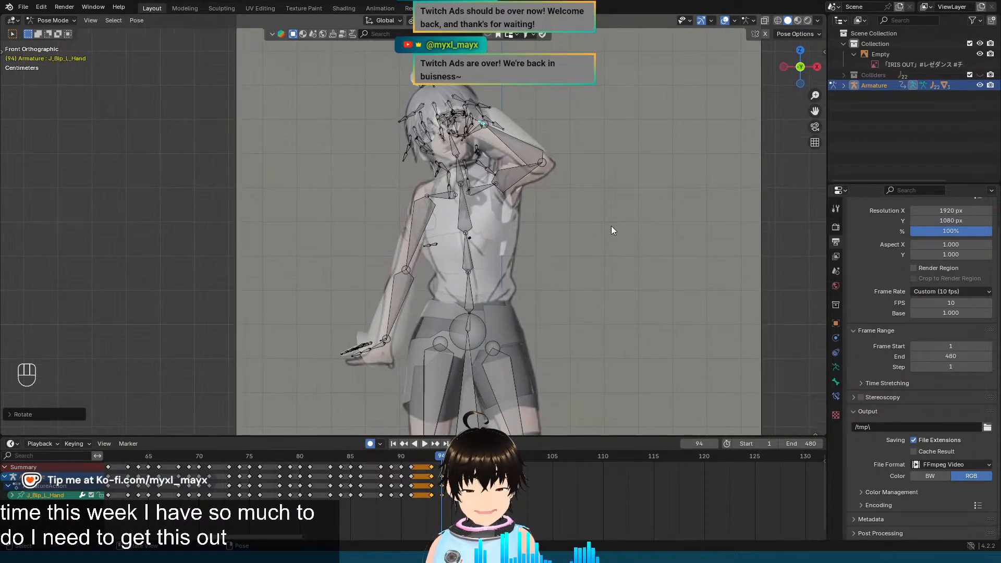
Step: Examine the head and raised left arm against the reference figure at frame 94
shift+middle_drag(612, 152, 587, 219)
scroll(622, 286, up, 4)
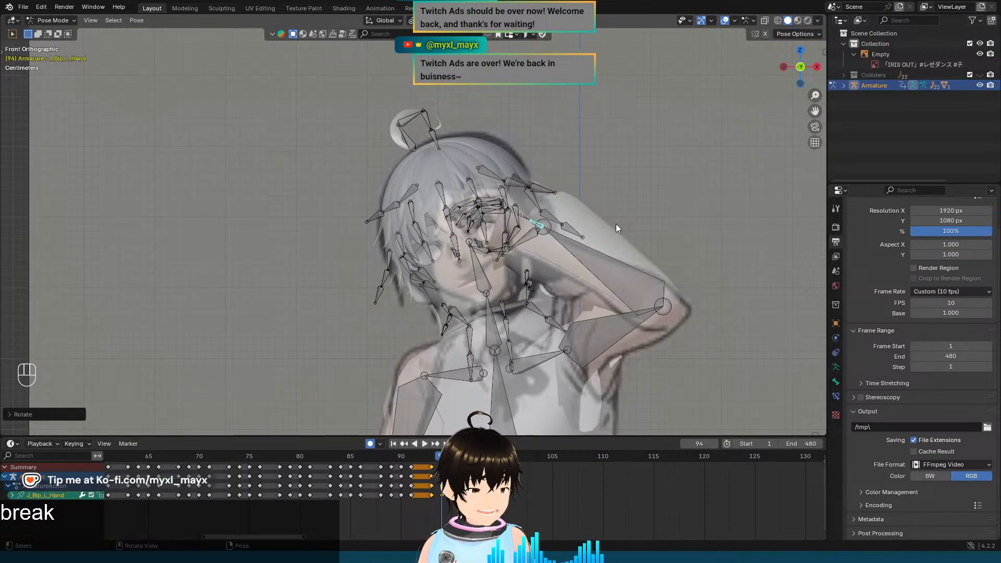
scroll(642, 244, up, 2)
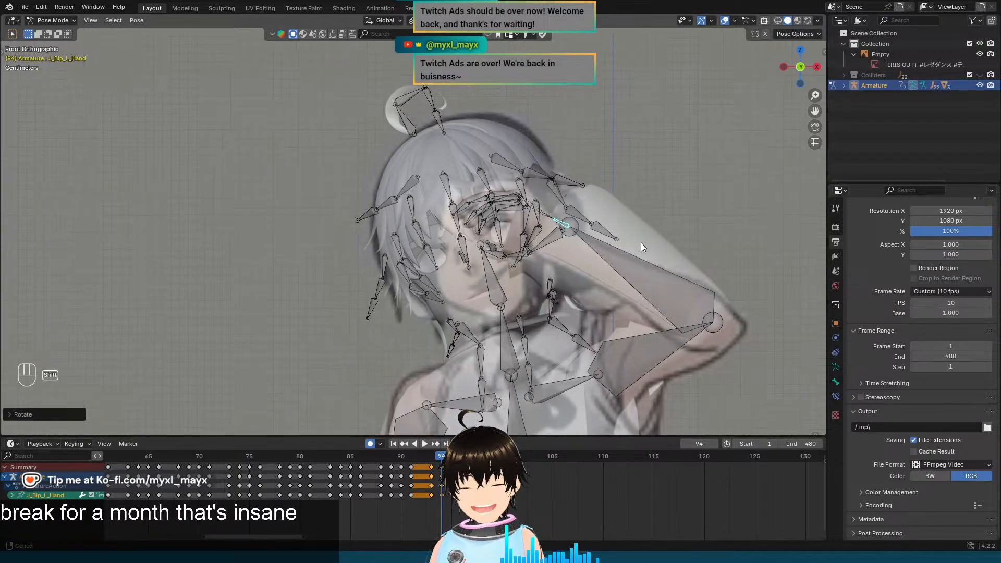
scroll(611, 246, up, 2)
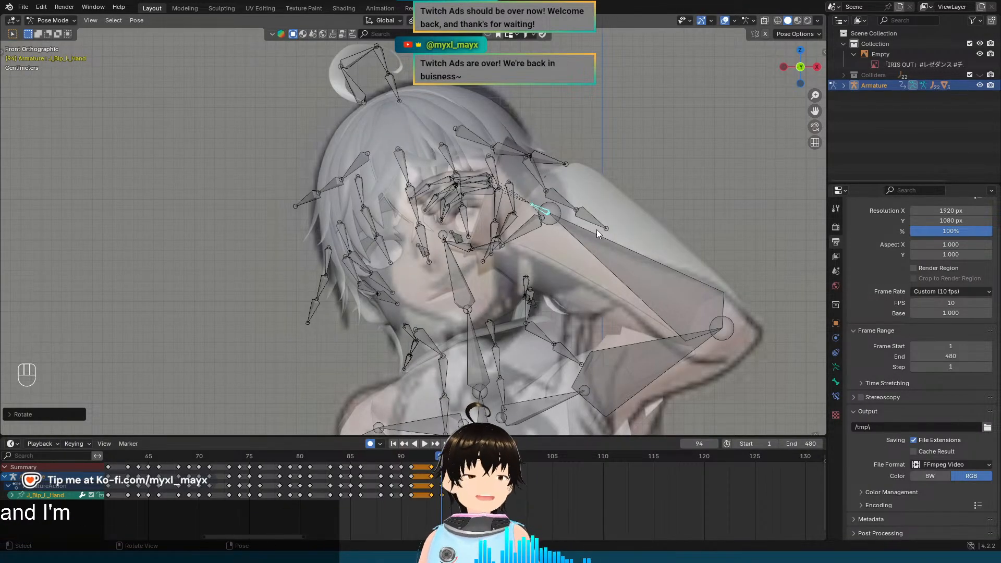
mouse_move(596, 230)
shift+middle_down()
mouse_move(567, 221)
mouse_move(617, 204)
mouse_move(590, 219)
shift+middle_up()
scroll(567, 229, up, 1)
scroll(572, 226, up, 1)
scroll(617, 204, up, 2)
scroll(590, 219, down, 6)
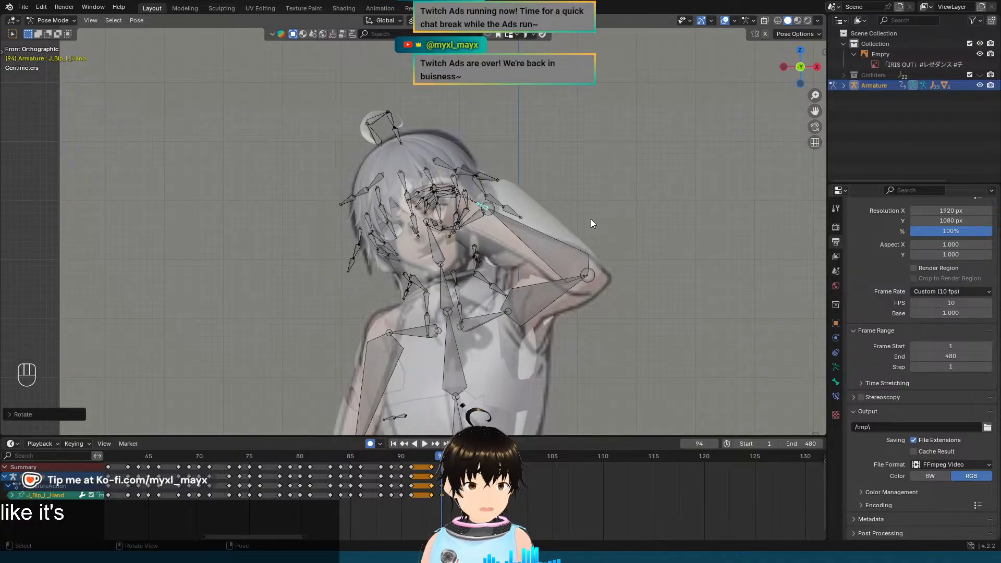
scroll(590, 219, up, 3)
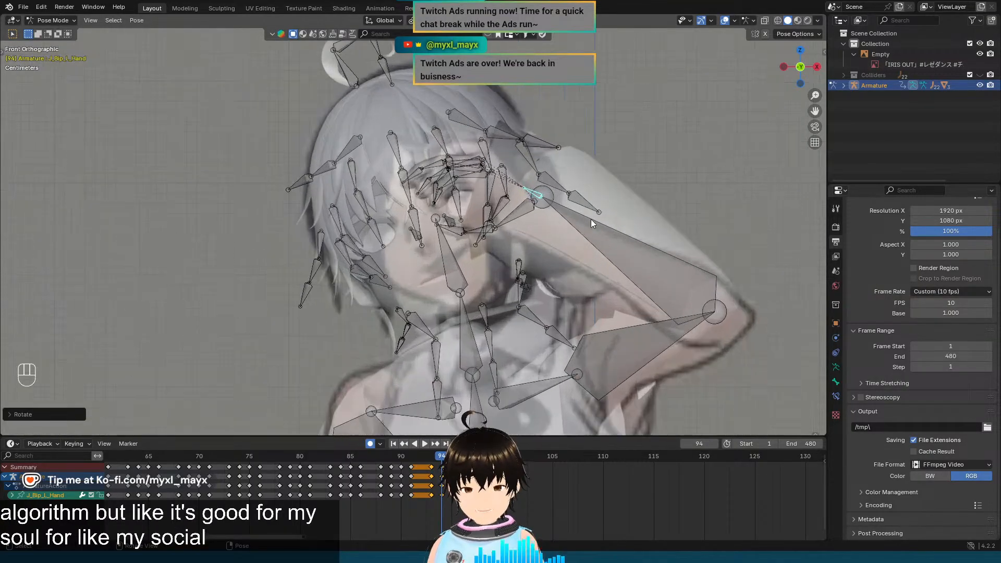
shift+middle_drag(590, 219, 563, 246)
scroll(564, 246, down, 3)
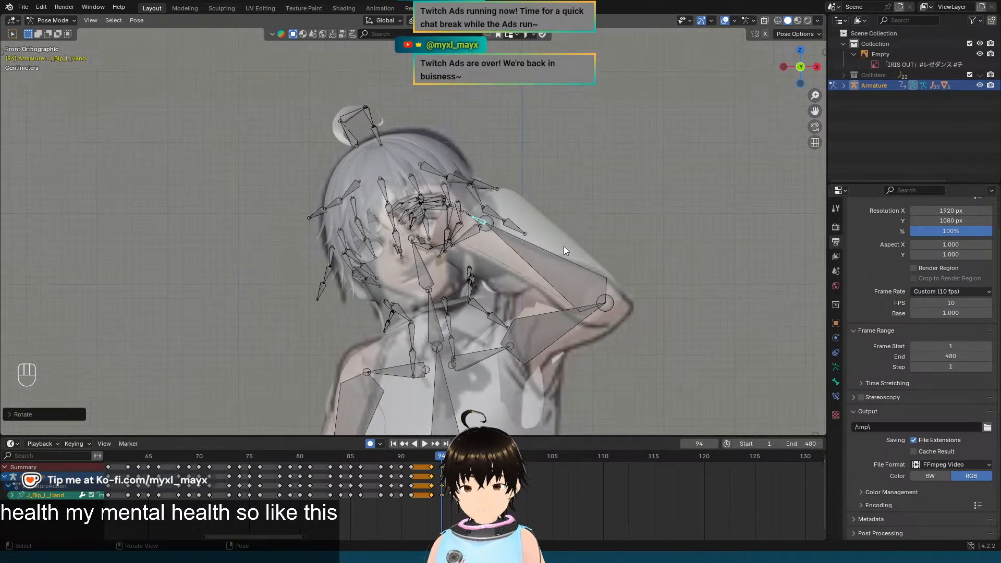
shift+middle_drag(557, 309, 625, 155)
scroll(624, 154, down, 3)
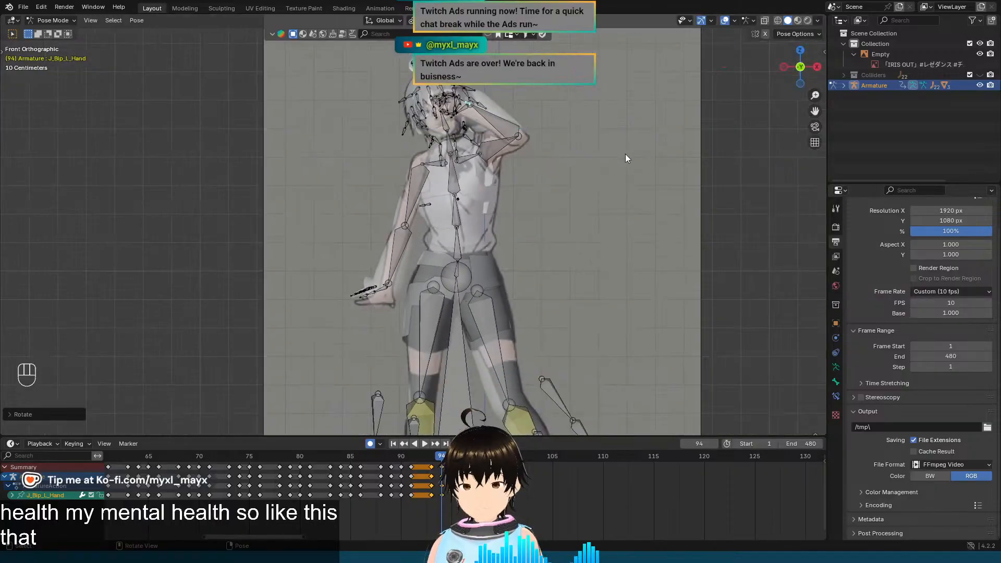
shift+middle_drag(625, 232, 614, 162)
scroll(614, 163, down, 2)
shift+middle_drag(575, 131, 574, 234)
scroll(574, 233, up, 3)
scroll(574, 233, up, 5)
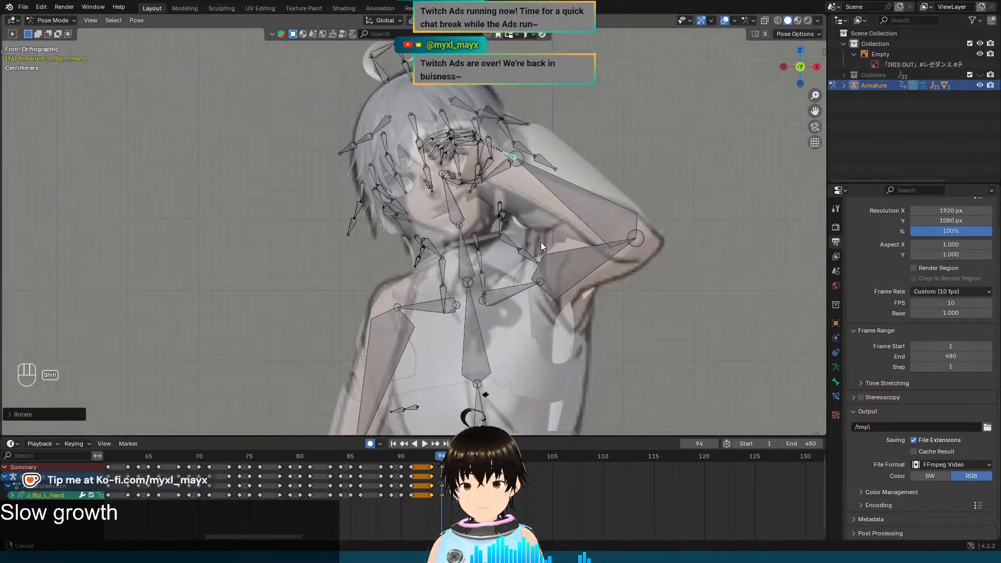
Step: Compare the raised left arm and head pose between frames 93 and 94, ending on frame 94
key(Left)
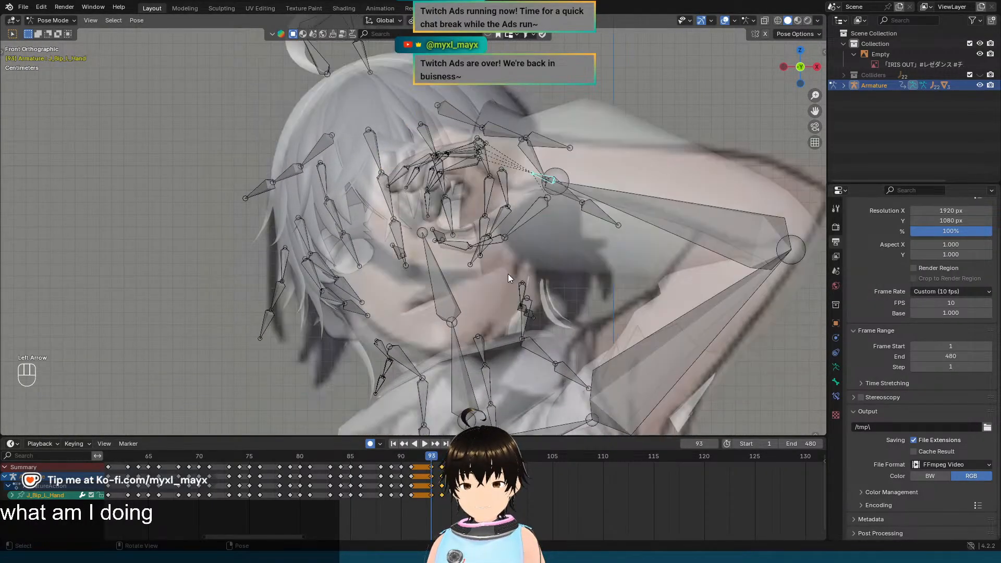
key(Right)
key(Left)
key(Right)
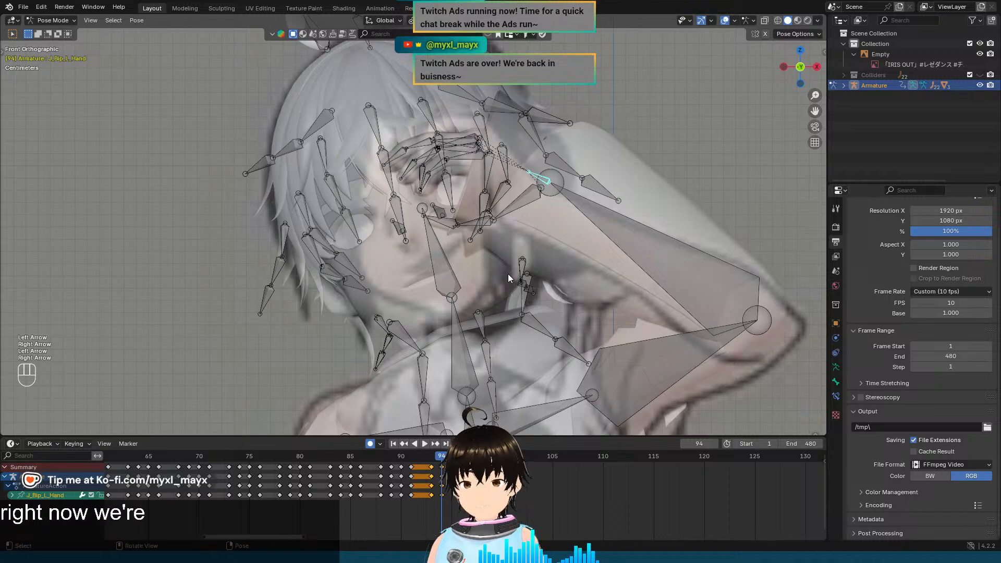
scroll(507, 274, down, 8)
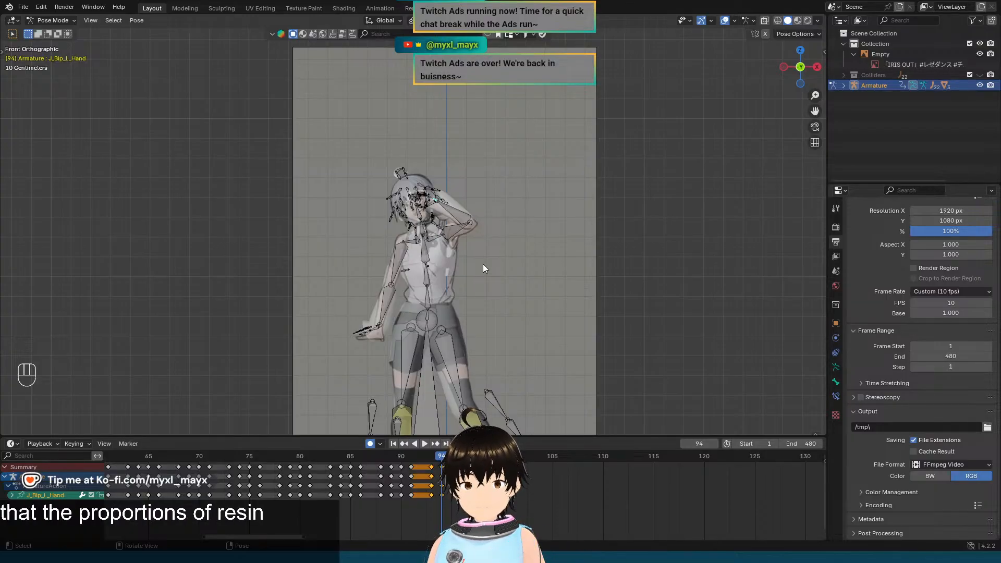
scroll(483, 263, up, 4)
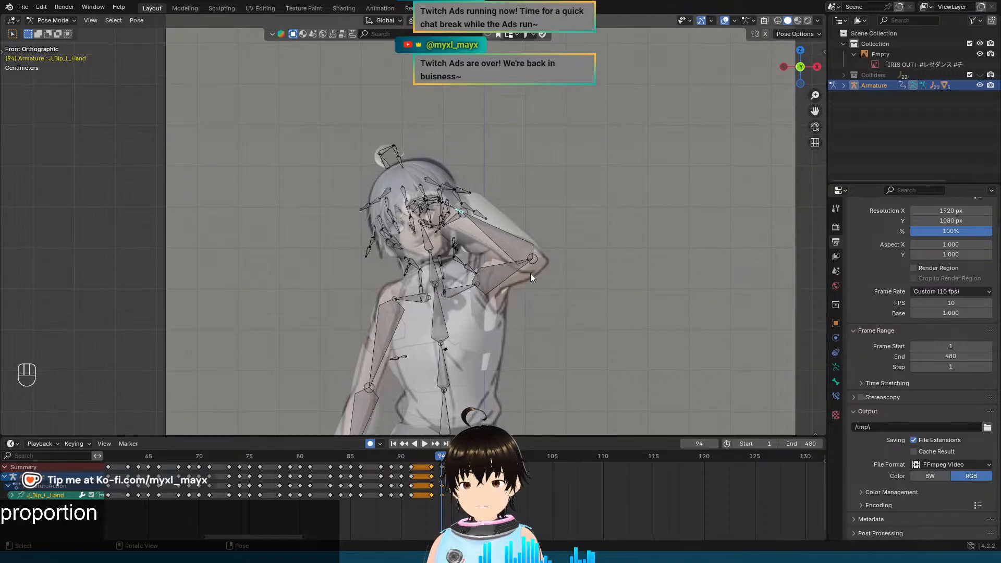
shift+middle_drag(533, 226, 559, 193)
scroll(540, 248, up, 3)
scroll(544, 228, down, 1)
scroll(532, 299, down, 2)
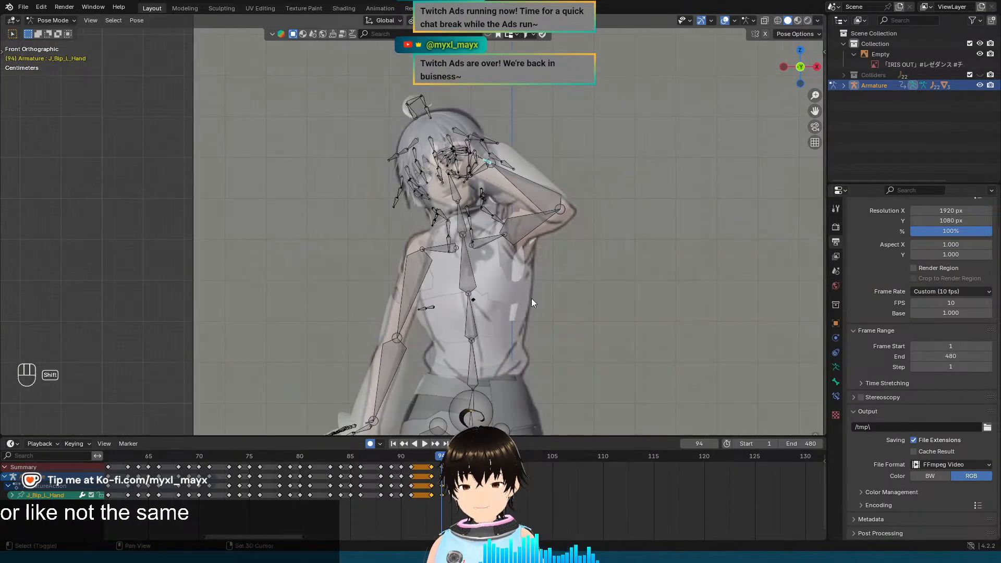
Step: Examine how the hips and upper legs line up with the reference at frame 94
shift+middle_drag(531, 298, 581, 199)
shift+middle_drag(482, 315, 439, 140)
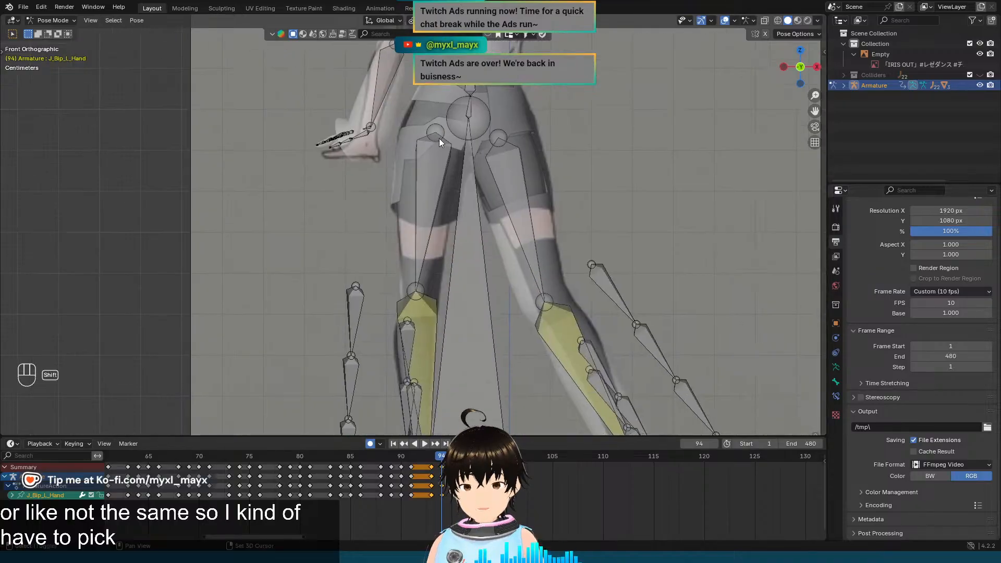
shift+middle_drag(490, 343, 470, 267)
shift+middle_drag(449, 201, 459, 269)
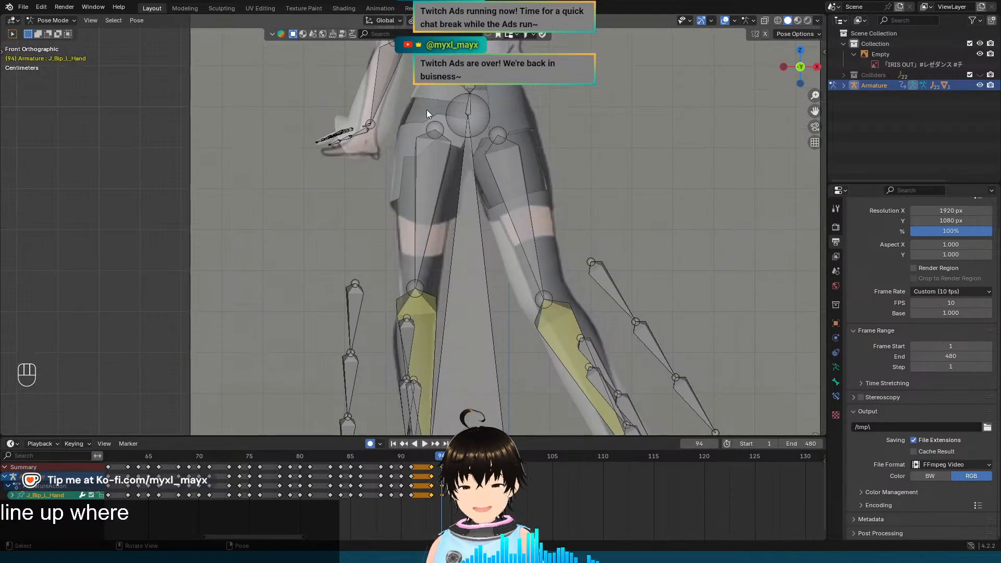
shift+middle_drag(456, 85, 418, 124)
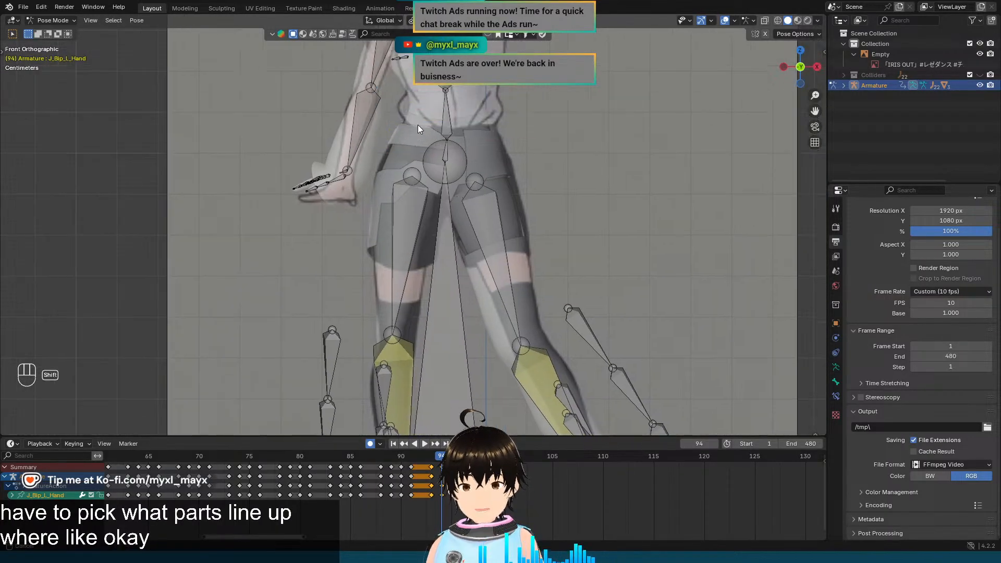
shift+middle_drag(540, 105, 536, 261)
scroll(518, 353, down, 3)
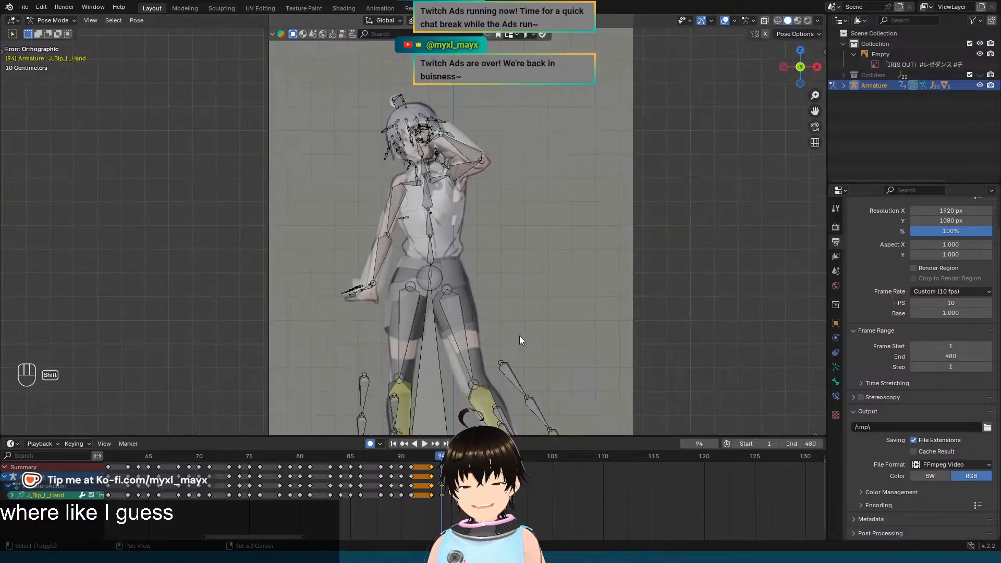
shift+middle_drag(519, 336, 525, 214)
shift+middle_drag(559, 69, 551, 143)
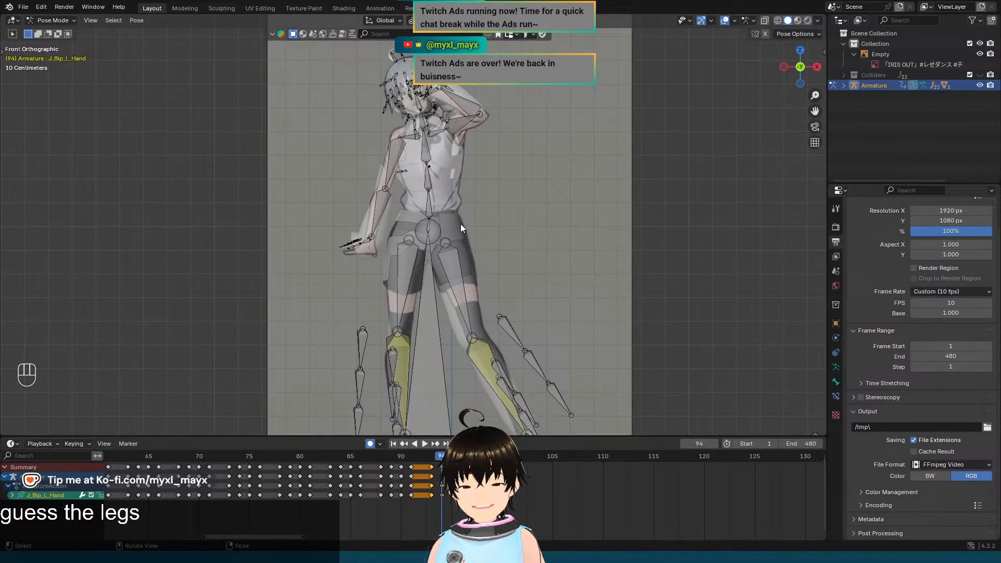
Step: Examine the torso, waist, lower legs and feet against the reference figure at frame 94
scroll(388, 209, up, 4)
shift+middle_drag(458, 214, 458, 261)
shift+middle_drag(452, 96, 437, 236)
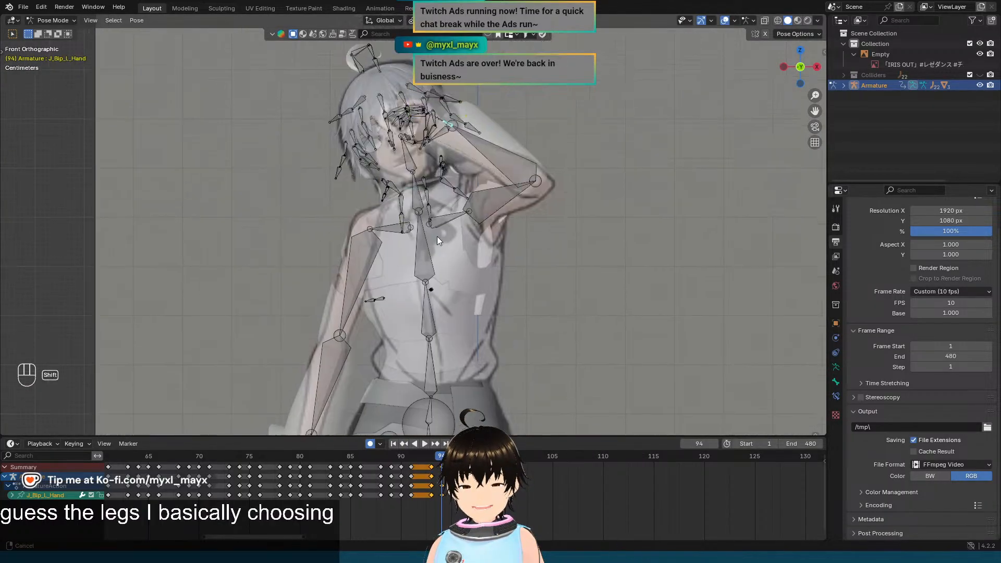
shift+middle_drag(510, 297, 535, 247)
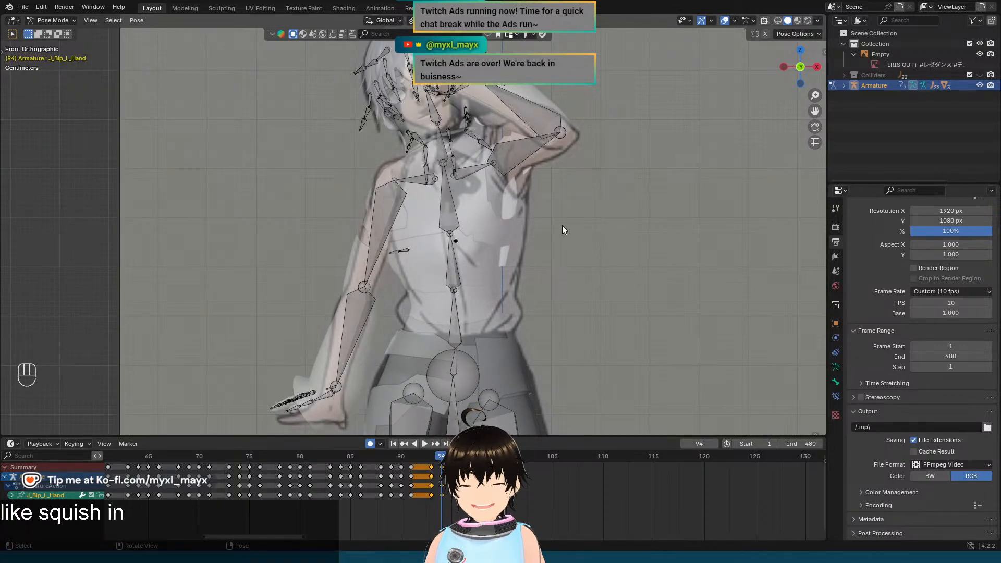
shift+middle_drag(566, 223, 558, 241)
shift+middle_drag(411, 385, 435, 268)
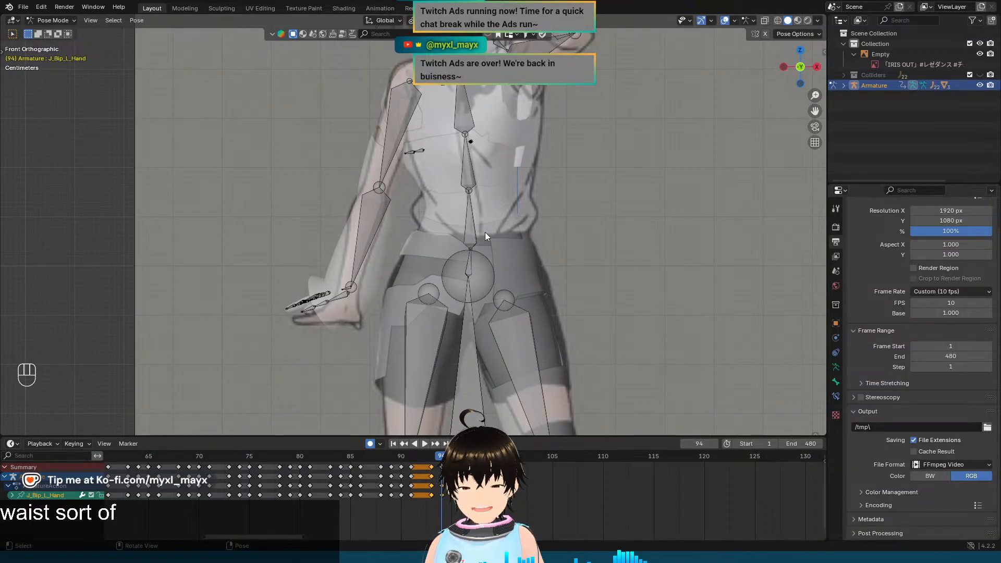
scroll(500, 239, down, 2)
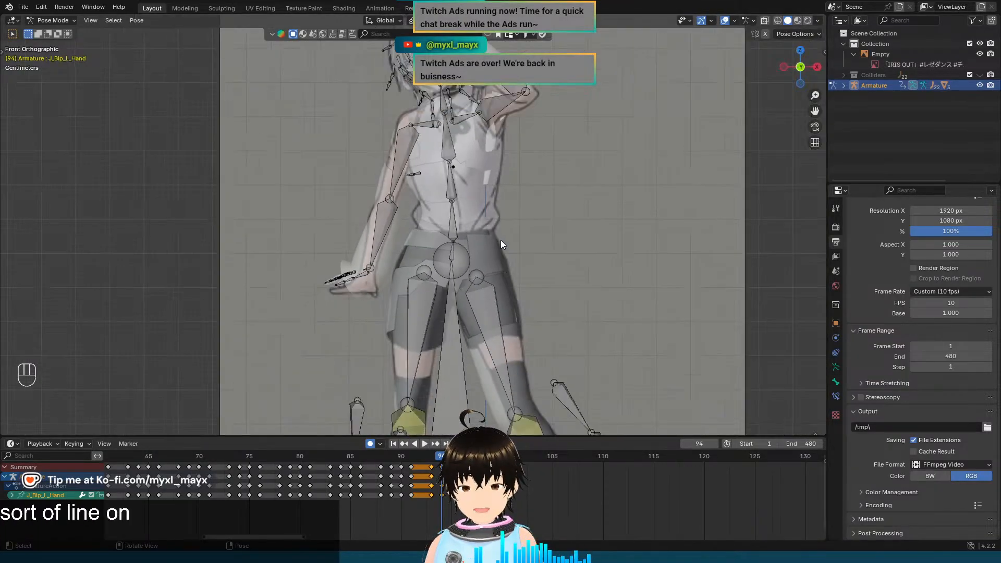
shift+middle_drag(477, 242, 473, 219)
shift+middle_drag(497, 328, 404, 293)
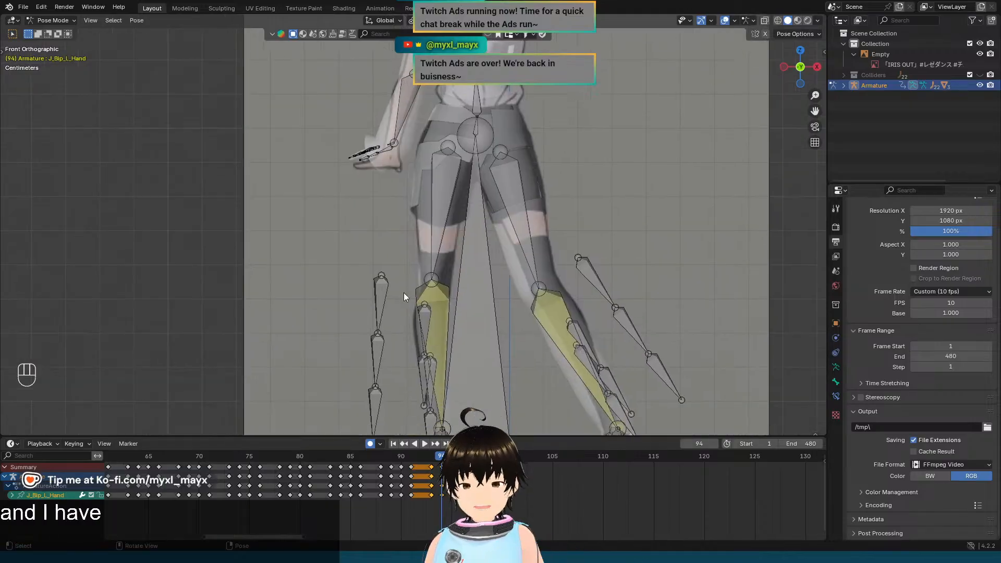
shift+middle_drag(479, 357, 484, 267)
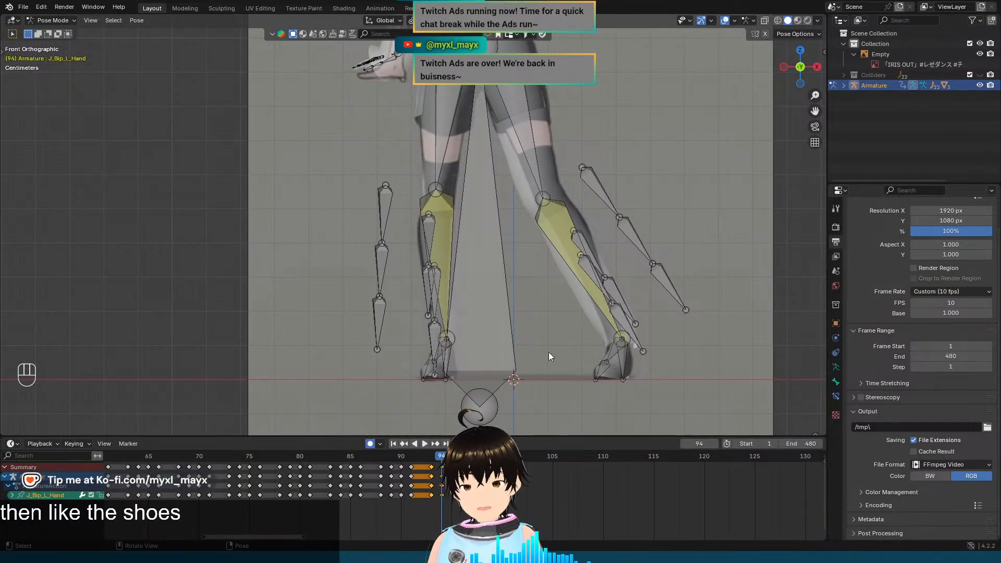
shift+middle_drag(545, 331, 526, 346)
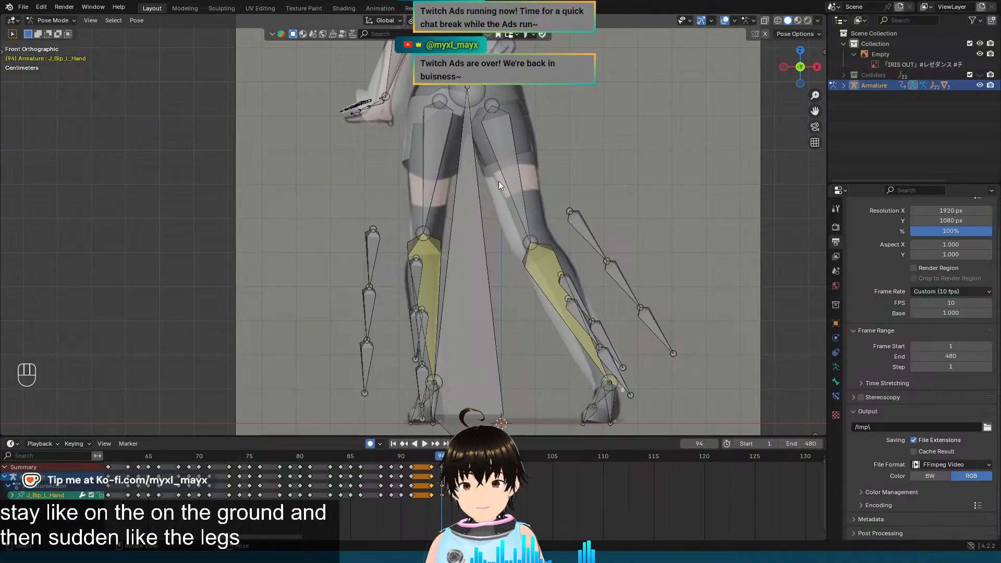
shift+middle_drag(589, 159, 582, 246)
shift+middle_drag(572, 124, 542, 128)
shift+middle_drag(577, 338, 574, 323)
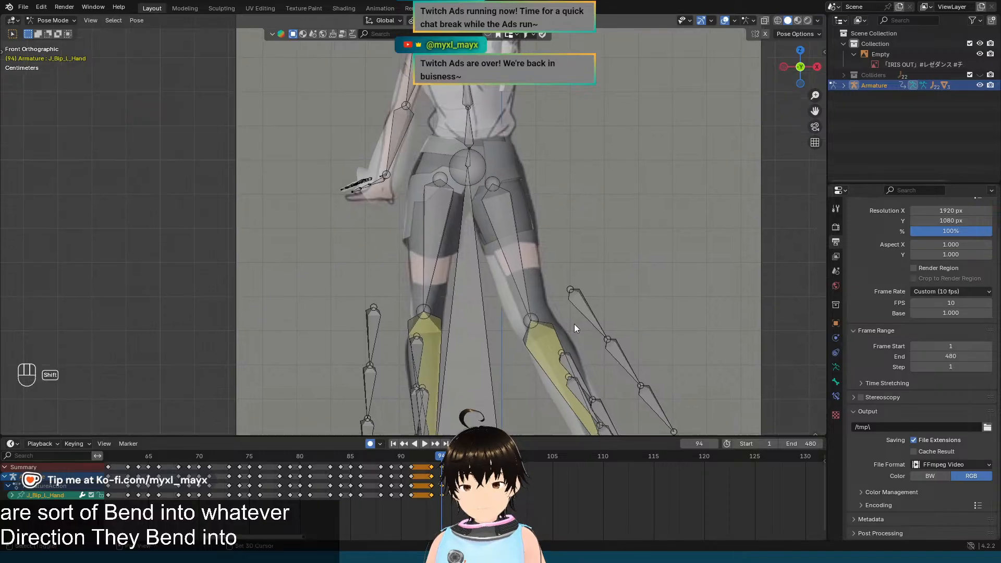
Step: Select the left upper leg bone and compare the leg movement between frames 93 and 94 repeatedly, ending on frame 94
click(527, 240)
shift+middle_drag(590, 284, 518, 224)
scroll(519, 228, down, 1)
key(Left)
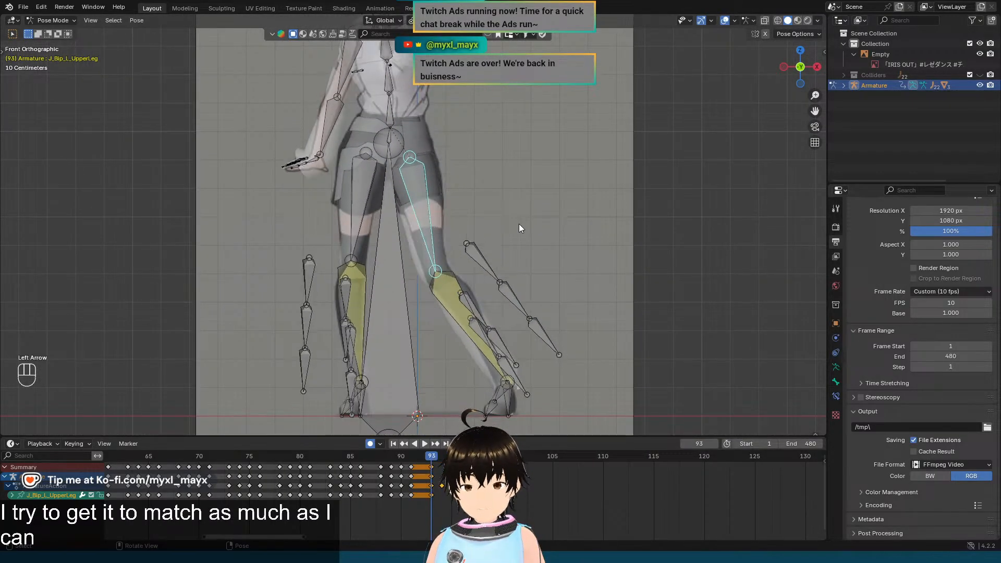
key(Right)
key(Left)
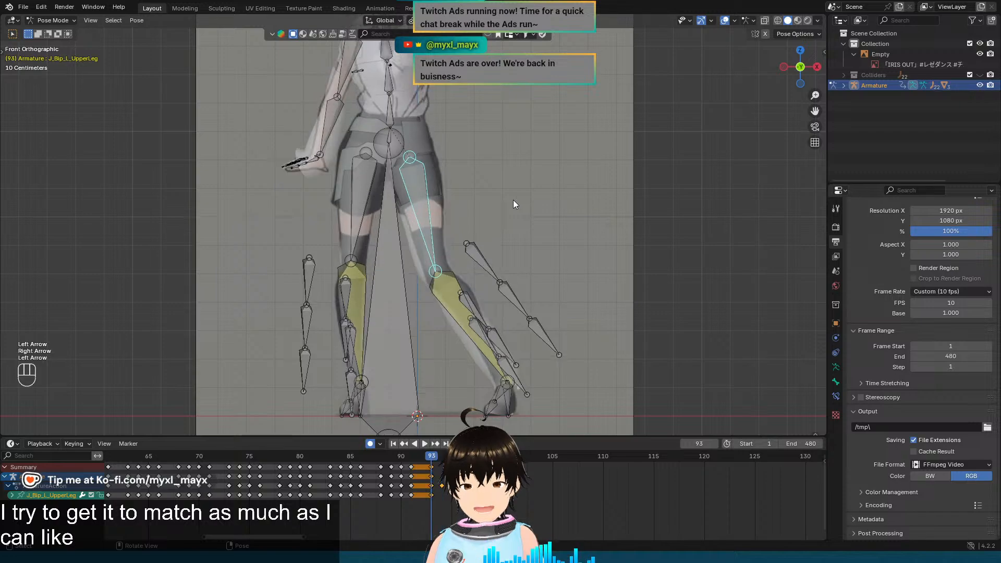
key(Right)
key(Left)
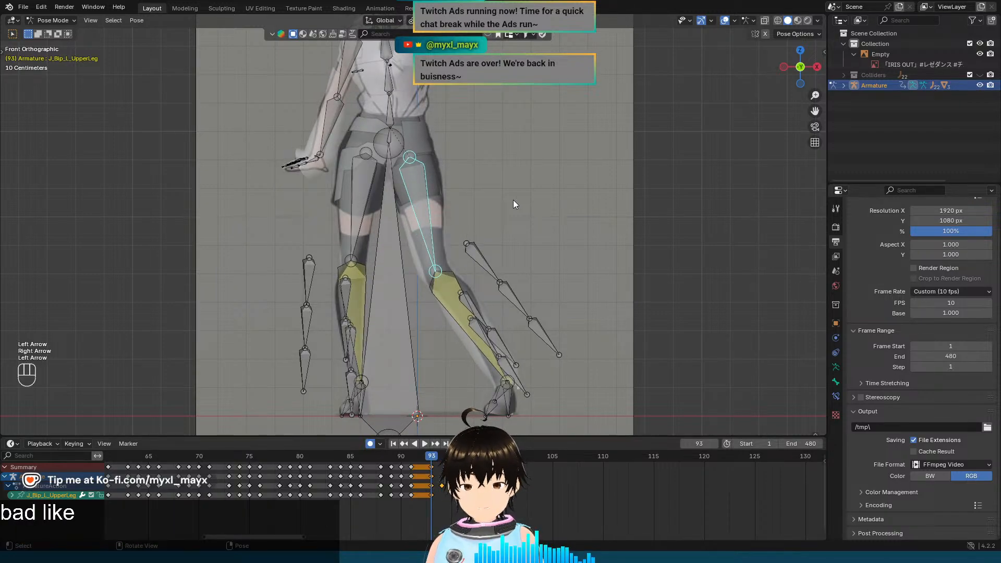
key(Right)
key(Left)
key(Right)
key(Left)
key(Right)
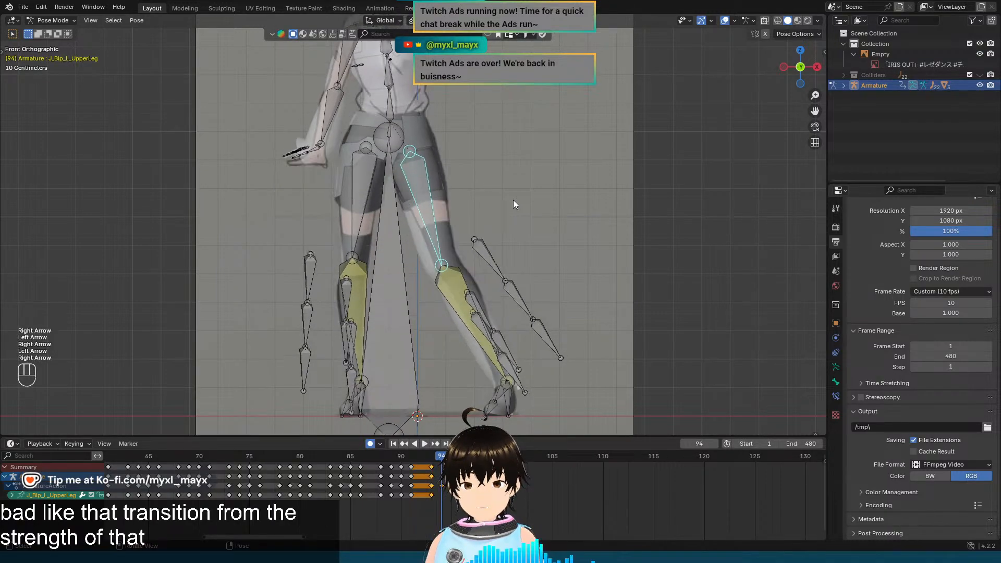
key(Left)
key(Right)
key(Left)
key(Right)
key(Left)
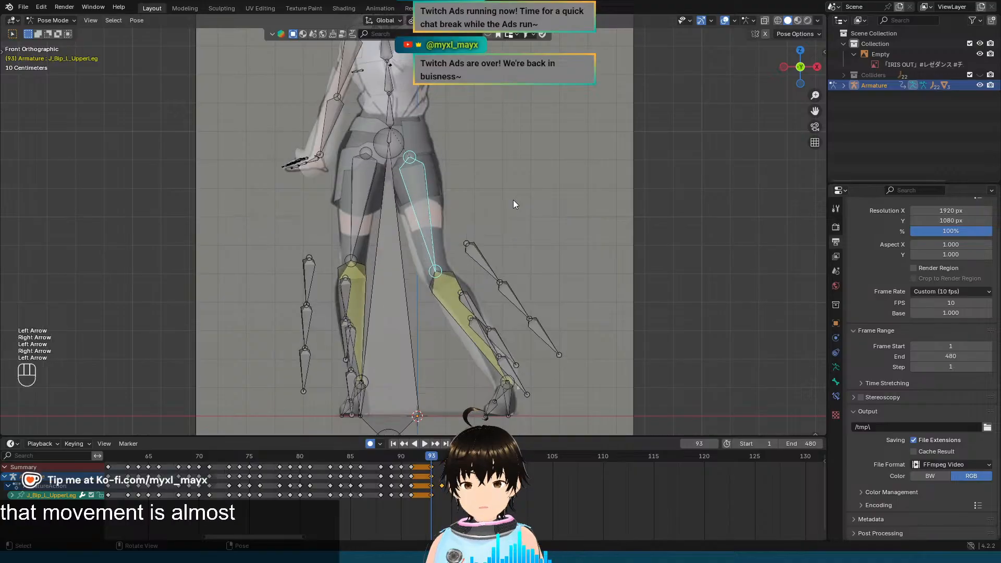
key(Right)
key(Left)
key(Right)
key(Left)
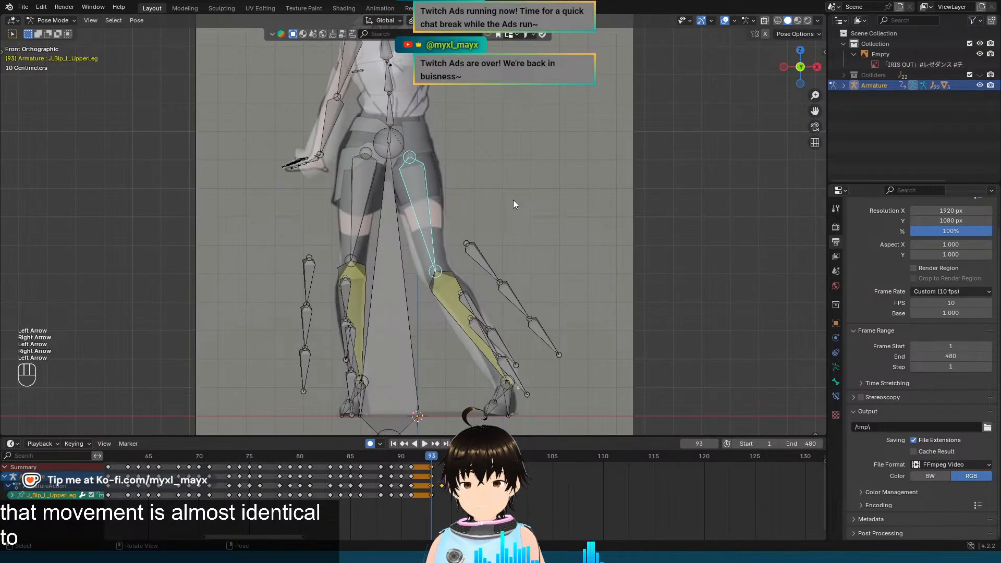
key(Right)
Step: Recheck the upper body's transition between frames 93 and 94 against the reference, returning to frame 94
shift+middle_drag(512, 104, 551, 279)
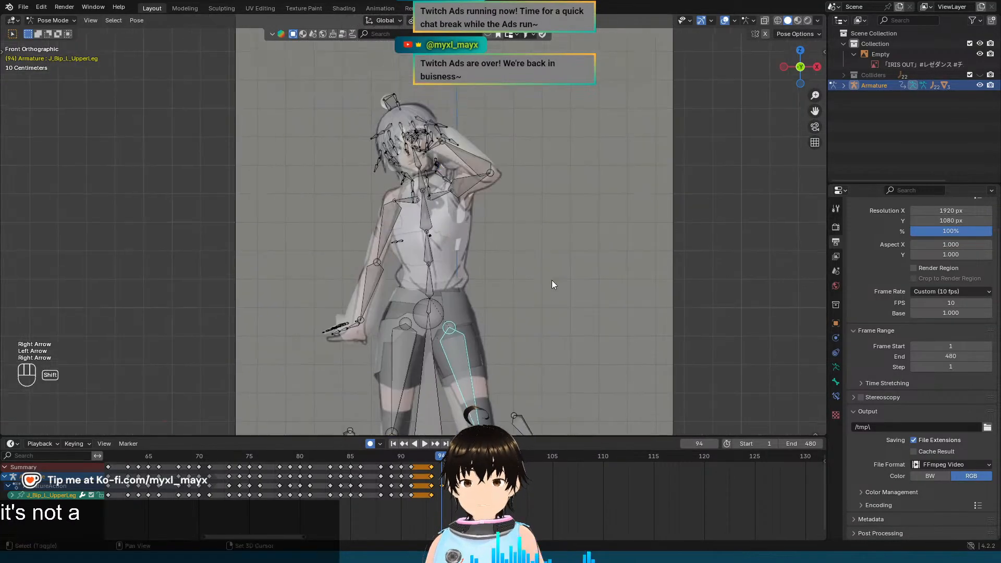
shift+middle_drag(517, 217, 517, 263)
scroll(517, 263, up, 3)
scroll(538, 247, down, 1)
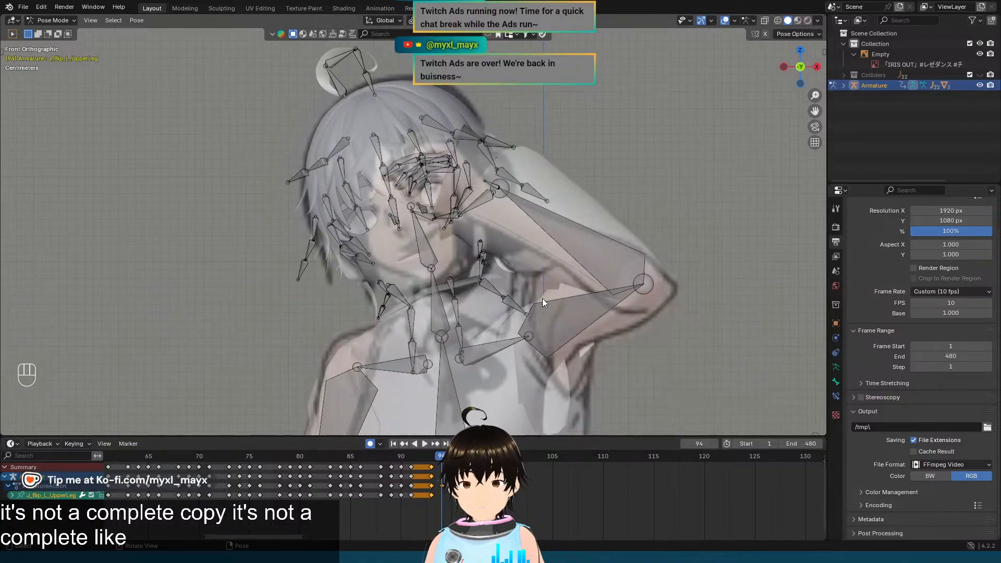
key(Left)
key(Right)
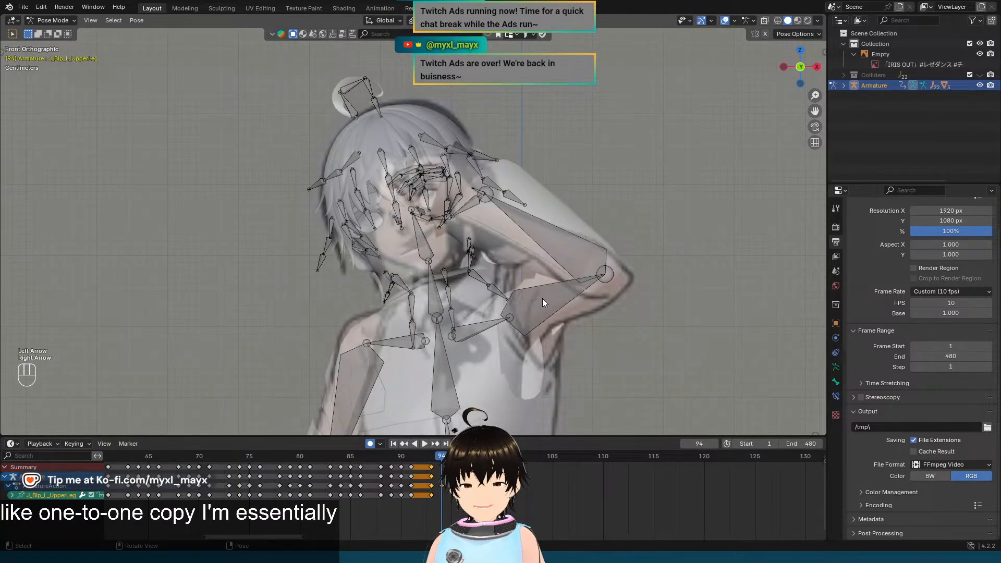
Step: Compare the head and raised left arm between frames 93 and 94 against the reference, ending on frame 94
key(Left)
key(Right)
key(Left)
key(Right)
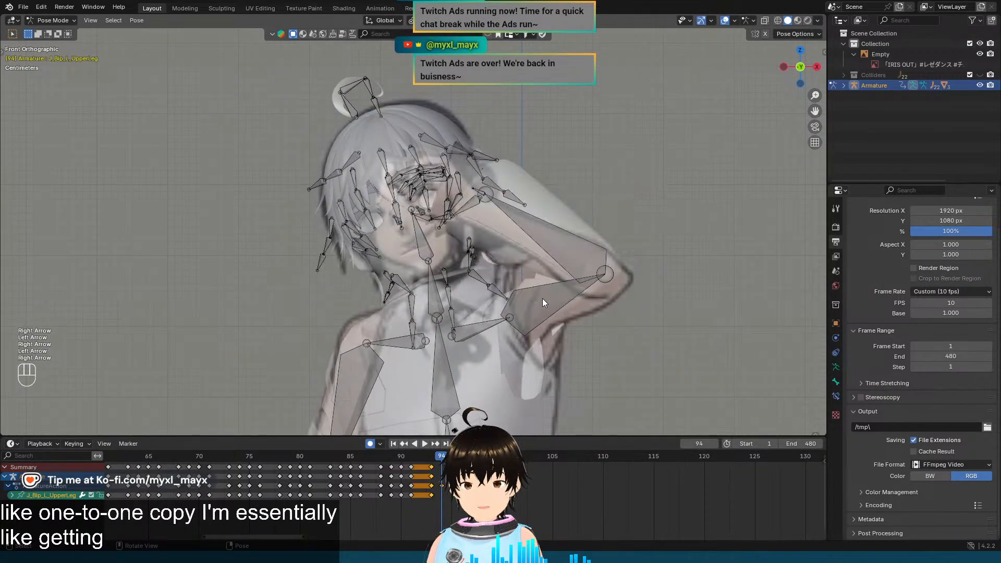
key(Left)
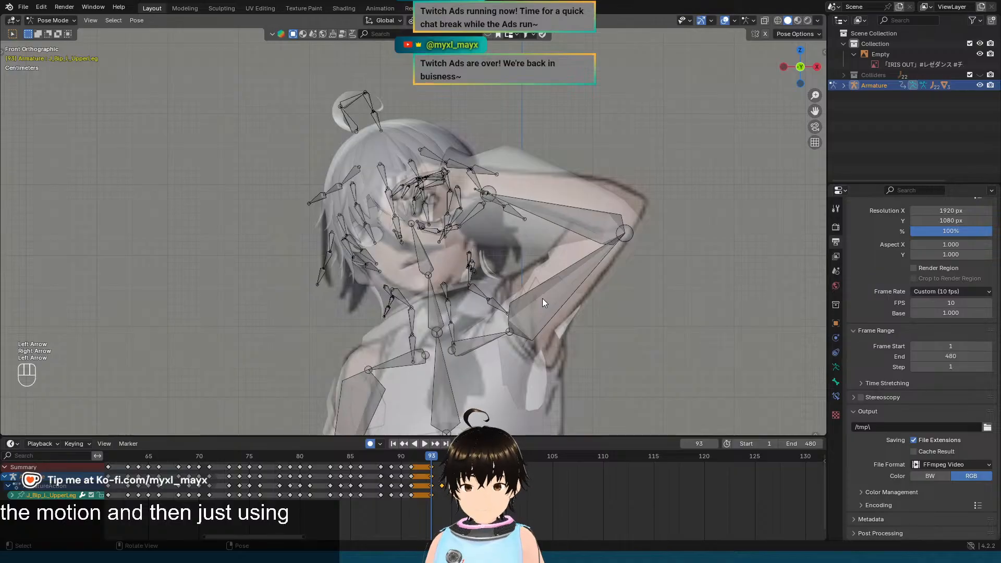
key(Right)
key(Left)
key(Right)
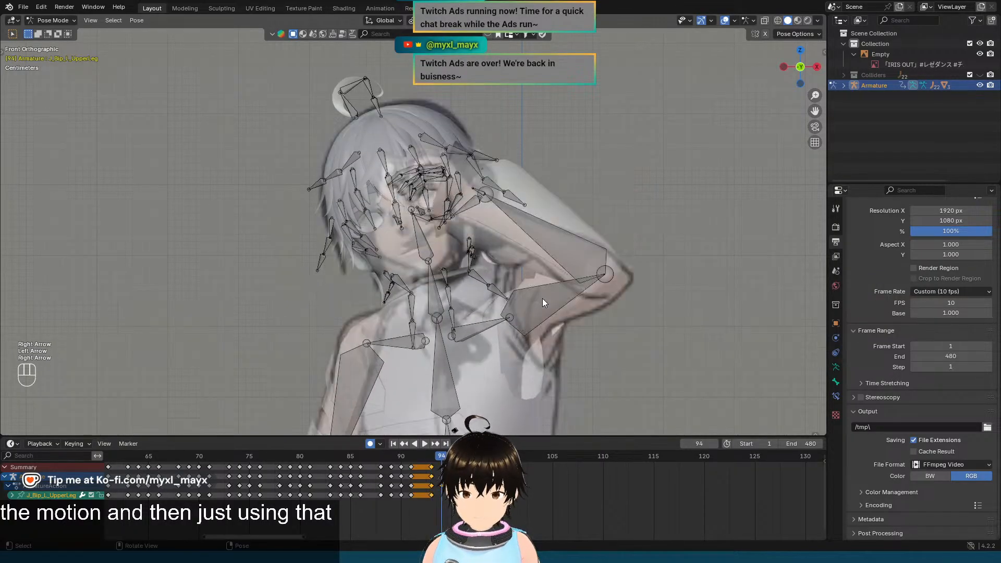
key(Left)
key(Right)
key(Left)
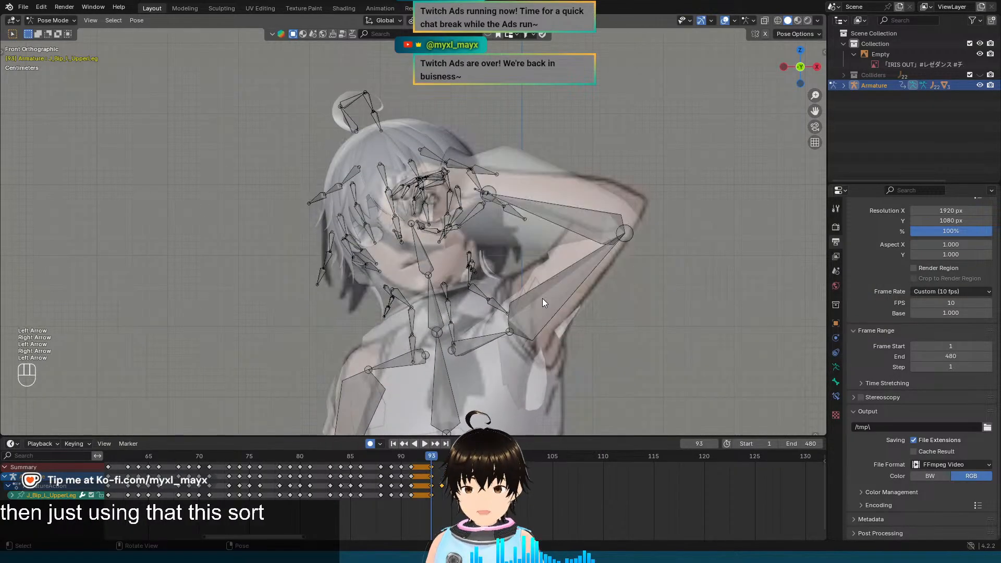
key(Right)
key(Left)
key(Right)
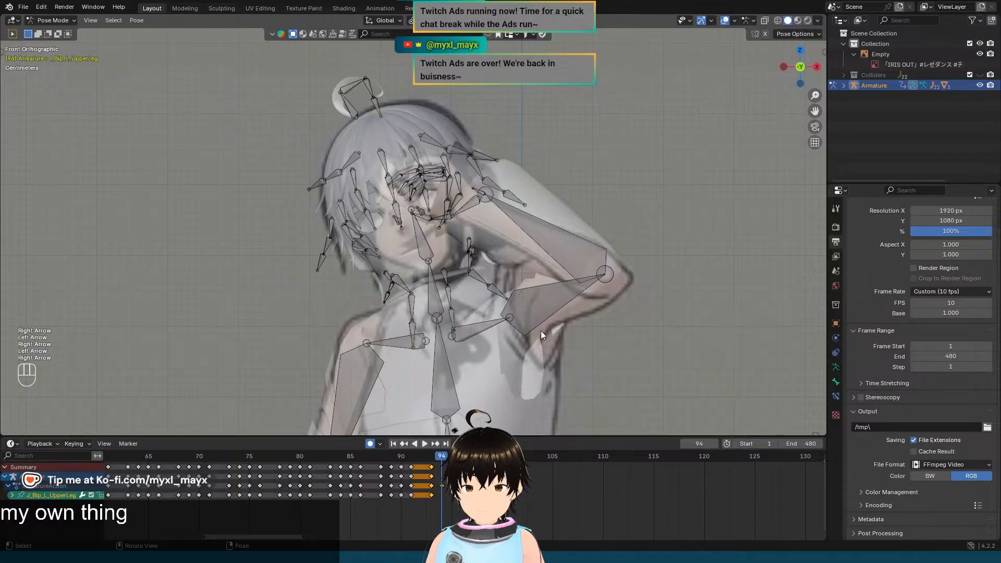
Step: Examine the torso, hips and lowered right arm across frames 92 to 94 against the reference, returning to frame 94
scroll(646, 187, up, 3)
key(Left)
key(Right)
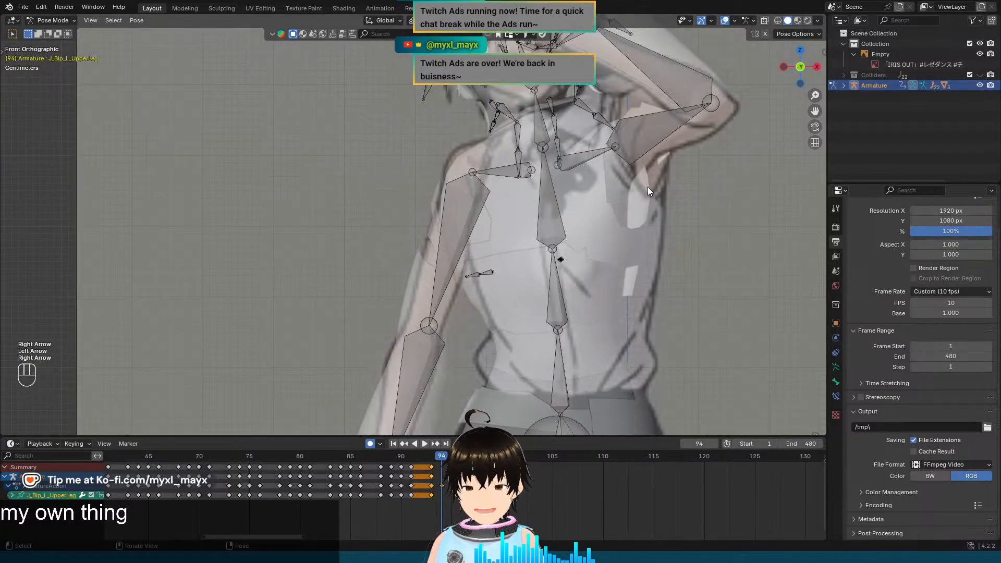
shift+middle_drag(655, 271, 593, 193)
scroll(582, 146, down, 2)
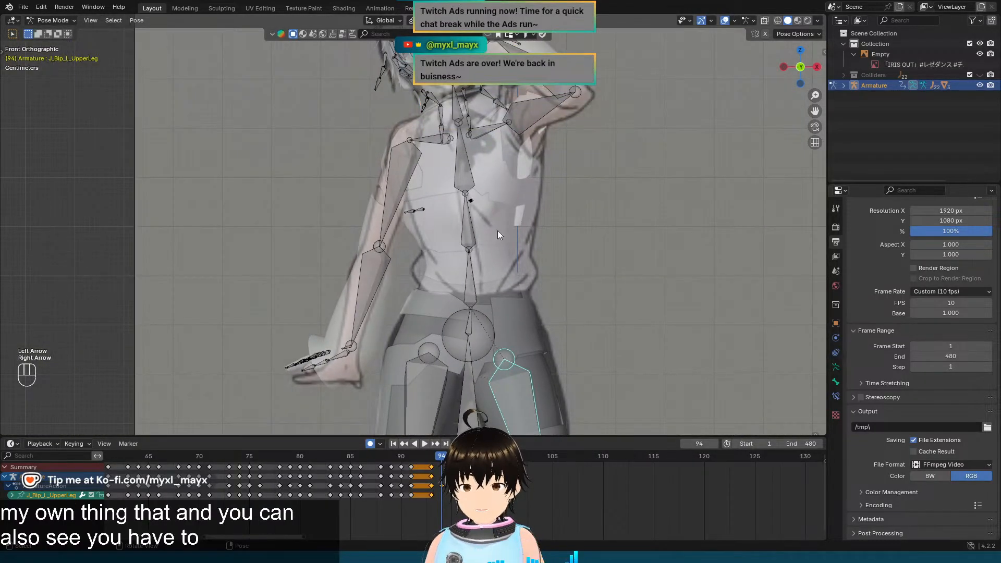
key(Left)
key(Right)
key(Left)
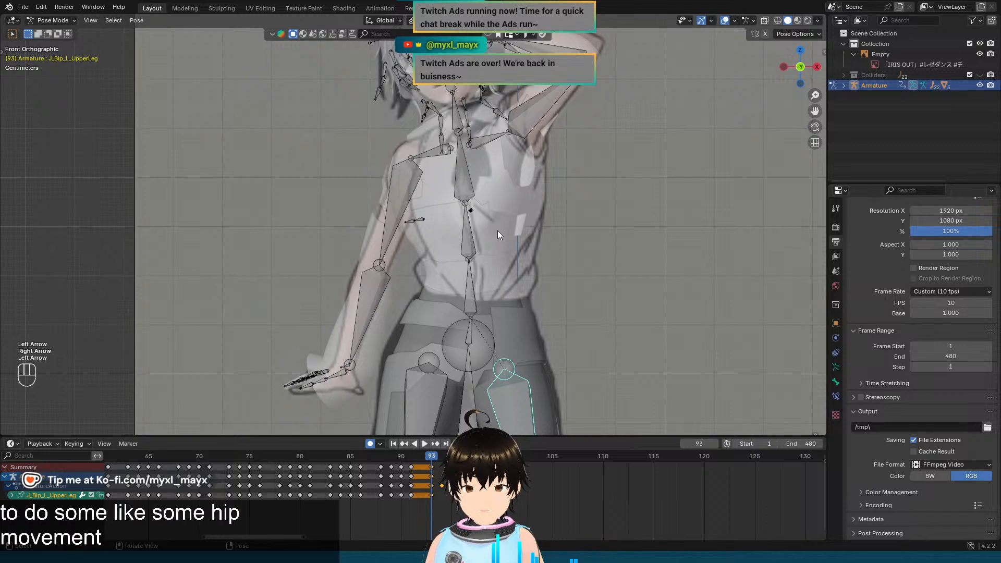
key(Right)
key(Left)
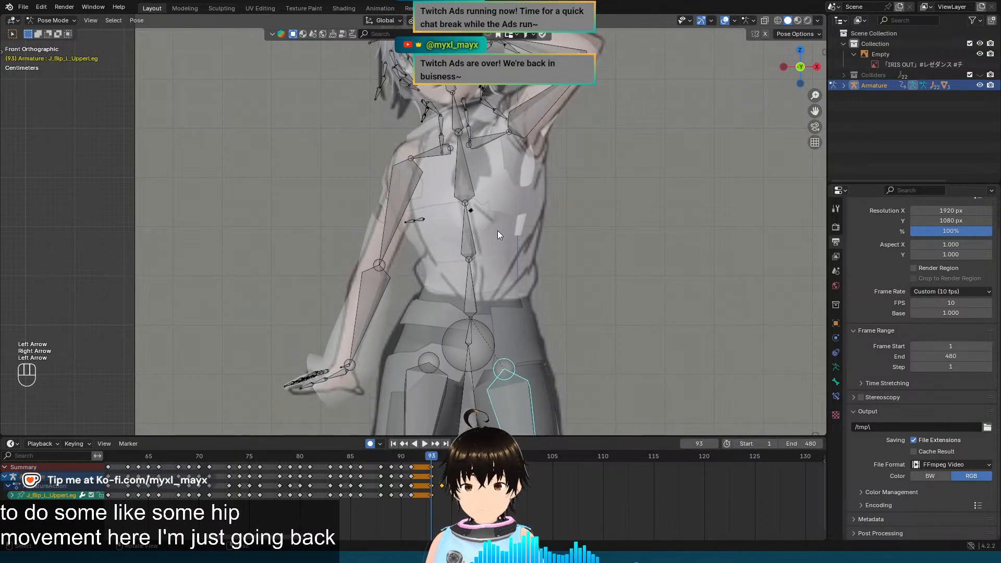
key(Left)
key(Right)
key(Right)
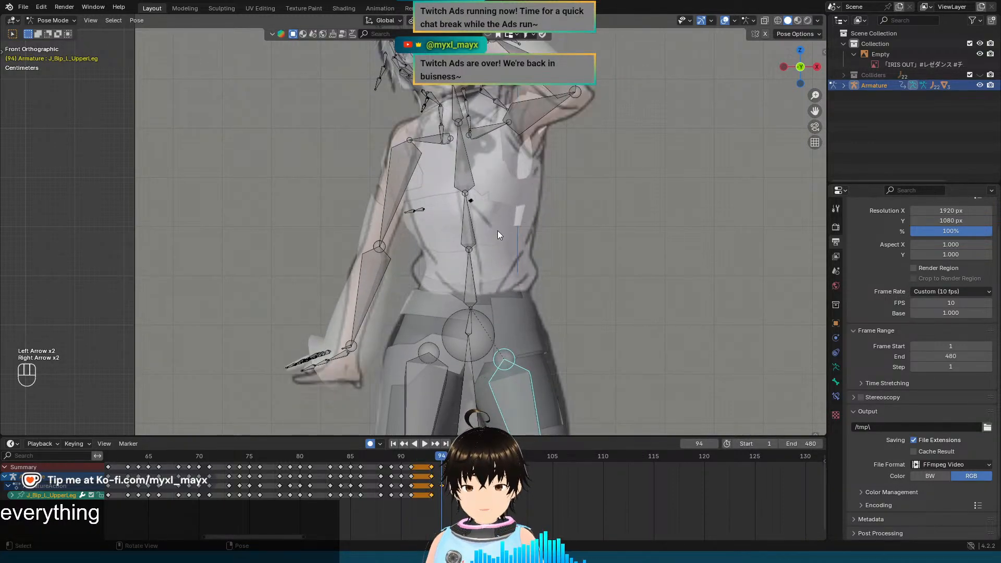
key(Left)
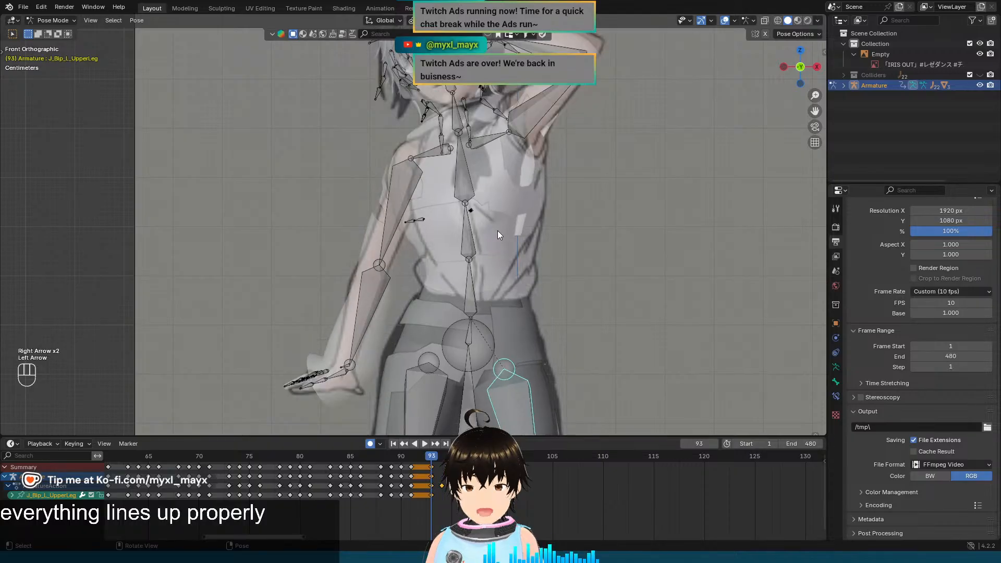
key(Right)
key(Left)
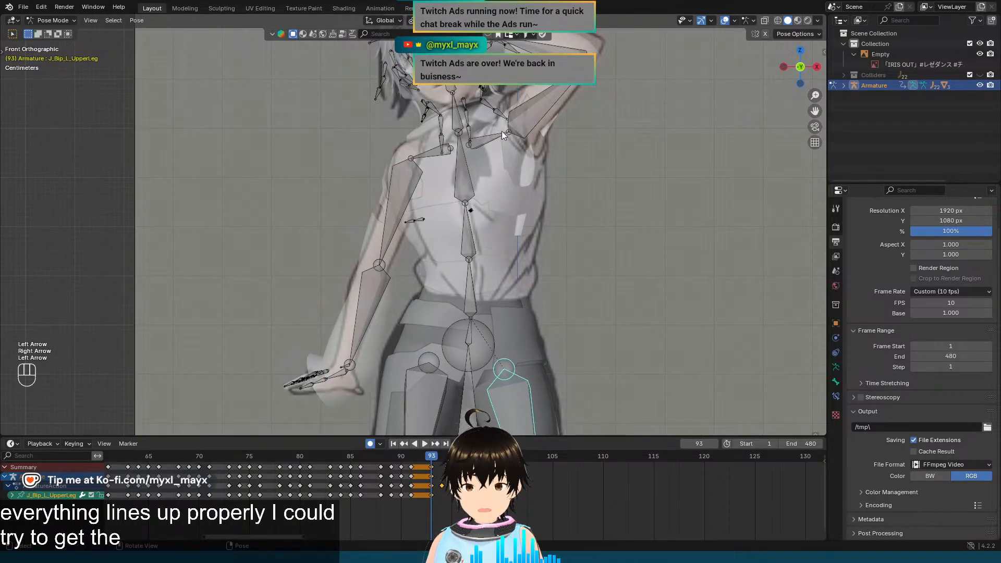
key(Left)
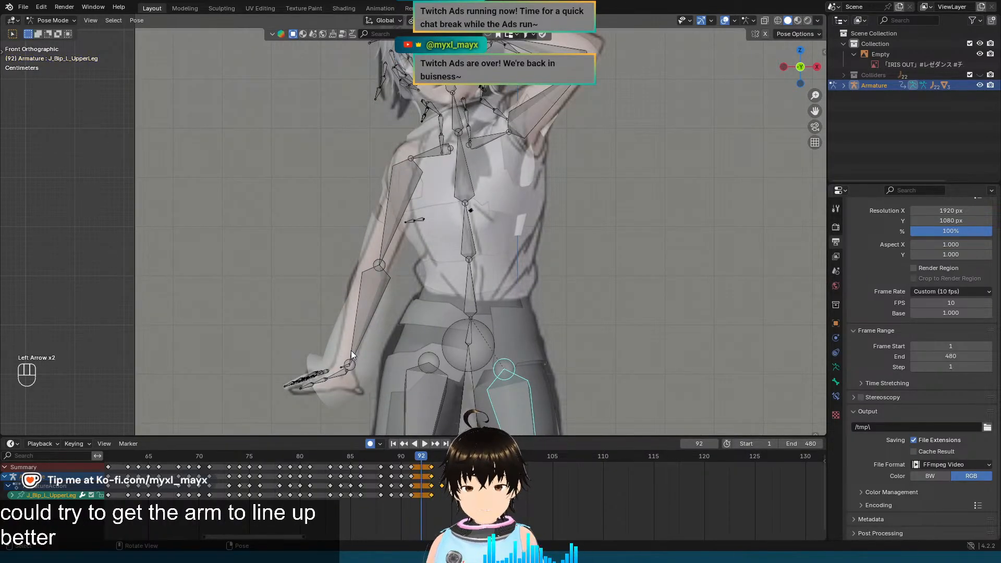
key(Right)
key(Right)
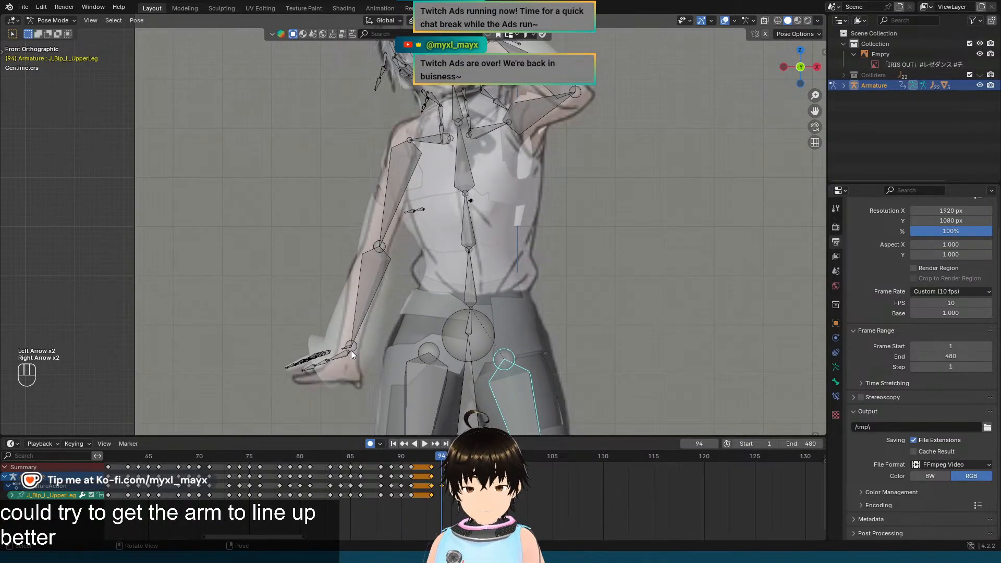
click(396, 186)
key(r)
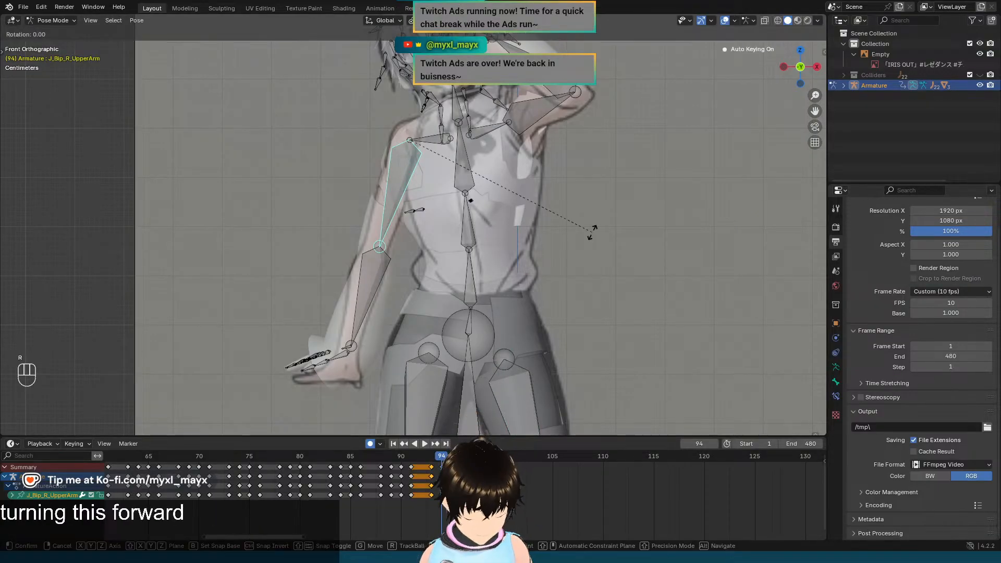
key(x)
key(x)
key(z)
key(z)
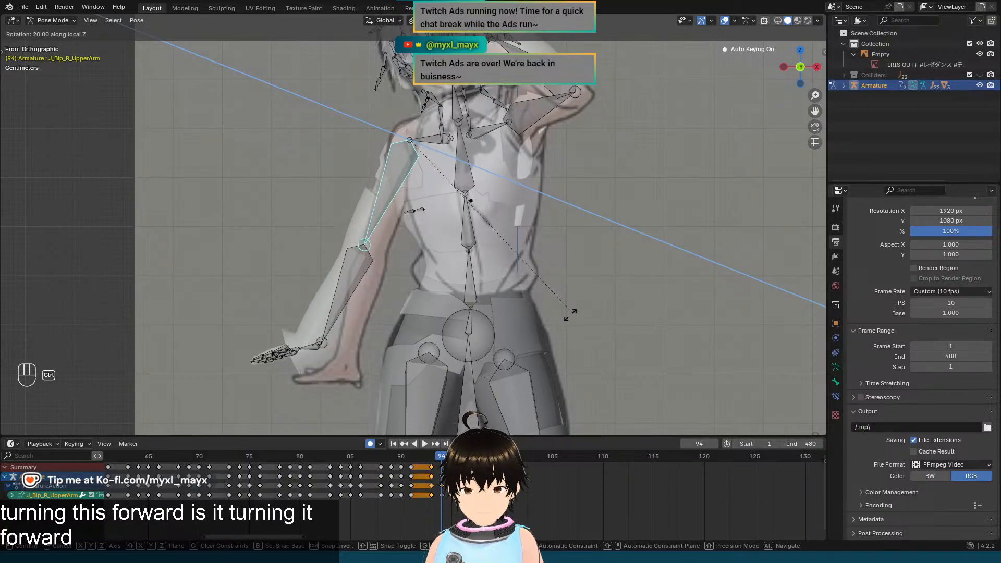
key(Escape)
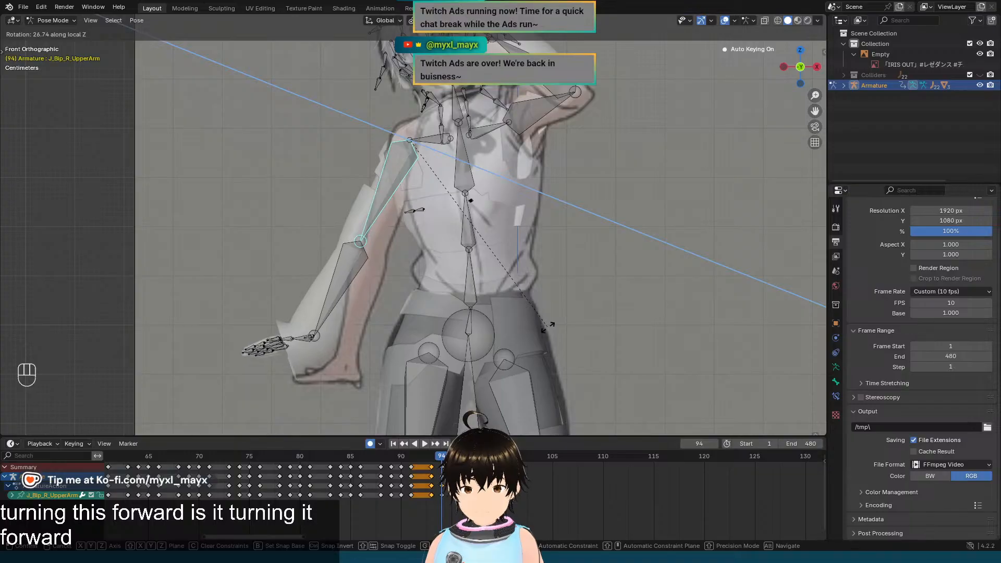
Step: Swing the right upper arm bone forward around its local Z axis at frame 94, judging it from the side
middle_drag(547, 325, 511, 242)
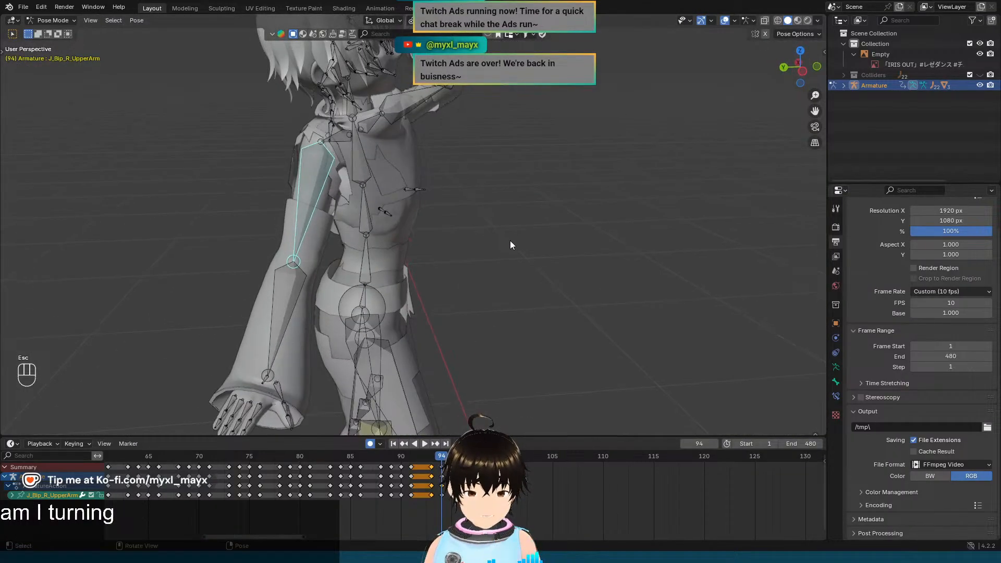
key(r)
key(z)
key(z)
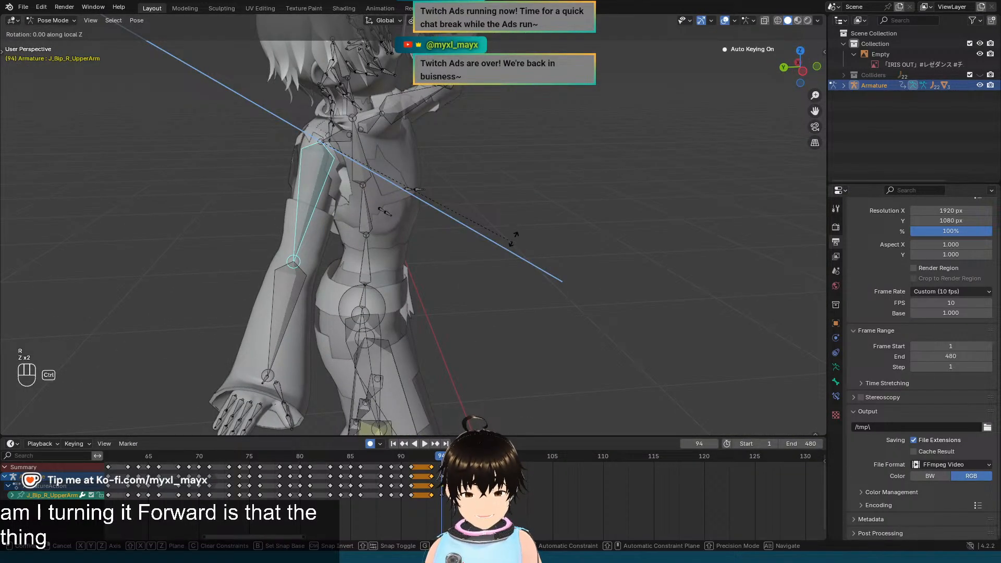
click(517, 186)
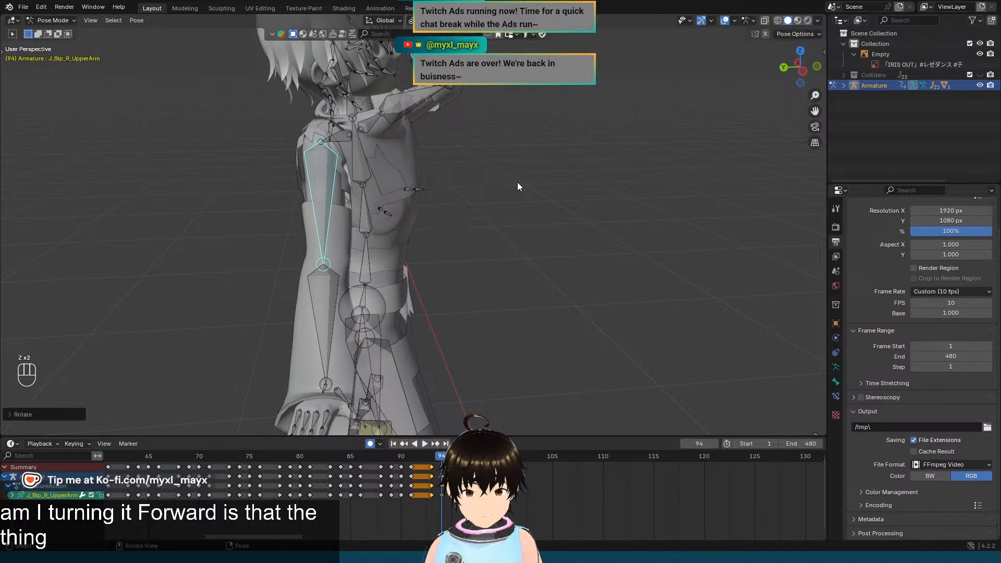
Step: Rotate the right upper arm bone -5° around its local X axis, using the front view reference
key(KP_1)
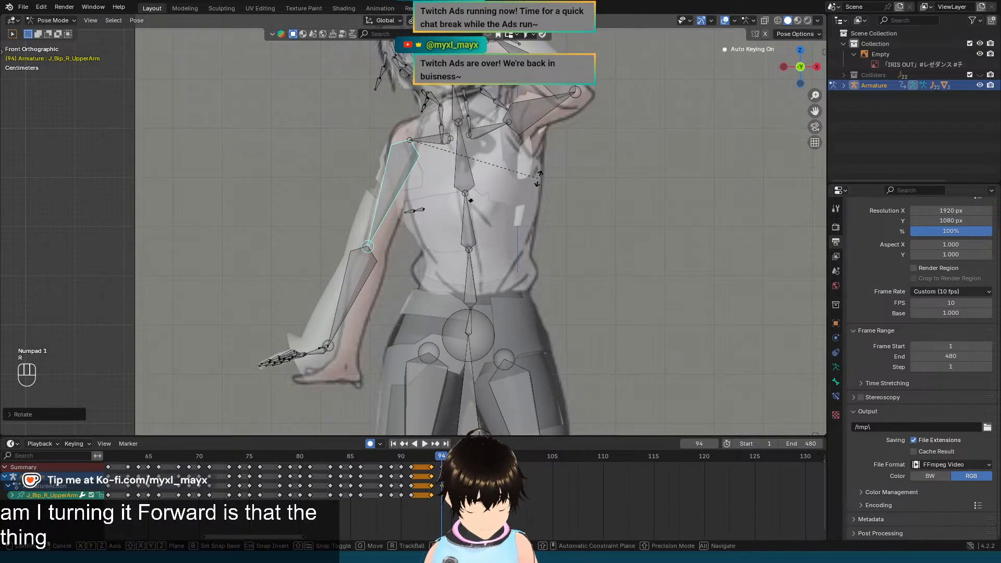
key(r)
key(x)
key(x)
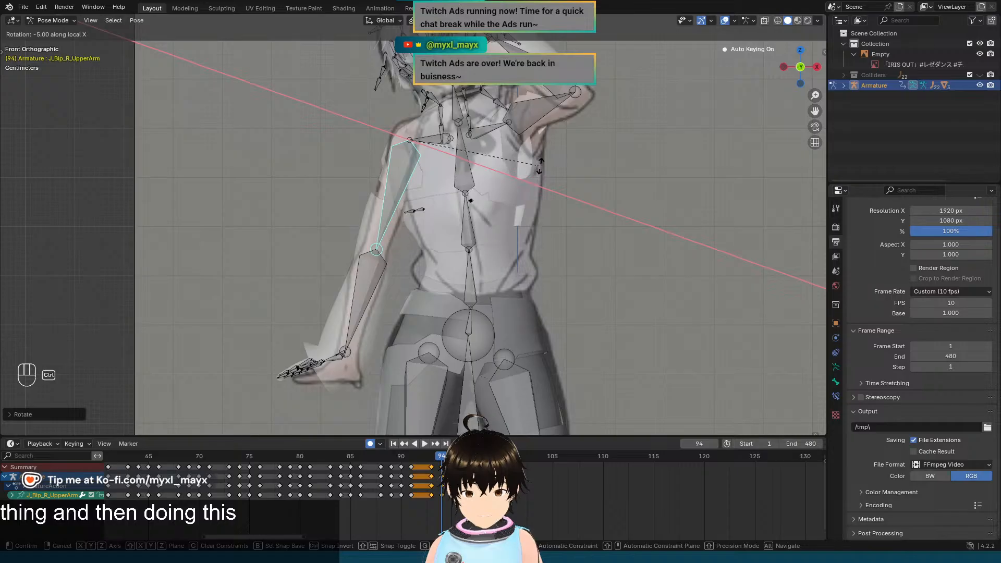
click(540, 165)
Step: Check the adjusted right arm's transition between frames 93 and 94 against the reference, ending on frame 94
key(Left)
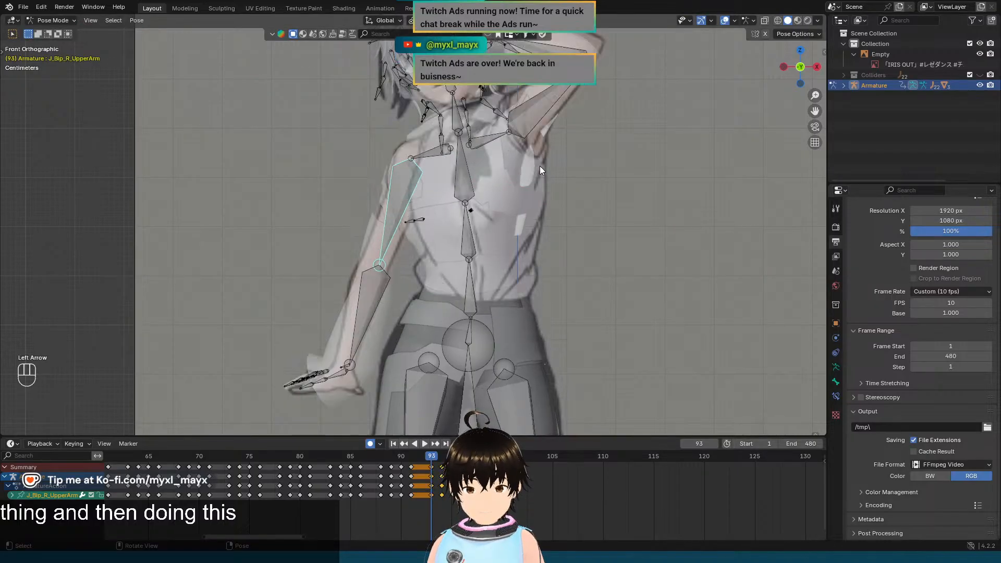
key(Right)
key(Left)
key(Right)
key(Left)
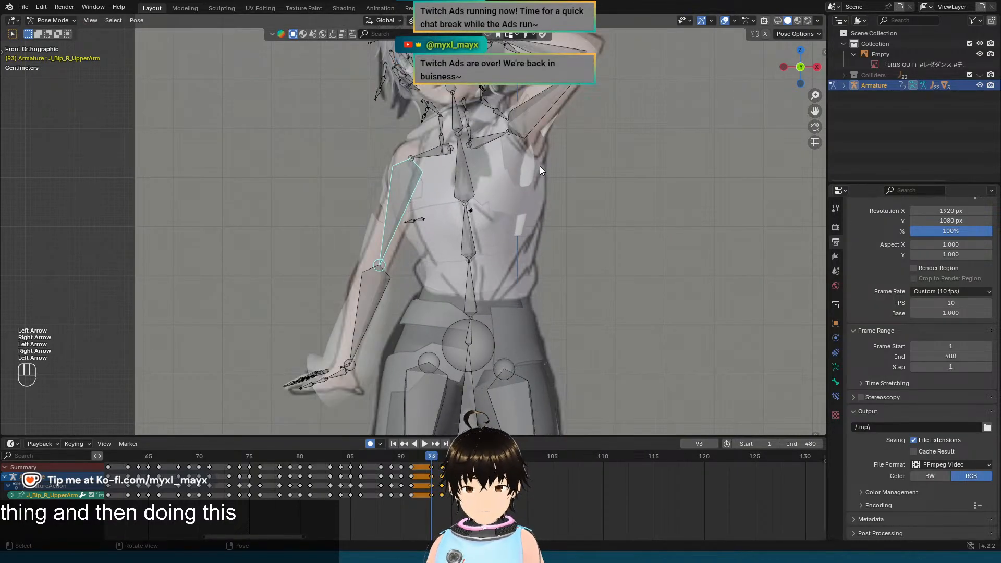
key(Right)
key(Left)
key(Right)
key(Left)
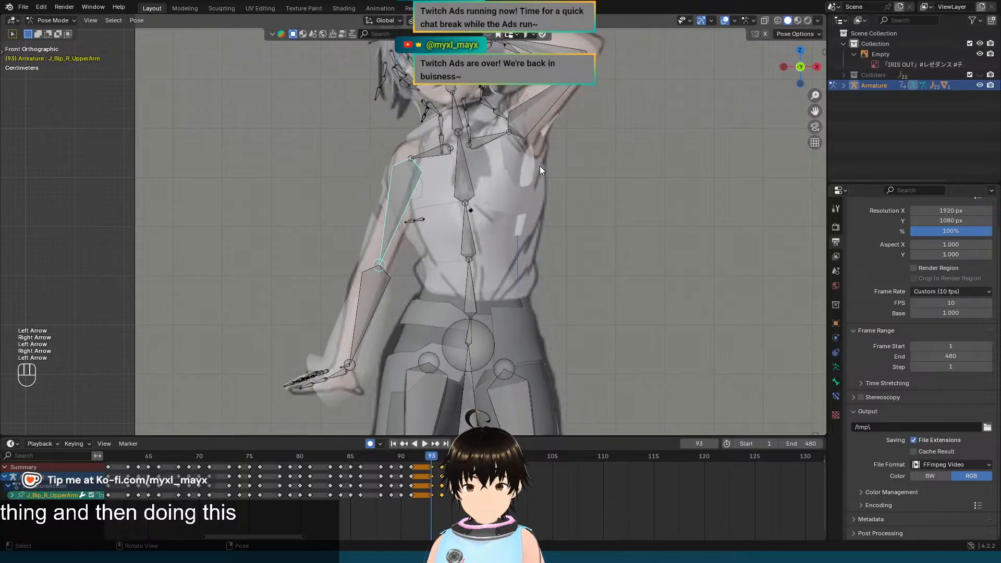
key(Right)
key(Left)
key(Right)
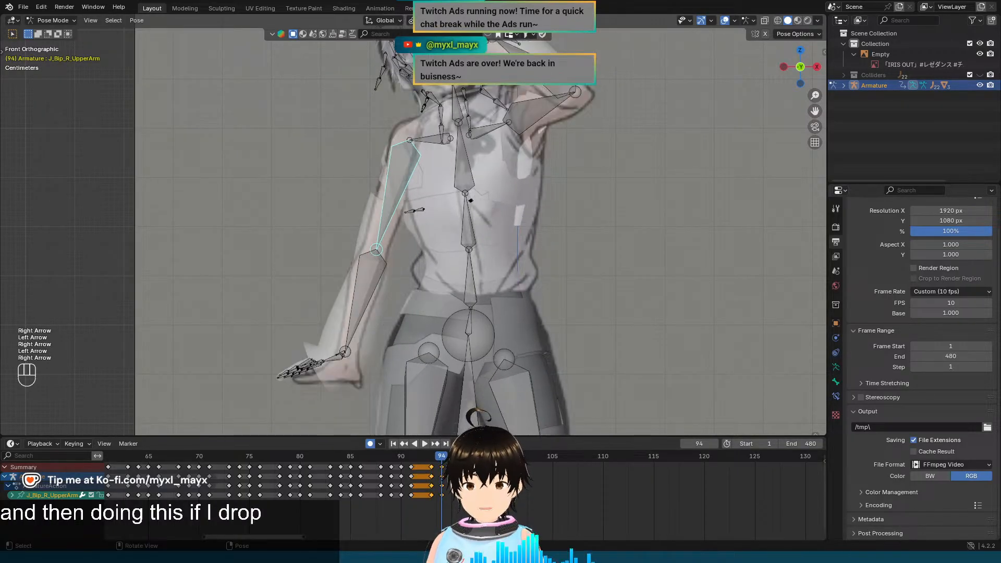
Step: Try clearing the right shoulder bone's transform at frame 94, and undo it
click(430, 140)
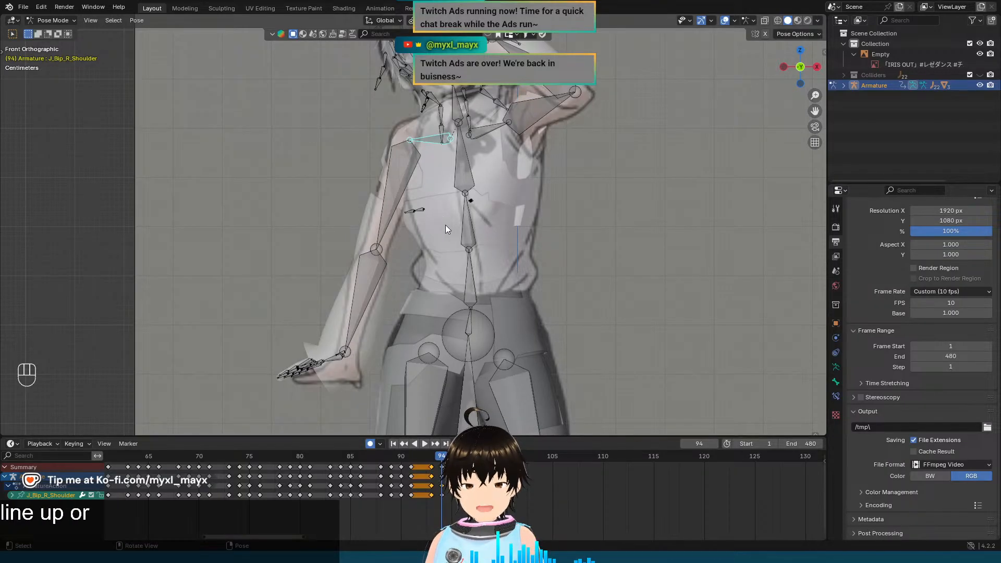
click(143, 20)
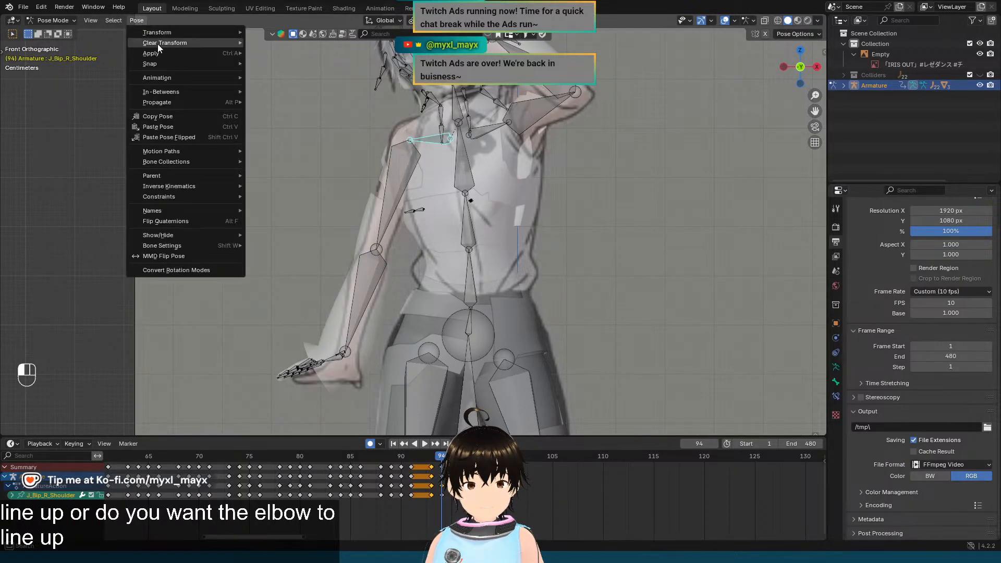
mouse_move(217, 42)
click(259, 41)
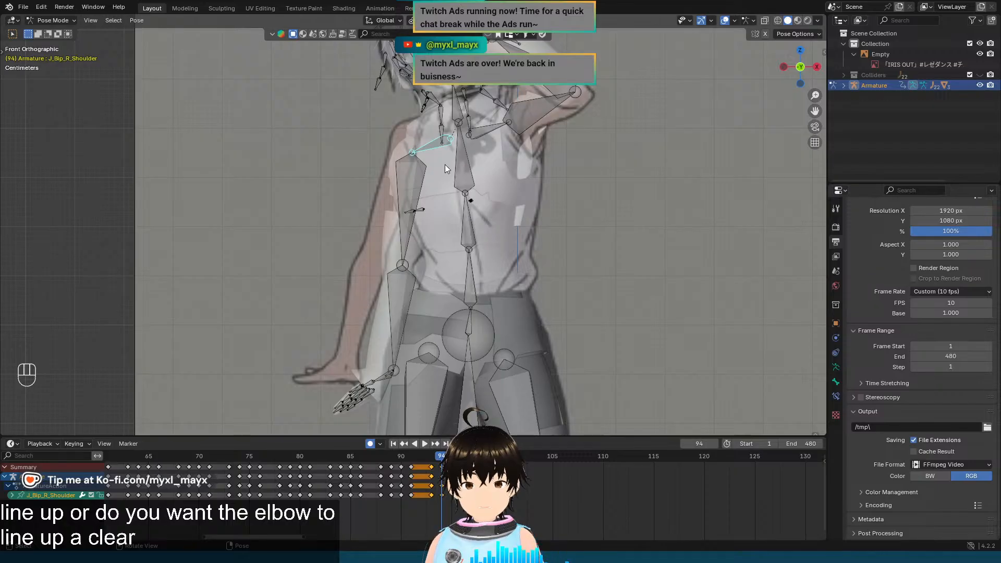
key(ctrl+z)
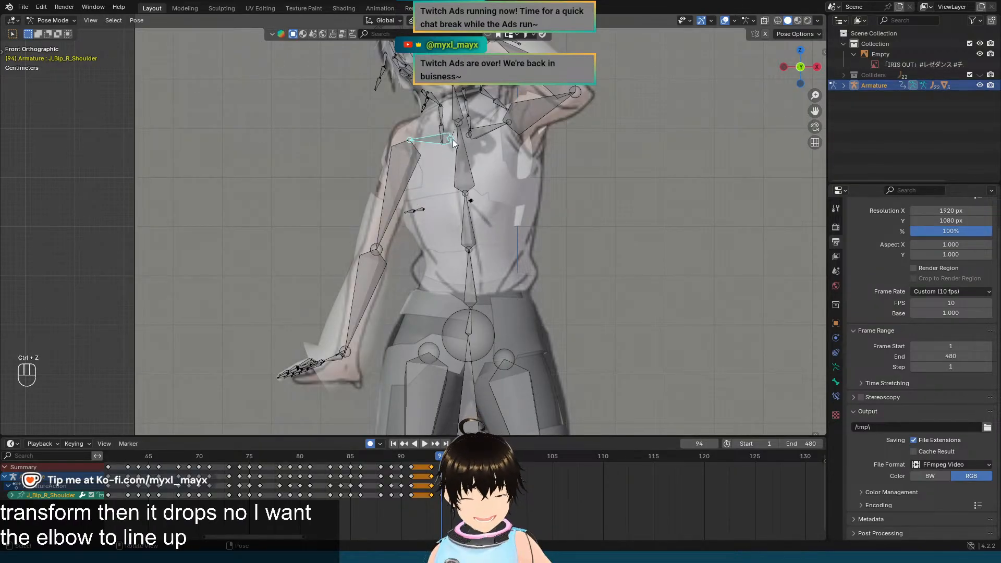
Step: Review the overall body movement between frames 93 and 94 with the reference in view, ending on frame 94
scroll(586, 158, down, 2)
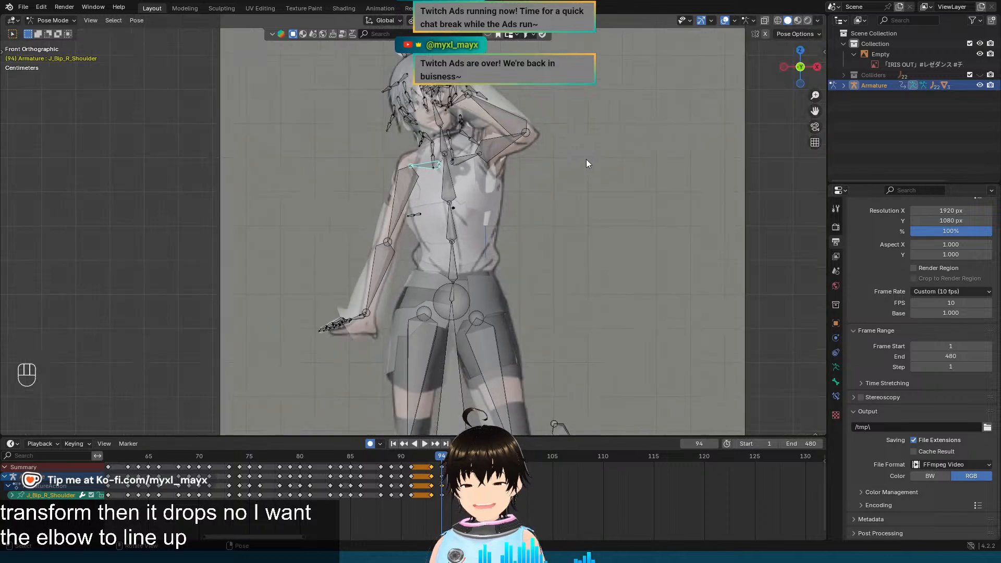
key(Left)
key(Right)
key(Left)
key(Right)
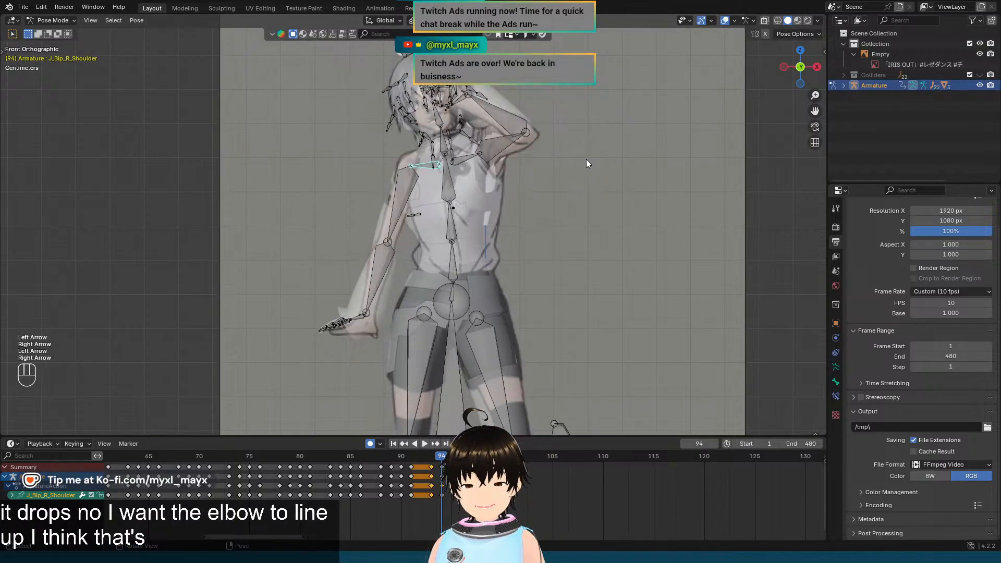
key(Left)
key(Right)
key(Left)
key(Right)
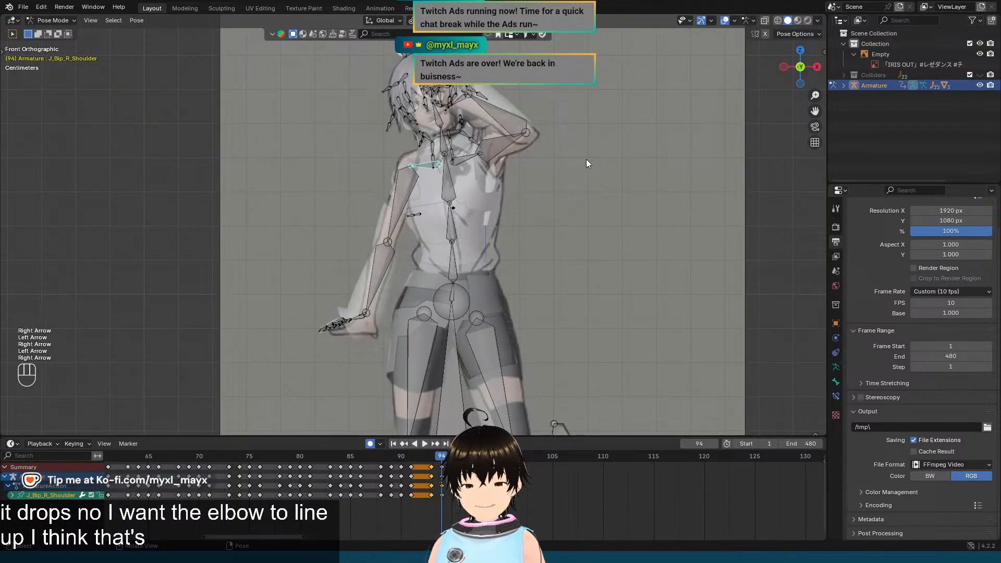
key(Left)
key(Right)
key(Left)
key(Right)
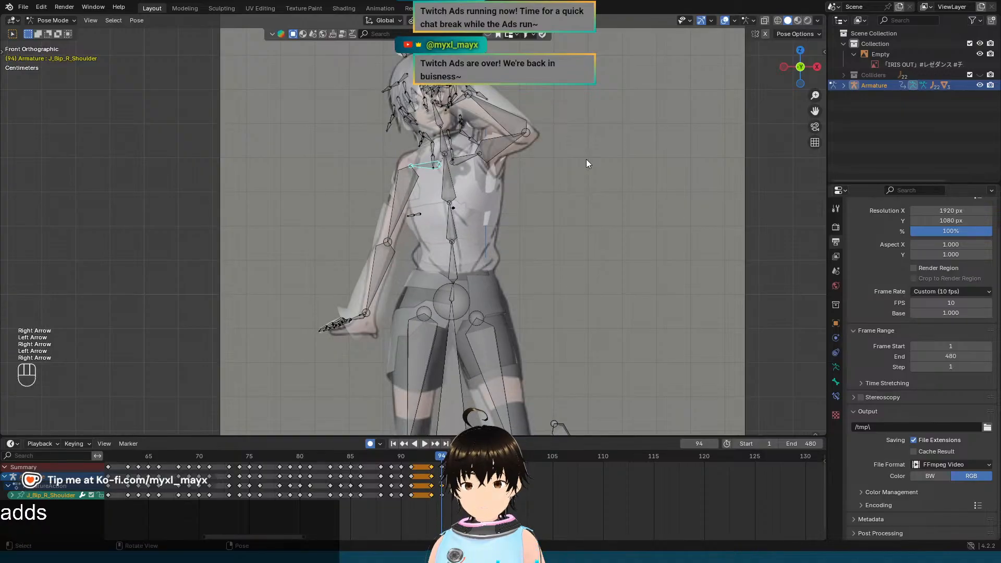
Step: Hide the Empty holding the reference video so only the character and armature show in the viewport
scroll(586, 158, down, 4)
click(980, 54)
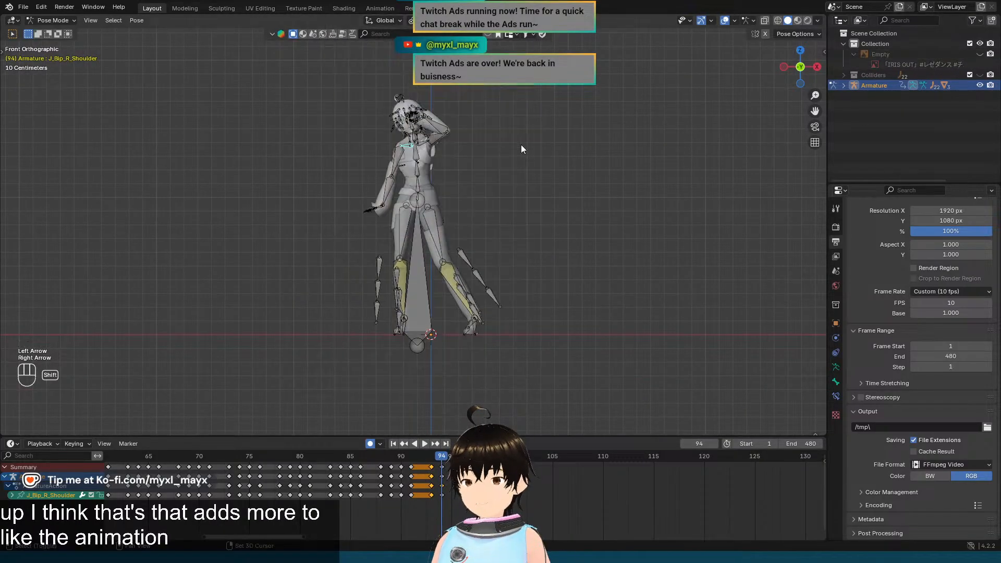
Step: Examine the upper body's motion between frames 93 and 94 with the reference hidden, ending on frame 94
scroll(547, 245, up, 4)
shift+middle_drag(546, 245, 531, 226)
scroll(531, 227, up, 3)
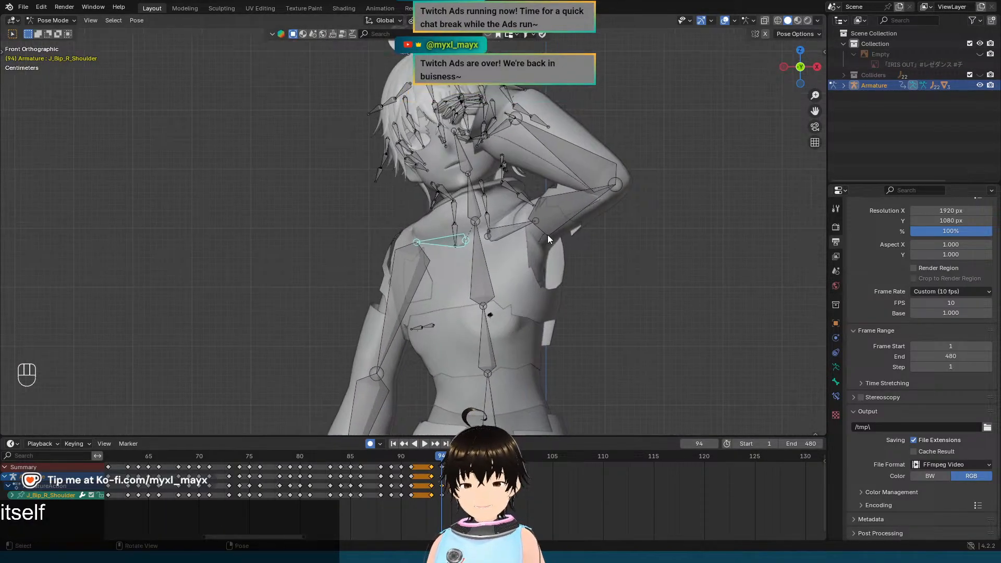
key(Left)
key(Right)
key(Left)
key(Right)
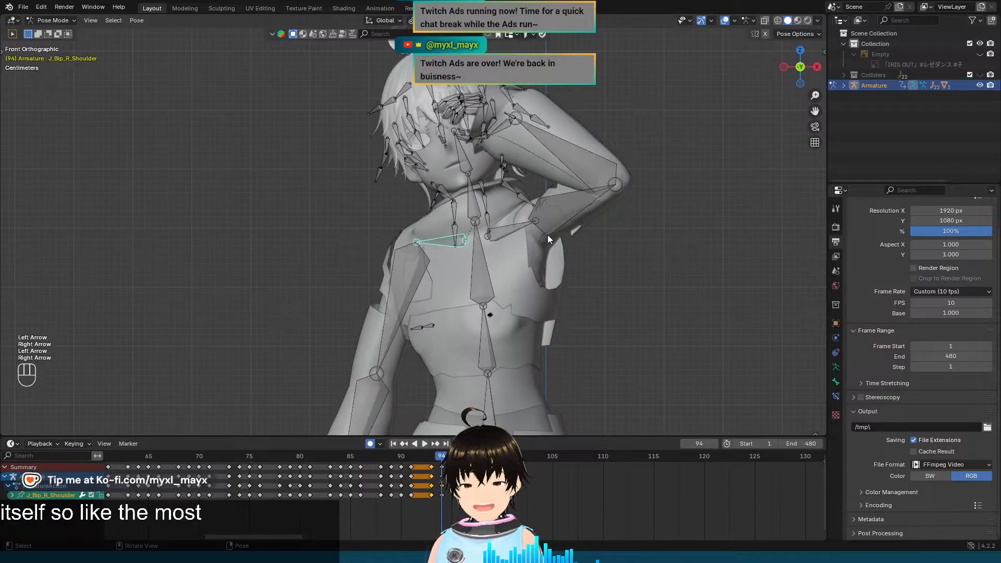
key(Left)
key(Right)
scroll(545, 232, down, 6)
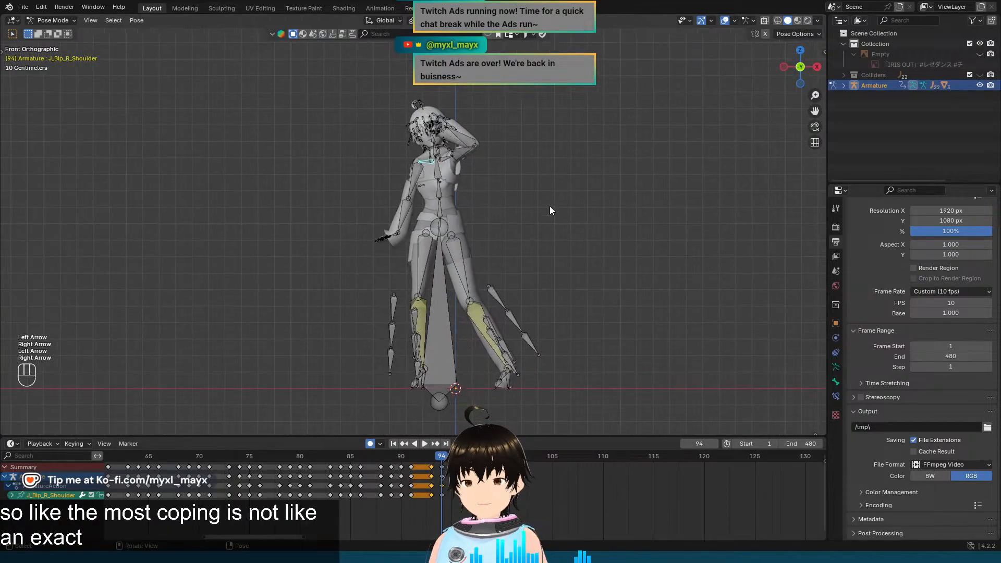
Step: Show the reference video Empty again and compare the raised arm and head with it between frames 94 and 93, ending on frame 93
click(979, 54)
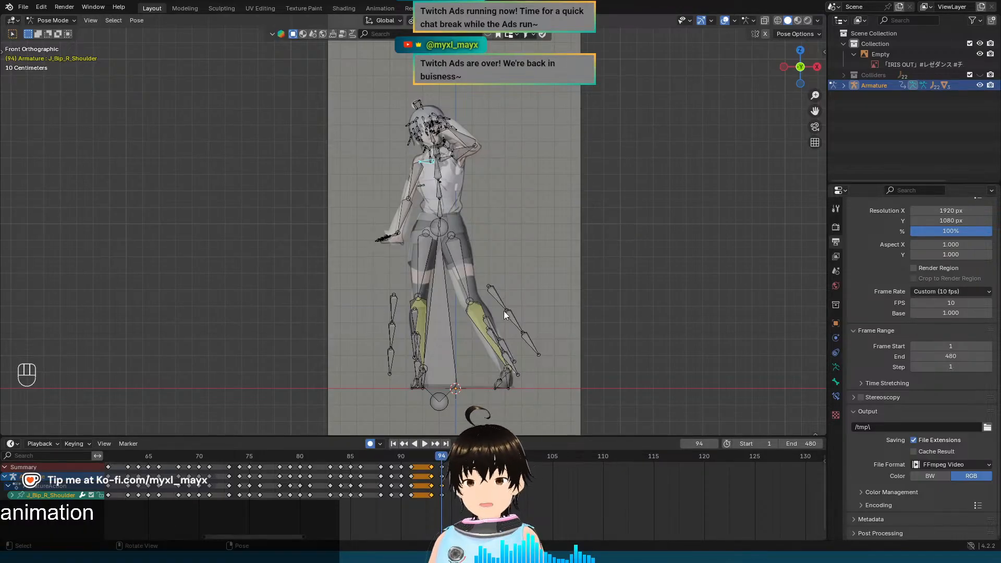
scroll(483, 257, up, 4)
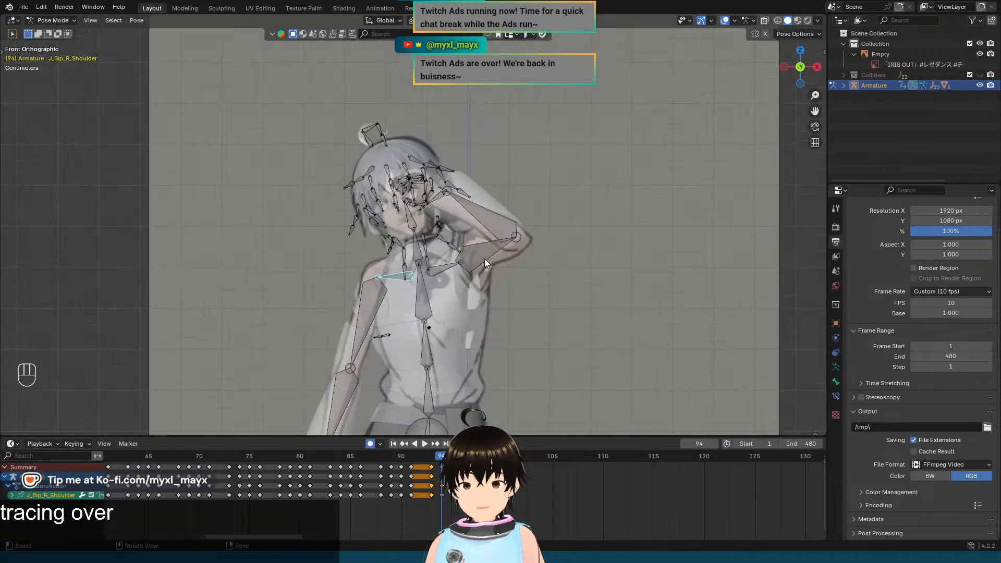
mouse_move(484, 258)
shift+middle_down()
mouse_move(541, 181)
mouse_move(505, 189)
shift+middle_up()
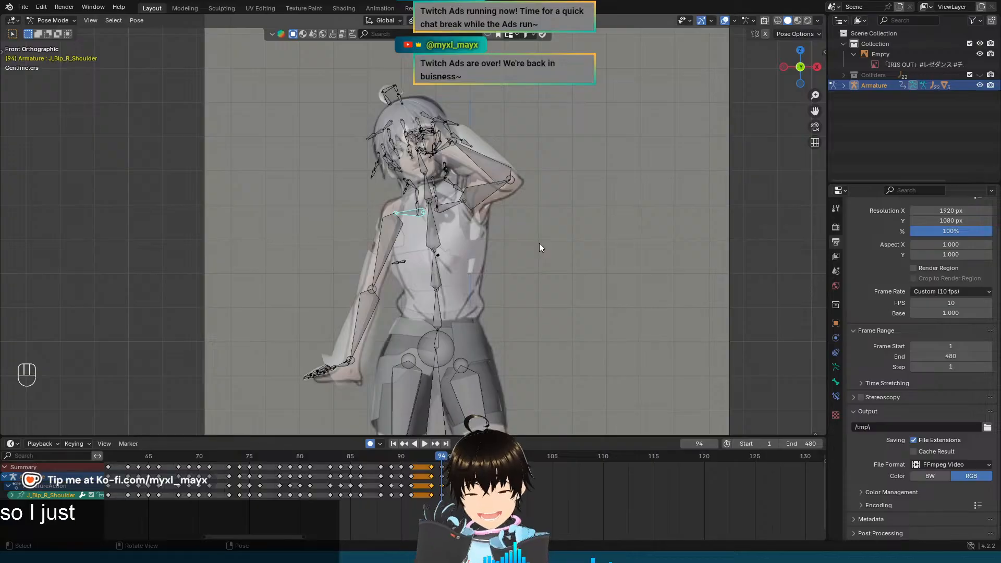
scroll(539, 242, up, 3)
shift+middle_drag(528, 227, 543, 268)
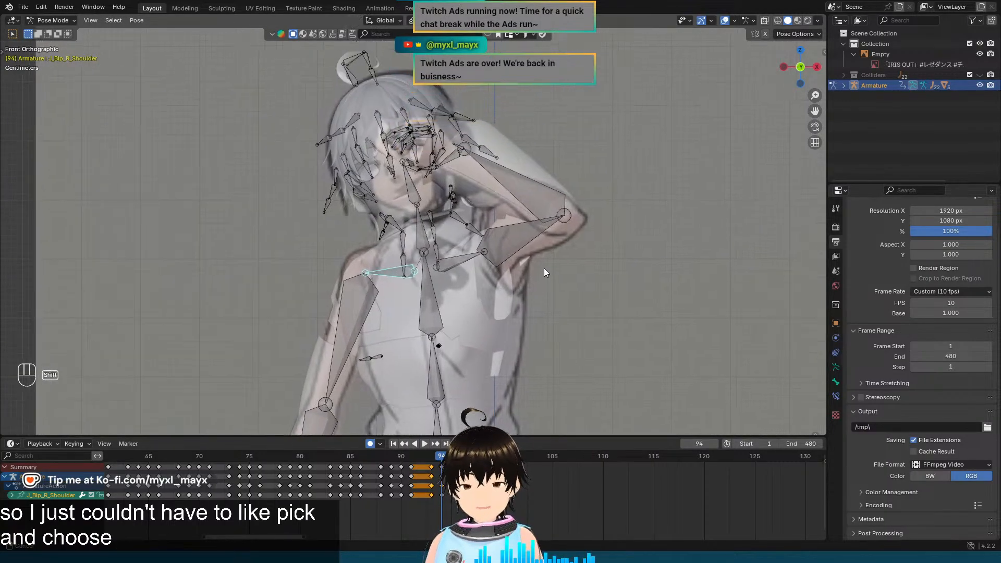
key(Left)
key(Right)
key(Left)
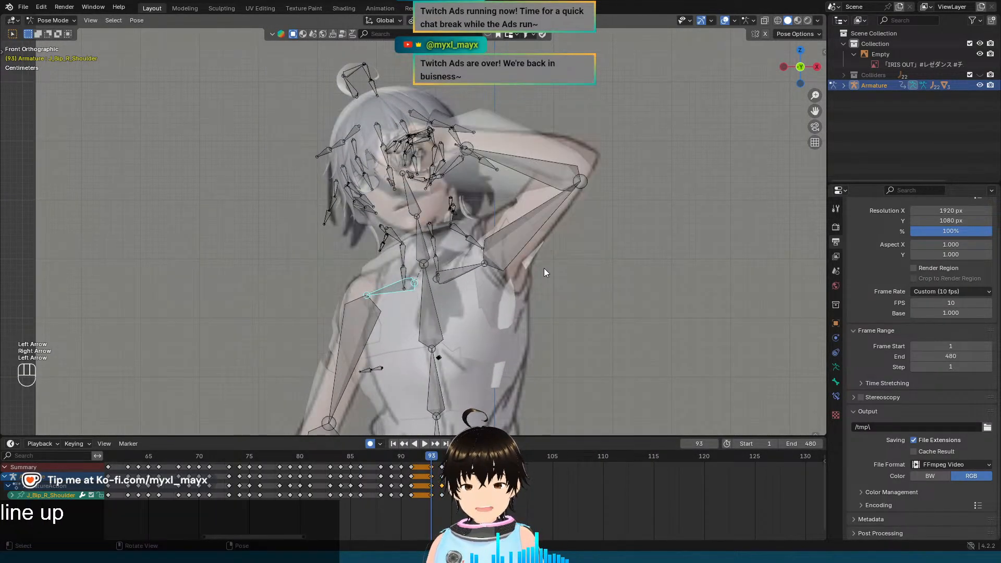
scroll(529, 246, up, 2)
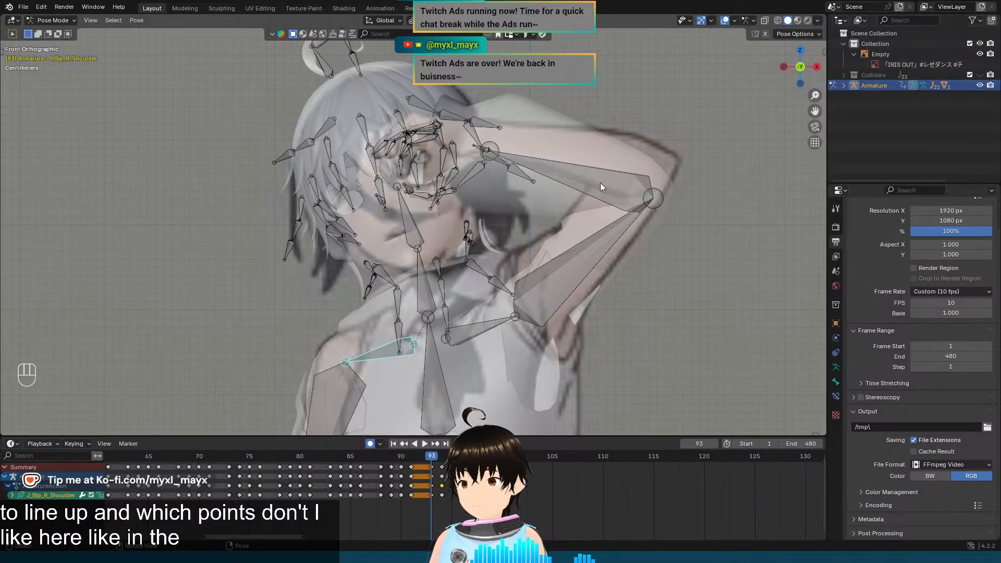
scroll(554, 211, down, 8)
scroll(440, 238, down, 6)
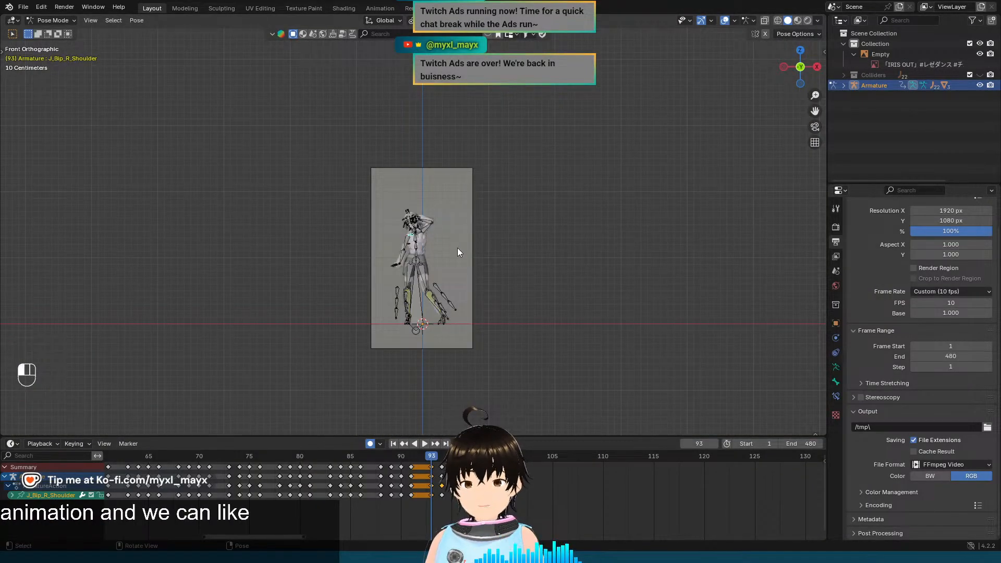
Step: Switch the armature from Pose Mode to Object Mode
click(457, 248)
click(70, 20)
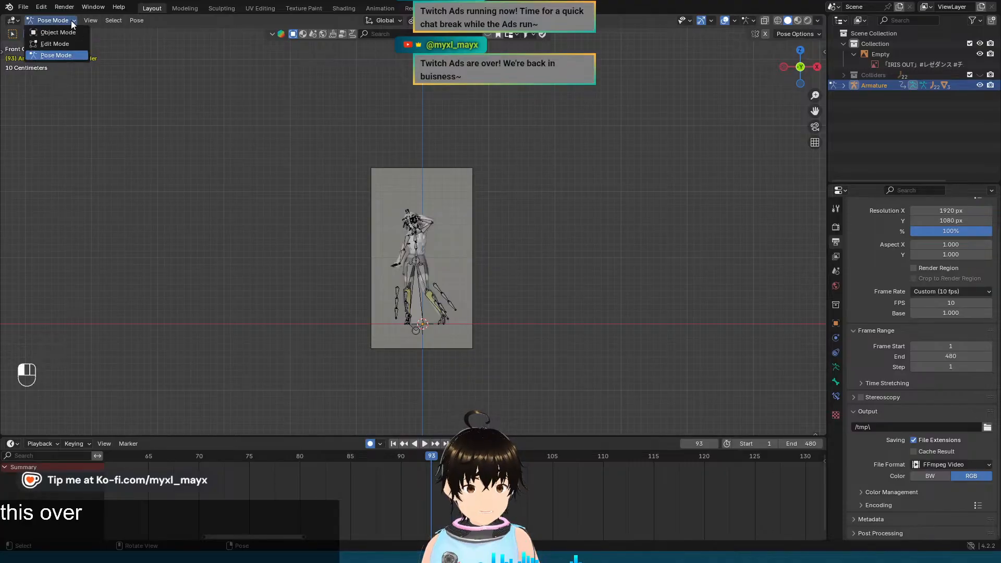
click(53, 32)
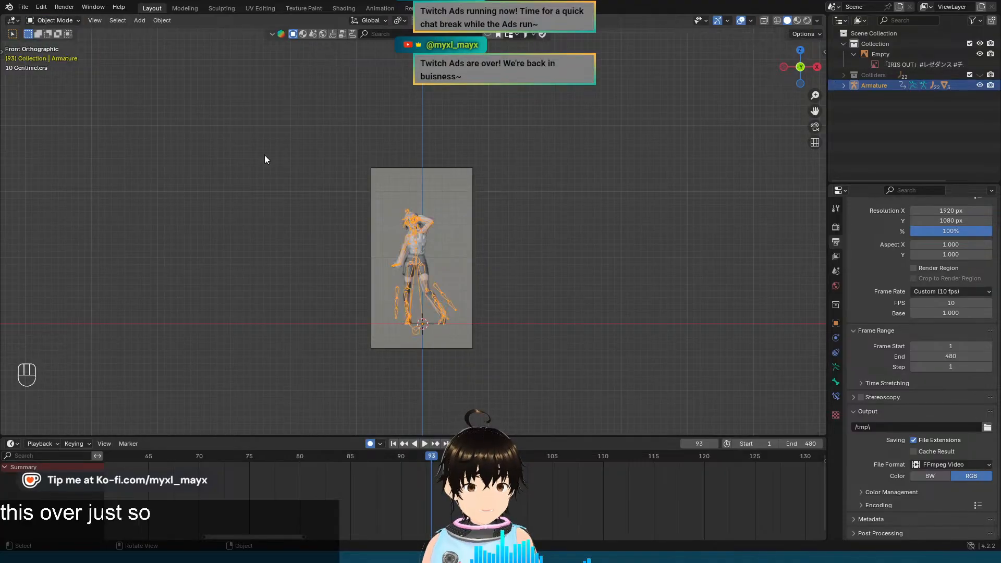
Step: Duplicate the reference video Empty and place the copy beside the original, about 1.6 m along negative X
click(458, 264)
key(shift+d)
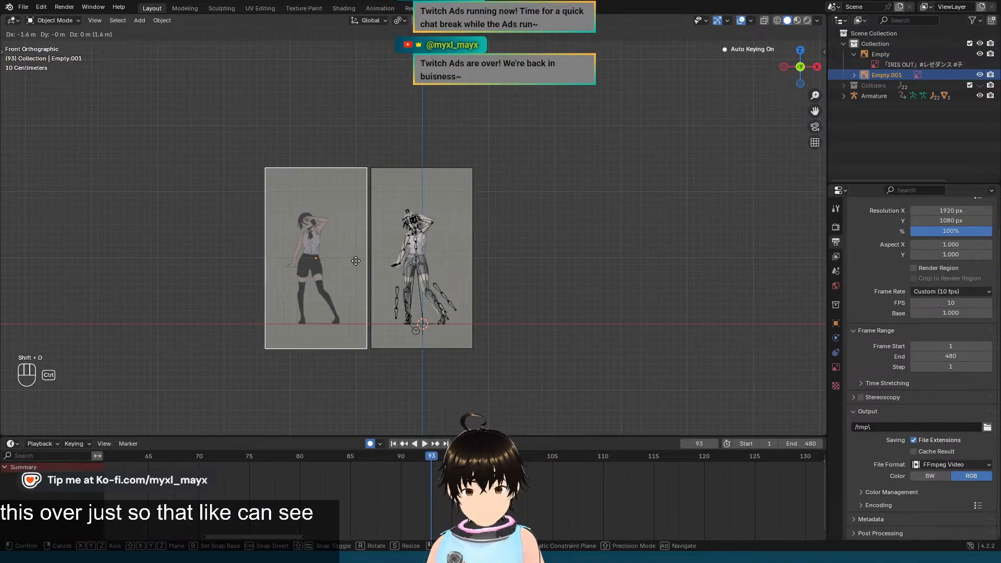
click(355, 261)
Step: Compare the hand and raised arm in the duplicated reference with the character's pose at frame 93
scroll(491, 260, up, 3)
shift+middle_drag(491, 259, 556, 221)
scroll(555, 221, up, 3)
shift+middle_drag(455, 189, 536, 183)
scroll(521, 183, up, 2)
shift+middle_drag(485, 111, 484, 183)
scroll(223, 170, up, 3)
shift+middle_drag(223, 170, 455, 155)
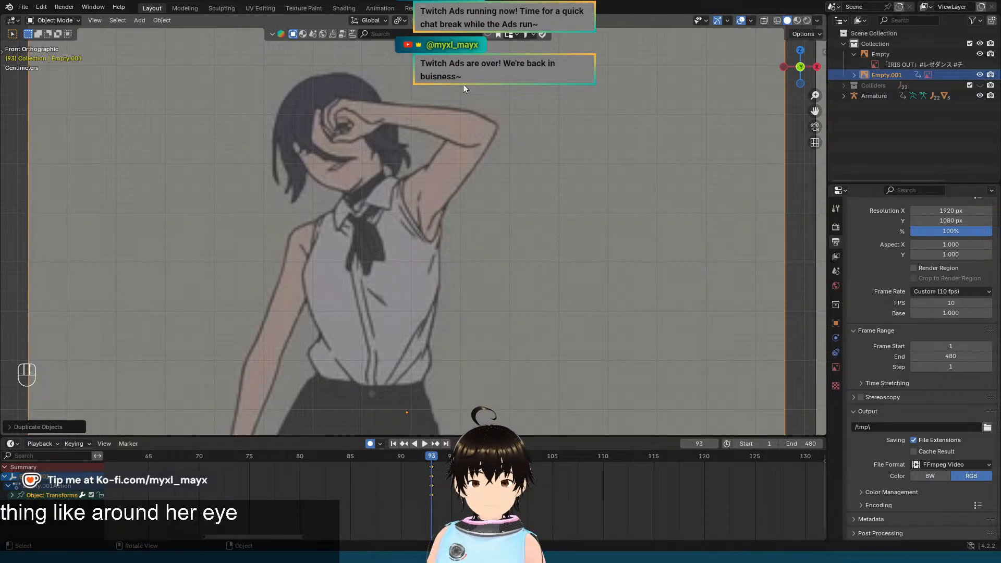
scroll(464, 86, down, 3)
shift+middle_drag(534, 182, 162, 187)
scroll(486, 186, up, 8)
shift+middle_drag(486, 186, 555, 193)
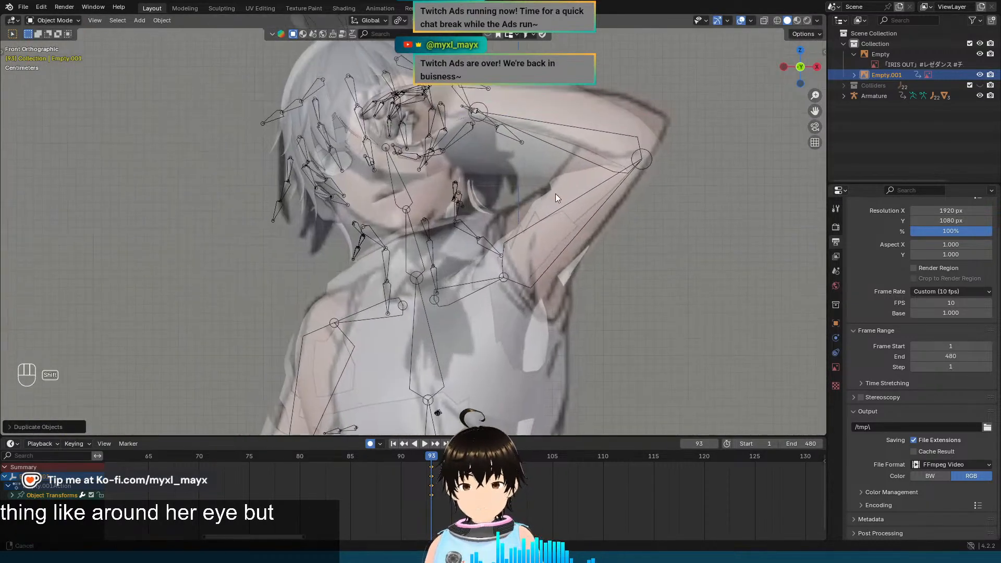
scroll(417, 119, down, 8)
shift+middle_drag(468, 193, 552, 258)
Step: Undo the reference copy, then duplicate the original Empty again and place the new copy beside it along negative X
key(ctrl+z)
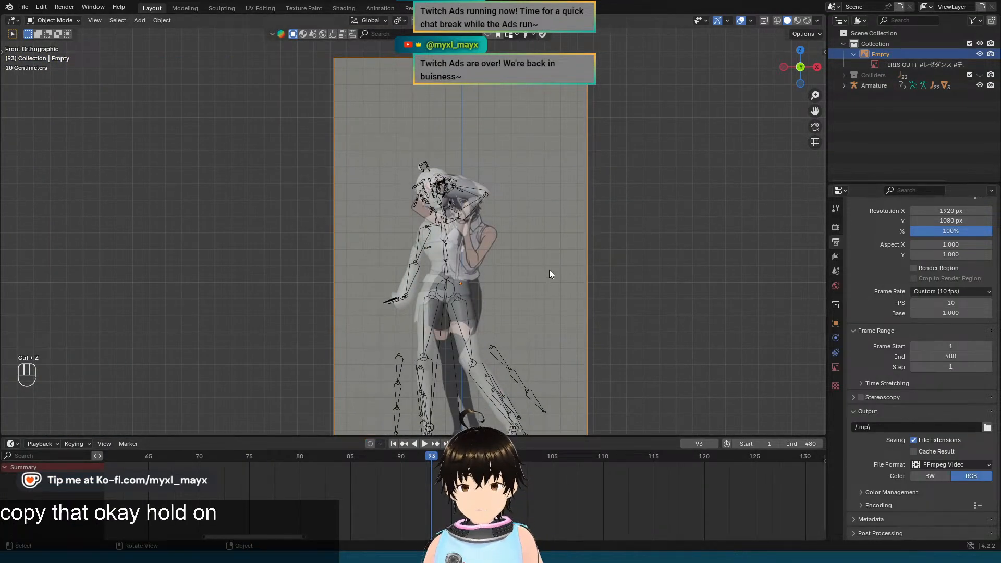
scroll(549, 270, down, 4)
key(shift+d)
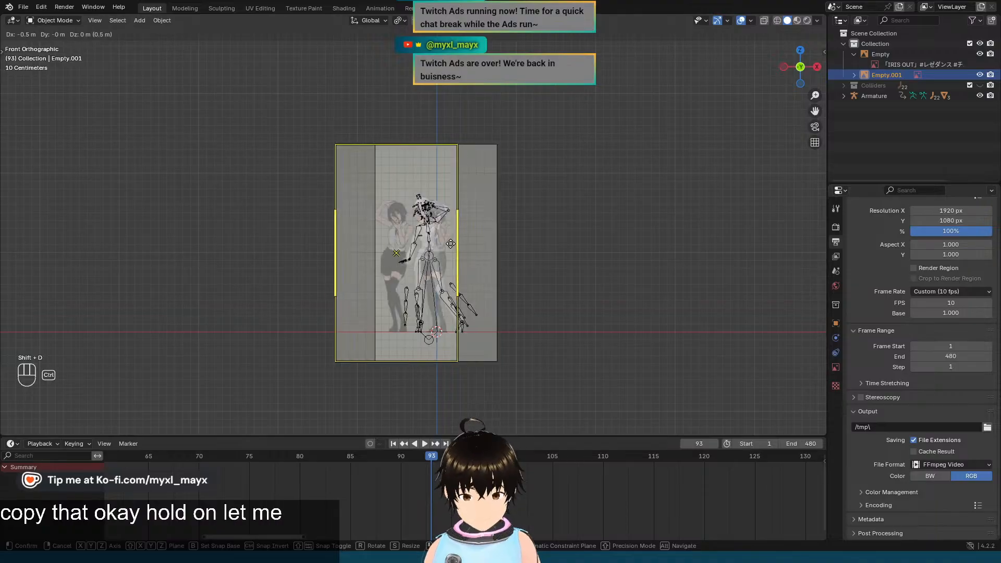
click(367, 243)
scroll(485, 246, up, 1)
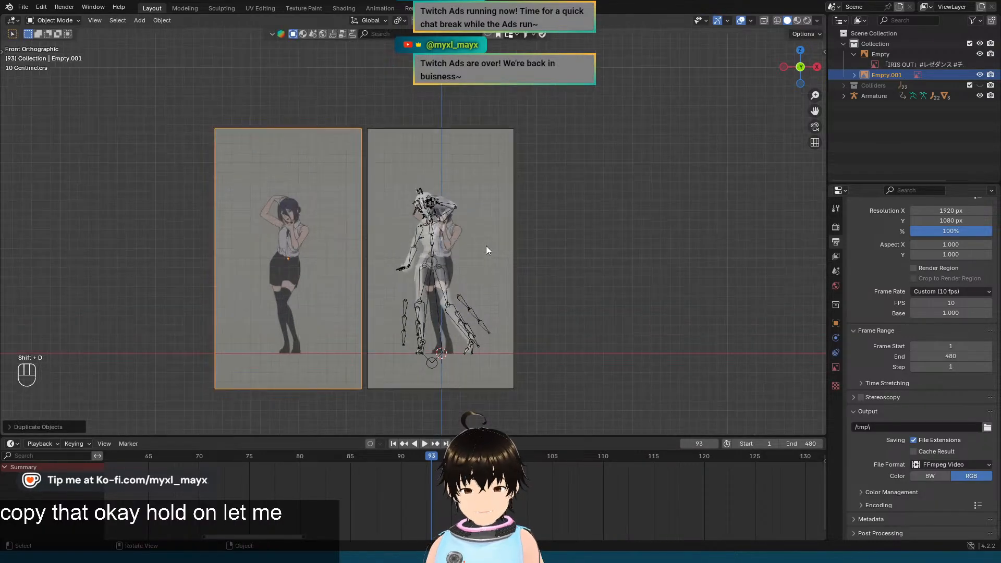
Step: Play the animation from frame 1 to compare the character with the reference copy side by side, stopping at frame 57
click(624, 233)
click(393, 443)
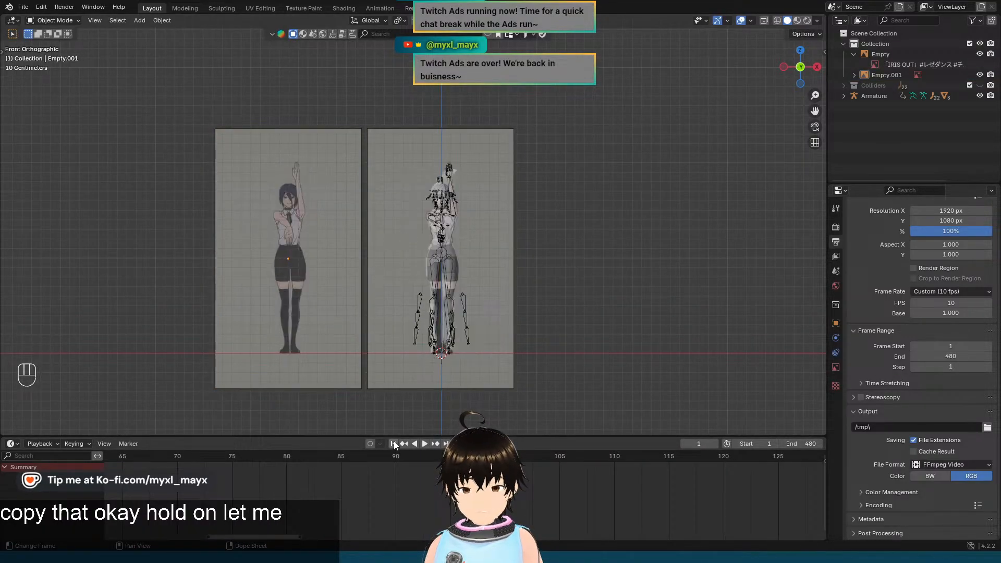
key(space)
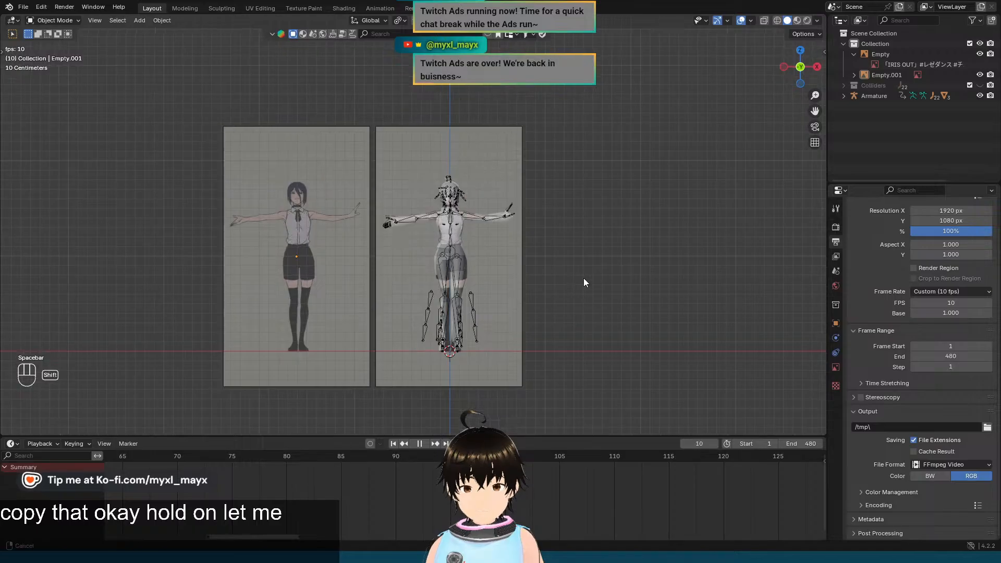
scroll(630, 264, up, 2)
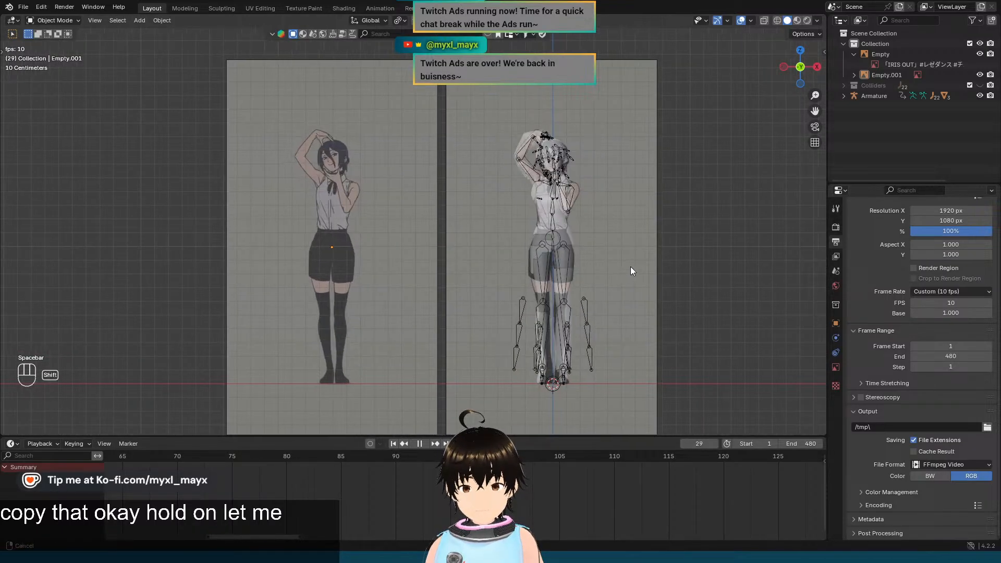
shift+middle_drag(635, 267, 629, 262)
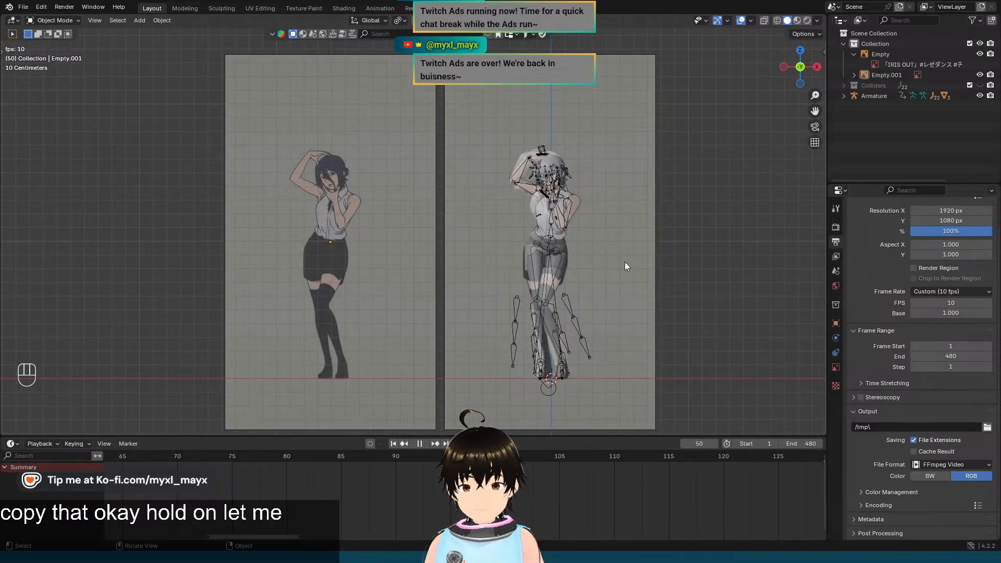
key(space)
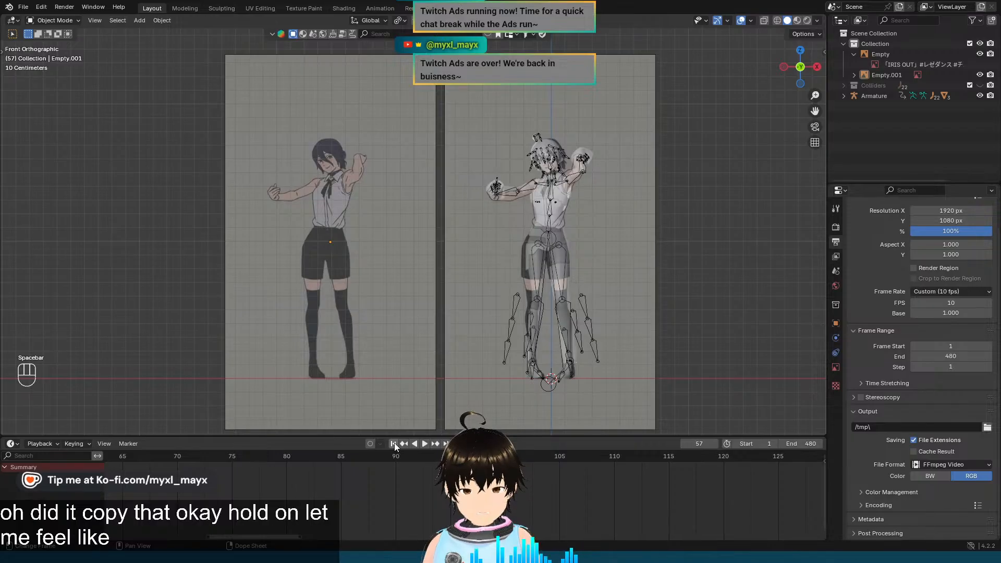
Step: Go to frame 37 and hide the original Empty overlapping the character, leaving the side-by-side reference copy shown
click(511, 195)
drag(293, 536, 224, 533)
drag(334, 457, 270, 462)
scroll(648, 198, up, 2)
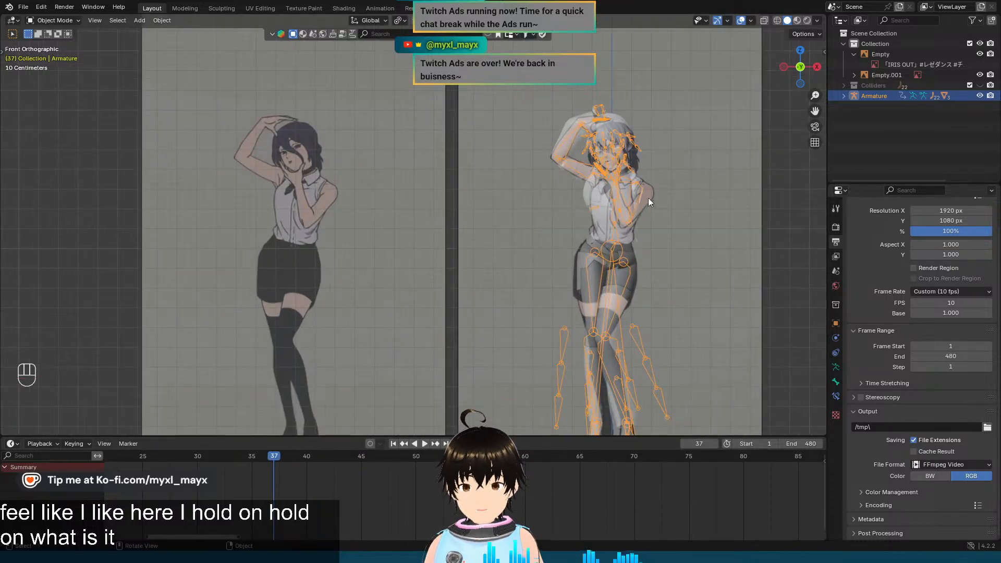
click(979, 54)
click(724, 159)
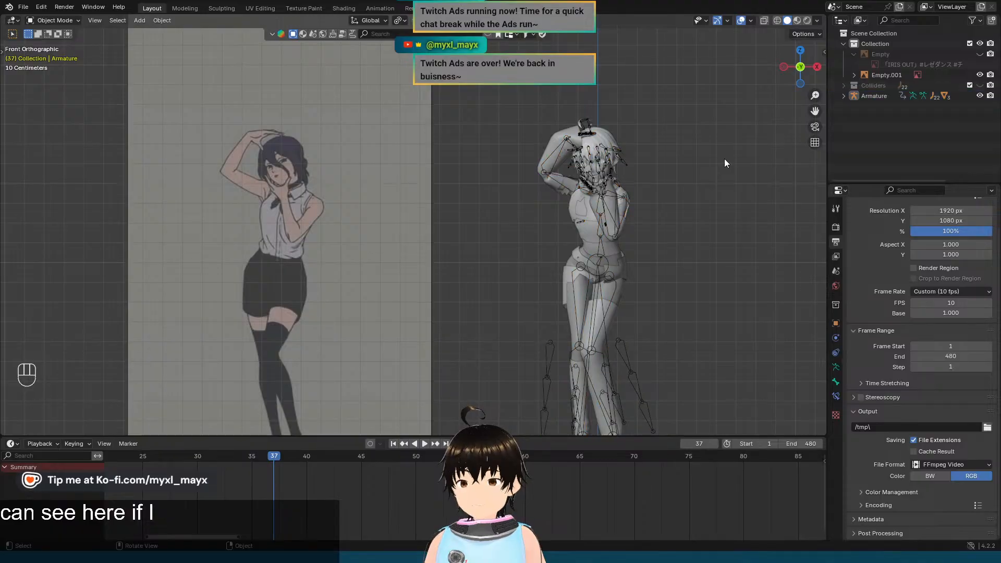
Step: Examine the hands above the head and under the chin at frame 37 against the reference copy
scroll(724, 201, up, 4)
mouse_move(762, 190)
shift+middle_down()
mouse_move(720, 207)
mouse_move(742, 192)
shift+middle_up()
scroll(720, 207, down, 1)
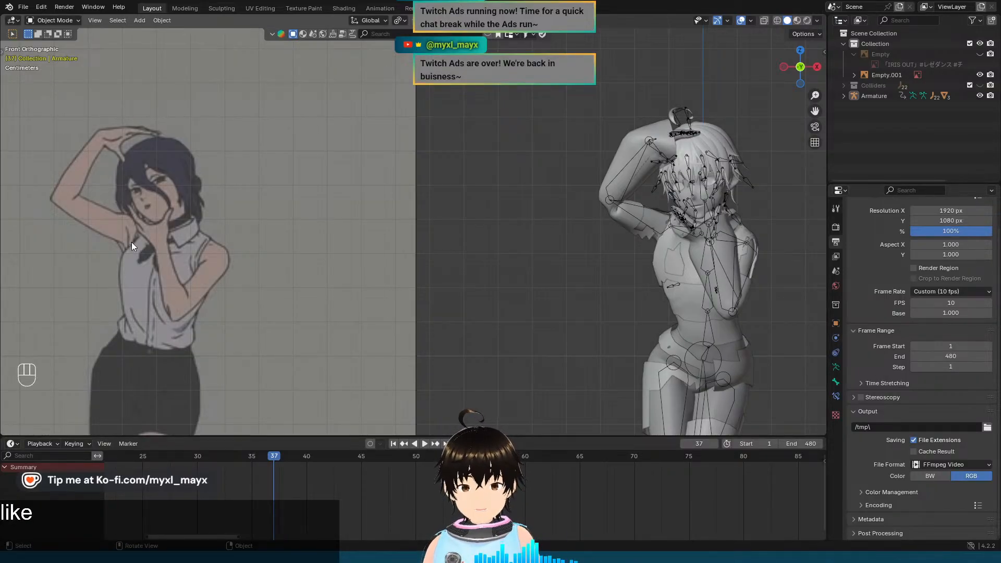
shift+middle_drag(733, 212, 526, 214)
scroll(547, 219, up, 3)
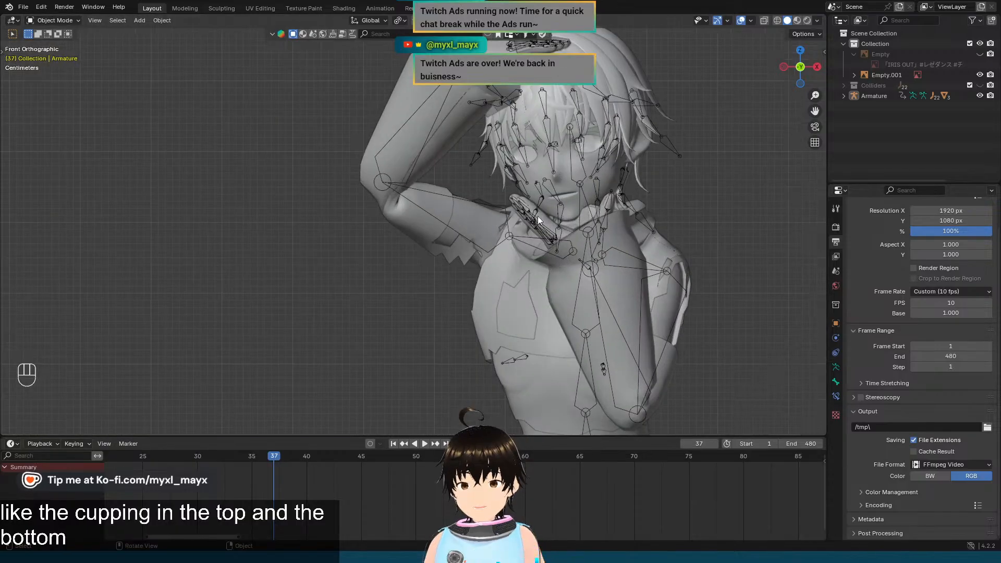
scroll(564, 216, down, 3)
scroll(539, 226, up, 3)
scroll(540, 227, down, 3)
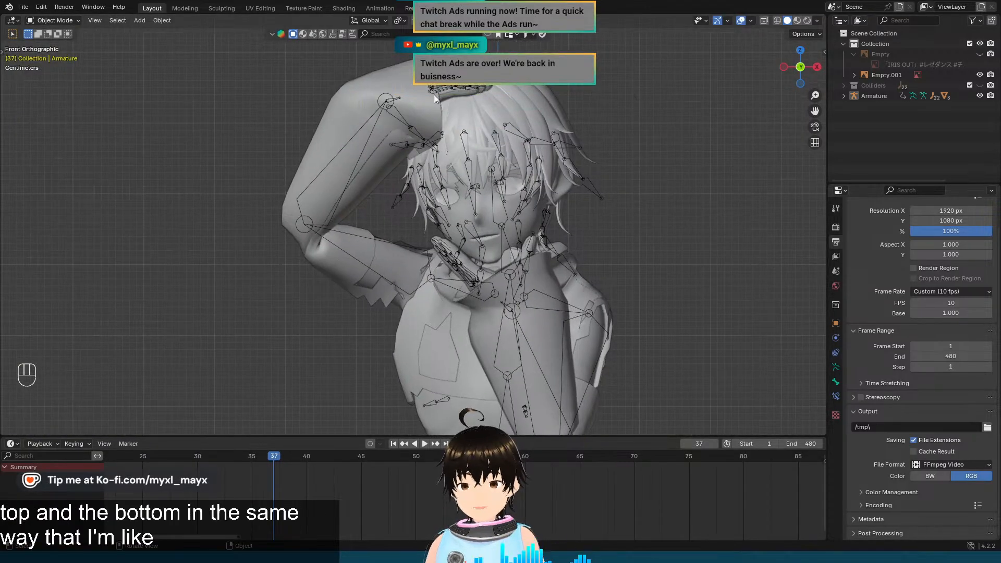
Step: Inspect the frame 37 pose from another angle and compare the full body with the reference copy in front view
scroll(564, 251, down, 3)
middle_drag(564, 174, 423, 226)
key(KP_1)
shift+middle_drag(18, 170, 211, 173)
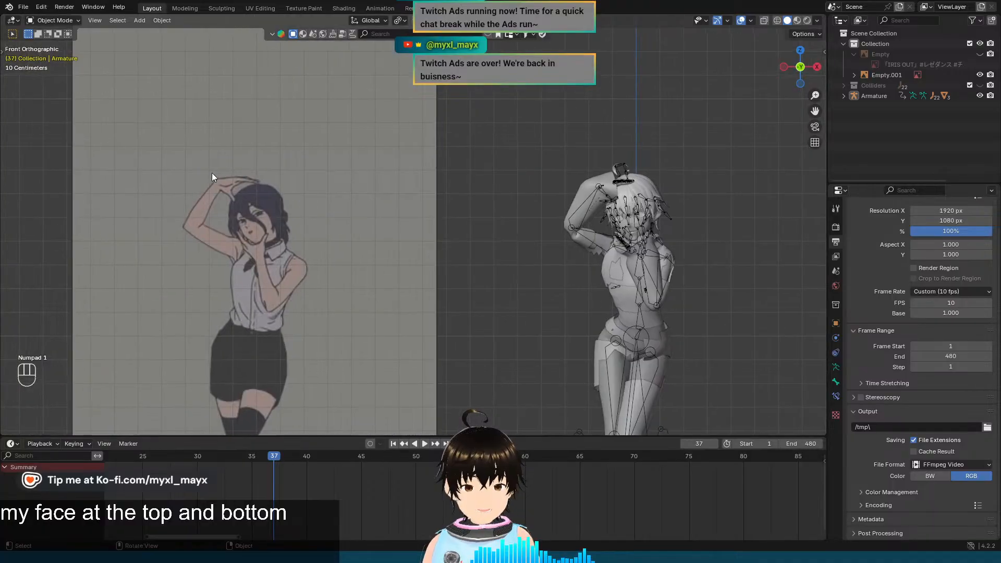
scroll(496, 292, down, 2)
shift+middle_drag(550, 277, 496, 170)
shift+middle_drag(401, 239, 416, 255)
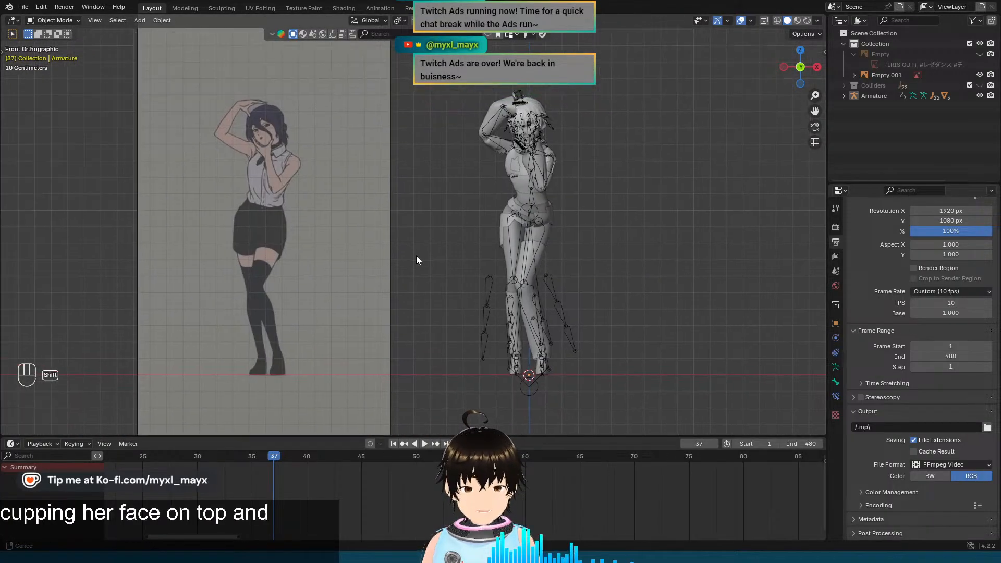
shift+middle_drag(471, 210, 489, 224)
scroll(473, 220, up, 1)
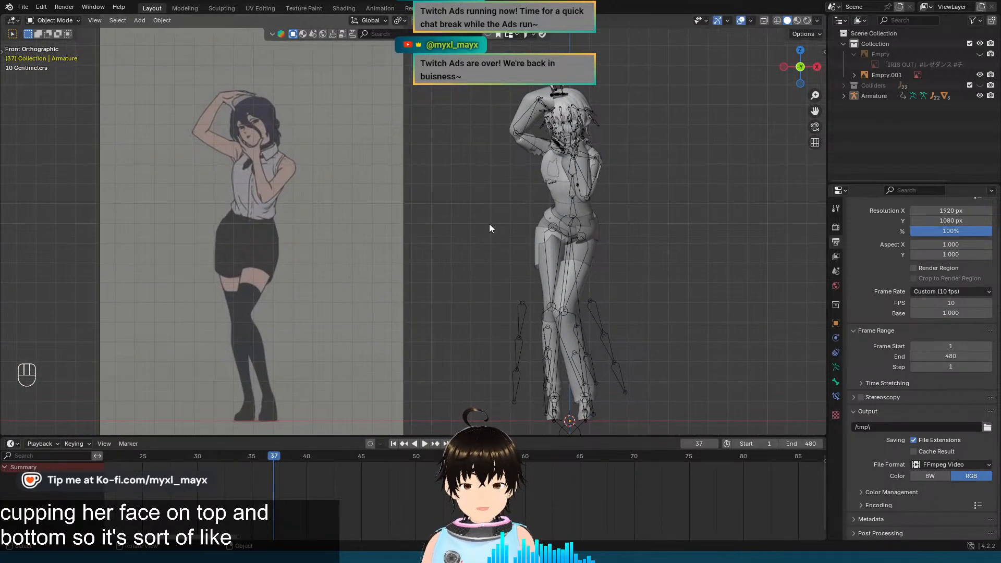
Step: Step back from frame 37 and forward to frame 35 to compare the body's movement with the reference copy
key(Left)
key(Left)
key(Left)
key(Left)
key(Left)
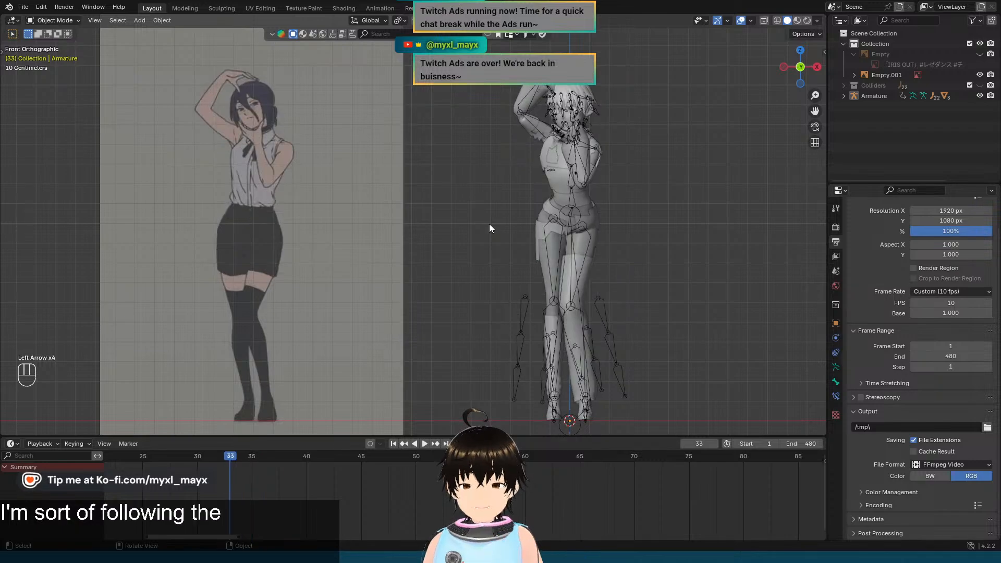
key(Right)
key(Right)
key(Right)
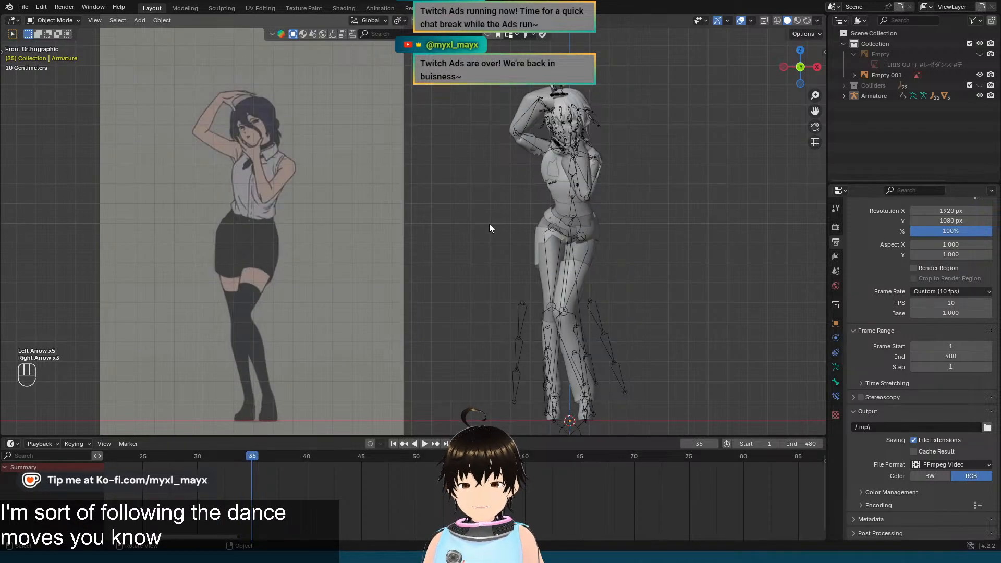
Step: Inspect the character's bent right elbow and upper arm closely at frame 35, from the front and at an angle
scroll(589, 143, up, 4)
shift+middle_drag(605, 117, 513, 221)
scroll(531, 209, up, 4)
shift+middle_drag(574, 181, 398, 289)
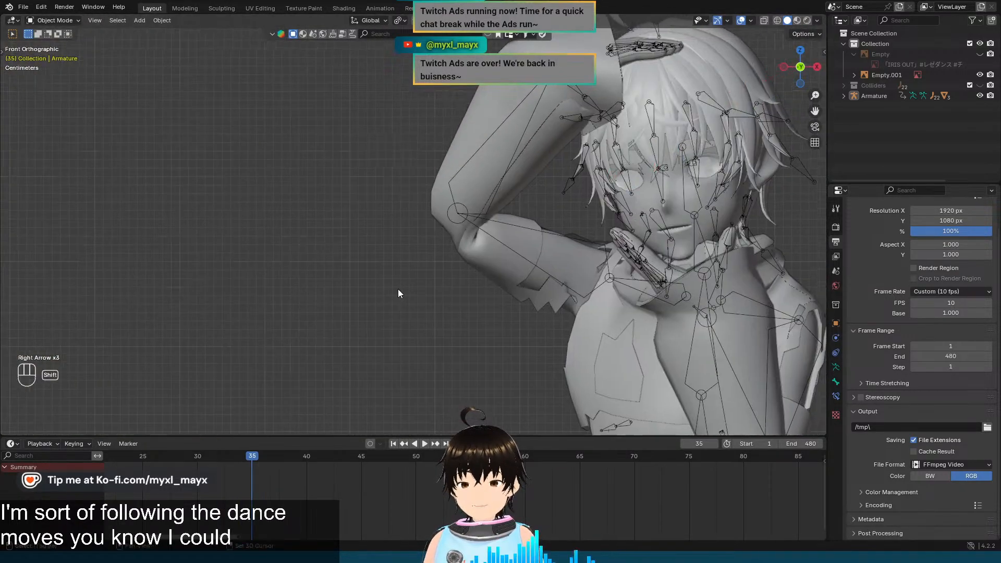
middle_drag(469, 207, 523, 167)
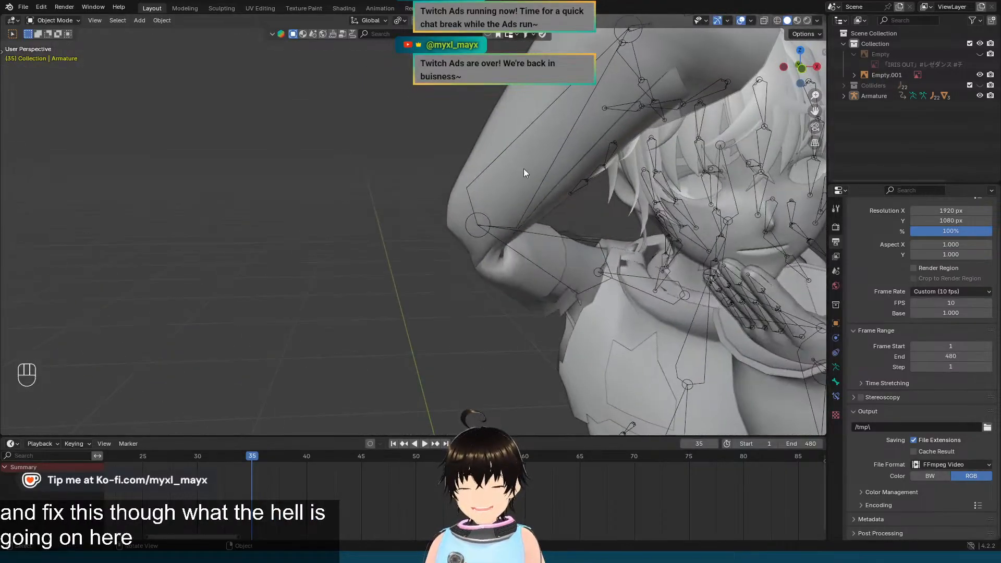
Step: Unhide the original reference video Empty behind the character and compare the frame 35 pose with it in front view
scroll(517, 208, down, 10)
shift+middle_drag(458, 282, 483, 227)
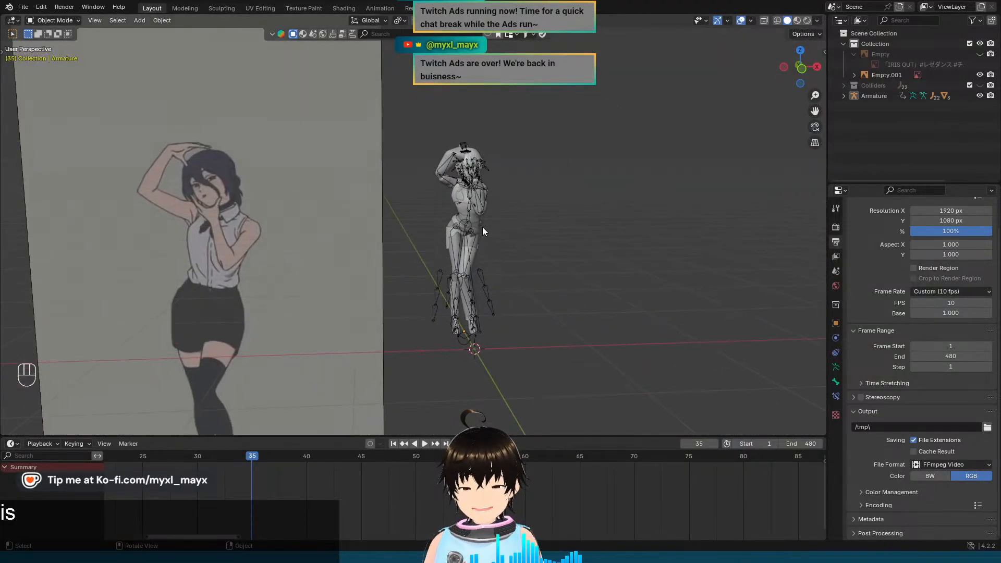
key(KP_1)
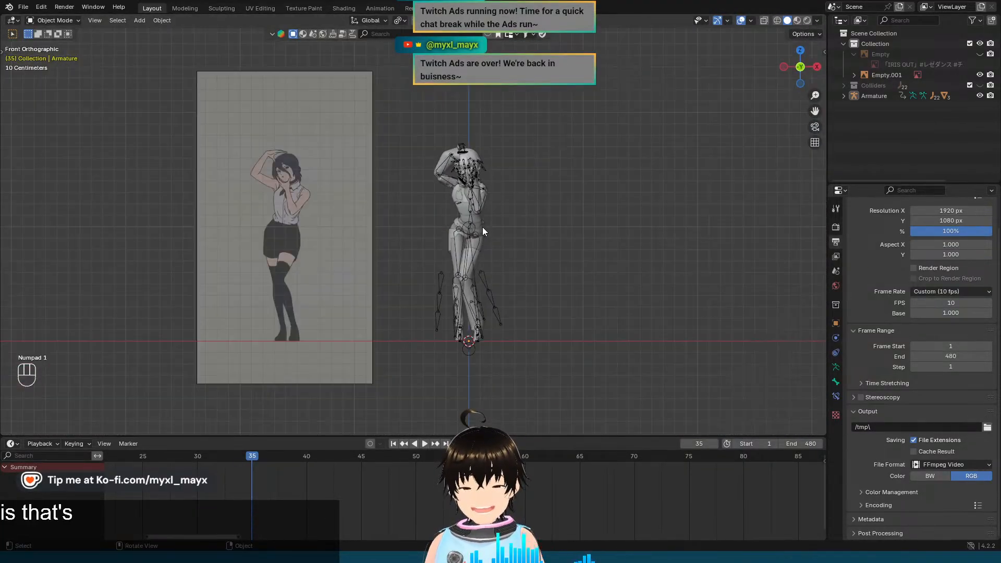
click(979, 54)
middle_drag(588, 163, 547, 175)
scroll(548, 175, down, 4)
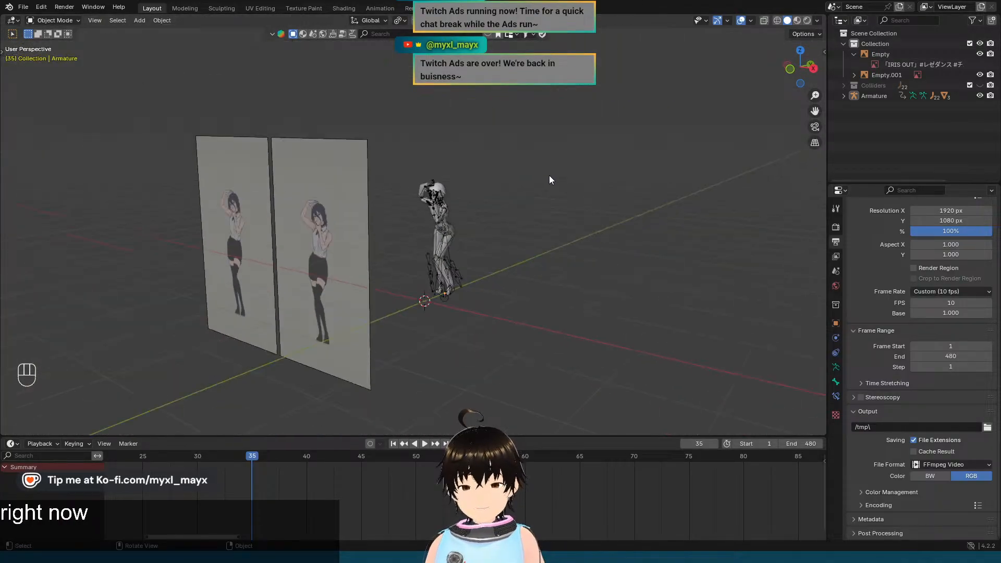
key(KP_1)
scroll(548, 174, up, 6)
shift+middle_drag(704, 214, 529, 387)
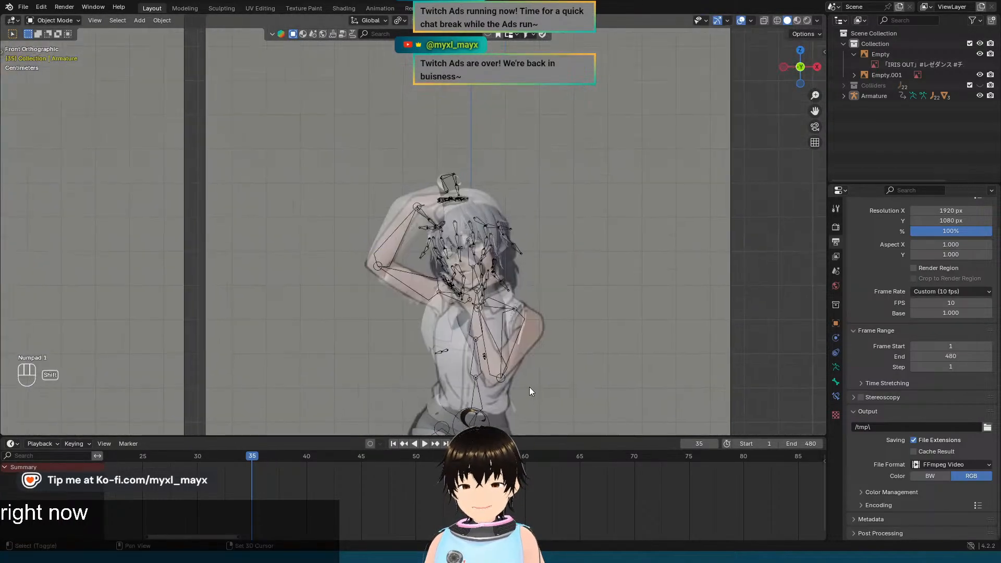
scroll(437, 236, down, 5)
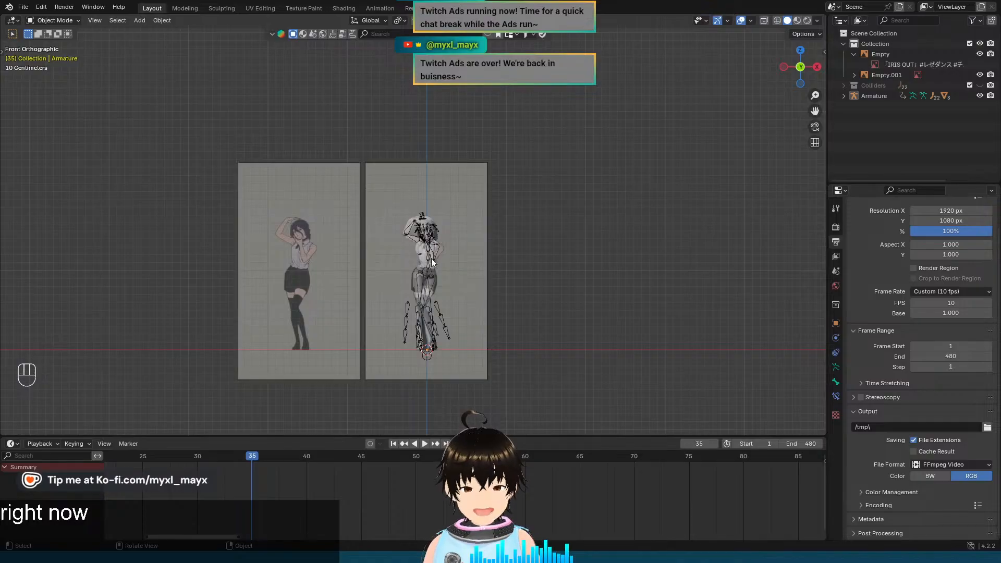
Step: Put the character armature into Pose Mode and select all of its bones
click(439, 305)
click(77, 19)
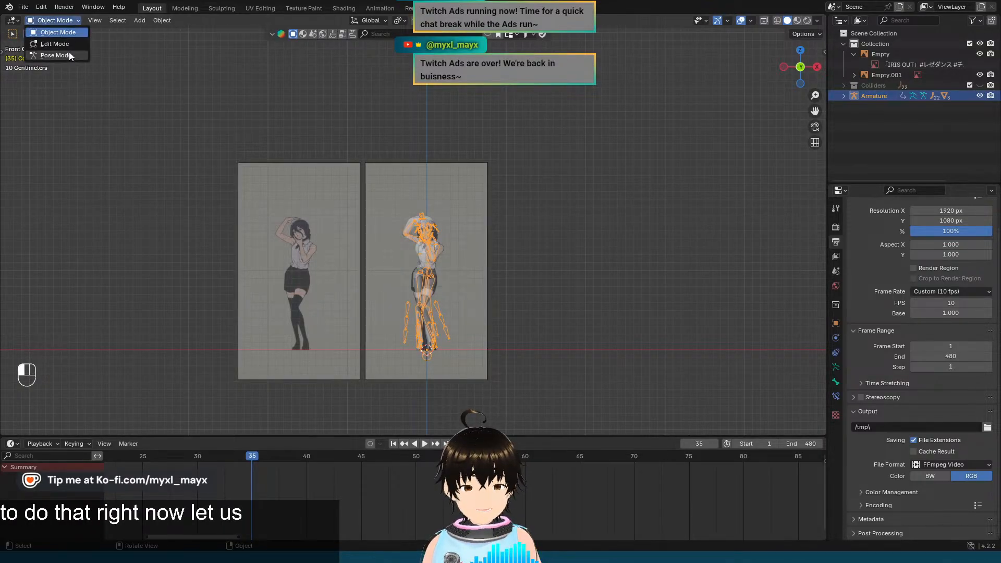
click(69, 52)
drag(375, 193, 545, 392)
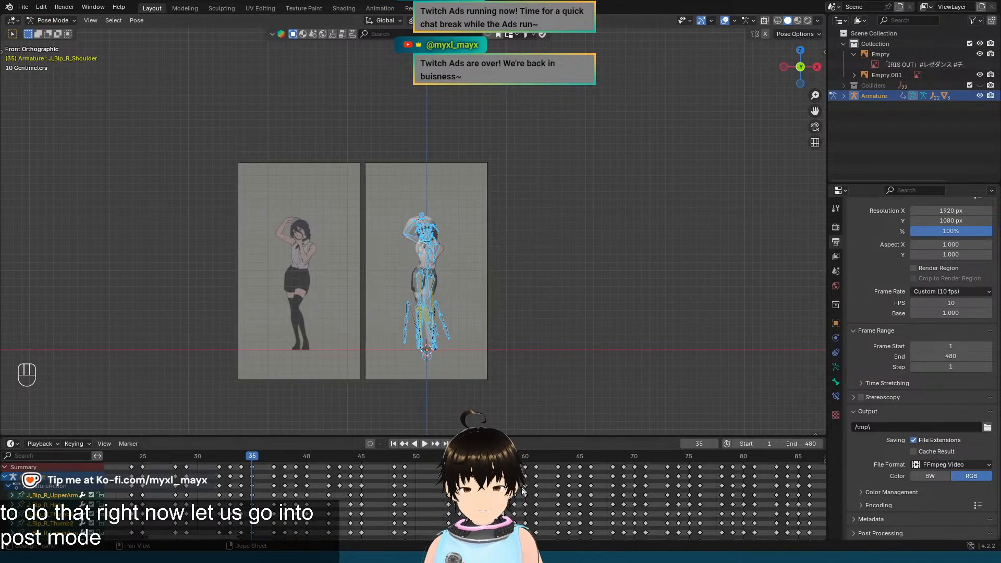
Step: Jump to the last keyed pose at frame 94 and bring that part of the timeline into view
click(435, 443)
click(444, 444)
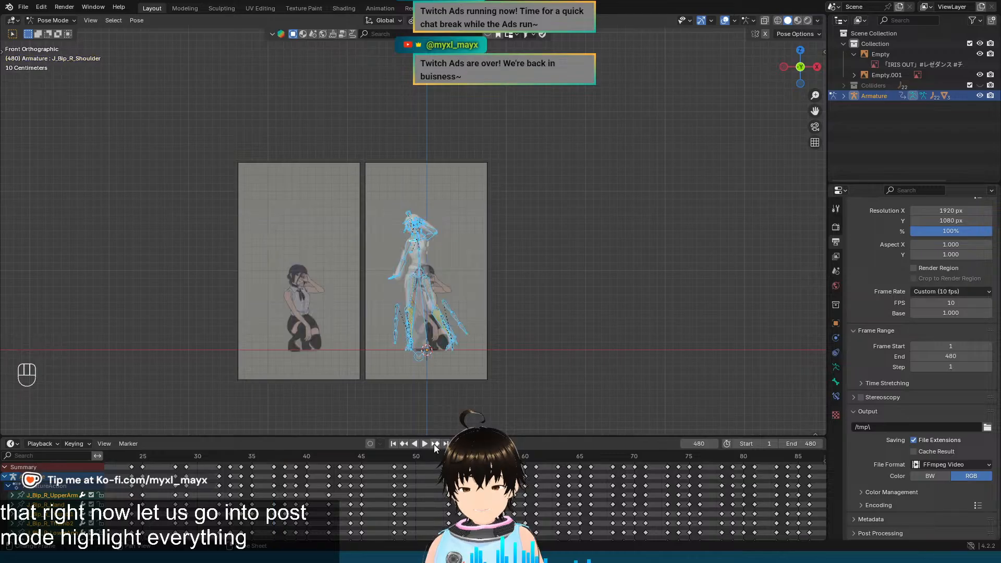
click(404, 443)
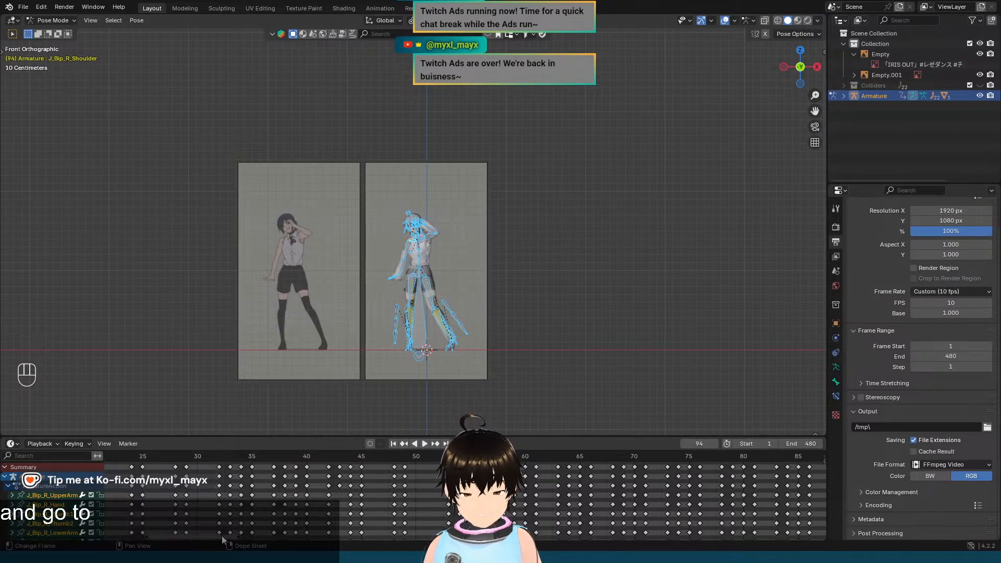
drag(222, 536, 303, 543)
Step: Examine the head, torso and raised left arm at frame 94 against the reference, checking the left hand bone
scroll(463, 394, up, 7)
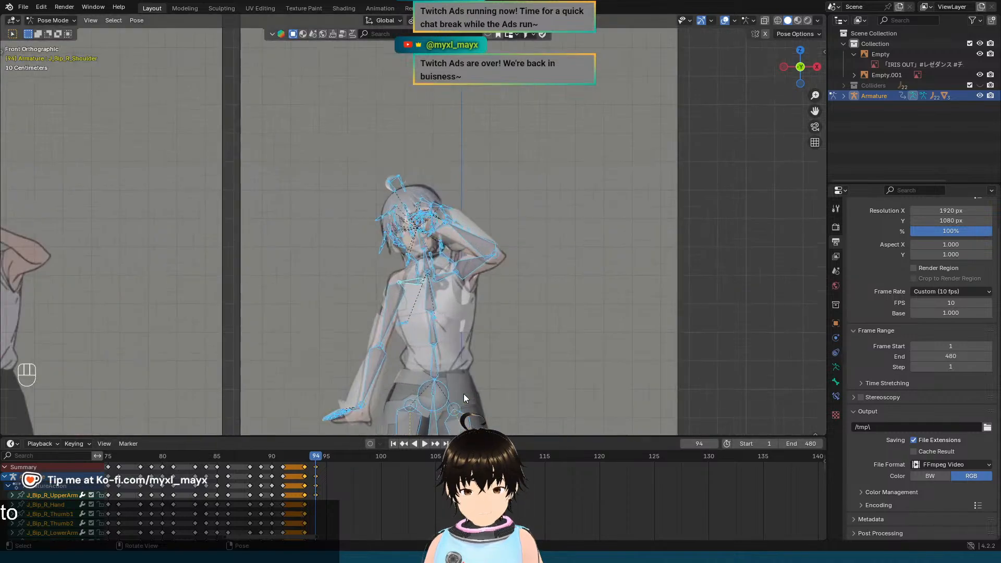
shift+middle_drag(507, 270, 515, 201)
scroll(515, 200, up, 1)
scroll(514, 200, down, 2)
shift+middle_drag(529, 250, 549, 305)
scroll(538, 153, down, 2)
scroll(538, 177, up, 2)
scroll(535, 183, up, 1)
scroll(536, 182, up, 1)
scroll(533, 230, up, 2)
scroll(559, 290, up, 1)
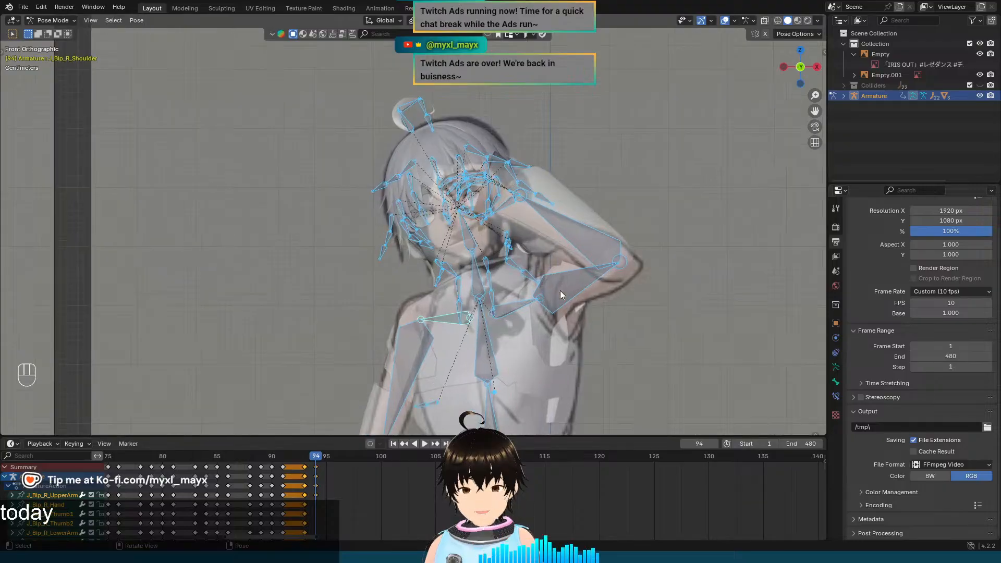
click(650, 193)
click(514, 194)
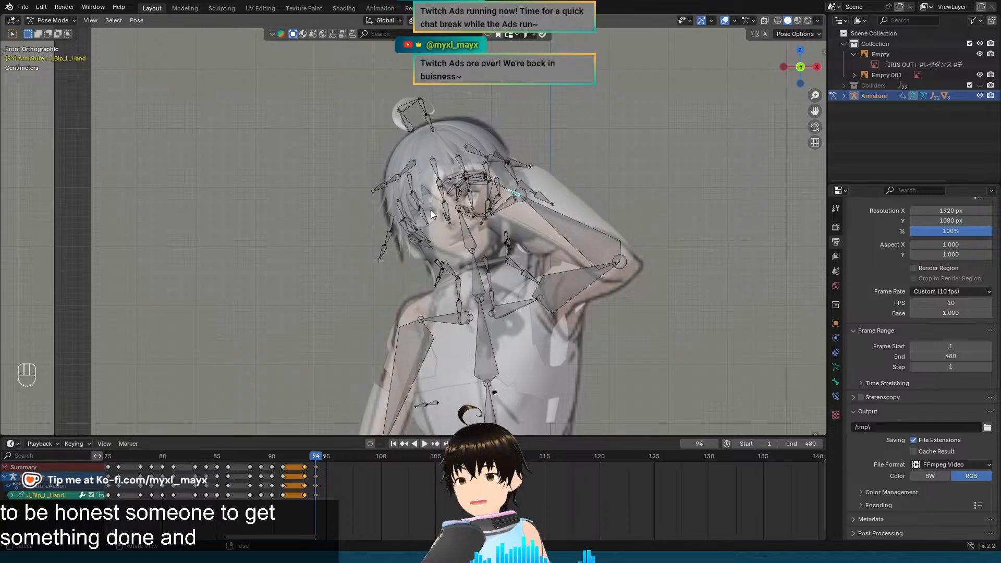
scroll(431, 214, up, 5)
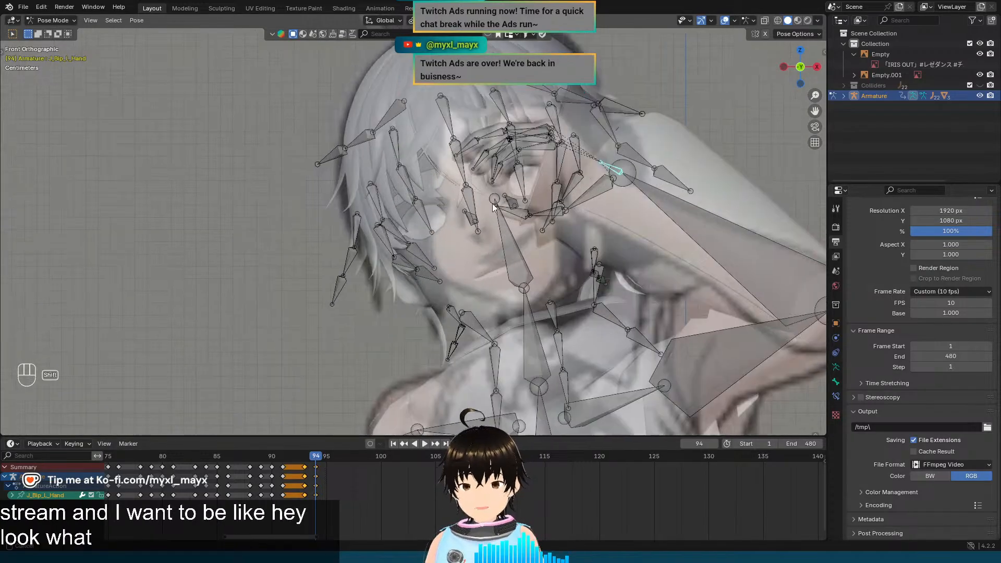
scroll(528, 240, down, 2)
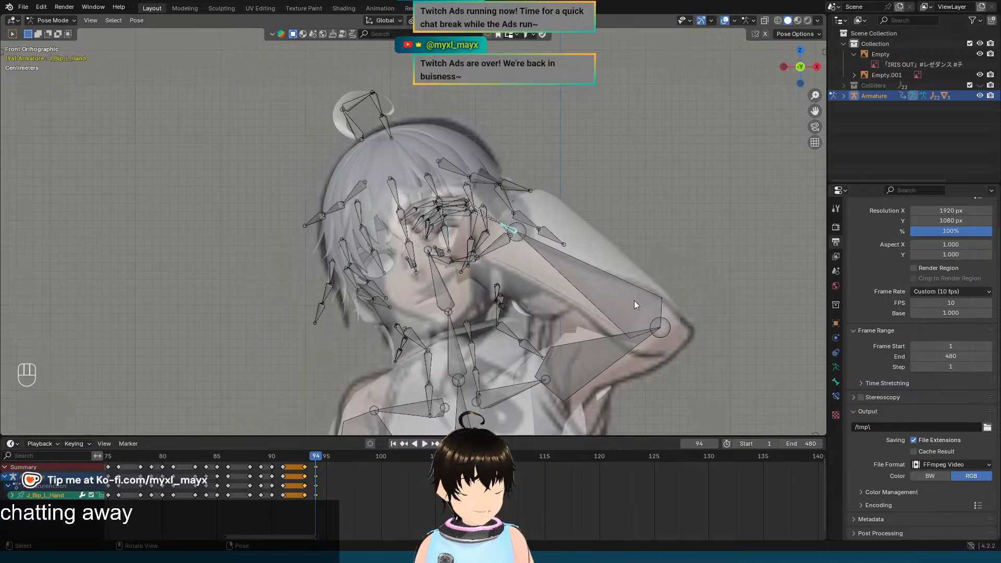
Step: Step back and forth between frames 93 and 94 to check the hips and legs against the reference
shift+middle_drag(634, 300, 544, 52)
key(Left)
key(Right)
scroll(586, 218, down, 4)
scroll(548, 273, down, 2)
shift+middle_drag(549, 273, 575, 188)
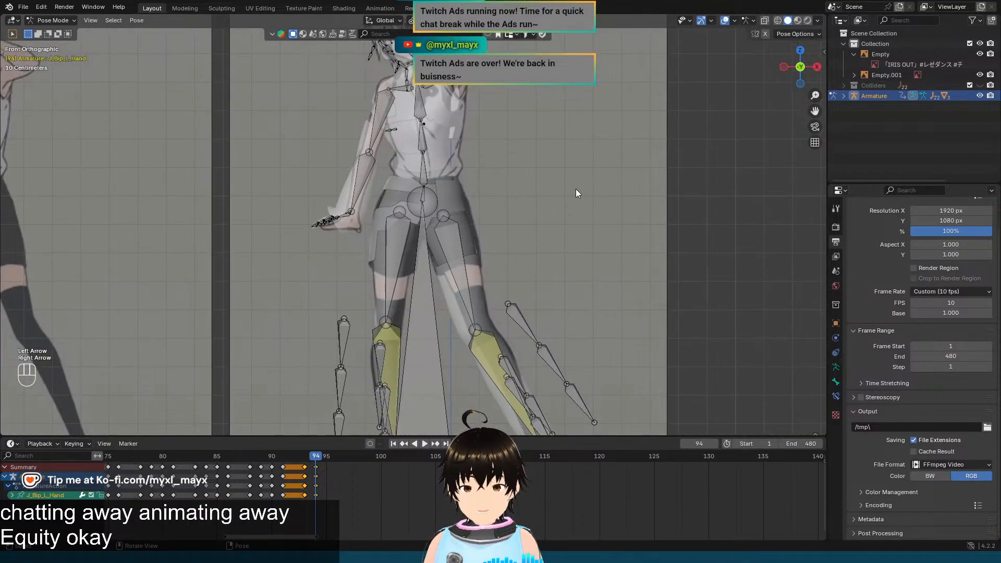
key(Left)
key(Right)
key(Left)
key(Right)
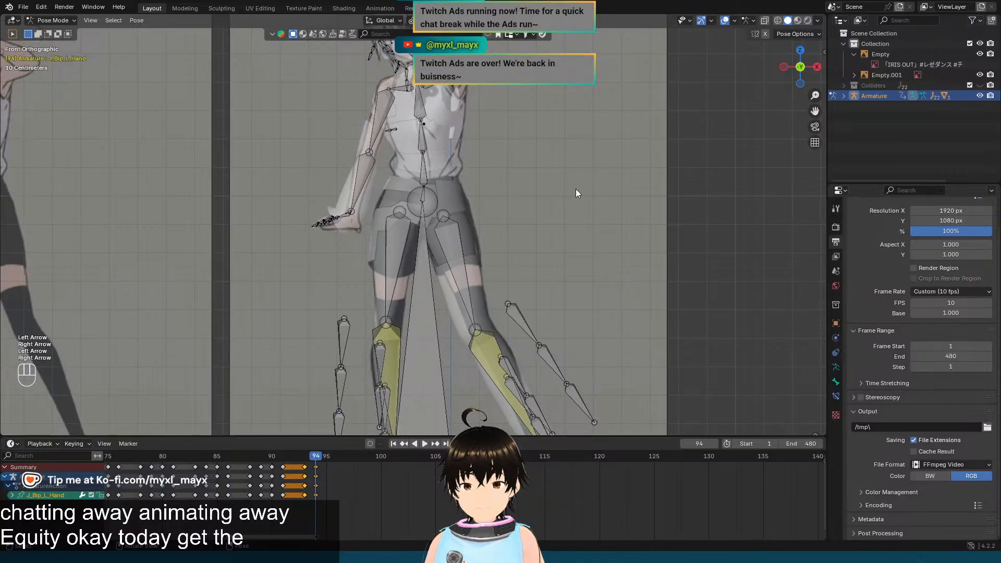
key(Left)
key(Right)
key(Left)
key(Right)
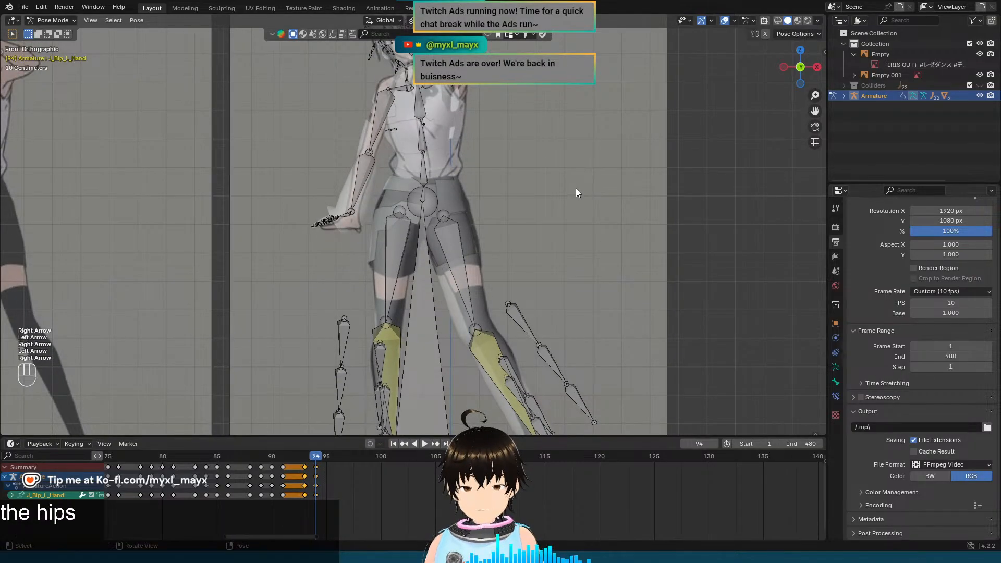
Step: Select all bones and keyframe the held pose at frames 94 and 95, checking the following reference frames up to 97
scroll(575, 188, down, 5)
drag(354, 101, 587, 388)
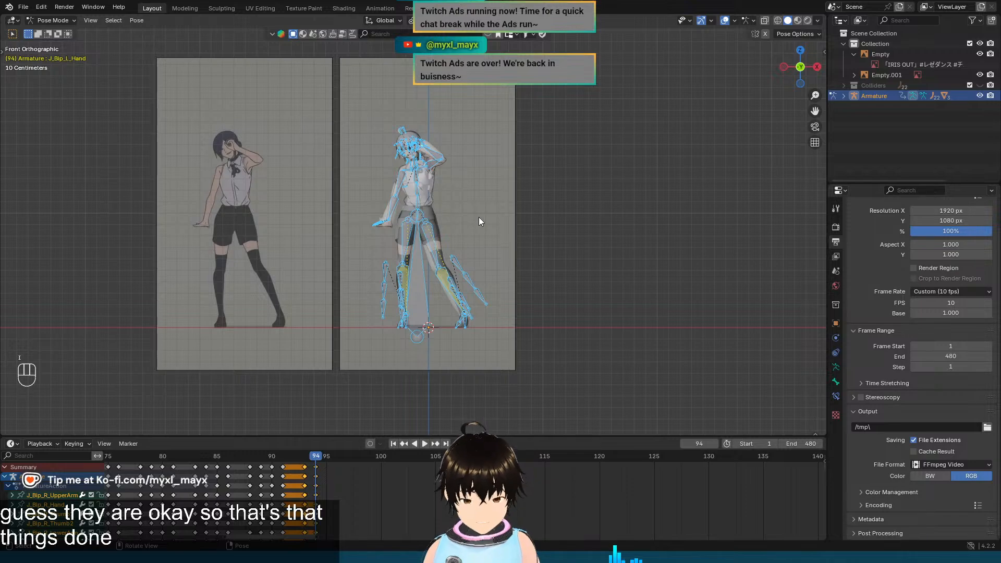
key(Right)
key(Right)
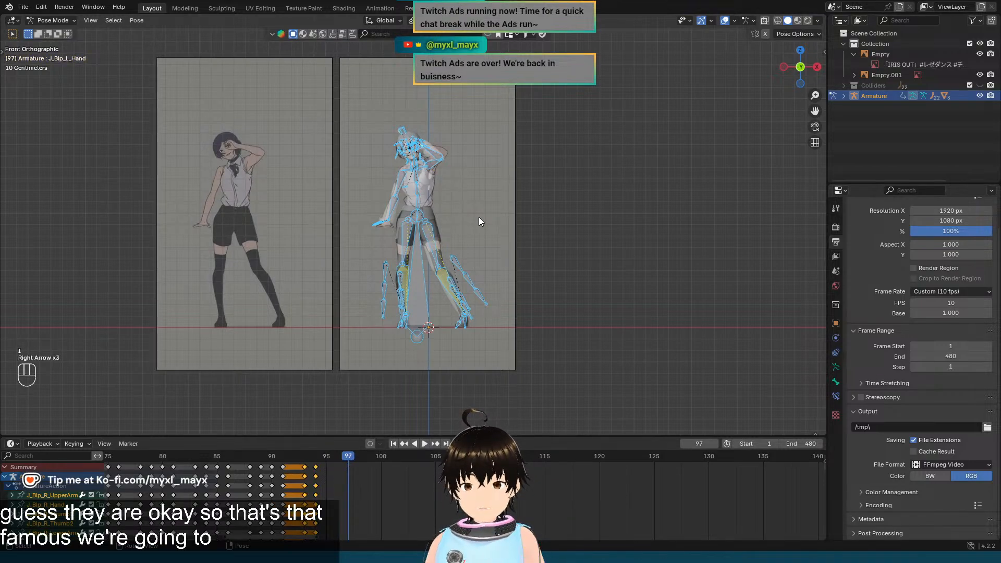
key(Left)
key(Left)
key(Right)
key(Left)
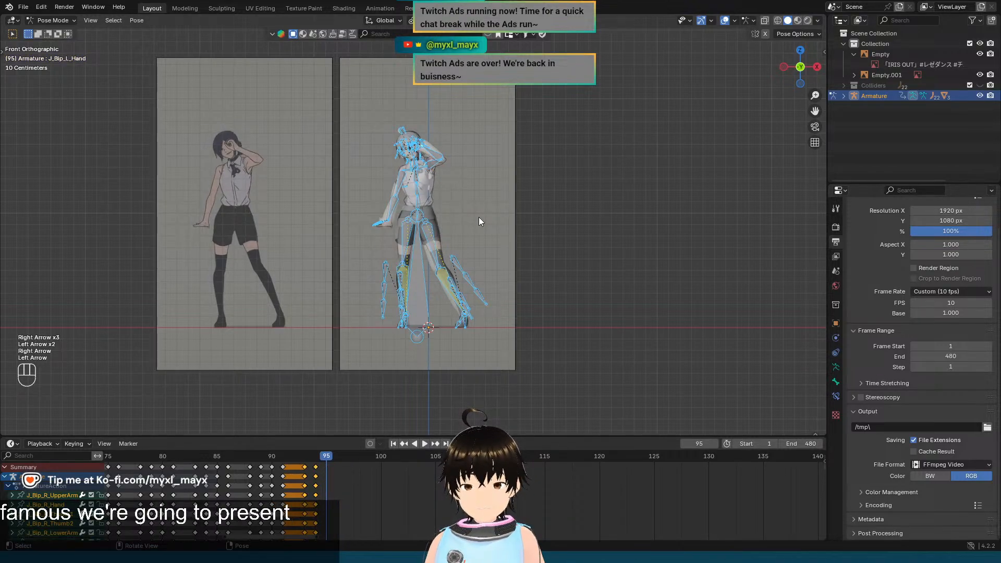
key(i)
Step: Select the hips bone and step between frames 95 and 96 to examine how the reference's hips move
key(Left)
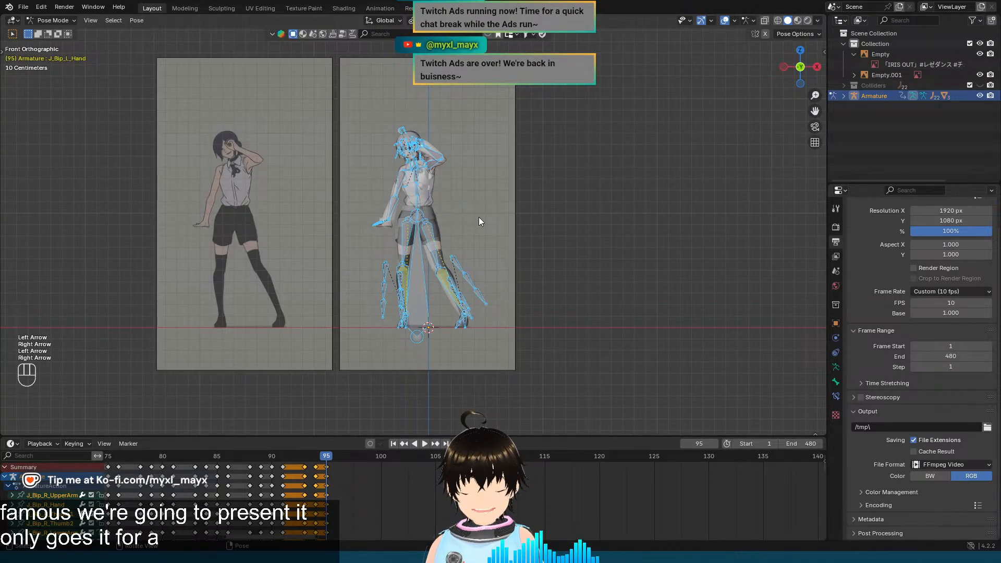
key(Right)
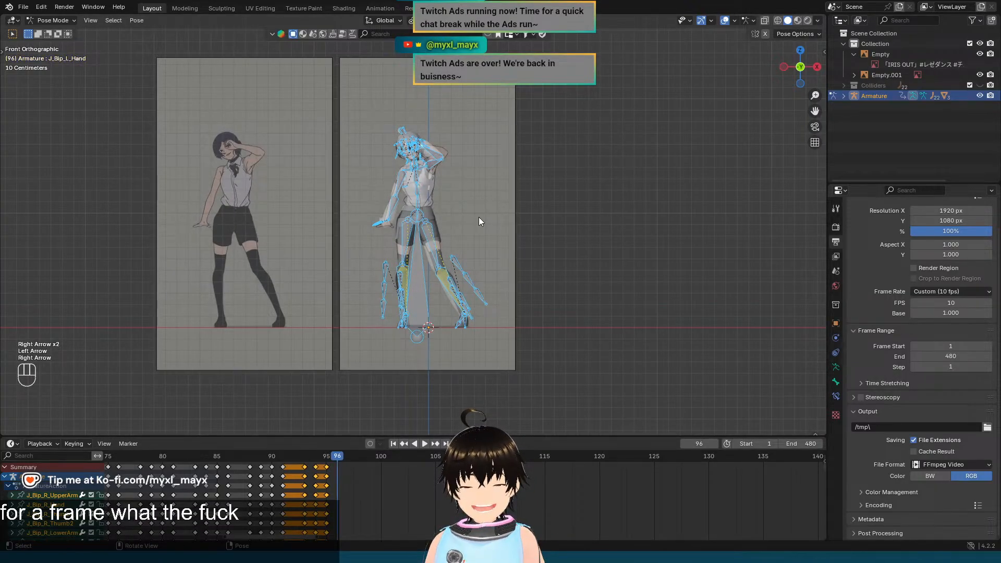
scroll(478, 217, up, 4)
shift+middle_drag(558, 150, 559, 240)
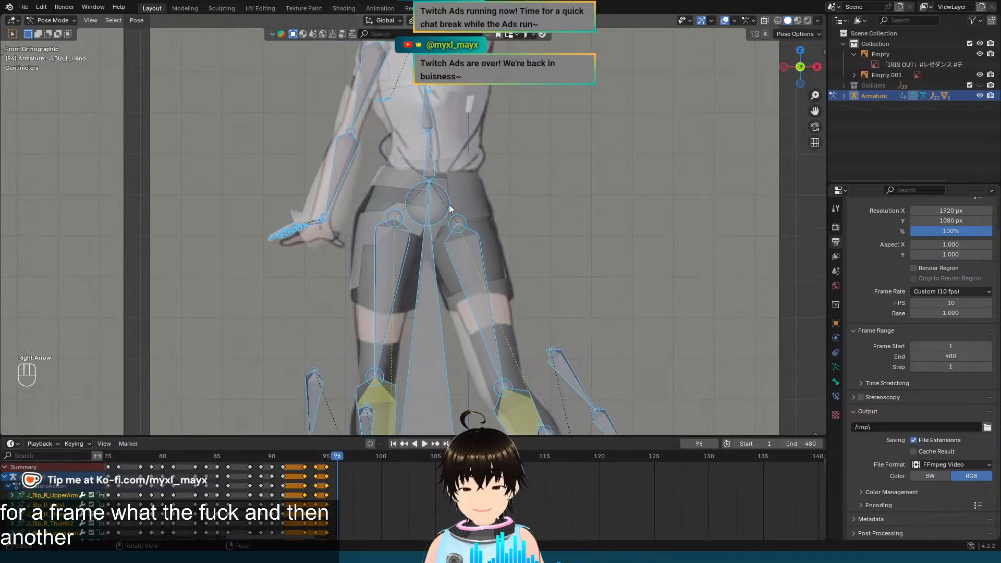
click(427, 193)
scroll(605, 195, up, 2)
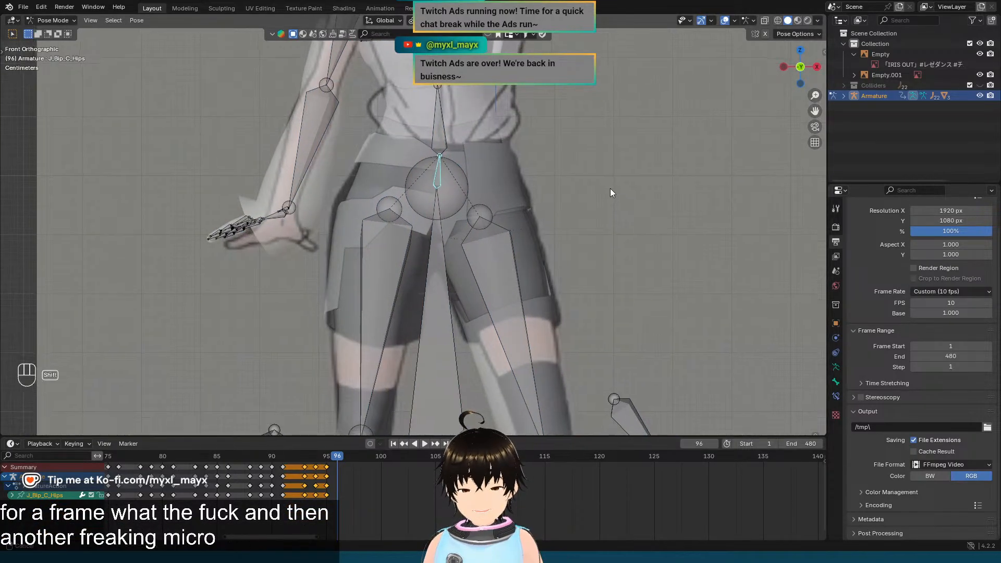
key(Left)
key(Right)
key(Left)
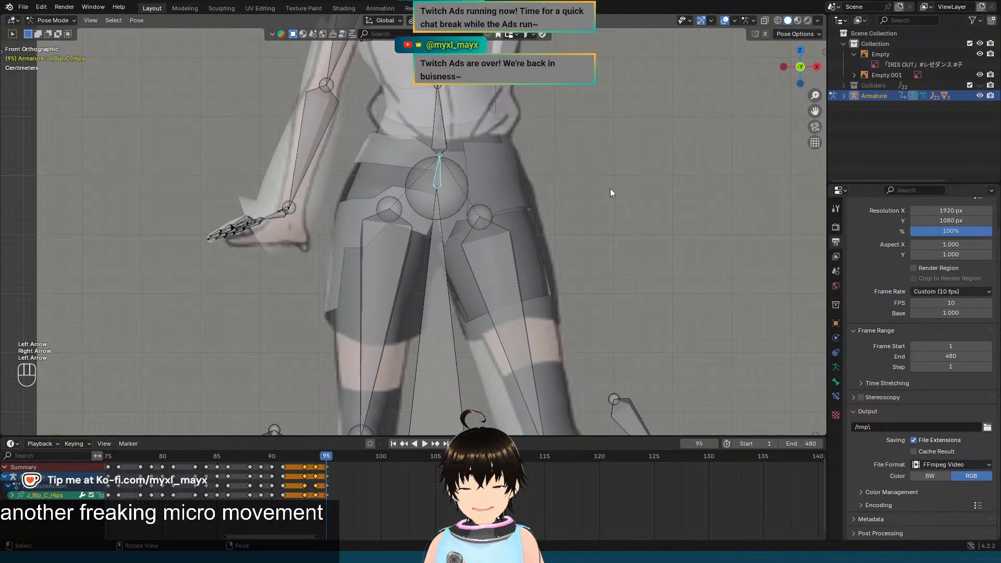
key(Right)
key(Left)
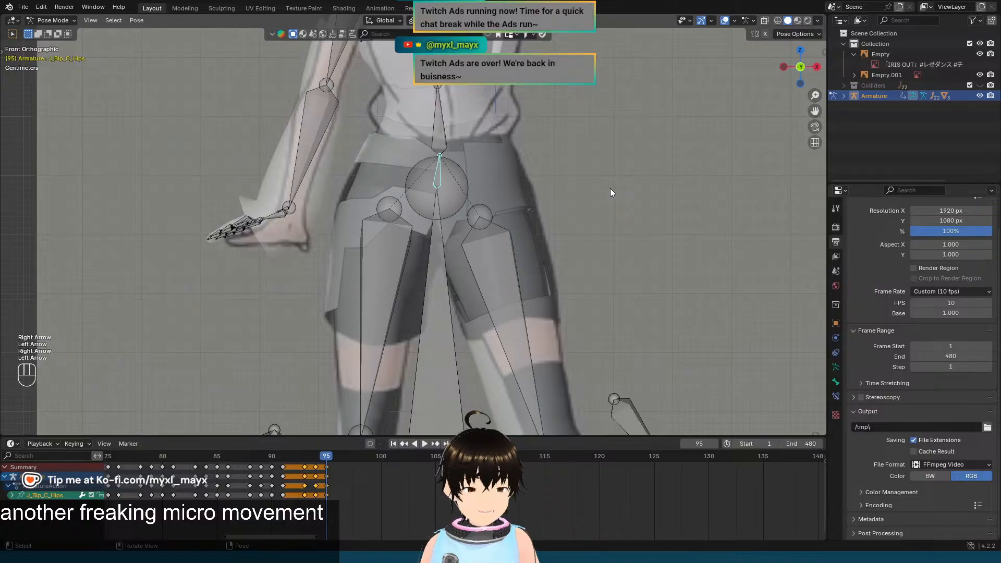
key(Right)
key(Left)
key(Right)
key(Left)
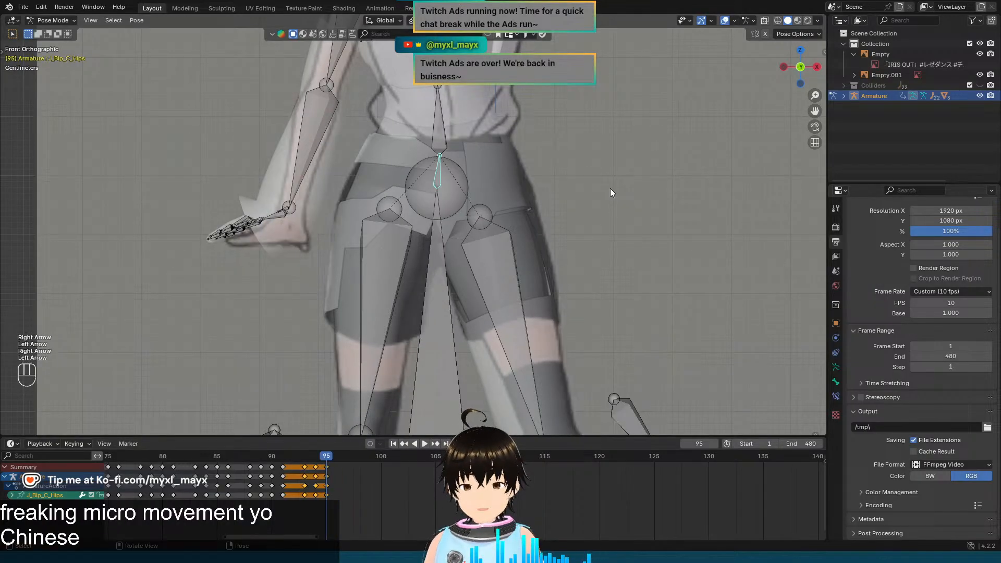
key(Right)
Step: Try rotating the hips bone 5 degrees about its local X axis at frame 96 and compare with frame 95
scroll(610, 189, up, 3)
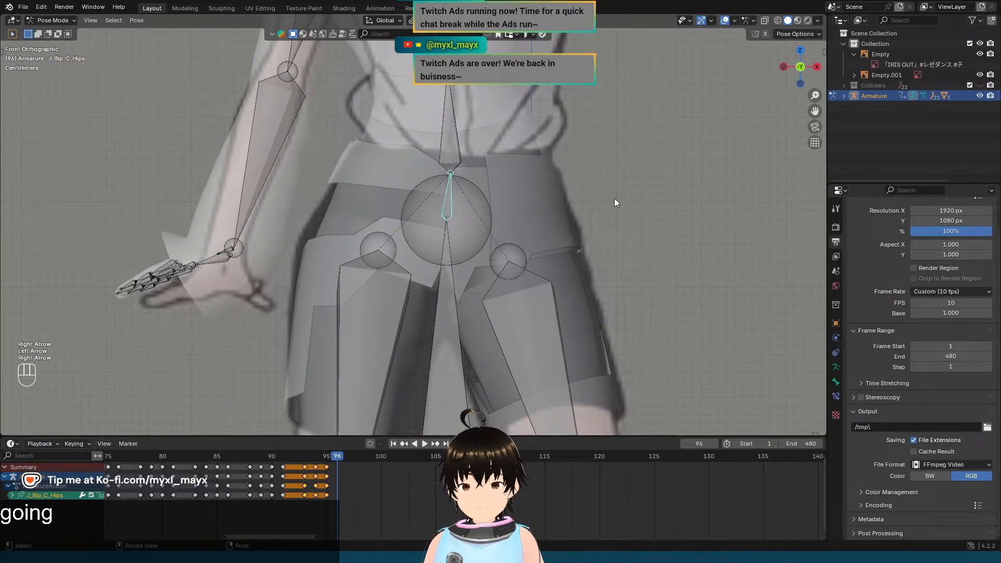
key(r)
key(x)
key(x)
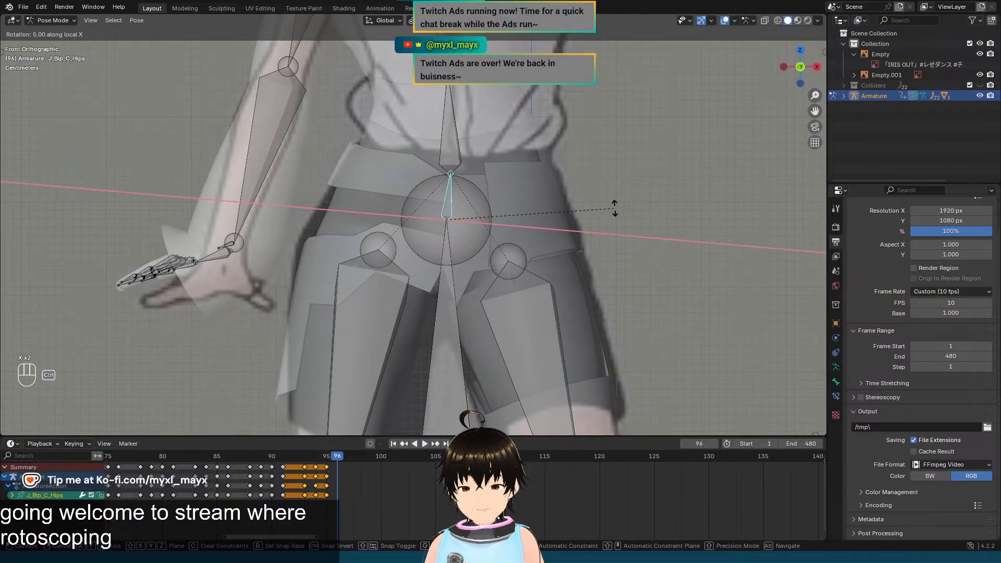
click(613, 208)
key(Left)
key(Right)
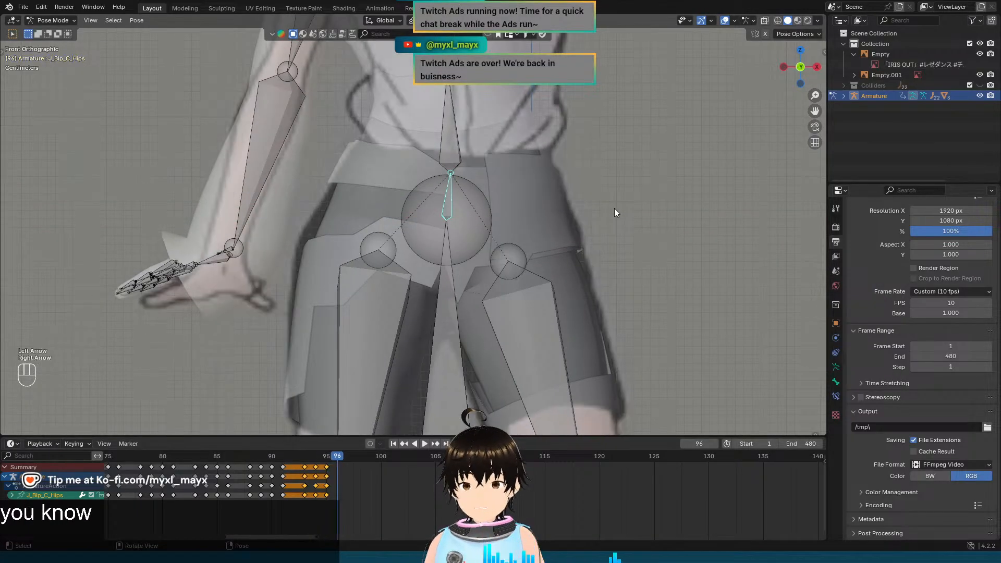
key(Left)
key(Right)
key(ctrl+z)
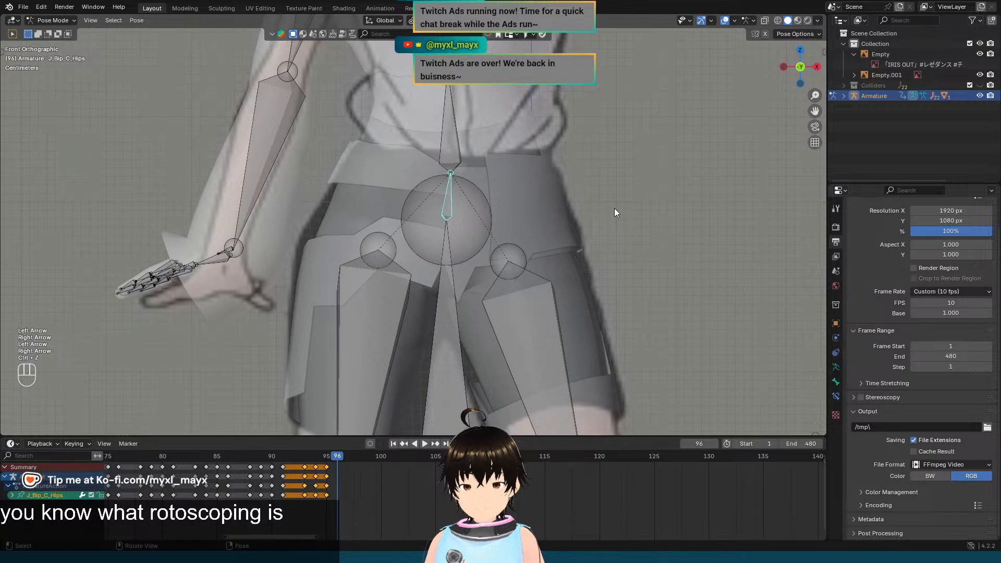
key(Left)
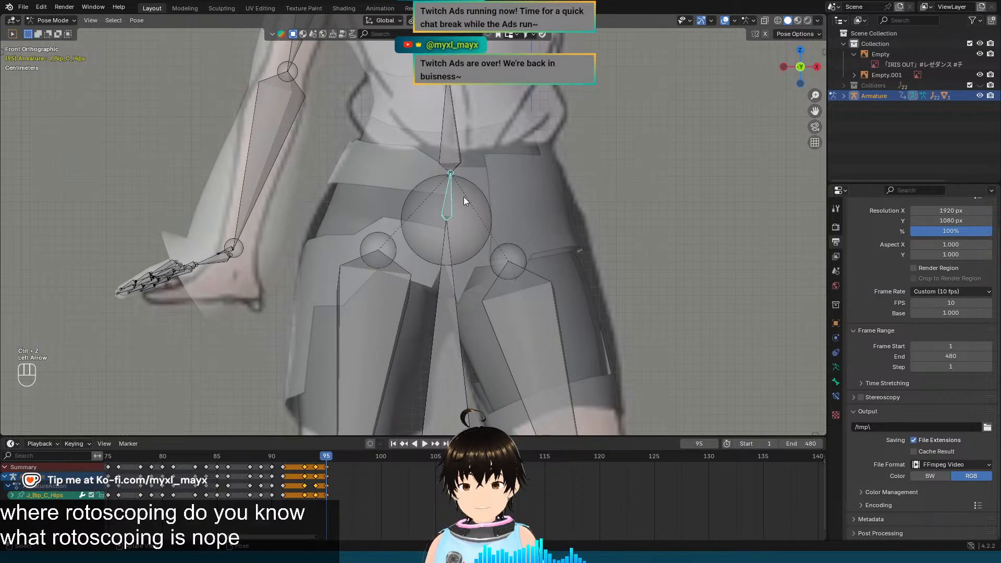
click(479, 186)
click(439, 204)
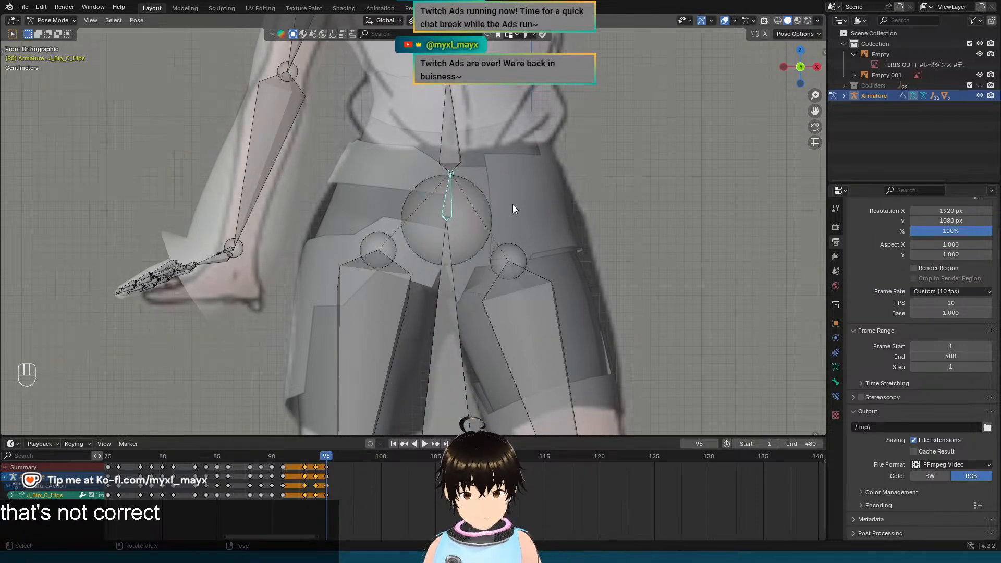
key(ctrl+z)
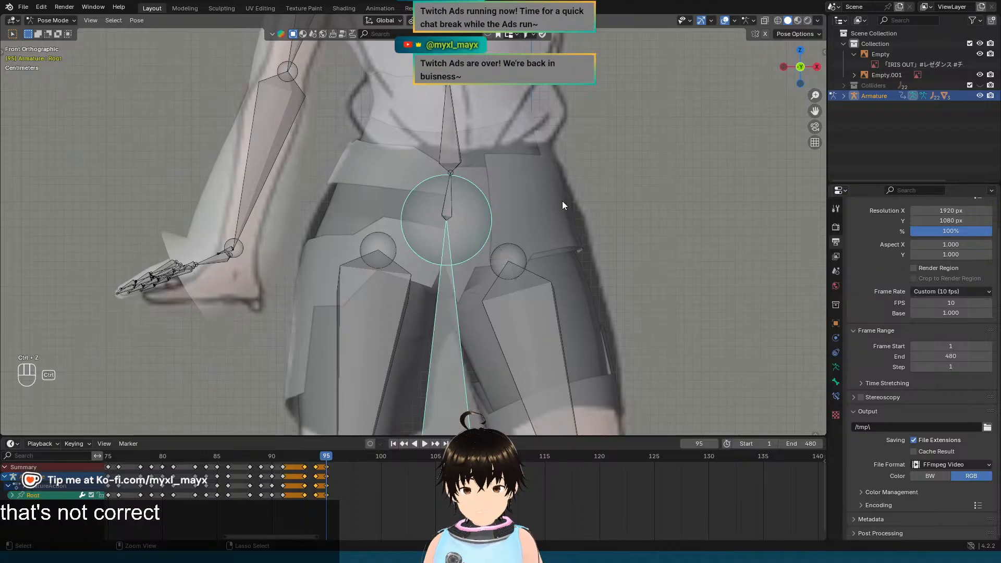
key(ctrl+z)
key(ctrl+z)
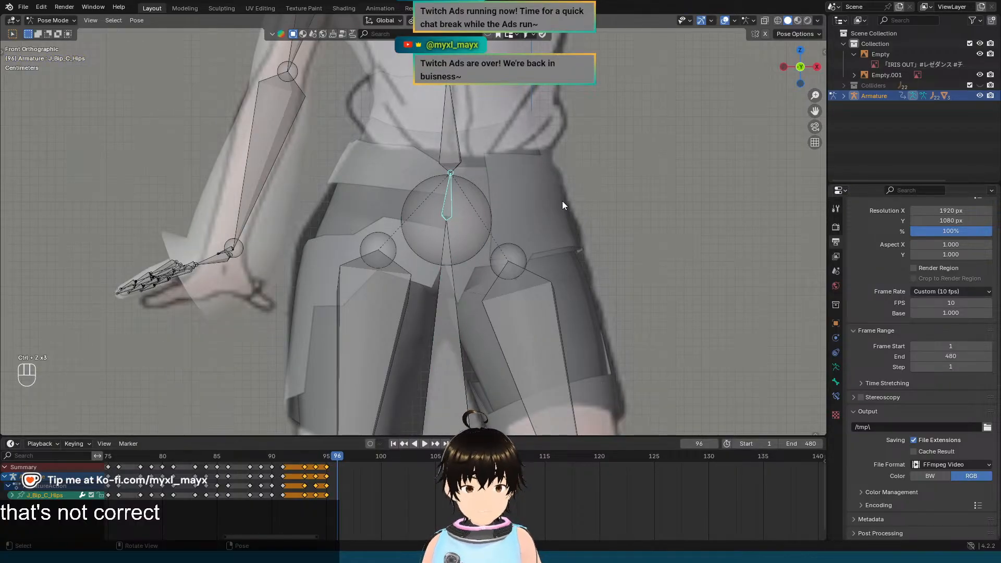
Step: Delete the hips bone's keyframe at frame 95 in the timeline
key(Left)
key(Left)
key(Right)
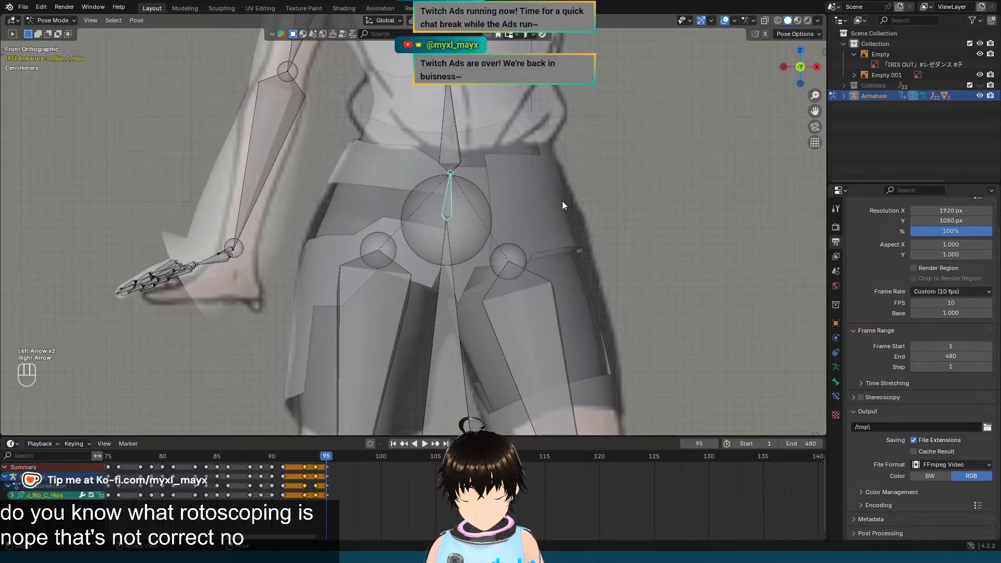
key(Delete)
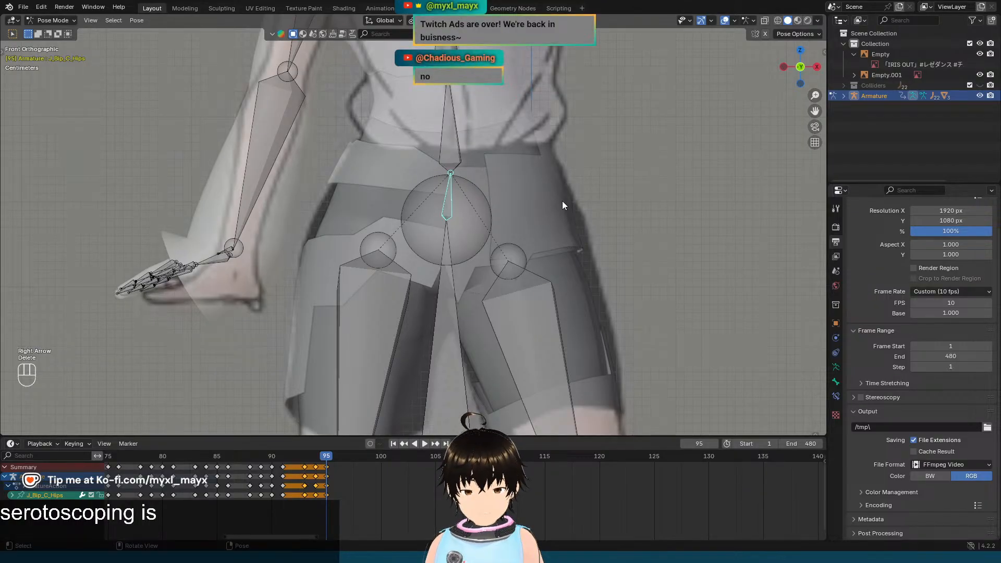
click(327, 464)
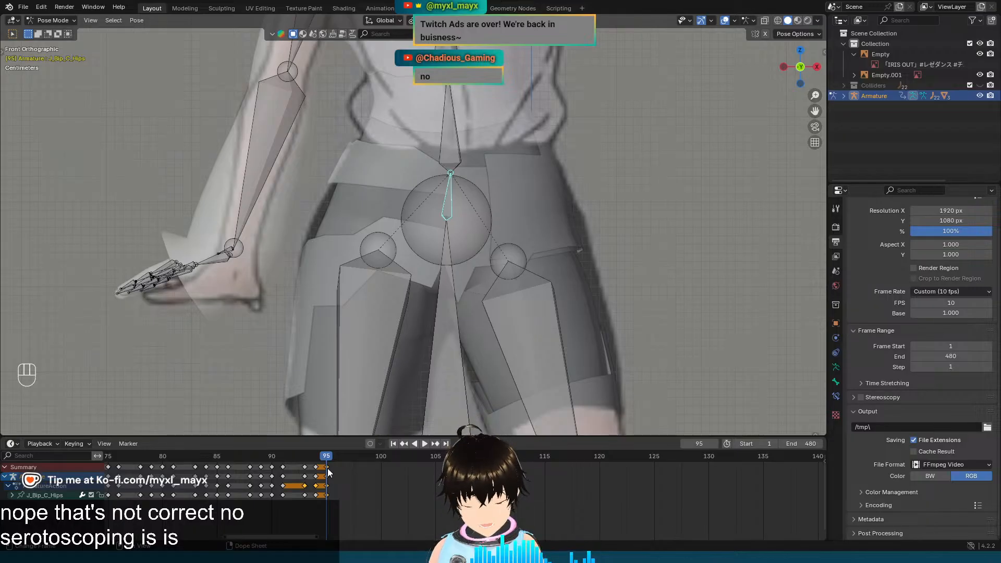
key(Delete)
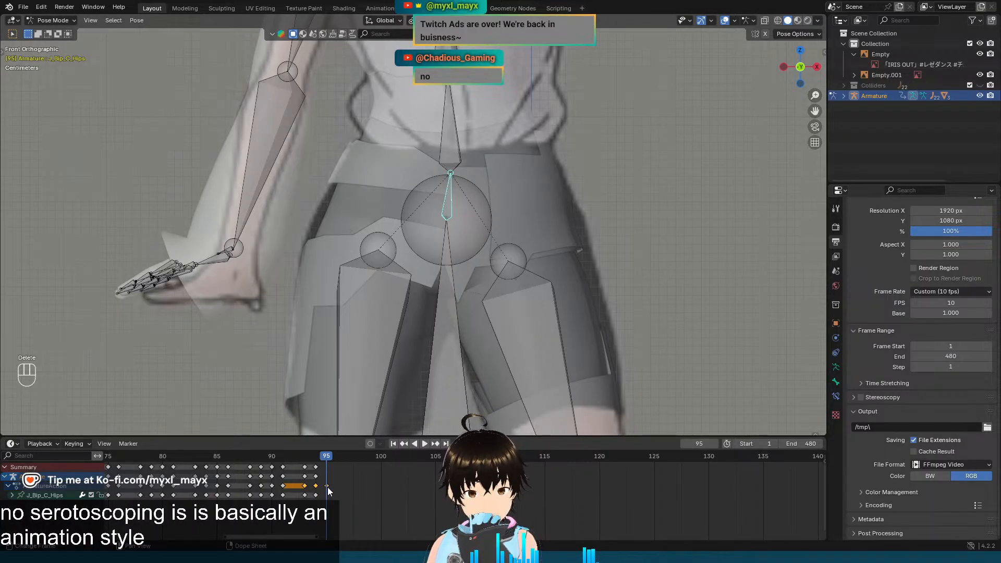
key(Delete)
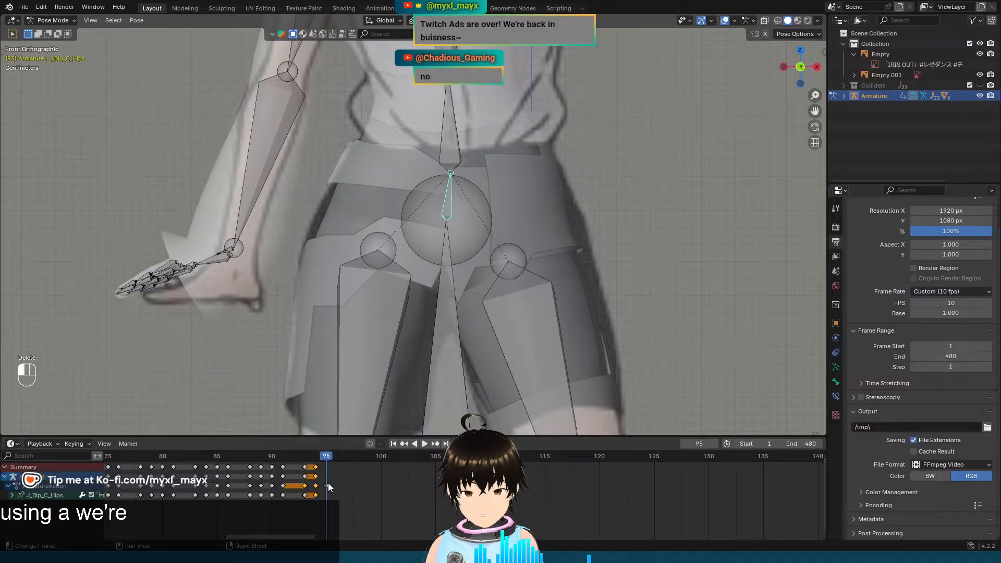
click(328, 482)
scroll(636, 248, down, 2)
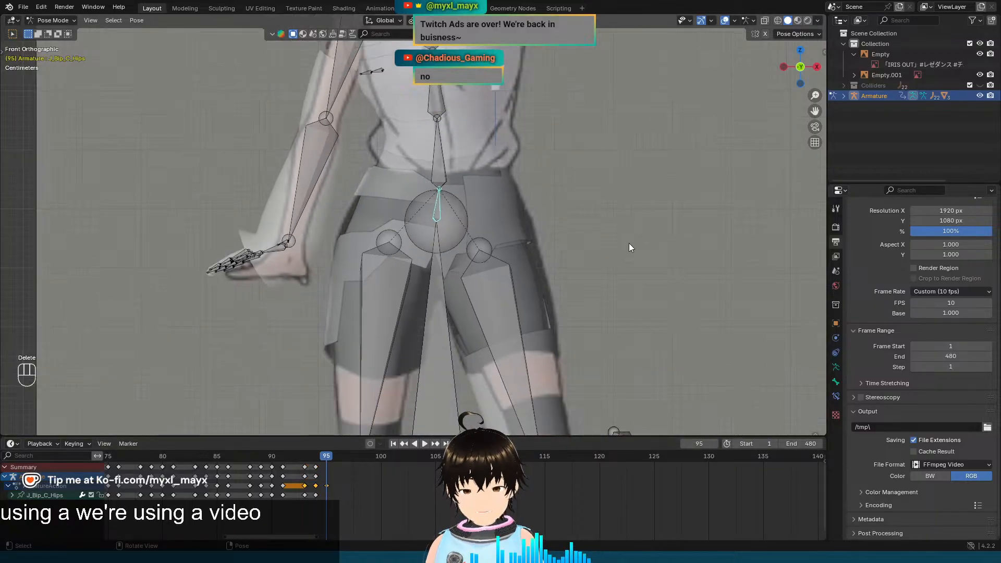
Step: Compare the hips at frames 94 and 95 and examine the pelvis from the front and right side against the reference
shift+middle_drag(624, 224, 622, 262)
key(Left)
key(Right)
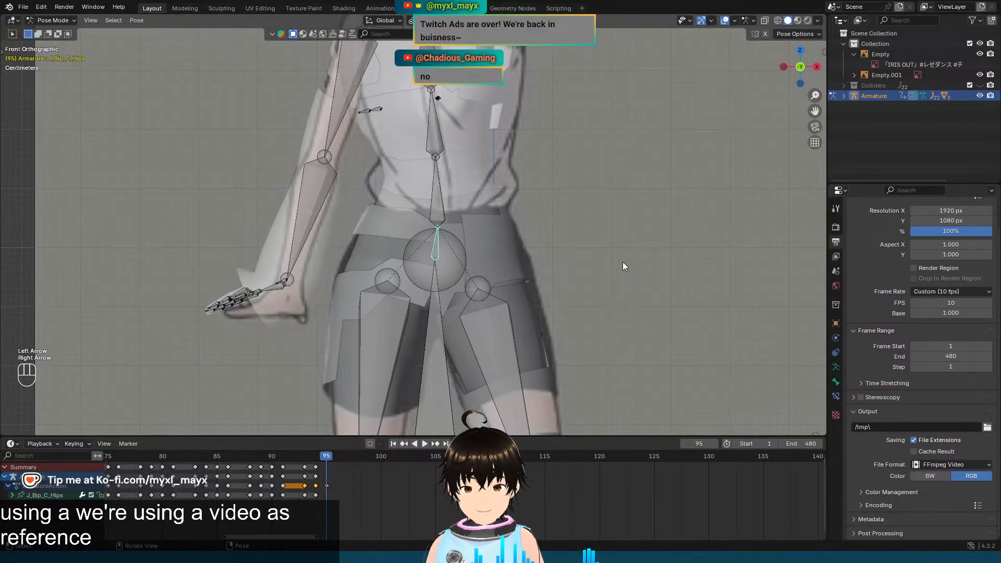
scroll(615, 258, up, 1)
middle_drag(625, 256, 586, 256)
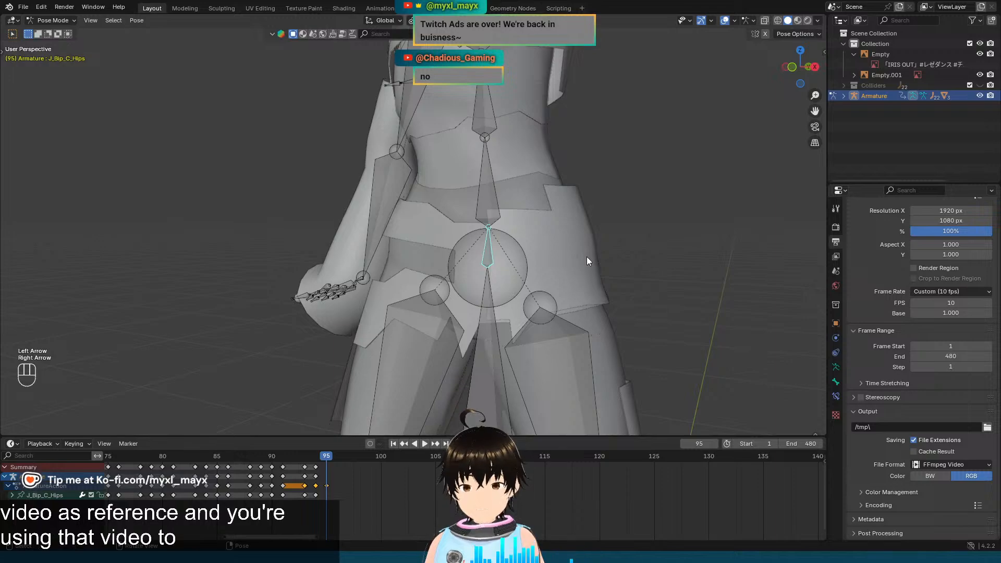
key(KP_1)
key(KP_3)
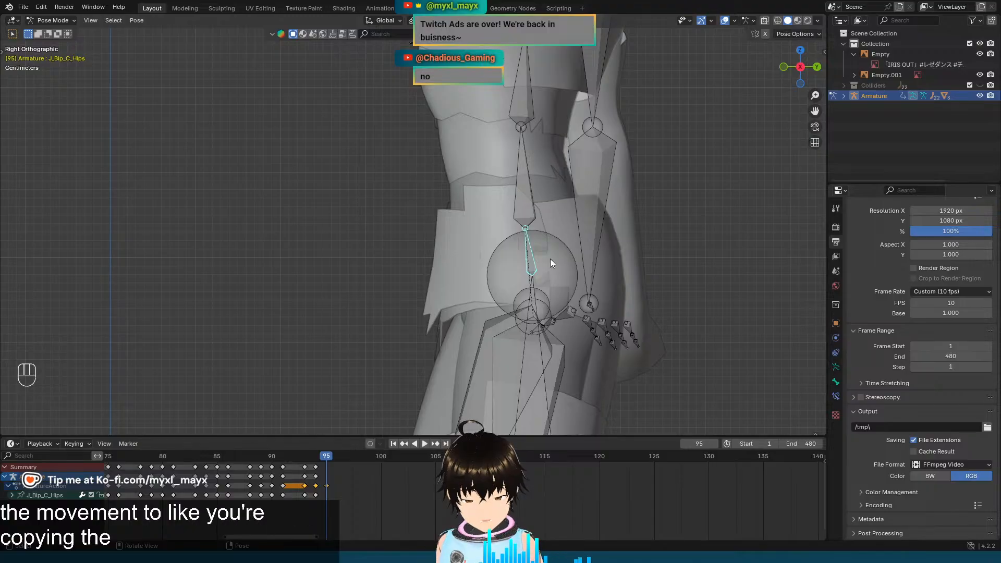
key(KP_1)
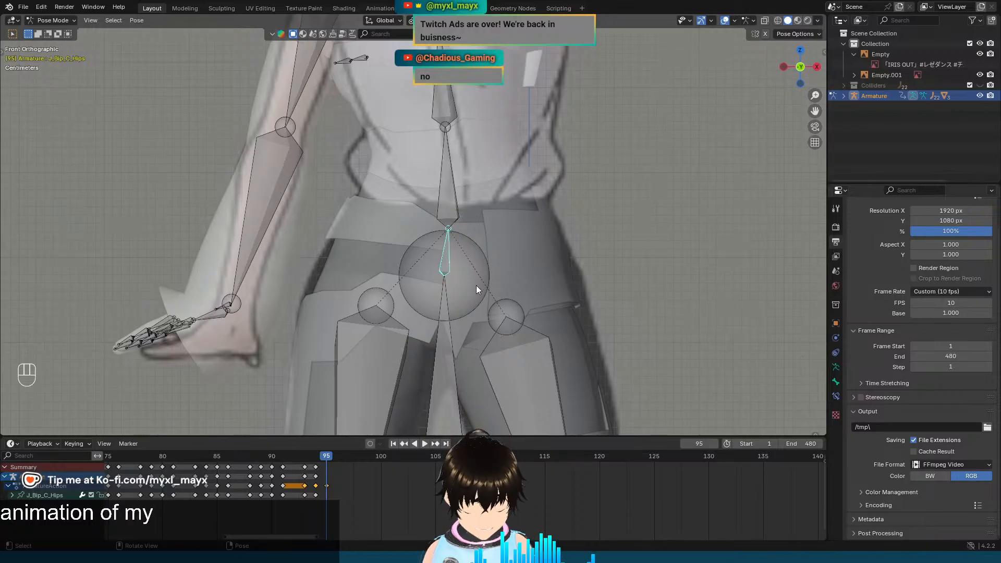
scroll(620, 267, down, 7)
scroll(514, 259, up, 4)
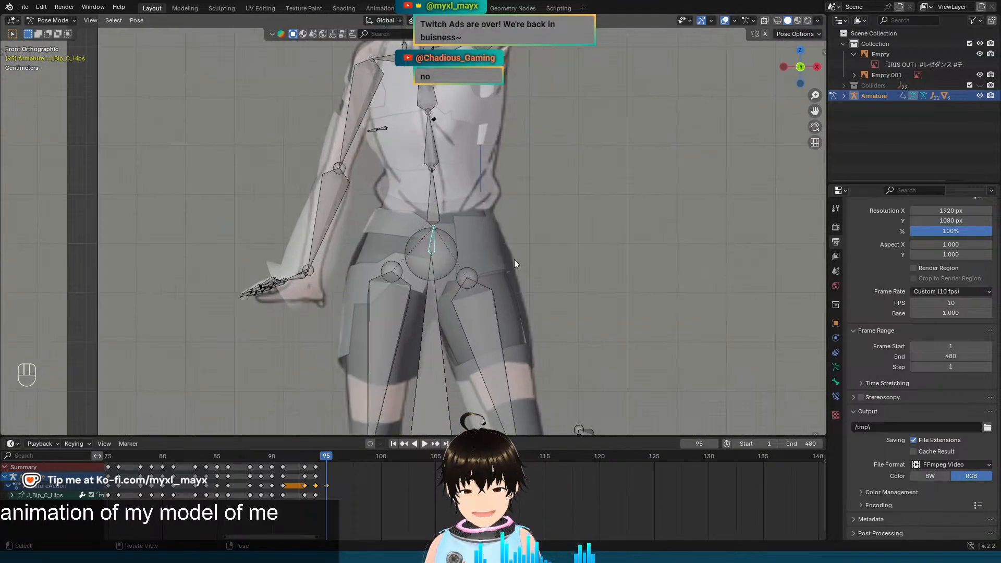
scroll(514, 258, up, 4)
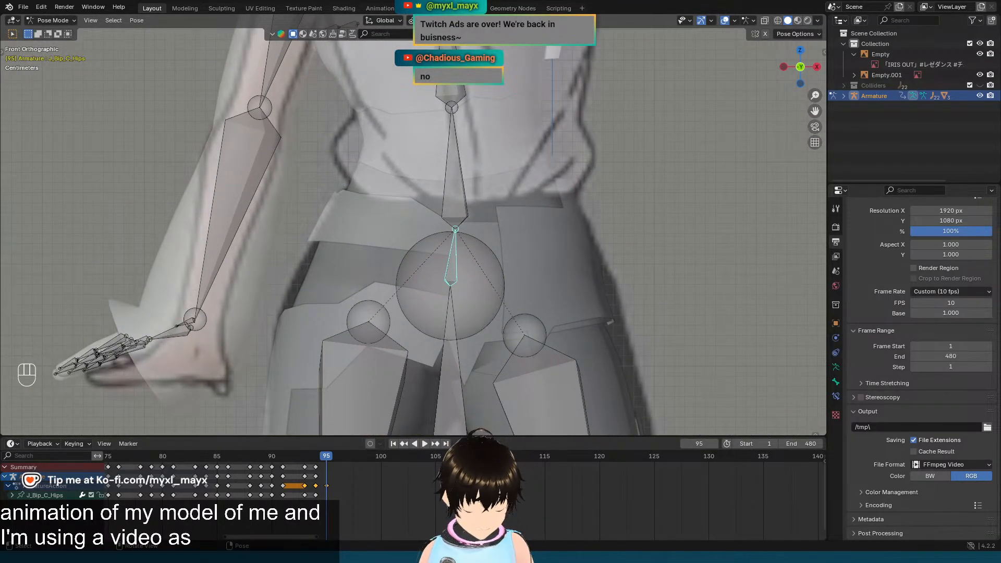
key(r)
key(x)
key(x)
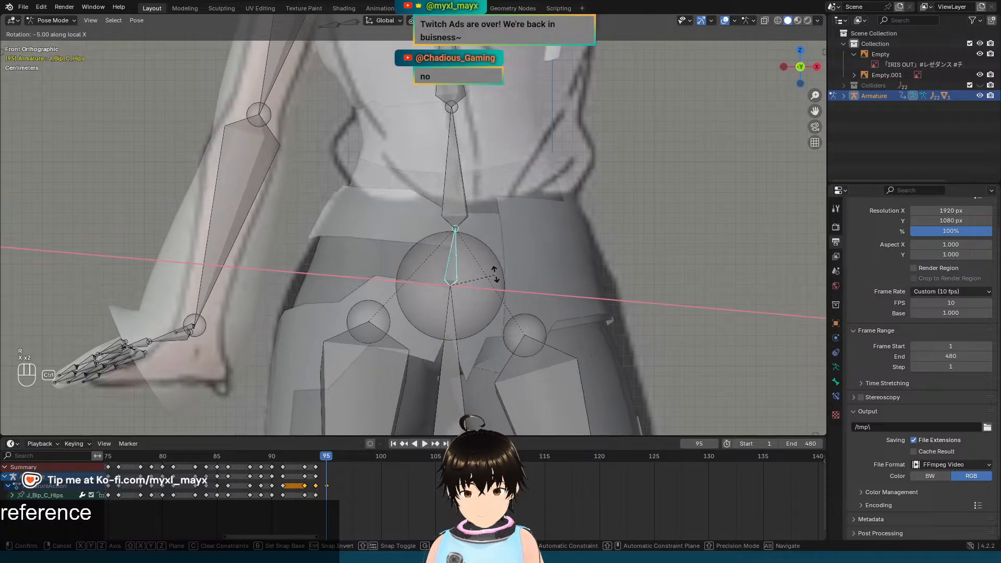
key(Escape)
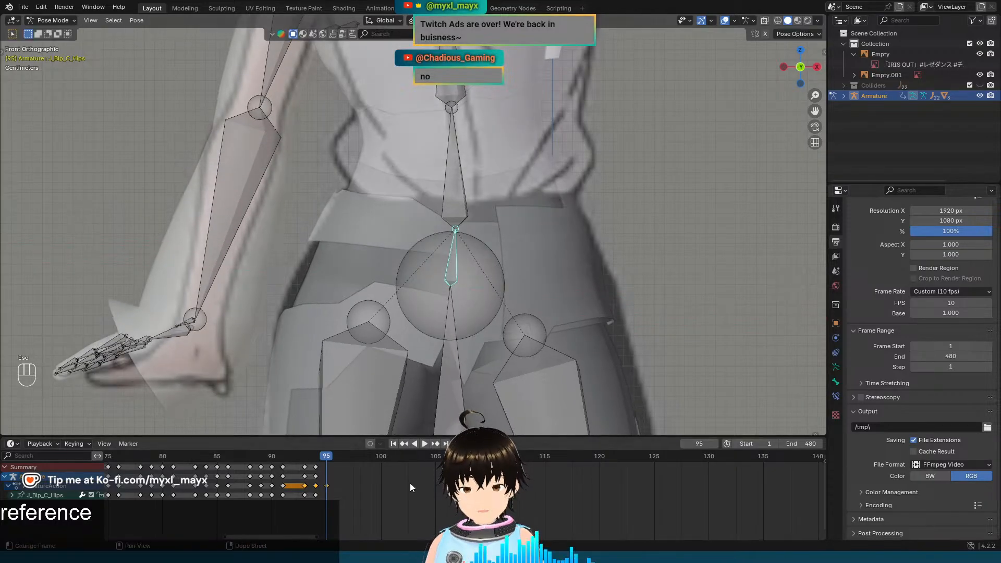
Step: Select all bones, delete their keyframes at frame 95, and compare the pose between frames 94 and 95
scroll(411, 488, down, 3)
scroll(545, 161, down, 8)
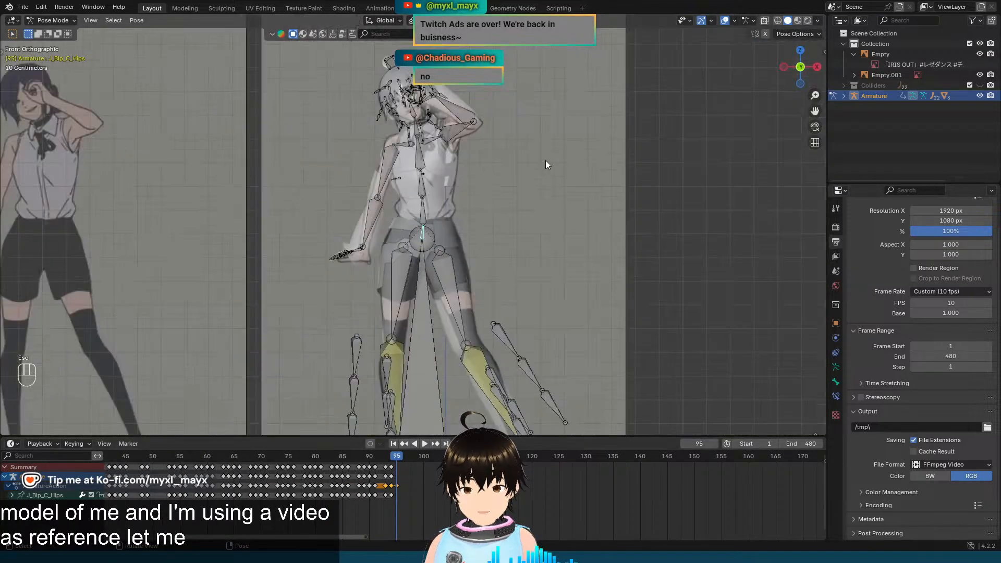
scroll(545, 160, down, 6)
drag(381, 144, 533, 380)
scroll(524, 334, up, 6)
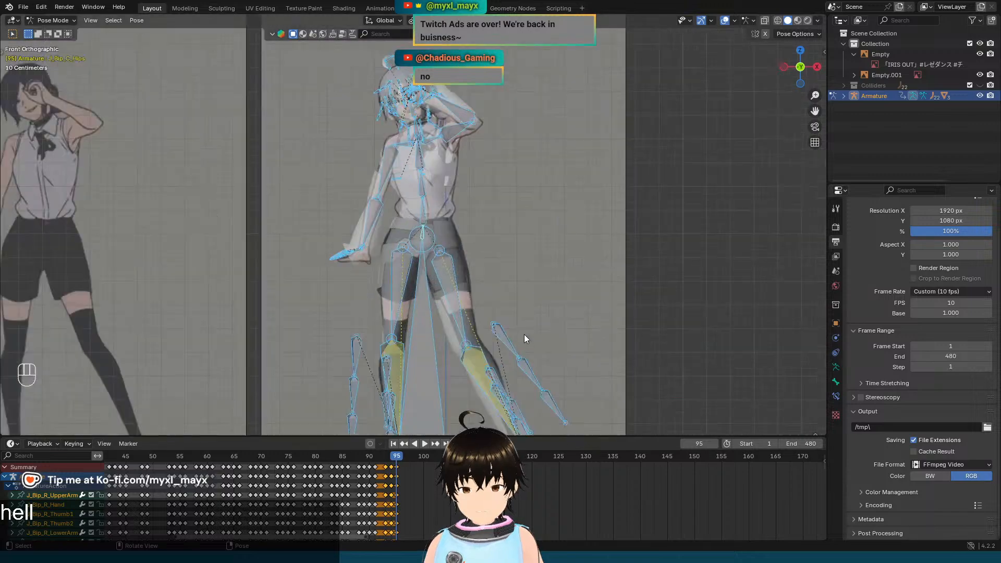
scroll(523, 338, up, 2)
click(396, 467)
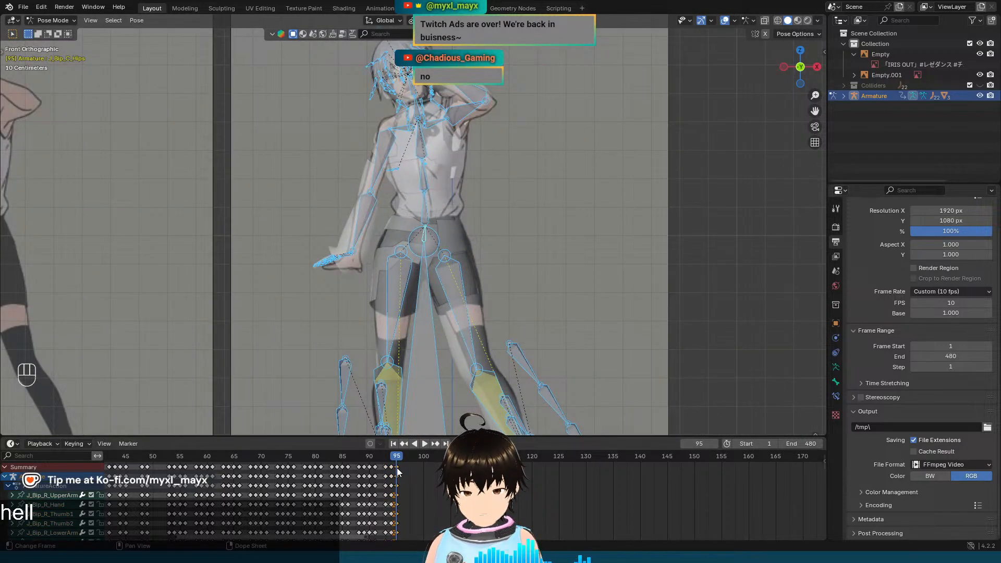
key(Delete)
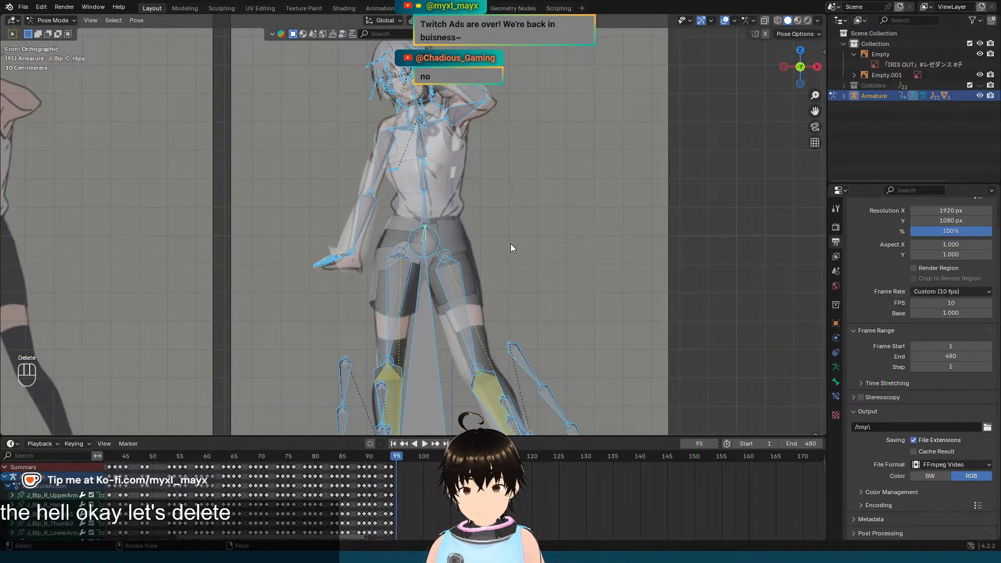
key(Left)
key(Right)
key(Left)
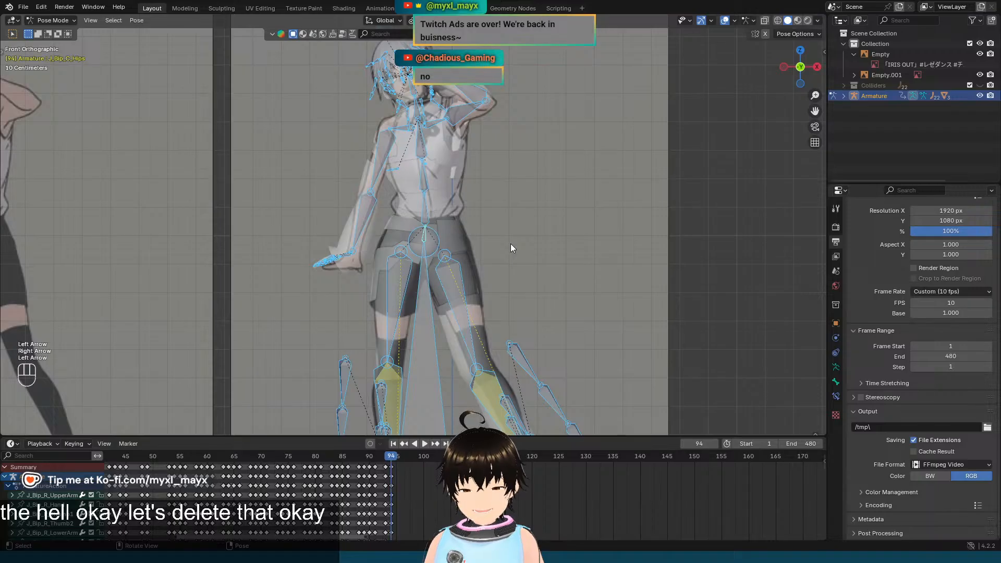
key(Right)
Step: Select only the hips bone and step between frames 93 and 96 to check its motion against the reference
click(524, 240)
scroll(524, 239, up, 4)
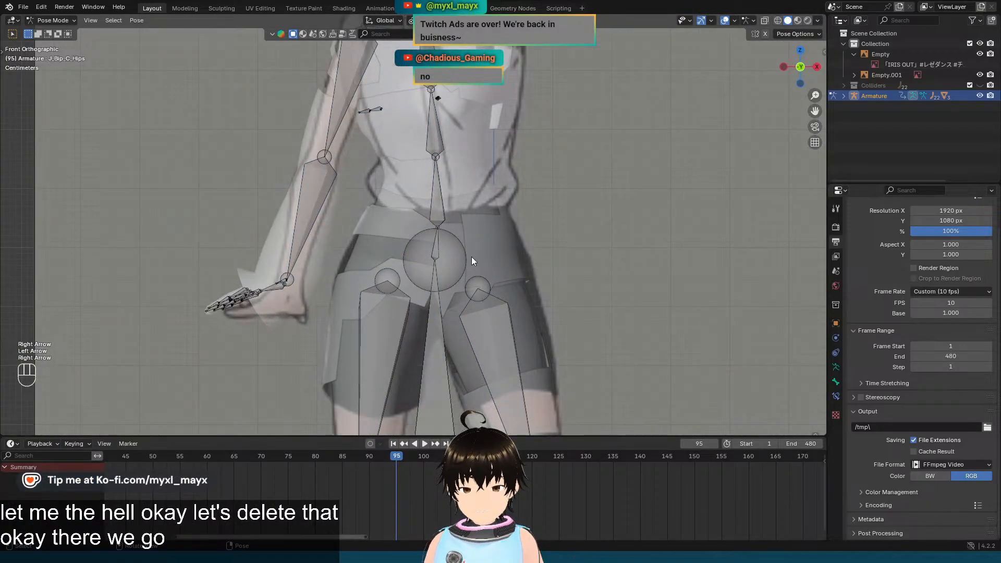
click(441, 249)
scroll(615, 241, up, 2)
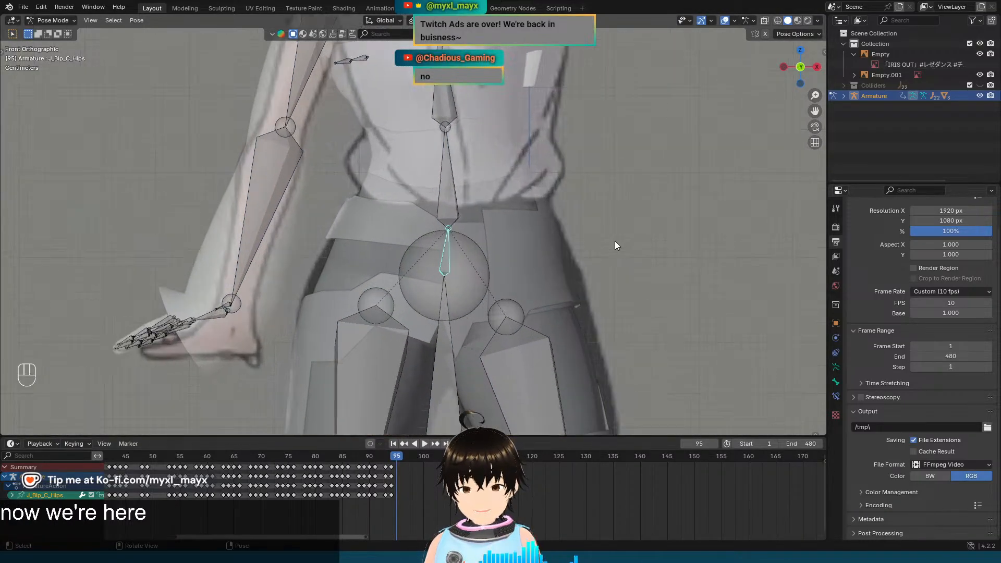
key(Left)
key(Right)
key(Left)
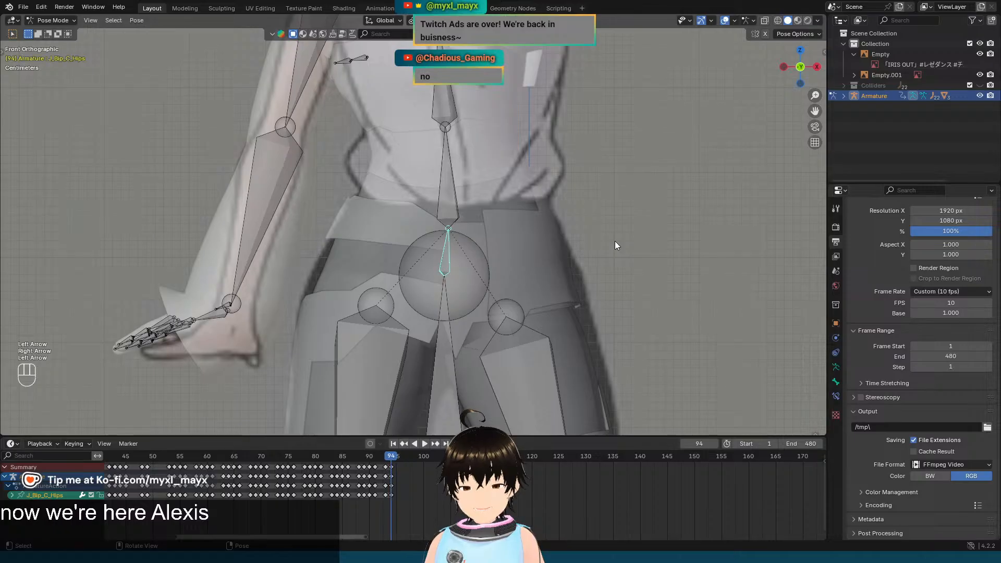
key(Left)
key(Right)
key(Left)
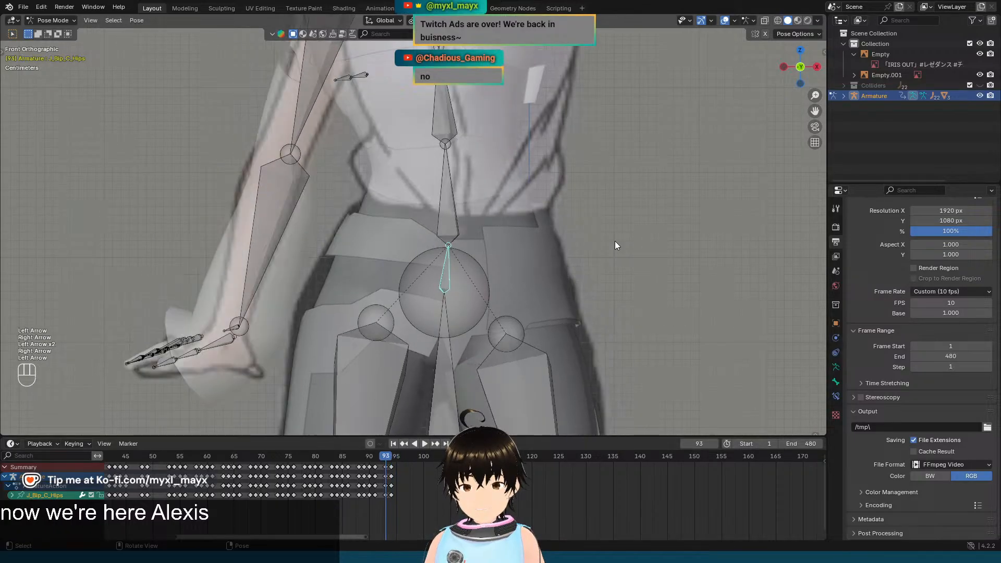
key(Right)
key(Right)
key(Right)
key(Left)
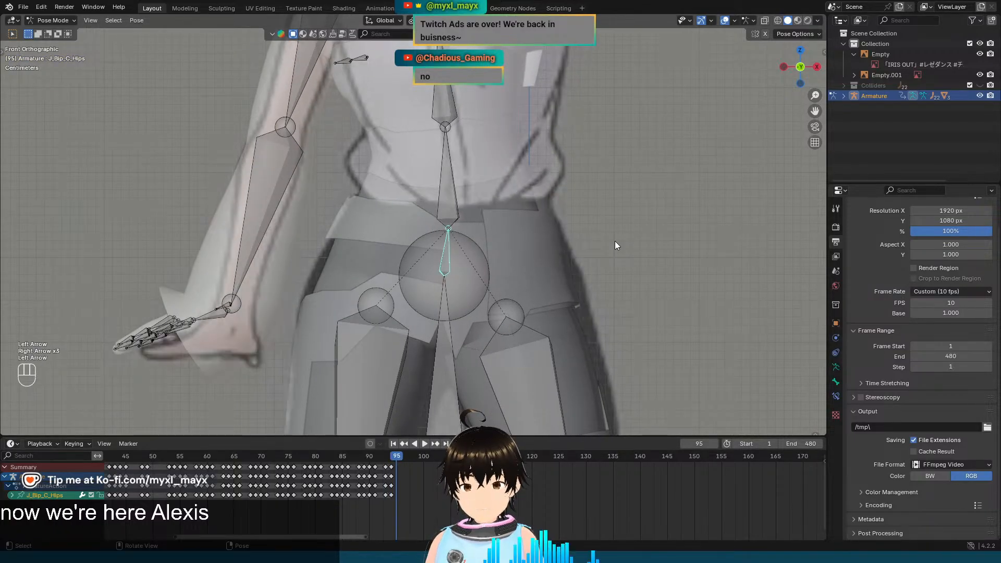
key(Left)
Step: Select all bones, keyframe the held pose at frame 95, and advance to frame 96
scroll(614, 240, down, 10)
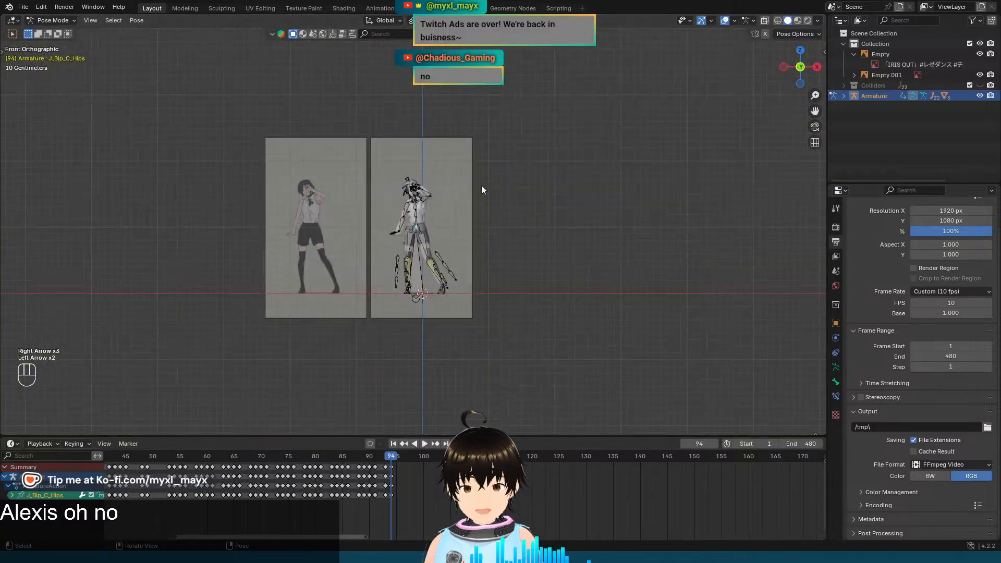
drag(489, 317, 555, 374)
scroll(504, 275, up, 7)
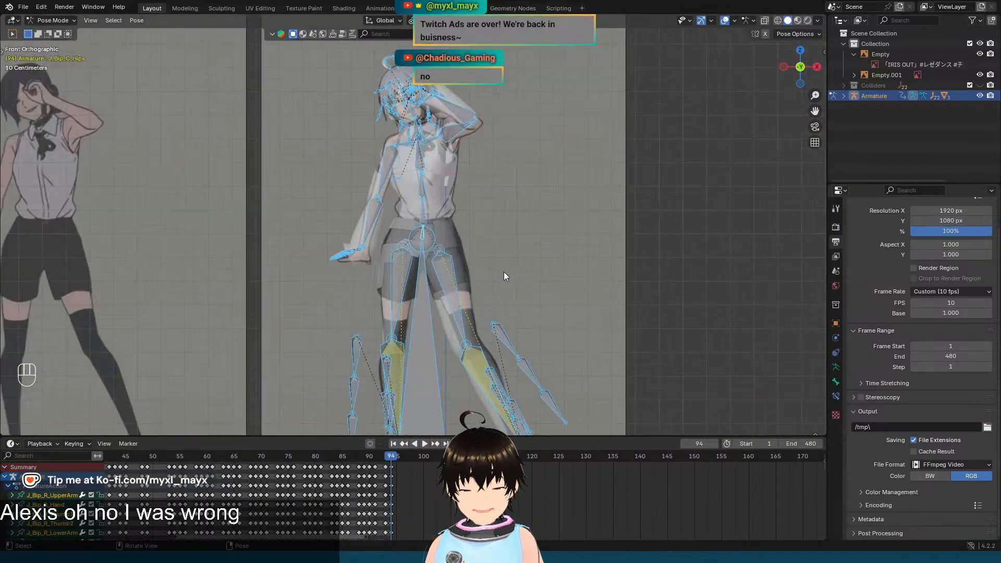
key(Right)
key(Right)
key(Left)
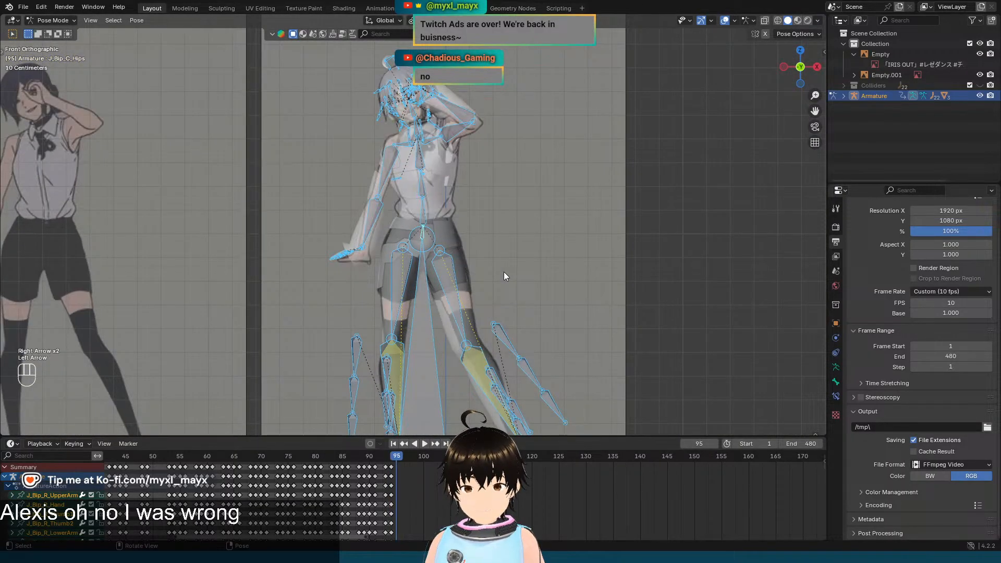
key(i)
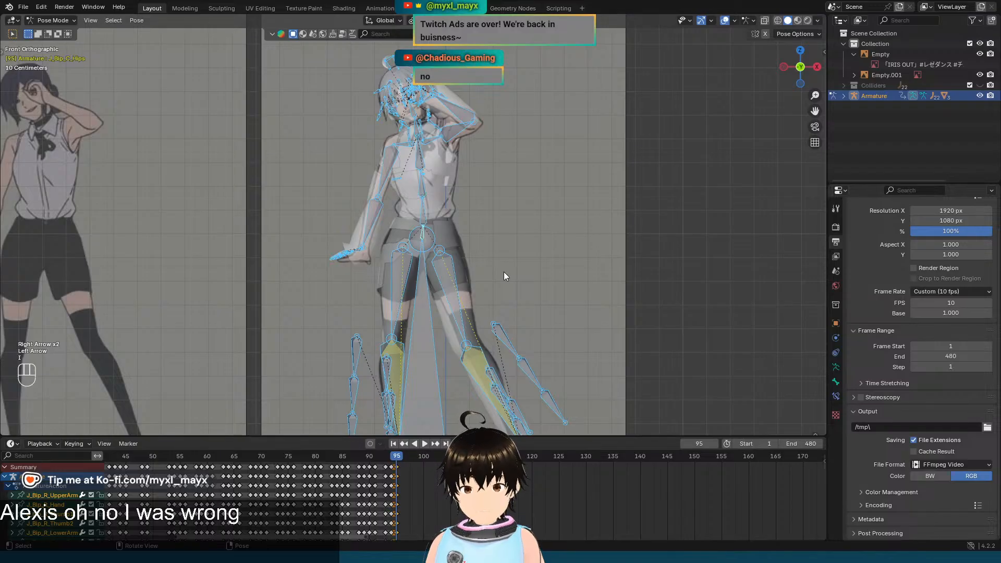
key(Right)
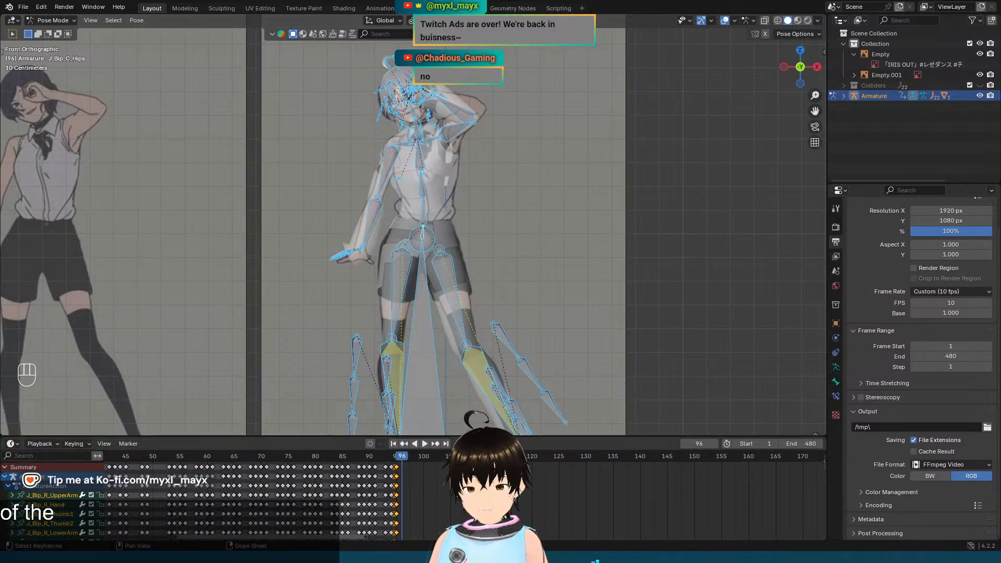
Step: Return to frame 1 and hide the Empty reference that overlays the character, keeping Empty.001 visible
click(393, 444)
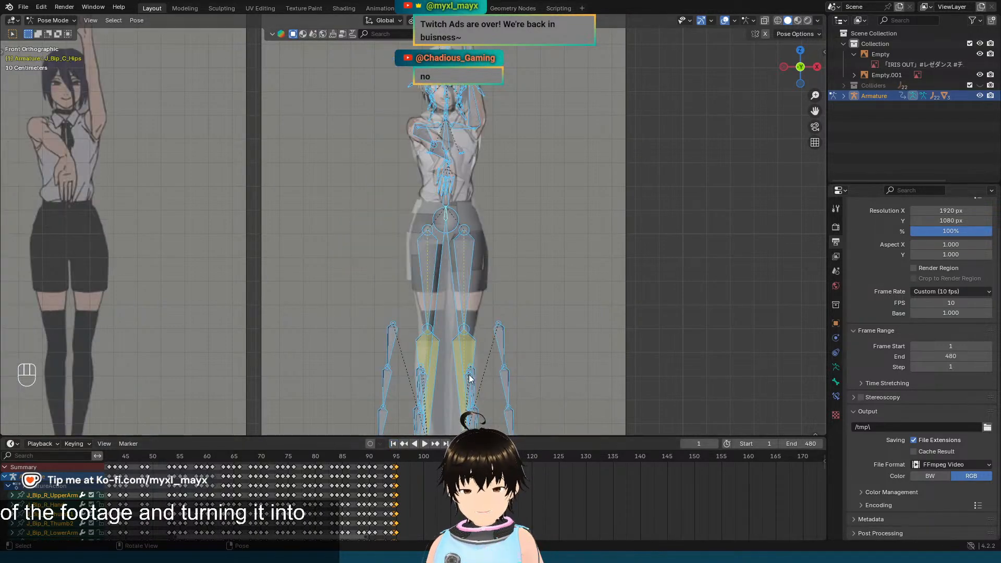
scroll(557, 270, down, 3)
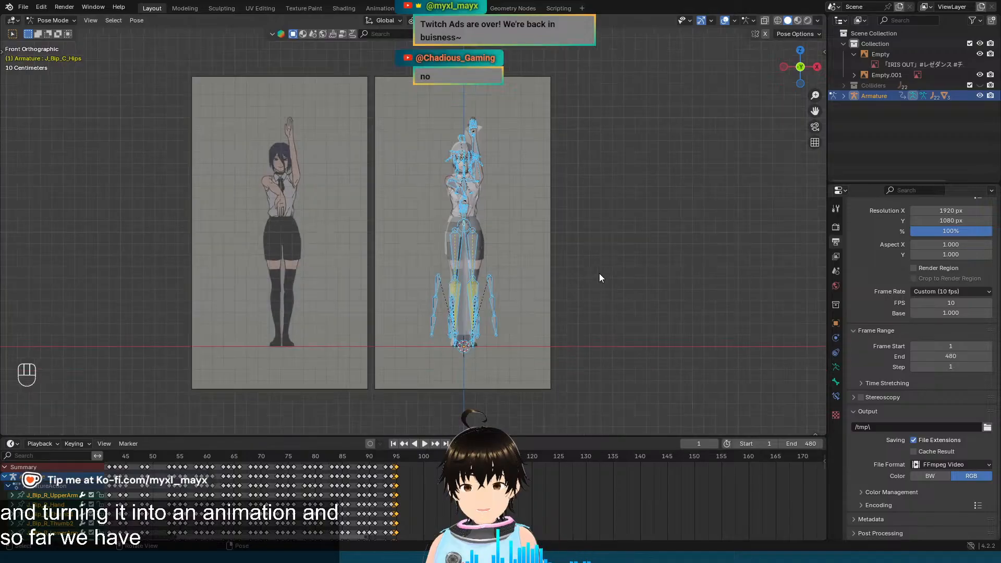
click(979, 54)
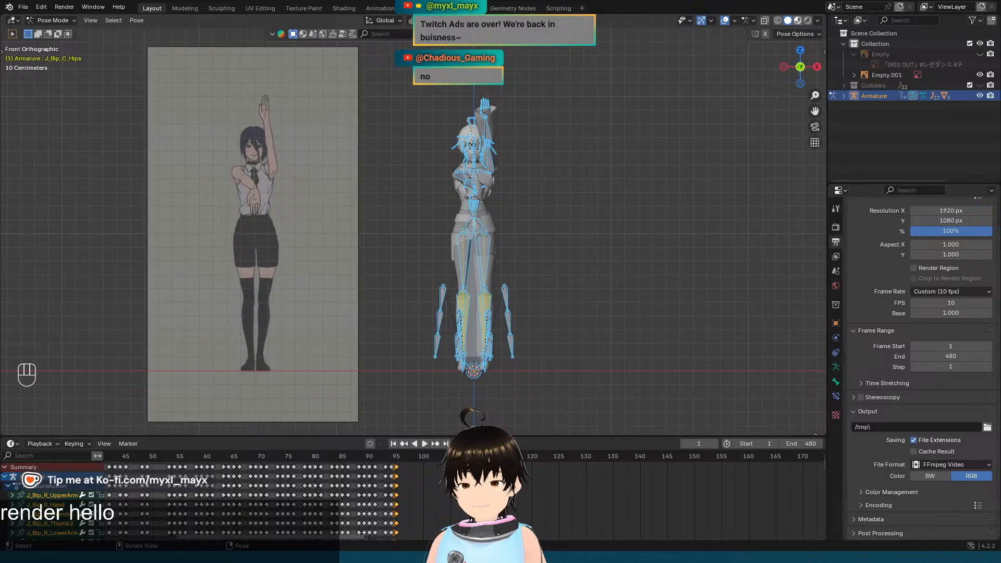
Step: Show the character in Material Preview shading, switch the armature to Object Mode and deselect it
click(798, 21)
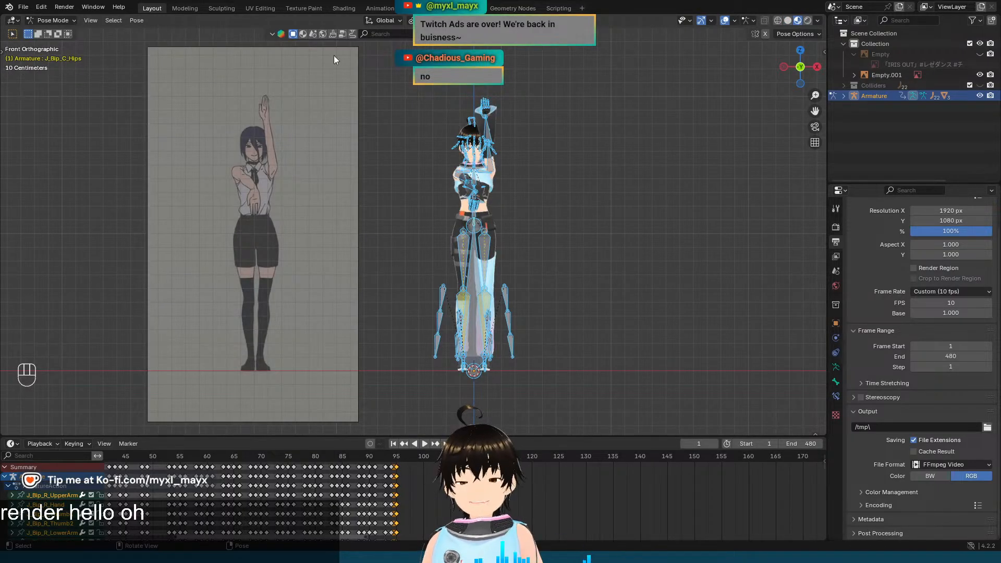
click(61, 21)
click(52, 31)
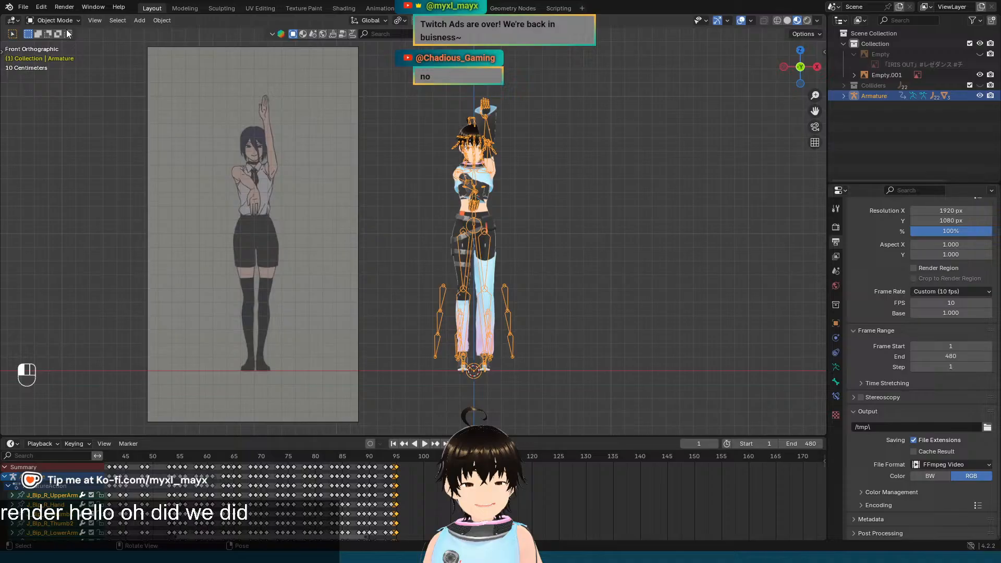
click(577, 223)
shift+middle_drag(579, 220, 652, 225)
scroll(661, 225, down, 1)
scroll(651, 225, up, 1)
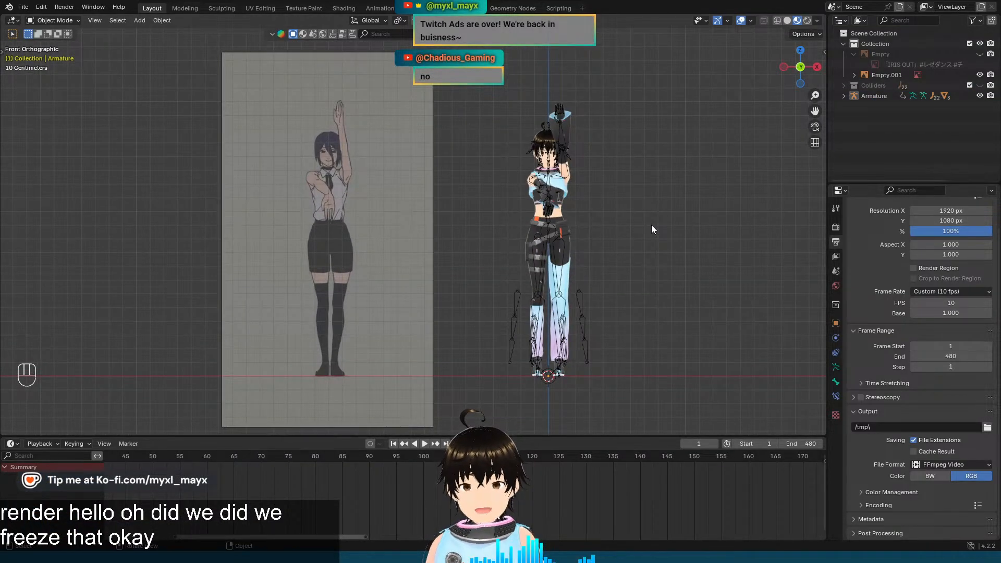
Step: Play the animation from frame 1 past the last keyed pose to review it beside the reference video
key(space)
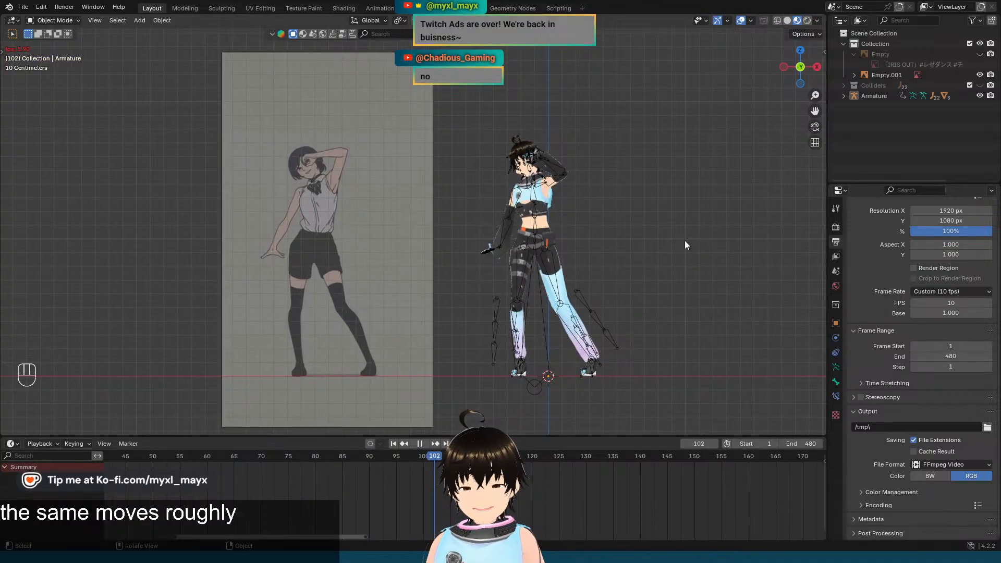
key(space)
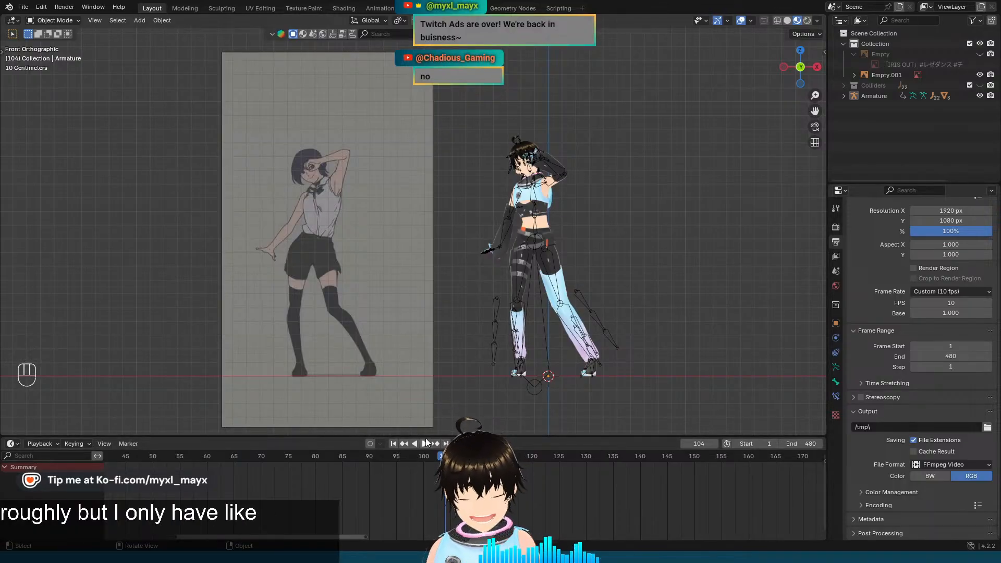
Step: Put the armature back in Pose Mode at keyframe 95 and show the Empty reference over the character
click(592, 310)
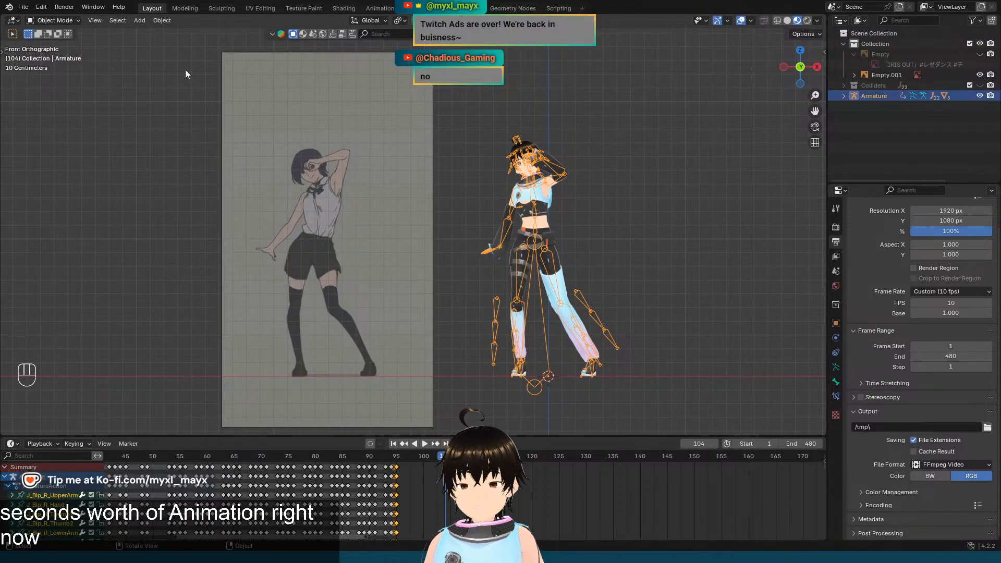
click(53, 20)
click(61, 54)
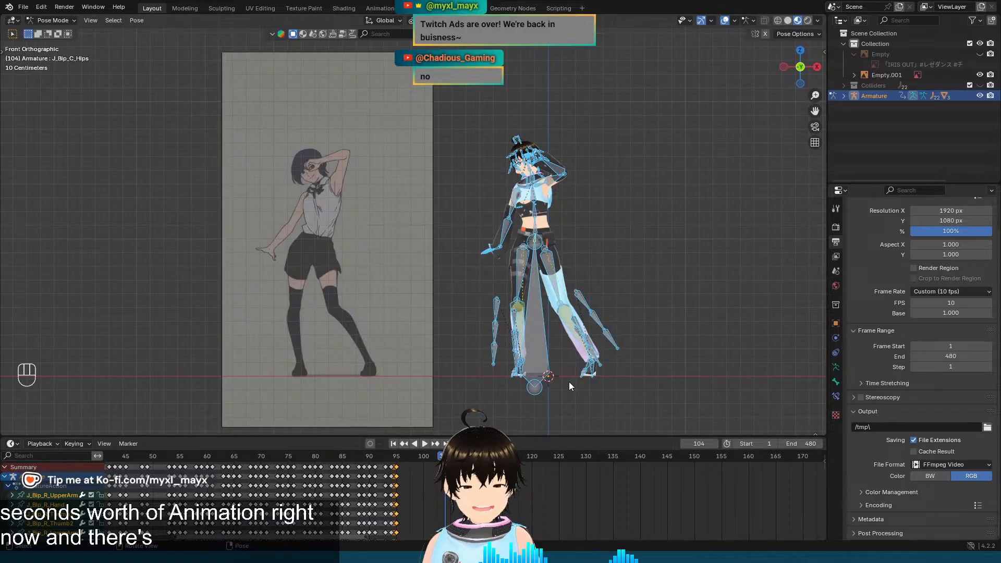
key(Down)
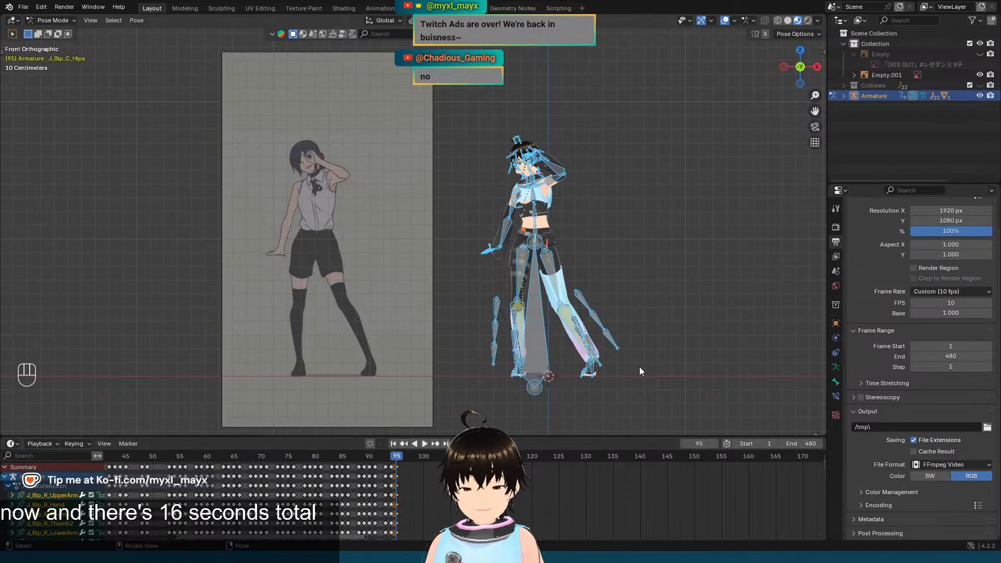
click(980, 54)
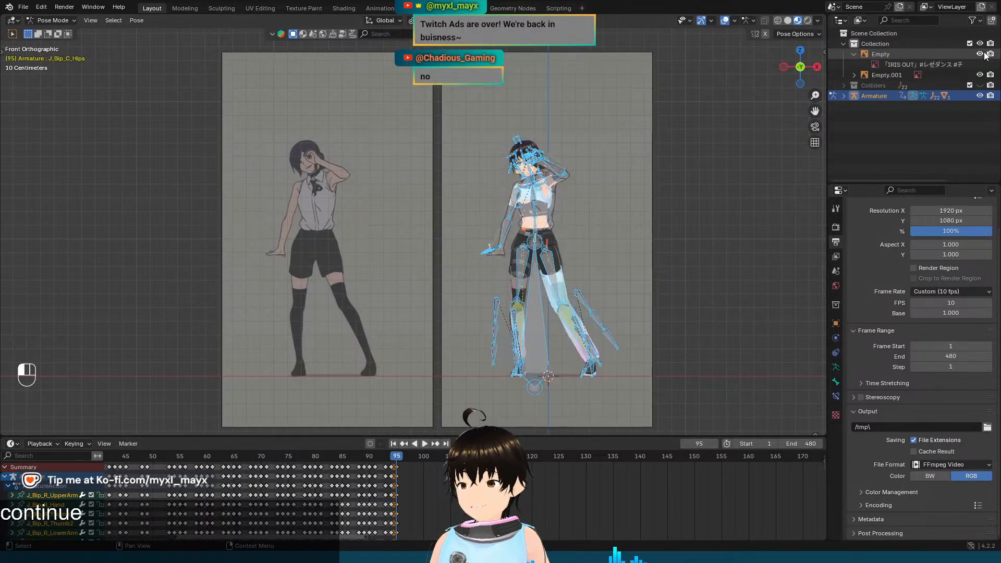
Step: Step between frames 94 and 96 to examine how the upper body pose follows the reference overlay
scroll(539, 186, up, 5)
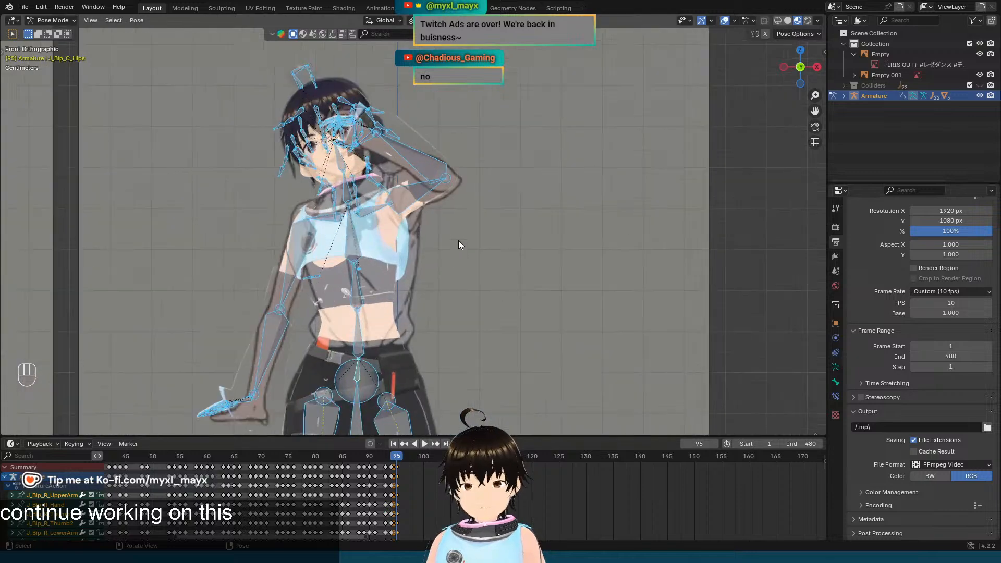
shift+middle_drag(459, 245, 549, 262)
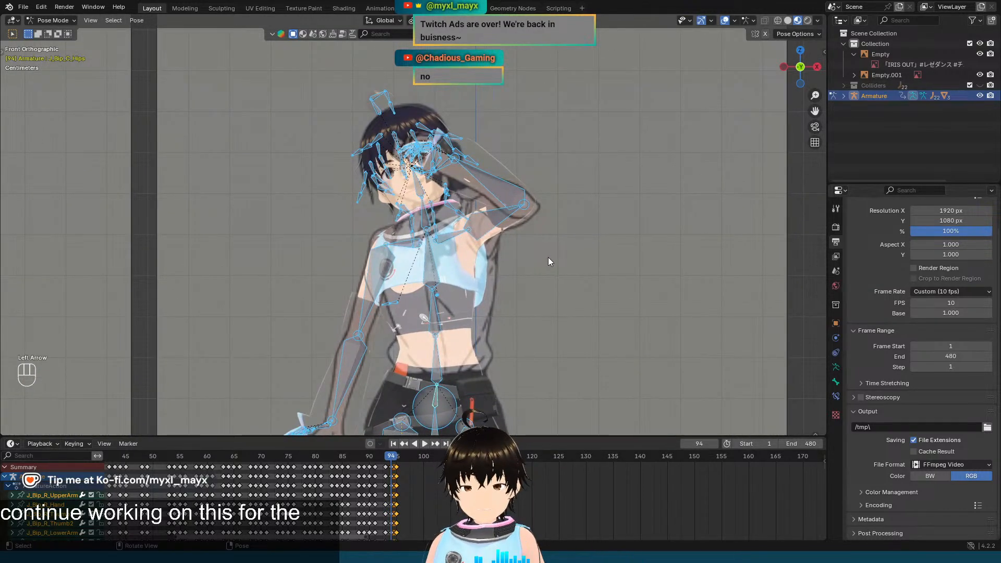
key(Left)
key(Right)
key(Right)
key(Right)
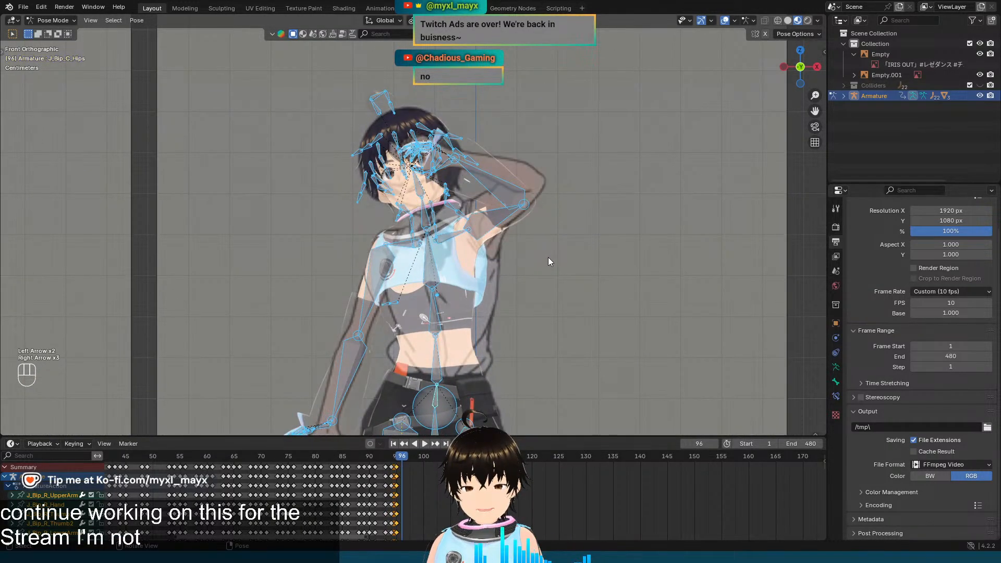
key(Left)
key(Right)
scroll(610, 104, up, 3)
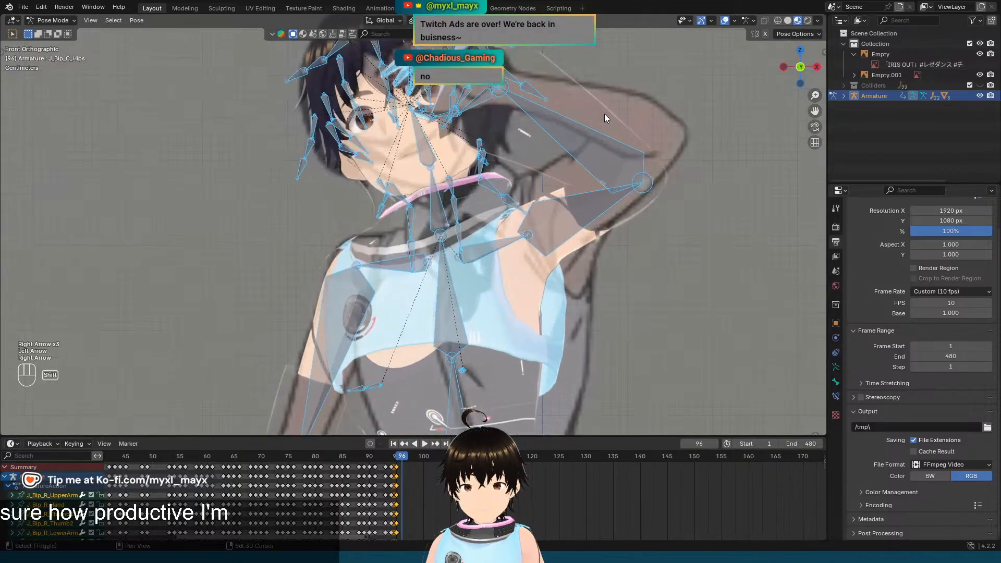
Step: Select the left lower arm, switch to Solid shading, and compare it with the reference at frames 95 and 96
click(600, 250)
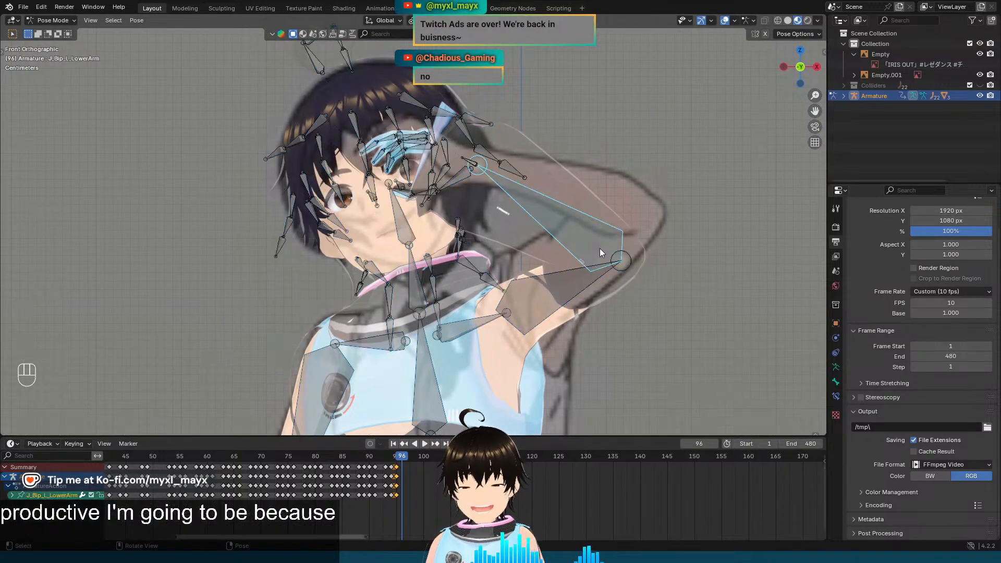
click(787, 21)
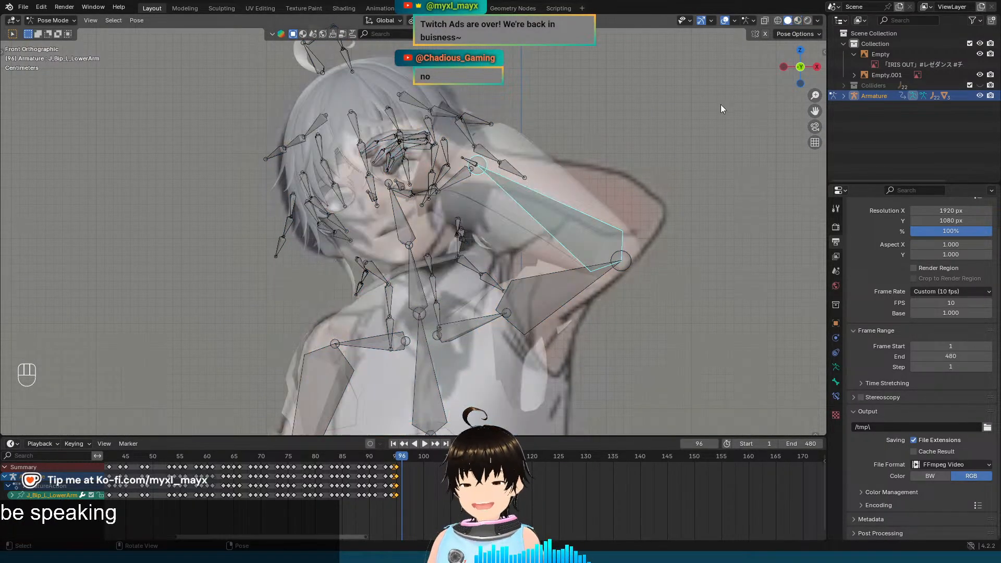
key(Left)
key(Right)
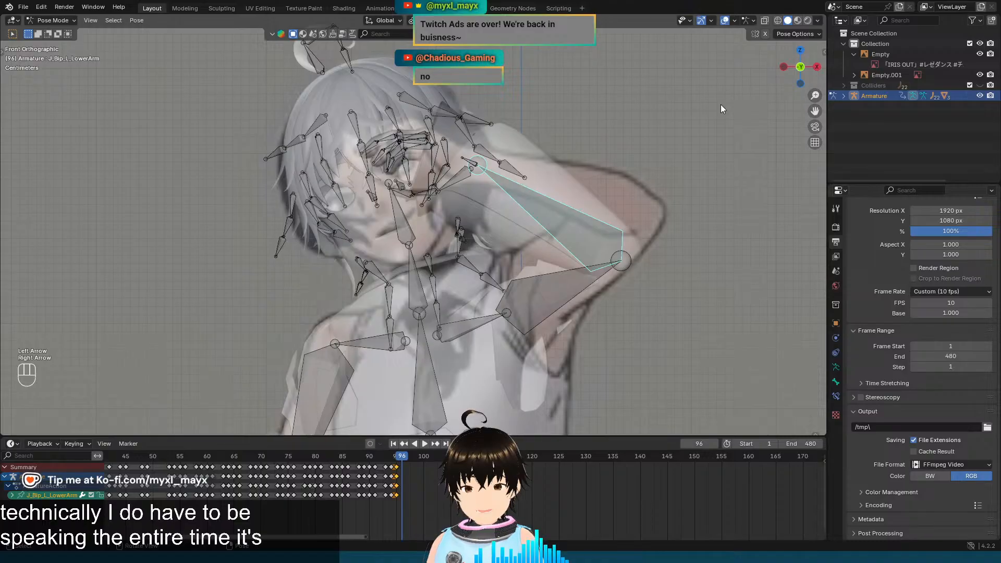
key(Left)
key(Right)
key(Left)
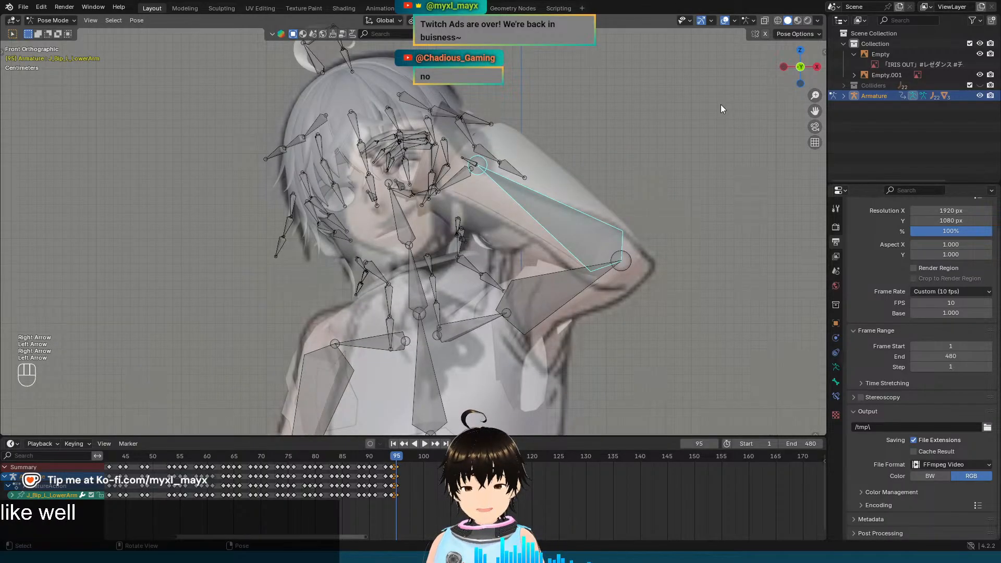
key(Right)
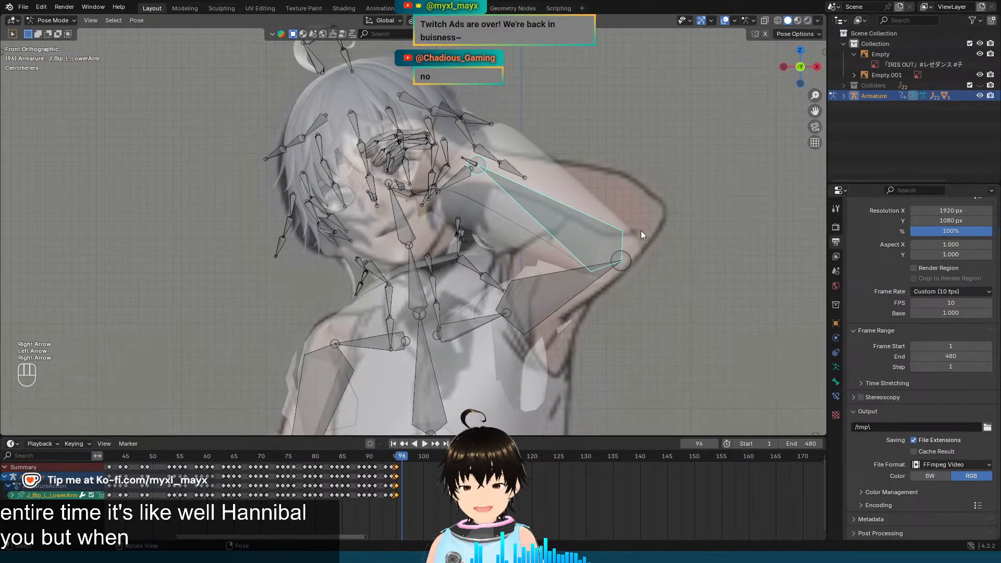
Step: Try to rotate the left upper arm about its local X axis at frame 96 to raise the elbow toward the reference
click(570, 292)
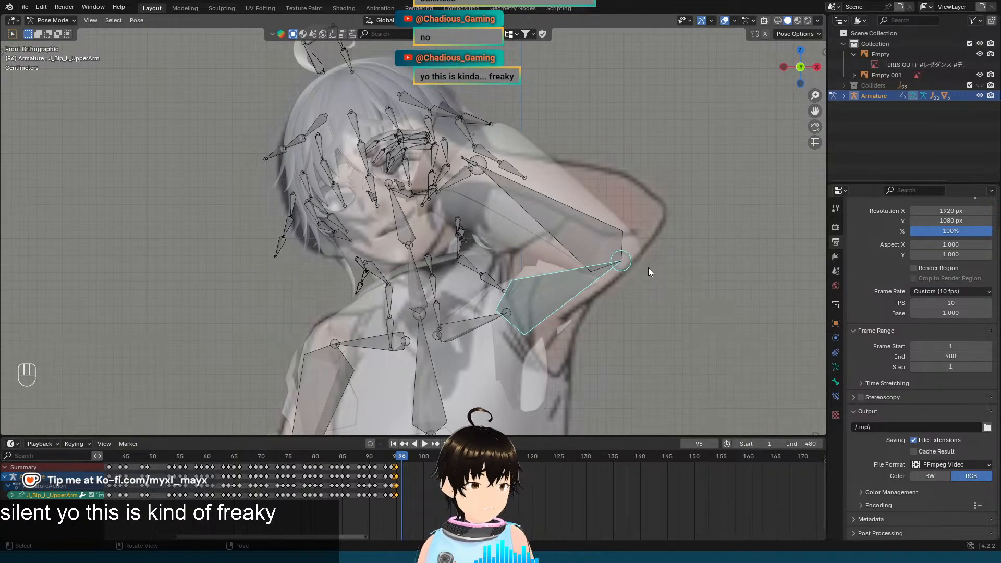
mouse_move(660, 259)
shift+middle_down()
mouse_move(643, 274)
mouse_move(651, 271)
shift+middle_up()
scroll(649, 262, up, 1)
scroll(656, 268, down, 1)
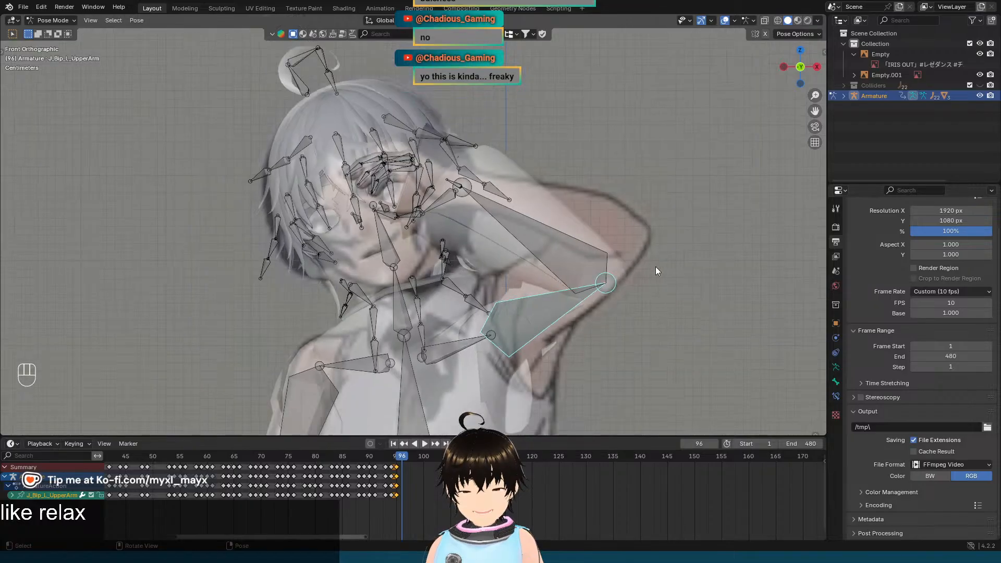
scroll(656, 268, up, 1)
key(r)
key(x)
key(x)
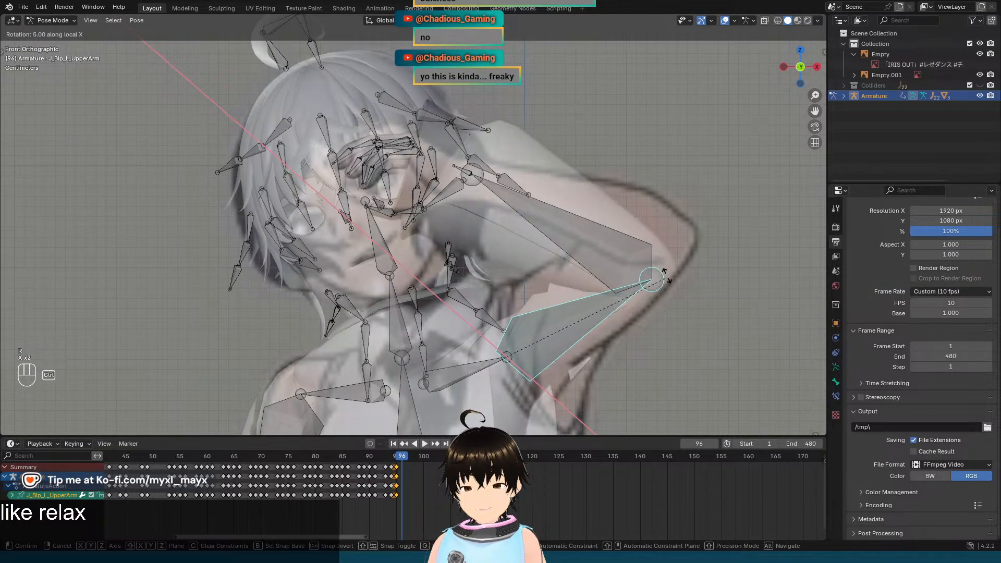
click(695, 220)
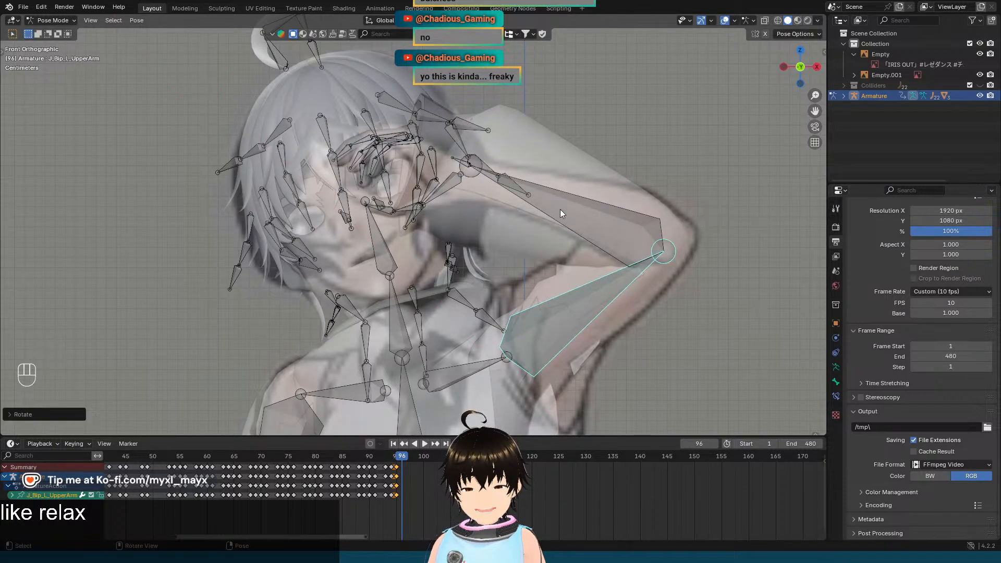
click(452, 155)
scroll(459, 168, up, 2)
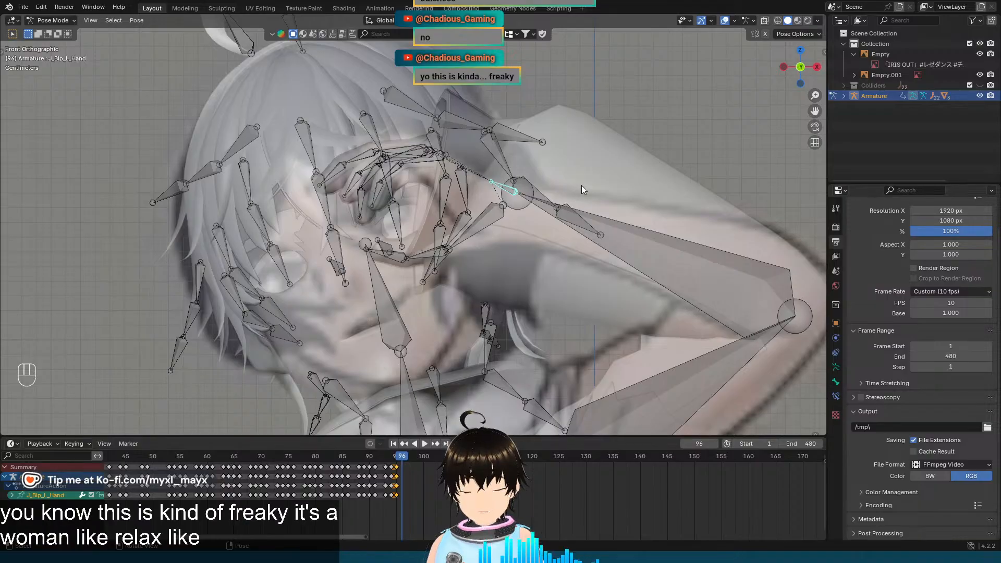
key(r)
key(y)
key(y)
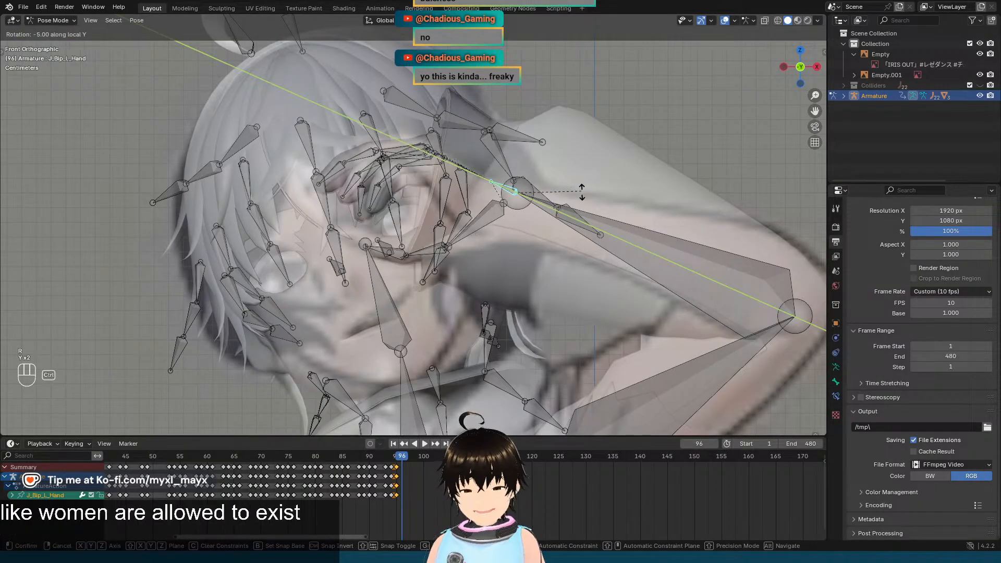
key(Escape)
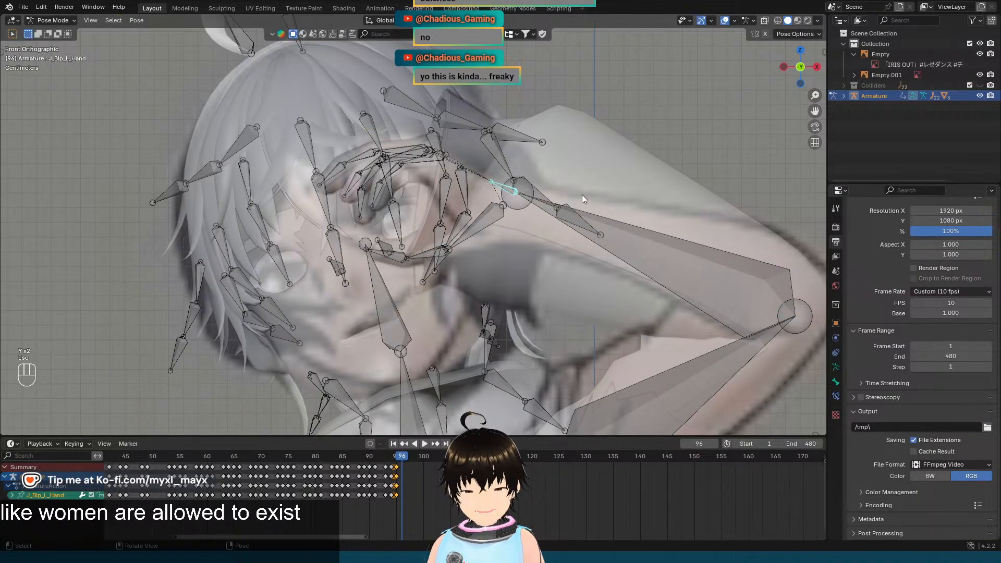
Step: Step between frames 94 and 96 to check the left hand and arm against the reference
key(Left)
key(Right)
key(Left)
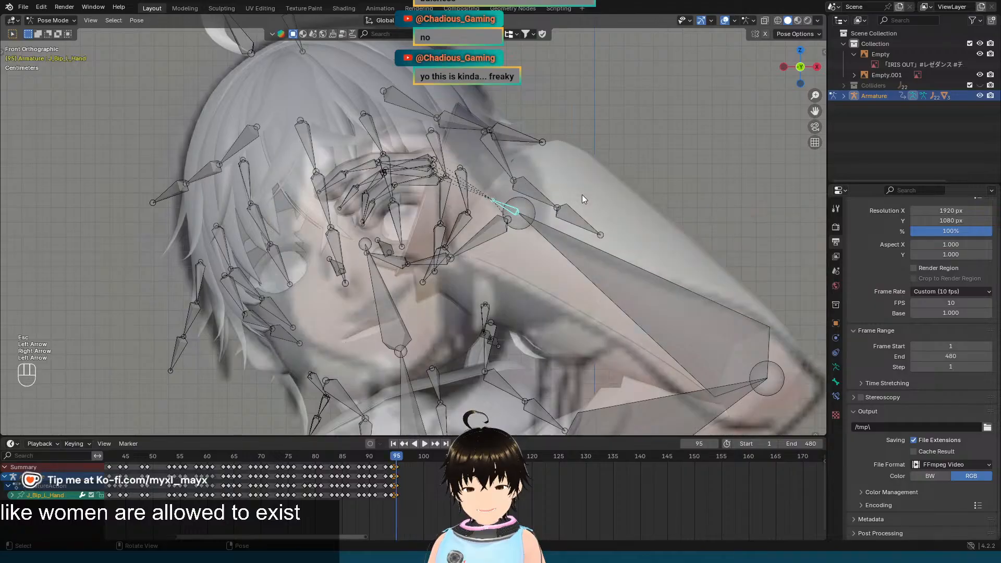
key(Right)
key(Left)
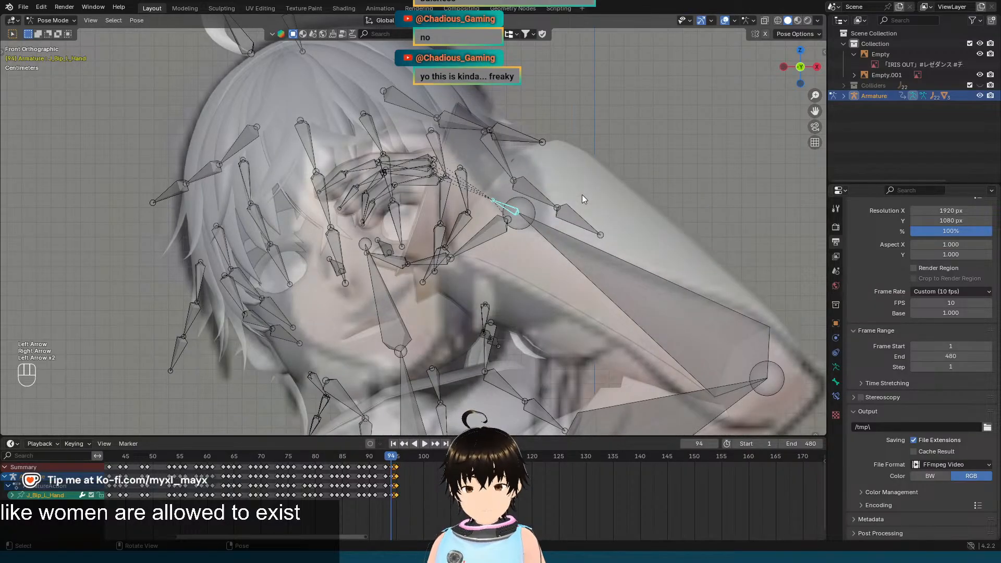
key(Right)
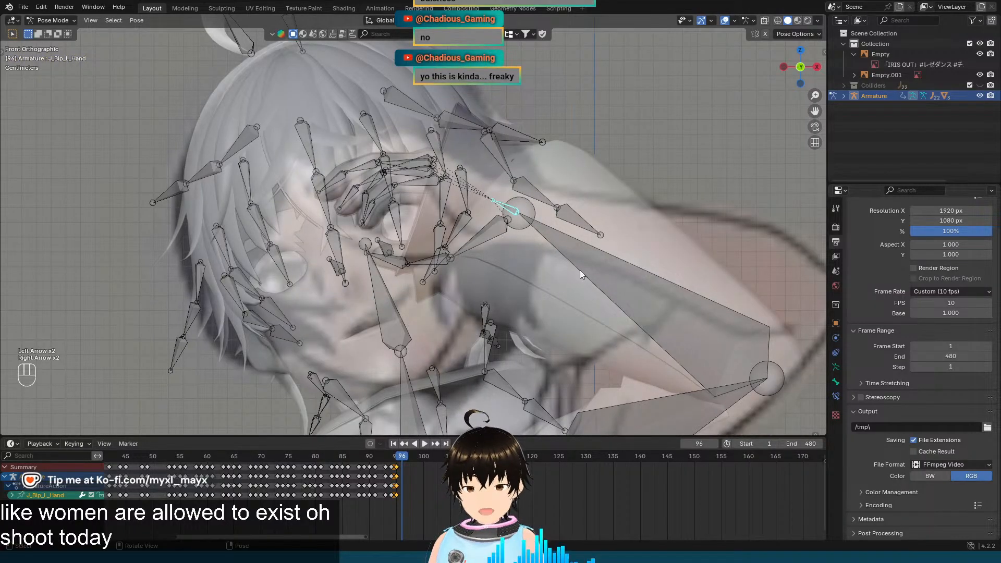
Step: Turn on Auto Keying and return to frame 96
click(369, 444)
key(Left)
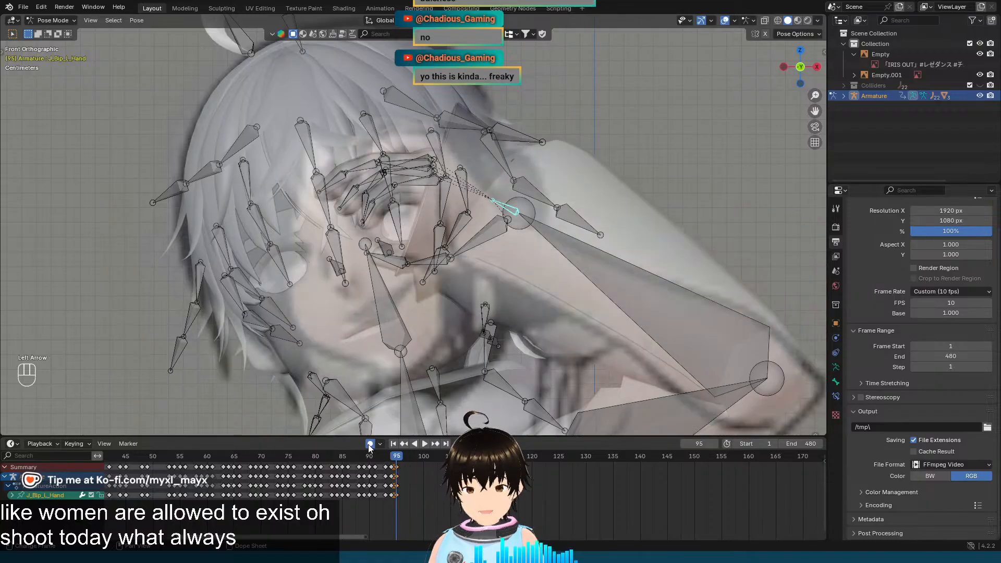
key(Right)
Step: Rotate the left upper arm about its local X axis at frame 96, raising the elbow to the reference outline
scroll(625, 314, down, 2)
mouse_move(624, 311)
shift+middle_down()
mouse_move(607, 260)
mouse_move(611, 302)
shift+middle_up()
click(562, 300)
scroll(610, 301, up, 1)
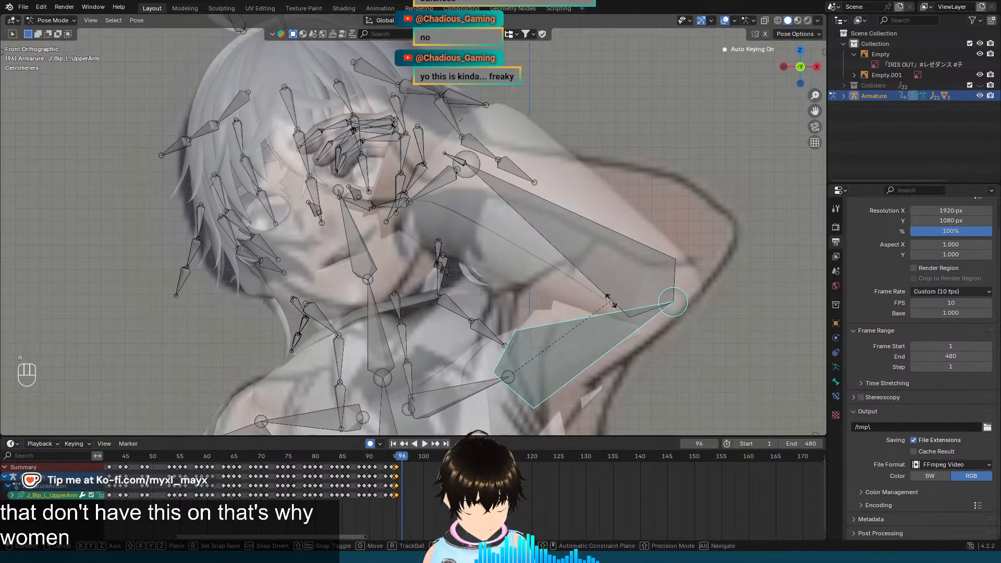
key(r)
key(x)
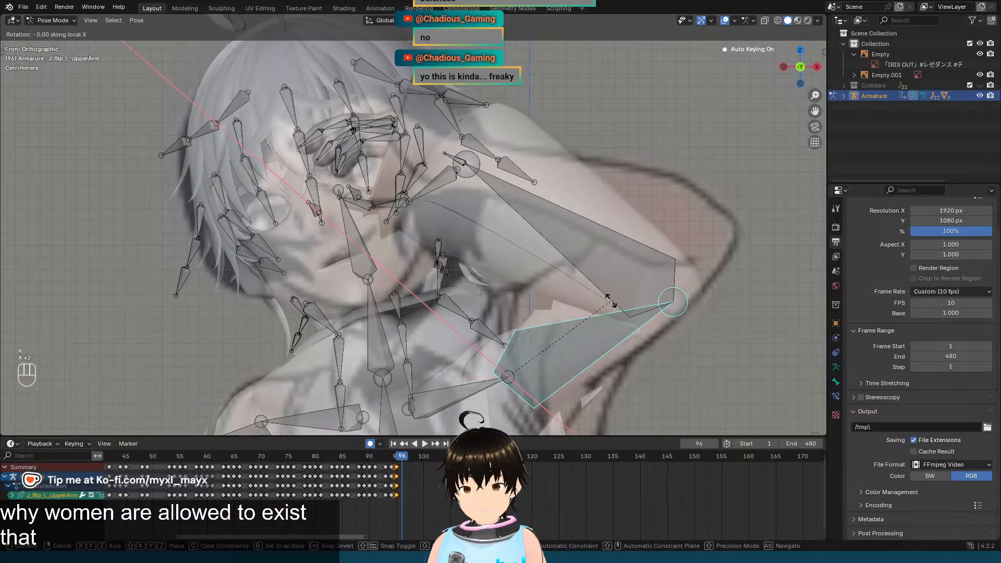
key(x)
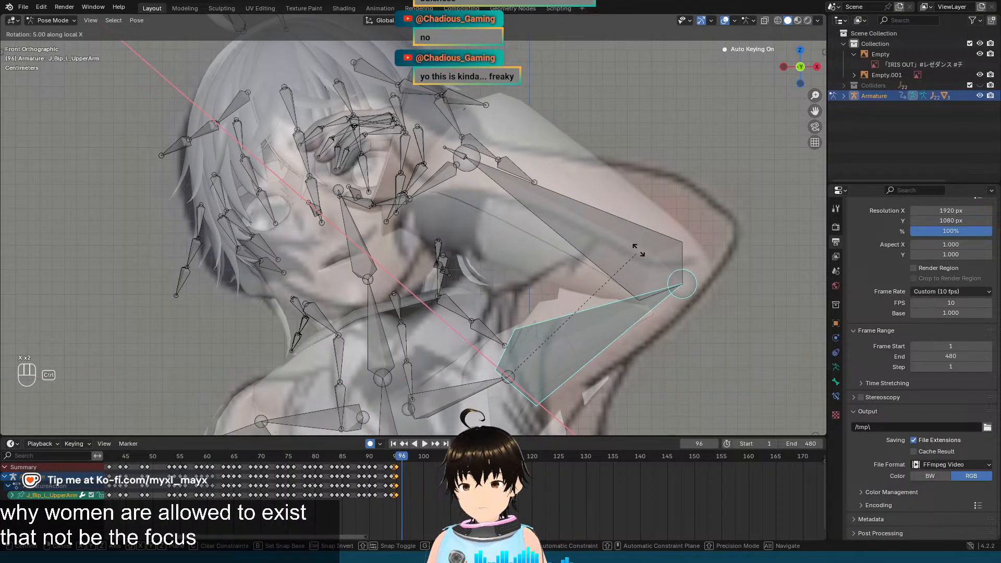
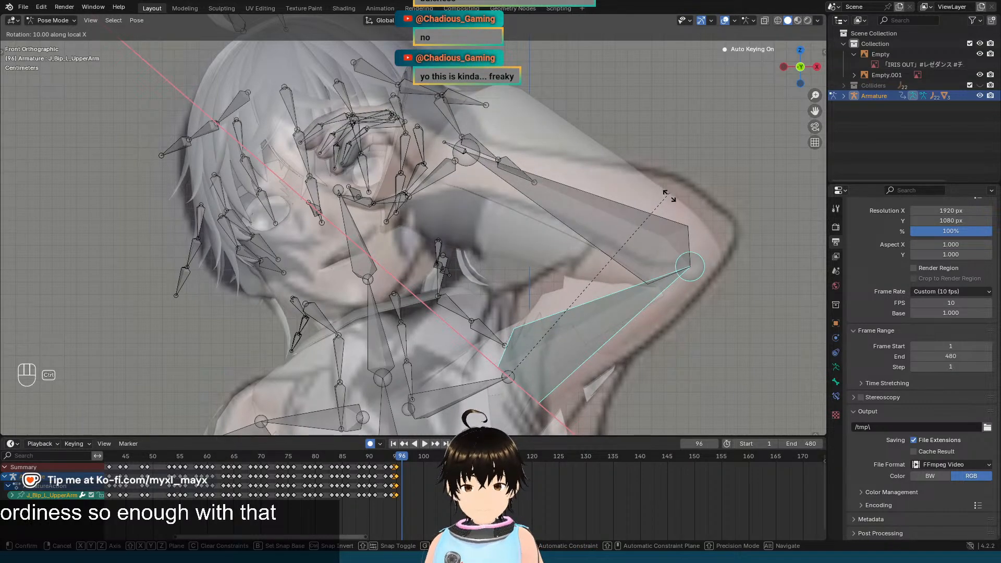
click(673, 180)
Step: Step repeatedly between frames 95 and 96 to examine the raised left arm's motion against the reference
key(Left)
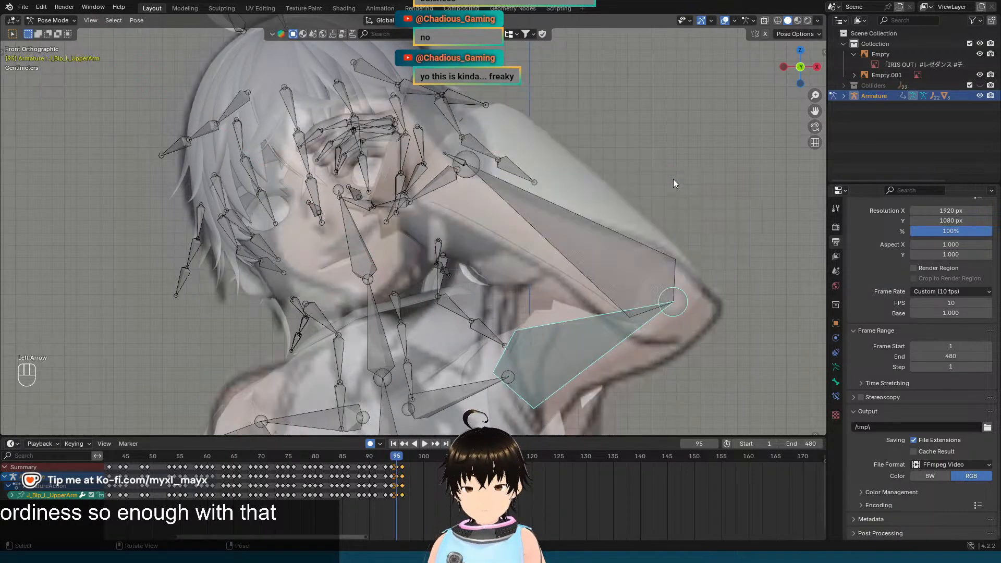
key(Right)
key(Left)
key(Right)
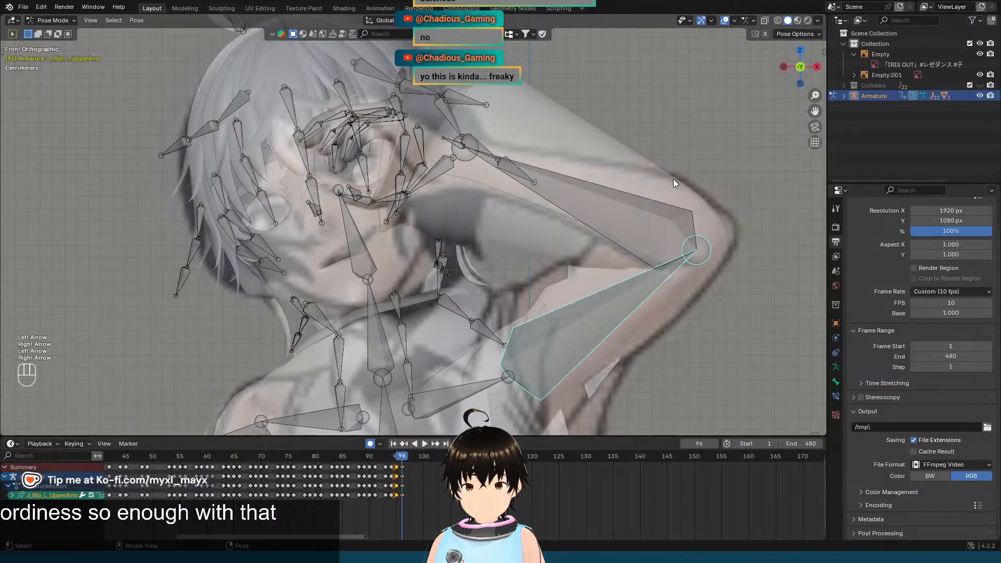
key(Left)
key(Right)
key(Left)
key(Right)
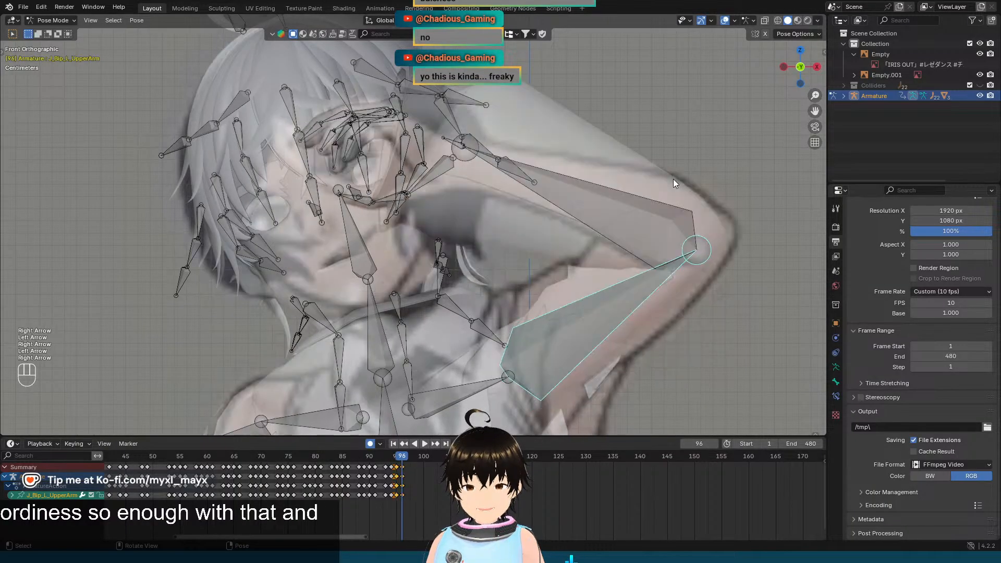
key(Left)
key(Right)
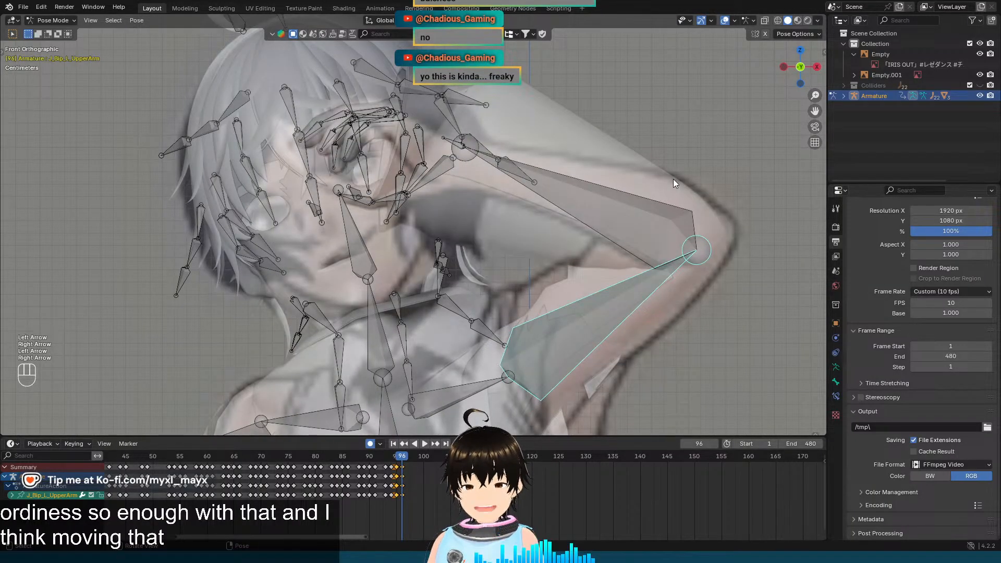
scroll(584, 195, up, 4)
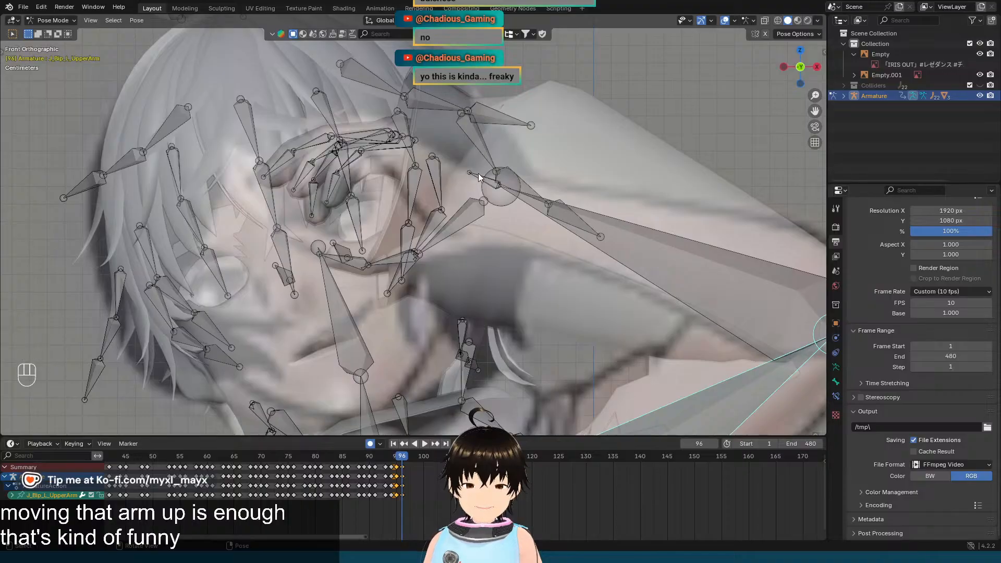
Step: Rotate the left hand bone about its local Y axis at frame 96 to match the reference hand
click(479, 179)
key(r)
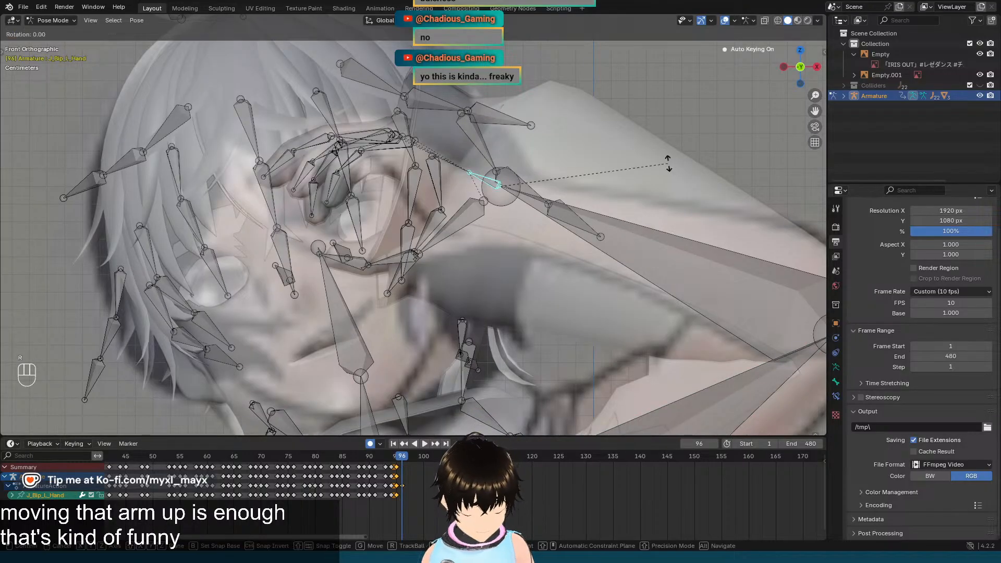
key(y)
key(y)
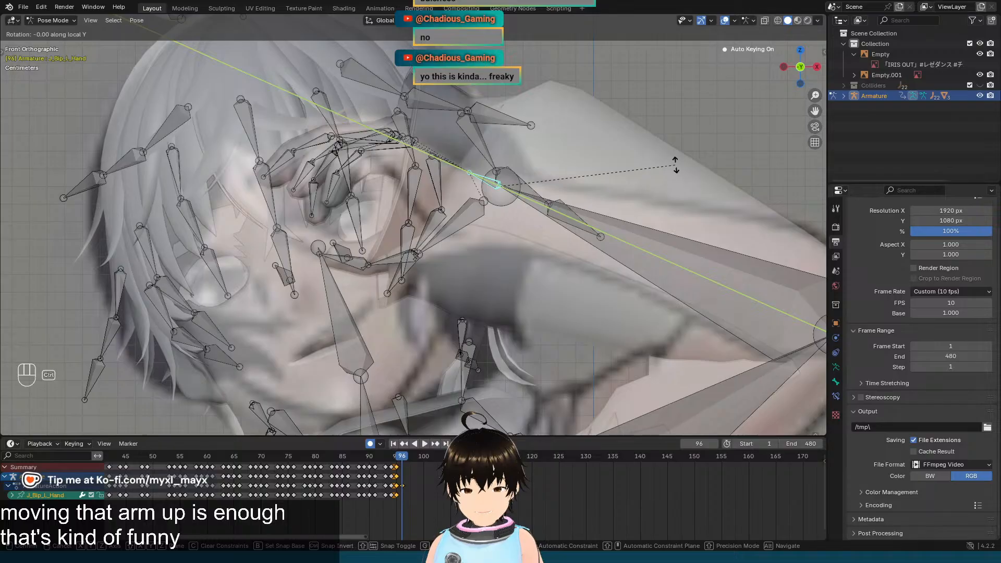
ctrl+click(675, 164)
key(Left)
key(Right)
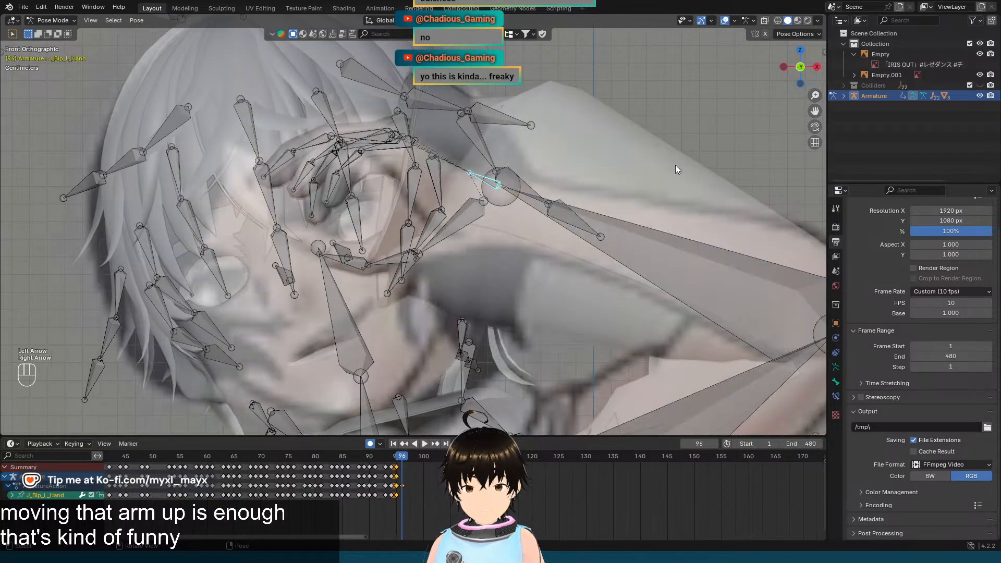
key(Left)
key(Right)
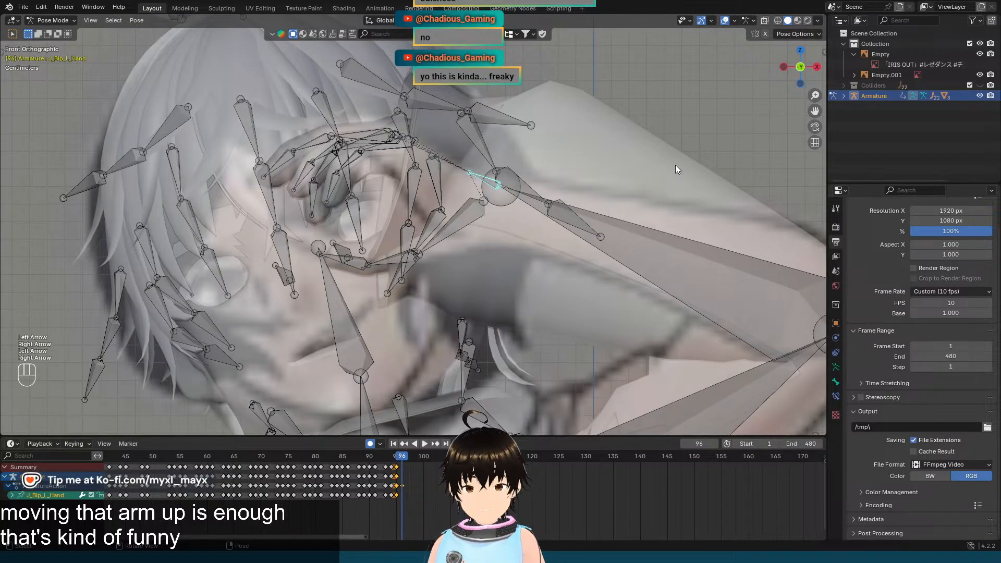
key(r)
key(y)
key(y)
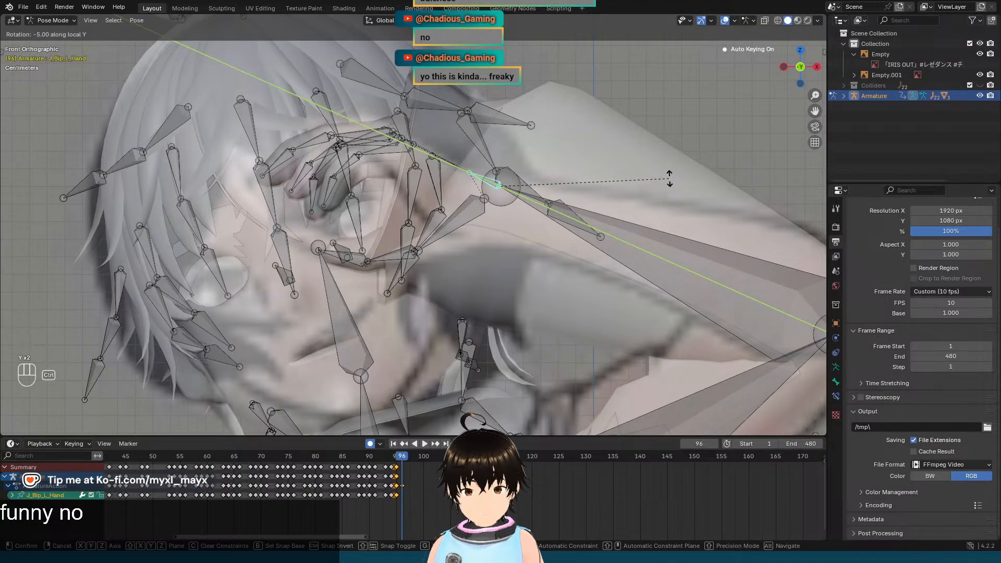
click(669, 187)
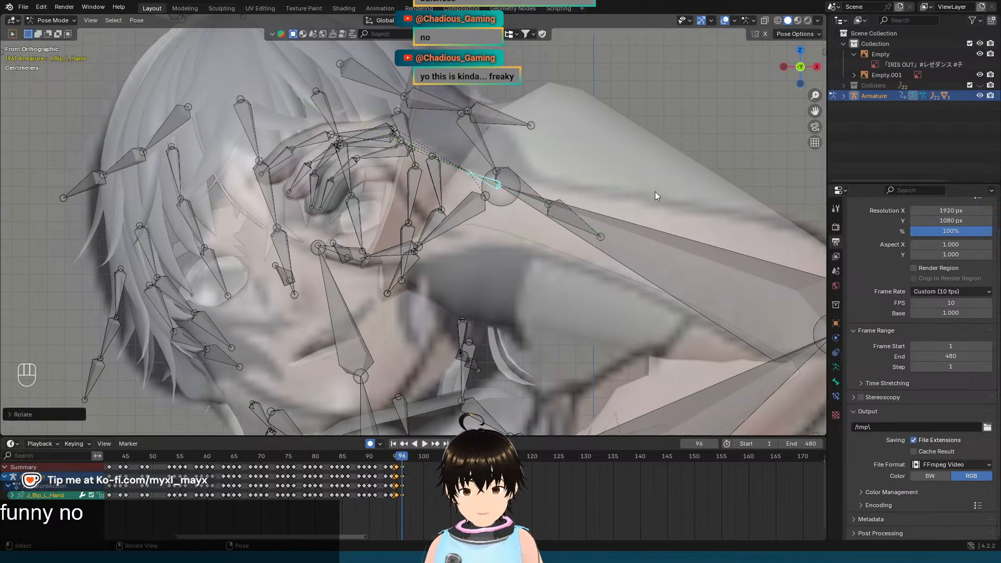
key(r)
key(x)
key(x)
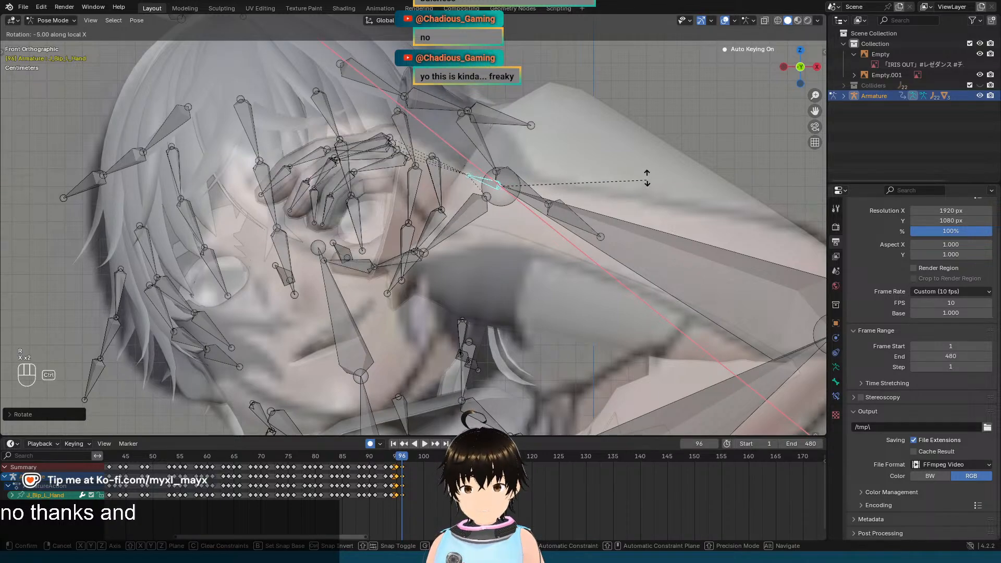
right_click(646, 182)
Step: Step repeatedly between frames 95 and 96 to check the left hand's rotation against the reference
scroll(646, 180, down, 3)
key(Left)
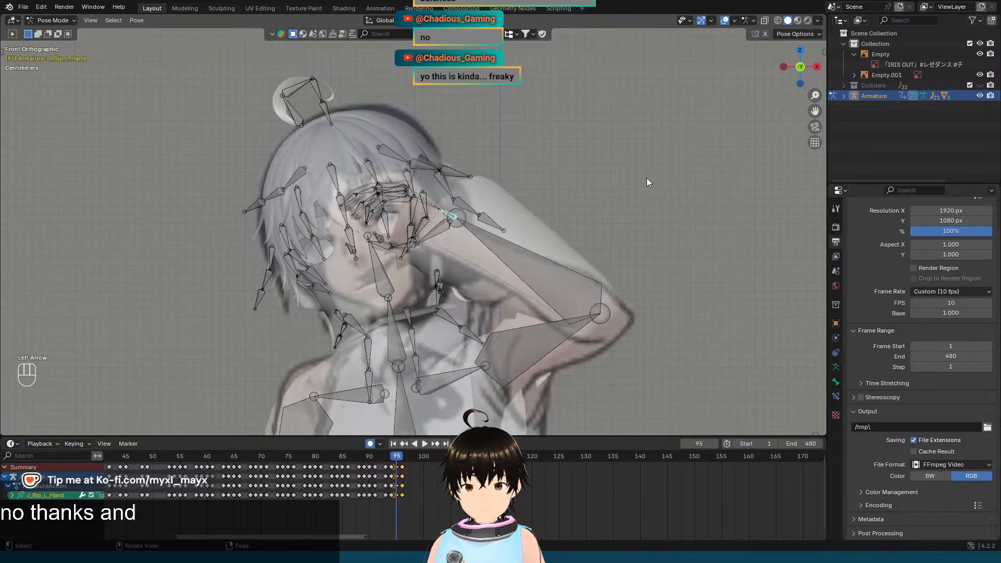
key(Right)
key(Left)
key(Right)
key(Left)
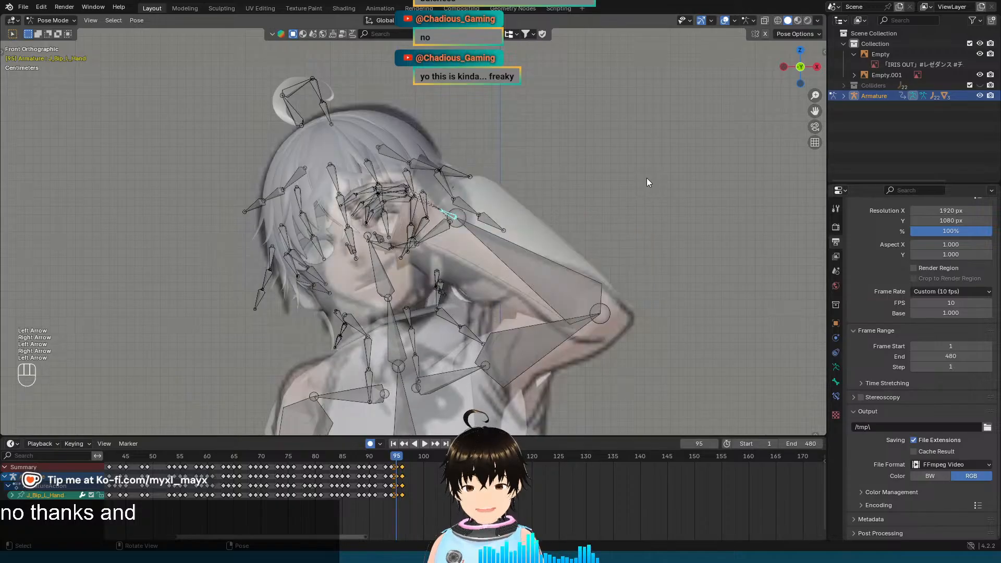
key(Right)
key(Left)
key(Right)
key(Left)
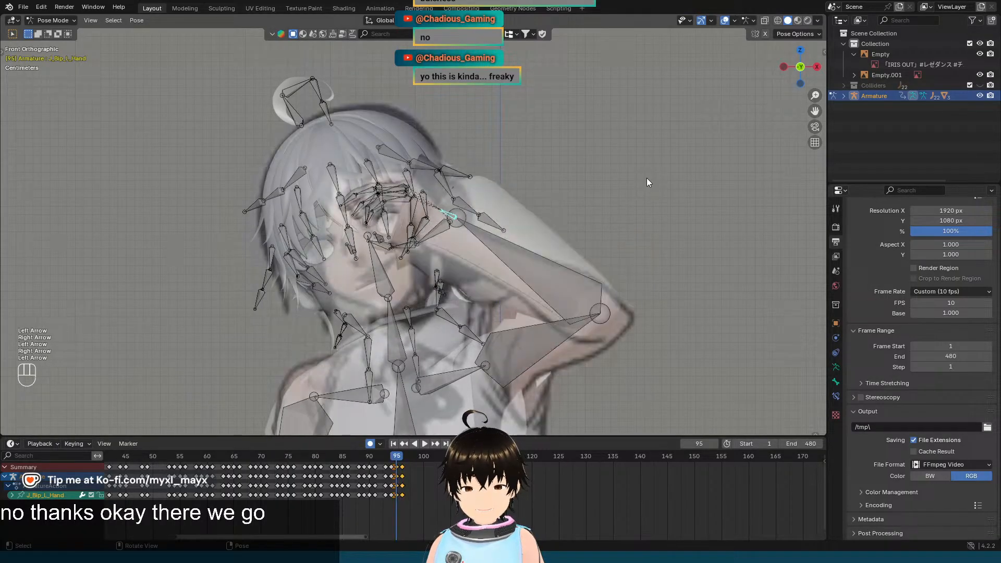
key(Right)
key(Left)
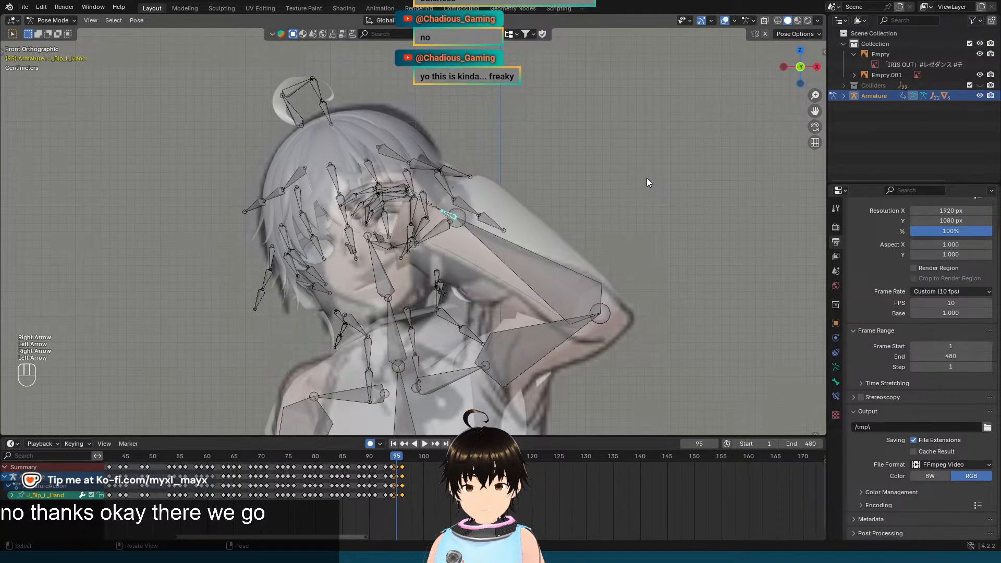
key(Right)
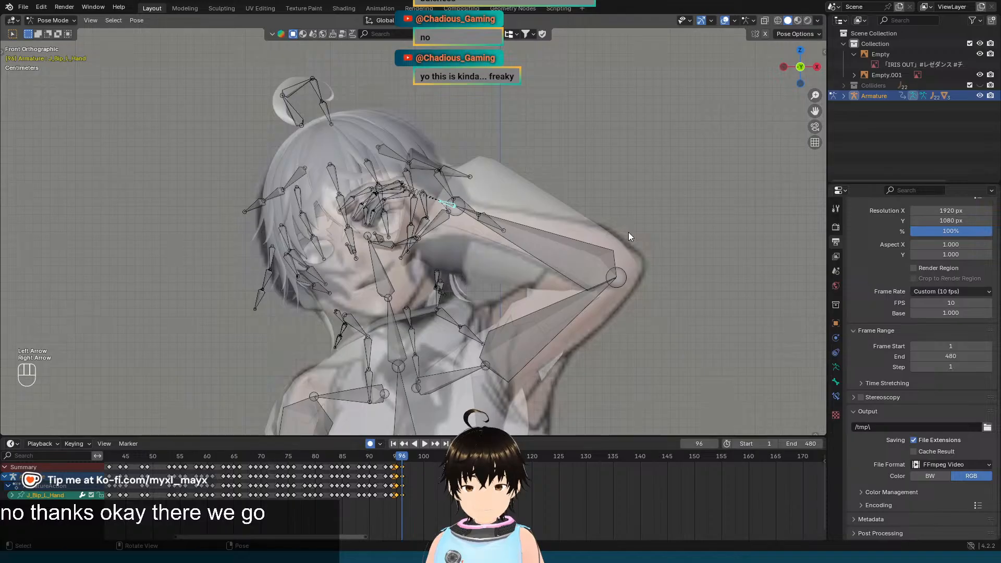
Step: Examine the left arm's motion between frames 93 and 96 with the reference video temporarily hidden
key(Left)
key(Left)
key(Left)
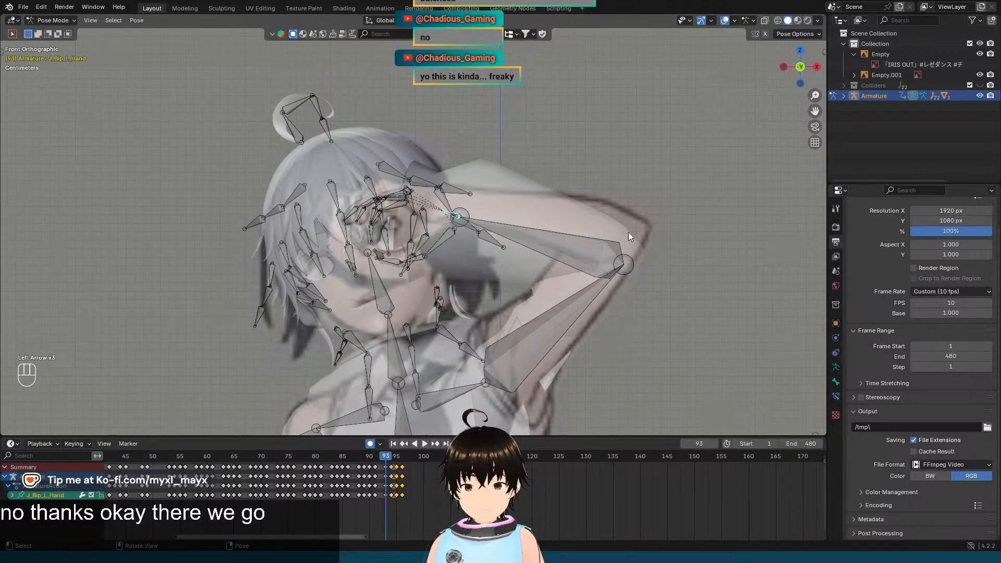
click(979, 54)
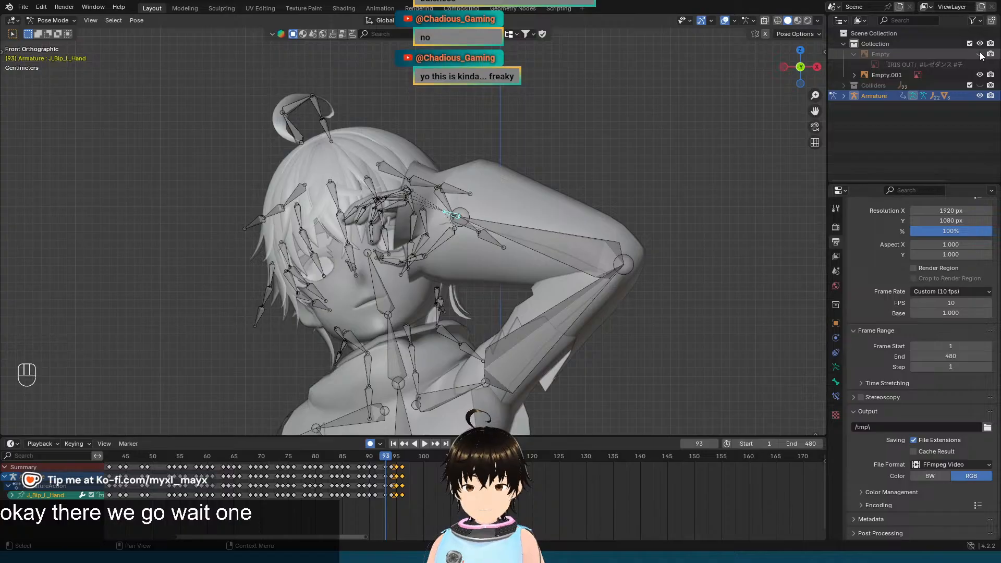
key(Left)
key(Right)
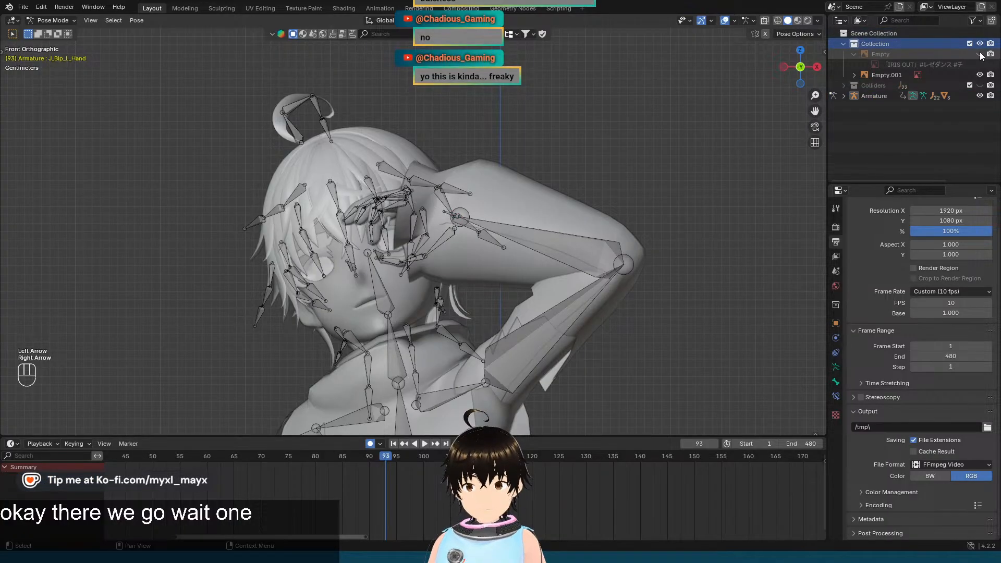
key(Right)
key(Right)
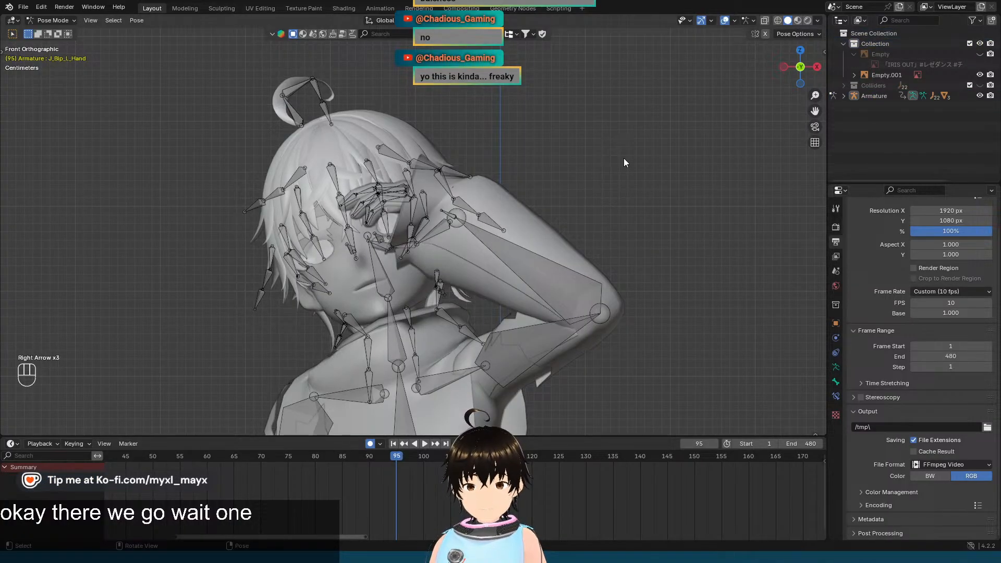
key(Right)
key(Left)
key(Right)
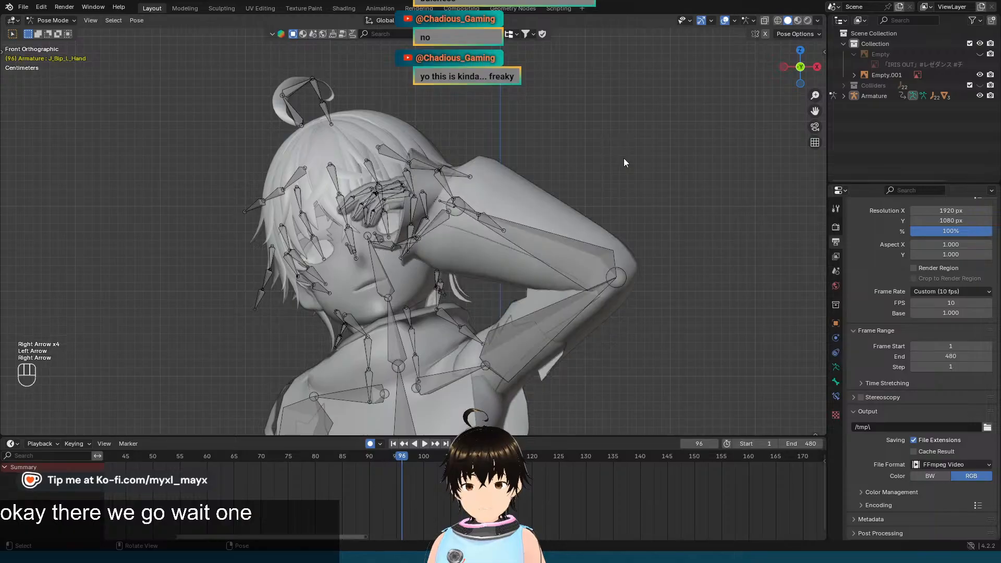
click(979, 54)
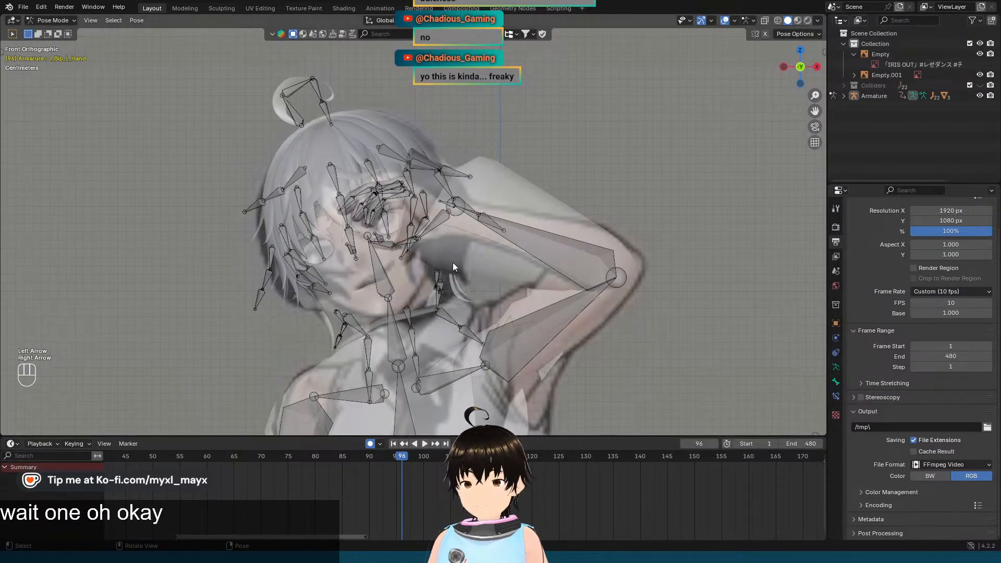
Step: Select the left lower arm bone and step between frames 93 and 96 to compare its motion with the reference
click(494, 210)
key(Left)
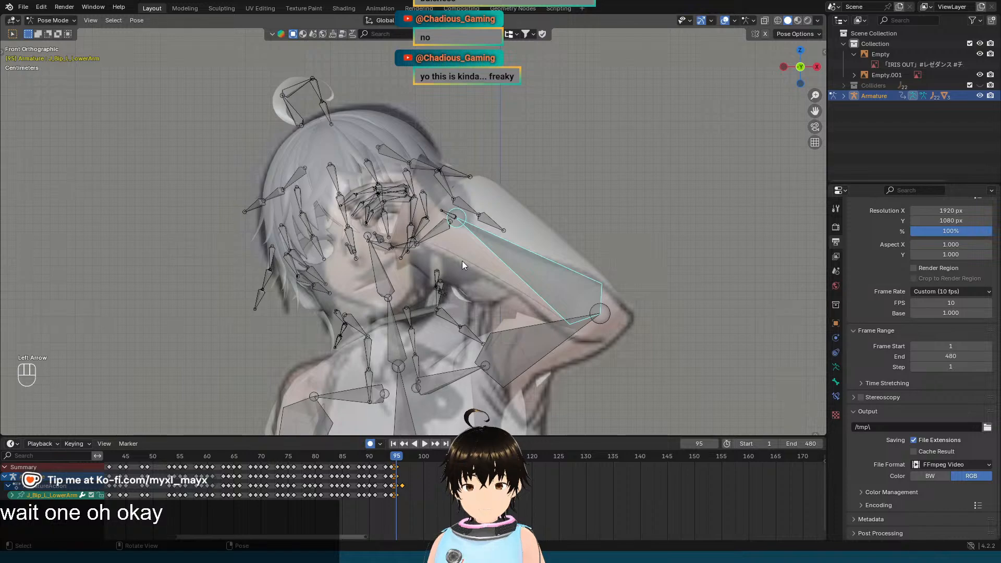
key(Right)
key(Left)
key(Right)
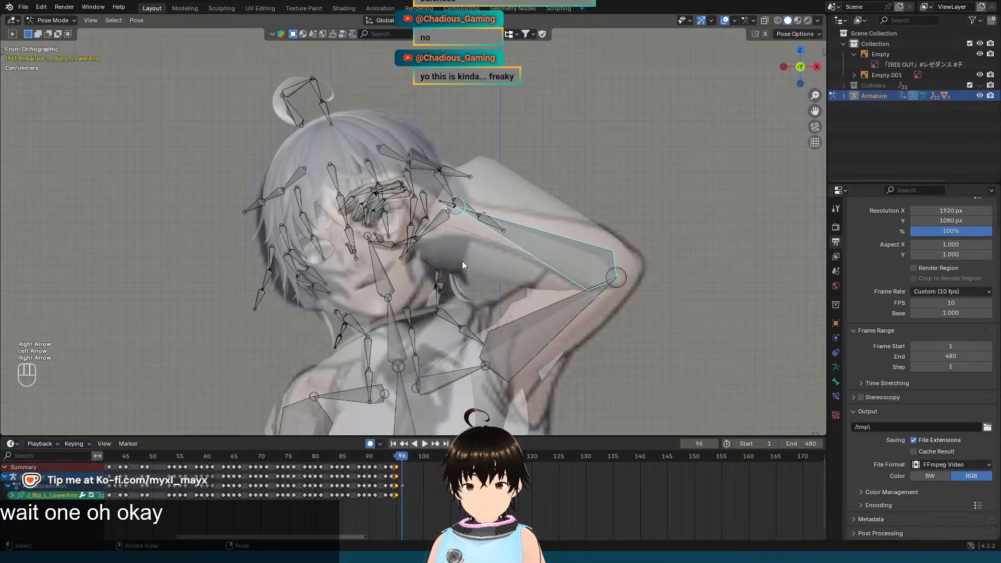
key(Left)
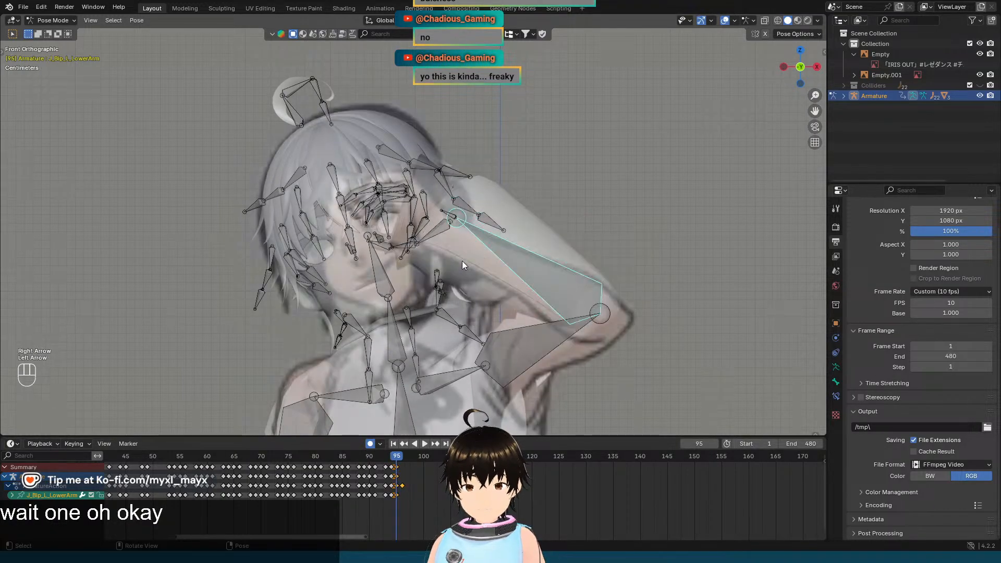
key(Right)
key(Left)
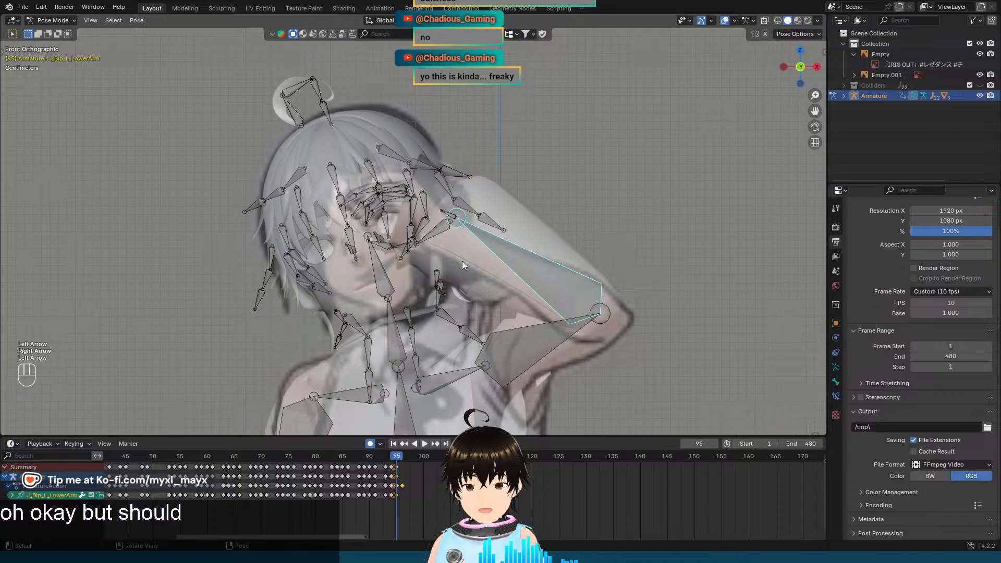
key(Right)
key(Left)
key(Right)
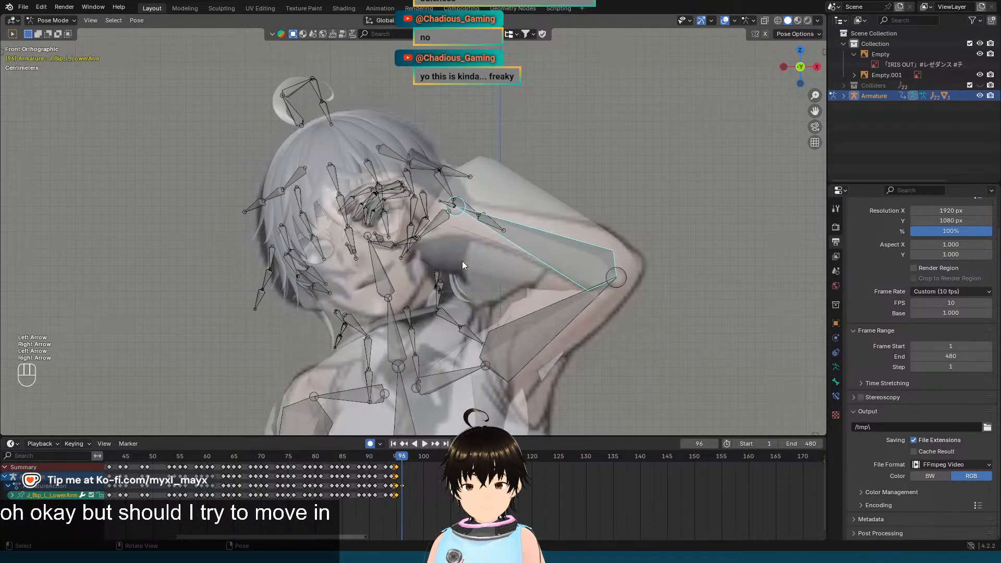
key(Left)
key(Left)
key(Left)
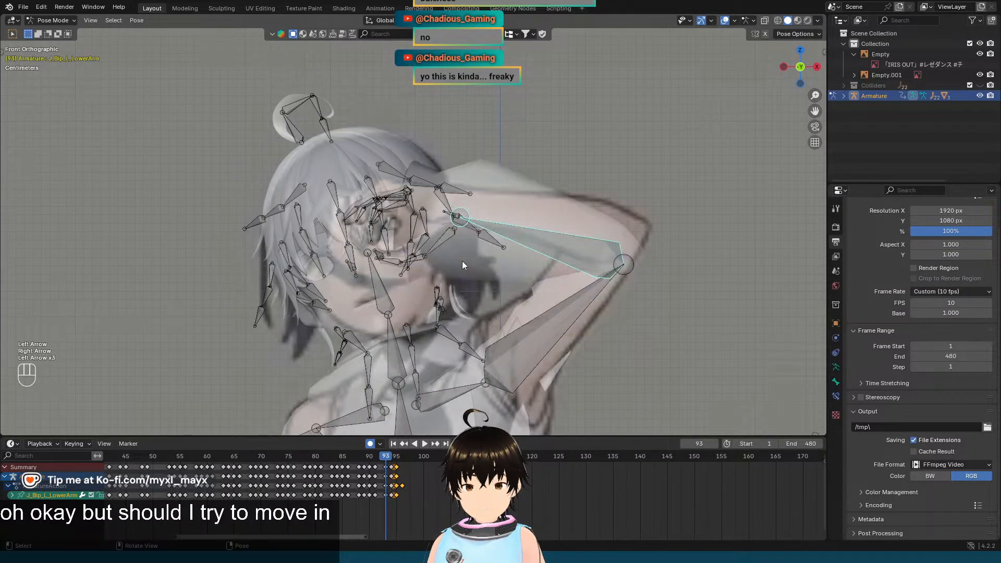
key(Right)
key(Right)
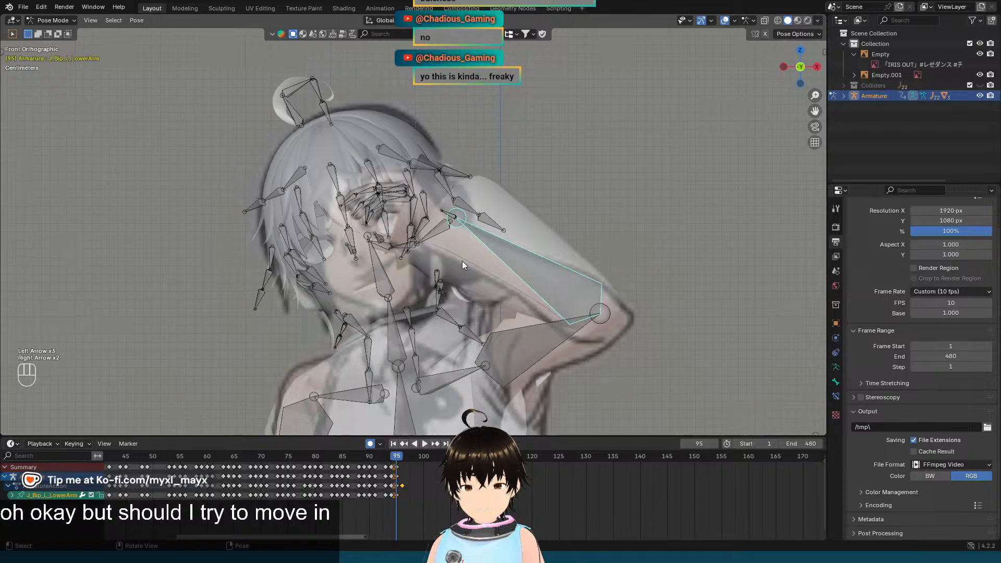
key(Right)
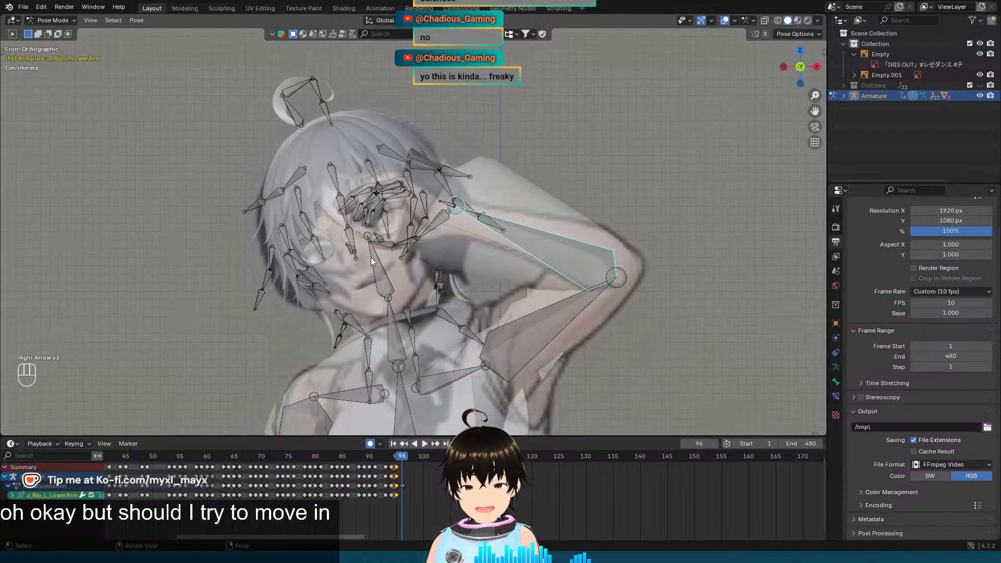
Step: Rotate the head bone 5 degrees about its local Z axis at frame 96
click(394, 305)
scroll(433, 236, up, 2)
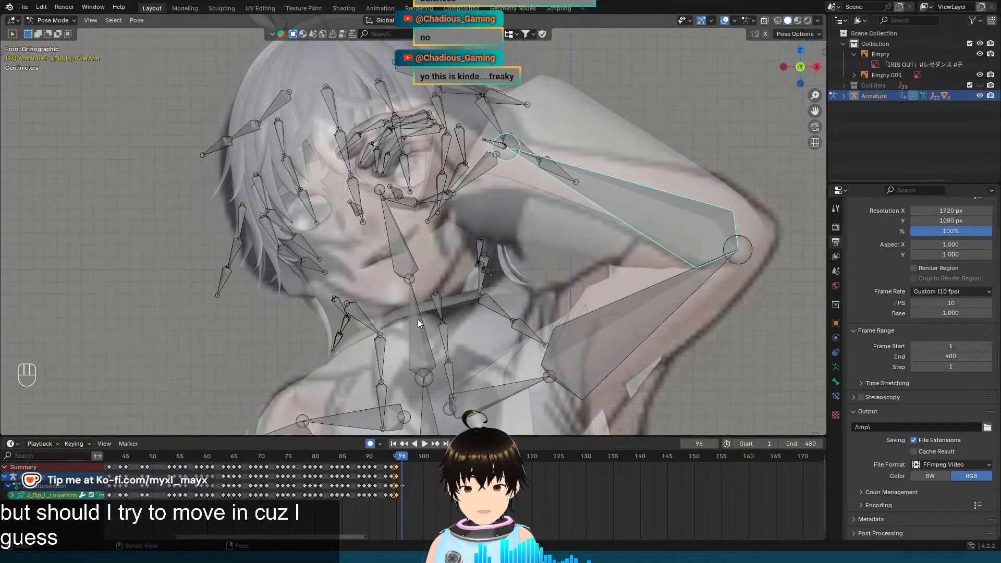
click(405, 259)
key(r)
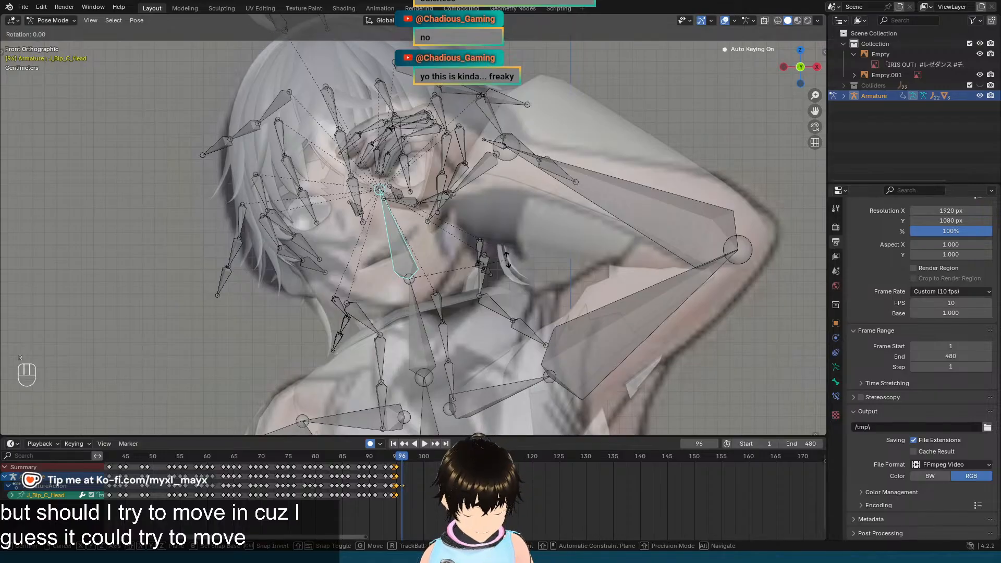
key(z)
key(z)
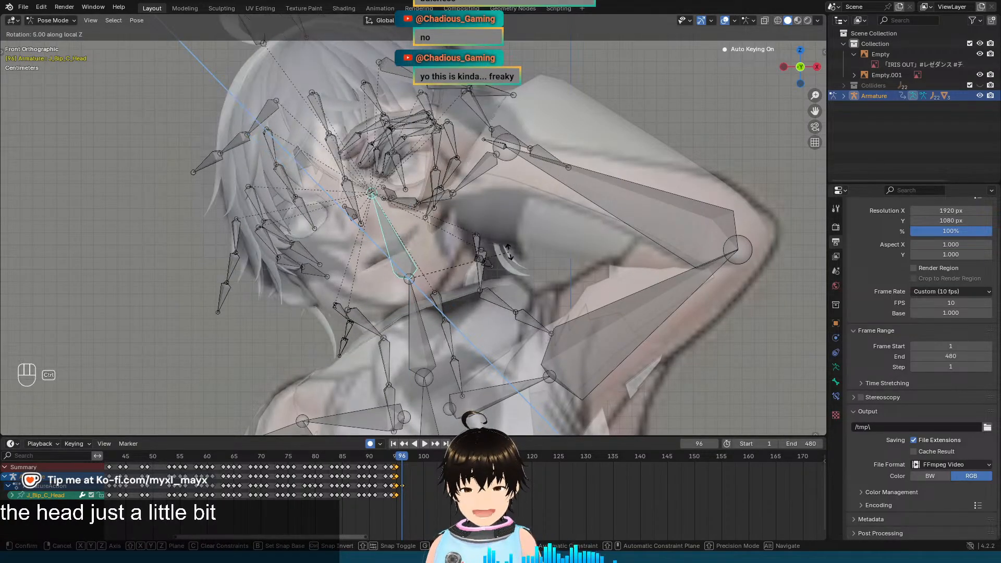
click(508, 252)
Step: Step between frames 95 and 96 to check the head tilt and the upper-body pose against the reference
scroll(509, 251, down, 3)
key(Left)
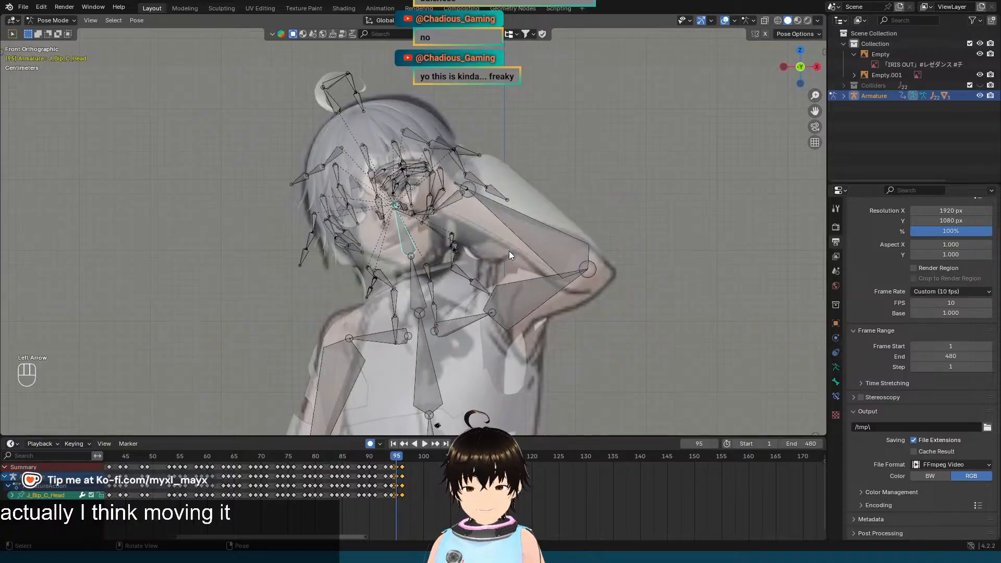
key(Right)
key(Left)
key(Right)
key(Left)
key(Right)
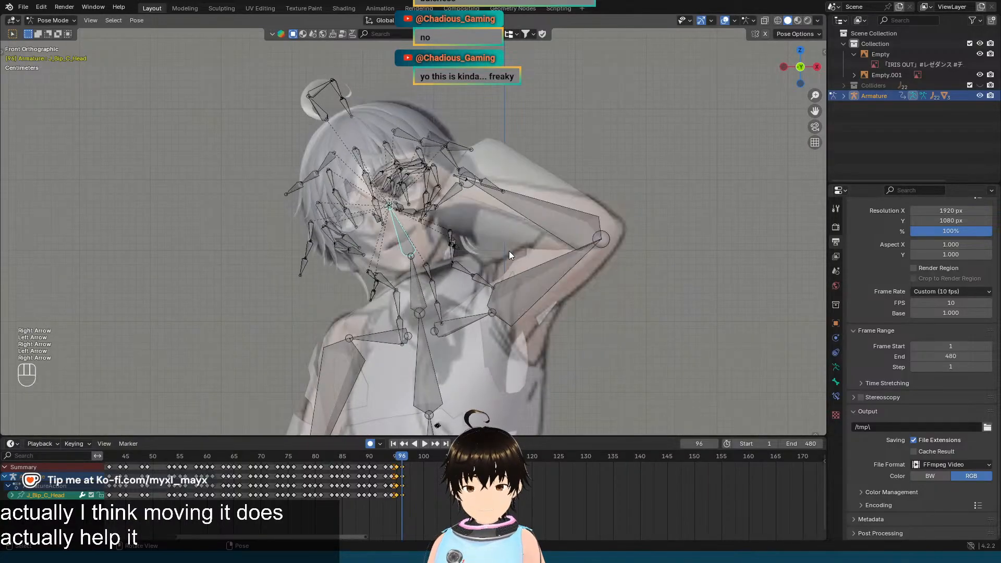
scroll(515, 245, down, 3)
shift+middle_drag(515, 246, 531, 222)
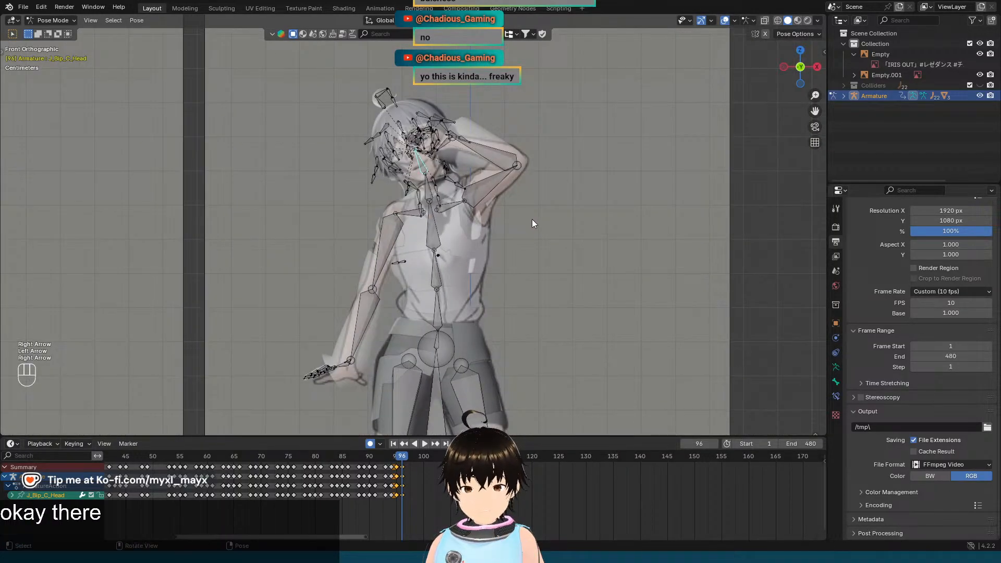
key(Left)
key(Right)
Step: Compare the hips and upper legs with the reference outline between frames 95 and 96
shift+middle_drag(540, 316, 531, 168)
scroll(529, 188, up, 3)
key(Left)
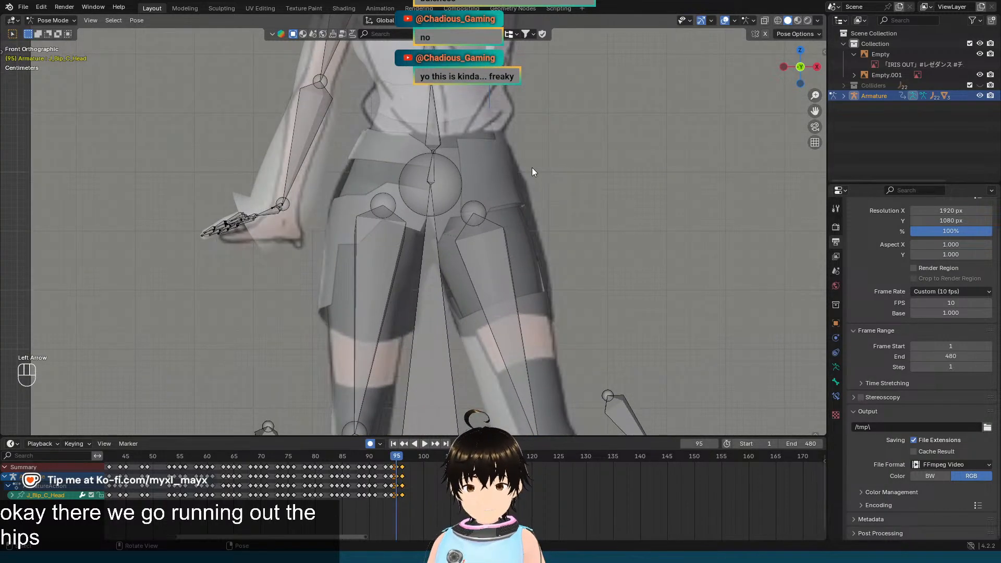
key(Right)
key(Left)
key(Right)
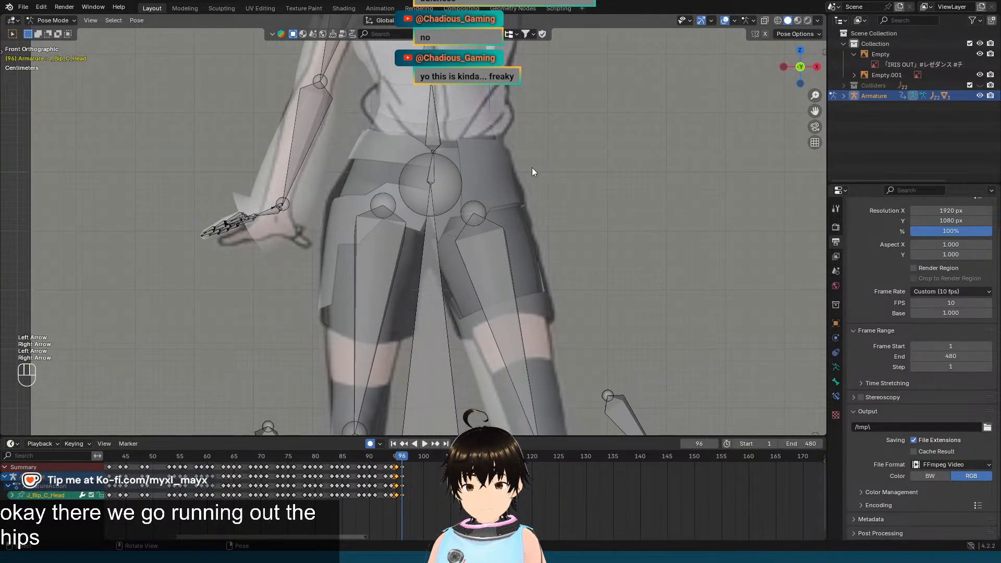
shift+middle_drag(532, 167, 521, 228)
scroll(523, 239, up, 4)
scroll(522, 227, down, 2)
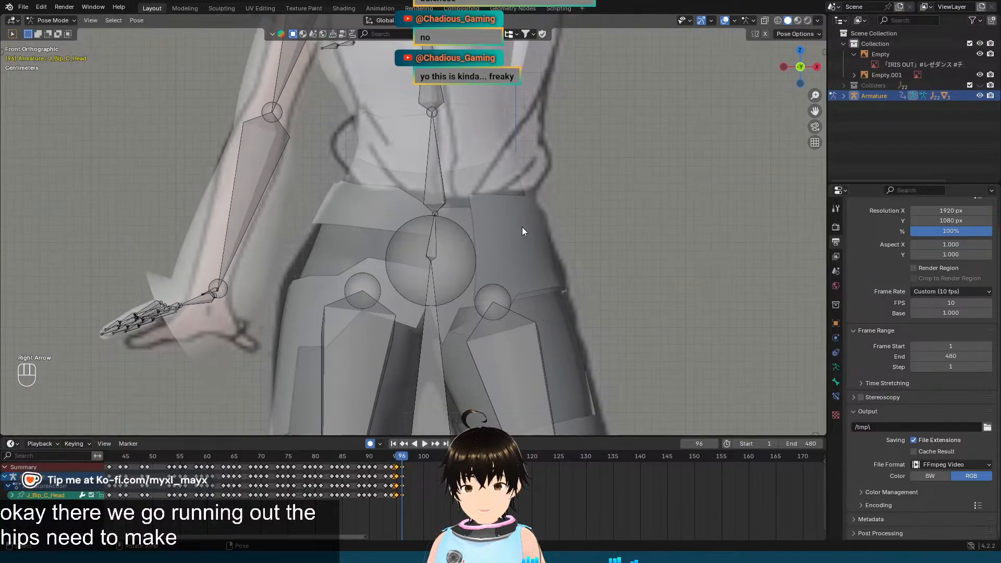
Step: Check the hip motion between frames 95 and 96 and select the hips bone at frame 96
key(Left)
key(Right)
key(Left)
key(Right)
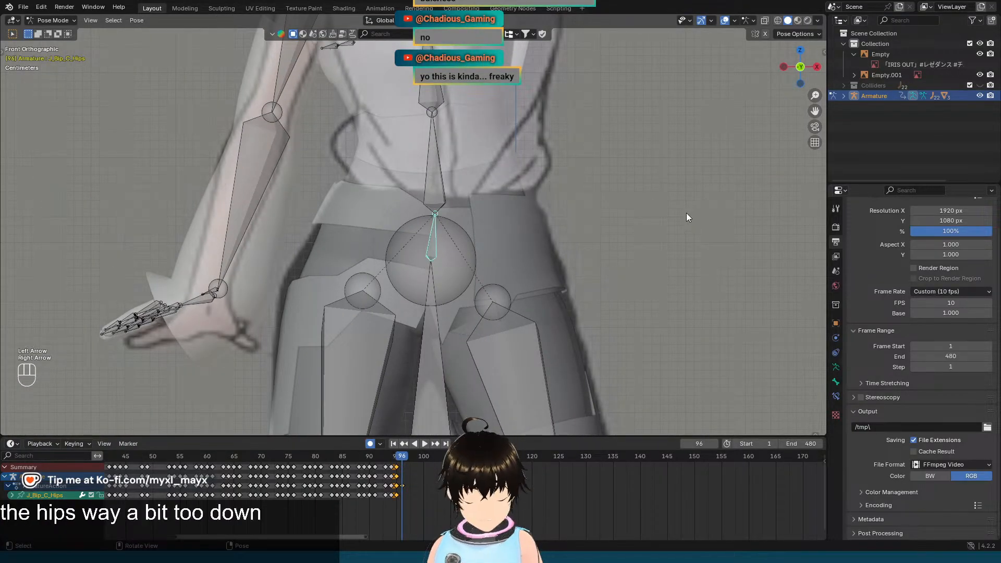
key(r)
key(z)
key(z)
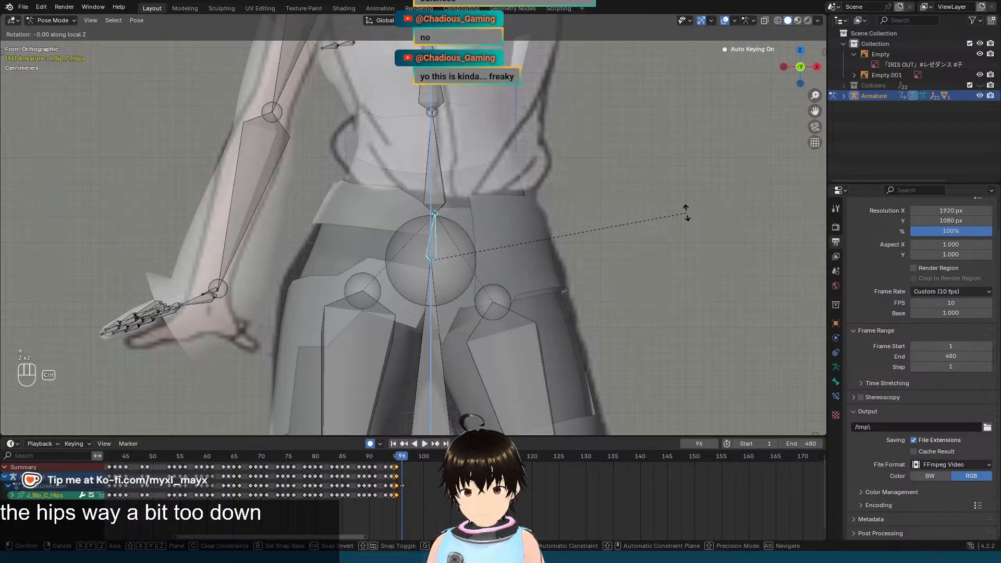
key(z)
key(r)
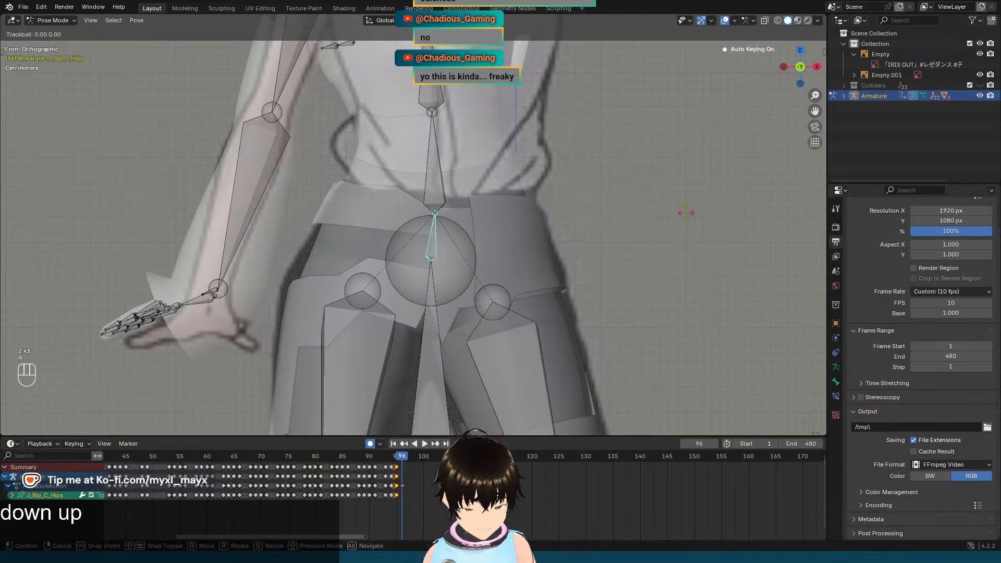
key(Escape)
Step: Rotate the hips bone -5 degrees about its local Z axis at frame 96 and check it against frame 95
key(r)
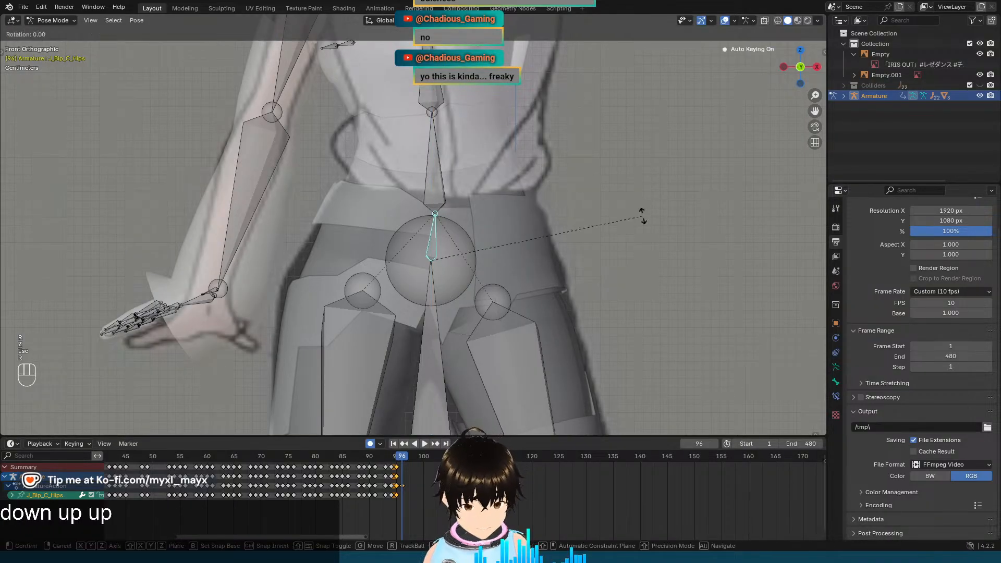
key(z)
key(z)
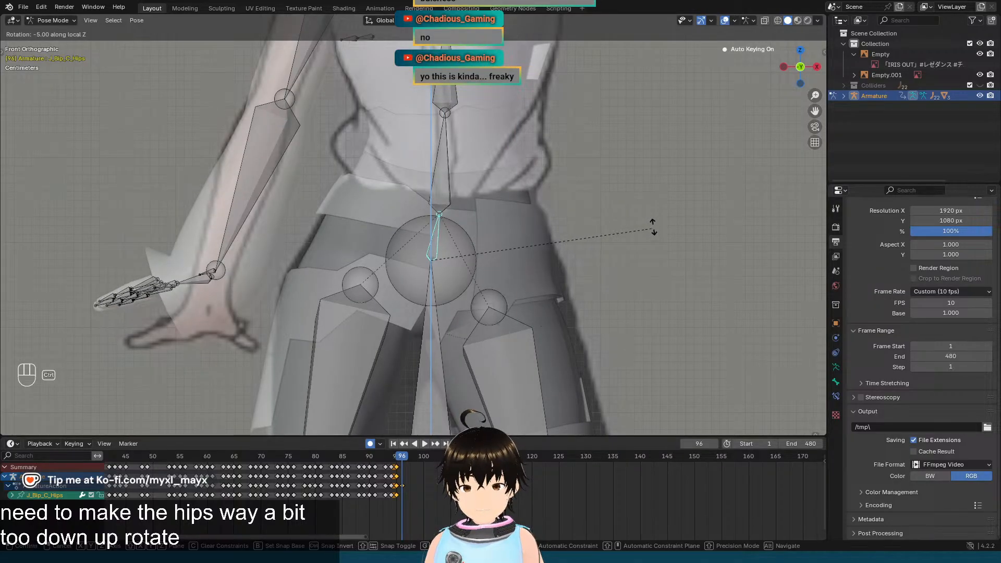
click(657, 230)
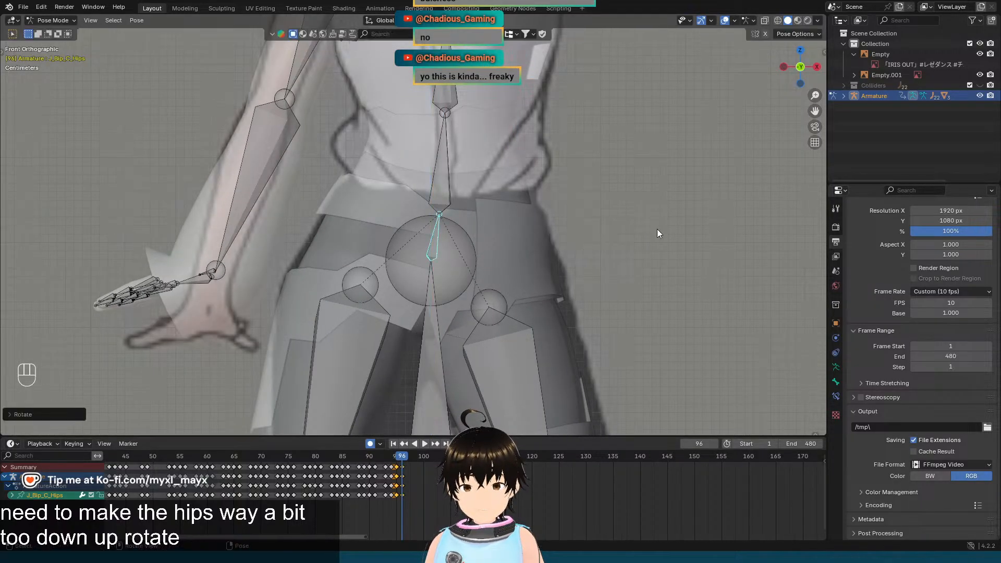
key(Left)
key(Right)
key(Left)
key(Right)
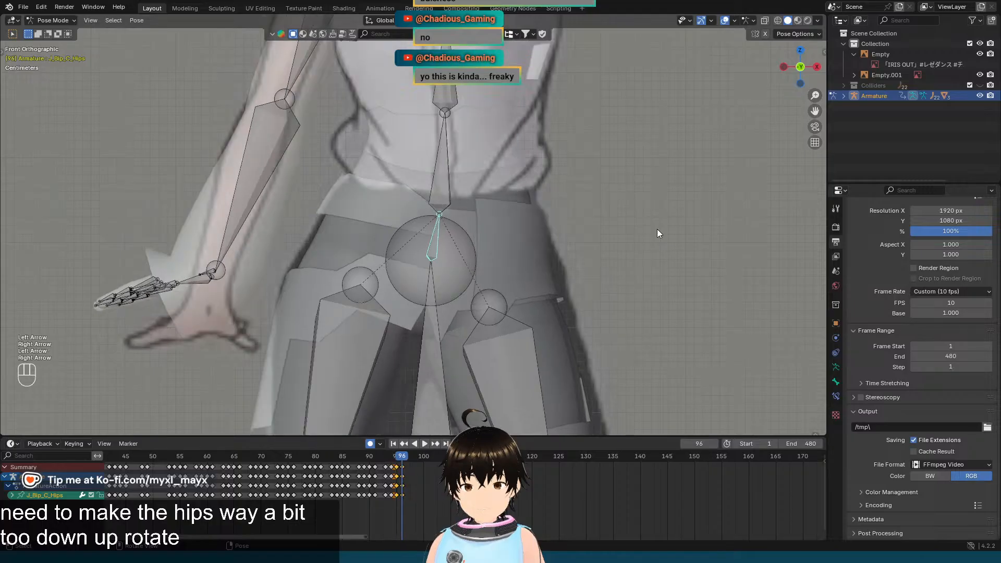
key(Left)
key(Right)
Step: Rotate the lower spine bone about its local Z axis at frame 96 to straighten the torso over the tilted hips
scroll(656, 229, down, 1)
shift+middle_drag(628, 193, 603, 284)
click(405, 277)
key(r)
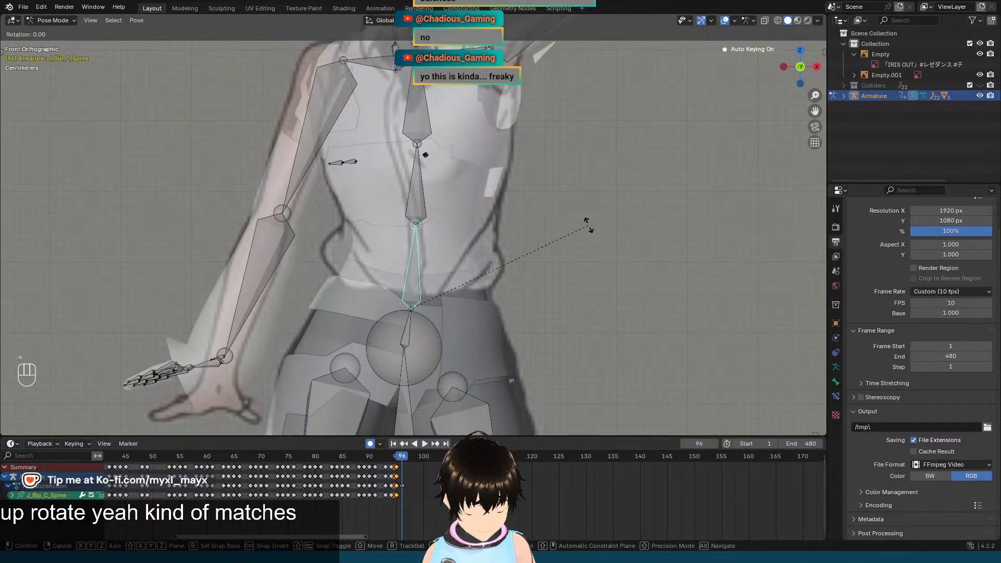
key(z)
key(z)
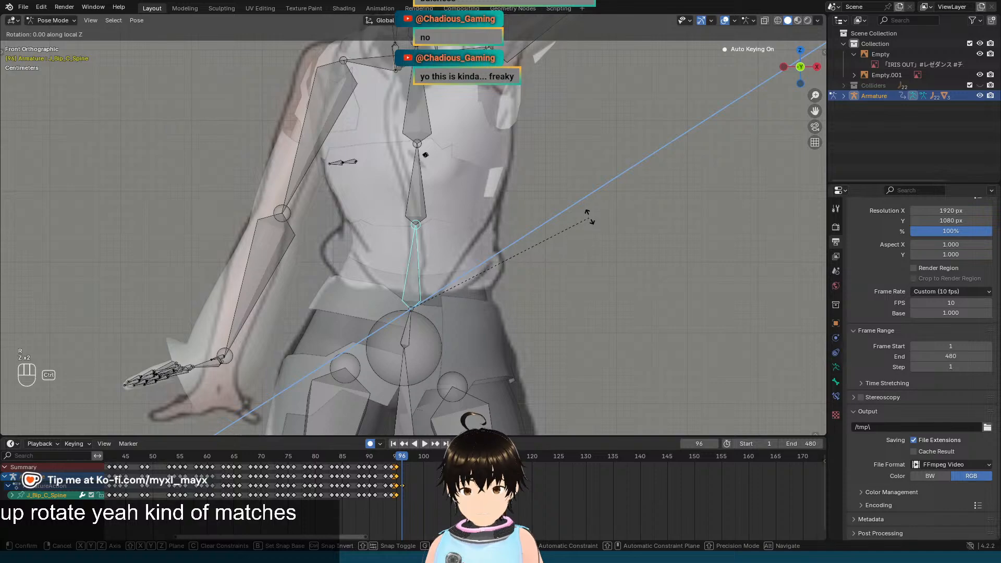
click(589, 210)
scroll(589, 212, down, 3)
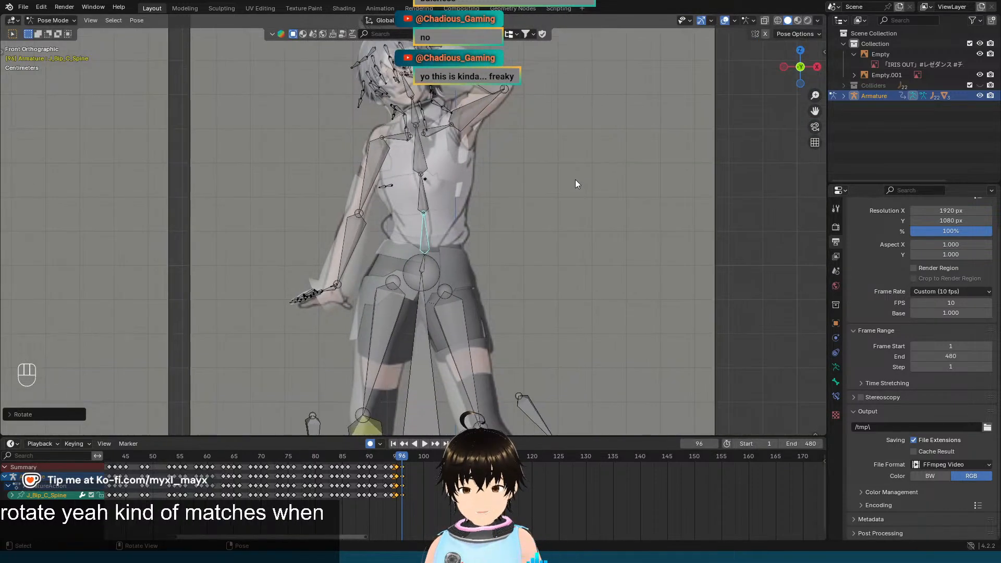
key(Left)
key(Right)
key(Left)
key(Right)
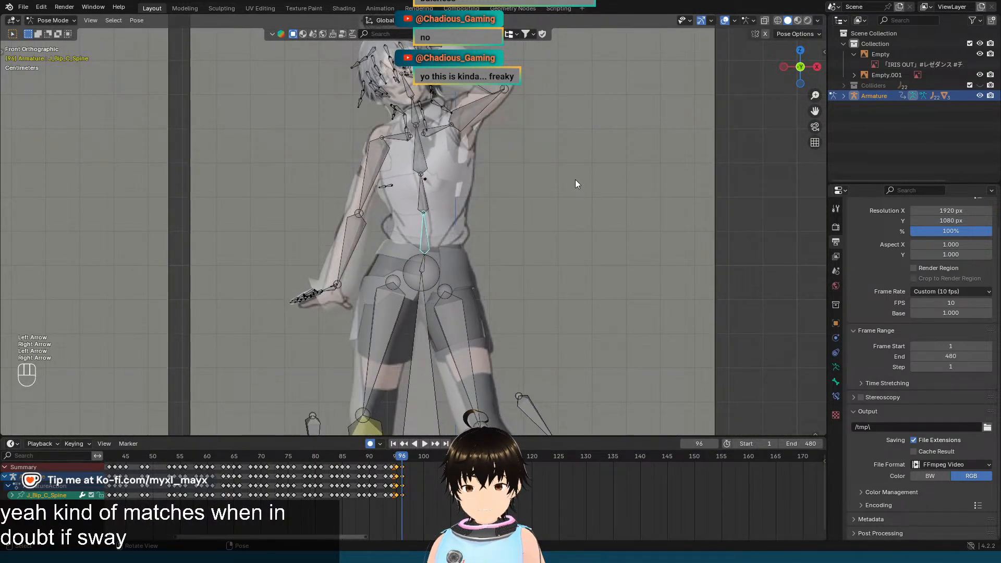
Step: Rotate the right upper leg bone -5 degrees about its local Z axis at frame 96 to follow the reference leg
shift+middle_drag(542, 246, 560, 99)
click(410, 188)
scroll(537, 193, up, 3)
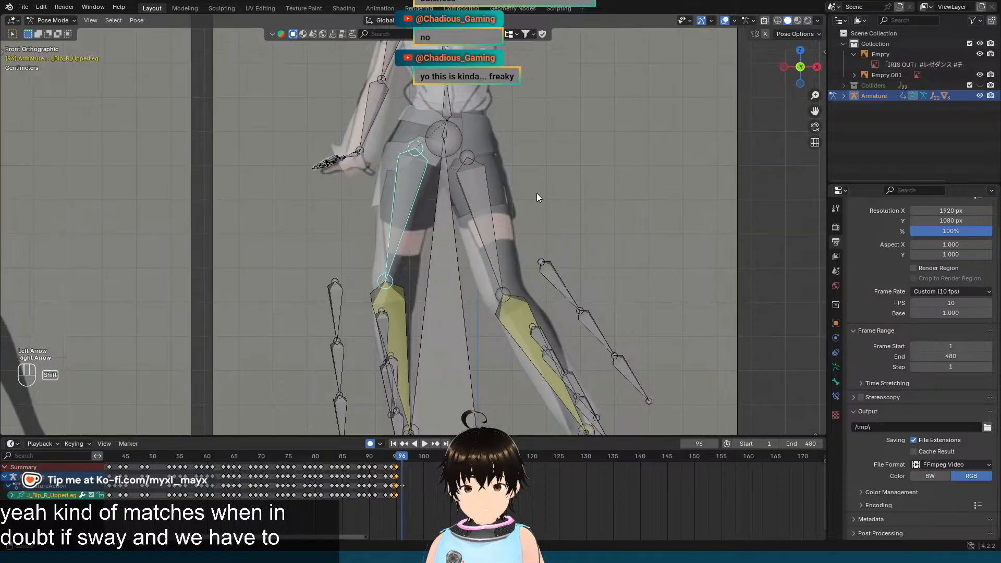
key(r)
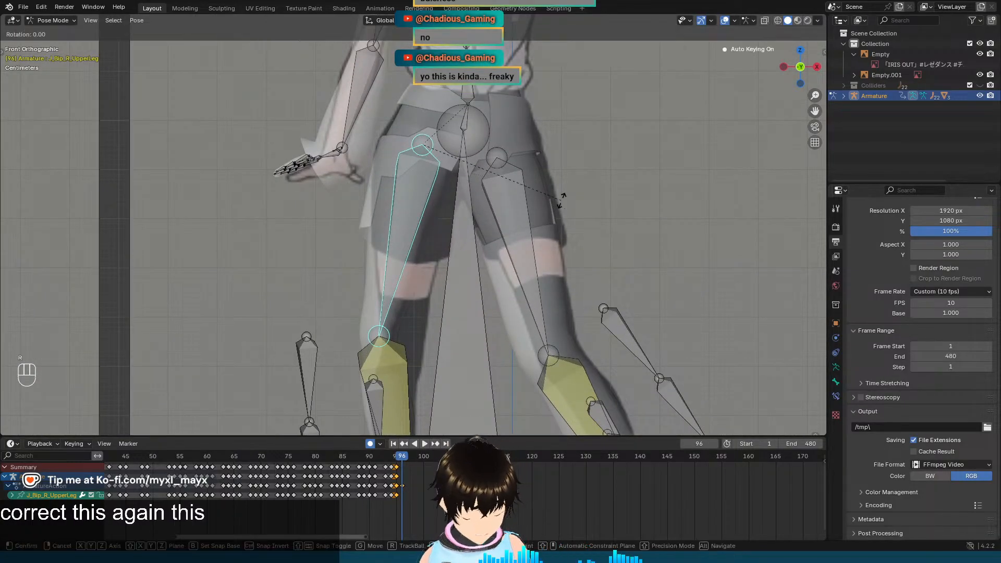
key(z)
key(z)
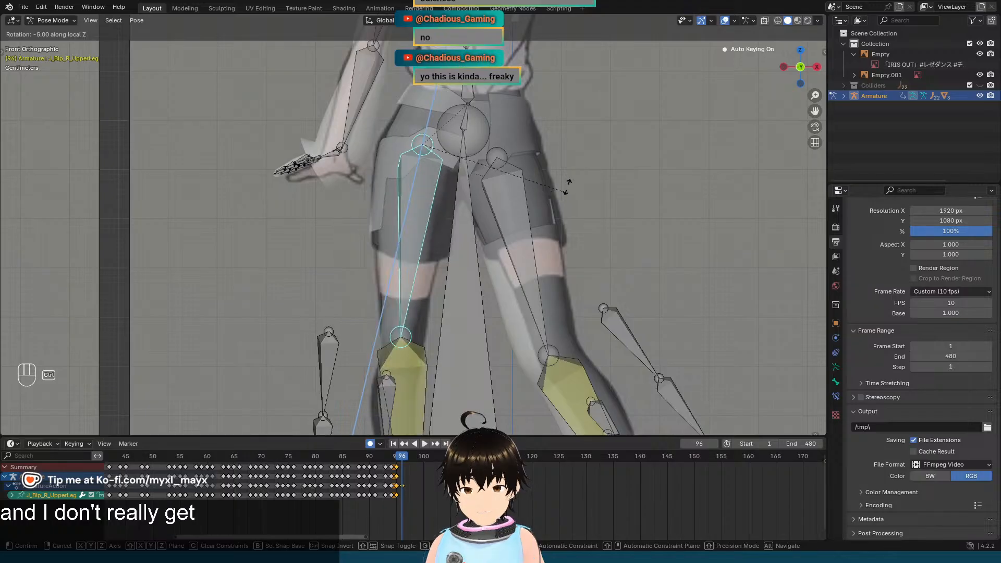
click(567, 183)
scroll(569, 188, down, 3)
shift+middle_drag(571, 195, 552, 143)
scroll(568, 111, up, 2)
key(Left)
key(Right)
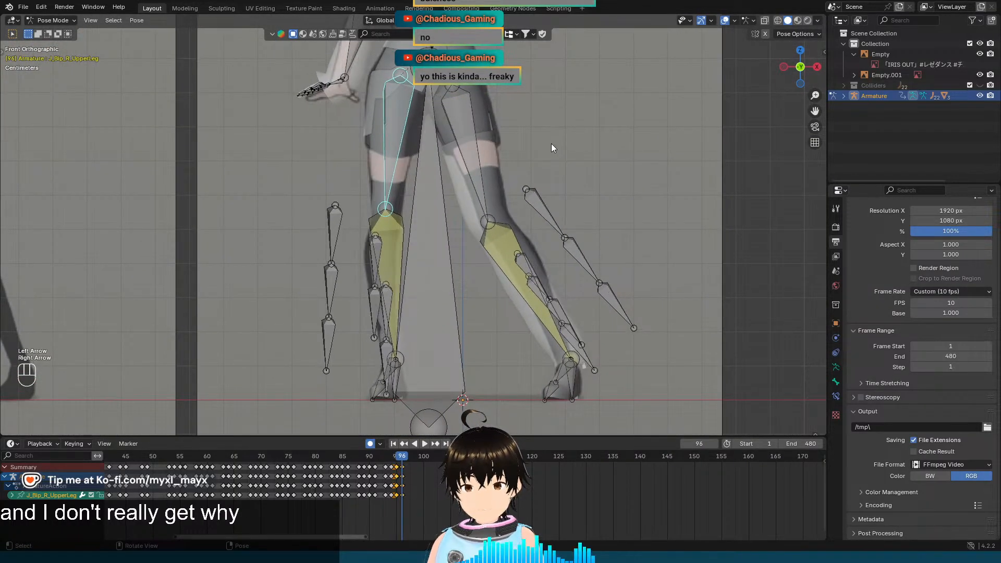
key(Left)
key(Right)
Step: Compare the torso, hips and arms with the reference between frames 95 and 96
shift+middle_drag(555, 99, 581, 246)
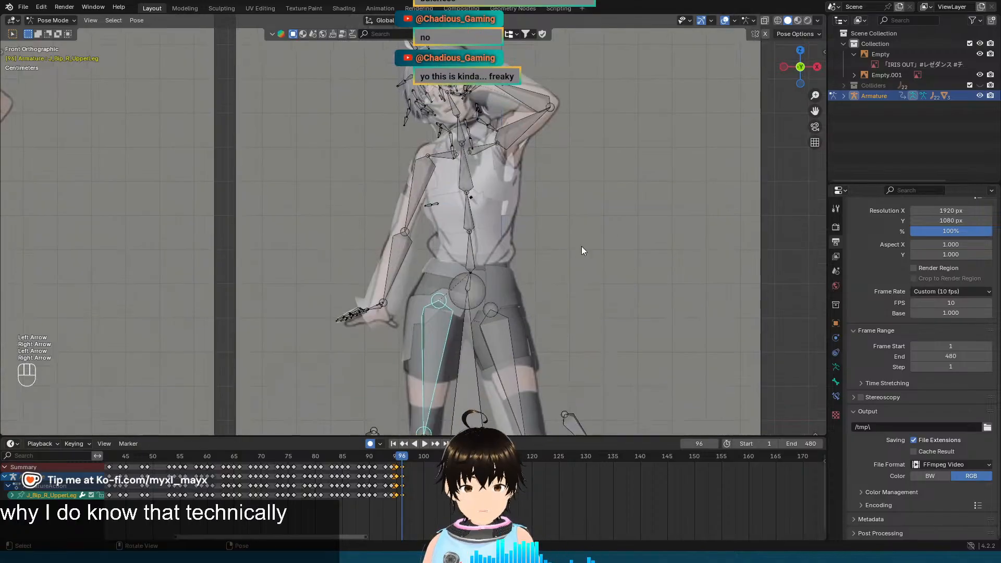
scroll(571, 252, up, 2)
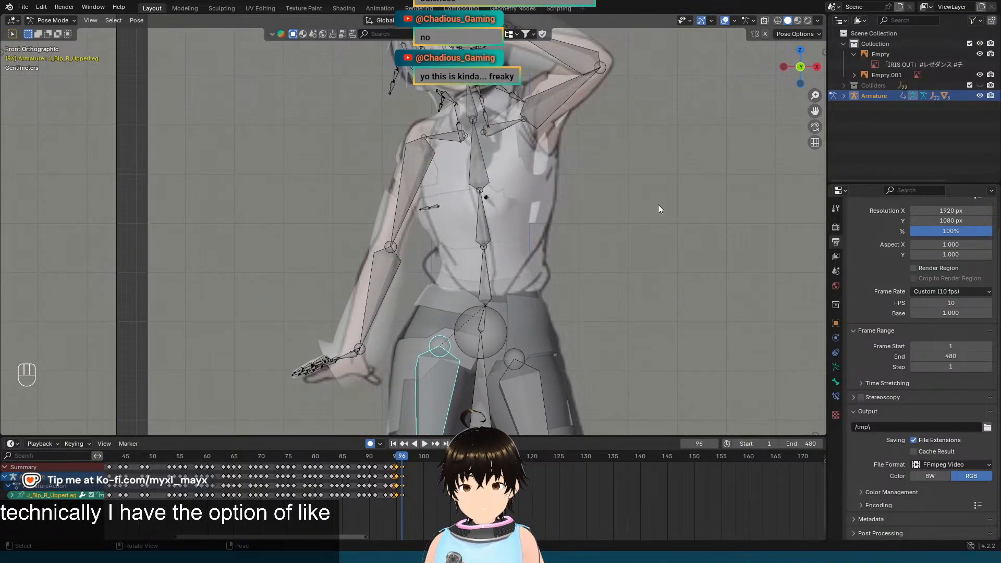
key(Left)
key(Right)
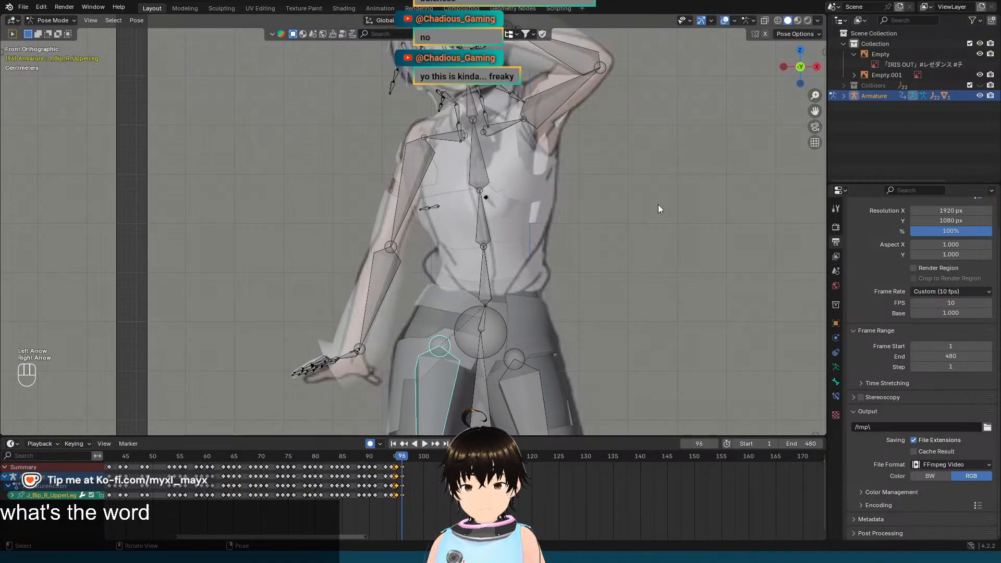
key(Left)
key(Right)
key(Left)
key(Right)
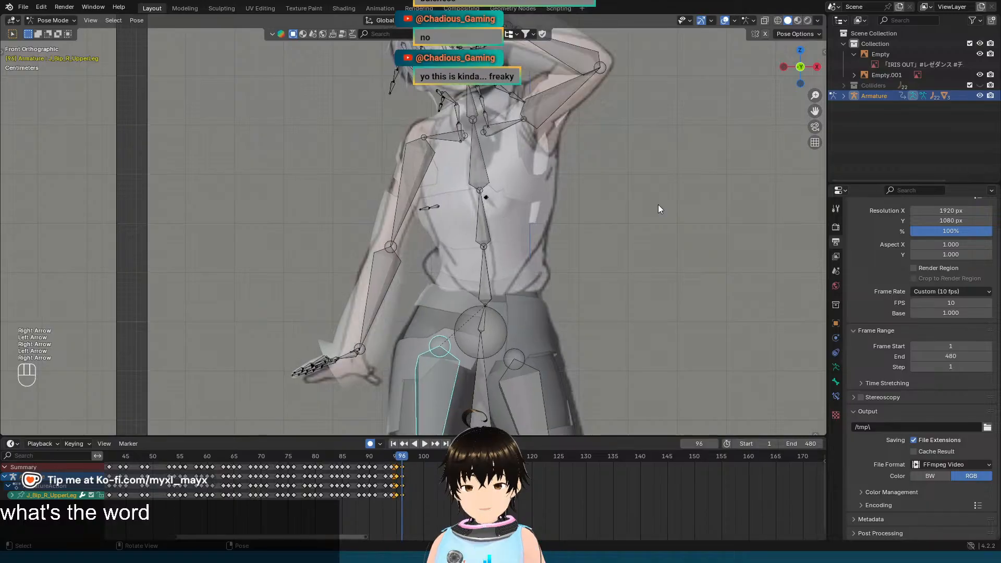
key(Left)
key(Right)
scroll(606, 160, down, 6)
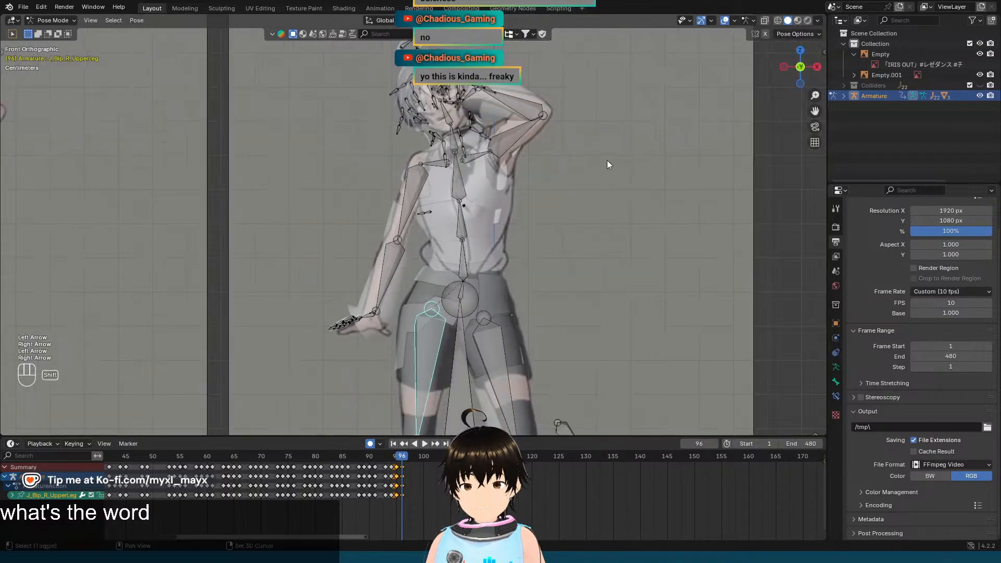
scroll(592, 254, down, 3)
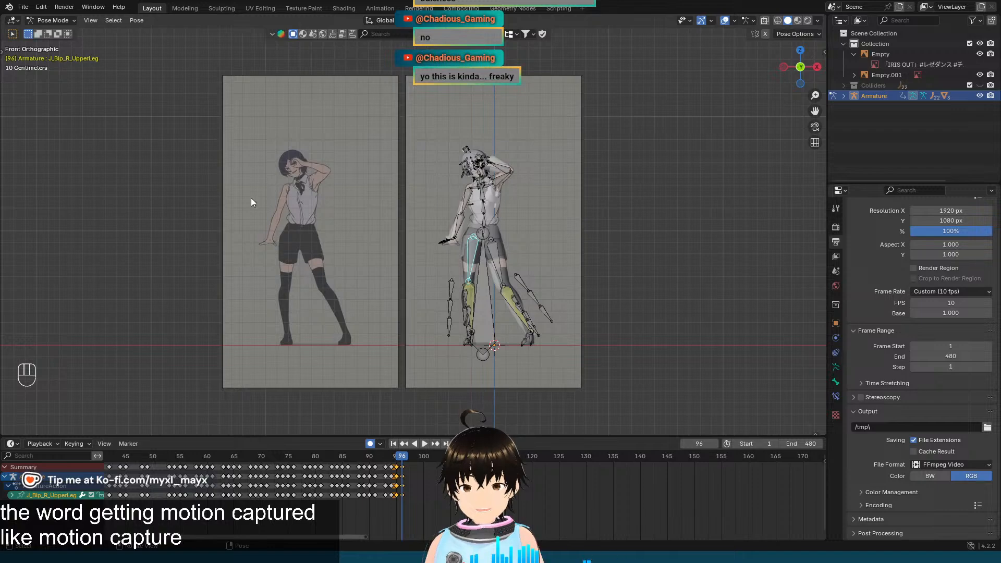
Step: Examine the head, raised arm and upper body against the reference outline by alternating between frames 95 and 96
scroll(609, 200, up, 8)
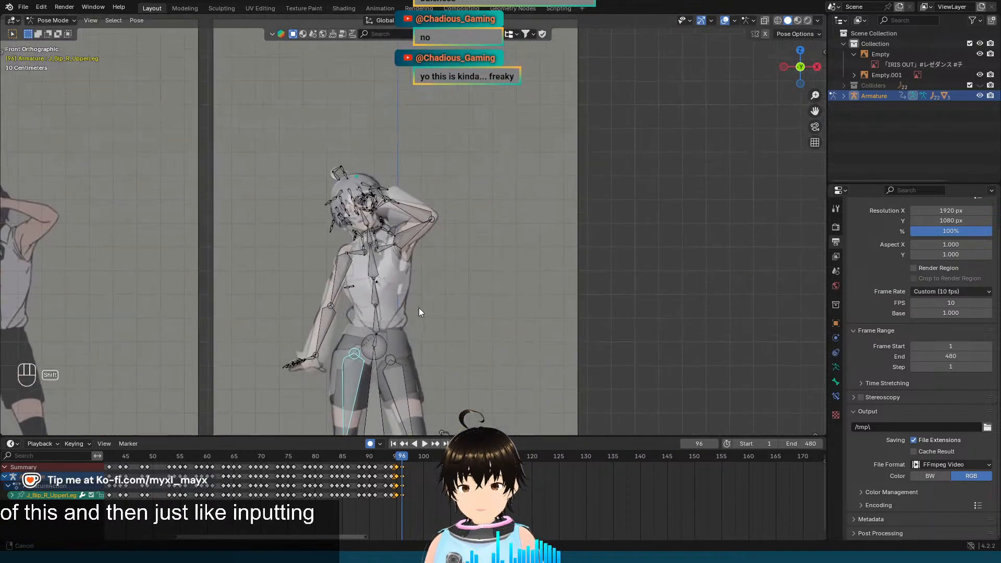
key(Left)
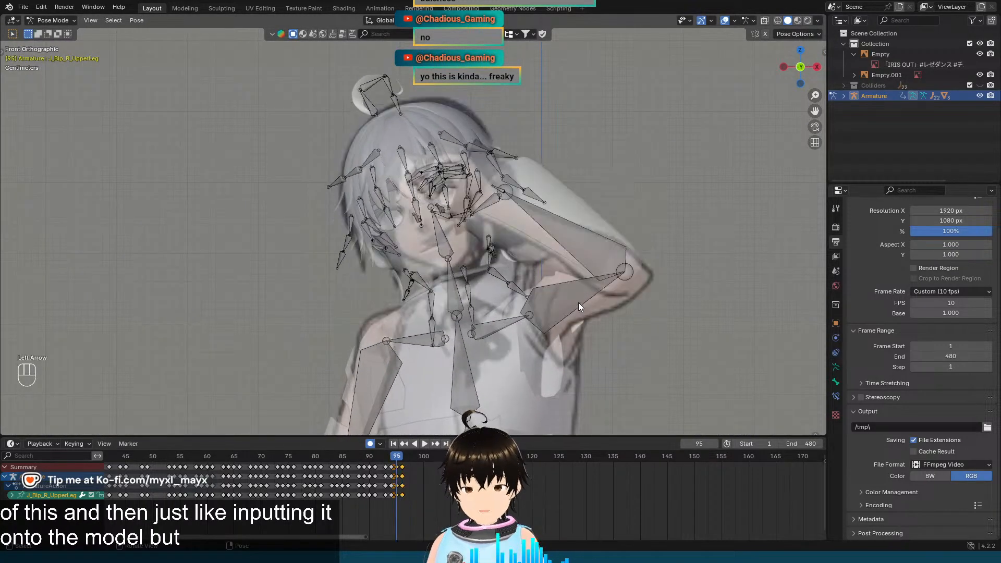
key(Right)
key(Left)
key(Right)
key(Left)
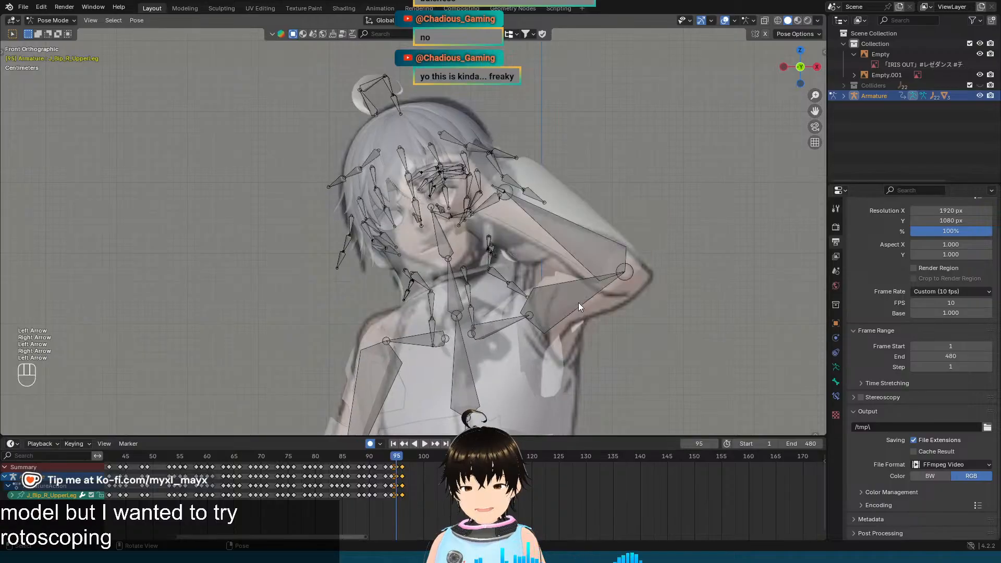
key(Right)
key(Left)
key(Right)
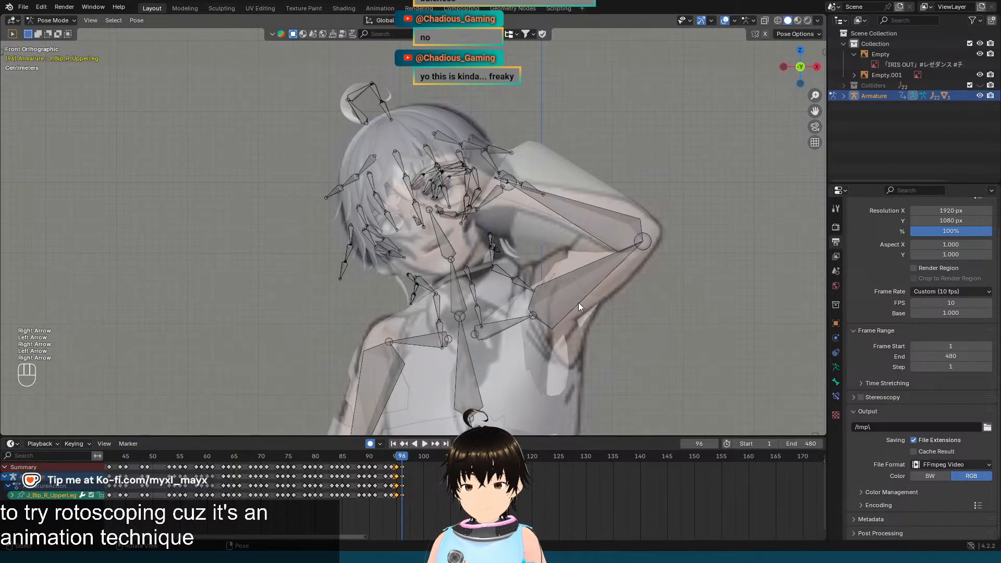
key(Left)
key(Right)
key(Left)
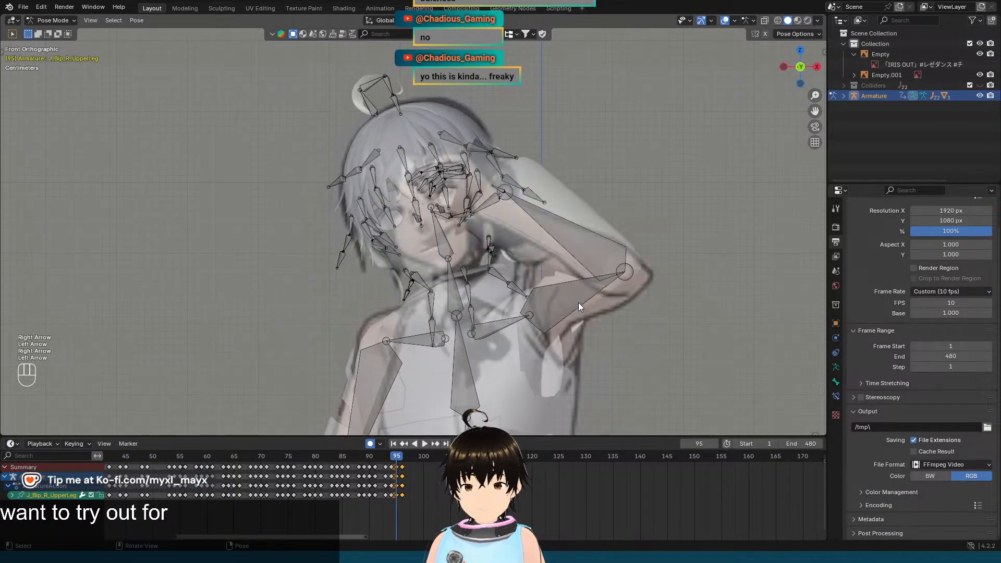
key(Right)
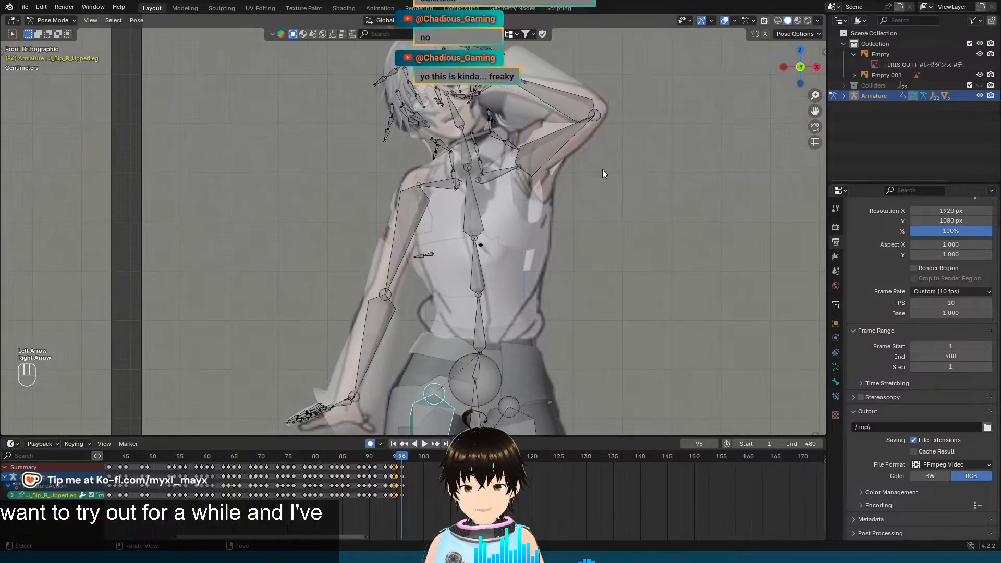
key(Left)
key(Right)
key(Left)
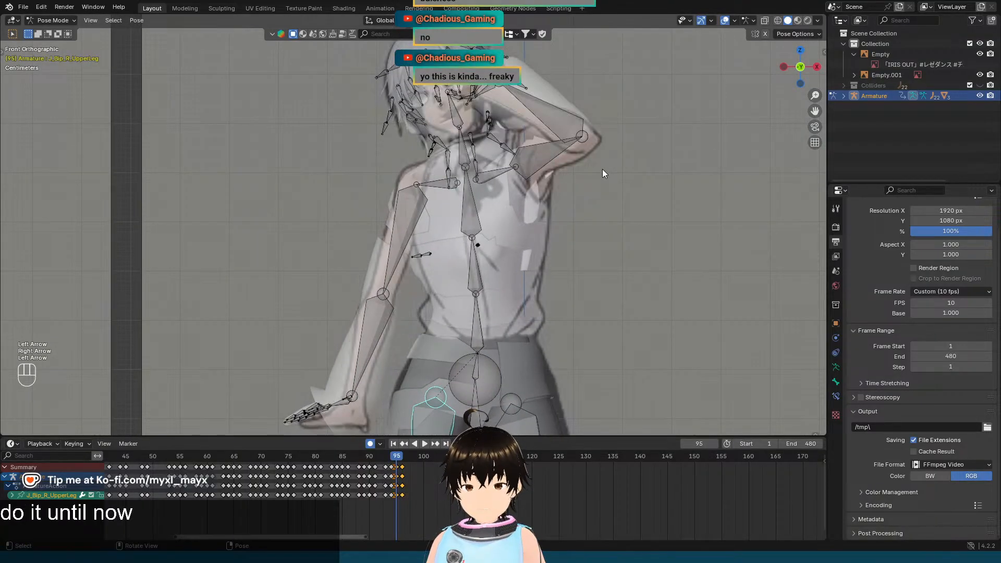
key(Right)
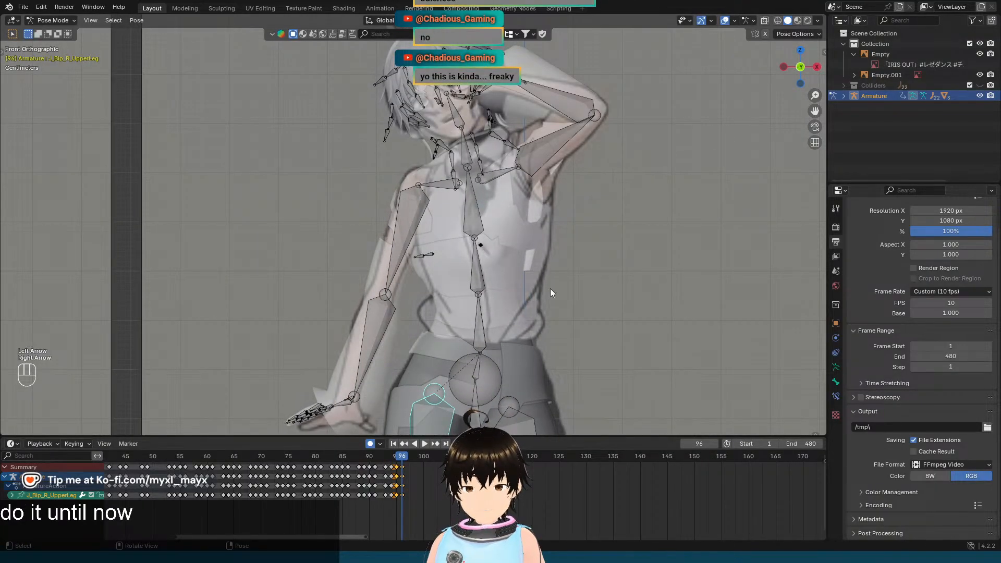
Step: Step back from frame 96 to frame 82 to review the rotation of the lowered hand
shift+middle_drag(547, 290, 605, 252)
key(Left)
key(Left)
key(Left)
key(Left)
key(Left)
key(Left)
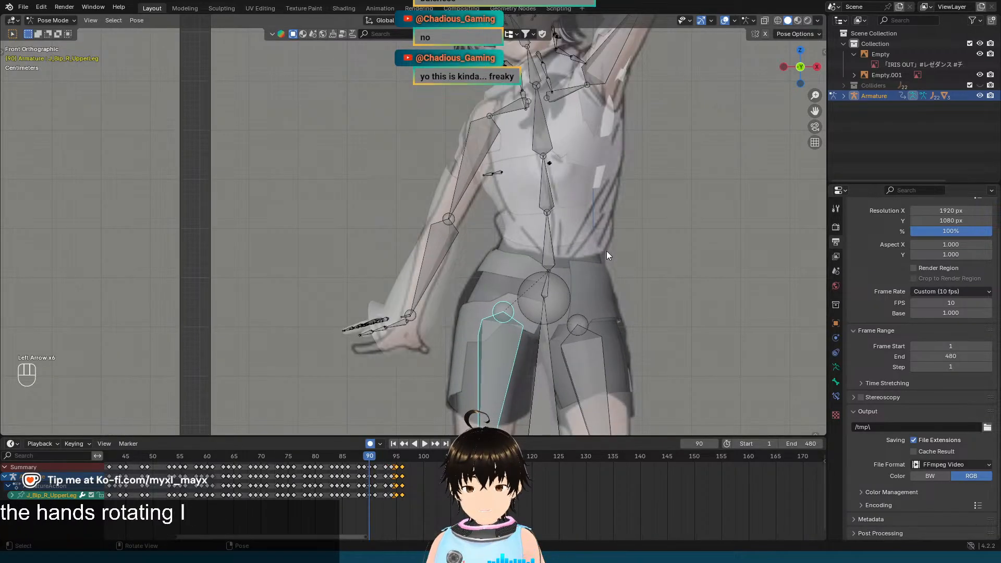
key(Left)
key(Left)
key(Left)
key(Left)
key(Left)
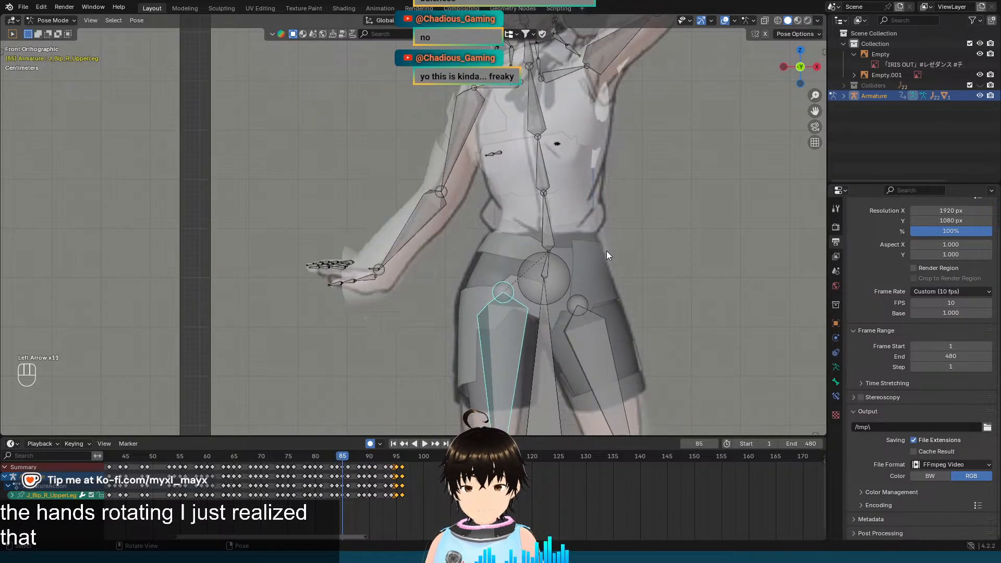
key(Left)
key(Left)
key(Left)
Step: Step between frames 84 and 87 to examine the lowered hand's orientation against the reference
key(Right)
key(Right)
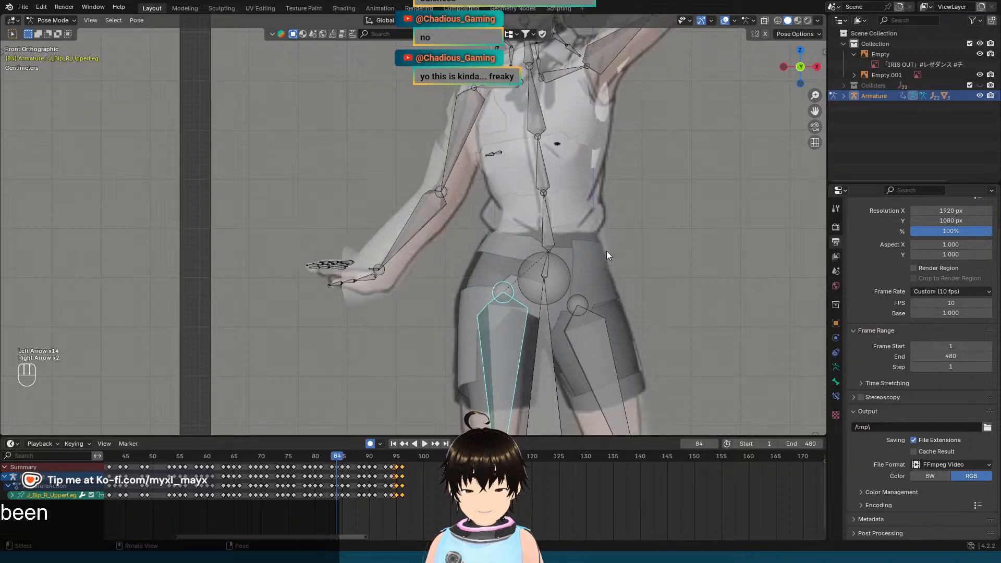
key(Right)
key(Right)
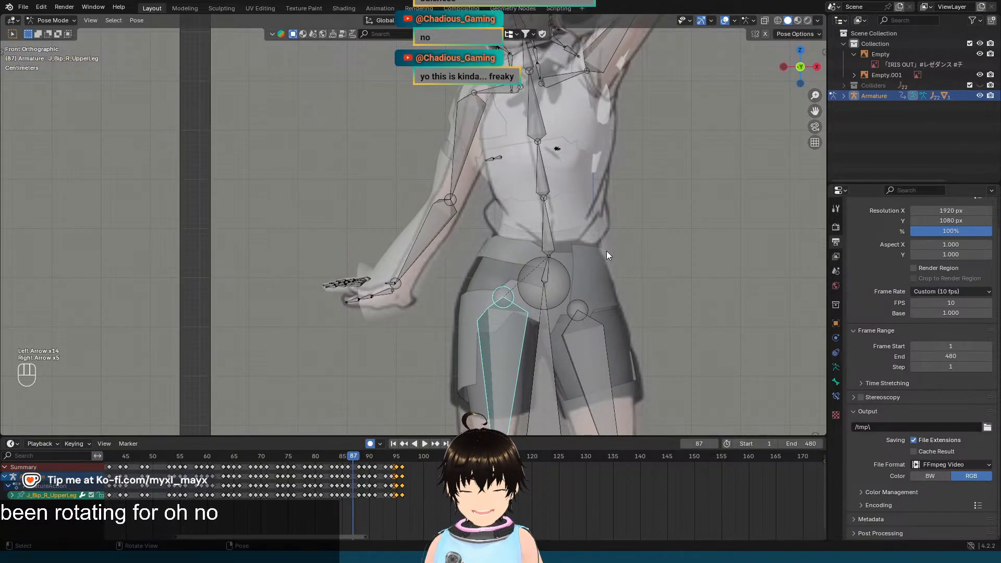
key(Left)
key(Left)
key(Right)
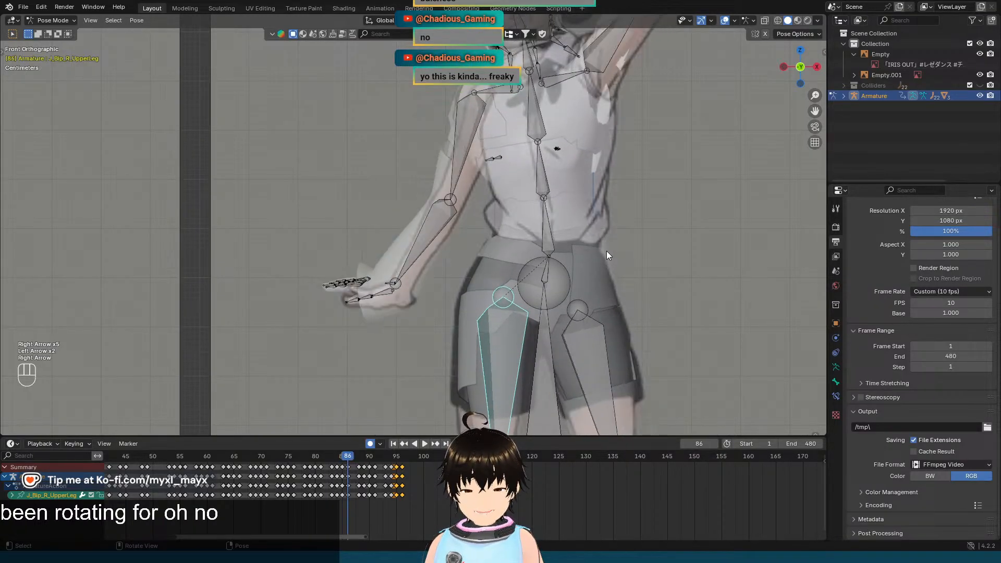
key(Left)
key(Left)
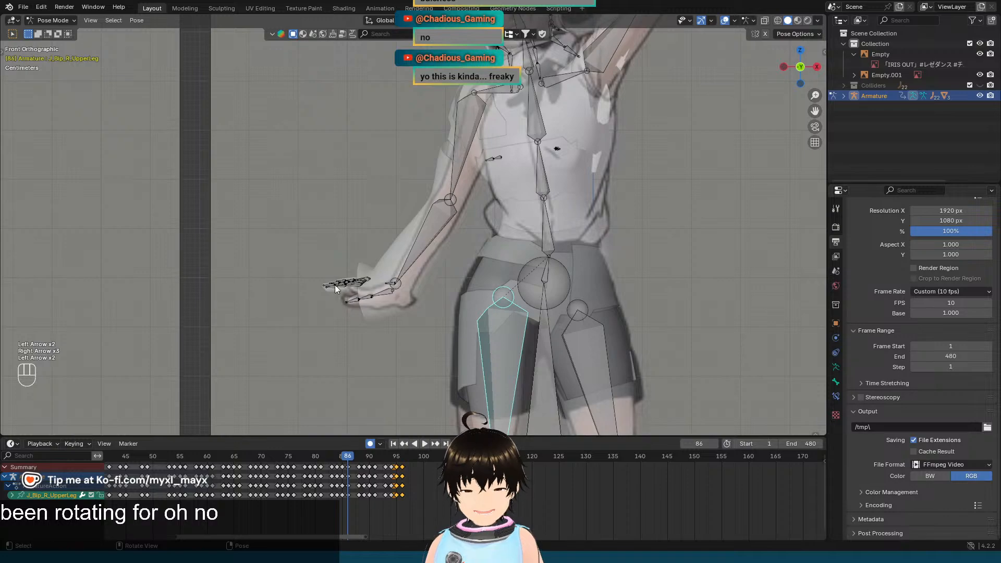
Step: Rotate the lowered right hand bone at frame 86 about -30 degrees around its local Z axis to match the reference
click(390, 288)
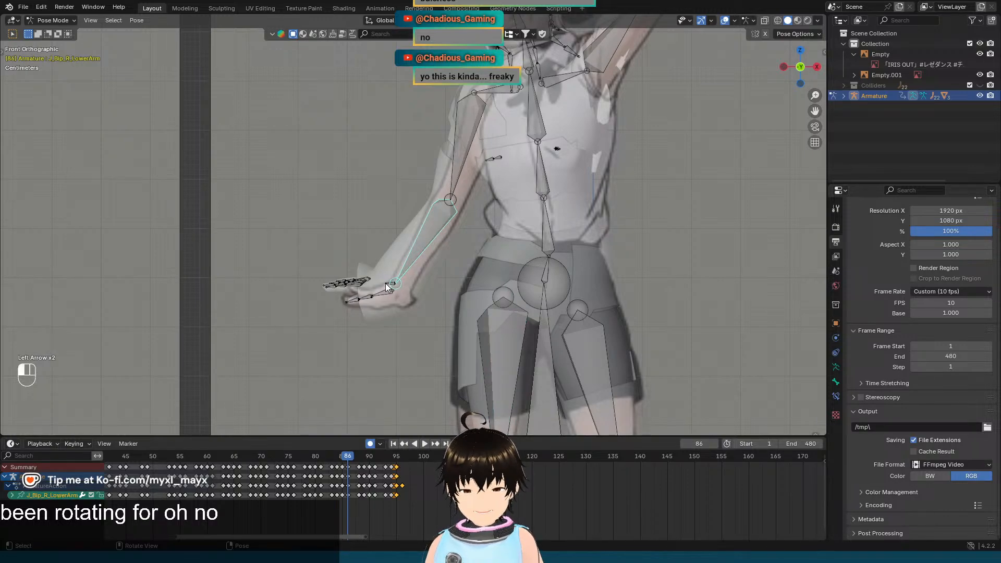
click(386, 287)
scroll(399, 297, up, 3)
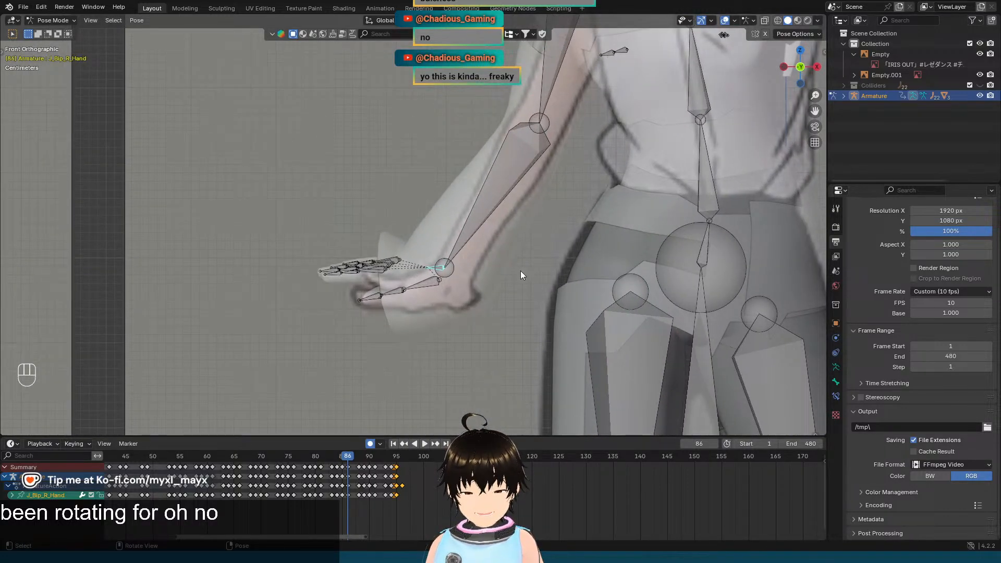
key(Left)
key(Right)
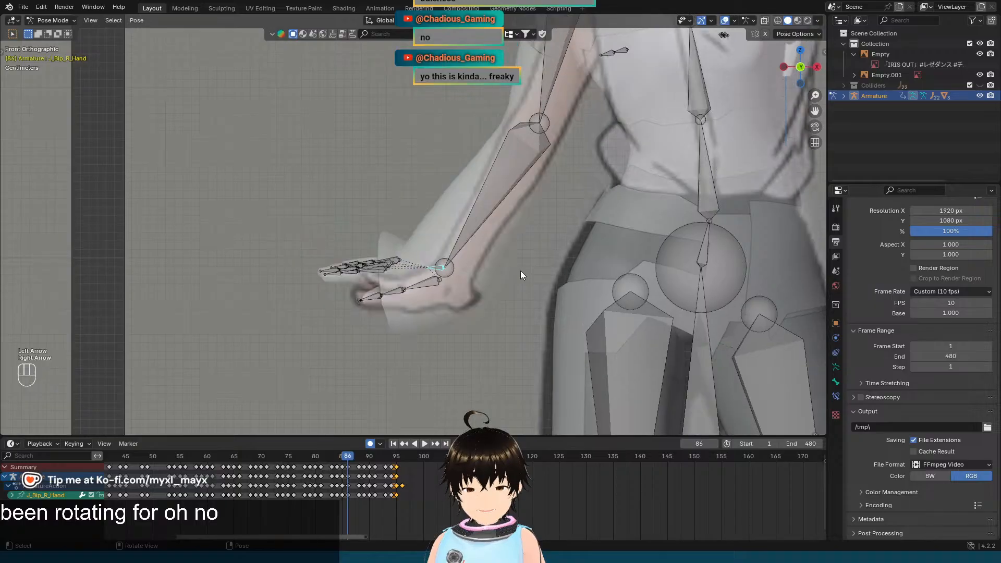
key(r)
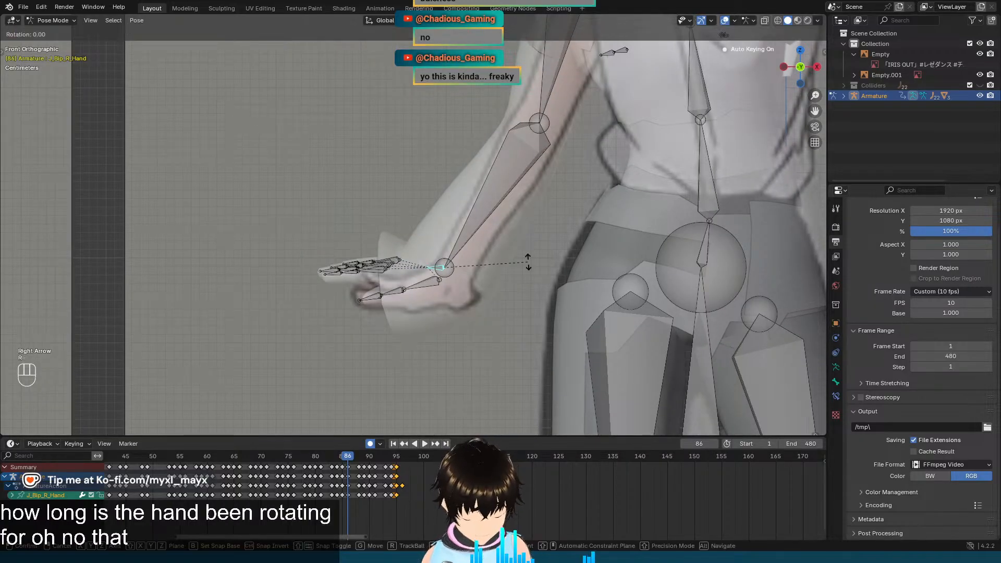
key(x)
key(x)
key(ctrl)
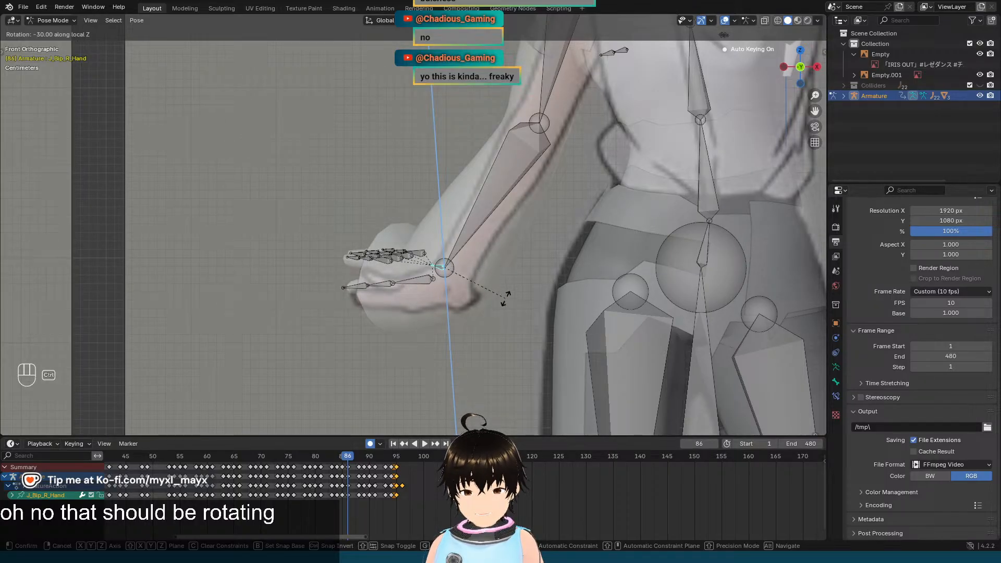
click(506, 298)
Step: Tilt the right hand bone at frame 86 by about -10 degrees around its local X axis
key(r)
key(x)
key(x)
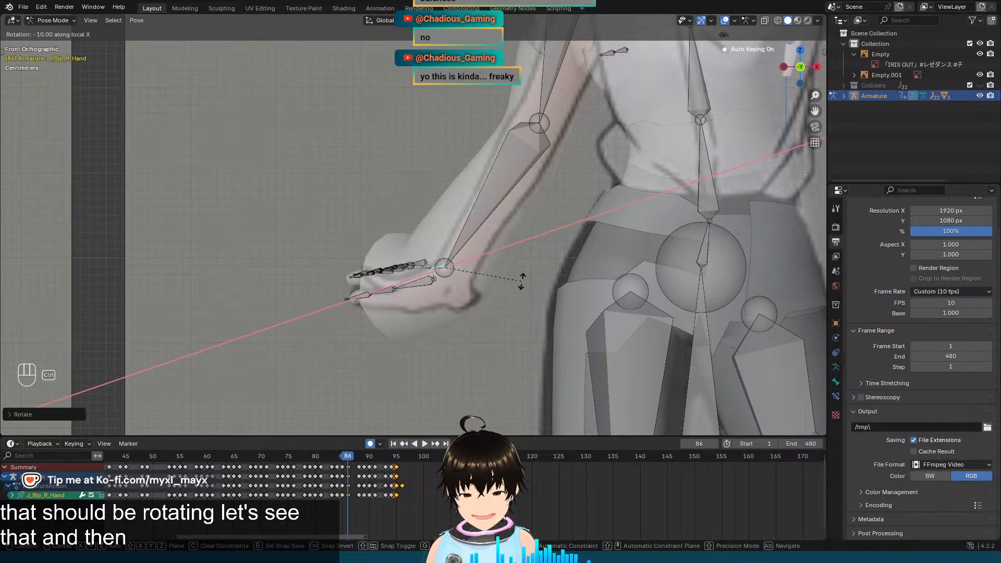
click(521, 280)
Step: Keyframe all armature bones at frame 86 and duplicate that keyframe column to frame 88
scroll(521, 281, down, 10)
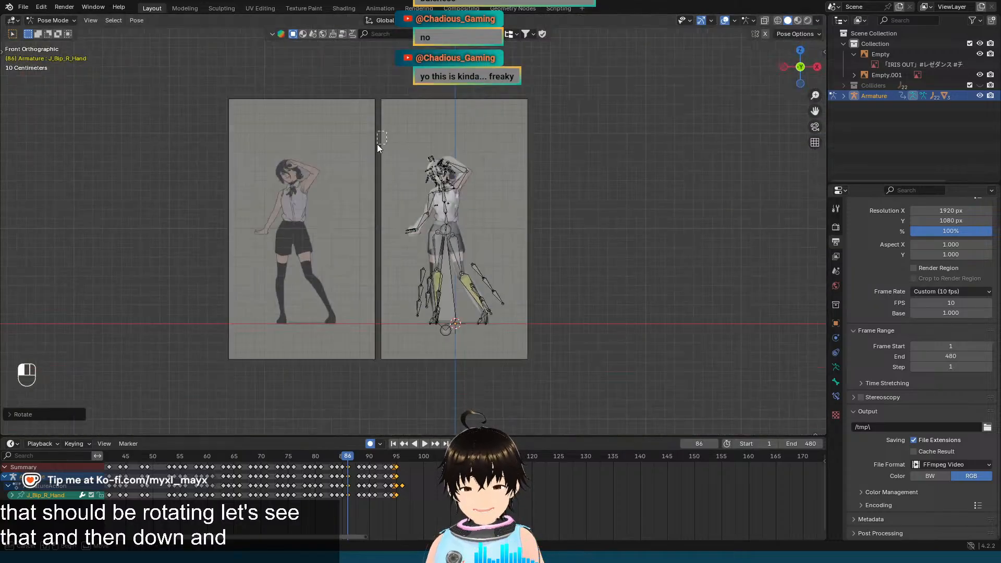
drag(377, 143, 620, 392)
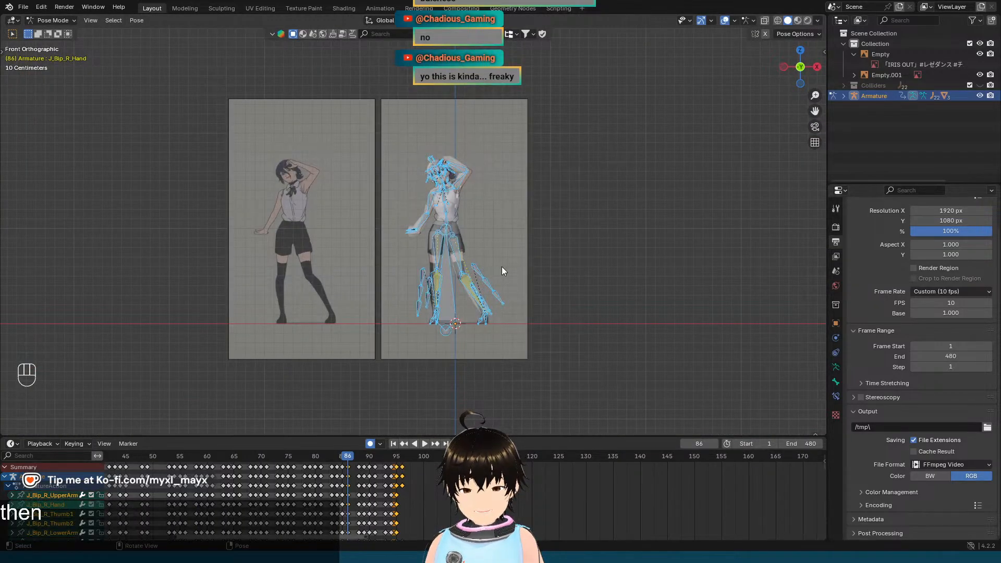
scroll(500, 260, up, 6)
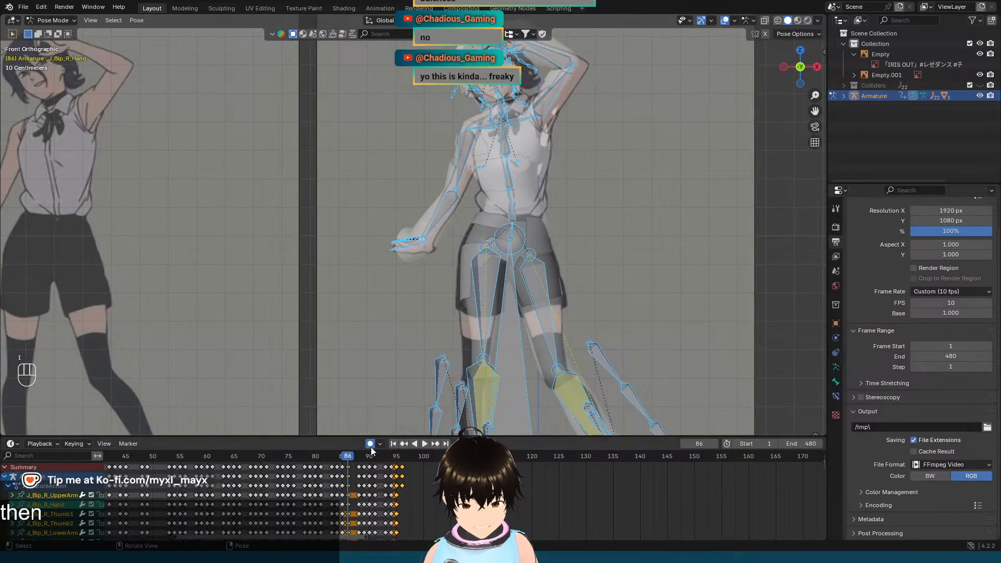
click(349, 465)
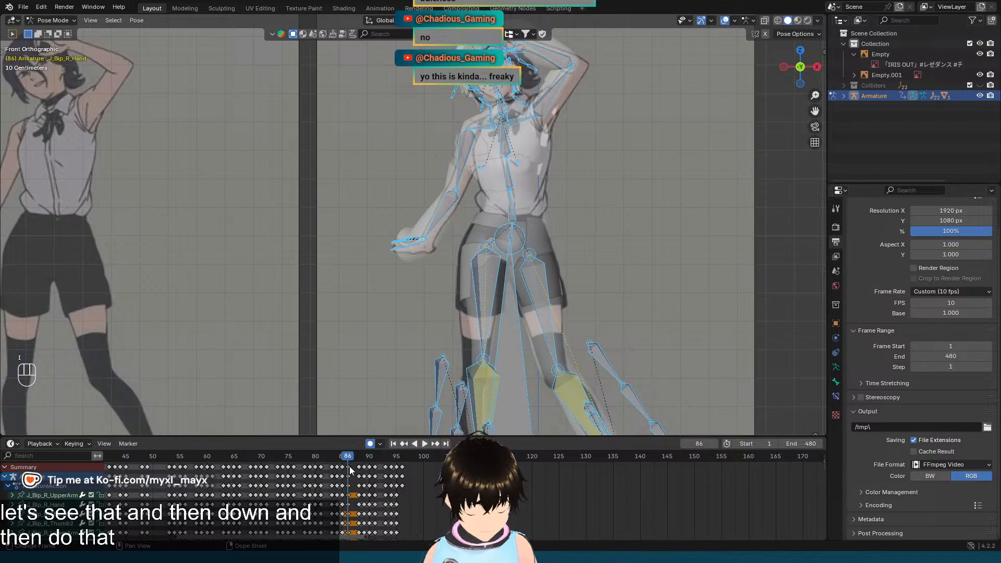
key(shift+d)
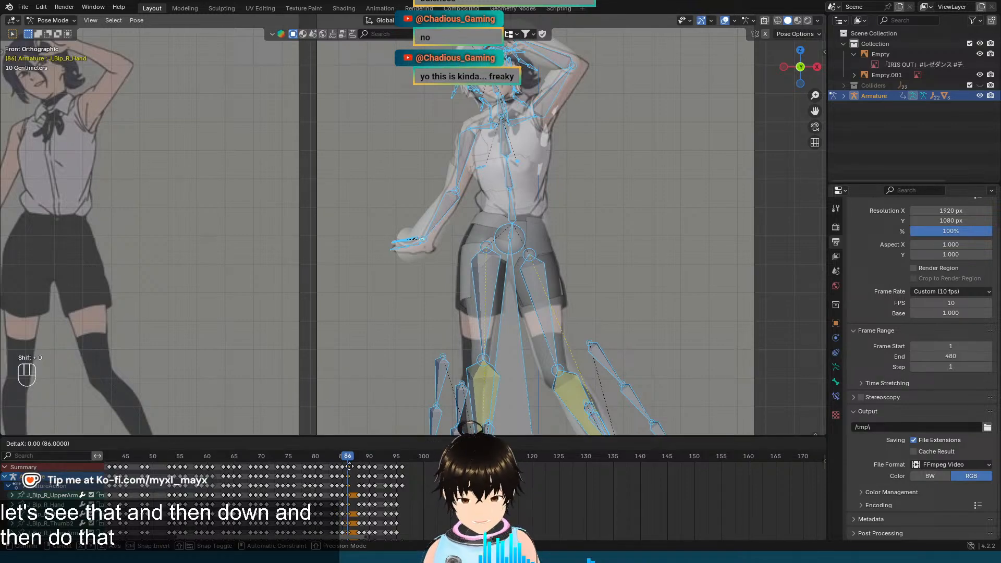
click(360, 469)
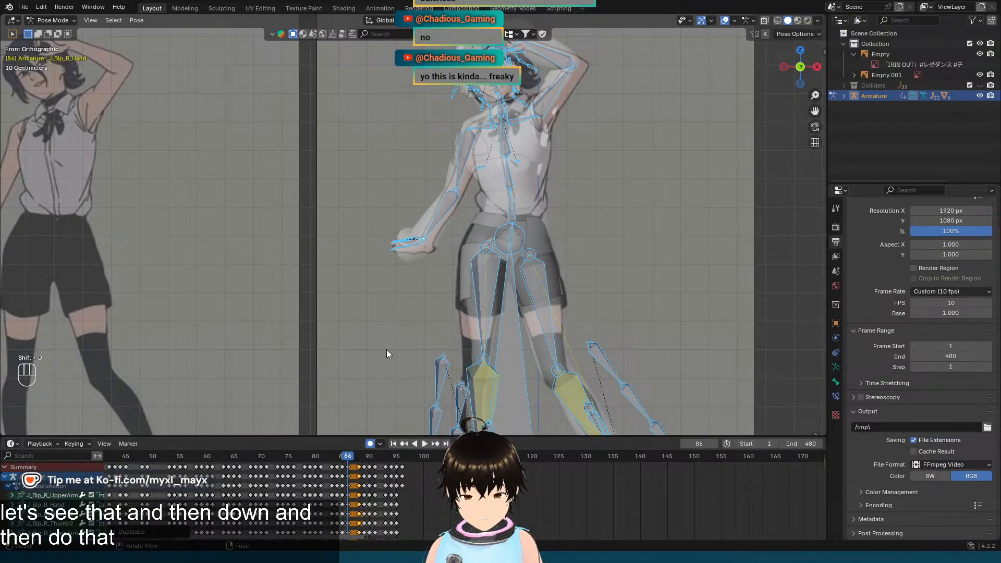
key(Right)
key(Right)
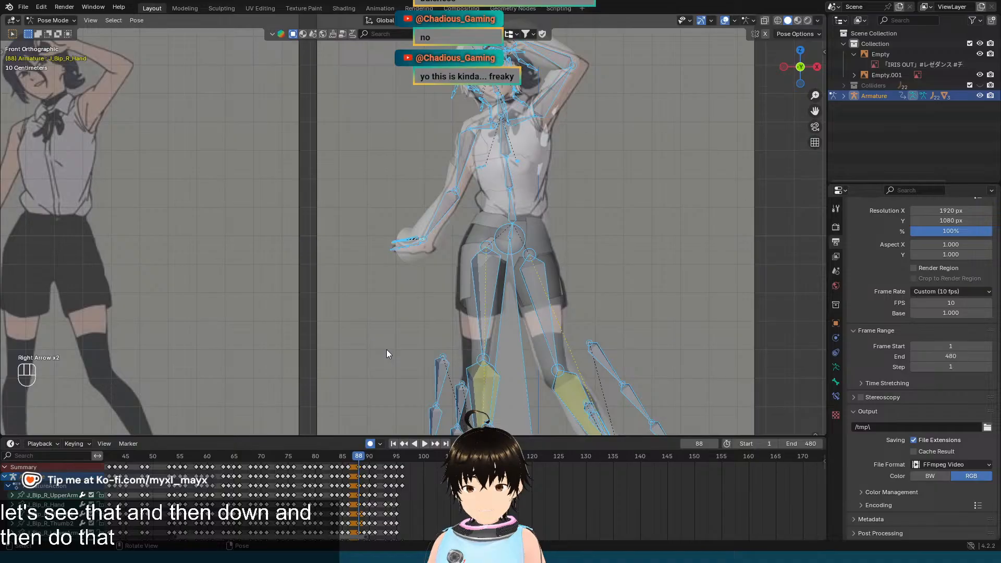
Step: Rotate the right hand bone at frame 89 about -40 degrees around its local Z axis, following the reference hand
key(Right)
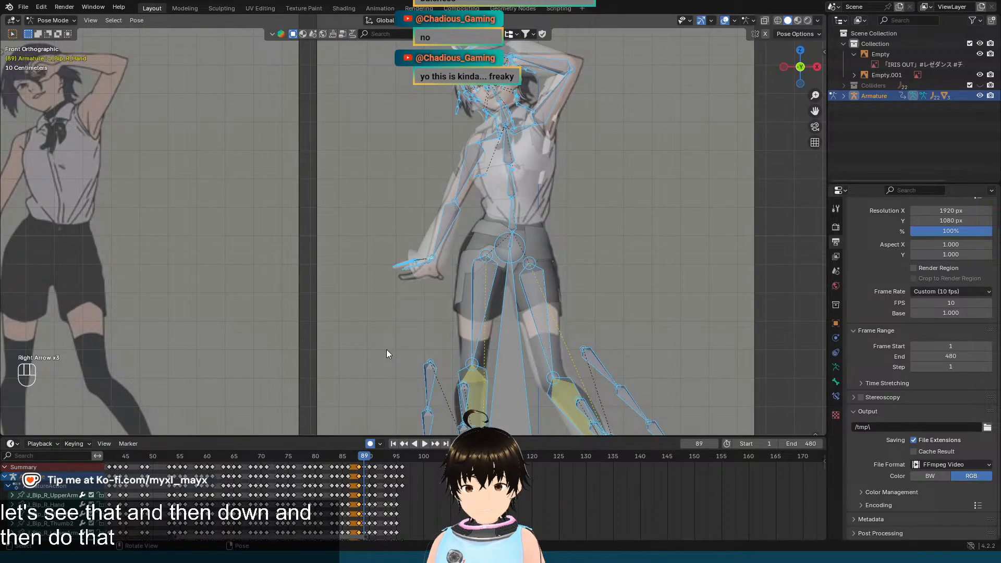
key(Left)
key(Right)
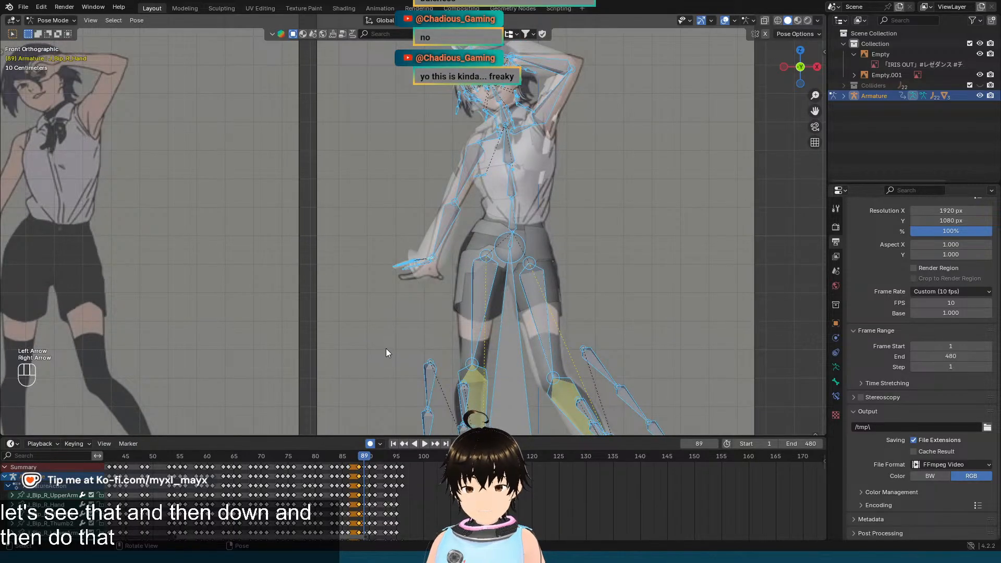
scroll(422, 258, up, 5)
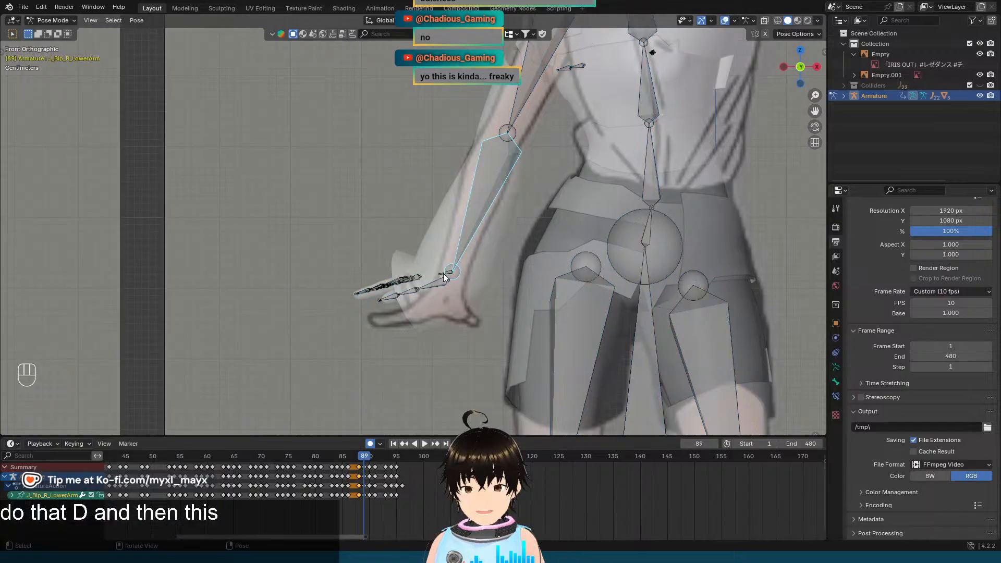
click(443, 273)
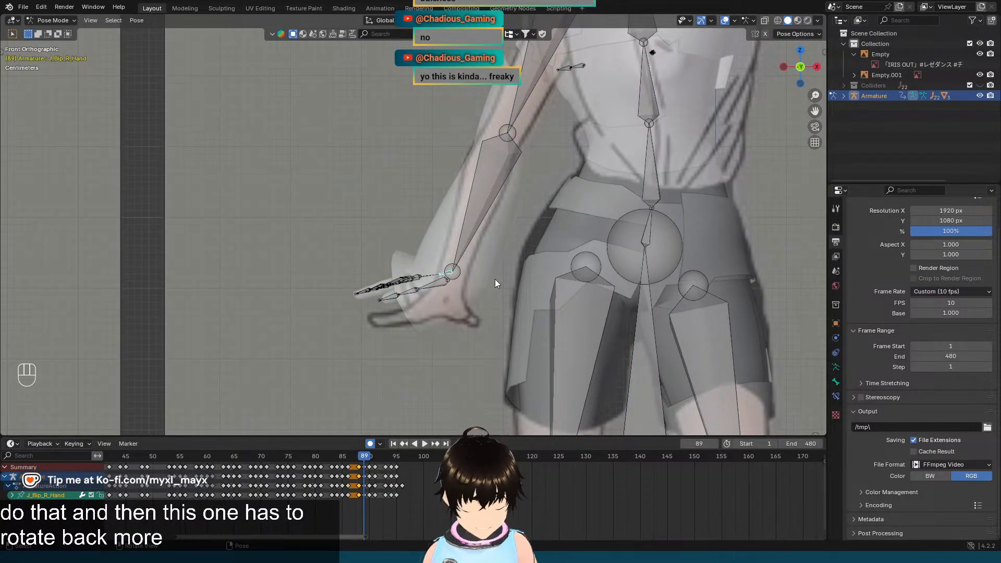
key(r)
key(z)
key(z)
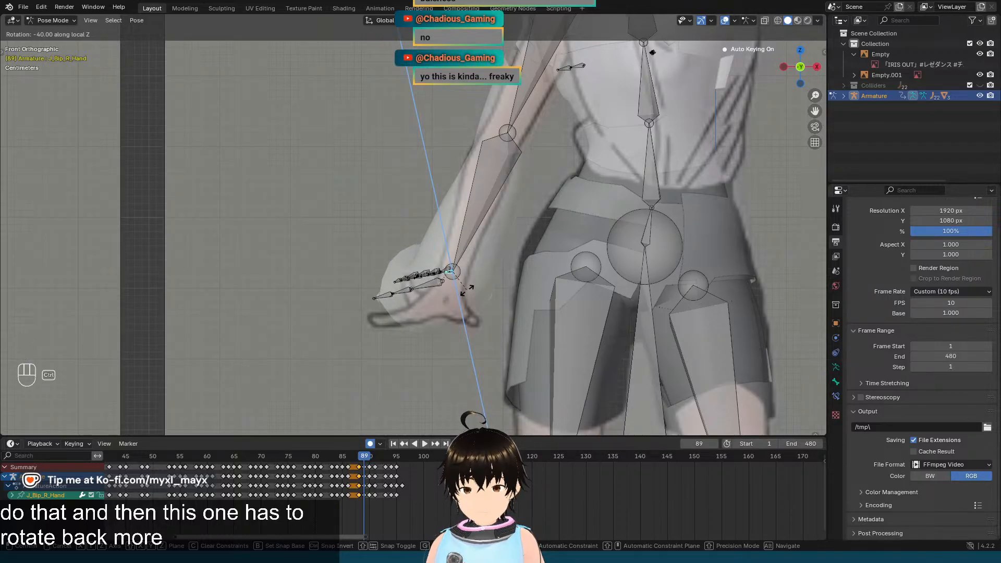
click(465, 290)
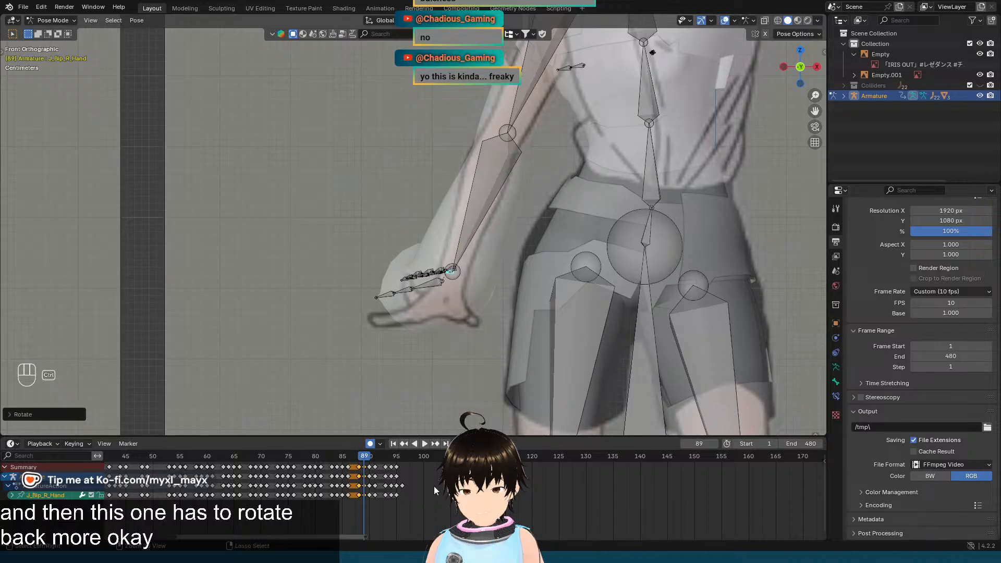
Step: Enlarge the timeline around frame 88 to examine the individual keyframe columns
ctrl+scroll(436, 490, up, 10)
scroll(538, 492, down, 1)
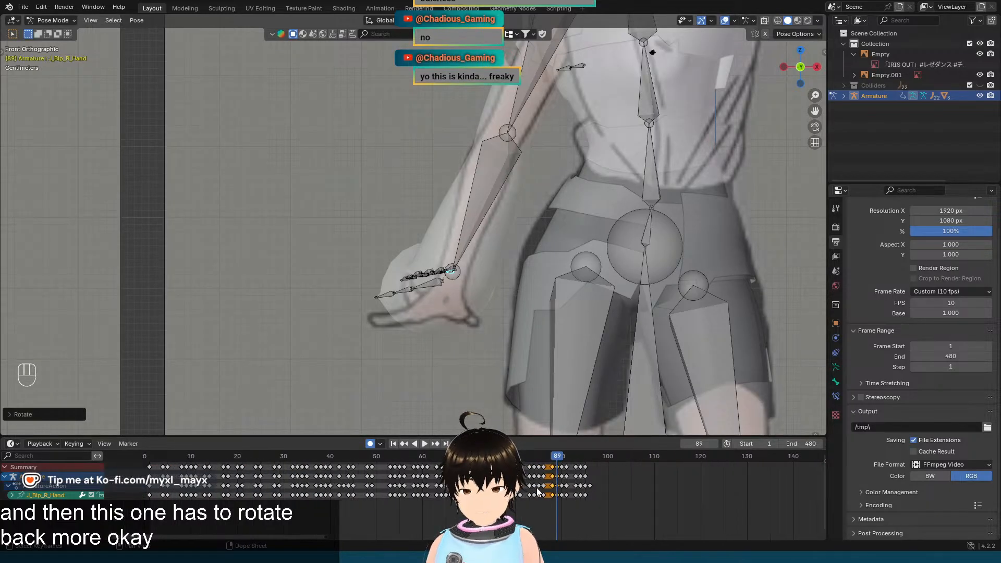
ctrl+scroll(539, 492, up, 7)
ctrl+scroll(539, 492, down, 7)
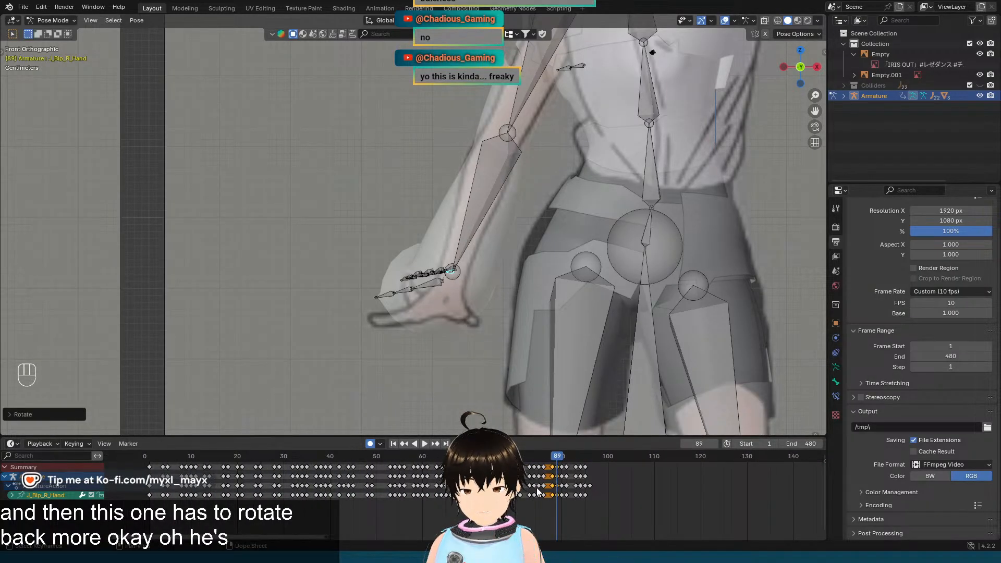
alt+scroll(537, 492, up, 3)
alt+scroll(537, 491, down, 2)
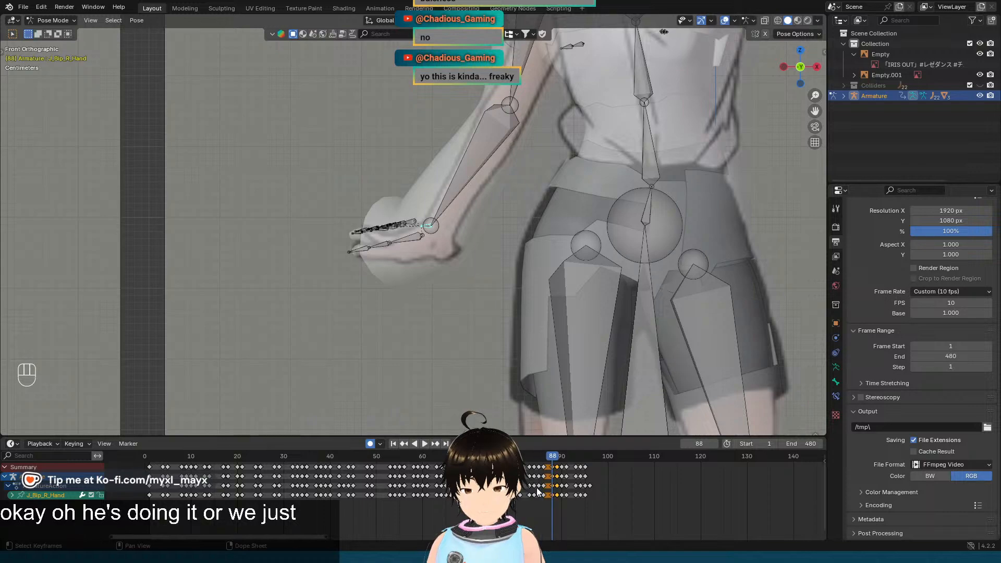
ctrl+scroll(537, 491, up, 4)
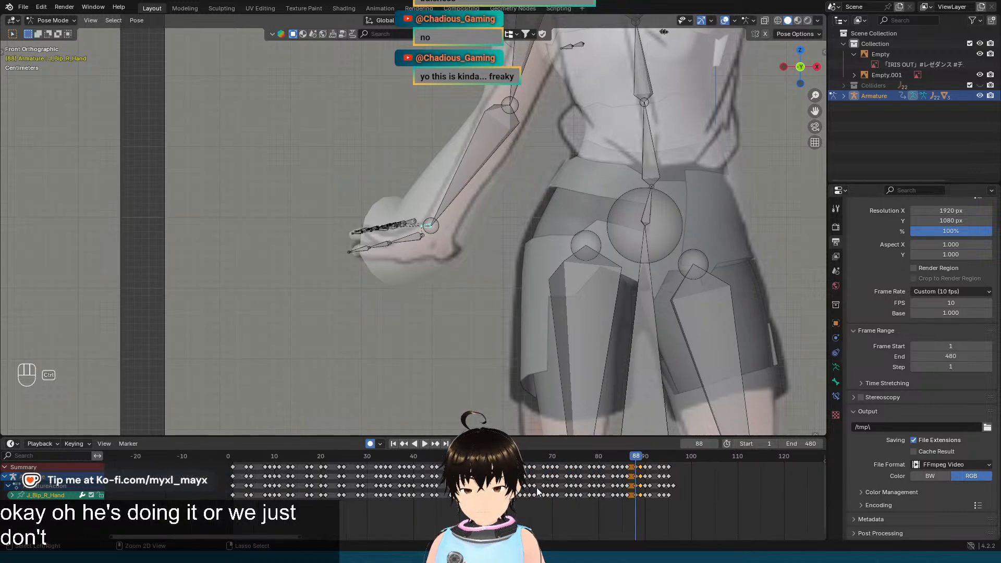
ctrl+scroll(537, 491, down, 14)
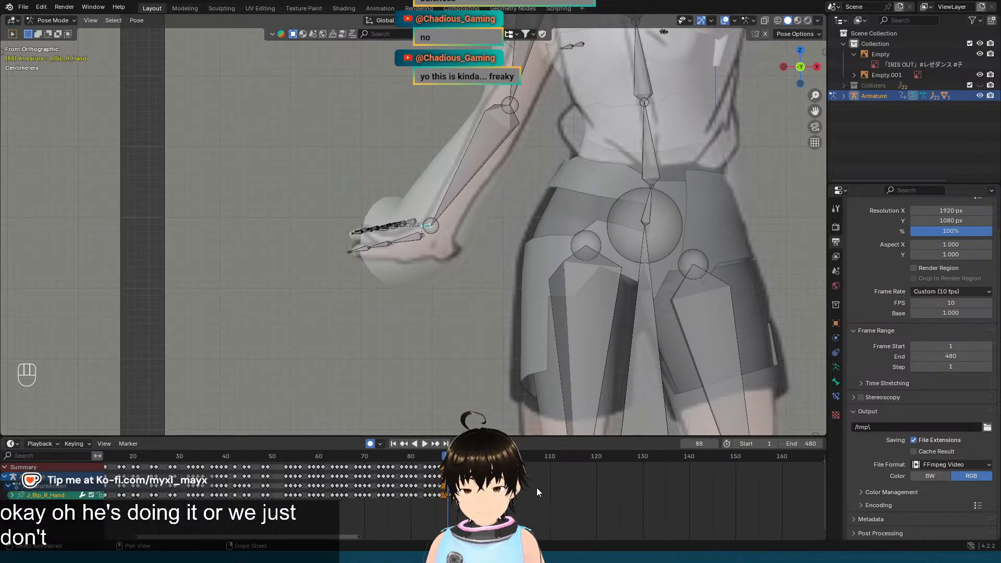
scroll(536, 492, up, 6)
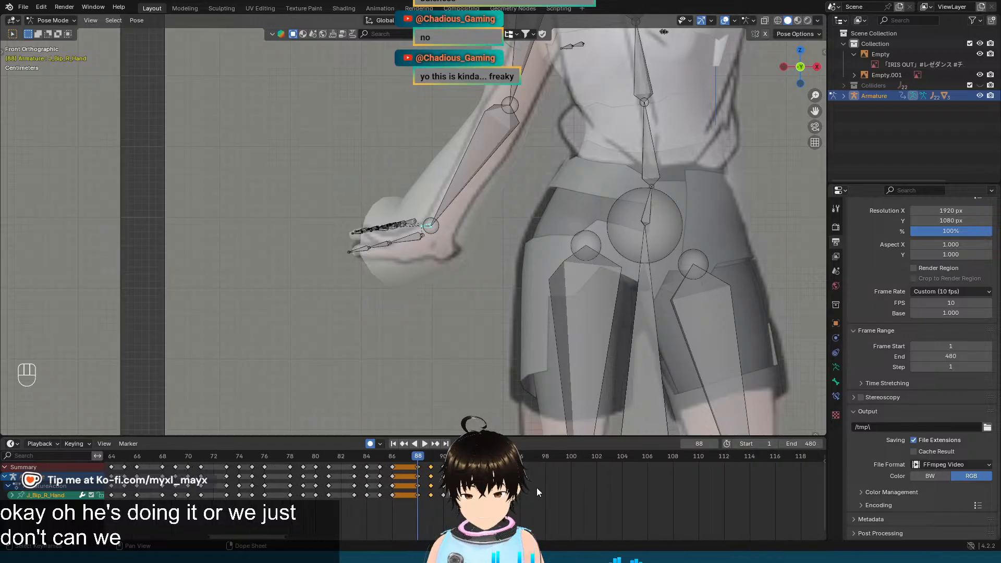
scroll(536, 486, down, 1)
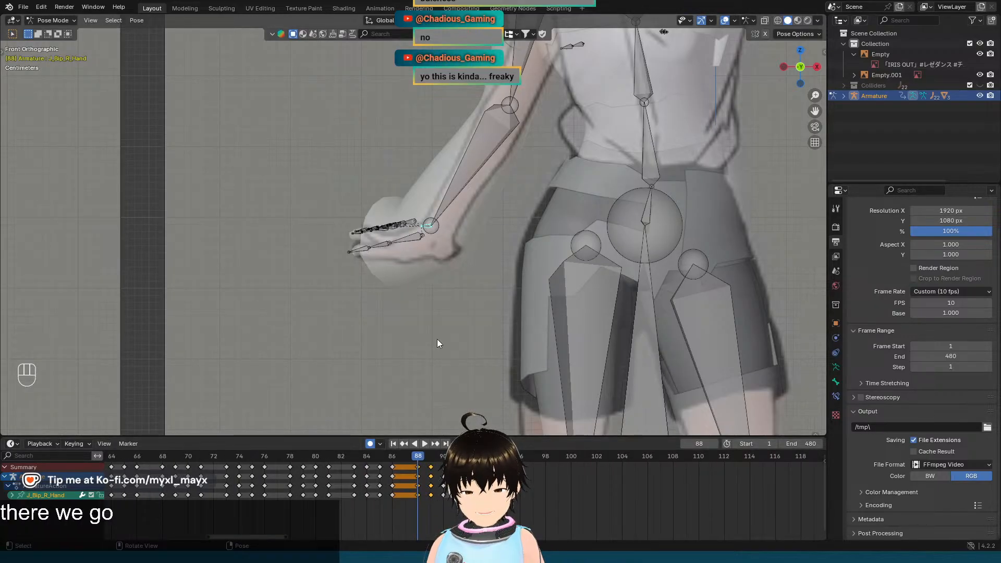
Step: Step back and forth between frames 86 and 90 to compare the lowered hand's rotation with the reference
key(Left)
key(Left)
key(Right)
key(Right)
key(Right)
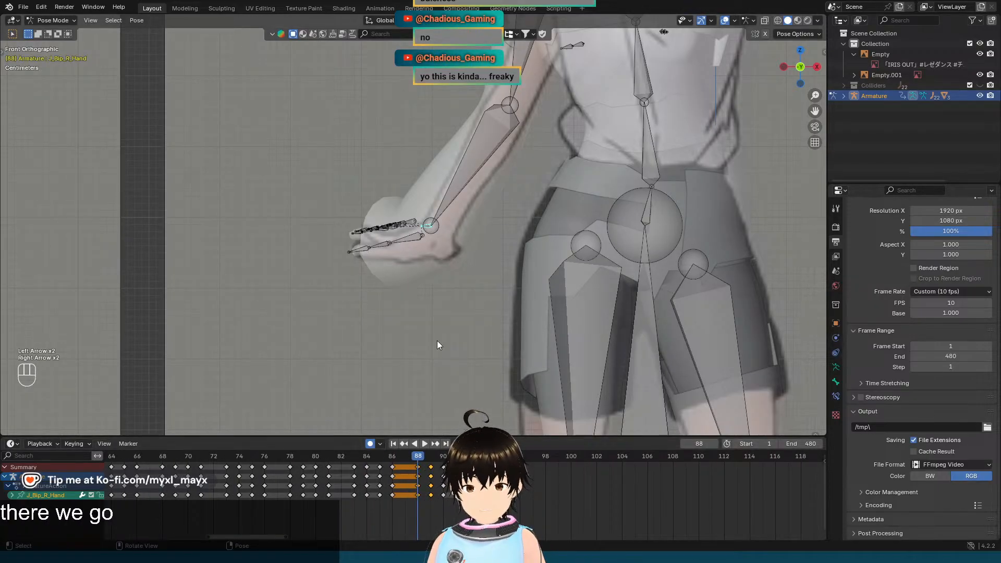
key(Left)
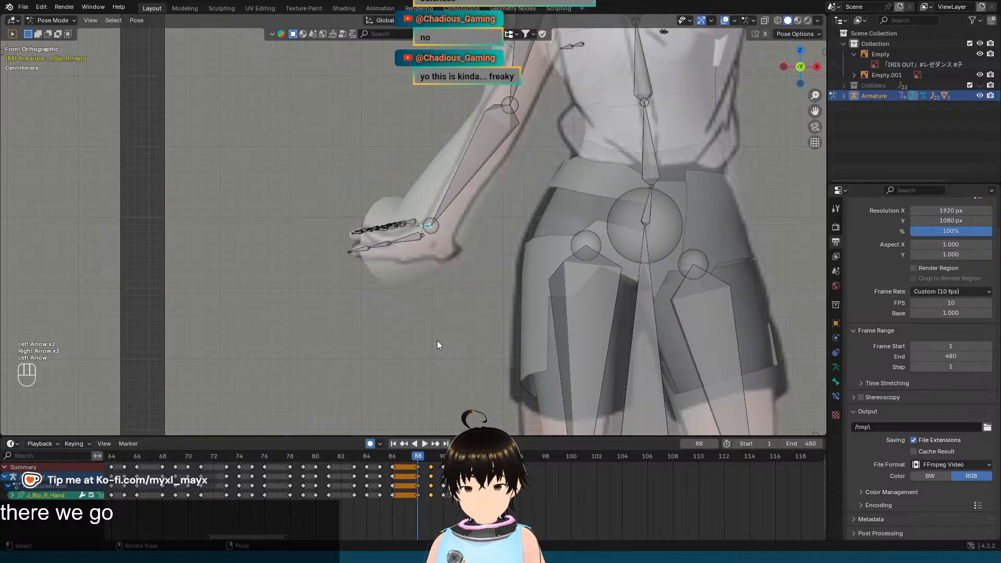
key(Right)
key(Right)
key(Left)
key(Left)
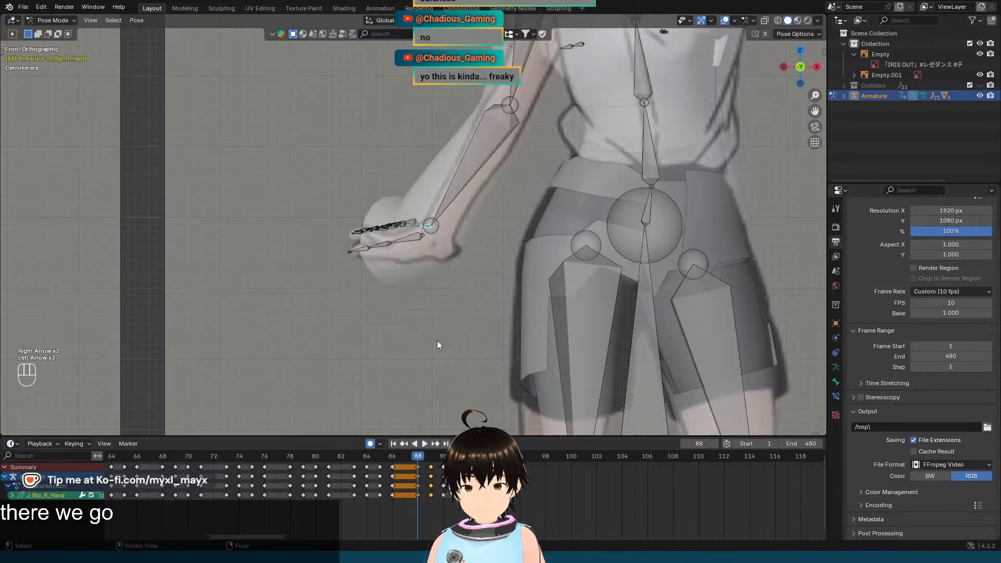
key(Right)
key(Left)
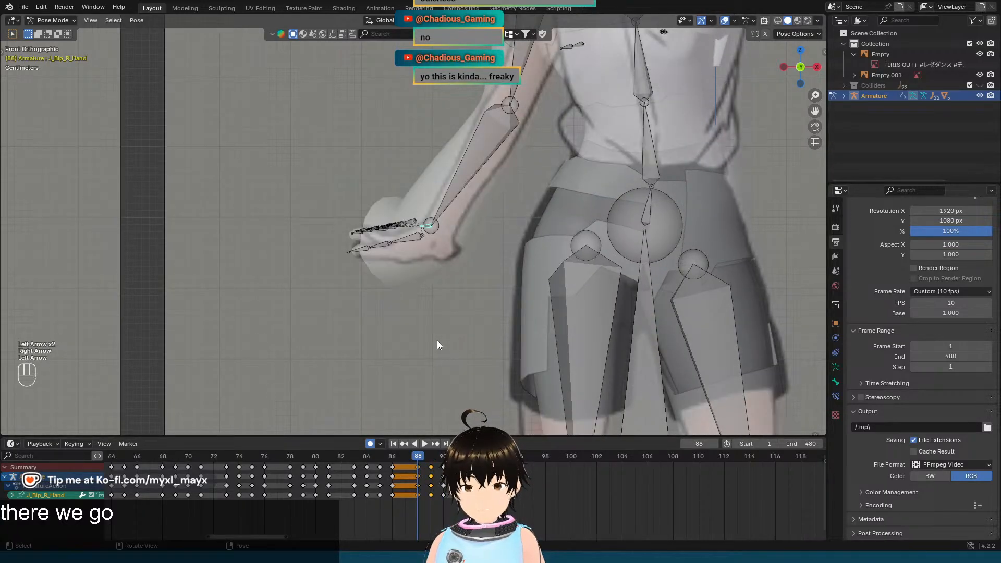
key(Right)
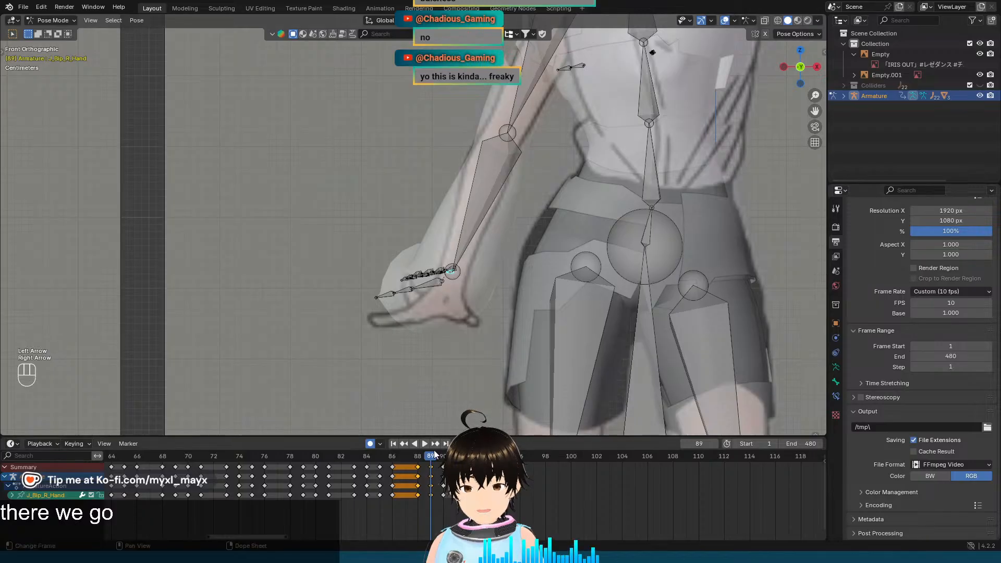
Step: Keyframe all armature bones at frame 89 and duplicate the selected keyframes further along the timeline
click(429, 467)
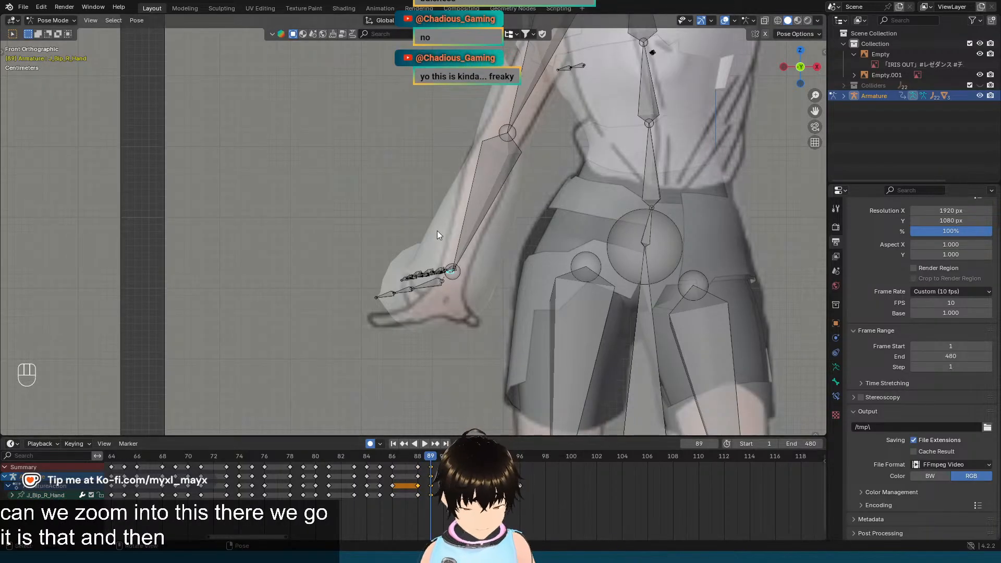
scroll(437, 230, down, 10)
drag(399, 145, 564, 381)
scroll(459, 215, up, 6)
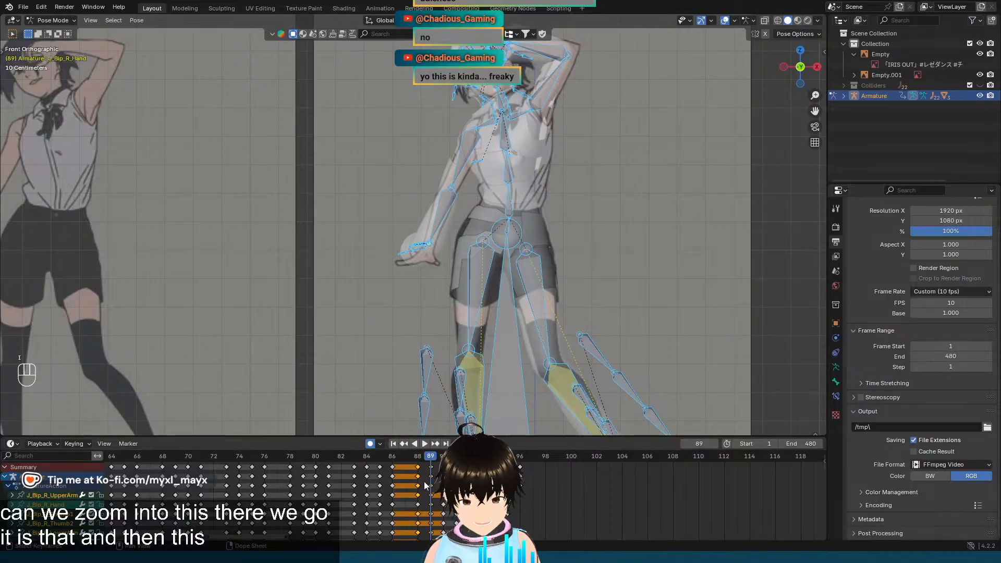
key(shift+d)
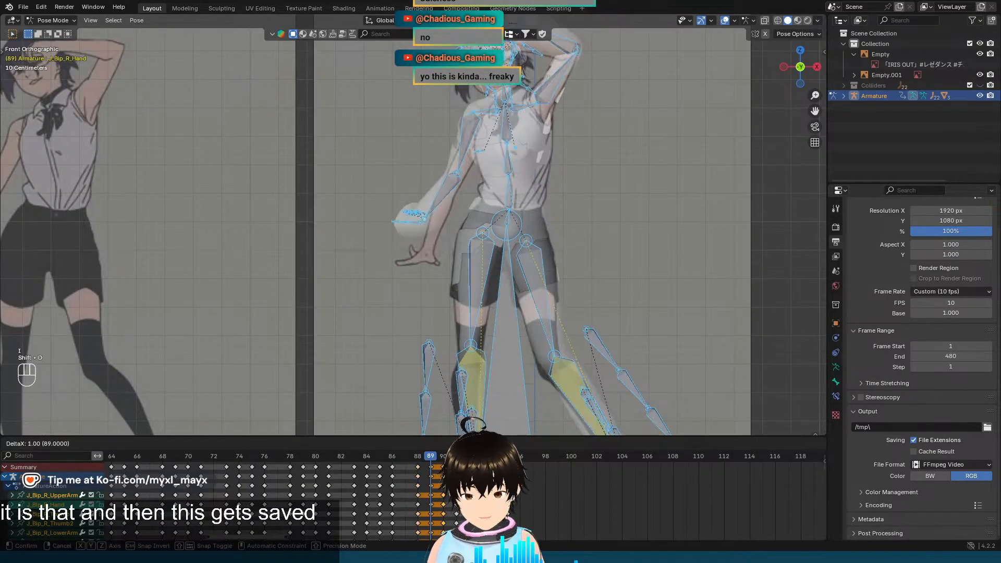
click(469, 495)
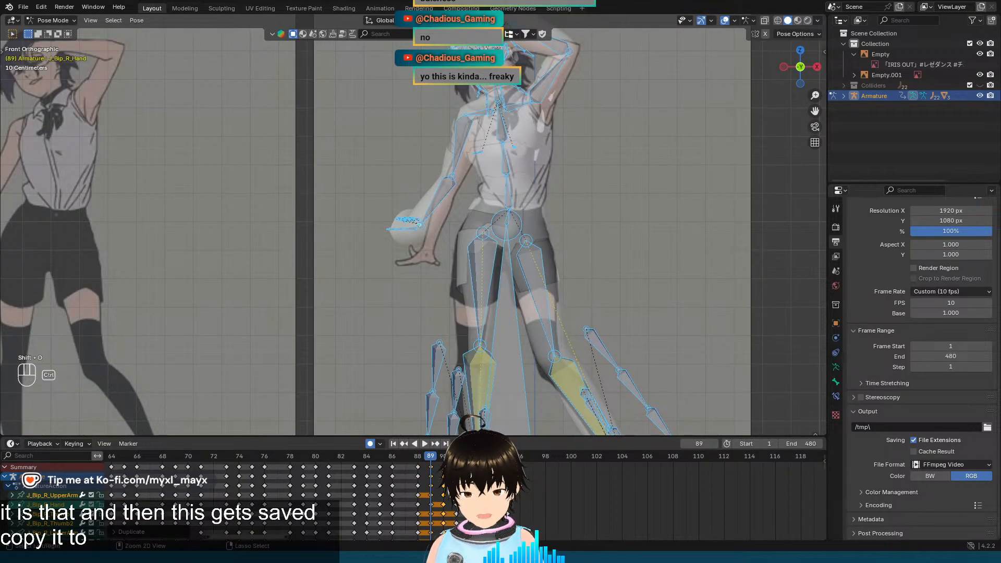
Step: Undo the last keyframe duplication and reselect all the armature bones
key(ctrl+z)
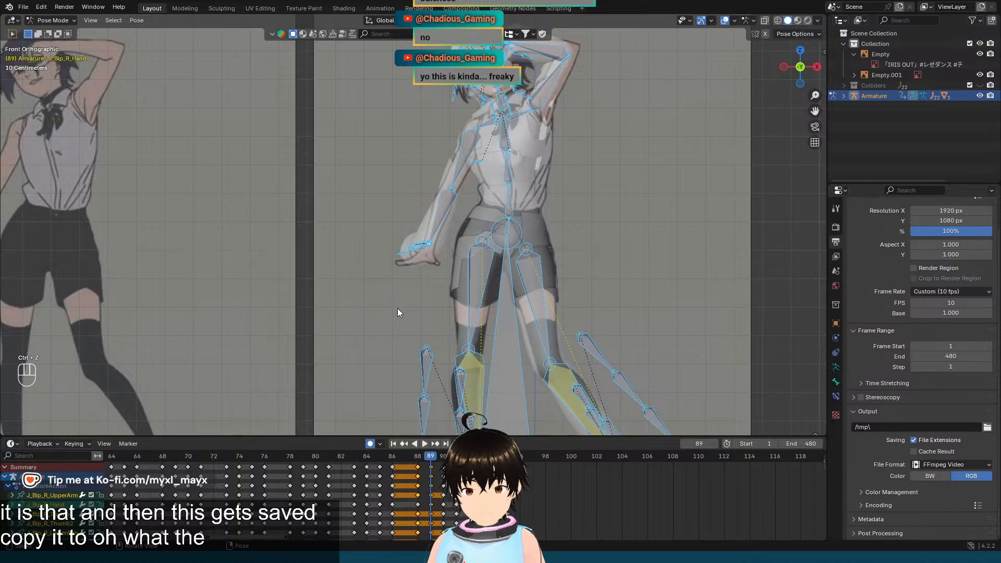
click(397, 308)
scroll(397, 308, down, 7)
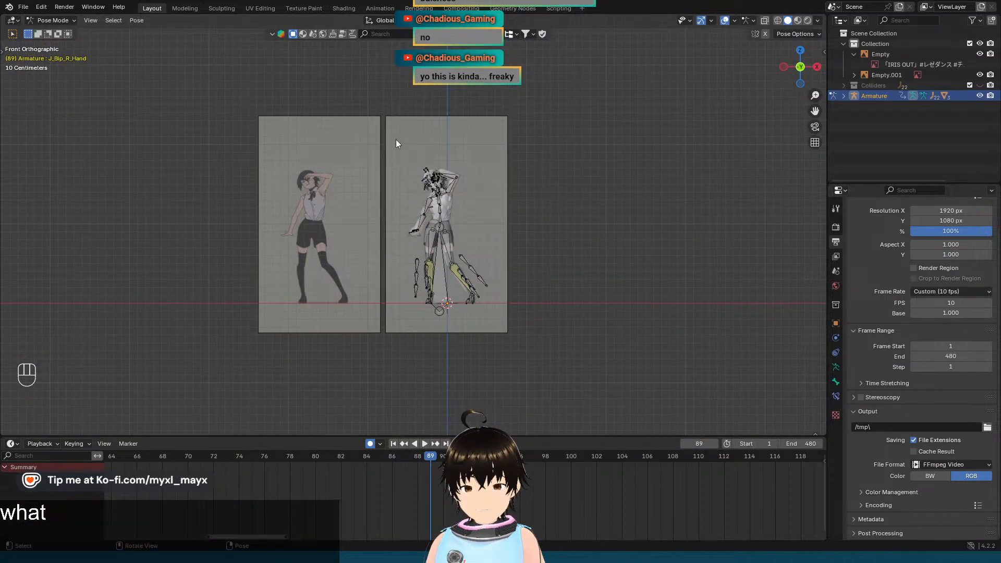
drag(398, 141, 554, 374)
scroll(517, 290, up, 6)
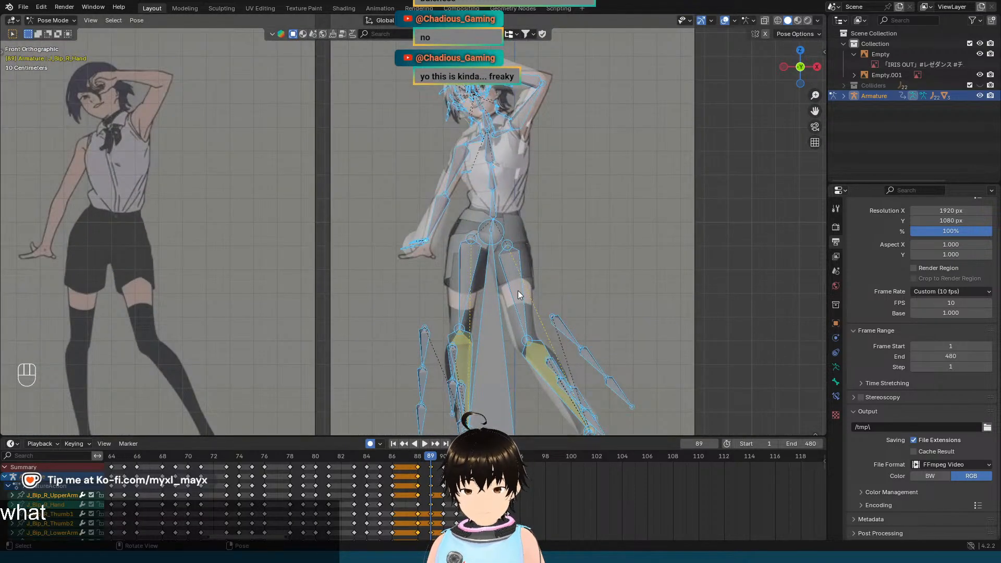
Step: Select the keyframe column at frame 89 and duplicate it one frame forward to frame 90
key(Right)
key(Left)
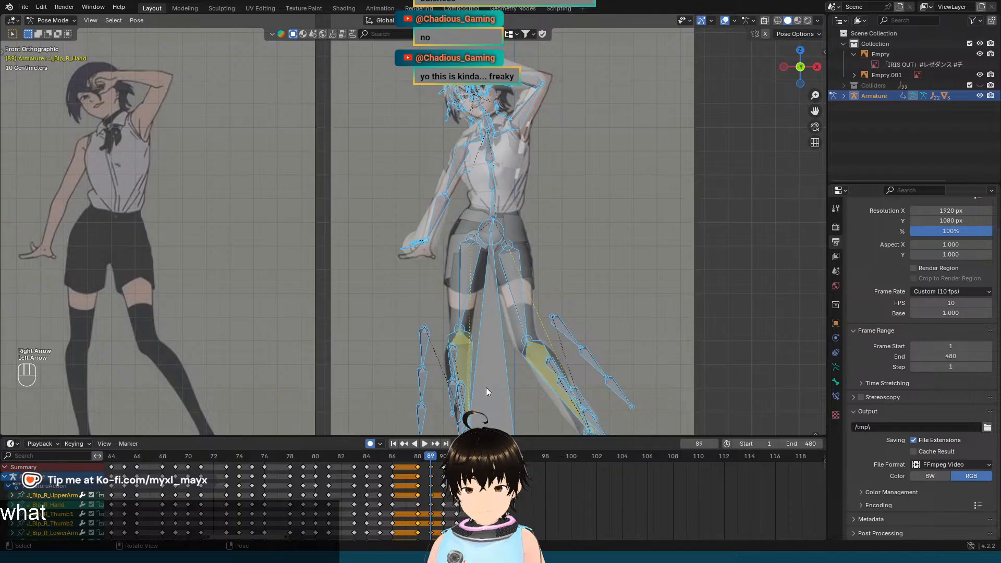
click(431, 467)
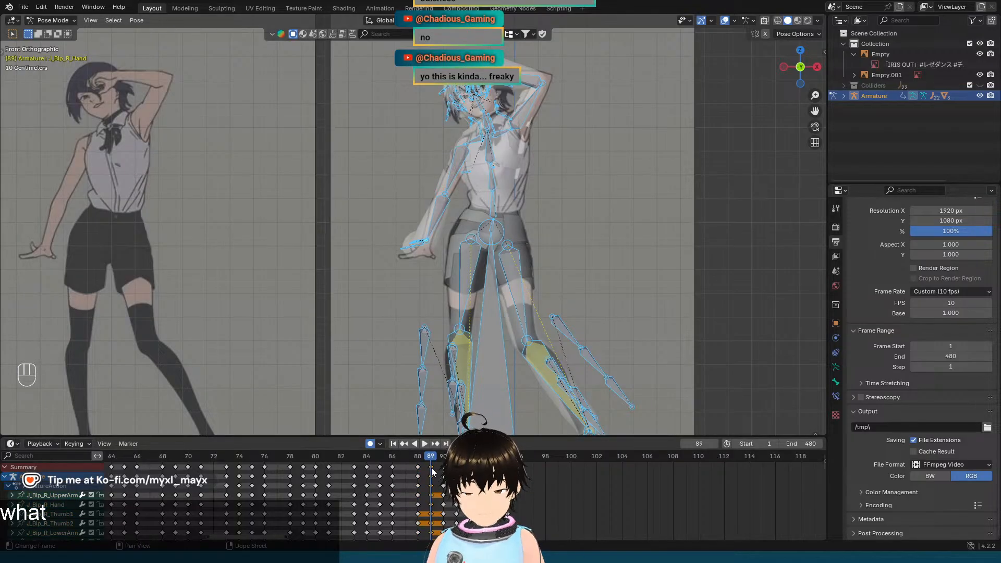
key(shift+d)
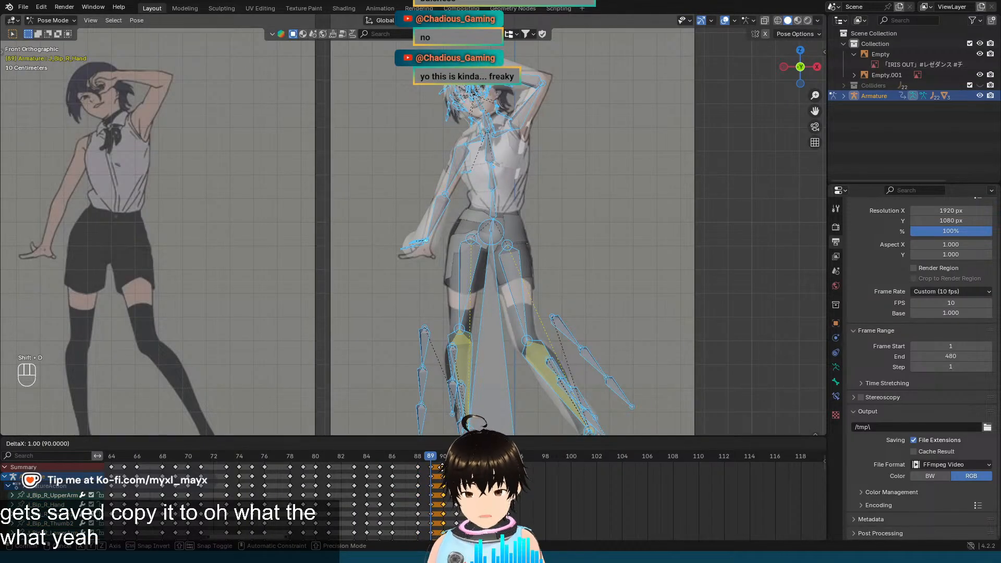
click(442, 470)
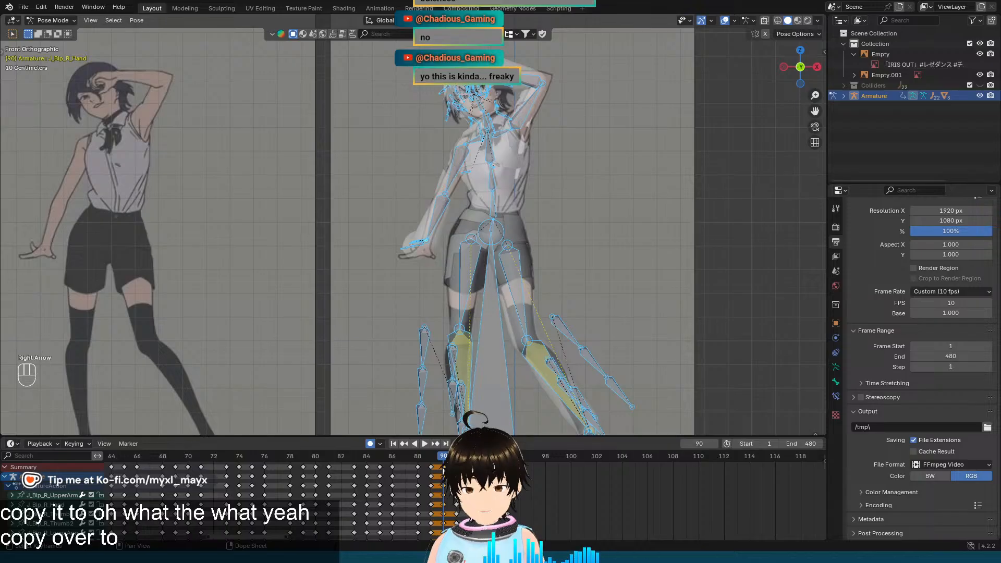
Step: Rotate the right hand bone at frame 91 by -45 degrees around its local Z axis, following the reference hand
key(Right)
key(Right)
key(Left)
key(Right)
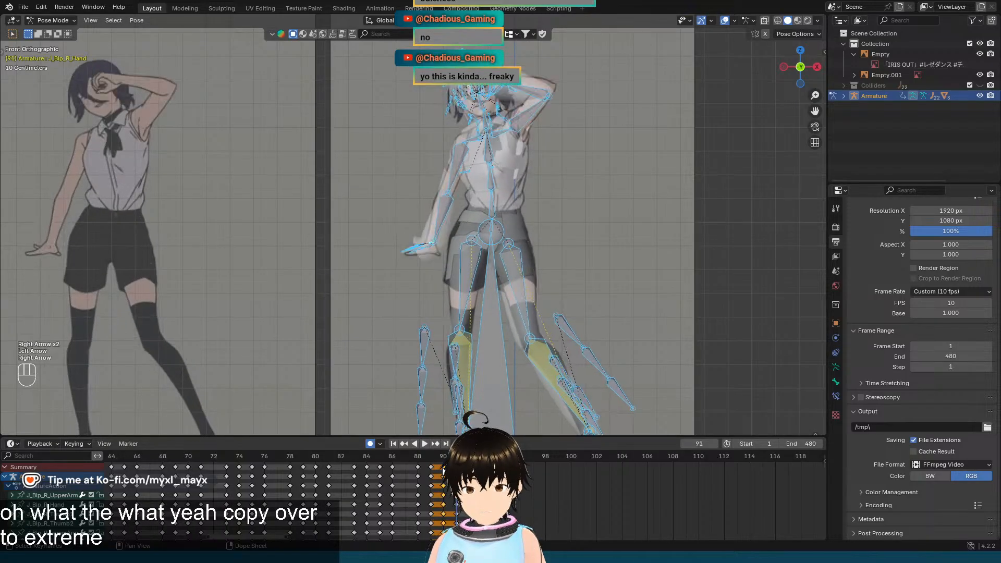
scroll(443, 470, up, 2)
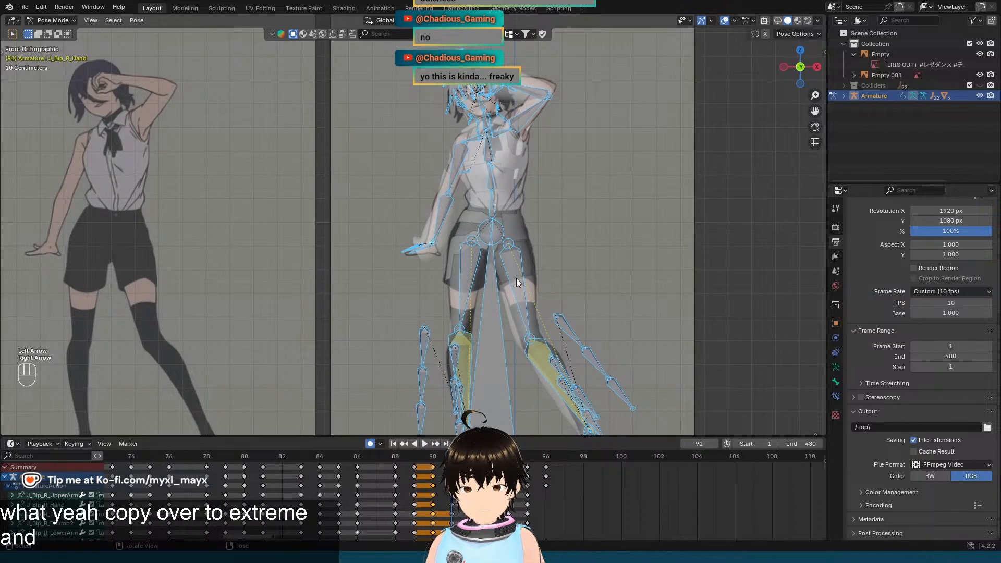
scroll(520, 260, up, 8)
click(486, 302)
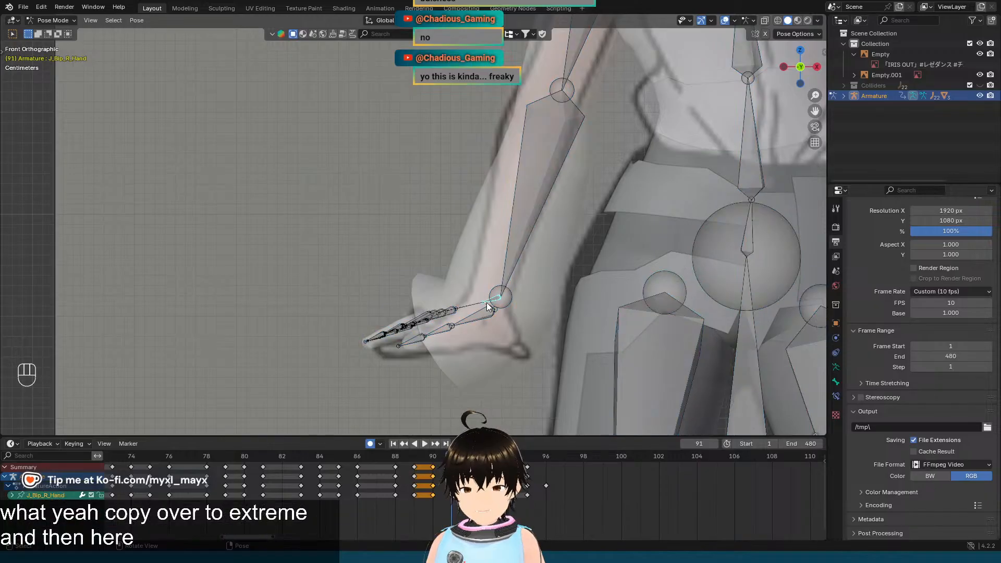
scroll(500, 297, down, 2)
shift+middle_drag(508, 294, 504, 282)
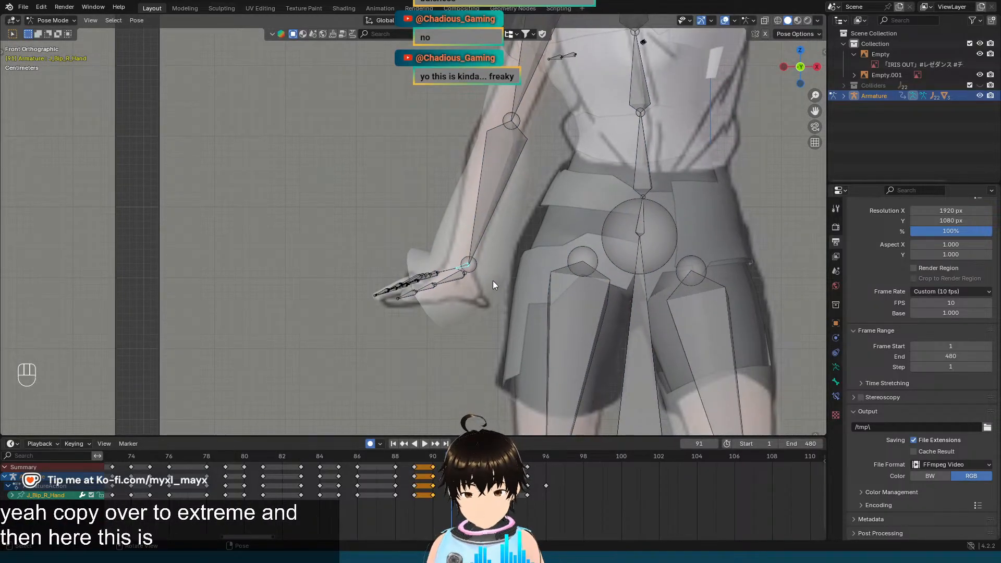
key(r)
key(z)
key(z)
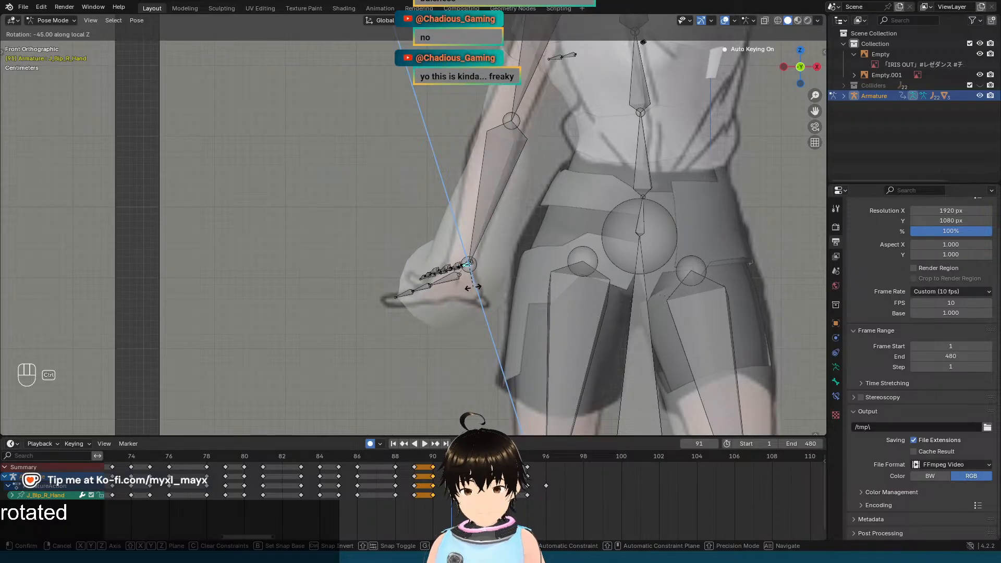
click(472, 286)
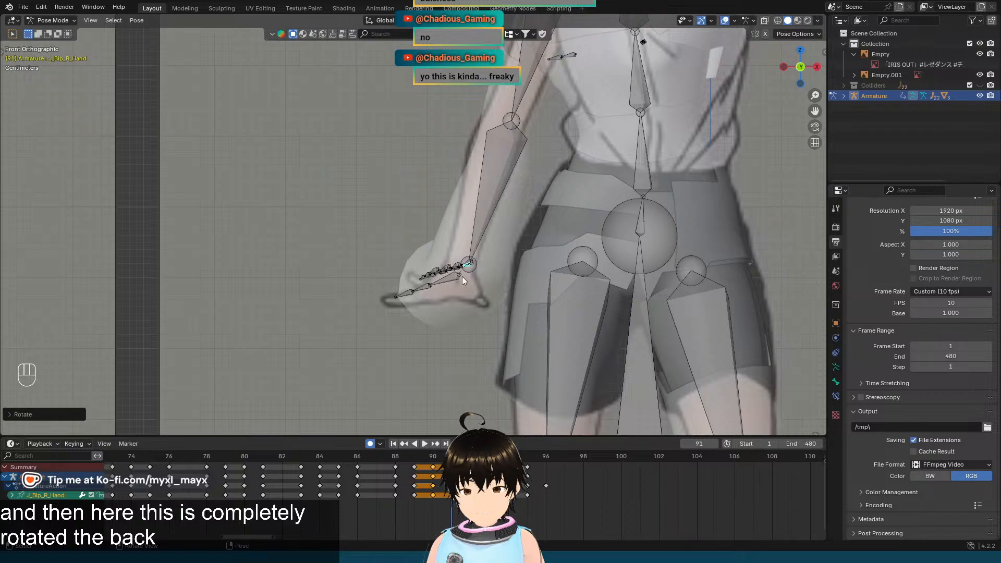
Step: Keyframe all armature bones at frame 91 and duplicate the keyframes to hold the pose through frame 93
key(Home)
drag(382, 97, 600, 384)
scroll(369, 216, up, 5)
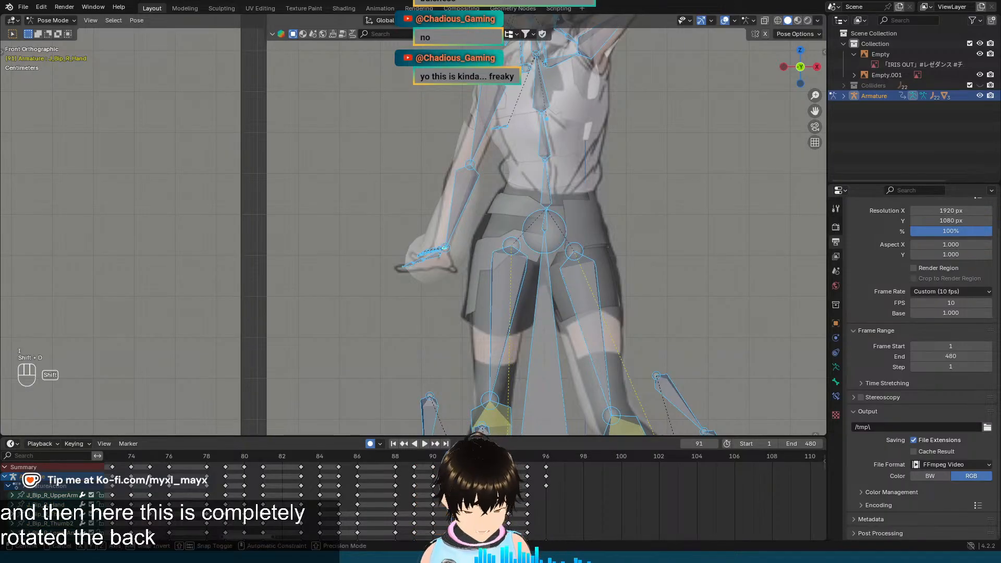
key(shift+d)
click(452, 353)
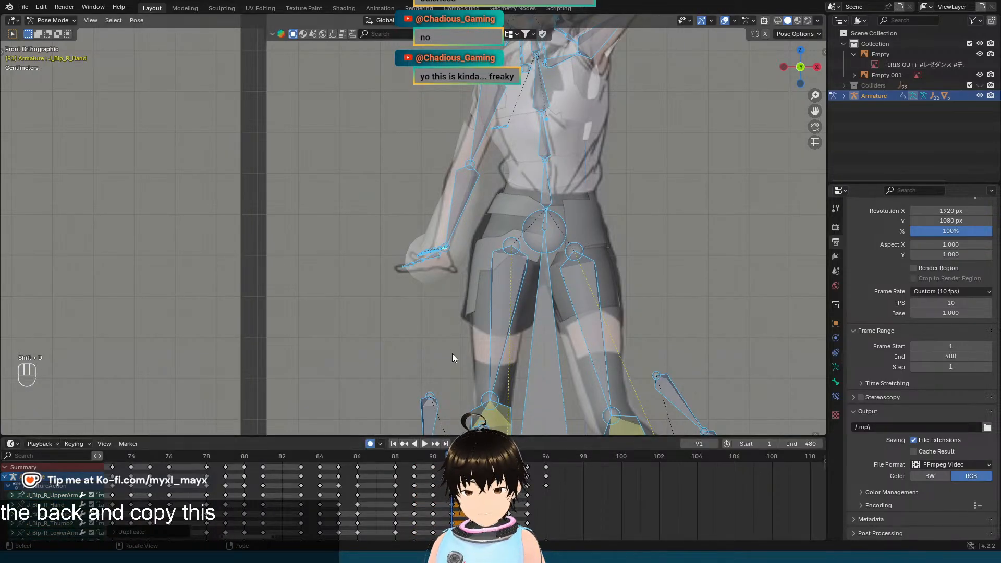
Step: Step back and forth between frames 92 and 95 to compare the lowered hand's pose with the reference
key(Right)
key(Right)
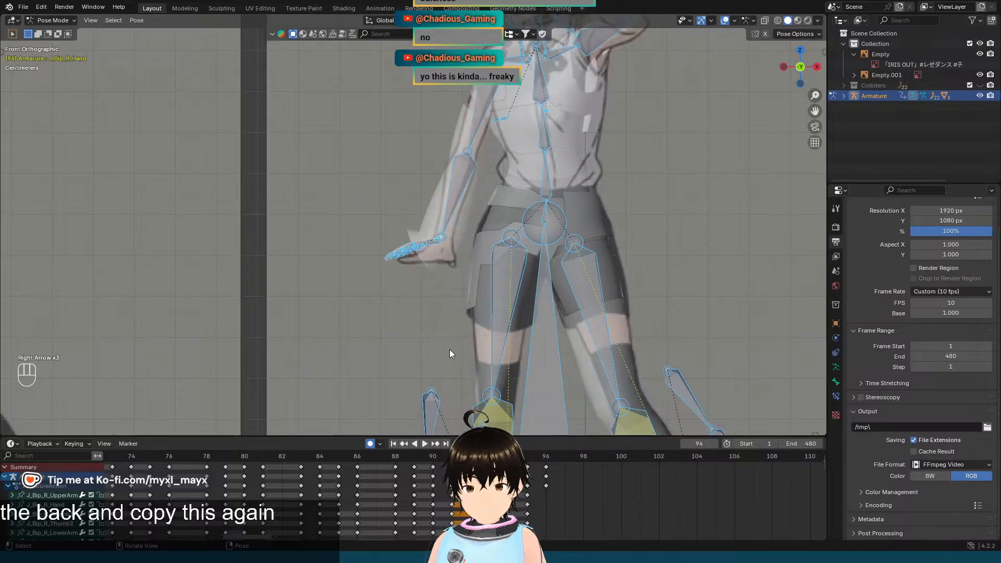
key(Right)
key(Left)
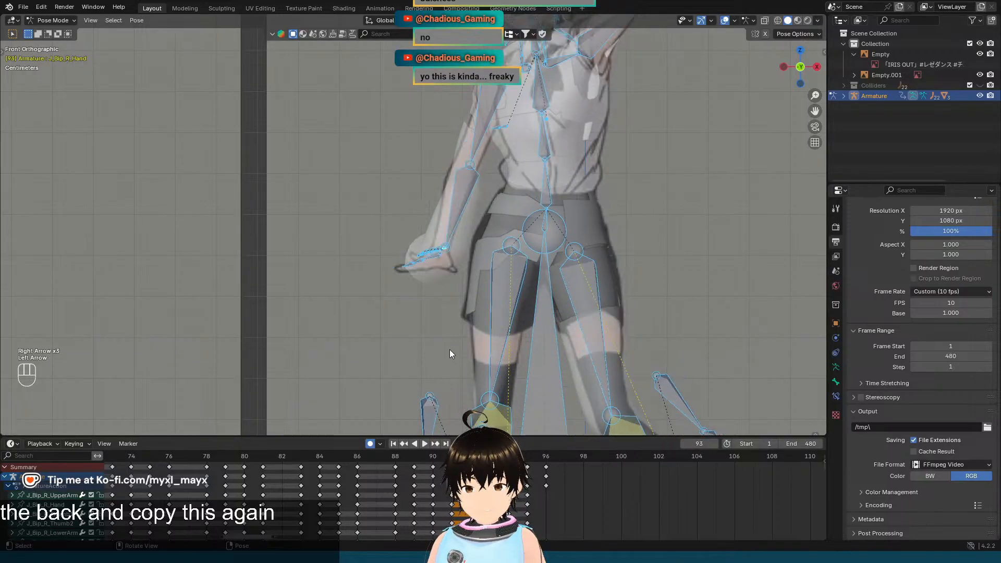
key(Right)
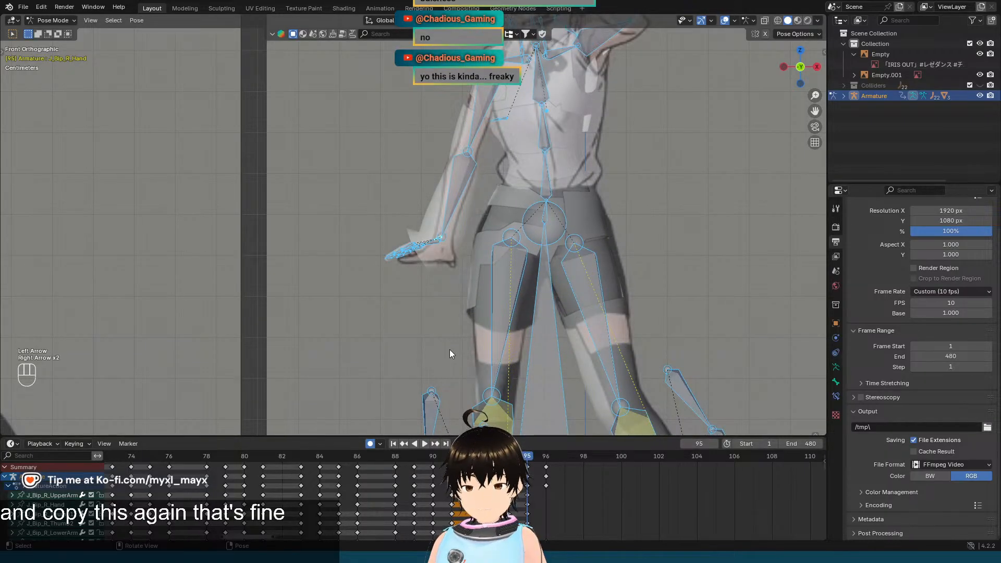
Step: At frame 96, rotate the right hand bone about -60° around its local Z axis to match the reference drawing
key(Right)
key(Right)
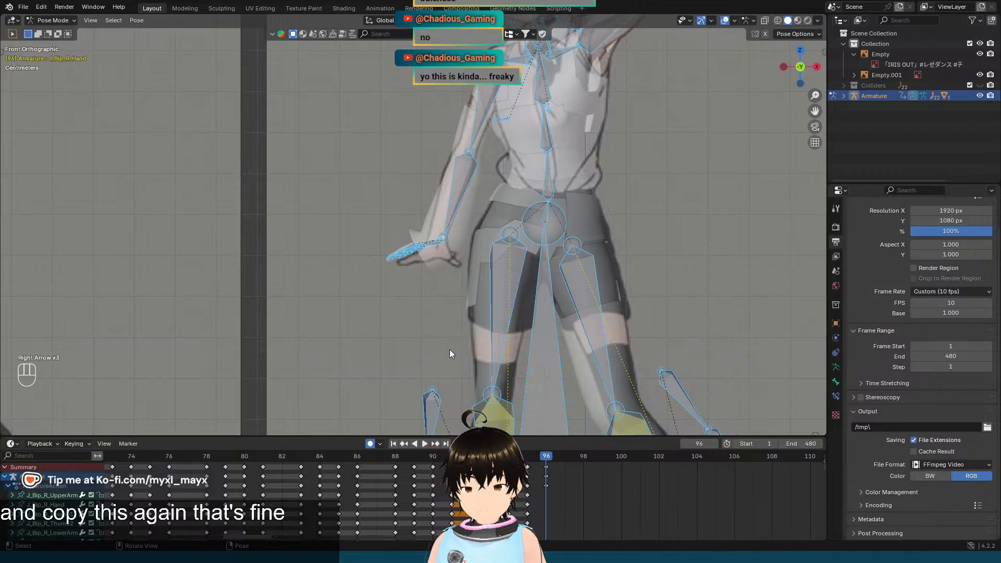
scroll(399, 204, up, 5)
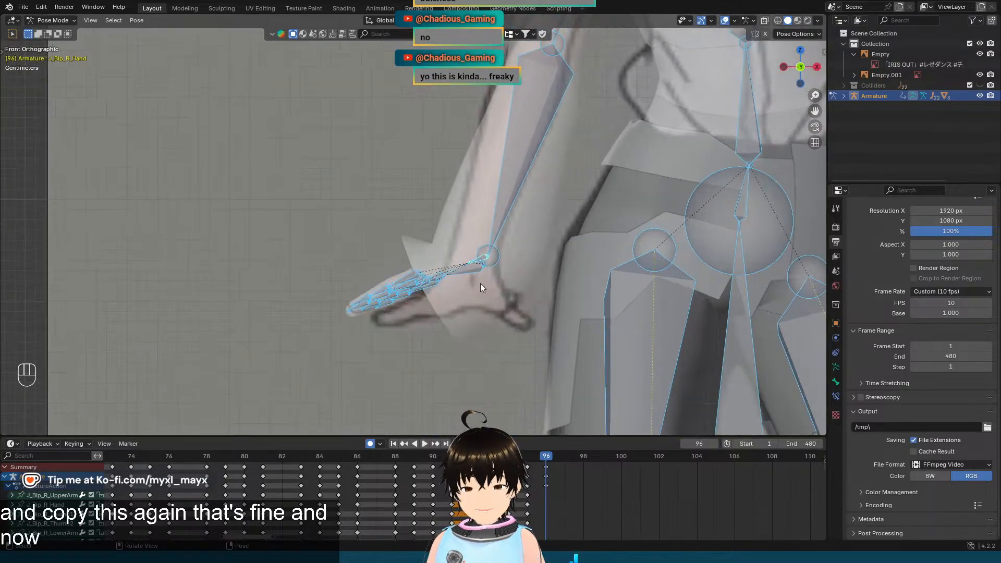
click(476, 262)
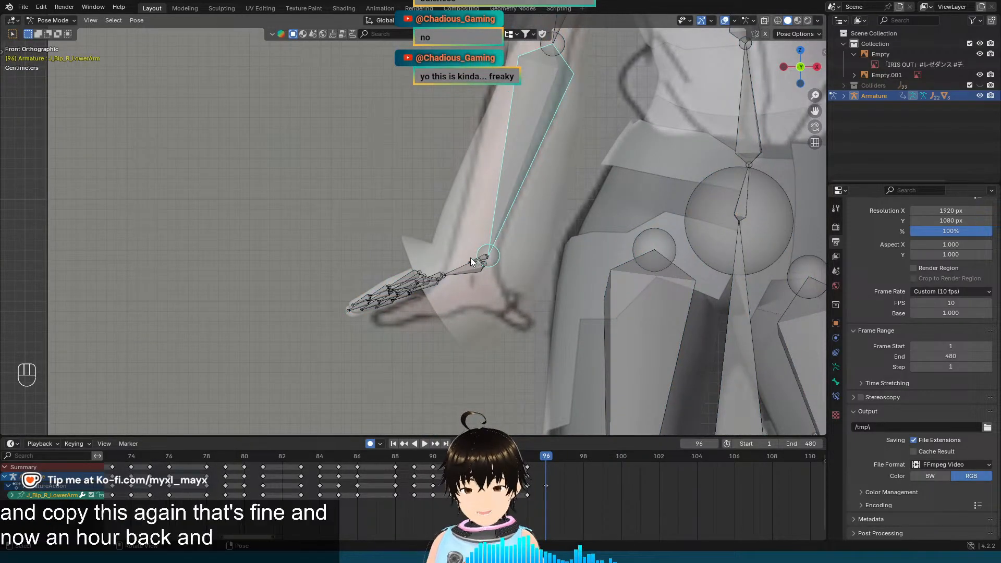
click(479, 263)
click(487, 260)
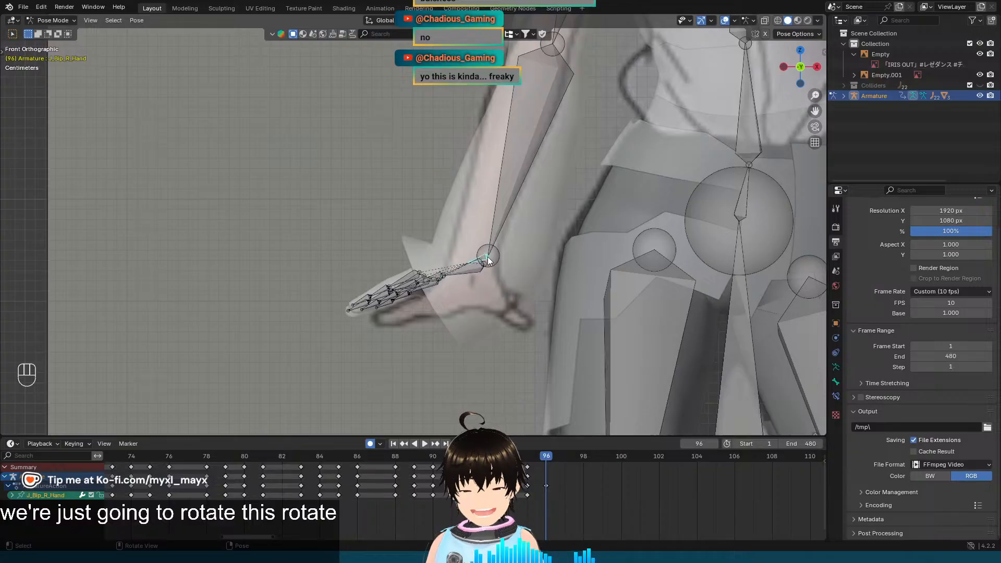
key(r)
key(z)
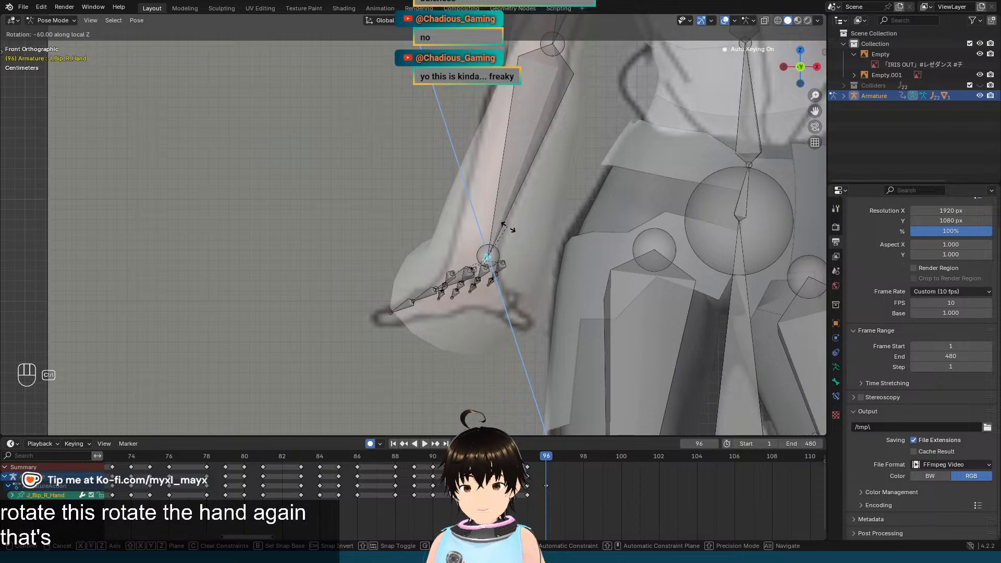
click(506, 228)
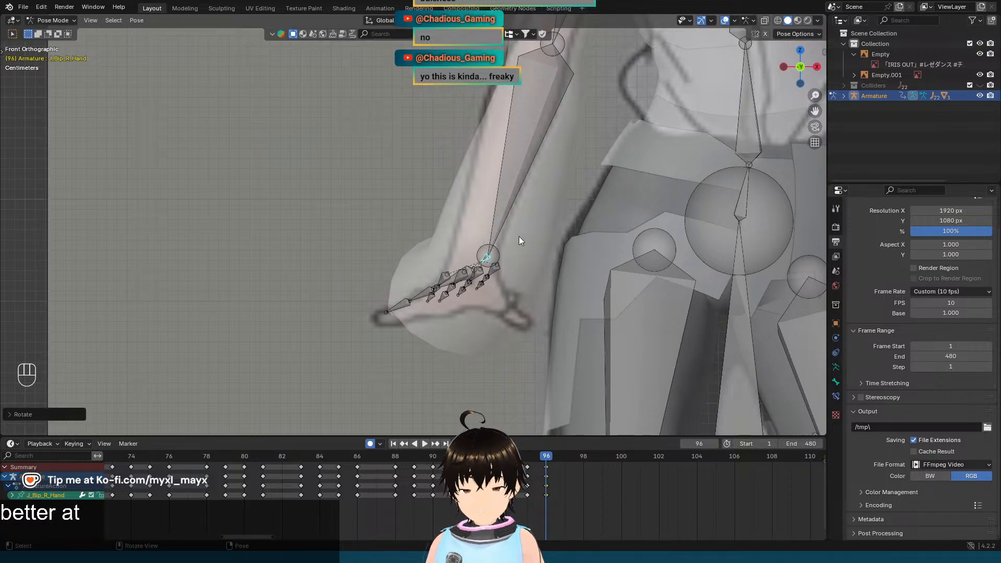
Step: Rotate the right hand bone about 10° around its local X axis at frame 96
key(r)
key(x)
key(x)
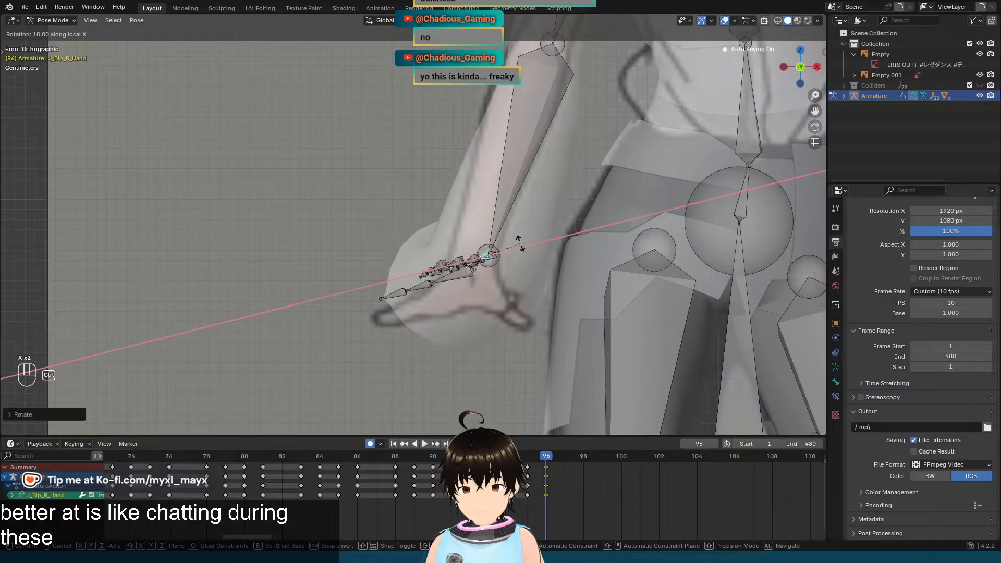
click(520, 243)
Step: Flip between frames 95 and 96 to compare the right hand's motion and the full-body pose with the reference
key(Left)
key(Right)
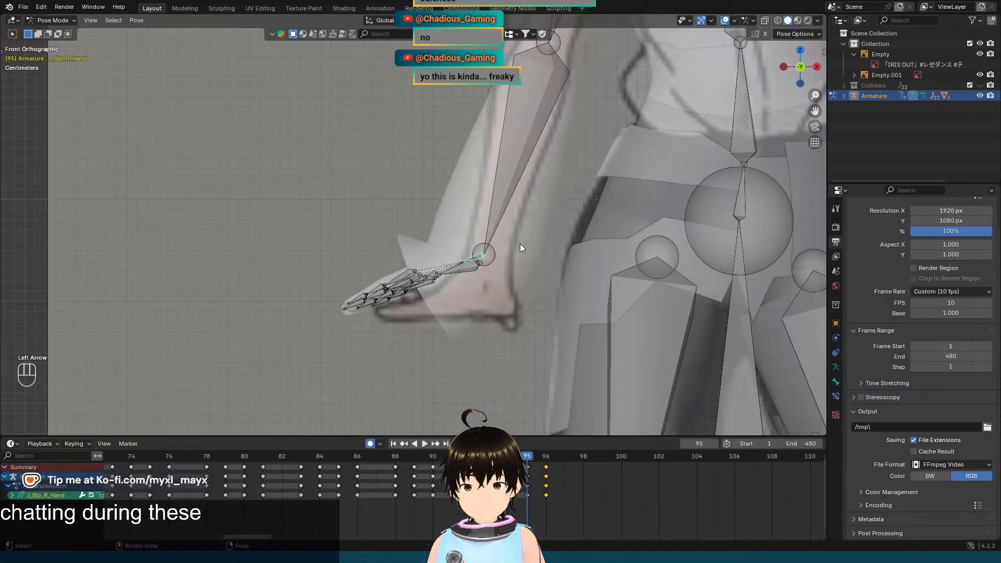
key(Left)
key(Right)
key(Left)
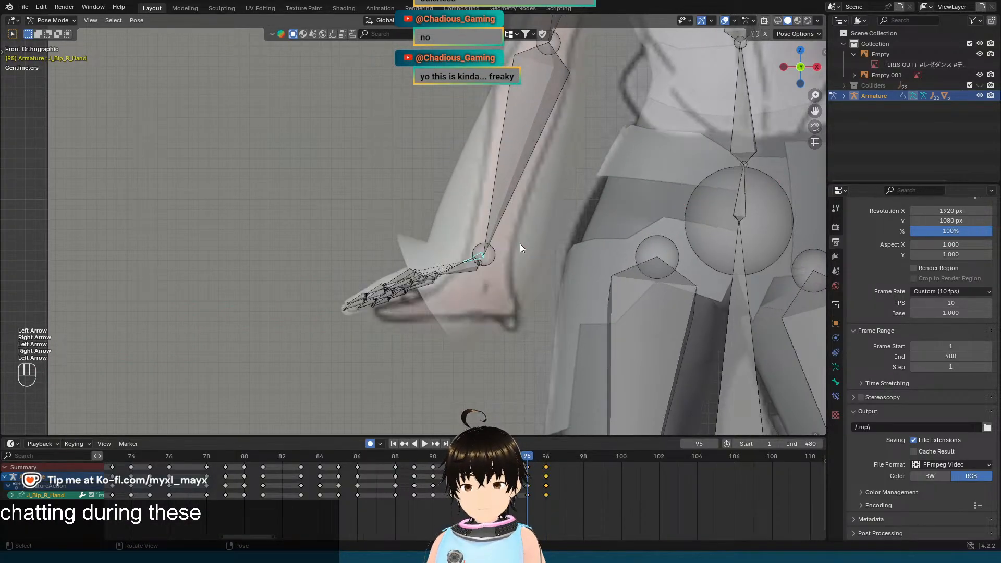
key(Right)
scroll(523, 227, down, 4)
shift+middle_drag(553, 207, 523, 223)
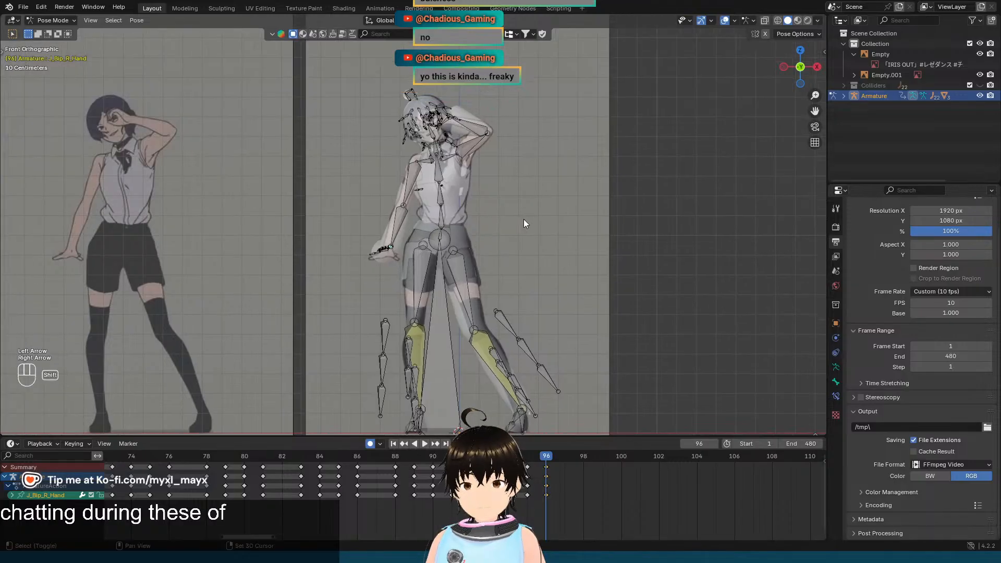
key(Left)
key(Right)
key(Left)
key(Right)
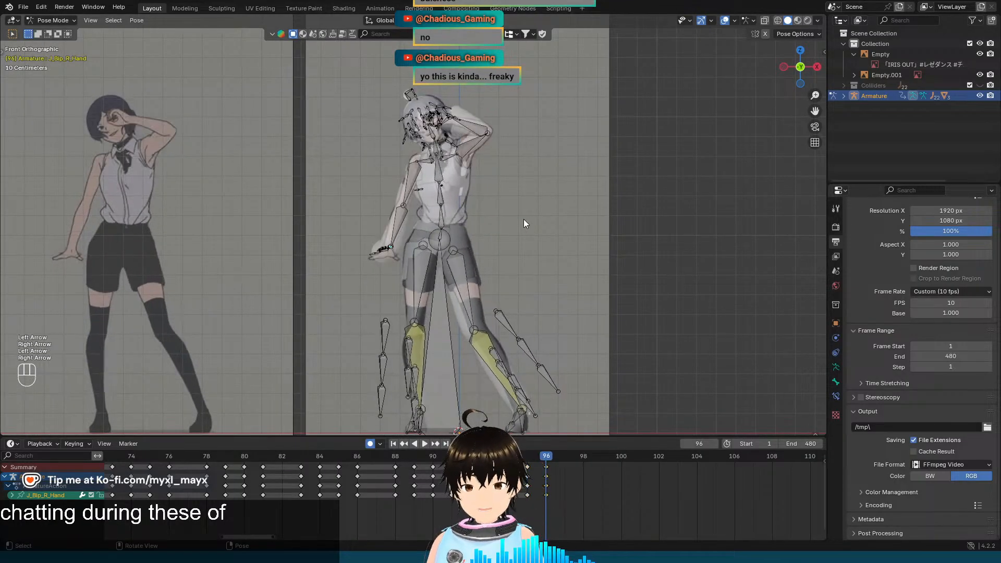
key(Left)
key(Right)
key(Left)
key(Right)
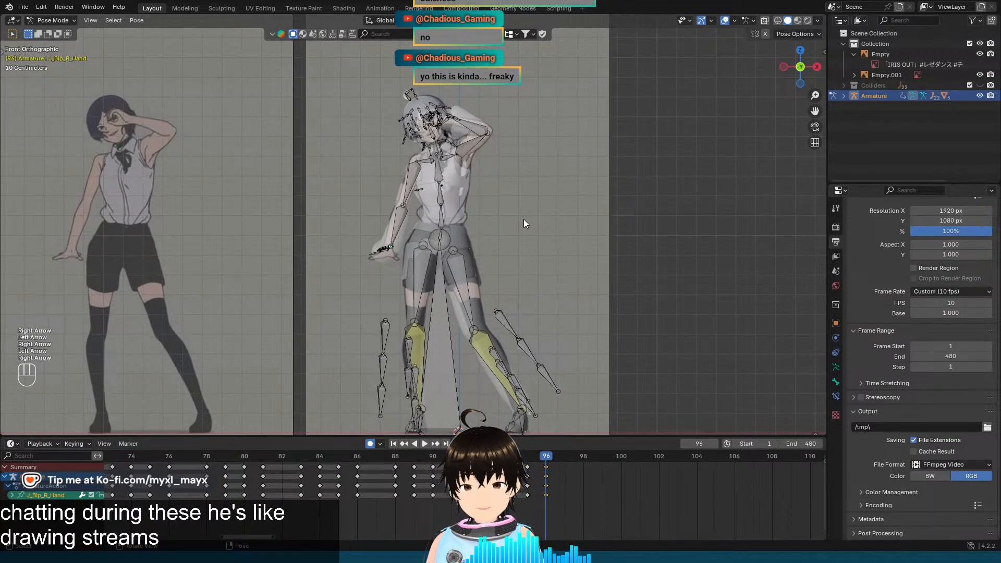
key(Left)
key(Right)
key(Left)
key(Right)
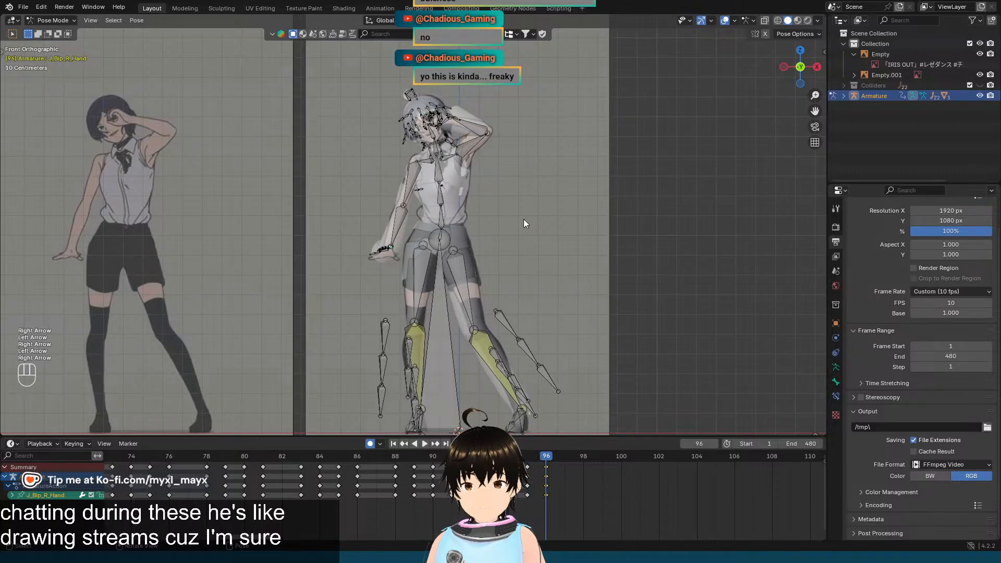
Step: Examine the torso, shoulders and raised arm against the reference overlay at frame 96
shift+middle_drag(523, 199, 536, 268)
scroll(526, 277, up, 3)
scroll(524, 295, up, 2)
scroll(534, 264, up, 3)
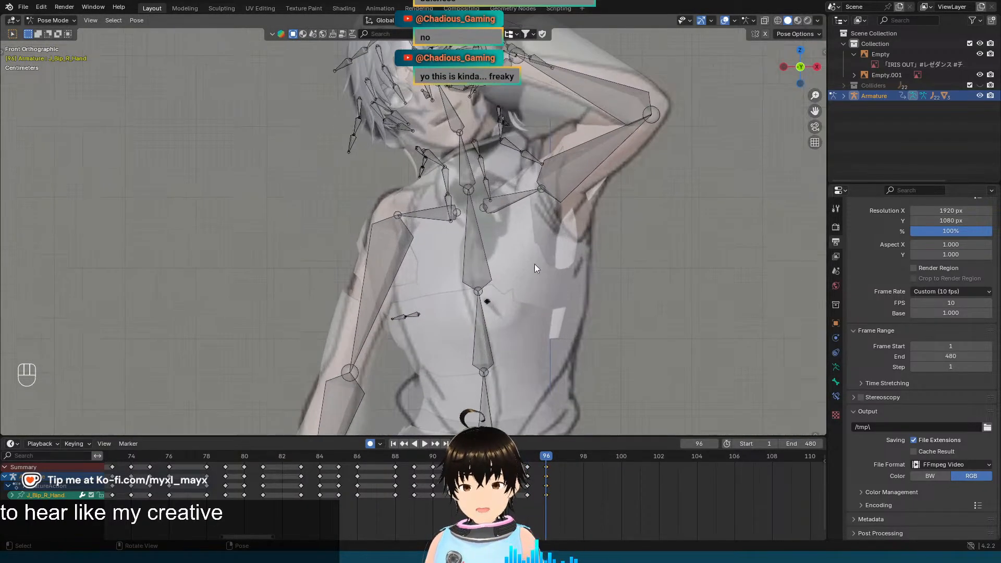
shift+middle_drag(572, 228, 548, 181)
scroll(540, 311, up, 1)
scroll(540, 311, down, 3)
scroll(551, 256, down, 3)
scroll(551, 257, down, 2)
scroll(549, 181, down, 1)
Step: Step back through the animation from frame 96 to 88 and forward to frame 94 to review the pose changes
key(Left)
key(Right)
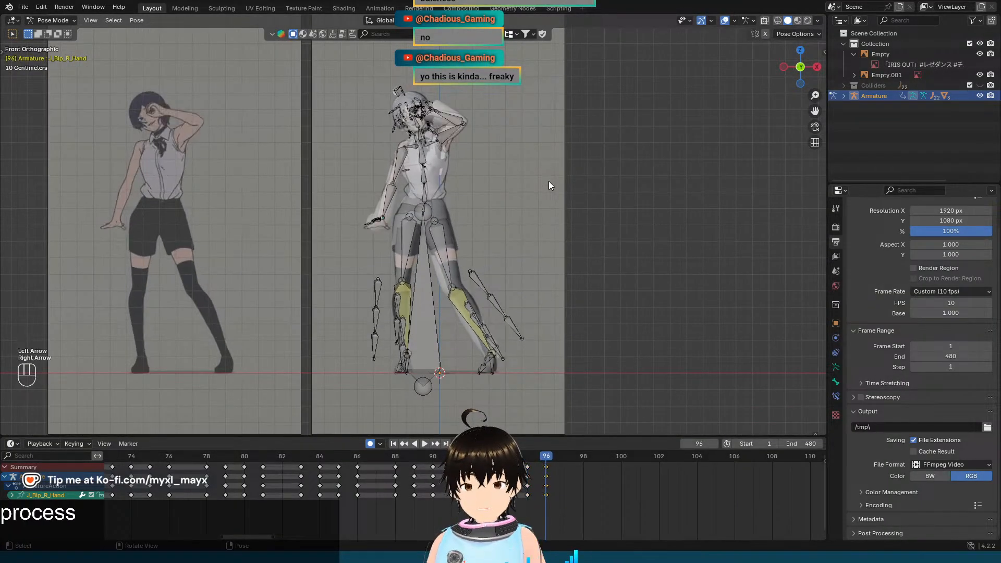
key(Left)
key(Right)
key(Left)
key(Left)
key(Left)
key(Left)
key(Left)
key(Left)
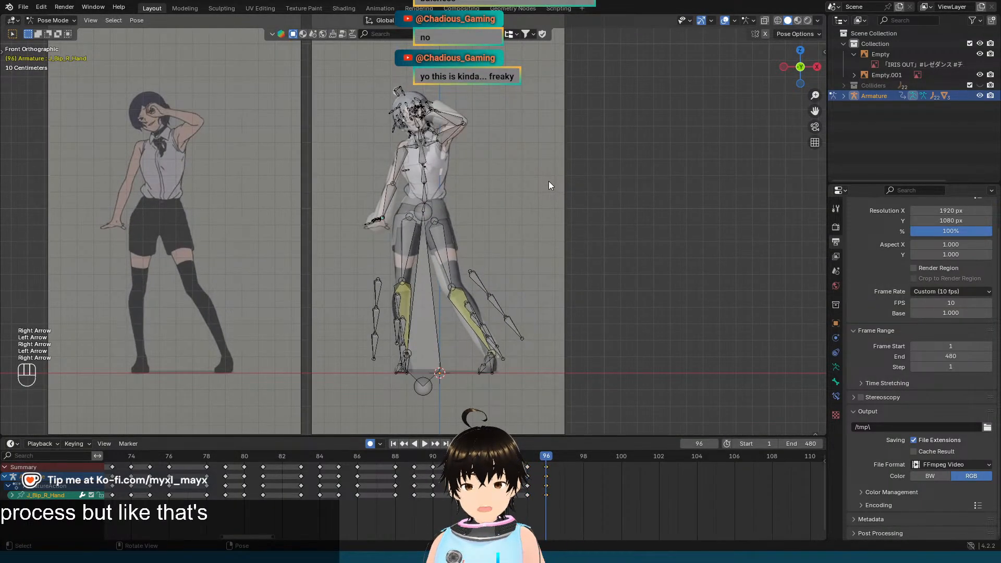
key(Left)
key(Left)
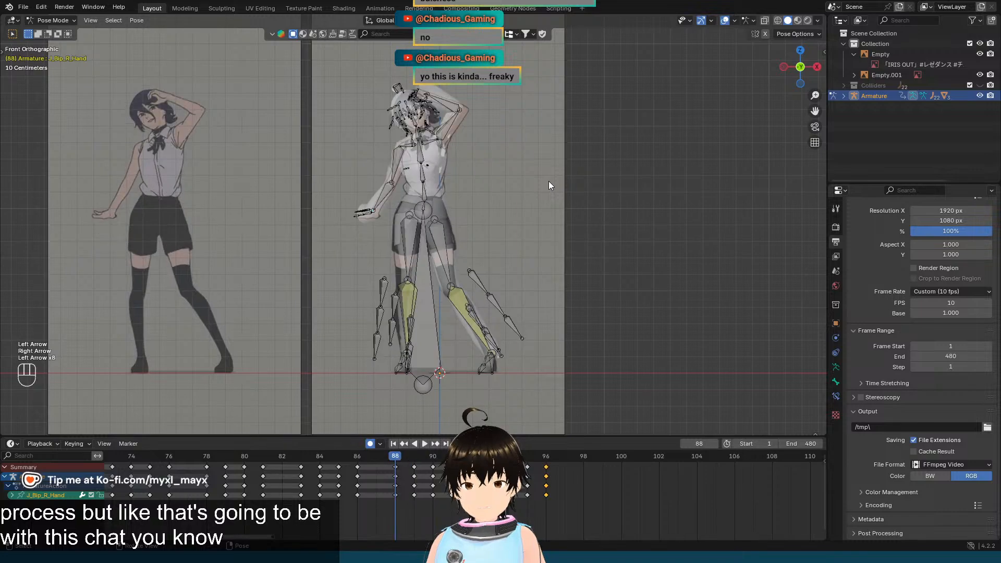
key(Right)
key(Right)
key(Right)
key(Right)
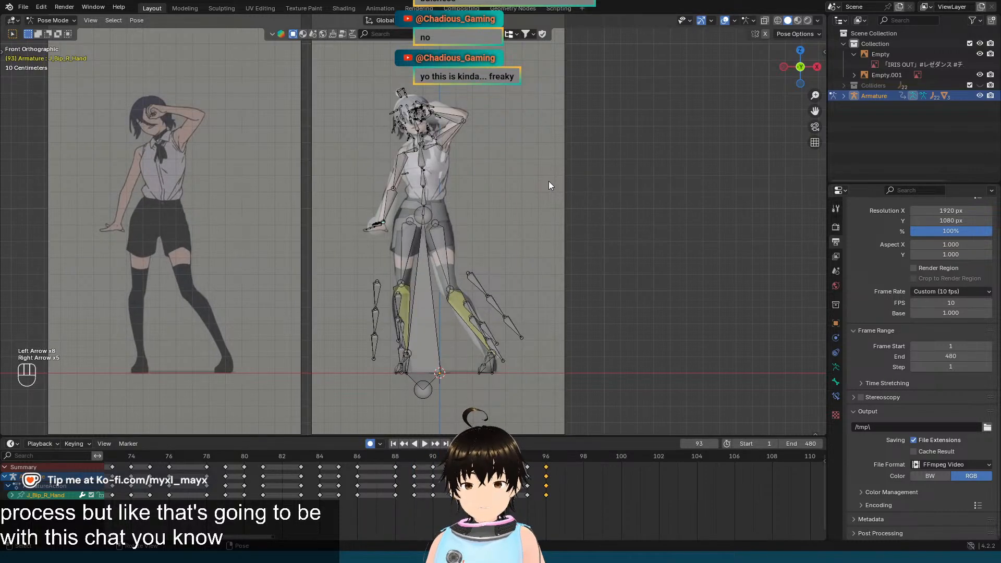
key(Right)
key(Right)
Step: At frame 94, rotate the right hand bone around its local Z axis until it follows the reference hand
scroll(549, 180, up, 6)
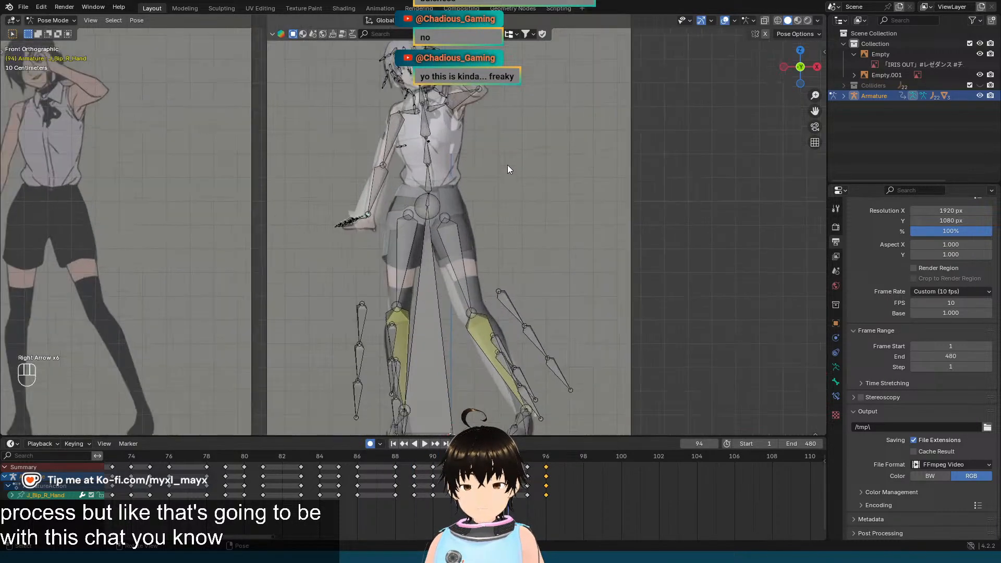
scroll(505, 218, up, 3)
scroll(505, 217, up, 3)
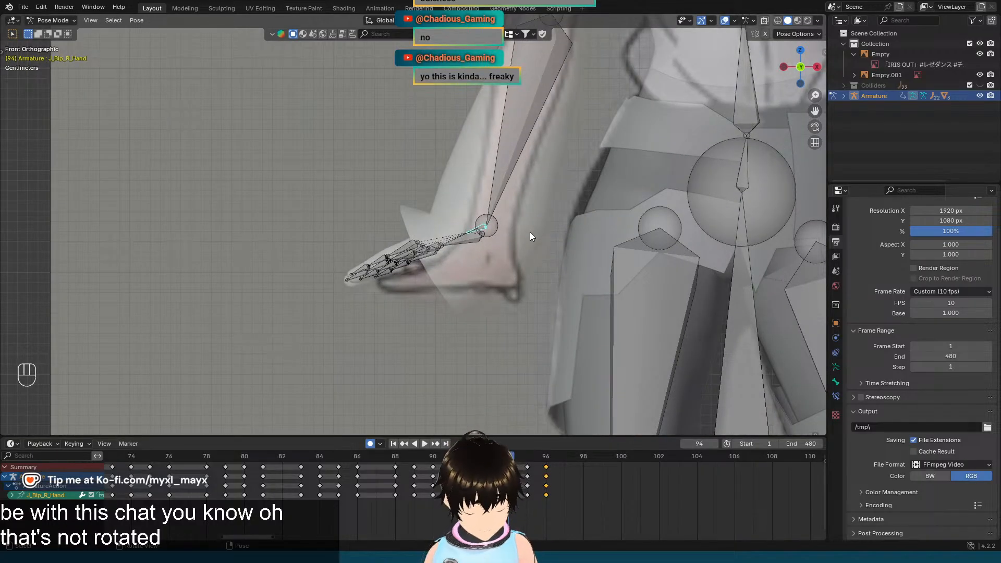
key(r)
key(x)
key(x)
key(z)
key(z)
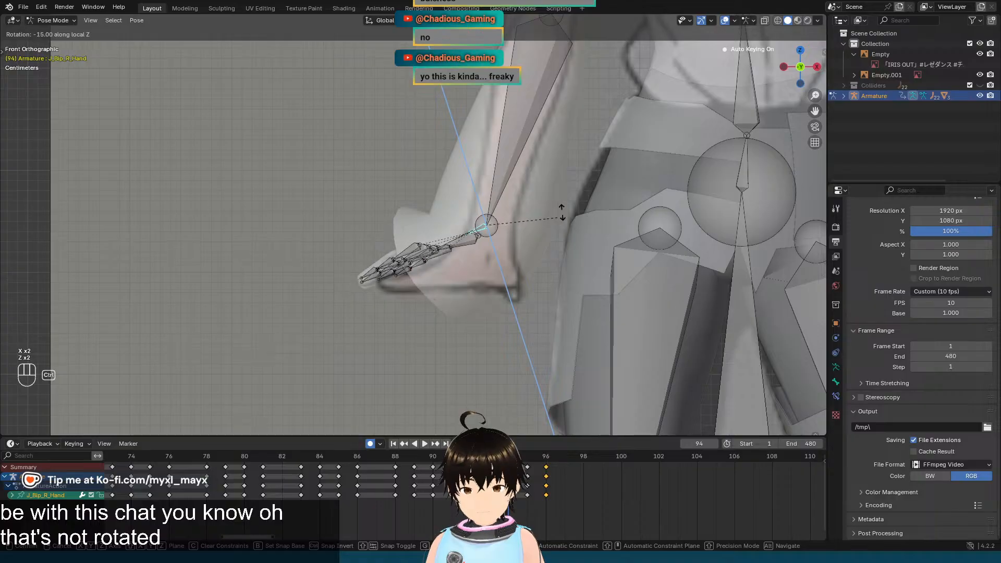
click(567, 153)
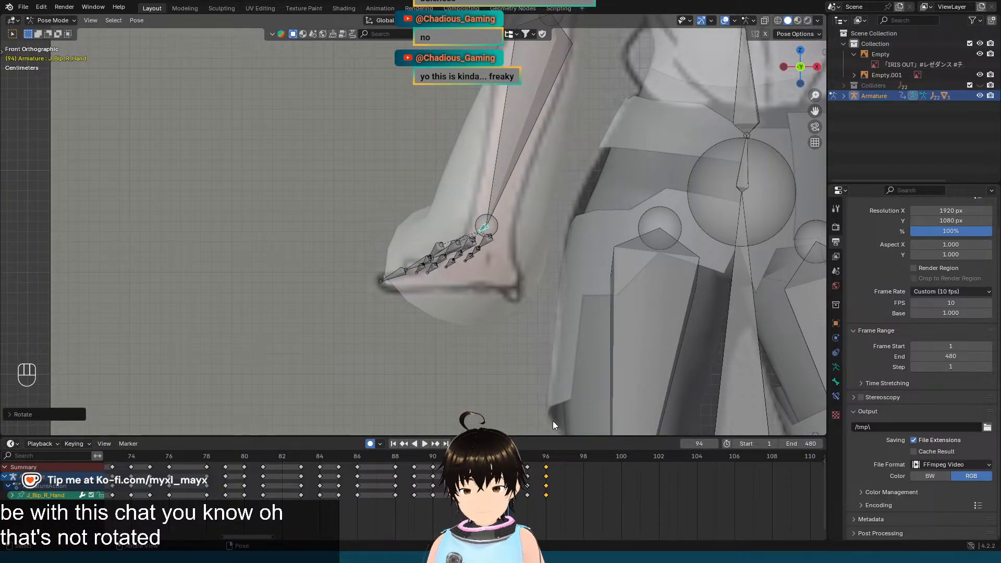
Step: Select all the armature's bones and duplicate their frame 94 keyframes onto frame 95
scroll(552, 218, down, 10)
drag(383, 139, 545, 349)
scroll(515, 270, up, 8)
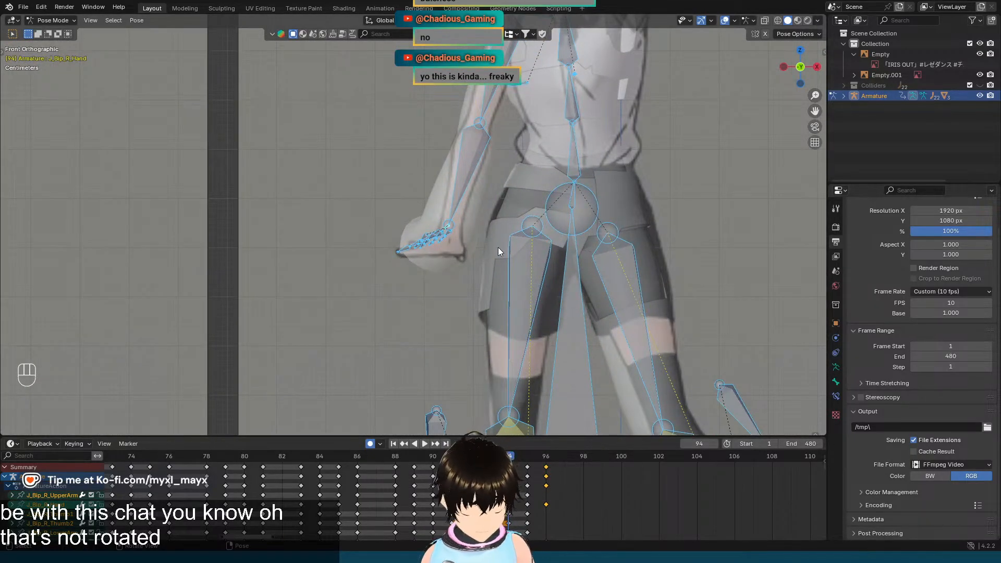
key(shift+d)
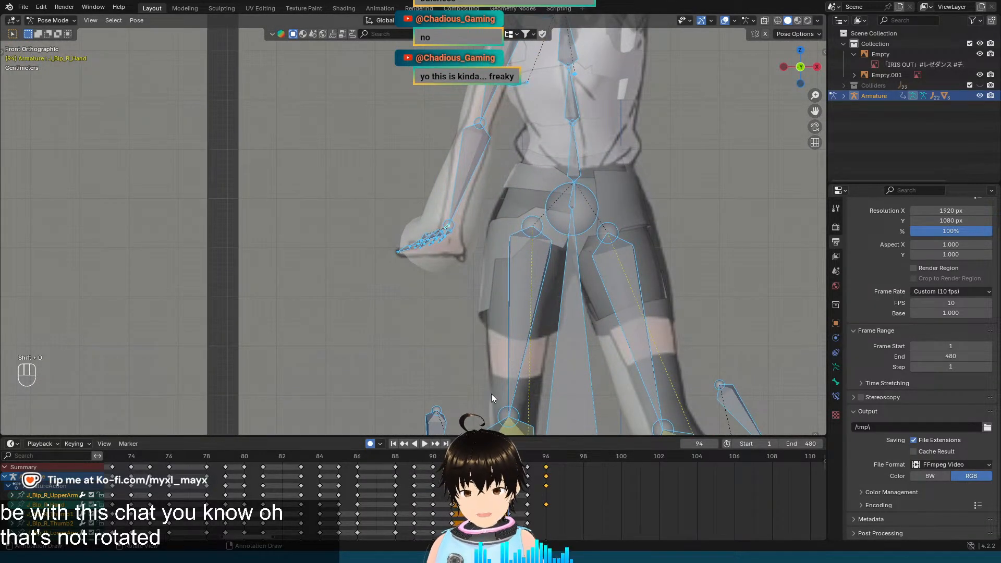
key(i)
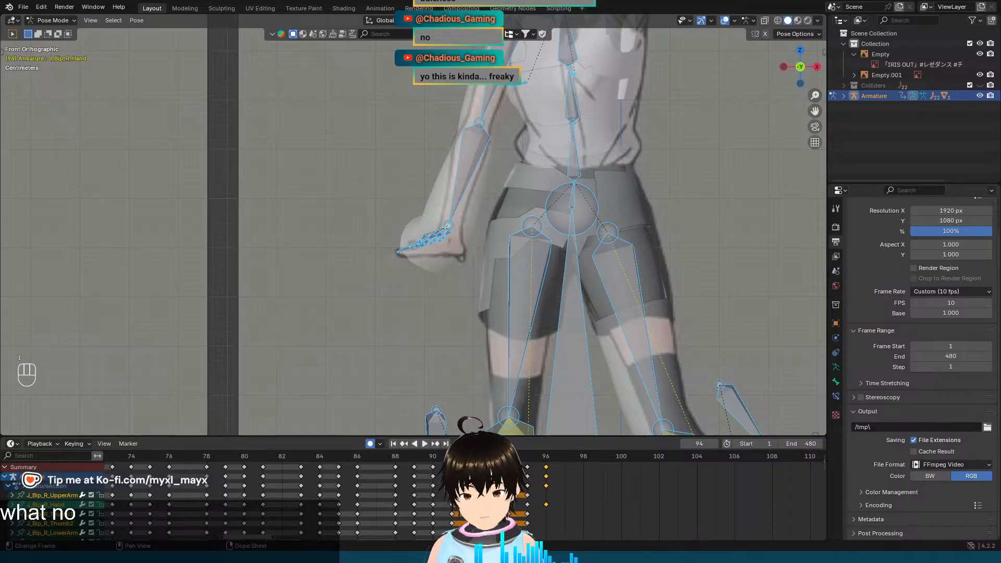
key(shift+d)
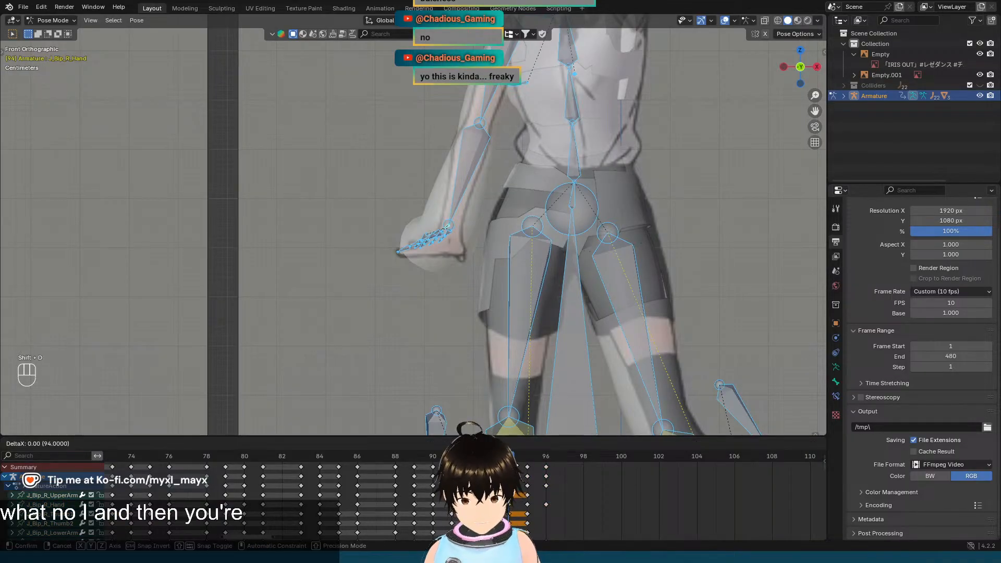
click(513, 495)
scroll(642, 230, down, 4)
scroll(642, 230, down, 2)
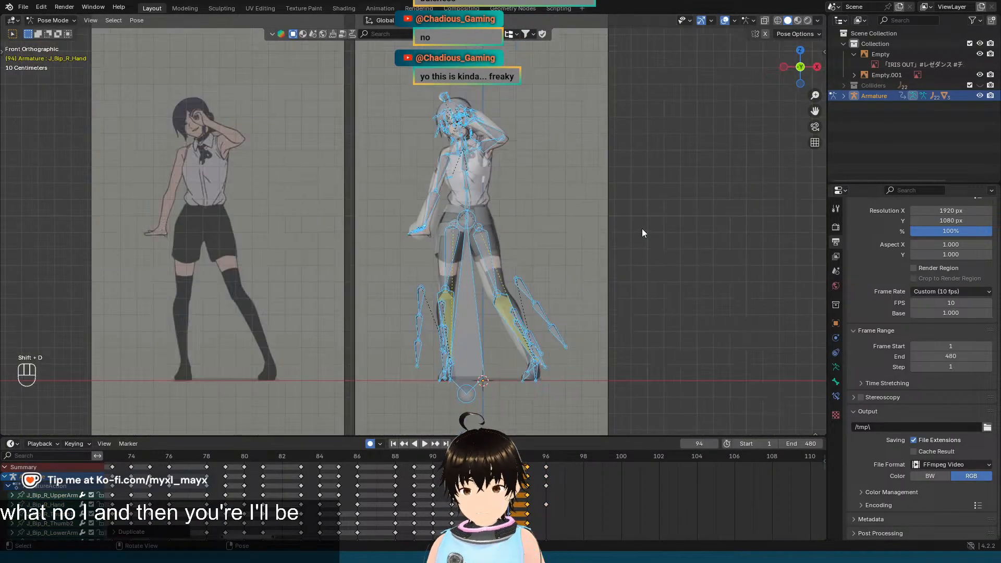
Step: Step between frames 94, 95 and 96 to check the copied pose against the reference
key(Right)
key(Right)
key(Left)
key(Left)
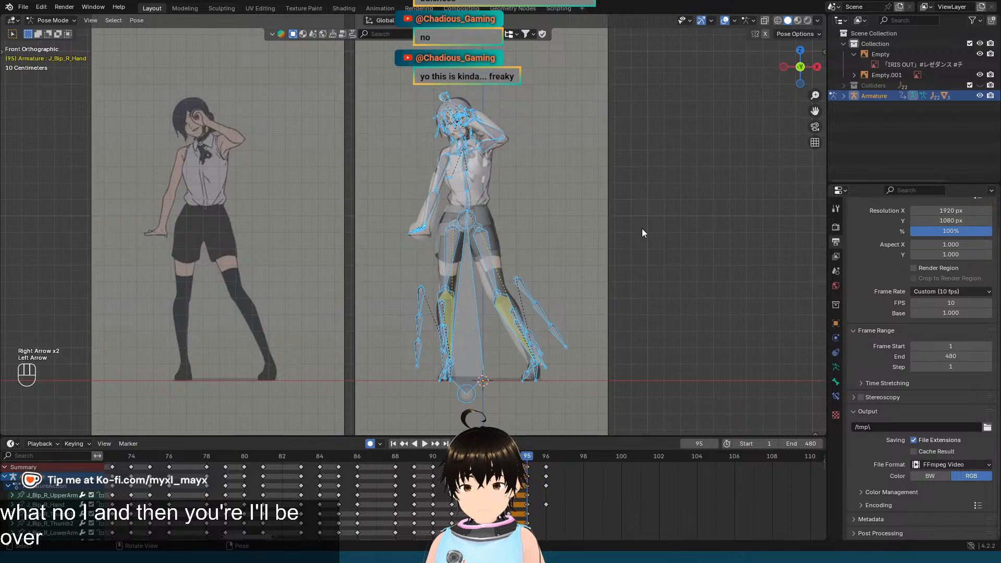
key(Right)
key(Right)
key(Left)
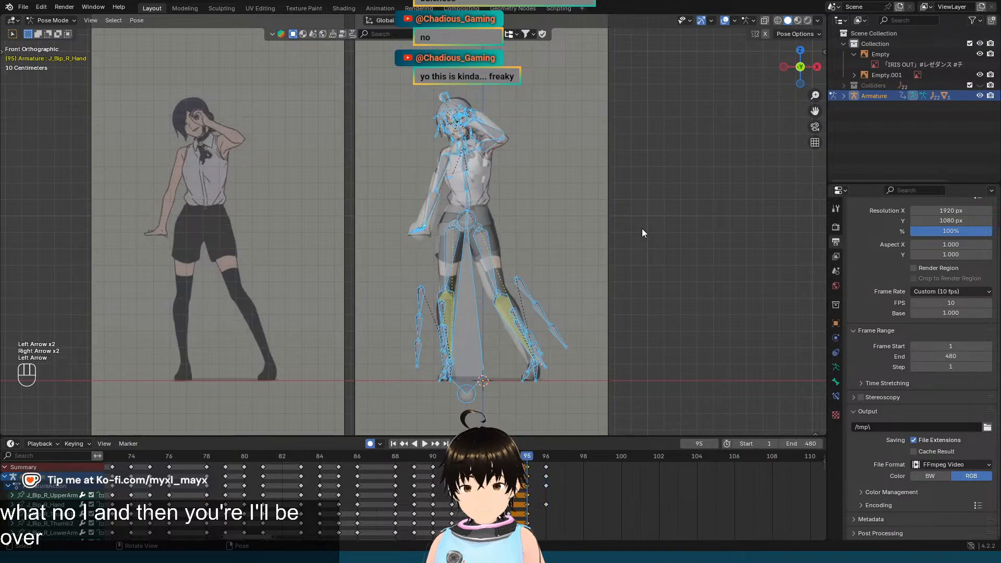
key(Right)
Step: Compare the body, shoulders and right hand with the reference while alternating between frames 95 and 96
scroll(642, 232, up, 2)
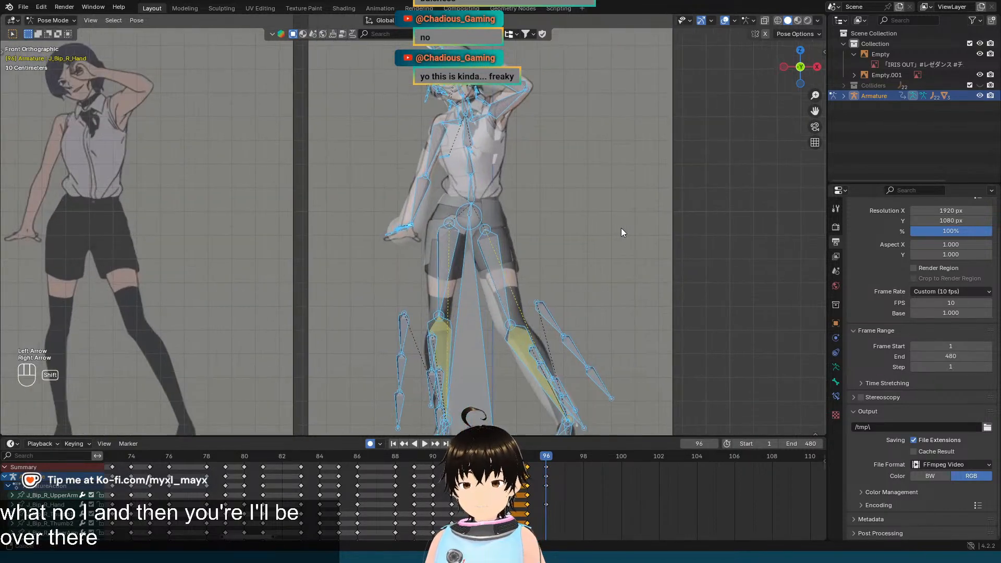
scroll(620, 233, down, 1)
key(Left)
key(Right)
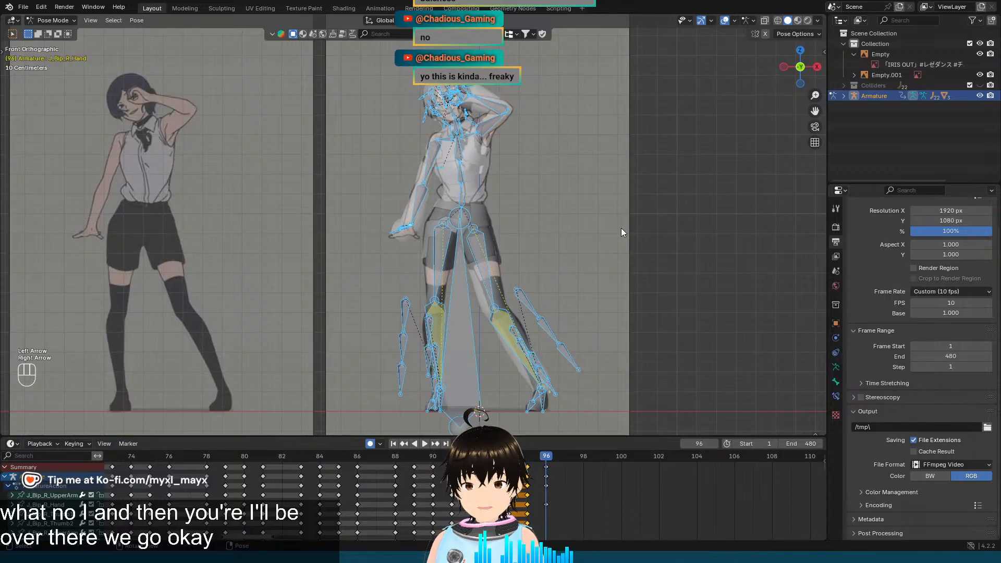
key(Left)
key(Right)
key(Left)
key(Right)
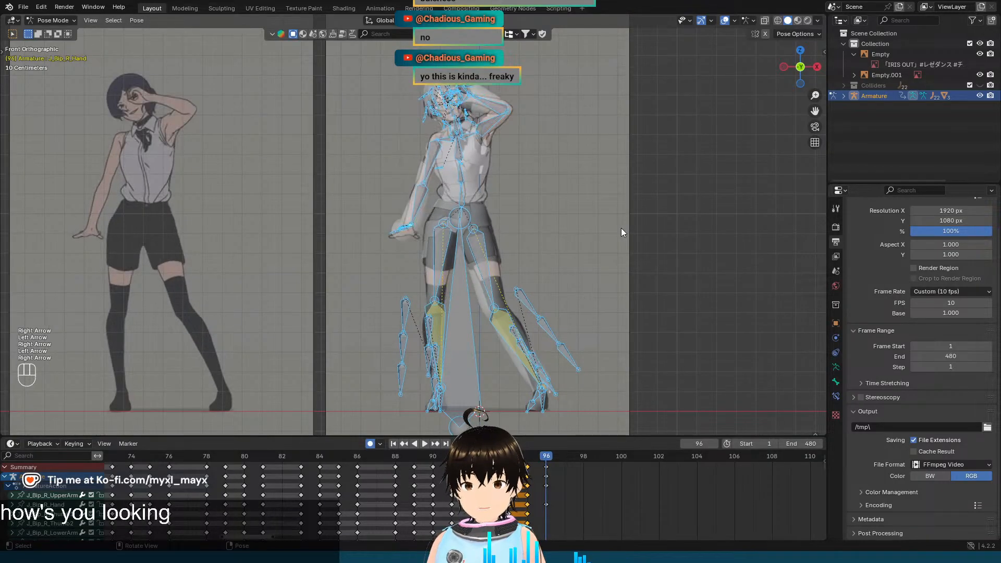
key(Left)
key(Right)
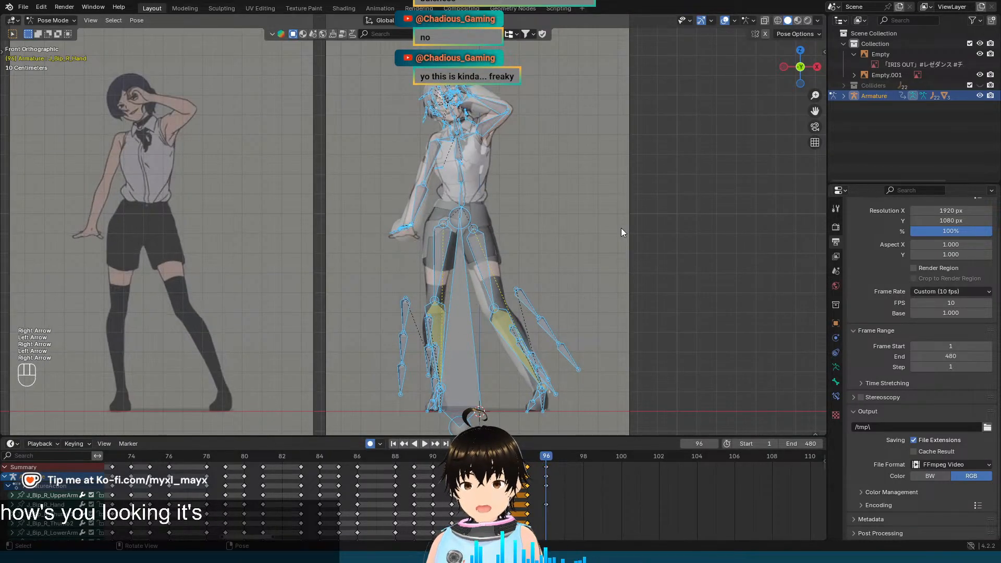
key(Left)
key(Right)
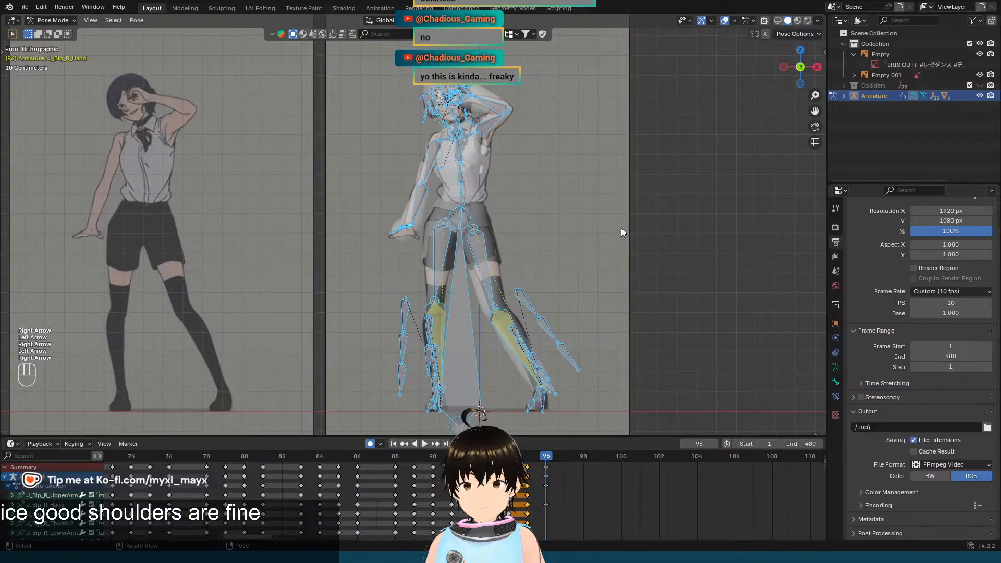
key(Left)
key(Right)
key(Left)
key(Right)
scroll(620, 228, down, 4)
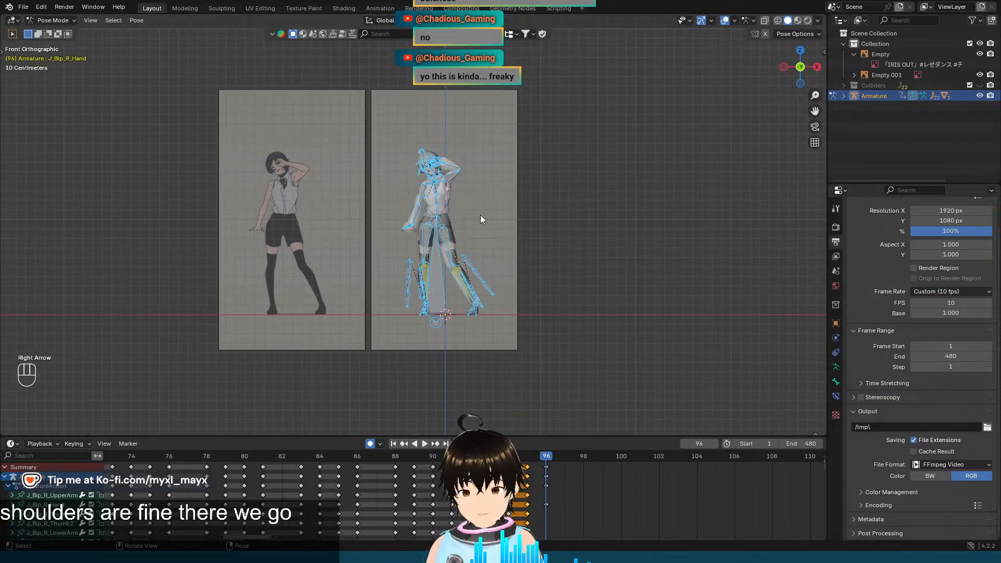
Step: Keyframe the pose of all selected armature bones at frames 96 and 98
scroll(475, 205, up, 3)
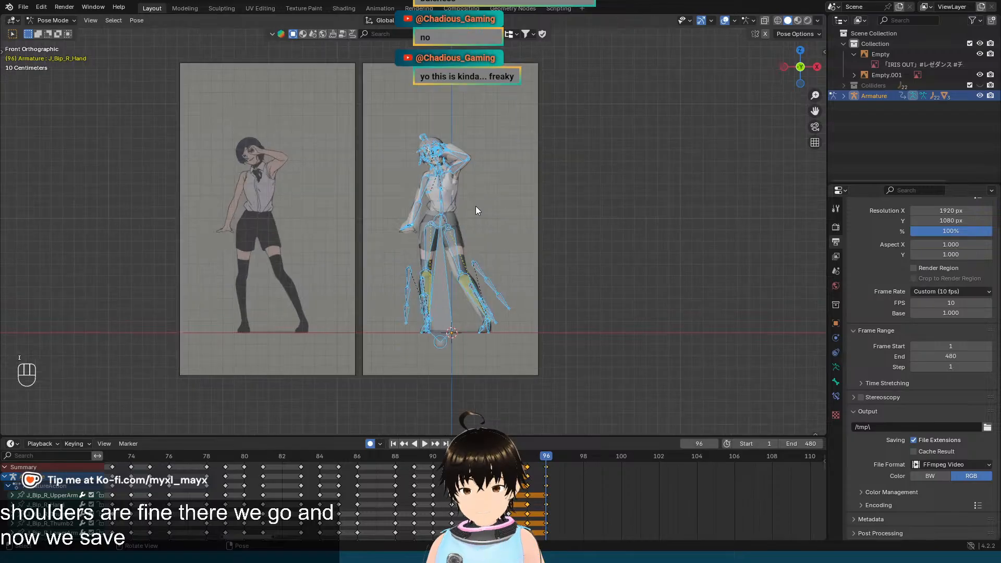
key(Right)
key(Right)
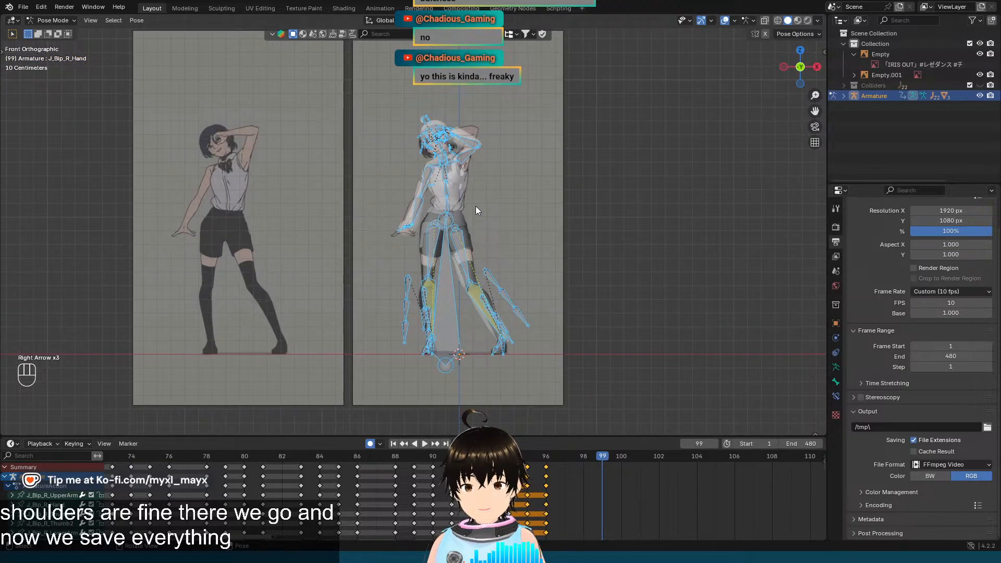
key(Left)
key(i)
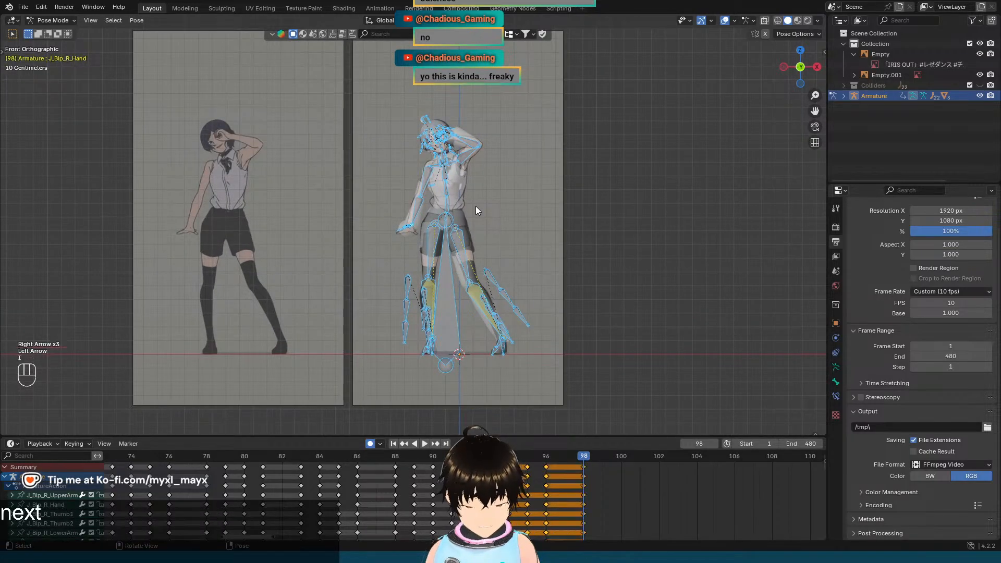
Step: Compare the head, torso and raised arm with the reference while alternating between frames 98 and 99
key(Right)
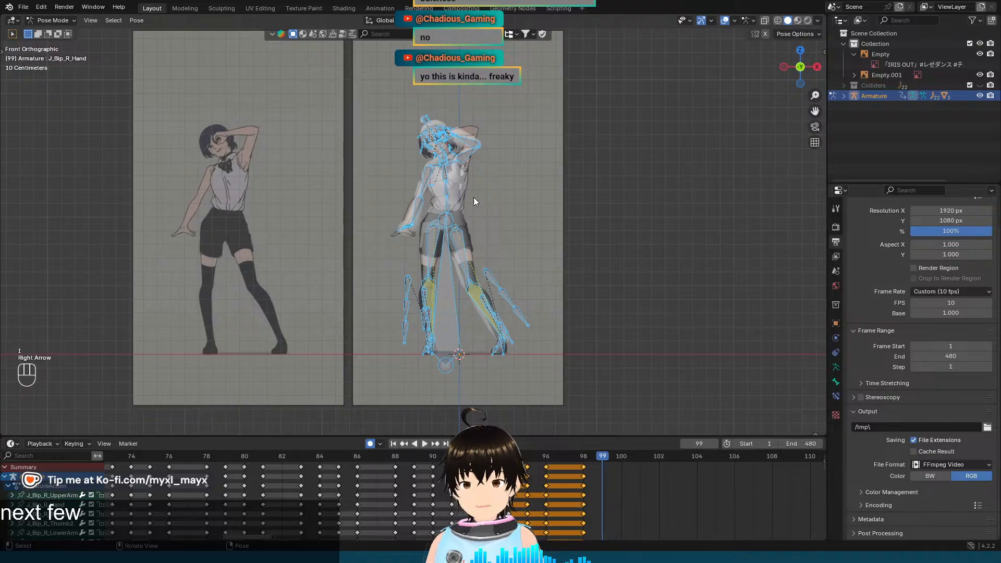
scroll(478, 133, up, 2)
scroll(518, 214, up, 4)
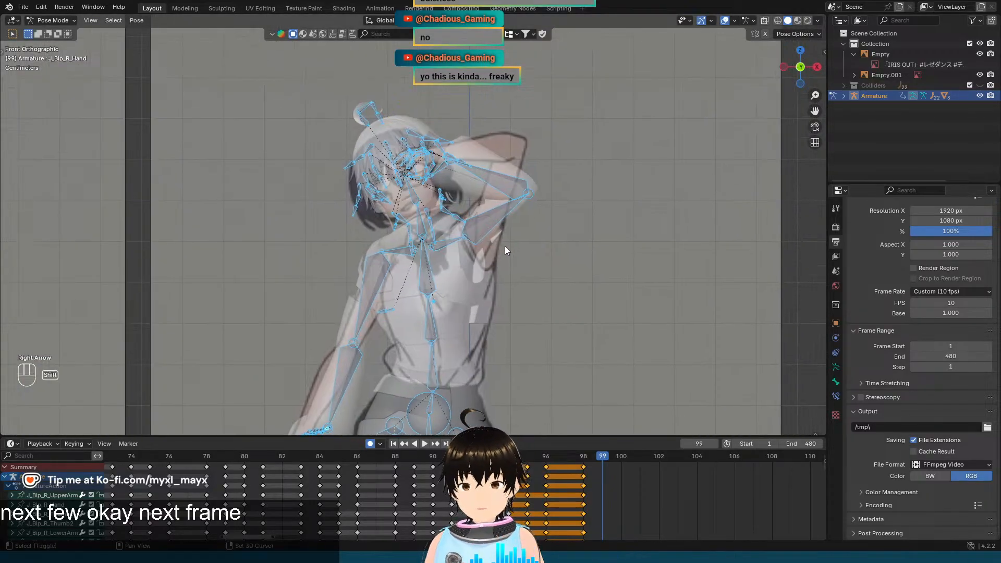
scroll(506, 224, up, 3)
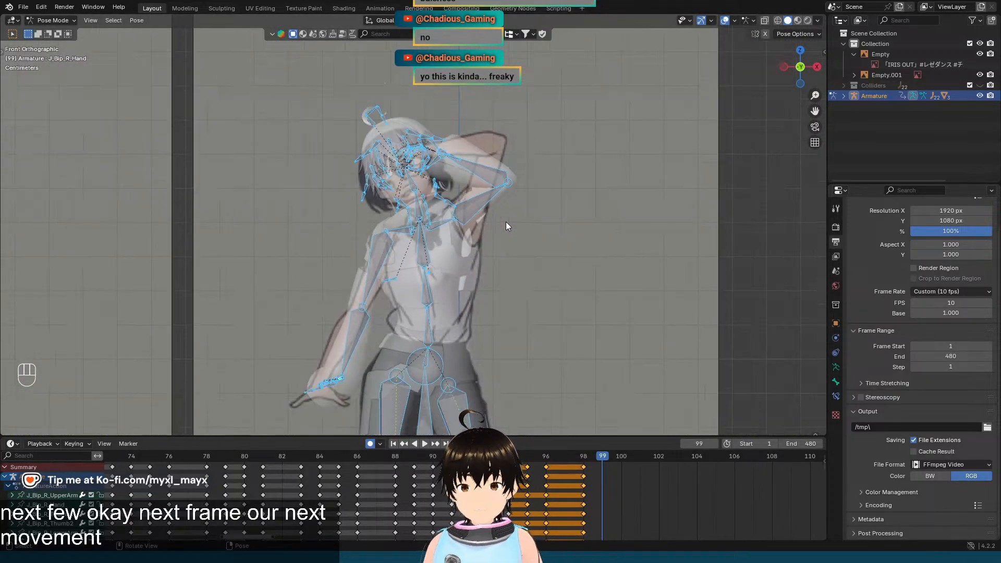
scroll(506, 222, up, 3)
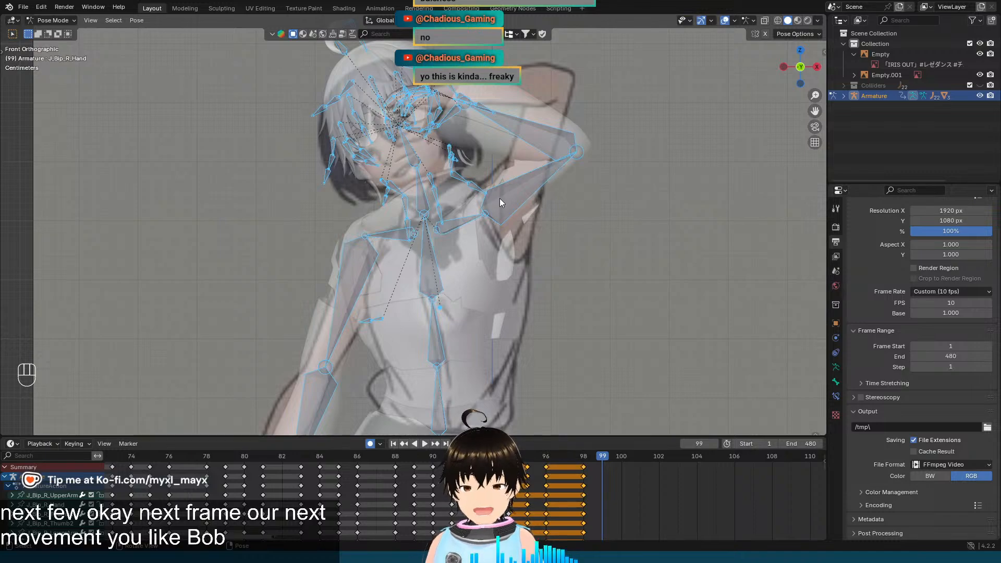
key(Left)
key(Right)
key(Left)
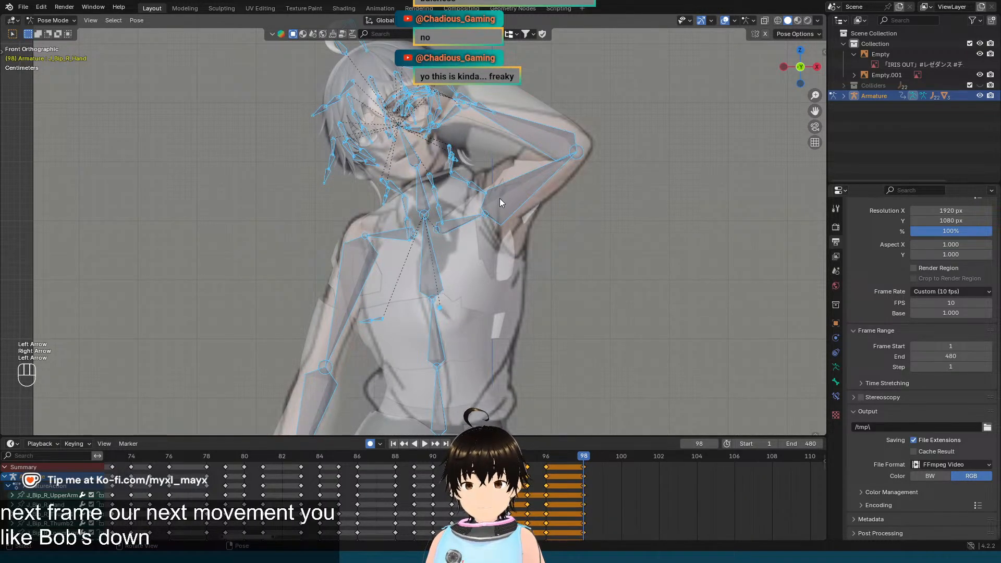
key(Right)
key(Left)
key(Right)
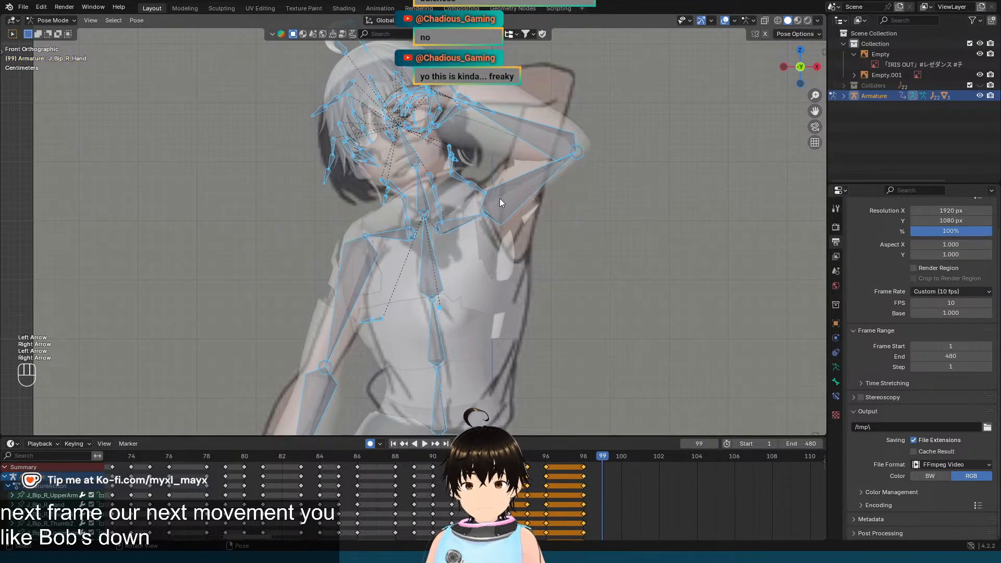
Step: At frame 99, rotate the neck and head bones together 5° around their local Z axis
scroll(469, 180, up, 2)
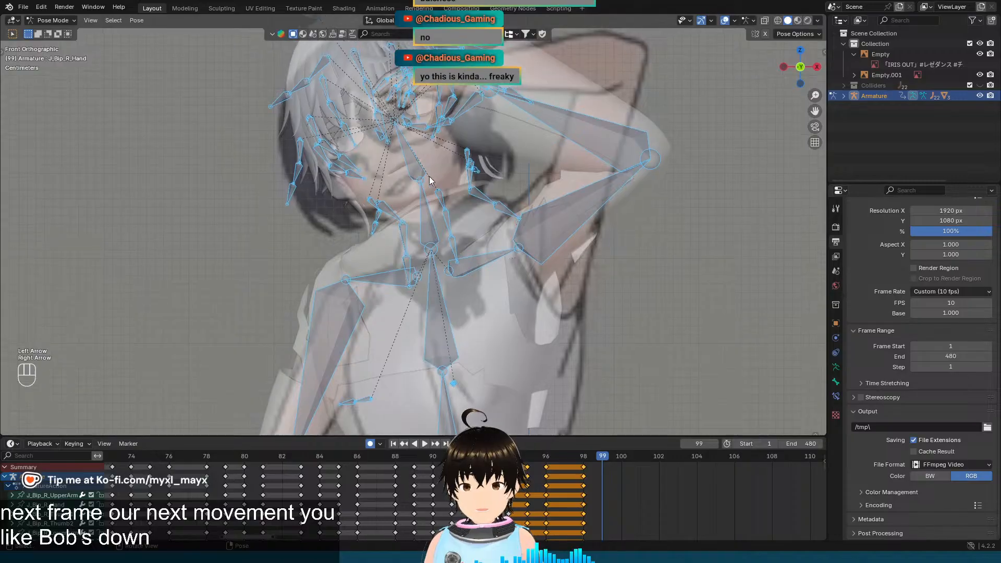
click(426, 214)
shift+click(415, 165)
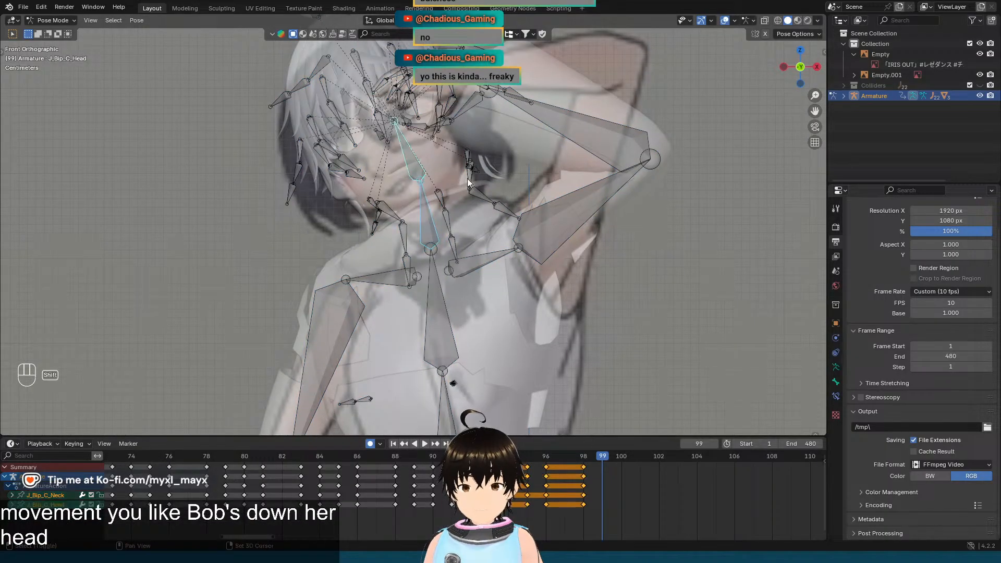
key(r)
key(z)
key(z)
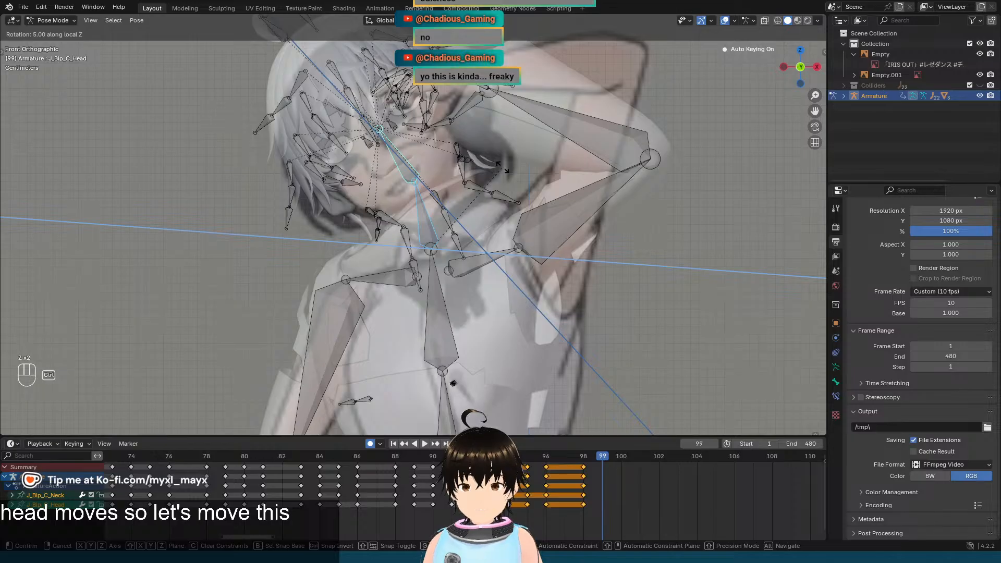
click(502, 167)
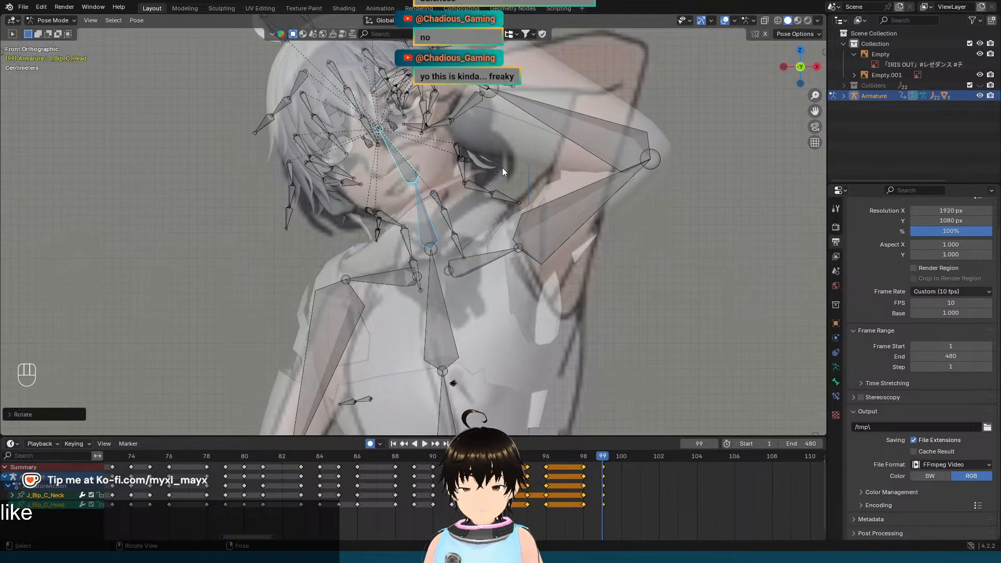
Step: Rotate the neck and head bones around their local X axis at frame 99 and check the motion against frame 98
key(r)
key(x)
key(x)
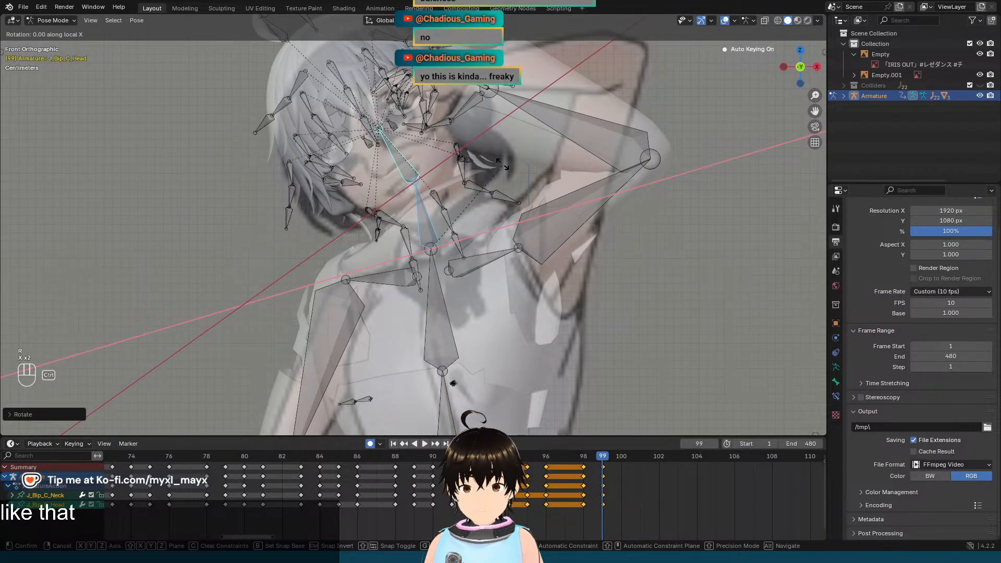
click(501, 156)
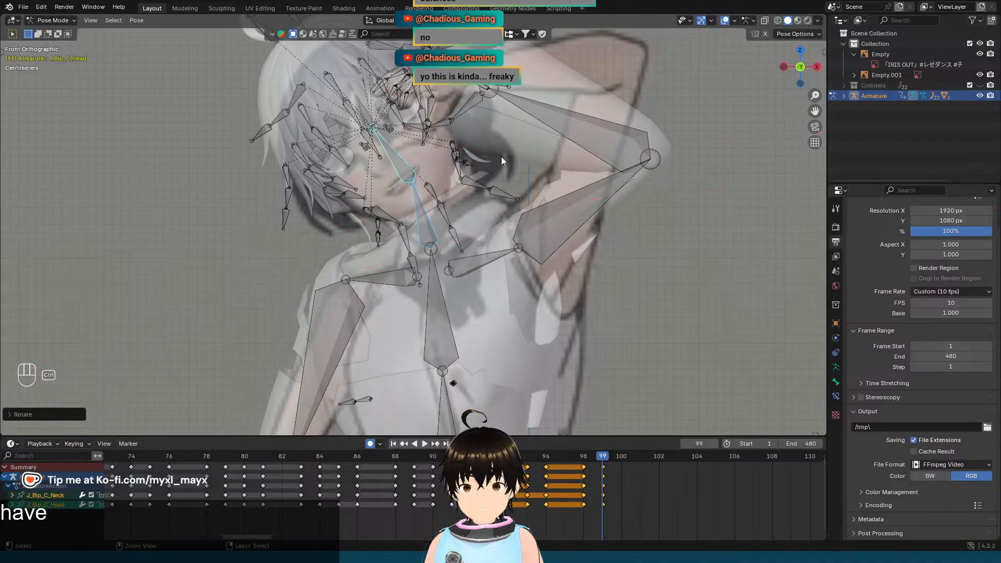
scroll(502, 157, down, 2)
key(Left)
key(Right)
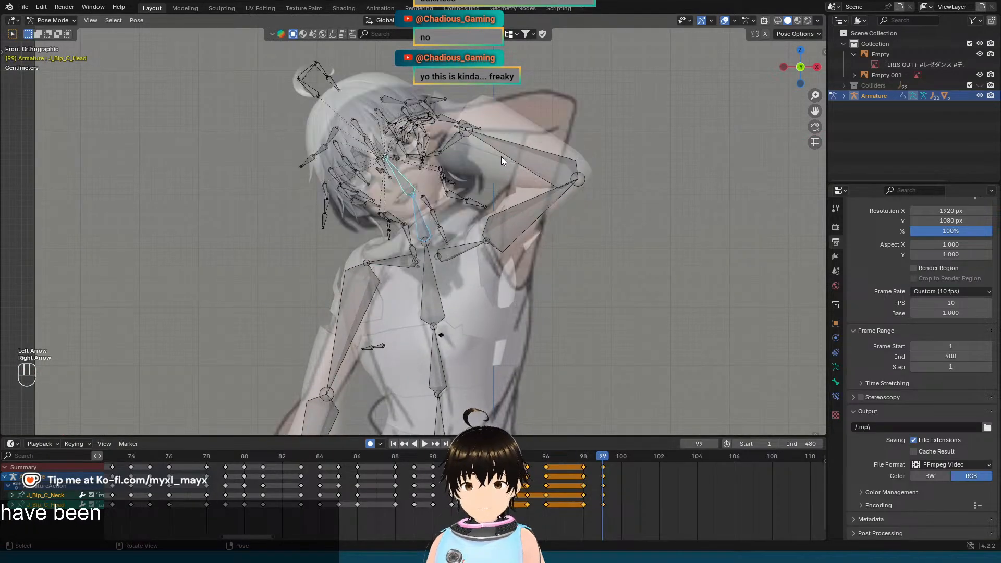
key(Left)
key(Right)
key(Left)
key(Right)
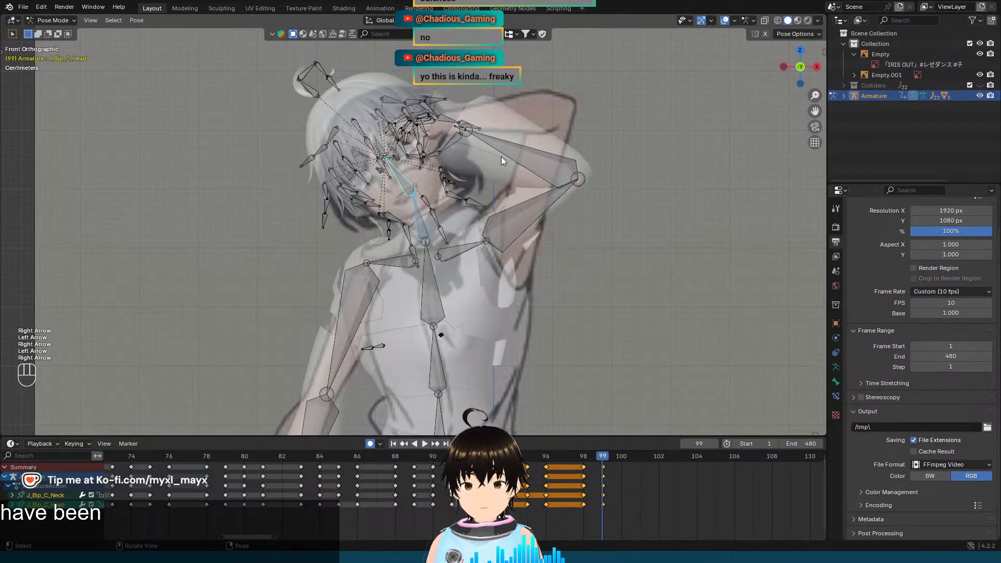
Step: At frame 99, move the Root bone slightly down to follow the reference body
scroll(444, 121, down, 3)
scroll(444, 121, down, 1)
shift+middle_drag(437, 350, 428, 280)
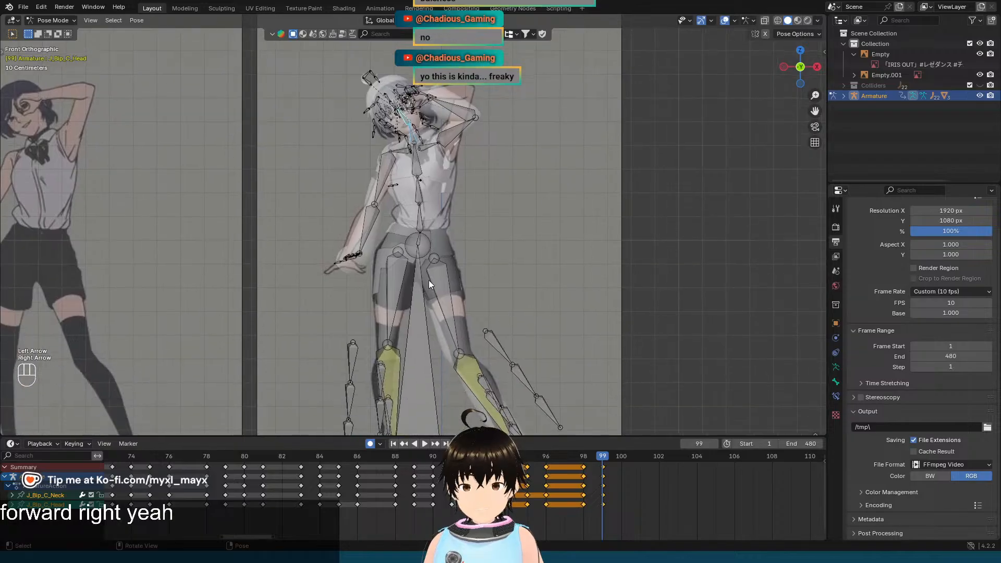
click(416, 244)
scroll(418, 277, up, 5)
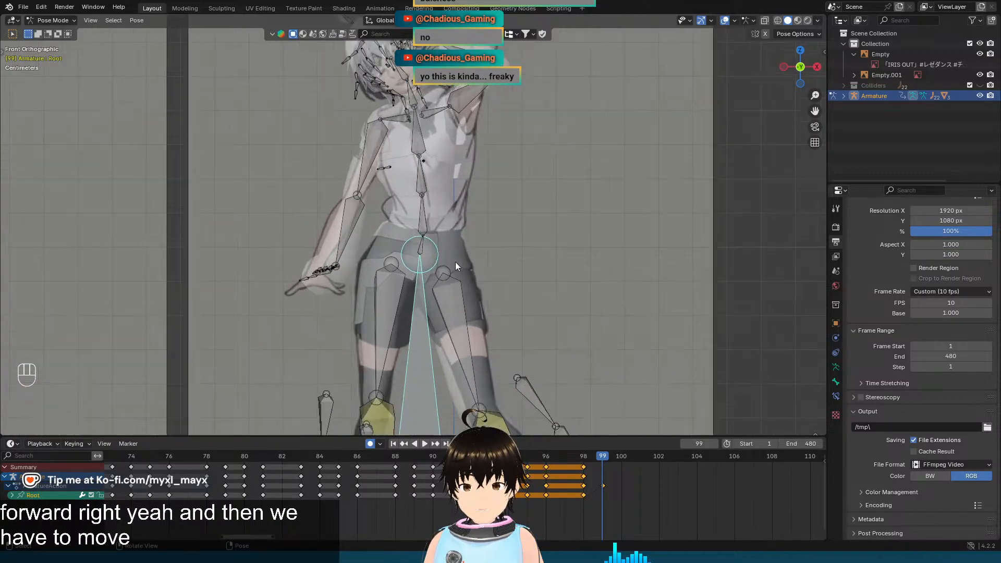
shift+middle_drag(498, 207, 489, 305)
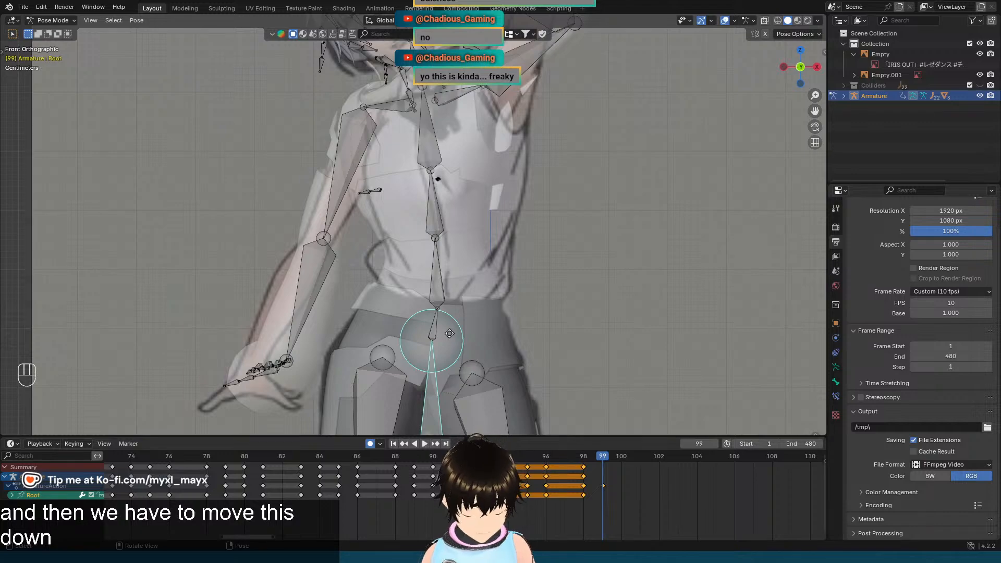
key(g)
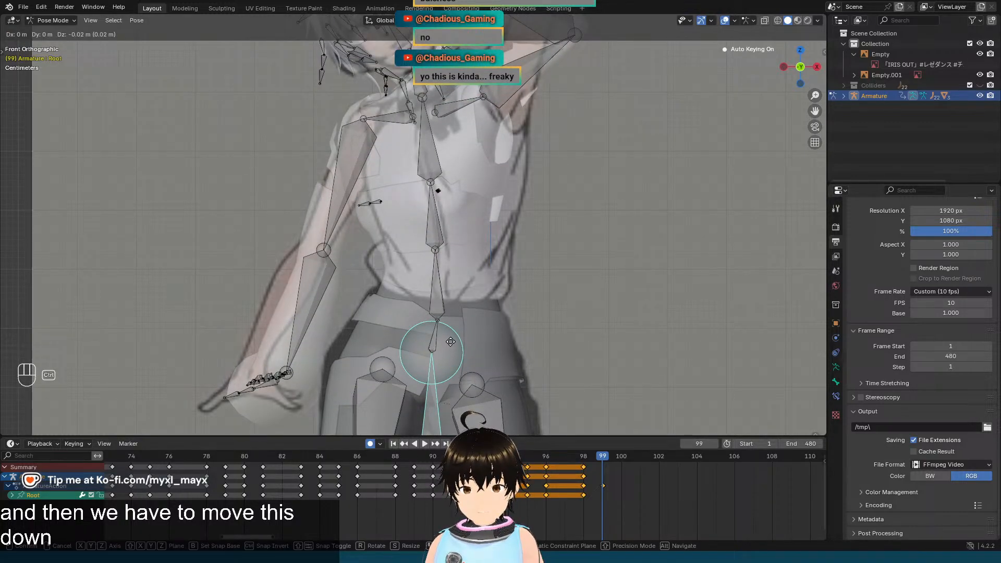
click(451, 339)
Step: Check the hips, torso and head against the reference by alternating between frames 98 and 99
scroll(451, 338, down, 2)
key(Left)
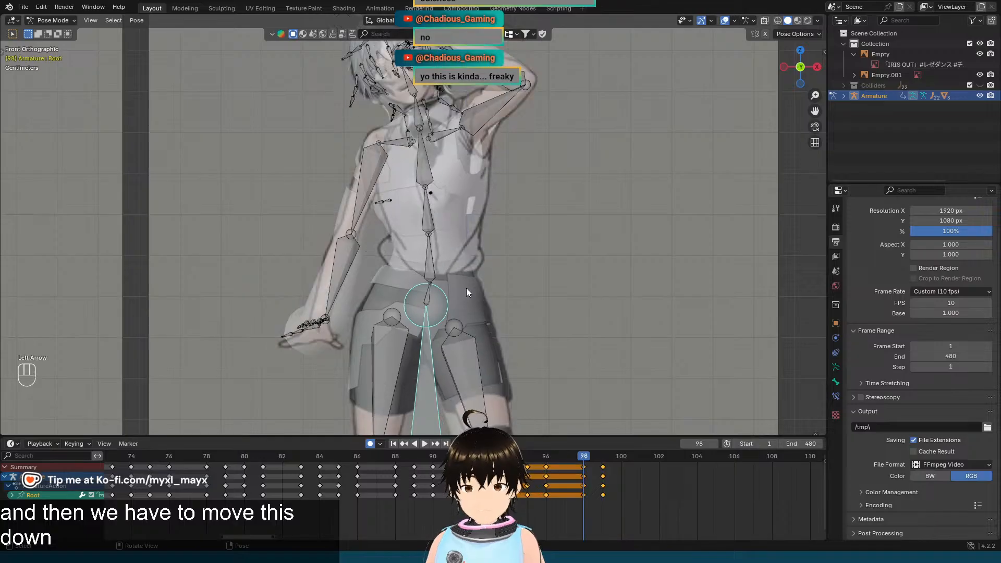
key(Right)
key(Left)
key(Right)
key(Left)
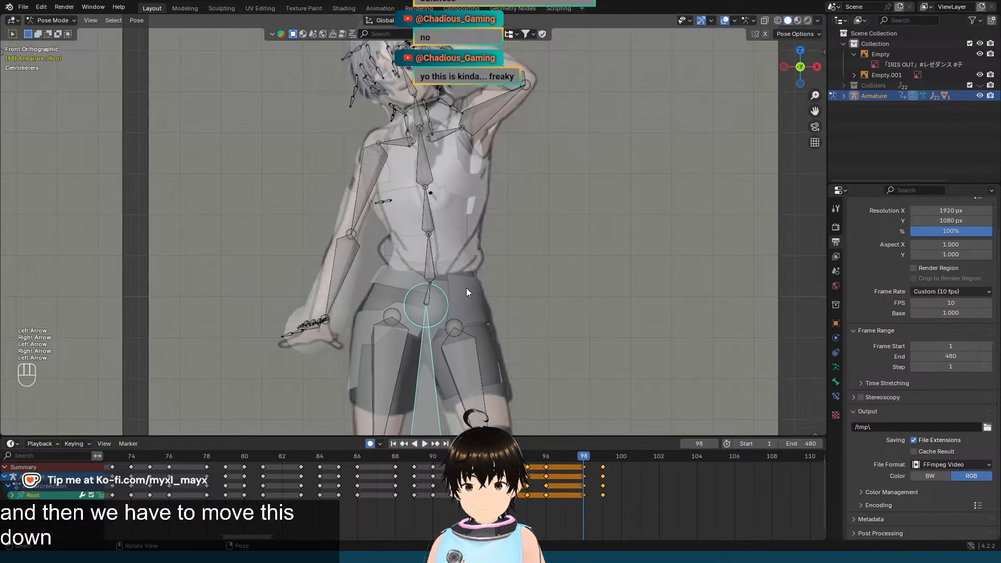
key(Right)
key(Left)
key(Right)
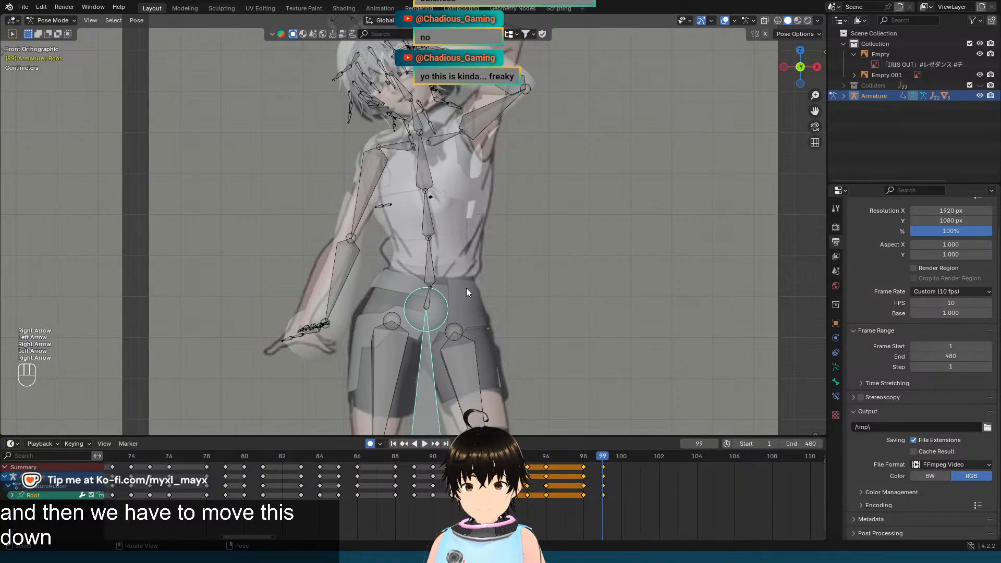
key(Left)
key(Right)
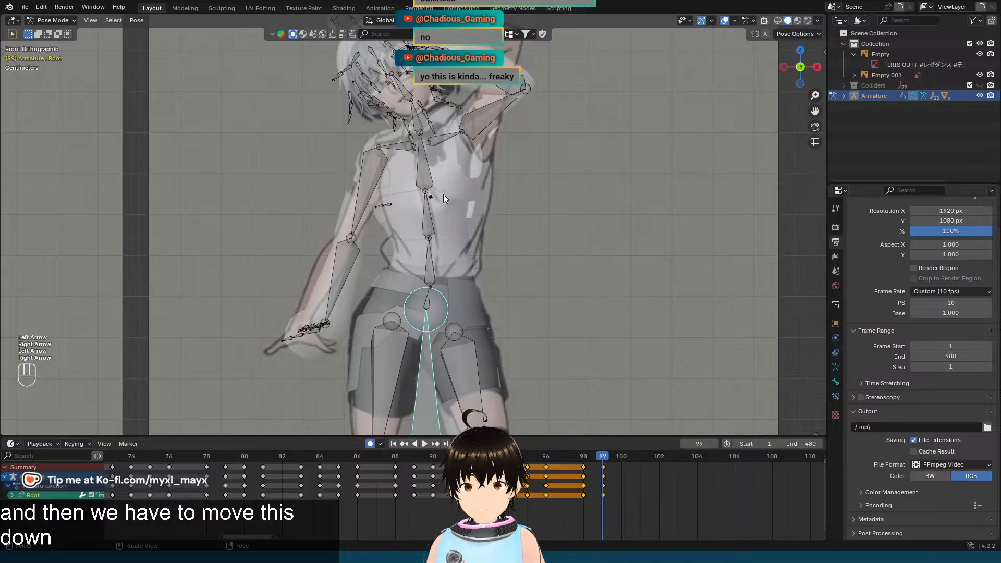
scroll(484, 277, up, 5)
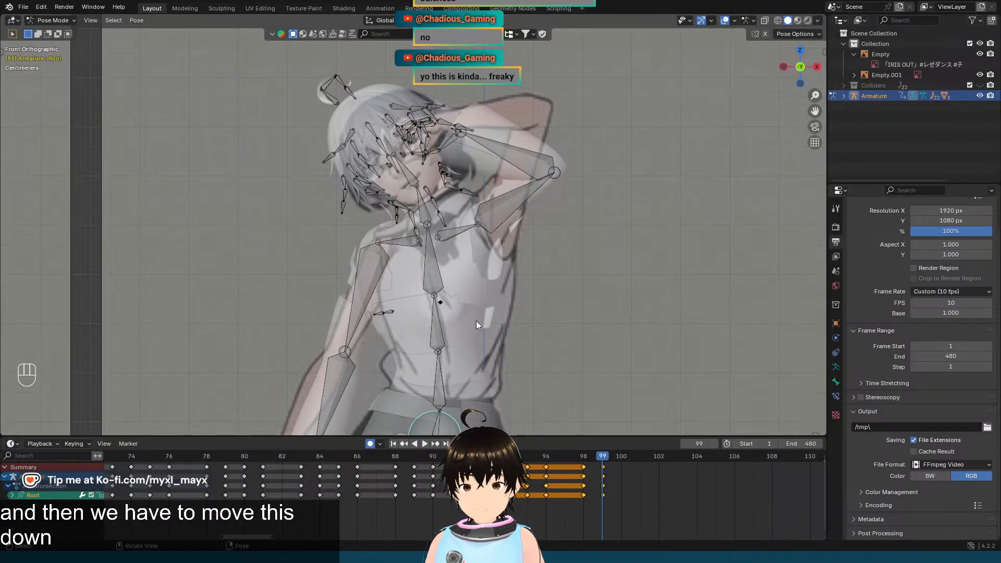
key(Left)
key(Right)
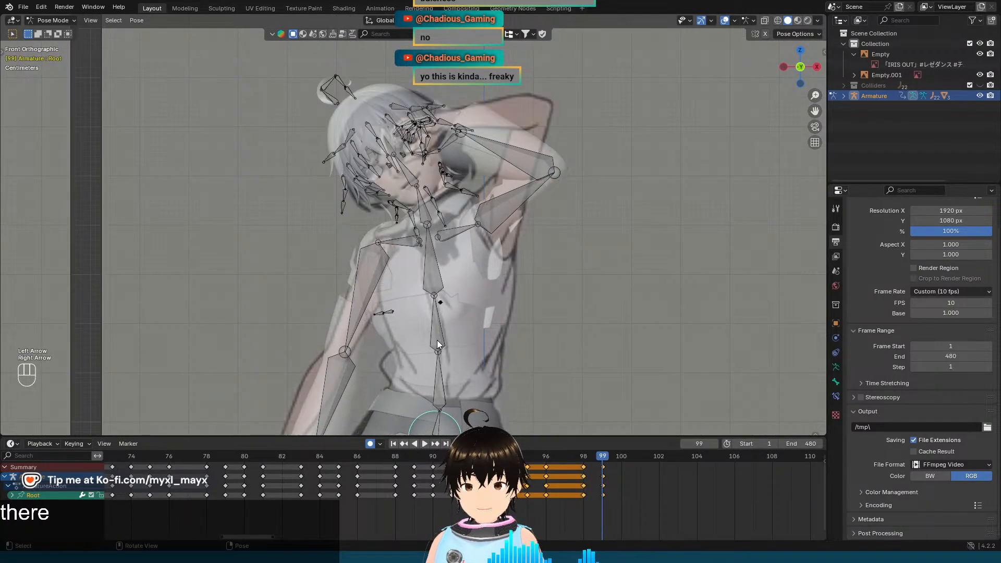
key(Left)
key(Right)
click(439, 334)
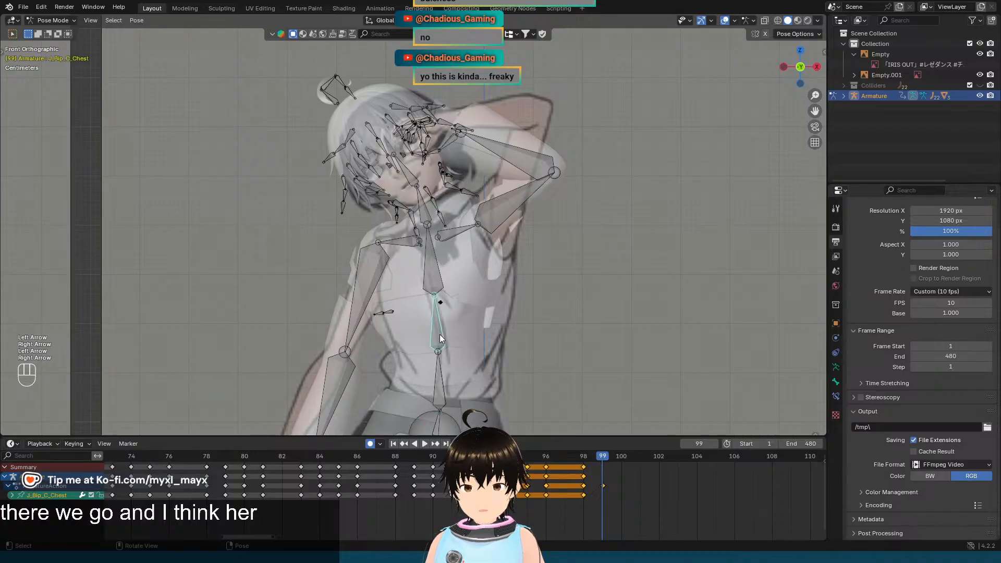
key(r)
key(z)
key(z)
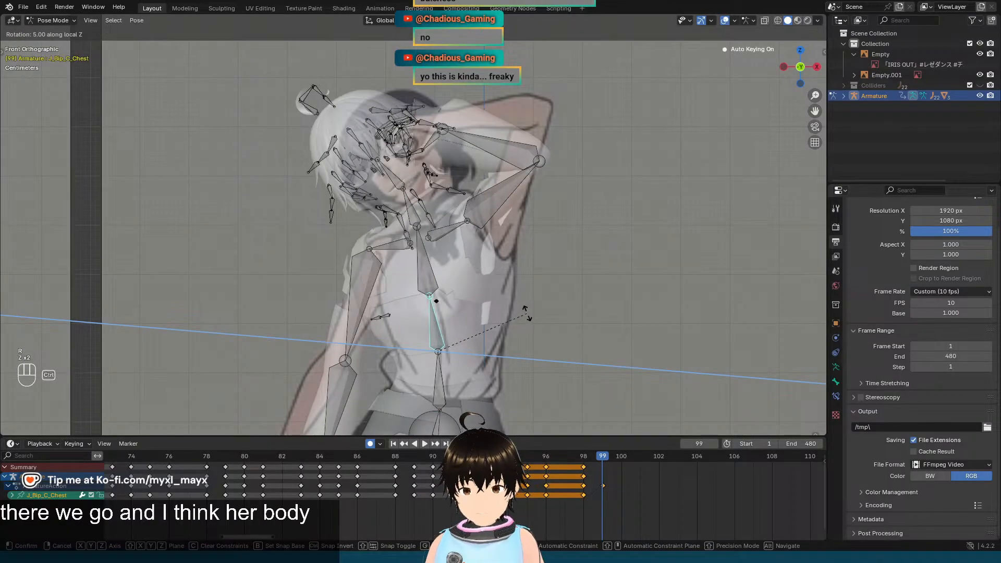
key(Escape)
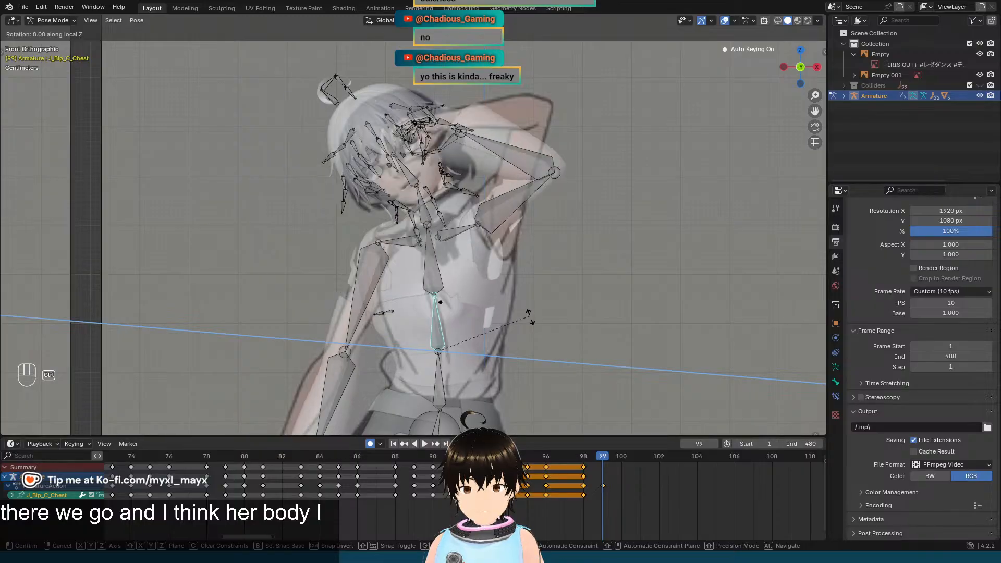
Step: At frame 99, rotate the neck and head bones around their local Z axis to tilt the head more upright
click(425, 213)
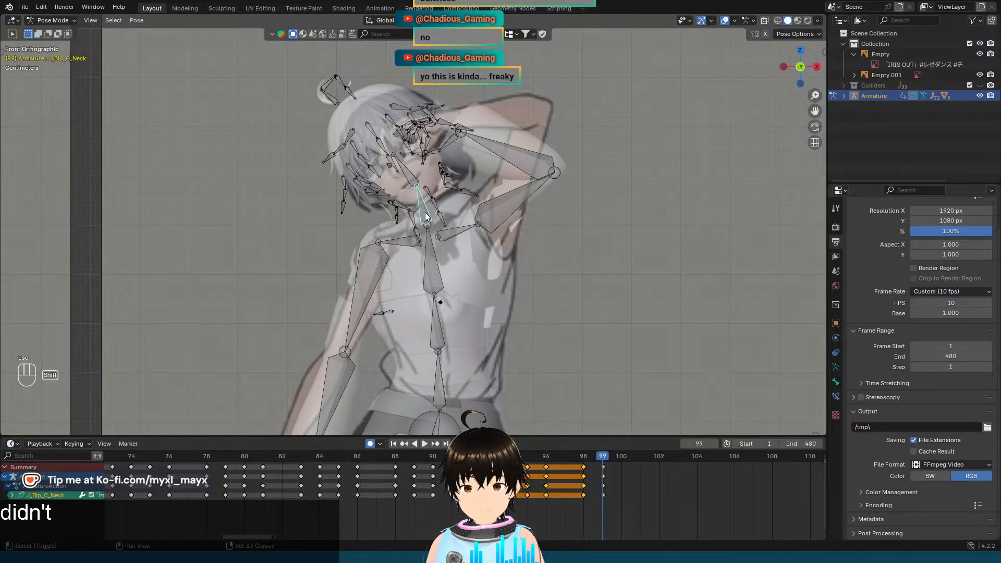
shift+click(410, 176)
key(r)
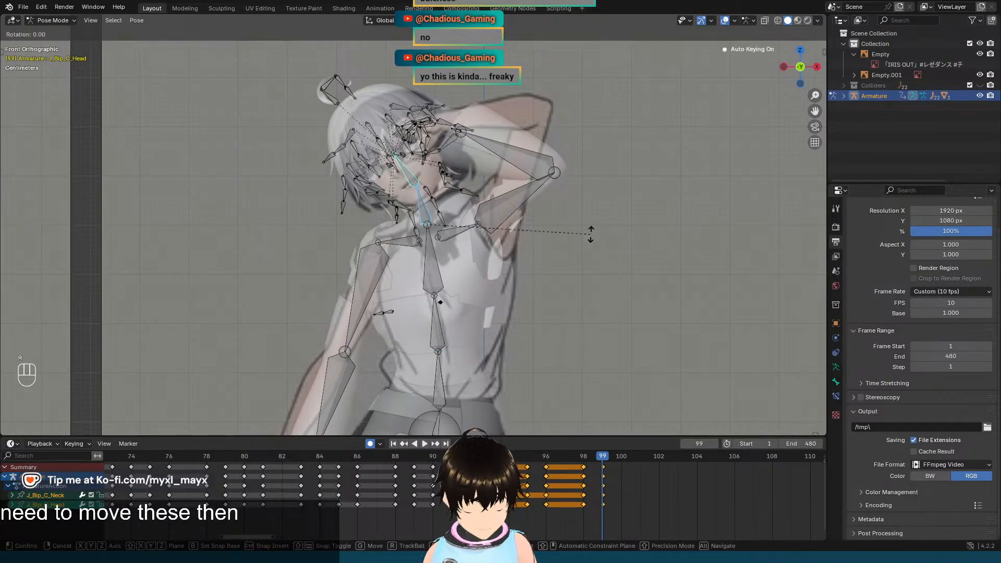
key(z)
key(z)
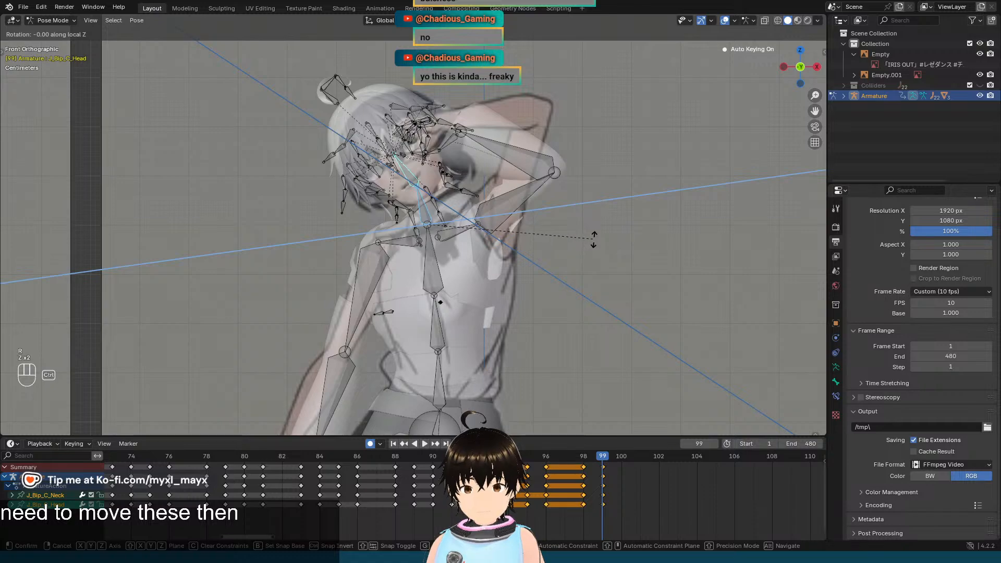
click(597, 248)
Step: At frame 99, rotate the upper chest bone around its local Z axis and compare the pose with frame 98
click(435, 324)
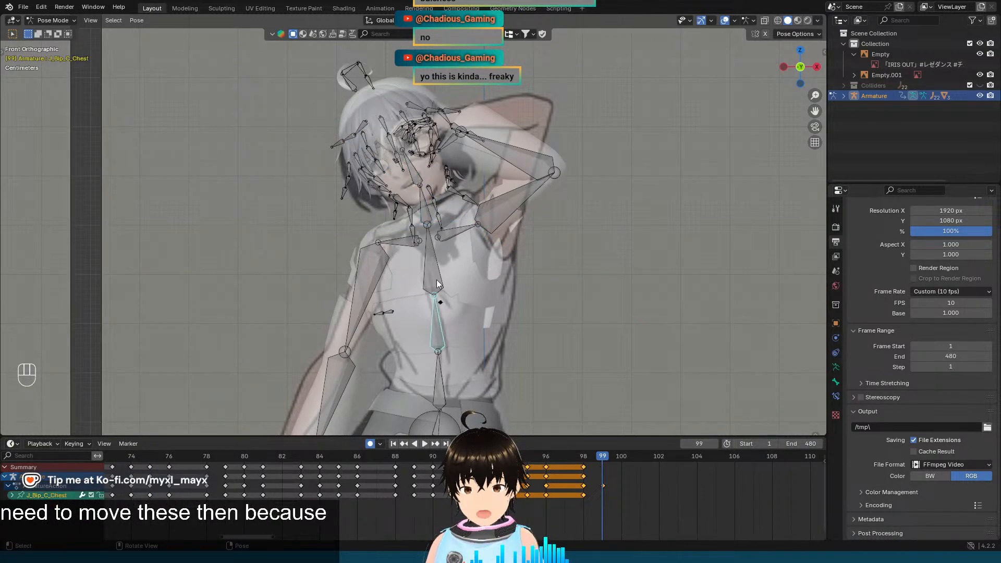
shift+click(433, 264)
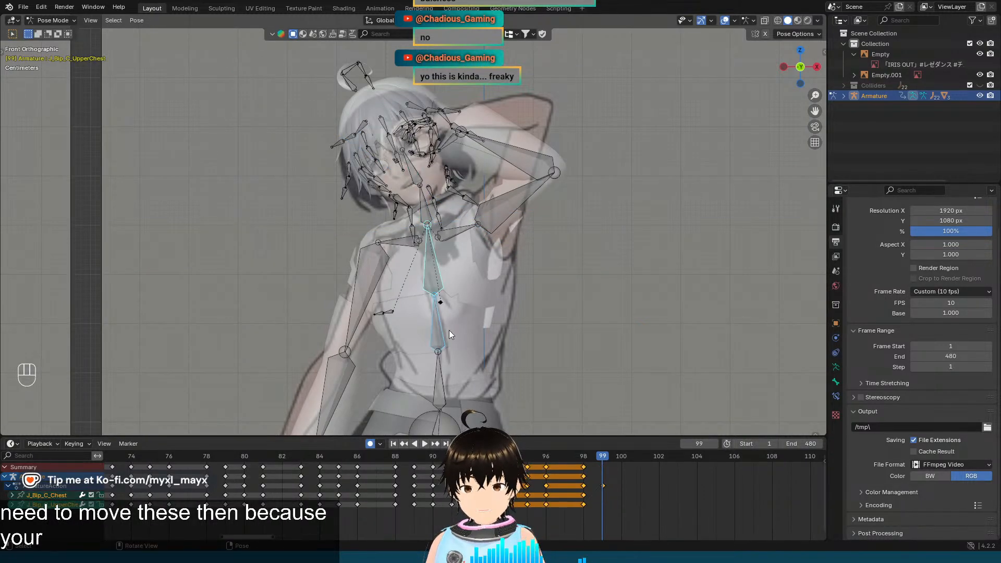
click(429, 283)
key(r)
key(z)
key(z)
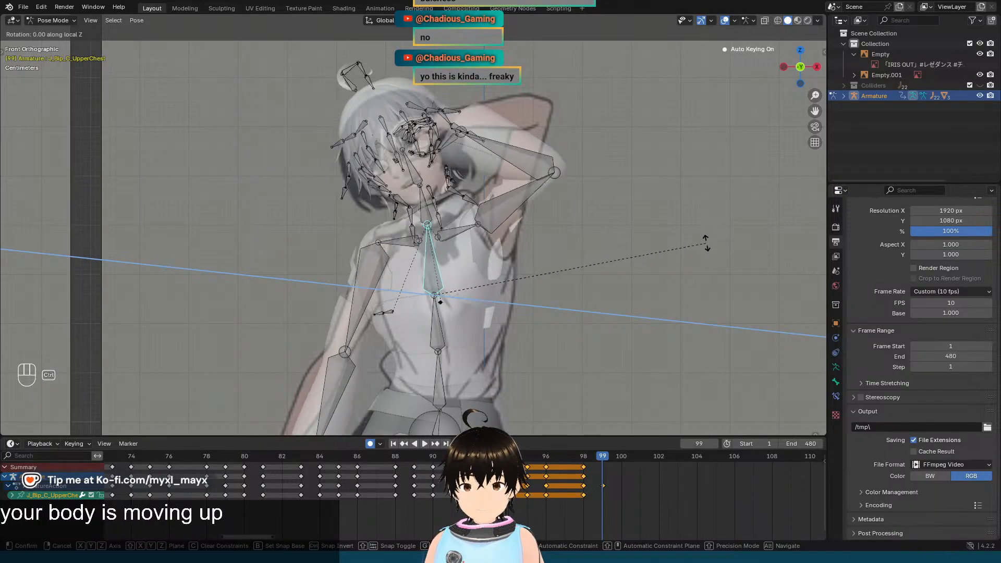
click(705, 233)
scroll(580, 204, up, 2)
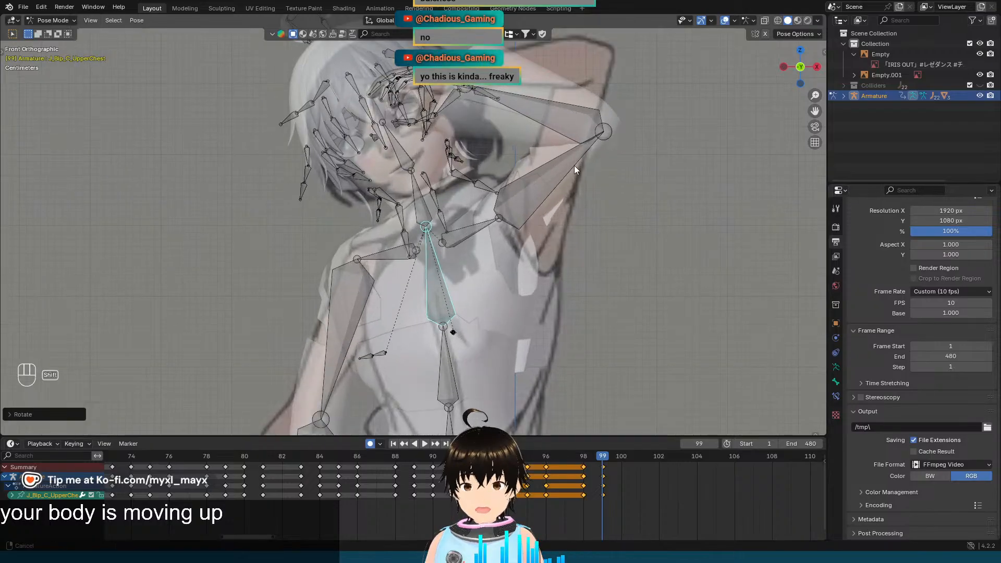
shift+middle_drag(574, 165, 559, 227)
key(Left)
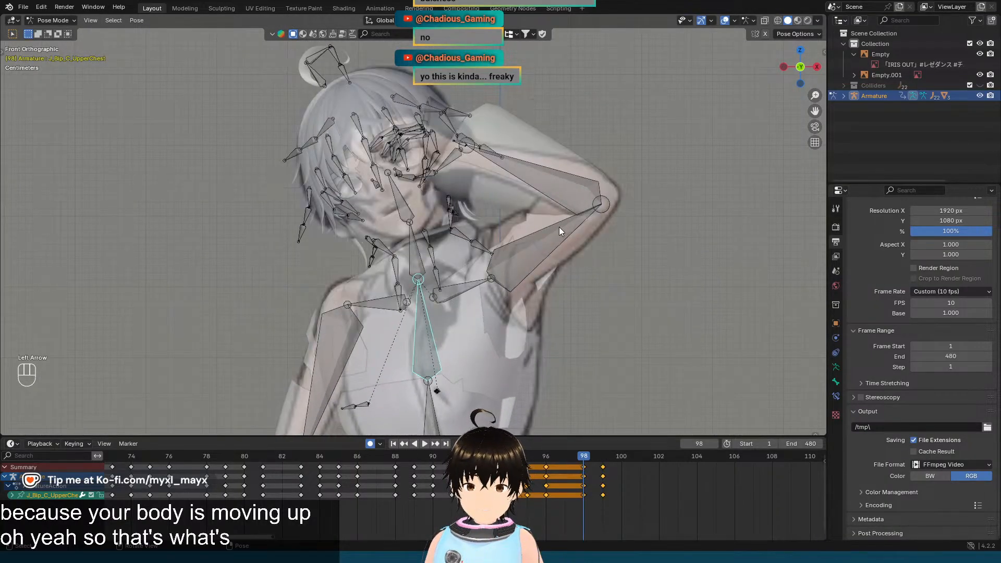
key(Right)
key(Left)
key(Right)
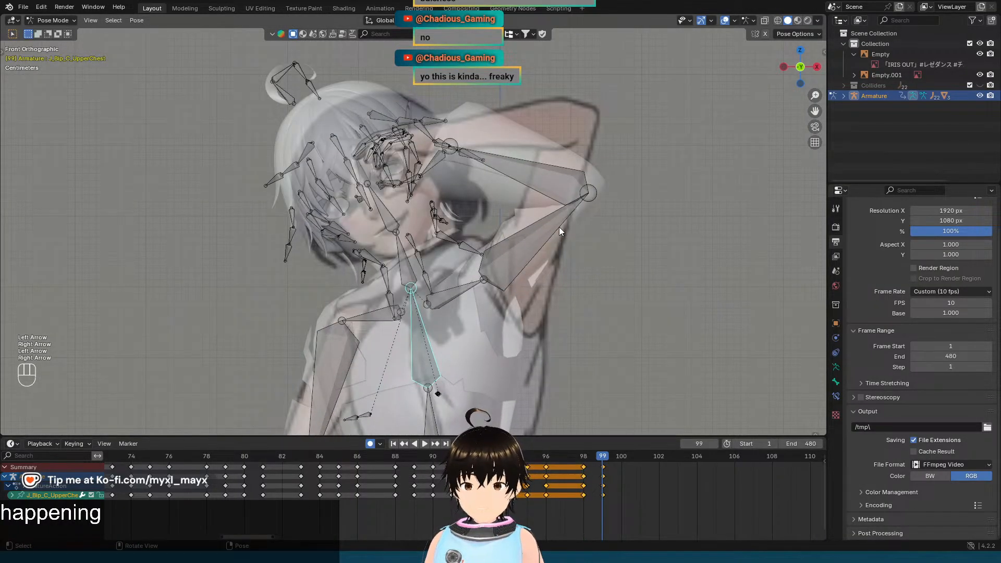
Step: At frame 99, rotate the left upper arm bone around its local X and Z axes to raise the elbow toward the reference
click(540, 231)
click(470, 286)
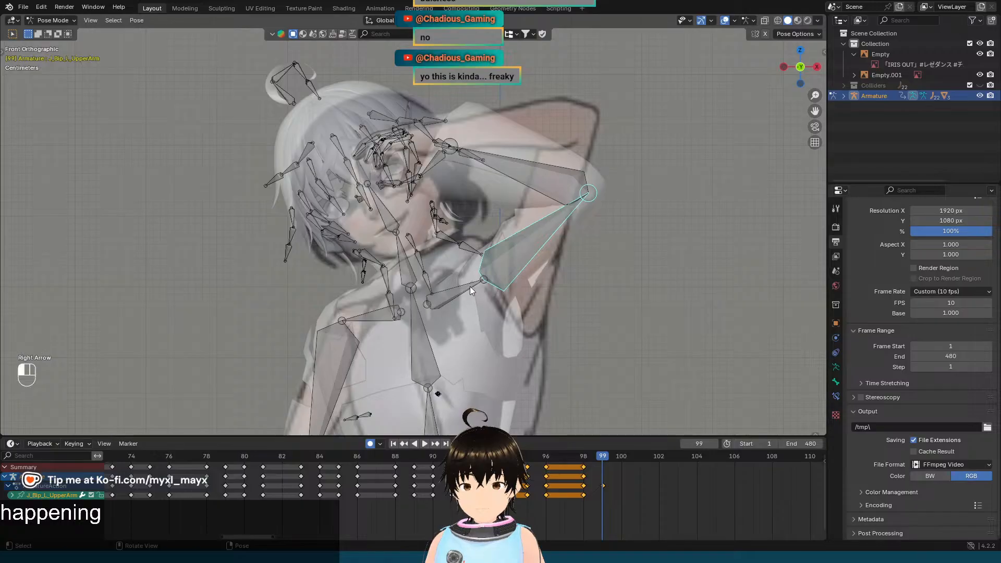
click(547, 227)
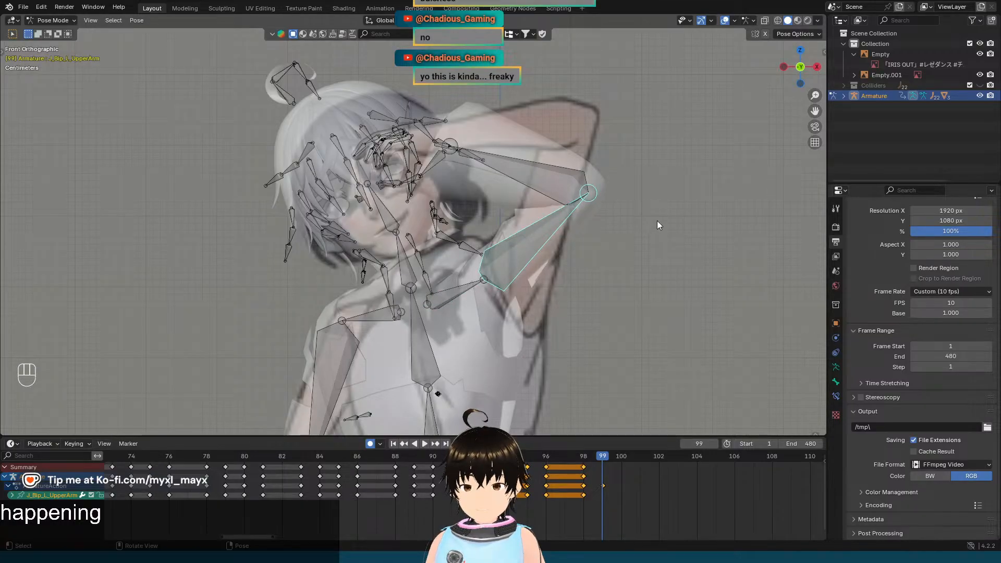
key(r)
key(x)
key(x)
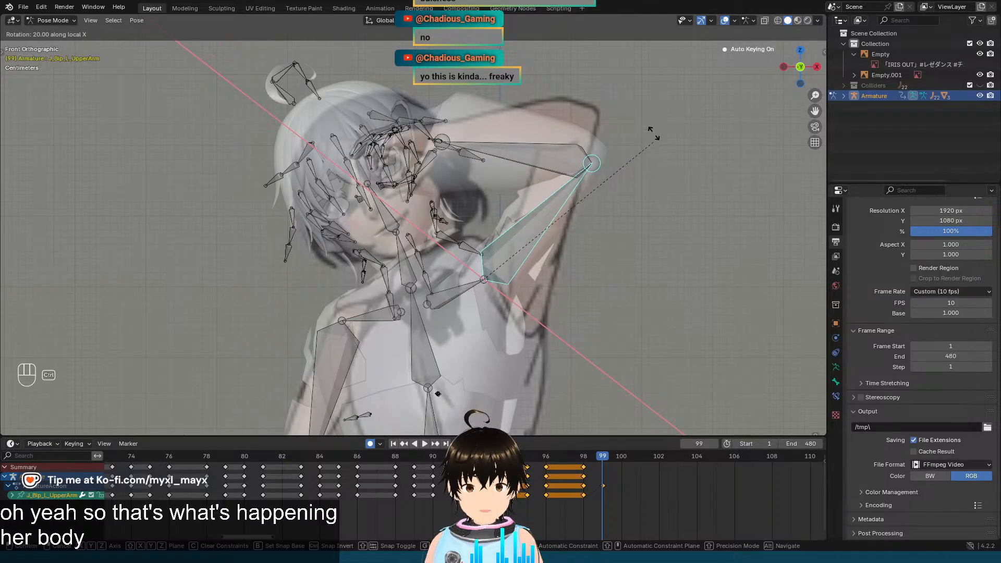
click(656, 92)
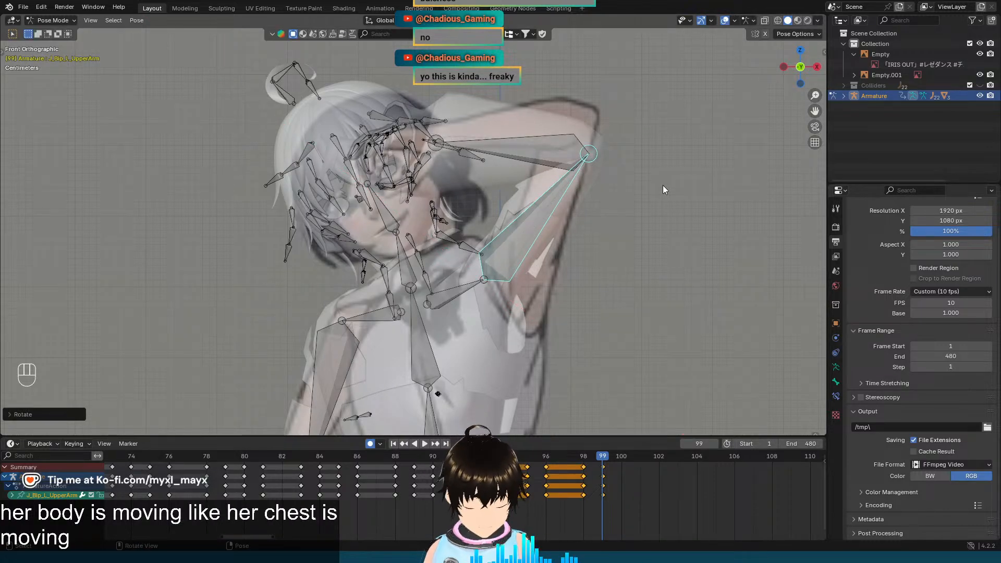
key(r)
key(z)
key(z)
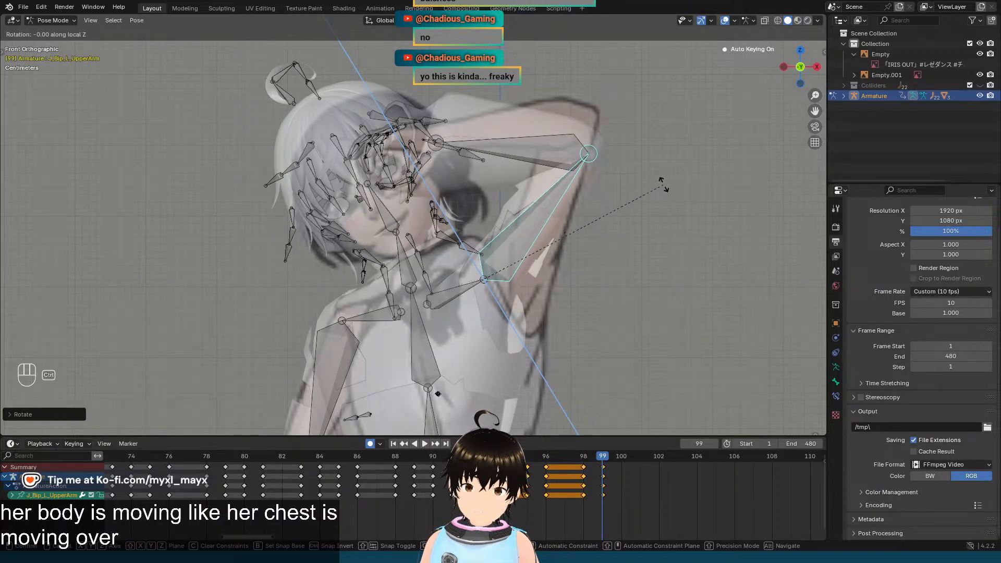
ctrl+click(663, 184)
Step: Select the left lower arm bone and frame the raised hand over the face
scroll(568, 161, up, 3)
shift+middle_drag(520, 126, 547, 210)
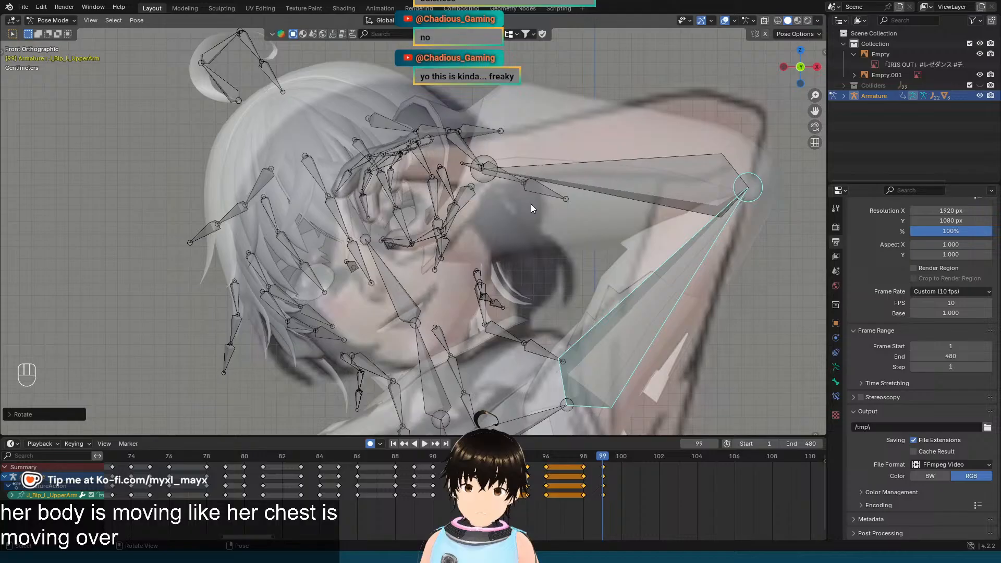
click(563, 174)
scroll(562, 171, up, 3)
shift+middle_drag(563, 172, 532, 179)
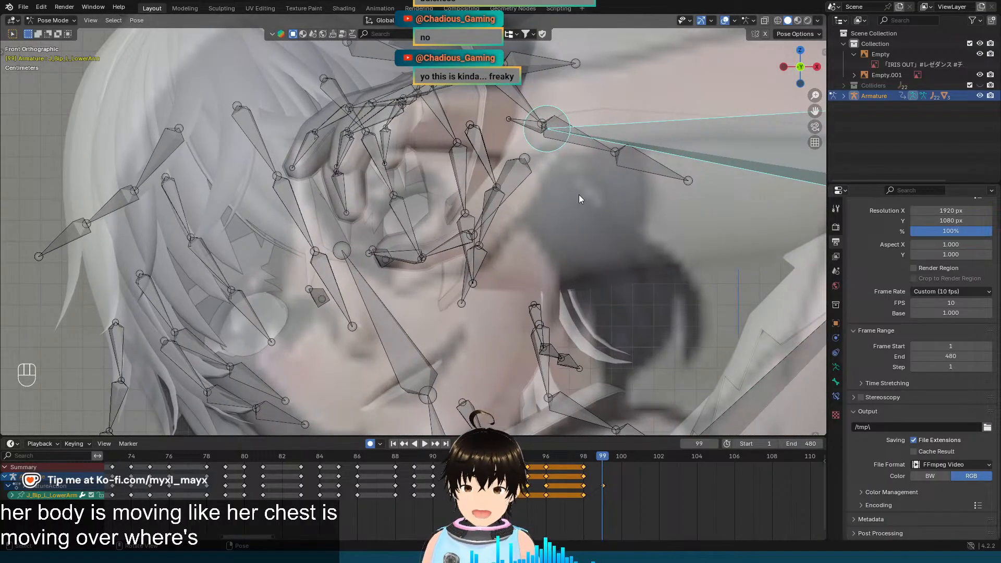
key(r)
key(x)
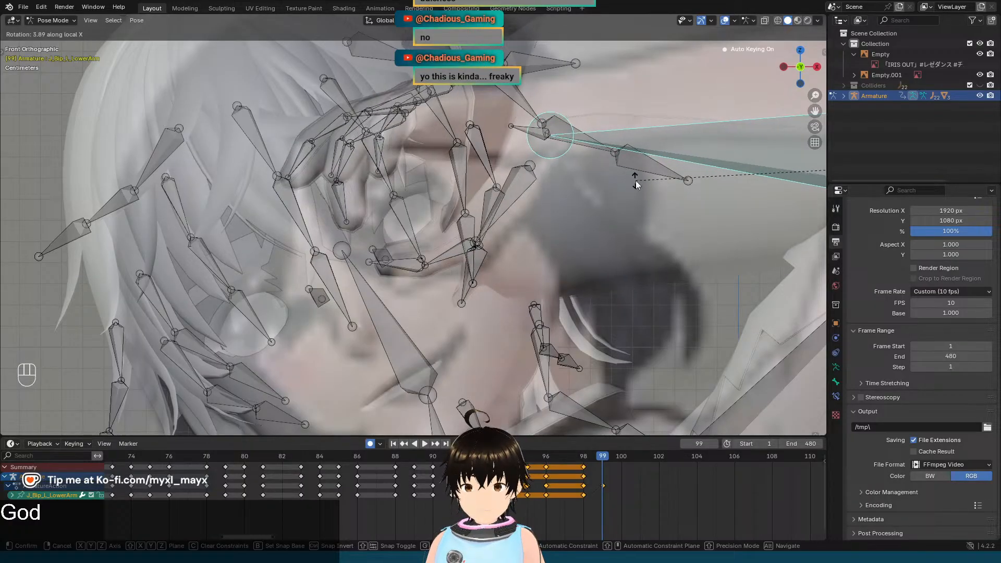
key(Escape)
Step: At frame 99, rotate the left lower arm bone around its local Z axis to align the forearm and hand with the reference
key(r)
key(z)
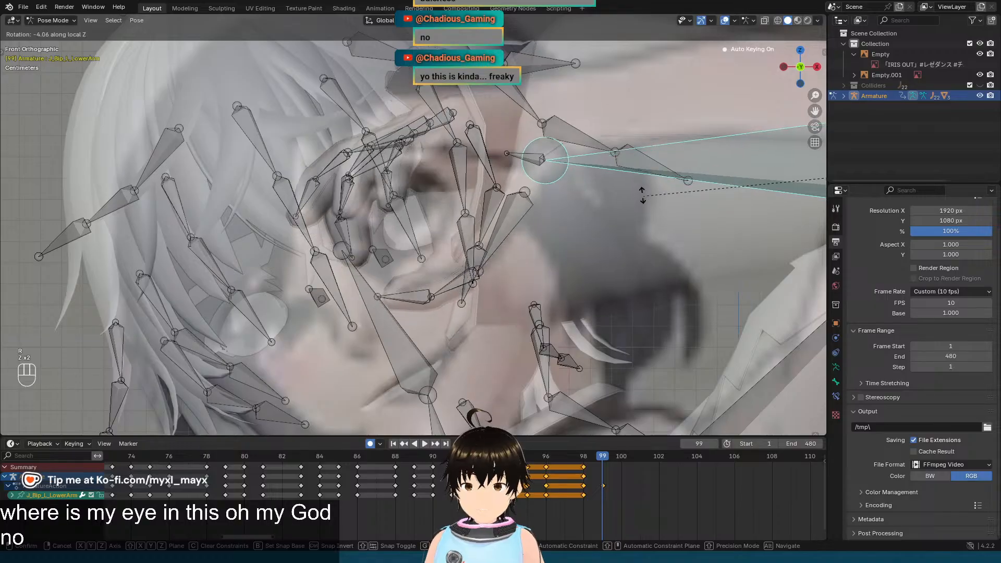
click(643, 186)
scroll(643, 185, down, 4)
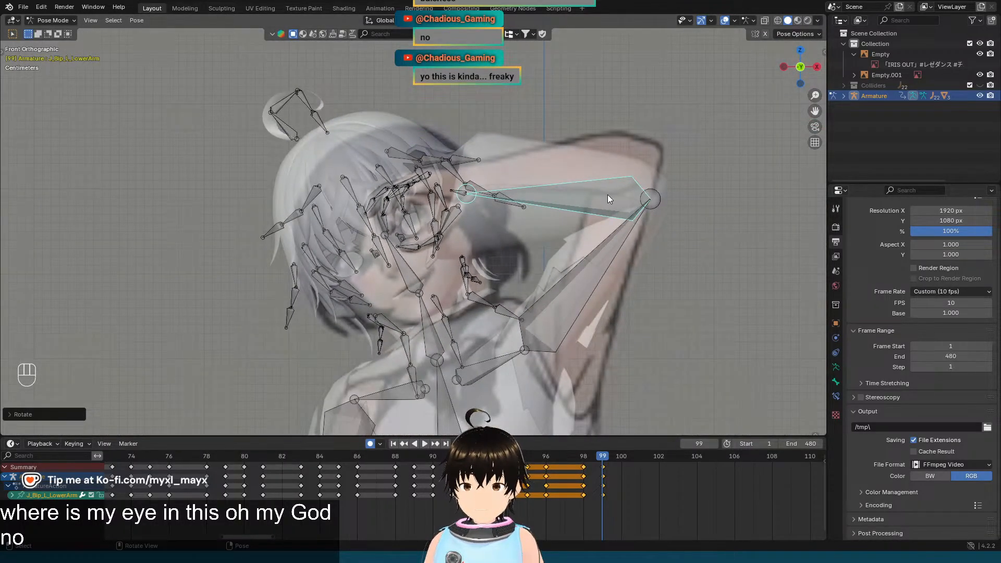
Step: Select the left upper arm bone and check its rotation from an angled view by alternating between frames 98 and 99
click(607, 259)
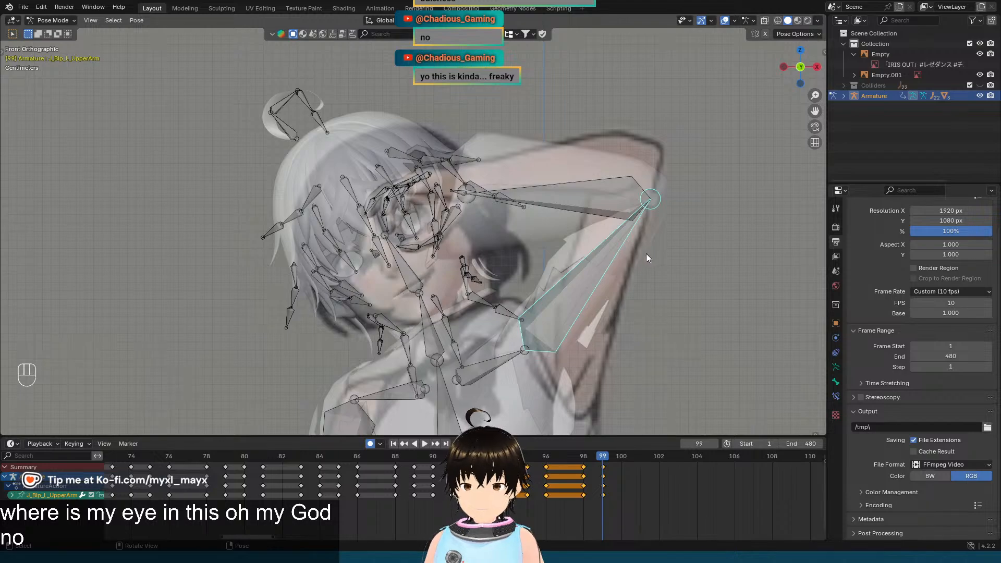
scroll(632, 201, up, 3)
mouse_move(635, 203)
middle_down()
mouse_move(546, 216)
mouse_move(465, 173)
mouse_move(535, 212)
mouse_move(622, 207)
middle_up()
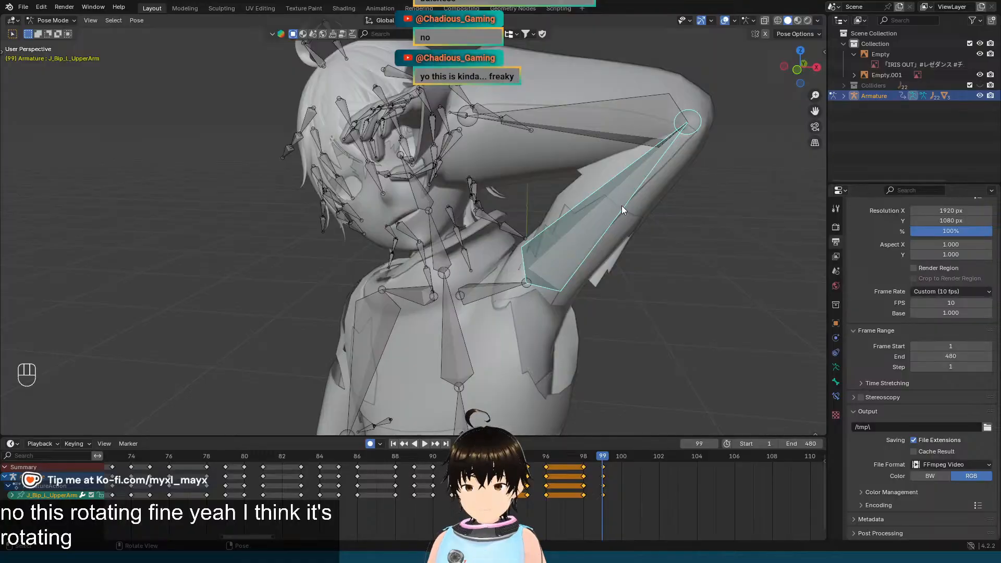
key(Left)
key(Right)
key(Left)
key(Right)
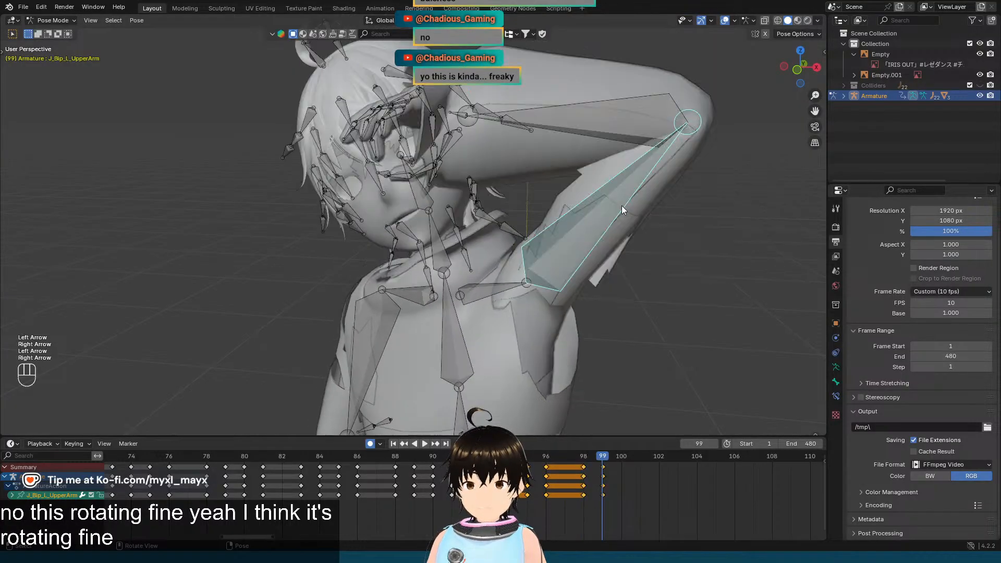
Step: Examine the left arm and hand movement between frames 98 and 99 from raised viewpoints above the head
middle_drag(532, 156, 608, 187)
key(Down)
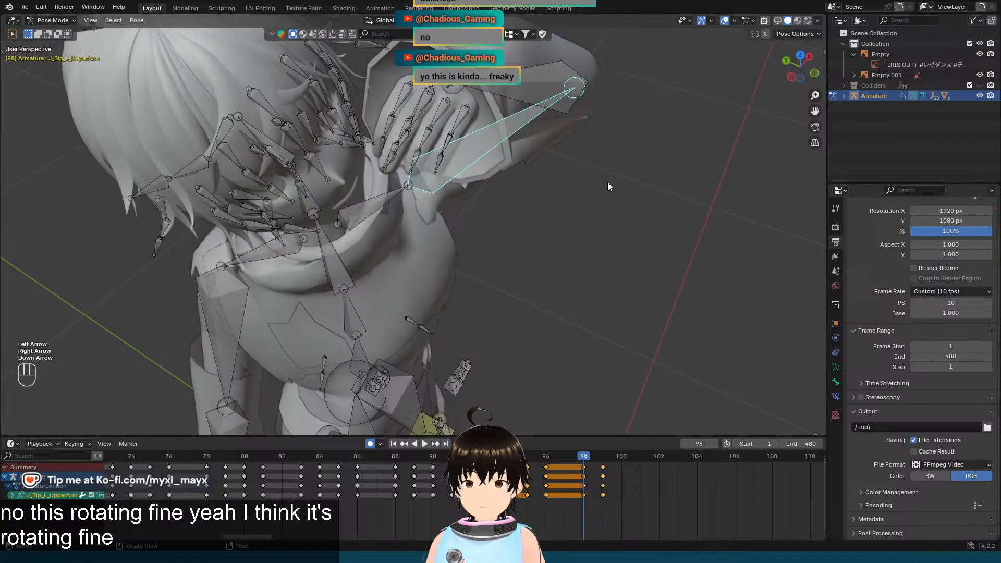
key(Left)
key(Right)
key(Right)
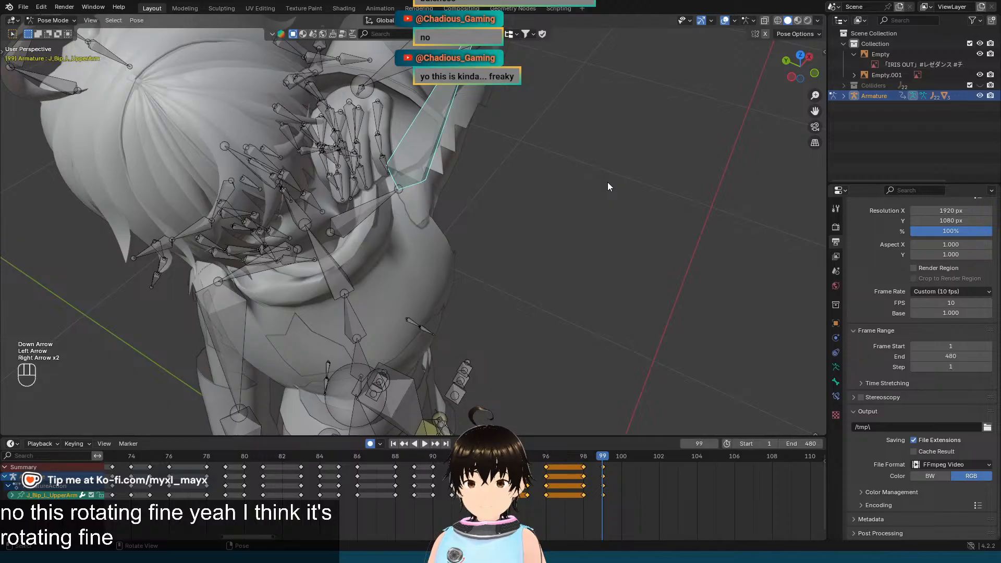
middle_drag(607, 186, 533, 179)
key(Left)
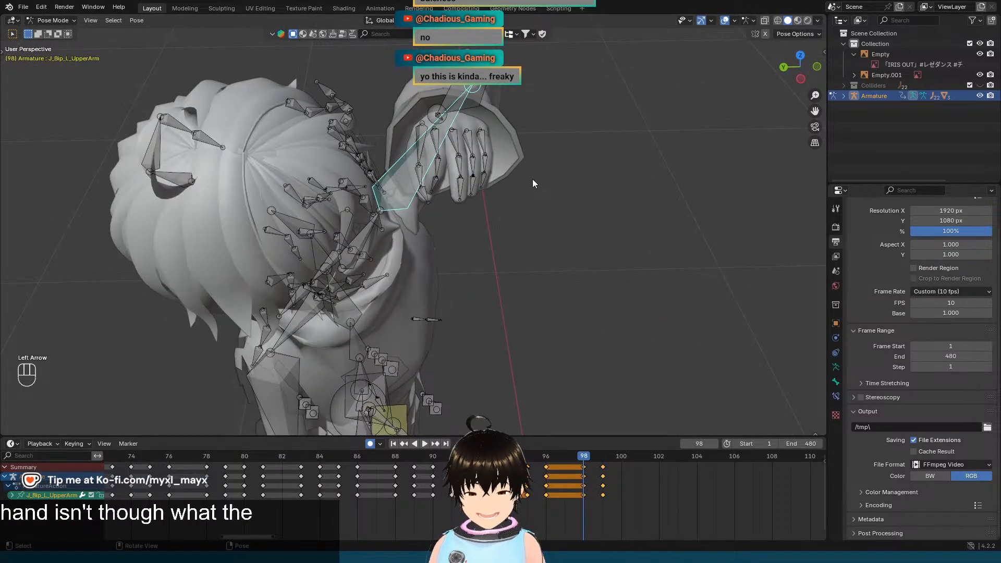
key(Right)
key(Left)
key(Right)
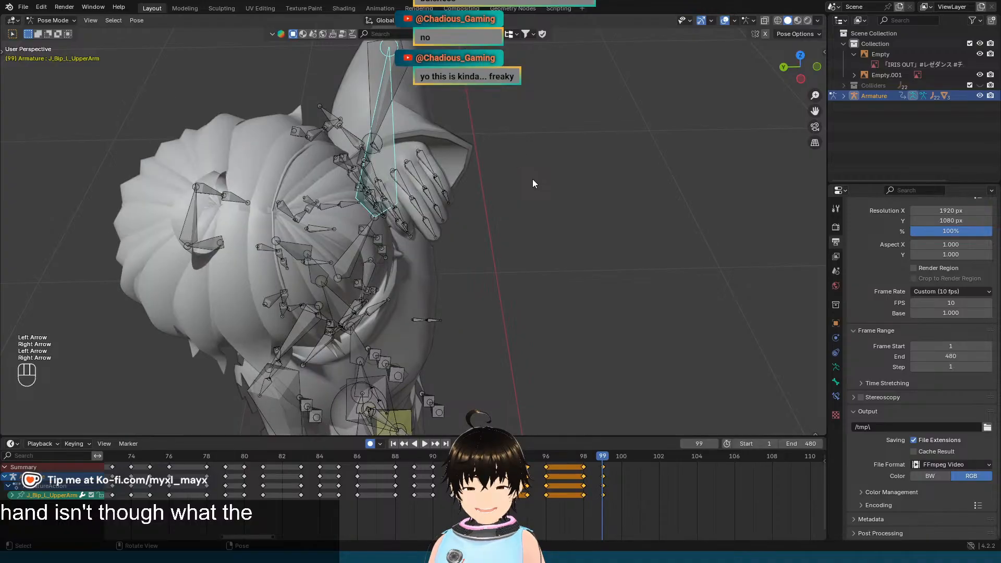
key(Left)
key(Right)
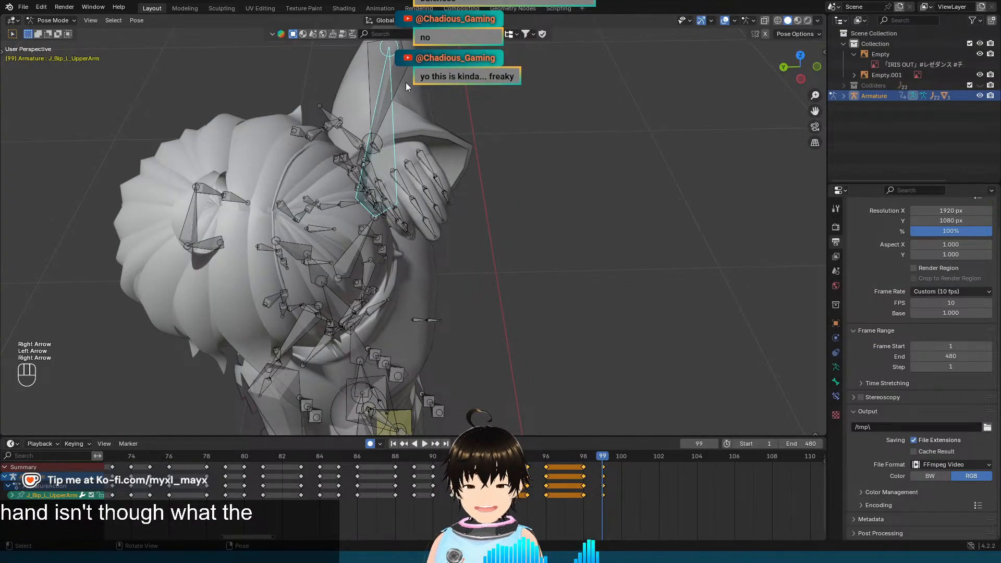
Step: Select the left lower arm bone and return to the front orthographic view
click(402, 74)
key(KP_1)
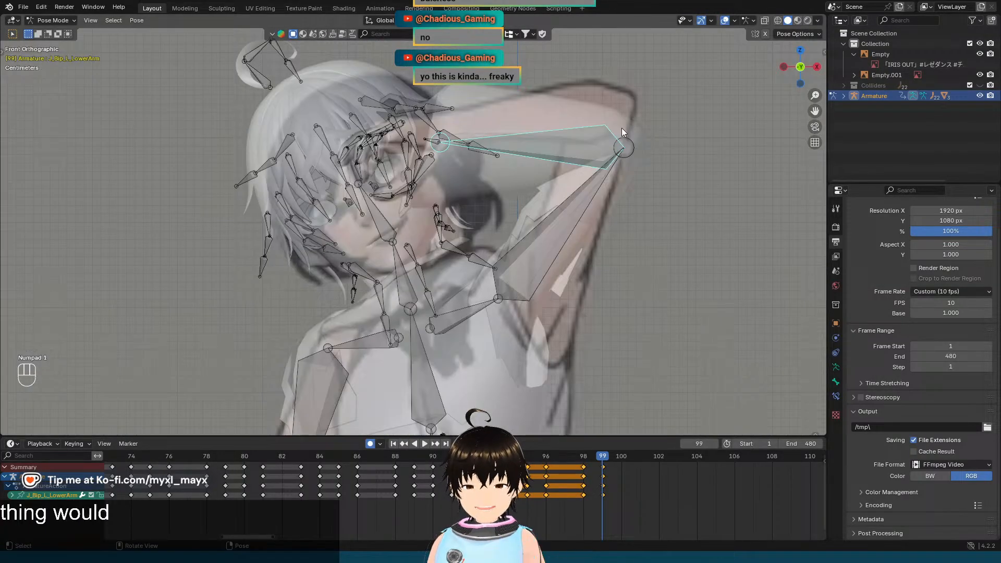
key(r)
key(x)
key(x)
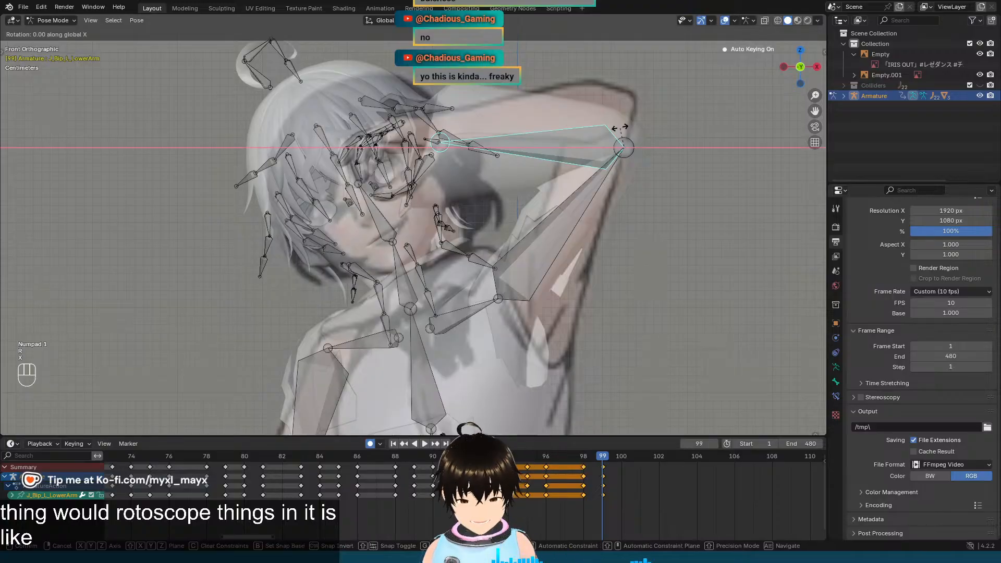
key(Escape)
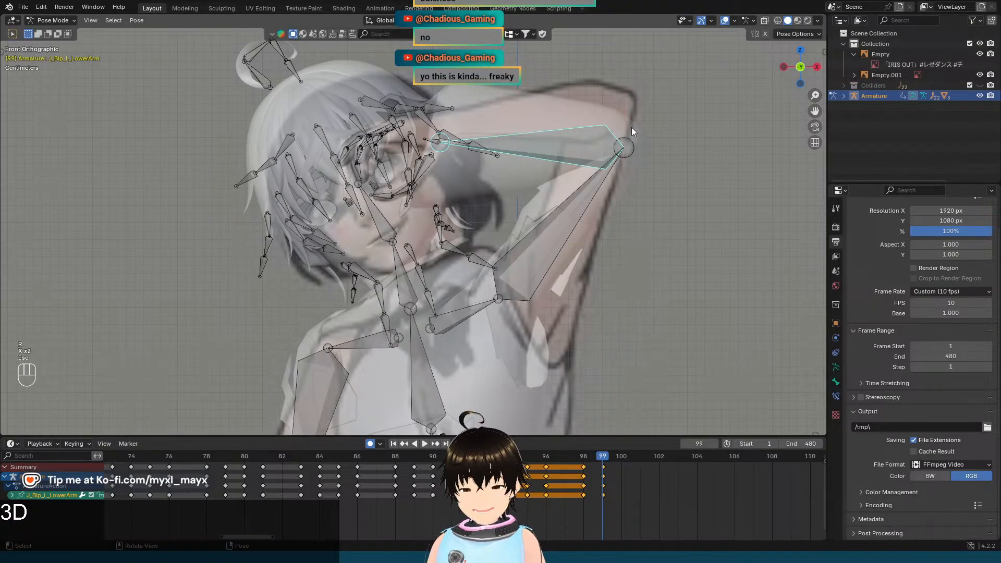
Step: Compare the left forearm's depth and direction between frames 98 and 99 in the top orthographic view
middle_drag(631, 128, 560, 168)
key(KP_1)
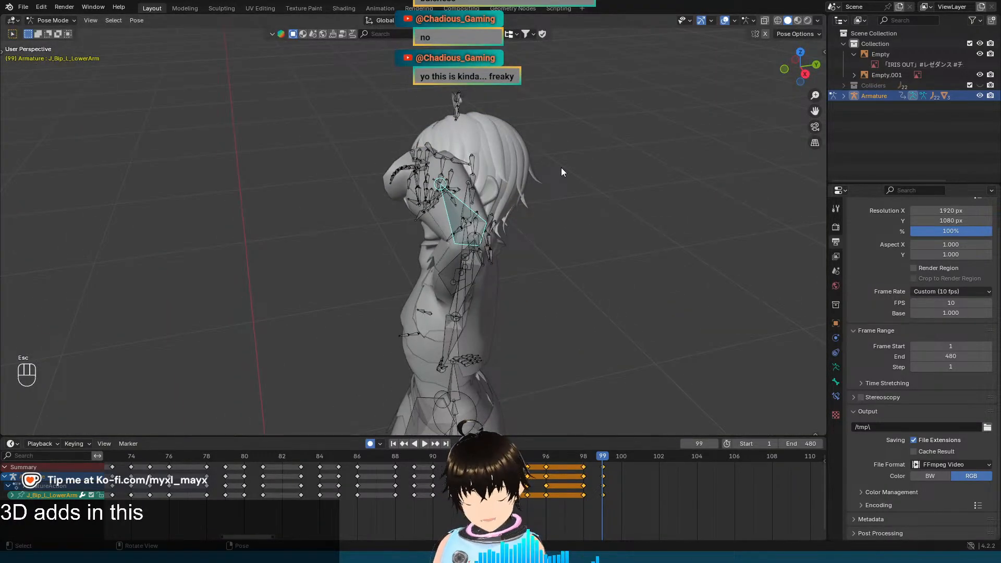
key(KP_7)
key(Left)
key(Right)
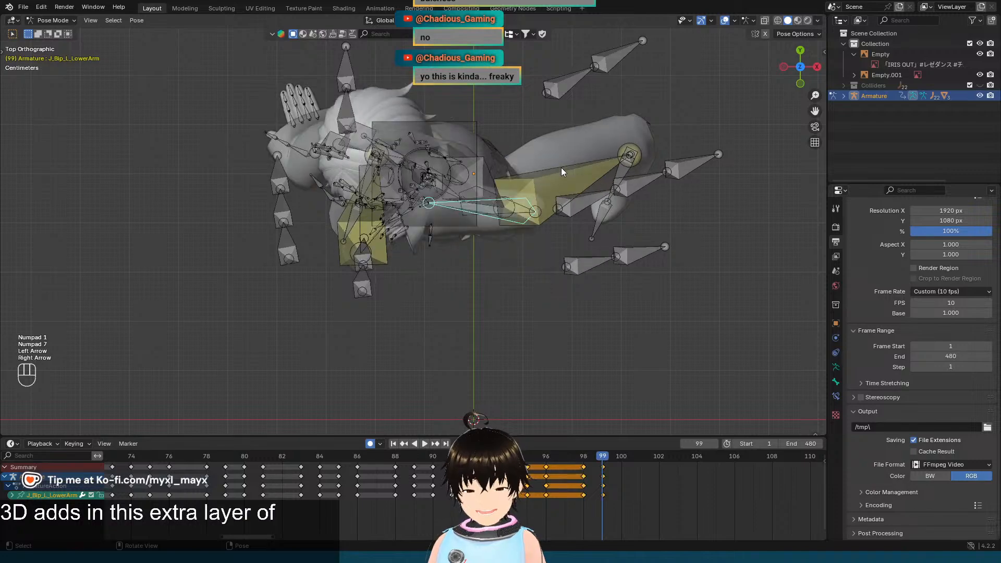
key(Left)
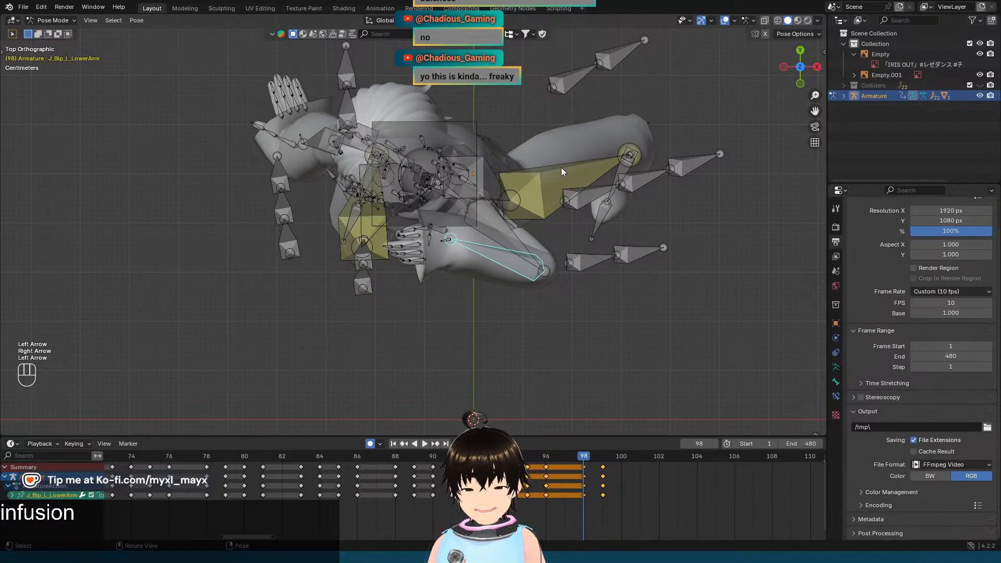
key(Right)
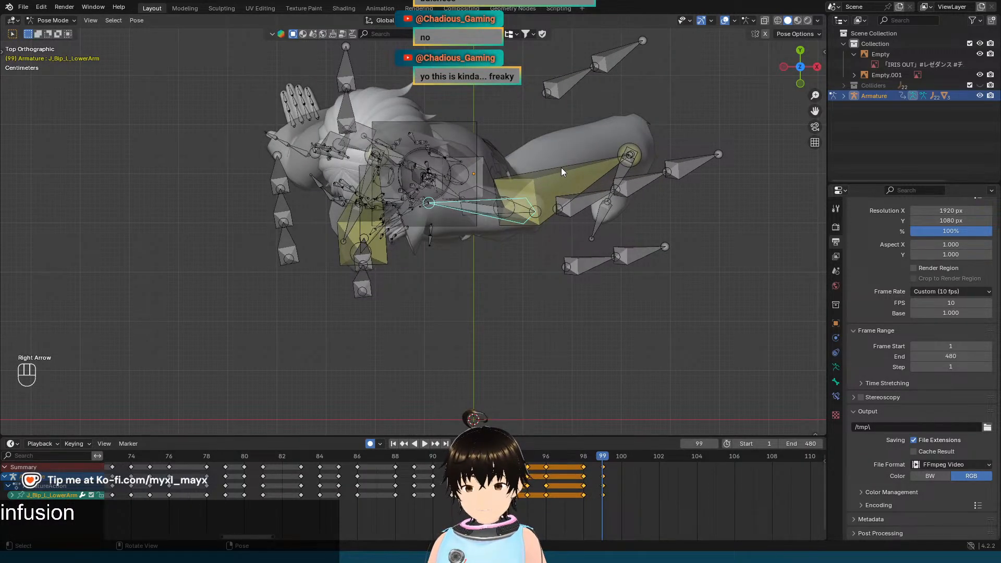
key(Left)
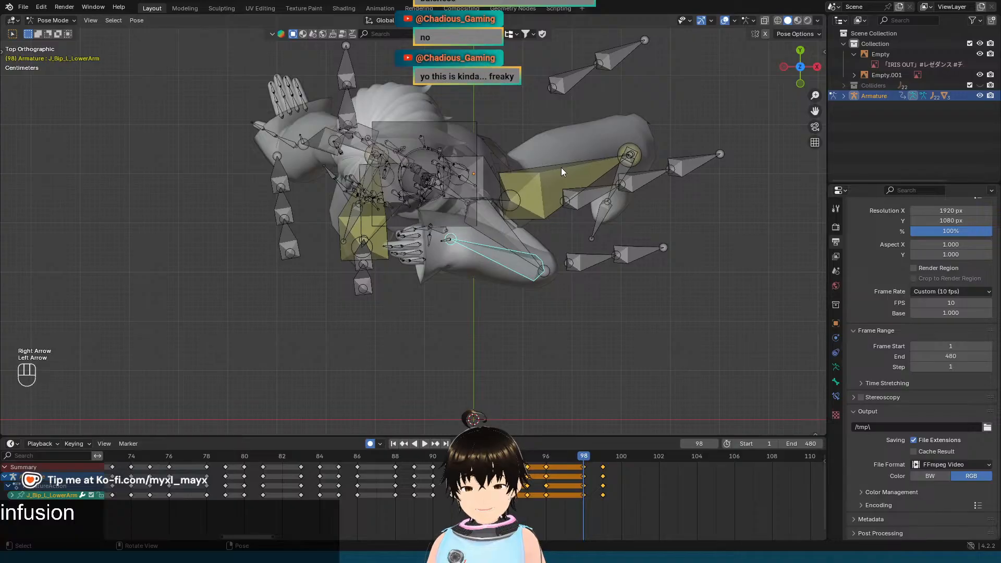
key(Right)
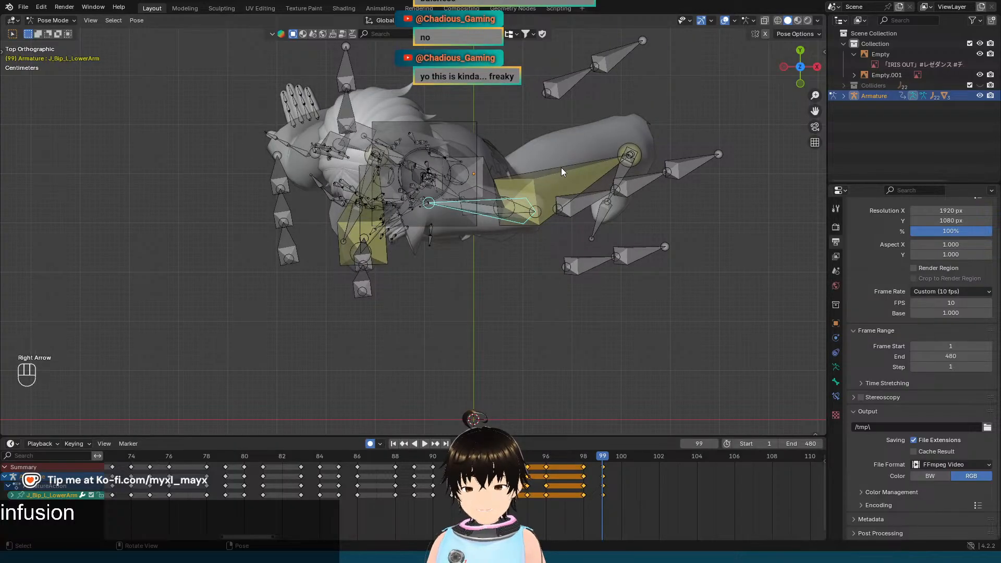
key(Left)
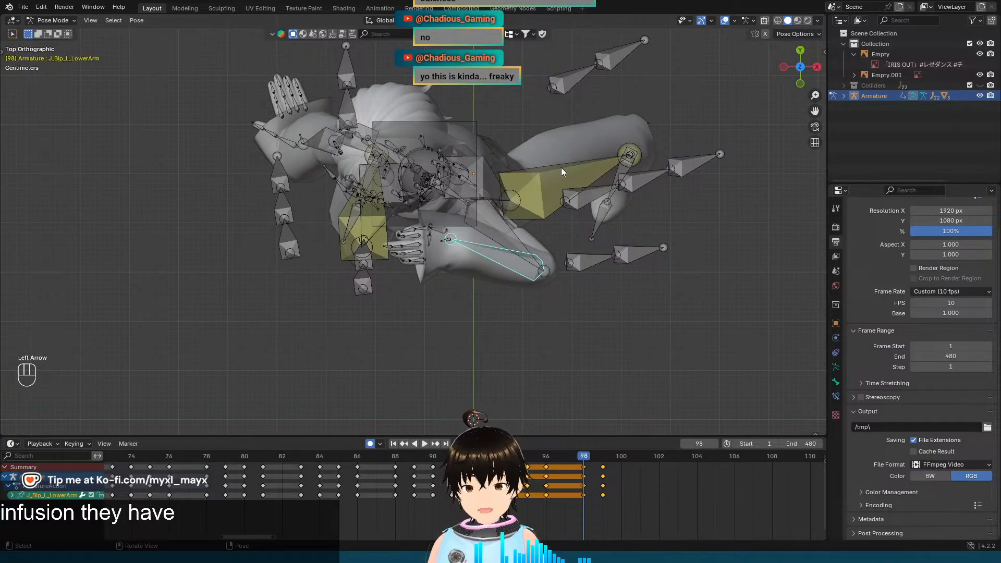
key(Right)
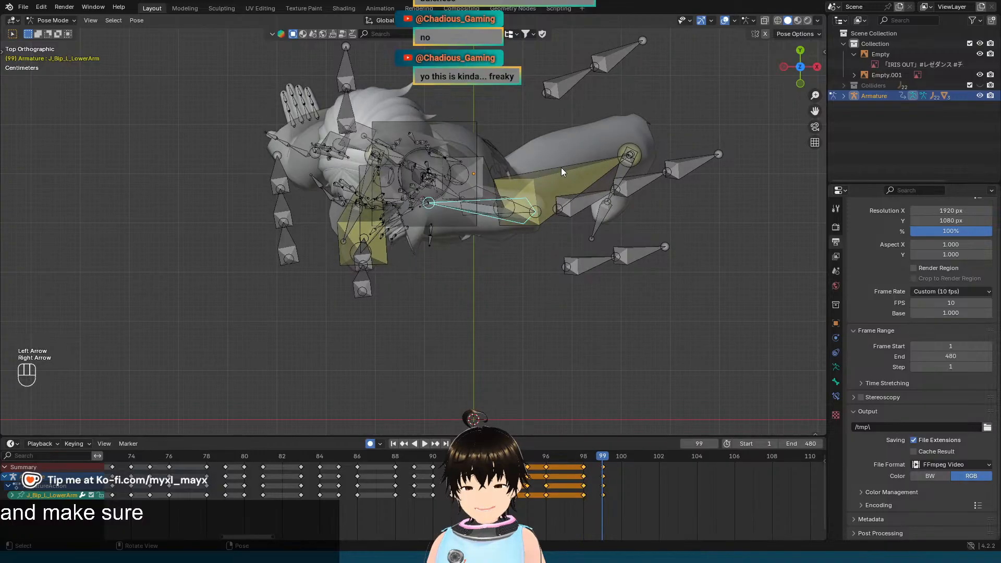
Step: Examine the left arm's motion from behind while stepping back from frame 99 to about frame 93, settling on frame 94
middle_drag(560, 167, 564, 58)
key(Left)
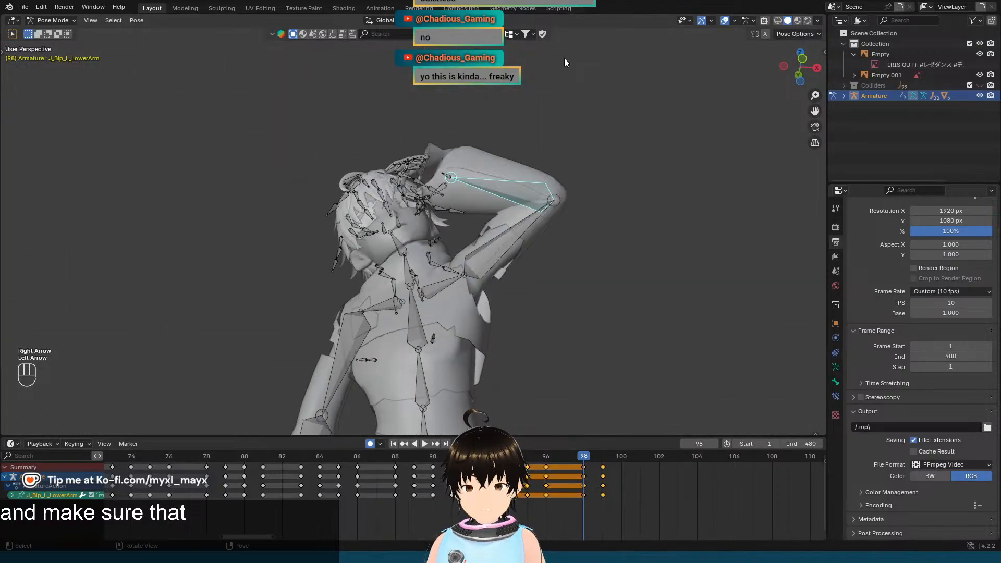
key(Left)
key(Left)
key(Left)
key(Left)
key(Left)
key(Left)
key(Left)
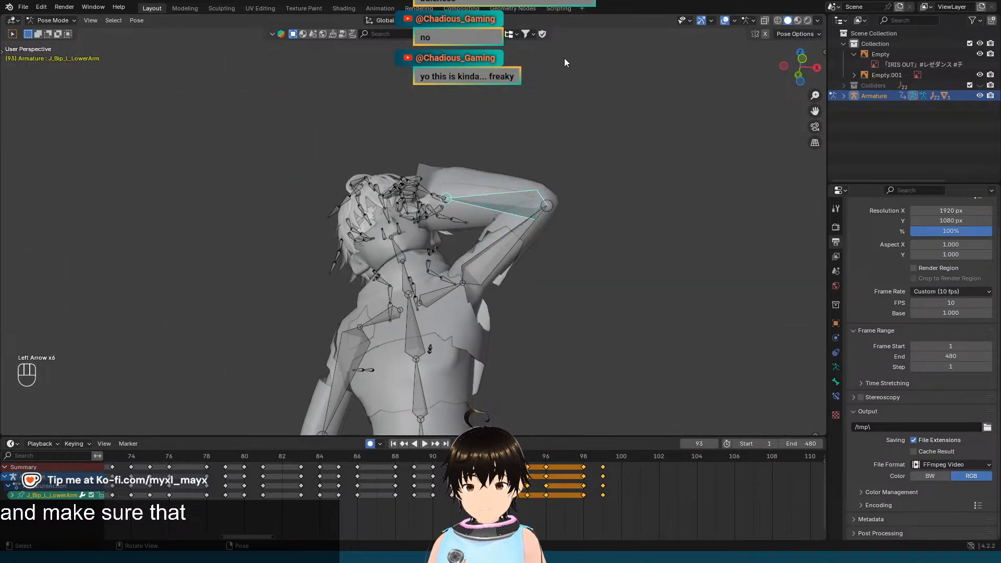
key(Right)
key(Right)
key(Right)
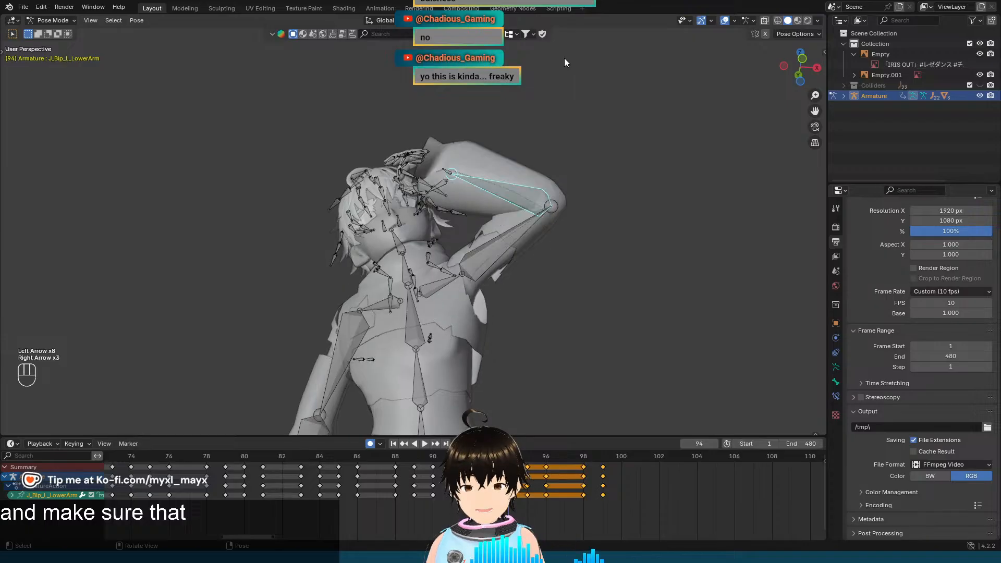
Step: At frame 94, rotate the left lower arm bone about its local X axis in the right orthographic view, bringing the hand closer to the face
middle_drag(489, 159, 552, 229)
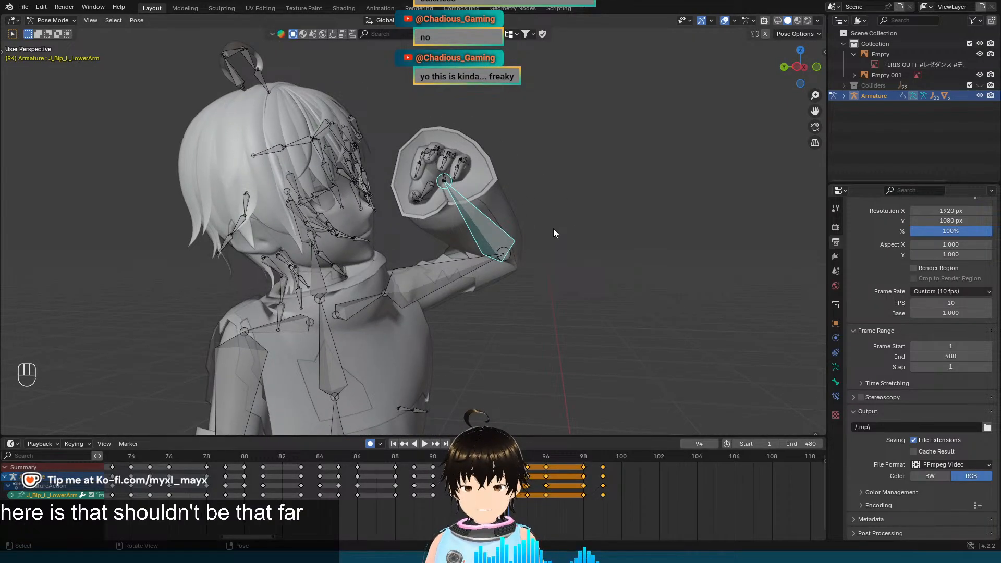
key(Left)
key(Right)
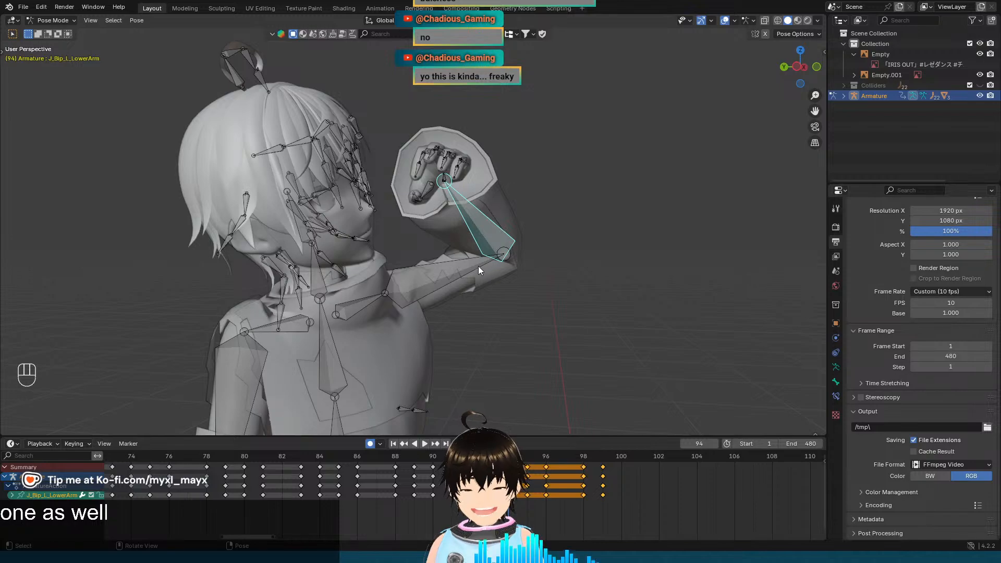
key(KP_1)
scroll(542, 234, up, 2)
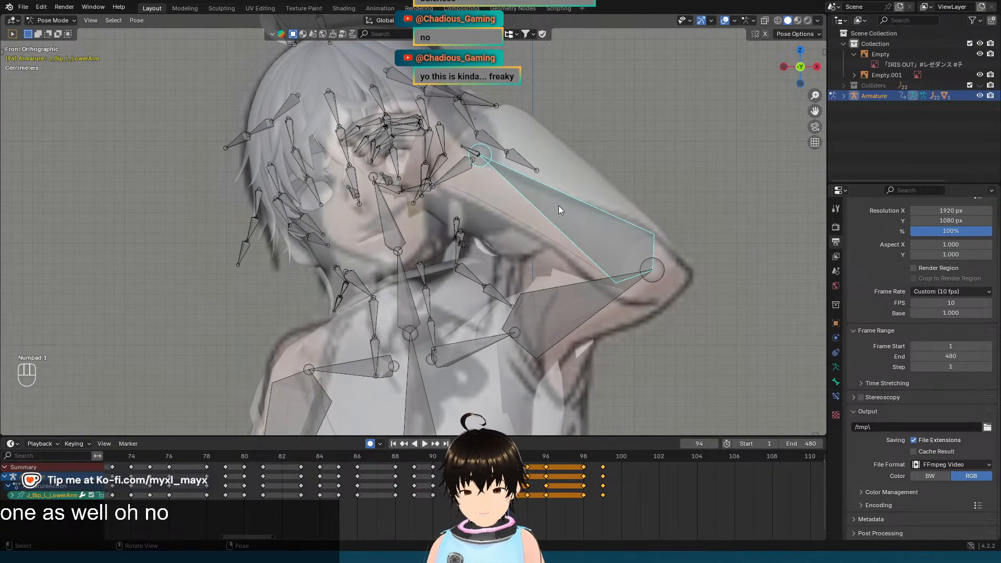
key(KP_1)
key(KP_3)
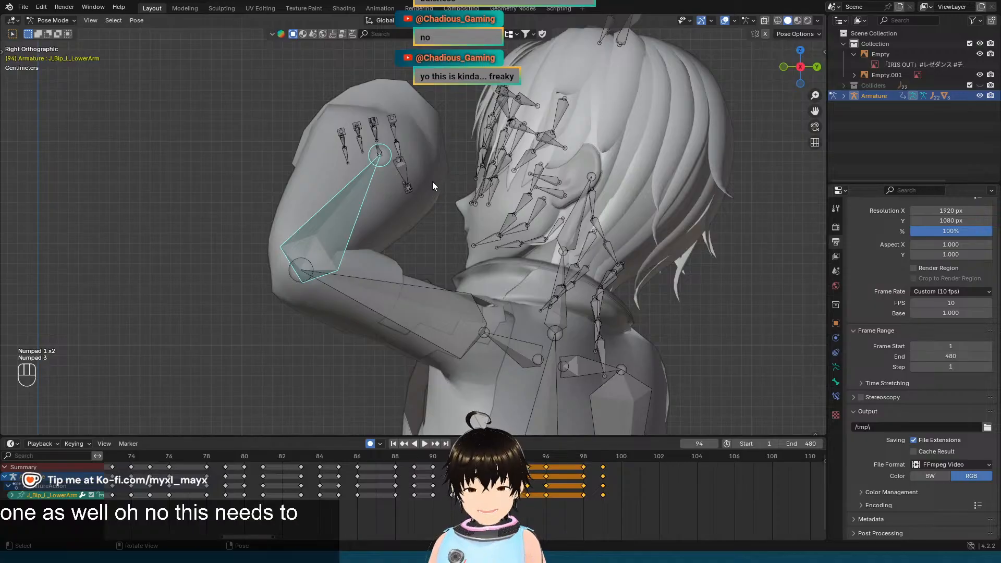
key(r)
key(x)
key(x)
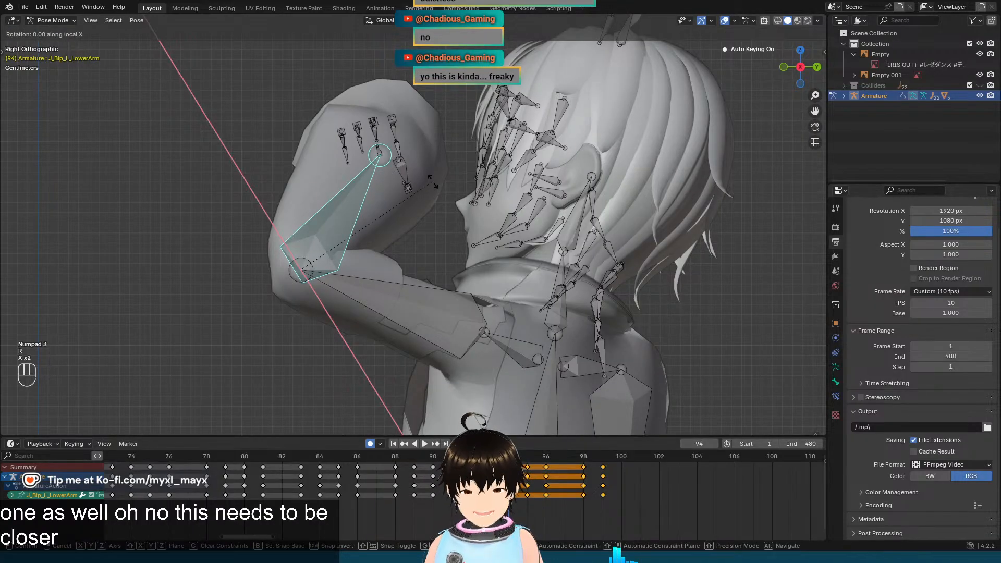
mouse_move(442, 188)
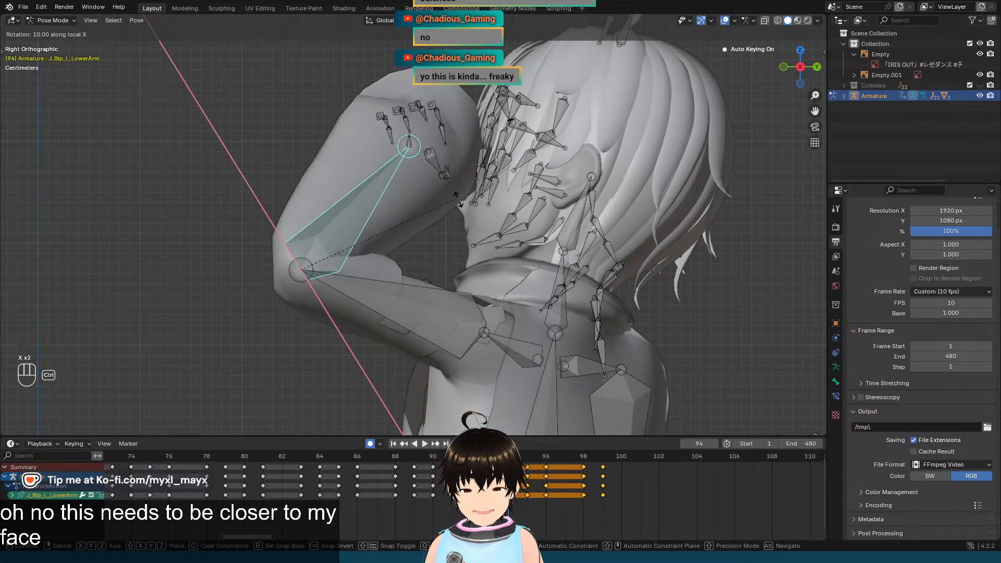
click(464, 214)
Step: Rotate the left lower arm bone -5° about its local Z axis to match the reference in the front orthographic view
key(KP_1)
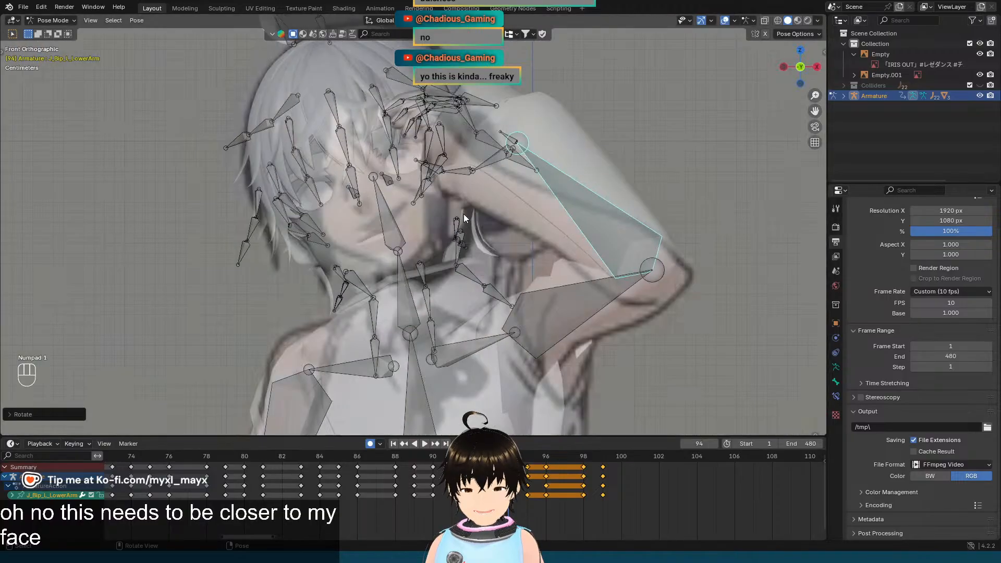
scroll(516, 157, up, 3)
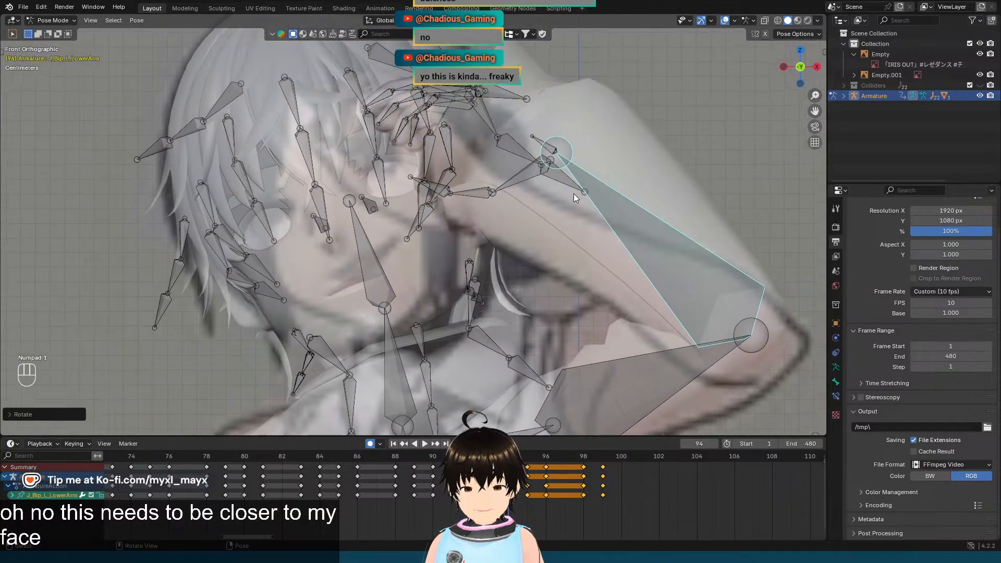
key(r)
key(z)
key(z)
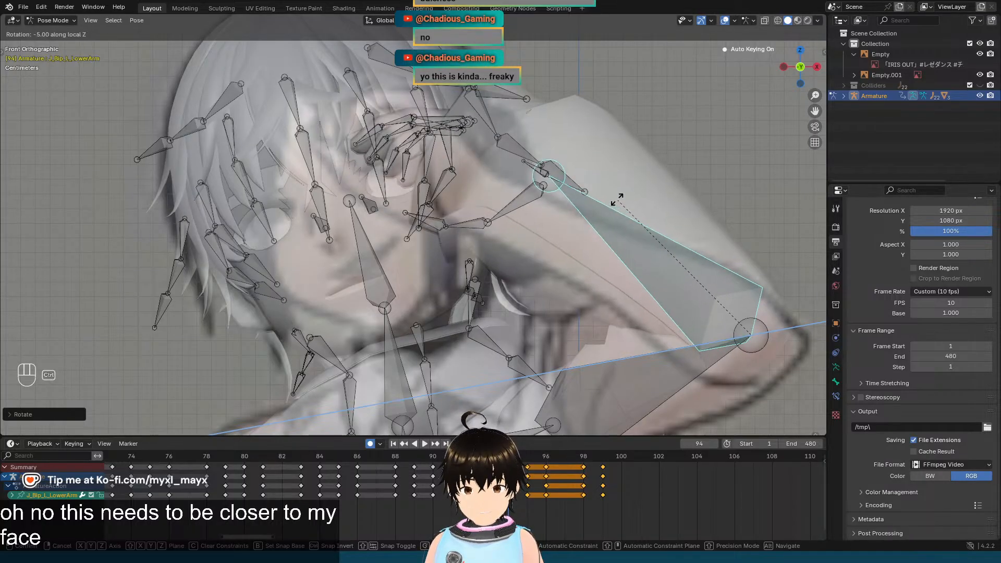
click(617, 198)
Step: Check the forearm from an angle and rotate it -5° about its local X axis in the front orthographic view
scroll(617, 199, down, 3)
mouse_move(618, 199)
middle_down()
mouse_move(505, 226)
mouse_move(421, 221)
mouse_move(636, 202)
mouse_move(593, 202)
mouse_move(606, 205)
middle_up()
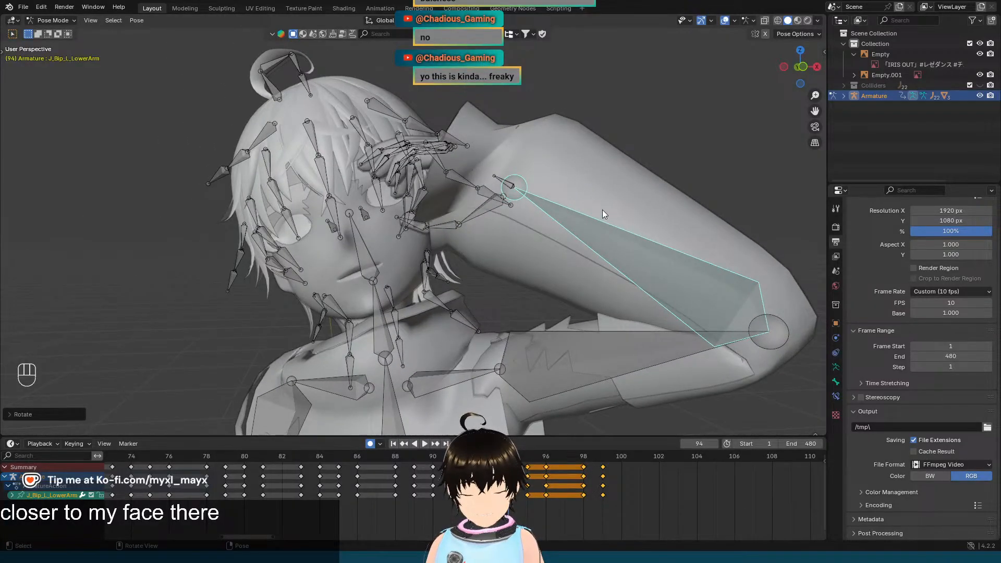
key(KP_1)
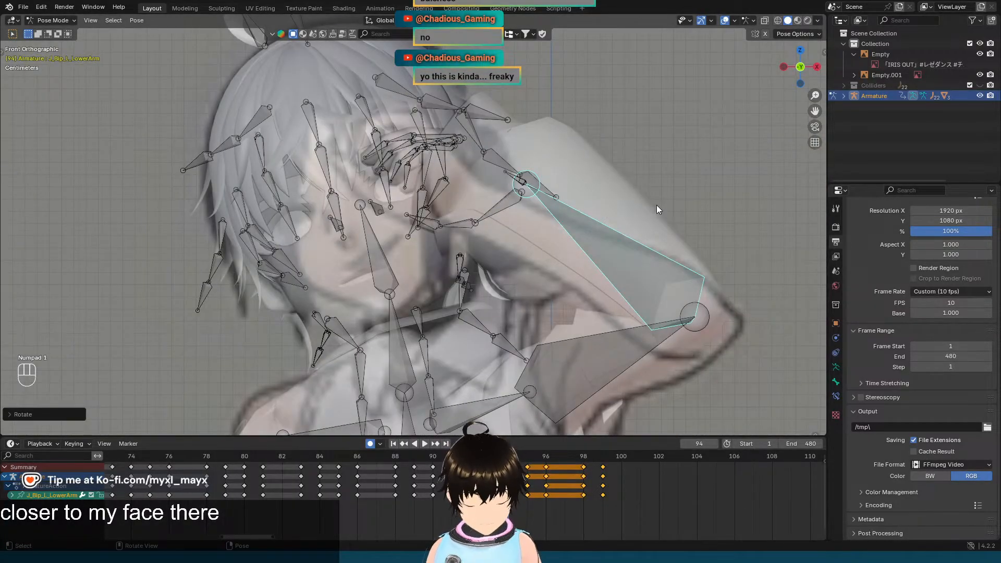
key(r)
key(x)
key(x)
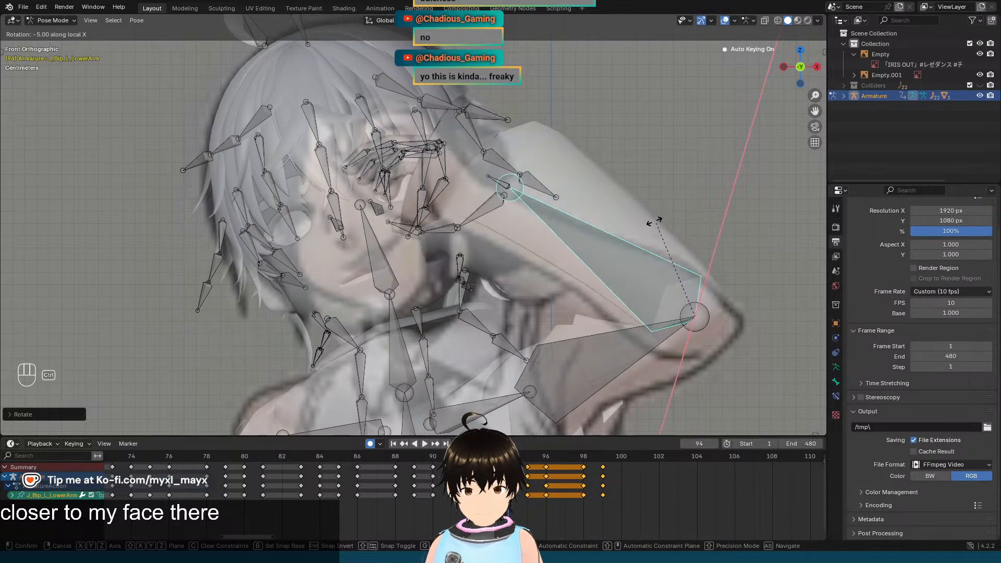
click(648, 218)
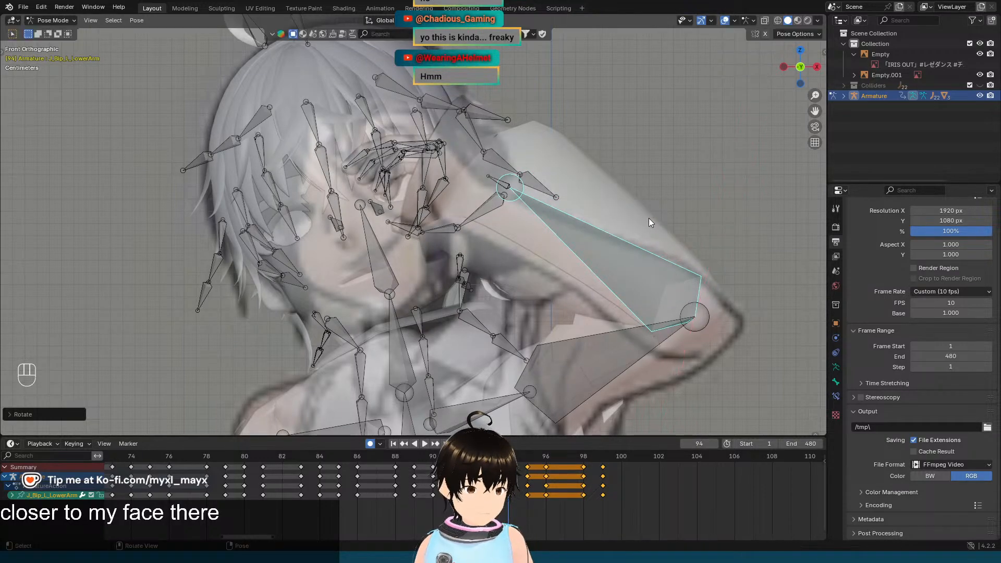
Step: Select the left hand bone and rotate it 10° about its local X axis at frame 94
scroll(648, 217, up, 3)
scroll(663, 221, down, 1)
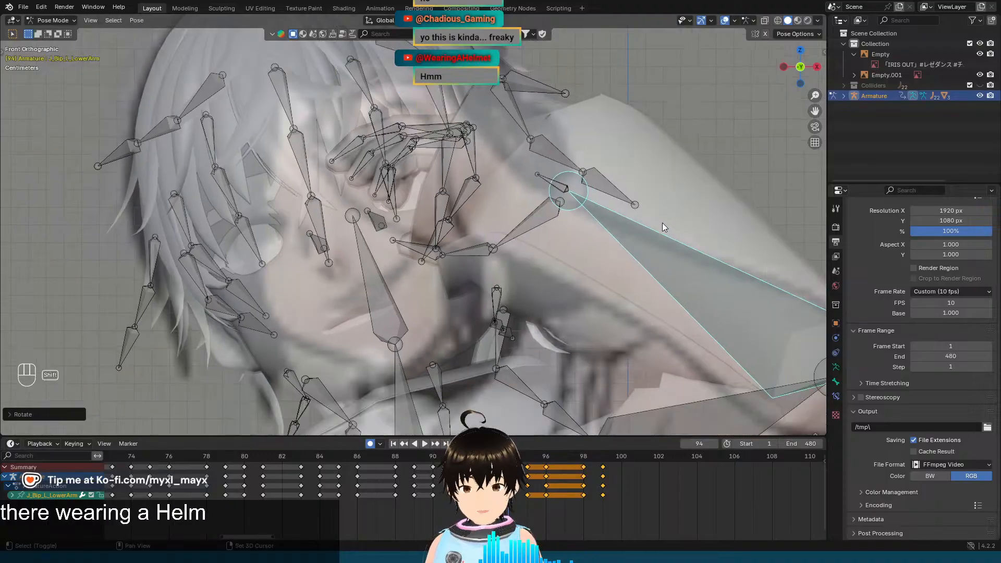
click(556, 187)
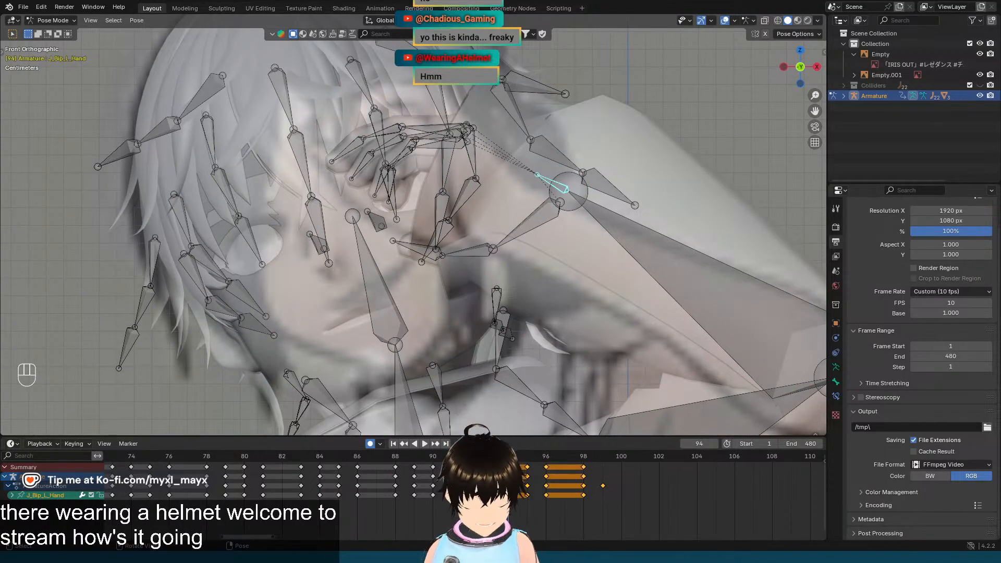
key(r)
key(x)
key(x)
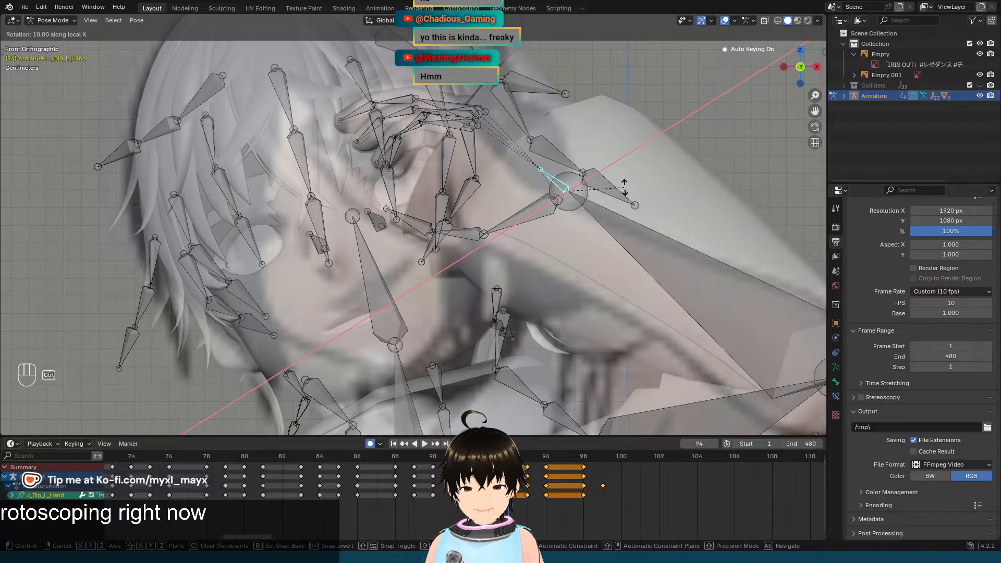
click(606, 189)
Step: Refine the left hand bone's pose by rotating it 5° about local Z and -5° about local X
key(r)
key(z)
key(z)
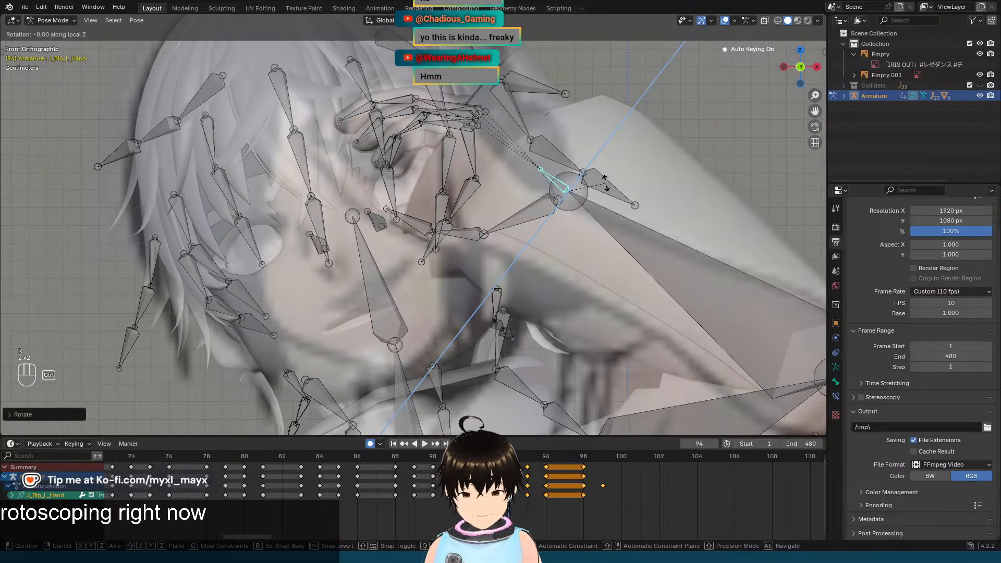
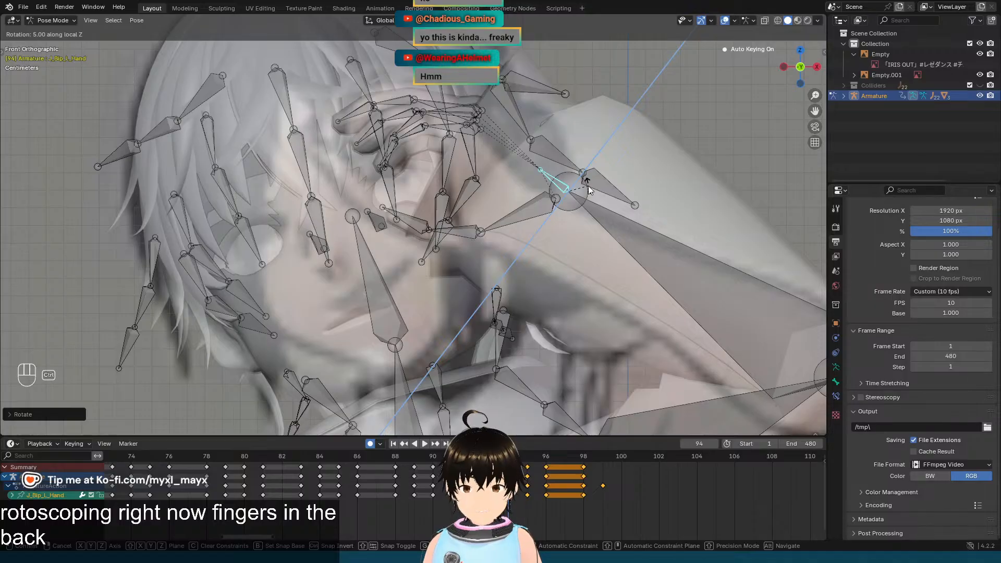
key(x)
key(x)
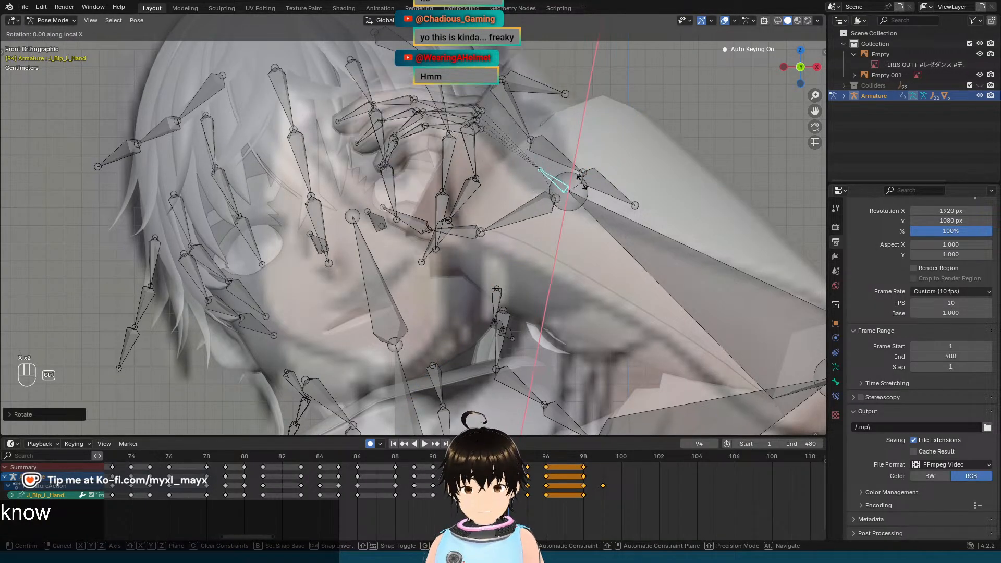
key(r)
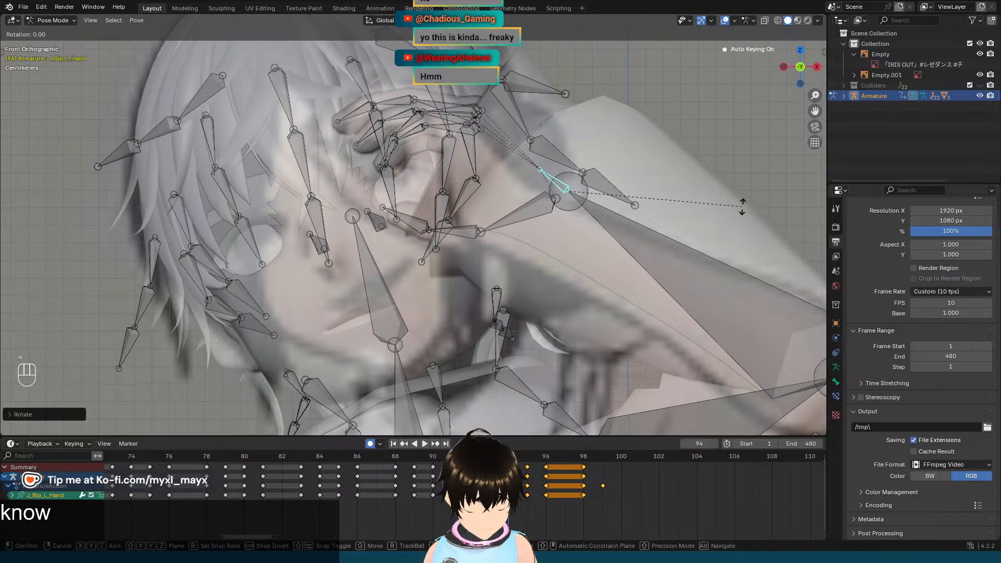
key(x)
key(x)
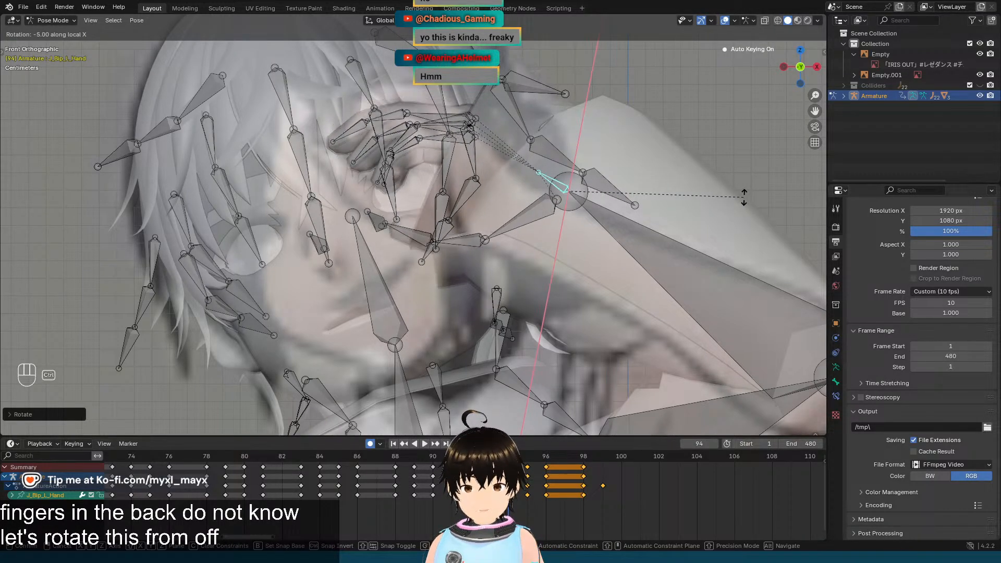
click(744, 201)
Step: Compare the left arm and hand pose with the reference by alternating between frames 93 and 94 in the front orthographic view
scroll(743, 197, down, 3)
key(Left)
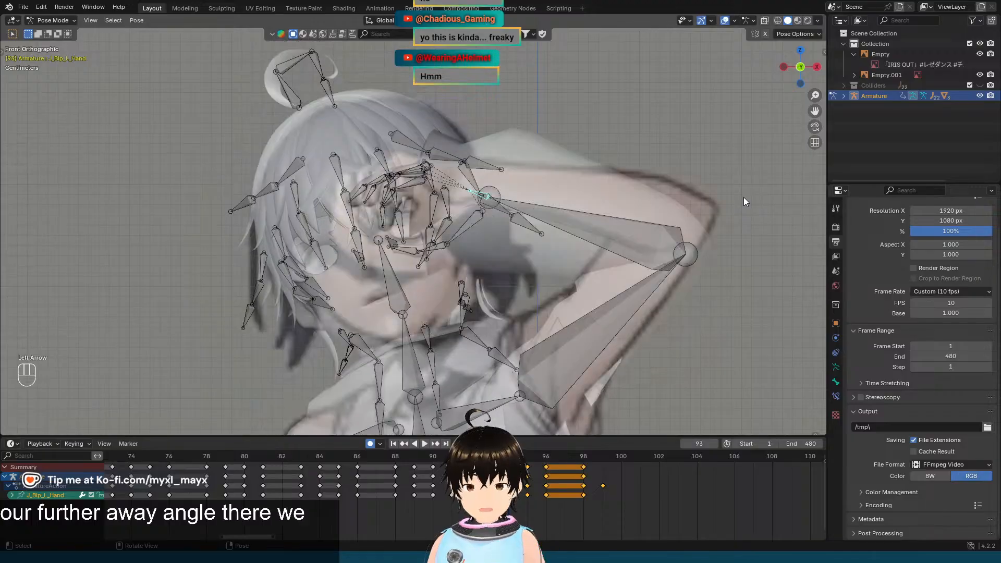
key(Right)
key(Left)
key(Right)
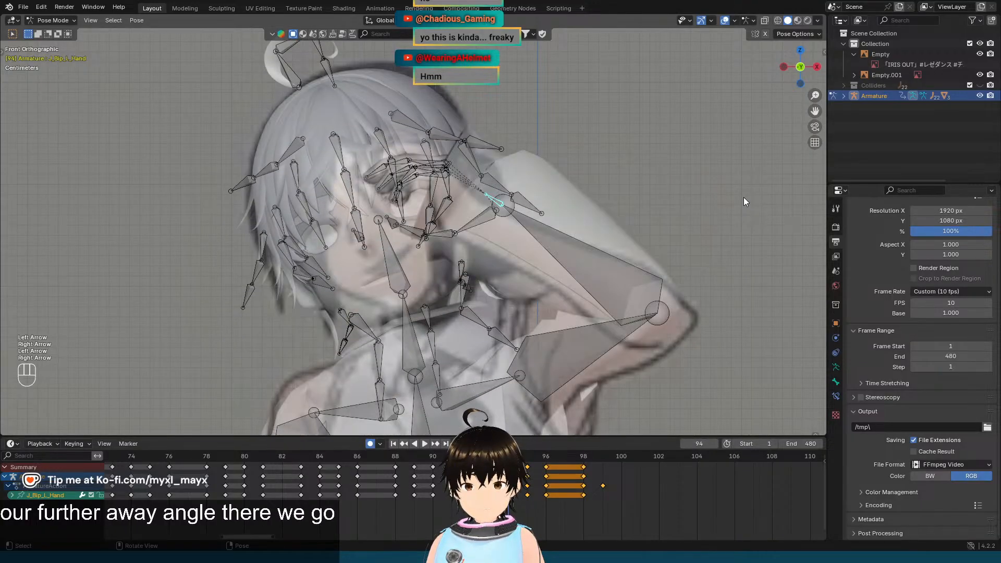
key(Left)
key(Right)
key(Left)
key(Right)
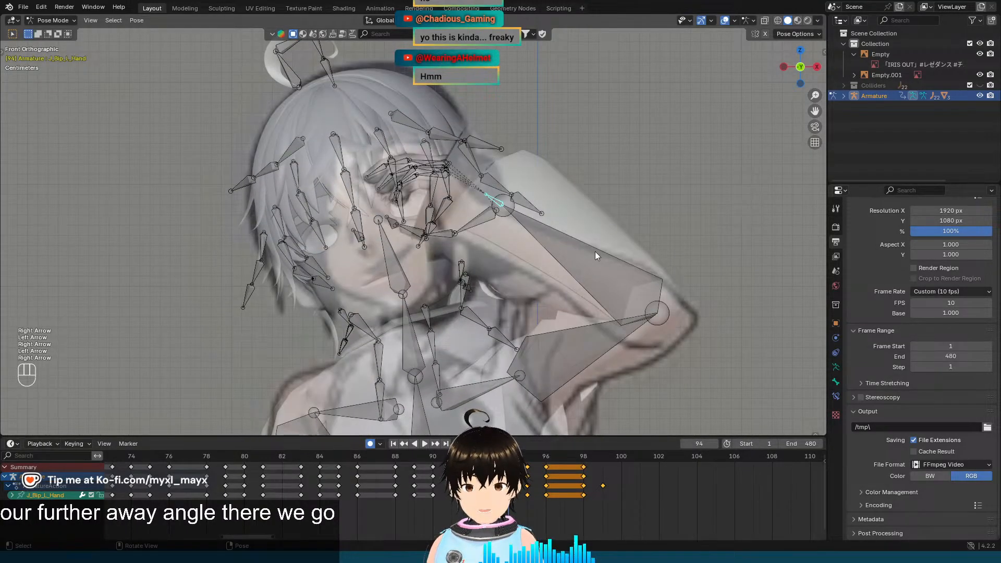
Step: Examine the left hand's distance from the face between frames 93 and 94 from an angled close-up view
middle_drag(595, 251, 668, 266)
key(Left)
key(Right)
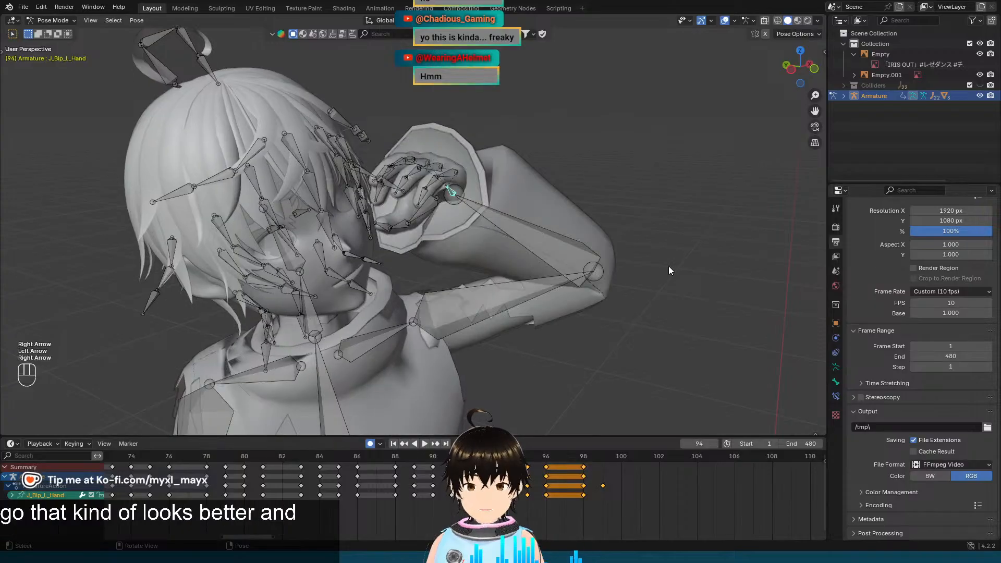
scroll(455, 221, up, 2)
mouse_move(457, 221)
shift+middle_down()
mouse_move(514, 211)
mouse_move(471, 214)
shift+middle_up()
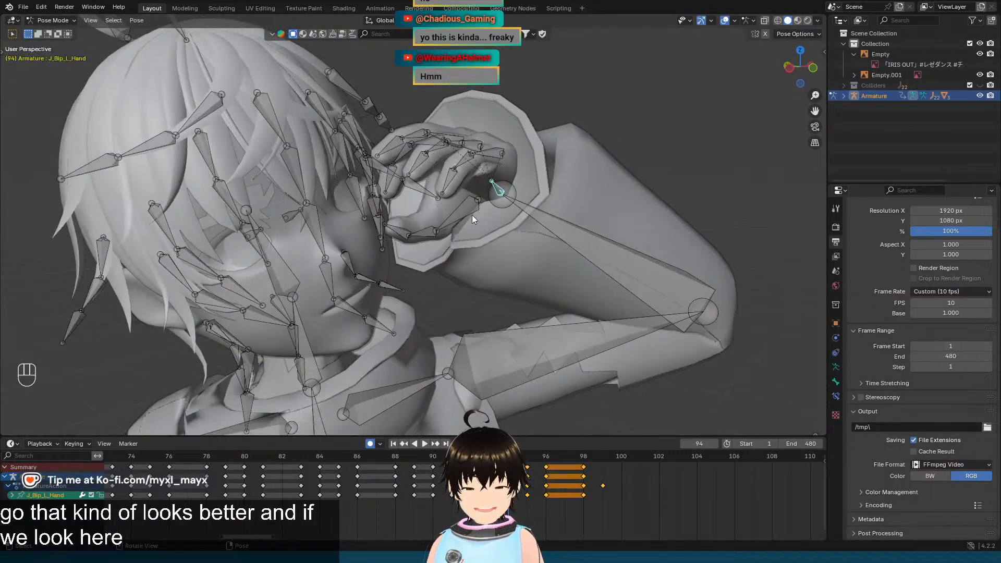
key(Left)
key(Right)
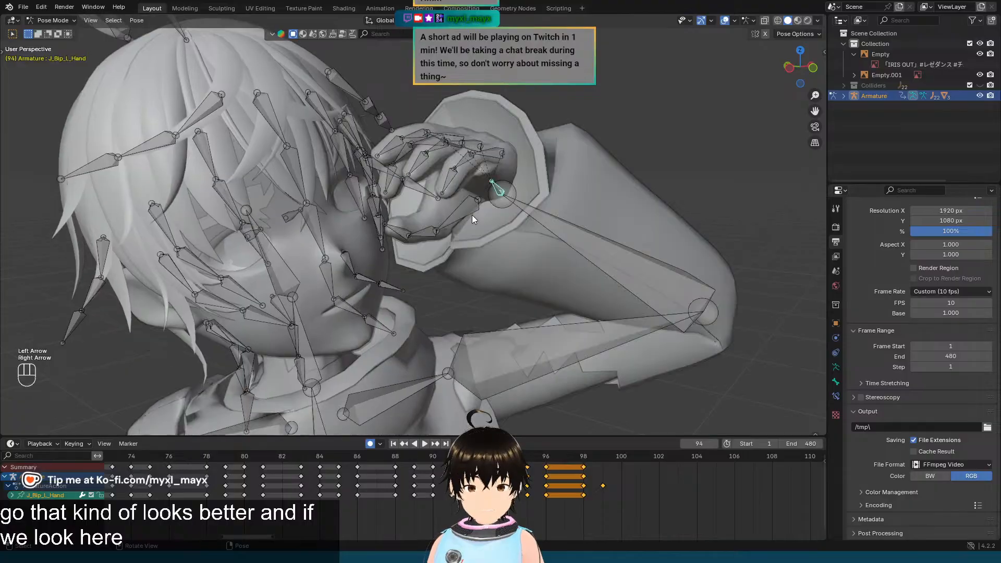
key(Left)
key(Right)
key(Left)
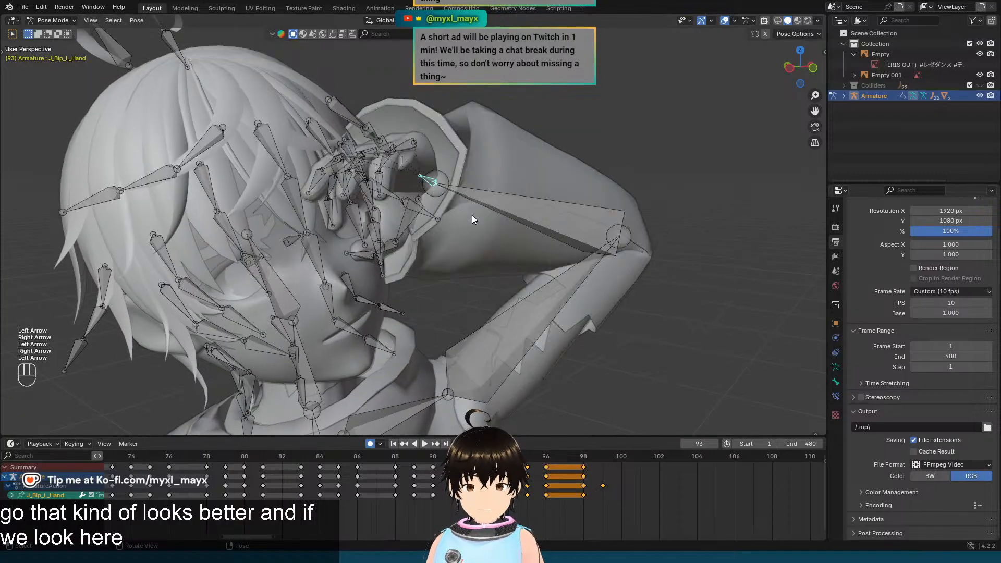
key(Right)
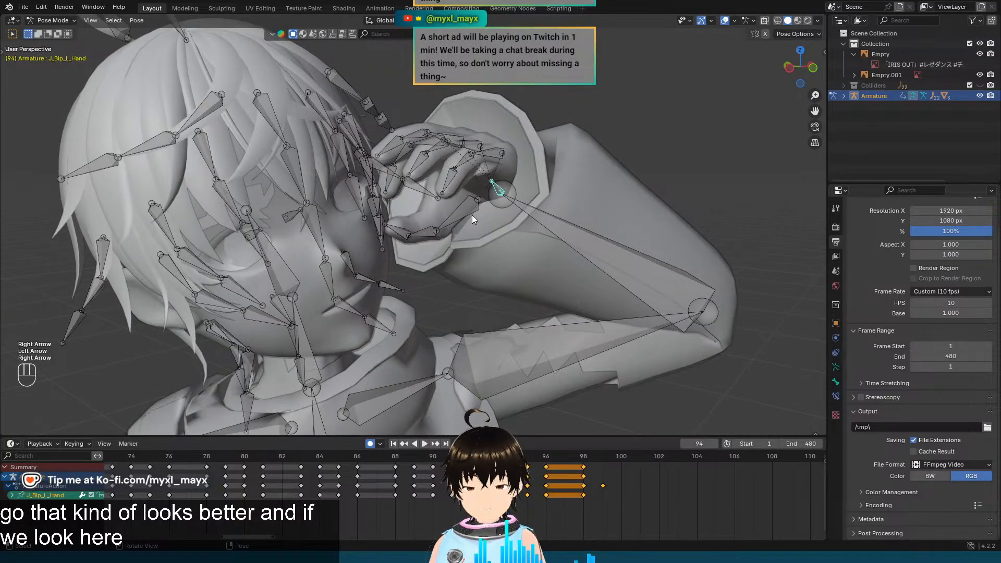
Step: Recheck the left hand against the reference up close in the front orthographic view, stopping on frame 93
key(KP_1)
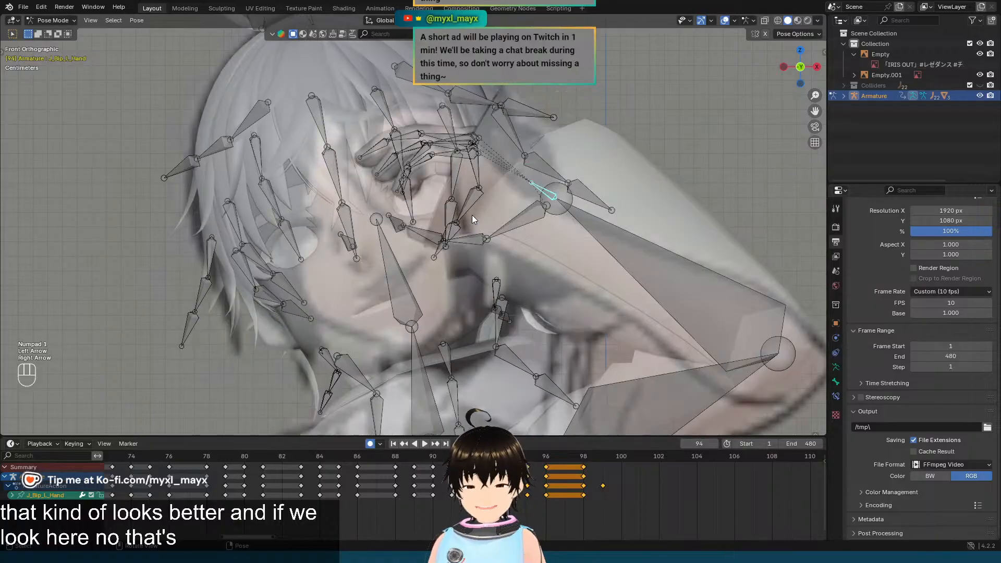
key(Left)
key(Right)
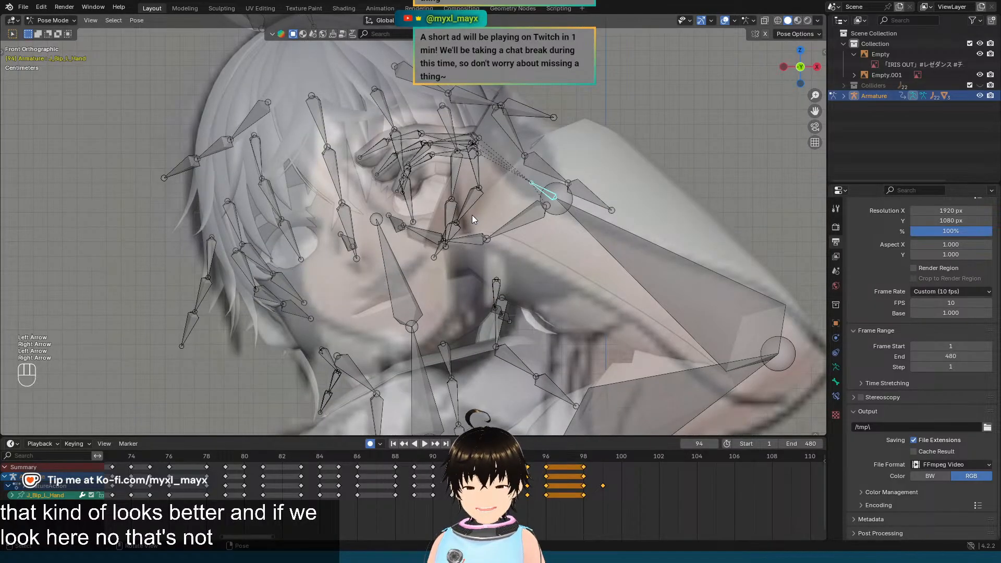
key(Left)
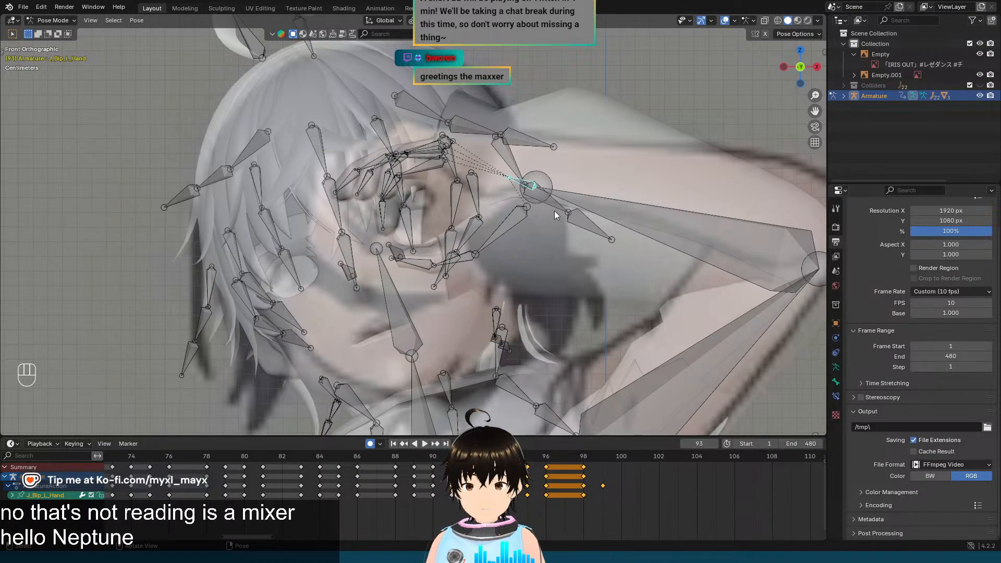
Step: Compare the left hand and forearm with the reference by alternating between frames 93 and 94 in the front orthographic view
key(Right)
key(Left)
key(Right)
key(Left)
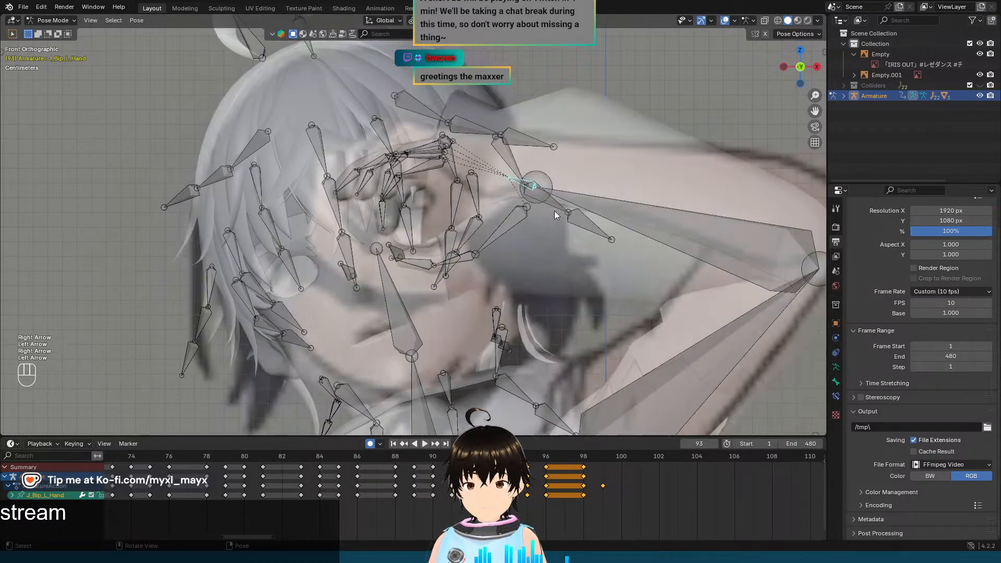
key(Right)
key(Left)
key(Right)
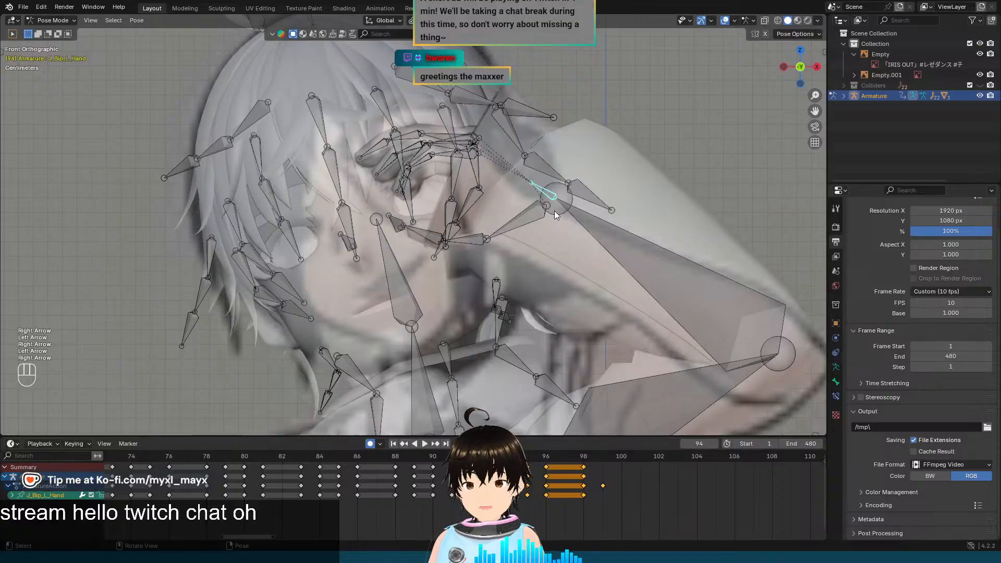
key(Left)
key(Right)
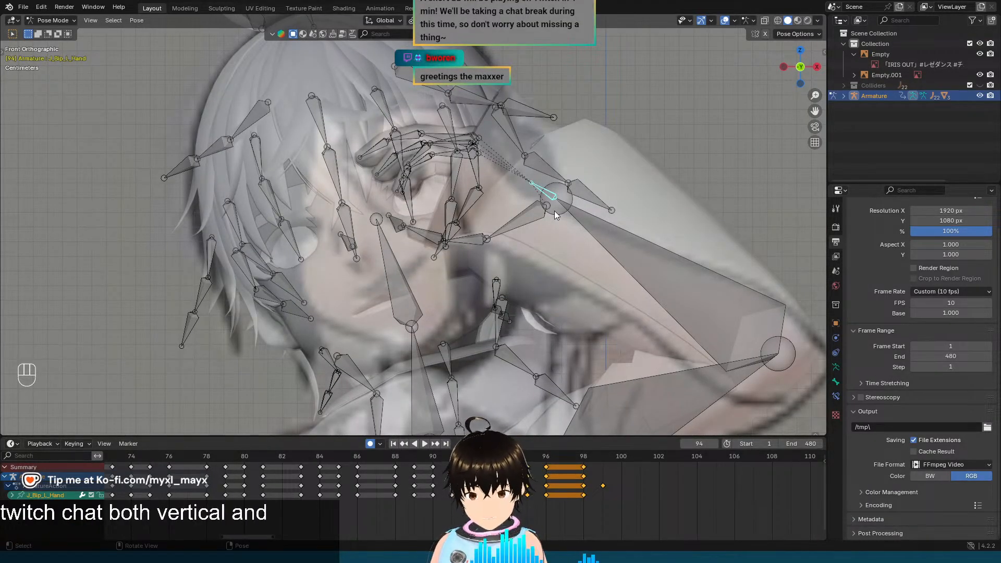
key(Left)
key(Right)
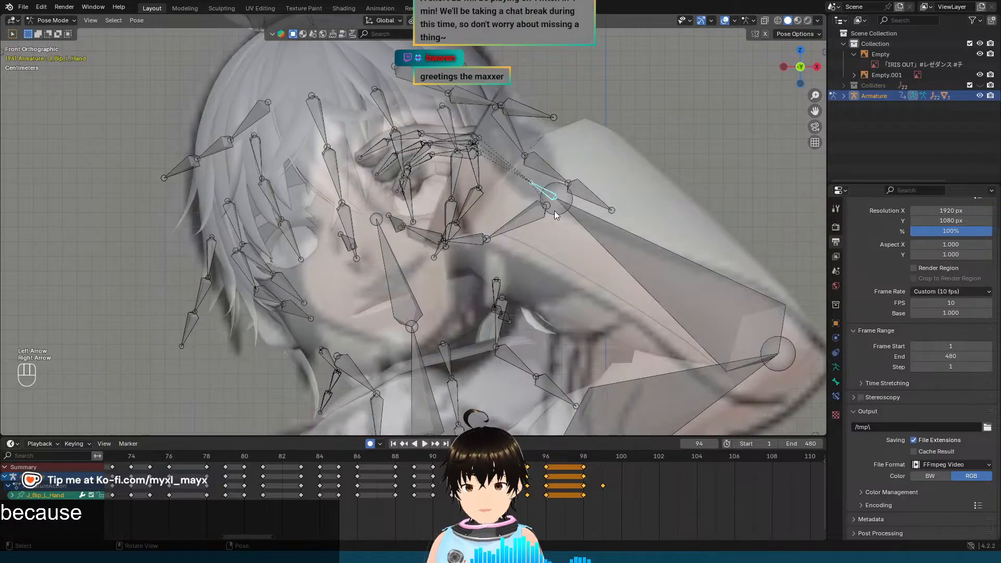
Step: Rotate the left upper arm bone about global Z at frame 94 so the elbow extends outward toward the reference
scroll(540, 181, down, 3)
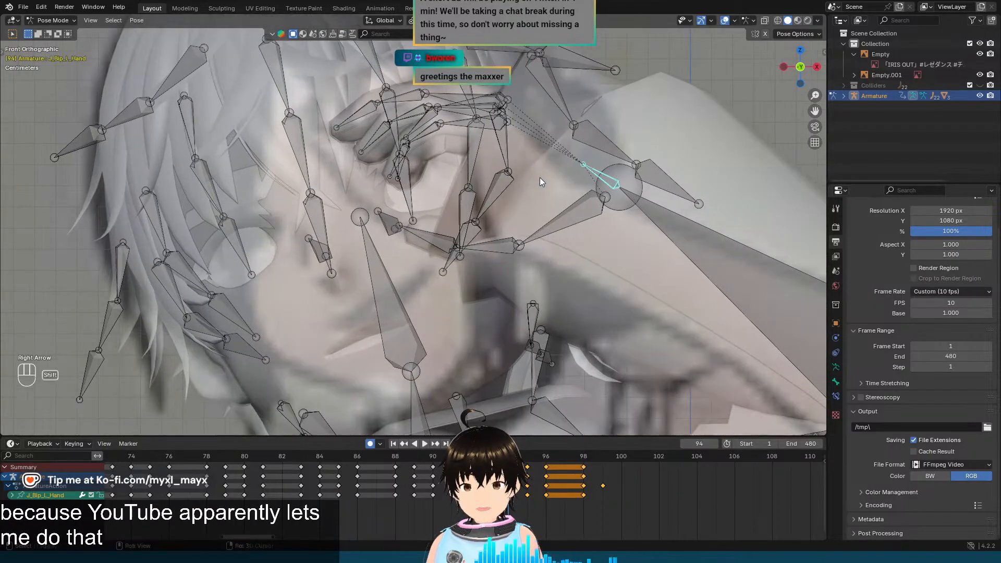
scroll(495, 199, down, 6)
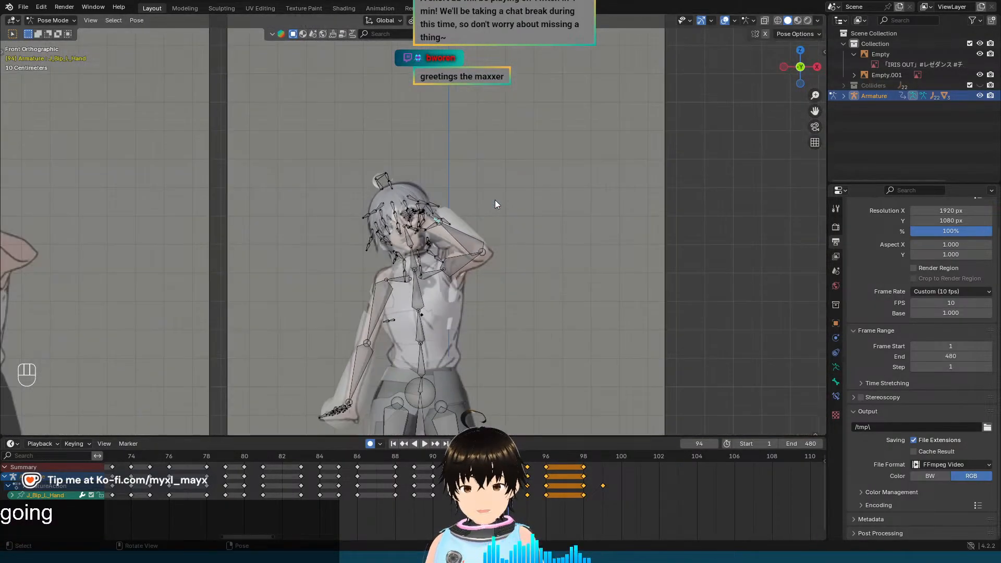
scroll(529, 155, up, 8)
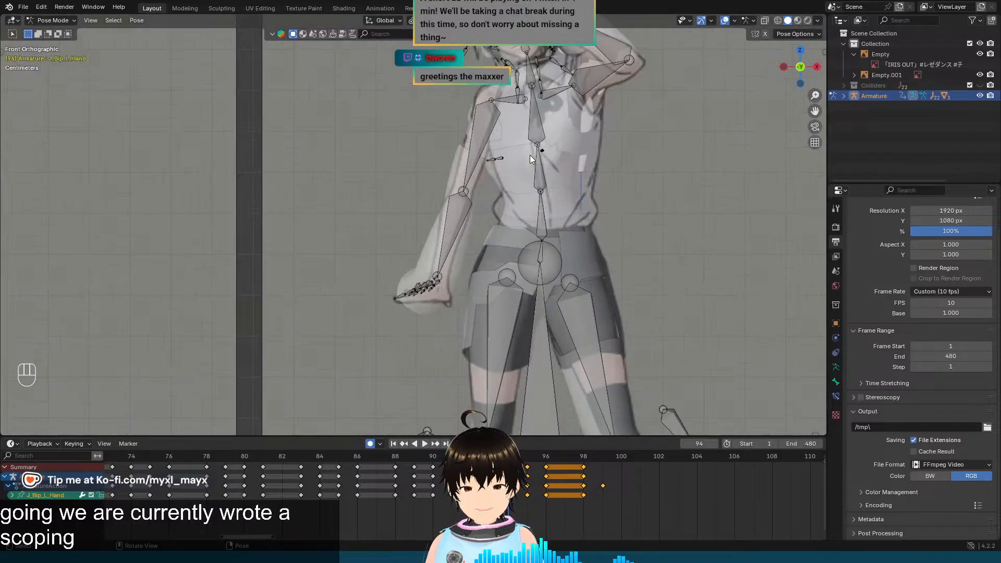
shift+middle_drag(484, 236, 488, 156)
scroll(537, 202, up, 2)
click(618, 387)
scroll(578, 307, down, 3)
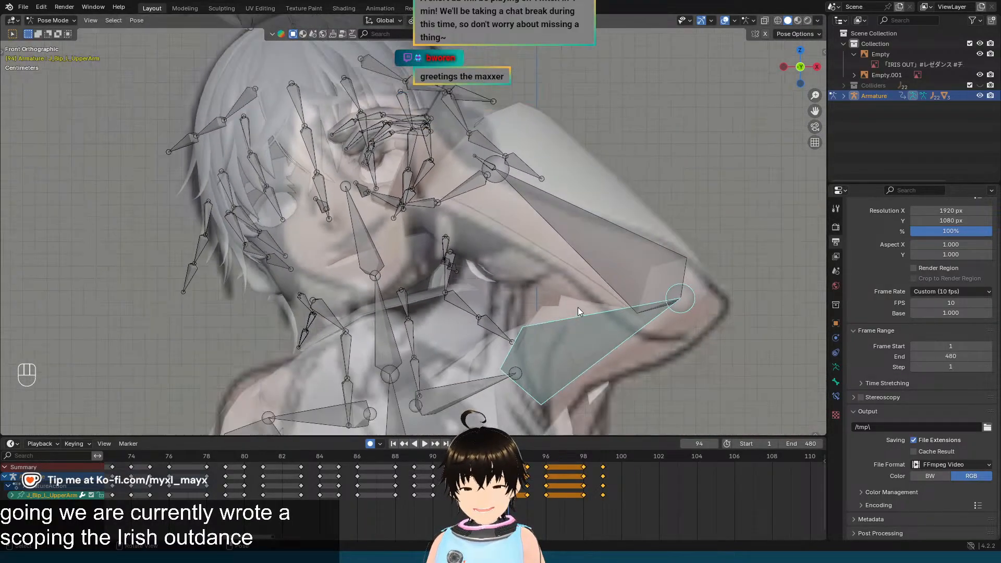
key(r)
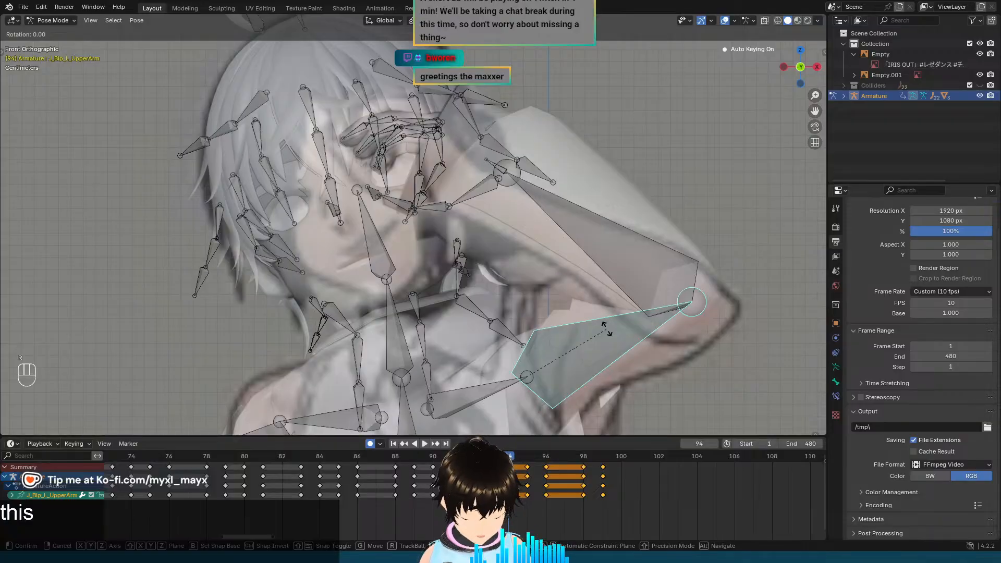
key(x)
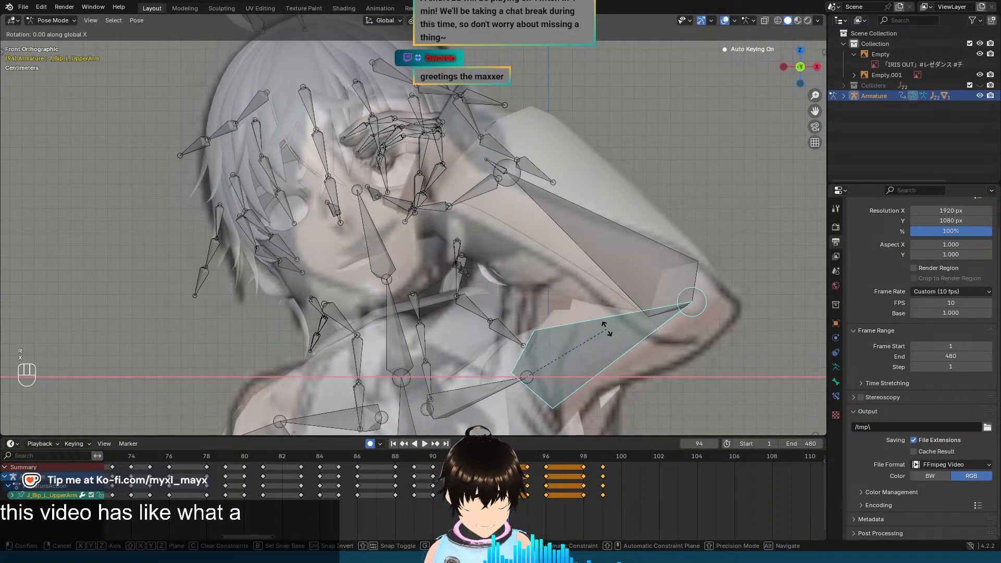
key(z)
key(ctrl)
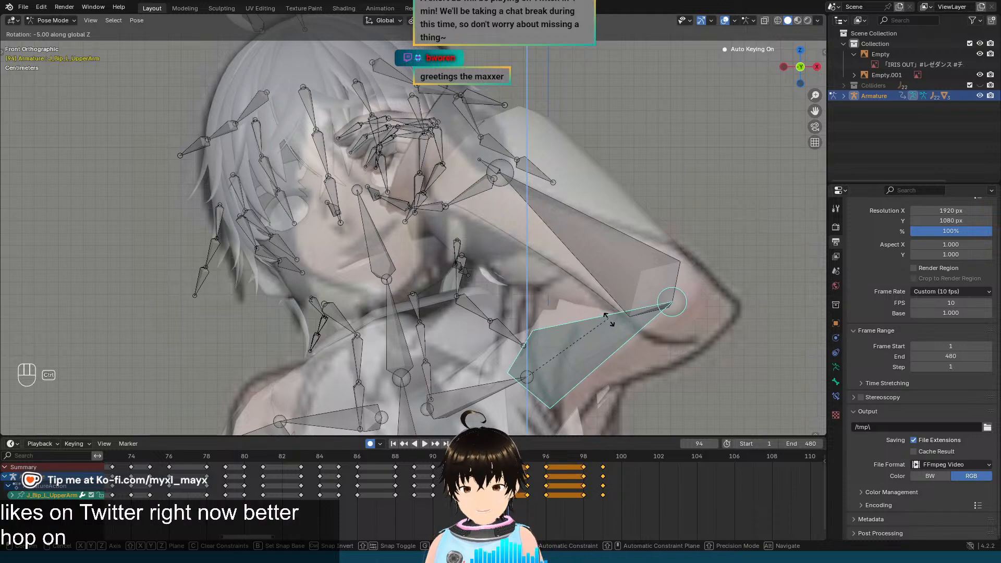
click(608, 338)
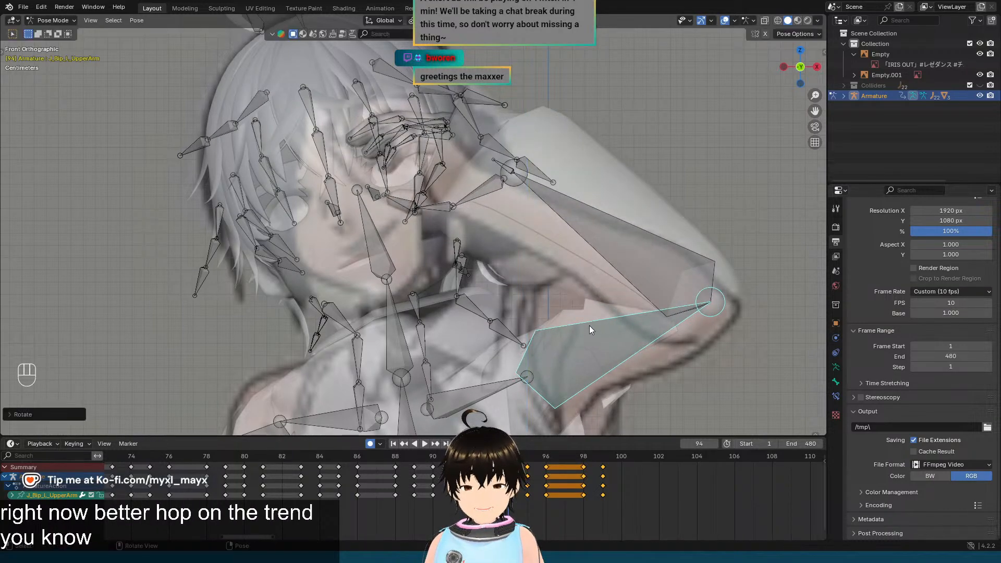
Step: Compare the left arm's pose between frames 93 and 94 from the right side, an angled view and the front
key(KP_1)
key(KP_3)
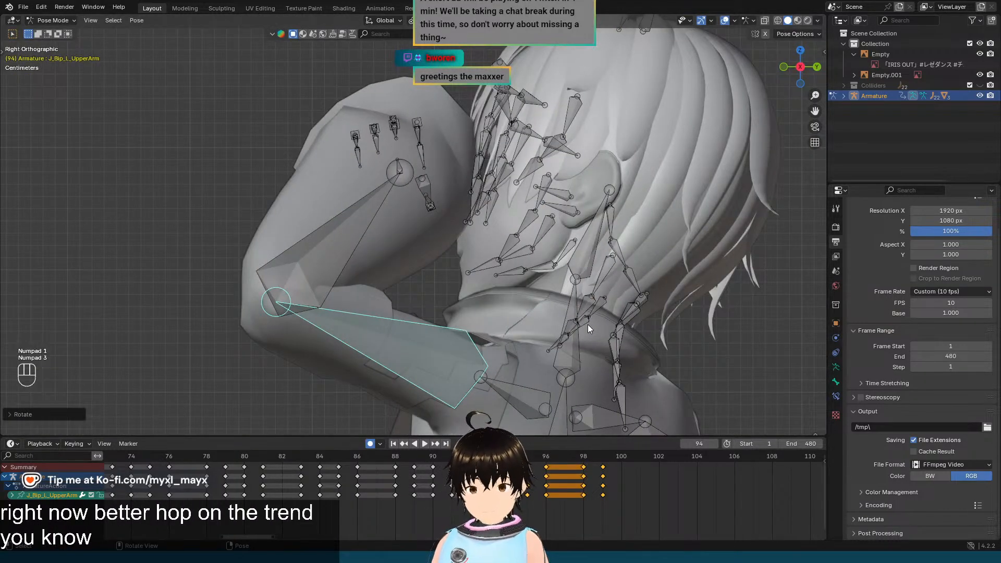
key(Left)
key(Right)
key(Left)
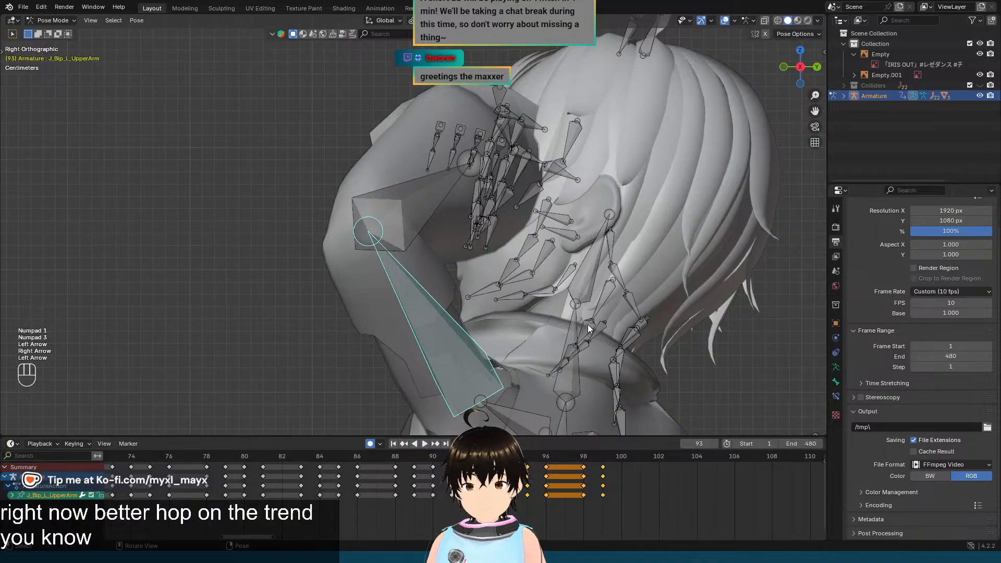
middle_drag(480, 274, 455, 228)
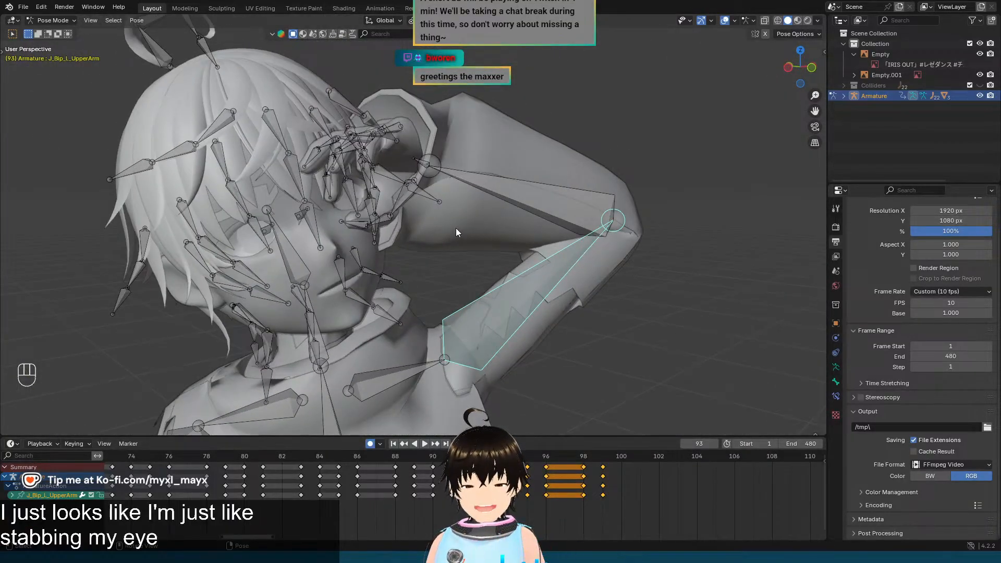
key(Right)
key(Left)
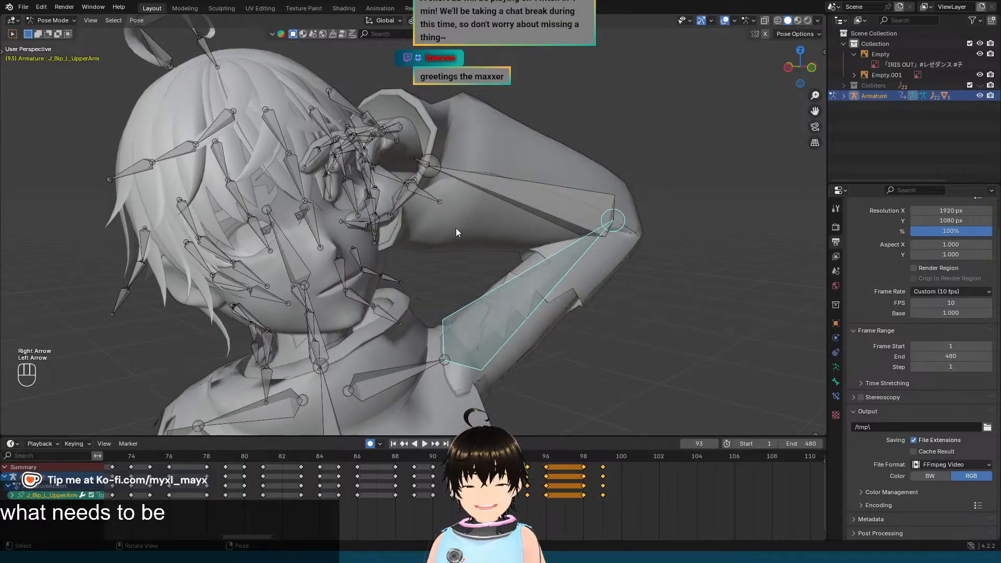
key(Right)
key(Left)
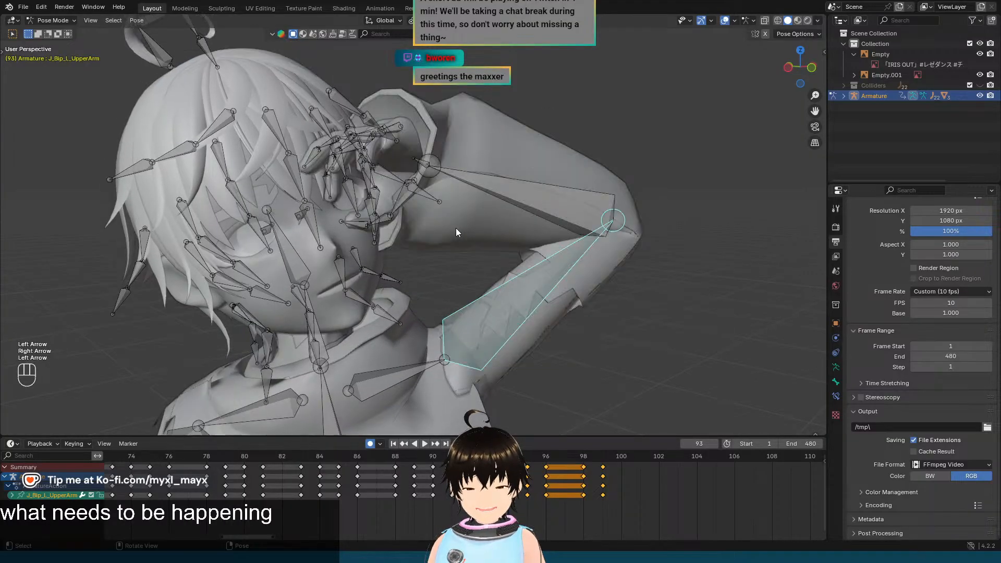
key(Right)
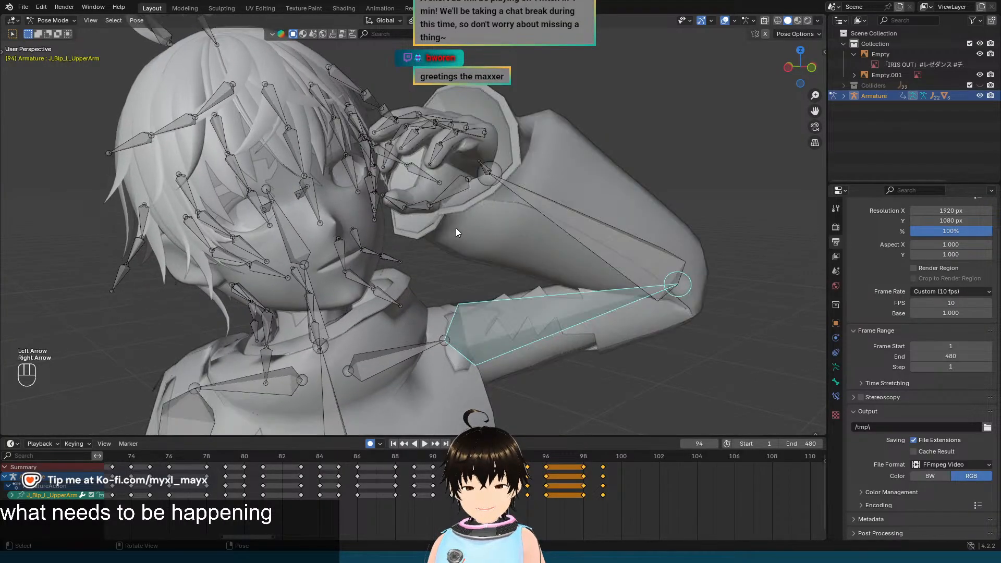
key(KP_1)
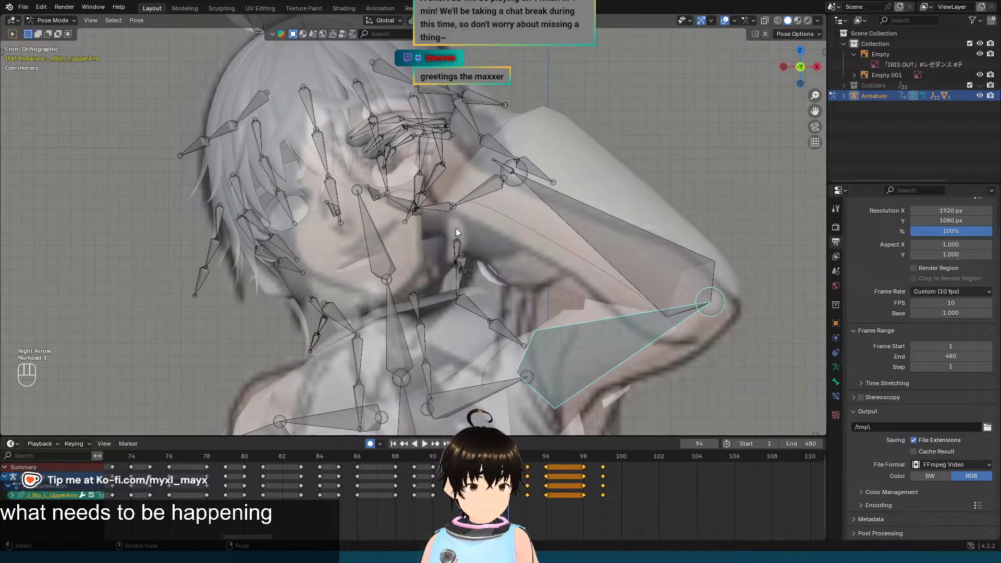
key(Left)
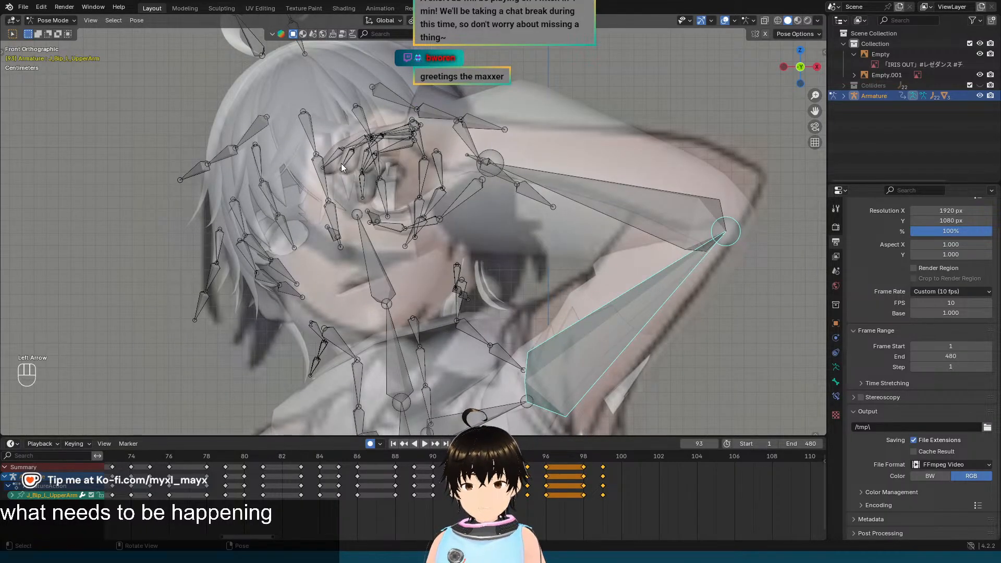
key(Right)
key(Left)
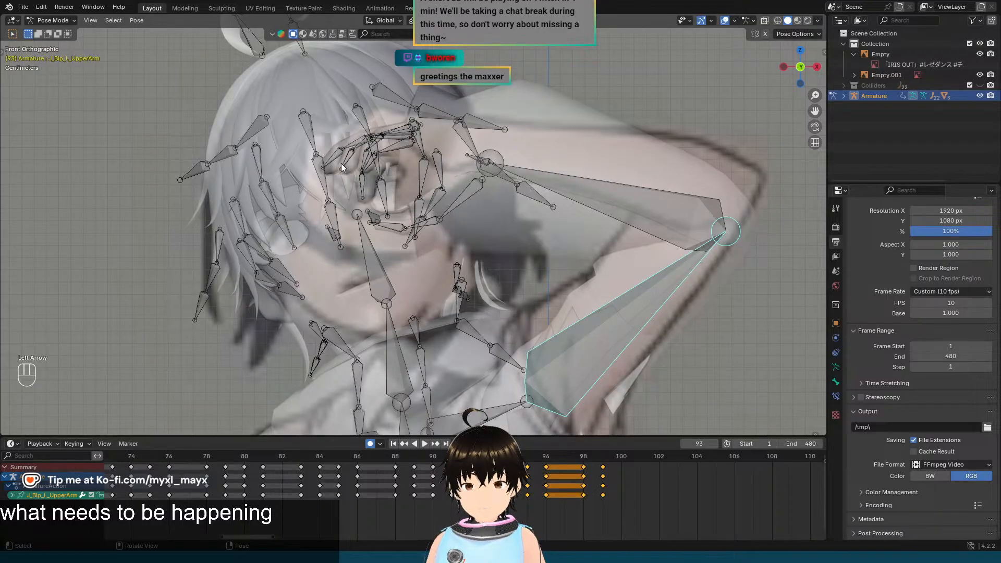
Step: Raise the left elbow at frame 94 by rotating the upper arm bone about its local X axis
key(Right)
middle_drag(349, 157, 501, 298)
key(r)
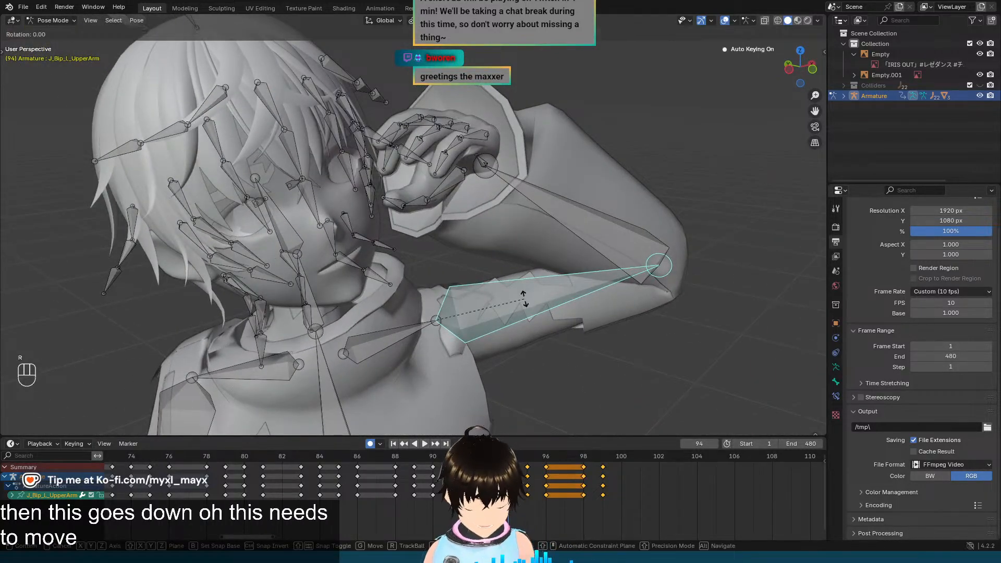
key(x)
key(x)
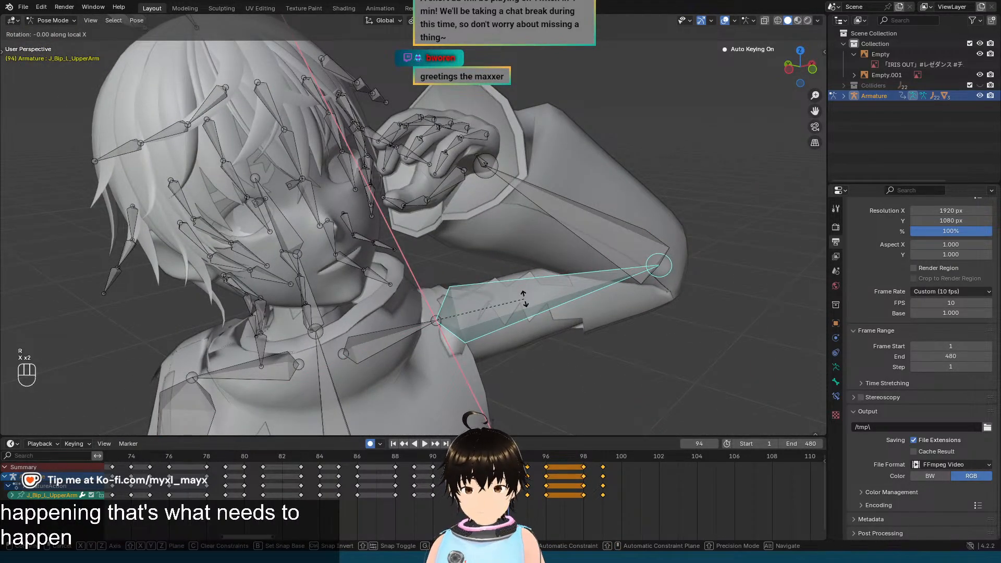
key(ctrl)
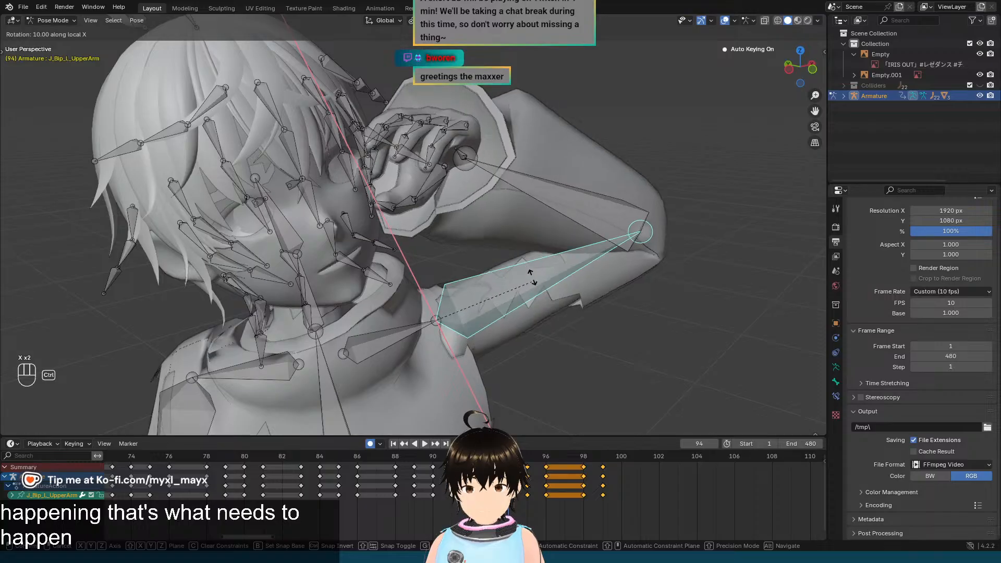
click(533, 258)
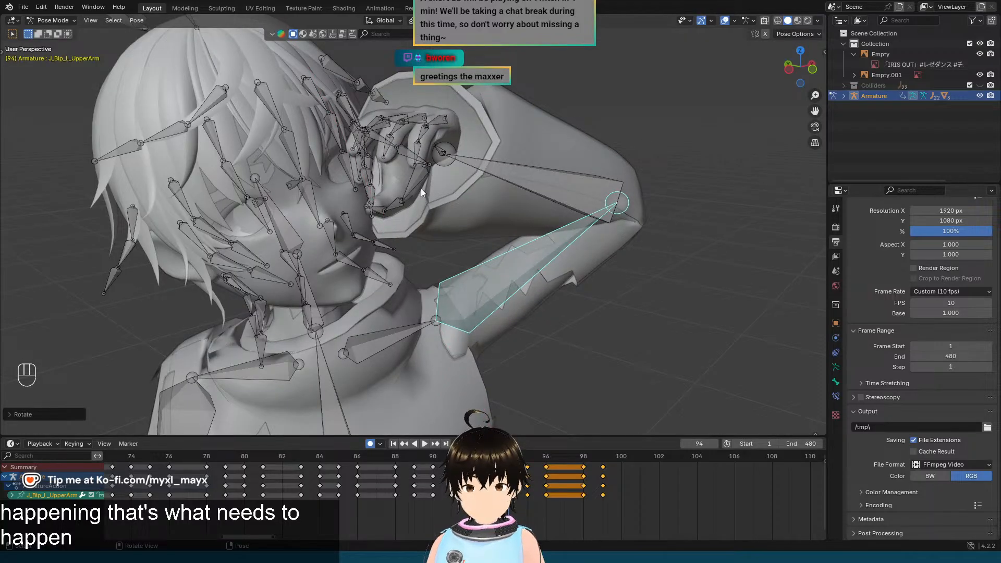
Step: Rotate the left hand bone about its local Z axis at frame 94 to adjust its angle to the face
click(436, 150)
middle_drag(437, 149, 498, 147)
key(r)
key(x)
key(x)
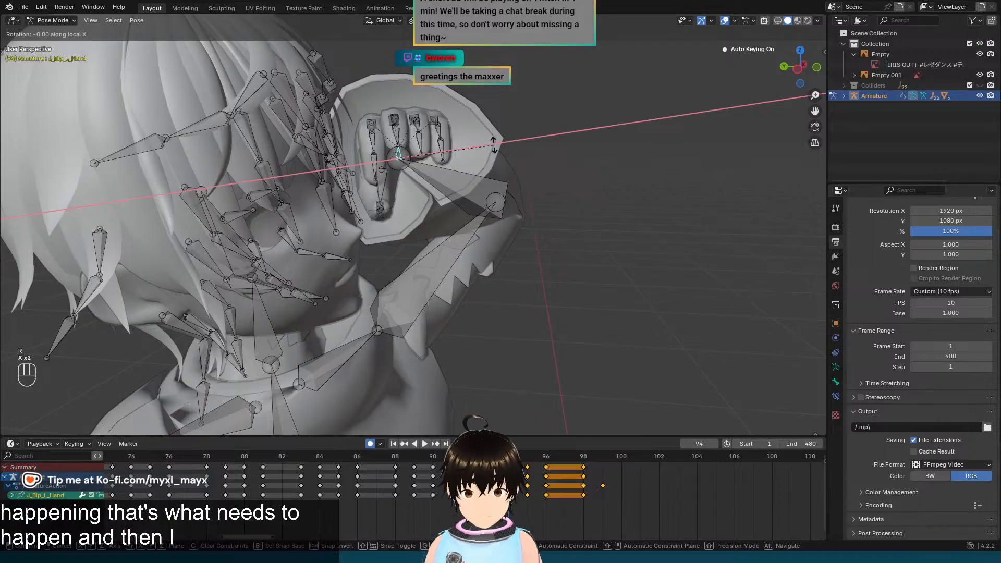
key(z)
key(z)
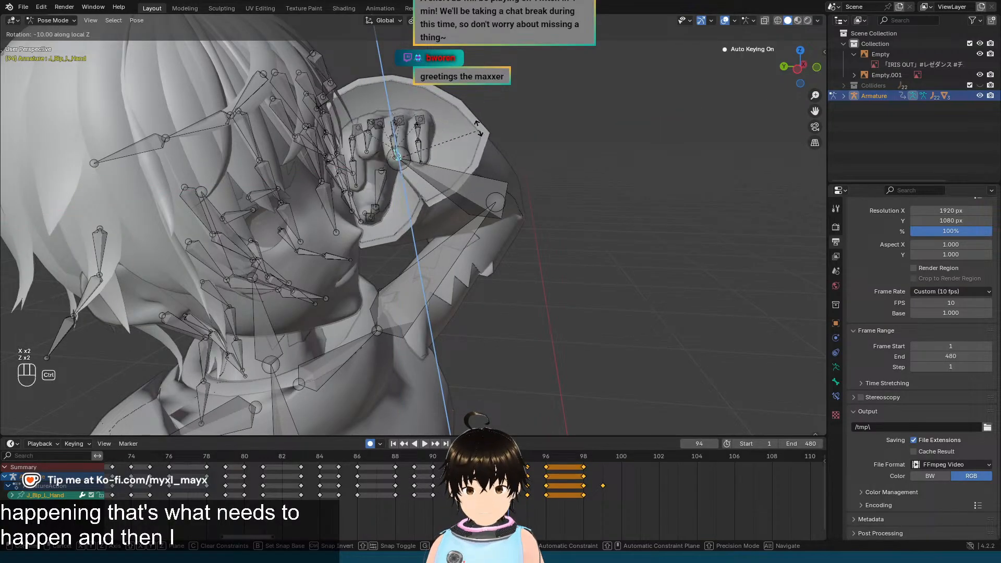
click(522, 199)
Step: Check the adjusted left arm and hand against the reference across frames 93 to 95 in the front orthographic view
key(KP_1)
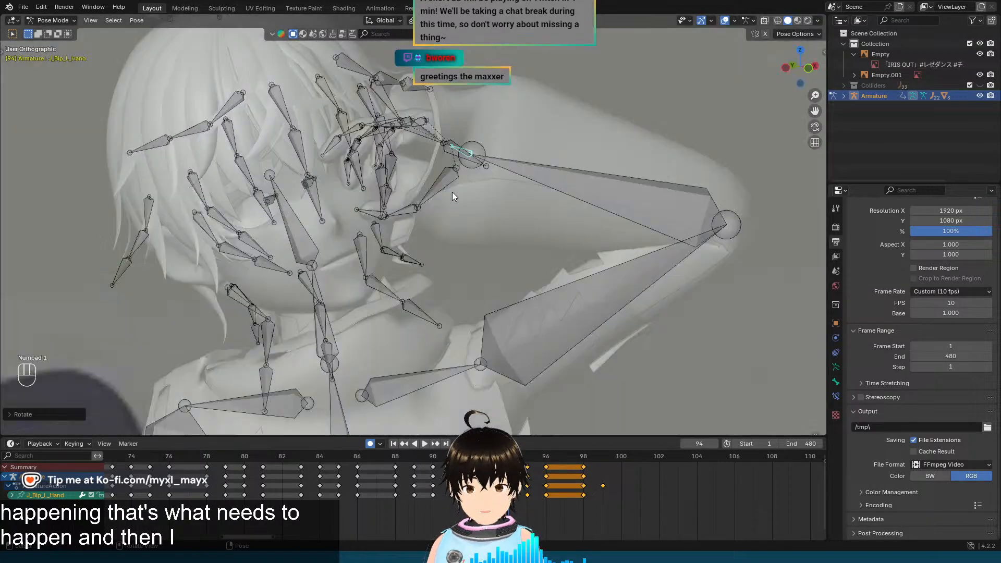
key(Right)
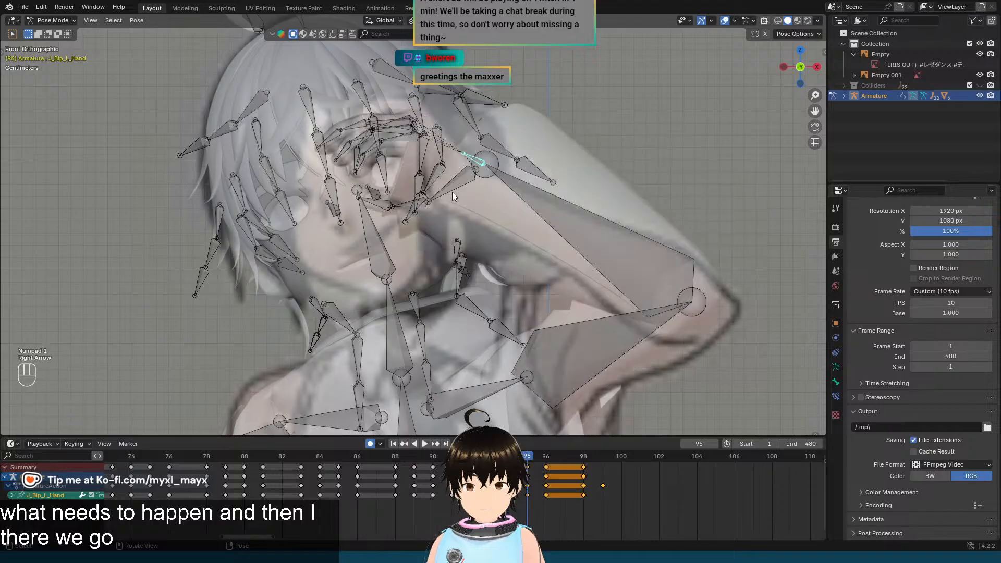
key(Left)
key(Left)
key(Right)
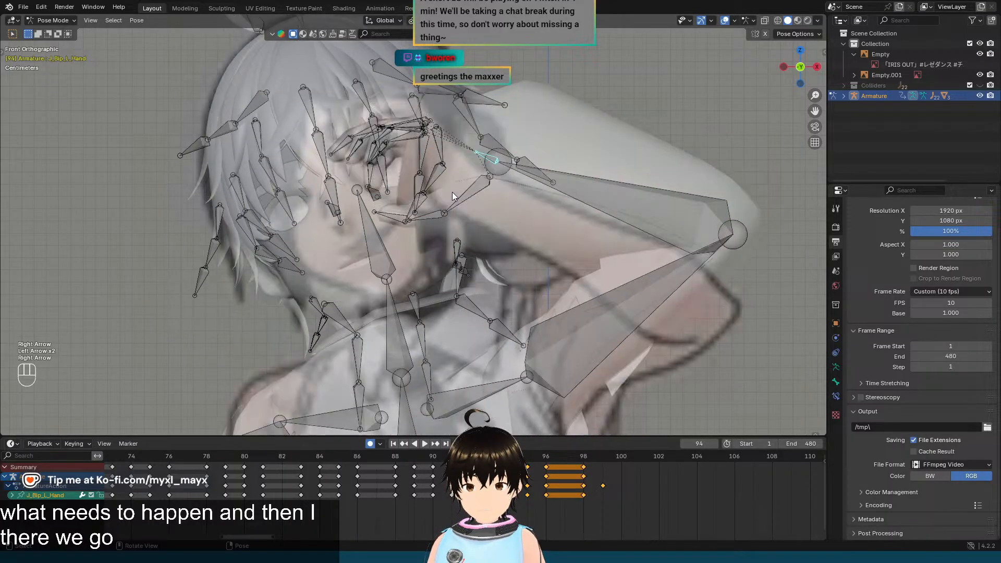
key(Left)
key(Right)
key(Left)
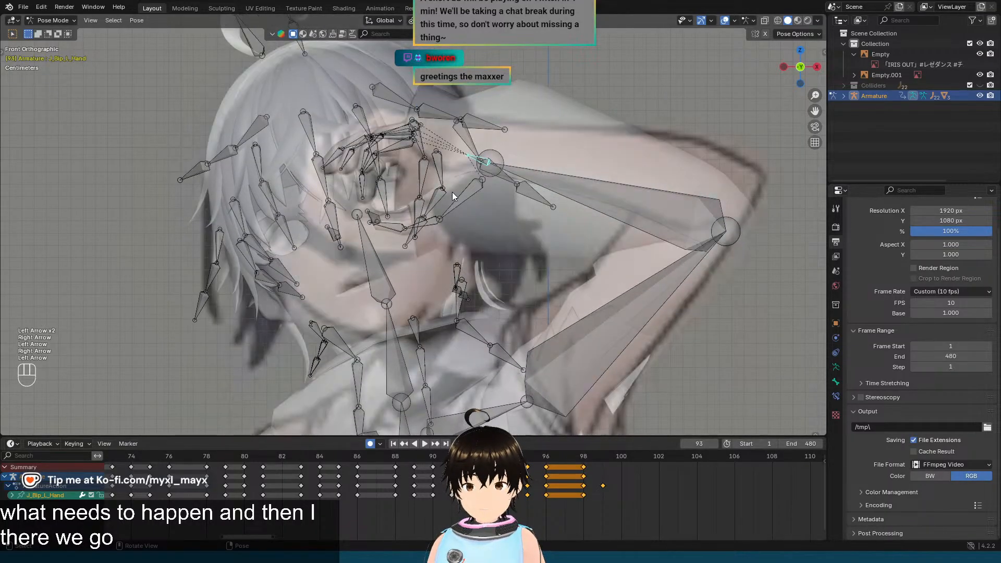
key(Right)
key(Left)
key(Right)
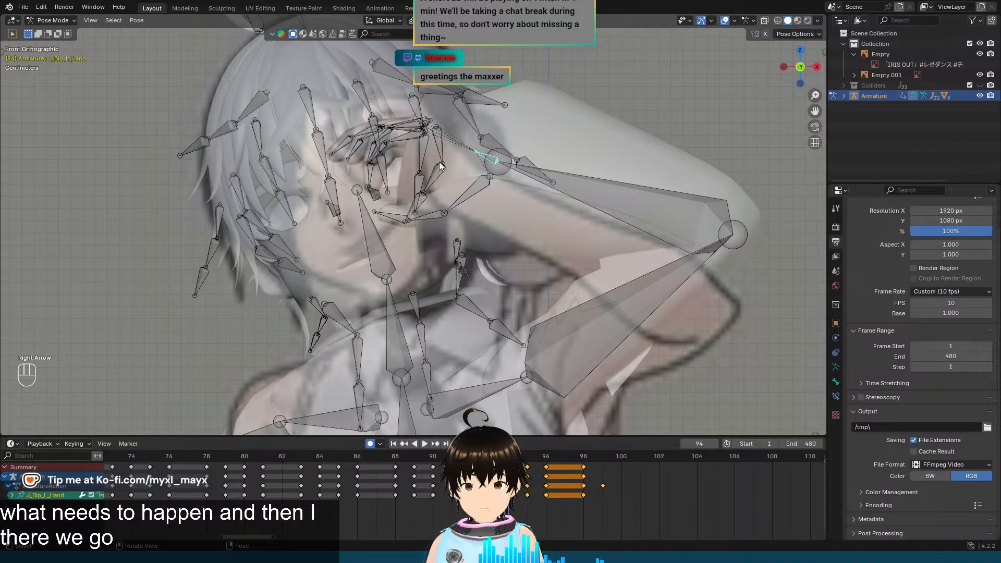
scroll(439, 162, up, 2)
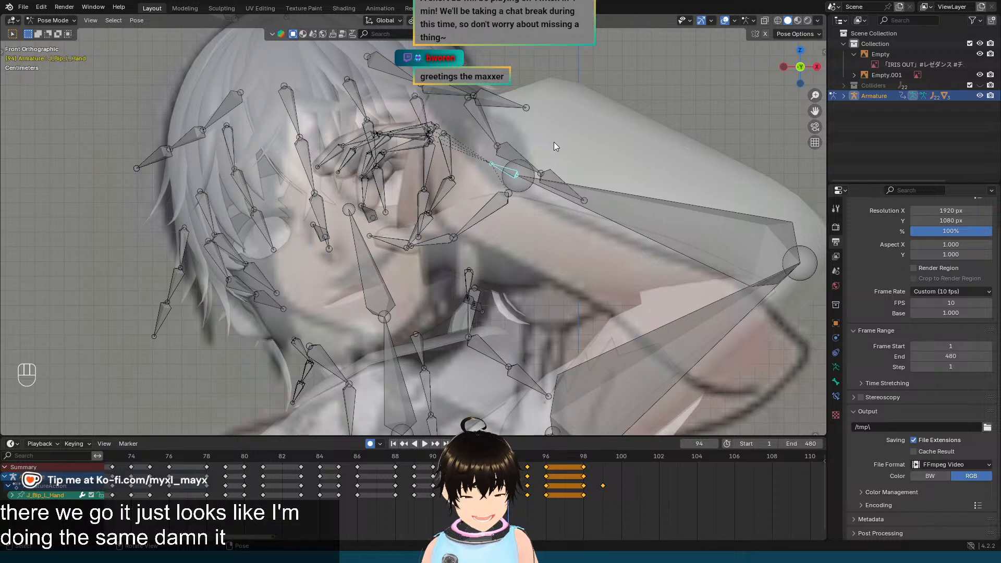
key(Left)
key(Right)
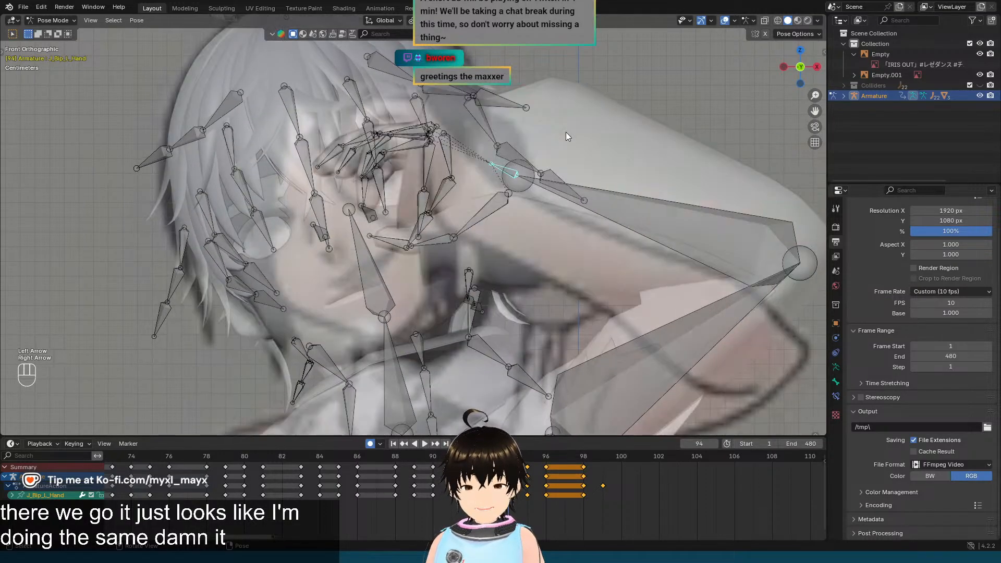
key(Left)
key(Right)
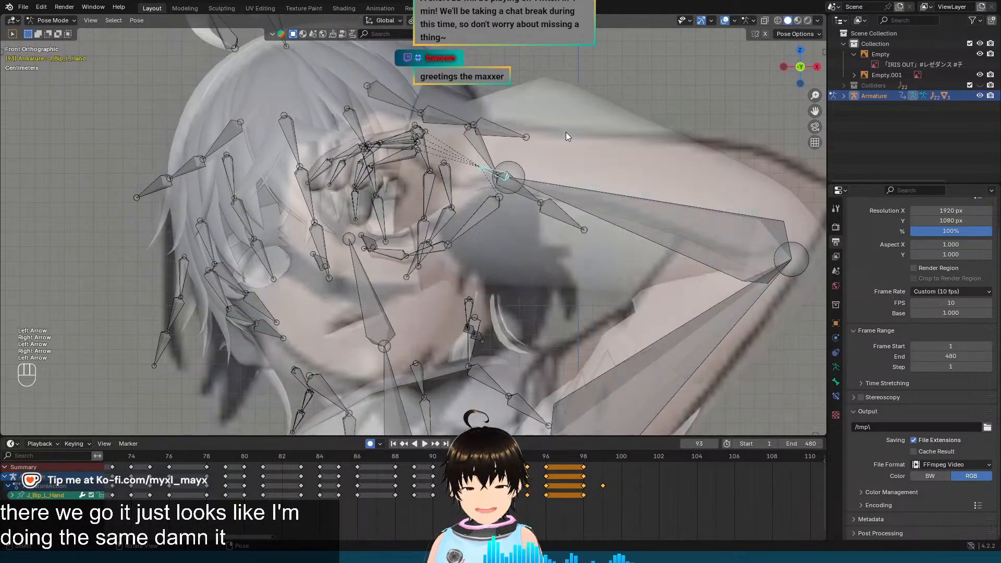
Step: Rotate the left hand bone 20° about its local X axis at frame 94
key(Left)
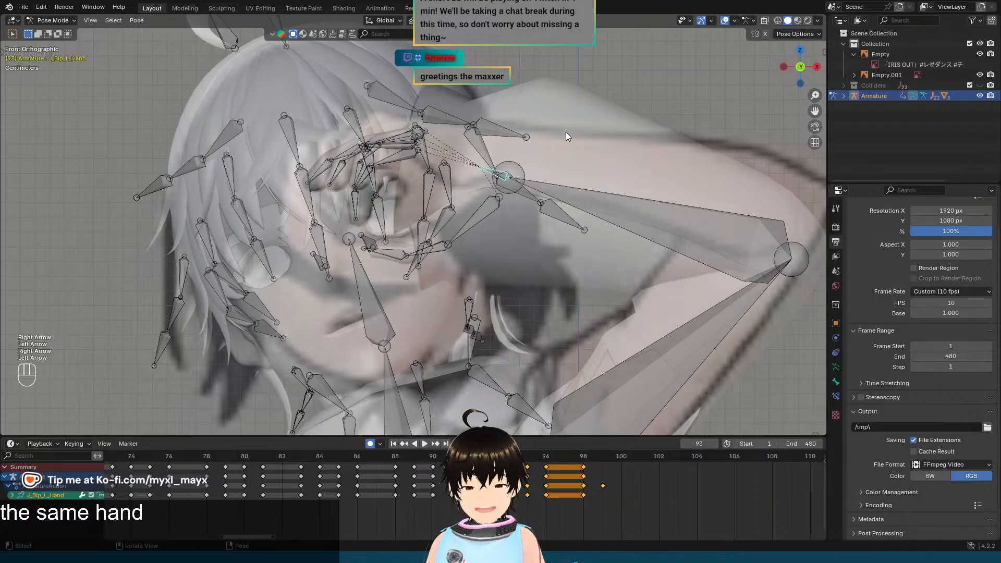
key(Right)
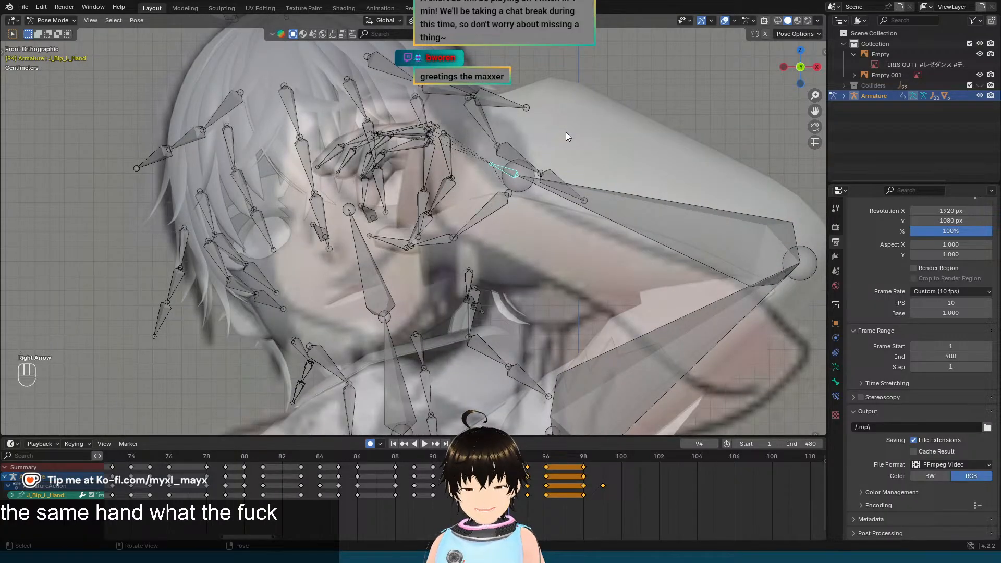
key(r)
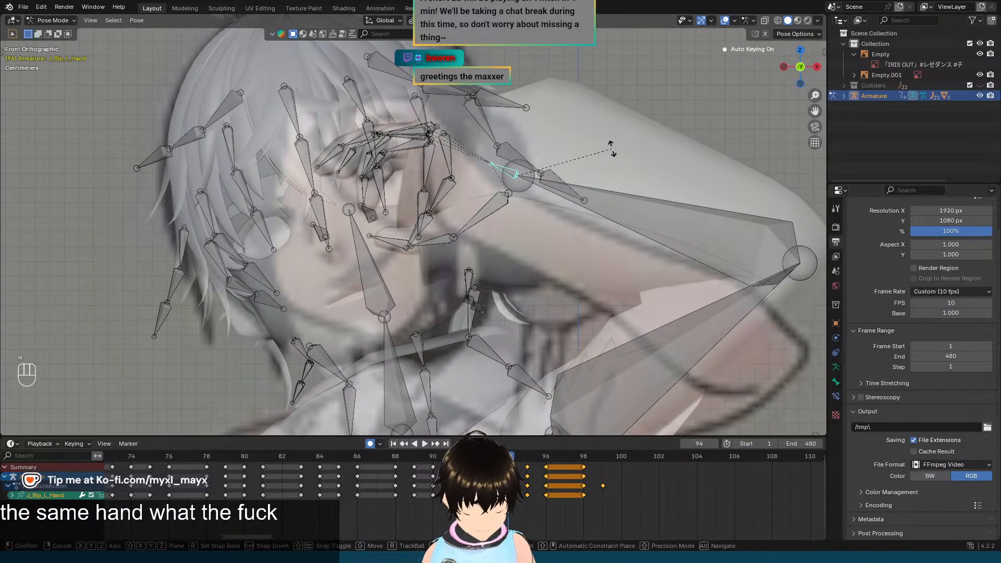
key(x)
key(x)
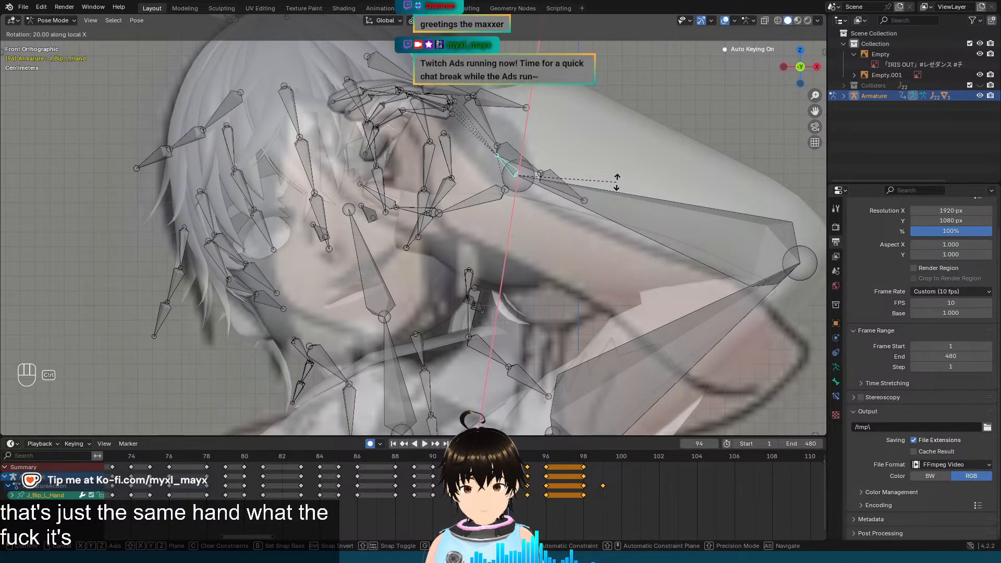
click(616, 182)
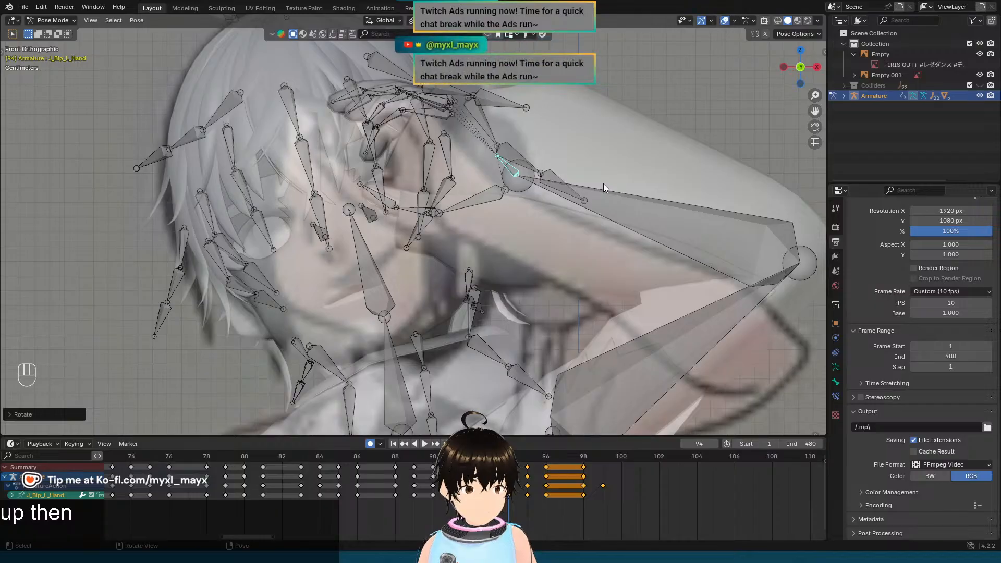
Step: Try lowering the left elbow at frame 94 by rotating the upper arm bone about its local X axis
click(728, 309)
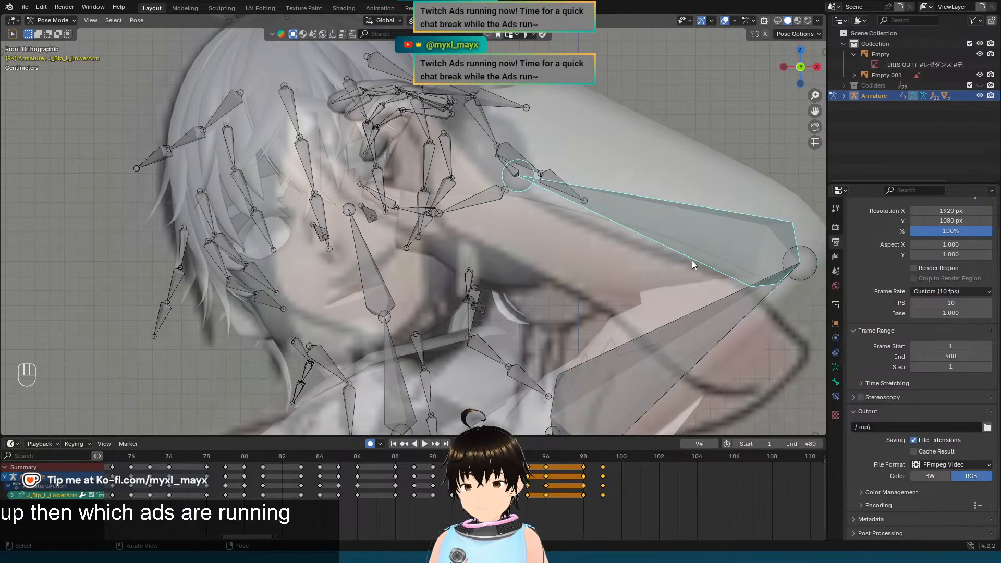
shift+middle_drag(692, 261, 663, 175)
click(664, 230)
shift+scroll(670, 233, up, 3)
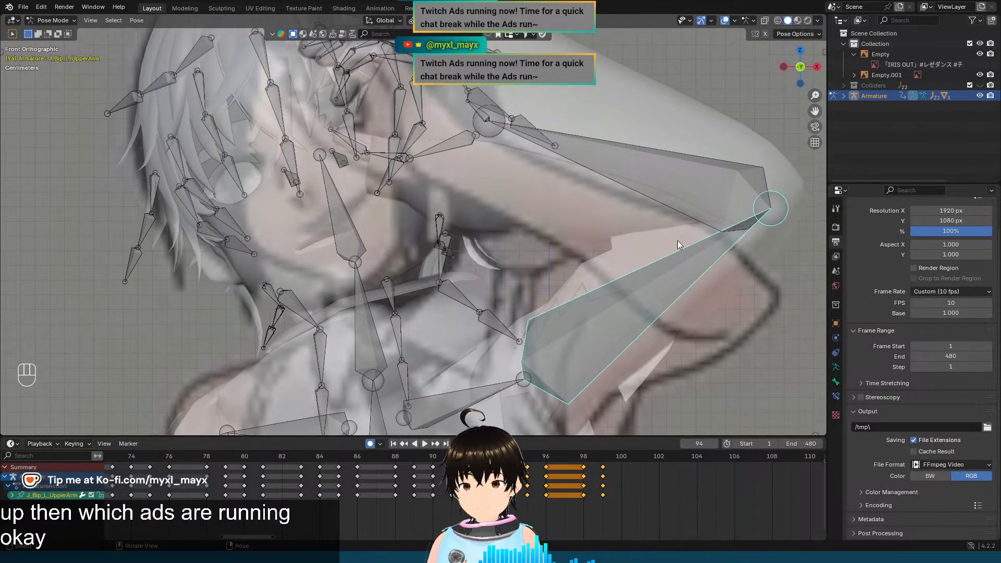
click(665, 177)
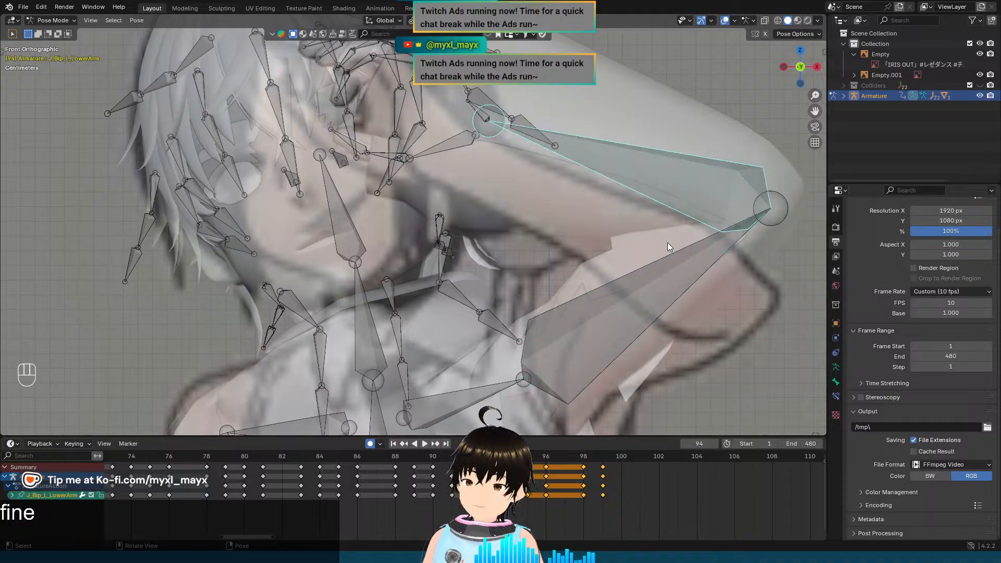
click(687, 279)
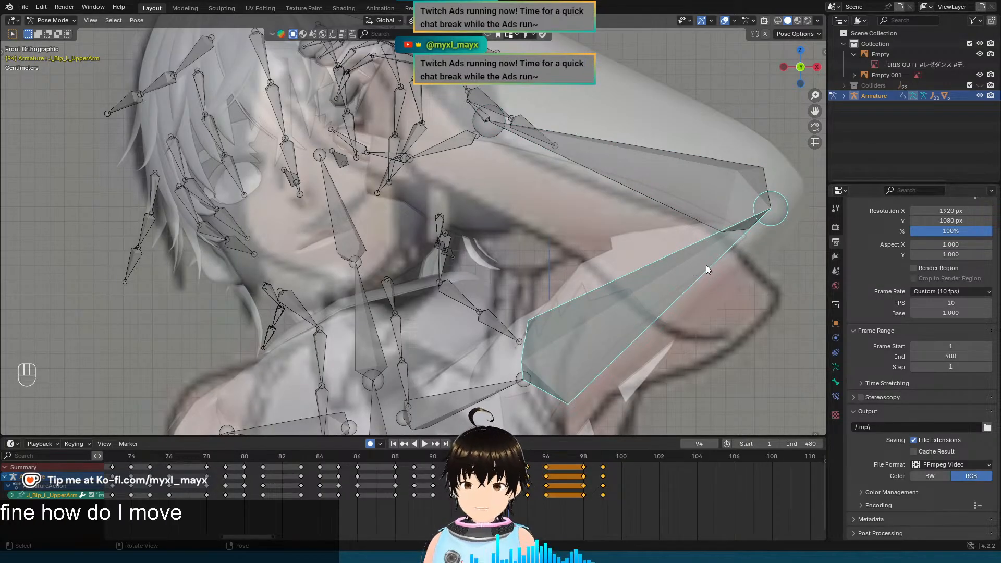
key(r)
key(x)
key(x)
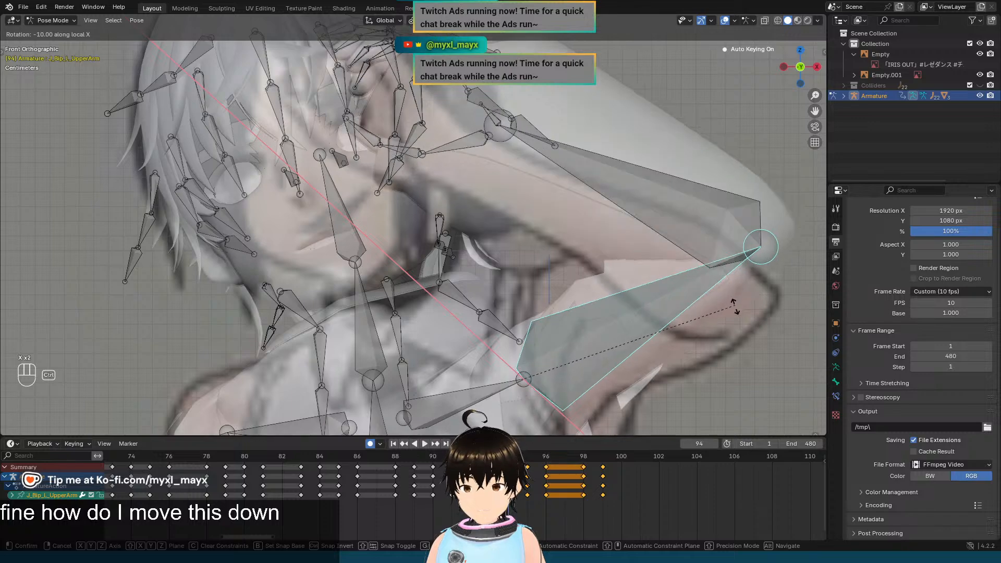
click(719, 366)
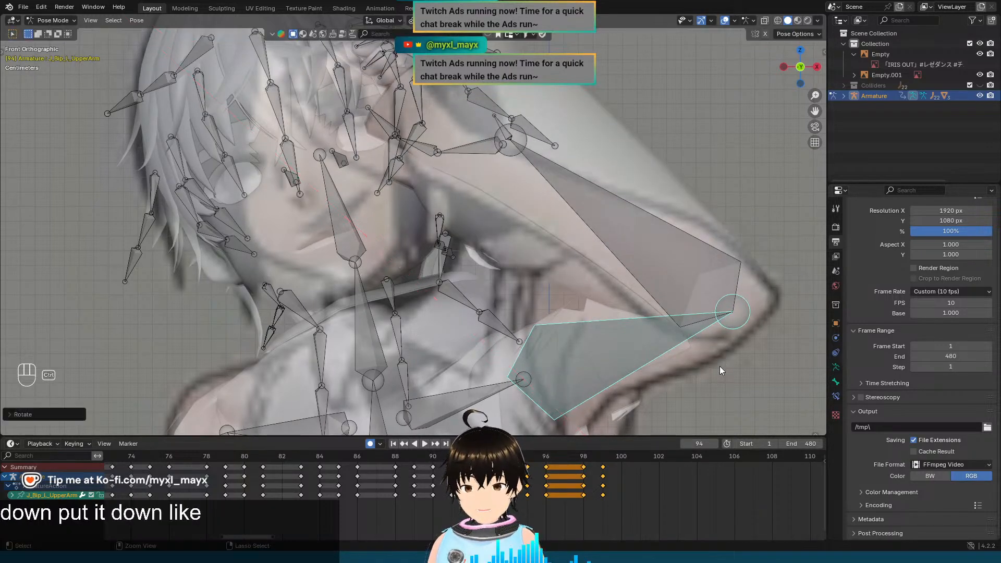
Step: Try swinging the left upper arm bone outward about its local Z axis in the top view
key(KP_1)
key(KP_3)
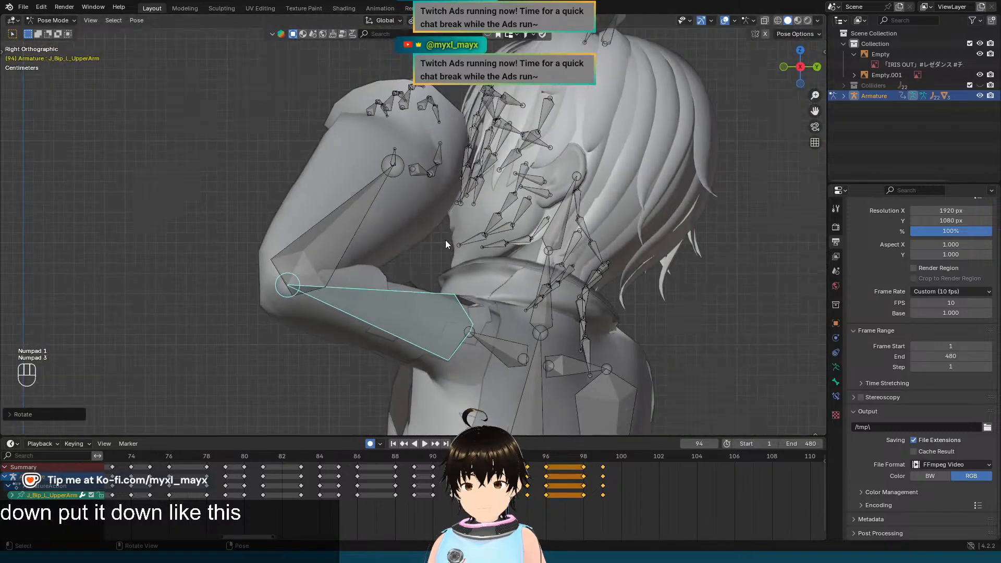
middle_drag(445, 239, 633, 249)
key(KP_1)
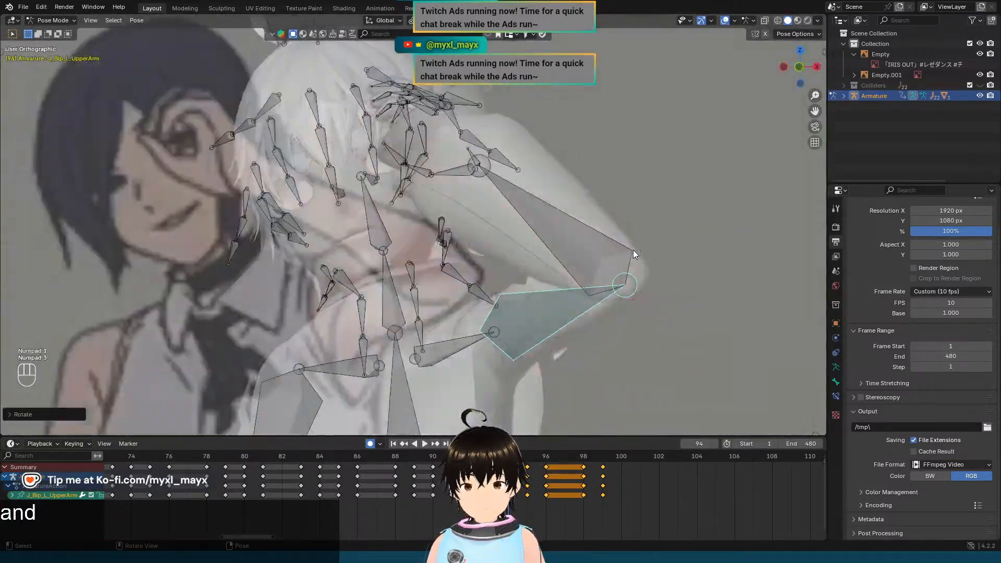
key(KP_3)
key(KP_1)
key(KP_7)
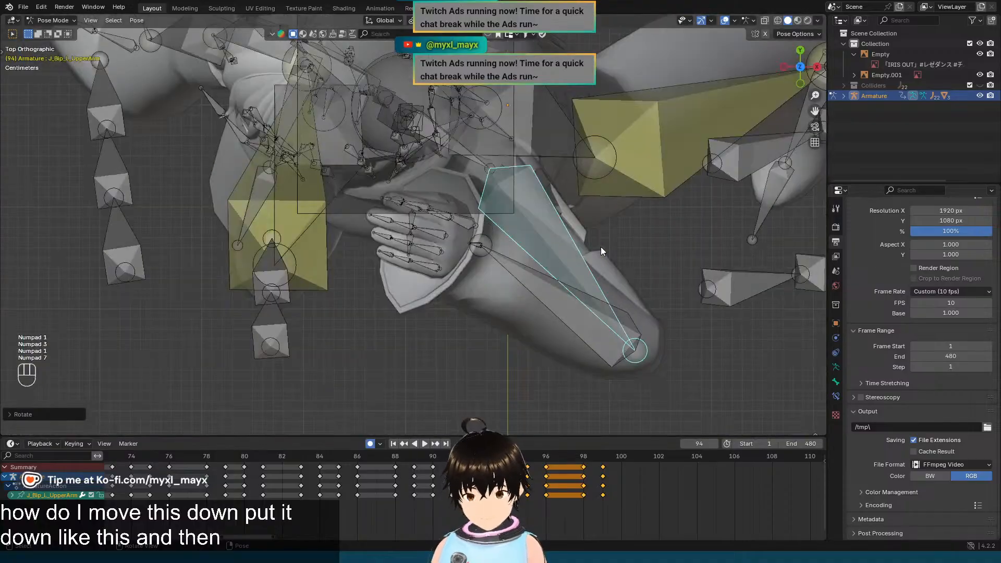
key(r)
key(z)
key(z)
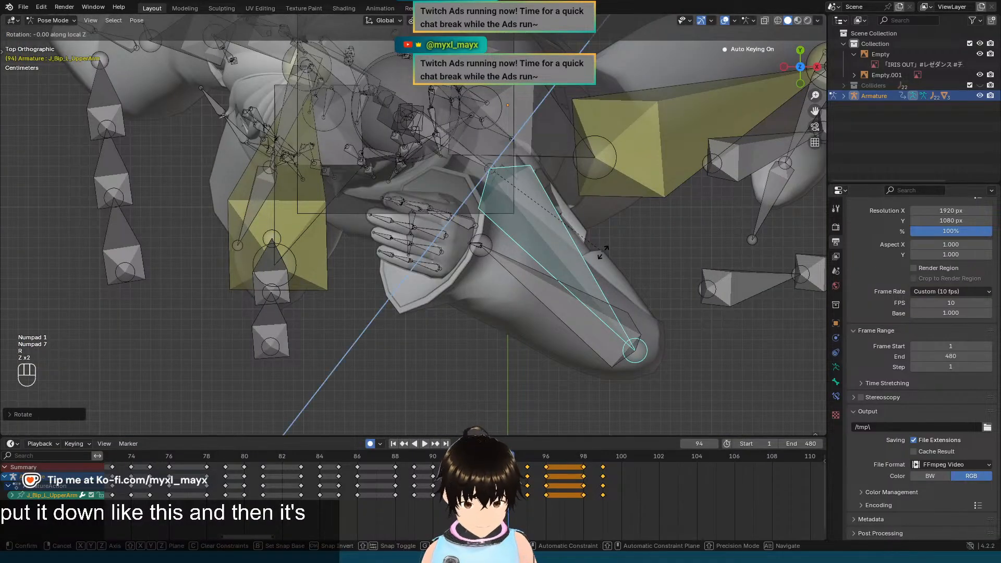
click(610, 216)
Step: Try raising the left upper arm bone 25° about its local X axis in the front view
key(KP_1)
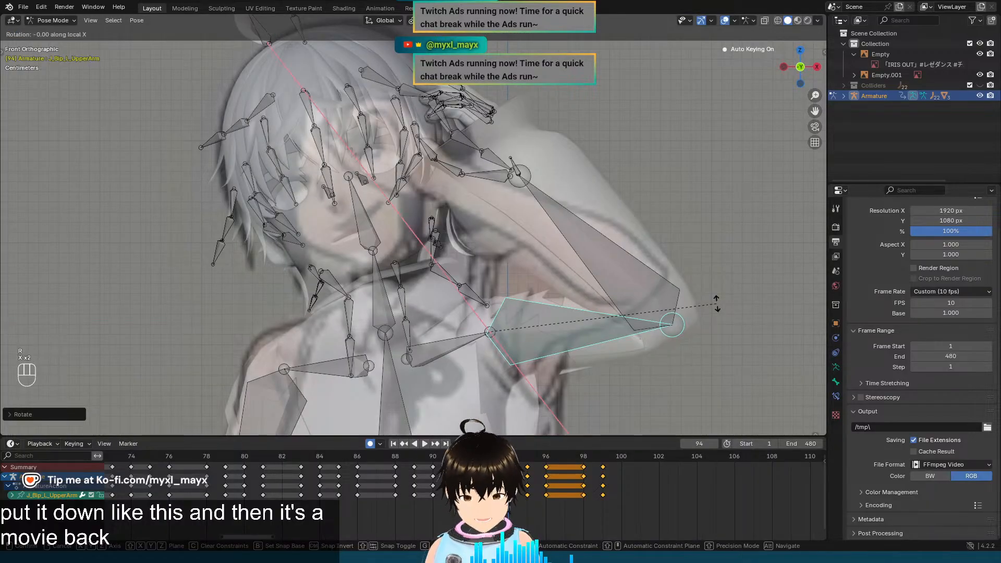
key(r)
key(x)
key(x)
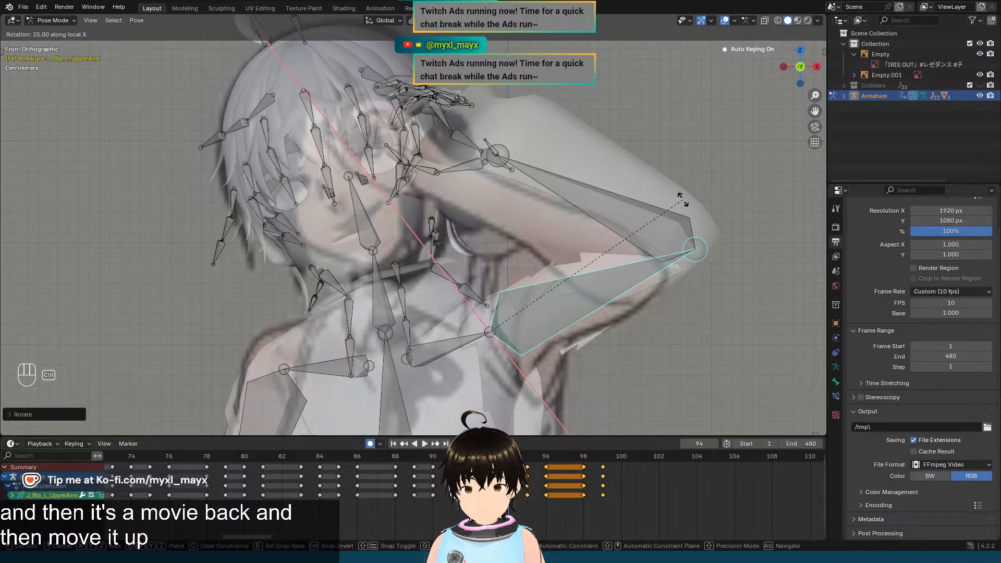
click(683, 199)
scroll(682, 199, down, 2)
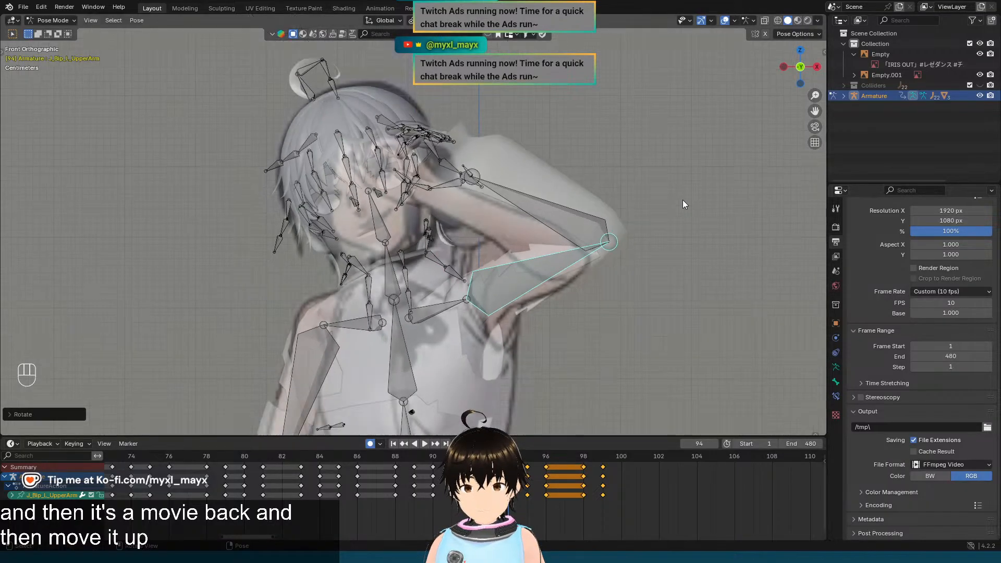
middle_drag(682, 200, 700, 210)
Step: Undo the last three trial rotations of the left upper arm and return to the front view
key(ctrl+z)
key(ctrl+z)
key(ctrl+z)
key(KP_1)
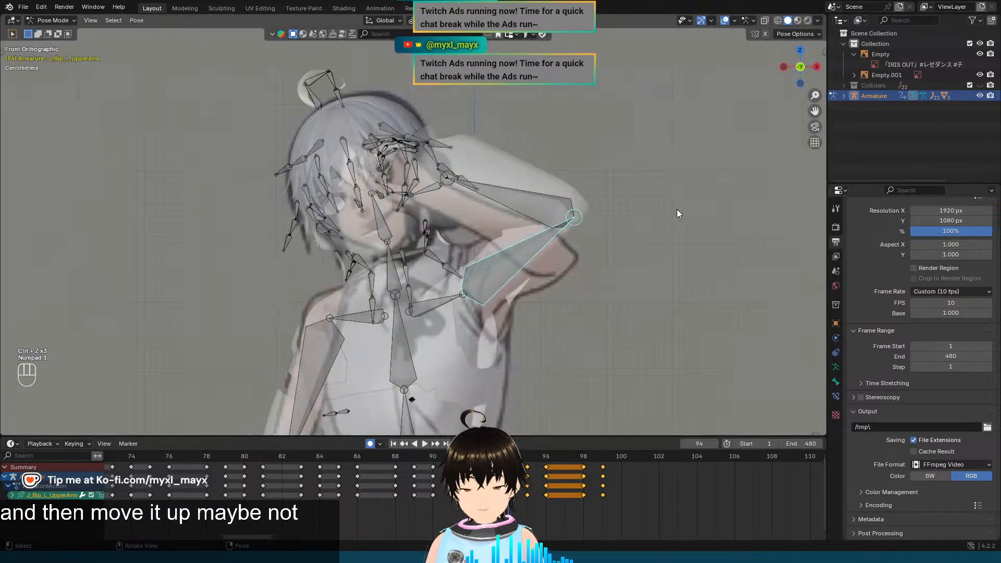
Step: Compare frames 93 and 94, and rotate the left upper arm bone -25° about its local X axis at frame 94
key(Left)
key(Right)
key(Left)
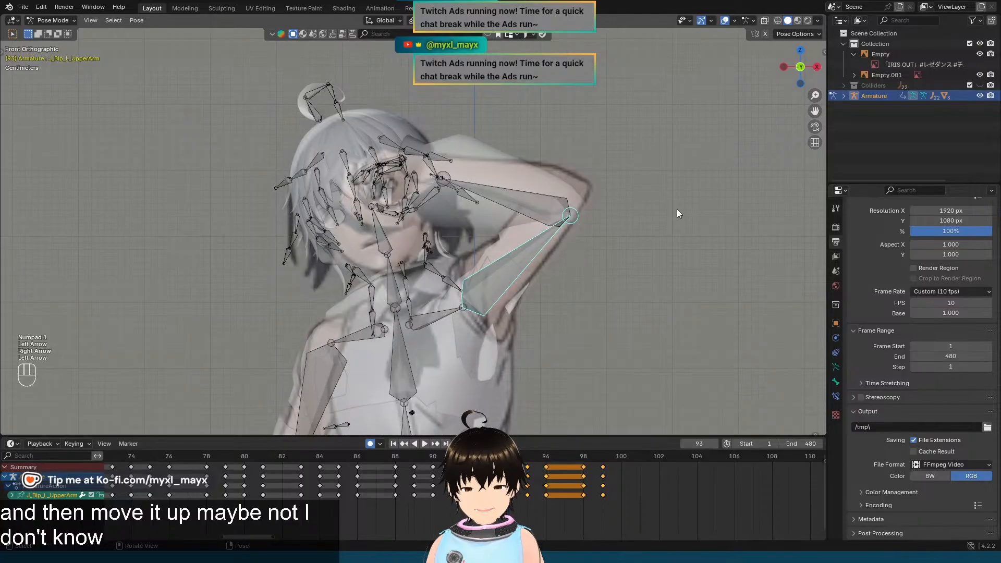
key(Right)
scroll(672, 212, up, 3)
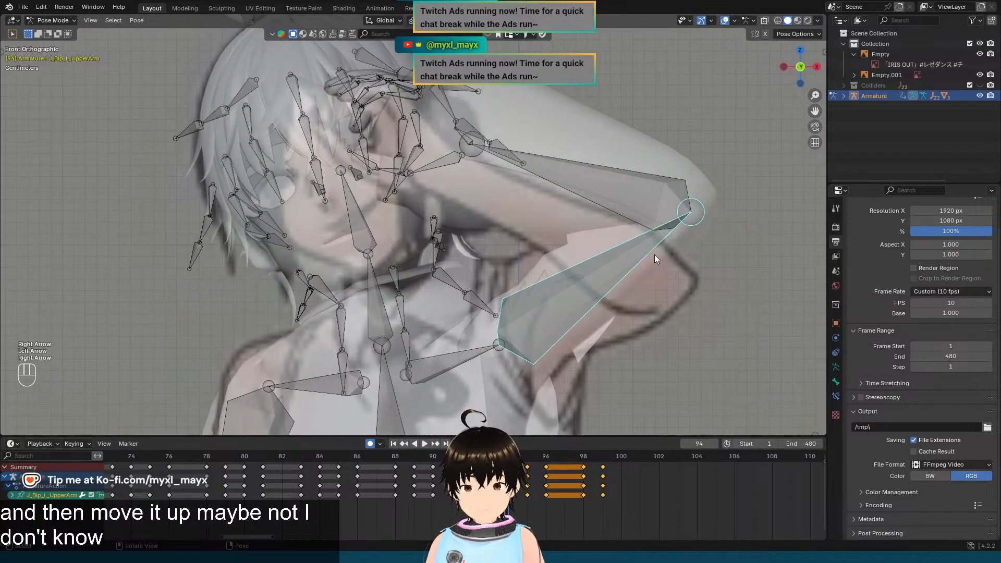
key(r)
key(x)
key(x)
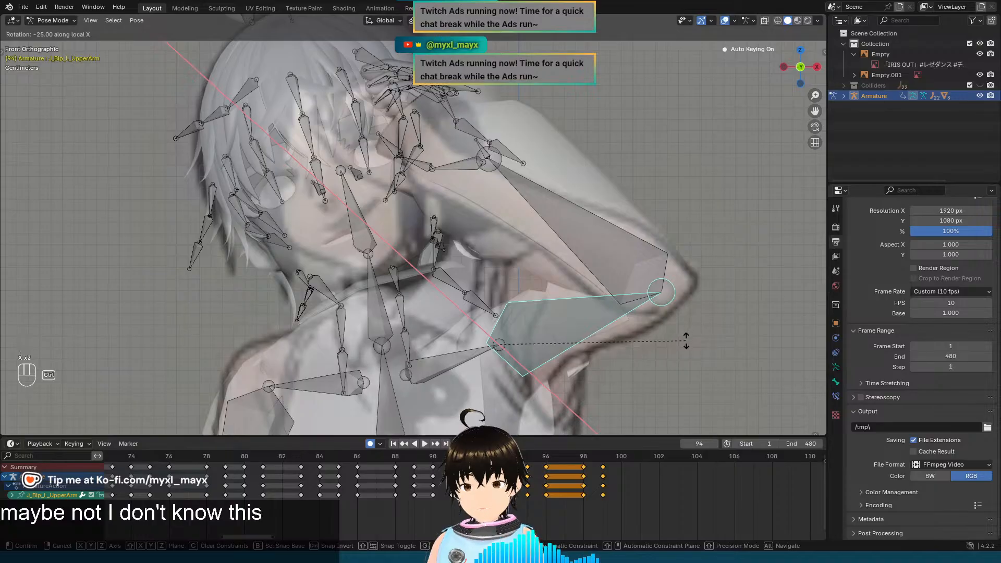
click(686, 341)
Step: Rotate the left lower arm bone -15° about its local X axis at frame 94 to follow the reference forearm
click(535, 195)
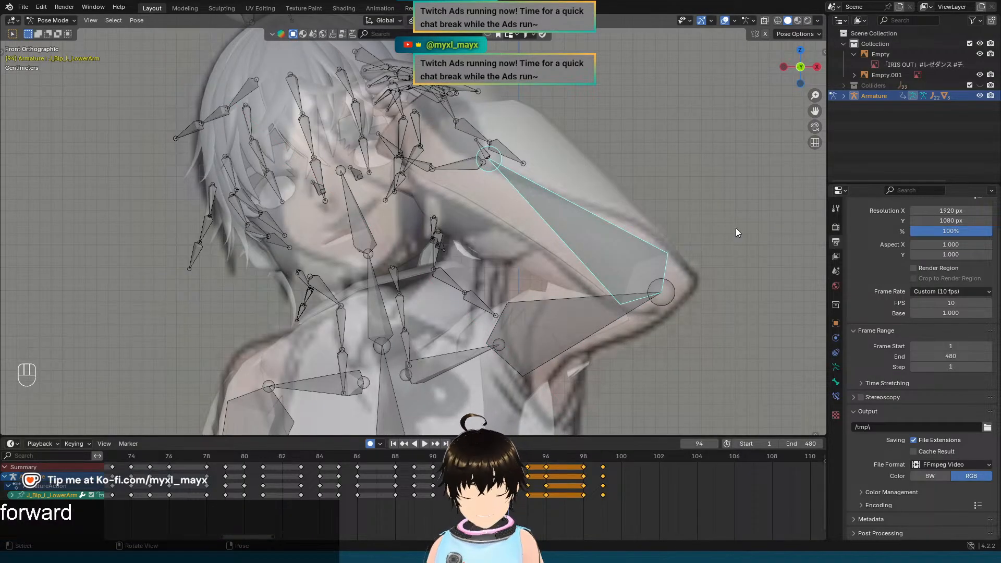
key(r)
key(x)
key(x)
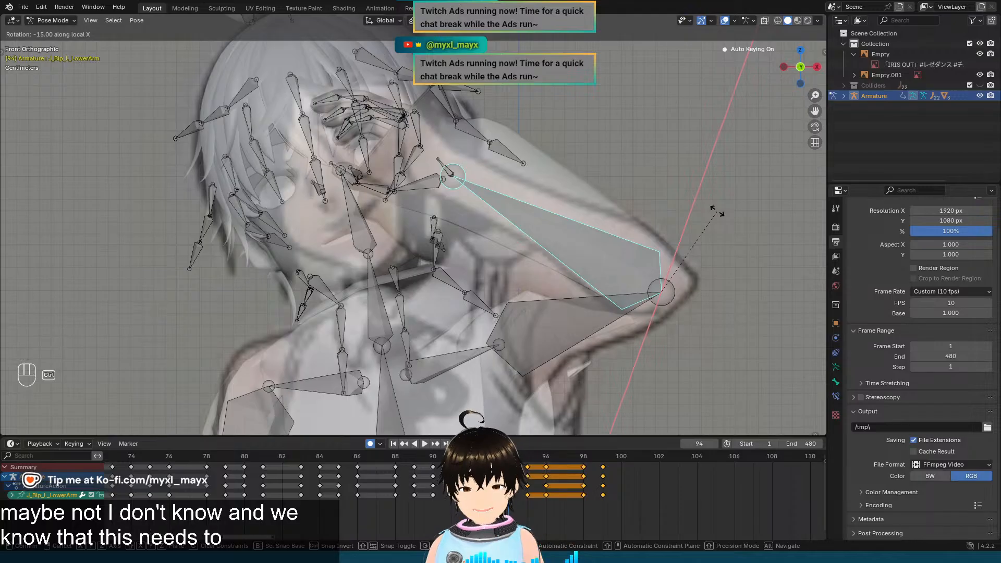
click(717, 211)
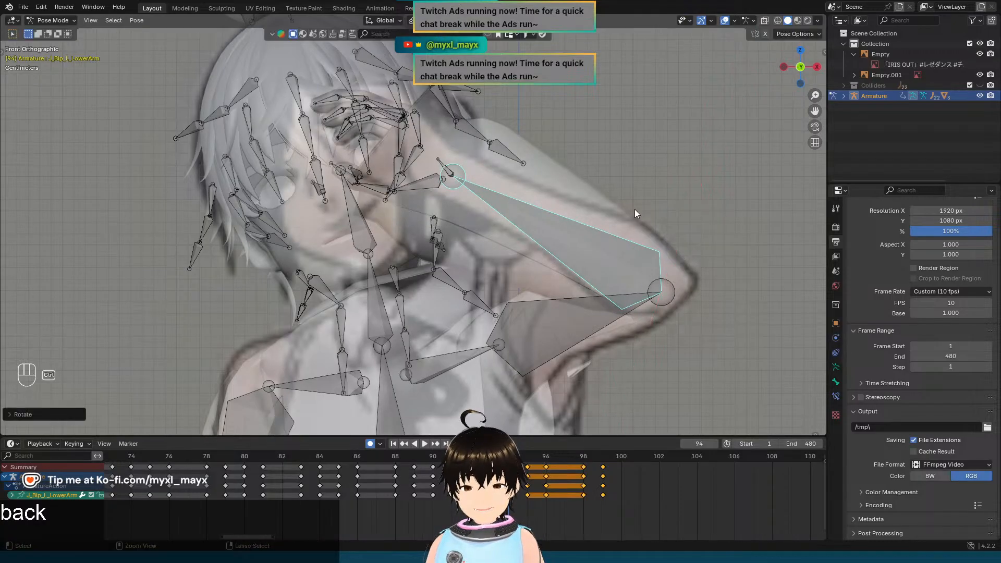
Step: Rotate the left hand bone 5° about its local X axis at frame 94
click(440, 159)
scroll(439, 159, up, 3)
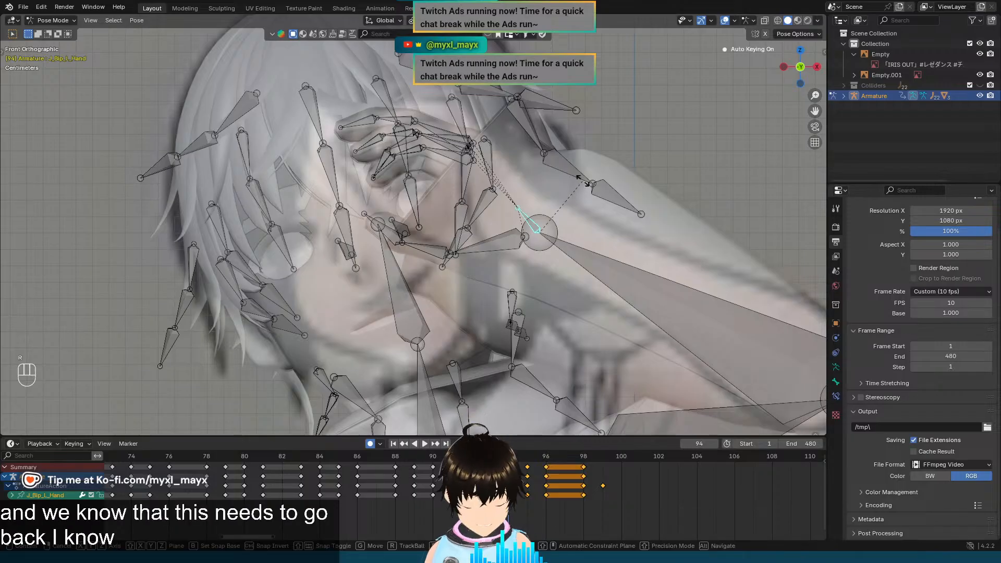
key(r)
key(x)
key(x)
key(ctrl)
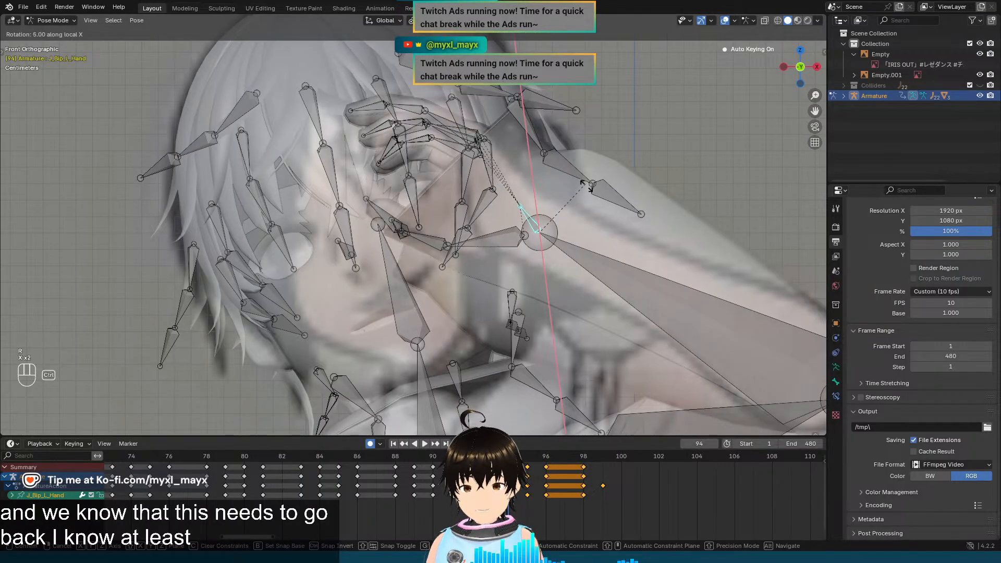
click(586, 188)
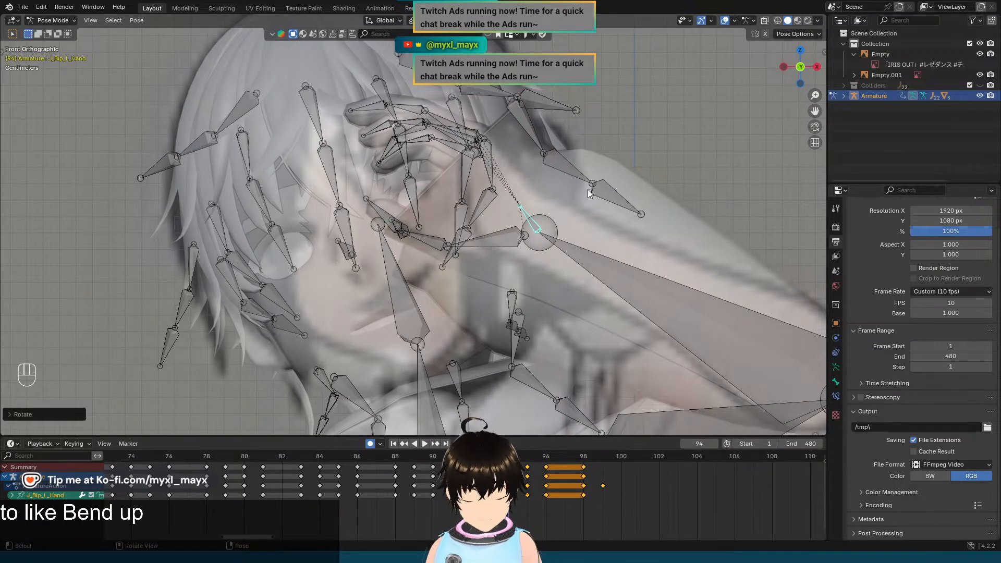
Step: Twist the left hand bone about its local Y axis at frame 94
key(r)
key(y)
key(y)
key(ctrl)
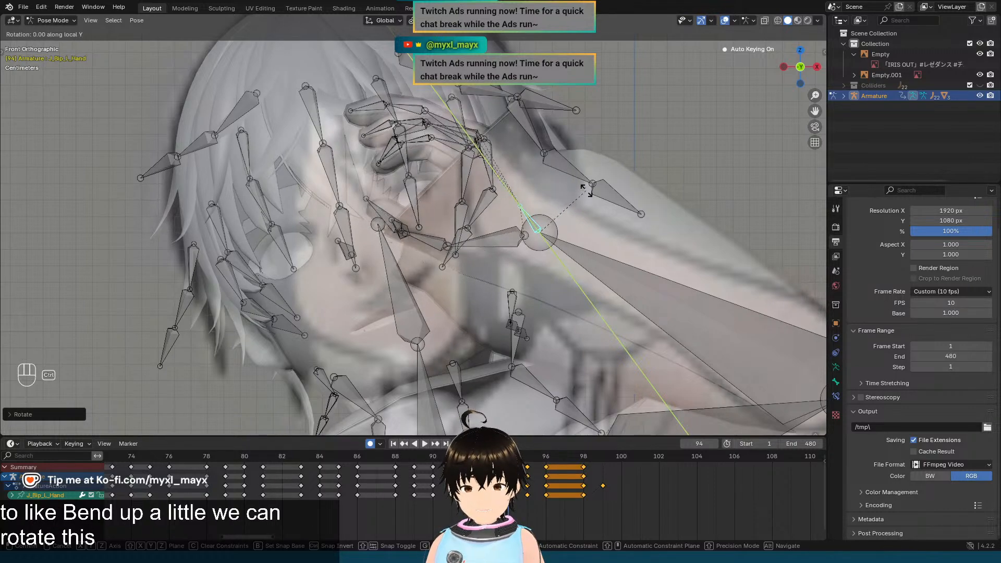
click(568, 161)
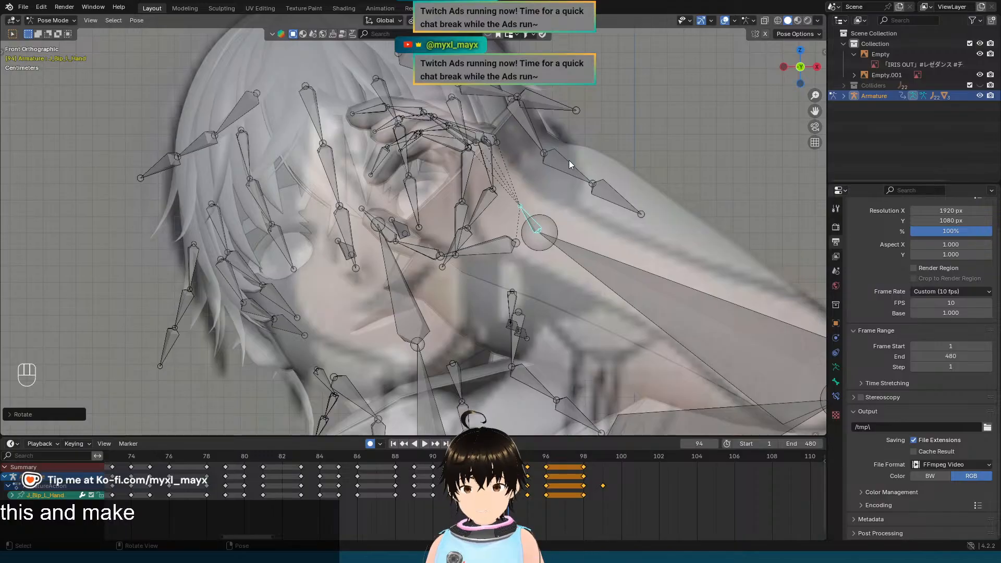
Step: Compare the left arm and hand between frames 93 and 94 against the reference in the front view
key(Left)
key(Right)
key(Left)
key(Right)
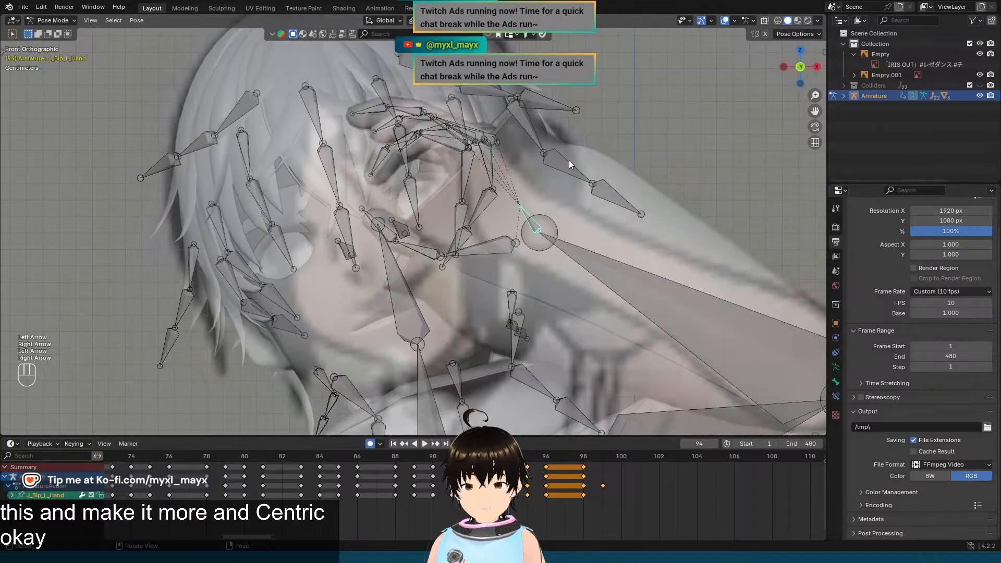
key(Left)
key(Right)
key(Left)
key(Right)
key(Left)
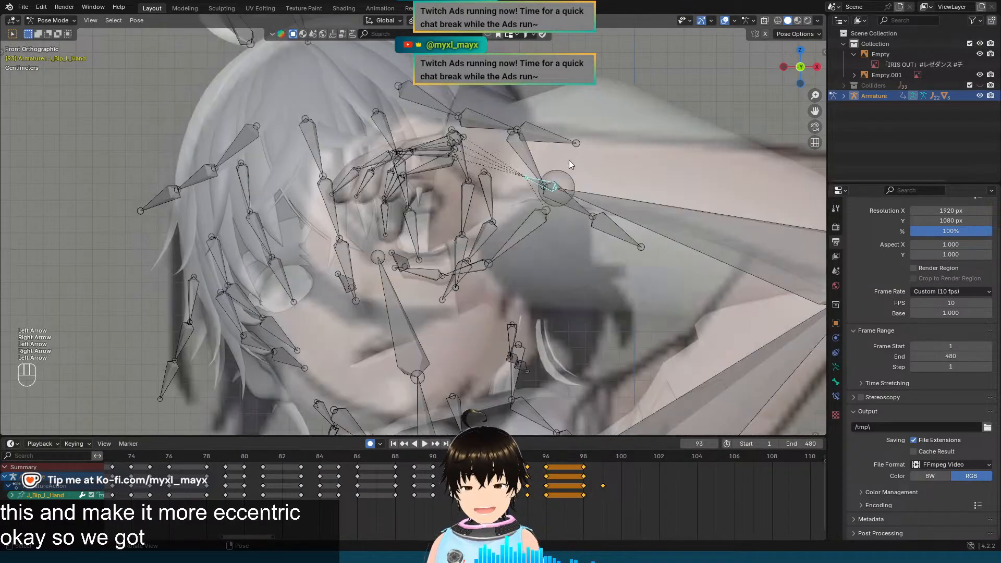
key(Right)
Step: Examine the left hand's distance from the face across frames 93 to 95 from the character's side
middle_drag(568, 161, 476, 186)
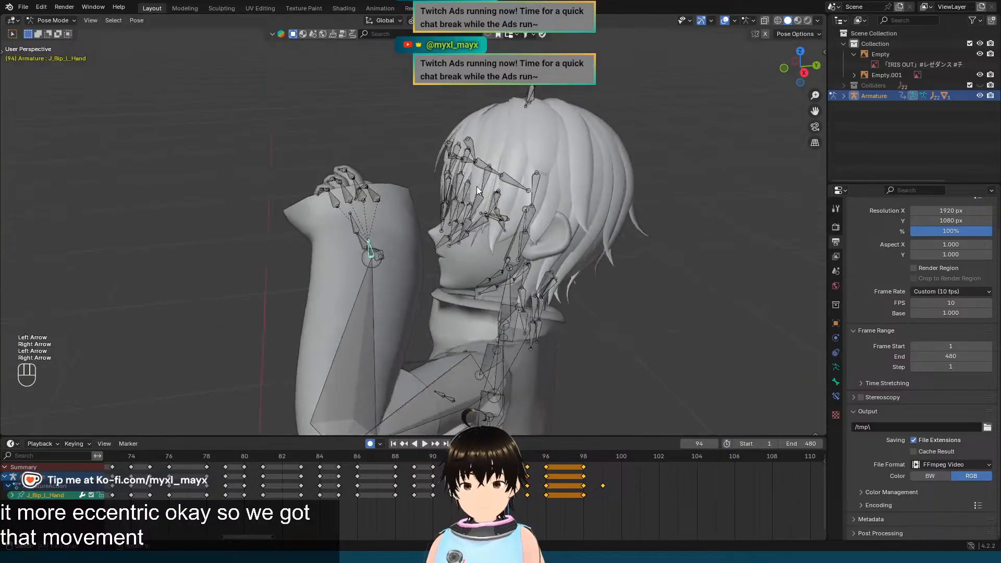
key(Left)
key(Right)
key(Left)
key(Right)
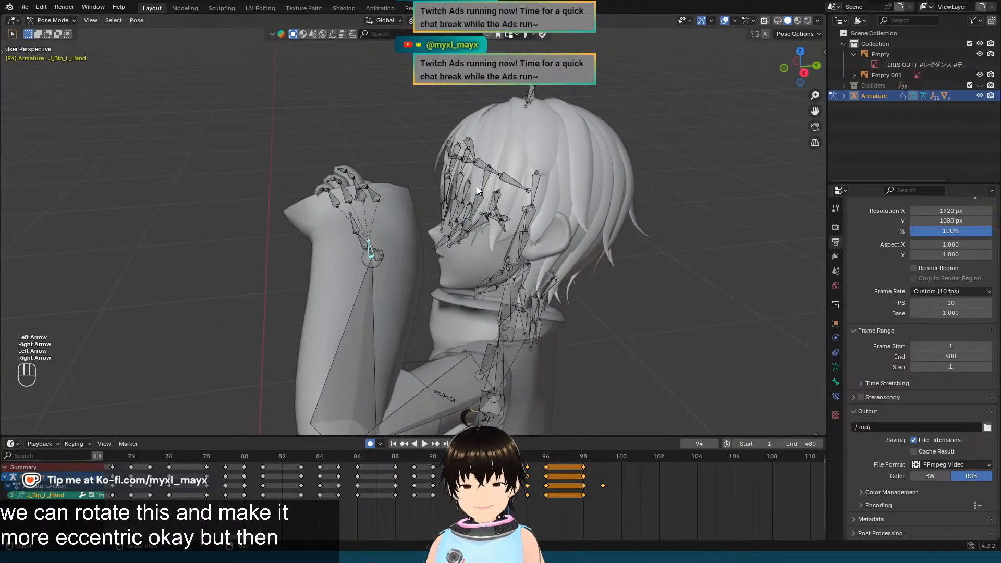
key(Right)
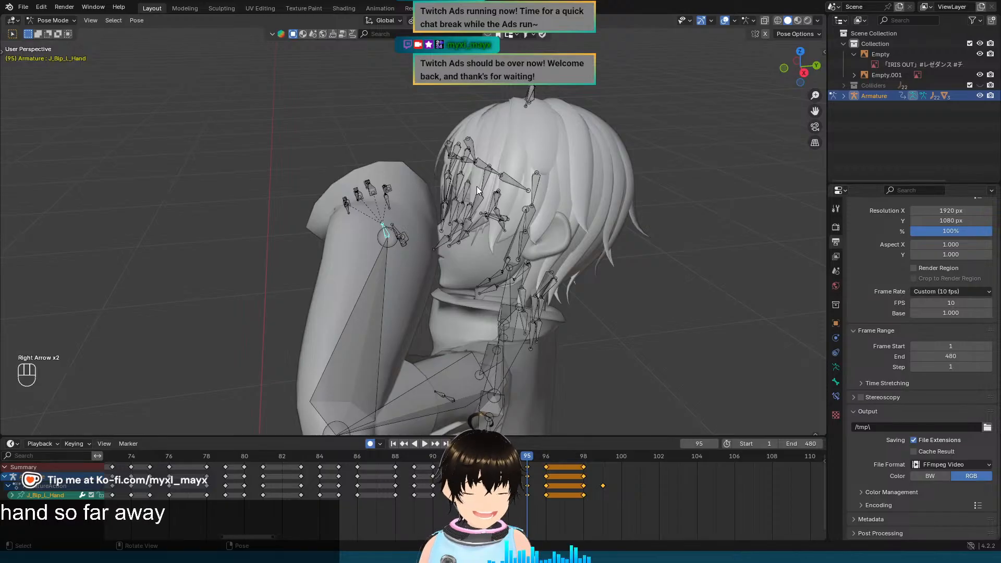
Step: Compare the bend of the left forearm and the hand's pose between frames 93 and 94 in side and angled views
key(Left)
key(Right)
key(Left)
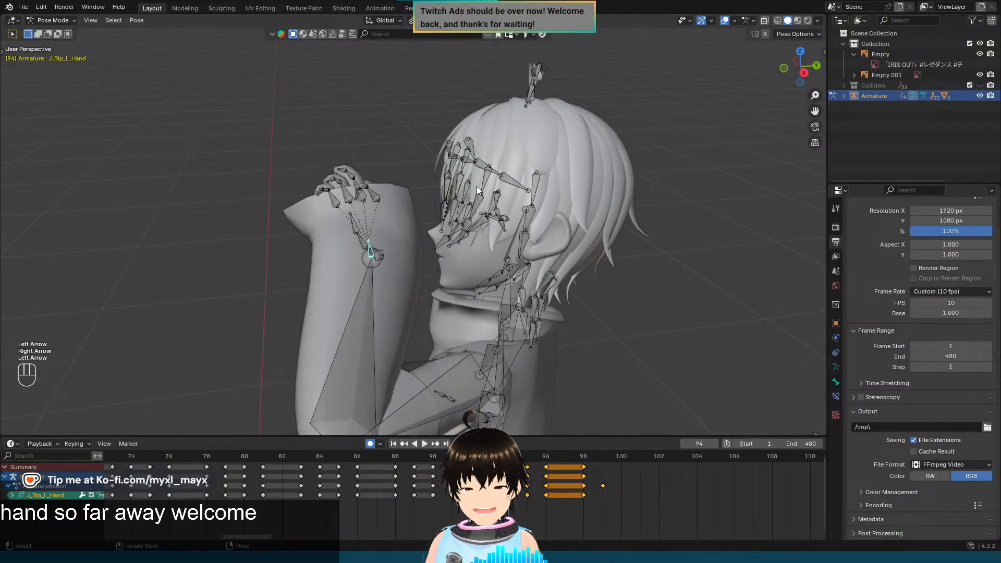
key(Left)
key(Right)
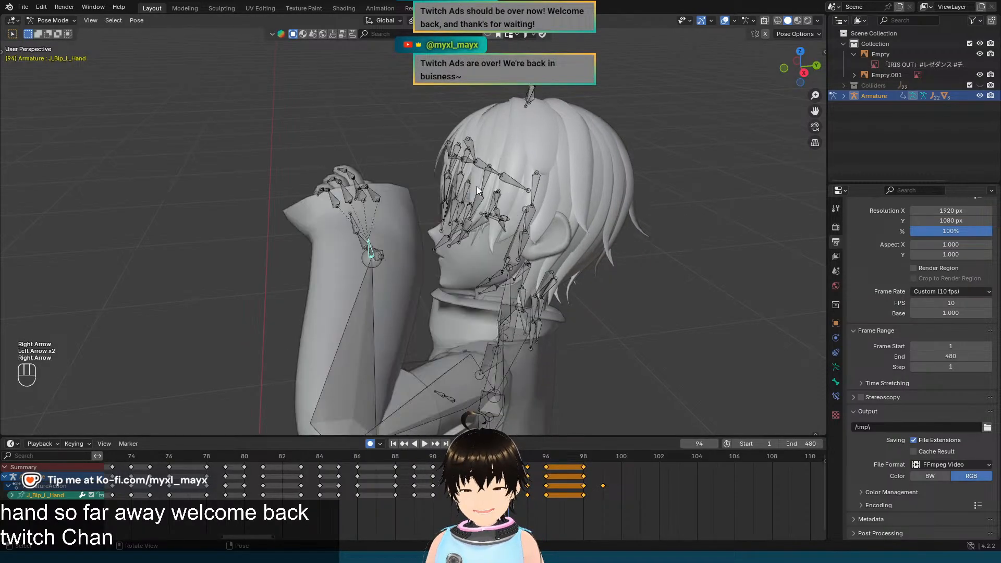
key(Left)
key(Right)
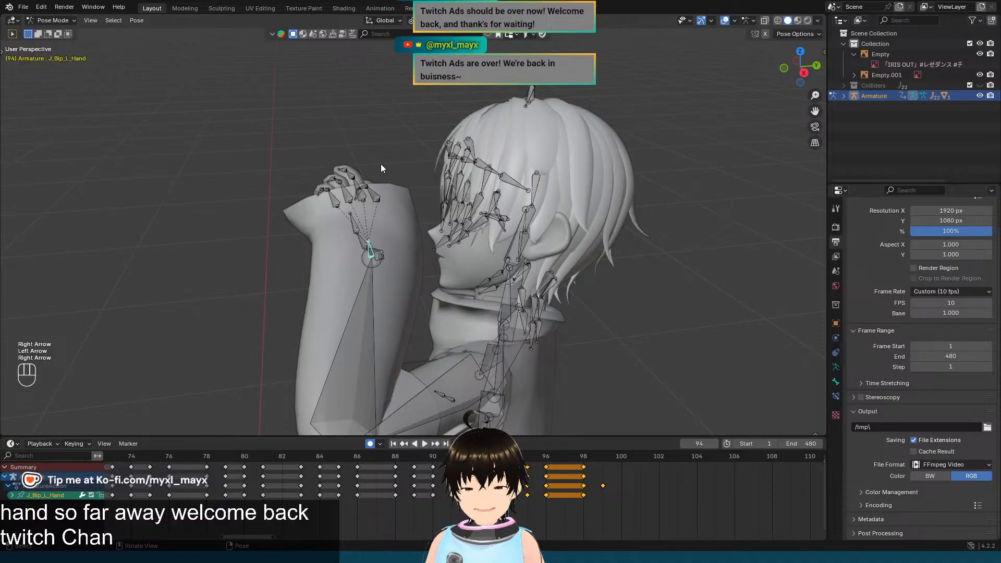
middle_drag(380, 164, 539, 250)
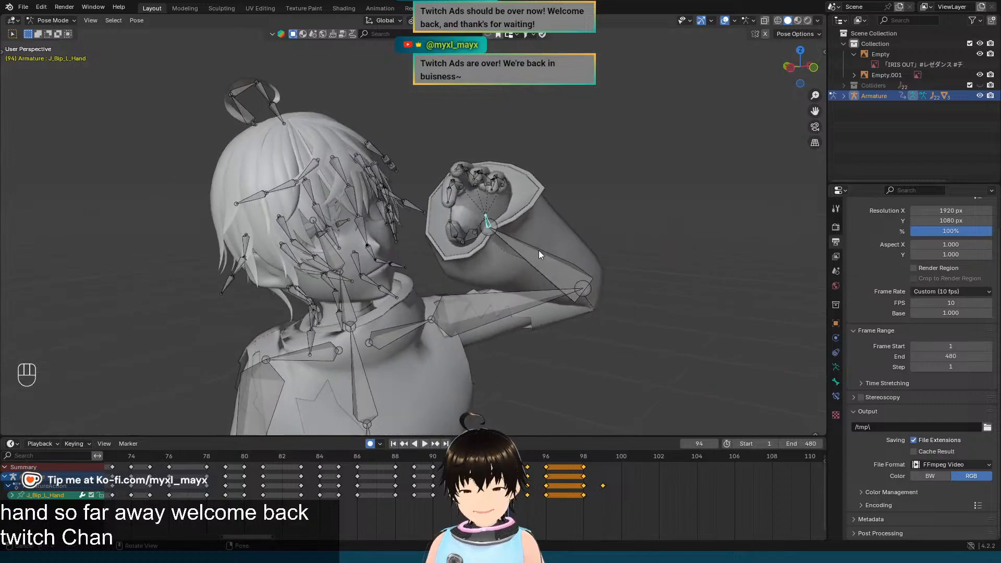
Step: Review the raised left arm against the reference from frame 94 back to frame 88 in the front view
key(KP_1)
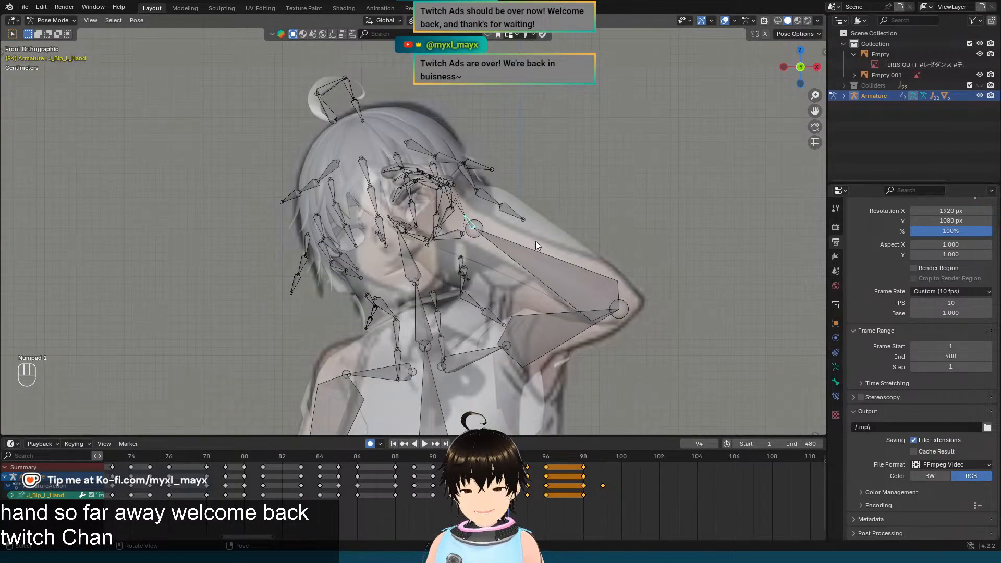
key(Left)
key(Right)
key(Right)
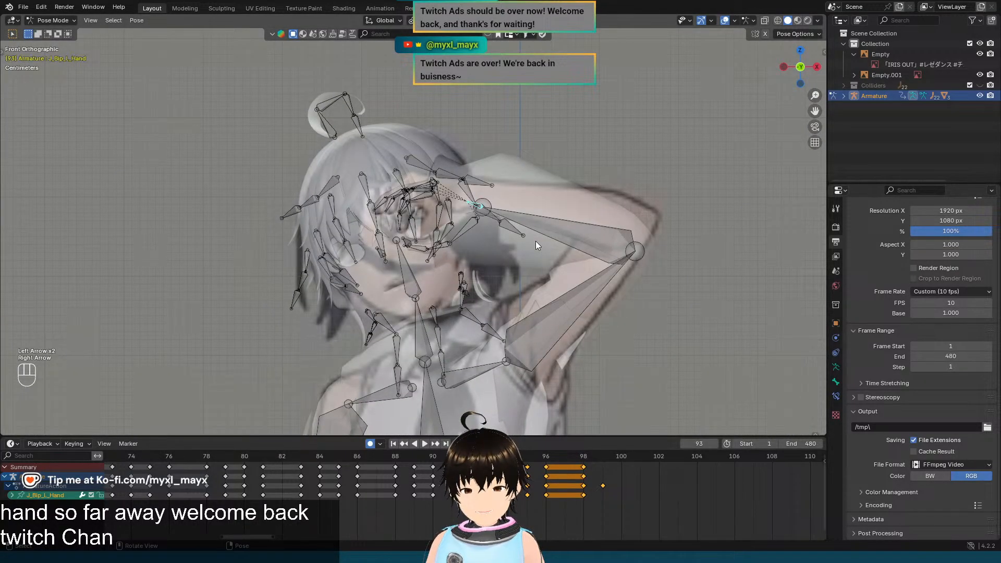
key(Left)
key(Left)
key(Left)
key(Left)
key(Left)
key(Left)
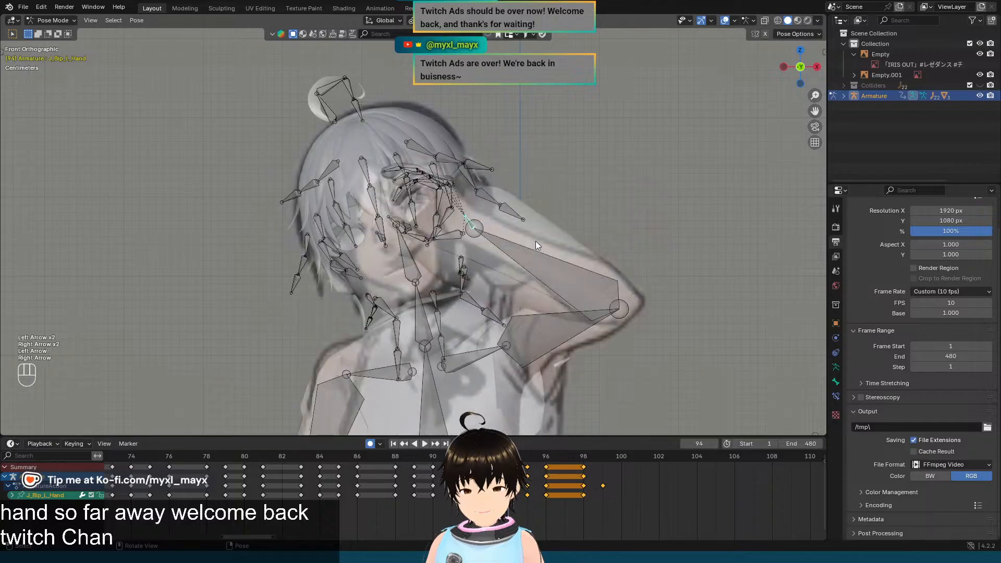
key(Right)
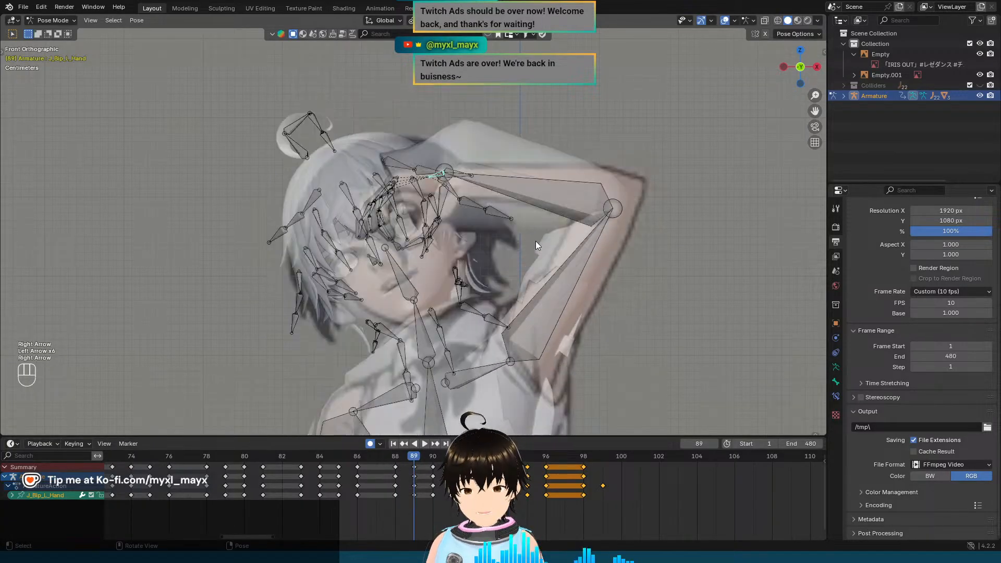
Step: Compare the left hand's closeness to the face at frames 89, 93 and 94 in angled and front views
middle_drag(536, 241, 493, 229)
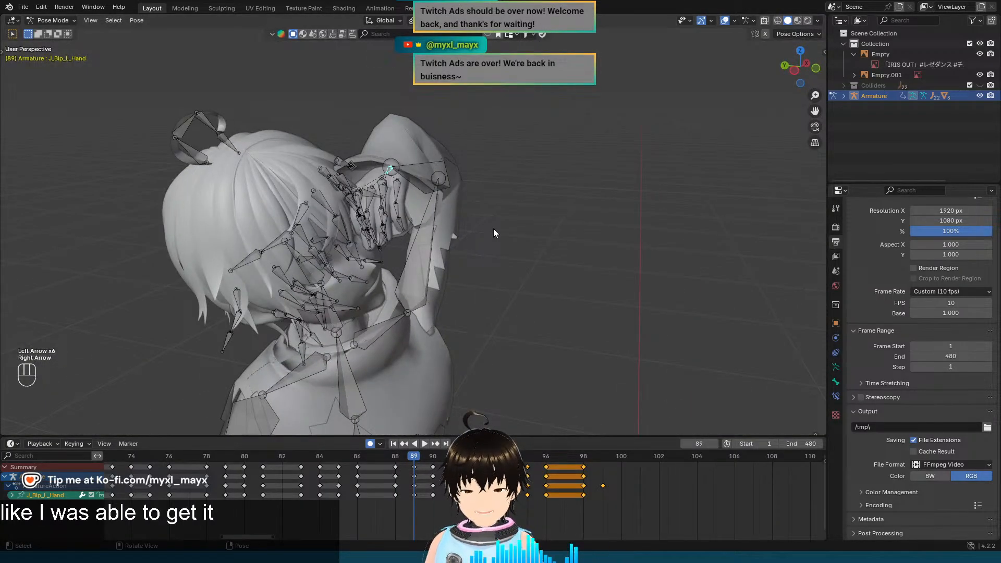
key(Right)
key(Right)
key(Right)
key(Right)
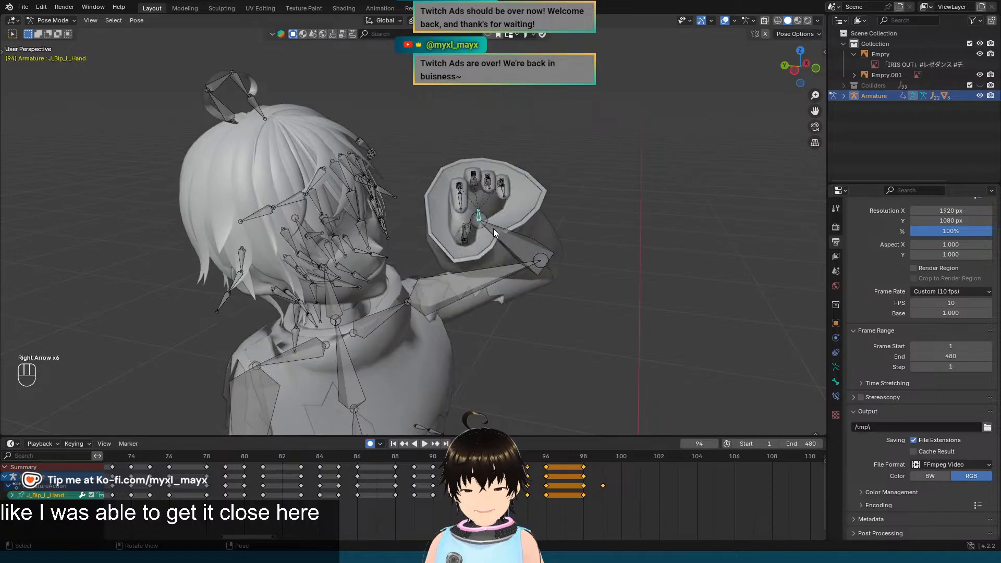
key(Left)
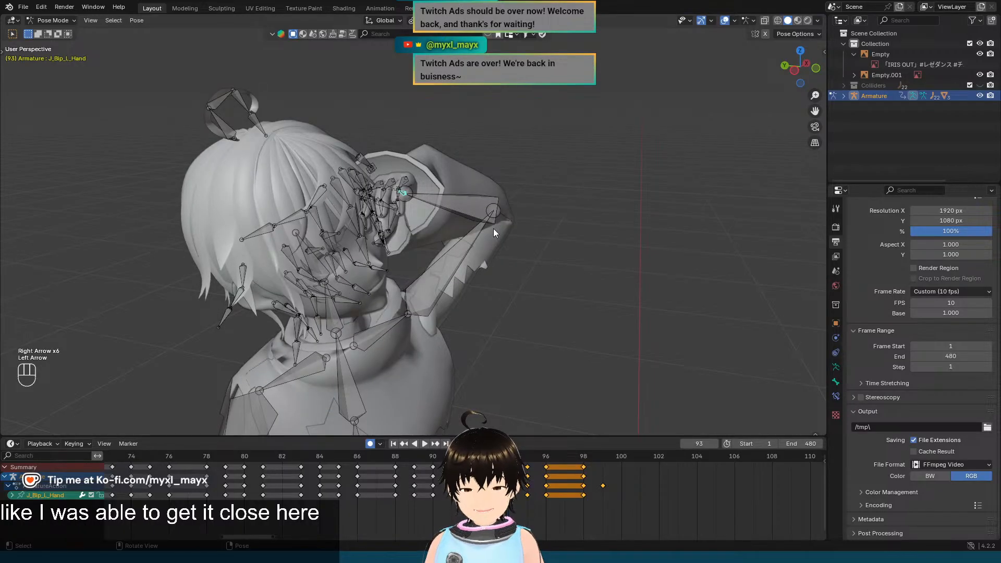
key(Right)
key(Left)
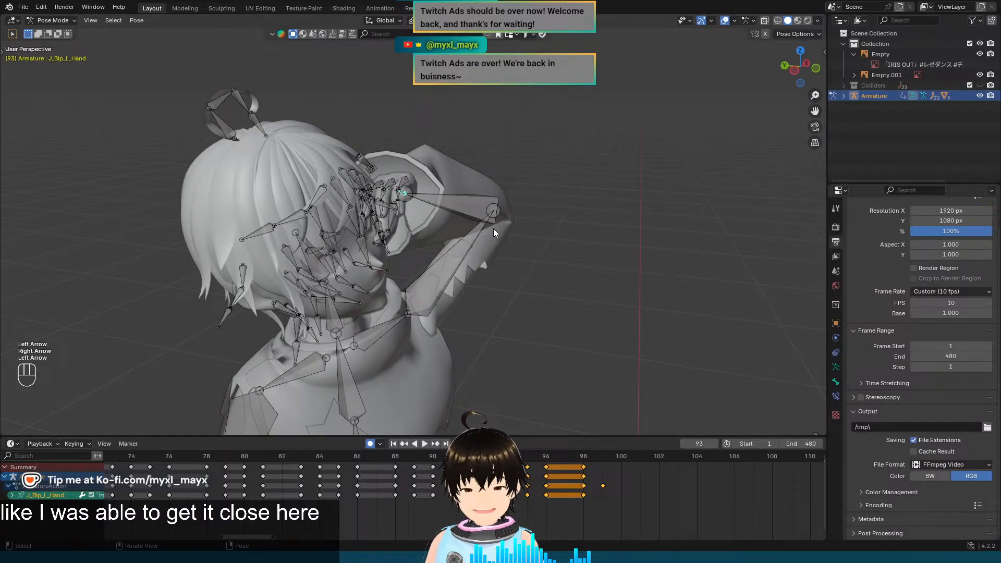
middle_drag(493, 228, 526, 251)
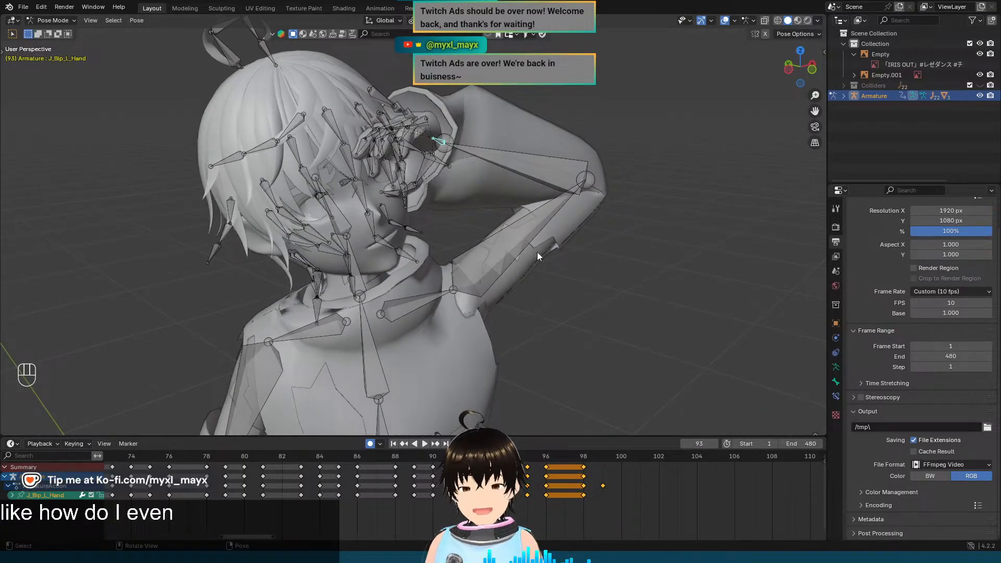
key(Left)
key(Right)
key(KP_1)
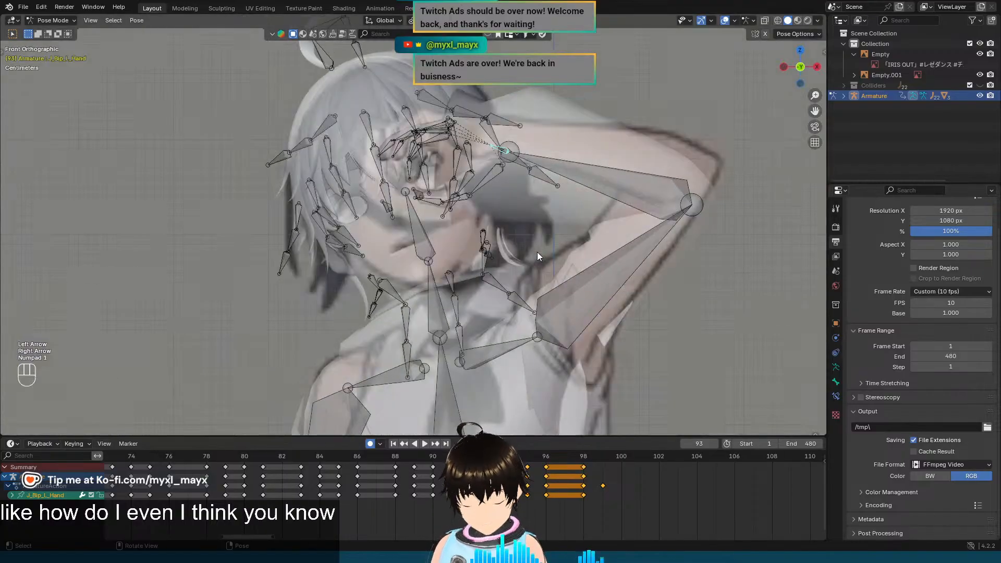
key(Right)
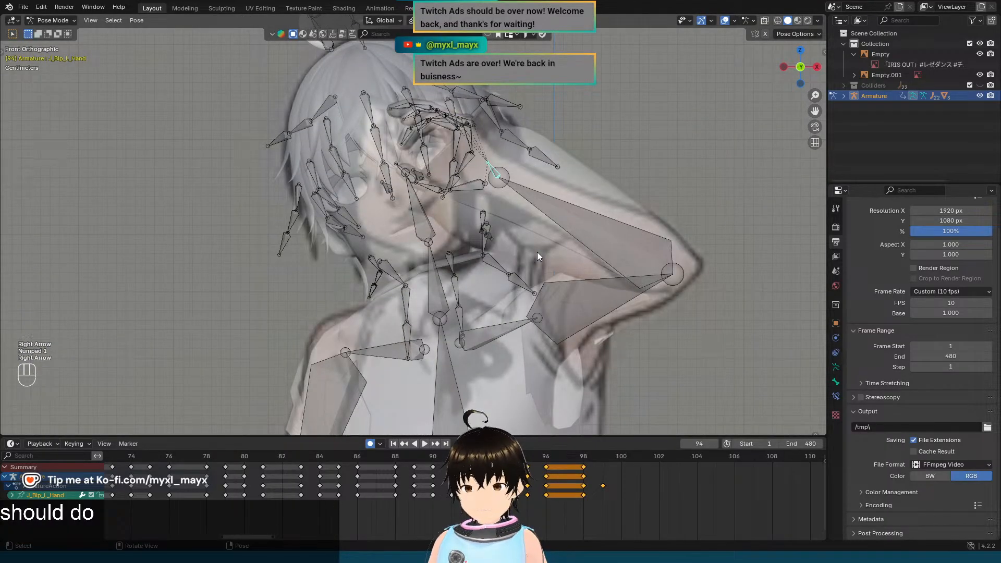
key(Left)
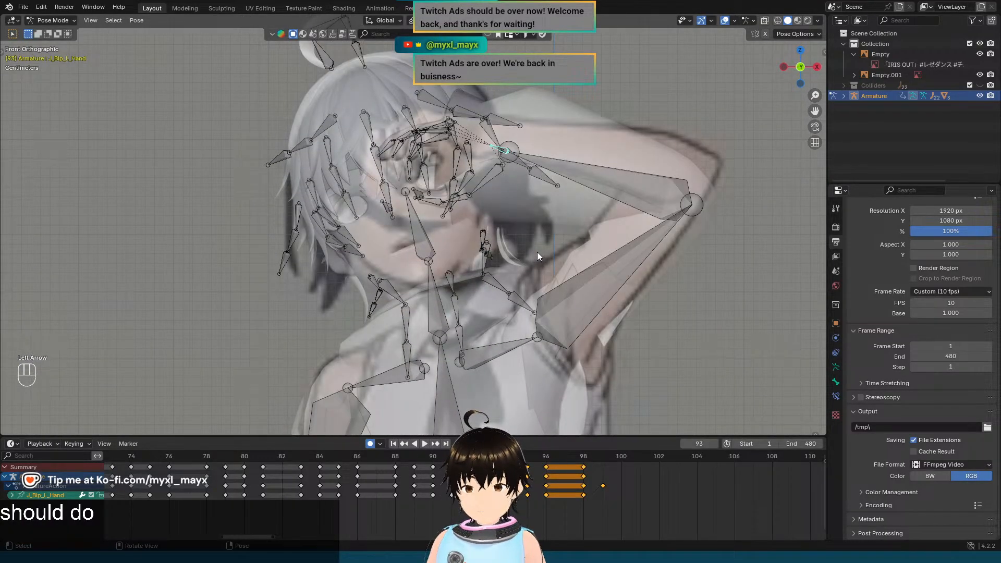
Step: Rotate the left upper arm bone -10° about its local X axis at frame 94
middle_drag(537, 230, 427, 282)
key(Right)
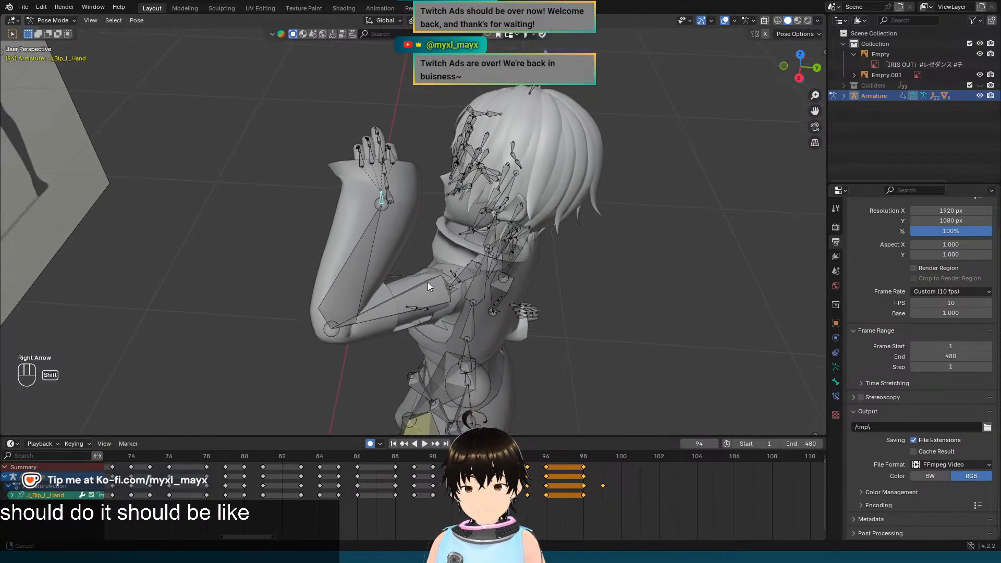
click(421, 299)
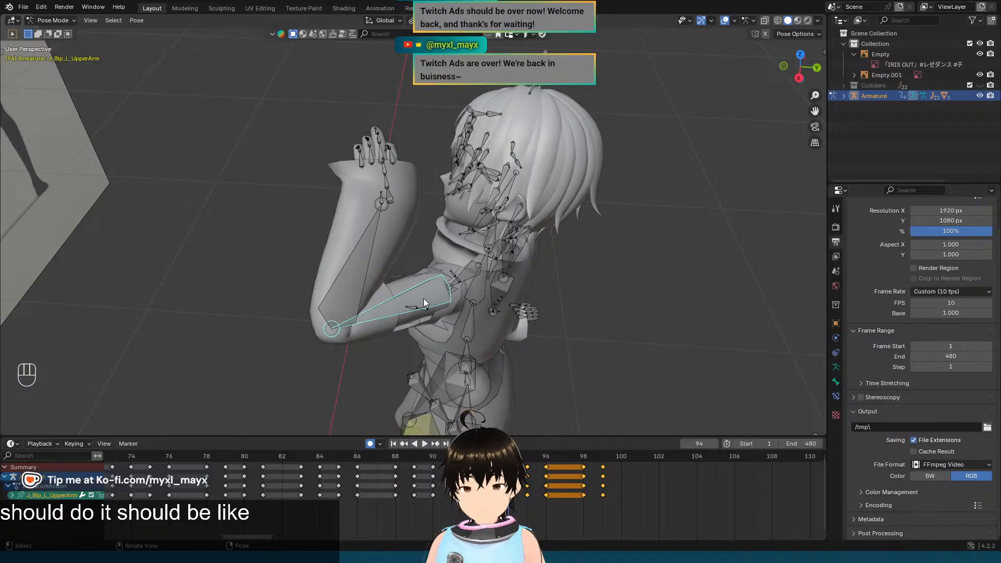
key(KP_1)
scroll(717, 219, up, 3)
shift+middle_drag(717, 219, 700, 220)
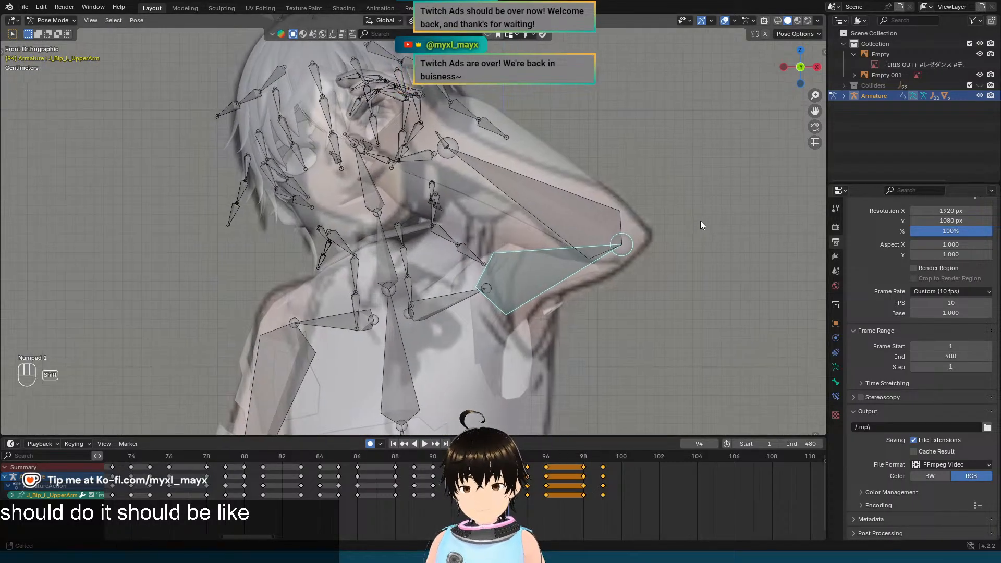
key(r)
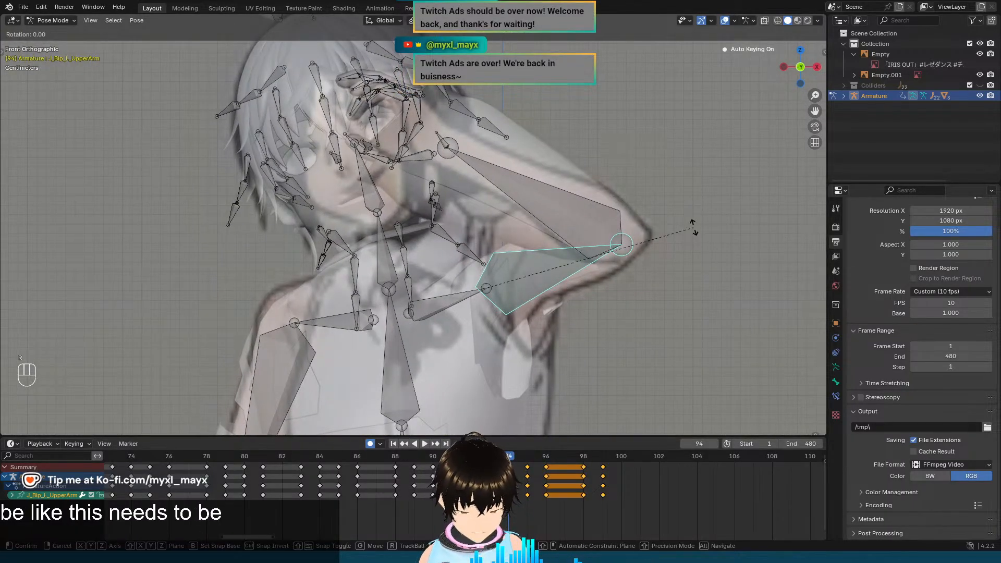
key(x)
key(x)
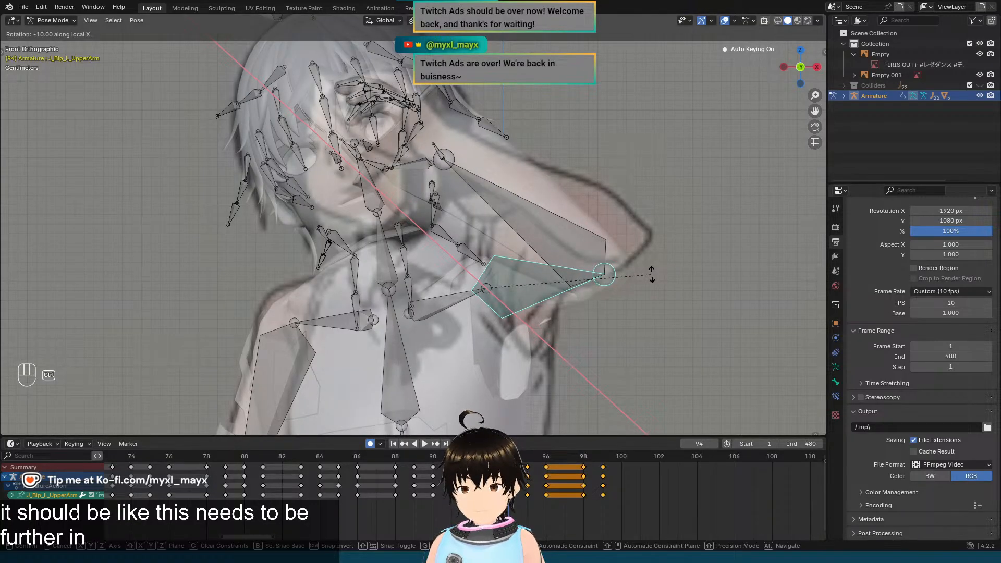
ctrl+click(651, 276)
Step: Rotate the left upper arm bone about its local Z axis at frame 94, bringing the elbow inward and slightly up
key(r)
key(z)
key(z)
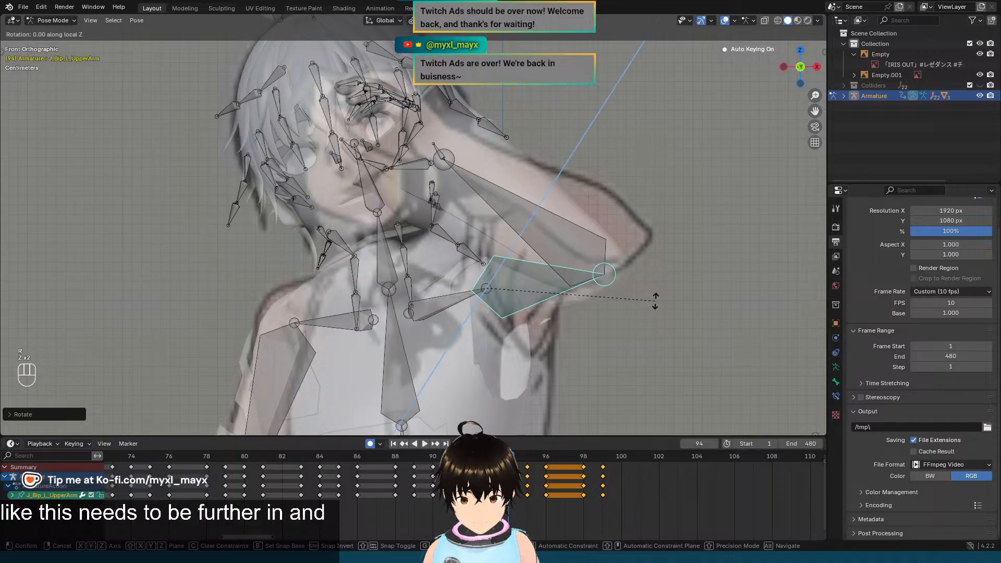
click(662, 267)
shift+middle_drag(504, 203, 555, 216)
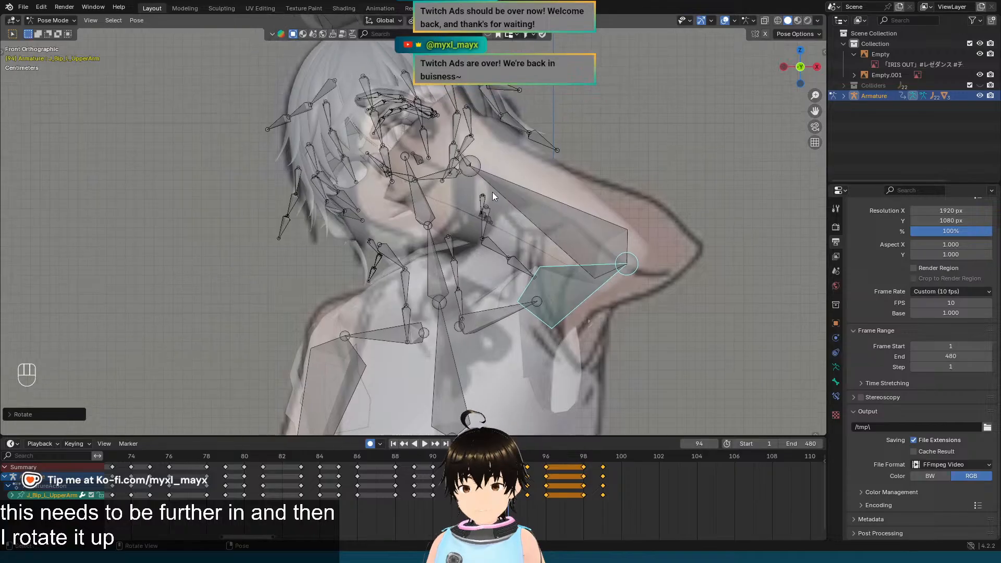
click(466, 158)
scroll(485, 150, up, 4)
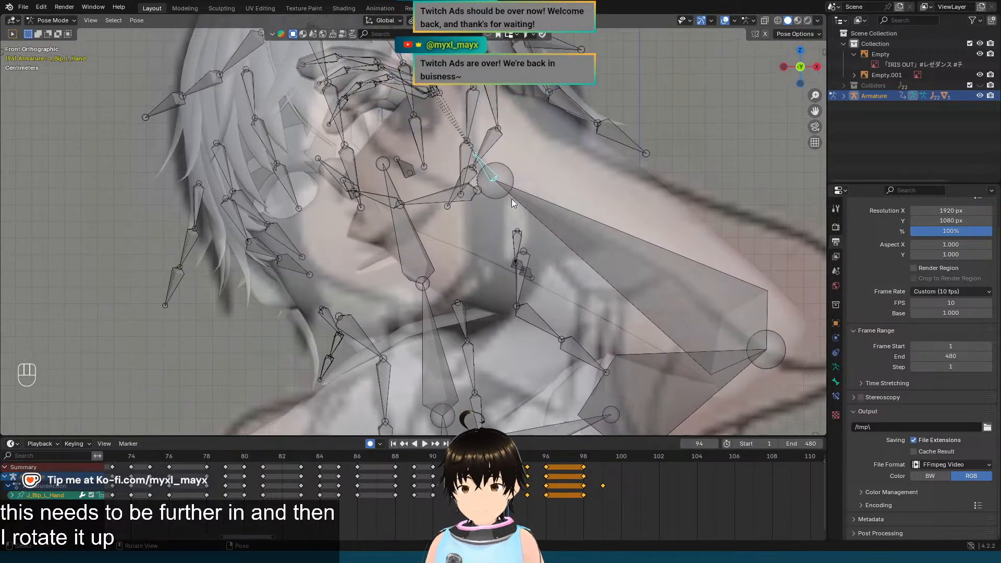
scroll(523, 190, down, 5)
middle_drag(524, 192, 398, 229)
key(KP_1)
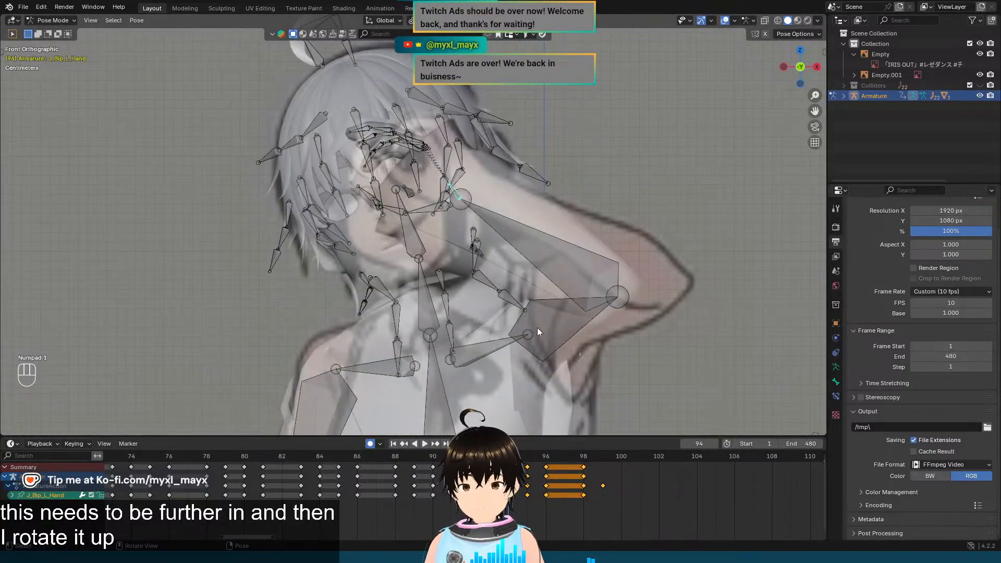
Step: Twist the upper chest bone 10° about its local Y axis at frame 94, aligning the left elbow with the reference
shift+middle_drag(511, 329, 458, 295)
click(423, 328)
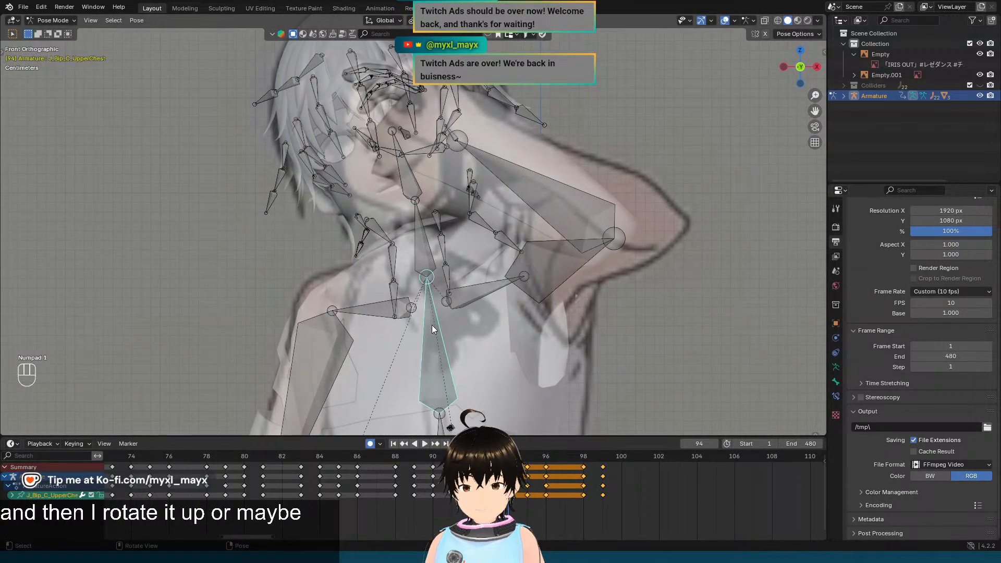
scroll(431, 324, down, 2)
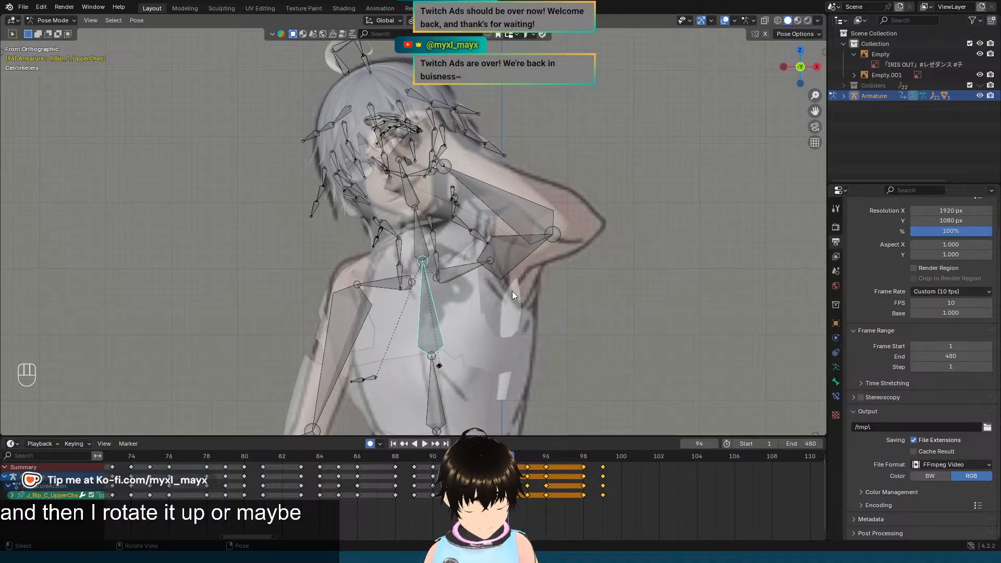
key(r)
key(y)
key(y)
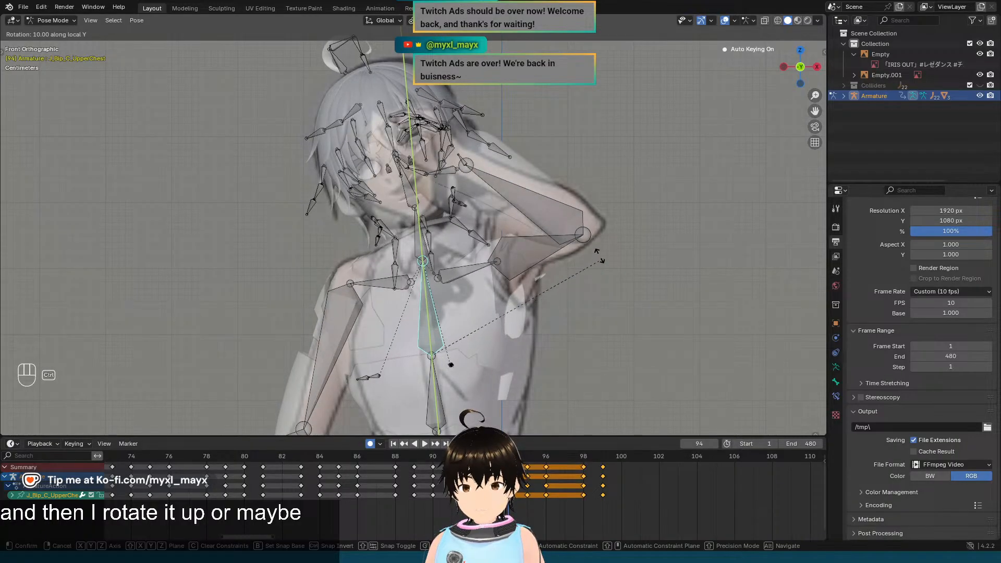
click(571, 251)
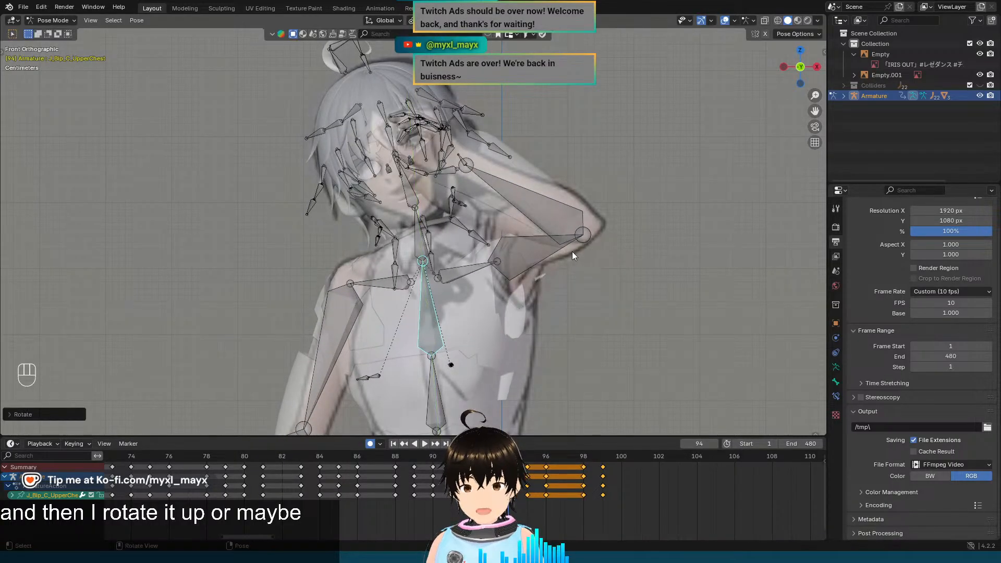
Step: Compare the chest and left arm poses across frames 90 to 94 against the reference in the front view
scroll(571, 251, up, 2)
key(Left)
key(Right)
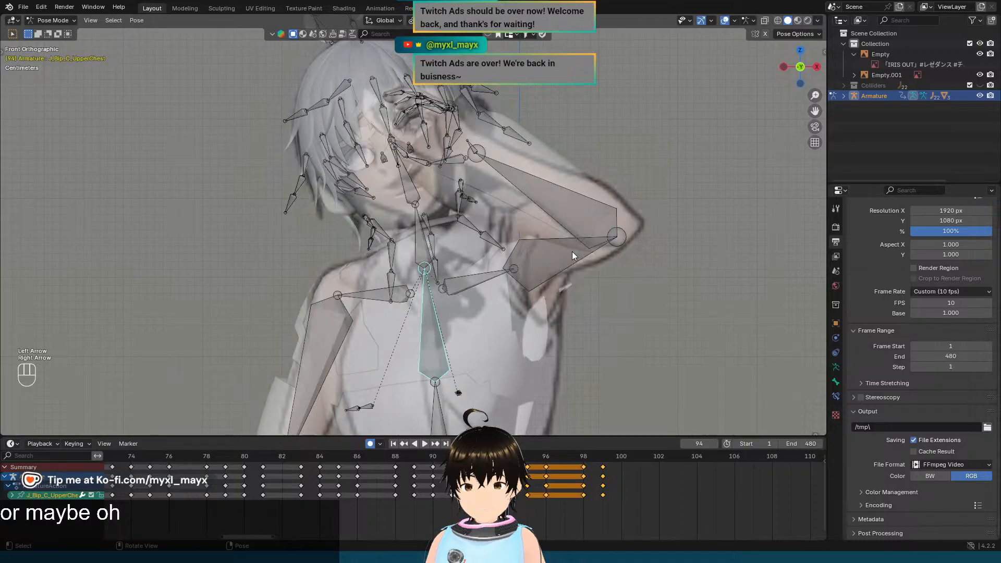
key(Left)
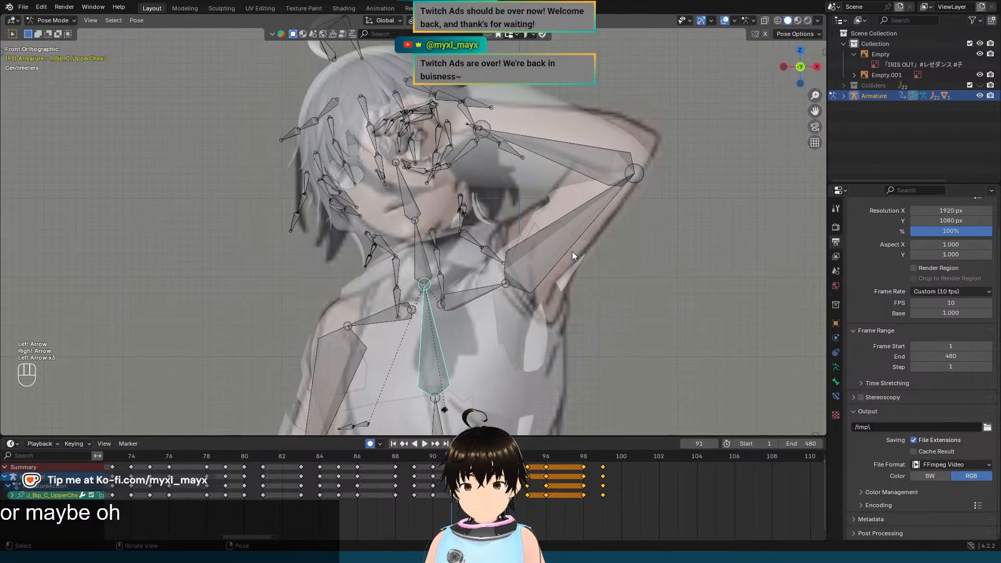
key(Left)
key(Right)
key(Right)
key(Right)
key(Right)
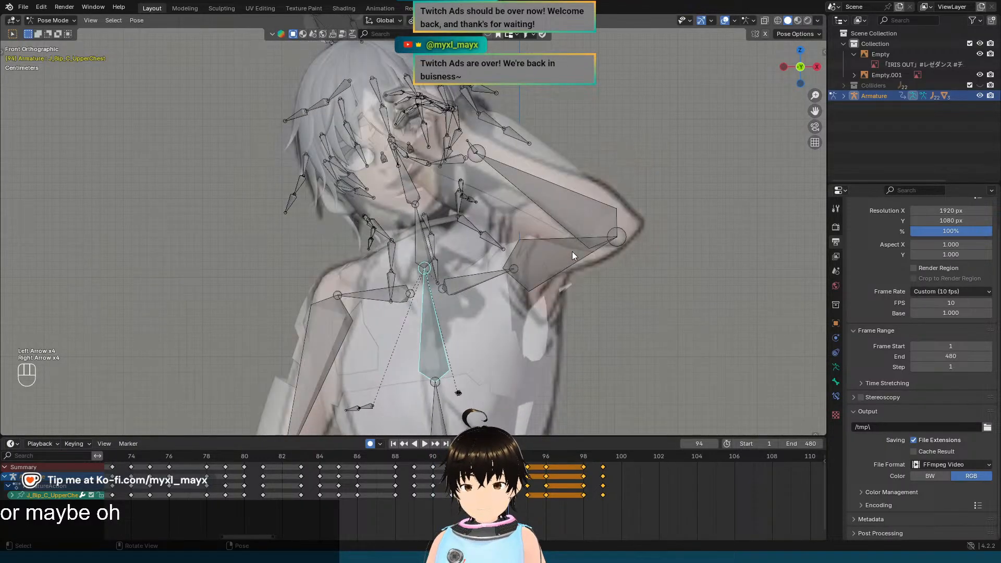
Step: Examine how the chest and left arm move between frames 93, 94 and 95 in the front view
key(Left)
key(Right)
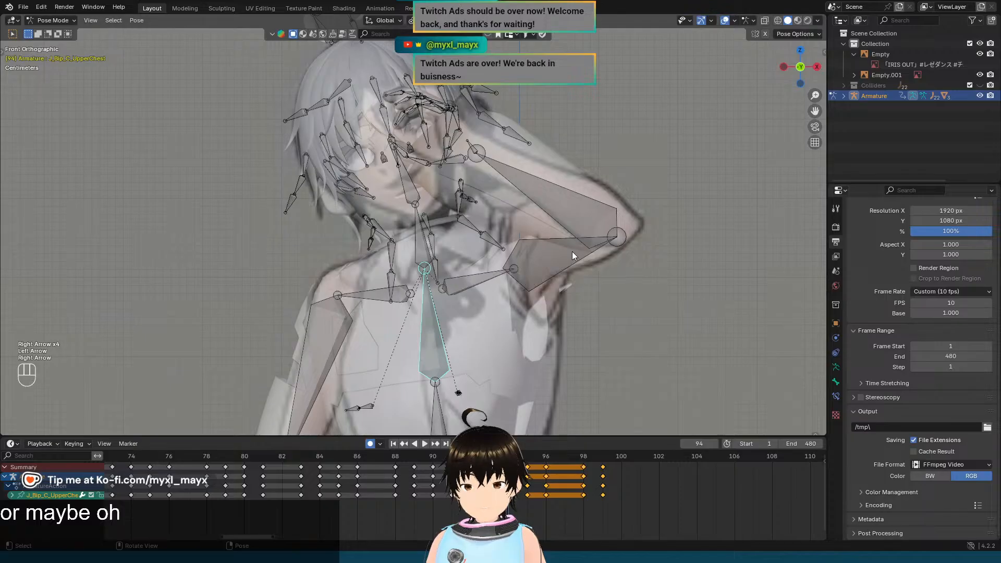
key(Right)
key(Left)
key(Left)
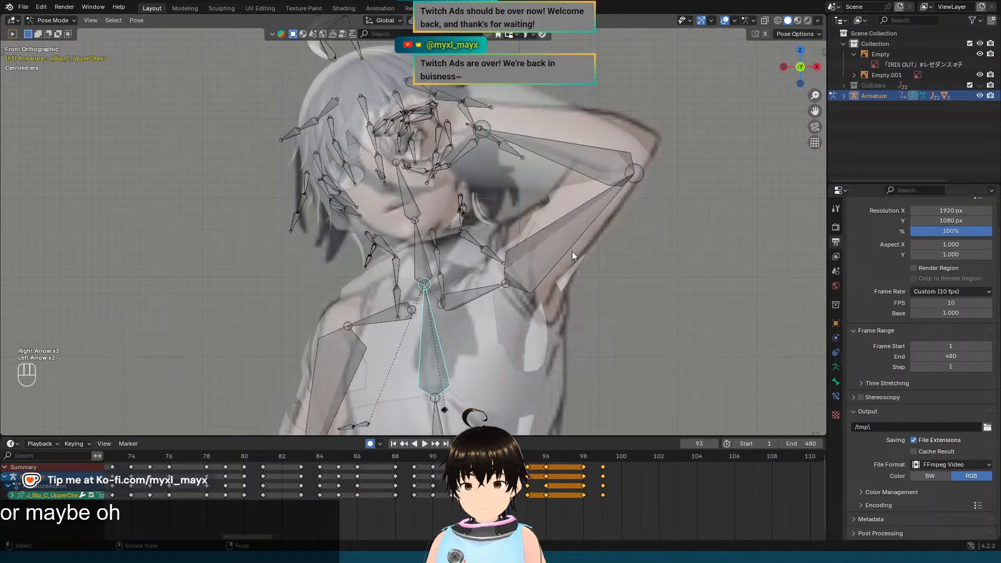
key(Right)
key(Left)
key(Right)
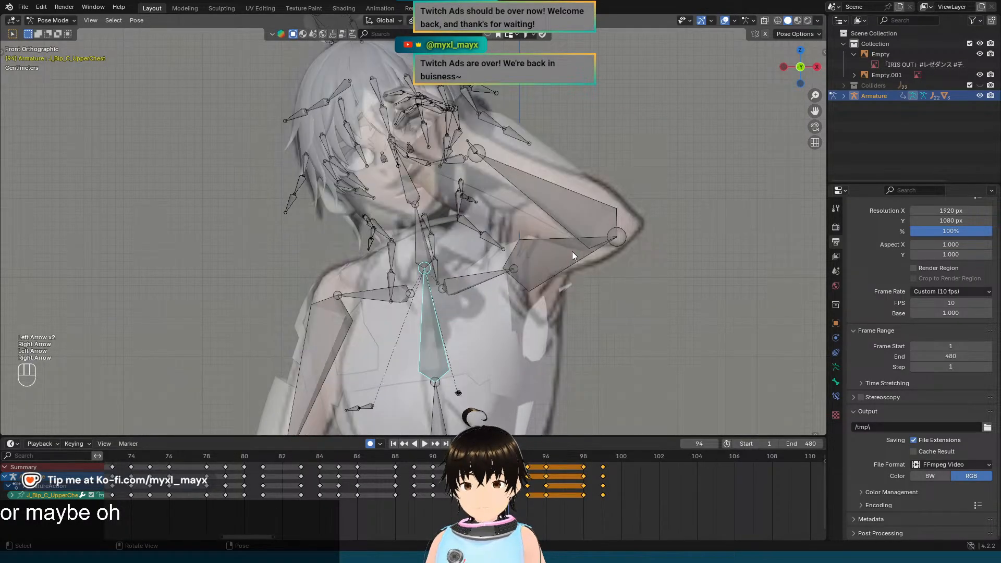
Step: Examine the left hand and raised arm around frames 93 and 94 from the front and from the character's side
key(Left)
key(Right)
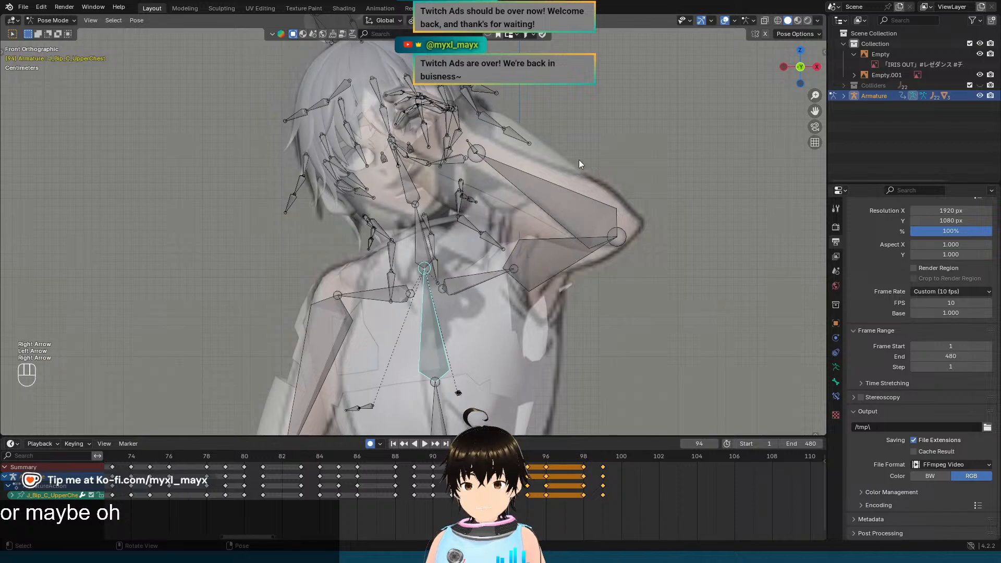
scroll(579, 159, up, 1)
scroll(541, 139, up, 1)
click(494, 194)
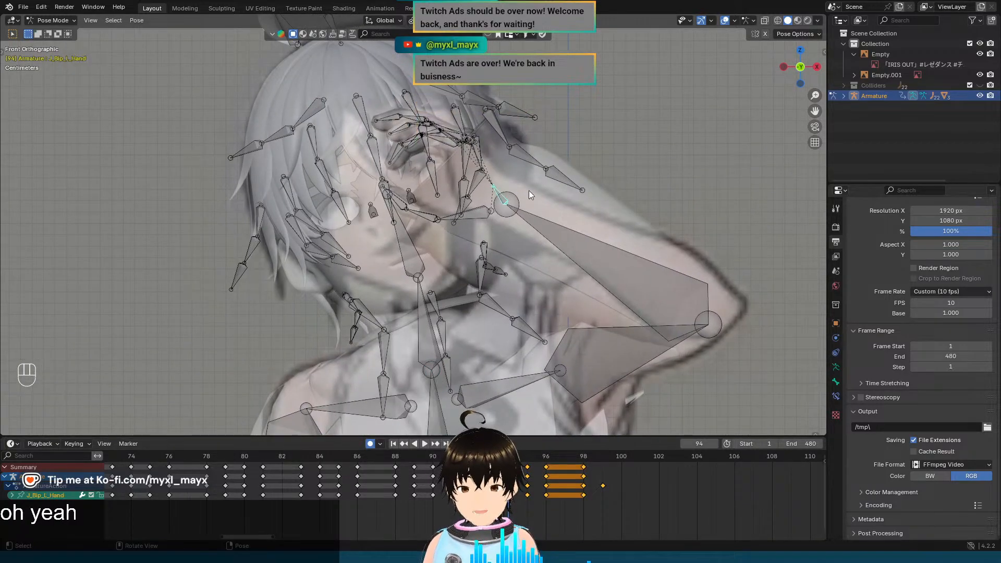
middle_drag(528, 190, 409, 224)
key(Left)
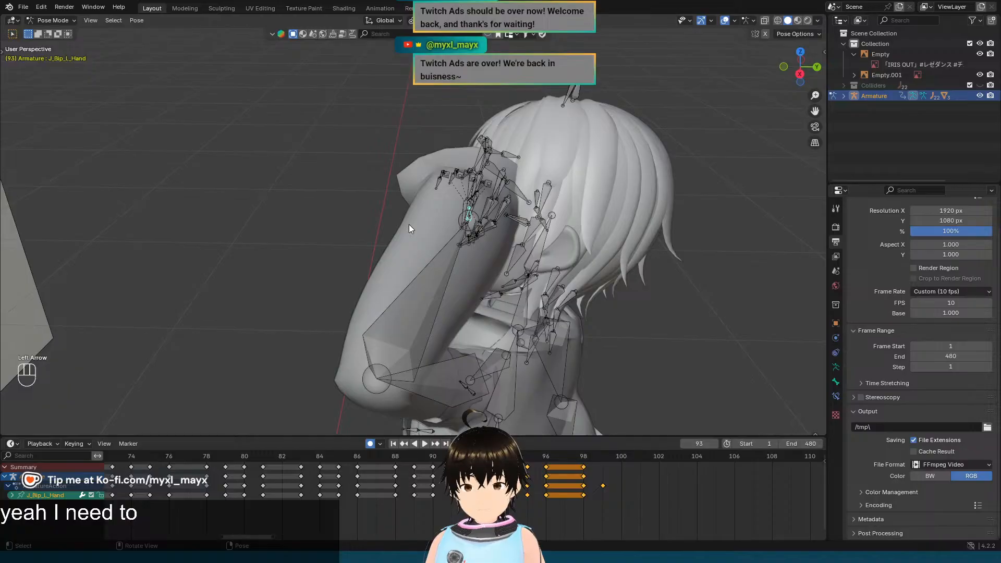
middle_drag(448, 202, 578, 205)
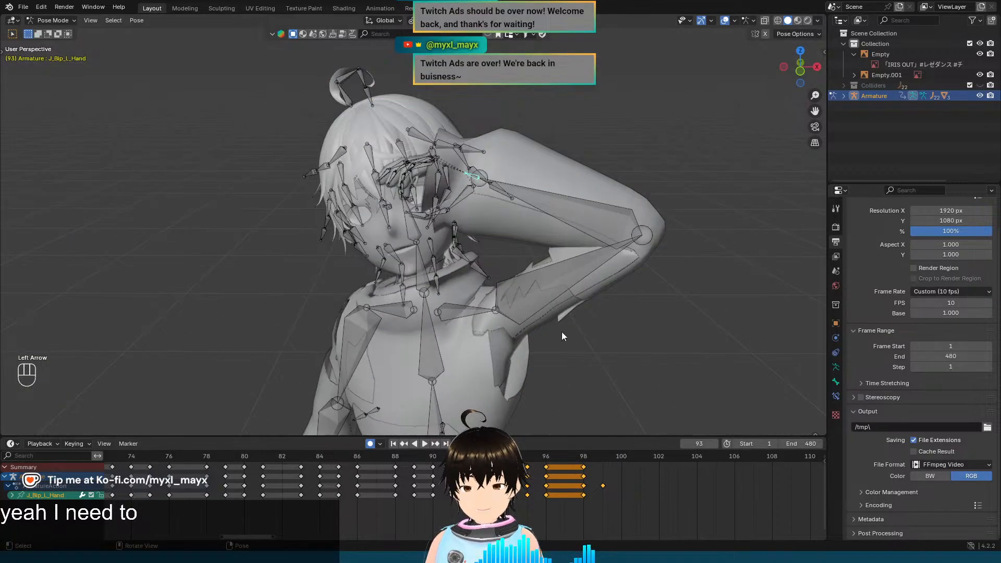
scroll(468, 326, down, 6)
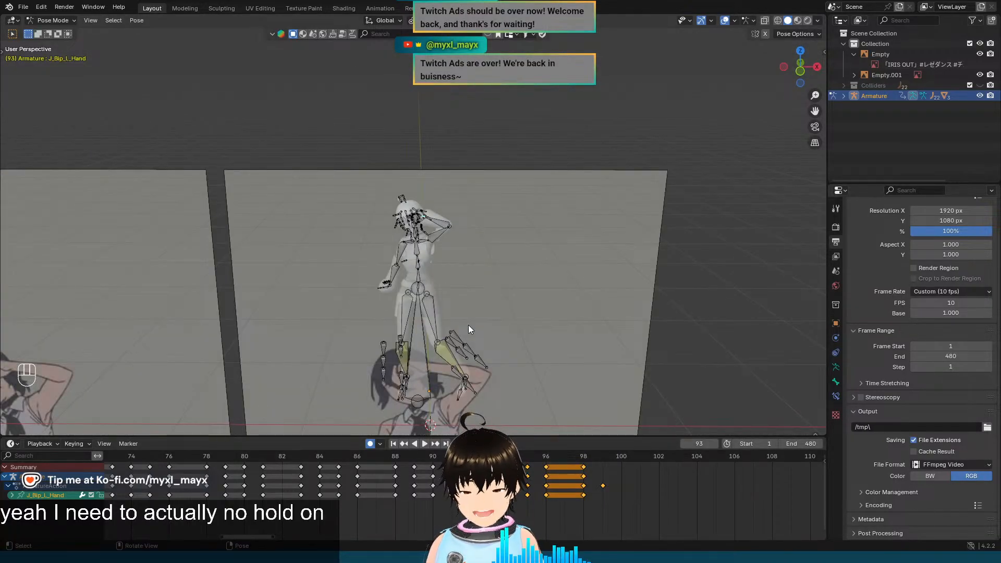
Step: Try to copy the frame 93 keyframes of all armature bones forward to frame 94
key(KP_1)
scroll(468, 324, down, 4)
drag(378, 189, 498, 339)
scroll(439, 268, up, 4)
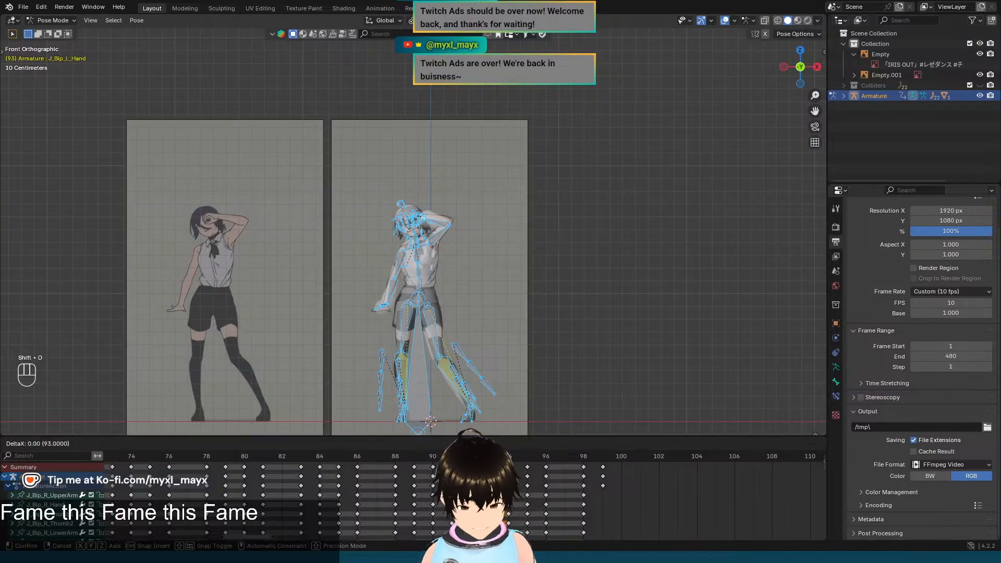
key(shift+d)
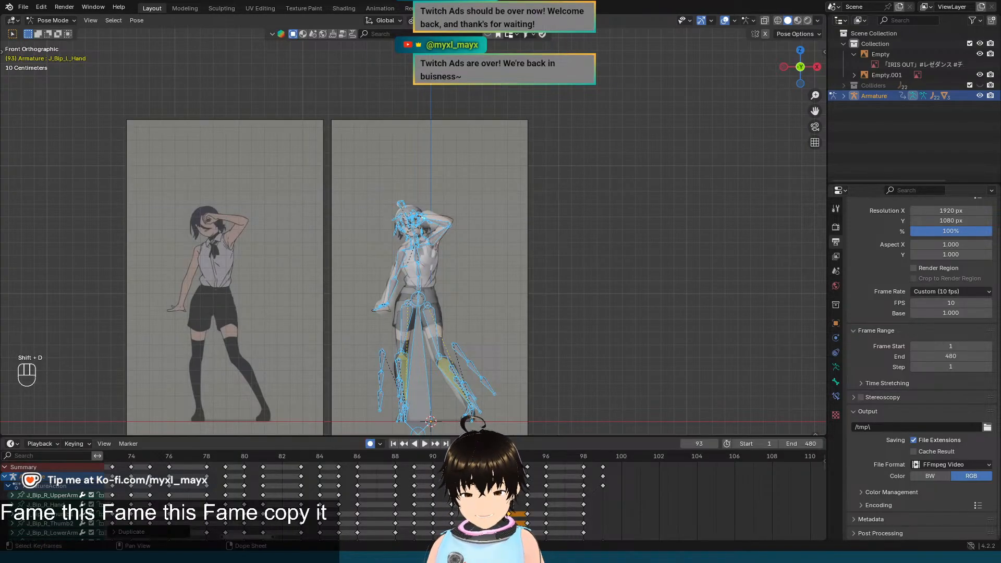
click(528, 471)
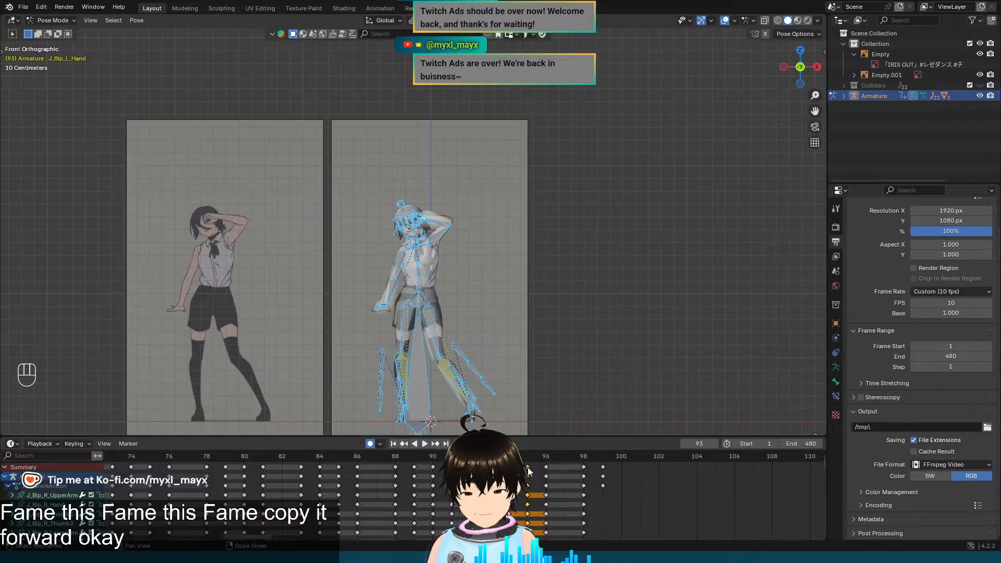
click(508, 467)
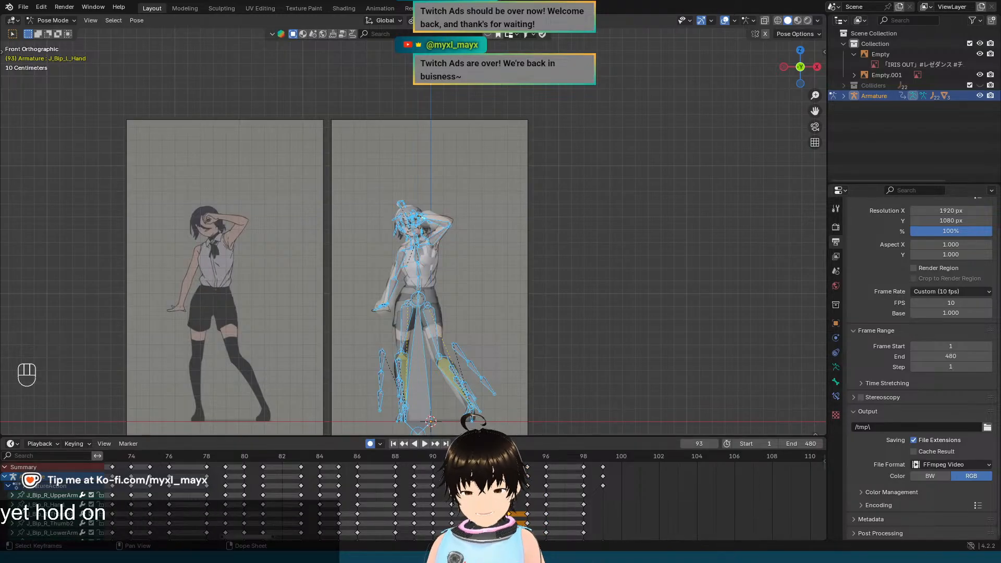
Step: Undo the forward copy of the whole armature's keyframes
click(508, 456)
key(ctrl+z)
key(ctrl+z)
key(ctrl+z)
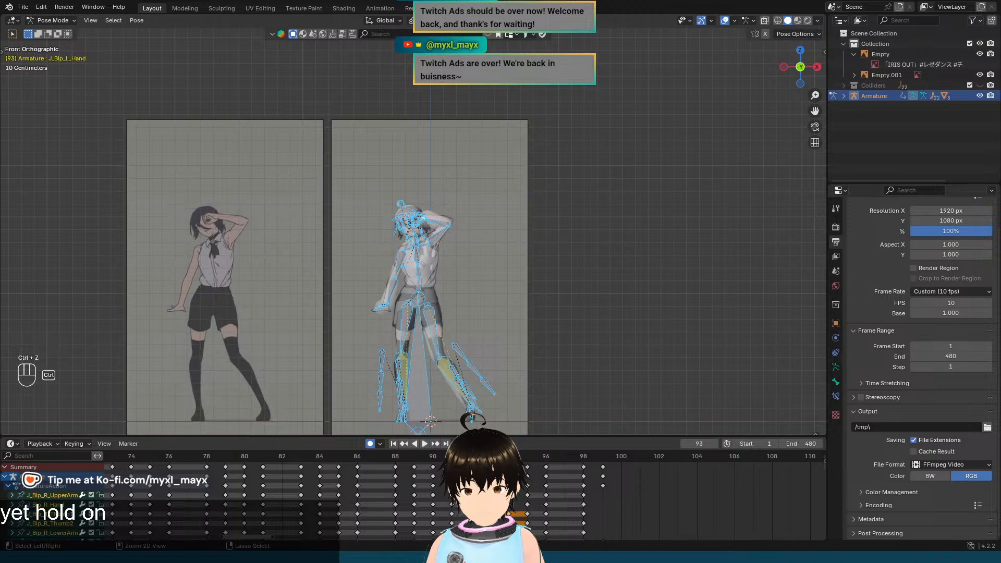
key(ctrl+z)
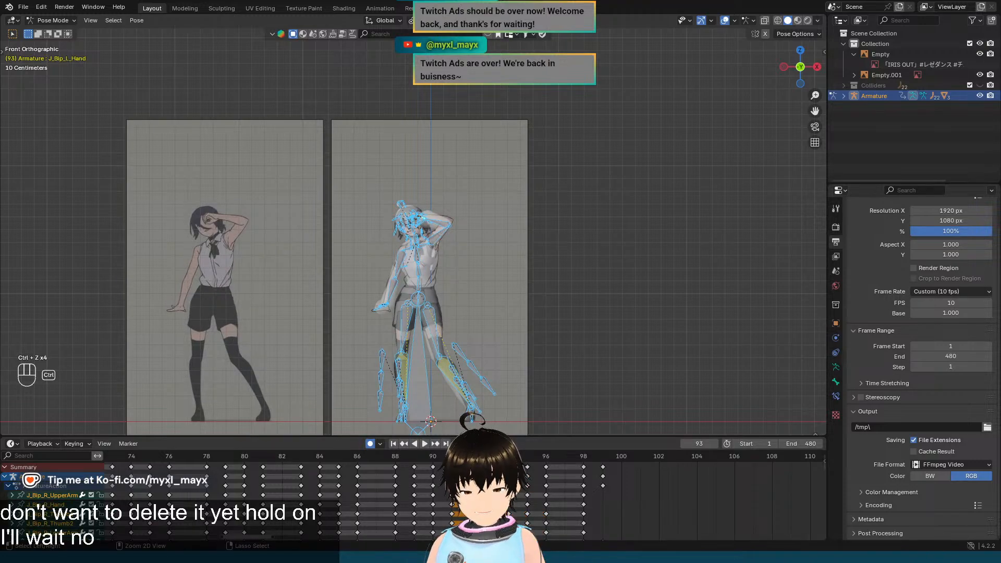
Step: Duplicate the left upper arm bone's keyframe from frame 93 to frame 94
key(Right)
key(Left)
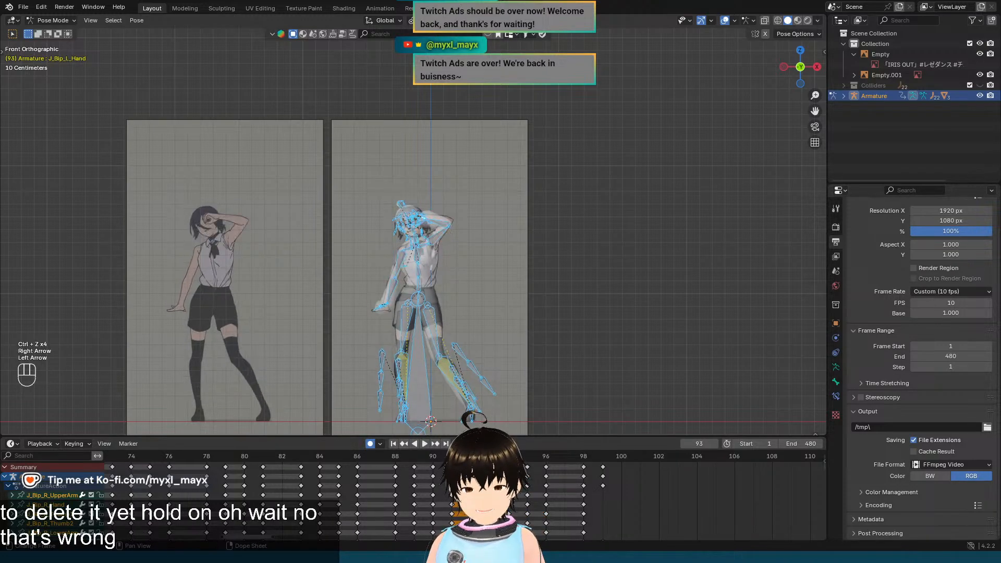
key(Right)
scroll(478, 259, up, 5)
click(482, 236)
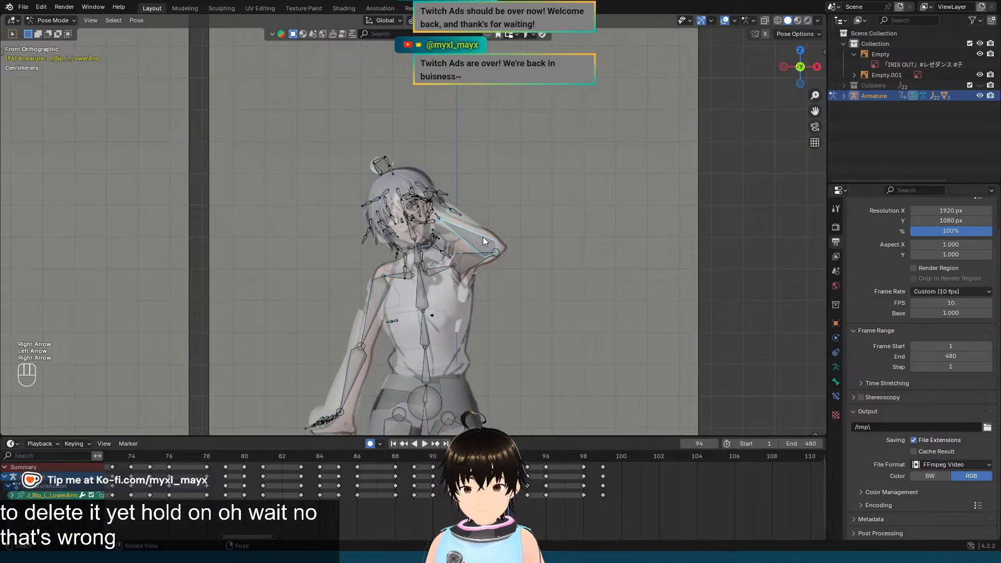
scroll(483, 236, up, 5)
click(541, 319)
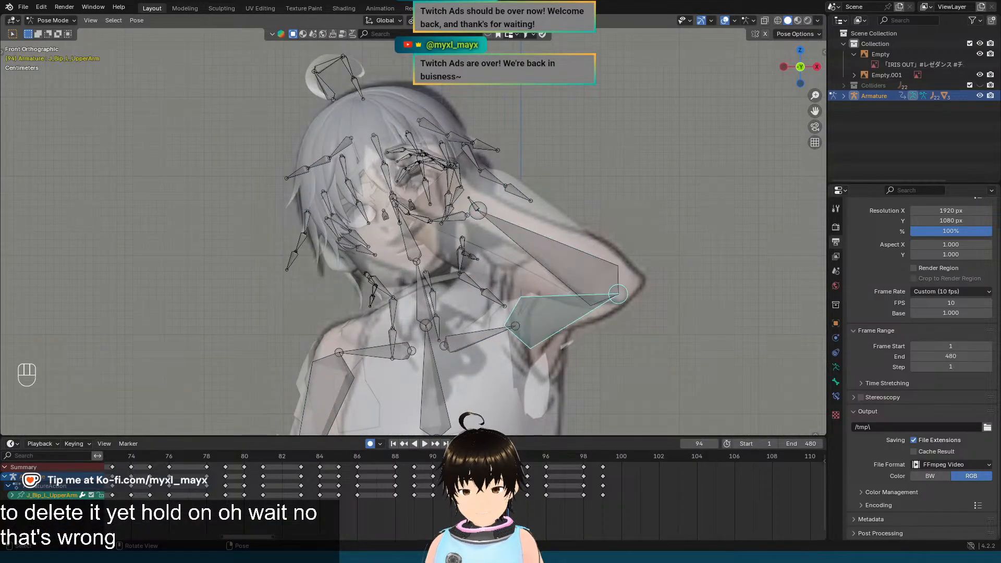
key(Left)
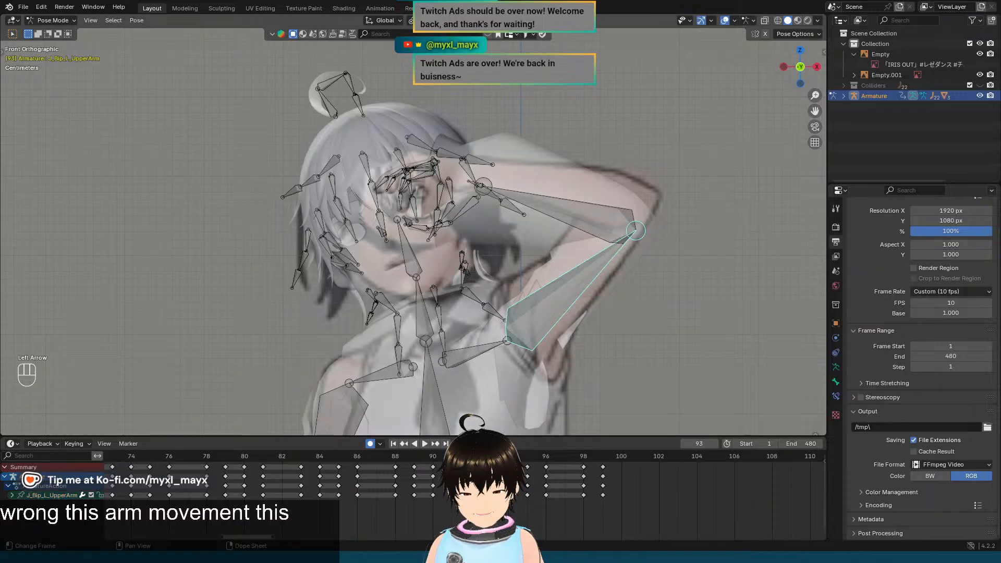
key(shift+d)
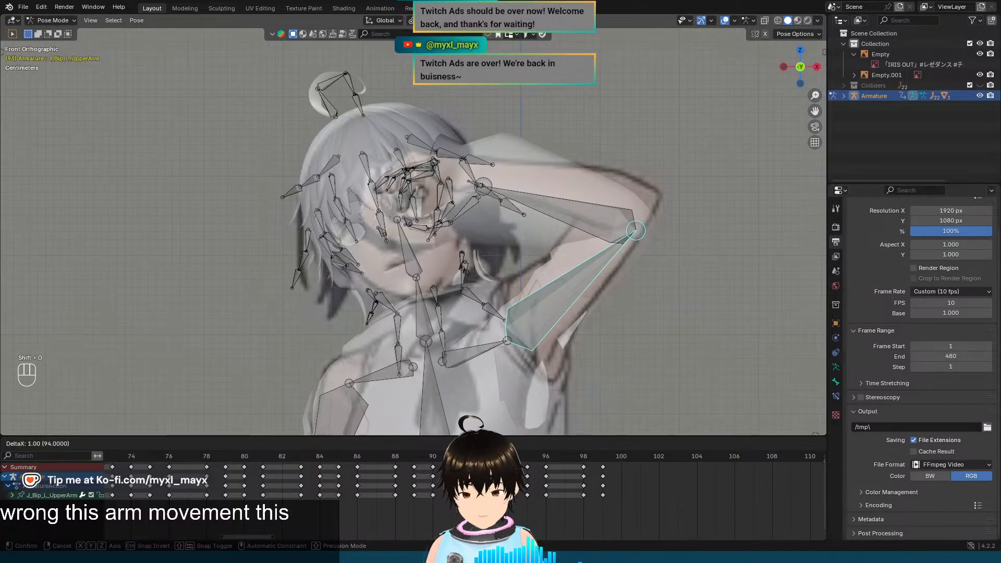
click(513, 464)
key(Right)
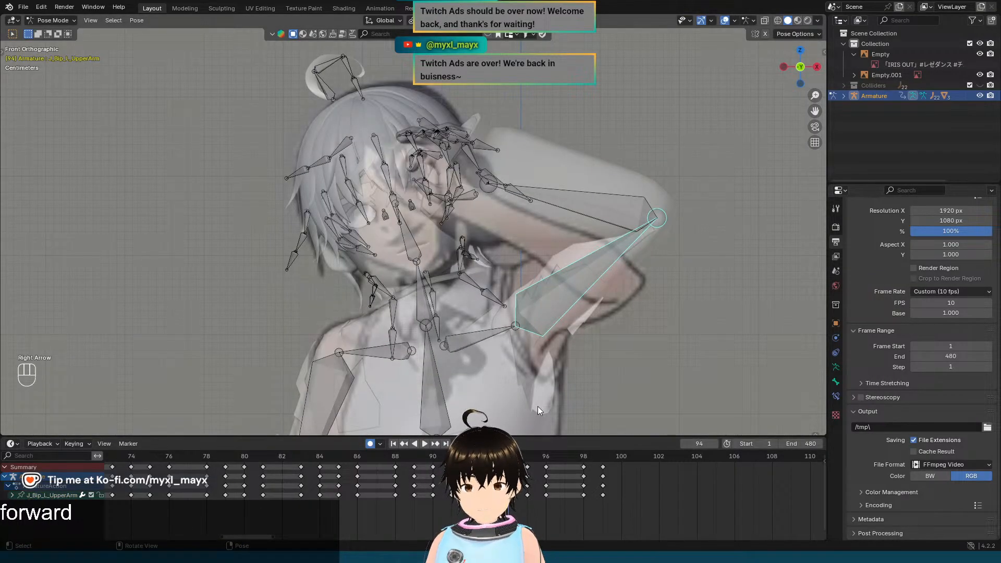
Step: Duplicate the left lower arm bone's keyframe from frame 93 to frame 94
middle_drag(474, 315, 536, 309)
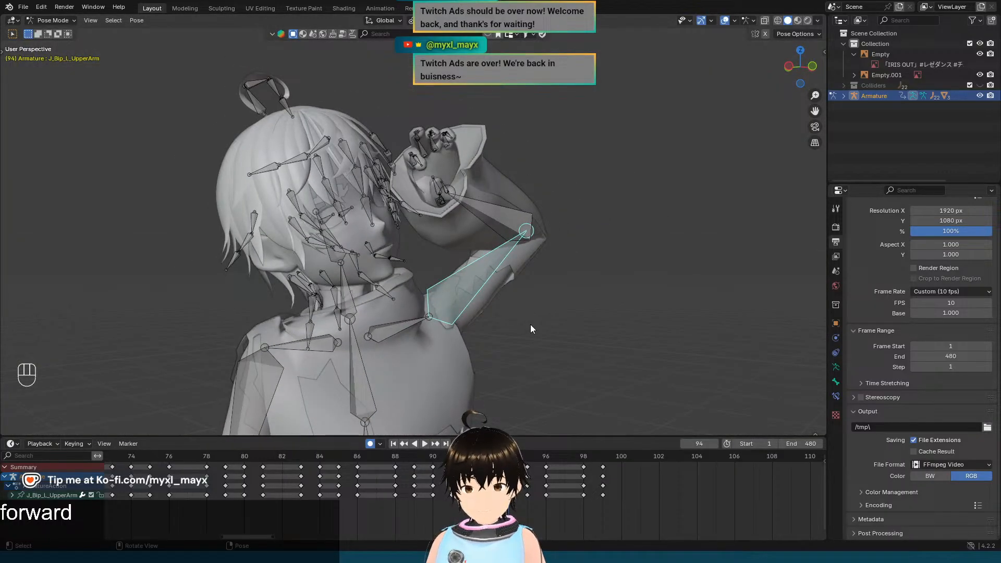
key(Left)
click(497, 223)
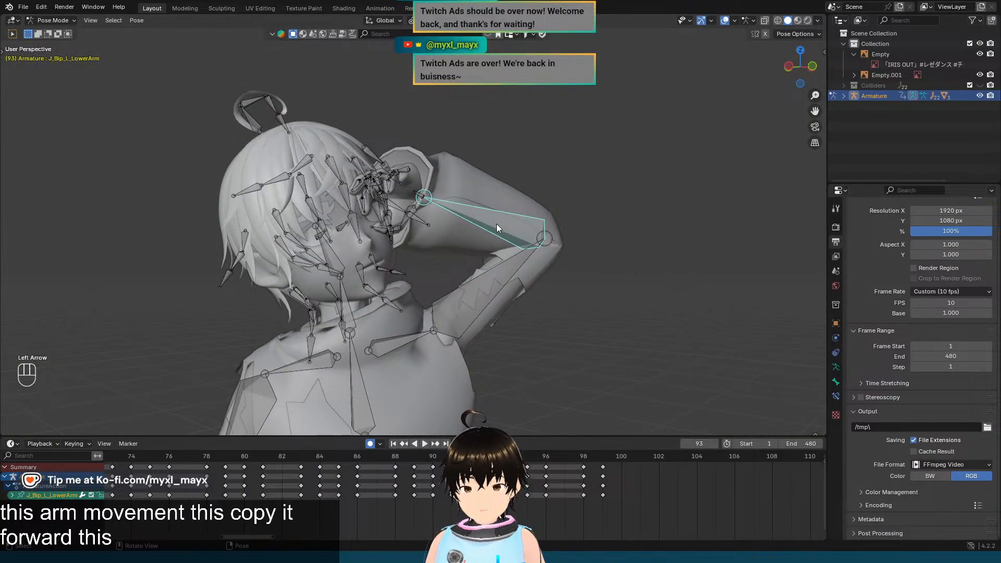
key(KP_1)
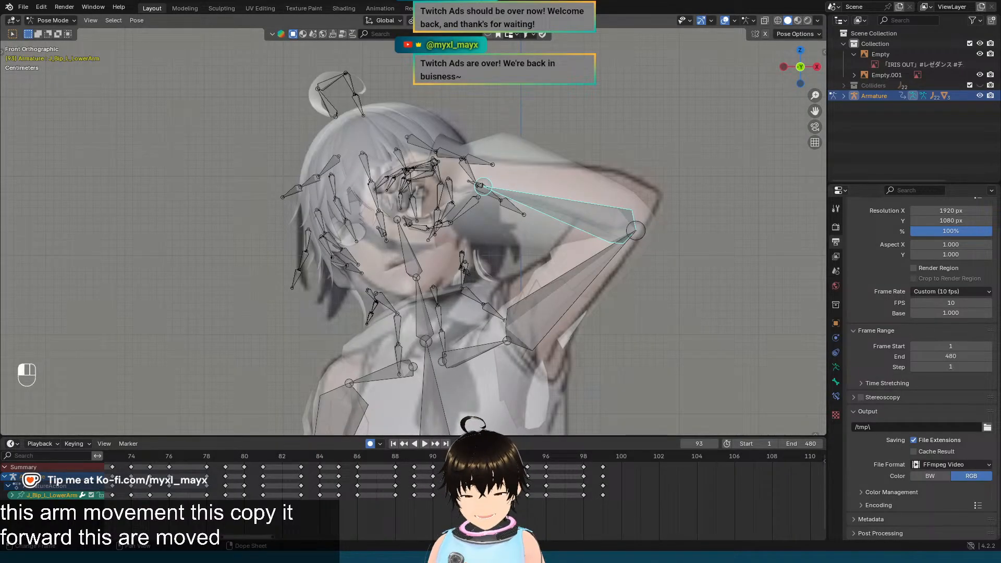
click(489, 467)
key(shift+d)
click(508, 467)
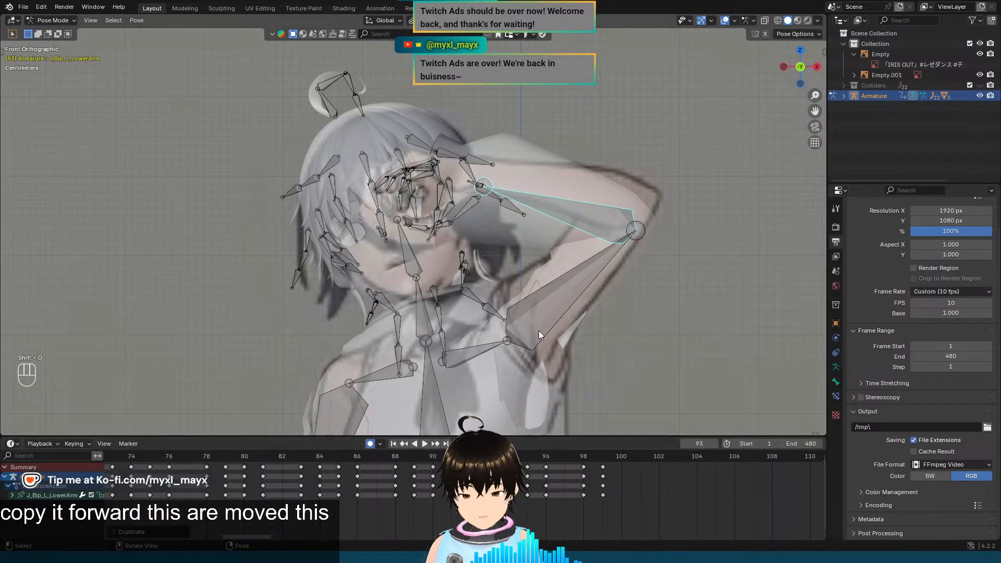
Step: Compare the left arm's copied pose between frames 93 and 94 against the reference in the front view
key(Right)
key(Left)
key(Right)
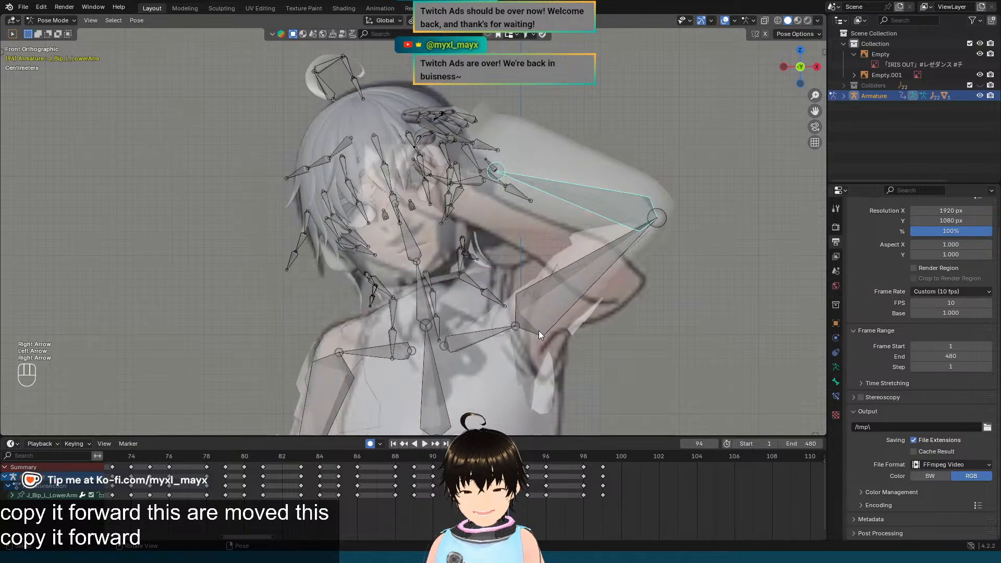
key(Left)
key(Right)
key(Left)
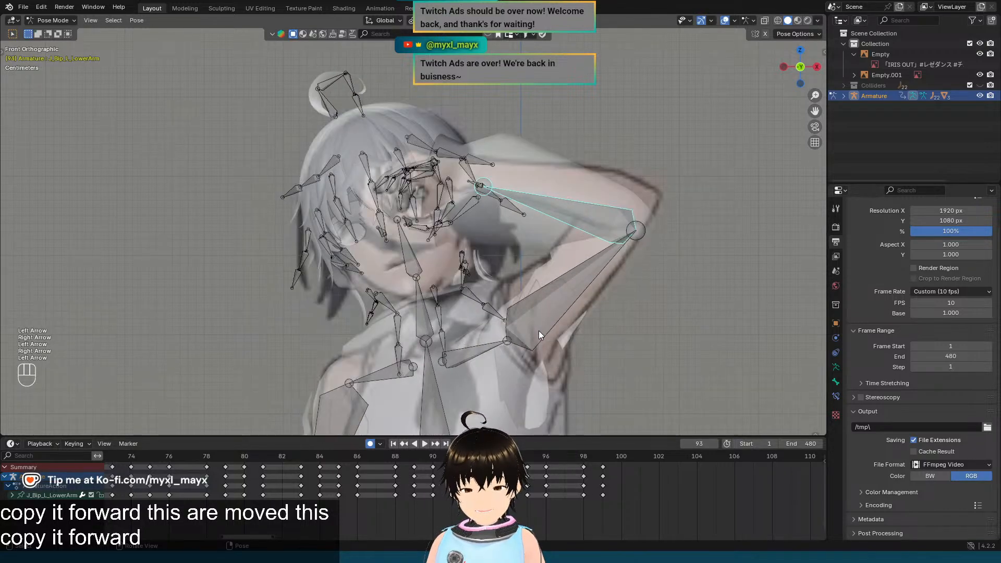
key(Right)
key(Left)
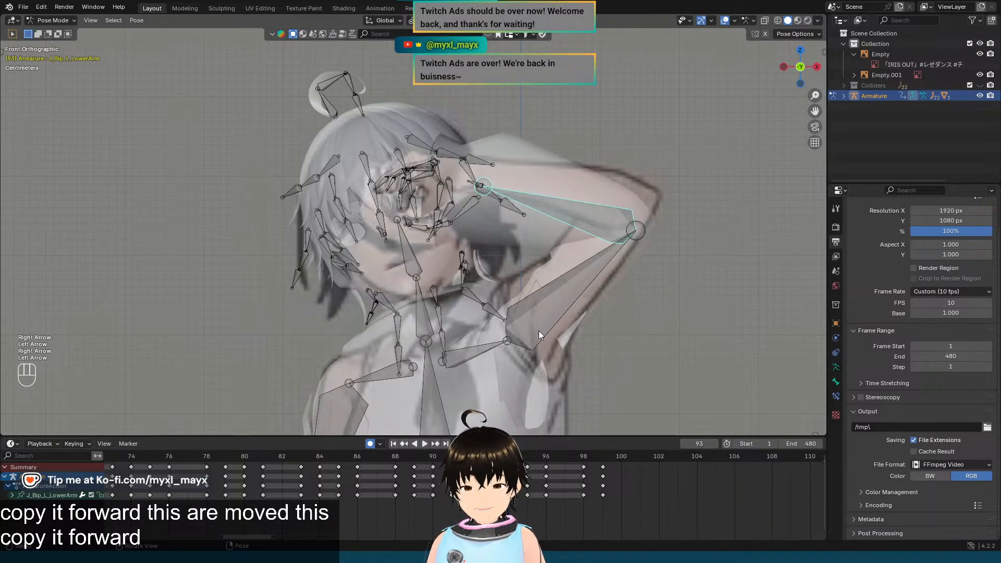
key(Right)
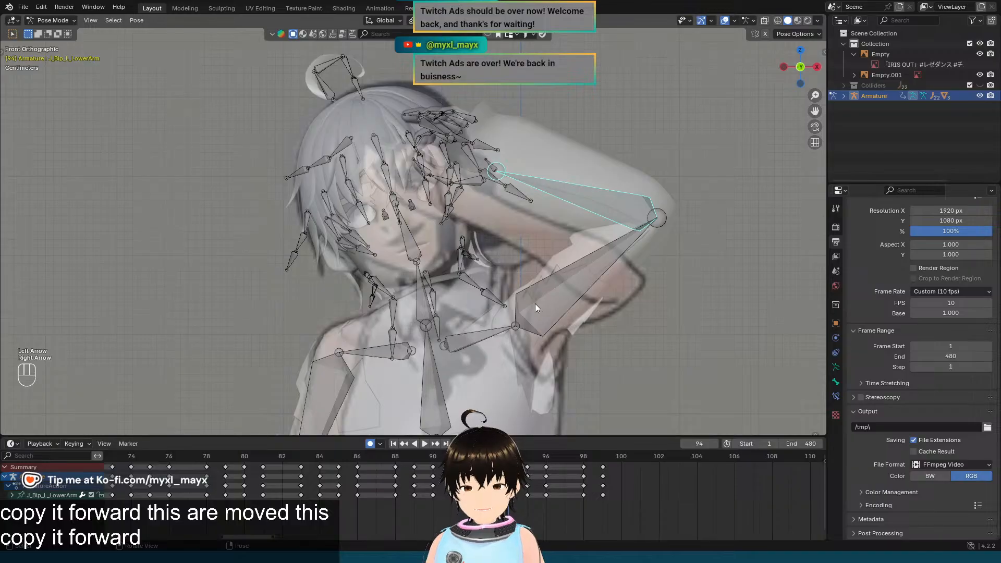
Step: Rotate the left upper arm bone -20° about its local Z axis at frame 94
scroll(538, 179, up, 2)
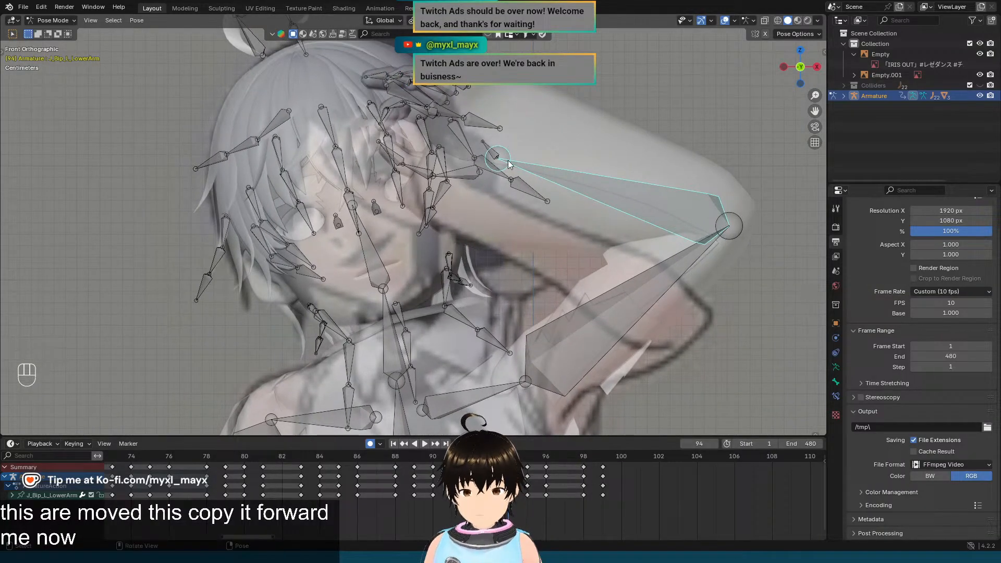
click(628, 300)
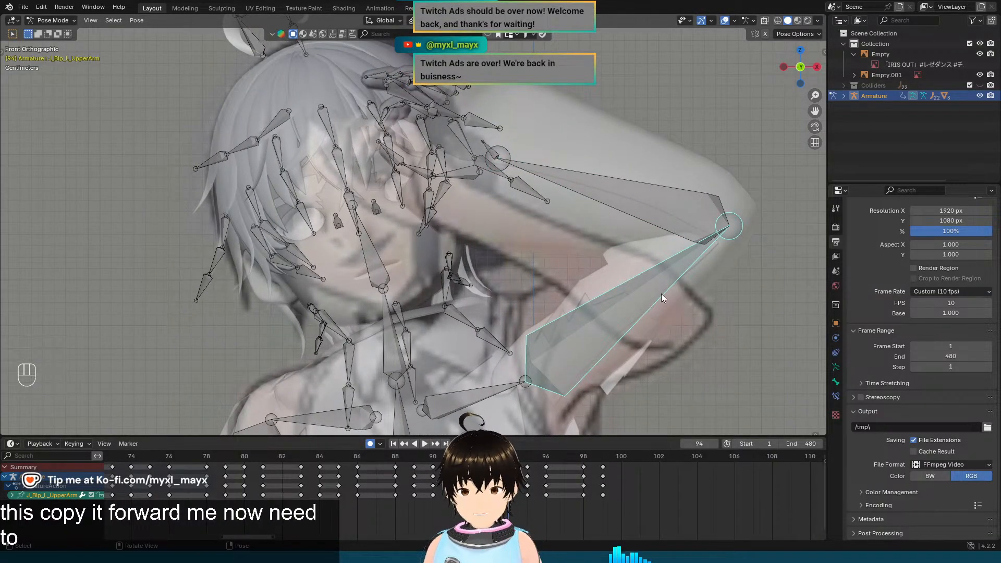
key(r)
key(x)
key(x)
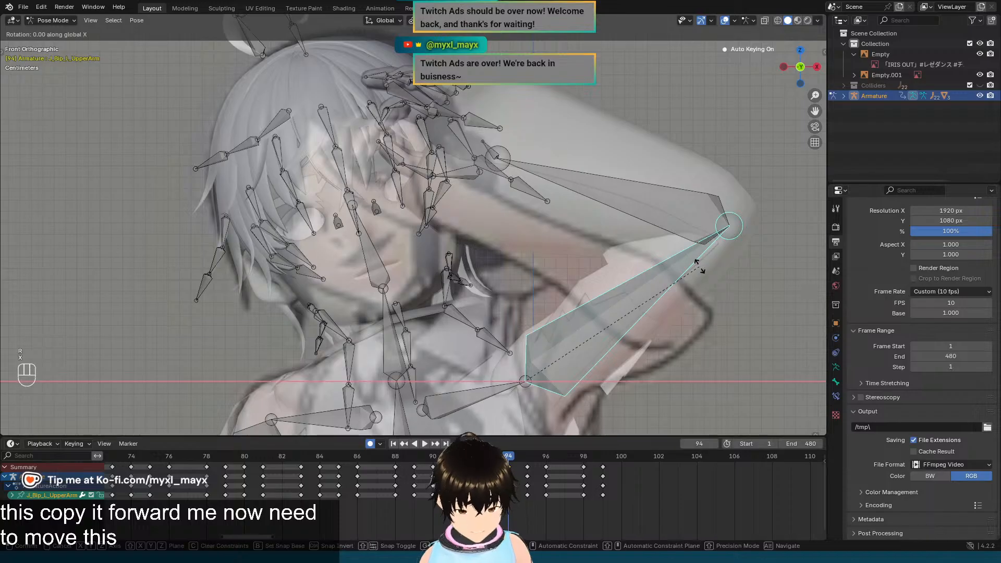
key(z)
key(z)
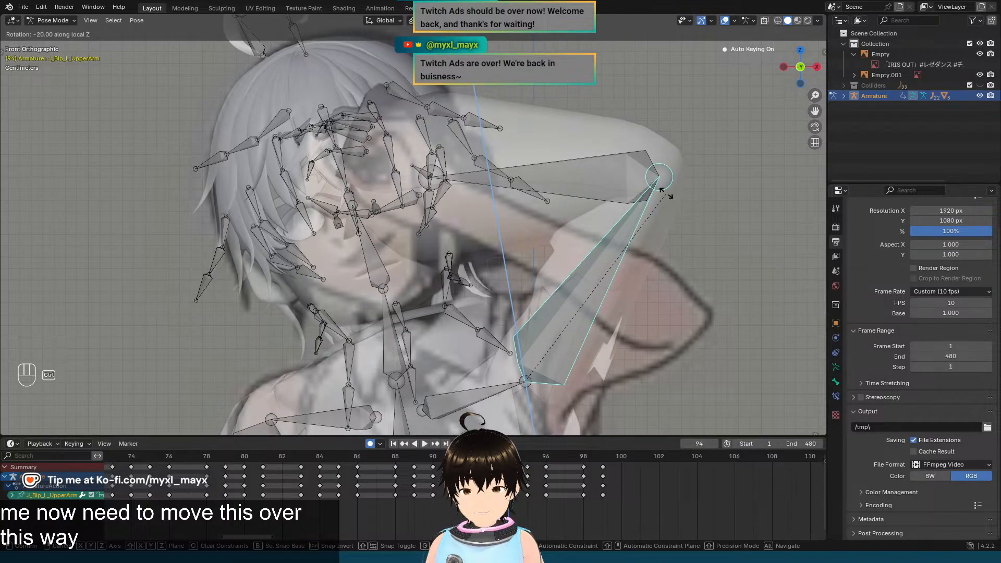
click(666, 193)
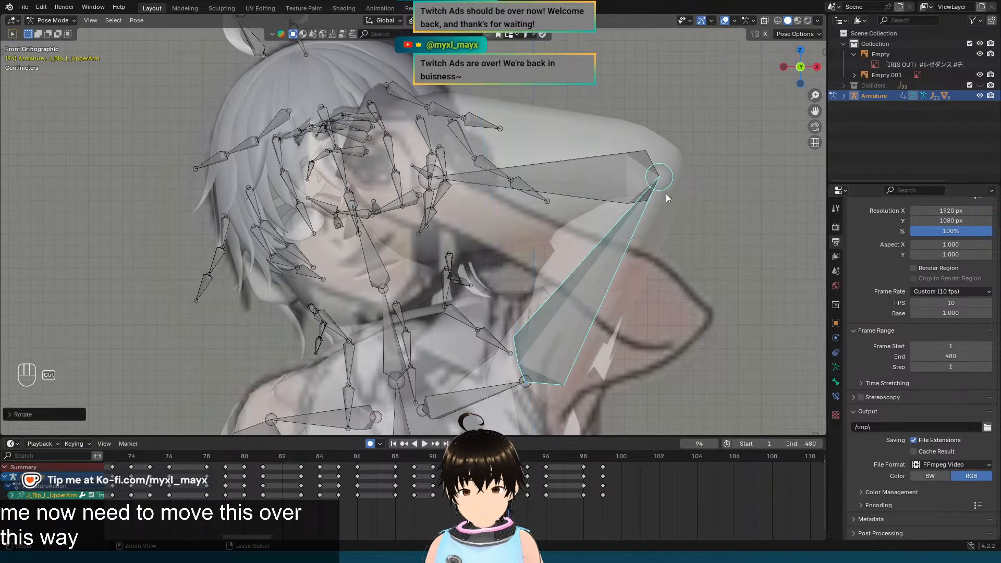
Step: Try to rotate the left hand bone about its local Z axis at frame 94
click(415, 172)
scroll(416, 171, up, 2)
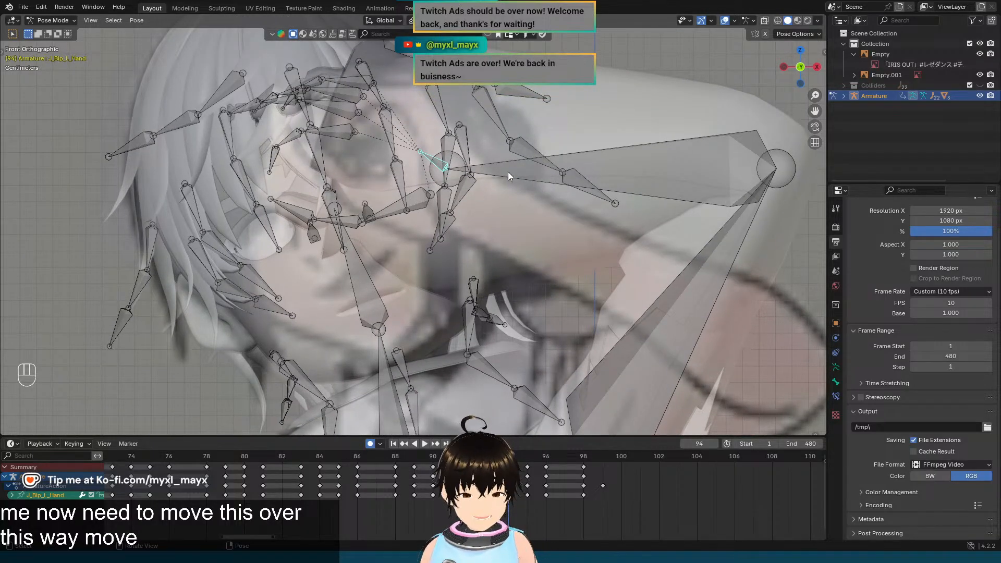
key(r)
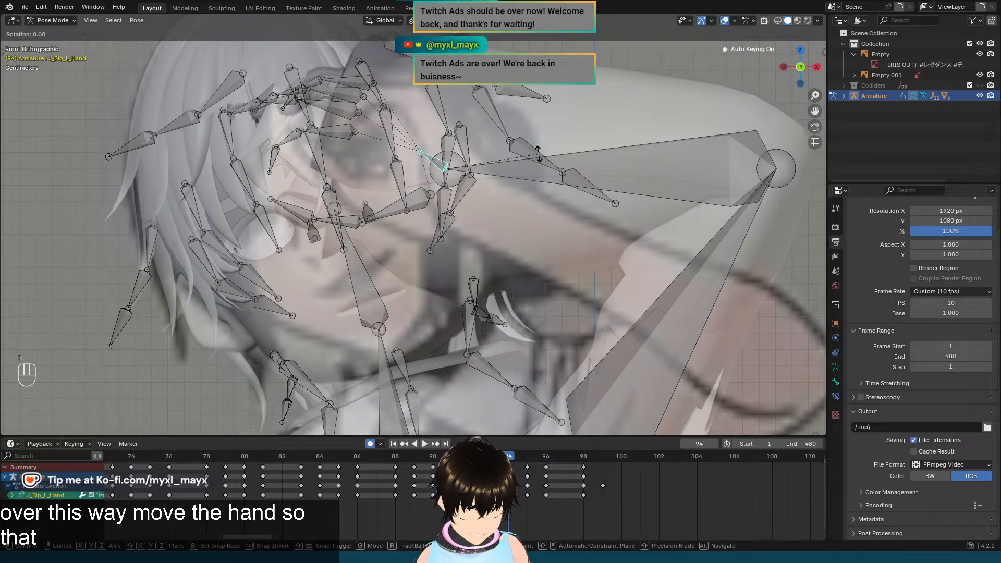
key(z)
key(z)
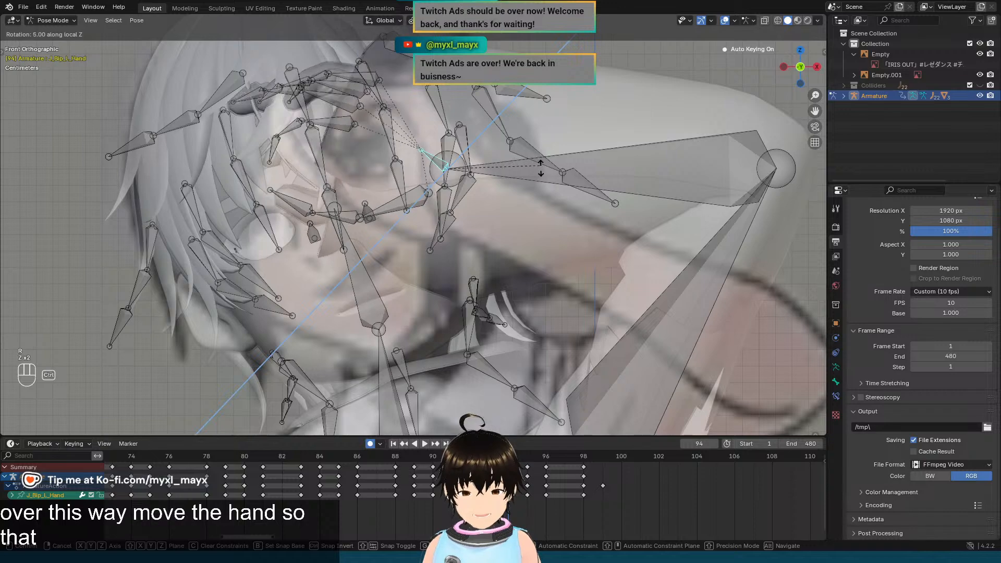
key(Escape)
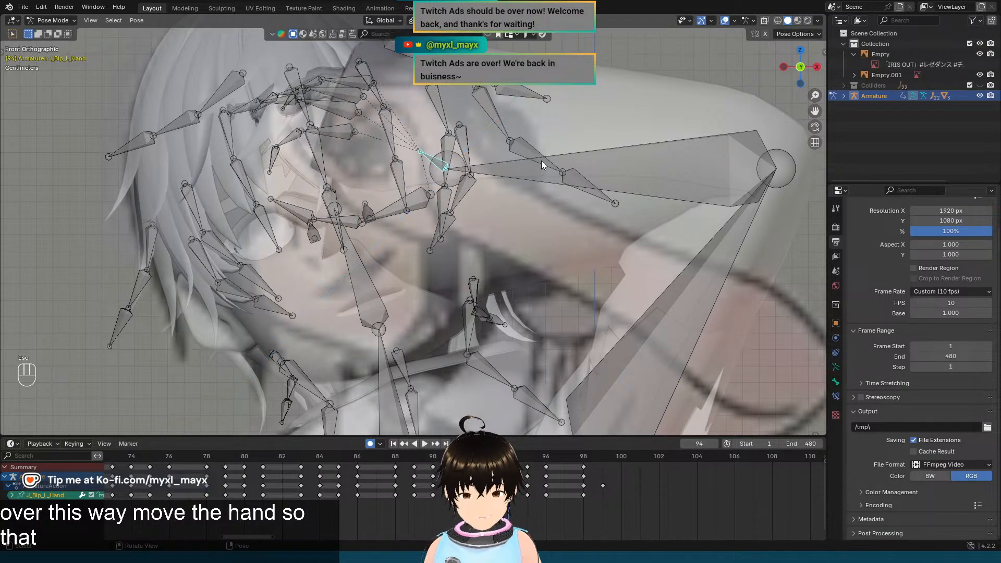
Step: Rotate the left hand bone -30° about its local Y axis at frame 94
key(r)
key(y)
key(y)
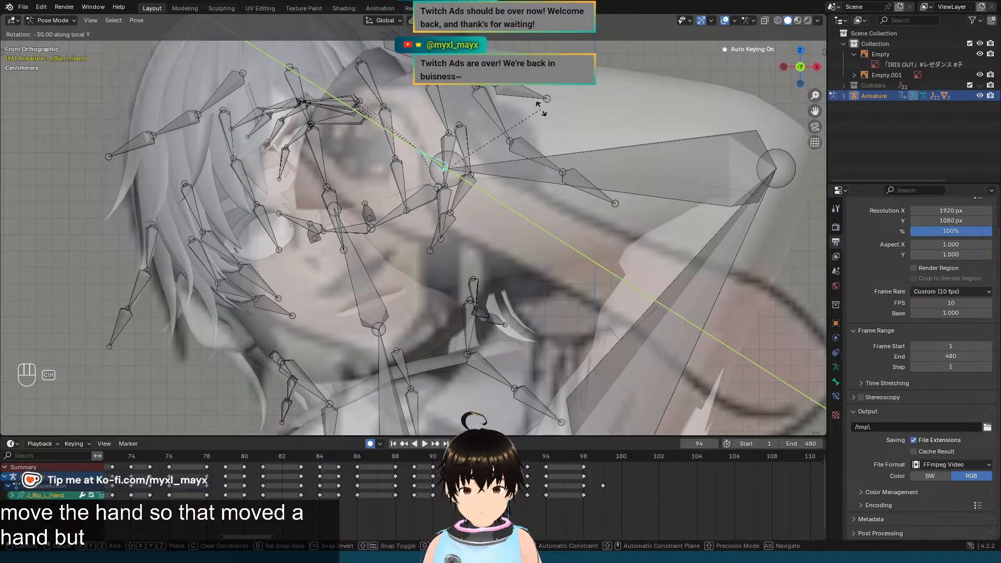
click(538, 126)
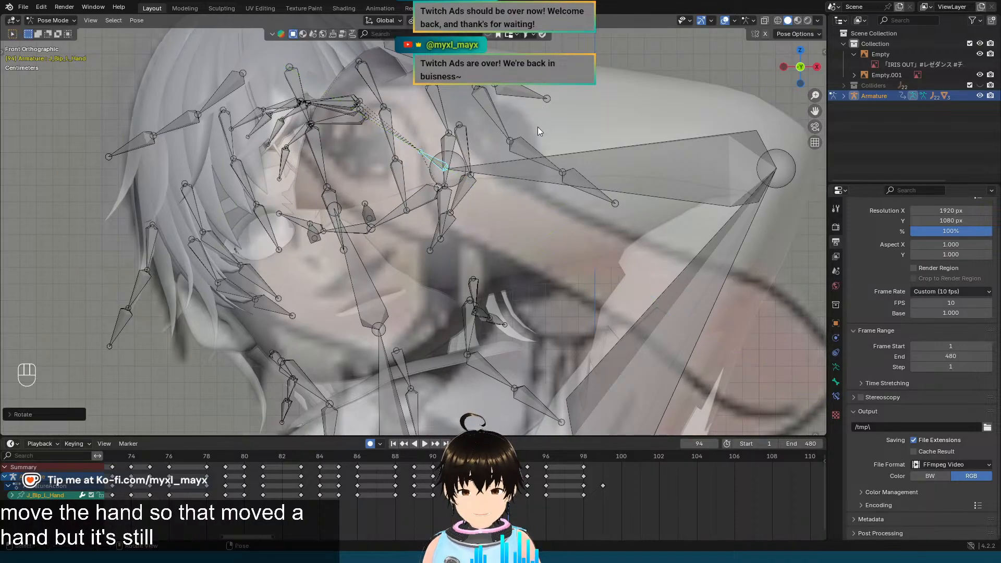
key(r)
key(z)
key(z)
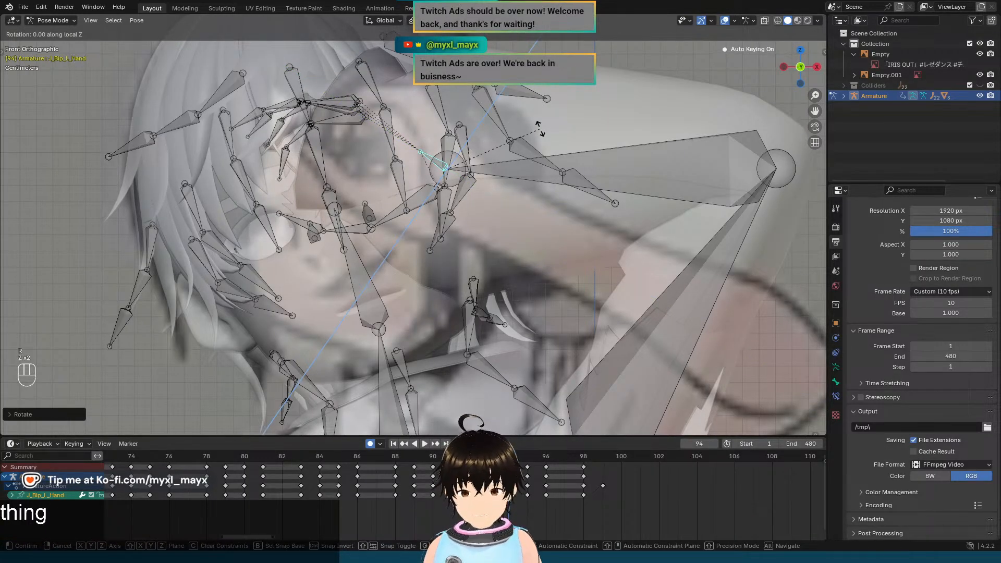
key(Escape)
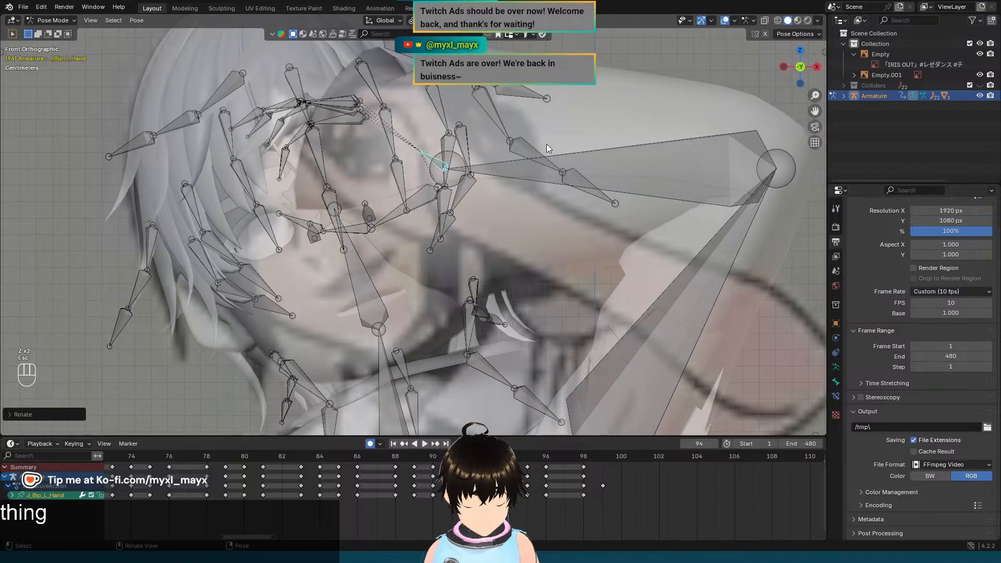
Step: Rotate the left hand bone 10° about its local X axis at frame 94
key(r)
key(x)
key(x)
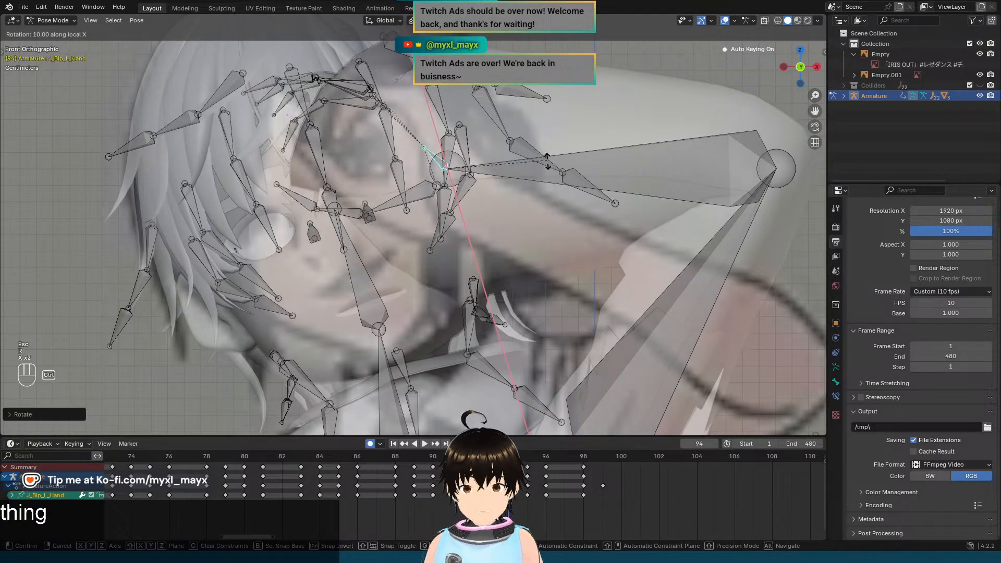
click(548, 163)
Step: Try to rotate the left upper arm bone about its local X and Z axes at frame 94
click(661, 308)
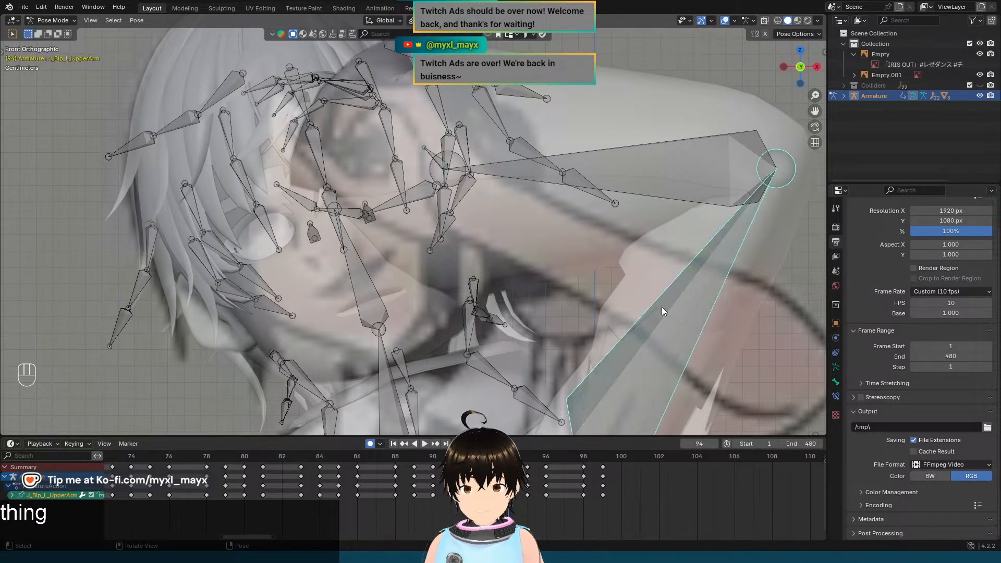
key(r)
key(x)
key(x)
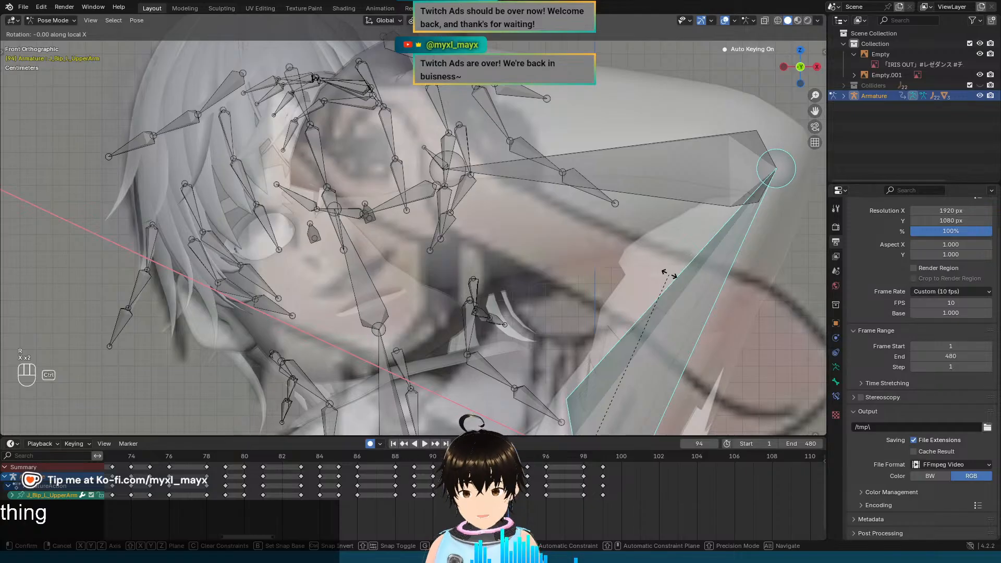
key(z)
key(z)
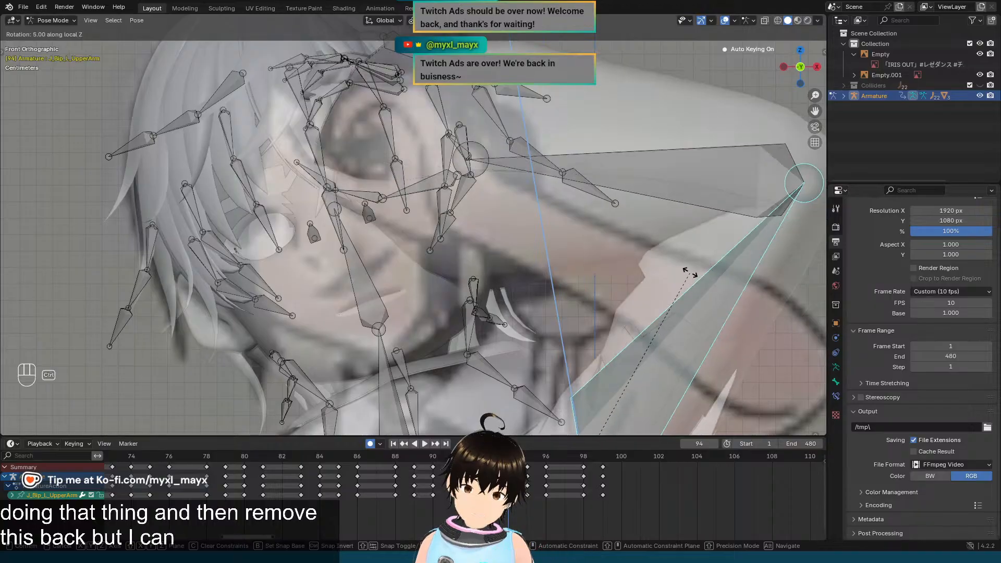
click(681, 250)
middle_drag(455, 189, 502, 153)
click(498, 119)
key(KP_1)
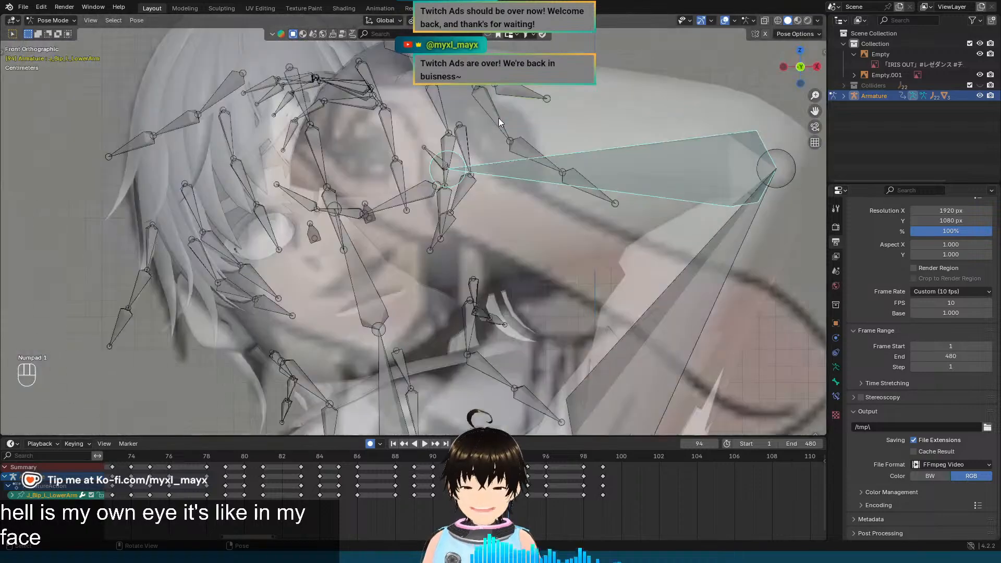
Step: Rotate the left upper arm bone -15° about its local X axis to lower the elbow toward the reference
click(660, 295)
shift+middle_drag(660, 295, 669, 258)
scroll(661, 252, down, 2)
scroll(662, 230, up, 1)
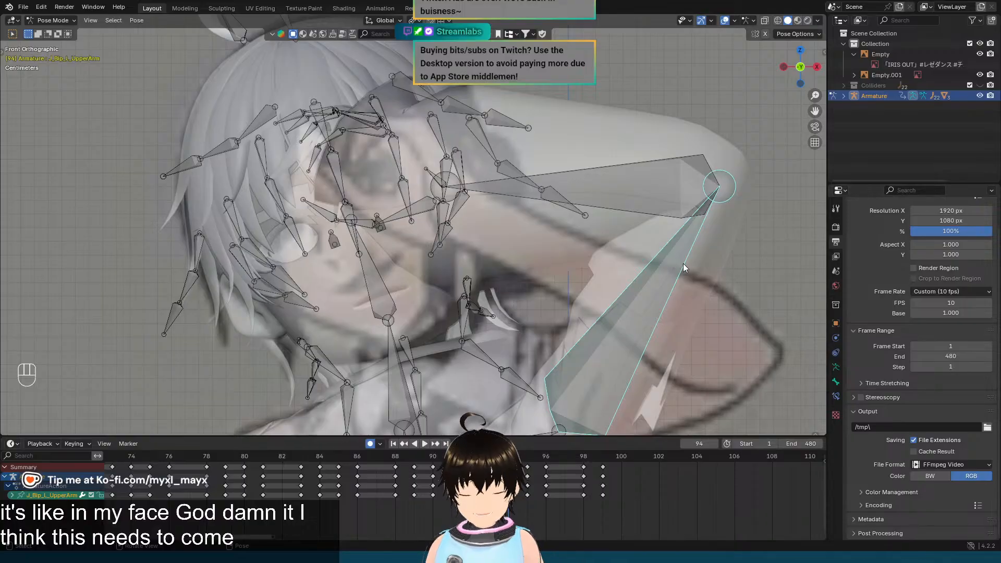
key(r)
key(x)
key(x)
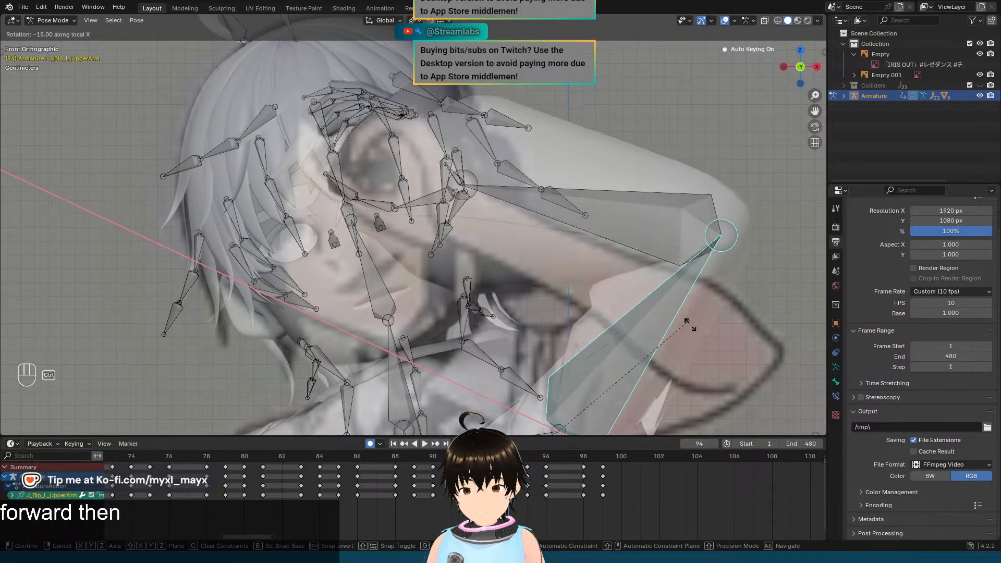
click(689, 331)
Step: Rotate the left lower arm bone about its local X axis to follow the reference forearm at frame 94
click(630, 212)
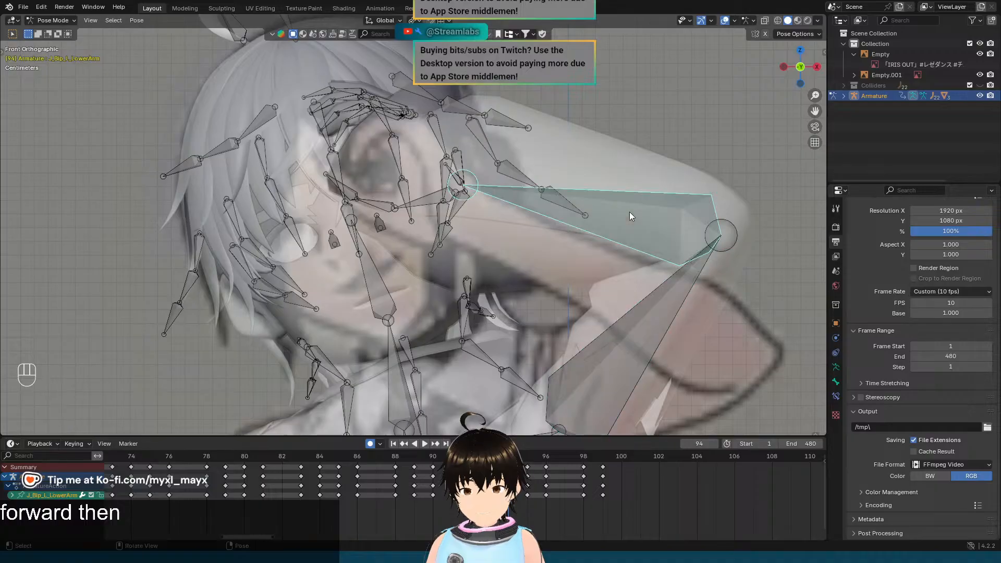
scroll(629, 211, up, 1)
shift+middle_drag(663, 210, 666, 198)
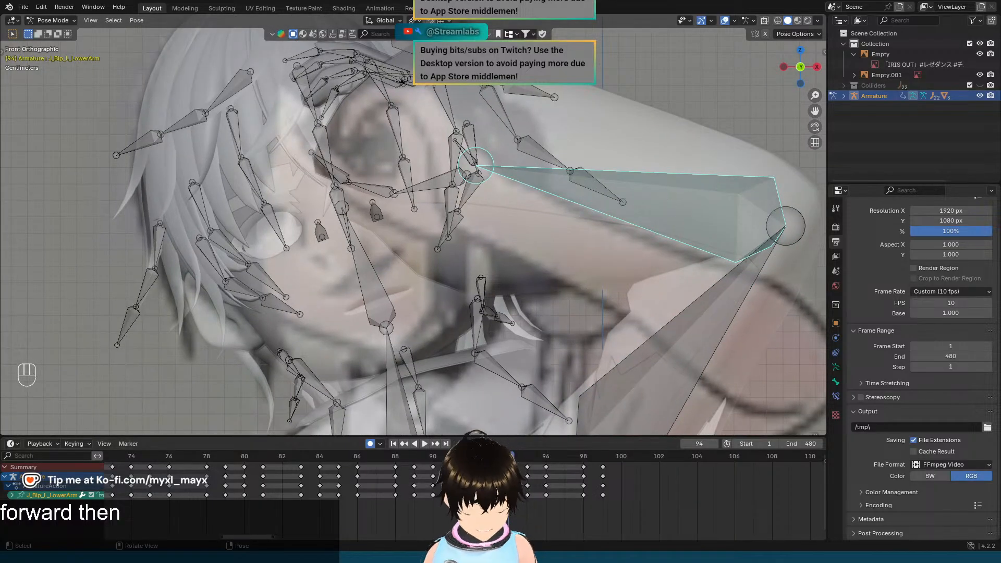
key(r)
key(x)
key(x)
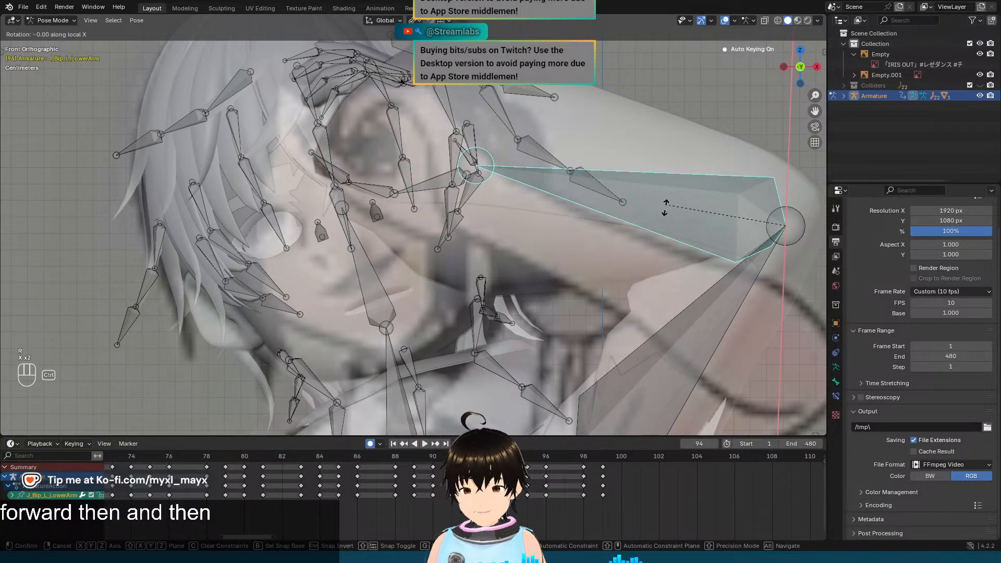
click(650, 229)
Step: Rotate the left upper arm bone -5° about its local X axis at frame 94
mouse_move(650, 230)
middle_down()
mouse_move(598, 219)
mouse_move(689, 222)
mouse_move(615, 230)
mouse_move(651, 230)
middle_up()
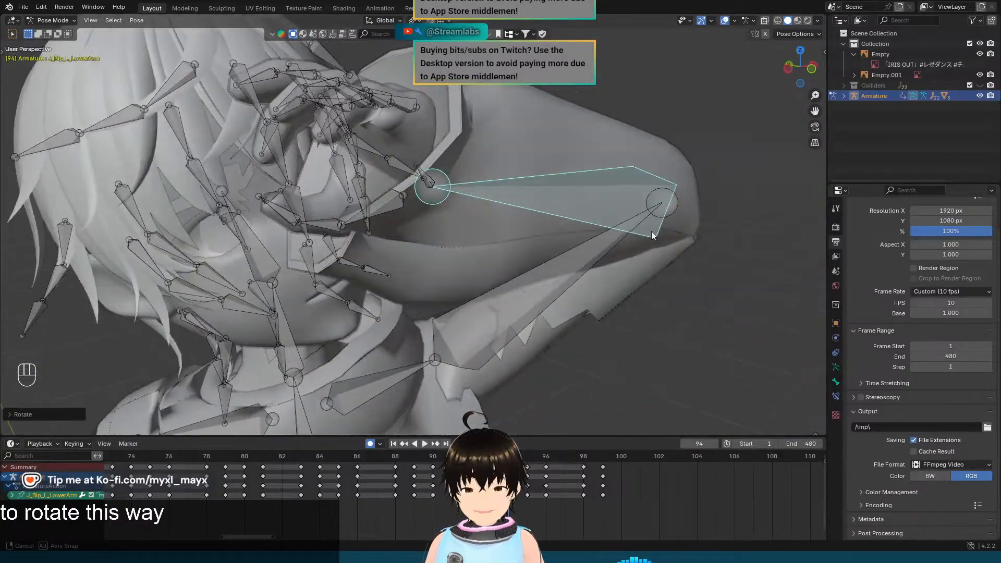
click(558, 291)
key(r)
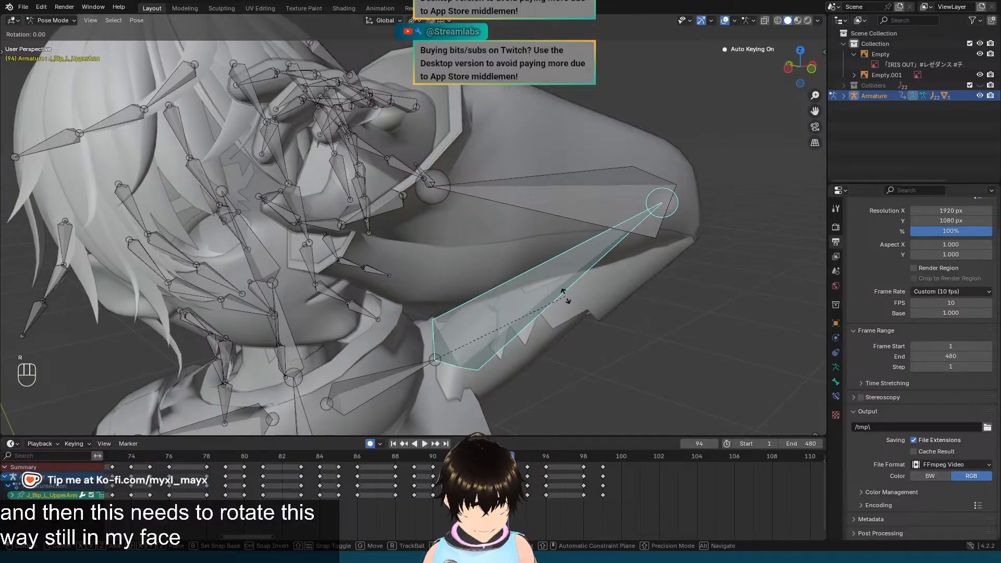
key(x)
key(x)
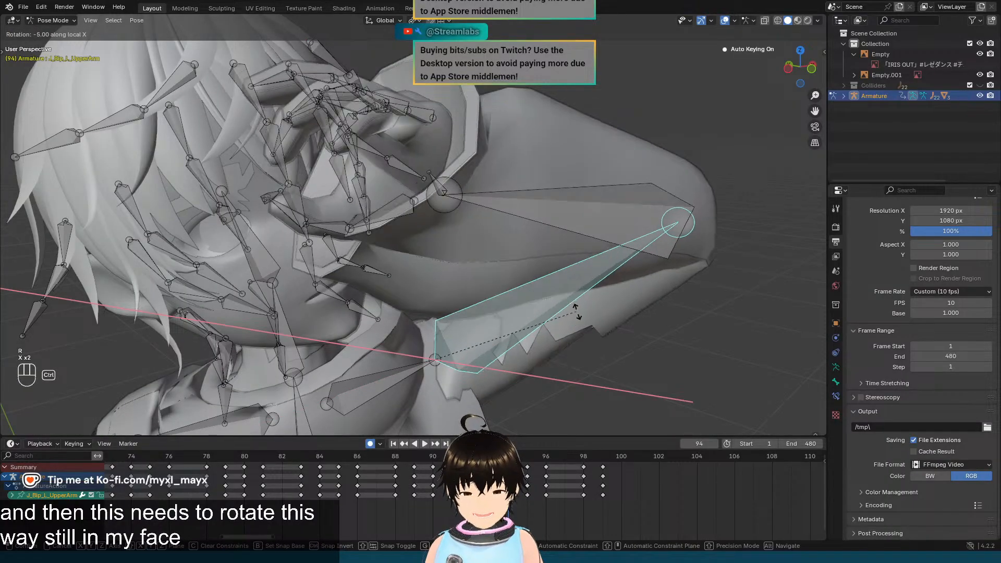
click(580, 318)
Step: Rotate the left upper arm bone 10° and a further 5° about its local Z axis to bring the arm away from the face
click(581, 227)
middle_drag(569, 235, 649, 235)
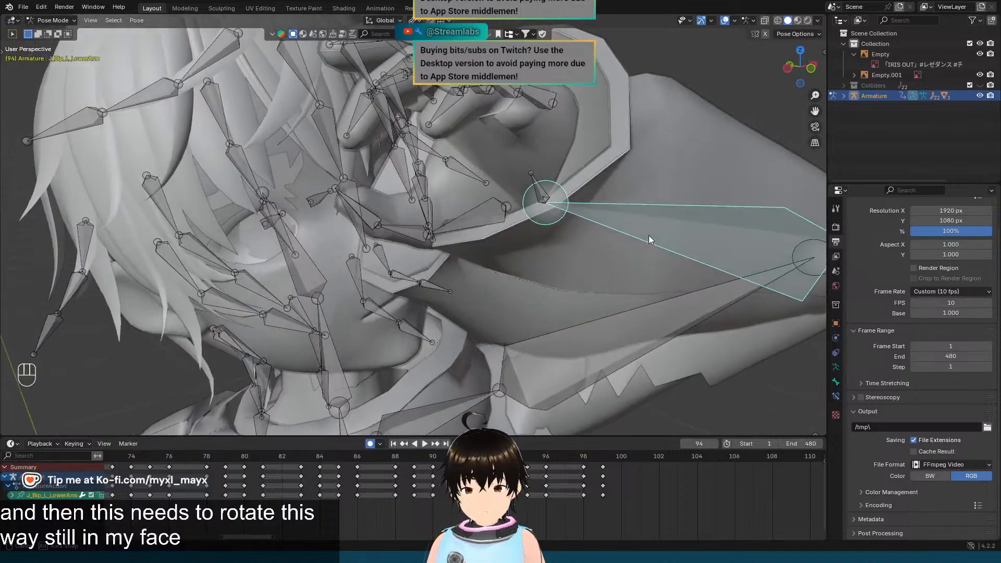
click(657, 336)
key(r)
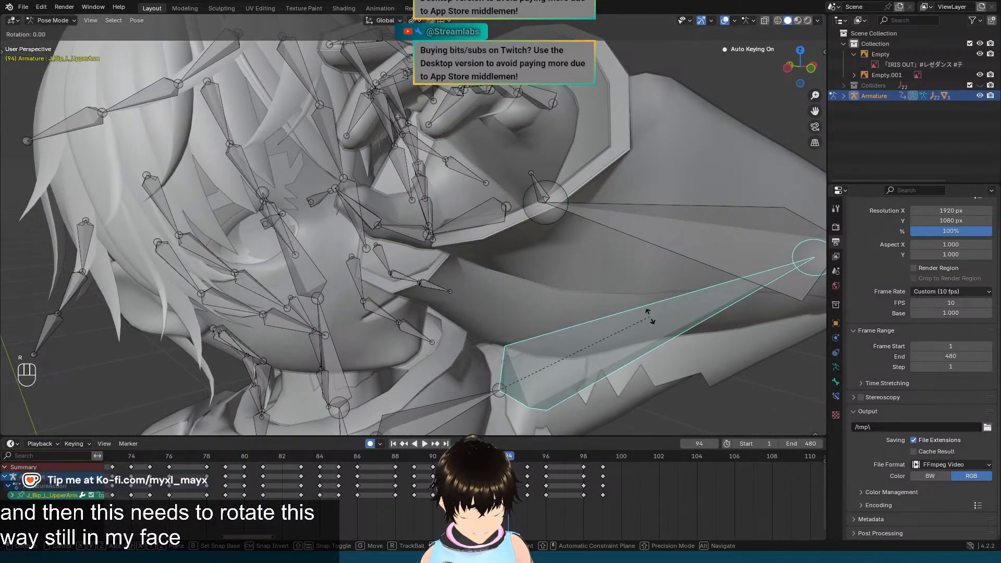
key(z)
key(z)
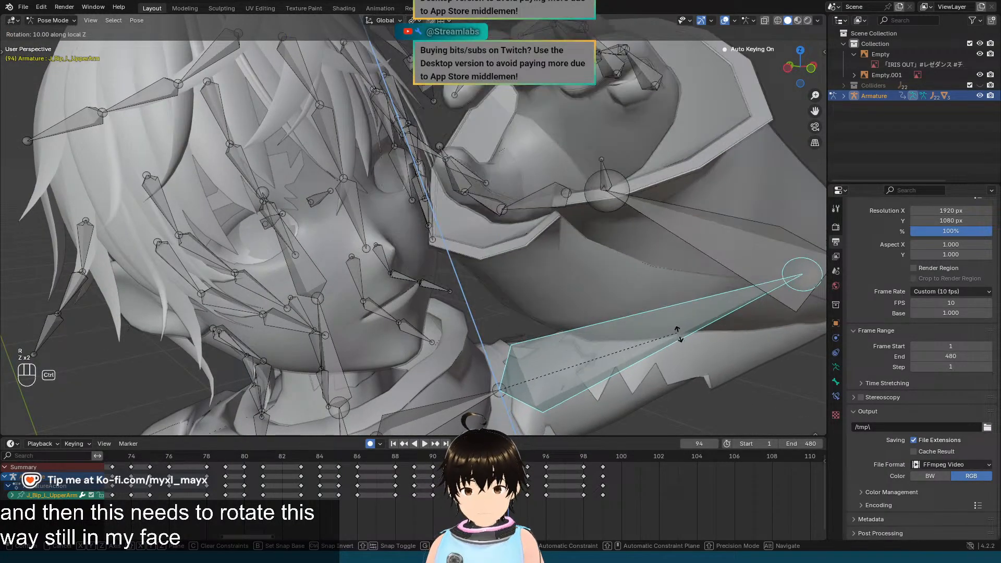
click(679, 335)
middle_drag(679, 299, 590, 308)
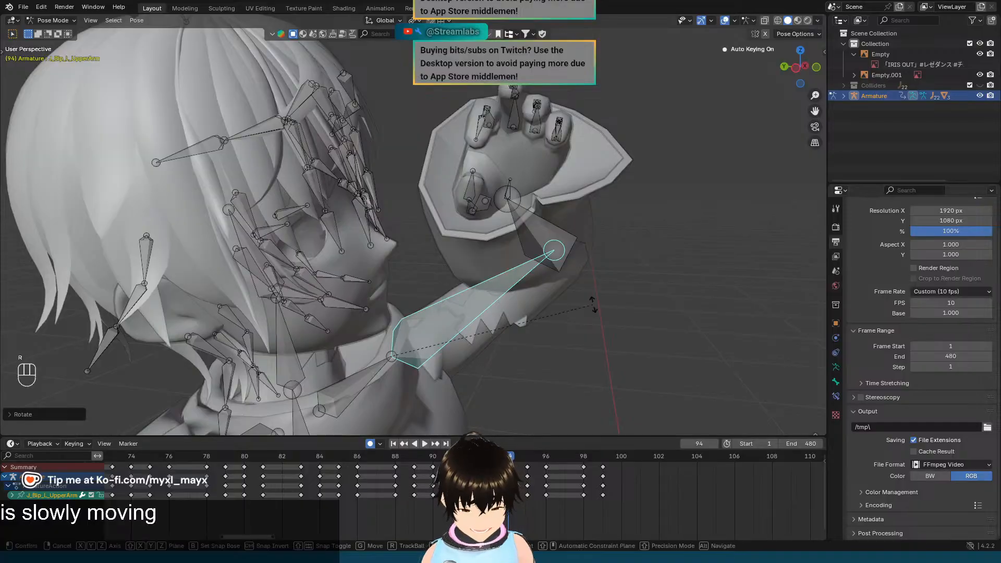
key(r)
key(z)
key(z)
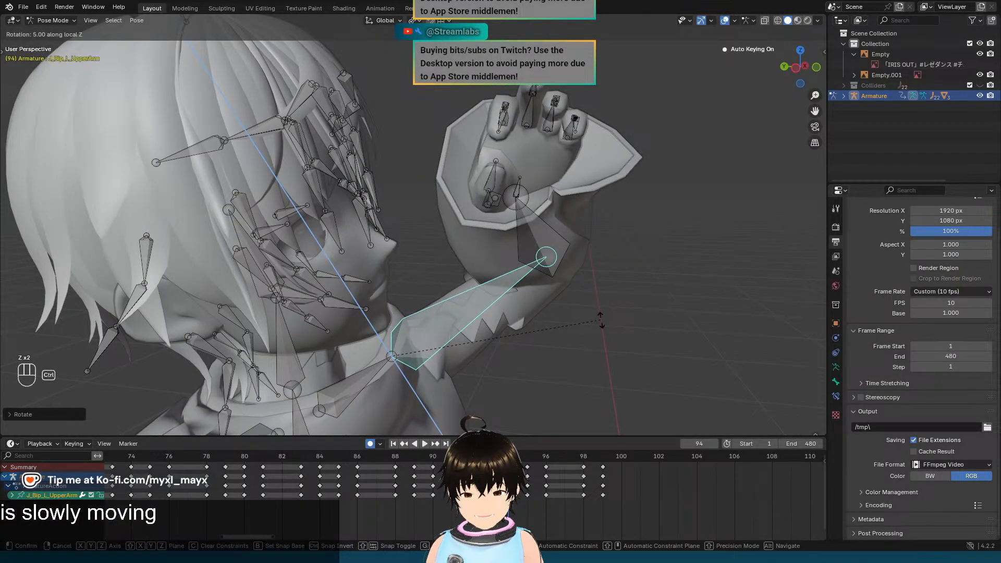
click(601, 308)
Step: Rotate the left upper arm bone 15° about its local X axis and adjust its rotation about local Z
middle_drag(600, 305, 567, 308)
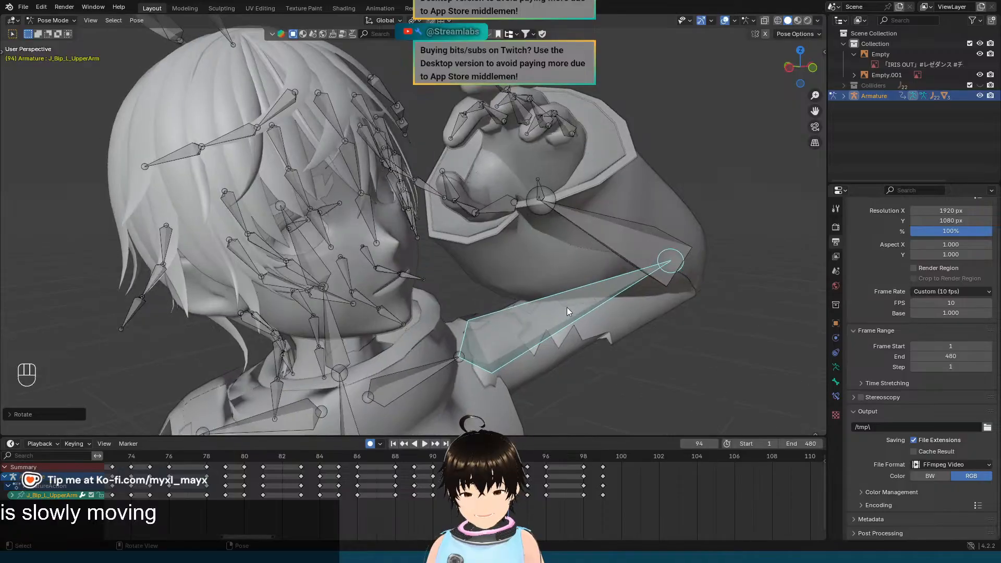
key(r)
key(x)
key(x)
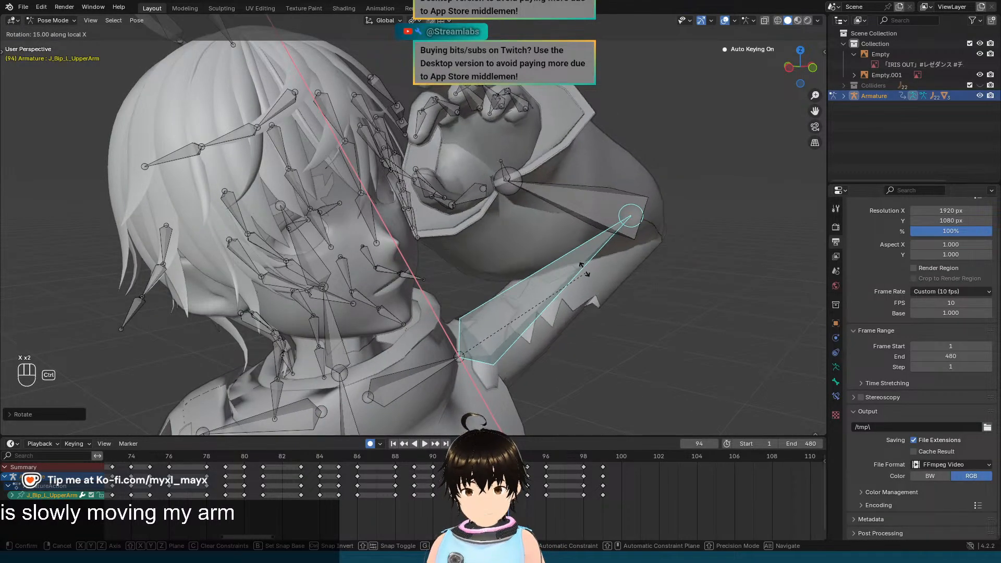
click(583, 267)
key(r)
key(z)
key(z)
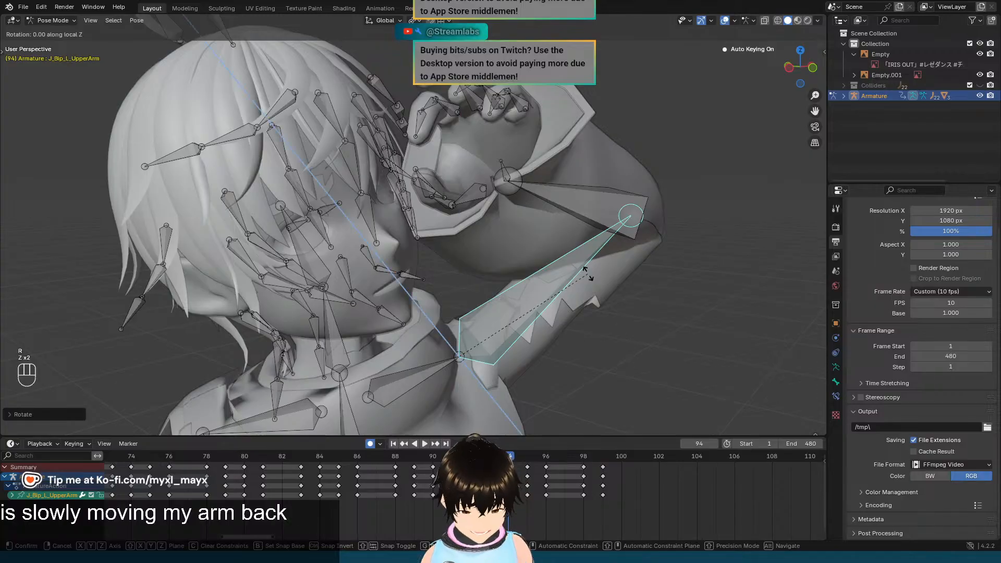
click(616, 310)
Step: Adjust the left lower arm bone's rotation about its local Z axis at frame 94
middle_drag(616, 310, 617, 246)
key(KP_1)
scroll(602, 265, down, 3)
click(596, 162)
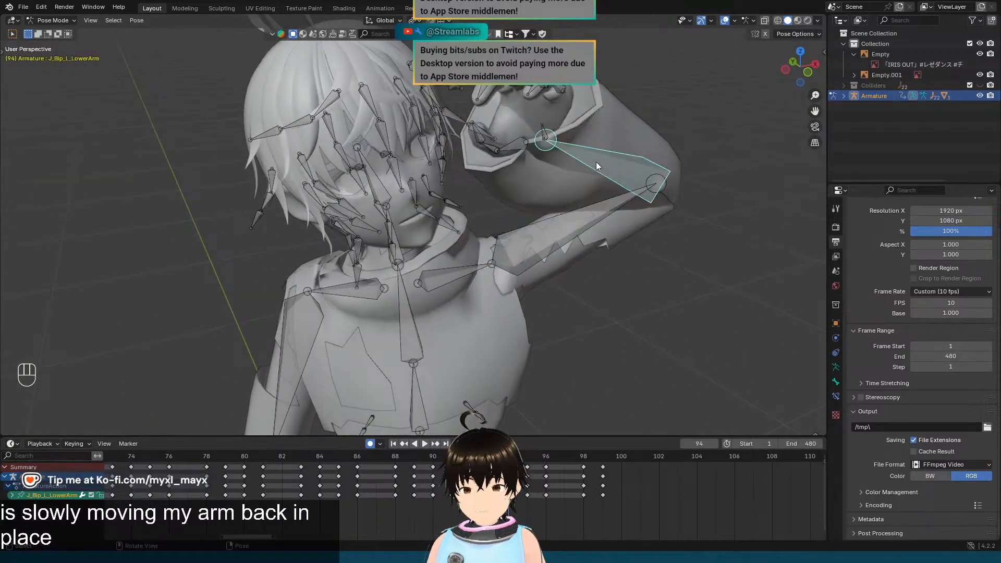
scroll(596, 161, up, 2)
middle_drag(608, 173, 652, 191)
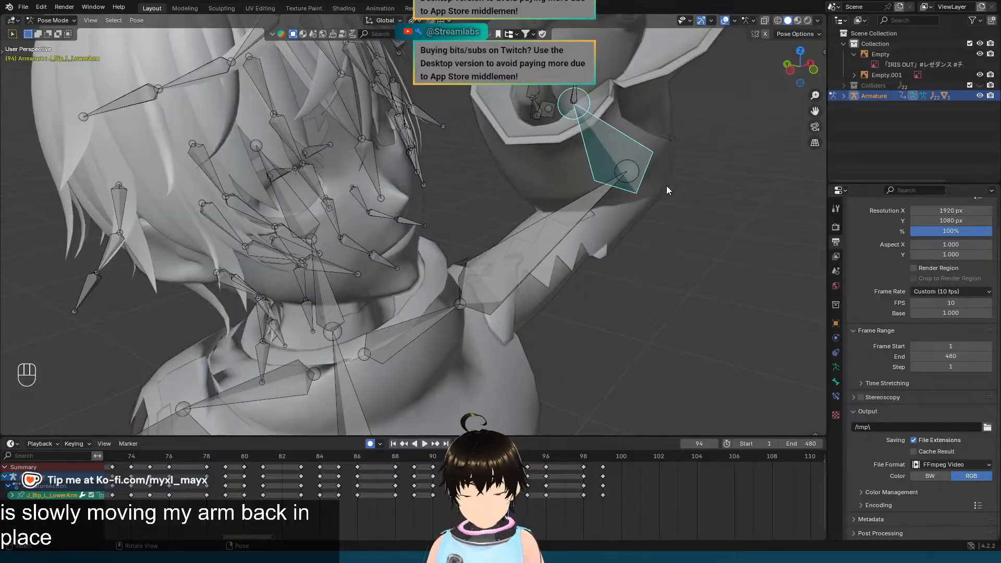
key(r)
key(x)
key(x)
key(z)
key(z)
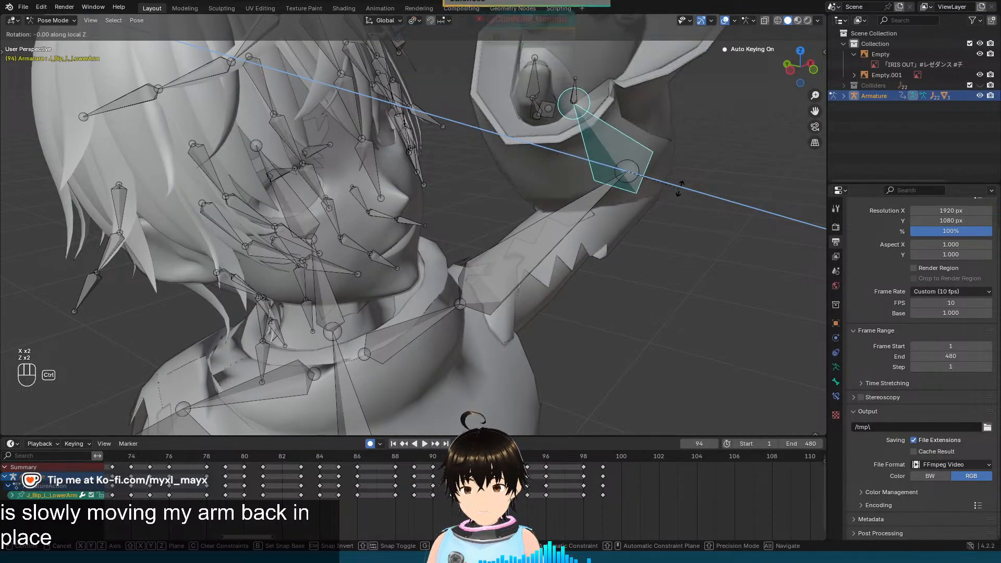
click(682, 186)
Step: Rotate the left lower arm bone 15° about its local X axis to bring the hand closer to the face
middle_drag(680, 187, 607, 196)
key(r)
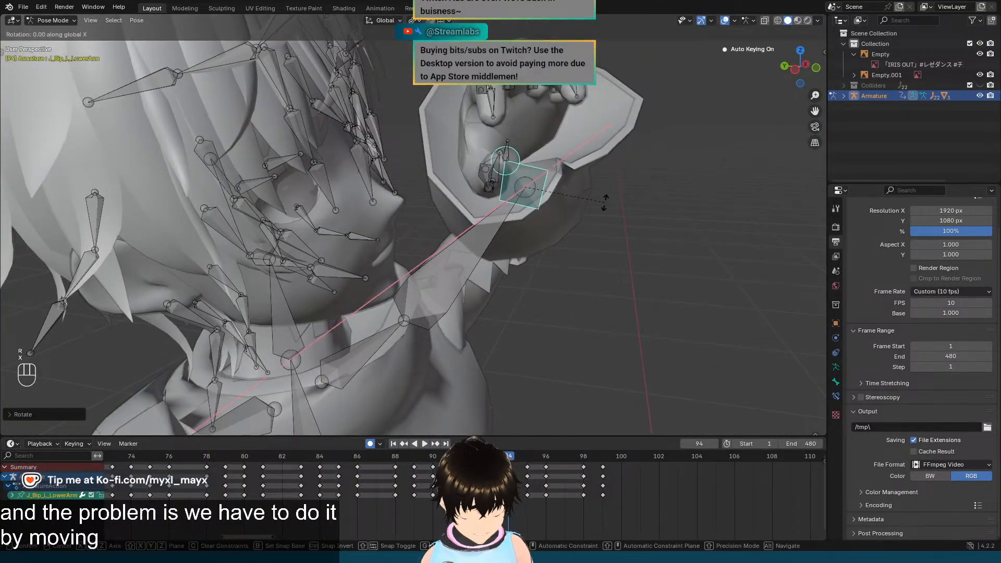
key(x)
key(x)
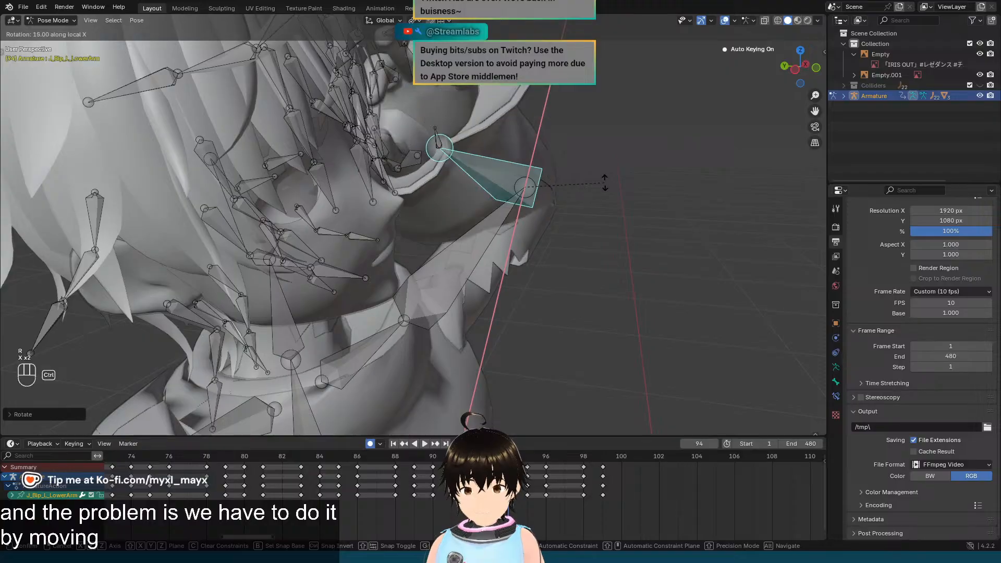
click(605, 182)
Step: Rotate the left upper arm bone 5° about its local X axis and adjust its rotation about local Z
middle_drag(612, 180, 552, 192)
scroll(521, 177, up, 1)
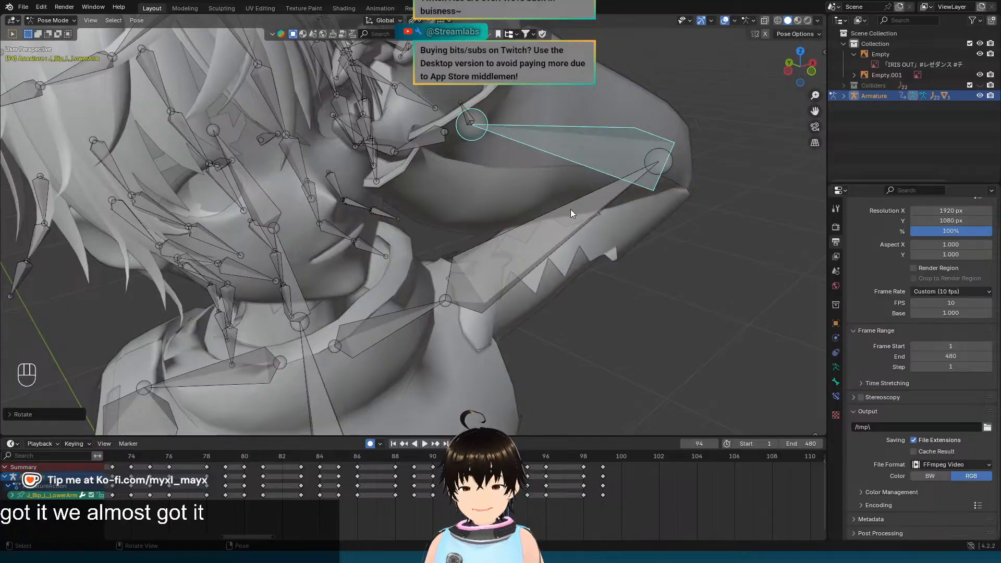
click(582, 221)
key(r)
key(x)
key(x)
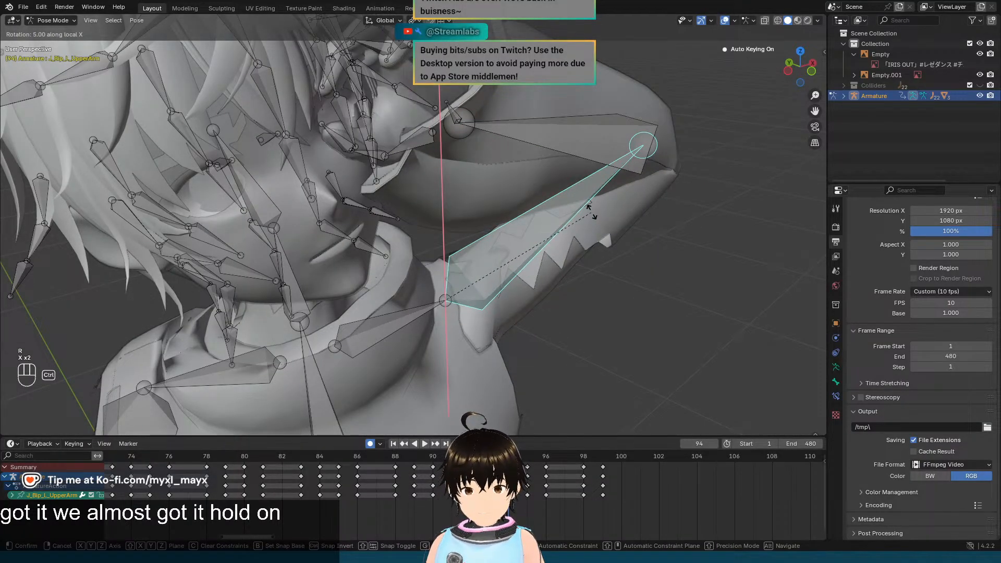
key(r)
key(z)
key(z)
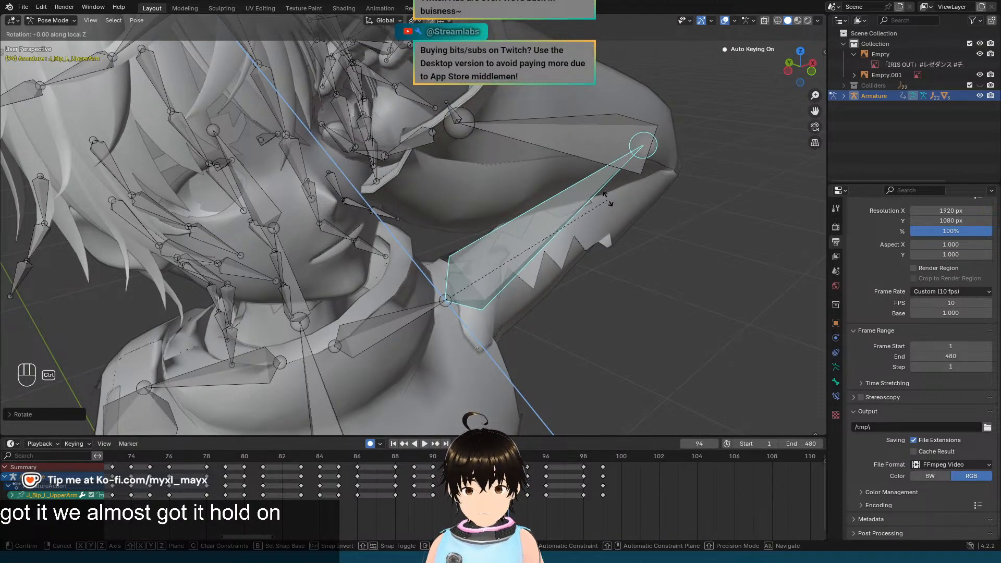
click(586, 190)
Step: Rotate the left hand bone -5° about its local X axis at frame 94
middle_drag(585, 189, 512, 239)
key(KP_1)
scroll(463, 158, up, 4)
scroll(519, 200, down, 2)
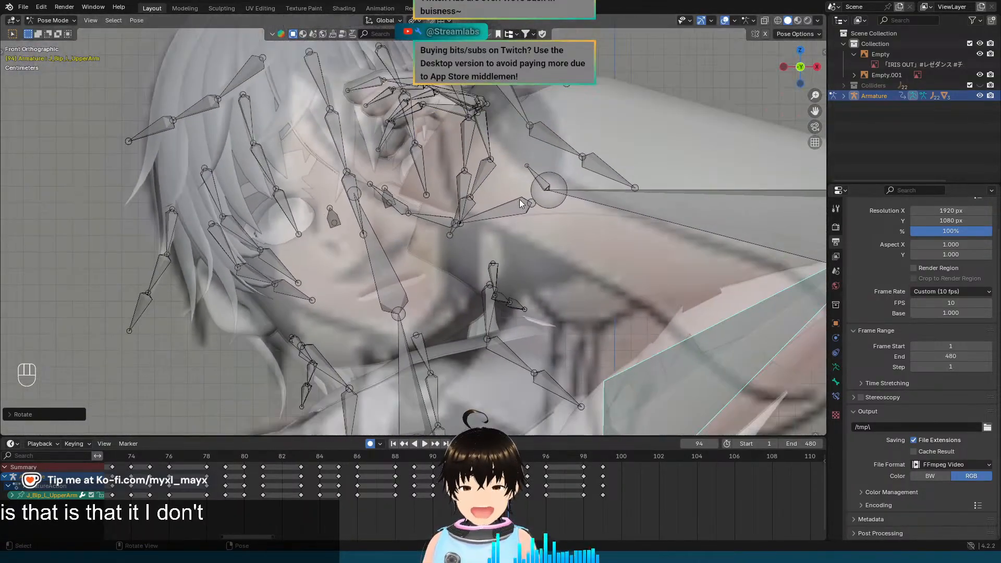
click(538, 182)
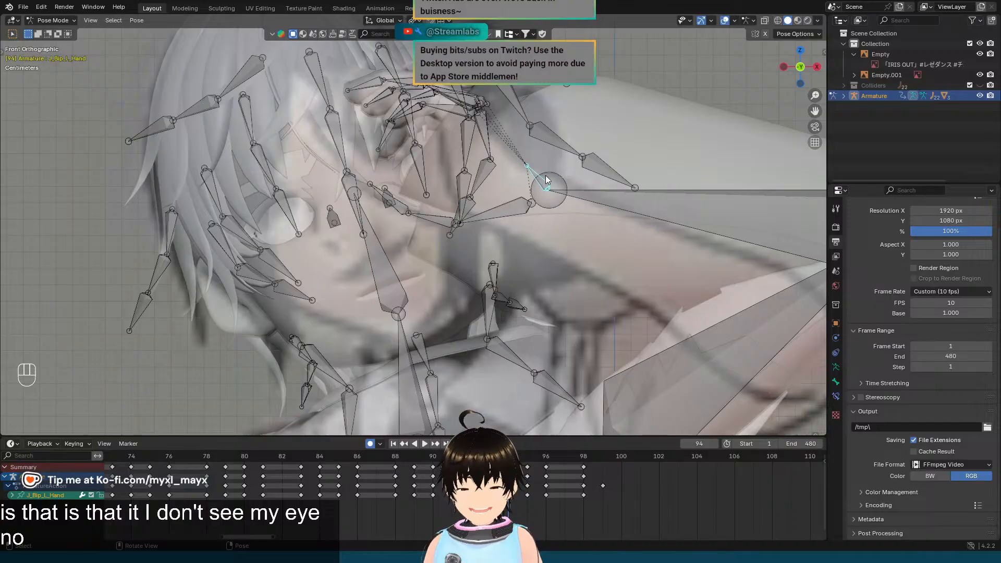
key(r)
key(x)
key(x)
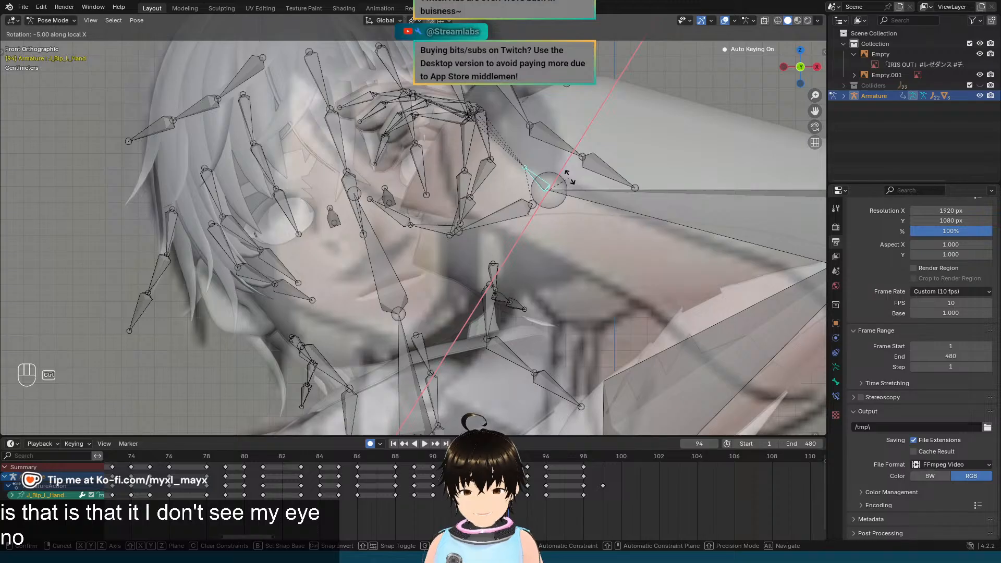
click(569, 177)
Step: Compare the raised left arm and hand at frame 94 with the neighbouring frames against the reference video
scroll(529, 182, down, 2)
key(Left)
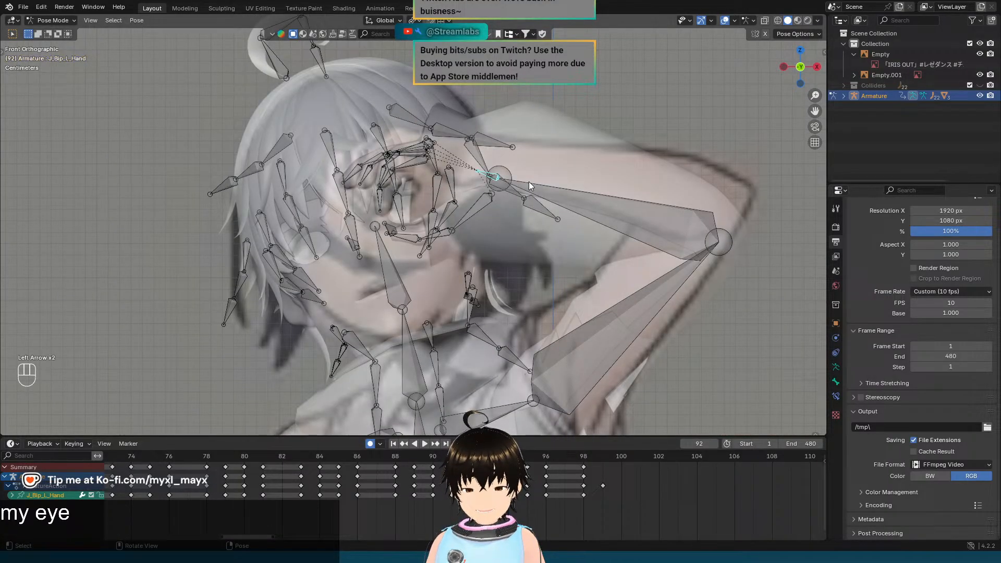
key(Right)
key(Right)
key(Right)
key(Left)
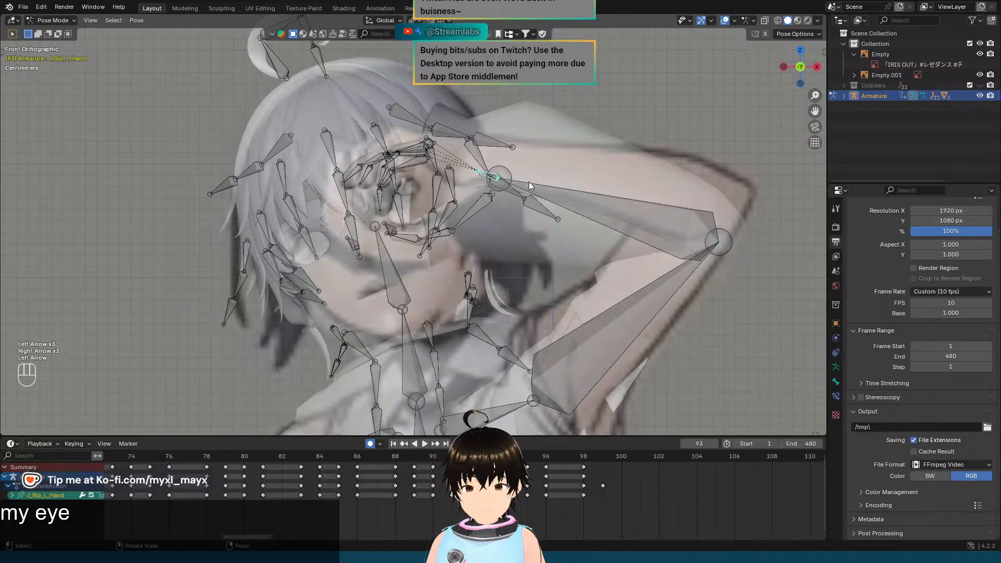
key(Right)
key(Left)
key(Right)
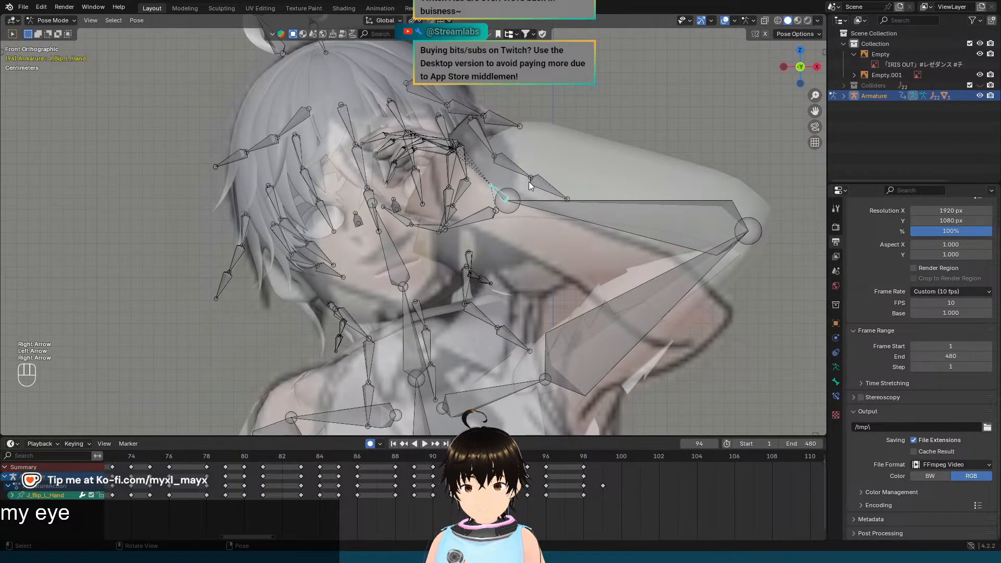
Step: Check the left upper arm bone against frame 93 and rotate it -5° about its local X axis at frame 94
click(641, 314)
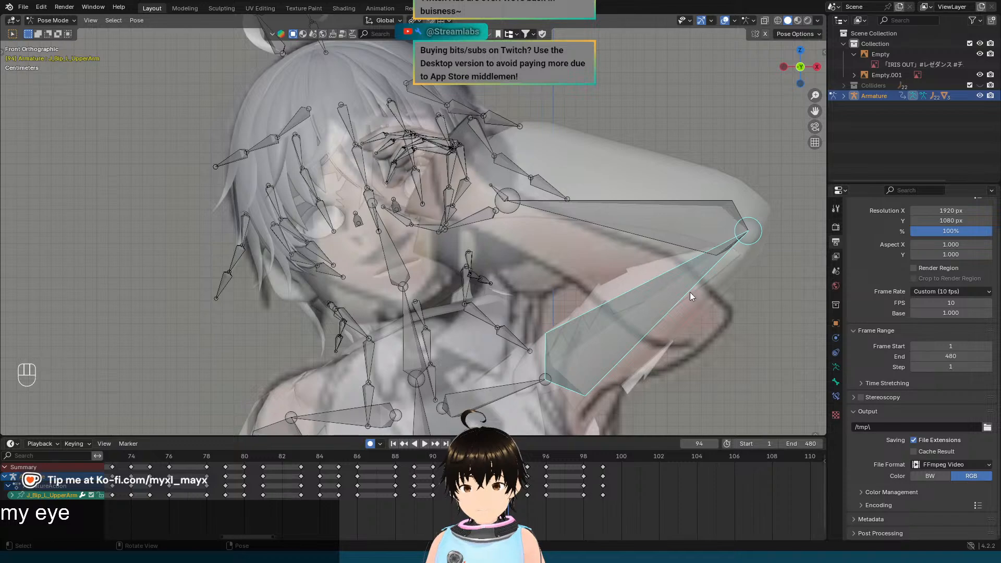
scroll(712, 289, down, 2)
mouse_move(711, 290)
middle_down()
mouse_move(655, 299)
mouse_move(714, 288)
middle_up()
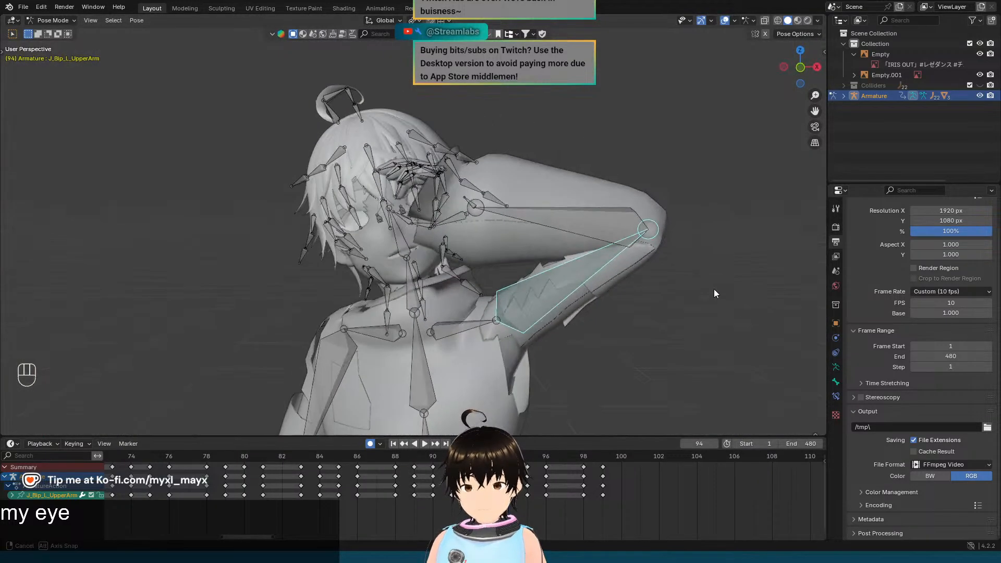
key(Left)
key(Right)
key(Left)
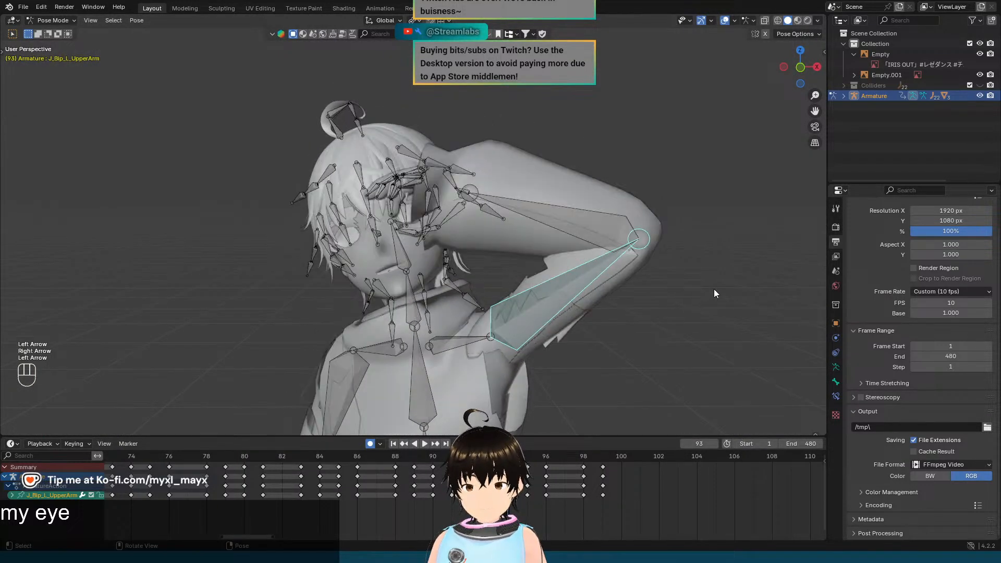
key(Right)
key(KP_1)
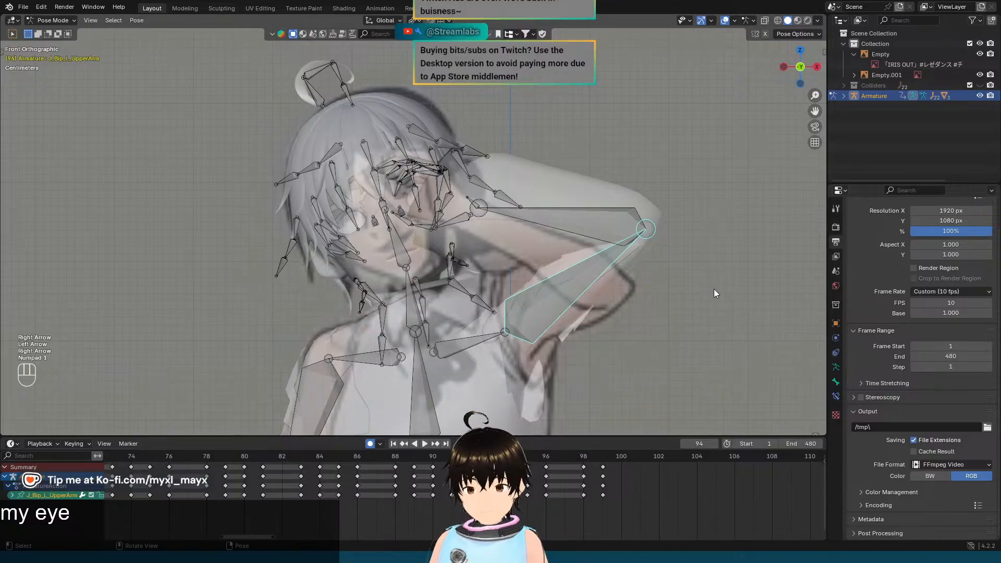
middle_drag(660, 290, 574, 270)
scroll(574, 268, up, 1)
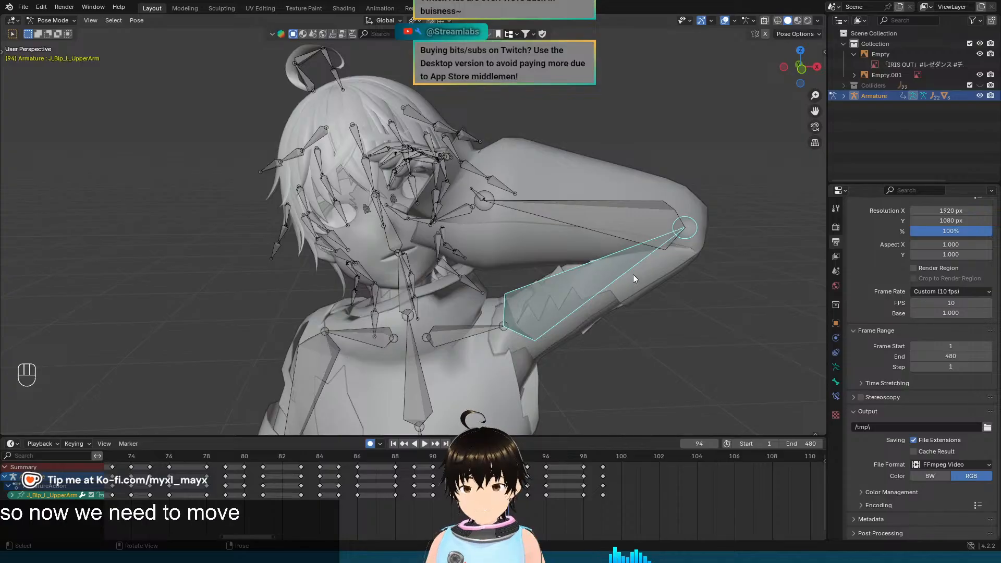
key(r)
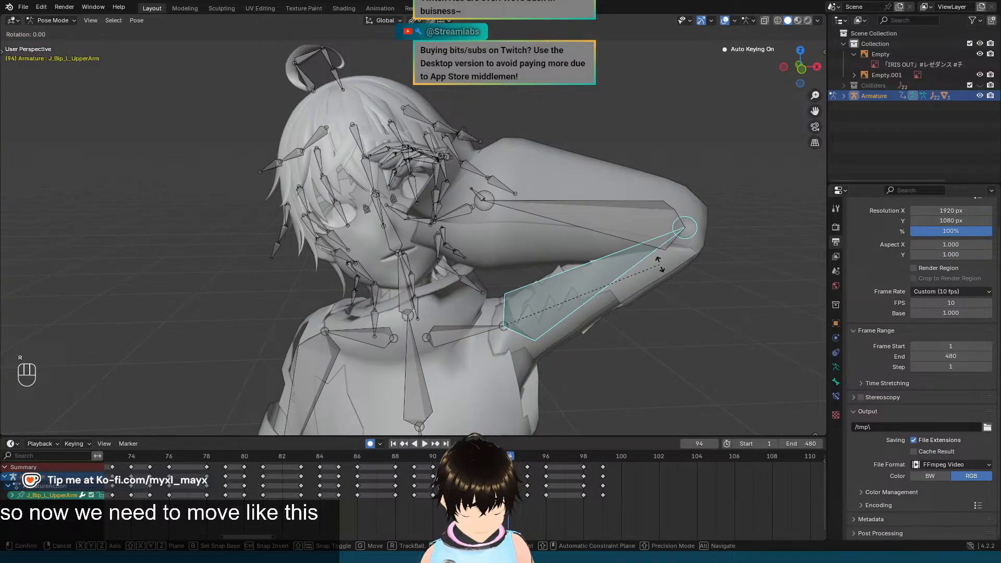
key(x)
key(x)
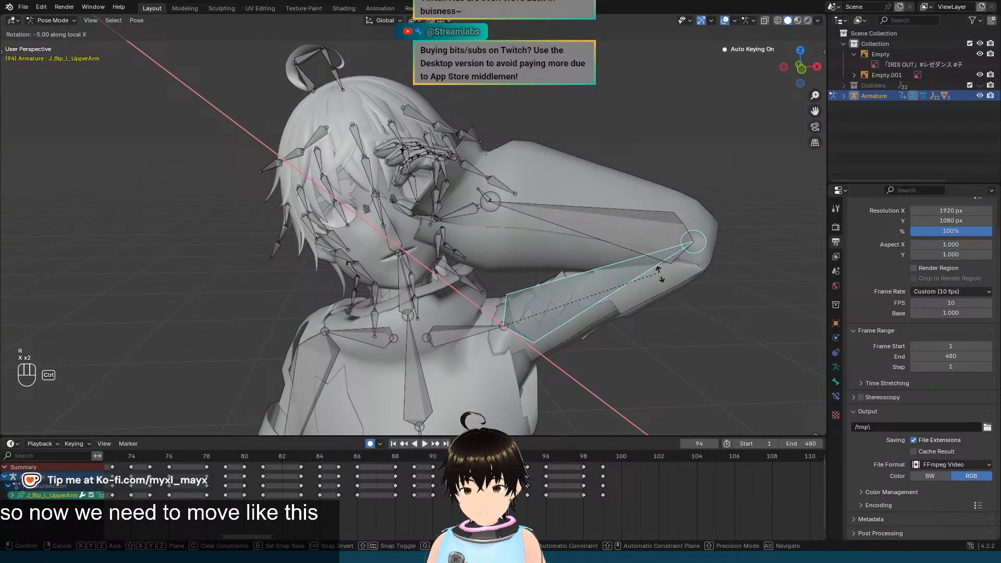
click(660, 279)
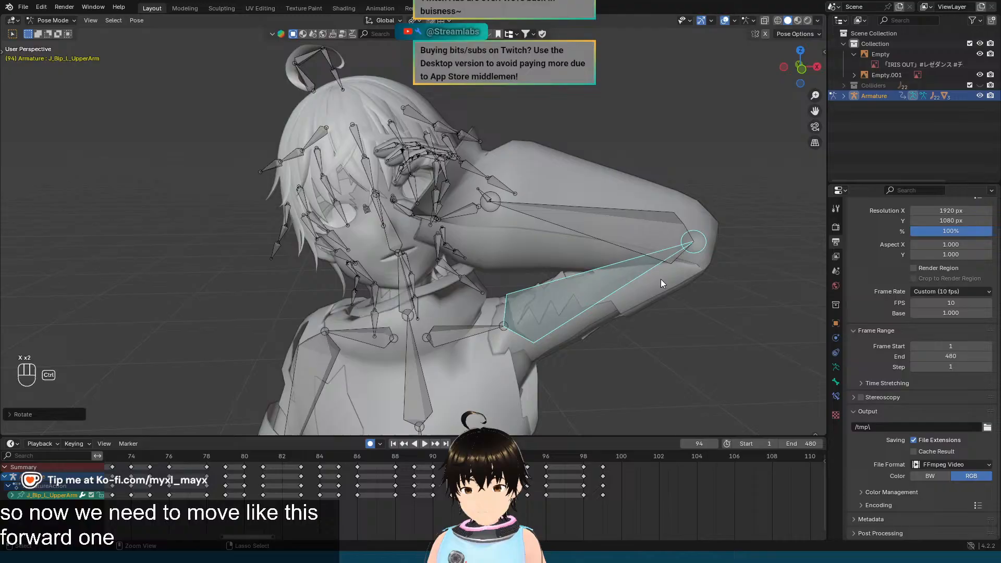
Step: Rotate the left lower arm bone 5° about its local X axis and check it against the reference from the front
click(653, 230)
key(r)
key(x)
key(x)
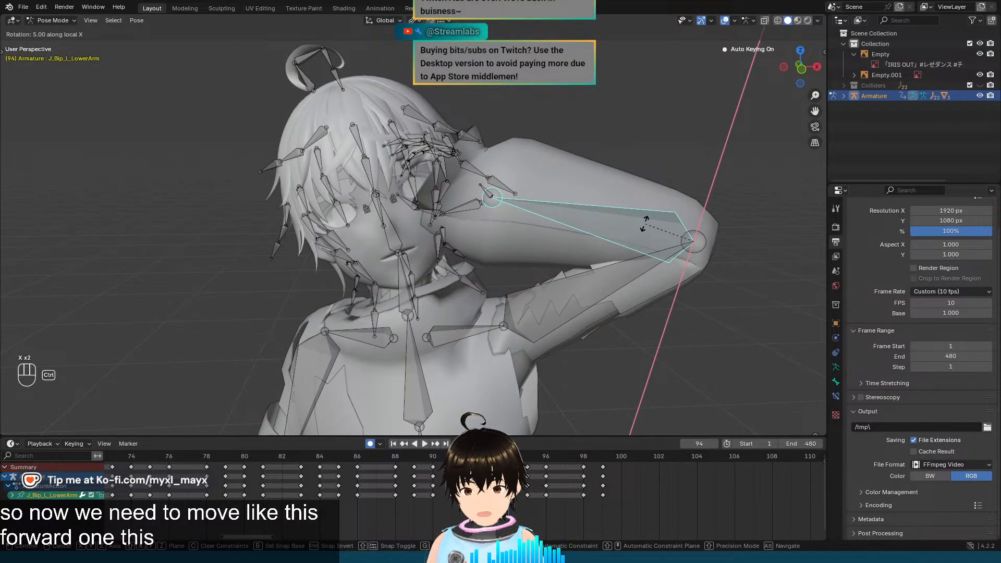
click(645, 230)
key(KP_1)
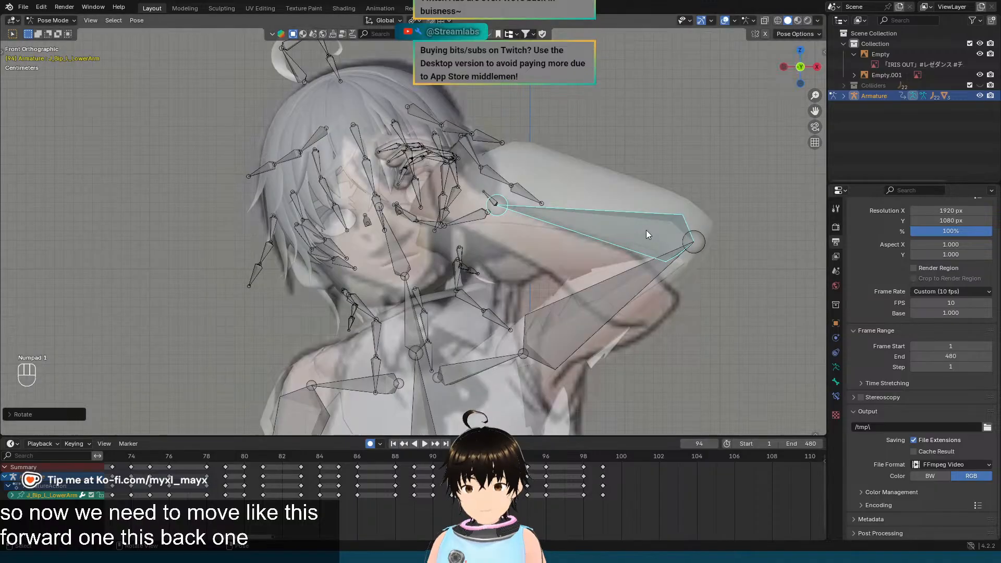
Step: Rotate the left hand bone 35° about its local Z axis so the palm turns toward the face
scroll(645, 230, up, 1)
middle_drag(634, 223, 590, 220)
middle_drag(717, 261, 706, 273)
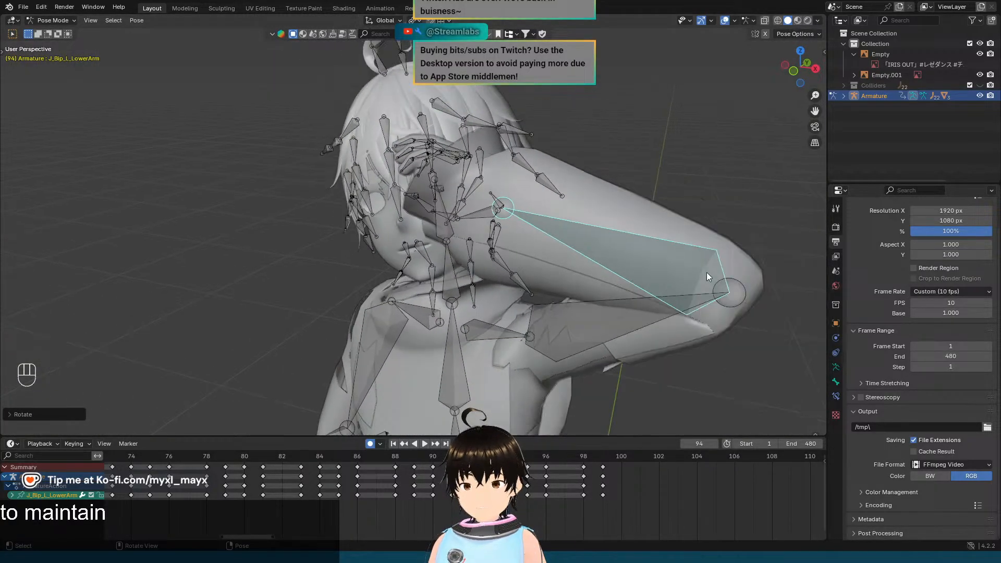
click(495, 199)
scroll(495, 199, up, 3)
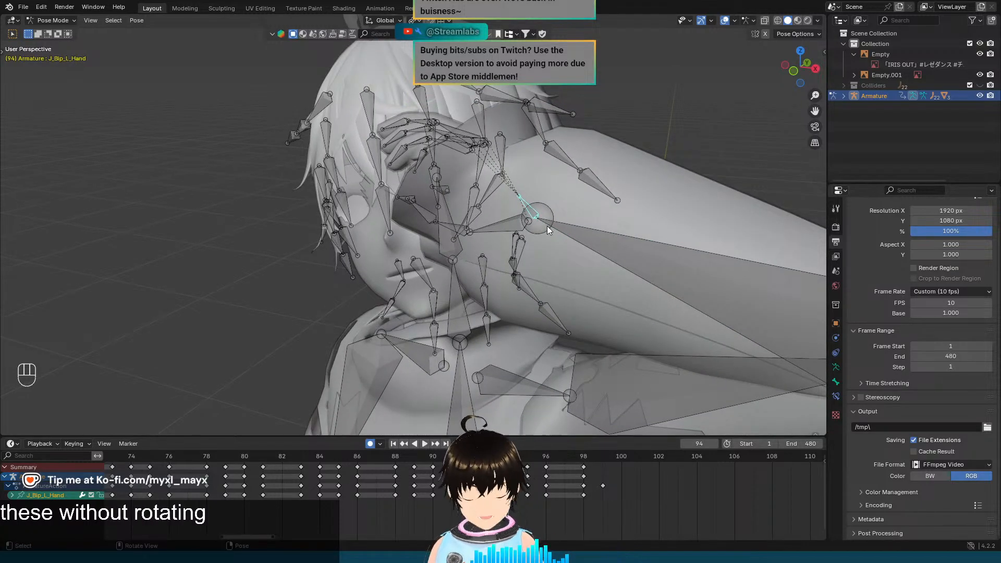
key(r)
key(x)
key(x)
key(z)
key(z)
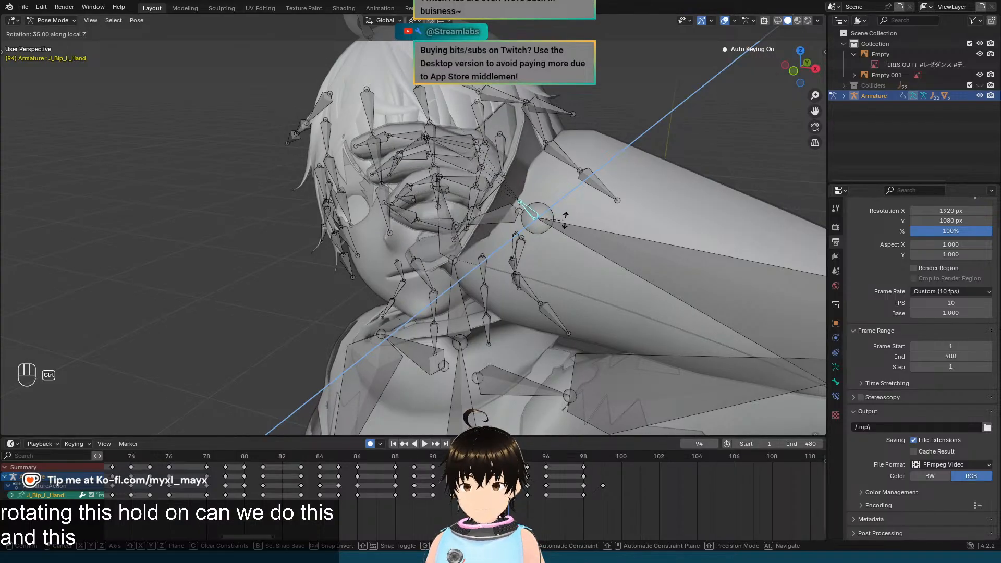
click(568, 223)
middle_drag(586, 233, 673, 230)
key(KP_1)
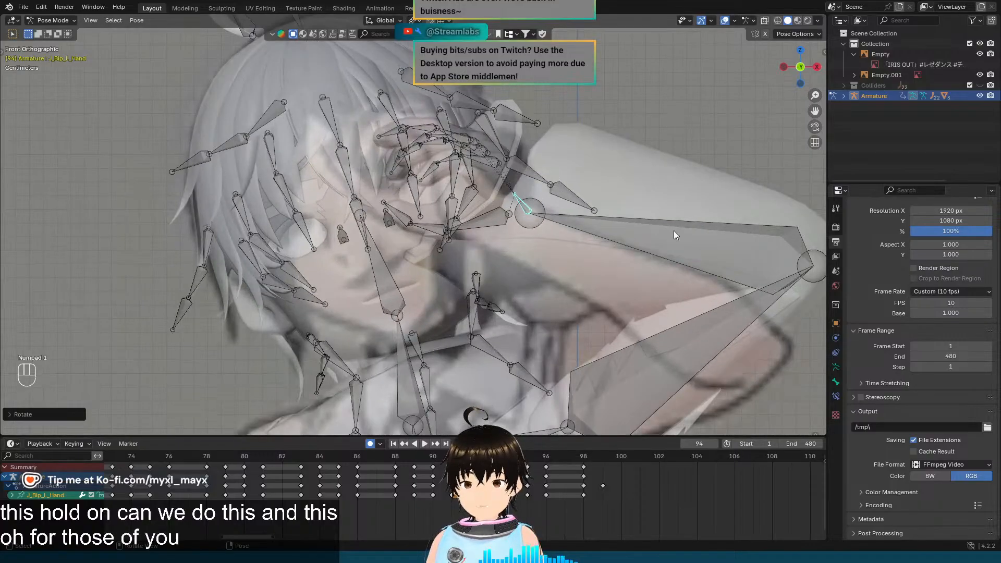
Step: Rotate the left upper arm bone -15° about its local X axis to lower the elbow toward the reference
key(KP_1)
click(716, 322)
scroll(729, 305, down, 2)
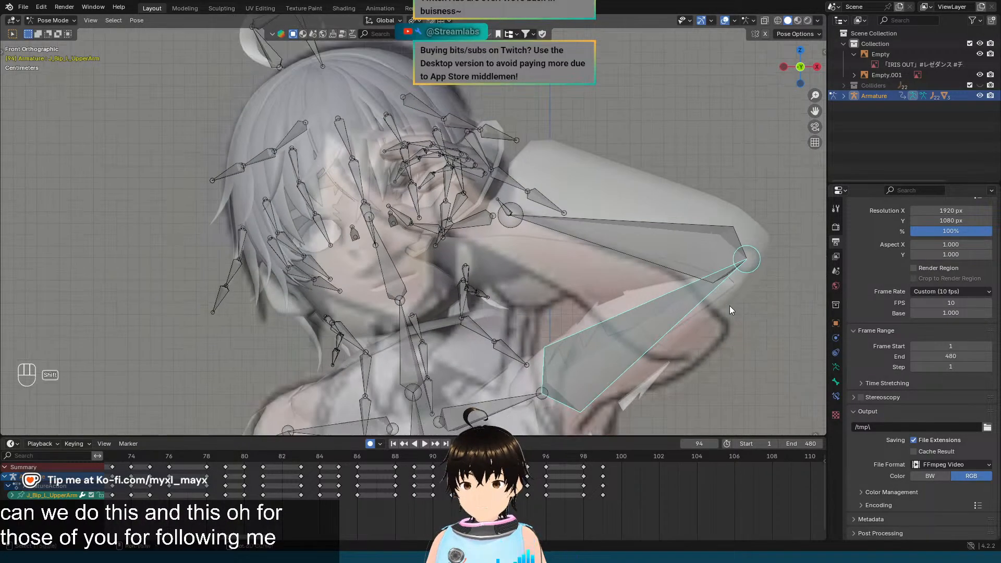
key(r)
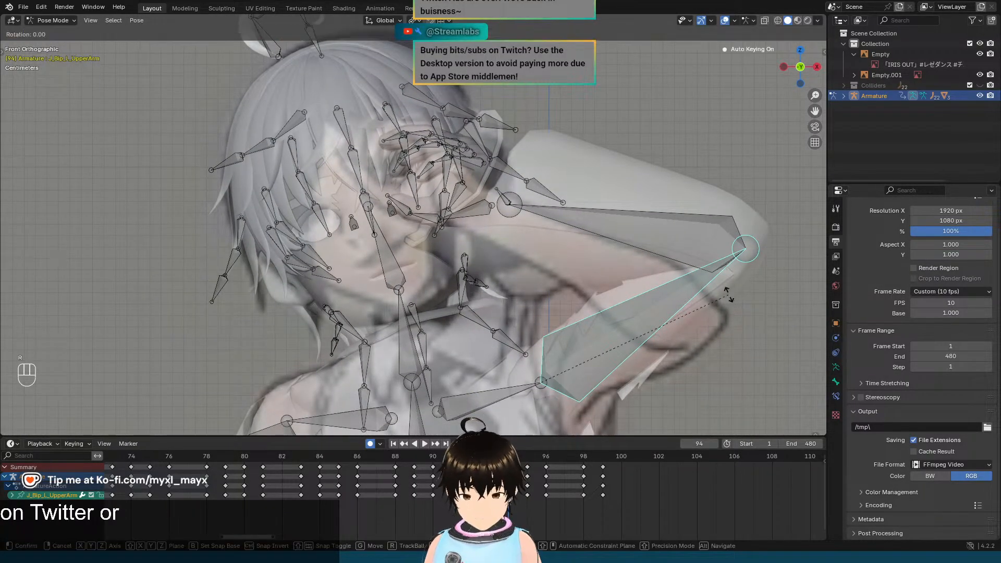
key(x)
key(x)
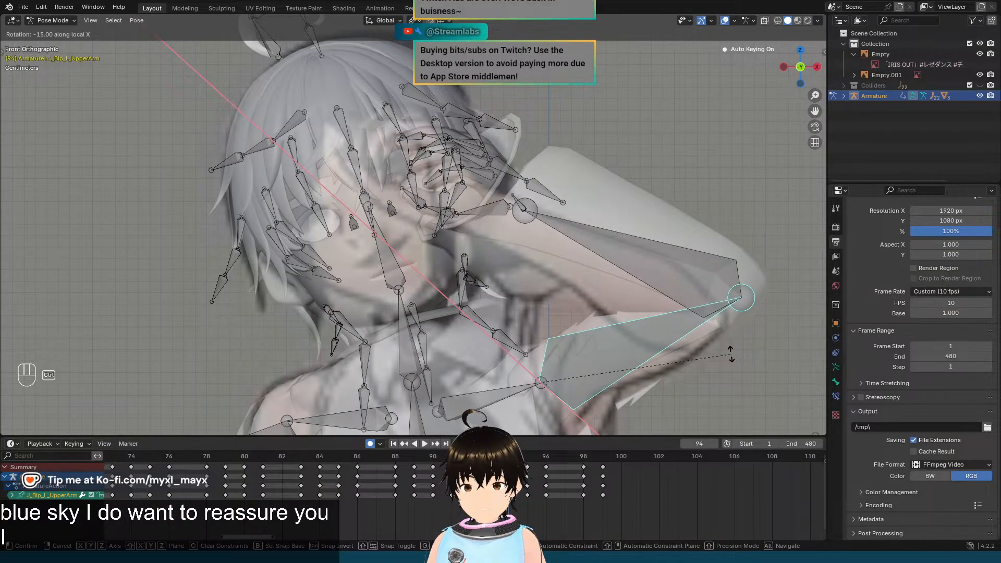
click(730, 355)
Step: Rotate the left lower arm bone -10° about its local X axis to bring the hand over the eye
middle_drag(717, 320, 699, 288)
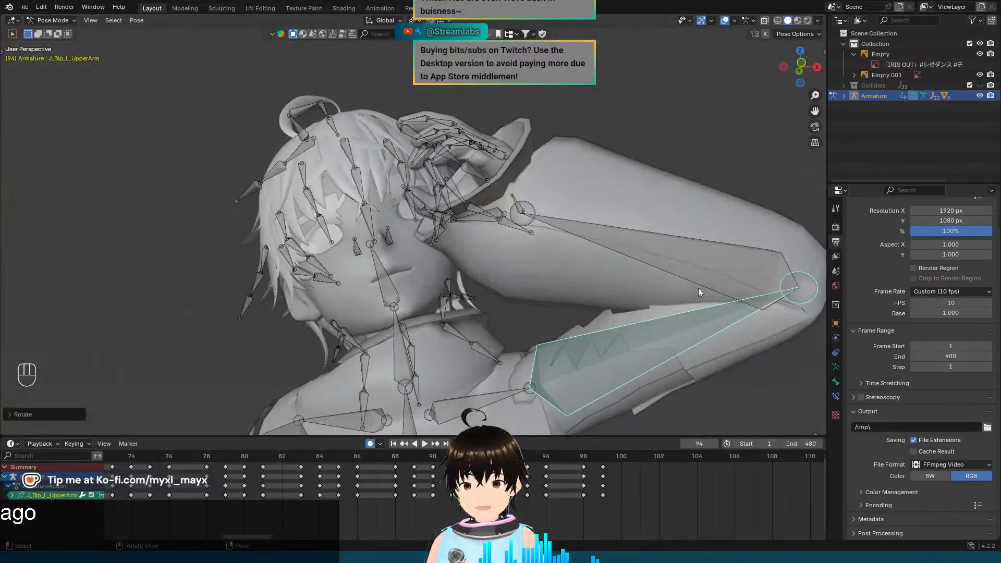
key(KP_1)
click(608, 249)
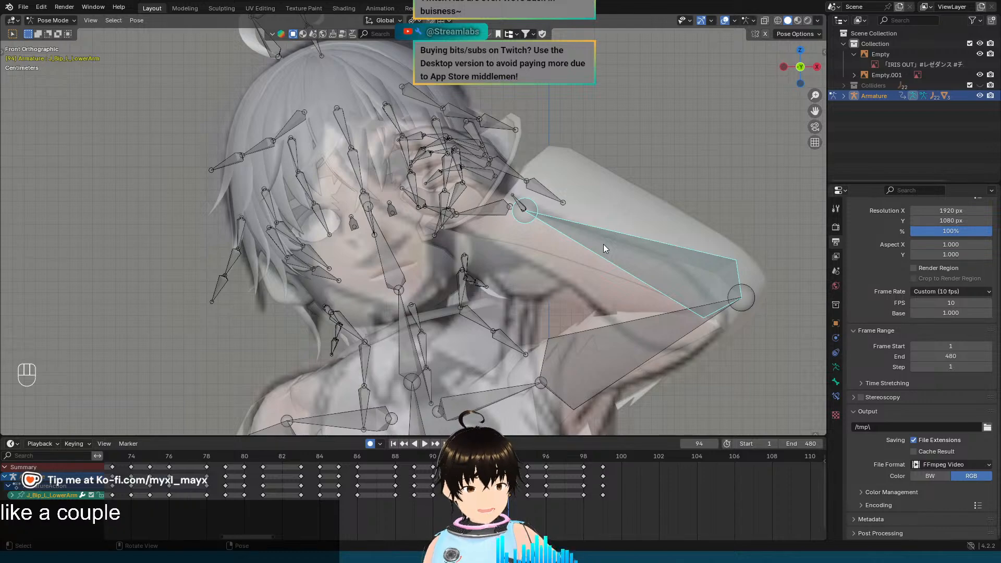
key(r)
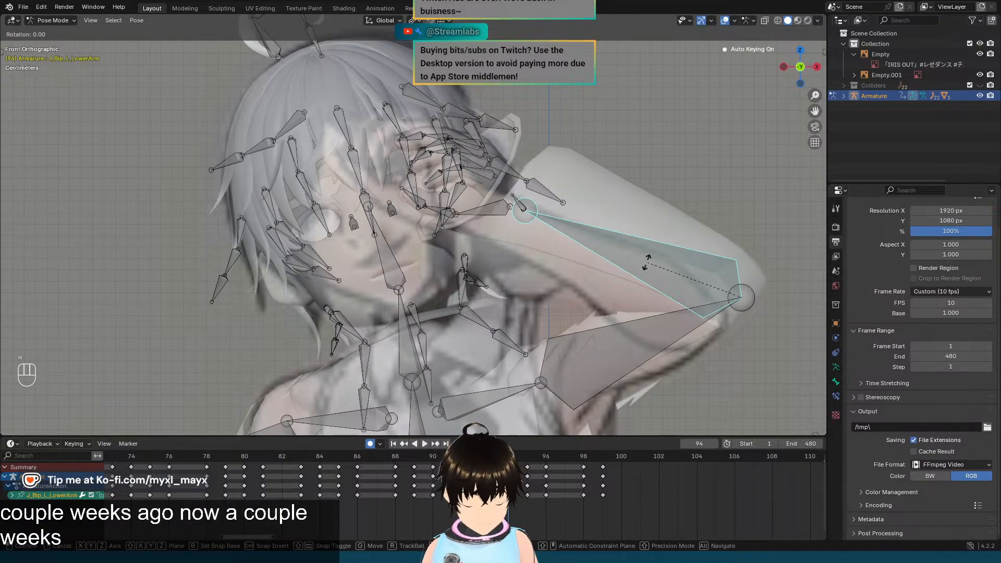
key(x)
key(x)
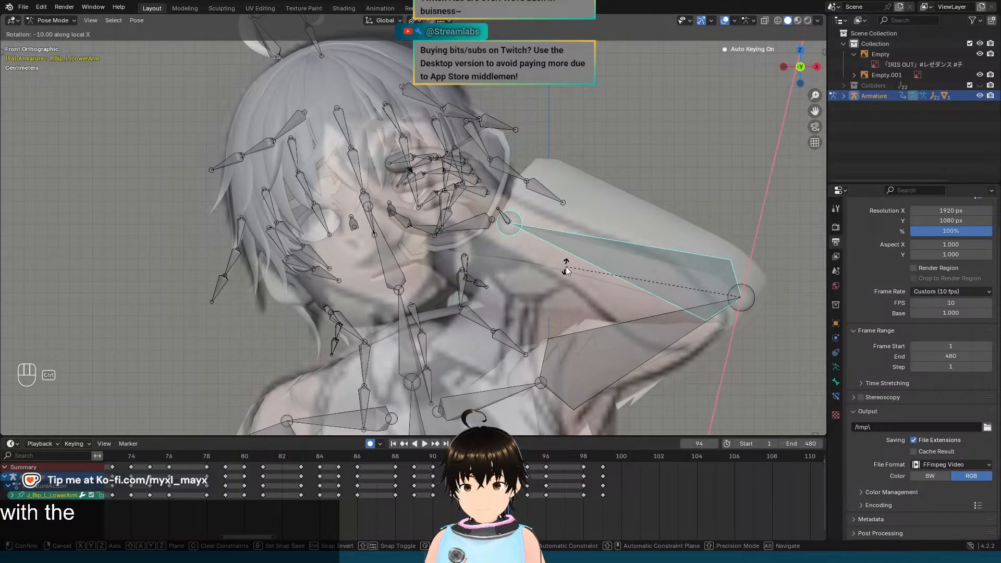
click(566, 270)
Step: Adjust the left upper arm bone's rotation about its local X axis to bring the hand back toward the face
middle_drag(646, 288, 539, 324)
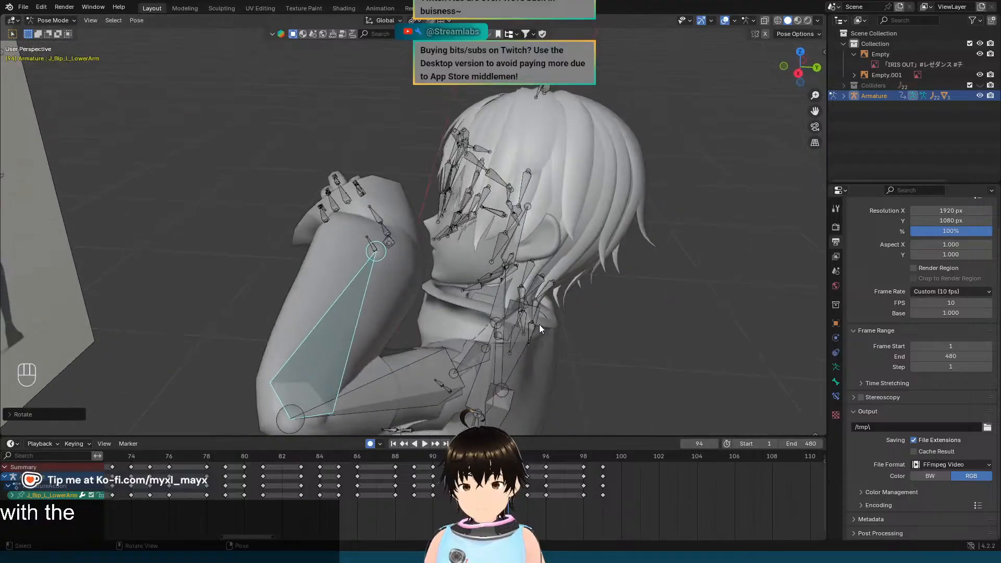
click(425, 370)
middle_drag(425, 370, 578, 337)
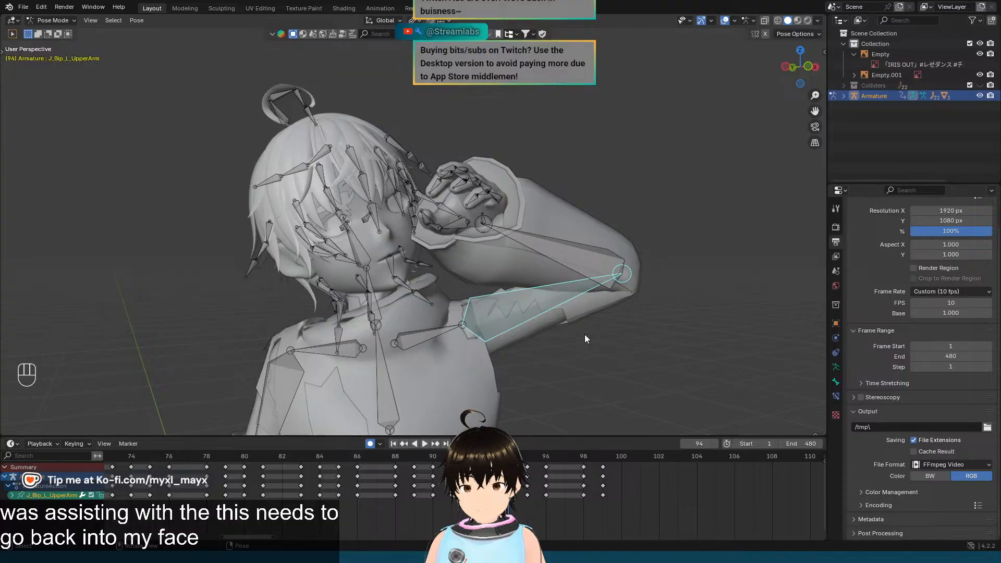
key(r)
key(x)
key(x)
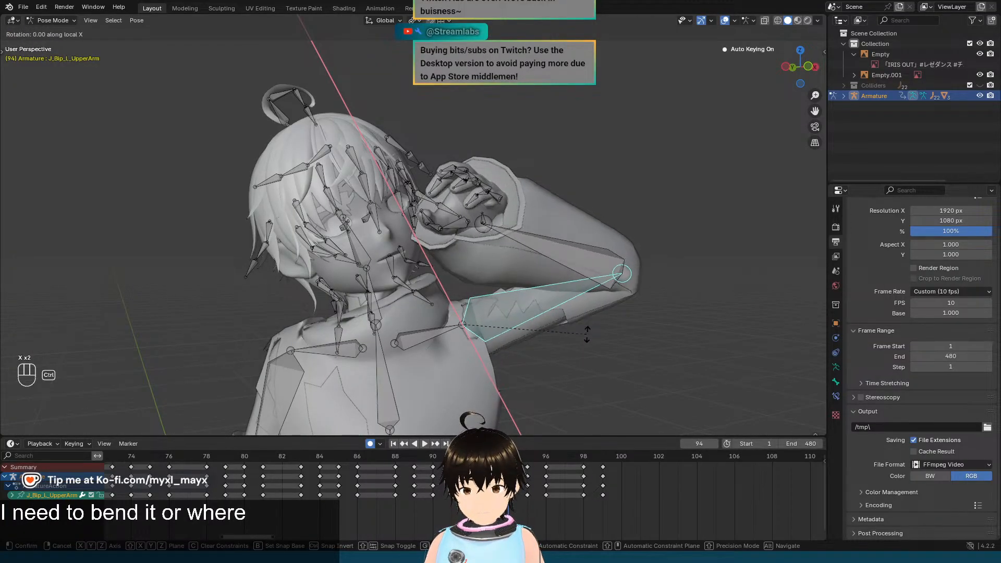
click(587, 328)
middle_drag(586, 326, 519, 353)
key(r)
key(x)
key(x)
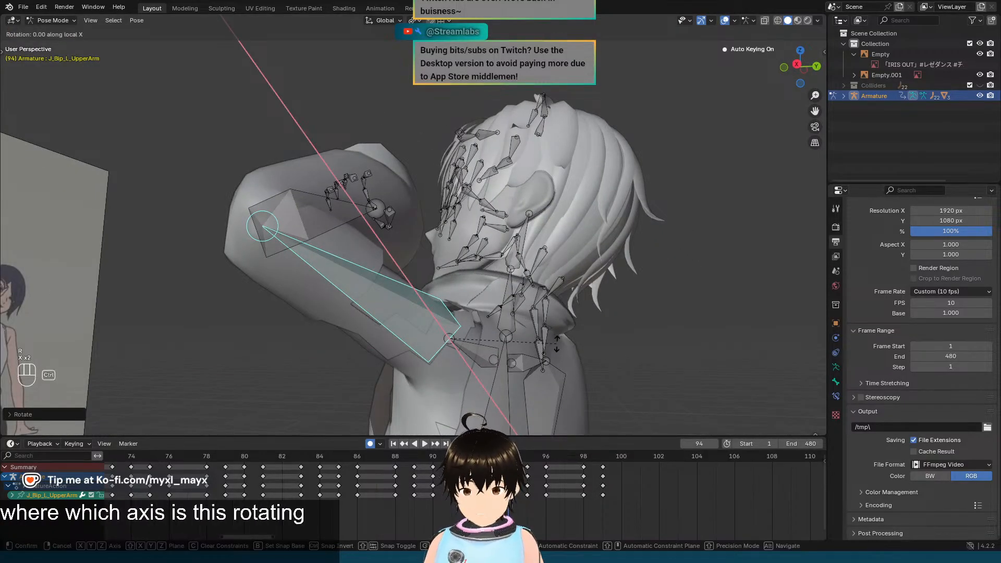
click(558, 344)
middle_drag(558, 344, 640, 340)
key(r)
key(z)
key(z)
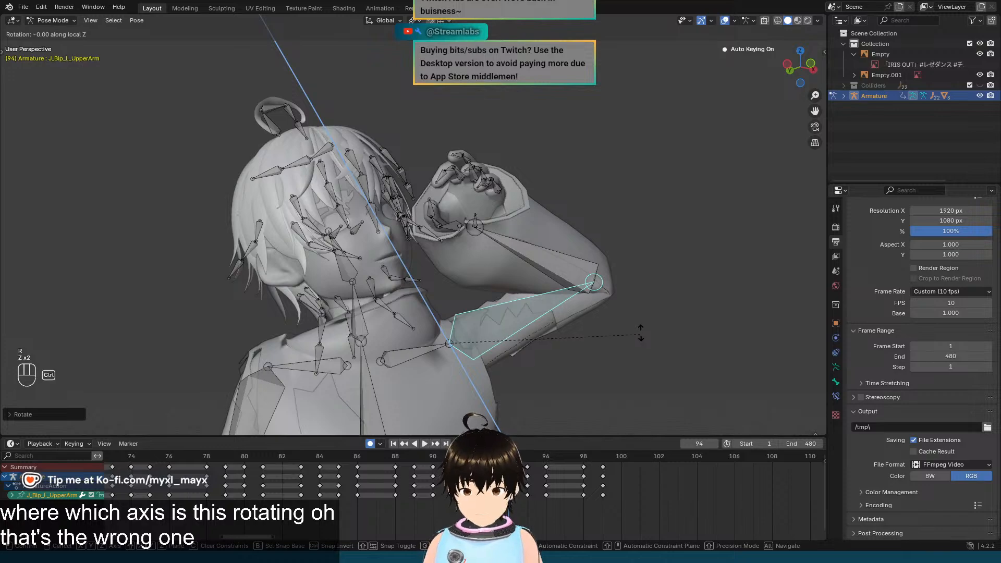
right_click(638, 318)
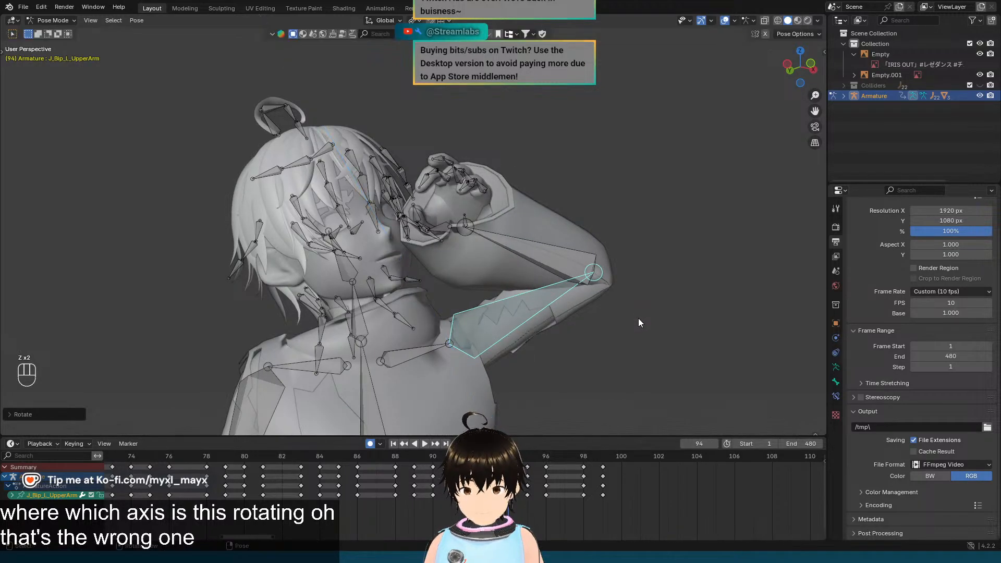
Step: Try to rotate the left hand bone 30° about its local Y axis in front view
key(KP_1)
scroll(585, 230, up, 3)
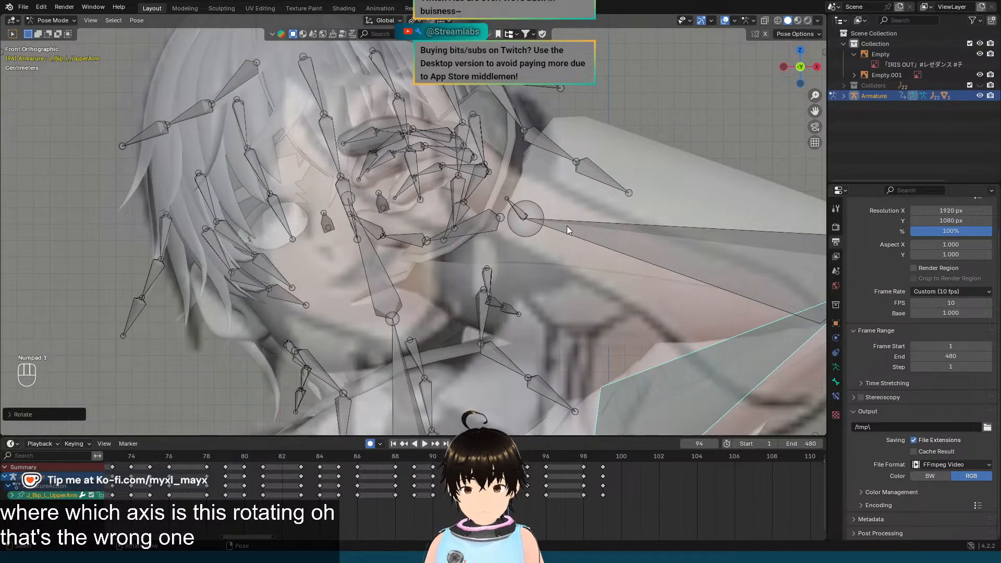
click(512, 205)
key(r)
key(y)
key(y)
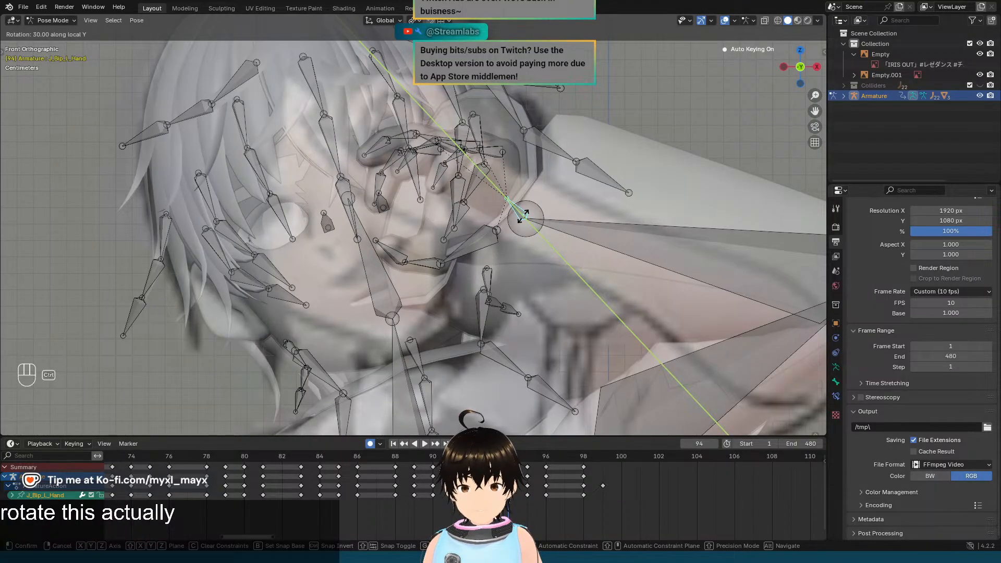
click(524, 219)
Step: Try to rotate the left hand bone 35° about its local X axis to tilt it over the eye
key(r)
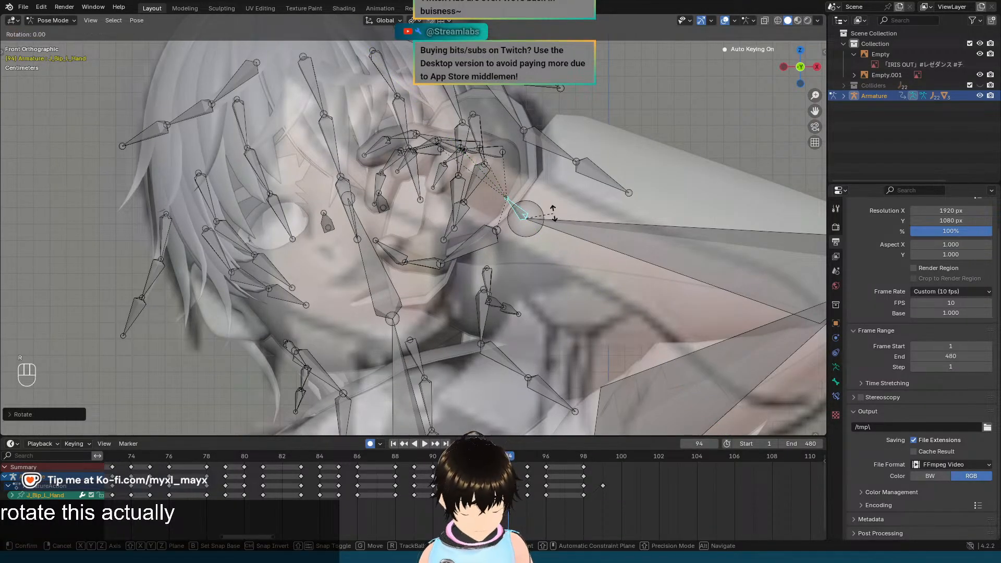
key(z)
key(z)
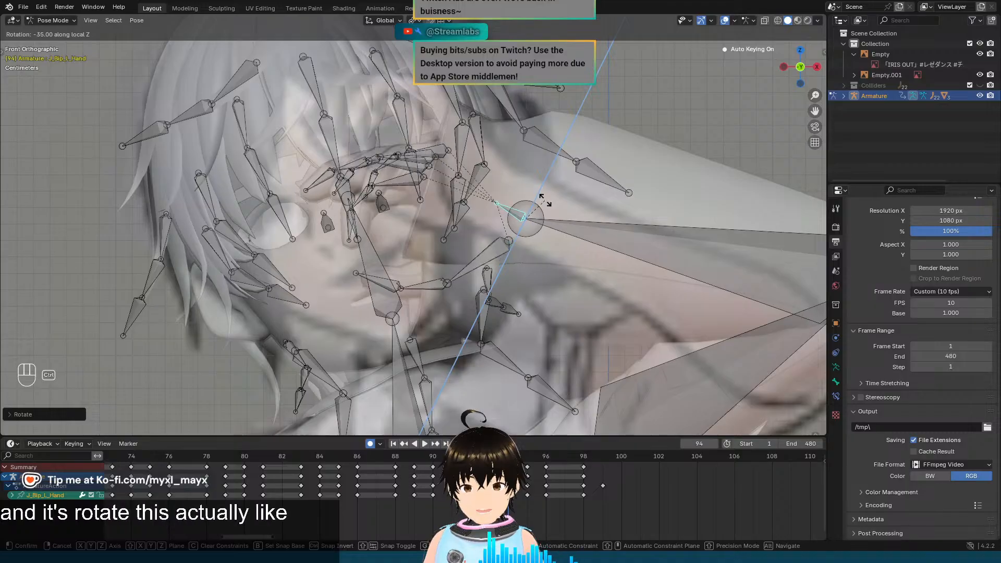
key(x)
key(x)
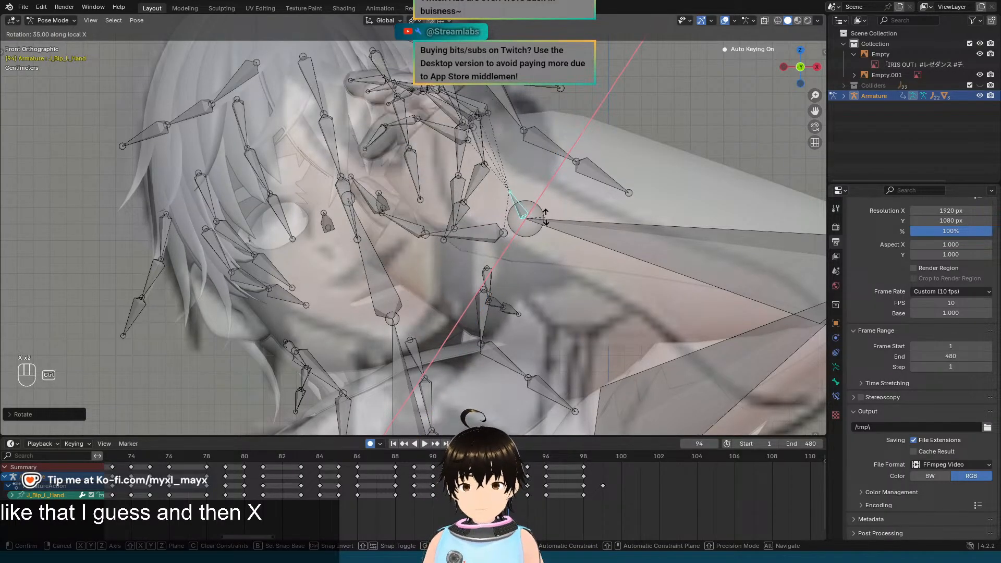
click(545, 216)
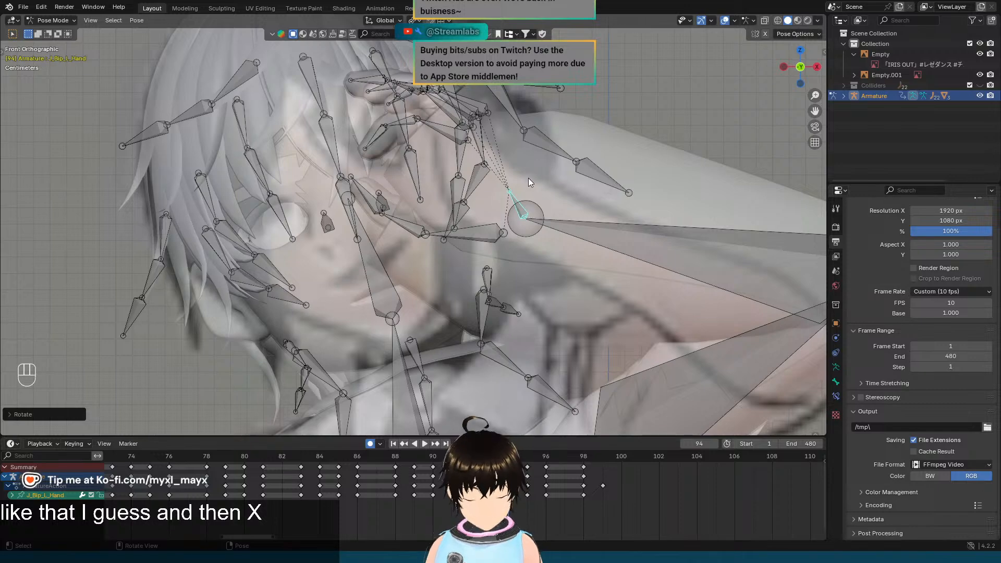
key(r)
key(y)
key(y)
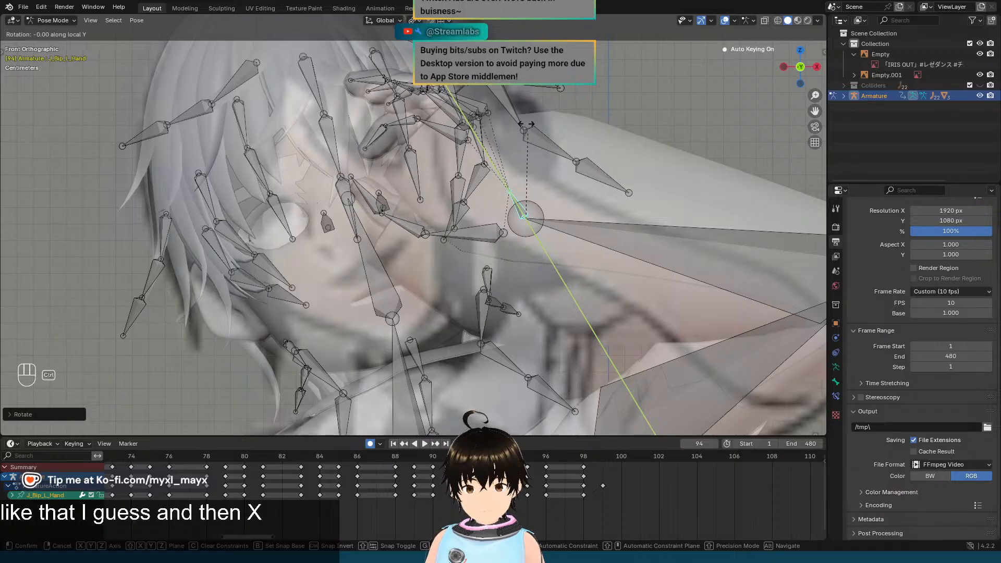
key(Escape)
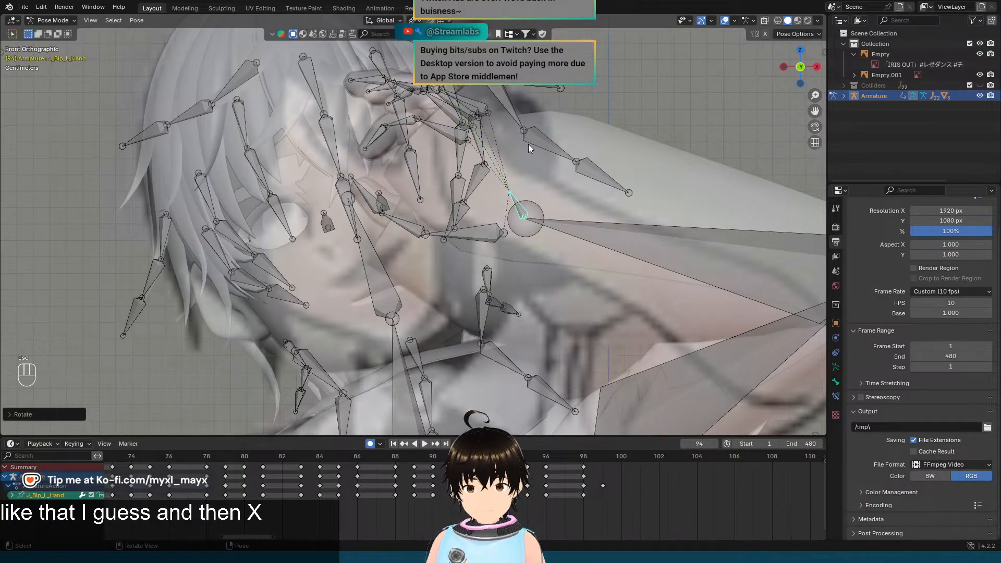
Step: Undo the recent left hand, lower arm and upper arm rotations, back to the pose with the elbow raised higher
key(ctrl+z)
key(ctrl+z)
key(ctrl+z)
key(ctrl+z)
key(ctrl+z)
key(ctrl+z)
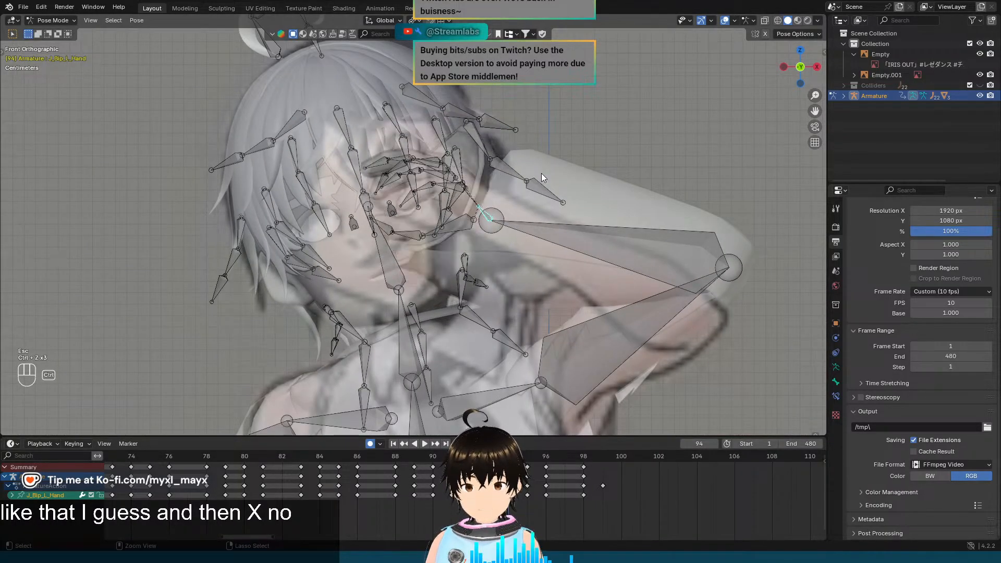
key(ctrl+z)
key(ctrl+z)
key(ctrl+z)
key(ctrl+z)
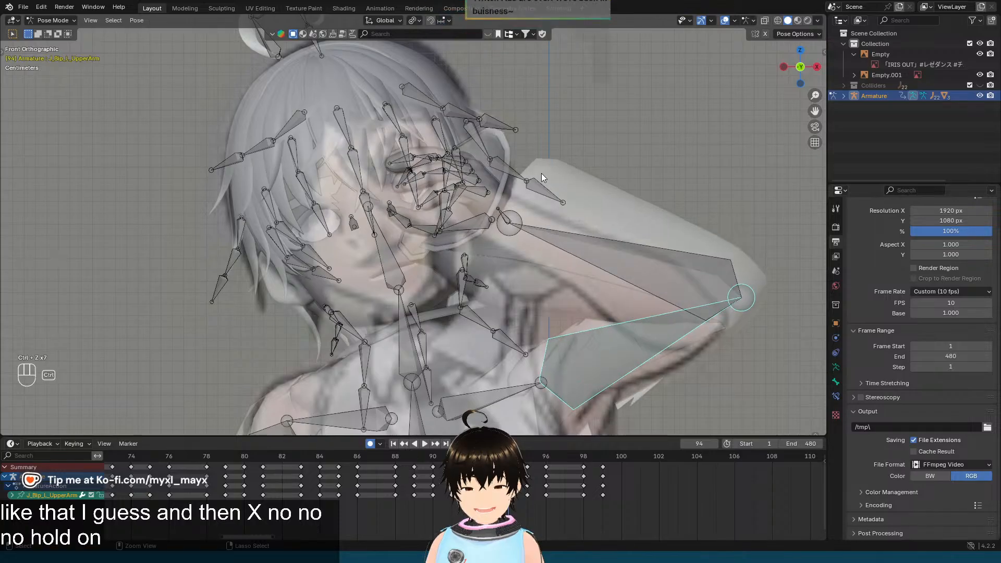
key(ctrl+z)
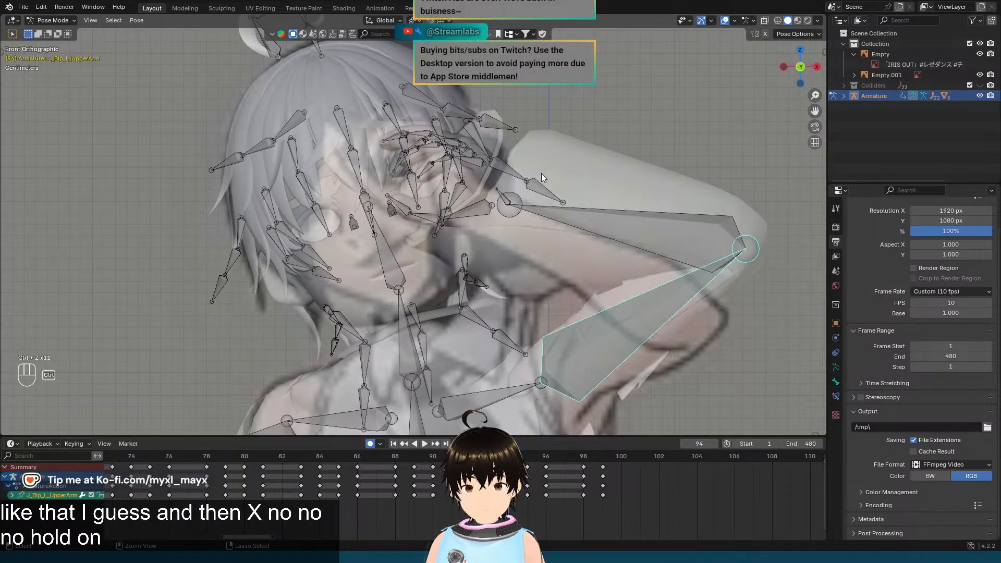
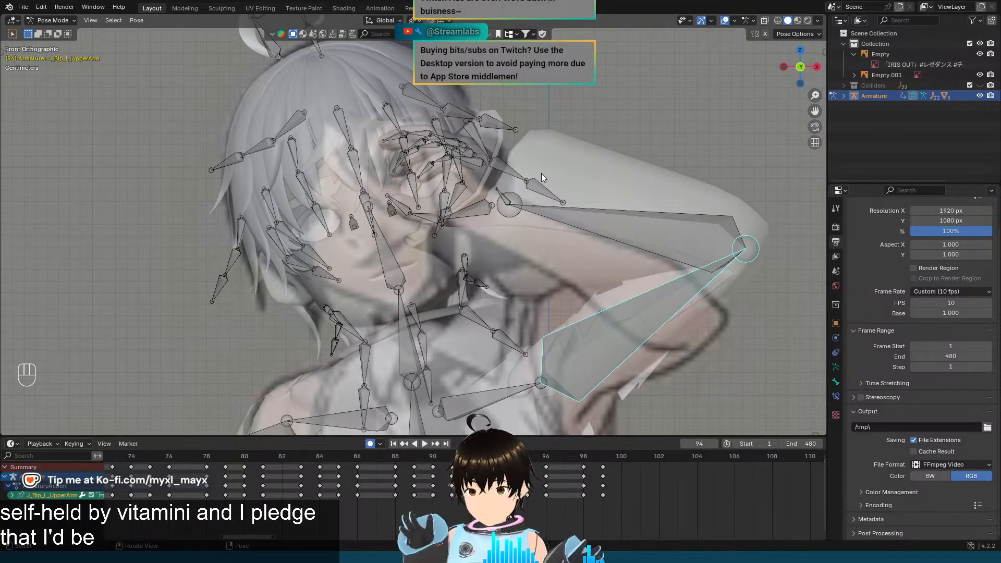
Step: Rotate the left hand bone 25° about its local Y axis to match the hand in the reference
scroll(540, 173, up, 3)
shift+middle_drag(542, 174, 523, 221)
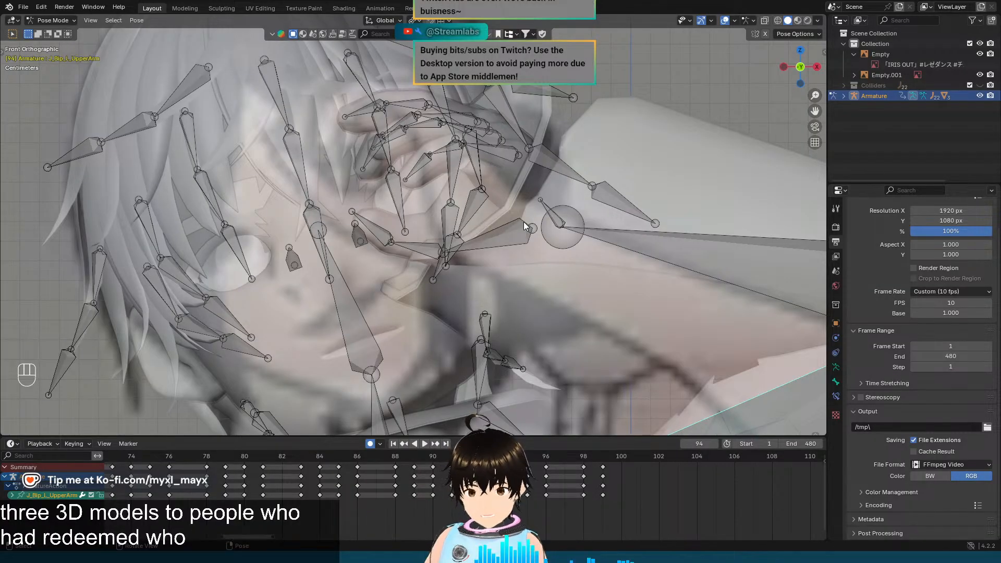
scroll(523, 225, up, 3)
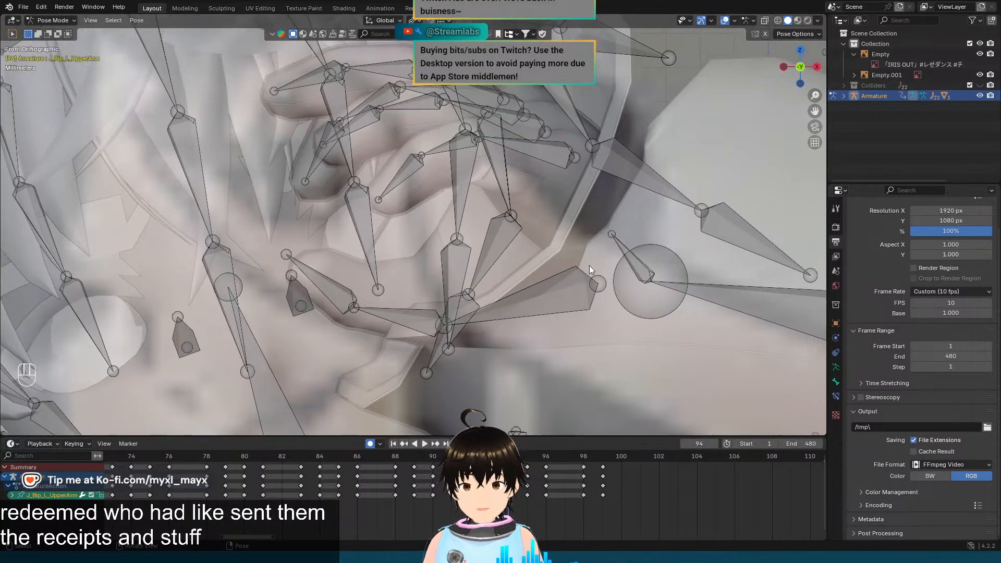
click(626, 250)
scroll(626, 250, down, 3)
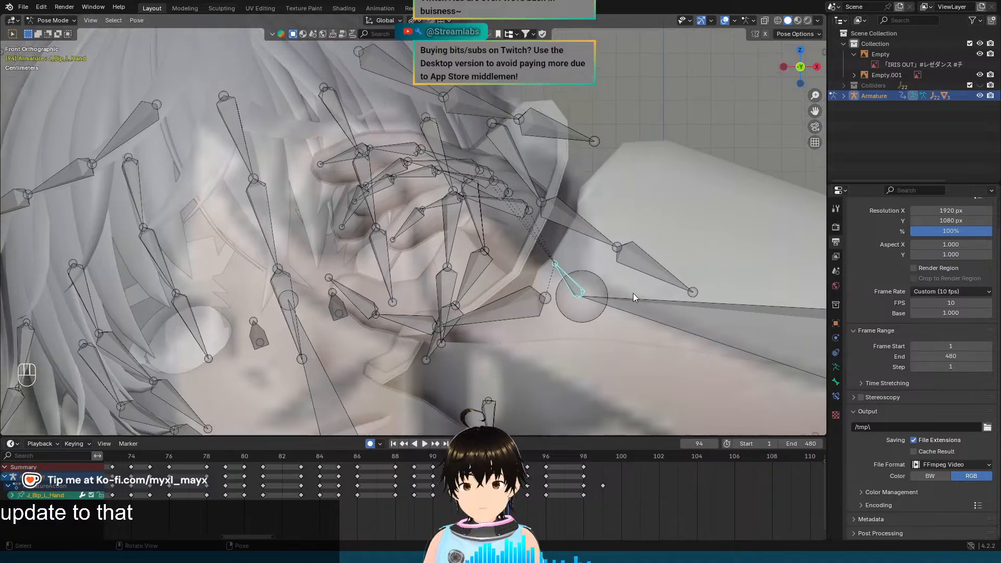
scroll(641, 269, up, 1)
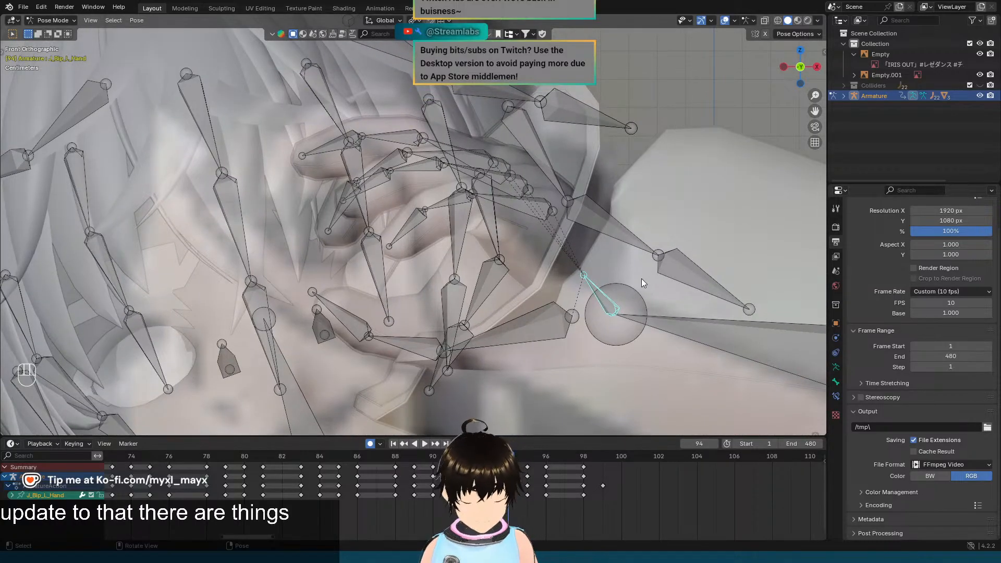
key(r)
key(y)
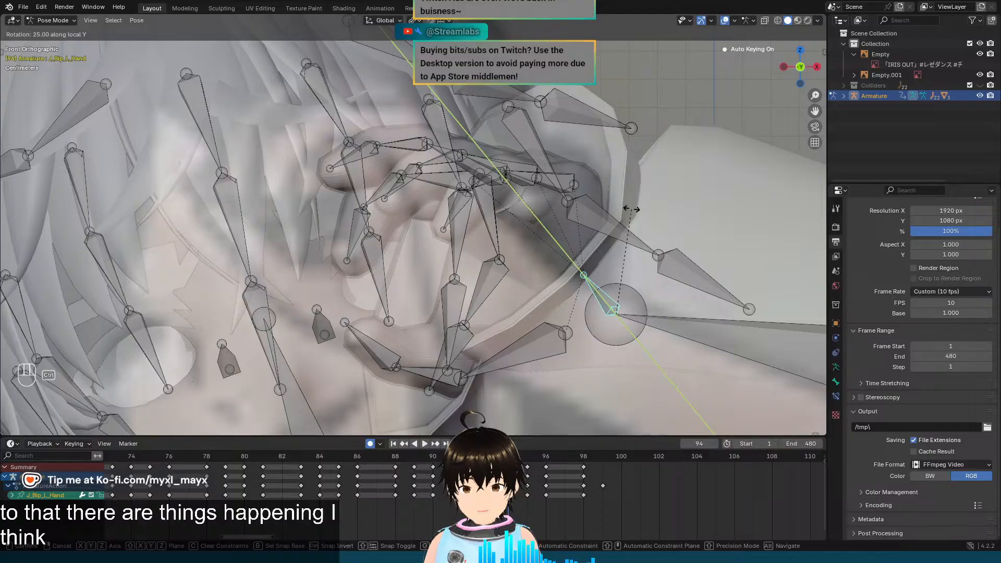
click(631, 209)
Step: Rotate the left hand bone -15° about its local Z axis to bring the fingers further across the eye
key(r)
key(x)
key(x)
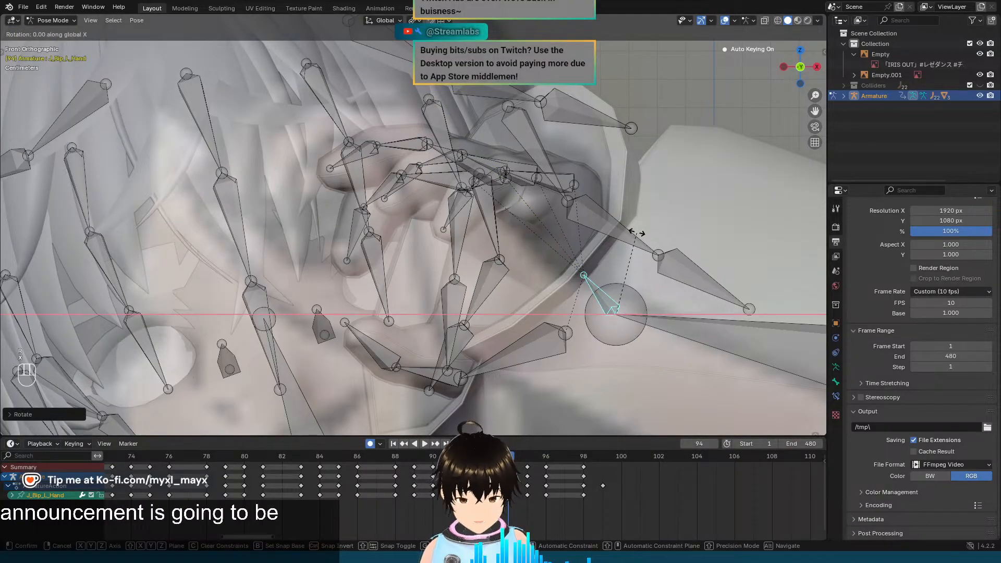
key(z)
key(z)
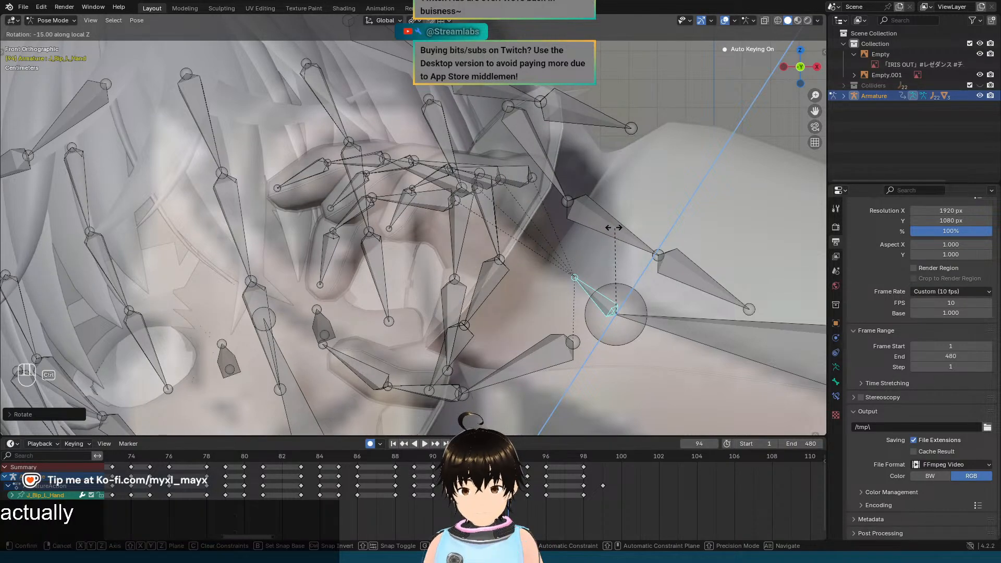
click(613, 232)
Step: Rotate the left hand bone 5° about its local X axis to raise the fingers slightly
key(r)
key(x)
key(x)
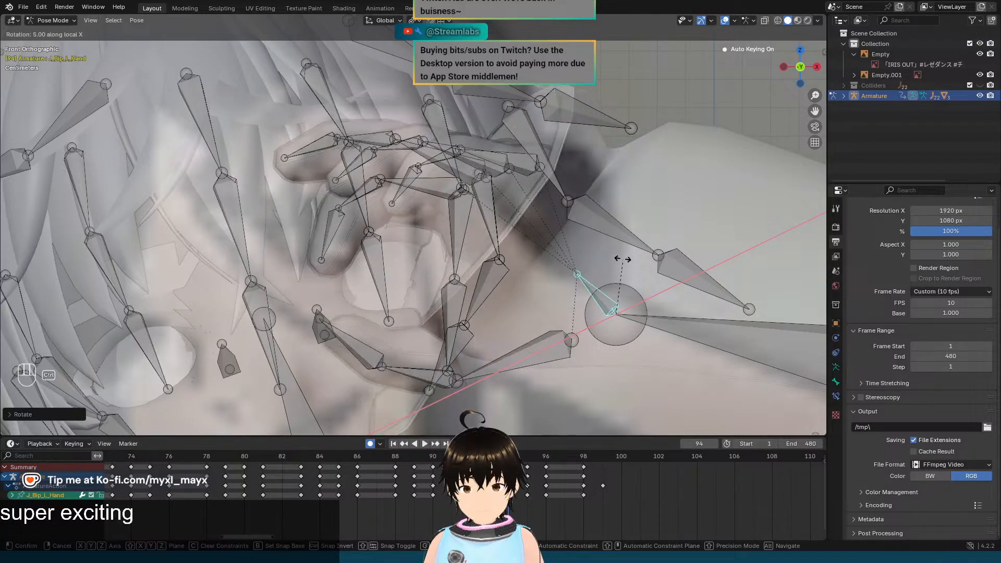
click(622, 257)
Step: Select the left upper arm bone and examine the raised arm's pose from the front and right side
scroll(623, 258, down, 4)
shift+middle_drag(623, 257, 623, 223)
key(KP_1)
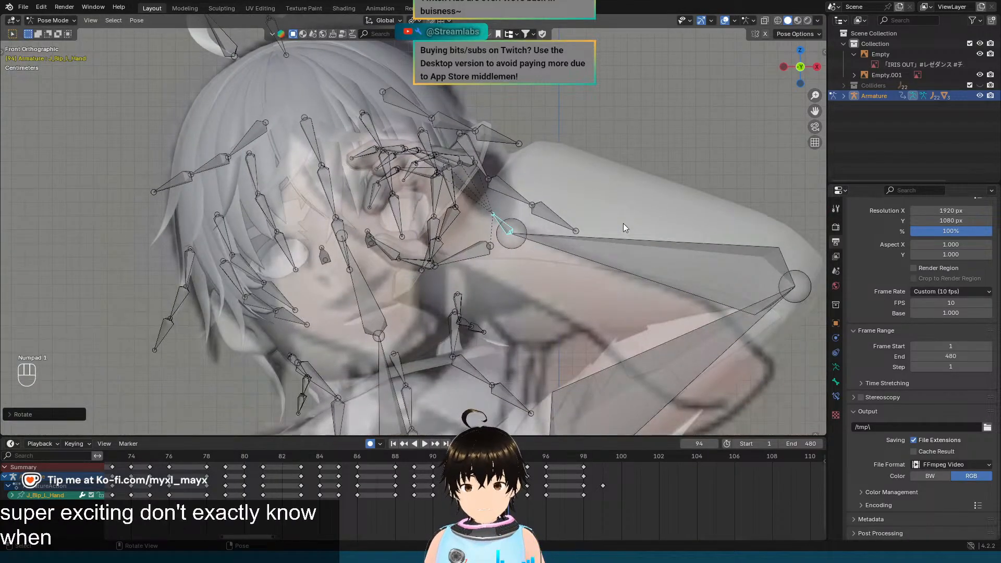
key(KP_3)
key(KP_1)
scroll(623, 235, down, 2)
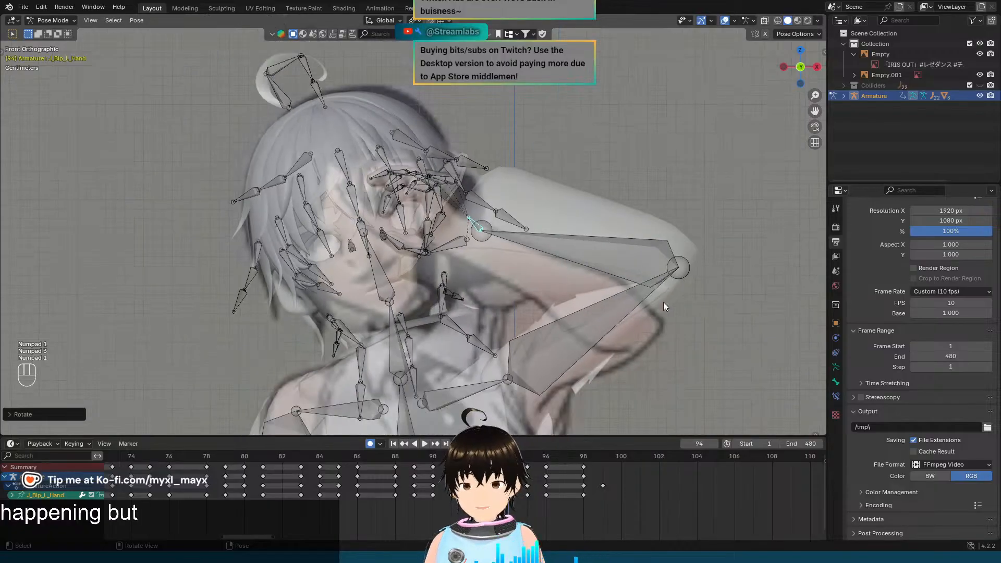
click(588, 314)
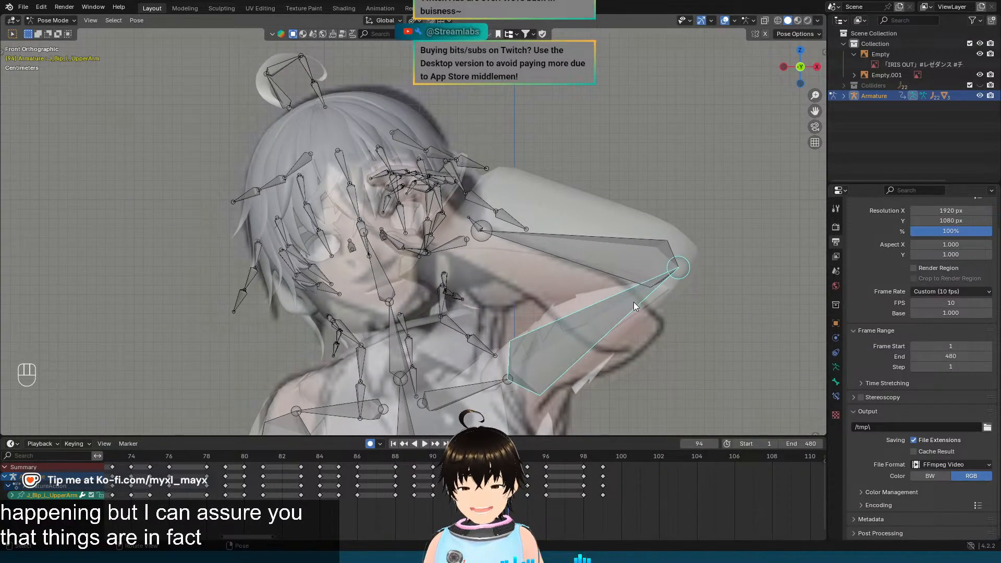
mouse_move(633, 301)
middle_down()
mouse_move(719, 297)
mouse_move(631, 306)
middle_up()
key(KP_1)
key(KP_3)
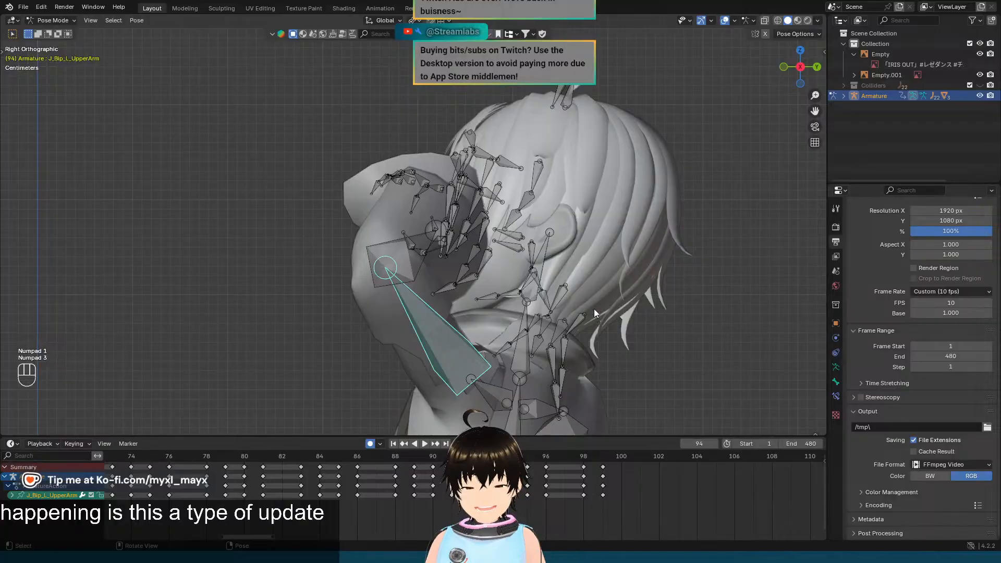
Step: Rotate the left upper arm bone slightly about its local X axis at frame 94
key(r)
key(x)
key(x)
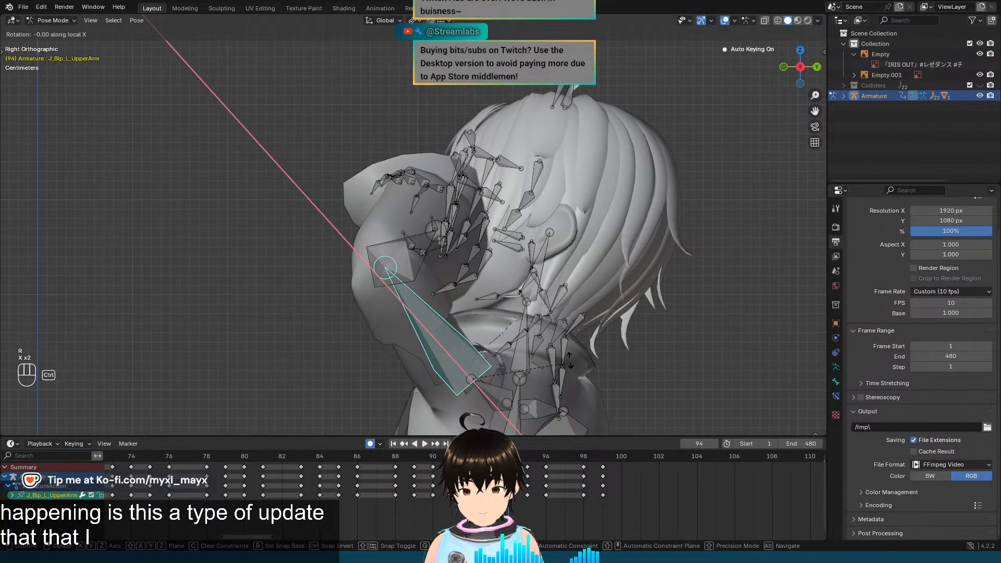
click(571, 344)
key(KP_2)
key(KP_1)
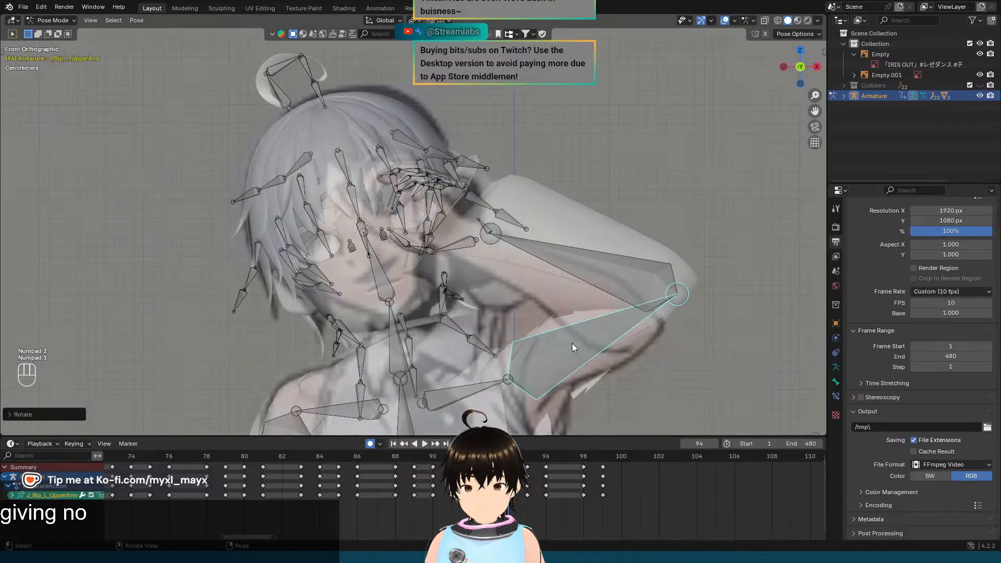
Step: Select the left hand bone and rotate it about its local Z axis to swing the hand relative to the forearm
scroll(528, 301, up, 5)
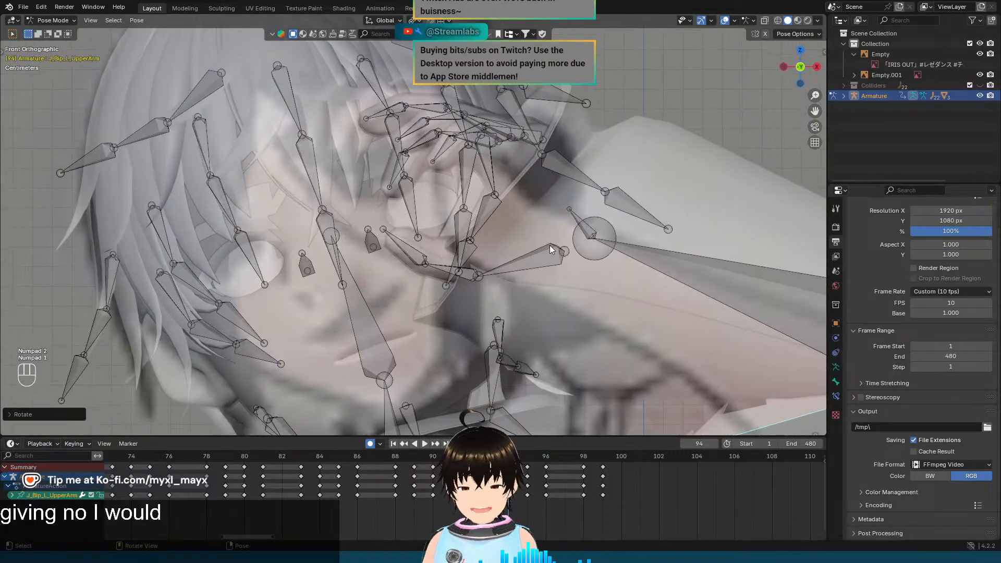
click(582, 228)
middle_drag(584, 229, 562, 252)
key(KP_1)
key(KP_7)
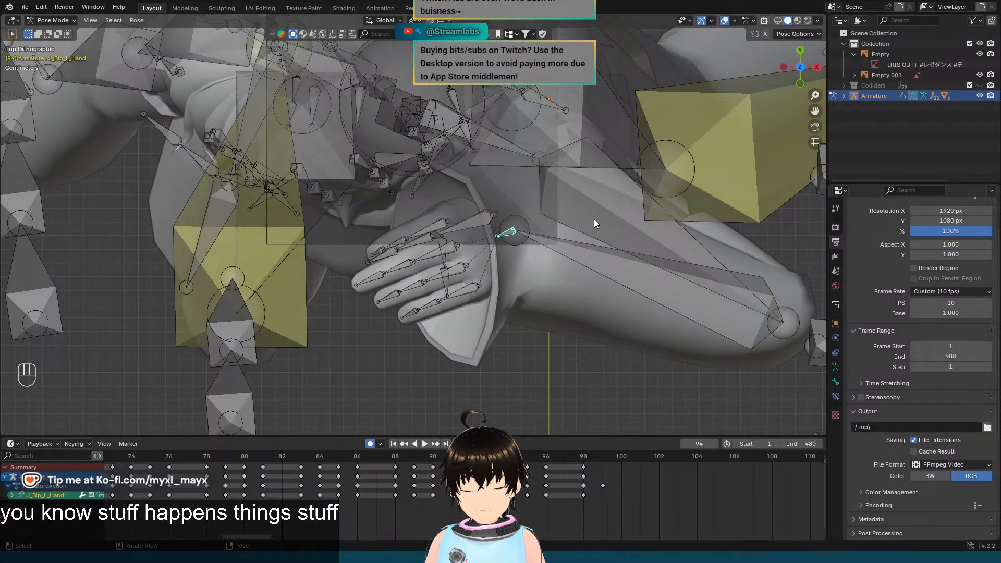
key(r)
key(x)
key(x)
key(z)
key(z)
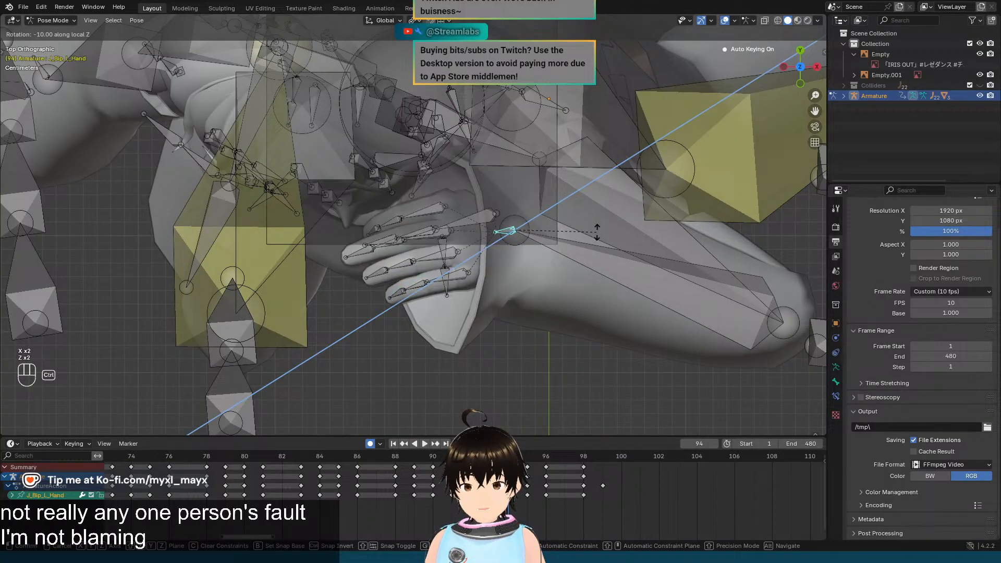
click(598, 236)
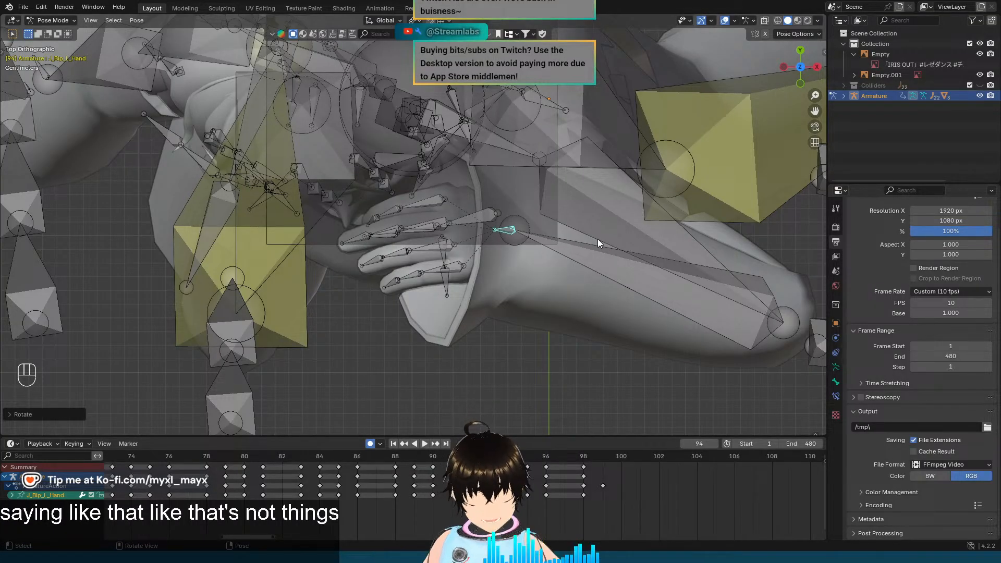
Step: Rotate the left hand bone 5 degrees about its local X axis to match the reference drawing
key(KP_1)
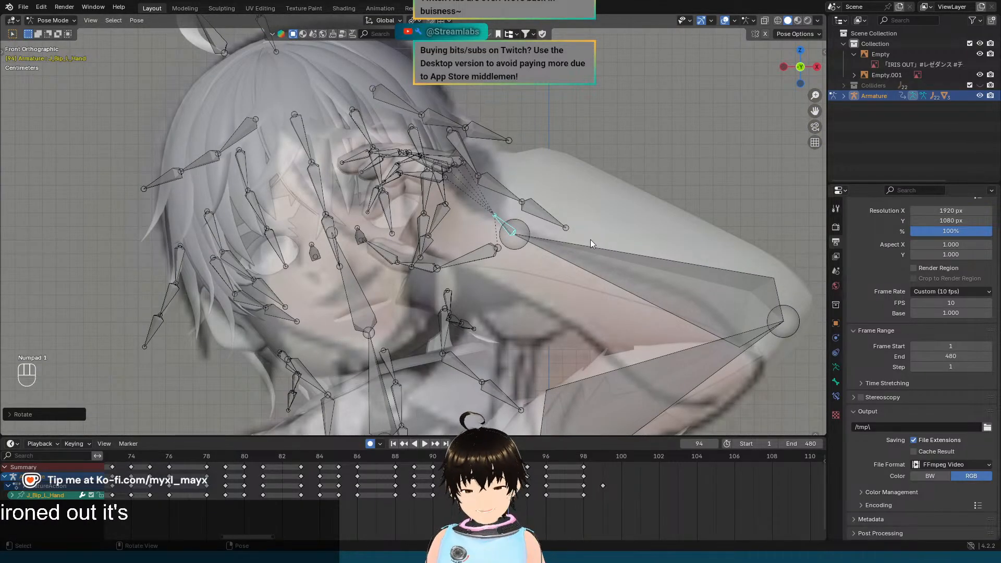
scroll(590, 239, up, 2)
scroll(579, 237, up, 2)
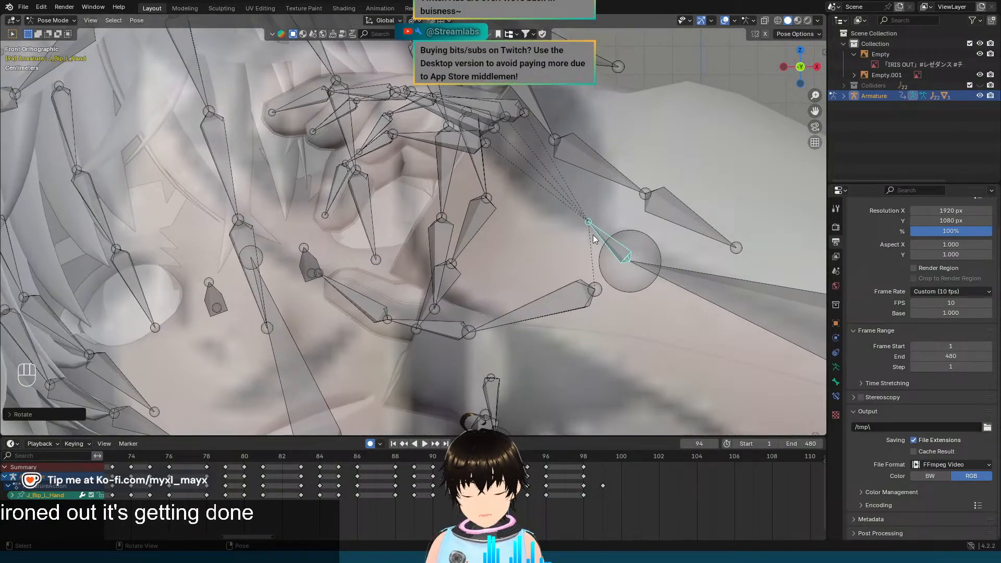
key(r)
key(x)
key(x)
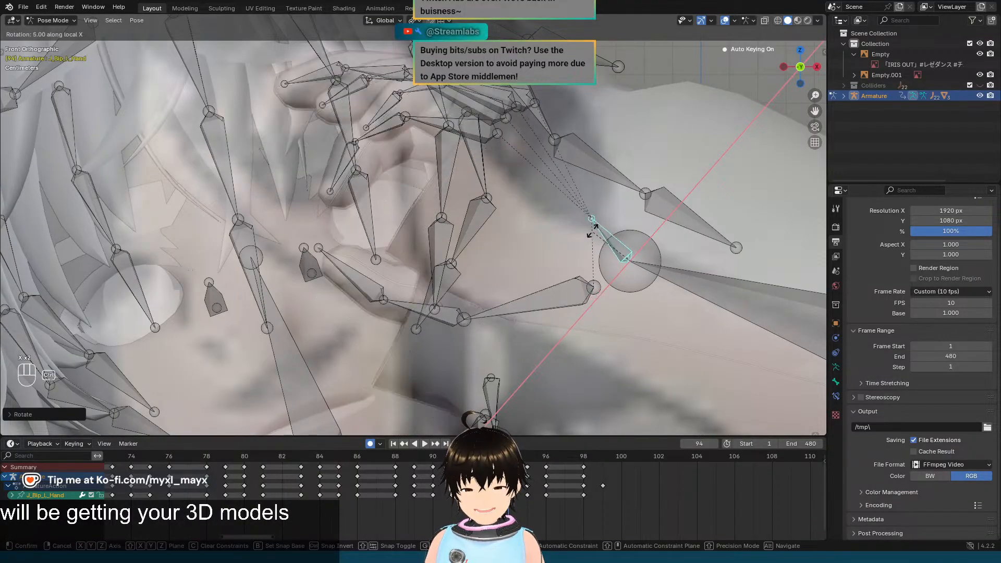
click(592, 233)
scroll(590, 232, down, 6)
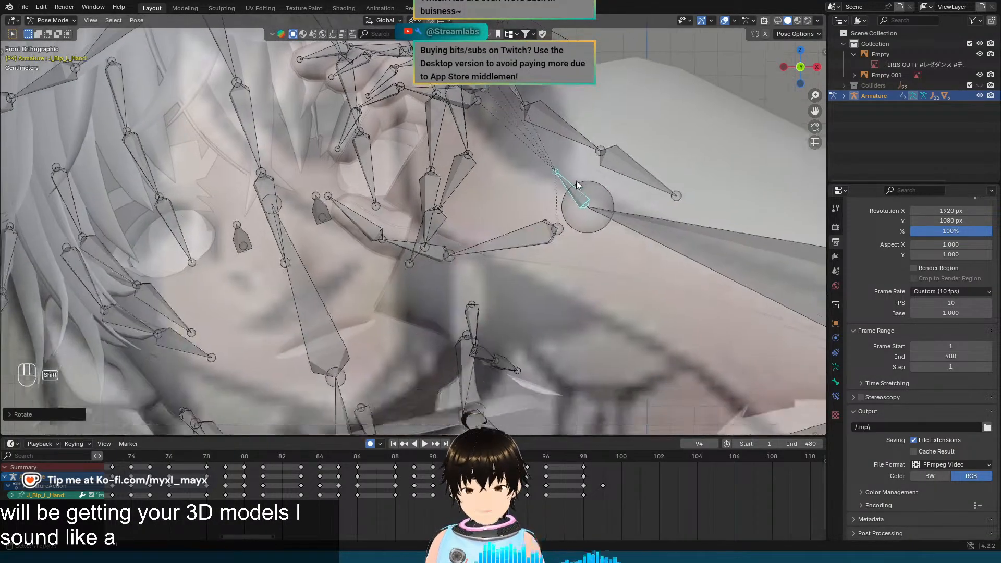
scroll(576, 173, down, 1)
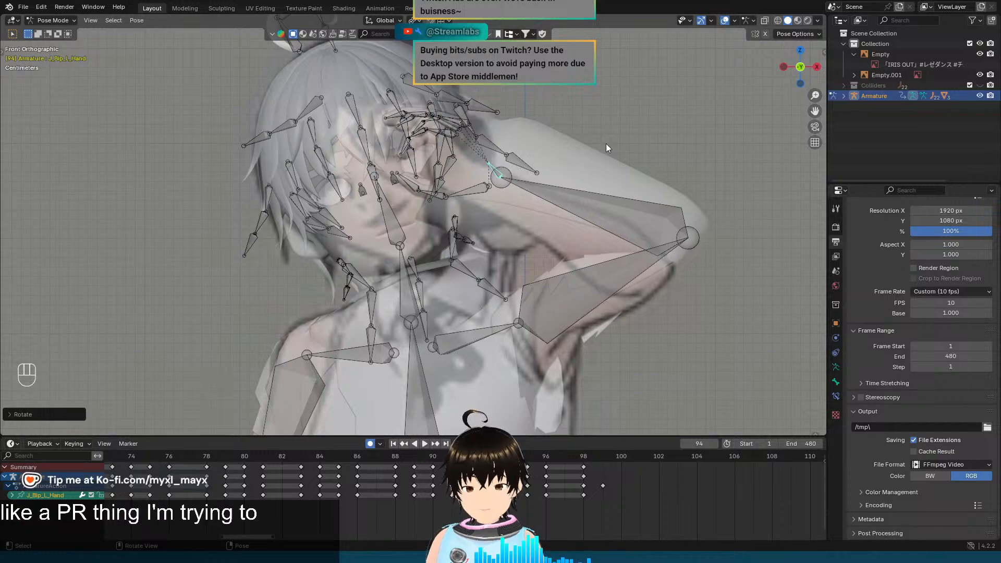
Step: Compare the raised left arm and hand pose between frames 93 and 94 against the reference
key(Left)
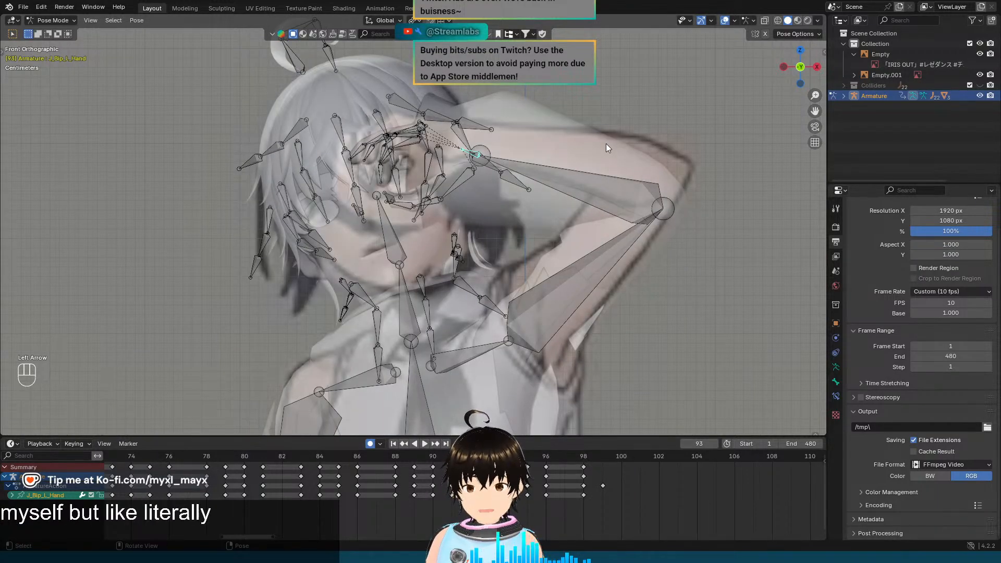
key(Right)
key(Left)
key(Right)
key(Left)
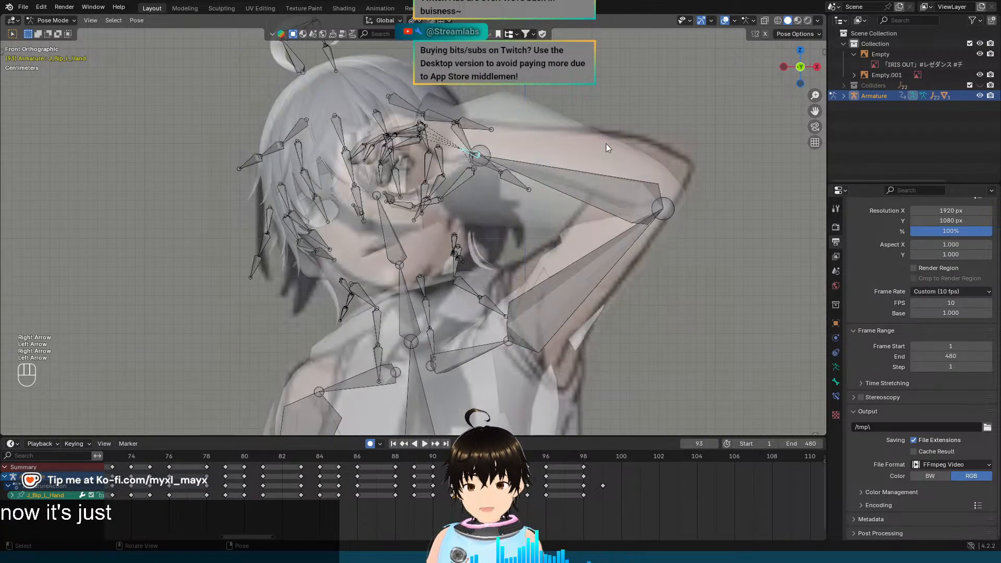
key(Right)
key(Left)
key(Right)
key(Left)
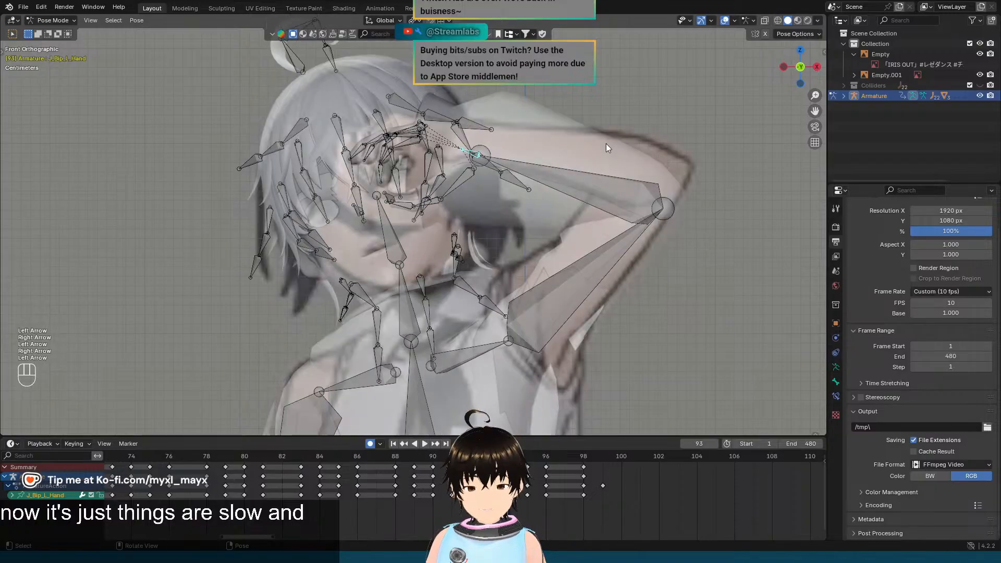
key(Right)
key(Left)
key(Right)
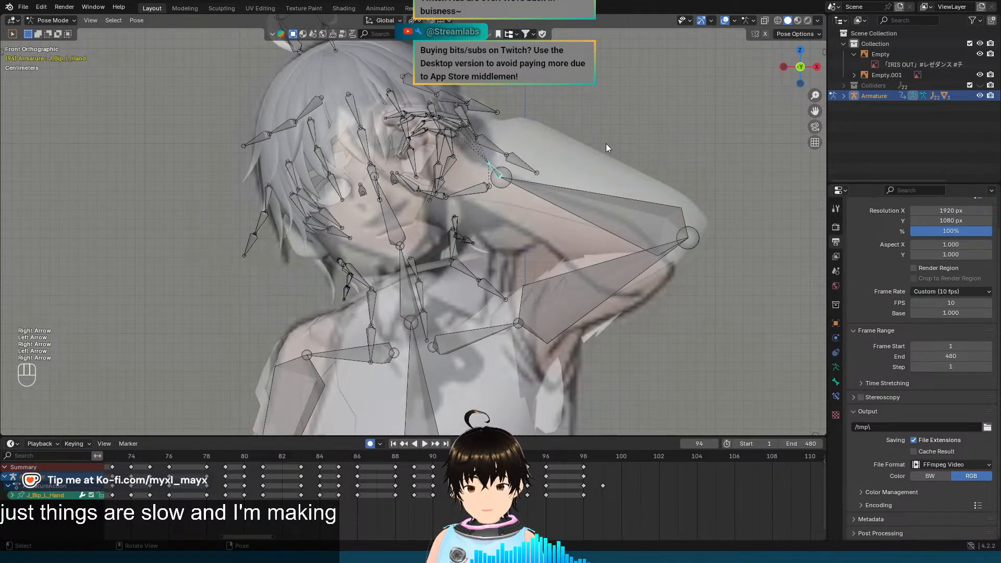
Step: Select all of the character's bones and compare the pose at frames 93 and 94 from an angled view
scroll(585, 196, down, 10)
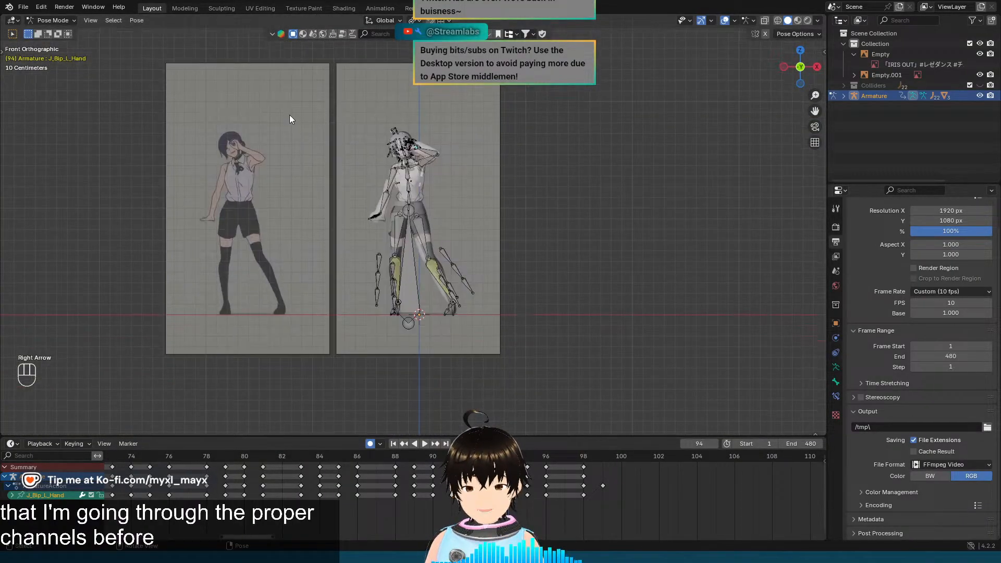
drag(335, 97, 567, 331)
scroll(495, 220, up, 5)
middle_drag(495, 216, 561, 245)
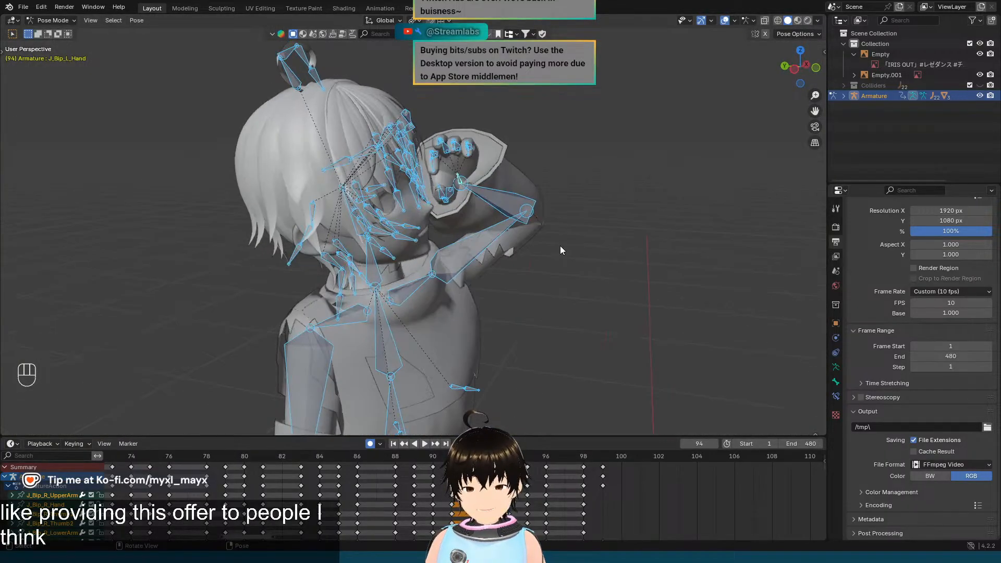
key(Left)
key(Right)
key(Left)
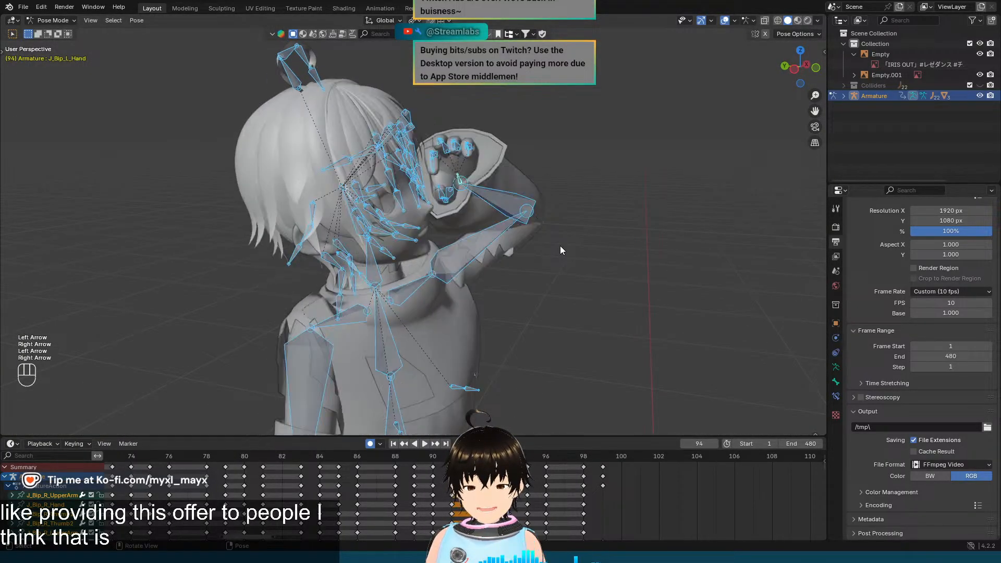
key(Right)
key(Left)
key(Right)
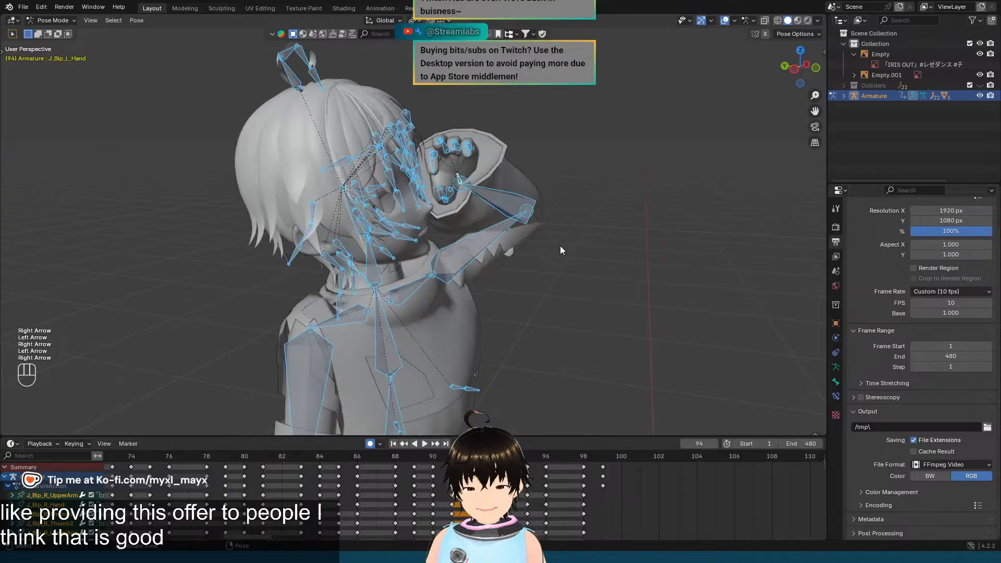
key(Left)
key(Right)
key(Left)
key(Right)
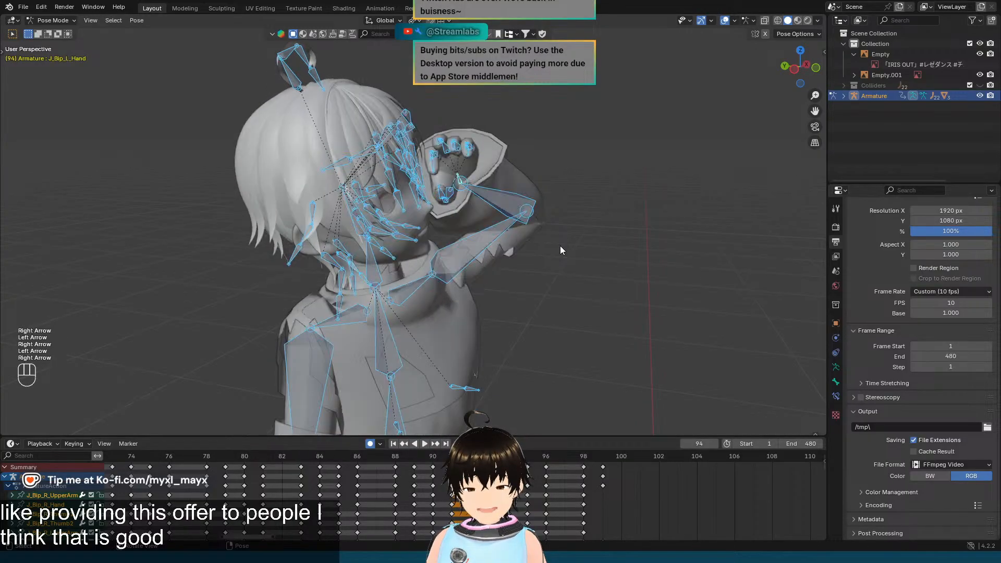
key(Left)
key(Right)
key(Left)
key(Right)
Step: Check the upper-body motion between frames 93 and 94 from the front against the reference
key(KP_1)
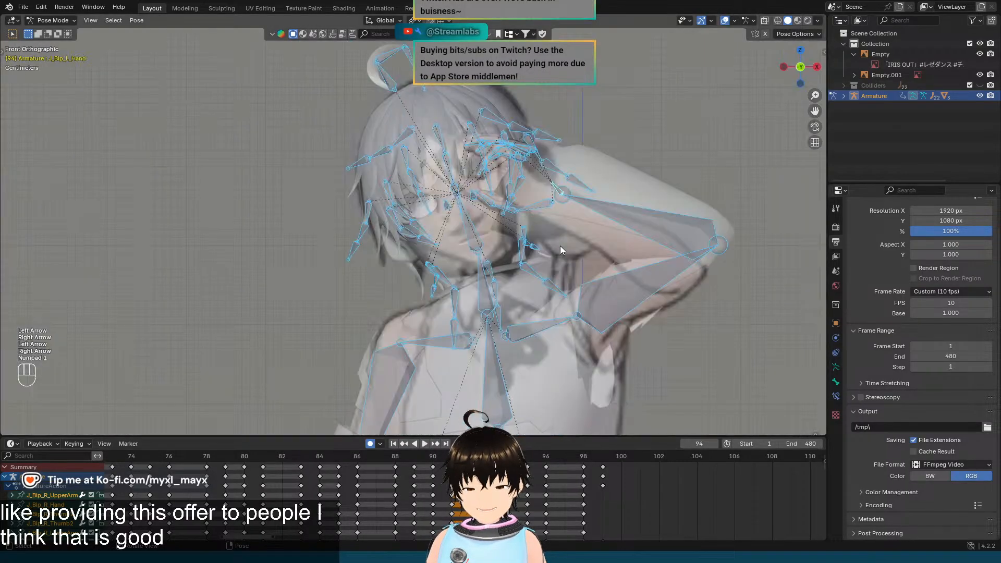
scroll(560, 246, down, 4)
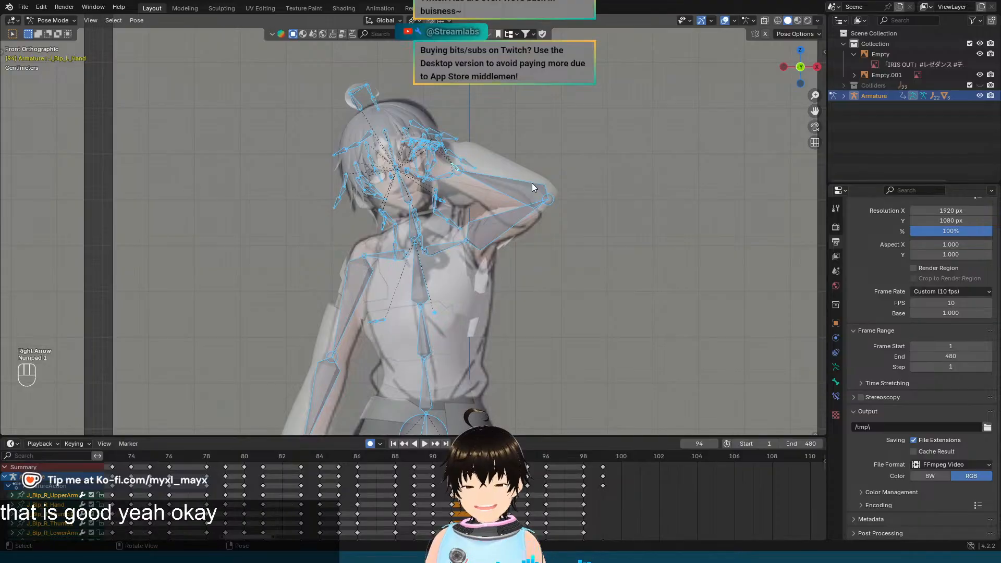
key(Left)
key(Right)
key(Left)
key(Right)
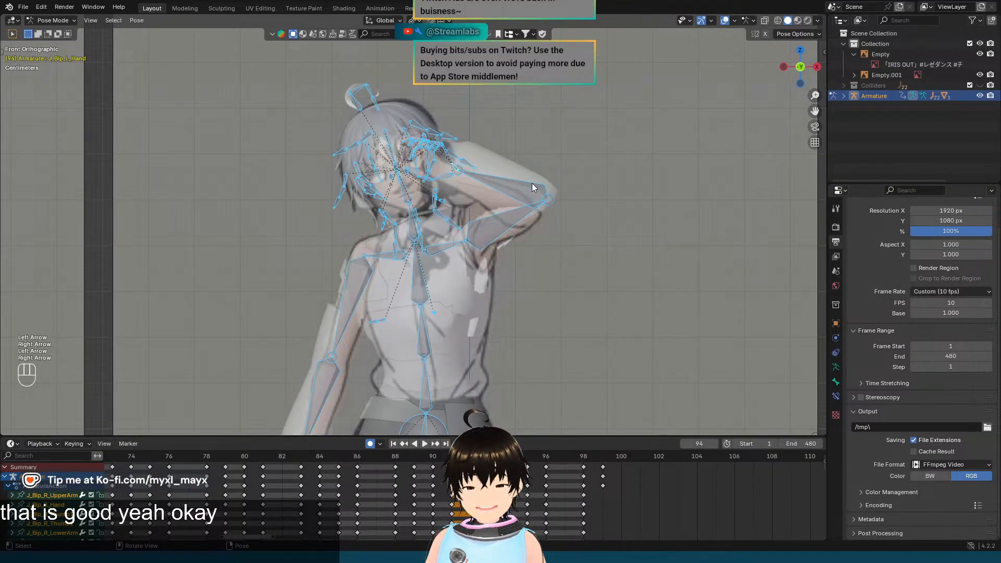
key(Left)
key(Right)
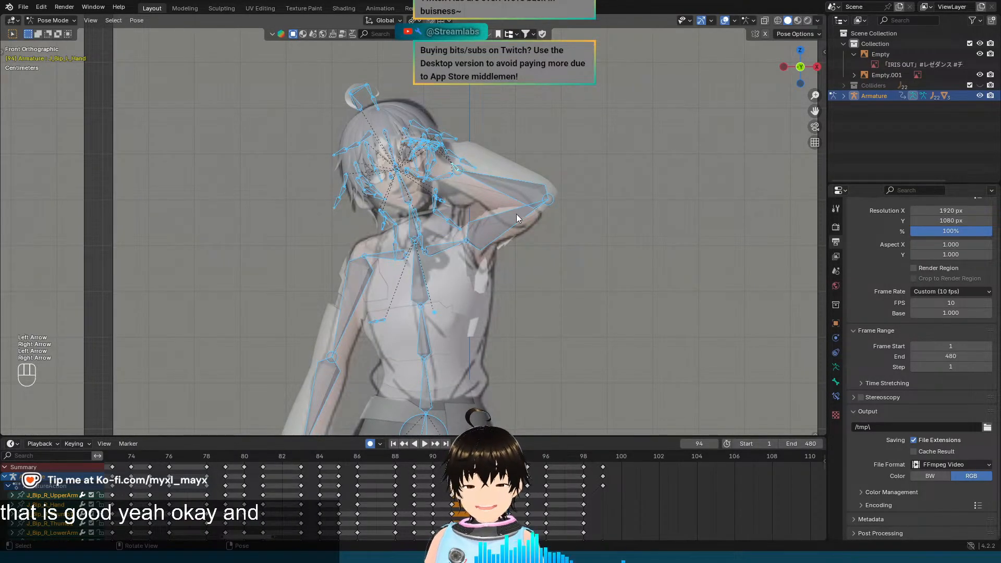
Step: Select the left lower arm and left upper arm bones together, with the upper arm active
middle_drag(598, 173, 391, 224)
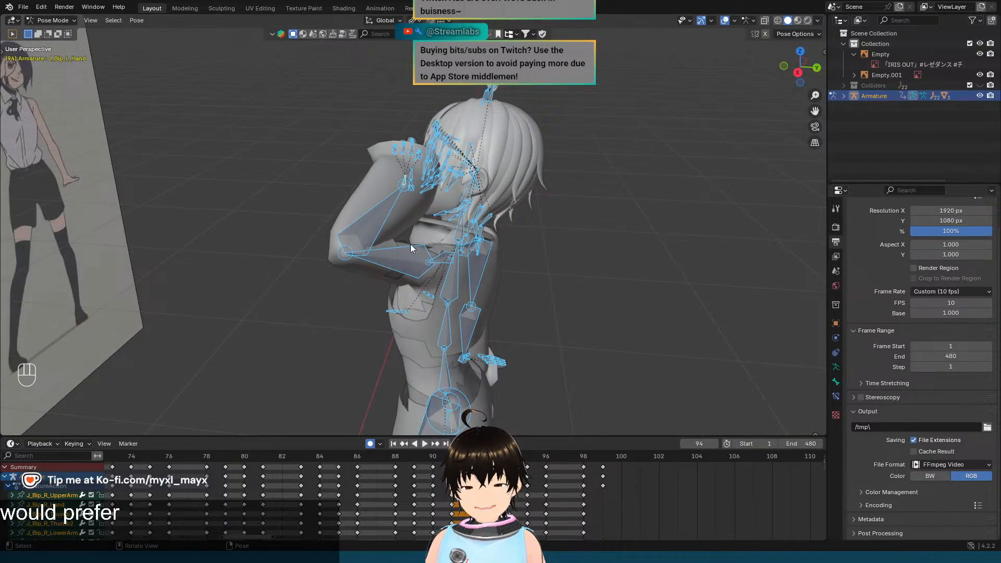
scroll(411, 236, up, 5)
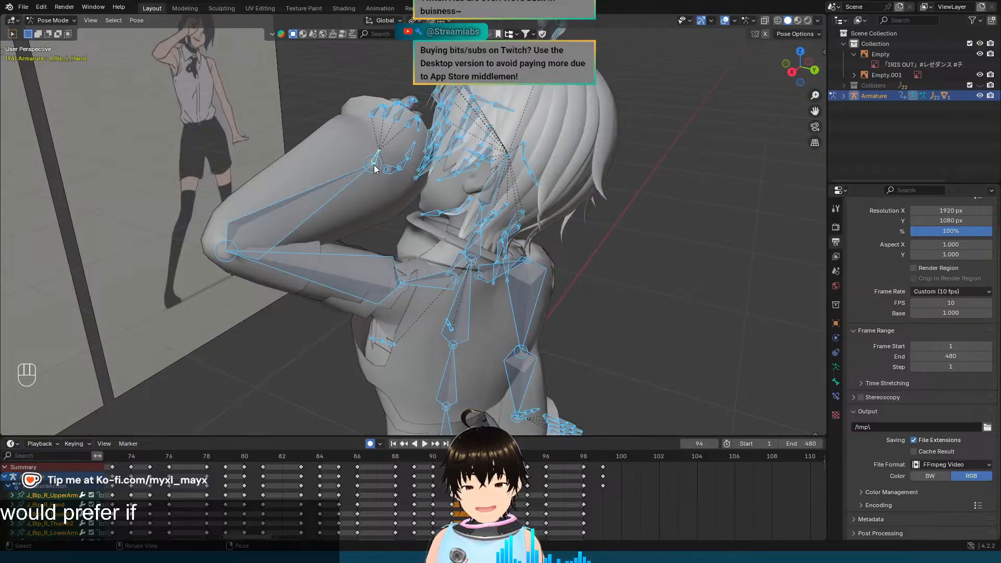
scroll(354, 183, up, 4)
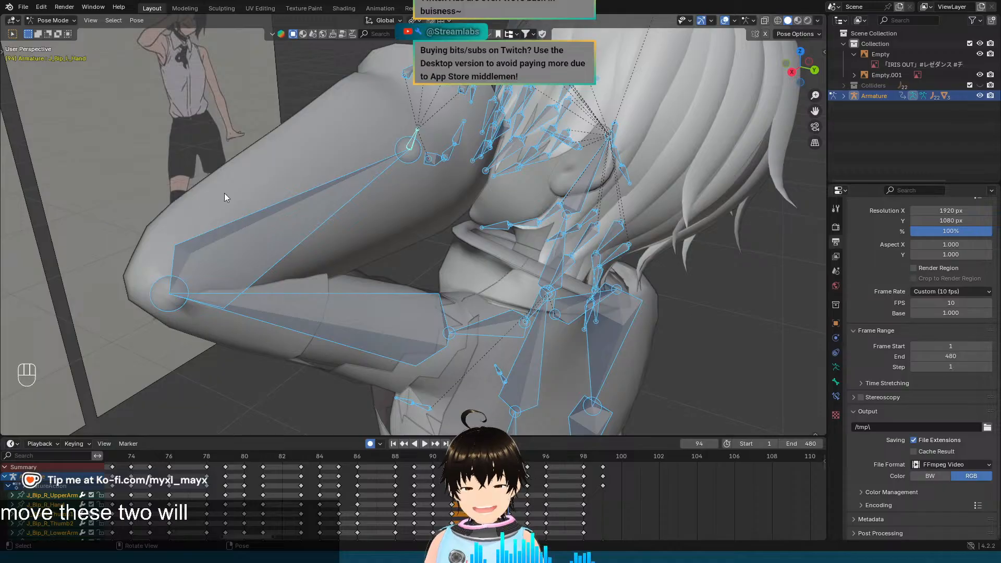
middle_drag(301, 212, 560, 122)
click(549, 141)
shift+click(534, 190)
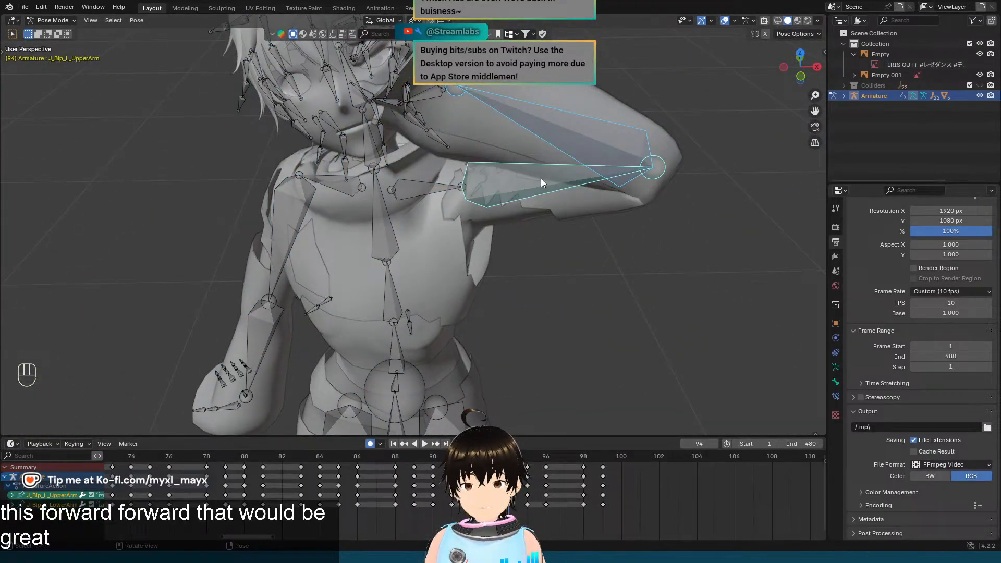
key(KP_1)
key(KP_7)
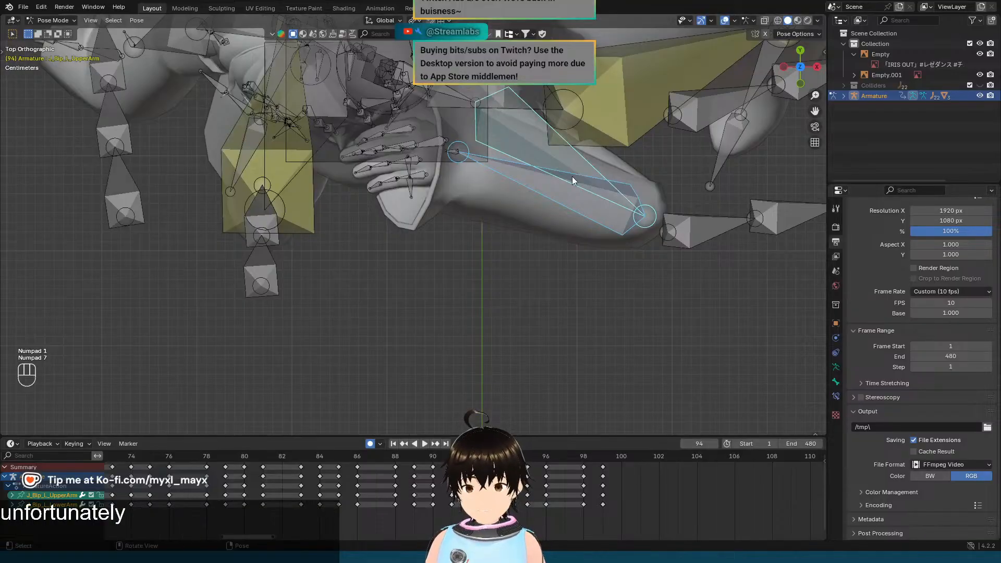
key(r)
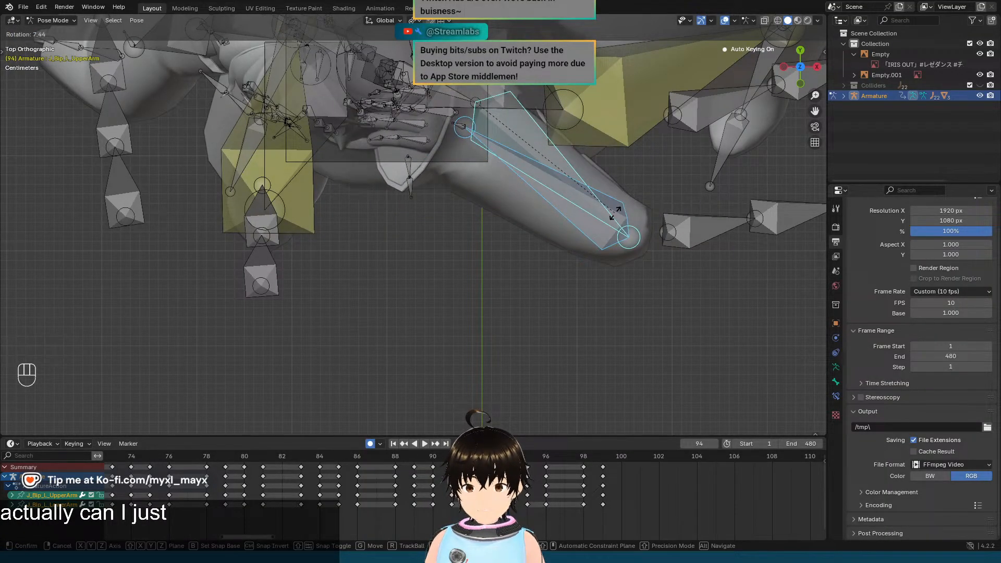
key(ctrl)
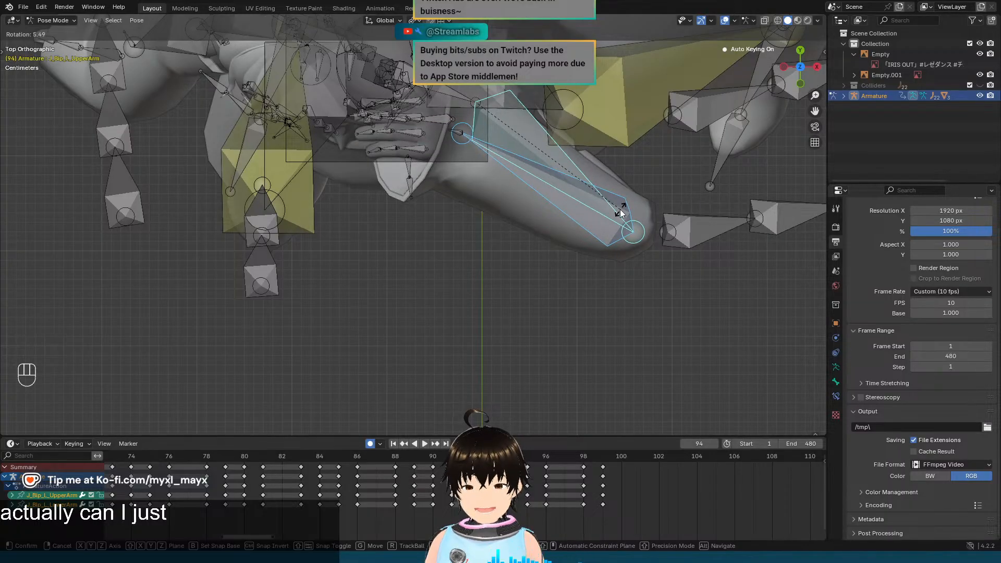
key(Escape)
Step: Rotate the left upper and lower arm bones -5 degrees about their local Z axes and check the pose against frame 93
key(r)
key(z)
key(z)
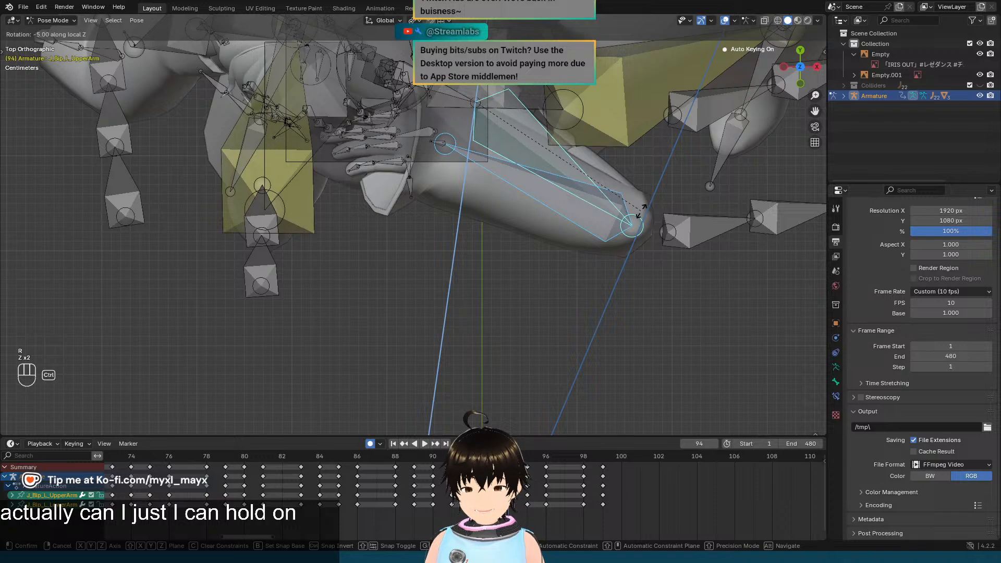
click(641, 211)
middle_drag(640, 210, 622, 123)
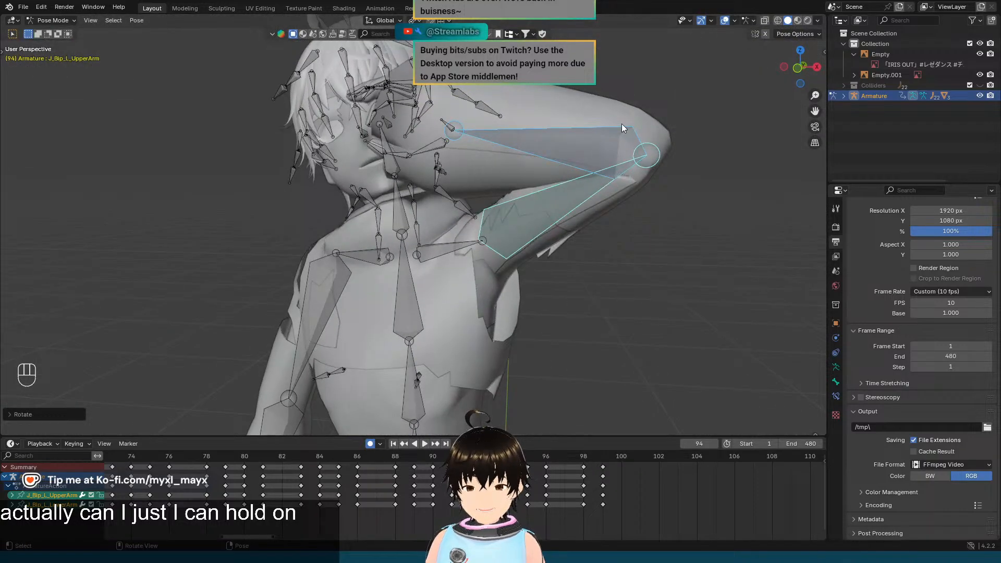
key(KP_1)
key(Left)
key(Right)
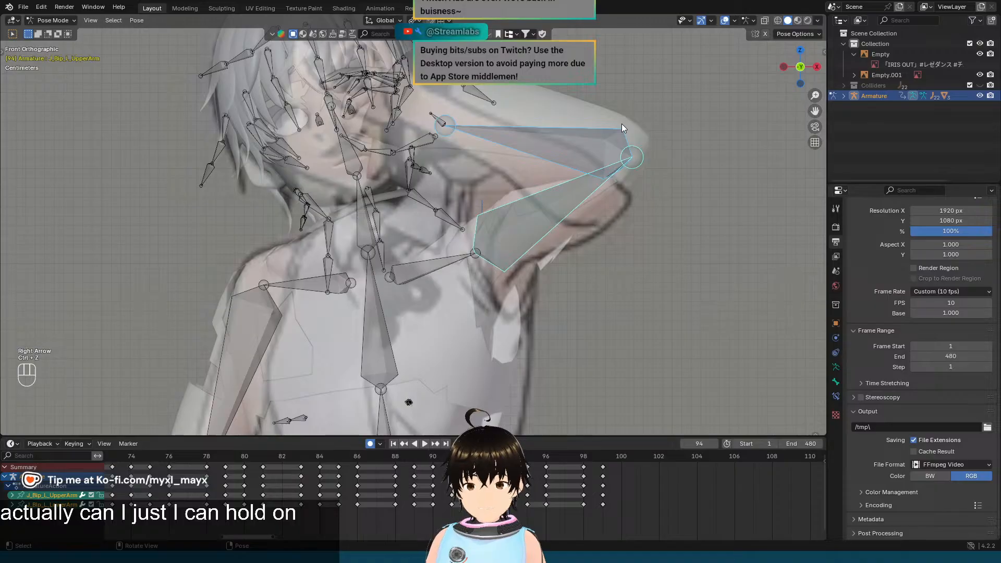
scroll(622, 124, down, 1)
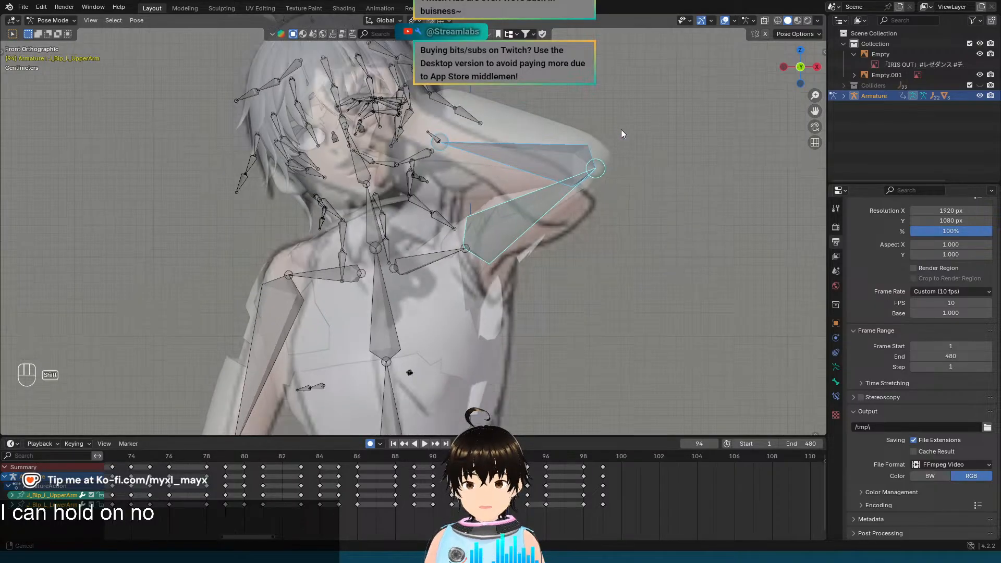
Step: Undo the last rotation of the left upper and lower arm bones and check the arm from an angle
shift+middle_drag(621, 129, 642, 160)
key(ctrl+z)
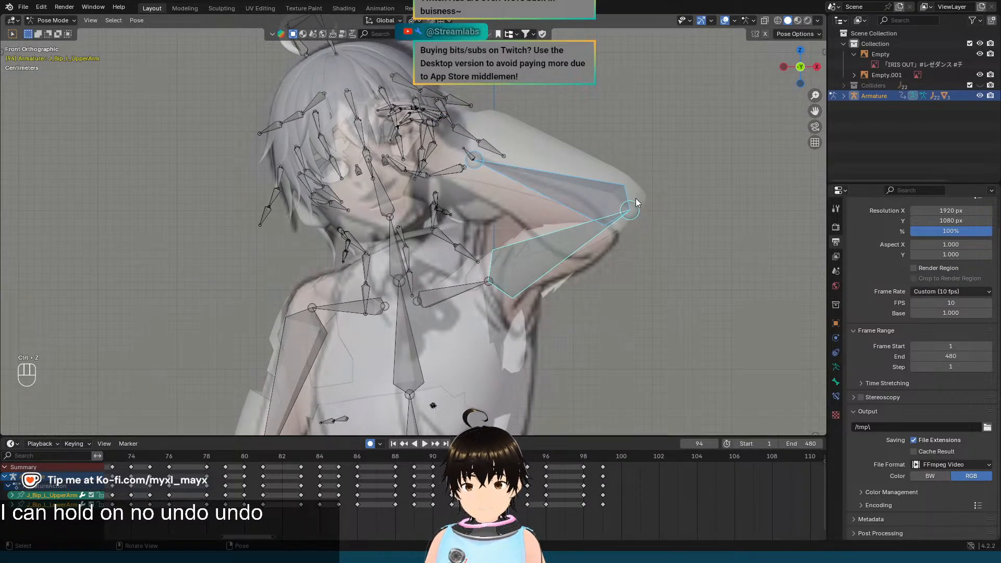
middle_drag(636, 200, 657, 206)
middle_drag(642, 201, 592, 232)
Step: Try a slight free rotation of the left arm bones in the top view and compare the pose with frame 93
key(KP_1)
key(KP_7)
shift+middle_drag(540, 186, 538, 231)
key(r)
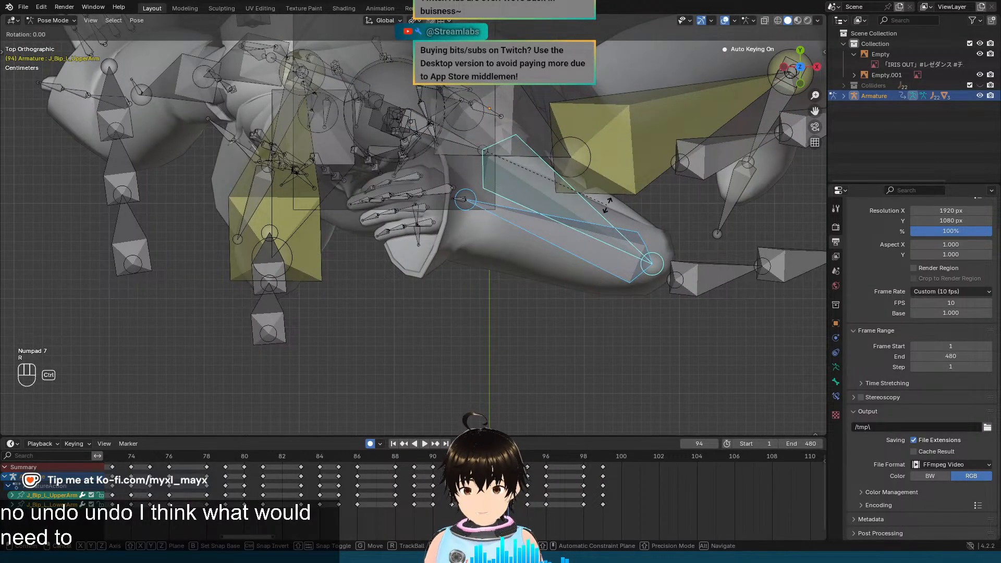
click(609, 218)
key(KP_1)
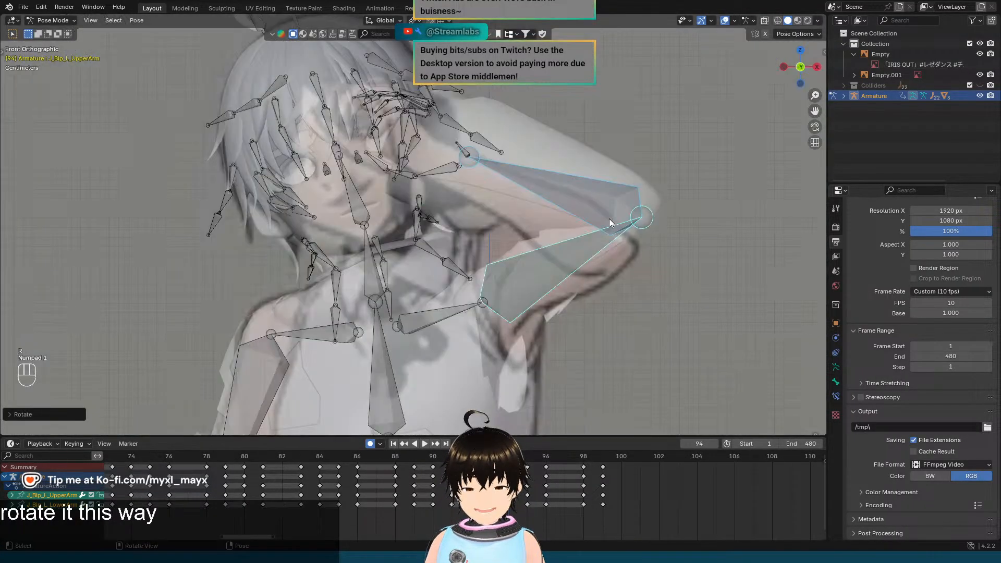
key(Left)
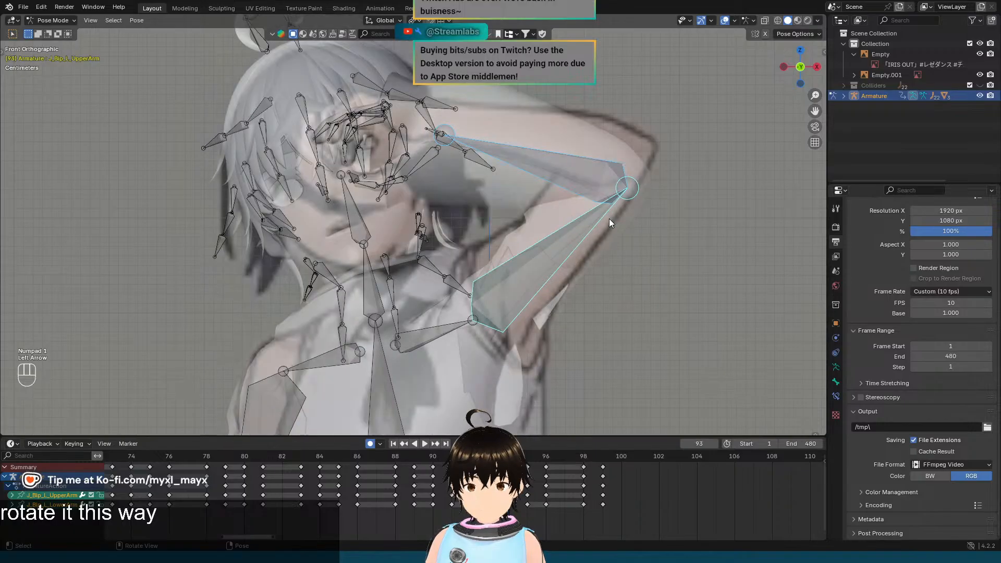
key(Right)
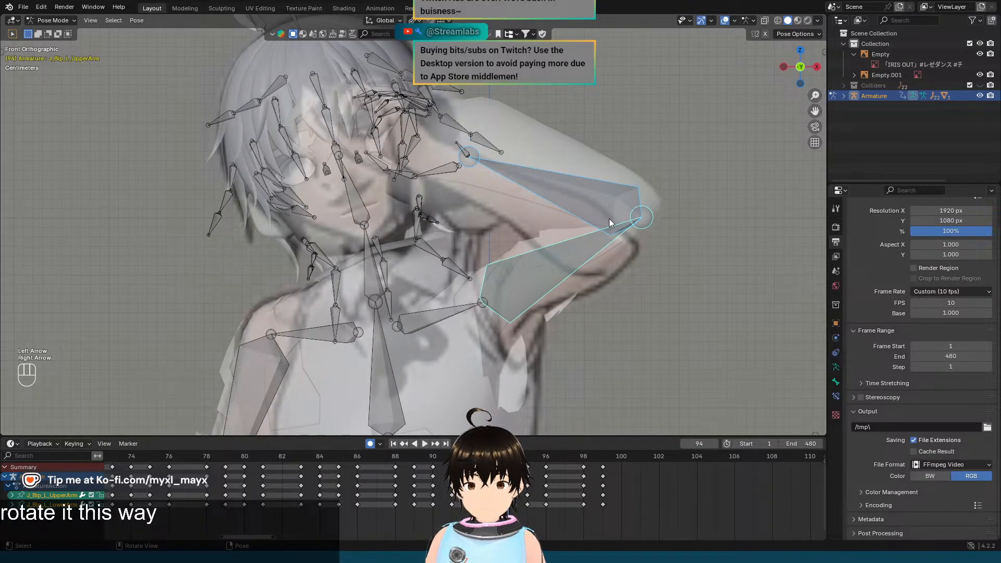
Step: Examine how the raised left arm and sleeve line up with the reference overlay at frame 94
scroll(609, 218, up, 2)
shift+middle_drag(601, 205, 636, 269)
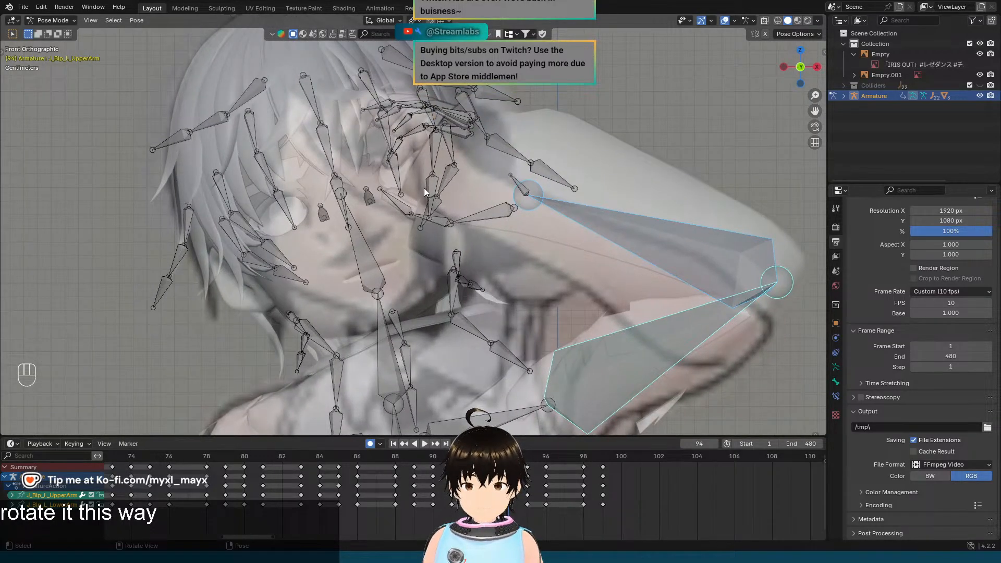
key(ctrl+z)
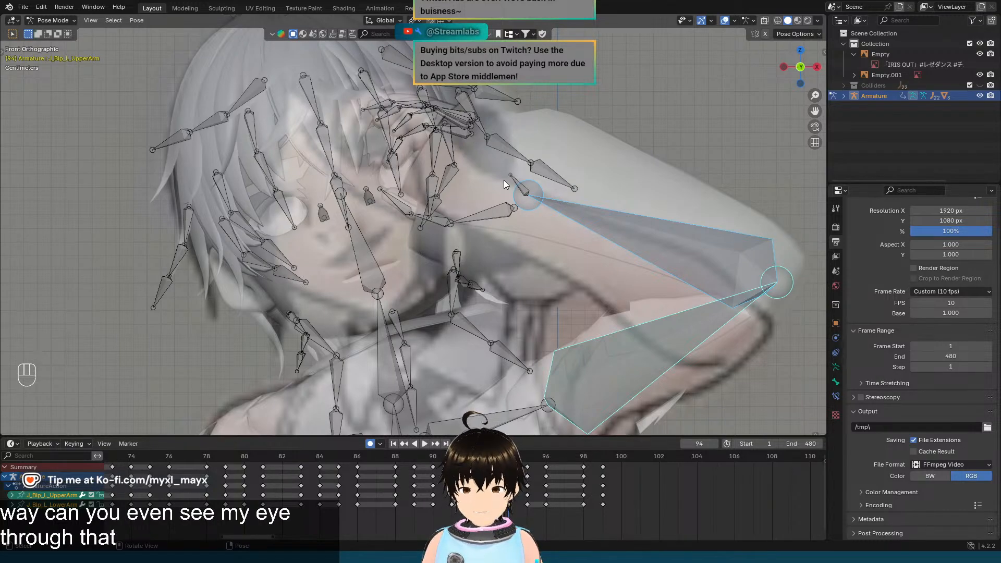
scroll(504, 179, down, 3)
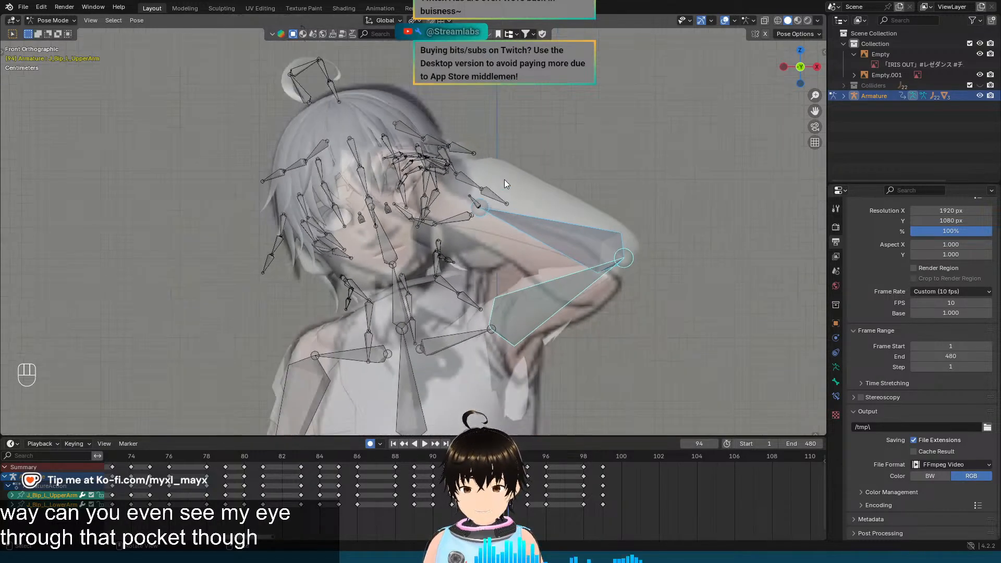
scroll(505, 180, down, 4)
scroll(504, 179, up, 7)
scroll(504, 179, down, 5)
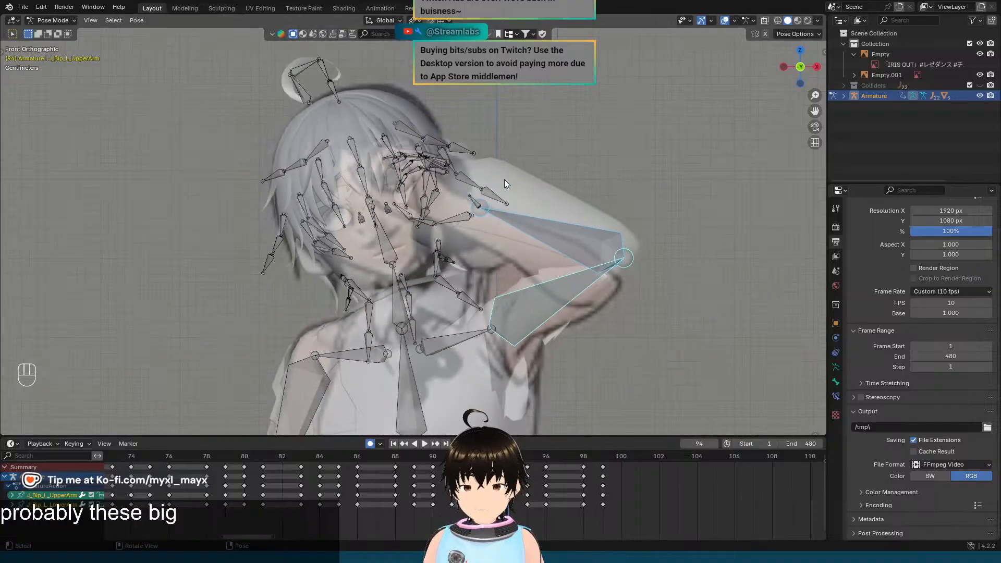
scroll(504, 179, up, 4)
middle_drag(505, 180, 538, 185)
key(KP_1)
scroll(538, 185, down, 4)
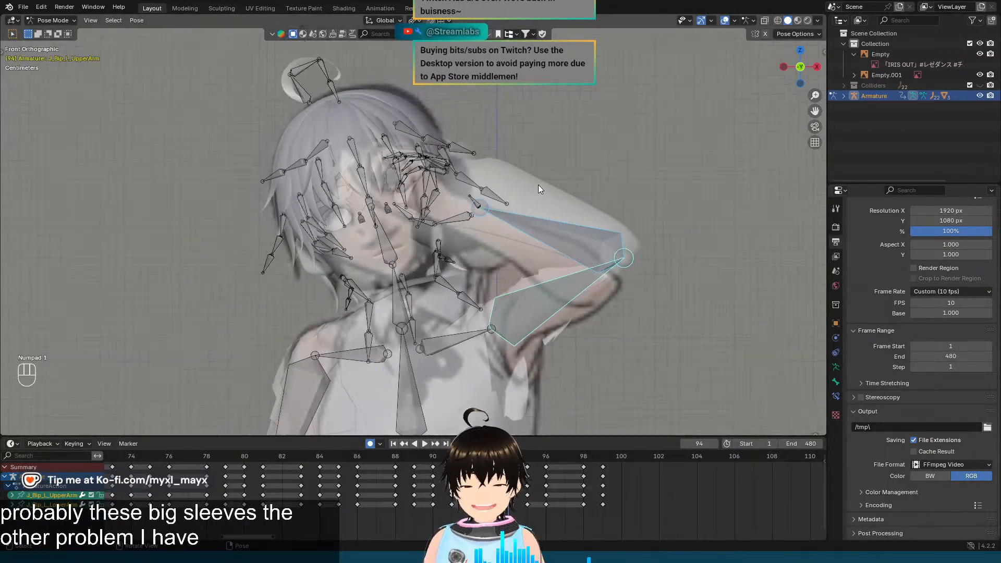
scroll(538, 185, up, 3)
scroll(537, 184, up, 3)
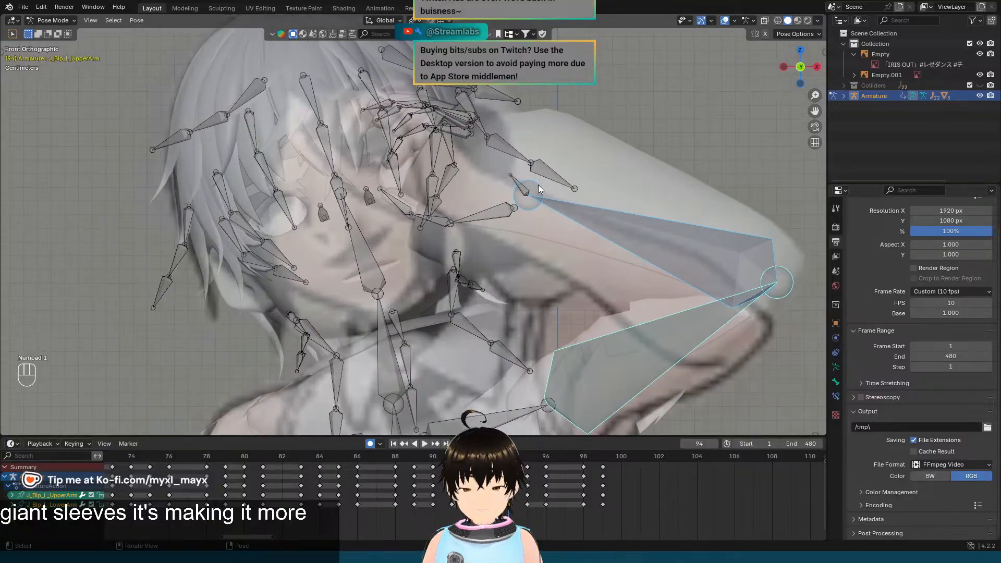
Step: Undo the top-view rotation of the left arm bones
scroll(537, 184, down, 2)
key(ctrl+z)
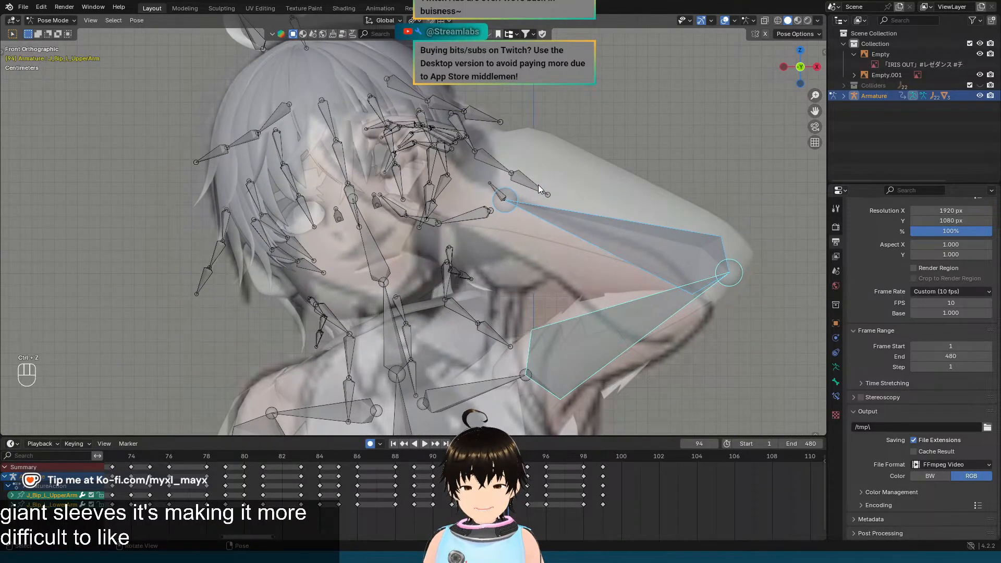
scroll(530, 208, down, 3)
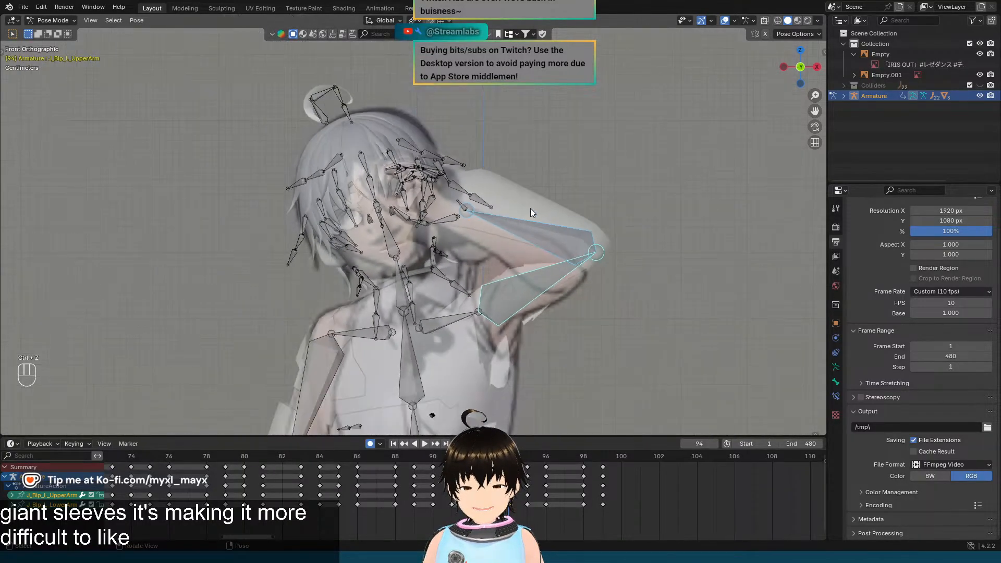
Step: Hide the Empty holding the reference video overlay so only the character's upper body shows
click(980, 55)
scroll(495, 153, up, 3)
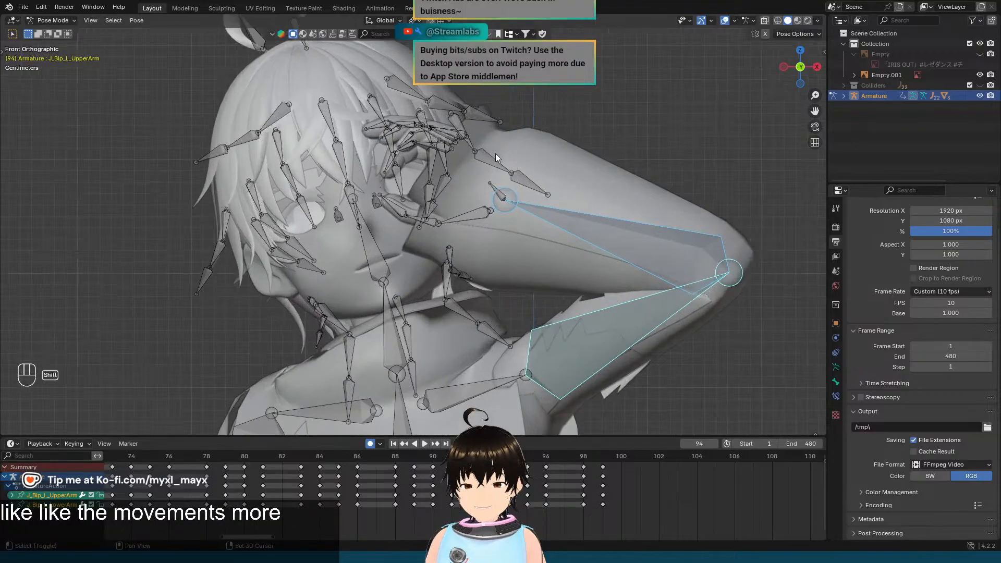
scroll(521, 142, down, 2)
scroll(524, 144, down, 1)
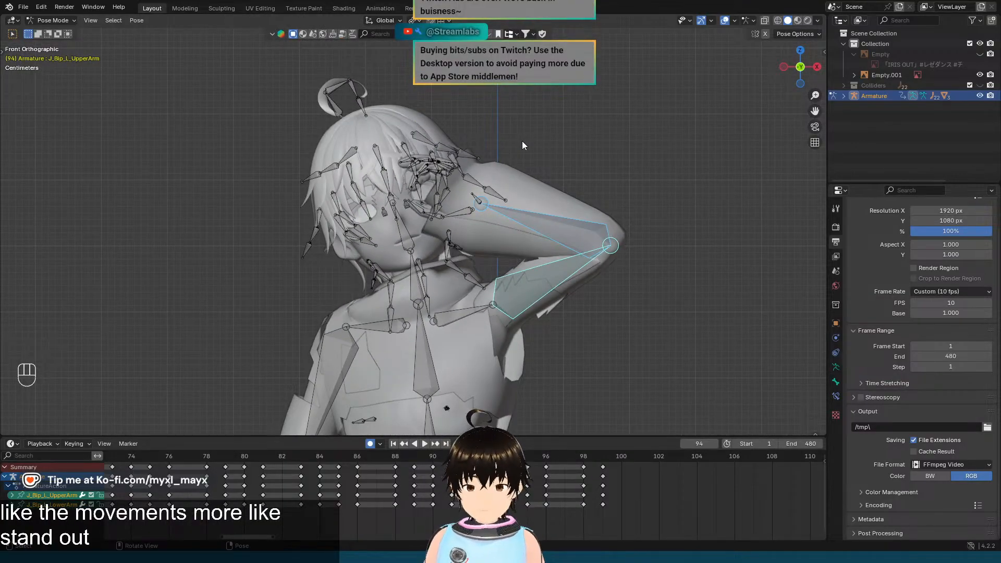
Step: Step back and forth between frames 90 and 94 to check the left arm's motion without the reference overlay
key(Left)
key(Right)
key(Left)
key(Left)
key(Left)
key(Left)
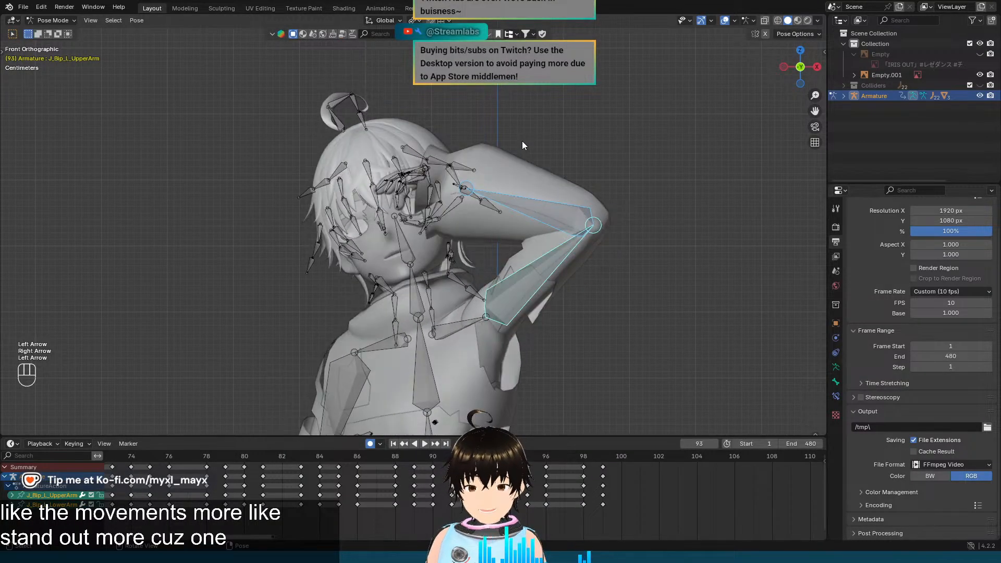
key(Left)
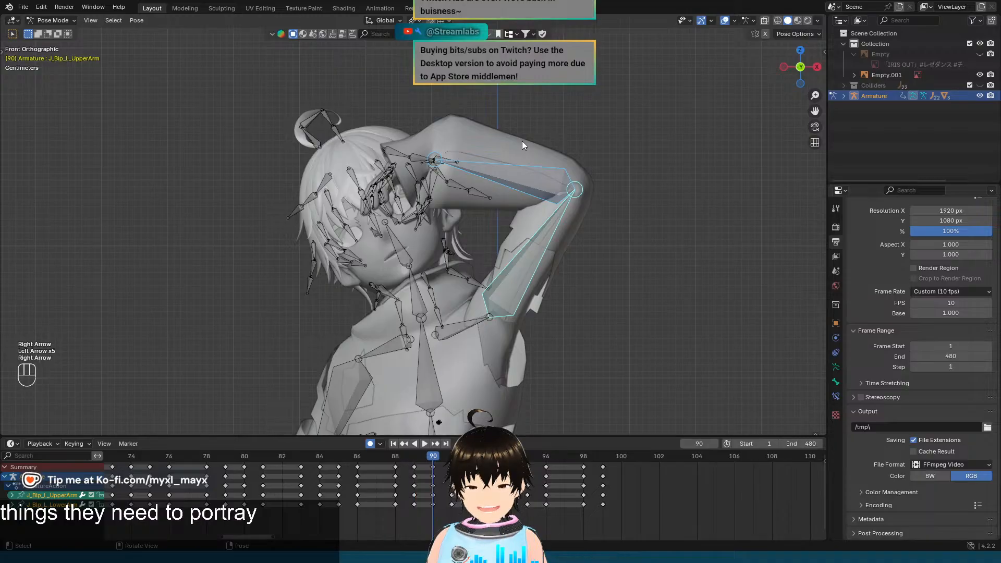
key(Right)
key(Right)
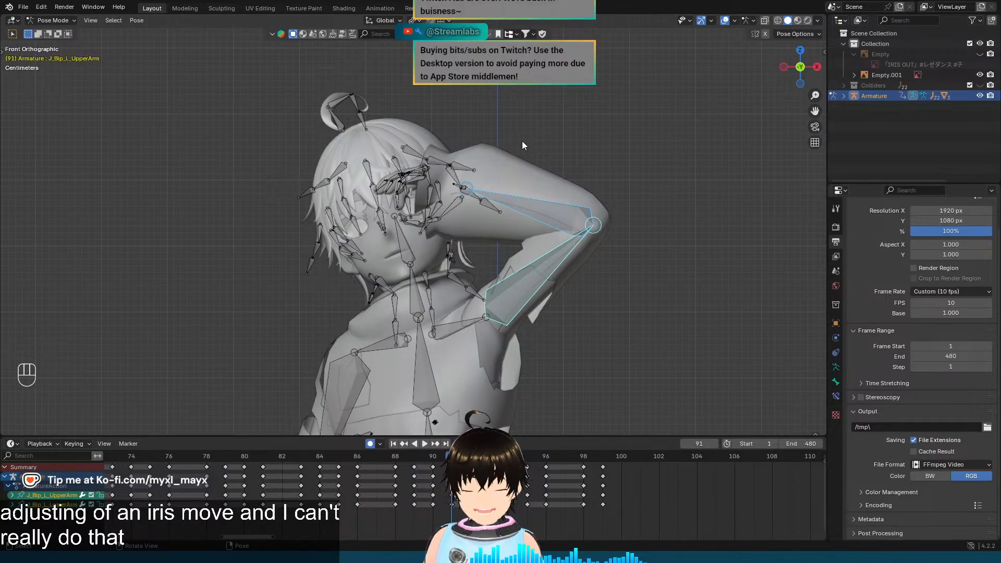
key(Right)
key(Right)
key(Right)
key(Left)
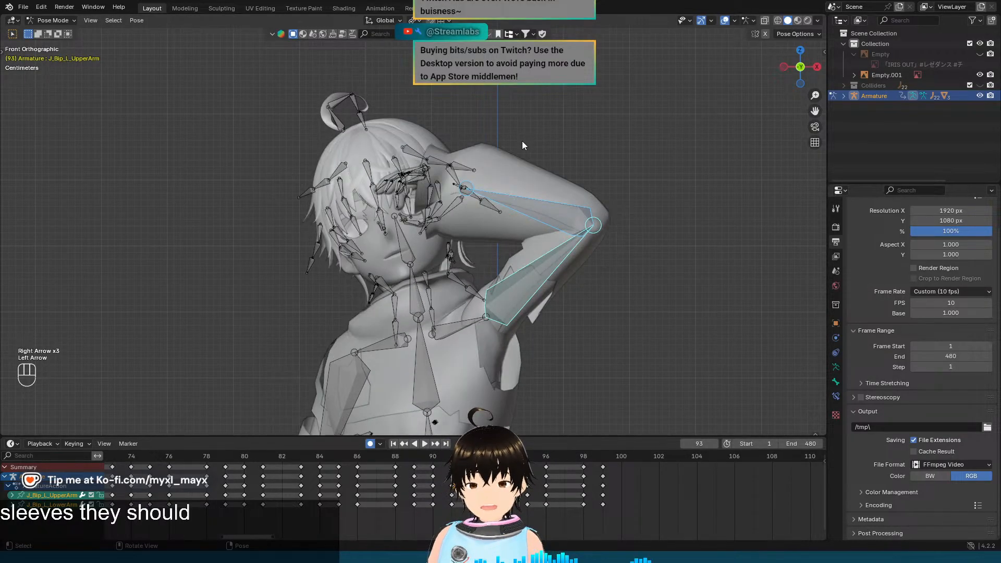
key(Right)
Step: Compare the full-body pose at frame 94 with the reference figure beside the character
scroll(522, 141, down, 6)
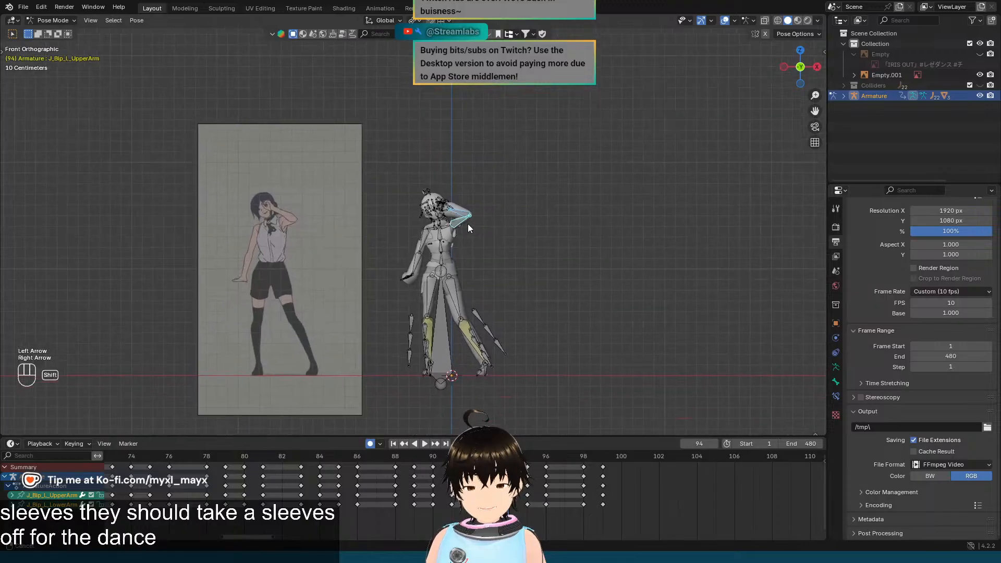
scroll(417, 253, up, 2)
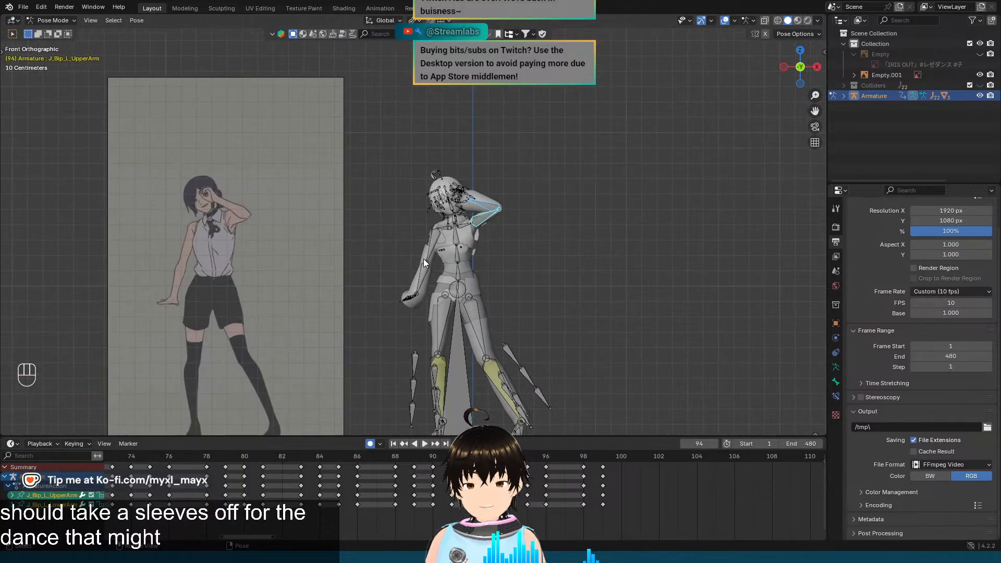
scroll(504, 281, up, 1)
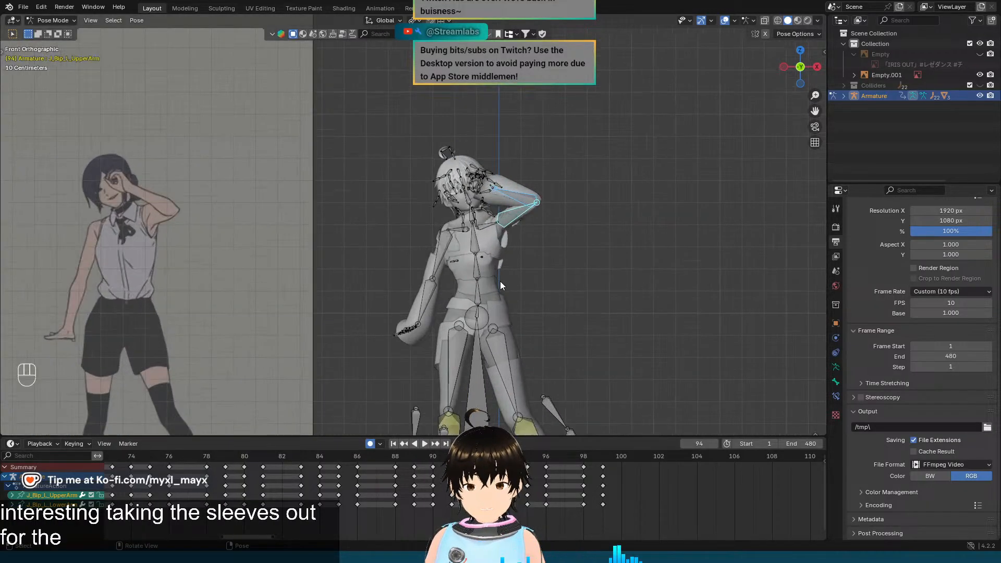
shift+middle_drag(597, 292, 502, 273)
scroll(560, 286, up, 2)
scroll(503, 274, up, 1)
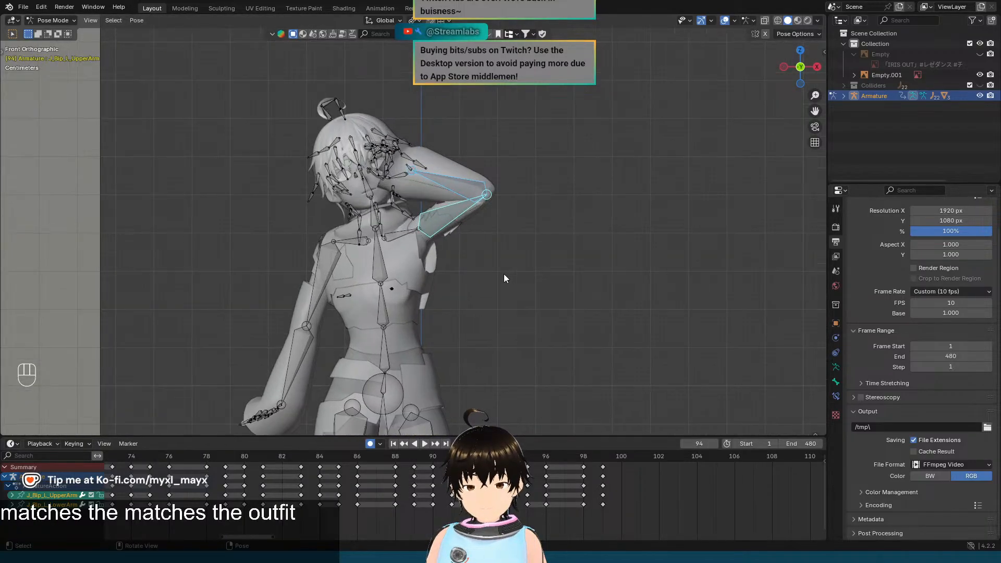
Step: Deselect the bones and compare the upper-body pose at frames 93 and 94
click(299, 287)
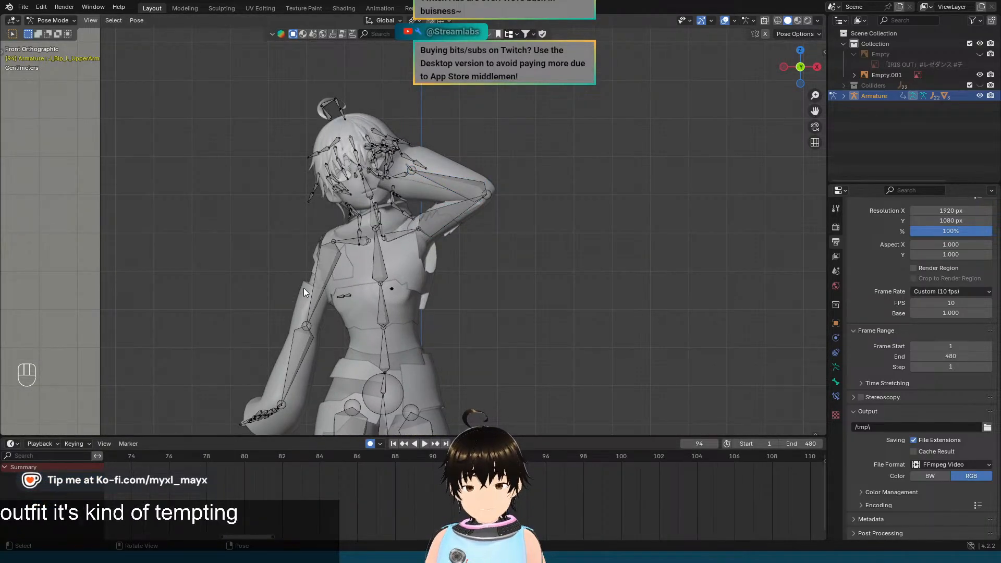
scroll(567, 264, down, 1)
scroll(567, 263, up, 1)
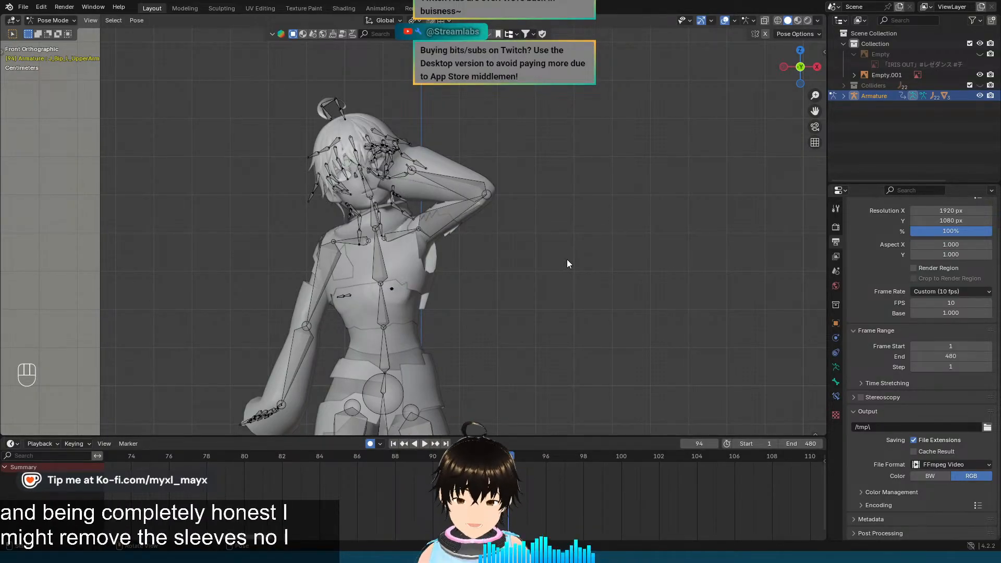
key(Left)
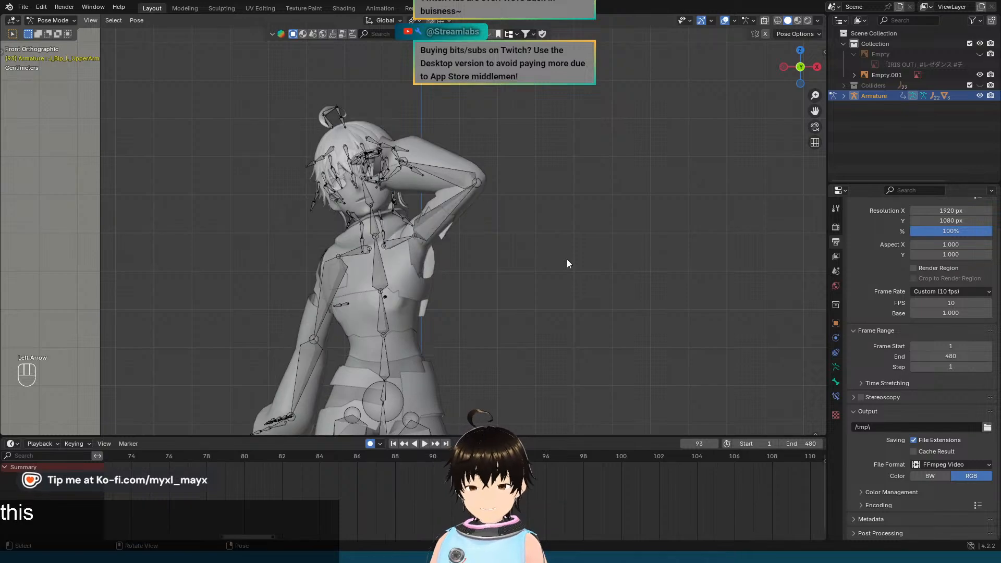
key(Right)
key(Left)
key(Right)
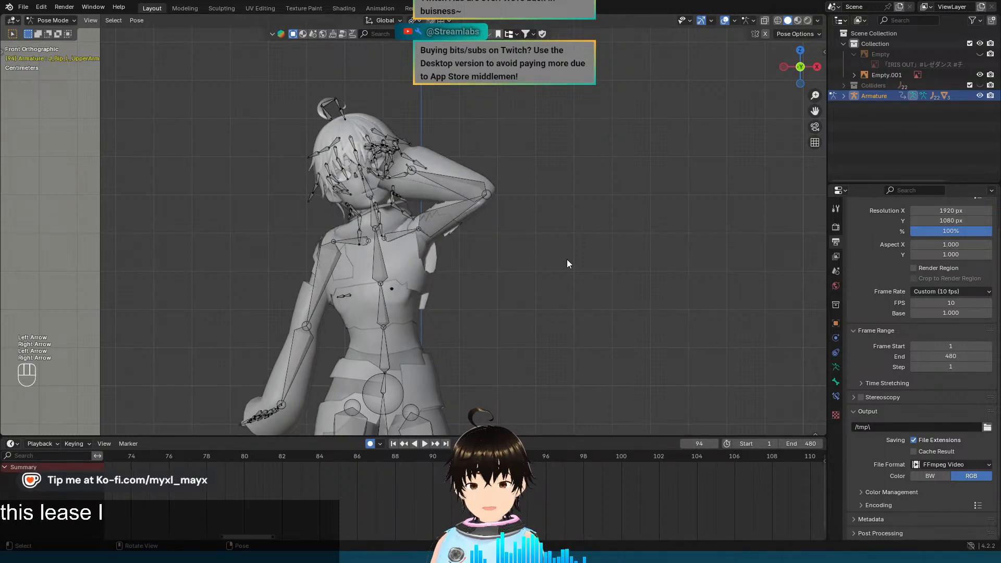
Step: Select all of the character's bones in the front view
shift+drag(538, 243, 566, 252)
scroll(590, 258, up, 1)
shift+middle_drag(566, 252, 570, 283)
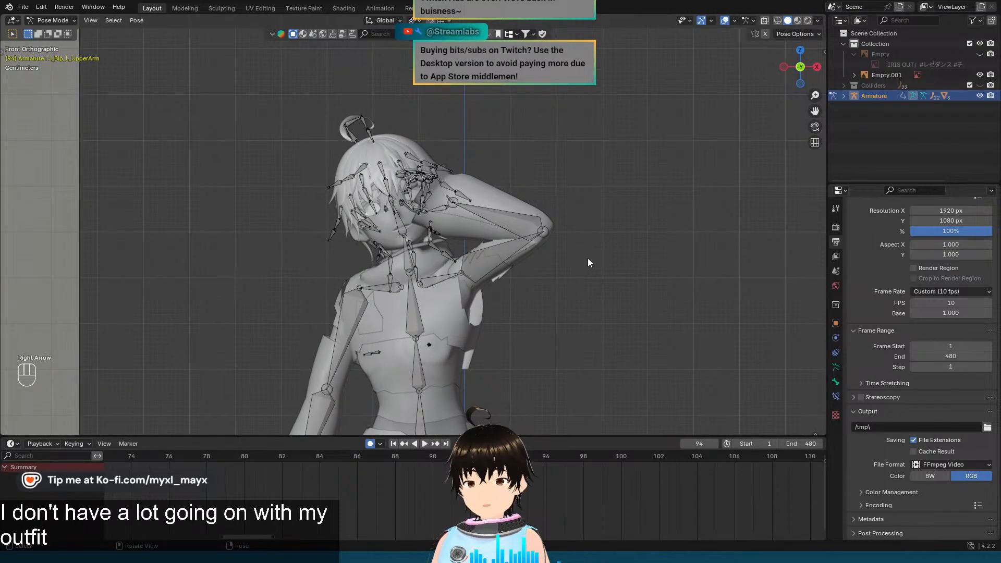
scroll(585, 260, up, 1)
scroll(452, 199, down, 6)
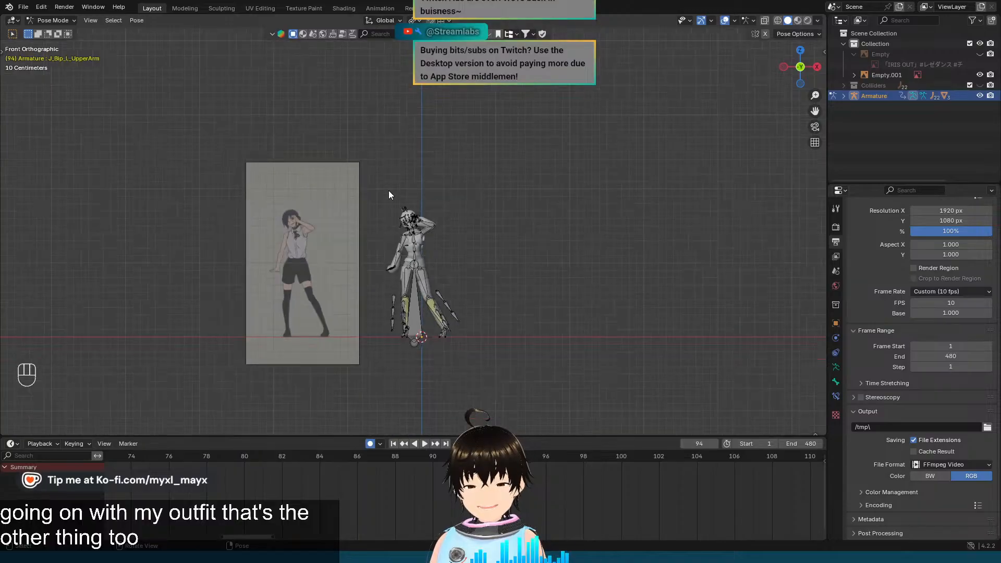
drag(354, 172, 560, 355)
scroll(569, 316, up, 5)
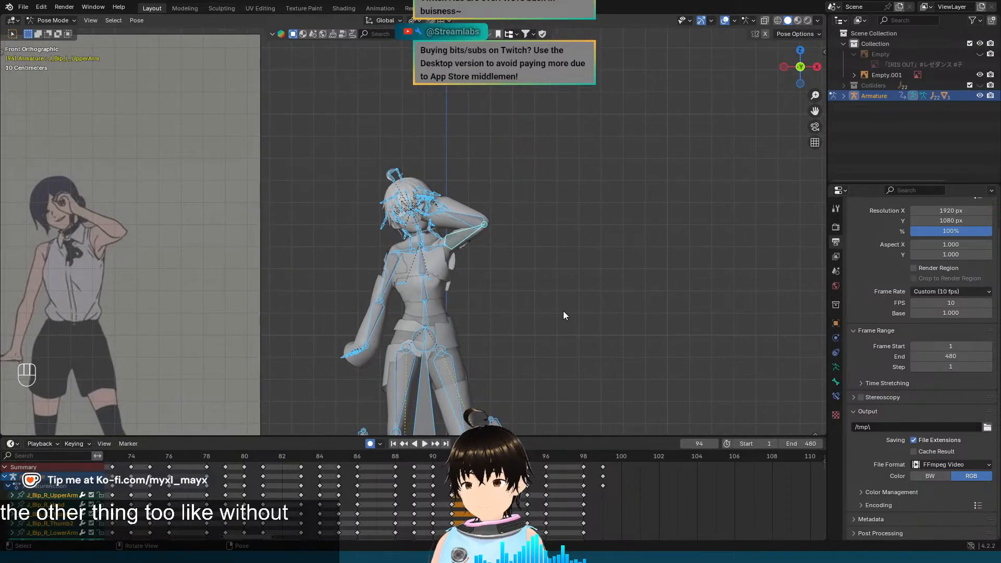
Step: Show the Empty holding the reference video overlay again over the character
click(980, 54)
scroll(605, 177, up, 3)
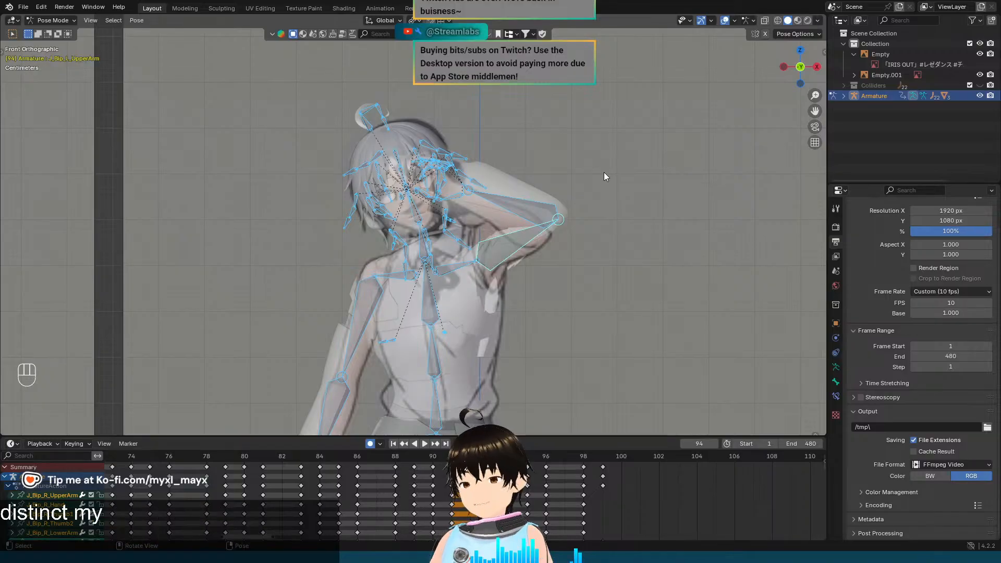
scroll(601, 202, up, 3)
shift+middle_drag(601, 198, 594, 247)
scroll(595, 246, down, 4)
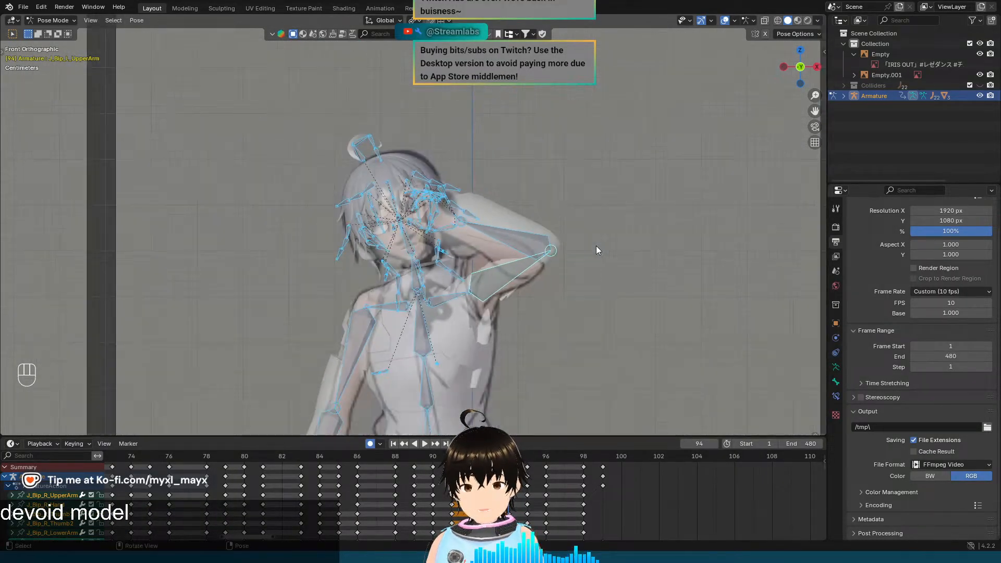
Step: Examine the frame 94 pose against the reference overlay and compare it with the neighbouring frames
shift+middle_drag(593, 305, 583, 171)
scroll(571, 188, down, 3)
shift+middle_drag(553, 213, 556, 262)
scroll(560, 157, down, 2)
scroll(560, 156, up, 3)
scroll(556, 262, up, 5)
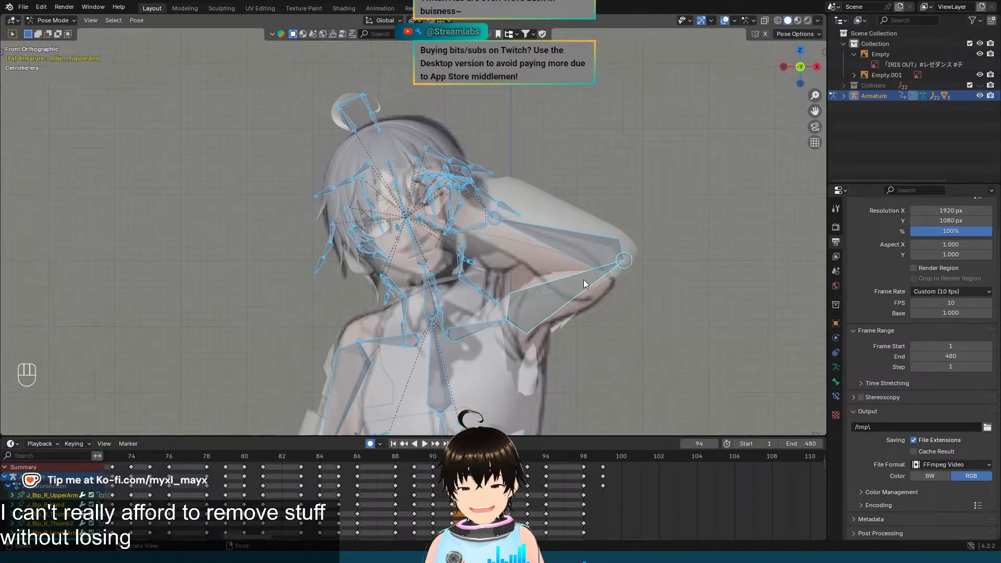
scroll(583, 282, down, 3)
scroll(586, 234, up, 3)
shift+middle_drag(586, 234, 584, 299)
scroll(586, 274, up, 2)
key(Left)
key(Right)
key(Right)
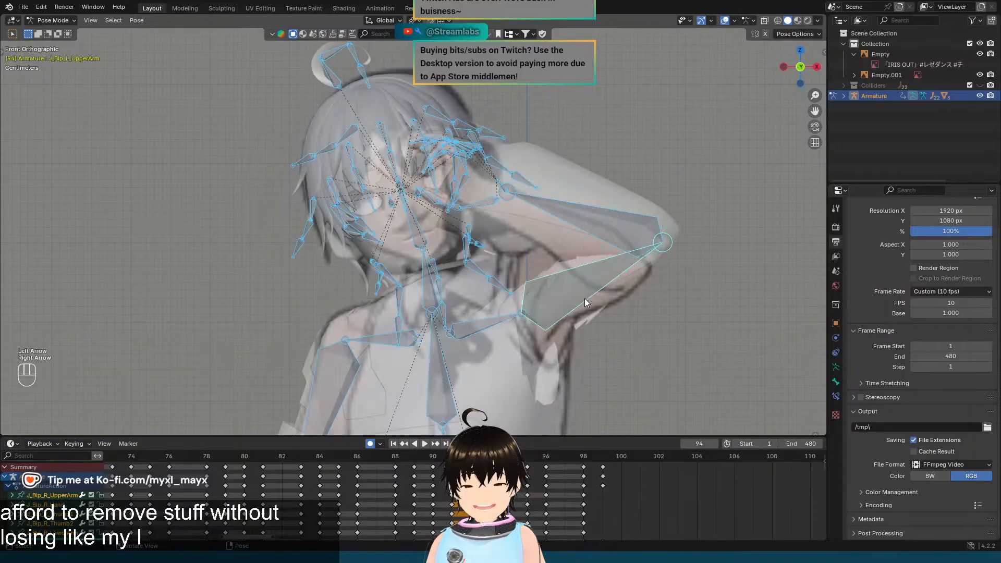
key(Left)
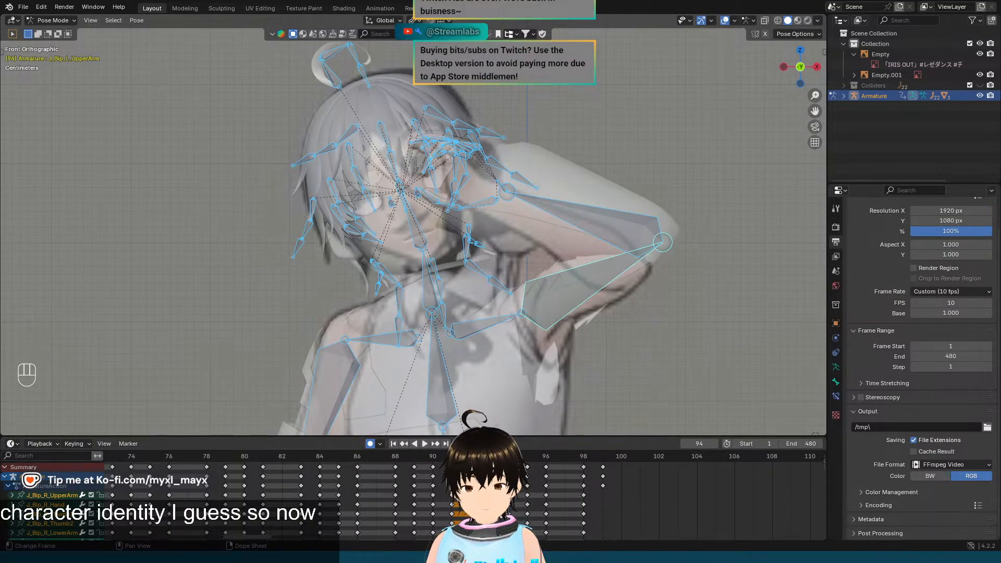
Step: Duplicate all bones' frame 94 keyframes one frame later onto frame 95 and move to that frame
key(Left)
key(Right)
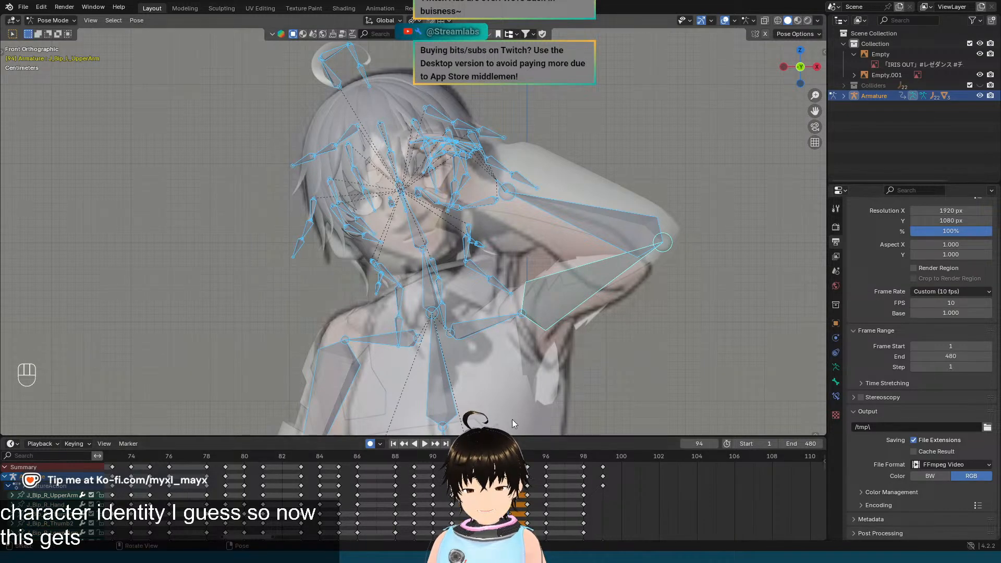
scroll(514, 336, down, 8)
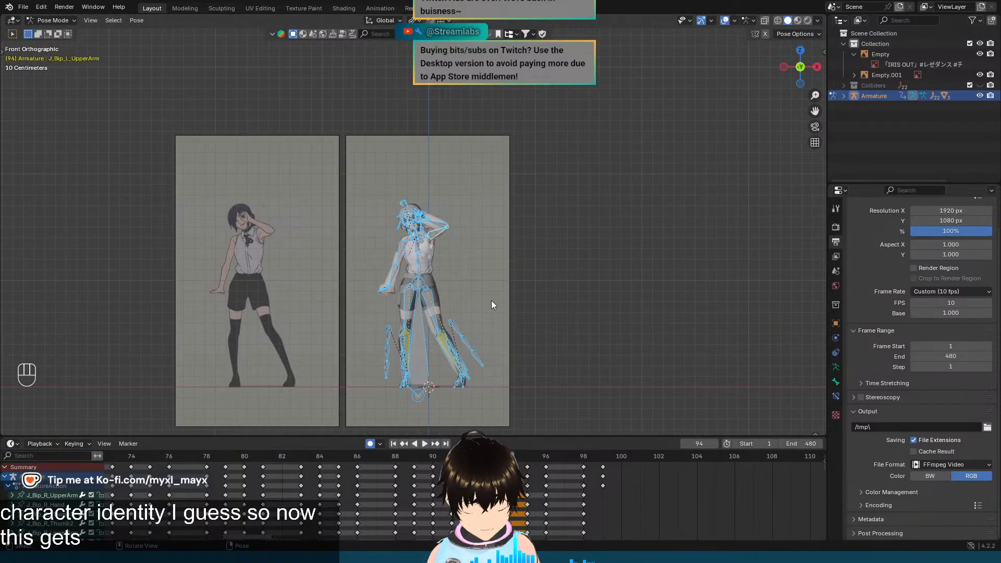
scroll(491, 300, up, 6)
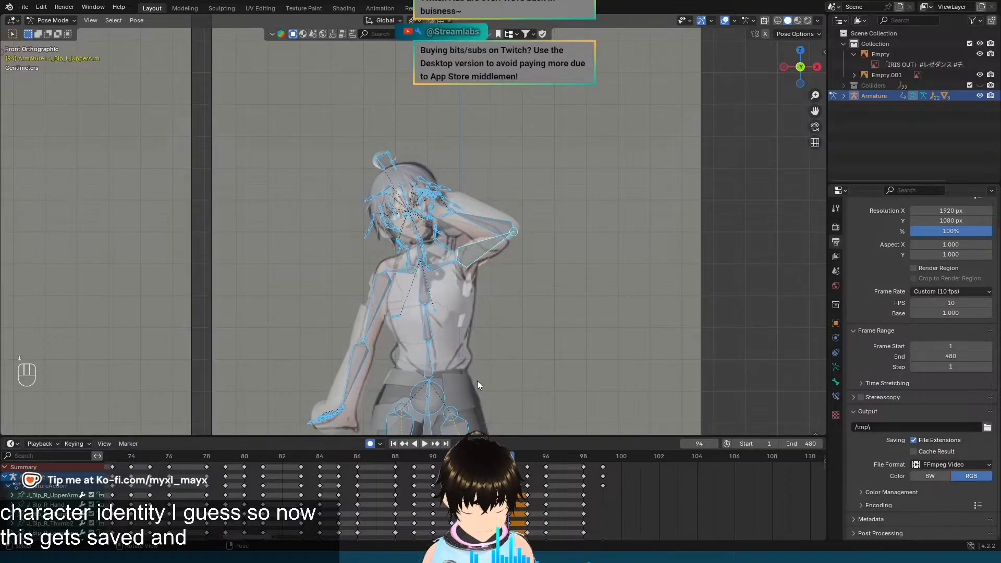
key(shift+d)
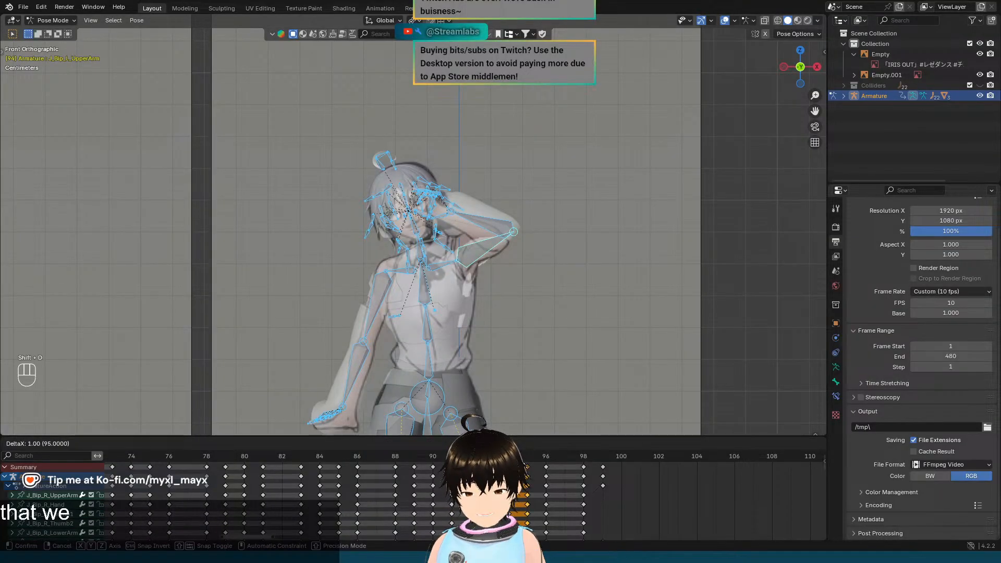
click(526, 487)
key(Right)
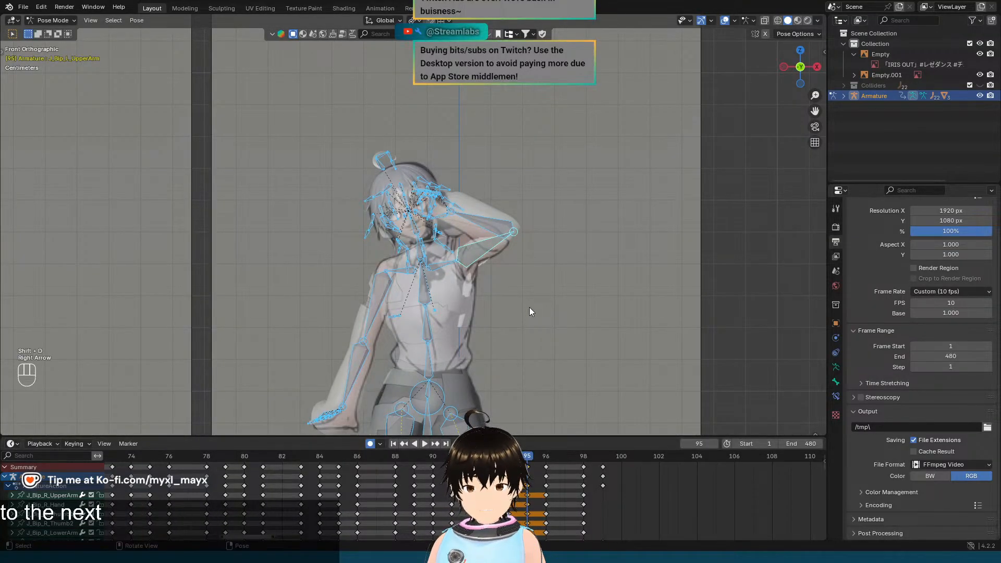
Step: Compare the character's pose at frames 95 and 96 from an angled view and against the front reference overlay
key(Right)
middle_drag(554, 250, 574, 288)
key(Left)
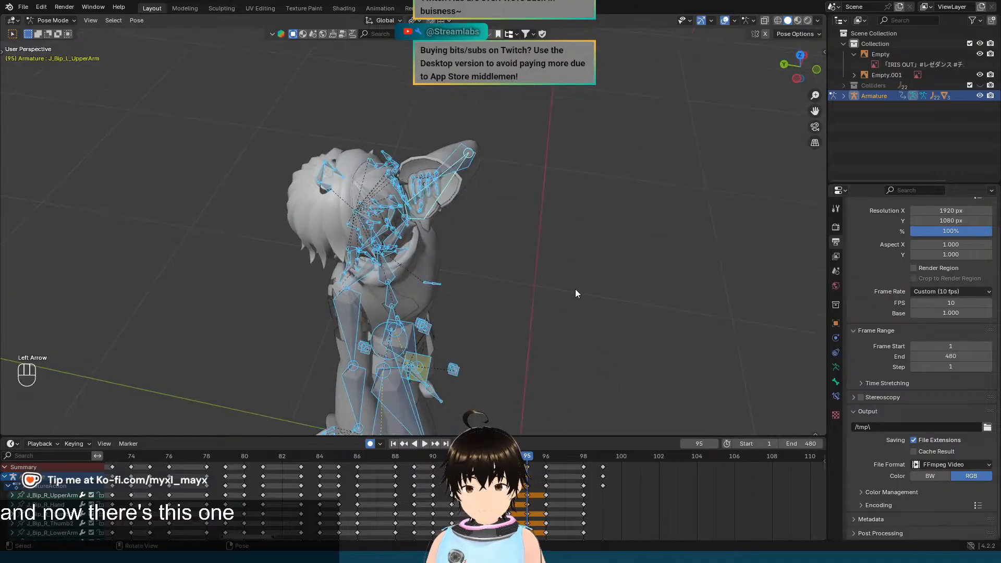
key(Right)
key(Left)
key(Right)
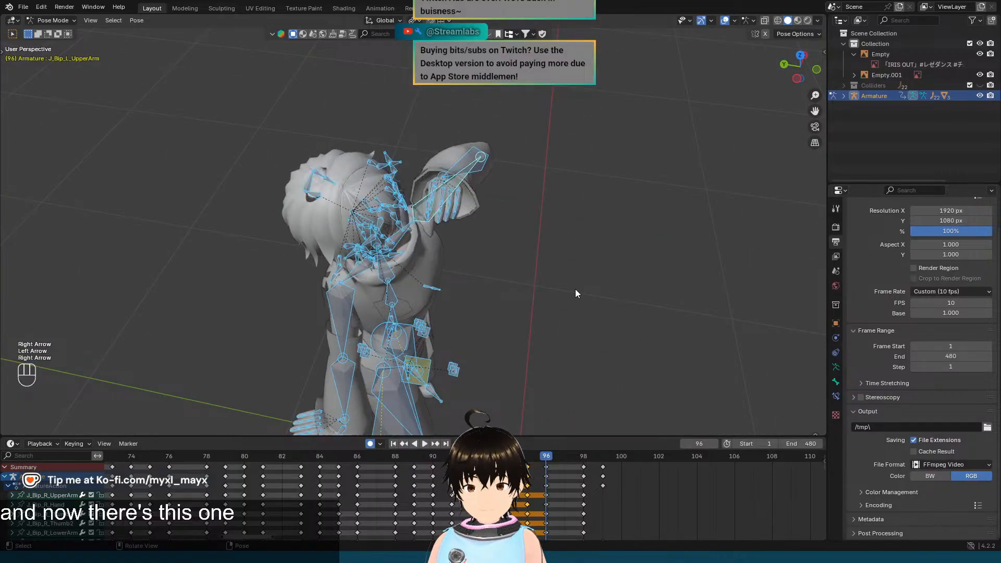
key(KP_1)
scroll(570, 257, up, 4)
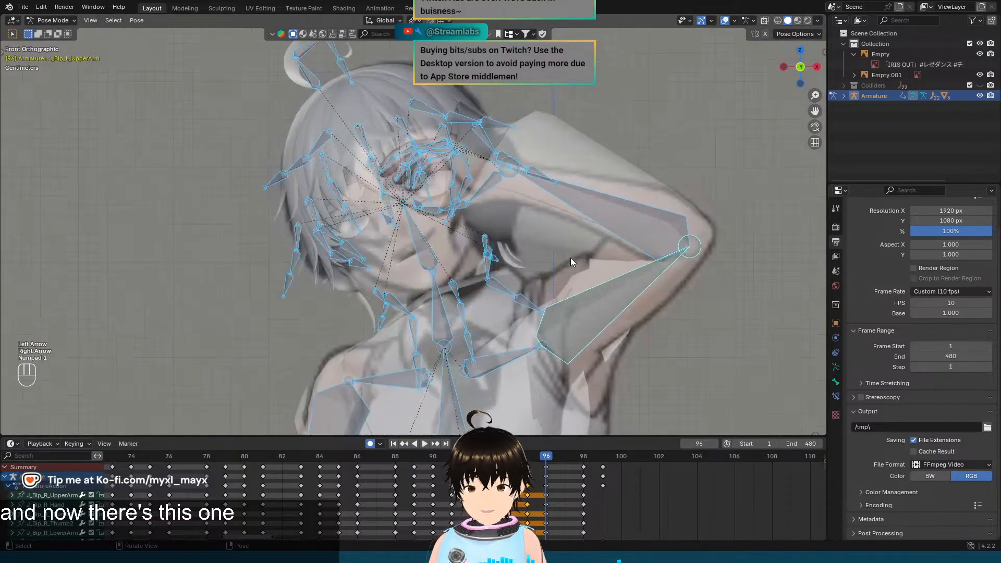
scroll(571, 257, down, 3)
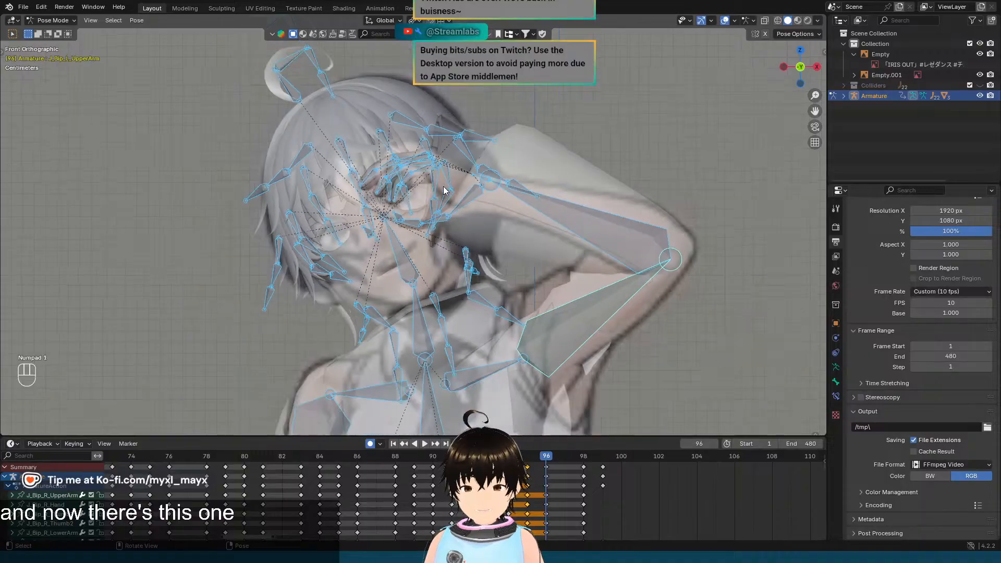
Step: Examine the left hand in front of the face up close across frames 94 to 96
mouse_move(445, 190)
middle_down()
mouse_move(541, 176)
mouse_move(447, 188)
middle_up()
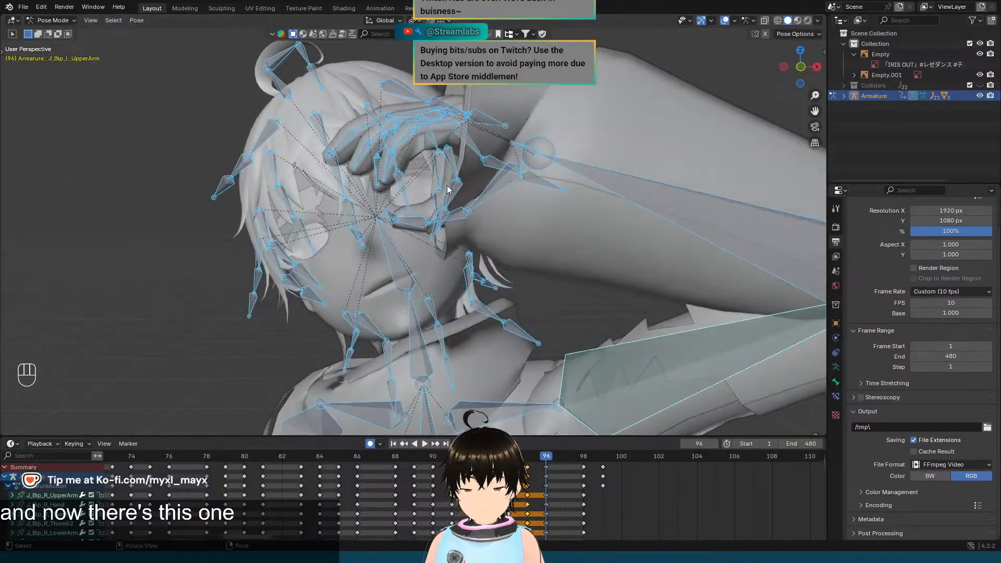
key(Left)
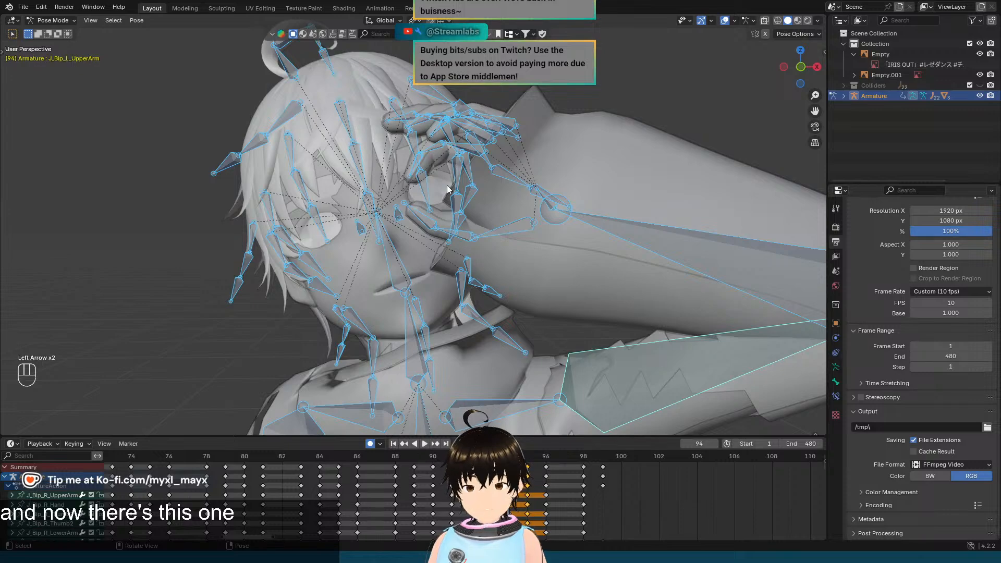
key(Right)
key(Right)
key(KP_1)
key(Left)
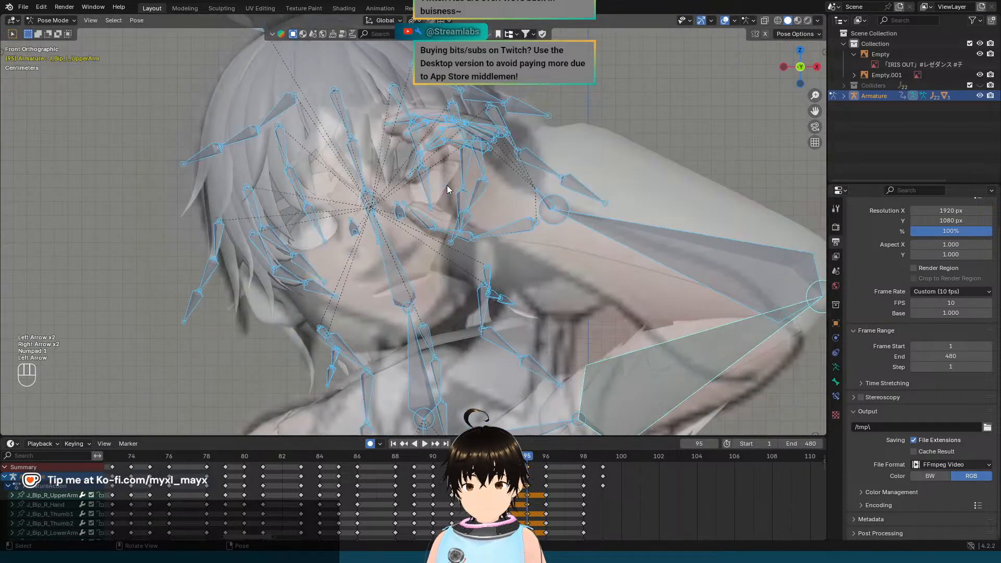
key(Right)
key(Left)
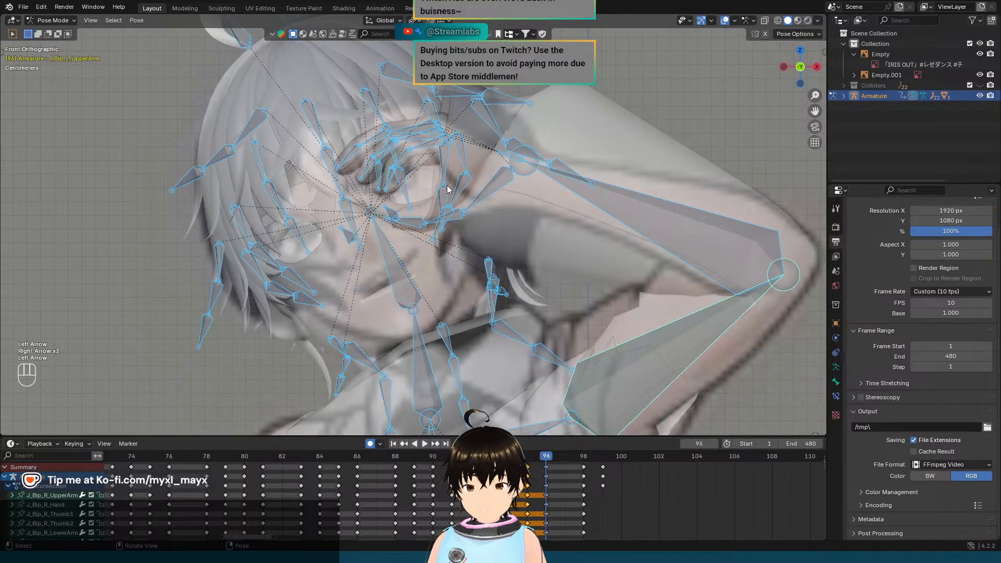
Step: Rotate the left lower arm bone about 5° around its local X axis at frame 96
mouse_move(671, 338)
middle_down()
mouse_move(684, 294)
mouse_move(571, 315)
mouse_move(578, 334)
mouse_move(663, 336)
middle_up()
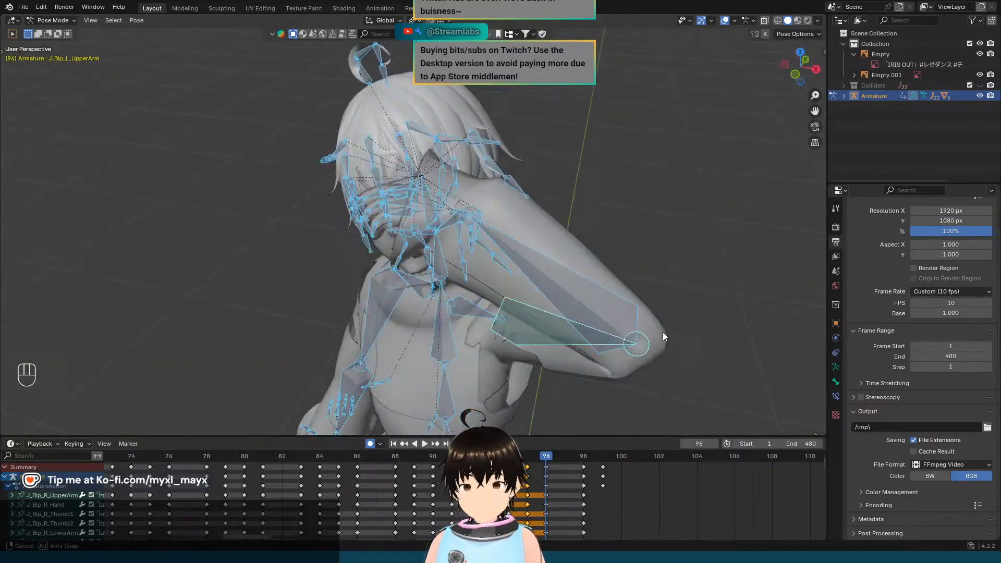
click(568, 312)
key(KP_1)
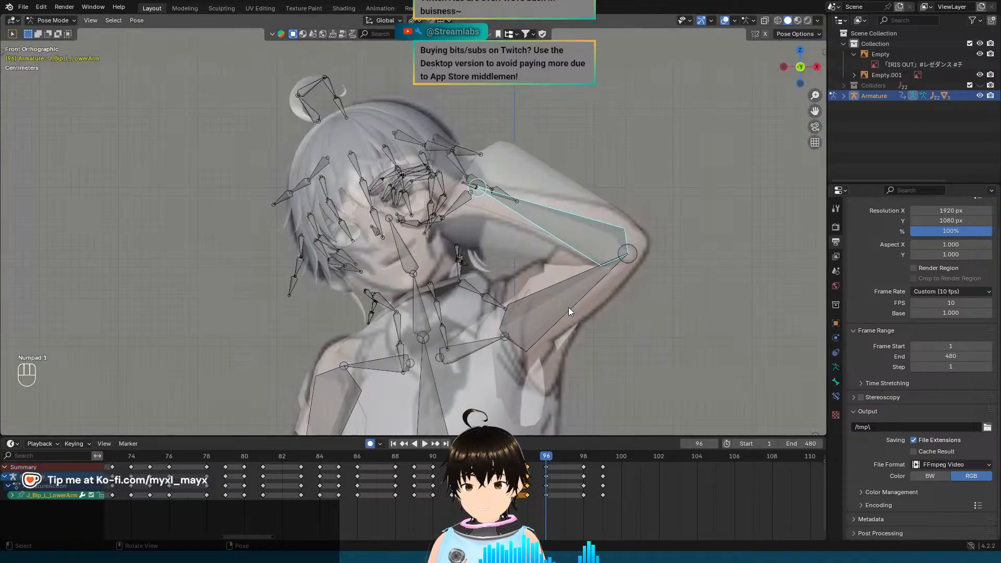
scroll(612, 269, up, 3)
shift+middle_drag(612, 266, 625, 241)
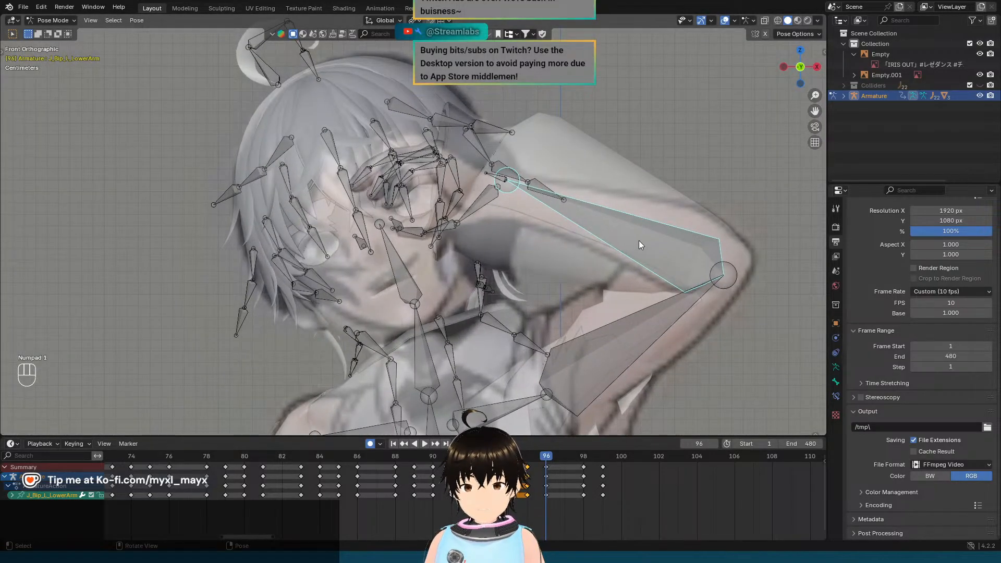
key(r)
key(x)
key(x)
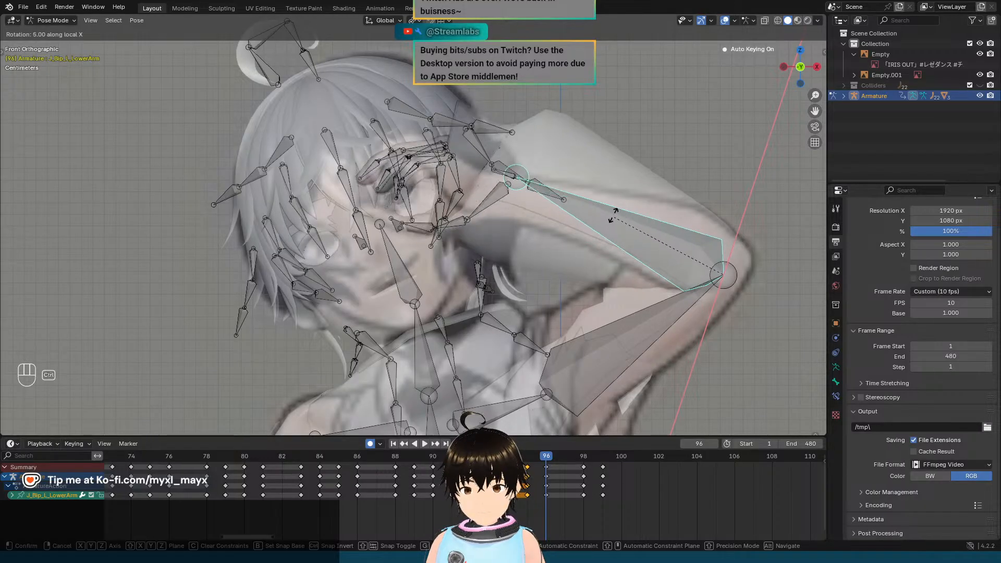
click(614, 215)
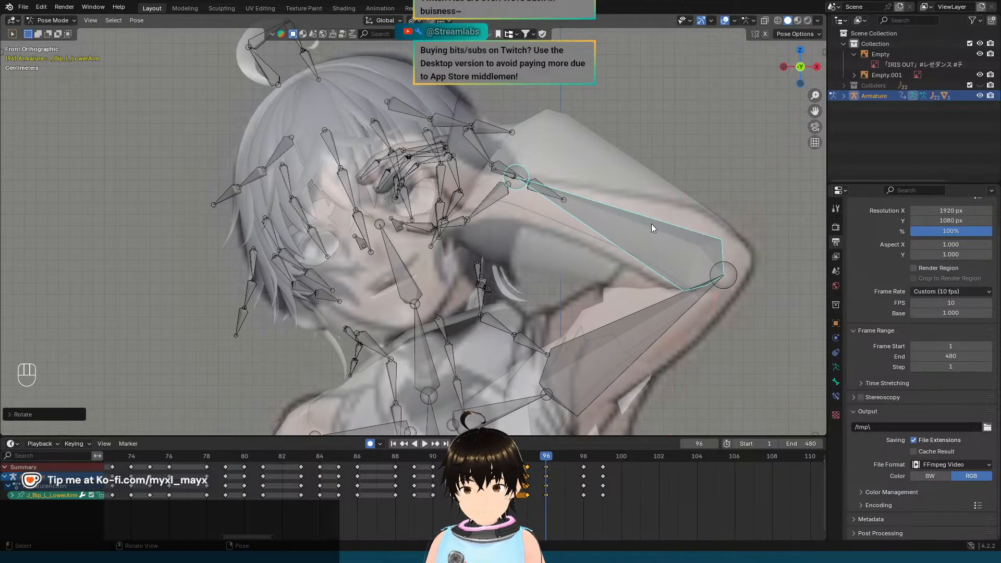
Step: Rotate the left lower arm around its local Z axis at frame 96 to follow the reference, checking it against frame 95
key(r)
key(z)
key(z)
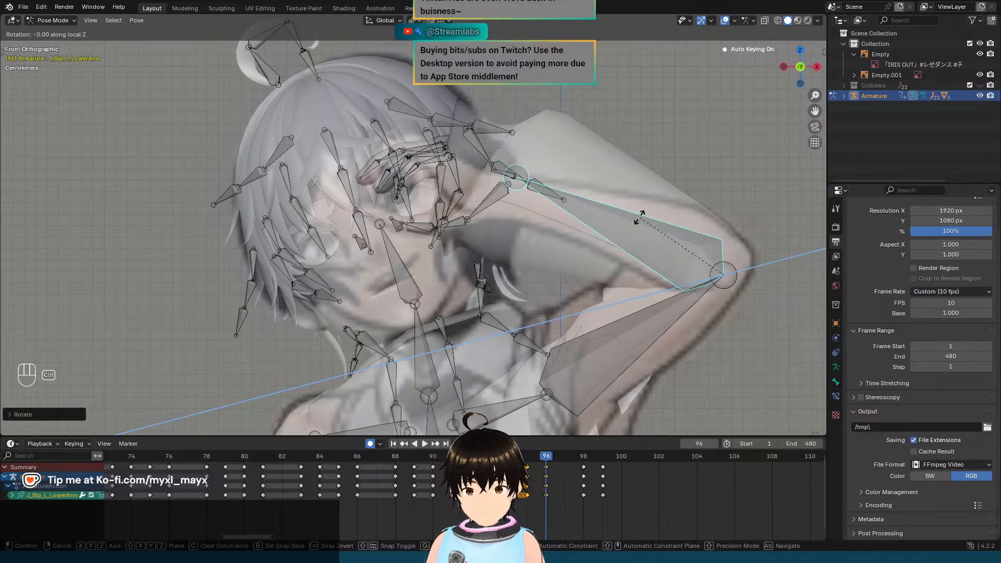
click(635, 224)
key(Left)
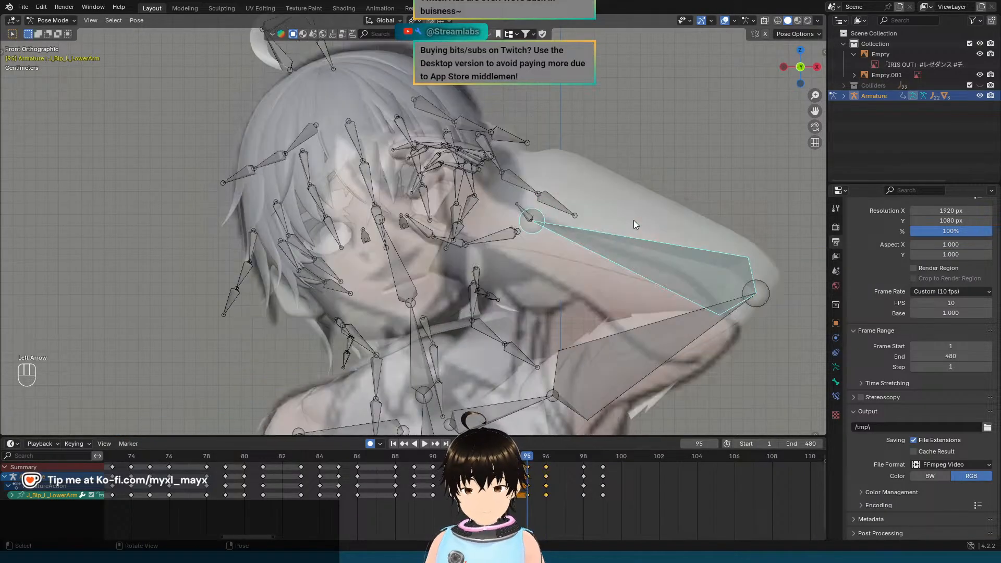
key(Right)
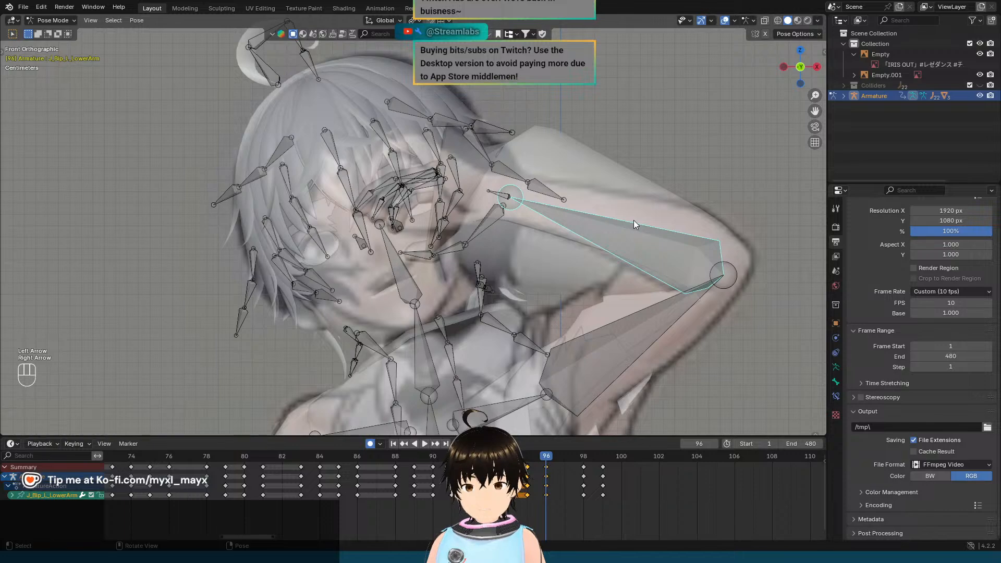
Step: Rotate the left hand bone in the front view at frame 96 to match the reference hand
scroll(590, 214, up, 3)
shift+scroll(586, 215, up, 1)
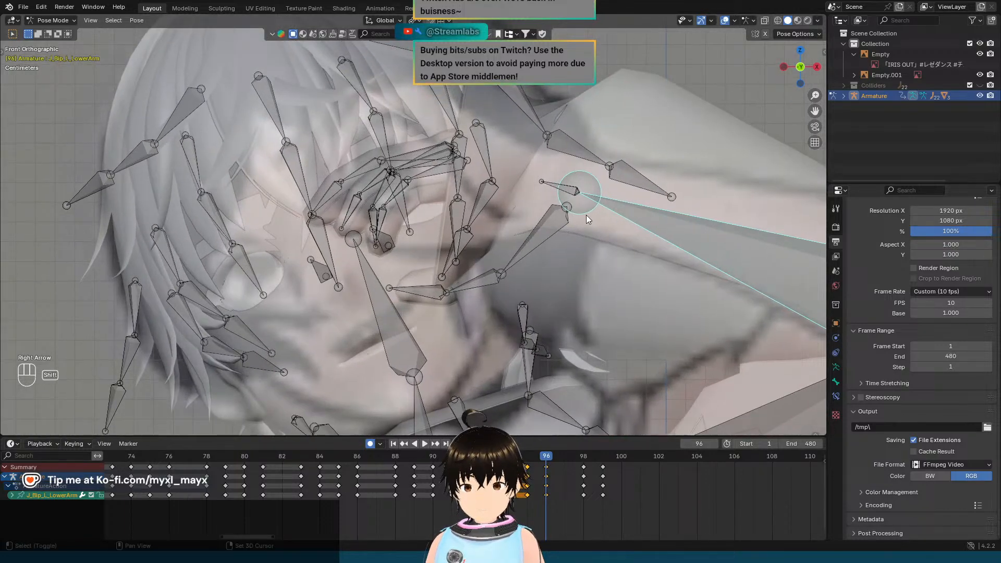
click(546, 184)
key(r)
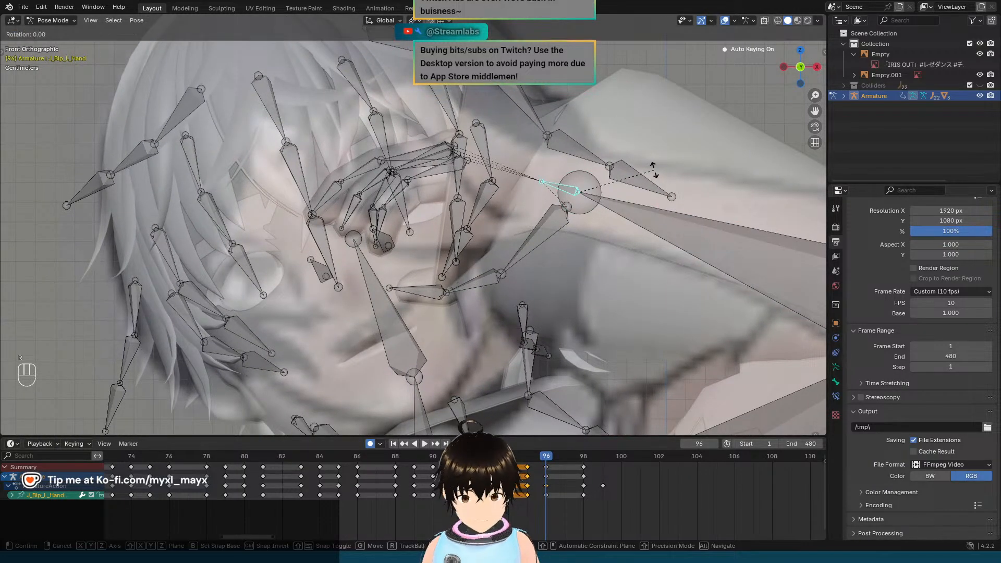
key(ctrl)
click(666, 194)
scroll(664, 194, down, 4)
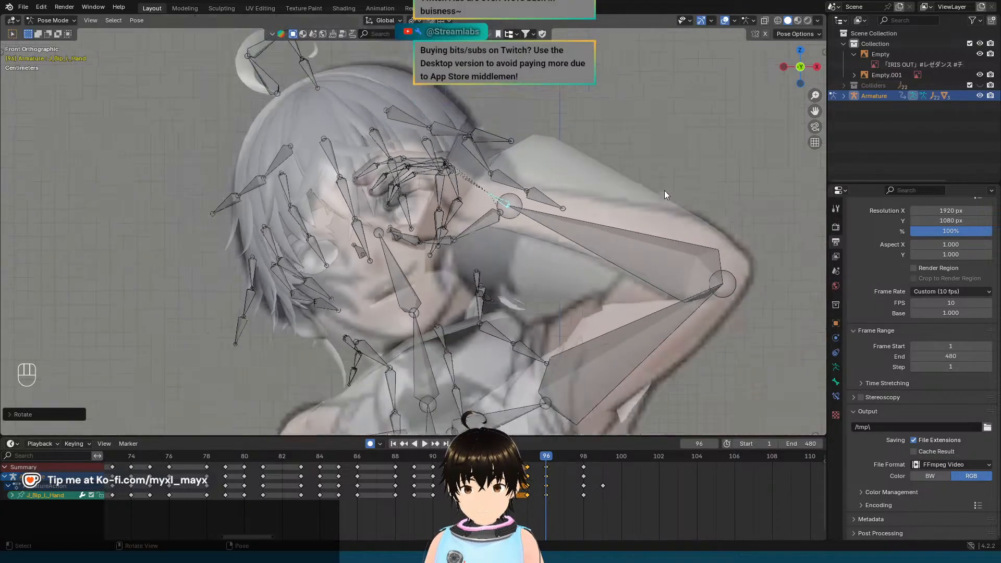
Step: Compare the arm and hand pose at frame 96 with the preceding frames against the reference overlay
key(Left)
key(Right)
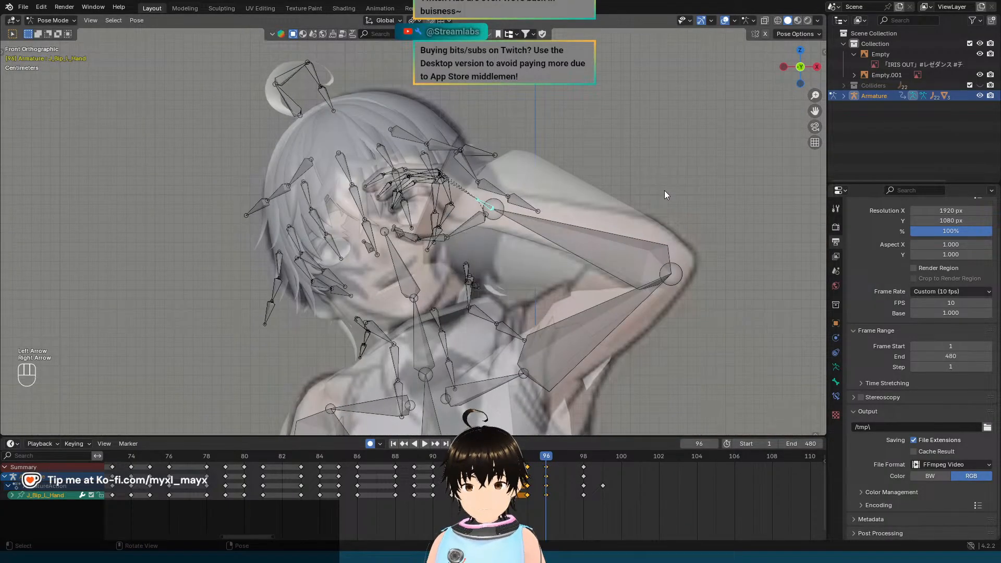
key(Left)
key(Right)
key(Left)
key(Right)
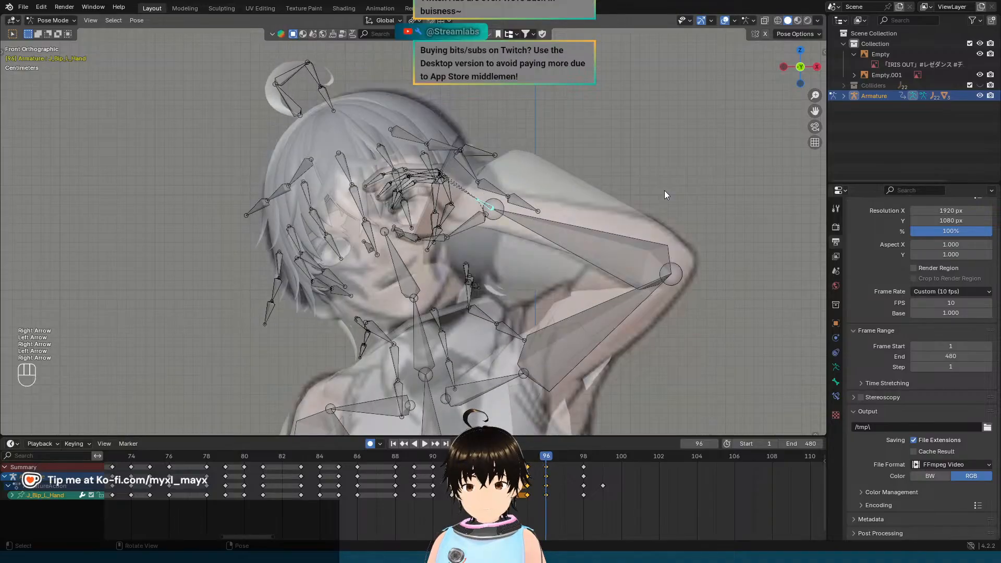
key(Left)
key(Right)
key(Left)
key(Right)
key(Left)
key(Left)
key(Left)
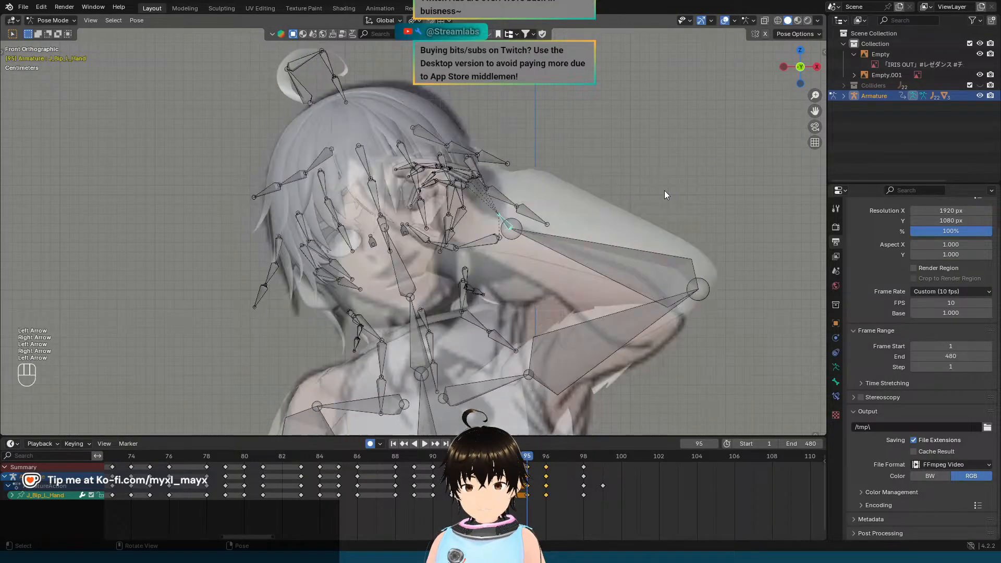
key(Right)
key(Right)
key(Right)
key(Right)
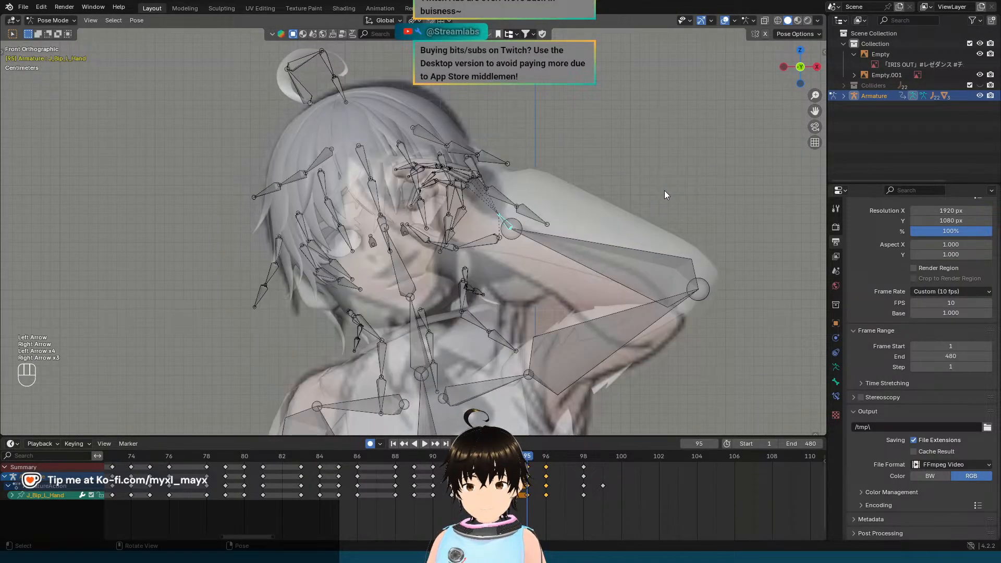
key(Left)
key(Right)
key(Left)
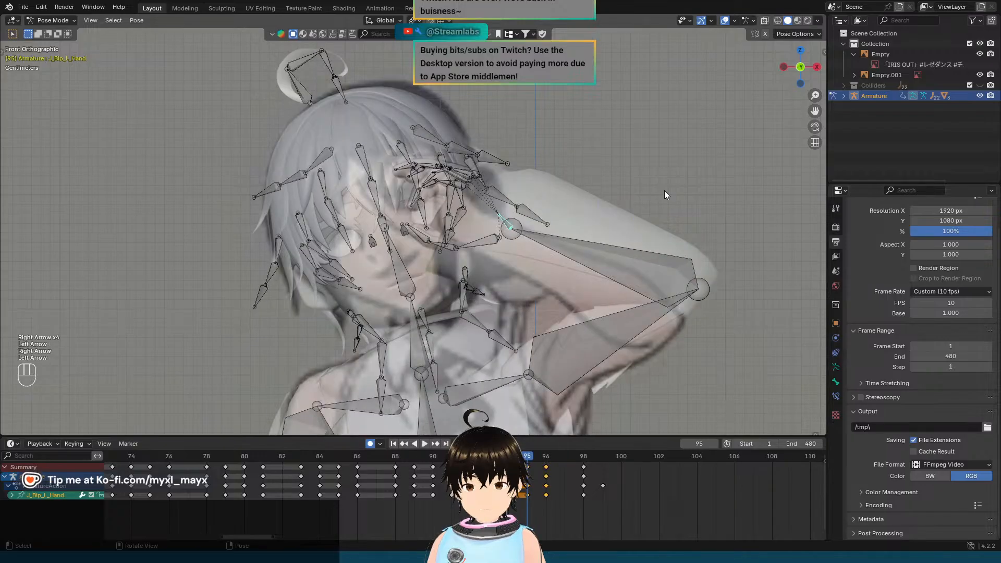
key(Right)
key(Left)
key(Right)
key(Left)
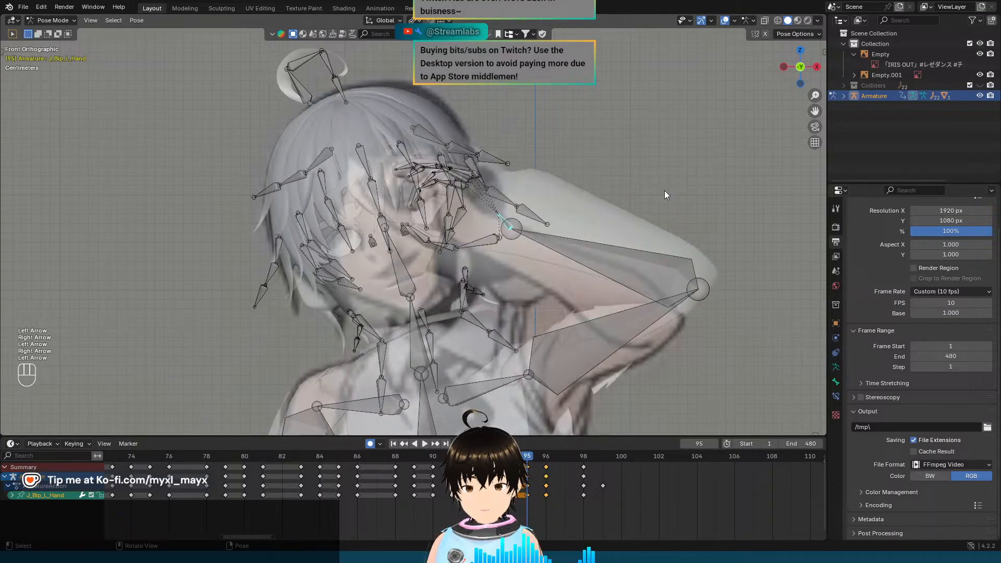
key(Right)
key(Left)
key(Right)
key(Left)
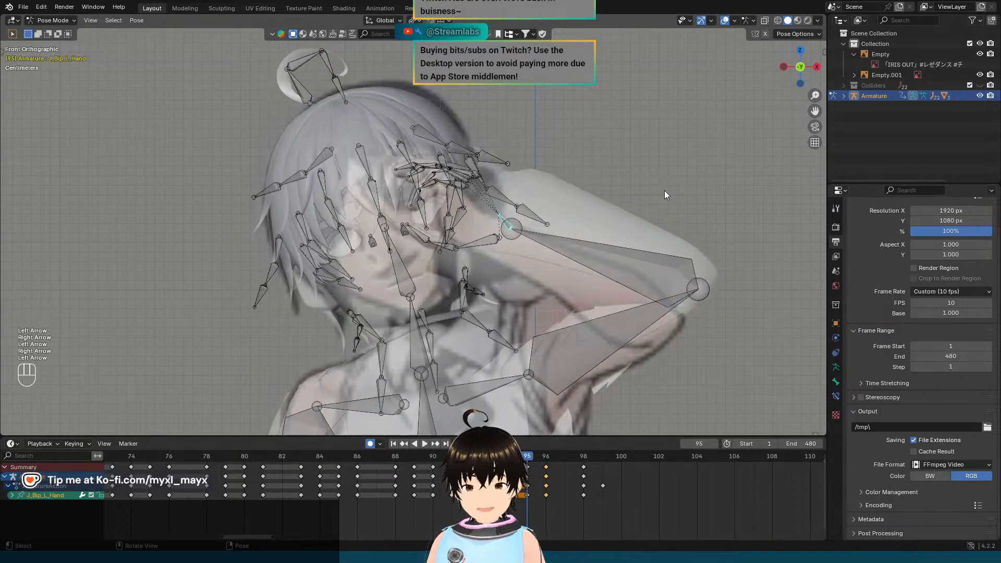
key(Right)
key(Left)
key(Right)
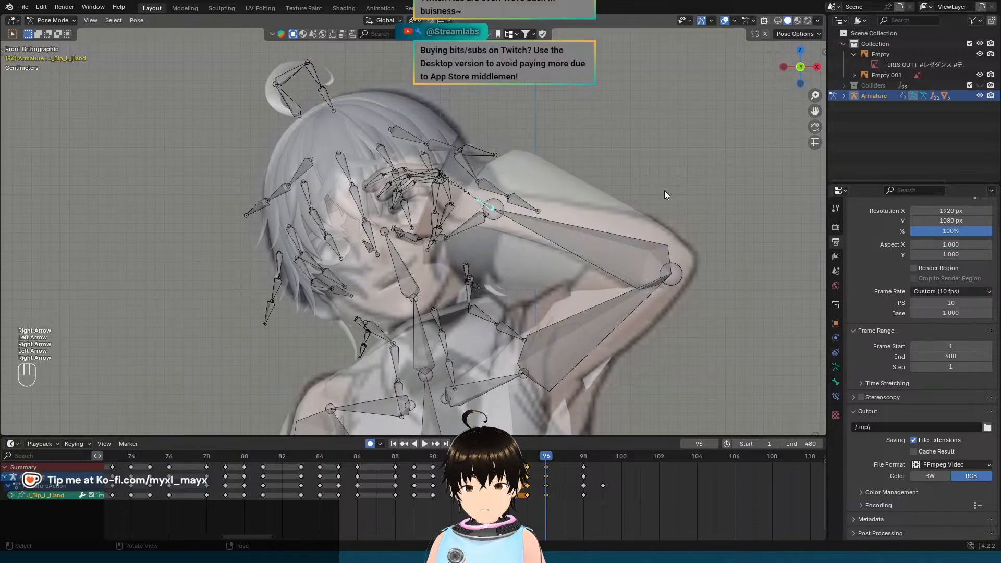
scroll(664, 190, down, 8)
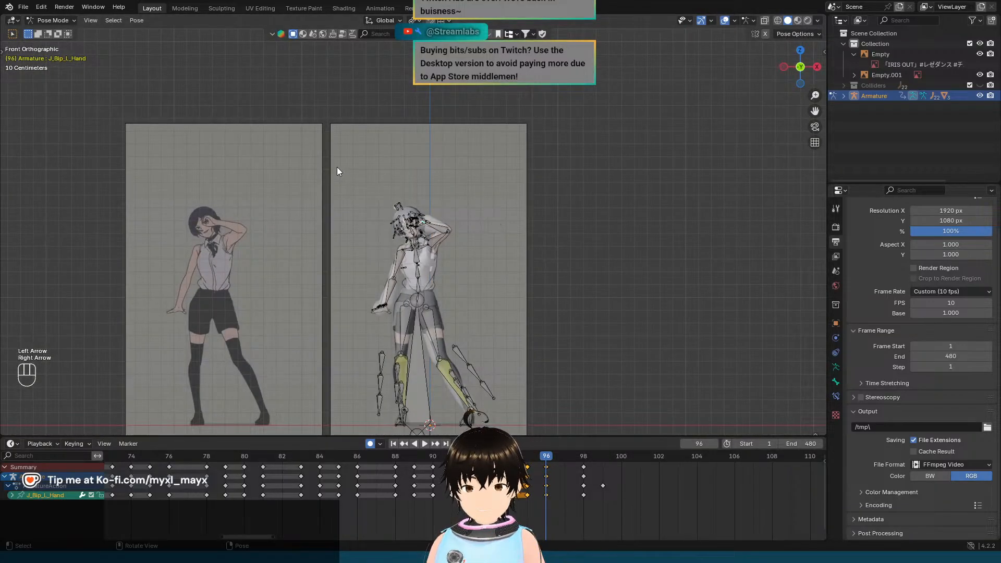
drag(337, 171, 572, 432)
scroll(540, 267, up, 8)
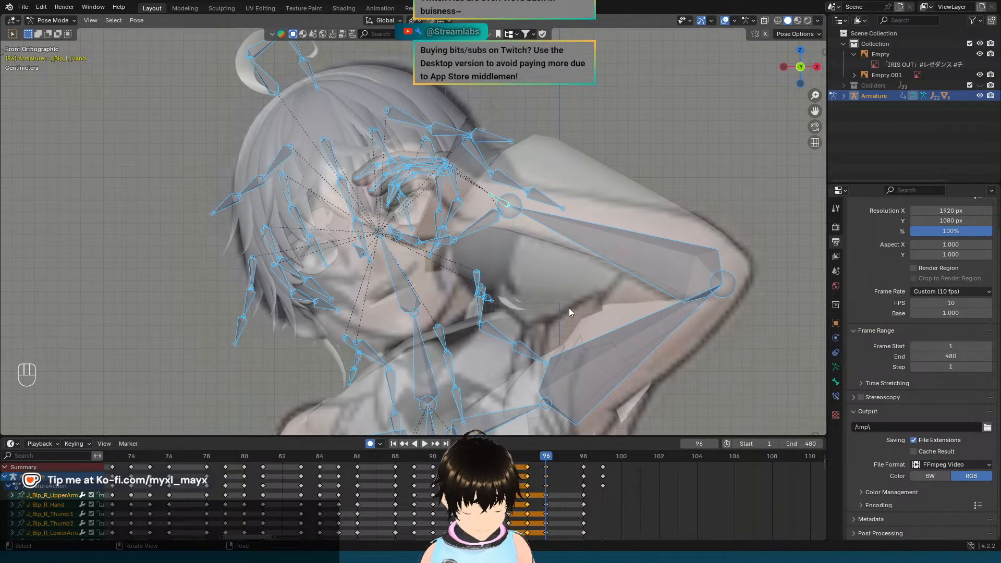
key(shift+d)
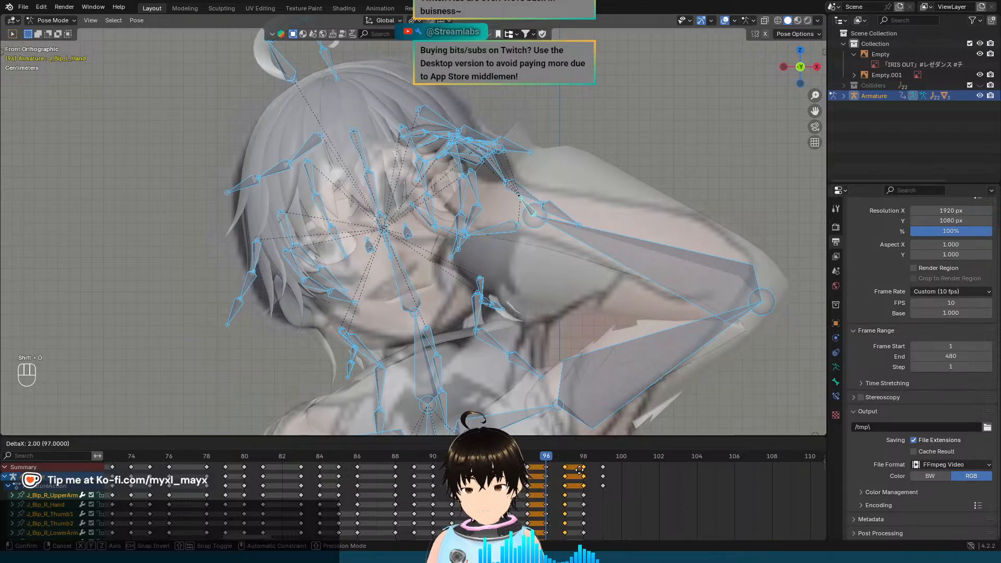
key(Escape)
click(547, 473)
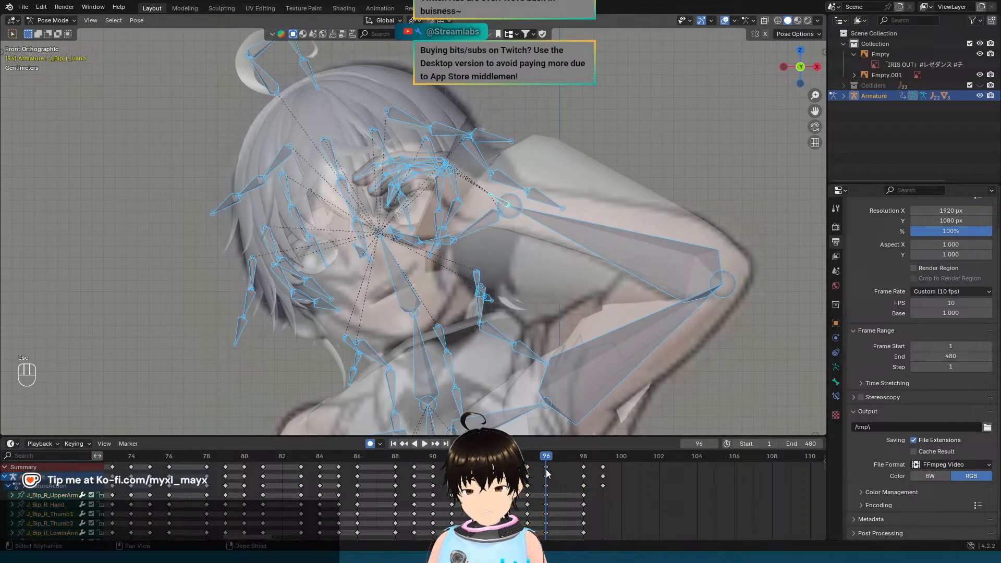
click(547, 469)
scroll(546, 469, down, 4)
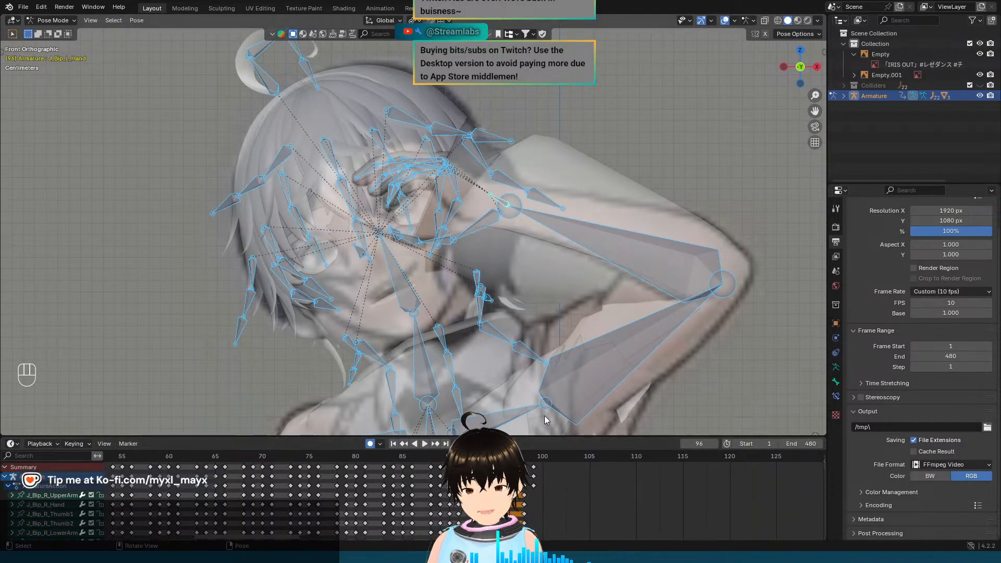
Step: Select all of the character's bones and duplicate their frame 96 keyframes to frame 98
scroll(572, 338, down, 12)
drag(368, 176, 536, 362)
scroll(414, 228, up, 7)
scroll(443, 260, up, 1)
scroll(469, 495, up, 5)
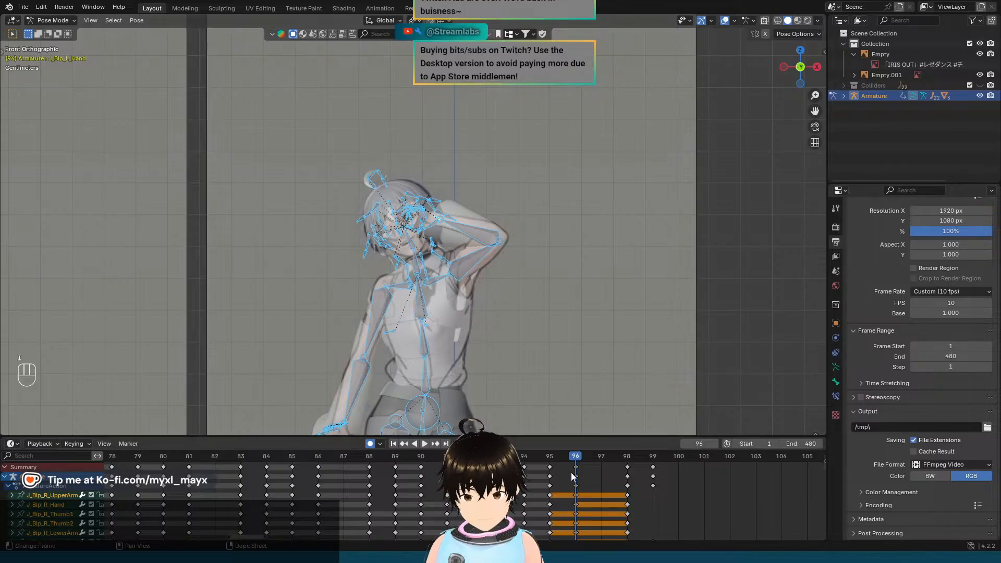
key(shift+d)
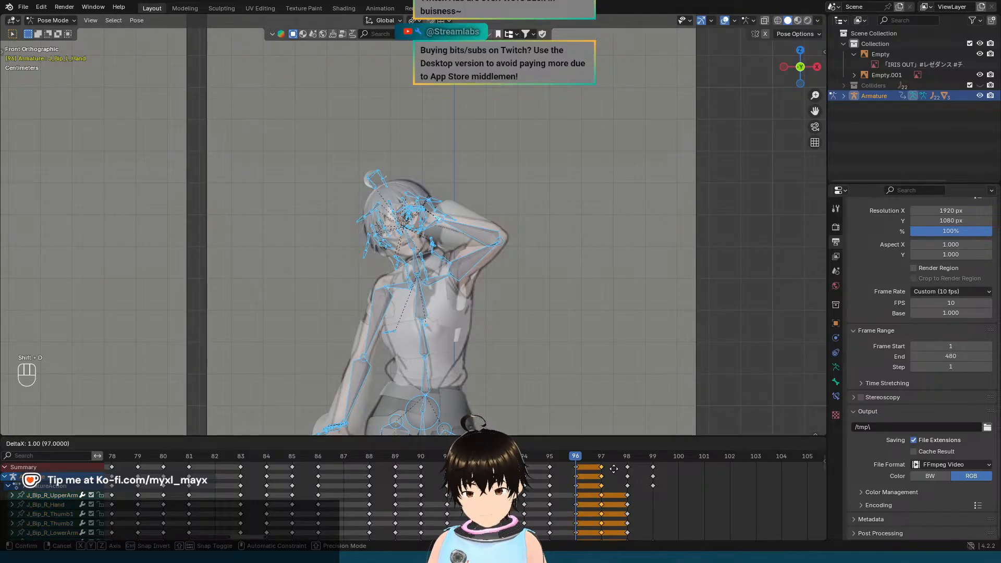
click(626, 467)
Step: Compare the upper-body and arm poses with the reference overlay back and forth across frames 86 to 99
key(Left)
key(Left)
key(Left)
key(Left)
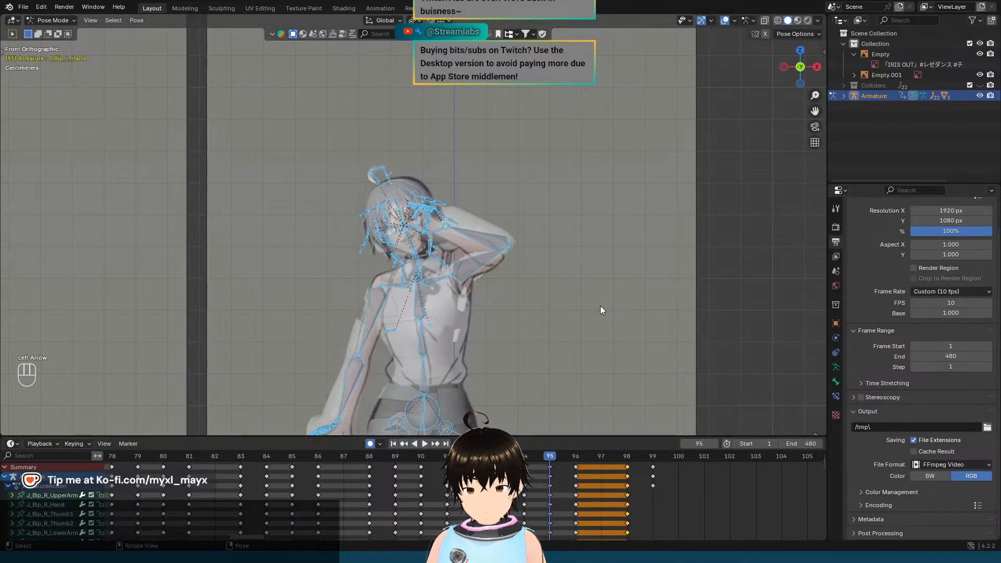
key(Left)
key(Left)
key(Left)
key(Left)
key(Left)
key(Left)
key(Right)
key(Right)
key(Right)
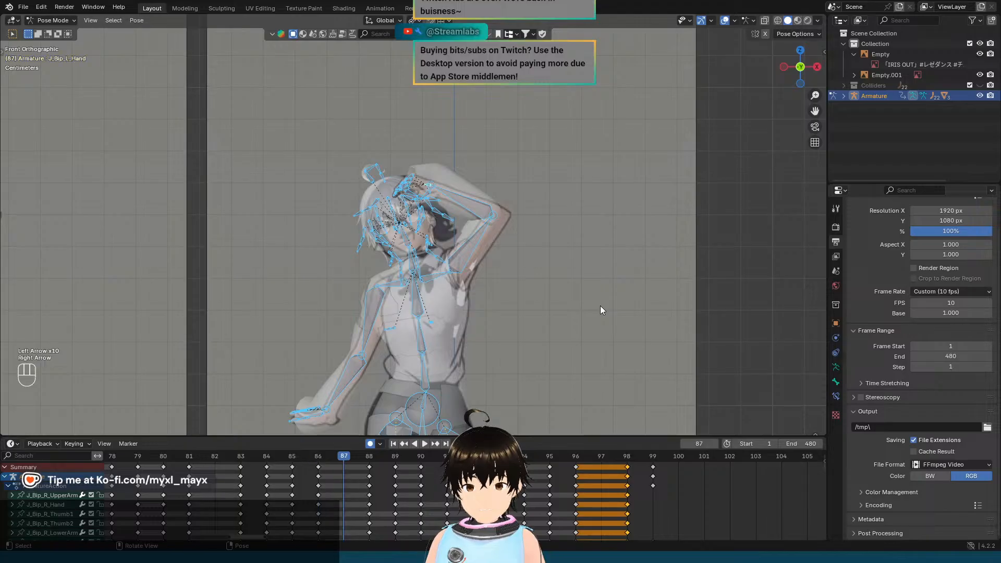
key(Right)
key(Right)
key(Right)
key(Right)
key(Right)
key(Right)
key(Right)
key(Right)
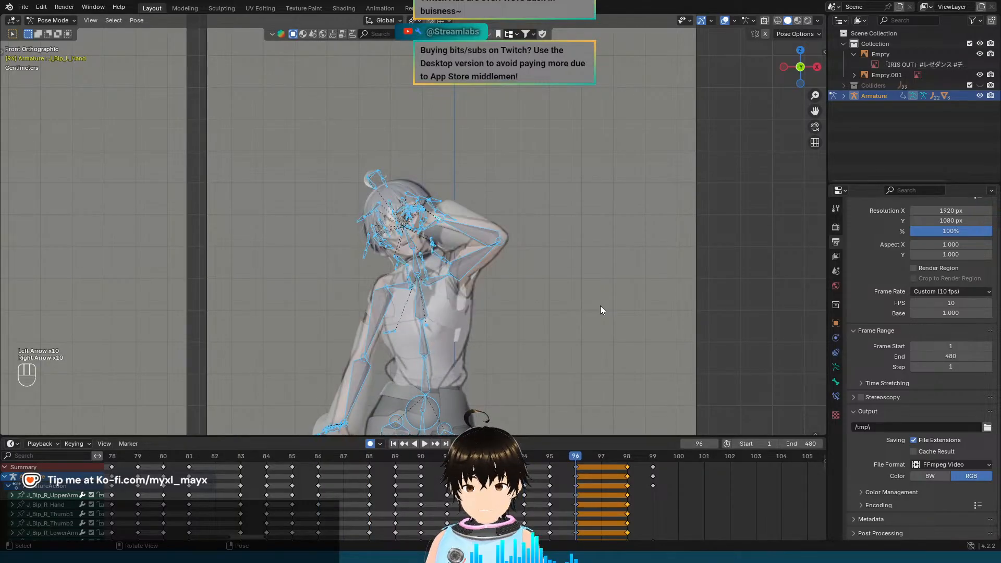
key(Right)
key(Left)
key(Left)
key(Left)
key(Left)
key(Left)
key(Left)
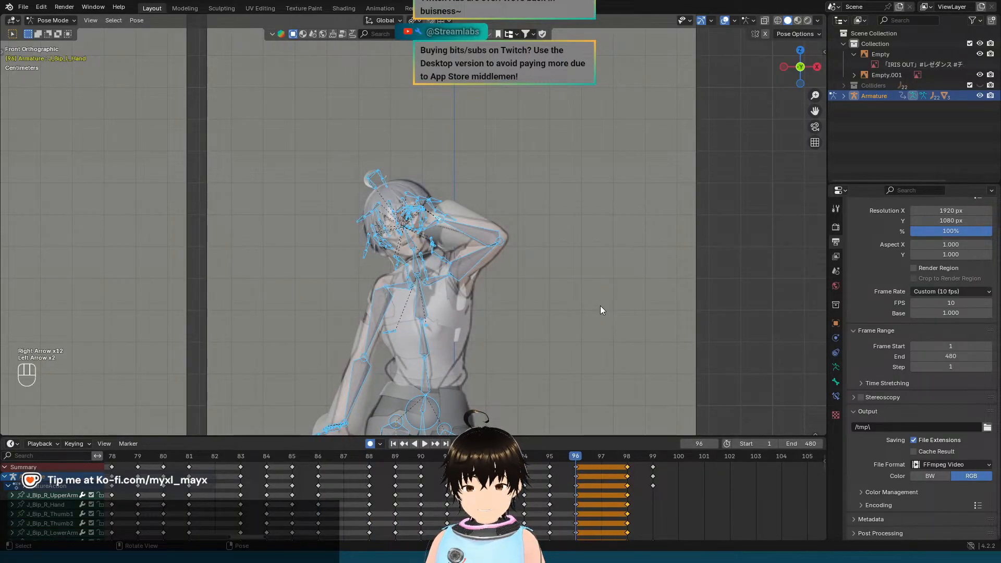
key(Left)
key(Left)
key(Left)
key(Left)
key(Right)
key(Right)
key(Right)
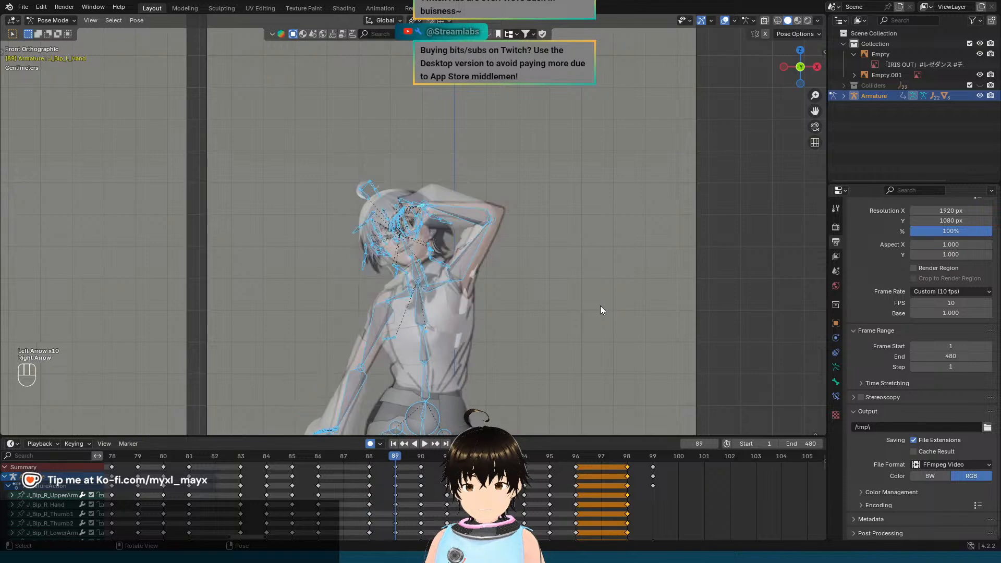
key(Right)
key(Right)
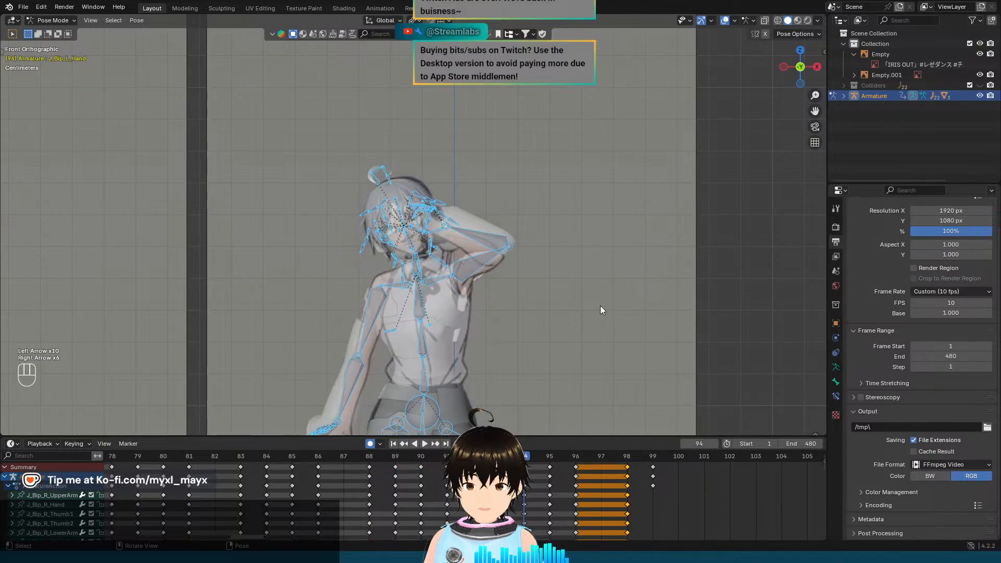
key(Left)
key(Right)
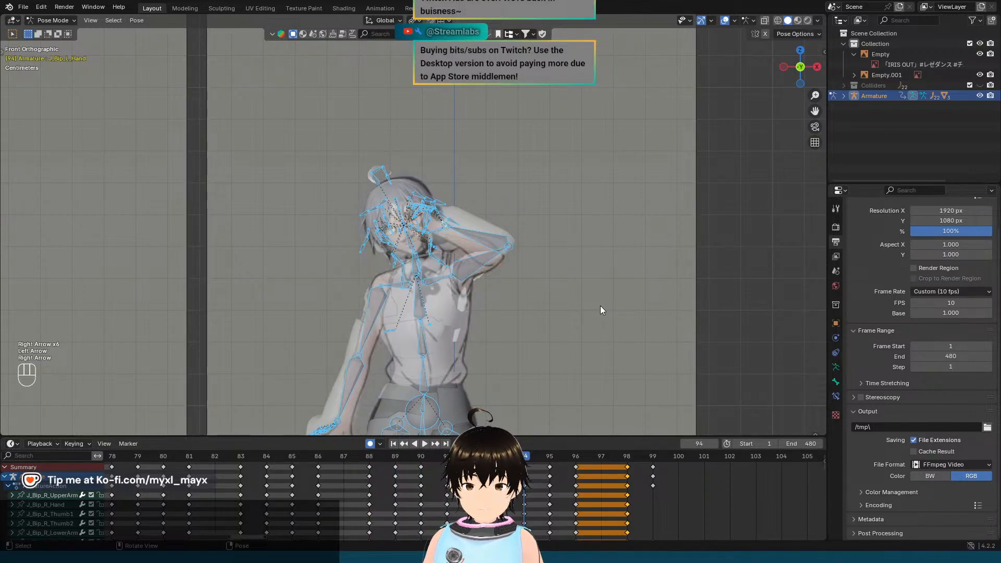
key(Left)
key(Right)
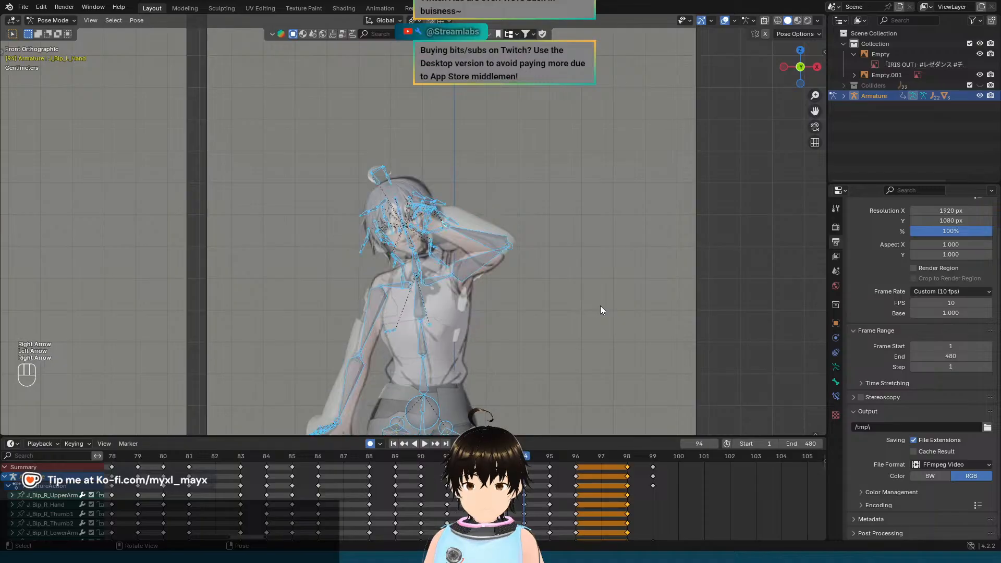
key(Left)
key(Right)
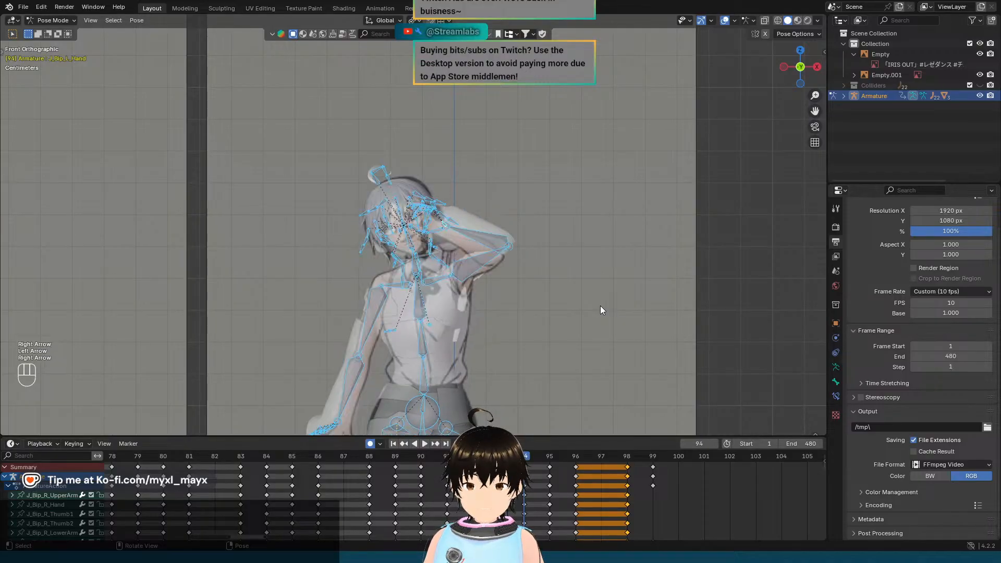
key(Right)
key(Right)
key(Right)
key(Right)
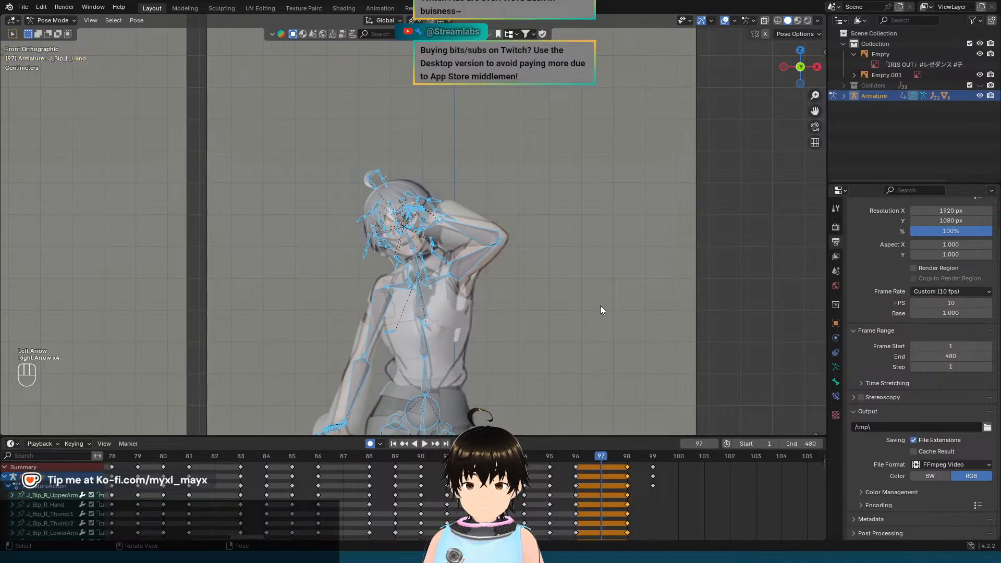
key(Right)
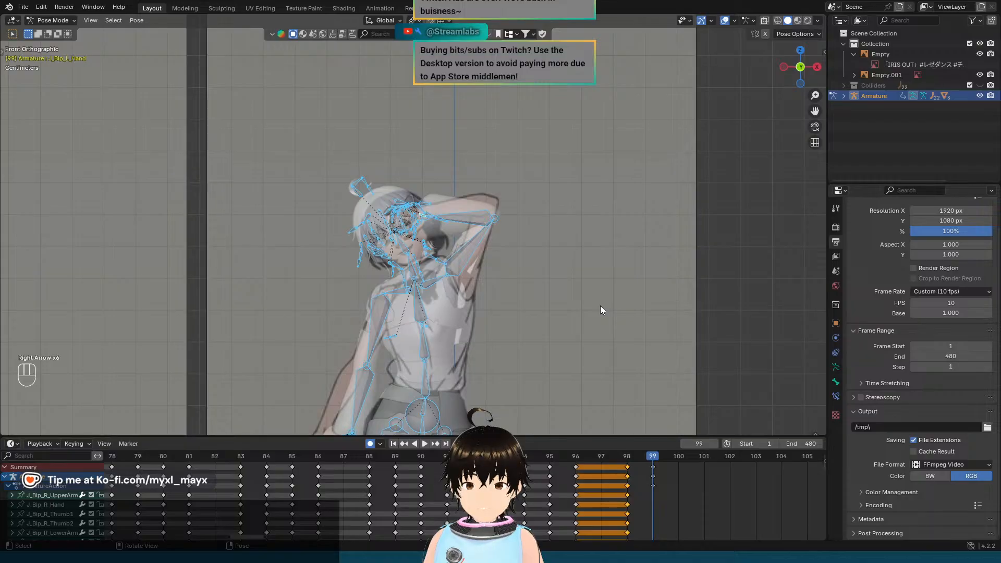
Step: Rotate the left hand bone about -25° in the front view at frame 99 to match the reference hand
scroll(539, 157, up, 4)
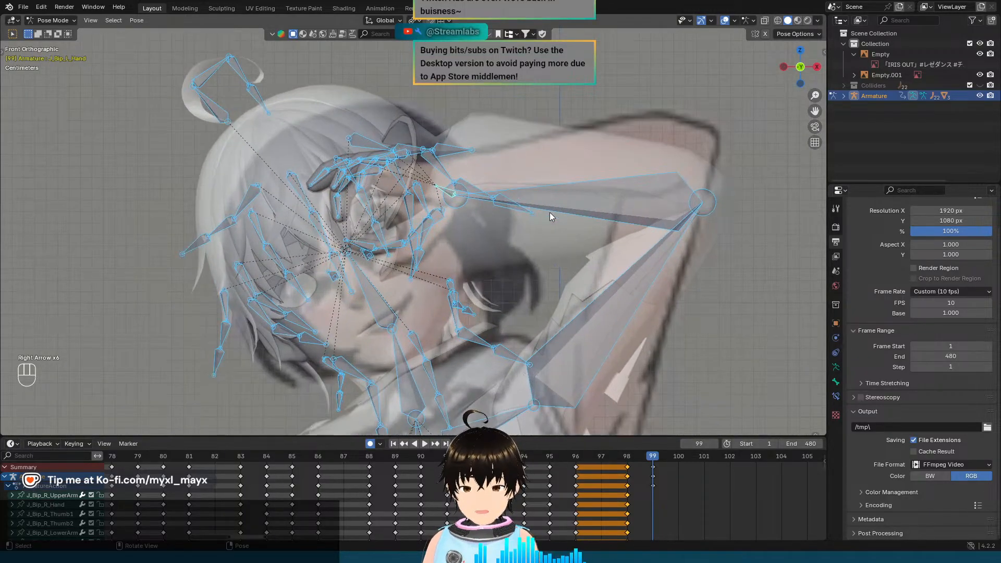
middle_drag(572, 206, 630, 197)
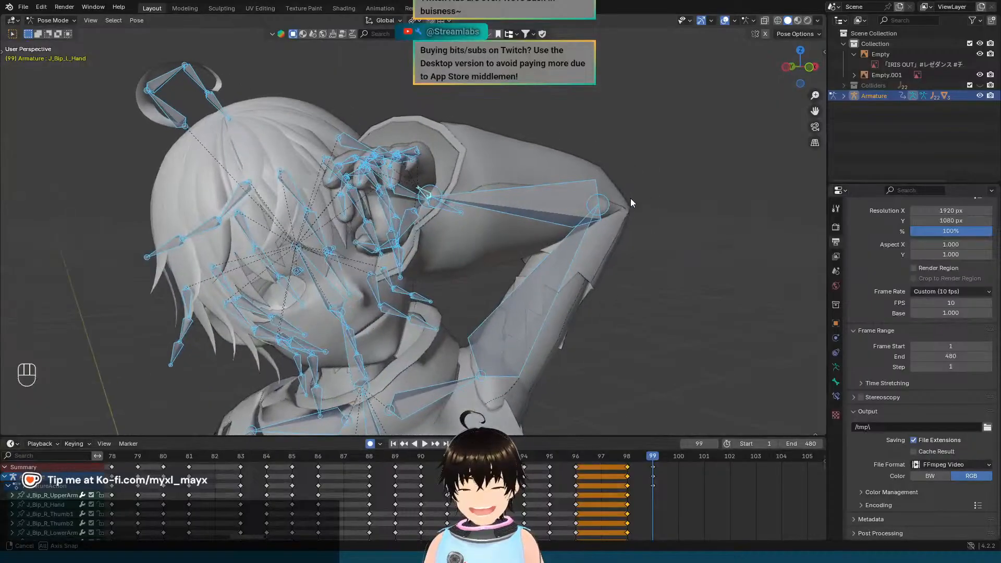
key(Left)
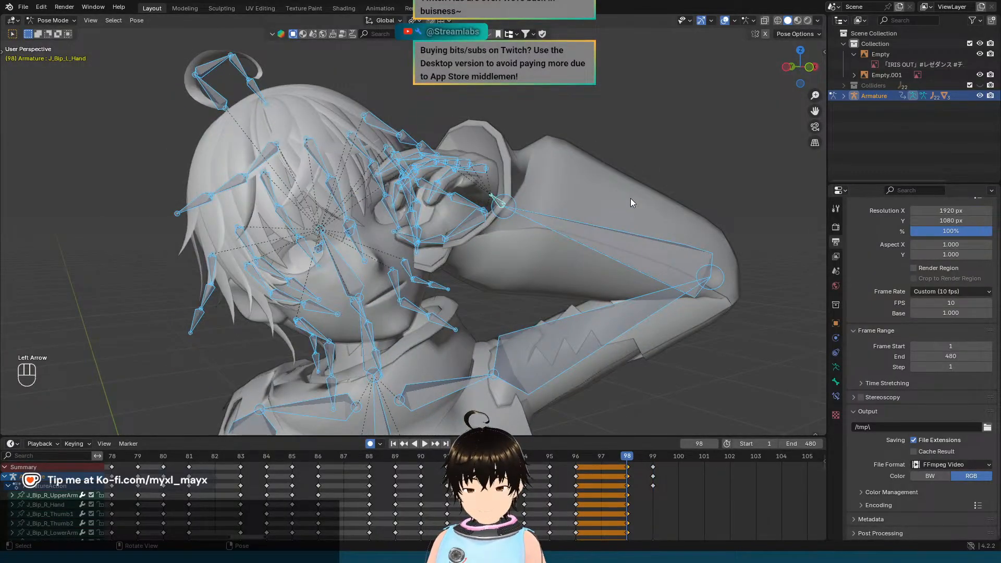
key(Right)
key(KP_1)
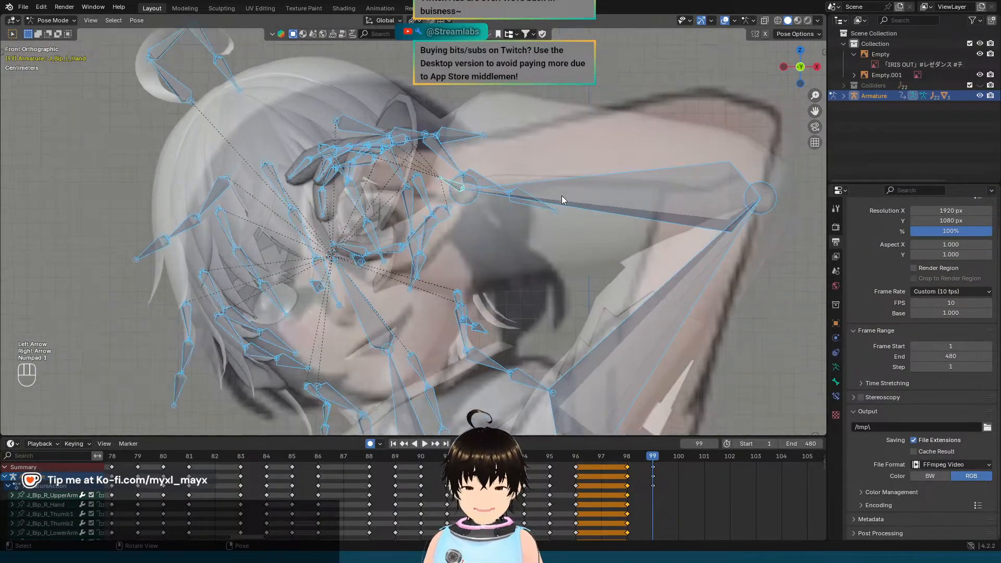
scroll(561, 196, up, 1)
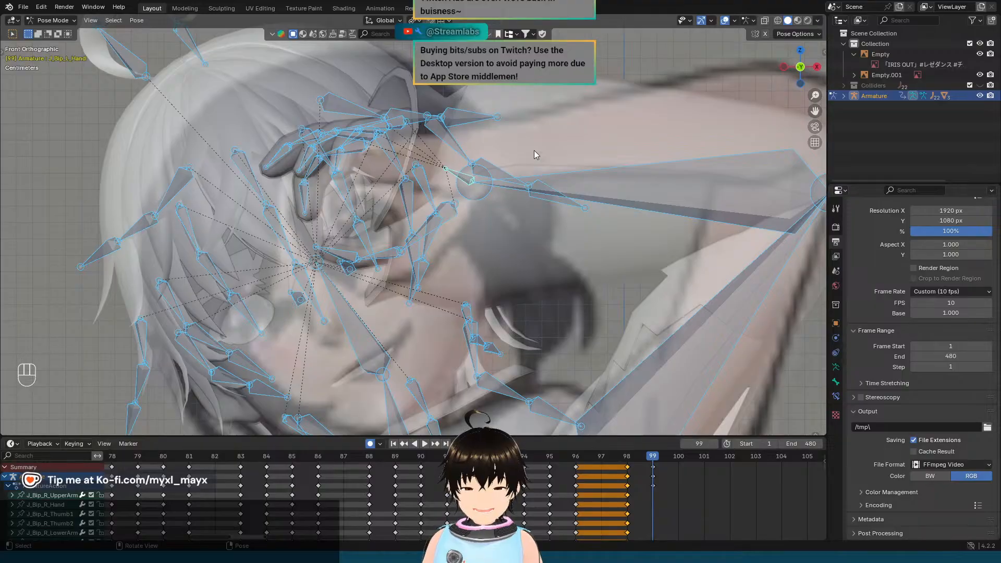
key(r)
key(Escape)
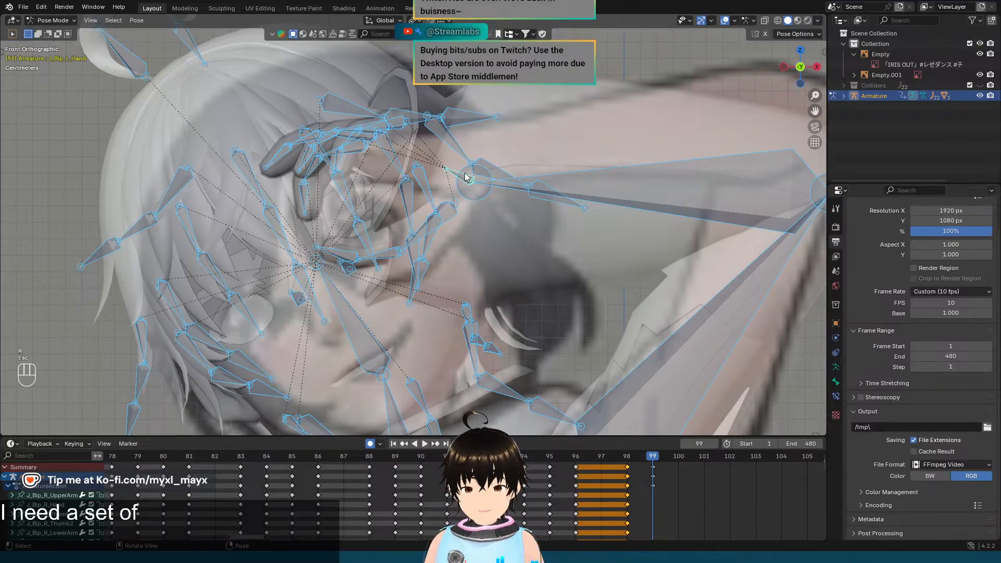
click(457, 180)
key(r)
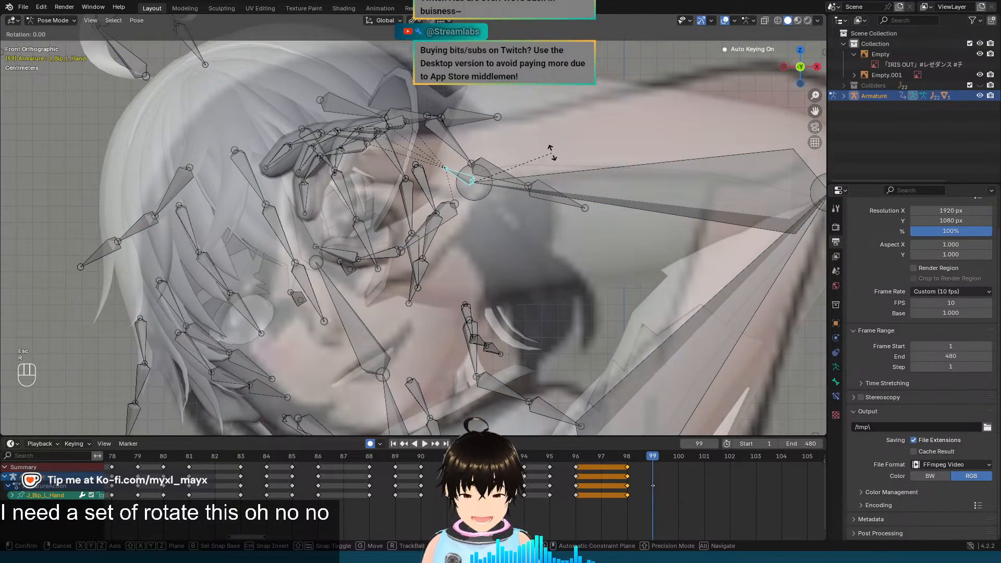
key(ctrl)
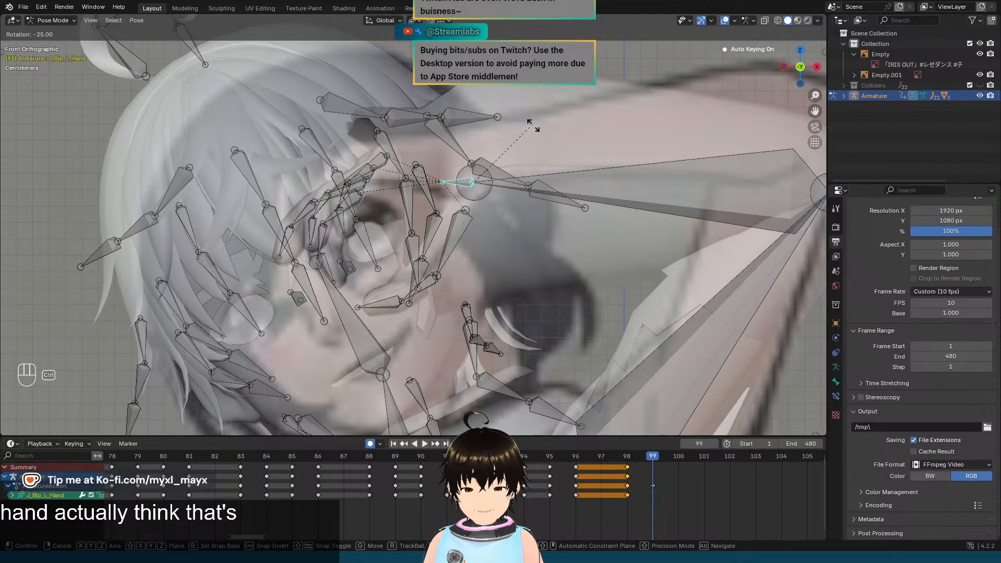
ctrl+click(535, 132)
Step: Try to rotate the left upper arm bone around its local Y axis at frame 99
scroll(688, 253, down, 2)
shift+middle_drag(689, 252, 642, 239)
click(624, 262)
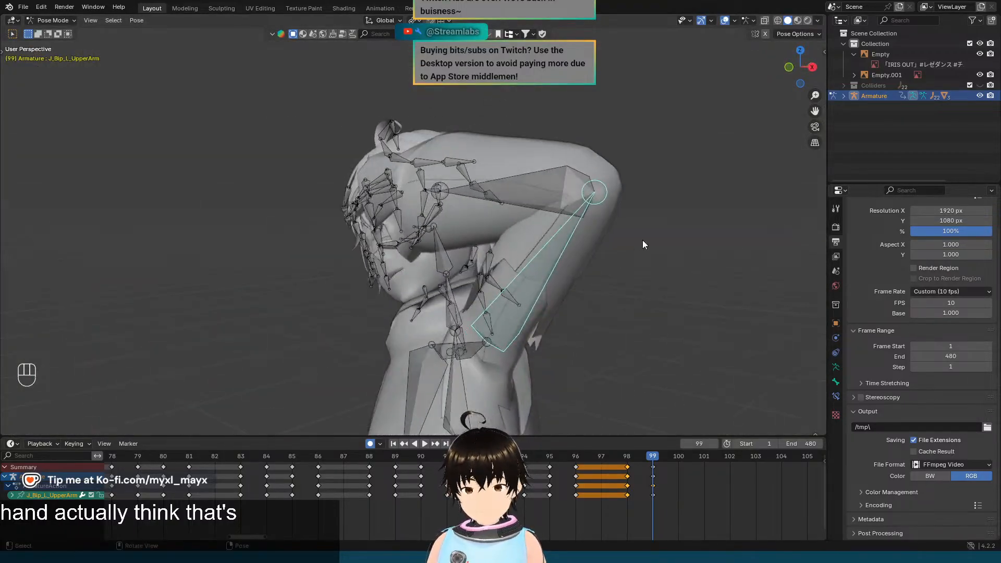
key(KP_1)
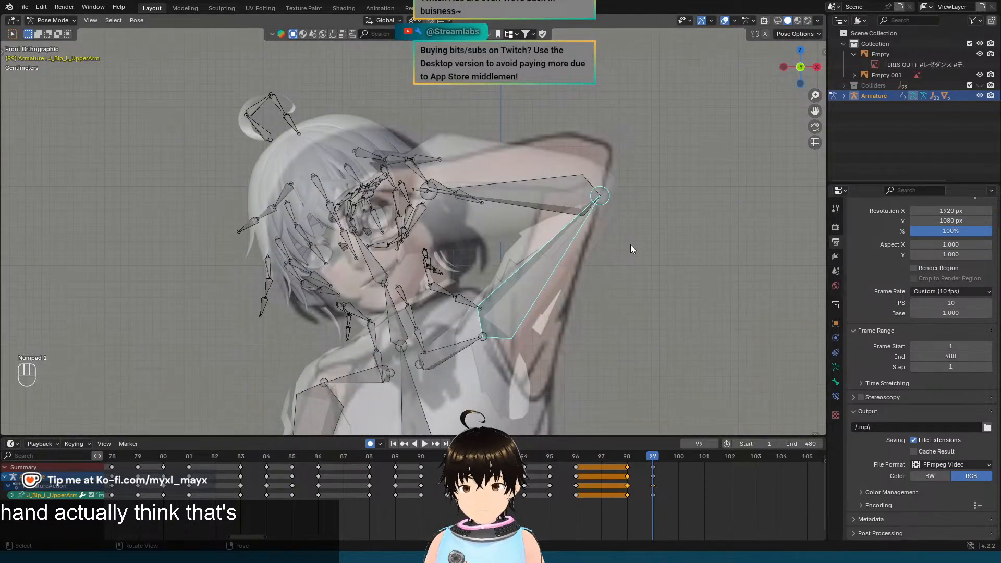
key(r)
key(y)
key(y)
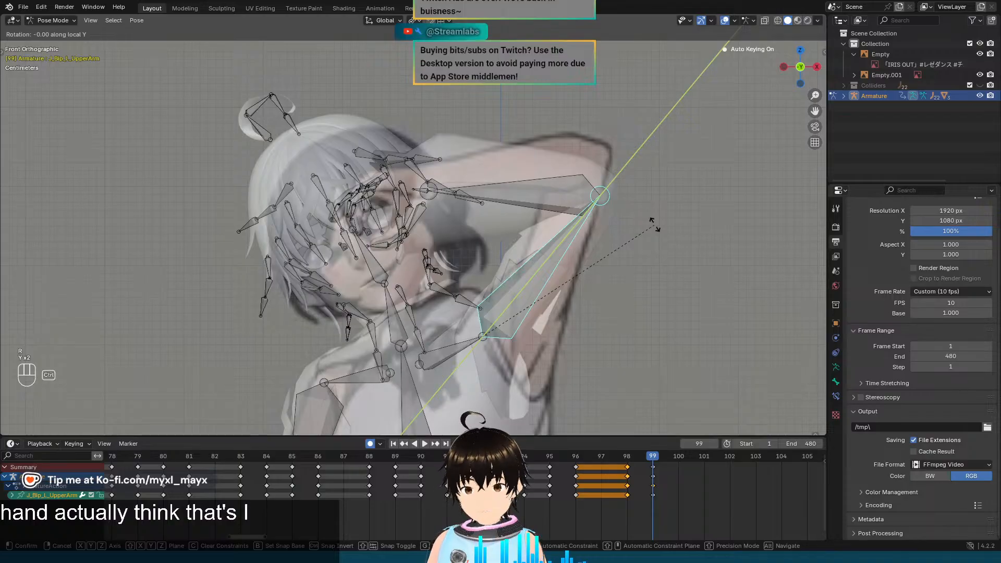
click(661, 197)
Step: Try to rotate the left lower arm bone around its local Z axis at frame 99, checking the hand against the eye
click(576, 195)
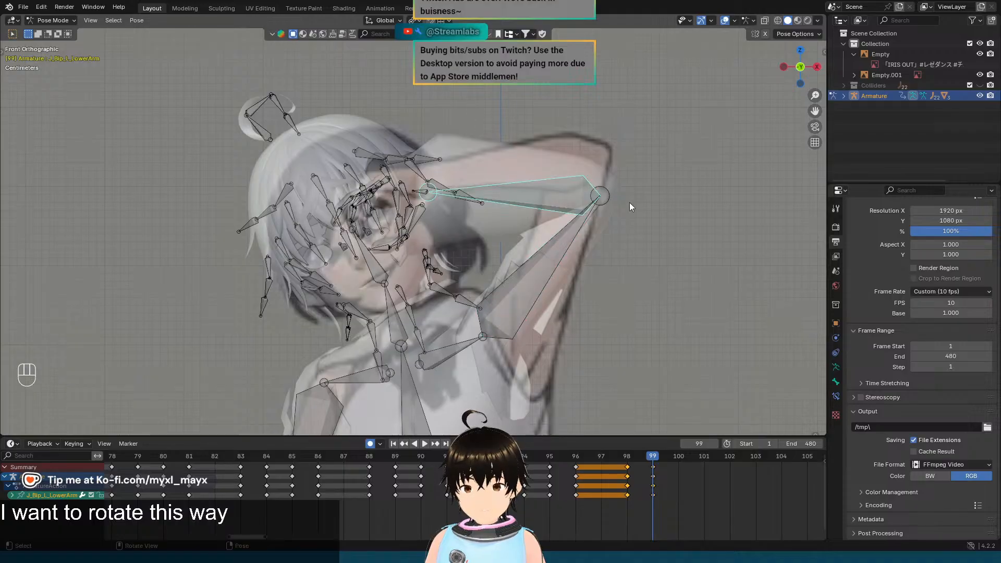
key(r)
key(z)
key(z)
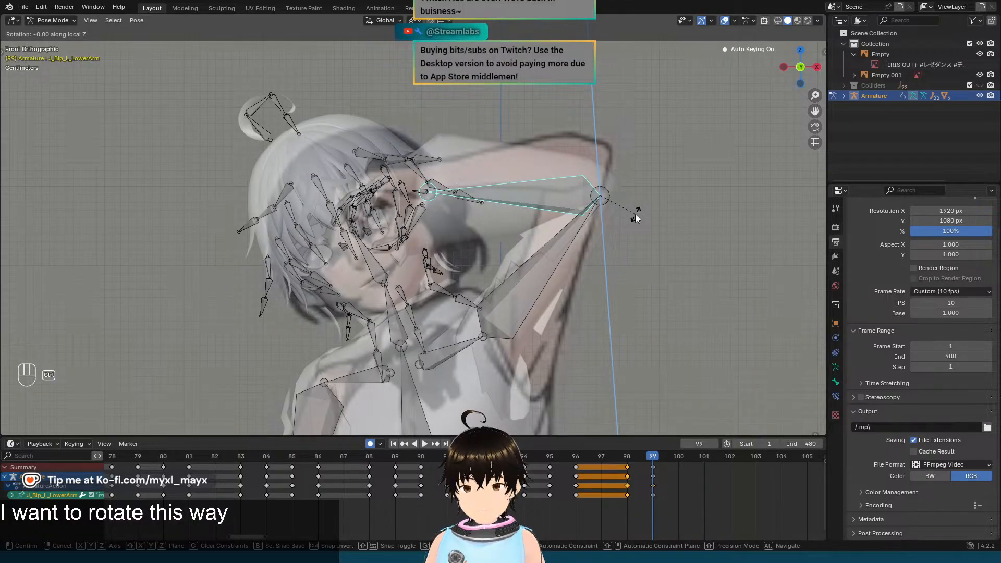
click(635, 219)
scroll(432, 221, up, 10)
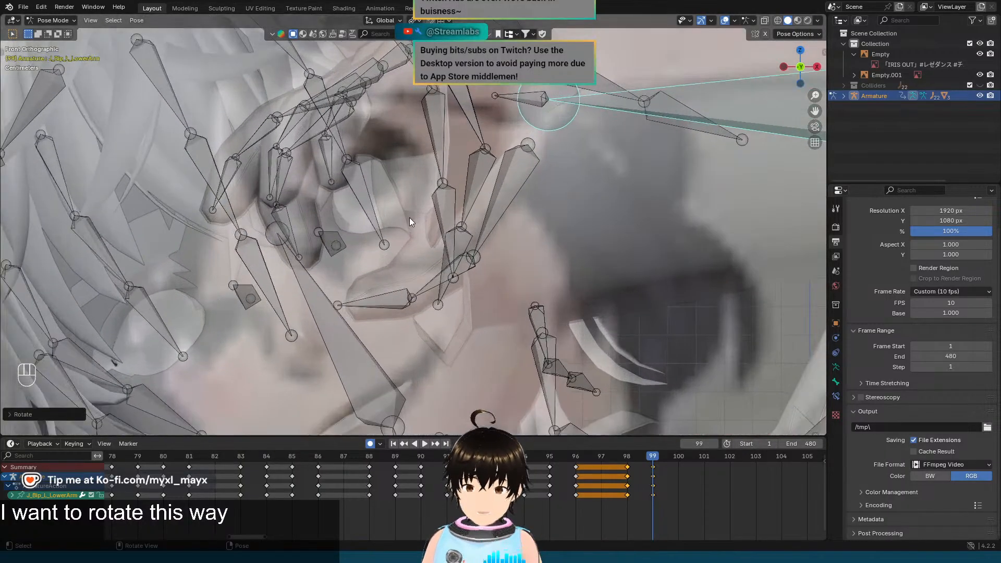
shift+middle_drag(415, 205, 404, 250)
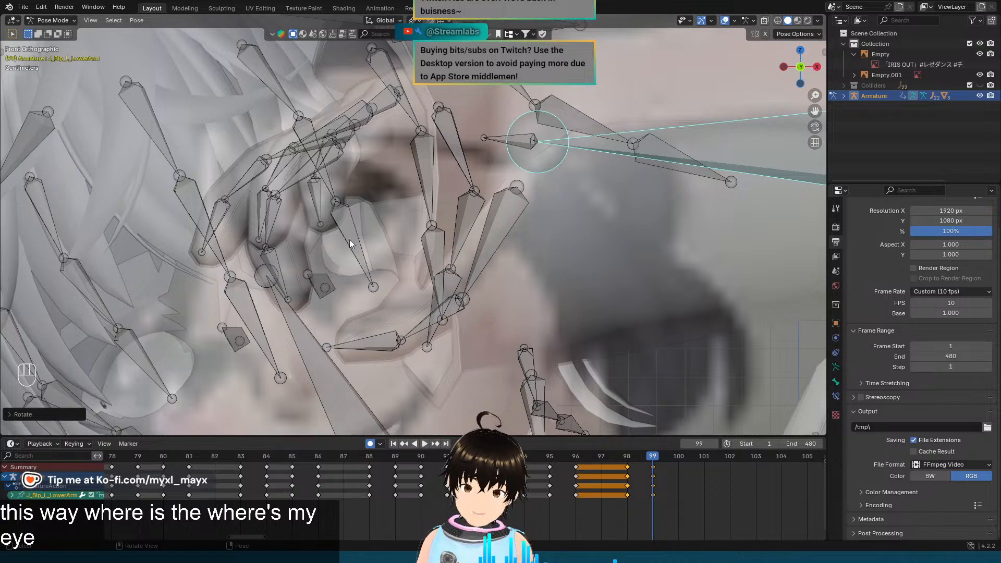
scroll(351, 243, down, 4)
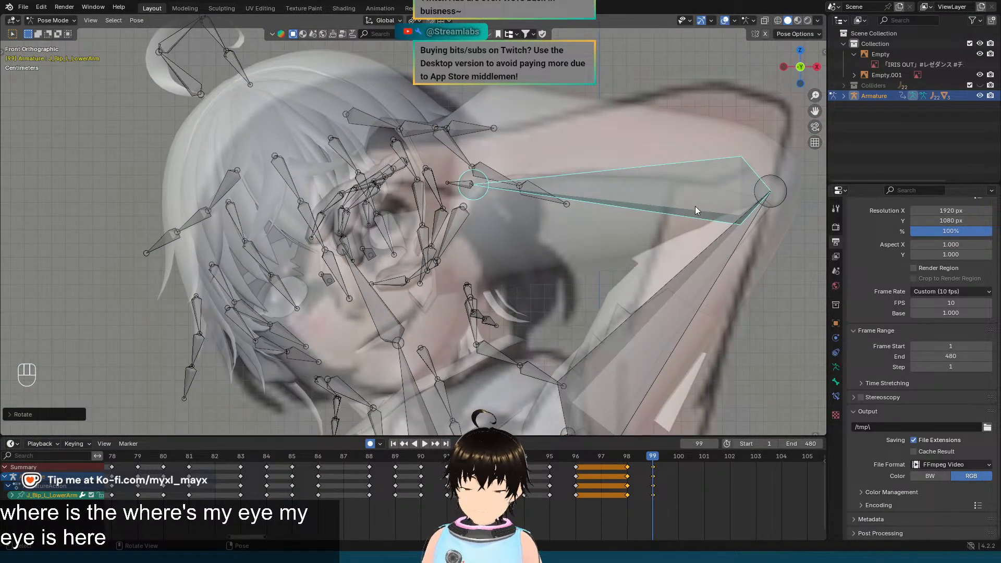
scroll(695, 206, down, 1)
key(ctrl+z)
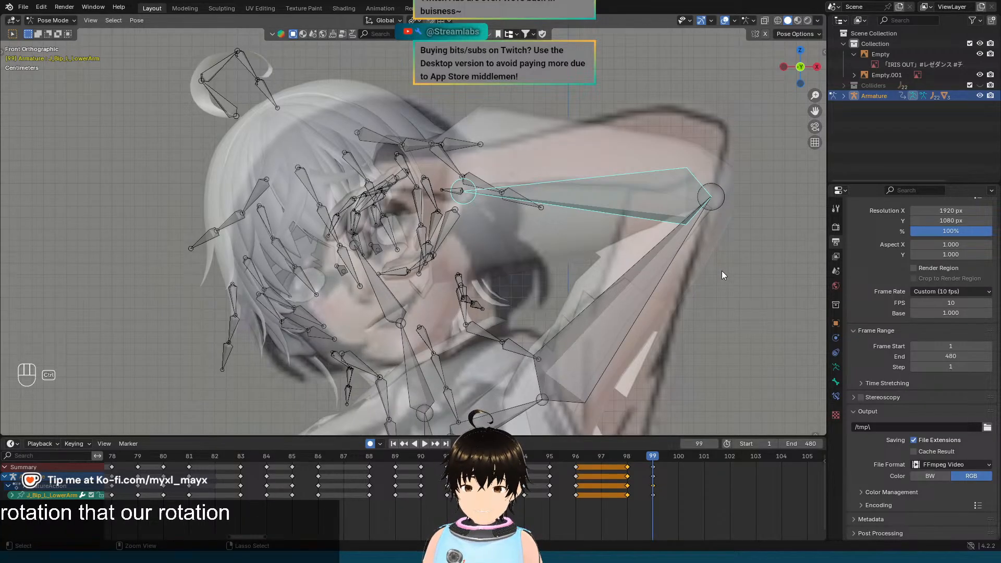
Step: Undo the last changes to the left lower arm at frame 99
key(ctrl+z)
key(ctrl+z)
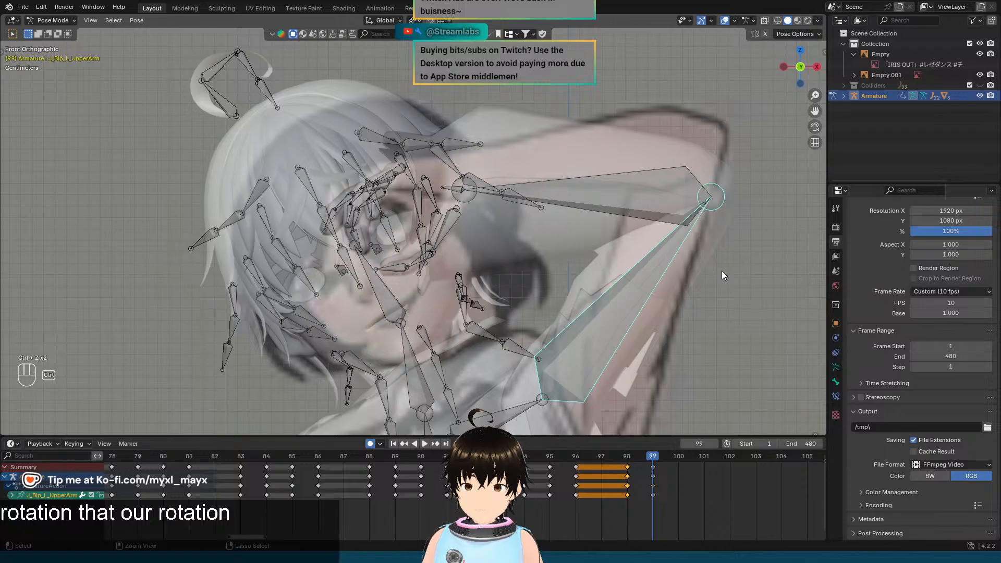
Step: Compare the head and left-arm poses between frames 98 and 99 against the reference overlay
key(Left)
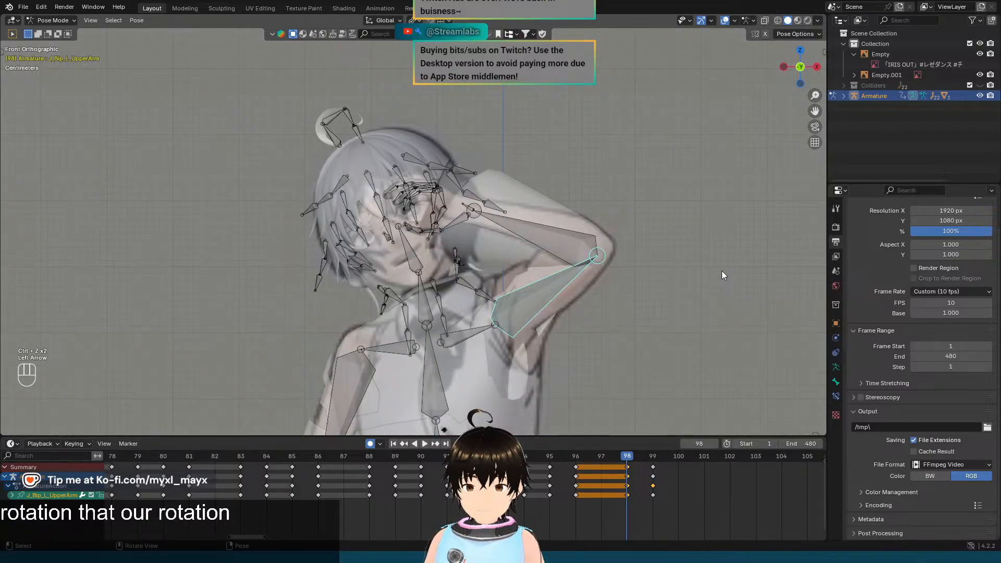
key(Right)
key(Left)
key(Right)
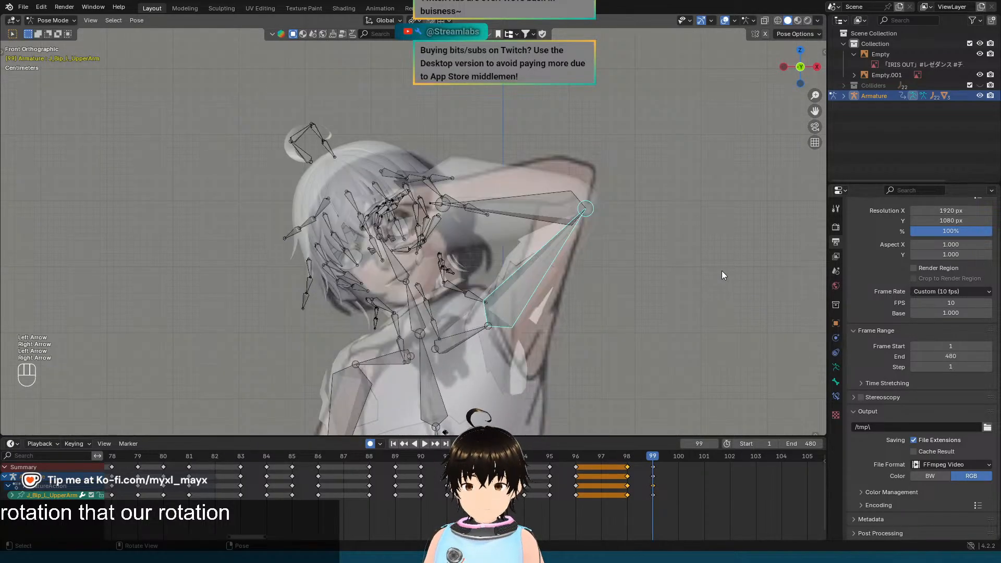
key(Left)
key(Right)
key(Left)
key(Right)
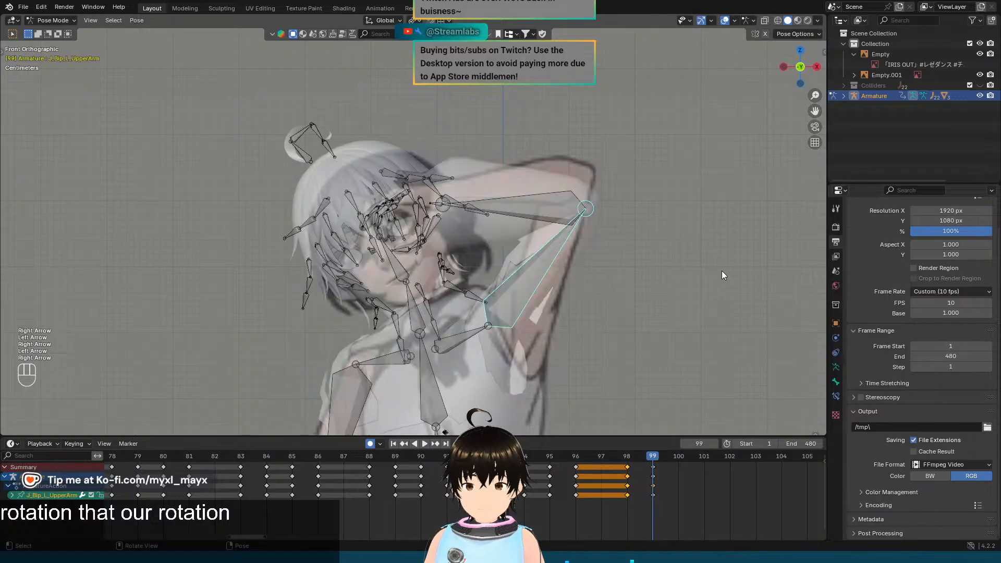
key(Left)
key(Right)
key(Left)
key(Right)
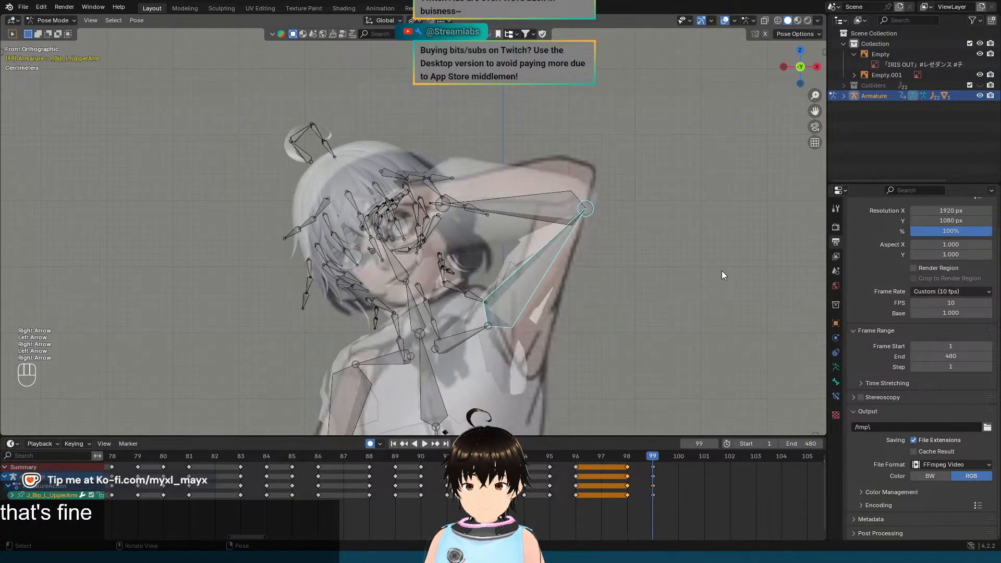
key(Left)
key(Right)
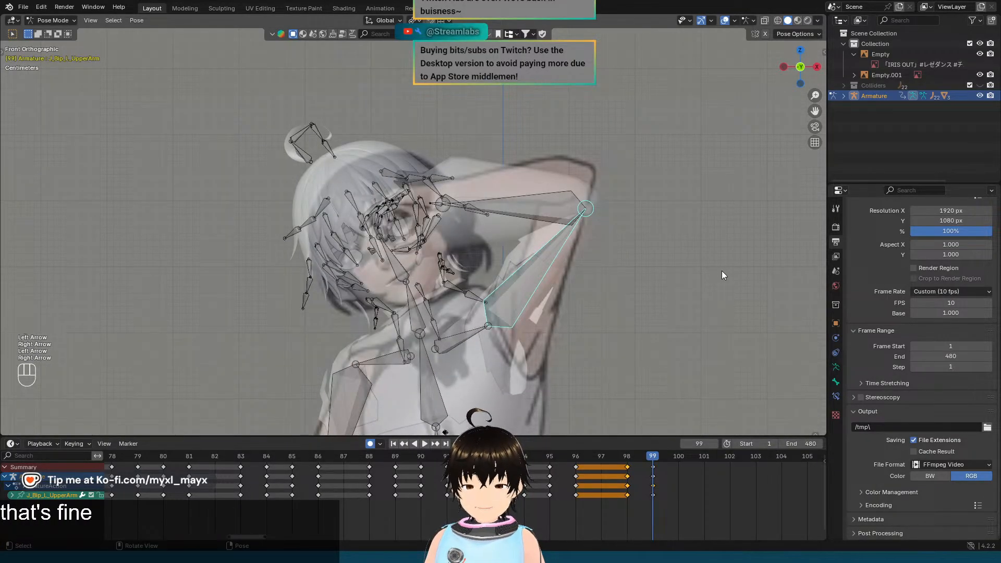
scroll(714, 271, down, 4)
shift+middle_drag(587, 270, 590, 221)
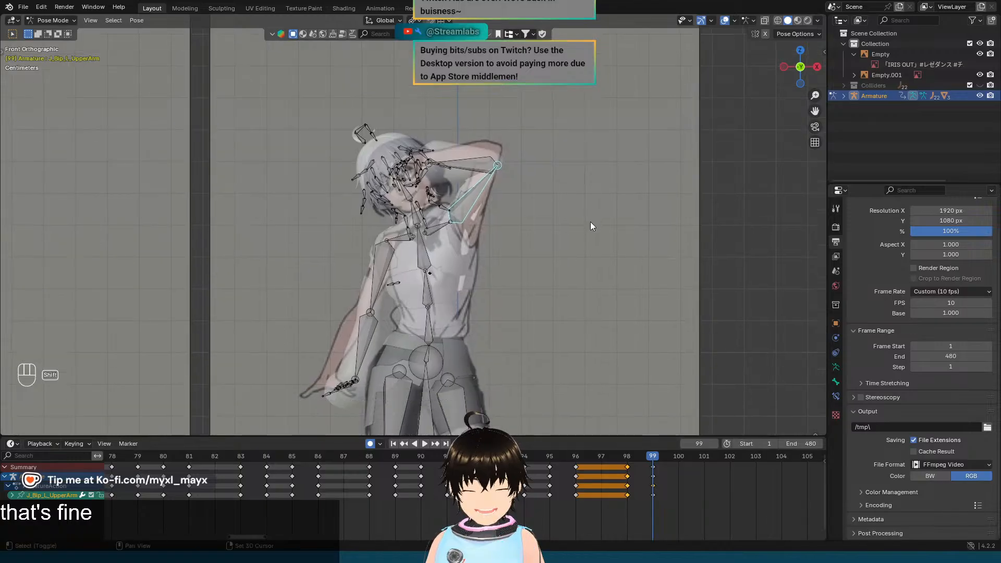
scroll(474, 278, up, 2)
shift+middle_drag(516, 266, 534, 237)
shift+middle_drag(598, 183, 606, 275)
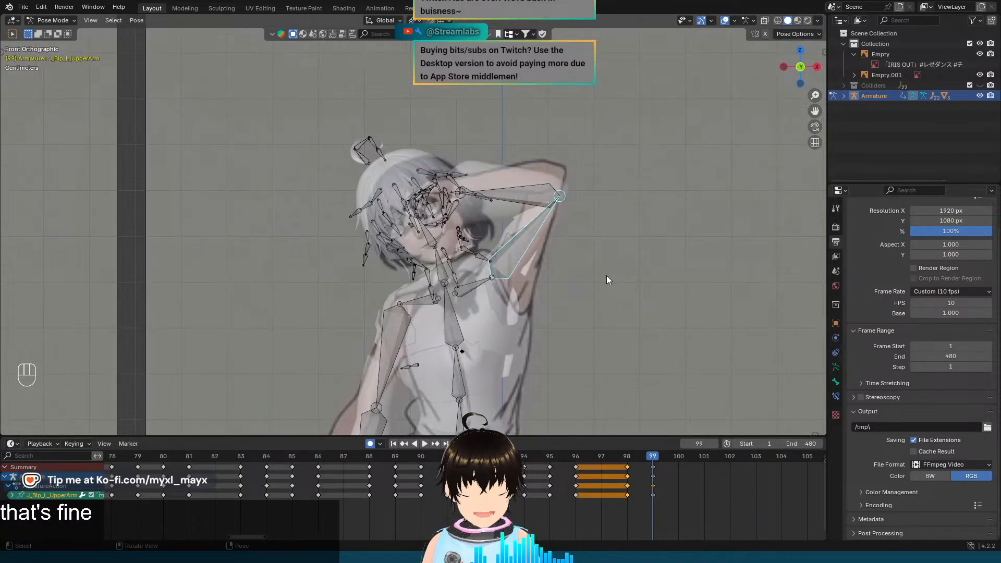
key(Left)
key(Right)
key(Left)
key(Right)
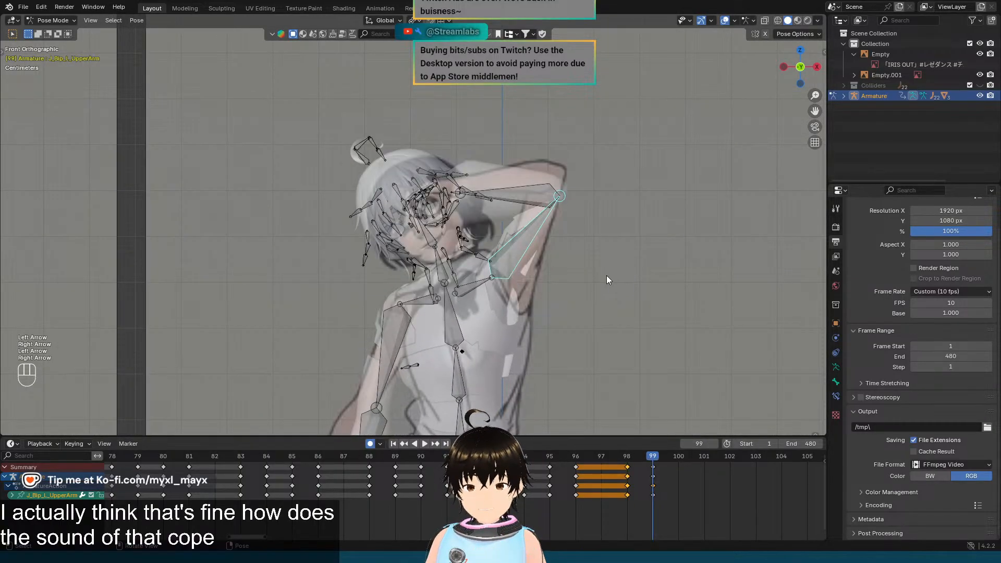
key(Left)
key(Right)
key(Left)
key(Right)
key(Left)
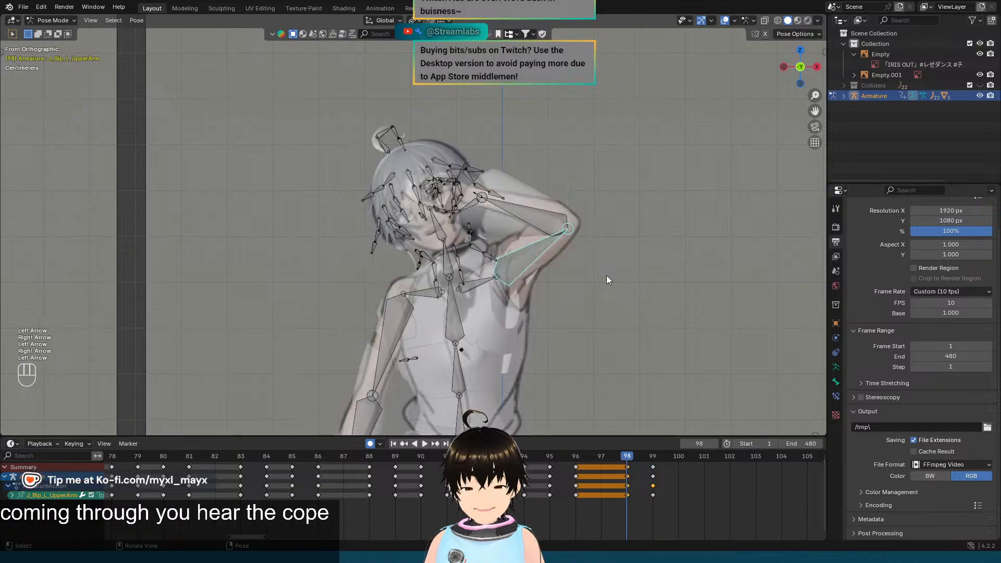
key(Right)
key(Left)
key(Right)
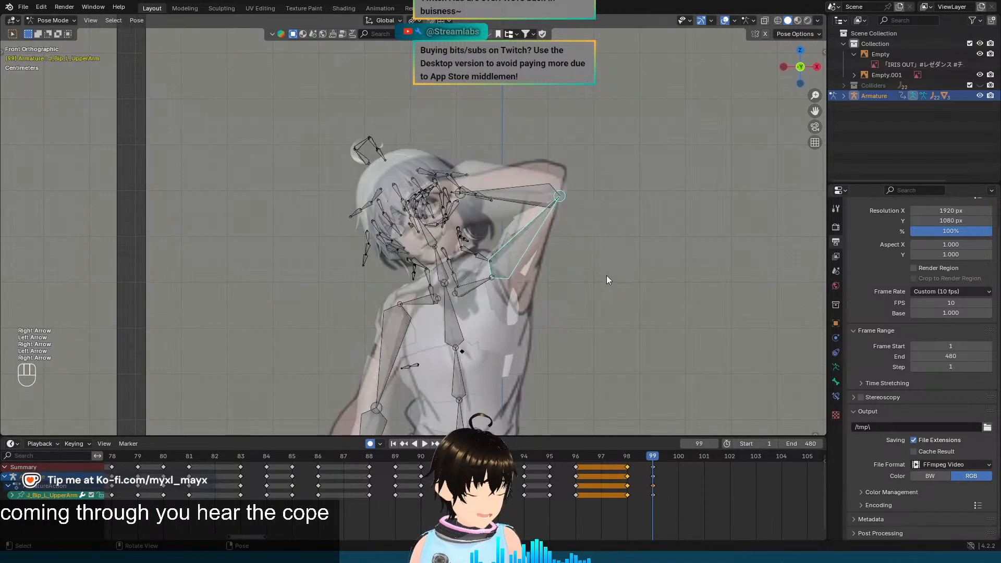
key(Left)
key(Right)
key(Left)
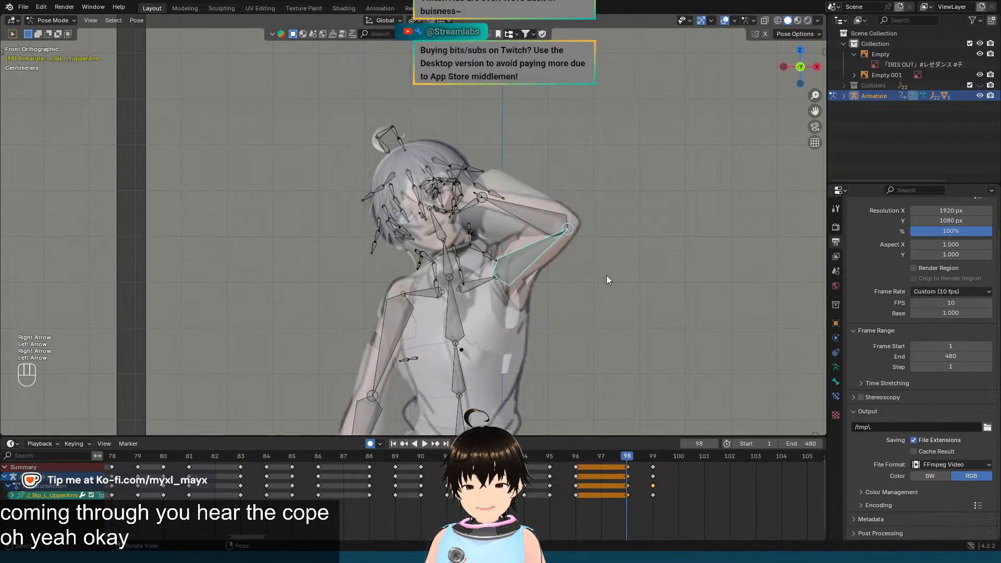
key(Right)
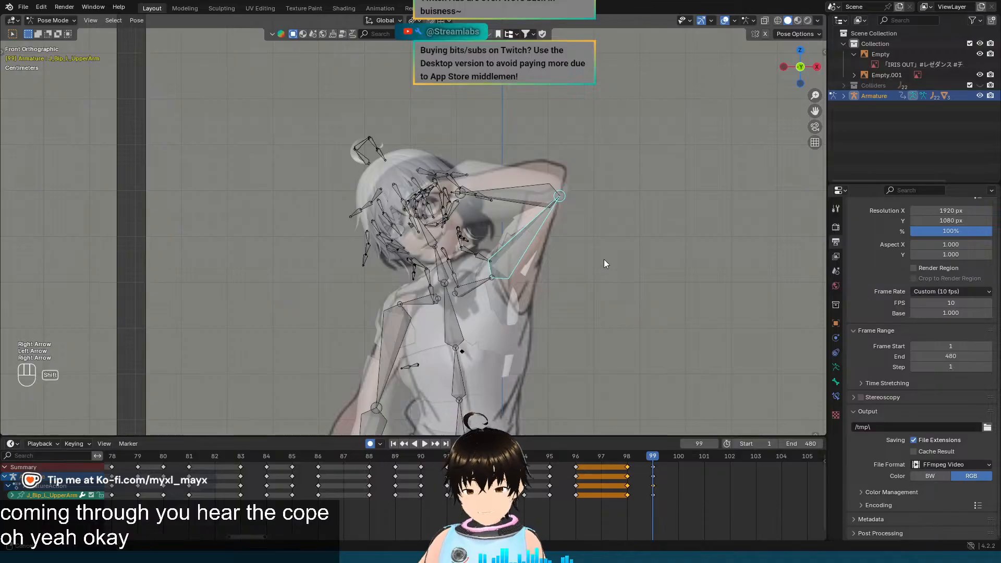
Step: Rotate the right upper arm bone 10° around its local X axis at frame 99 to match the reference arm
shift+middle_drag(603, 259, 606, 187)
key(Left)
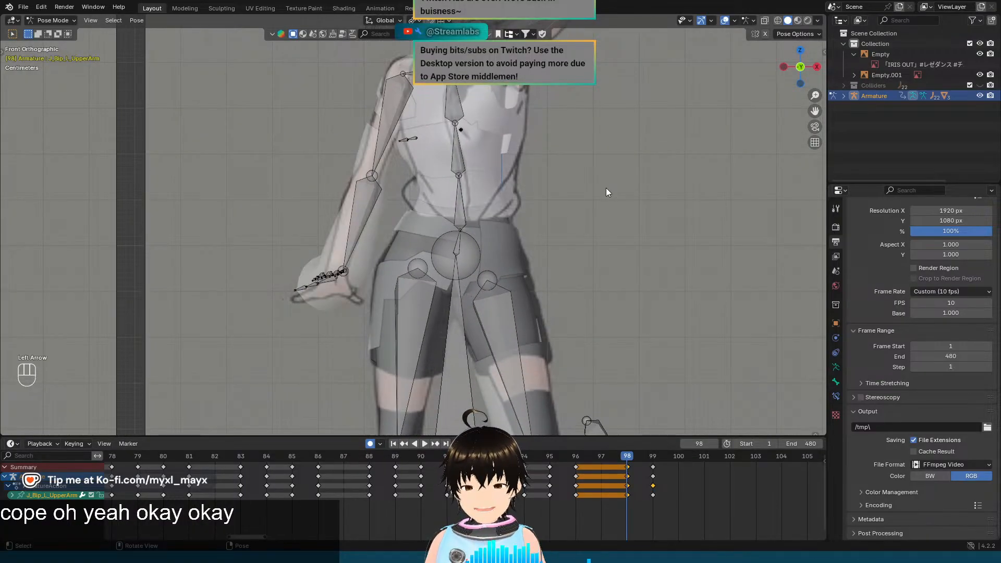
key(Right)
key(Left)
key(Right)
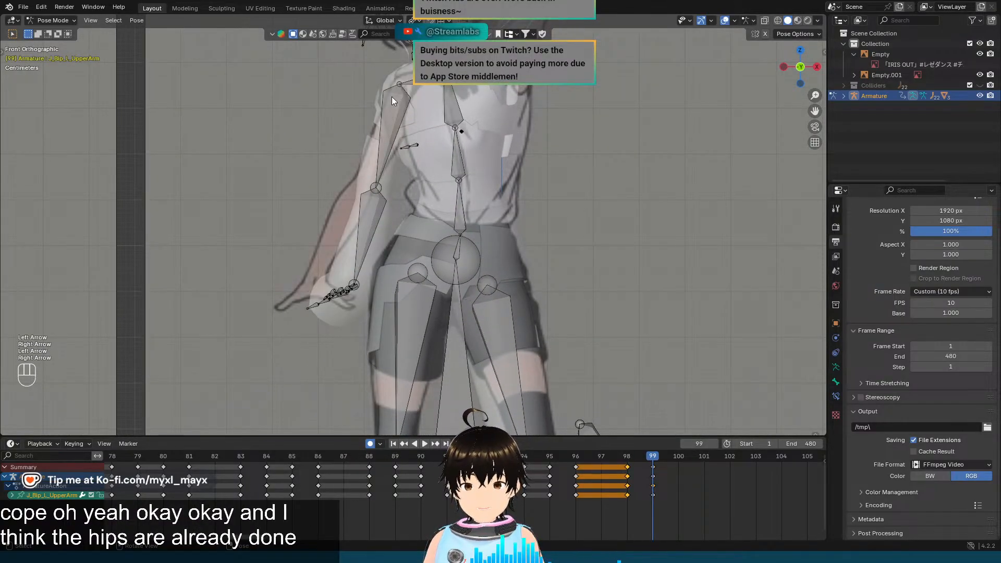
click(392, 96)
shift+middle_drag(437, 109, 517, 162)
scroll(501, 170, up, 2)
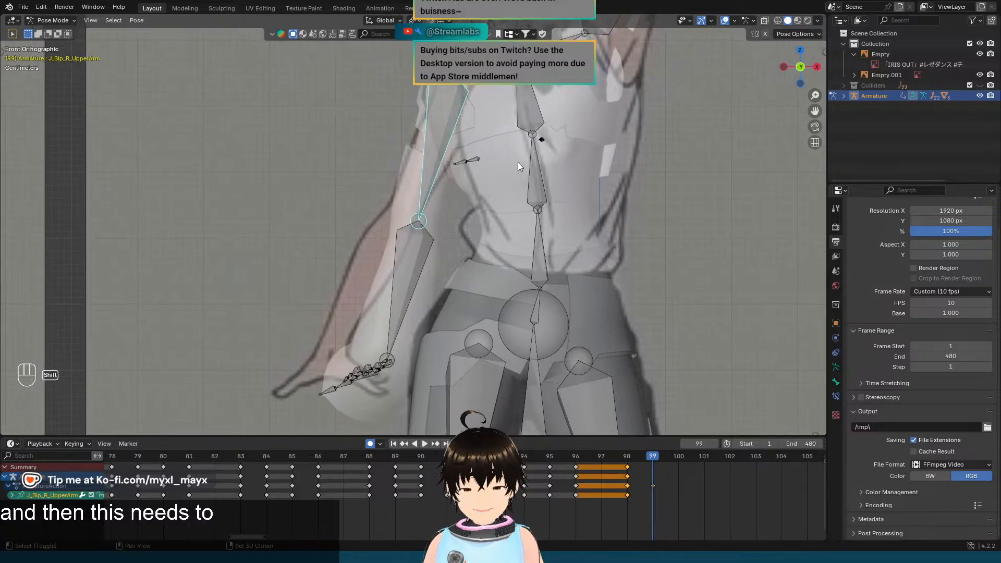
key(r)
key(x)
key(x)
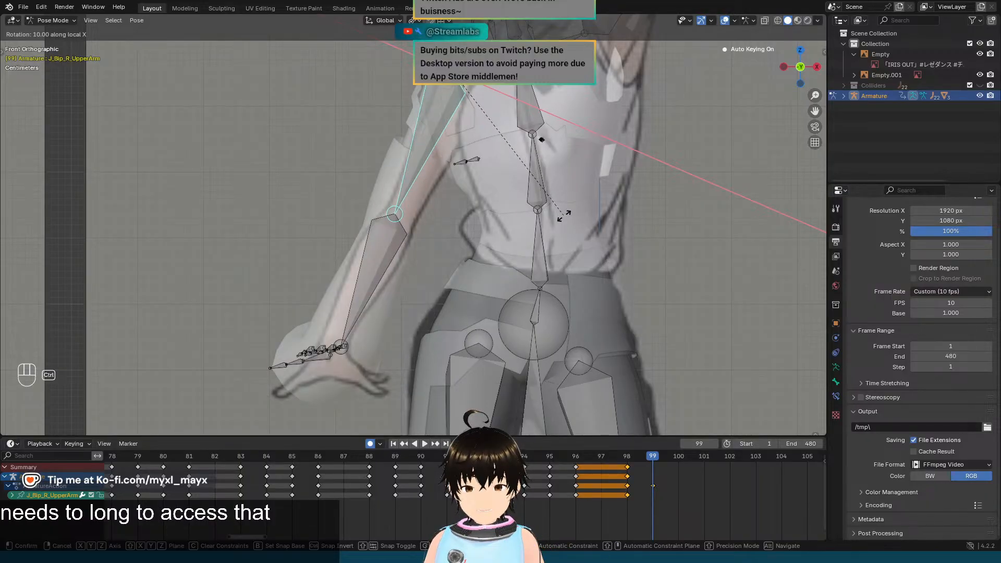
click(563, 215)
Step: Check the right arm's pose from a side angle, alternating between frames 98 and 99
mouse_move(510, 168)
middle_down()
mouse_move(596, 178)
mouse_move(672, 168)
mouse_move(510, 179)
middle_up()
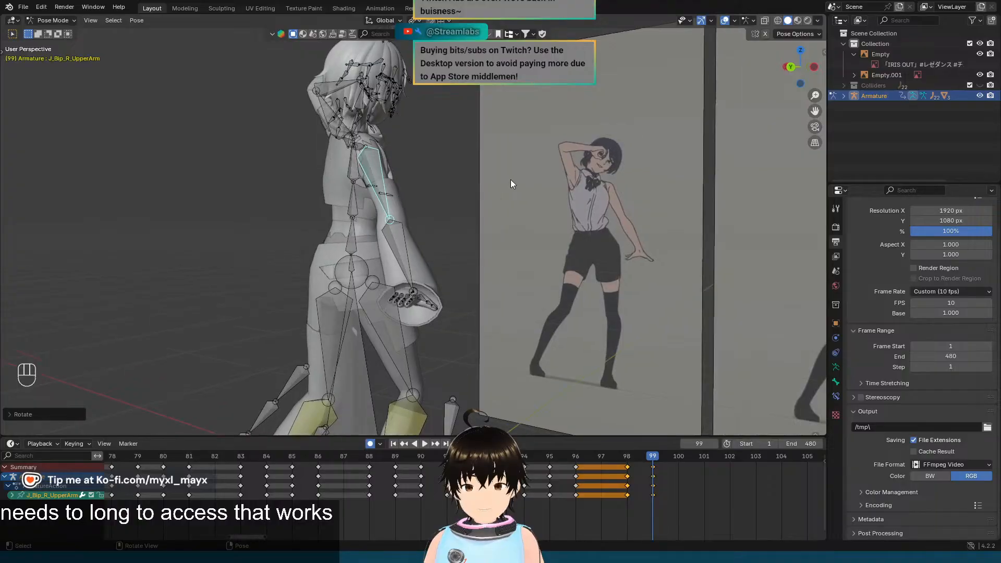
key(Left)
key(Right)
key(Left)
key(Right)
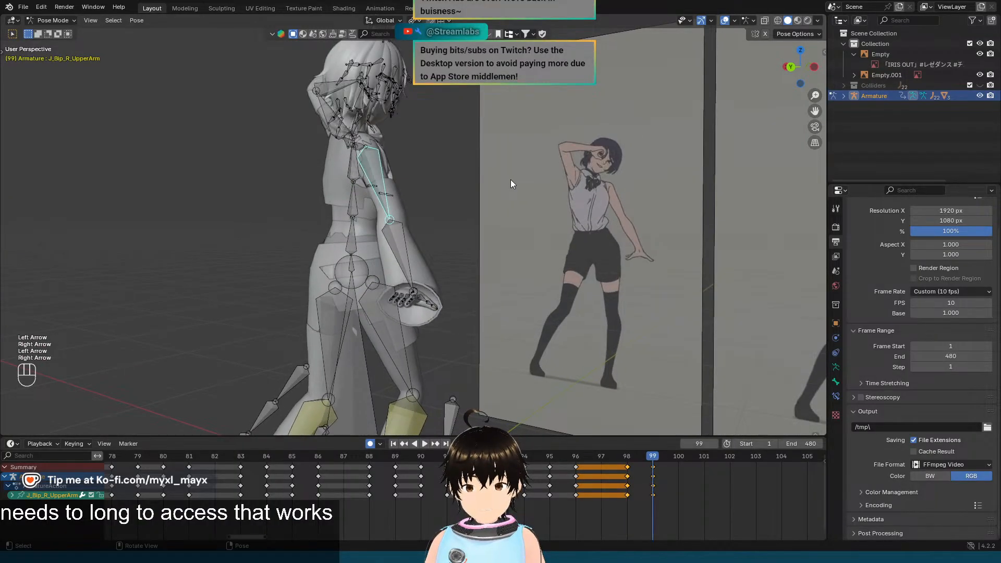
key(Left)
key(Right)
Step: Rotate the right hand bone -20° around its local Z axis at frame 99 in the front view
key(KP_1)
scroll(510, 179, up, 6)
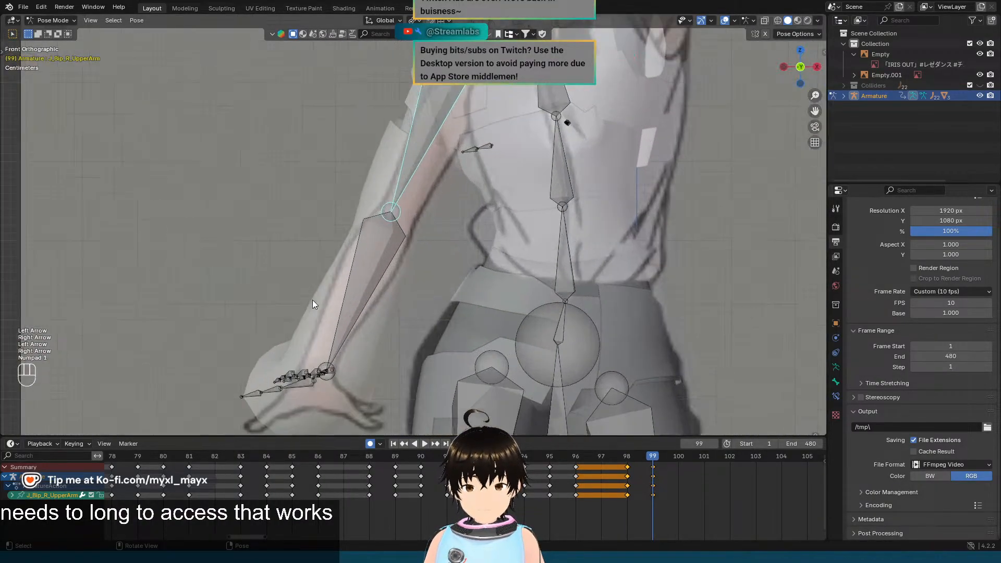
shift+middle_drag(312, 299, 390, 261)
shift+click(384, 309)
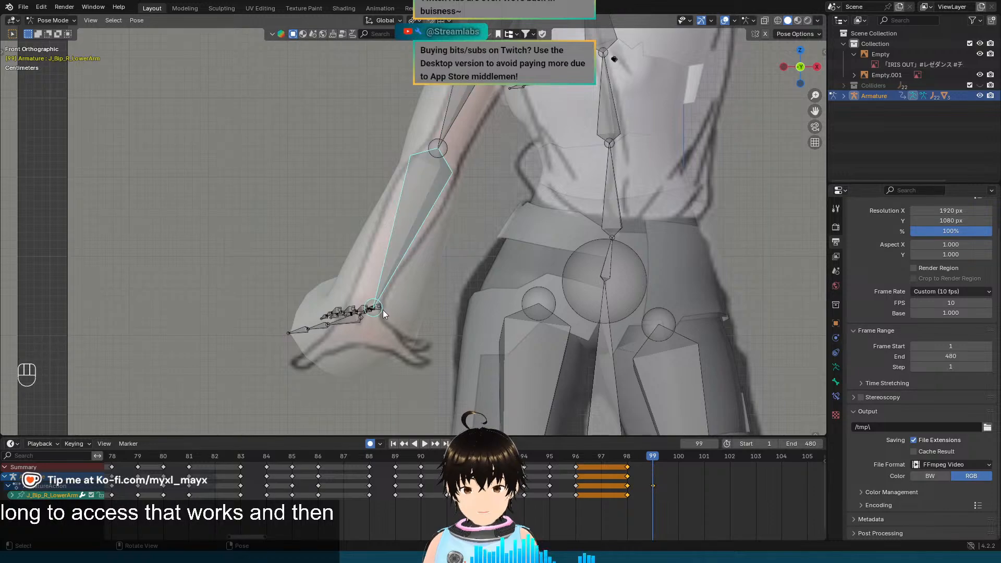
scroll(386, 310, up, 3)
shift+middle_drag(399, 308, 437, 256)
click(383, 311)
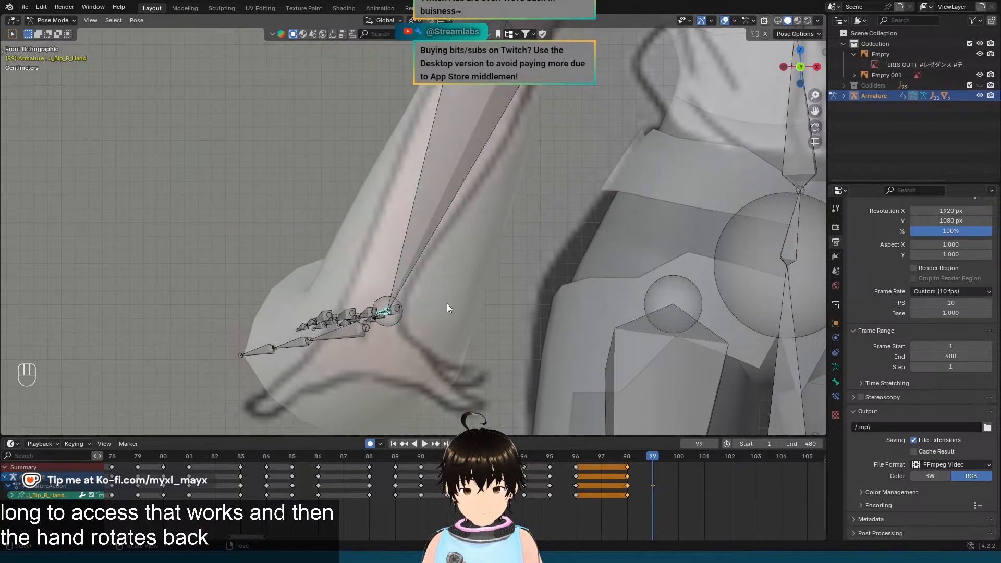
key(r)
key(x)
key(x)
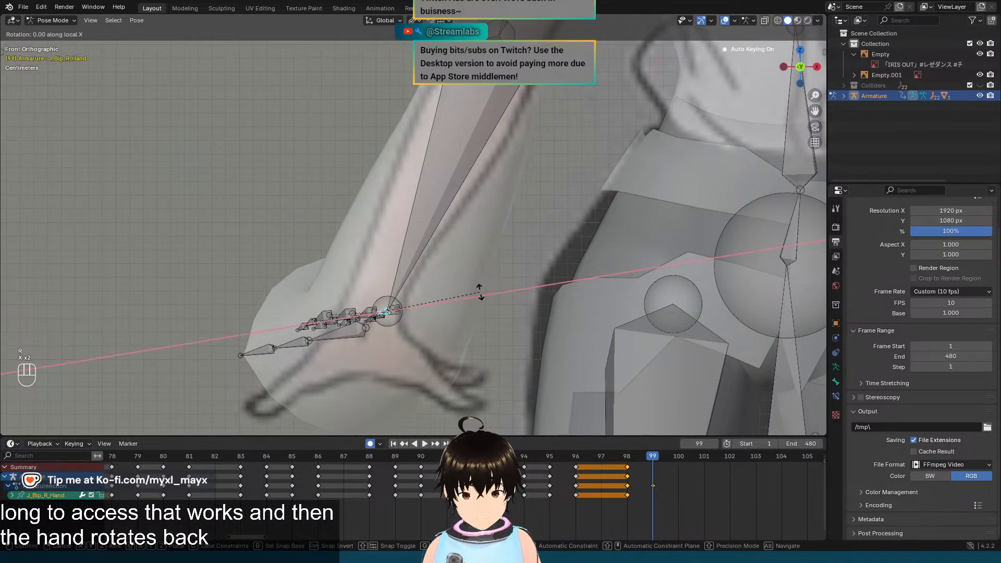
key(z)
key(z)
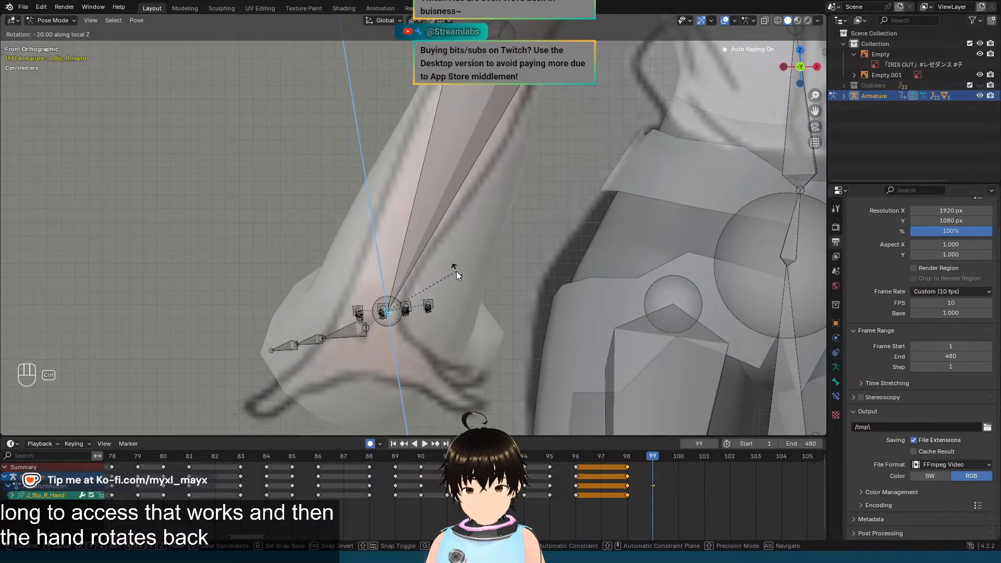
ctrl+click(455, 271)
Step: Compare the right hand and the full-body pose with the reference, alternating between frames 98 and 99
scroll(456, 271, down, 7)
shift+middle_drag(599, 227, 549, 249)
scroll(550, 250, up, 4)
shift+middle_drag(345, 270, 405, 220)
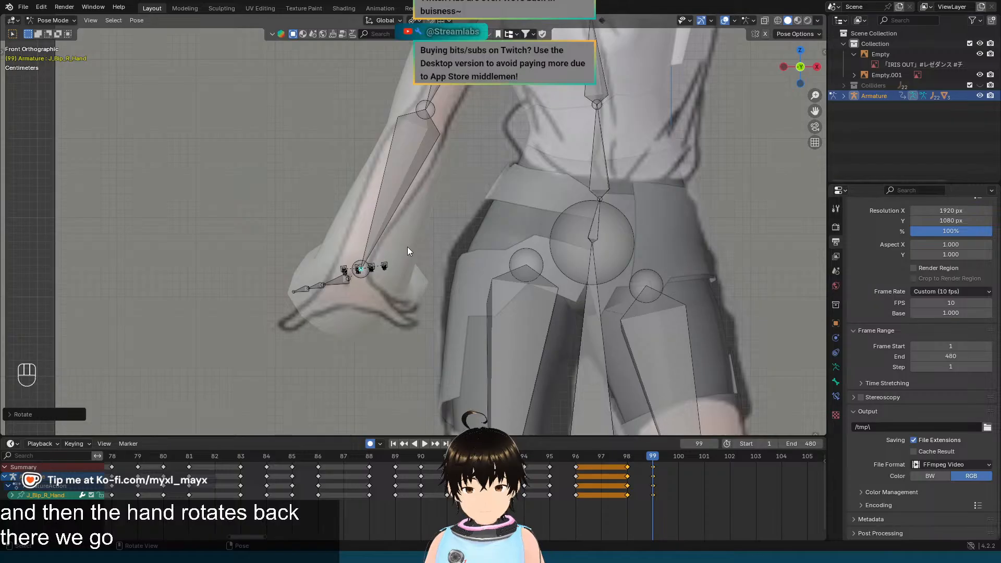
scroll(393, 261, down, 7)
shift+middle_drag(605, 194, 548, 209)
key(Left)
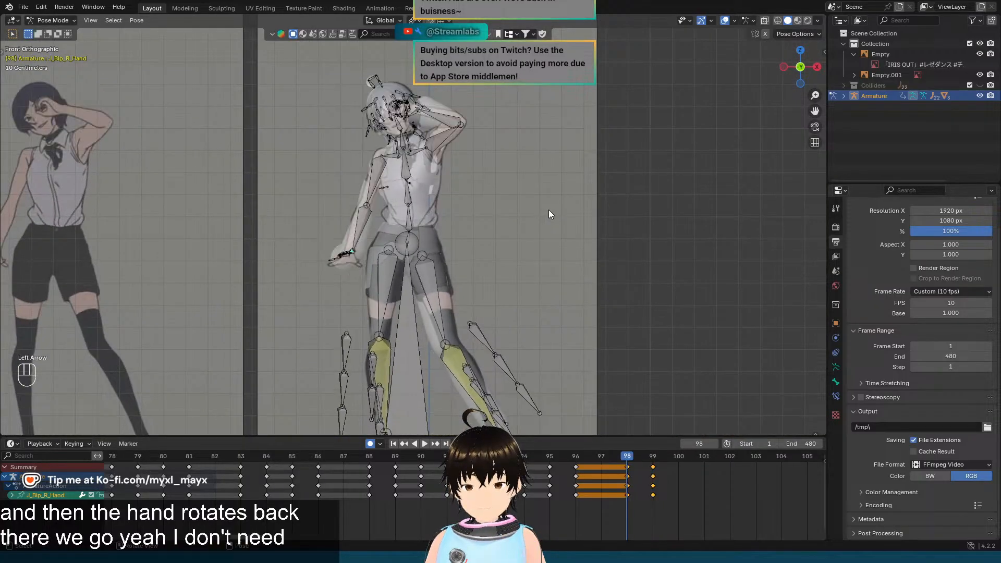
key(Right)
key(Left)
key(Right)
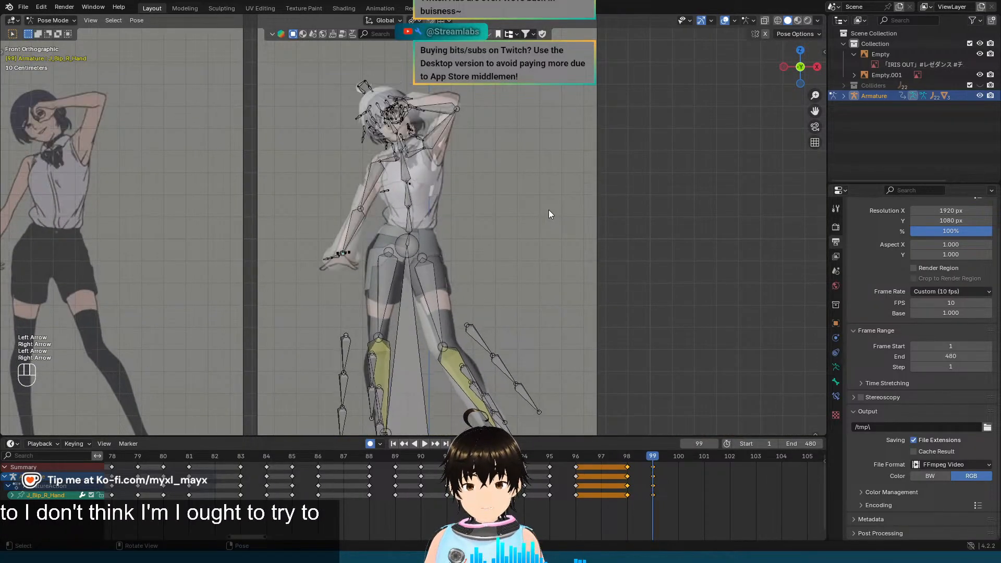
key(Left)
key(Right)
key(Left)
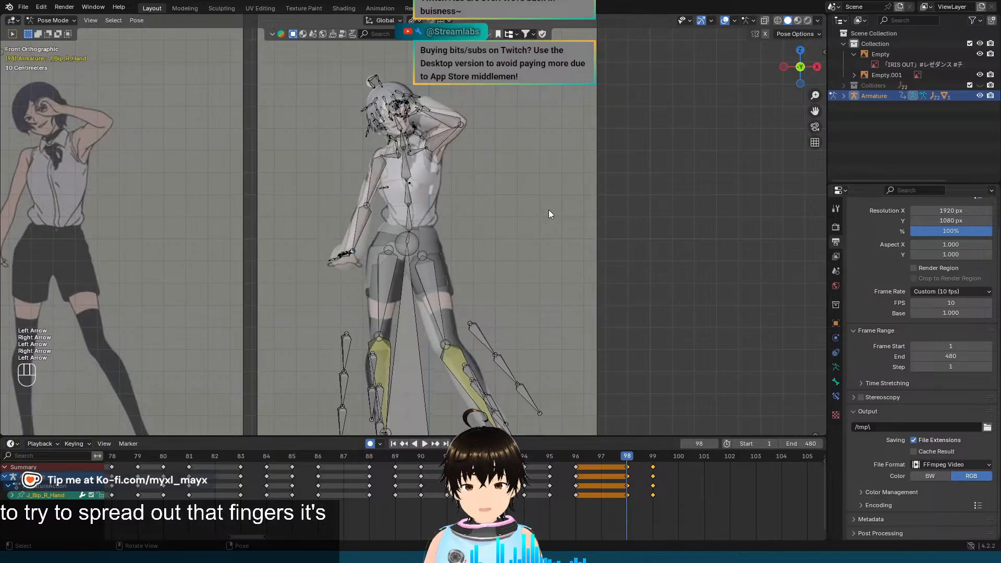
key(Right)
key(Left)
key(Right)
key(Left)
key(Right)
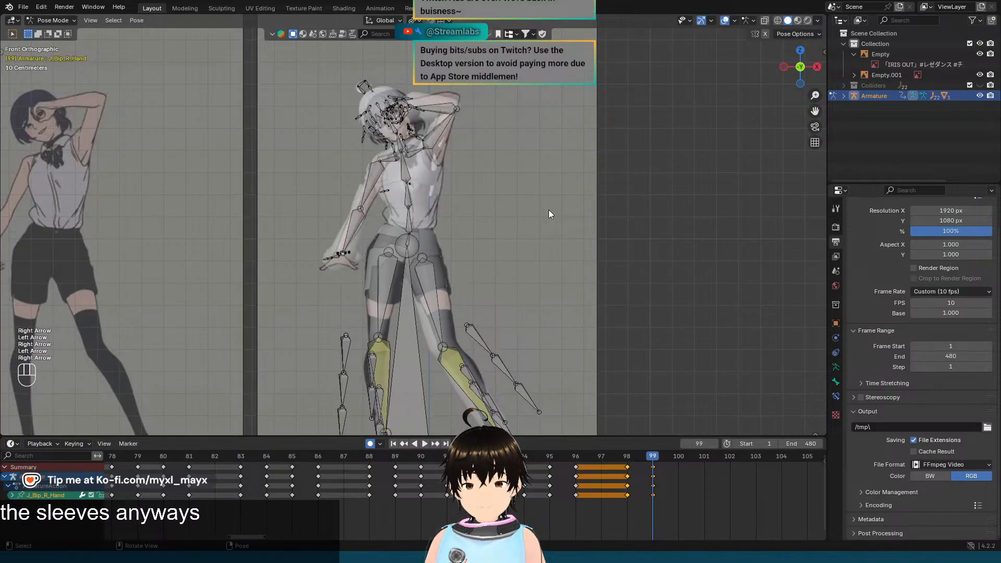
key(Left)
key(Right)
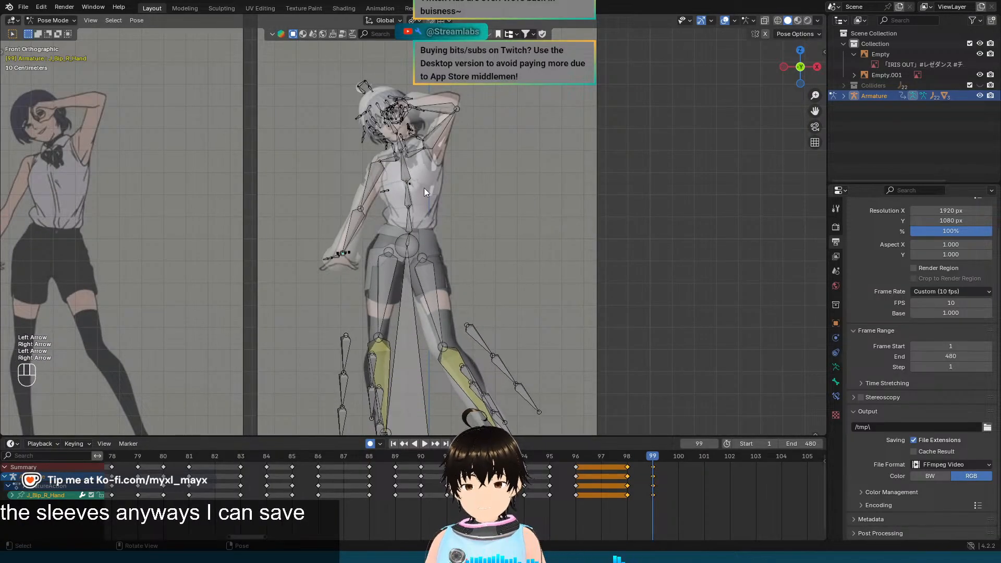
Step: Select all the armature's bones and keyframe the full pose at frame 99, checking it against frame 98
scroll(423, 188, down, 3)
drag(383, 119, 558, 359)
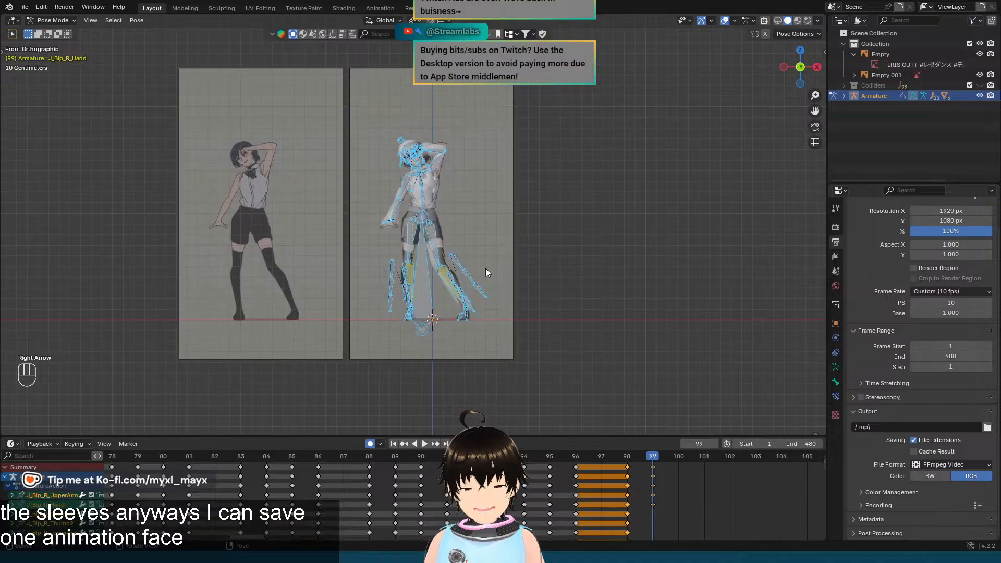
scroll(486, 268, up, 3)
scroll(499, 256, down, 2)
key(Left)
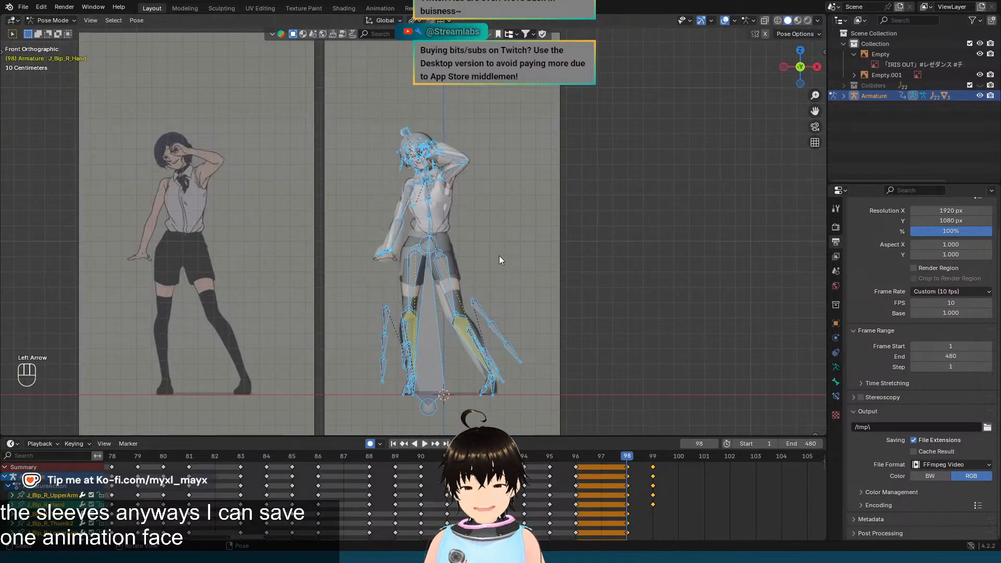
key(Right)
key(Left)
key(Right)
key(Left)
key(Right)
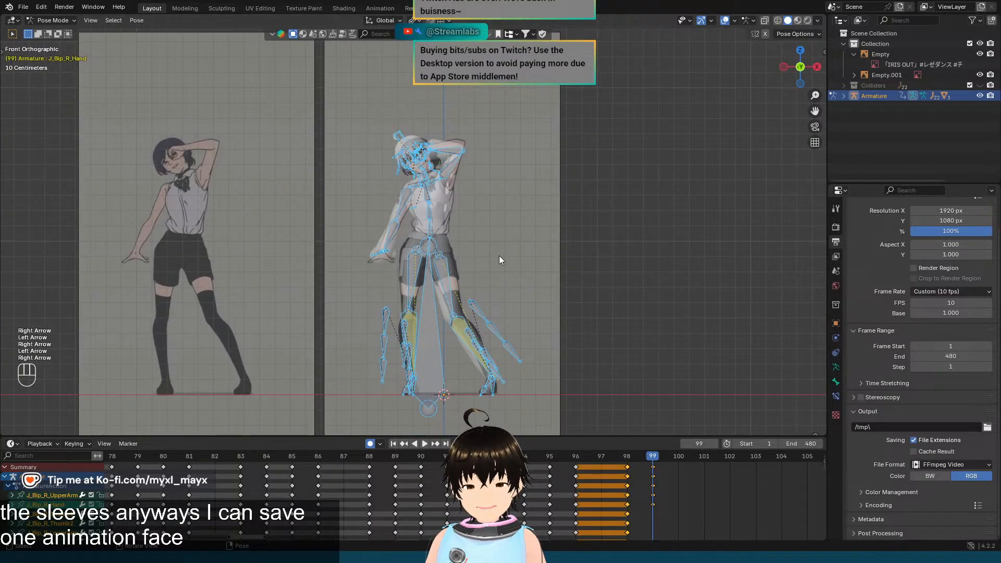
scroll(459, 191, up, 2)
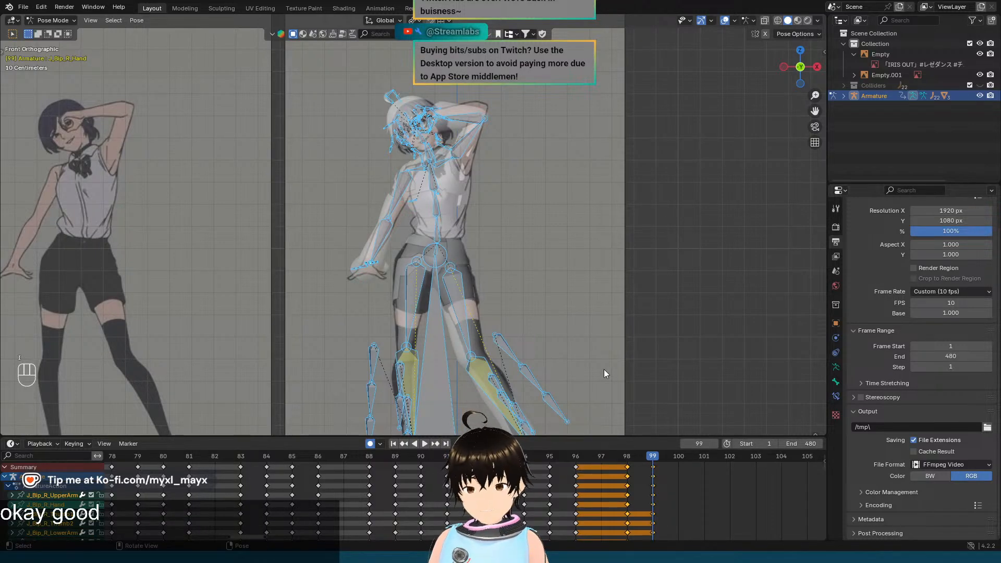
Step: Advance the timeline from frame 99 to frame 103 for the next reference pose
key(Right)
key(Right)
key(Right)
key(Right)
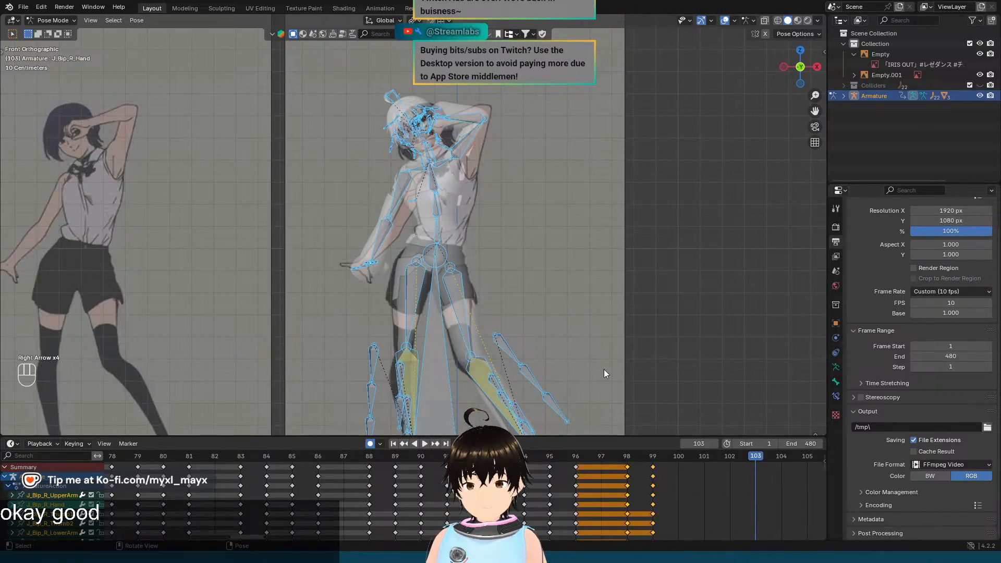
Step: Go to frame 102 and insert keyframes on all channels there
key(Left)
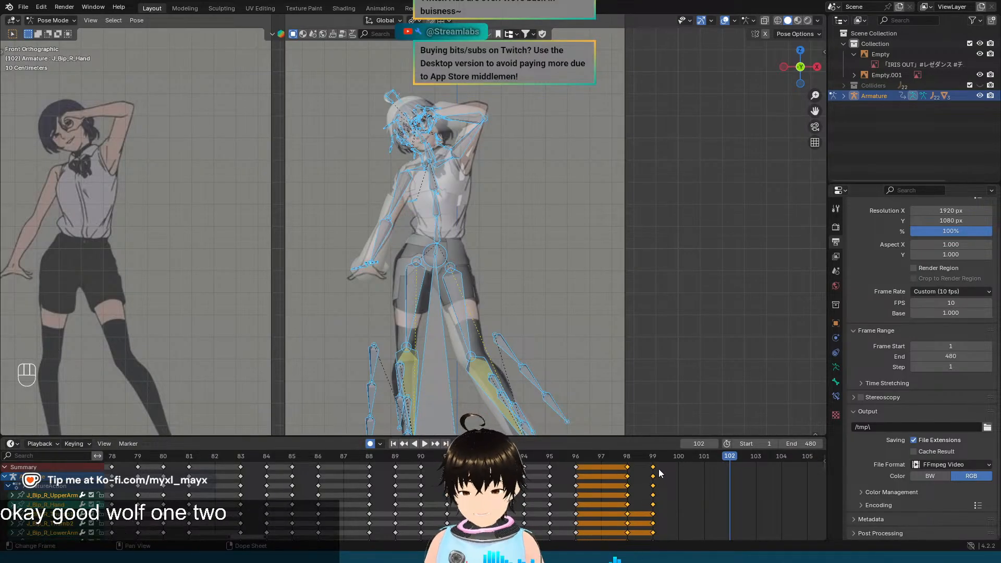
key(i)
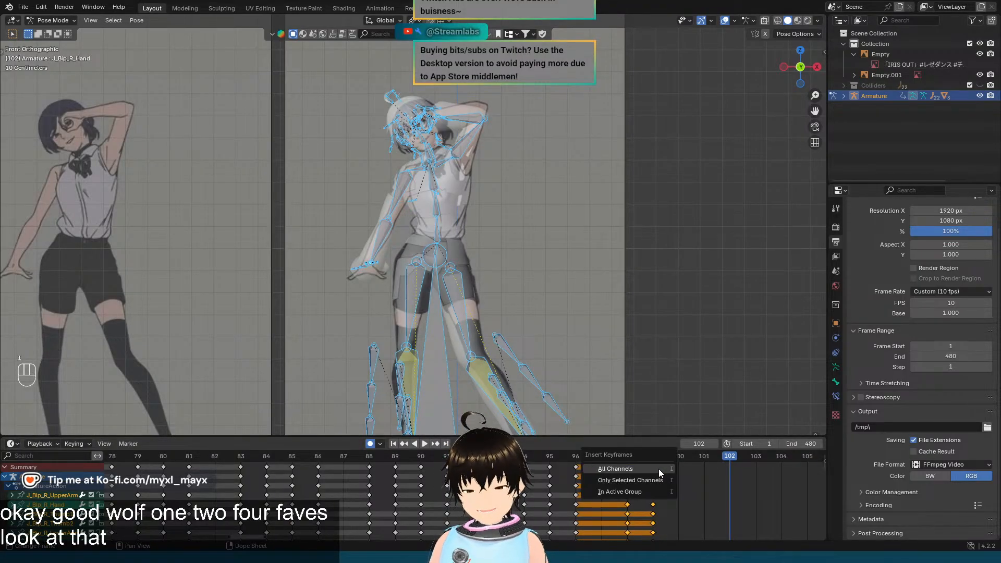
click(659, 468)
key(i)
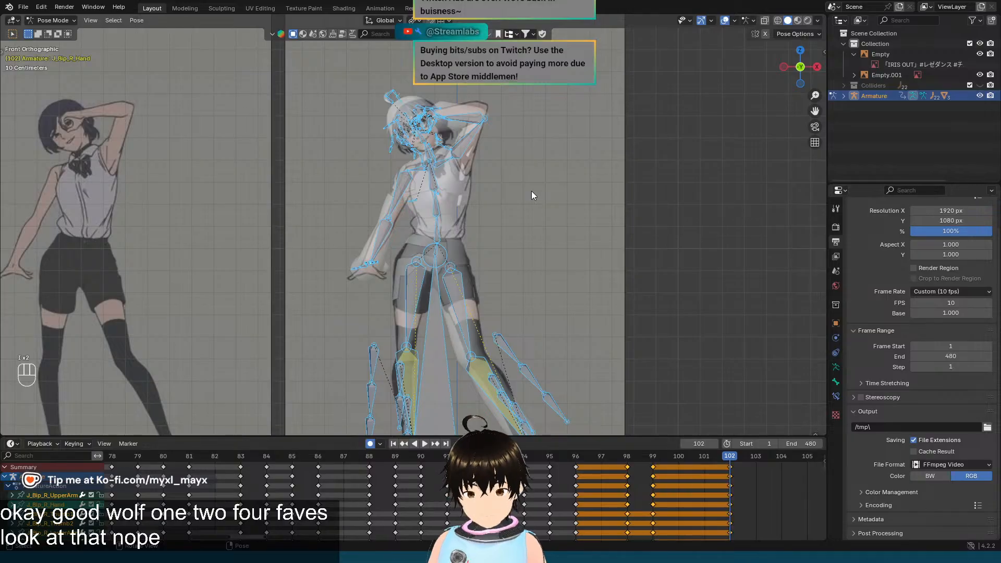
Step: Step between frames 98 and 102 to check the motion of the keyed pose against the reference
key(Left)
key(Left)
key(Left)
key(Left)
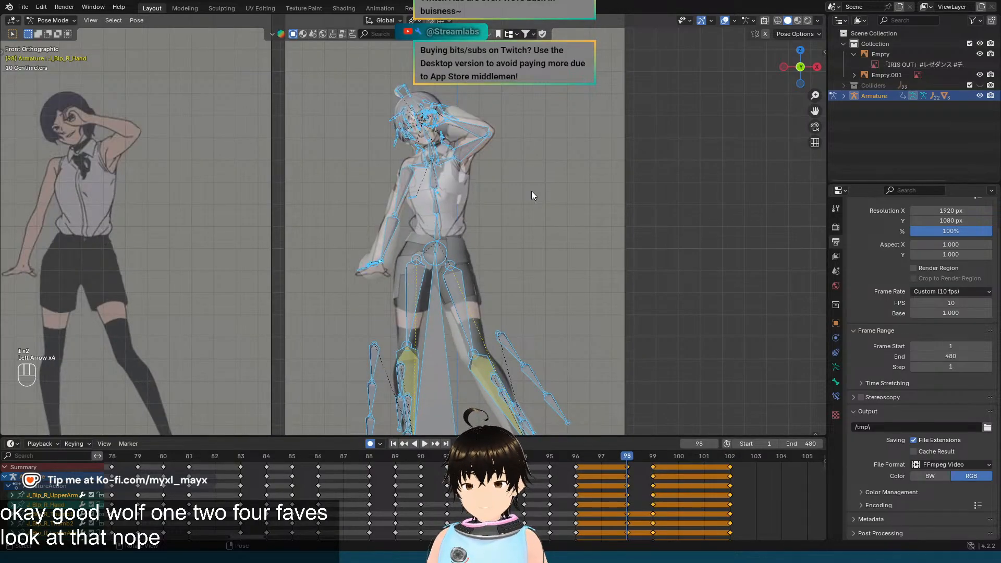
key(Right)
key(Right)
key(Right)
key(Right)
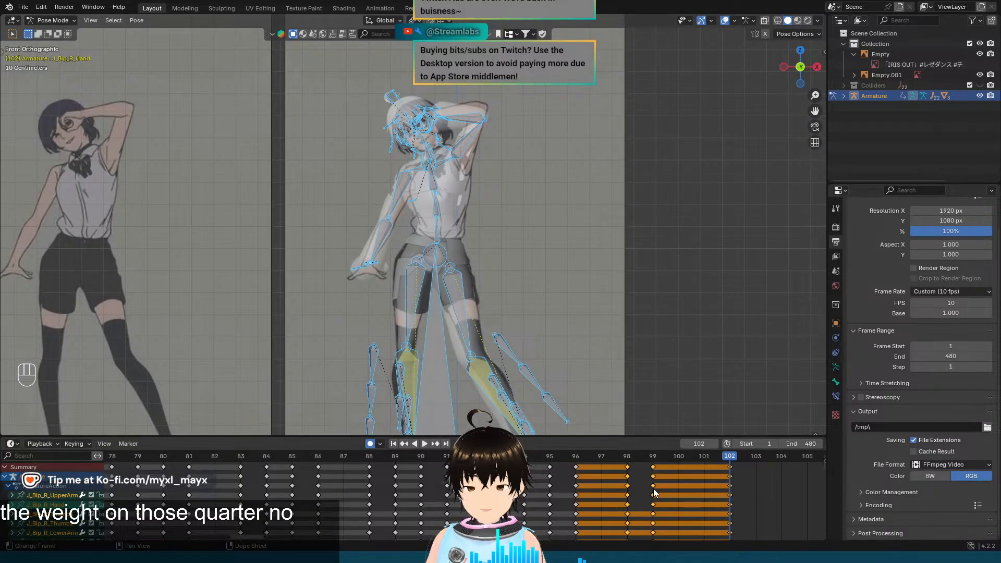
Step: Alternate between frames 102 and 103 to compare the upper body with the reference in a closer front view
ctrl+scroll(653, 491, right, 1)
ctrl+scroll(653, 491, right, 6)
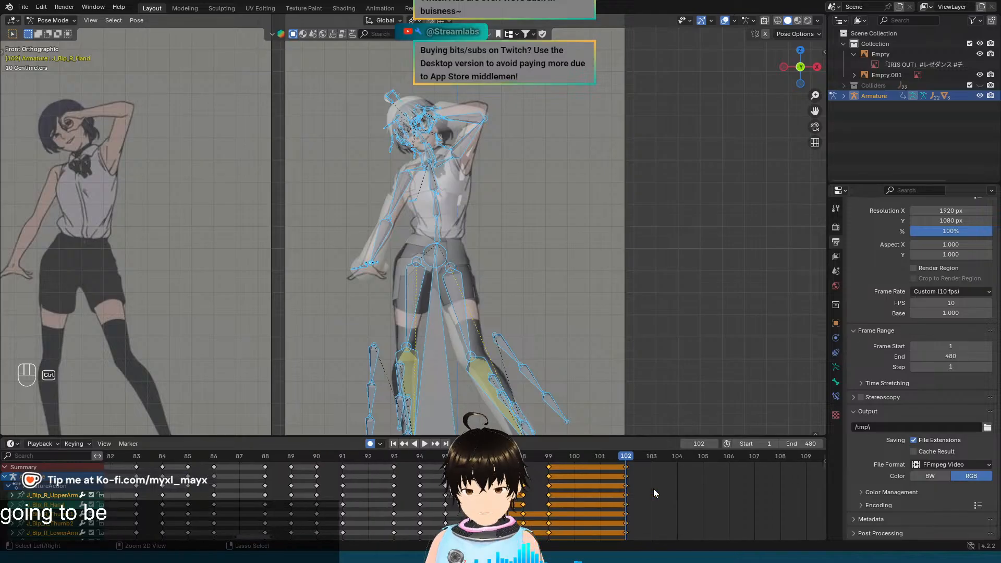
ctrl+scroll(654, 492, right, 2)
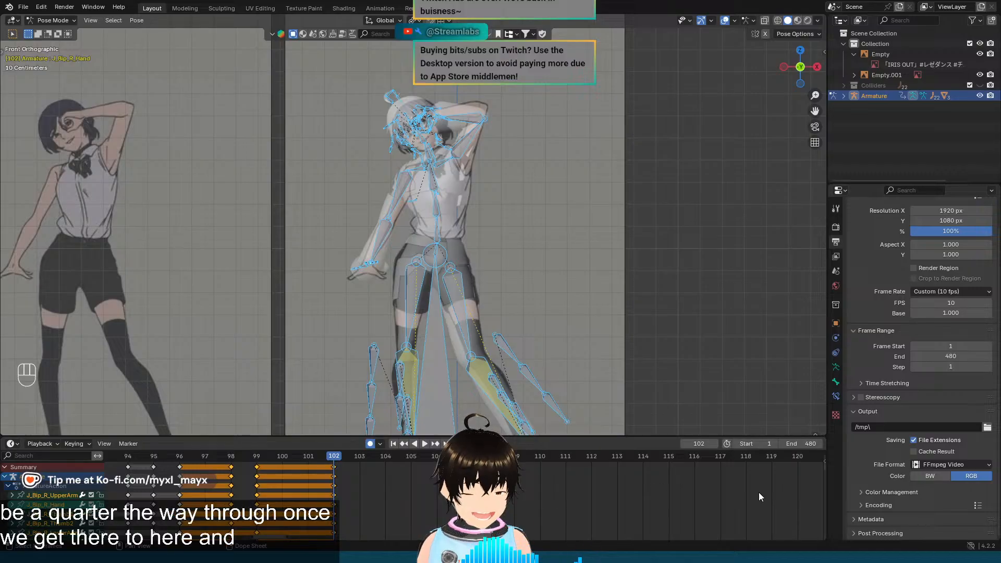
shift+middle_drag(556, 248, 557, 277)
scroll(564, 251, up, 6)
key(Left)
key(Right)
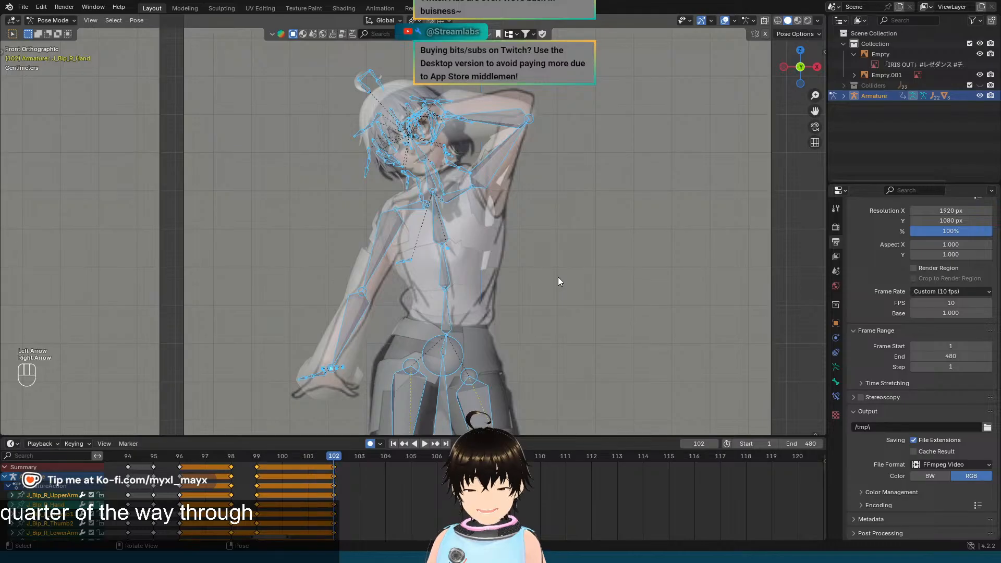
key(Right)
key(Left)
key(Right)
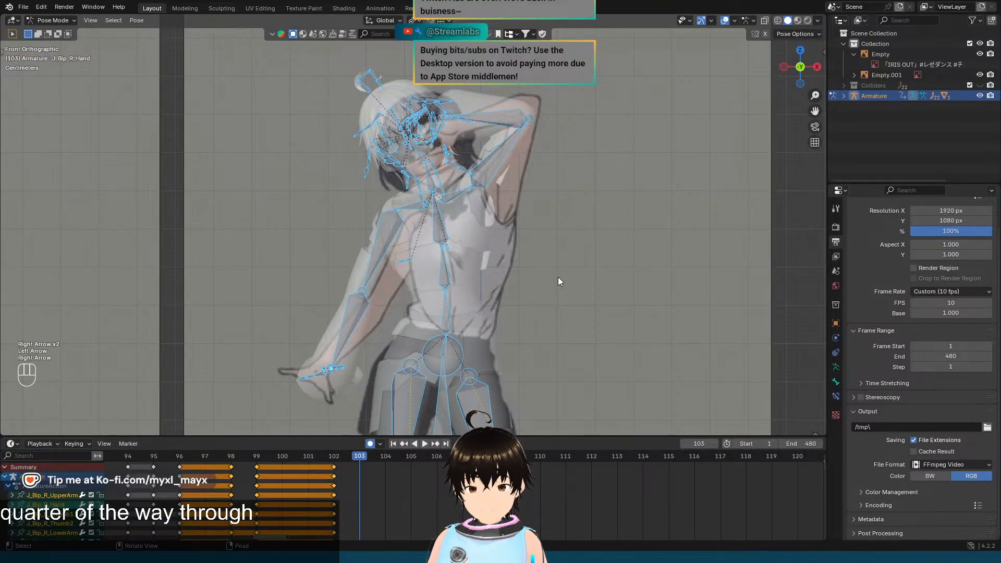
key(Left)
key(Right)
key(Left)
key(Right)
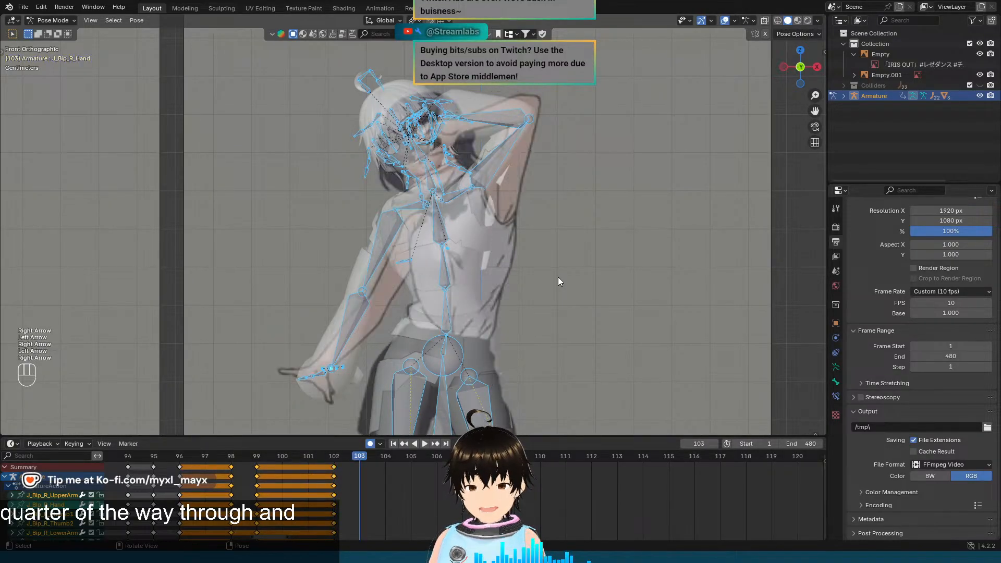
key(Left)
key(Right)
key(Left)
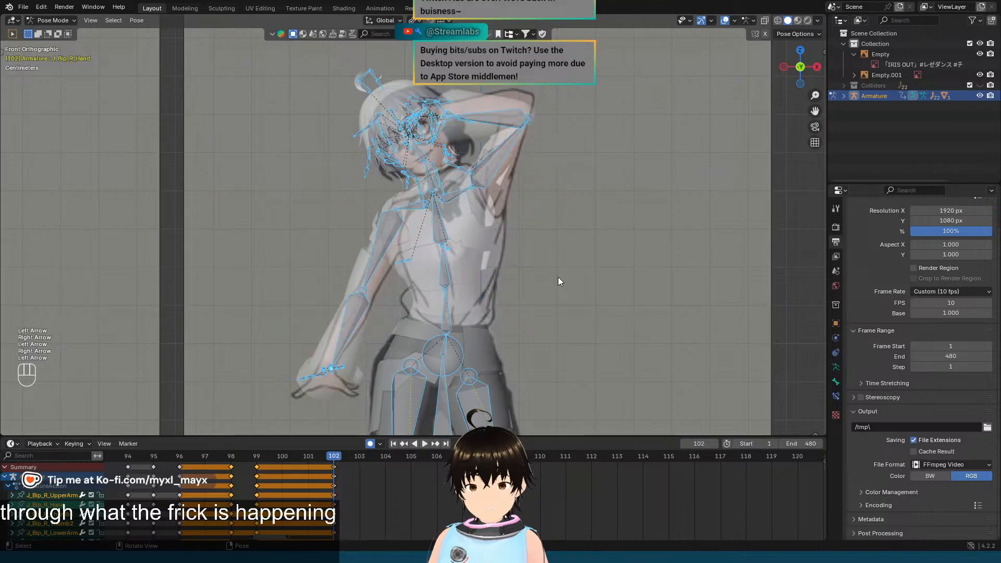
Step: Step back through the keyed poses to frame 95 and forward to frame 103, comparing the body's movement with the reference
key(Left)
key(Left)
key(Left)
key(Left)
key(Left)
key(Left)
key(Left)
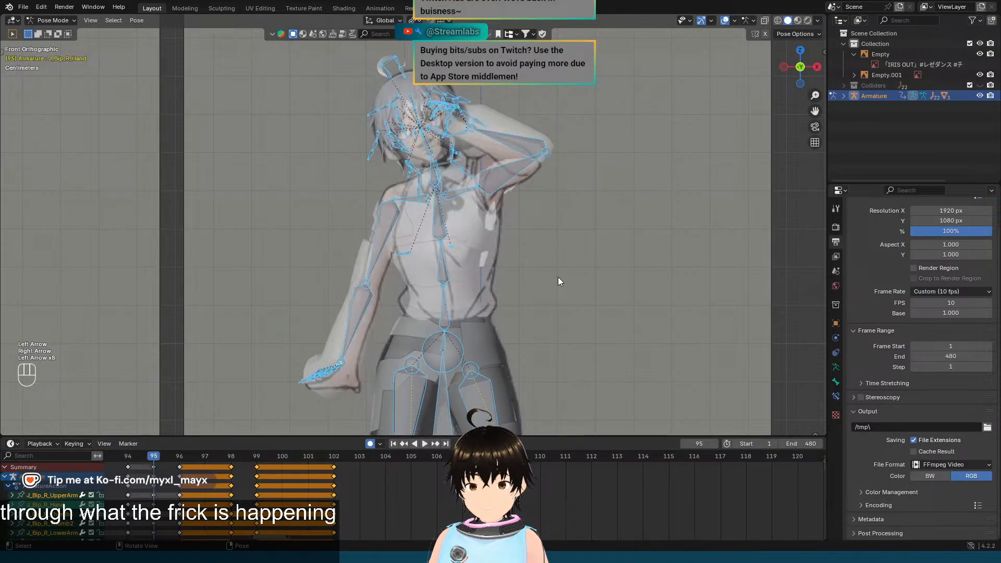
key(Right)
key(Right)
key(Right)
key(Right)
key(Right)
key(Right)
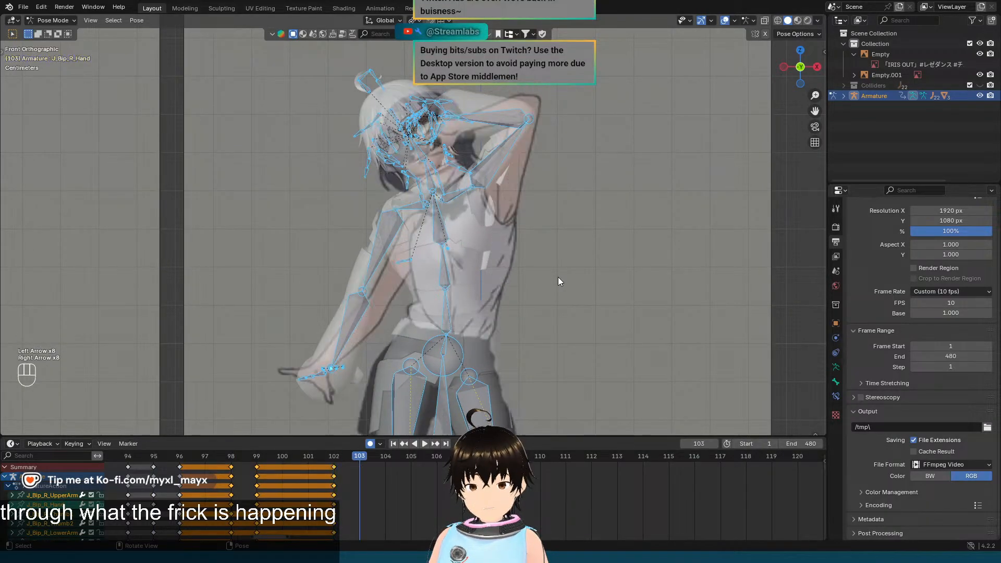
key(Left)
key(Right)
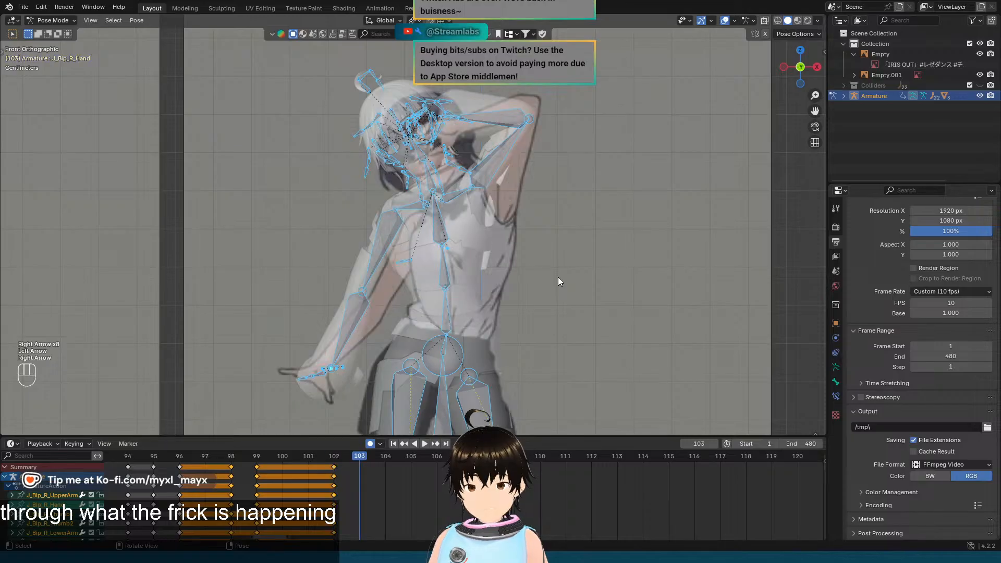
Step: Lower the Root bone by about 0.02 m at frame 103 to drop the hips toward the reference
scroll(557, 277, down, 2)
shift+middle_drag(557, 278, 564, 199)
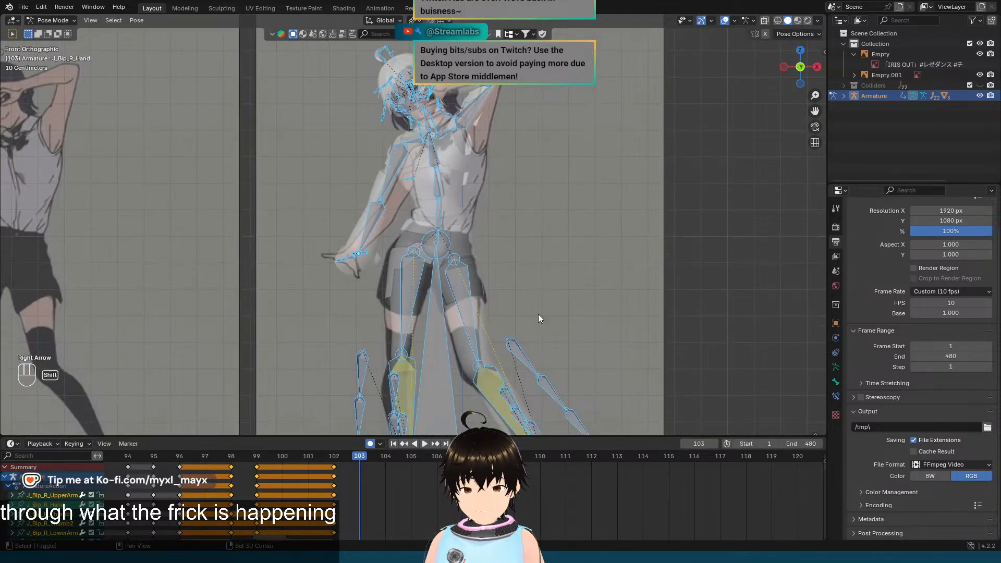
shift+middle_drag(539, 313, 539, 228)
click(450, 242)
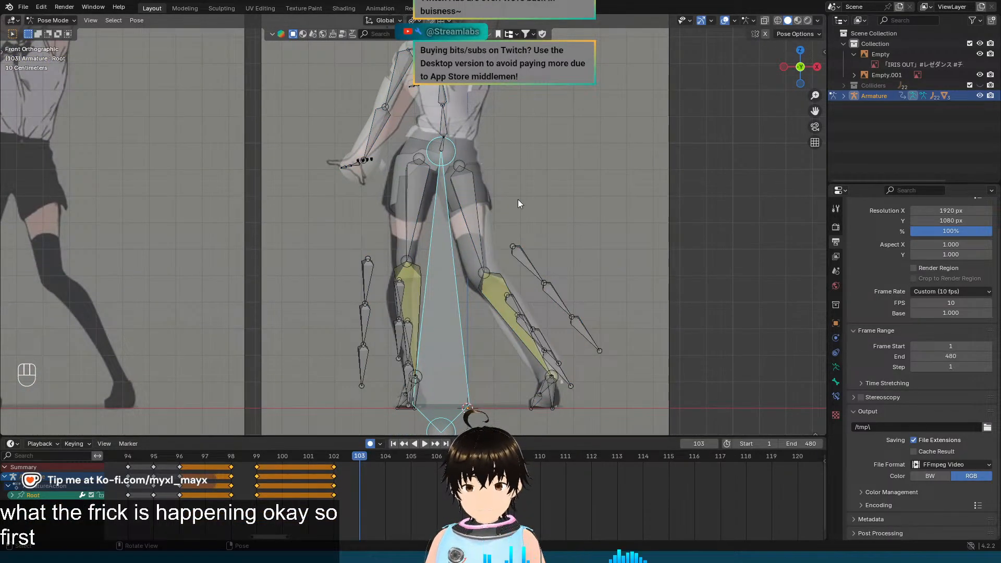
scroll(553, 183, up, 3)
shift+middle_drag(554, 183, 552, 186)
key(g)
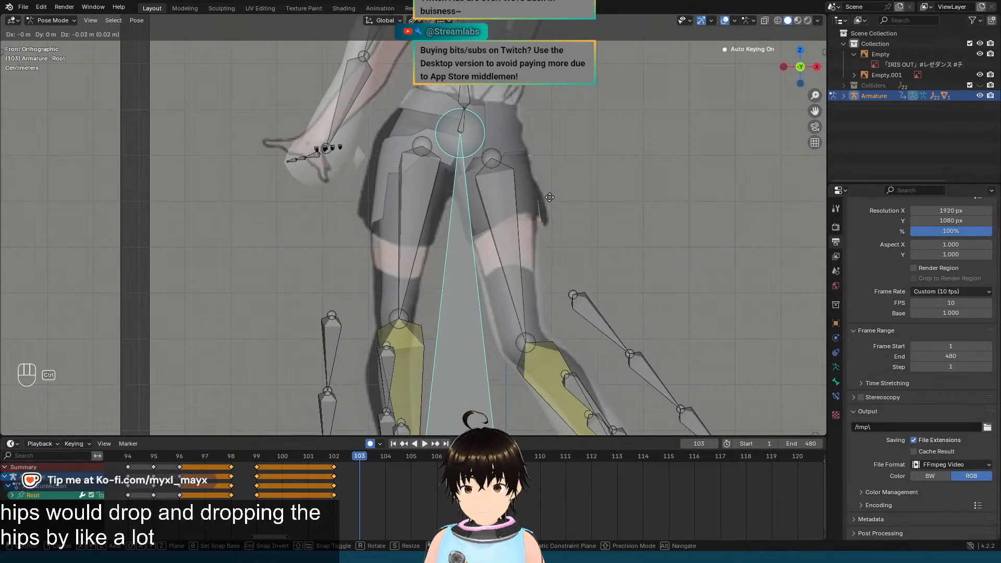
click(549, 197)
Step: Rotate the hips bone (J_Bip_C_Hips) -5° around its local Z axis at frame 103
click(463, 120)
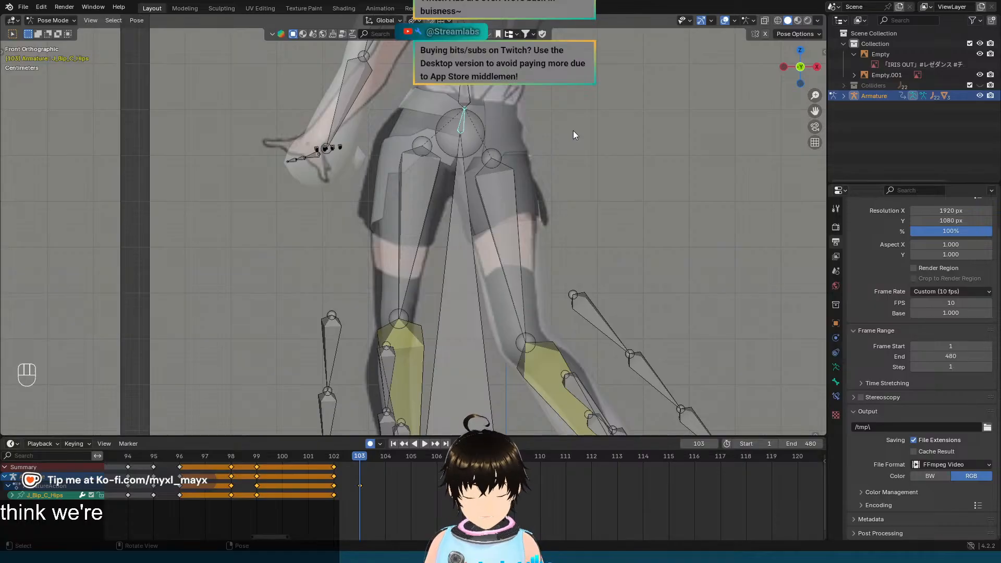
key(r)
key(z)
key(z)
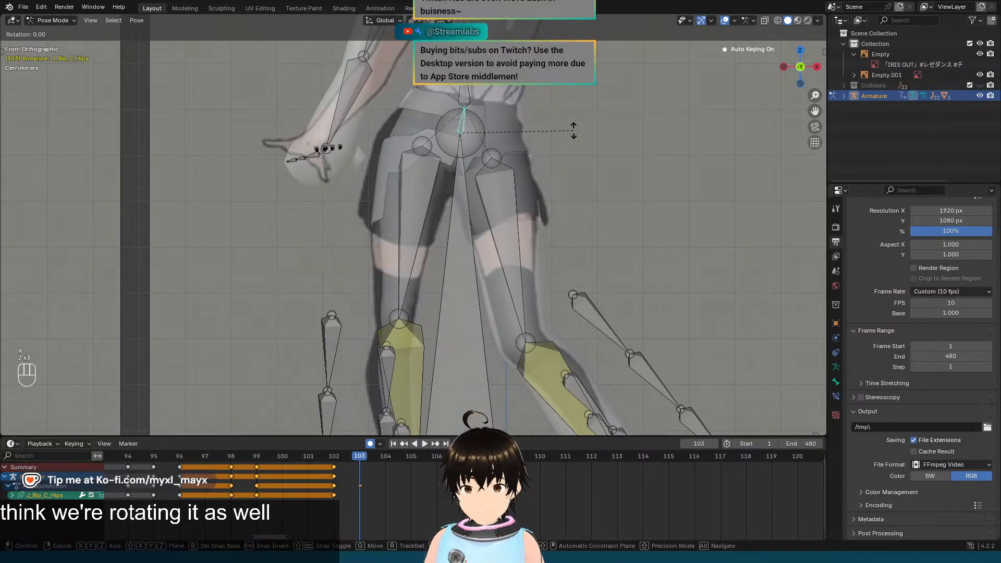
key(z)
key(z)
key(z)
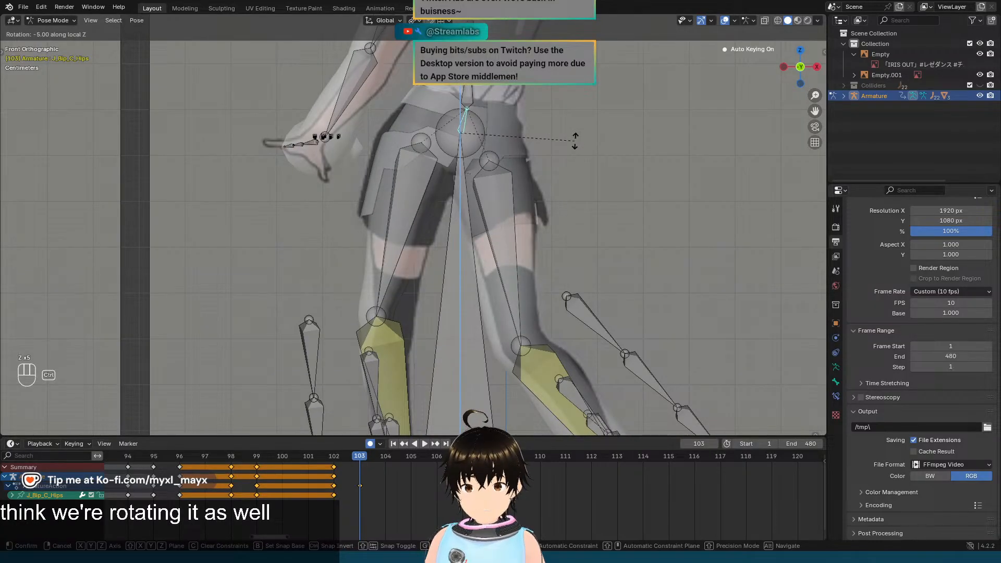
ctrl+click(575, 140)
Step: Examine the placement of both feet and lower legs against the reference at frame 103
scroll(574, 143, down, 2)
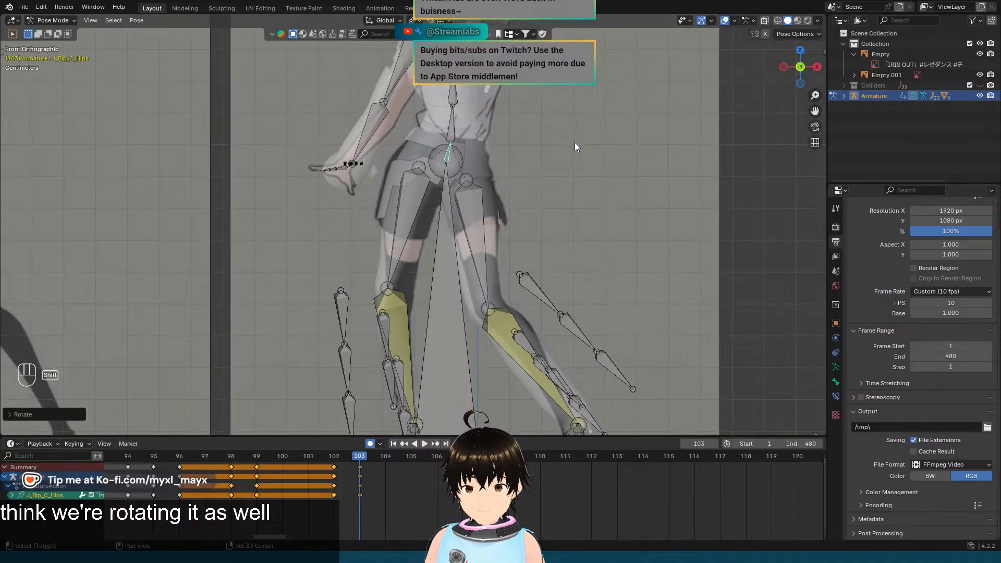
shift+middle_drag(574, 143, 561, 42)
scroll(570, 304, up, 2)
shift+middle_drag(598, 331, 531, 184)
scroll(567, 254, up, 2)
shift+middle_drag(357, 267, 406, 252)
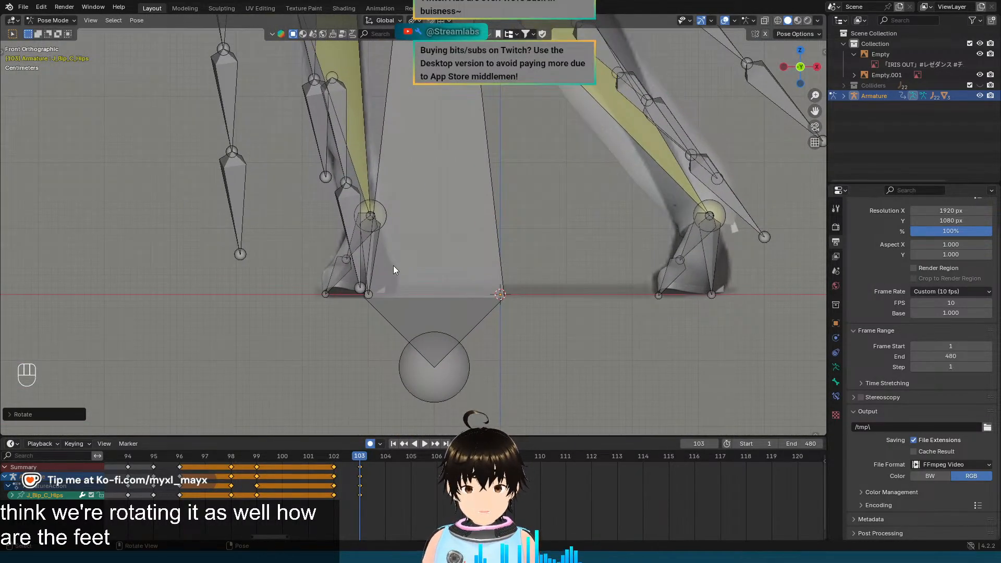
scroll(391, 199, down, 3)
shift+middle_drag(392, 199, 423, 312)
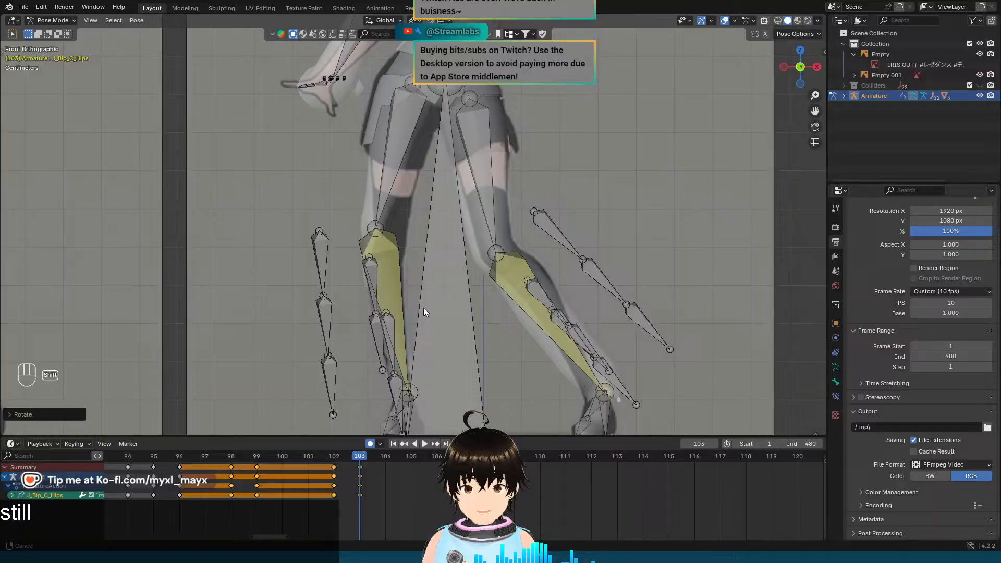
Step: Rotate the right upper leg bone around its local X axis in the front view to match the reference at frame 103
click(407, 112)
middle_drag(425, 141, 498, 154)
key(KP_1)
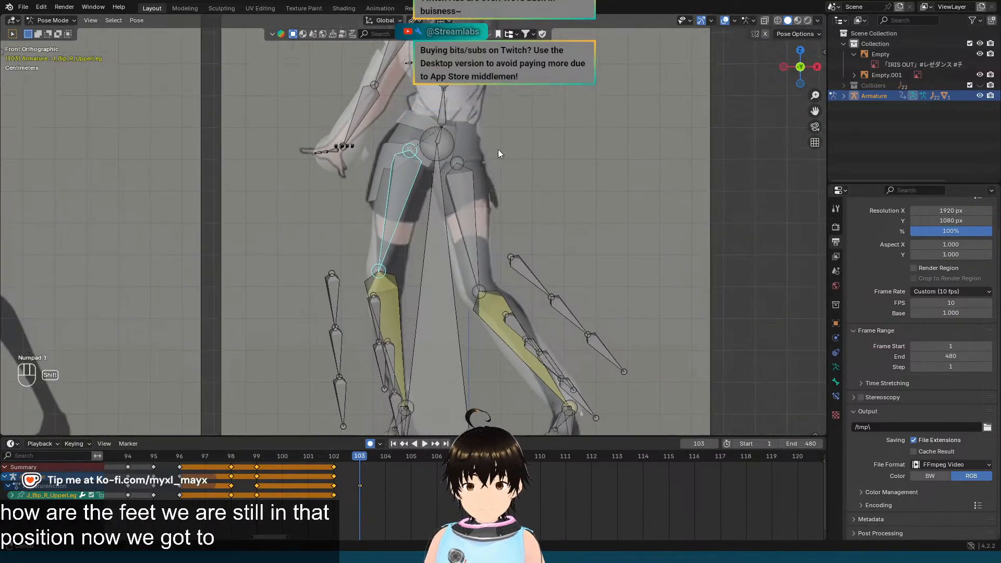
scroll(500, 162, up, 2)
key(r)
key(x)
key(x)
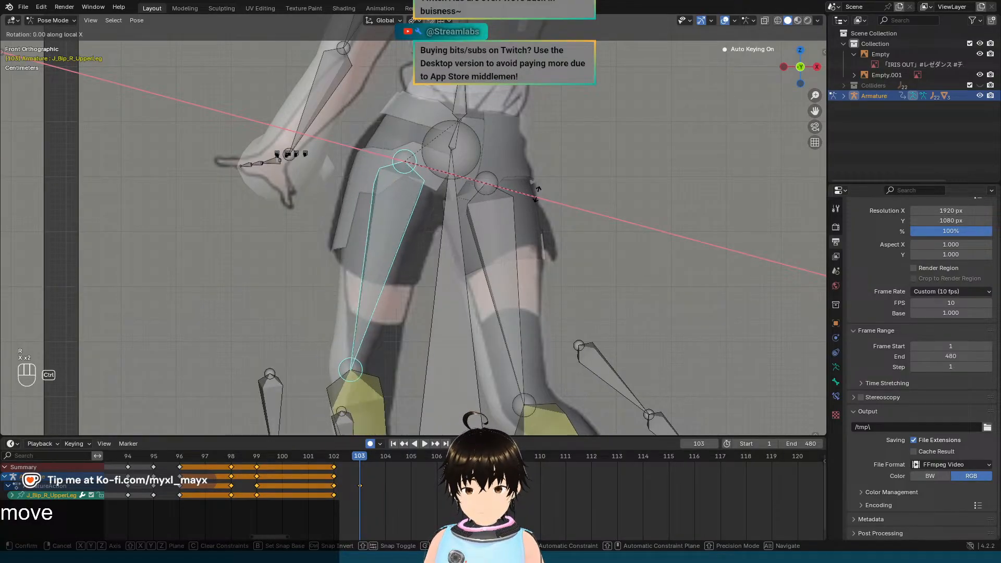
click(543, 174)
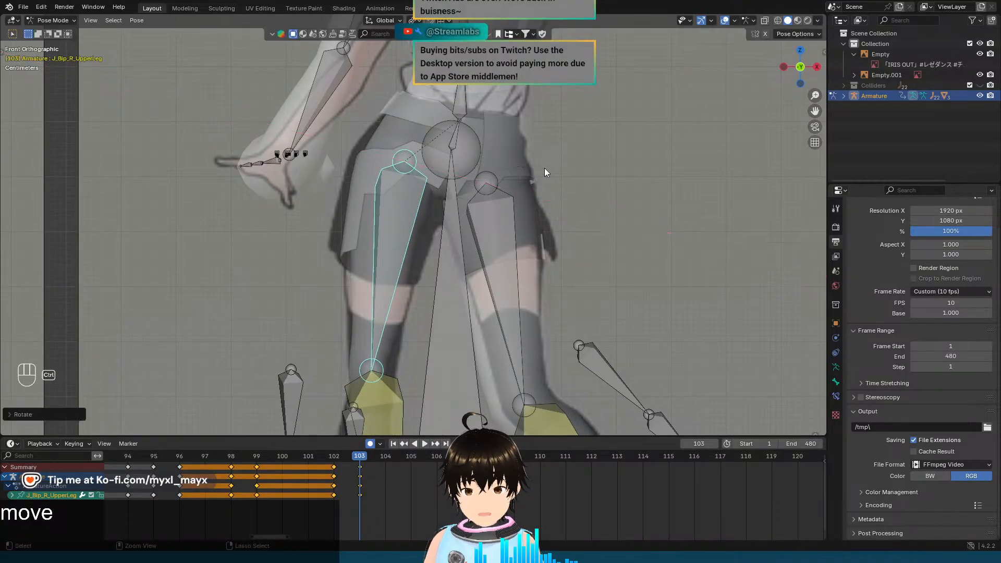
Step: Select the left upper leg bone and compare the hips and legs with the reference, alternating between frames 102 and 103
scroll(536, 275, down, 1)
shift+middle_drag(535, 276, 491, 261)
click(430, 212)
scroll(534, 214, down, 2)
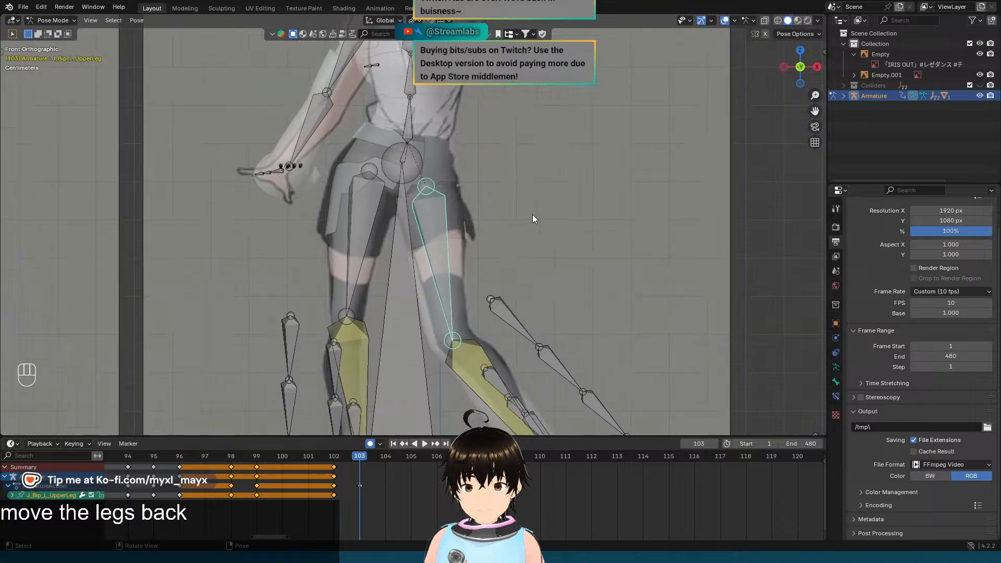
shift+middle_drag(534, 212, 542, 269)
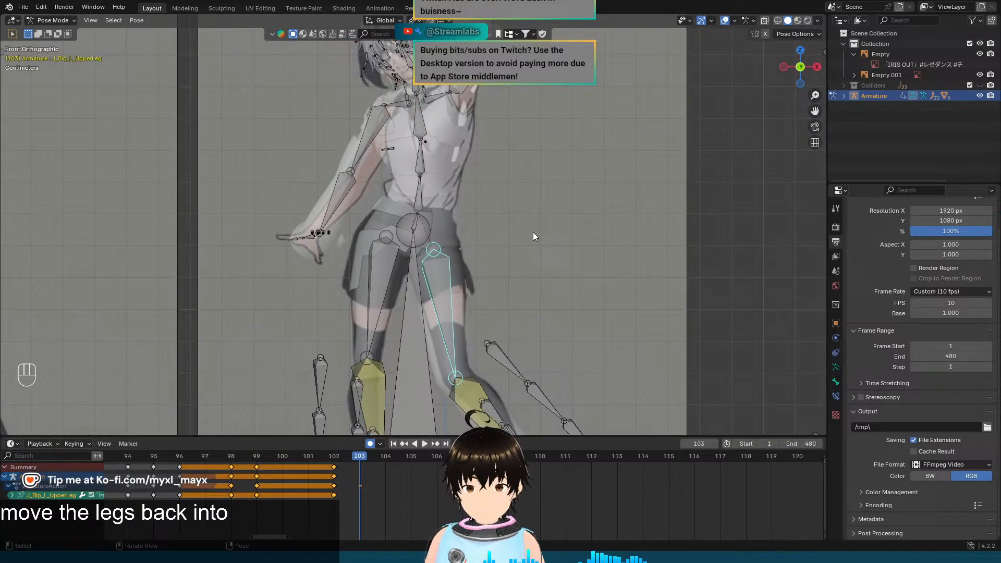
key(Left)
key(Right)
key(Left)
key(Right)
key(Left)
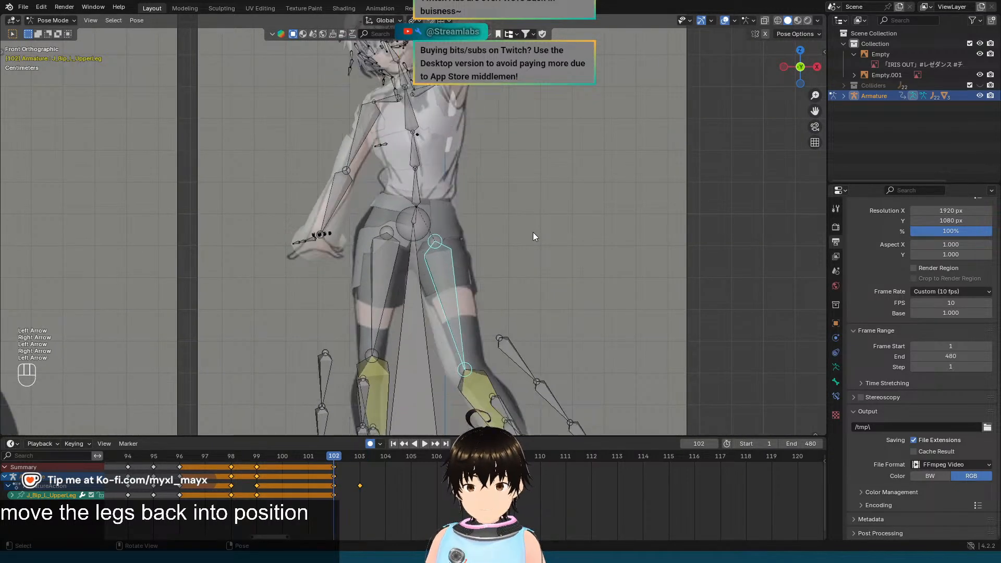
key(Right)
key(Left)
key(Right)
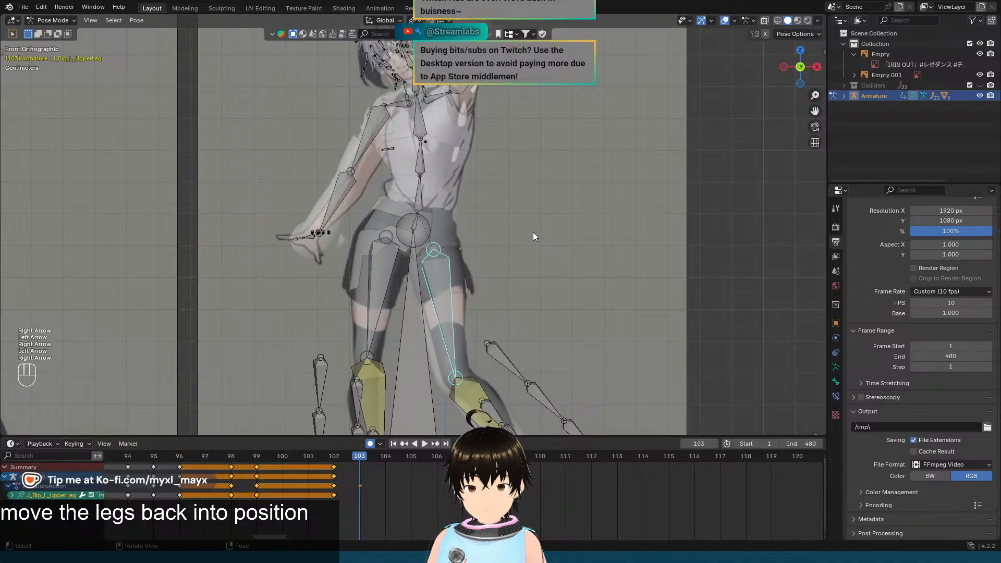
key(Left)
key(Right)
key(Left)
key(Right)
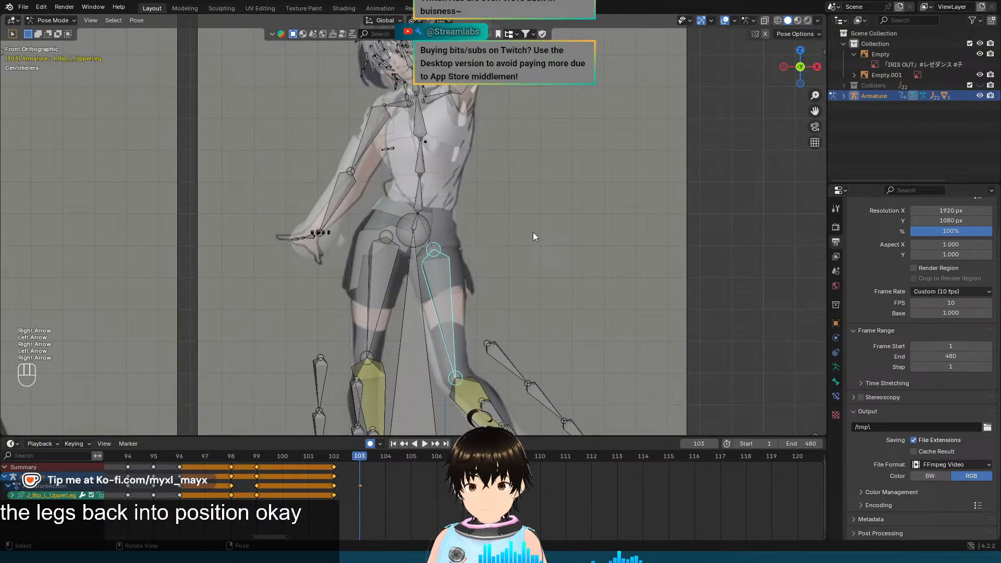
key(Left)
key(Right)
key(Left)
key(Right)
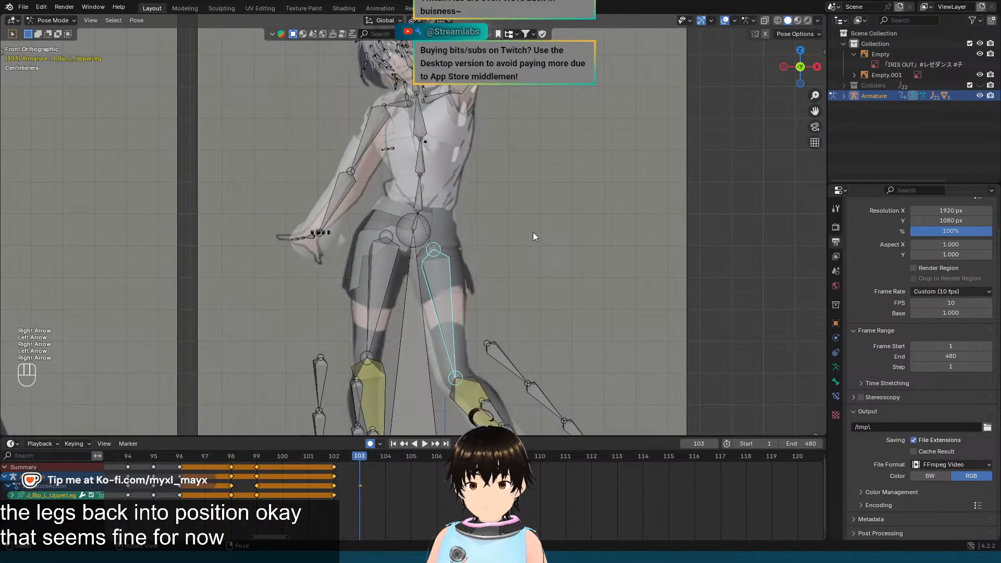
key(Left)
key(Right)
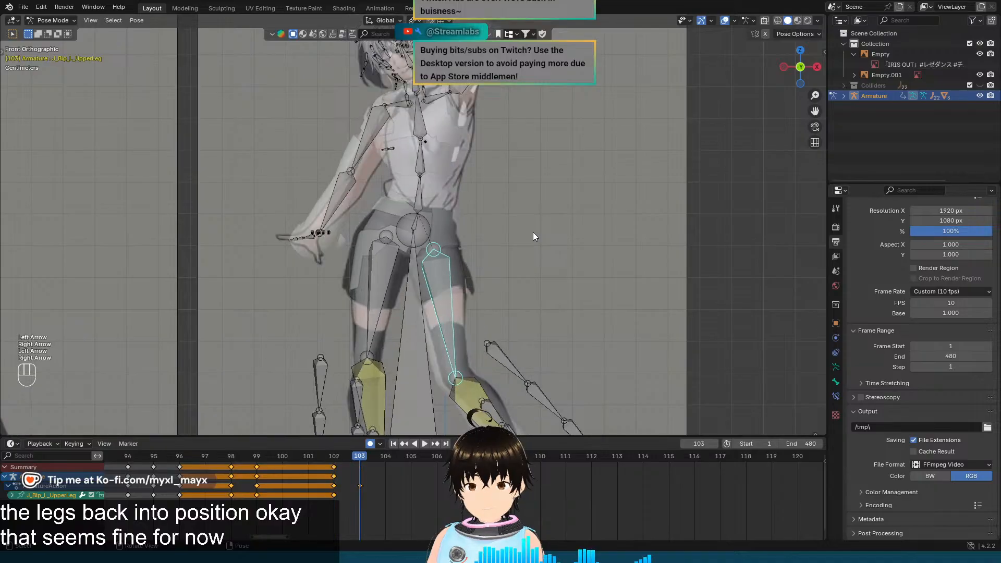
Step: Compare the torso's lean with the reference overlay, alternating between frames 102 and 103
scroll(510, 208, up, 2)
shift+middle_drag(525, 168, 531, 255)
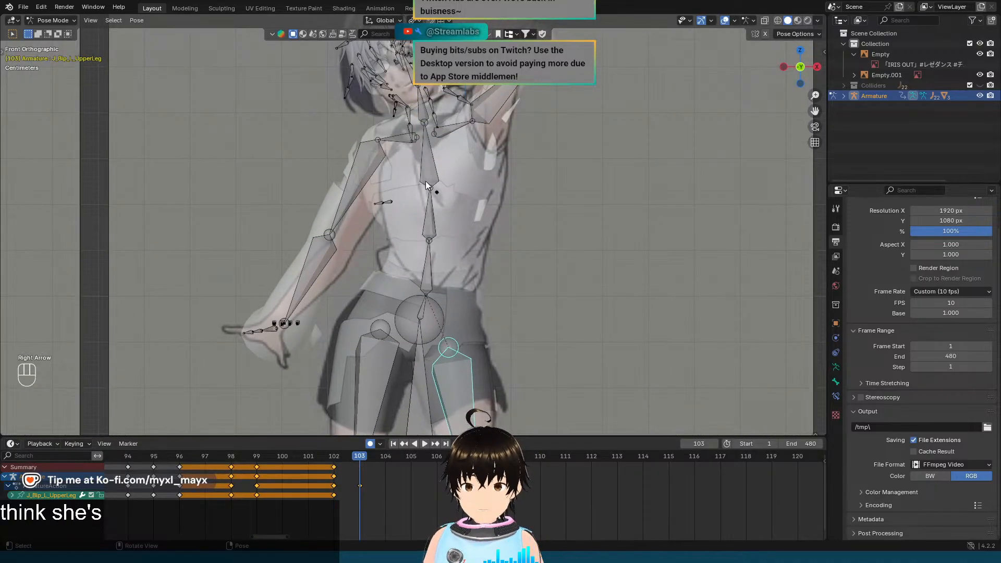
key(Left)
key(Right)
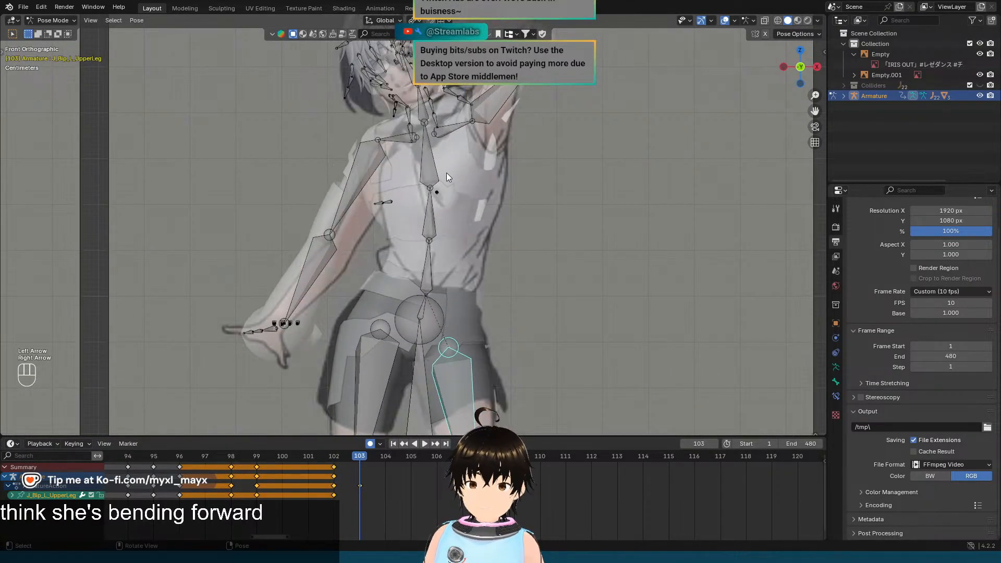
key(Left)
key(Right)
key(Left)
key(Right)
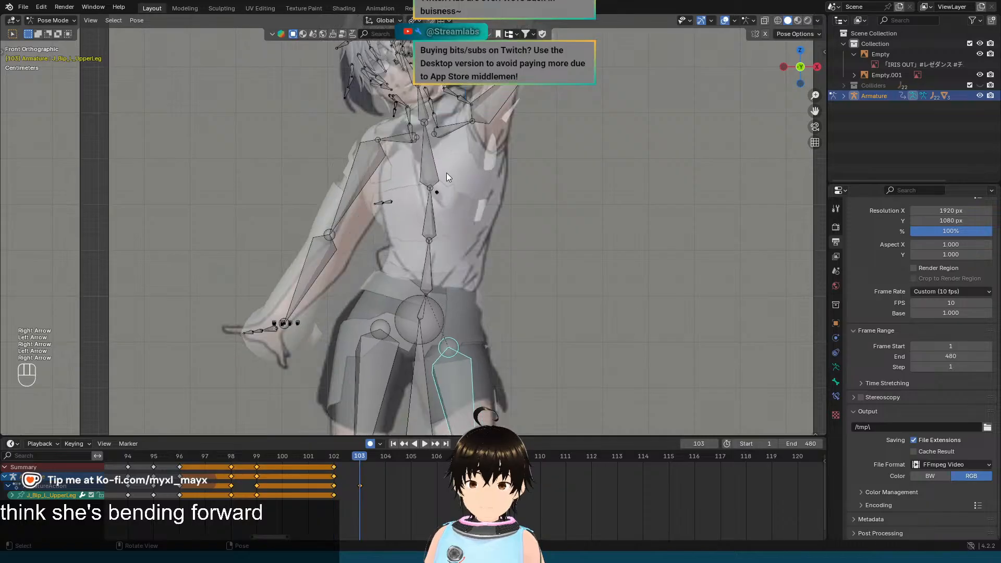
key(Left)
key(Right)
key(Left)
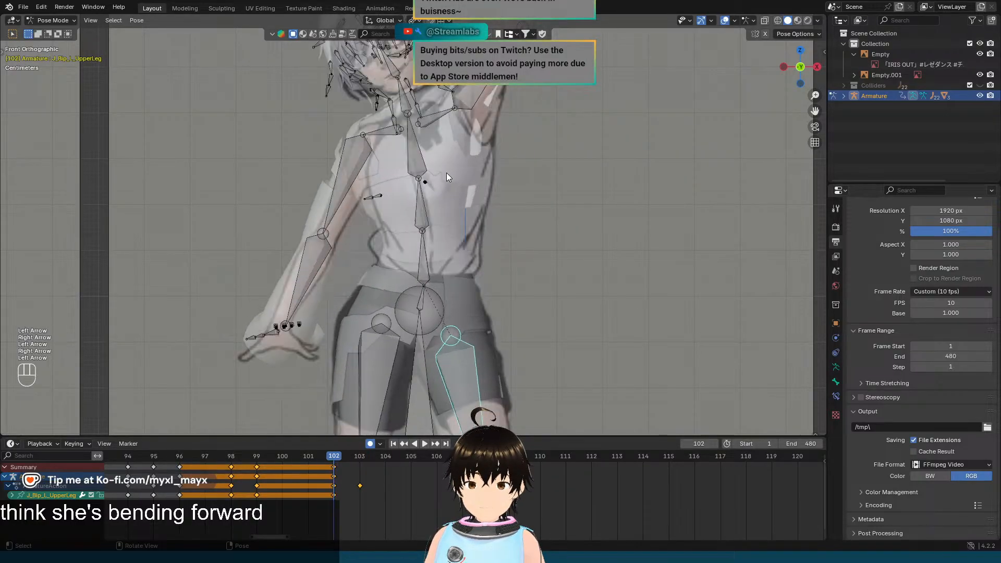
key(Right)
key(Left)
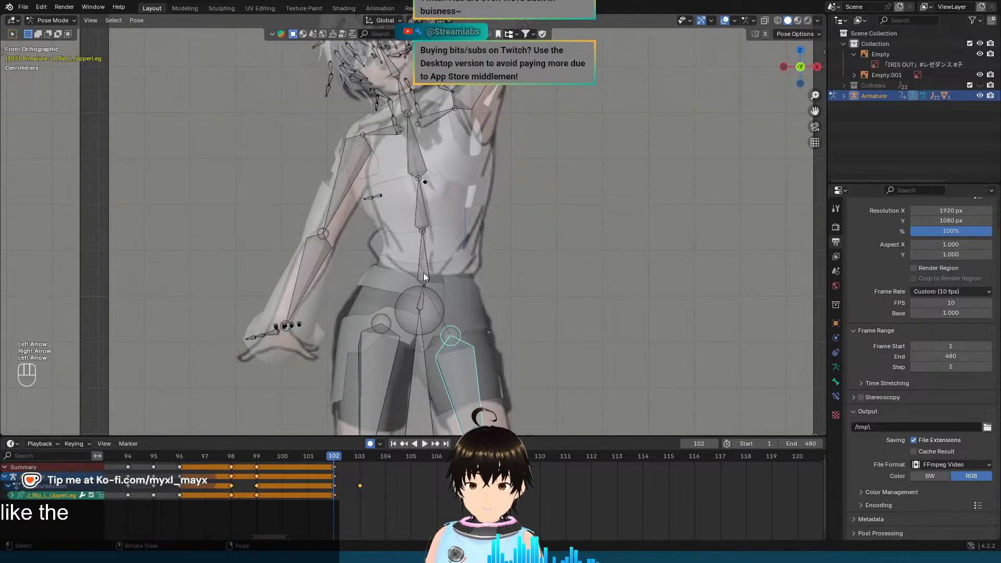
Step: Examine how far the hips push out from the side across frames 101 to 103, and recheck them in the front view
middle_drag(423, 273, 396, 313)
key(Left)
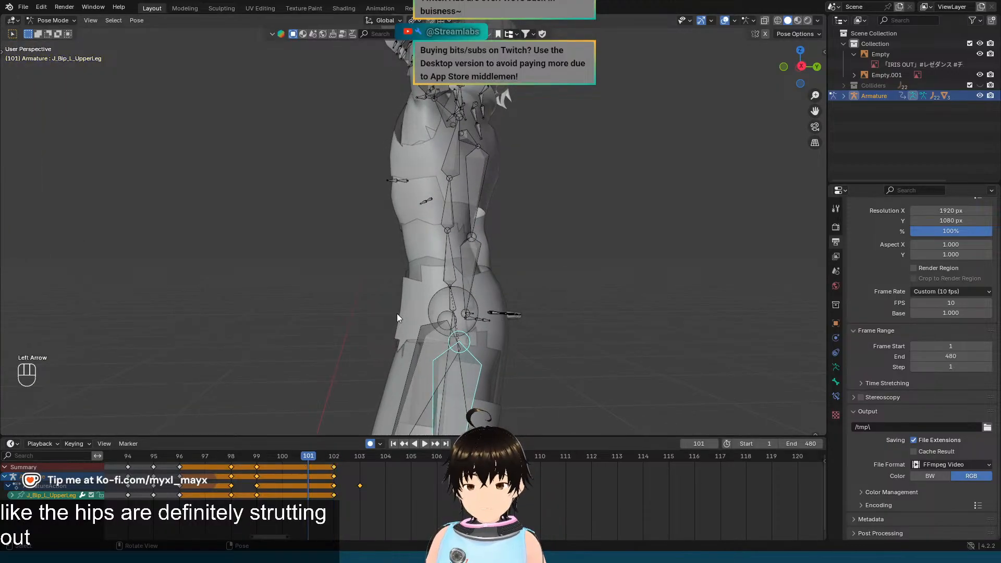
key(Right)
key(Right)
key(Left)
key(KP_1)
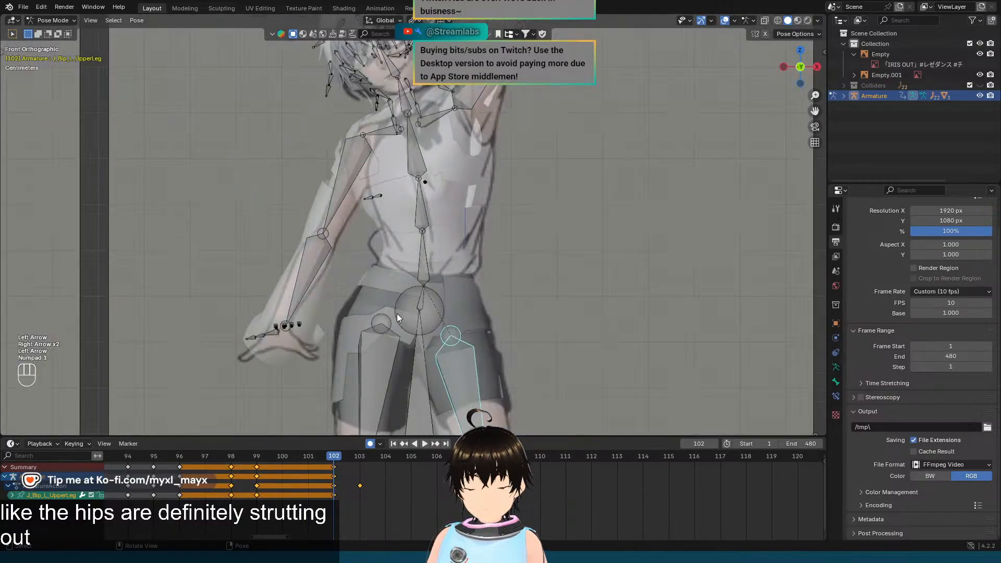
key(Right)
key(Left)
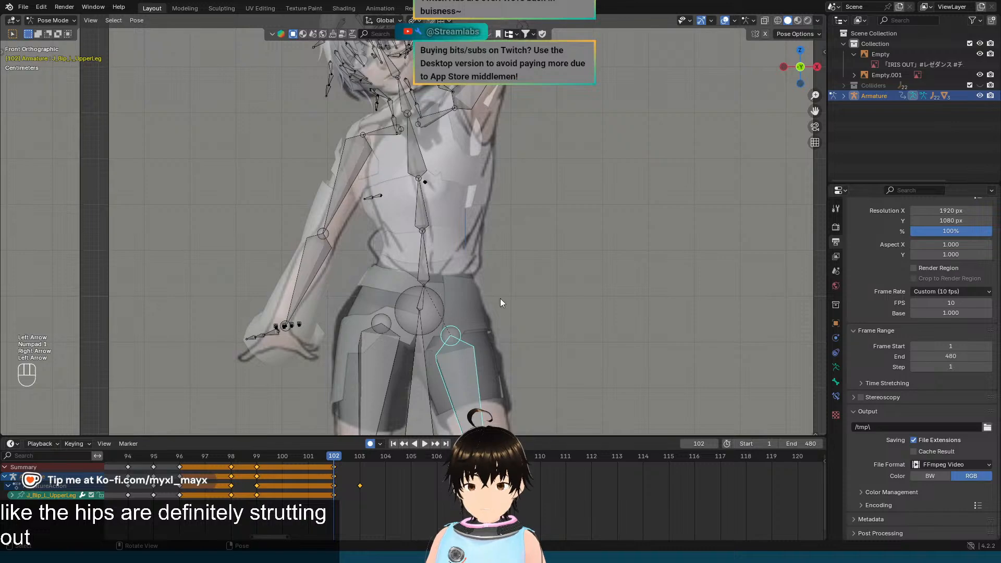
Step: Study the torso and hip movement in the uncovered reference drawing, alternating between frames 102 and 103
scroll(531, 276, down, 5)
scroll(531, 275, up, 3)
shift+middle_drag(381, 249, 711, 257)
shift+middle_drag(295, 225, 488, 228)
scroll(431, 224, up, 1)
scroll(523, 247, up, 2)
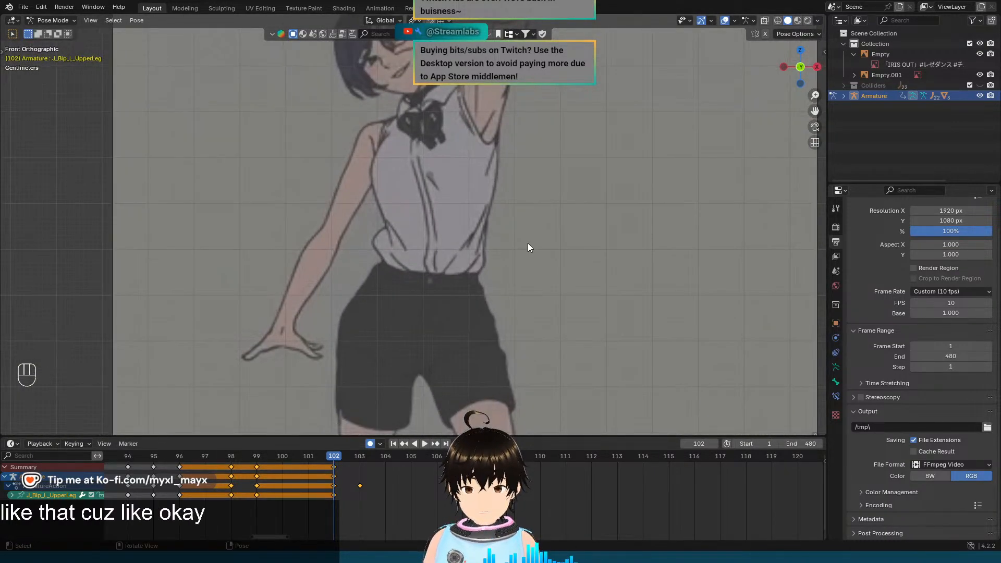
key(Left)
key(Right)
key(Right)
key(Left)
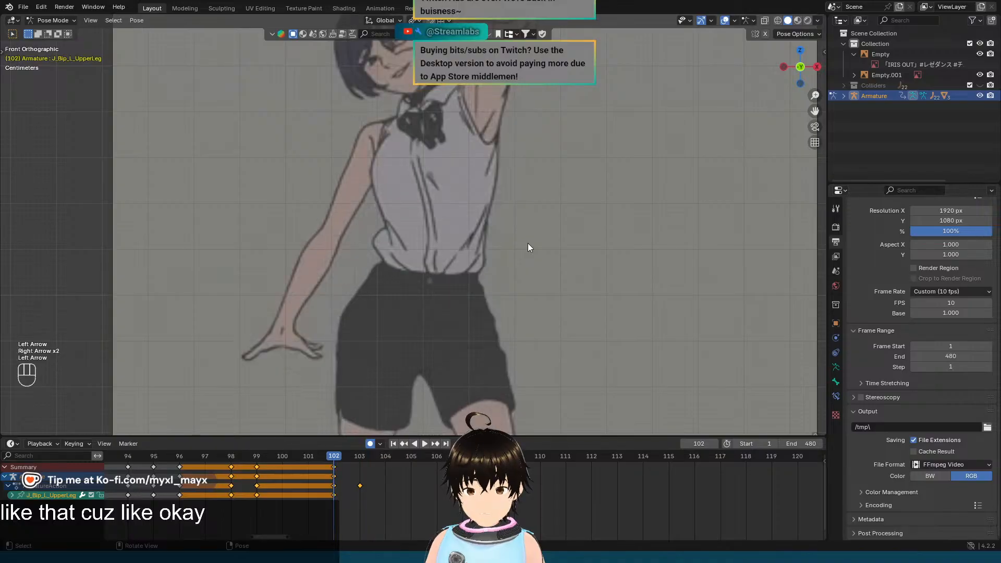
key(Right)
key(Left)
key(Right)
key(Left)
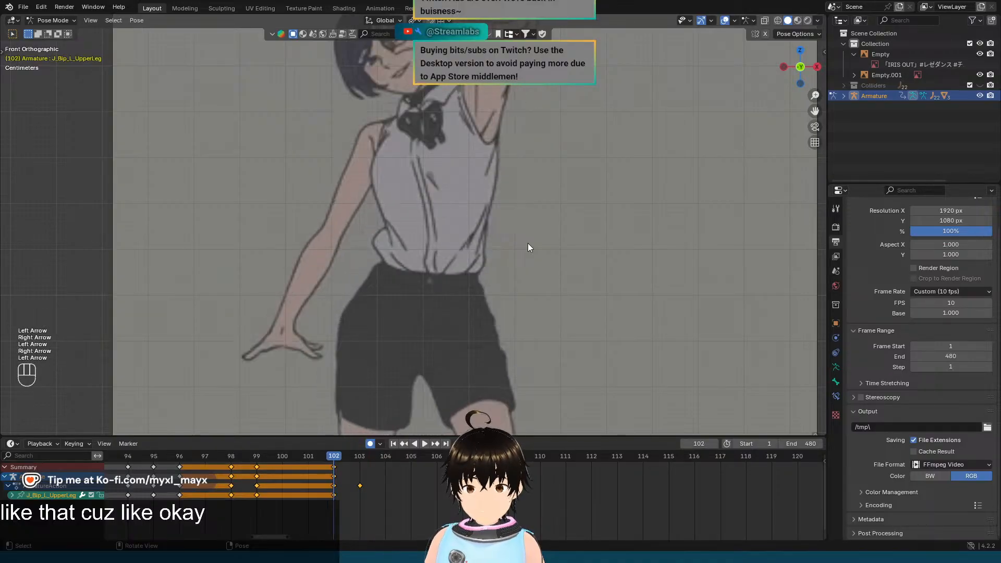
key(Right)
key(Left)
key(Right)
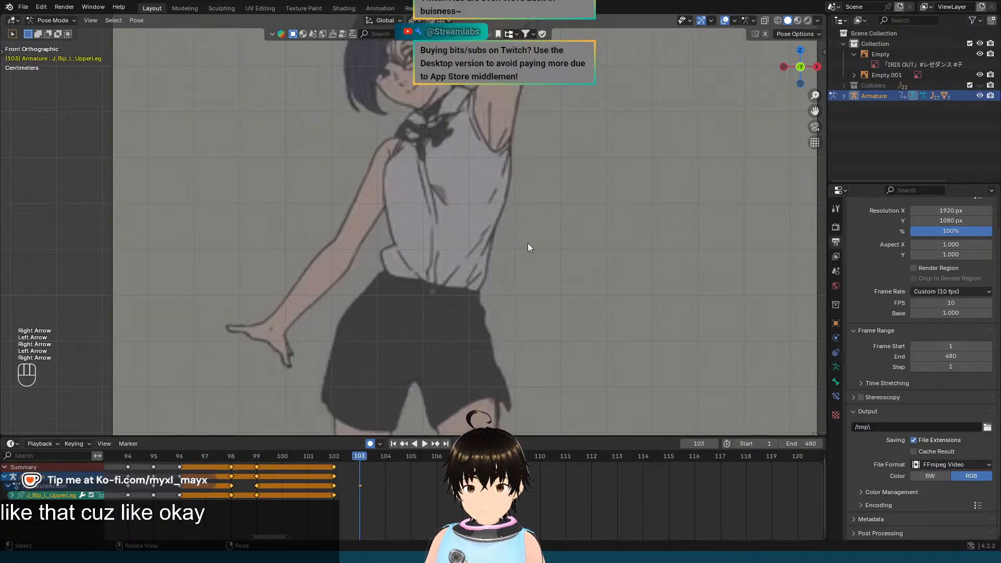
key(Left)
key(Right)
key(Left)
key(Right)
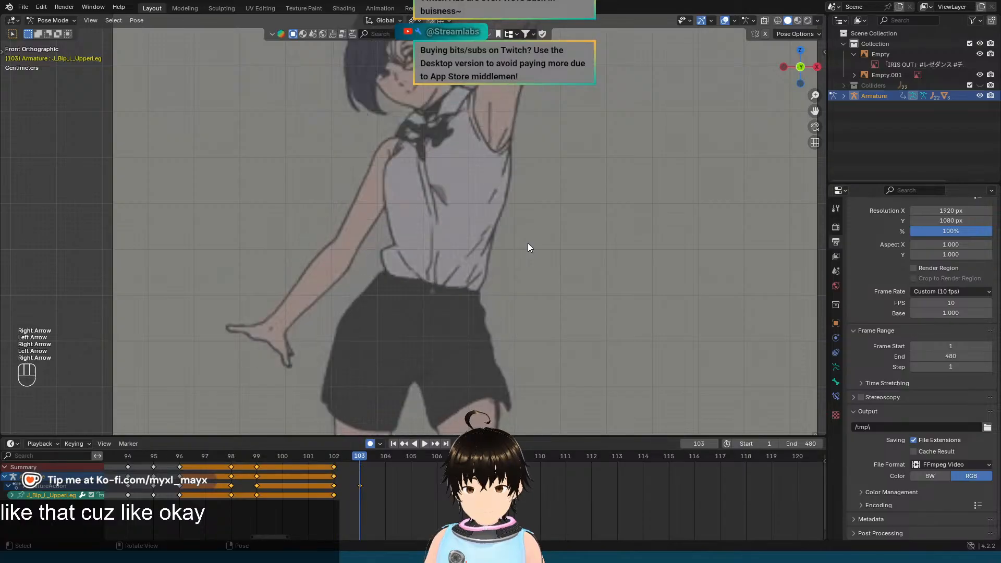
key(Left)
key(Right)
key(Left)
key(Right)
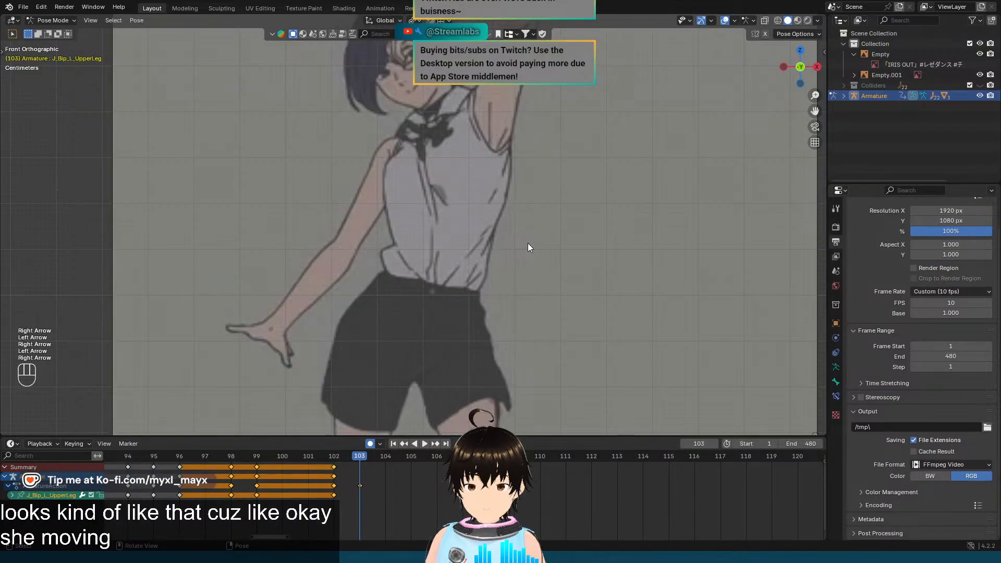
Step: Compare the character's hips and shoulders with the overlaid reference at frames 102 and 103
scroll(527, 243, down, 4)
shift+middle_drag(527, 243, 438, 223)
scroll(490, 234, up, 6)
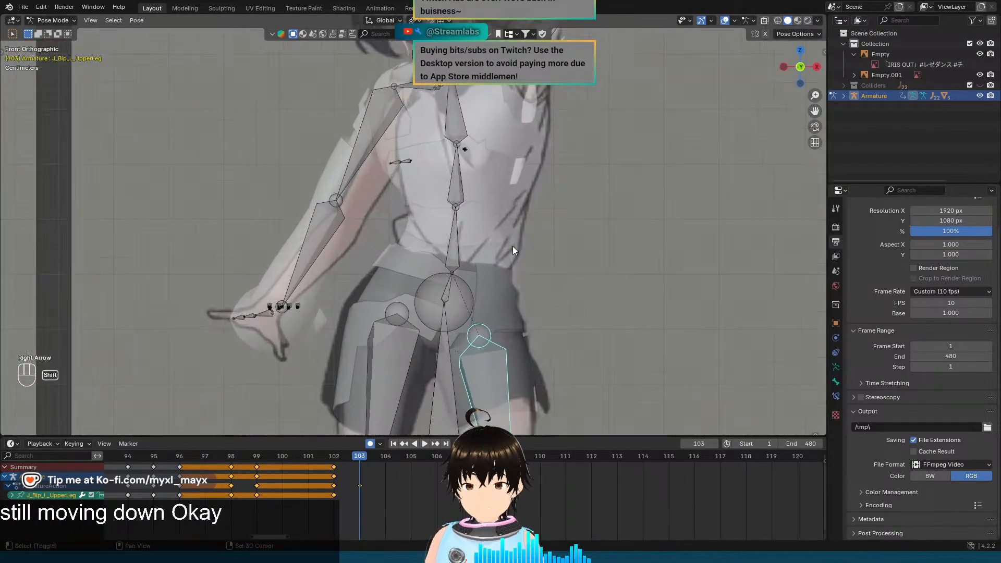
key(Left)
key(Right)
key(Left)
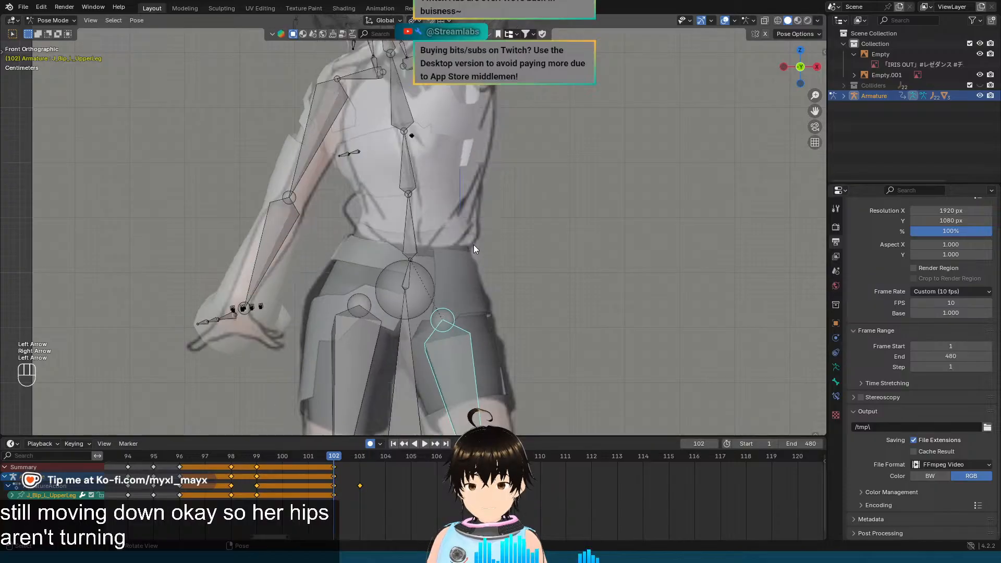
key(Right)
shift+middle_drag(437, 203, 459, 252)
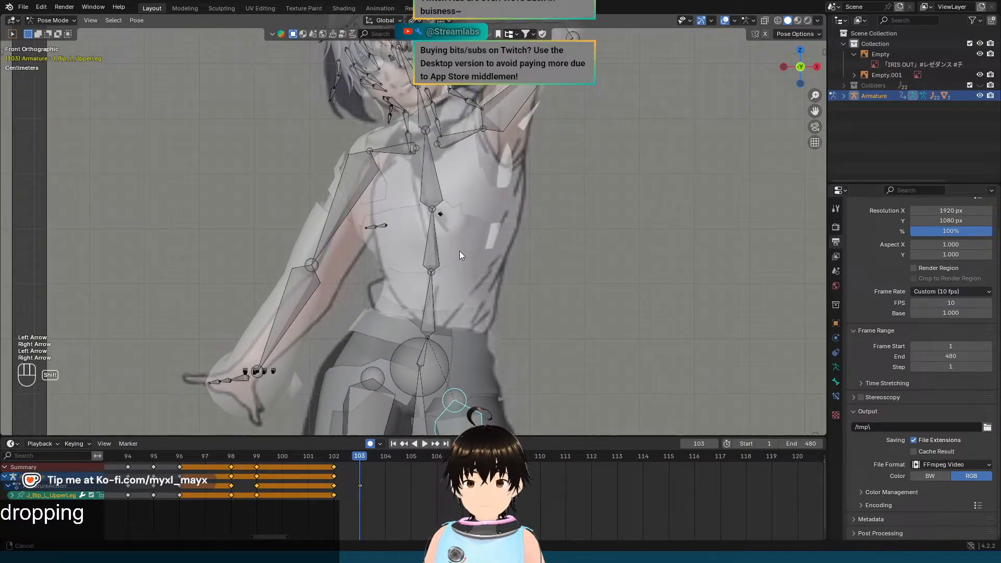
Step: Clear the pose transform of the right shoulder bone (J_Bip_R_Shoulder) at frame 103
click(386, 151)
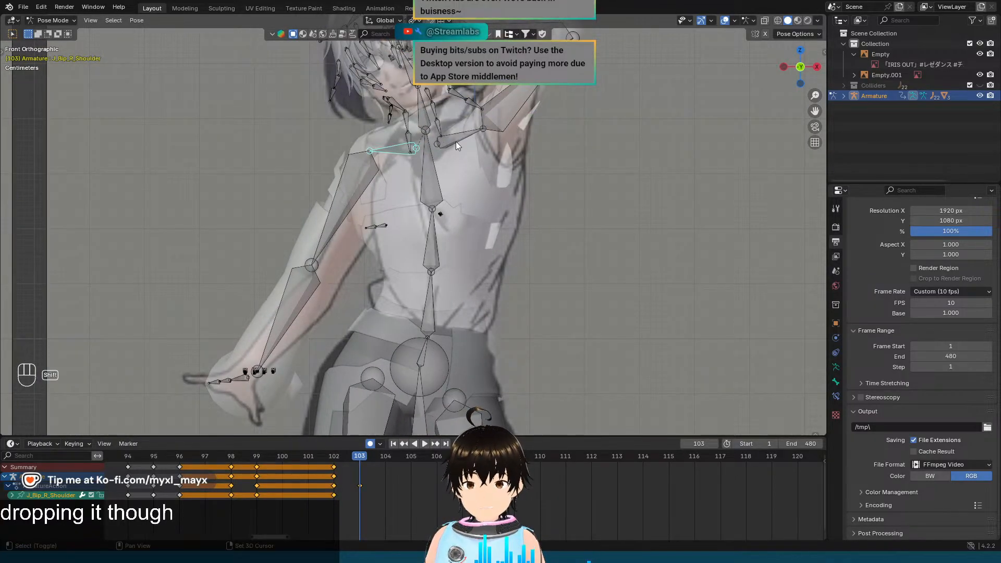
click(134, 21)
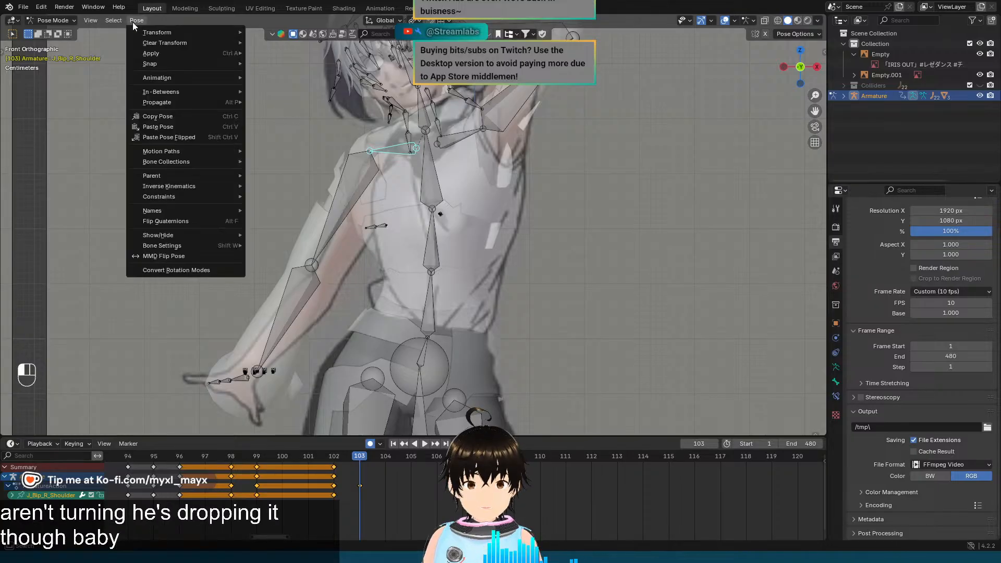
mouse_move(175, 47)
click(266, 45)
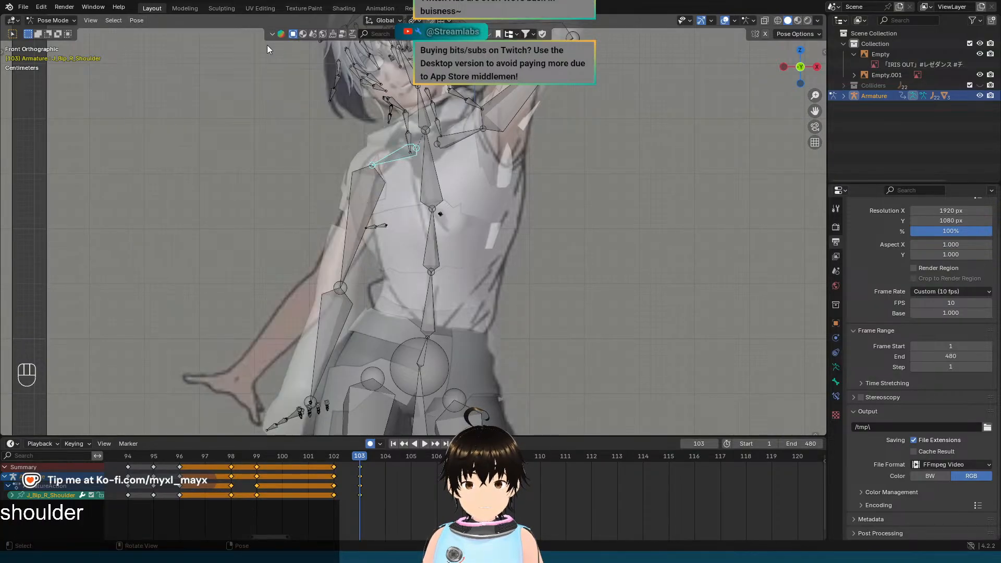
Step: Rotate the right upper arm bone 10° around its local X axis at frame 103
click(364, 202)
shift+middle_drag(404, 234, 430, 191)
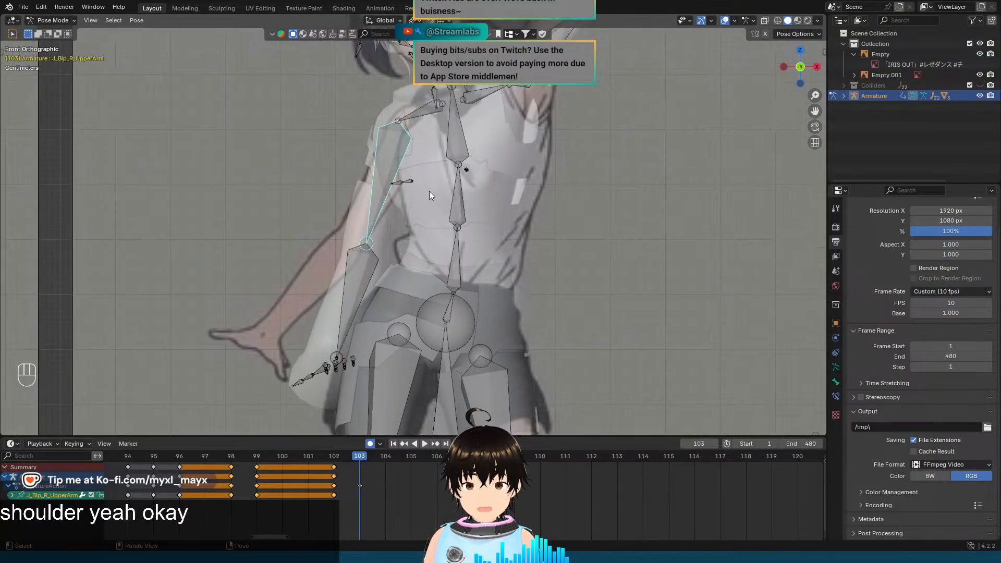
key(r)
key(x)
key(x)
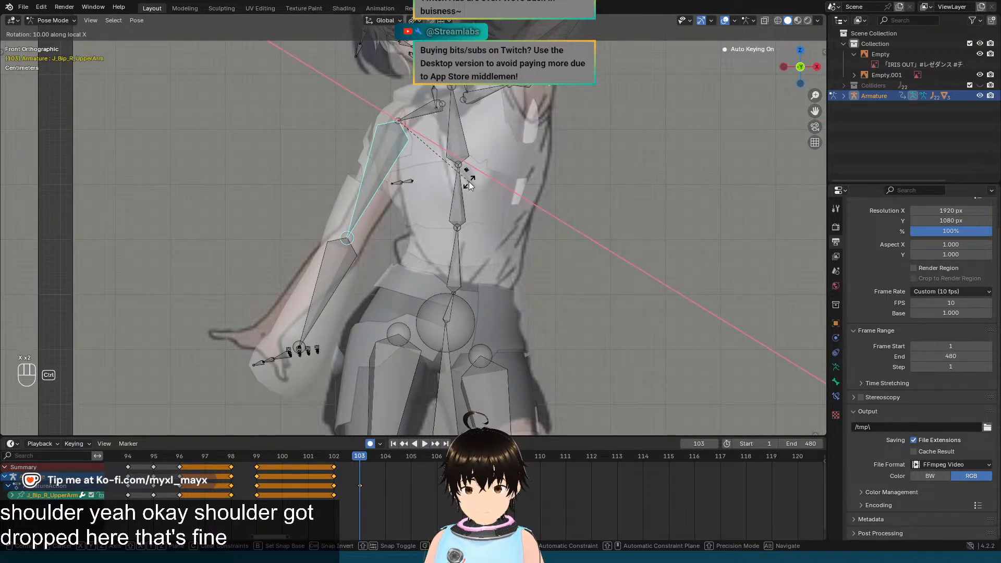
click(468, 182)
Step: Try rotating the right lower arm bone around its local X axis at frame 103, and undo the rotation
click(357, 259)
shift+middle_drag(358, 259, 468, 203)
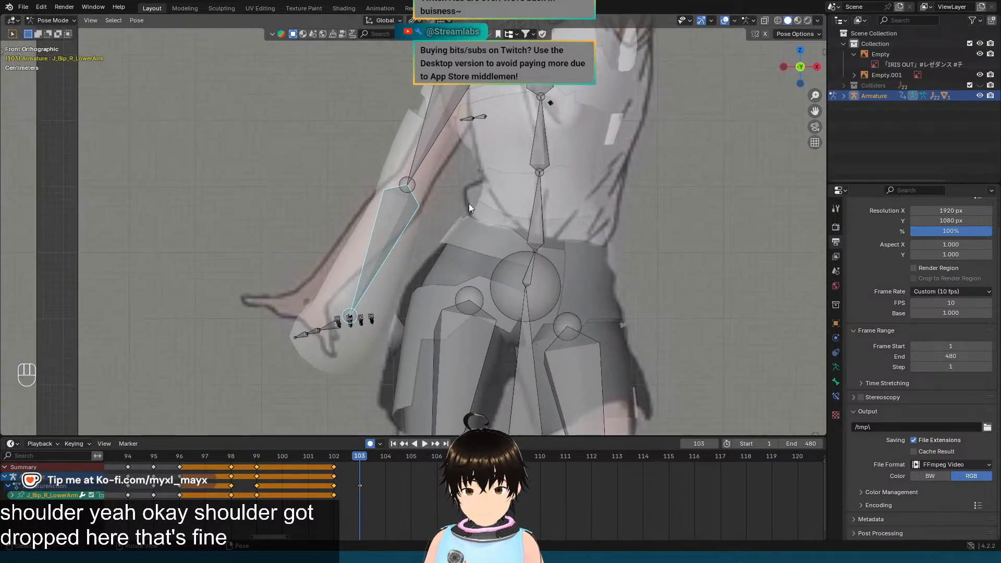
key(r)
key(x)
key(x)
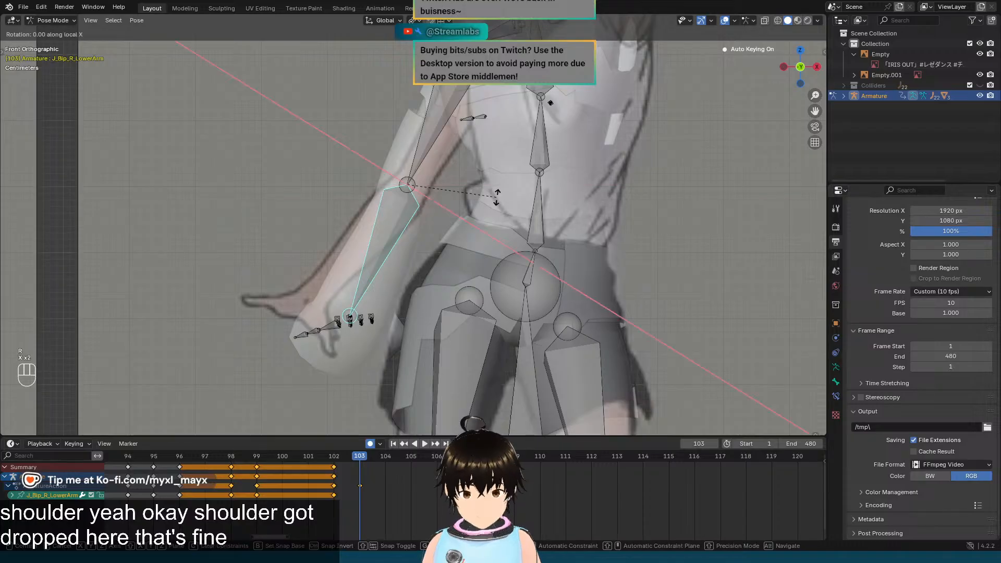
click(505, 240)
middle_drag(504, 240, 539, 215)
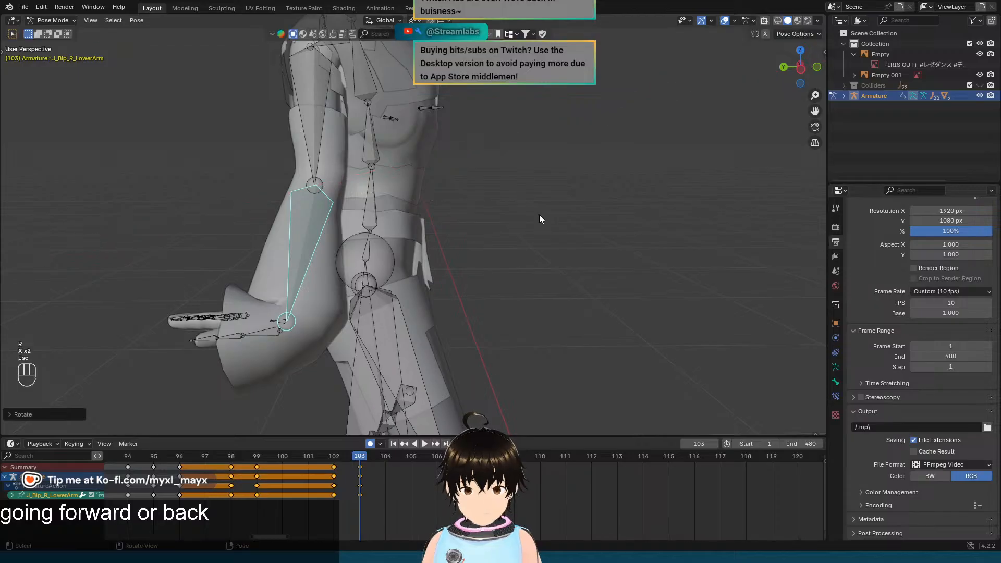
key(KP_5)
key(ctrl+z)
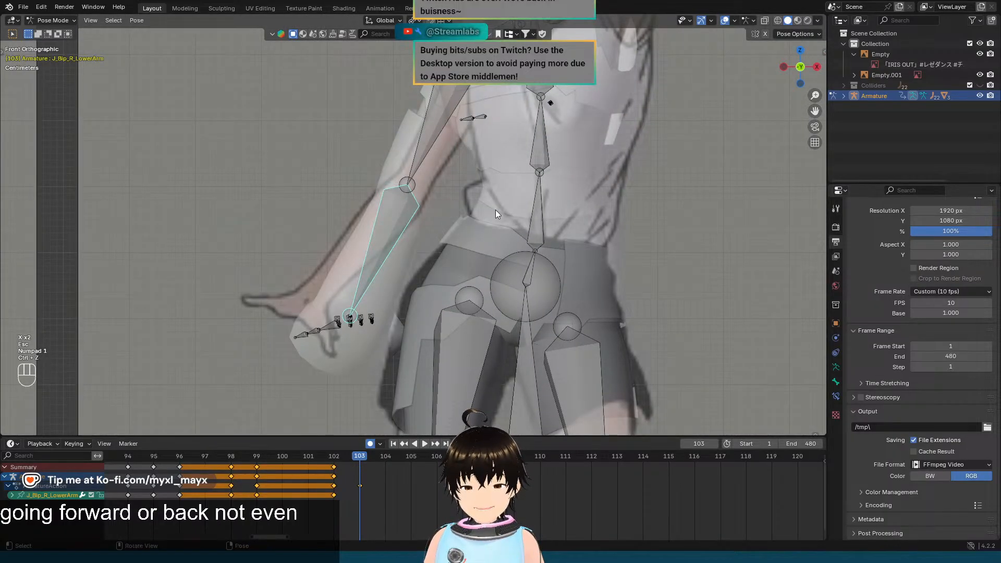
Step: Rotate the right lower arm bone around its local Z axis to follow the reference forearm at frame 103, checking its forward bend
key(r)
key(z)
key(z)
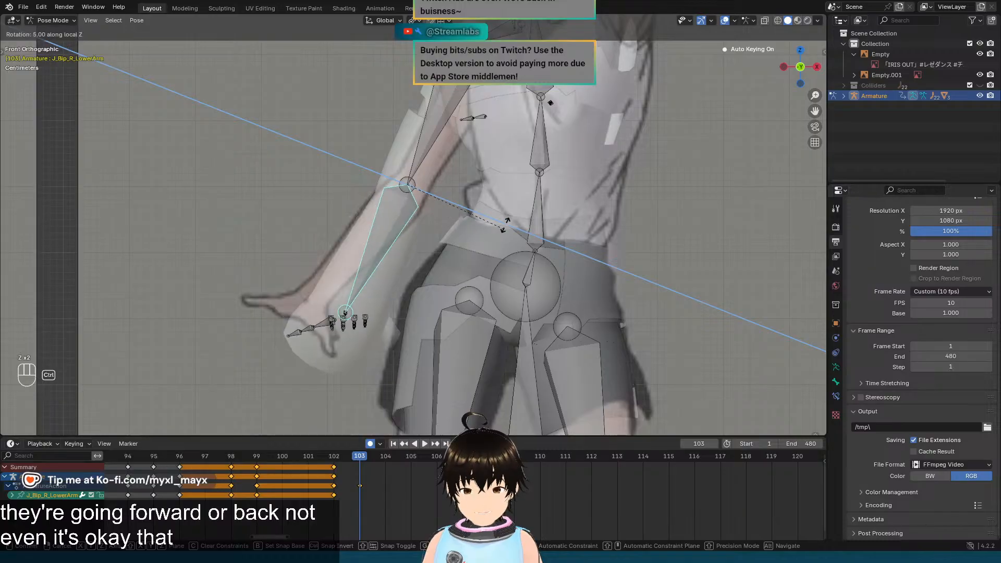
click(506, 293)
middle_drag(506, 292, 571, 267)
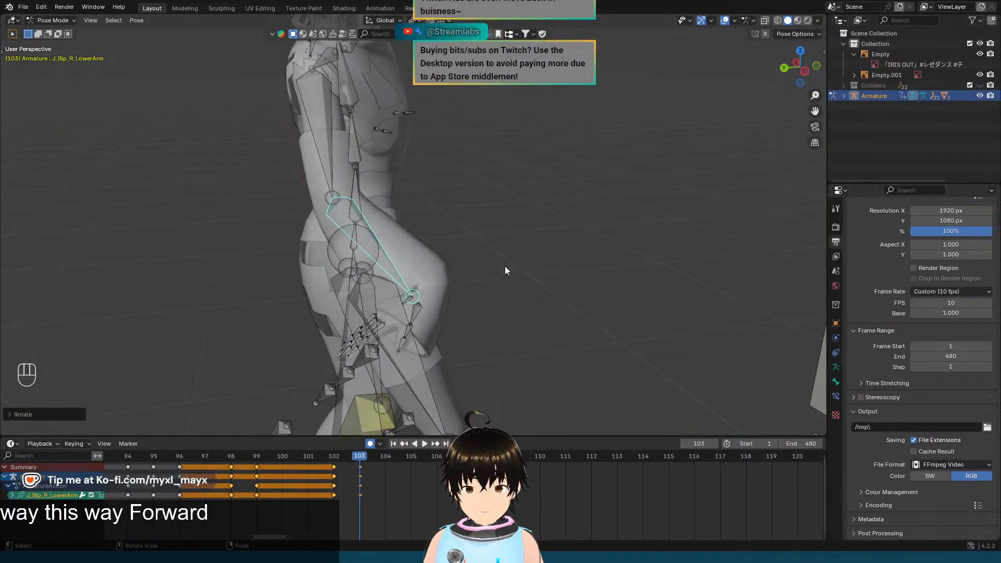
key(KP_1)
Step: Rotate the right hand bone around its local Z axis to align with the reference hand at frame 103
click(343, 276)
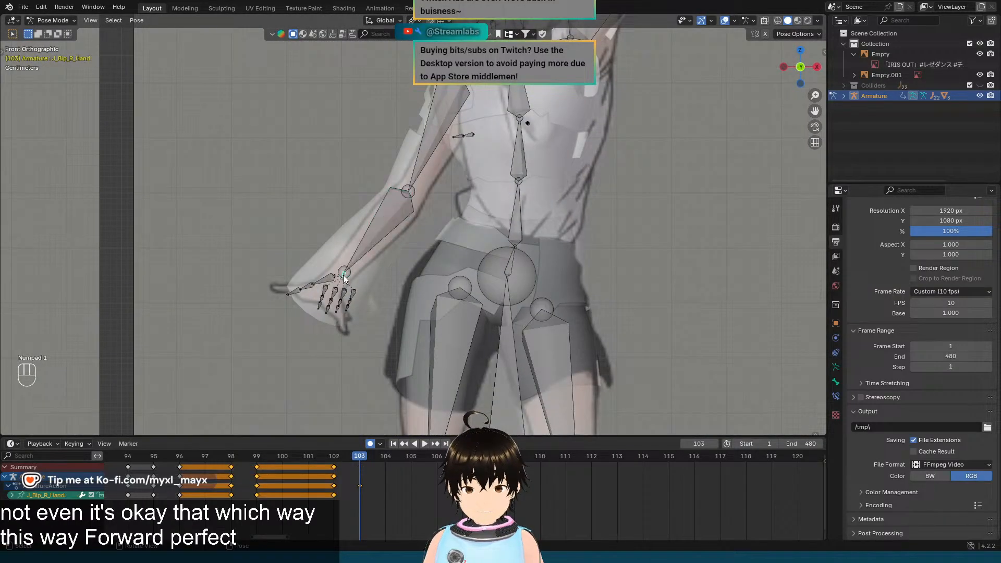
scroll(362, 278, up, 1)
shift+middle_drag(373, 268, 397, 260)
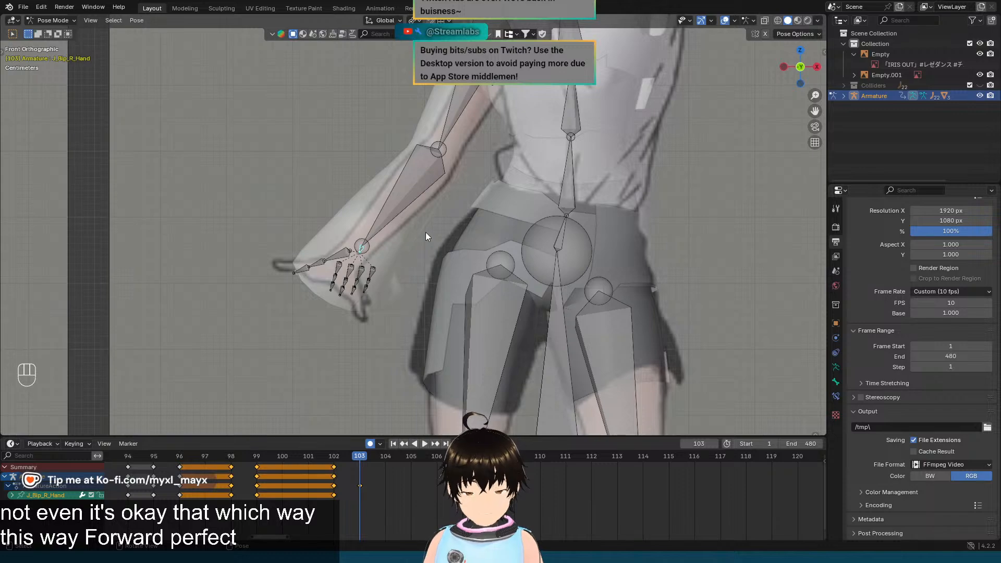
key(r)
key(z)
key(z)
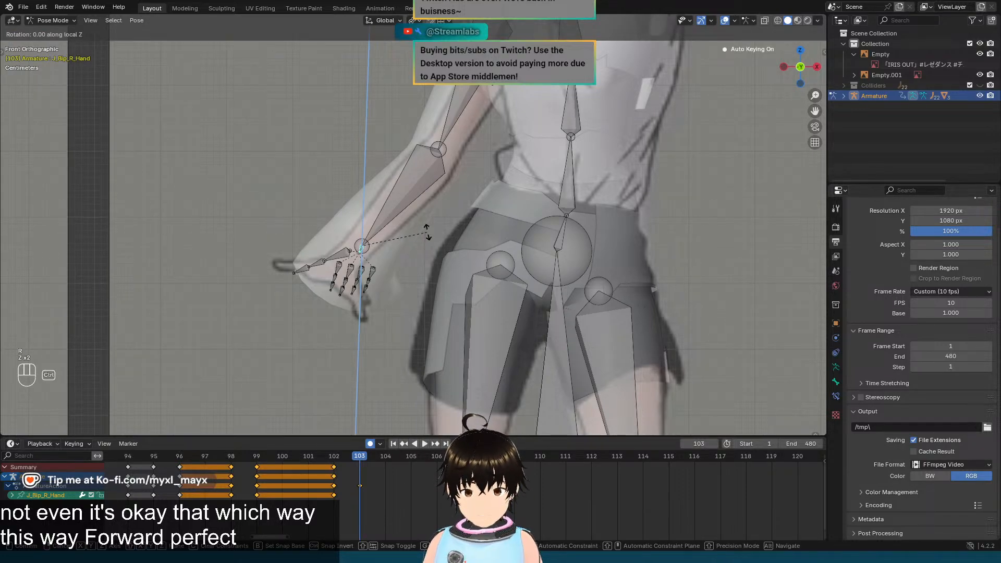
click(435, 250)
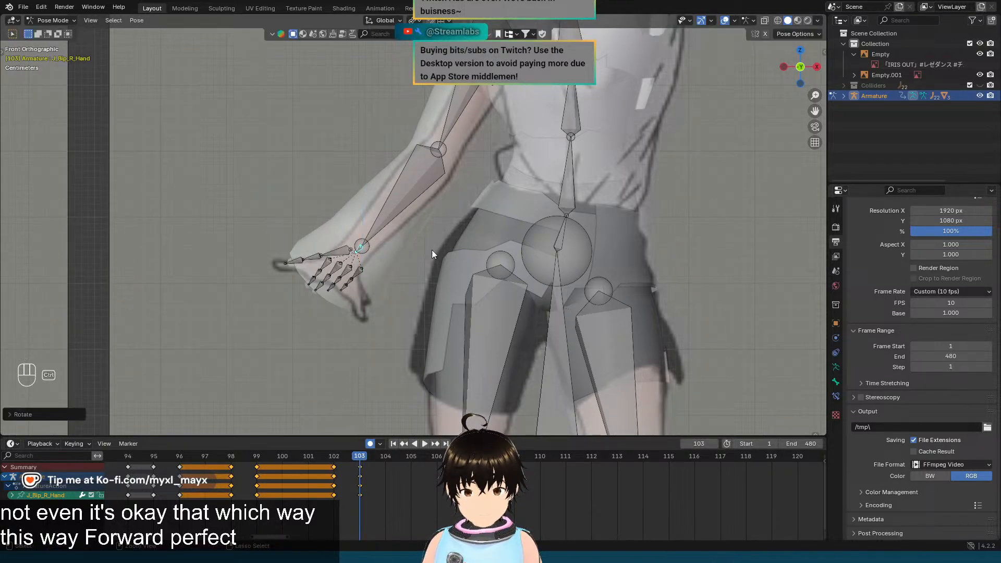
Step: Examine the right hand up close and compare the whole-body pose at an angle between frames 102 and 103
scroll(414, 253, up, 3)
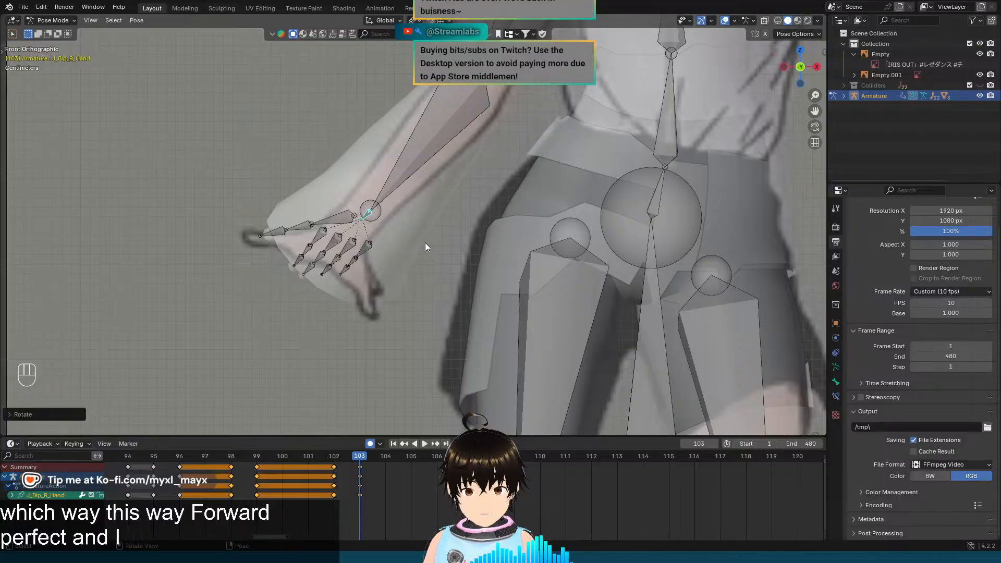
scroll(437, 236, down, 3)
middle_drag(436, 236, 495, 260)
scroll(413, 250, down, 4)
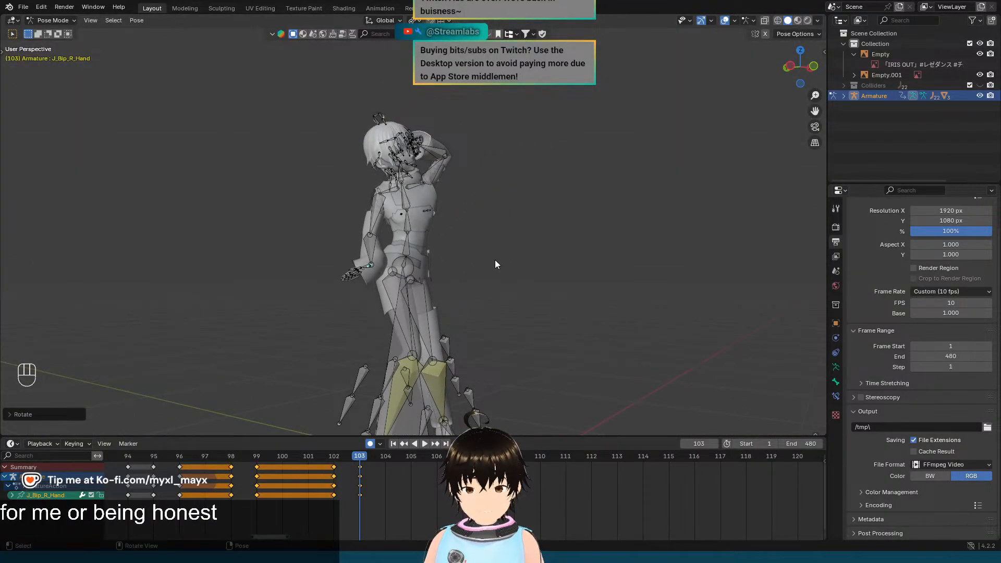
key(Left)
key(Right)
key(Left)
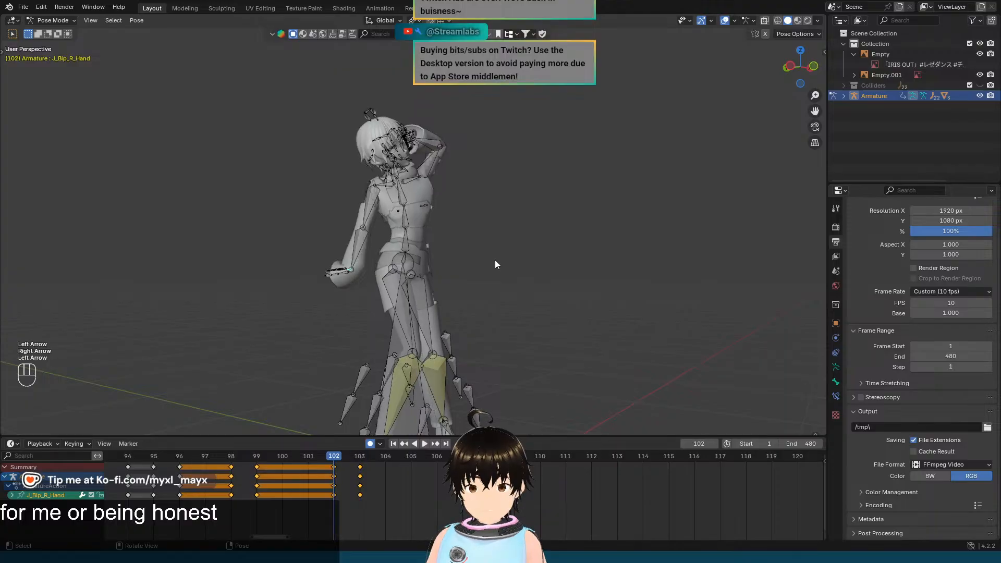
Step: Rotate the neck and head bones together around their local Z axis at frame 103 to follow the reference head tilt
key(Right)
key(KP_1)
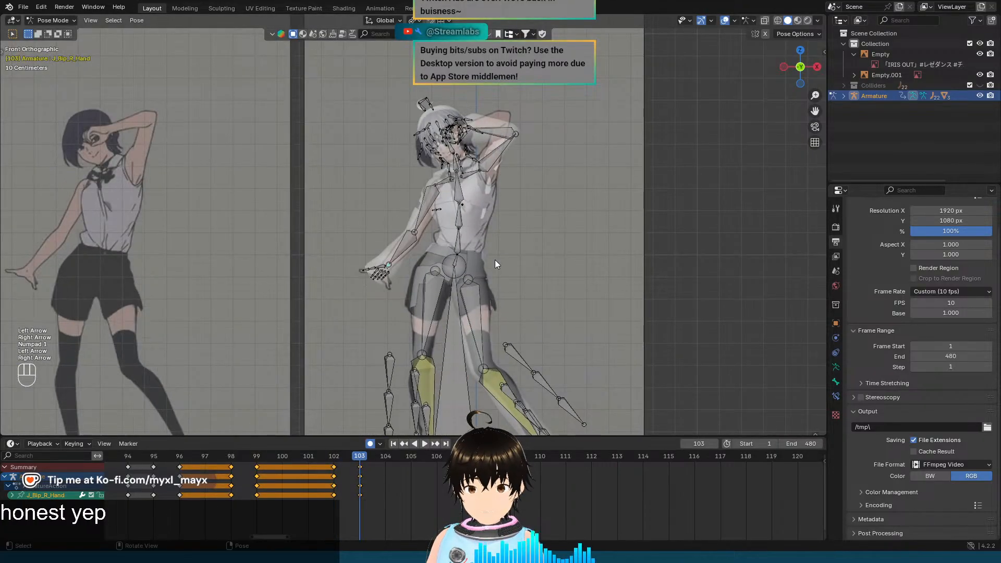
key(Left)
key(Right)
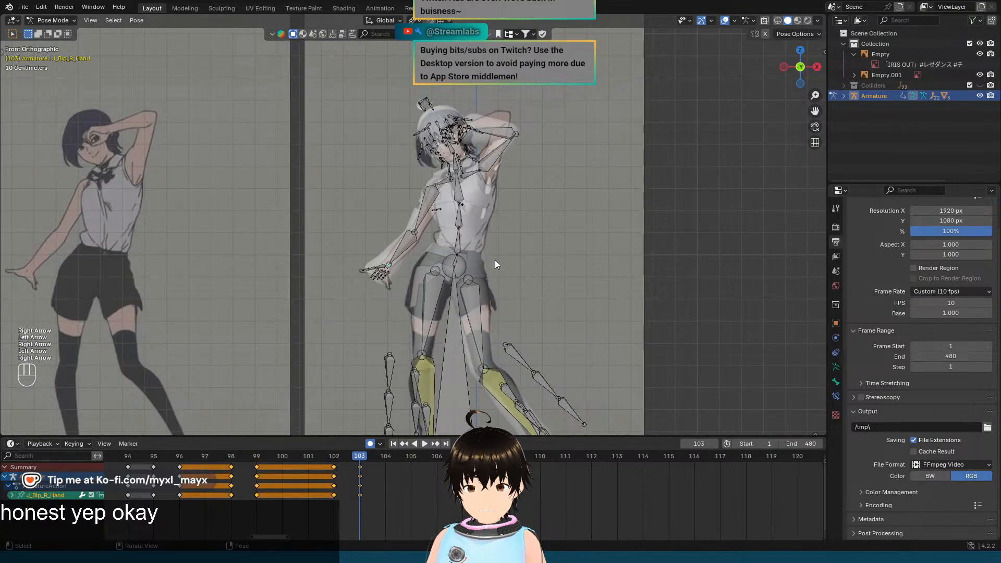
scroll(495, 259, up, 3)
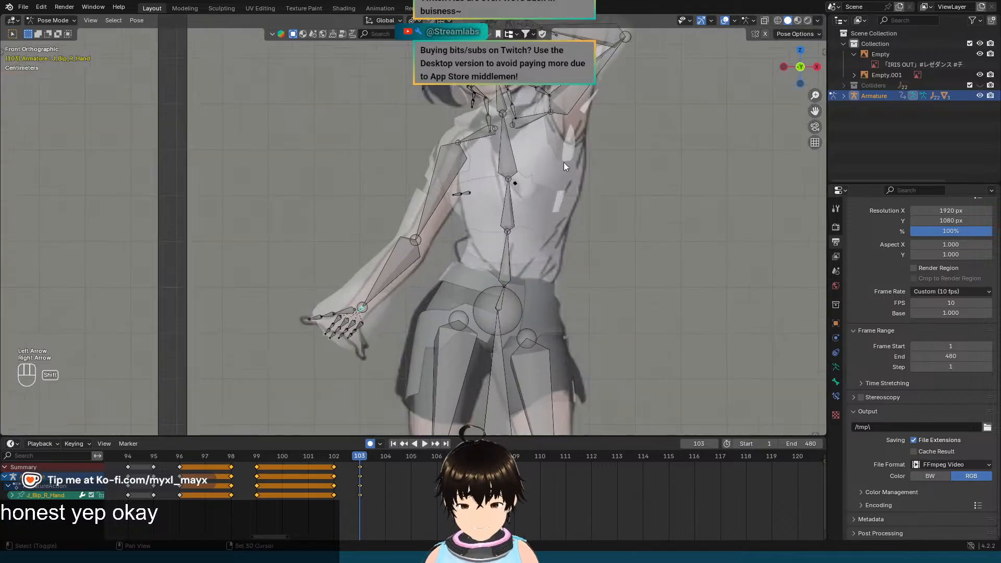
scroll(578, 164, up, 2)
scroll(575, 260, up, 2)
scroll(564, 225, up, 2)
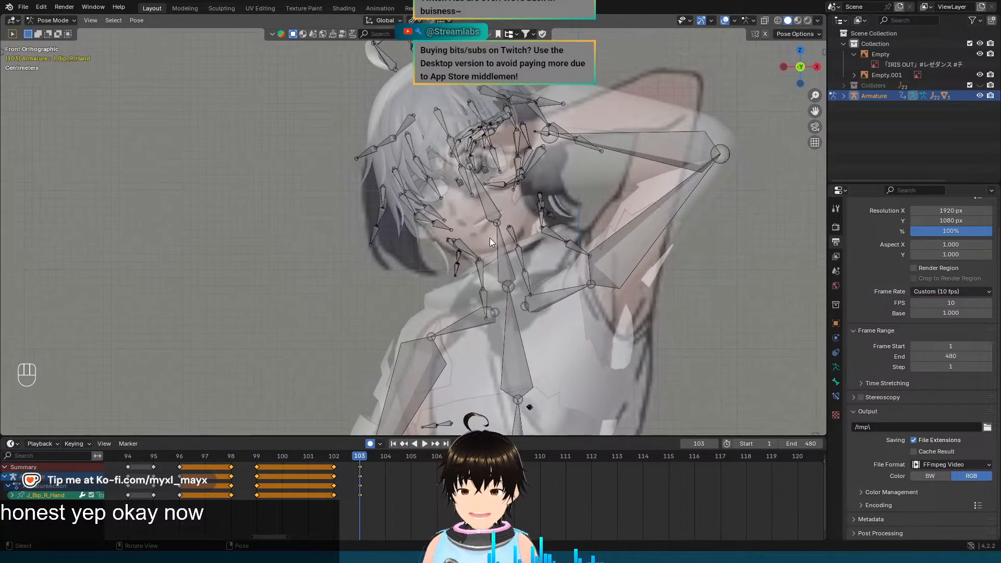
click(494, 209)
shift+click(493, 206)
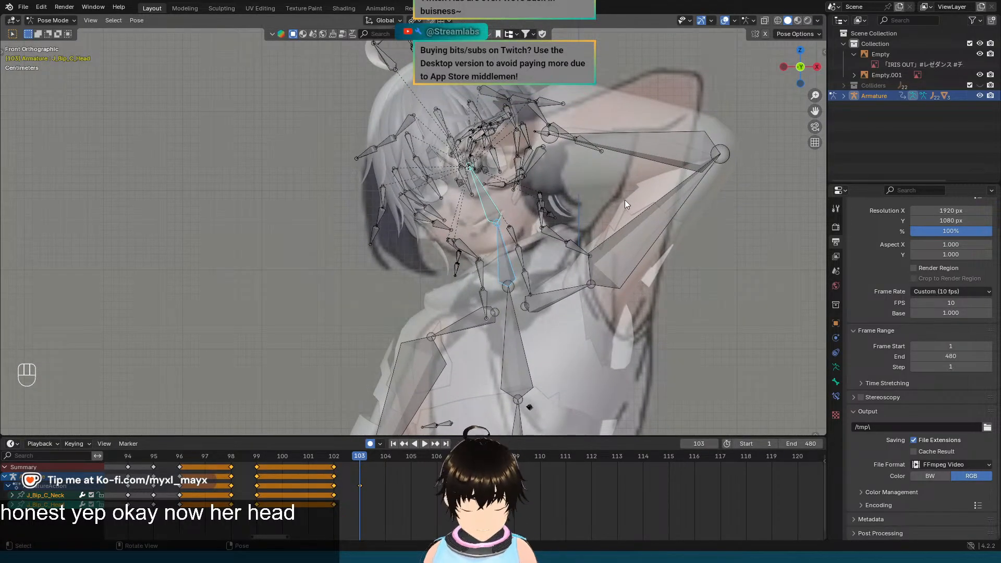
key(r)
key(z)
key(z)
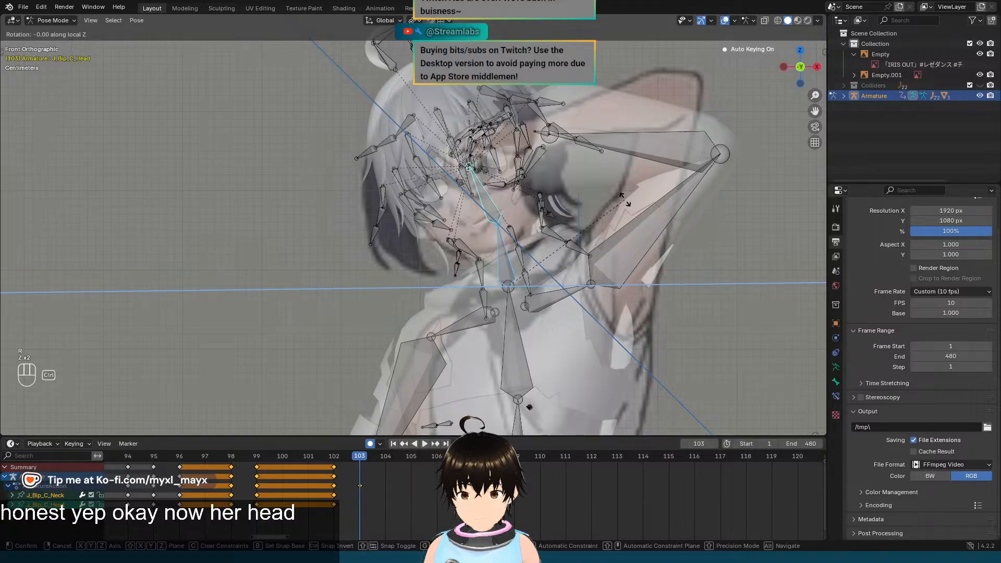
click(623, 183)
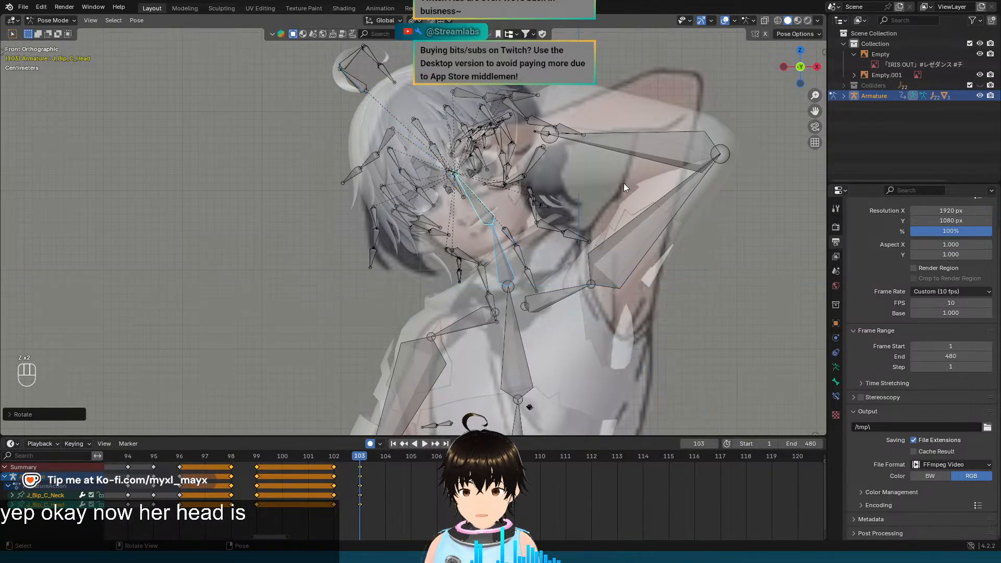
Step: Compare the head tilt and rotation between frames 102 and 103 against the reference in the front view
key(Left)
key(Right)
key(Left)
key(Right)
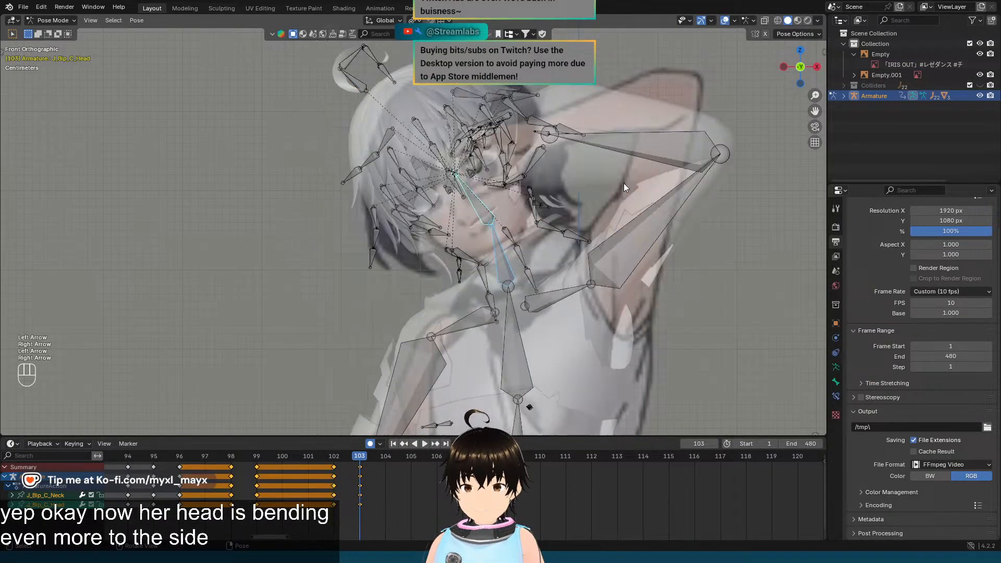
key(Left)
key(Right)
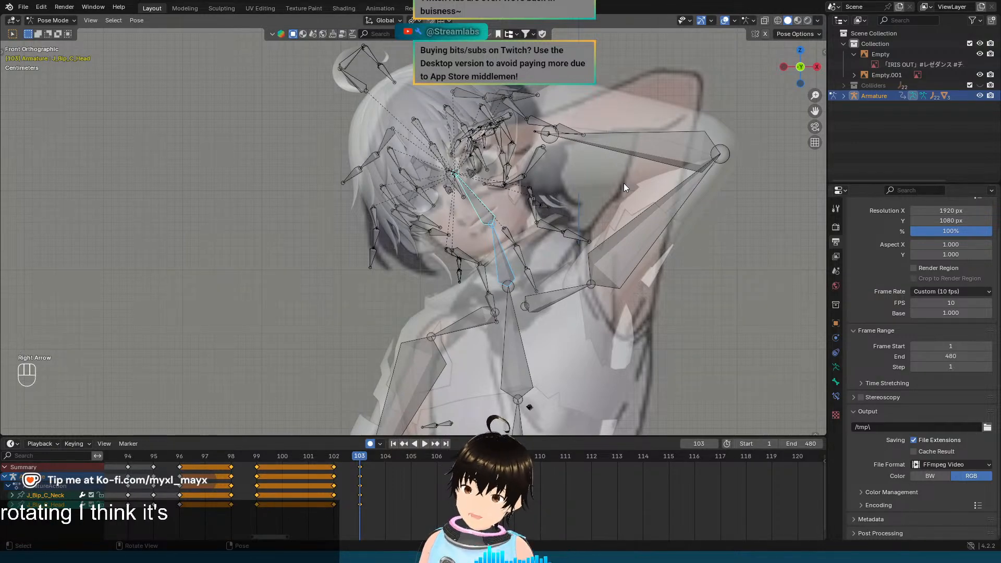
key(Left)
key(Right)
key(Left)
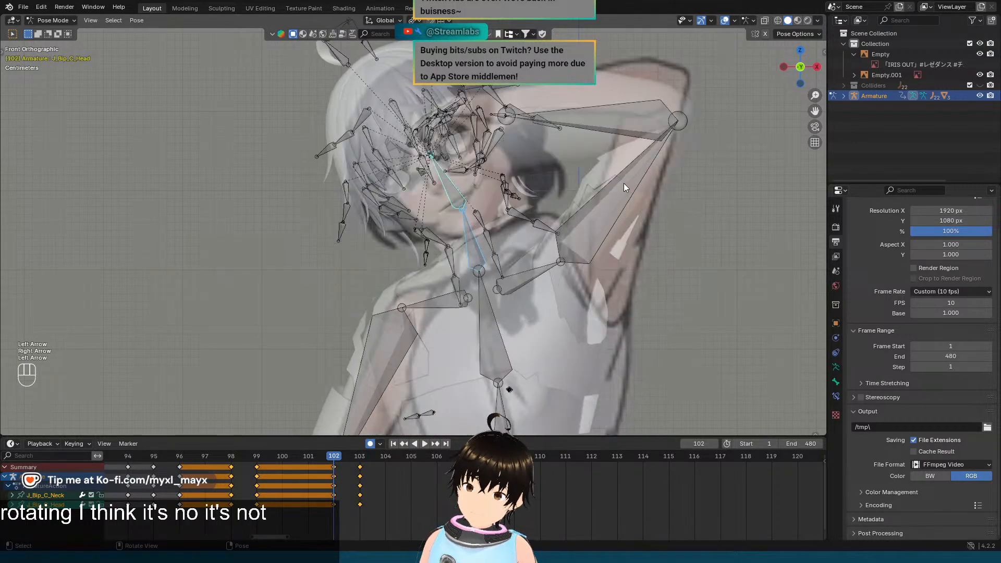
key(Right)
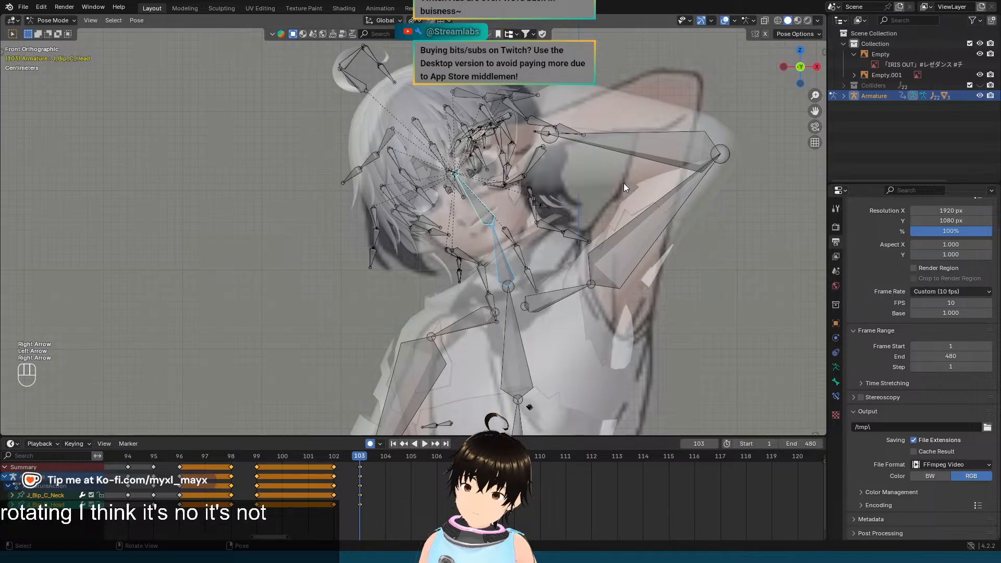
key(Left)
key(Right)
key(Left)
key(Right)
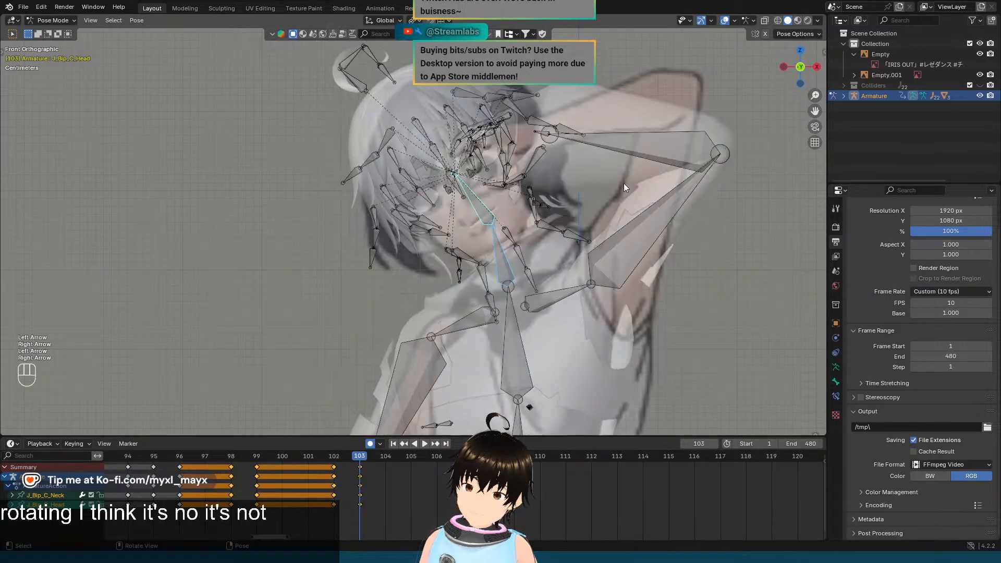
Step: Rotate the upper chest bone around its local X axis at frame 103 to bend the torso like the reference
scroll(622, 183, down, 2)
shift+middle_drag(652, 269, 637, 189)
shift+middle_drag(620, 125, 621, 162)
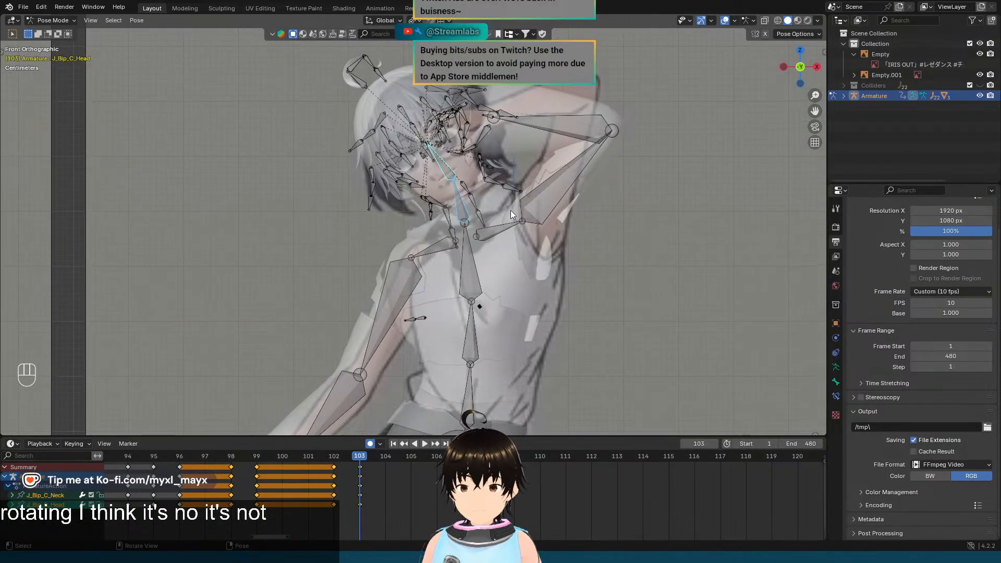
click(475, 289)
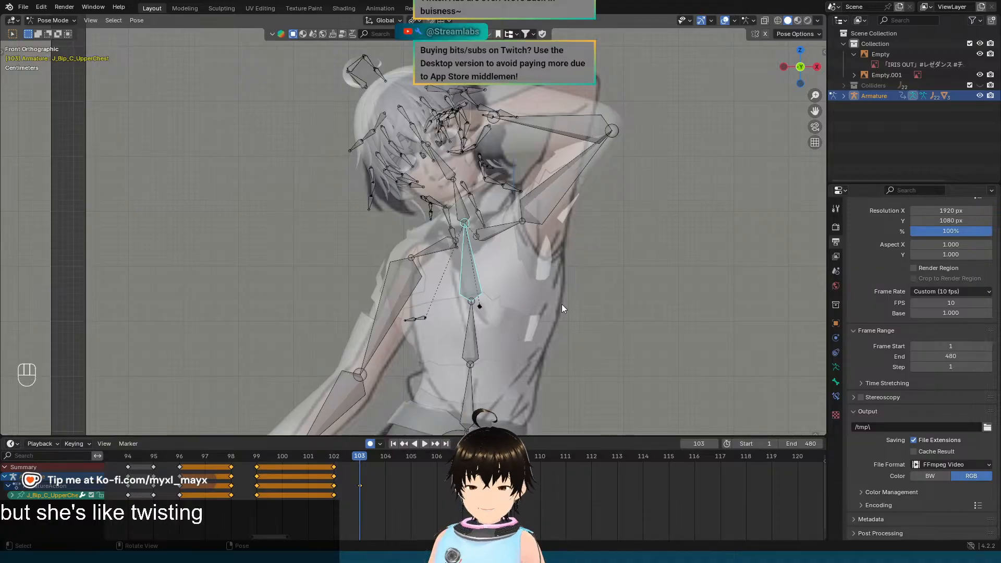
middle_drag(620, 283, 579, 282)
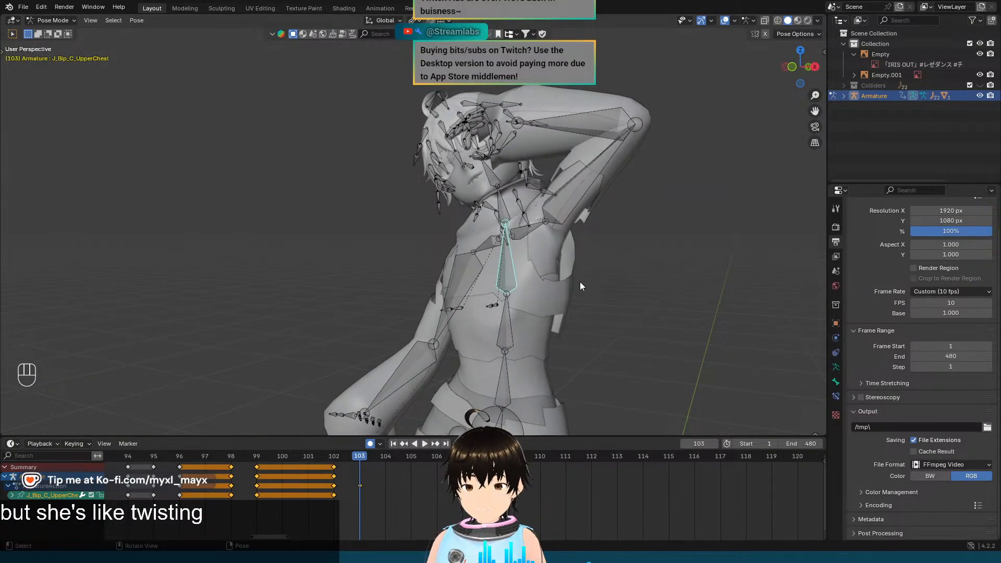
key(KP_1)
key(r)
key(x)
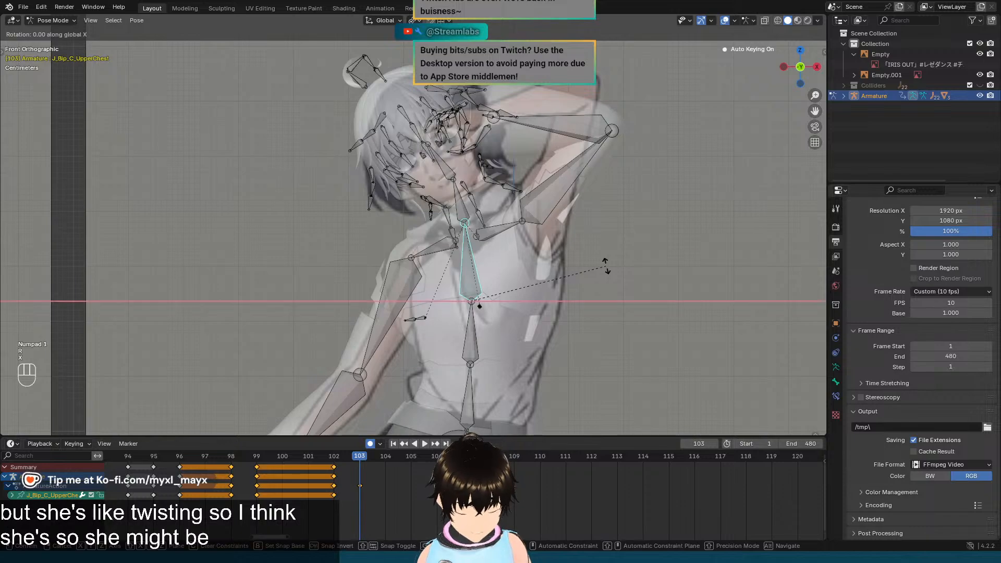
key(x)
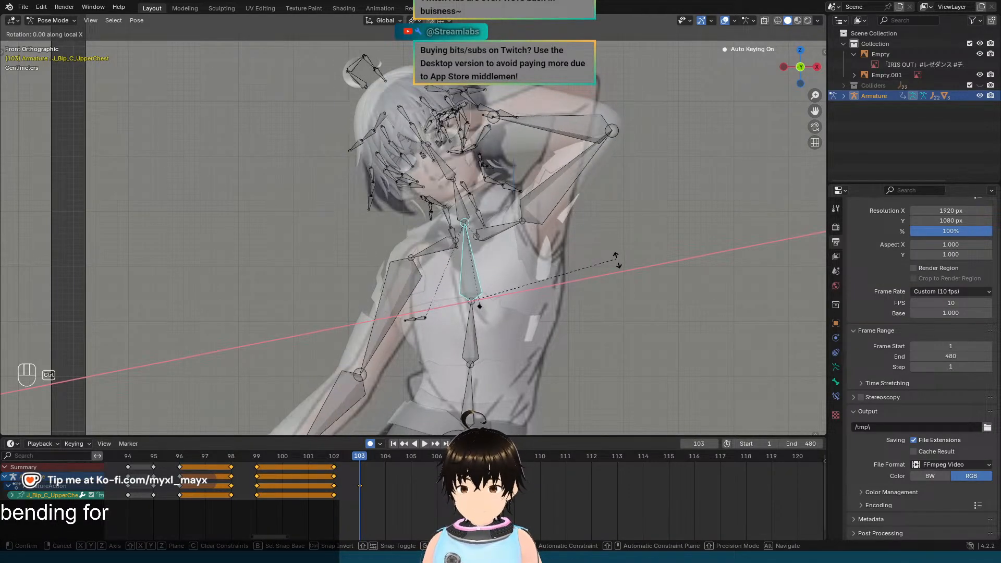
click(619, 249)
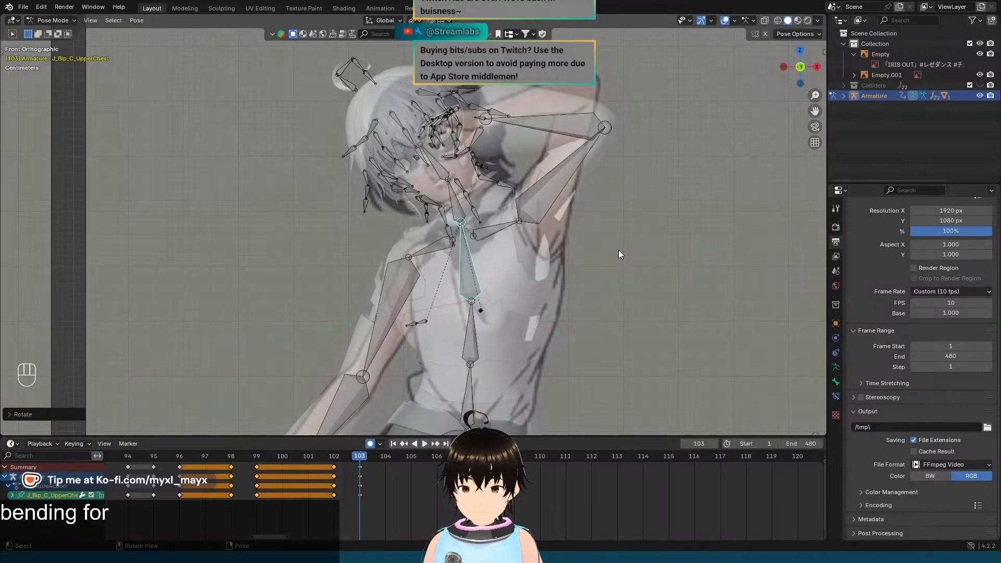
Step: Compare the upper body's bend and twist between frames 102 and 103 against the reference drawing
key(Left)
key(Left)
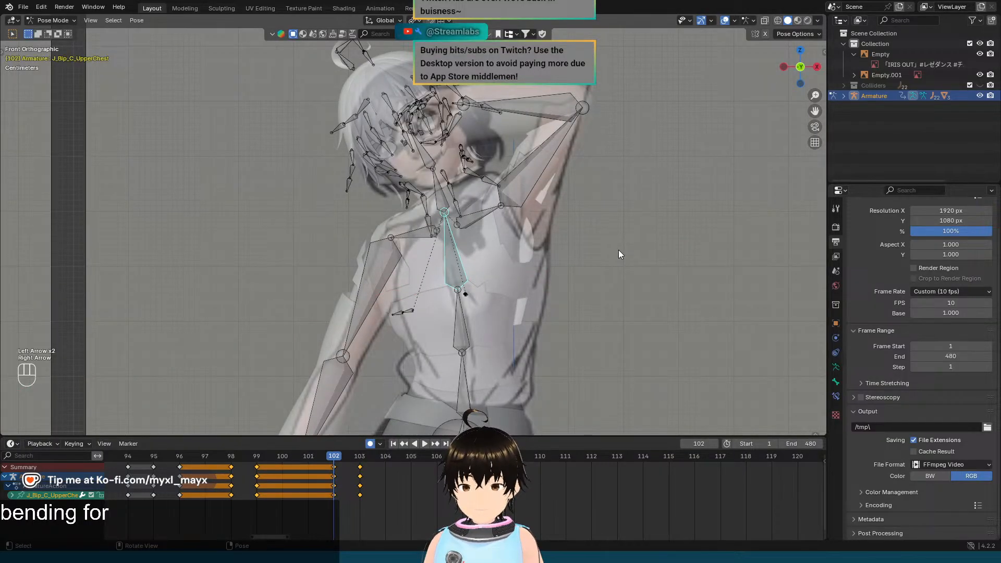
key(Right)
key(Right)
key(Left)
key(Right)
key(Left)
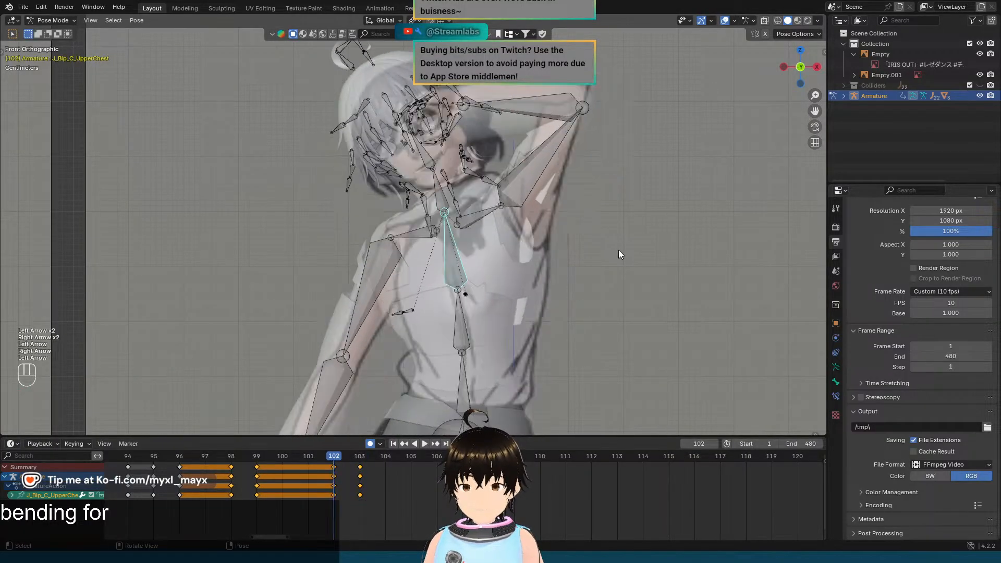
key(Right)
key(Left)
key(Right)
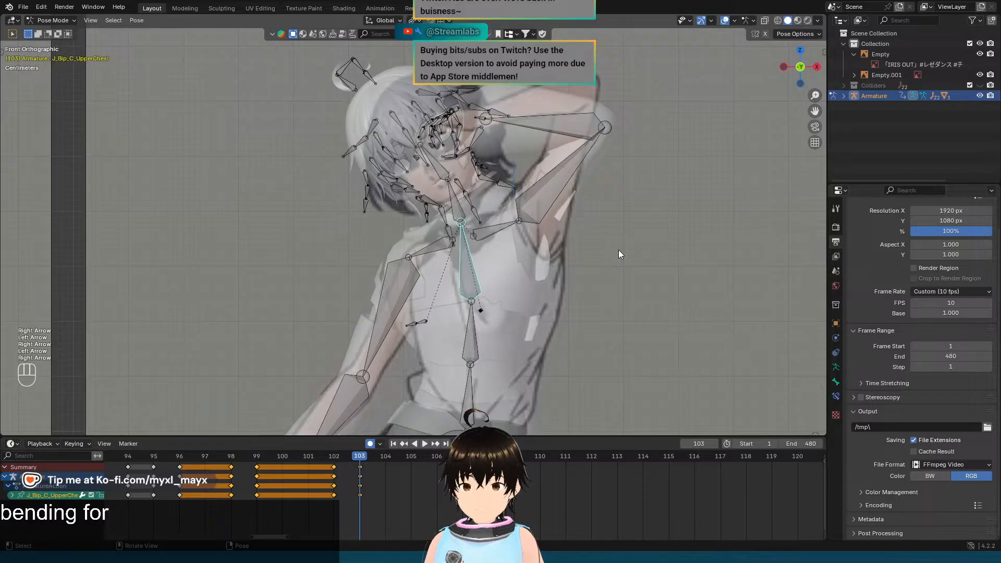
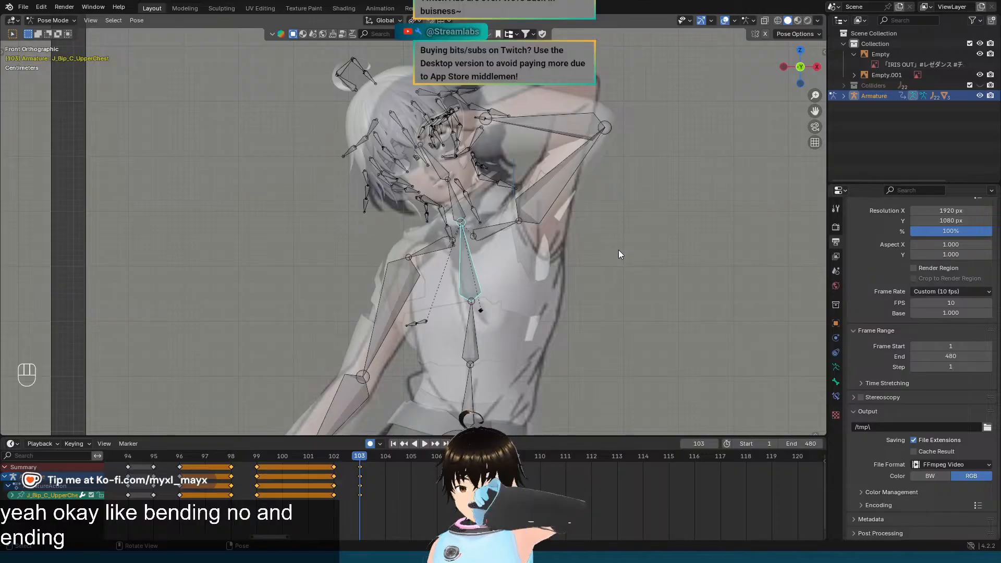
Step: Rotate the hips bone by -5 degrees around its local X axis at frame 103, judging the lean from the side
shift+middle_drag(617, 260, 515, 310)
click(514, 282)
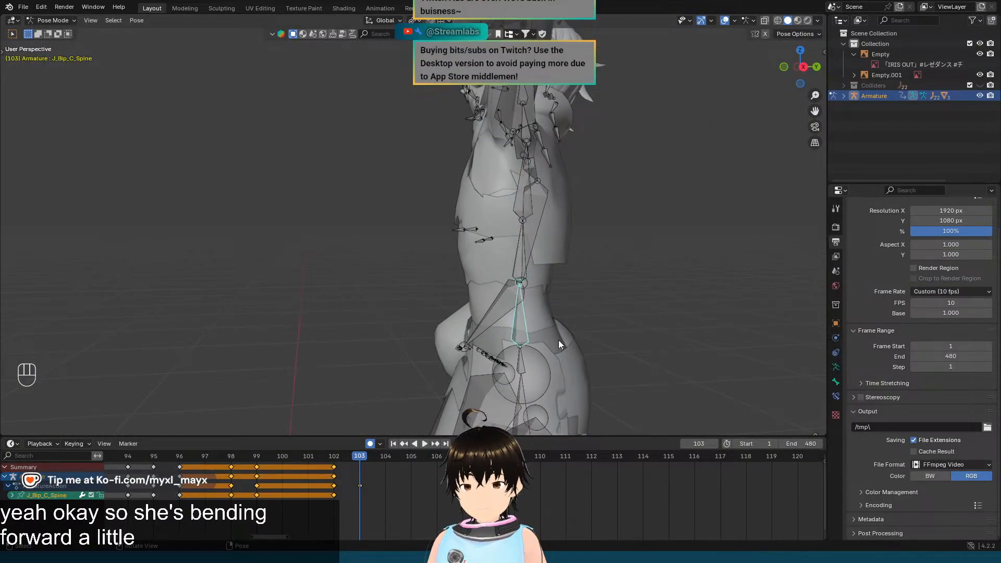
middle_drag(559, 339, 459, 265)
key(KP_1)
key(KP_3)
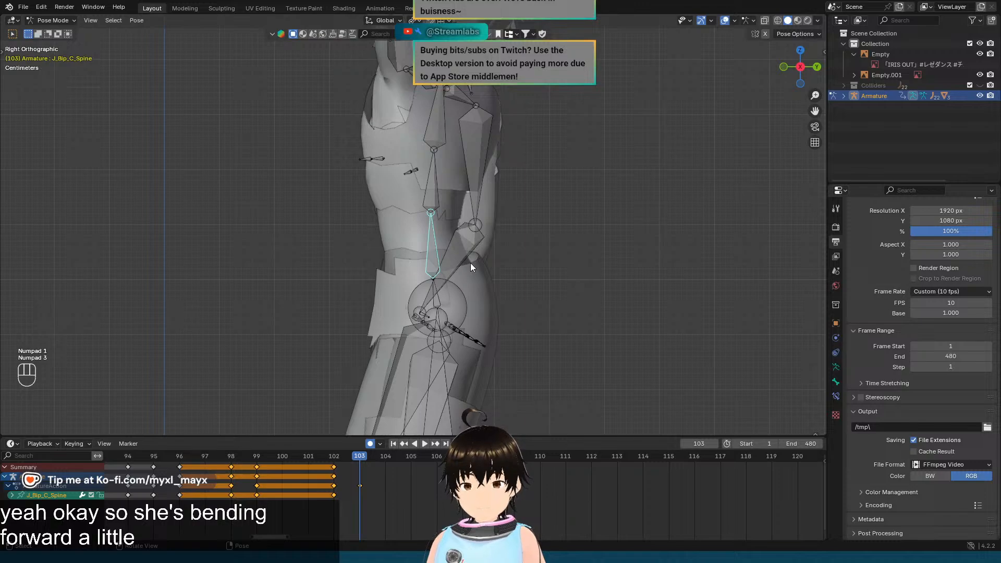
click(438, 298)
key(r)
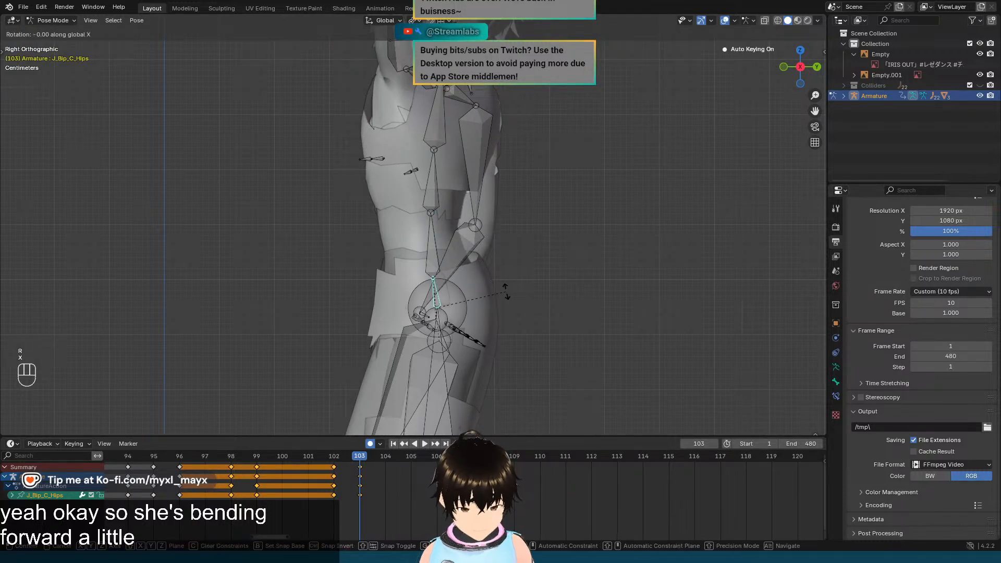
key(x)
key(x)
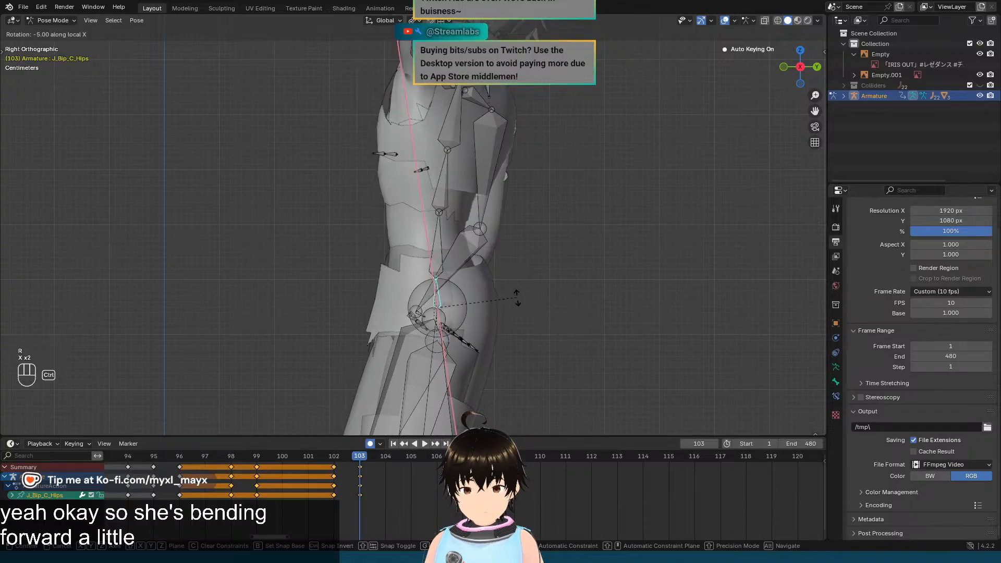
click(517, 298)
Step: Rotate the spine bone around its local X axis at frame 103 to adjust the torso's forward bend
click(434, 241)
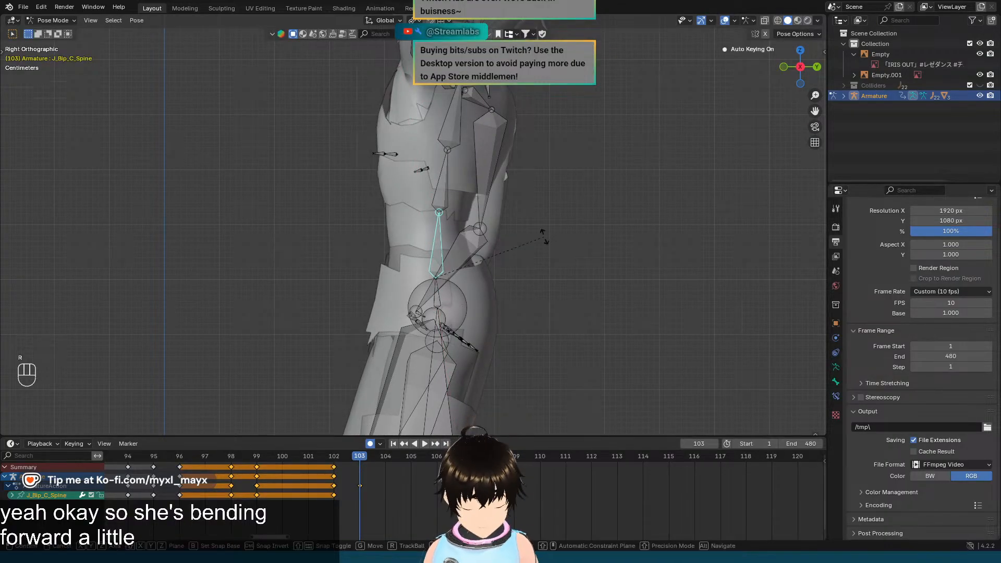
key(r)
key(x)
key(x)
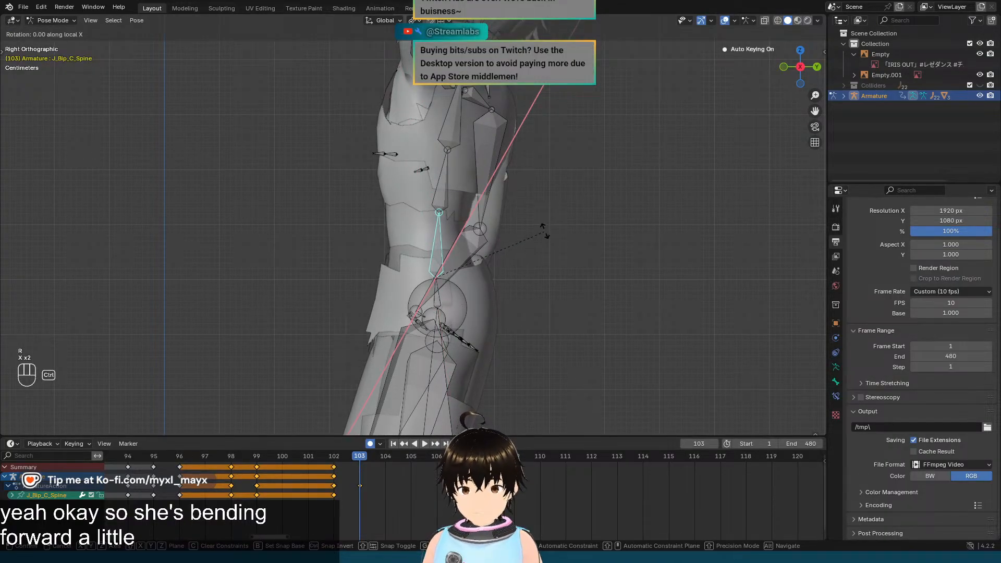
click(544, 229)
Step: Rotate the chest bone 5 degrees around its local X axis at frame 103, matching the reference from the front
key(KP_1)
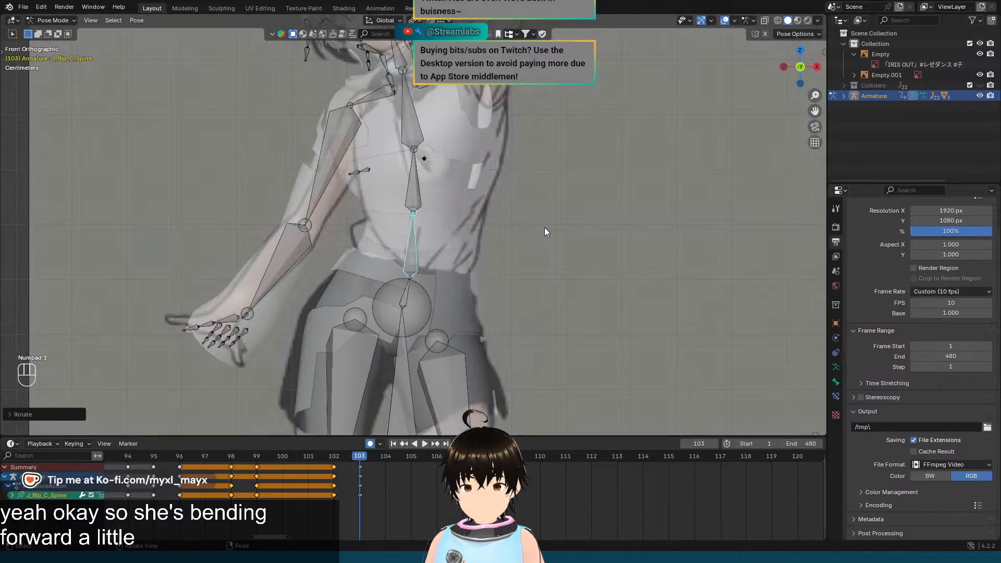
shift+middle_drag(525, 197, 523, 258)
click(410, 248)
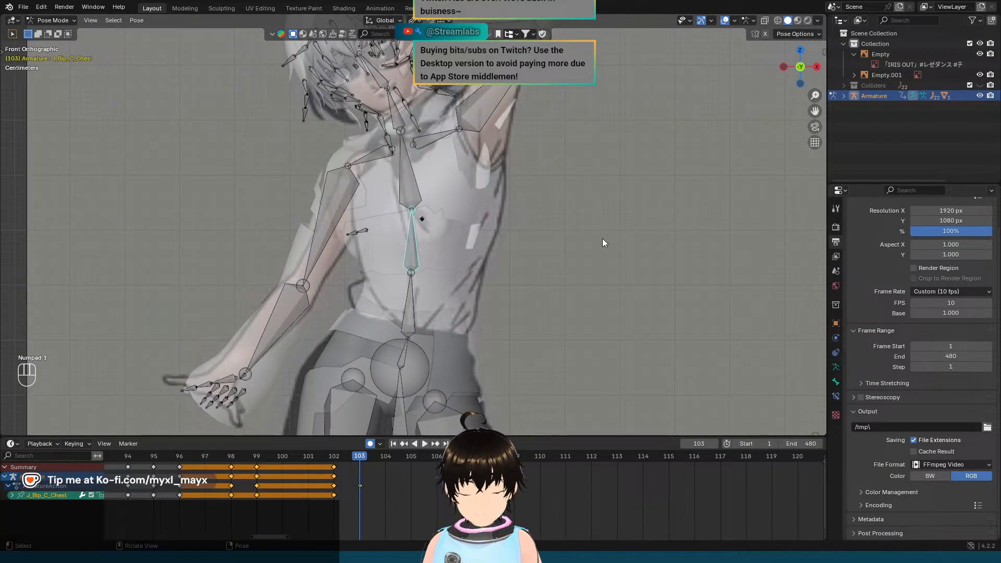
key(r)
key(x)
key(x)
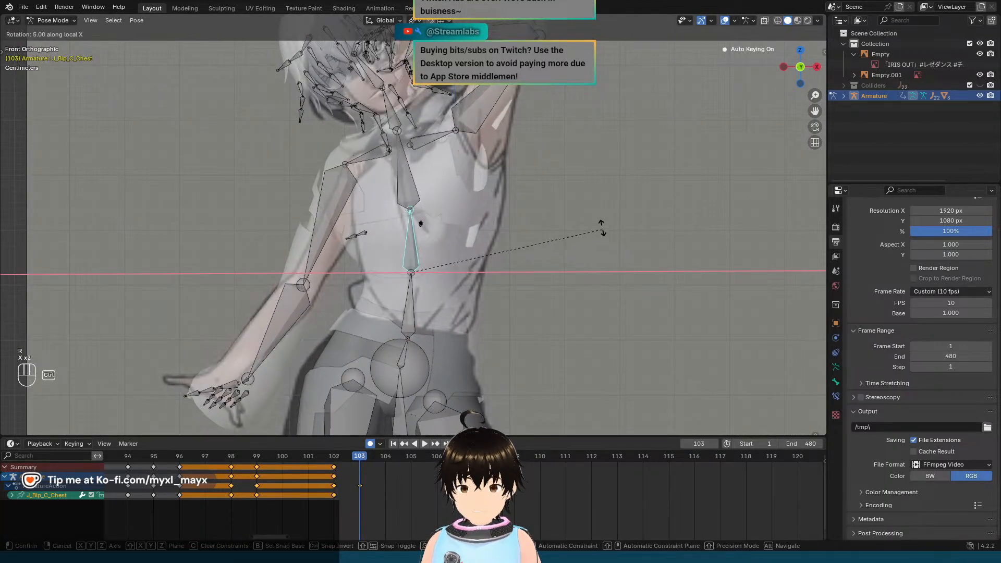
click(602, 230)
Step: Compare the upper chest bone's pose between frames 102 and 103 against the reference drawing
click(411, 187)
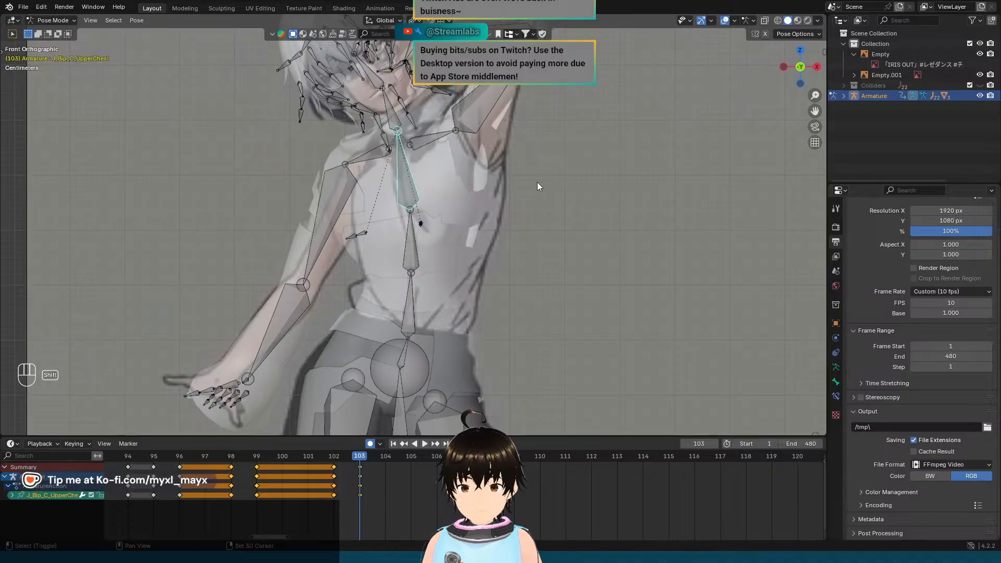
shift+middle_drag(537, 182, 568, 214)
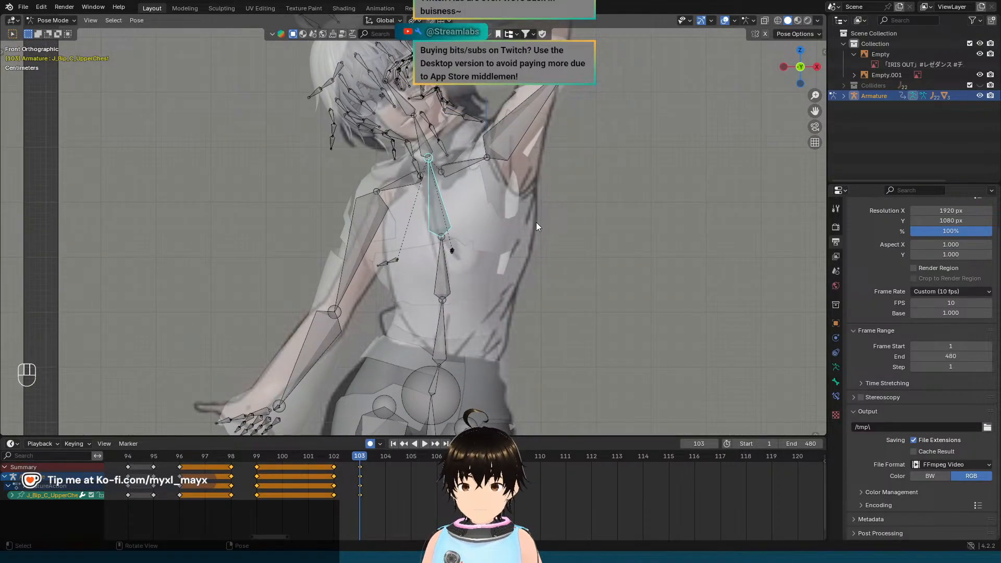
mouse_move(546, 209)
shift+middle_down()
mouse_move(556, 226)
mouse_move(551, 198)
mouse_move(563, 183)
mouse_move(561, 198)
shift+middle_up()
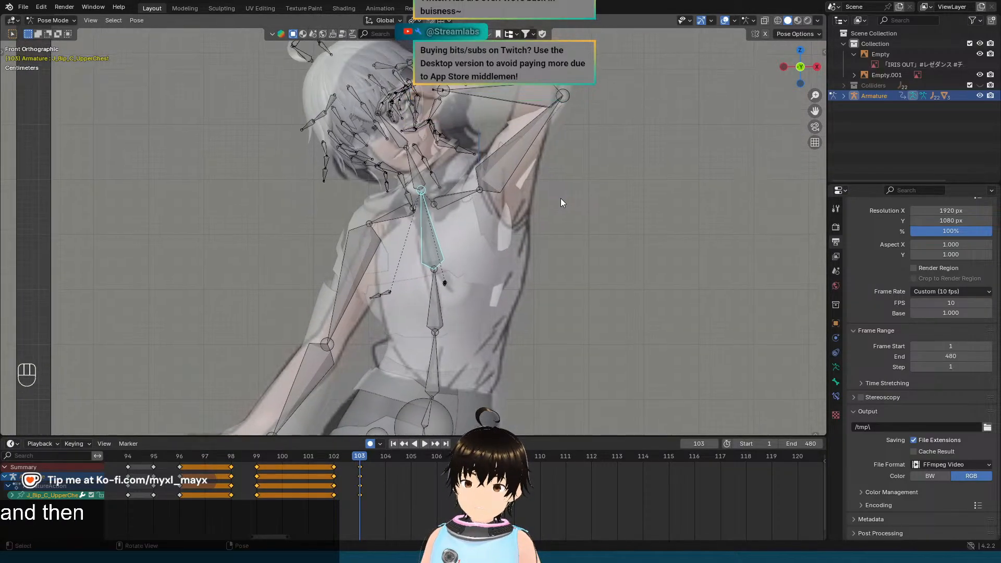
key(Left)
key(Right)
key(Left)
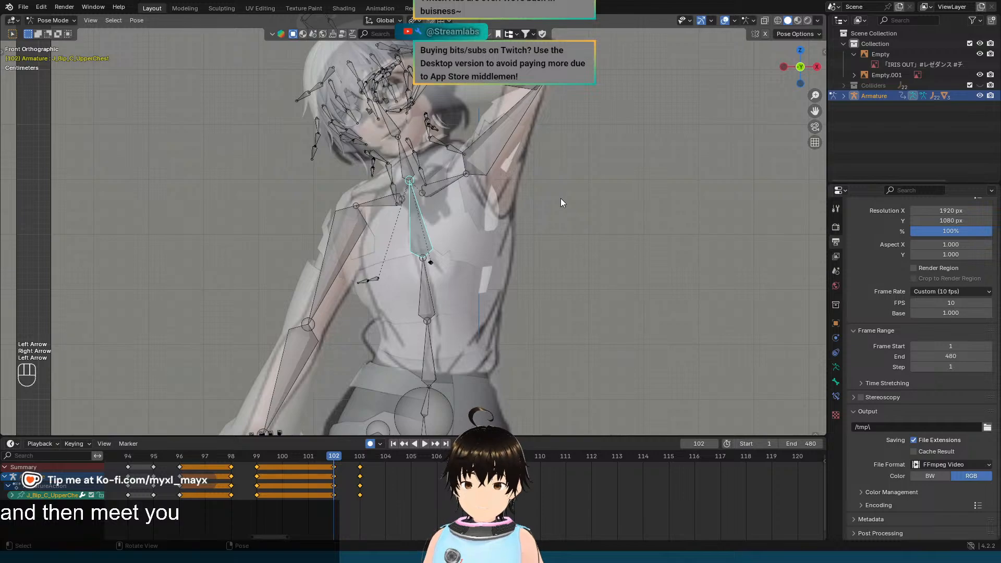
key(Right)
key(Left)
key(Right)
key(Left)
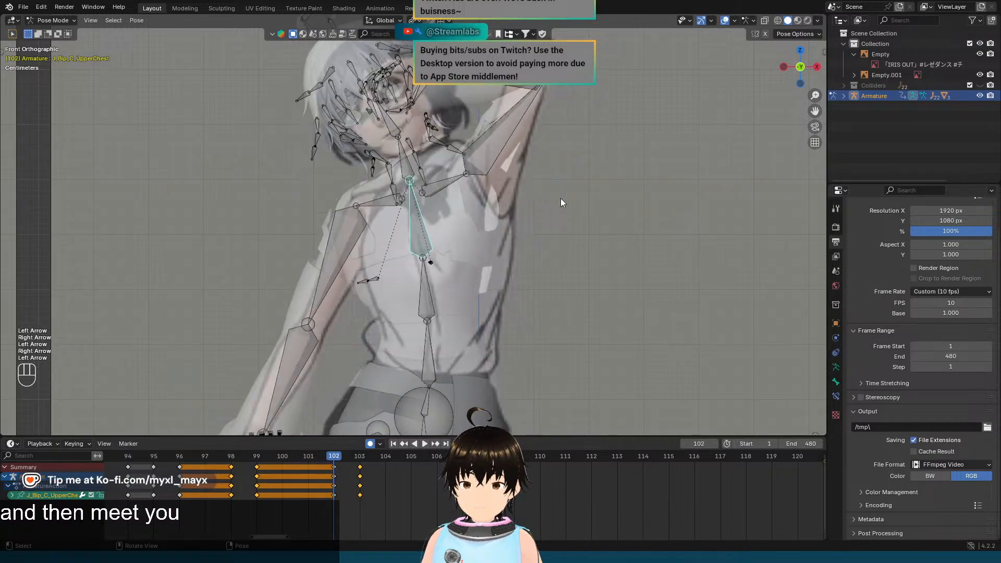
key(Right)
key(Left)
key(Right)
key(Left)
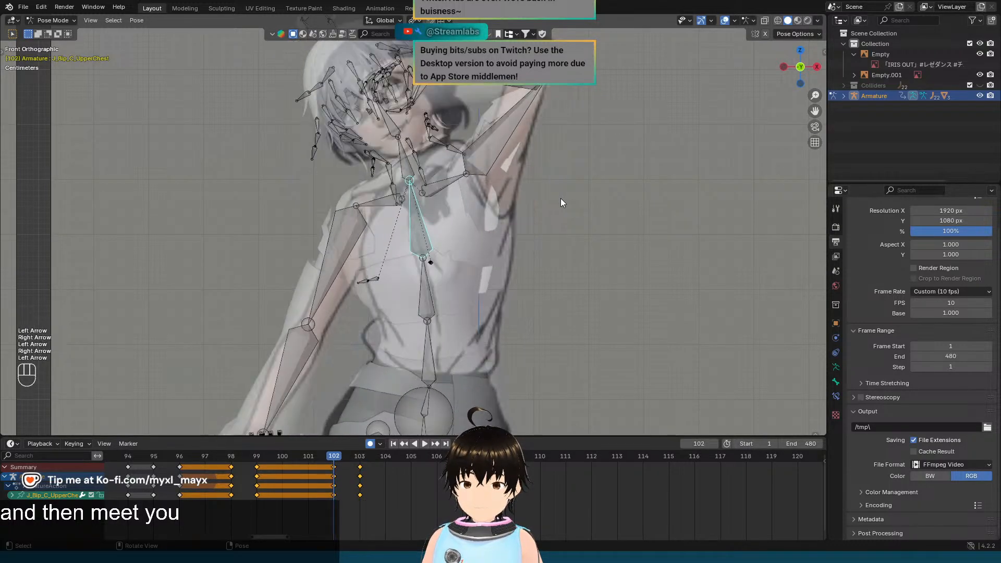
key(Right)
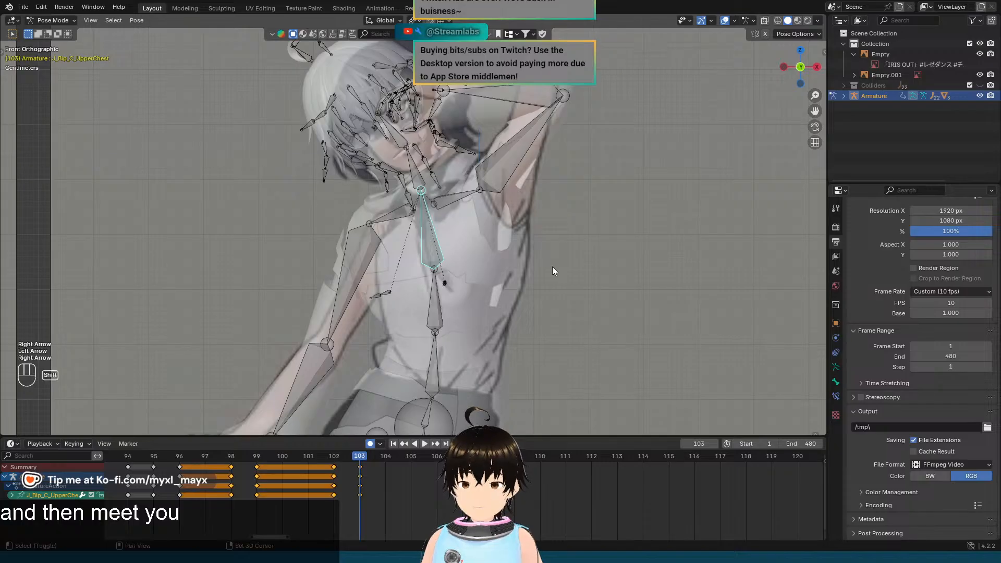
Step: Rotate the spine bone by -5 degrees around its local Z axis at frame 103
shift+middle_drag(552, 267, 552, 226)
click(433, 328)
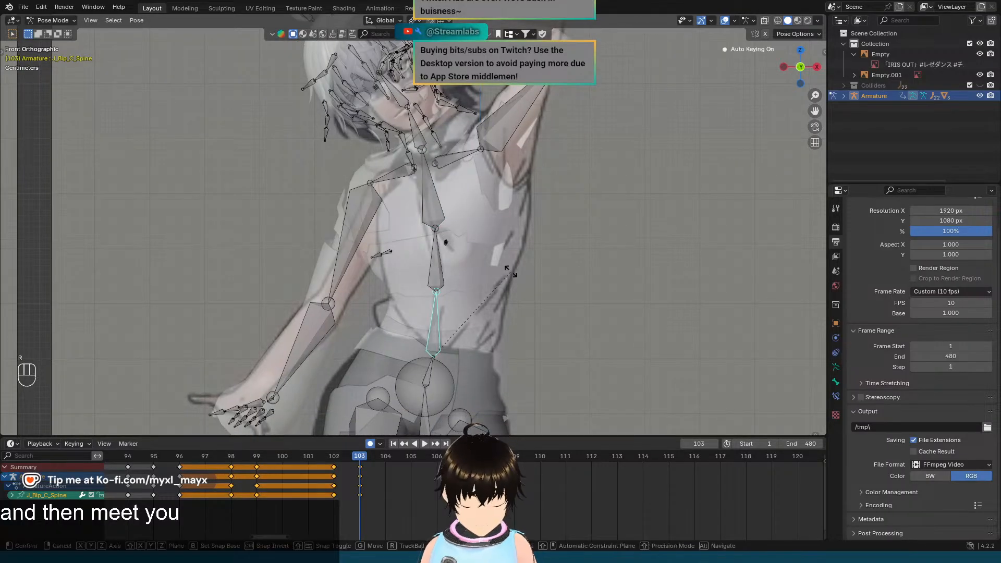
key(r)
key(z)
key(z)
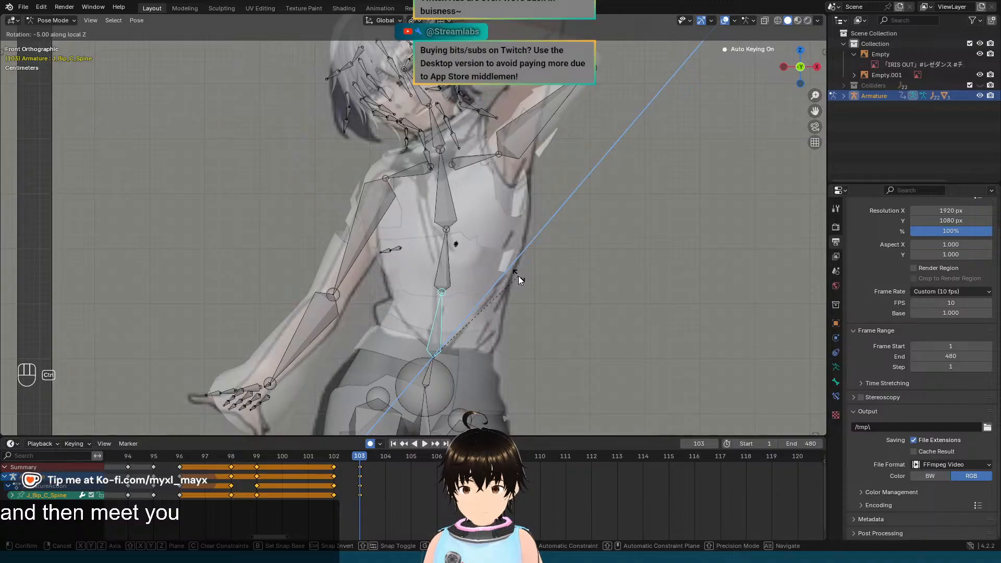
click(518, 276)
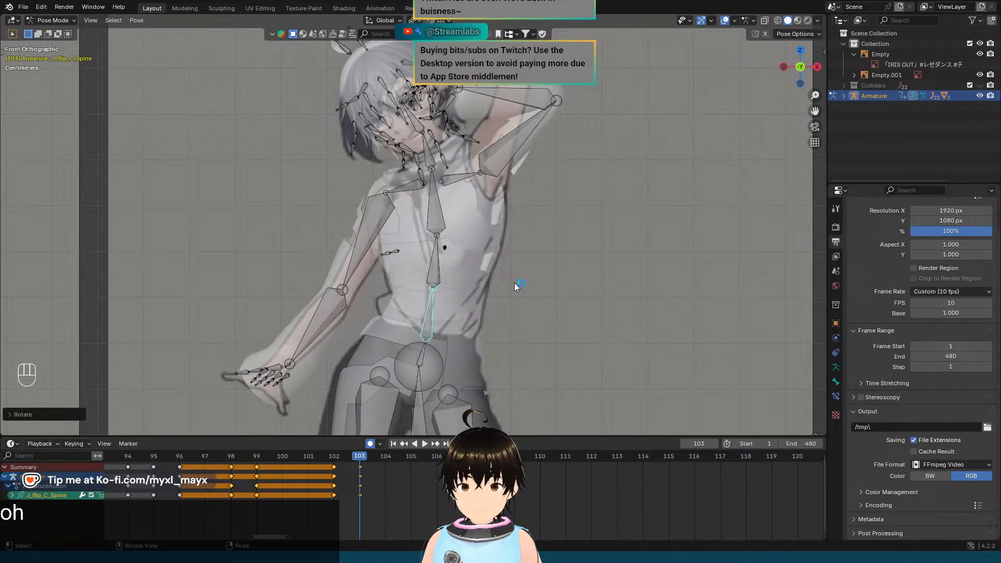
Step: Examine the torso's sideways movement between frames 102 and 103 with the new spine lean
key(Left)
key(Right)
key(Left)
key(Right)
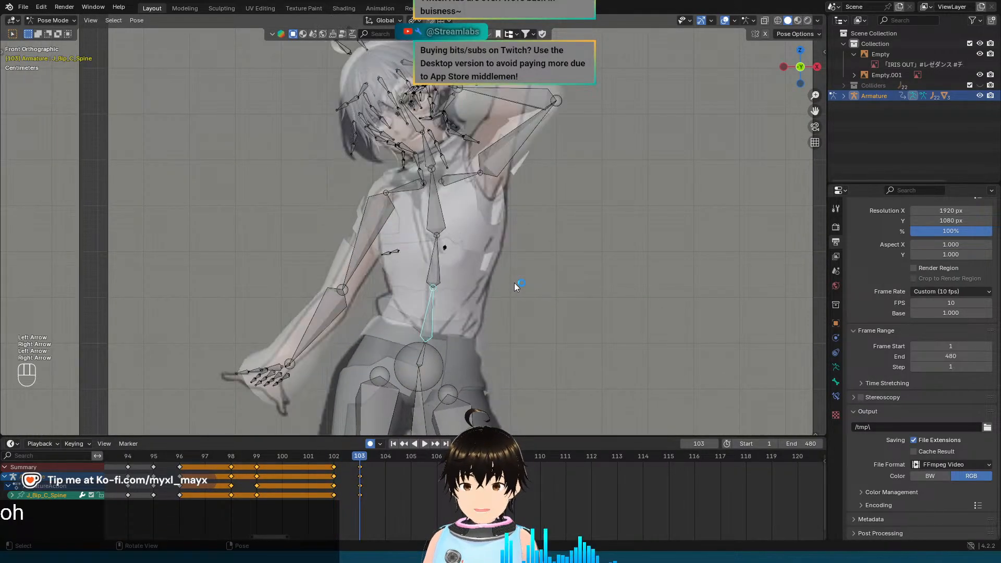
key(Left)
key(Right)
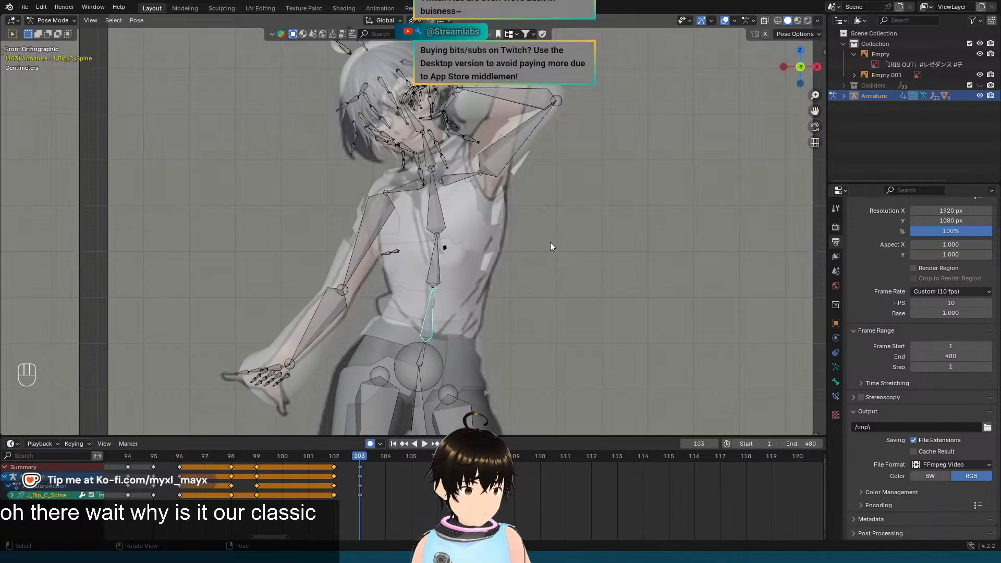
key(Left)
key(Right)
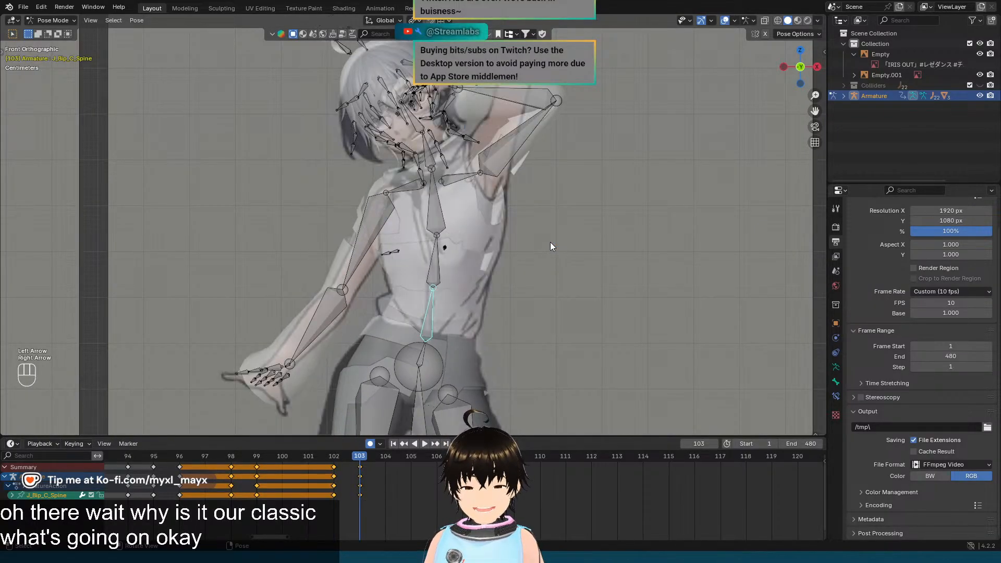
Step: Rotate the upper chest bone around its local Z axis at frame 103 to tilt the shoulders and head against the spine lean
scroll(549, 242, up, 5)
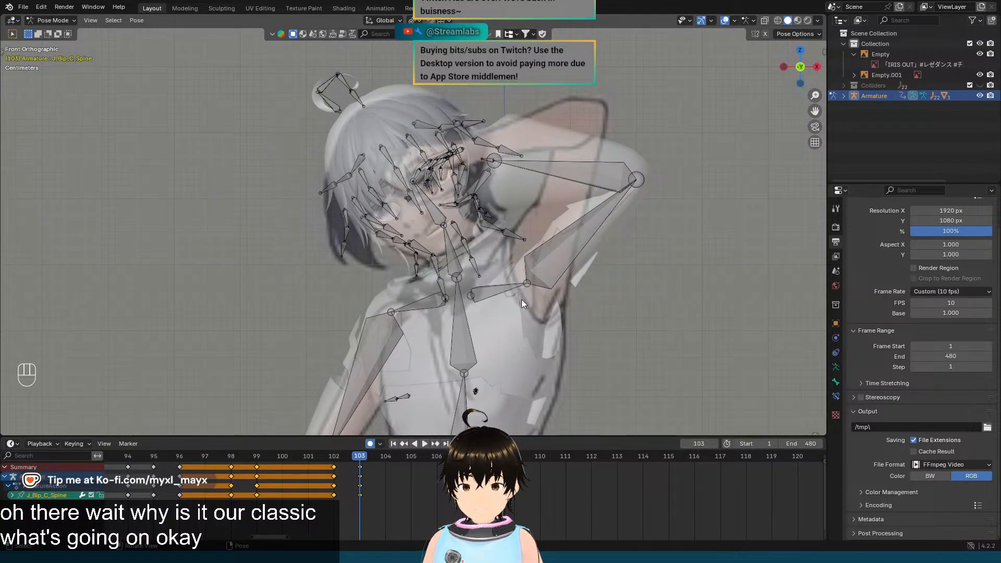
shift+middle_drag(521, 299, 524, 256)
click(471, 295)
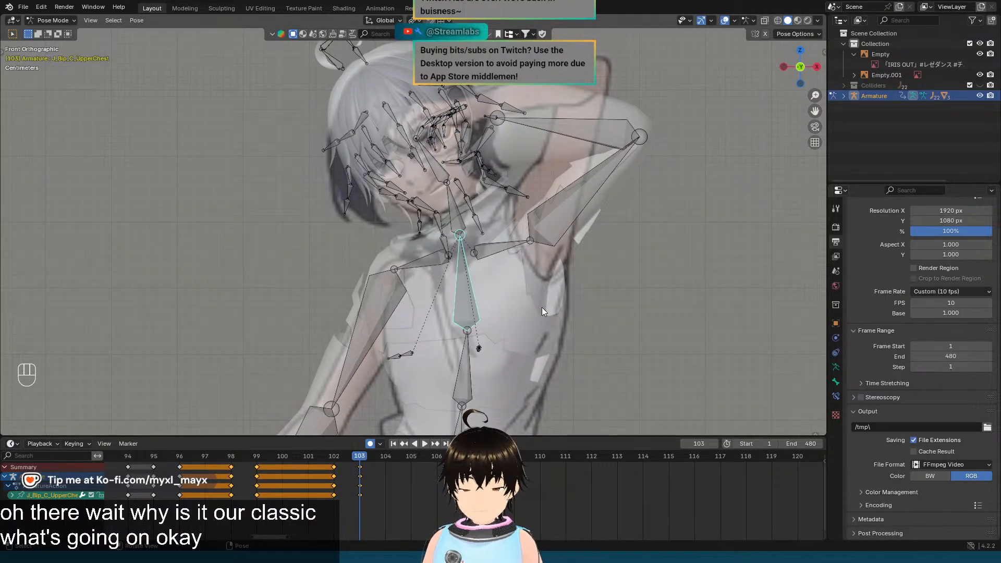
key(r)
key(z)
key(z)
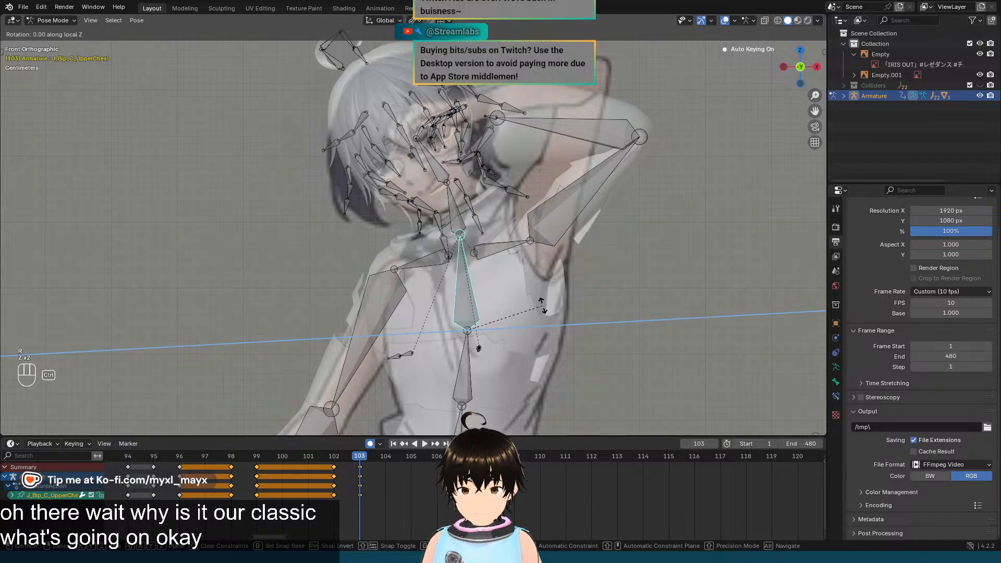
click(542, 299)
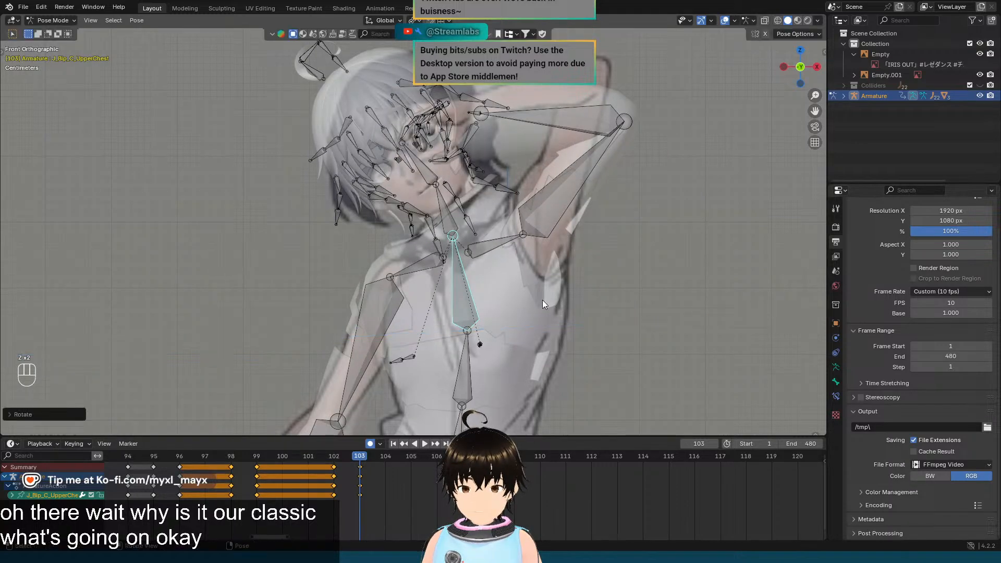
Step: Check the movement from frame 102 to 103, examining the whole upper body and then the head and raised arm against the reference
key(Left)
key(Right)
key(Left)
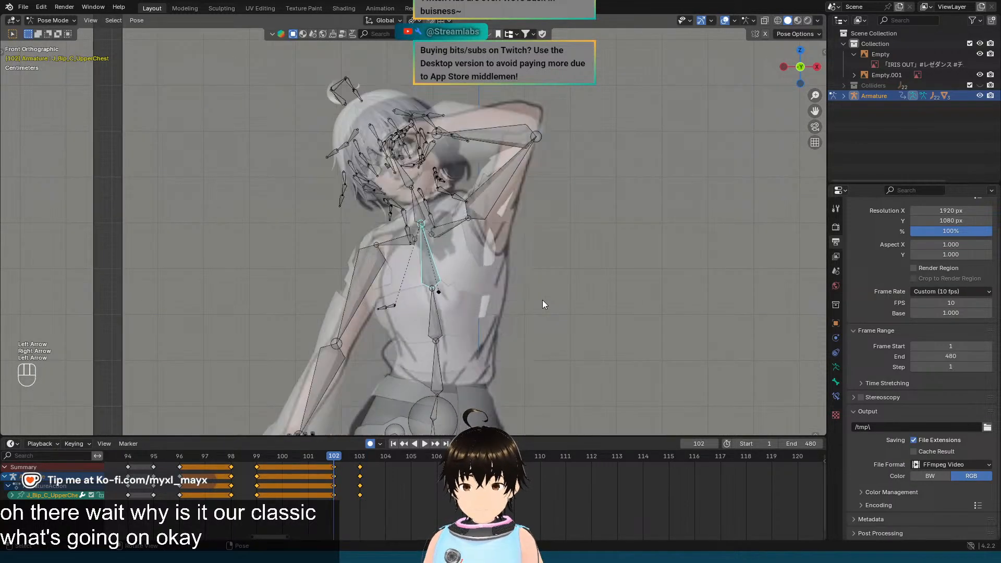
key(Right)
key(Left)
key(Right)
key(Left)
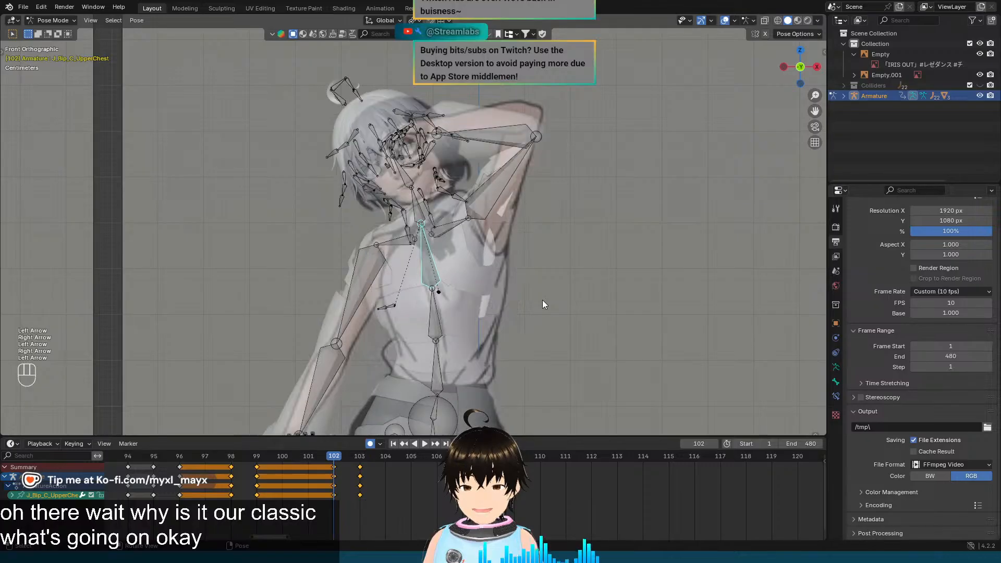
key(Right)
key(Left)
key(Right)
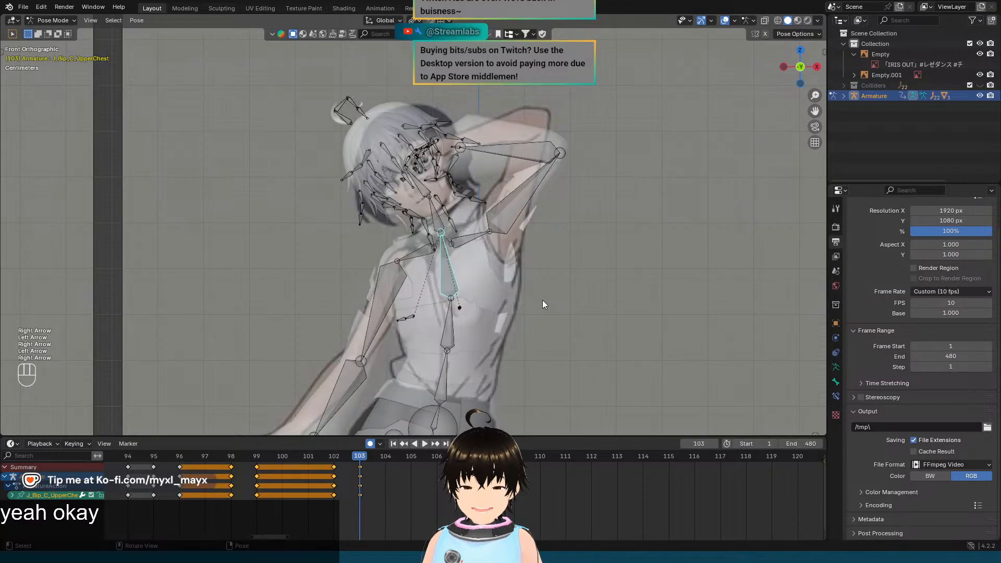
key(Left)
key(Right)
scroll(542, 299, up, 4)
shift+middle_drag(529, 237, 533, 321)
shift+middle_drag(533, 234, 533, 238)
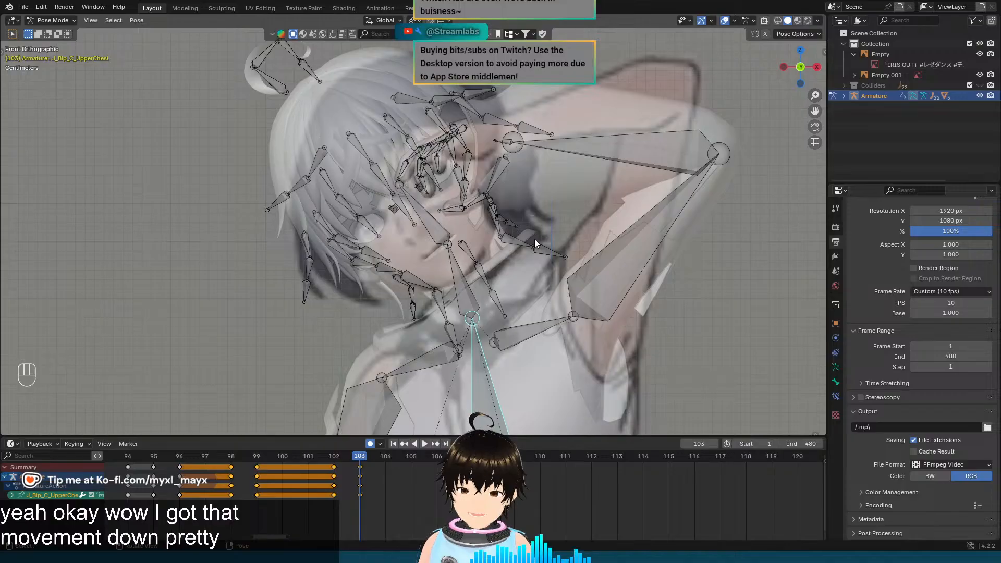
key(Left)
key(Right)
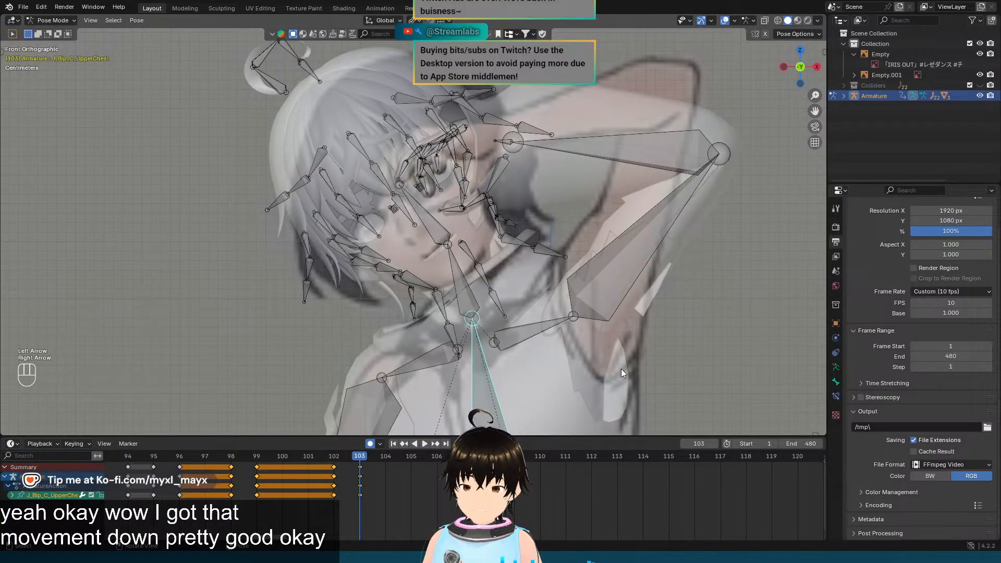
Step: Raise the left shoulder bone around its local X axis at frame 103 and check the arm against frame 102
click(549, 327)
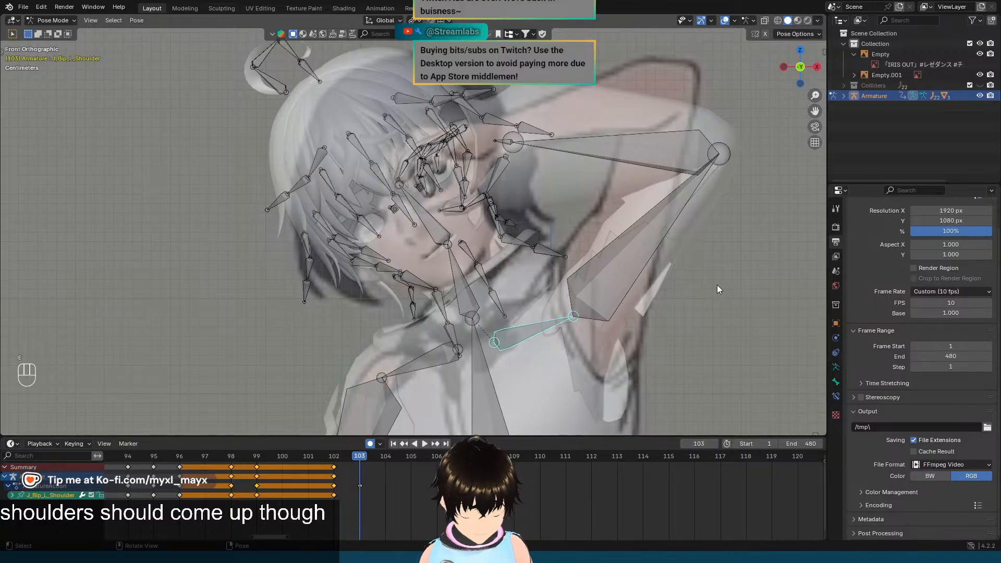
key(r)
key(z)
key(z)
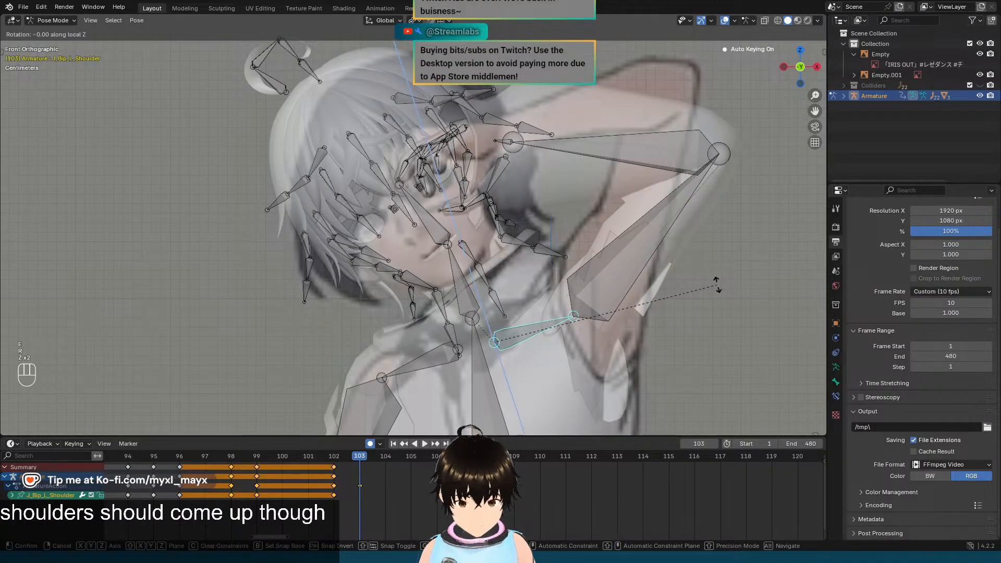
key(x)
key(x)
key(ctrl)
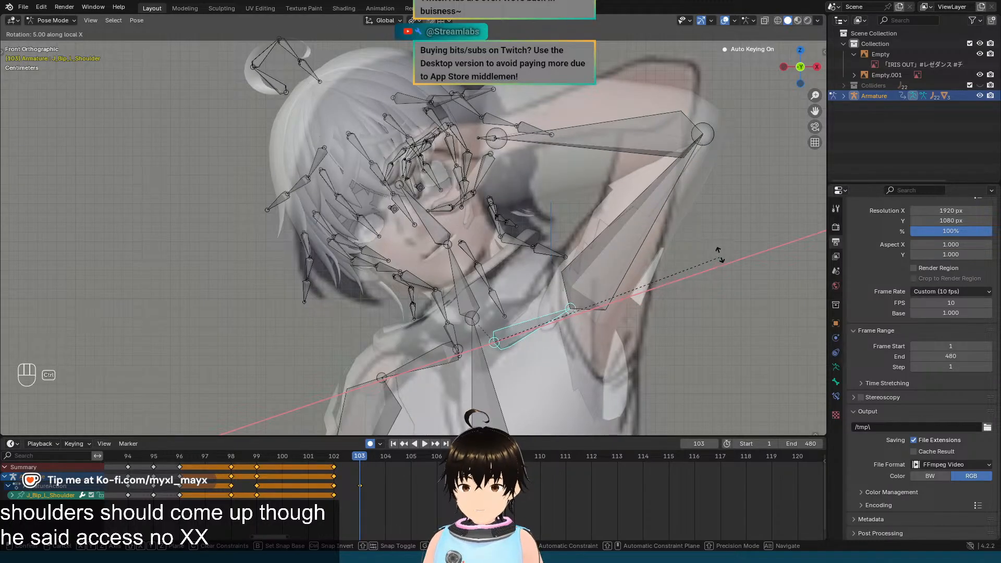
click(674, 248)
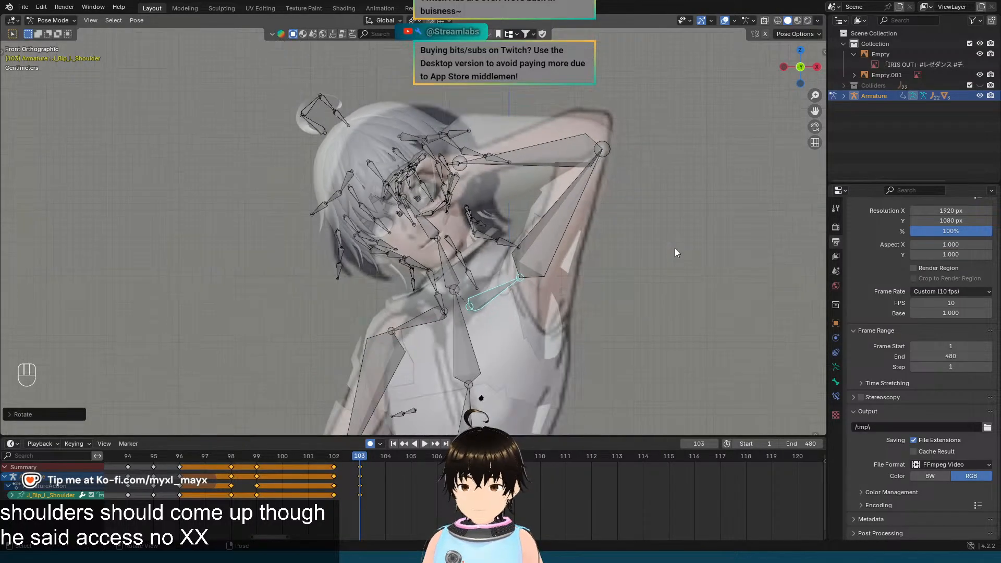
key(Left)
key(Right)
key(Left)
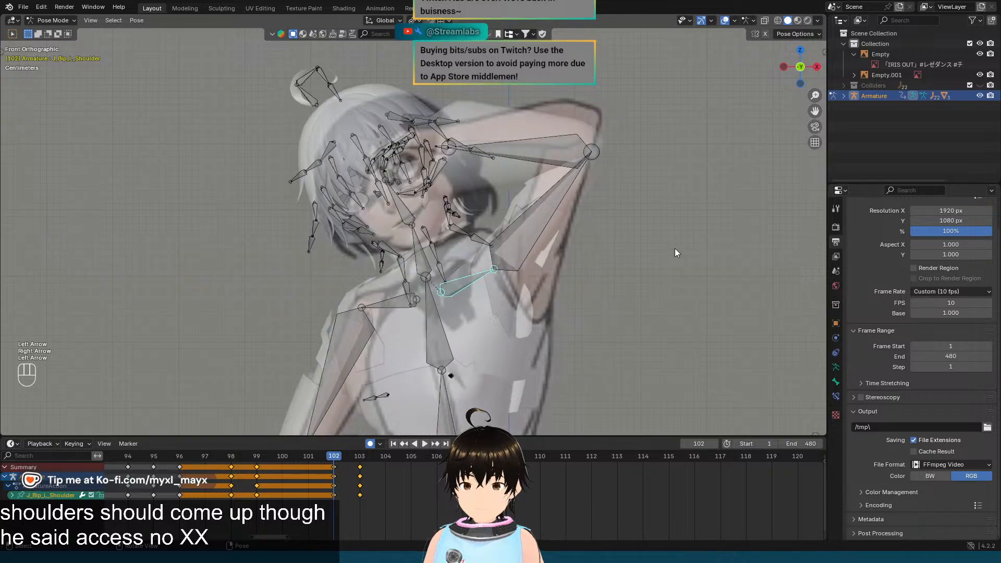
key(Right)
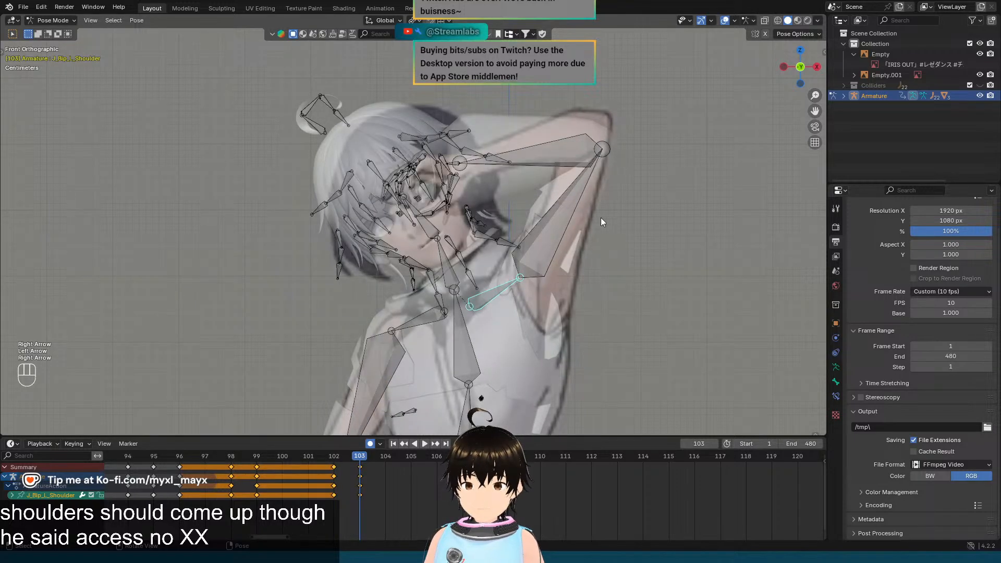
Step: Rotate the left hand bone around its local Z axis at frame 103
click(455, 166)
scroll(454, 164, up, 4)
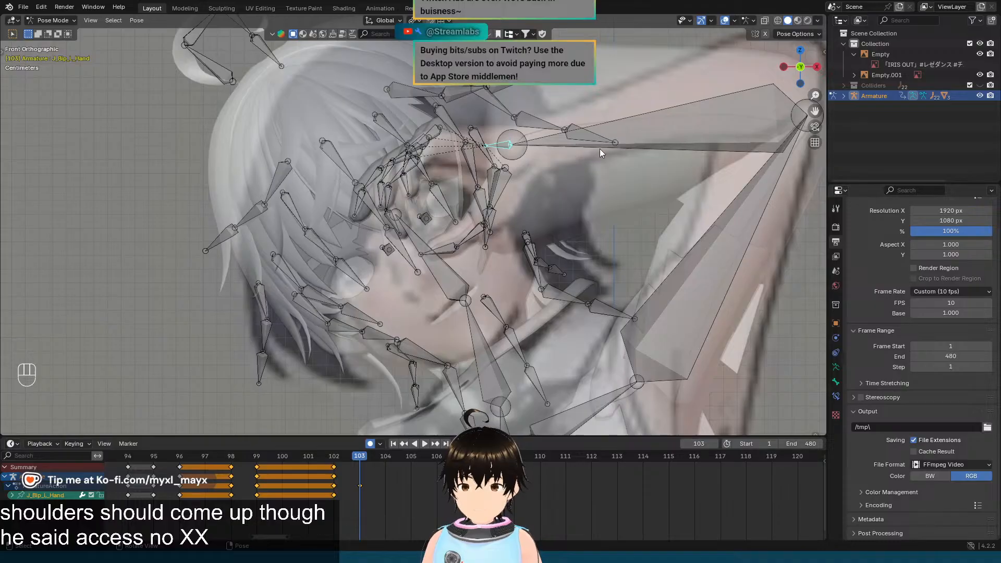
key(r)
key(z)
key(z)
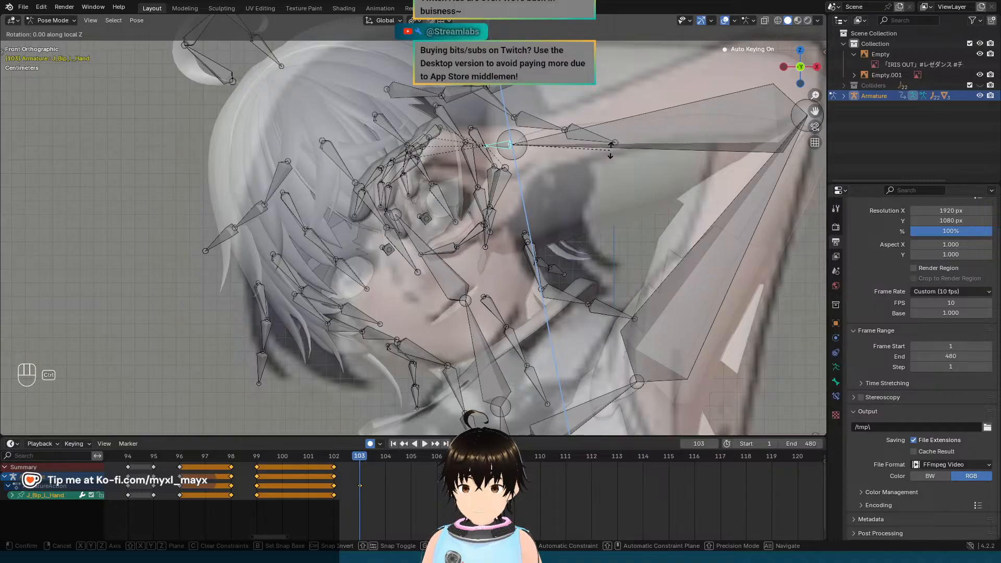
click(611, 136)
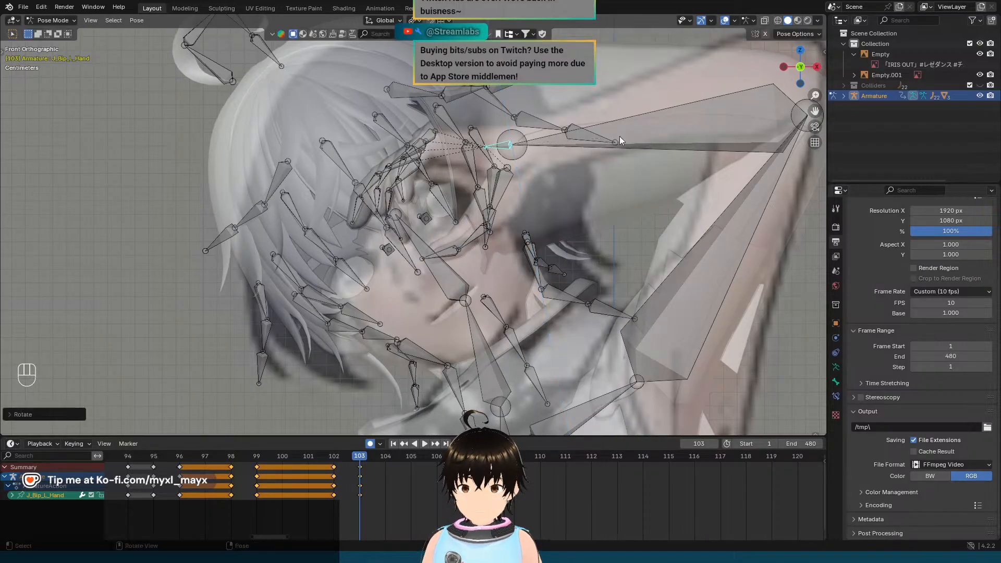
Step: Rotate the left upper arm bone by 5 degrees around its local Z axis at frame 103
click(648, 131)
click(711, 268)
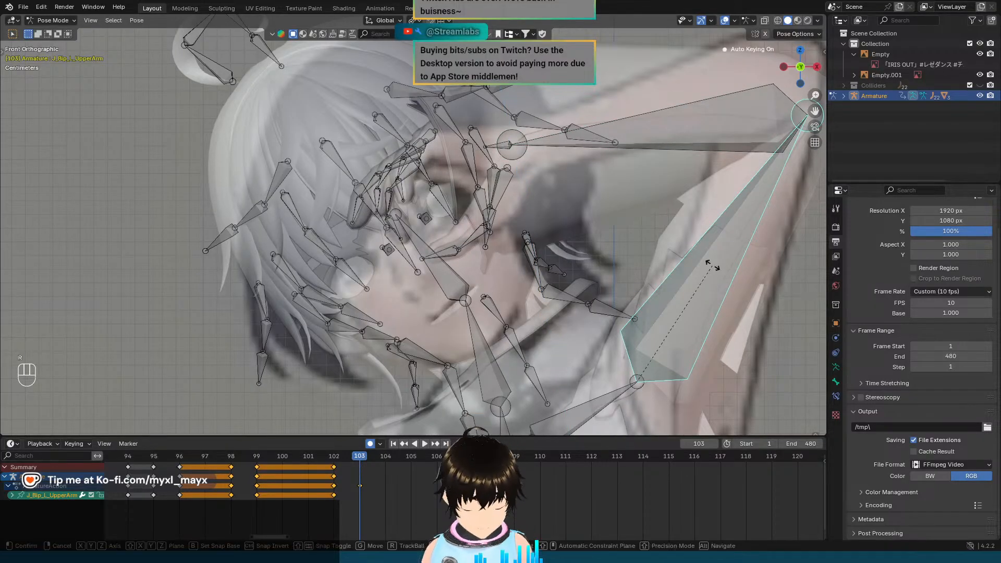
key(r)
key(x)
key(x)
key(z)
key(z)
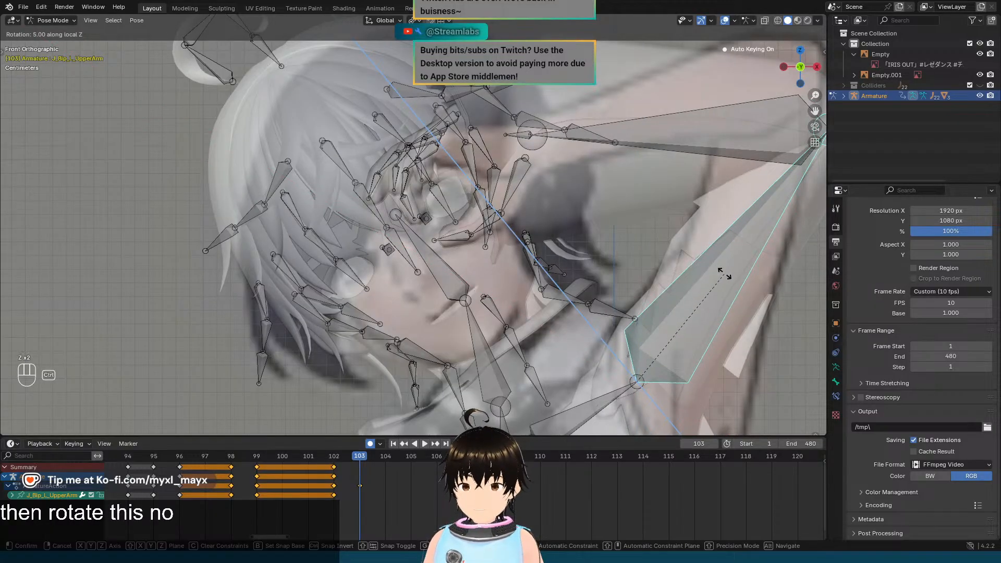
click(724, 274)
Step: Rotate the left lower arm bone slightly downward around its local Z axis at frame 103
click(653, 130)
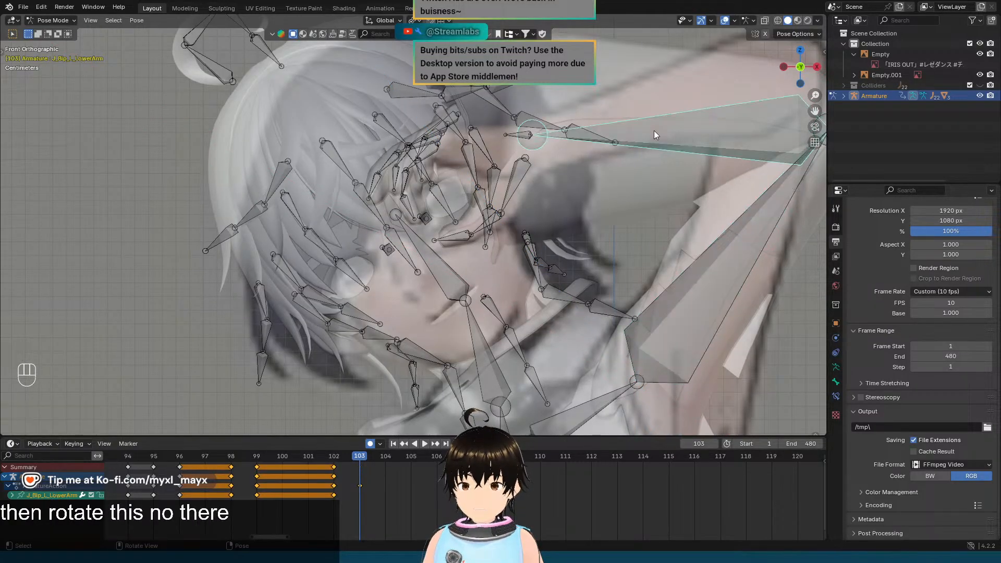
shift+middle_drag(654, 147, 595, 167)
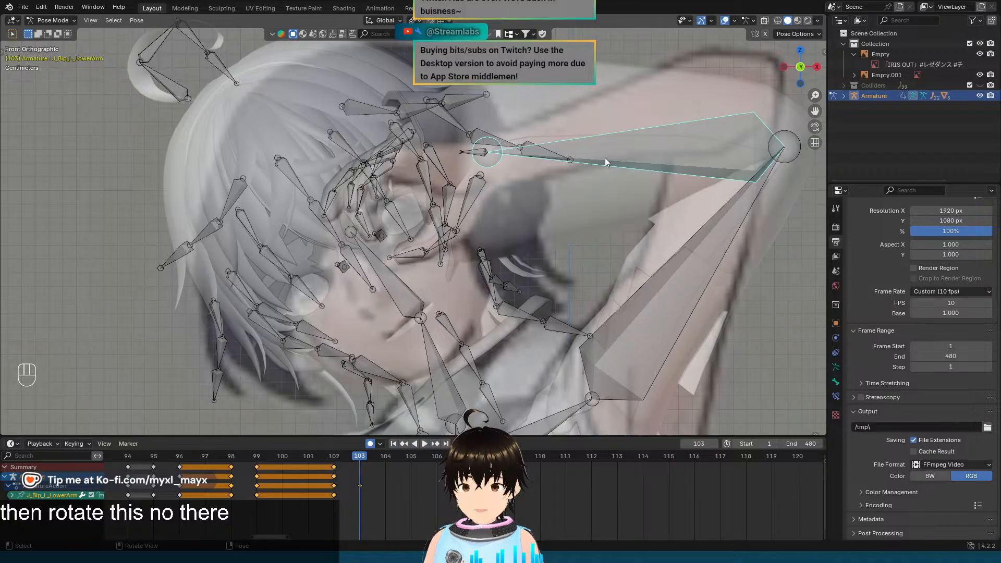
key(r)
key(x)
key(x)
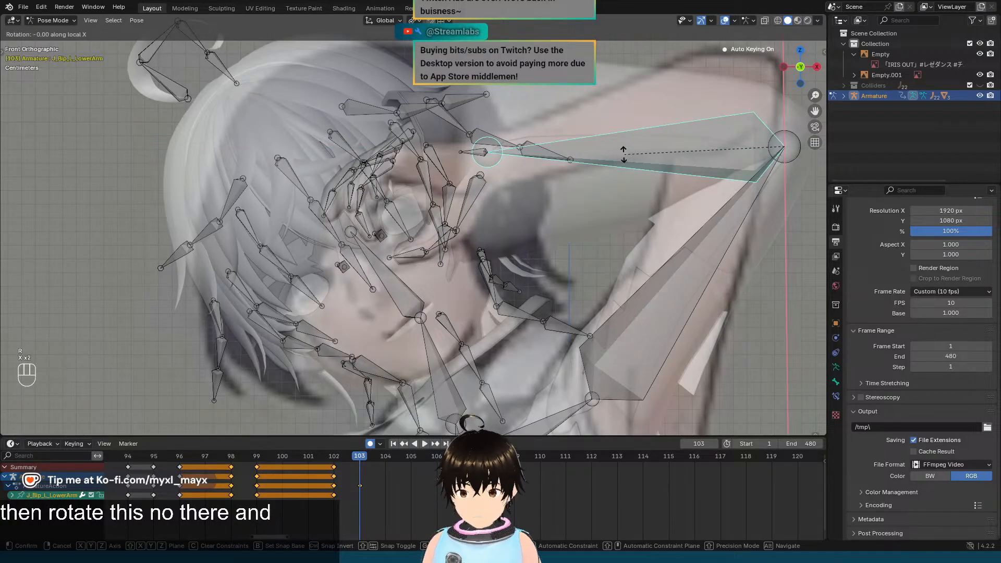
key(z)
key(z)
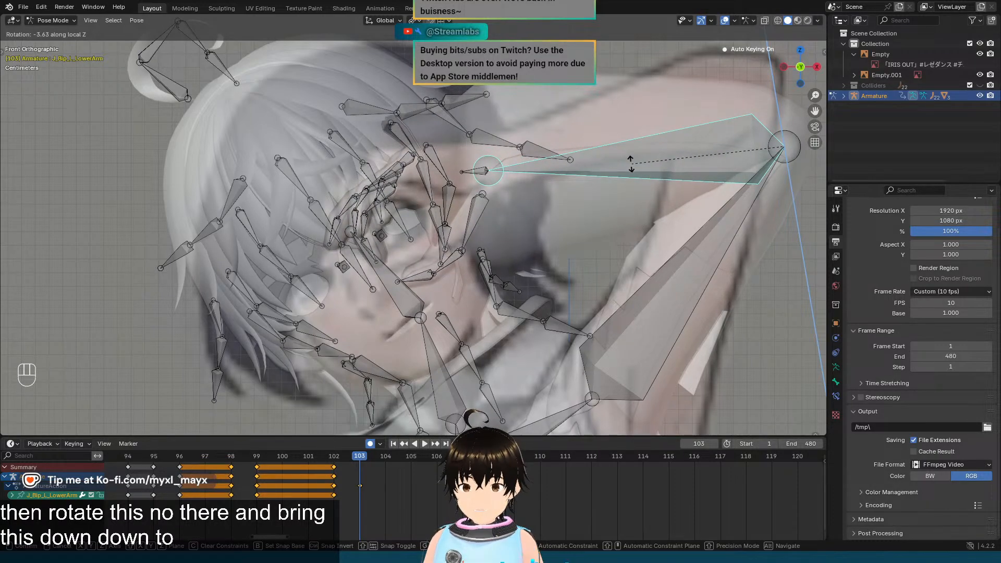
click(631, 162)
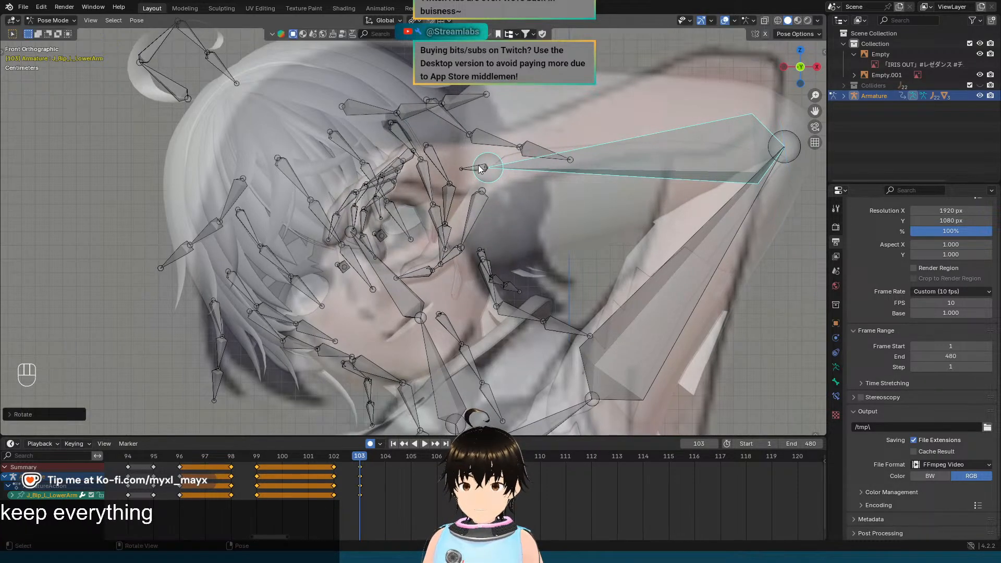
Step: Rotate the left hand bone by about 5 degrees around its local X axis at frame 103
click(480, 169)
key(r)
key(x)
key(x)
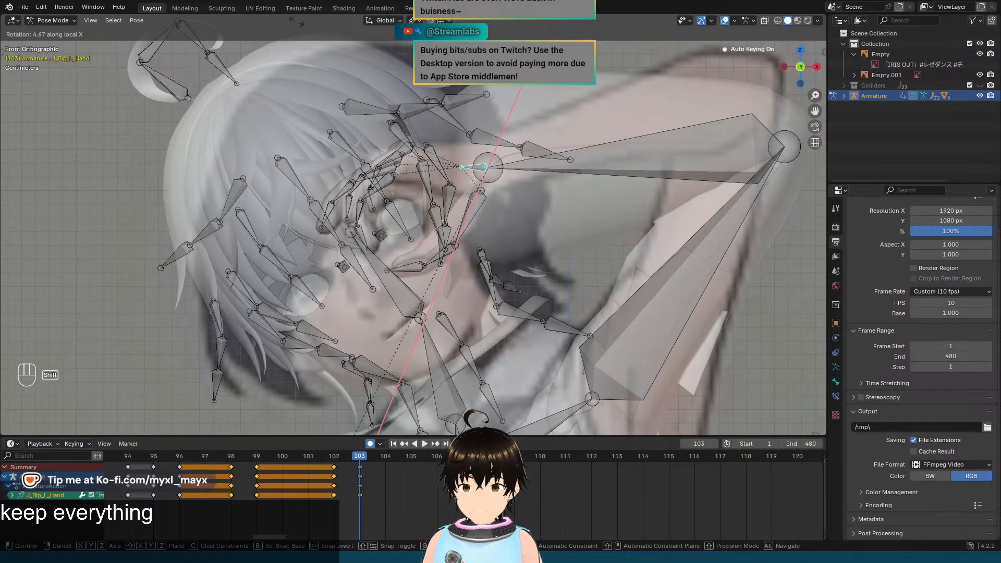
click(794, 237)
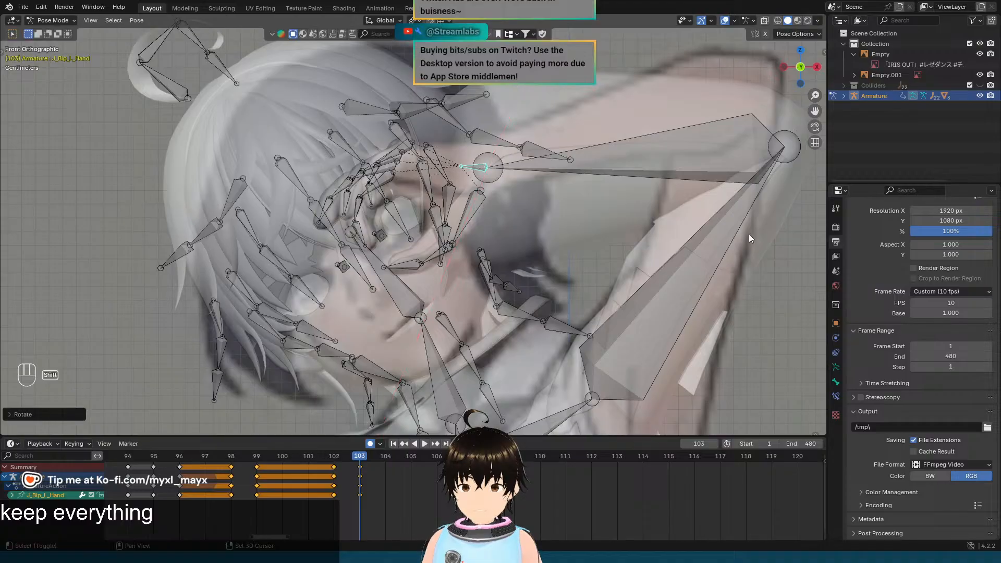
Step: Compare the head and raised left arm between frames 102 and 103 against the reference
scroll(627, 194, down, 4)
key(Left)
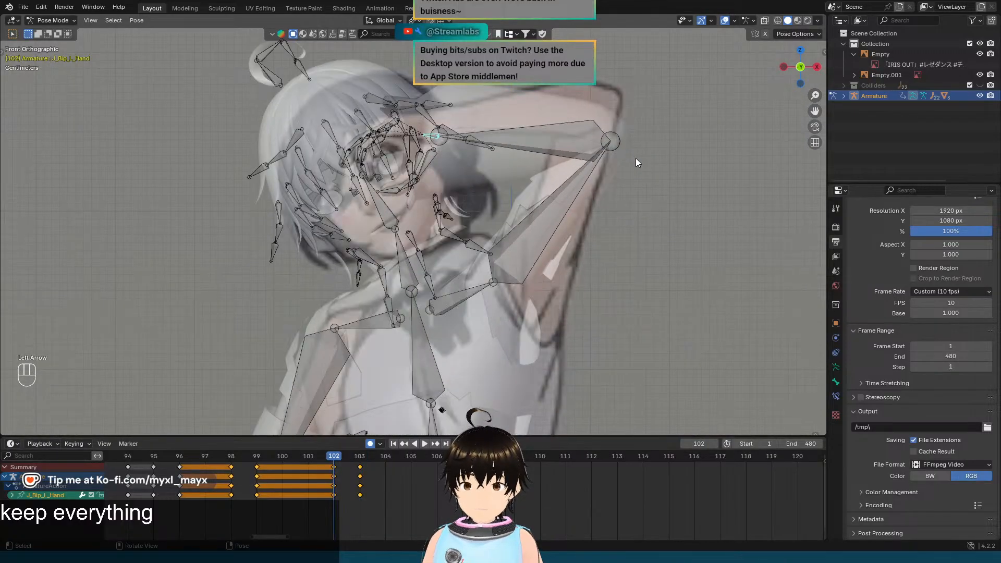
key(Right)
key(Left)
key(Right)
key(Left)
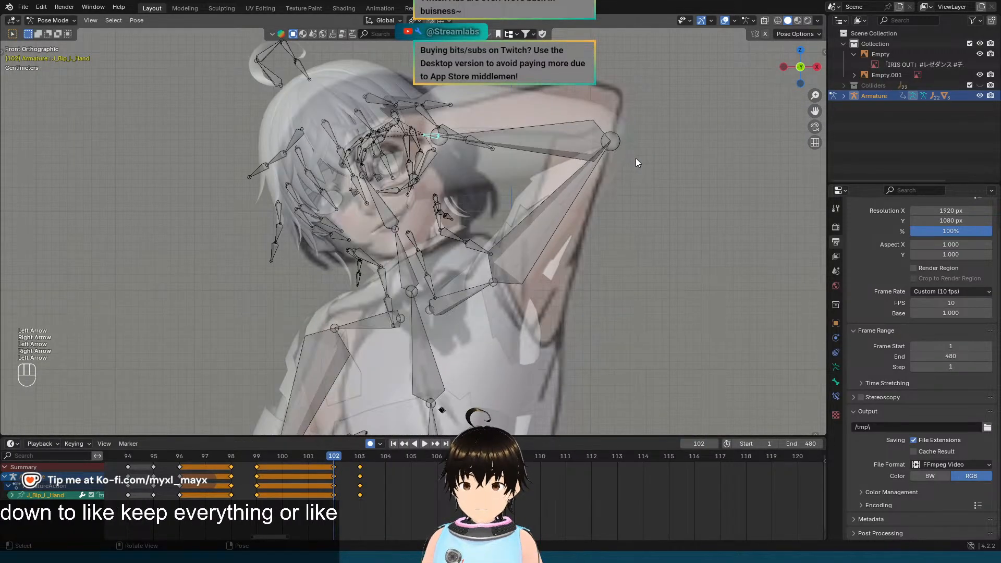
key(Right)
key(Left)
key(Right)
key(Left)
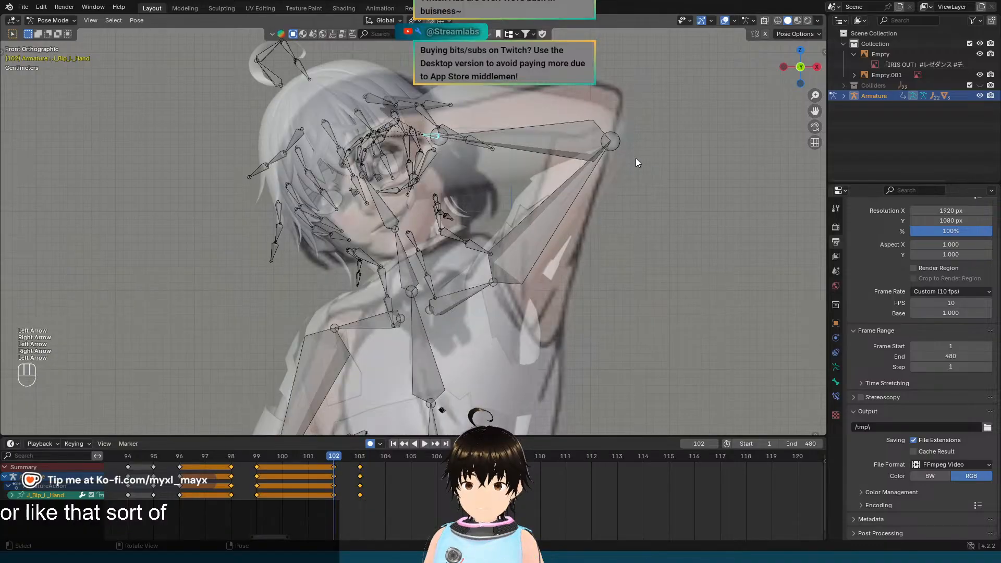
key(Right)
key(Left)
key(Right)
key(Left)
key(Right)
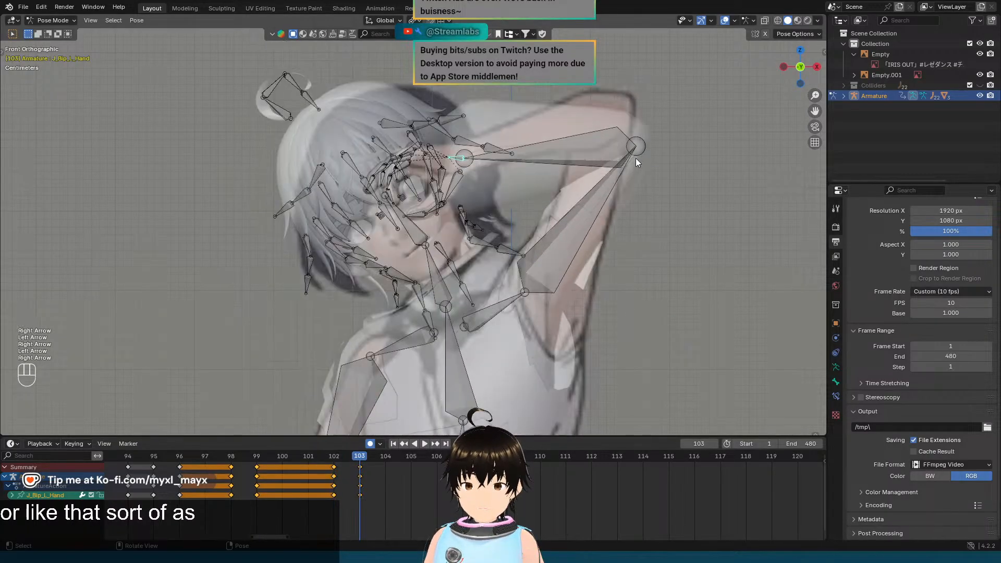
key(Left)
key(Right)
scroll(655, 176, down, 5)
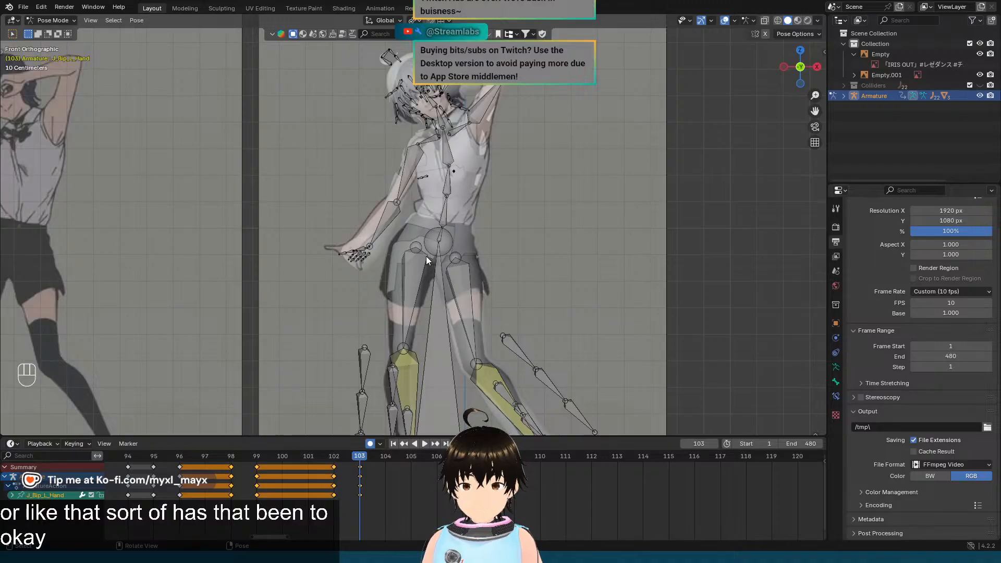
click(396, 214)
scroll(399, 215, up, 5)
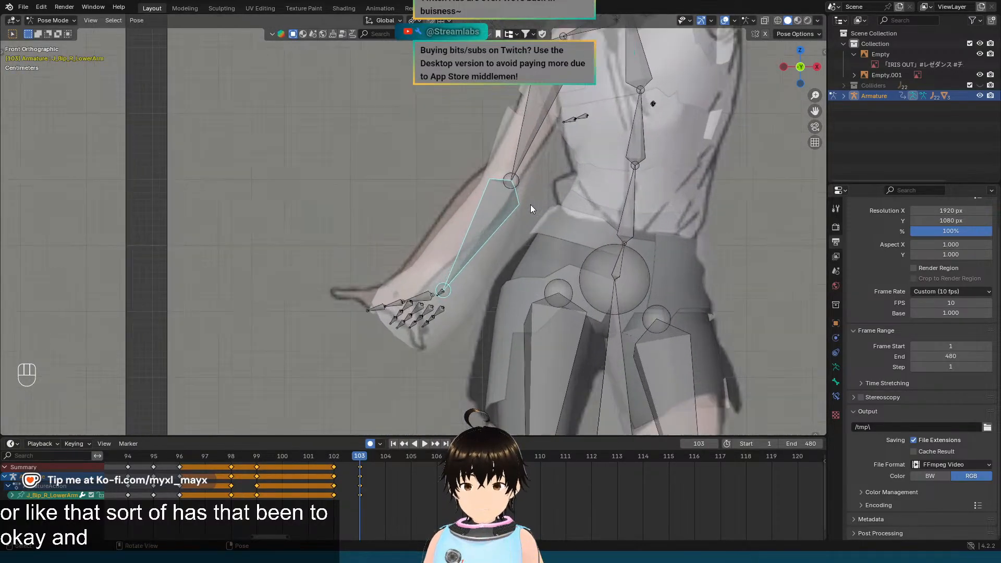
key(r)
key(x)
key(x)
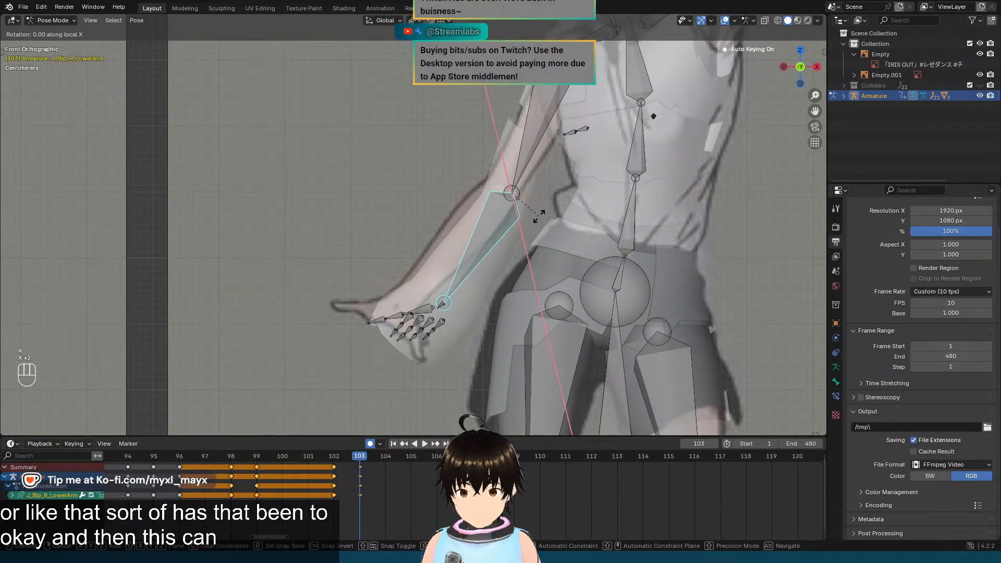
key(z)
key(z)
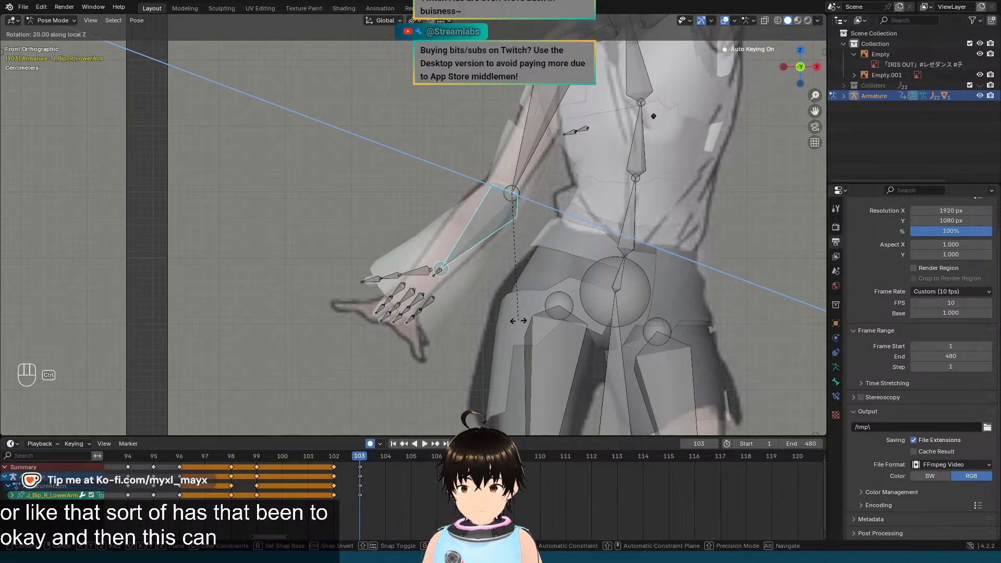
key(Escape)
Step: Rotate the right upper arm bone outward around its local X axis at frame 103 to follow the reference arm
click(517, 208)
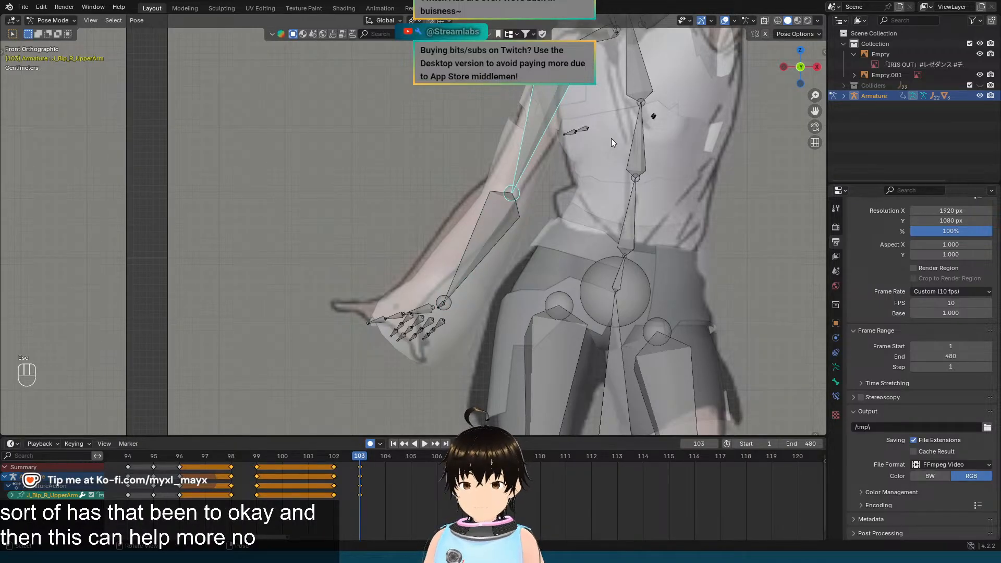
key(r)
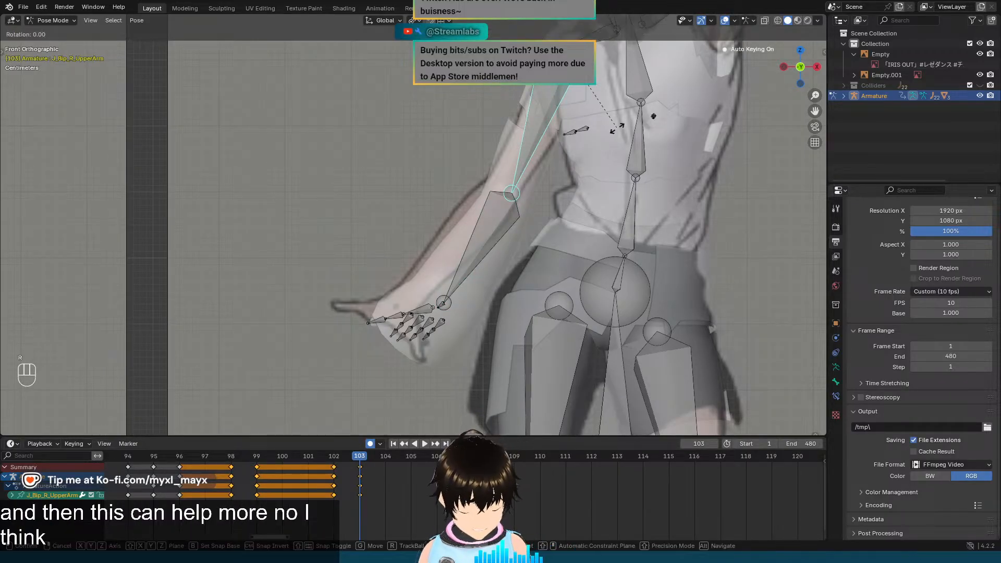
key(x)
key(x)
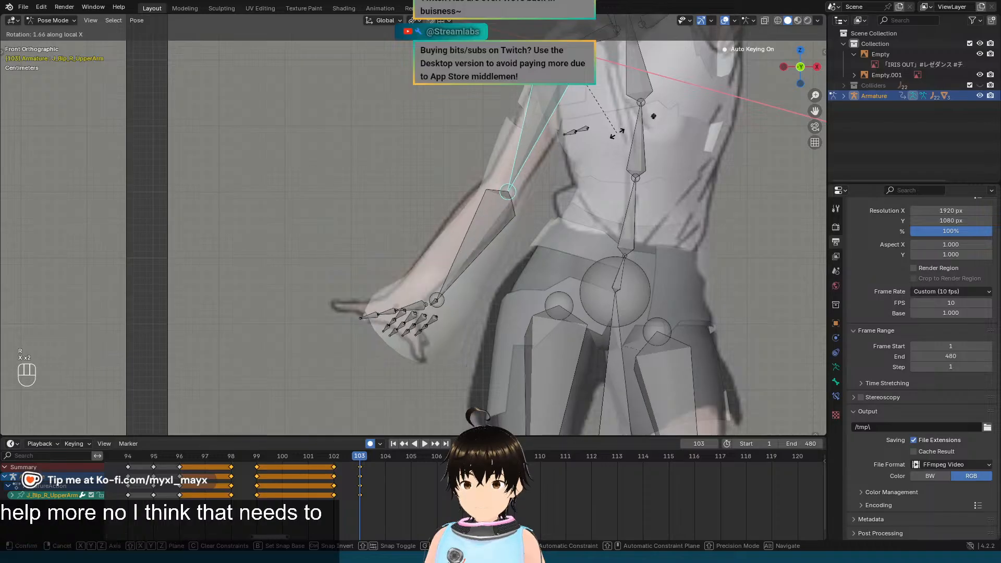
key(ctrl)
click(617, 144)
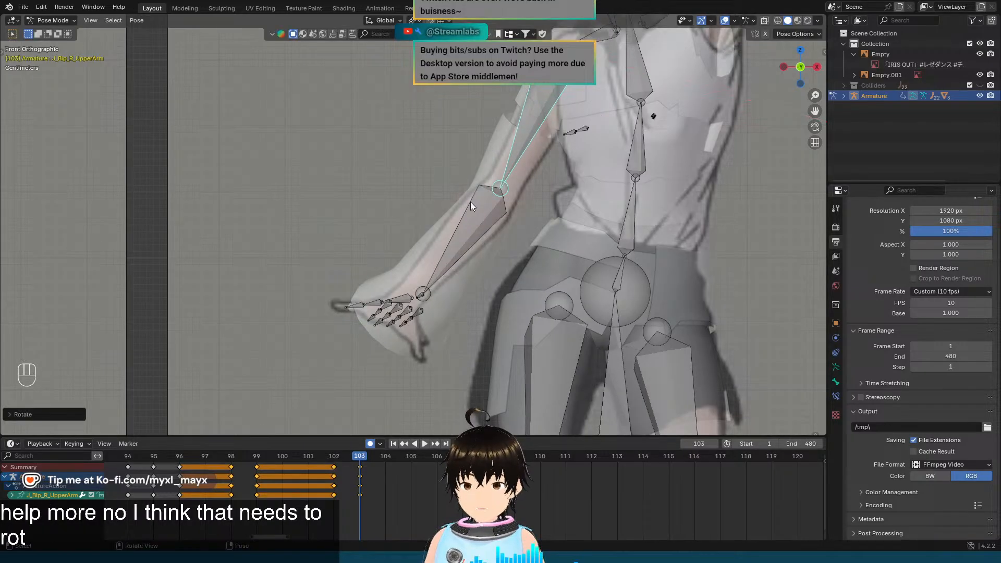
Step: Check the movement from frame 102 to 103, first on the full figure and then on the legs and feet
click(491, 212)
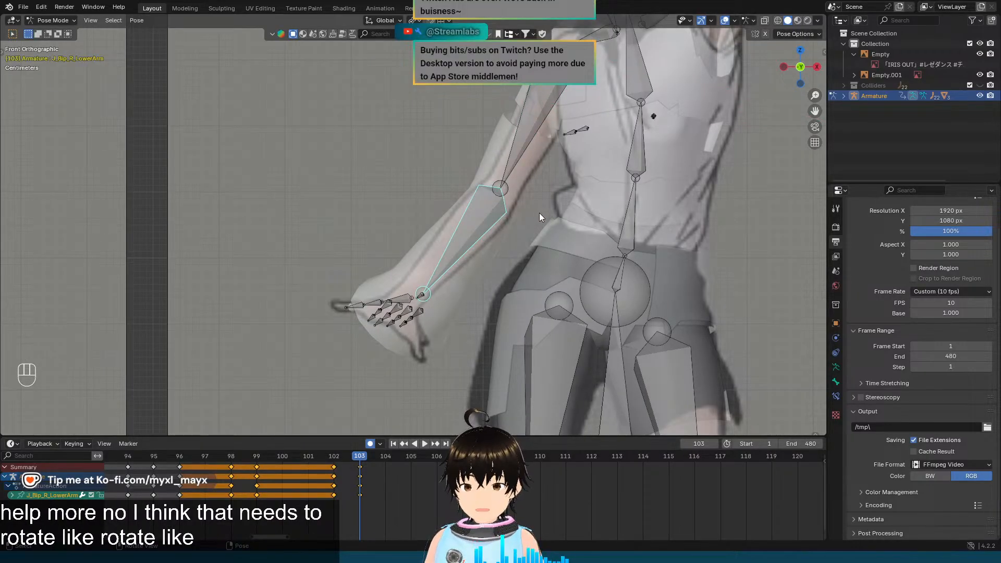
scroll(500, 229, down, 8)
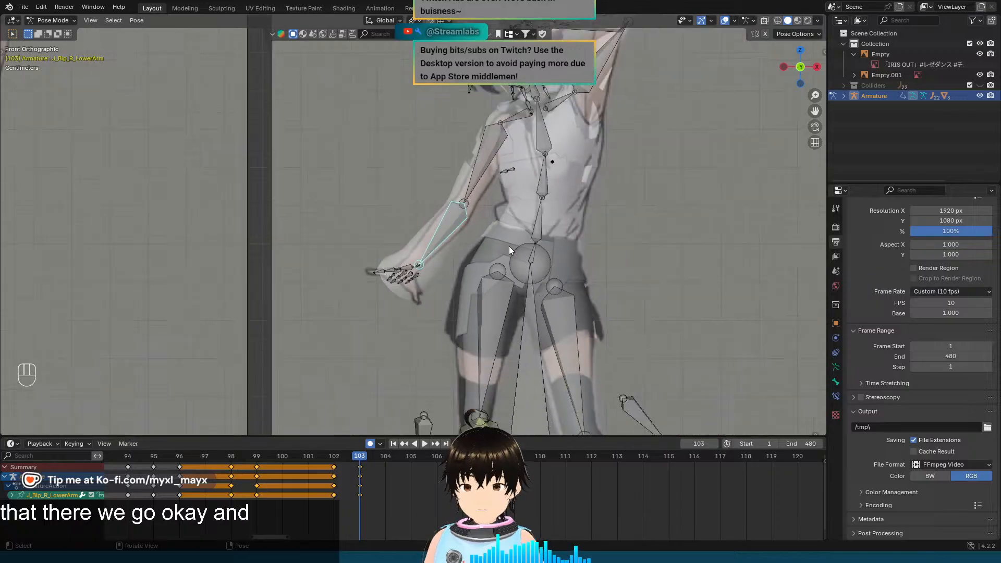
key(Left)
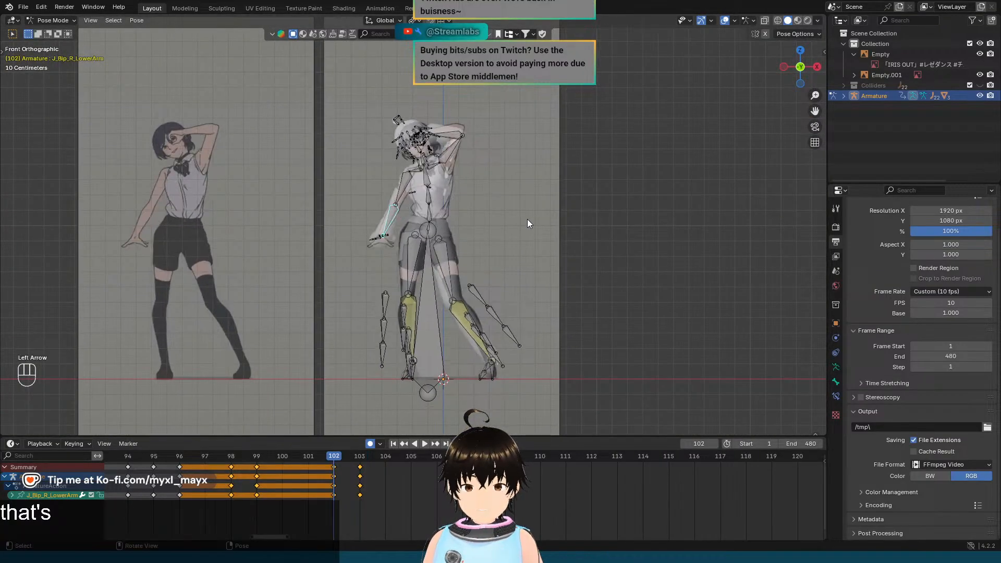
key(Right)
key(Left)
key(Right)
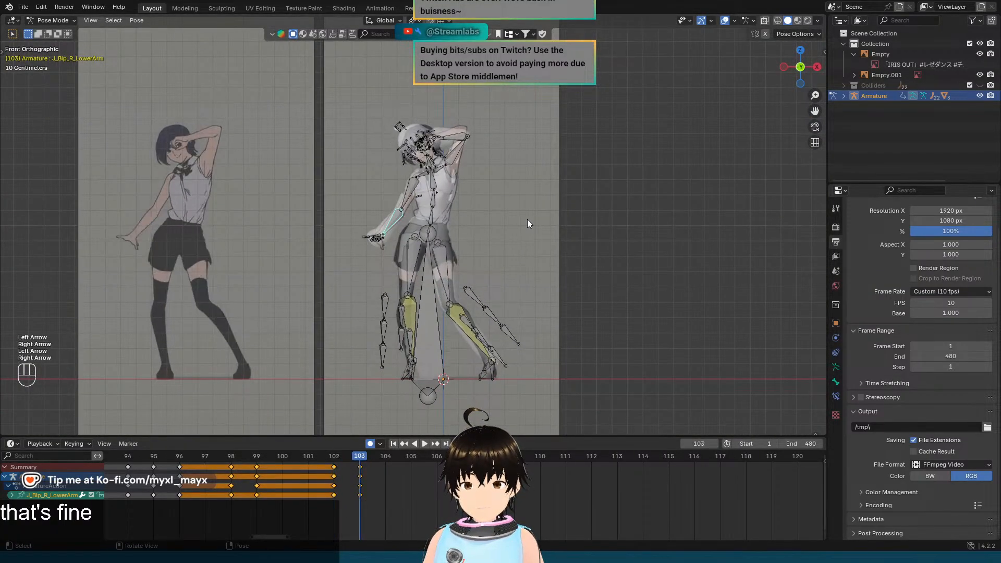
key(Left)
key(Right)
key(Left)
key(Right)
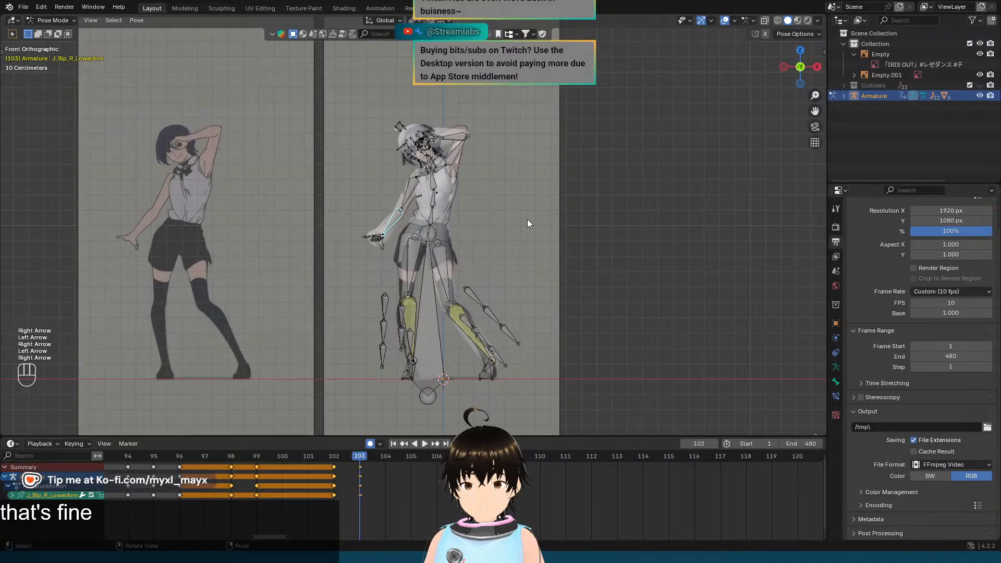
key(Left)
key(Right)
key(Left)
key(Left)
key(Right)
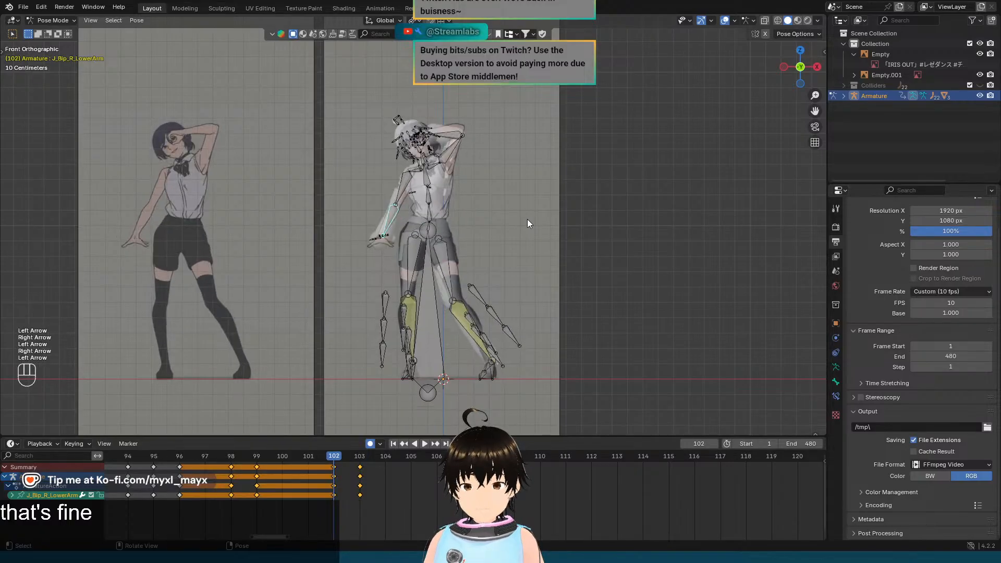
key(Right)
scroll(527, 219, up, 6)
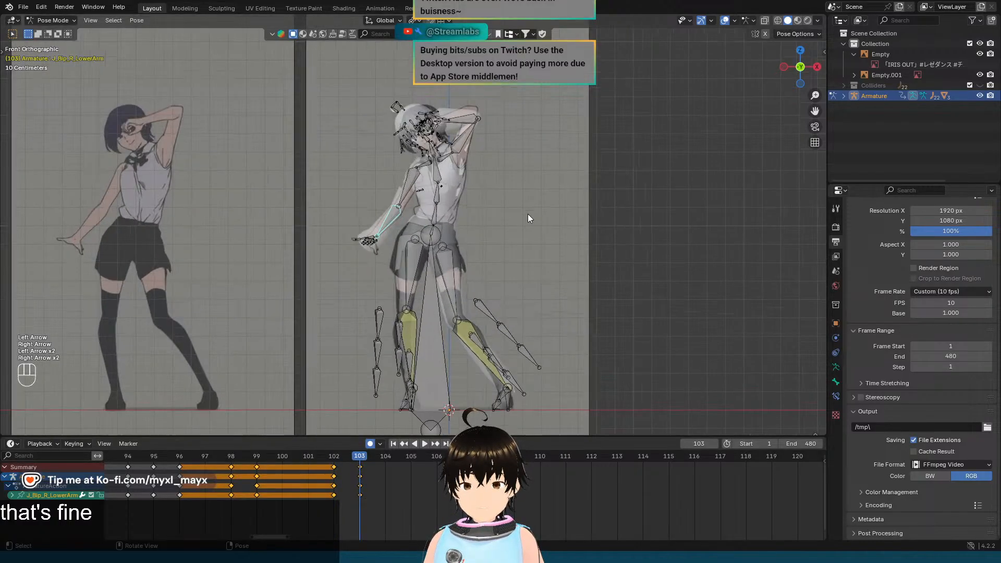
scroll(489, 206, down, 6)
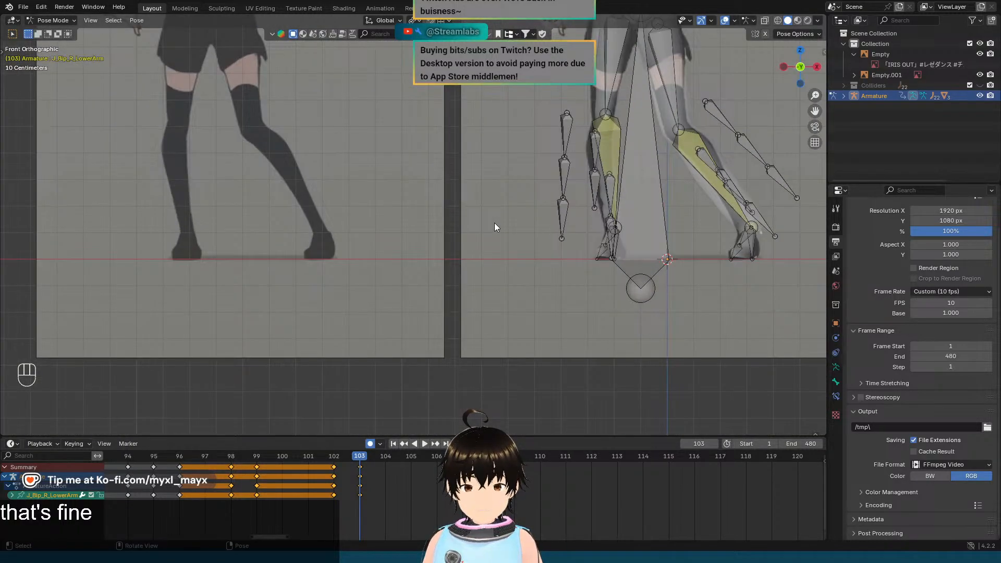
key(Left)
key(Right)
key(Left)
key(Right)
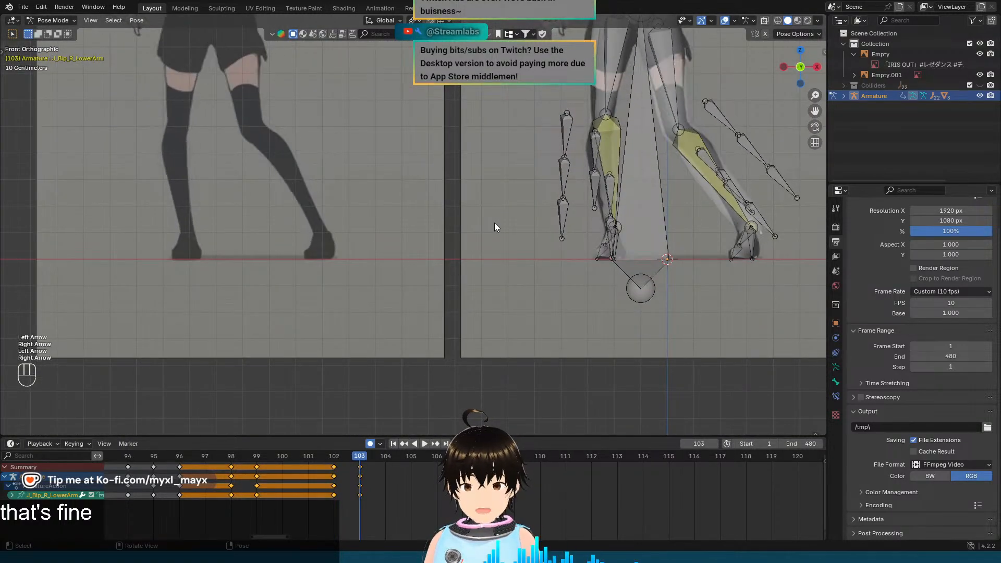
Step: Move the right foot control bone about 0.01 m outward along X at frame 103 to follow the reference foot
scroll(494, 223, up, 6)
shift+middle_drag(468, 180, 444, 195)
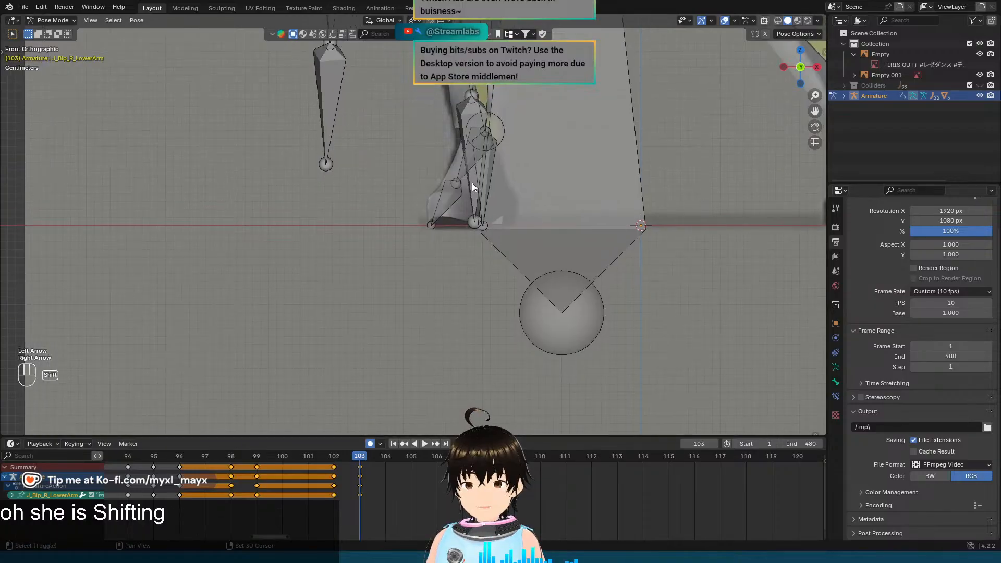
click(490, 171)
click(492, 168)
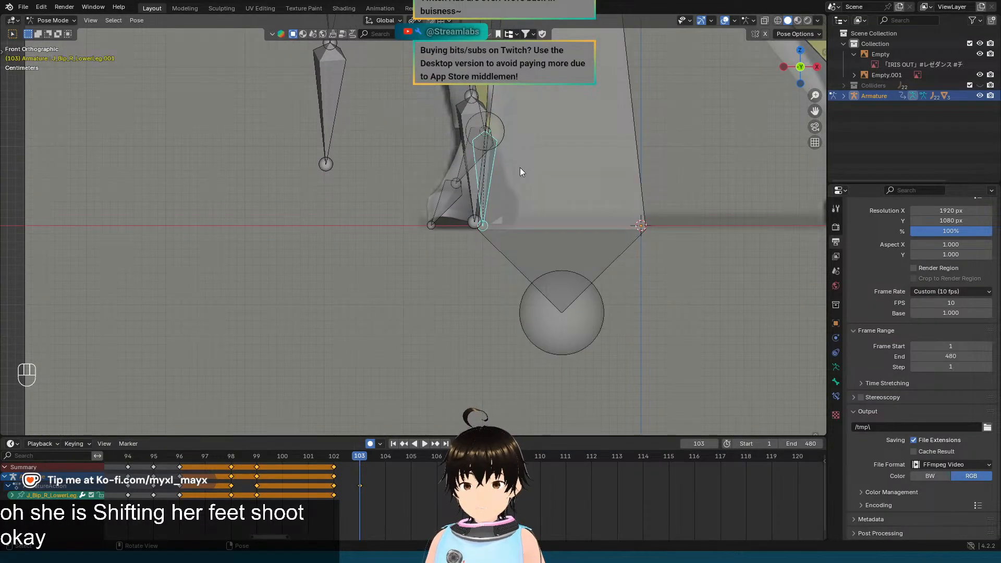
scroll(521, 167, down, 2)
scroll(520, 167, up, 2)
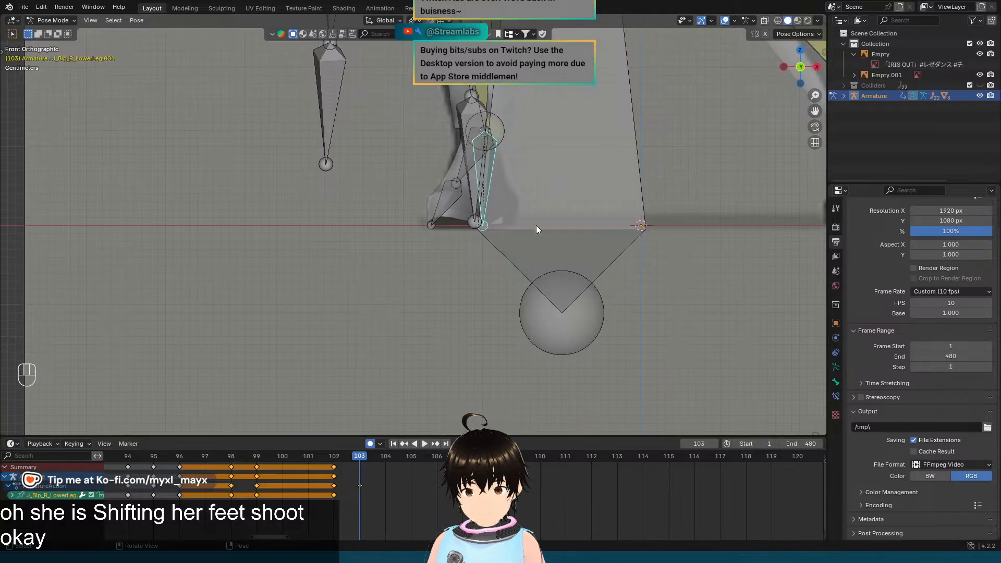
scroll(547, 216, up, 3)
shift+middle_drag(558, 210, 460, 215)
scroll(461, 216, down, 3)
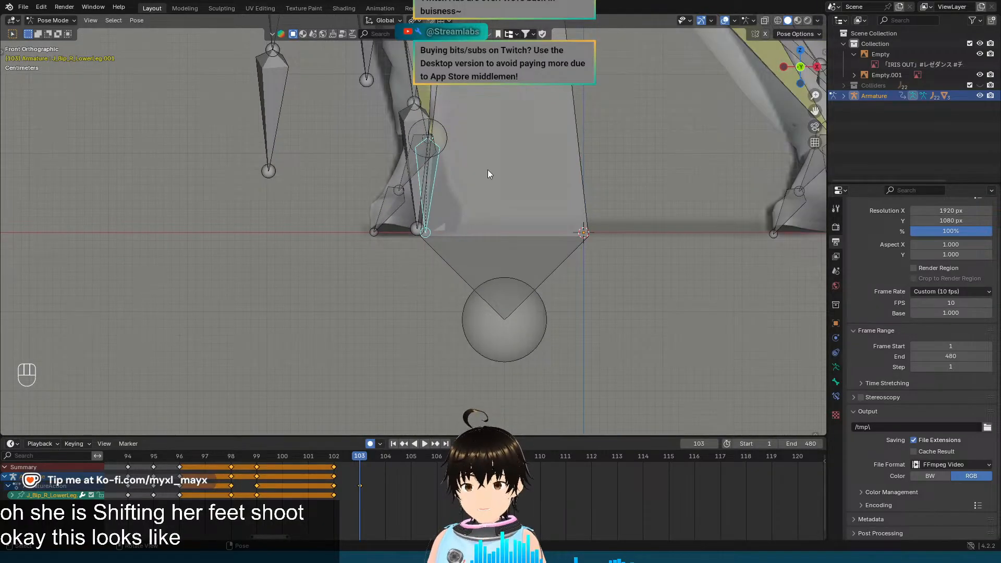
scroll(517, 211, up, 3)
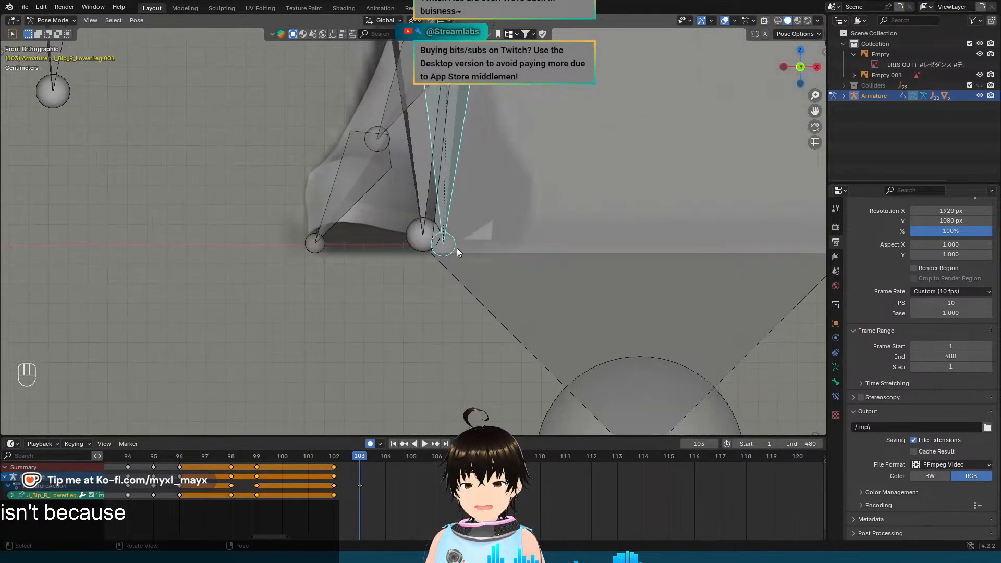
scroll(463, 224, down, 3)
middle_drag(476, 187, 454, 180)
key(KP_1)
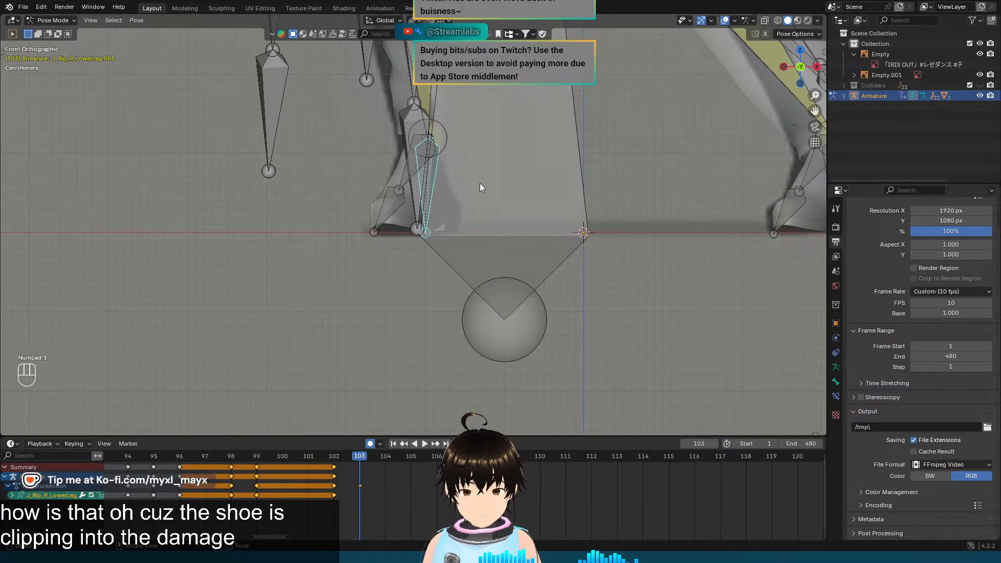
key(g)
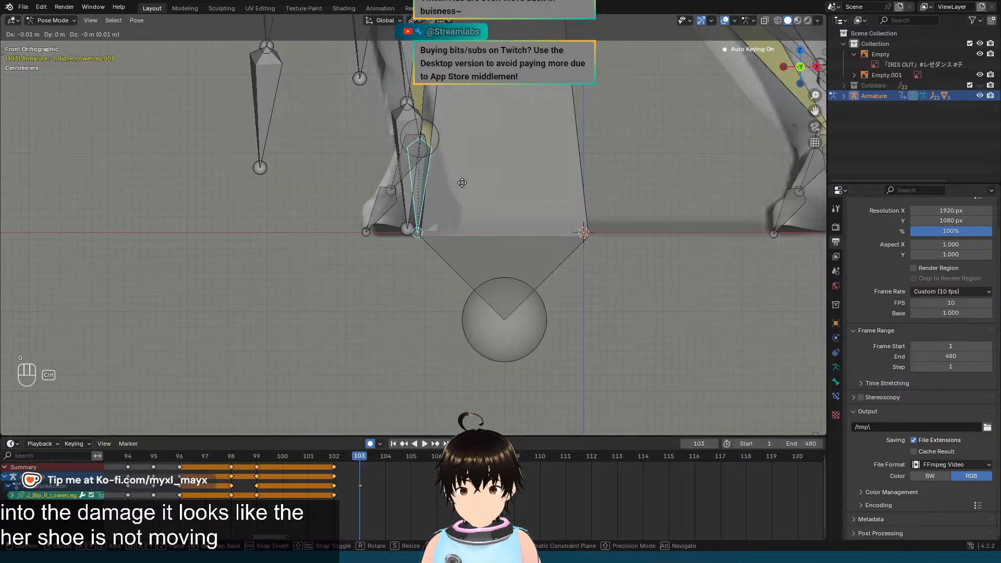
click(461, 182)
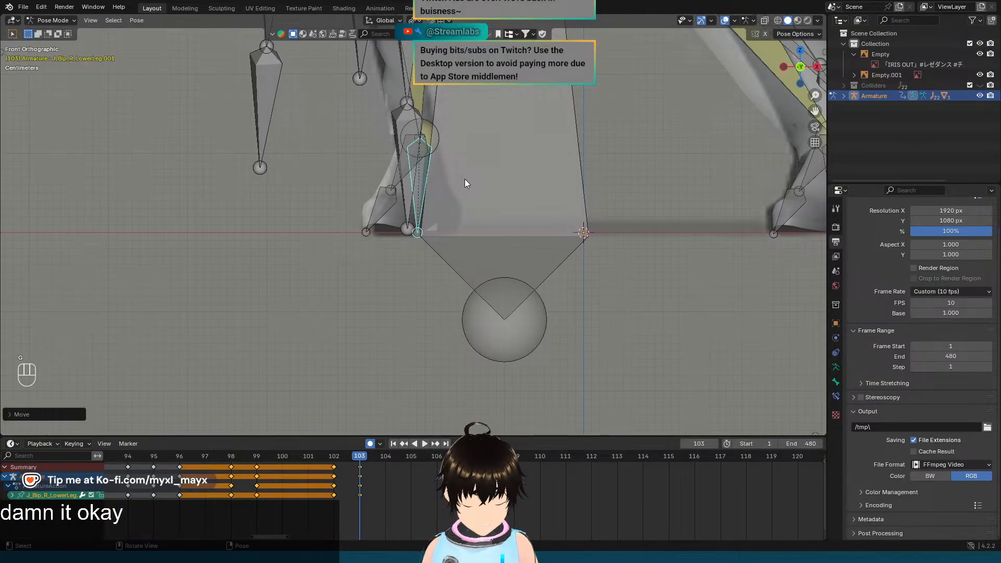
Step: Rotate the right foot control bone by -5 degrees around its local Y axis at frame 103
key(r)
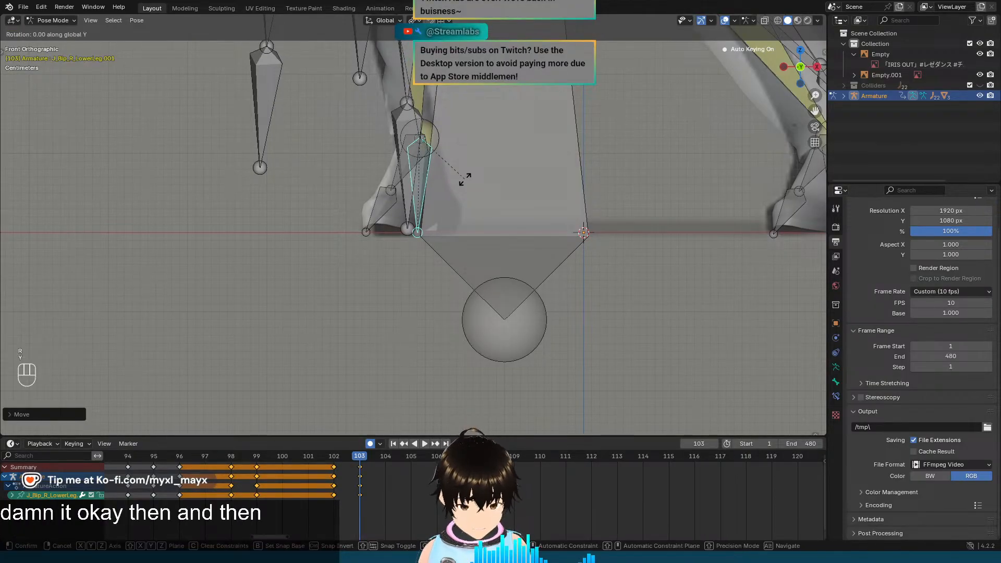
key(y)
key(y)
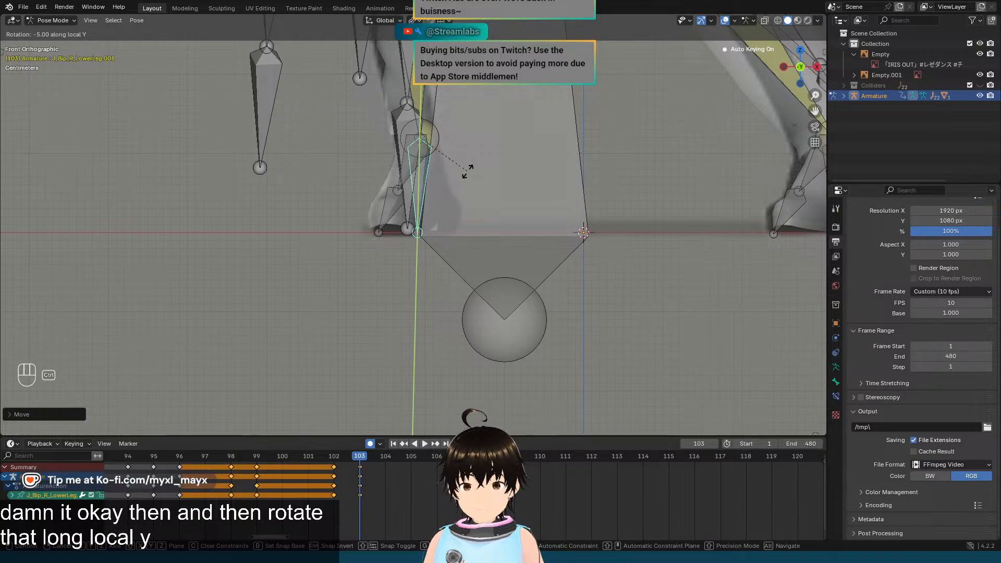
click(467, 168)
Step: Compare frames 102 and 103, first on the right foot and then on both legs beside the reference
key(Left)
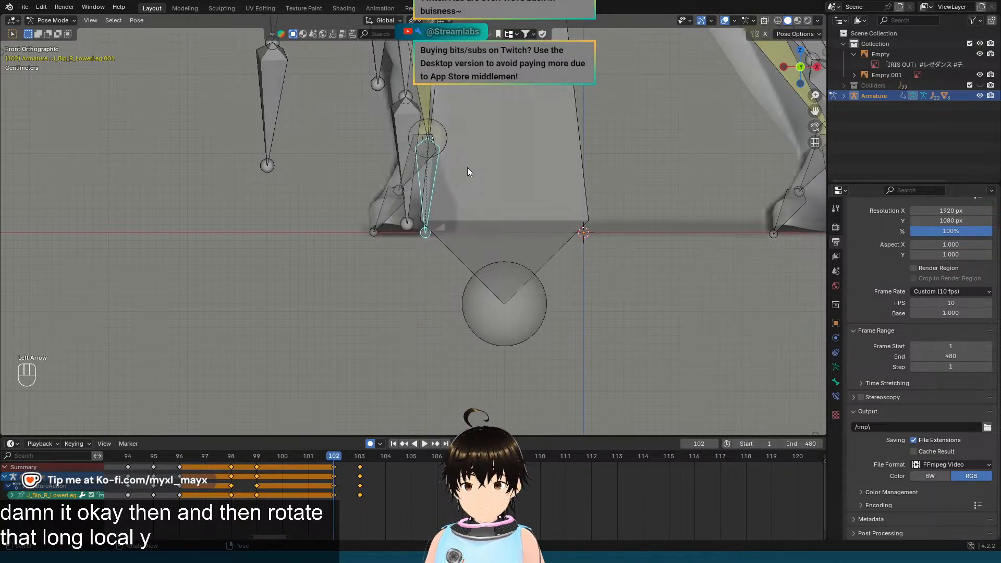
key(Right)
key(Left)
key(Right)
key(Left)
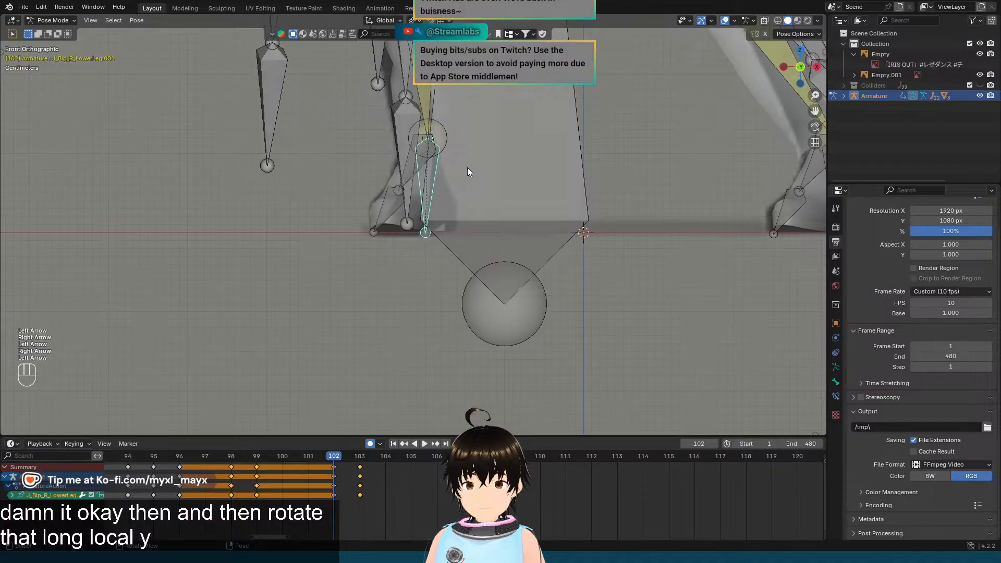
key(Right)
scroll(467, 168, down, 6)
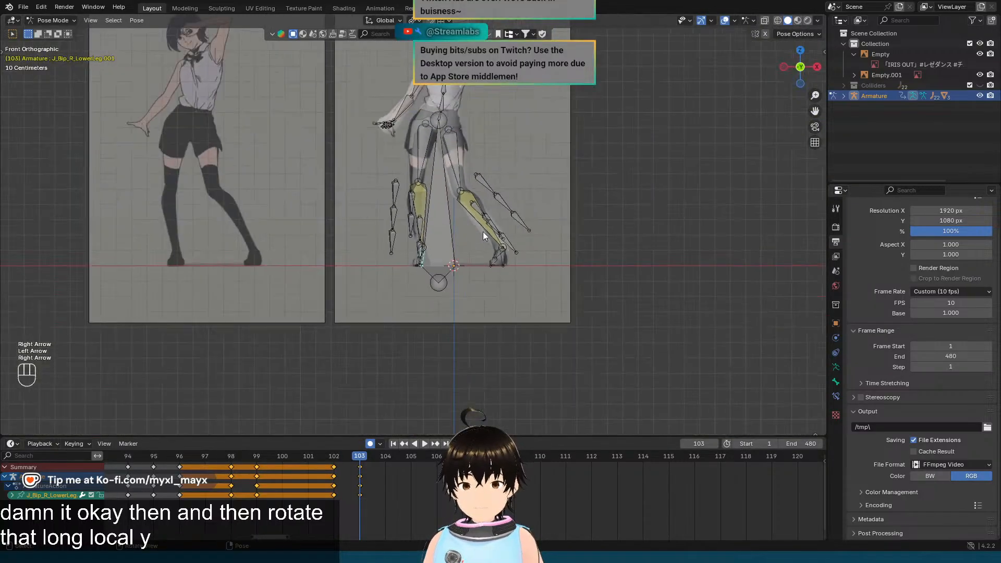
shift+middle_drag(483, 231, 606, 205)
key(Left)
key(Right)
key(Left)
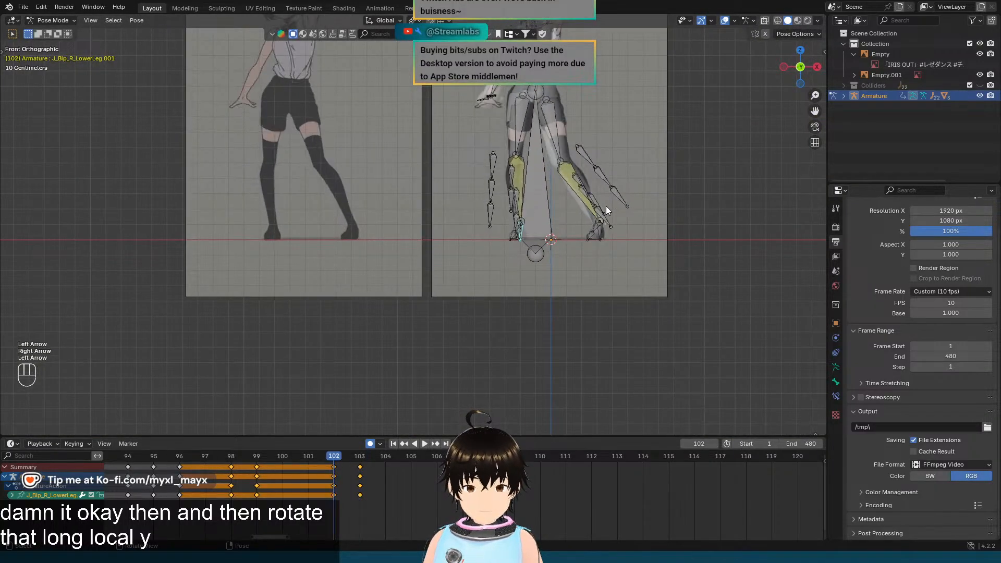
key(Right)
Step: Review the leg movement frame by frame from frame 94 to frame 104 against the reference
key(Left)
key(Left)
key(Left)
key(Left)
key(Left)
key(Left)
key(Left)
key(Left)
key(Left)
key(Right)
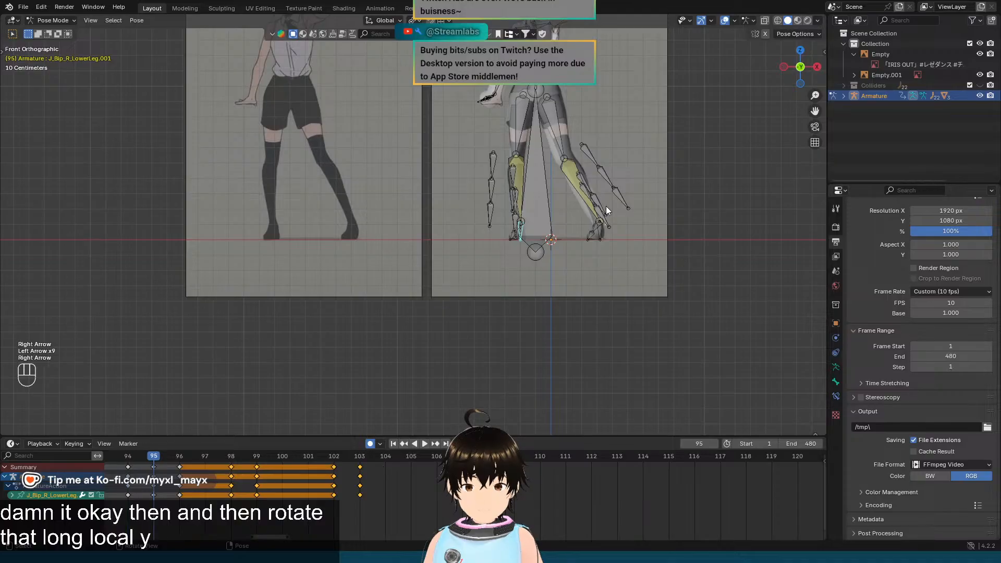
key(Right)
key(Right)
key(Right)
key(Right)
key(Right)
key(Right)
key(Right)
key(Right)
key(Right)
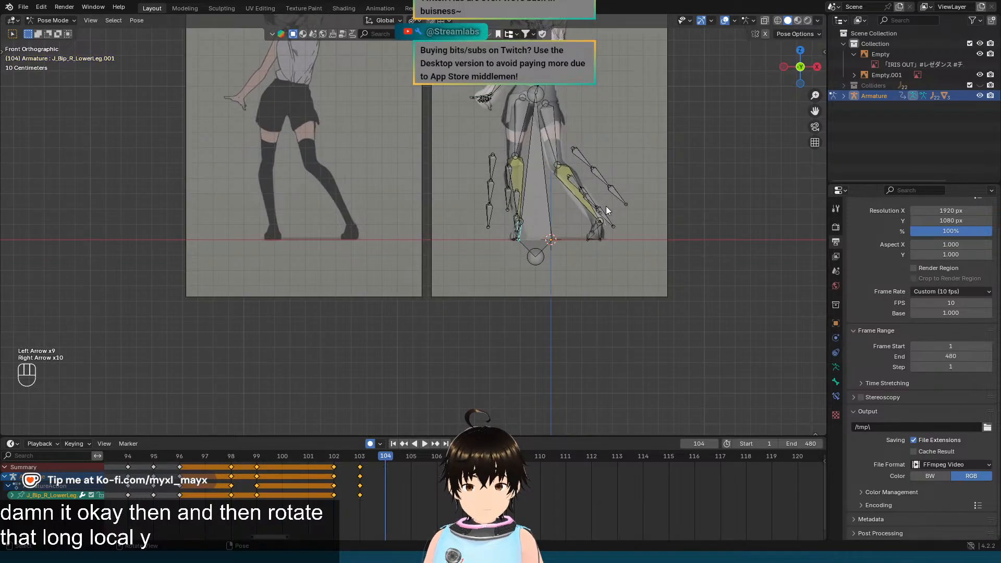
Step: Rotate the right upper leg bone inward around its local X axis at frame 104 to bend the leg
scroll(605, 206, up, 3)
shift+middle_drag(742, 117, 587, 262)
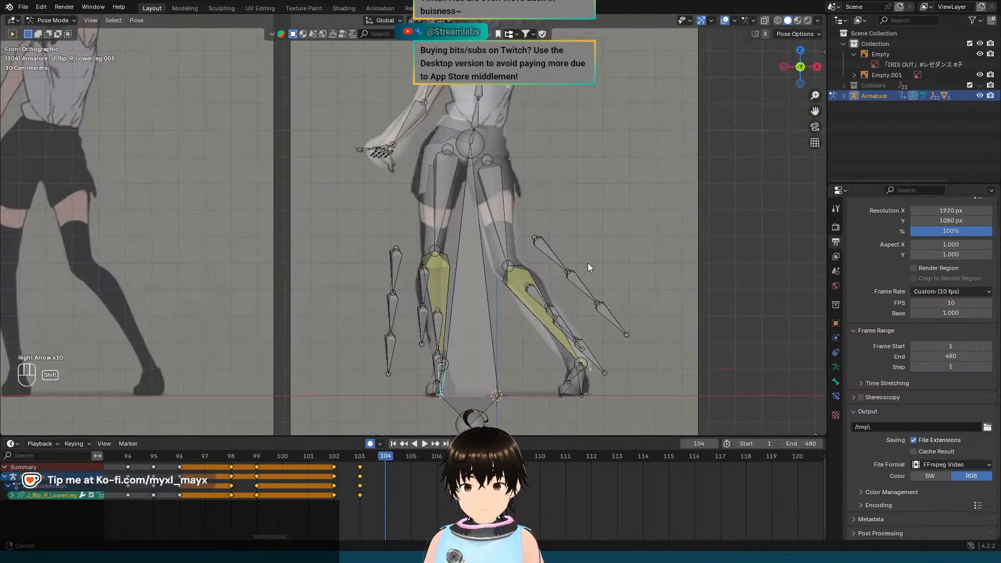
click(443, 193)
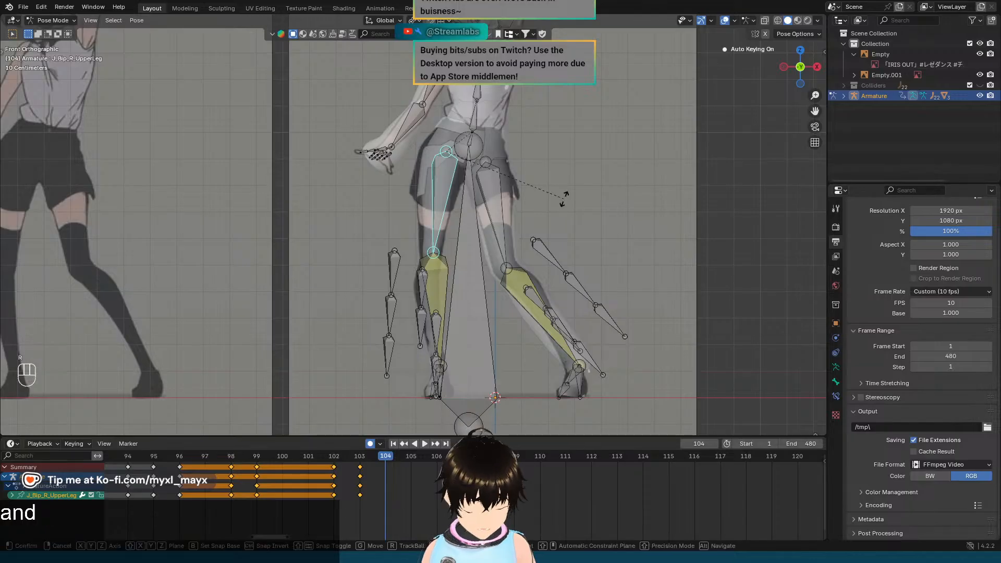
key(r)
key(x)
key(x)
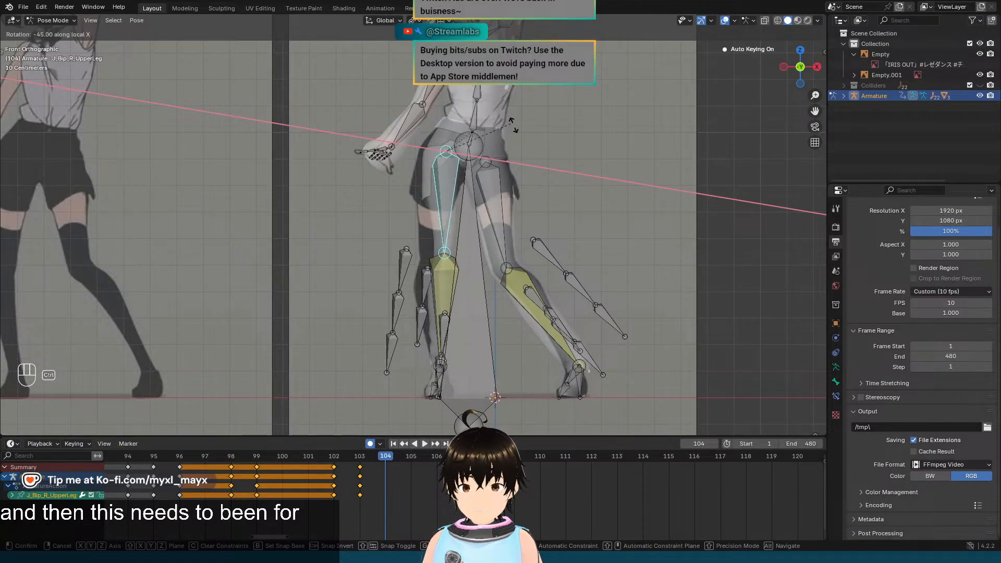
click(534, 143)
Step: Examine the whole figure in perspective across frames 102 to 104 to check the right leg's bend
mouse_move(571, 184)
middle_down()
mouse_move(695, 190)
mouse_move(512, 193)
mouse_move(599, 195)
mouse_move(580, 195)
middle_up()
scroll(512, 193, down, 3)
scroll(581, 197, down, 5)
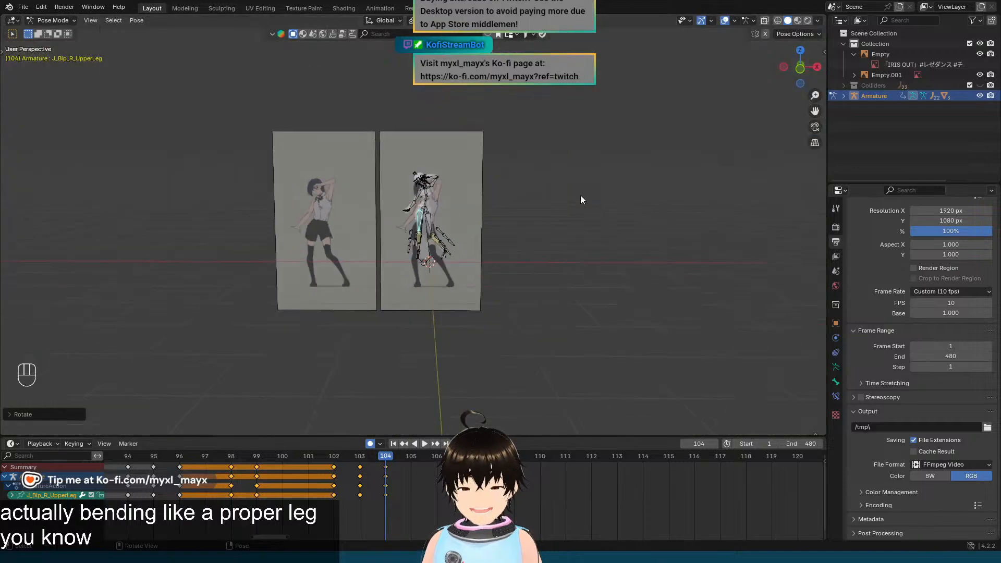
scroll(581, 196, up, 2)
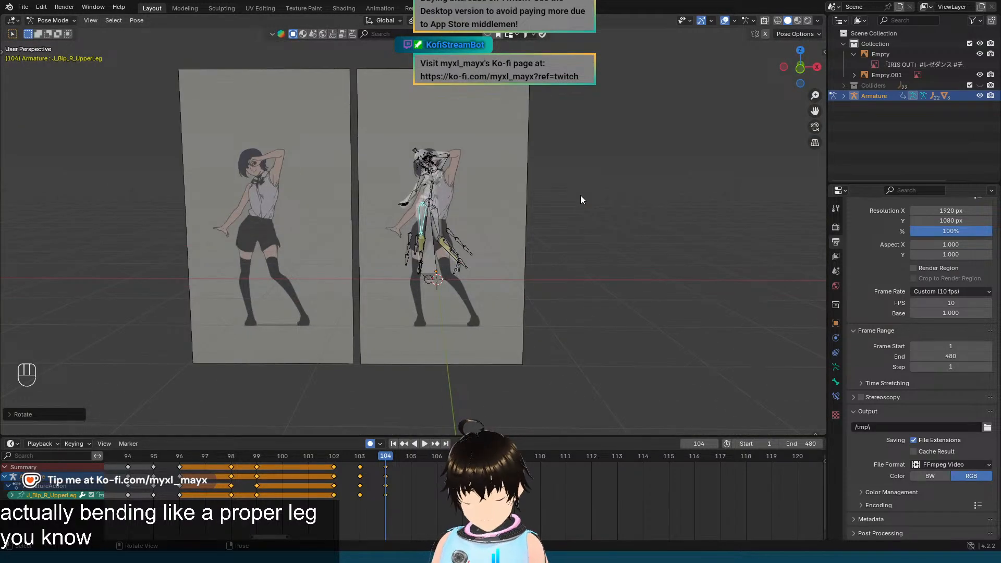
key(Left)
key(Right)
key(Left)
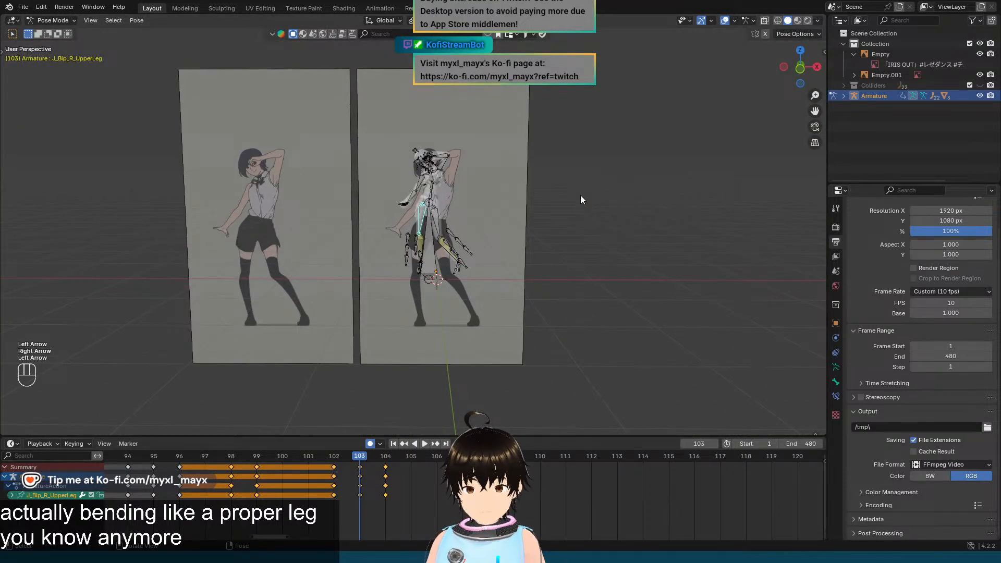
key(Left)
key(Right)
key(Right)
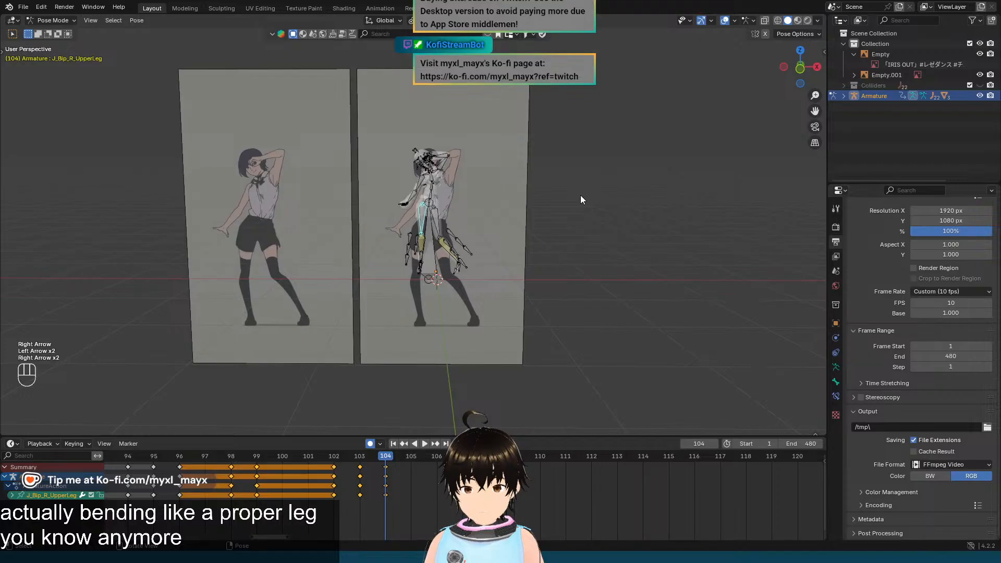
key(Left)
key(Right)
key(Left)
key(Left)
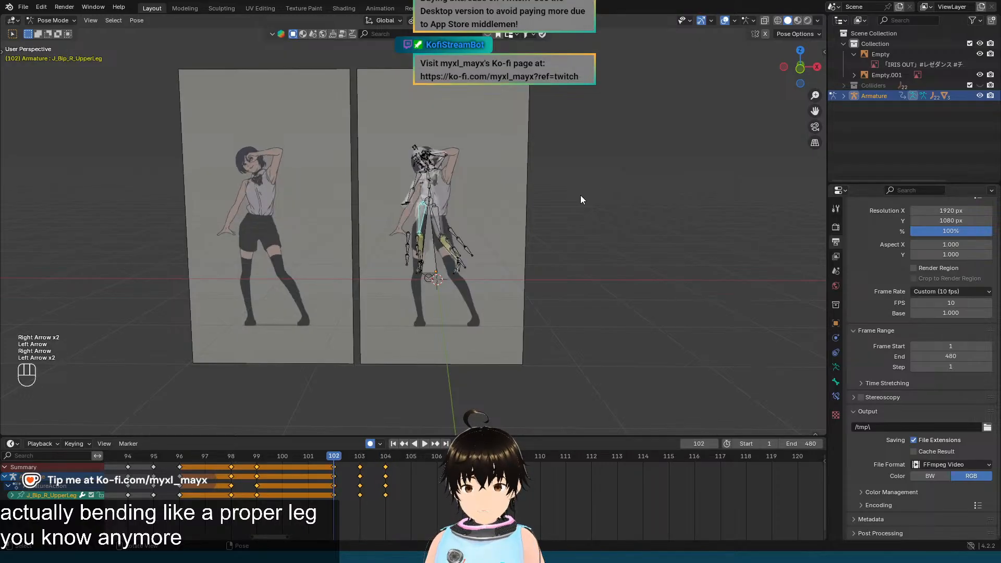
key(Right)
Step: Move the right upper leg keyframe from frame 104 to frame 103
key(KP_1)
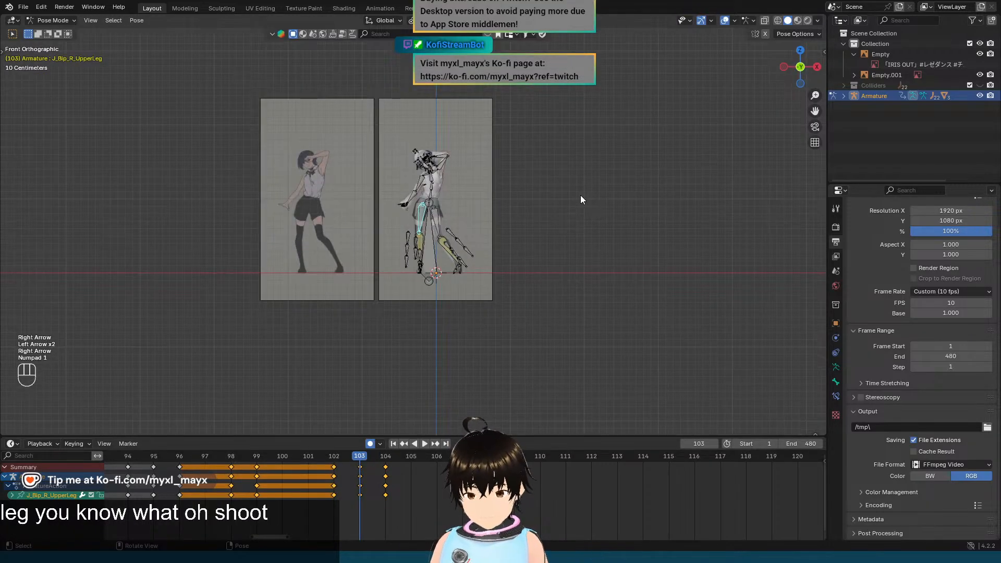
click(386, 467)
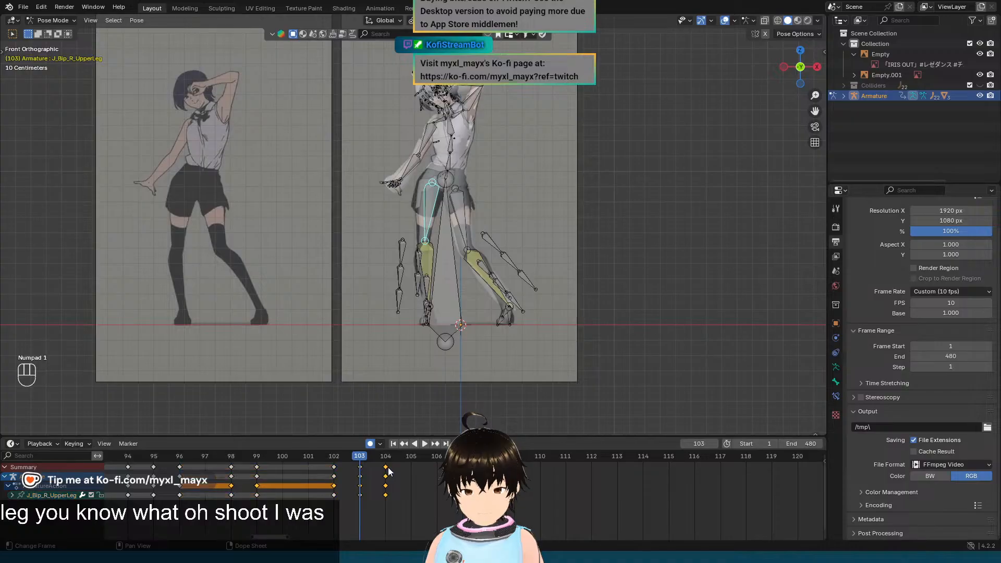
key(g)
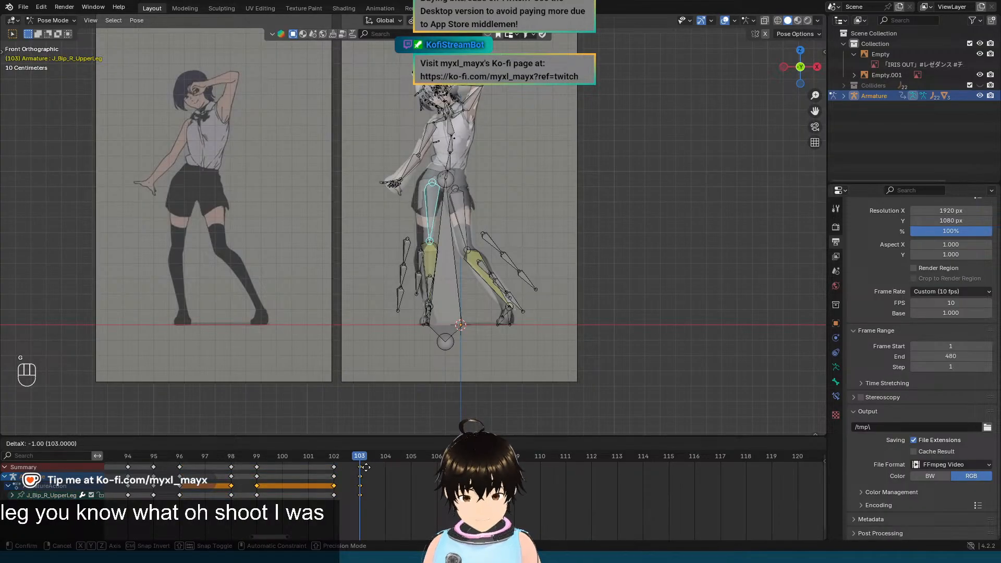
click(364, 467)
Step: Compare the full-figure pose across frames 101 to 104 with the reference, mainly the change from frame 102 to 103
key(Left)
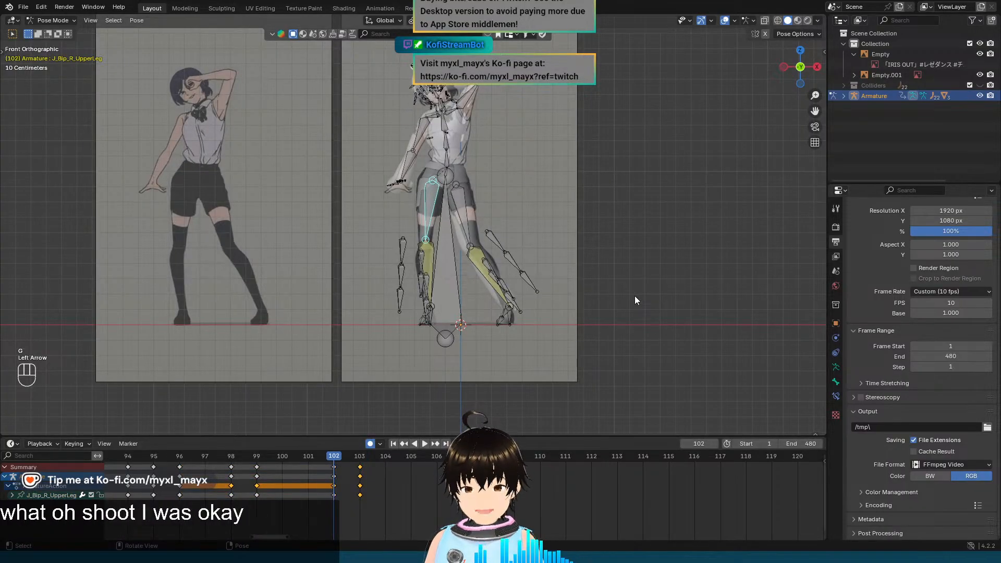
key(Right)
key(Right)
key(Left)
key(Left)
key(Left)
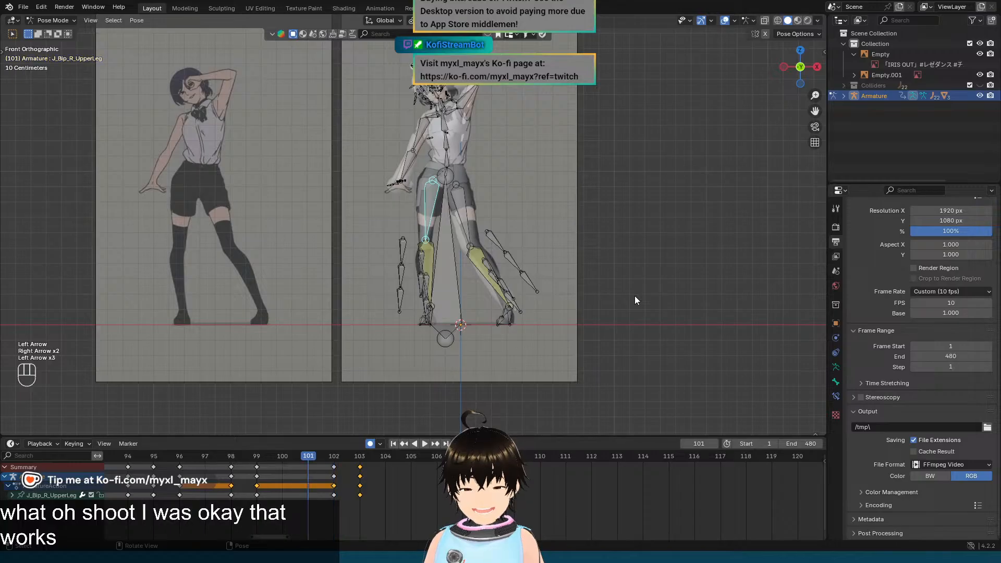
key(Right)
key(Right)
key(Left)
key(Right)
key(Left)
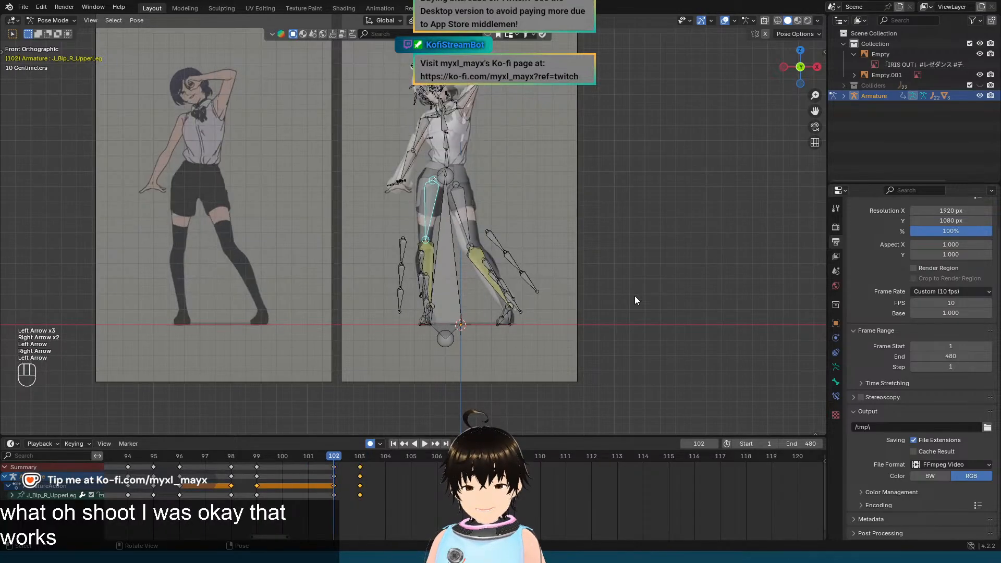
key(Right)
key(Right)
key(Left)
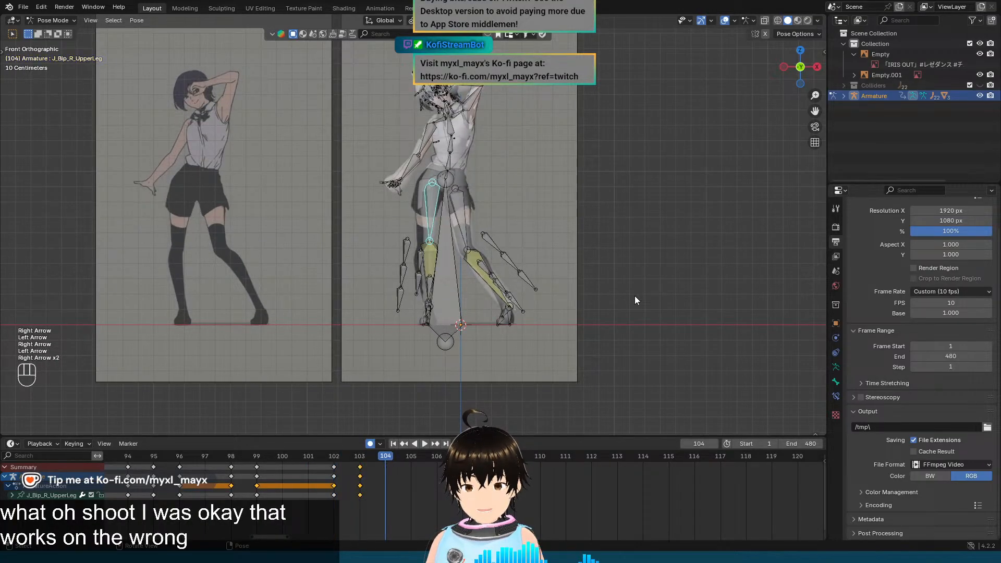
key(Left)
key(Right)
key(Left)
key(Right)
key(Left)
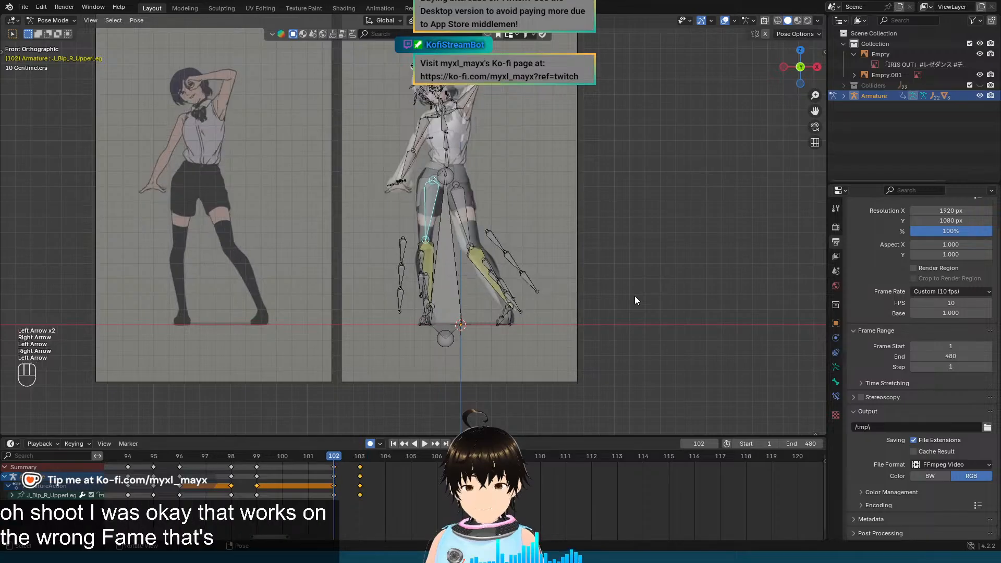
key(Right)
key(Left)
key(Right)
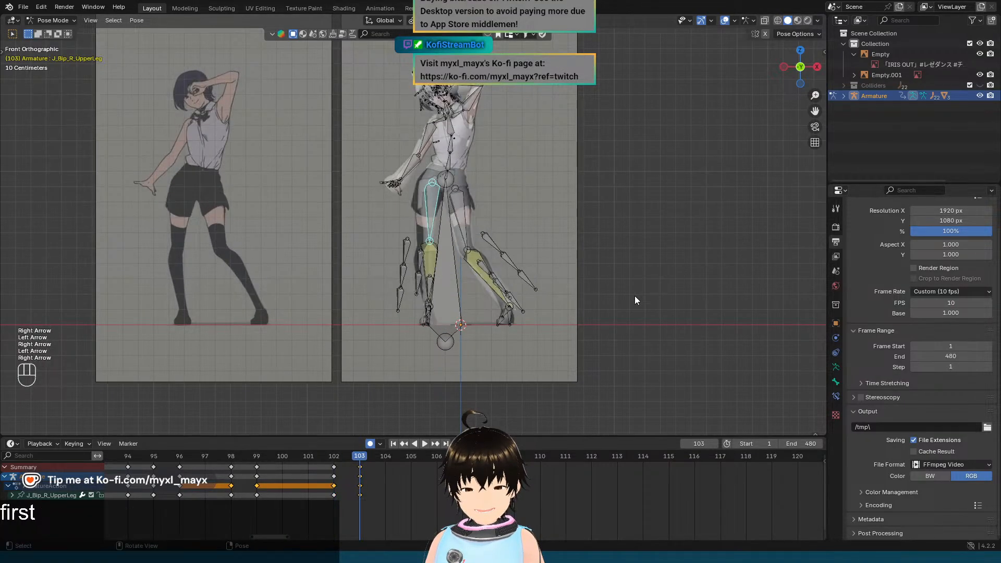
key(Left)
key(Right)
key(Left)
key(Right)
key(Left)
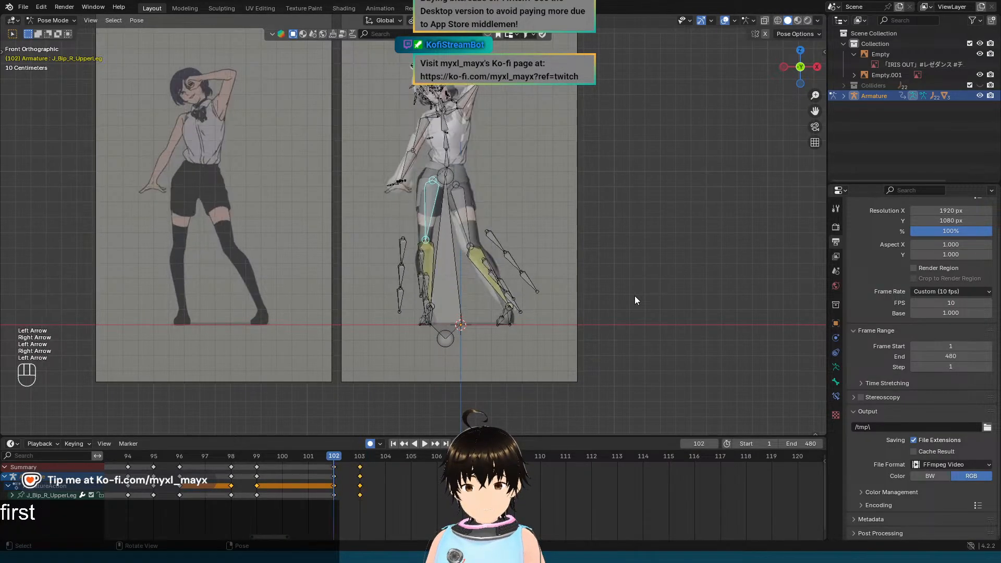
key(Right)
key(Left)
key(Right)
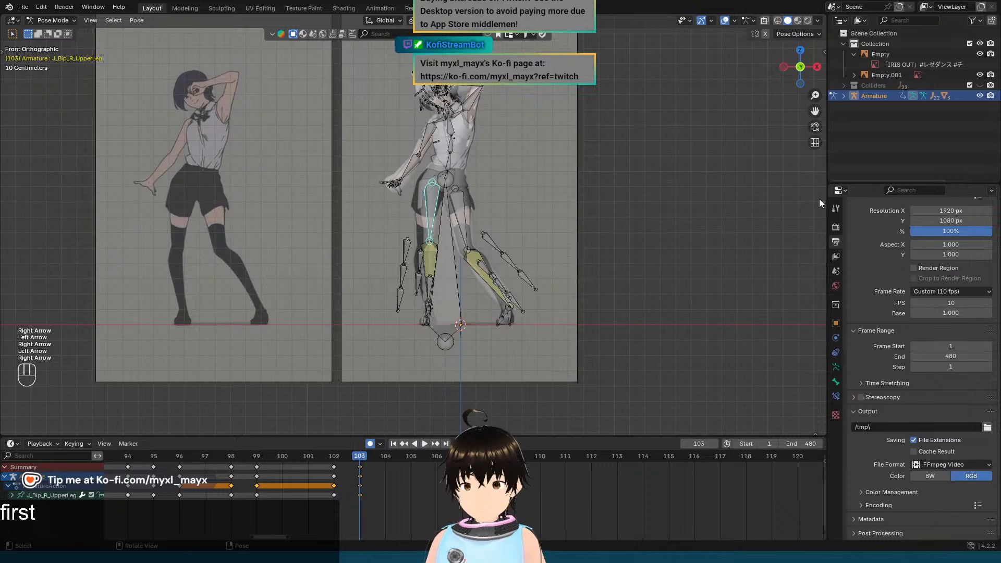
Step: Hide the overlaid reference image and flip between frames 102 and 103 to compare the character's motion with the separate reference
click(979, 53)
scroll(611, 194, down, 3)
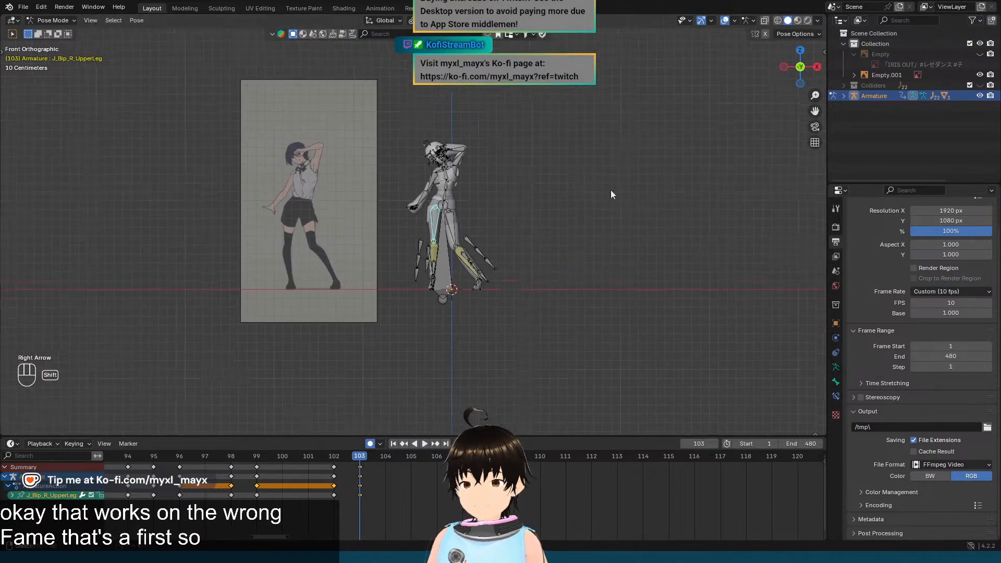
shift+middle_drag(611, 190, 667, 208)
scroll(668, 208, up, 1)
key(Left)
key(Right)
key(Left)
key(Right)
key(Left)
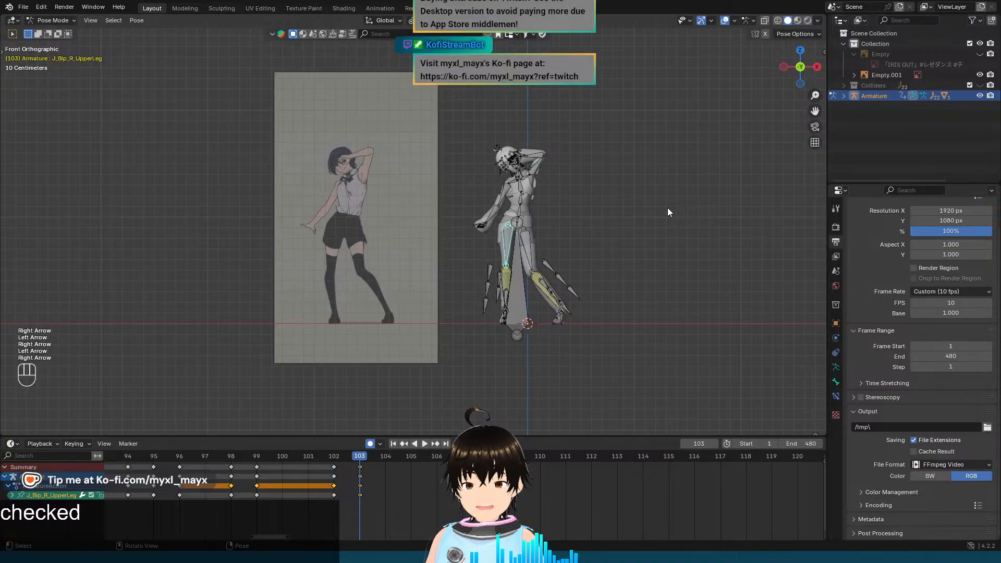
key(Right)
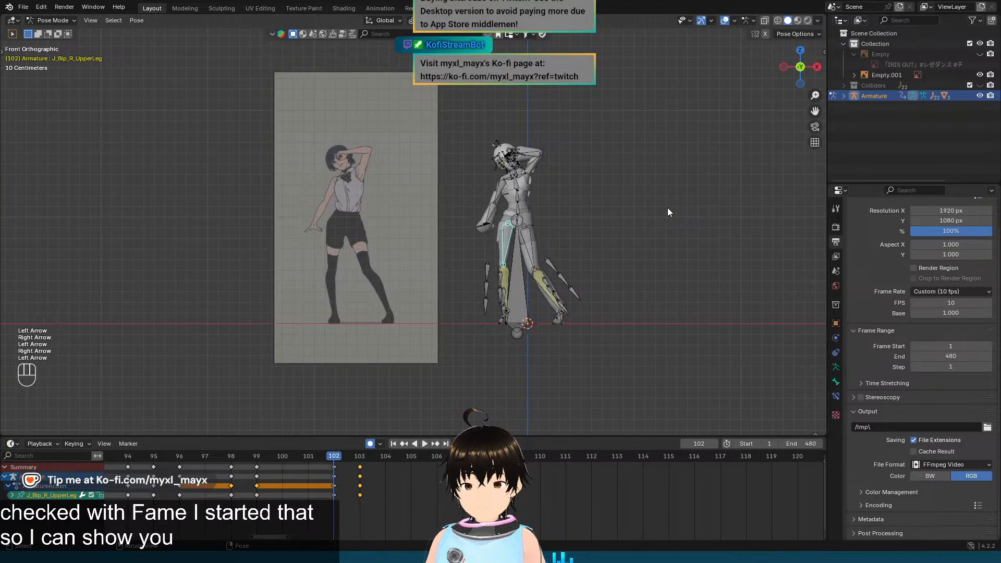
key(Left)
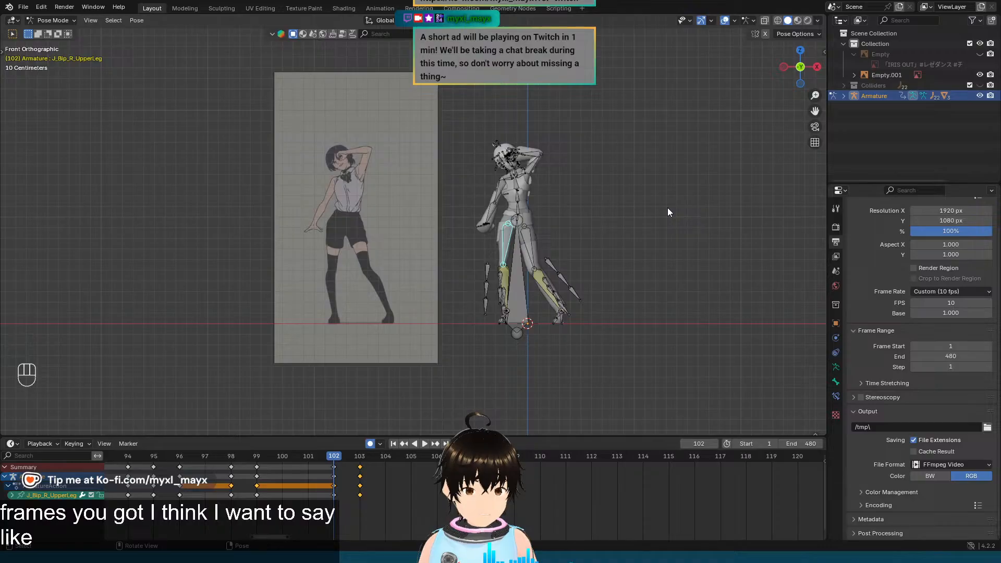
key(Left)
key(Right)
key(Left)
key(Right)
key(Right)
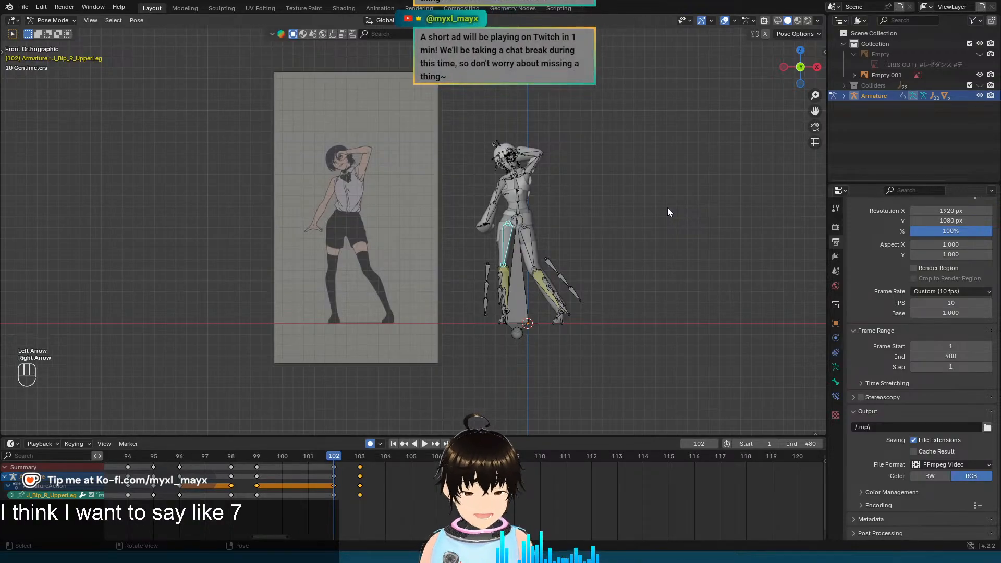
key(Left)
key(Right)
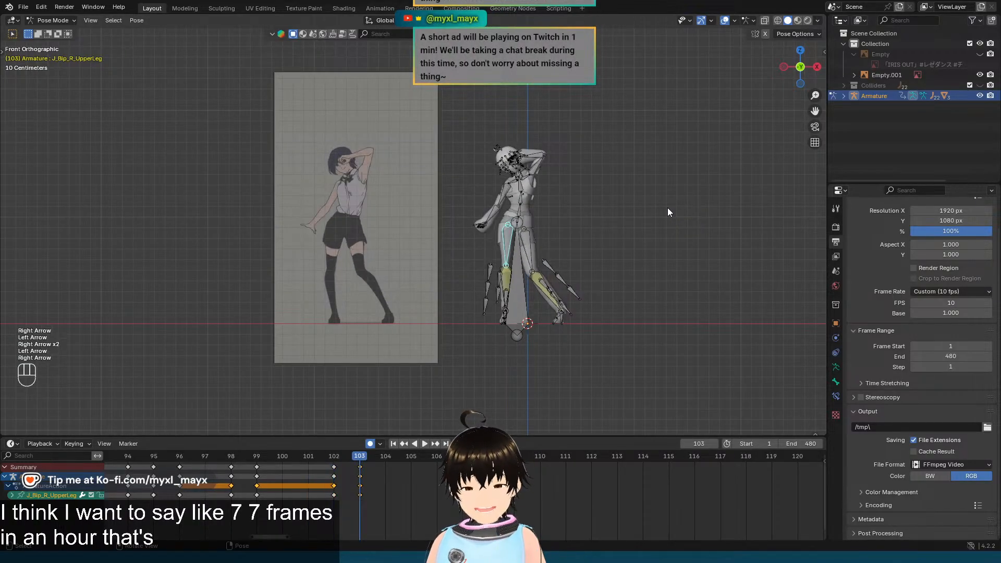
Step: Show the overlaid reference image again and check the full-body pose against it at frames 102 and 103
click(979, 53)
scroll(599, 268, up, 3)
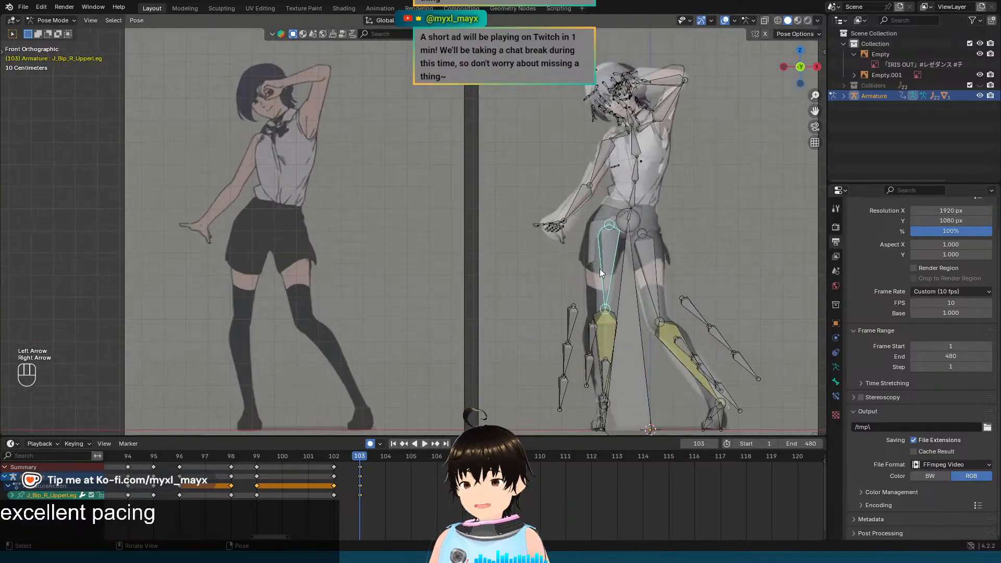
shift+middle_drag(599, 268, 540, 204)
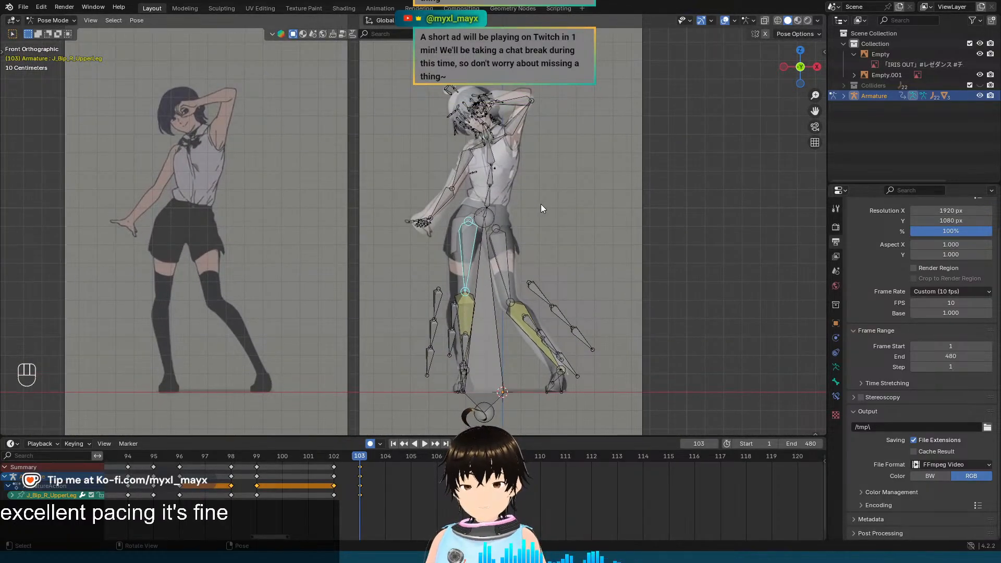
key(Left)
key(Right)
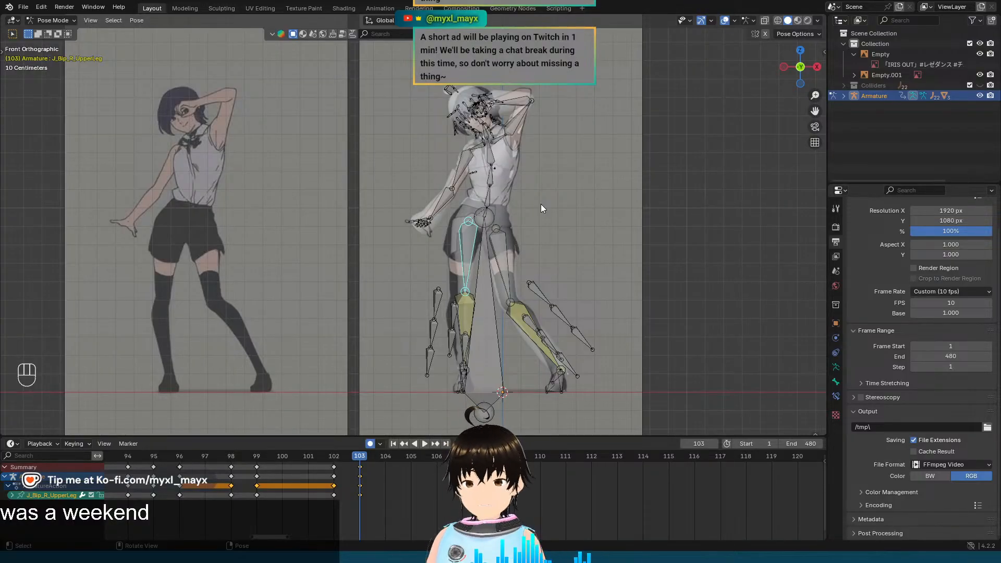
Step: Examine the upper-body and arm pose up close against the overlaid reference, alternating between frames 102 and 103
scroll(542, 208, up, 1)
shift+middle_drag(543, 208, 533, 240)
scroll(517, 280, up, 3)
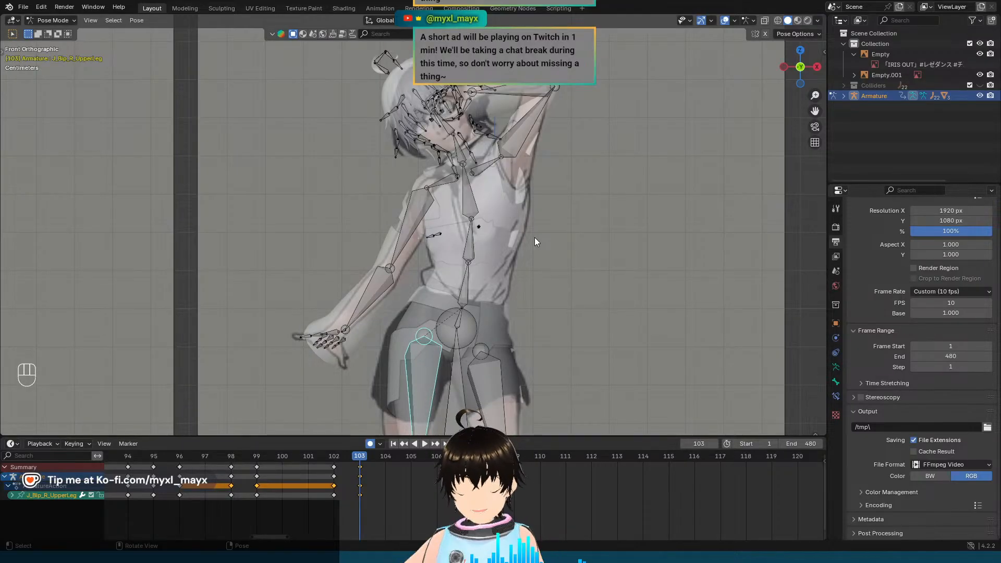
key(Left)
key(Right)
key(Left)
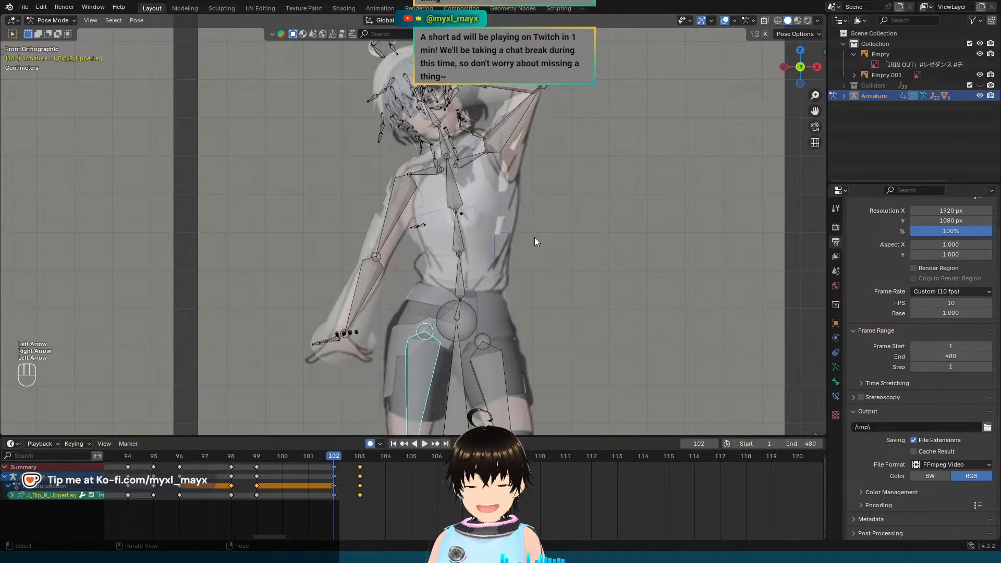
key(Right)
key(Left)
key(Right)
key(Left)
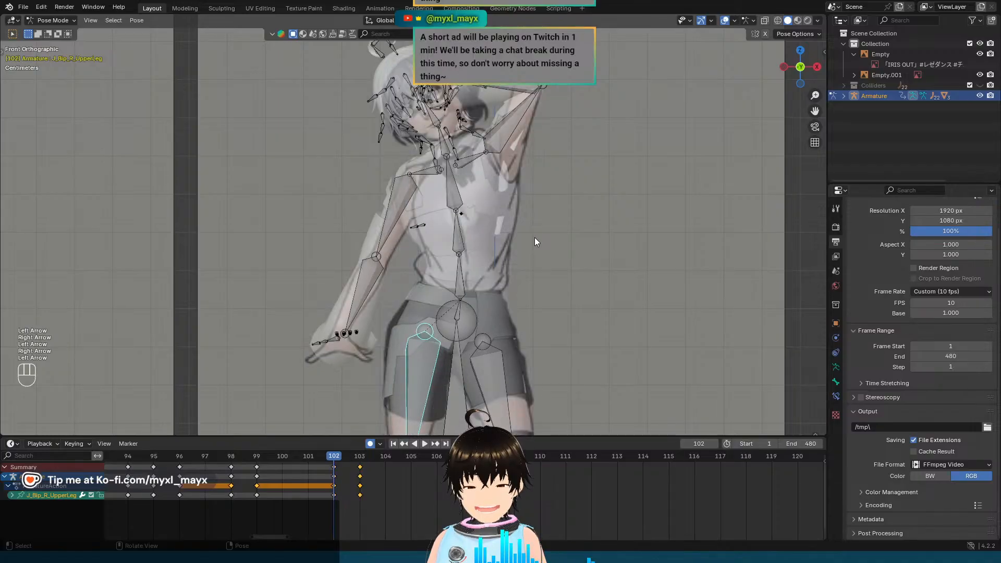
key(Right)
key(Left)
Step: Step back to frame 98 and forward to frame 103 to review the full-body motion against the reference
scroll(535, 237, down, 6)
shift+middle_drag(551, 286, 544, 235)
scroll(531, 229, up, 2)
key(Right)
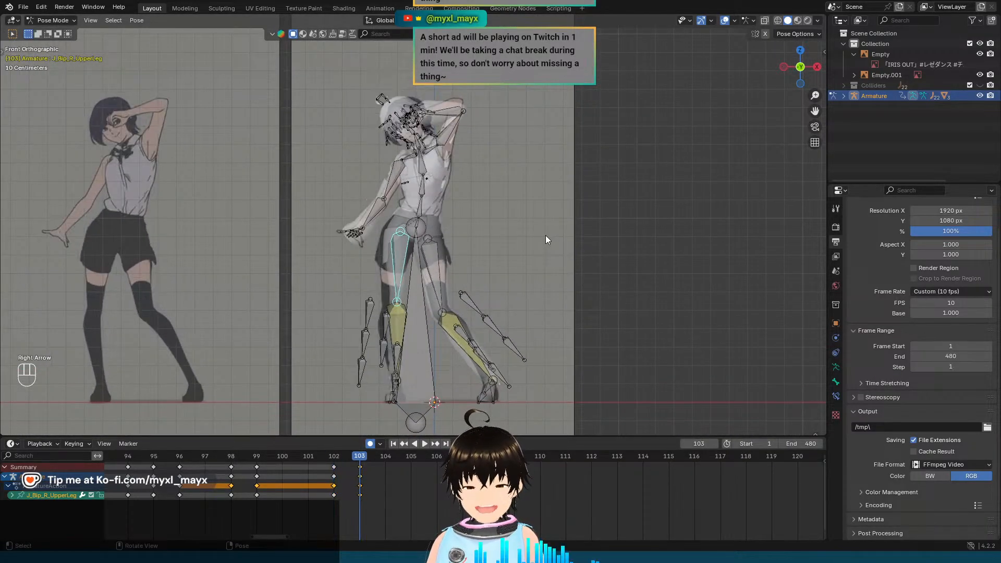
key(Left)
key(Left)
key(Right)
key(Right)
key(Left)
key(Left)
key(Left)
key(Left)
key(Left)
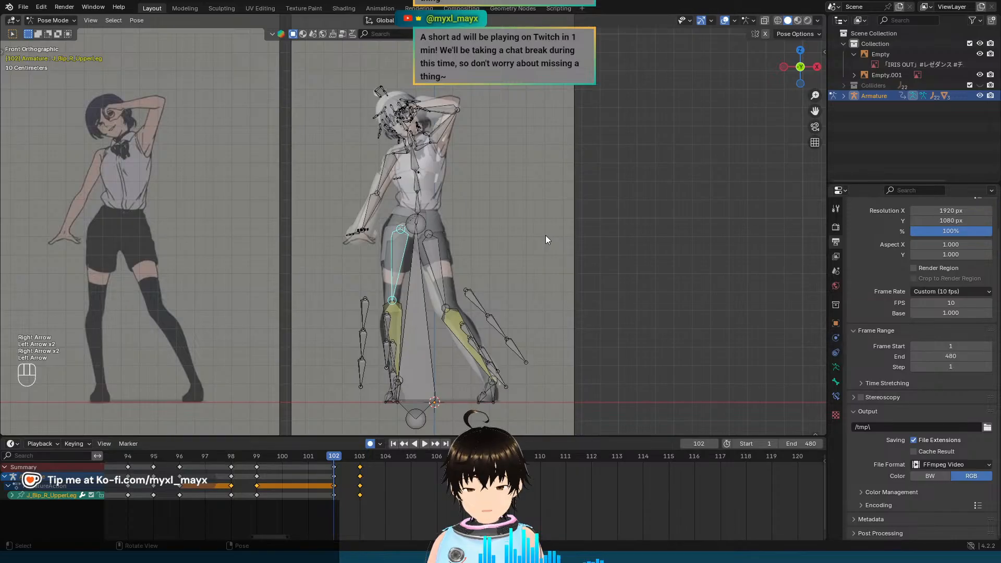
key(Right)
key(Right)
key(Right)
key(Right)
key(Right)
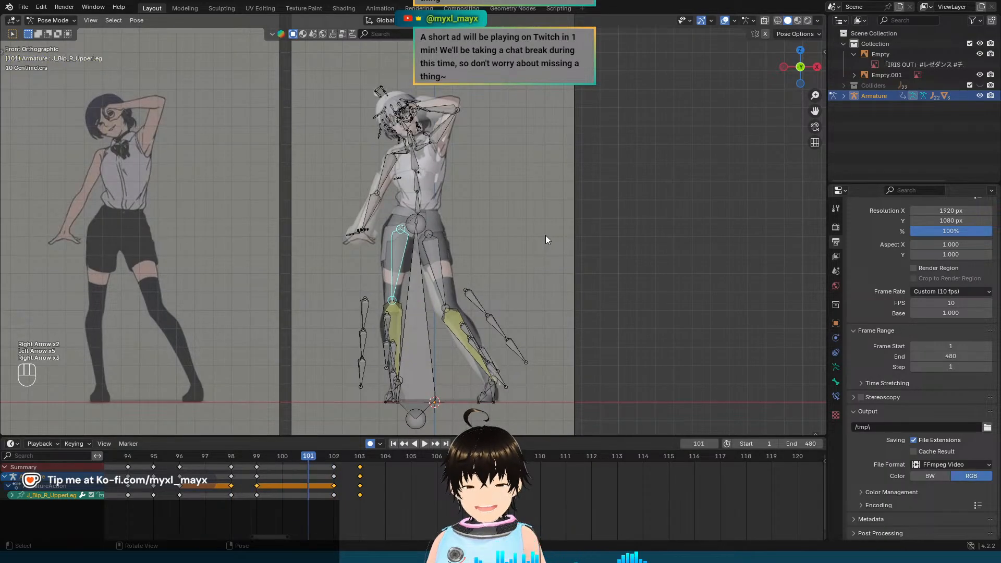
key(Left)
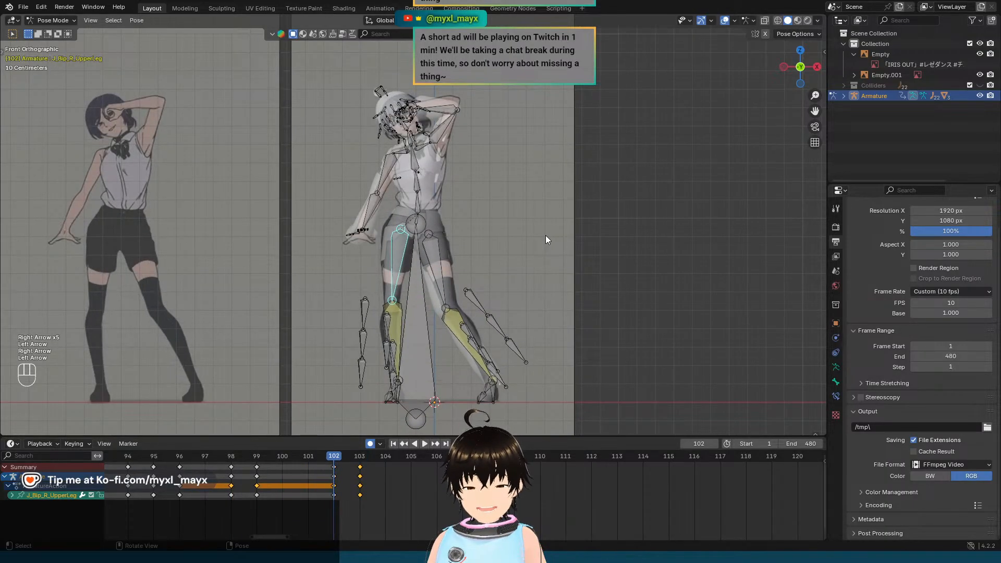
key(Right)
key(Left)
key(Right)
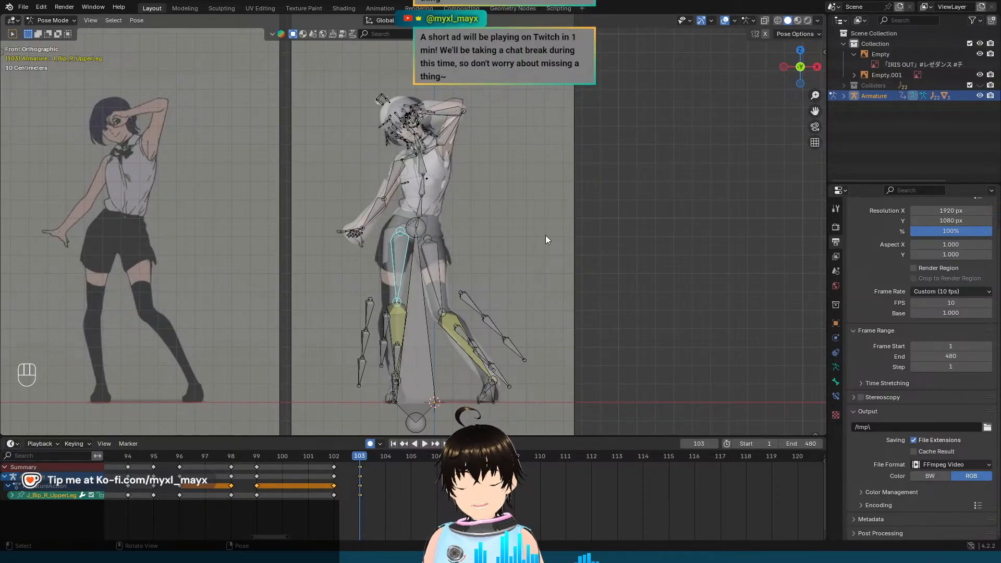
Step: Alternate repeatedly between frames 102 and 103 to compare the full-body pose change with the reference
key(Left)
key(Right)
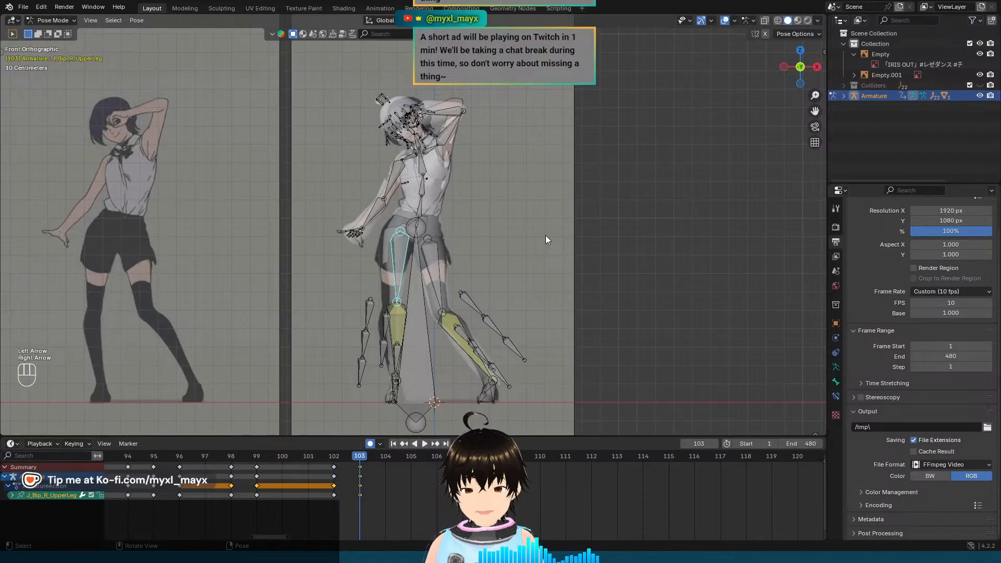
key(Left)
key(Right)
key(Left)
key(Right)
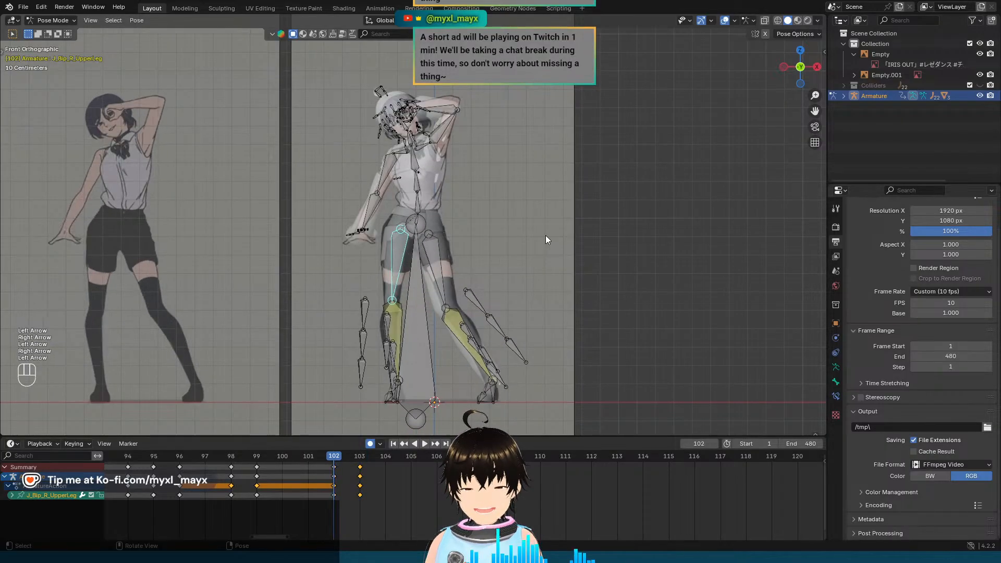
key(Left)
key(Right)
key(Left)
key(Right)
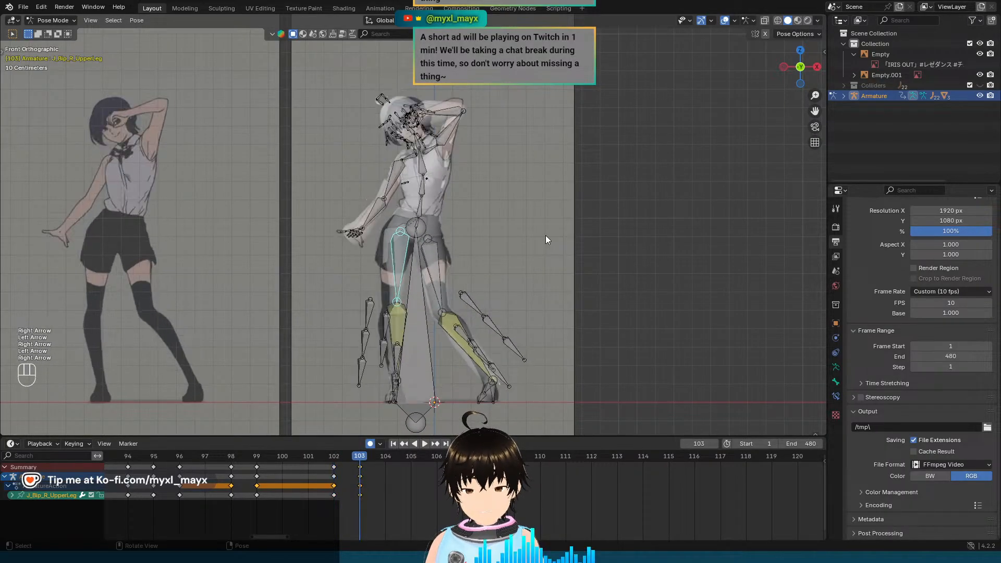
key(Left)
key(Right)
key(Left)
key(Right)
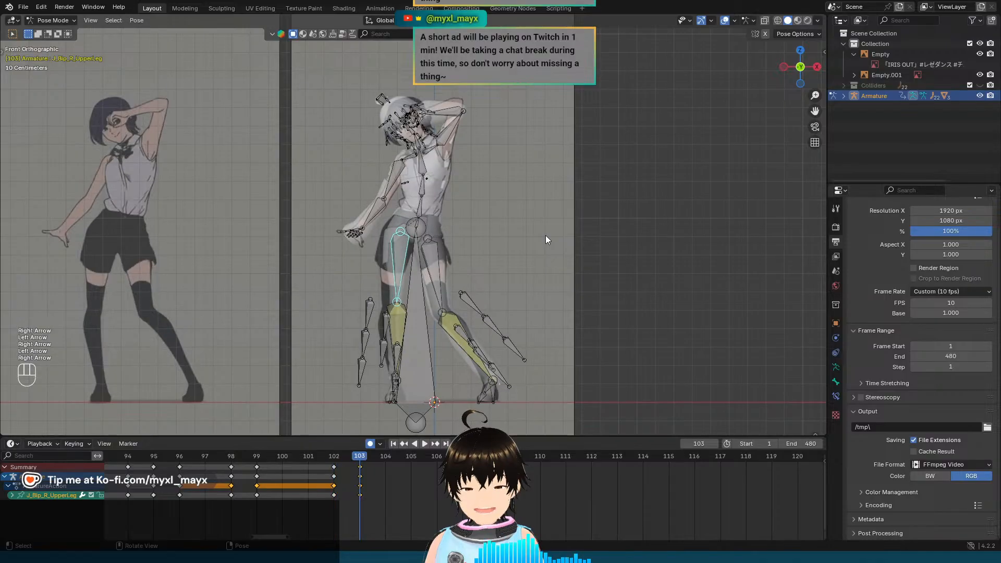
Step: Inspect the head, torso and raised arm closely while switching between frames 102 and 103
scroll(545, 236, up, 4)
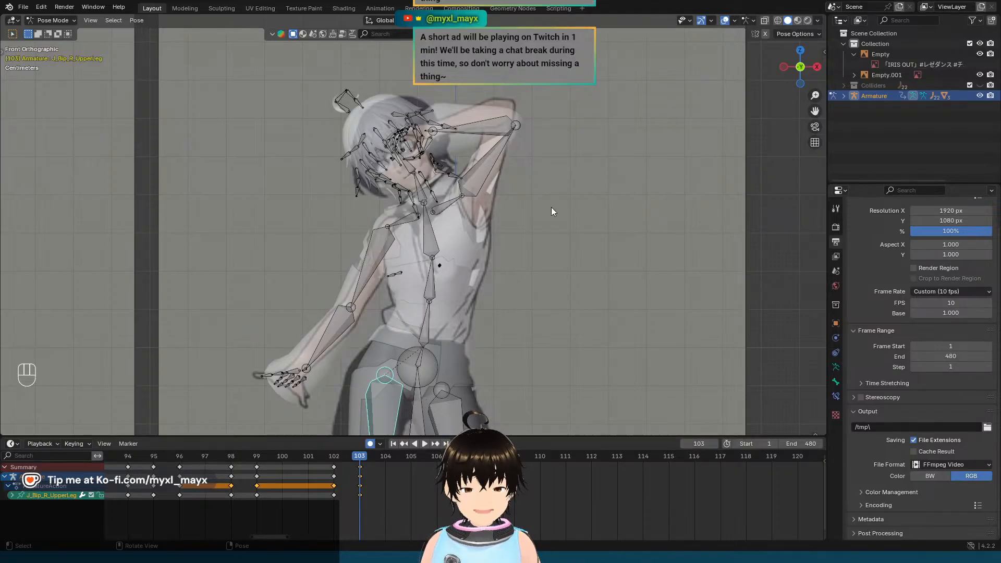
scroll(545, 224, down, 3)
key(Left)
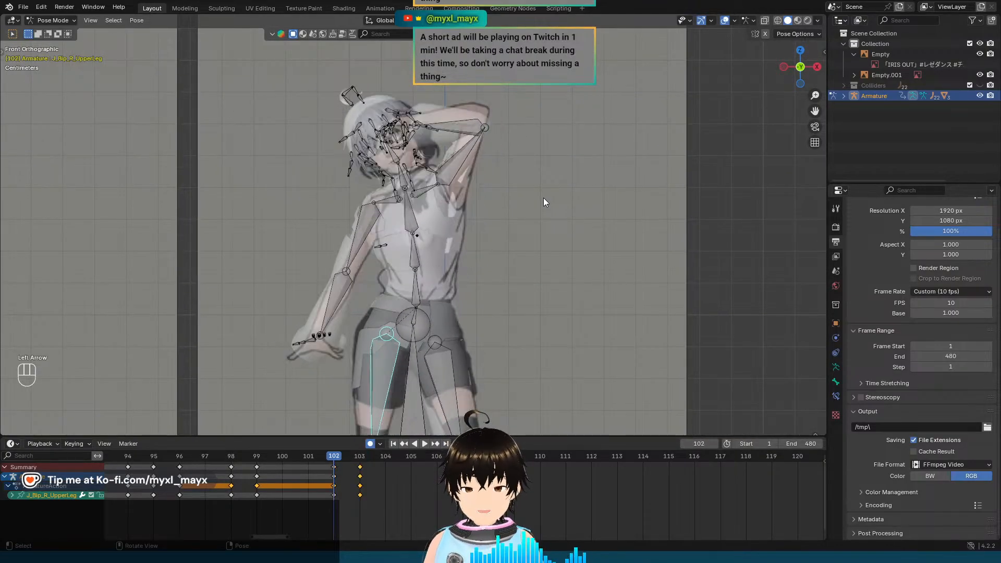
key(Right)
key(Left)
key(Right)
key(Left)
key(Right)
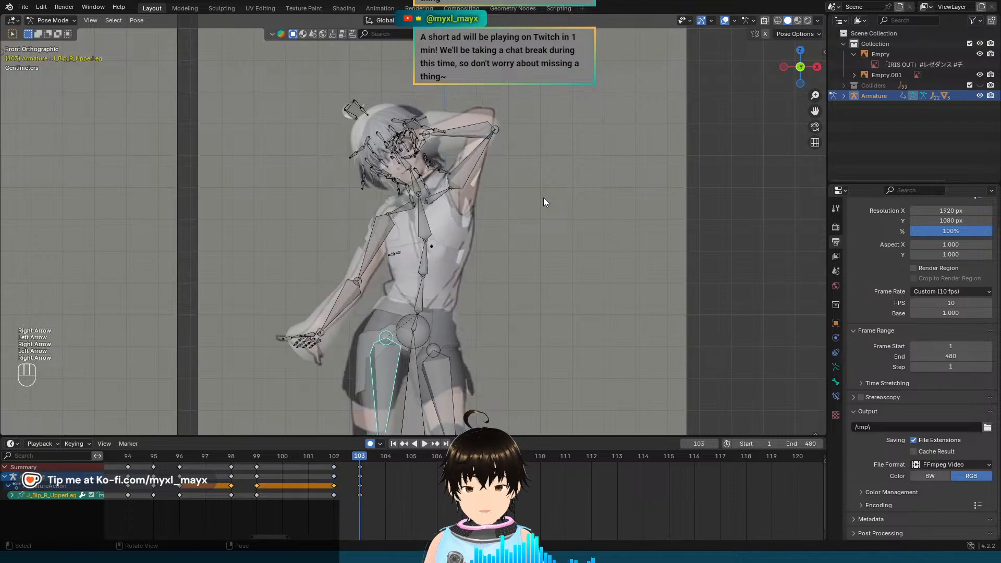
key(Left)
key(Right)
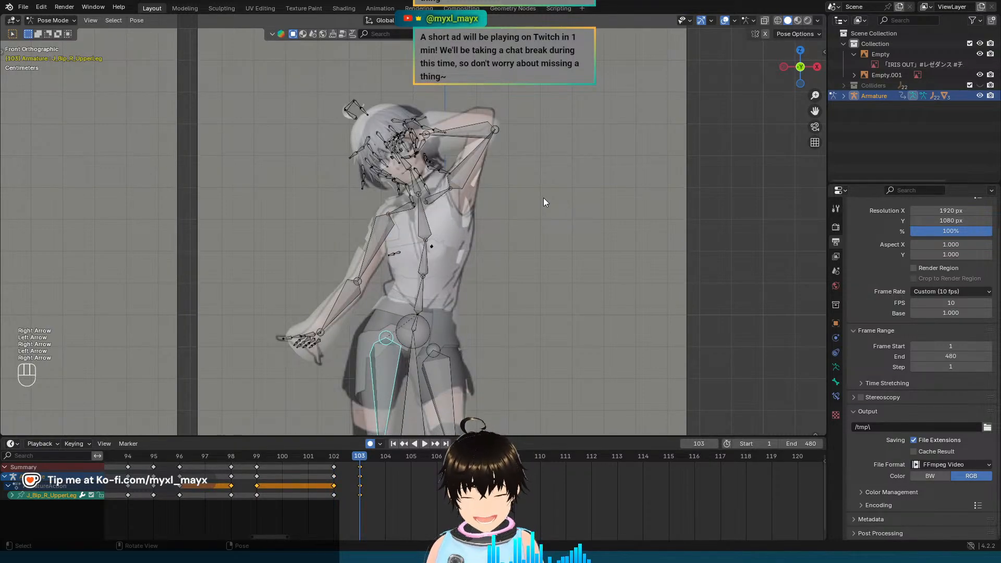
key(Left)
key(Right)
key(Left)
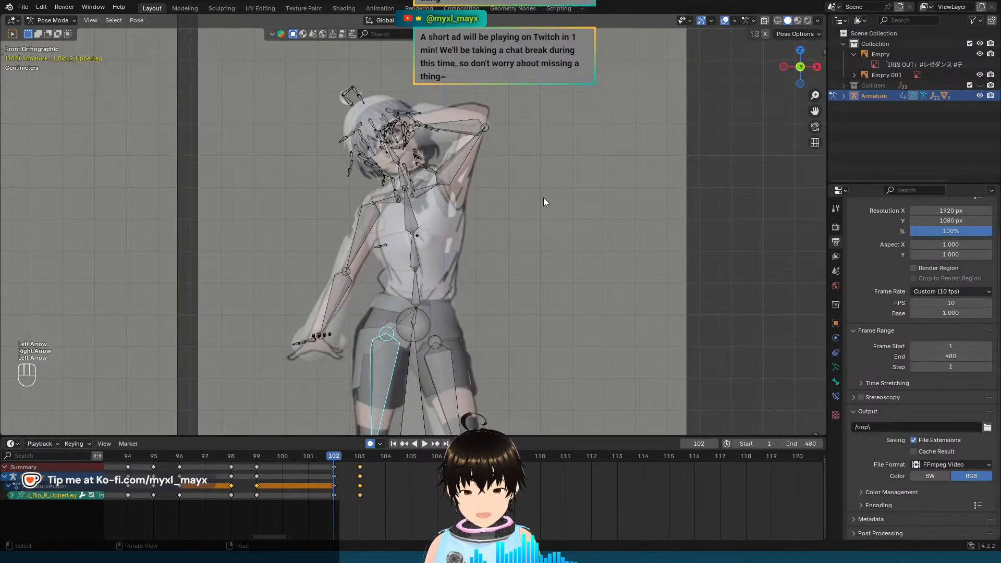
key(Right)
key(Left)
key(Right)
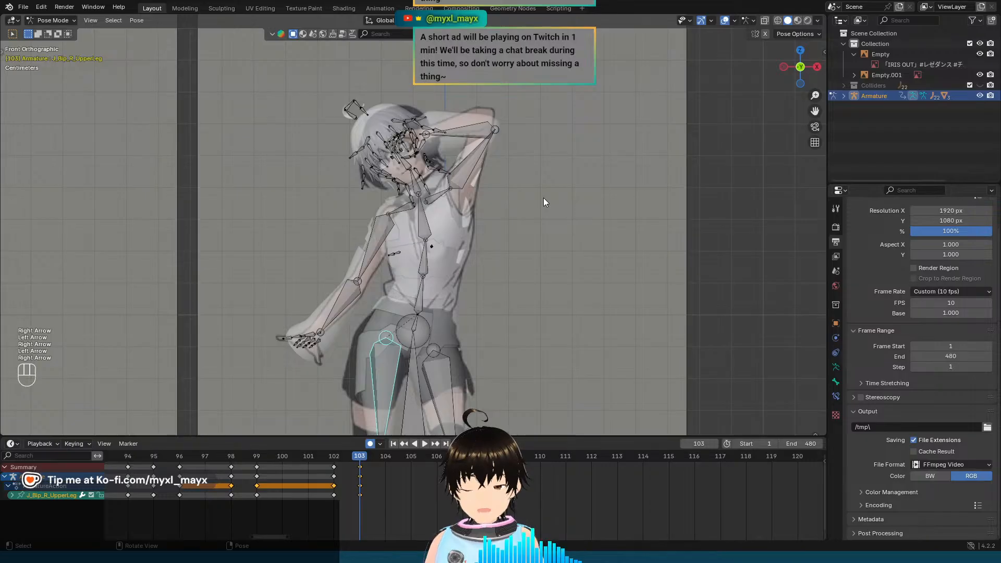
Step: Step ahead from frame 103 to frame 106 and back to frame 105 to check how long the reference pose holds
scroll(532, 230, down, 5)
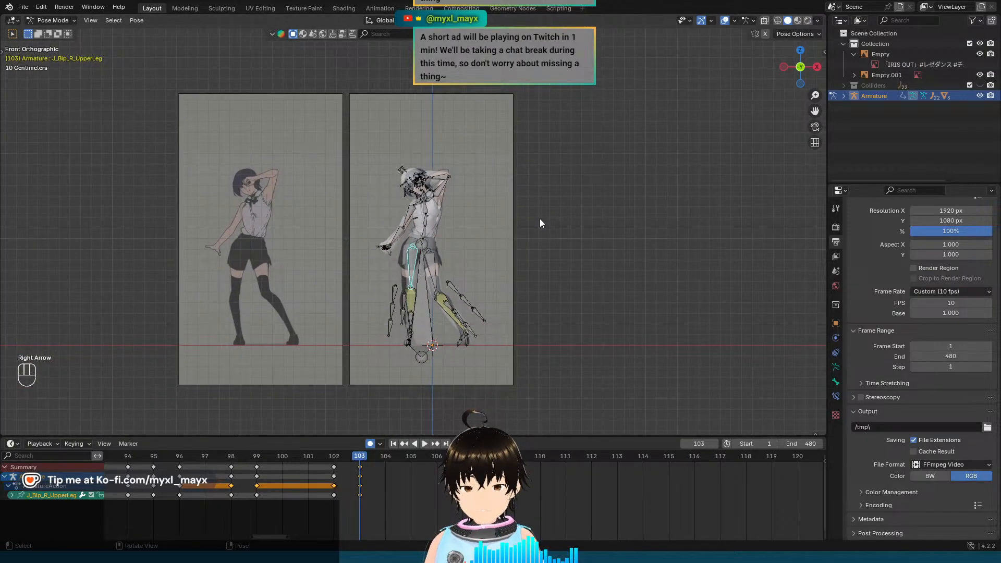
key(Right)
key(Right)
key(Right)
key(Left)
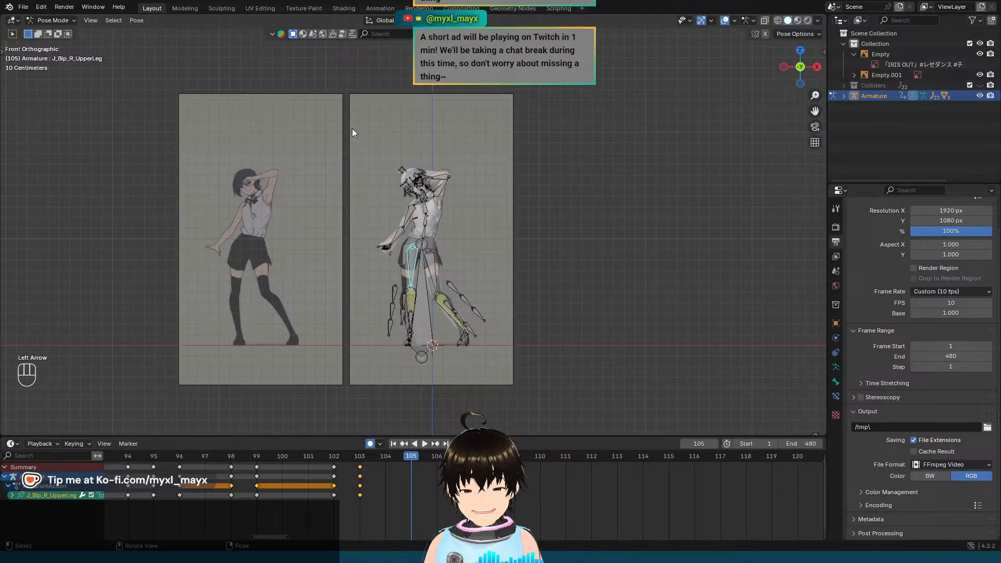
Step: Try to duplicate the keyframes of all armature bones from frame 103 to frame 105, and undo the duplication
drag(352, 128, 574, 382)
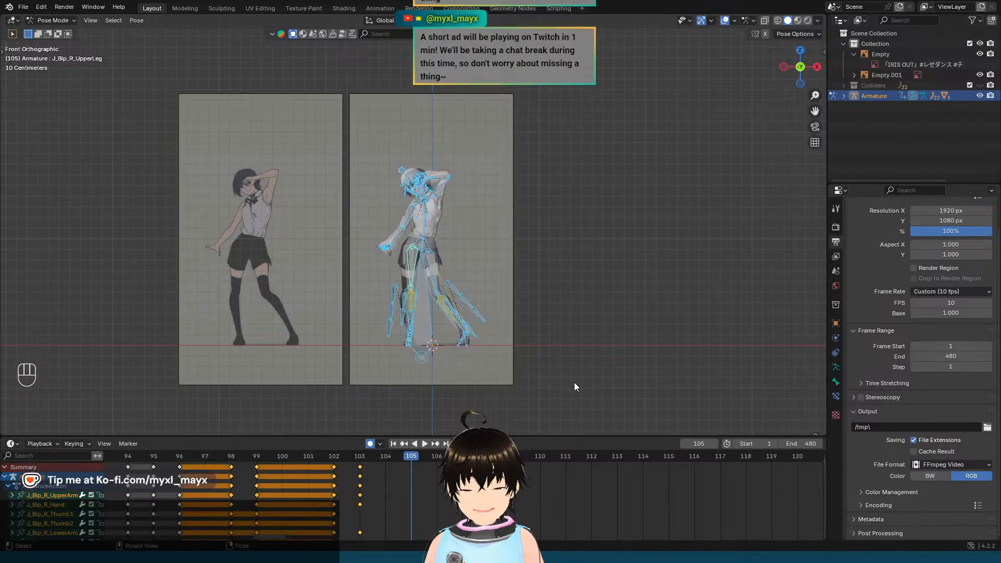
click(393, 443)
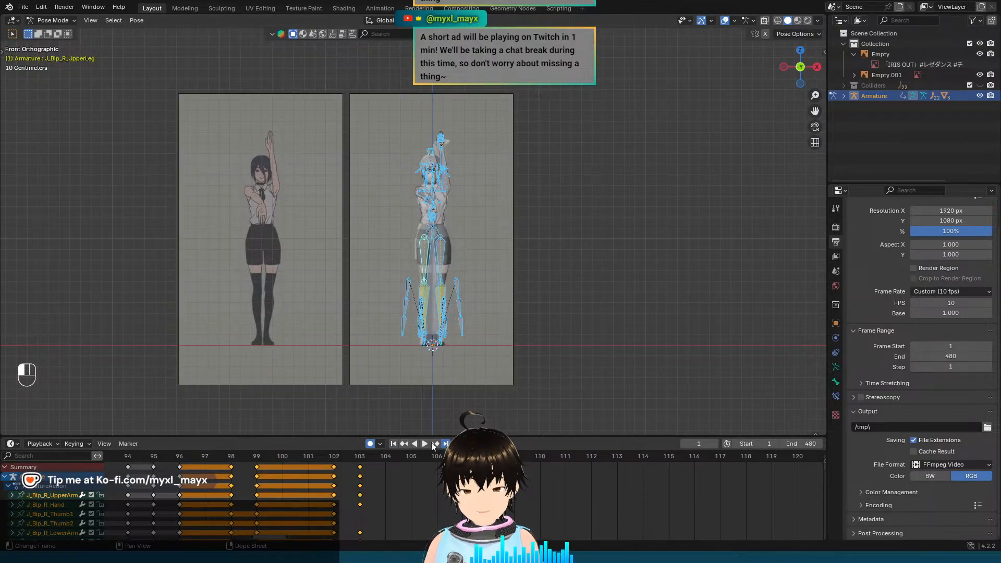
click(446, 443)
click(404, 443)
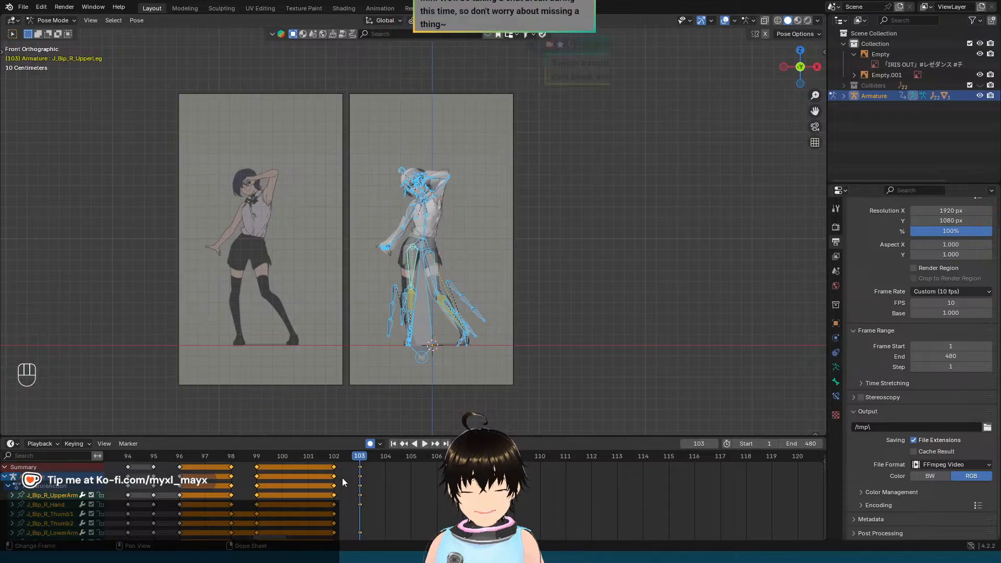
click(361, 467)
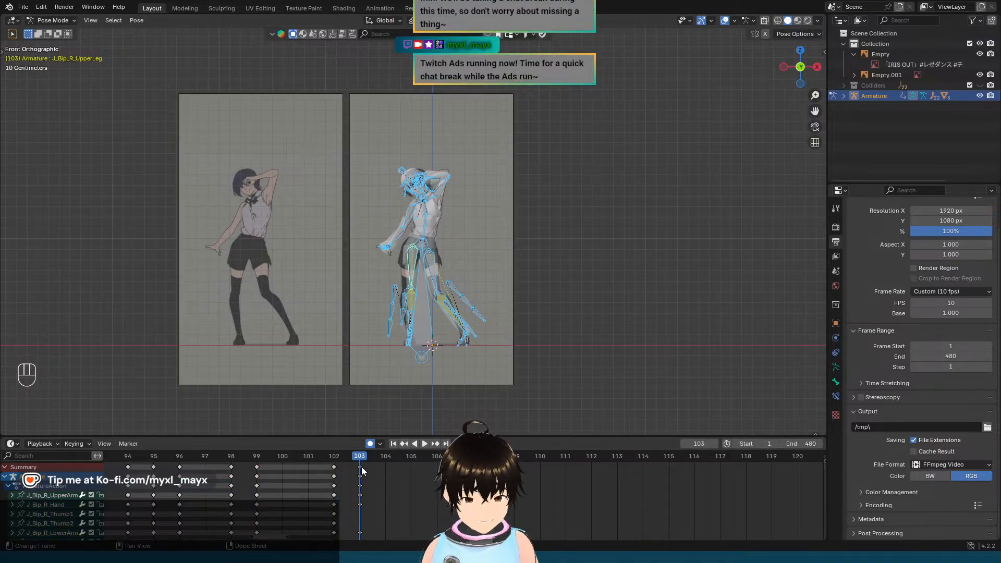
click(361, 467)
key(Right)
key(Right)
key(Right)
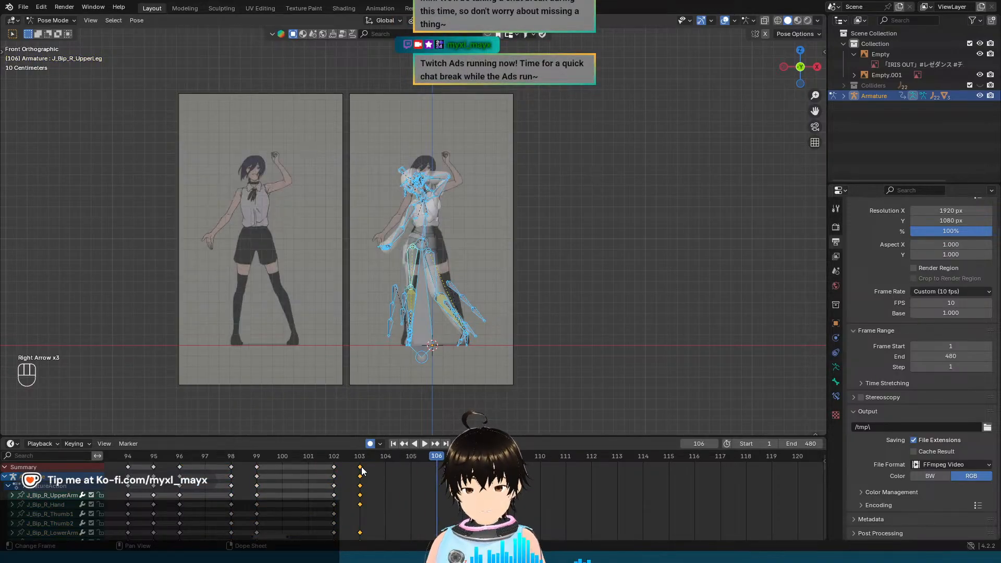
key(Left)
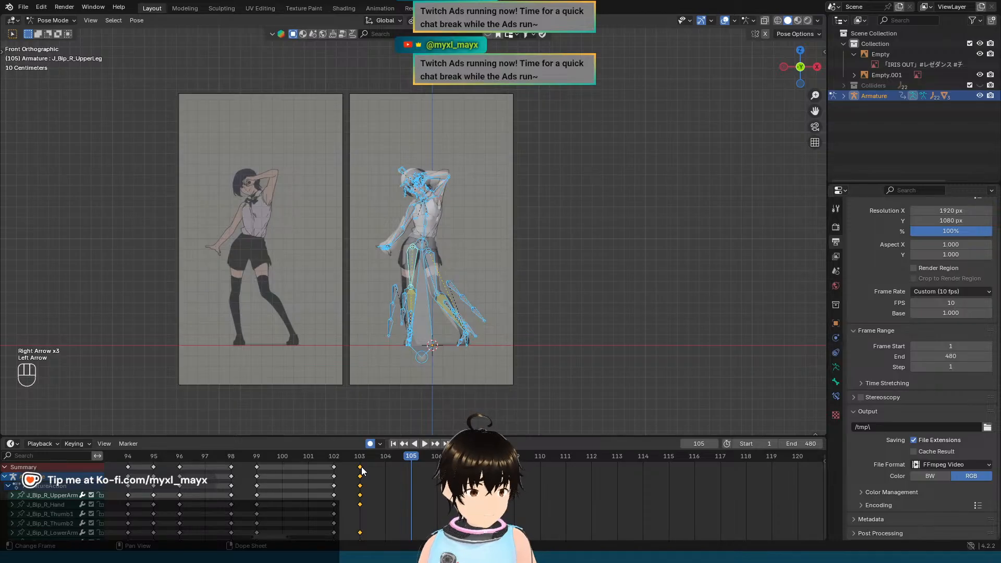
key(shift+d)
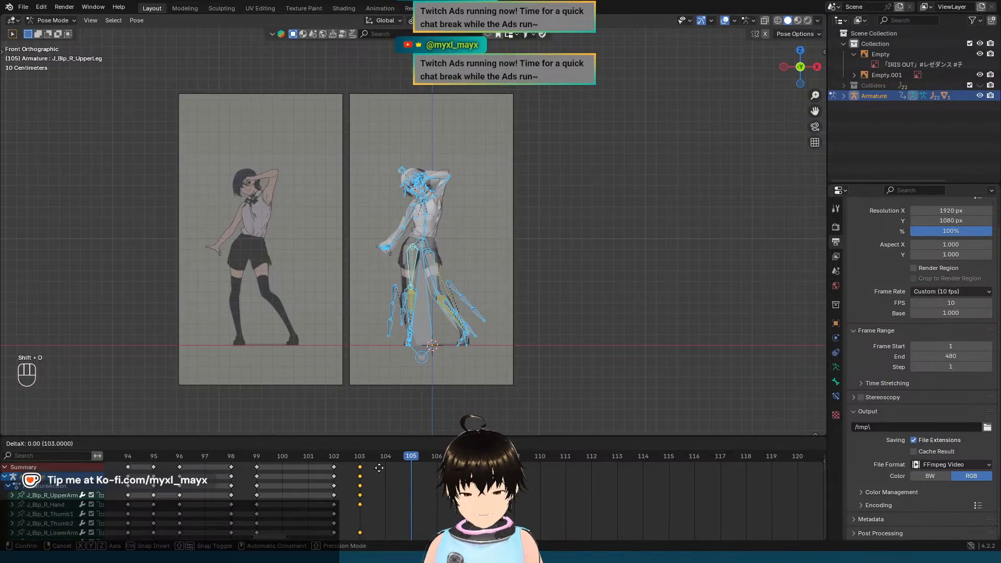
click(412, 467)
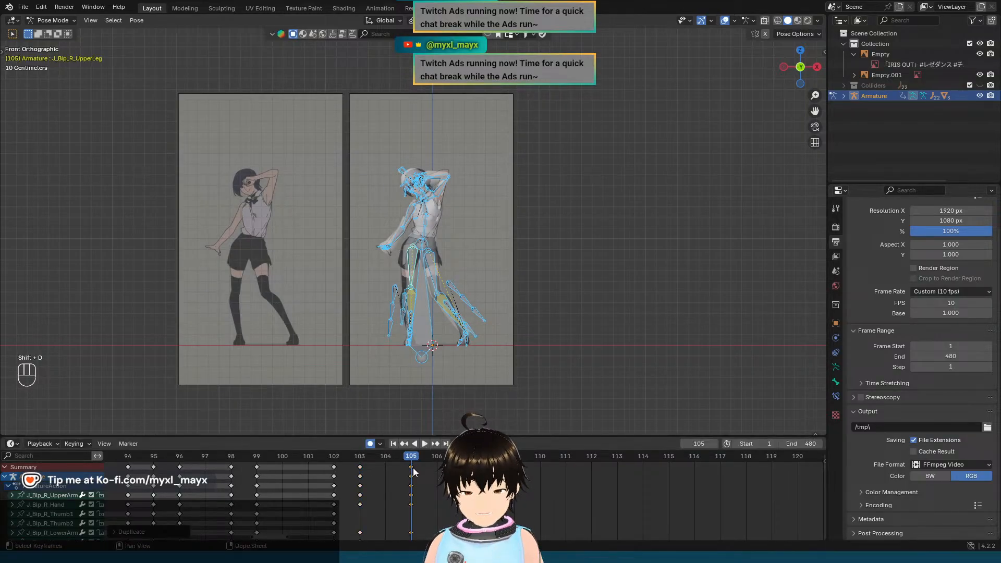
key(ctrl+z)
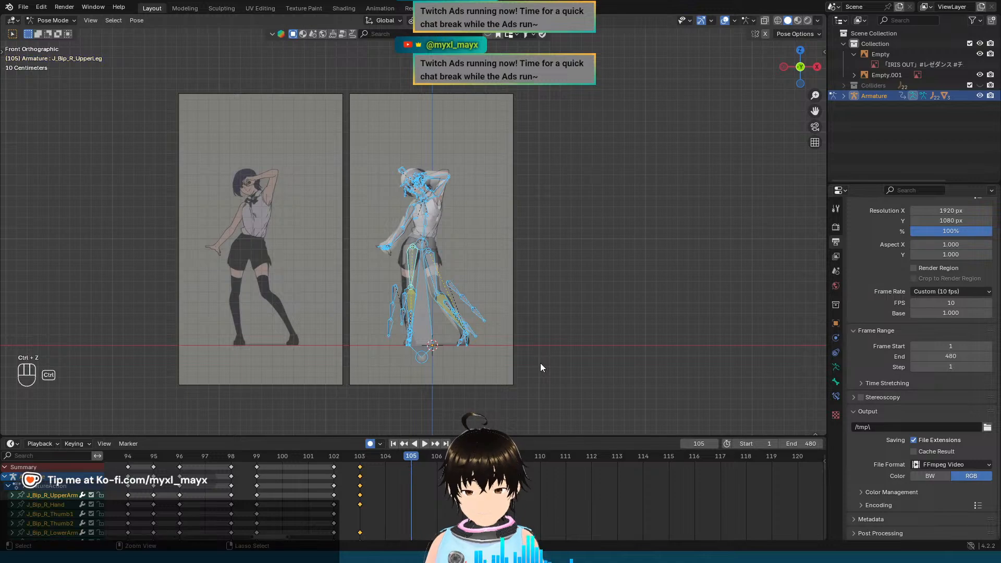
Step: Try inserting a keyframe for all armature bones at frame 105, and undo it
drag(342, 125, 552, 374)
key(i)
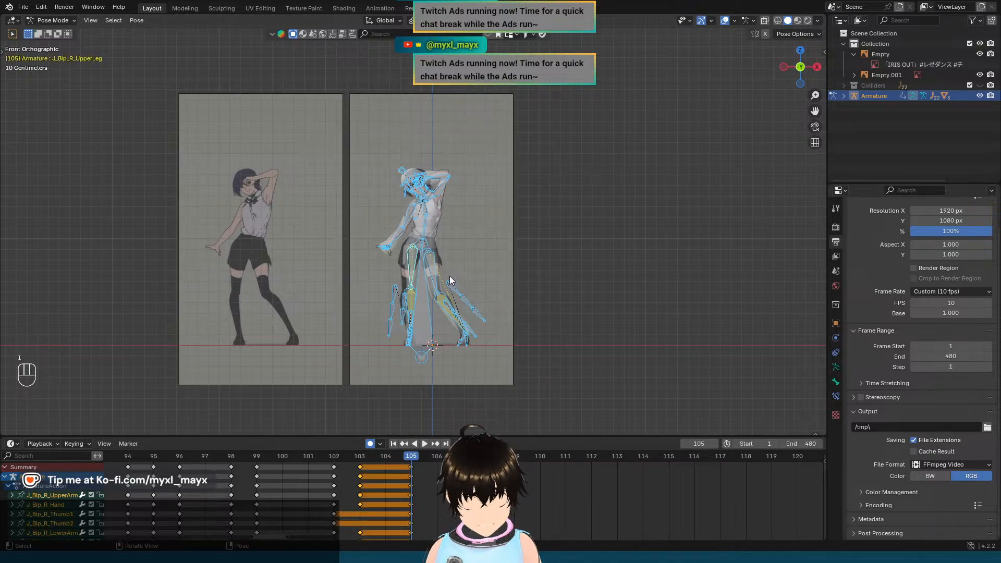
key(ctrl+z)
Step: Insert a keyframe for all bones at frame 103 and duplicate it to frame 105 to hold the pose
click(360, 457)
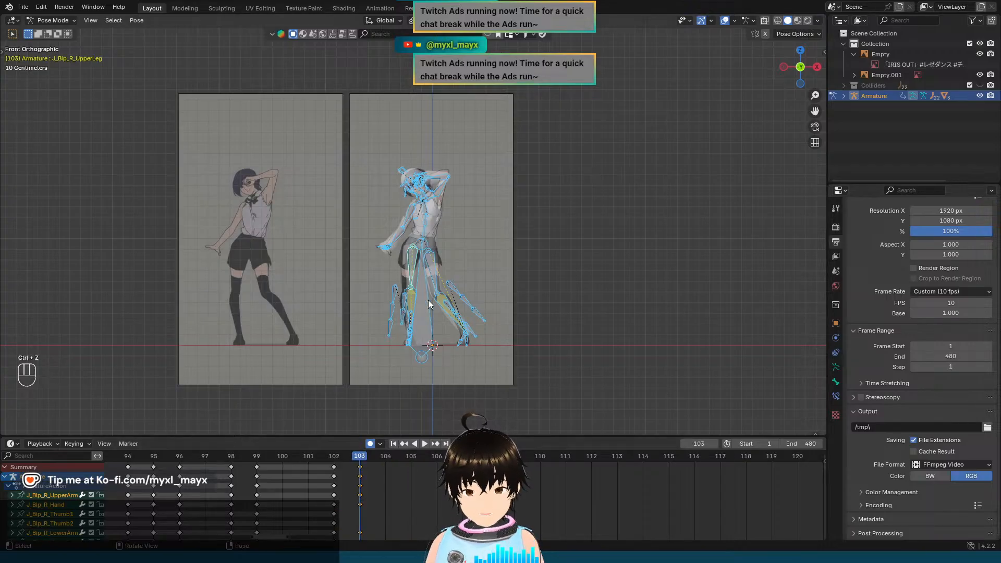
key(i)
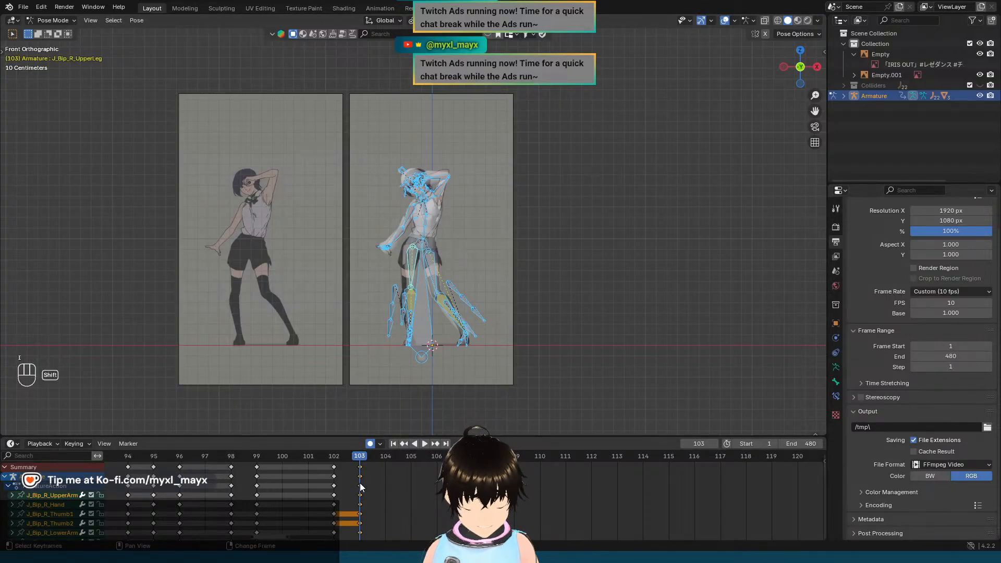
key(shift+d)
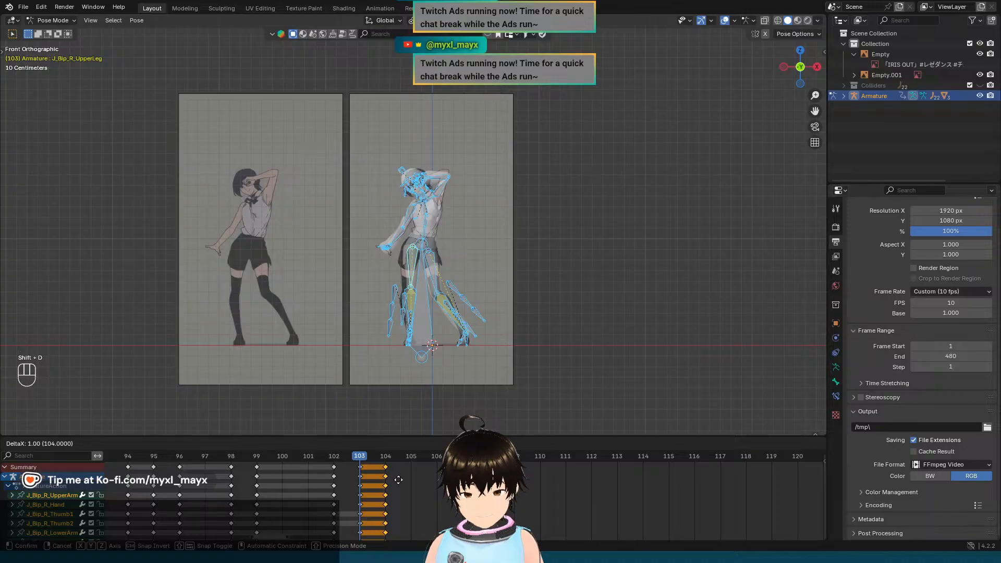
click(408, 480)
key(Right)
key(Right)
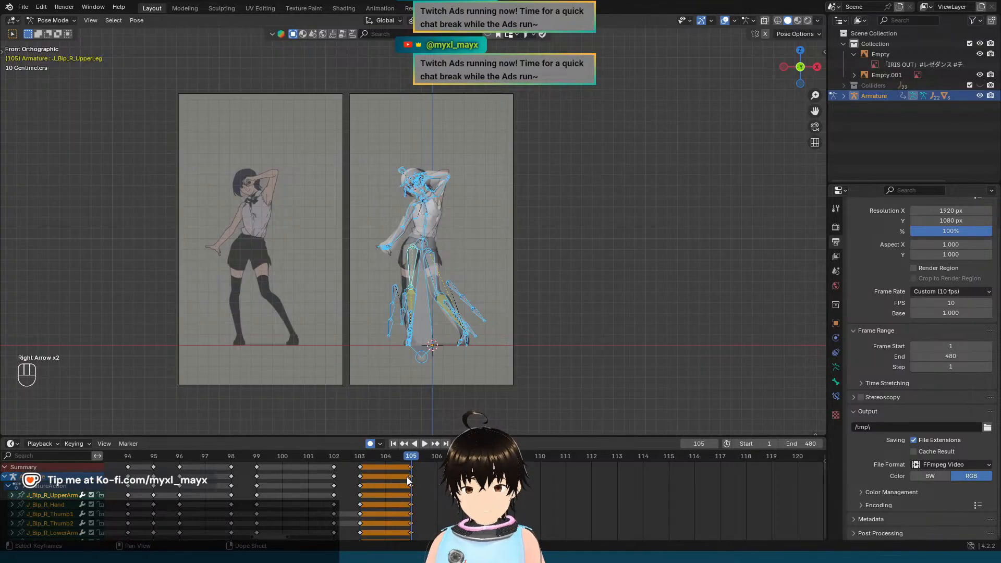
key(Right)
key(Left)
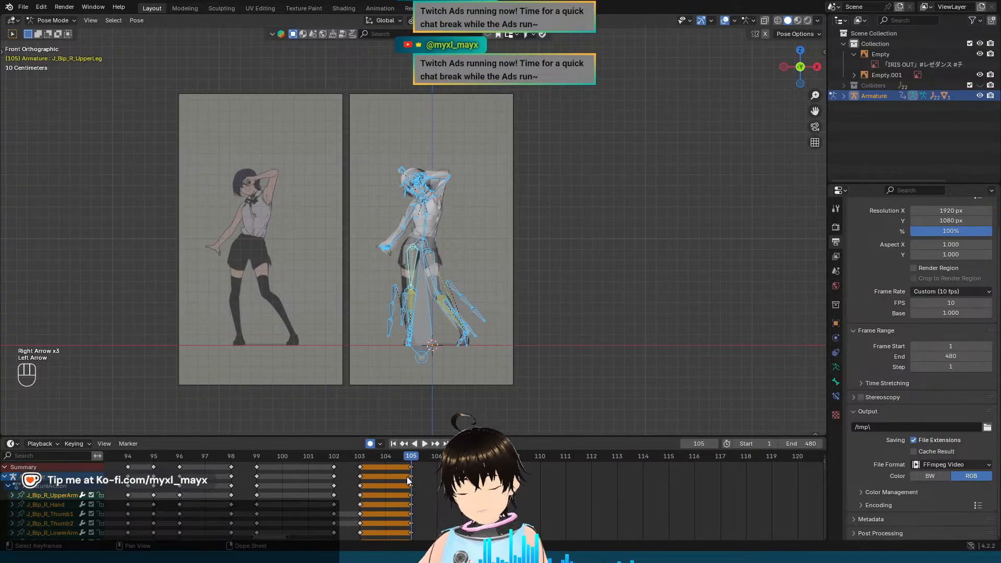
Step: Step between frames 103 and 106 to compare the upper-body pose closely with the reference
scroll(446, 480, down, 2)
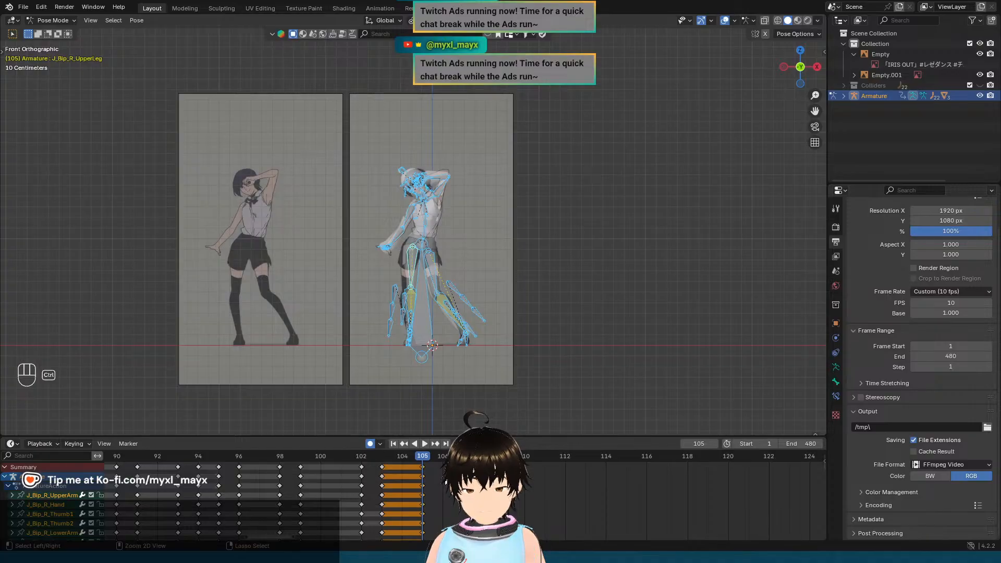
ctrl+scroll(446, 481, down, 3)
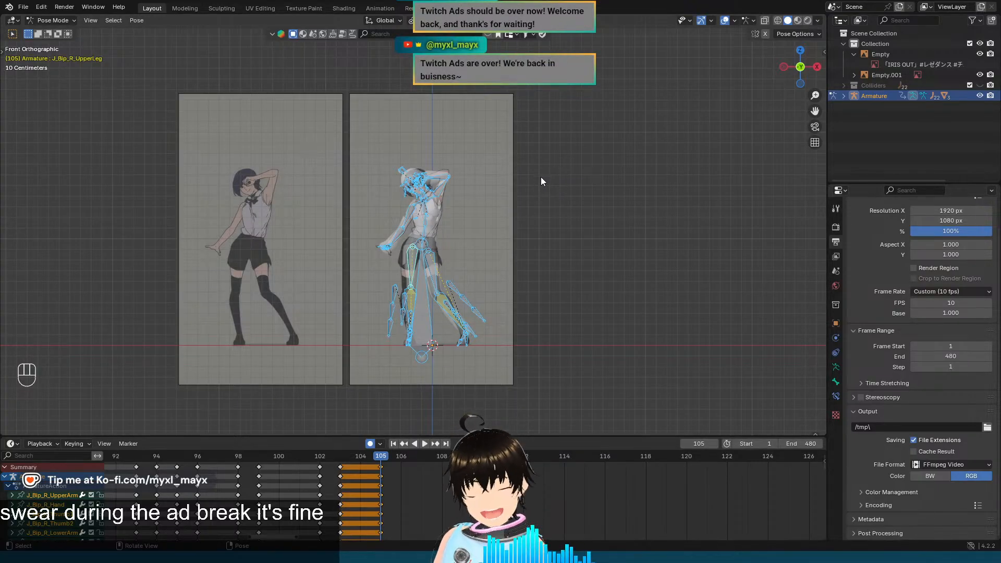
scroll(553, 174, up, 5)
scroll(530, 216, up, 3)
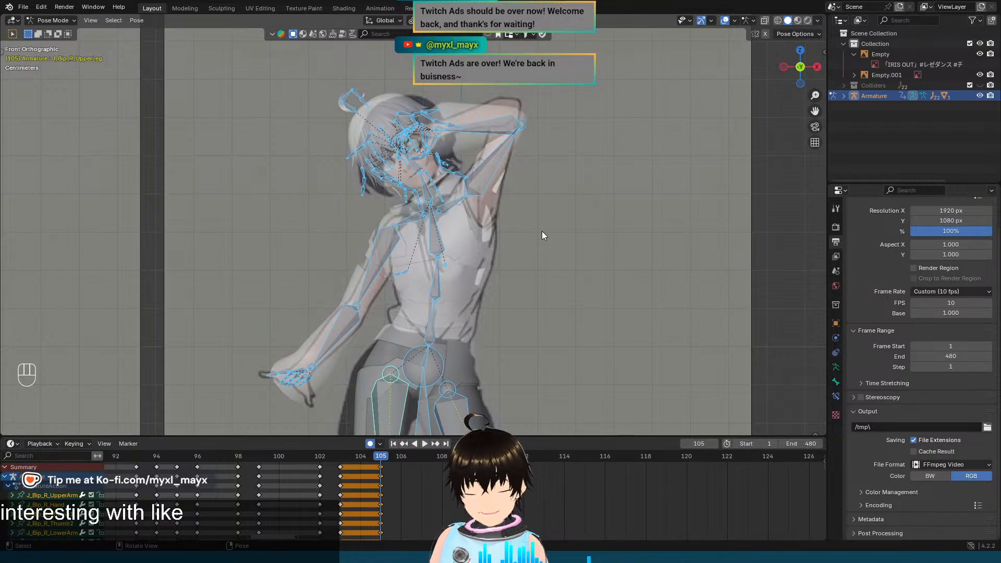
key(Left)
key(Left)
key(Right)
key(Right)
key(Right)
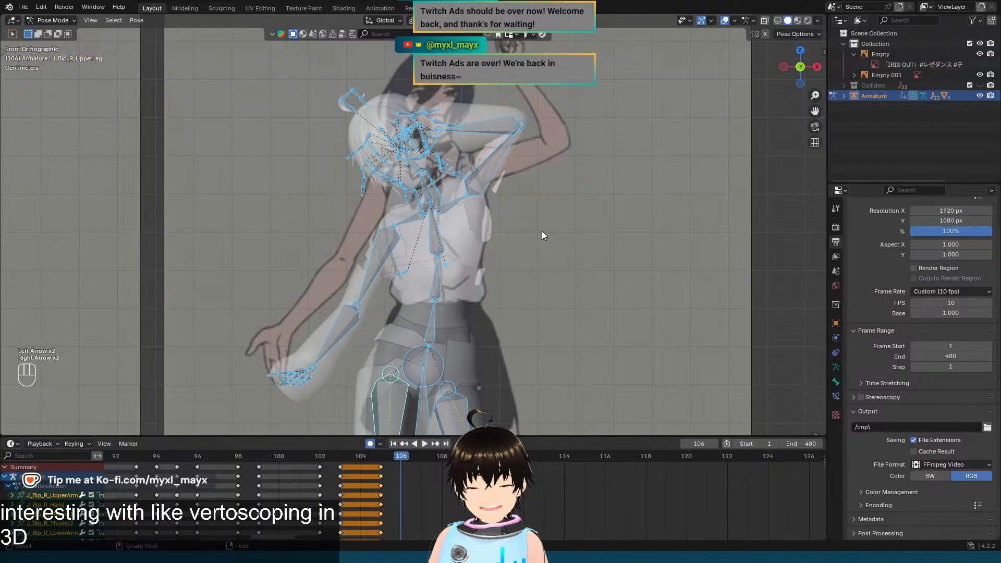
key(Left)
key(Right)
key(Left)
key(Right)
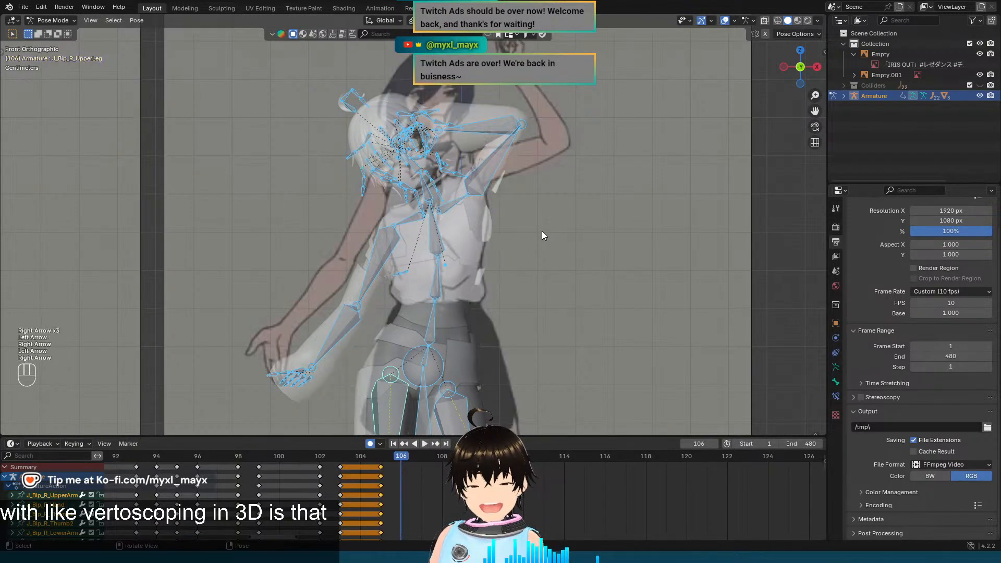
Step: Examine the hips, legs and torso against the reference while switching between frames 105 and 106
scroll(540, 353, down, 3)
shift+middle_drag(565, 320, 529, 217)
scroll(548, 245, up, 1)
shift+middle_drag(420, 310, 418, 339)
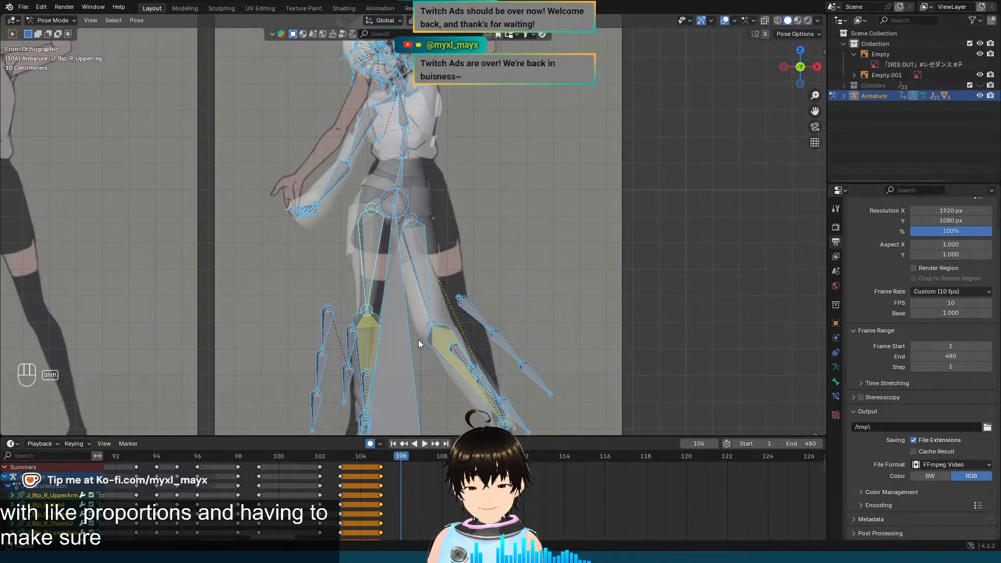
shift+middle_drag(443, 194, 446, 266)
key(Left)
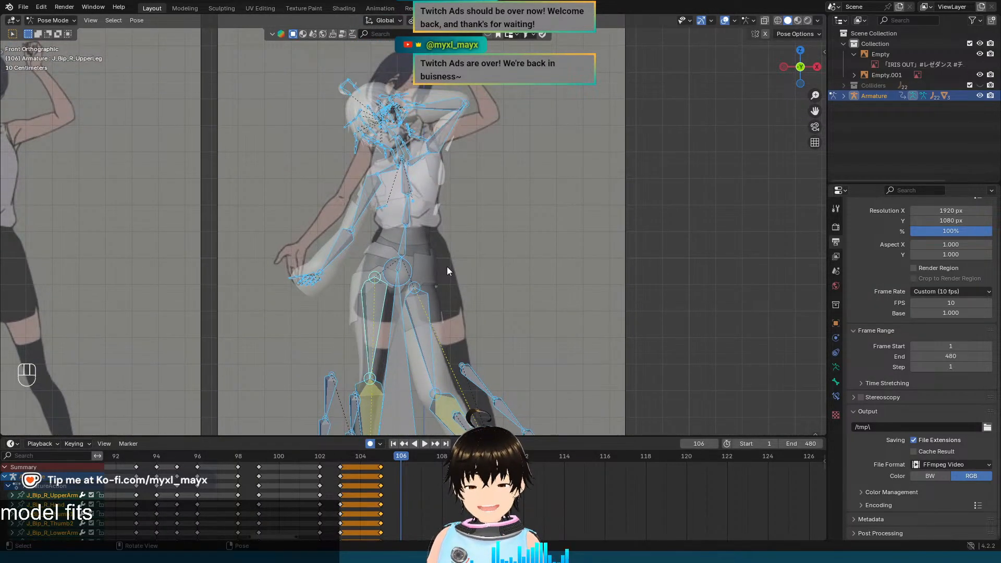
key(Right)
key(Left)
key(Right)
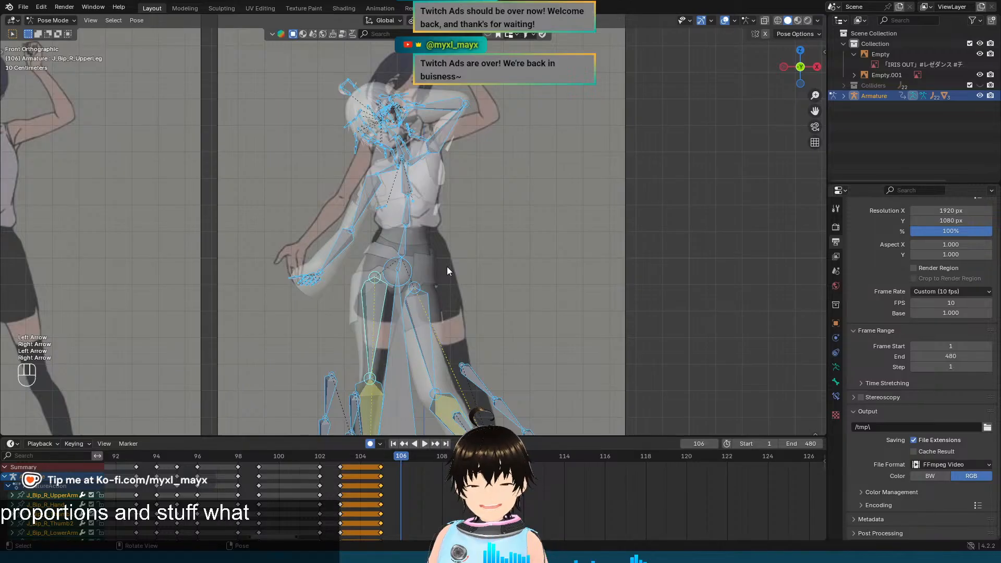
Step: Alternate between frames 105 and 106 with the full body in view to study the reference's pose change
shift+middle_drag(446, 266, 463, 292)
scroll(493, 274, down, 4)
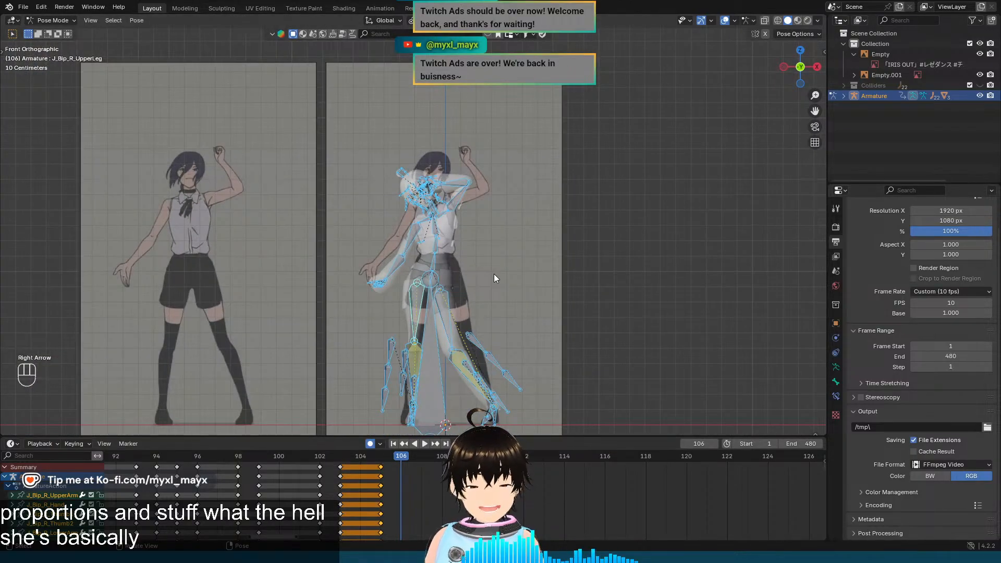
key(Left)
key(Right)
key(Left)
key(Right)
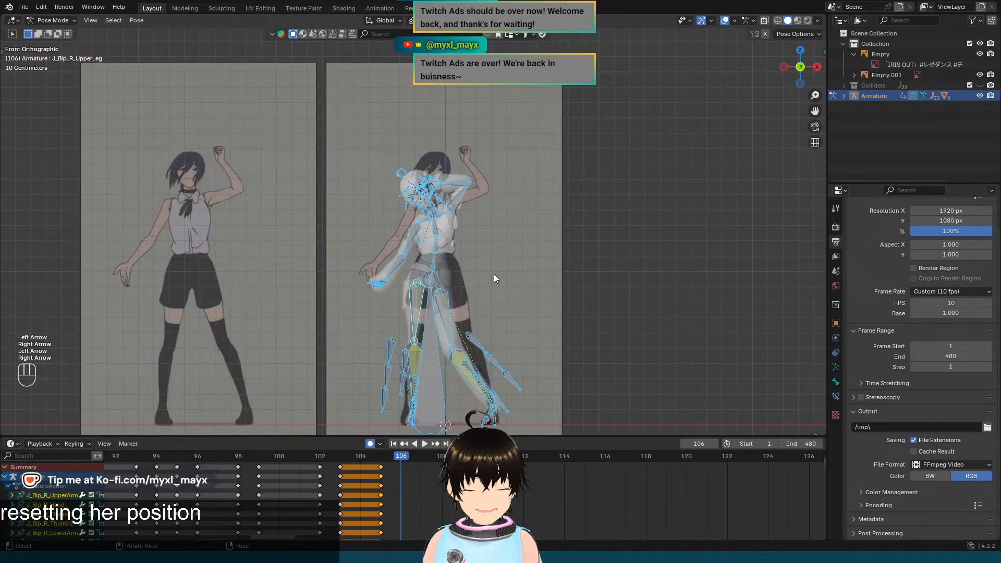
key(Left)
key(Right)
key(Left)
key(Right)
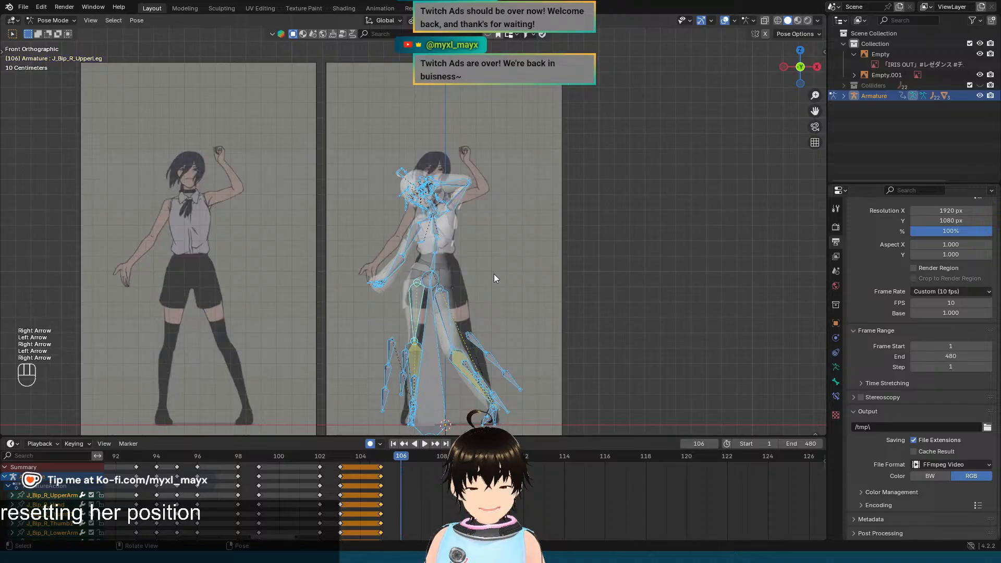
scroll(493, 274, up, 3)
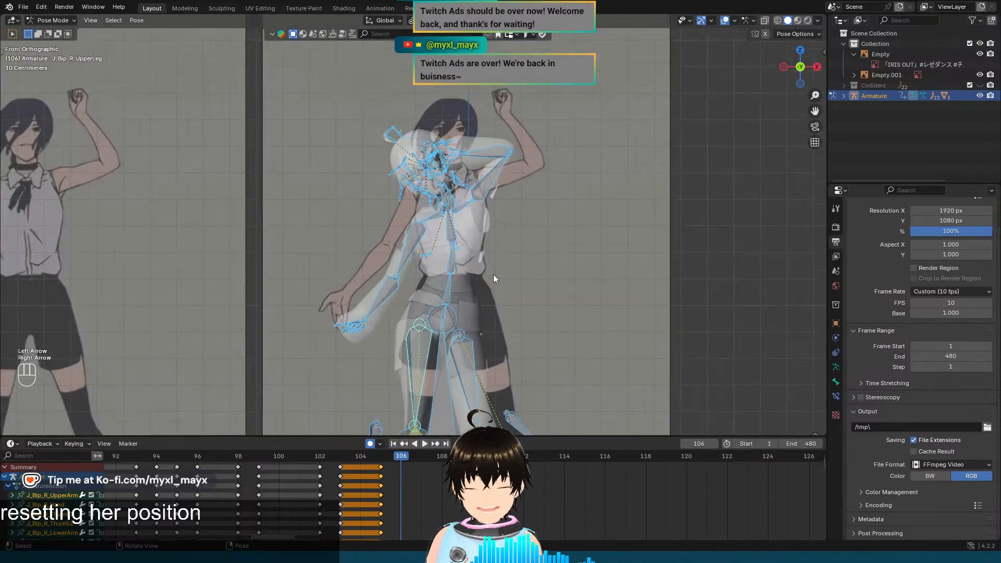
click(446, 317)
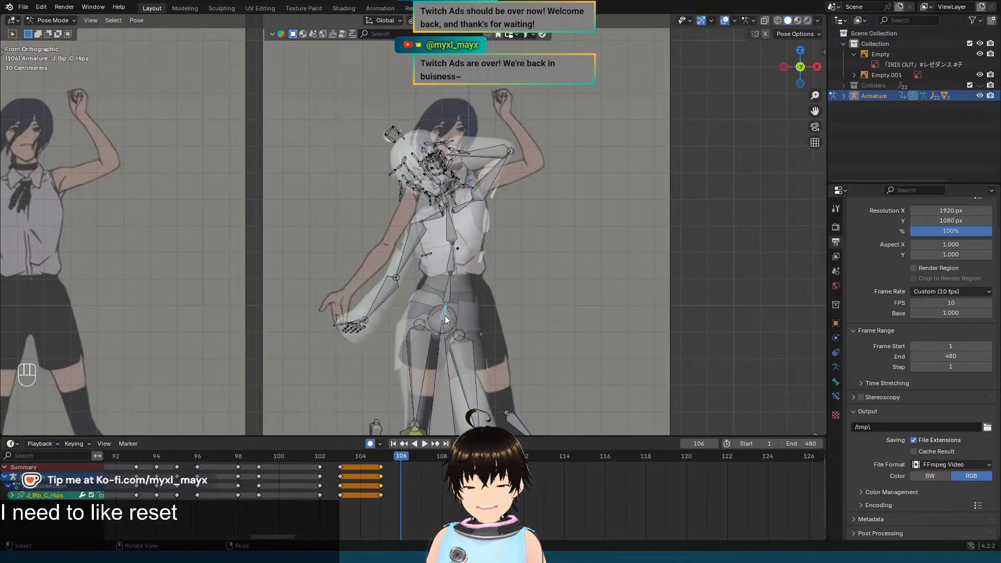
shift+click(448, 293)
shift+click(446, 258)
shift+click(445, 230)
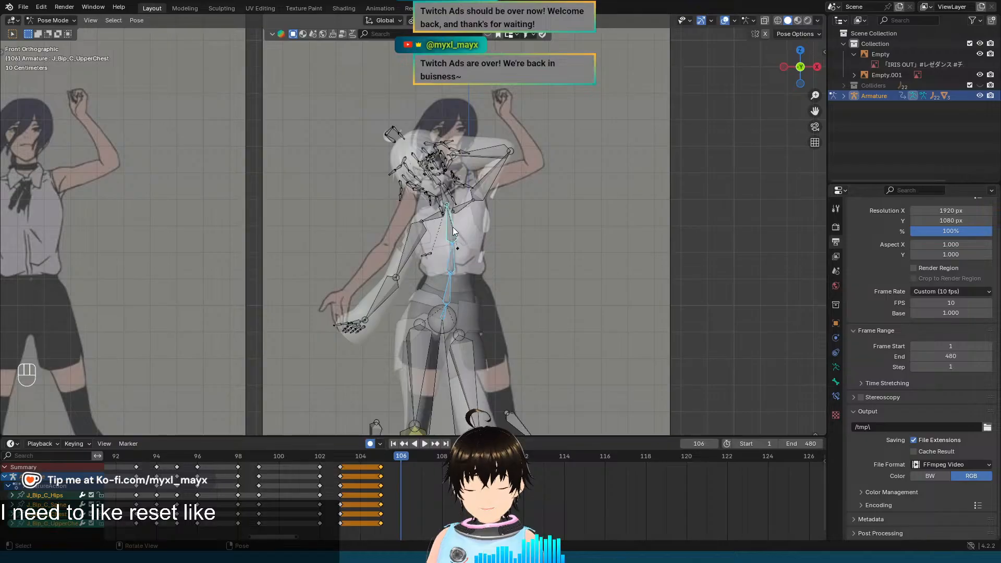
scroll(498, 279, down, 3)
scroll(501, 246, up, 4)
shift+middle_drag(501, 246, 501, 225)
click(454, 266)
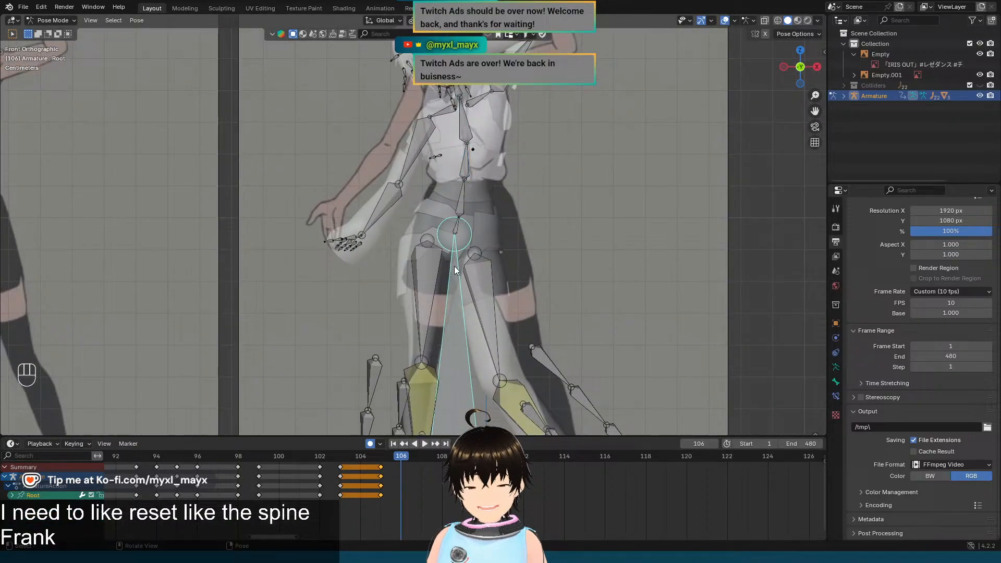
Step: Clear the transforms of the hips, spine, chest and upper chest bones at frame 106
click(457, 227)
shift+click(465, 205)
shift+click(465, 158)
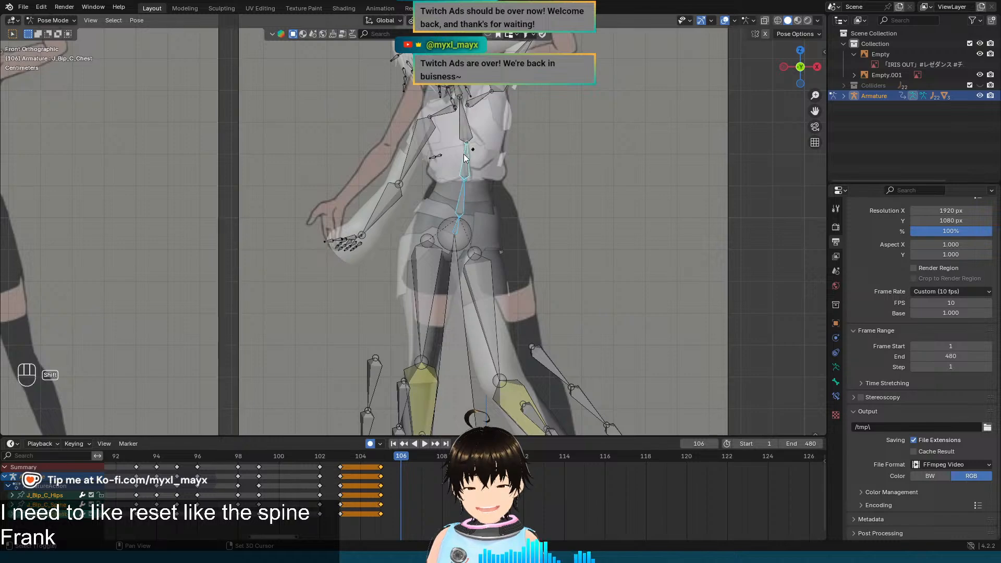
shift+click(464, 121)
click(137, 20)
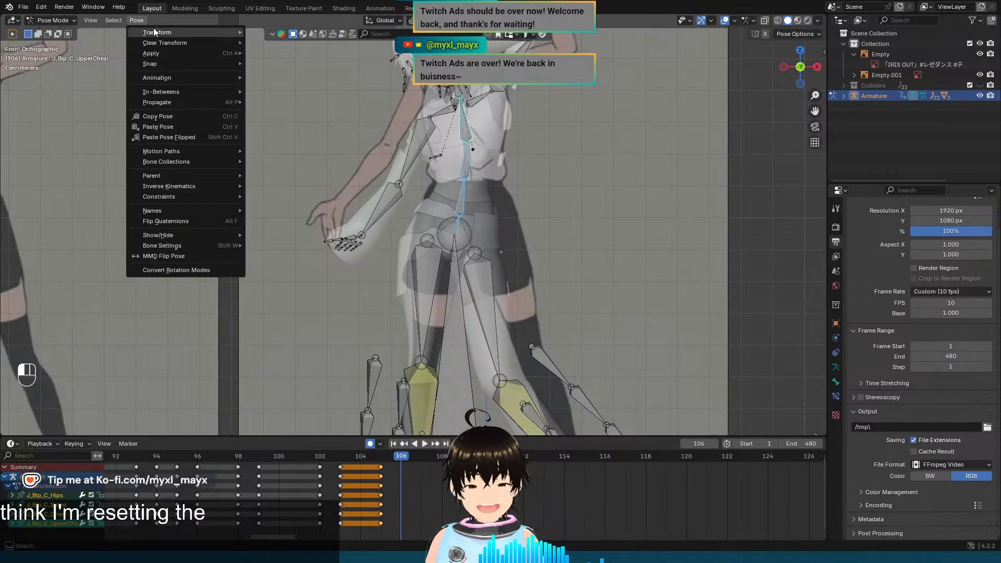
mouse_move(165, 43)
click(289, 40)
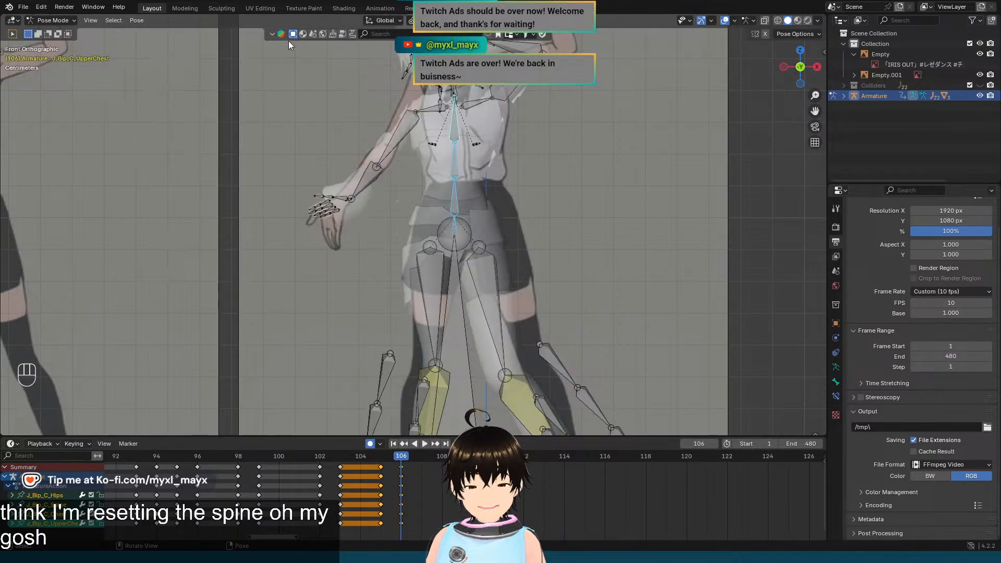
Step: Clear all transforms of the left and right shoulder bones at frame 106
shift+middle_drag(495, 257, 440, 302)
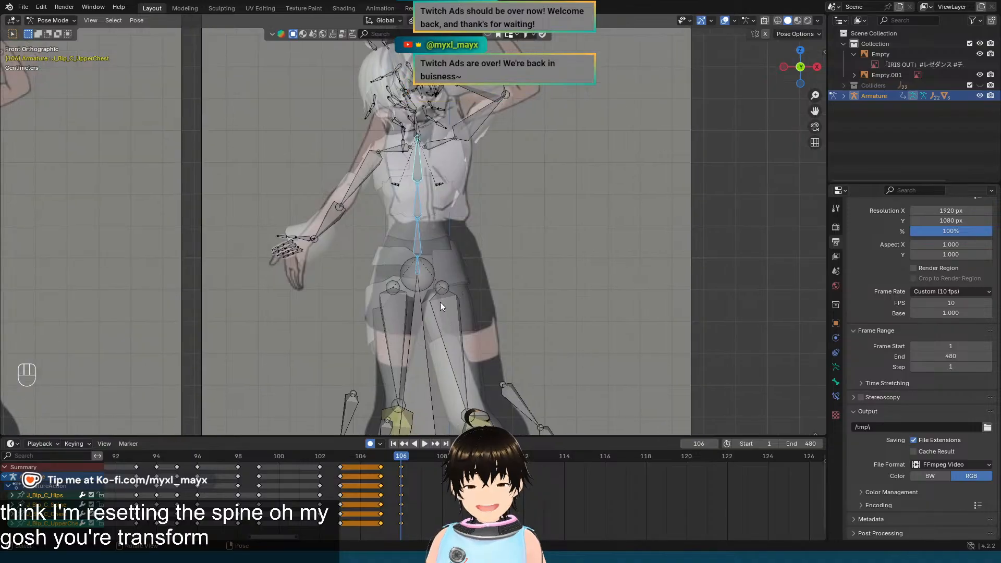
click(445, 143)
shift+click(383, 151)
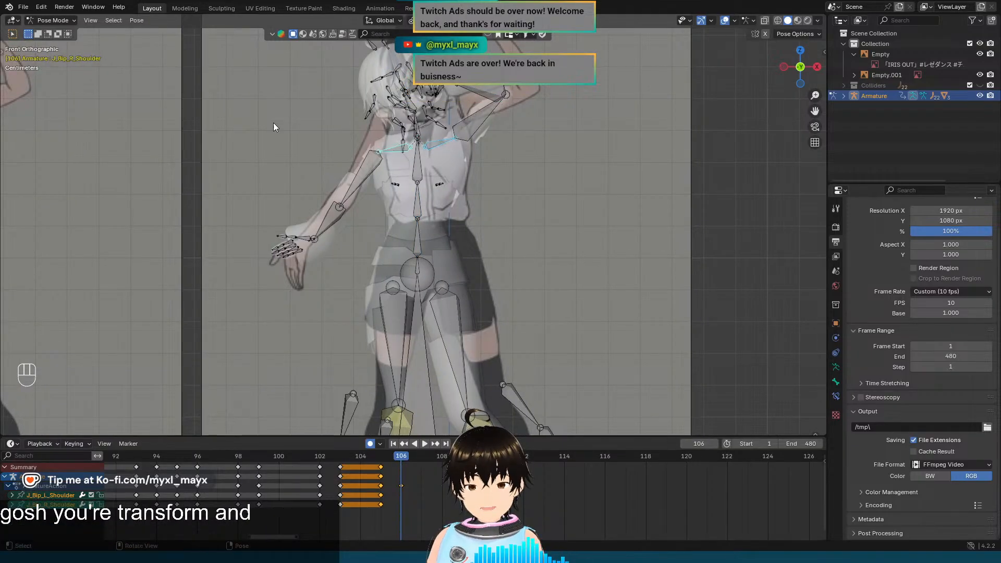
click(138, 21)
mouse_move(153, 42)
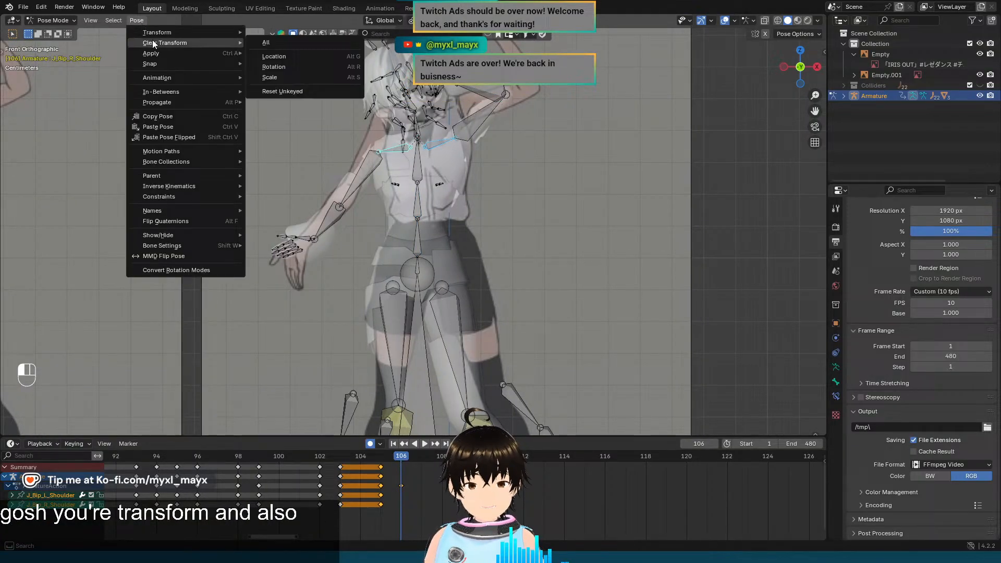
click(289, 40)
Step: Move the foot control bone J_Bip_R_LowerLeg.001 sideways onto the reference's shoe
click(419, 316)
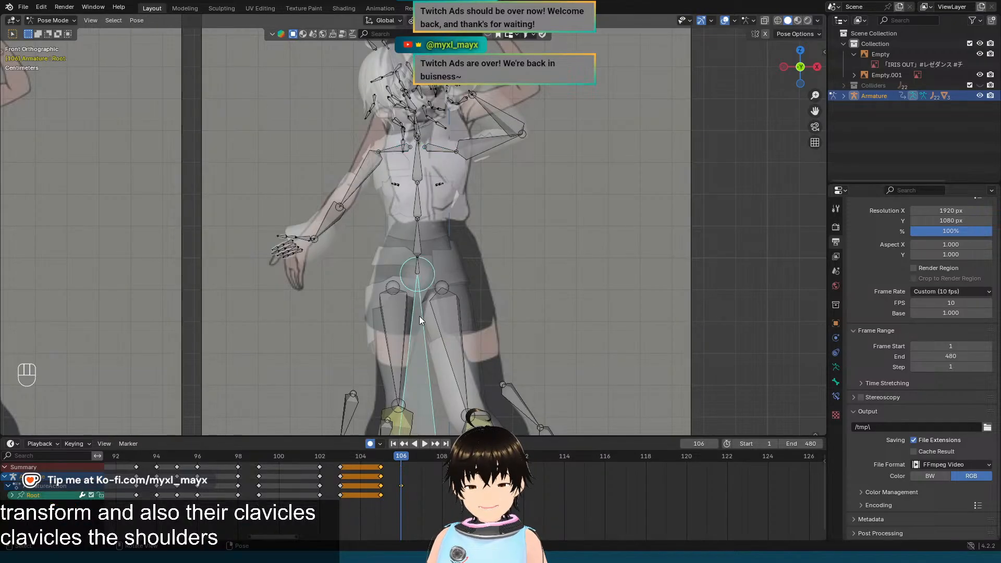
shift+middle_drag(505, 314, 478, 135)
scroll(397, 373, up, 2)
shift+middle_drag(398, 373, 474, 243)
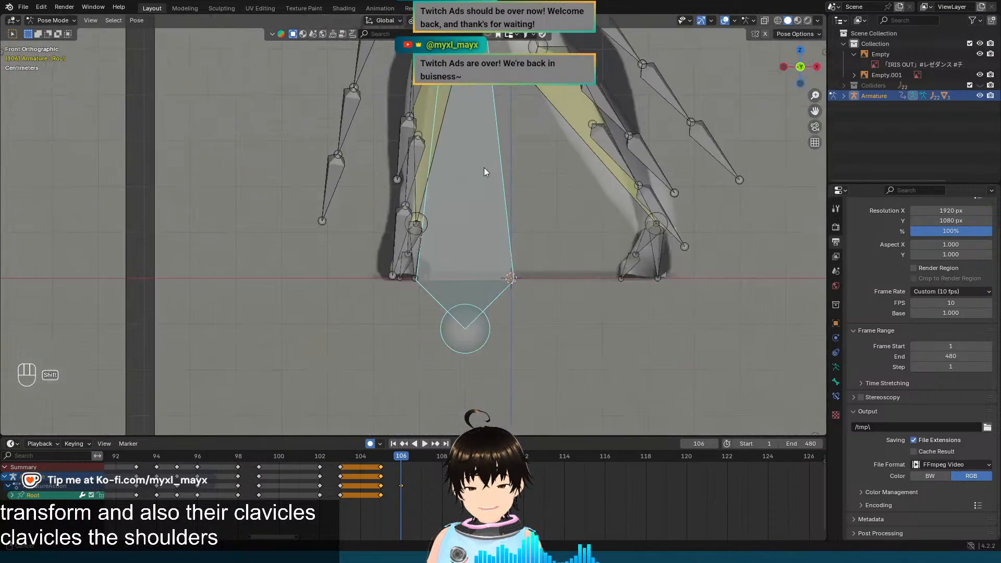
scroll(452, 228, up, 3)
click(415, 267)
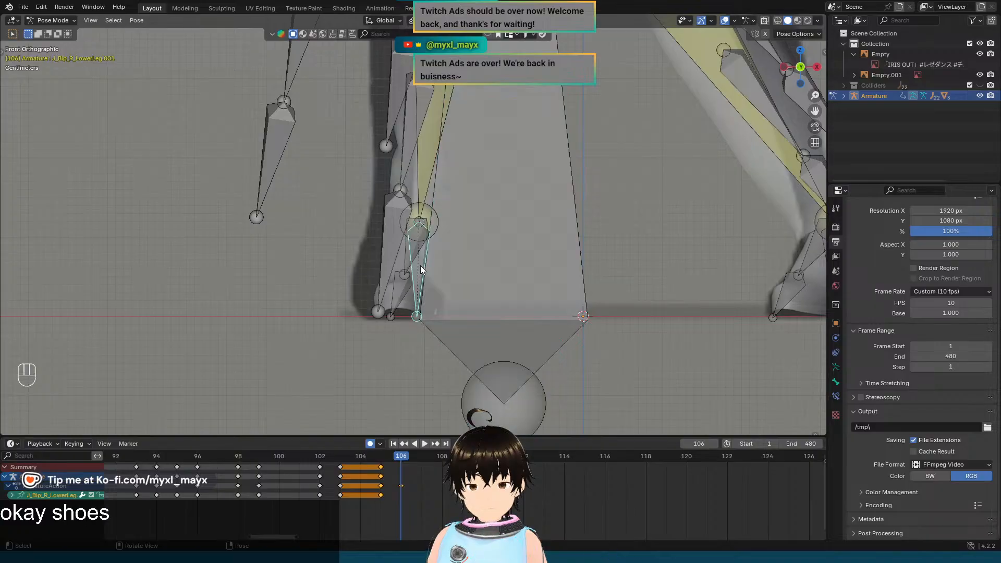
scroll(419, 266, down, 5)
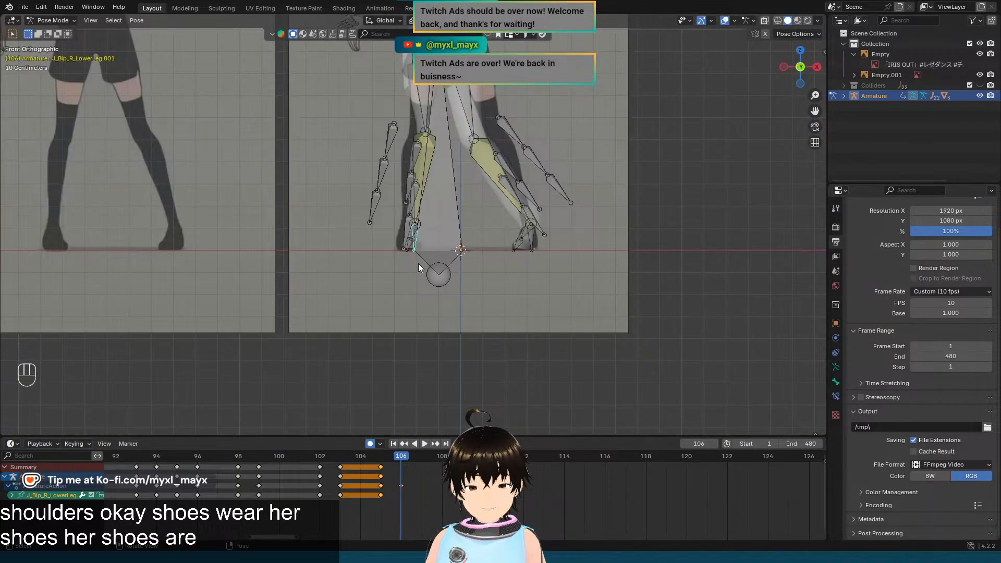
scroll(418, 264, up, 6)
key(g)
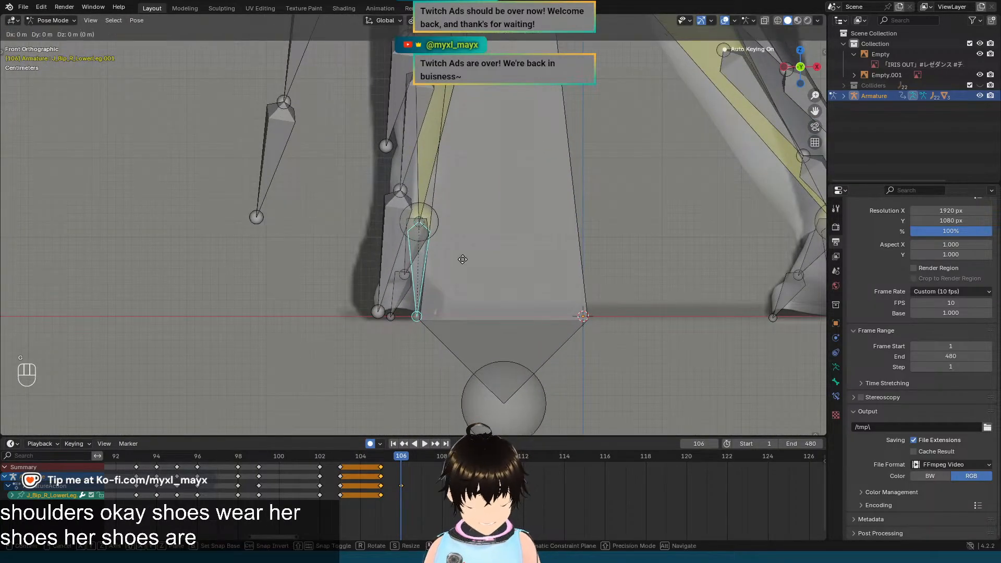
click(435, 259)
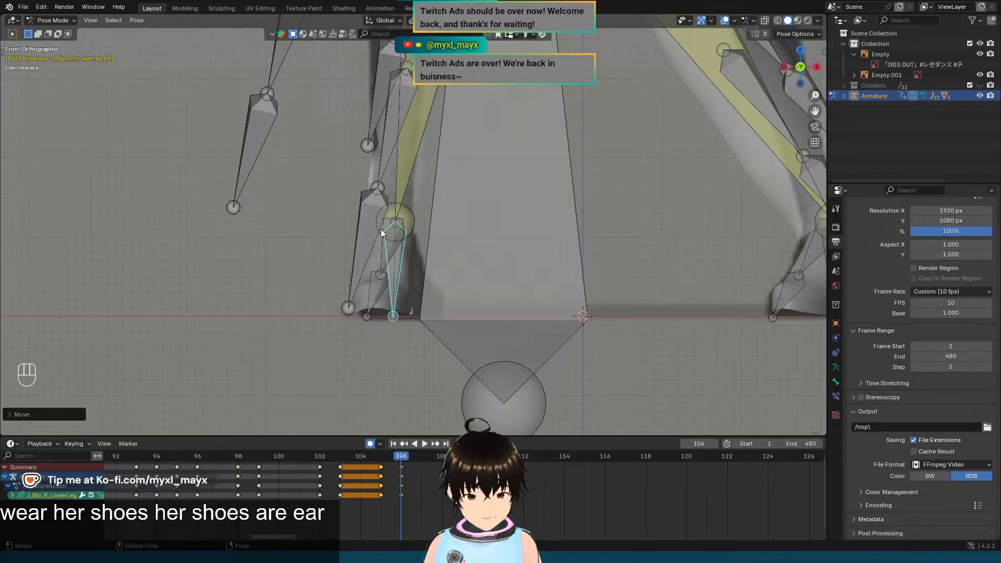
Step: Clear all transforms of J_Bip_R_LowerLeg.001 and move it about -0.17 m along X onto the reference's shoe
click(137, 20)
mouse_move(172, 41)
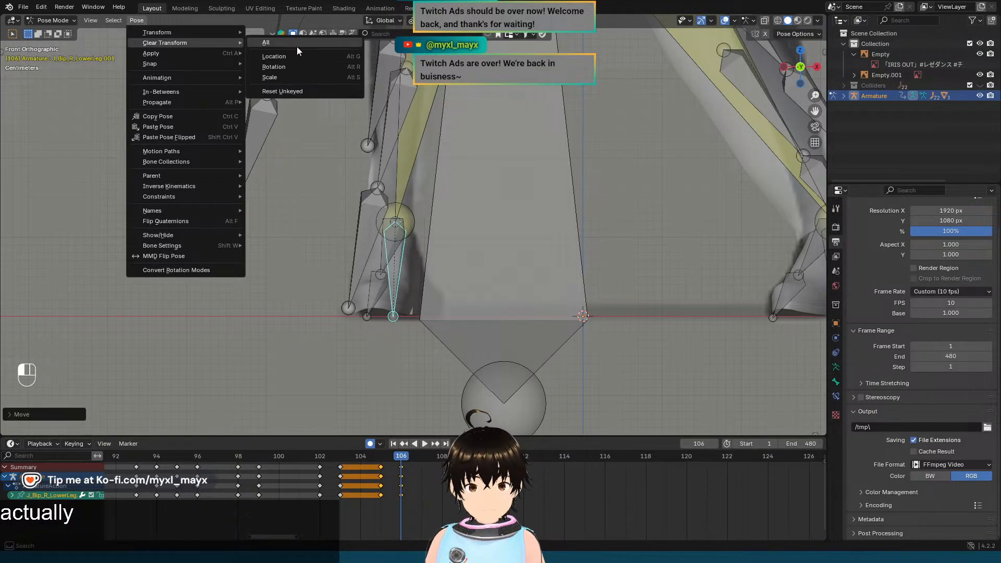
click(296, 46)
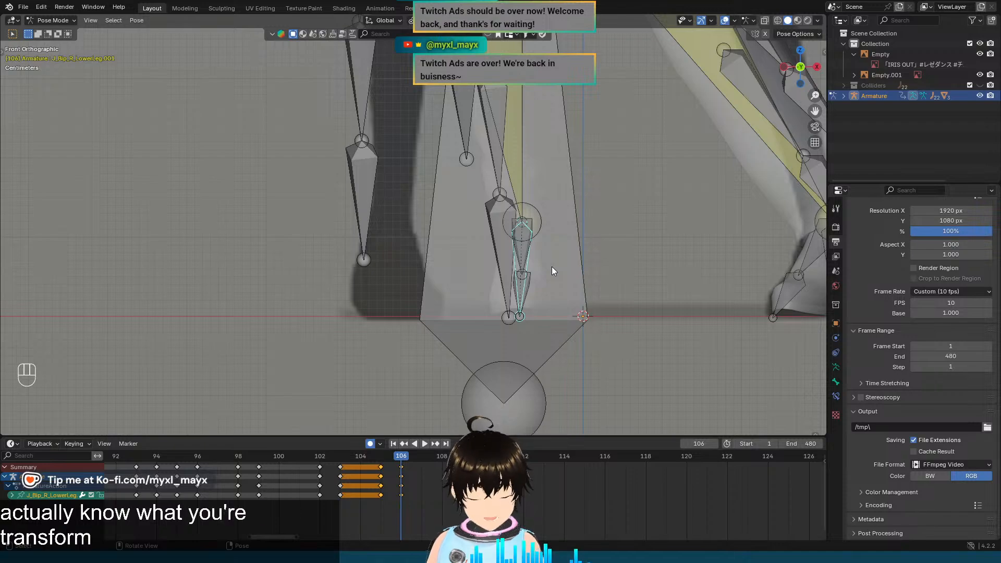
key(g)
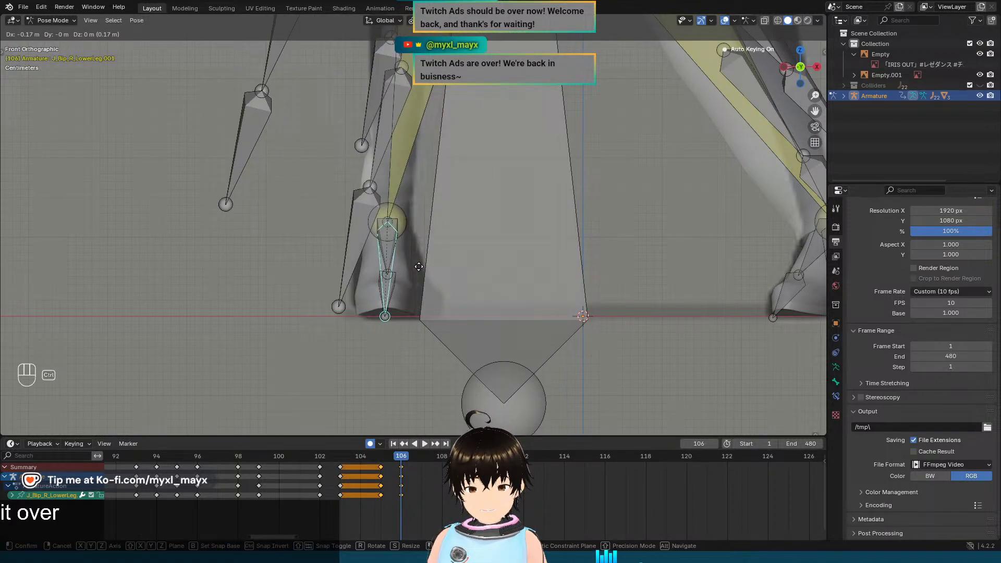
click(420, 270)
Step: Rotate J_Bip_R_LowerLeg.001 by -10 degrees around its local Y axis
key(r)
key(y)
key(y)
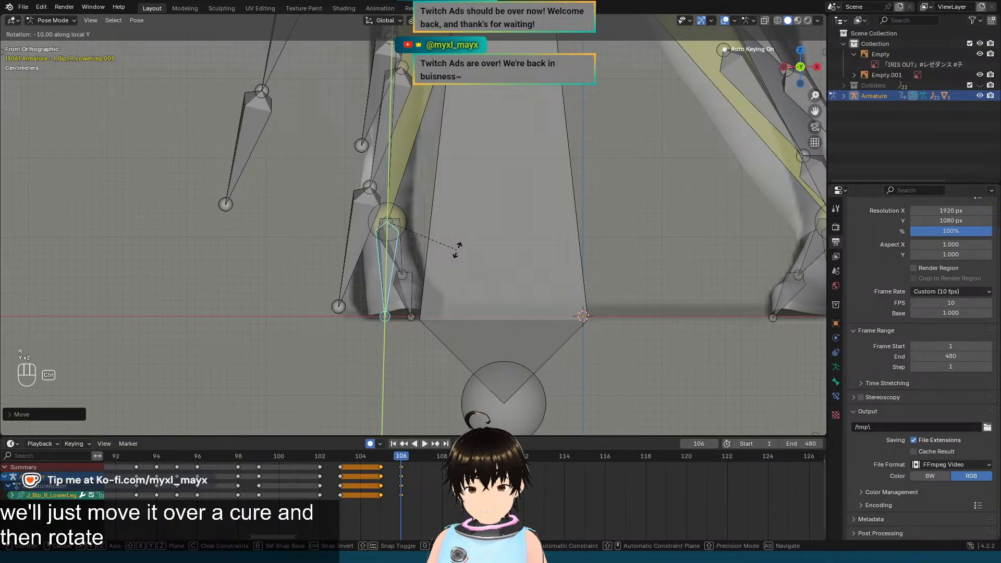
click(456, 254)
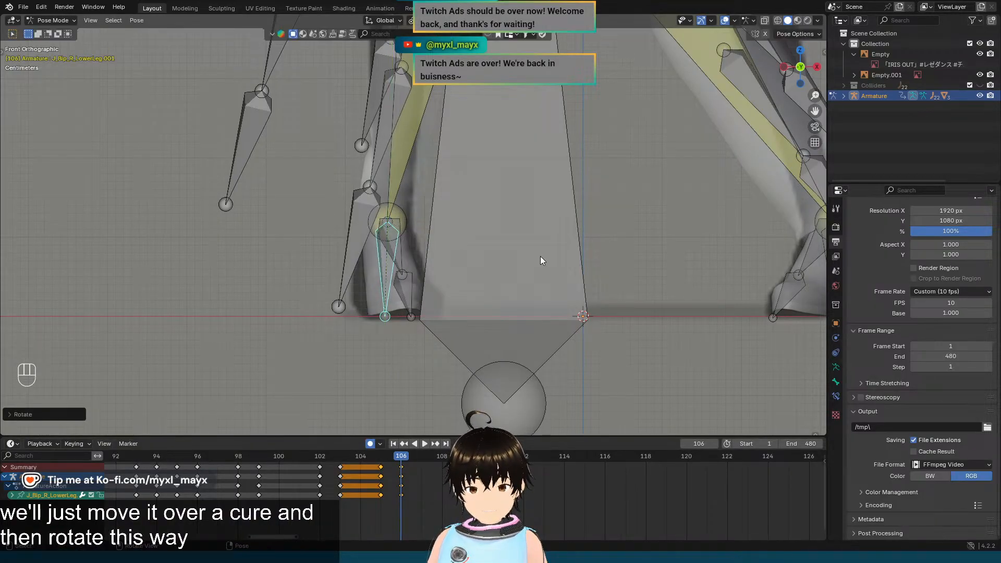
Step: Move the Root bone upward and sideways so the body lines up with the reference at frame 106
scroll(540, 255, down, 2)
shift+middle_drag(588, 252, 375, 285)
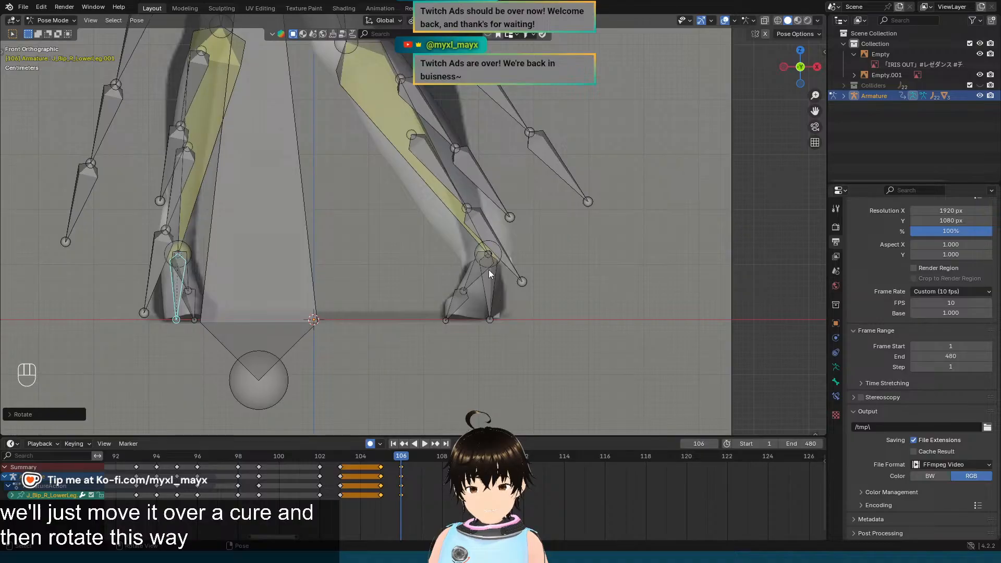
scroll(486, 250, down, 2)
shift+middle_drag(428, 205, 403, 331)
click(337, 325)
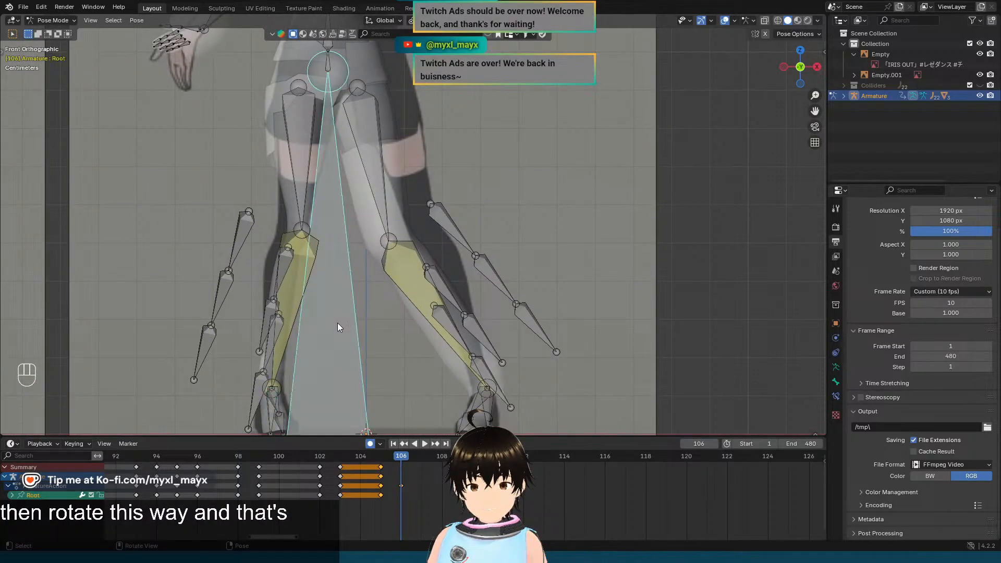
shift+middle_drag(378, 152, 398, 267)
scroll(365, 282, up, 2)
shift+middle_drag(348, 237, 381, 309)
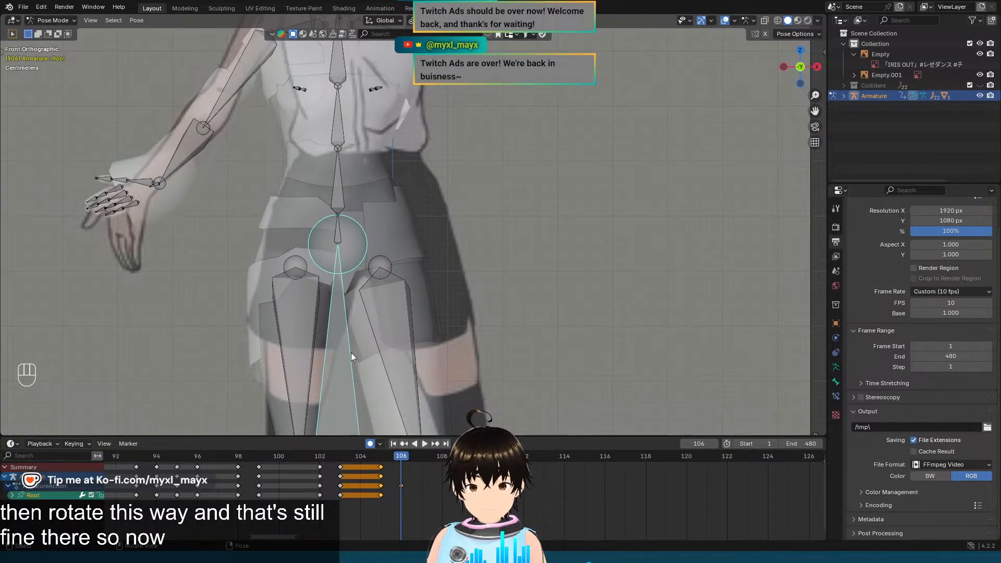
key(g)
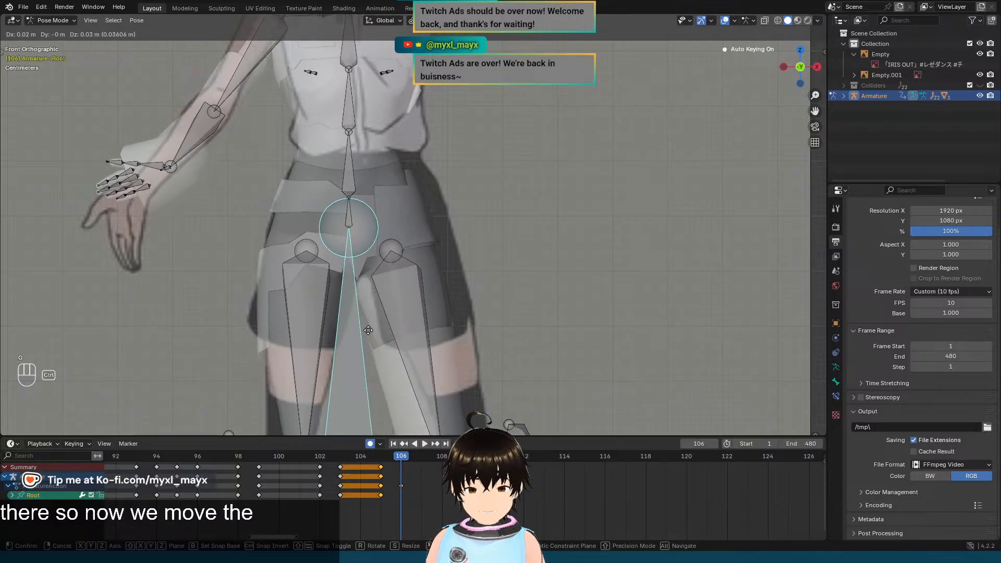
click(376, 302)
Step: Examine the torso, hips and full-body alignment against the reference at frame 106
scroll(417, 218, down, 3)
shift+middle_drag(421, 214, 430, 294)
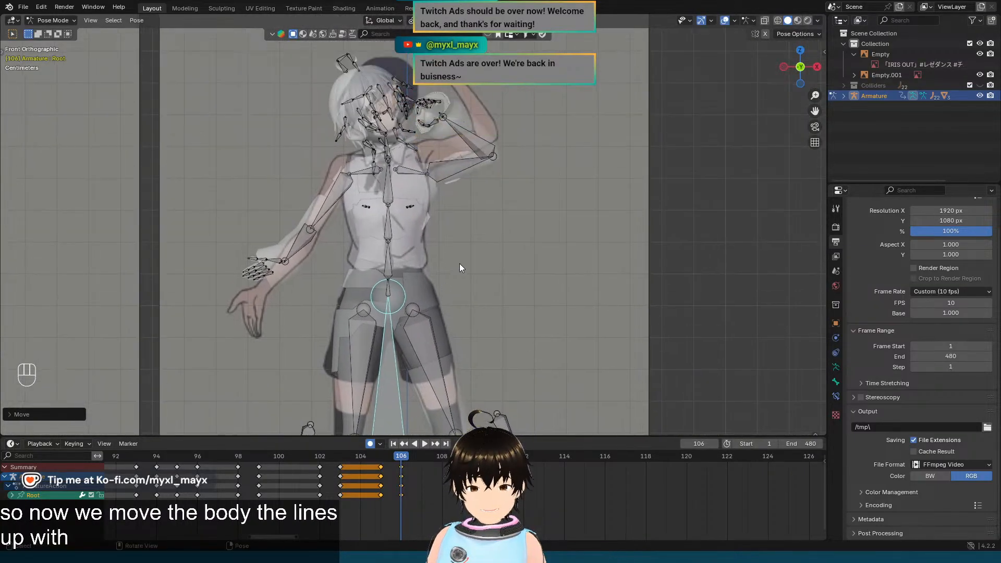
scroll(460, 263, up, 2)
shift+middle_drag(468, 230, 490, 189)
scroll(488, 204, down, 3)
scroll(458, 275, up, 3)
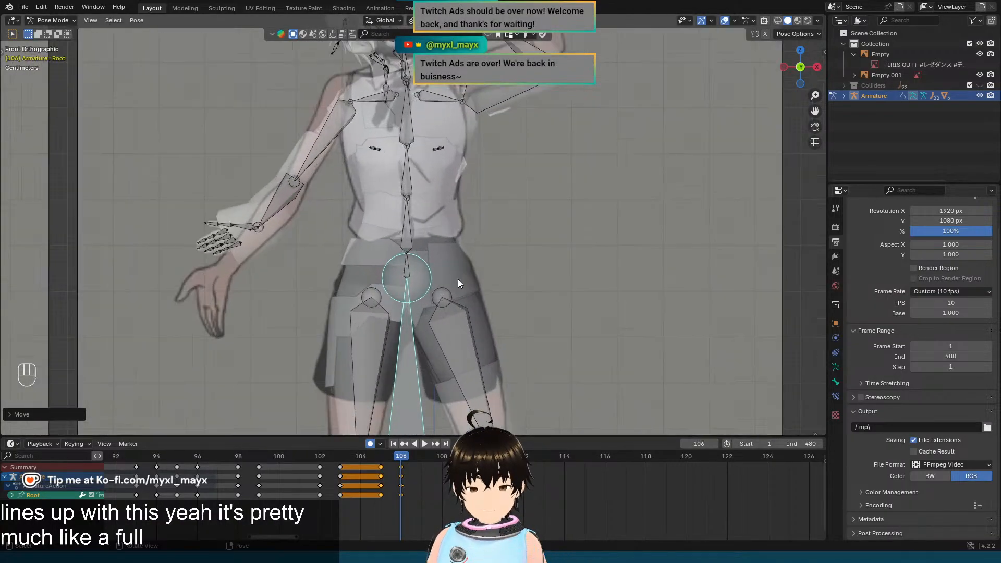
scroll(458, 280, down, 5)
shift+middle_drag(469, 284, 470, 235)
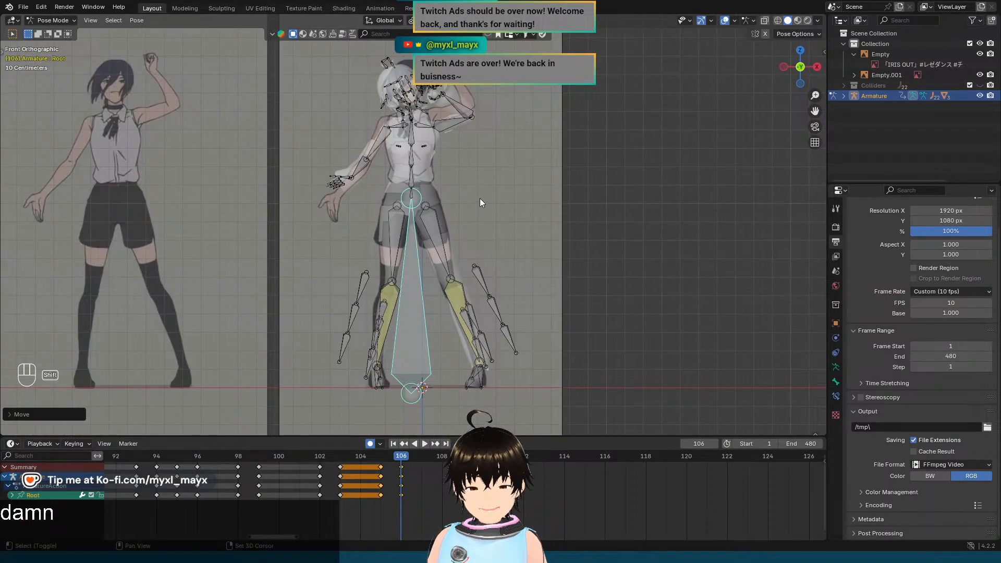
shift+middle_drag(479, 198, 501, 255)
Step: Clear all transforms of the neck and head bones at frame 106
scroll(500, 255, up, 5)
shift+middle_drag(513, 211, 502, 301)
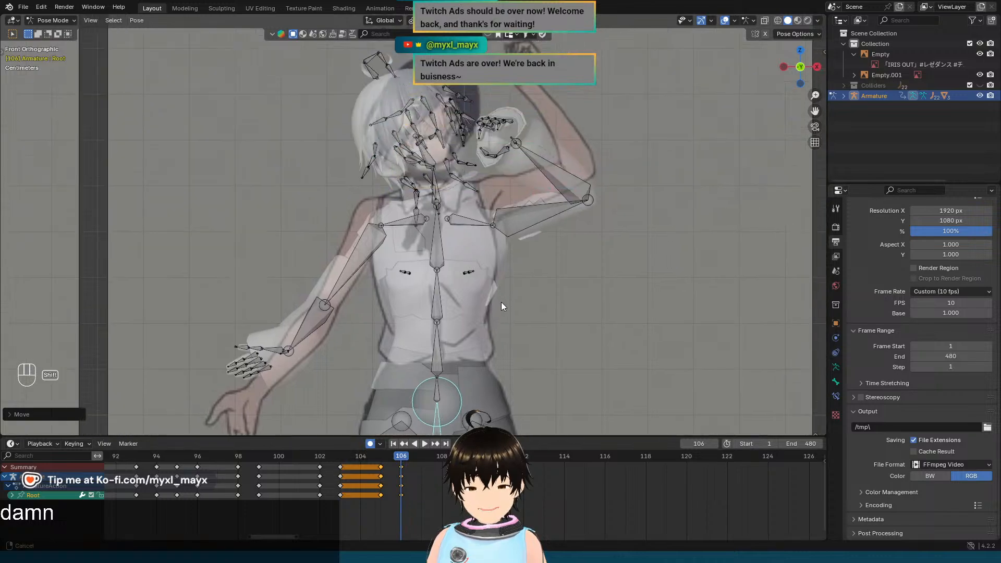
click(436, 183)
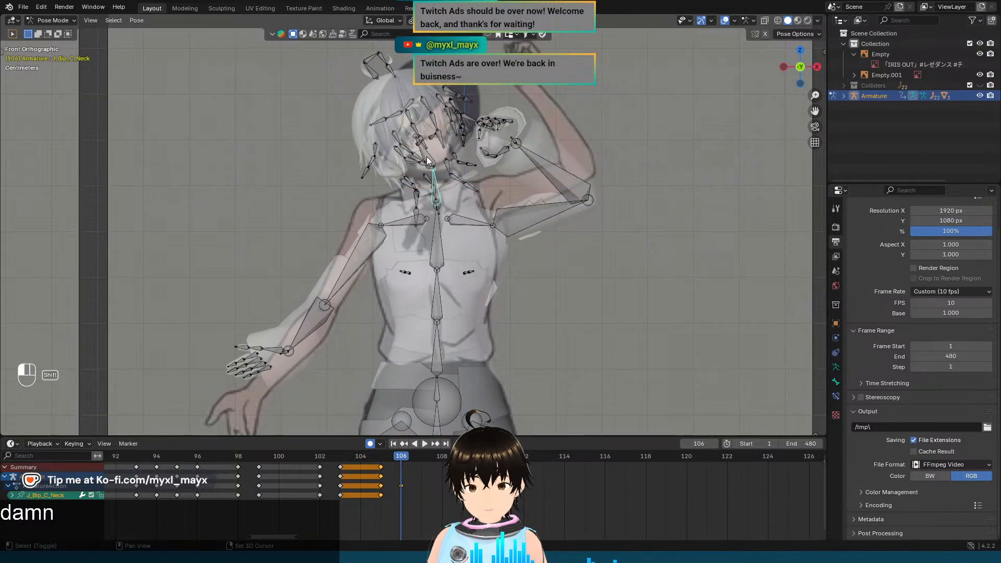
shift+click(426, 156)
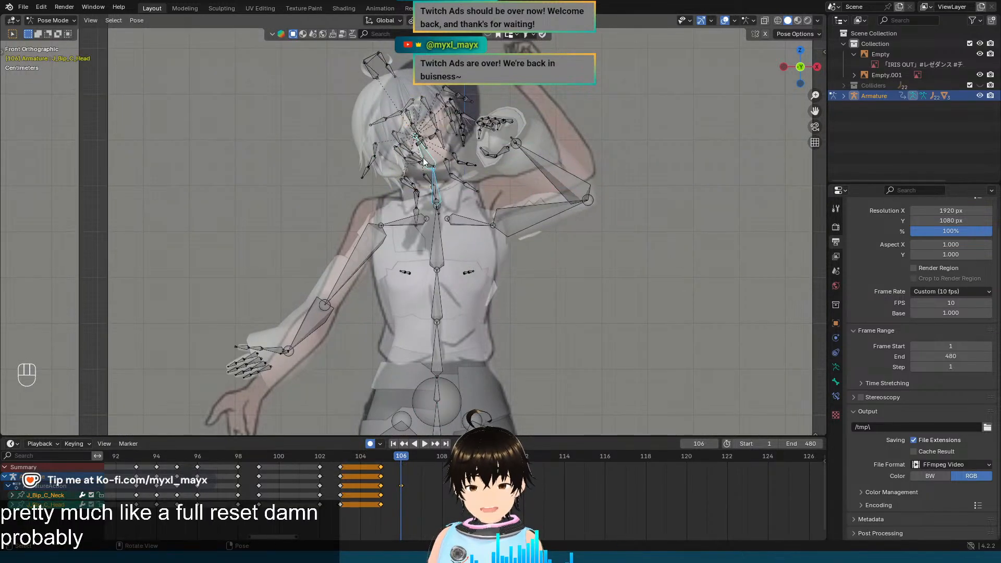
click(137, 20)
mouse_move(155, 41)
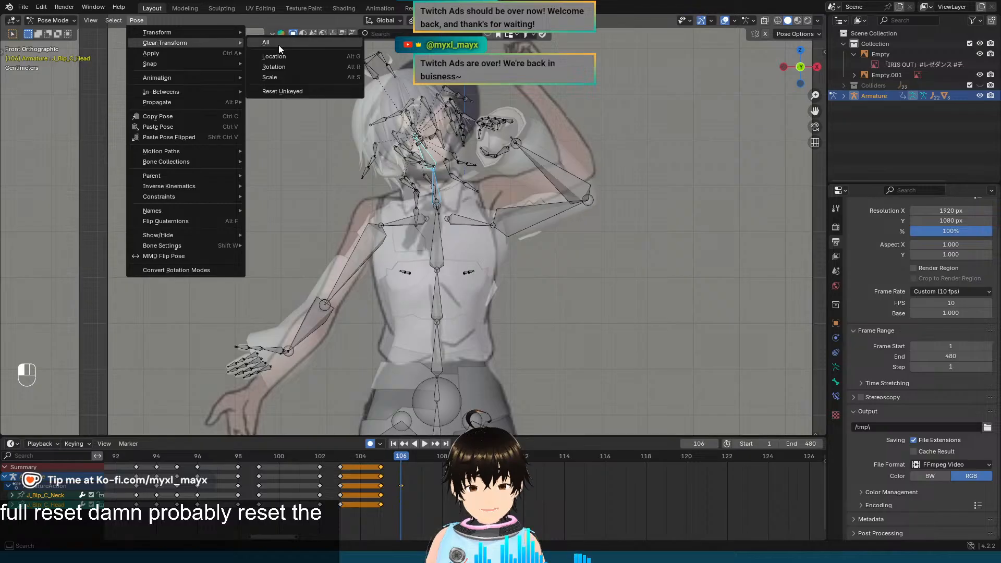
click(278, 45)
Step: Compare the upper body with the reference by switching between frames 105 and 106
shift+middle_drag(496, 219, 540, 195)
scroll(499, 232, down, 1)
key(Left)
key(Right)
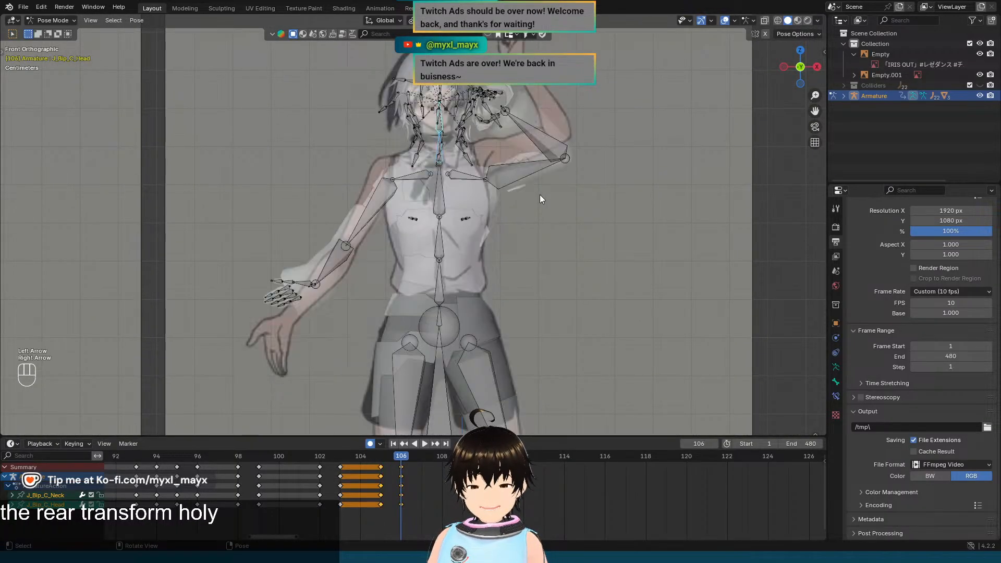
scroll(552, 205, up, 1)
scroll(551, 202, up, 1)
scroll(500, 292, up, 1)
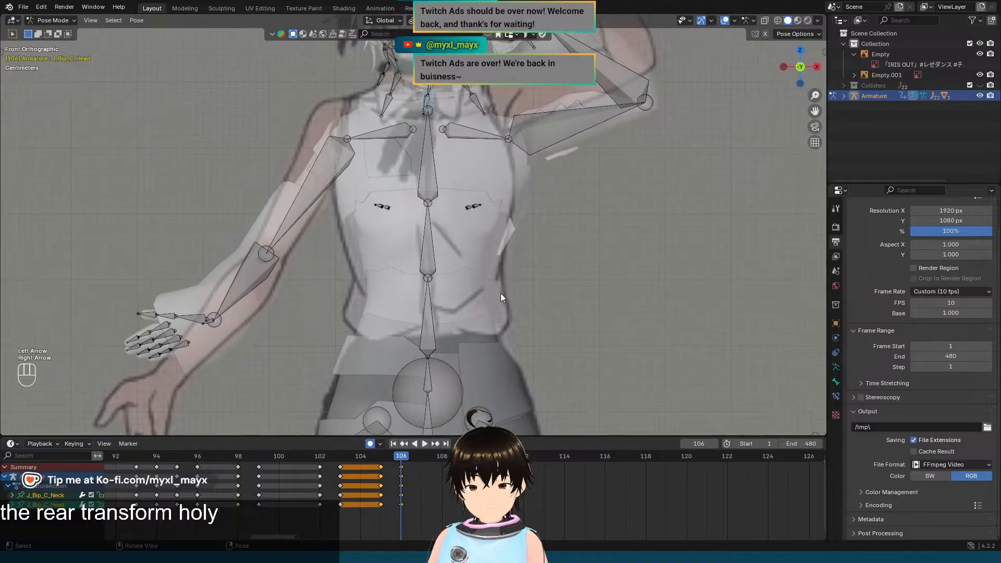
Step: Try to nudge the Root bone about -0.01 m along X and 0.01 m up, and undo the move
click(425, 408)
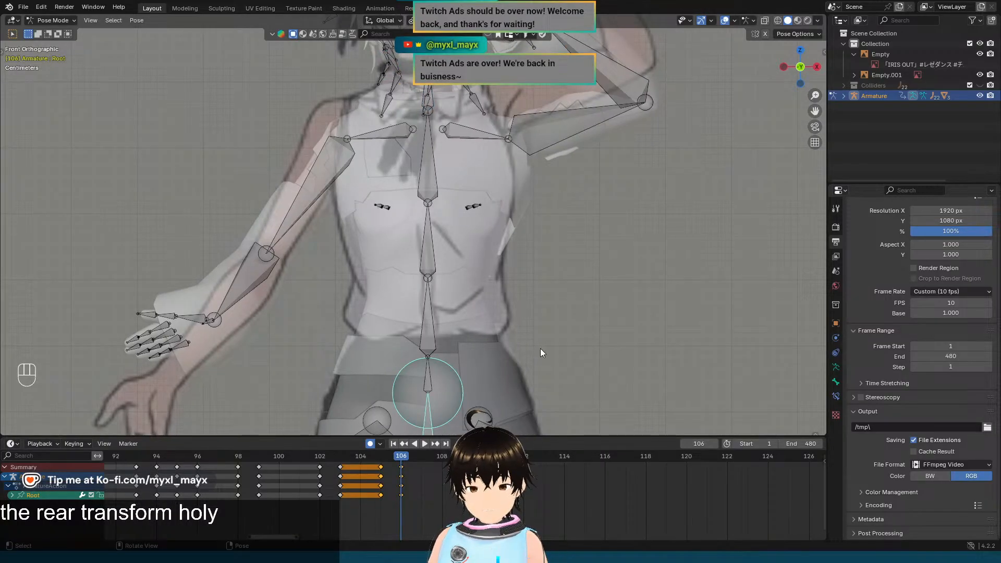
key(g)
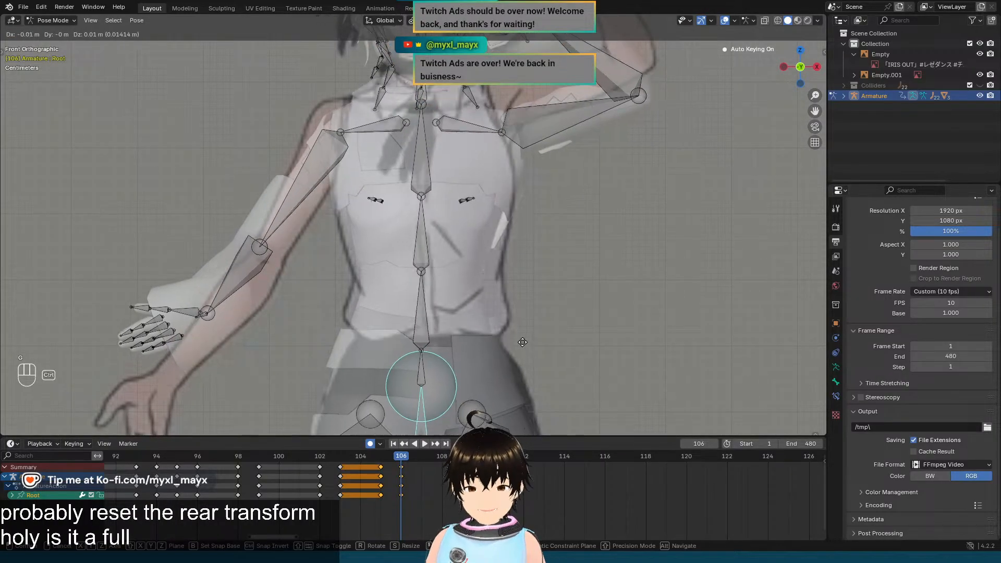
key(Escape)
scroll(530, 286, down, 3)
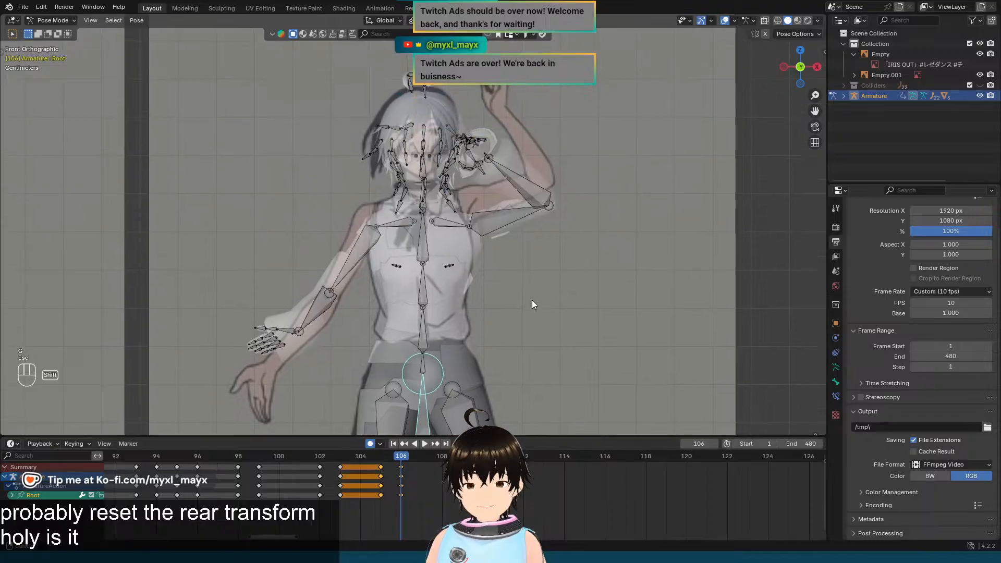
key(g)
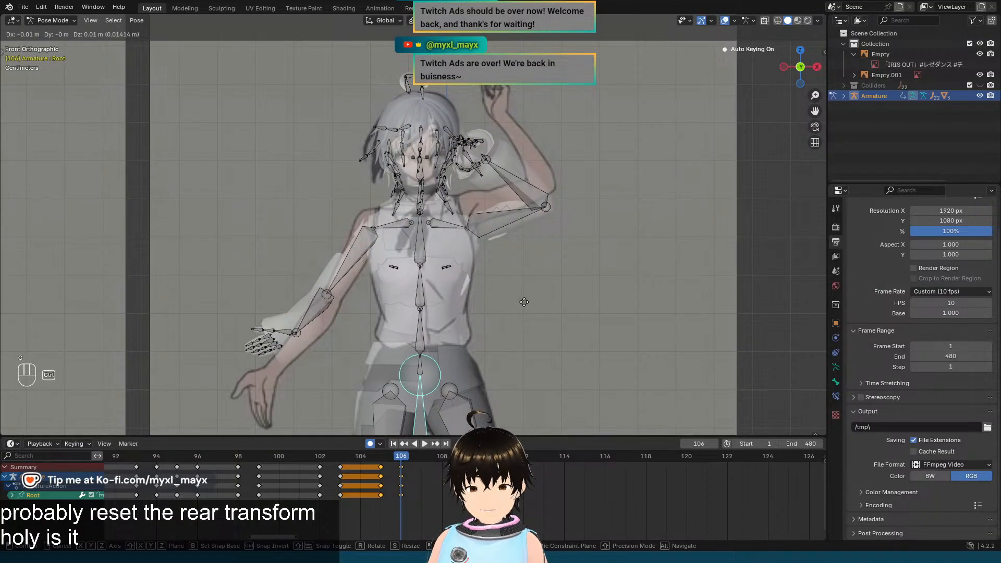
ctrl+click(524, 302)
scroll(524, 302, down, 2)
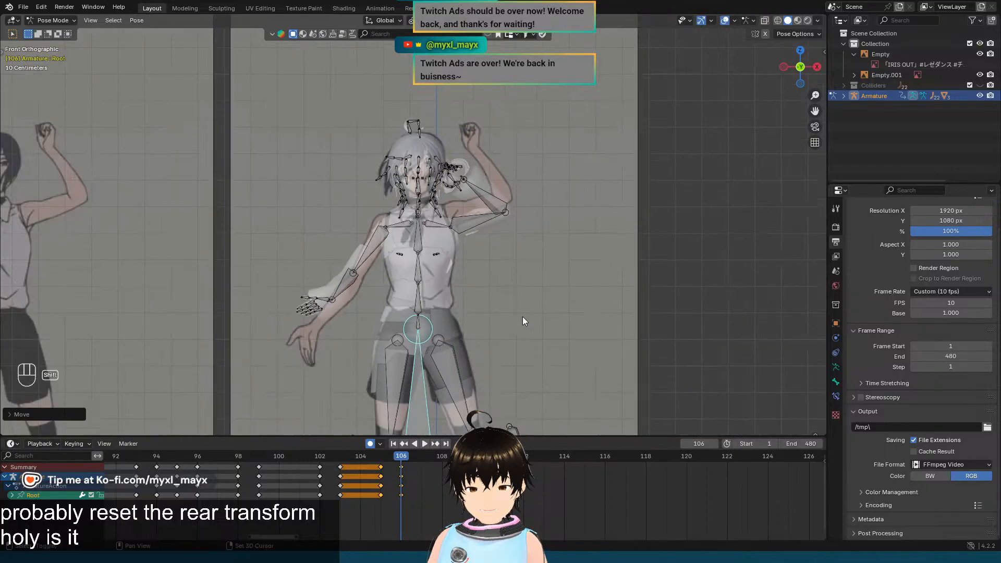
shift+middle_drag(522, 317, 521, 104)
scroll(471, 282, up, 4)
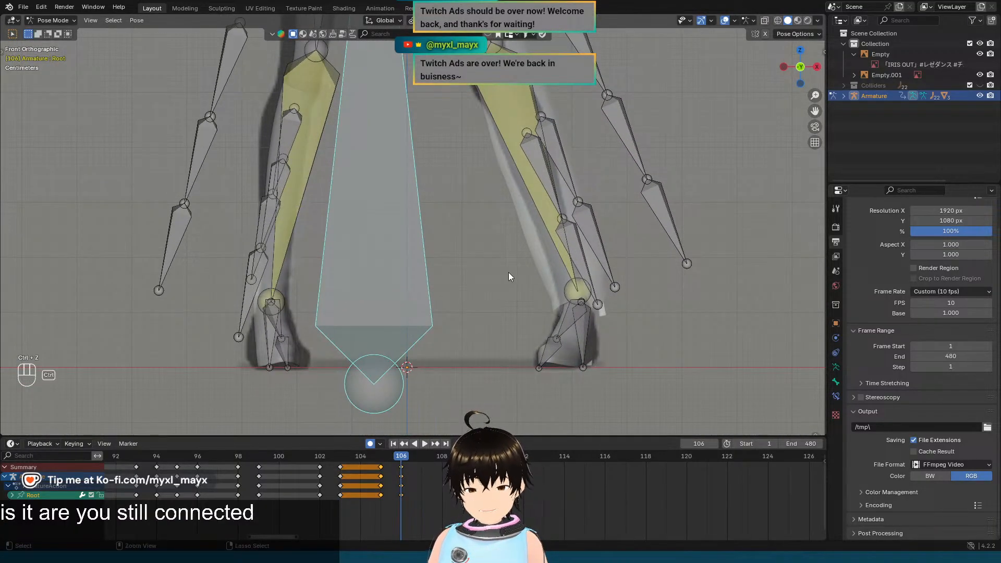
key(ctrl+z)
Step: Inspect the leg pose from an angle and return to the front view
scroll(358, 257, down, 1)
scroll(355, 287, down, 3)
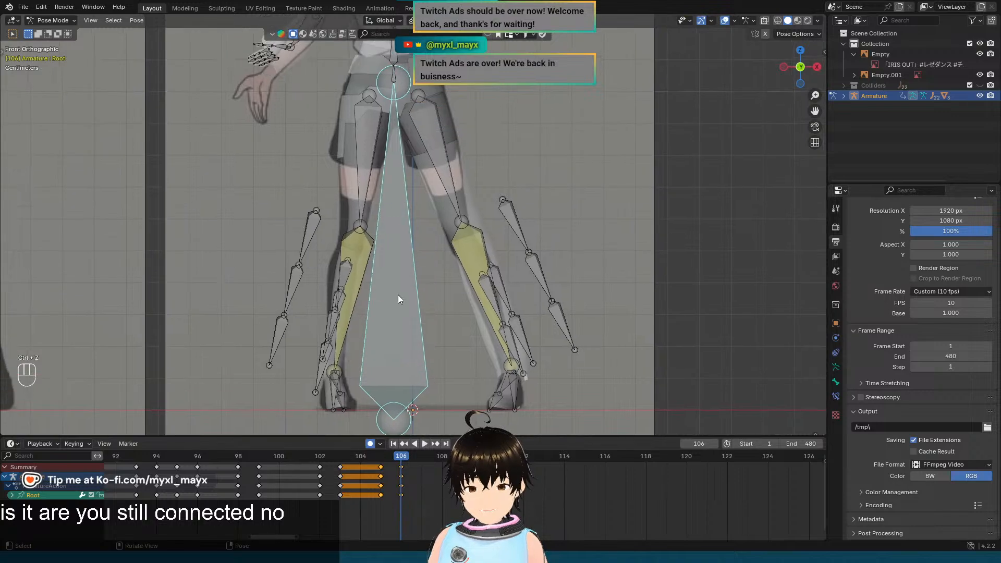
middle_drag(398, 287, 502, 286)
key(KP_1)
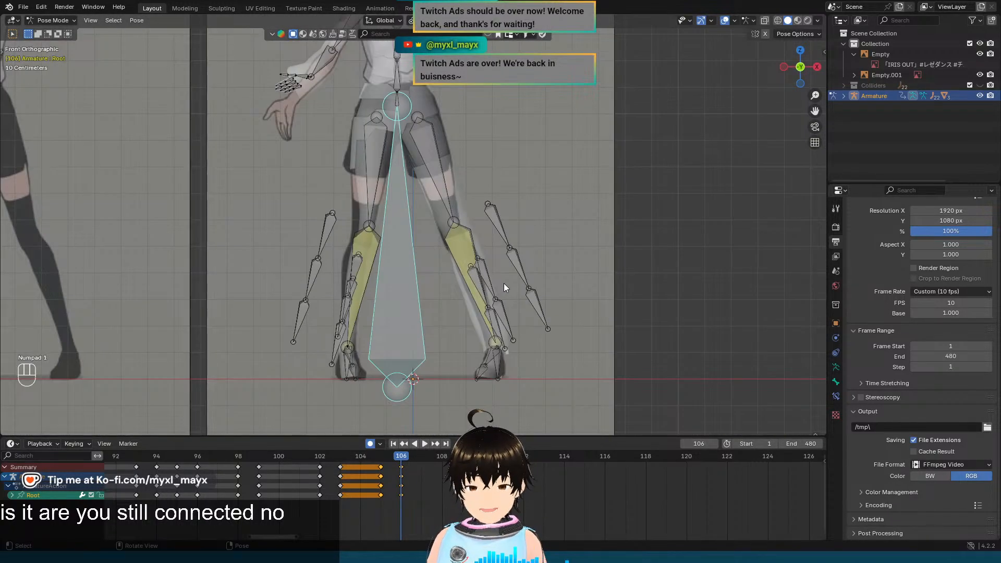
Step: Compare the figure's height and stance with the reference at frame 1 and at frame 106
scroll(419, 278, down, 3)
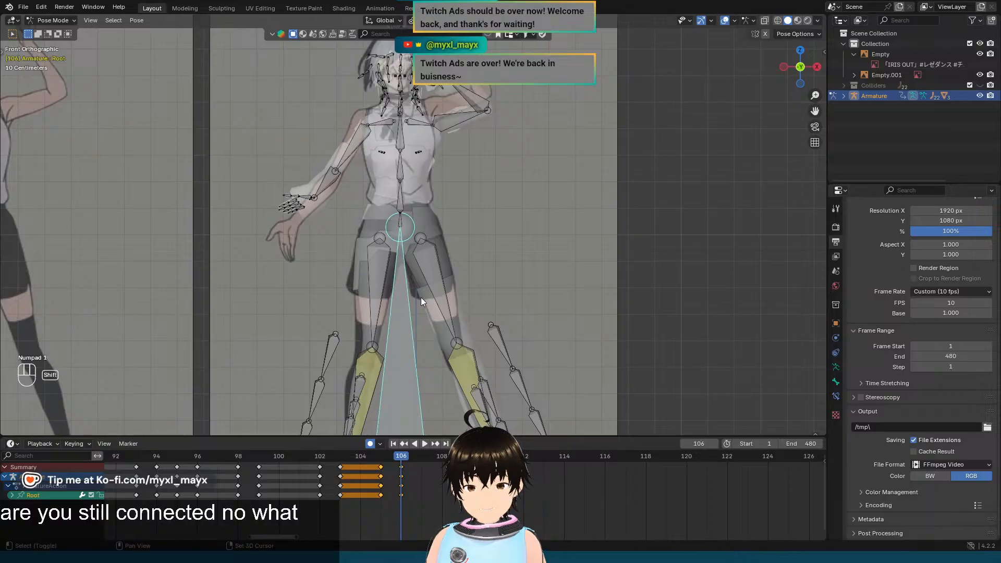
scroll(445, 243, down, 3)
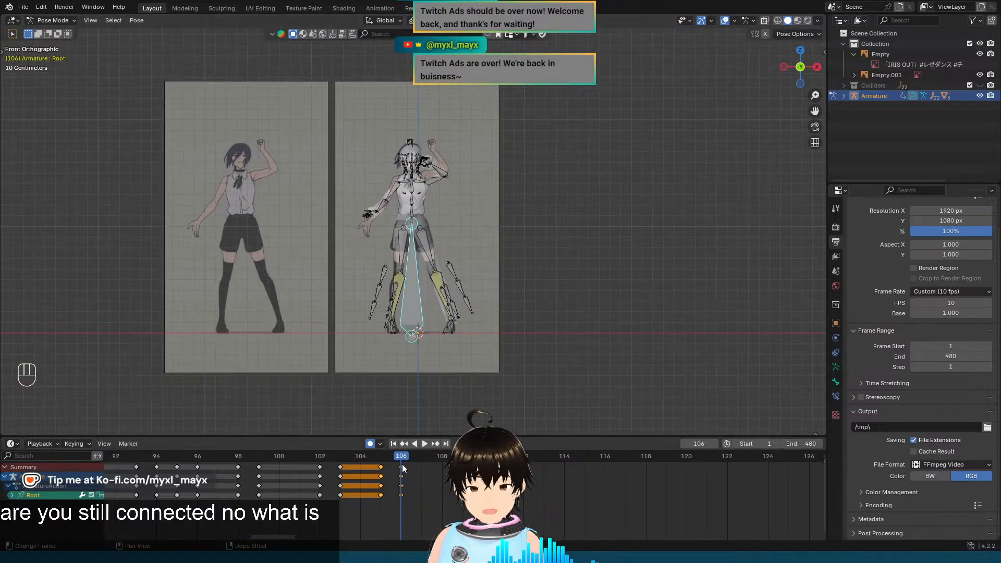
click(395, 444)
scroll(455, 348, up, 5)
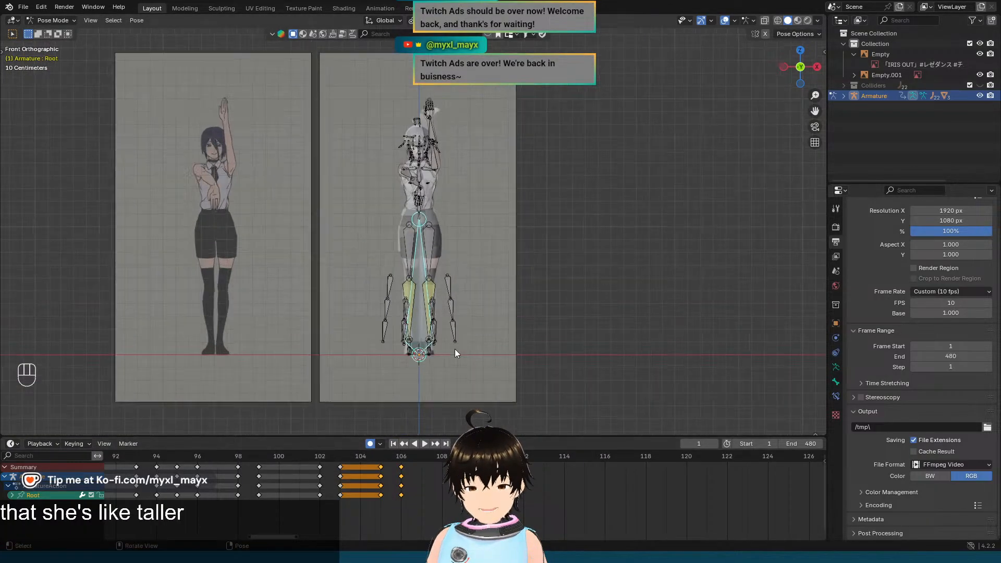
scroll(462, 329, down, 3)
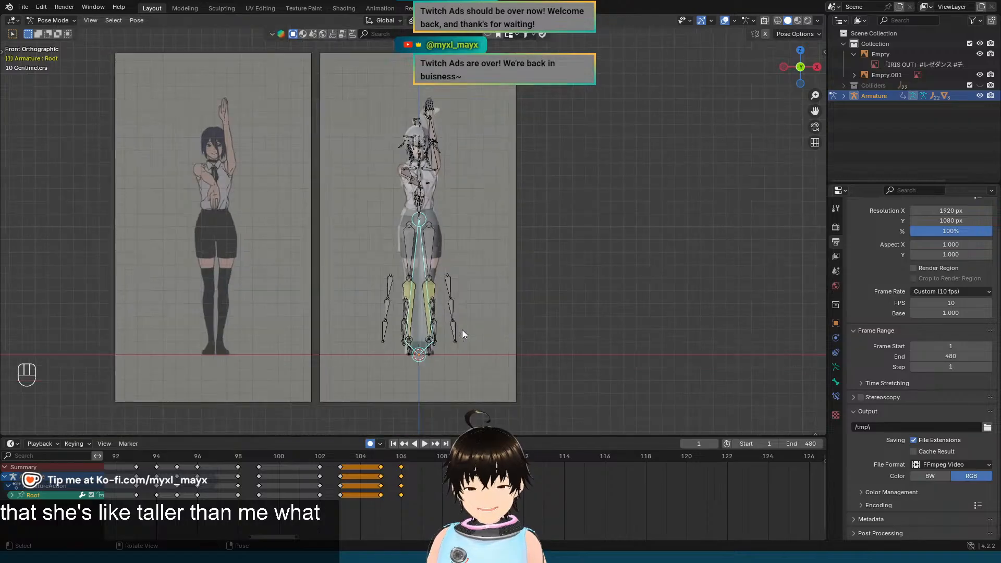
scroll(461, 329, up, 1)
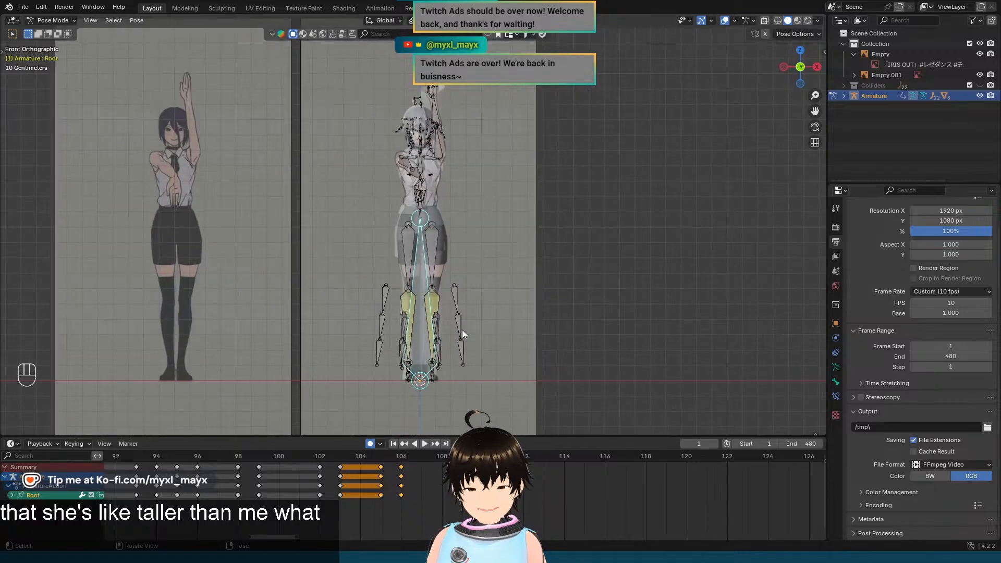
click(445, 443)
click(404, 443)
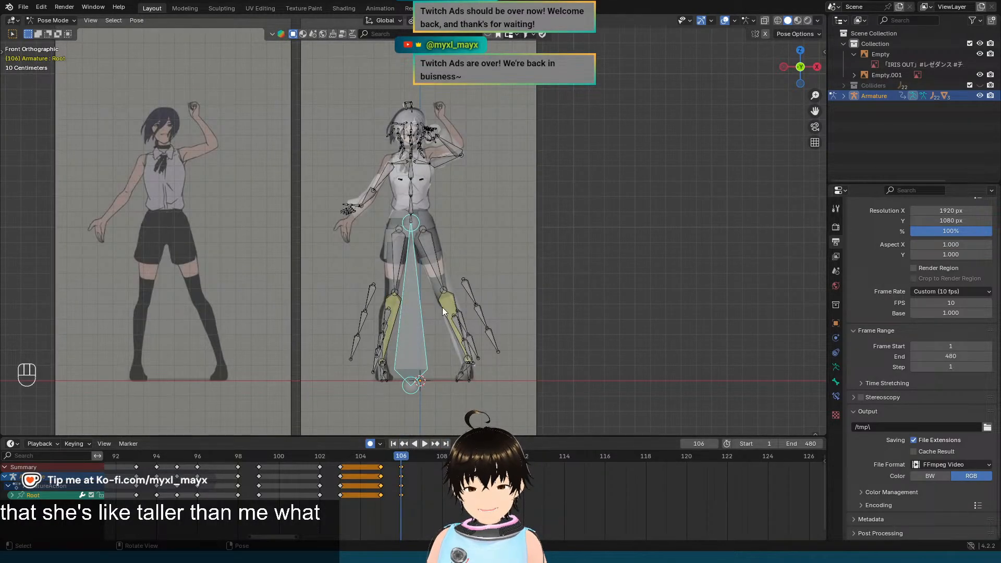
Step: Lower the Root bone by about 0.01 m along Z at frame 106
scroll(461, 298, up, 1)
scroll(452, 304, up, 1)
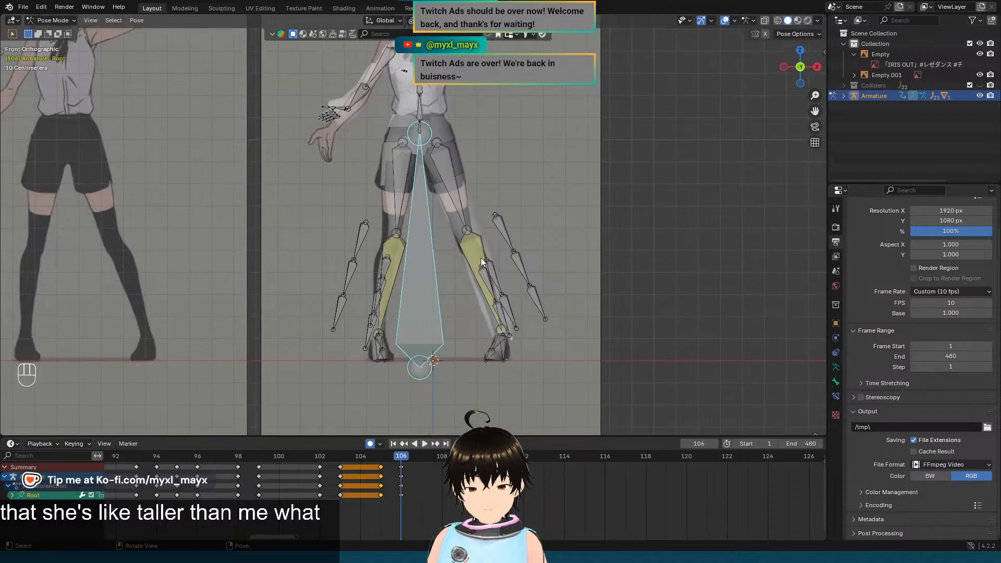
scroll(480, 258, up, 5)
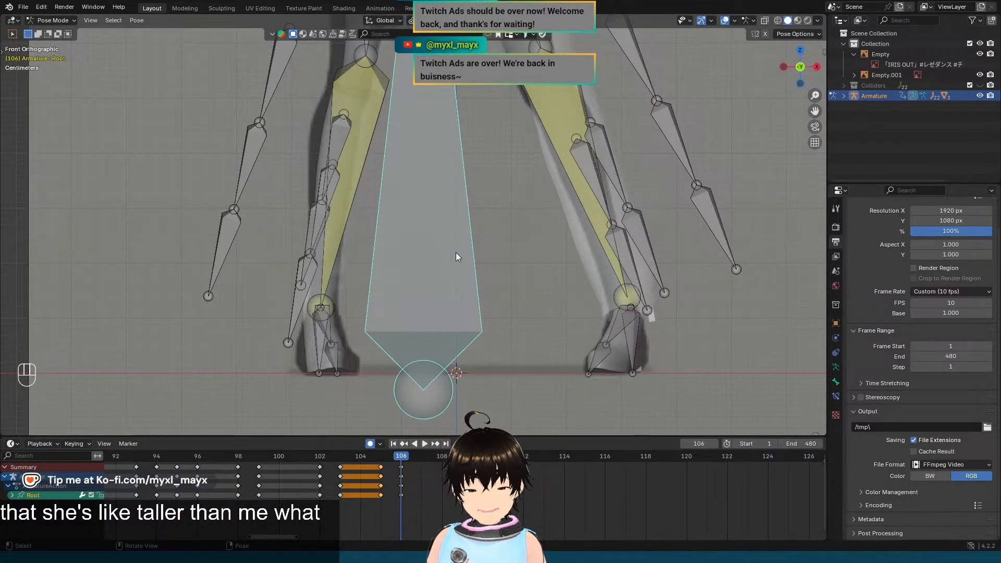
key(g)
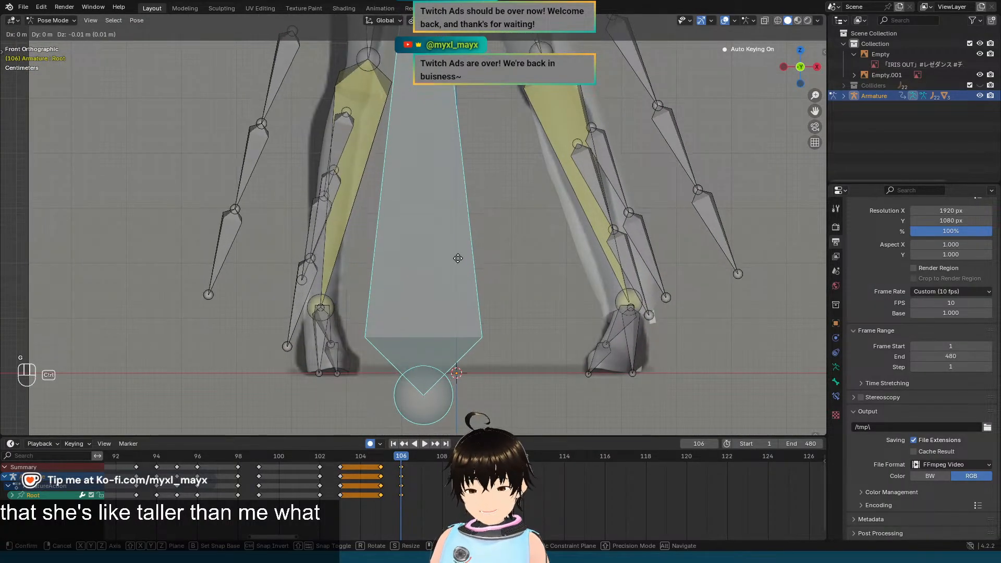
click(457, 259)
Step: Examine how the torso, head and arms line up with the reference image at frame 106
scroll(456, 224, down, 3)
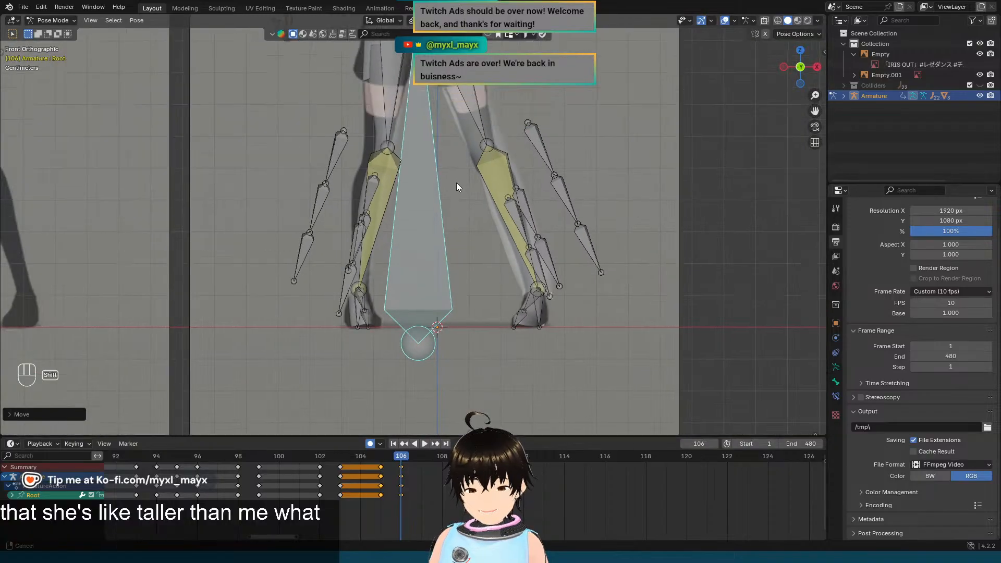
shift+middle_drag(455, 183, 456, 310)
shift+middle_drag(459, 141, 489, 310)
scroll(506, 240, up, 2)
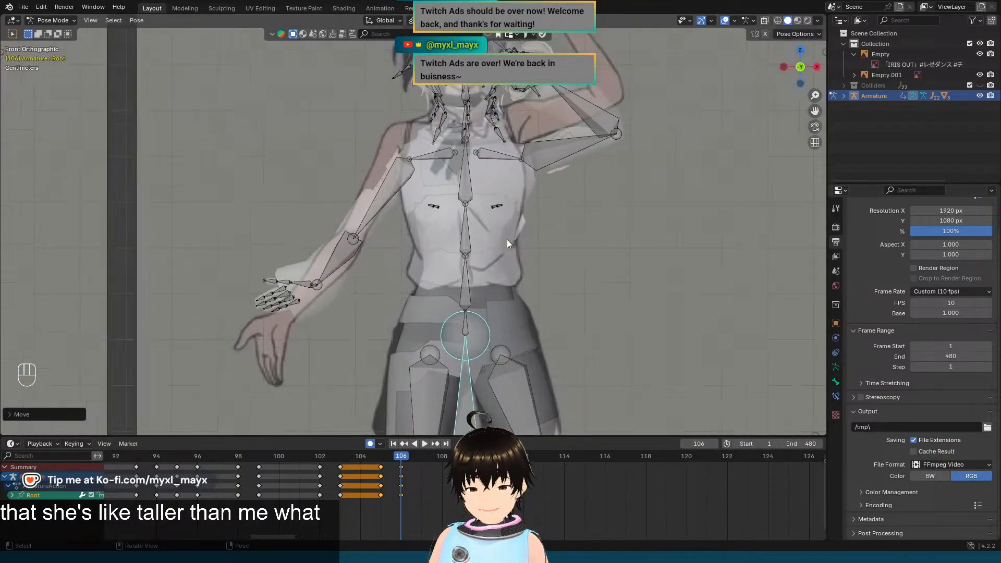
shift+middle_drag(507, 239, 512, 314)
scroll(496, 298, up, 1)
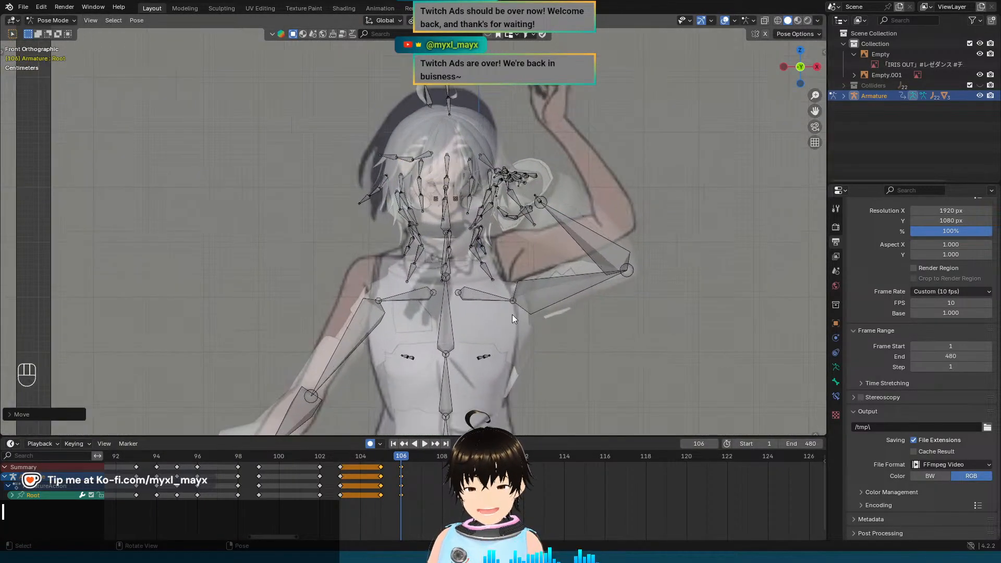
scroll(506, 254, down, 4)
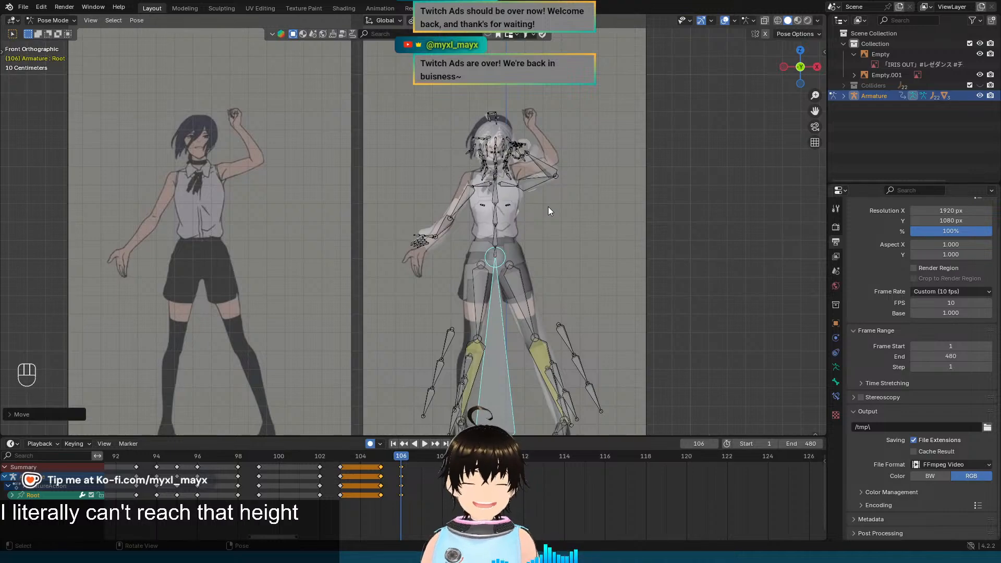
scroll(548, 211, up, 3)
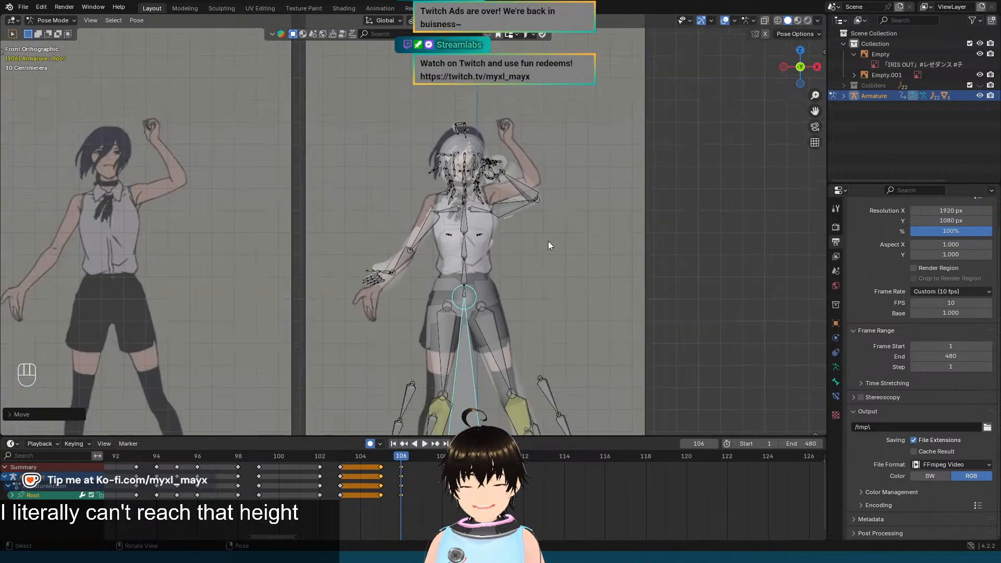
scroll(548, 242, down, 3)
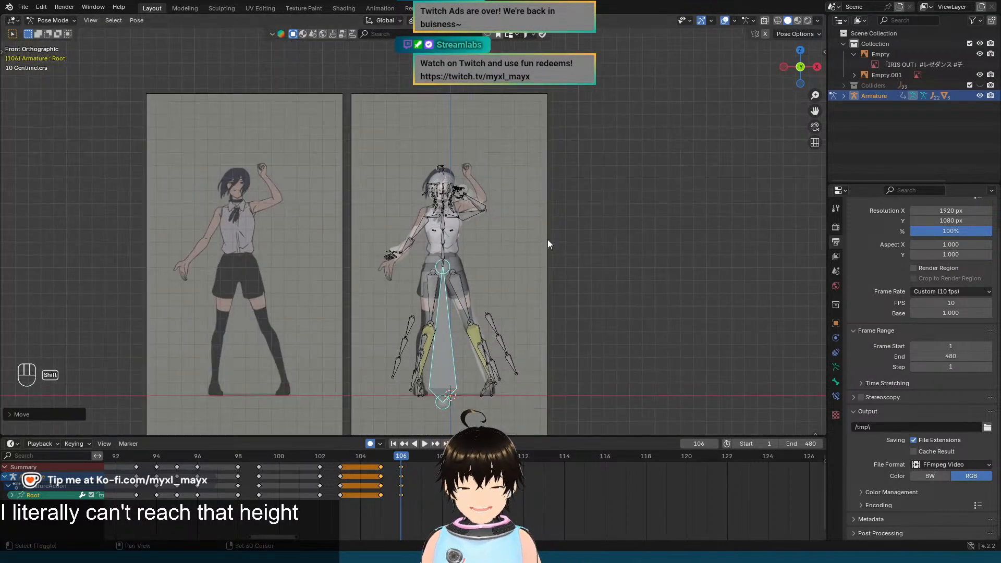
Step: Compare the full-body pose with the reference by switching repeatedly between frames 105 and 106
key(Left)
key(Right)
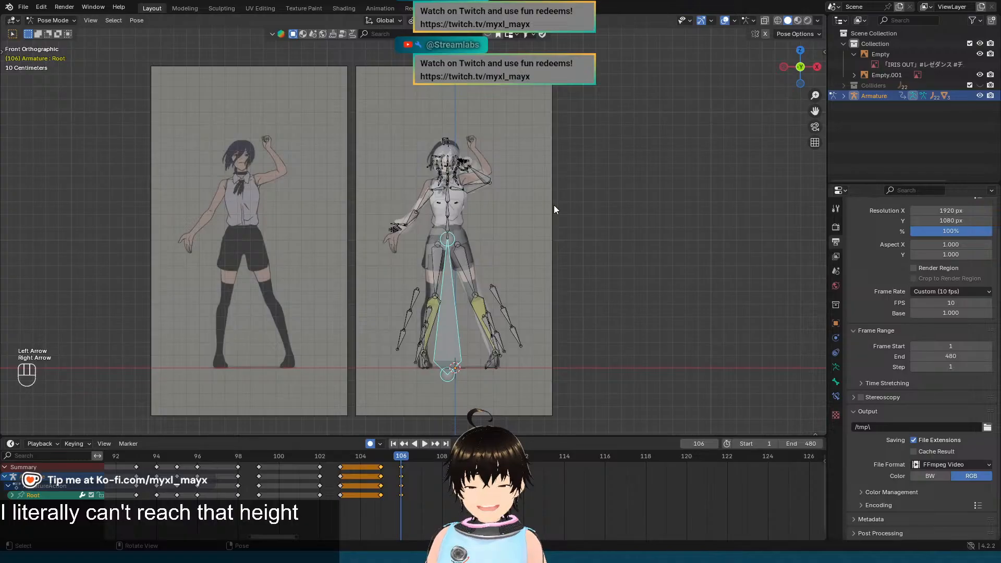
key(Left)
key(Right)
key(Left)
key(Right)
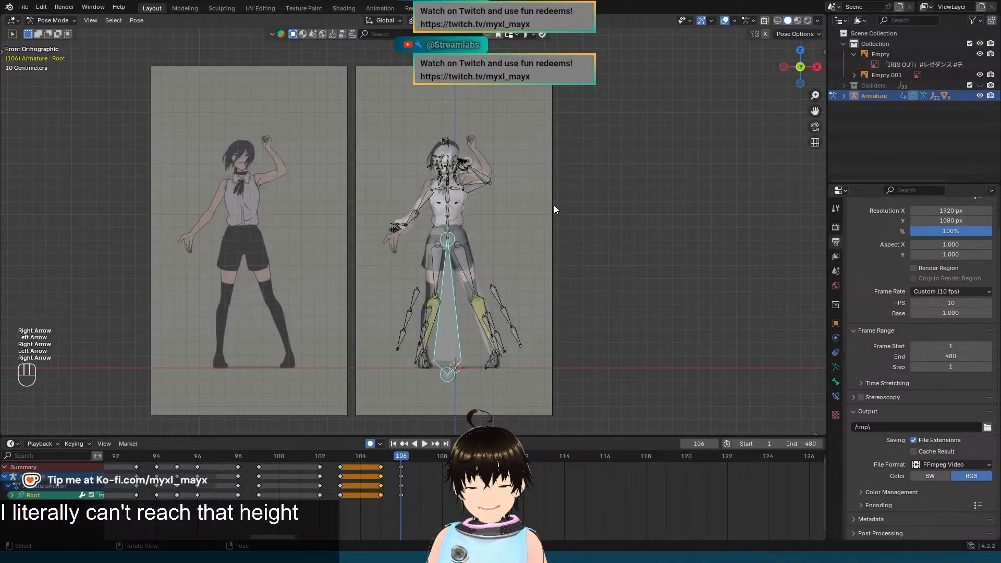
key(Left)
key(Right)
key(Left)
key(Right)
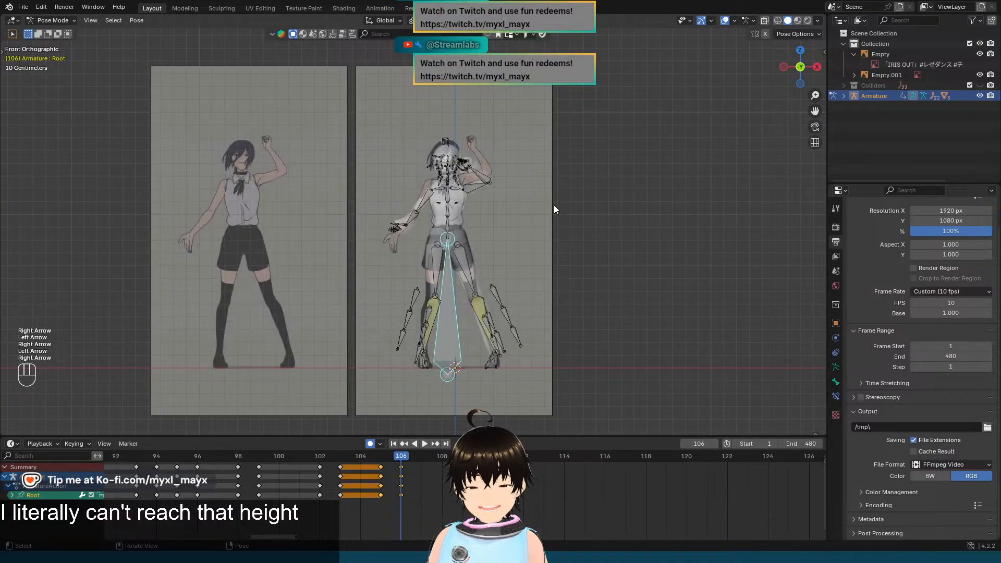
key(Left)
key(Right)
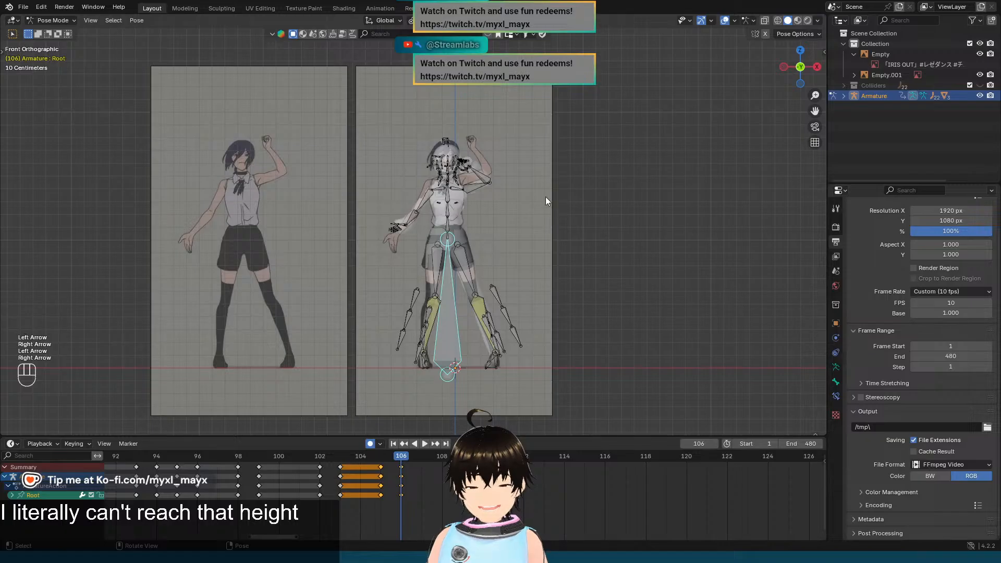
Step: Rotate the hips bone -5° about its local X axis in the side view at frame 106
scroll(545, 196, up, 6)
middle_drag(515, 191, 521, 211)
click(471, 223)
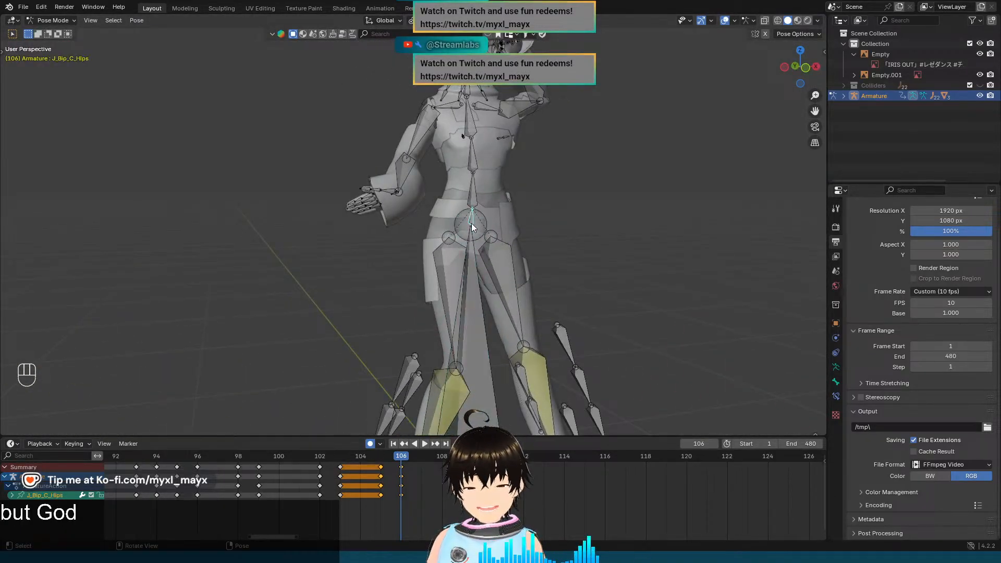
key(KP_1)
key(KP_1)
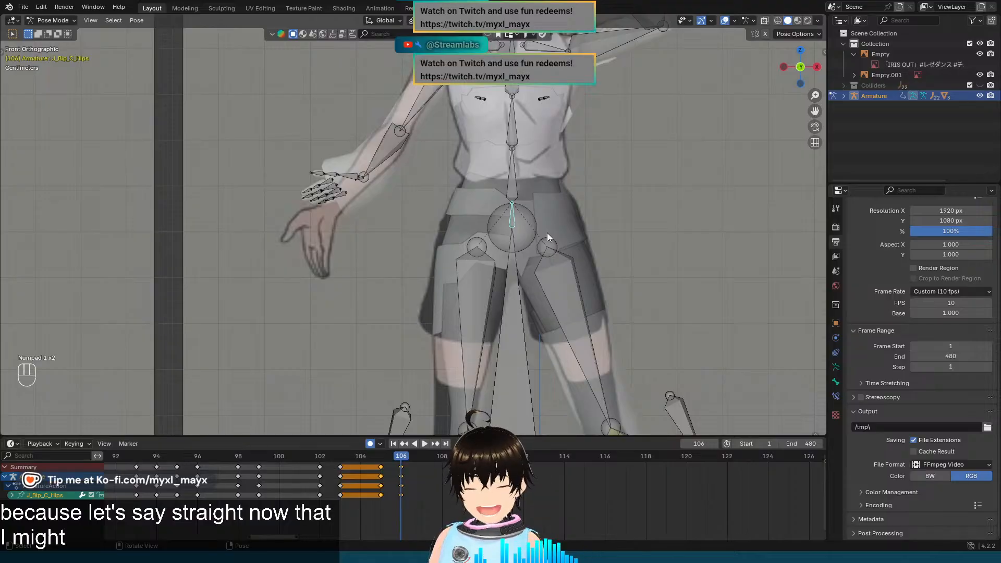
key(KP_3)
shift+middle_drag(546, 238, 511, 189)
shift+middle_drag(506, 226, 501, 294)
scroll(489, 246, down, 1)
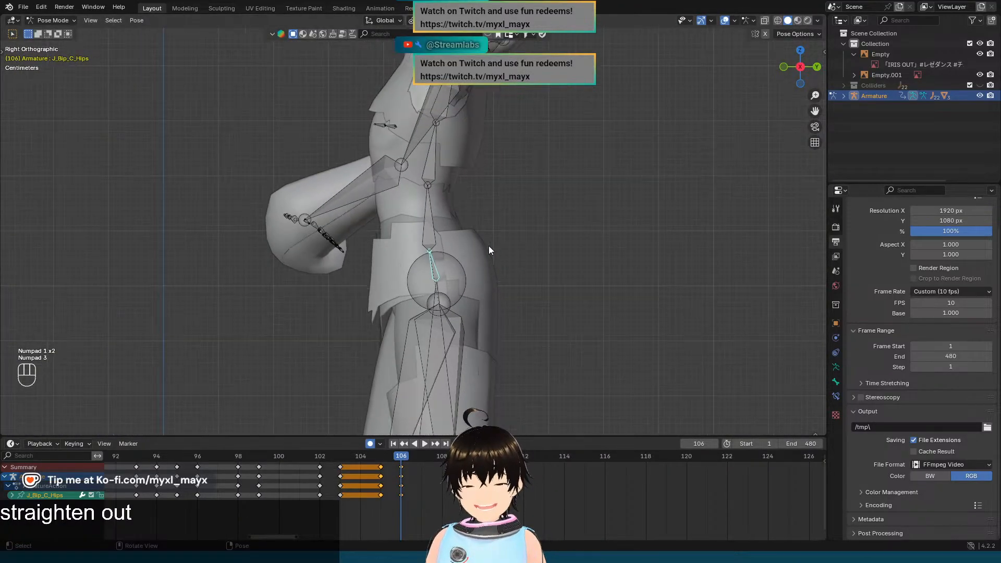
mouse_move(489, 246)
shift+middle_down()
mouse_move(486, 260)
mouse_move(483, 247)
shift+middle_up()
scroll(485, 261, up, 3)
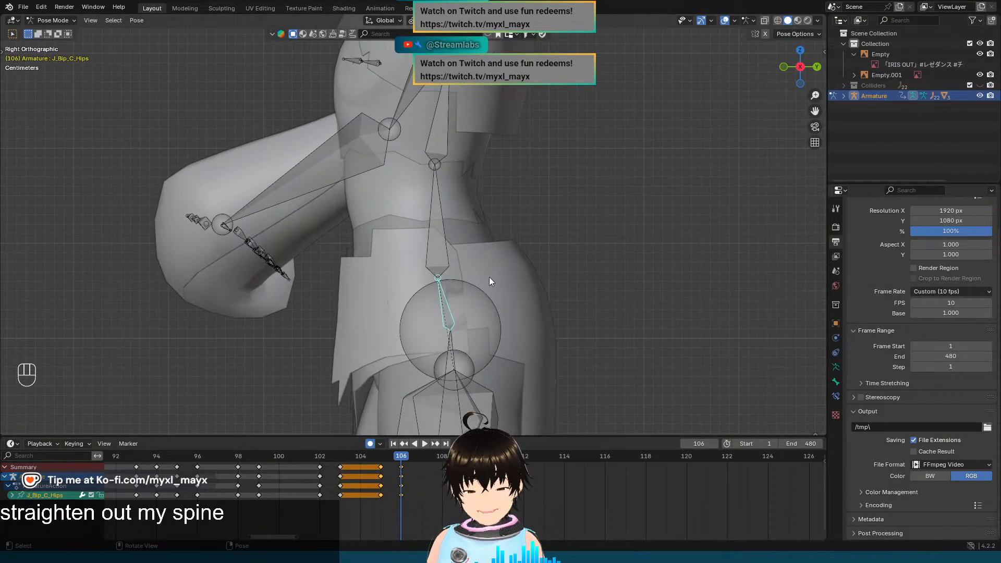
key(r)
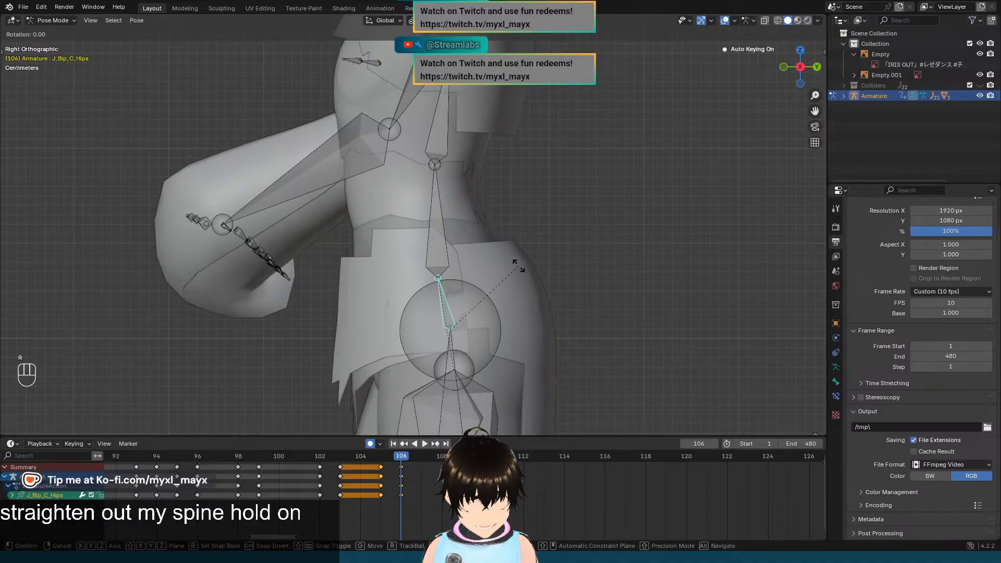
key(x)
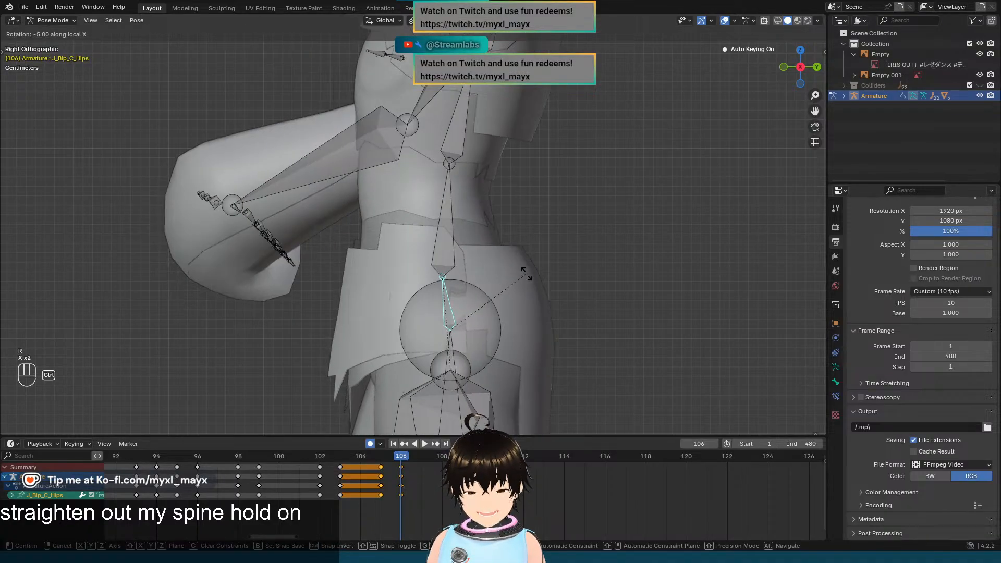
click(526, 275)
Step: Rotate the lower spine bone 5° about its local X axis
click(444, 221)
shift+middle_drag(521, 214, 504, 316)
key(r)
key(x)
key(x)
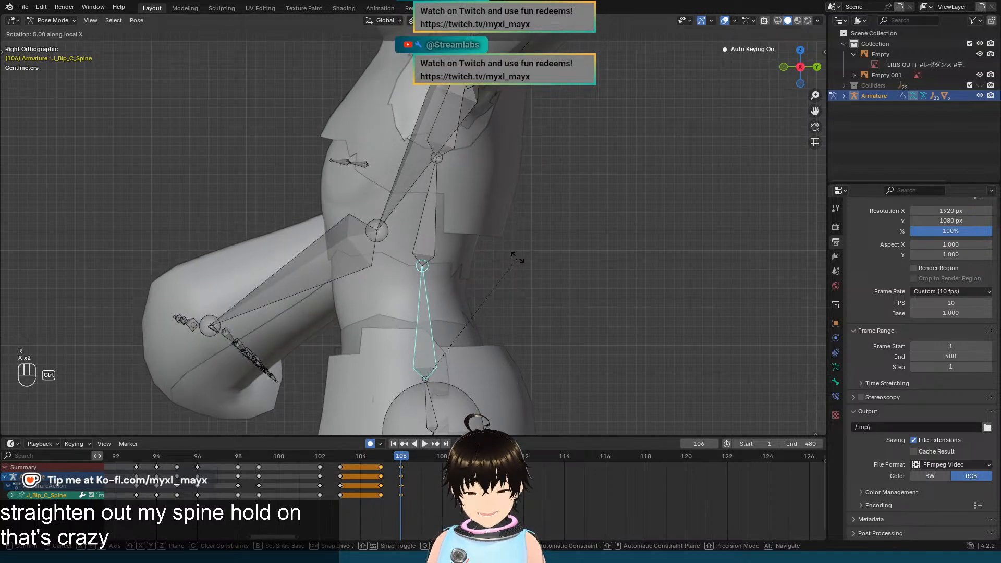
click(517, 258)
Step: Tilt the chest bone slightly forward about its local X axis to straighten the spine
click(417, 221)
key(r)
key(x)
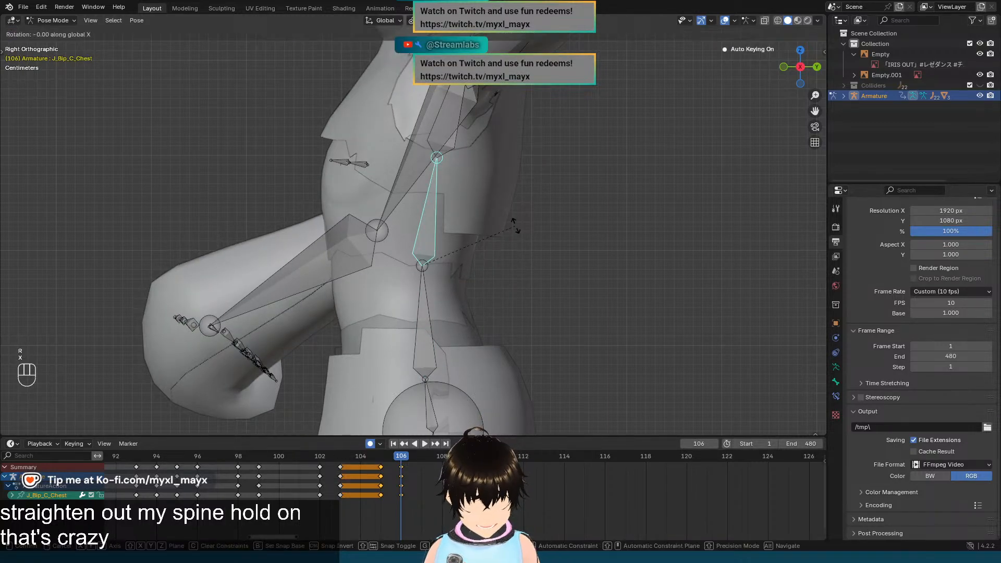
click(514, 213)
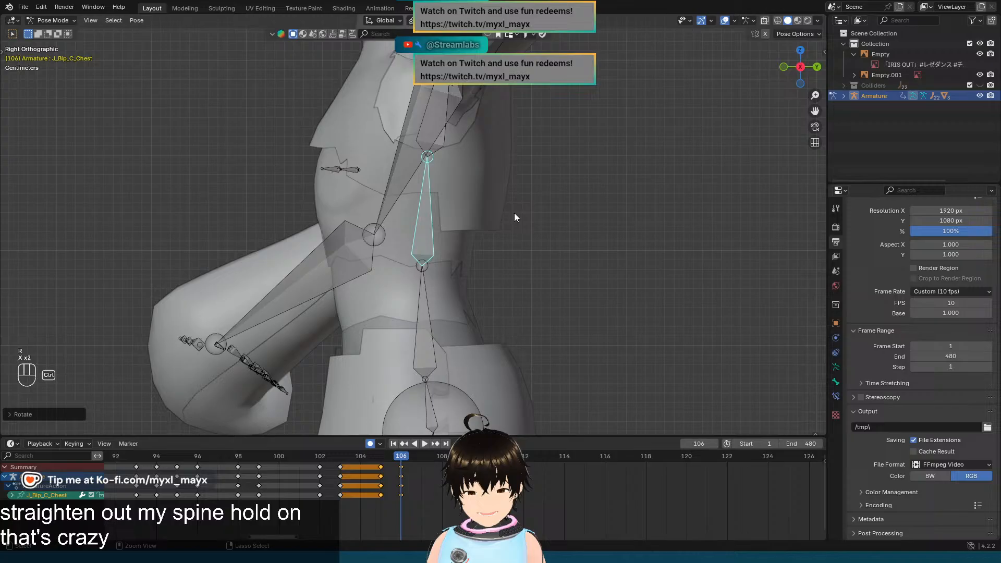
Step: Rotate the upper chest bone 5° about its local X axis
click(434, 110)
shift+middle_drag(444, 135, 510, 256)
key(r)
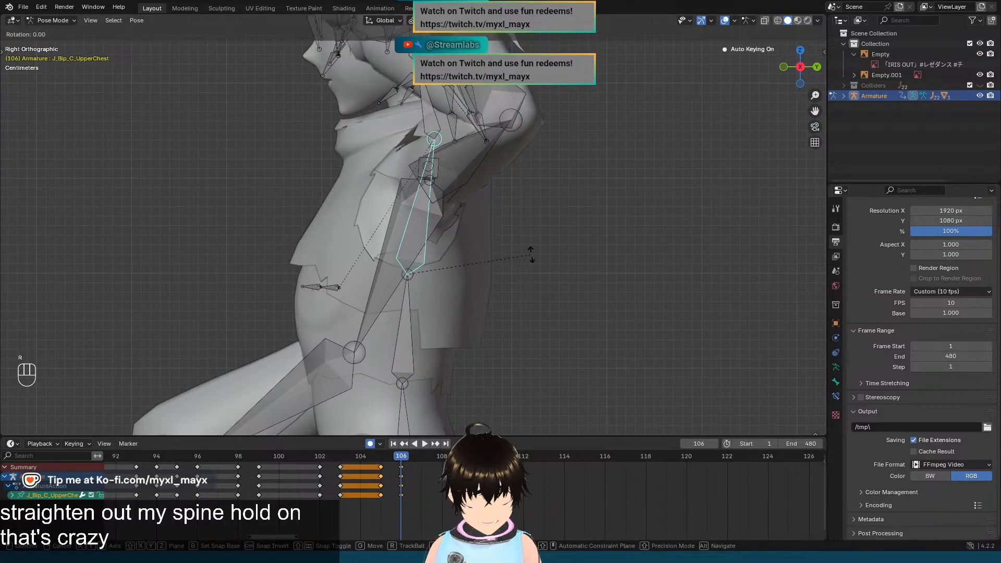
key(x)
key(x)
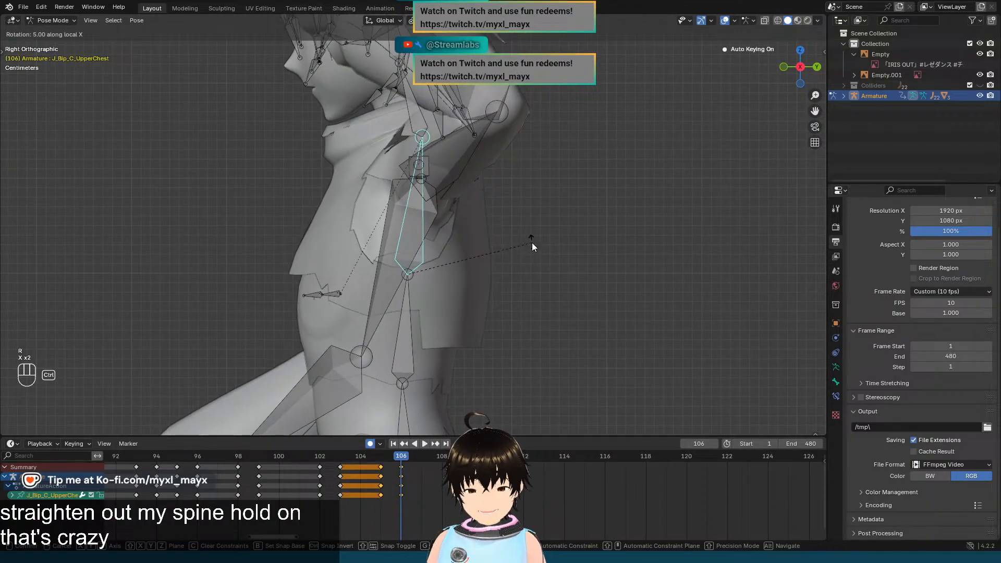
click(531, 242)
Step: Rotate the neck bone backward about its local X axis in the side view until it stands upright over the chest
key(KP_1)
shift+middle_drag(532, 242, 401, 335)
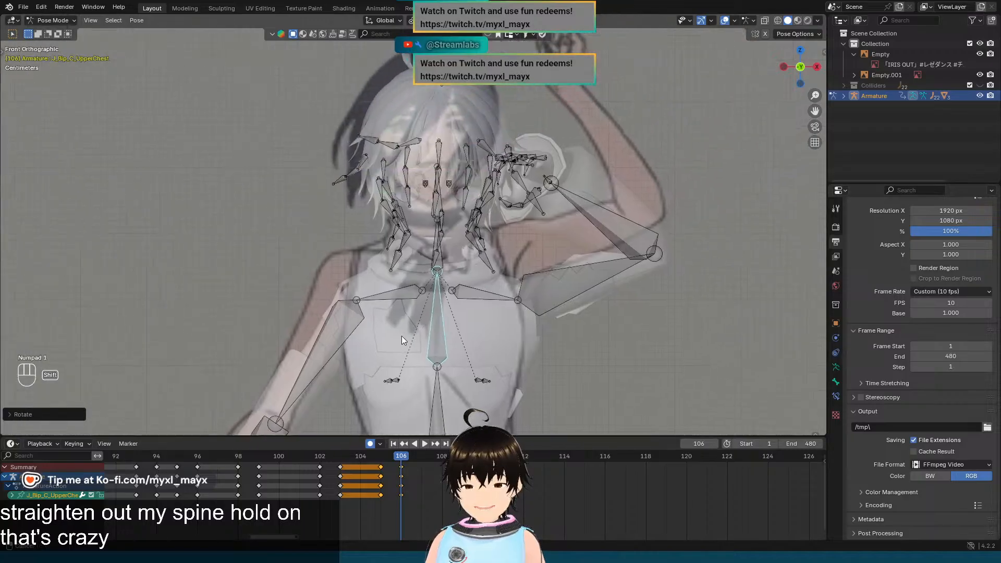
middle_drag(444, 260, 395, 261)
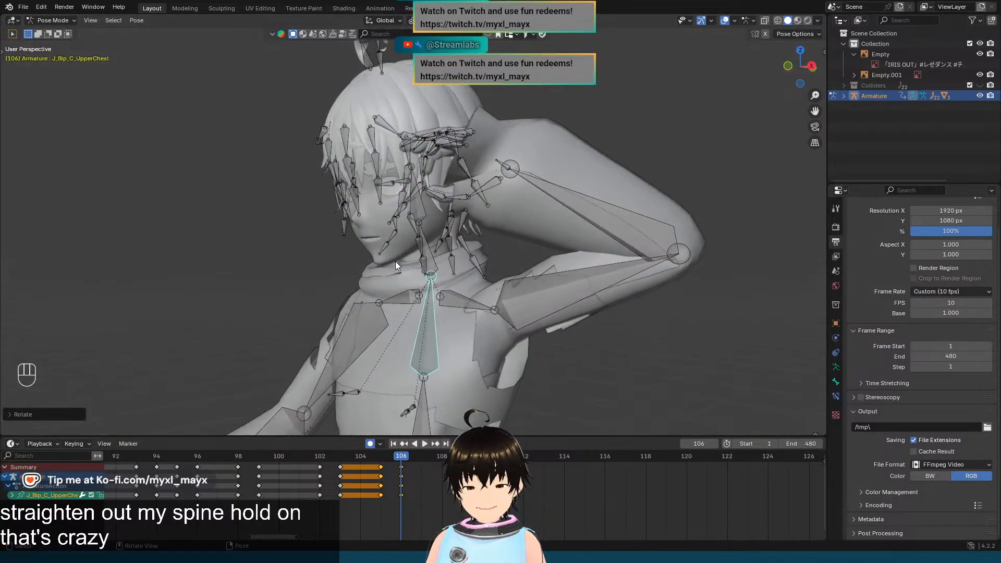
click(423, 255)
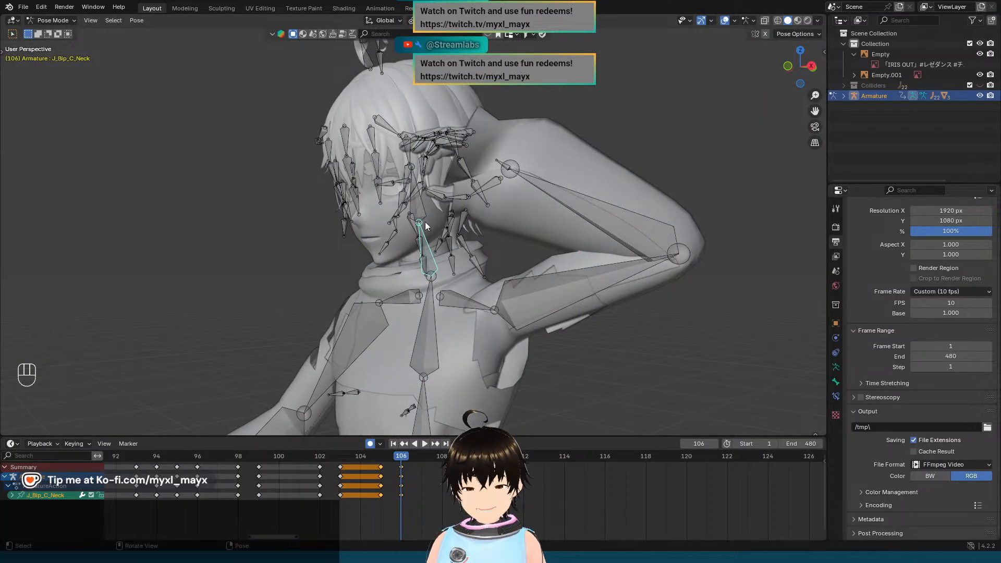
key(KP_1)
key(KP_3)
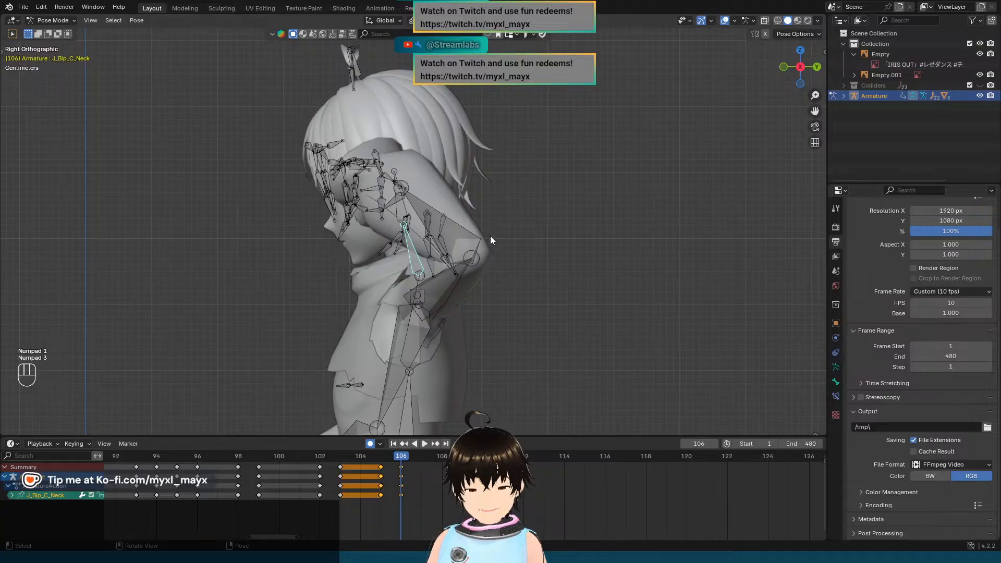
key(r)
key(x)
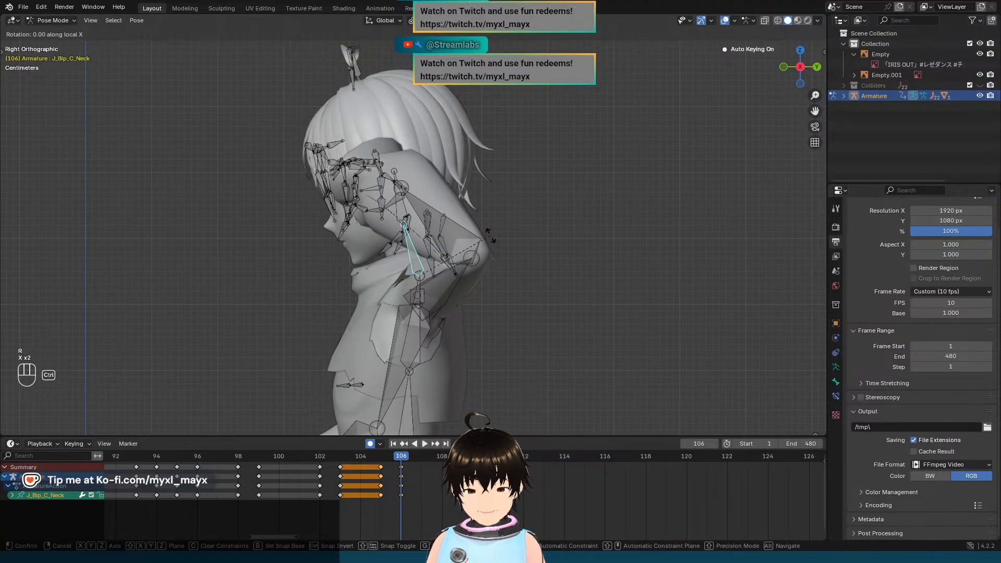
click(515, 248)
key(KP_1)
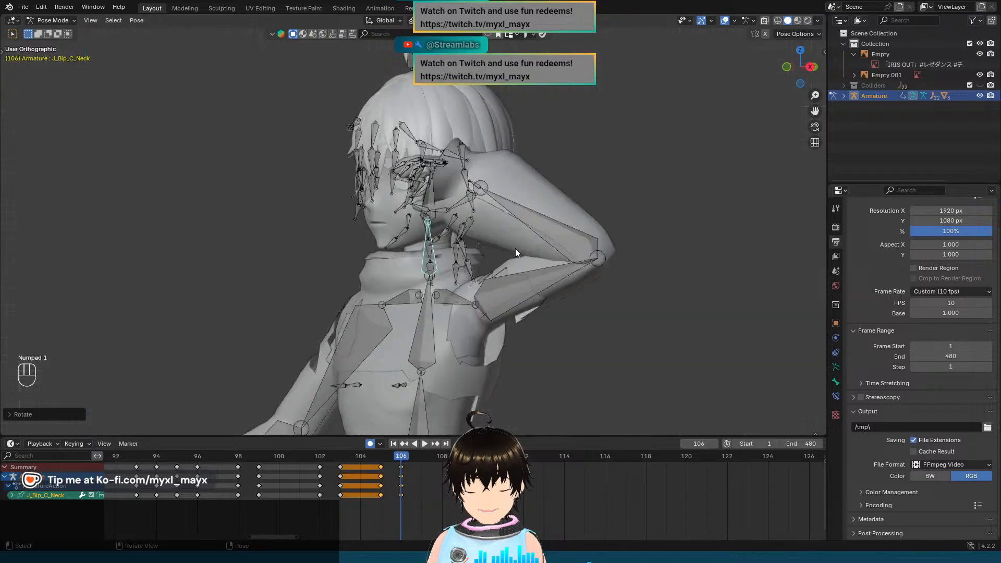
Step: Tilt the neck bone slightly further back about its local X axis in the side view
shift+middle_drag(473, 253, 453, 261)
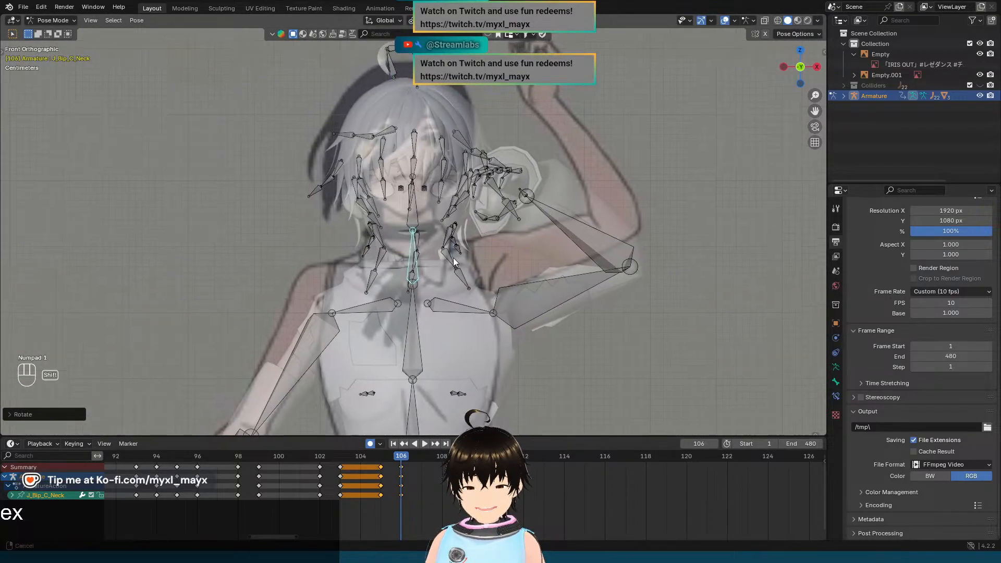
key(KP_1)
key(KP_3)
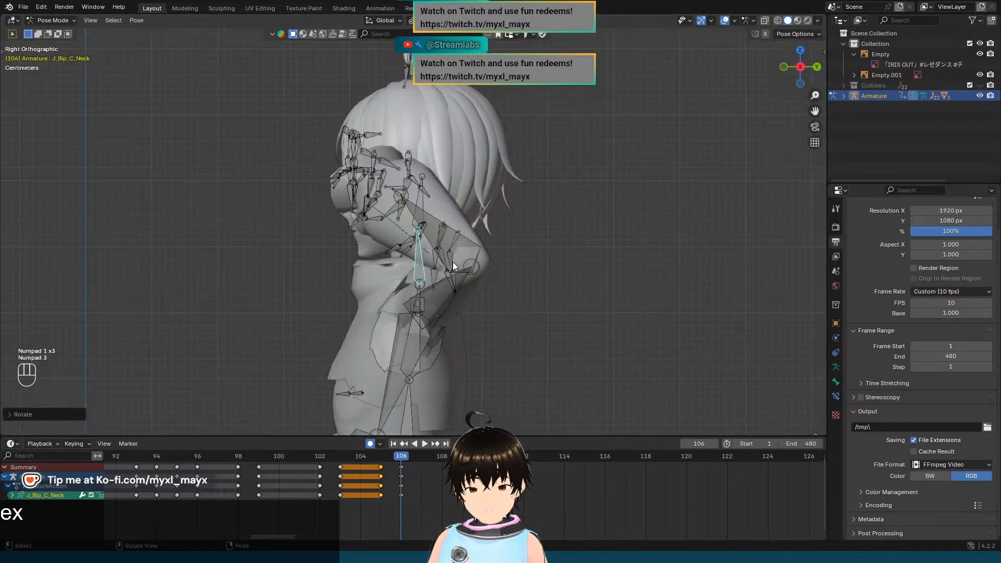
key(r)
key(x)
key(x)
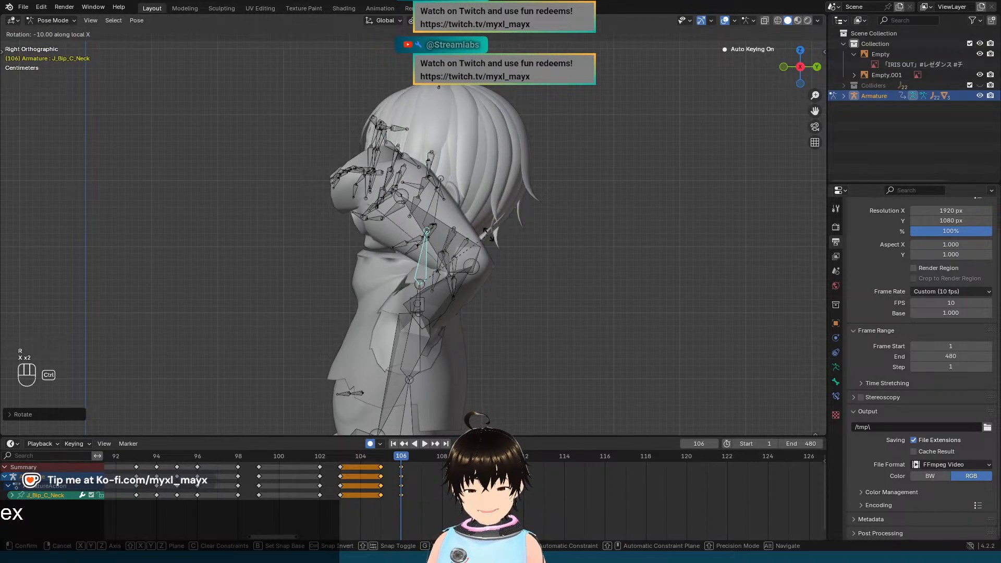
click(488, 234)
Step: Rotate the head bone -5° about its local X axis
click(427, 210)
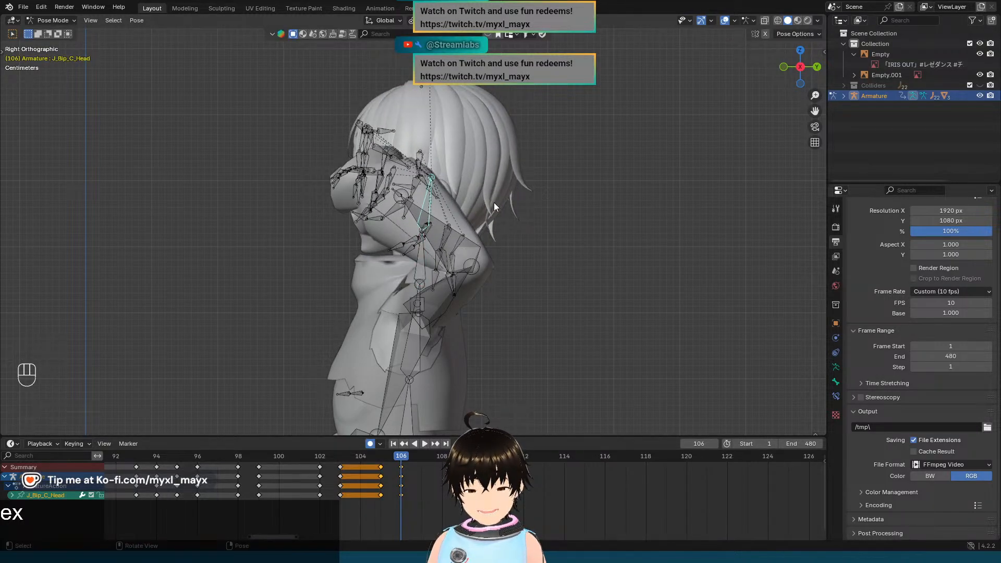
key(r)
key(x)
key(x)
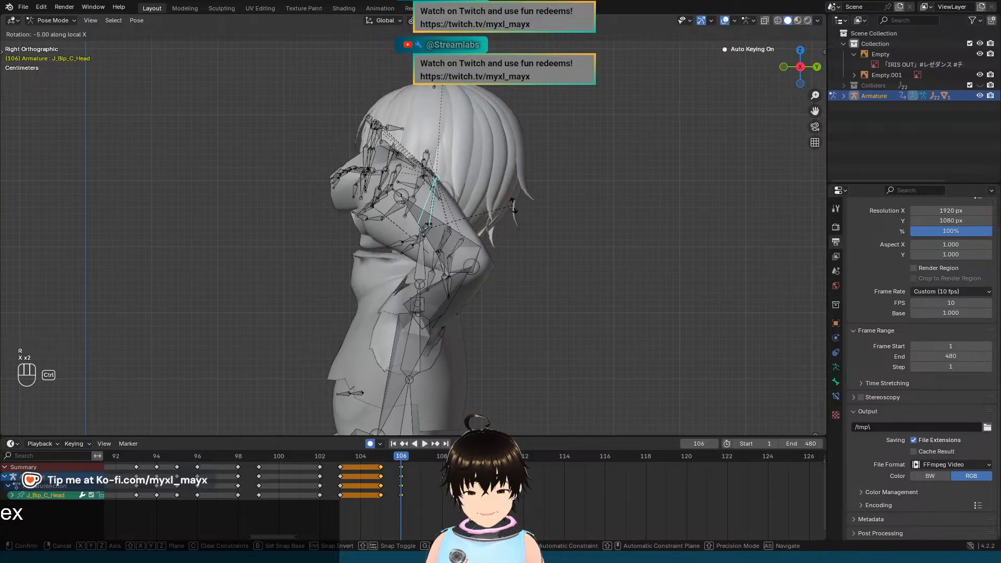
click(512, 204)
key(KP_1)
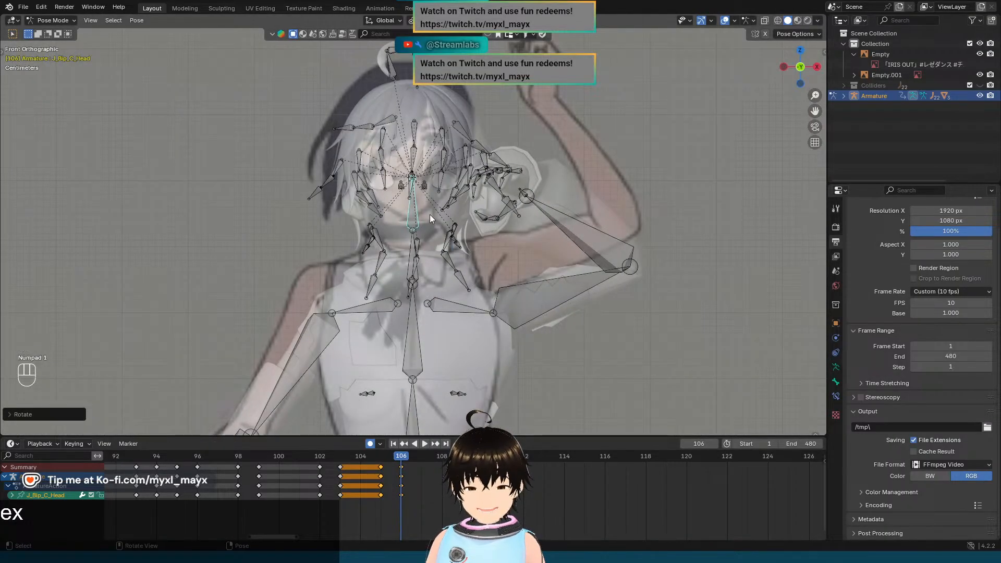
Step: Try to raise the Root bone slightly above its current height in the front view
ctrl+middle_drag(429, 214, 436, 270)
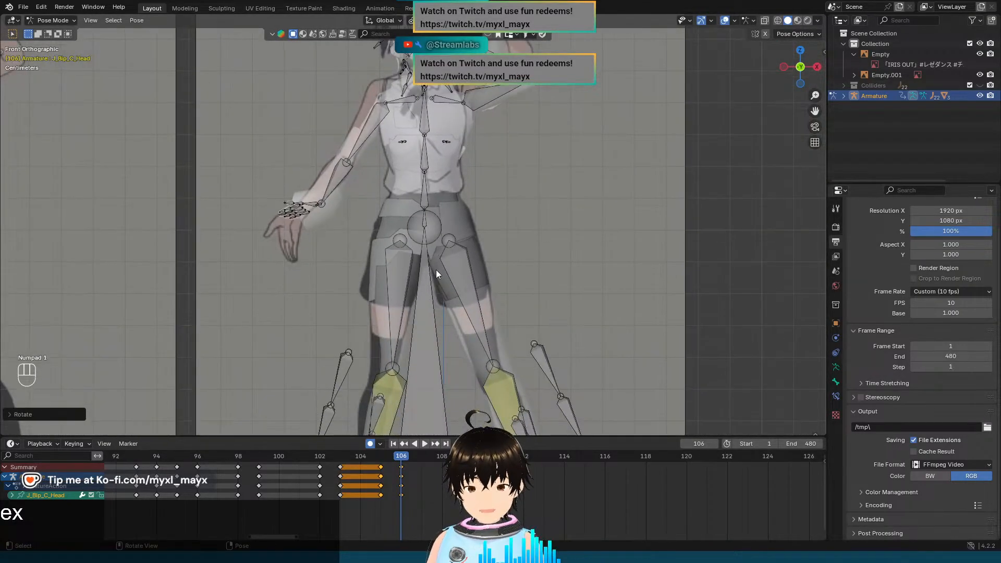
scroll(437, 308, down, 2)
shift+middle_drag(437, 315, 433, 237)
scroll(427, 260, up, 2)
click(395, 187)
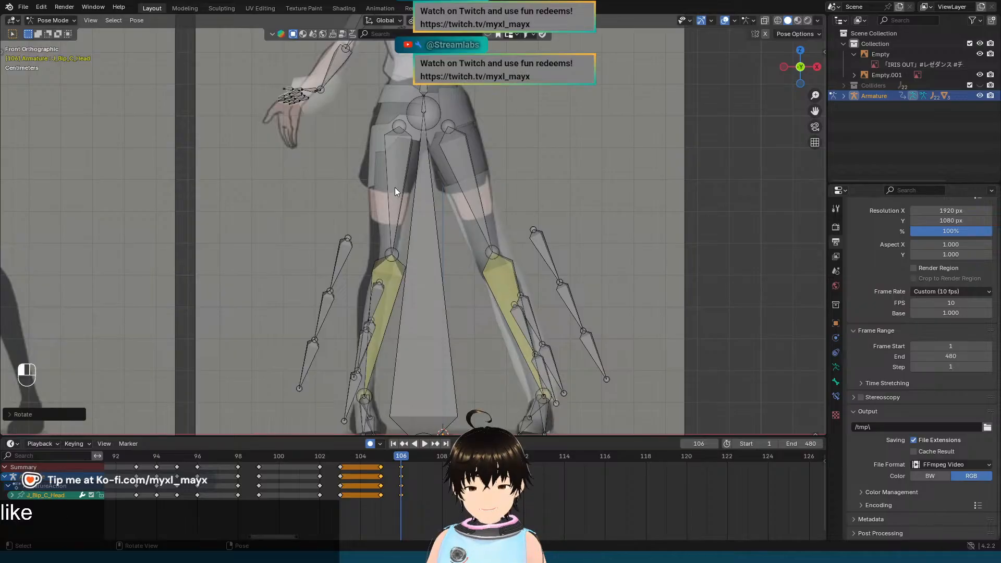
shift+middle_drag(421, 180, 441, 136)
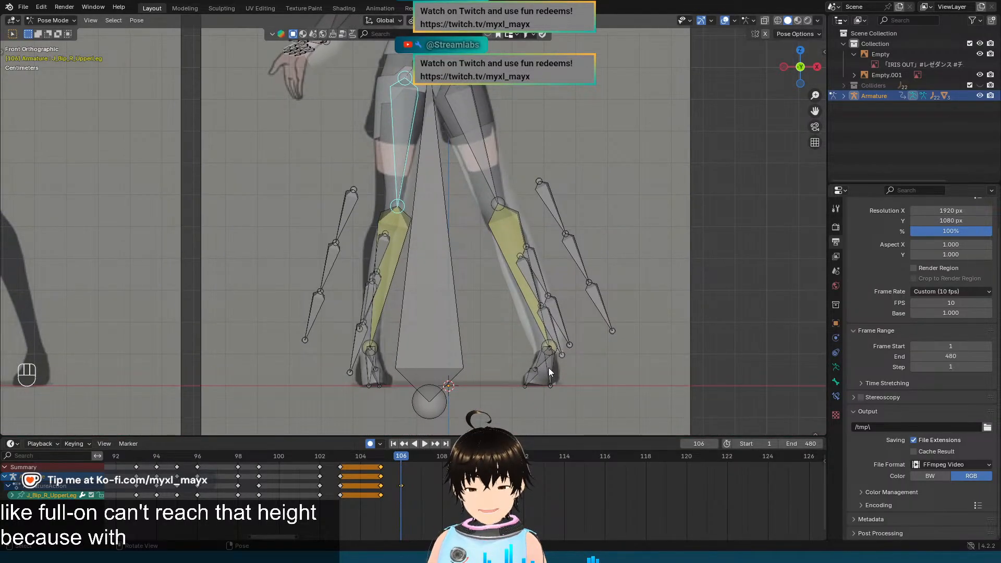
scroll(520, 355, up, 1)
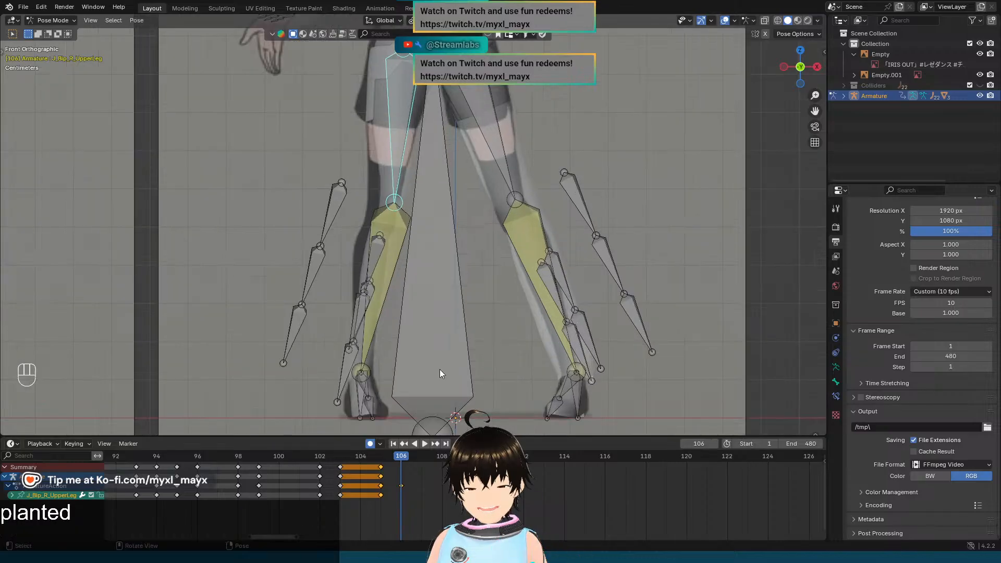
click(441, 367)
scroll(451, 356, up, 2)
shift+middle_drag(467, 333, 454, 181)
scroll(455, 183, up, 1)
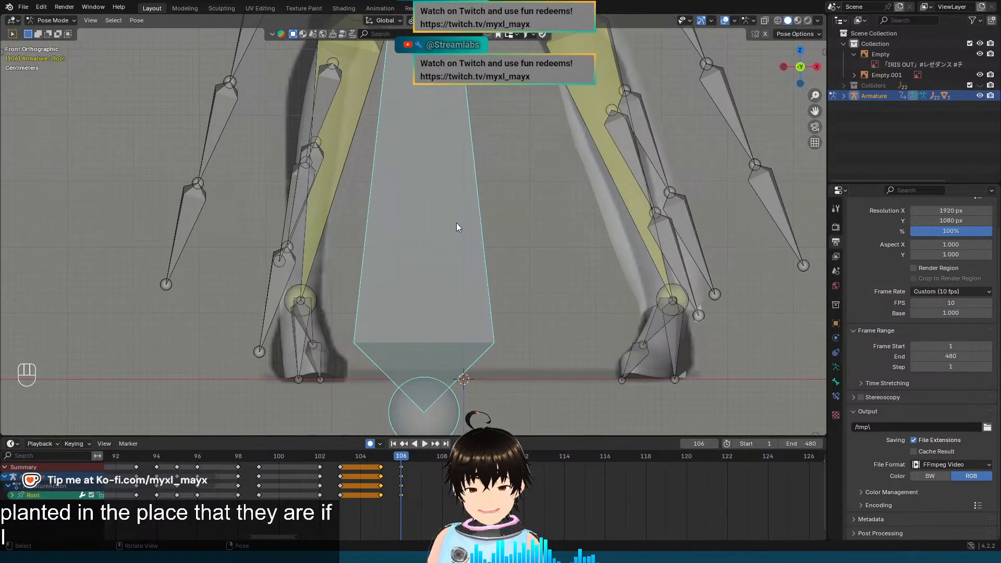
key(g)
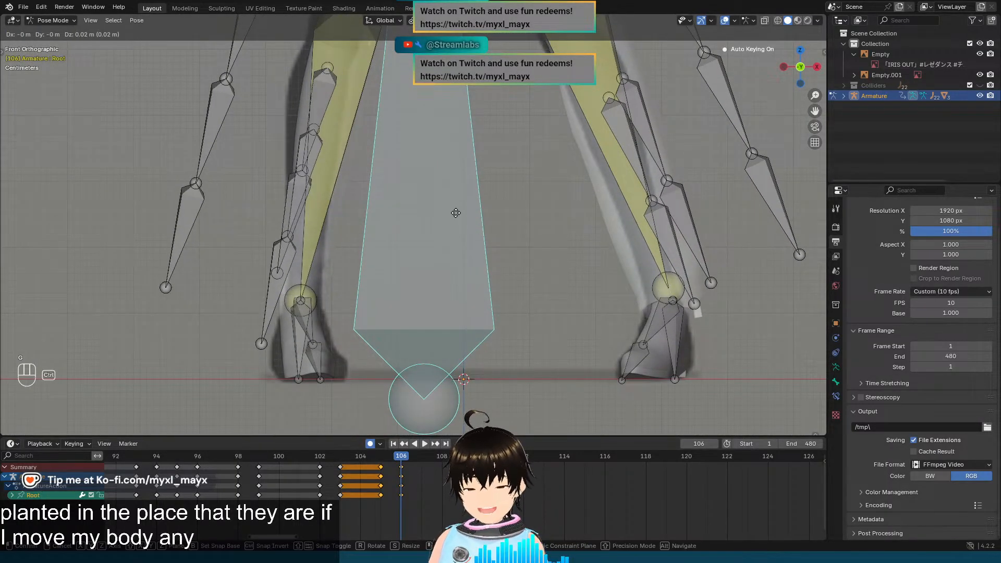
click(456, 215)
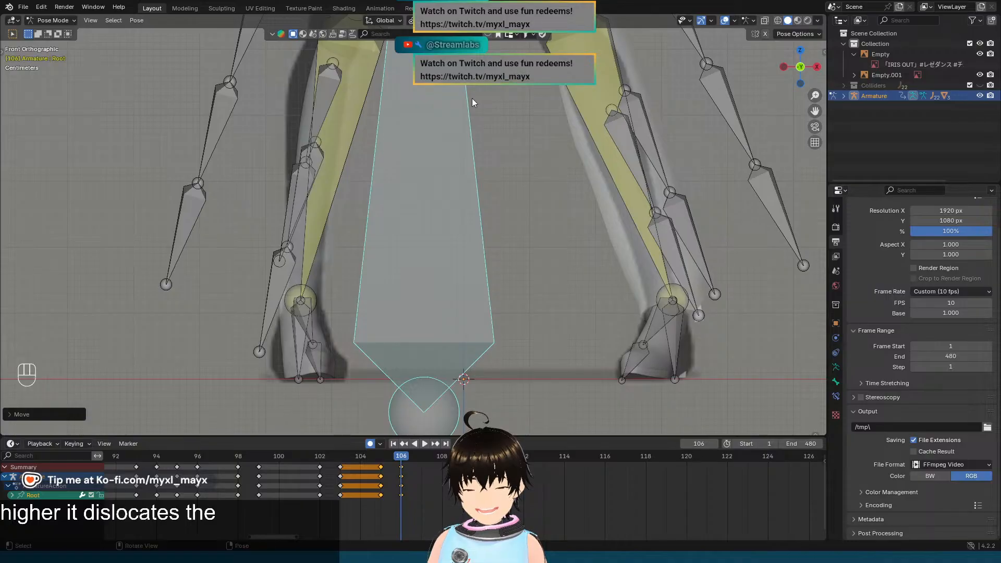
Step: Rotate the right upper leg bone about its local X axis so the knee sits closer to the reference leg
scroll(462, 190, down, 3)
click(391, 95)
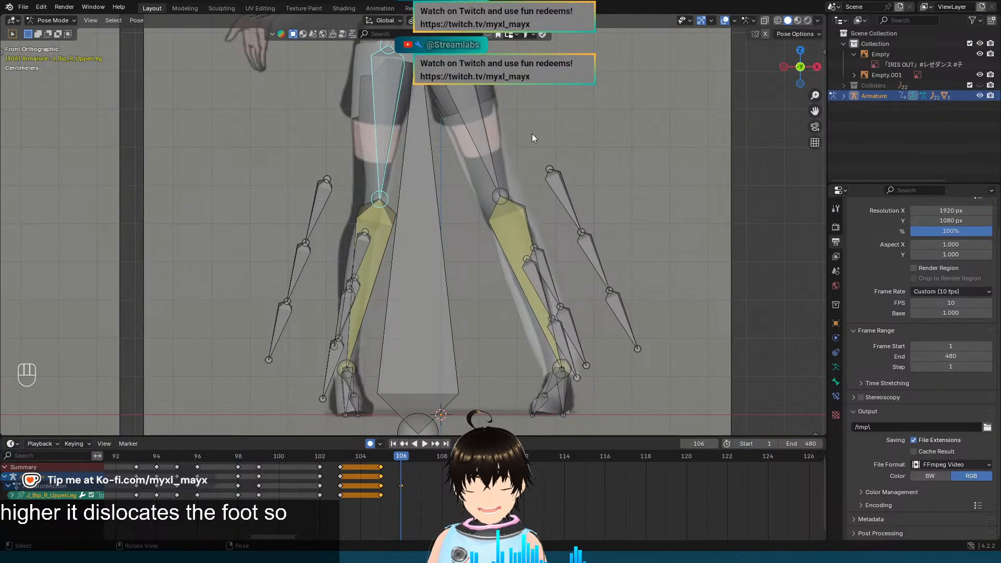
key(r)
key(x)
key(x)
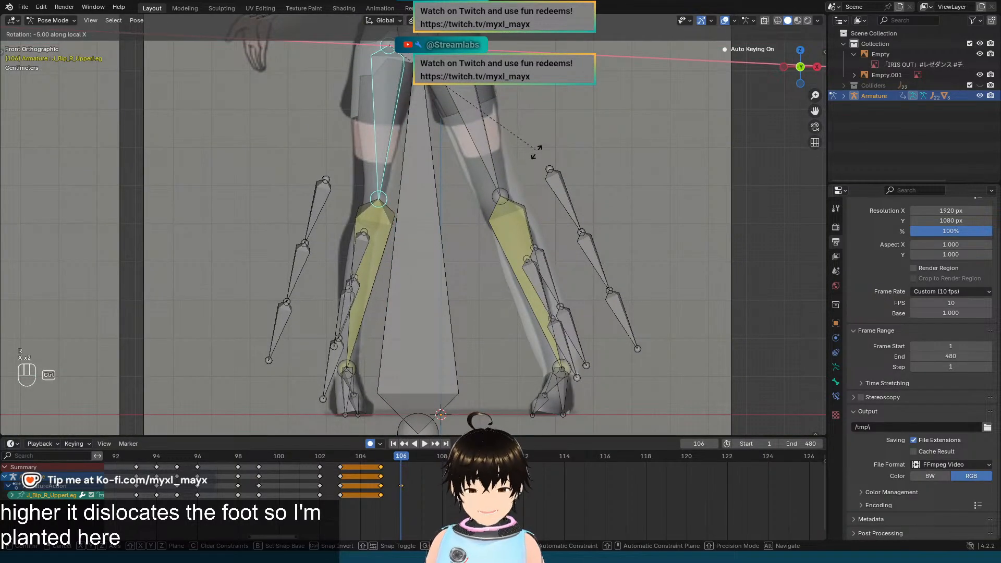
click(448, 312)
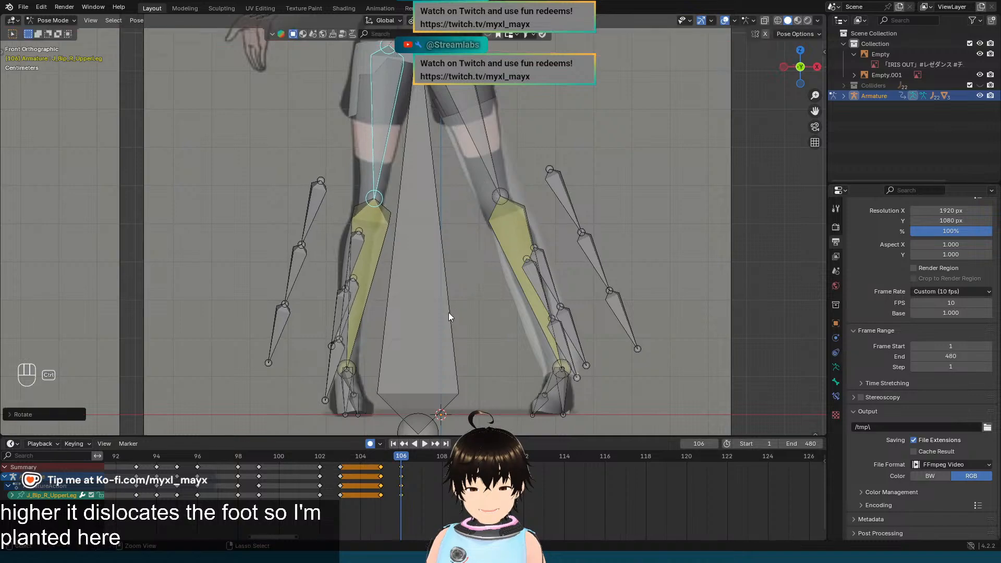
shift+middle_drag(568, 109, 566, 120)
key(r)
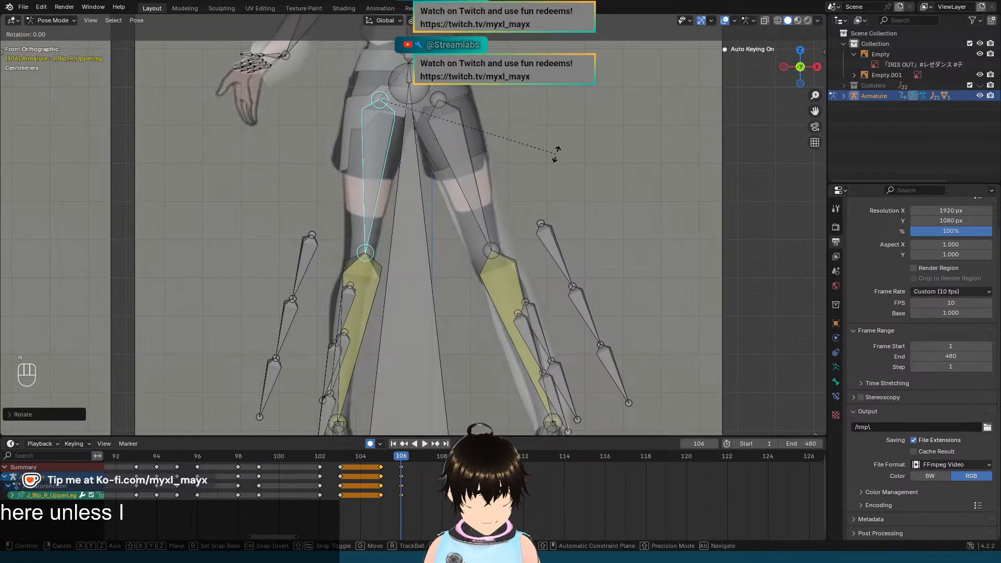
key(x)
key(x)
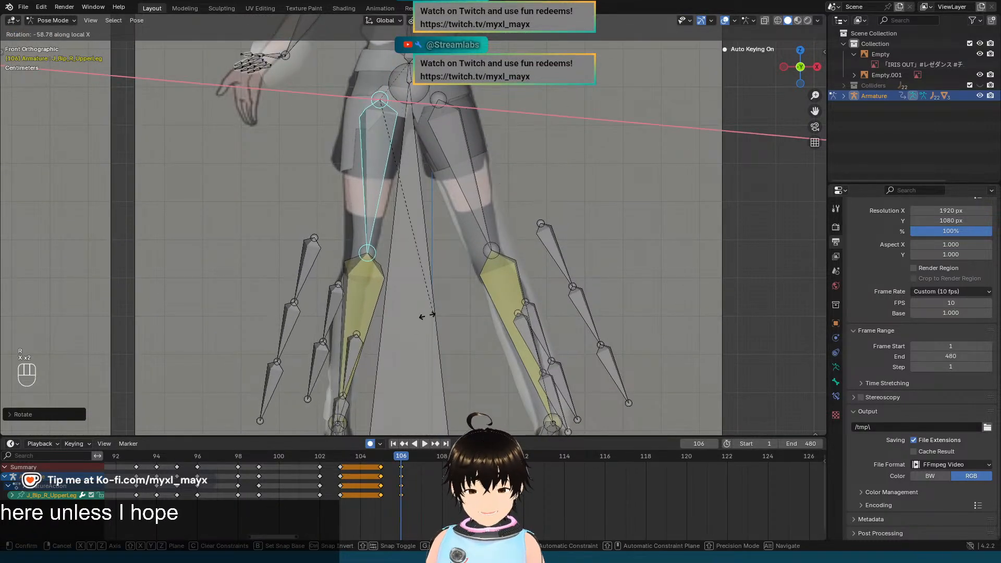
key(Escape)
Step: Rotate the right upper leg bone about its local Z axis to turn the knee slightly outward
key(r)
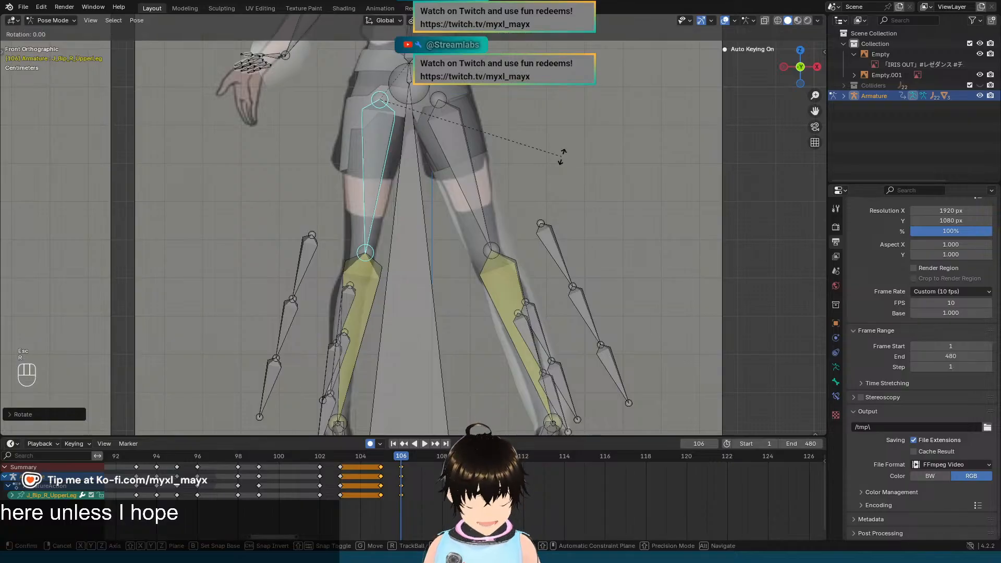
key(z)
key(z)
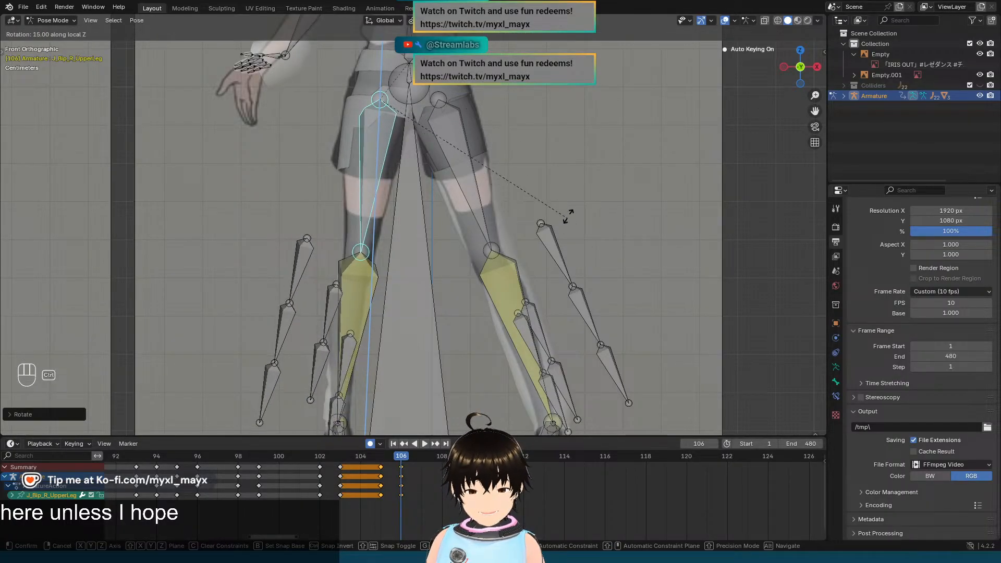
click(539, 213)
mouse_move(466, 145)
middle_down()
mouse_move(489, 164)
mouse_move(497, 152)
mouse_move(558, 162)
mouse_move(421, 163)
mouse_move(475, 157)
middle_up()
key(KP_1)
scroll(473, 157, down, 2)
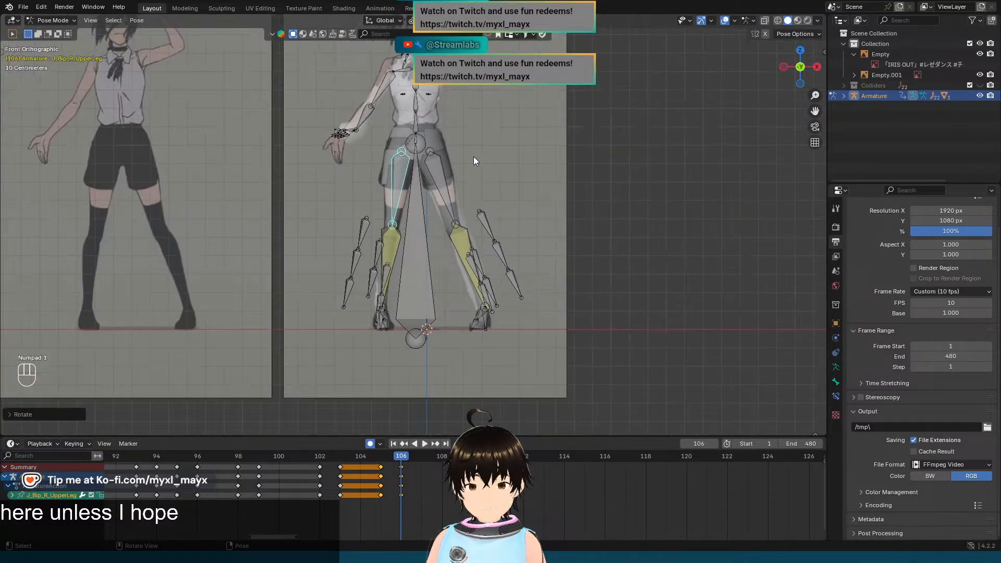
Step: Examine how the torso, spine and arms line up with the reference figure at frame 106, selecting the chest bone
scroll(483, 158, up, 3)
shift+middle_drag(482, 109, 492, 186)
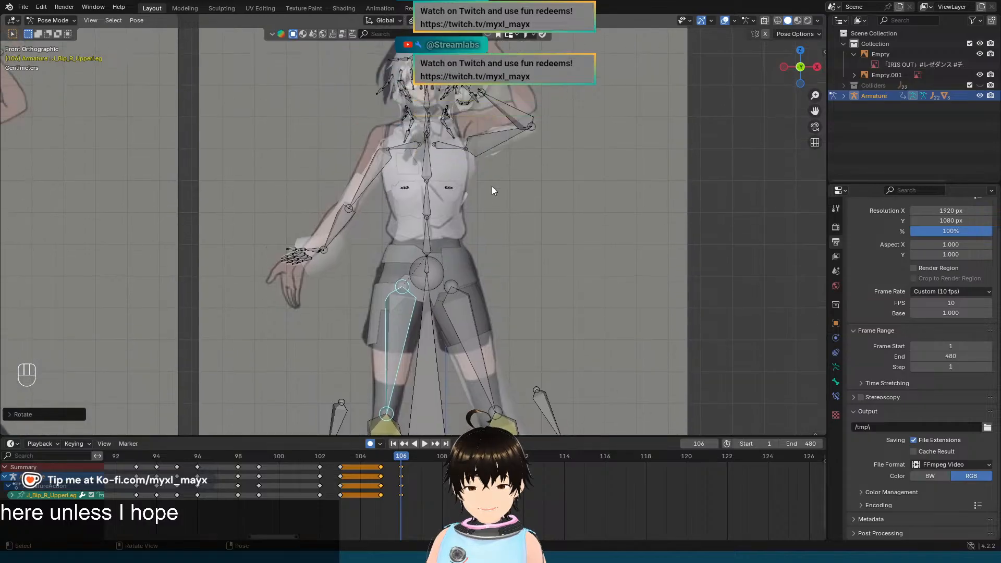
scroll(492, 186, up, 2)
shift+middle_drag(478, 140, 479, 214)
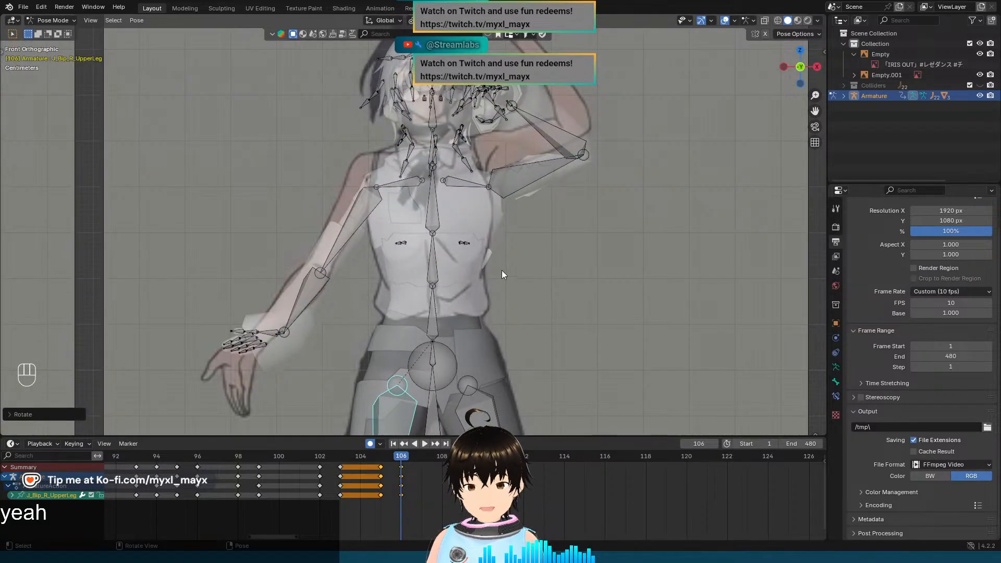
middle_drag(501, 270, 448, 267)
middle_drag(423, 222, 443, 221)
key(KP_1)
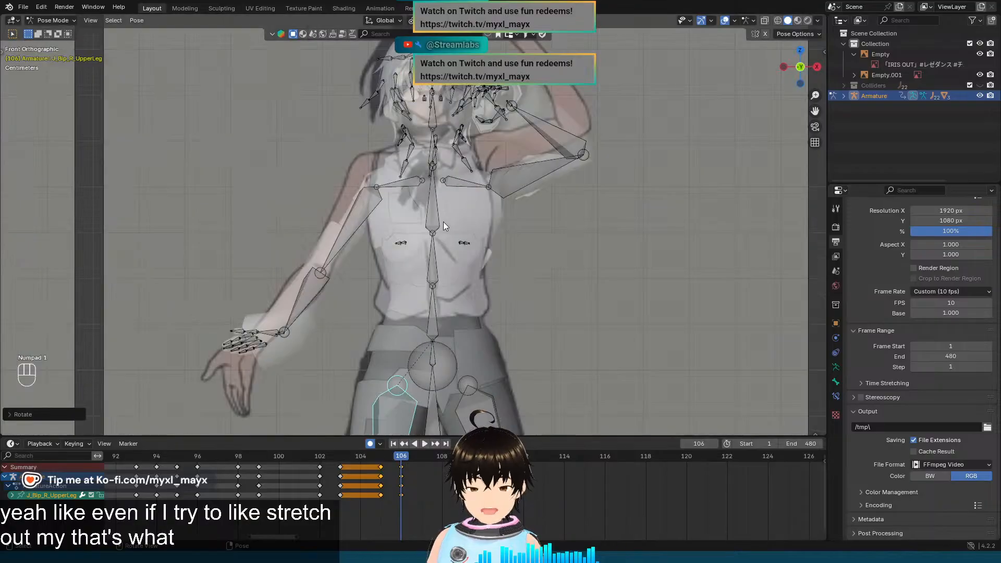
scroll(443, 221, up, 1)
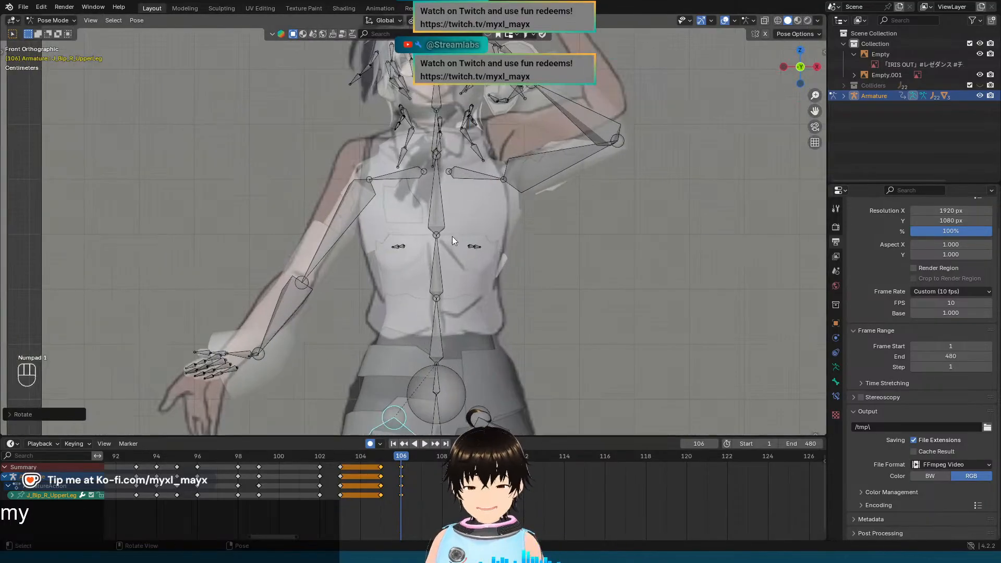
click(434, 266)
scroll(484, 203, up, 2)
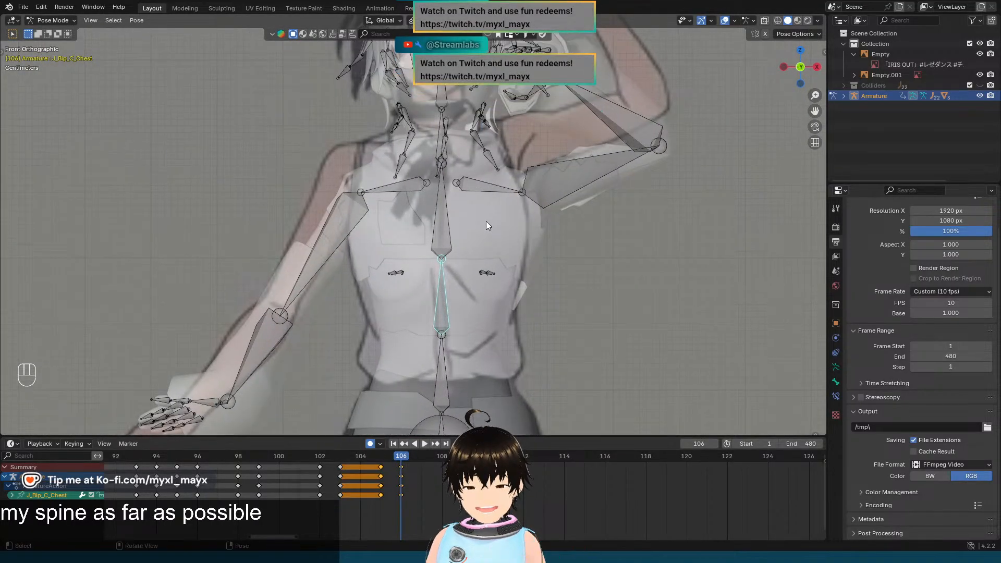
scroll(473, 350, down, 2)
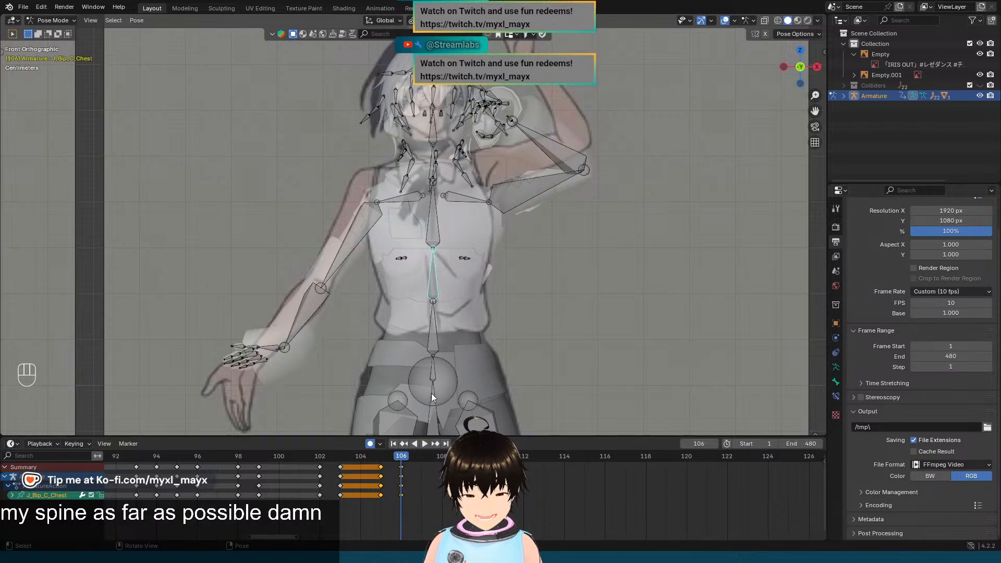
scroll(478, 245, up, 3)
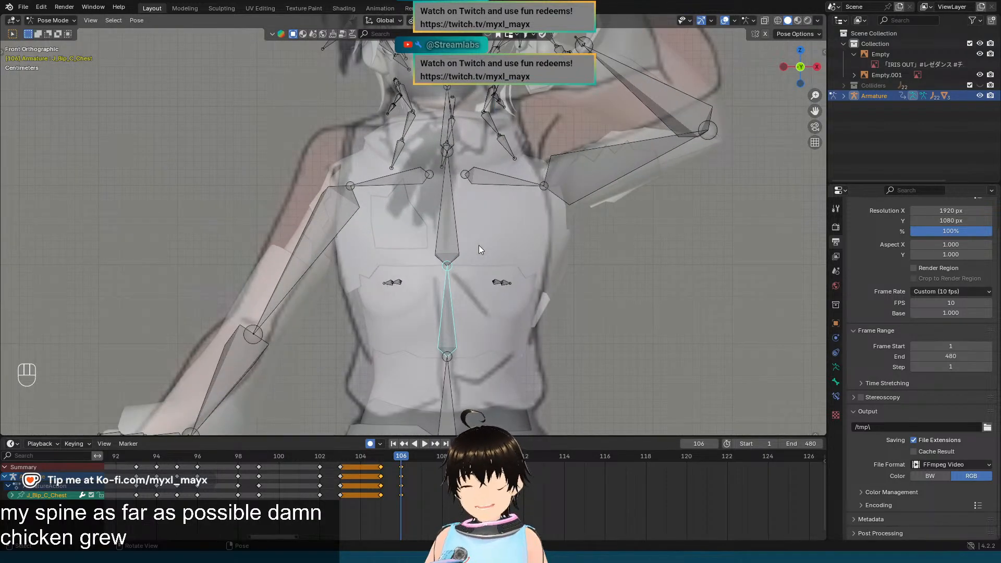
scroll(479, 245, down, 8)
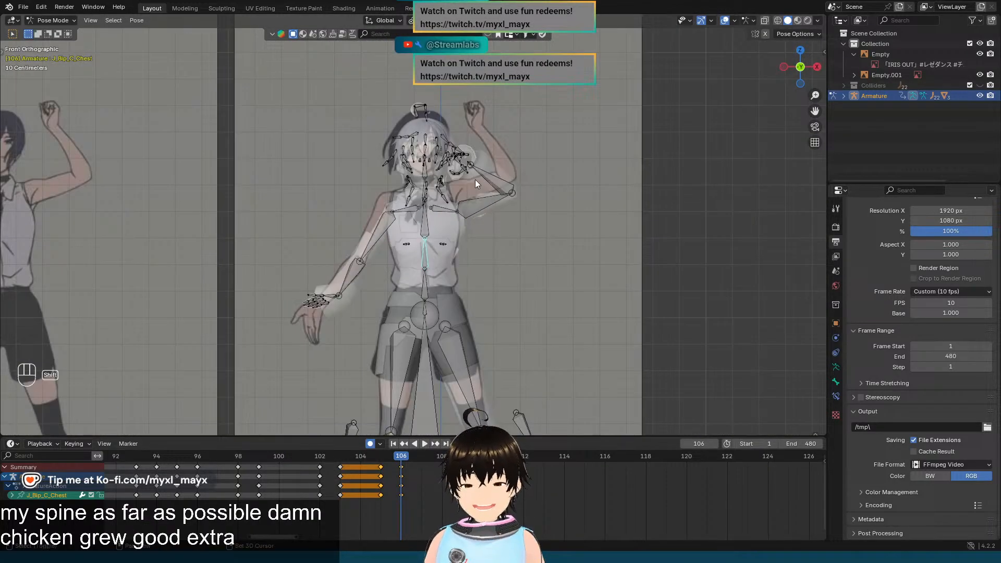
Step: Compare the positions of the feet and lower legs between frames 105 and 106
shift+middle_drag(475, 243, 480, 116)
scroll(464, 216, up, 7)
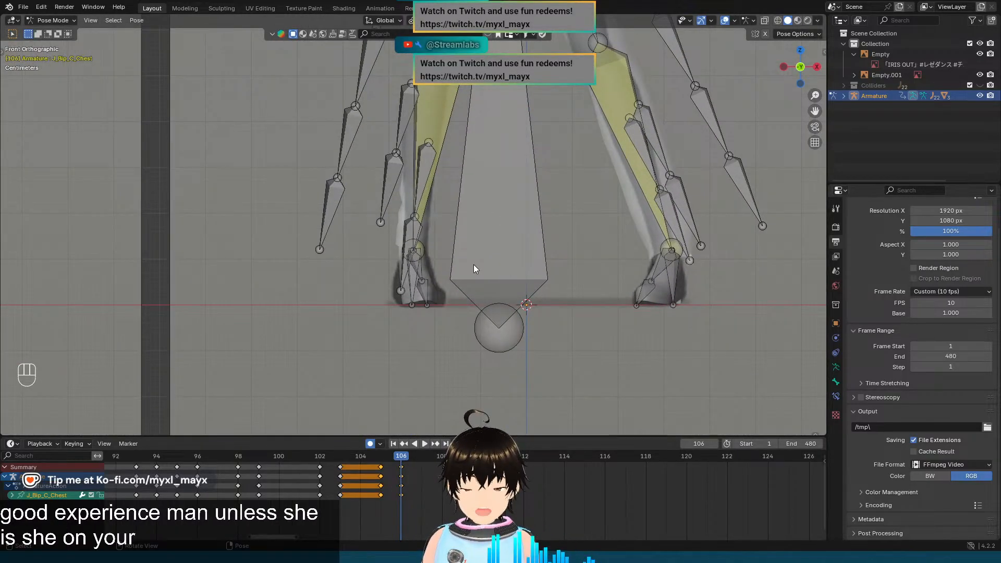
key(Left)
key(Right)
key(Left)
key(Right)
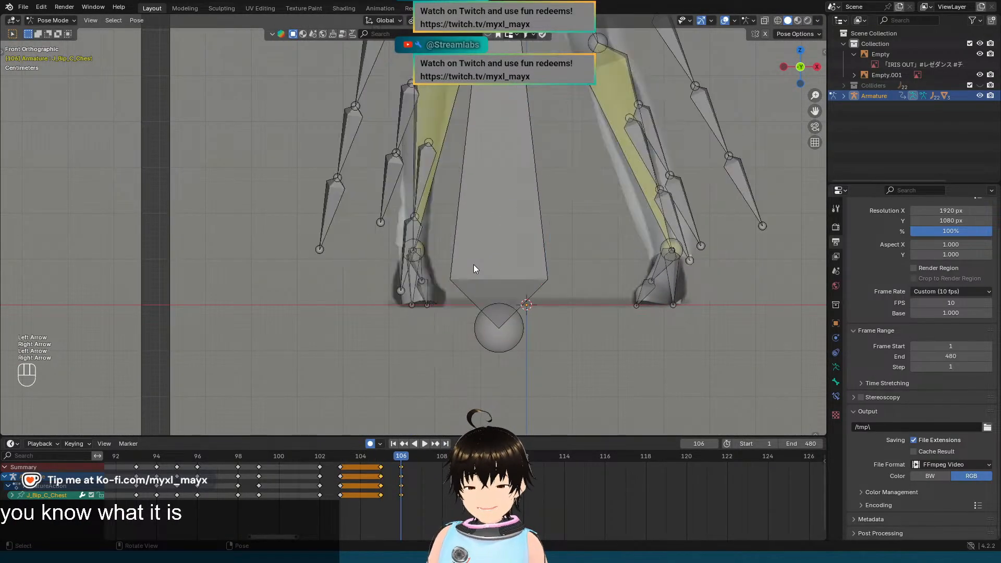
key(Left)
key(Right)
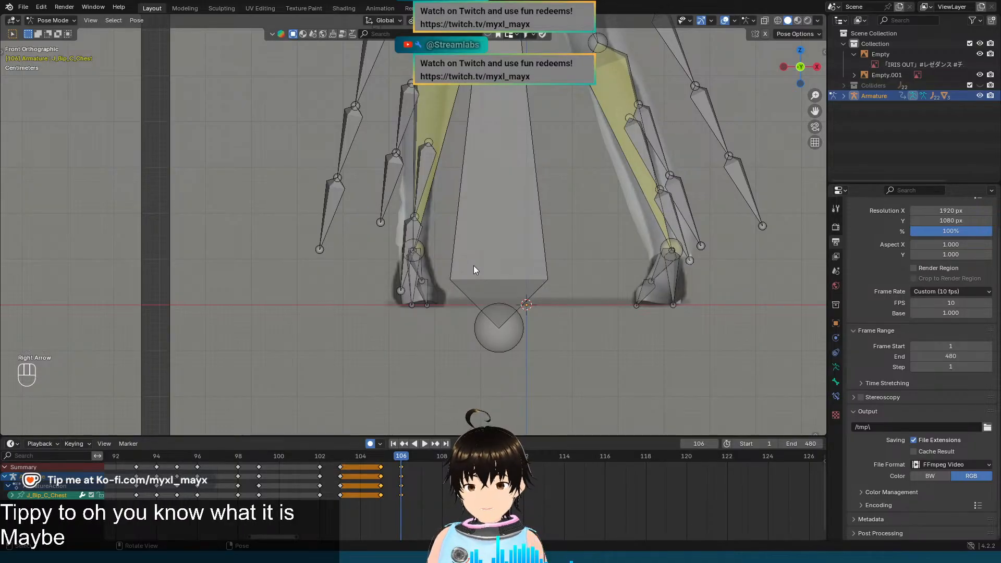
Step: Compare the hips and thighs at frames 105 and 106 against the reference figure
scroll(473, 238, down, 5)
scroll(474, 238, up, 5)
scroll(500, 257, up, 3)
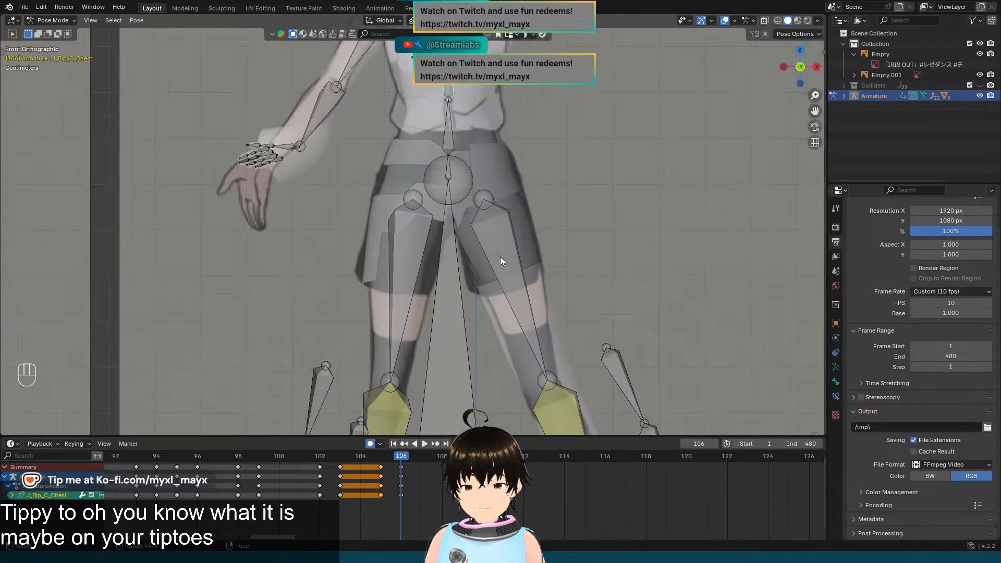
key(Left)
key(Right)
key(Left)
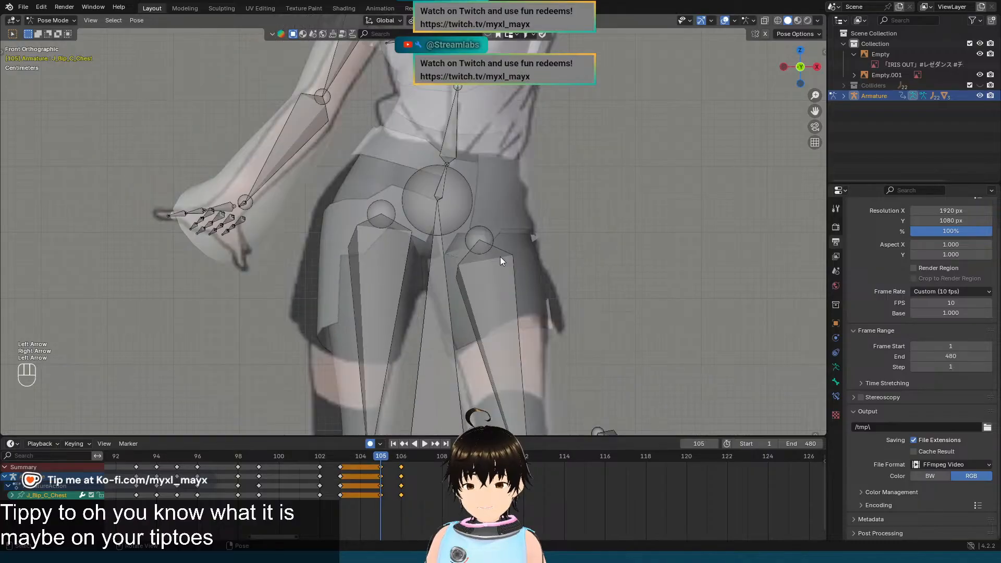
key(Right)
key(Left)
key(Right)
key(Left)
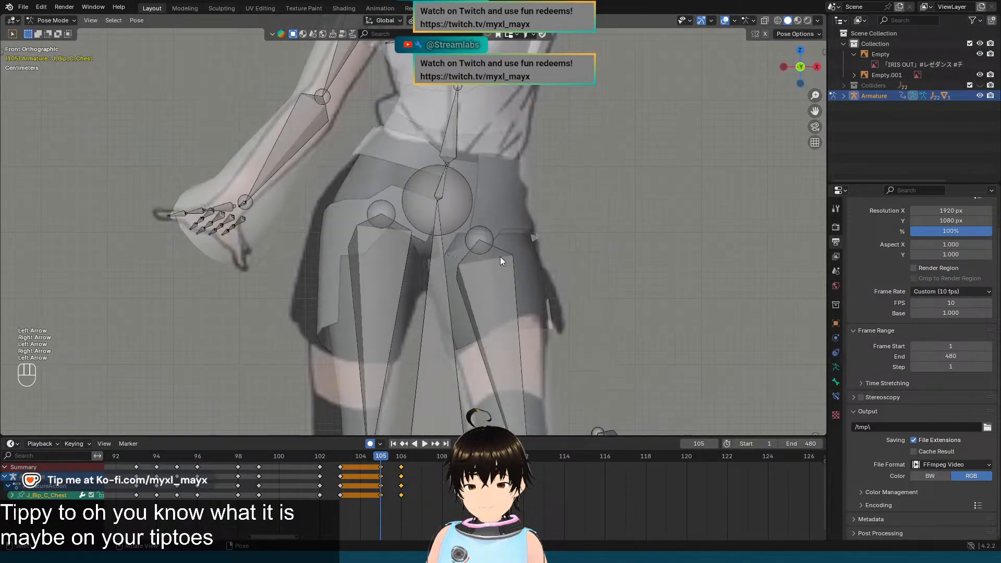
key(Right)
Step: Rotate the right foot control bone J_Bip_R_LowerLeg.001 about its local X axis to tip the toes downward at frame 106
scroll(498, 253, down, 1)
scroll(498, 249, down, 2)
shift+middle_drag(498, 250, 492, 116)
scroll(445, 267, up, 1)
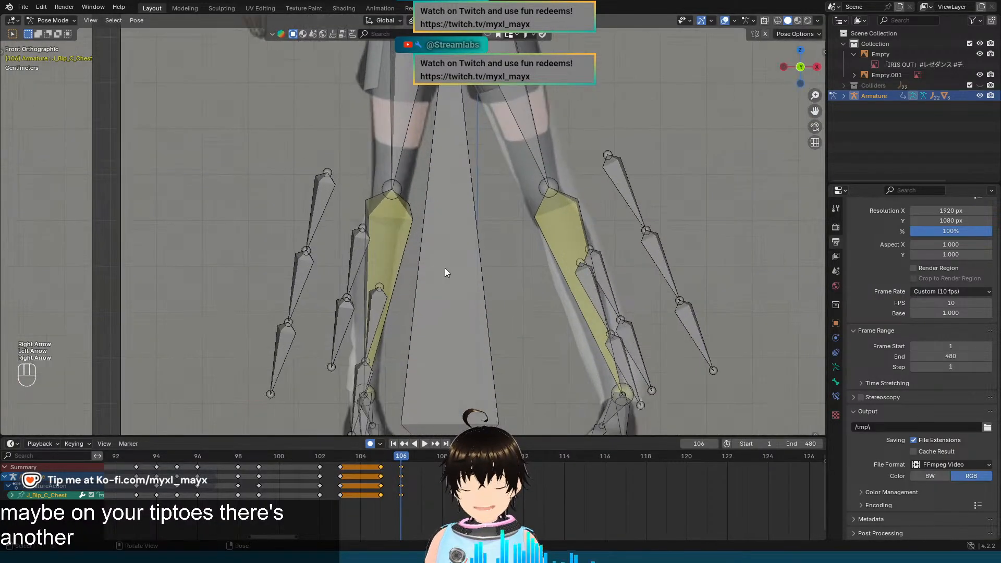
shift+middle_drag(445, 268, 456, 182)
scroll(405, 337, up, 1)
scroll(402, 331, up, 2)
shift+middle_drag(402, 332, 471, 205)
click(391, 293)
scroll(443, 255, up, 1)
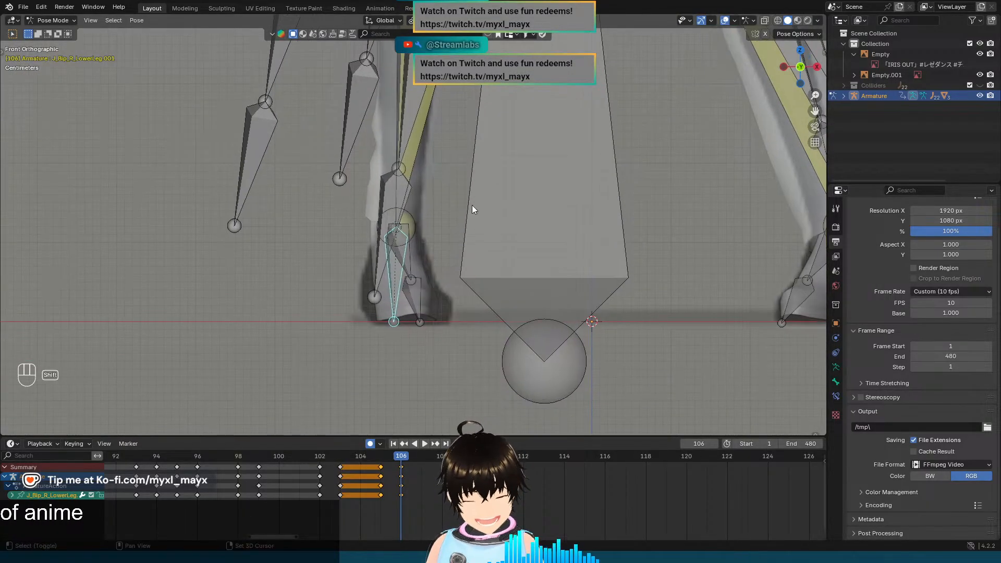
key(r)
key(x)
key(x)
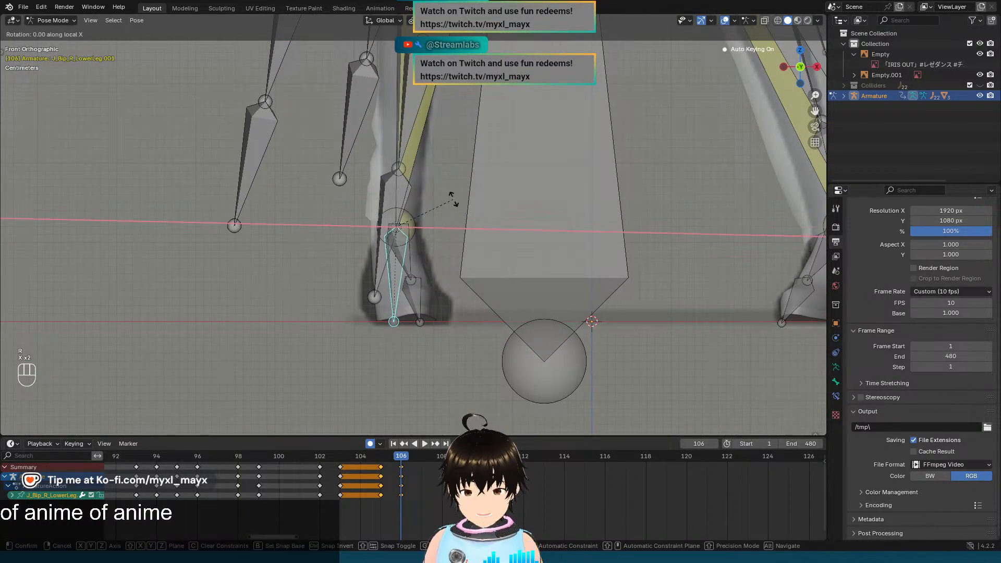
click(452, 216)
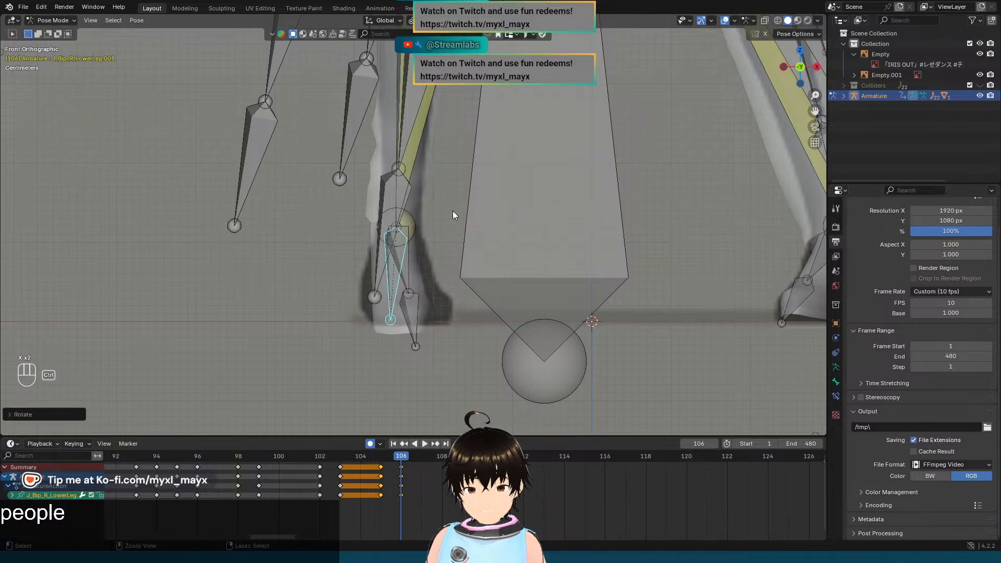
Step: Raise the right foot control bone until the shoe's sole lines up with the bottom of the reference shoe
key(g)
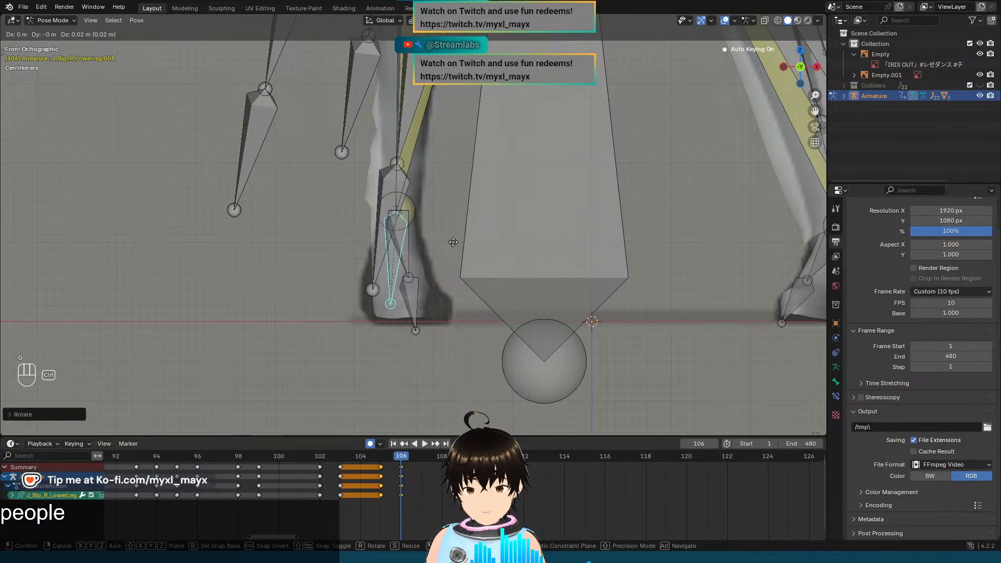
click(453, 241)
scroll(452, 256, up, 6)
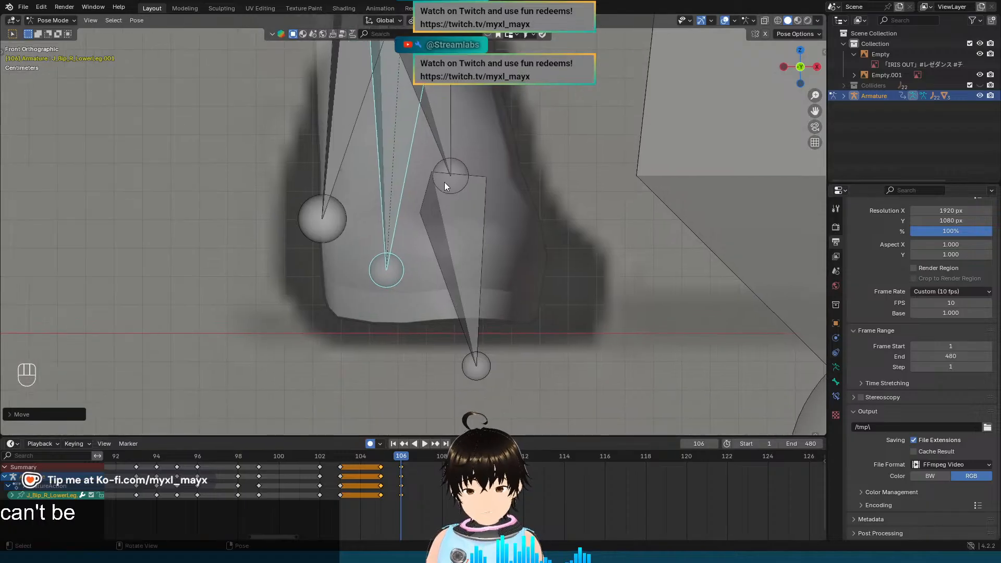
key(g)
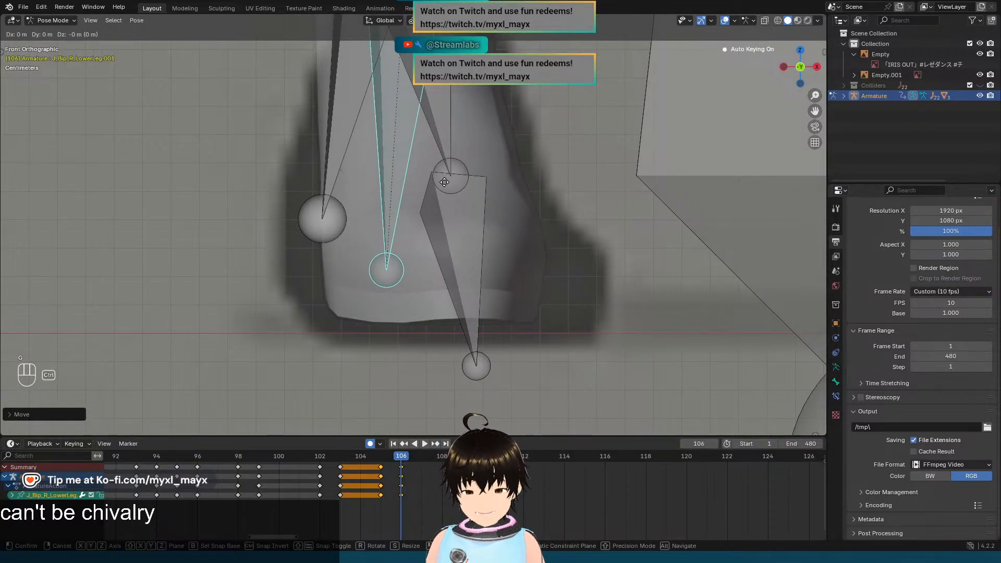
click(446, 196)
scroll(452, 227, up, 5)
shift+middle_drag(454, 229, 512, 16)
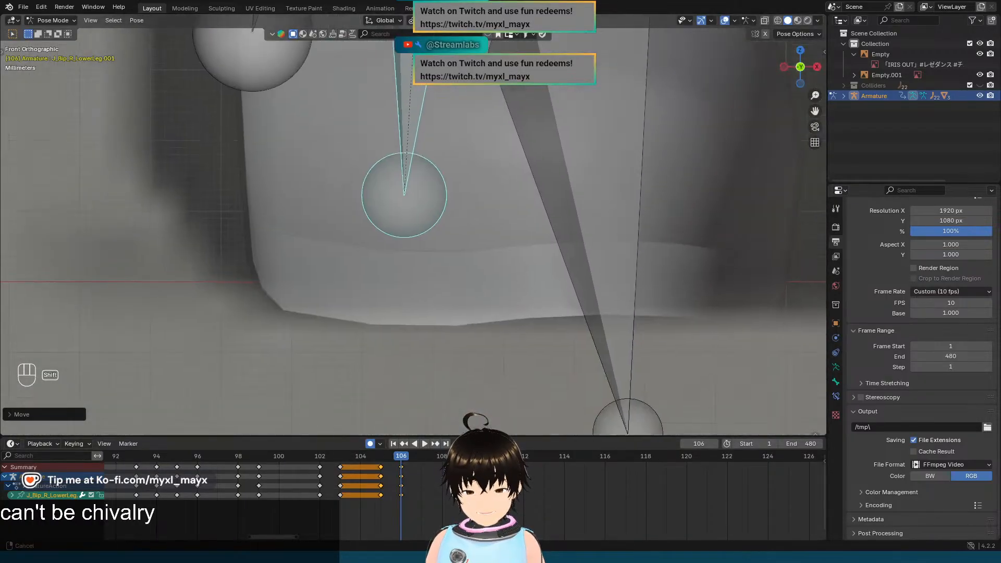
key(g)
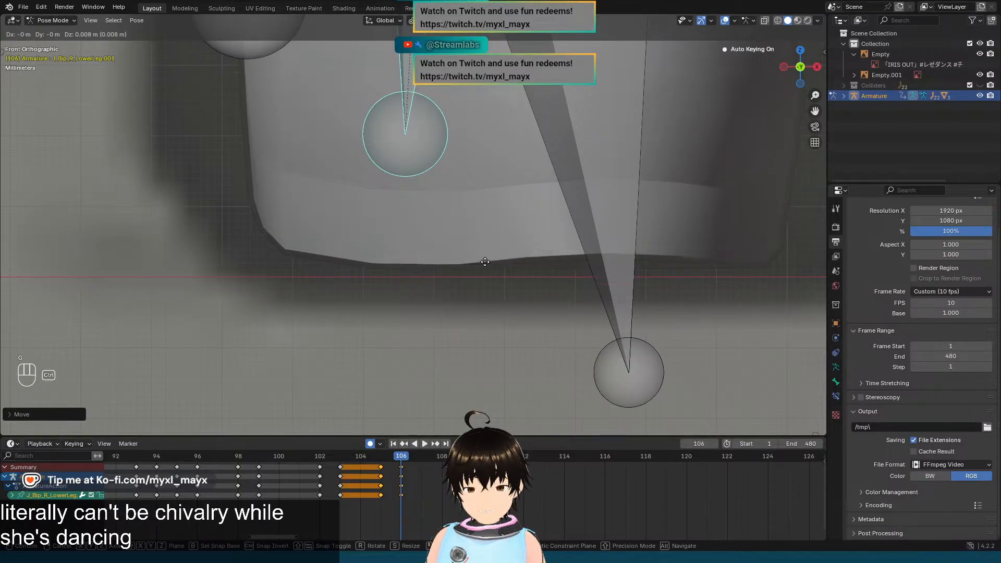
click(485, 267)
scroll(484, 267, down, 14)
shift+middle_drag(502, 127, 432, 361)
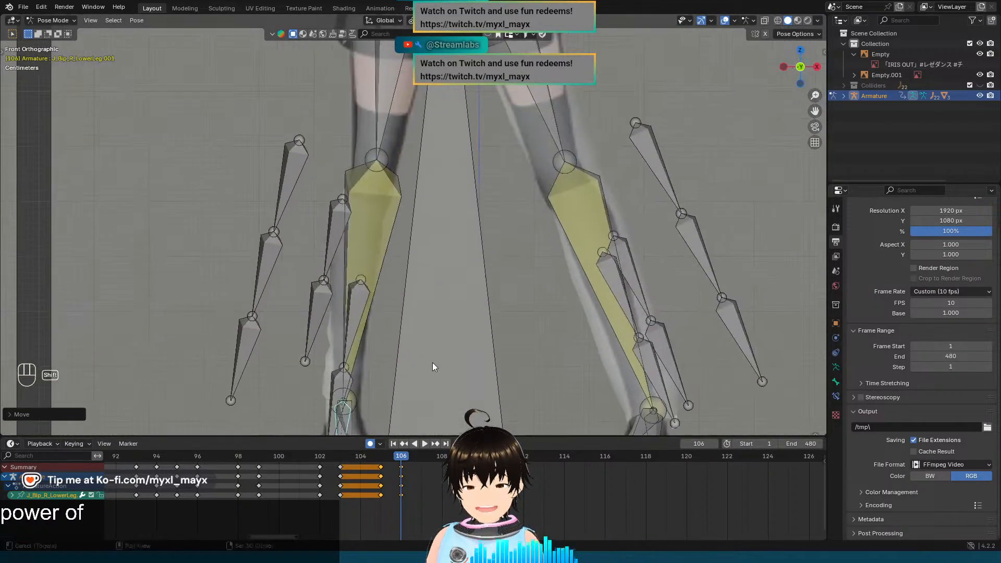
Step: Try raising the Root bone about 0.02 m while both foot control bones stay planted
click(449, 294)
scroll(451, 291, down, 6)
shift+middle_drag(471, 196, 445, 165)
scroll(453, 279, up, 6)
scroll(419, 308, down, 5)
scroll(433, 244, up, 4)
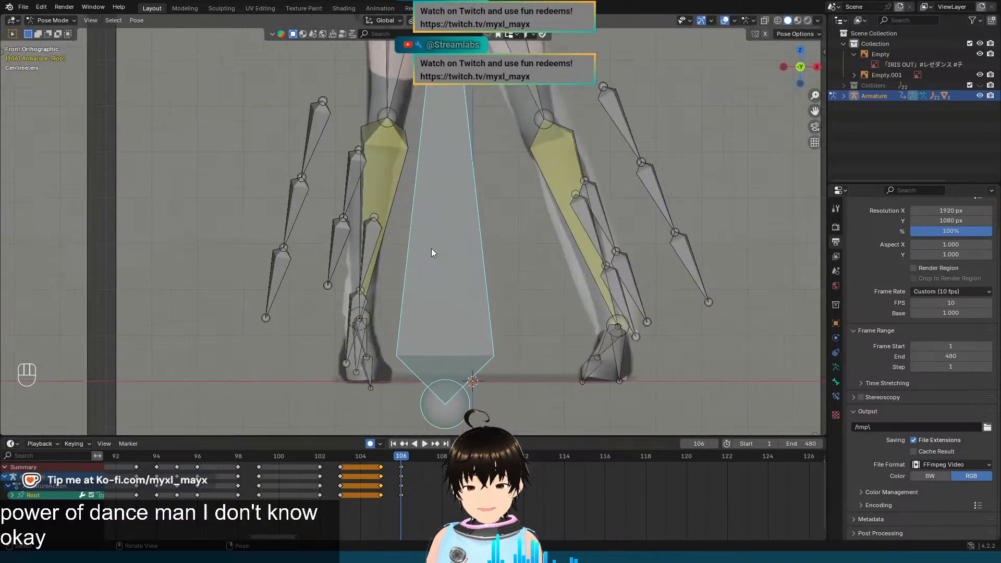
shift+middle_drag(442, 298, 443, 218)
scroll(443, 218, up, 3)
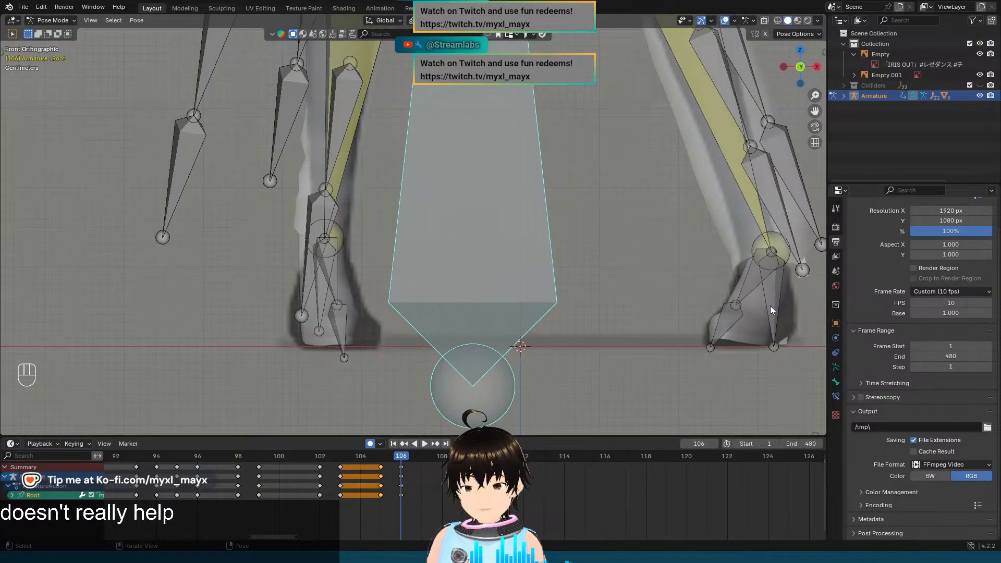
key(g)
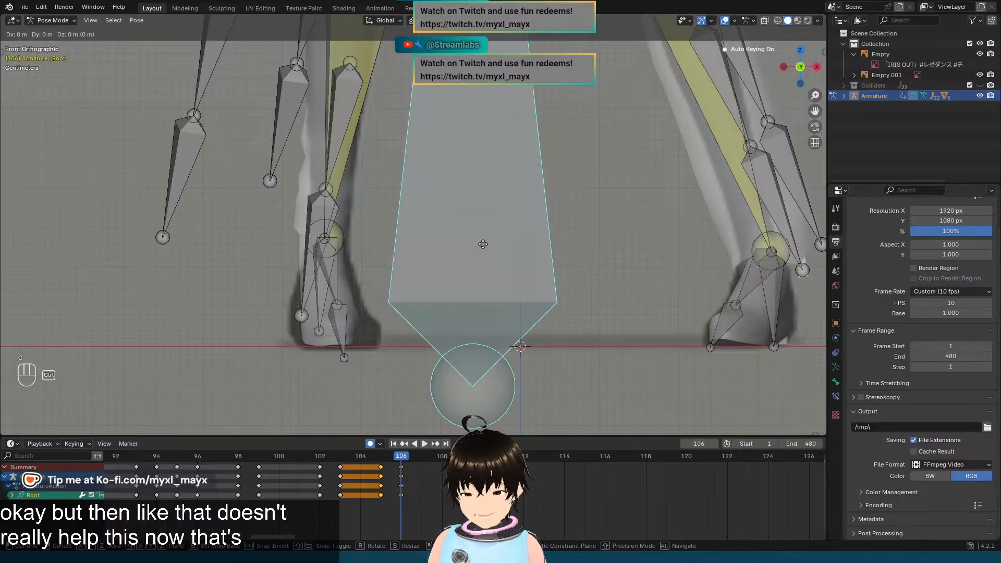
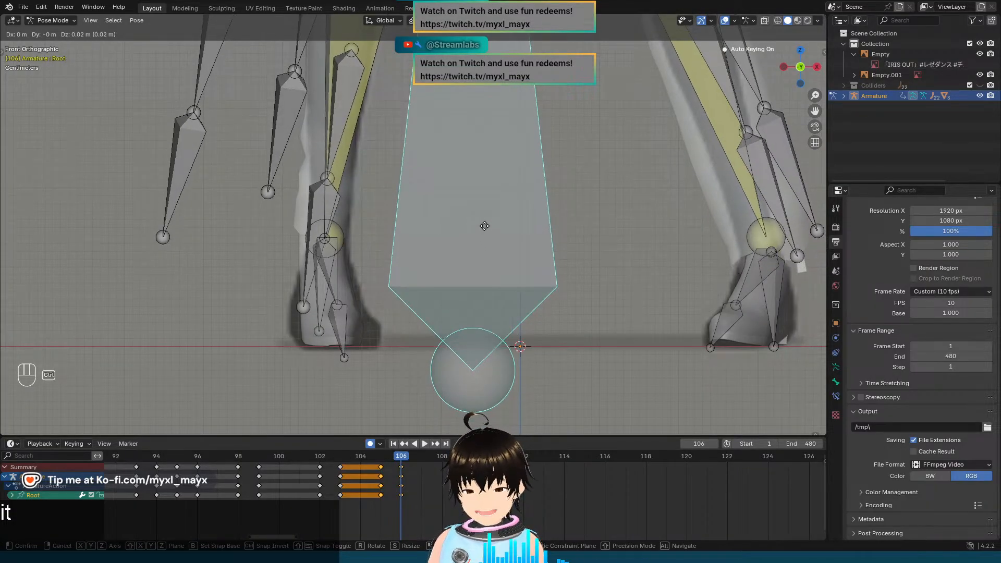
click(486, 247)
Step: Rotate the left foot control bone J_Bip_L_LowerLeg.001 about its local X axis to put the foot on tiptoe
shift+middle_drag(657, 284, 454, 235)
scroll(530, 261, up, 3)
shift+middle_drag(538, 234, 474, 208)
click(495, 179)
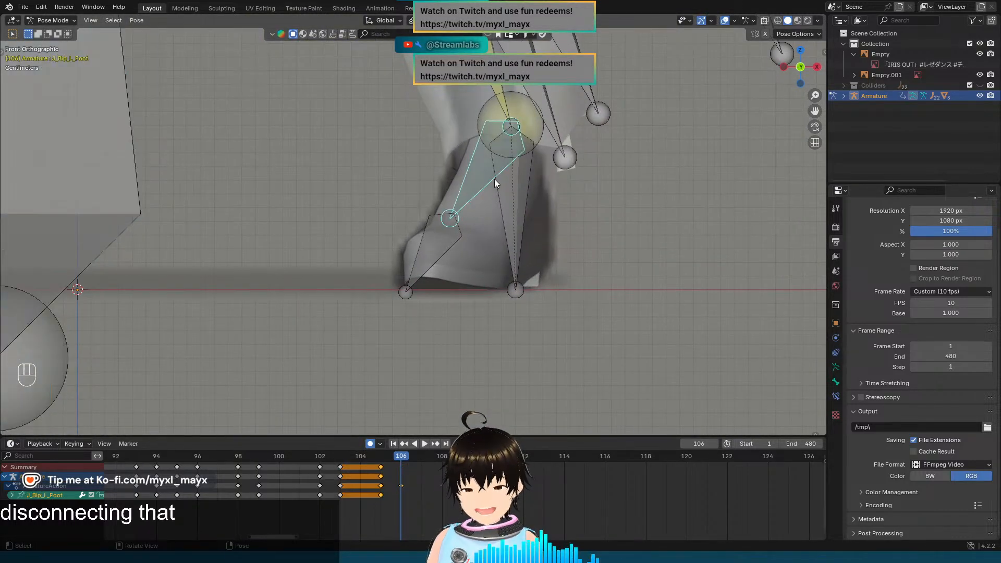
click(522, 219)
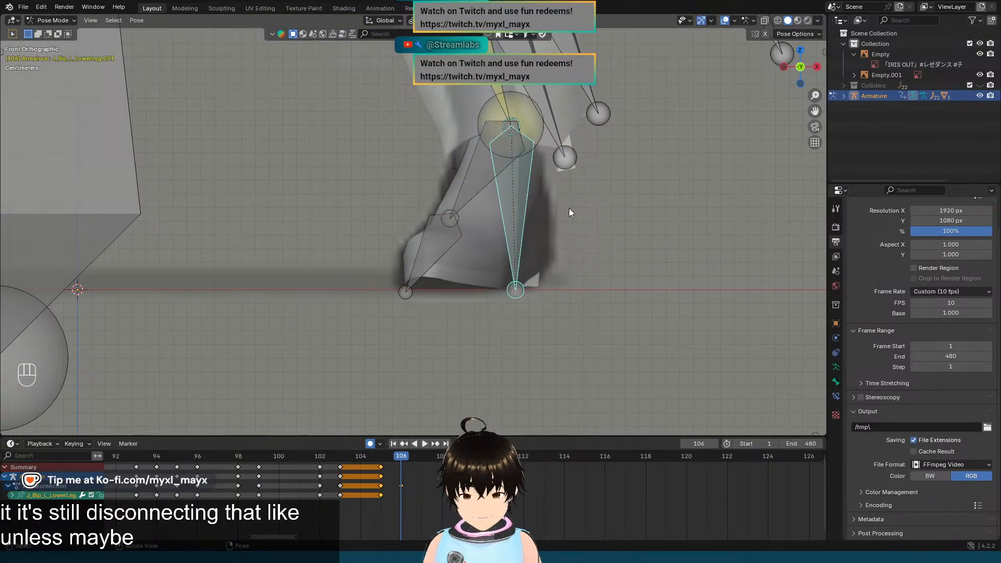
scroll(552, 221, up, 2)
shift+middle_drag(551, 223, 590, 200)
key(r)
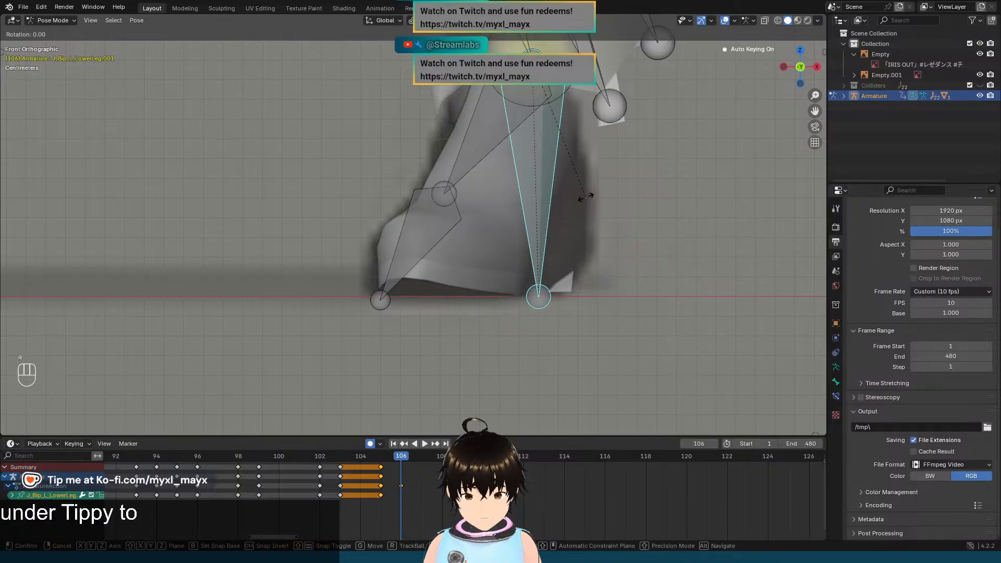
key(x)
key(x)
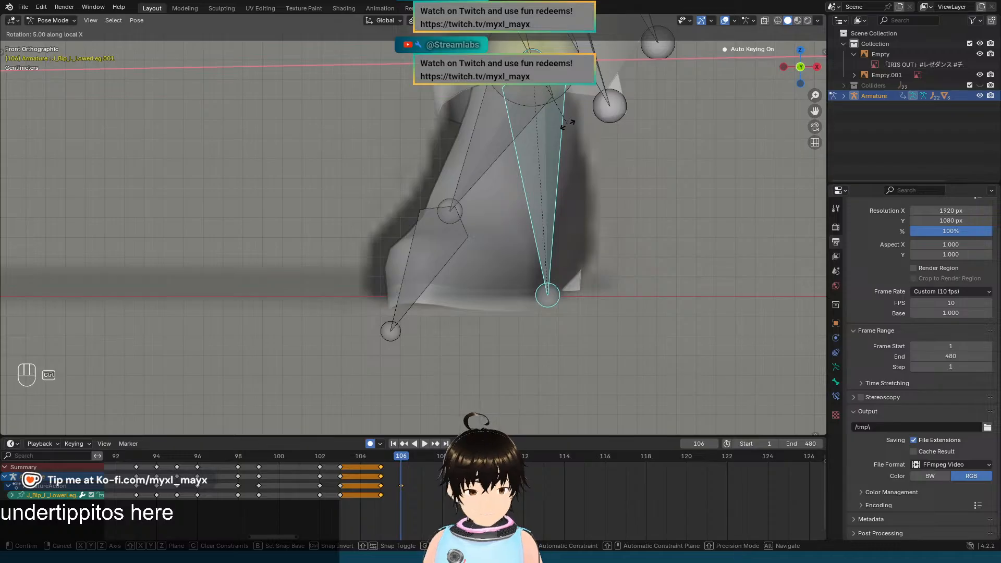
click(584, 154)
Step: Examine the feet of the unobstructed reference figure beside the model for signs of a tiptoe stance
scroll(490, 174, down, 6)
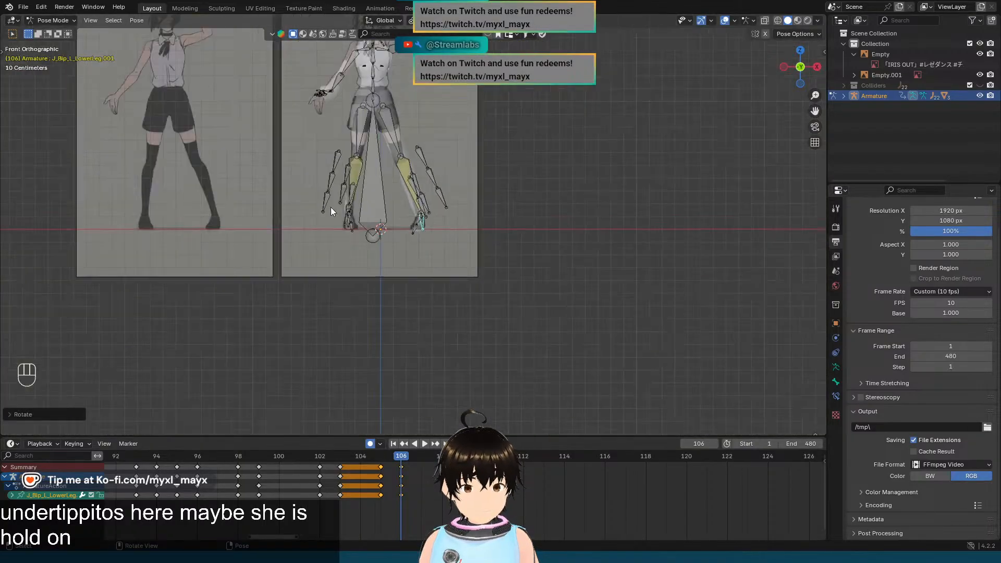
shift+middle_drag(306, 191, 431, 193)
scroll(430, 193, up, 8)
shift+middle_drag(207, 222, 453, 241)
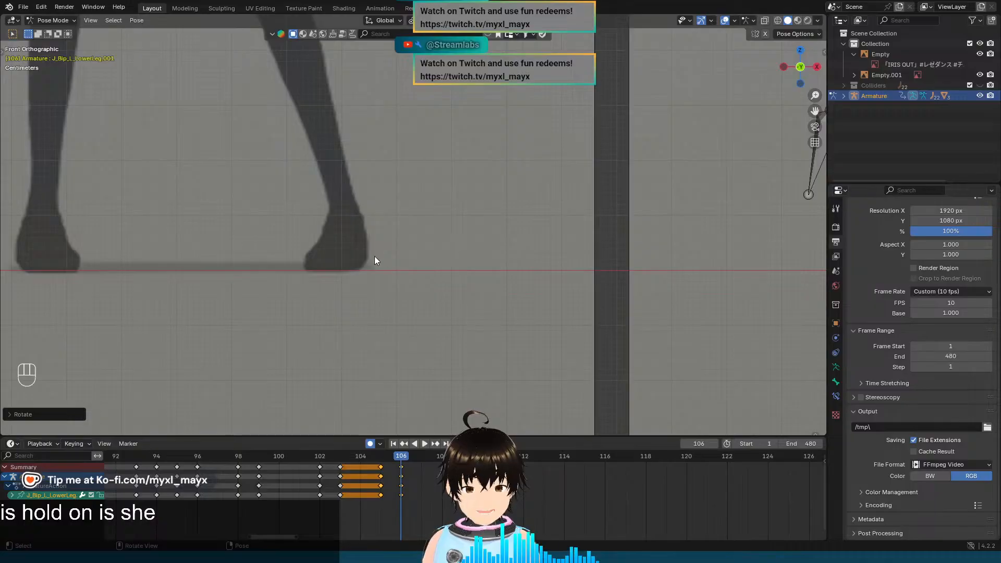
scroll(374, 256, down, 2)
scroll(403, 238, up, 2)
scroll(412, 238, down, 5)
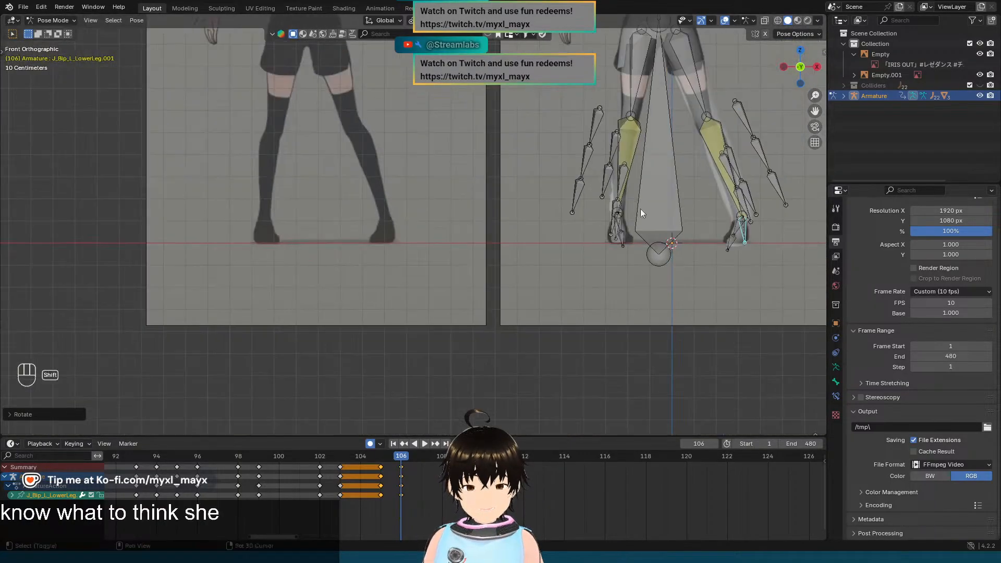
Step: Raise the left foot control bone and fine-tune its height so the sole meets the ground line of the reference
shift+middle_drag(640, 208, 276, 219)
scroll(510, 235, up, 6)
shift+middle_drag(367, 300, 461, 236)
scroll(442, 268, up, 5)
scroll(486, 220, up, 2)
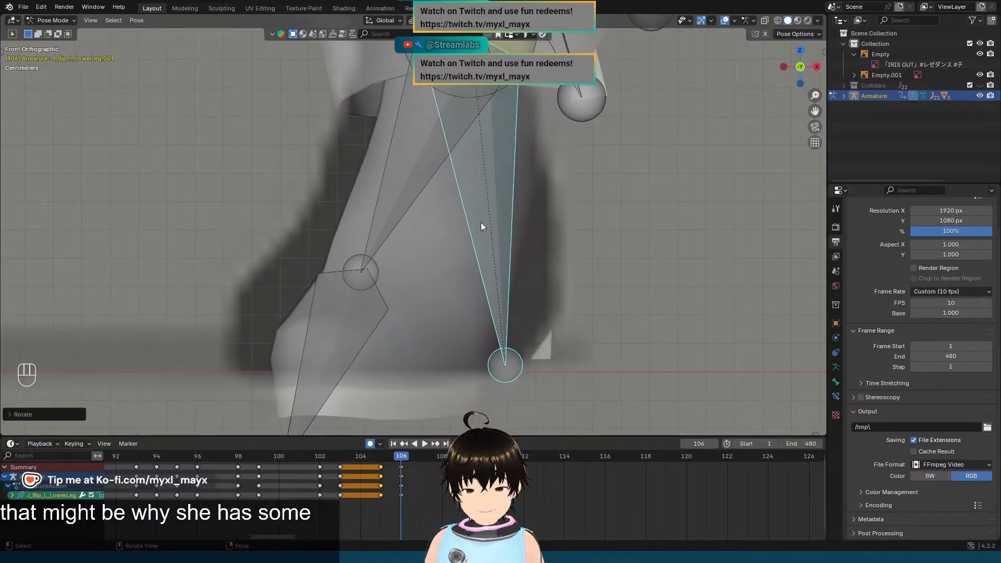
key(g)
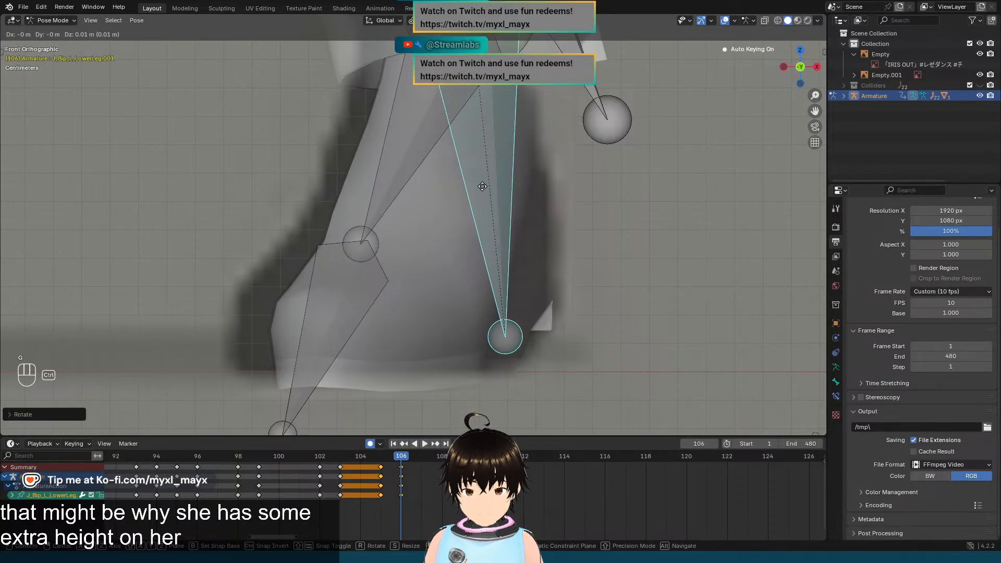
click(480, 173)
scroll(476, 219, up, 3)
scroll(511, 90, up, 2)
shift+middle_drag(476, 219, 506, 103)
scroll(505, 105, down, 1)
key(g)
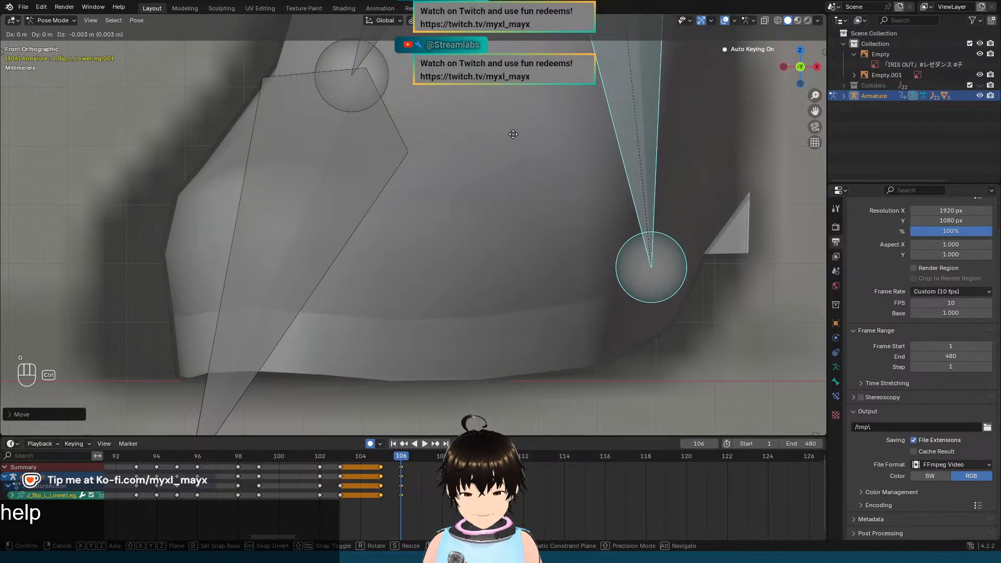
click(471, 134)
Step: Raise the Root bone by about 0.01 m at frame 106 to lift the body over the tiptoed feet
scroll(471, 133, down, 13)
shift+middle_drag(417, 120, 408, 154)
scroll(542, 201, down, 3)
click(393, 163)
scroll(421, 259, up, 6)
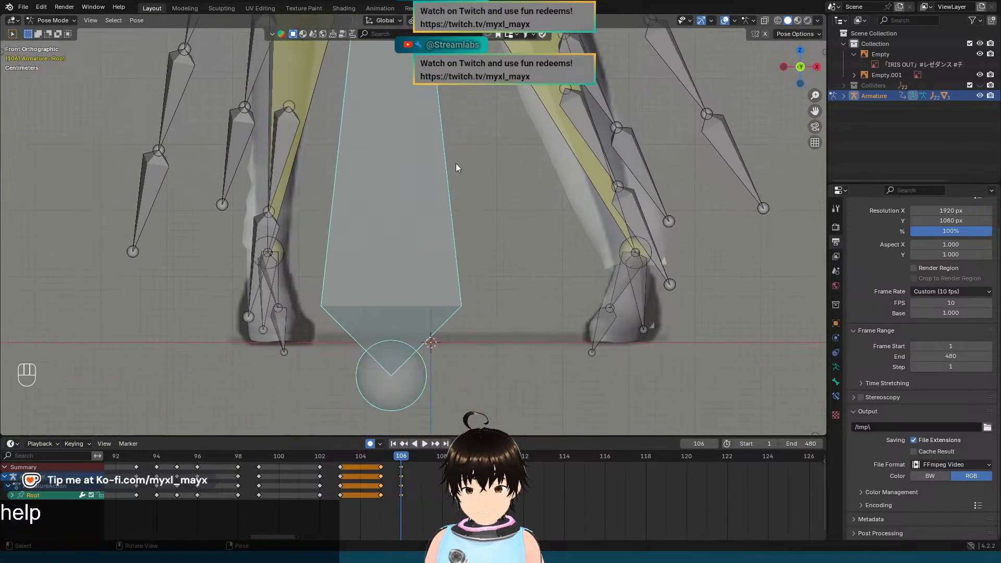
shift+middle_drag(460, 197, 464, 162)
key(g)
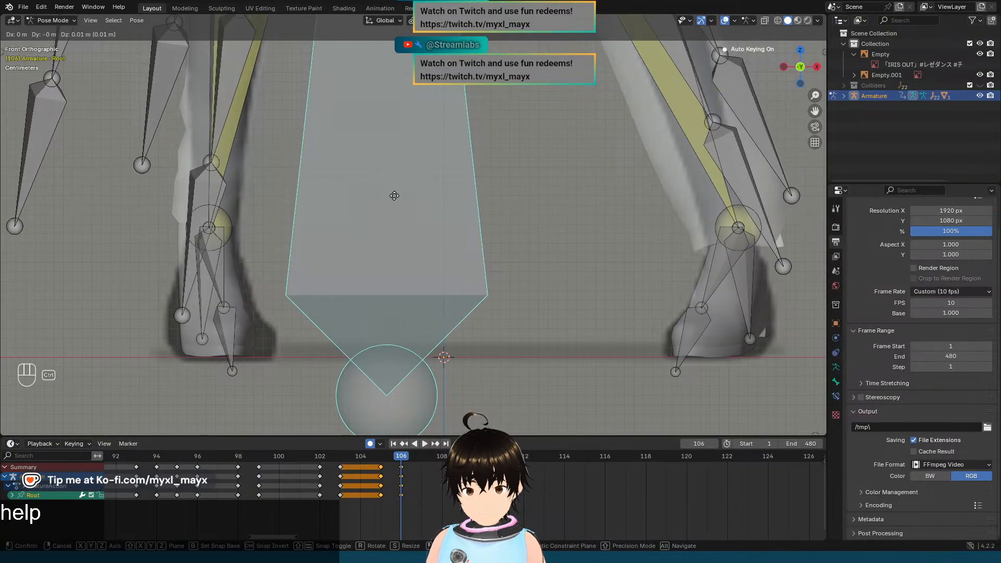
ctrl+click(393, 187)
Step: Examine how the model's torso, head and spine bones line up with the reference outline at frame 106
scroll(395, 185, down, 8)
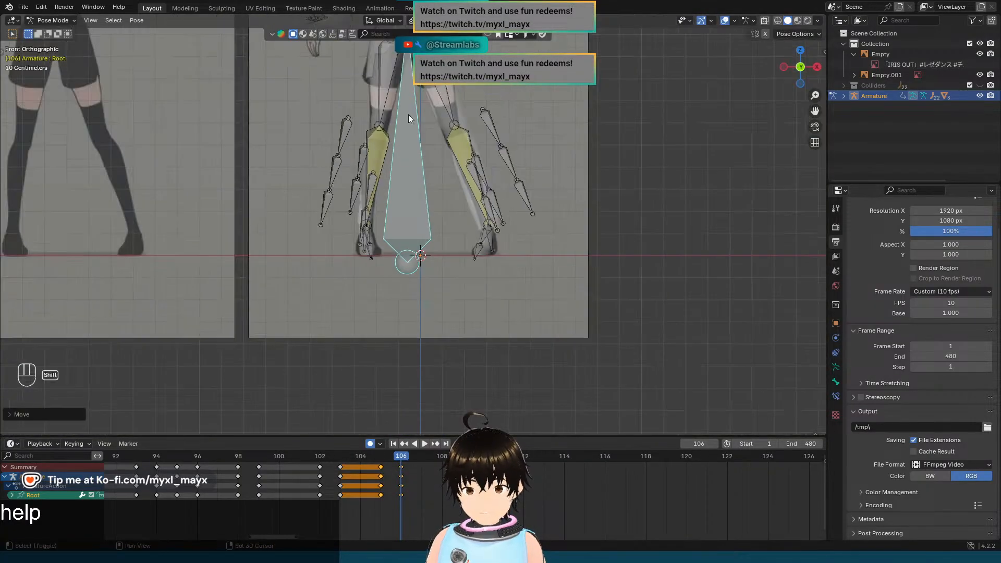
shift+middle_drag(416, 86, 422, 285)
scroll(421, 284, up, 6)
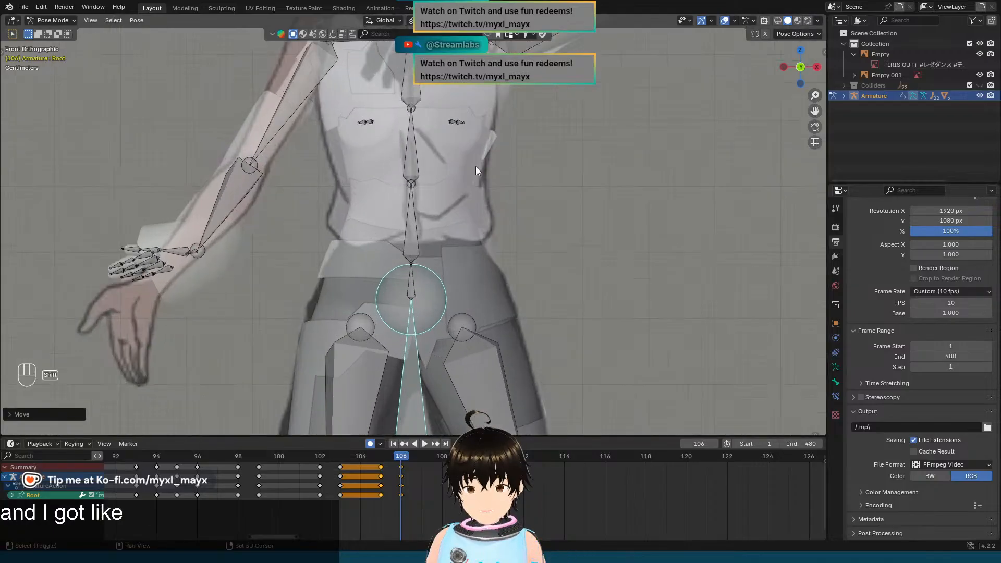
shift+middle_drag(477, 160, 492, 265)
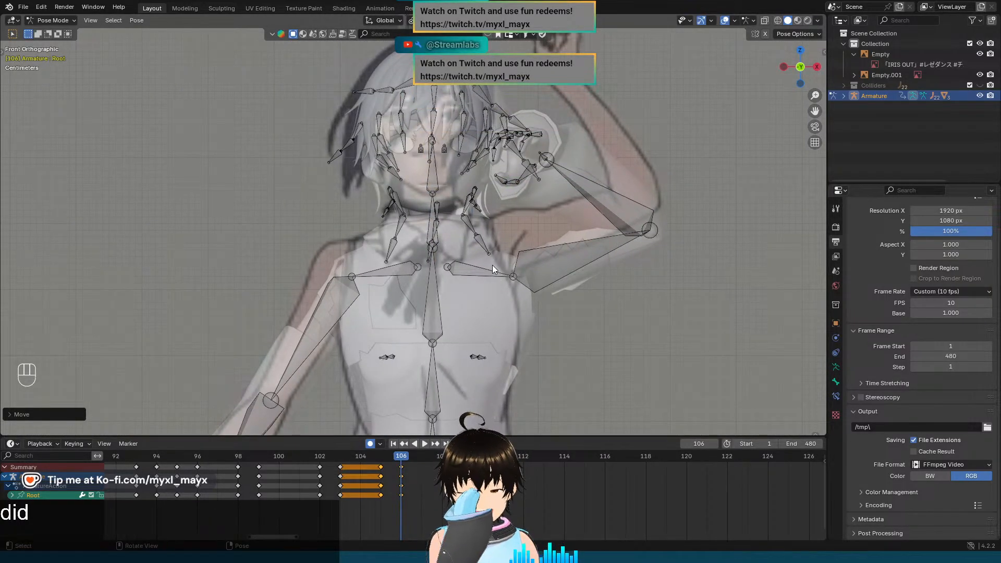
shift+middle_drag(527, 245, 539, 232)
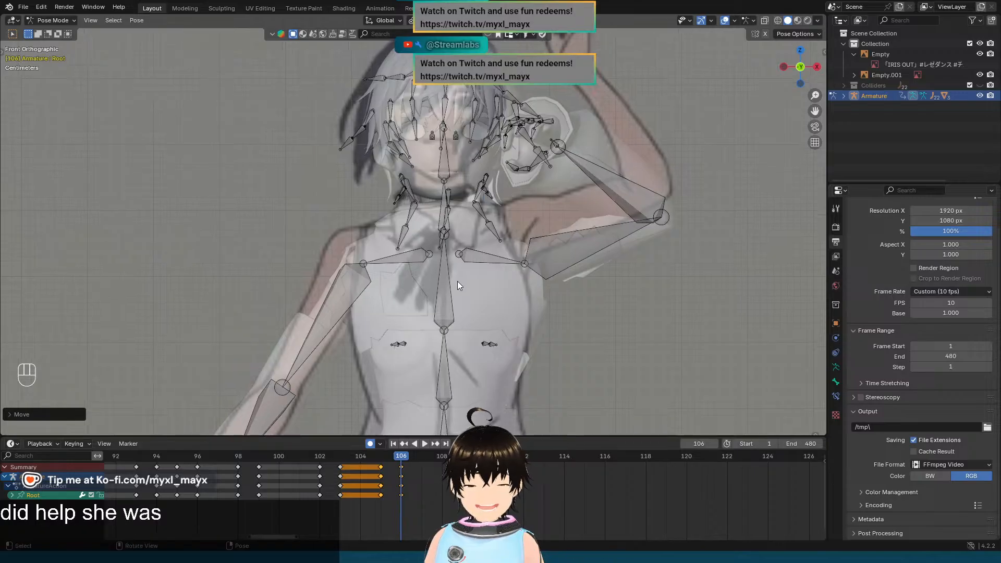
click(451, 300)
shift+middle_drag(516, 352, 528, 246)
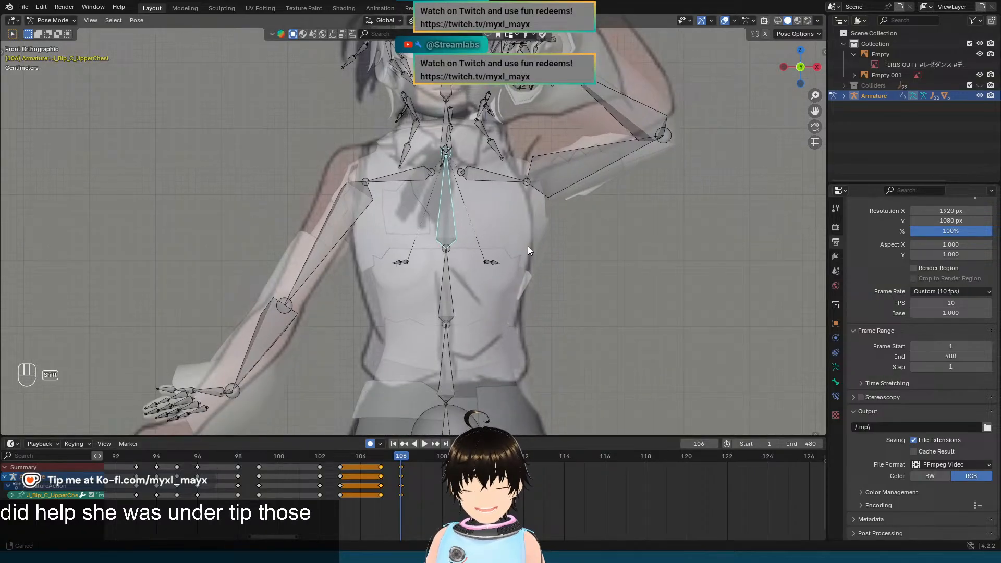
click(447, 297)
shift+middle_drag(559, 323, 563, 227)
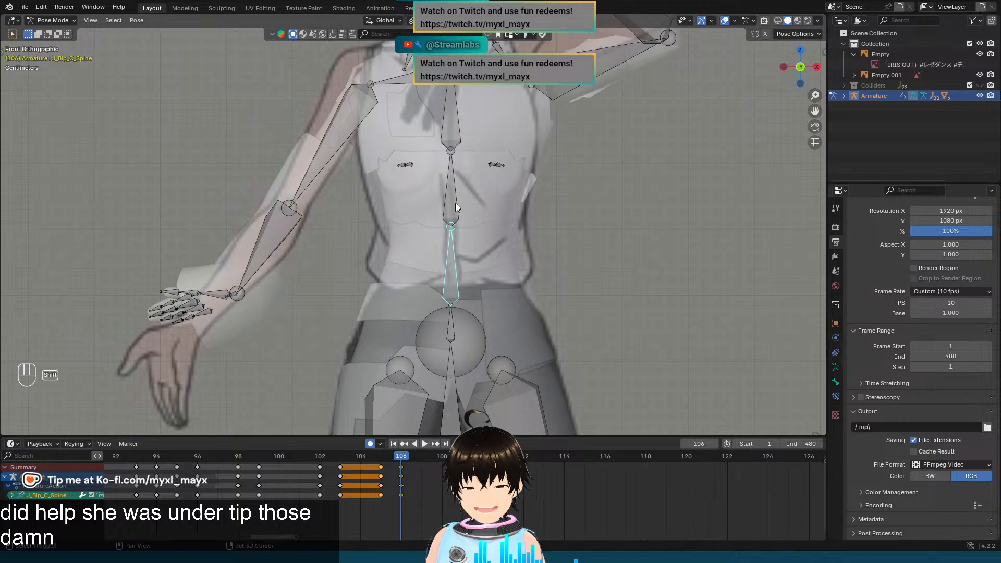
shift+middle_drag(455, 202, 458, 252)
key(r)
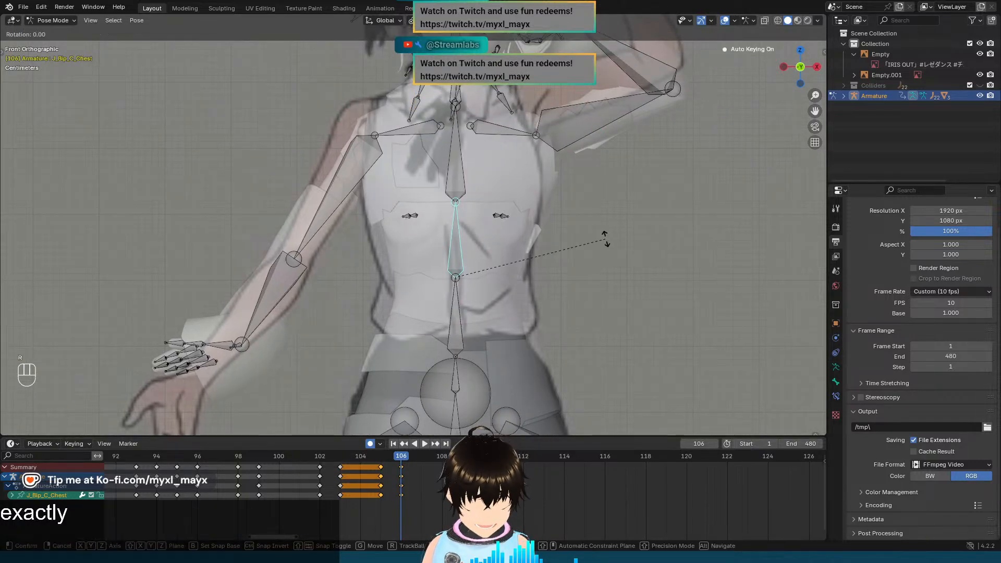
key(z)
key(z)
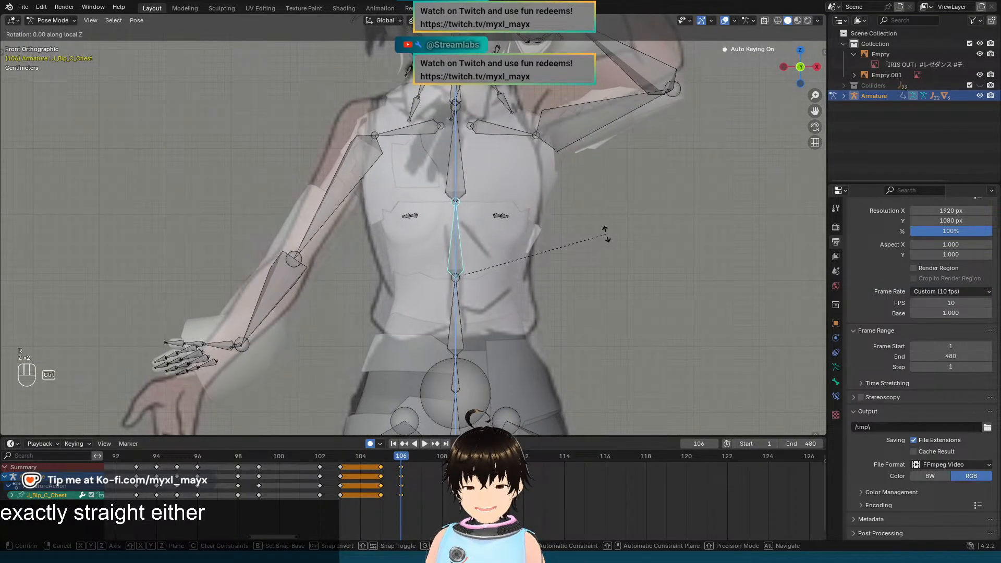
key(ctrl)
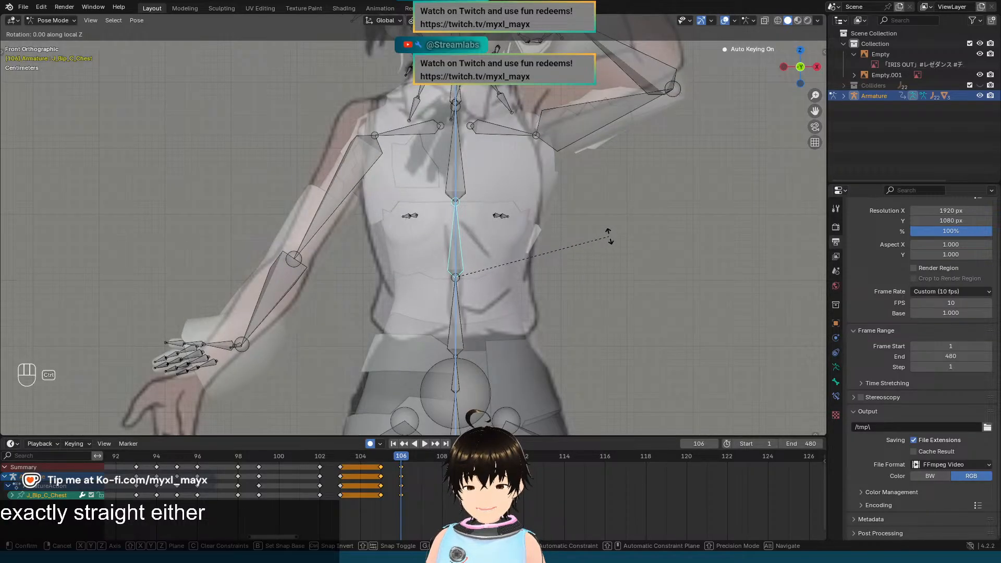
key(Escape)
Step: Rotate the hips bone J_Bip_C_Hips about 0.85° around its local Z axis to give the torso a slight lean
scroll(605, 239, down, 2)
shift+middle_drag(604, 239, 602, 174)
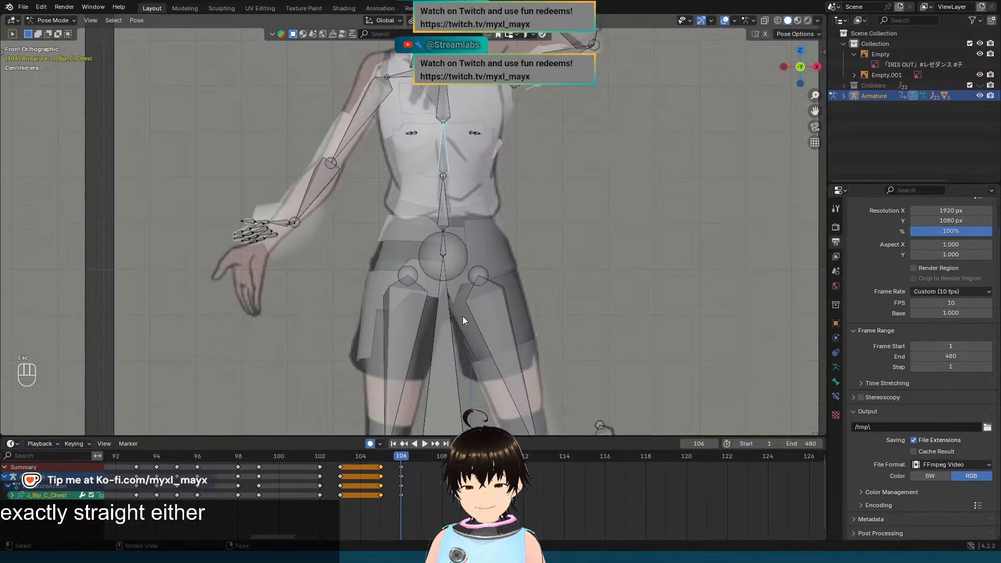
click(454, 319)
scroll(540, 222, up, 3)
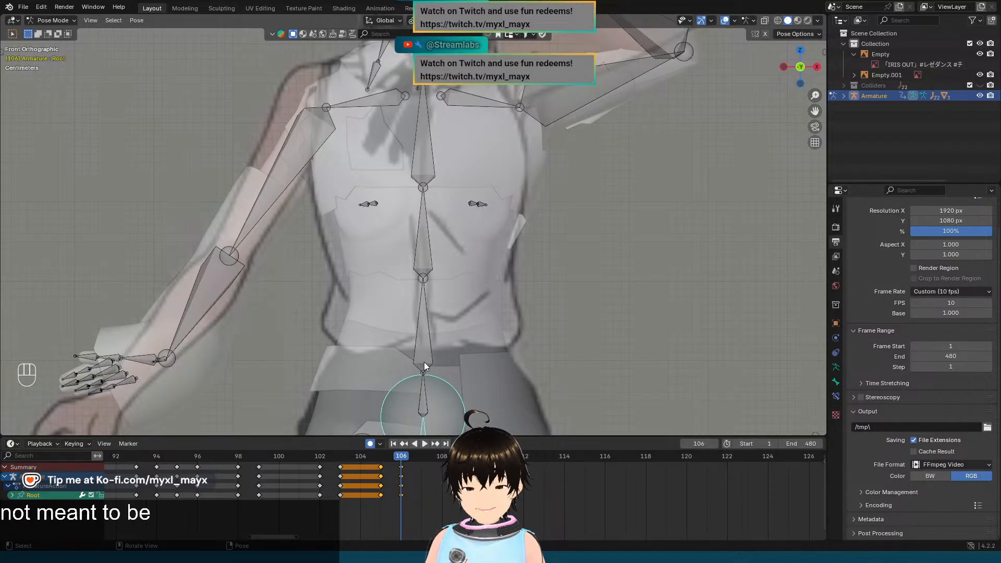
click(427, 390)
key(r)
key(z)
key(z)
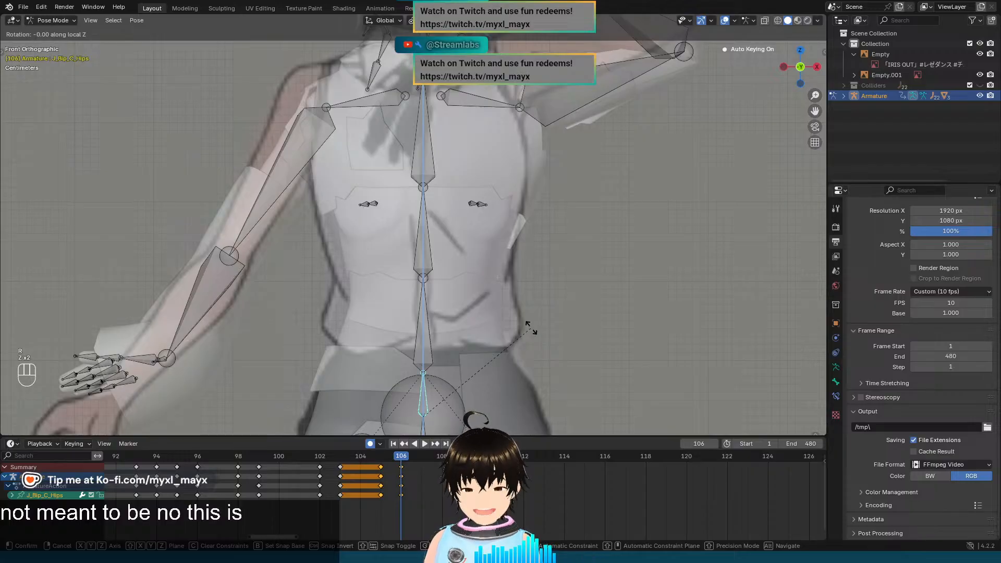
key(ctrl)
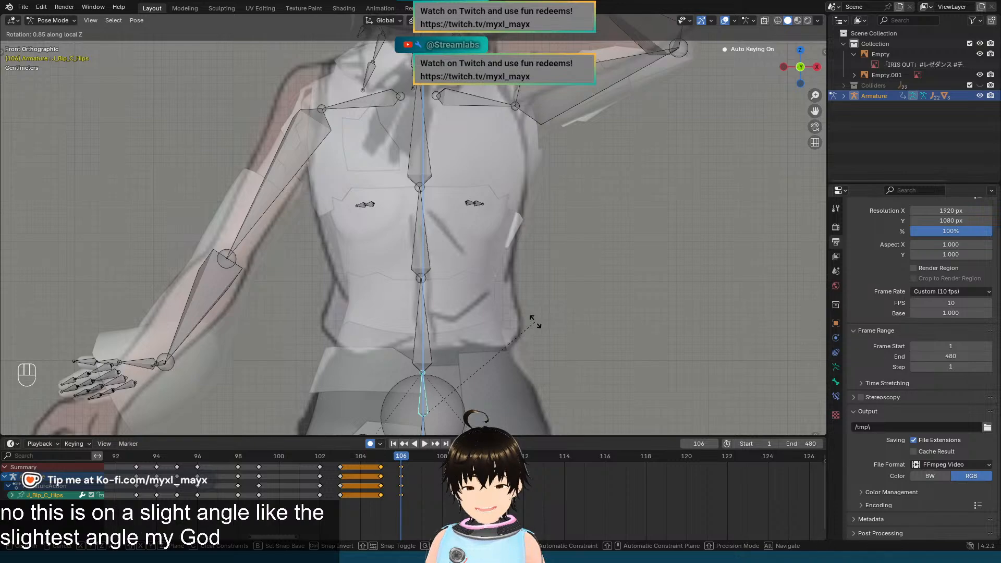
click(535, 321)
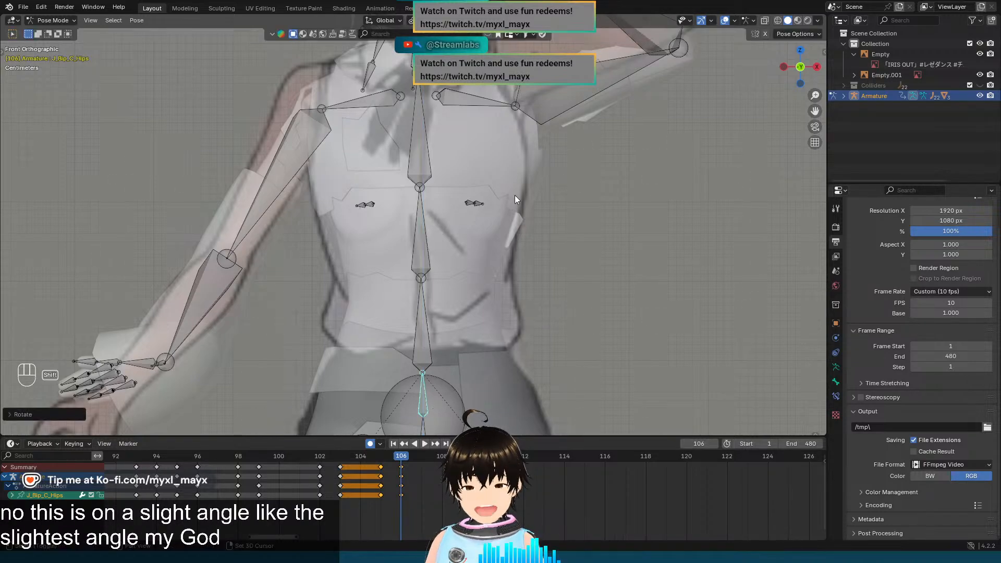
Step: Compare the head and right shoulder bone with the reference, check the first and last frames, and return to frame 106
shift+middle_drag(514, 195, 505, 377)
shift+middle_drag(430, 224, 432, 305)
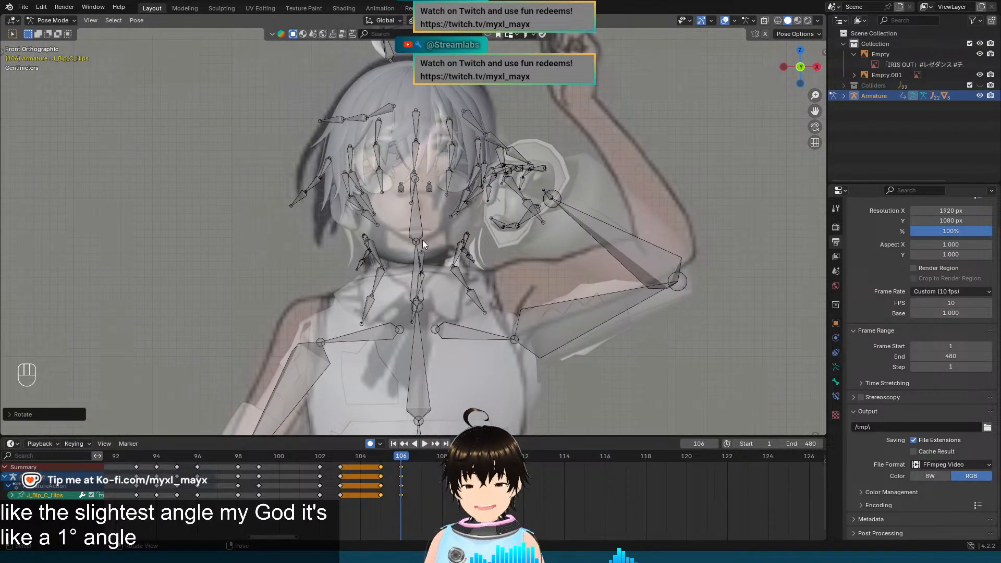
middle_drag(423, 220, 426, 226)
key(KP_1)
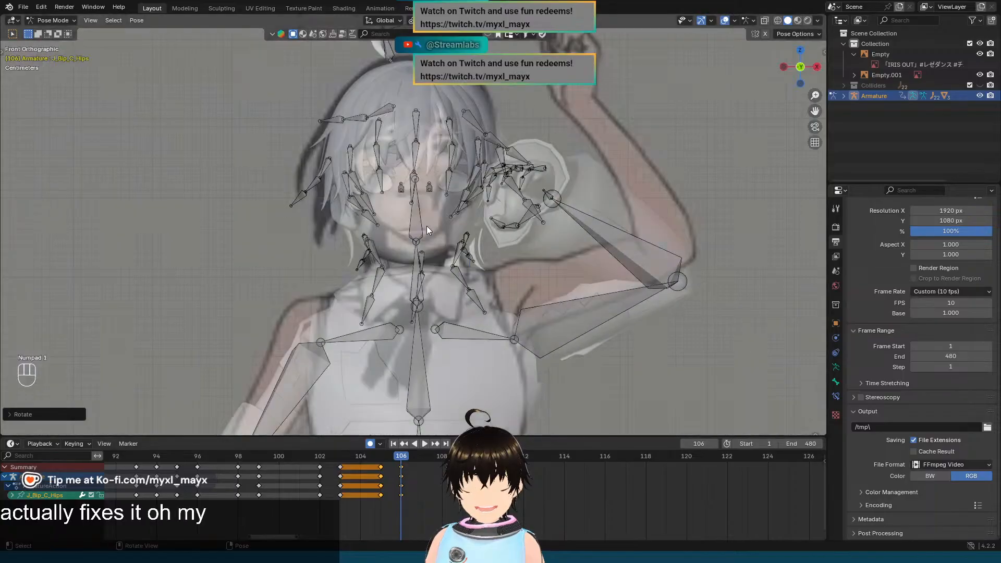
click(371, 331)
shift+middle_drag(371, 331, 414, 256)
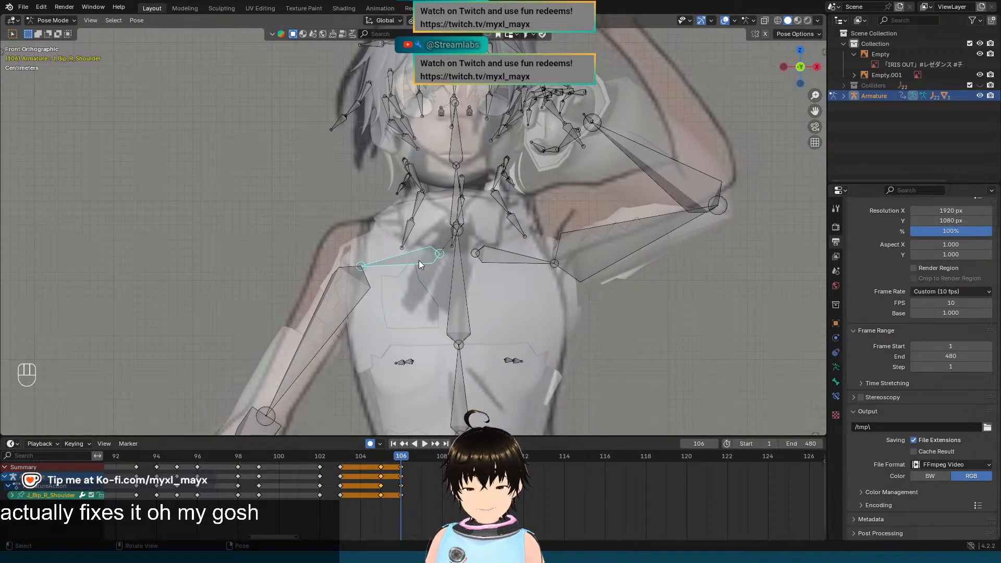
click(393, 443)
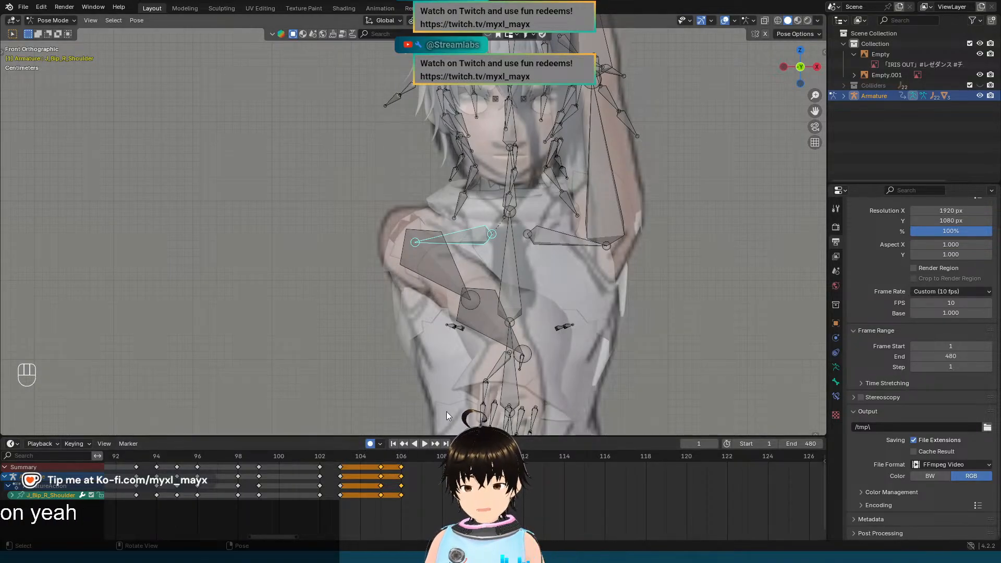
click(446, 444)
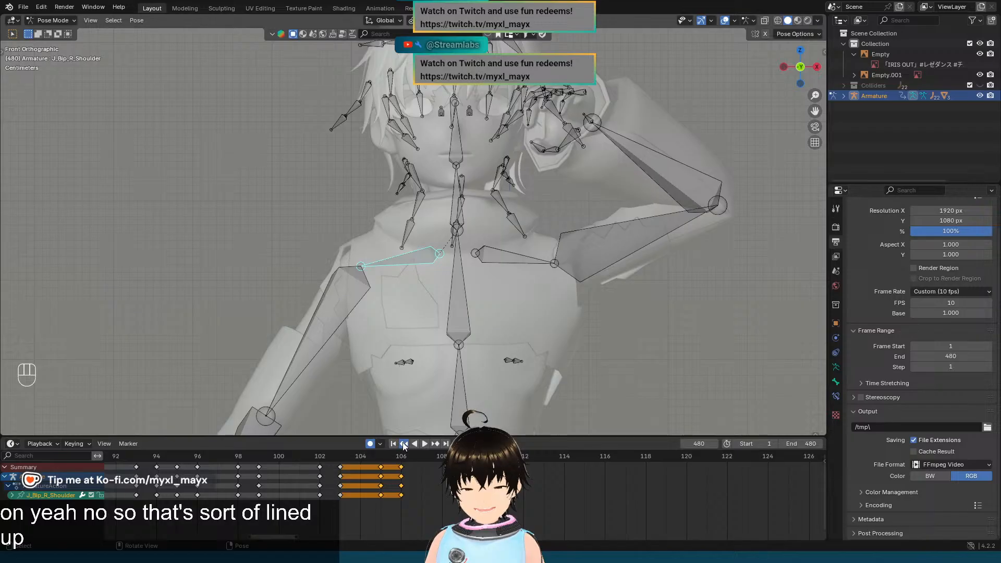
click(404, 443)
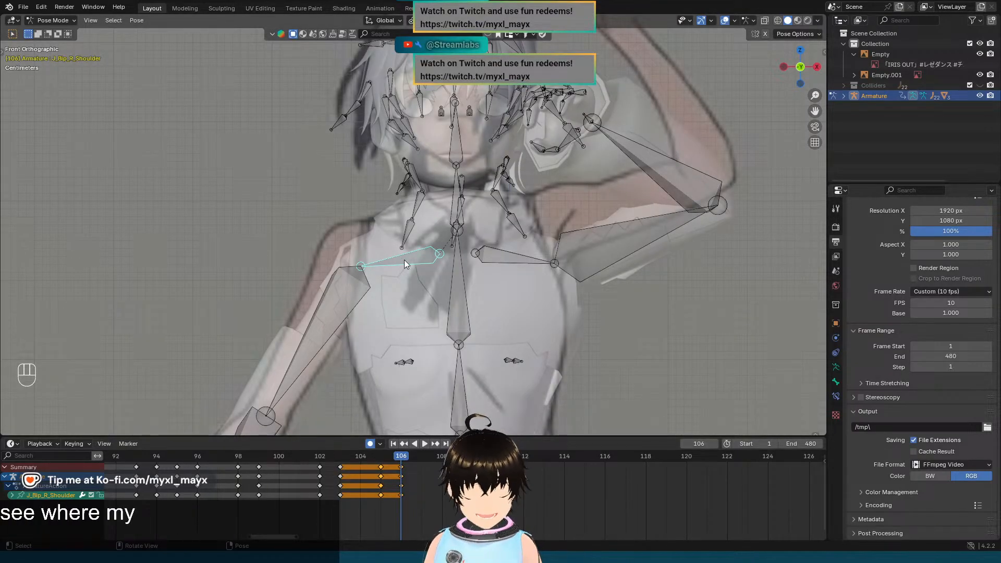
Step: Rotate the right shoulder bone J_Bip_R_Shoulder 10° about its local X axis to raise that shoulder
key(r)
key(x)
key(x)
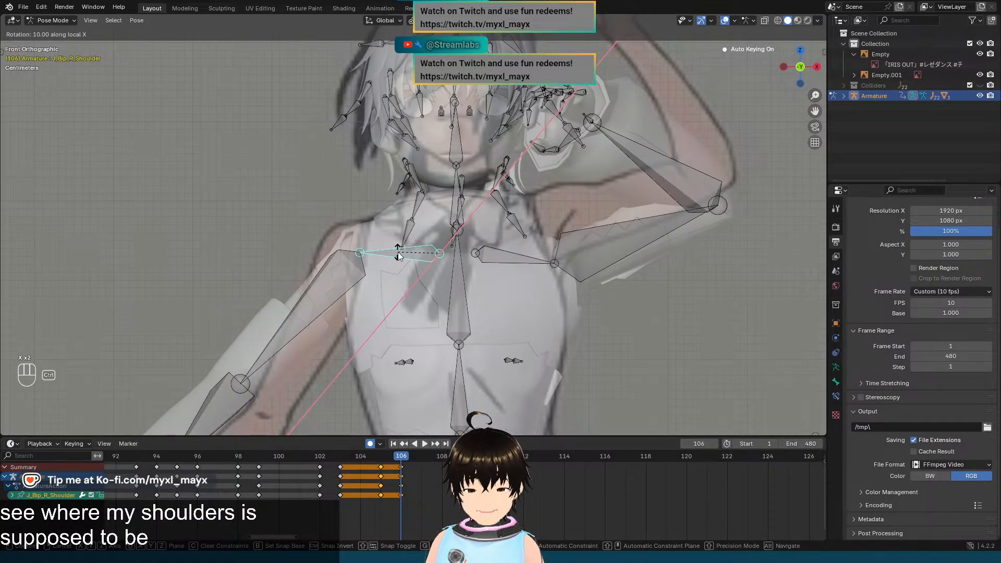
click(398, 256)
Step: Rotate the left shoulder bone J_Bip_L_Shoulder about its local X axis to raise it toward the reference shoulder line
click(525, 258)
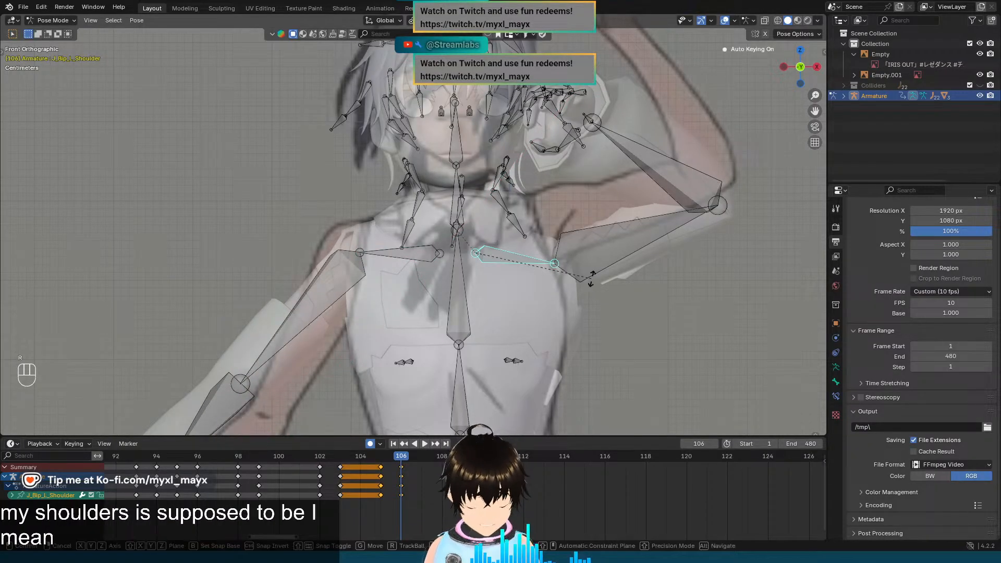
key(r)
key(x)
key(x)
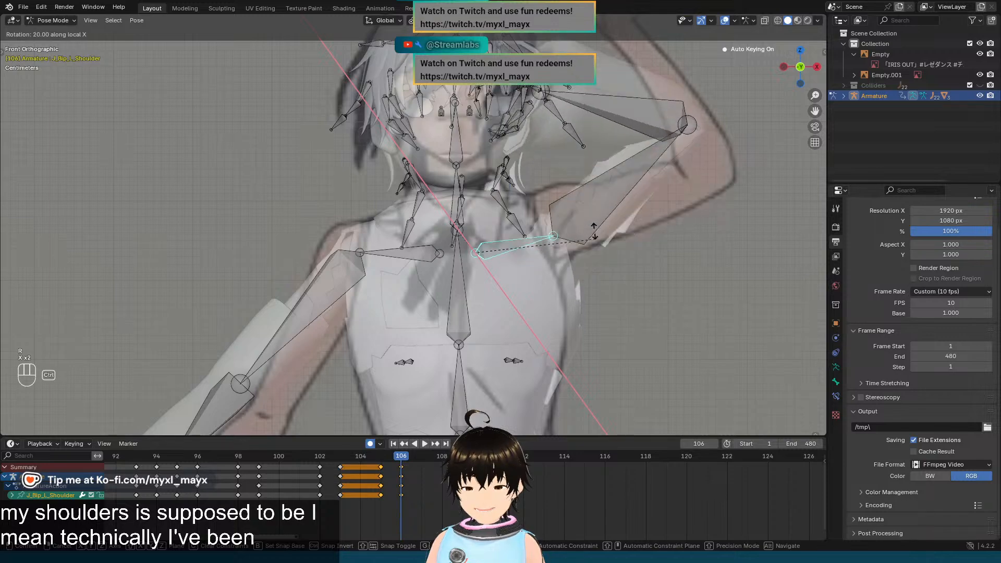
click(592, 225)
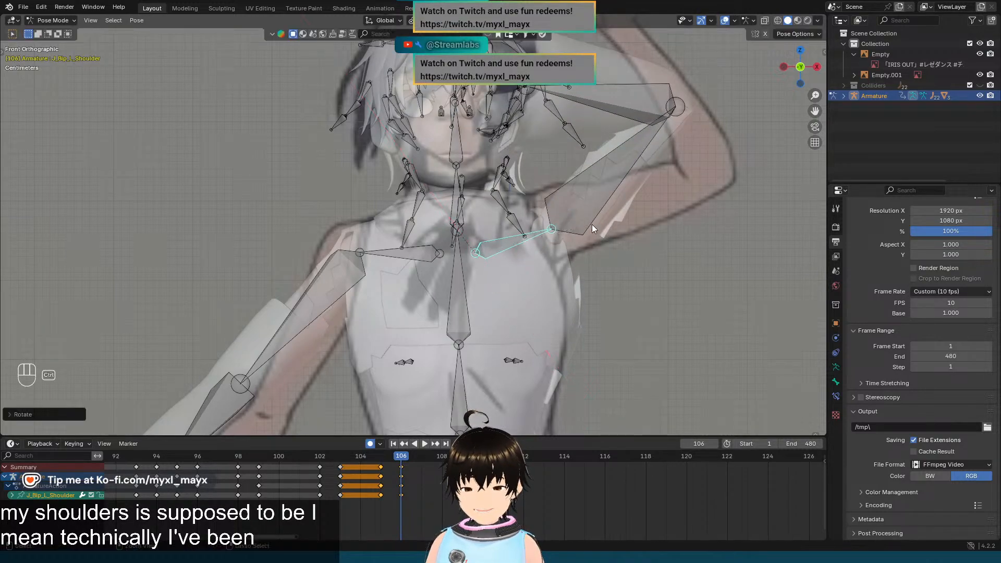
Step: Rotate the right upper arm bone J_Bip_R_UpperArm about its local X axis to lower the arm onto the reference
shift+middle_drag(296, 273, 331, 163)
click(312, 199)
shift+middle_drag(350, 229, 392, 261)
key(r)
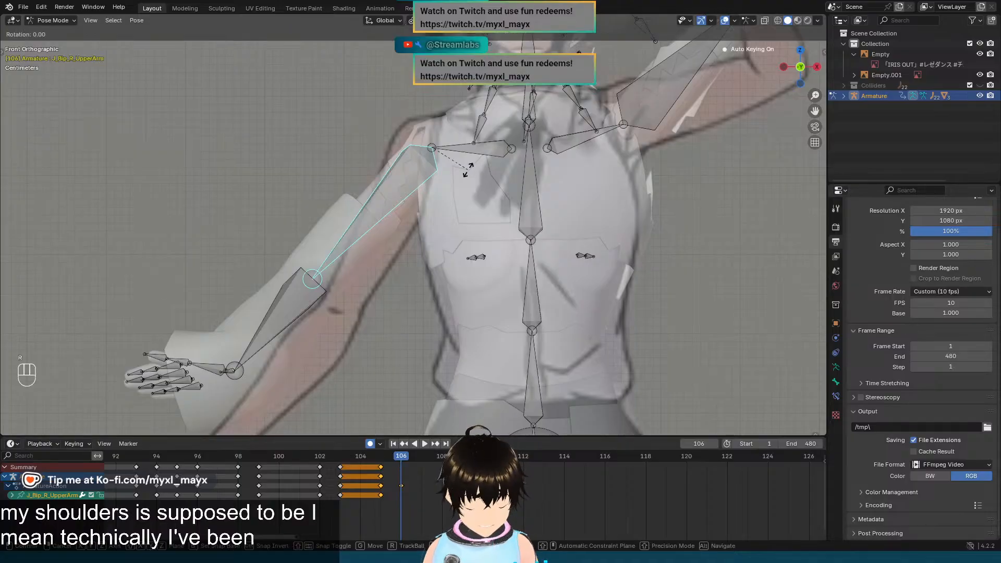
key(x)
key(x)
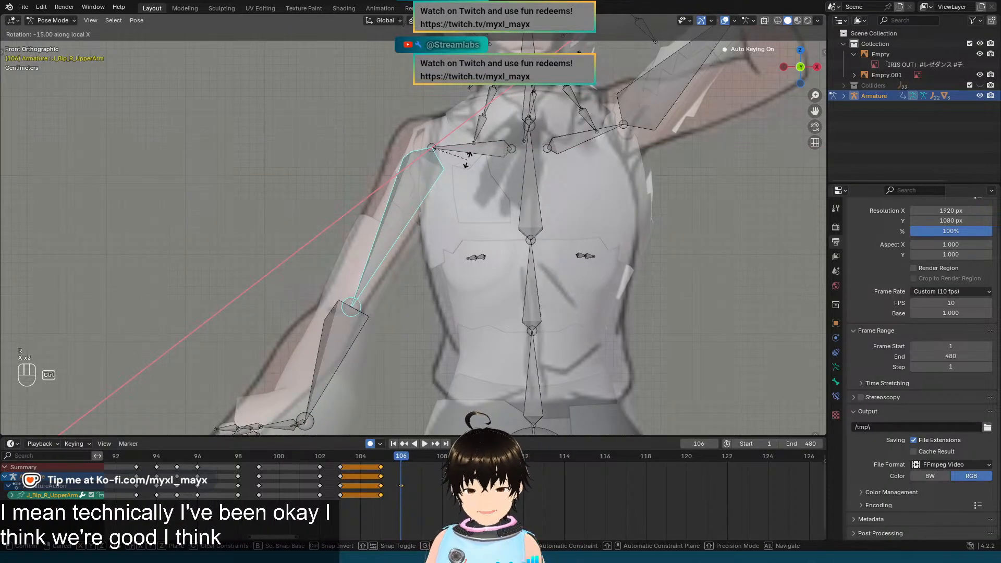
click(468, 165)
Step: Rotate the right forearm bone J_Bip_R_LowerArm slightly outward about its local X axis to follow the reference forearm
shift+middle_drag(389, 292, 448, 224)
scroll(427, 145, down, 2)
scroll(427, 145, down, 1)
key(KP_1)
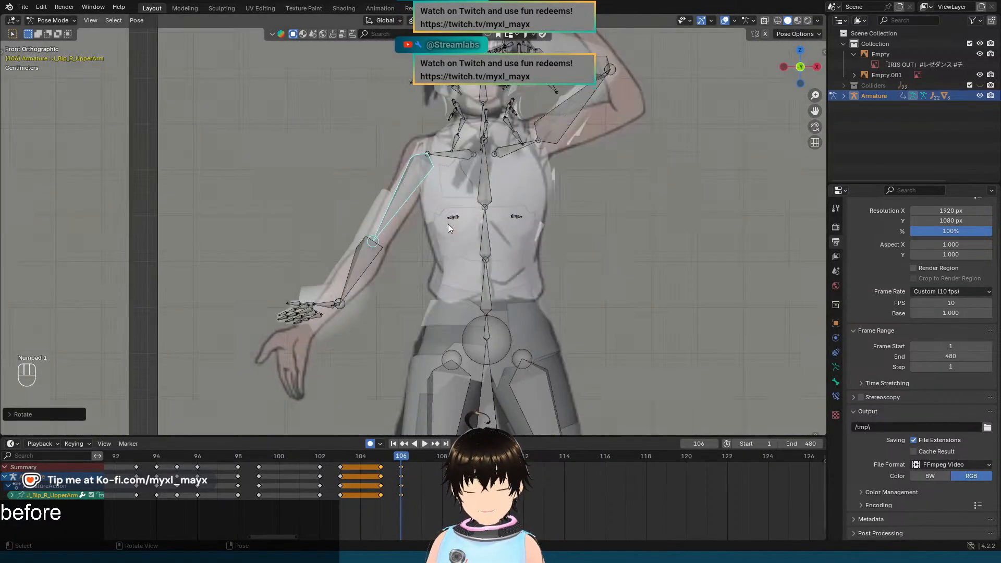
click(375, 259)
scroll(384, 264, up, 2)
shift+middle_drag(384, 264, 440, 226)
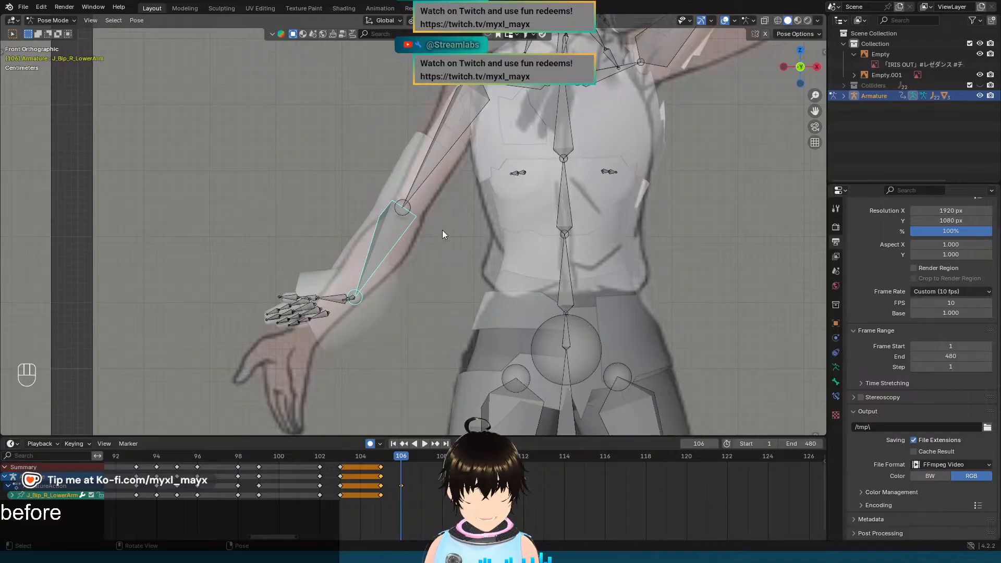
key(r)
key(x)
key(x)
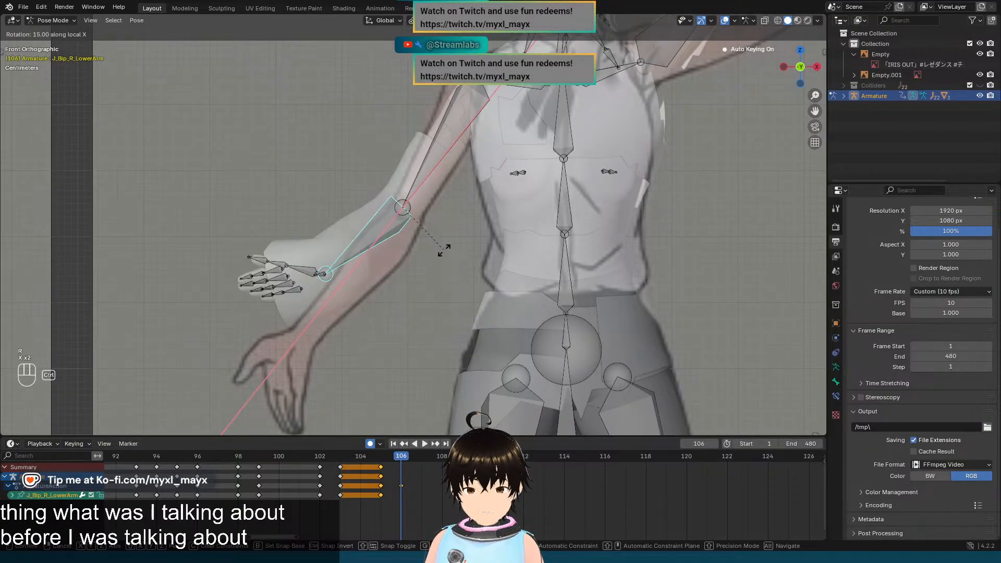
click(449, 241)
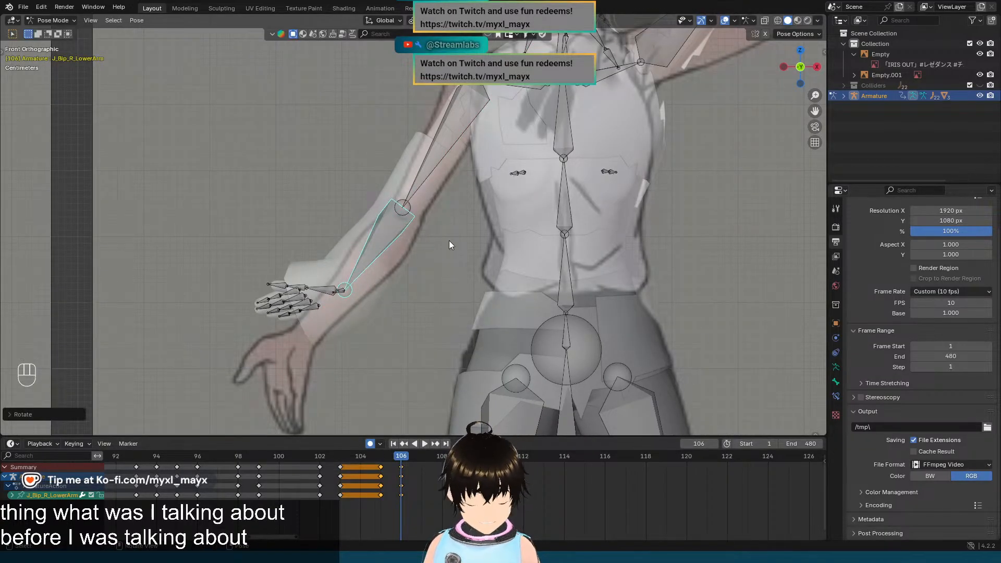
Step: Rotate the right forearm bone -45° about its local Z axis and check the arm from the side
key(r)
key(z)
key(z)
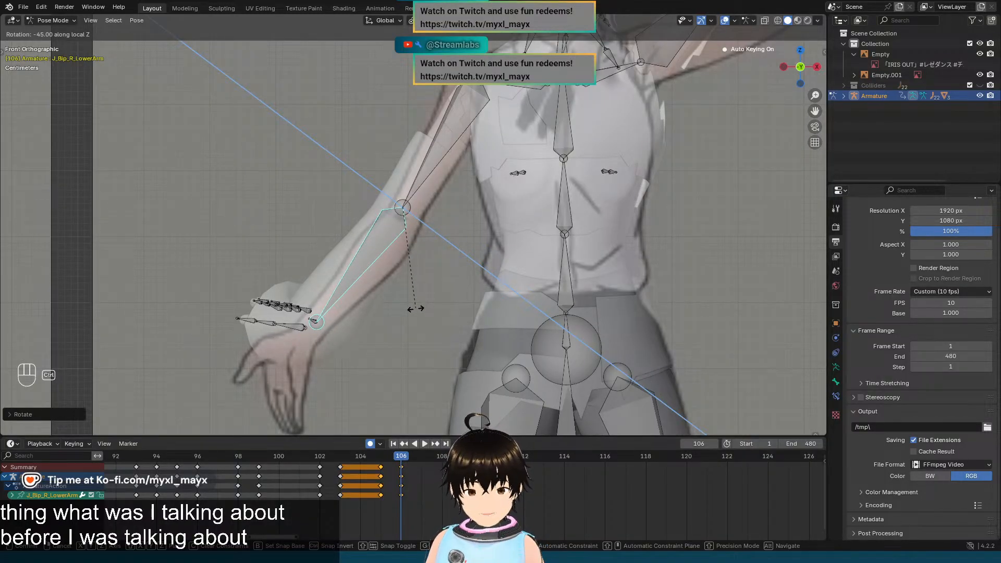
click(415, 309)
middle_drag(414, 308, 499, 307)
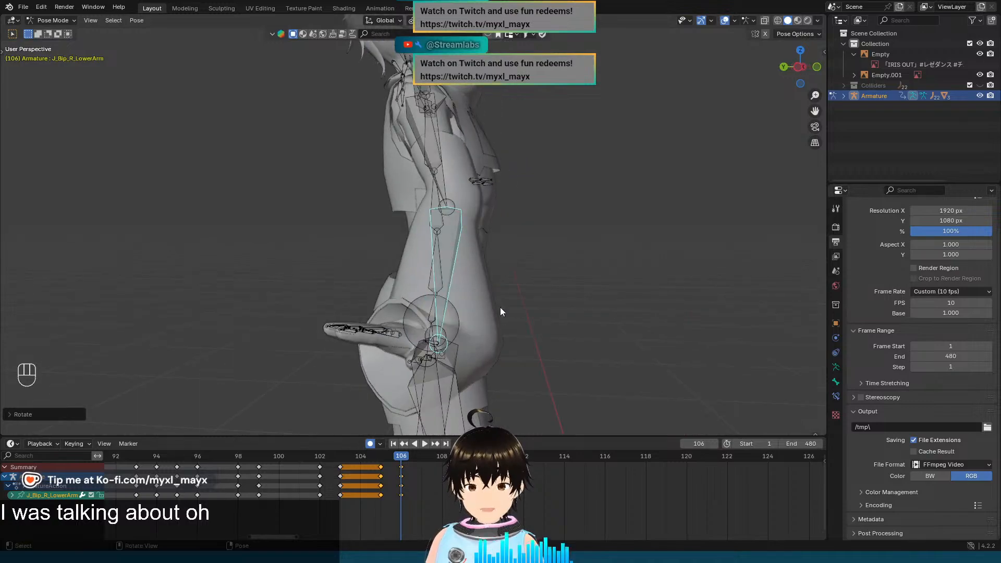
key(KP_1)
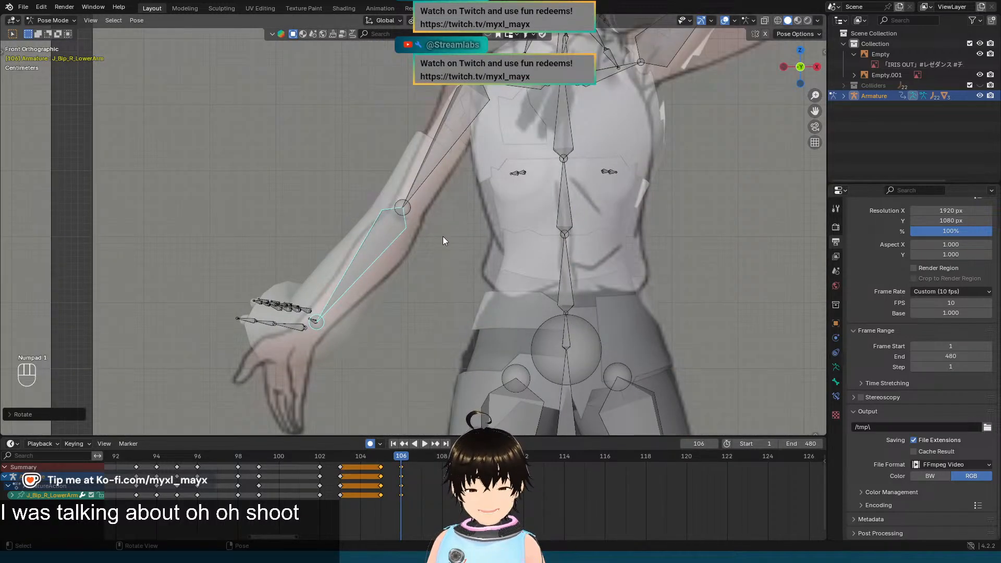
Step: Fine-tune the right forearm bone's rotation about its local Z axis in the front view
key(r)
key(z)
key(z)
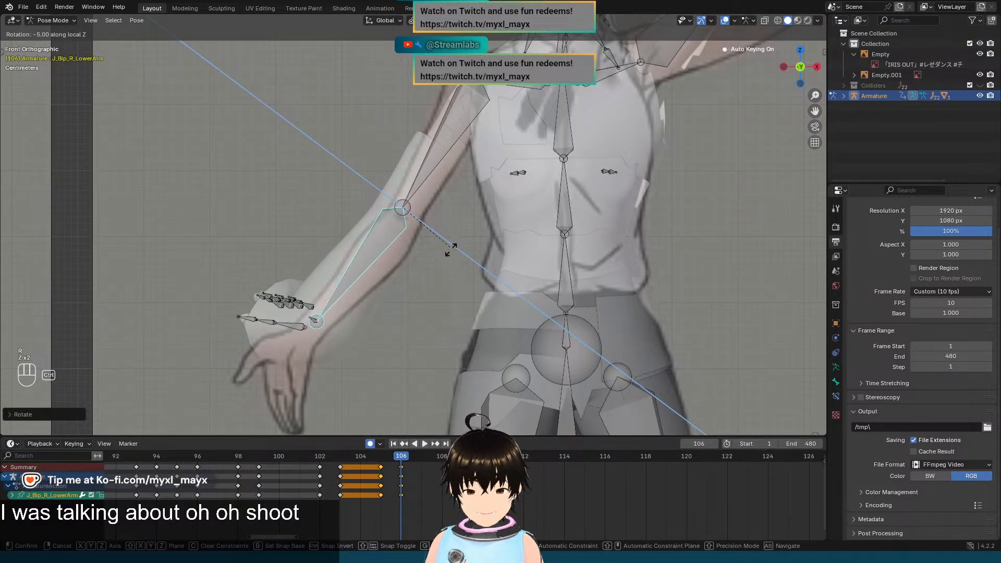
click(430, 266)
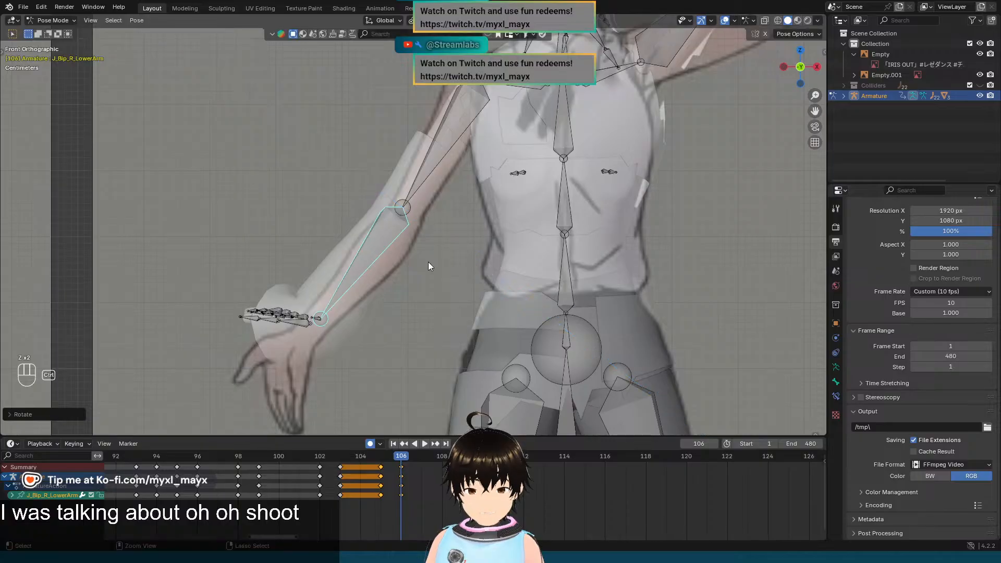
Step: Clear all transforms on the right hand bone J_Bip_R_Hand
click(314, 318)
scroll(315, 318, up, 2)
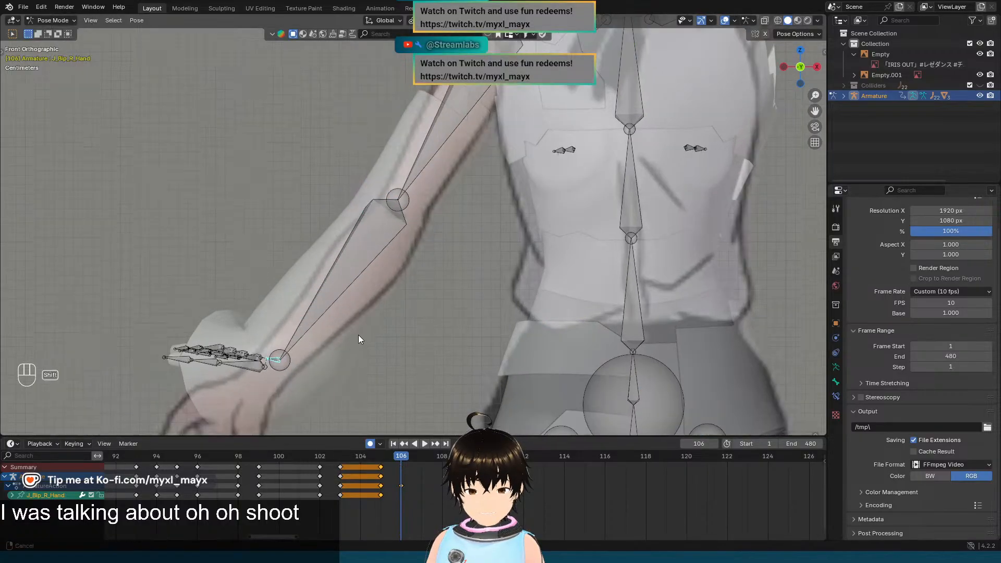
click(135, 20)
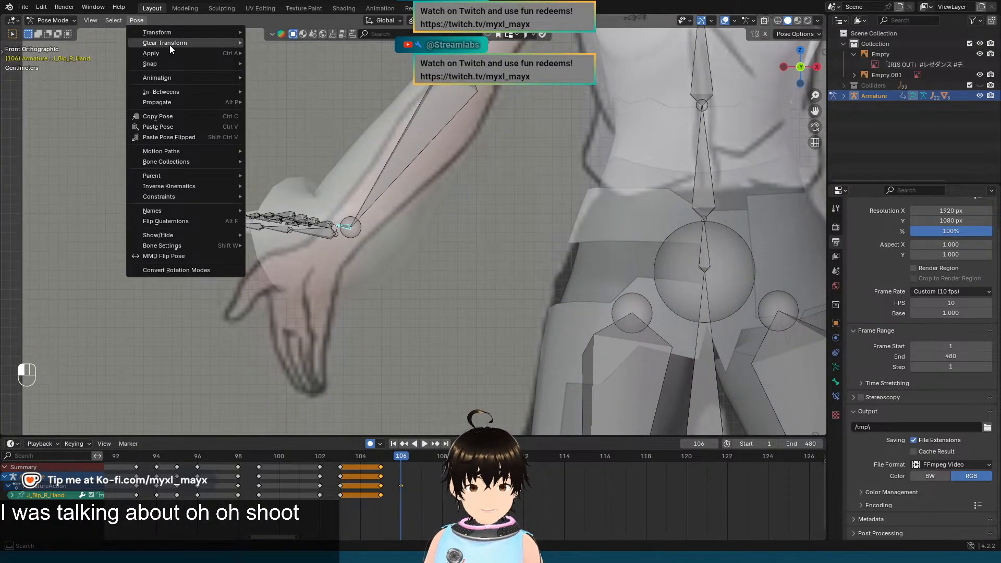
mouse_move(169, 44)
click(279, 45)
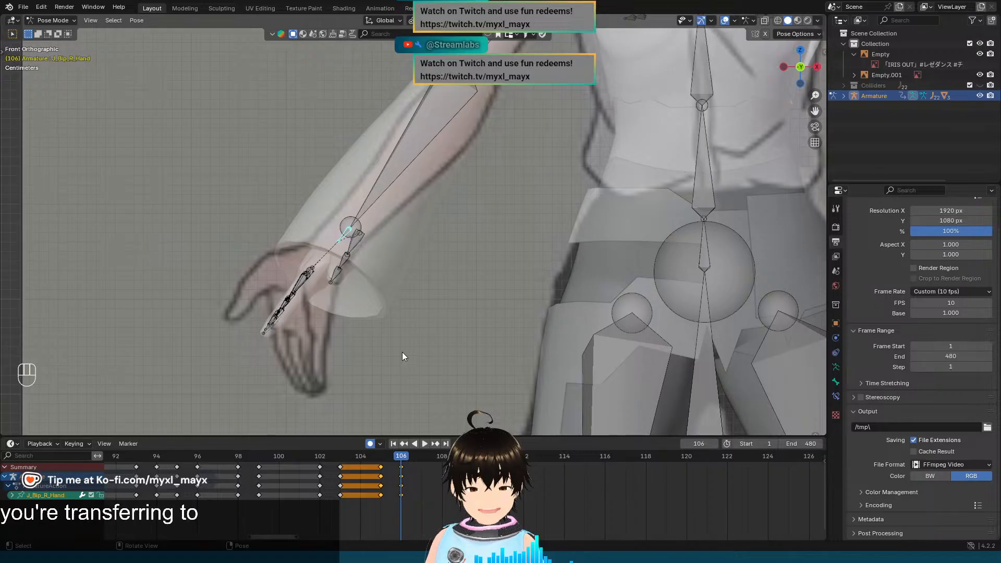
Step: Rotate the right hand bone 115° about its local Y axis to turn the palm like the reference hand
scroll(371, 261, up, 3)
key(r)
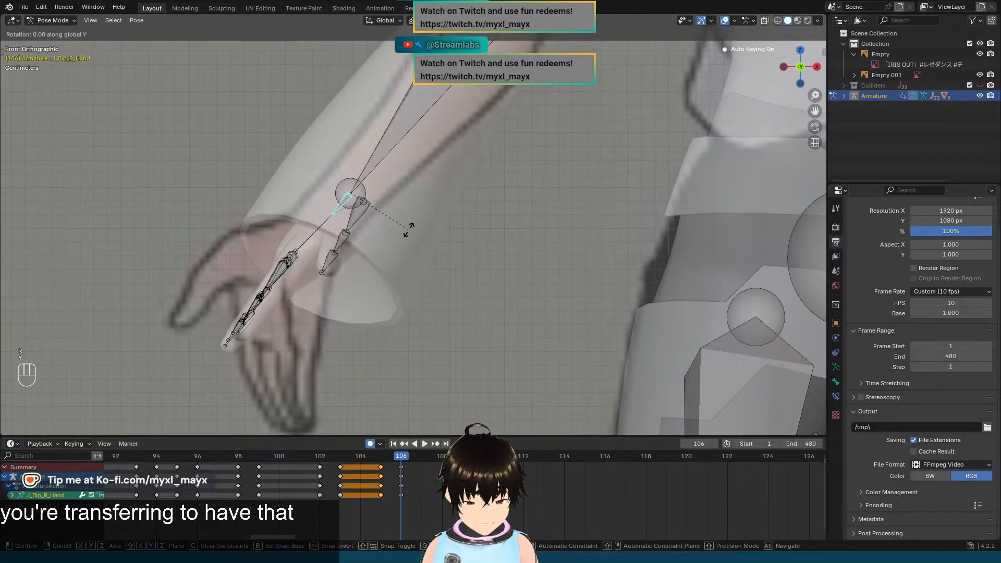
key(y)
key(y)
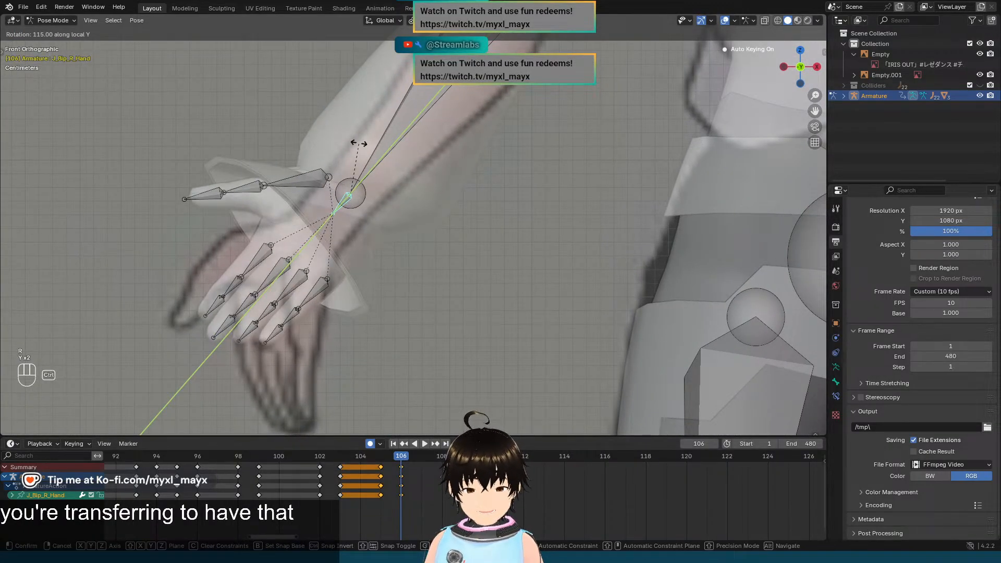
click(358, 141)
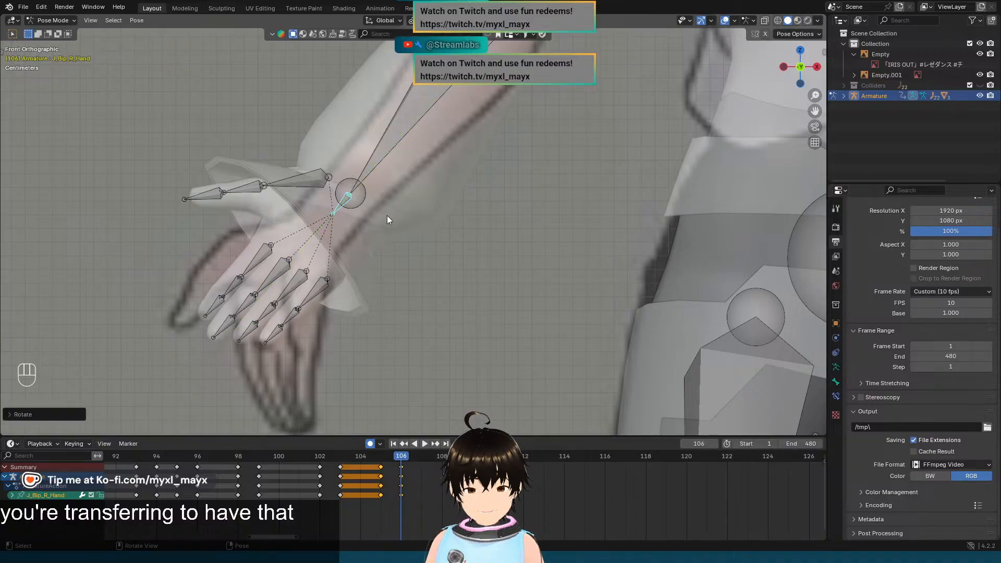
Step: Rotate the right hand bone about its local X axis so the fingers point down along the reference hand
key(r)
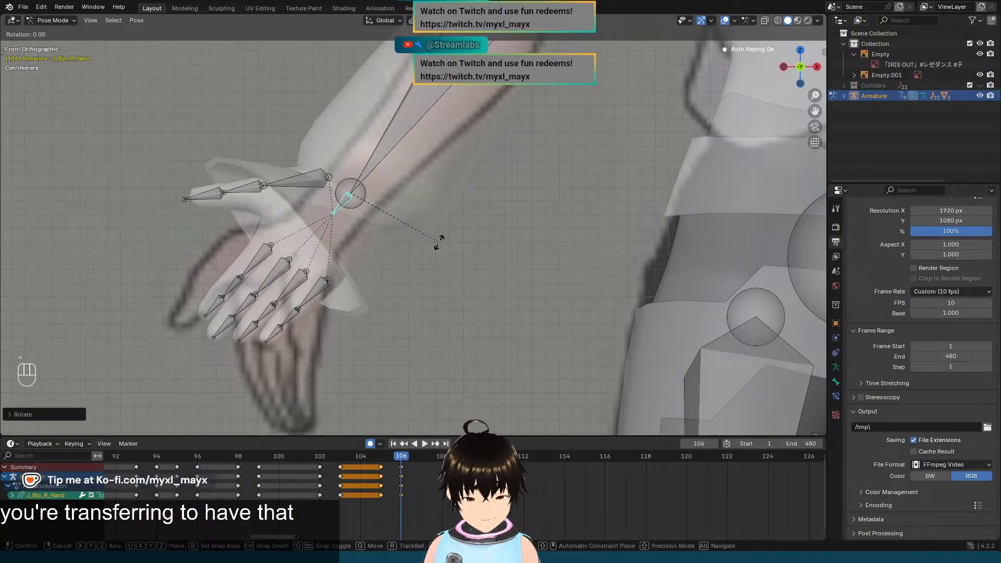
key(x)
key(z)
key(z)
key(x)
key(x)
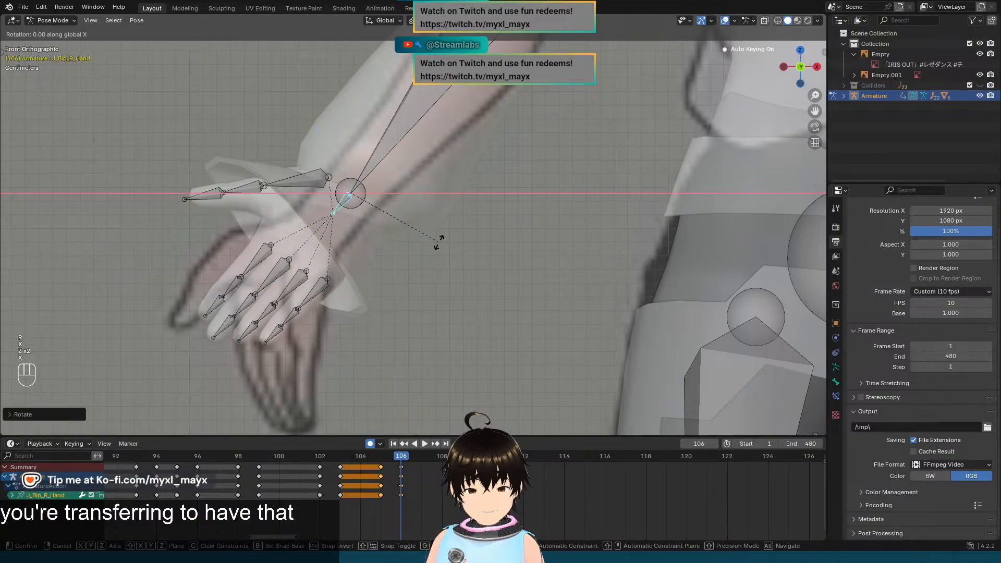
key(ctrl)
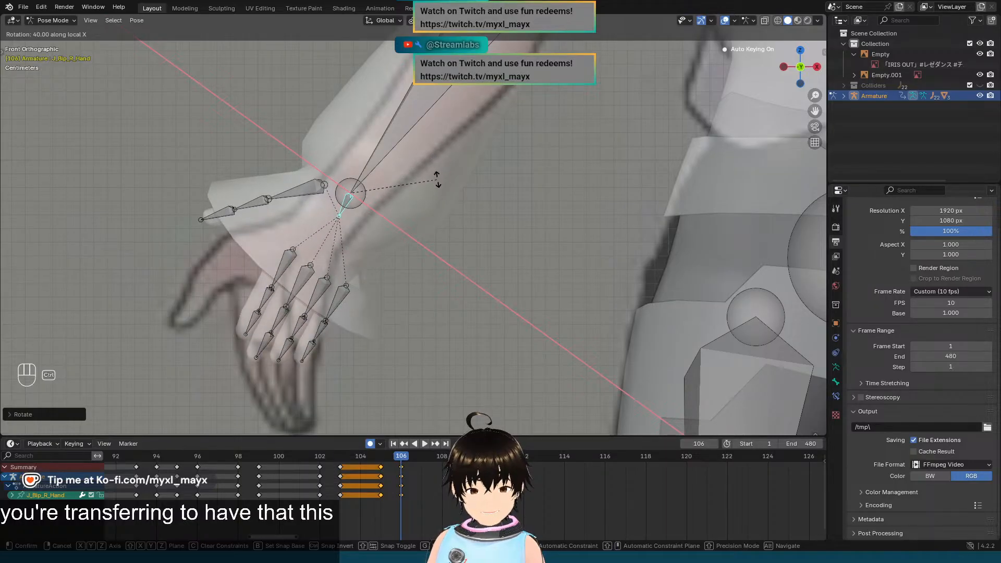
click(441, 169)
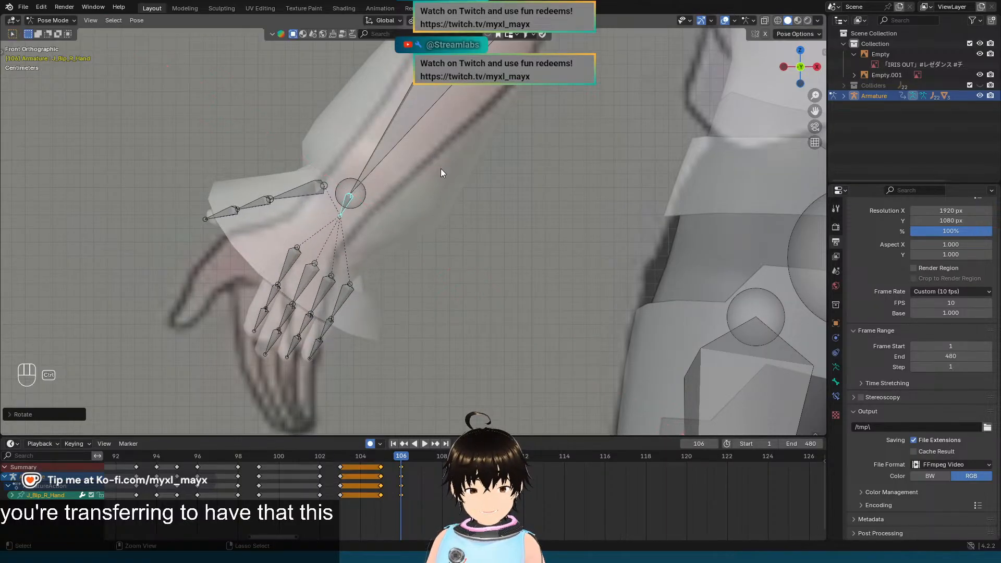
Step: Step between frames 105 and 106 to compare the arm poses with the reference
scroll(447, 227, down, 6)
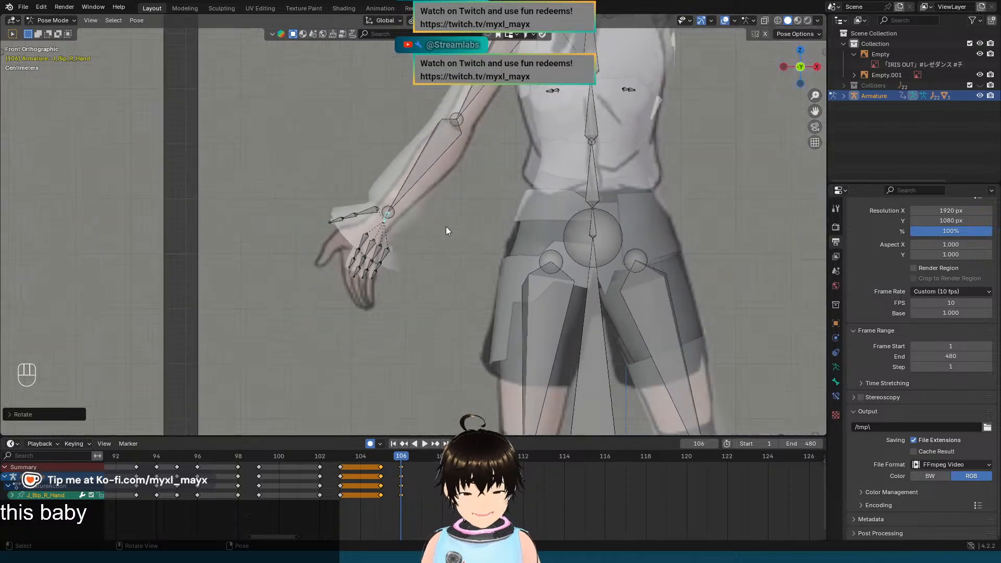
shift+middle_drag(449, 175, 388, 217)
scroll(406, 221, down, 2)
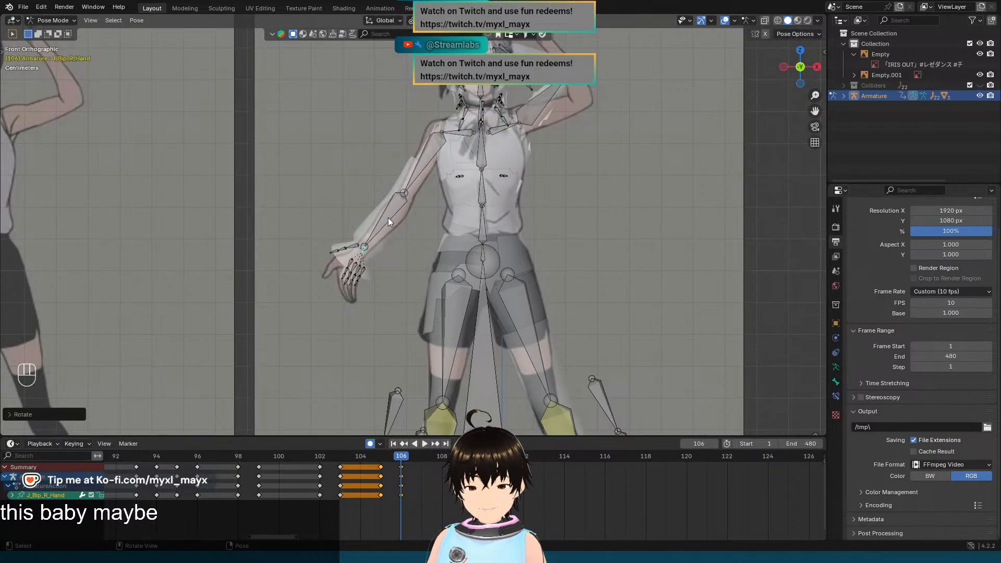
key(Left)
key(Right)
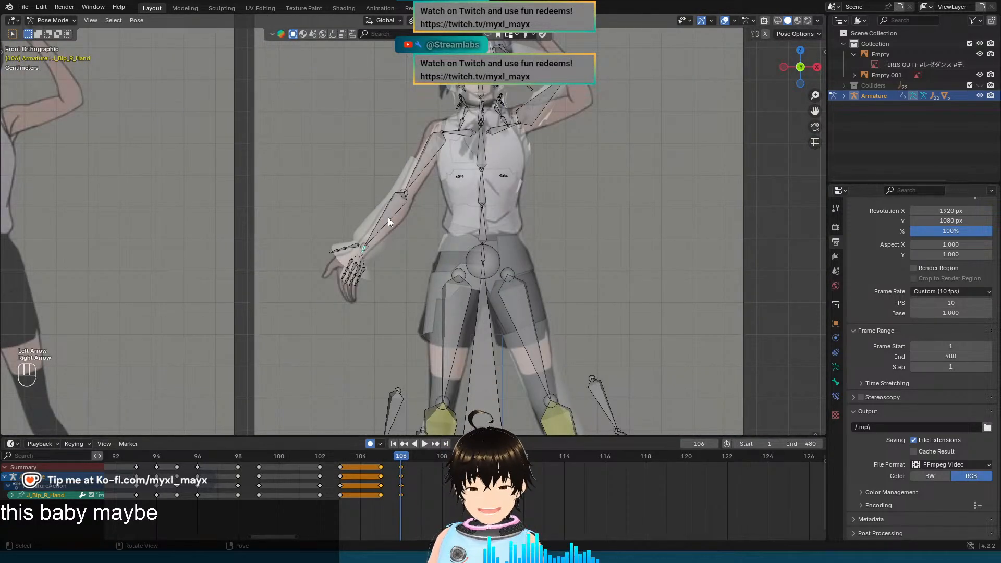
key(Left)
key(Right)
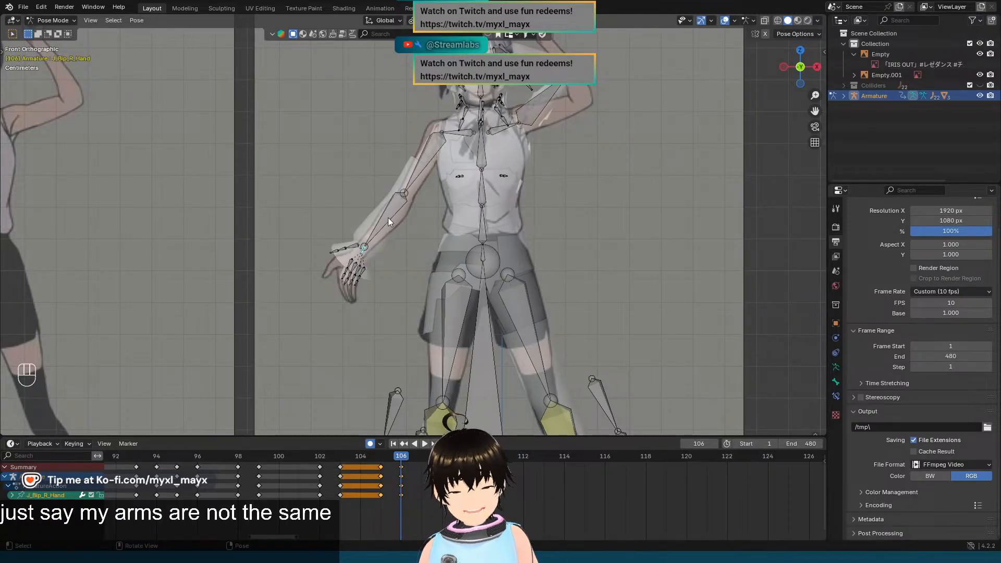
key(Left)
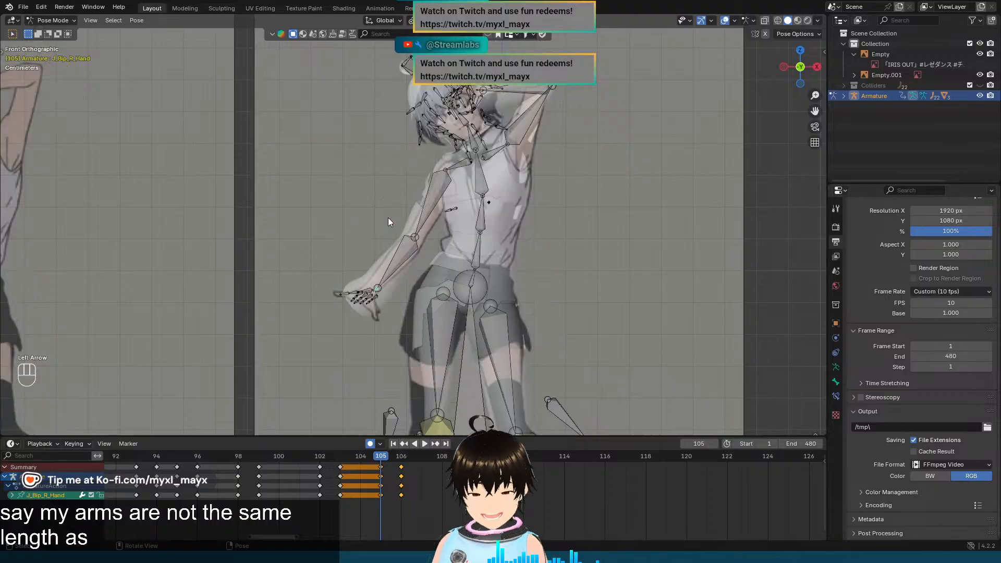
key(Right)
key(Left)
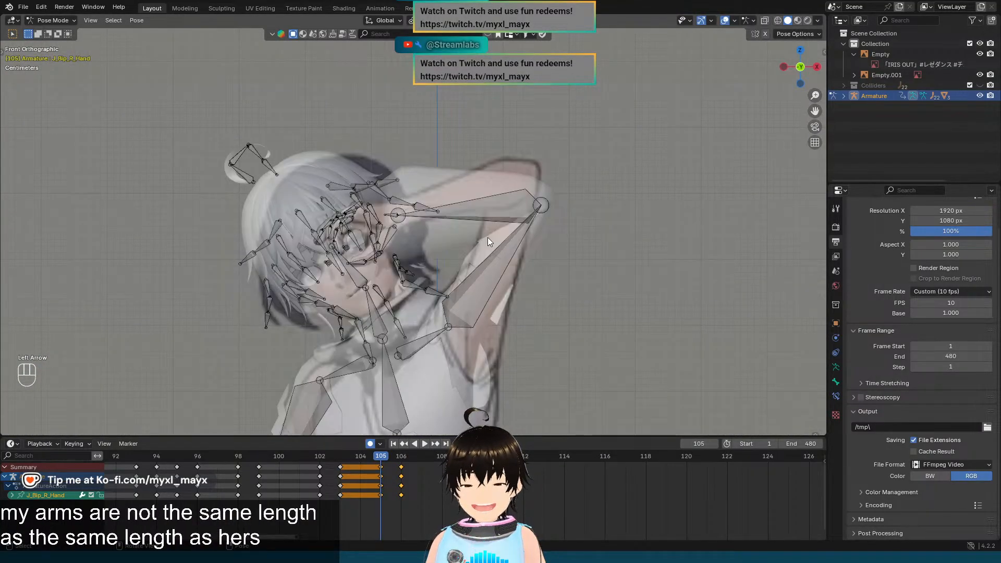
key(Right)
Step: Rotate the left upper arm bone J_Bip_L_UpperArm about its local X axis to lower the elbow onto the reference elbow
click(513, 244)
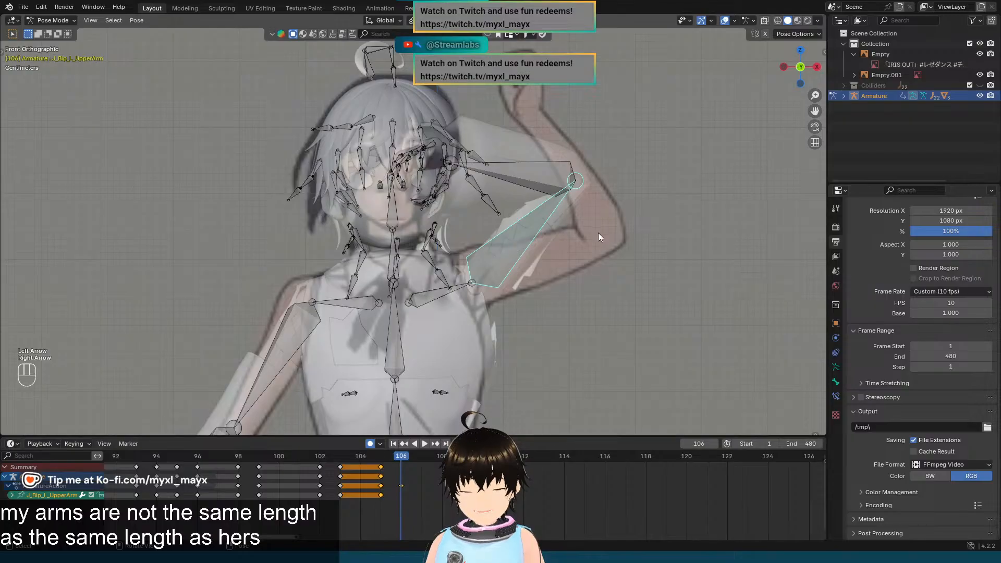
key(r)
key(x)
key(x)
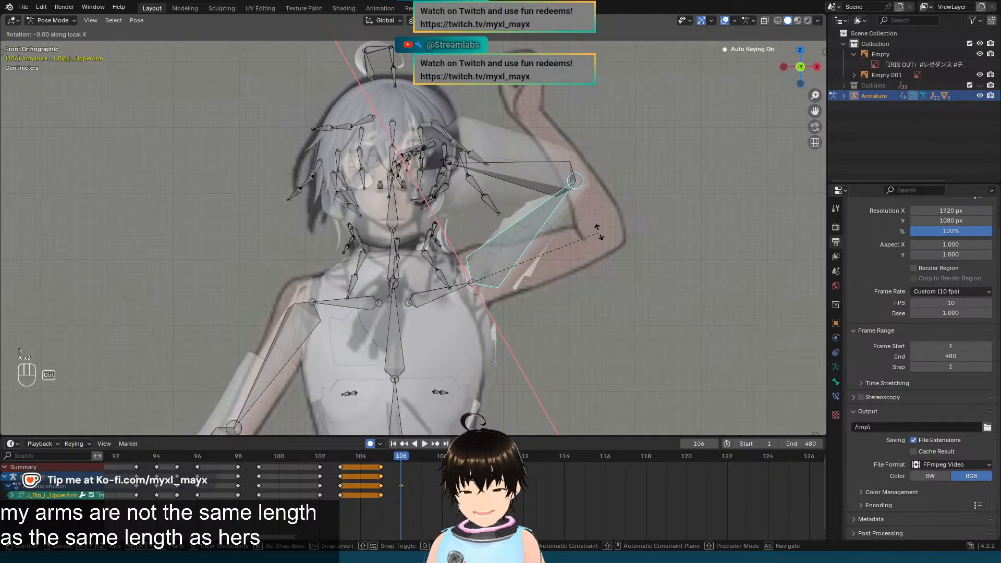
click(640, 342)
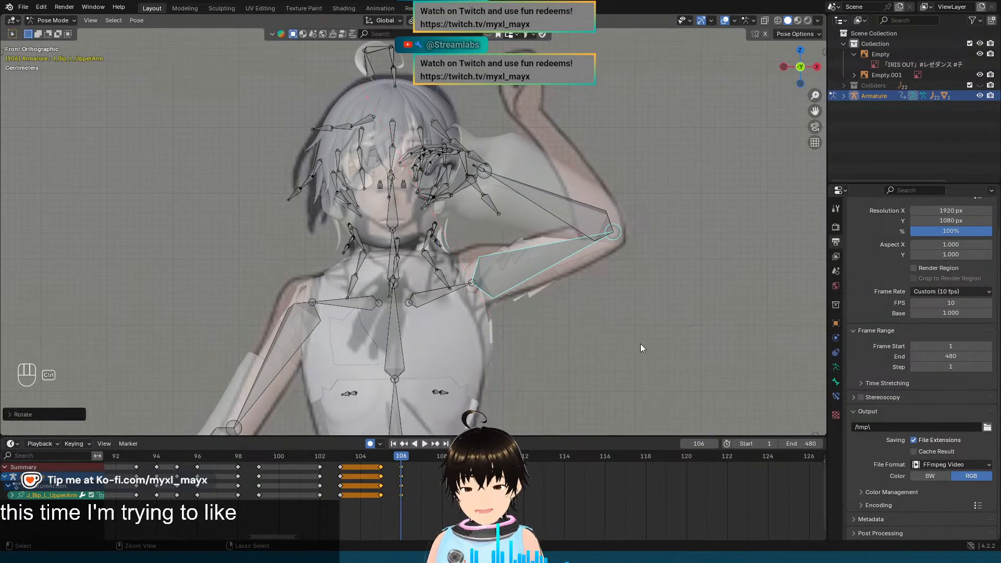
Step: Select the left forearm bone J_Bip_L_LowerArm
click(551, 202)
shift+middle_drag(587, 183, 543, 191)
key(r)
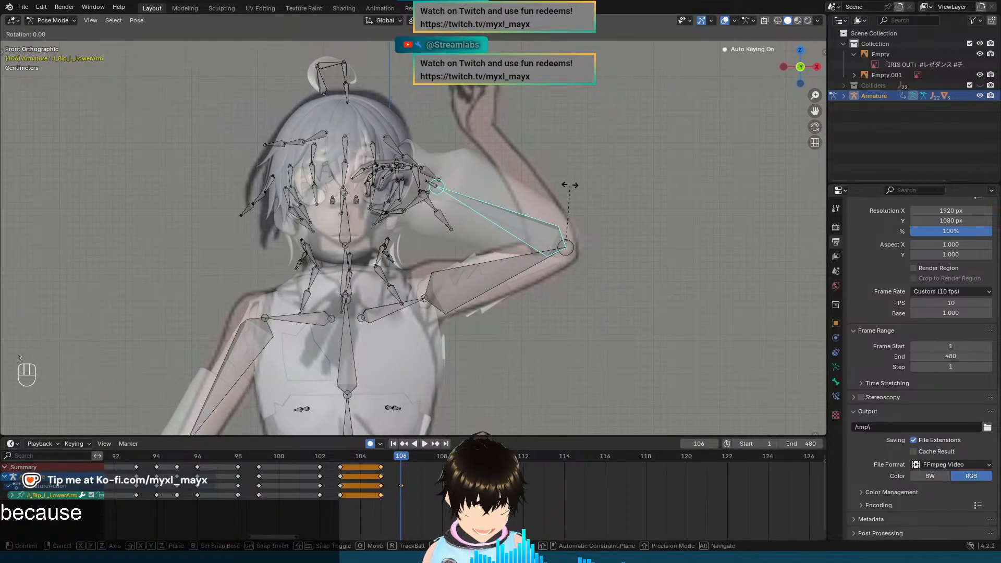
key(x)
key(x)
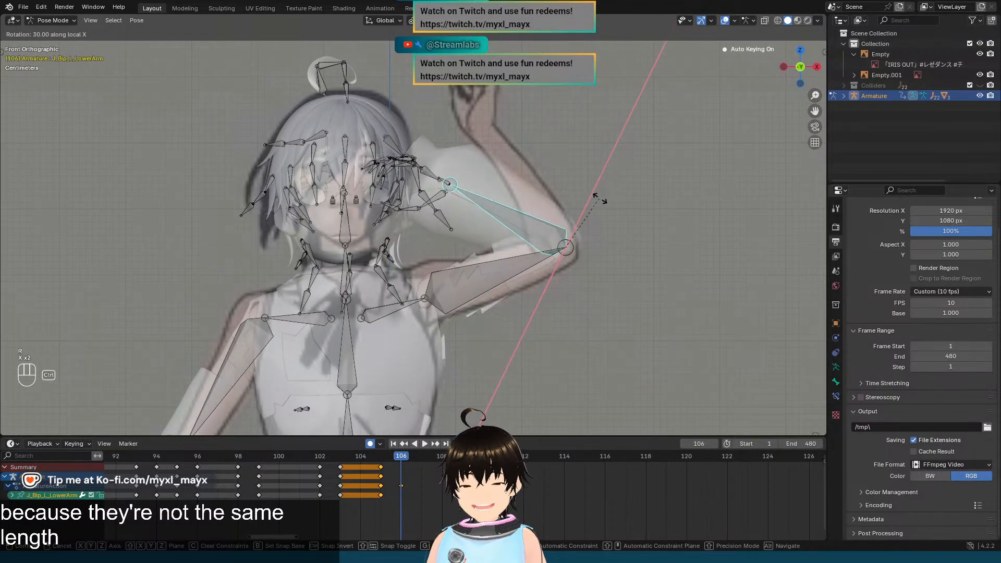
key(Escape)
Step: Rotate the left forearm bone about its local Z axis to raise it along the reference forearm
key(r)
key(z)
key(z)
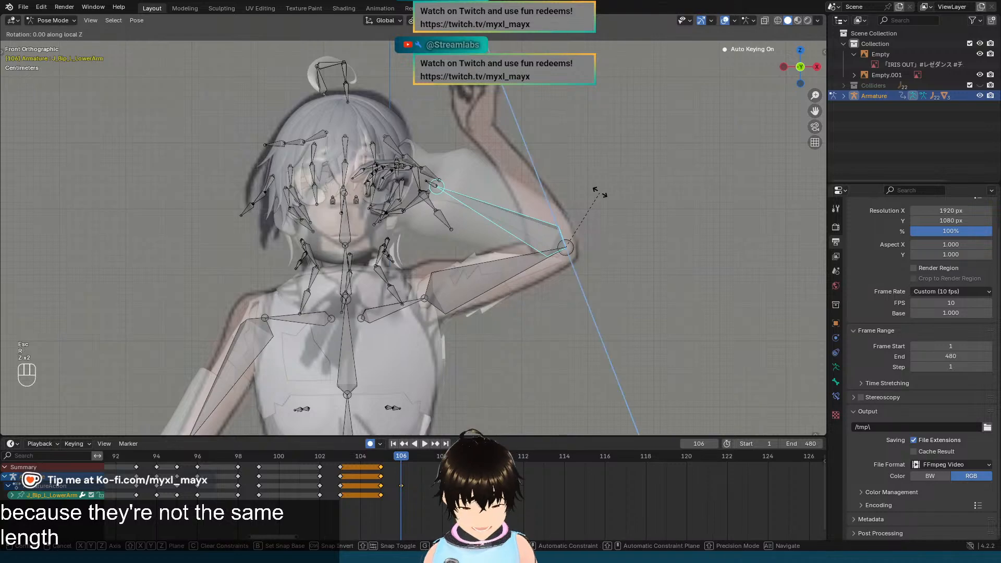
click(620, 221)
Step: Rotate the left hand bone J_Bip_L_Hand 50° about its local X axis to bring the hand upright over the reference
scroll(599, 177, up, 2)
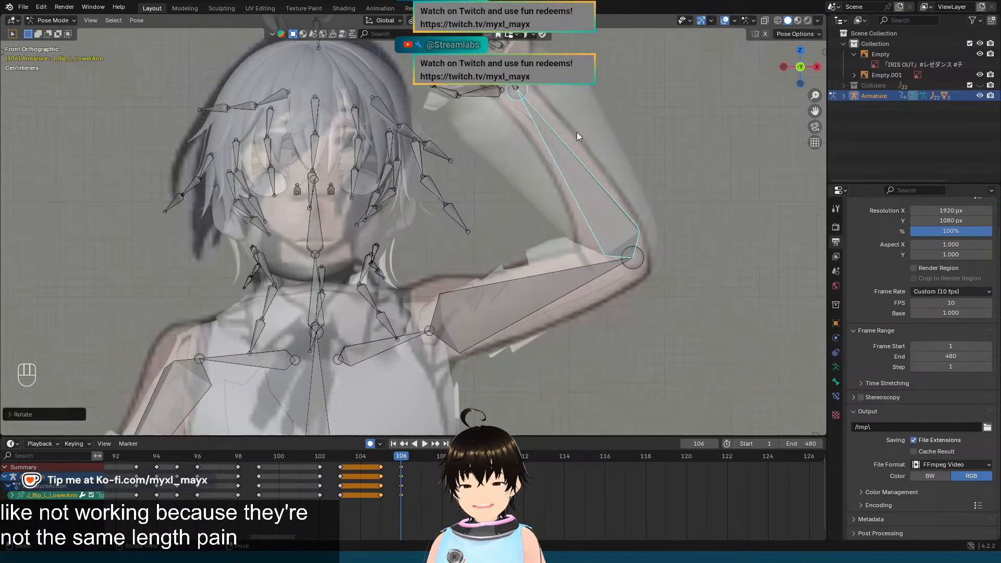
shift+middle_drag(576, 133, 505, 286)
scroll(505, 281, up, 3)
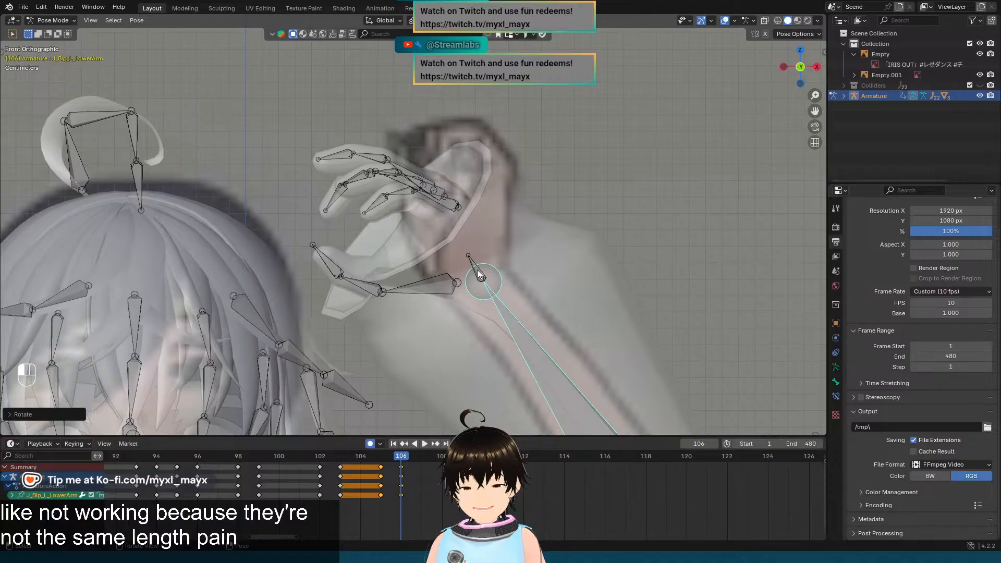
click(477, 272)
key(r)
key(x)
key(x)
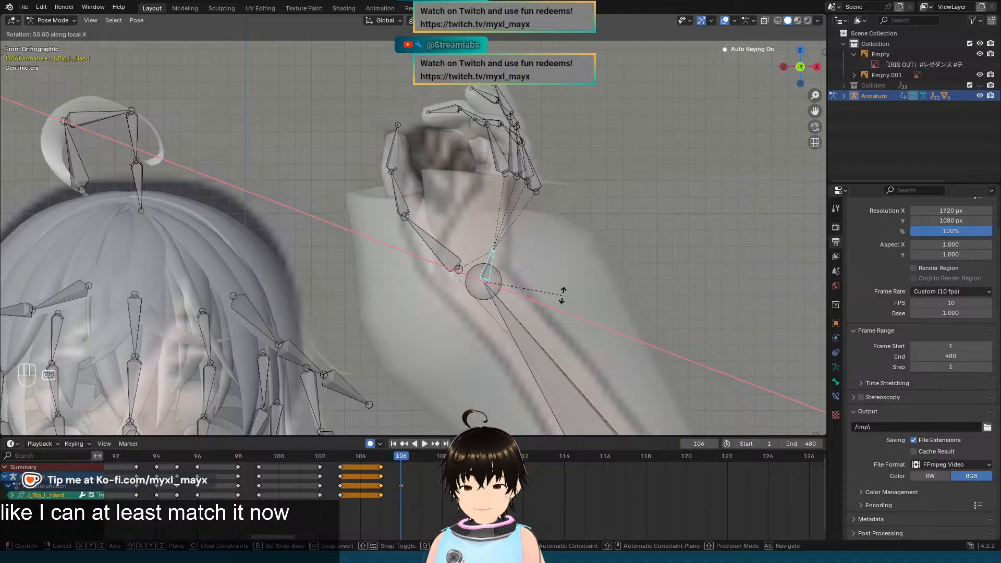
click(561, 293)
Step: Clear the transforms of all left finger bones except the thumb
scroll(559, 255, up, 2)
shift+middle_drag(558, 217, 507, 229)
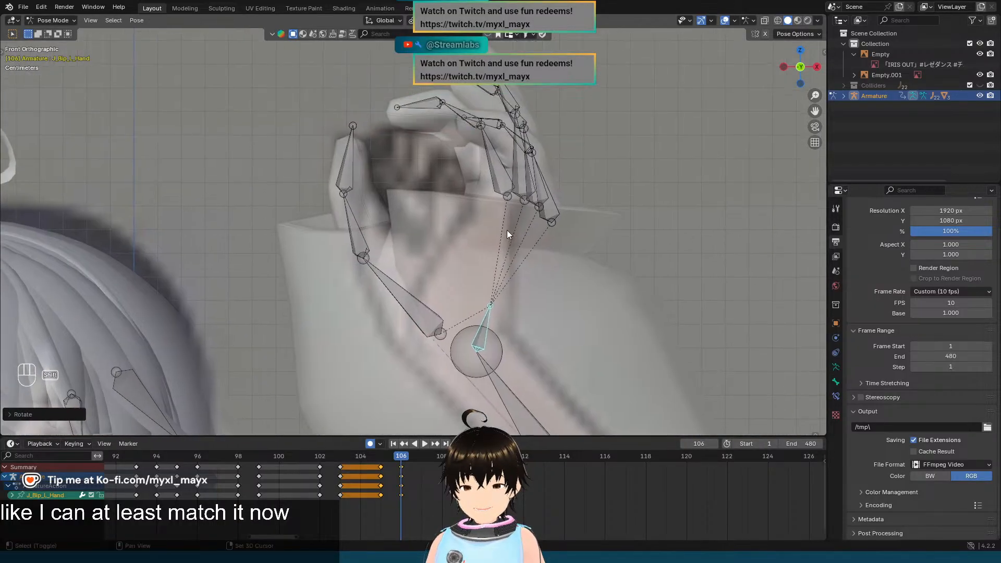
click(504, 184)
shift+middle_drag(499, 143, 484, 173)
drag(371, 54, 614, 260)
click(136, 21)
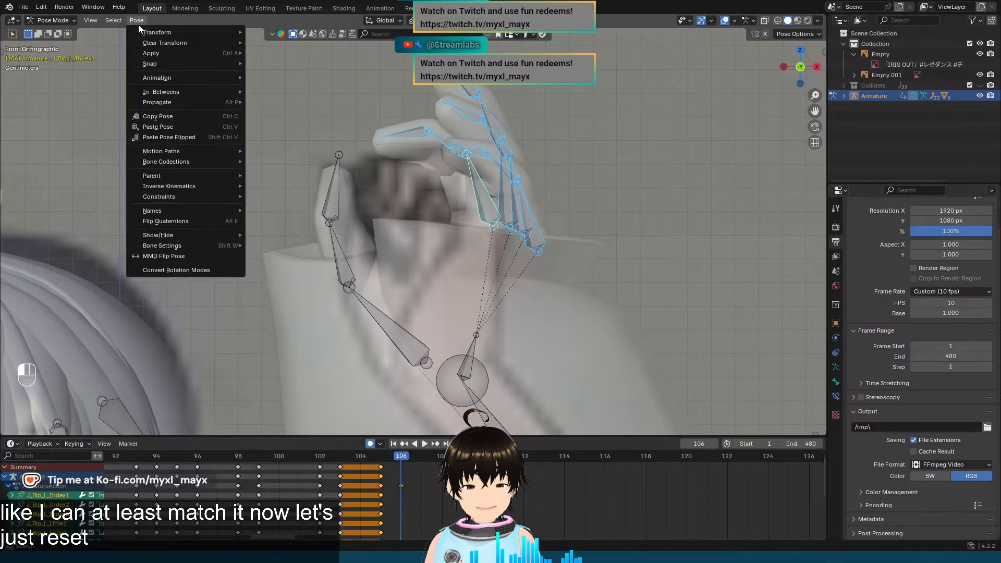
mouse_move(164, 43)
click(289, 43)
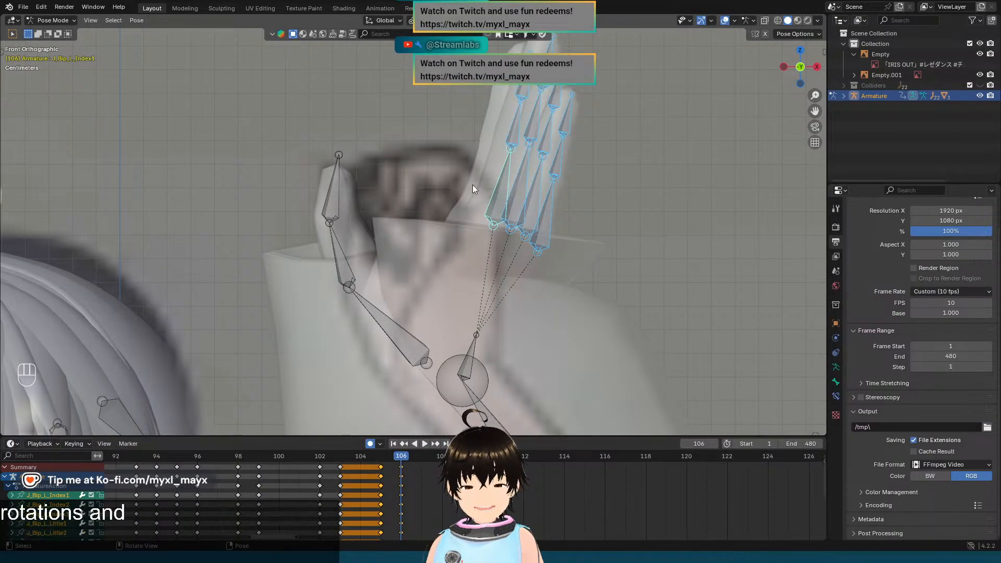
Step: Rotate the left finger bones -55° about their local X axes to curl them into a fist like the reference
scroll(601, 186, down, 1)
key(r)
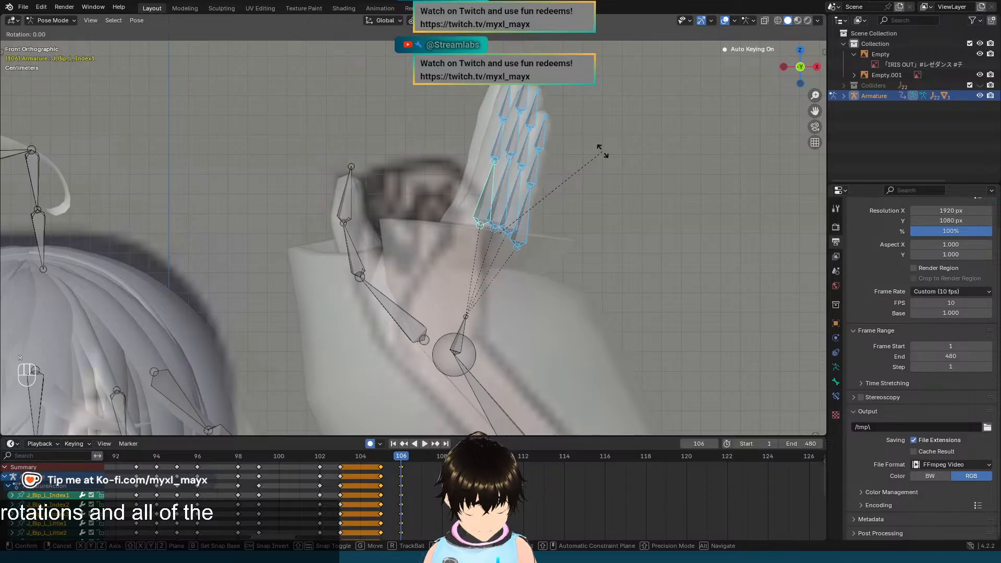
key(x)
key(x)
key(ctrl)
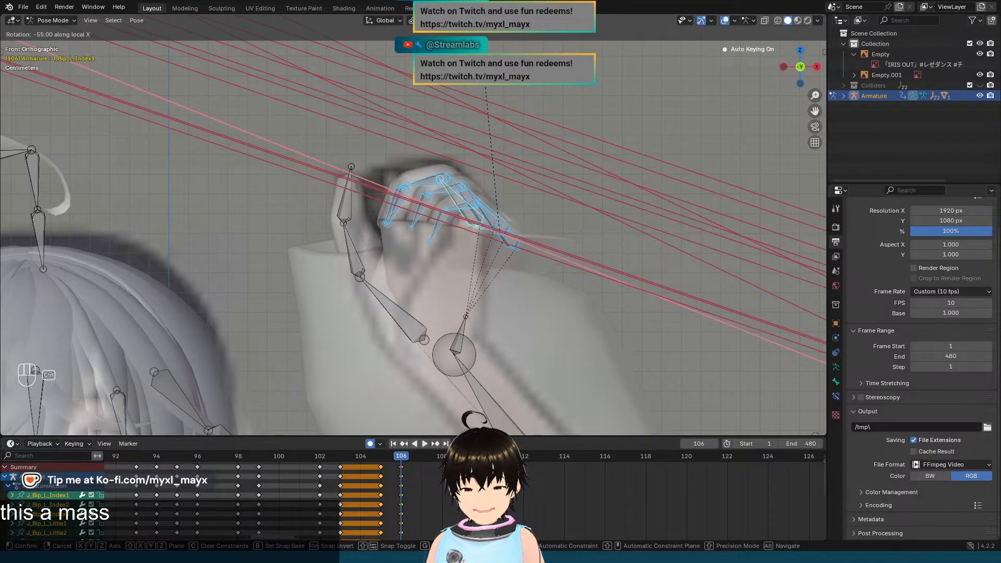
ctrl+click(484, 67)
Step: Examine the frame 106 pose around the head and over the whole body, from an angled and the front view
scroll(542, 172, down, 5)
shift+middle_drag(542, 200, 550, 153)
scroll(549, 152, down, 1)
scroll(549, 153, down, 1)
shift+middle_drag(521, 240, 593, 147)
scroll(585, 188, down, 4)
shift+middle_drag(536, 277, 567, 327)
scroll(542, 229, up, 5)
scroll(511, 236, up, 5)
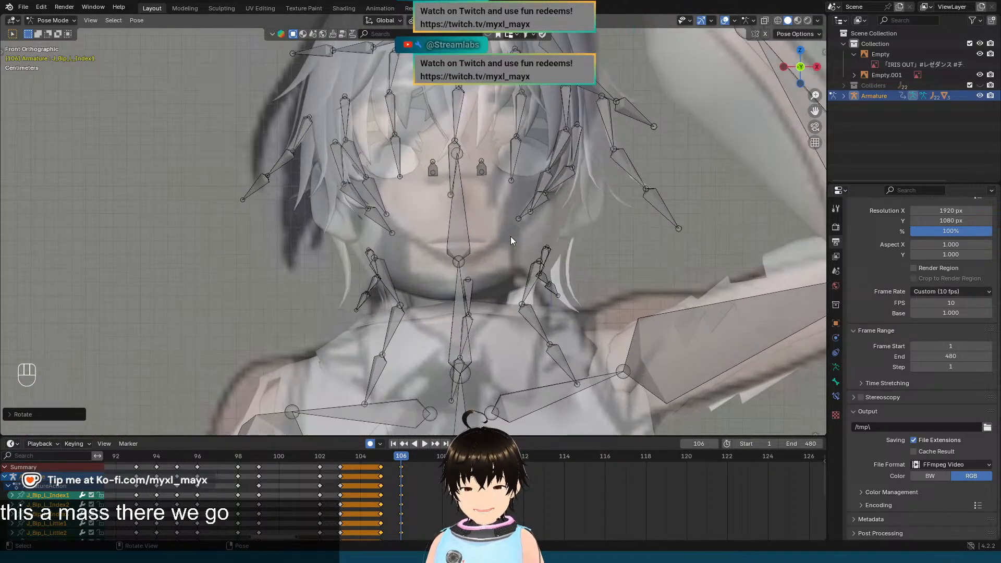
middle_drag(410, 280, 530, 208)
key(KP_1)
scroll(527, 269, down, 5)
scroll(530, 208, down, 3)
shift+middle_drag(579, 295, 576, 217)
scroll(583, 248, down, 3)
Step: Flip repeatedly between frames 105 and 106 to check the full-body motion against the reference dancer
key(Left)
key(Right)
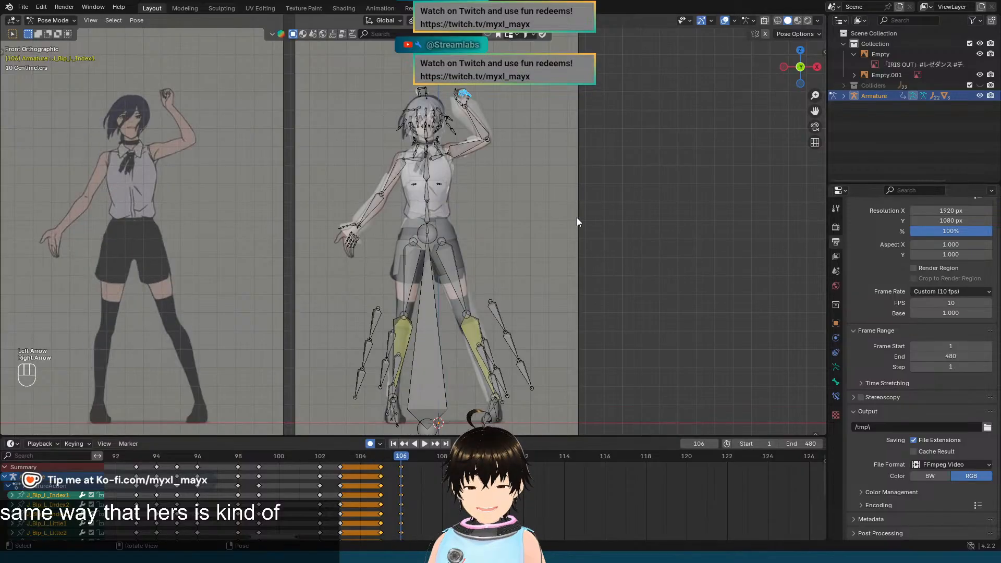
key(Left)
key(Right)
key(Left)
key(Right)
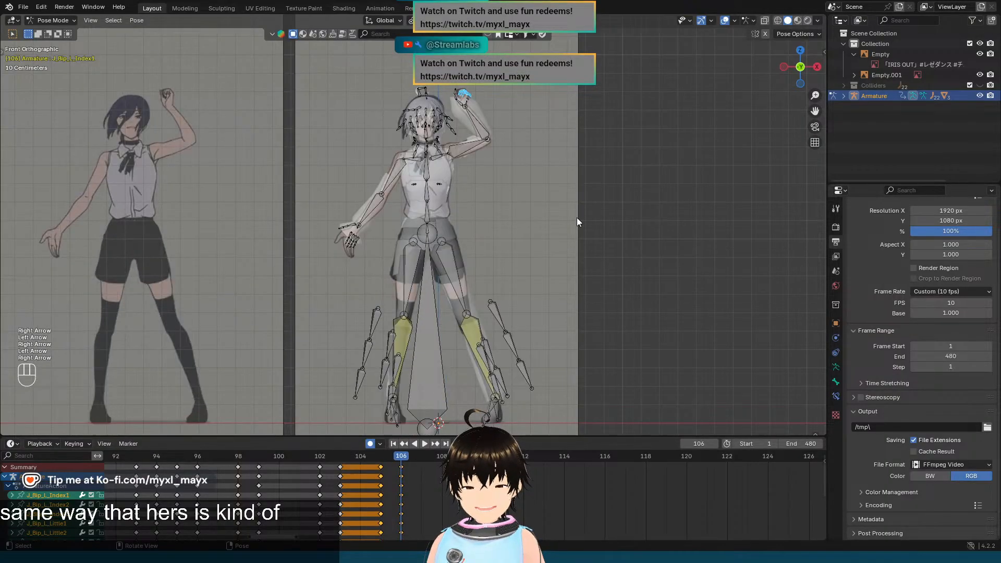
key(Left)
key(Right)
key(Left)
key(Right)
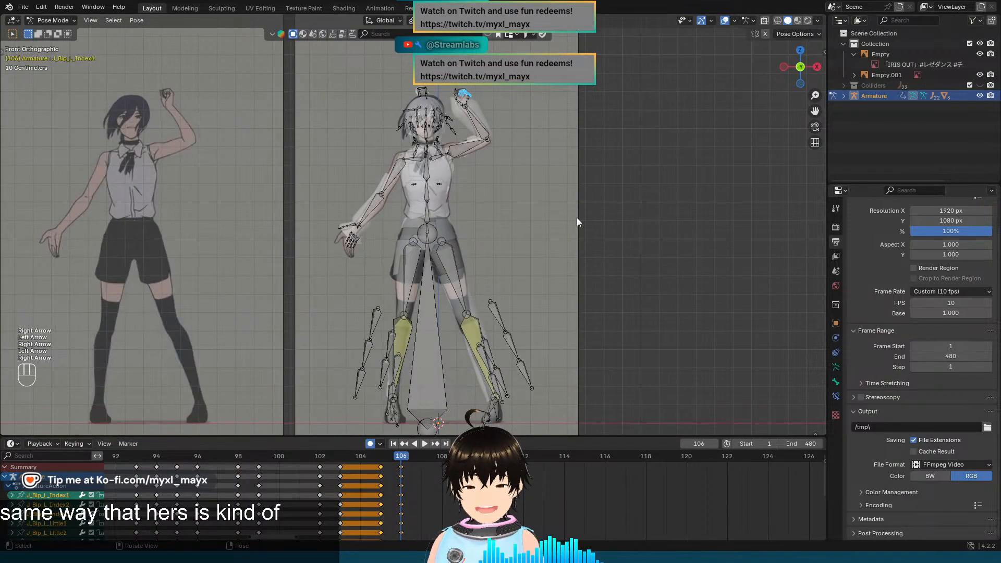
key(Left)
key(Right)
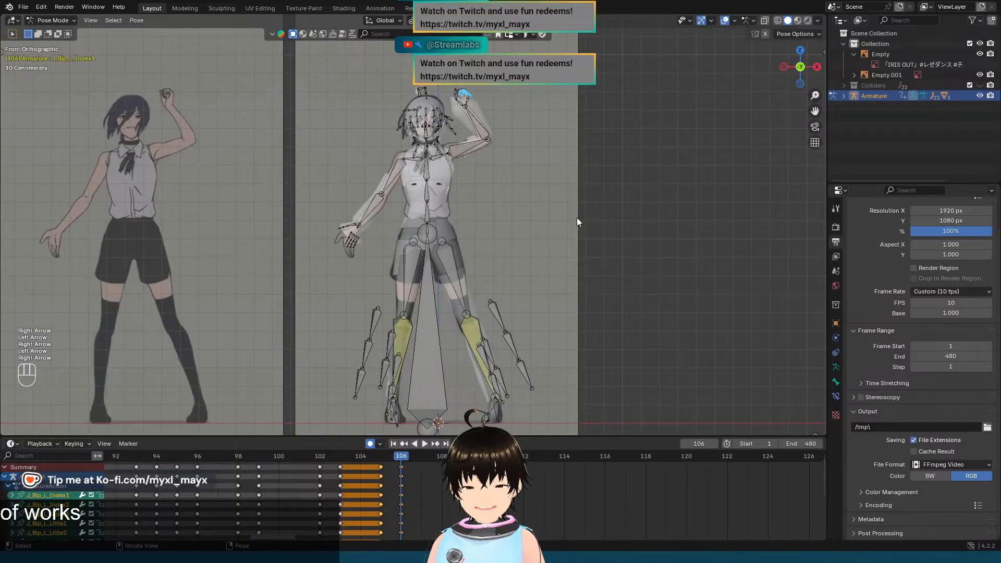
Step: Flip back and forth between frames 105 and 106 from the front and from a raised side angle to judge the pose change
key(Left)
key(Right)
key(Left)
key(Right)
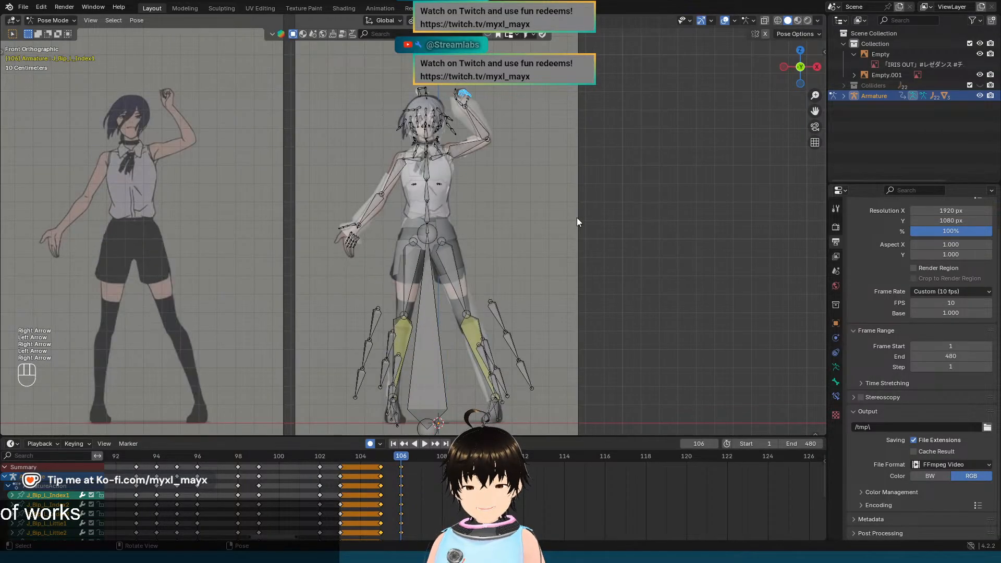
middle_drag(360, 108, 486, 187)
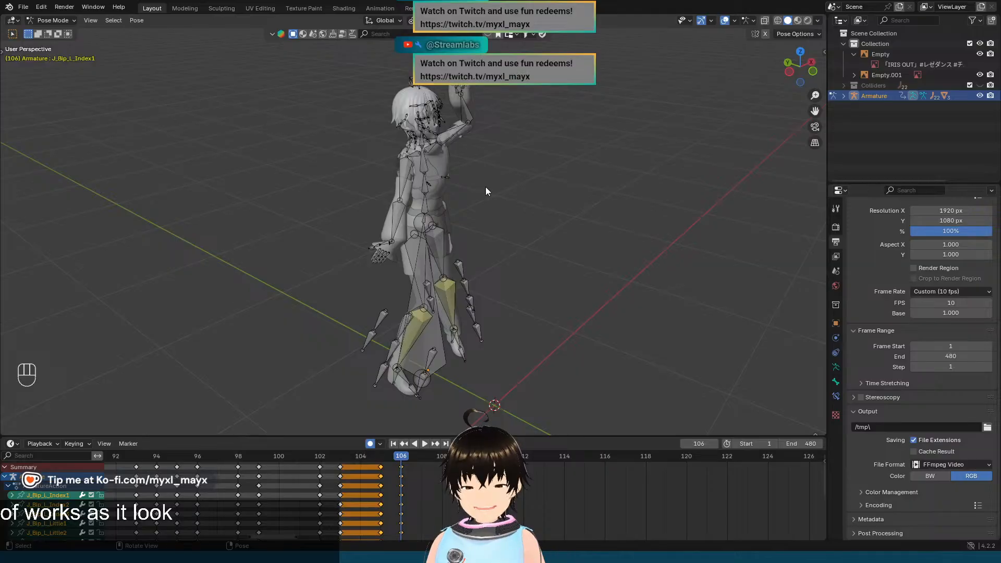
key(Left)
key(Right)
key(Left)
key(Right)
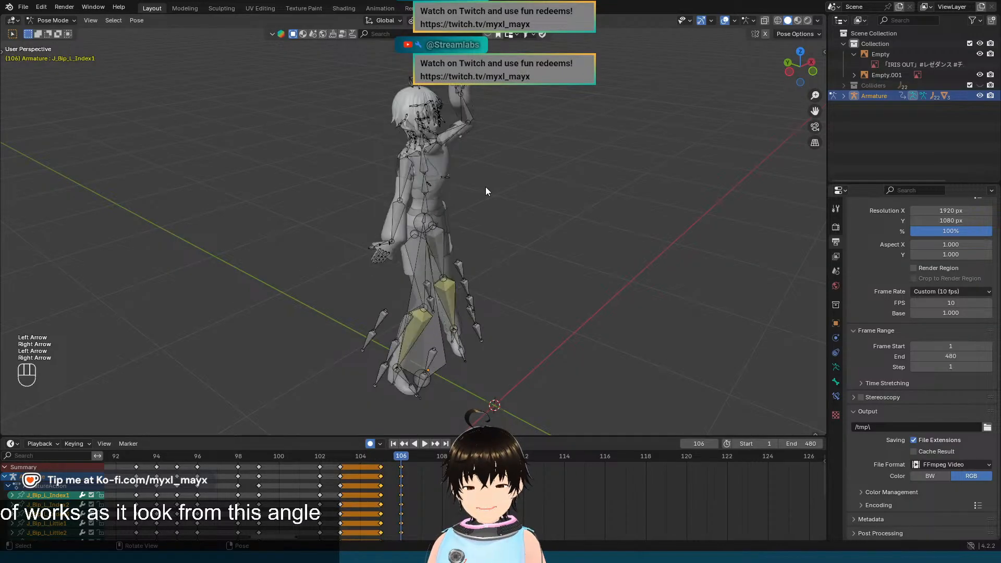
key(Left)
key(Right)
key(Left)
key(Right)
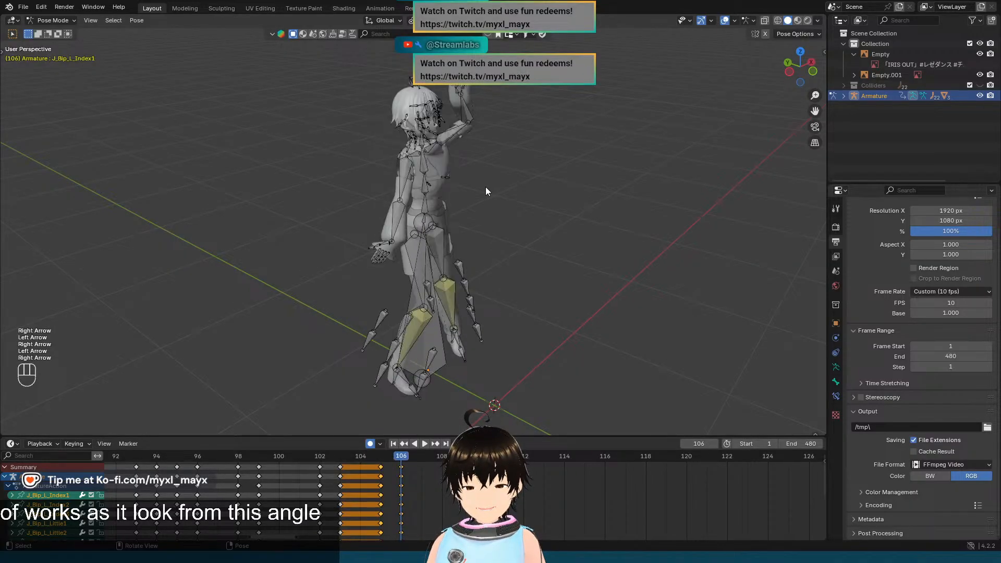
key(Left)
key(Right)
key(Left)
key(Right)
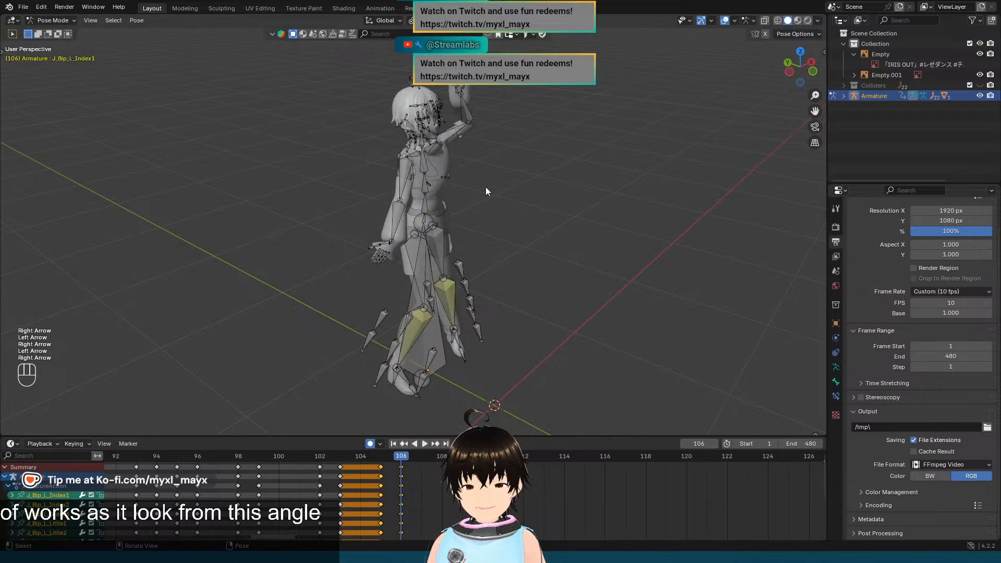
key(Left)
key(Right)
key(Left)
key(Right)
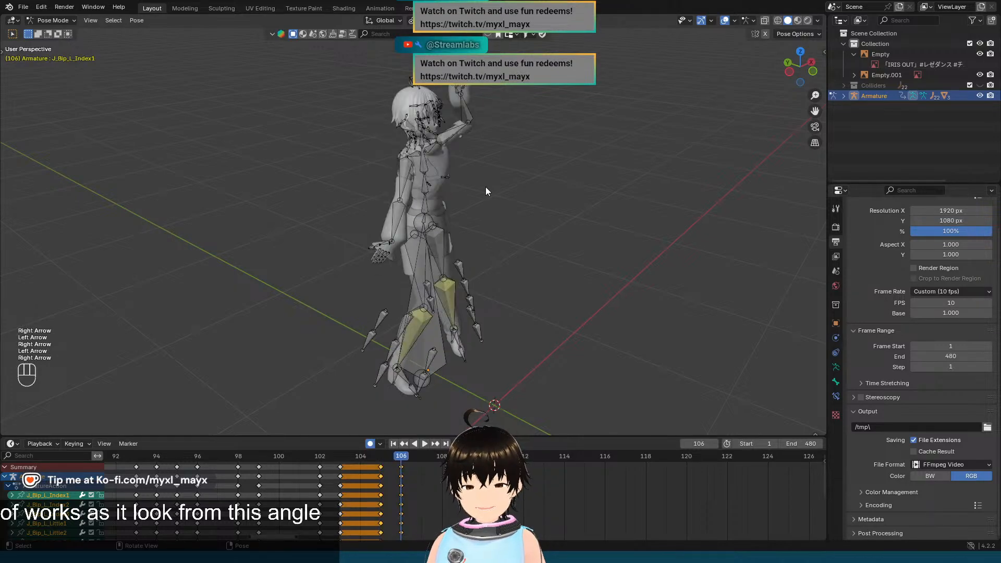
key(Left)
key(Right)
key(Left)
key(Right)
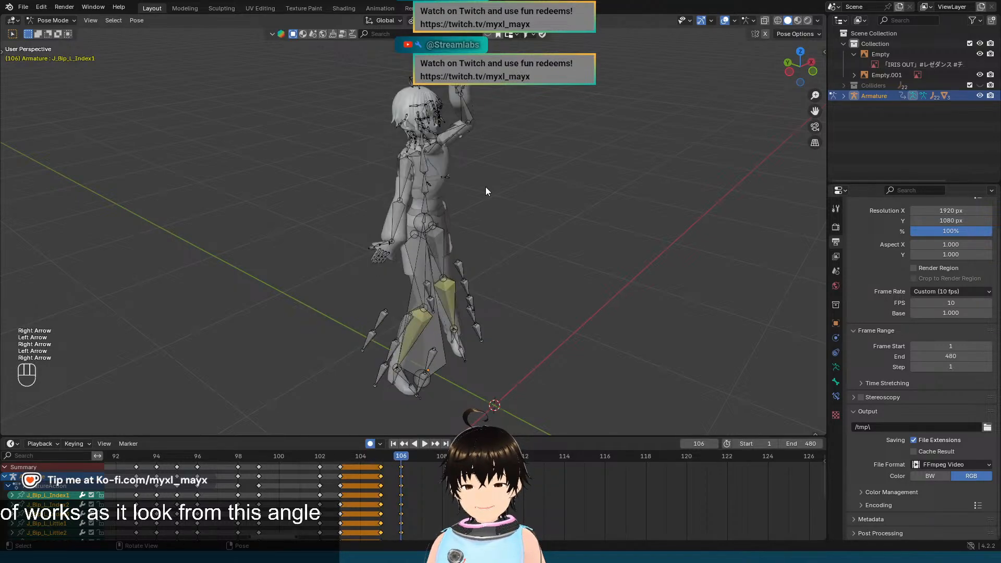
key(Left)
Step: Check the torso, arm and hip movement between frames 105 and 106 in a closer, slightly angled front view
scroll(485, 187, up, 4)
middle_drag(486, 186, 444, 184)
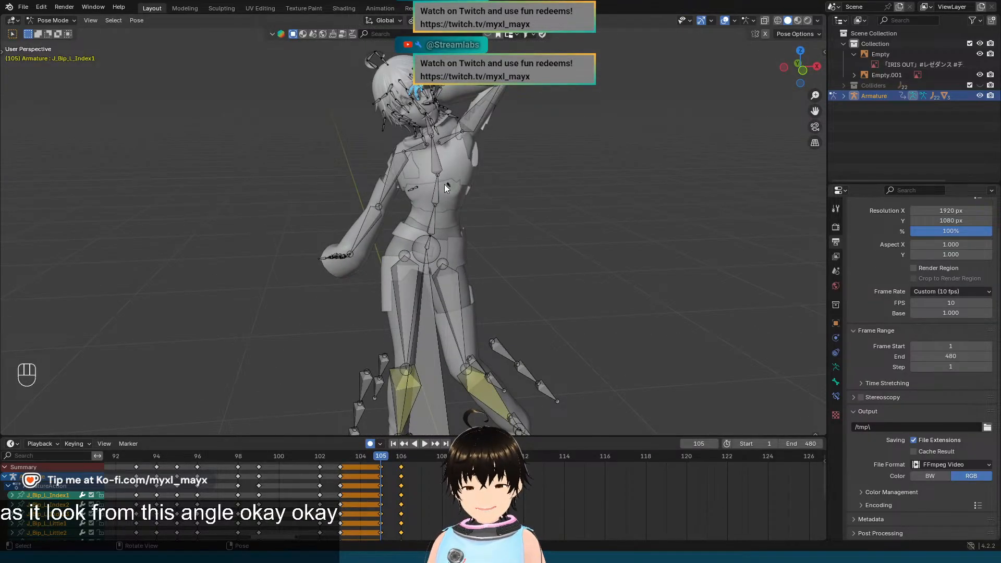
key(Right)
key(Left)
key(Right)
key(Left)
key(Right)
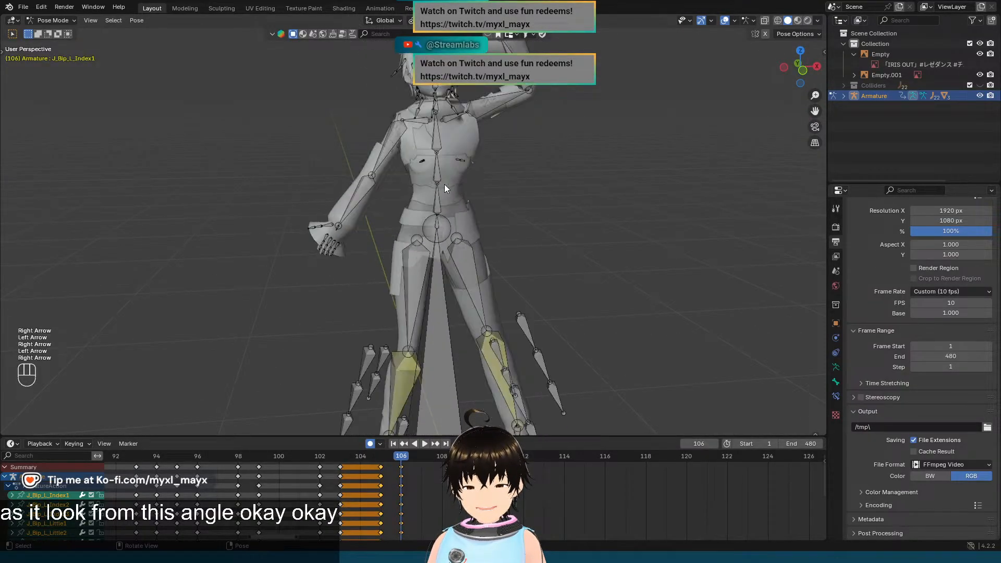
key(Left)
key(Right)
key(Left)
key(Right)
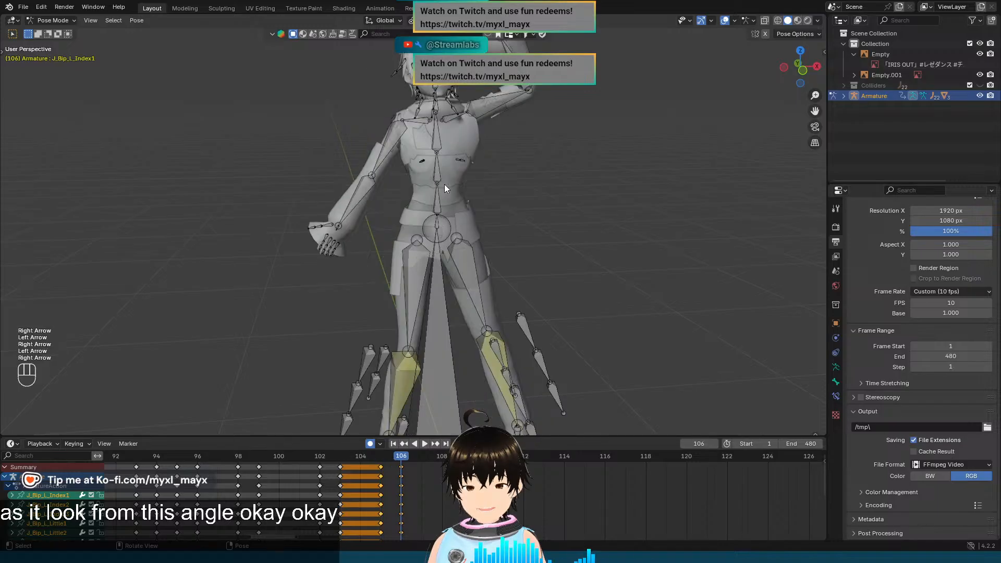
key(Left)
key(Right)
Step: Compare the whole body with the reference dancer across frames 105 and 106 in the front orthographic view
key(KP_1)
scroll(444, 183, up, 2)
scroll(443, 186, down, 4)
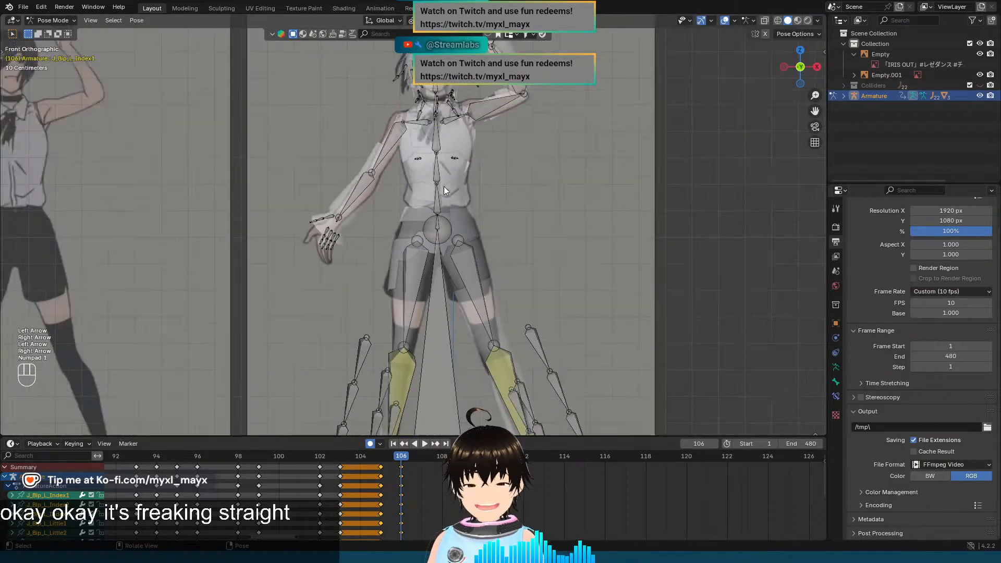
scroll(458, 177, down, 1)
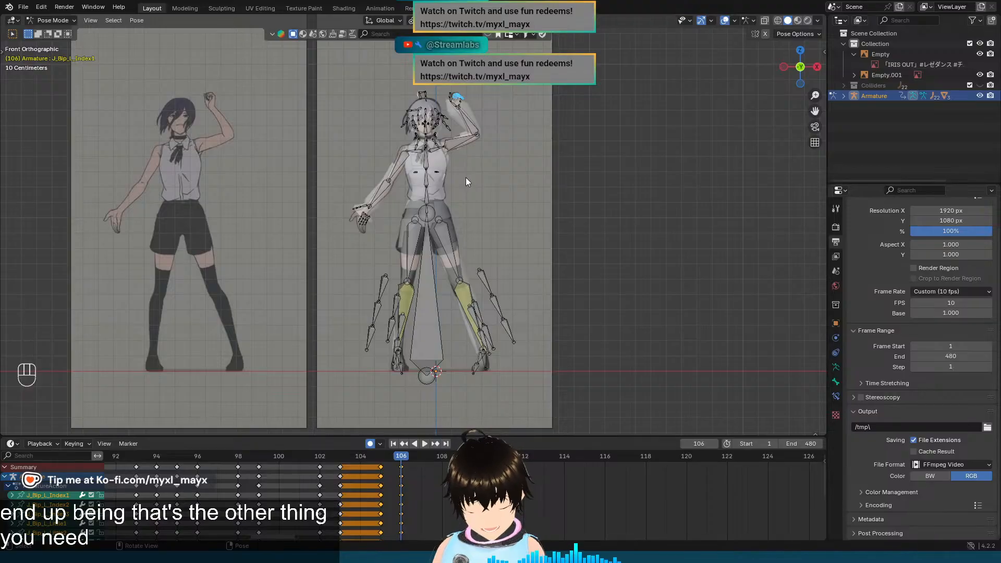
key(Left)
key(Right)
key(Left)
key(Right)
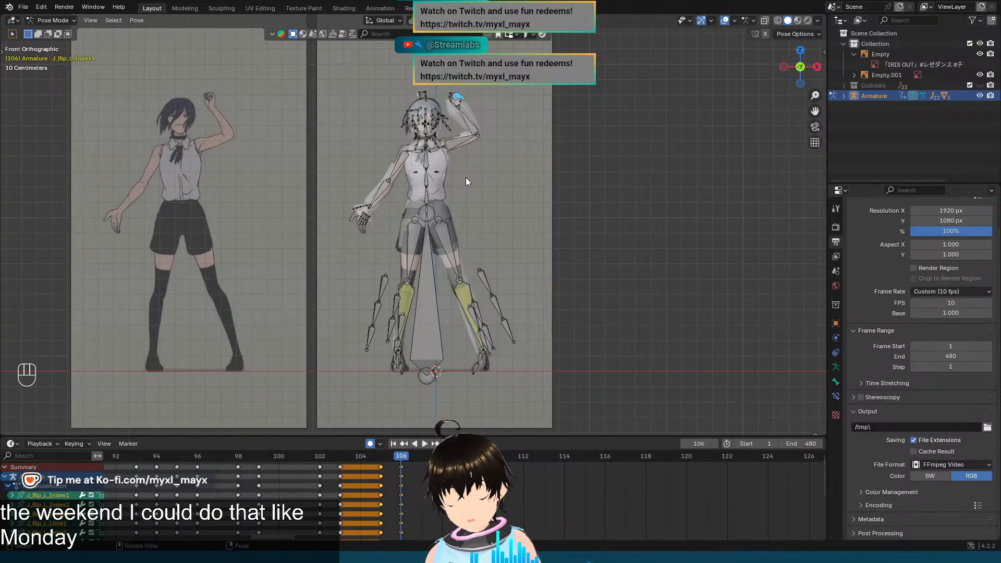
key(Left)
key(Right)
key(Left)
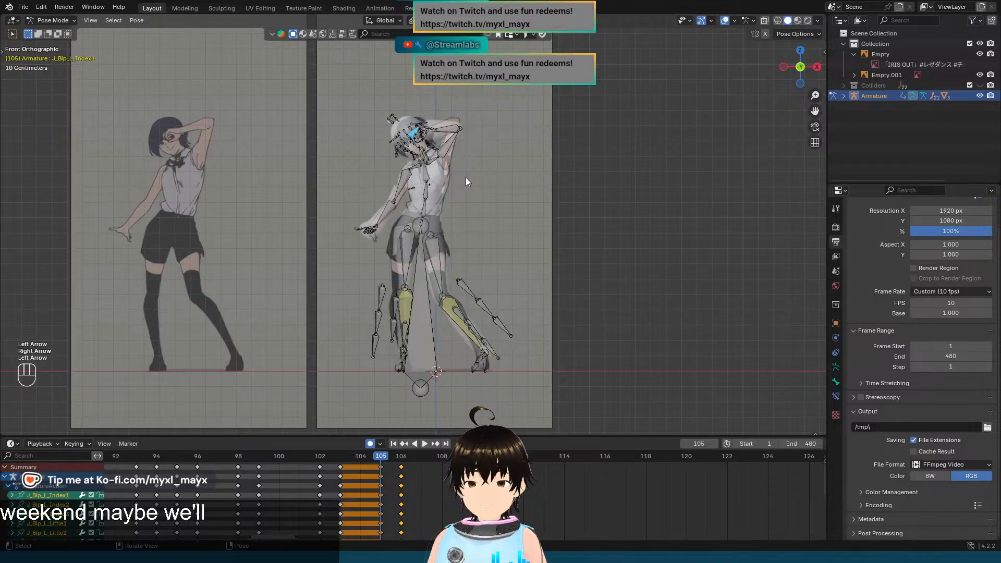
key(Right)
key(Left)
key(Right)
key(Left)
key(Right)
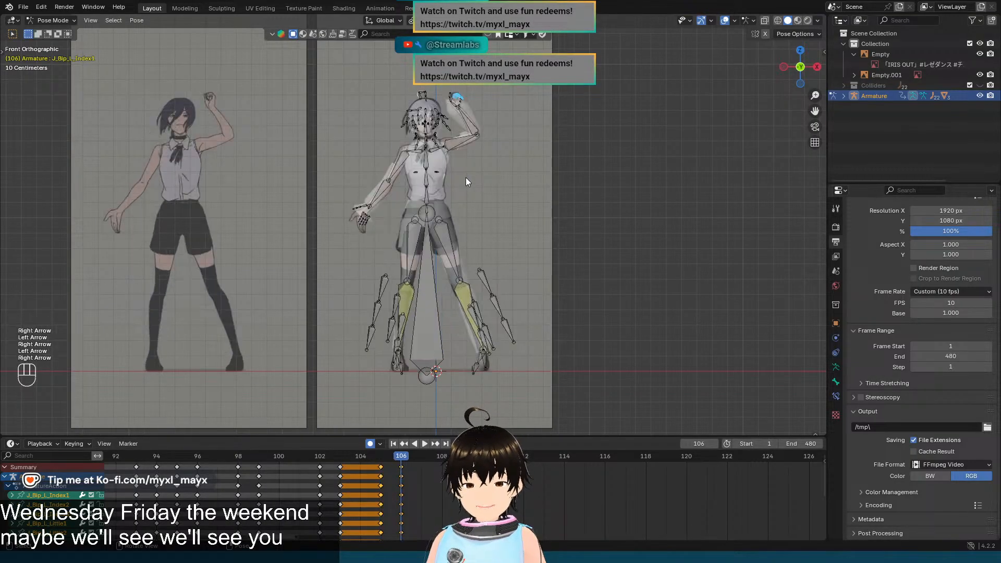
key(Left)
key(Right)
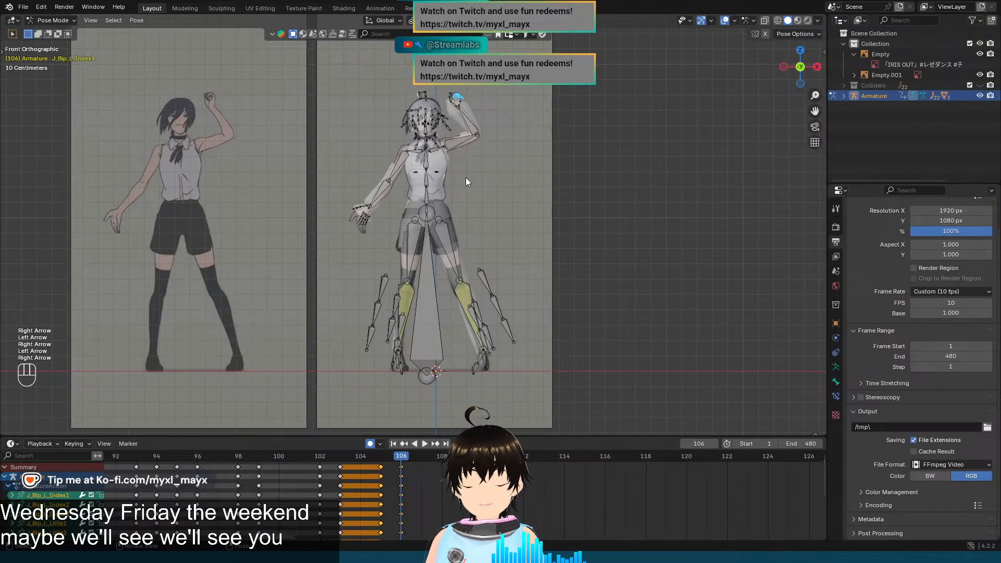
Step: Select all the armature's bones and keyframe the pose at frame 106 and again at frame 108 to hold it
shift+middle_drag(485, 182, 505, 200)
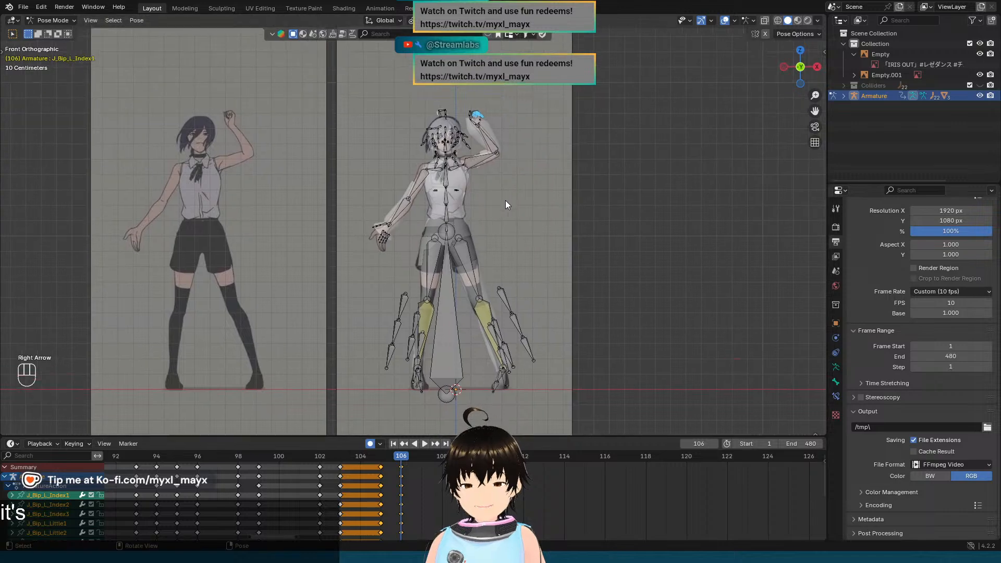
scroll(521, 195, down, 3)
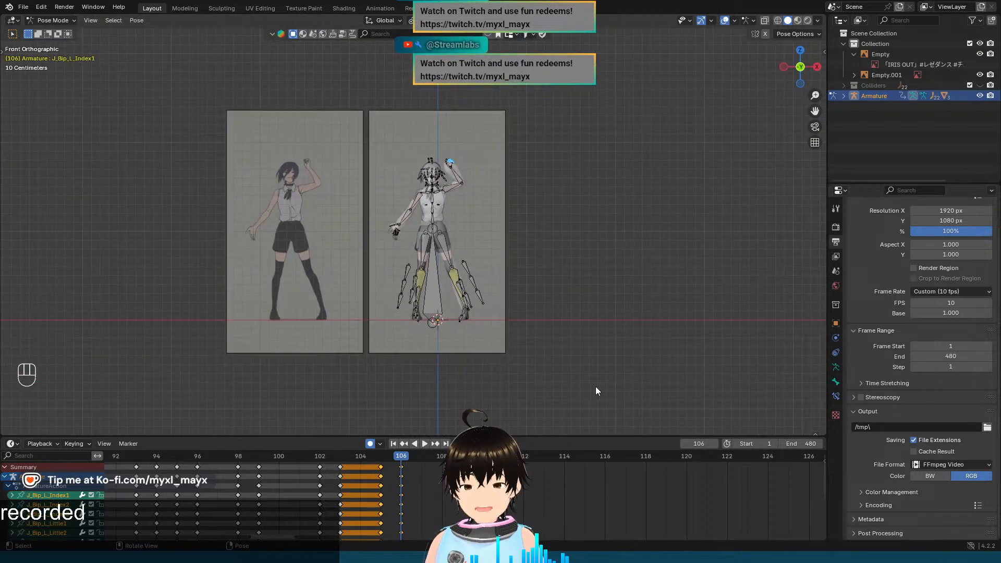
drag(595, 388, 378, 123)
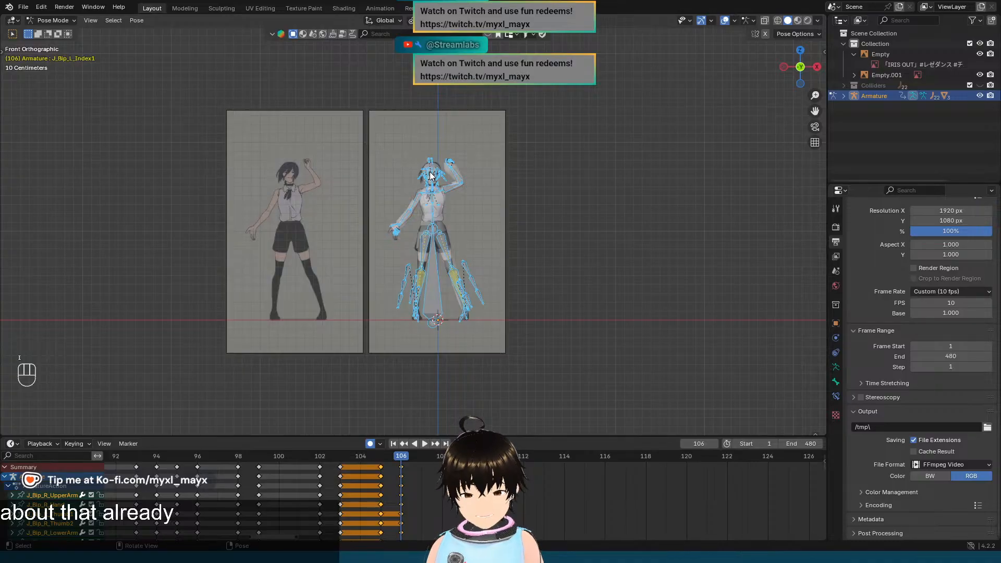
key(i)
key(Right)
key(Right)
key(Left)
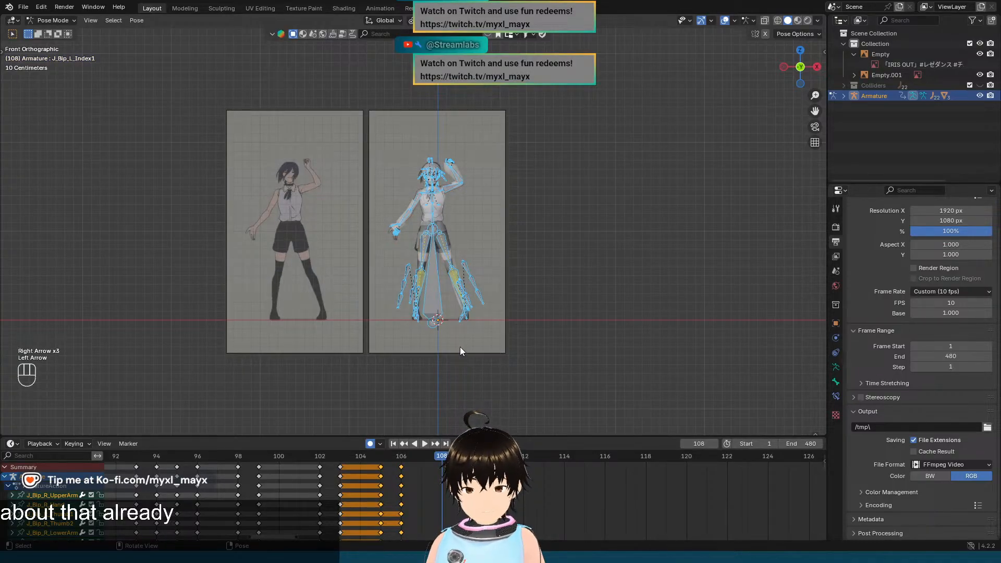
key(i)
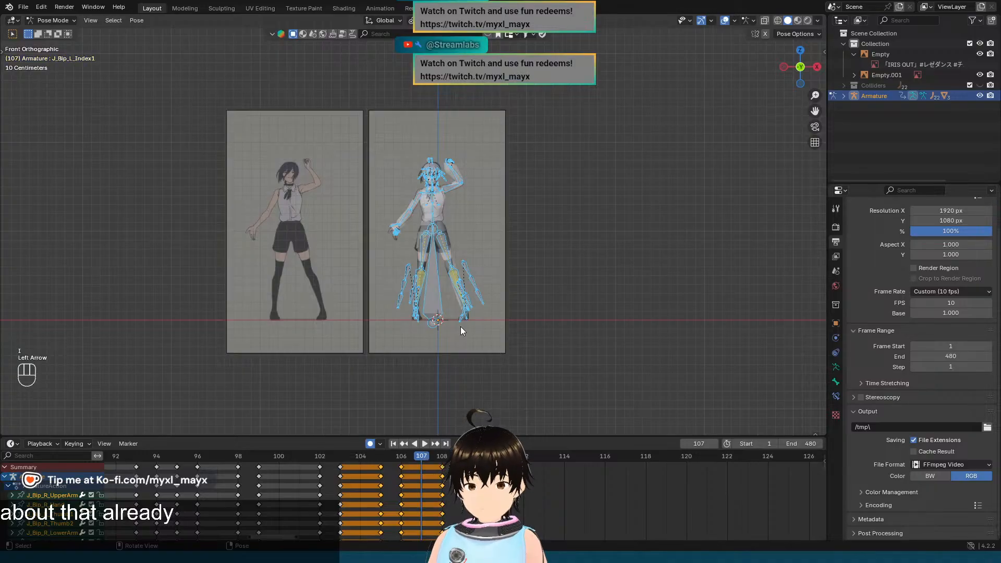
Step: Compare frames 108 and 109 of the reference to see how the dancer's arms, torso and hips shift
key(Right)
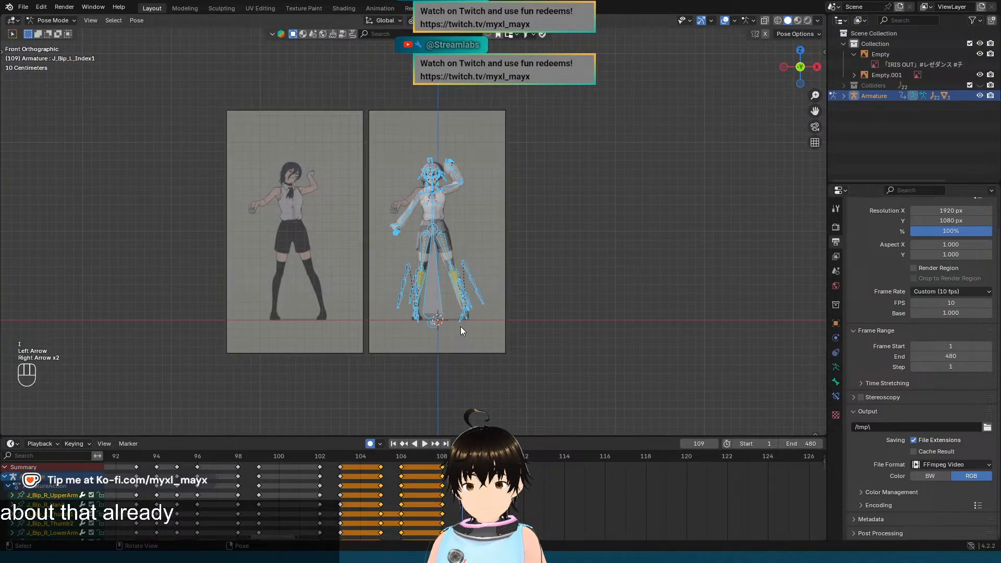
key(Left)
key(Right)
key(Left)
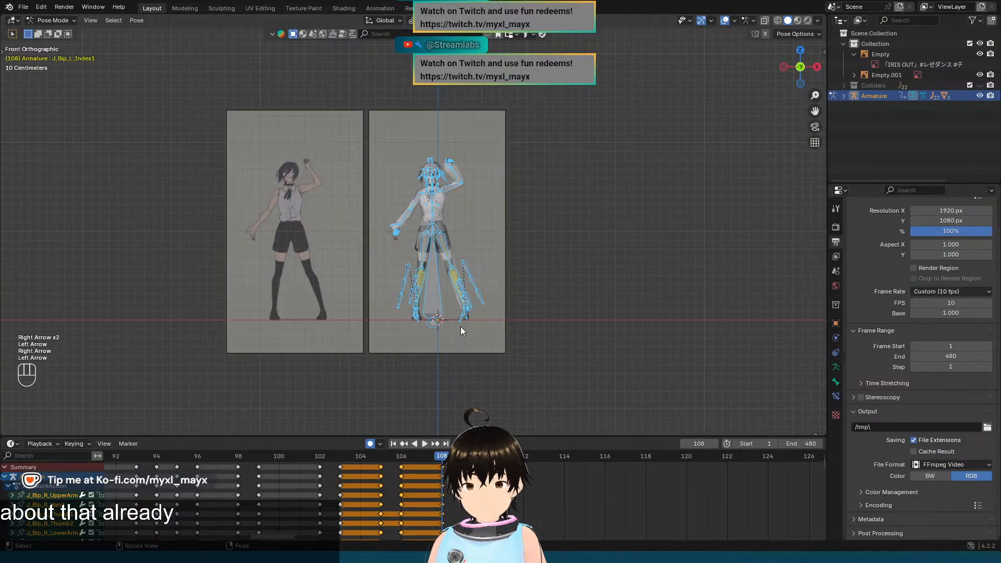
key(Right)
key(Left)
key(Right)
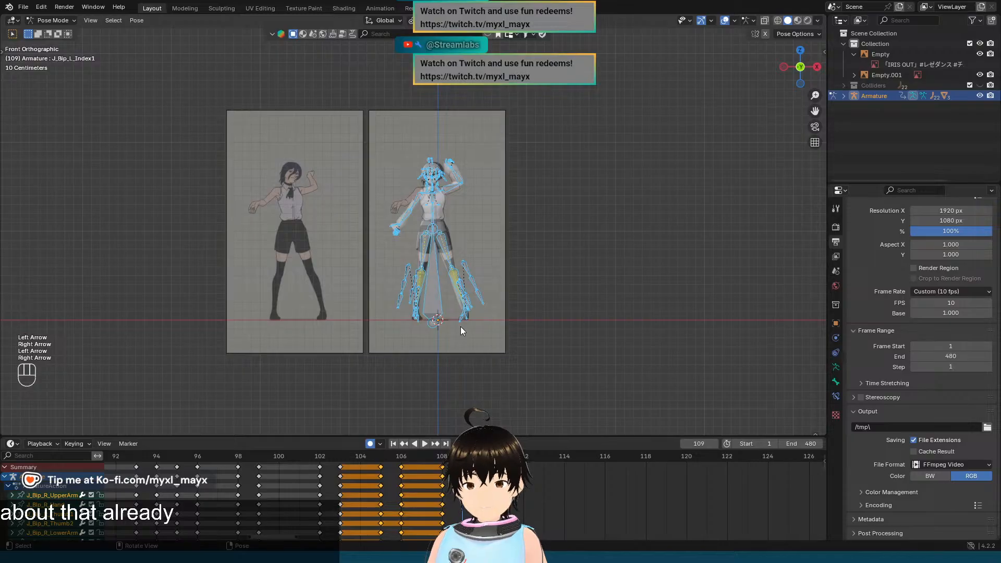
scroll(475, 227, up, 6)
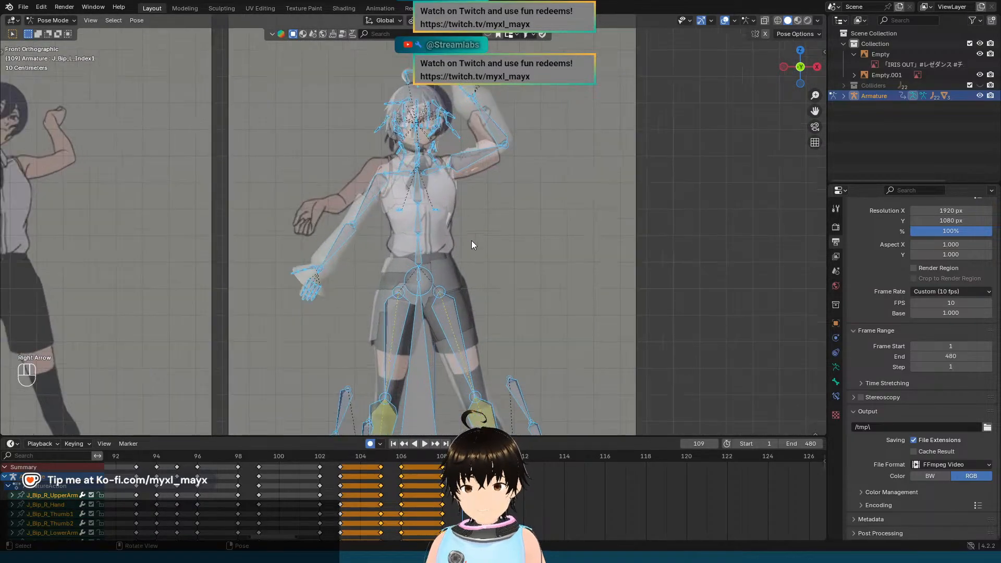
shift+middle_drag(471, 240, 474, 217)
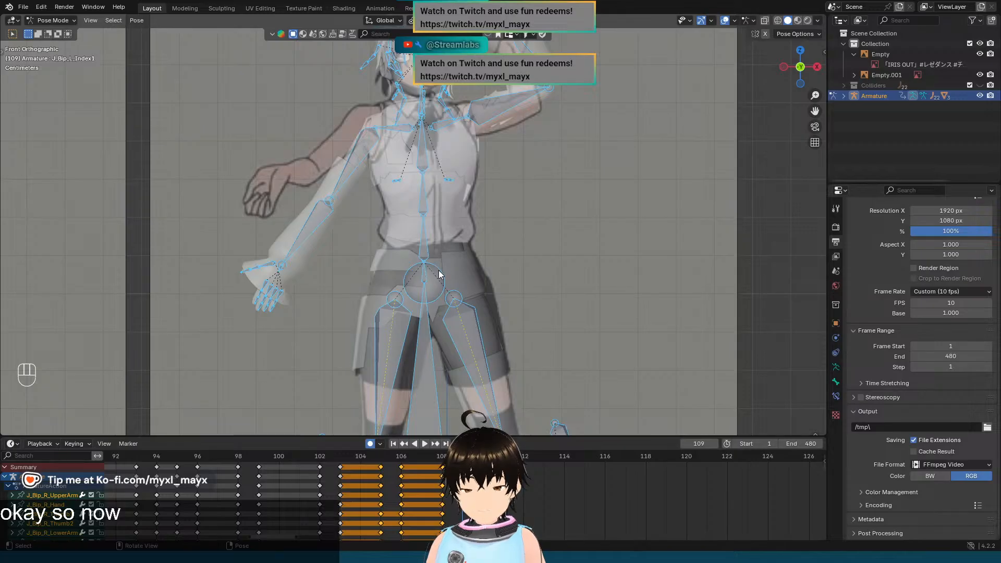
key(Left)
key(Right)
key(Left)
key(Right)
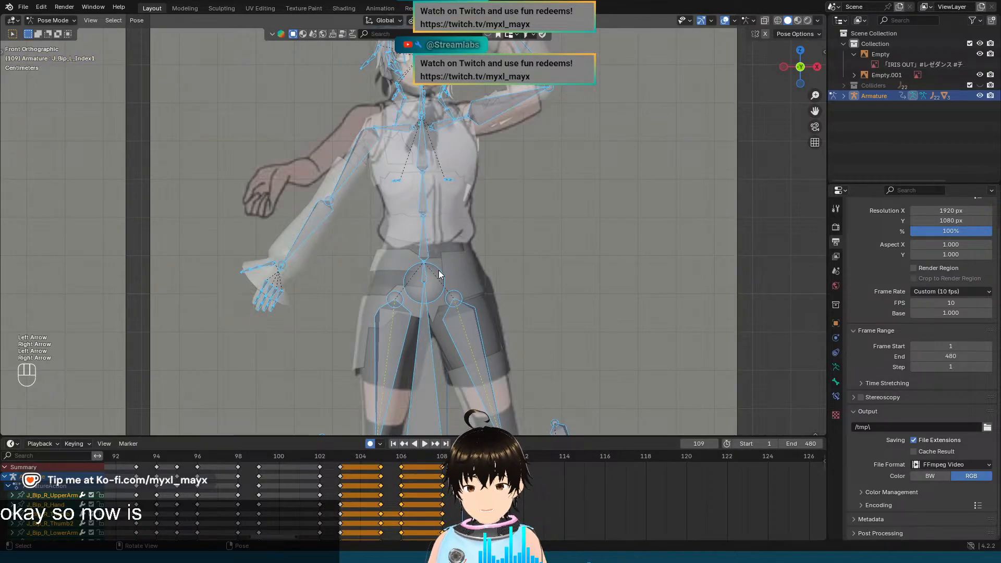
Step: Move the Root bone about 0.01 m along X and 0.01 m up in Z at frame 109 to follow the reference hips
click(420, 348)
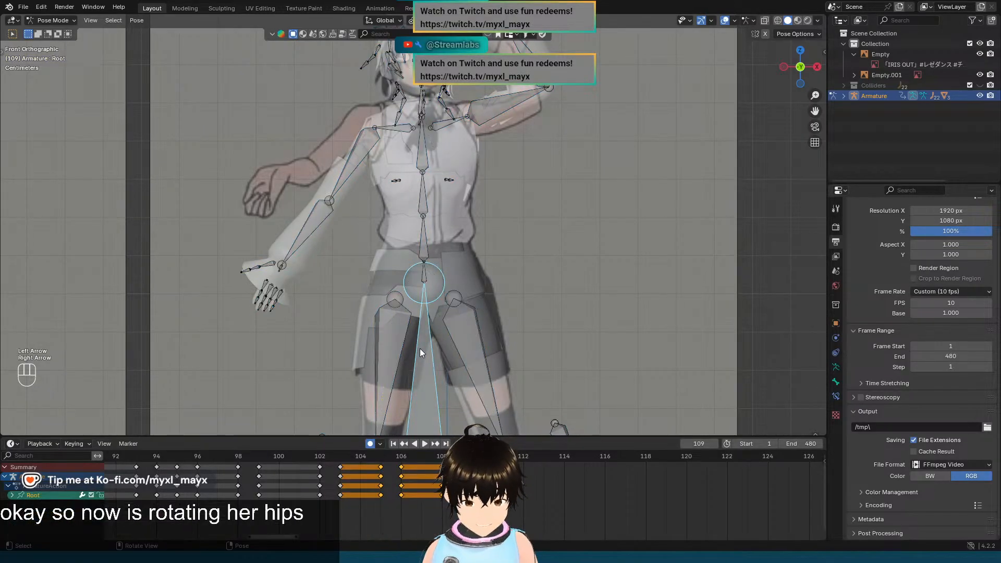
key(g)
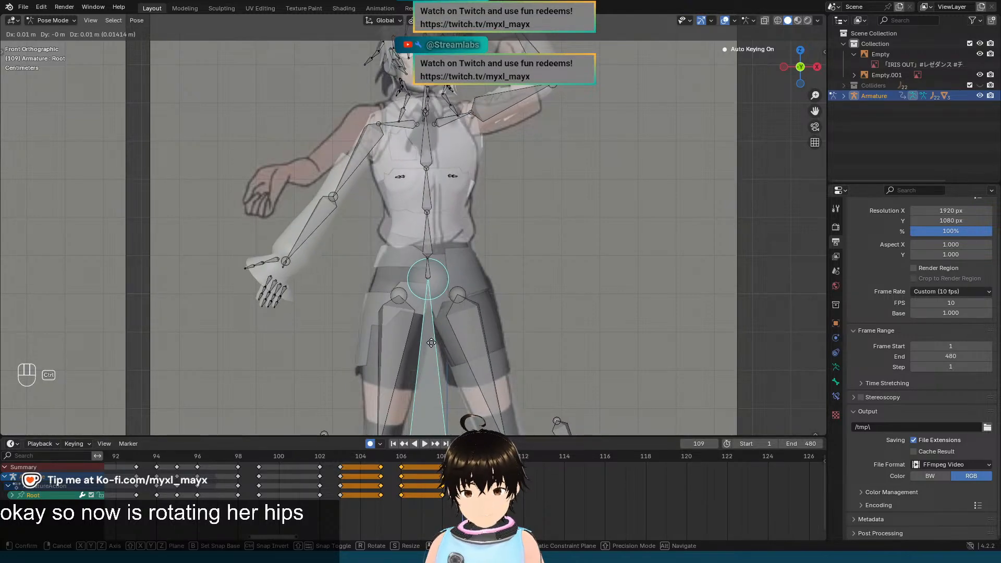
ctrl+click(431, 342)
Step: Examine the lower legs and feet against the reference by flipping between frames 108 and 109
shift+middle_drag(469, 391, 455, 133)
shift+middle_drag(455, 229, 471, 134)
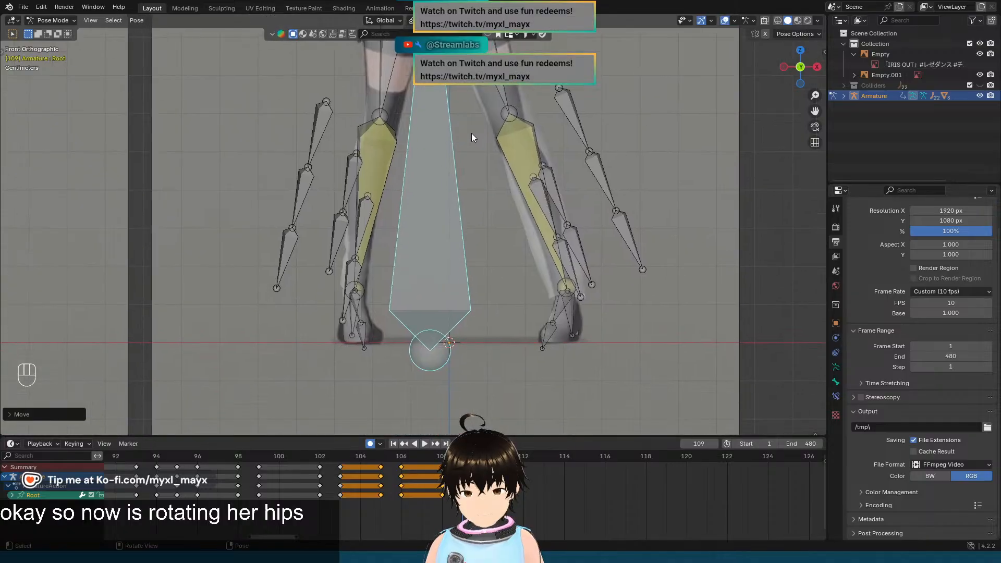
key(Left)
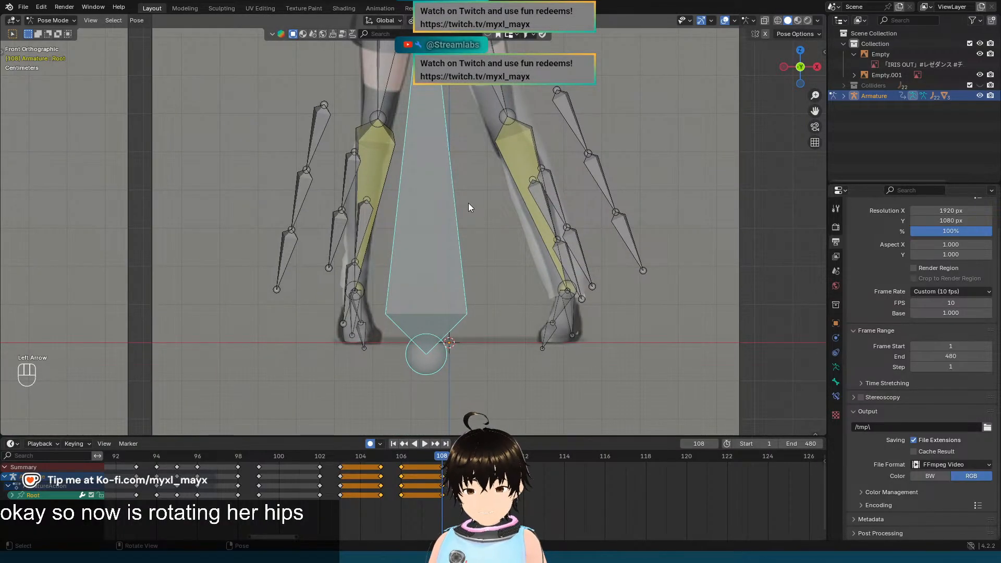
key(Right)
key(Left)
key(Right)
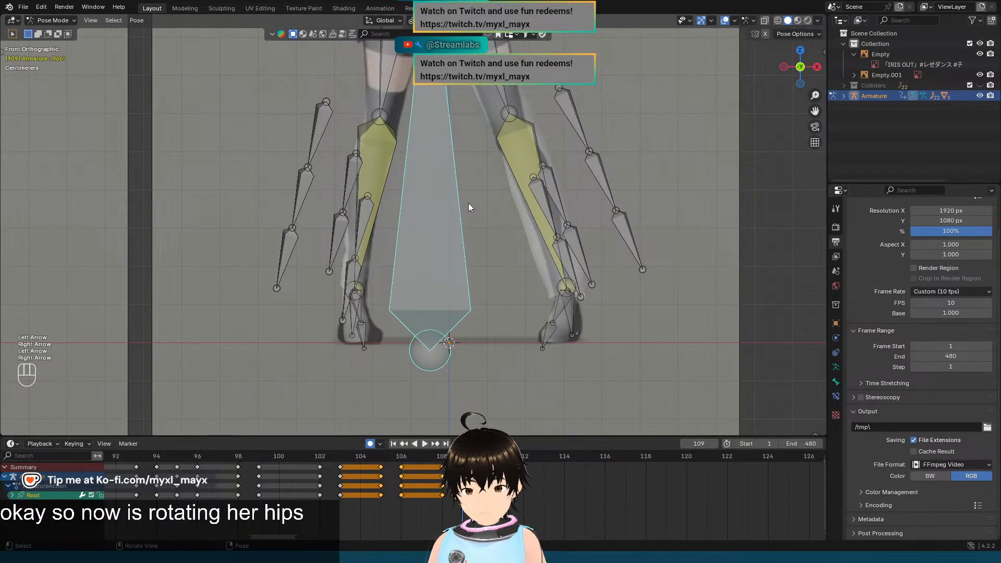
key(Left)
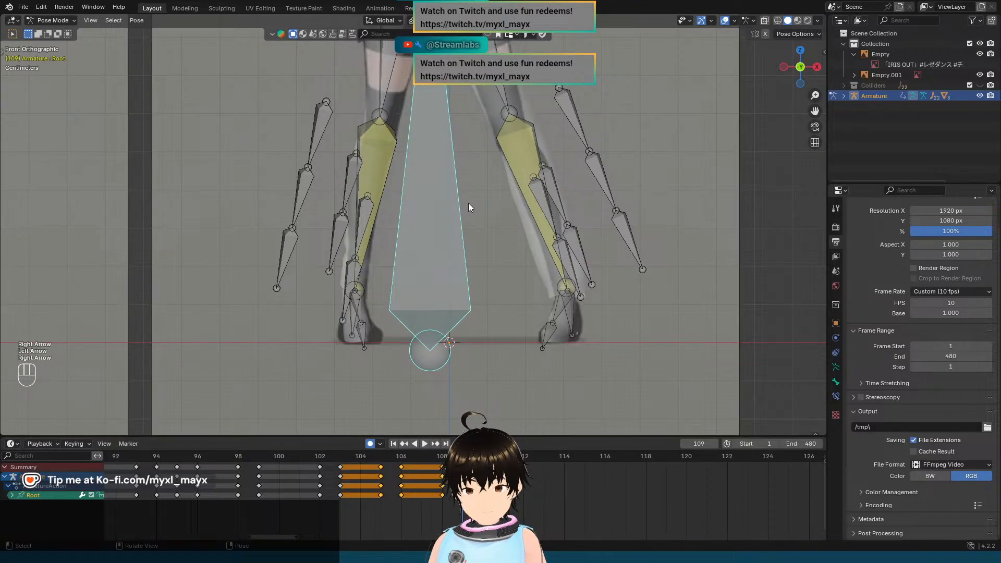
key(Right)
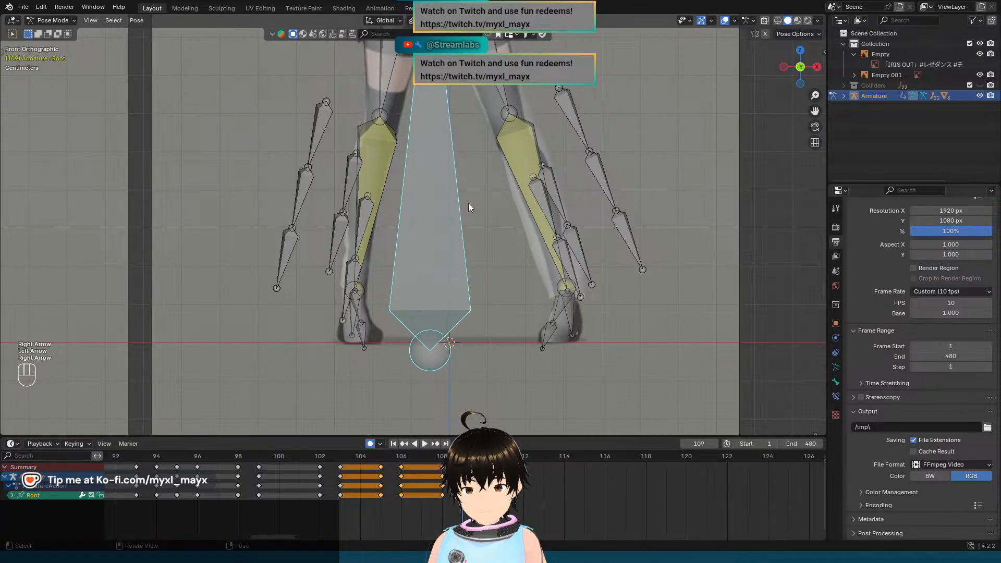
scroll(376, 277, up, 3)
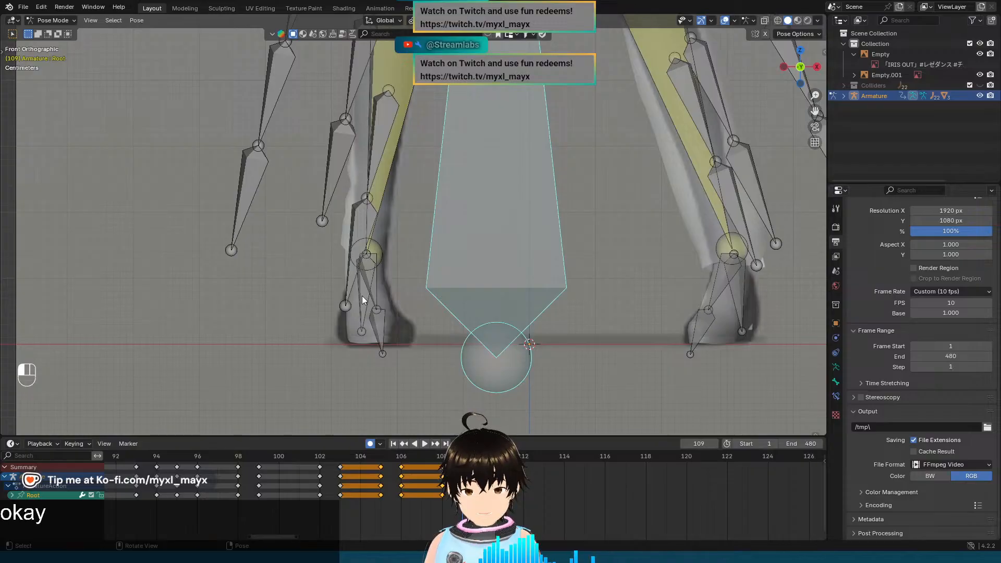
Step: Clear the transform of the right foot's IK bone at frame 109 and move it back onto the reference foot on the floor
click(362, 296)
click(137, 20)
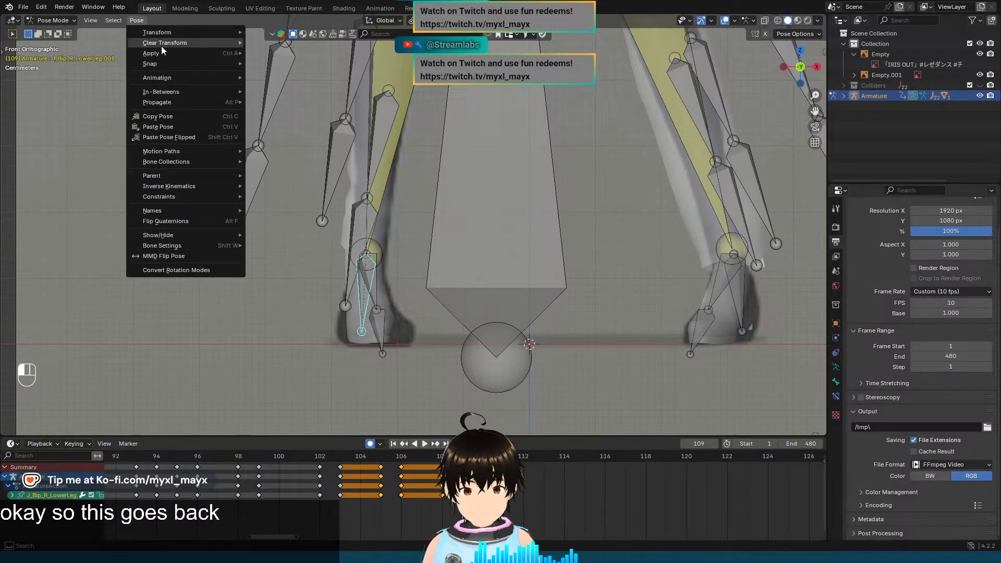
mouse_move(161, 44)
click(295, 48)
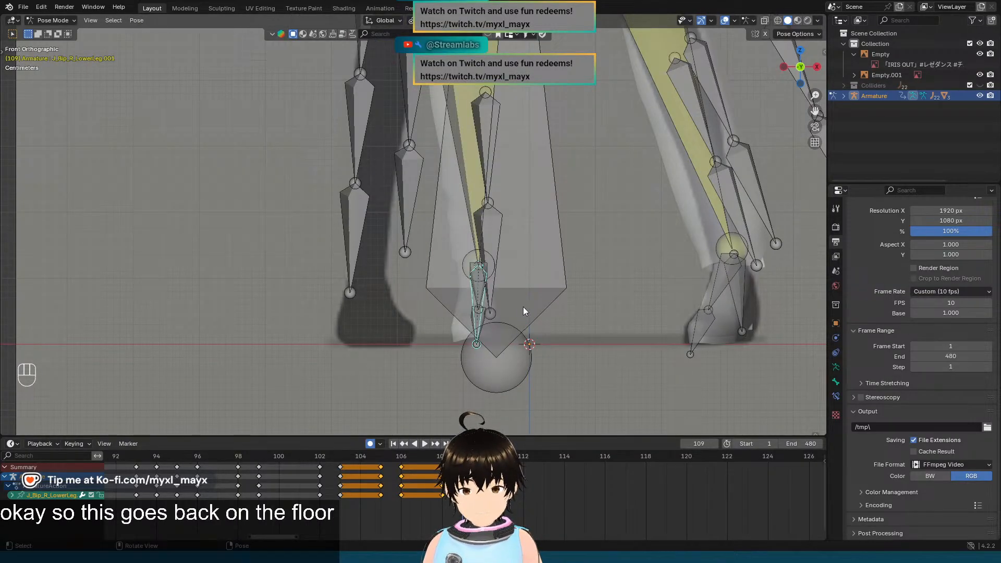
key(g)
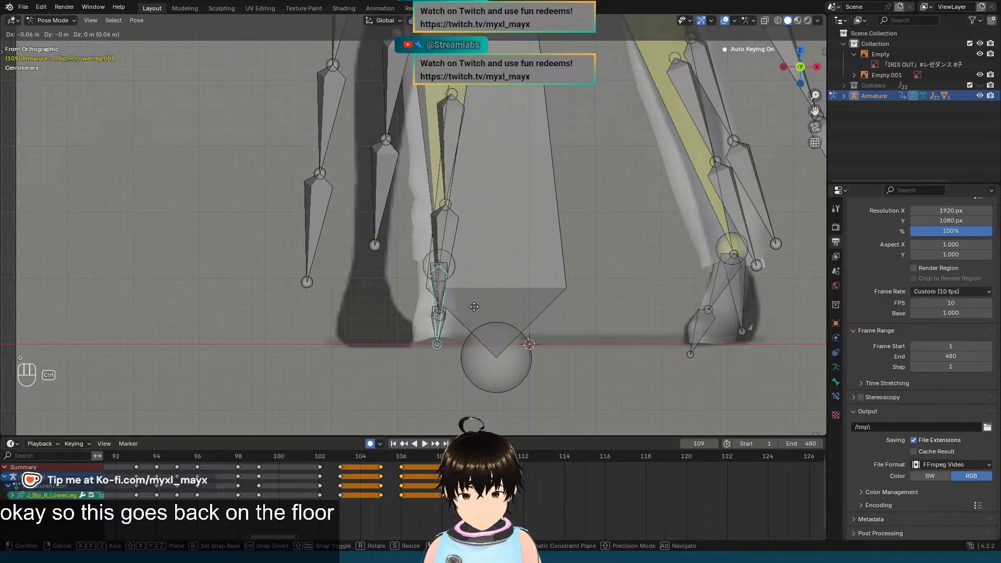
click(415, 310)
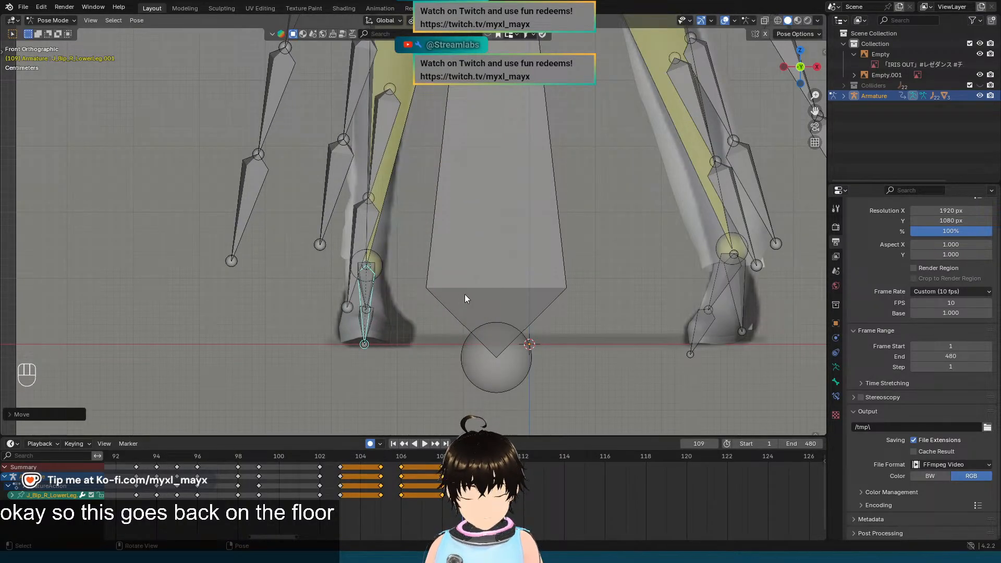
Step: Rotate the right foot's IK bone around its local Y axis so the toes line up with the reference shoe
key(r)
key(y)
key(y)
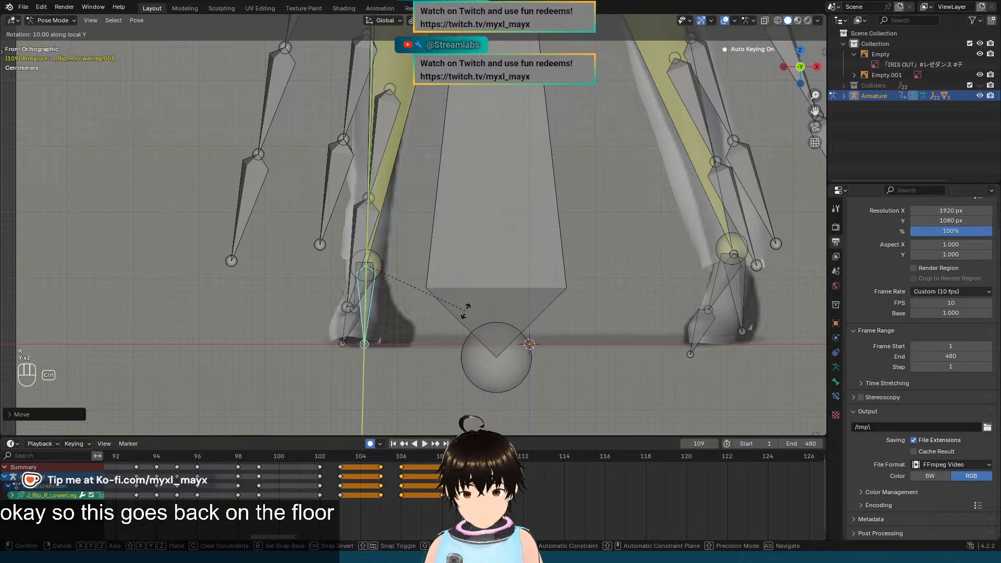
click(473, 271)
Step: Check the repositioned right foot and the left foot against the reference by stepping between frames 108 and 109
key(Left)
key(Right)
key(Left)
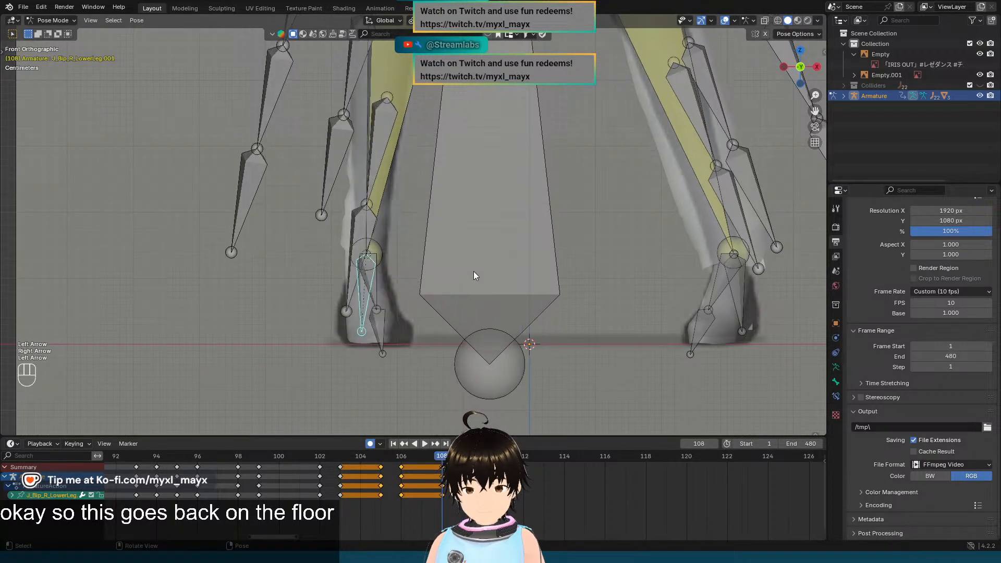
key(Right)
key(Left)
key(Right)
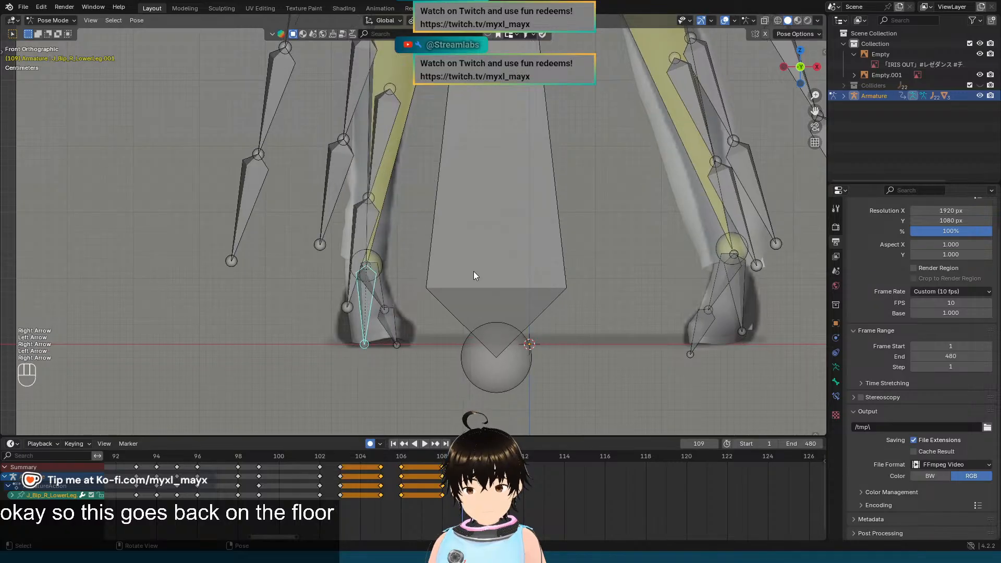
shift+middle_drag(667, 281, 542, 276)
key(Left)
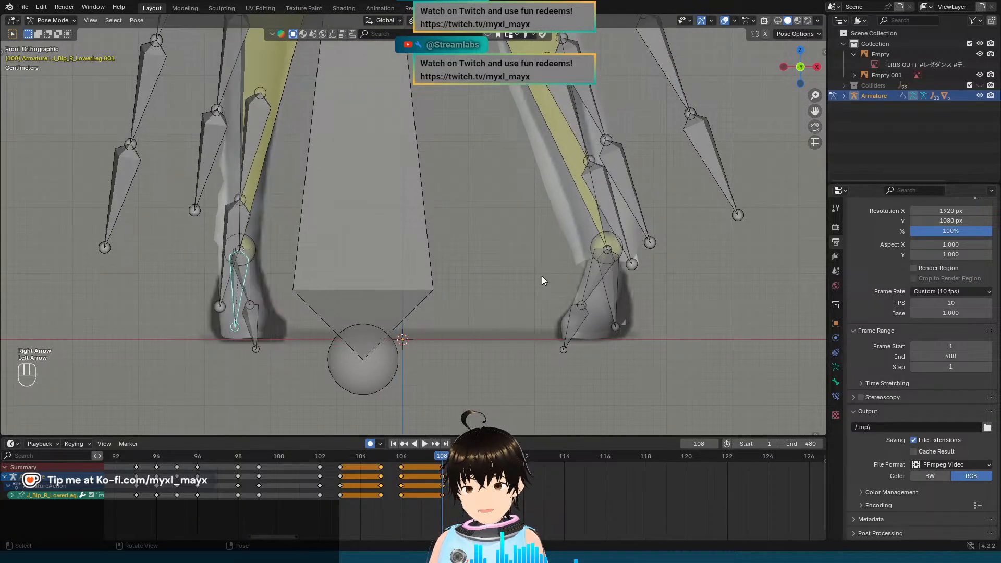
key(Right)
Step: Move the left foot's IK bone up about 0.01 m in Z at frame 109
scroll(640, 290, up, 2)
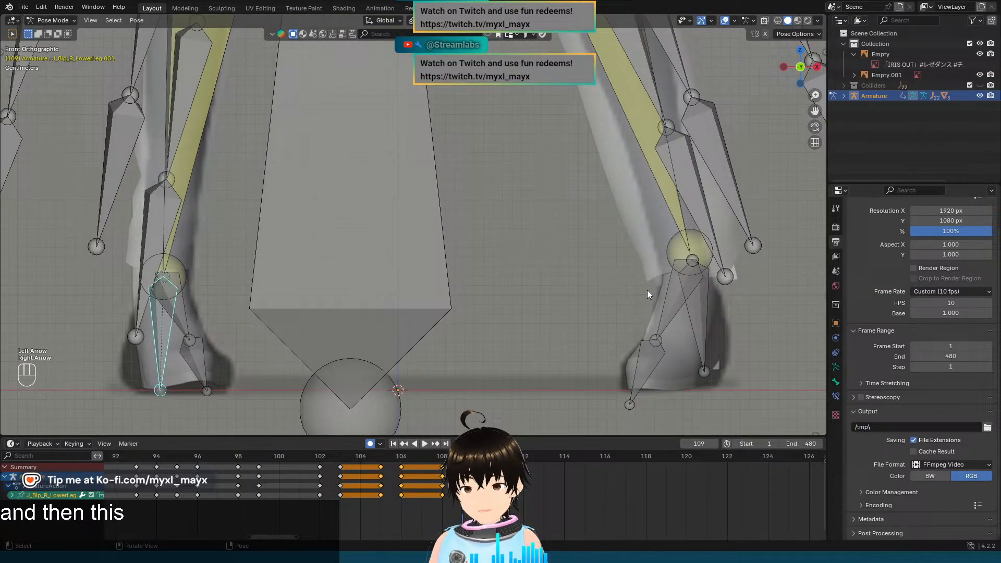
click(693, 323)
shift+middle_drag(740, 326, 638, 287)
key(g)
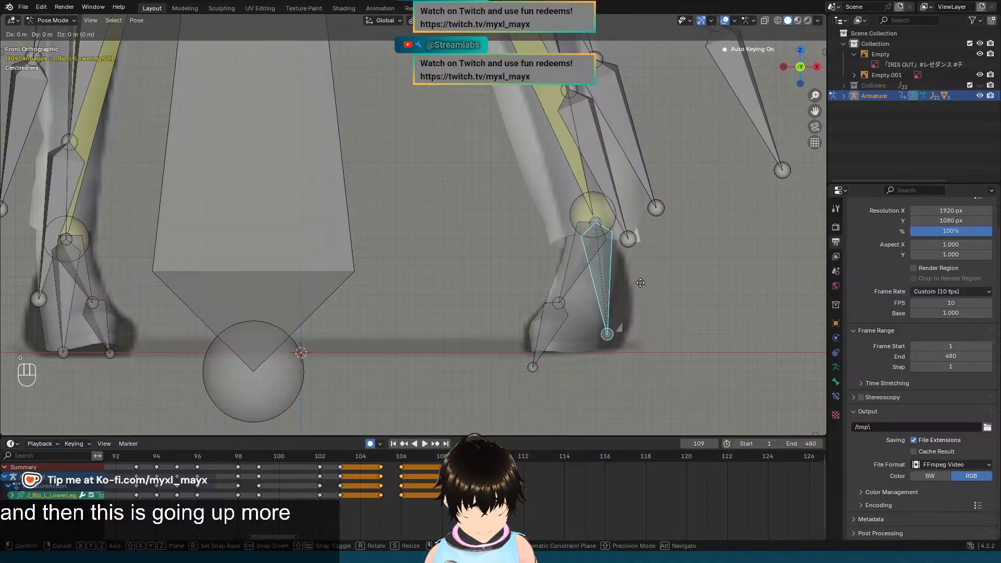
key(ctrl)
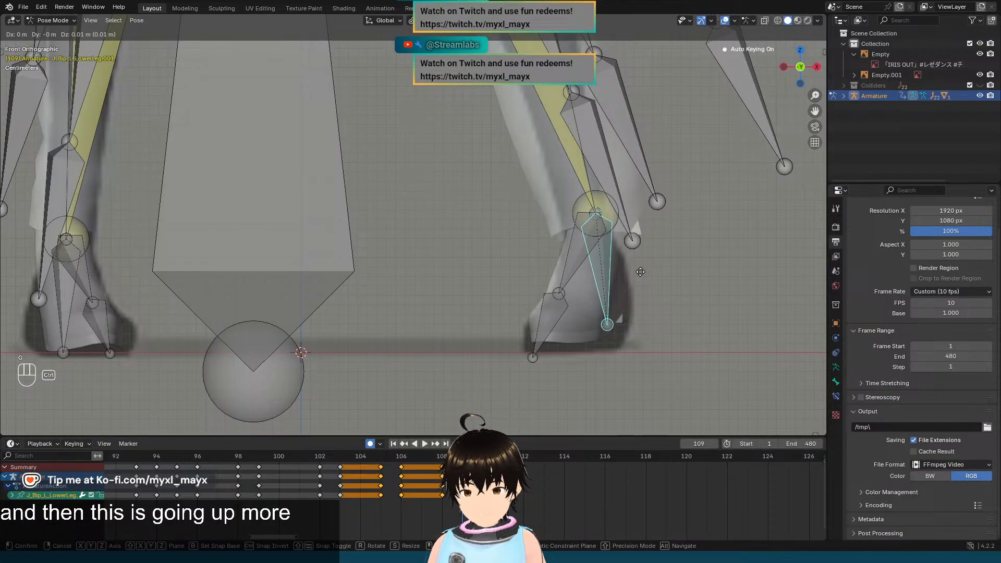
click(646, 286)
Step: Rotate the left foot's IK bone about 5 degrees around its local X axis
key(r)
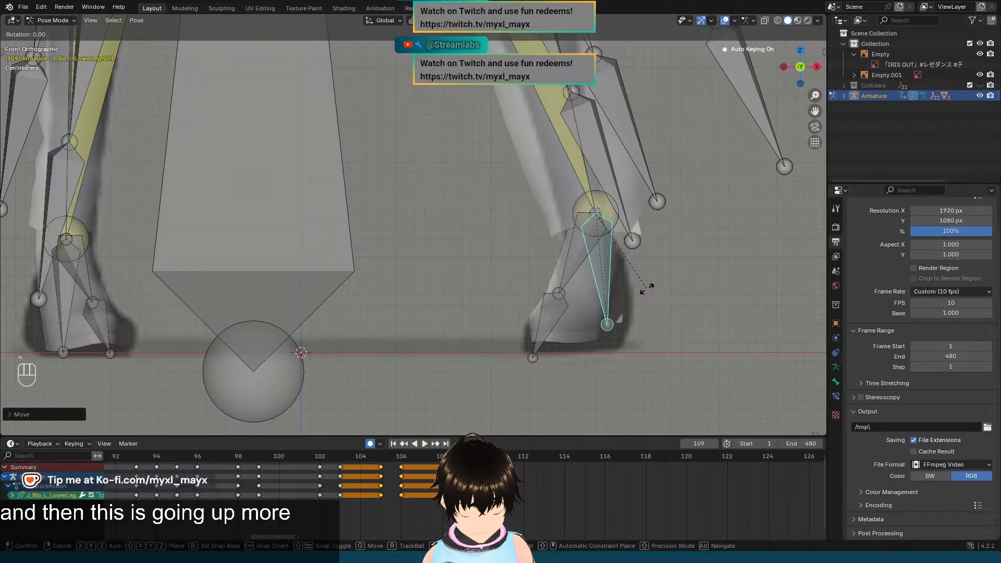
key(x)
key(x)
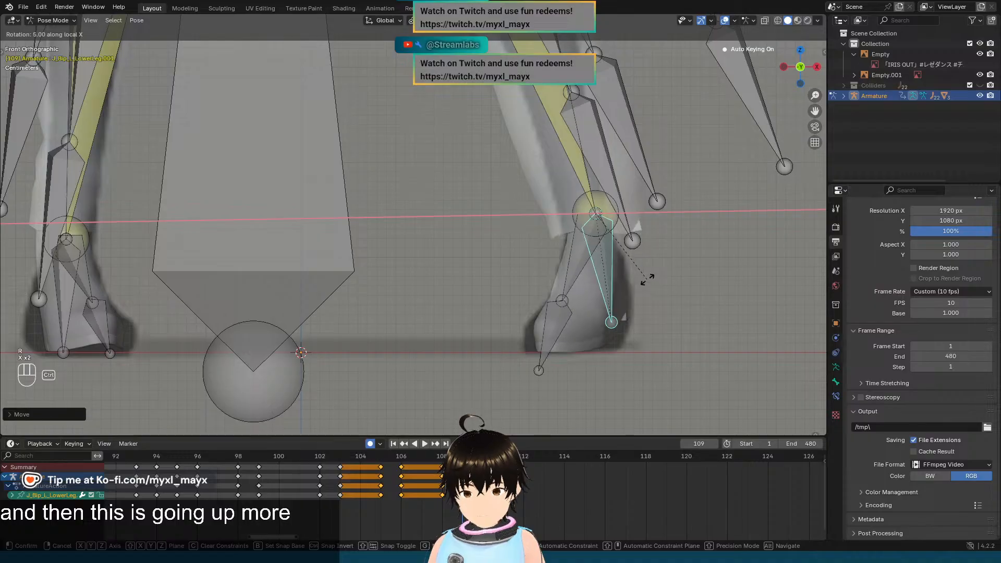
click(648, 283)
Step: Compare the thighs, hips and waist with the reference across frames 108 and 109
scroll(646, 280, down, 4)
shift+middle_drag(569, 199, 597, 322)
shift+middle_drag(492, 180, 520, 319)
scroll(520, 228, down, 2)
key(Left)
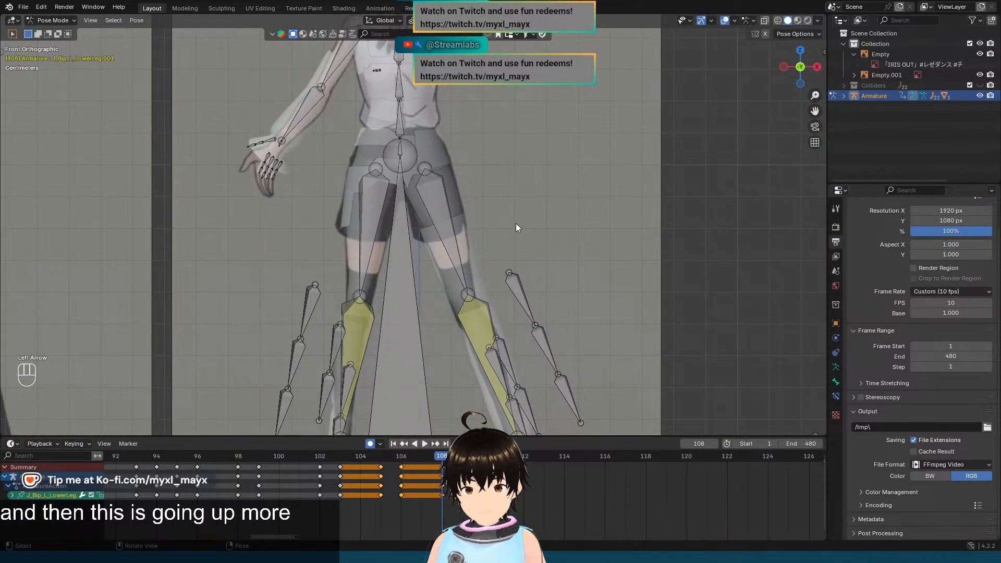
key(Right)
key(Left)
key(Right)
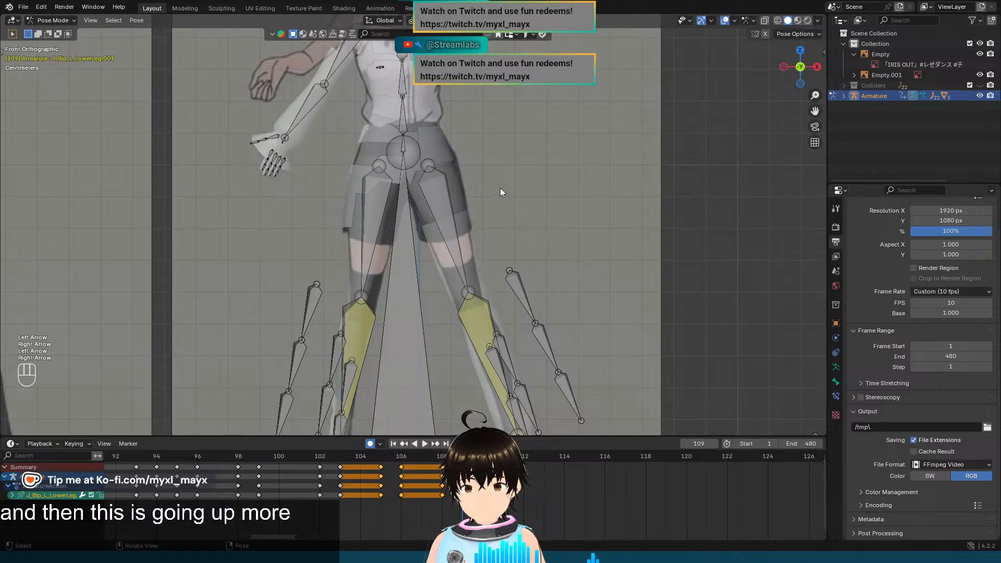
Step: Rotate the J_Bip_C_Hips bone 10 degrees around its local Y axis at frame 109 to follow the dancer's turning hips
scroll(499, 172, up, 3)
shift+middle_drag(499, 159, 440, 198)
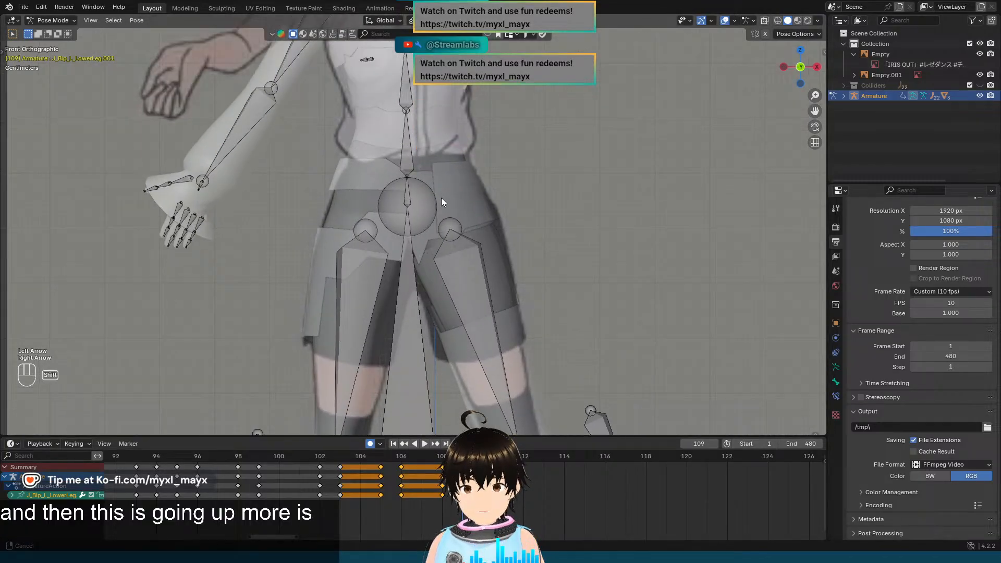
click(408, 192)
shift+middle_drag(466, 168, 484, 228)
key(Left)
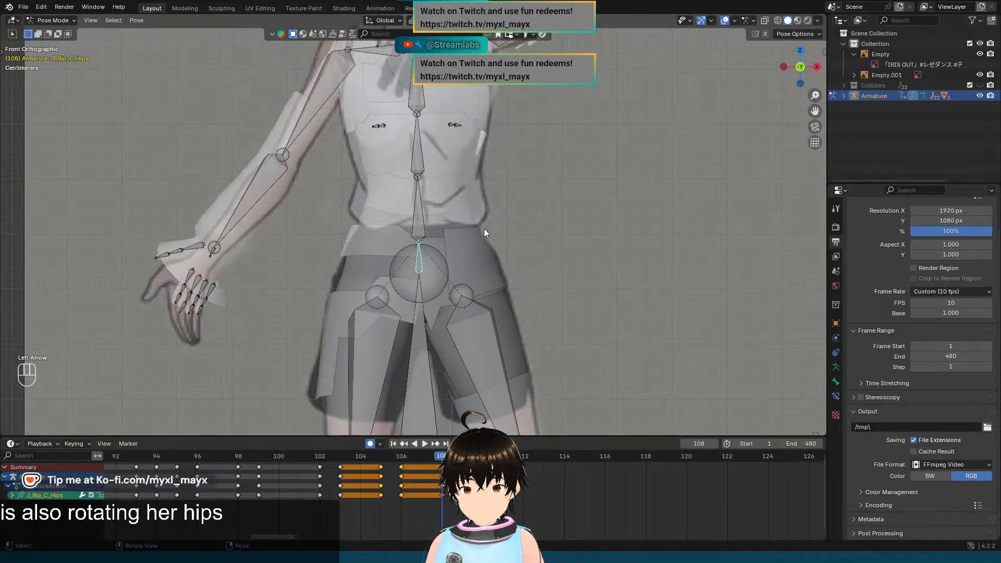
key(Right)
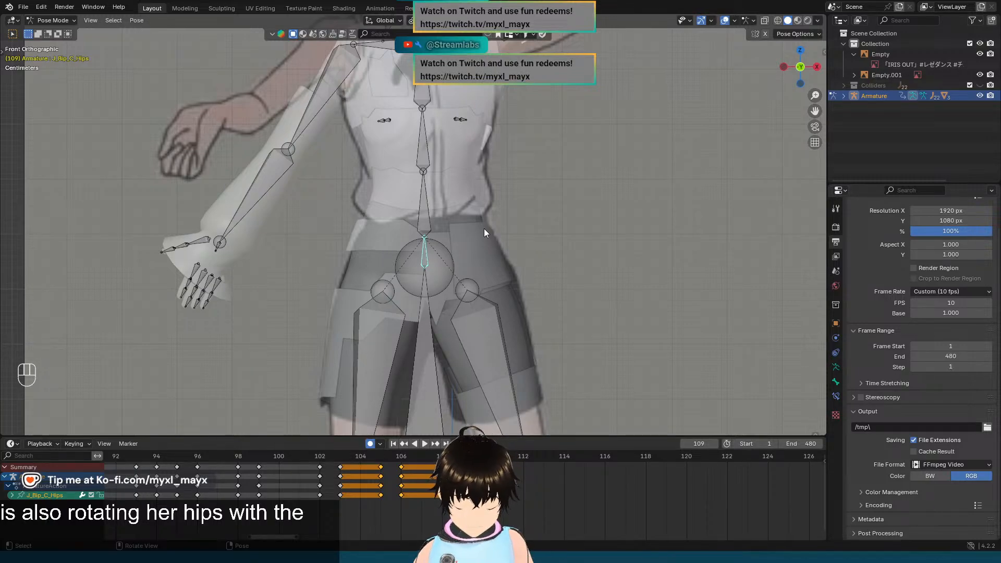
key(Left)
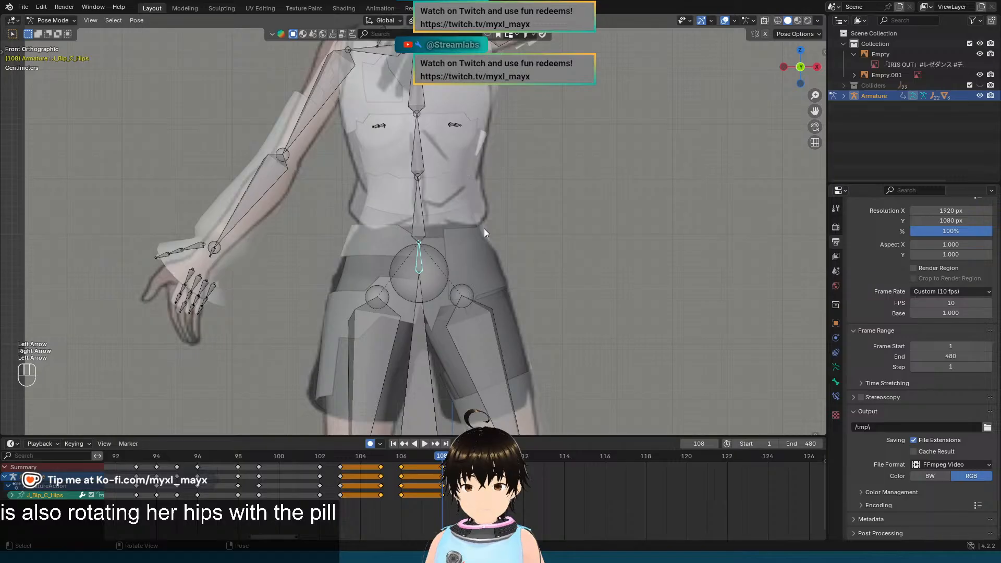
key(Right)
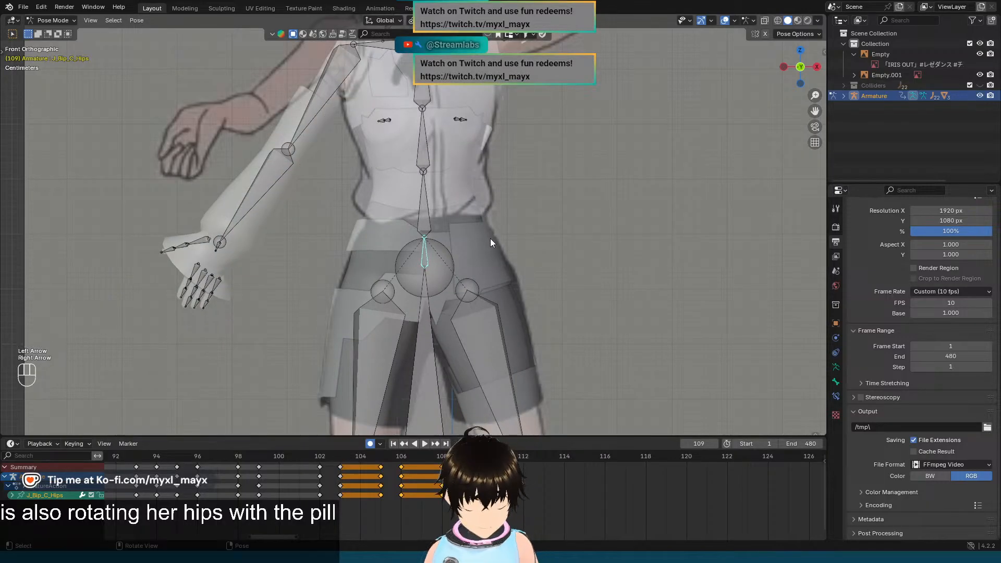
key(r)
key(y)
key(y)
key(ctrl)
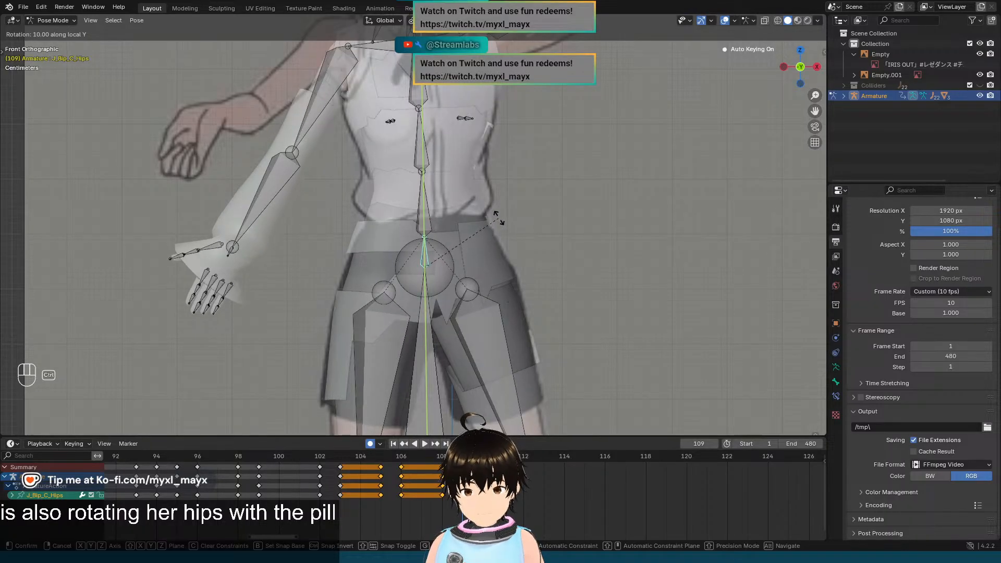
click(498, 218)
Step: Check whether the hip rotation matches the reference by flipping repeatedly between frames 108 and 109
key(Left)
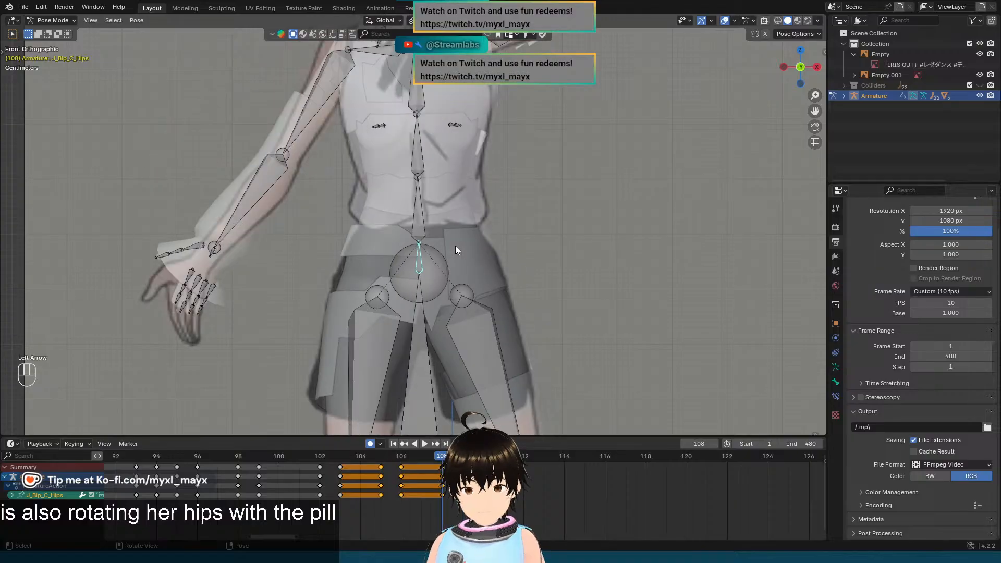
key(Right)
key(Left)
key(Right)
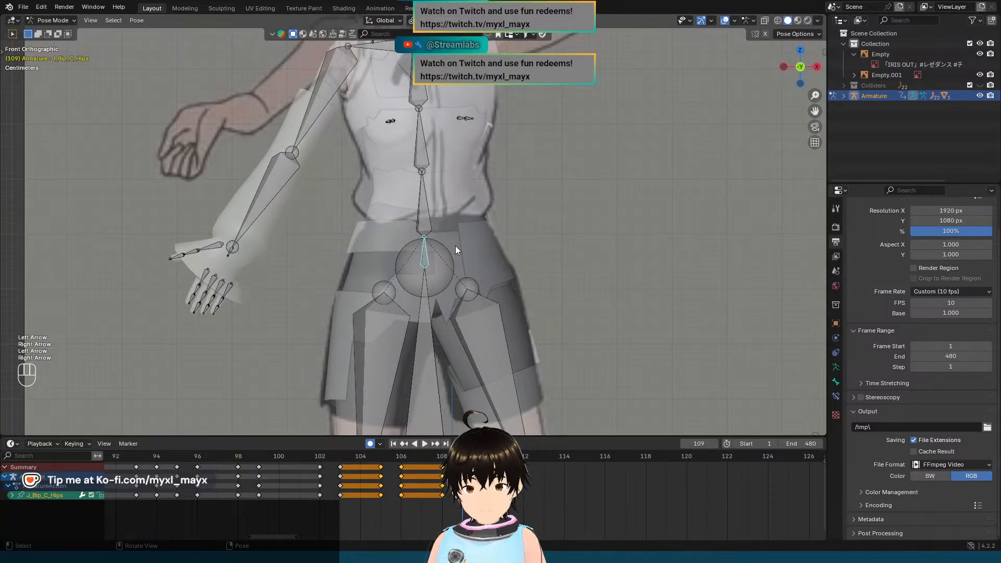
key(Left)
key(Right)
key(Left)
key(Right)
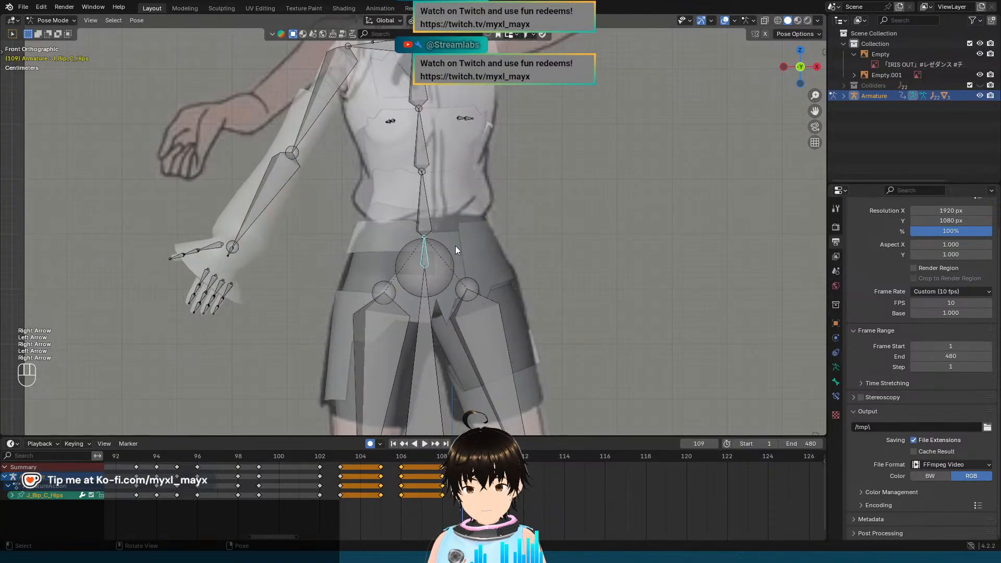
key(Left)
key(Right)
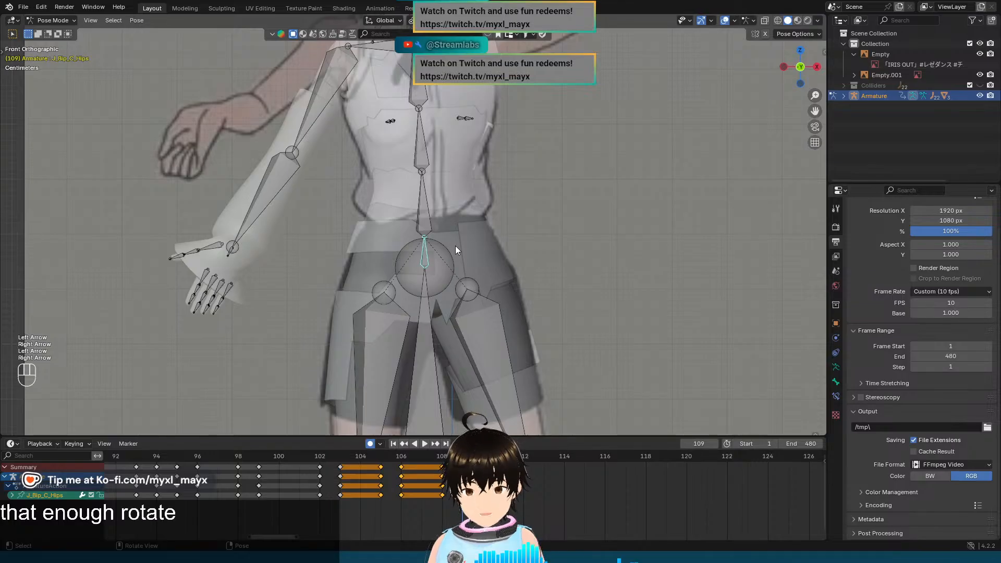
key(Left)
key(Right)
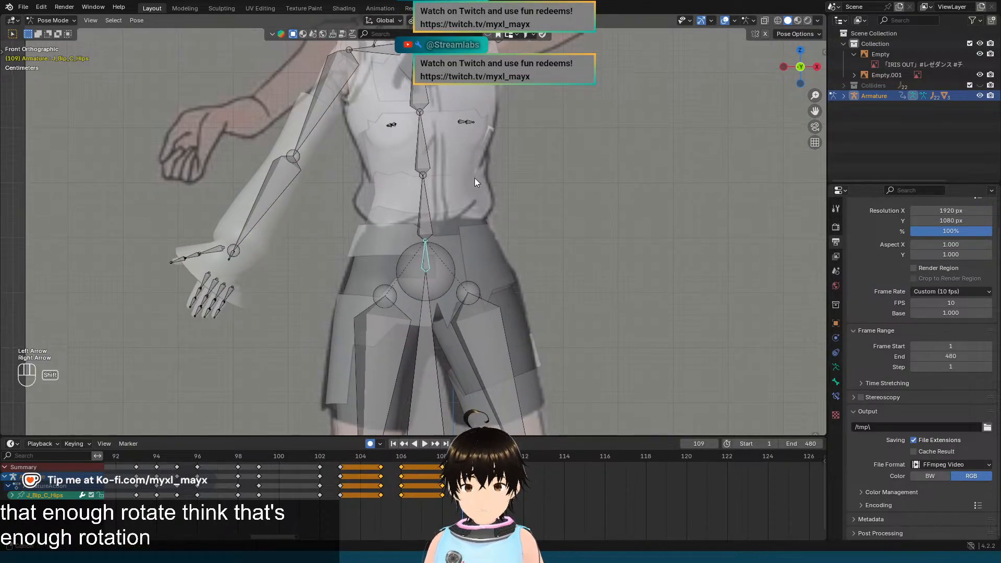
Step: Select the neck and head bones and rotate them together 10 degrees around local Y at frame 109
shift+middle_drag(474, 177, 467, 346)
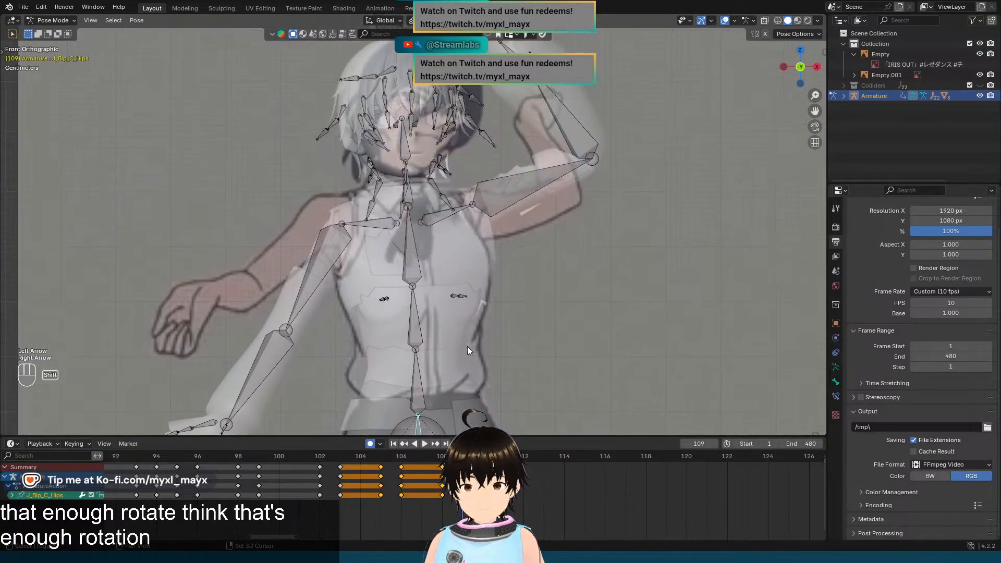
click(409, 185)
scroll(416, 190, up, 2)
shift+middle_drag(416, 189, 415, 296)
shift+click(400, 207)
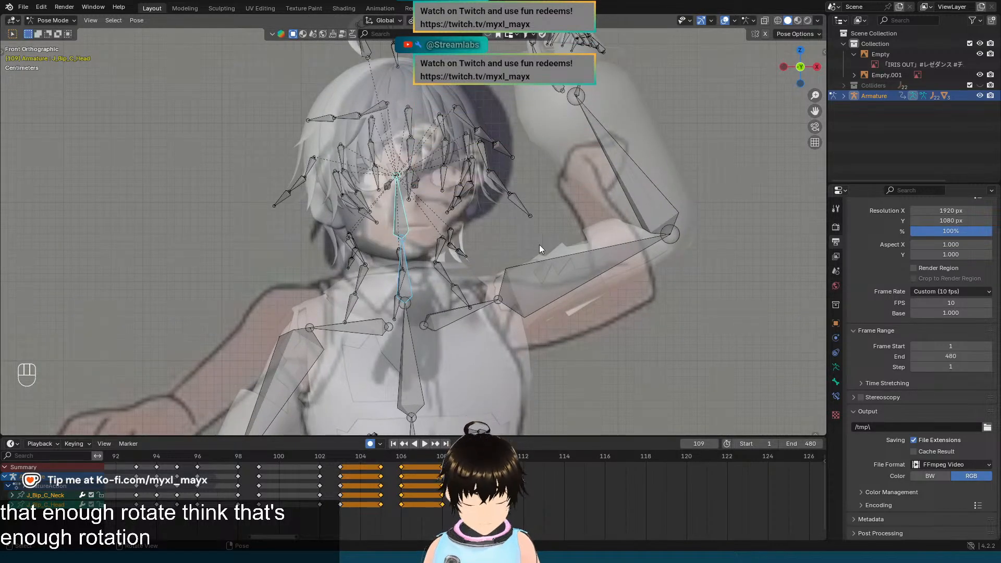
key(r)
key(y)
key(y)
key(ctrl)
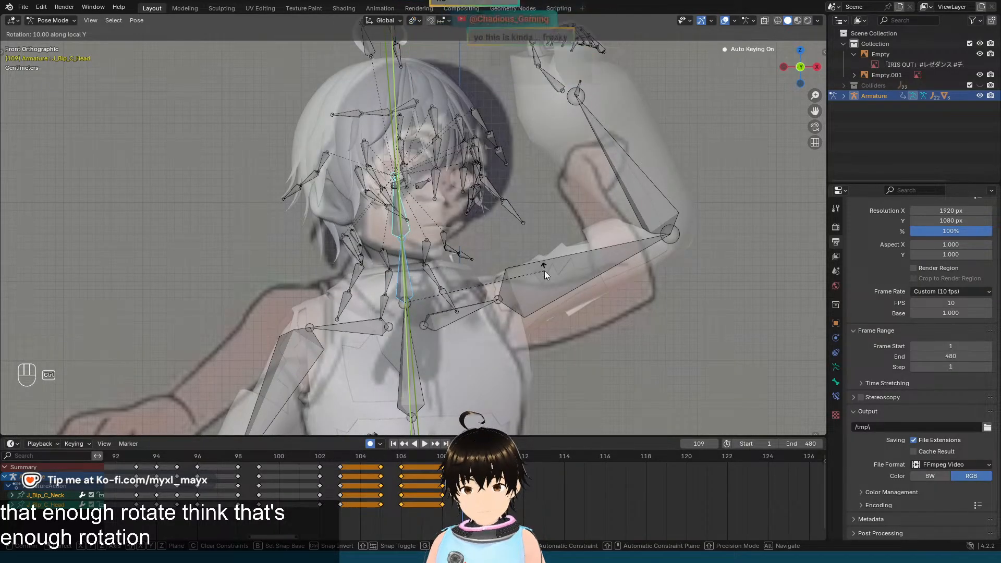
click(544, 271)
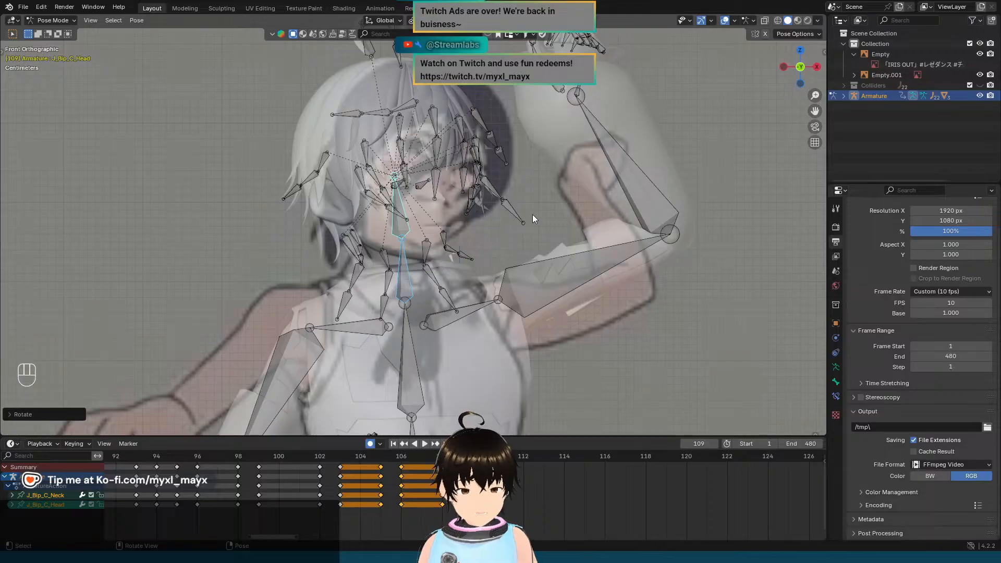
Step: Tilt the neck and head bones around local Z and by -5 degrees around local X, and check the motion against frame 108
key(r)
key(z)
key(z)
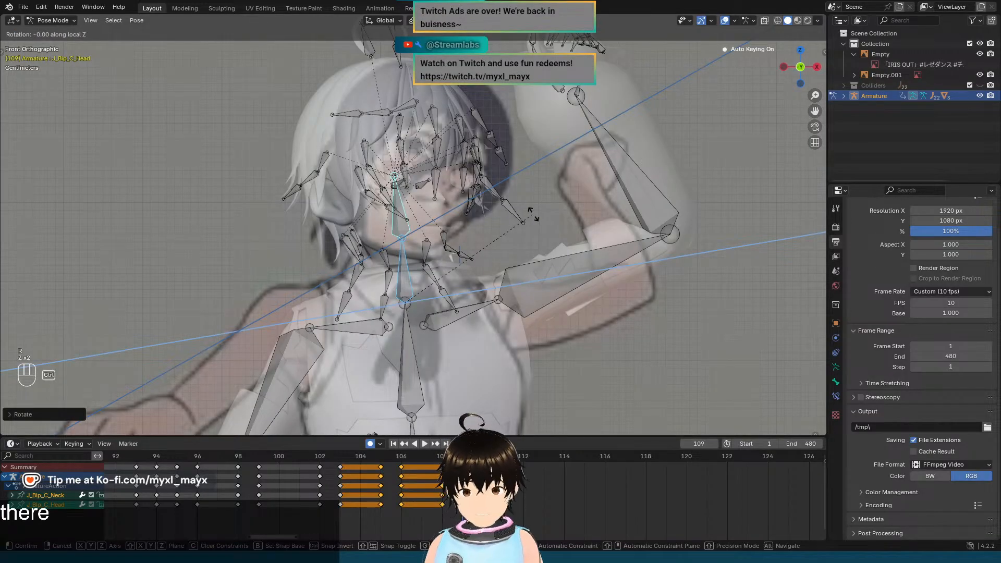
key(x)
key(x)
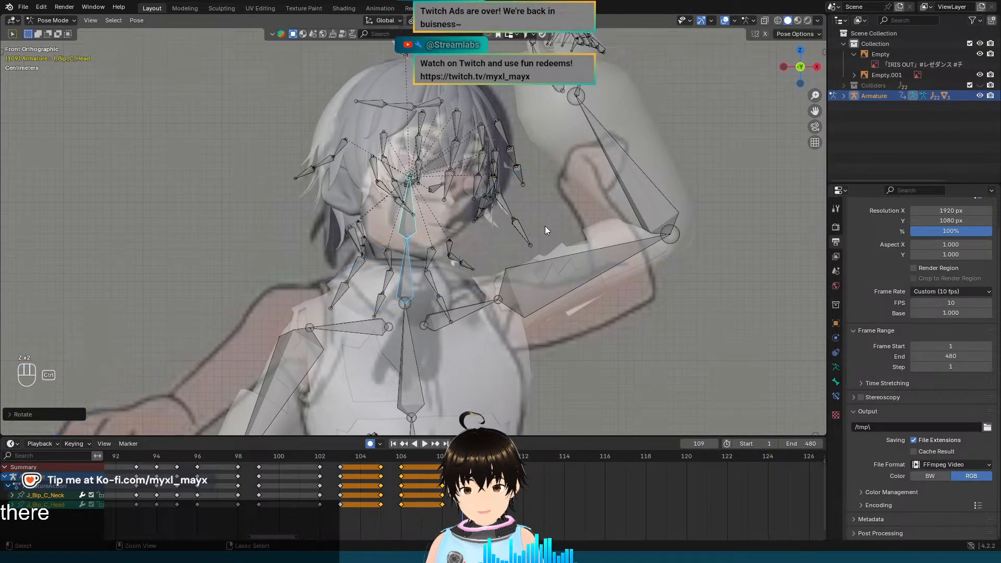
key(ctrl)
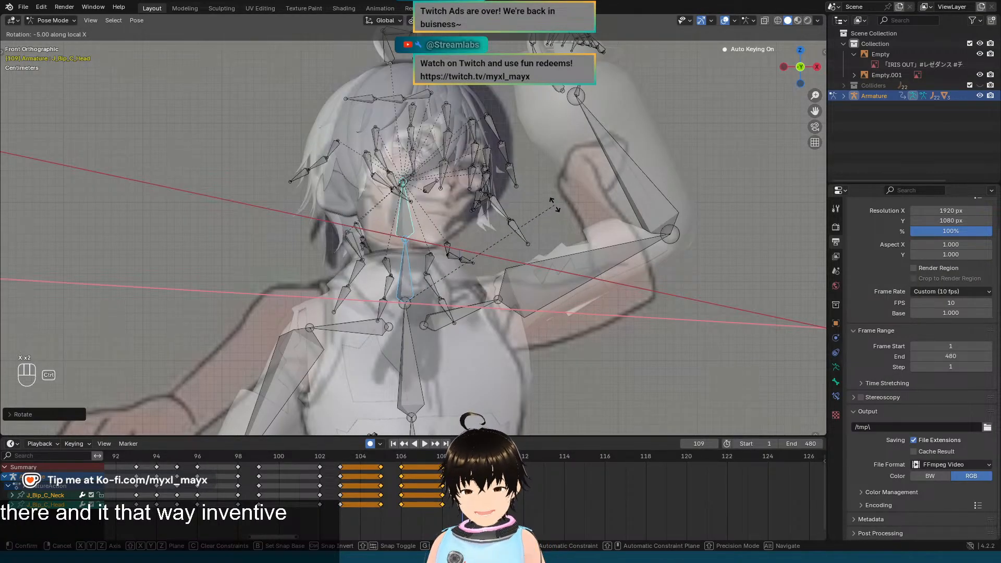
click(555, 204)
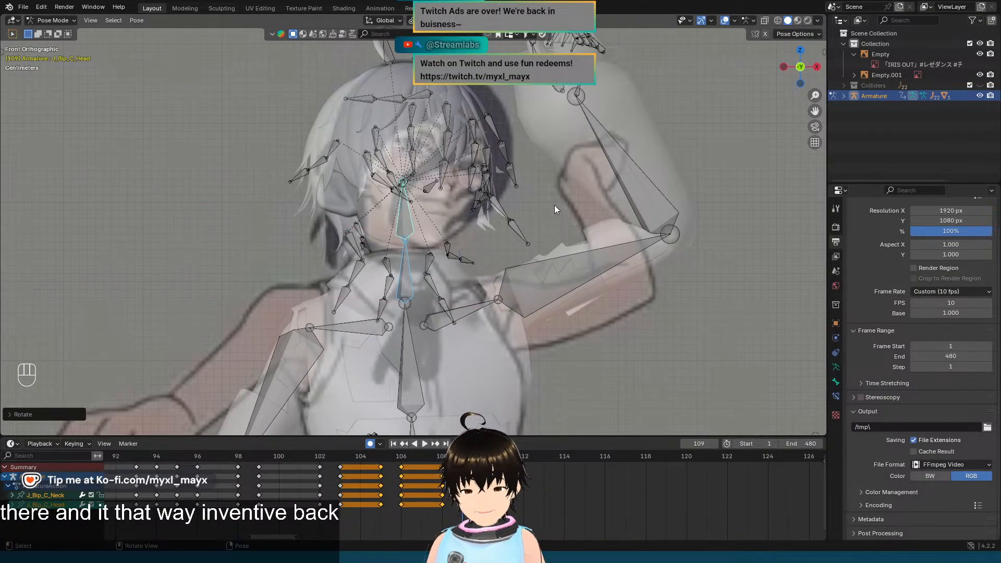
key(Left)
key(Right)
key(Left)
key(Right)
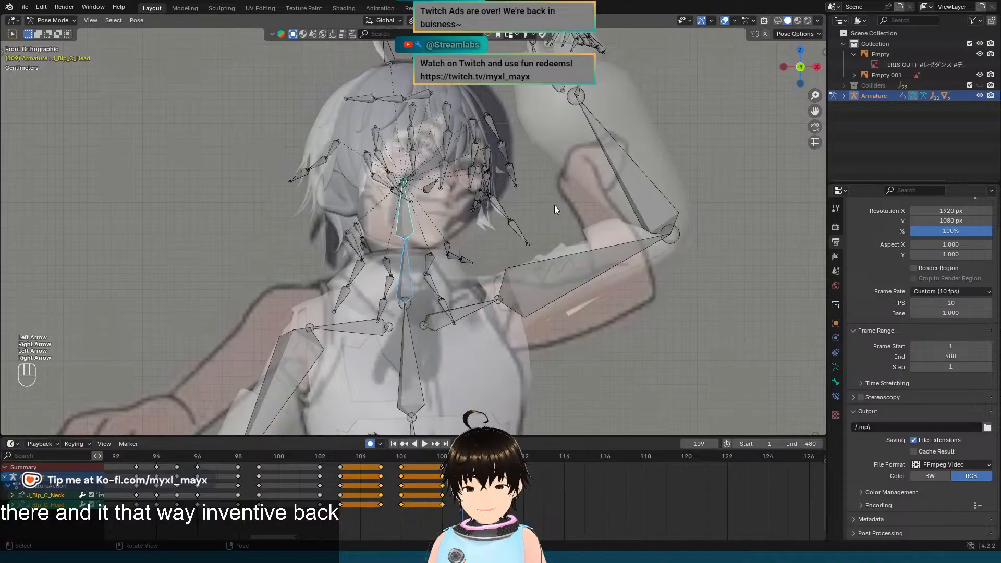
Step: Compare the head and torso motion with the reference by flipping repeatedly between frames 108 and 109
key(Left)
key(Right)
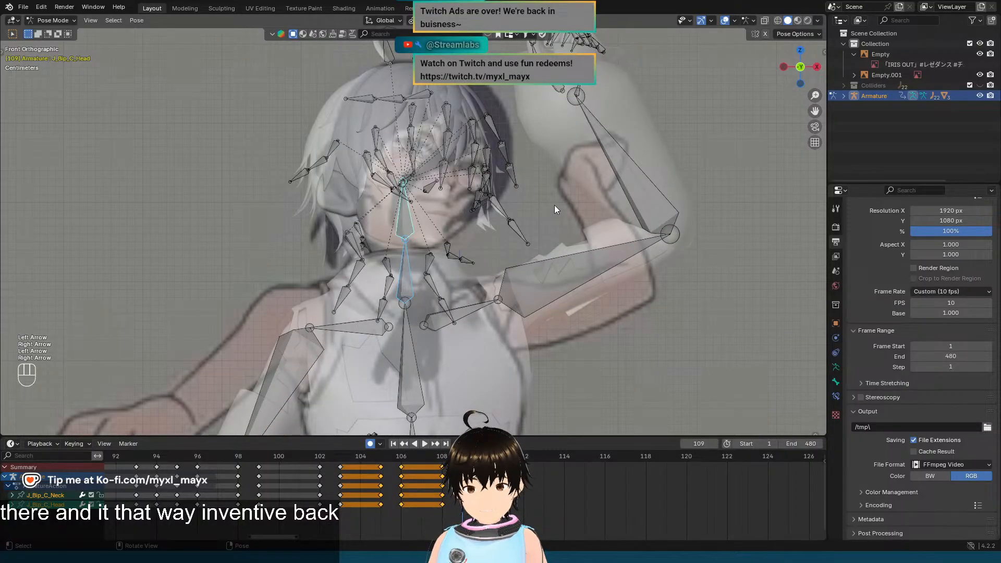
key(Left)
key(Right)
key(Left)
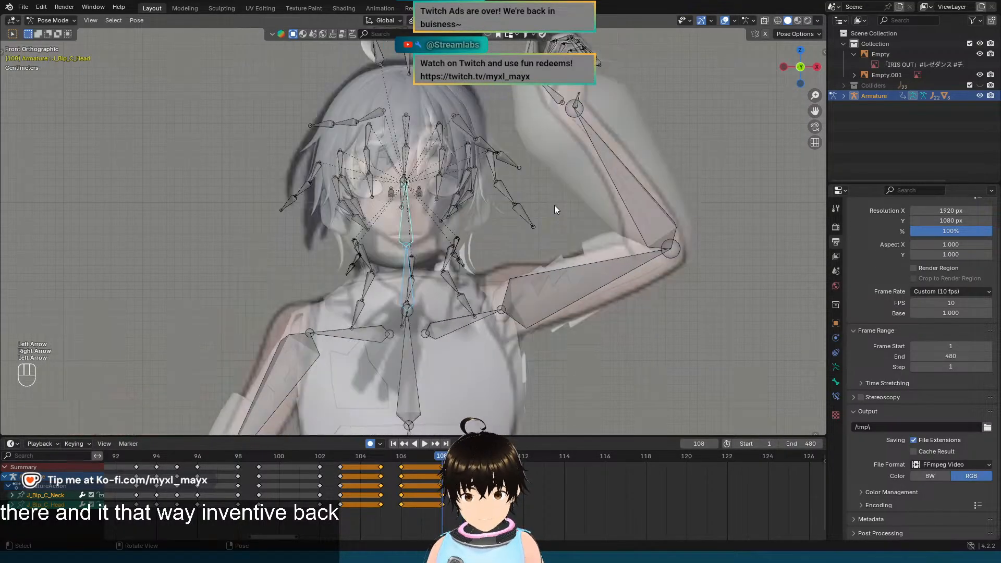
key(Right)
key(Left)
key(Right)
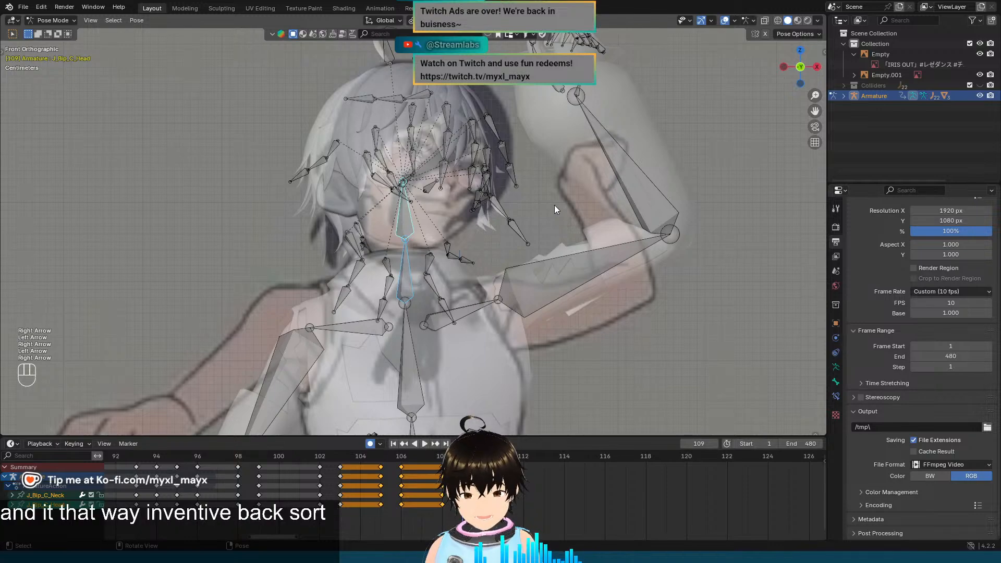
scroll(540, 208, down, 2)
key(Left)
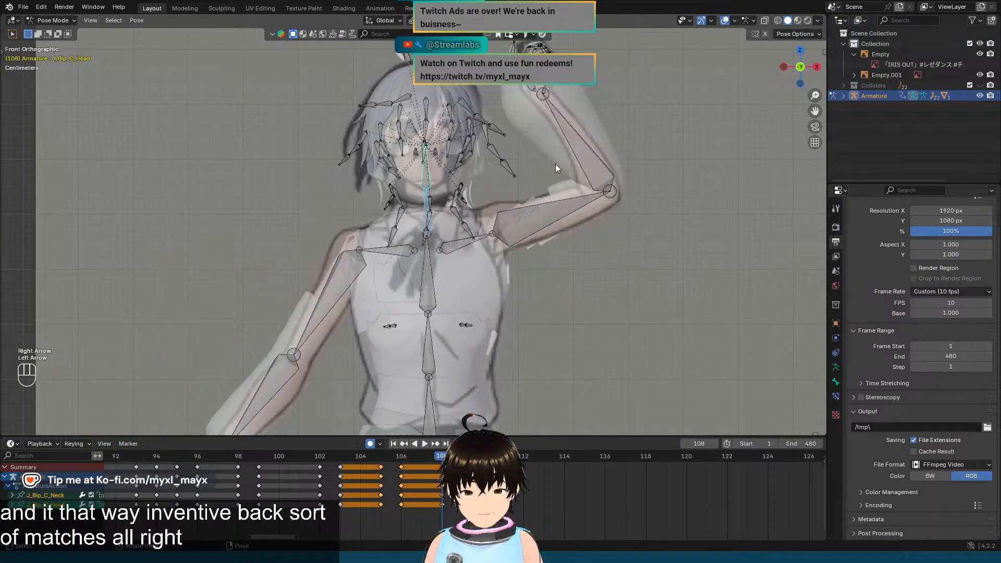
key(Right)
key(Left)
key(Right)
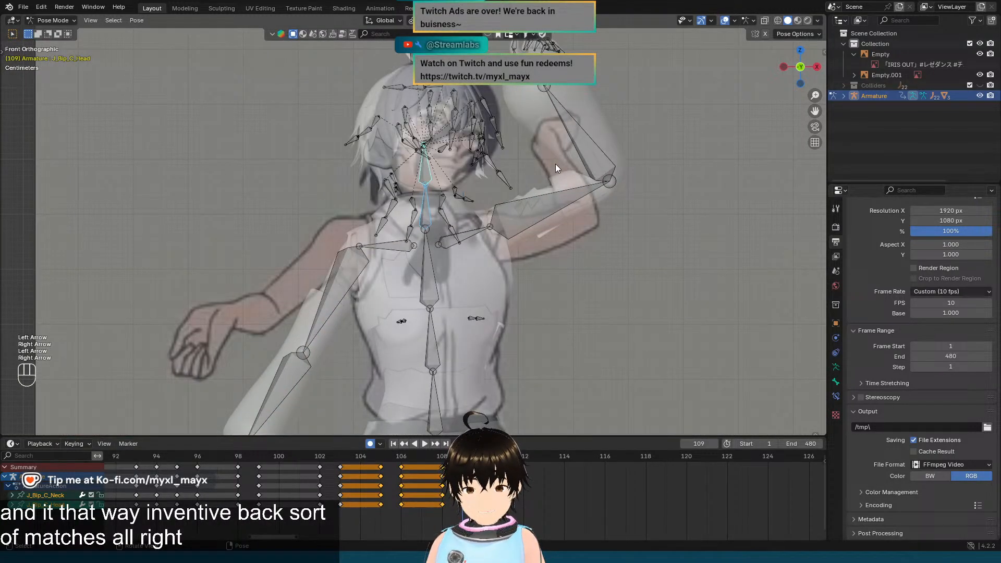
key(Left)
key(Right)
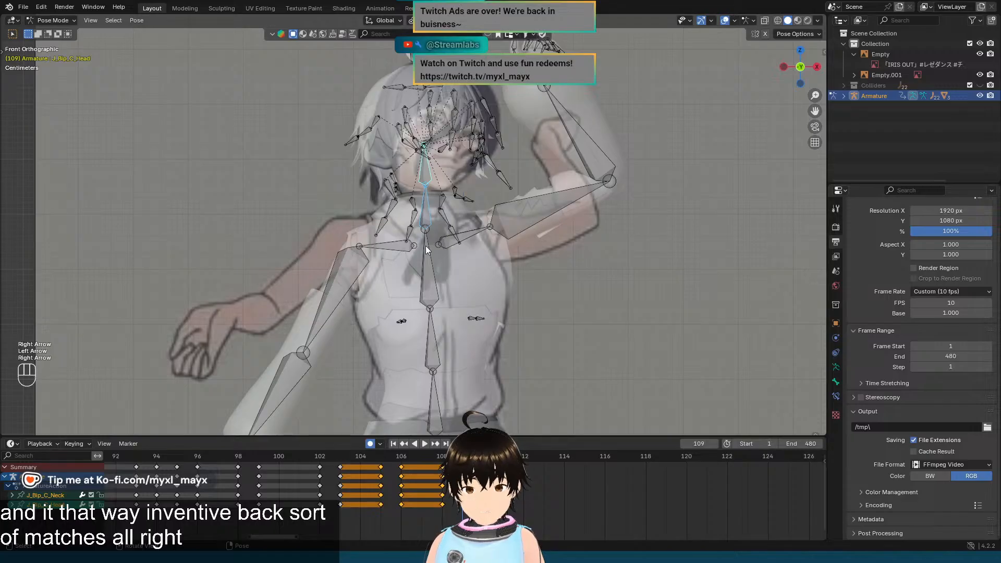
Step: Rotate the J_Bip_R_Shoulder bone 10 degrees around its local X axis at frame 109 to raise the shoulder
click(395, 246)
shift+middle_drag(538, 329, 564, 176)
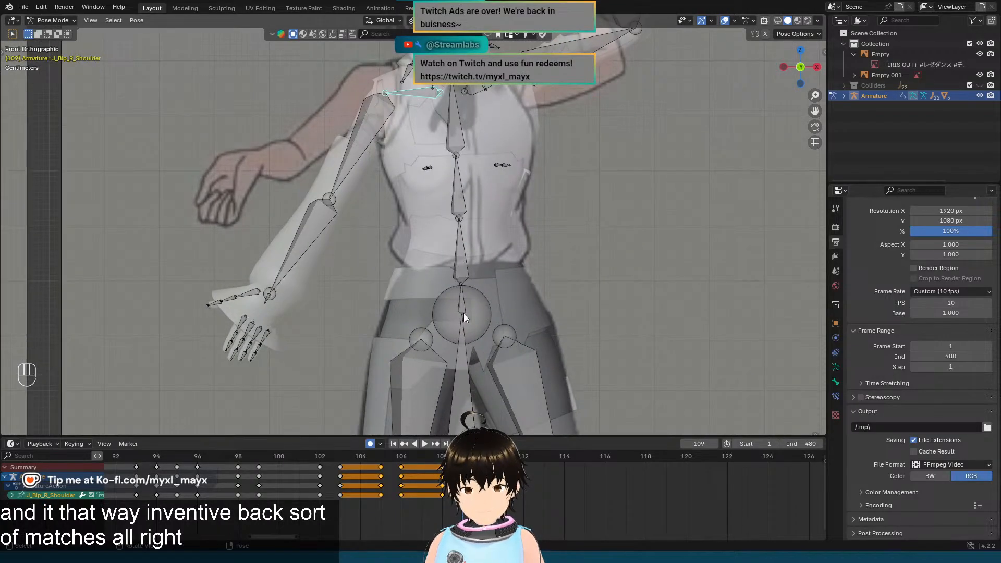
shift+middle_drag(451, 203, 459, 329)
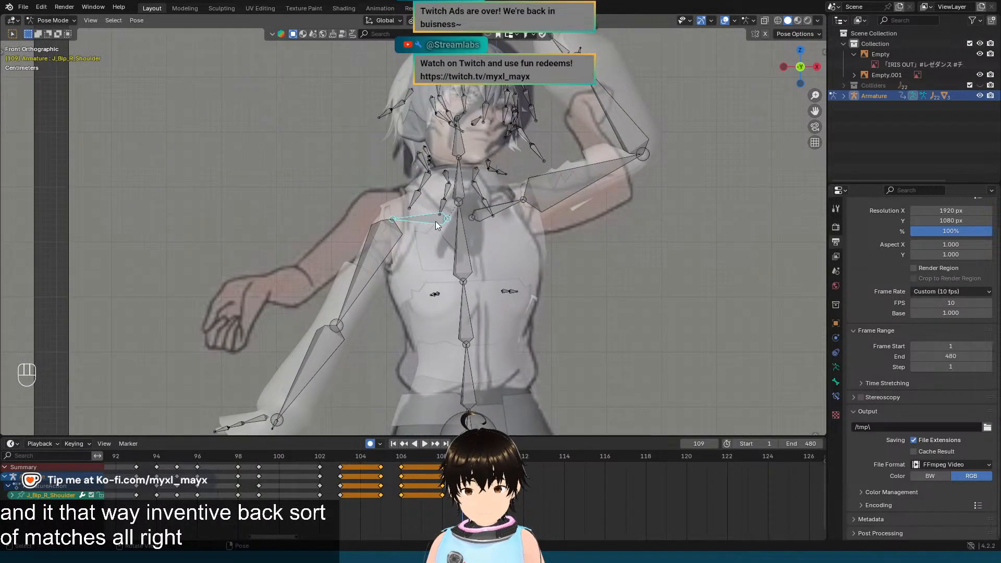
key(r)
key(x)
key(x)
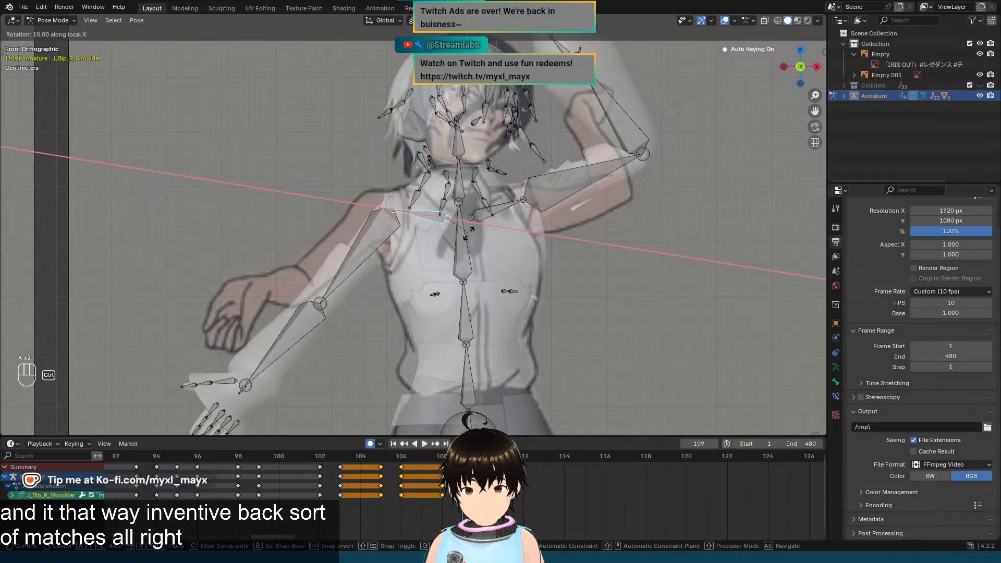
click(468, 233)
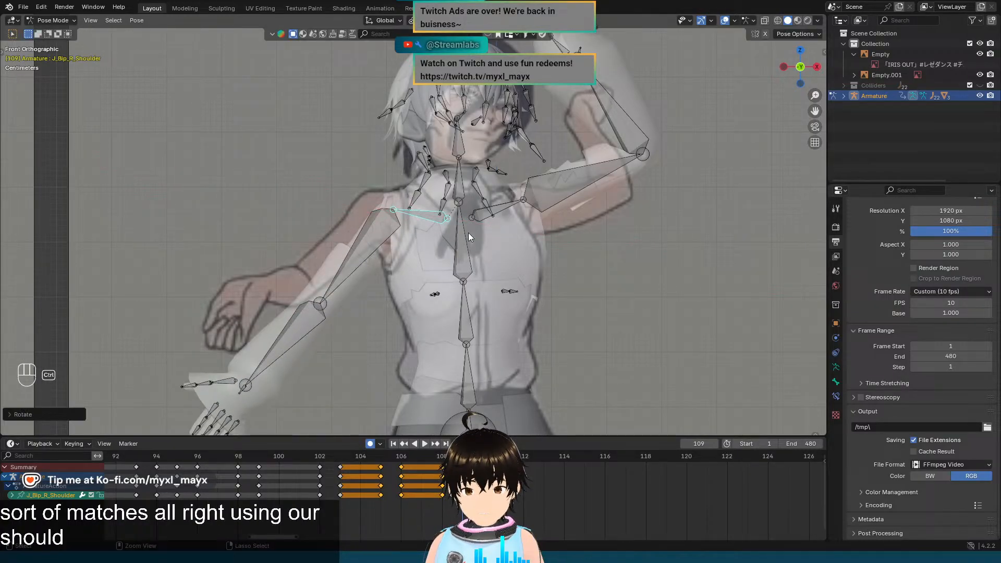
Step: Rotate the J_Bip_R_UpperArm bone 10 degrees around its local X axis to follow the reference arm
click(364, 231)
shift+middle_drag(438, 236, 502, 204)
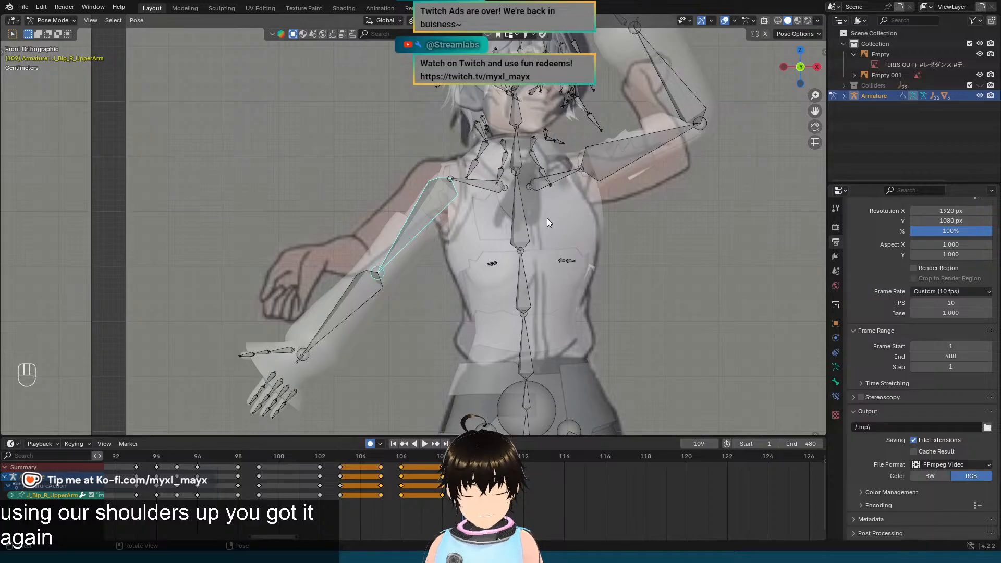
key(r)
key(x)
key(x)
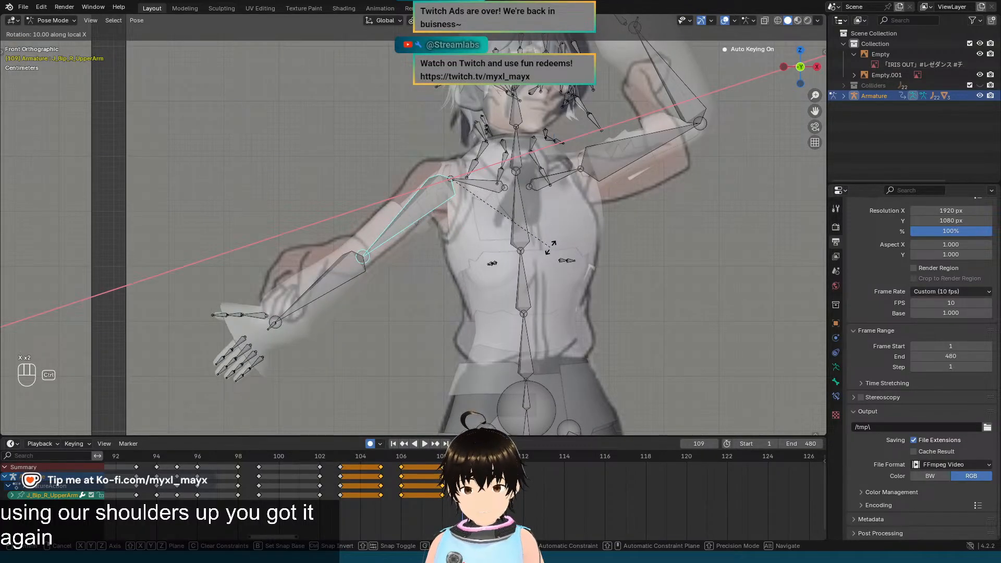
click(551, 241)
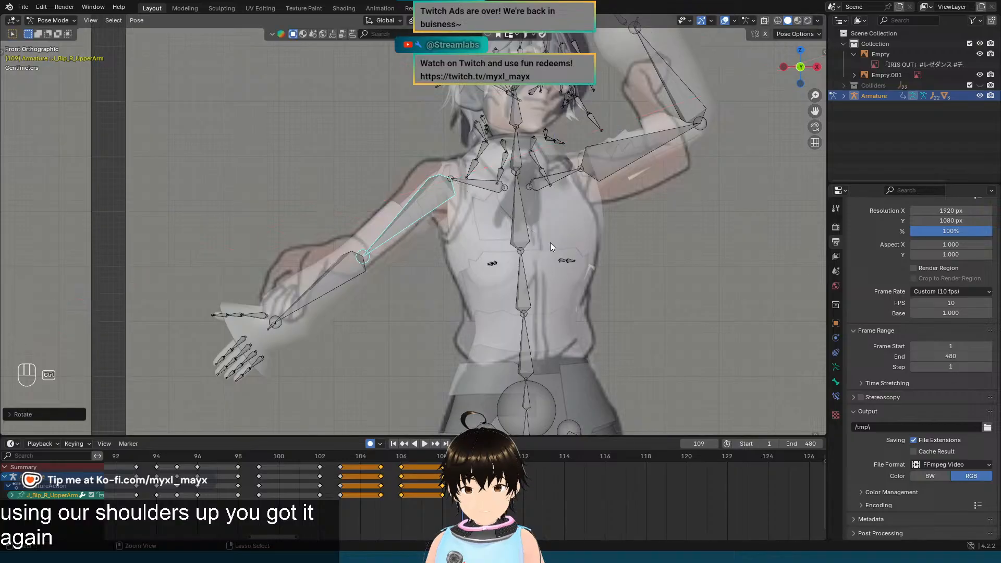
middle_drag(423, 252, 514, 256)
key(KP_1)
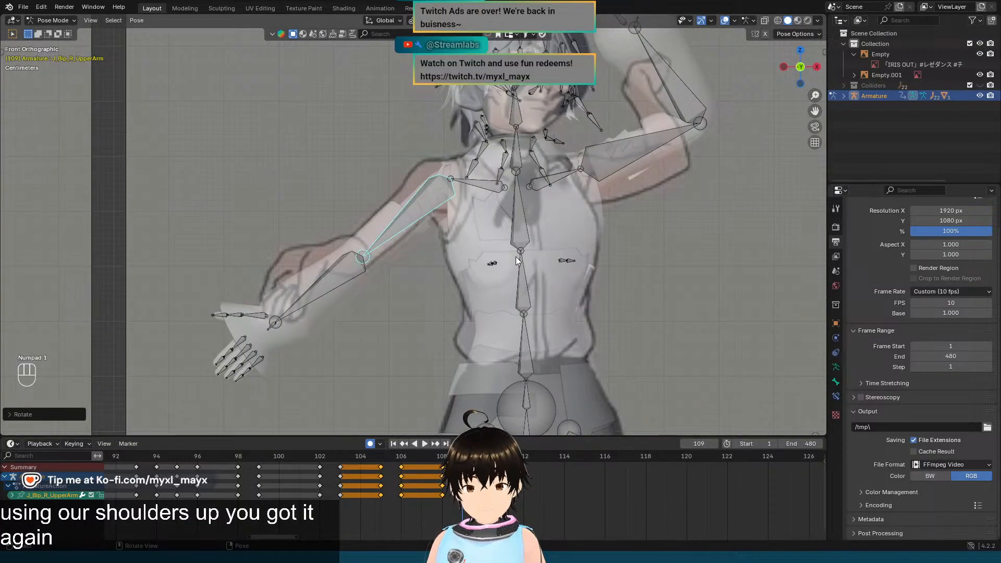
Step: Rotate the J_Bip_R_LowerArm bone 50 degrees around its local Z axis to foreshorten the forearm
click(376, 261)
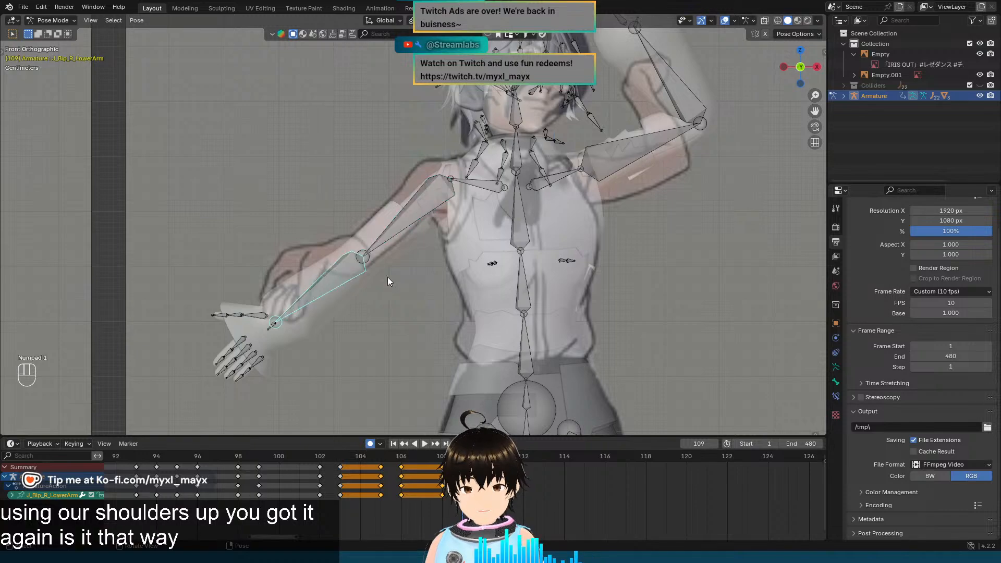
key(r)
key(x)
key(x)
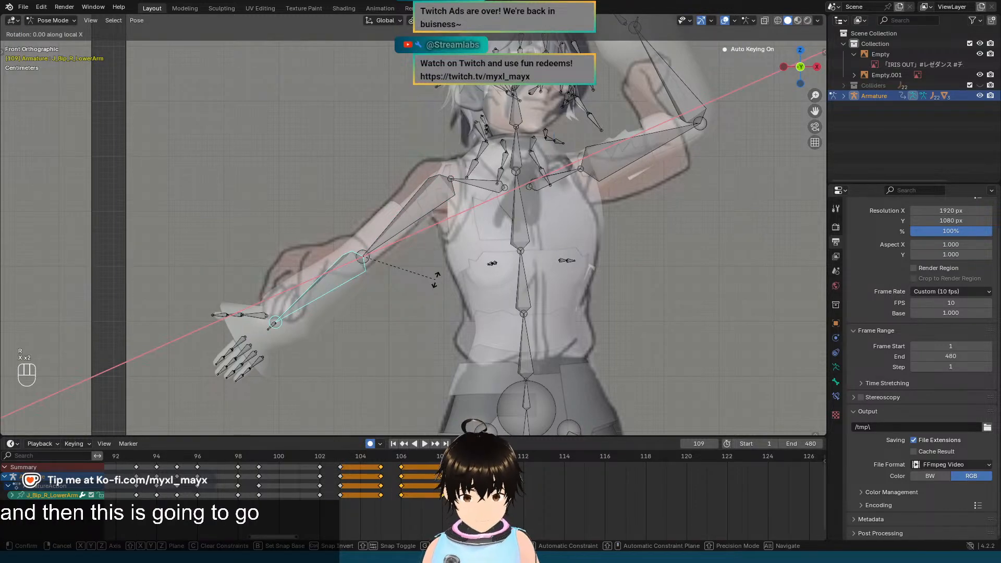
key(z)
key(z)
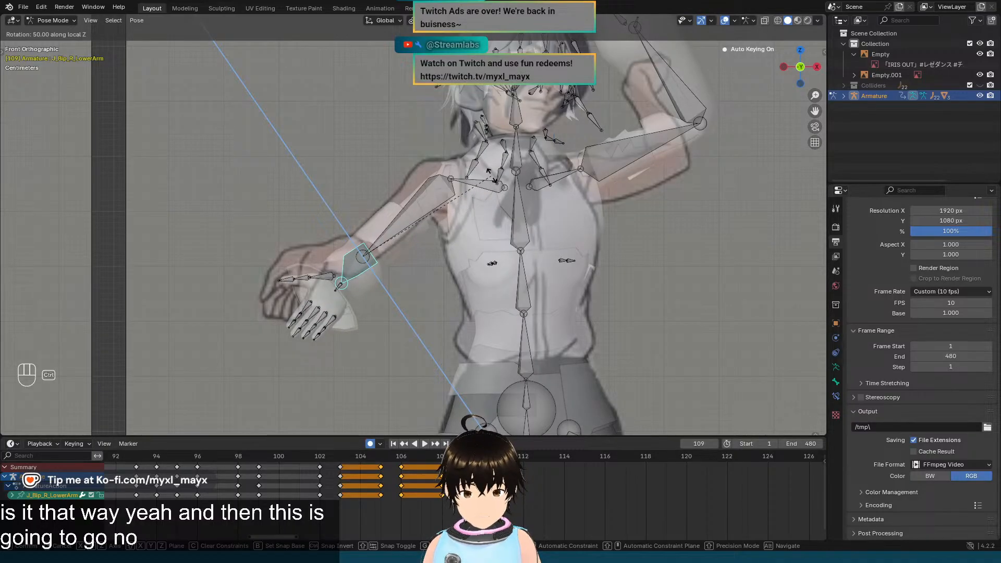
click(490, 174)
scroll(411, 270, up, 3)
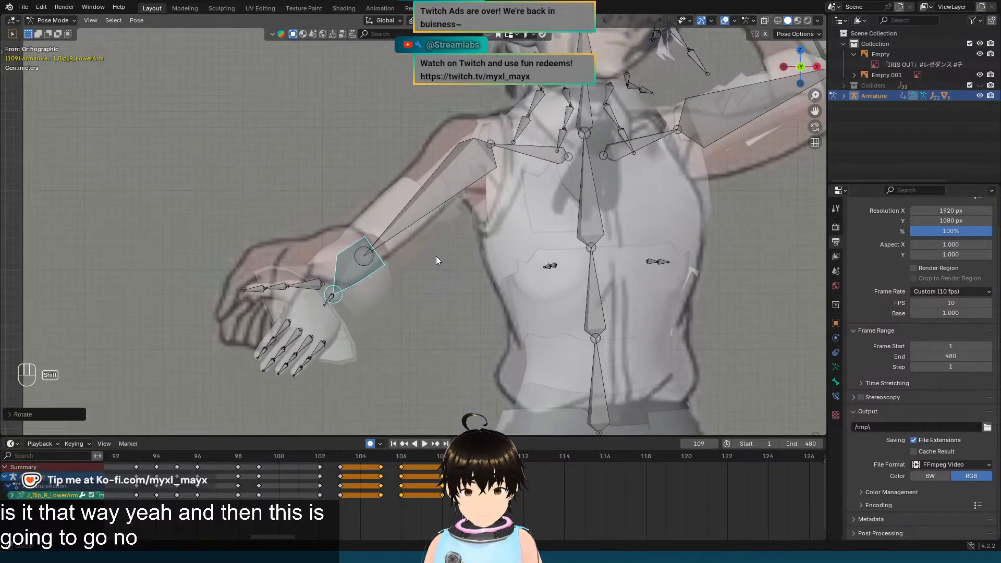
Step: Rotate the right lower arm 20 degrees around local X and fine-tune it around local Z to match the drawn forearm
key(r)
key(x)
key(x)
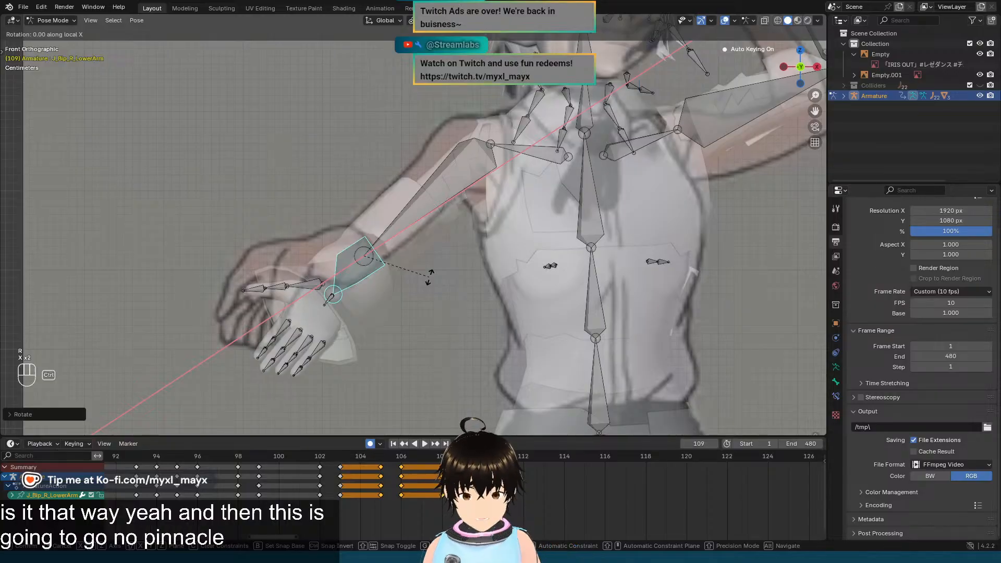
right_click(436, 308)
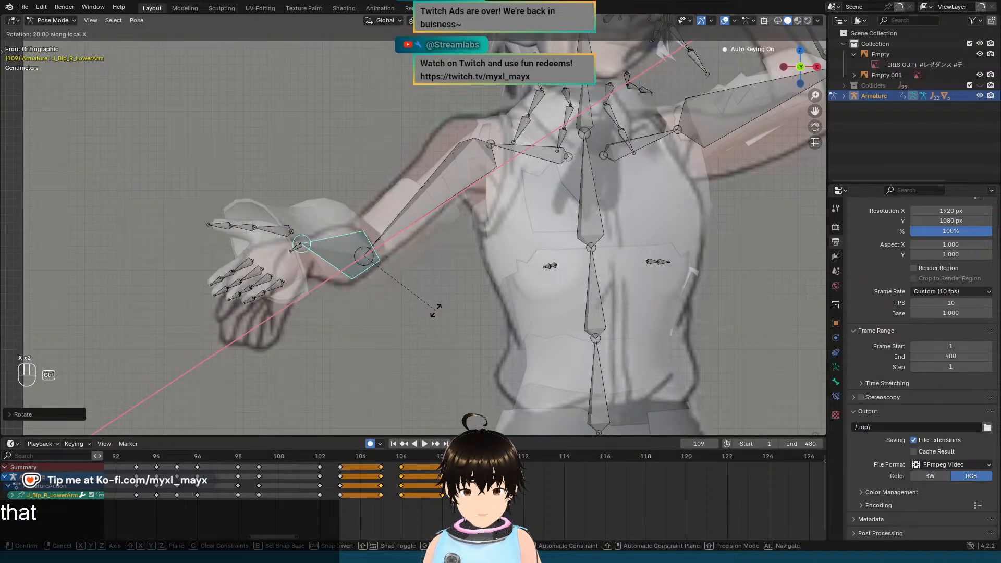
key(r)
key(z)
key(z)
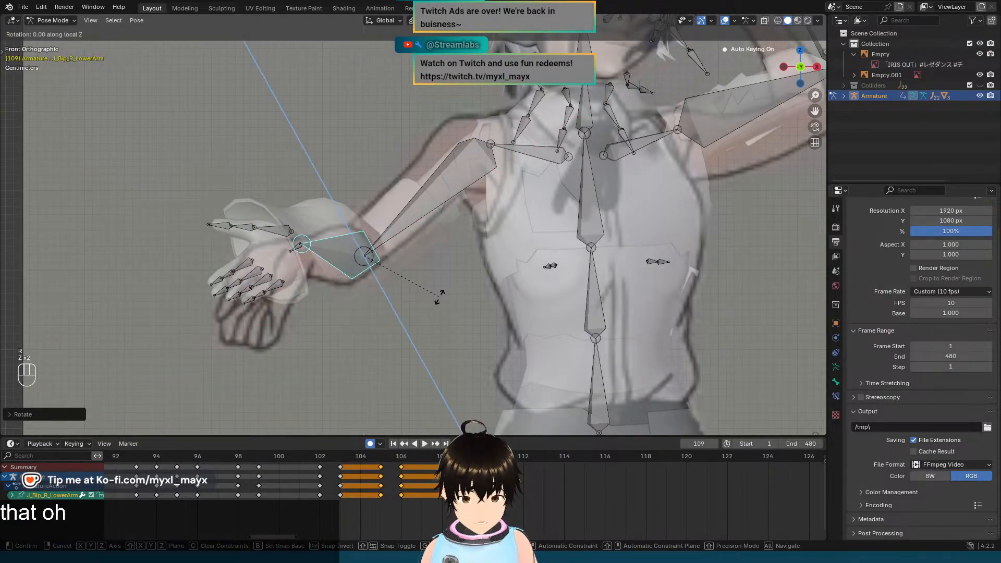
click(440, 282)
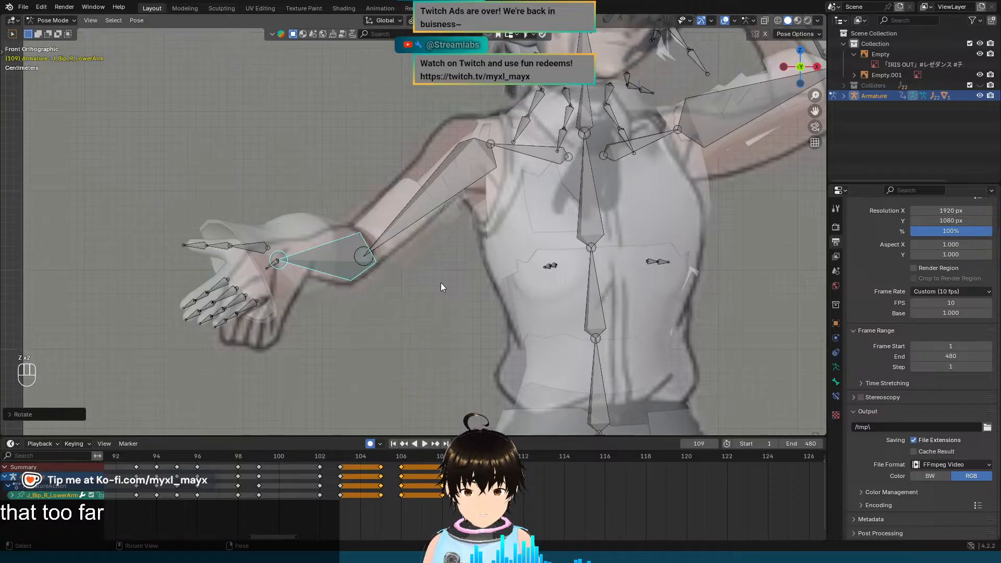
Step: Rotate the J_Bip_R_Hand bone -25 degrees around its local Z axis so the fingers point down like the reference
shift+middle_drag(374, 277, 400, 259)
click(302, 248)
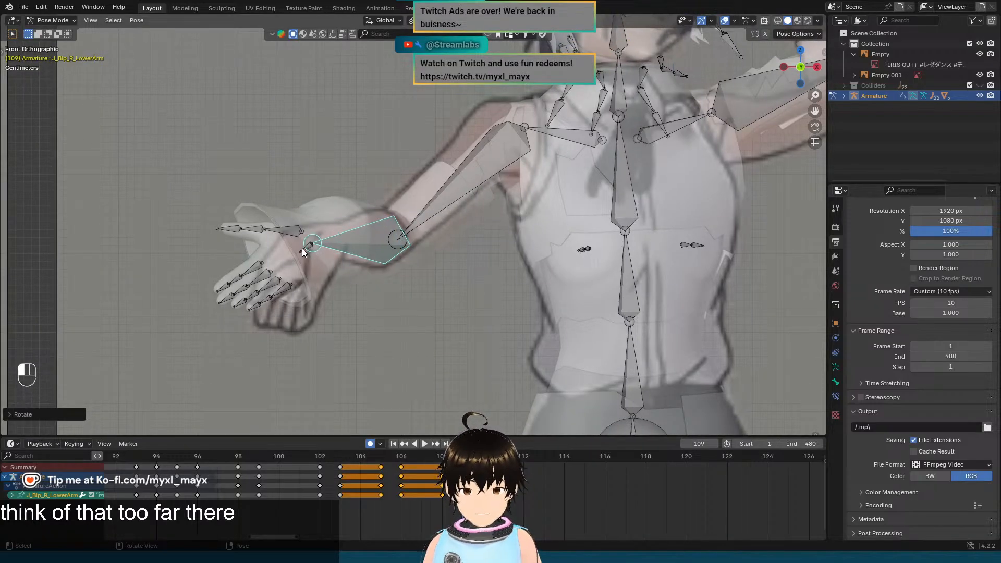
scroll(324, 261, up, 2)
shift+middle_drag(324, 261, 405, 220)
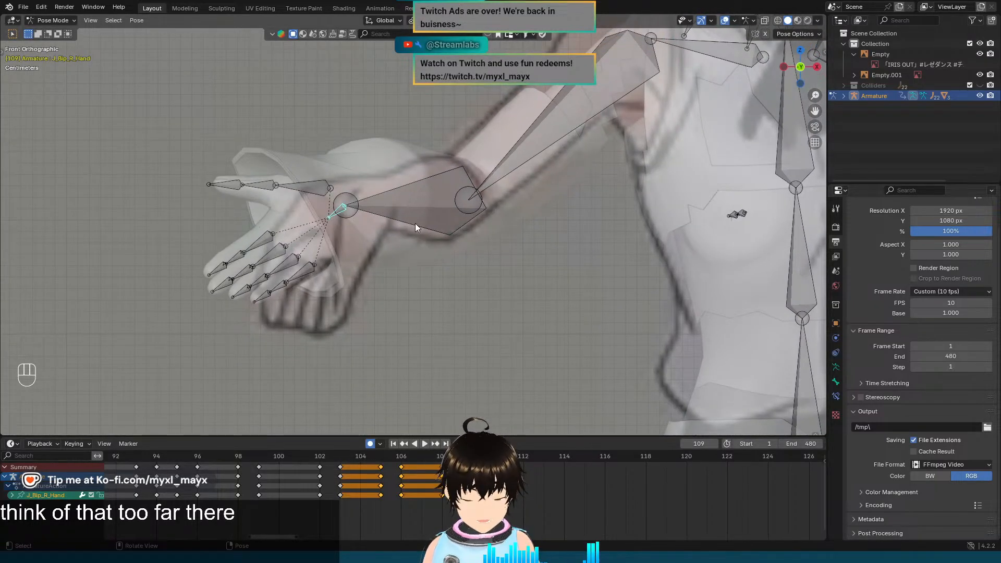
key(r)
key(x)
key(x)
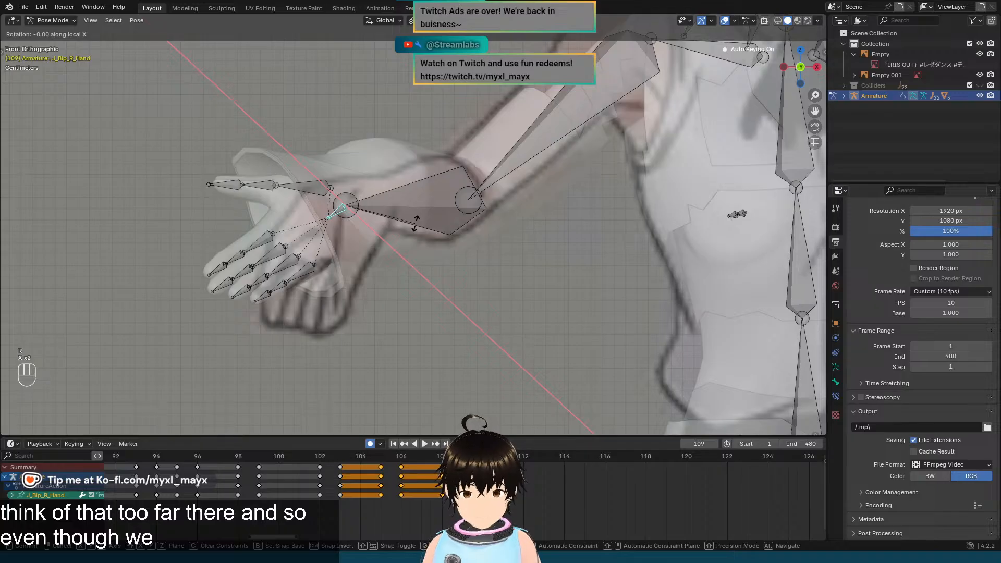
key(z)
key(z)
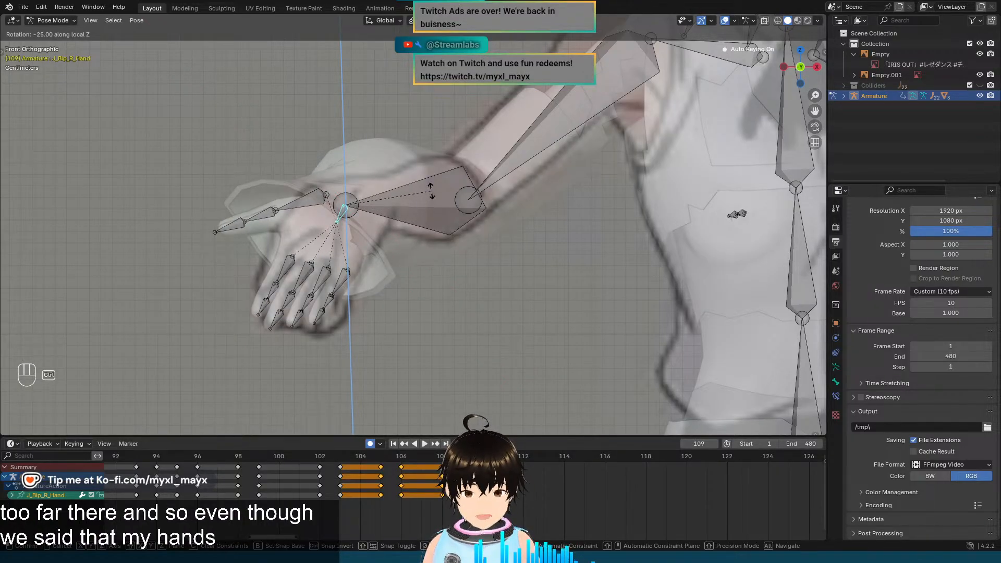
click(358, 211)
Step: Select all three right thumb bones and rotate them together -20 degrees around local Z to curl the thumb inward
scroll(359, 211, up, 2)
shift+middle_drag(353, 213, 382, 205)
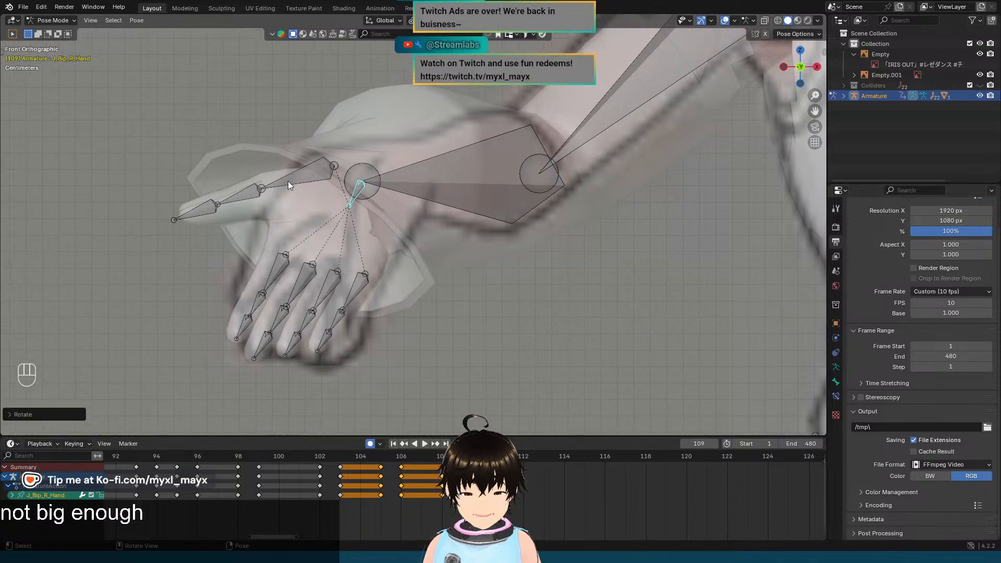
click(286, 182)
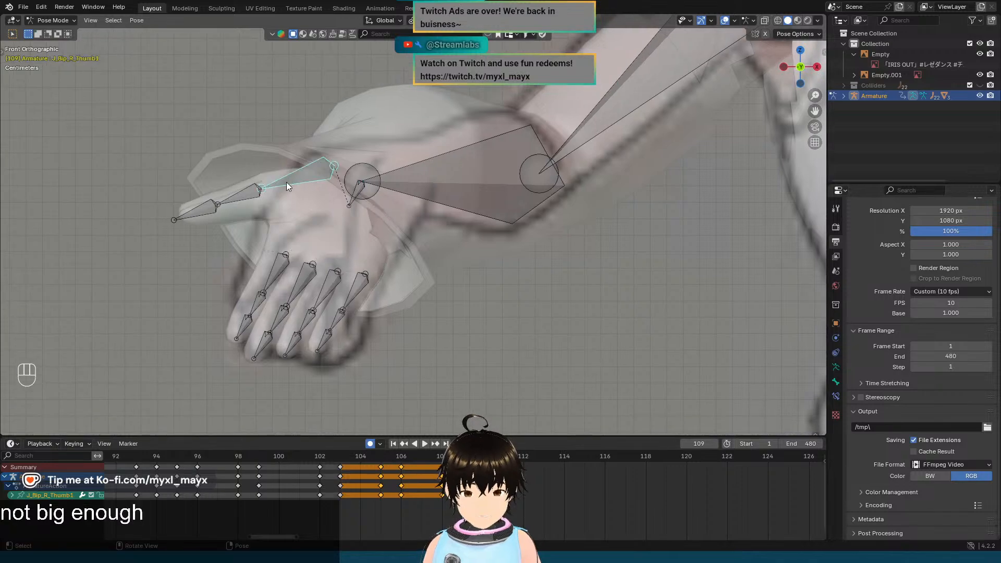
shift+click(245, 195)
shift+click(194, 217)
key(r)
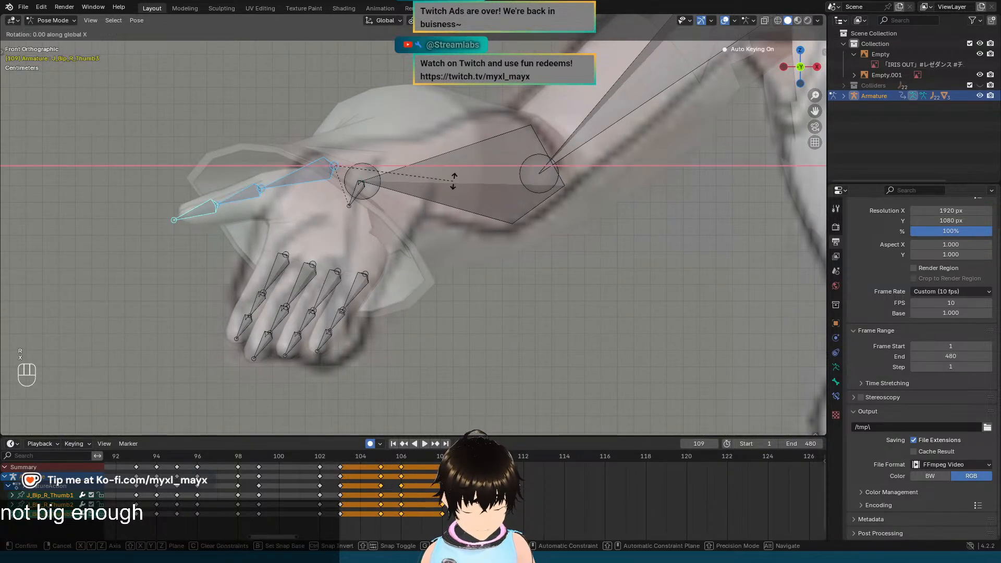
key(x)
key(x)
key(z)
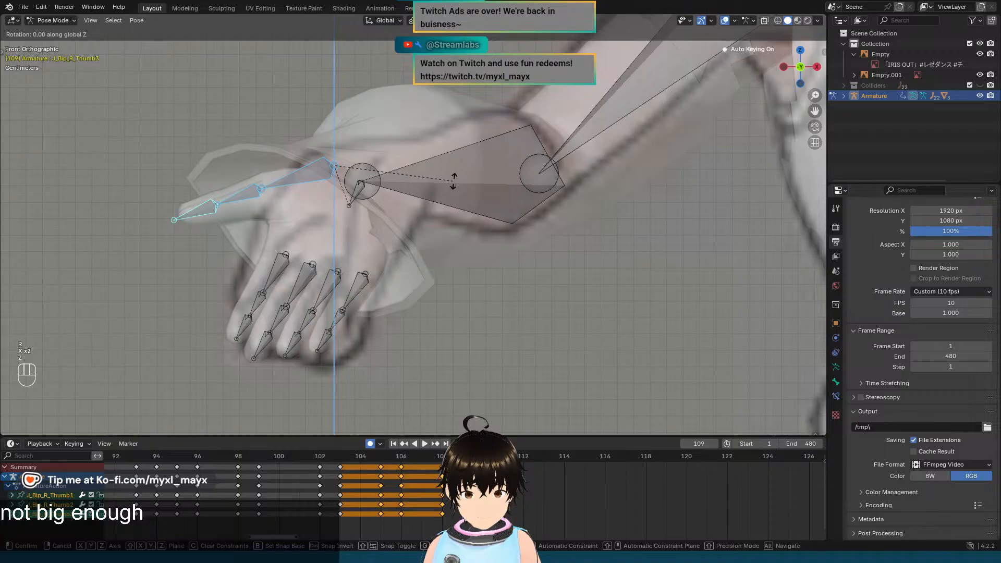
key(z)
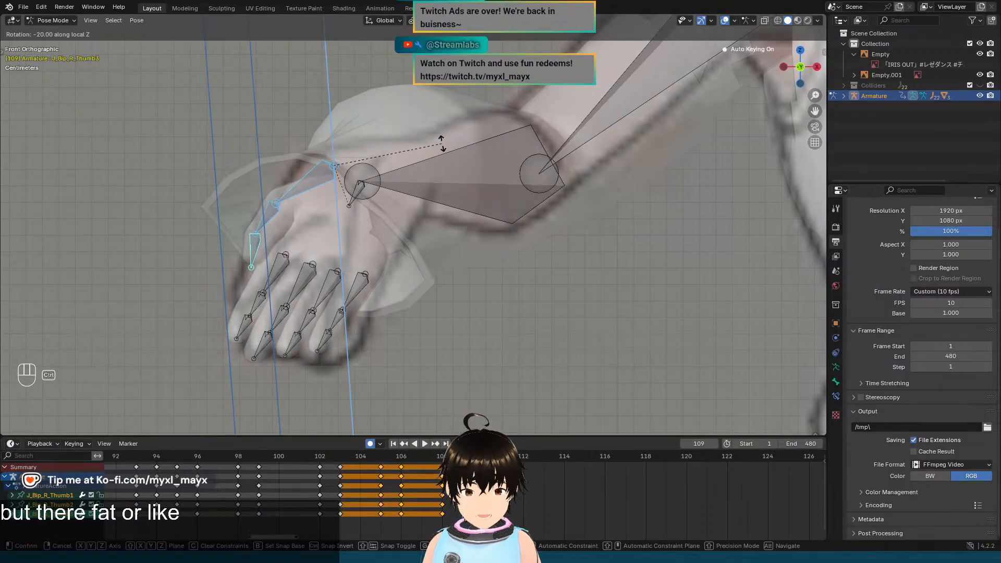
click(442, 149)
Step: Select the middle and tip bones of the right little, ring and middle fingers, plus the index finger's middle bone
shift+middle_drag(435, 251, 448, 235)
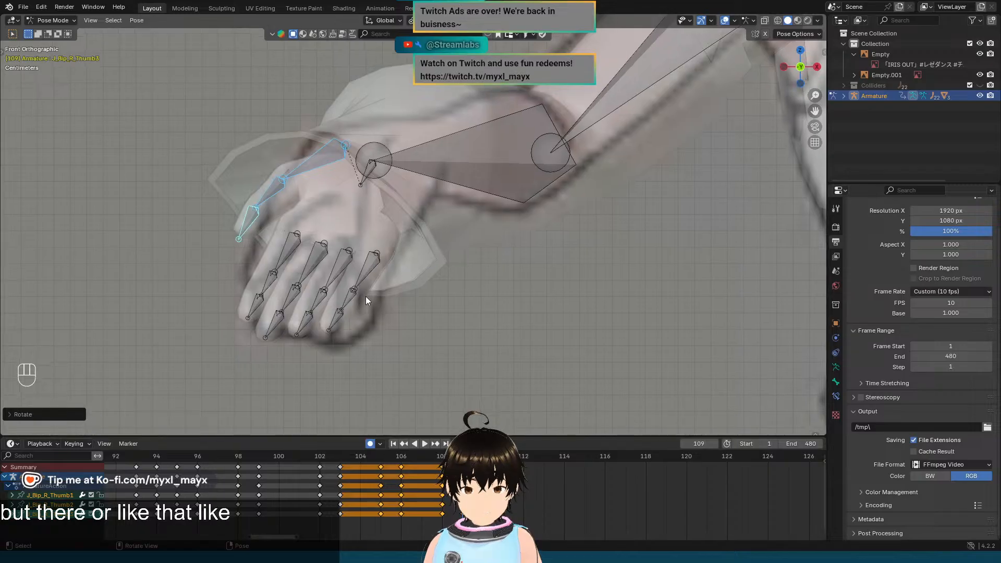
click(351, 298)
shift+click(340, 316)
shift+click(320, 300)
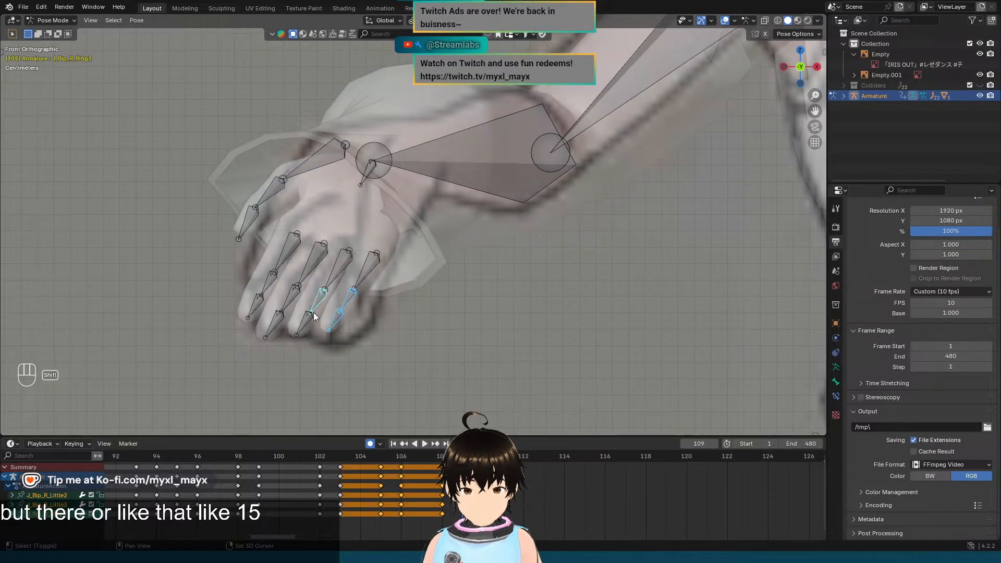
shift+click(302, 322)
shift+click(284, 317)
shift+click(287, 300)
shift+click(267, 285)
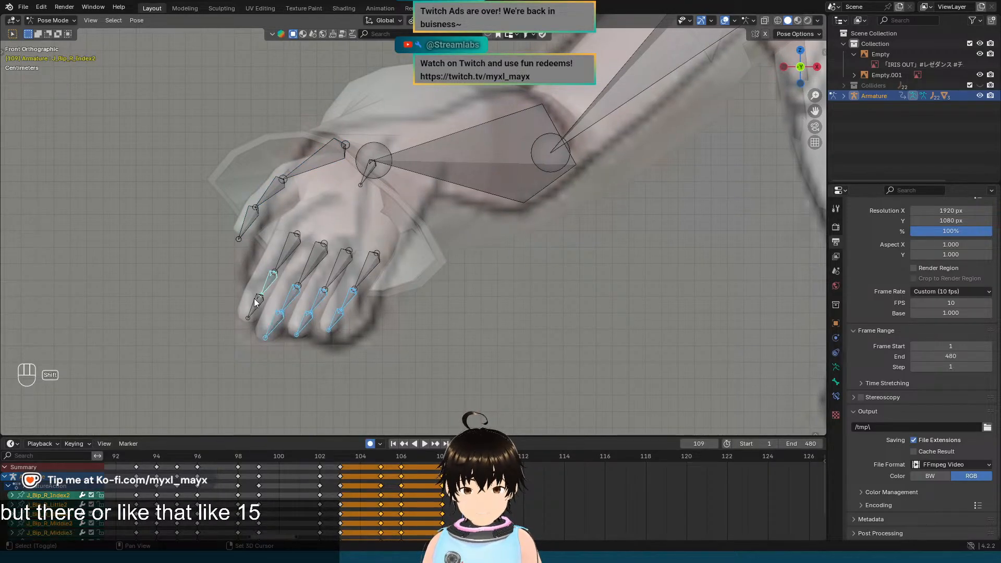
Step: Curl the right hand's four fingers into the palm by rotating their middle and tip bones together about local X
shift+click(251, 314)
scroll(411, 302, up, 2)
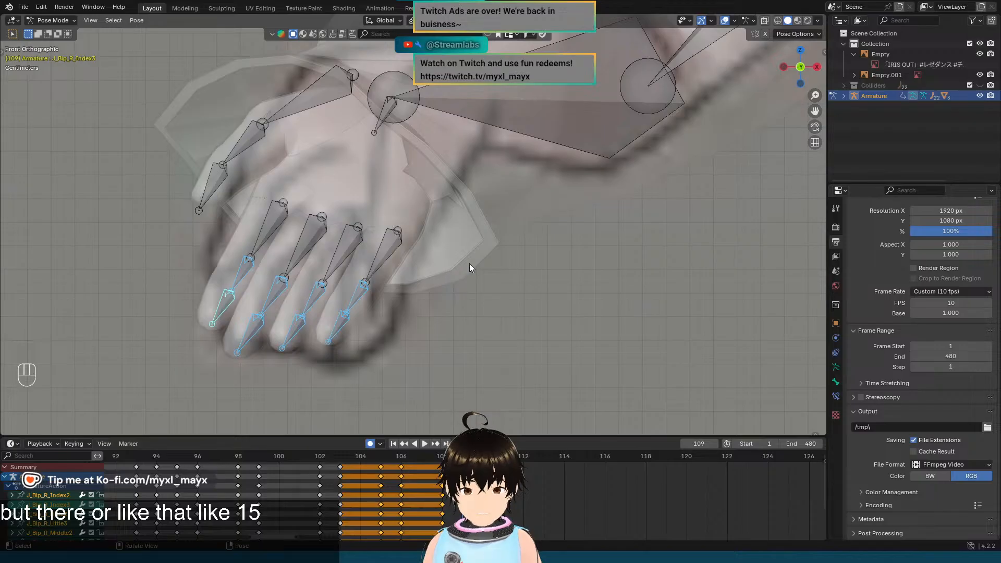
key(r)
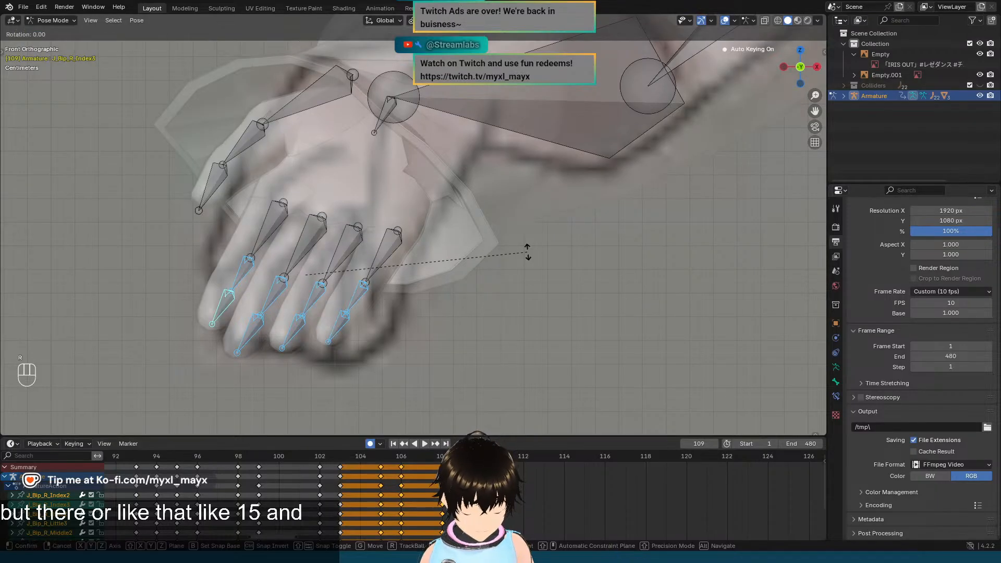
key(x)
key(x)
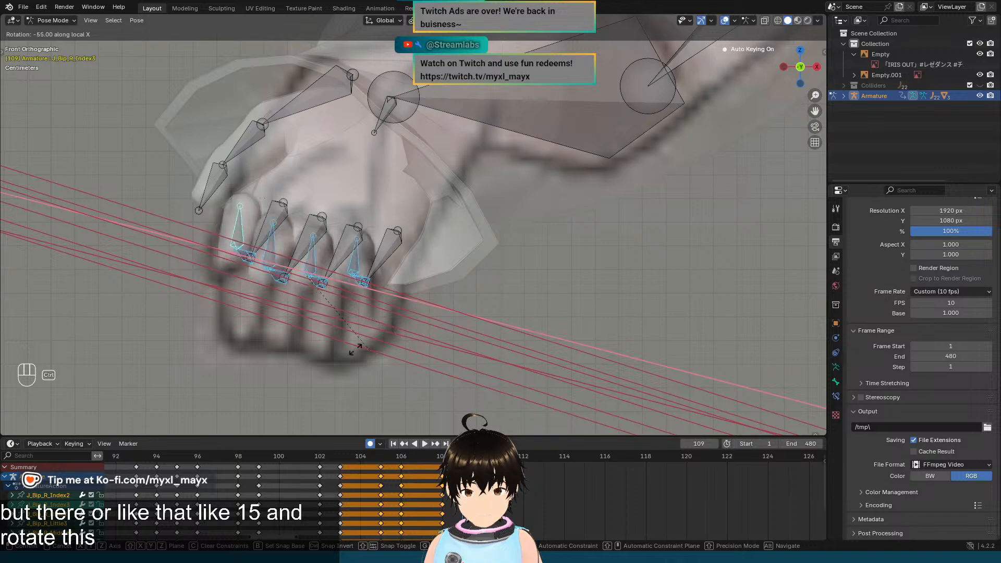
ctrl+click(312, 342)
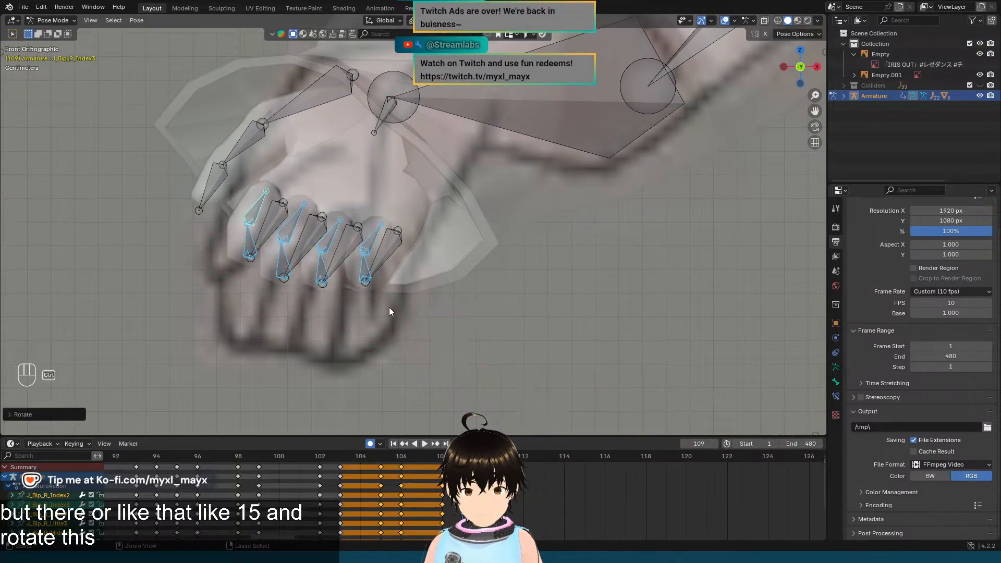
middle_drag(389, 308, 515, 252)
scroll(429, 282, down, 5)
scroll(429, 279, up, 2)
key(KP_1)
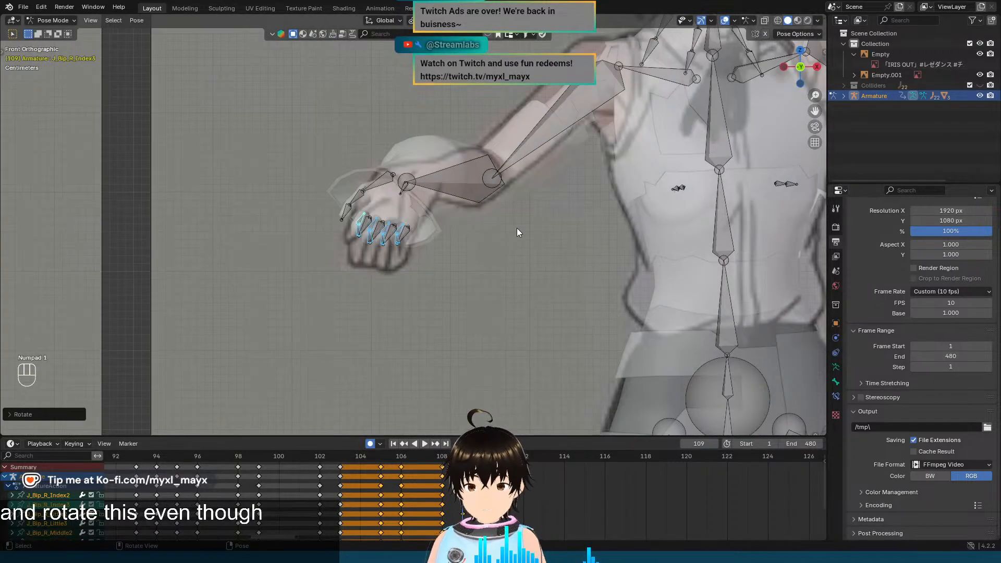
Step: Rotate the spine, chest and upper chest bones together by 5° about their local Y axes
scroll(470, 271, up, 3)
scroll(527, 238, down, 3)
shift+middle_drag(698, 148, 512, 214)
scroll(490, 257, up, 3)
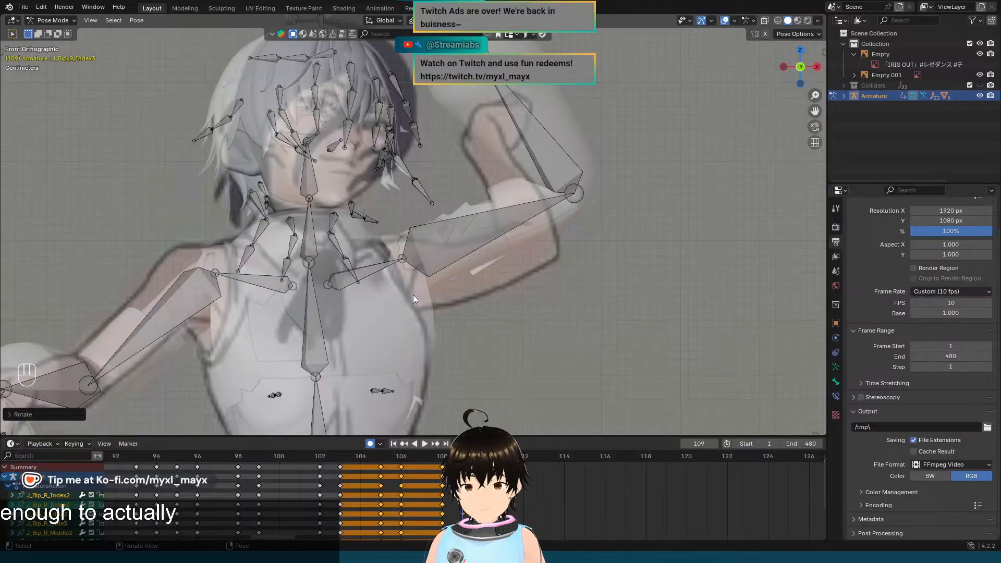
click(314, 331)
shift+middle_drag(424, 296, 511, 211)
scroll(484, 235, up, 3)
scroll(511, 211, down, 4)
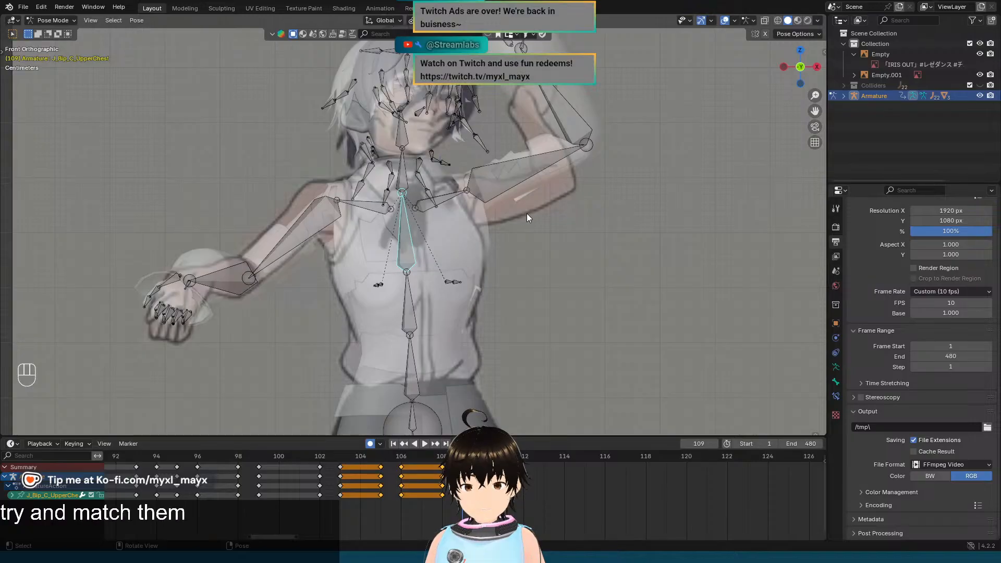
scroll(526, 213, up, 2)
scroll(544, 157, down, 2)
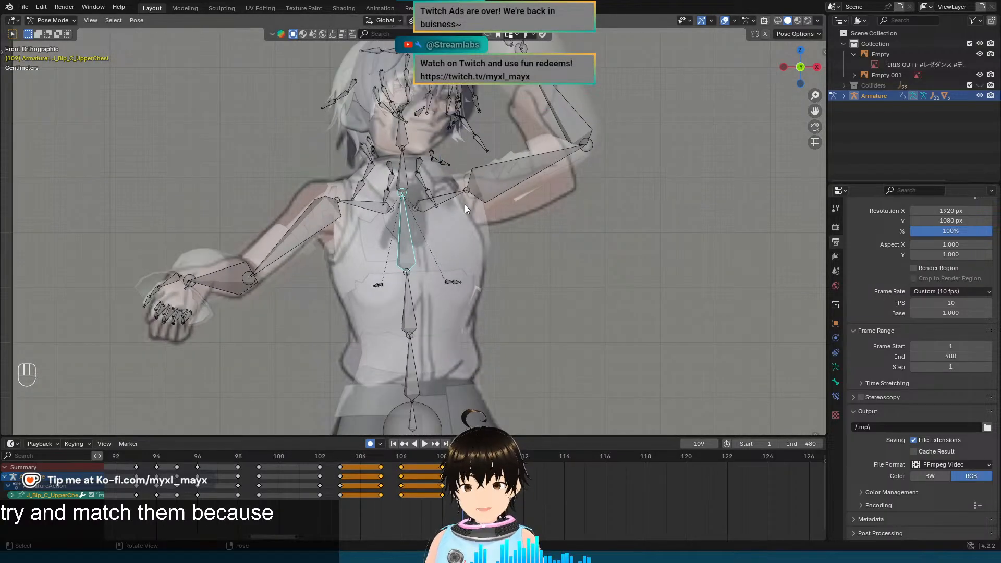
click(408, 363)
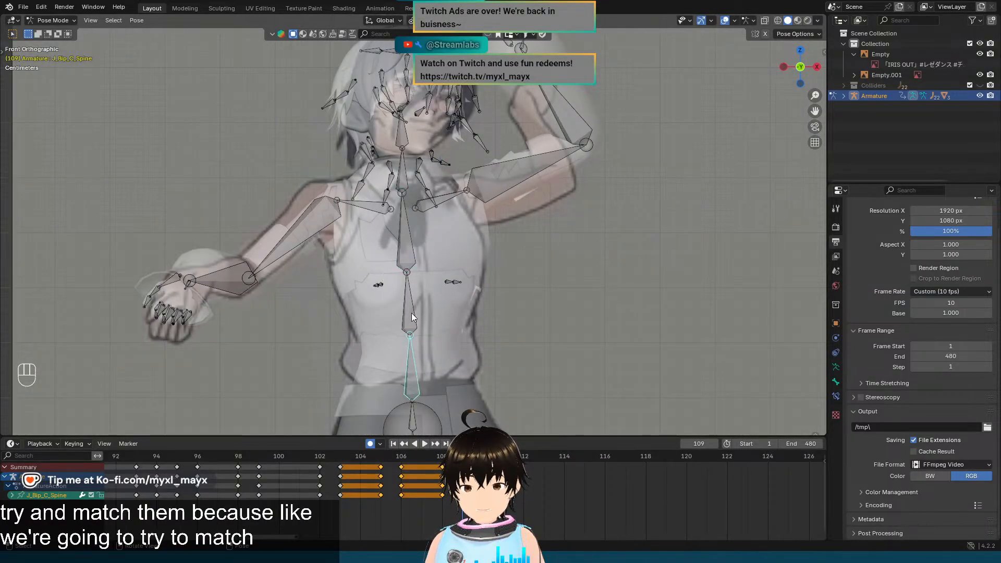
shift+click(411, 313)
shift+click(409, 264)
key(r)
key(y)
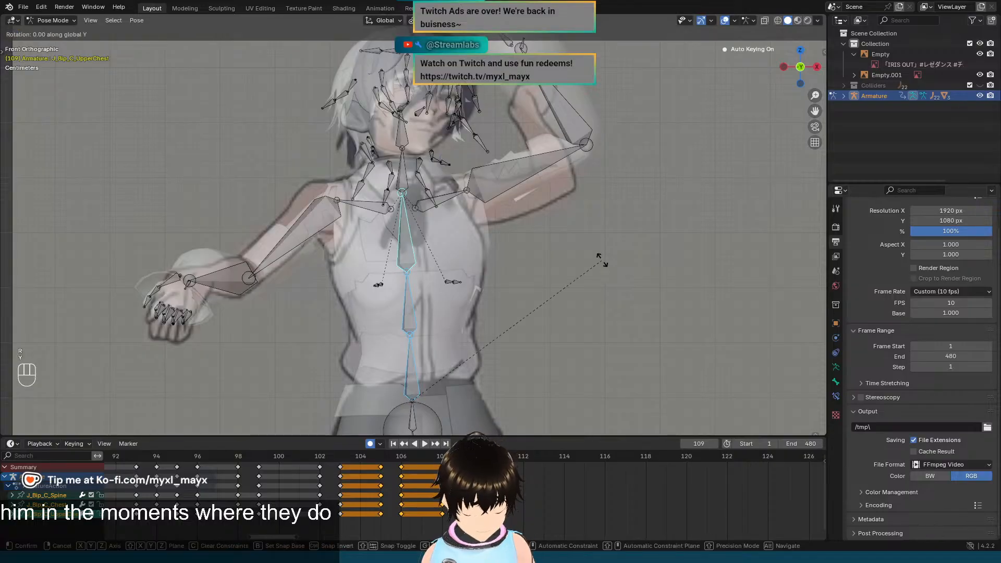
key(y)
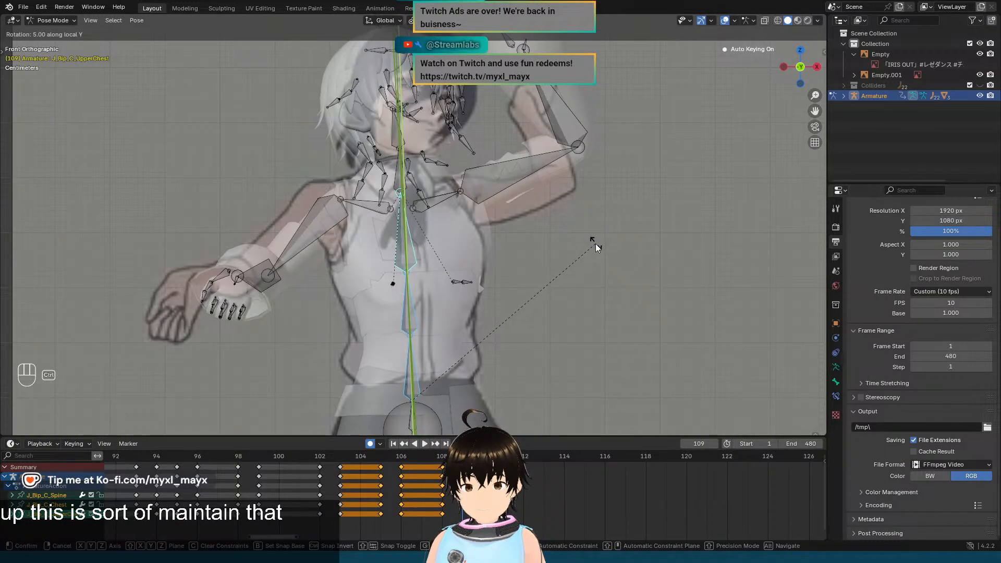
click(595, 243)
Step: Turn the neck and head bones about their local Y axes and compare the pose at frame 109 with frame 108
click(400, 173)
shift+click(398, 133)
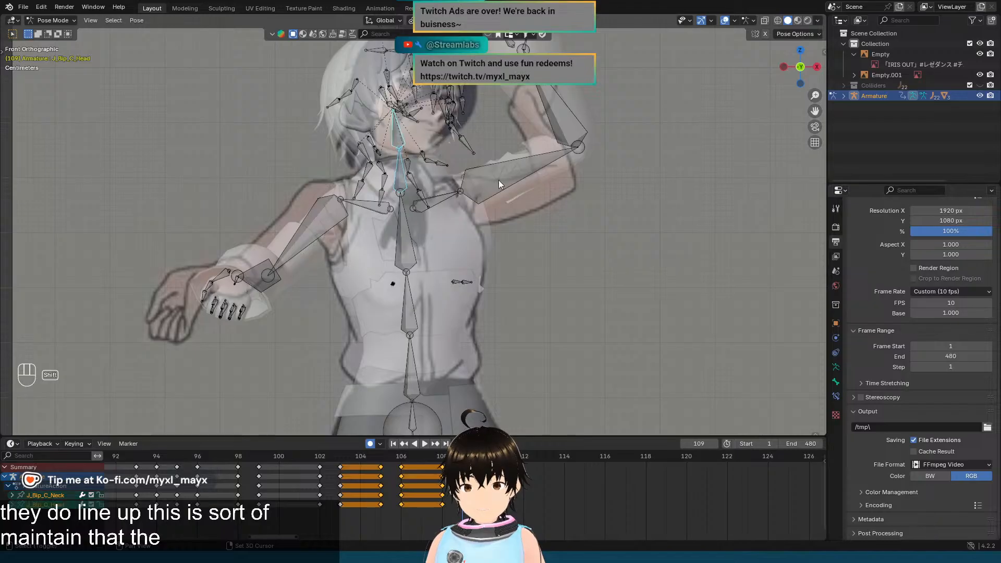
key(r)
key(y)
key(y)
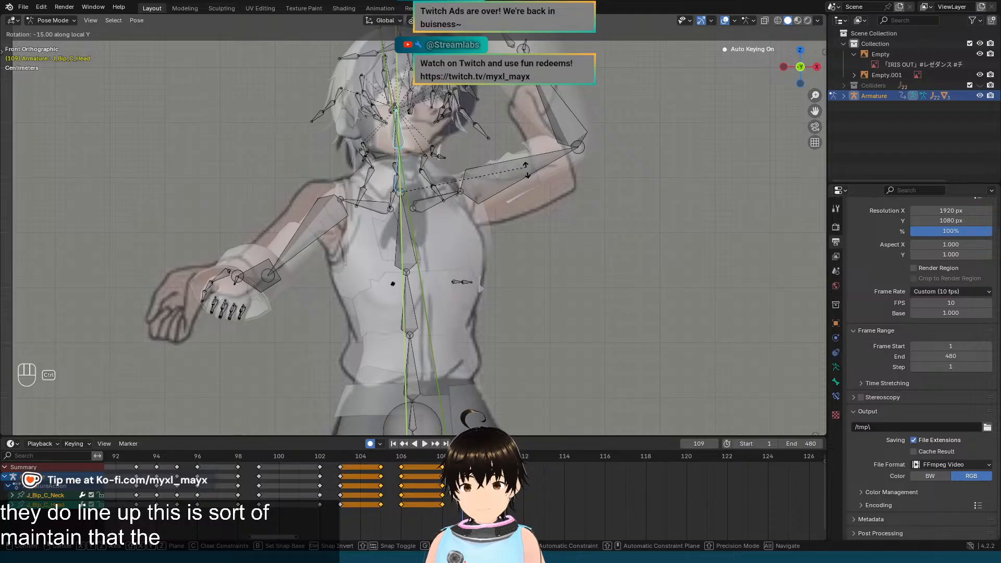
click(525, 184)
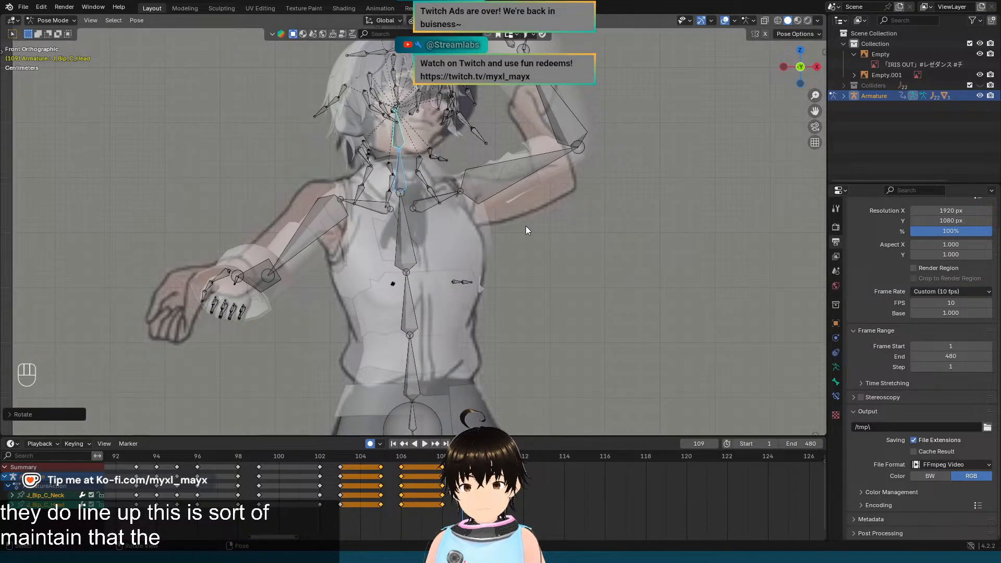
scroll(525, 227, down, 2)
key(Left)
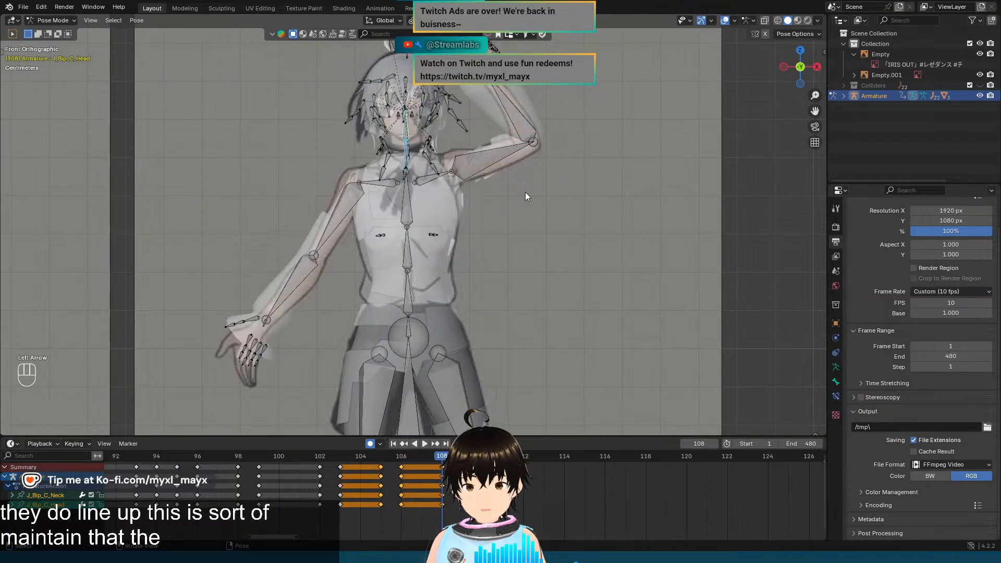
key(Right)
key(Left)
key(Right)
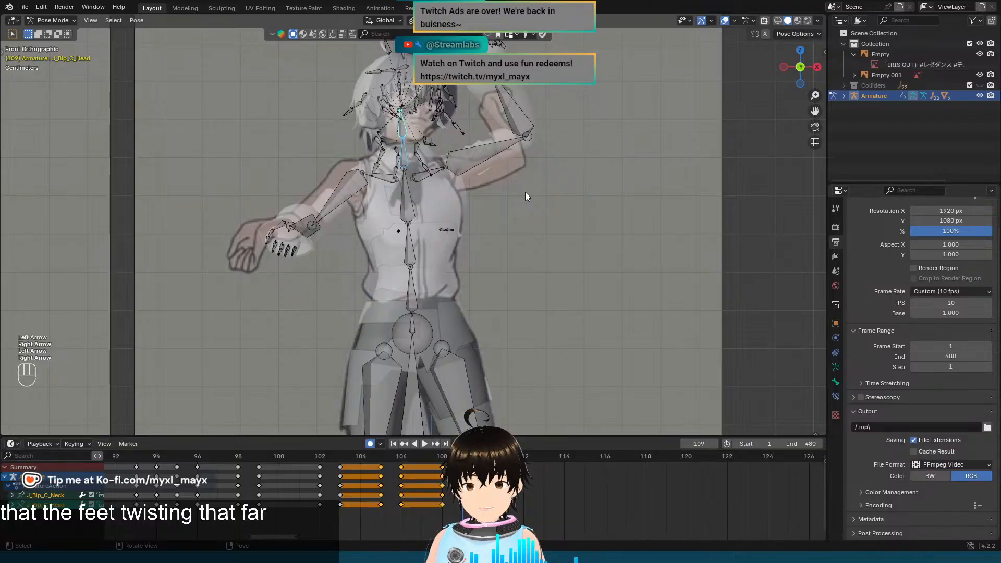
Step: Rotate the left shoulder bone by -10° about its local X axis and check it from an angled view
click(443, 173)
scroll(491, 173, up, 2)
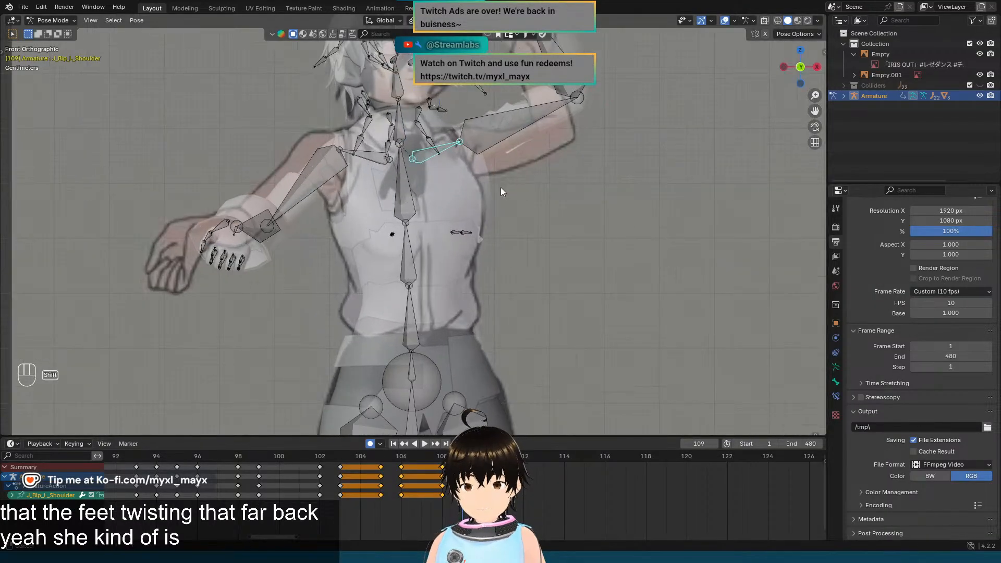
key(r)
key(x)
key(x)
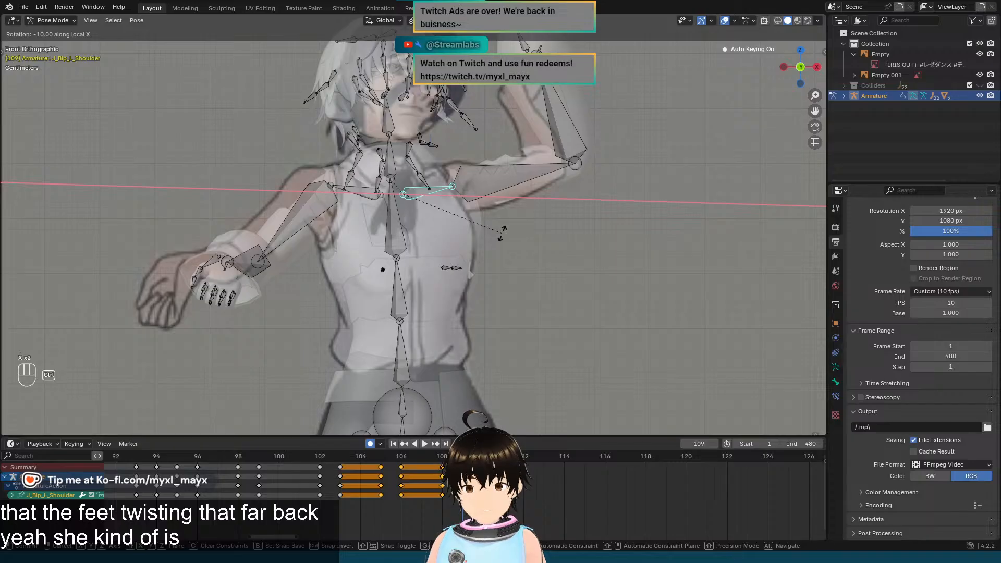
click(501, 232)
middle_drag(531, 227, 515, 249)
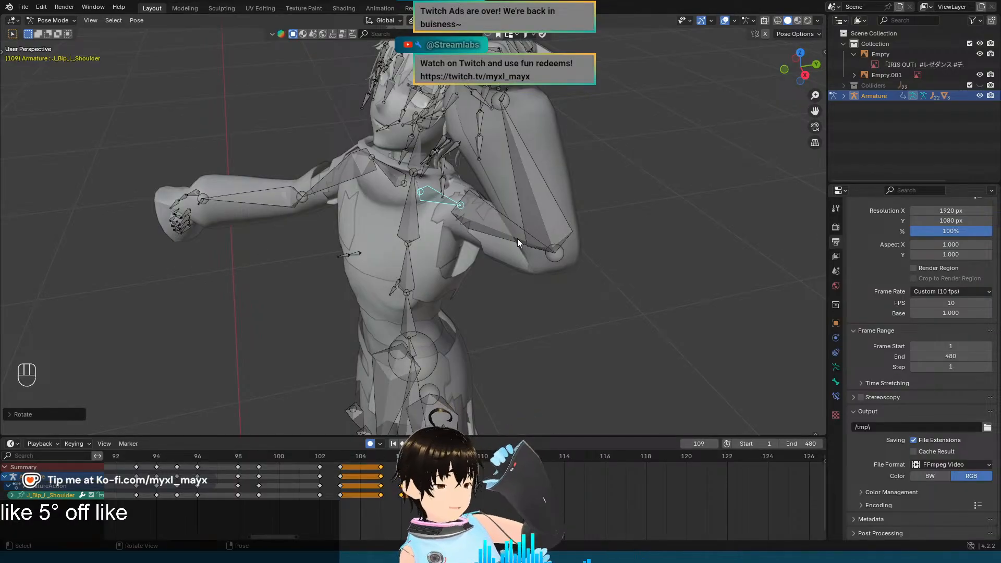
key(KP_1)
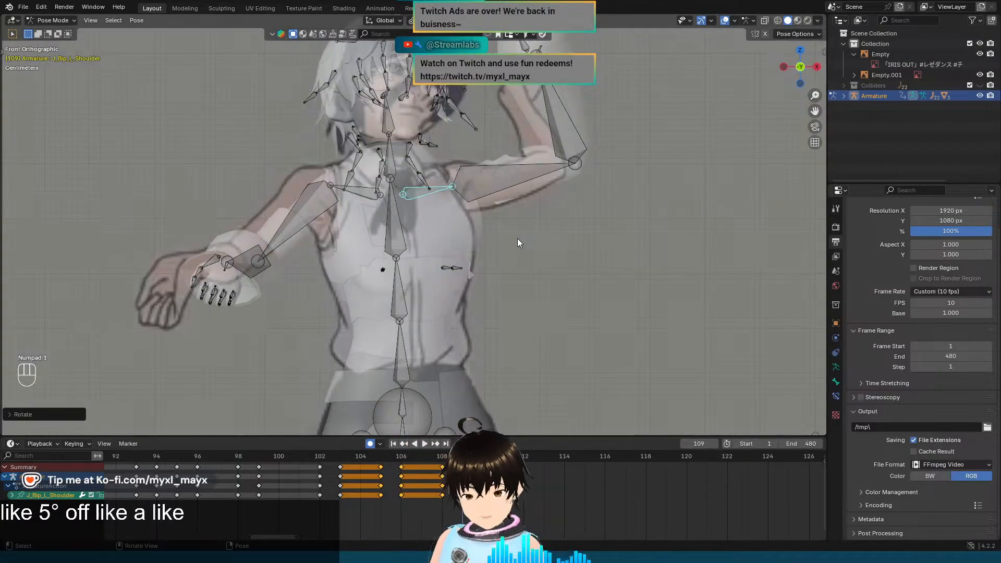
Step: Clear all transforms of the left upper arm bone
key(KP_3)
middle_drag(517, 239, 388, 215)
click(371, 226)
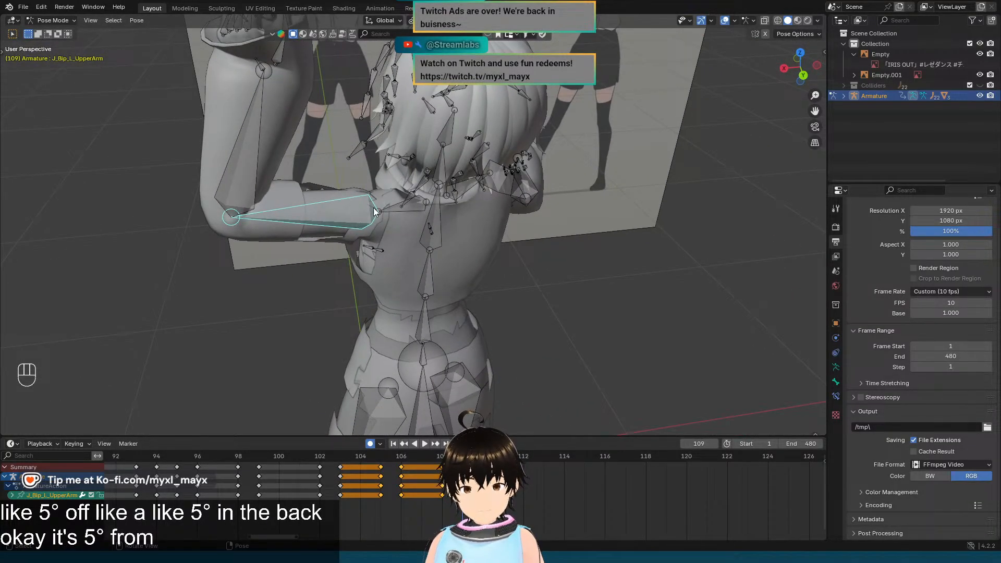
scroll(373, 208, up, 1)
scroll(301, 168, down, 4)
scroll(329, 183, up, 4)
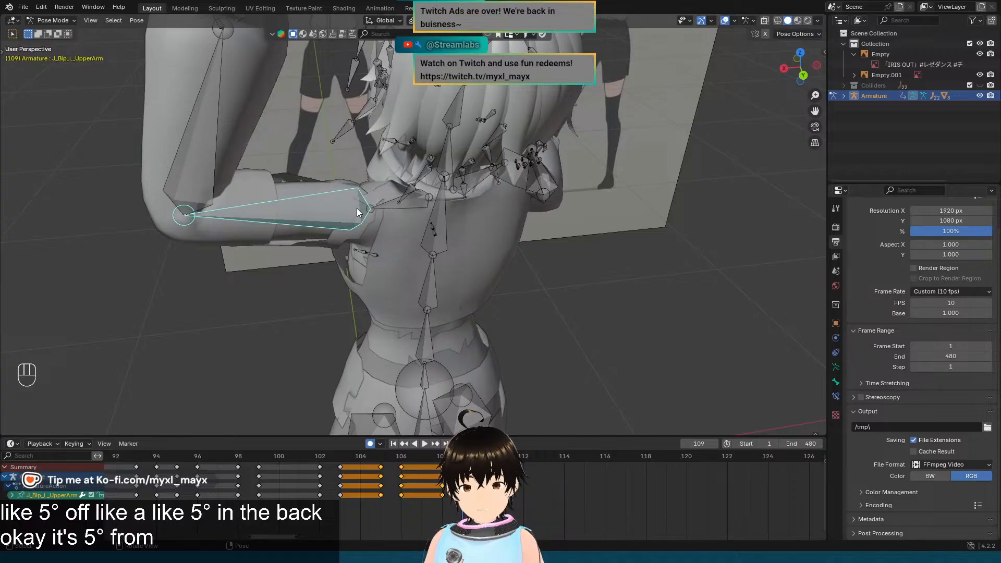
click(136, 20)
mouse_move(164, 42)
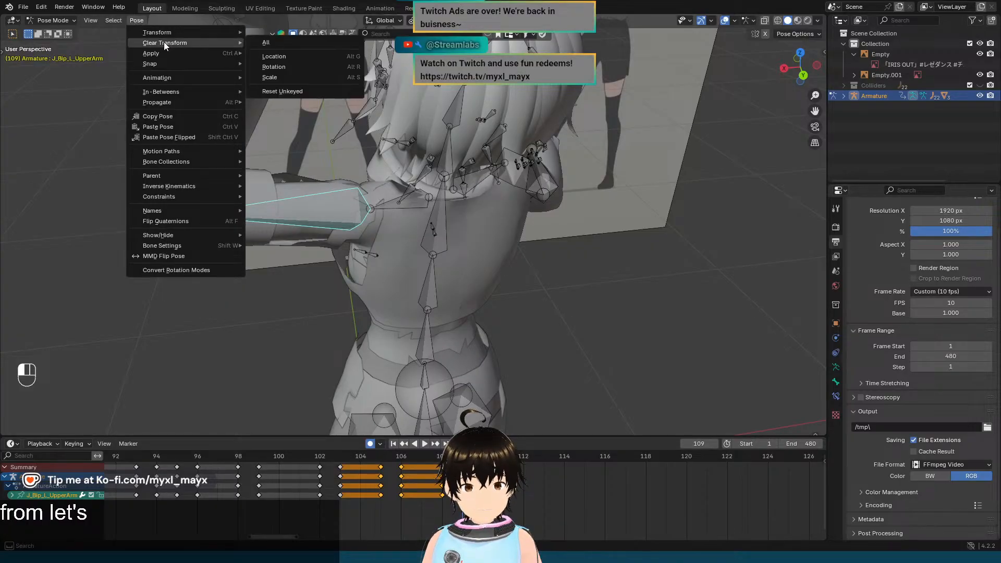
click(271, 42)
middle_drag(318, 130, 435, 228)
key(KP_1)
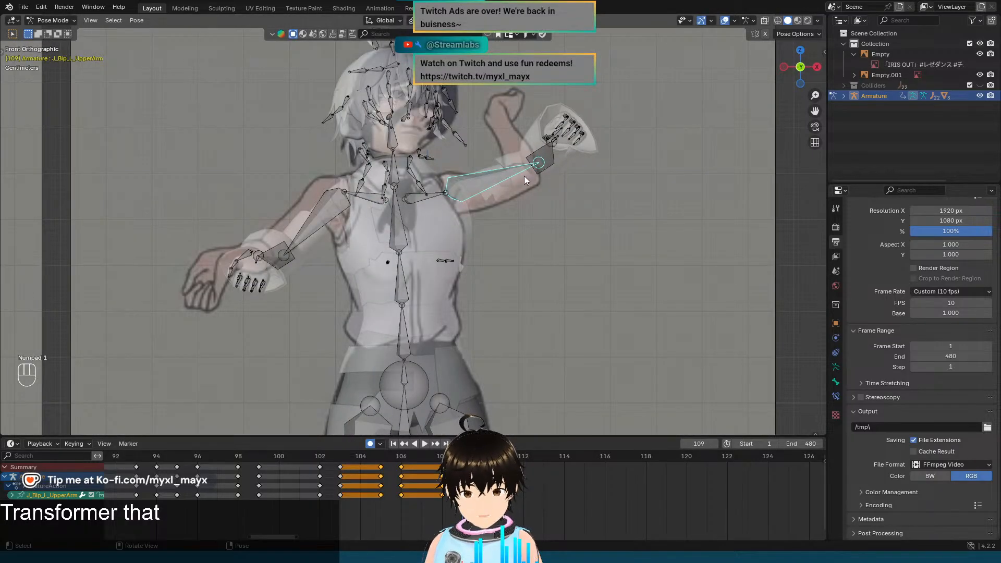
Step: Try to rotate the left upper arm bone about its local Y axis in front view, then undo it
scroll(524, 176, up, 3)
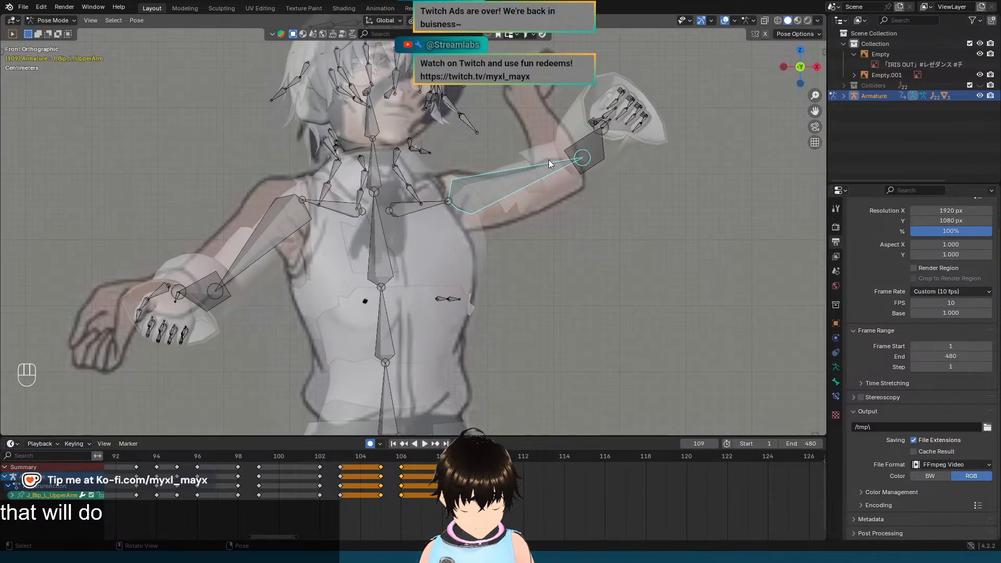
key(r)
key(y)
key(y)
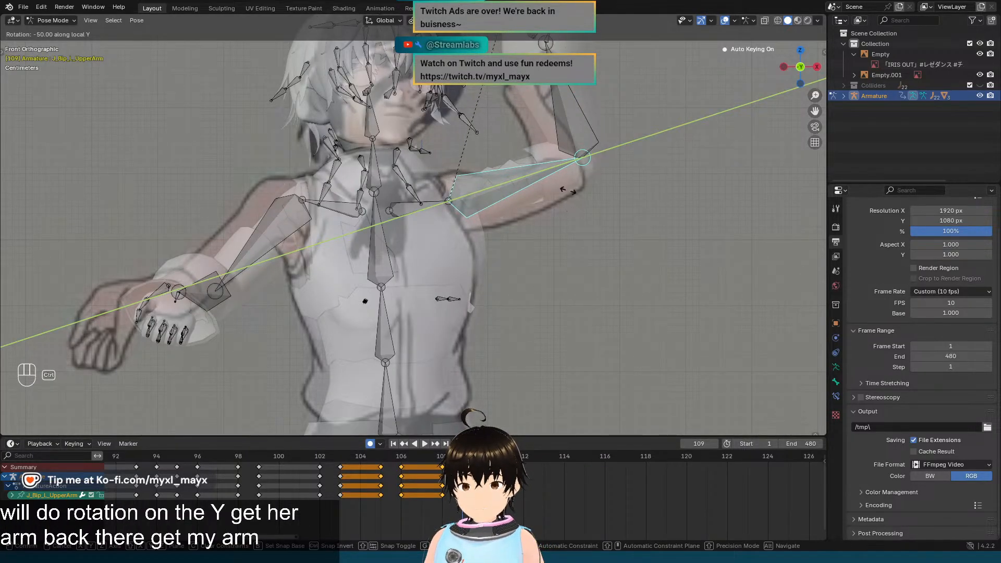
click(539, 117)
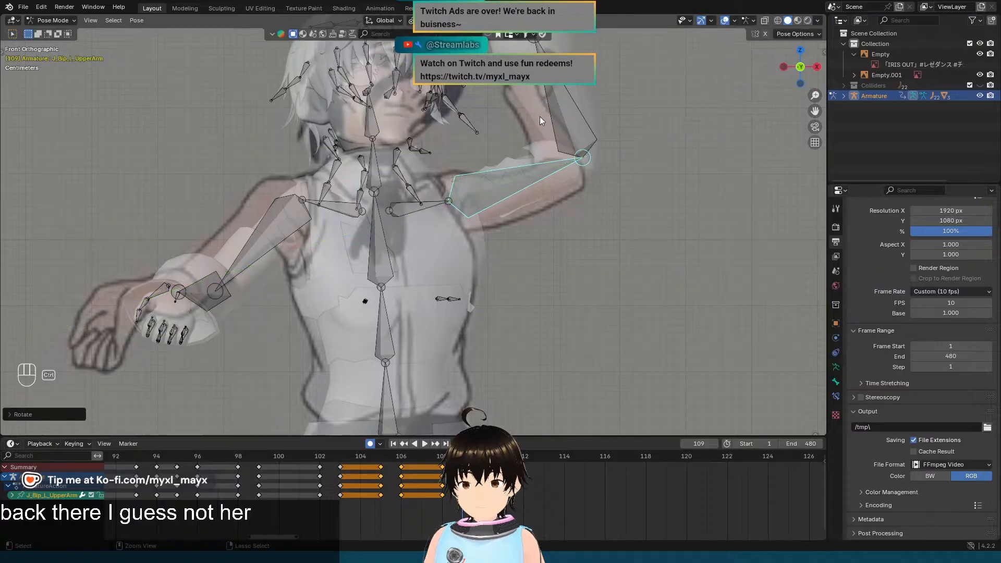
middle_drag(539, 117, 511, 223)
key(ctrl+z)
Step: Rotate the left upper arm bone about its local Y axis so the forearm points upward, checking against the front reference
key(r)
key(y)
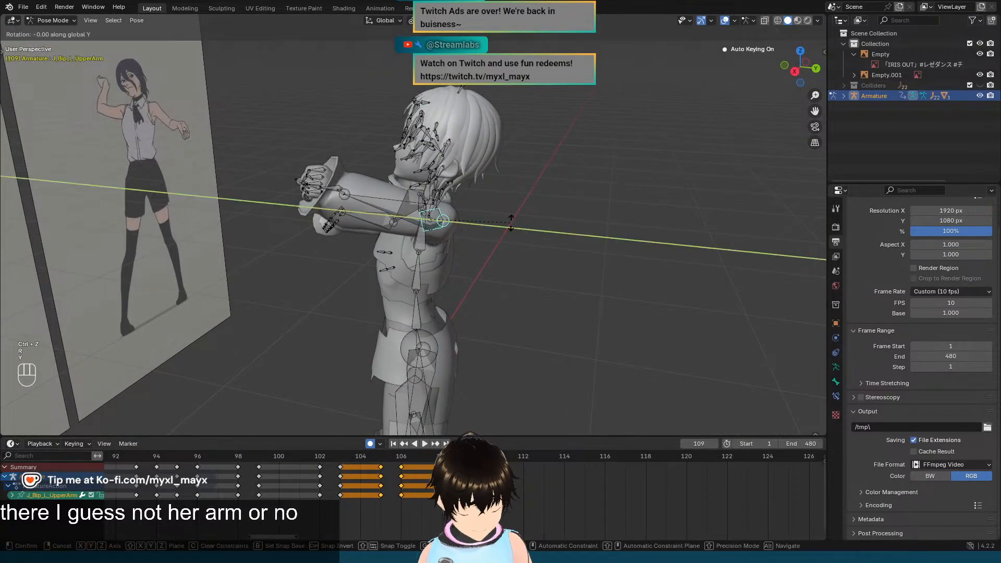
key(y)
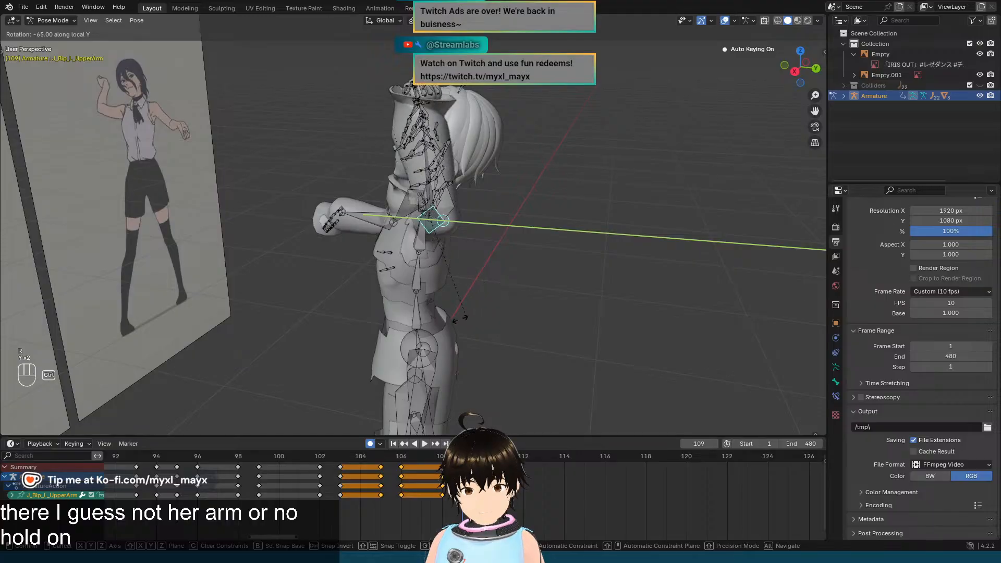
ctrl+click(423, 323)
middle_drag(428, 277, 541, 258)
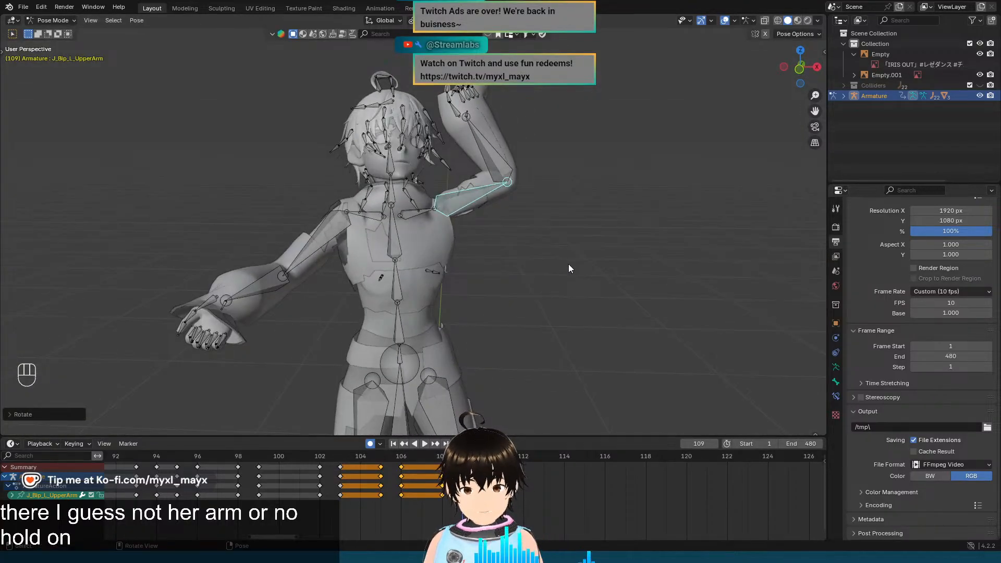
key(KP_1)
scroll(540, 187, up, 2)
mouse_move(530, 208)
shift+middle_down()
mouse_move(540, 218)
mouse_move(518, 214)
shift+middle_up()
key(r)
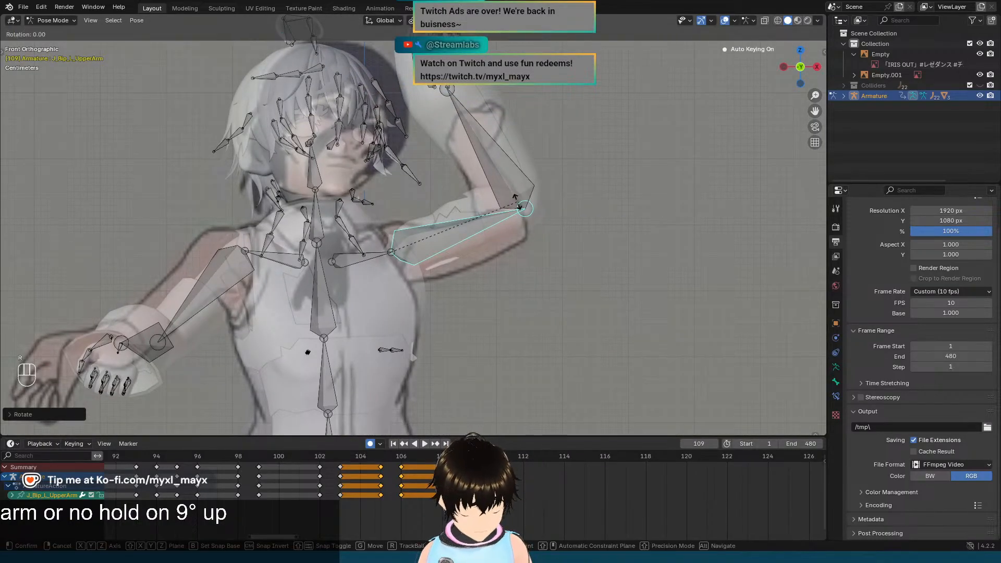
key(x)
key(x)
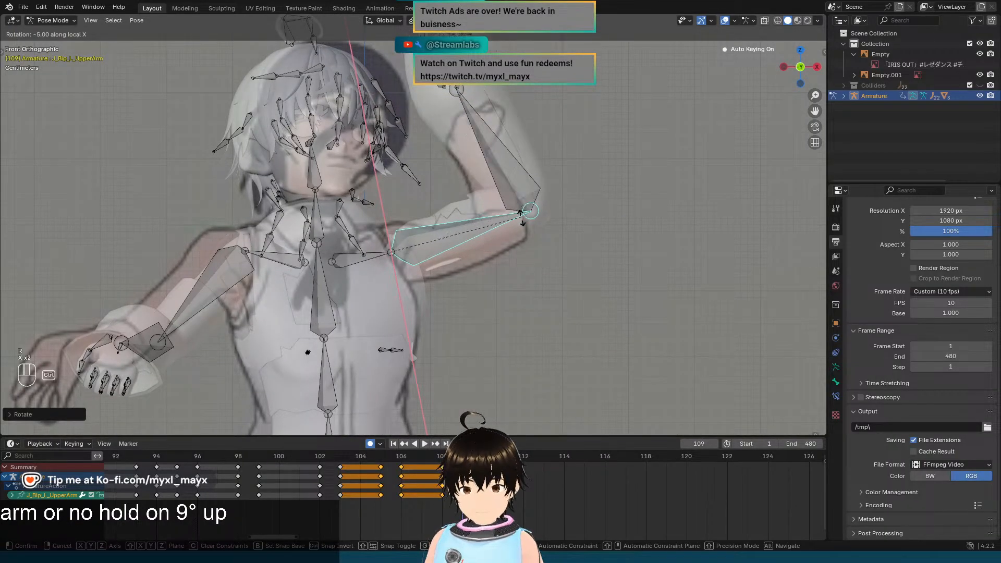
key(Escape)
Step: Lower the left upper arm bone onto the reference arm by rotating it 10° about its local Z axis
key(r)
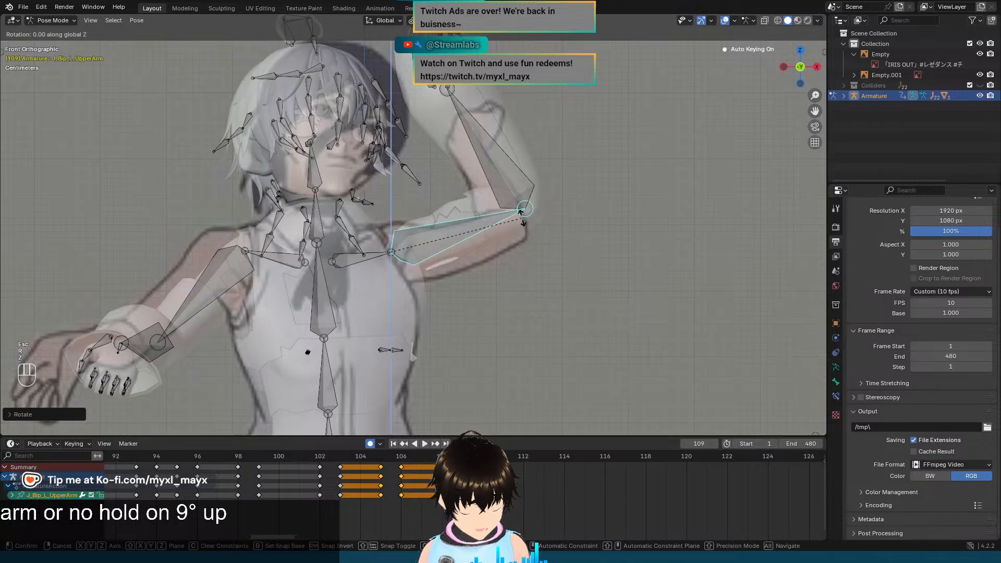
key(z)
key(z)
key(ctrl)
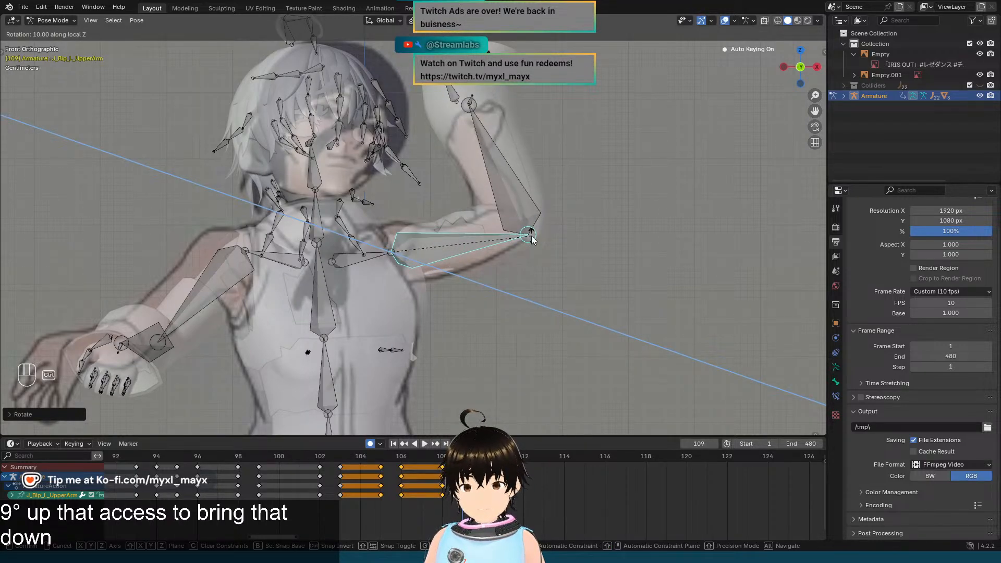
click(531, 239)
Step: Rotate the left lower arm bone about its local X axis to swing the forearm toward the head in front view
click(520, 201)
scroll(483, 246, down, 2)
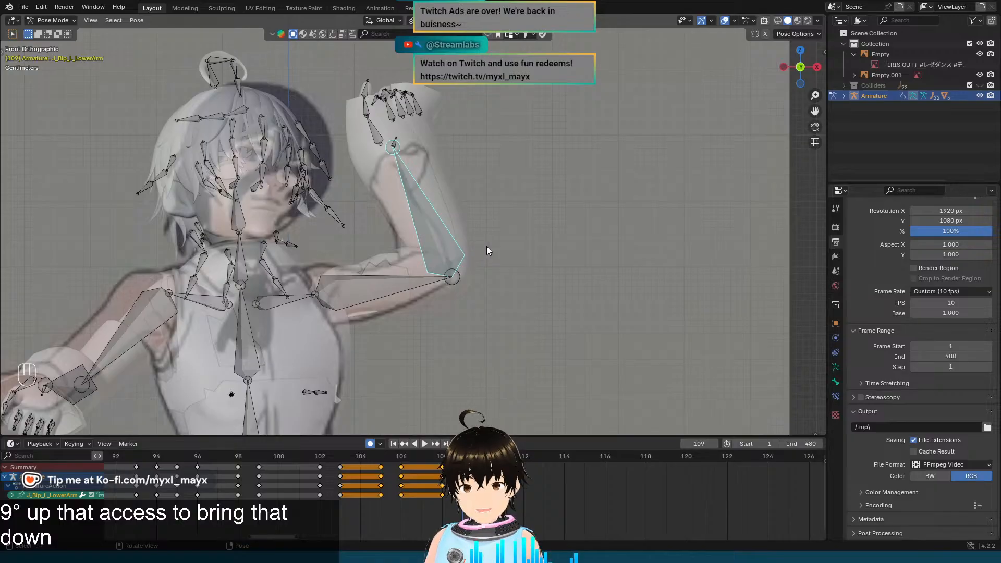
middle_drag(474, 194, 446, 212)
key(KP_1)
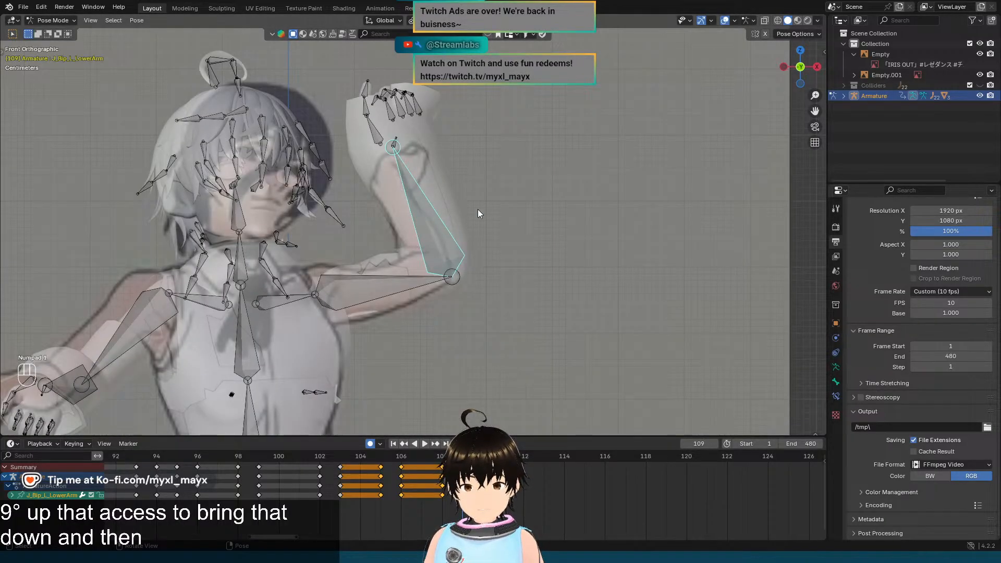
key(r)
key(x)
key(x)
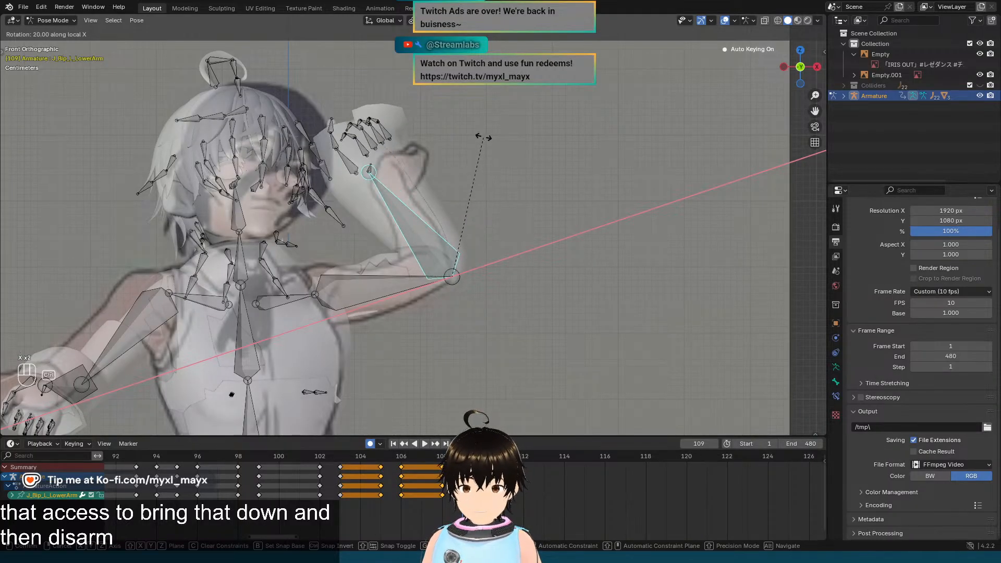
click(476, 121)
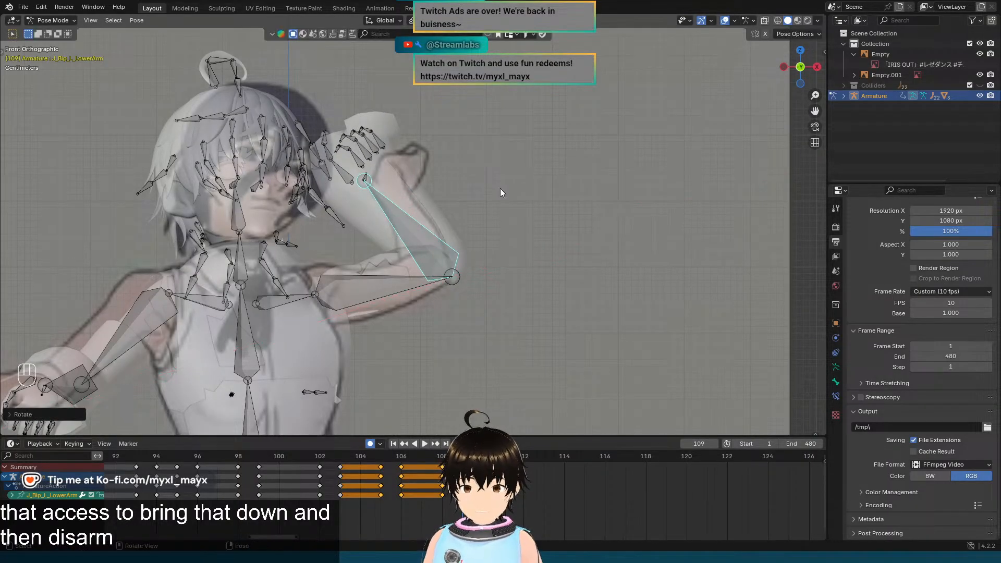
Step: Rotate the left lower arm bone about its local Z axis to line the forearm up with the front reference
key(r)
key(z)
key(z)
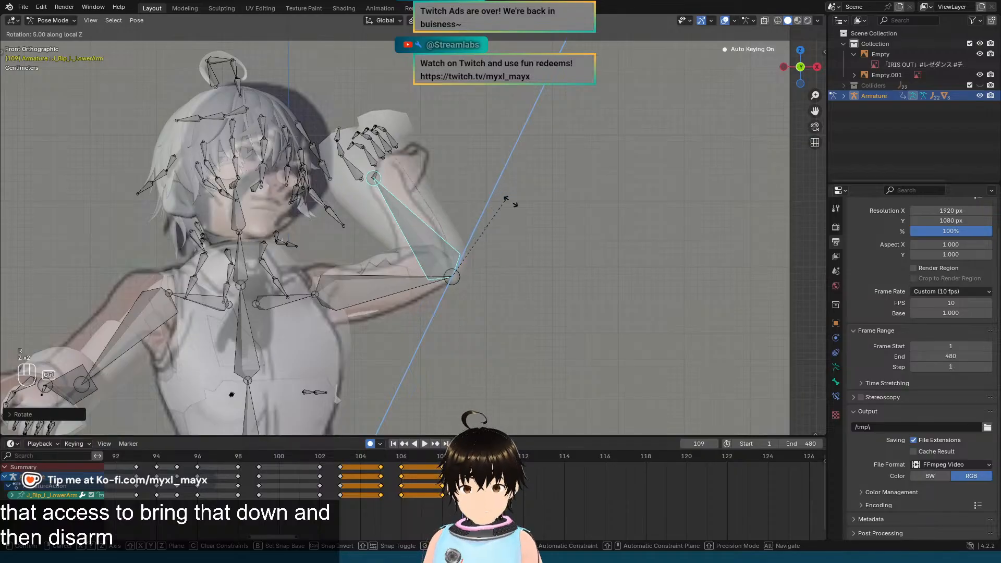
click(527, 214)
middle_drag(528, 214, 451, 213)
scroll(485, 244, up, 3)
key(KP_1)
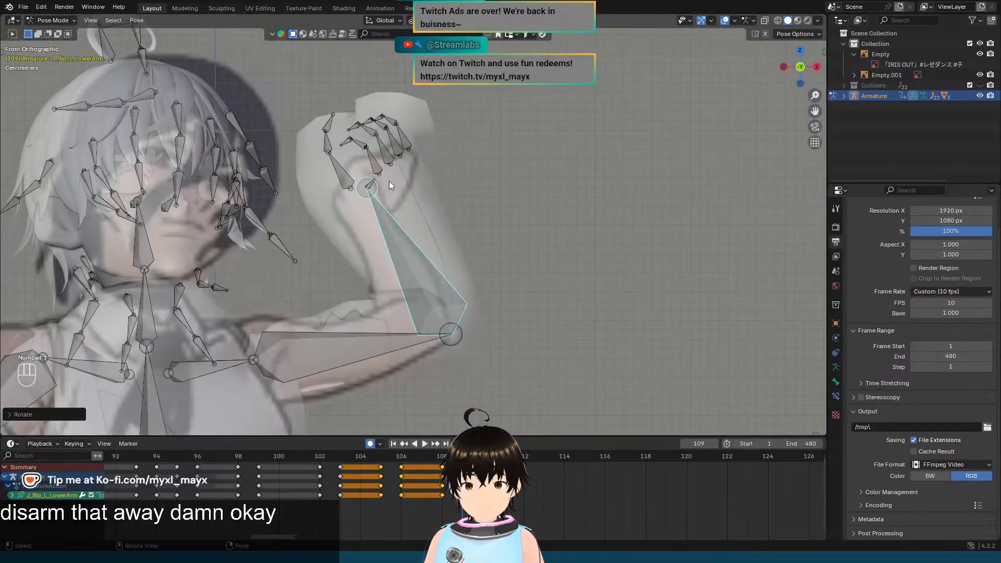
Step: Rotate the left hand bone -20° about its local Z axis to follow the reference hand
click(373, 185)
scroll(419, 184, up, 2)
shift+middle_drag(419, 184, 493, 195)
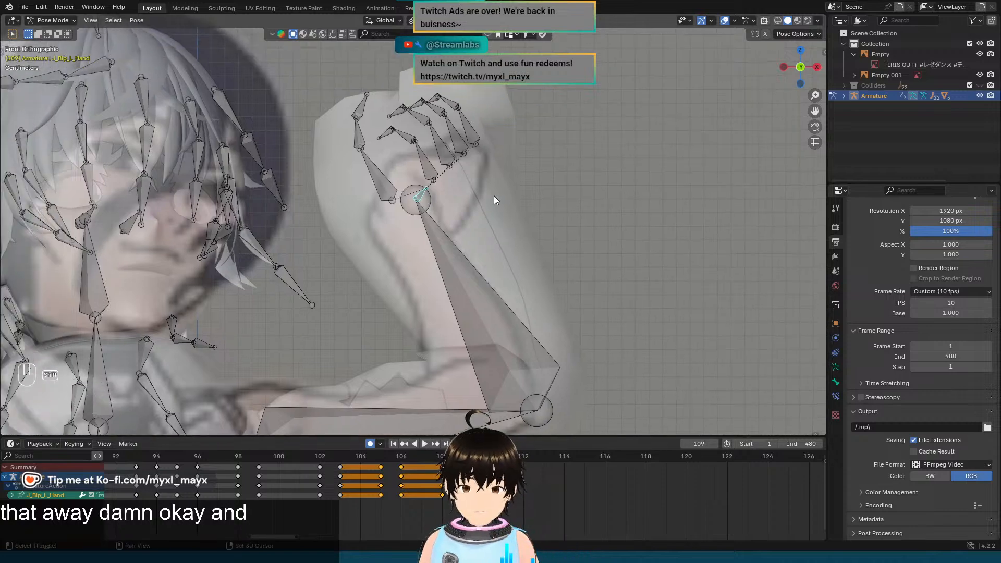
key(r)
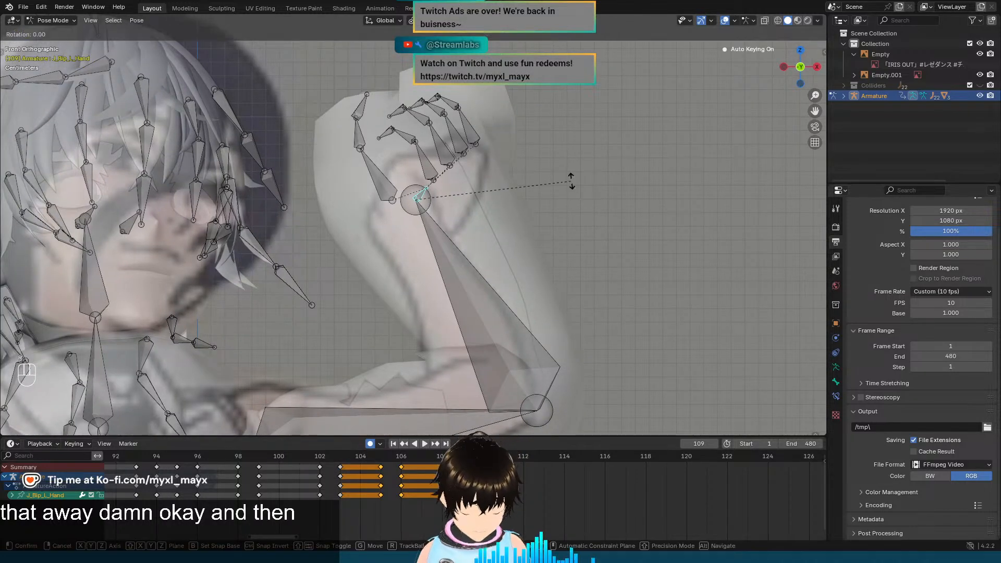
key(x)
key(x)
key(z)
key(z)
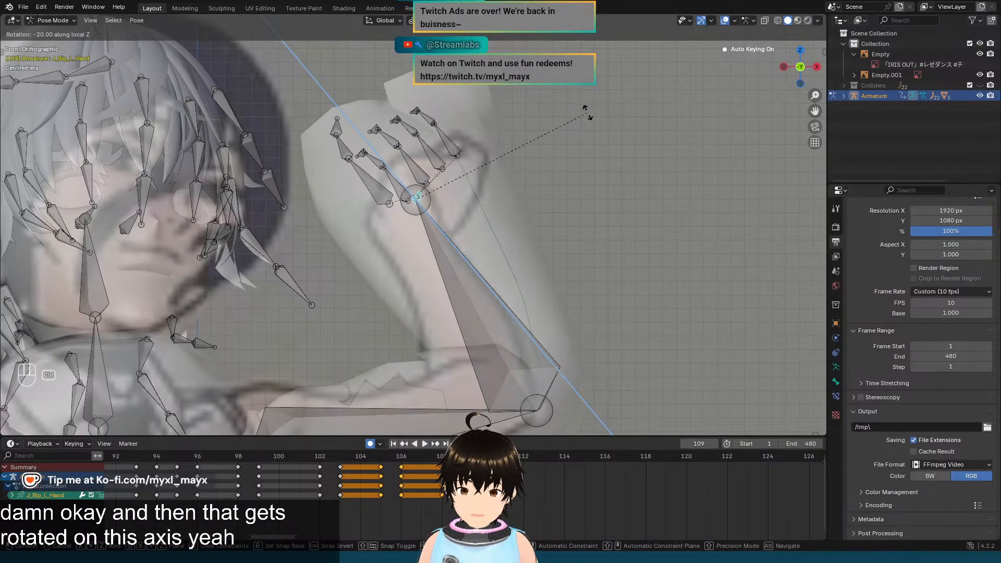
click(565, 122)
Step: Clear all transforms of the three left thumb bones
click(372, 191)
shift+click(344, 149)
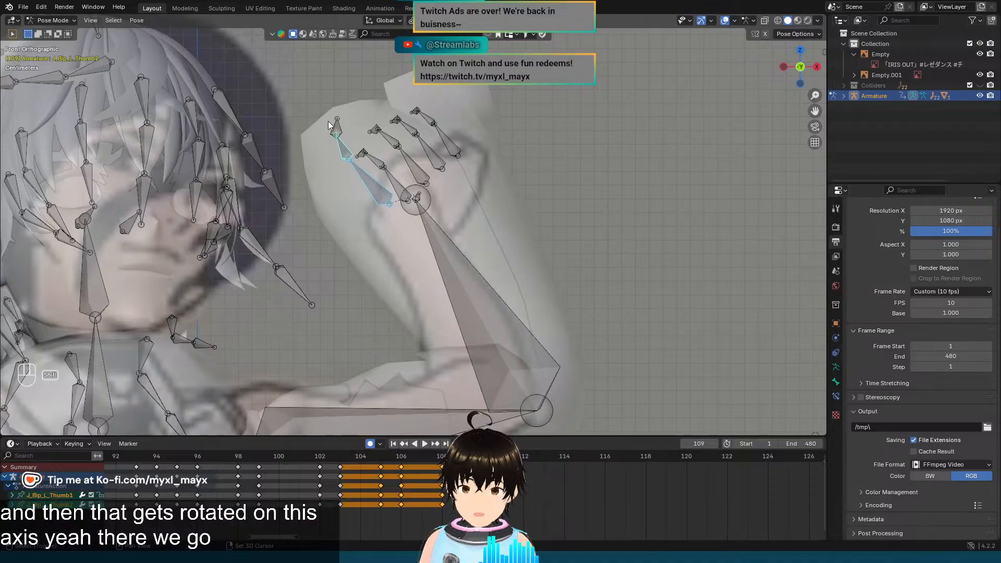
shift+click(335, 128)
click(131, 21)
mouse_move(163, 45)
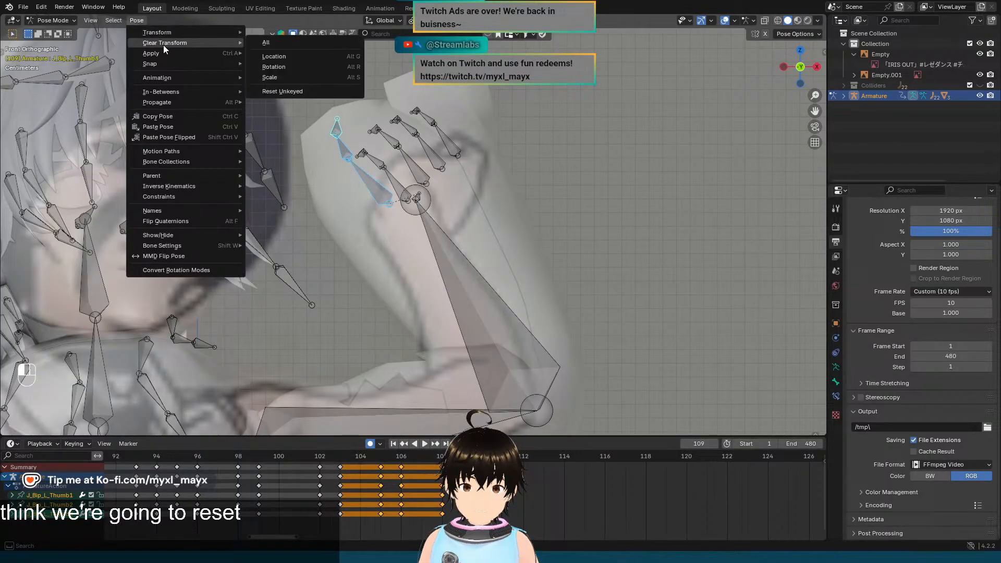
click(268, 46)
Step: Curl the three left thumb bones by rotating them about their local Z axes, checking the hand from another angle
scroll(402, 155, up, 3)
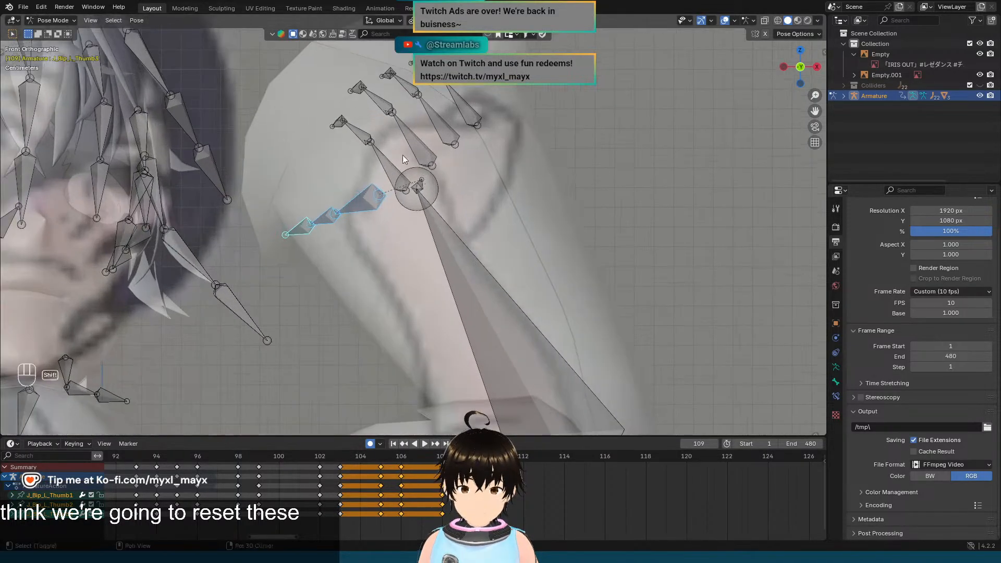
key(r)
key(z)
key(z)
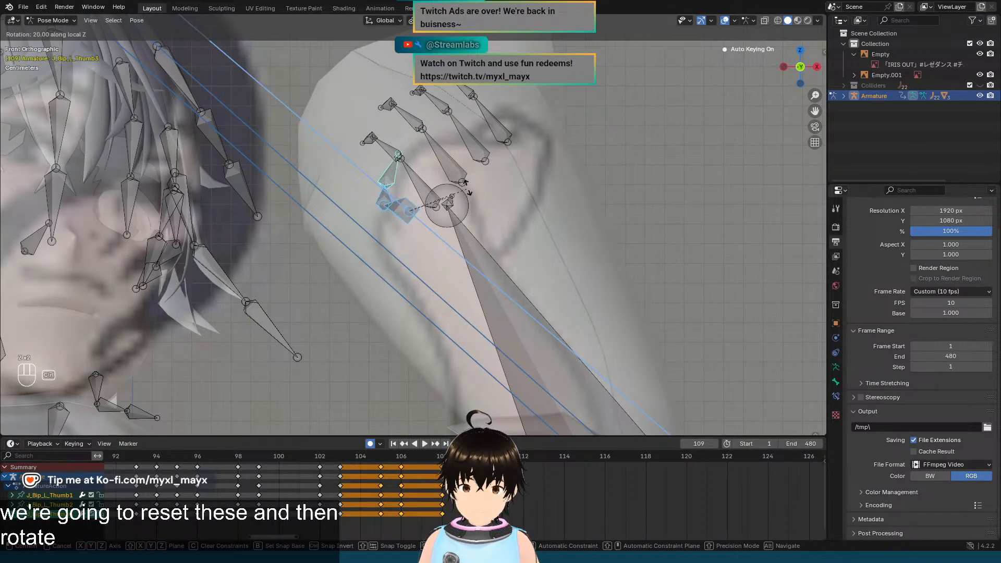
click(472, 180)
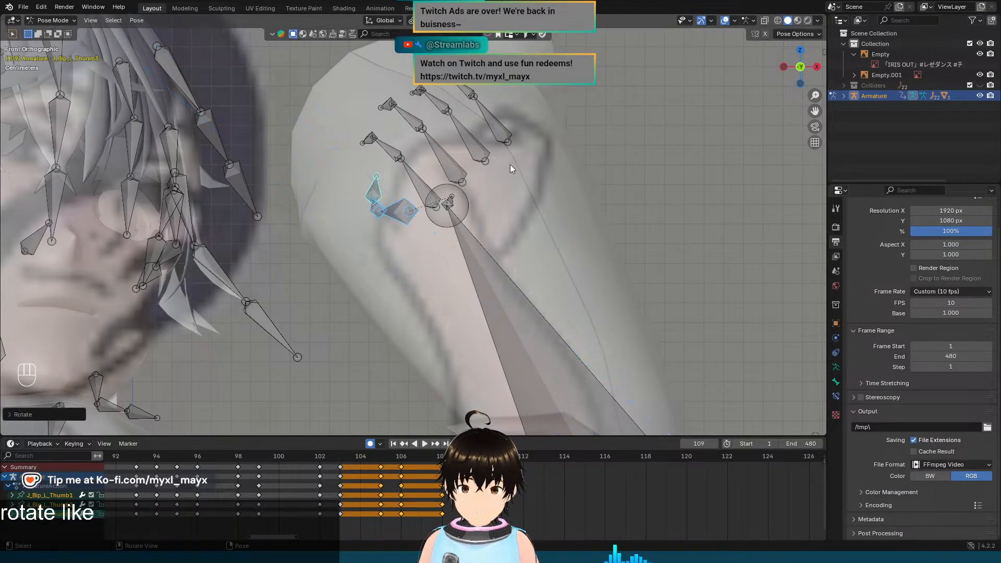
middle_drag(510, 164, 597, 130)
key(KP_1)
scroll(598, 131, down, 4)
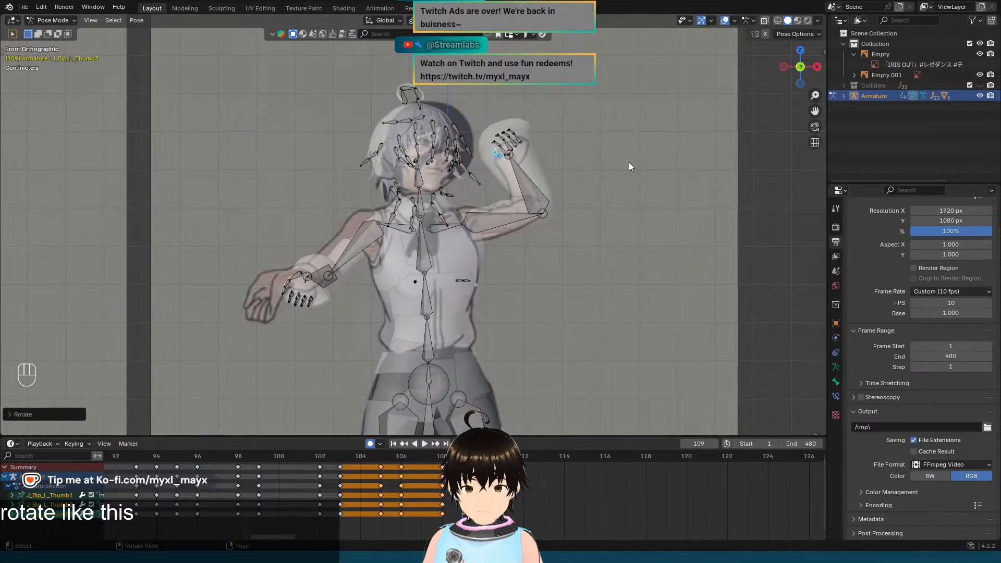
Step: Raise the right upper arm bone onto the reference arm by rotating it 5° about its local X axis
scroll(562, 187, up, 3)
click(343, 236)
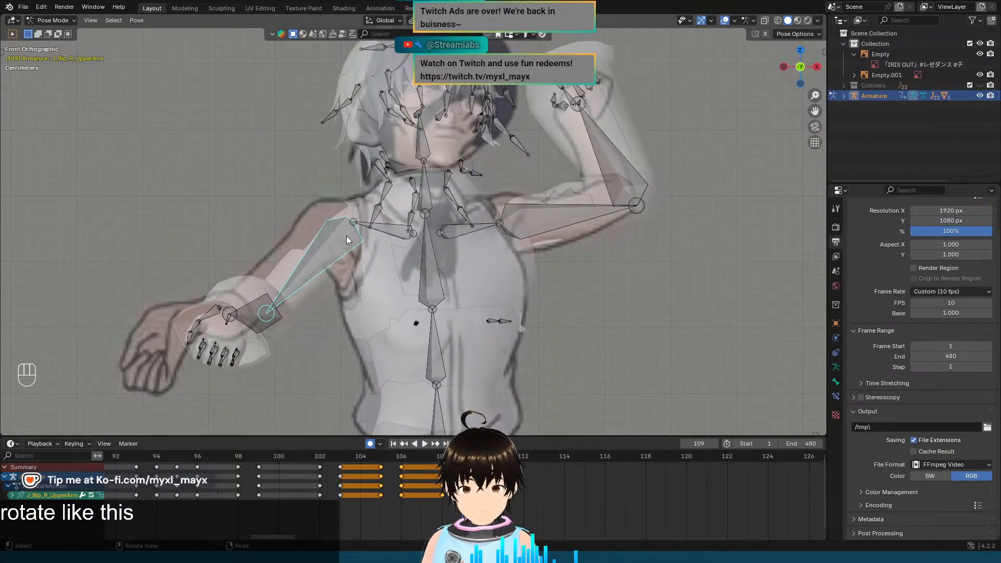
shift+middle_drag(344, 236, 386, 196)
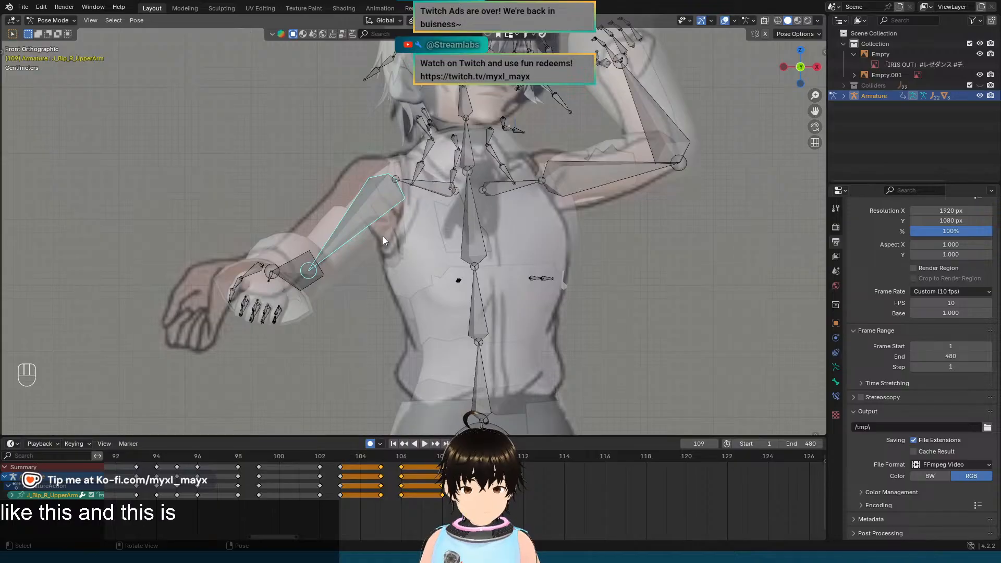
key(r)
key(x)
key(x)
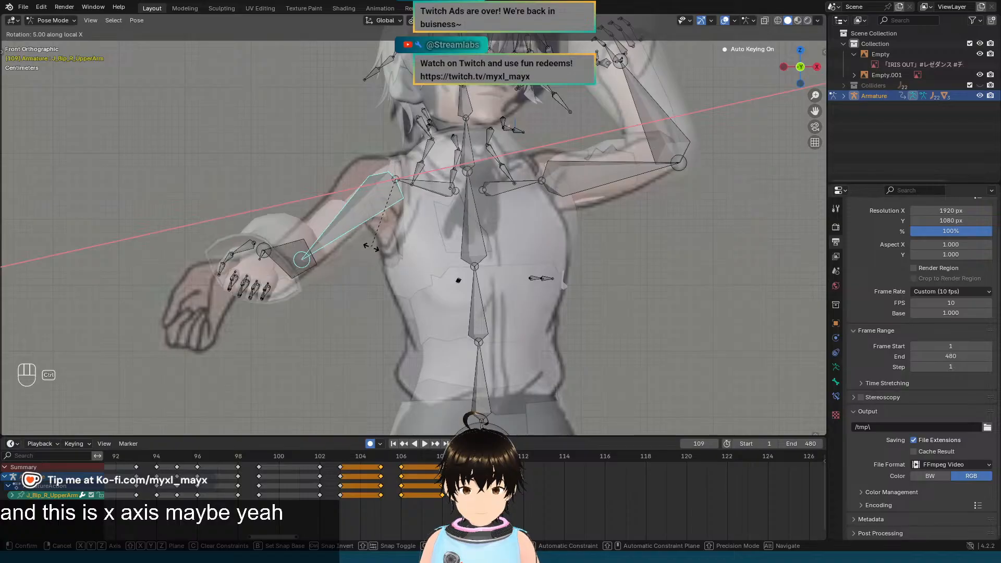
click(332, 253)
Step: Rotate the right lower arm bone -25° about its local Z axis so the forearm reaches toward the reference hand
click(292, 255)
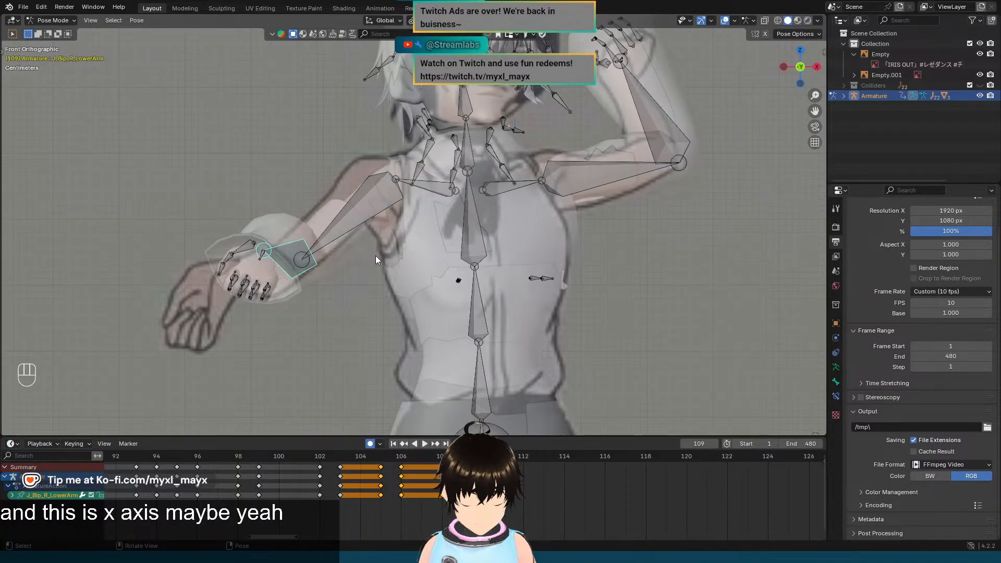
key(r)
key(z)
key(z)
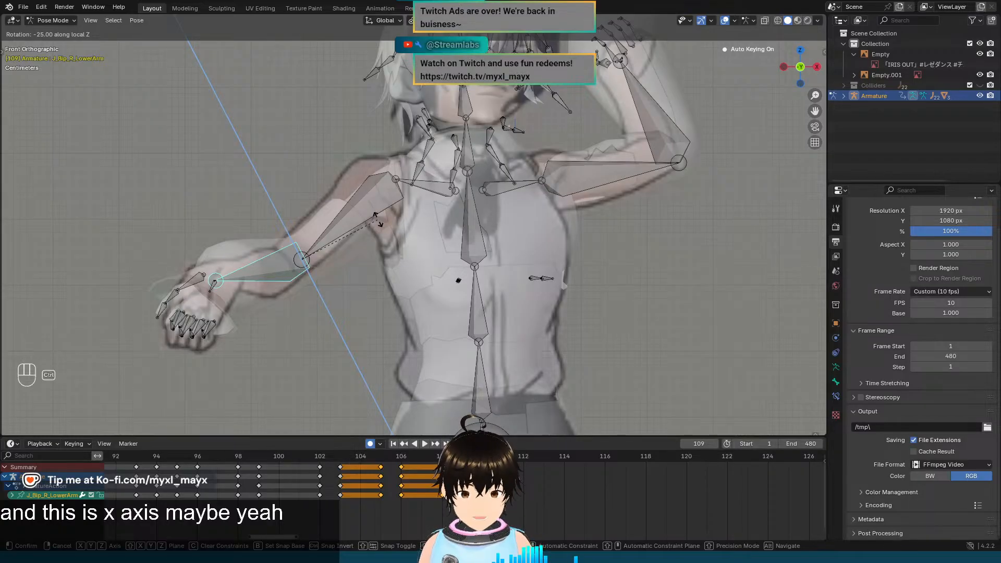
click(377, 220)
Step: Flip between frames 108 and 109 in front view to compare the full-body pose change with the reference
scroll(377, 219, down, 5)
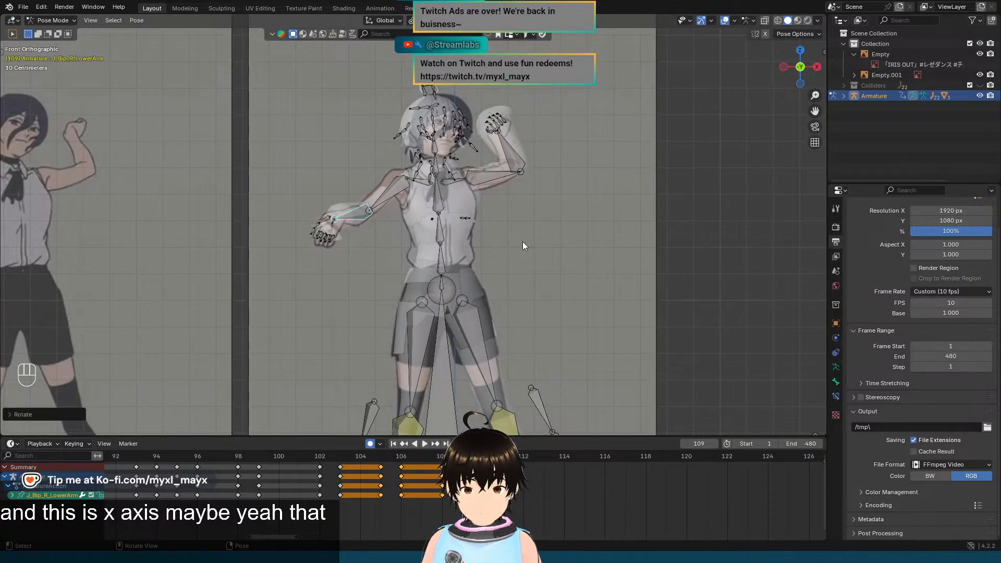
key(Left)
key(Right)
key(Left)
key(Right)
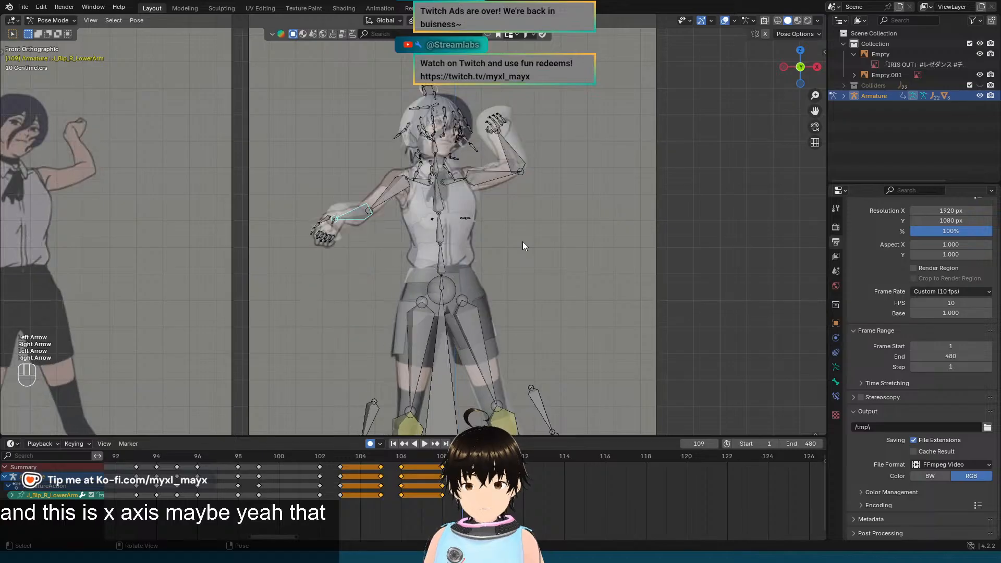
key(Left)
key(Right)
key(Left)
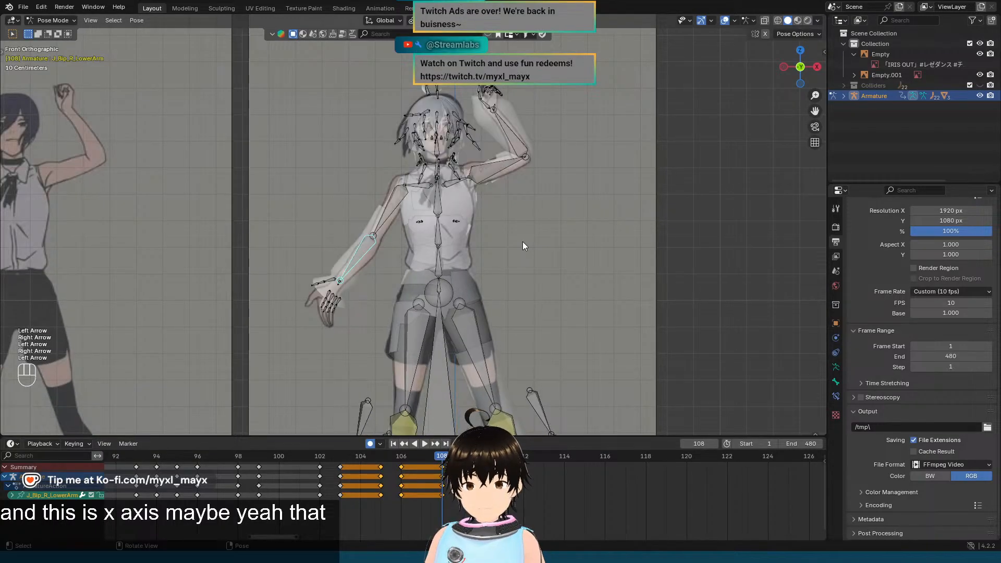
key(Right)
Step: Tilt the neck and head bones together by rotating them -5° about their local Z axes
scroll(460, 134, up, 4)
shift+middle_drag(460, 112, 438, 244)
click(434, 244)
shift+click(432, 213)
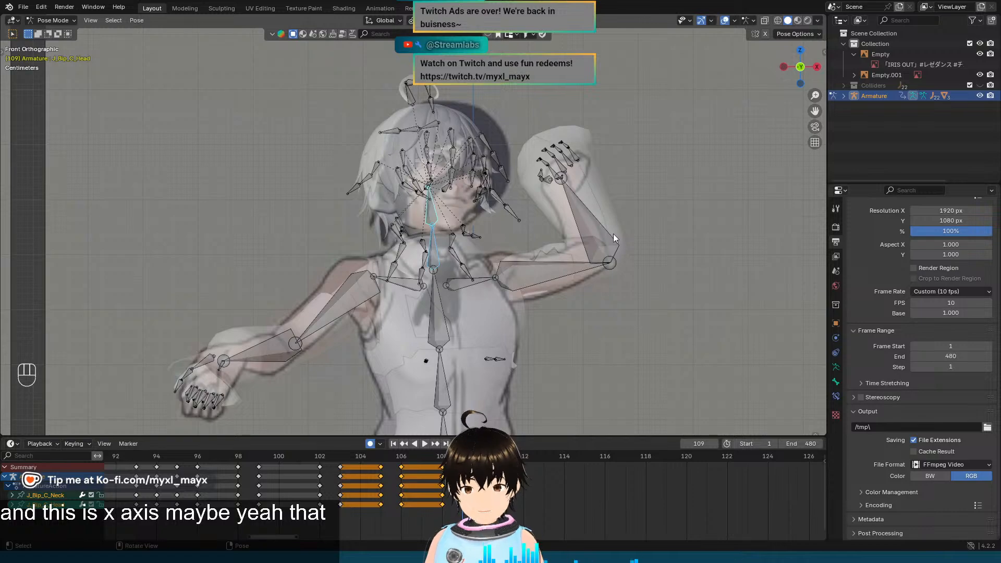
key(r)
key(z)
key(z)
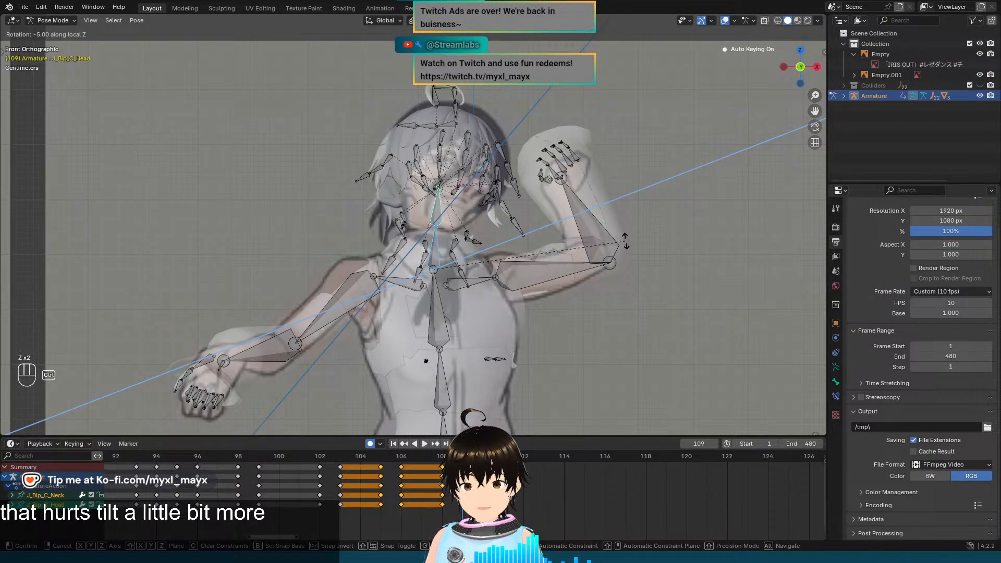
click(626, 245)
Step: Step back and forth between frames 108 and 109 in front view to examine the head tilt and arm motion
key(Left)
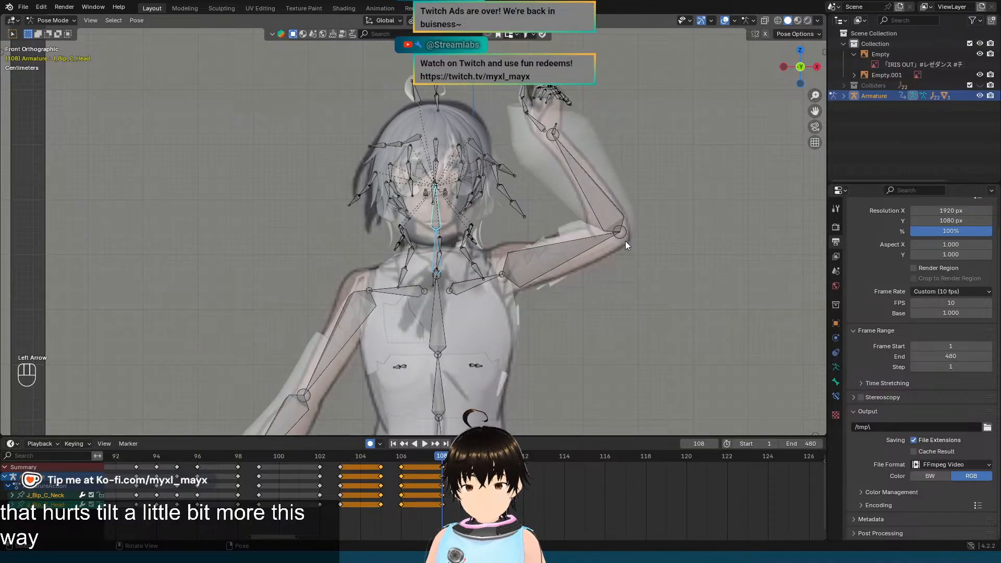
key(Right)
key(Left)
key(Right)
key(Left)
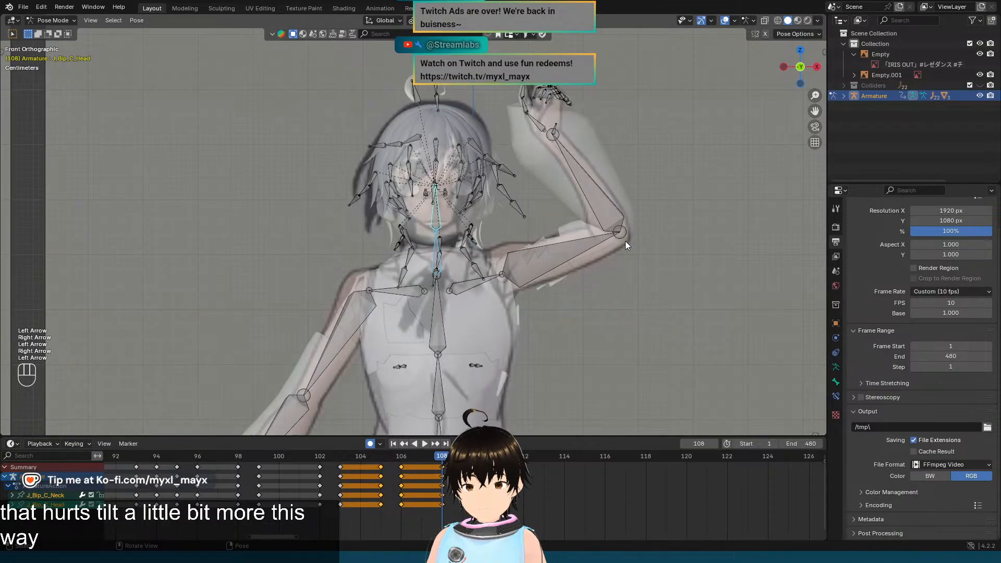
key(Right)
key(Left)
key(Right)
scroll(625, 238, down, 7)
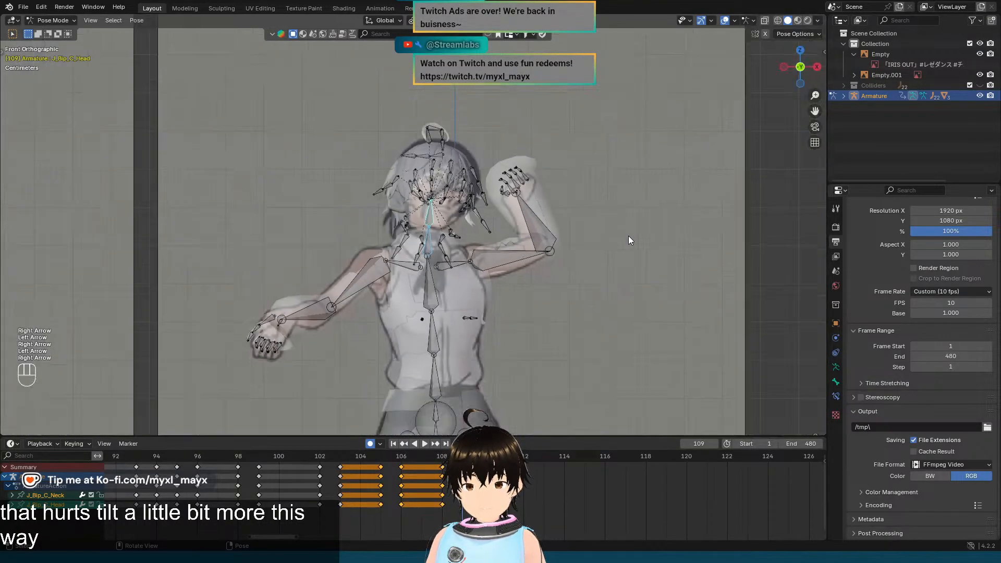
scroll(533, 228, up, 3)
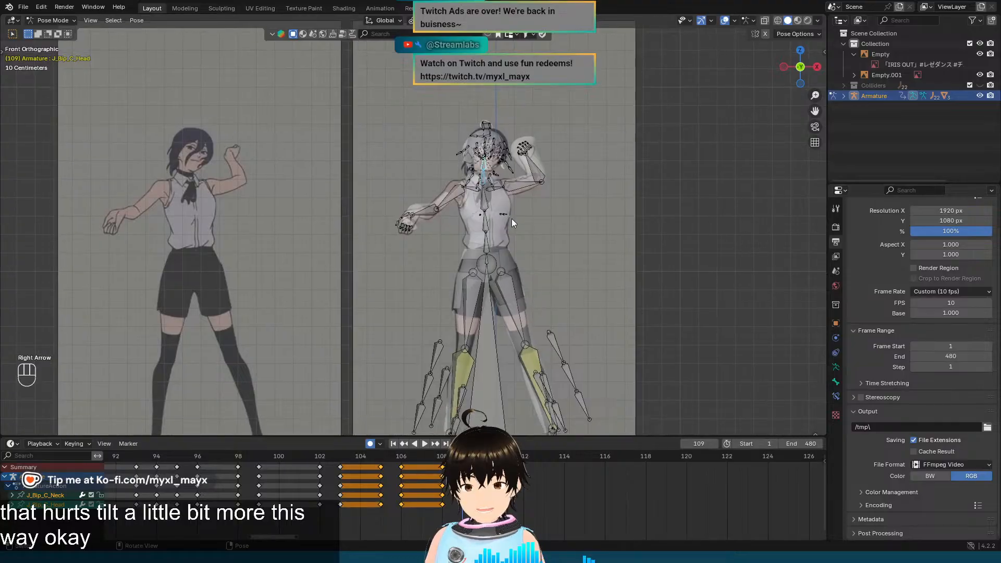
key(Left)
key(Right)
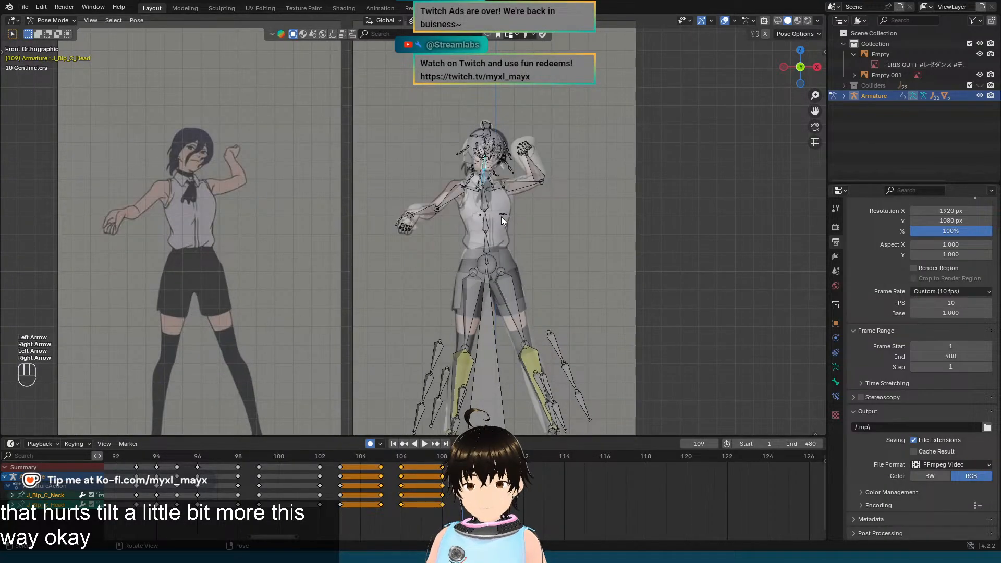
Step: View the character from the side and alternate between frames 108 and 109 to examine how the arms and torso move
middle_drag(501, 217, 377, 233)
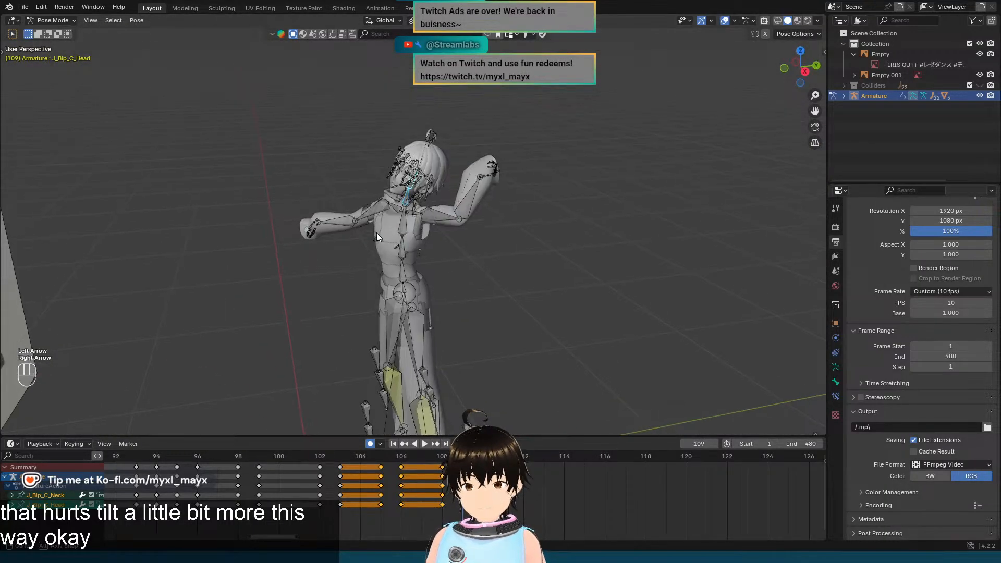
key(Left)
key(Right)
key(Left)
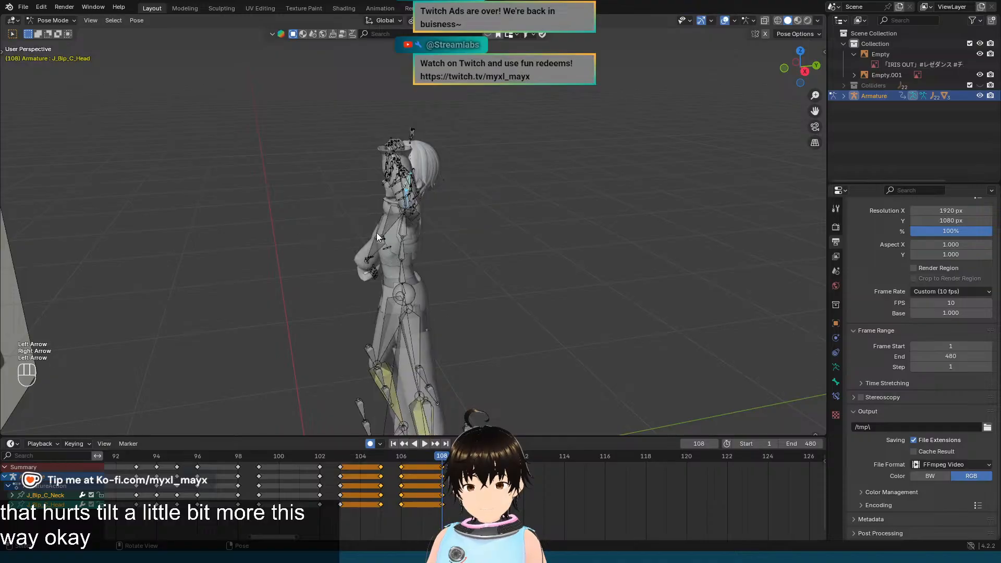
key(Right)
key(Left)
key(Right)
key(Left)
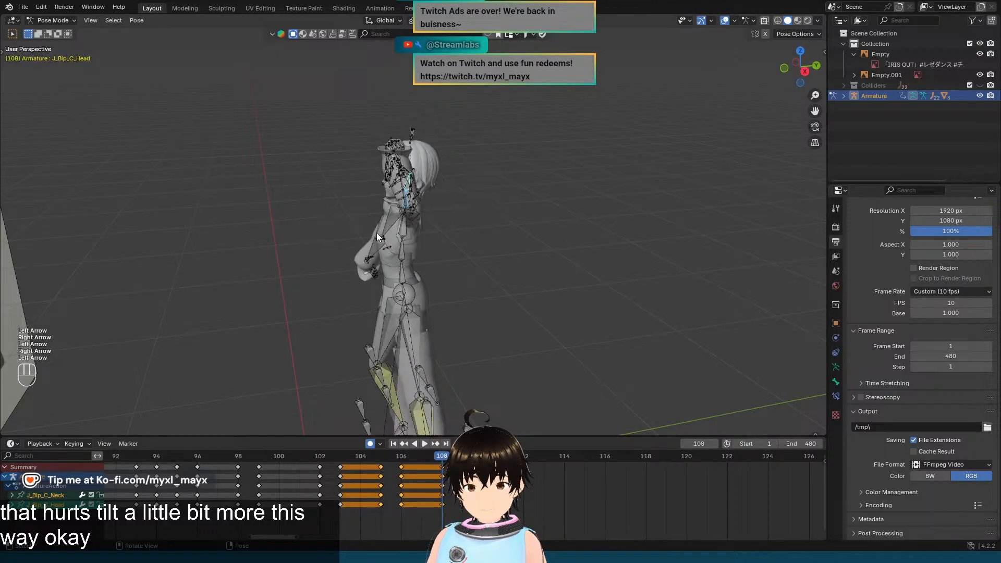
key(Right)
key(Left)
key(Right)
key(Left)
key(Right)
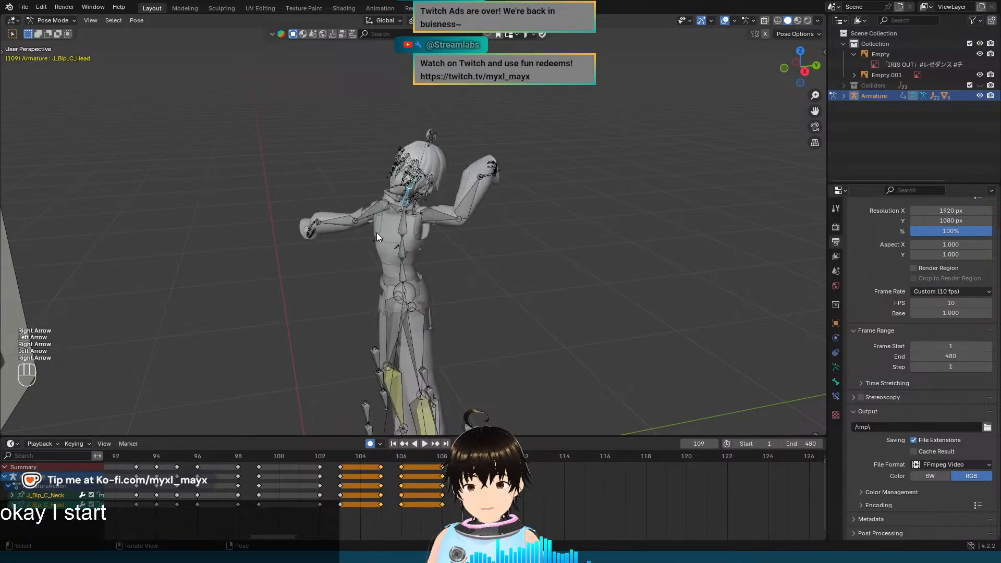
Step: Inspect the frame 109 pose from several angles, both close up and at full figure
middle_drag(388, 227, 641, 160)
scroll(435, 254, up, 4)
scroll(435, 254, down, 1)
scroll(611, 202, up, 5)
middle_drag(611, 202, 492, 246)
scroll(580, 223, down, 3)
middle_drag(424, 266, 527, 221)
scroll(511, 251, down, 4)
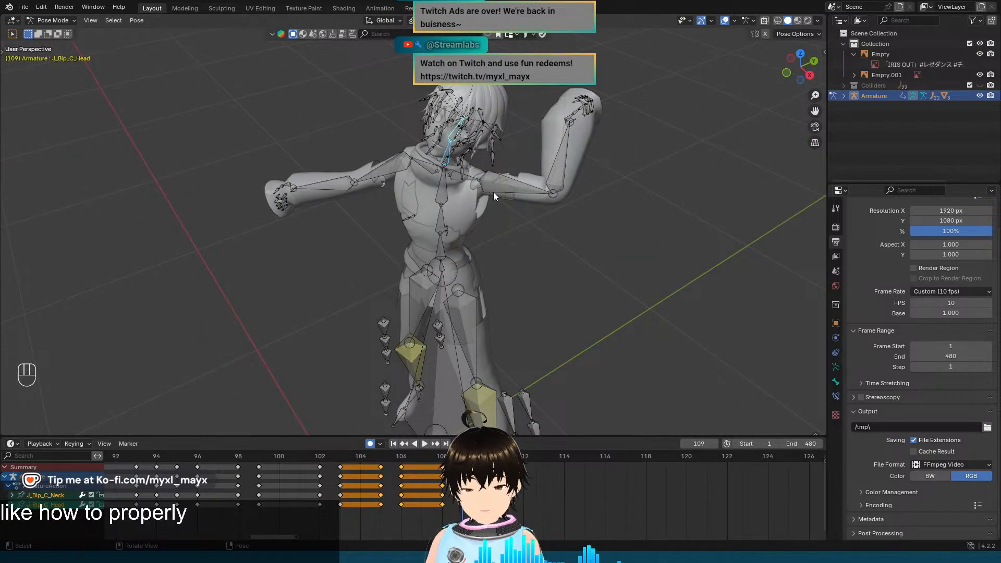
Step: Examine how the left upper arm and lower arm bones are bent at frame 109, from an angle and from the front
key(Left)
key(Right)
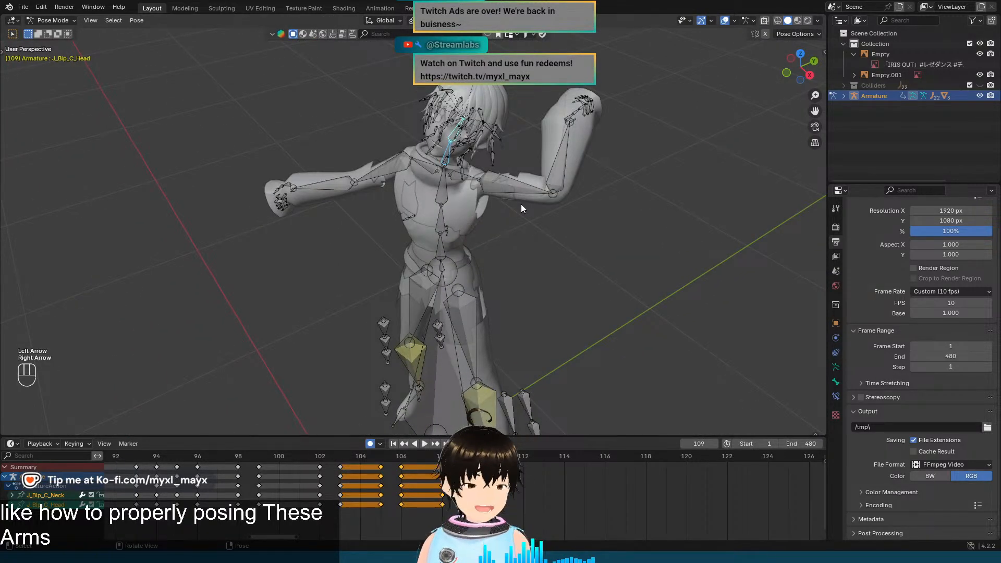
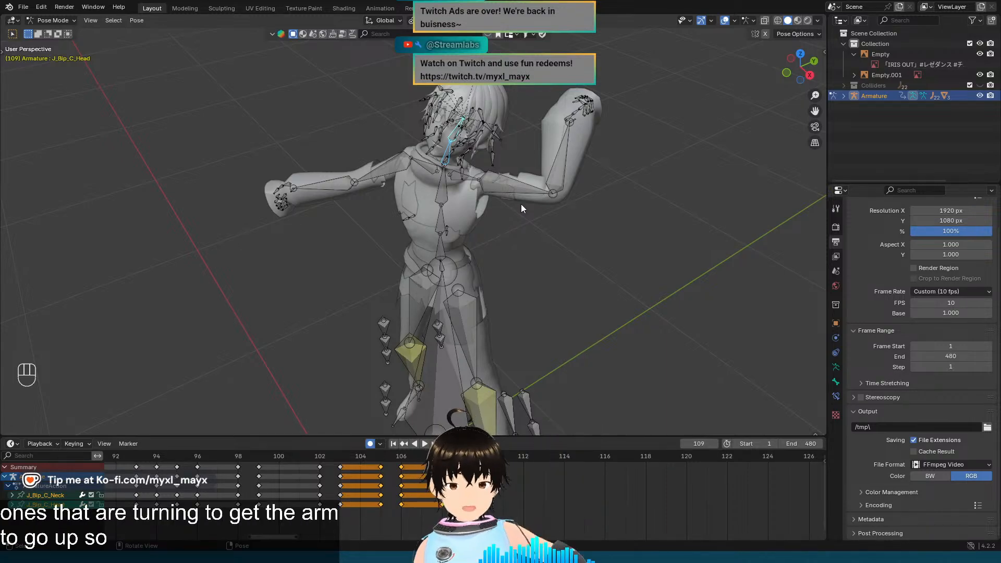
click(507, 183)
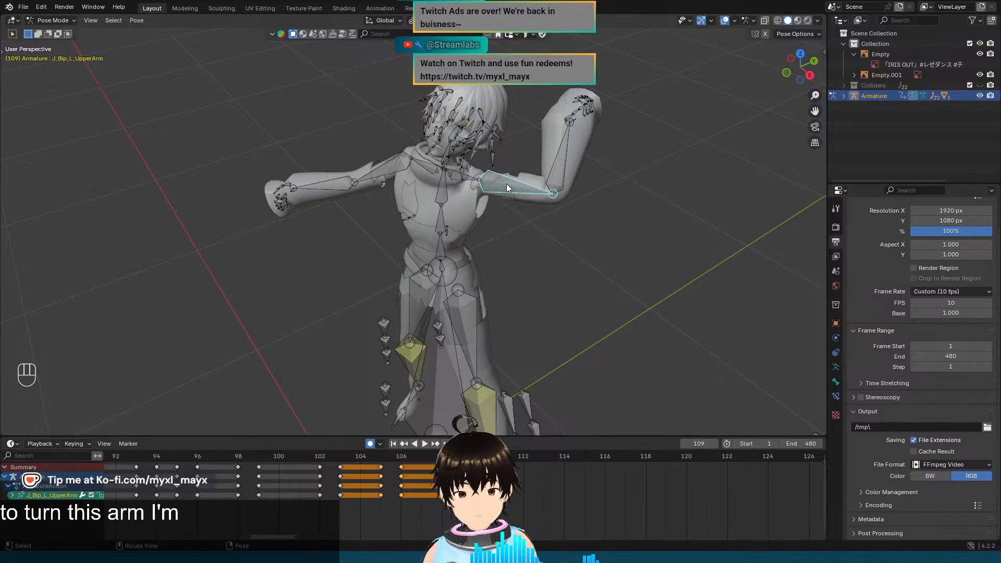
click(561, 171)
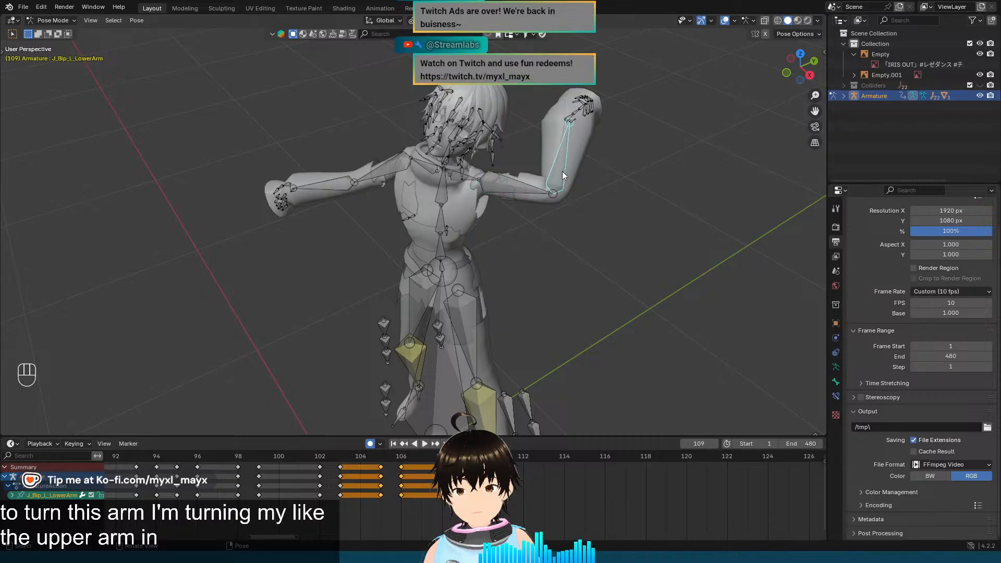
click(498, 191)
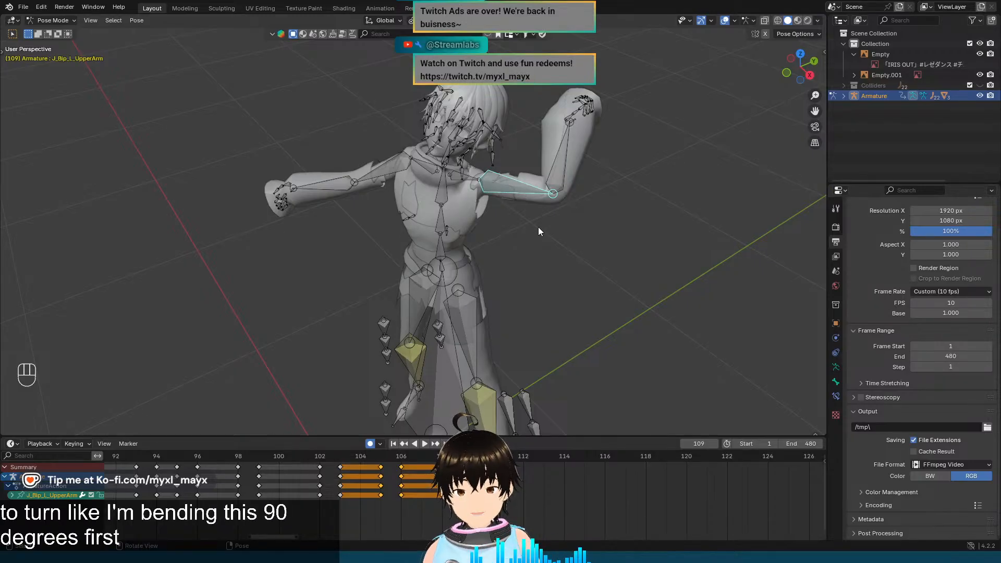
key(KP_1)
click(543, 99)
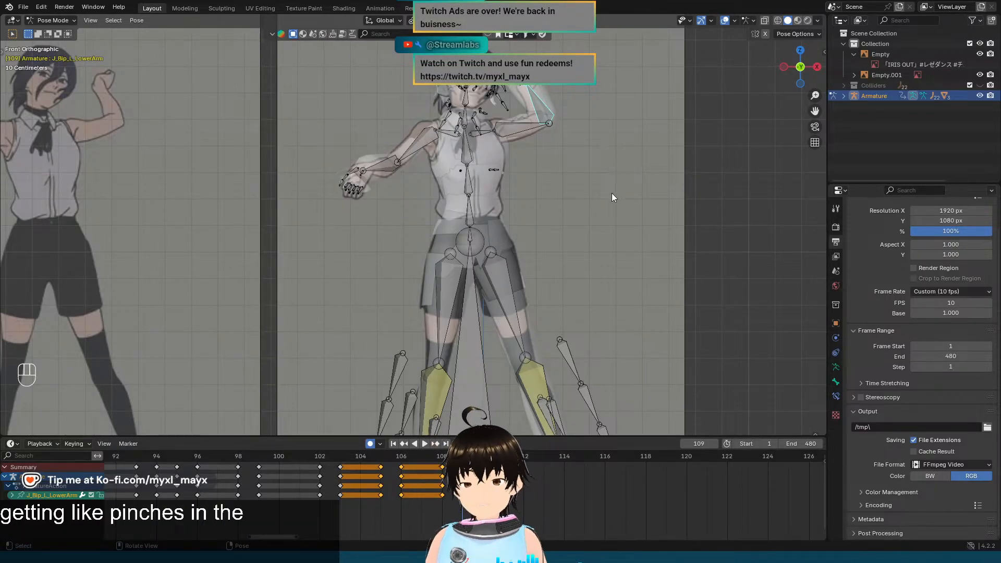
Step: Select all of the armature's bones in front view and keyframe the whole pose at frames 109 and 110
scroll(609, 187, down, 6)
drag(615, 363, 367, 124)
scroll(481, 181, up, 2)
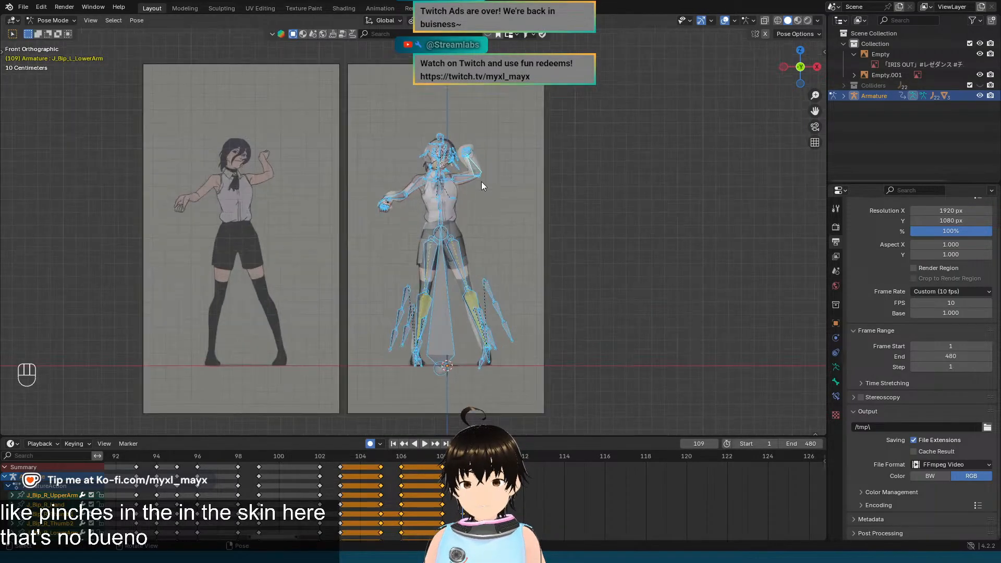
scroll(480, 181, up, 1)
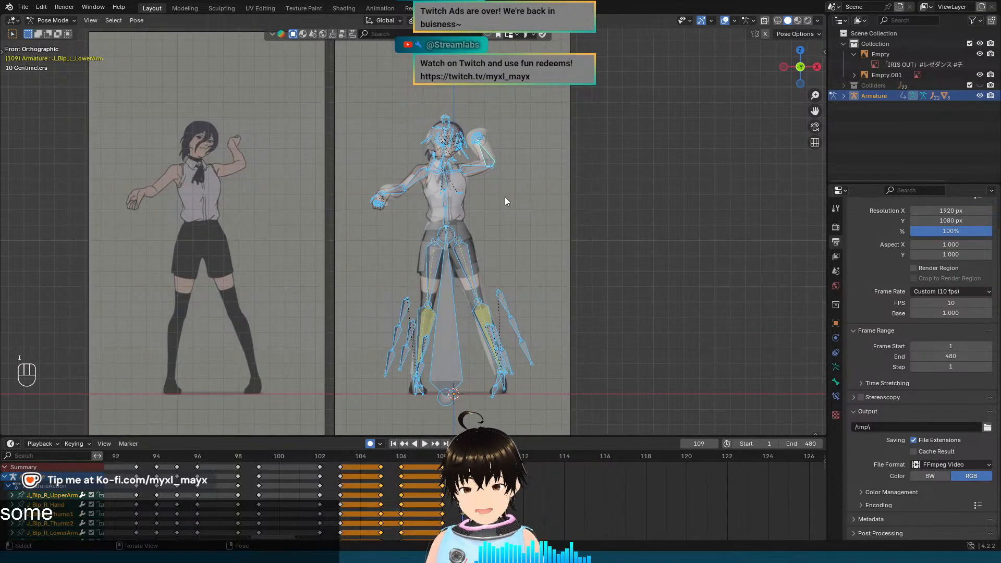
key(Left)
key(Right)
key(Right)
key(Right)
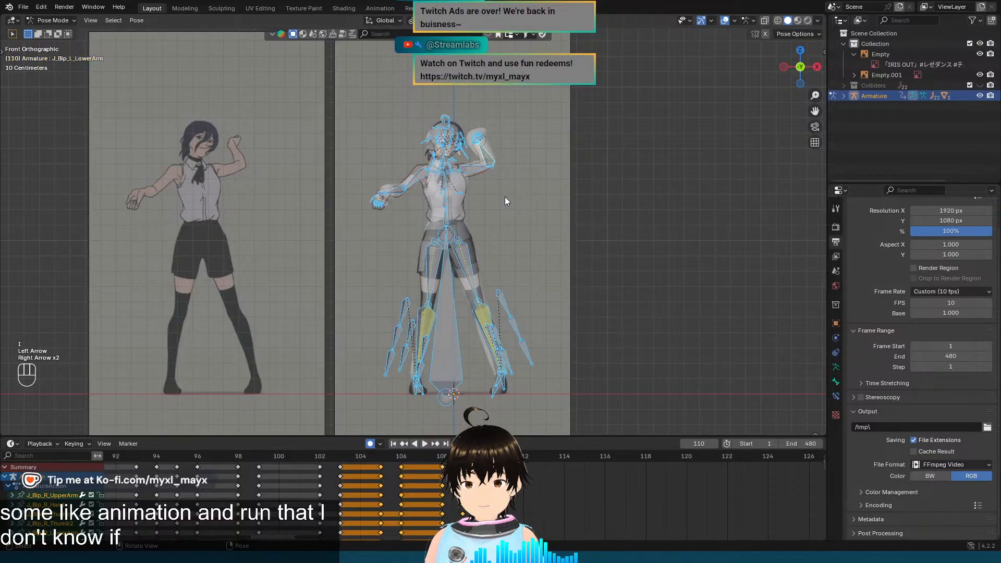
key(Left)
key(i)
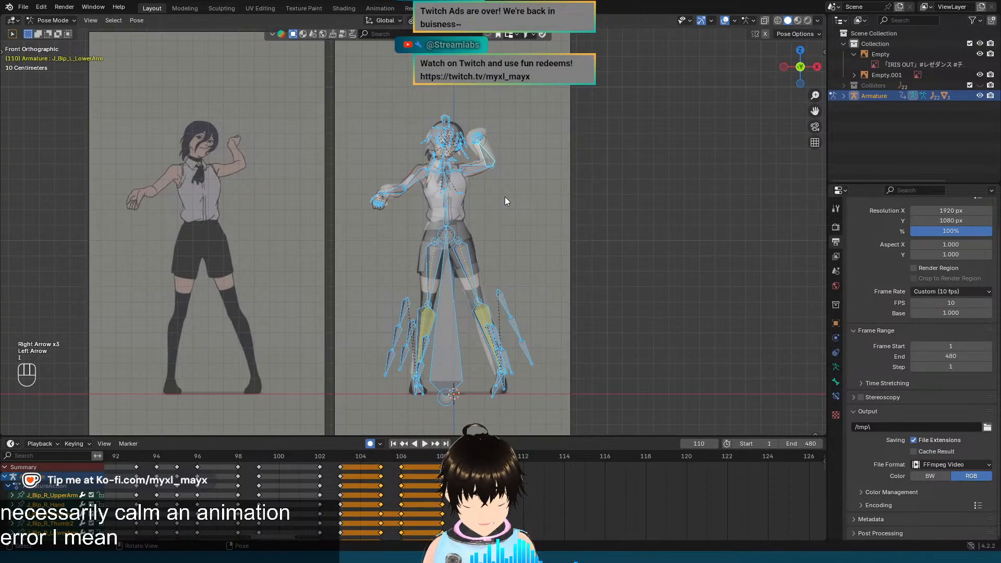
Step: Alternate between frames 110 and 111 to compare the character's pose with the overlaid reference figure
key(Right)
key(Left)
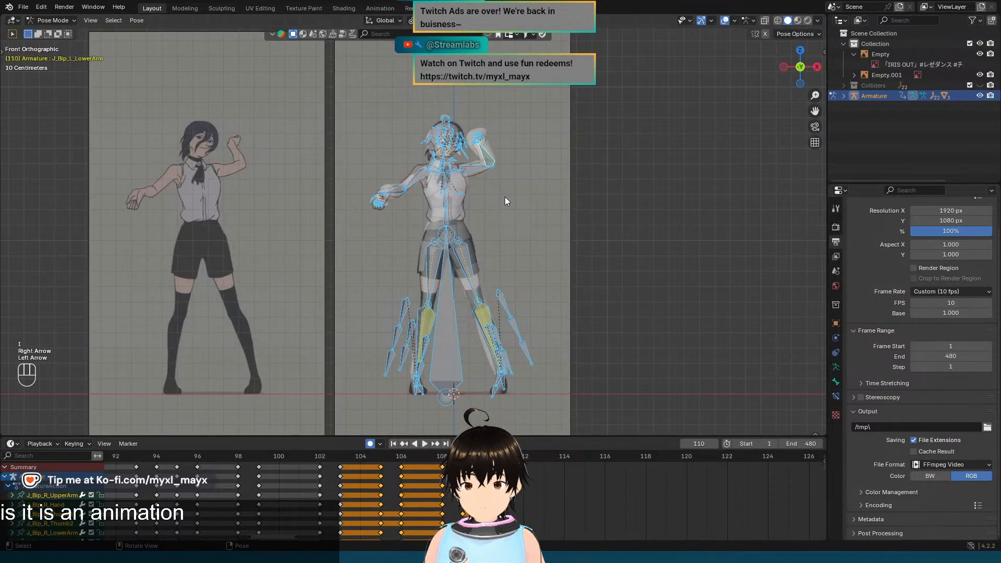
key(Right)
scroll(526, 150, up, 3)
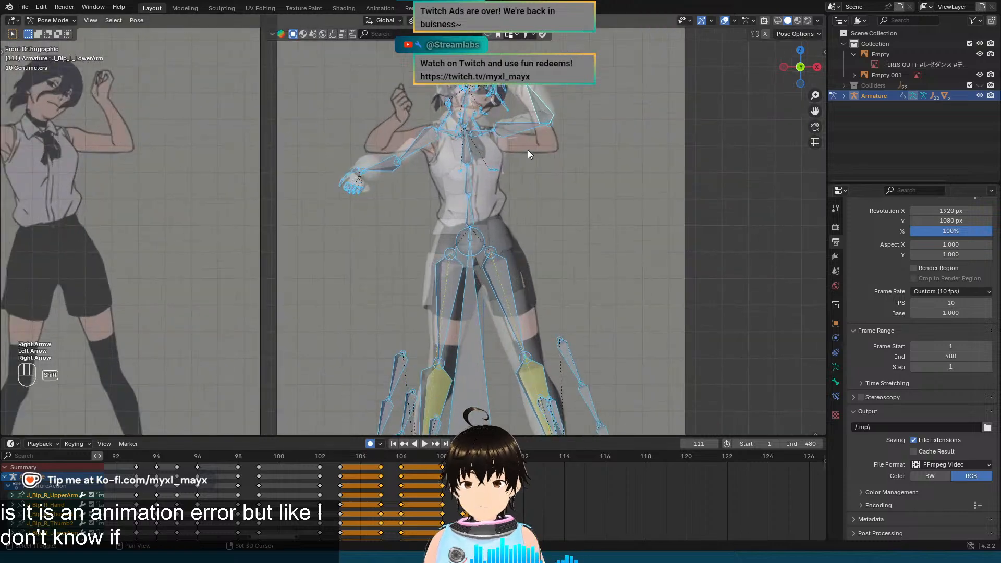
shift+middle_drag(527, 150, 649, 178)
key(Left)
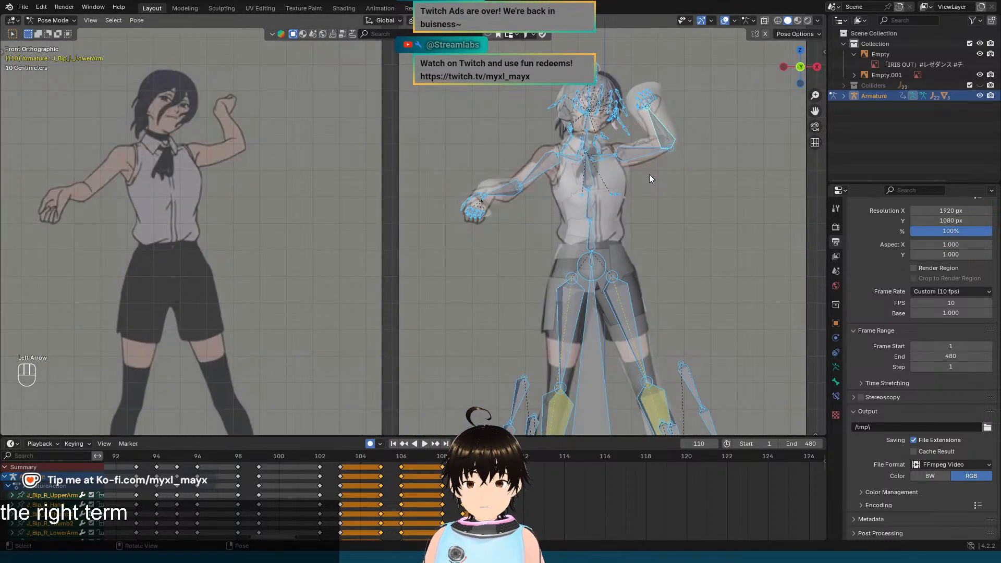
key(Right)
key(Left)
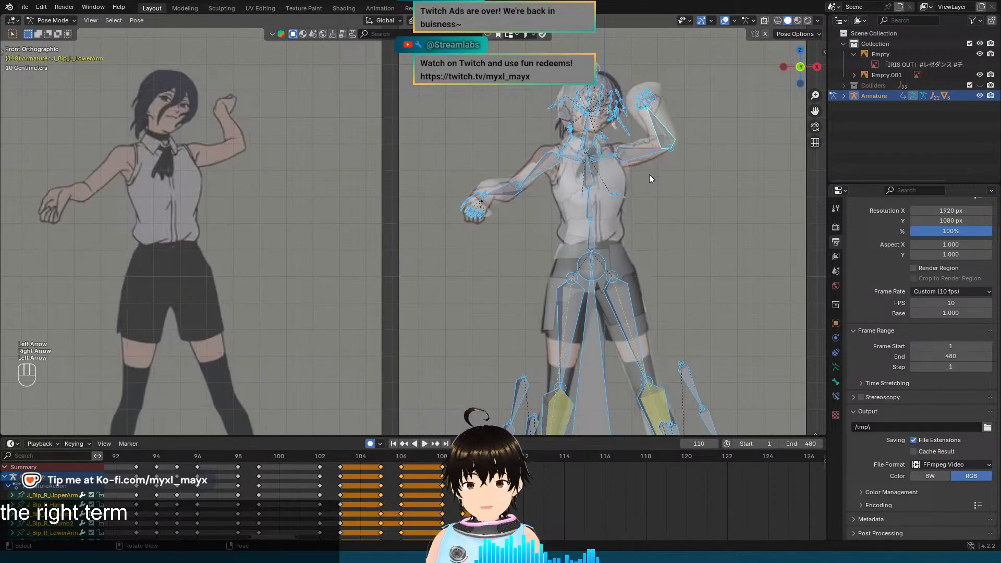
key(Right)
key(Left)
scroll(649, 174, down, 4)
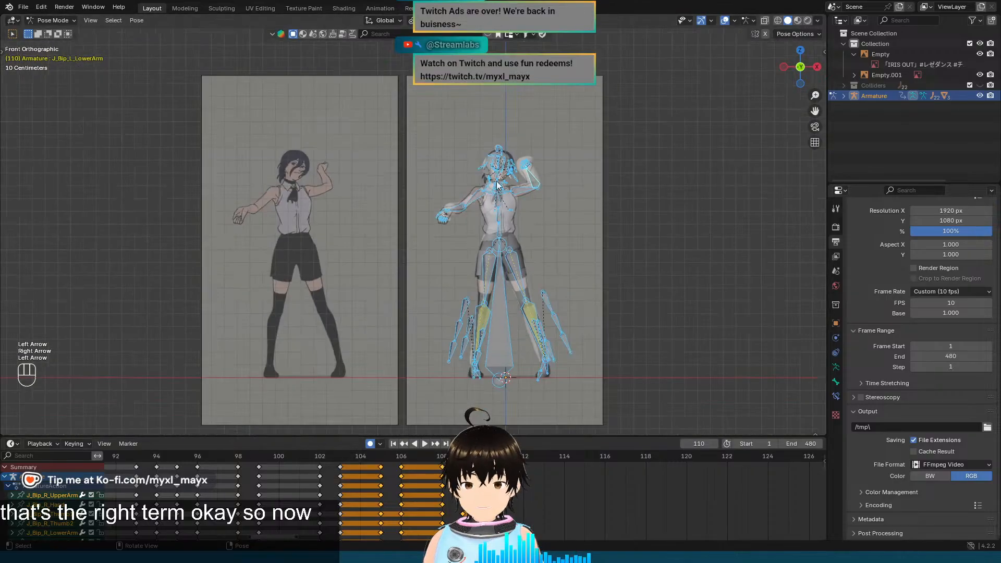
Step: Step back a few frames from 110 and forward again to 111 to study the reference figure's full-body movement
scroll(536, 178, up, 2)
shift+middle_drag(499, 190, 522, 174)
key(Left)
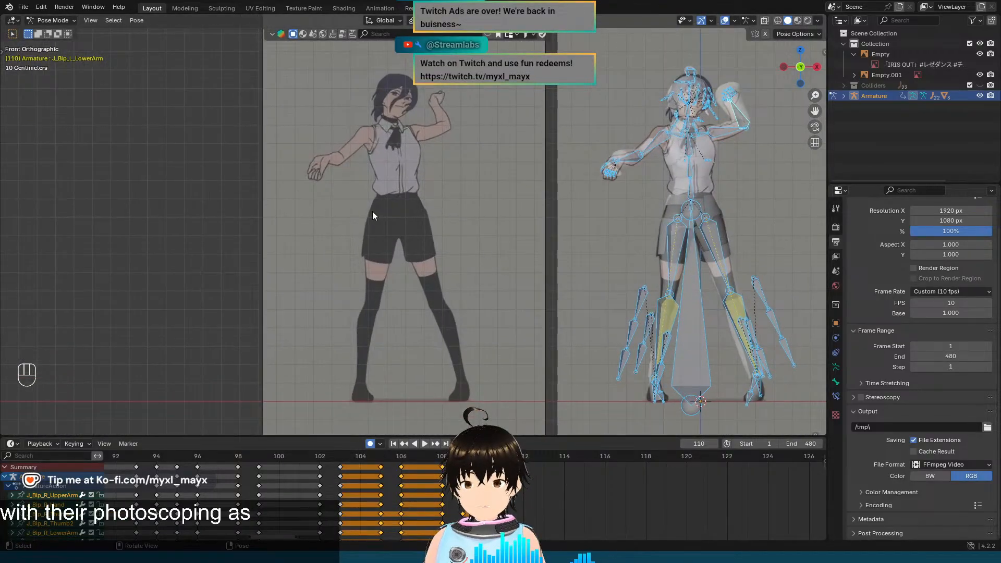
key(Left)
key(Left)
key(Left)
key(Right)
key(Right)
key(Right)
key(Right)
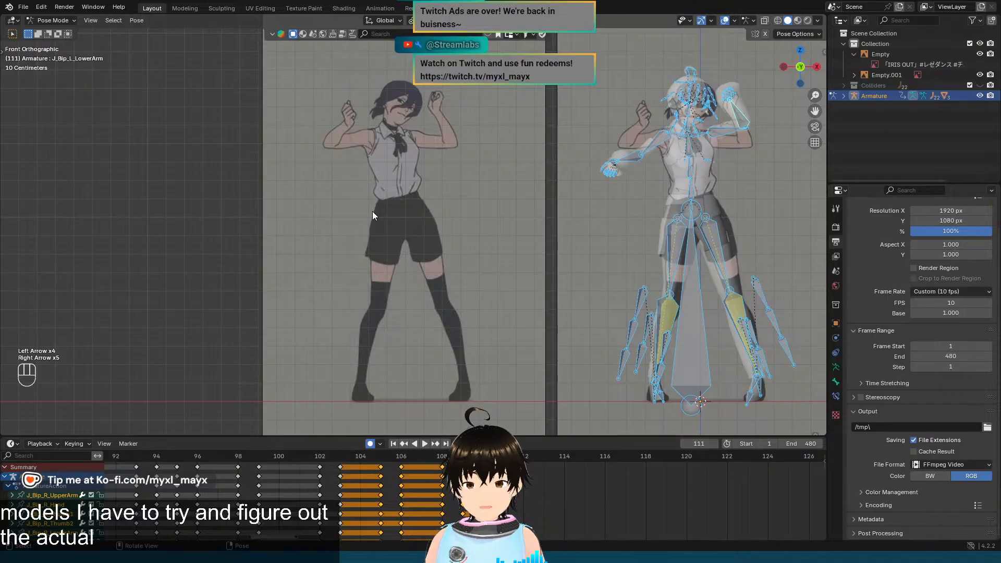
Step: Flip between frames 110 and 111 to study how the reference figure's arms swing
key(Left)
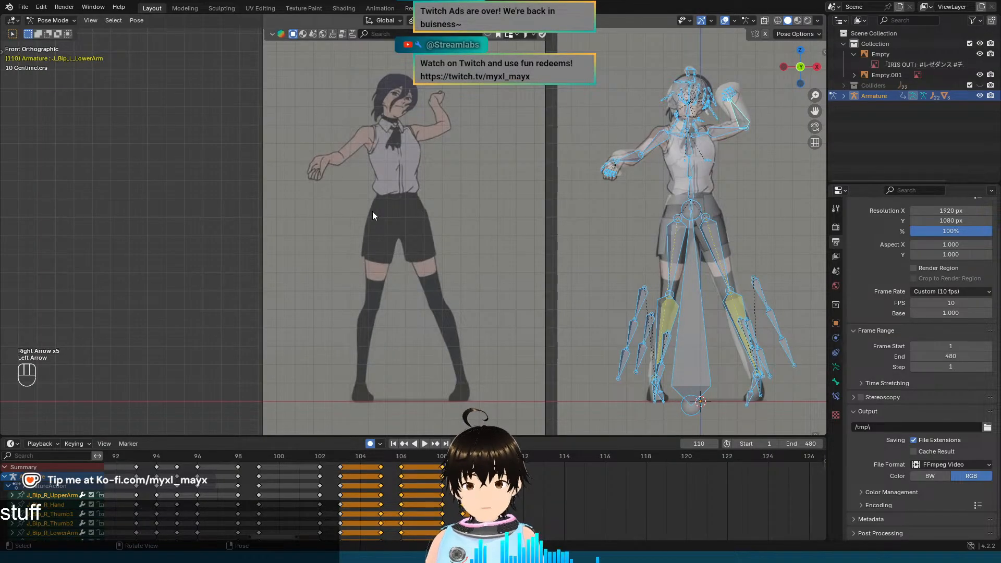
key(Right)
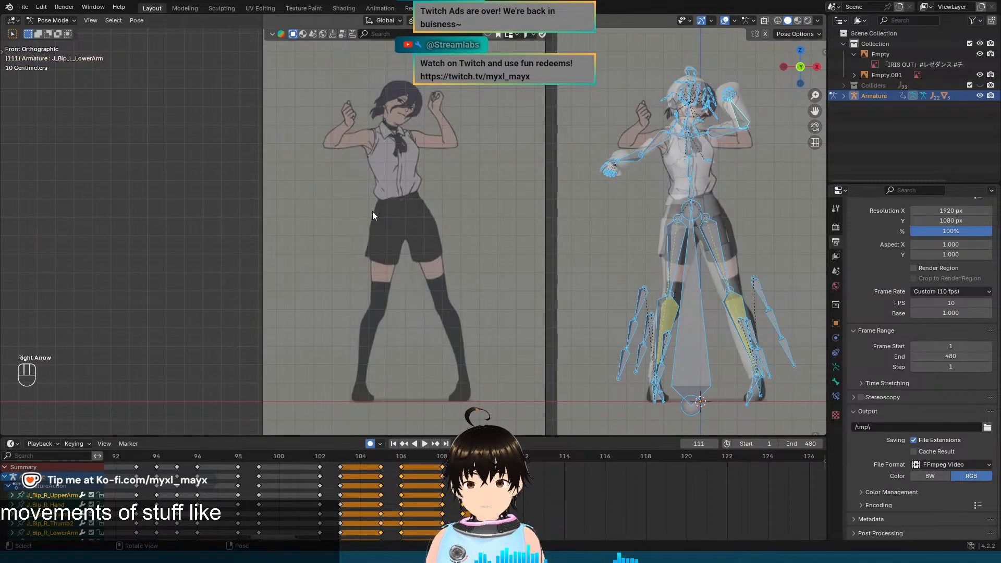
key(Left)
key(Right)
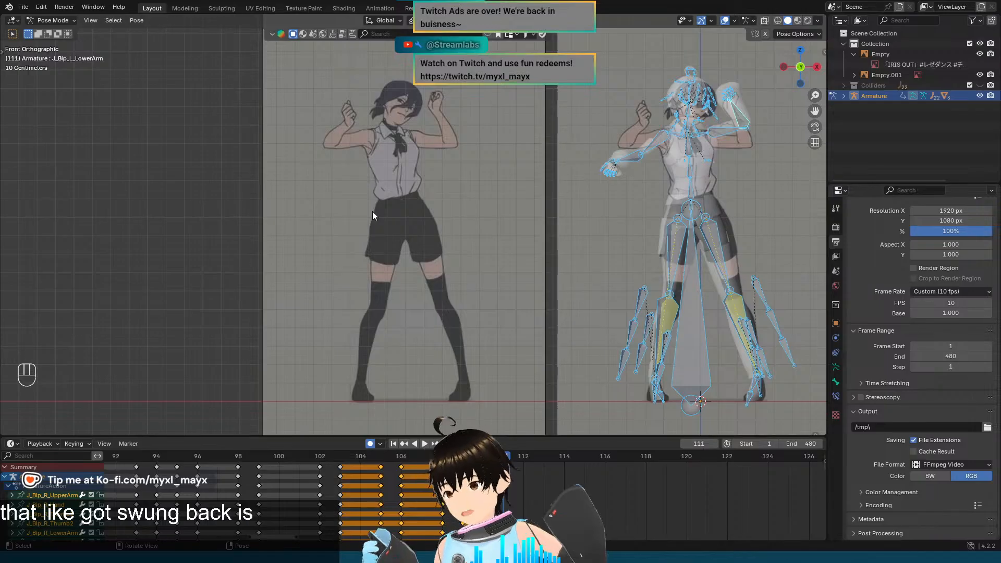
key(Left)
key(Right)
key(Left)
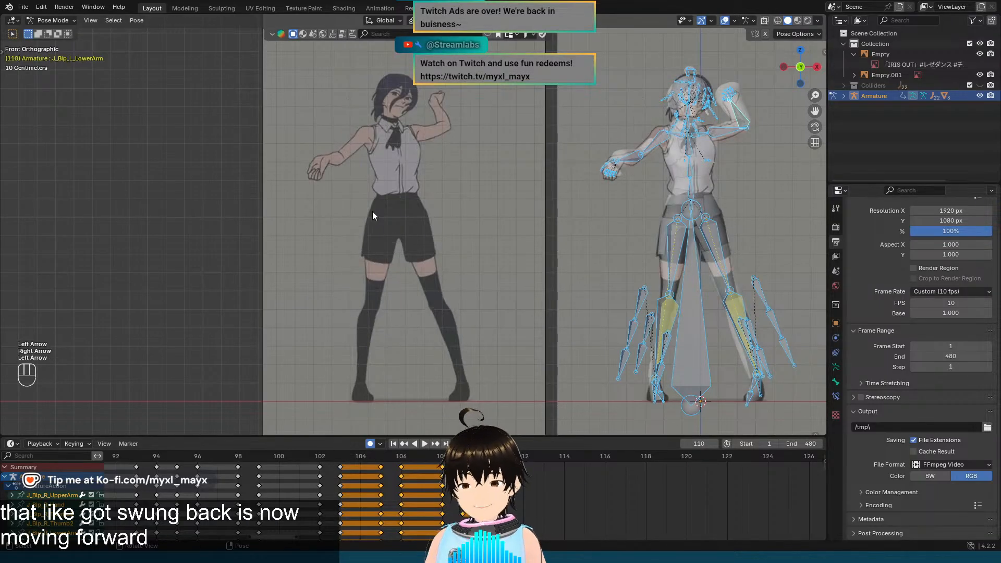
key(Right)
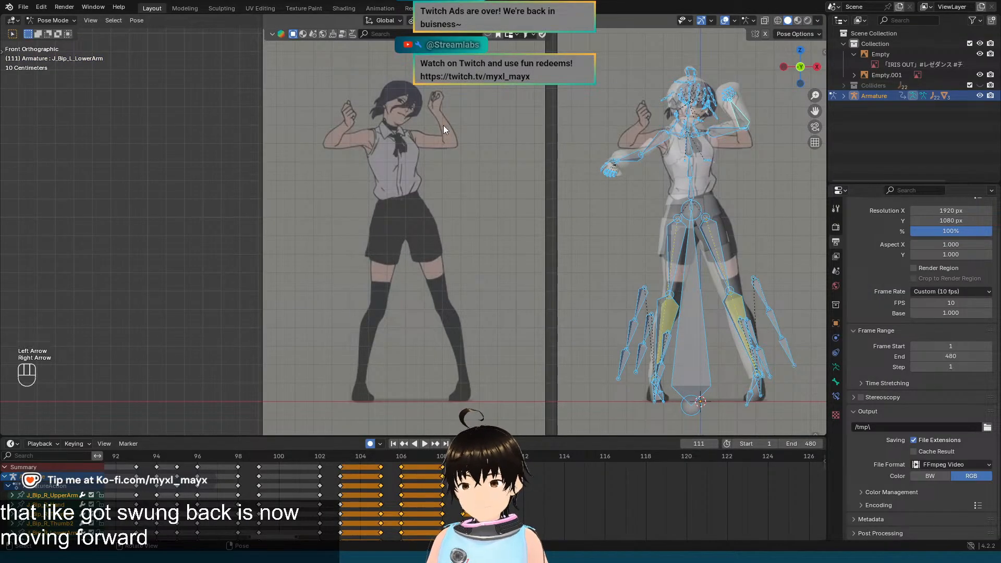
Step: Compare the hips and legs with the reference video at frames 110 and 111
scroll(627, 130, up, 1)
scroll(651, 168, up, 1)
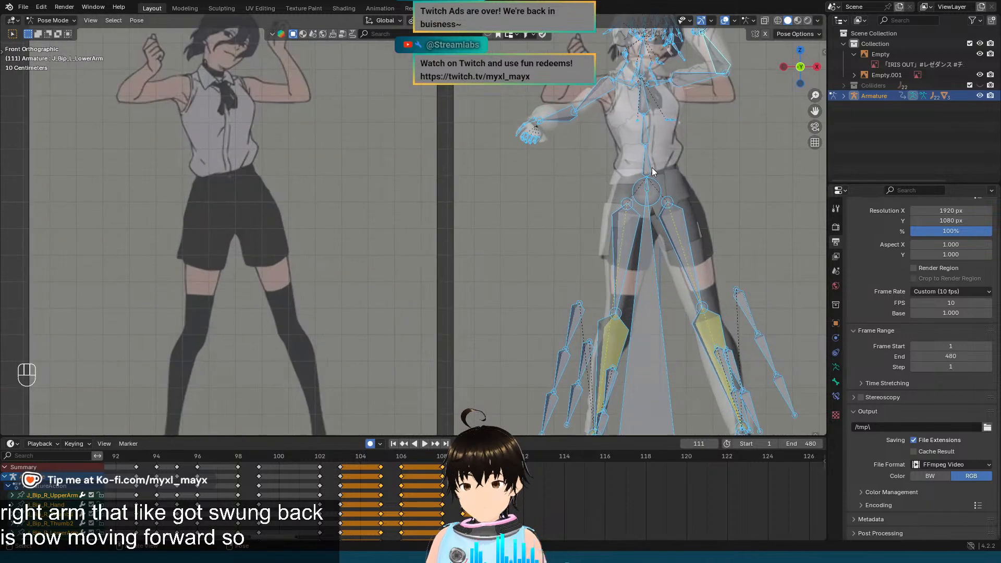
shift+middle_drag(651, 168, 460, 62)
scroll(512, 100, down, 1)
key(Left)
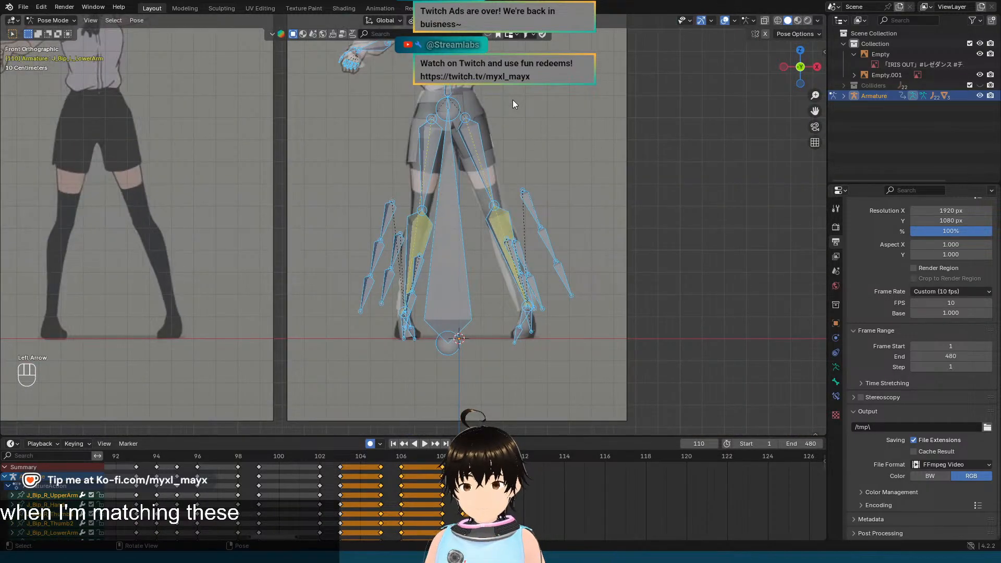
key(Right)
key(Left)
key(Right)
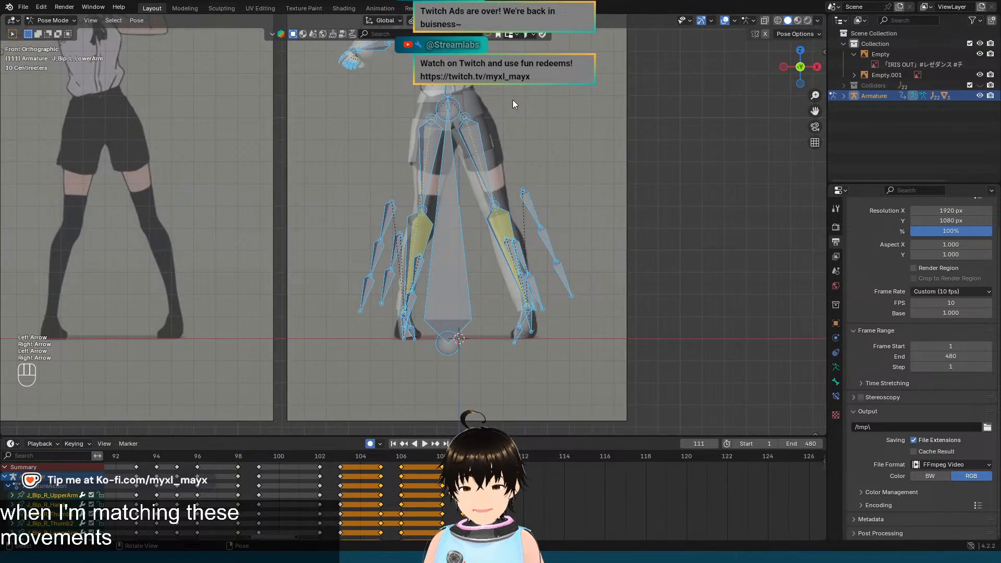
Step: Move the Root bone slightly sideways in the +X direction at frame 111 to bring the hips toward the reference figure
scroll(487, 156, up, 3)
click(466, 177)
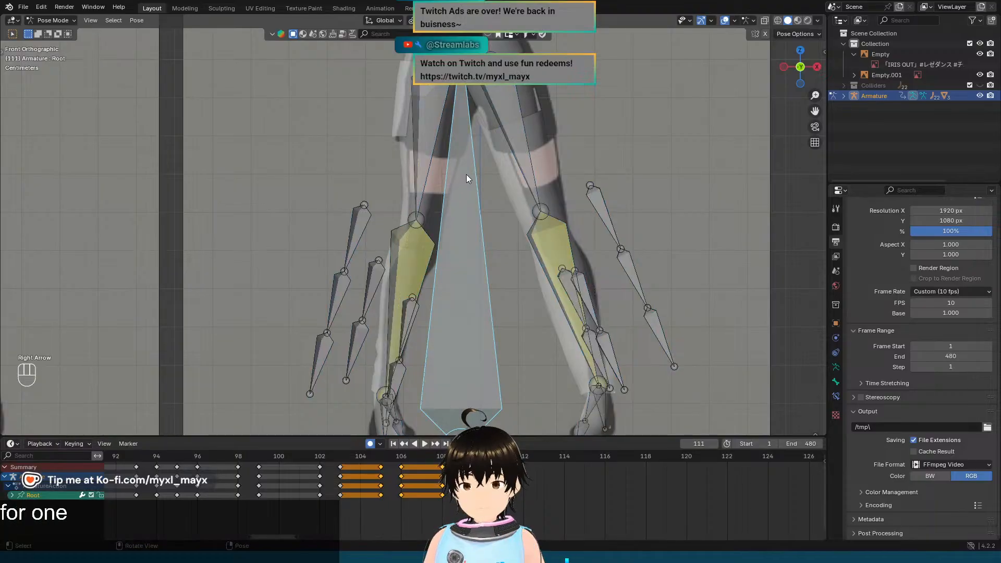
shift+middle_drag(466, 174, 468, 277)
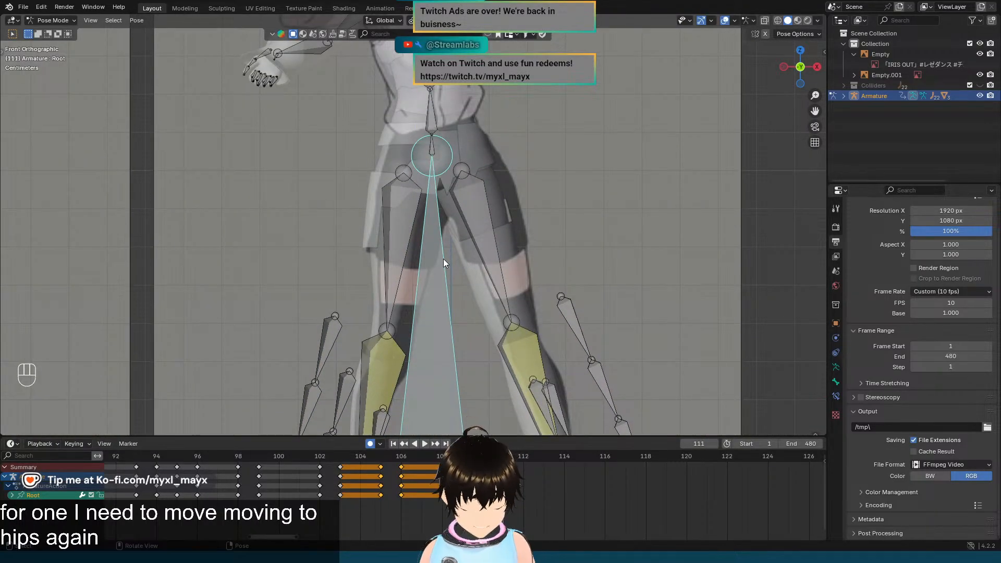
key(g)
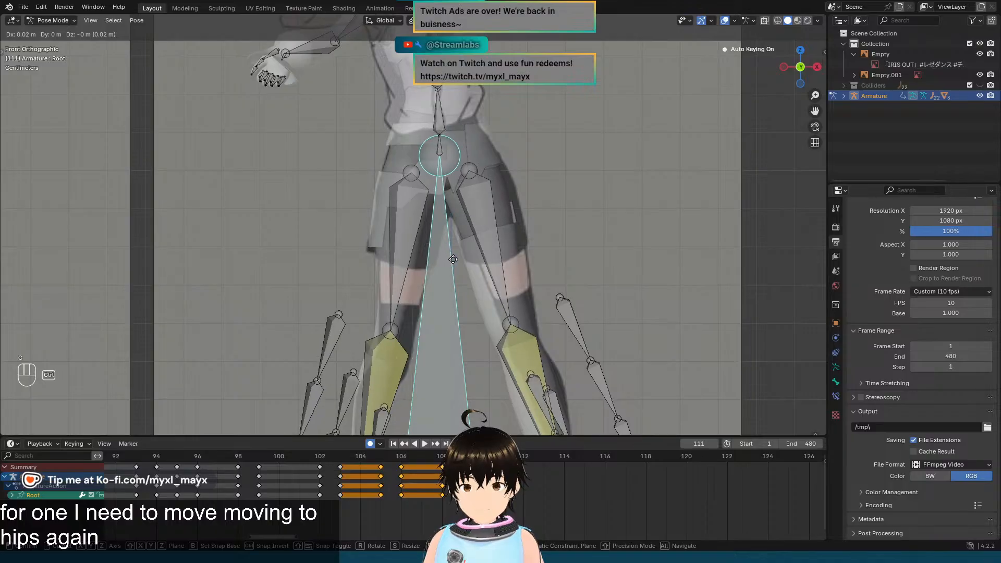
click(452, 260)
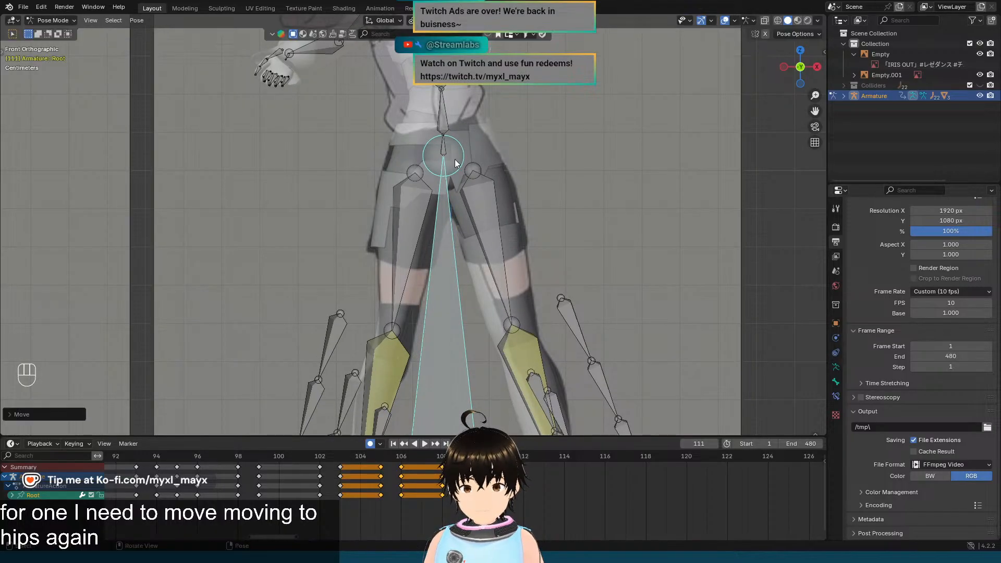
Step: Rotate the hips bone 10° about its local Z axis at frame 111 to match the reference pelvis tilt
click(448, 151)
scroll(489, 146, up, 2)
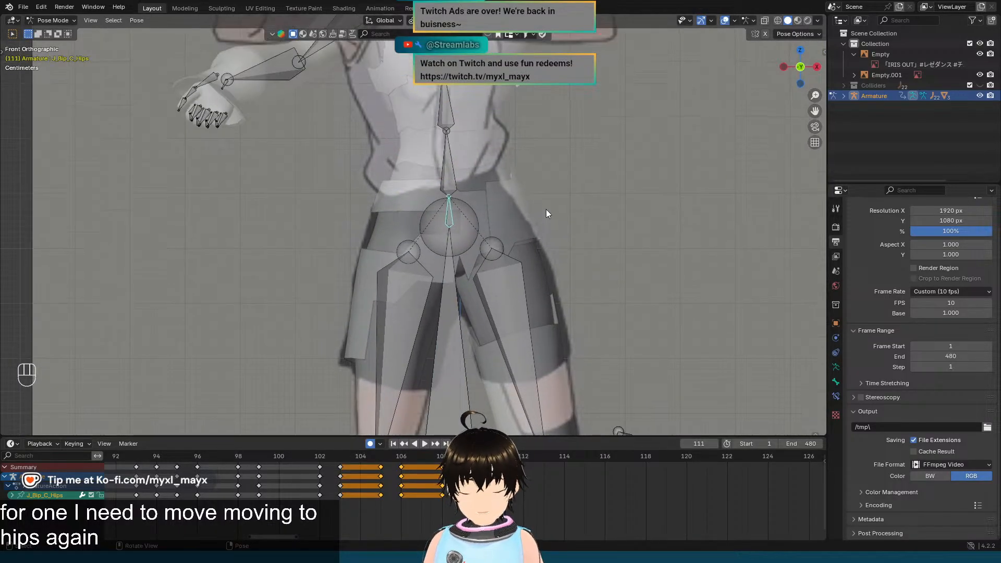
key(r)
key(z)
key(z)
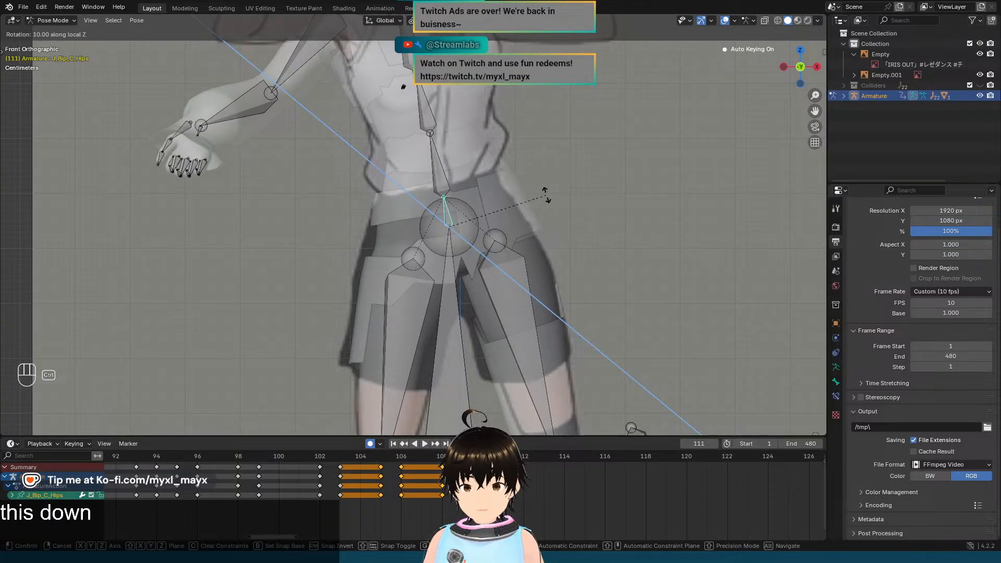
click(545, 195)
Step: Rotate the lower spine bone about its local Z axis at frame 111 to bring the torso back upright over the reference
click(446, 171)
shift+scroll(461, 164, up, 3)
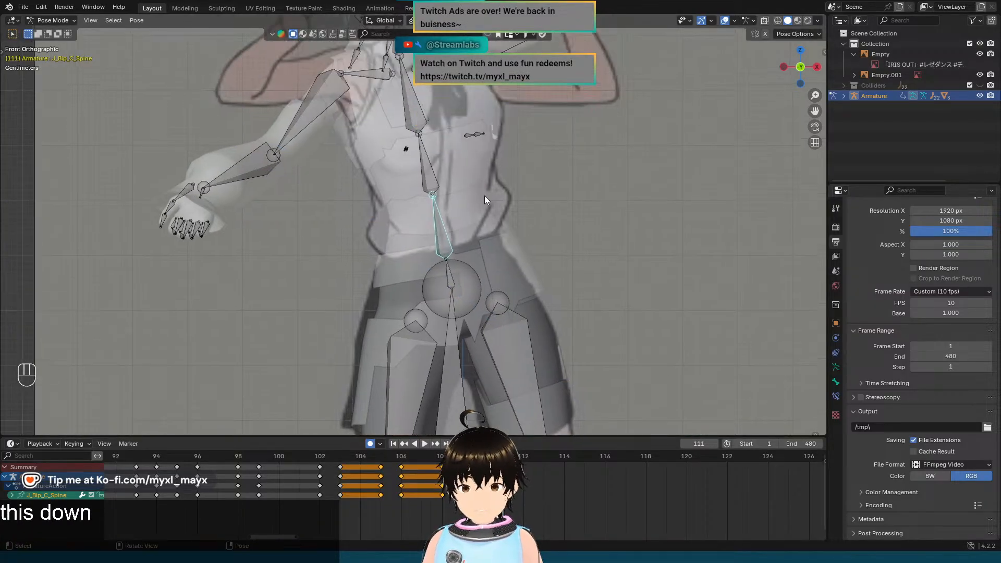
key(r)
key(z)
key(z)
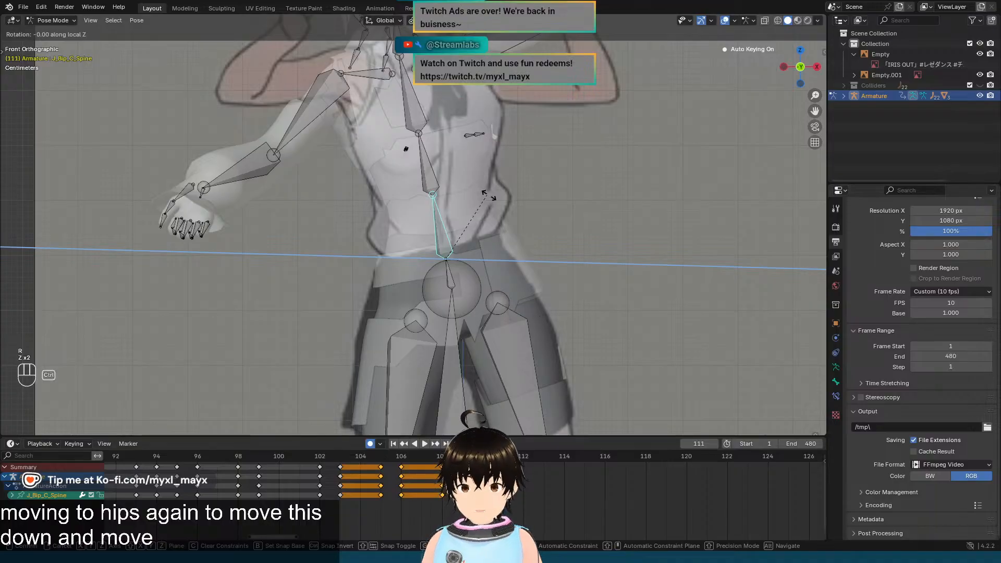
click(496, 202)
Step: Compare the hips, shorts and legs with the reference figure by flipping between frames 110 and 111
scroll(495, 202, down, 4)
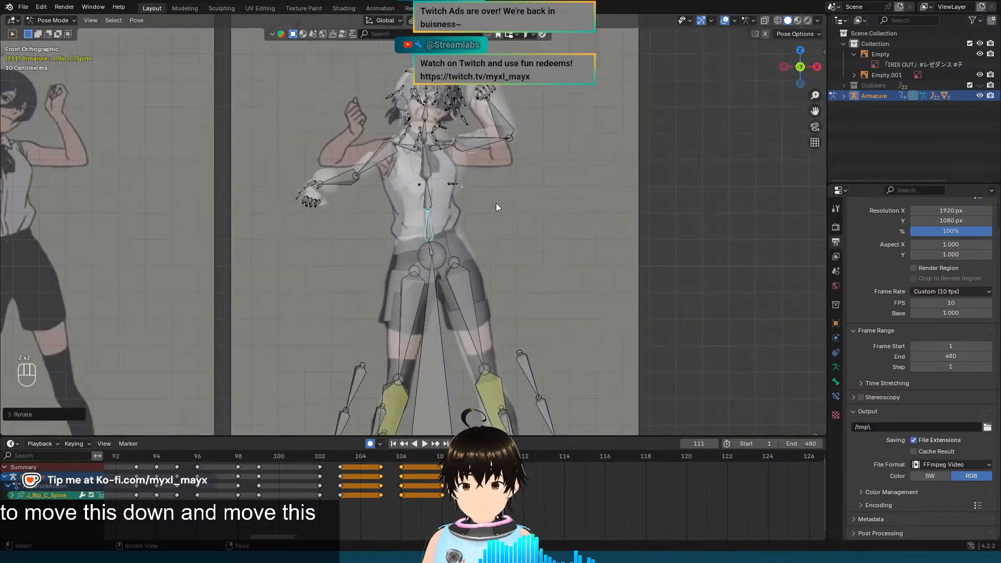
scroll(515, 145, up, 2)
key(Left)
key(Right)
key(Left)
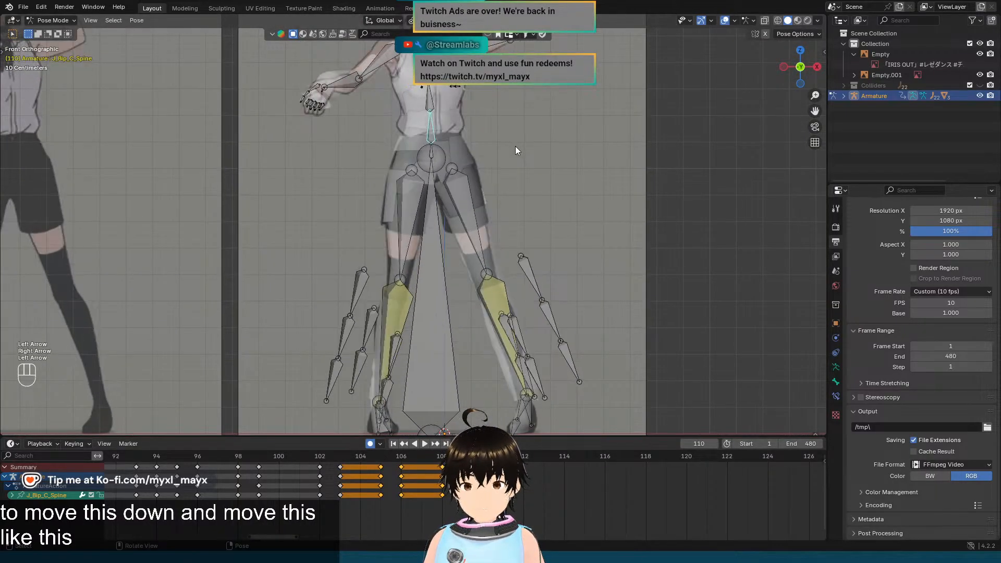
key(Right)
key(Left)
key(Right)
key(Left)
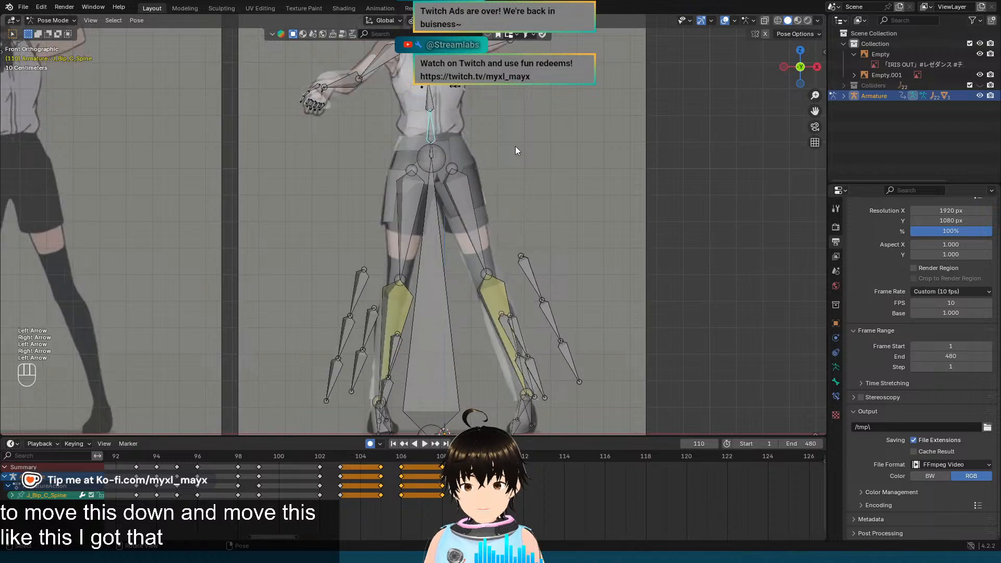
key(Right)
key(Left)
key(Right)
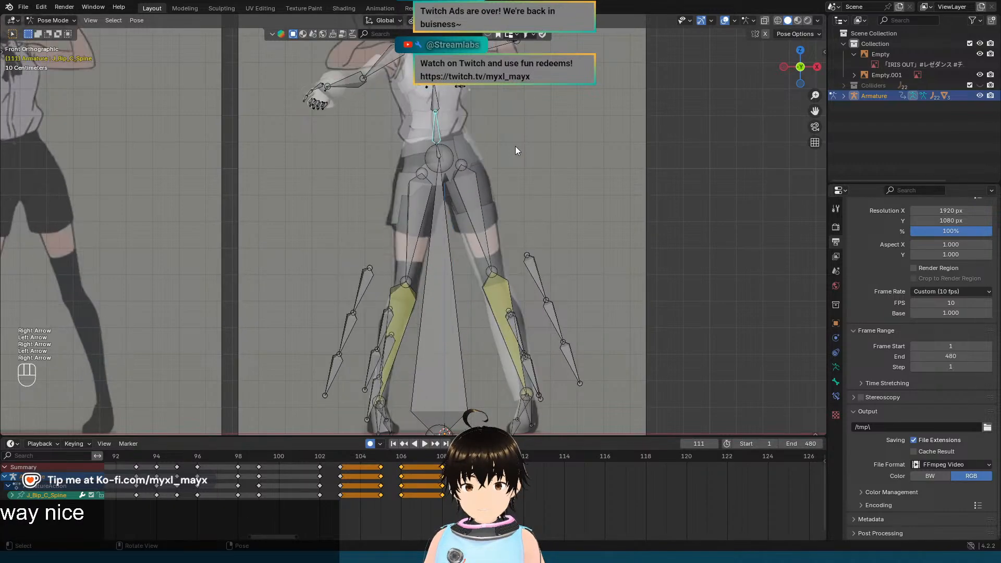
key(Left)
key(Right)
key(Left)
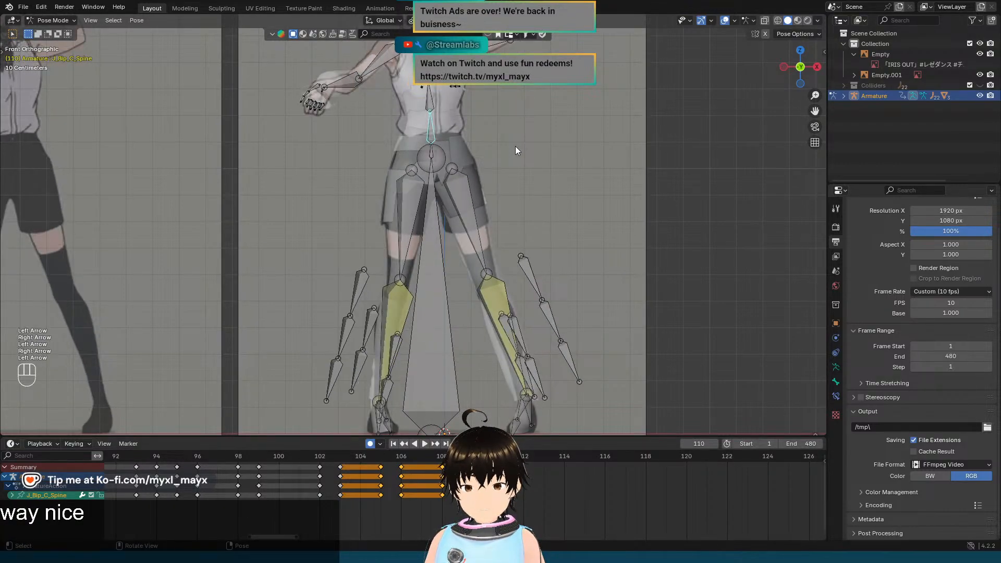
key(Right)
key(Left)
key(Right)
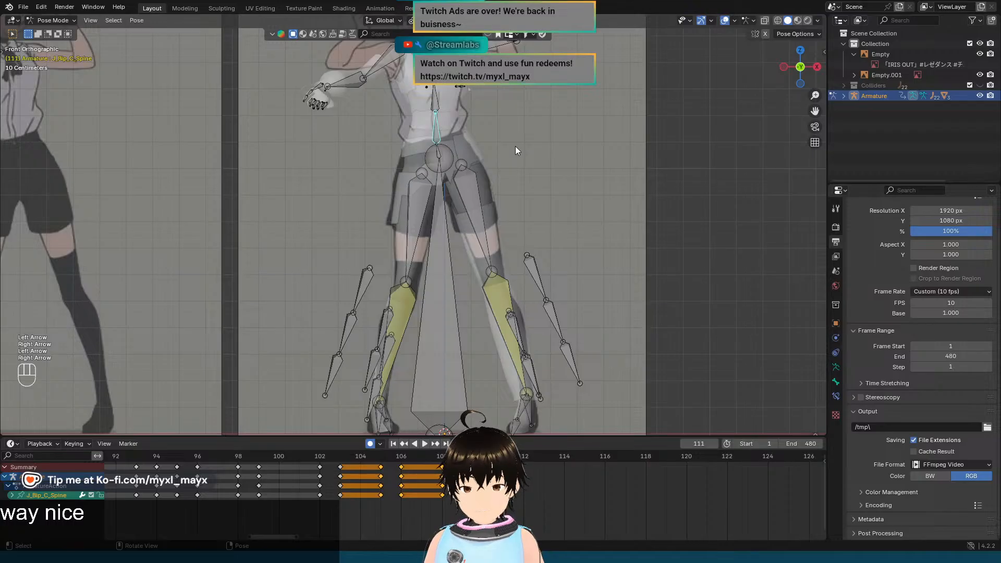
key(Left)
key(Right)
key(Left)
key(Right)
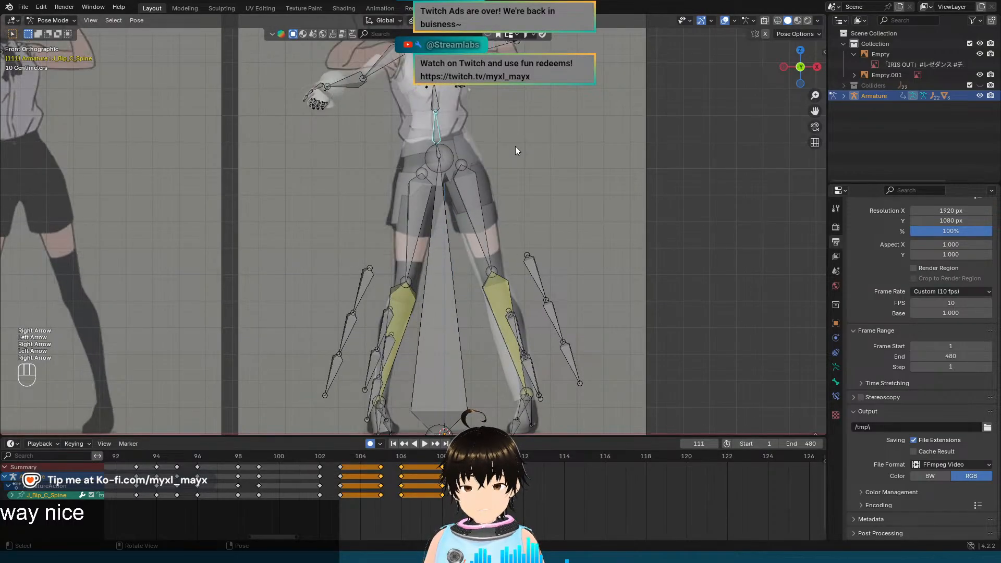
Step: Rotate the right foot control bone slightly about its local Y axis at frame 111 to match the reference foot's turn
shift+middle_drag(521, 260, 525, 196)
scroll(524, 196, up, 4)
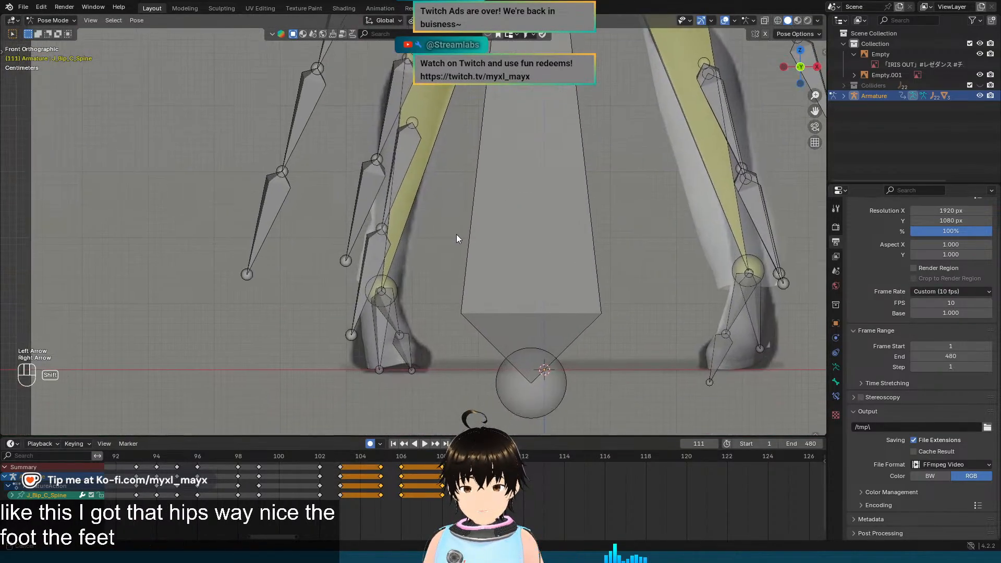
click(385, 321)
key(r)
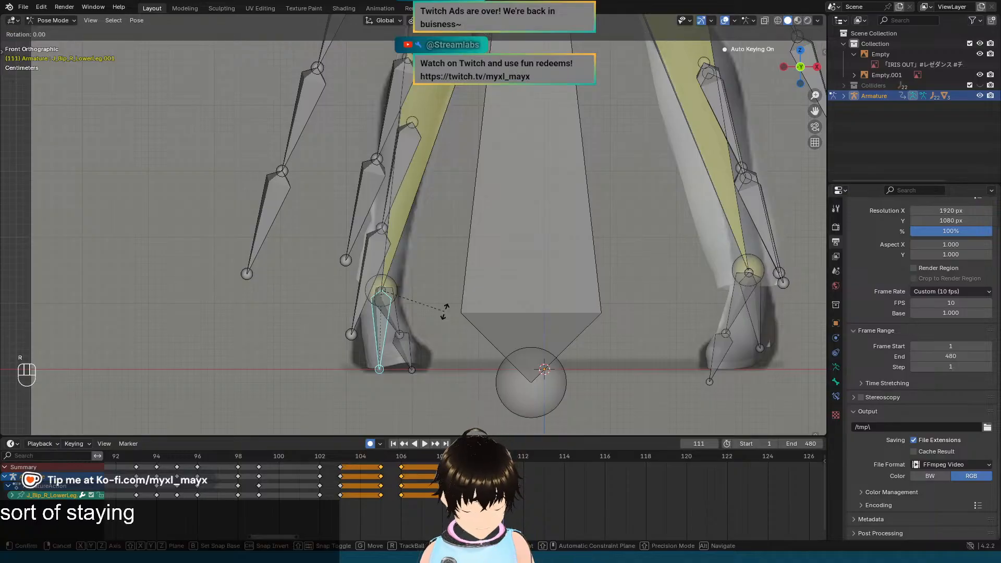
key(y)
key(y)
click(448, 307)
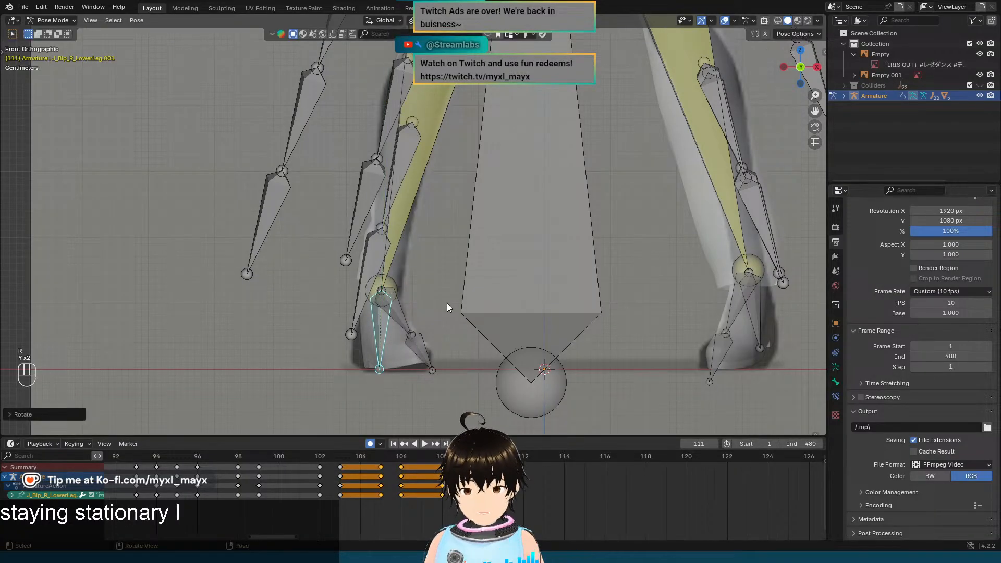
key(ctrl+z)
key(r)
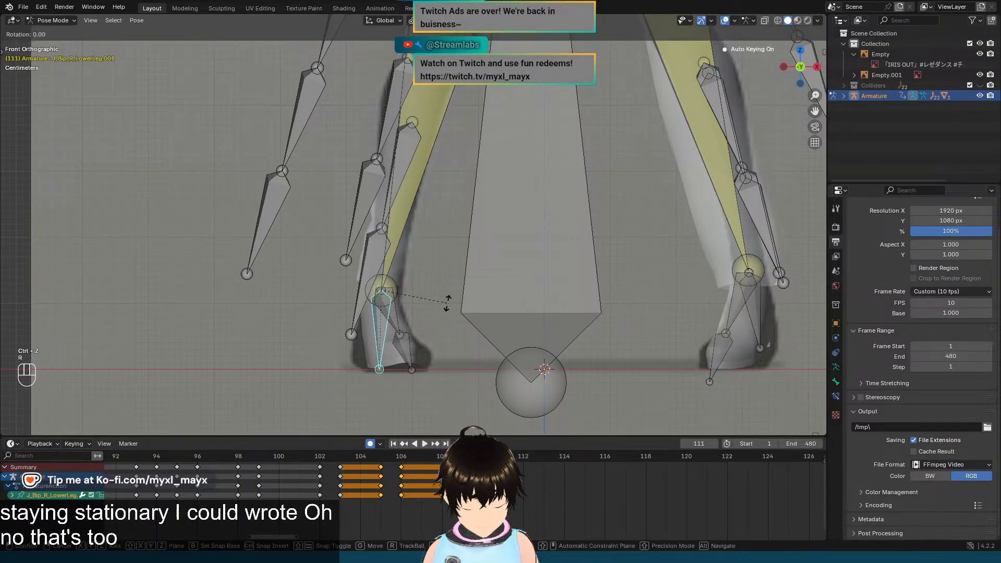
key(y)
key(y)
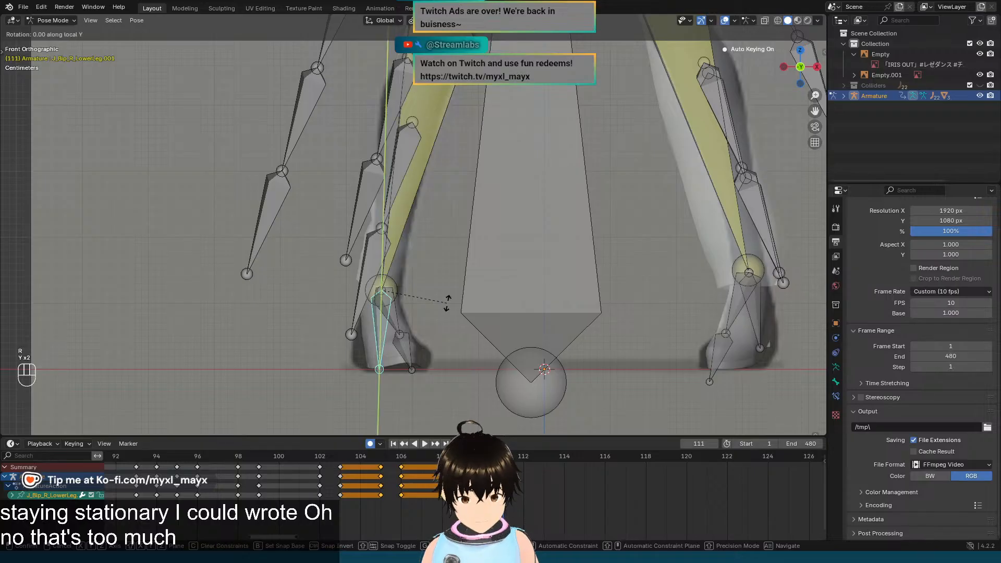
right_click(450, 300)
key(Left)
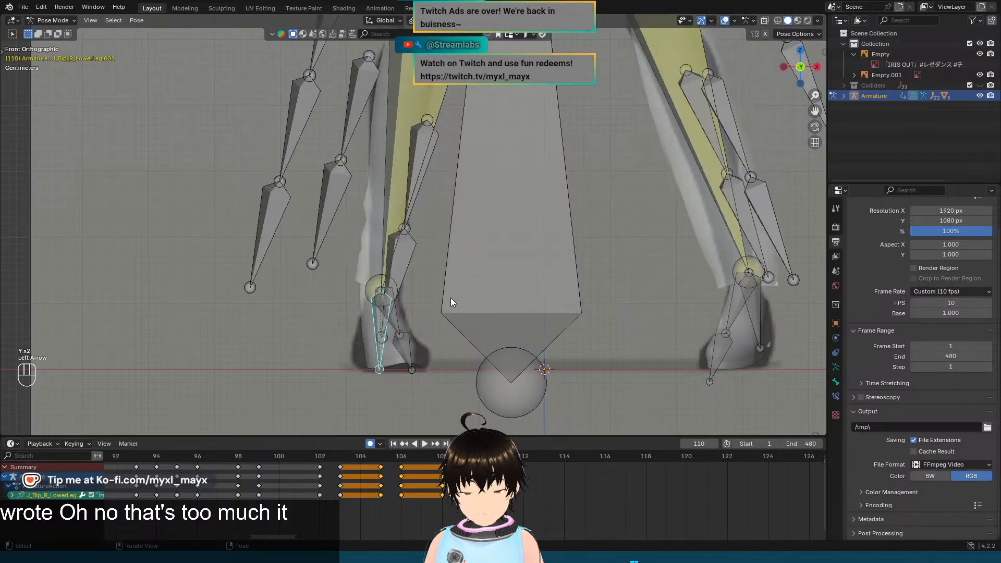
key(Right)
key(Left)
key(Right)
key(Left)
key(Right)
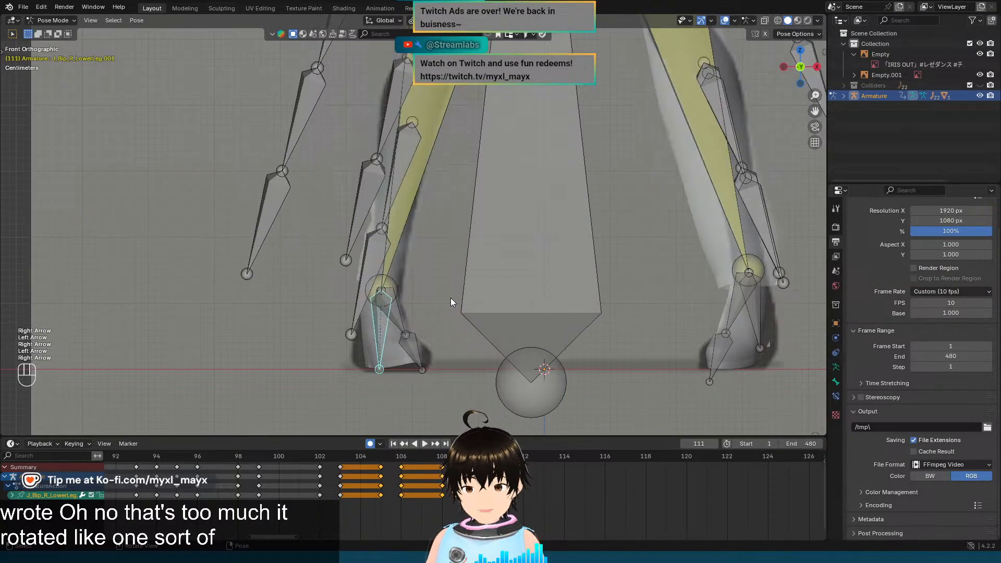
Step: Move the left foot control bone about 0.01 m in +X at frame 111 and rotate it slightly about its local Y axis
shift+middle_drag(730, 296, 576, 278)
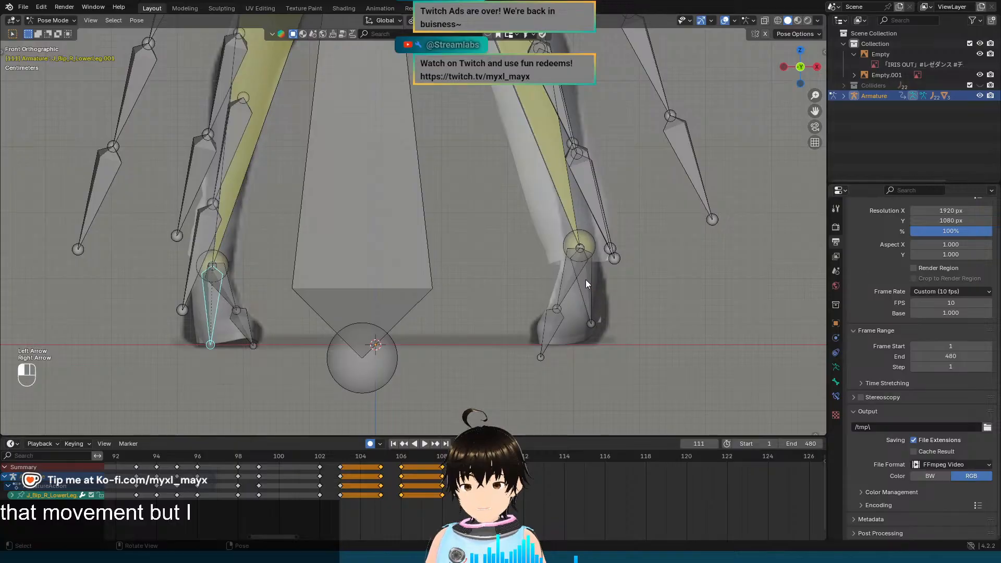
click(585, 279)
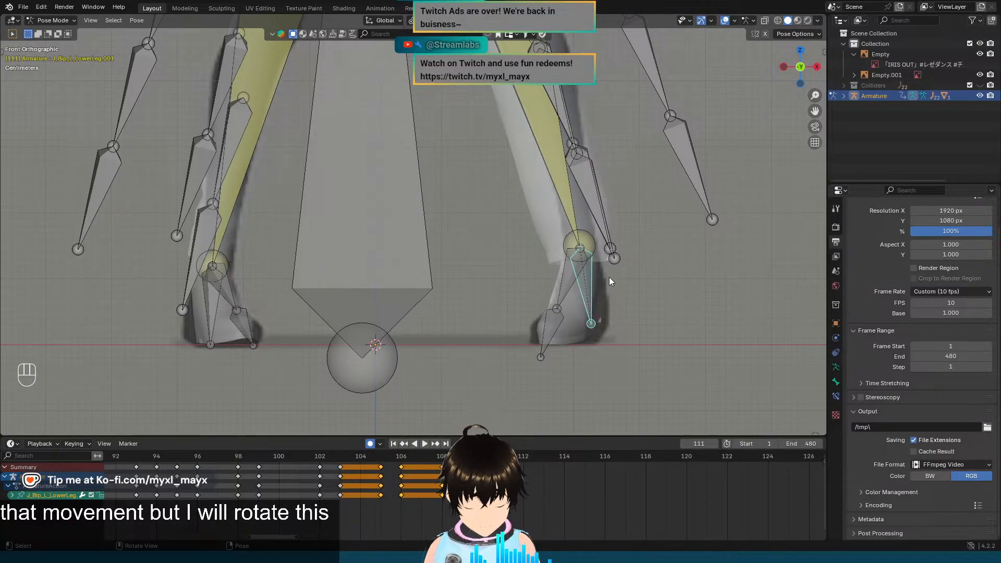
key(g)
click(618, 276)
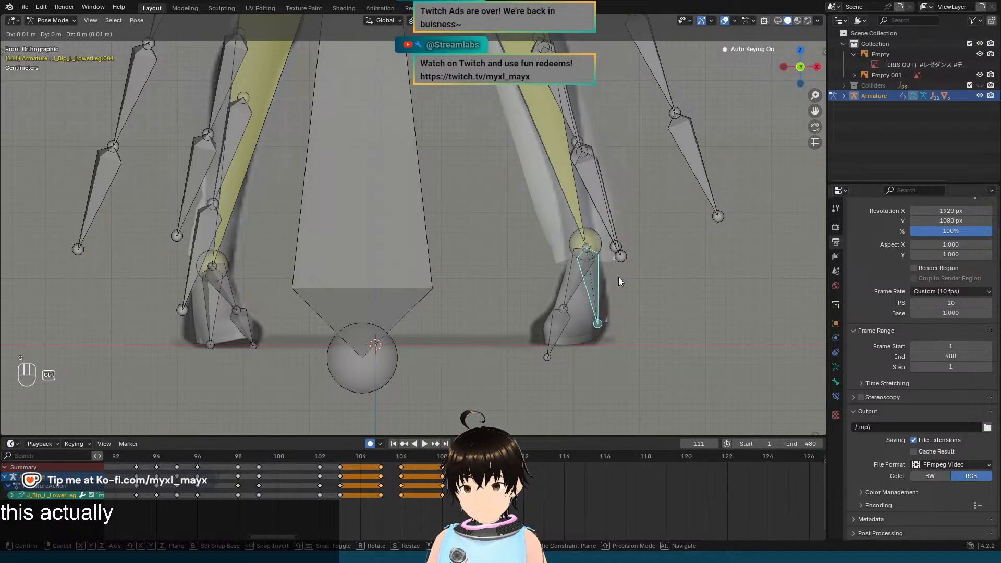
key(r)
key(y)
key(y)
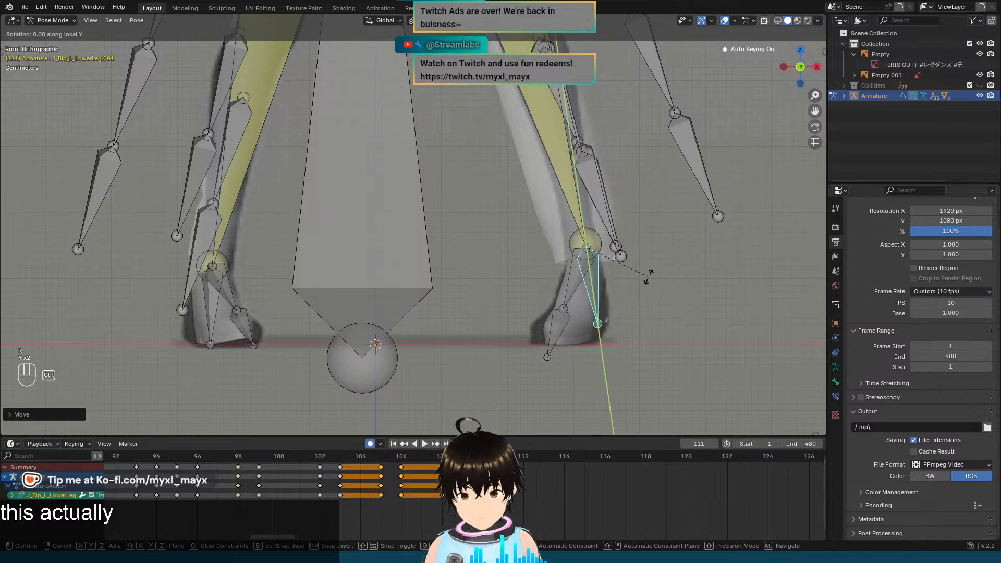
ctrl+click(648, 289)
Step: Examine both feet against the reference shoes by alternating between frames 110 and 111
key(Left)
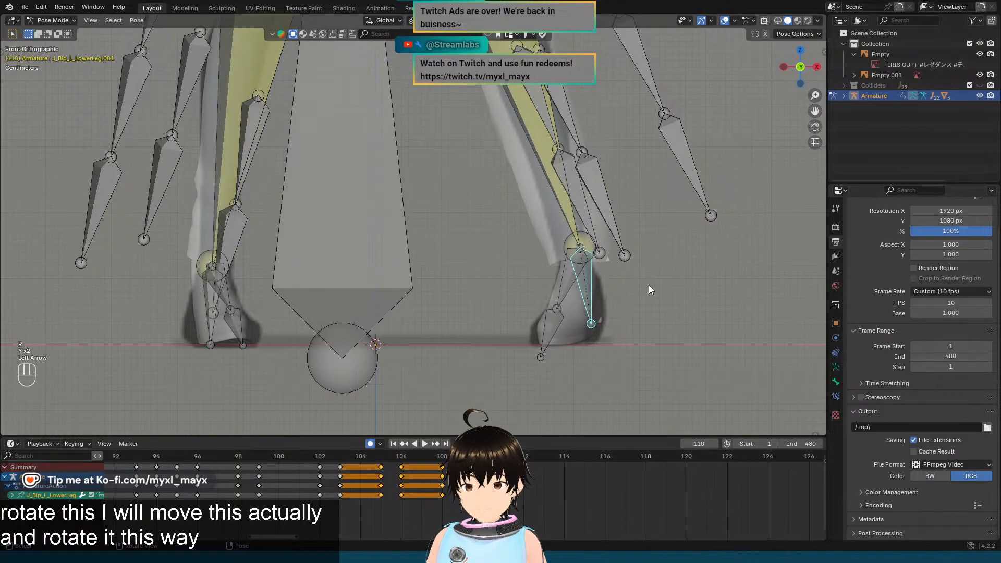
key(Right)
key(Left)
key(Right)
key(Left)
key(Right)
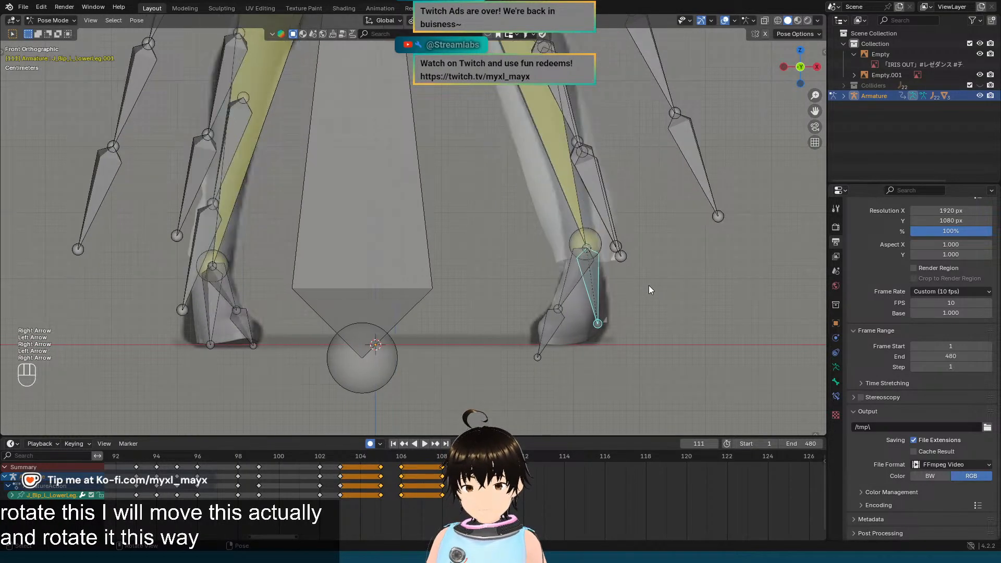
key(Left)
key(Right)
key(Left)
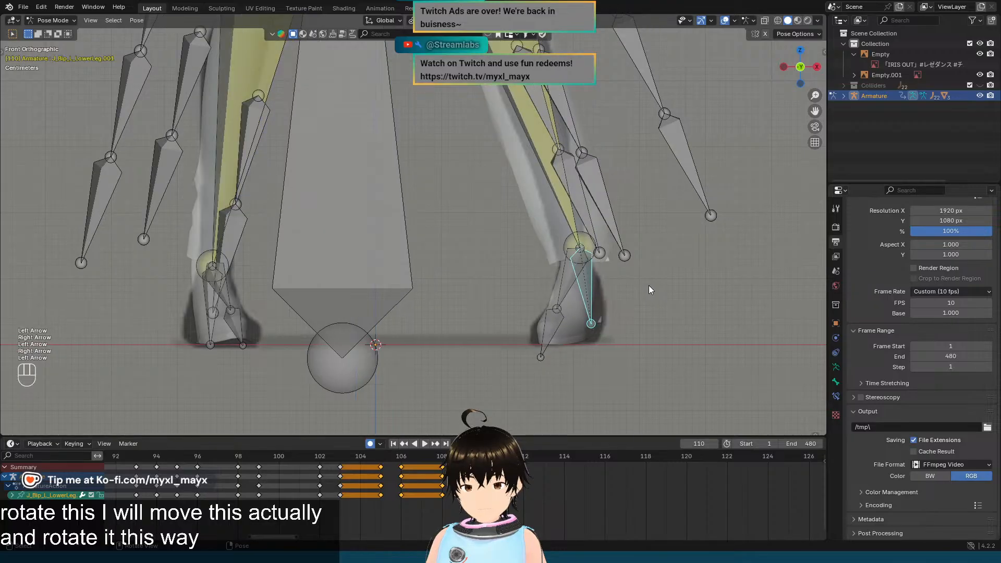
key(Right)
key(Left)
key(Right)
key(Left)
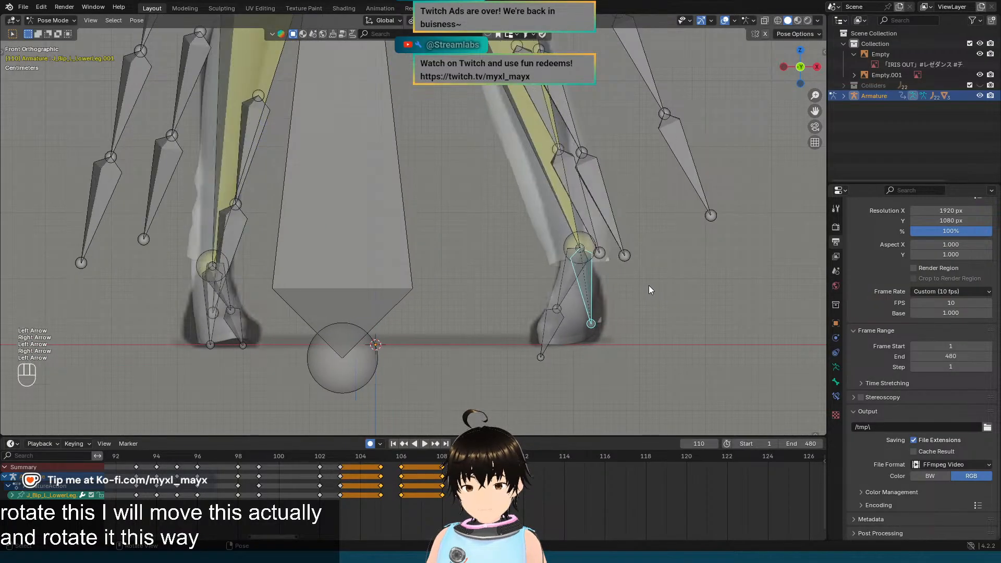
key(Right)
key(Left)
key(Right)
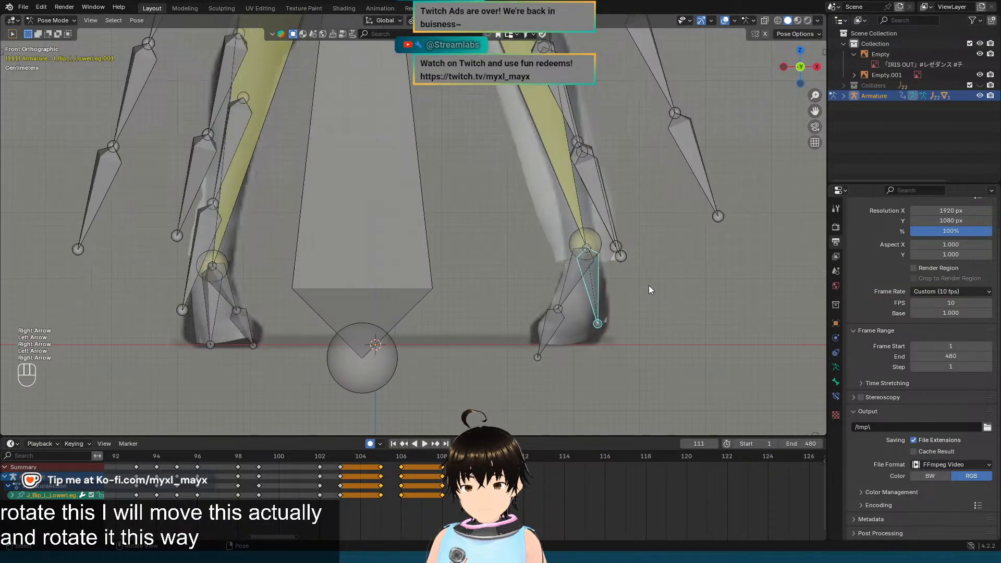
key(Left)
key(Right)
key(Left)
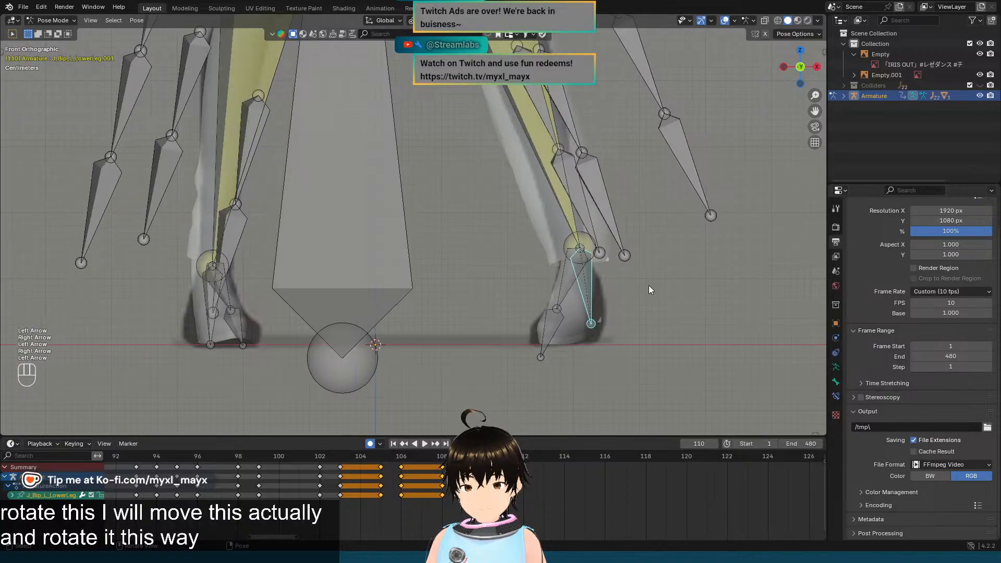
key(Right)
key(Left)
key(Right)
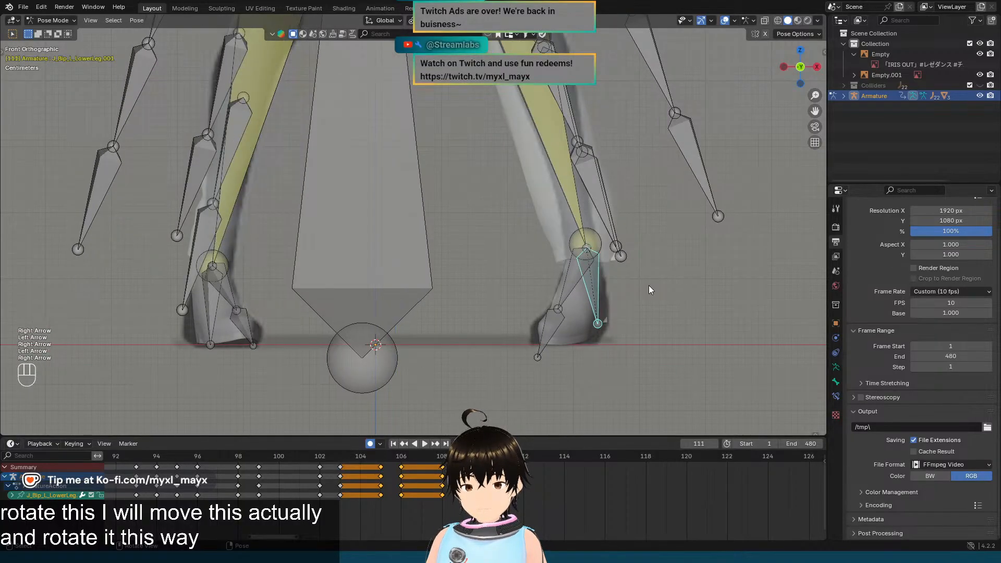
key(Left)
key(Right)
Step: Check the movement of the whole legs and knees against the reference between frames 110 and 111
scroll(578, 246, down, 3)
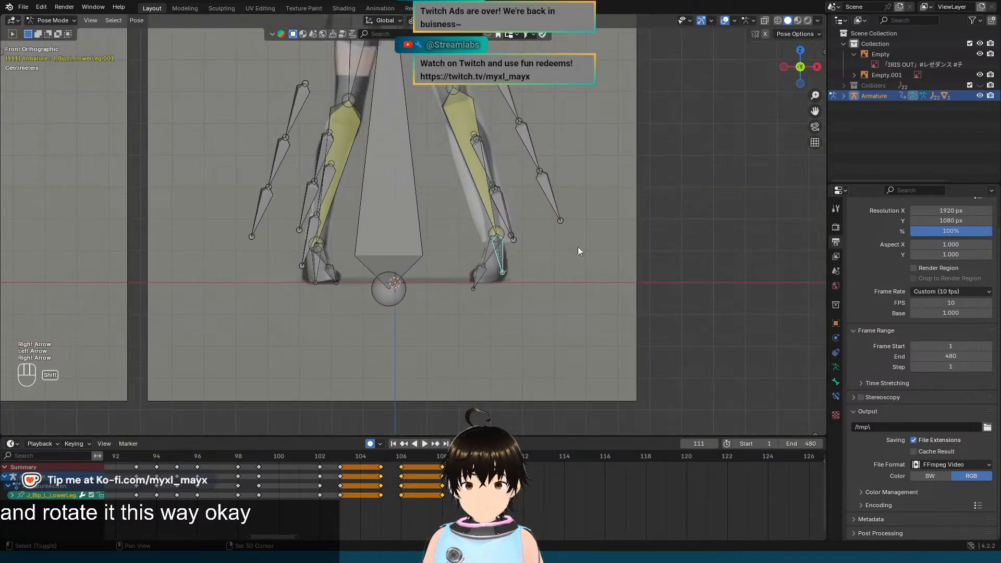
shift+middle_drag(555, 216, 557, 251)
key(Left)
key(Right)
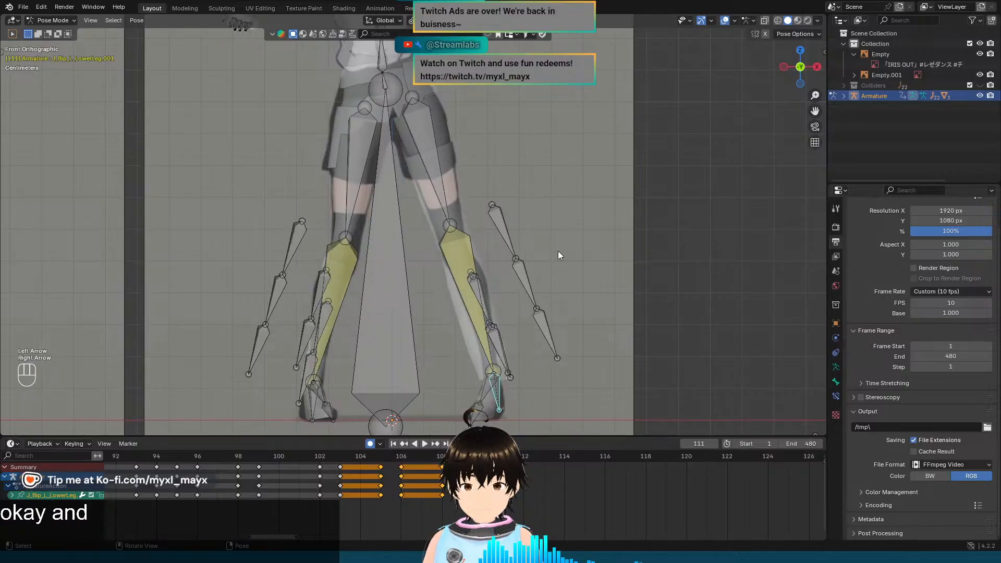
key(Left)
key(Right)
key(Left)
key(Right)
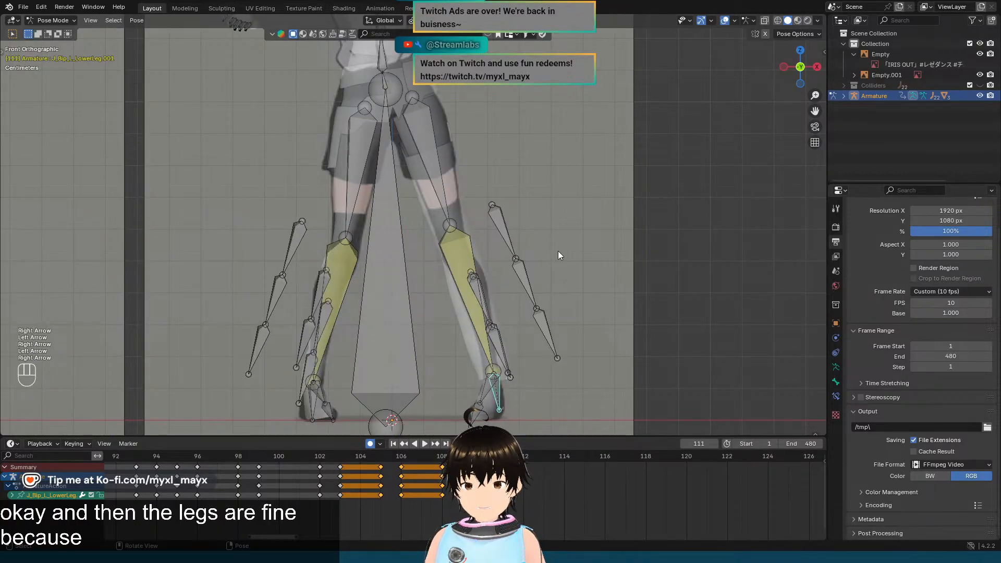
key(Left)
key(Right)
shift+middle_drag(515, 193, 543, 242)
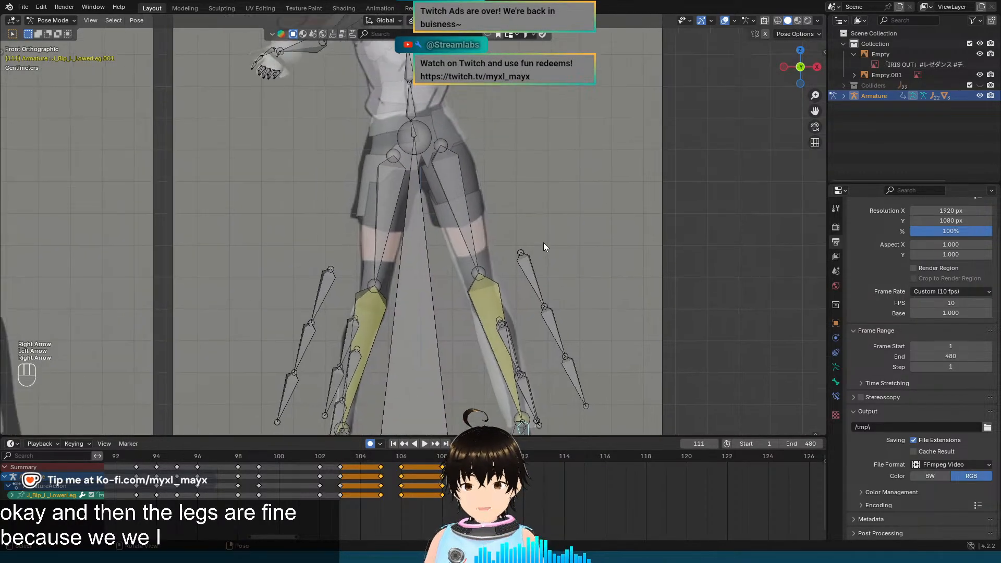
key(Left)
key(Right)
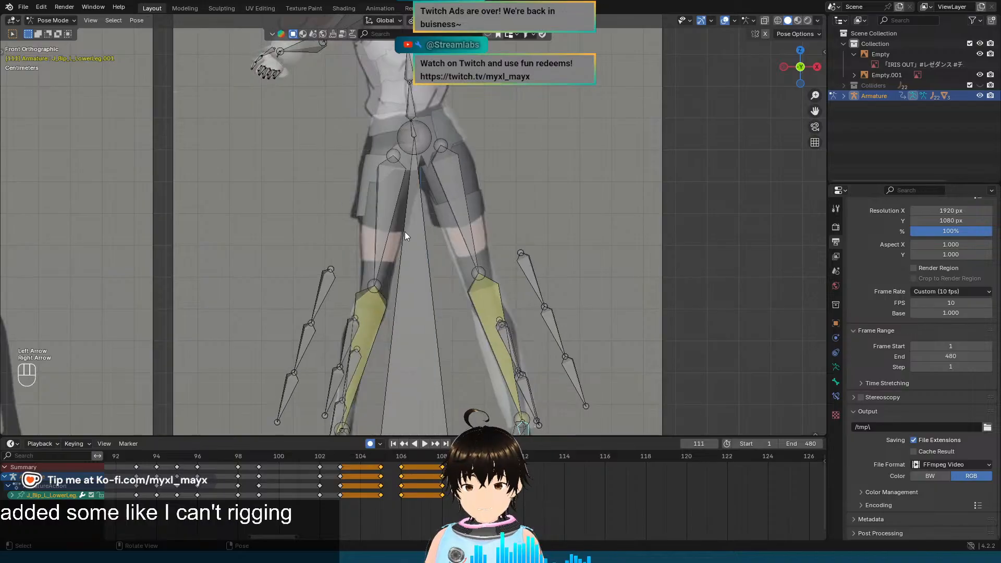
key(Left)
key(Right)
key(Left)
key(Right)
key(Left)
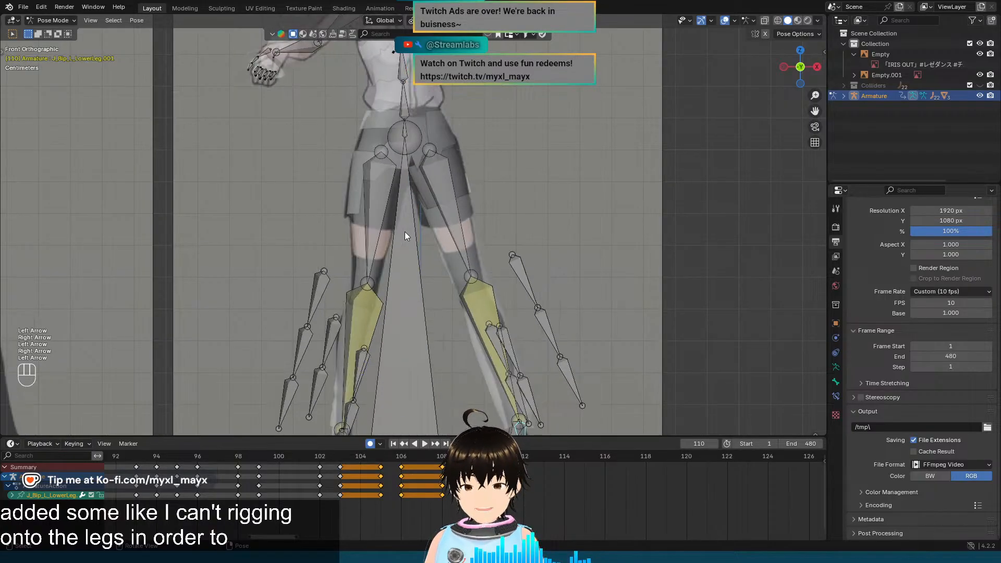
key(Right)
Step: Rotate the right shoulder bone -10° about its local X axis at frame 111 to lower it toward the reference shoulder
shift+middle_drag(467, 102, 543, 307)
scroll(541, 282, up, 4)
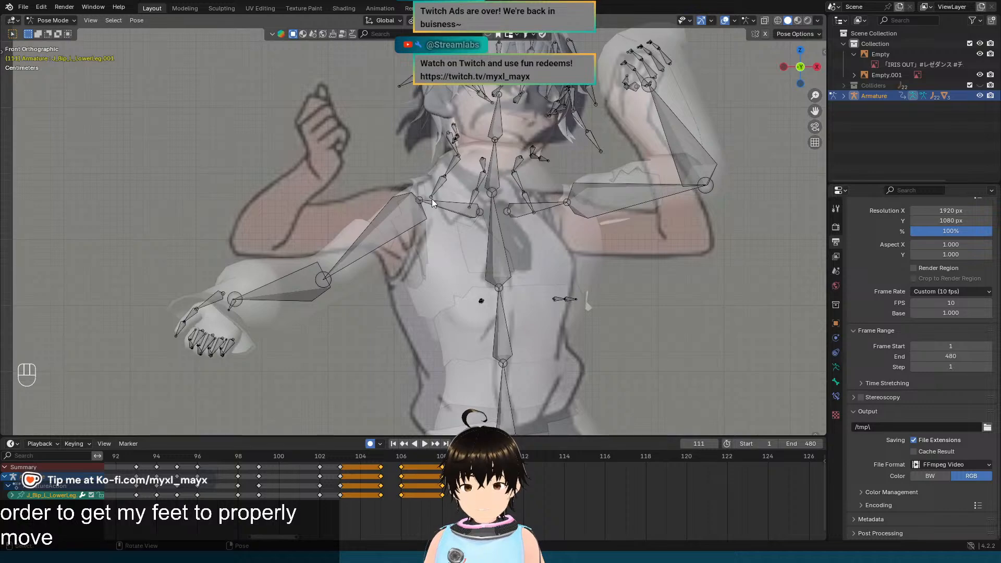
click(441, 208)
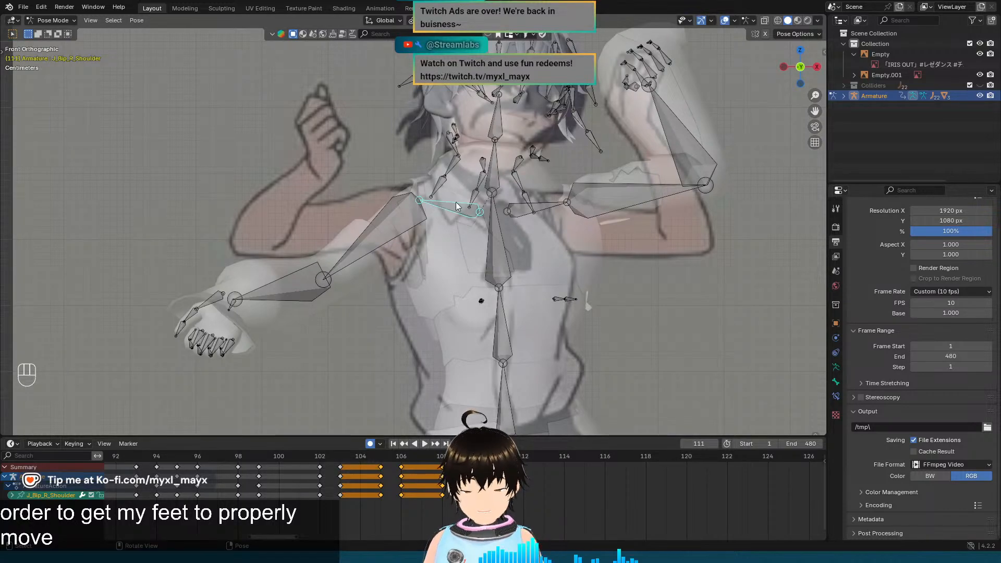
key(r)
key(x)
key(x)
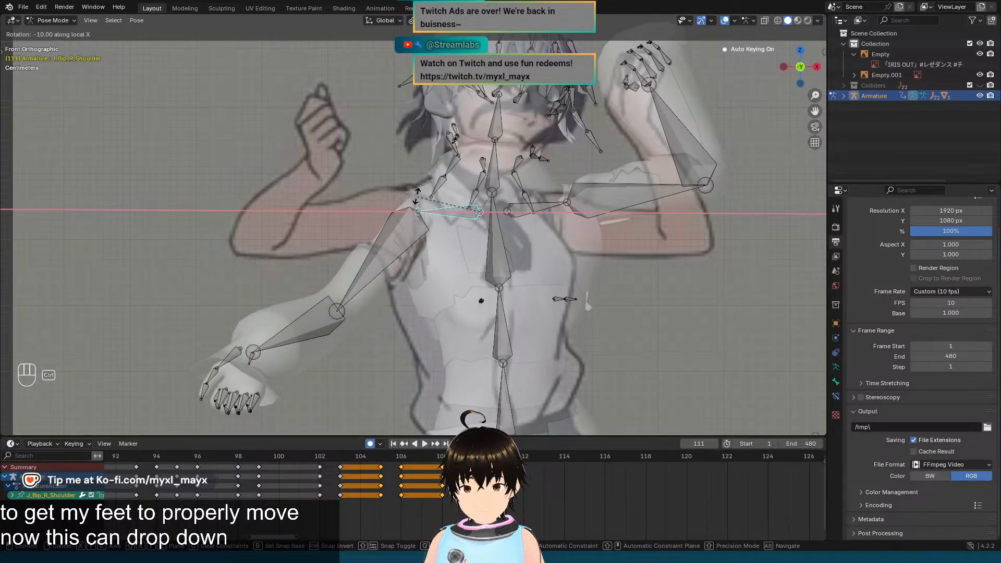
click(417, 199)
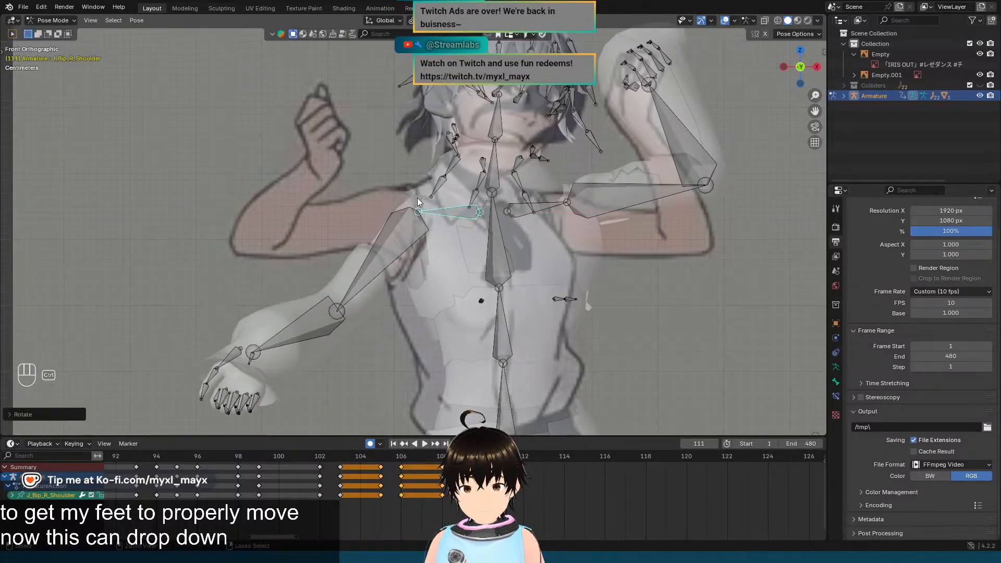
Step: Rotate the left shoulder bone -15° about its local X axis at frame 111 to lower it toward the reference shoulder
click(509, 212)
key(r)
key(x)
key(x)
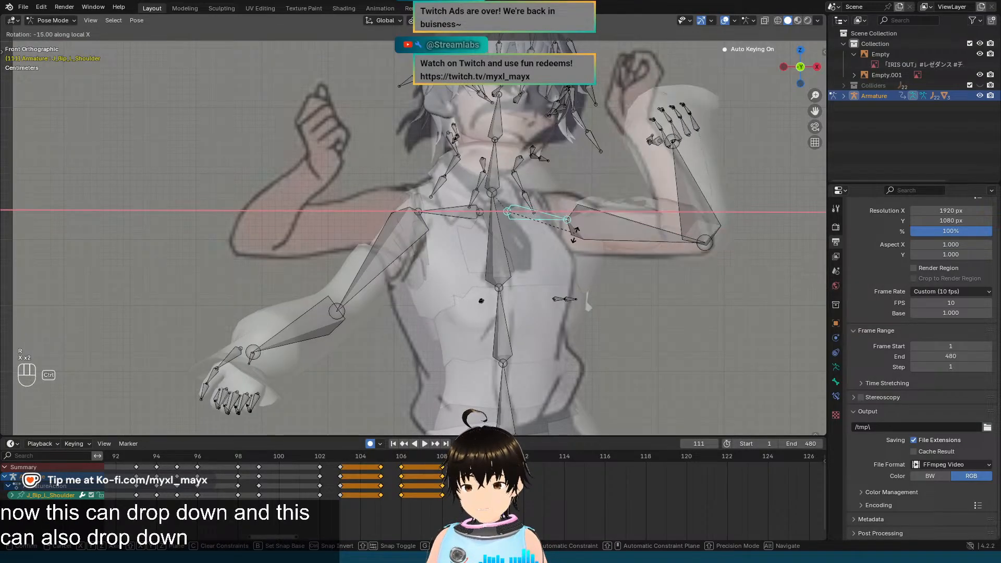
click(574, 234)
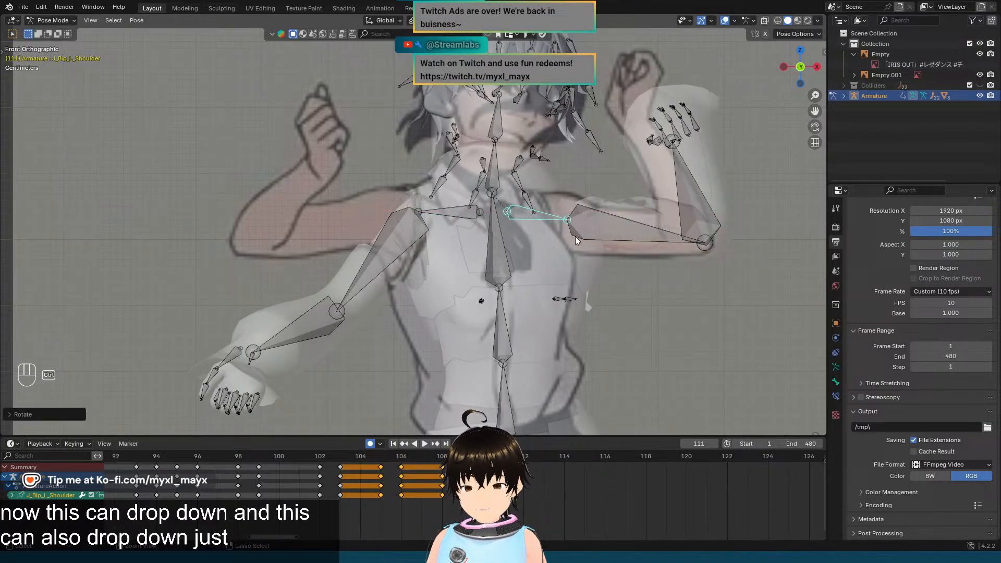
Step: Try swinging the right upper arm bone forward about its local Z axis at frame 111, judging it in a side view
click(402, 227)
middle_drag(446, 233, 565, 249)
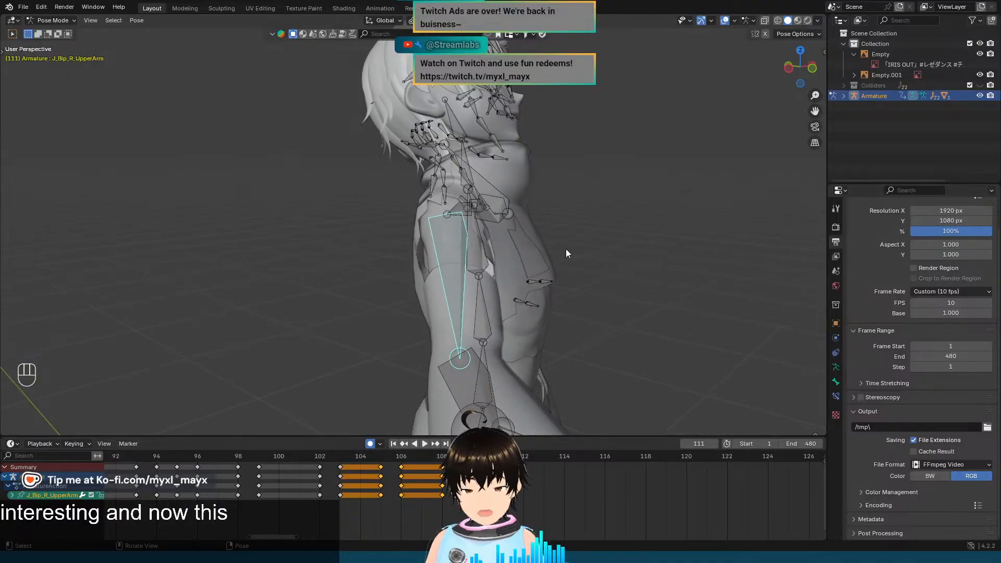
key(r)
key(x)
key(x)
key(z)
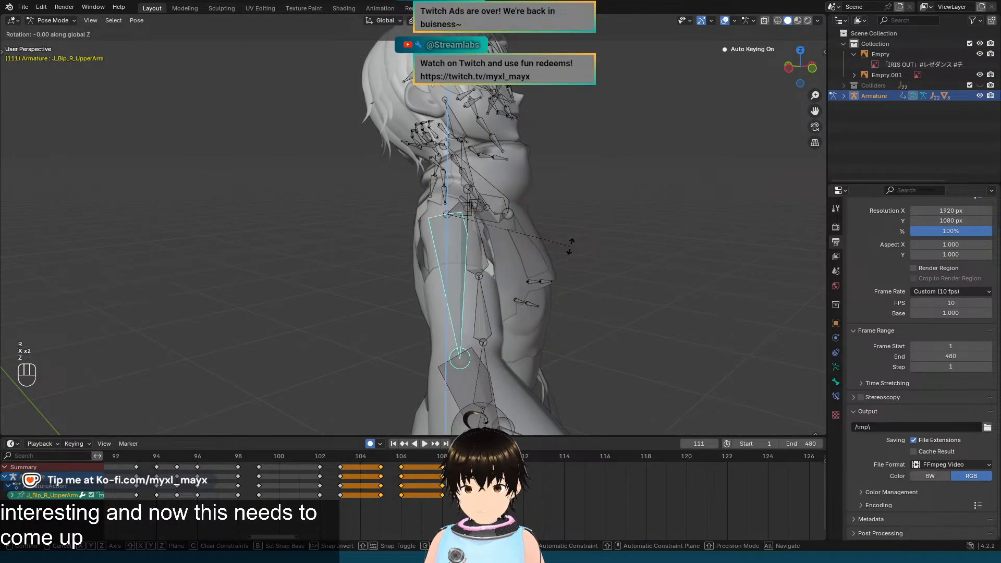
key(ctrl)
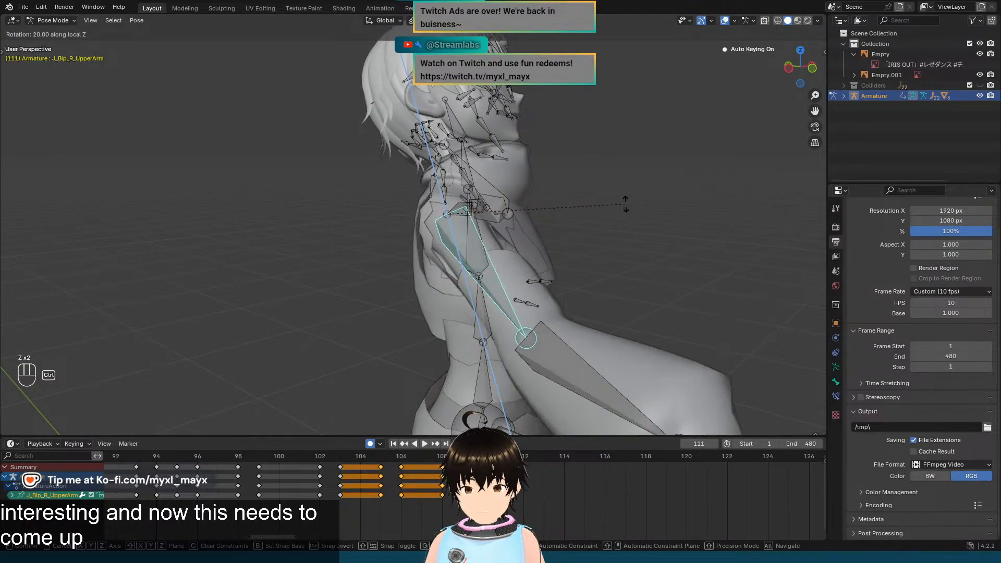
click(647, 165)
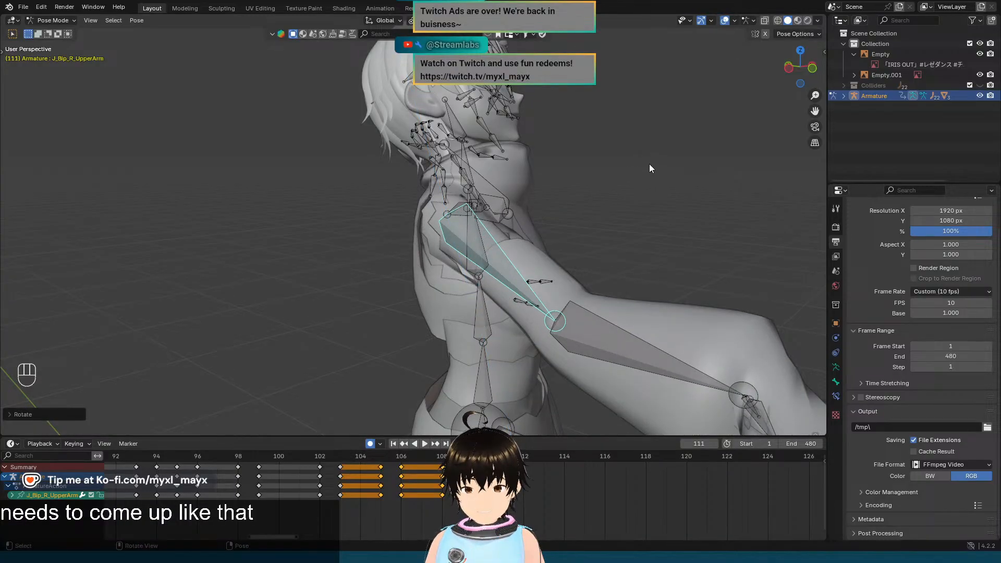
Step: Try raising the right upper arm bone about its local X axis toward the reference arm in the front view
key(KP_1)
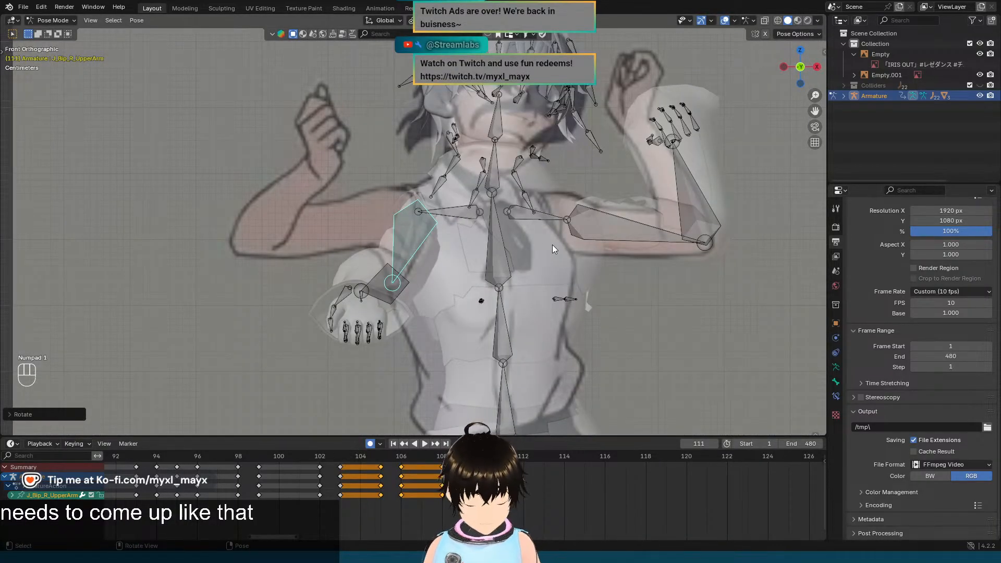
key(r)
key(x)
key(x)
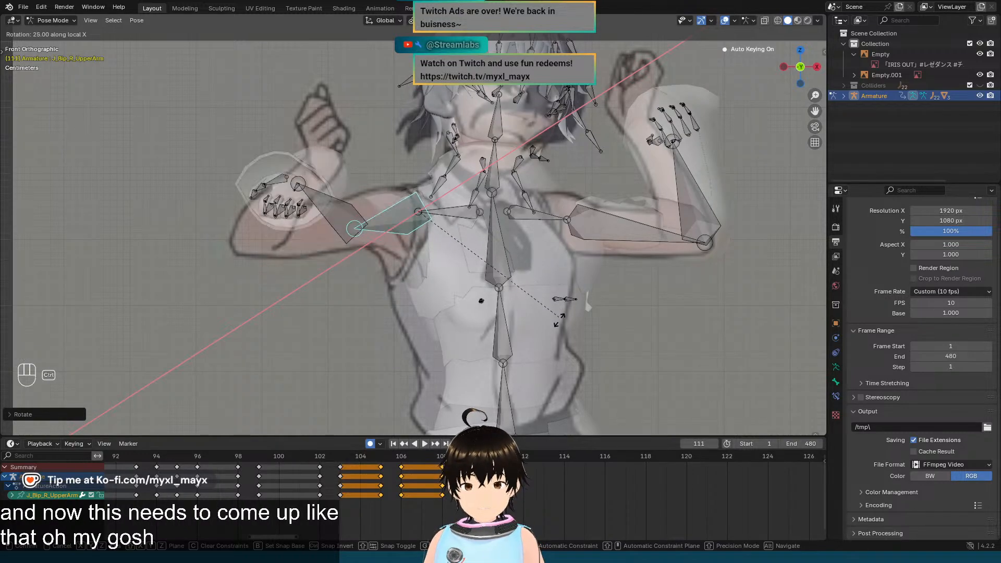
click(543, 289)
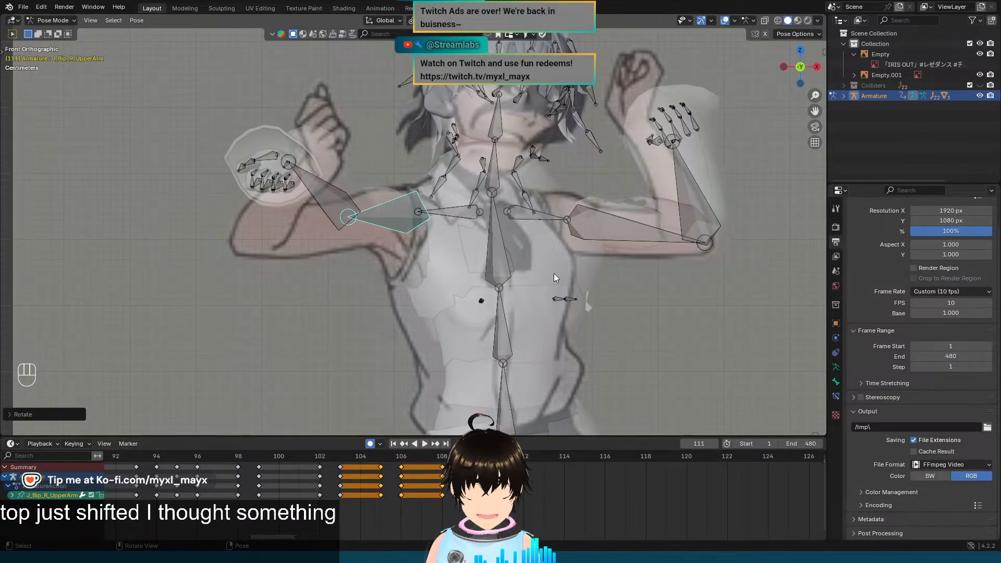
Step: Undo the last two rotations of the right upper arm bone
key(r)
key(x)
key(x)
key(ctrl)
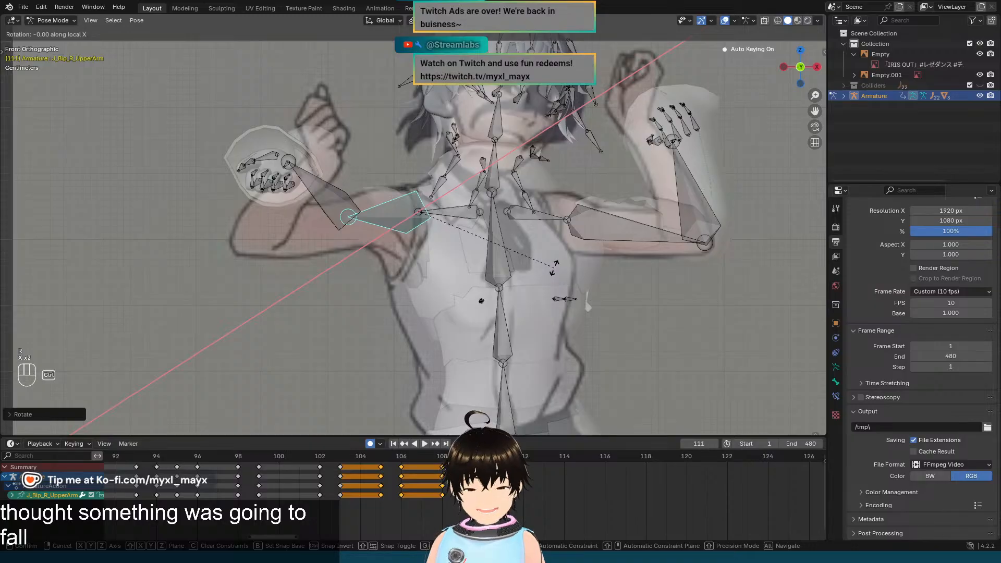
key(Escape)
key(r)
key(z)
key(z)
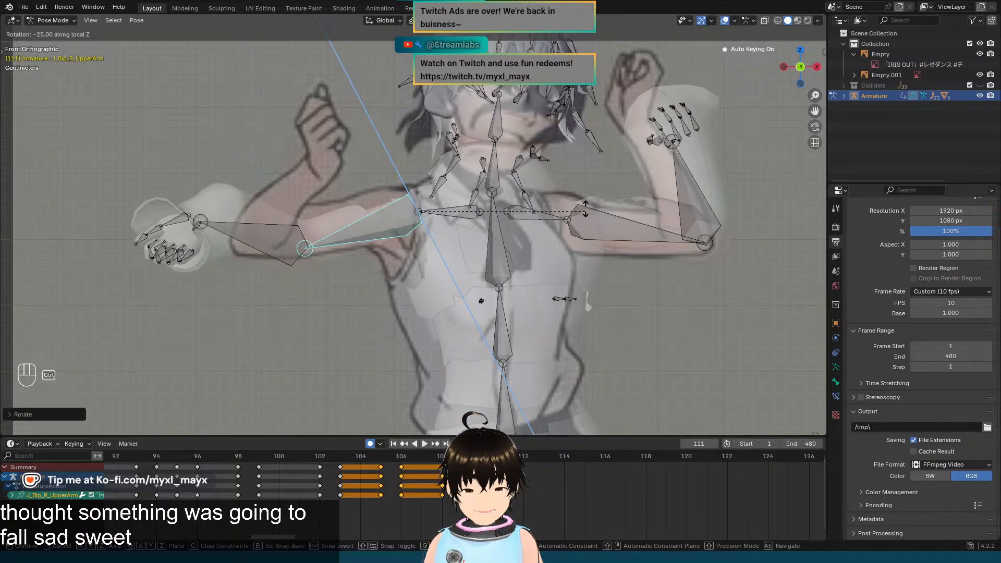
key(Escape)
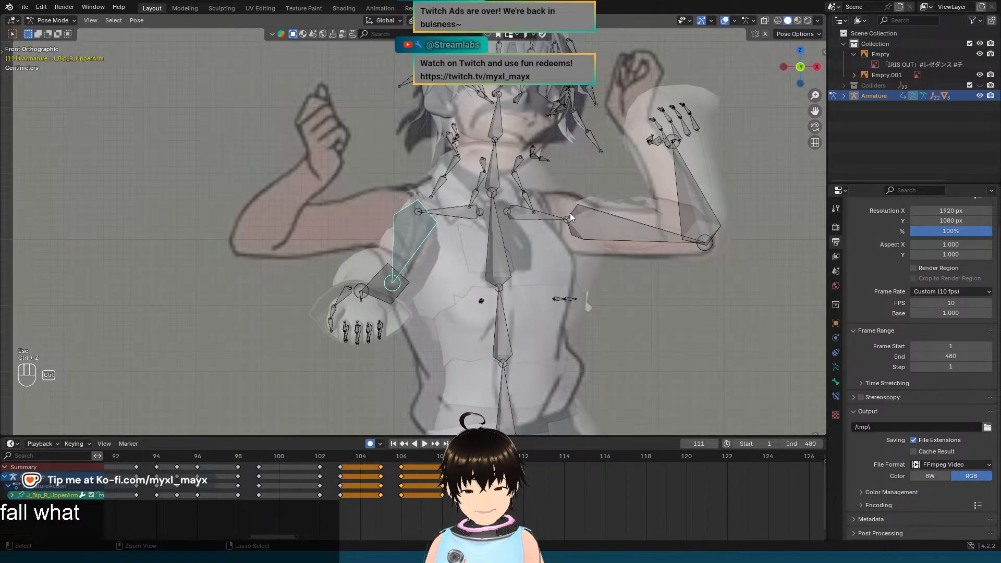
key(ctrl+z)
key(ctrl+z)
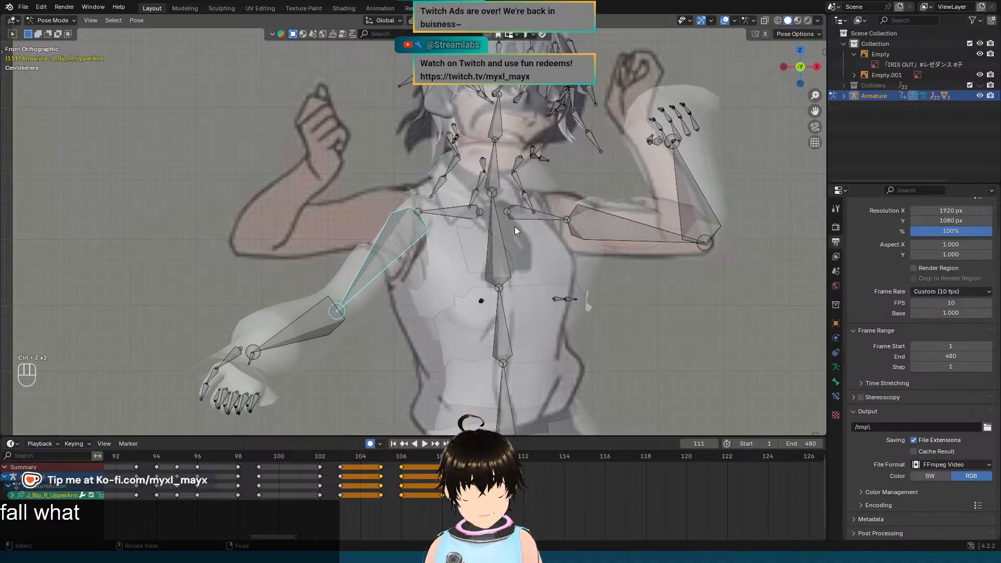
key(r)
key(x)
key(x)
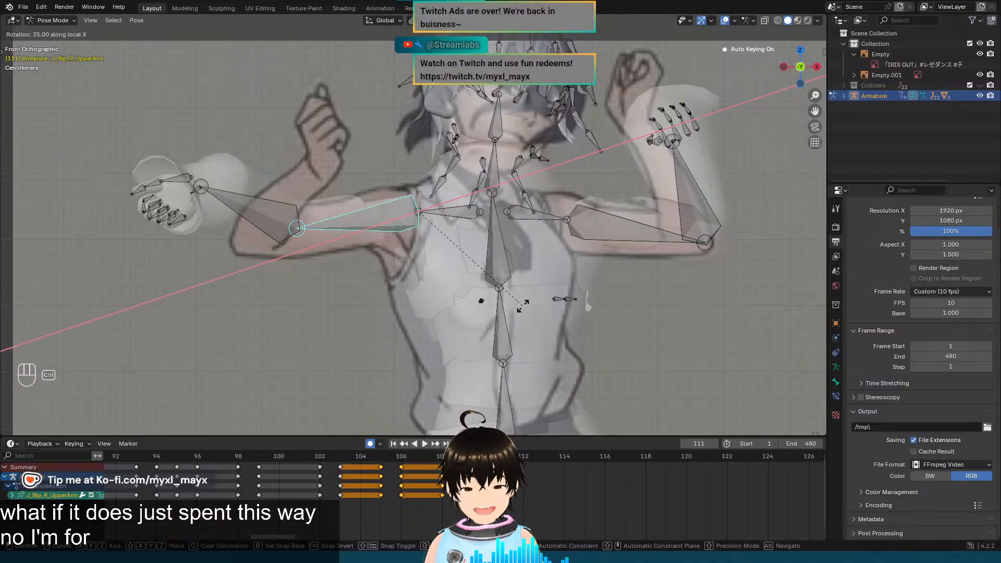
key(Escape)
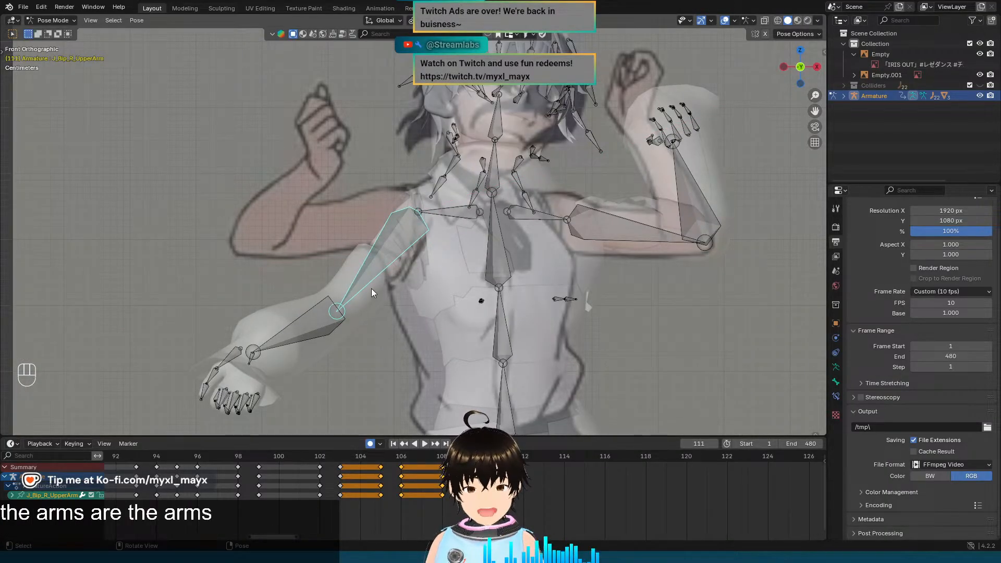
Step: Bend the right elbow at frame 111 by rotating the lower arm bone about its local Z axis until the forearm points forward
middle_drag(341, 299, 414, 339)
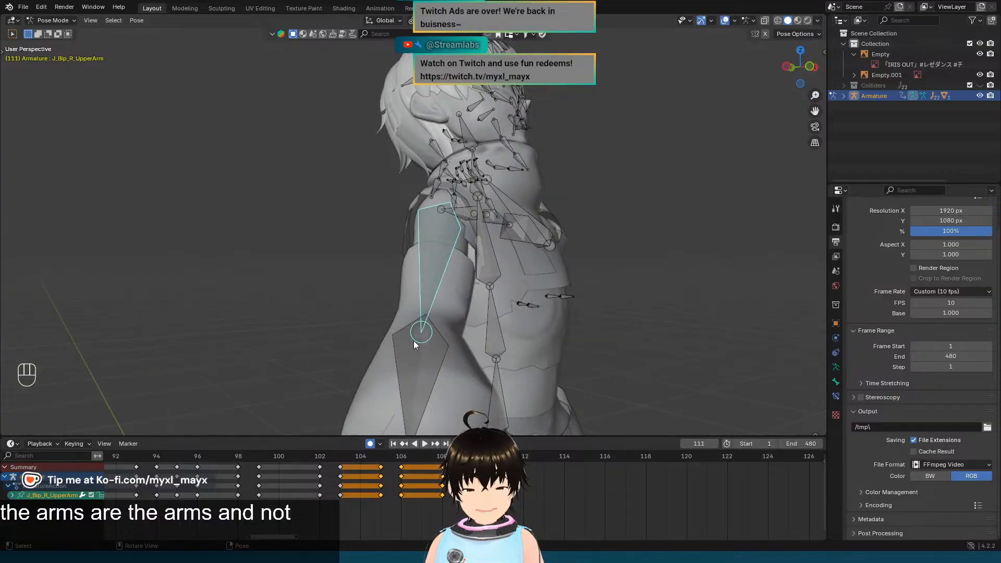
click(417, 343)
key(KP_1)
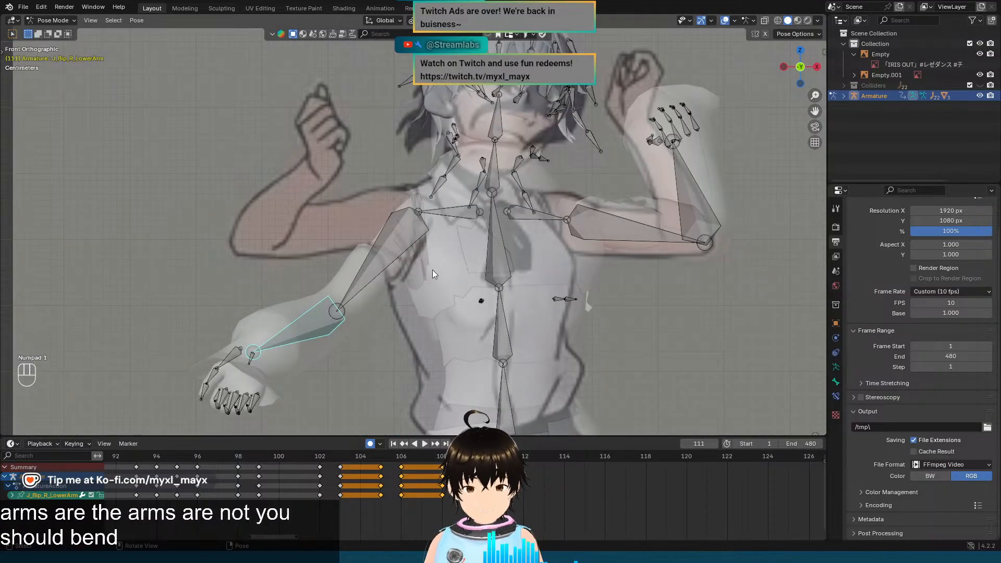
key(r)
key(z)
key(z)
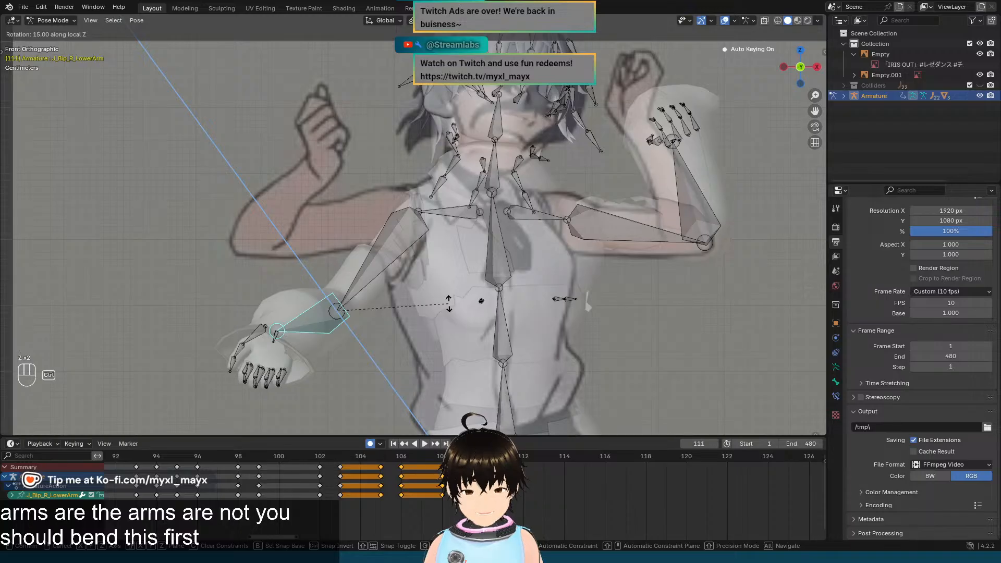
click(425, 358)
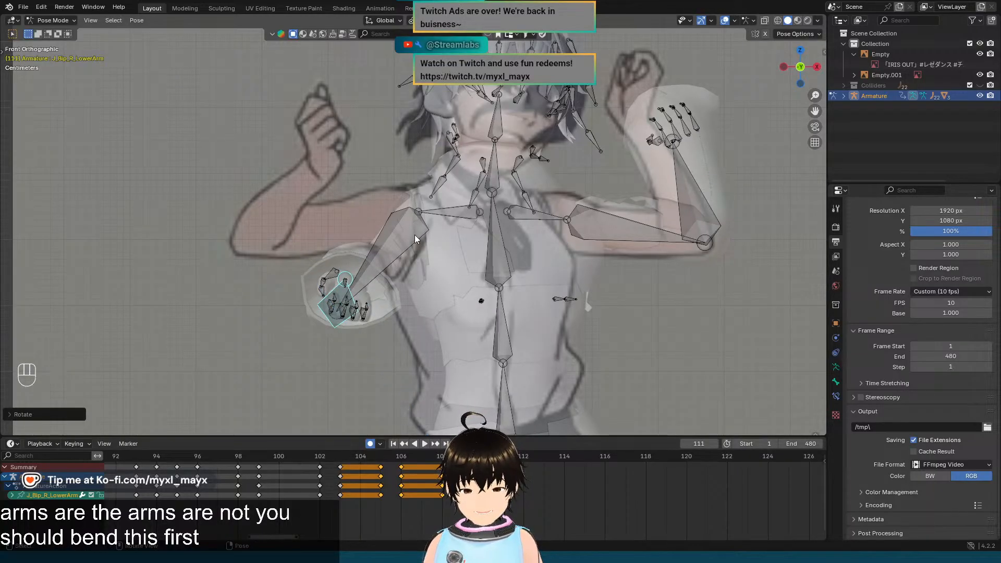
Step: Twist the right upper arm bone about its local Y axis to turn the forearm up, and raise it about local X onto the reference arm
click(409, 252)
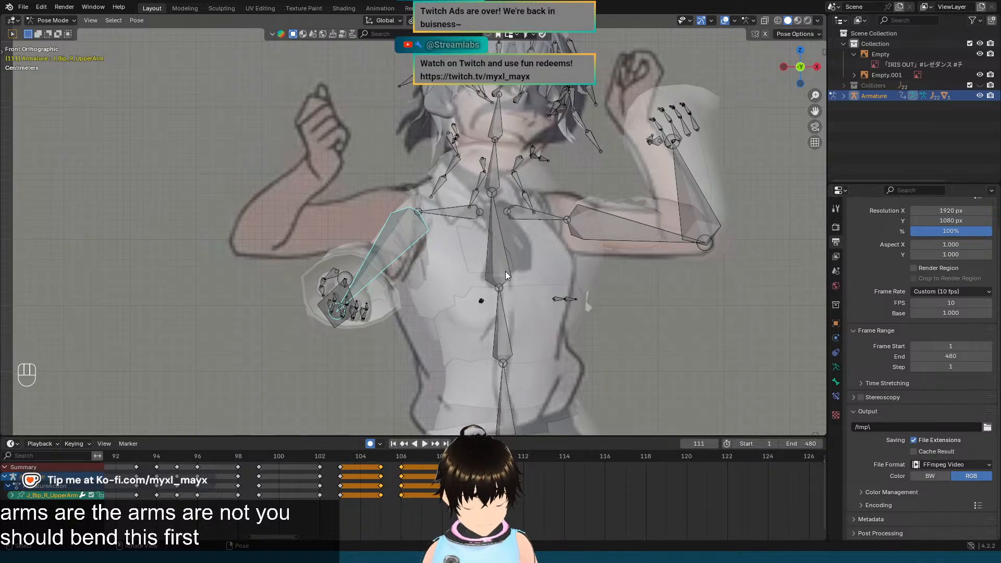
key(r)
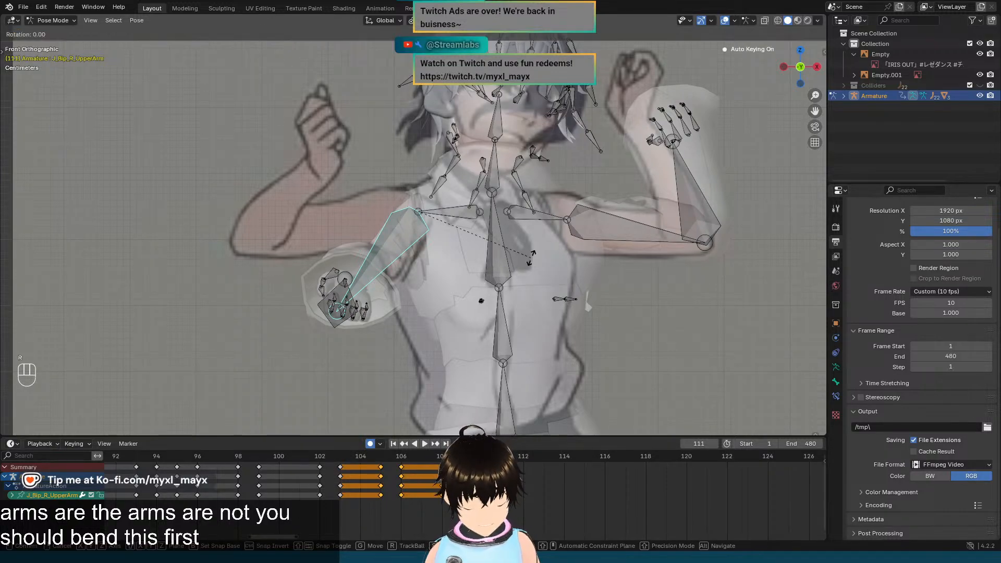
key(y)
key(y)
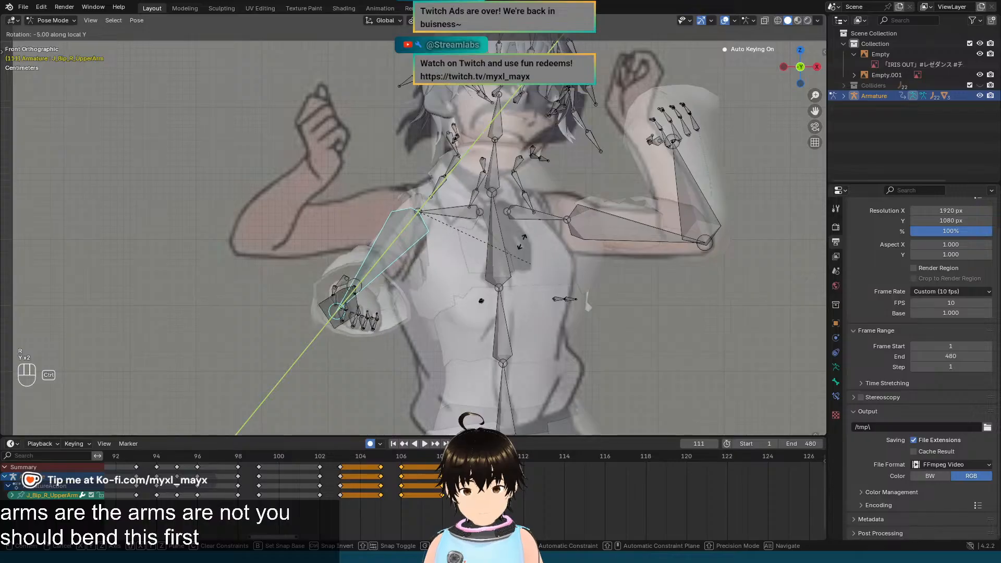
click(495, 205)
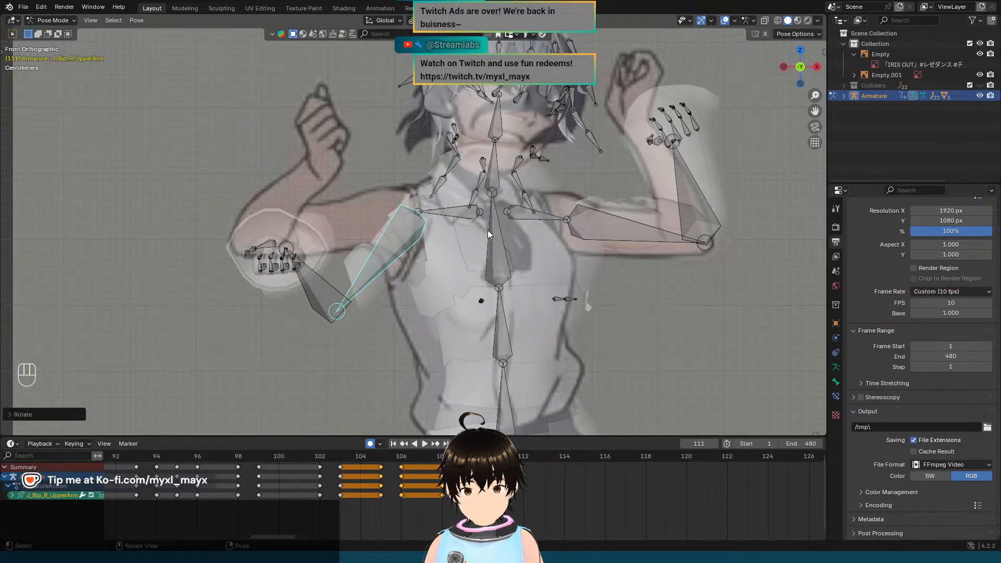
key(r)
key(x)
key(x)
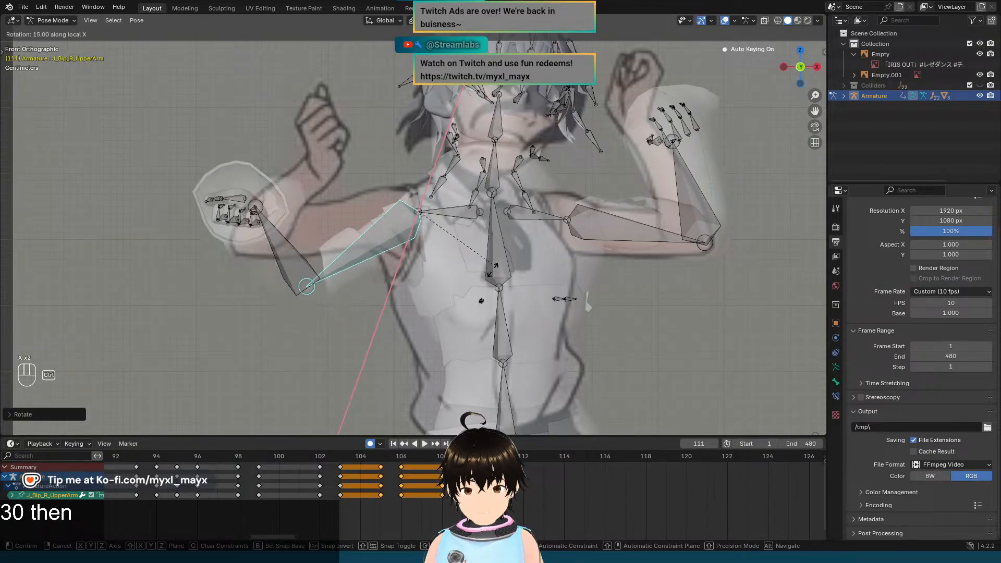
click(485, 333)
Step: Rotate the right lower arm bone inward about its local Z axis to line the forearm up with the reference forearm
click(263, 218)
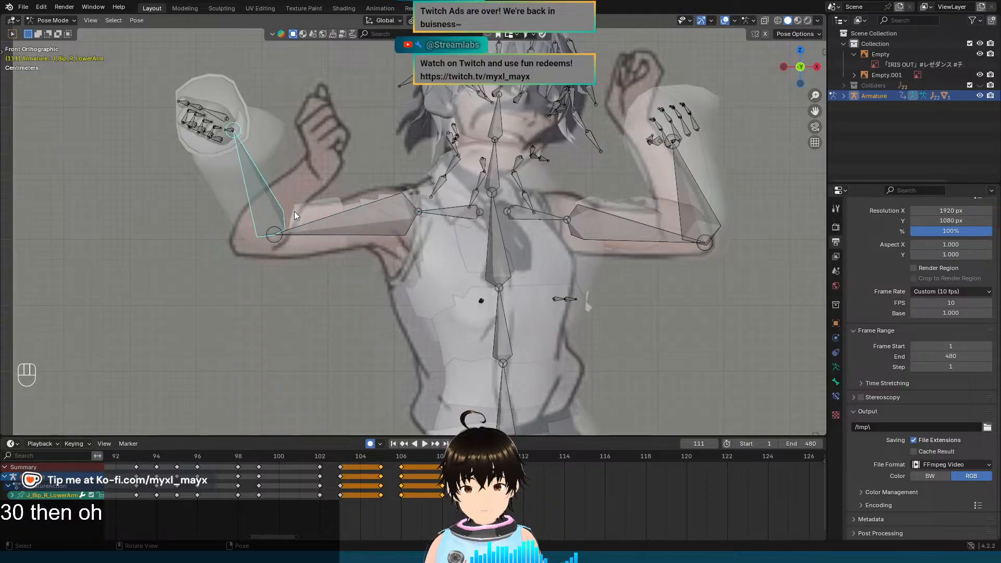
key(r)
key(z)
key(z)
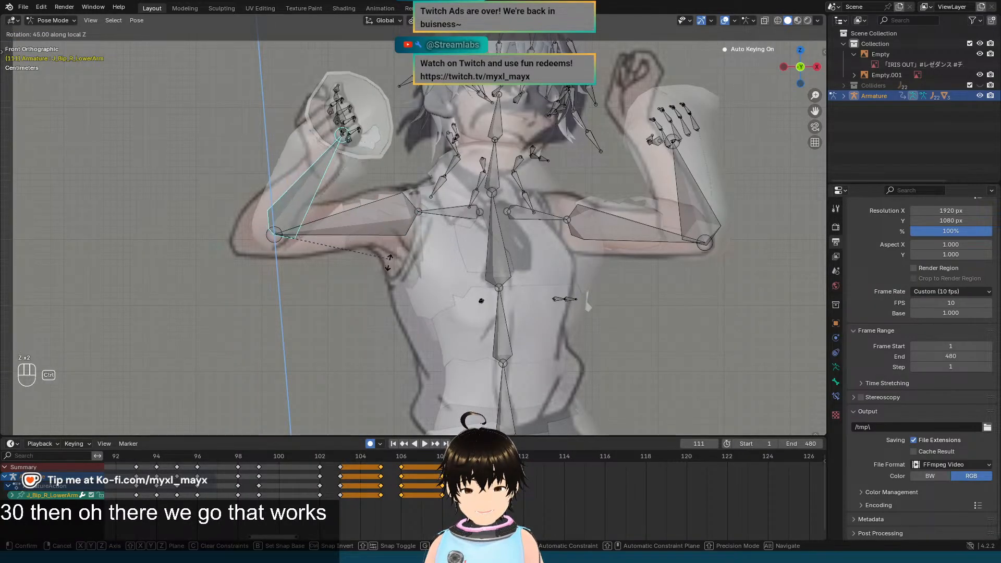
click(381, 232)
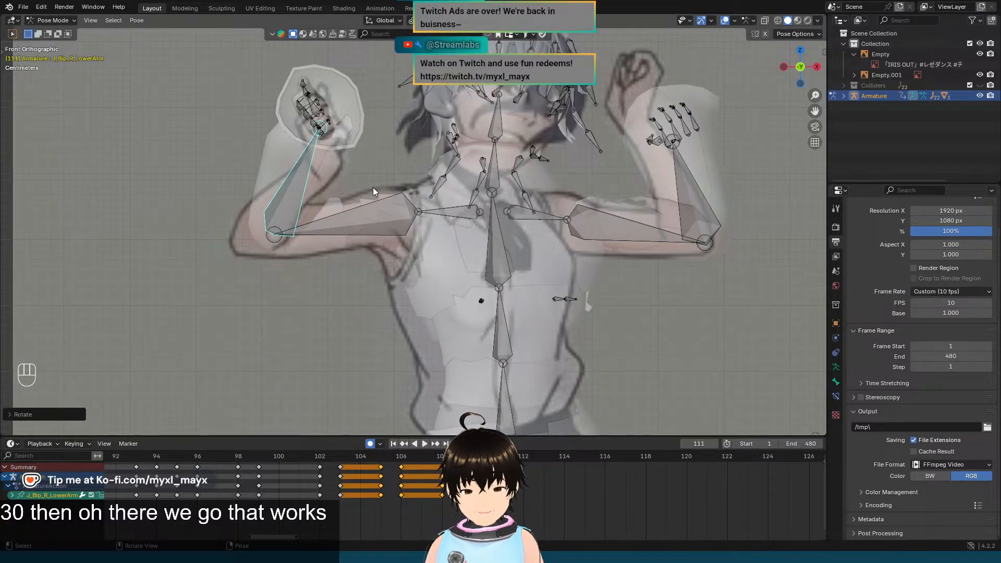
Step: Twist the right upper arm bone in the negative direction about its local Y axis to lower the hand toward the reference hand
click(392, 206)
key(r)
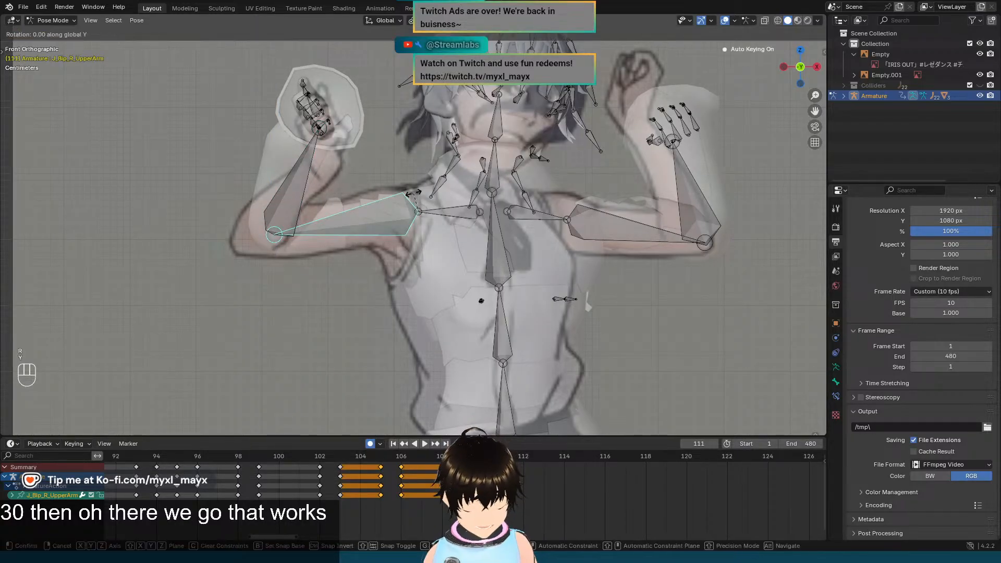
key(y)
key(y)
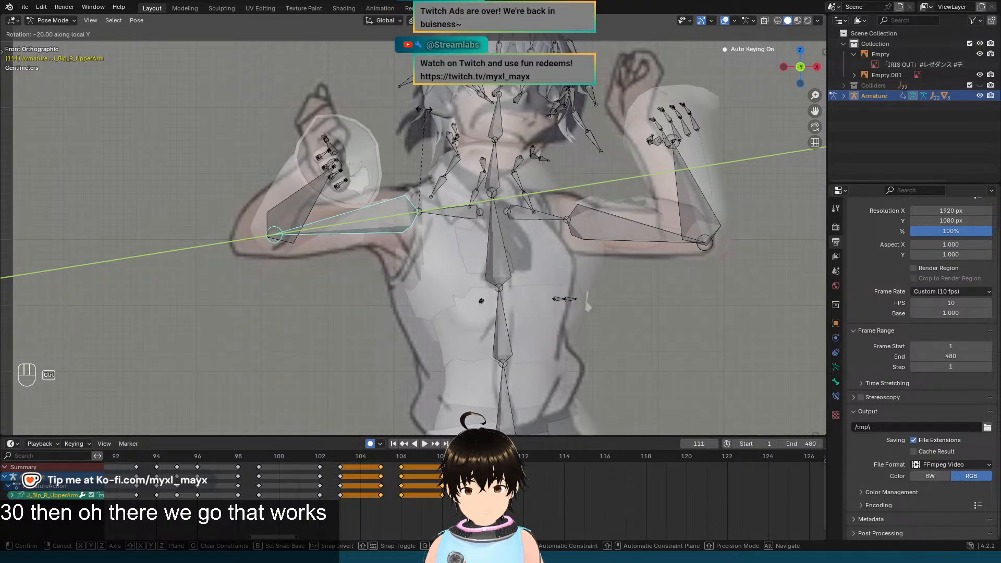
click(413, 87)
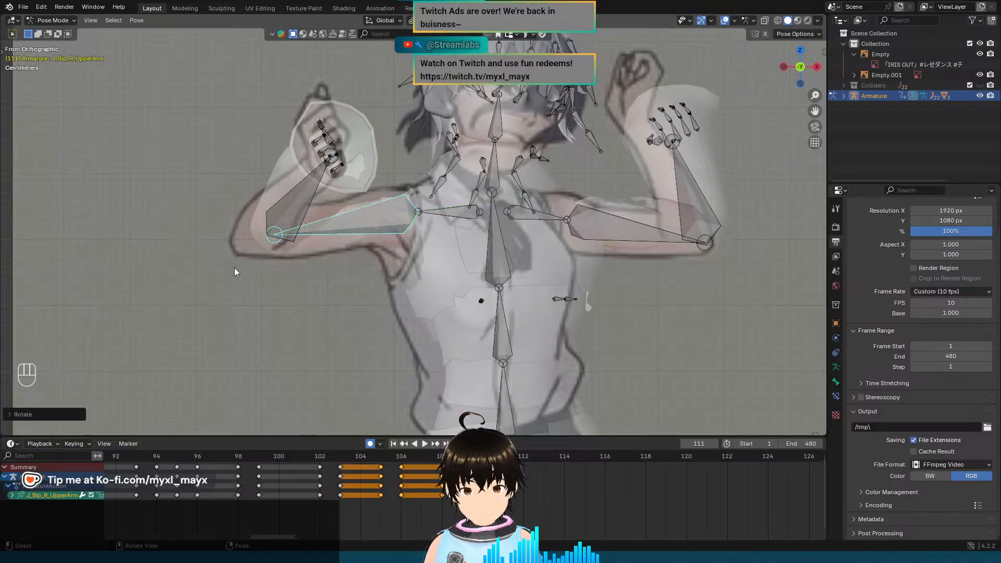
Step: Rotate the right lower arm bone slightly outward about its local Z axis to refine the elbow bend
click(305, 200)
key(r)
key(z)
key(z)
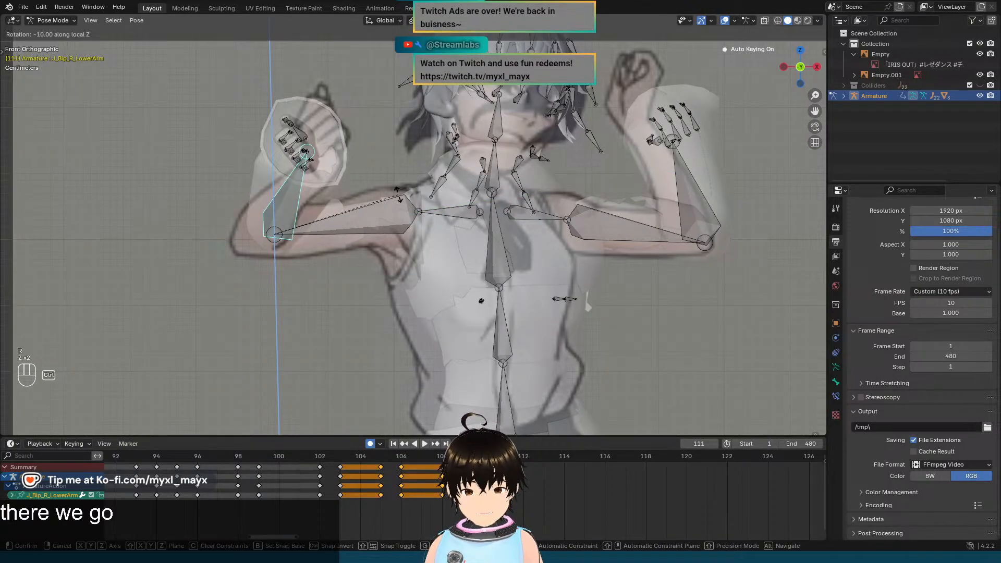
click(396, 208)
Step: Twist the right upper arm bone a further -5° about its local Y axis
click(396, 208)
key(r)
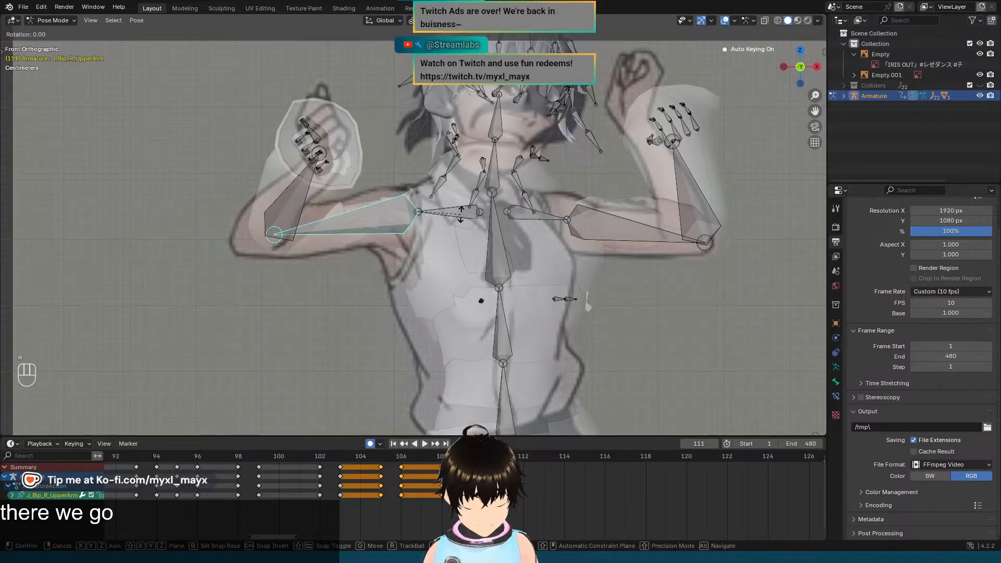
key(y)
key(y)
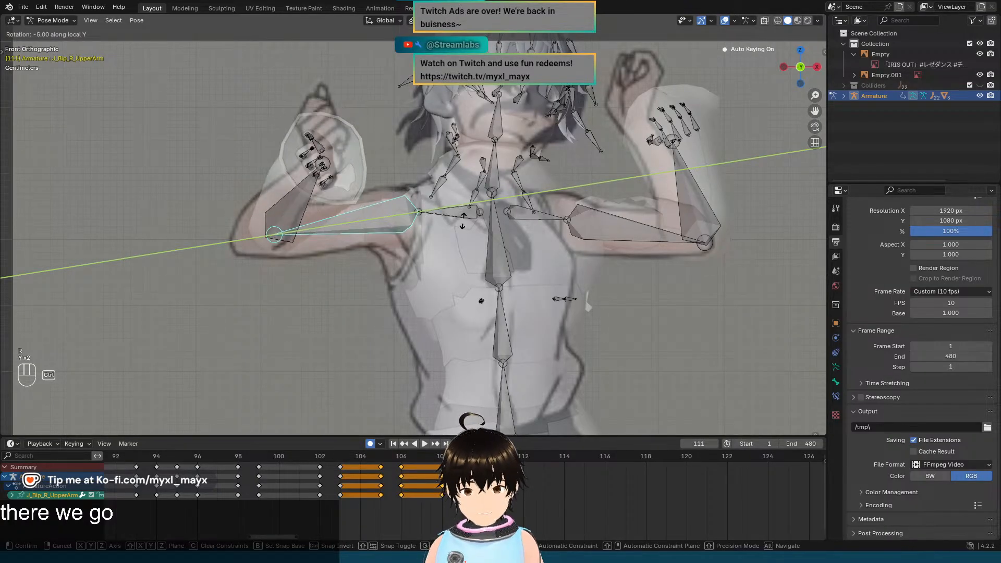
click(463, 221)
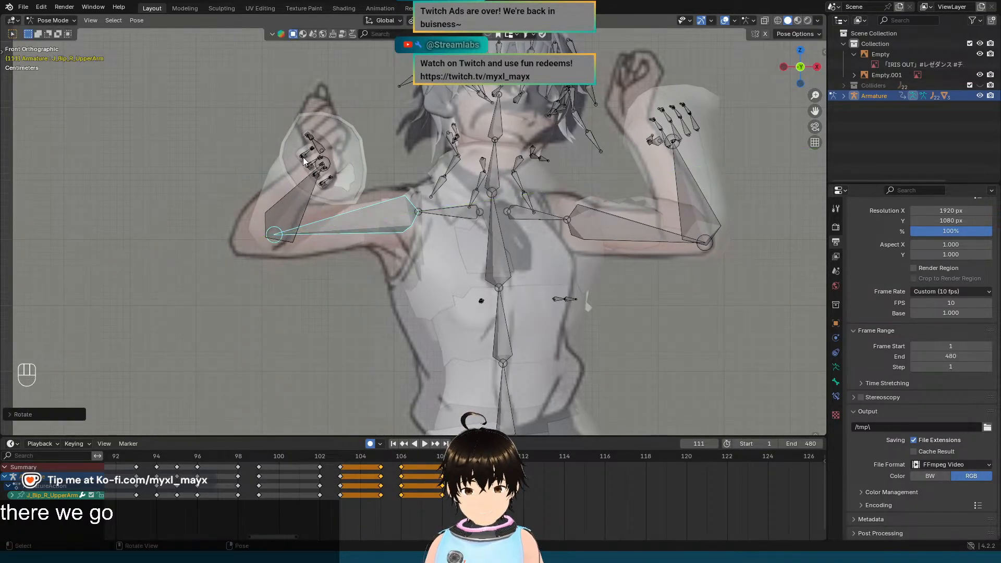
Step: Try to clear all transforms on the right hand bone
click(322, 167)
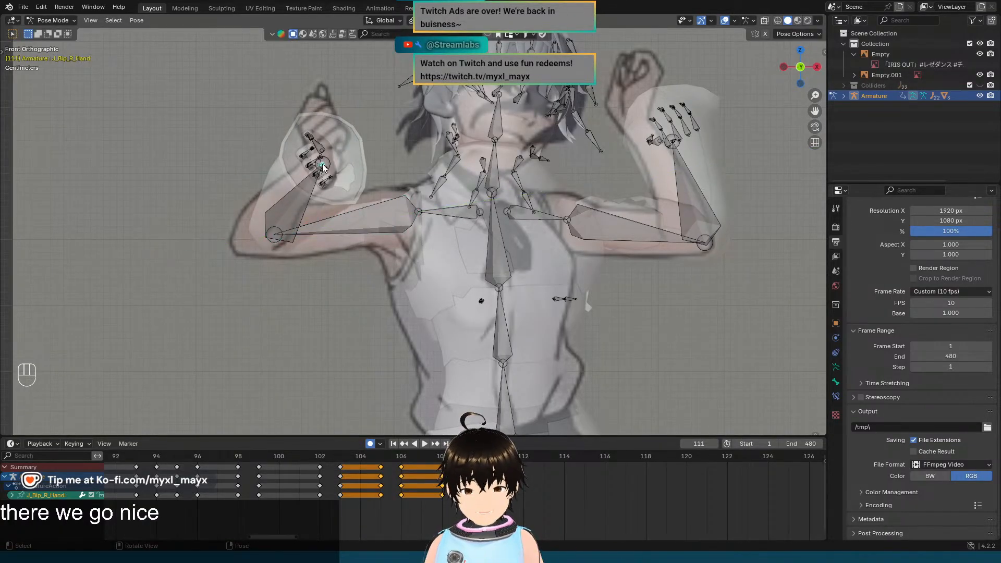
click(138, 20)
mouse_move(170, 41)
click(272, 48)
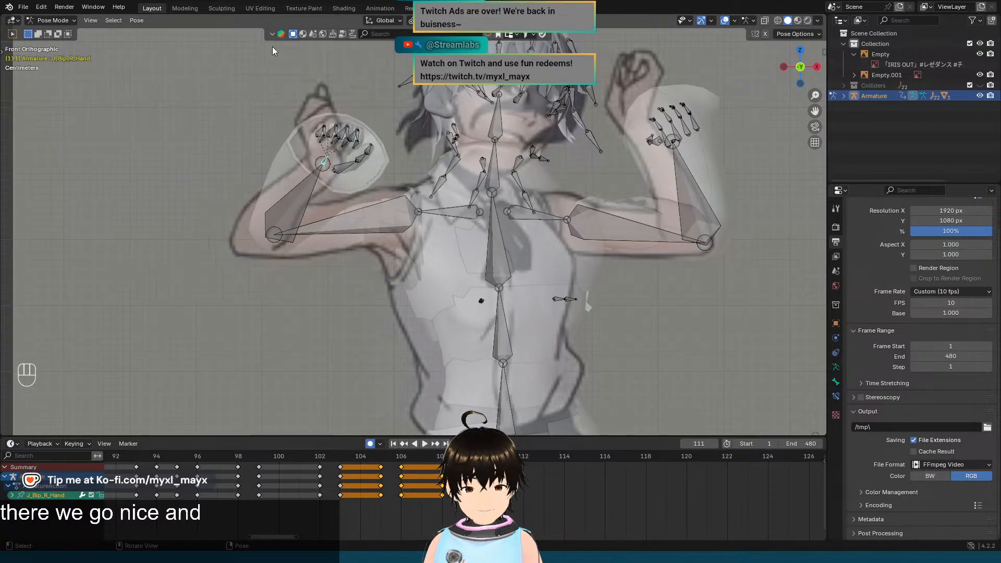
scroll(371, 186, up, 4)
shift+middle_drag(355, 133, 457, 230)
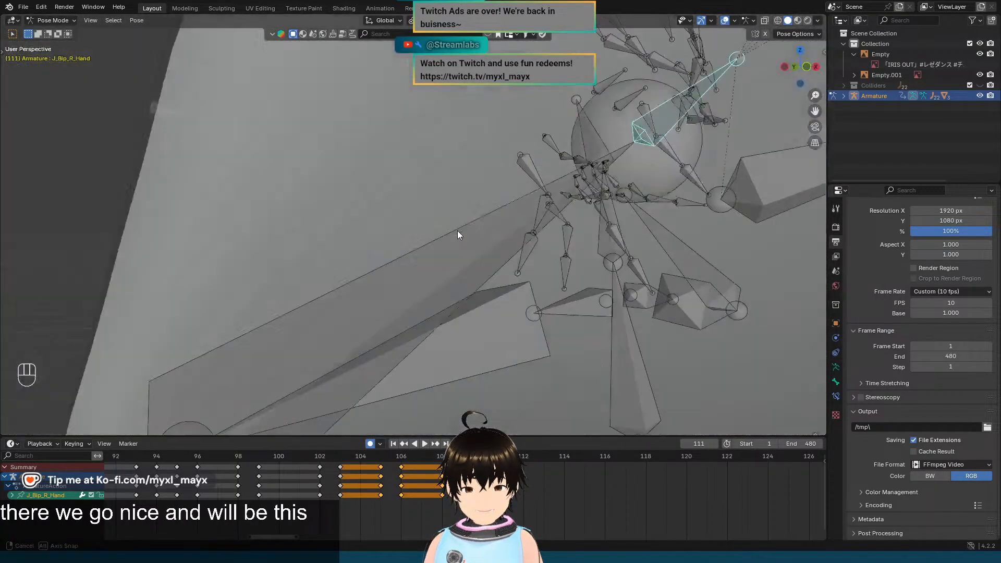
scroll(458, 230, down, 4)
scroll(469, 231, down, 4)
key(ctrl+z)
key(ctrl+z)
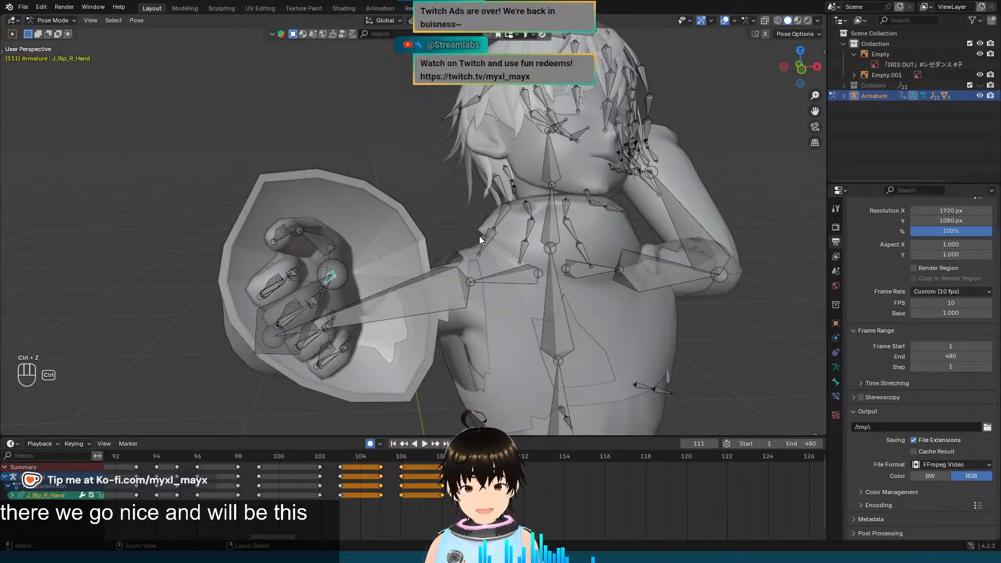
Step: Try to bend the right hand bone about its local Z axis to raise the fist toward the reference hand
key(KP_1)
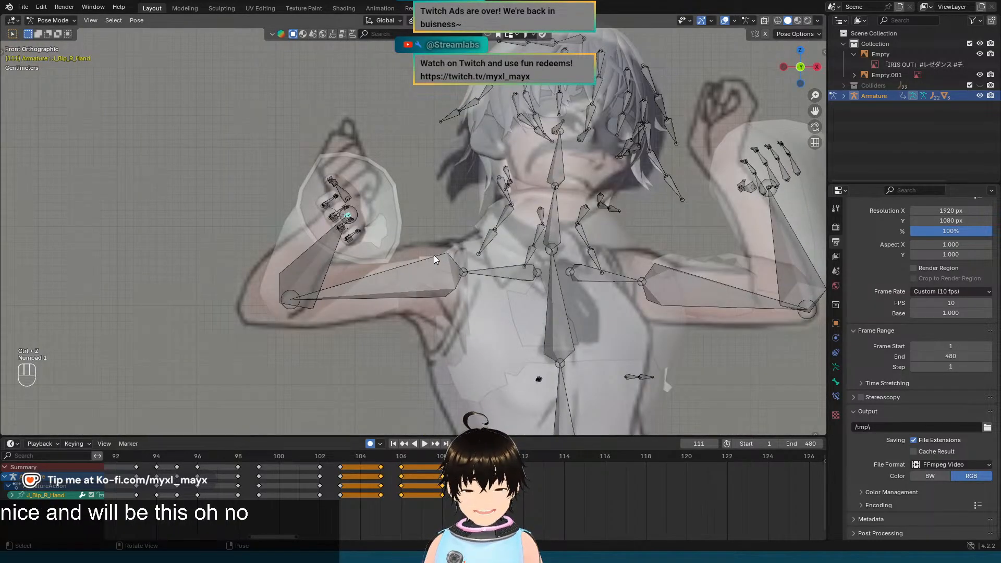
key(r)
key(x)
key(x)
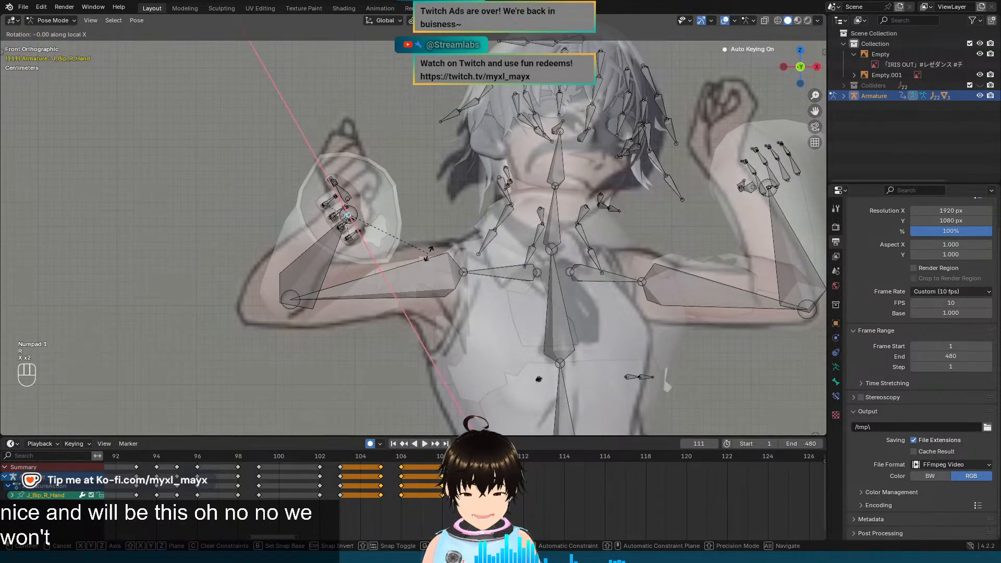
key(z)
key(z)
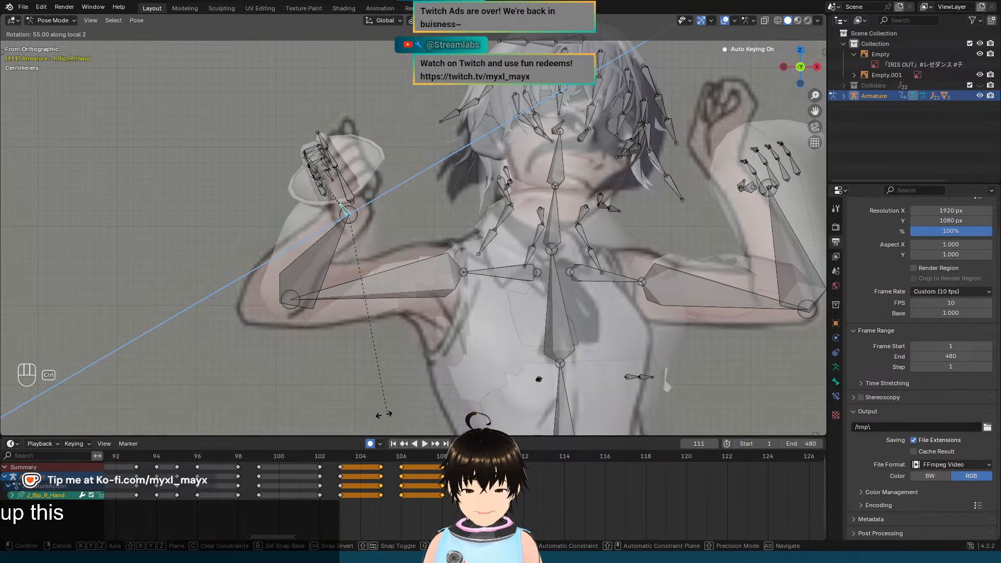
key(Escape)
Step: Try to reset the right hand bone's unkeyed transforms and examine the hand and forearm from several angles
middle_drag(376, 405, 242, 226)
click(136, 21)
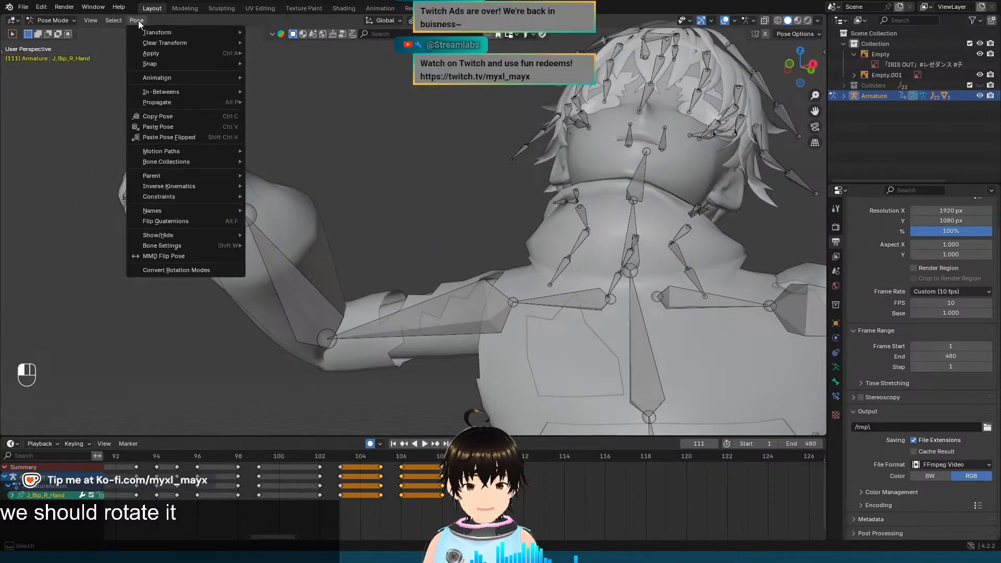
mouse_move(173, 41)
click(284, 91)
middle_drag(222, 215, 177, 170)
middle_drag(150, 253, 709, 225)
middle_drag(746, 290, 353, 290)
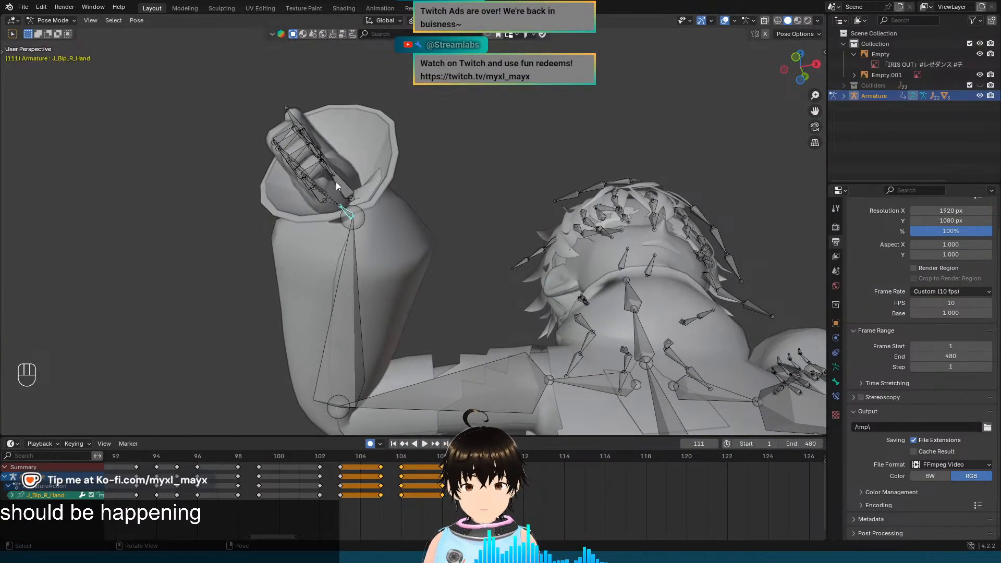
scroll(366, 203, up, 2)
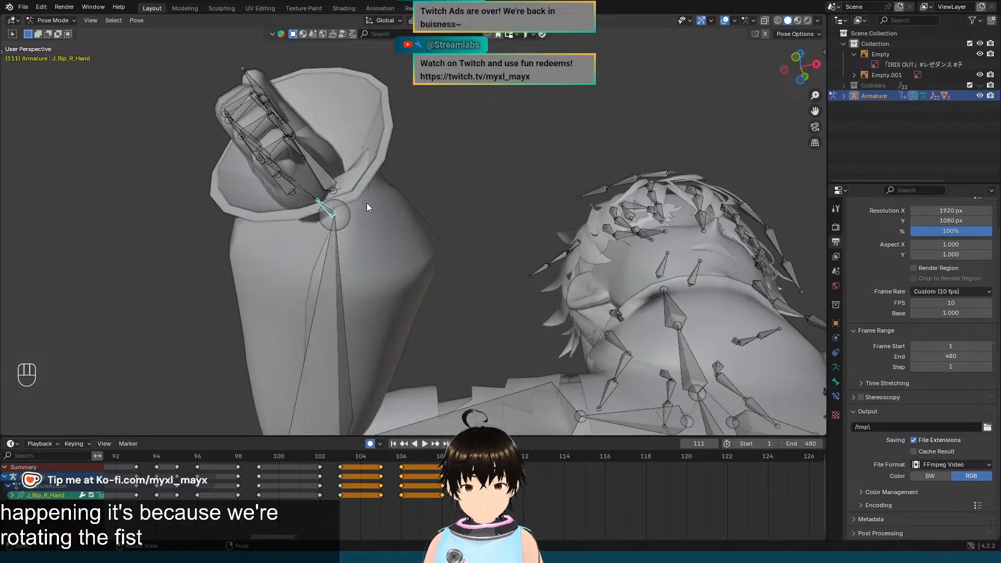
shift+middle_drag(336, 342, 349, 211)
scroll(348, 242, down, 2)
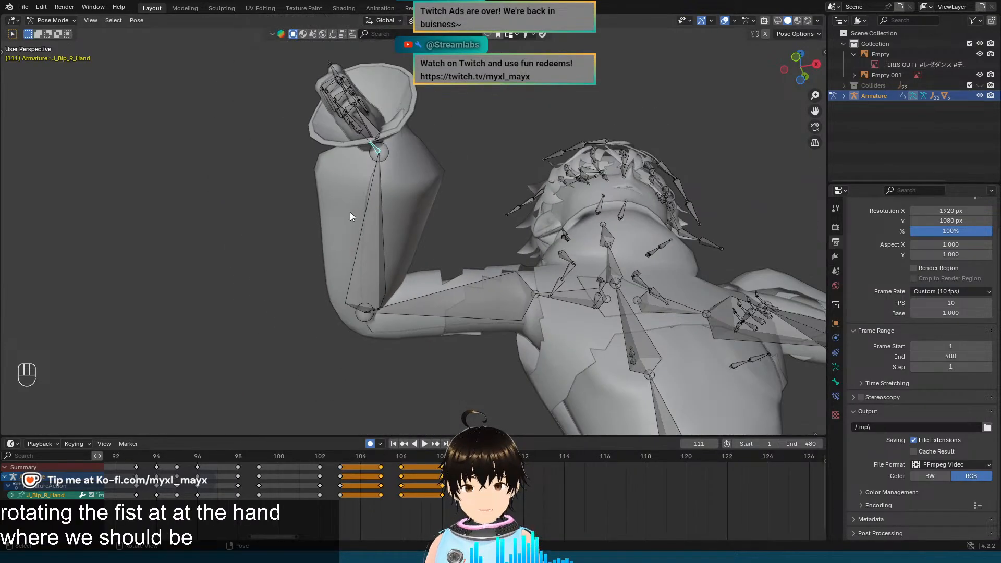
Step: Clear all transforms on the right hand bone at frame 111 to return it to its rest pose
click(134, 21)
mouse_move(151, 42)
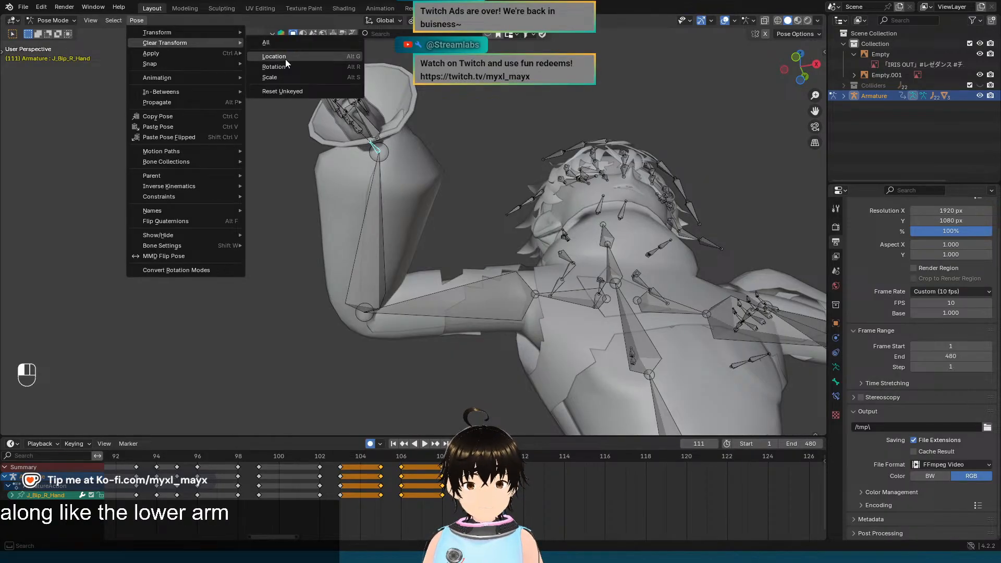
click(296, 42)
key(KP_1)
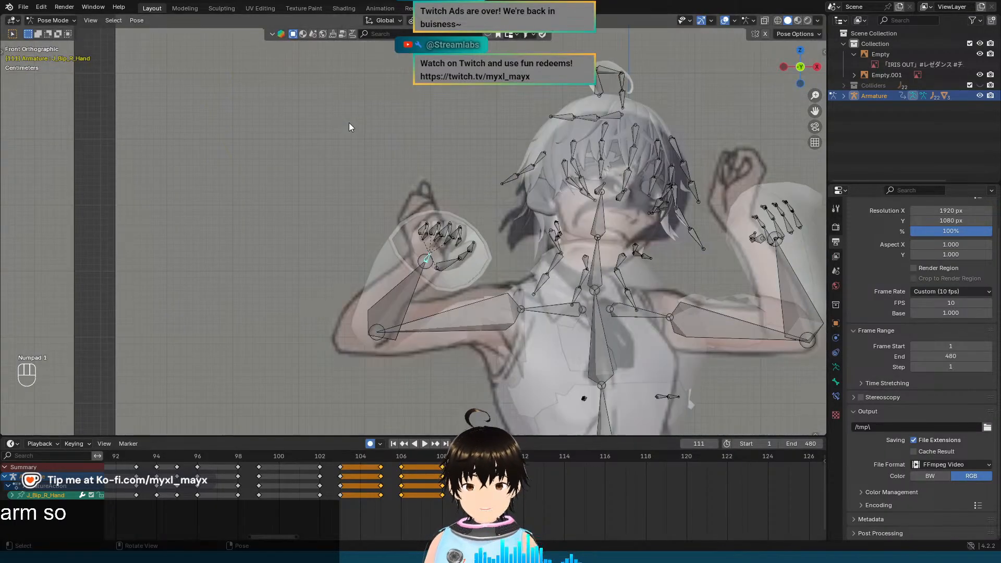
Step: Twist the right lower arm bone in the positive direction about its local Y axis to turn the forearm and hand
scroll(449, 183, up, 3)
shift+middle_drag(460, 243, 434, 191)
click(375, 290)
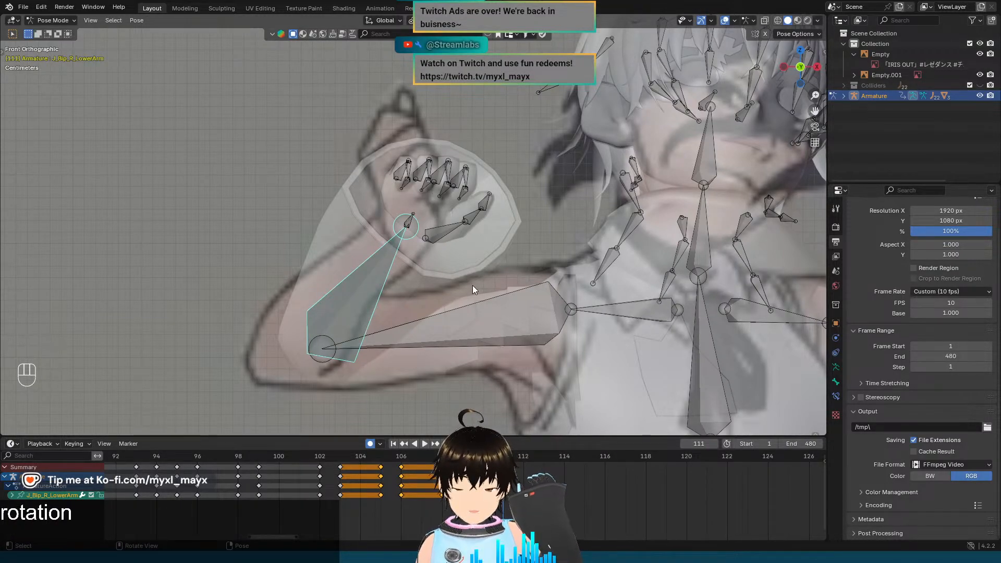
key(r)
key(y)
key(y)
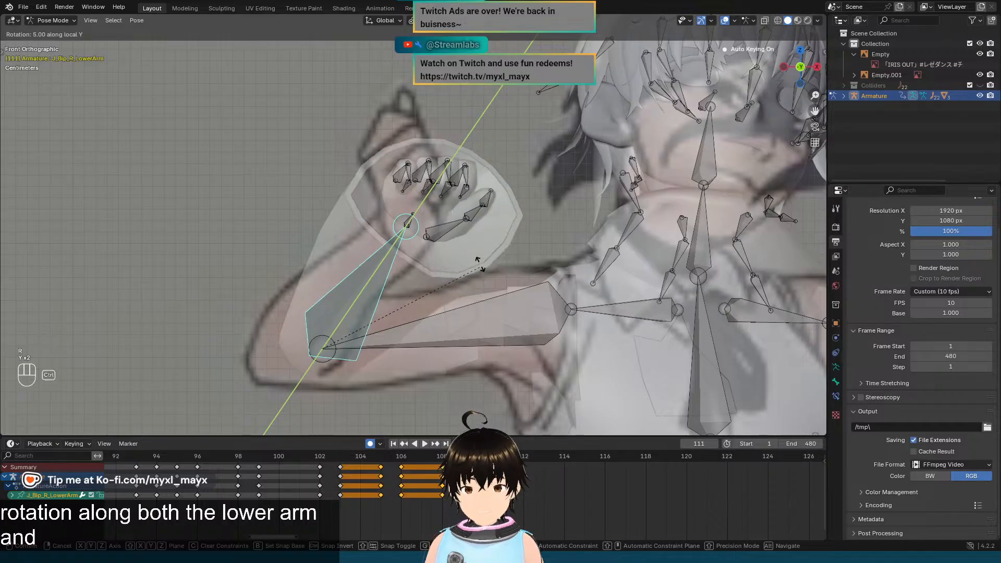
click(401, 130)
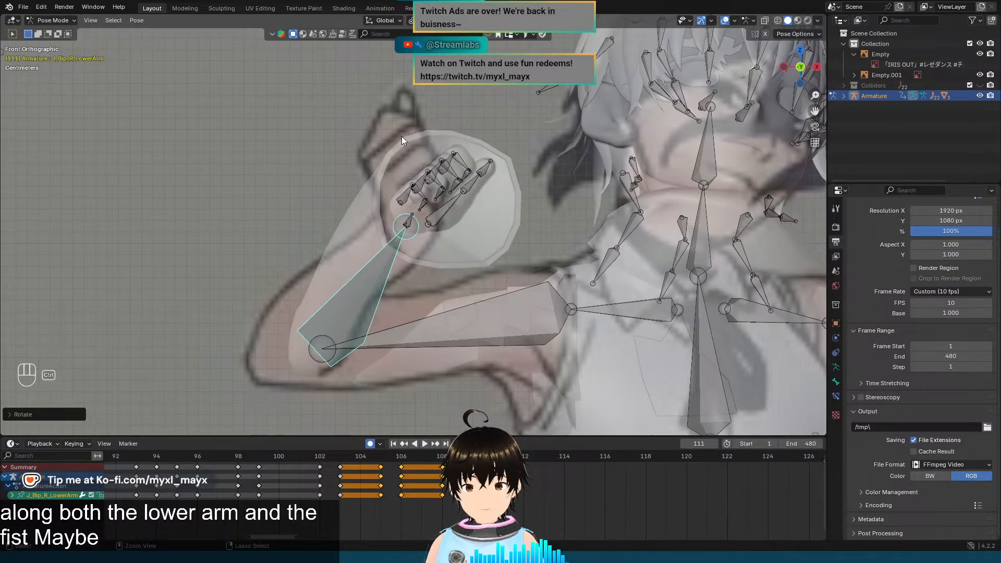
Step: Twist the right hand bone about 65° around its local Y axis to turn the fist like the reference
click(410, 230)
key(r)
key(y)
key(y)
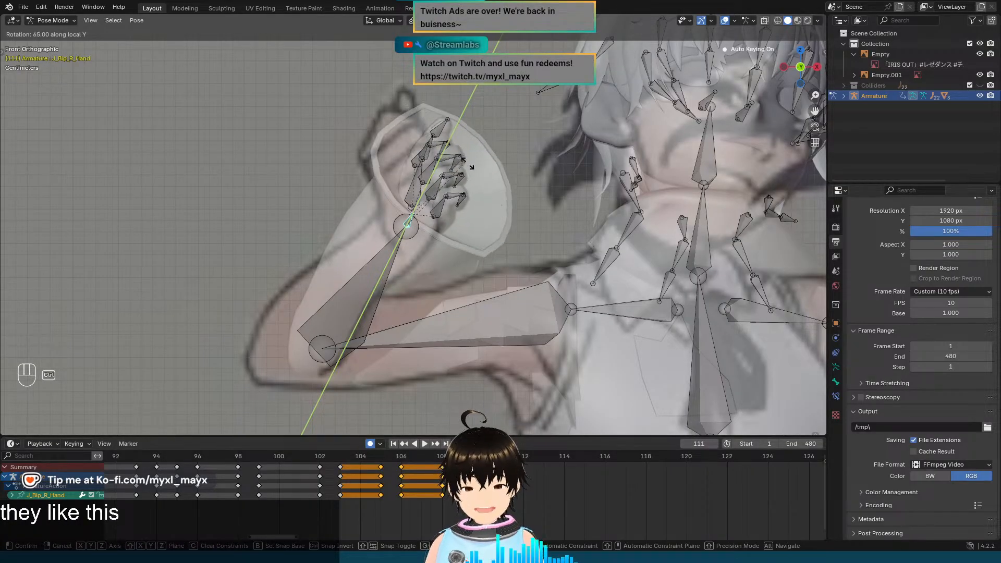
click(470, 173)
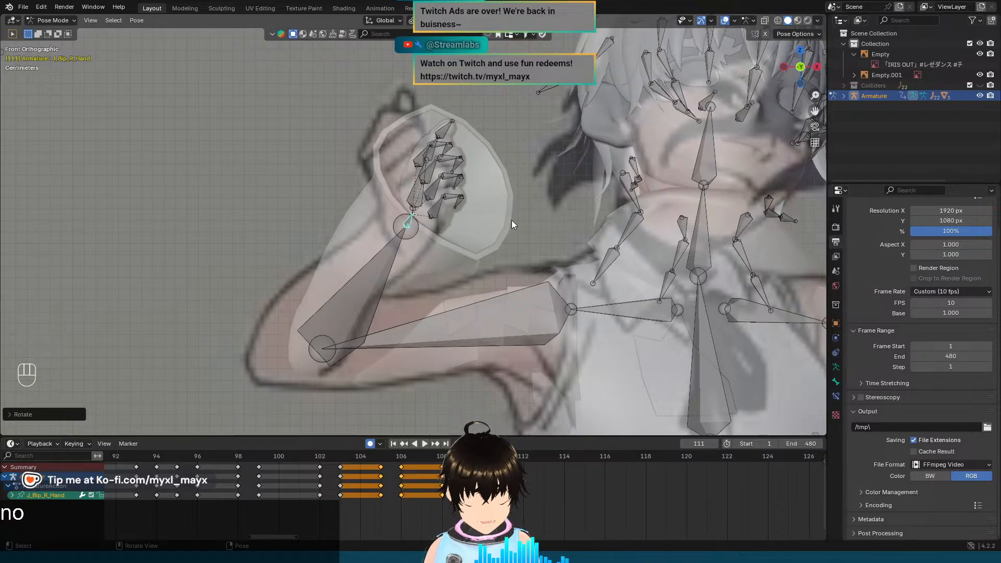
Step: Rotate the right hand bone in the positive direction about its local X axis to line the fist up with the reference hand
key(r)
key(x)
key(x)
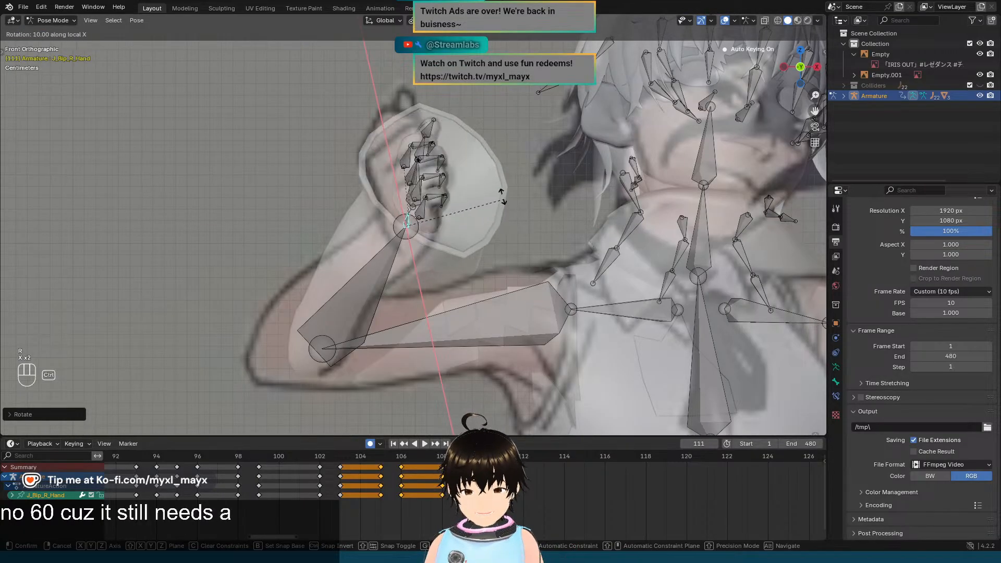
click(493, 181)
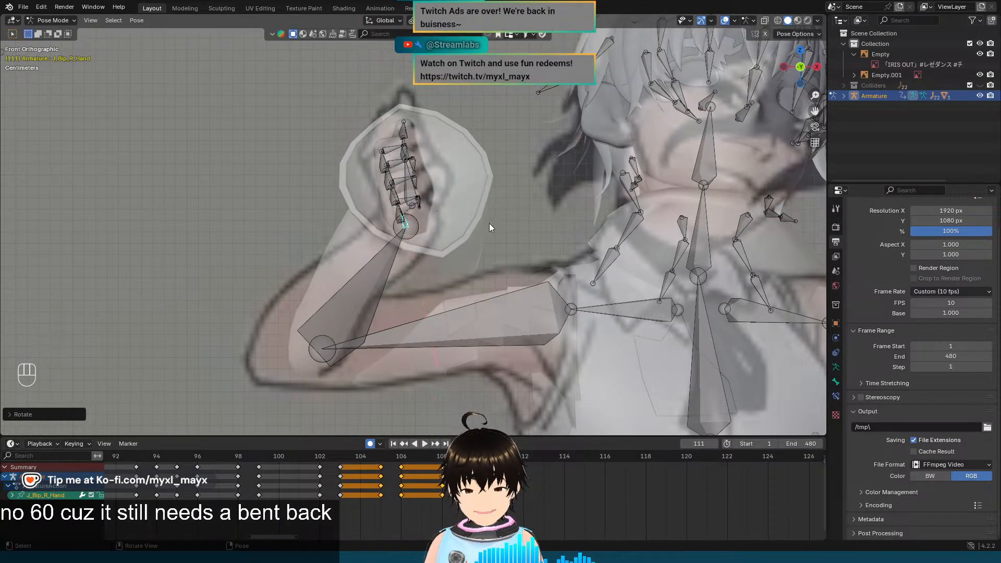
Step: Bend the right hand bone 25° about its local Z axis and check the fist from several angles
key(r)
key(z)
key(z)
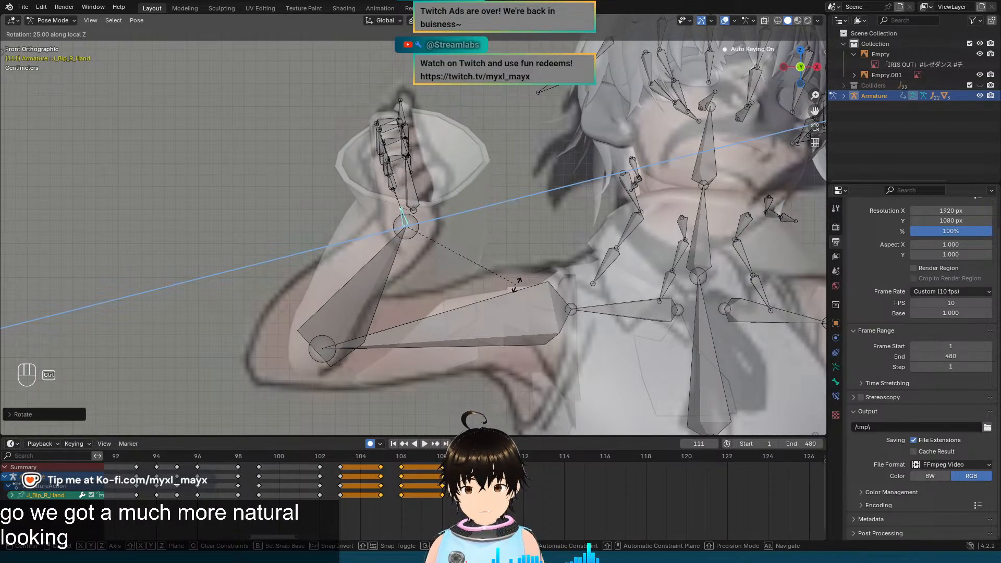
click(516, 284)
middle_drag(420, 246, 403, 207)
middle_drag(585, 231, 379, 323)
middle_drag(373, 176, 458, 305)
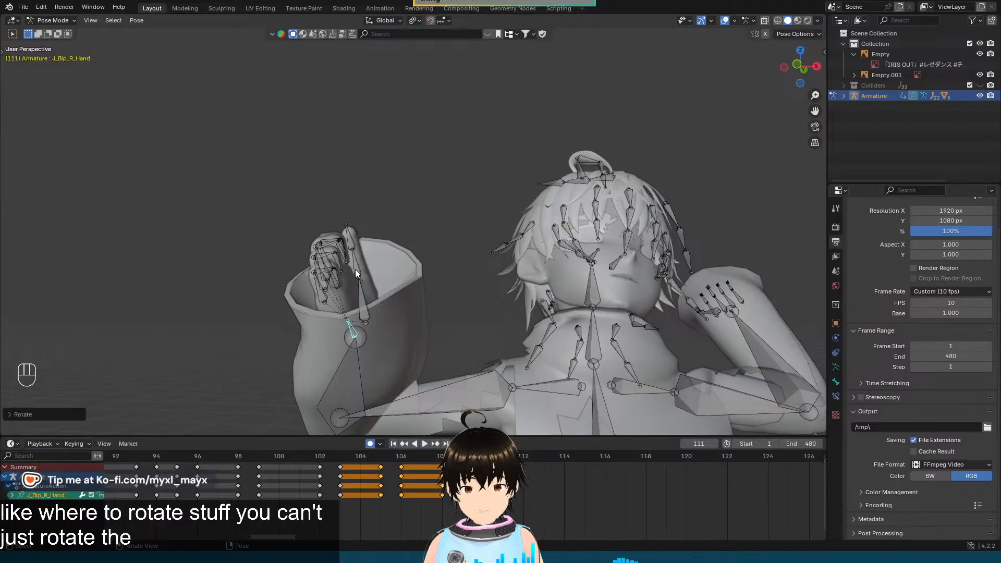
scroll(385, 335, down, 1)
scroll(384, 334, down, 1)
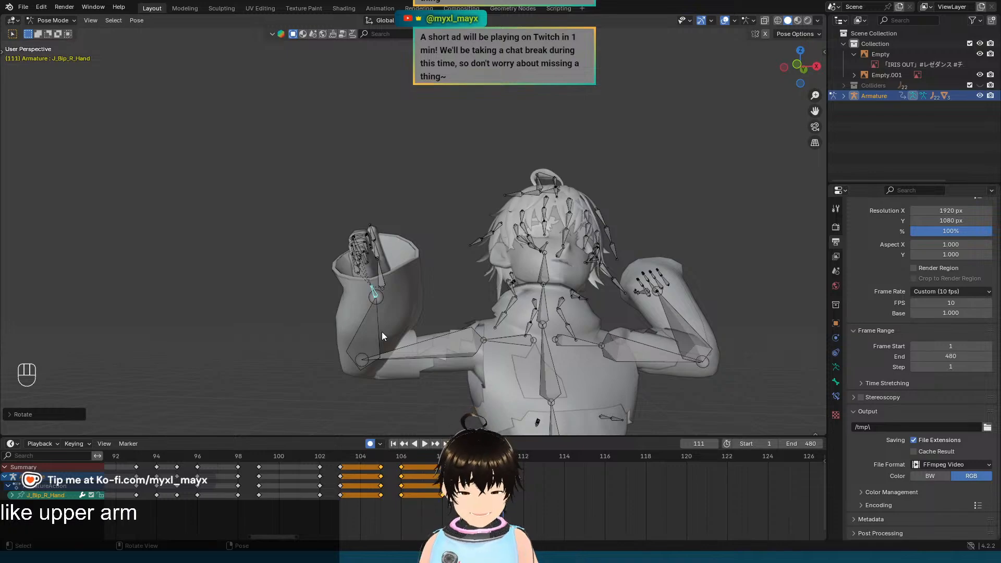
Step: Twist the left upper arm bone 15° about its local Y axis to bring the forearm forward
key(KP_1)
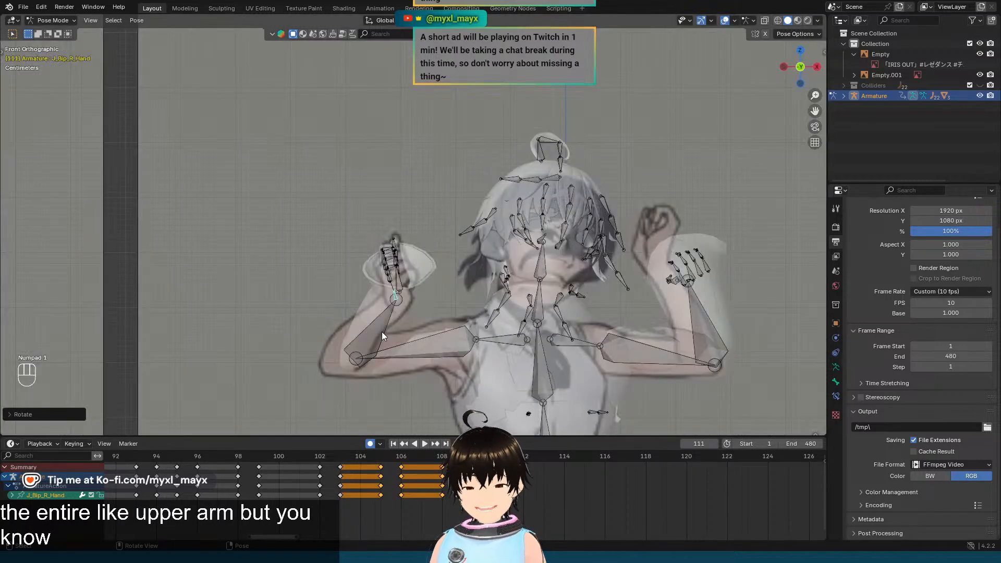
shift+middle_drag(574, 365, 421, 244)
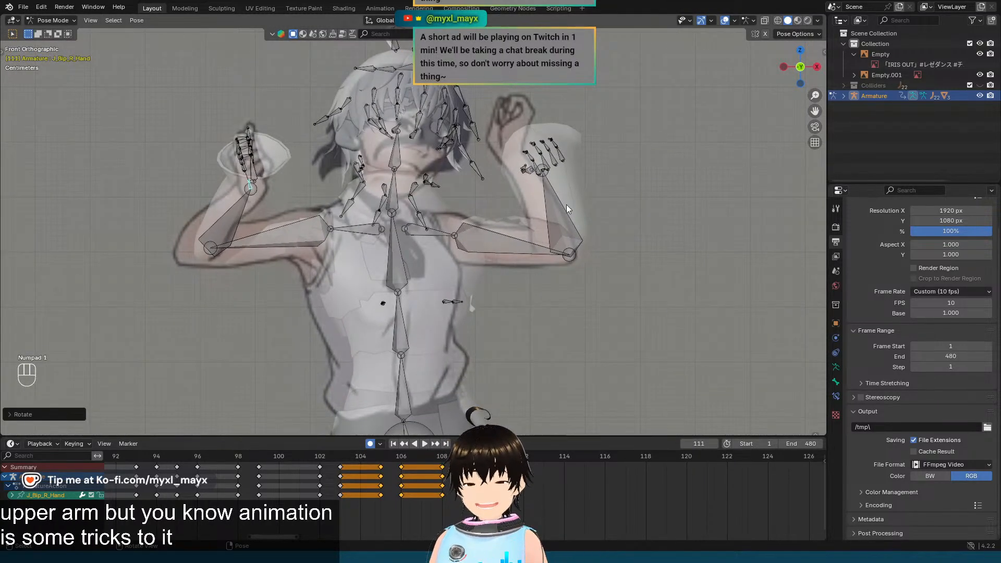
shift+middle_drag(531, 258, 511, 298)
click(461, 215)
scroll(470, 224, up, 2)
scroll(643, 247, down, 2)
scroll(643, 247, up, 1)
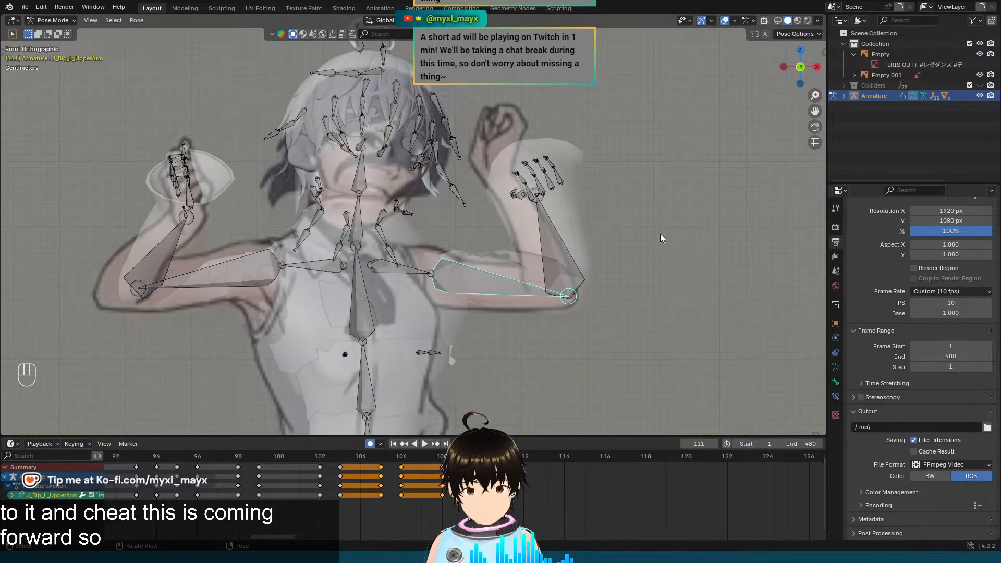
key(r)
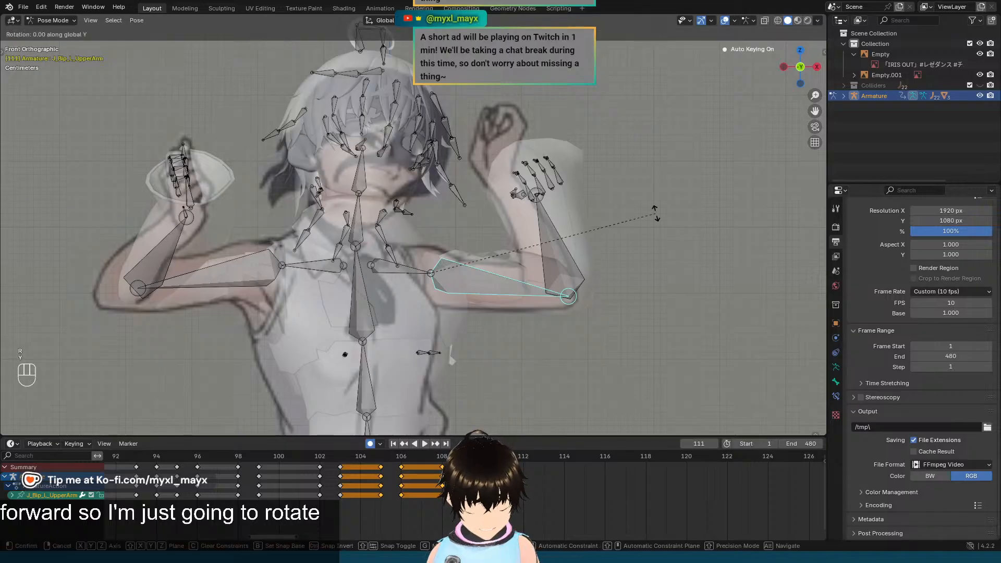
key(y)
key(y)
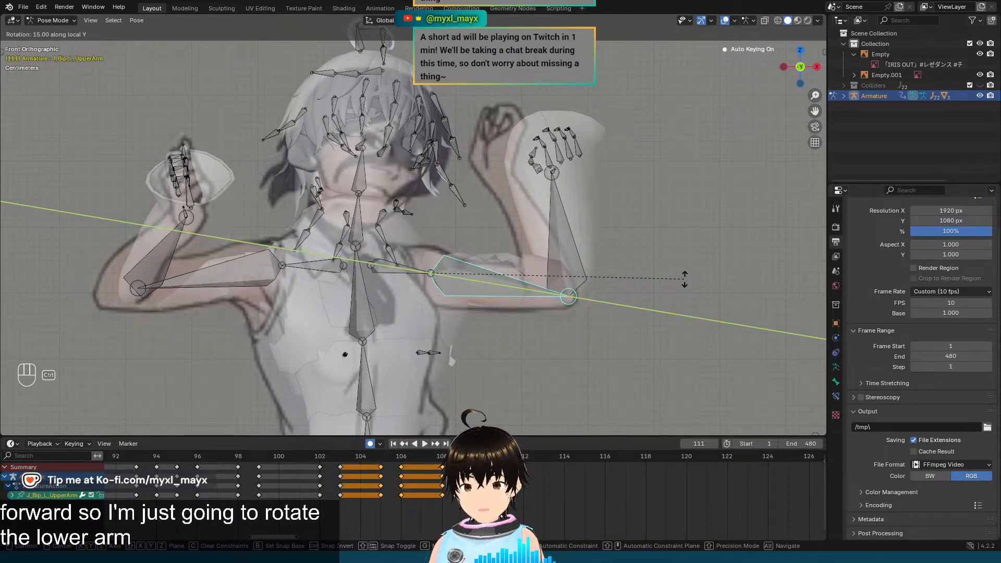
click(684, 278)
Step: Rotate the left lower arm bone -25° about its local Z axis to bend the elbow toward the reference forearm
click(575, 212)
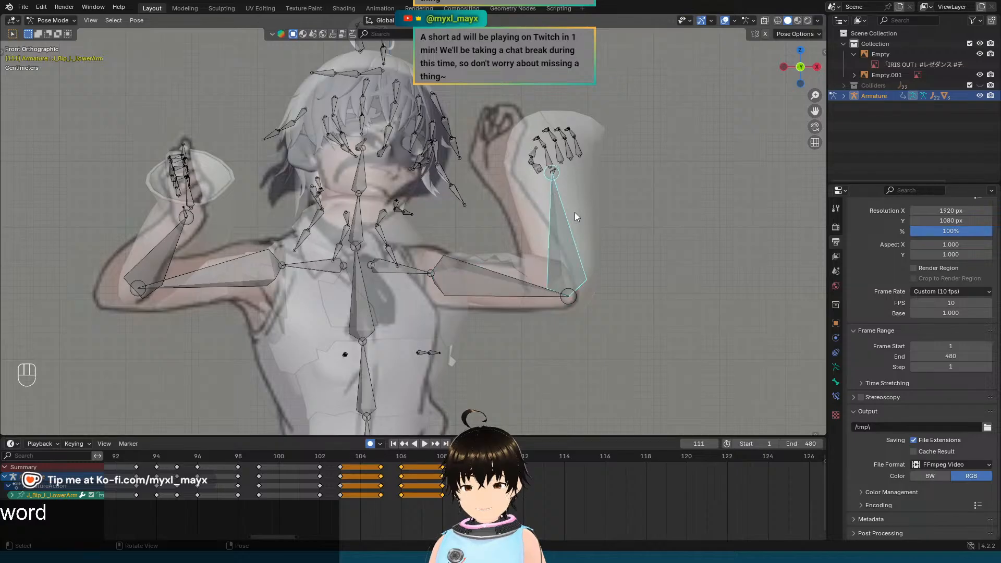
key(r)
key(z)
key(z)
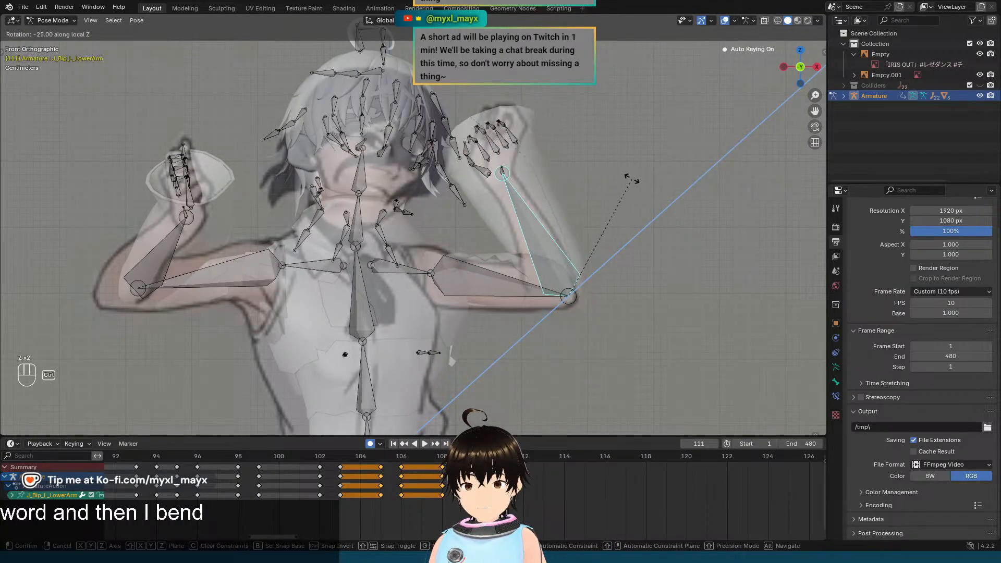
click(632, 186)
Step: Undo and redo the left arm rotations to compare both poses from the side
middle_drag(633, 186, 526, 199)
key(ctrl+z)
key(ctrl+z)
key(ctrl+z)
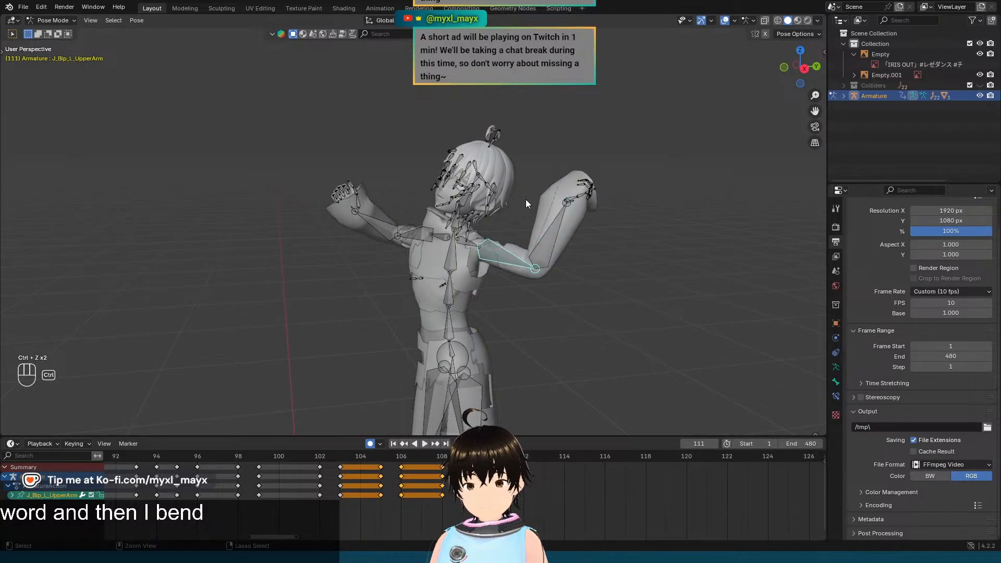
key(ctrl+shift+z)
key(ctrl+shift+z)
key(ctrl+shift+z)
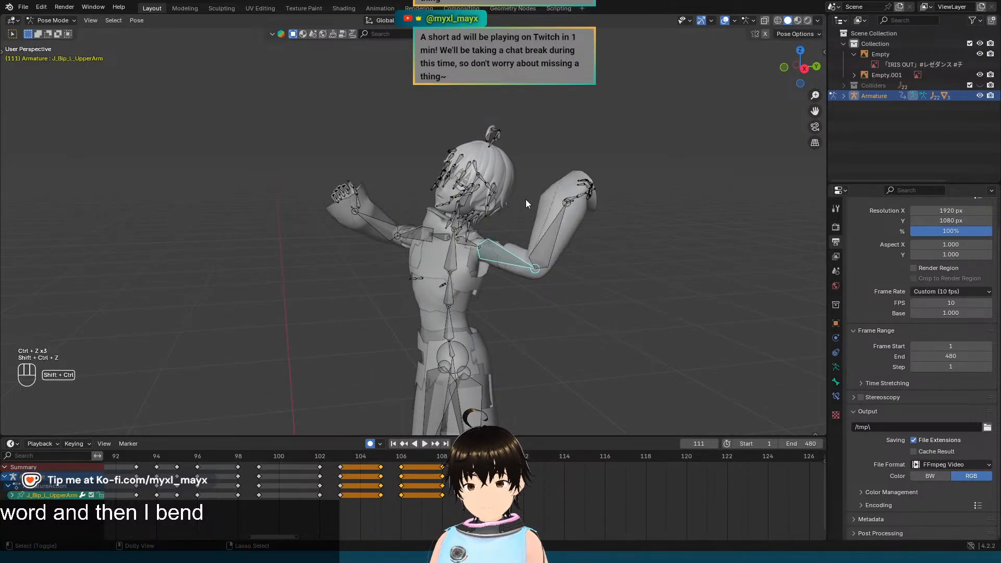
Step: Compare the left arm pose between frames 110 and 111 in the front view, ending on frame 111
key(KP_1)
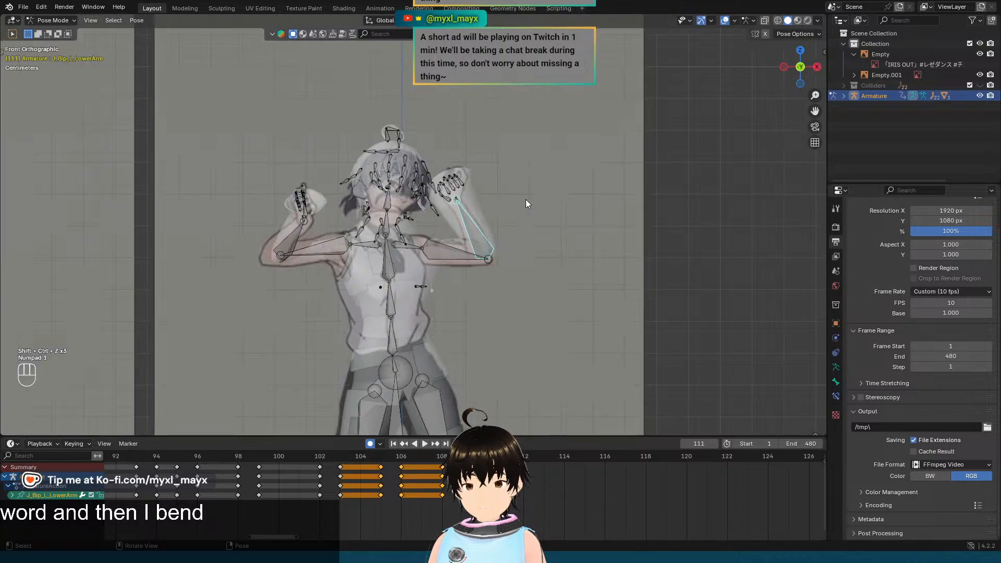
scroll(525, 199, up, 5)
key(Left)
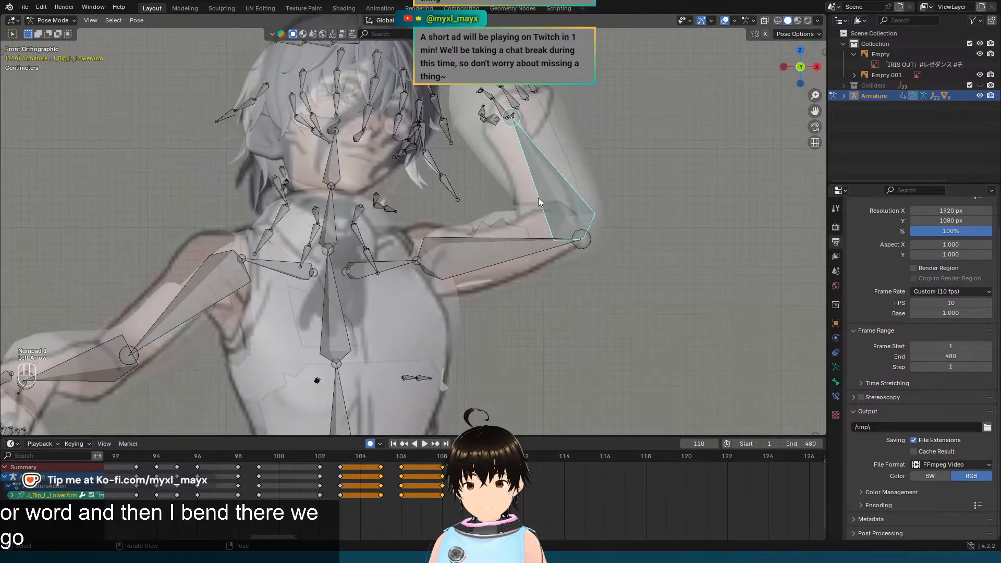
key(Right)
key(Left)
key(Right)
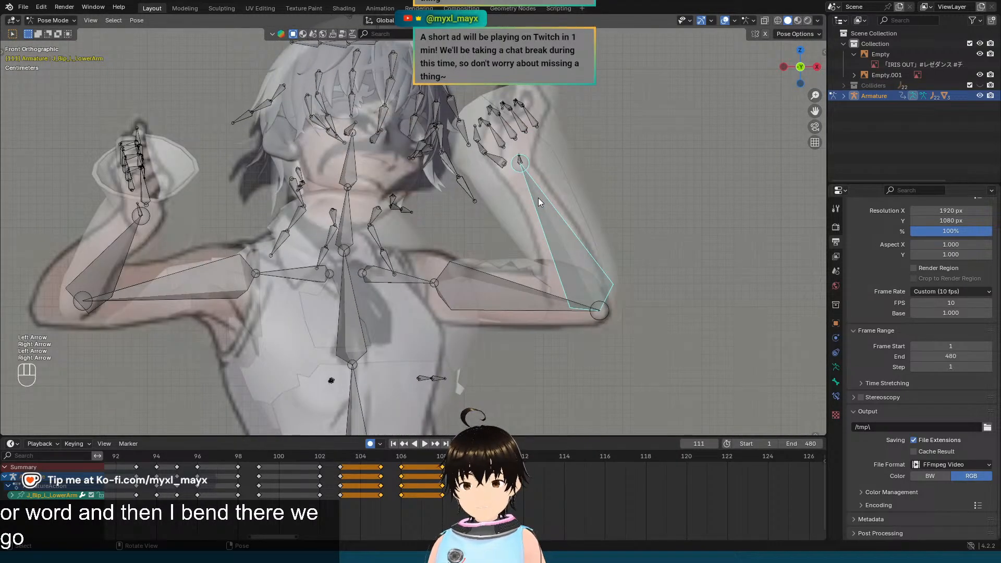
Step: Rotate the left hand bone 45° about its local Z axis to turn the palm toward the reference hand
shift+middle_drag(530, 158, 513, 195)
click(507, 196)
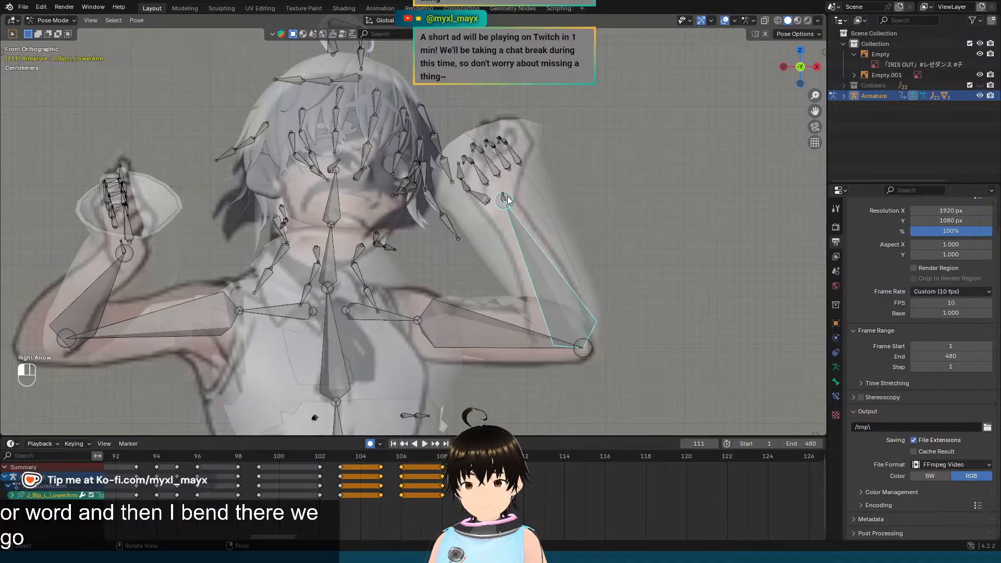
scroll(434, 190, up, 3)
key(r)
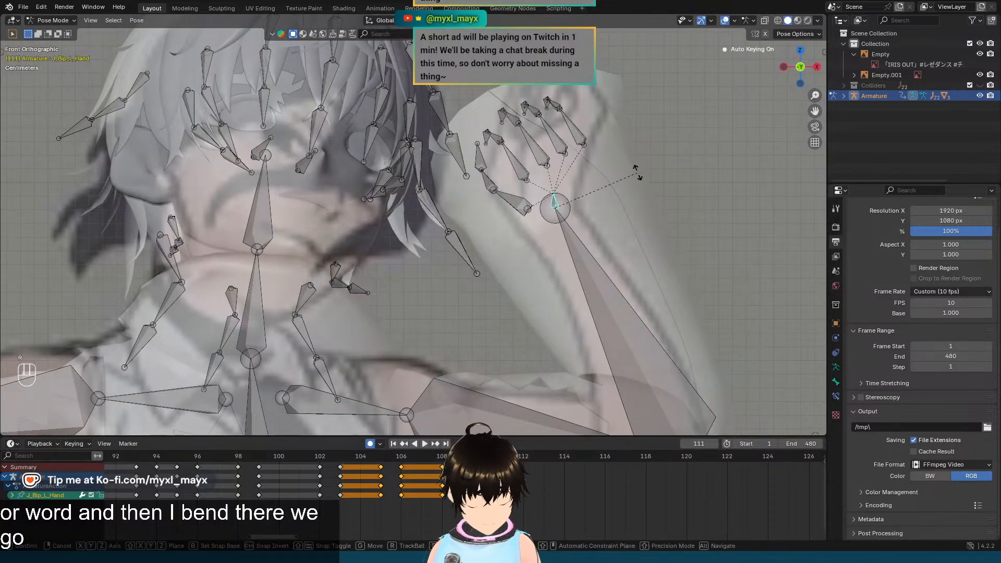
key(x)
key(x)
key(z)
key(z)
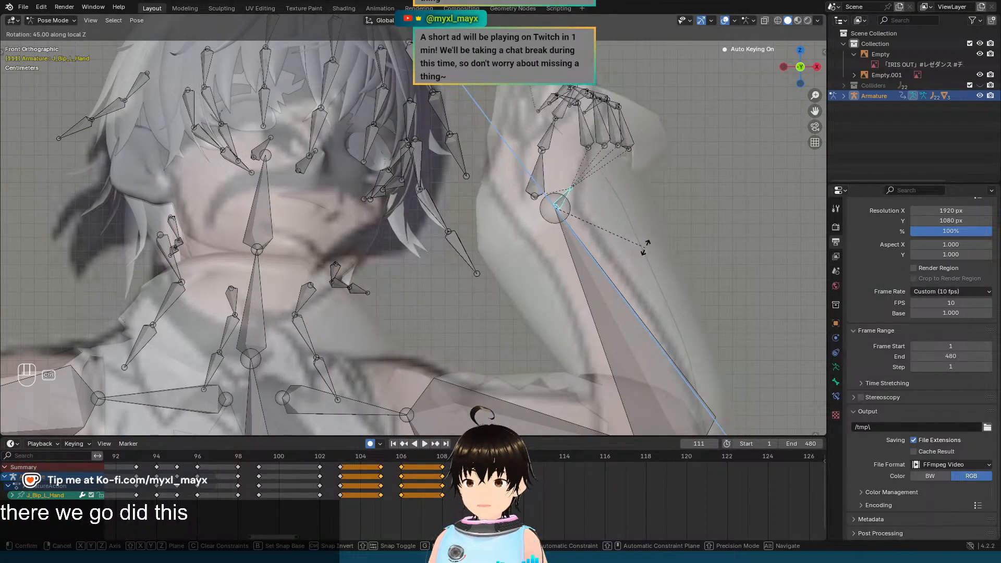
click(645, 247)
Step: Rotate the left hand bone about its local X axis until the fist lines up with the reference hand
key(r)
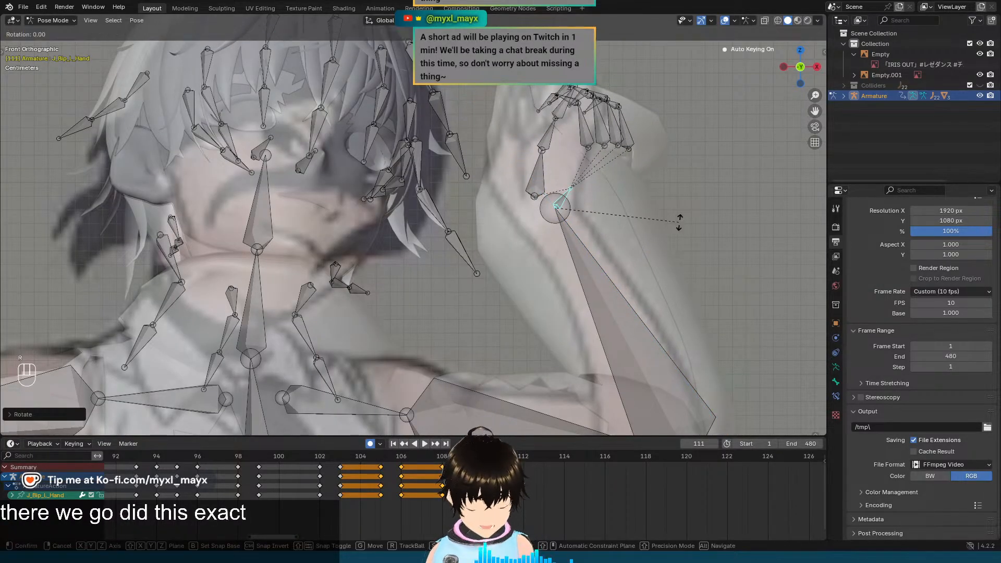
key(x)
key(x)
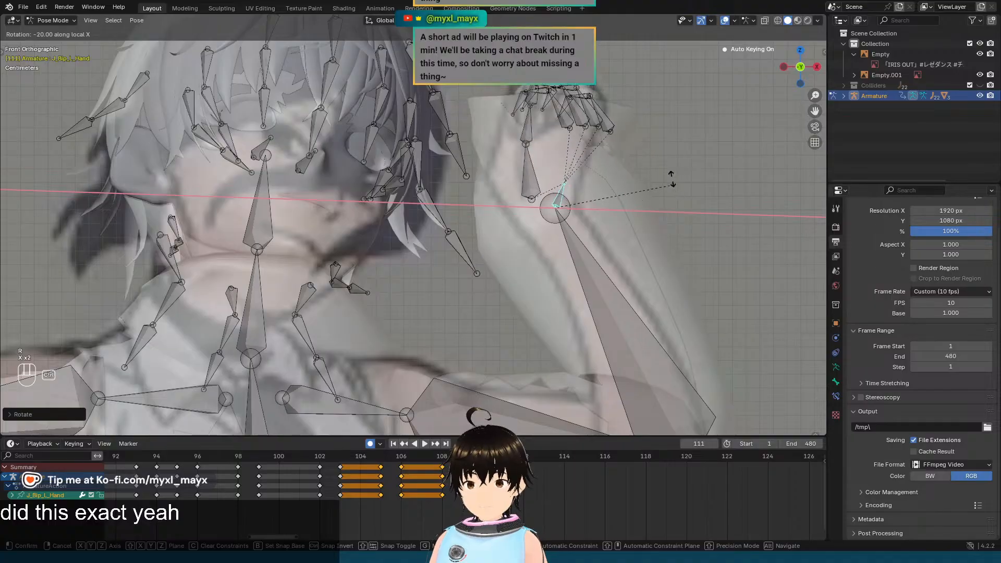
click(661, 161)
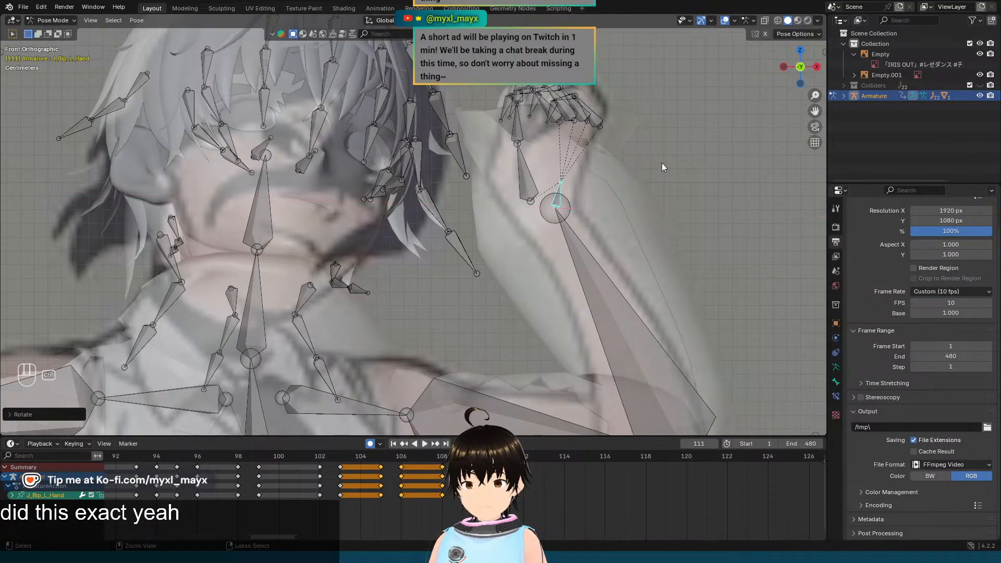
scroll(655, 168, down, 5)
scroll(605, 171, up, 3)
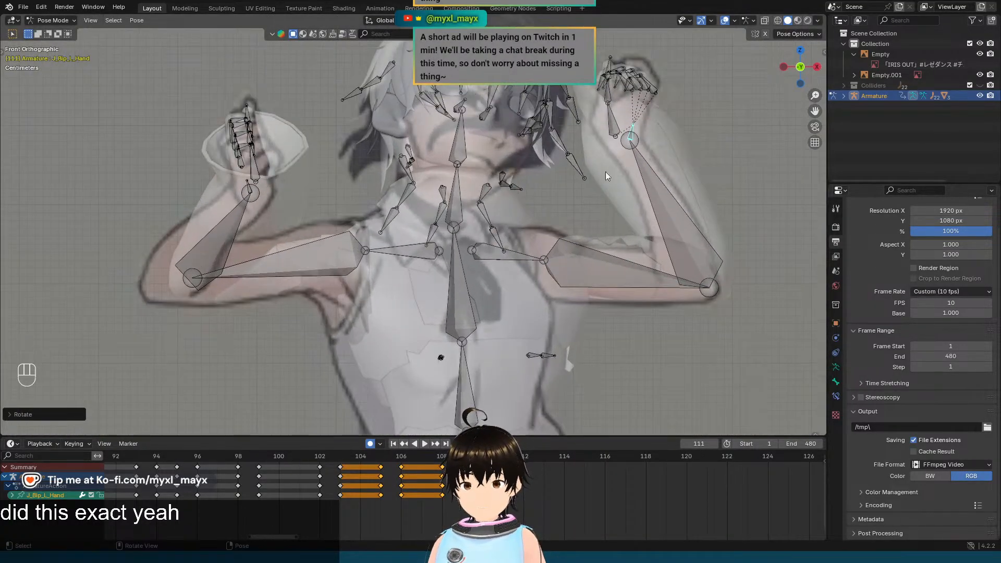
Step: Compare the hand and head poses between frames 110 and 111 in the front view, ending on frame 111 with the neck selected
key(Left)
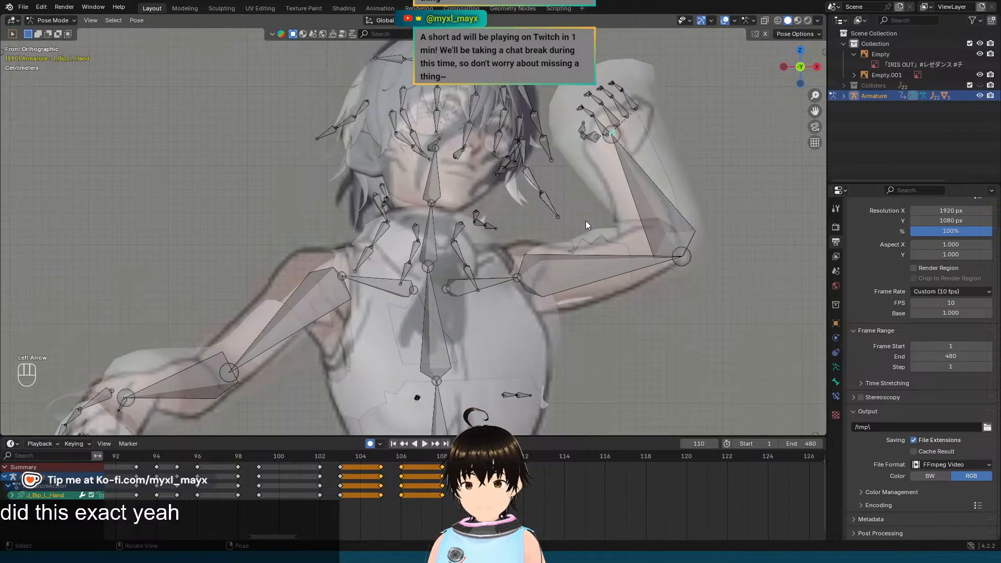
key(Right)
key(Left)
key(Right)
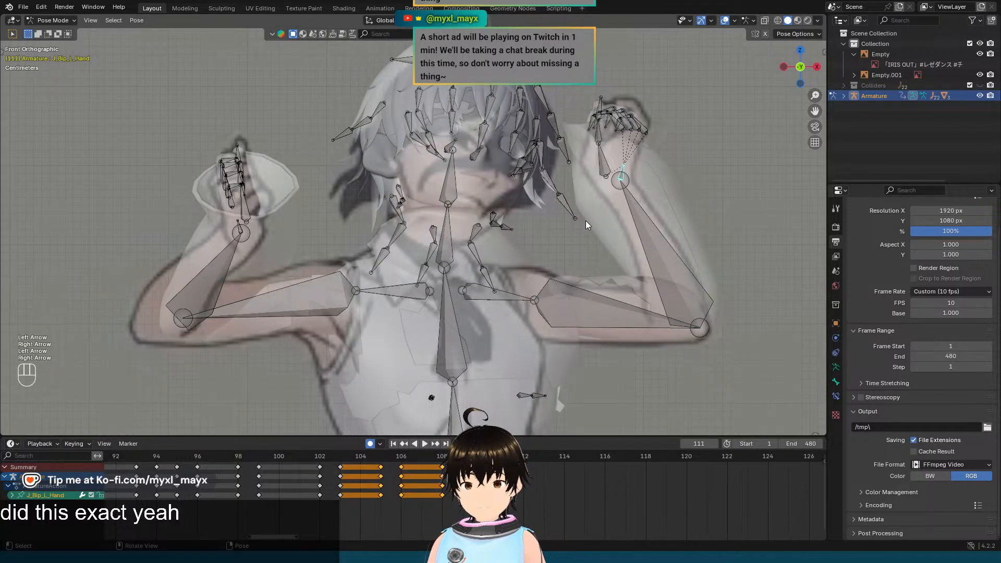
key(Left)
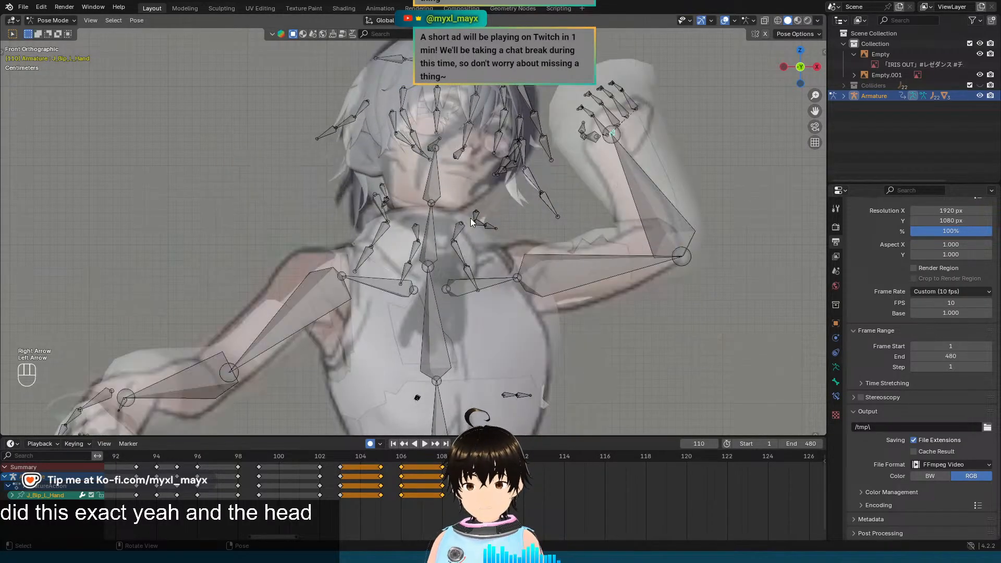
key(Right)
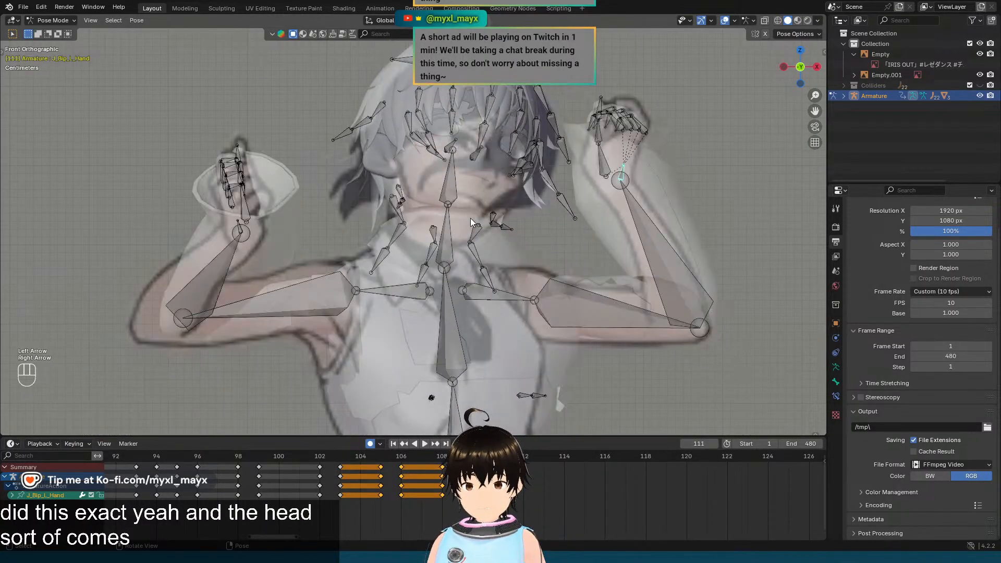
click(446, 250)
shift+middle_drag(466, 284, 485, 246)
scroll(493, 345, down, 2)
shift+middle_drag(493, 345, 495, 252)
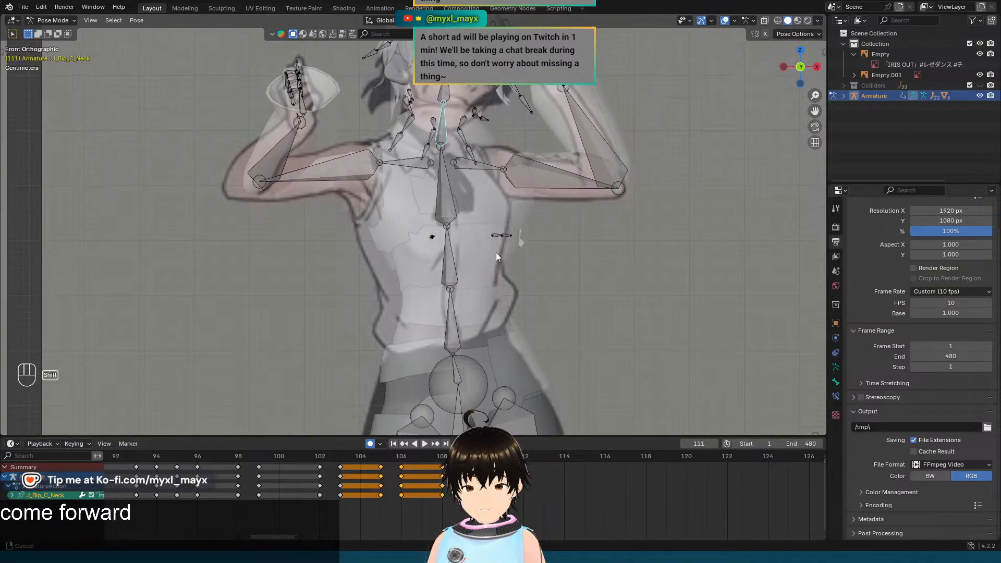
Step: Select the spine bone and compare the torso between frames 110 and 111 against the reference
click(454, 328)
middle_drag(454, 327, 383, 309)
key(KP_1)
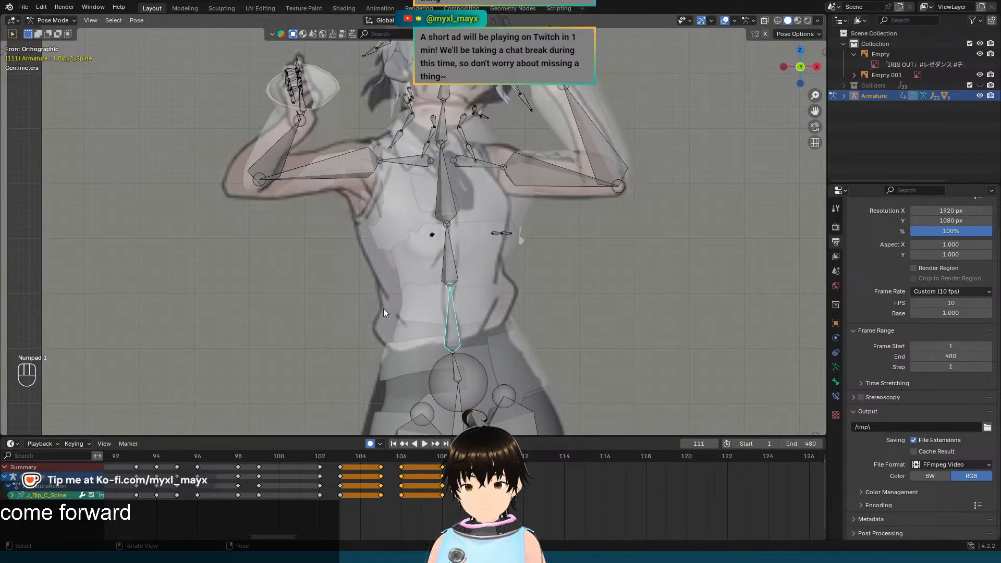
key(Left)
key(Right)
key(Left)
key(Right)
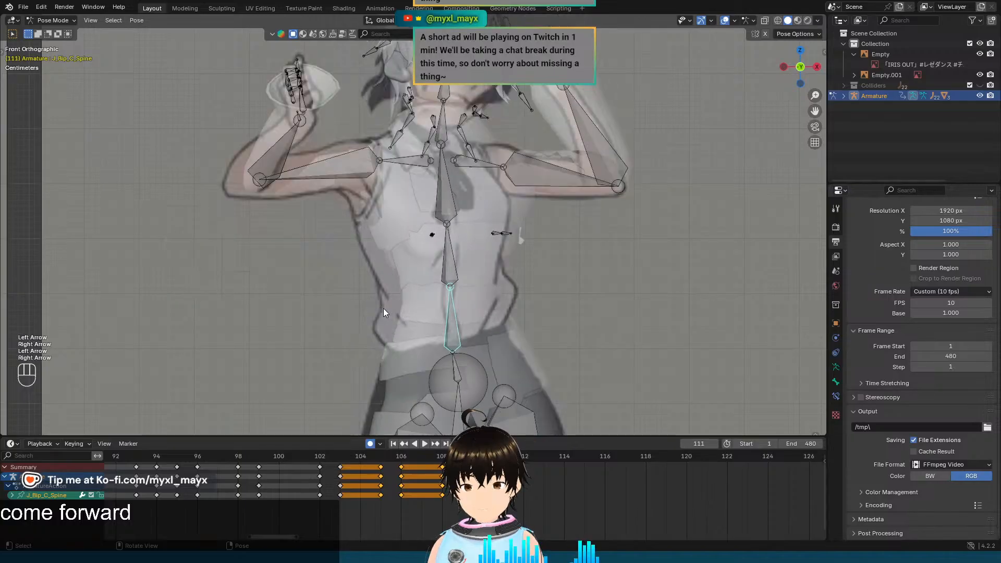
key(Left)
key(Right)
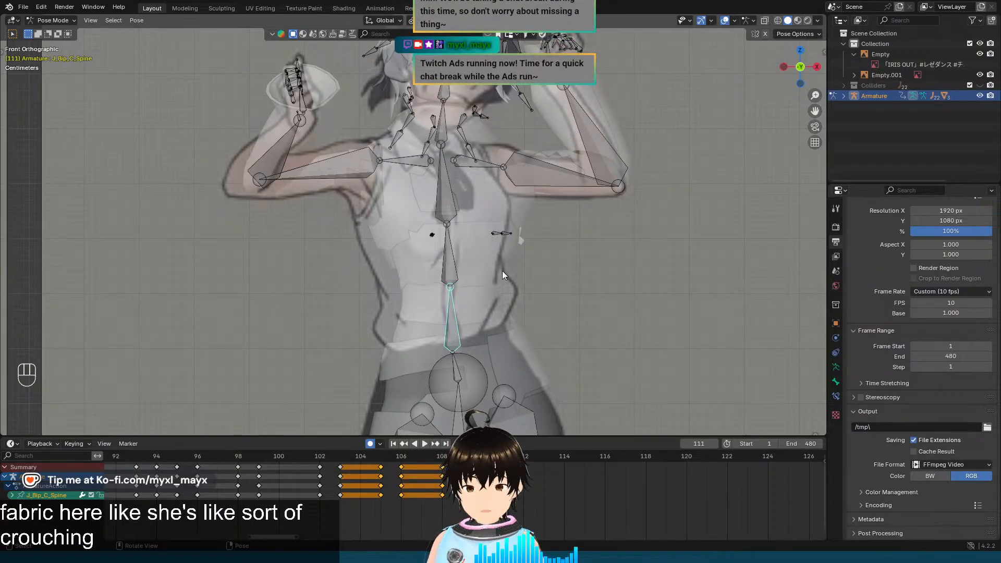
Step: Rotate the spine bone about its local X axis in the side view to tilt the torso backward
middle_drag(502, 270, 470, 268)
key(KP_1)
key(KP_3)
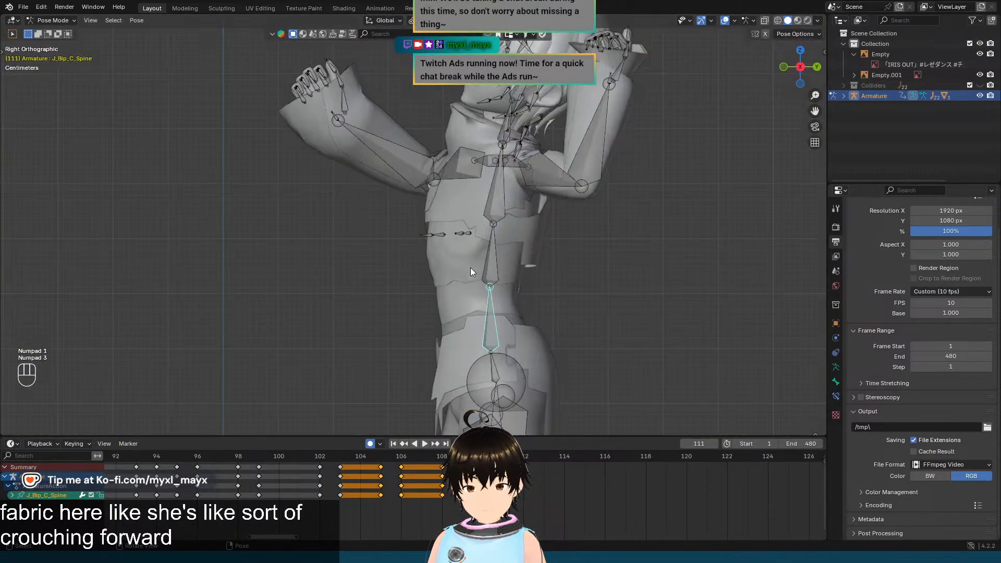
key(r)
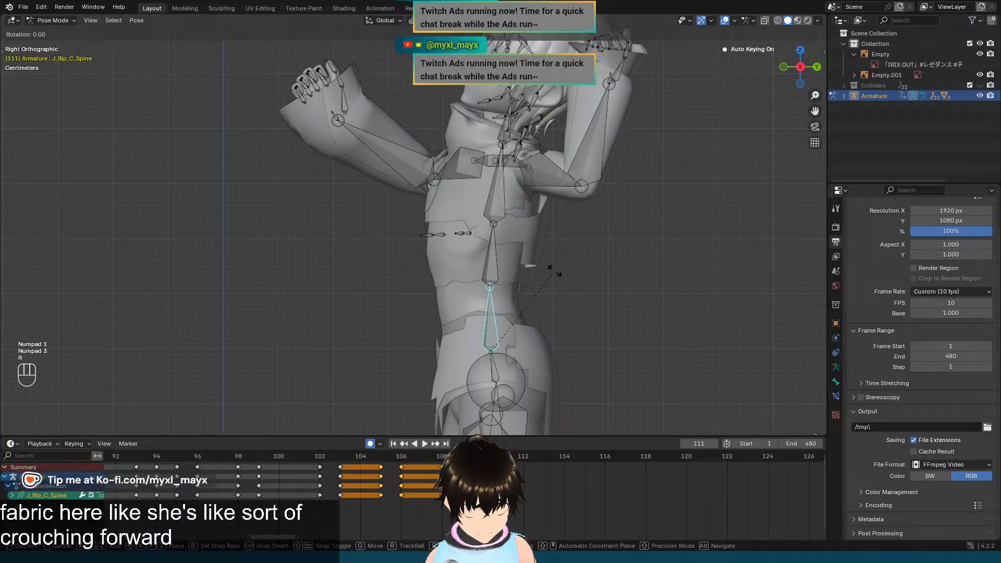
key(x)
key(x)
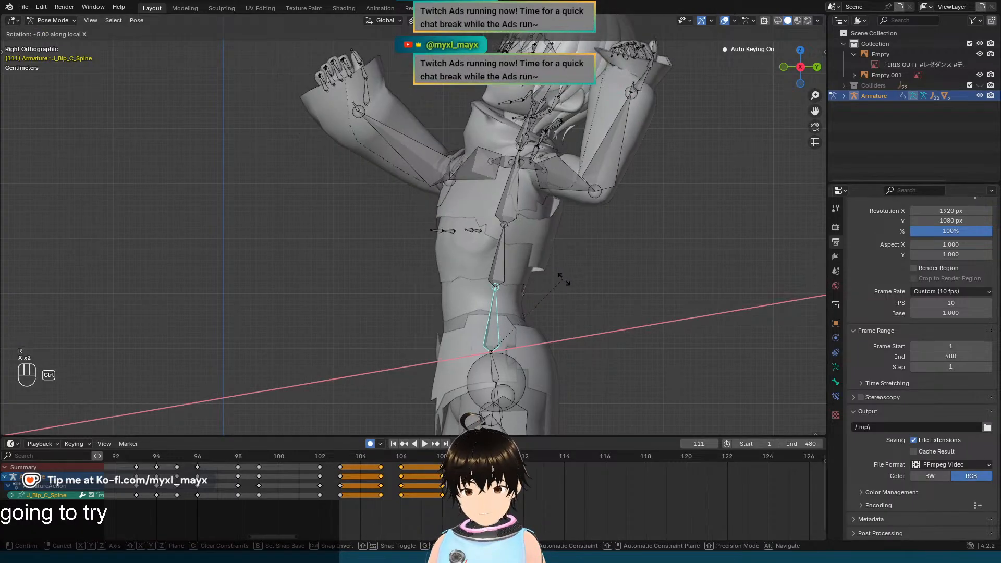
click(567, 283)
Step: Rotate the chest bone 10° about its local X axis to bend the torso forward
click(512, 263)
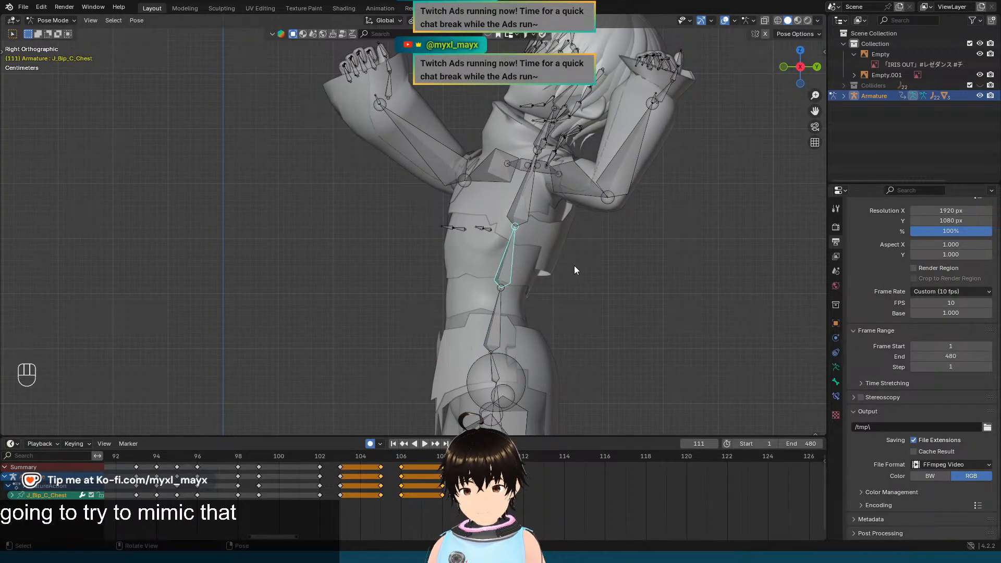
key(r)
key(x)
key(x)
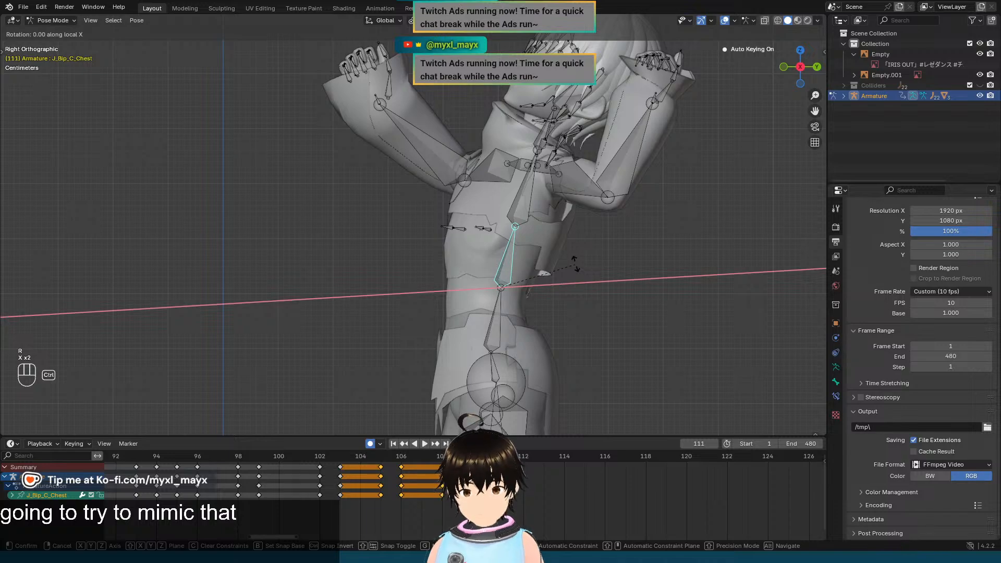
click(575, 254)
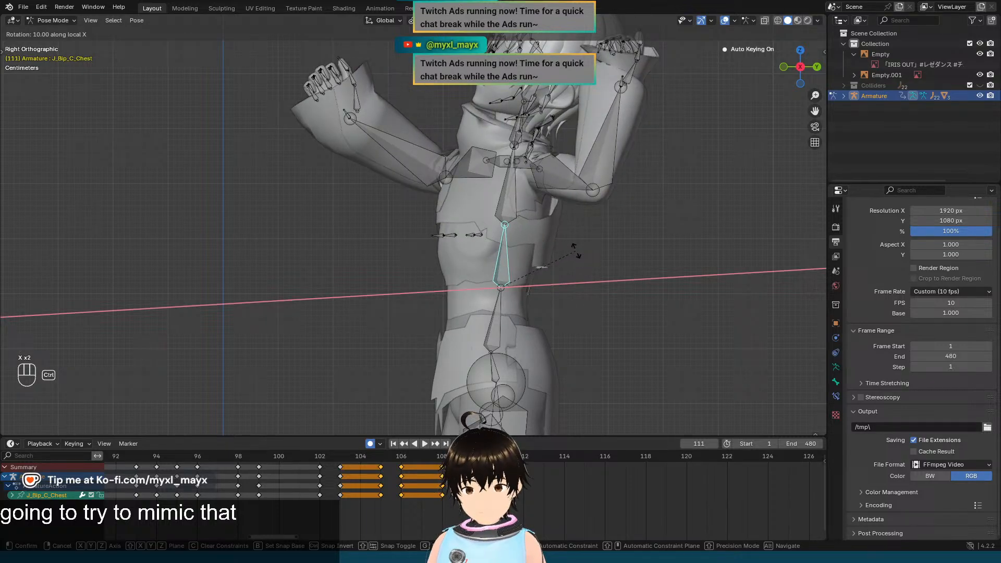
Step: Rotate the upper chest bone forward about its local X axis and check the pose from the front
click(521, 214)
key(r)
key(x)
key(x)
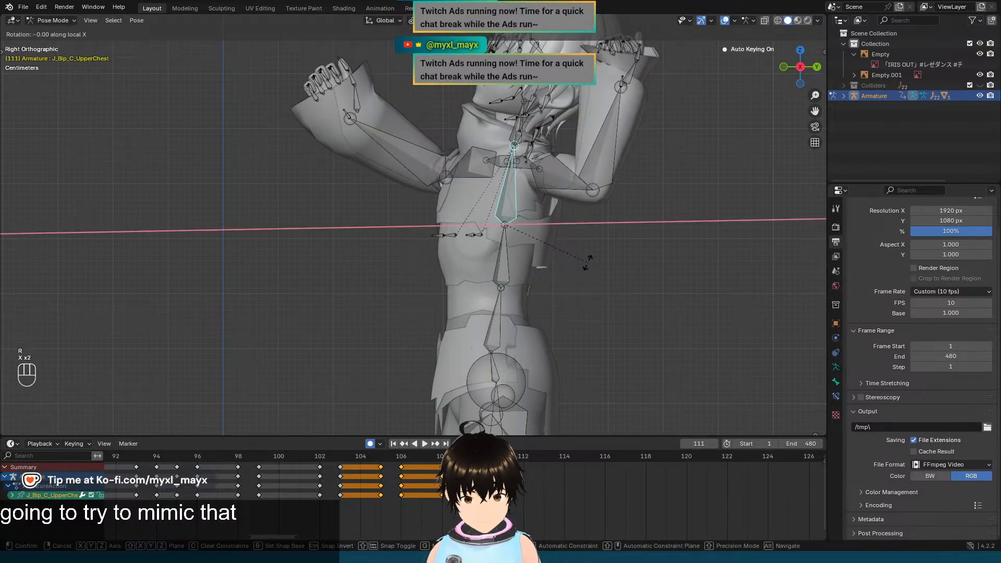
key(KP_1)
click(590, 253)
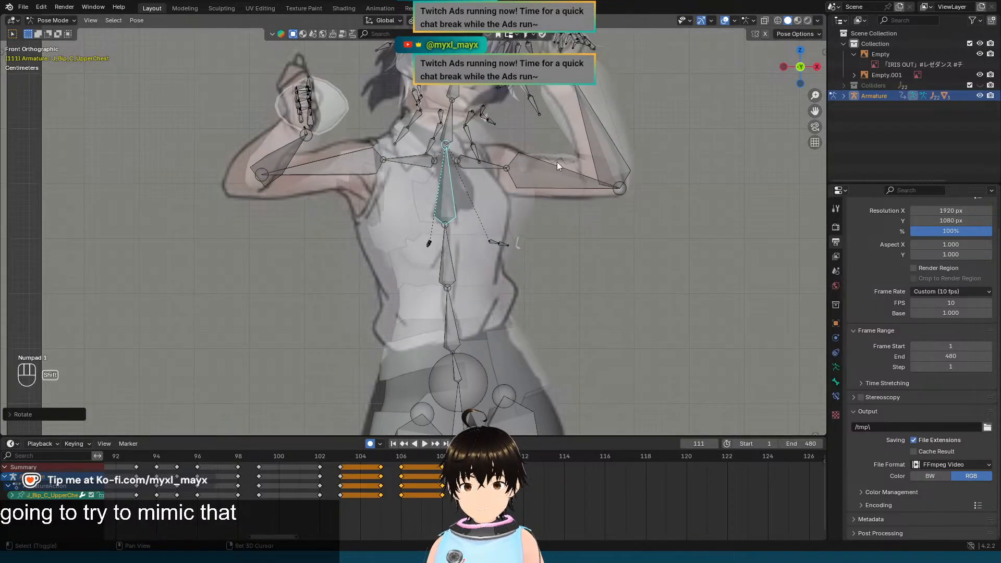
Step: Rotate the neck and head bones together 10° about their local X axes to lower the face
shift+middle_drag(557, 161, 550, 219)
scroll(552, 214, up, 3)
shift+middle_drag(559, 181, 555, 199)
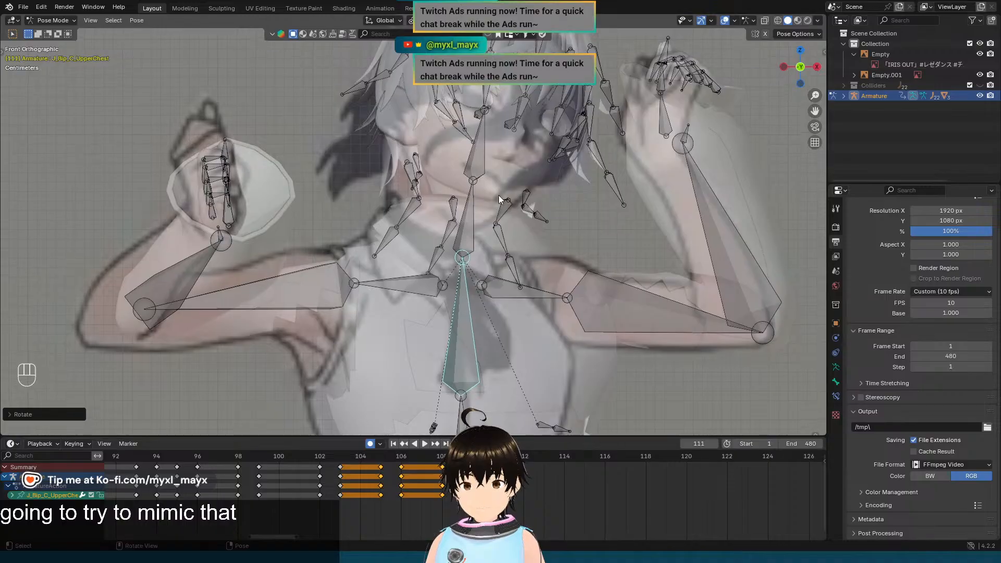
click(470, 206)
shift+click(482, 152)
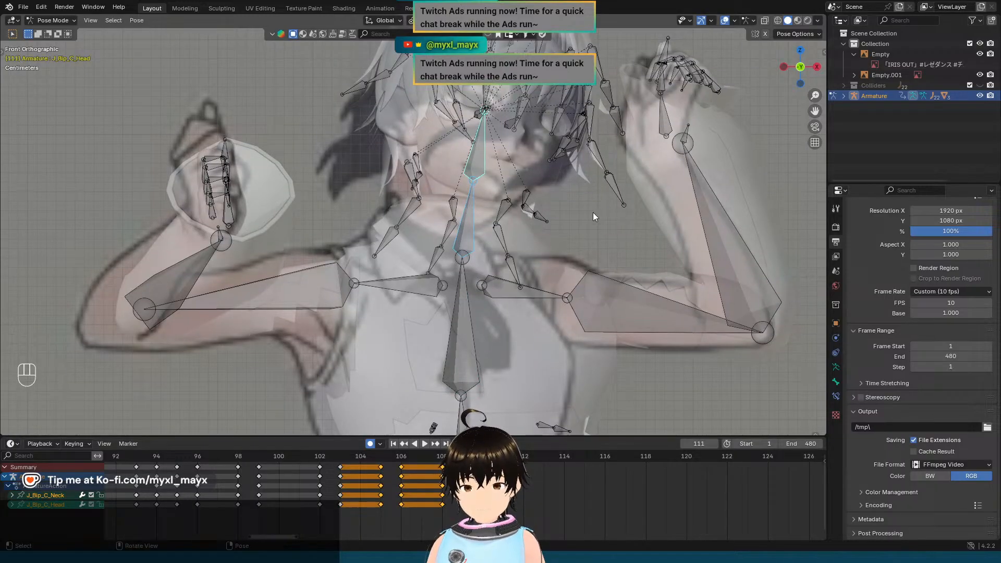
key(r)
key(x)
key(x)
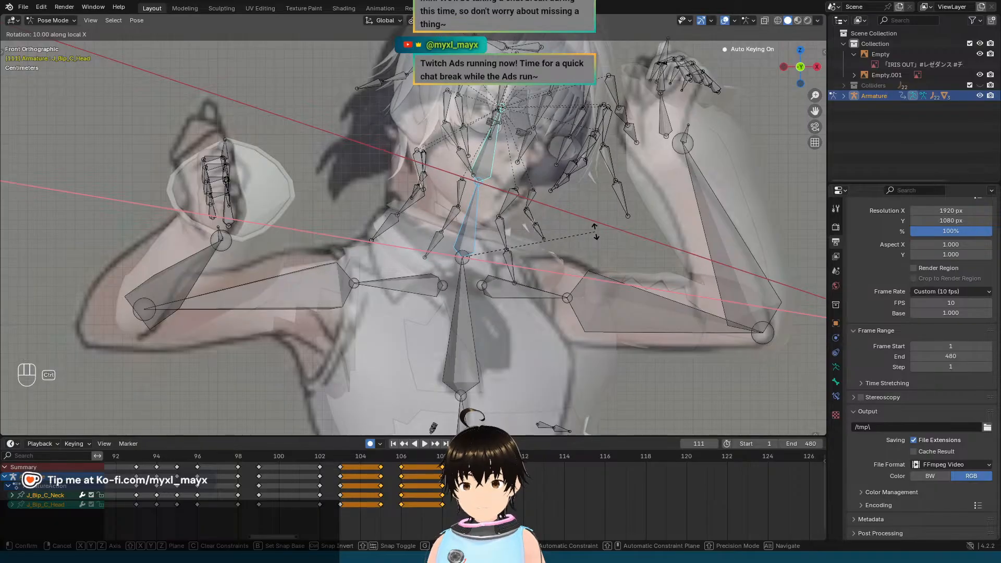
click(595, 233)
Step: Try to tilt the neck and head bones sideways about their local Z axes
key(r)
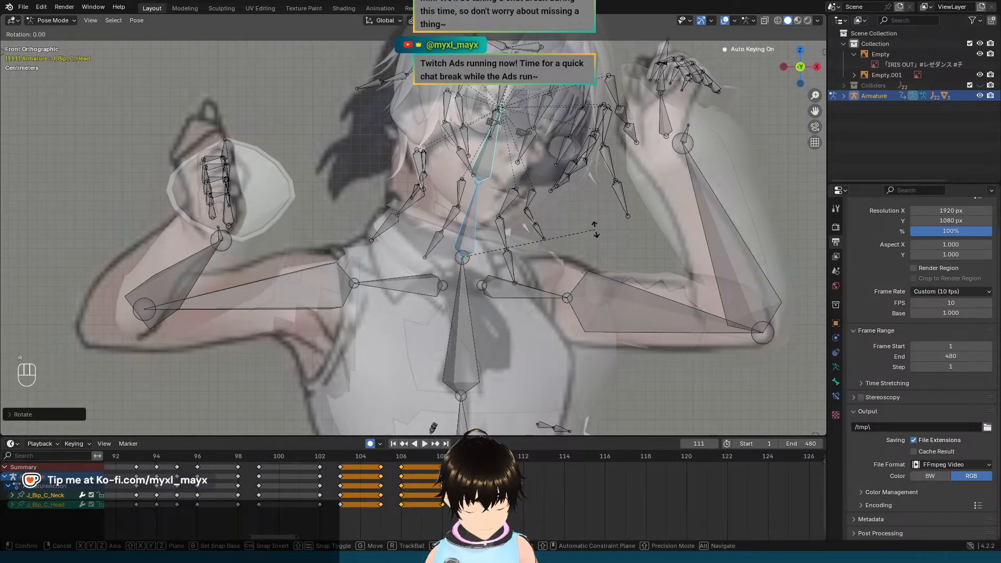
key(z)
key(z)
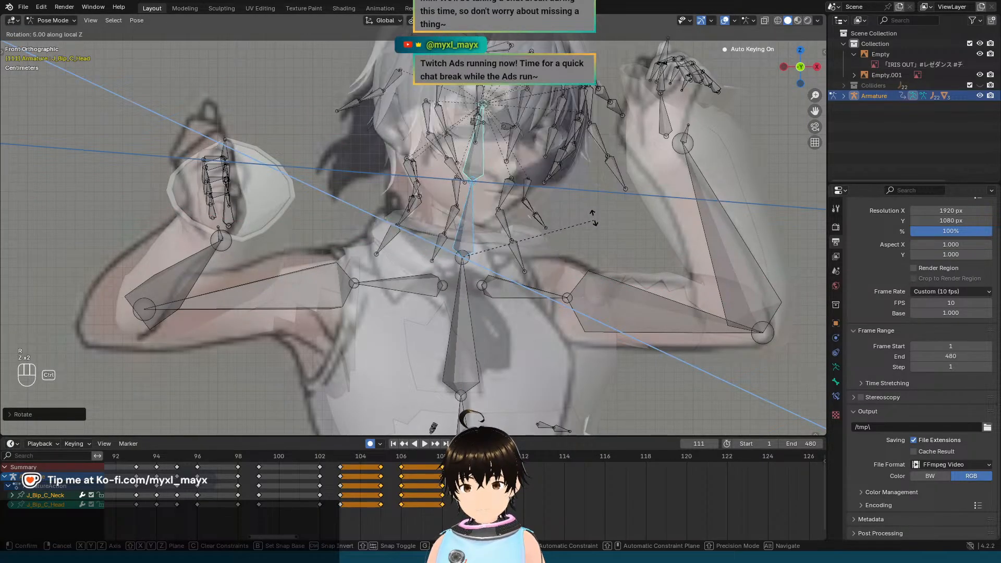
click(599, 230)
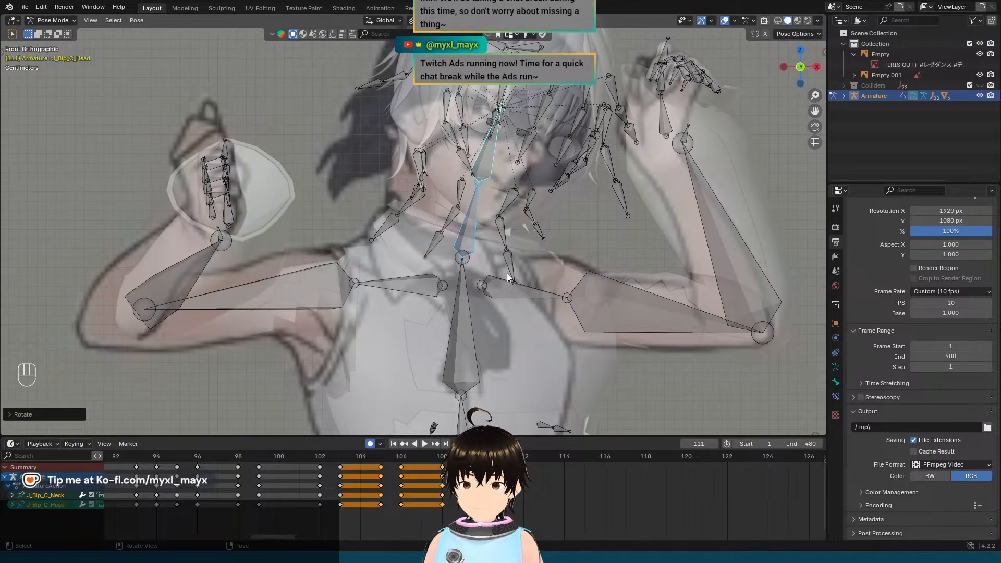
Step: Try to rotate the upper chest bone about its local Z axis against the reference torso
click(472, 306)
shift+middle_drag(508, 342, 527, 263)
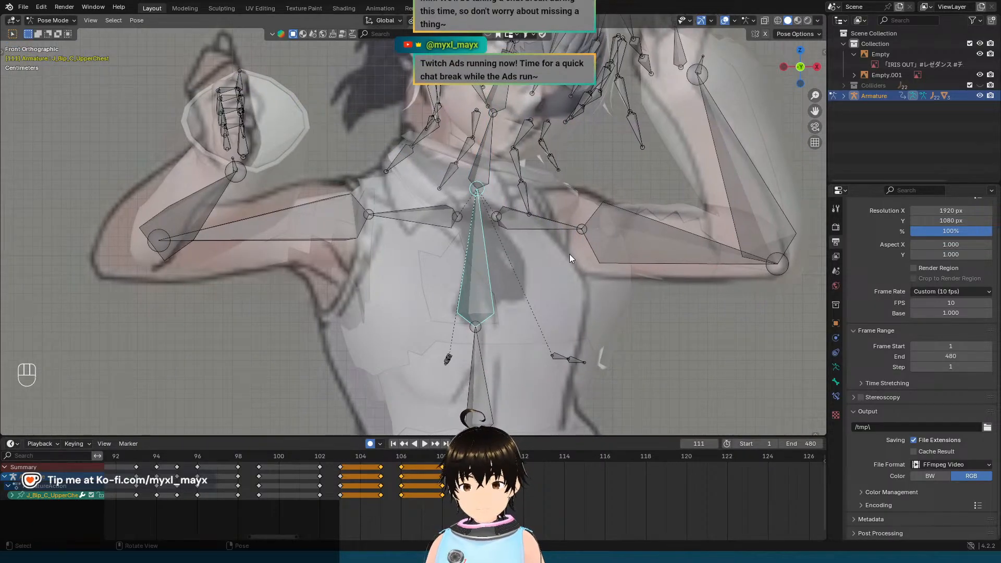
key(r)
key(z)
key(z)
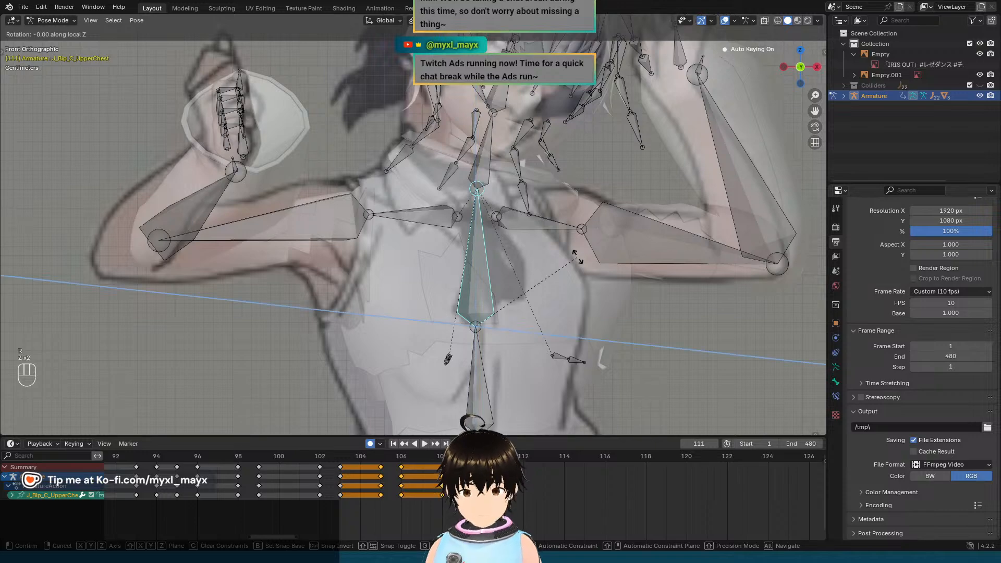
key(ctrl)
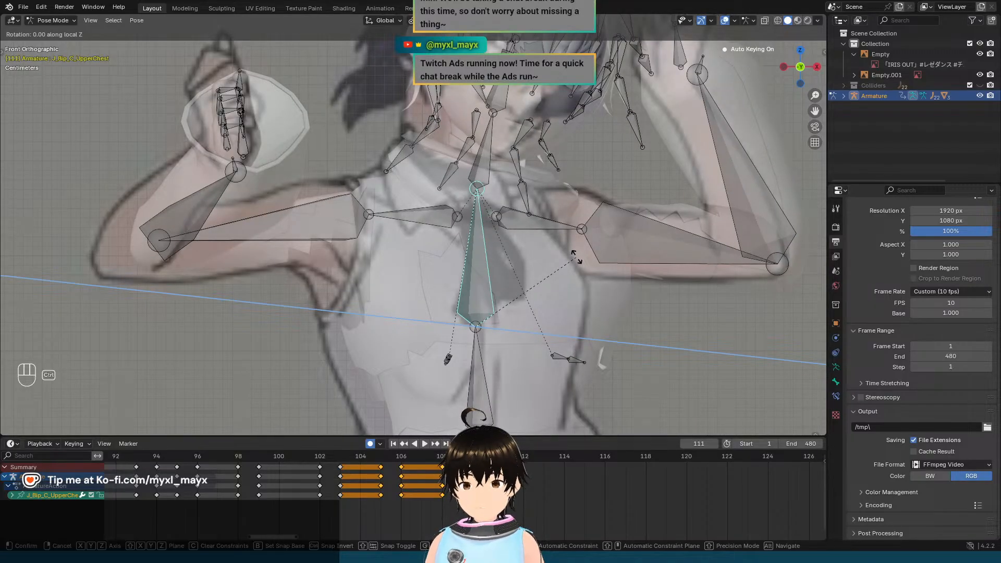
click(576, 257)
scroll(573, 216, down, 2)
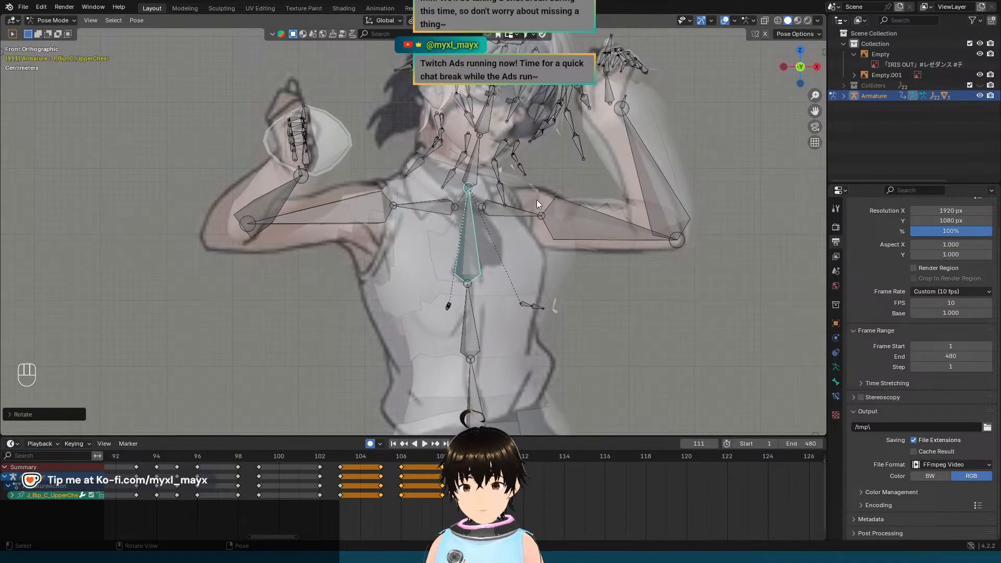
Step: Select the neck bone and compare the upper-body pose between frames 110 and 111 from the front
click(473, 162)
mouse_move(461, 196)
middle_down()
mouse_move(573, 193)
mouse_move(467, 202)
middle_up()
key(KP_1)
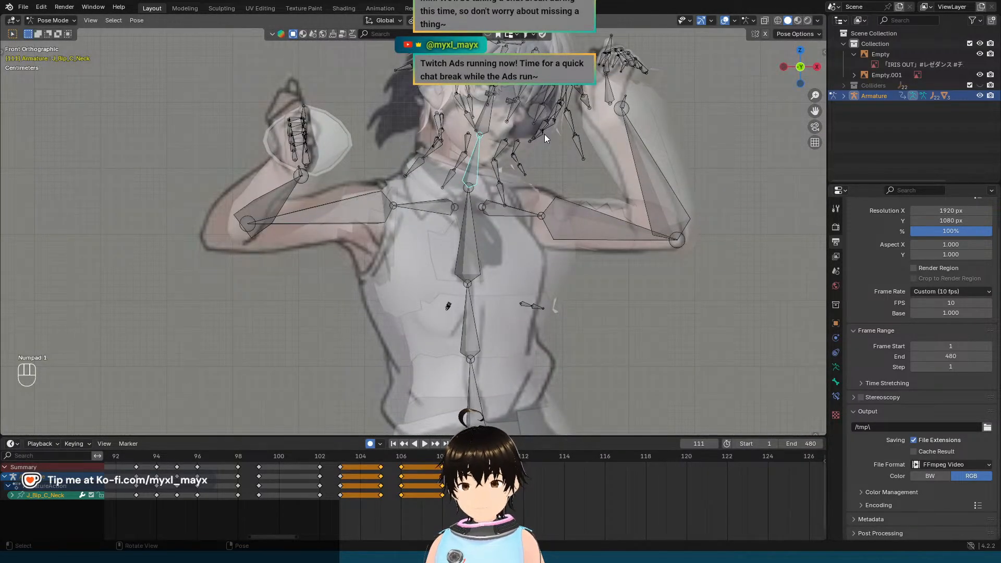
key(Left)
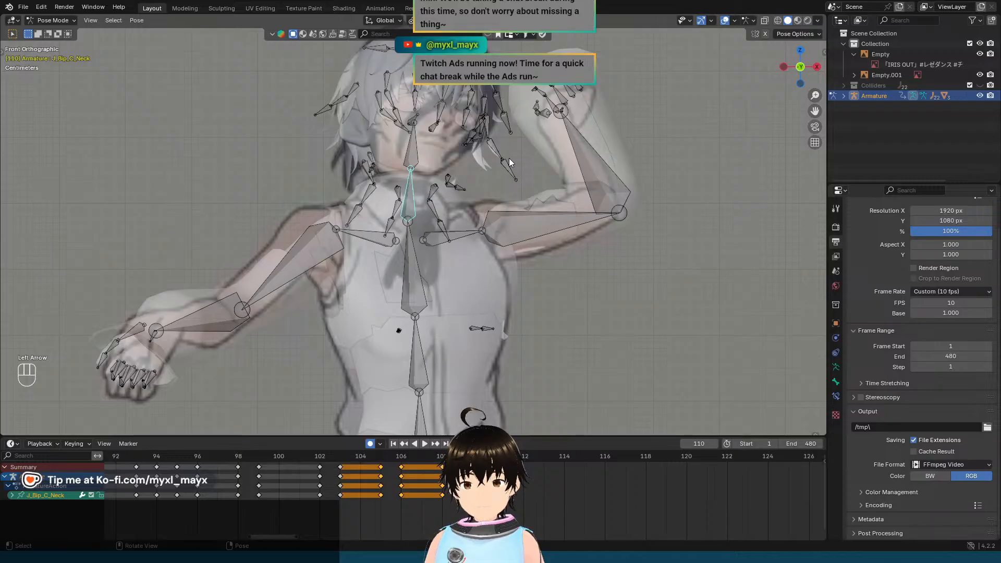
key(Right)
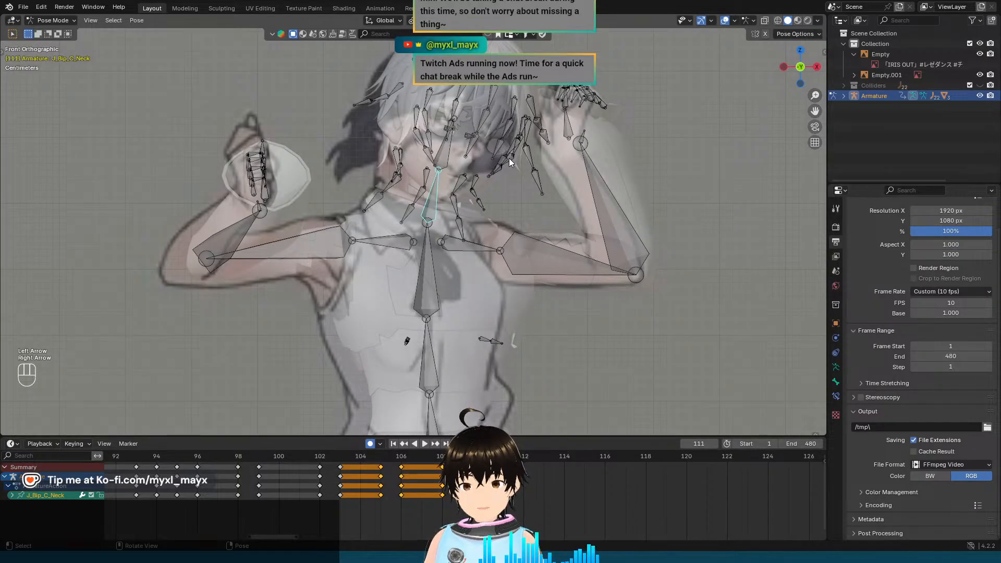
key(Left)
key(Right)
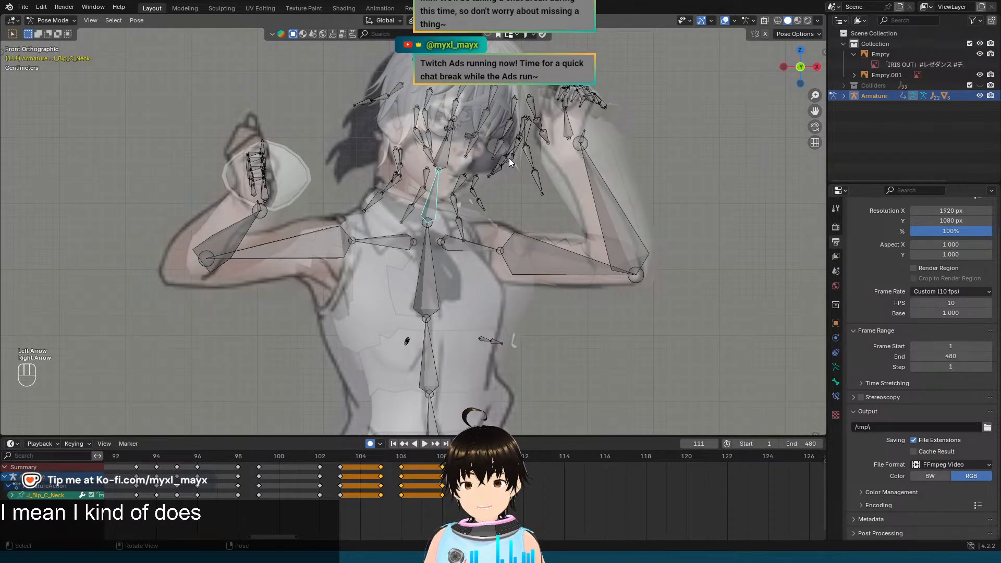
key(Left)
key(Right)
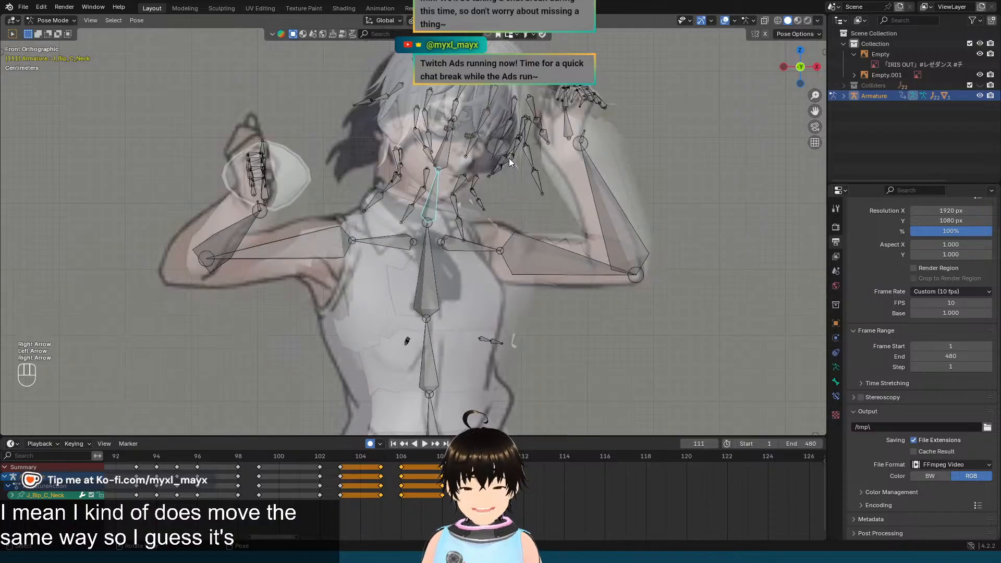
key(Left)
key(Right)
Step: Examine the full-figure motion from frame 109 to frame 112 against the reference dancer
scroll(508, 158, down, 7)
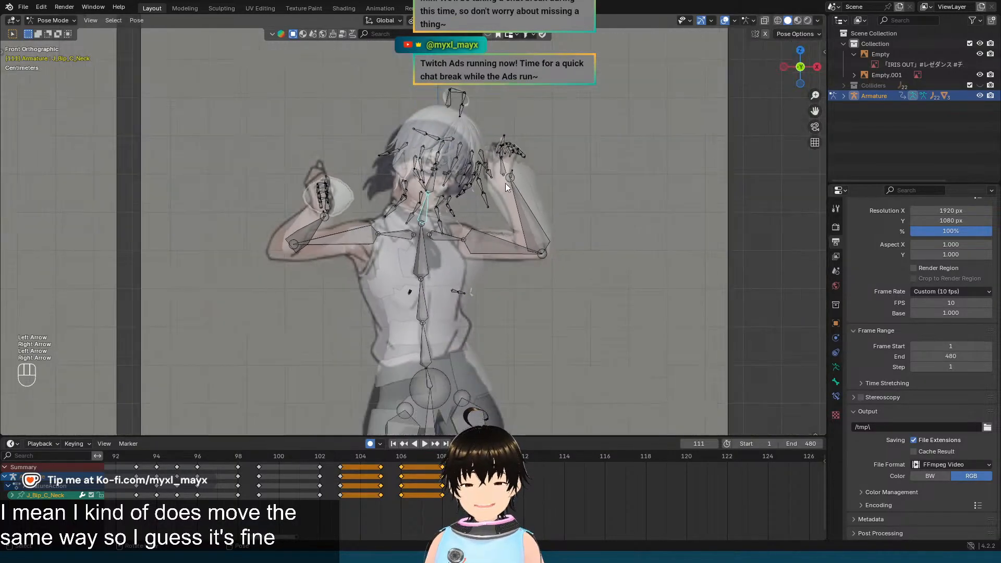
shift+scroll(520, 151, down, 2)
shift+middle_drag(518, 170, 549, 116)
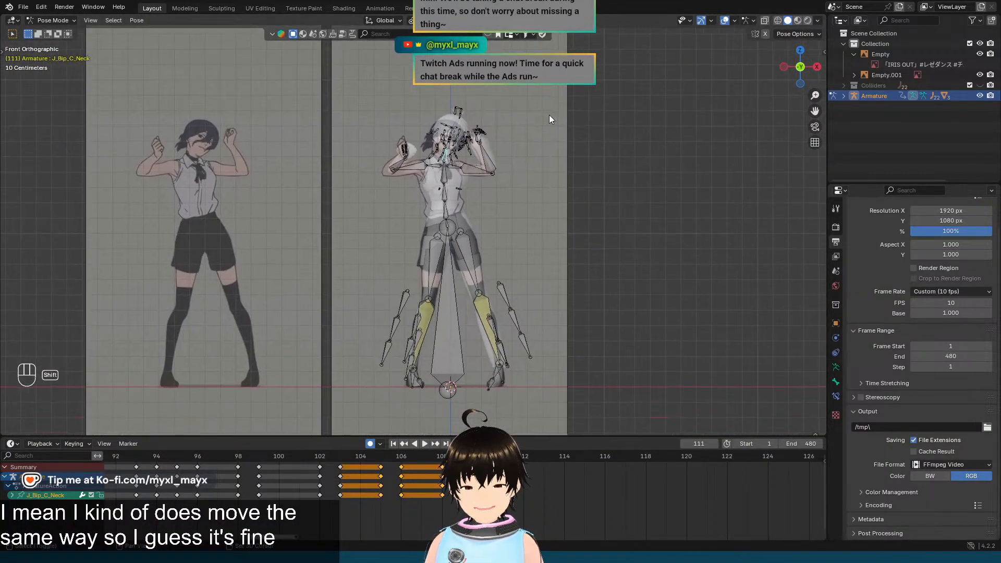
key(Left)
key(Right)
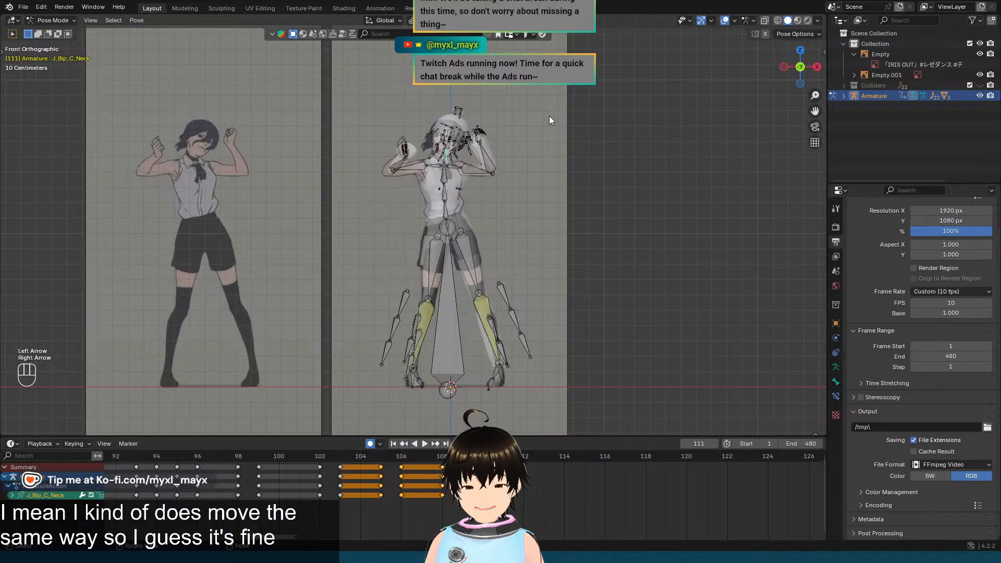
key(Left)
key(Right)
key(Left)
key(Left)
key(Left)
key(Left)
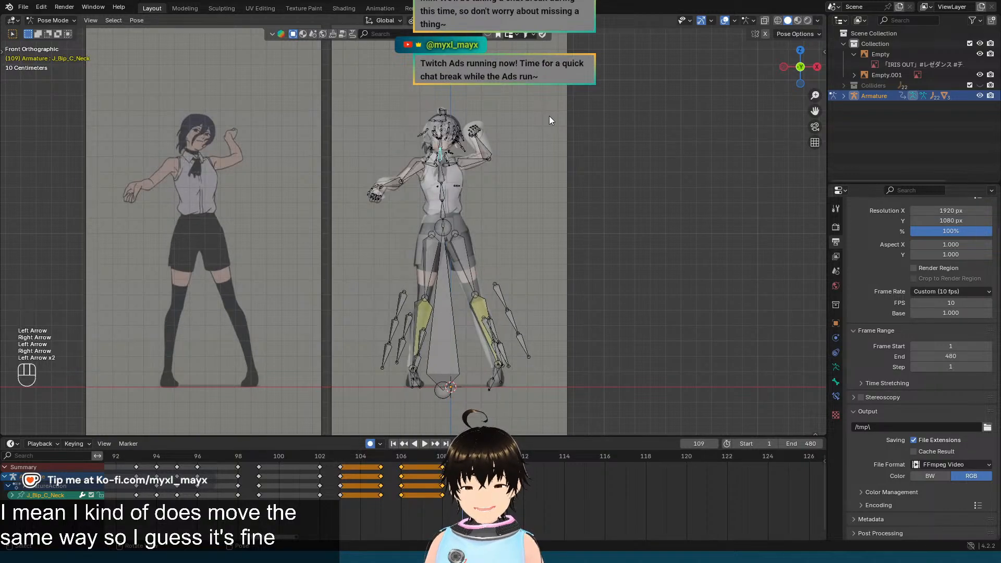
key(Right)
key(Right)
key(Right)
key(Right)
key(Right)
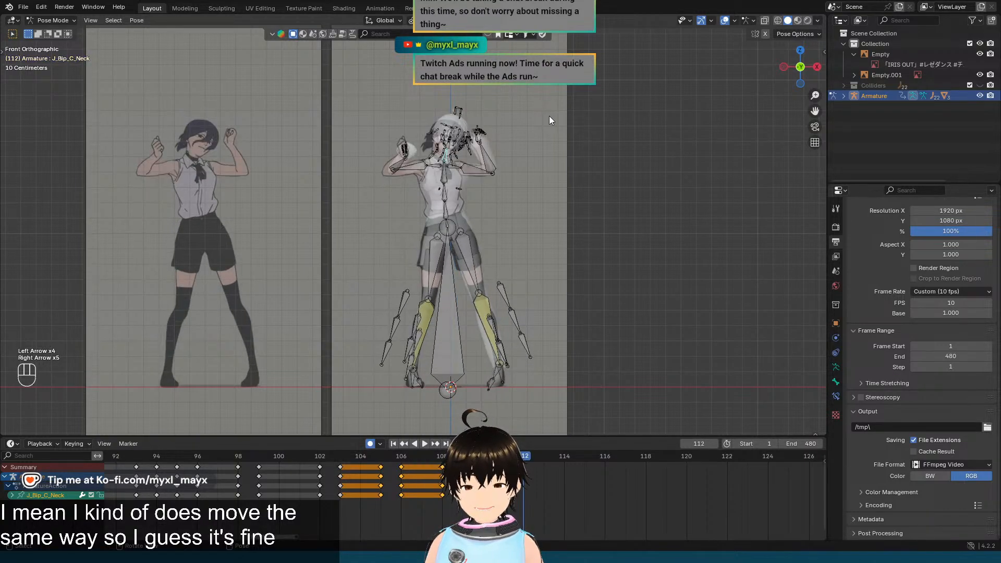
key(Left)
key(Right)
key(Left)
key(Left)
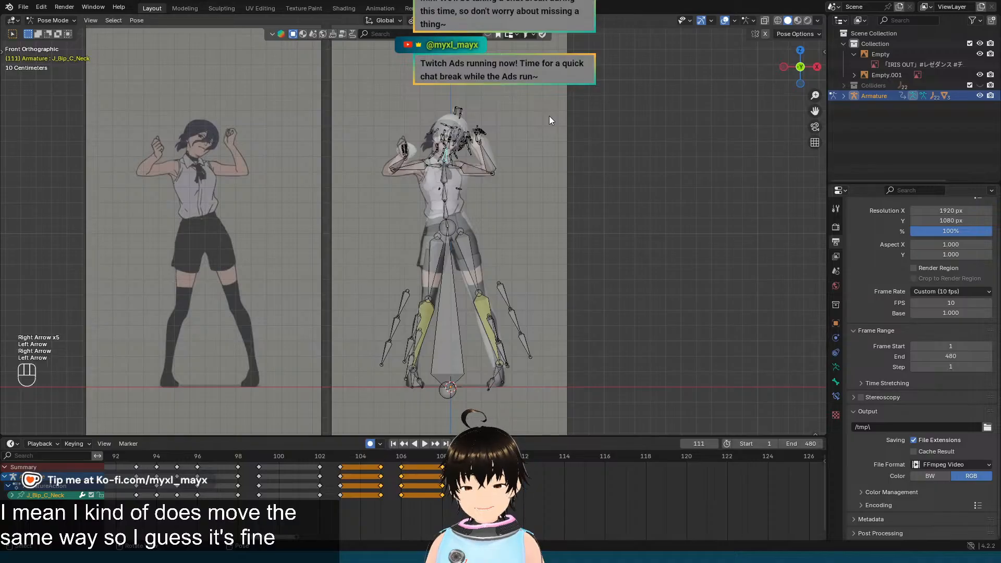
key(Right)
Step: Select all the armature's bones and insert keyframes for the held pose at frames 111 and 113
scroll(471, 173, down, 2)
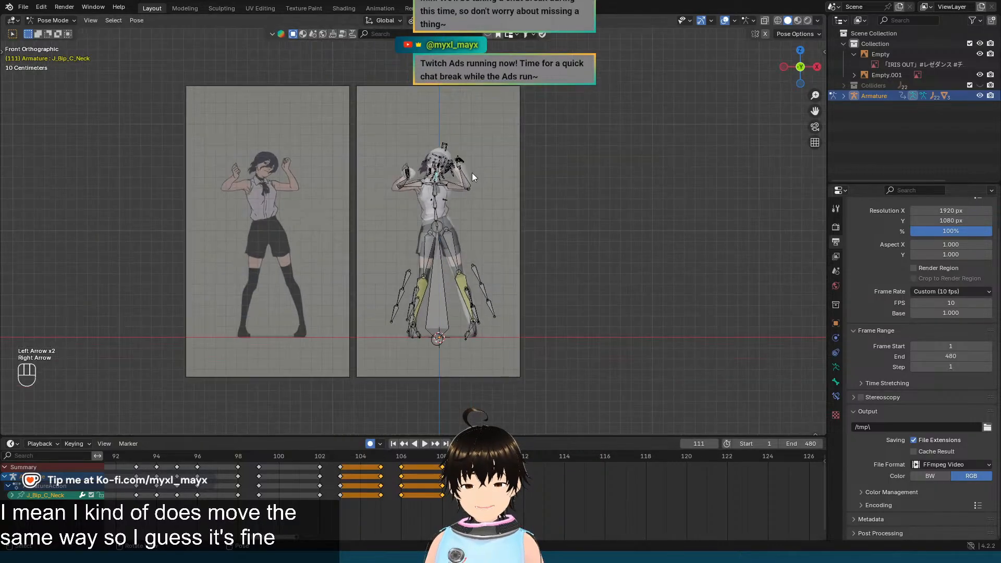
drag(339, 115, 588, 364)
scroll(562, 297, up, 2)
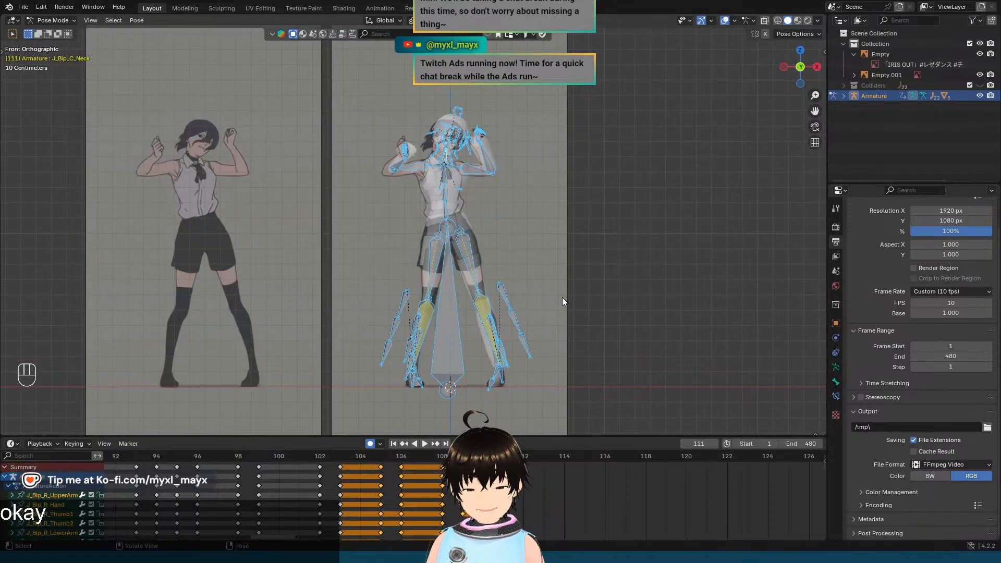
key(Right)
key(Right)
key(Right)
key(Left)
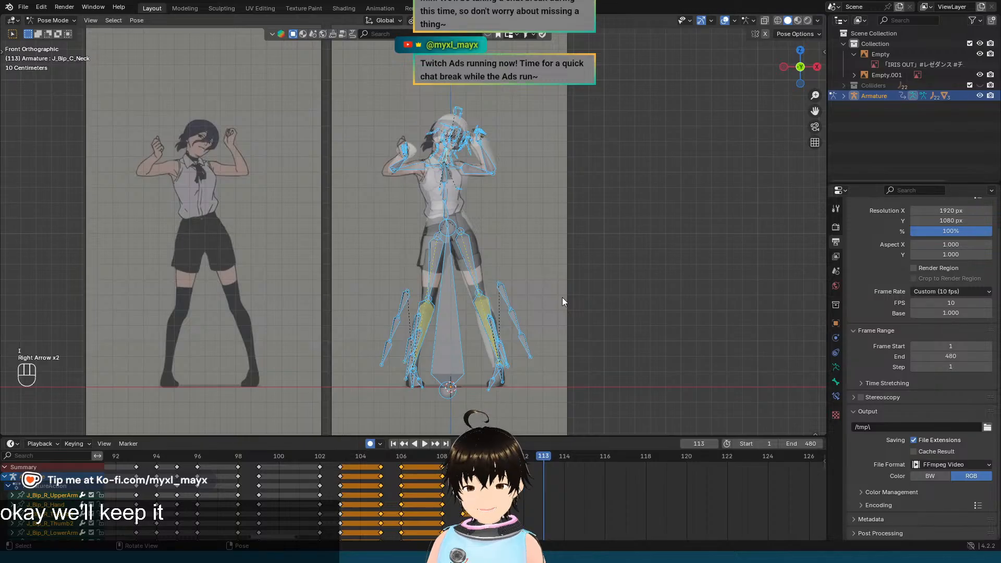
key(i)
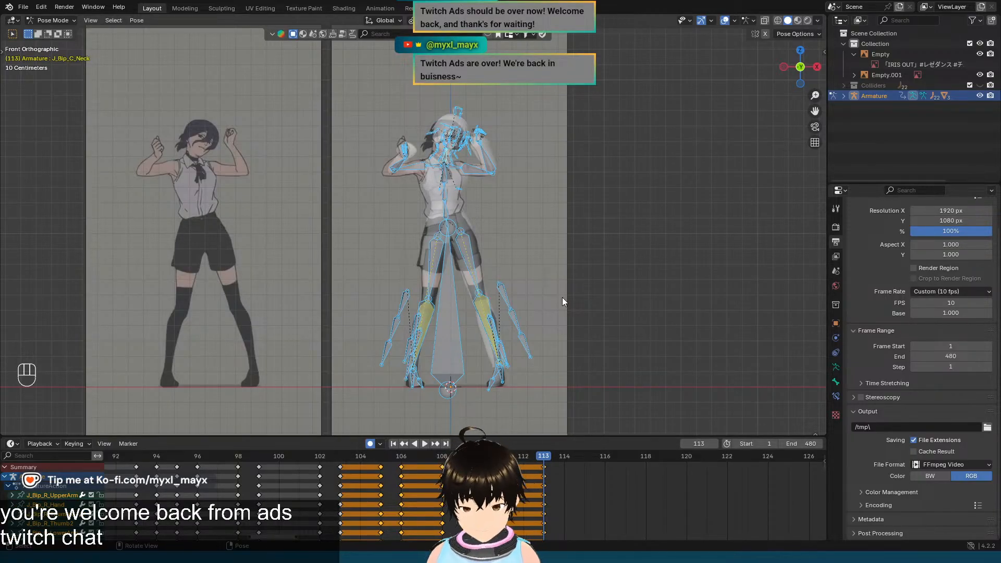
Step: Examine the reference poses from frame 113 to frame 120 and return to frame 113
key(Right)
key(Right)
key(Right)
key(Right)
key(Right)
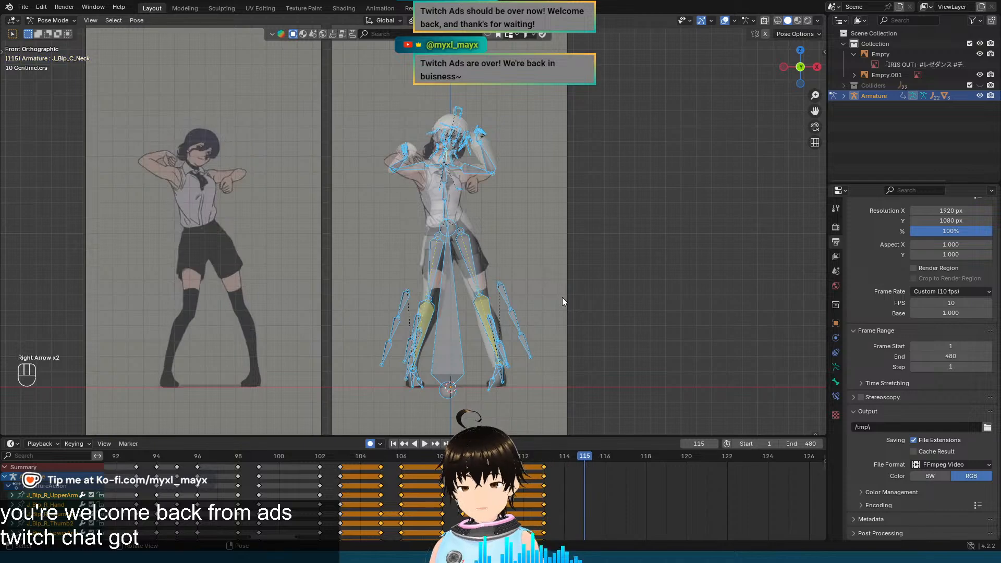
key(Right)
key(Right)
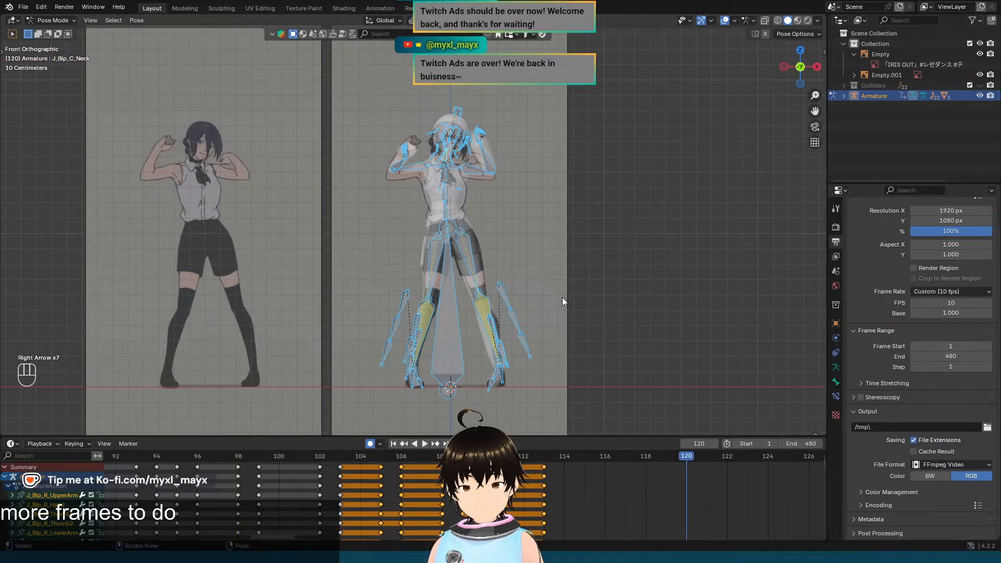
key(Left)
key(Left)
key(Left)
key(Left)
key(Left)
key(Left)
key(Left)
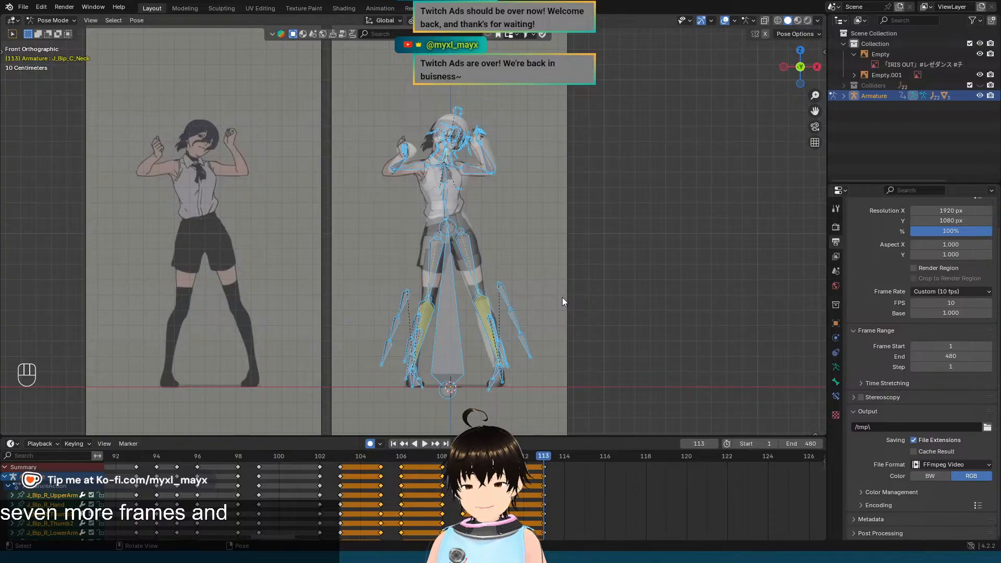
Step: Compare frames 113 and 114 to examine how the reference's hips and legs move
key(Right)
key(Left)
key(Right)
key(Left)
key(Right)
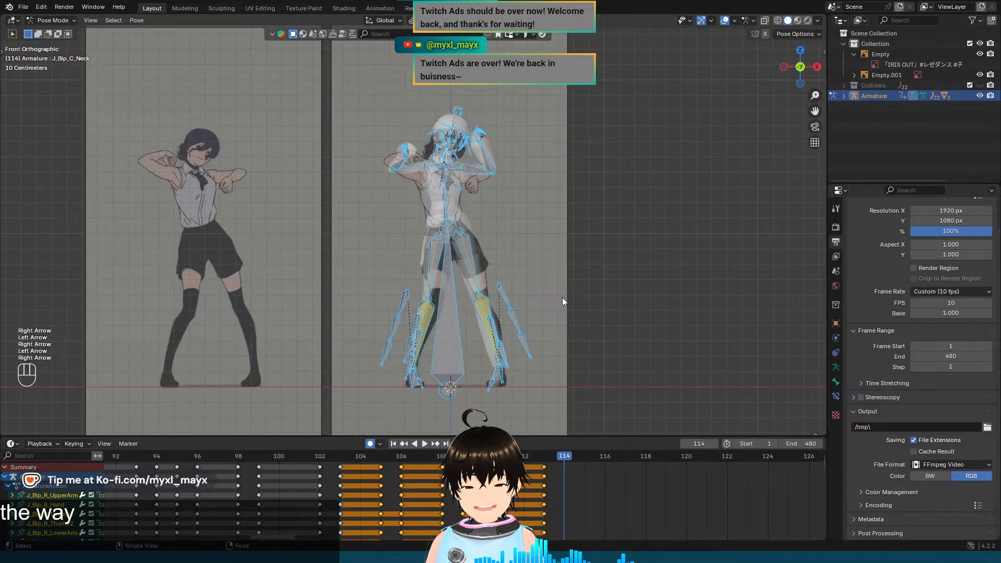
key(Left)
key(Right)
scroll(562, 297, up, 4)
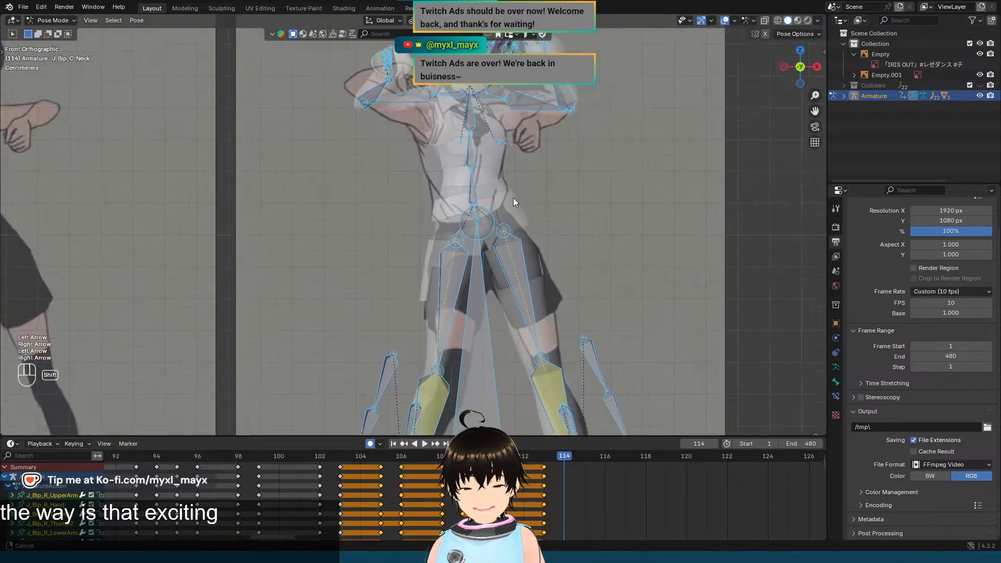
key(Left)
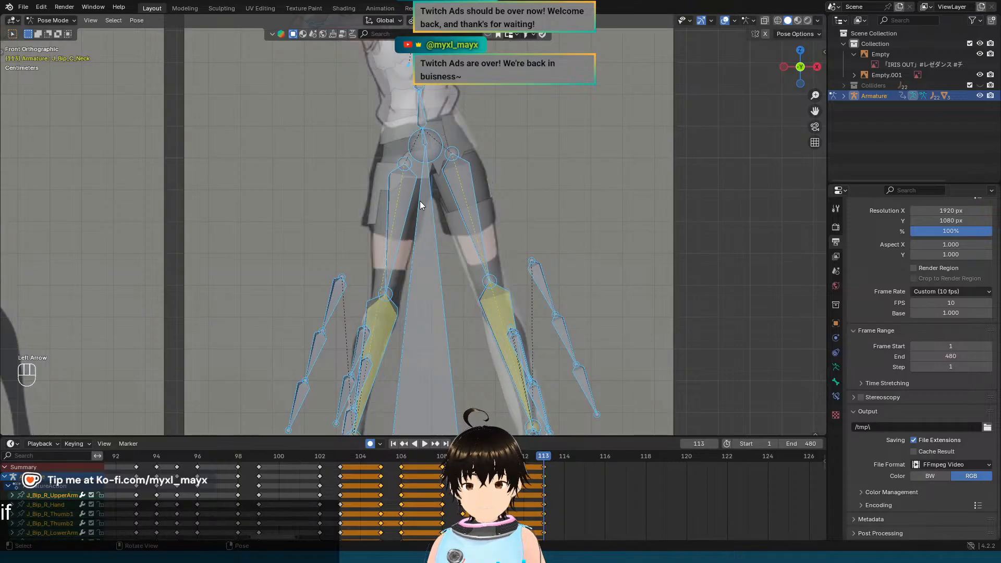
key(Right)
key(Left)
key(Right)
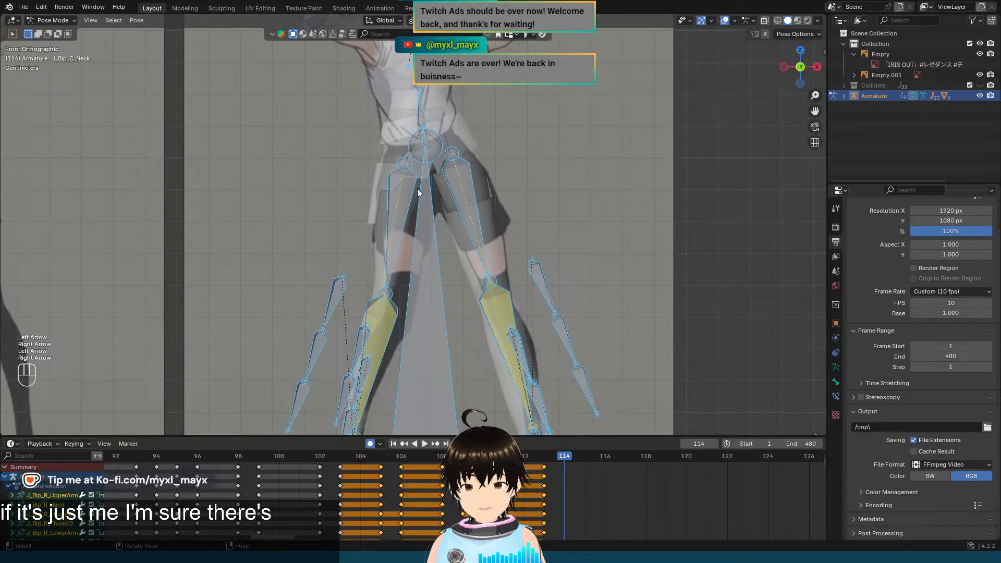
Step: Move the Root bone at frame 114 about 0.08 m down and 0.01 m along X to match the reference hips
scroll(426, 188, up, 2)
shift+middle_drag(446, 179, 435, 216)
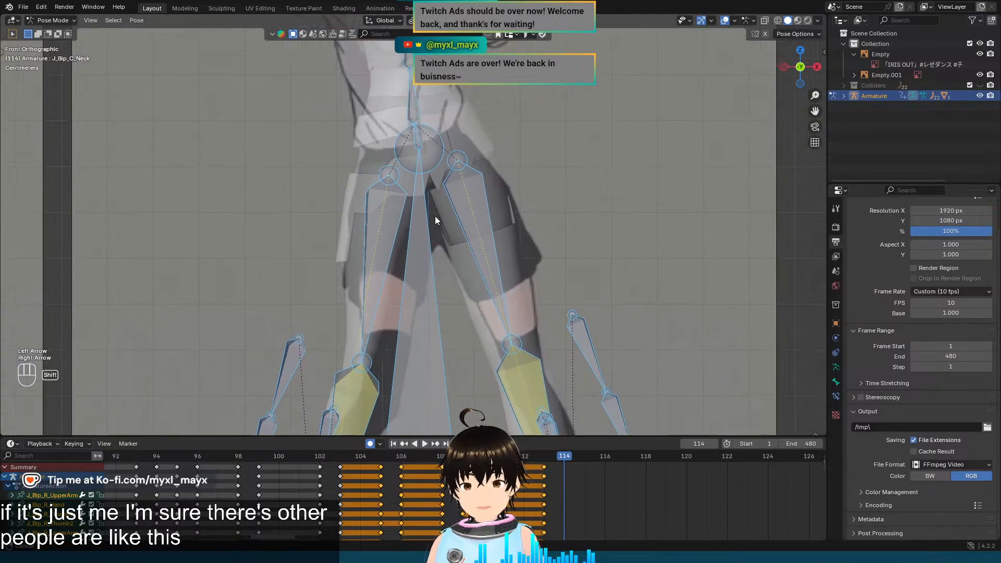
click(419, 265)
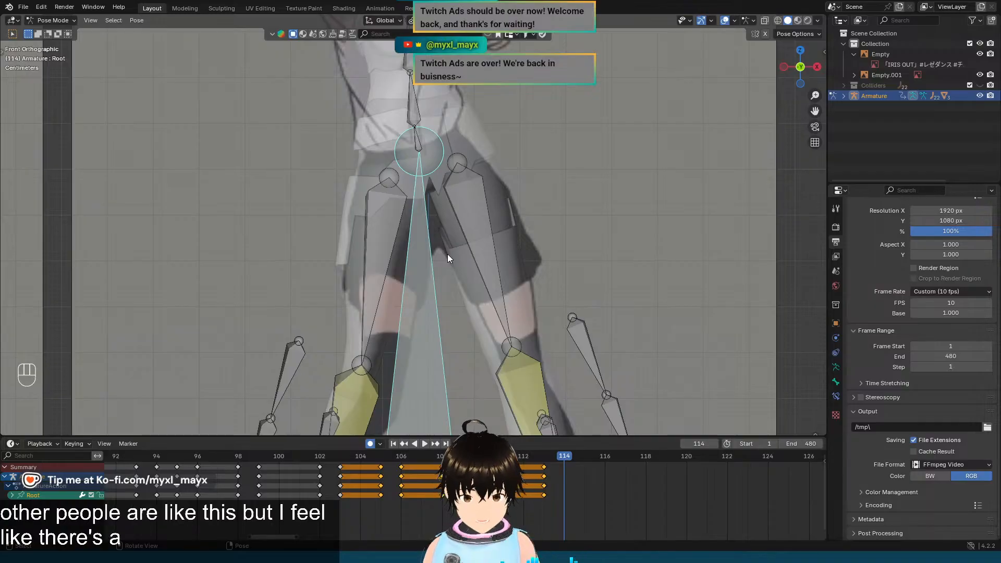
key(g)
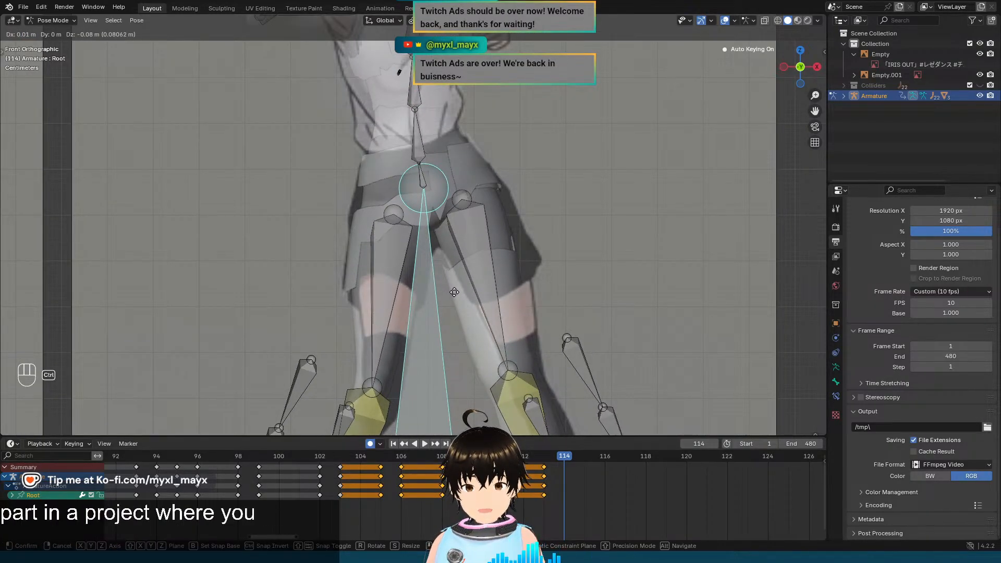
click(454, 296)
Step: Check the lowered Root pose at frame 114 against frame 113, examining the hips, legs and torso
key(Left)
key(Right)
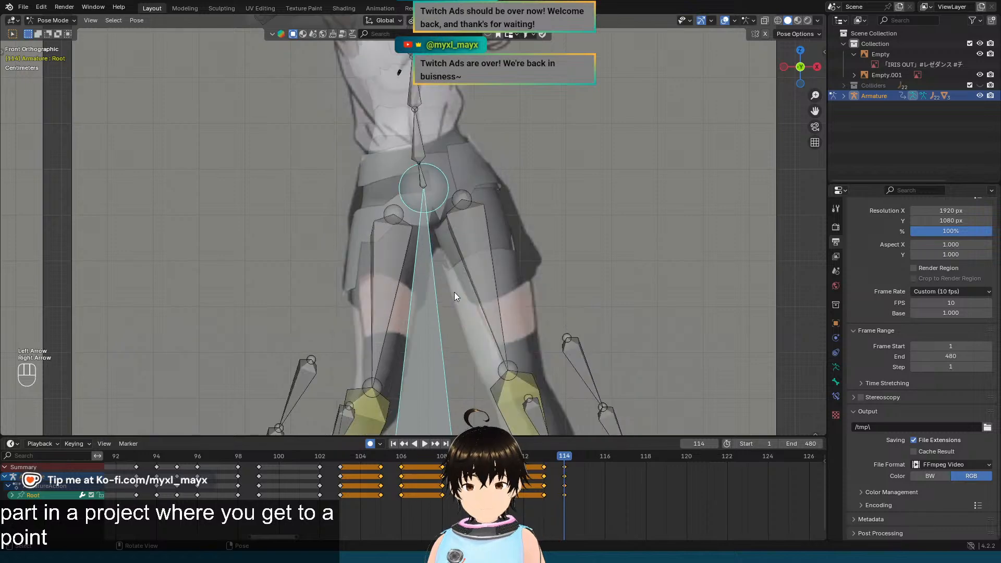
key(Left)
key(Right)
scroll(462, 289, down, 3)
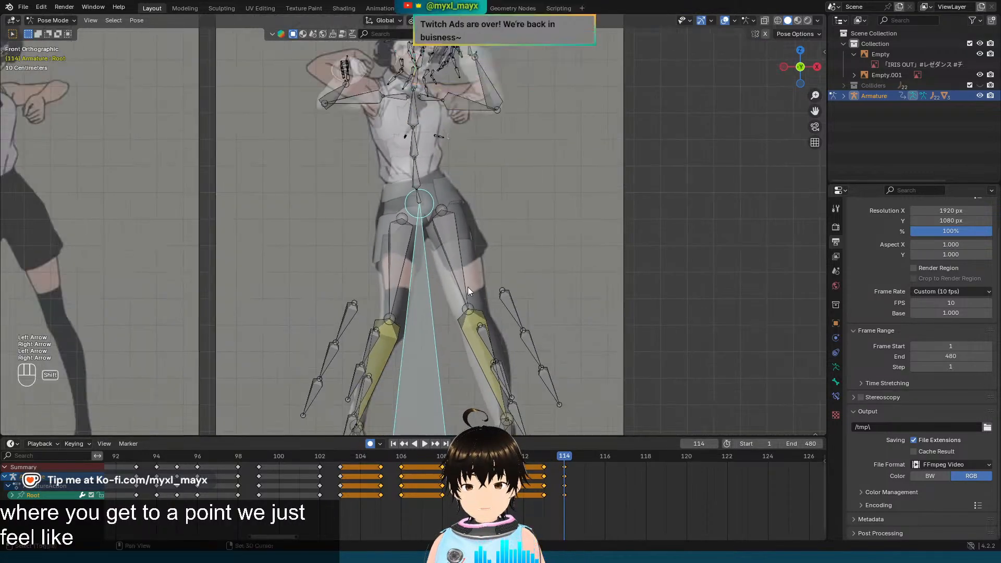
key(Left)
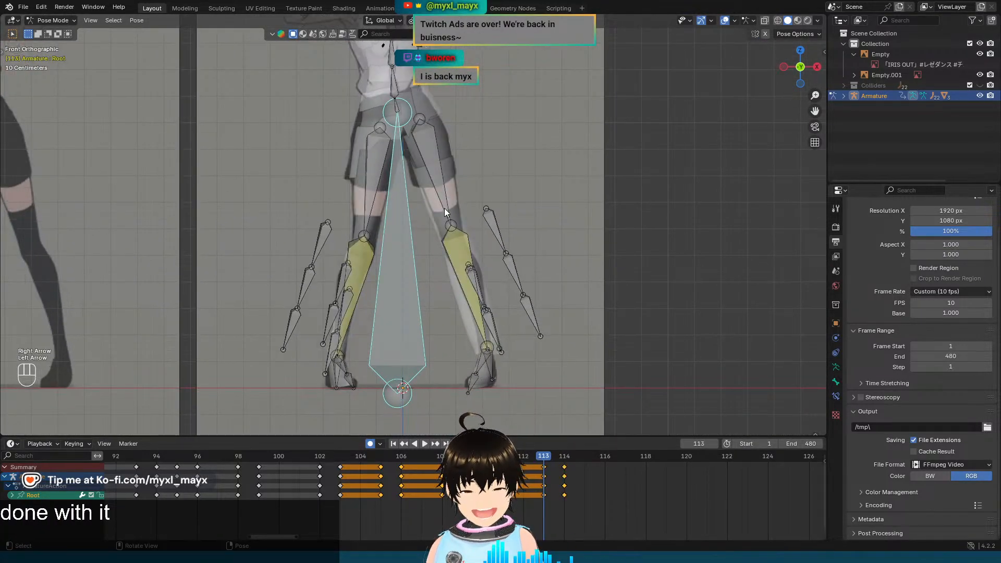
key(Right)
shift+middle_drag(442, 92, 456, 214)
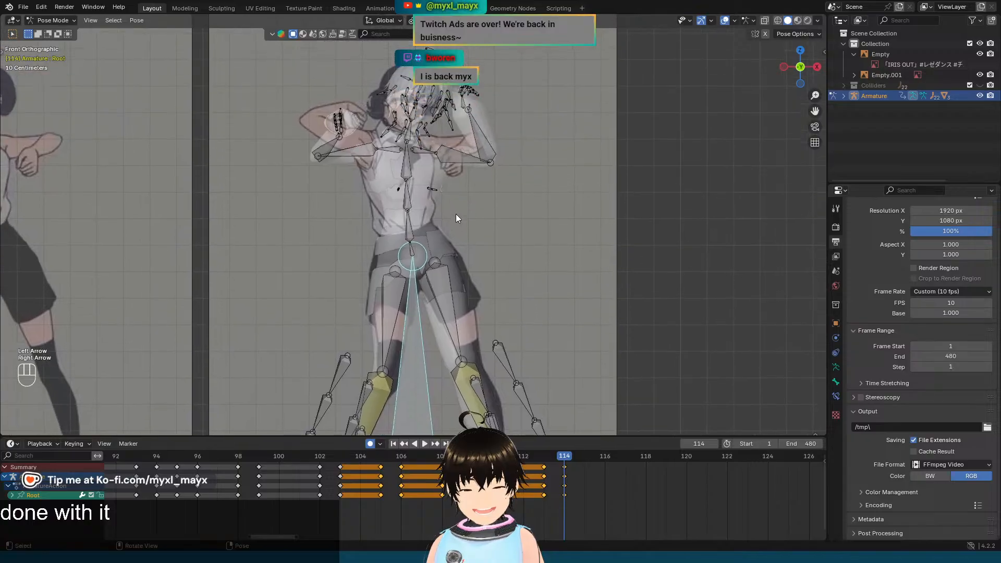
key(Left)
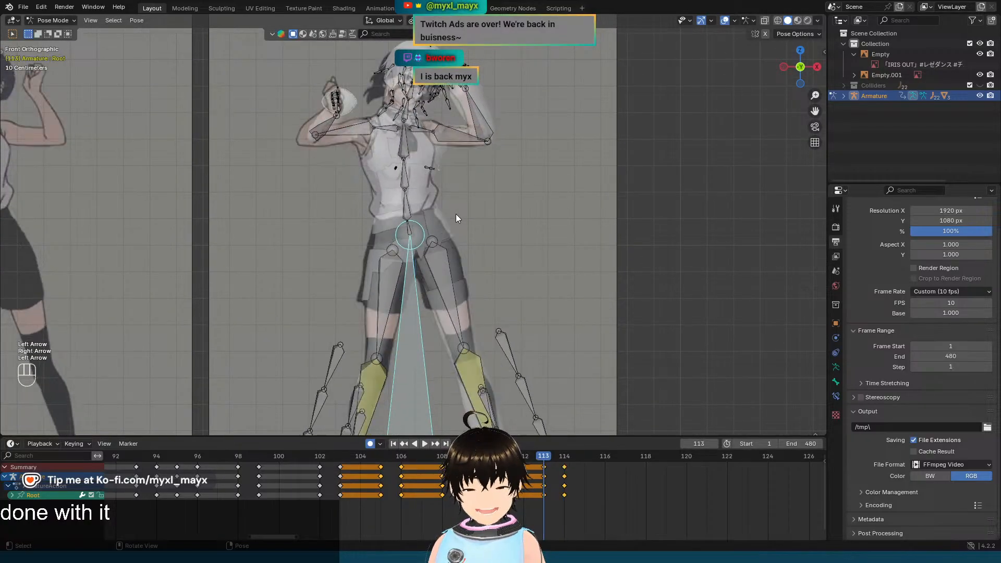
key(Right)
scroll(472, 212, up, 5)
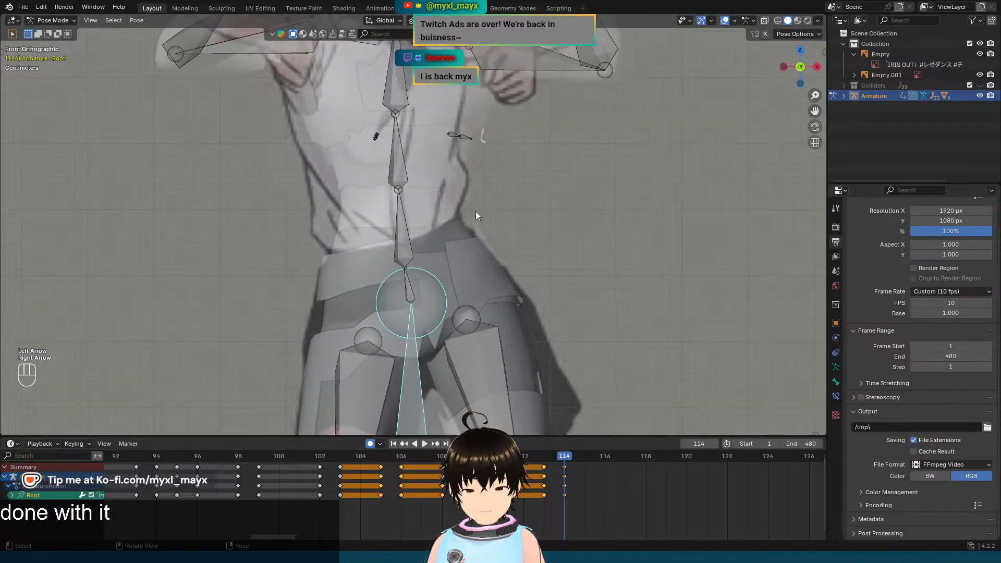
key(Right)
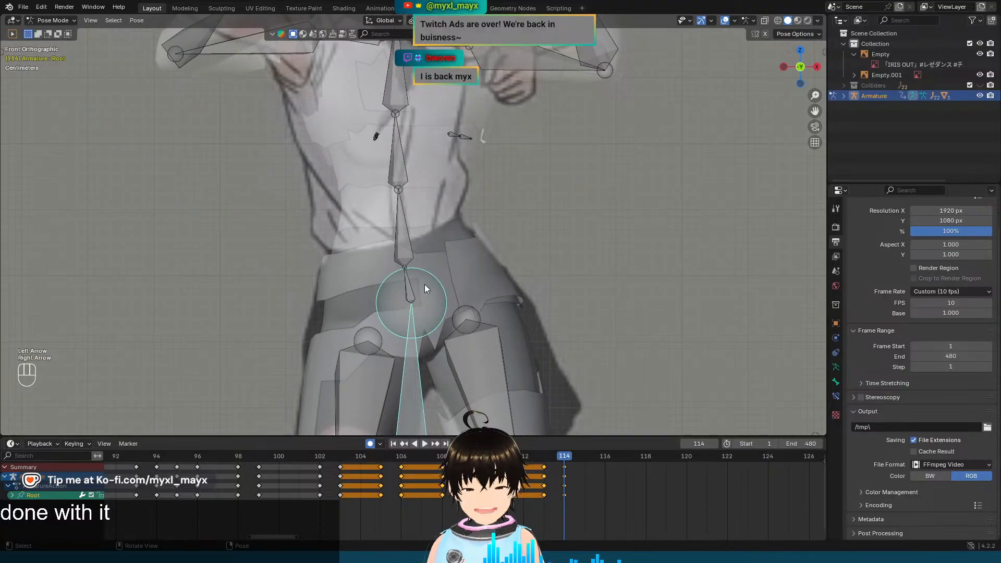
click(409, 284)
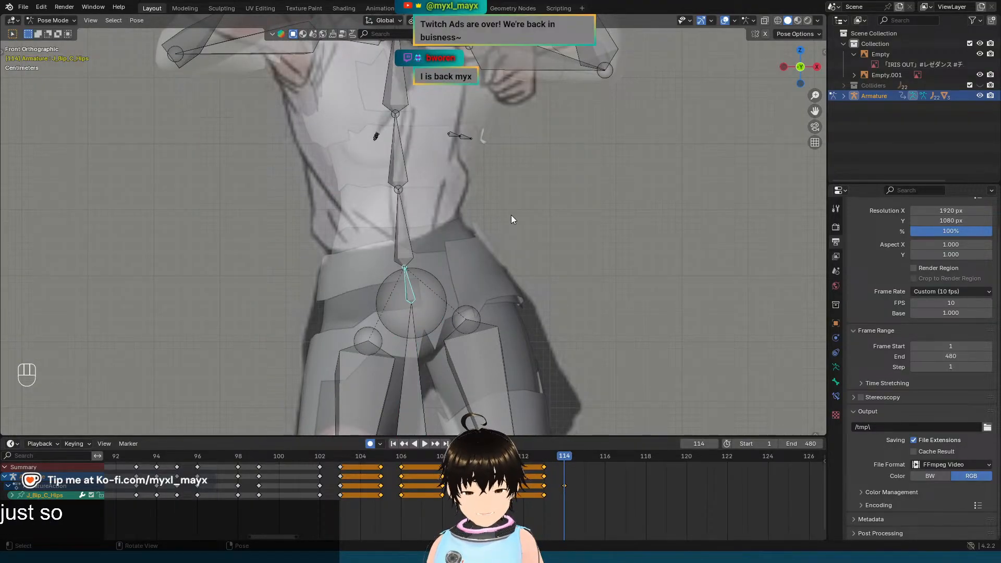
key(r)
key(z)
key(z)
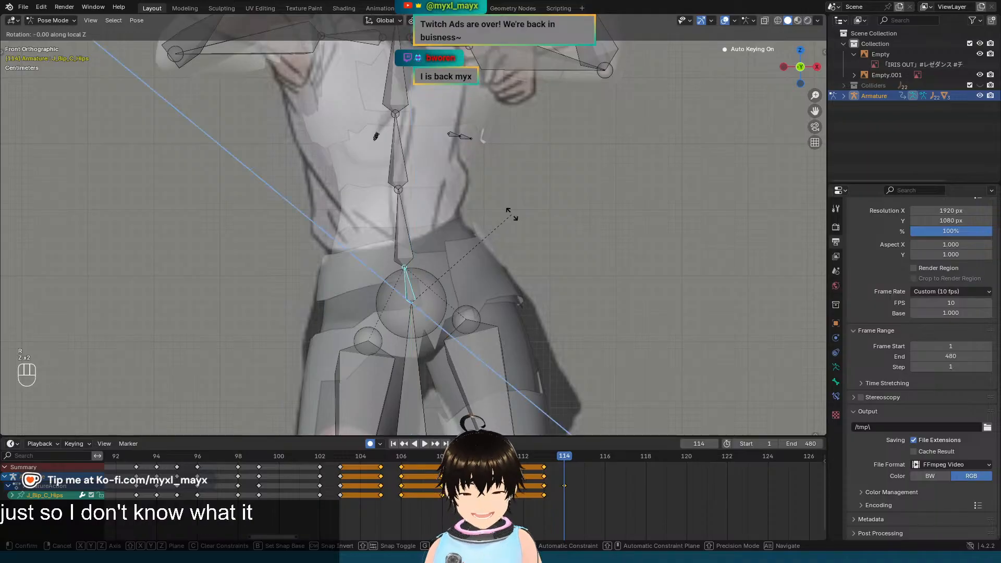
key(Escape)
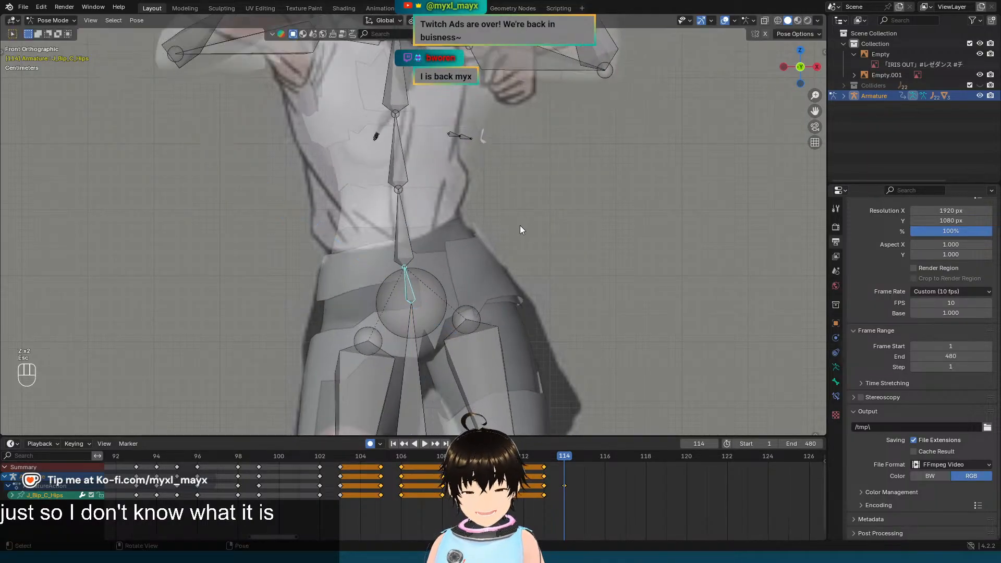
Step: Rotate the hips bone about its local X axis at frame 114
key(r)
key(x)
key(x)
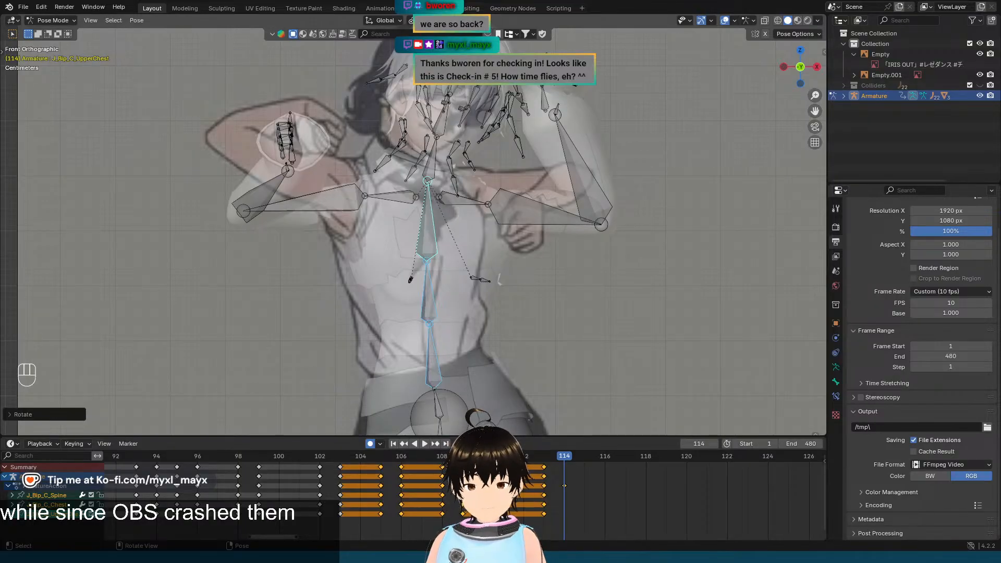
Step: Compare frames 113 and 114 to examine how the chest, head and arms line up with the reference
scroll(523, 256, down, 1)
shift+middle_drag(523, 256, 561, 305)
scroll(561, 304, up, 1)
scroll(558, 305, up, 1)
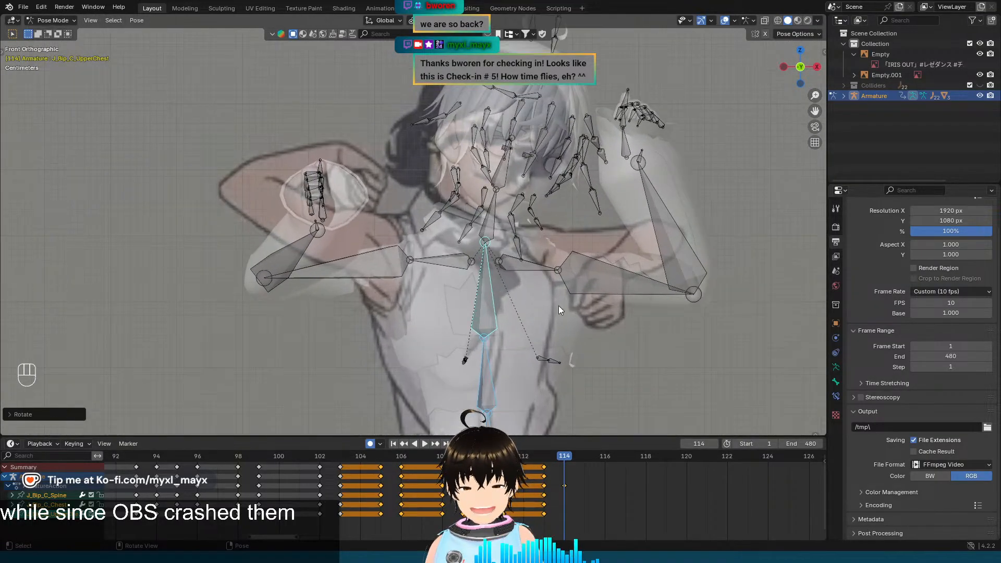
key(Left)
key(Right)
key(Left)
key(Right)
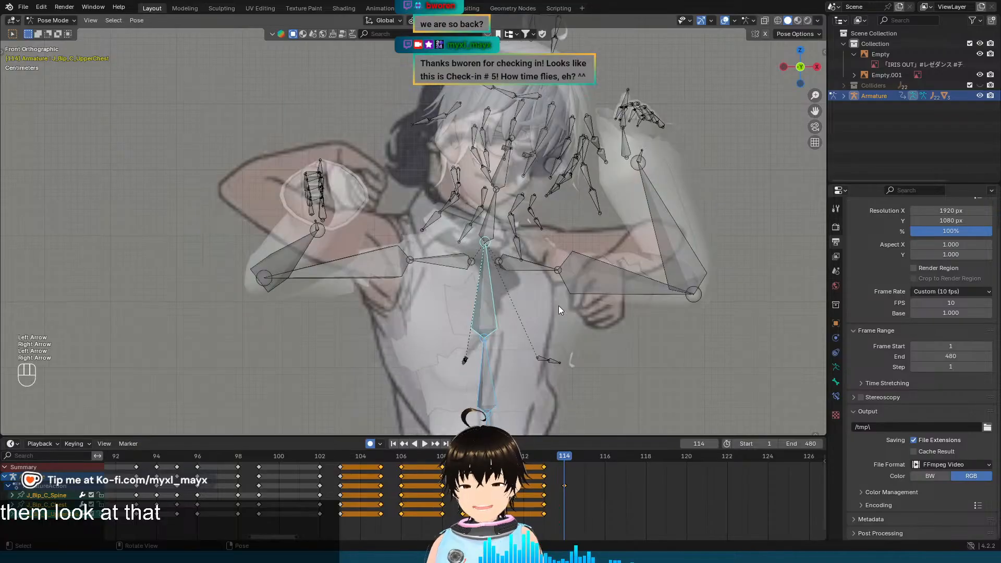
Step: Alternate between frames 113 and 114 to examine the tilt of the whole torso and hips, ending on frame 114
scroll(595, 227, down, 1)
scroll(604, 204, down, 1)
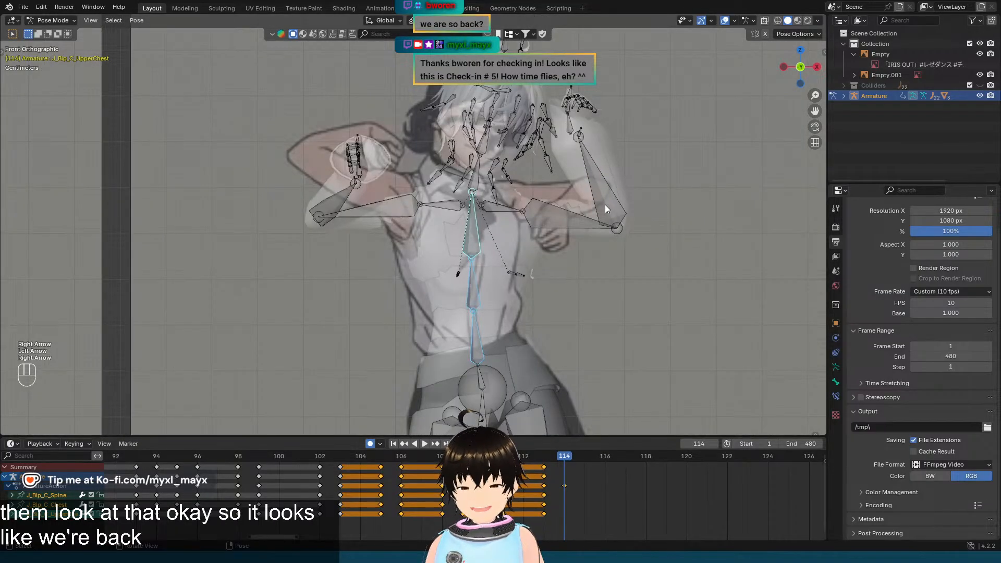
key(Left)
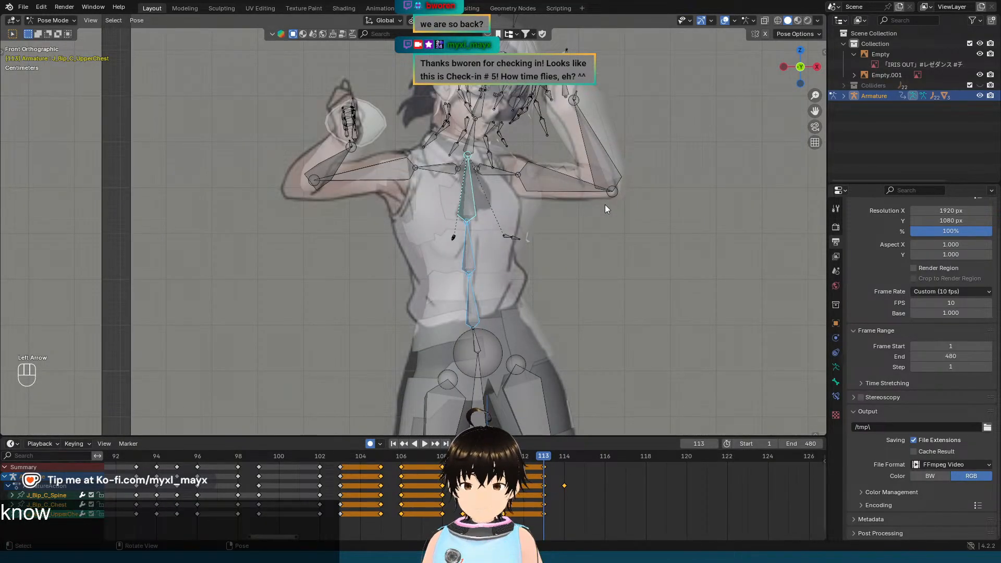
key(Right)
key(Left)
key(Right)
key(Left)
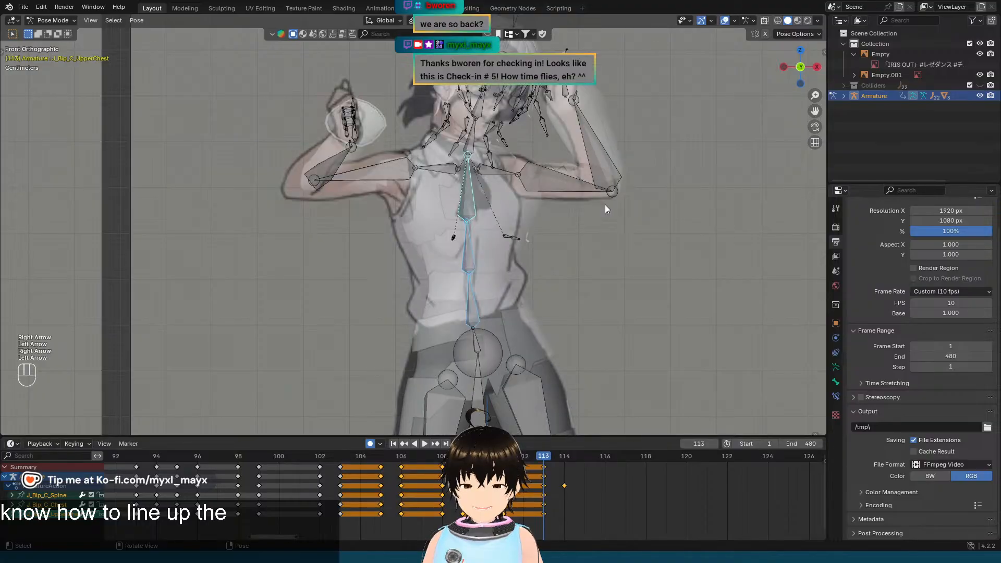
key(Right)
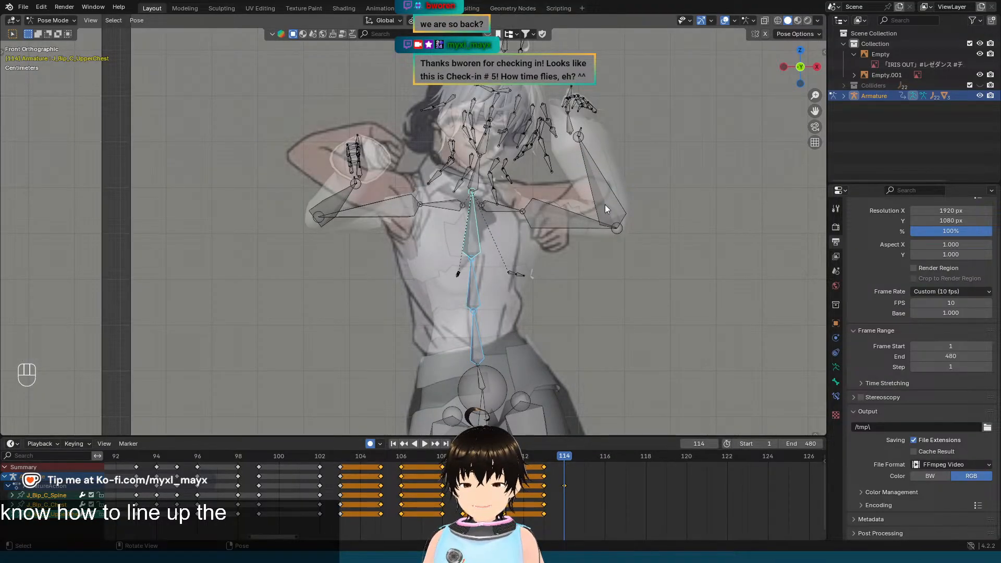
key(Left)
scroll(618, 200, up, 2)
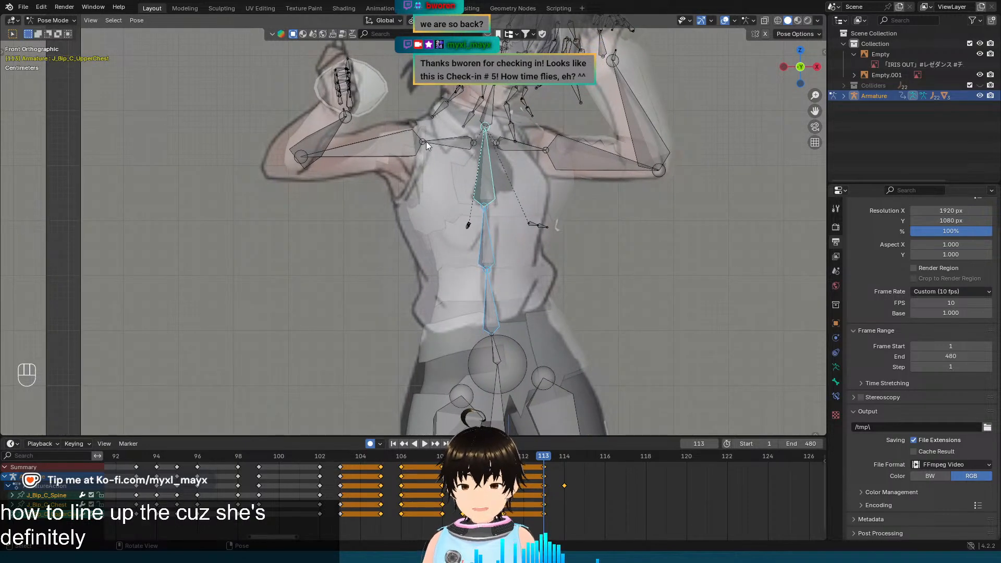
shift+middle_drag(549, 302, 561, 247)
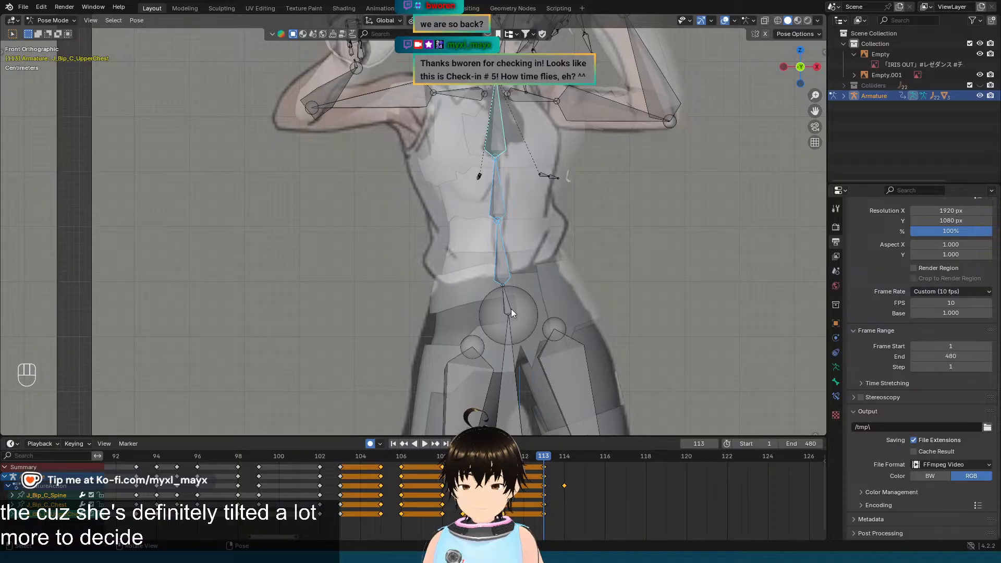
key(Right)
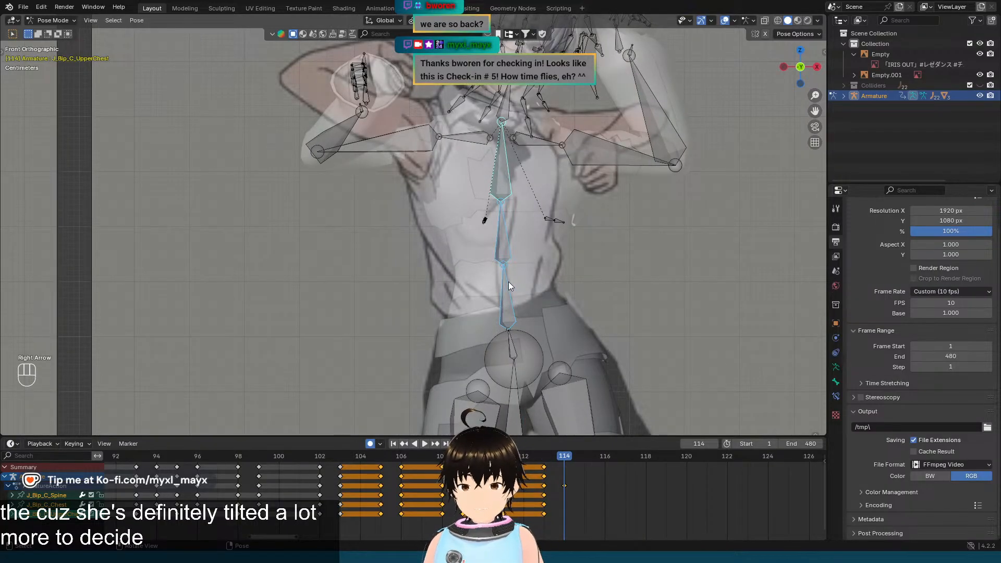
Step: Rotate the spine bone 10° about its local Z axis at frame 114
click(508, 283)
shift+middle_drag(557, 290, 547, 261)
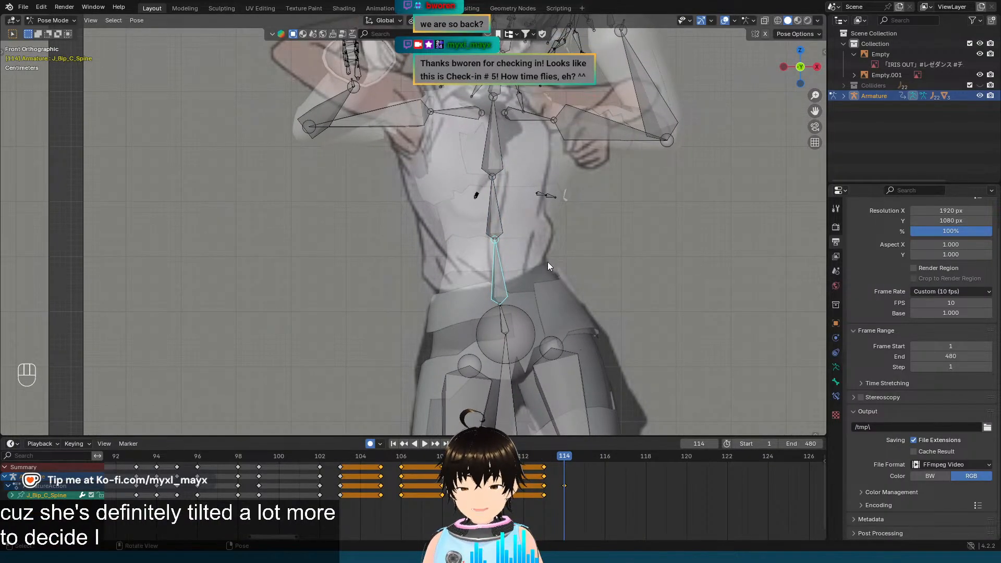
key(r)
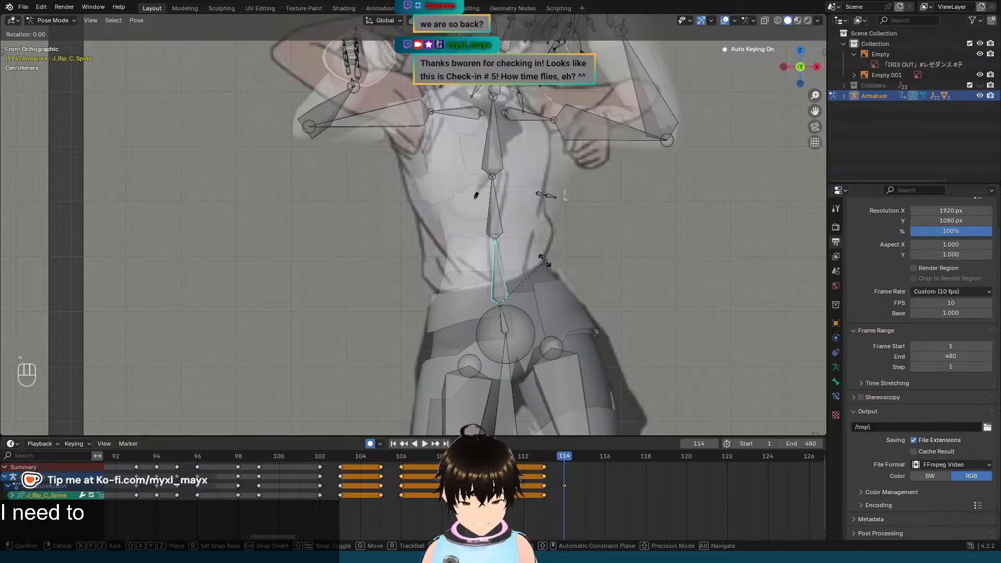
key(z)
key(z)
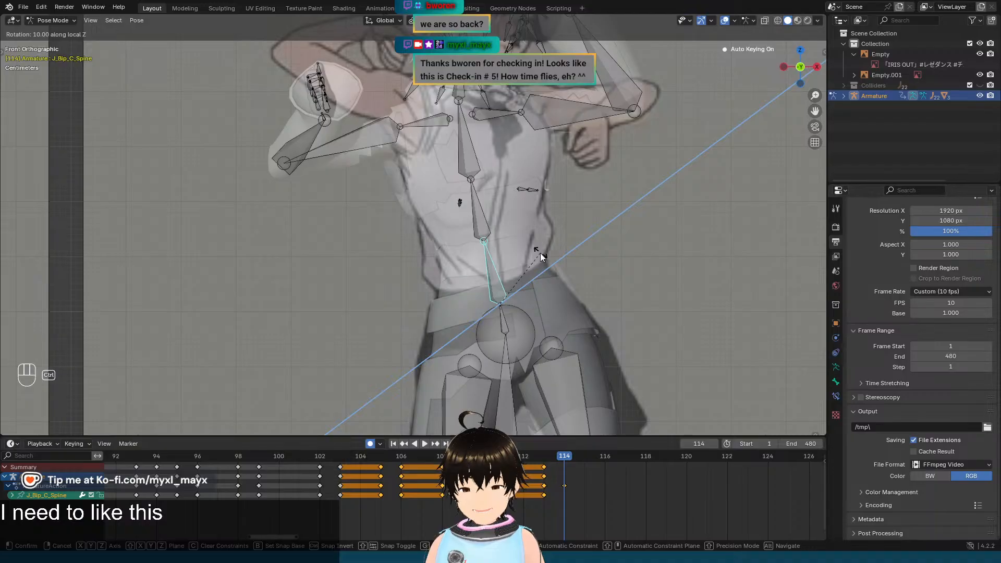
click(539, 253)
Step: Rotate the chest bone -5° about its local Z axis to follow the reference torso at frame 114
click(478, 218)
shift+middle_drag(513, 208, 495, 248)
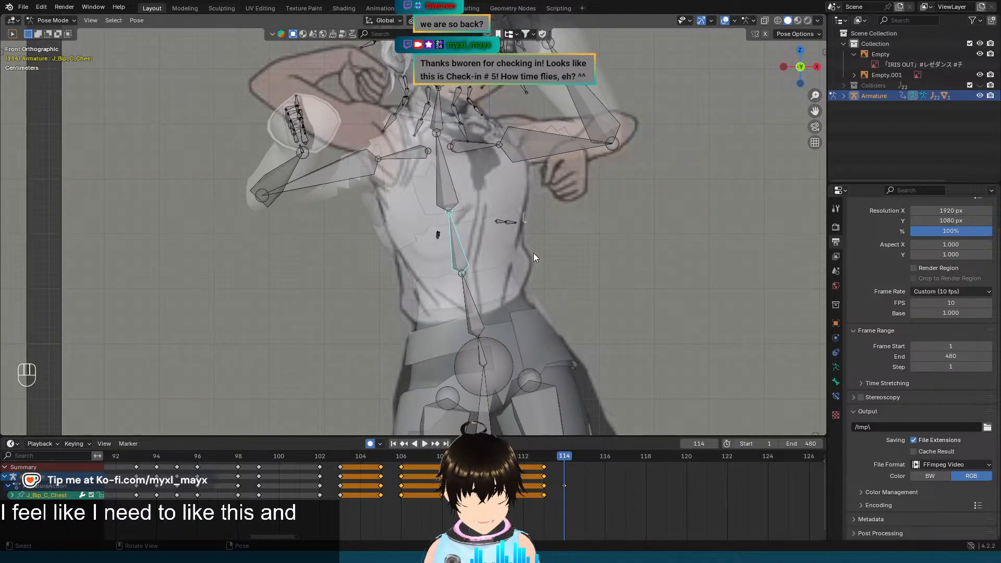
key(r)
key(z)
key(z)
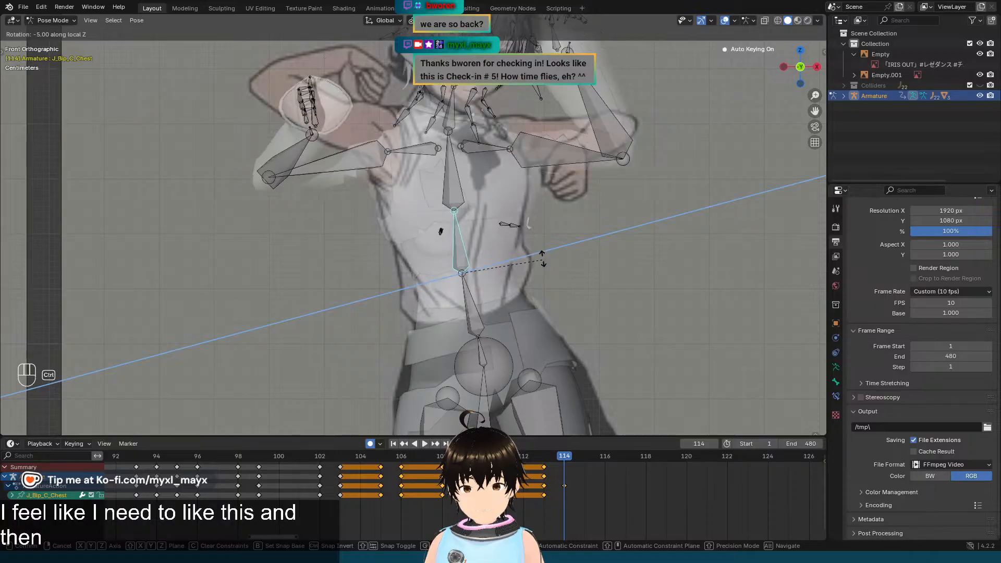
click(543, 259)
Step: Rotate the upper chest bone -10° about its local Z axis at frame 114
click(431, 151)
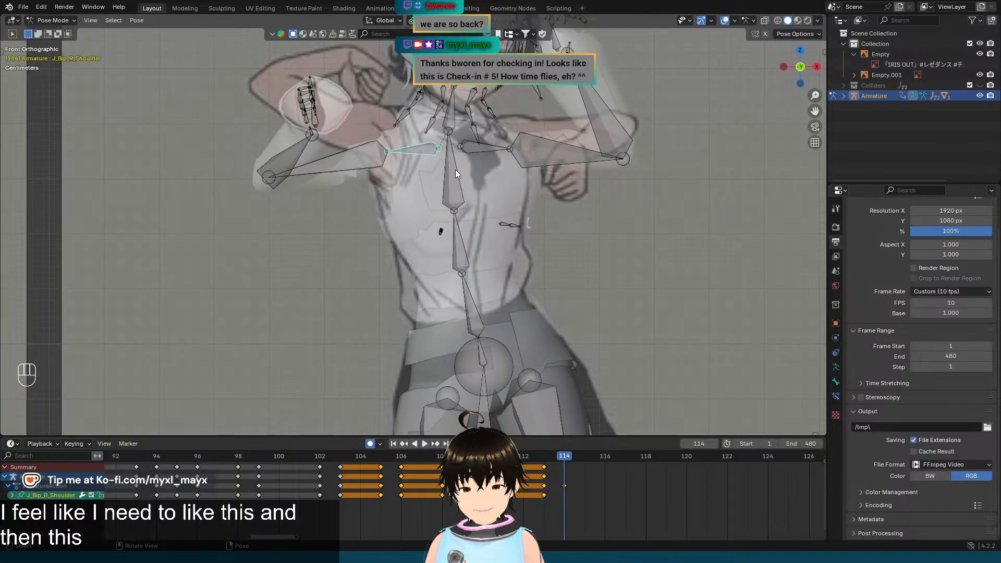
click(445, 173)
key(r)
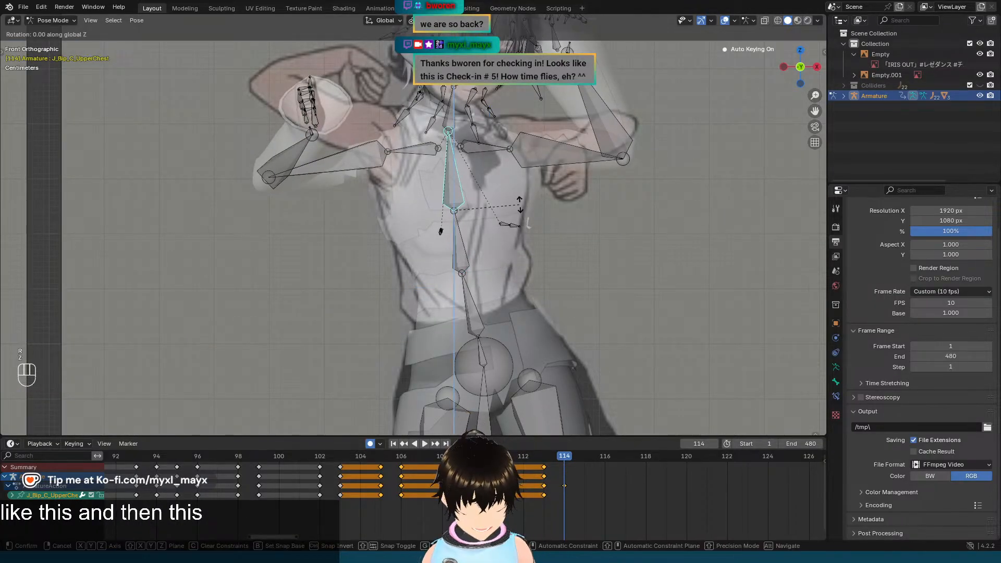
key(z)
key(z)
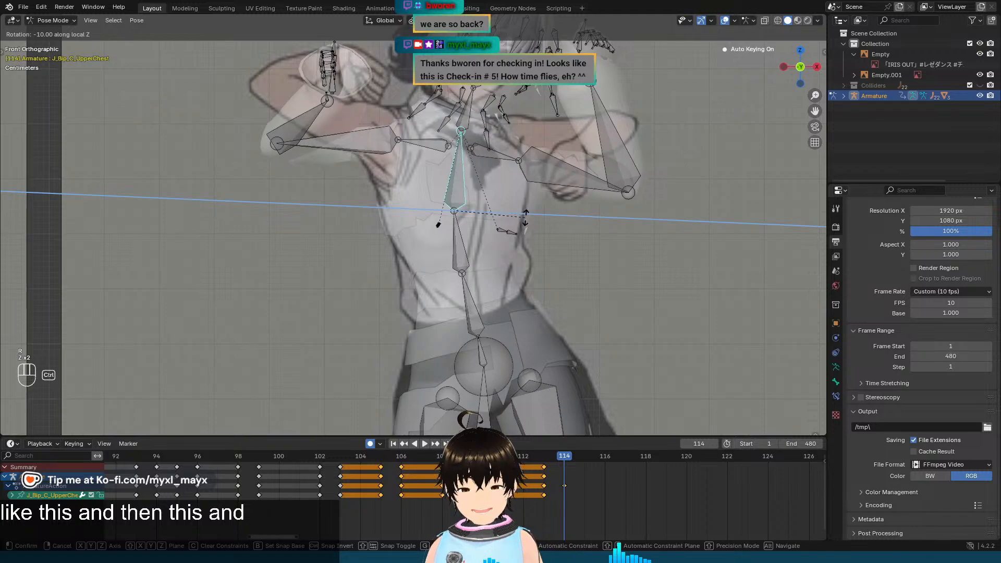
click(526, 221)
Step: Compare frames 113 and 114 from the side and at an angle to examine how the torso bends
middle_drag(528, 218, 455, 245)
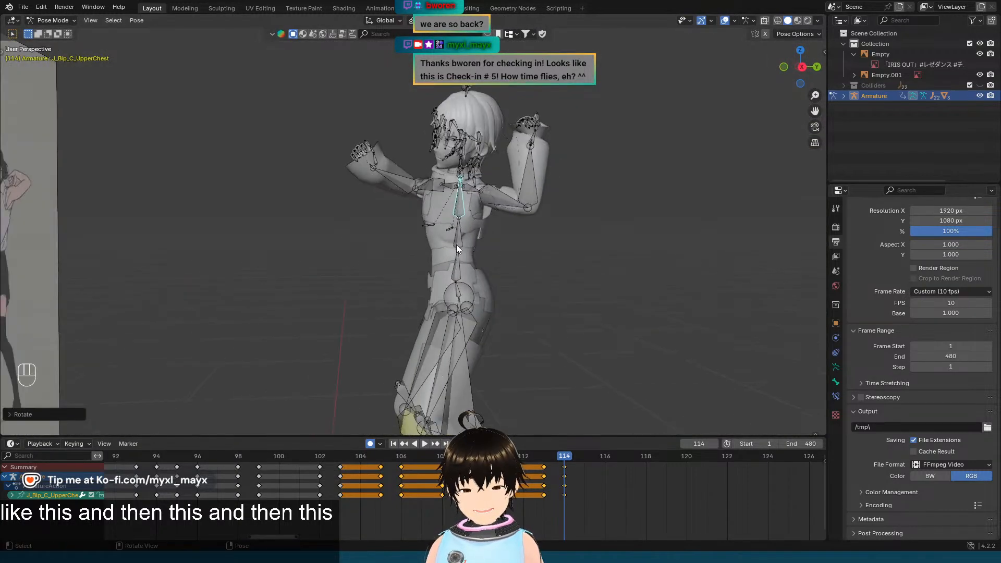
key(Left)
key(Right)
key(Left)
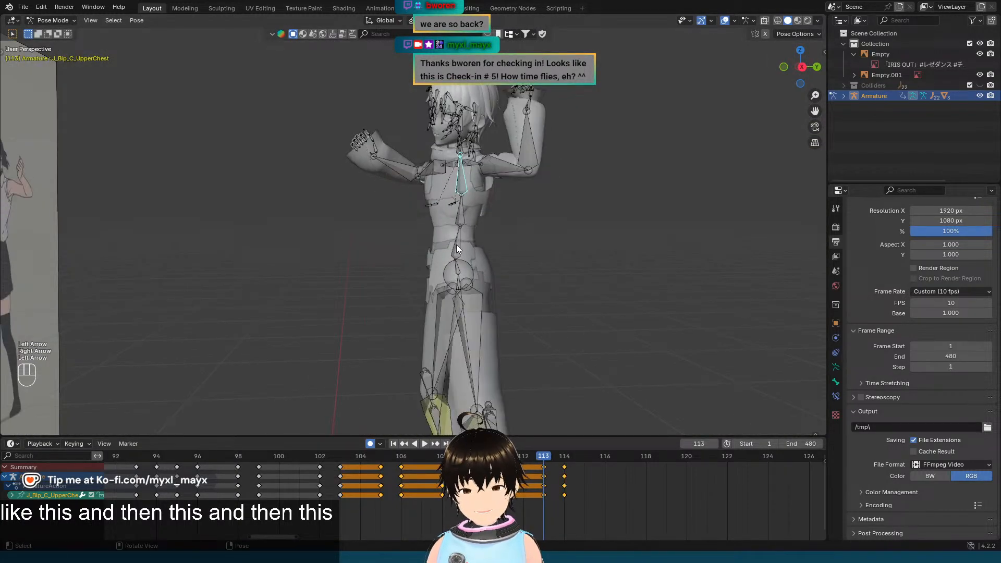
mouse_move(457, 235)
middle_down()
mouse_move(492, 237)
mouse_move(448, 233)
middle_up()
key(Left)
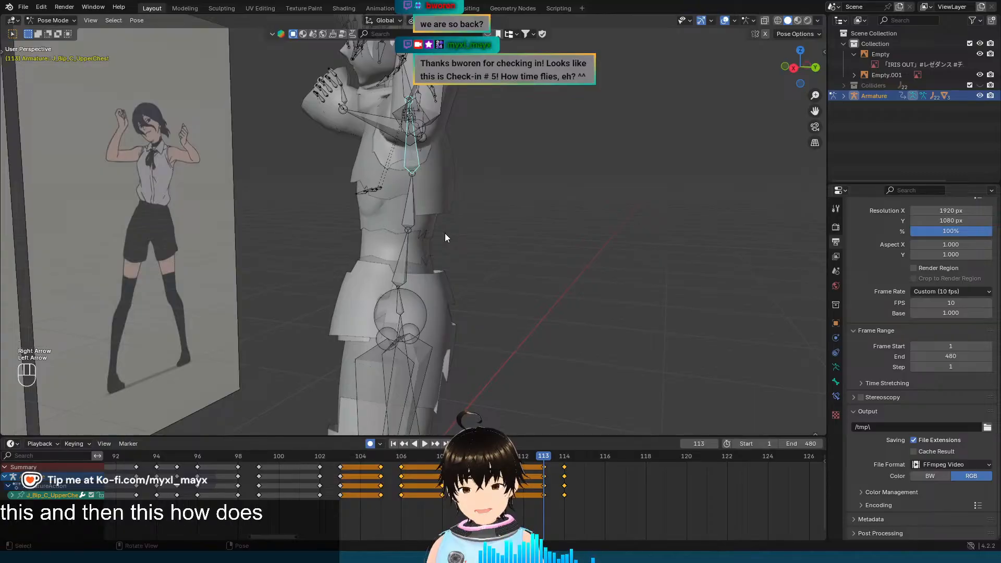
key(Right)
key(Right)
key(Left)
key(Right)
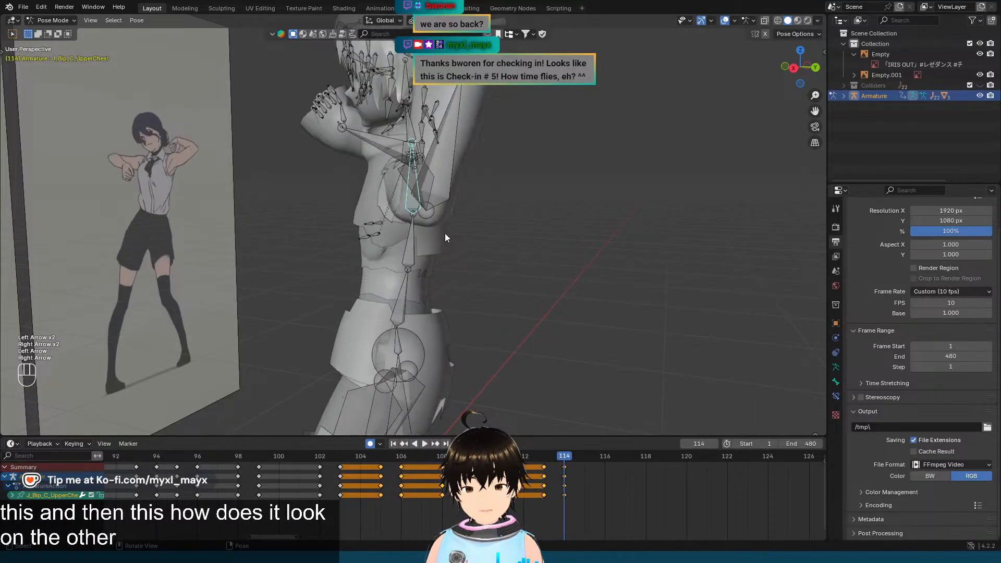
key(Left)
middle_drag(446, 238, 543, 248)
key(Right)
key(Left)
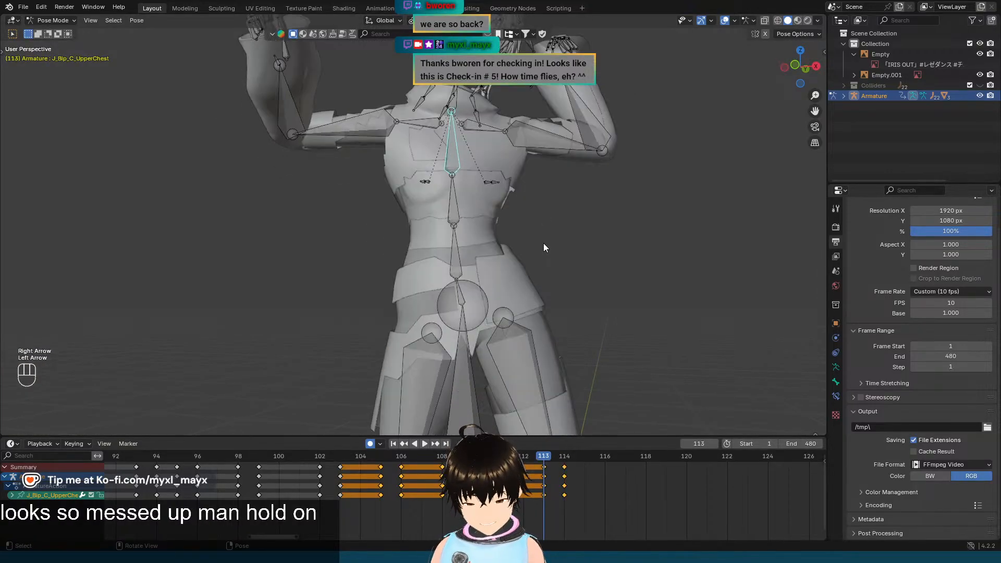
Step: Step back a few frames and forward to frame 114 in front view to compare the torso with the reference
key(KP_1)
key(Left)
key(Left)
key(Left)
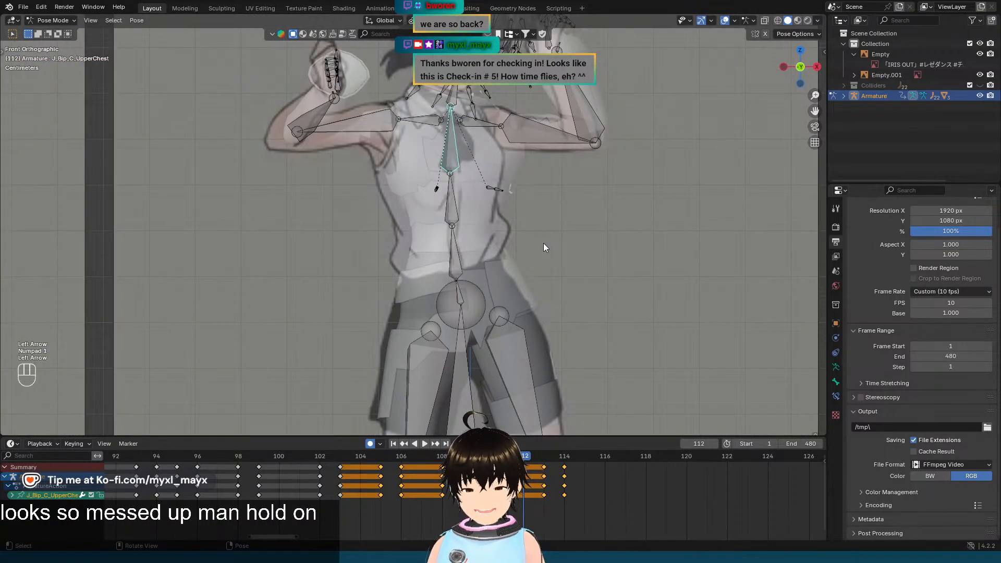
key(Right)
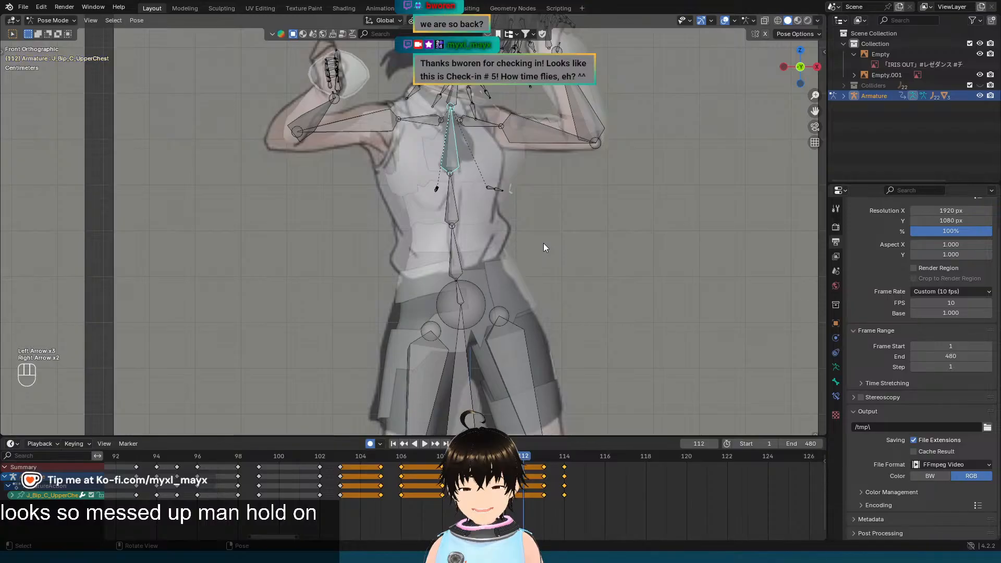
key(Right)
key(Right)
key(Right)
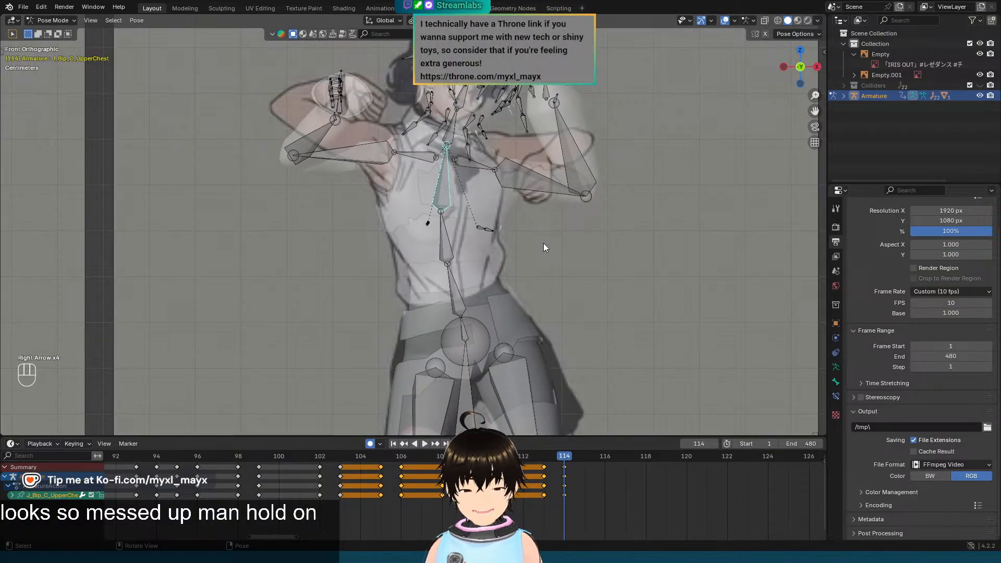
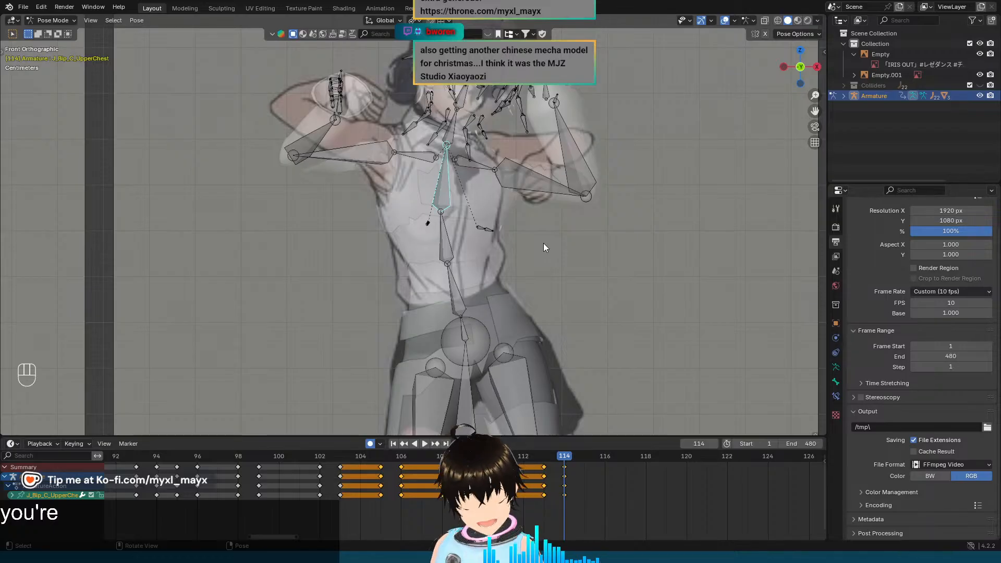
Step: Clear all transforms of the spine, chest and upper chest bones at frame 114 and check the torso from the side and front
shift+middle_drag(426, 149, 459, 201)
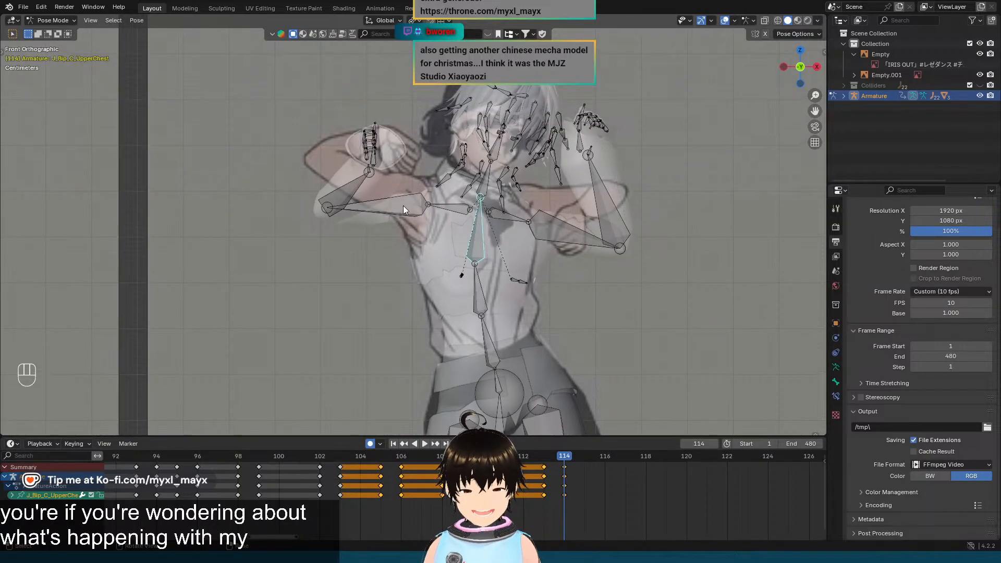
key(Left)
key(Right)
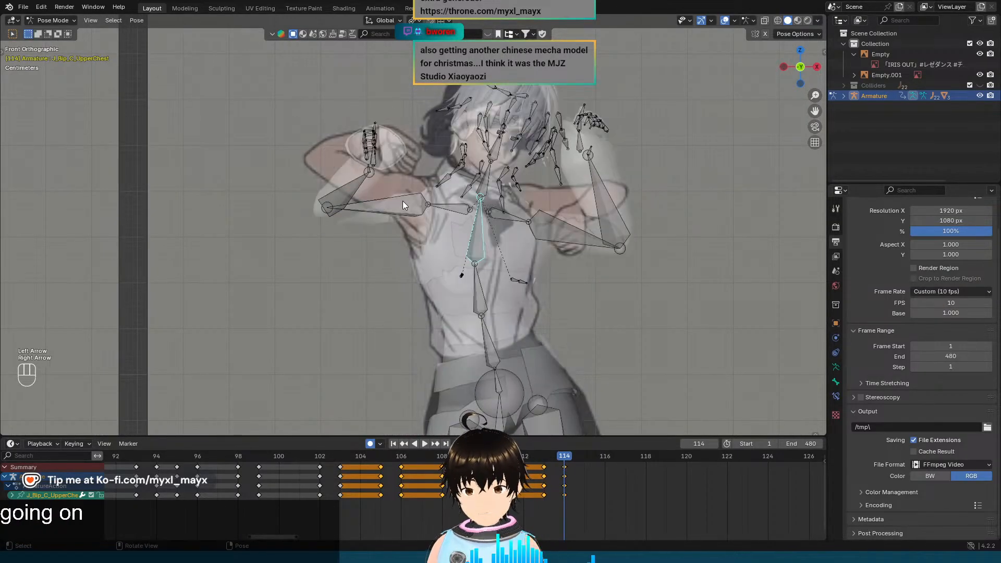
click(486, 338)
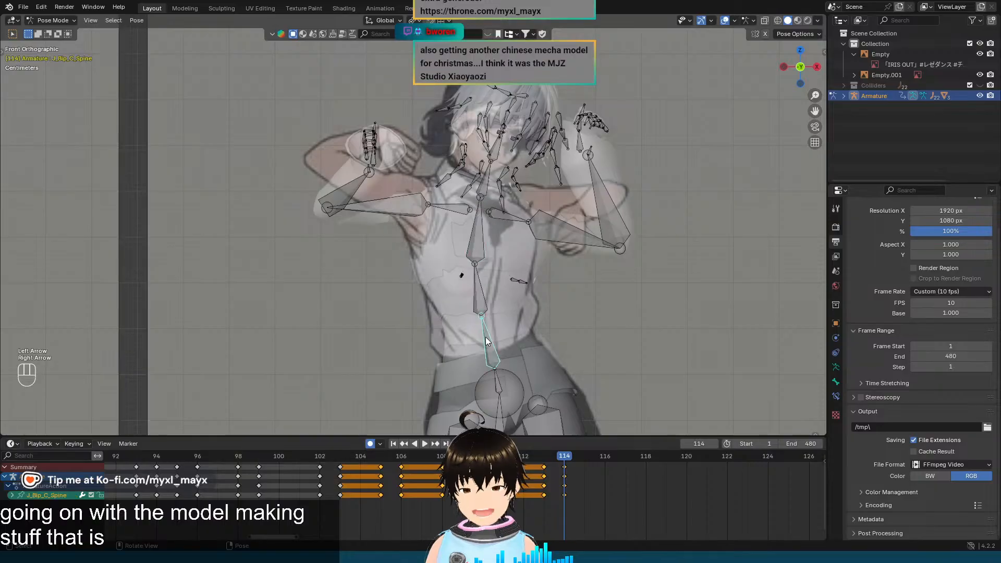
shift+click(480, 284)
shift+click(477, 246)
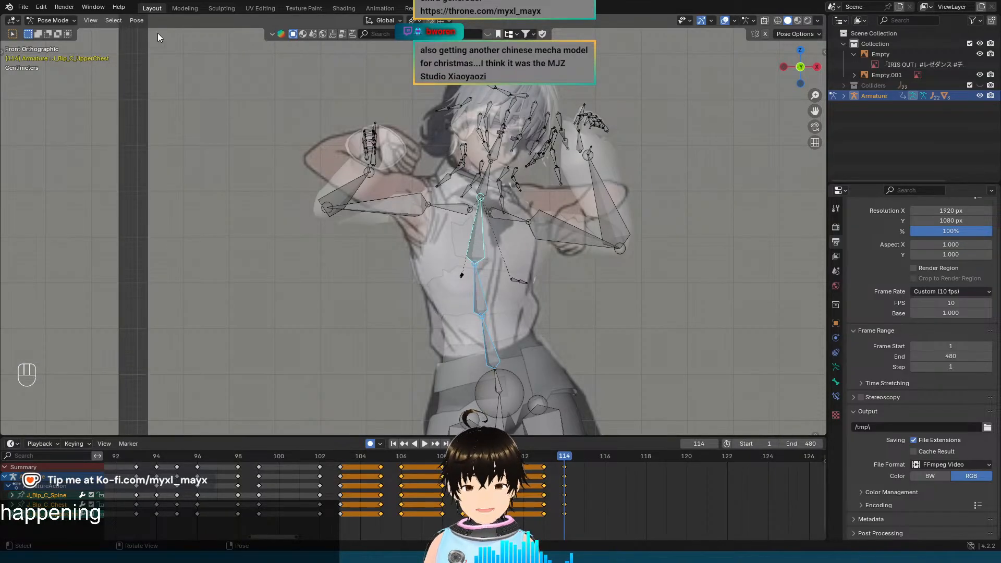
click(137, 20)
mouse_move(165, 41)
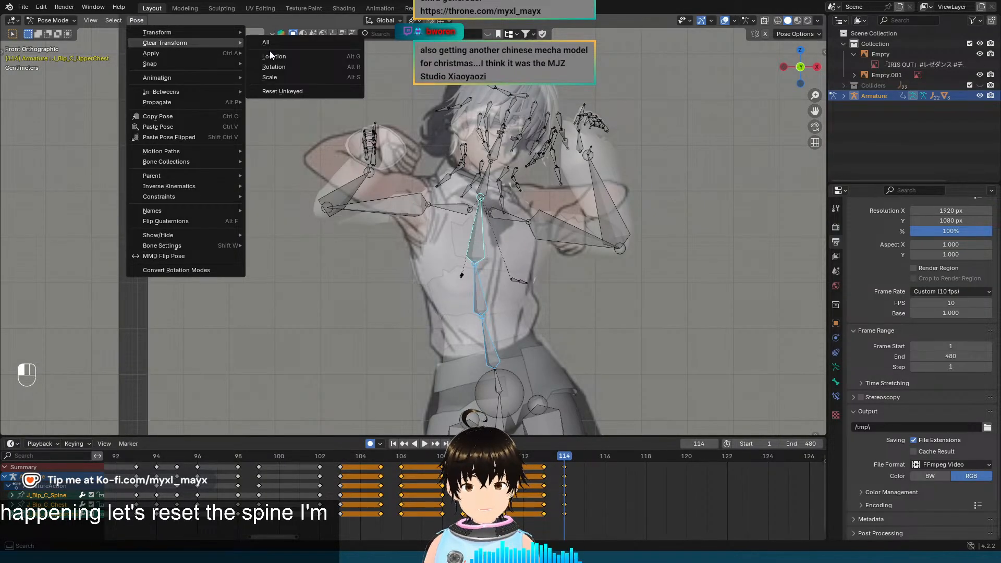
click(284, 43)
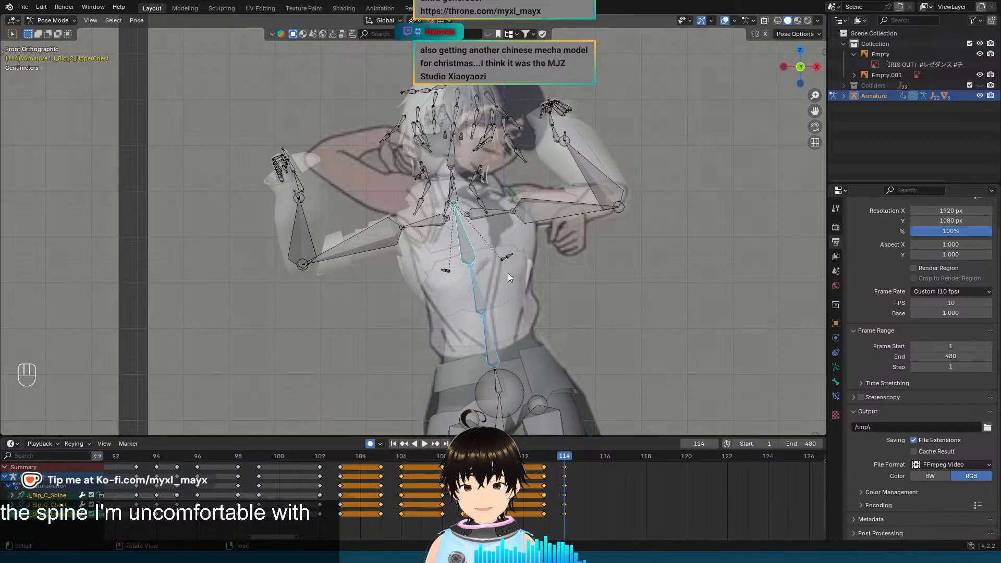
middle_drag(508, 273, 440, 271)
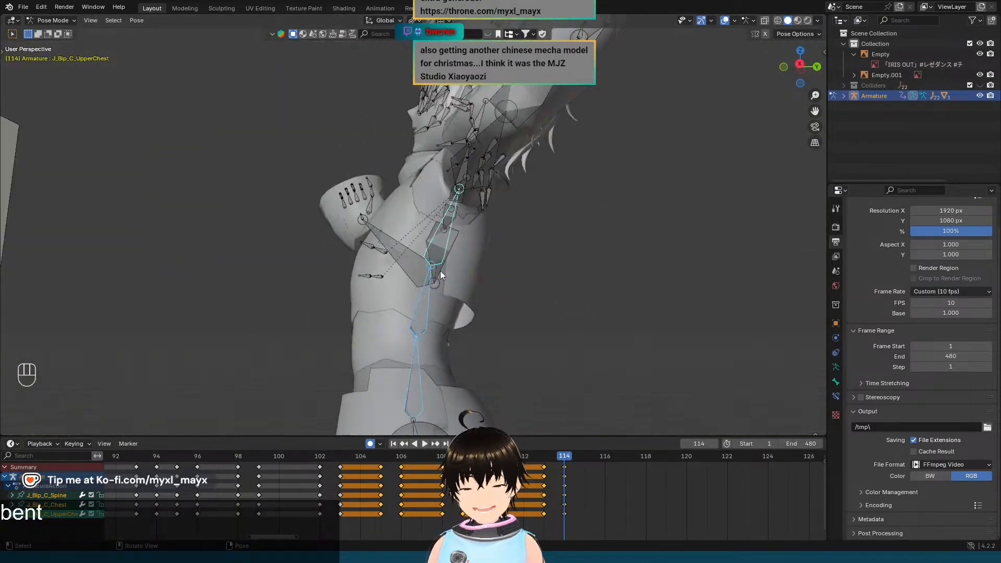
key(KP_1)
shift+middle_drag(542, 308, 519, 279)
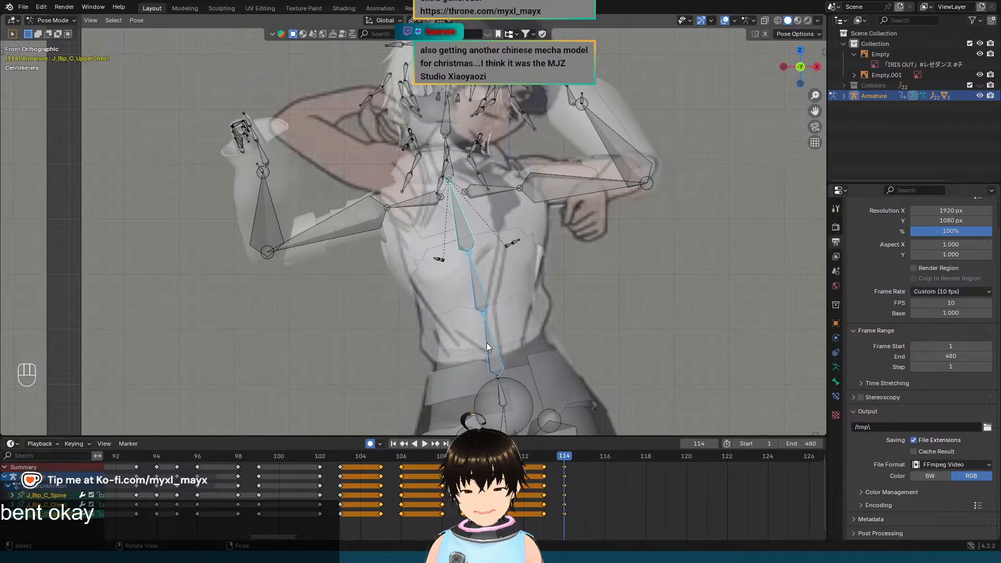
Step: Rotate the chest bone about its local Z axis at frame 114 to bring the upper torso closer to upright
click(481, 287)
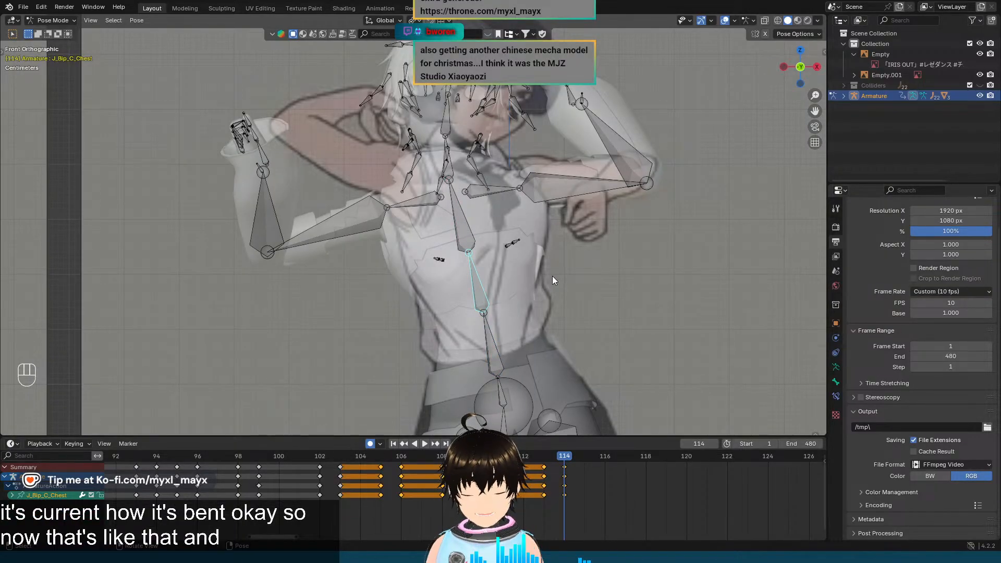
key(r)
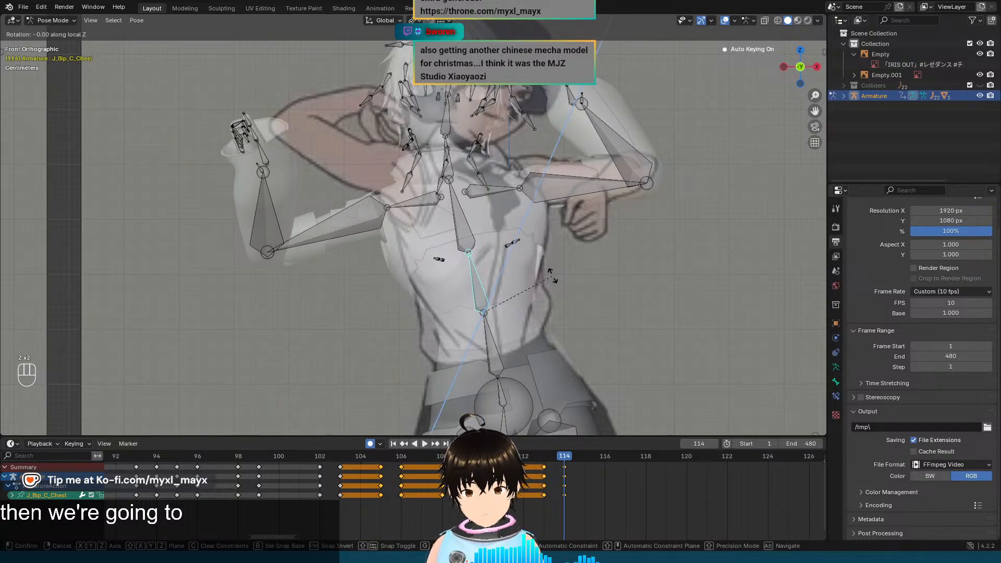
key(z)
key(z)
ctrl+click(563, 286)
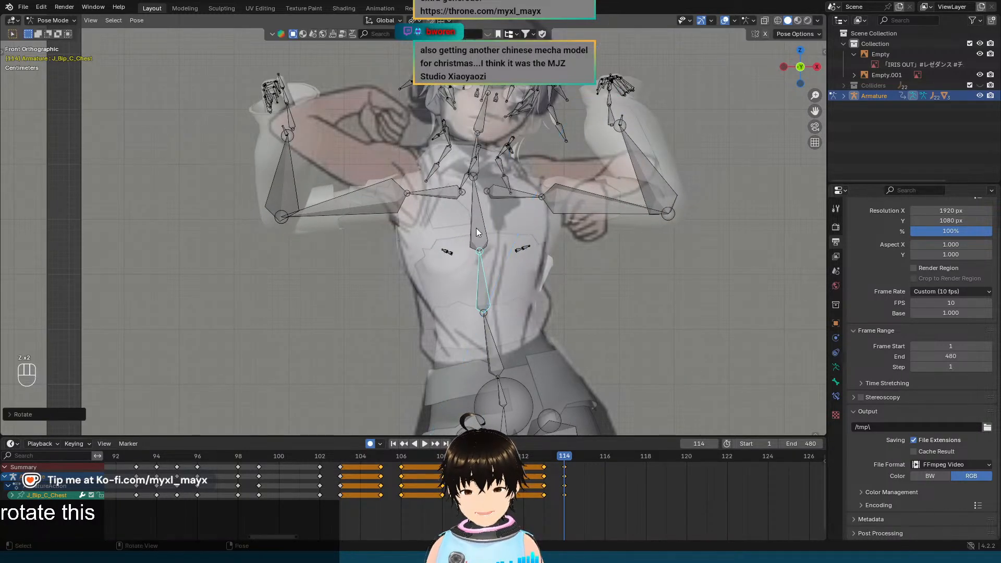
Step: Rotate the upper chest bone -10° about its local Z axis to tilt the shoulders toward the reference pose
click(489, 219)
shift+middle_drag(499, 214, 492, 246)
scroll(510, 262, down, 1)
key(r)
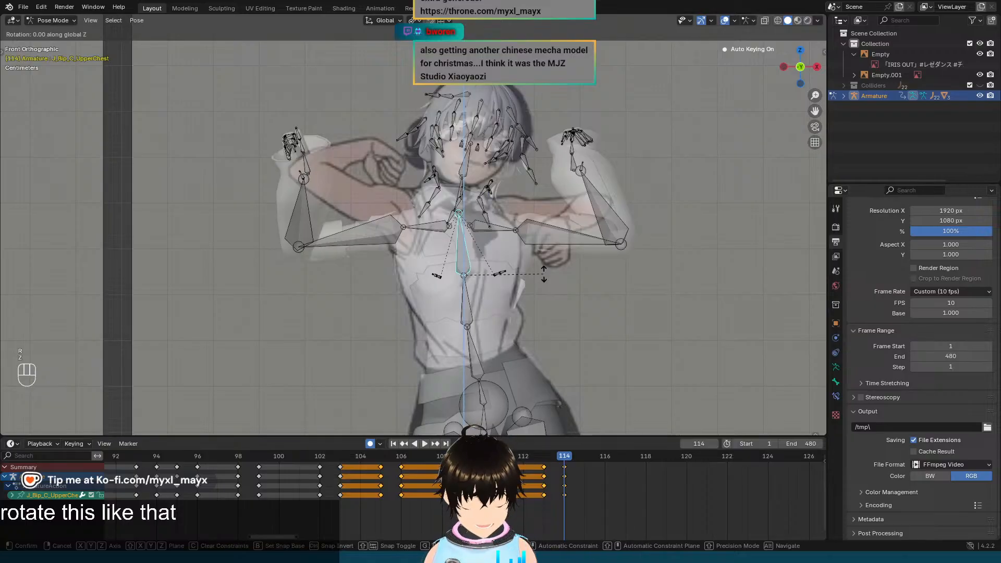
key(z)
key(z)
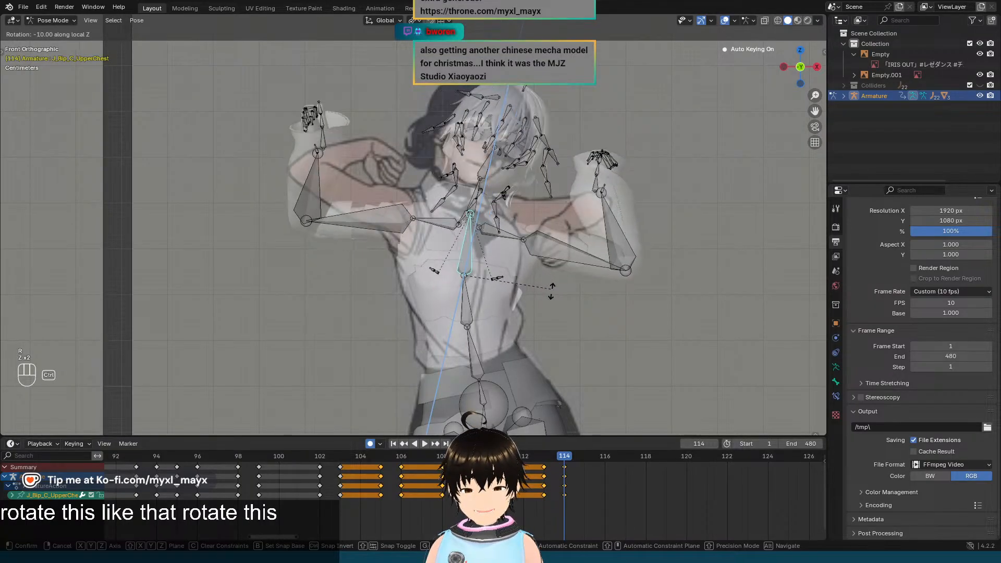
ctrl+click(551, 291)
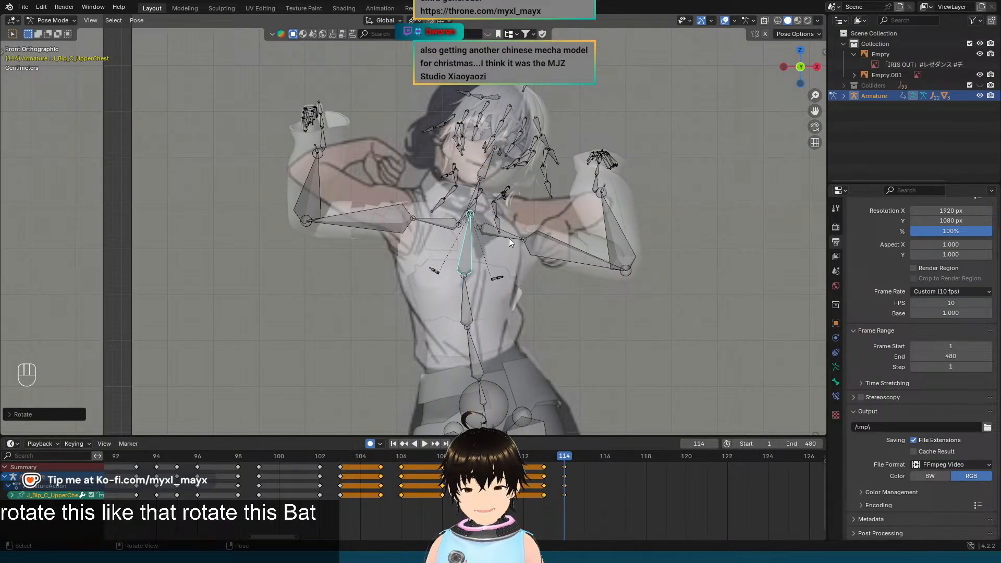
Step: Twist the upper chest bone 15° about its local Y axis at frame 114
shift+middle_drag(482, 251, 480, 238)
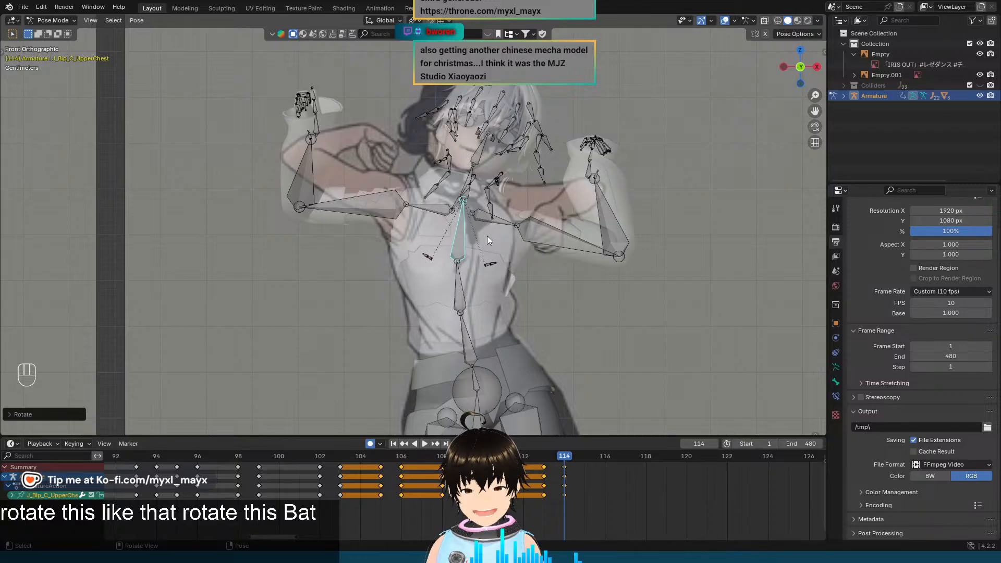
key(r)
key(y)
key(y)
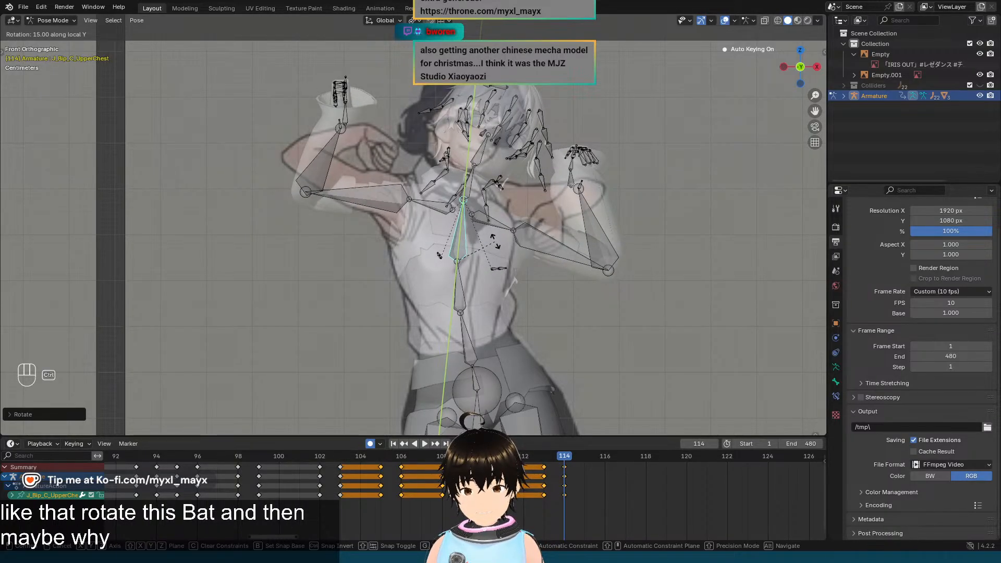
click(494, 242)
Step: Rotate the upper chest bone 5° about its local Z axis to reduce the shoulder tilt at frame 114
key(r)
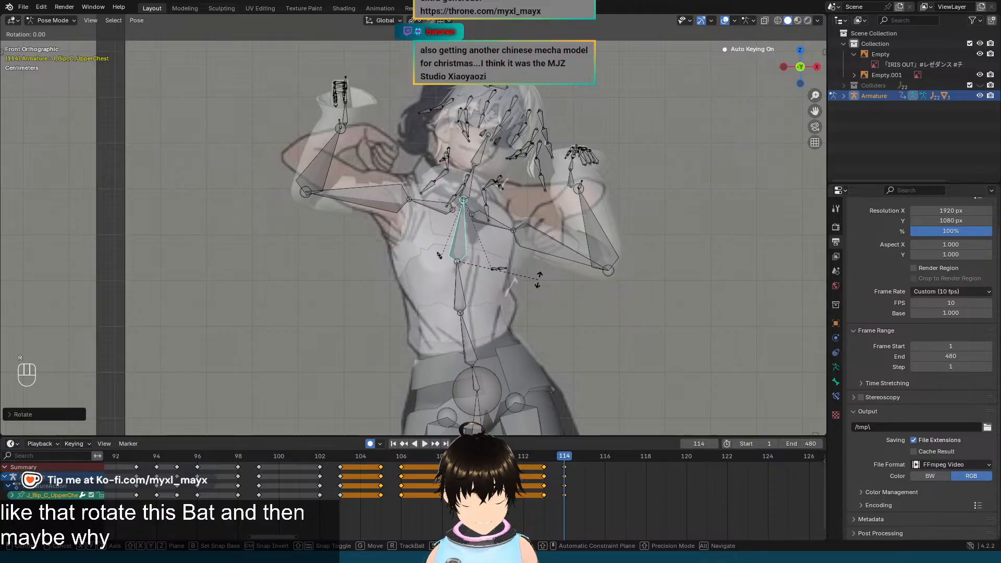
key(x)
key(z)
key(z)
key(ctrl)
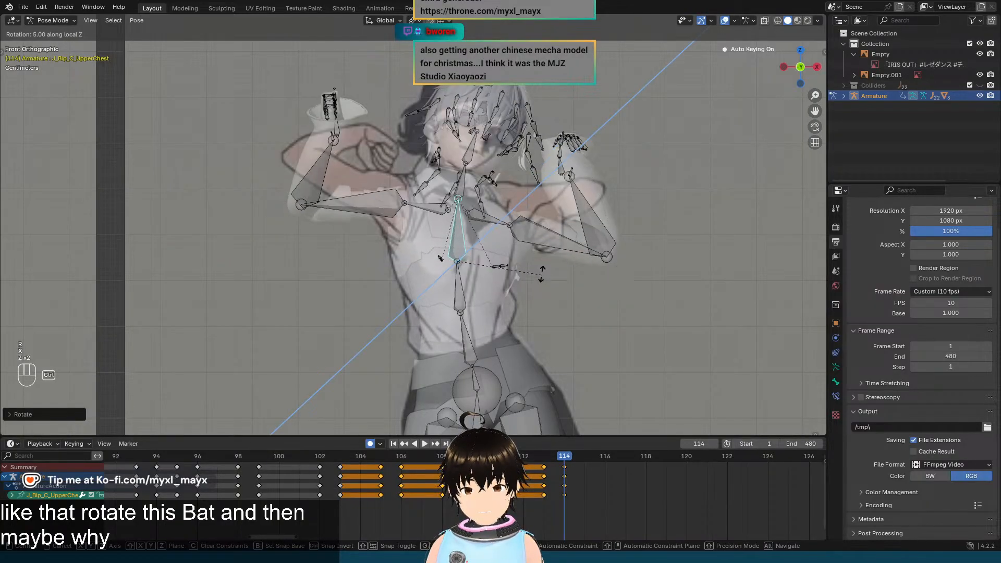
click(542, 270)
Step: Flip repeatedly between frames 113 and 114 in front view to compare the torso movement with the reference
key(Left)
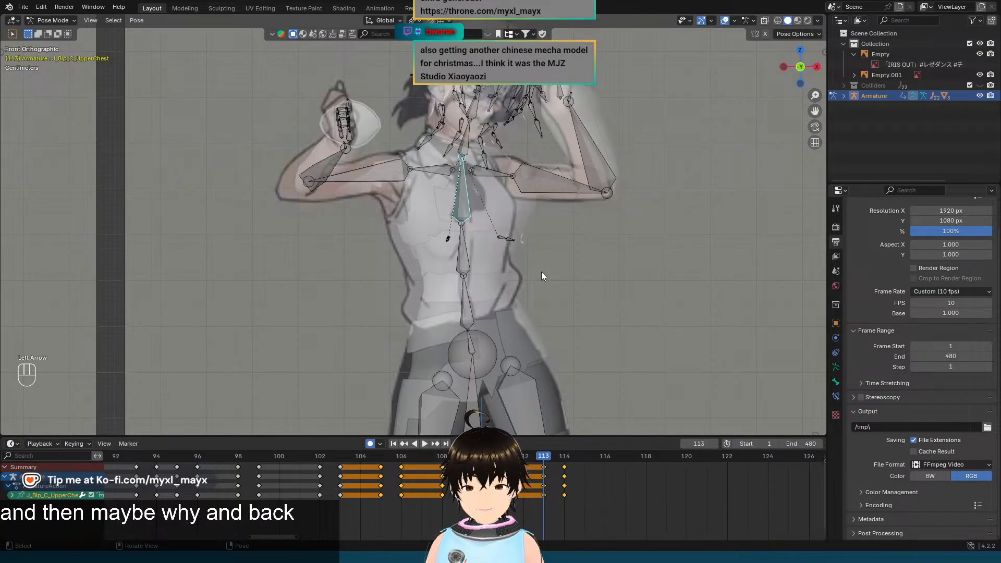
key(Right)
key(Left)
key(Right)
key(Left)
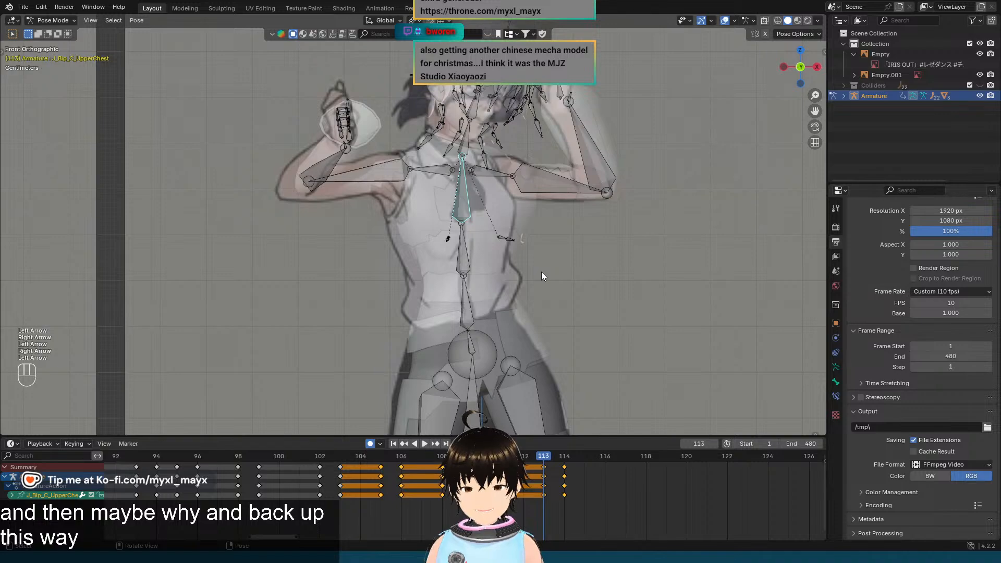
key(Right)
key(Left)
key(Right)
key(Left)
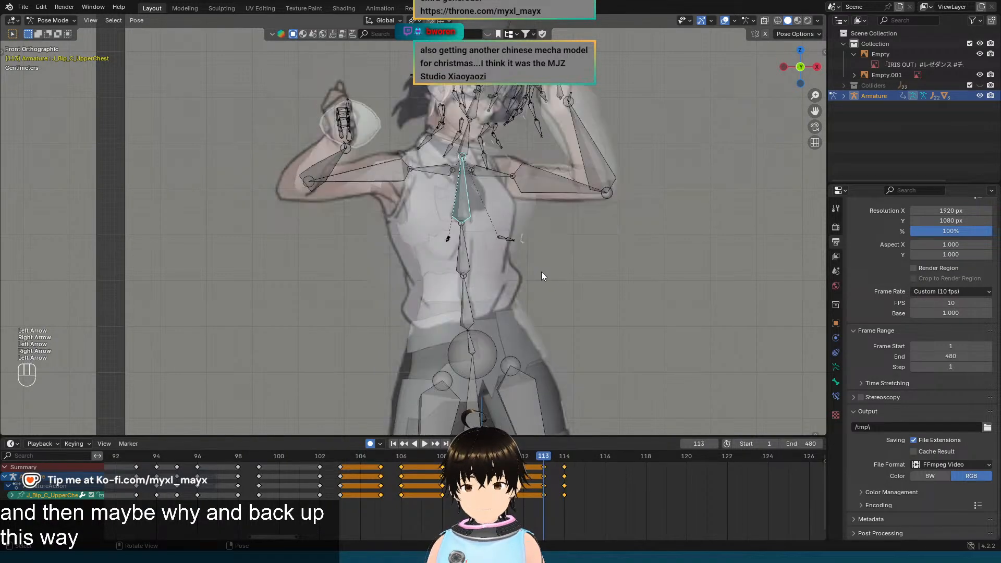
key(Right)
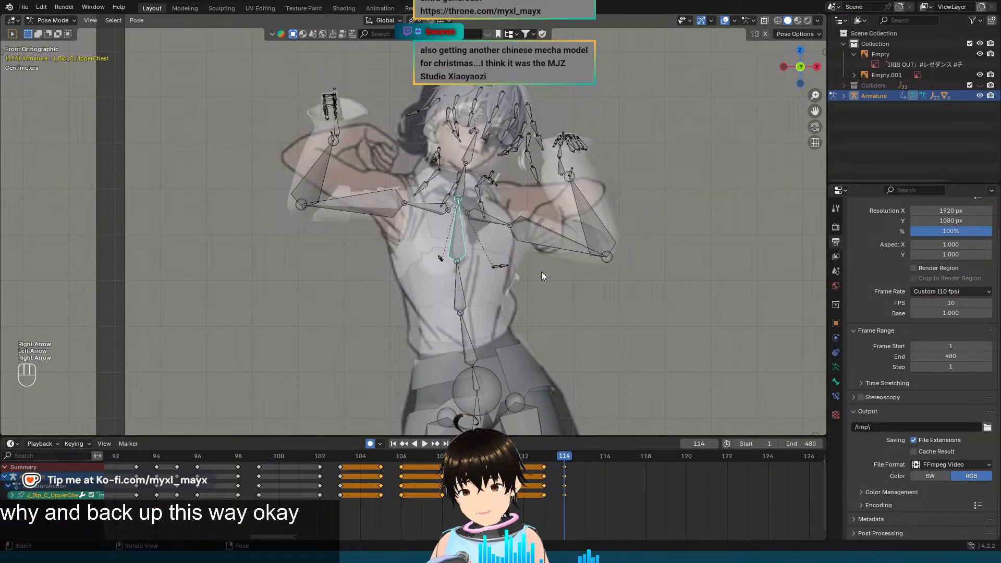
key(Left)
key(Right)
key(Left)
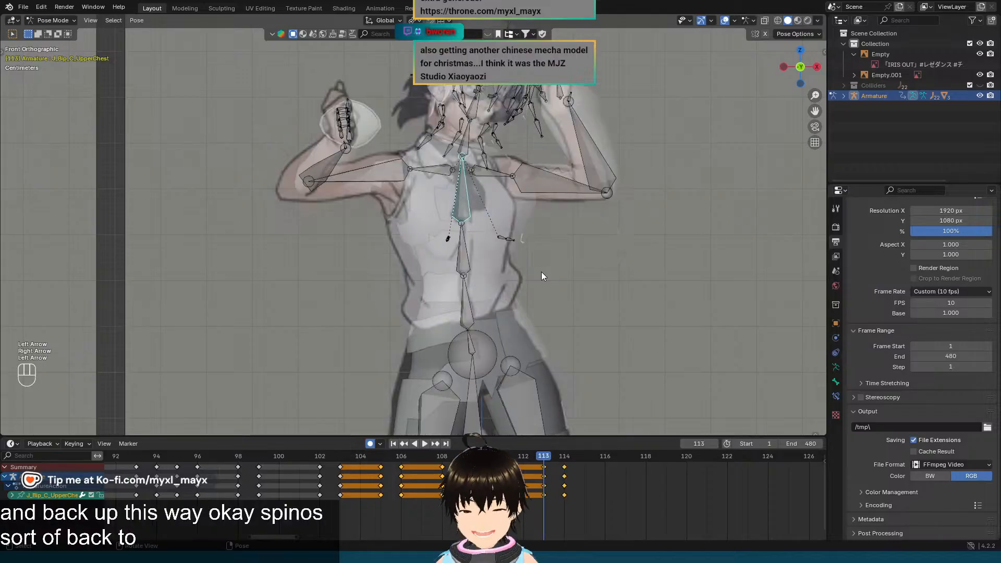
key(Right)
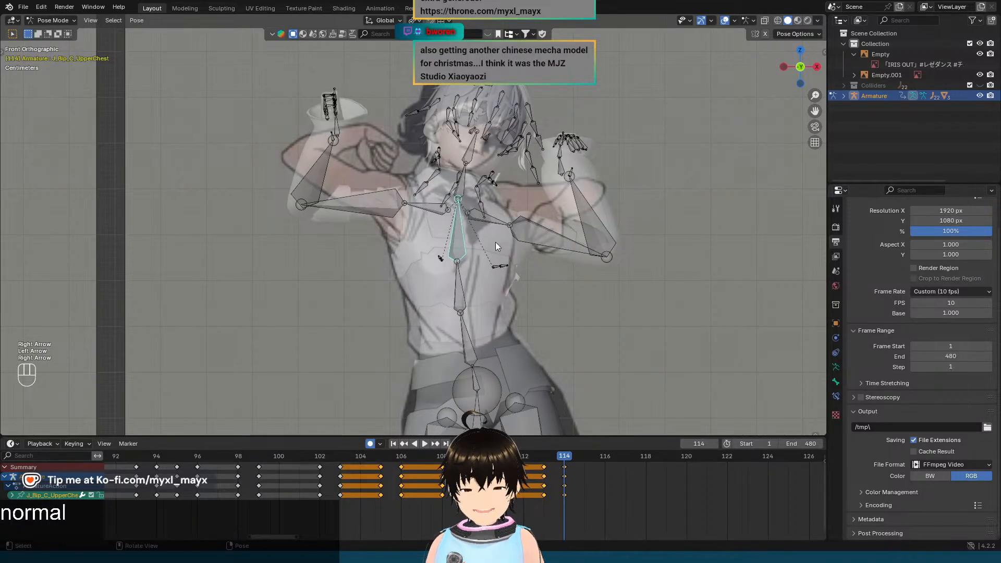
Step: Compare the spine's bend between frames 113 and 114 from the side
middle_drag(494, 237, 449, 245)
scroll(410, 260, down, 4)
key(Left)
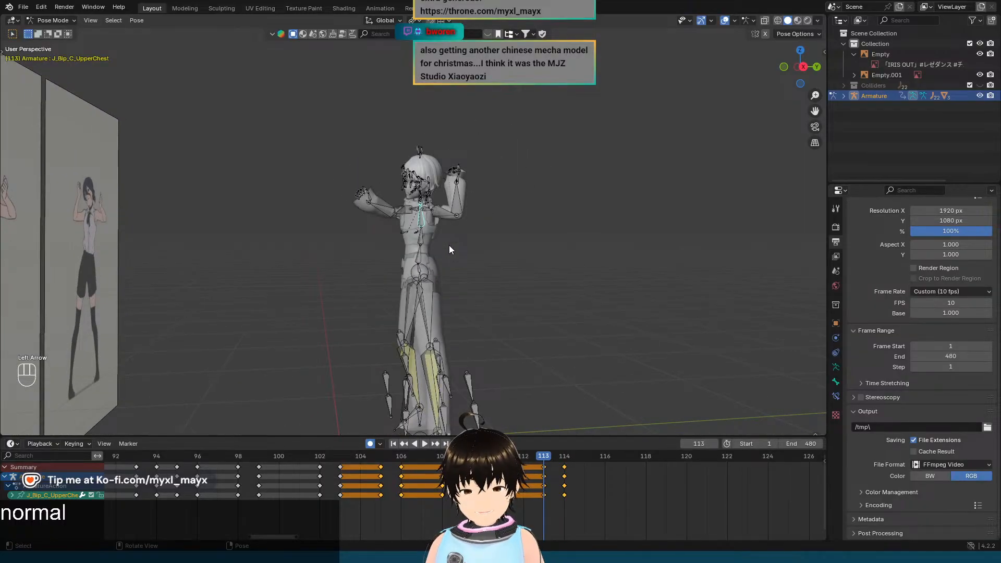
key(Right)
key(Left)
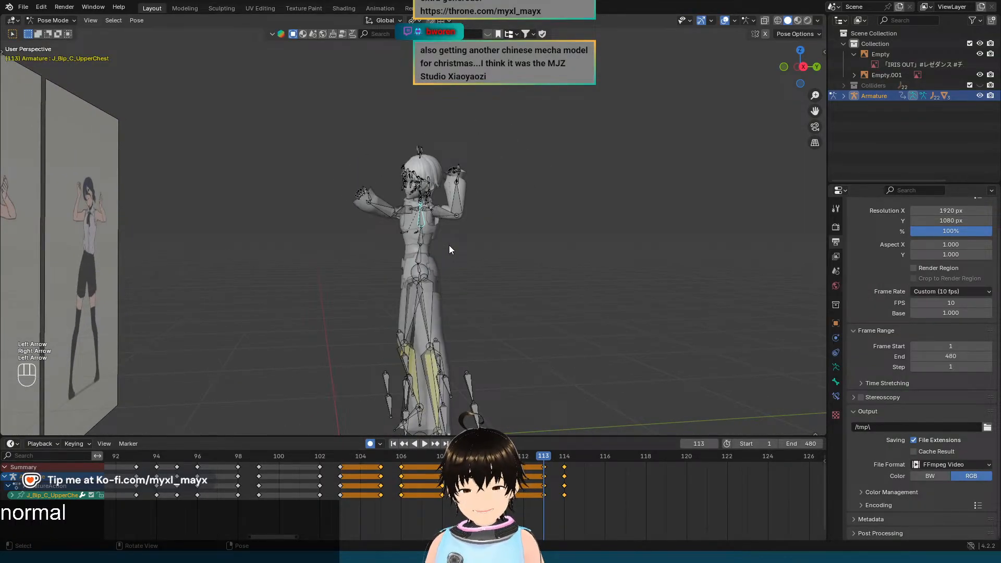
key(Right)
scroll(454, 250, up, 4)
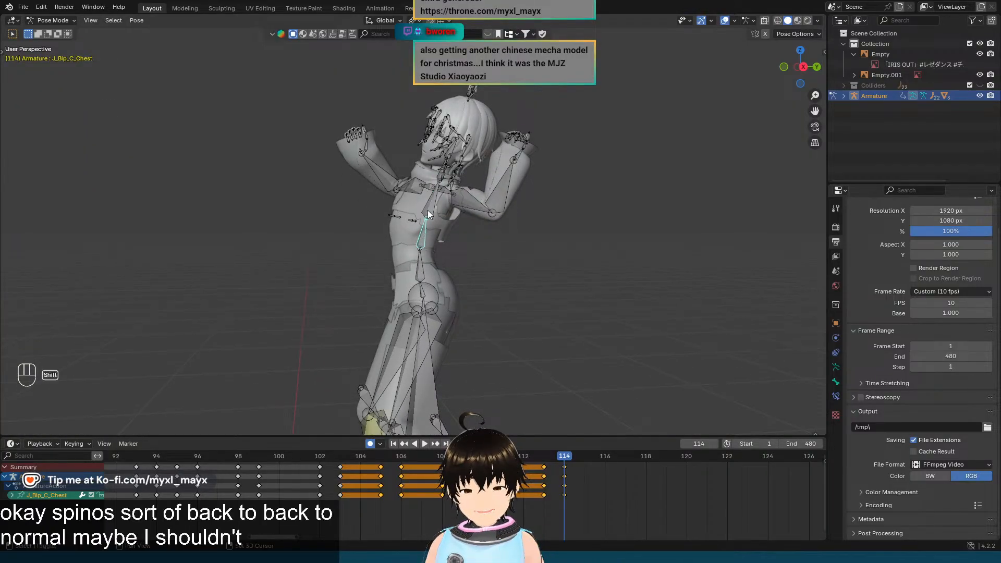
Step: Rotate the chest and upper chest bones together 5° about their local X axes at frame 114, working in front view
key(KP_1)
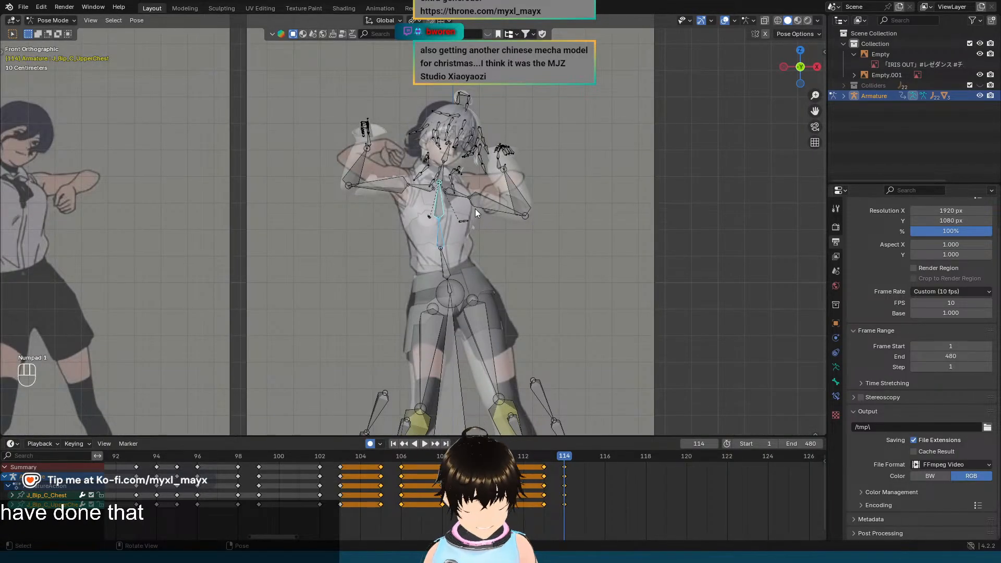
key(r)
key(x)
key(x)
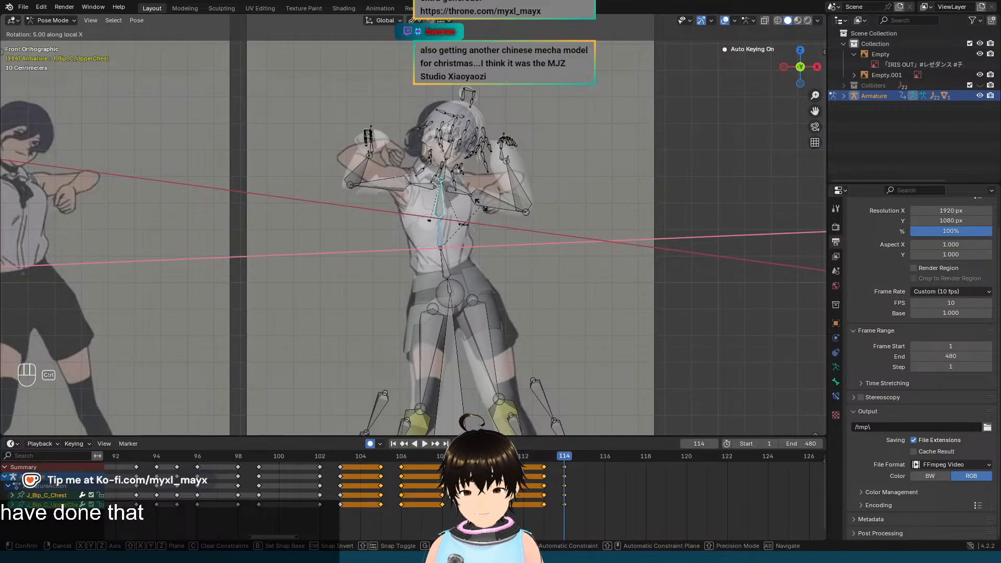
click(484, 213)
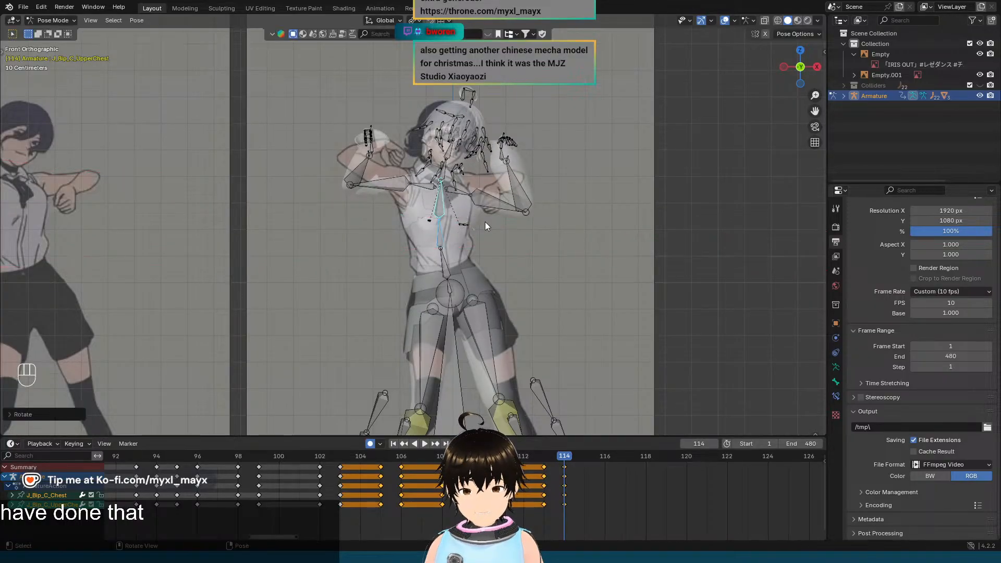
Step: Rotate only the upper chest bone 5° about its local Z axis to level the shoulders at frame 114
scroll(490, 206, up, 5)
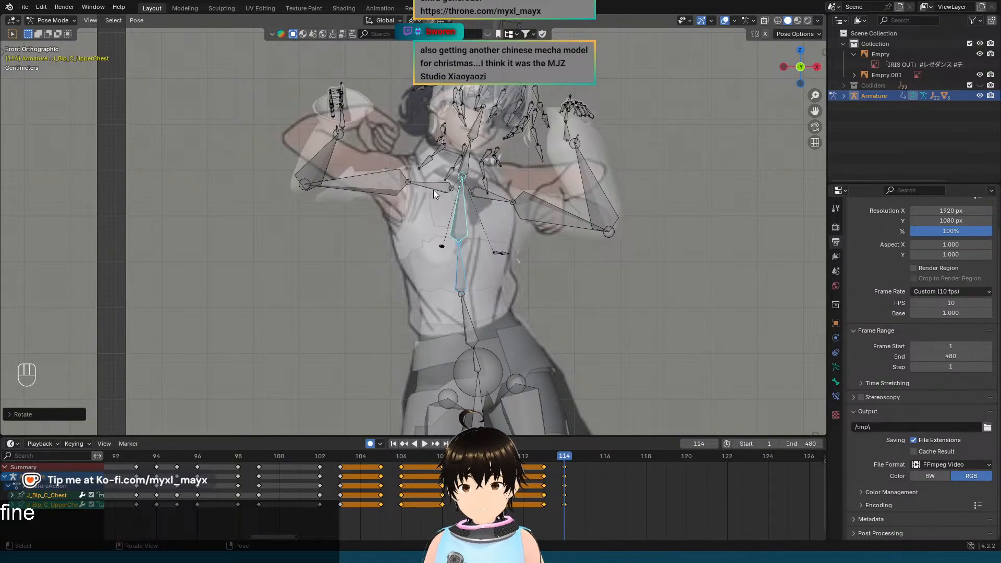
click(458, 221)
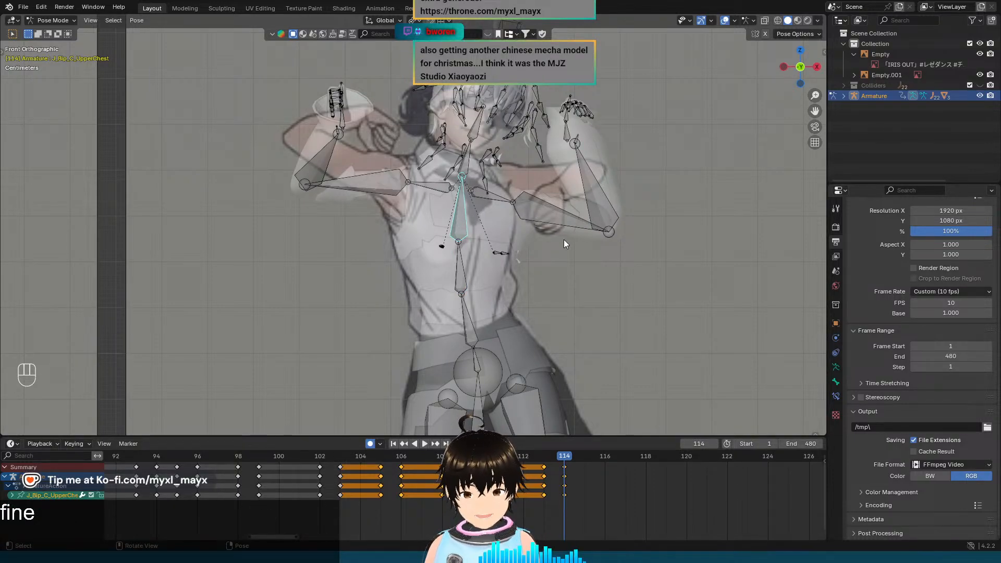
key(r)
key(z)
key(z)
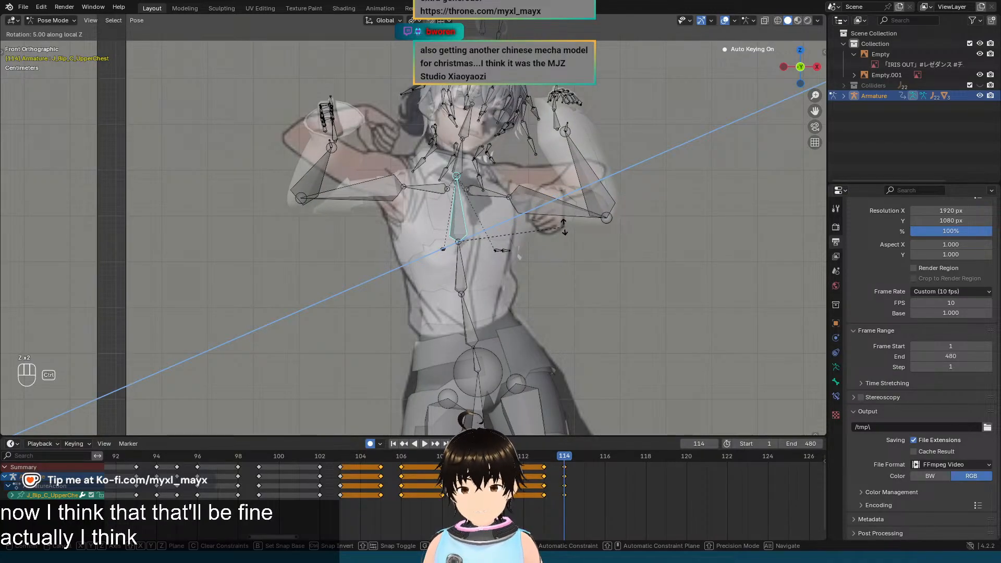
click(564, 226)
Step: Rotate the left shoulder bone 20° about its local X axis to raise the left arm onto the reference at frame 114
click(498, 193)
scroll(498, 193, up, 1)
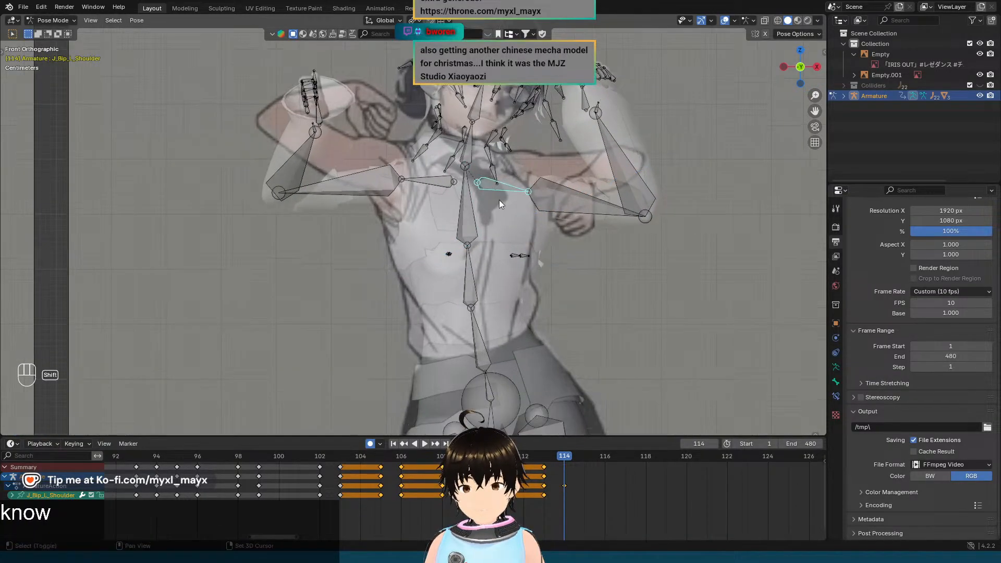
shift+middle_drag(499, 200, 499, 207)
key(r)
key(x)
key(x)
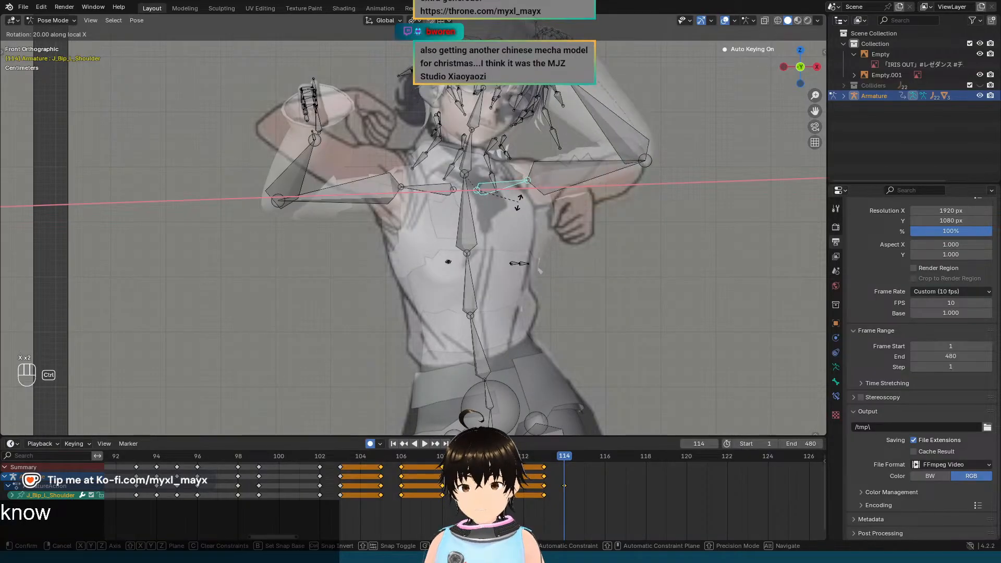
click(504, 207)
Step: Rotate the right shoulder bone 15° about its local X axis to raise the right arm onto the reference at frame 114
click(417, 186)
key(r)
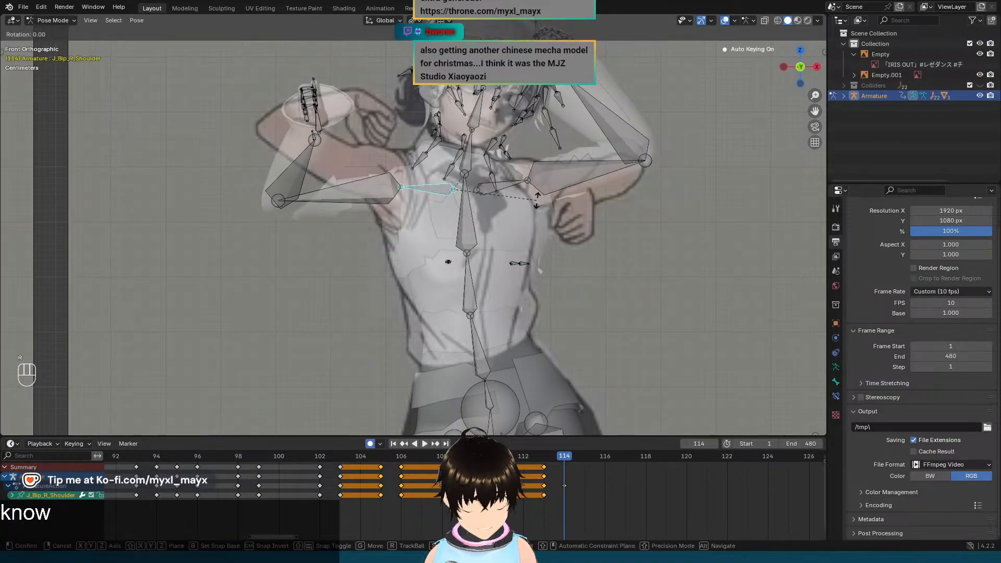
key(x)
key(x)
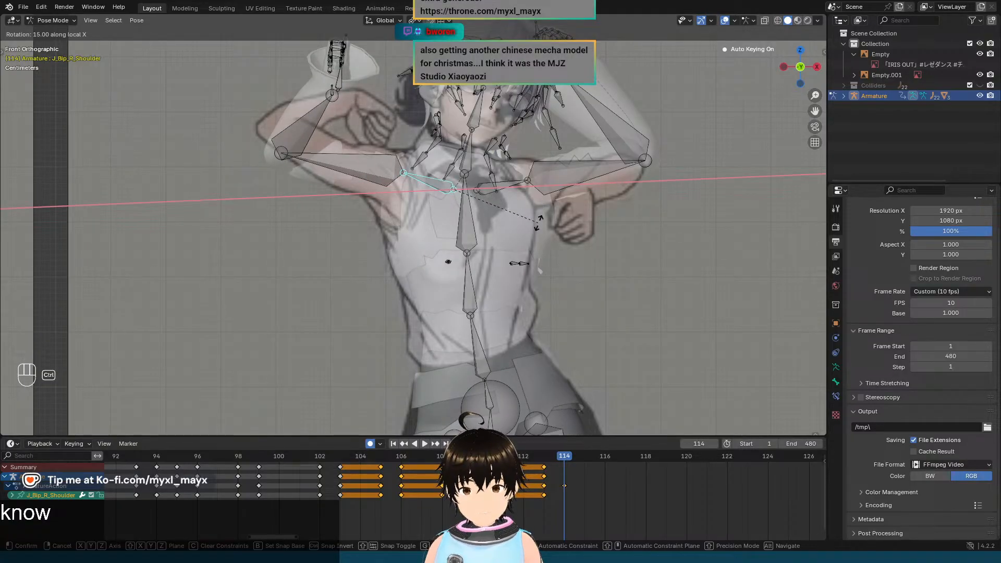
click(539, 226)
Step: Compare frames 113 and 114 in front view and examine the shoulders and torso at frame 114 from several angles
middle_drag(538, 218, 462, 260)
key(KP_1)
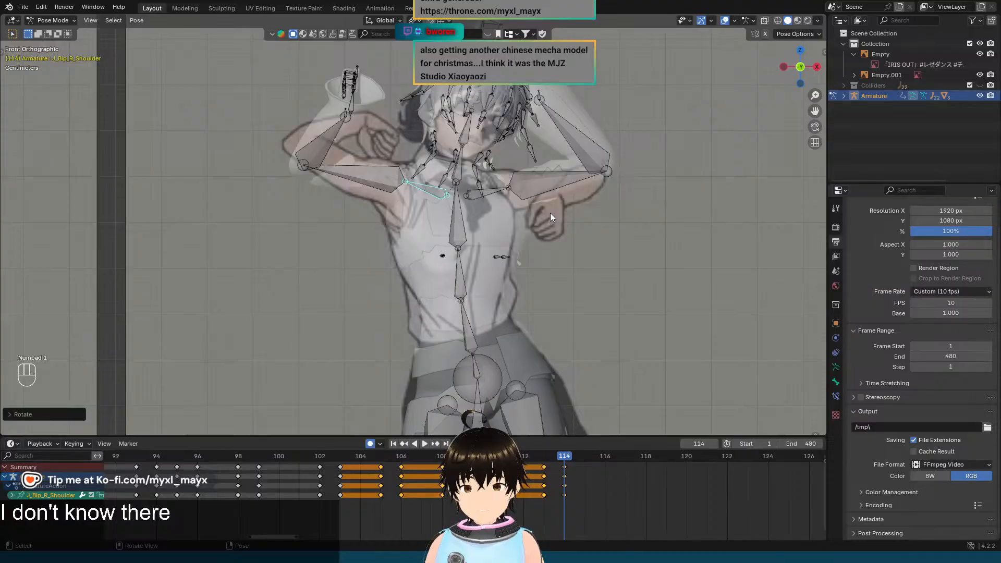
key(Left)
key(Right)
key(Left)
key(Right)
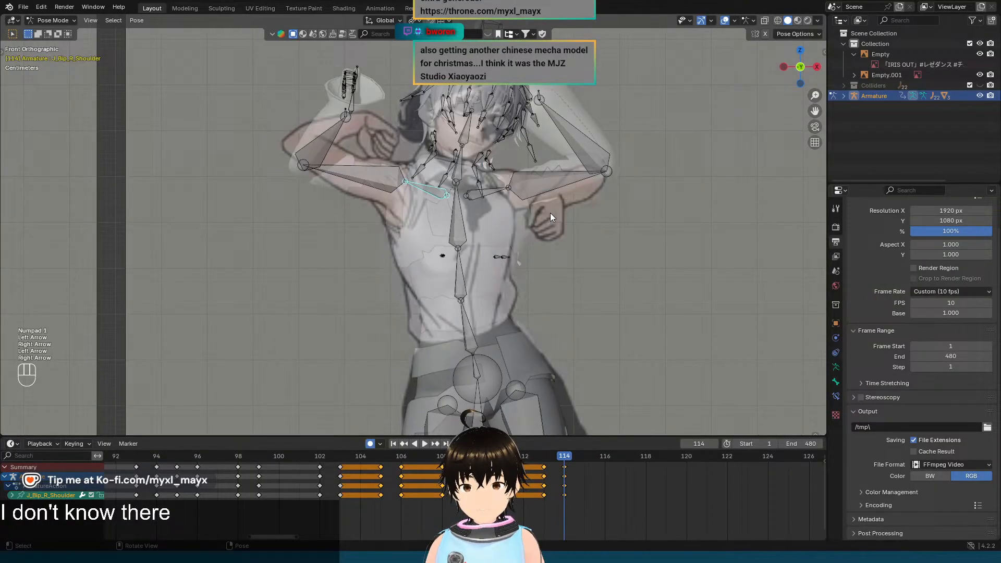
key(Left)
key(Right)
key(Left)
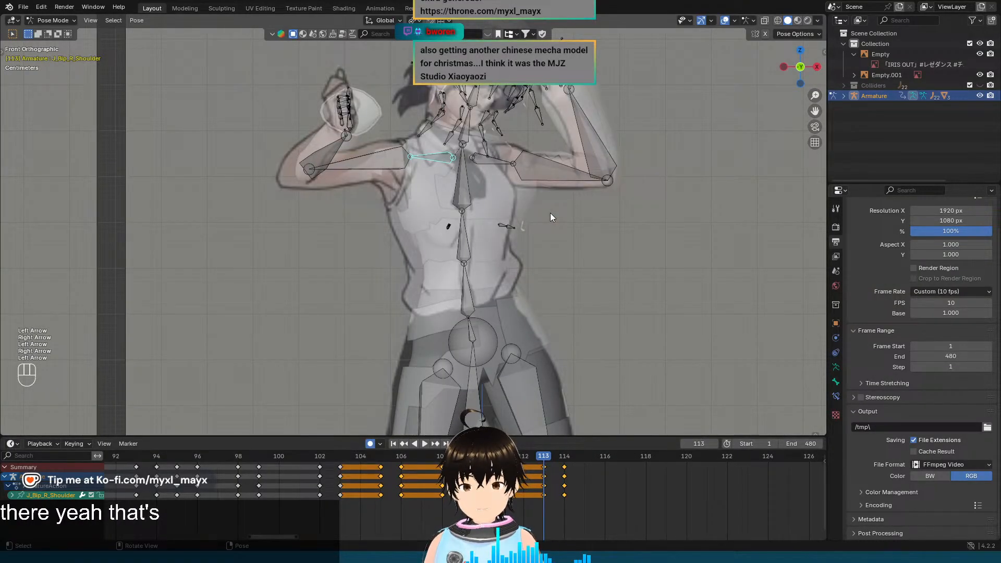
key(Right)
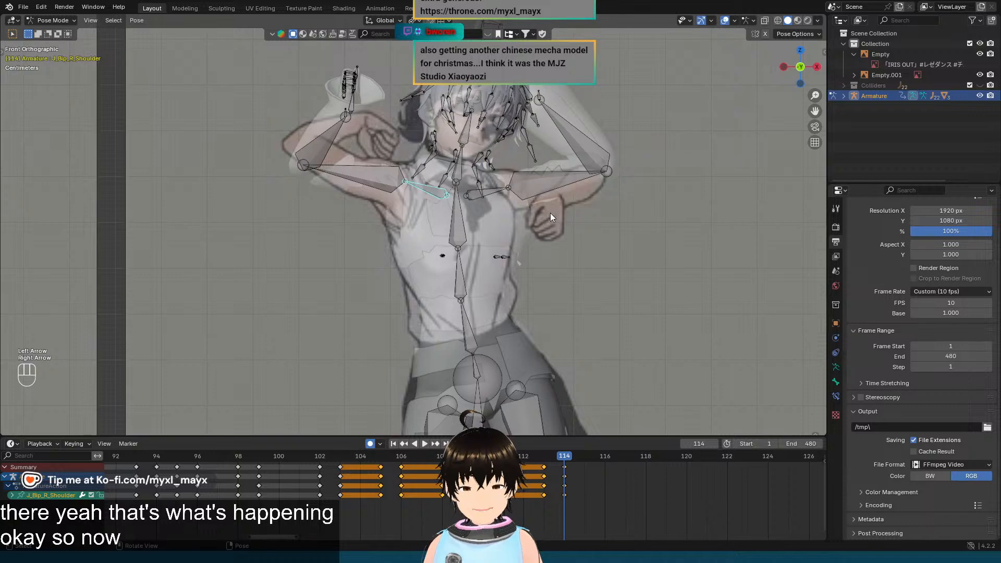
middle_drag(497, 203, 486, 147)
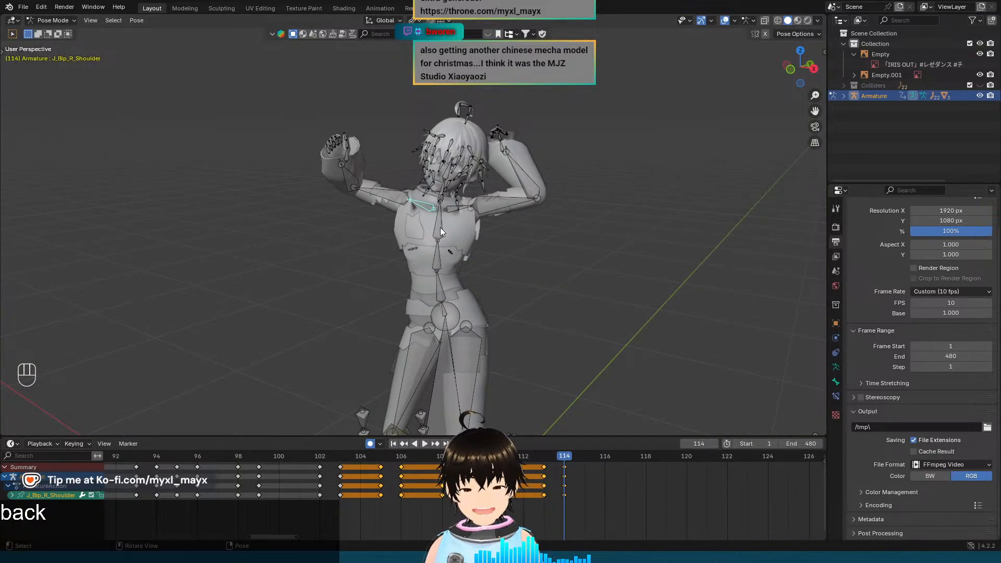
middle_drag(509, 166, 386, 202)
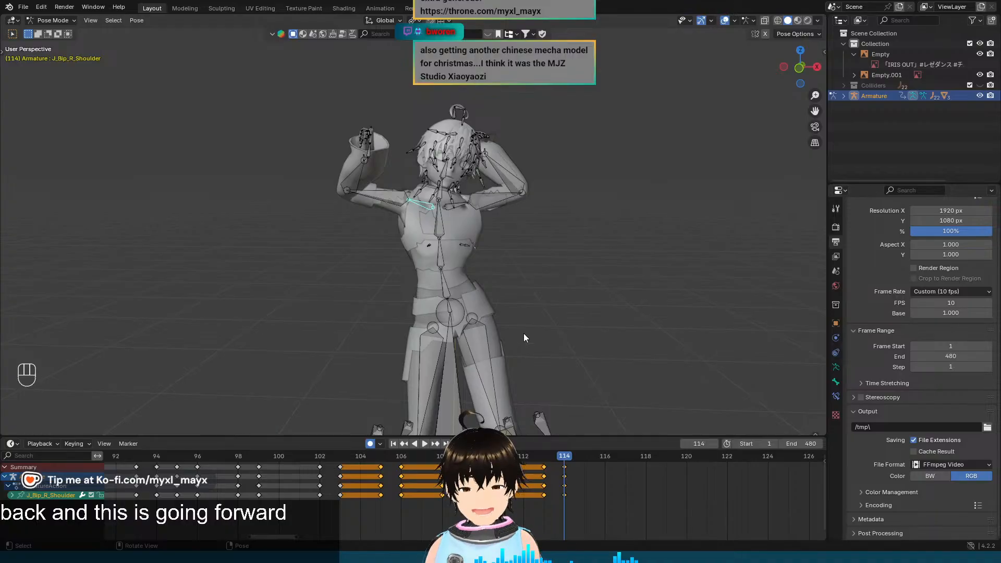
Step: Reset all transforms of the right upper arm, lower arm and hand bones at frame 114
key(Down)
key(Right)
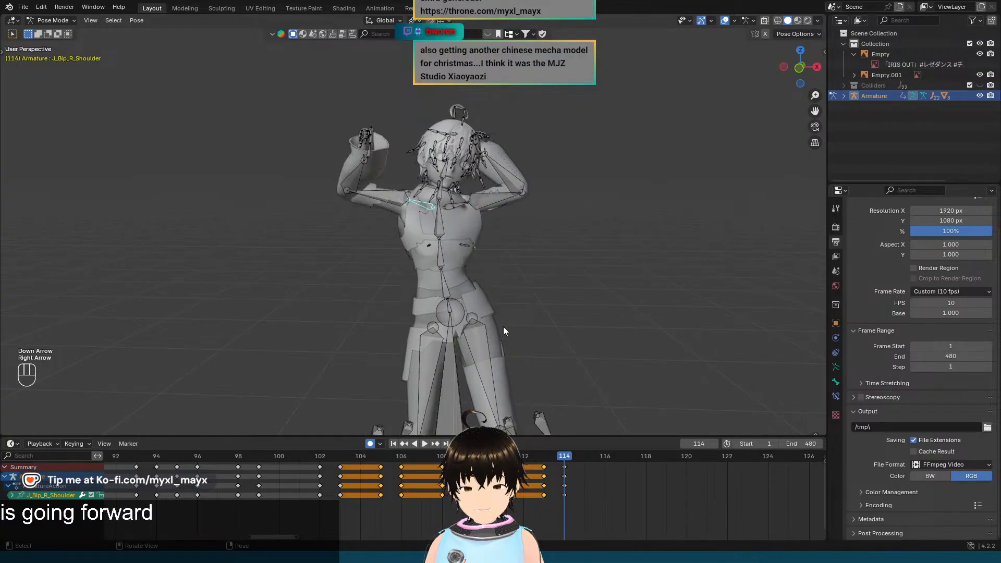
key(KP_1)
key(Left)
key(Right)
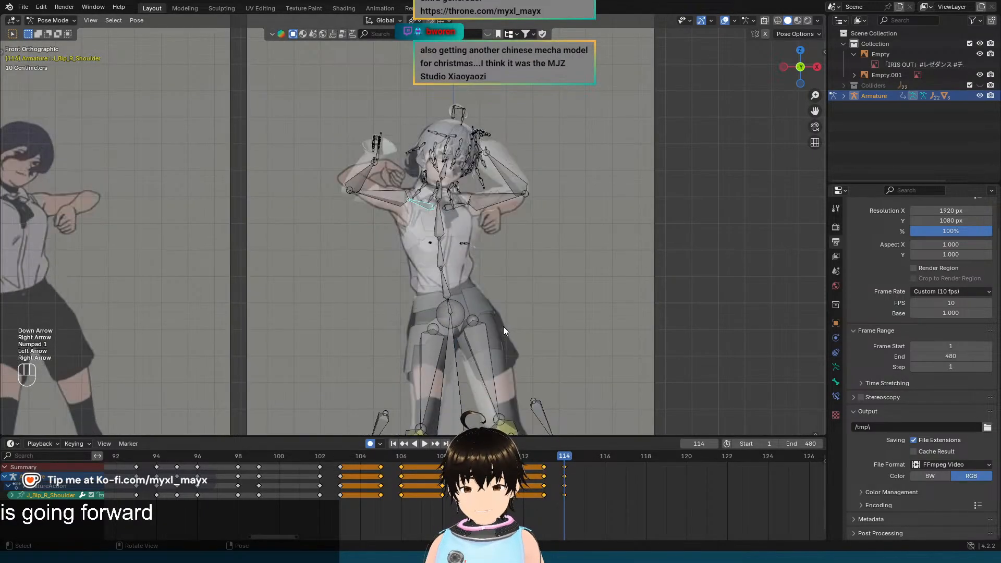
scroll(494, 312, up, 6)
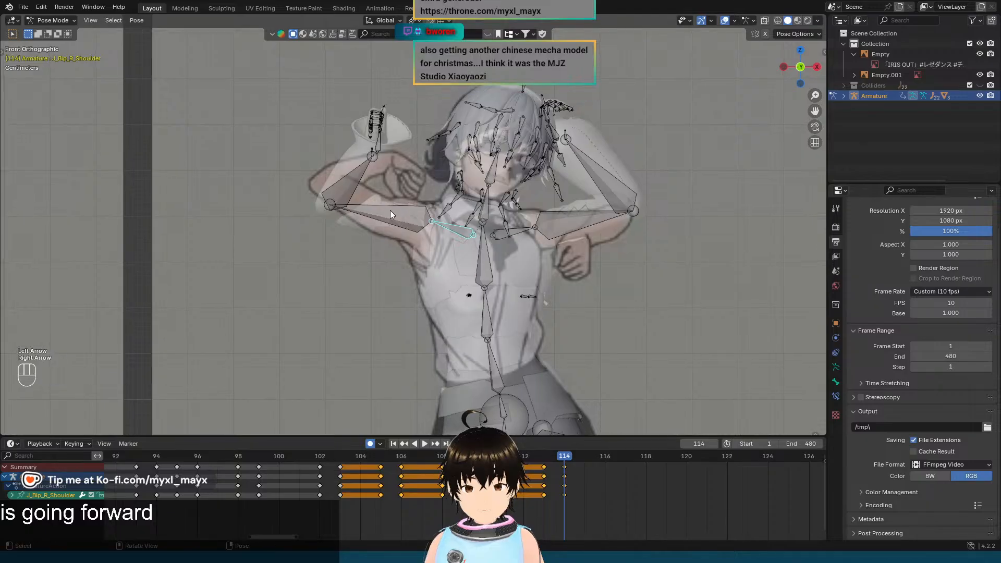
click(389, 214)
shift+middle_drag(390, 214, 405, 225)
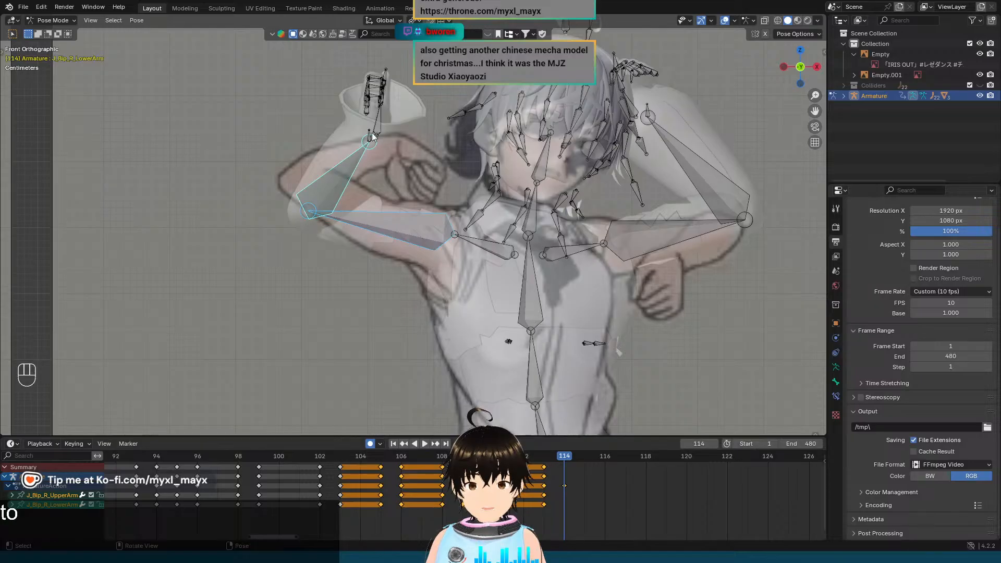
shift+click(340, 173)
click(136, 21)
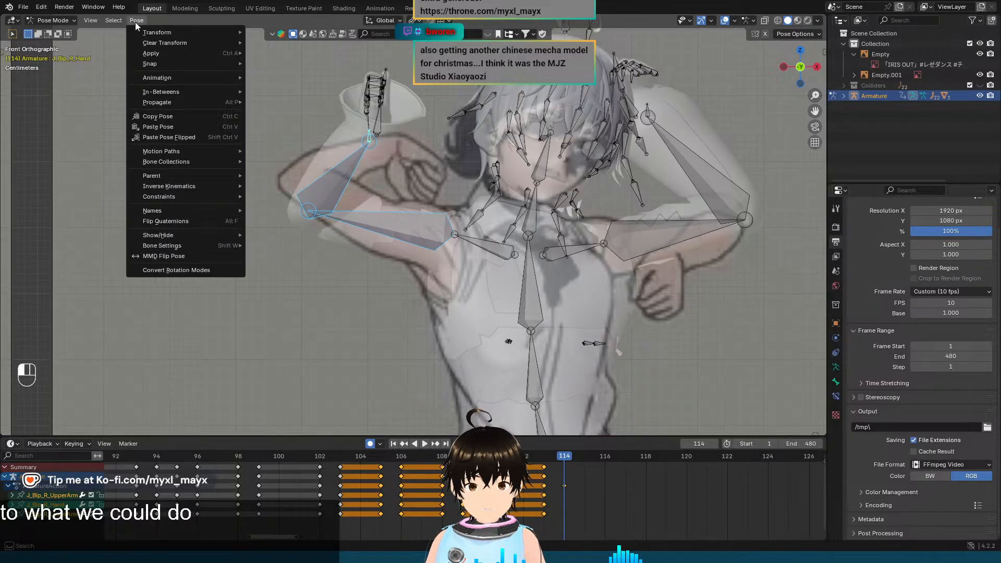
mouse_move(170, 47)
click(283, 42)
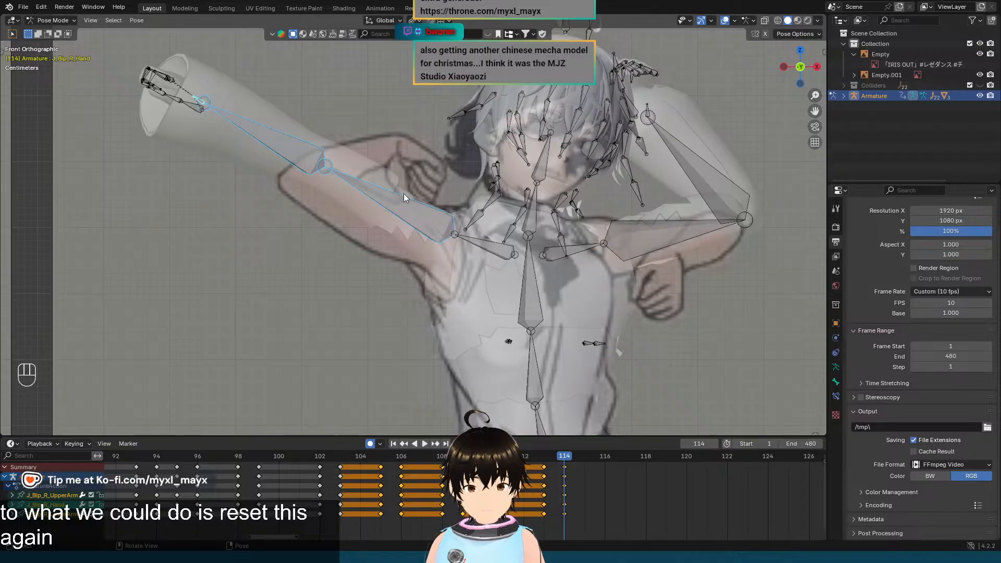
Step: Rotate the whole right arm -5° in front view and bend only the lower arm bone 100° about its local Z axis
key(r)
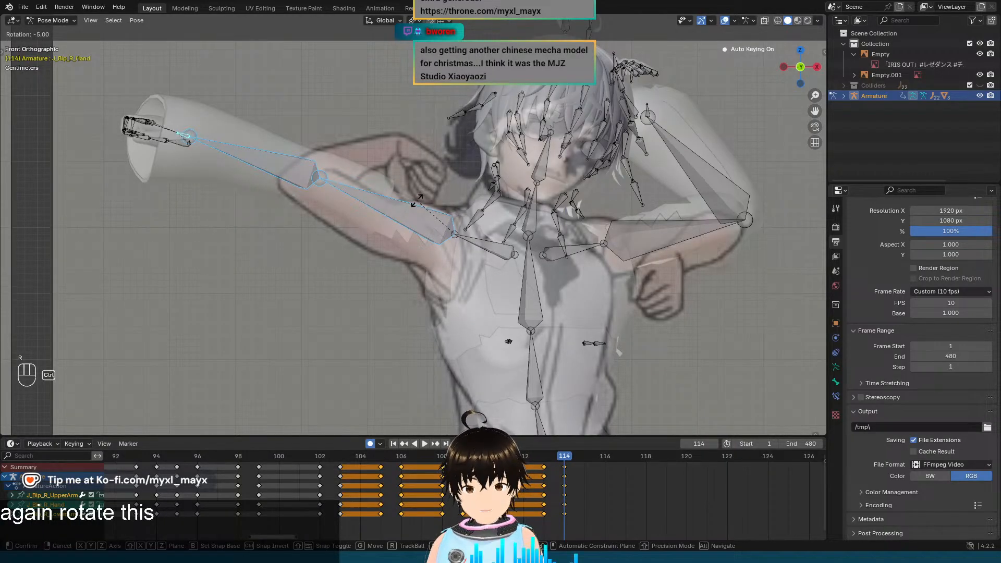
click(414, 202)
click(275, 177)
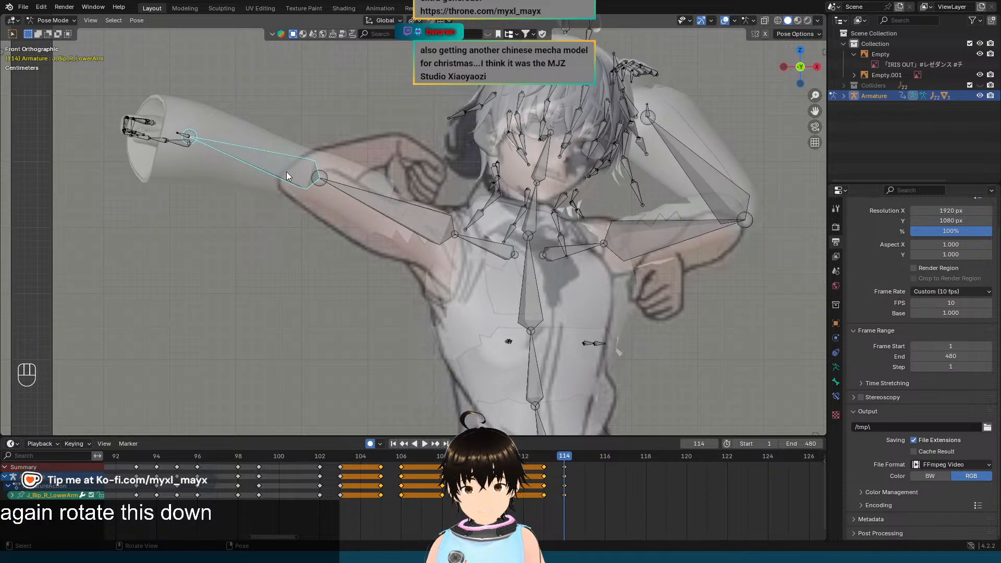
key(r)
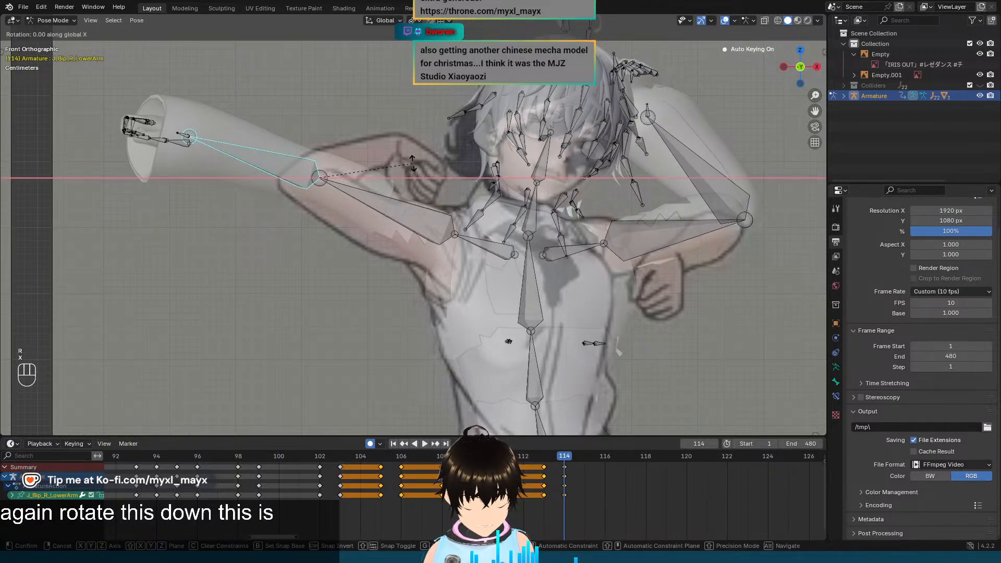
key(x)
key(x)
key(z)
key(z)
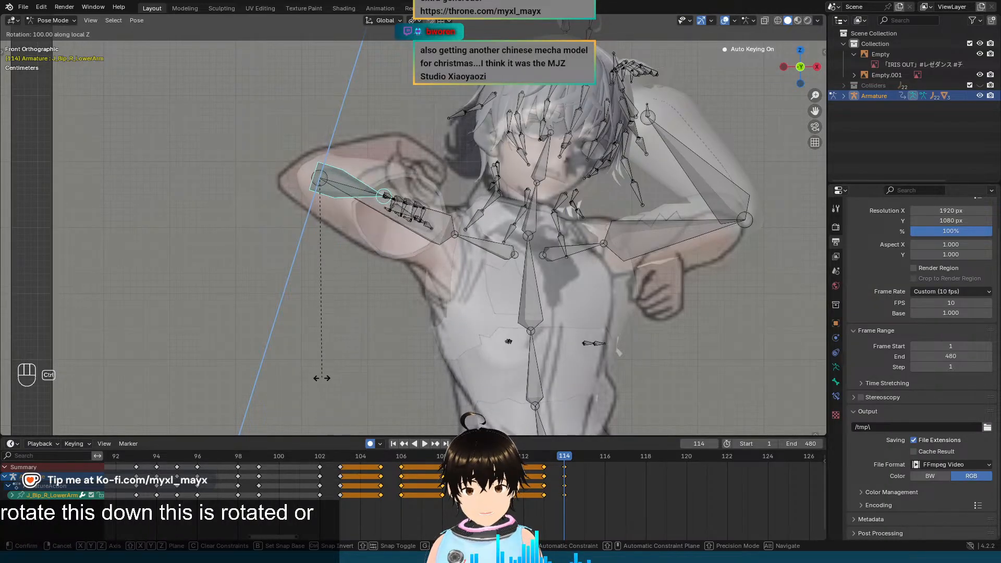
click(321, 378)
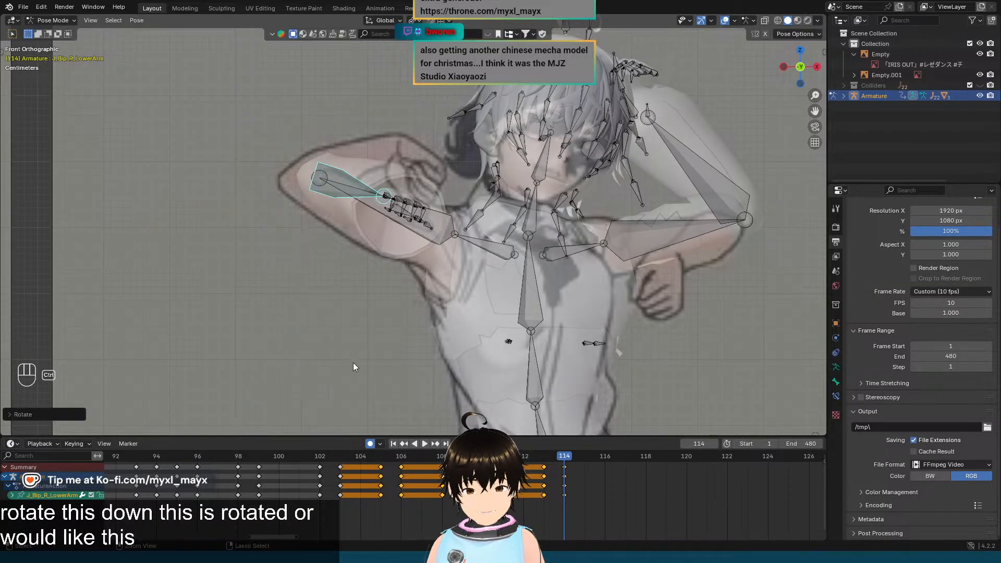
Step: Twist the right upper arm bone 90° about its local Y axis to swing the forearm upward
click(451, 218)
key(r)
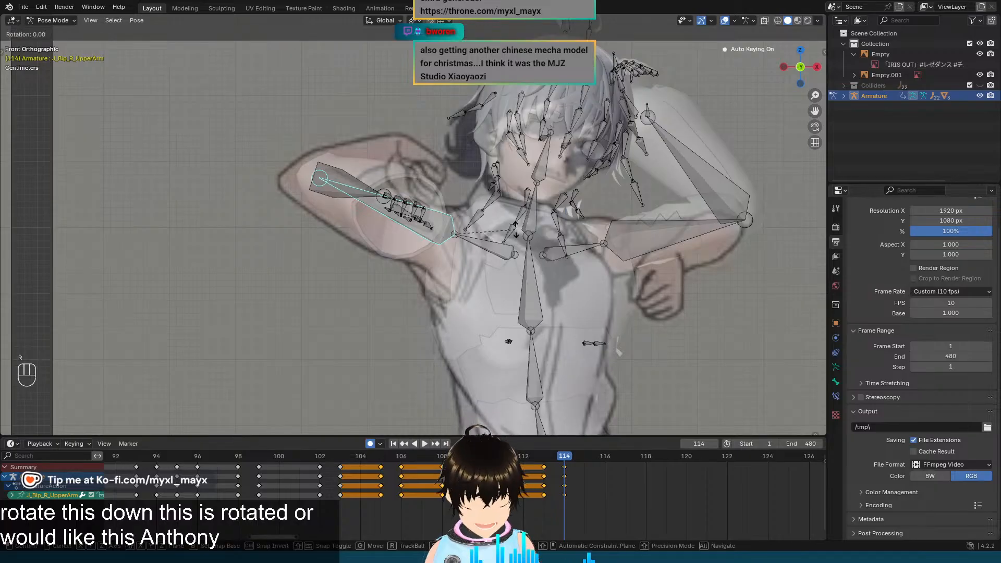
key(y)
key(y)
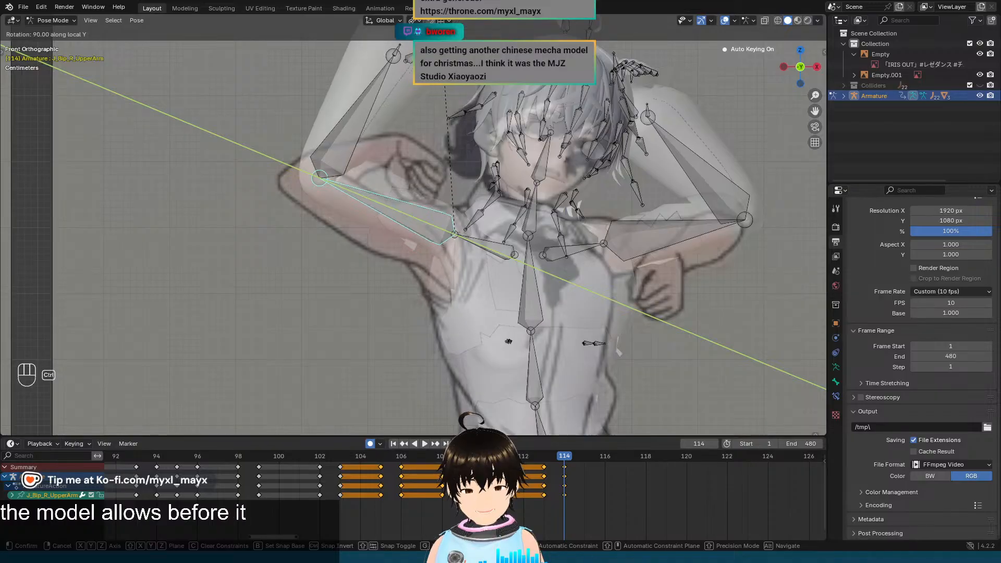
ctrl+click(442, 64)
Step: Rotate the right lower arm bone 45° about its local Z axis to bring the forearm toward the head
shift+middle_drag(439, 125, 324, 189)
scroll(323, 188, up, 2)
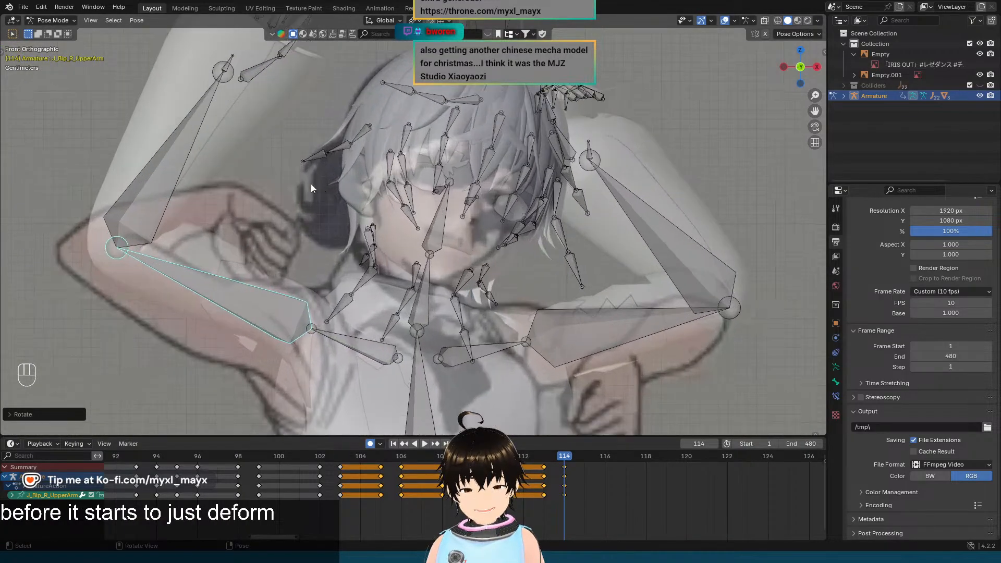
shift+middle_drag(232, 190, 336, 156)
click(258, 157)
scroll(281, 156, down, 2)
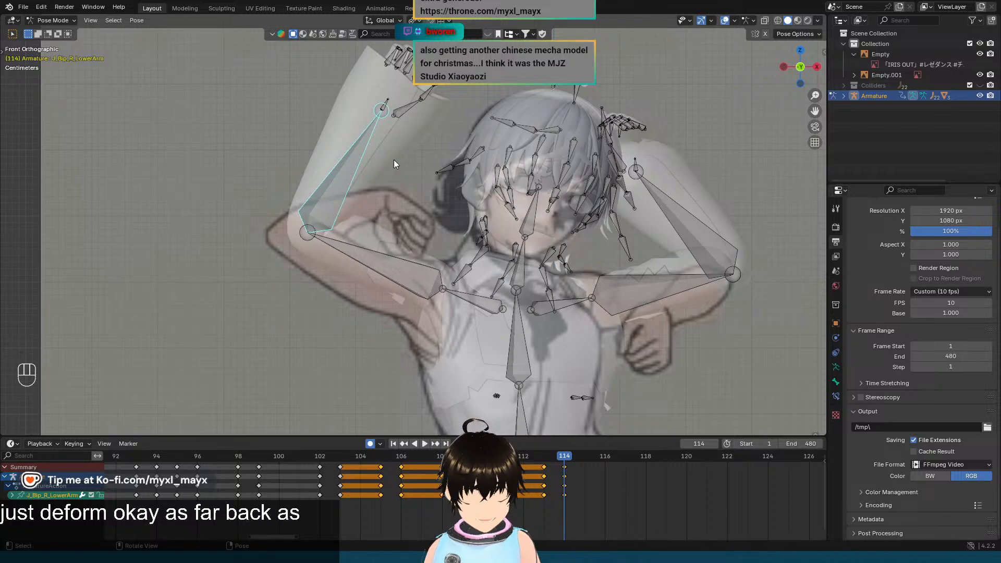
key(r)
key(x)
key(x)
key(z)
key(z)
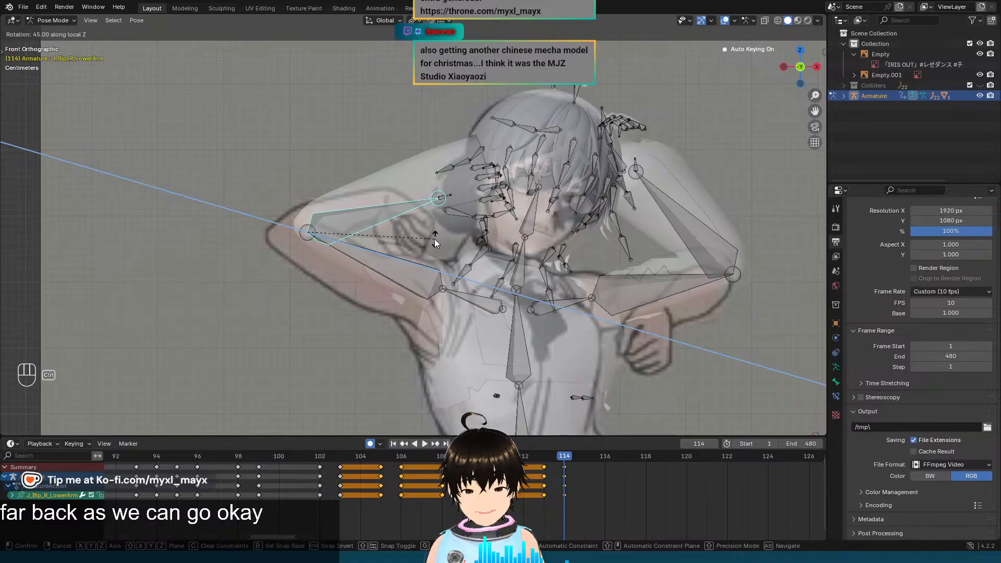
click(435, 242)
Step: Rotate the right lower arm bone about its local X axis so the wrist lines up with the reference wrist, and check it from an angle
middle_drag(428, 221, 463, 250)
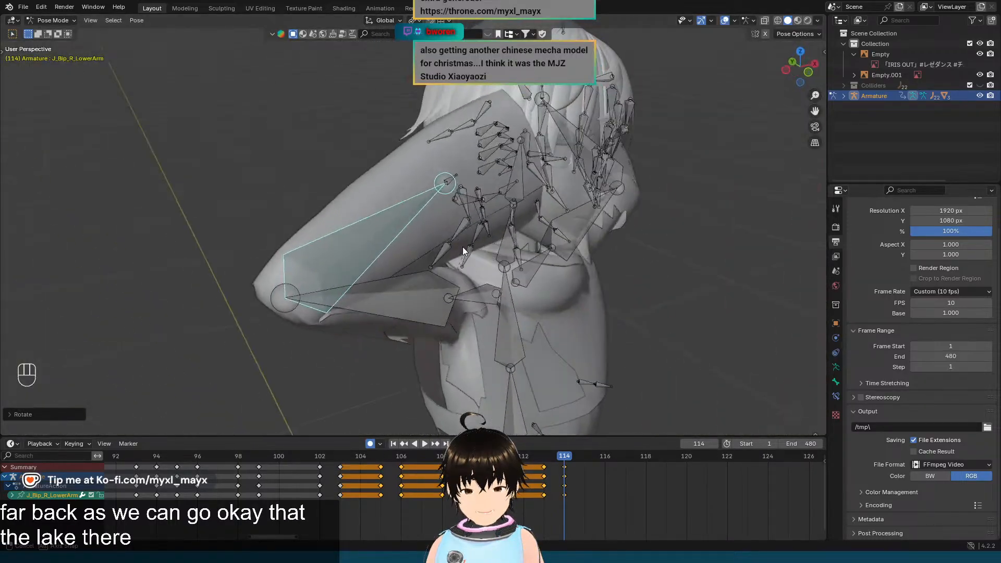
key(KP_1)
key(r)
key(x)
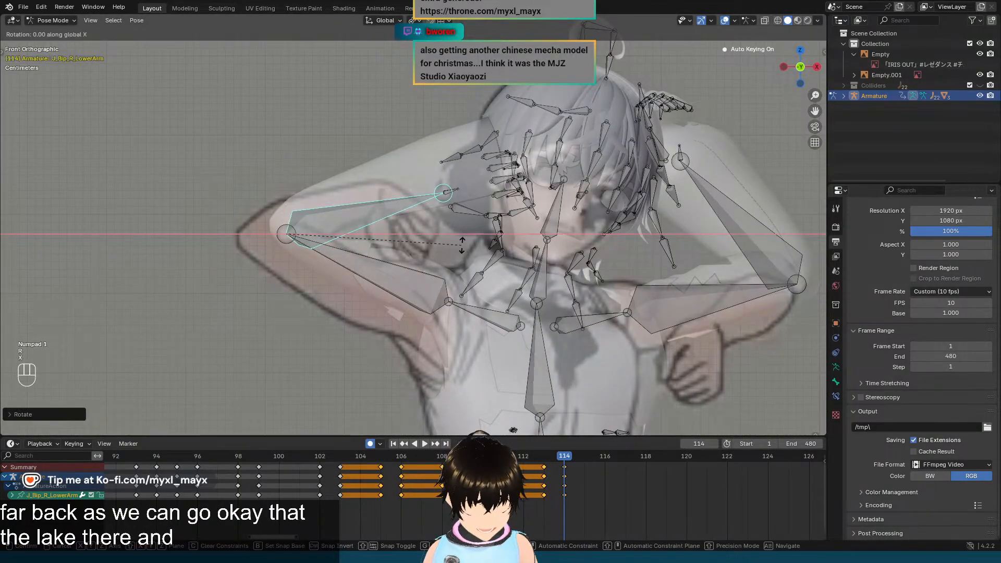
key(x)
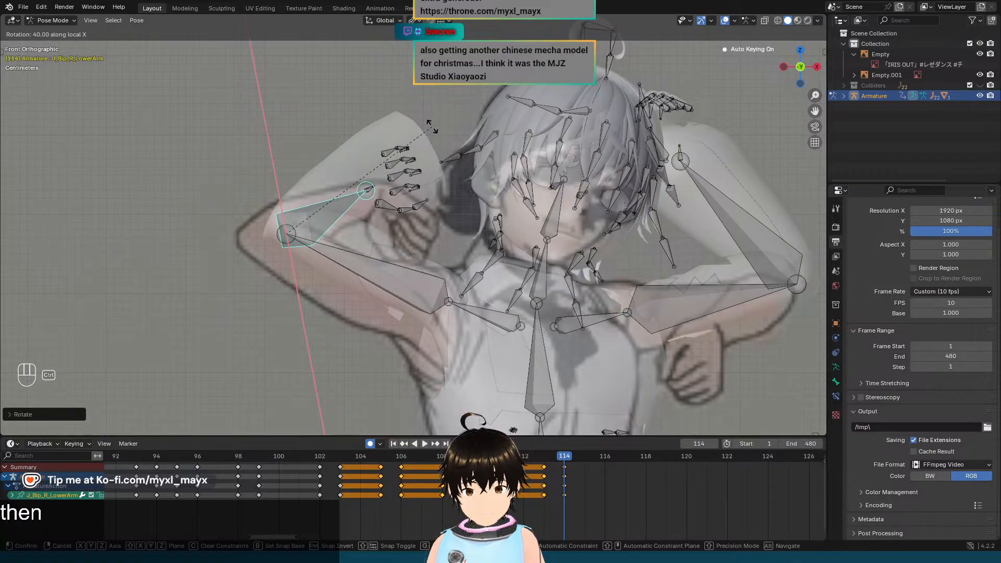
click(437, 134)
middle_drag(436, 135, 460, 178)
key(KP_1)
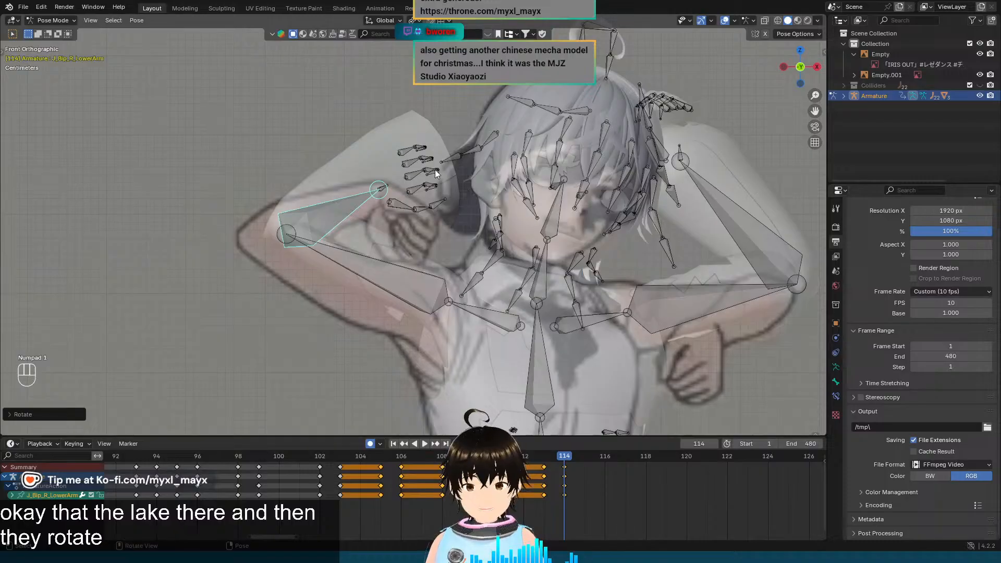
Step: Rotate the right hand bone -50° about its local X axis
scroll(388, 177, up, 3)
click(386, 172)
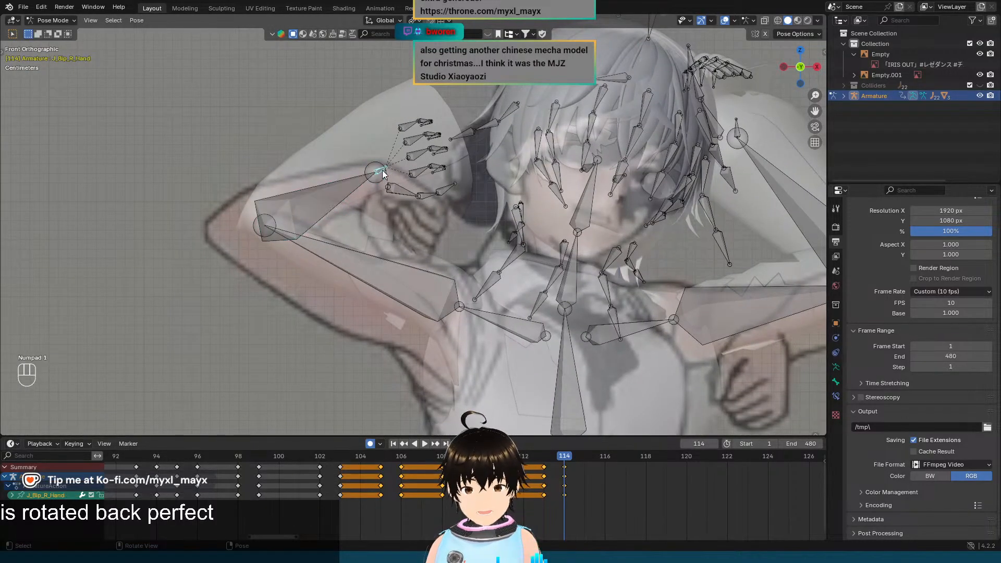
key(r)
key(x)
key(x)
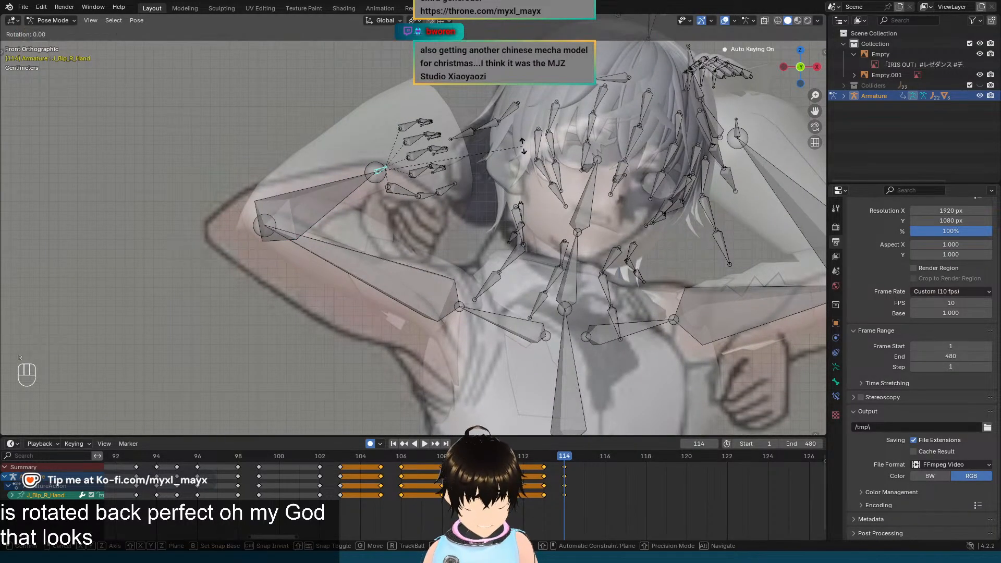
key(ctrl)
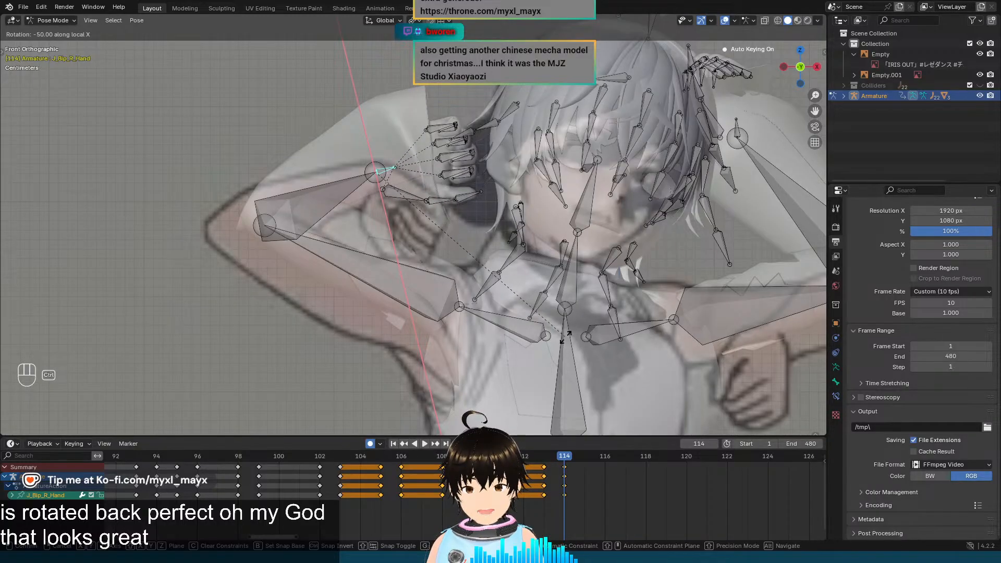
click(574, 247)
Step: Rotate the right hand bone about its local Z axis to match the reference hand at frame 114
key(r)
key(z)
key(z)
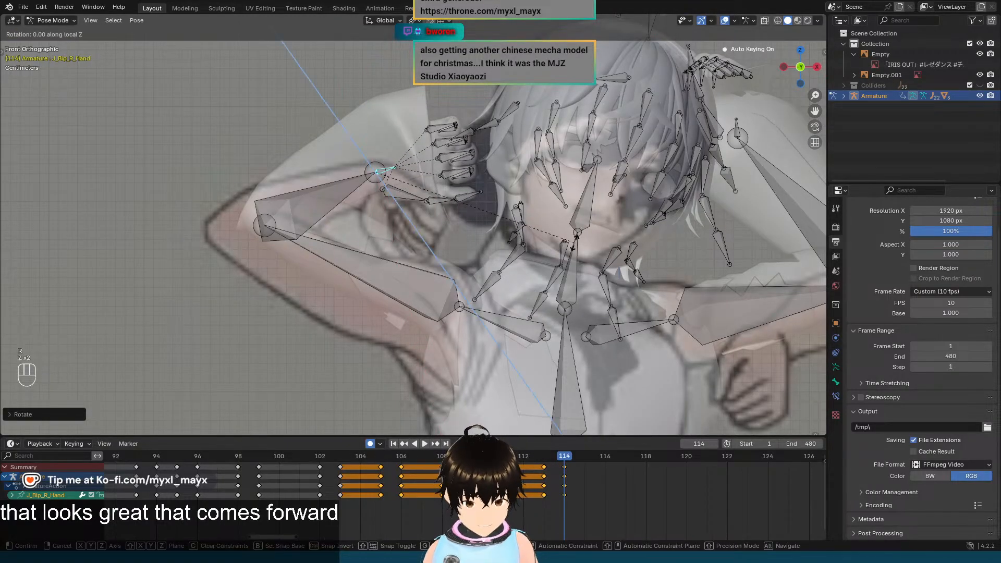
Step: Rotate the right lower arm bone about 15° around its local Y axis and select the right hand bone
key(ctrl)
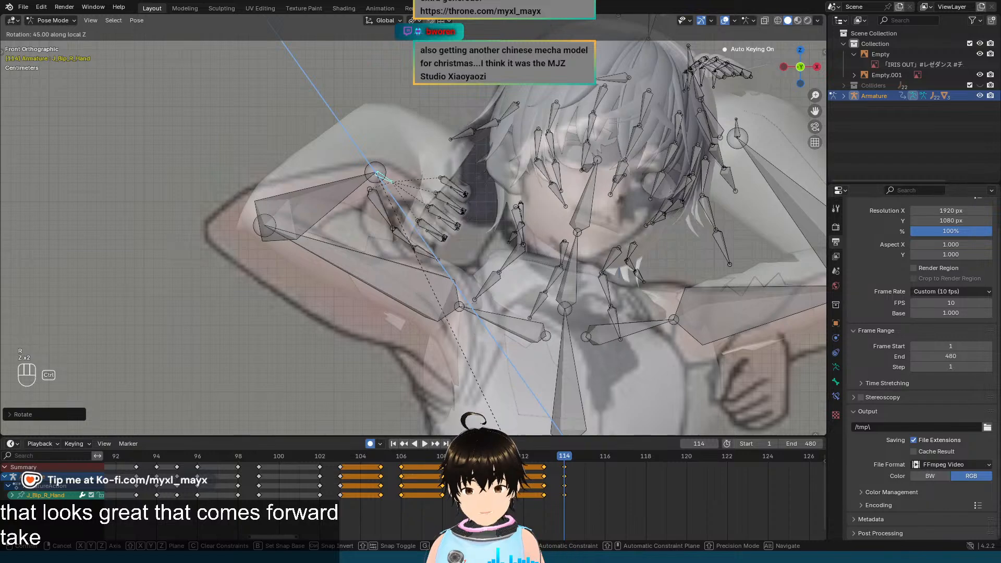
key(Escape)
click(347, 183)
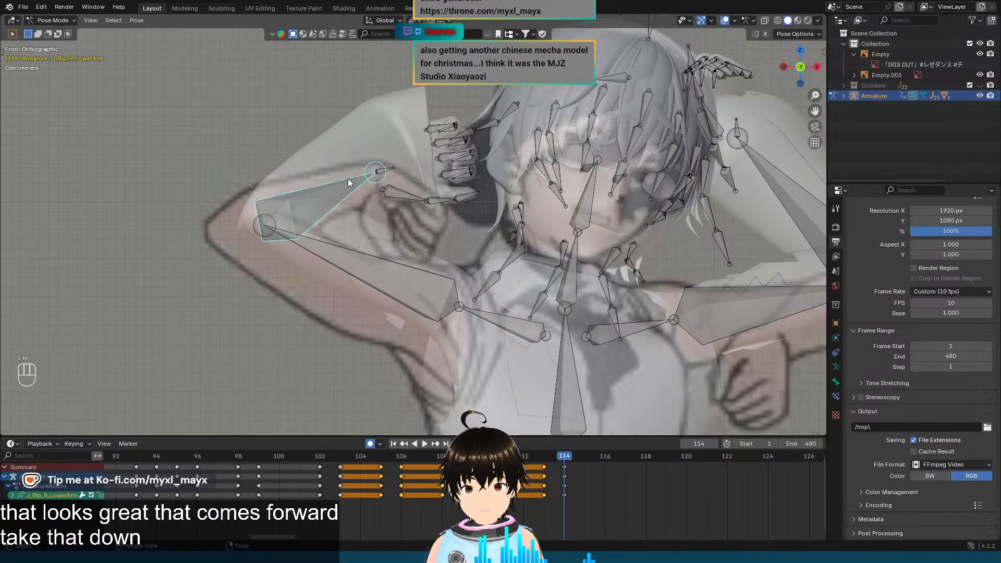
key(r)
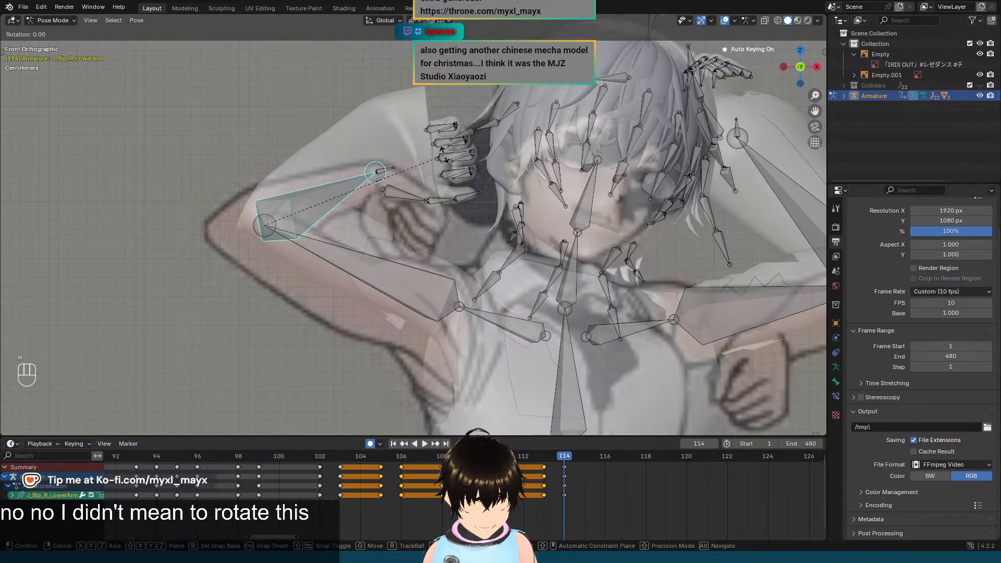
key(y)
key(y)
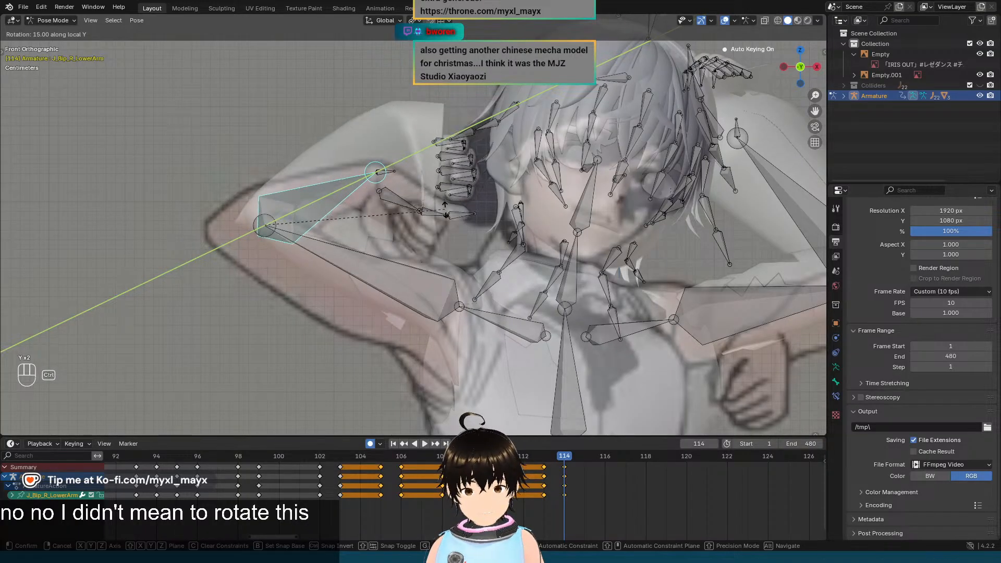
click(430, 202)
click(385, 172)
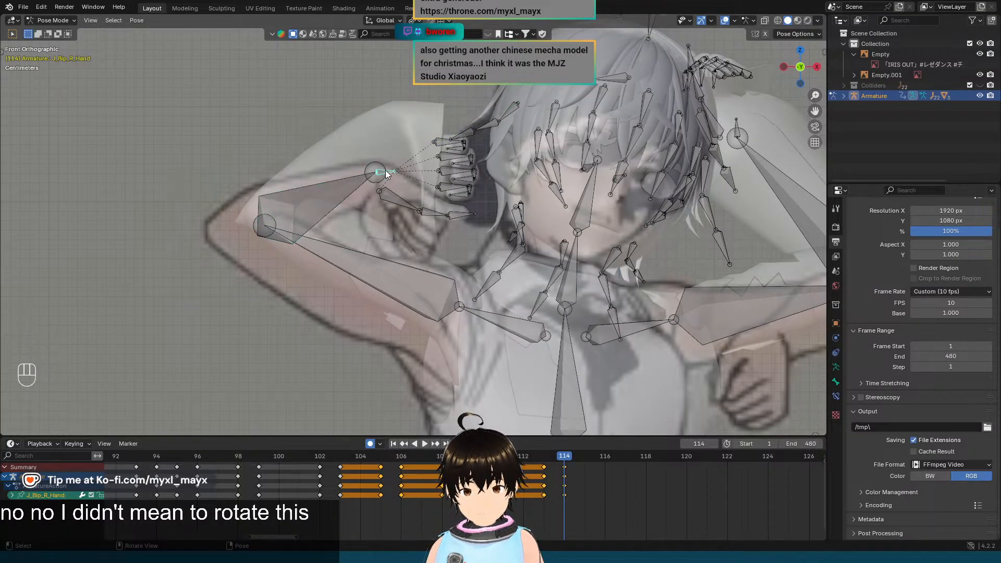
key(r)
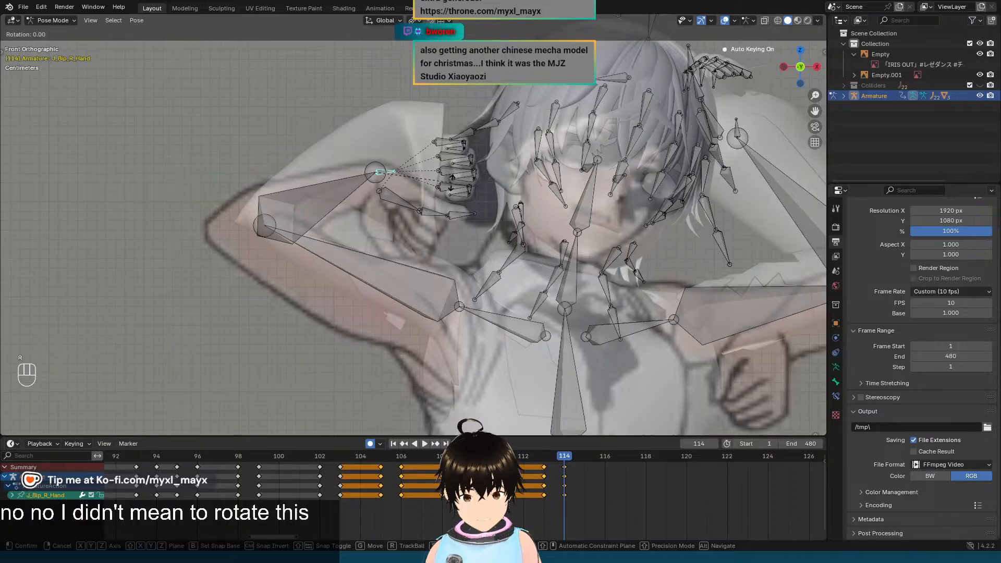
key(z)
key(z)
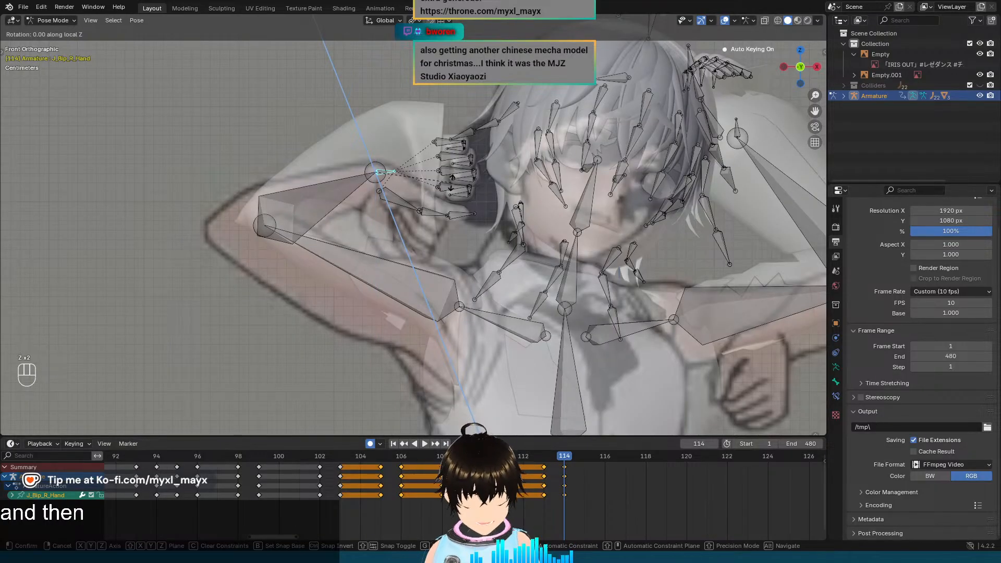
key(x)
key(x)
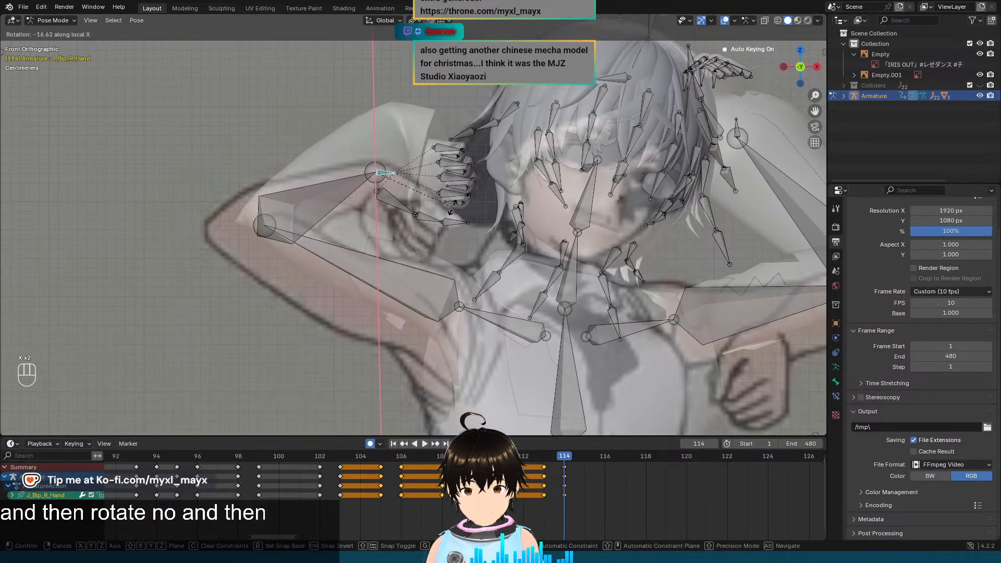
key(Escape)
Step: Rotate the right hand bone around its local Z axis to tilt the fist down over the sketched hand in the reference
key(r)
key(z)
key(z)
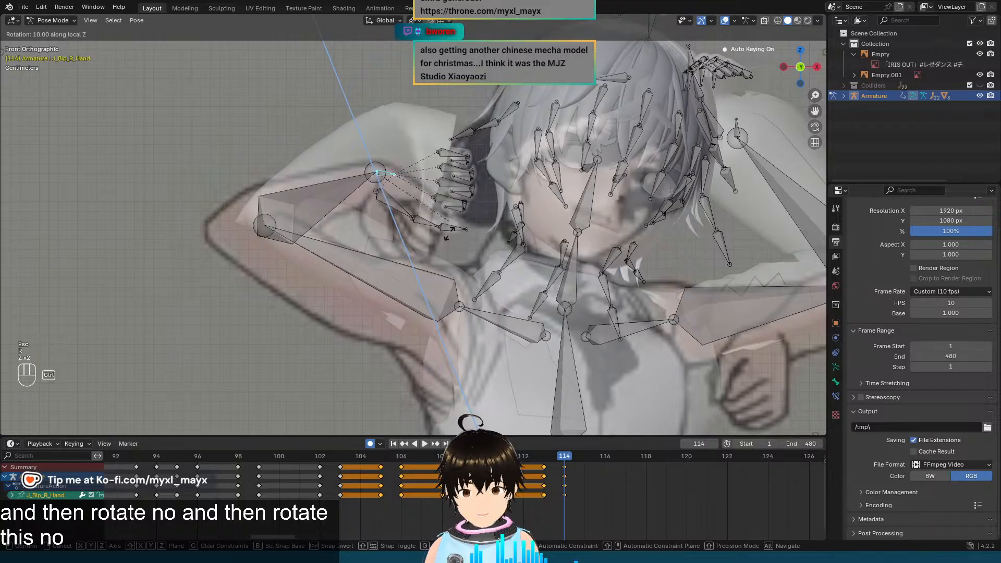
click(431, 338)
middle_drag(442, 235, 315, 151)
scroll(424, 243, up, 3)
key(KP_1)
scroll(462, 209, down, 1)
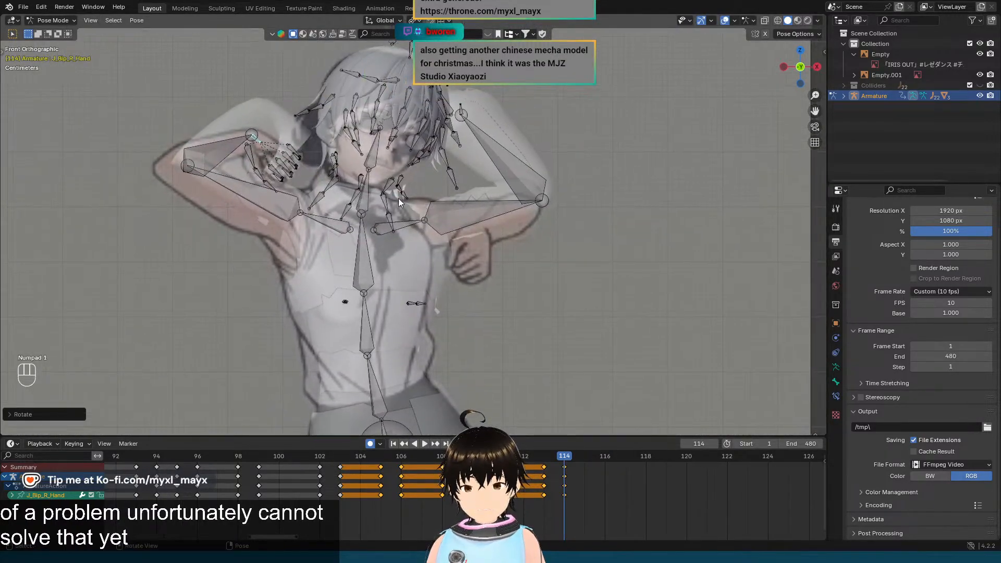
Step: Try to rotate the left upper arm bone around its local Y axis to swing the forearm to the front
click(487, 208)
scroll(544, 178, down, 1)
middle_drag(545, 179, 492, 189)
key(KP_1)
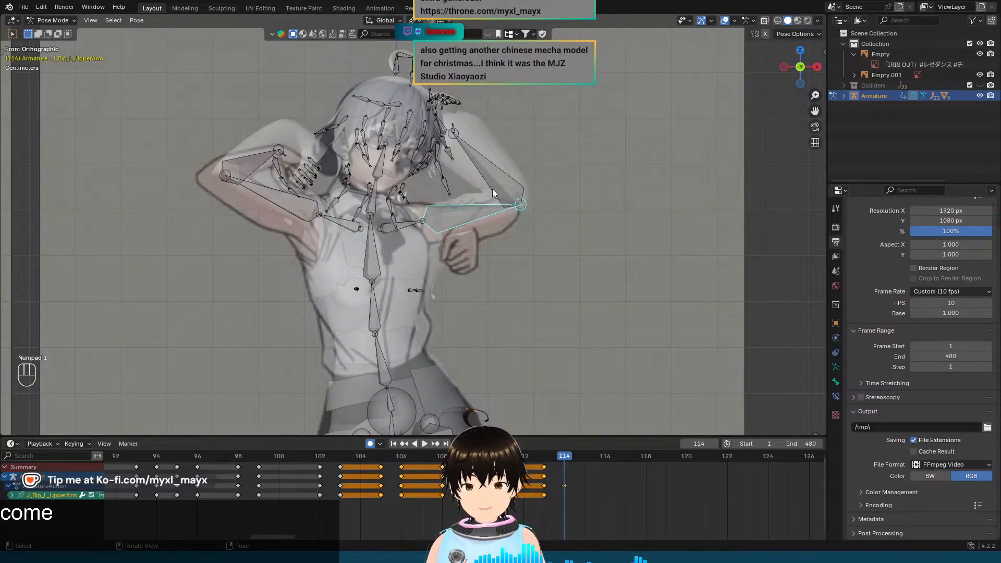
key(r)
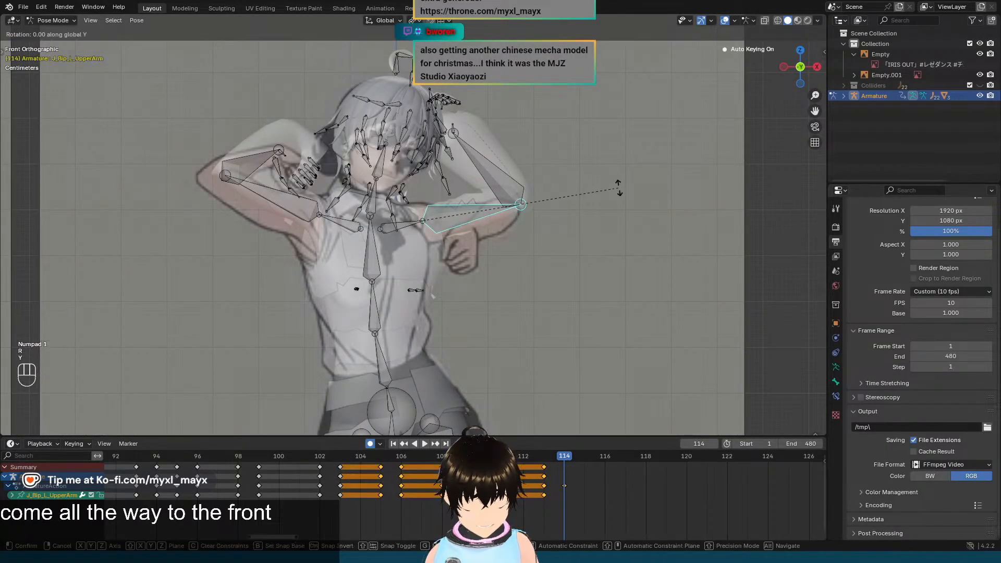
key(y)
key(y)
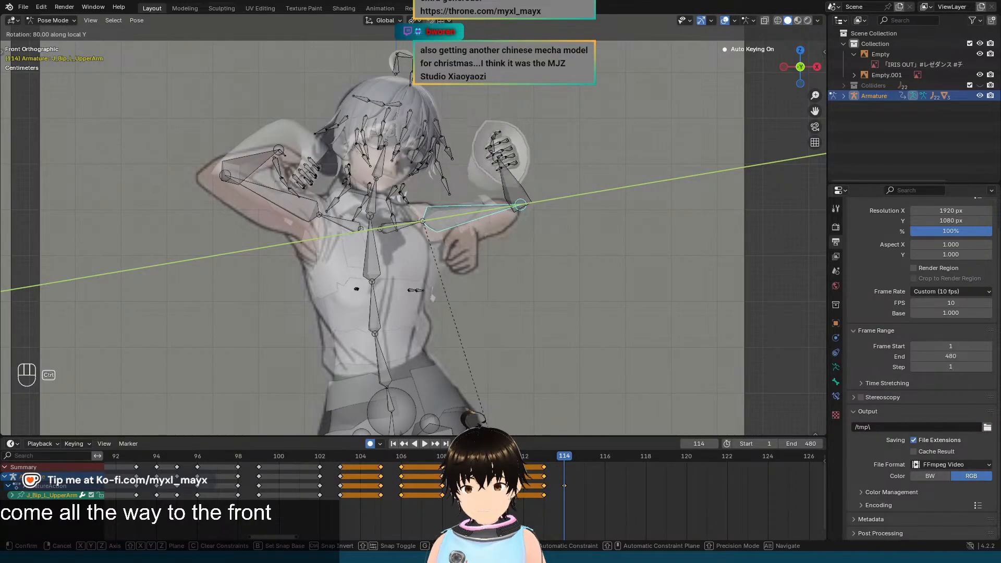
click(338, 383)
middle_drag(595, 240, 546, 219)
key(KP_1)
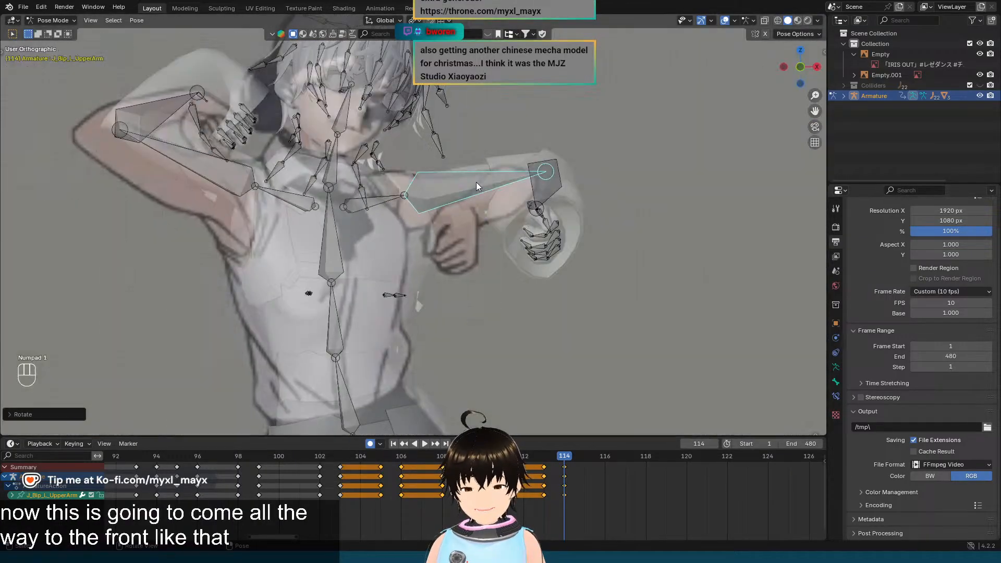
Step: Clear all transforms on the left upper arm bone and rotate it -15° around its local X axis
click(137, 20)
mouse_move(167, 43)
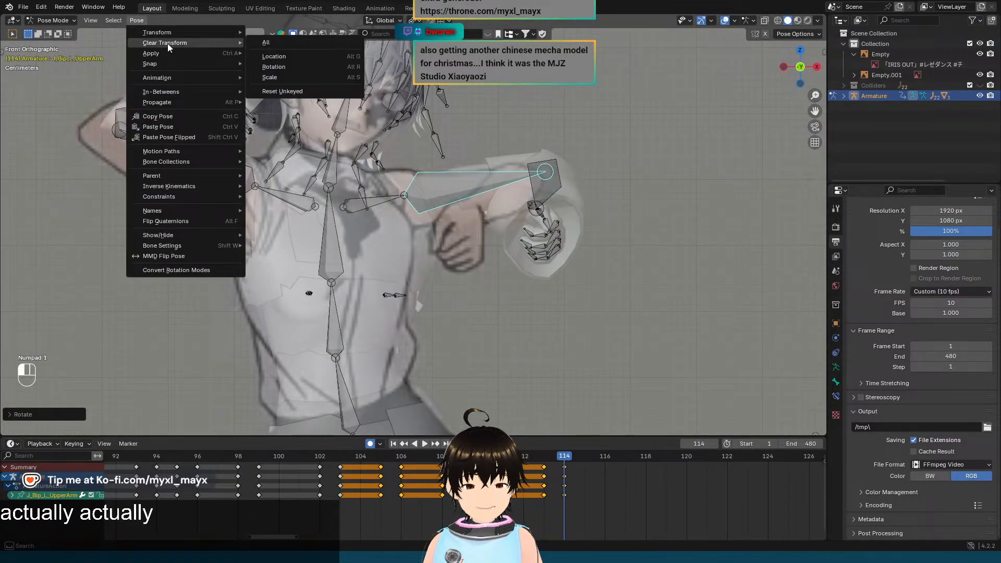
click(285, 41)
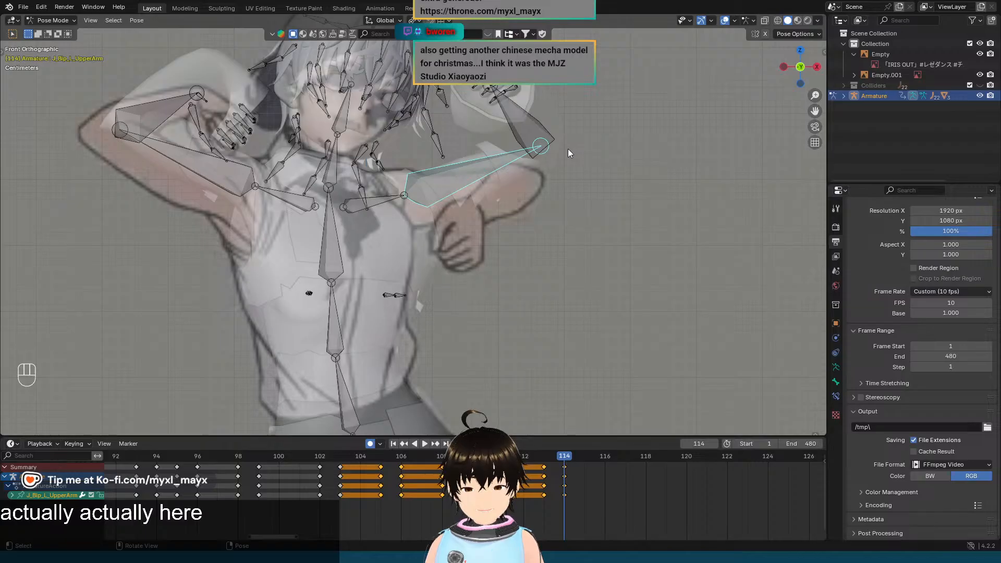
key(r)
key(x)
key(x)
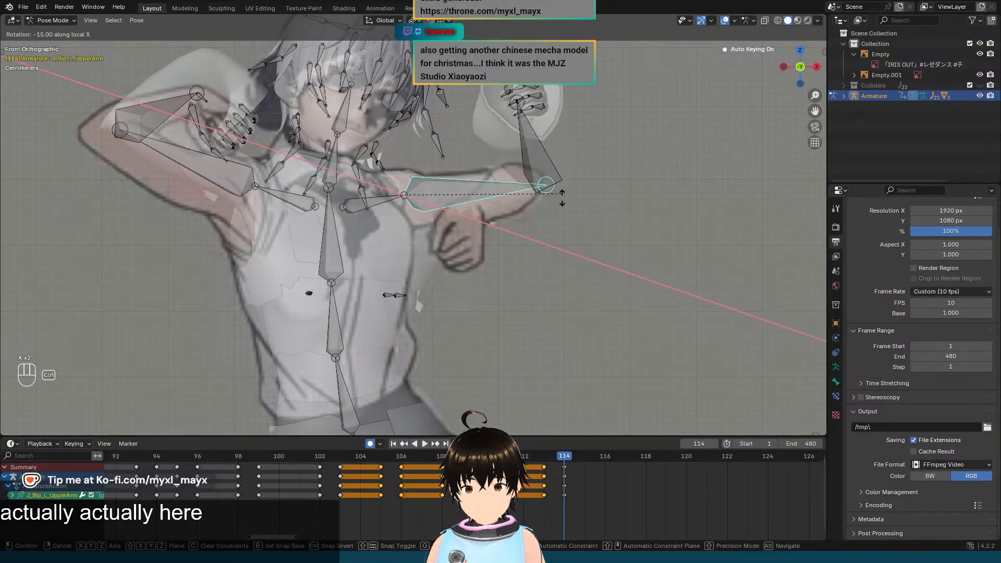
click(564, 198)
Step: Rotate the left upper arm bone around its local Y axis until the forearm points forward and the fist hangs below the elbow
key(r)
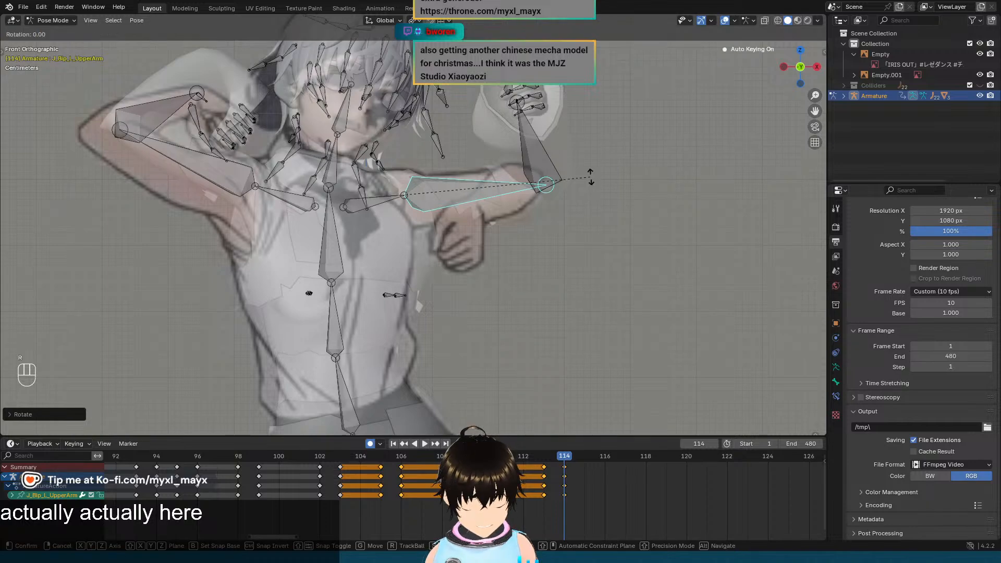
key(y)
key(y)
key(ctrl)
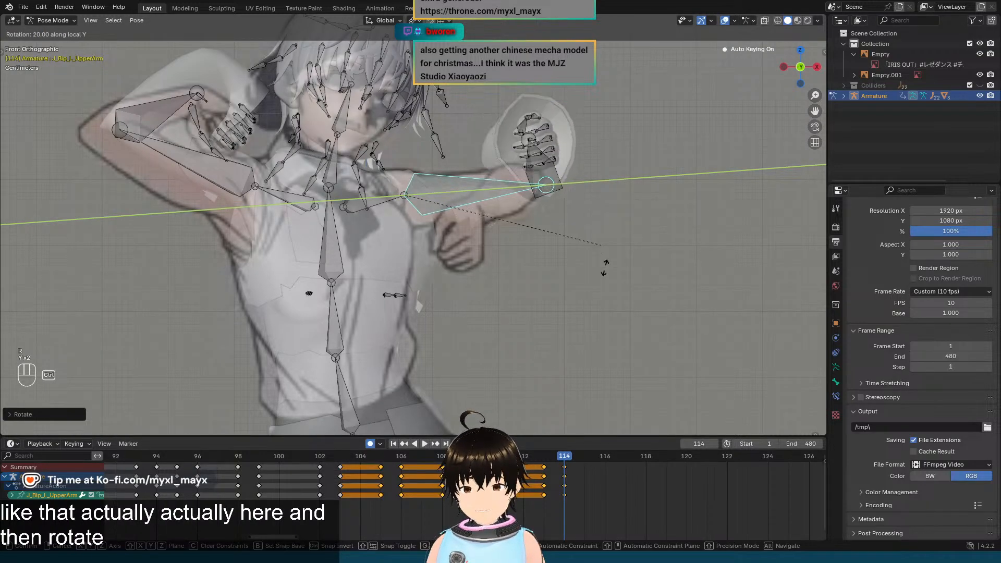
click(576, 364)
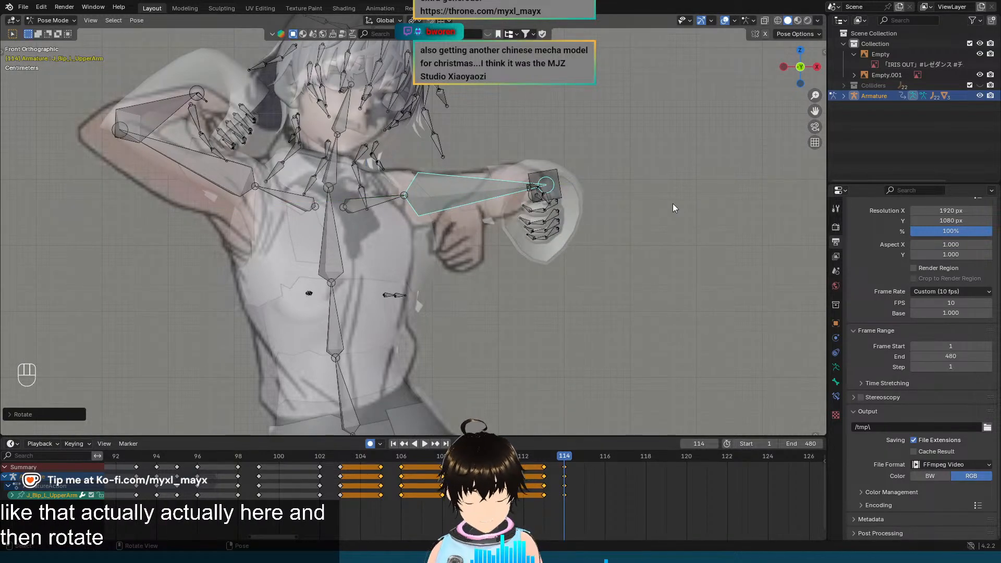
key(r)
key(y)
key(y)
key(ctrl)
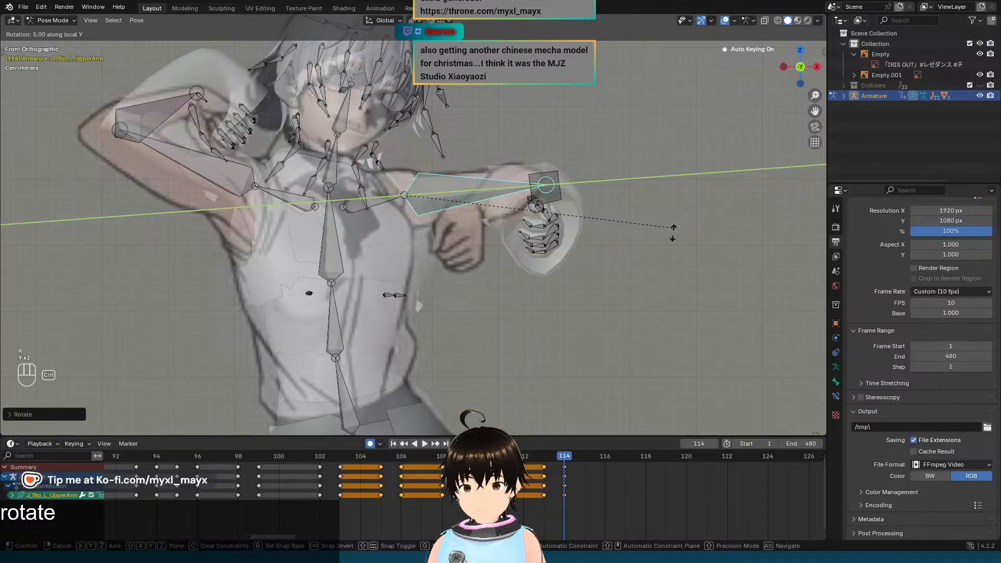
click(672, 246)
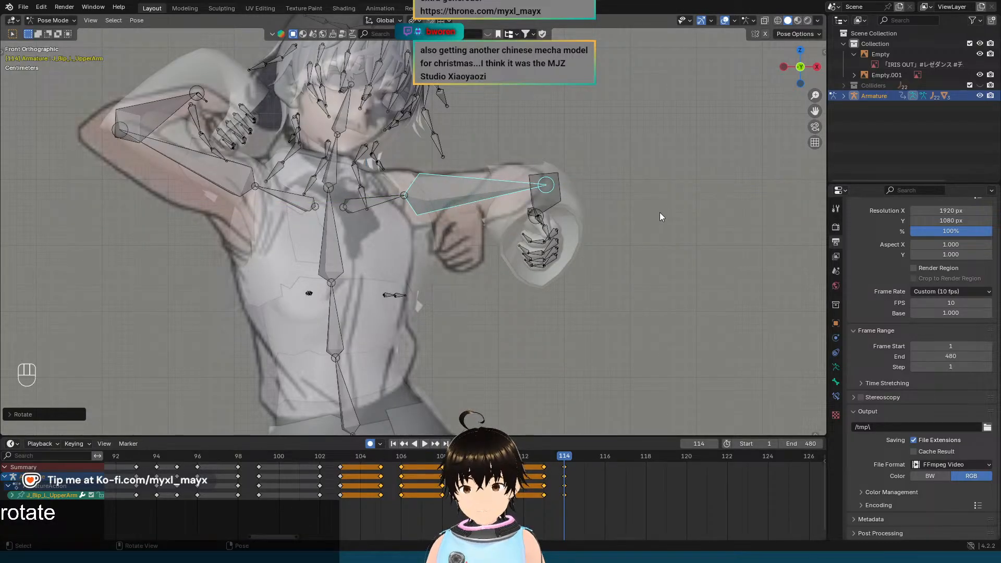
Step: Rotate the left upper arm bone around its local X axis by 25° and a further 30° to bring the arm forward
click(557, 192)
click(492, 190)
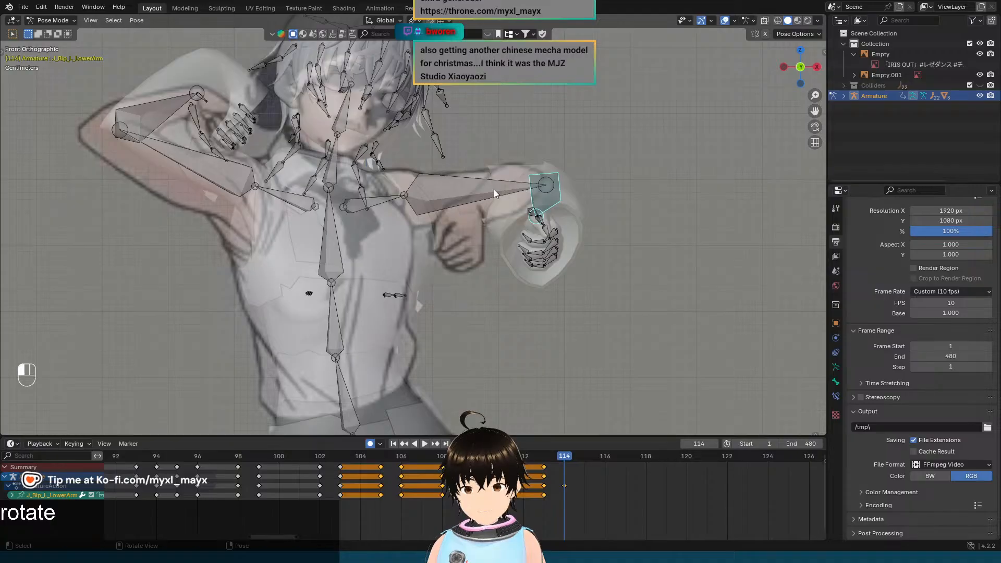
key(r)
key(x)
key(x)
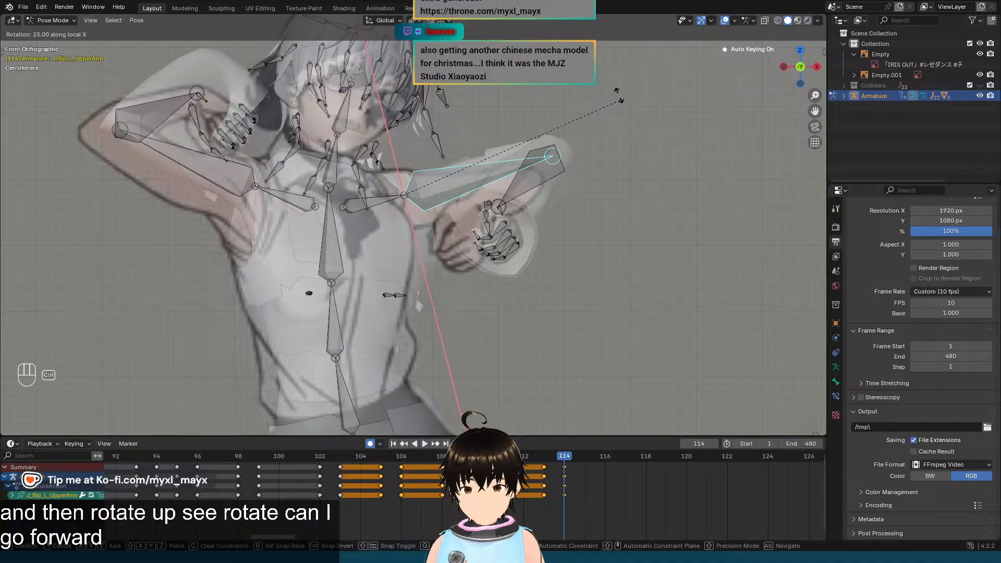
click(617, 92)
key(r)
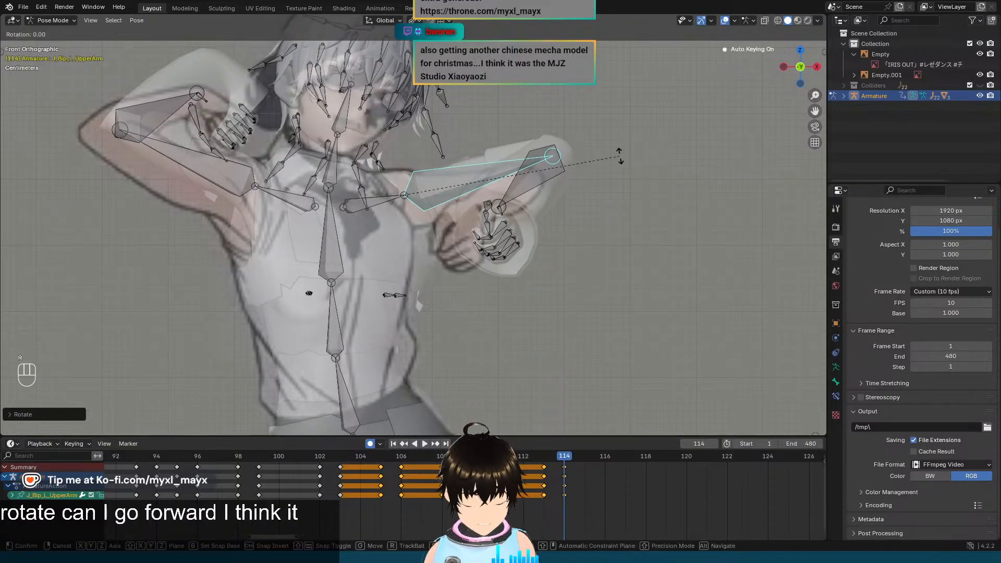
key(x)
key(x)
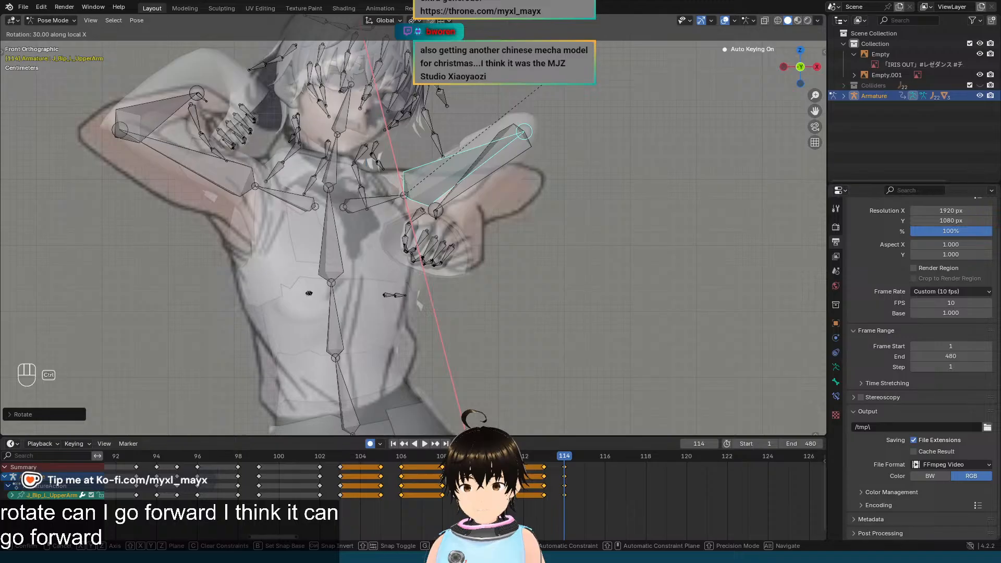
click(555, 74)
Step: Rotate the left upper arm bone -20° around its local Z axis to align it with the reference sketch's arm
key(r)
key(x)
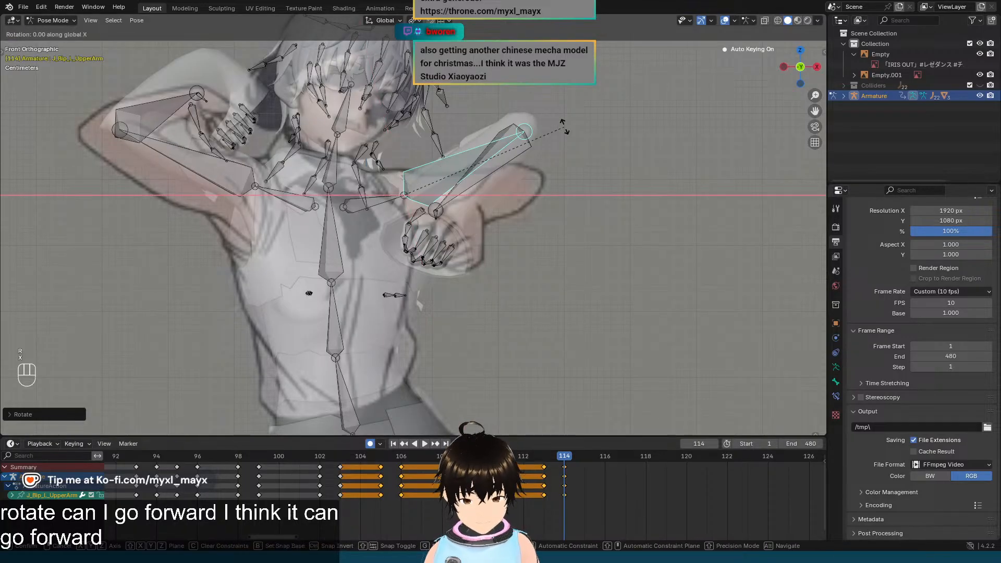
key(x)
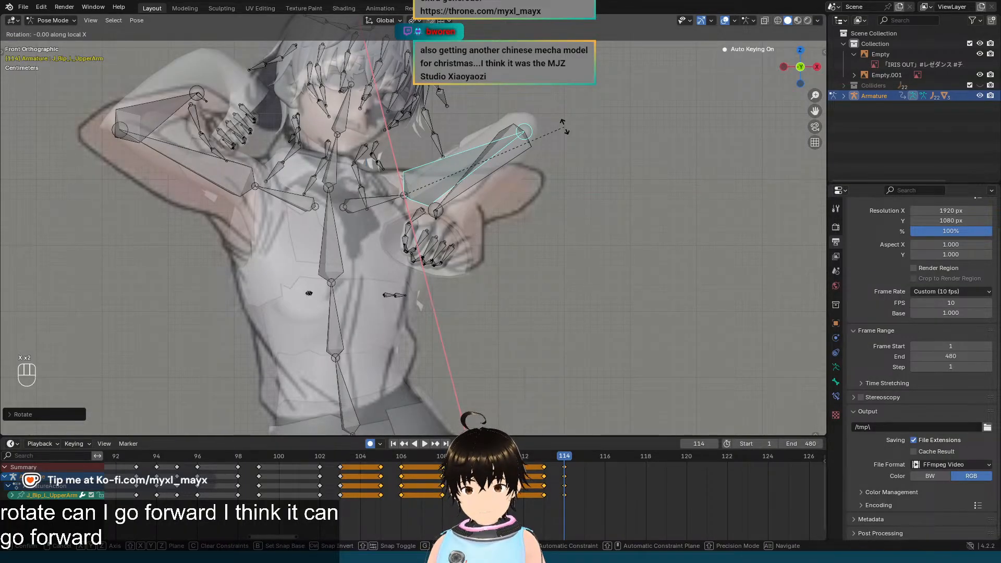
key(z)
key(z)
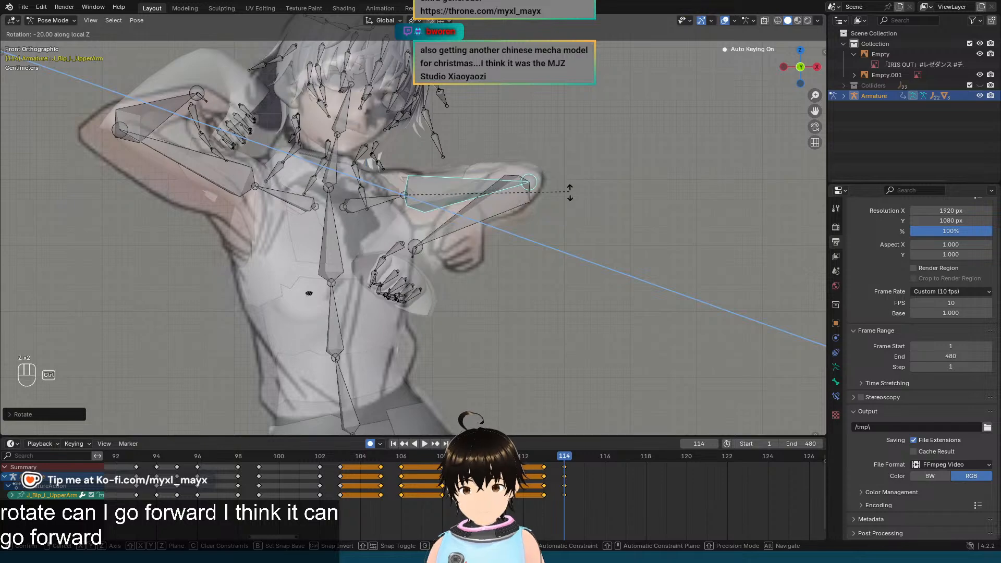
click(569, 192)
Step: Rotate the left lower arm bone around its local Z axis to bring the fist over the sketched hand in the reference
click(496, 201)
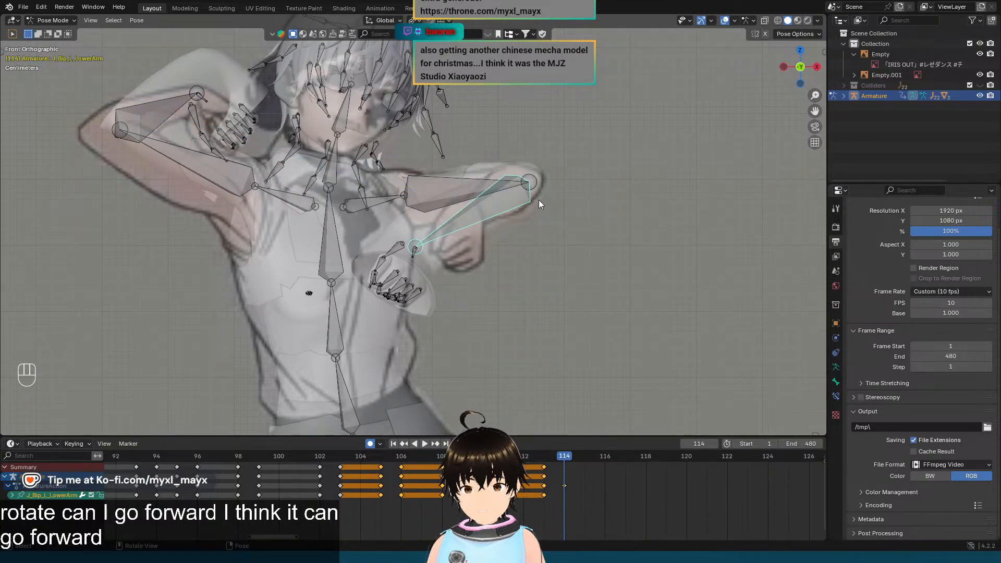
scroll(540, 199, down, 2)
middle_drag(539, 199, 487, 223)
key(KP_1)
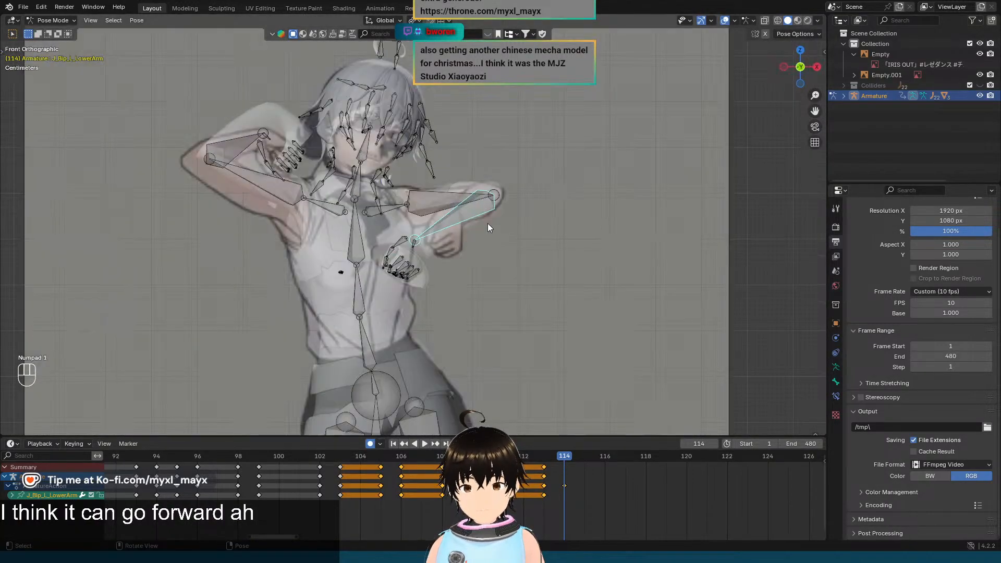
key(r)
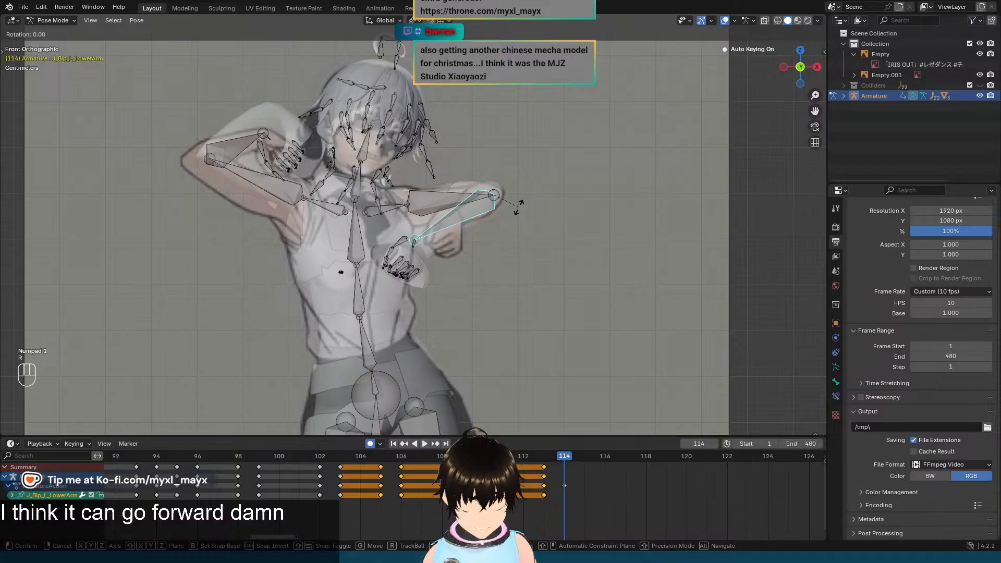
key(z)
key(z)
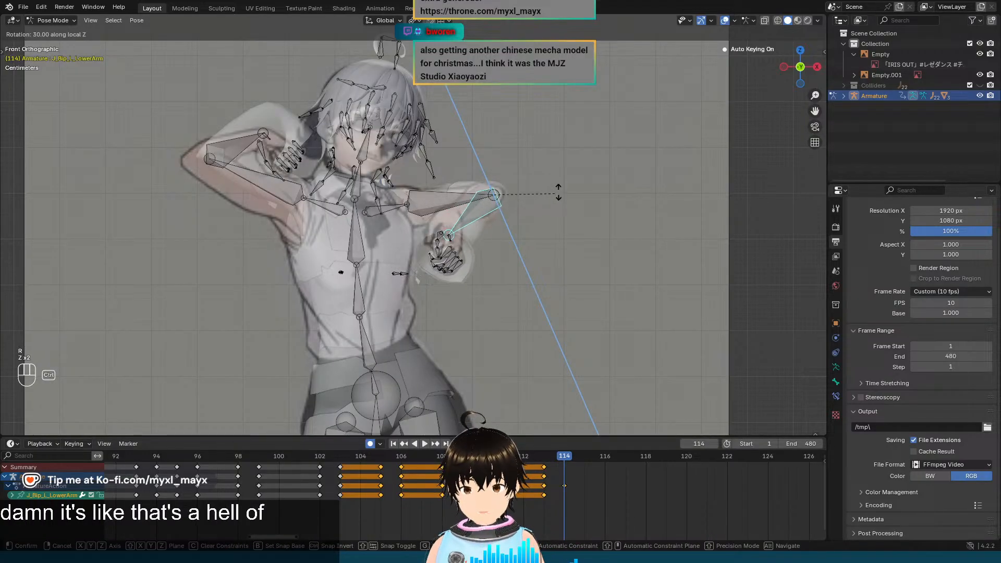
click(563, 187)
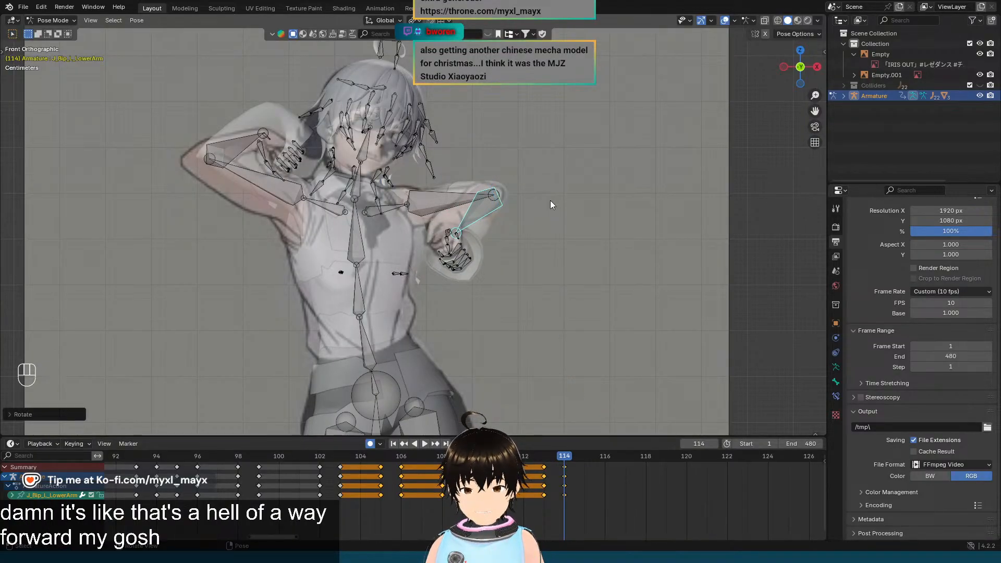
Step: Rotate the left lower arm bone 10° around its local X axis to raise the fist toward the sketched hand
key(r)
key(x)
key(x)
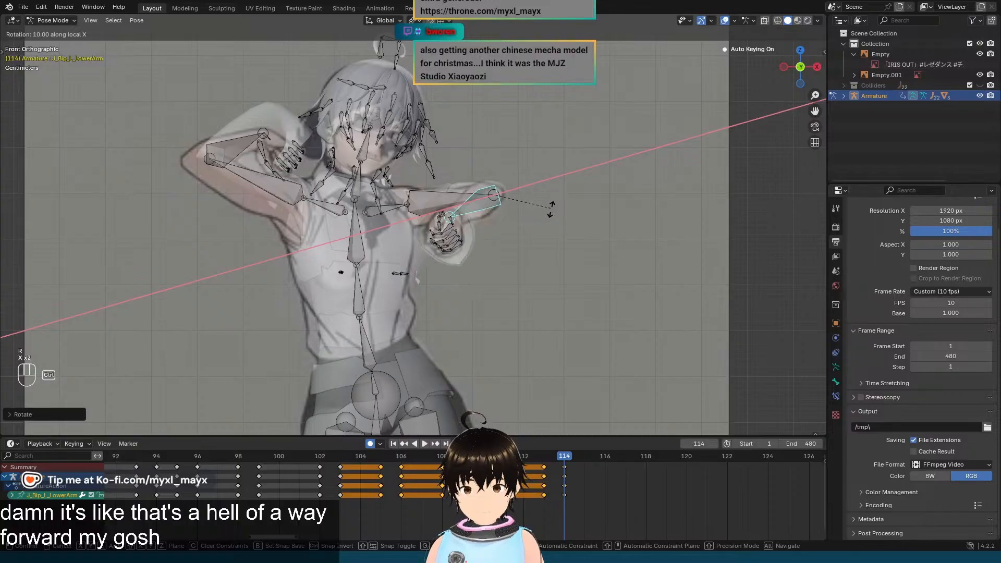
click(551, 210)
Step: Examine the left hand bone and clenched fingers up close, from an angle and against the front reference sketch
scroll(522, 215, up, 3)
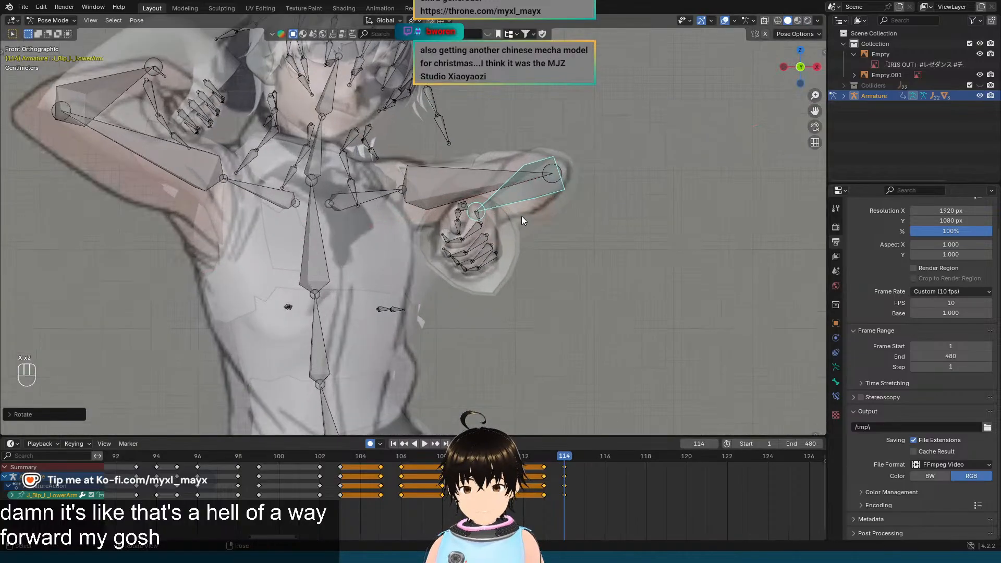
click(478, 216)
scroll(505, 224, up, 4)
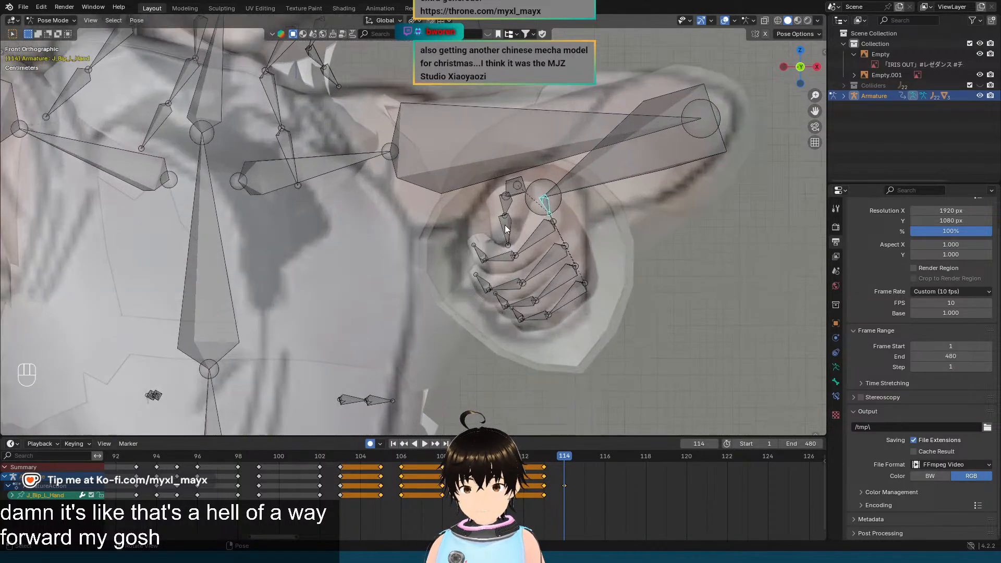
middle_drag(536, 192, 521, 198)
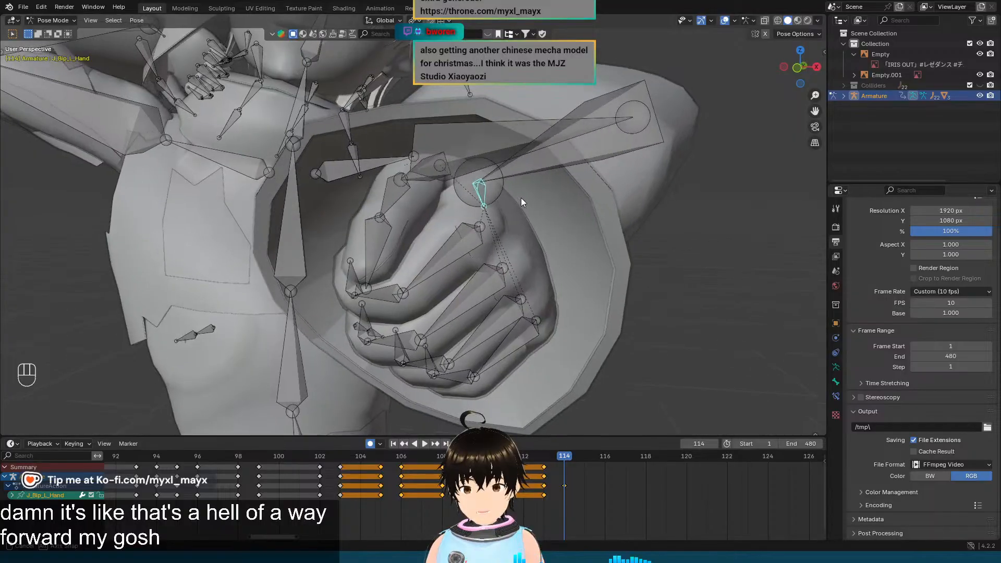
key(KP_1)
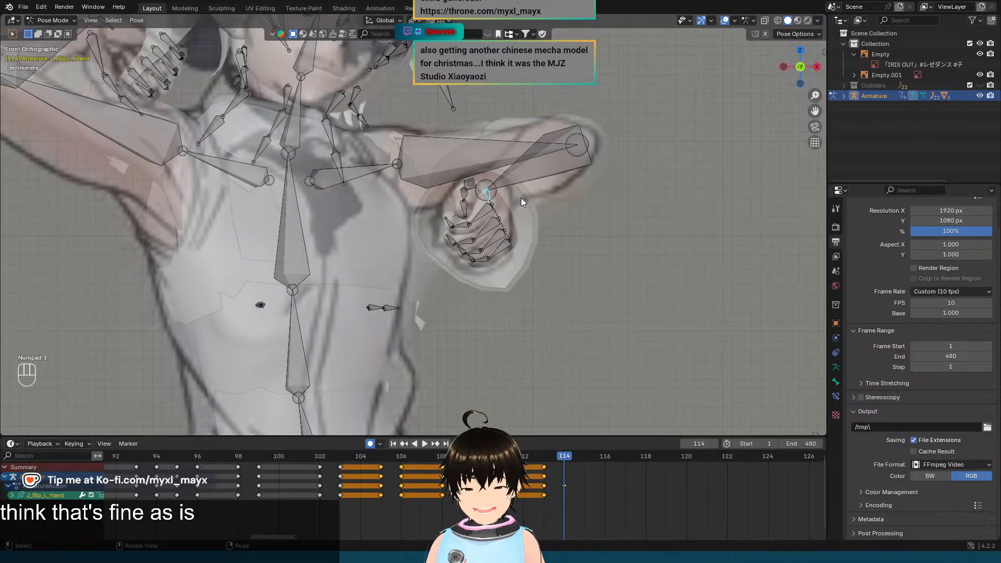
scroll(521, 198, down, 5)
scroll(543, 149, up, 3)
scroll(595, 320, down, 3)
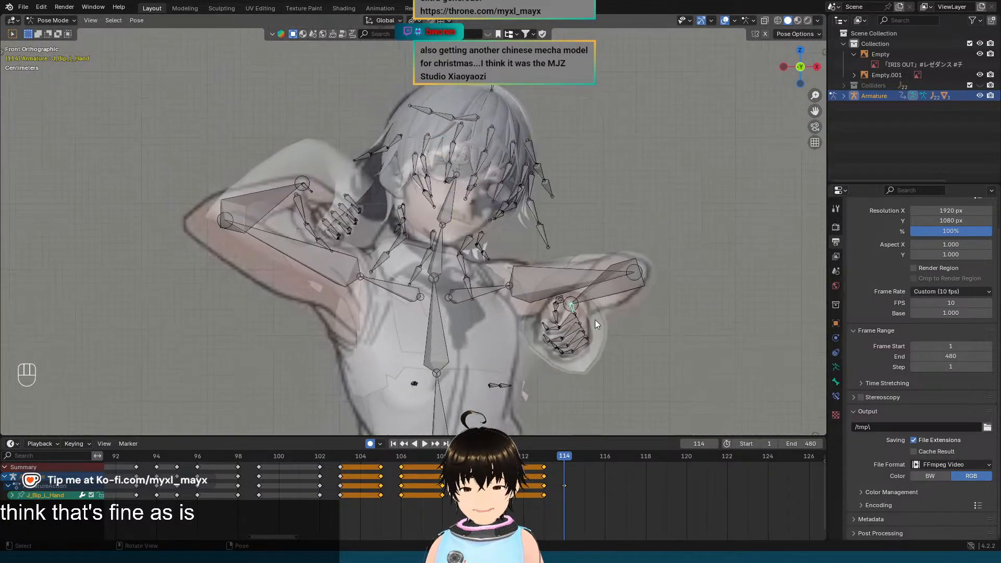
Step: Compare the upper-body poses of frames 113 and 114 against the reference by stepping between them
key(Left)
key(Right)
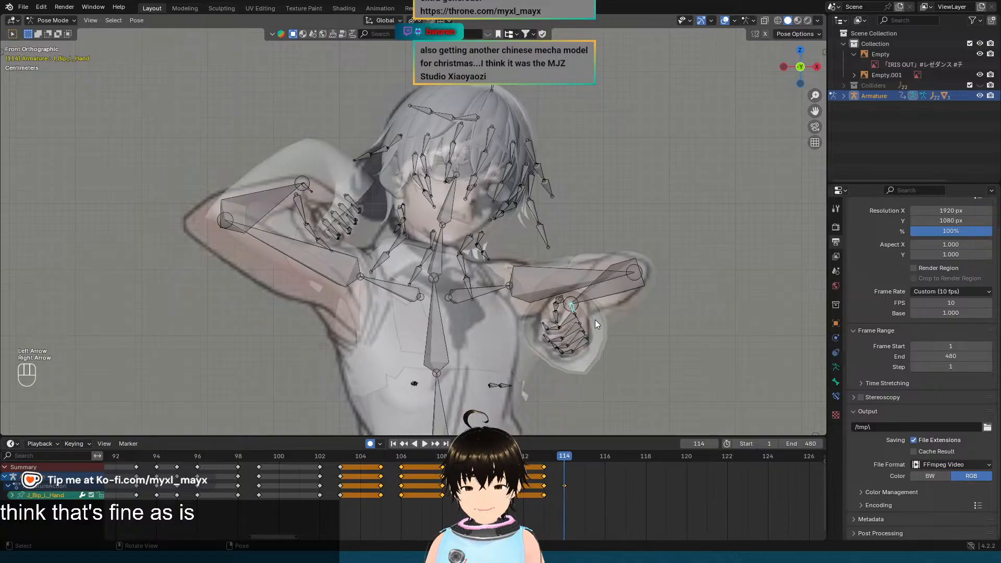
key(Left)
key(Right)
key(Left)
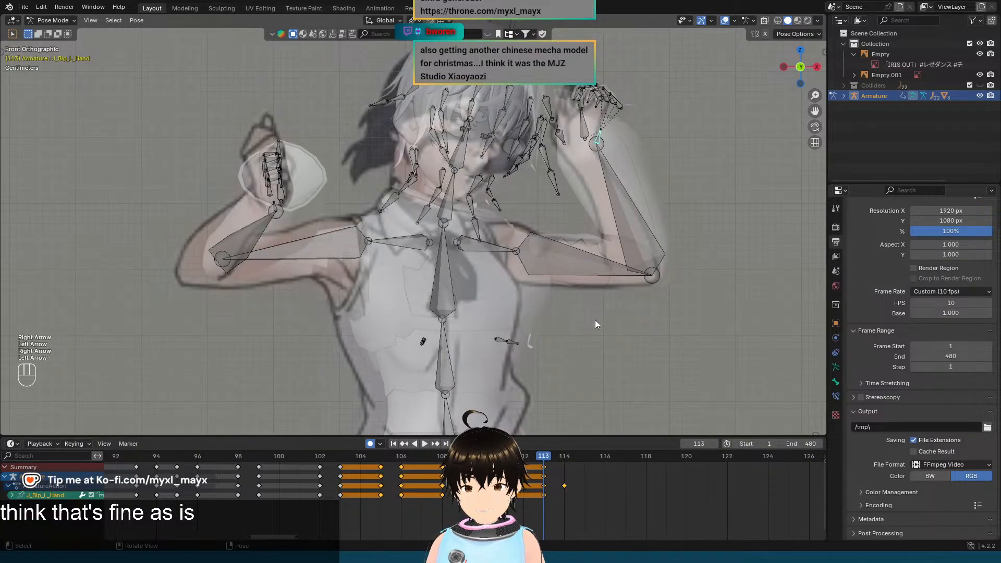
key(Right)
key(Left)
key(Right)
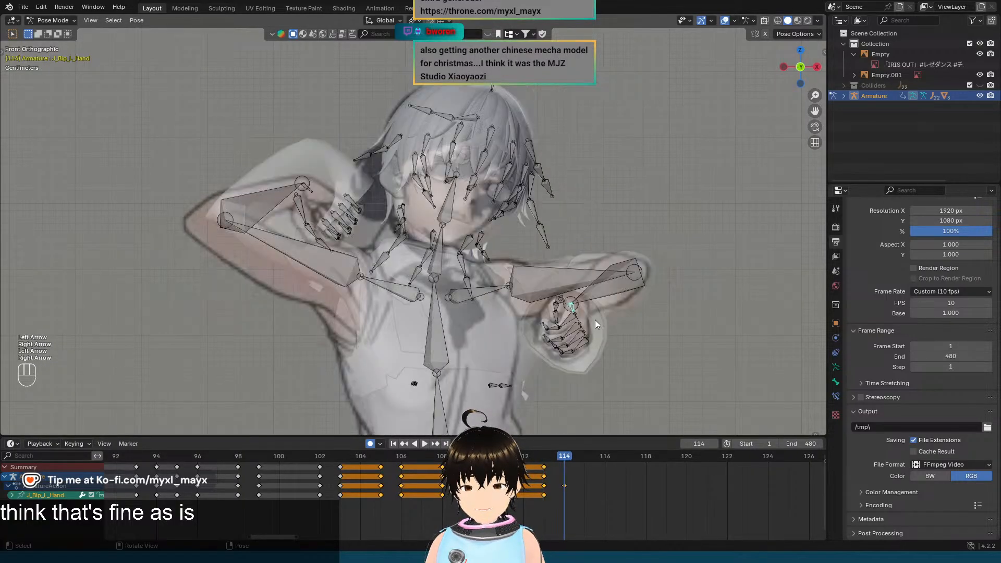
Step: Rotate the neck bone -5° around its local X axis to move the head back
scroll(470, 276, up, 3)
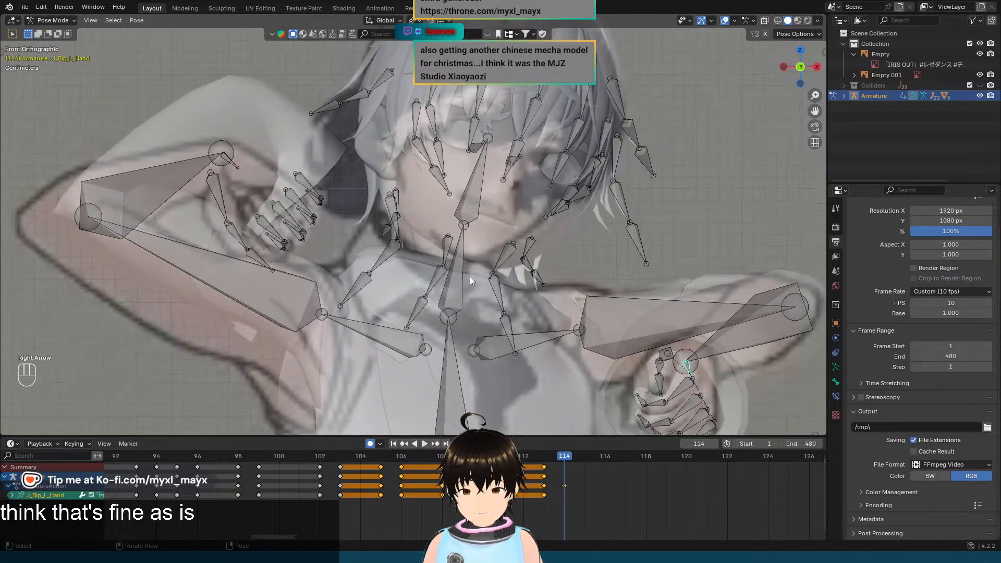
click(460, 265)
key(r)
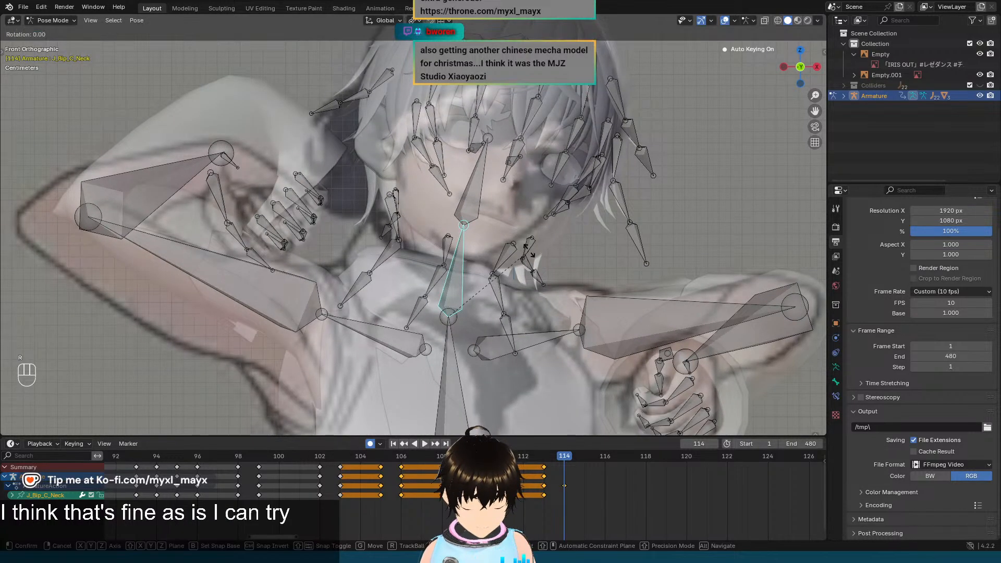
key(x)
key(x)
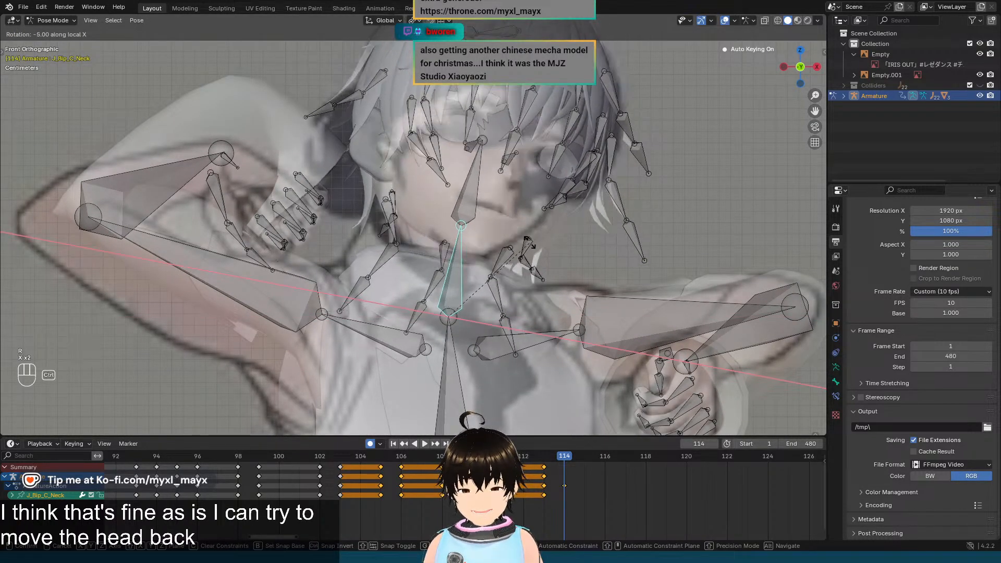
click(530, 241)
Step: Rotate the head bone around its local X axis to tilt the face slightly forward and offset the neck's backward lean
click(476, 193)
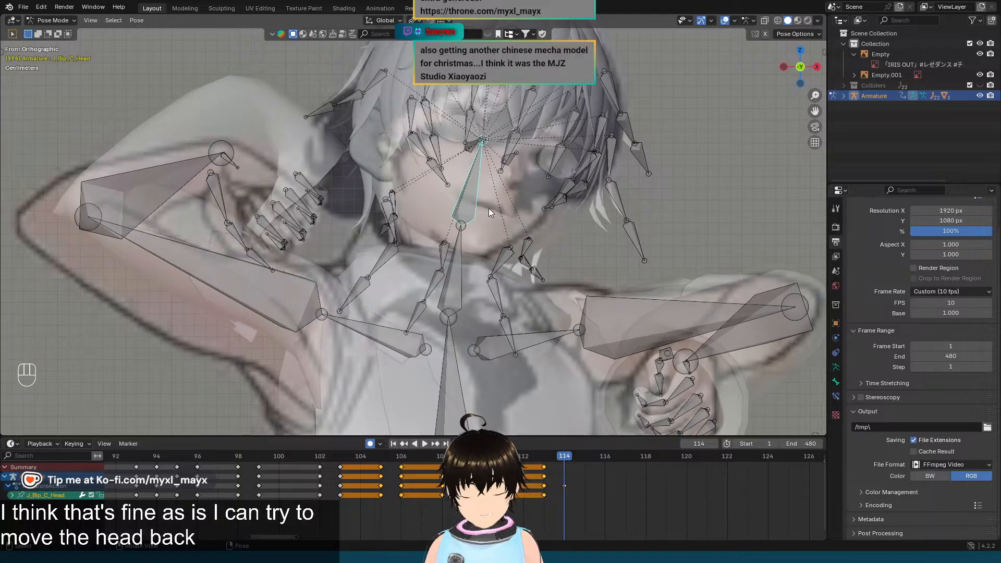
key(r)
key(x)
key(x)
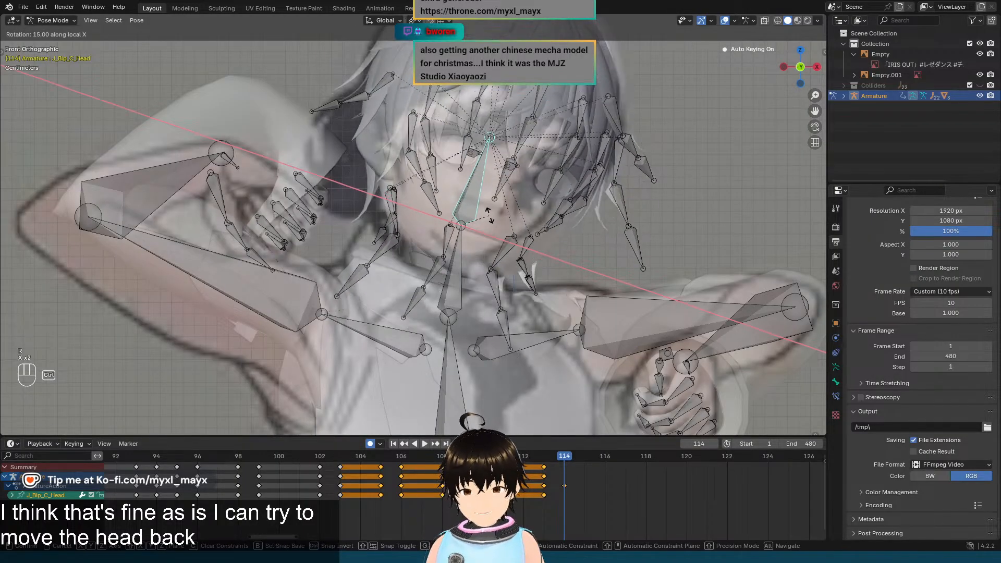
click(491, 211)
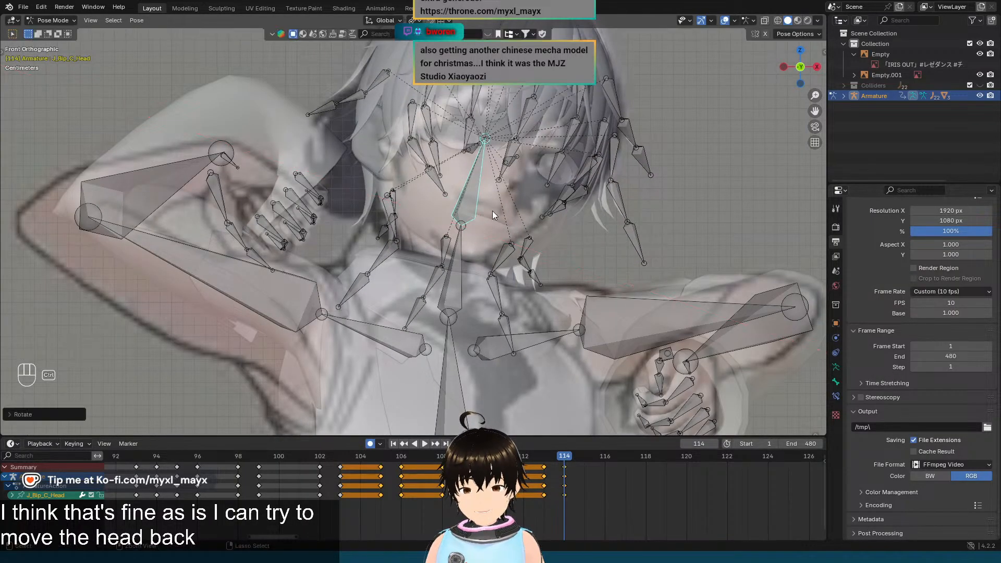
key(Left)
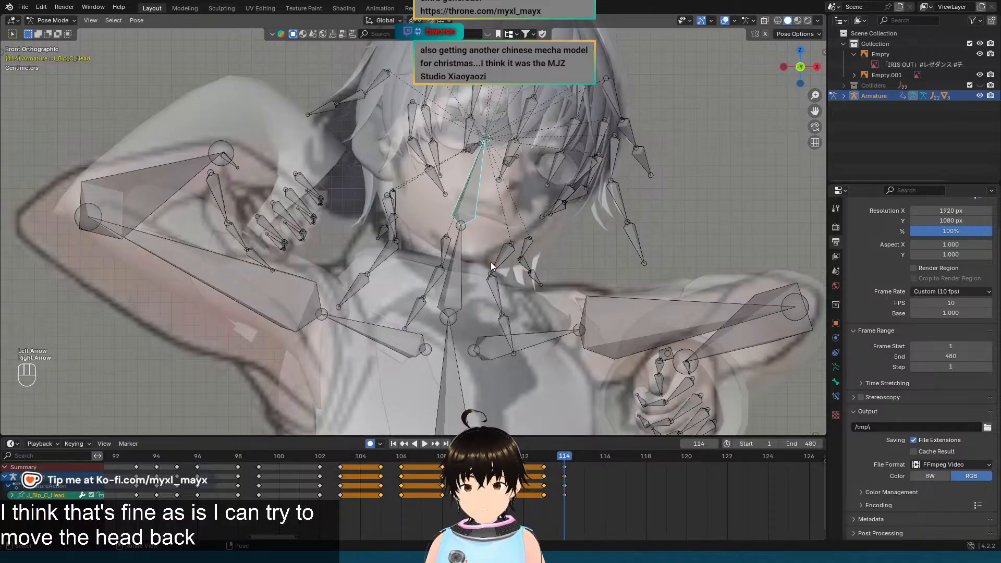
Step: Rotate the neck bone a further -5° around its local X axis
click(454, 264)
key(r)
key(x)
key(x)
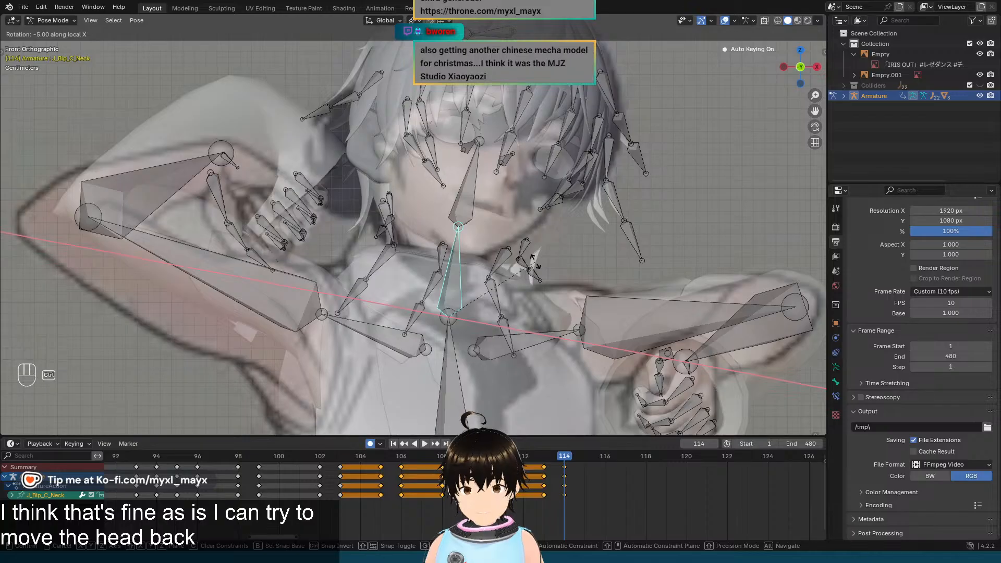
click(535, 262)
Step: Rotate the head bone 5° around its local X axis to level the face again
click(473, 194)
key(r)
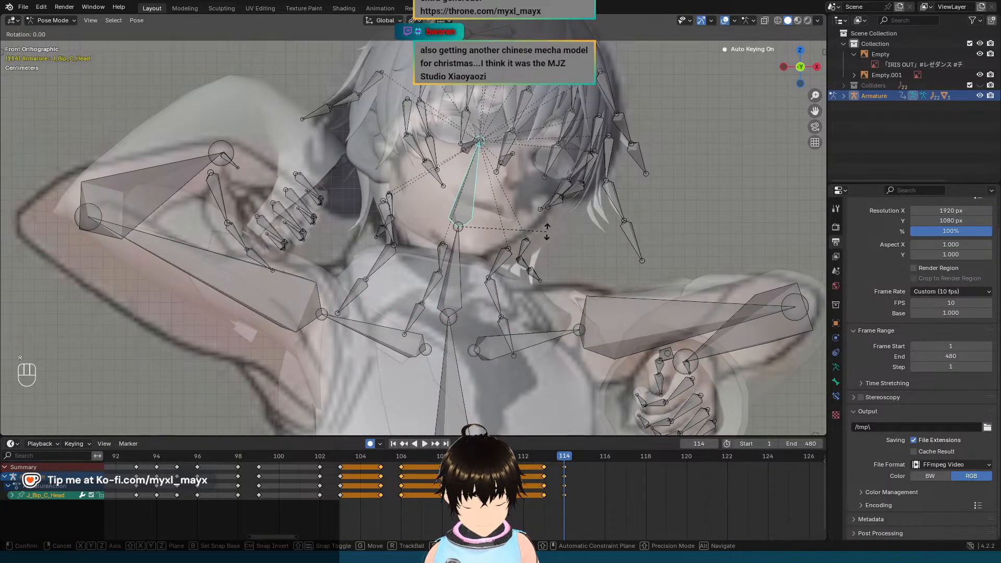
key(x)
key(x)
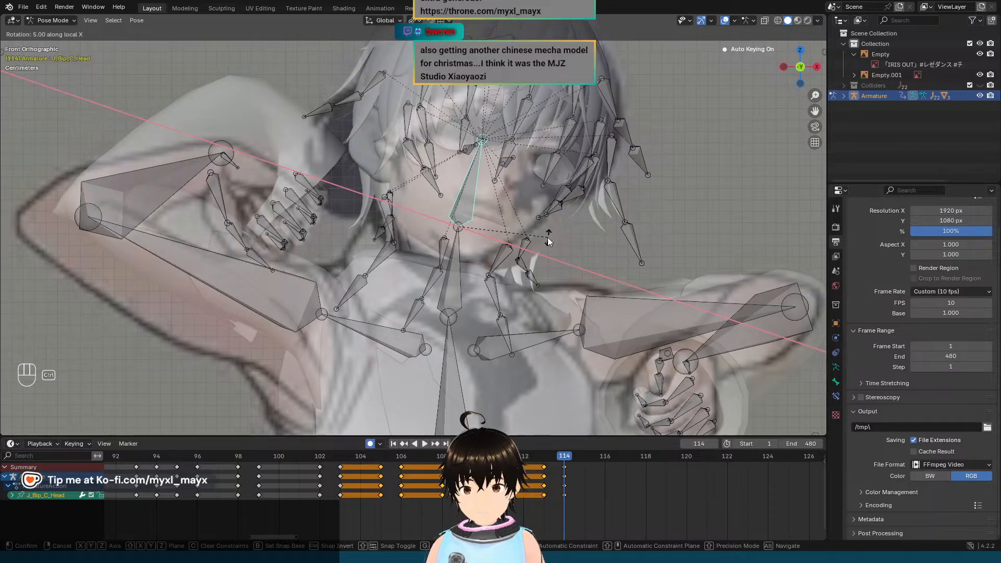
click(547, 237)
Step: Check the adjusted head and arms in the front view by flipping between frames 113 and 114
scroll(547, 237, down, 3)
key(Left)
key(Right)
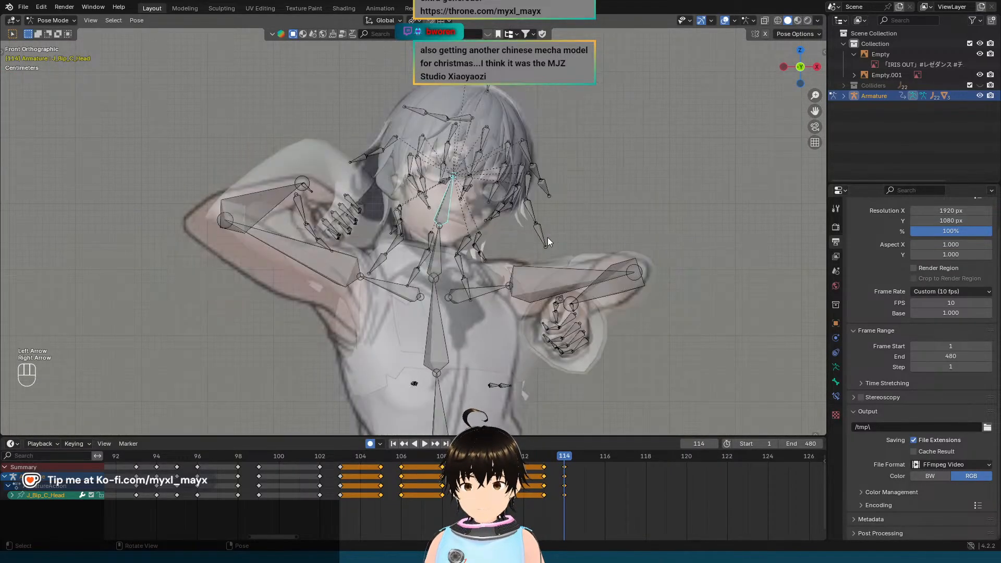
key(Left)
key(Right)
key(Left)
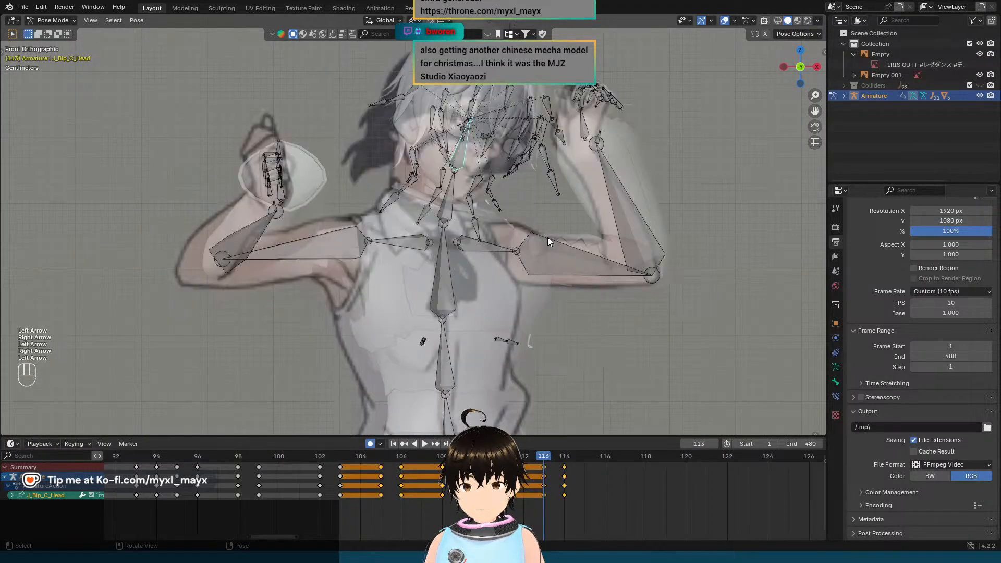
key(Right)
key(Left)
key(Right)
key(Left)
key(Right)
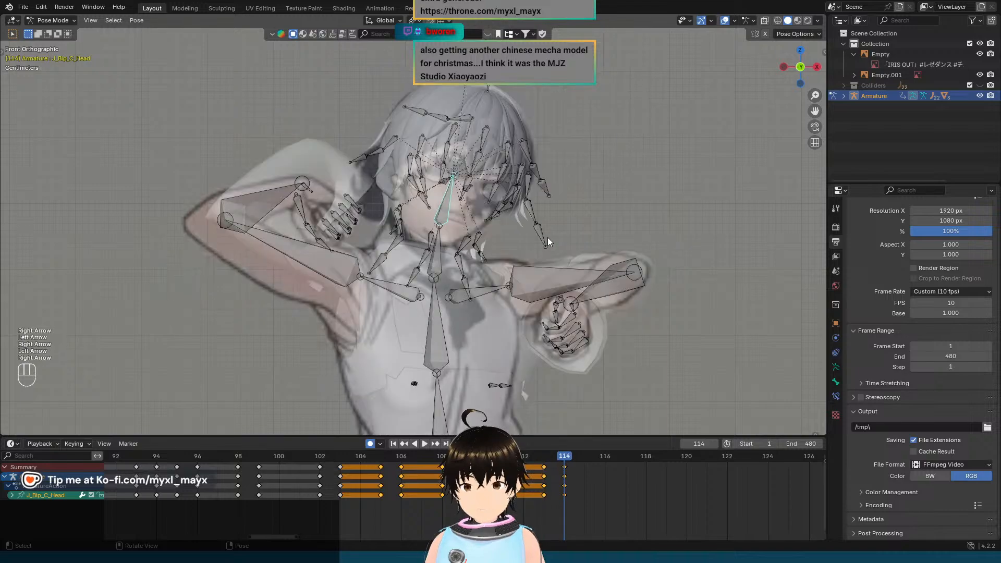
Step: Compare the full-body movement between frames 113 and 114 with the reference figure beside the character
scroll(547, 237, down, 4)
key(Left)
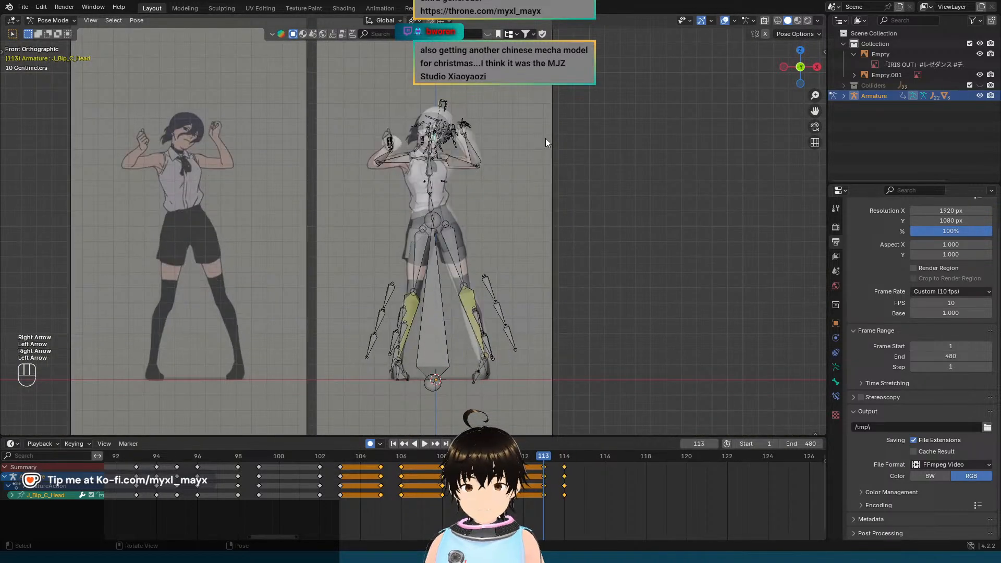
key(Right)
key(Left)
key(Right)
key(Right)
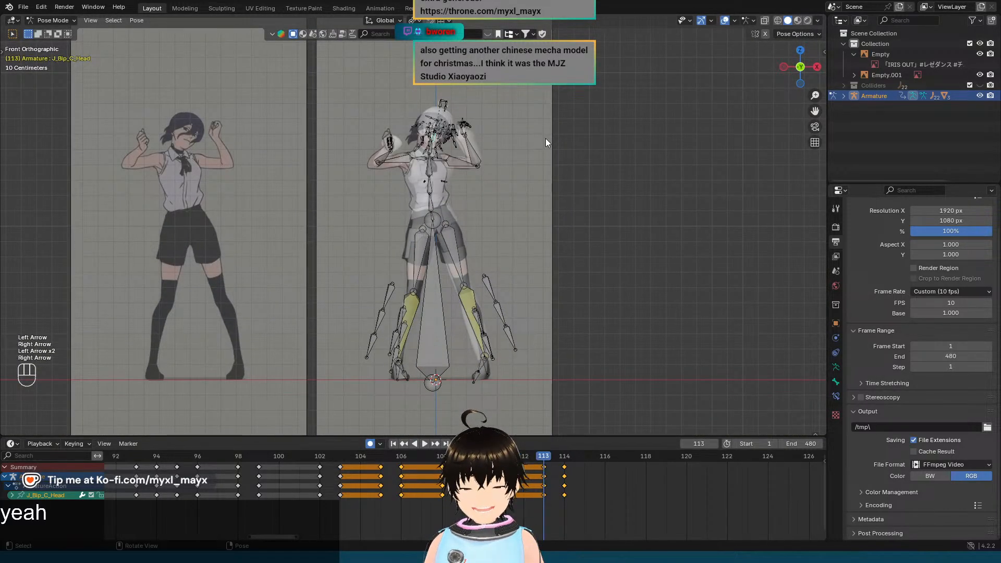
key(Left)
key(Right)
key(Left)
key(Right)
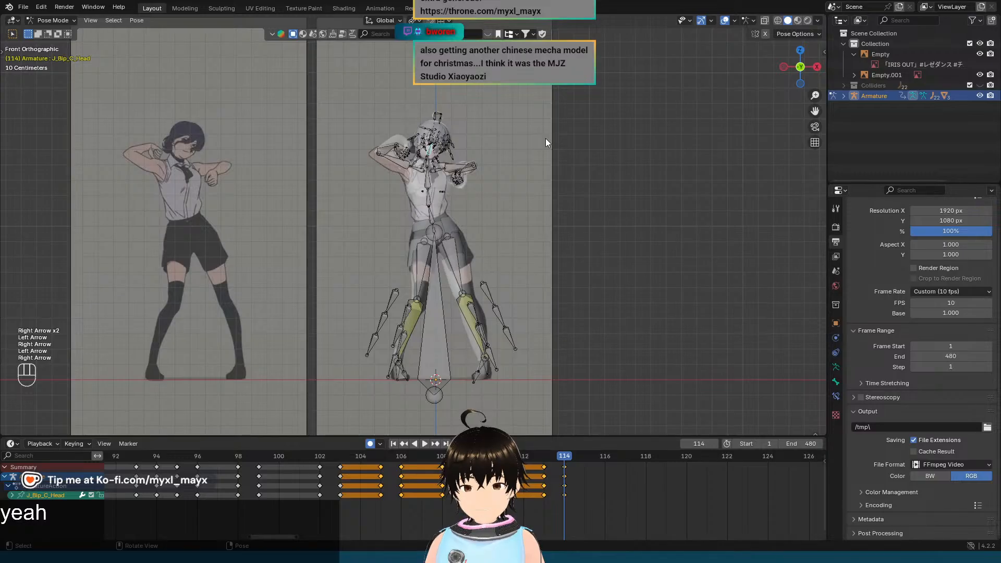
Step: Review the transition between frames 113 and 114 from an angled perspective view of the whole character
middle_drag(546, 139, 527, 195)
scroll(473, 184, up, 2)
scroll(493, 196, down, 2)
key(Left)
key(Right)
key(Left)
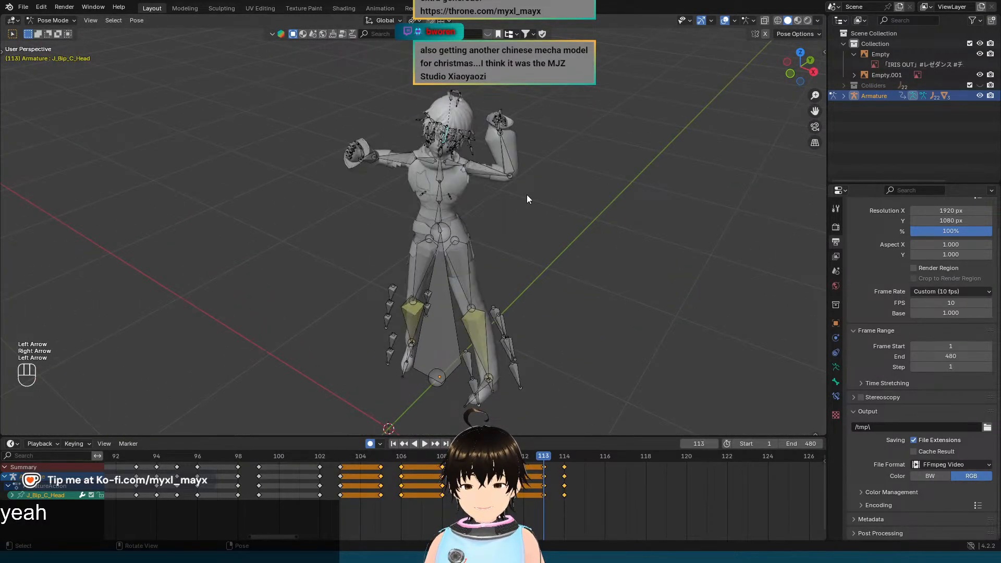
key(Left)
key(Right)
key(Right)
key(Left)
key(Right)
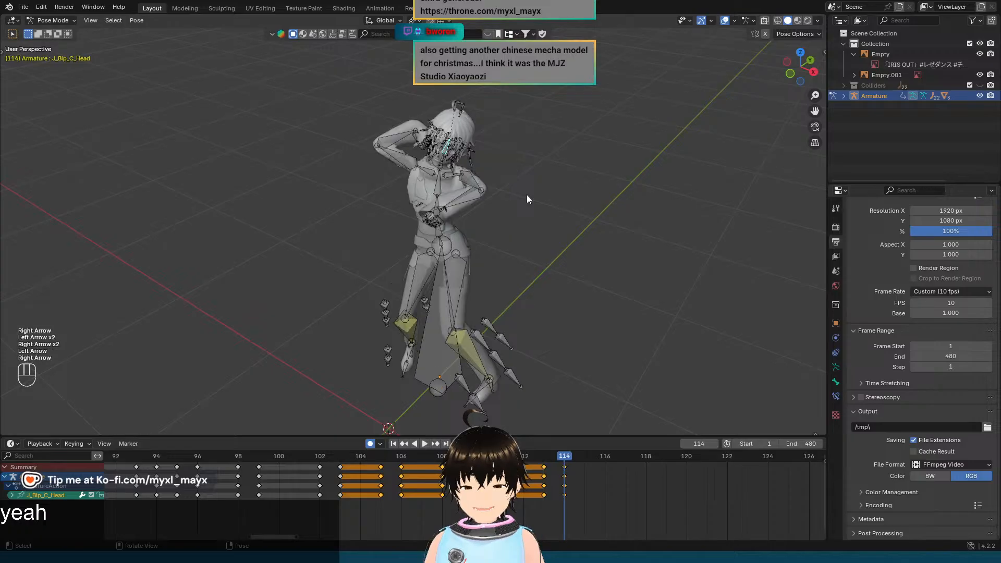
key(Left)
key(Right)
key(Left)
key(Right)
key(Left)
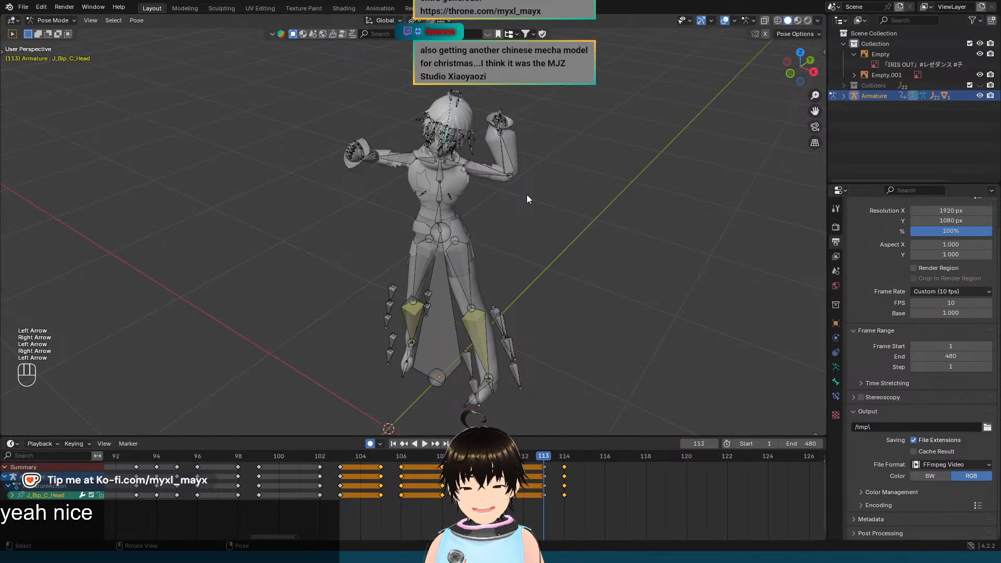
key(Right)
key(Left)
key(Right)
key(Left)
key(Right)
key(Left)
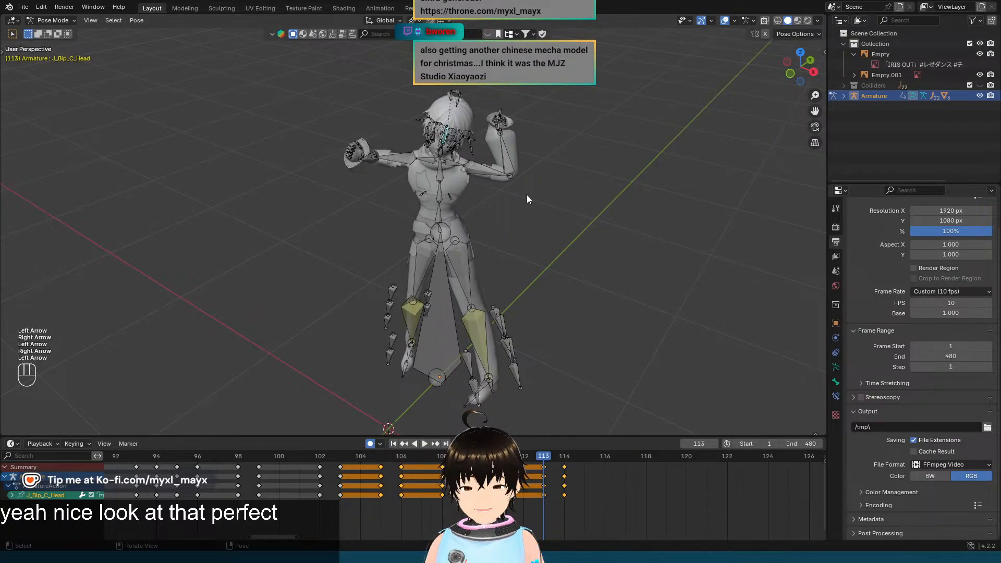
key(Right)
key(Left)
key(Right)
key(Left)
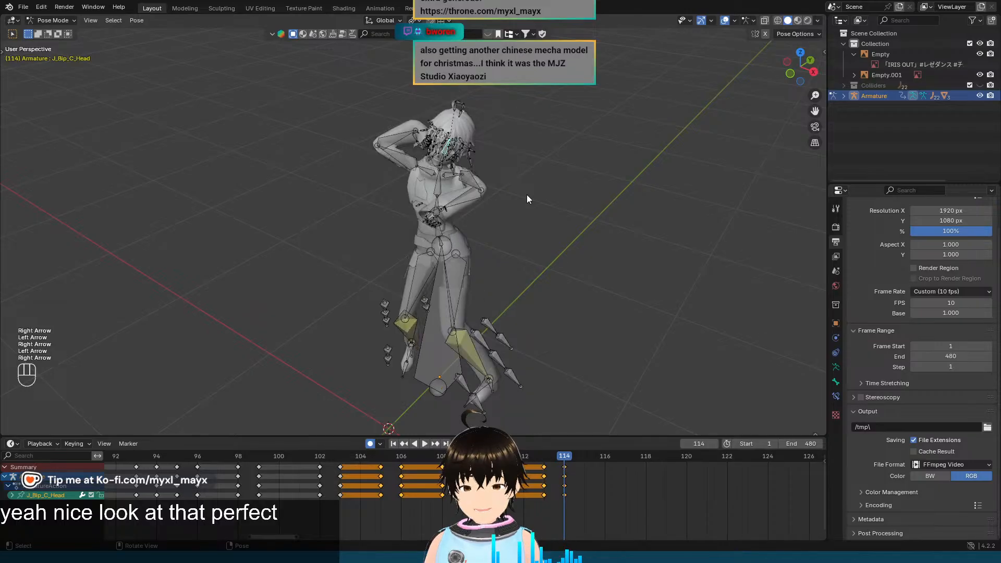
key(Right)
key(Left)
Step: Return to the front view at frame 114 and select all bones of the armature
key(KP_1)
key(Right)
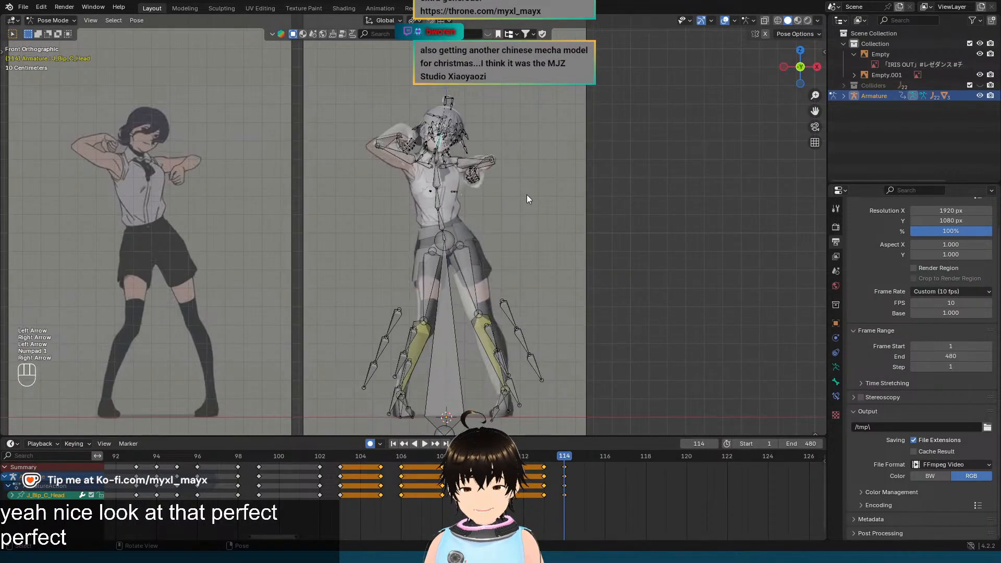
scroll(526, 195, down, 4)
drag(374, 124, 527, 348)
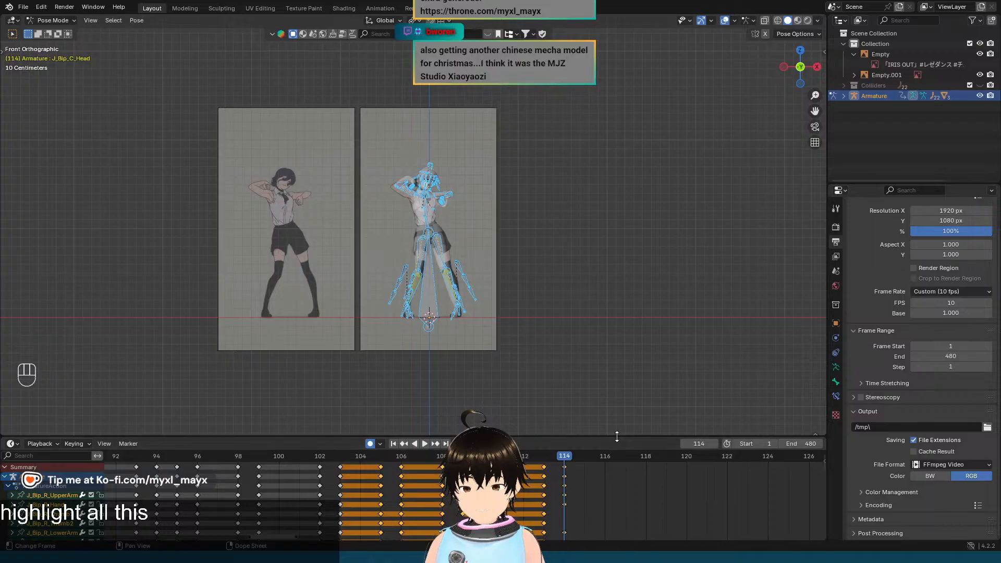
Step: Enlarge the timeline to list the bone channels and check their keyframes at frame 114
drag(616, 437, 610, 151)
scroll(629, 366, down, 5)
scroll(629, 367, up, 3)
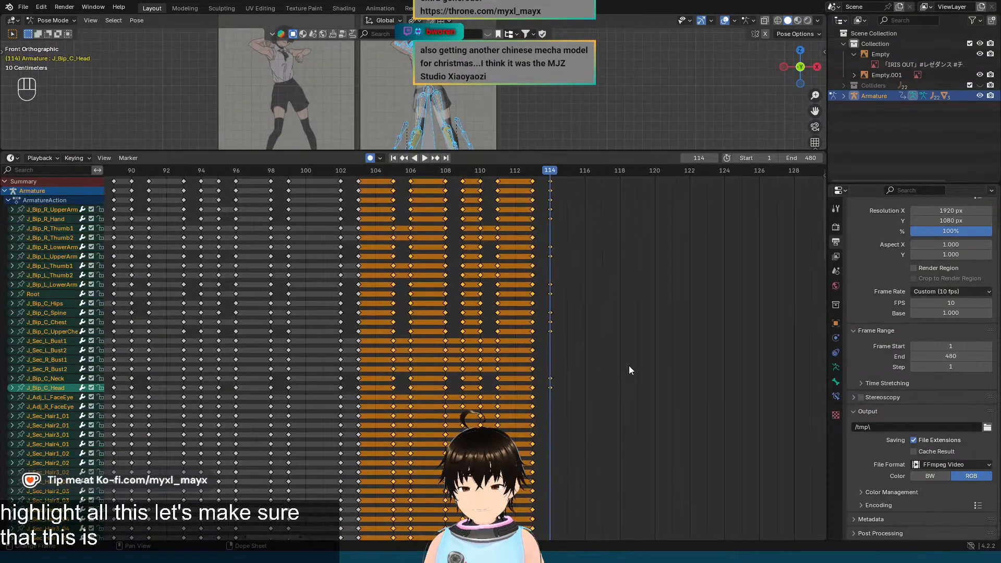
alt+scroll(628, 366, down, 4)
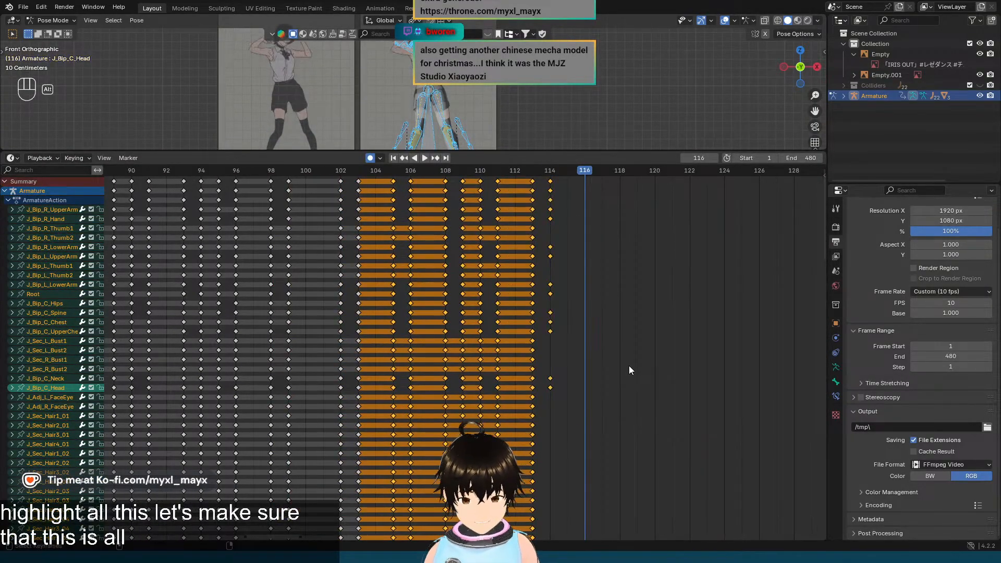
alt+scroll(629, 366, up, 4)
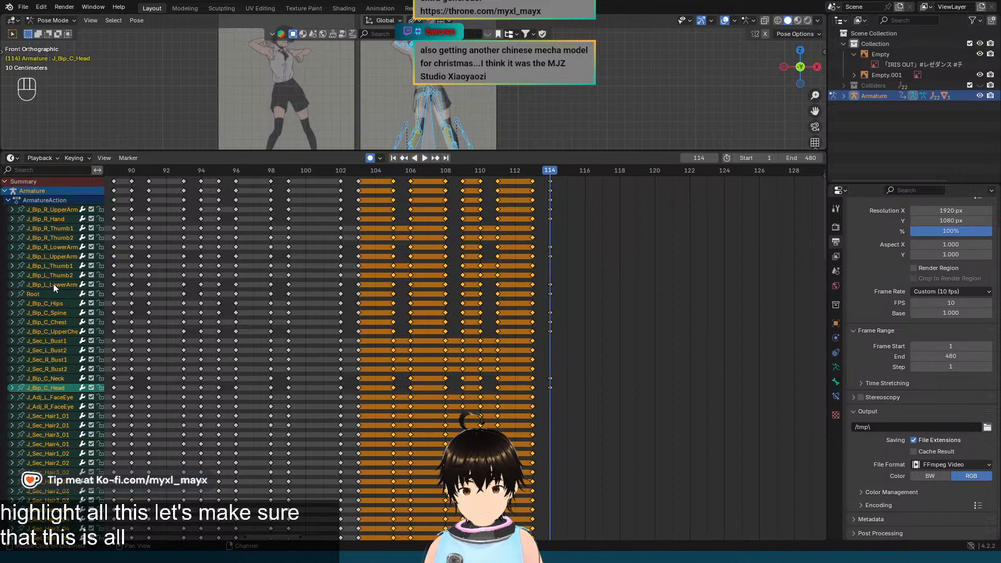
Step: Look through the full list of bone channels to check which bones have keyframes at frame 114
scroll(53, 283, down, 15)
scroll(53, 284, down, 15)
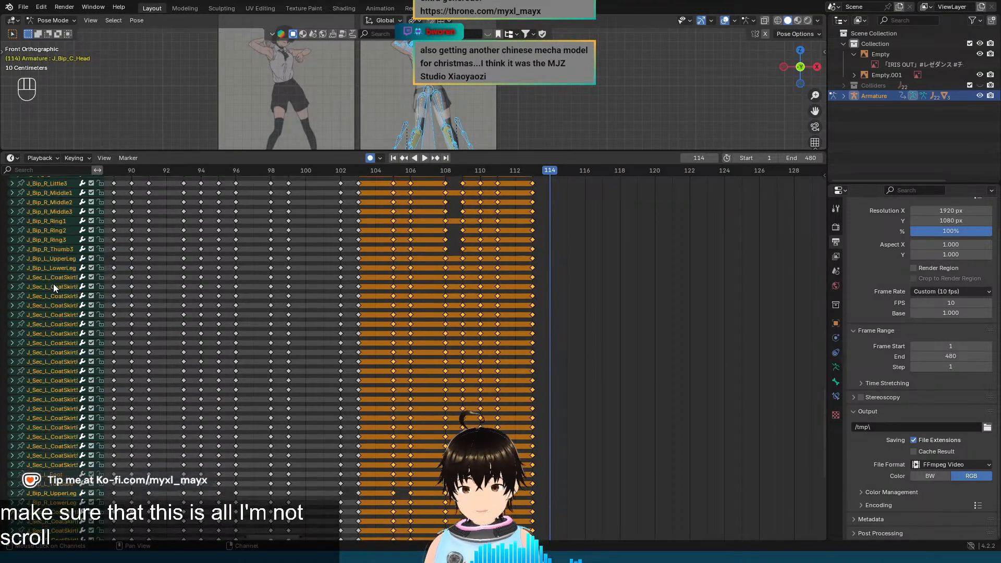
scroll(53, 284, up, 20)
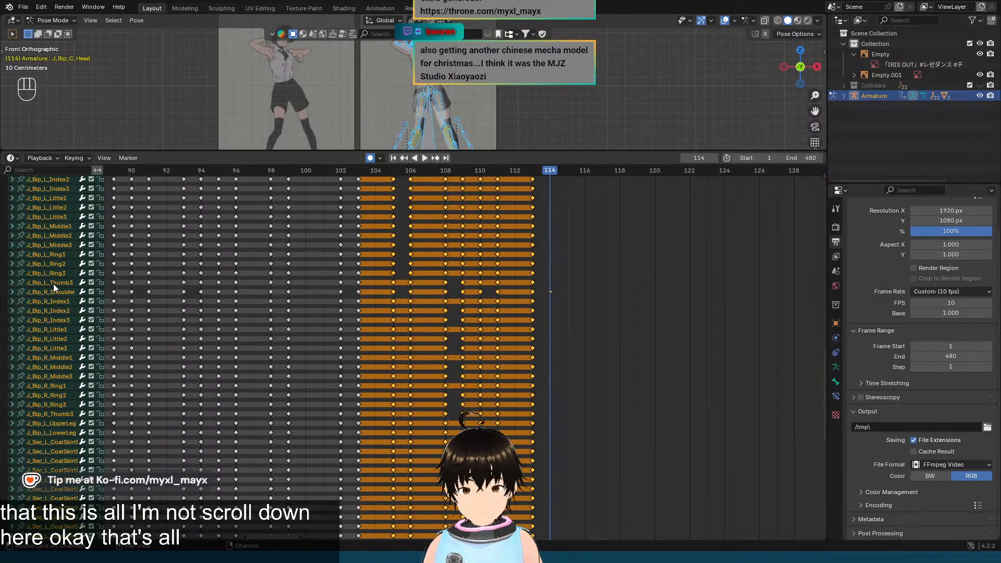
scroll(53, 284, up, 6)
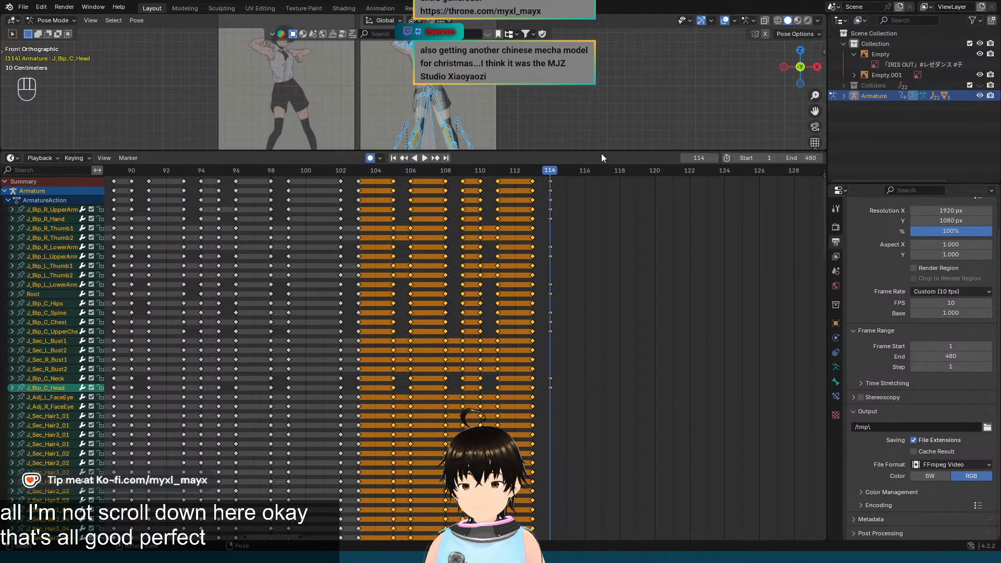
scroll(48, 359, down, 20)
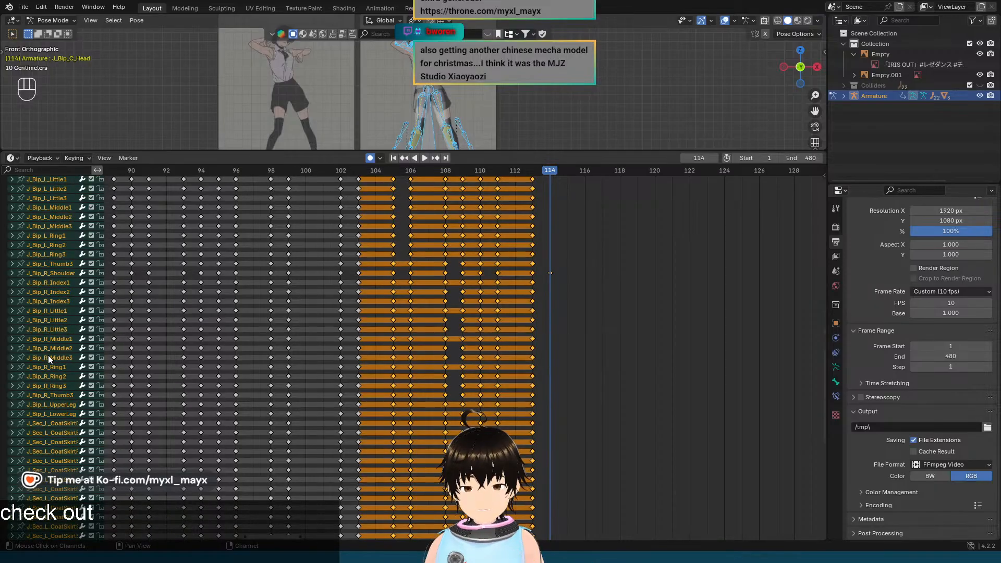
scroll(48, 355, down, 20)
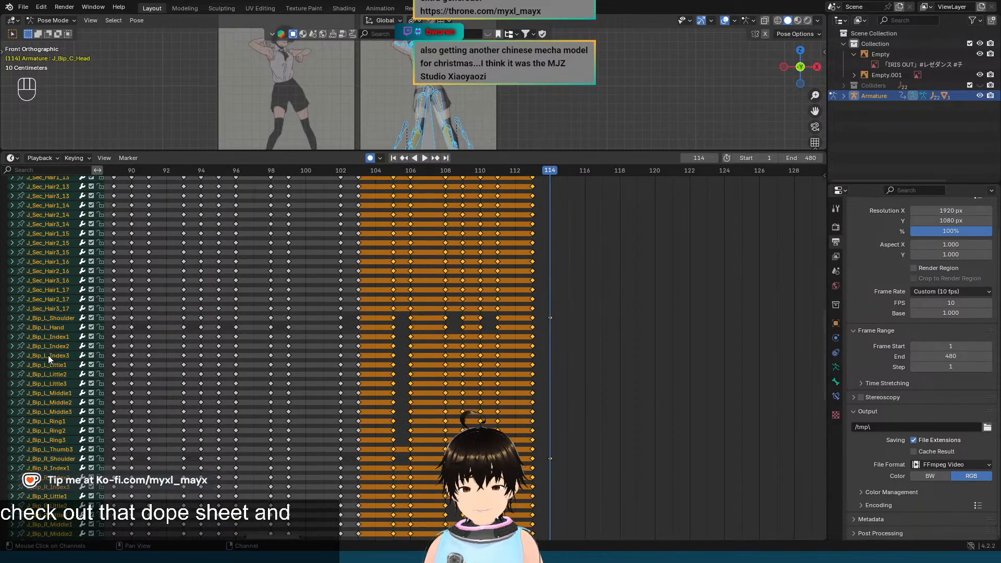
scroll(48, 355, up, 10)
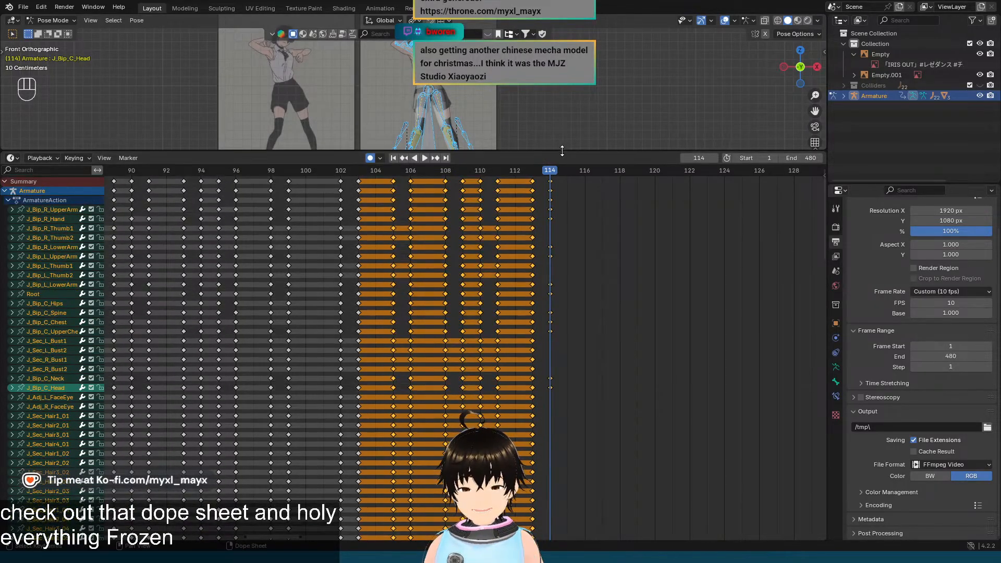
Step: Shrink the timeline to give the viewport its height back and frame the character beside the reference
drag(562, 151, 596, 438)
scroll(577, 237, up, 3)
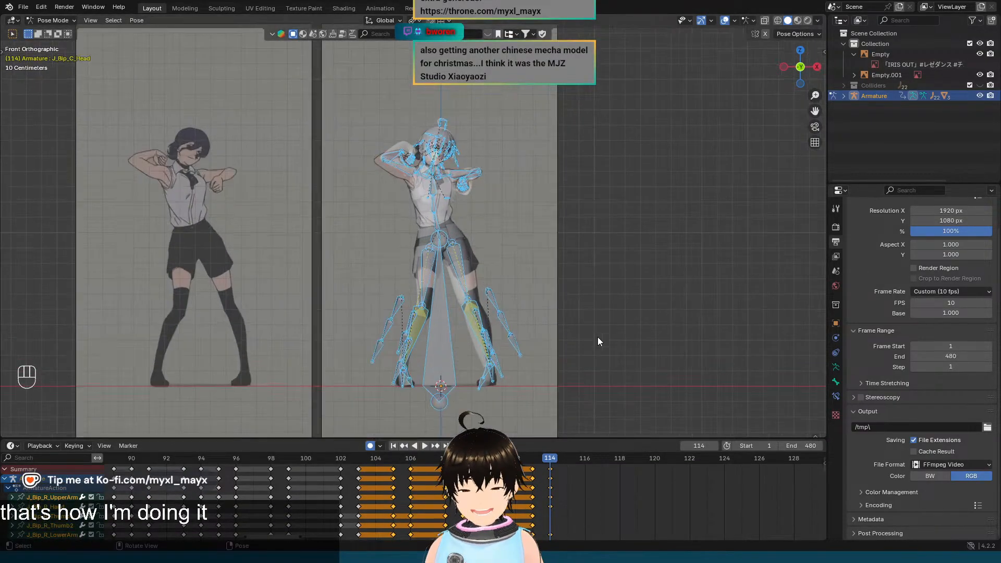
scroll(598, 314, up, 2)
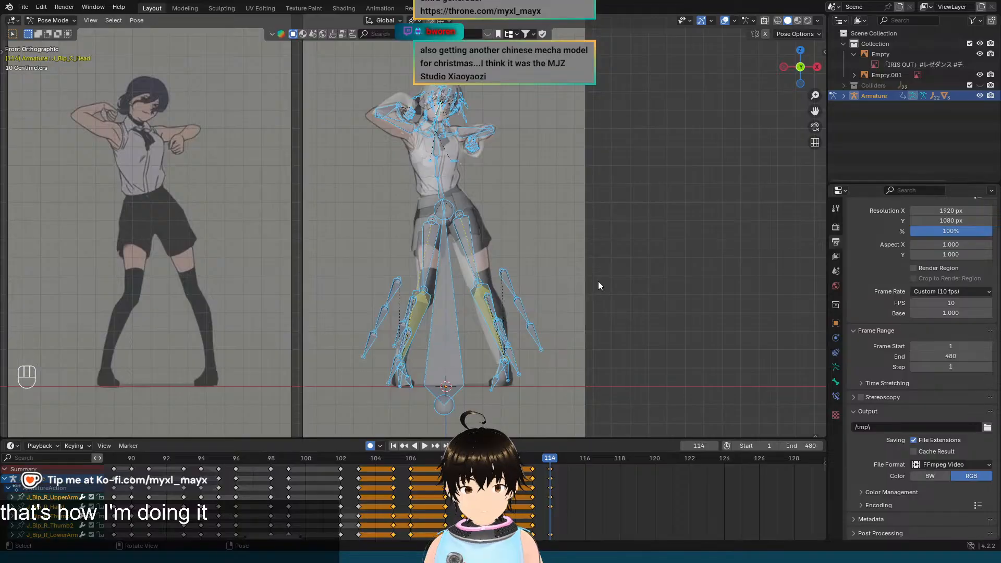
Step: Check frame 114 against frame 113, and insert keyframes for all bones at frames 114 and 115
key(Left)
key(Right)
key(Left)
key(Right)
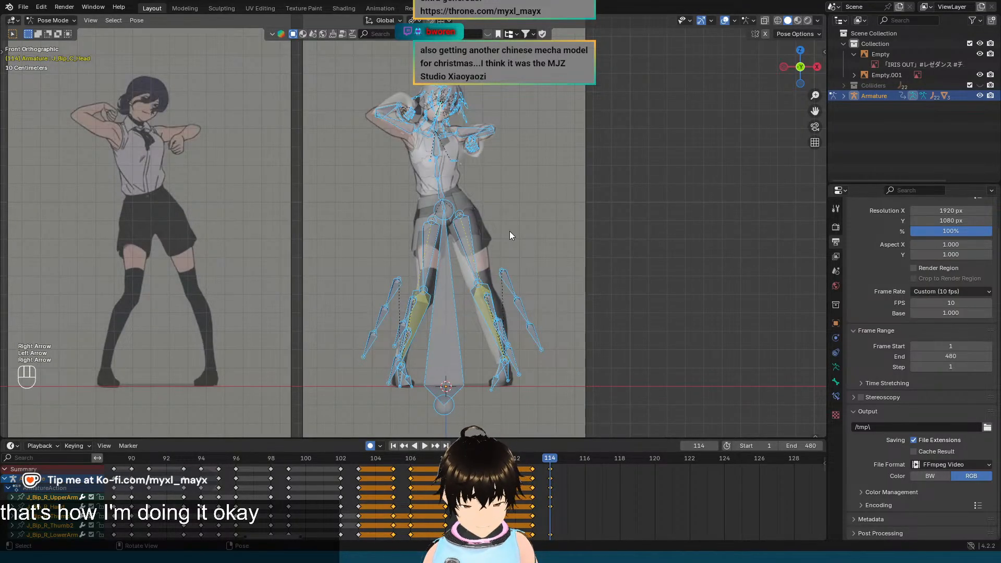
key(Right)
key(Right)
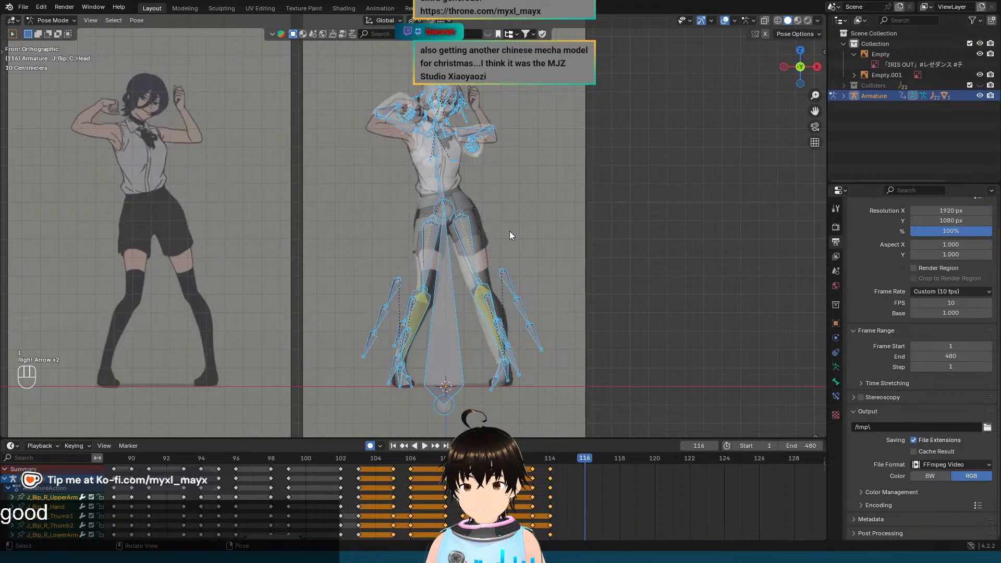
key(Left)
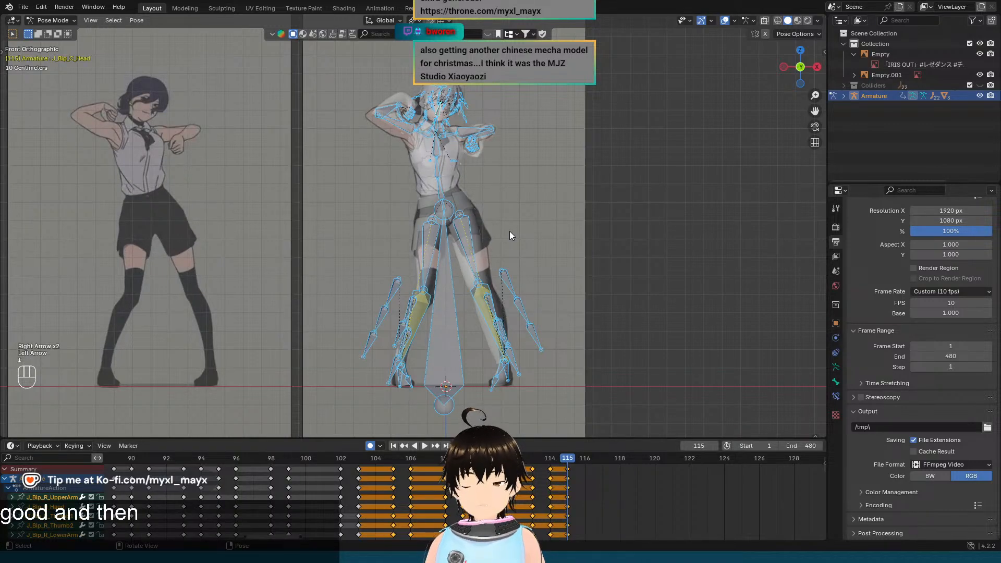
Step: Step between frames 115 and 116 to compare the reference's full-body change of pose with the character
key(Left)
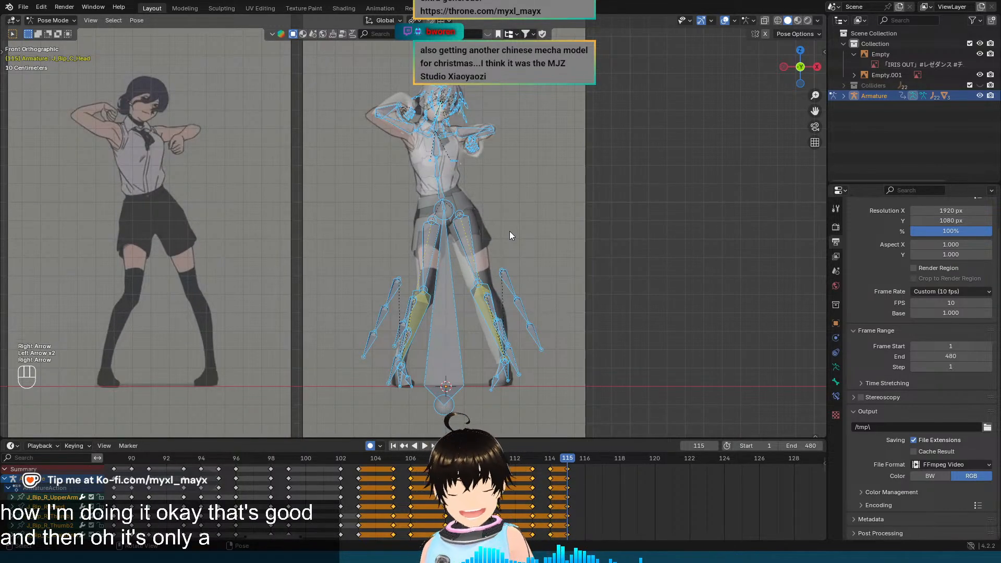
key(Right)
key(Right)
key(Left)
key(Right)
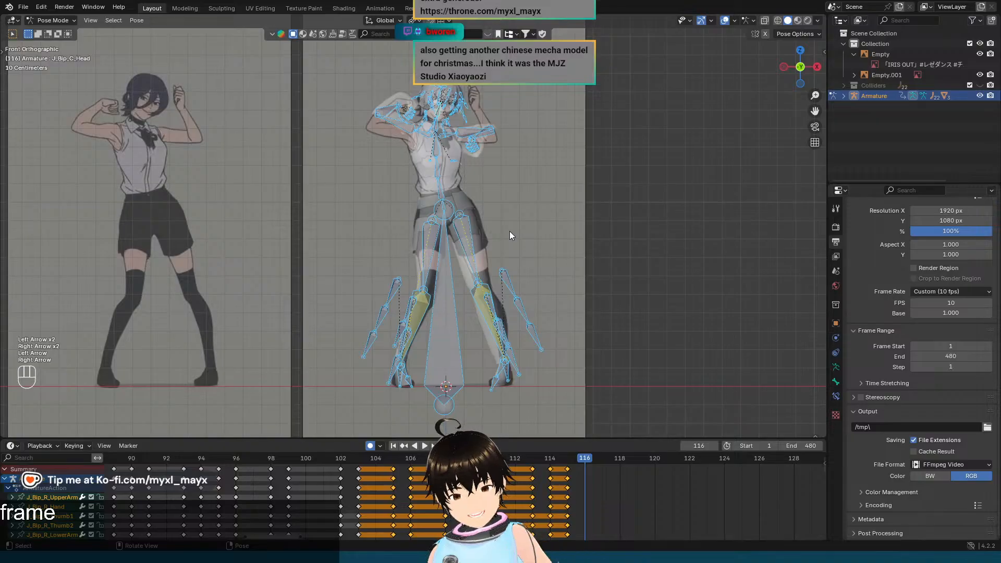
key(Left)
key(Right)
key(Left)
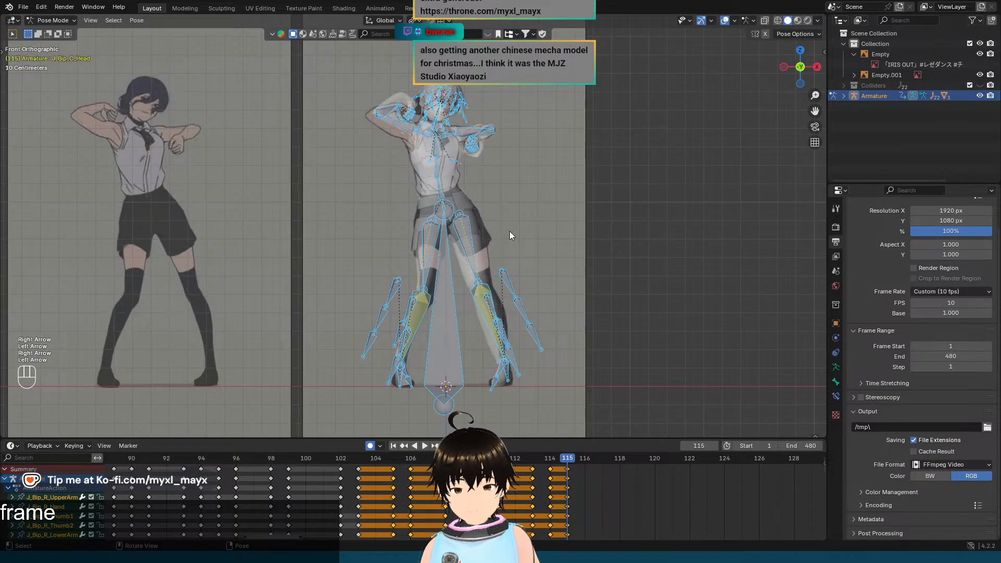
key(Right)
key(Left)
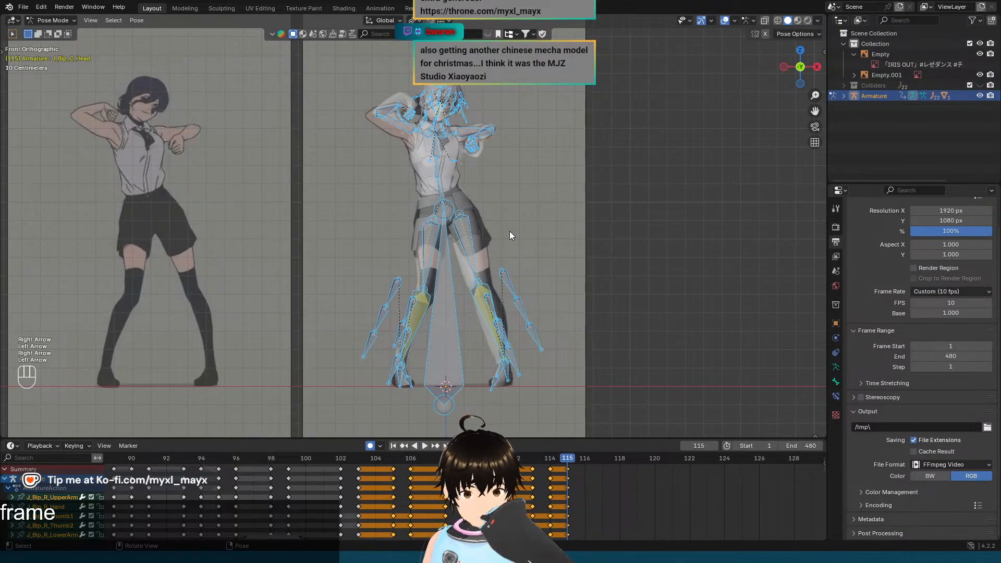
key(Right)
key(Left)
key(Right)
key(Left)
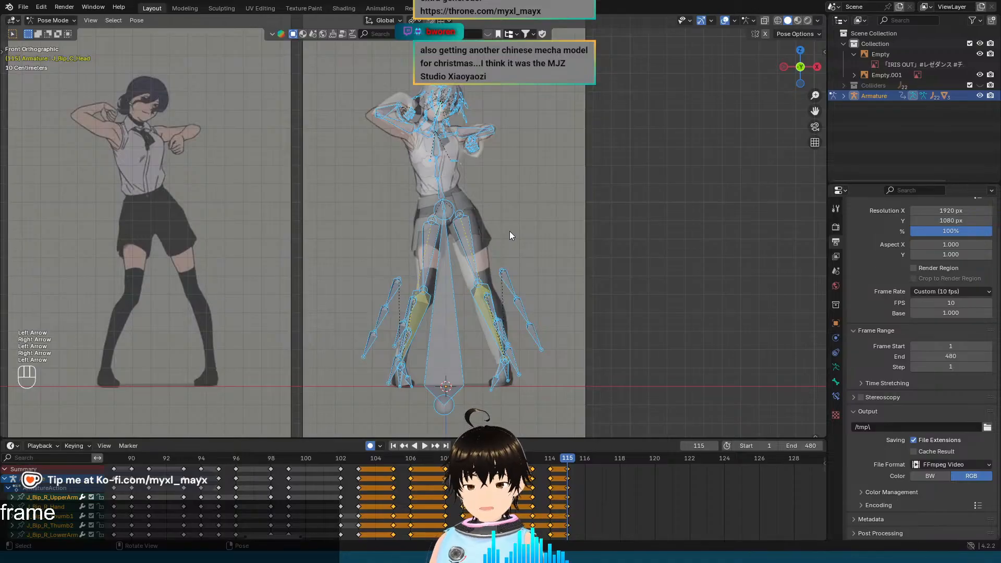
key(Right)
key(Left)
key(Right)
key(Left)
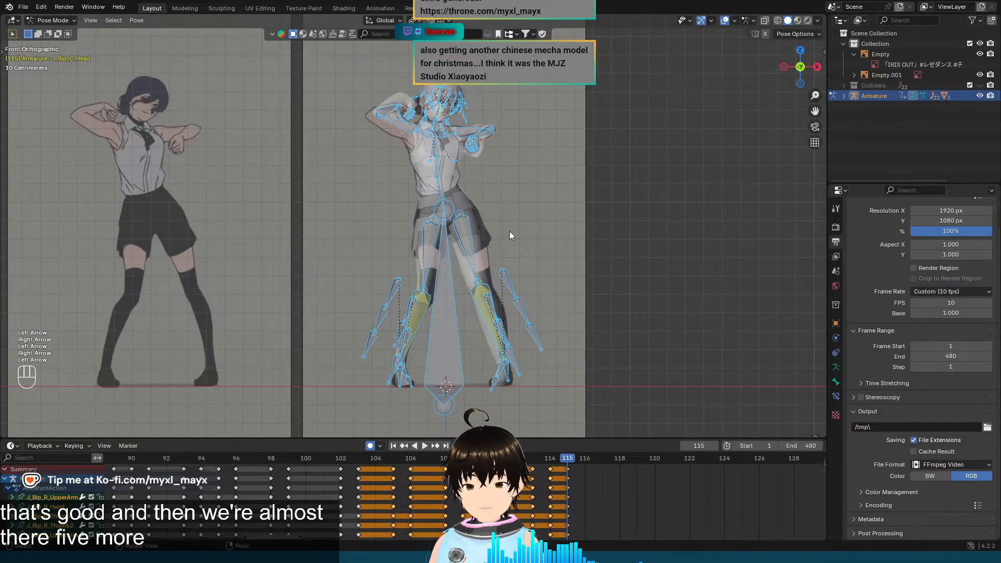
Step: Examine the upper body up close across frames 115 and 116 to see how the reference's arms and head move
scroll(509, 230, up, 2)
shift+middle_drag(530, 169, 525, 252)
scroll(525, 252, up, 2)
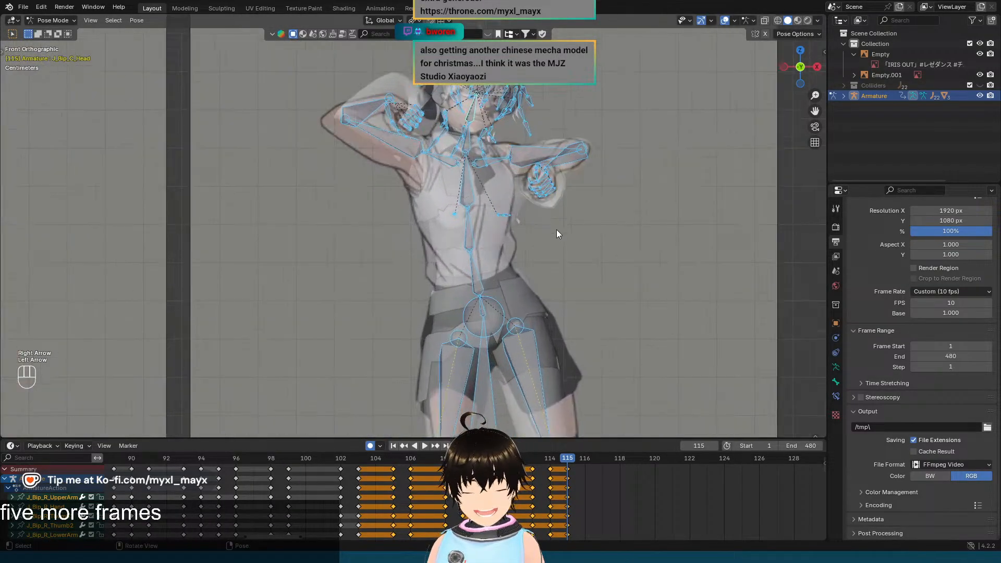
key(Right)
key(Right)
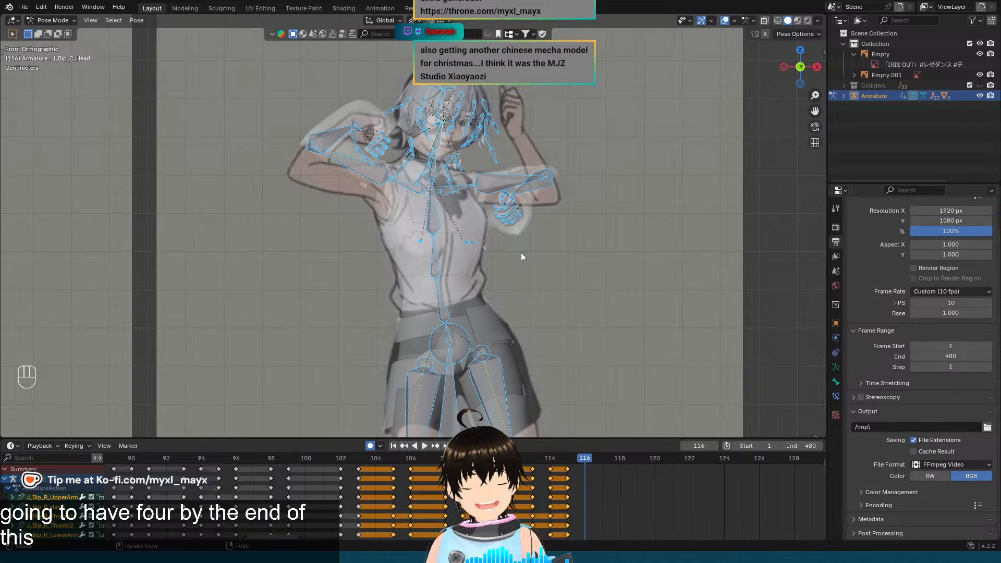
key(Left)
key(Right)
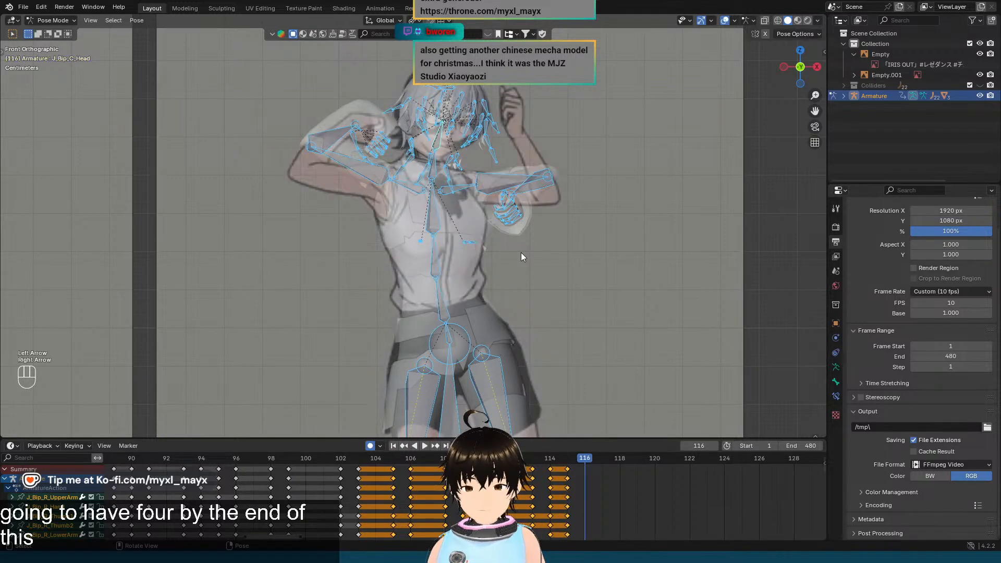
key(Left)
key(Right)
key(Left)
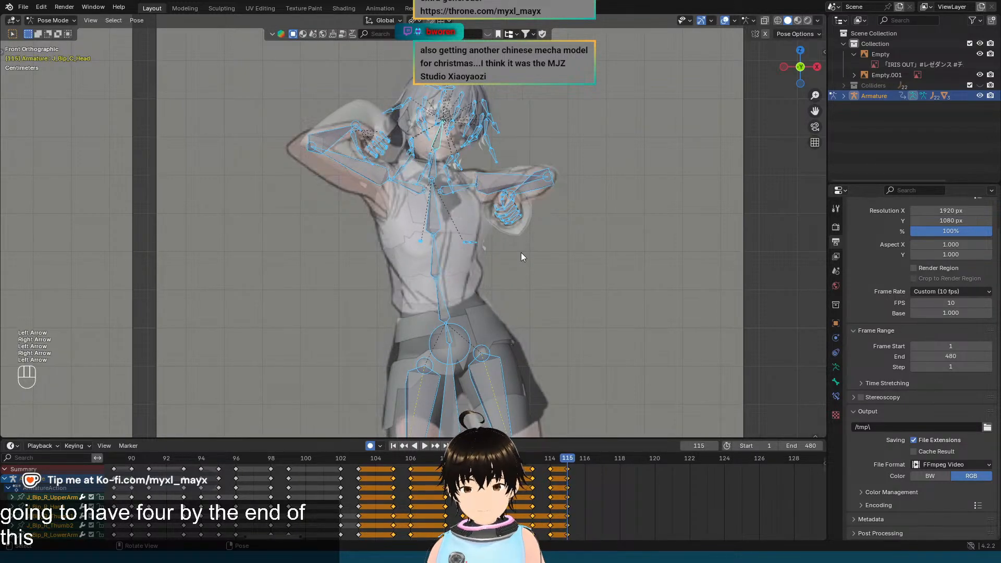
key(Right)
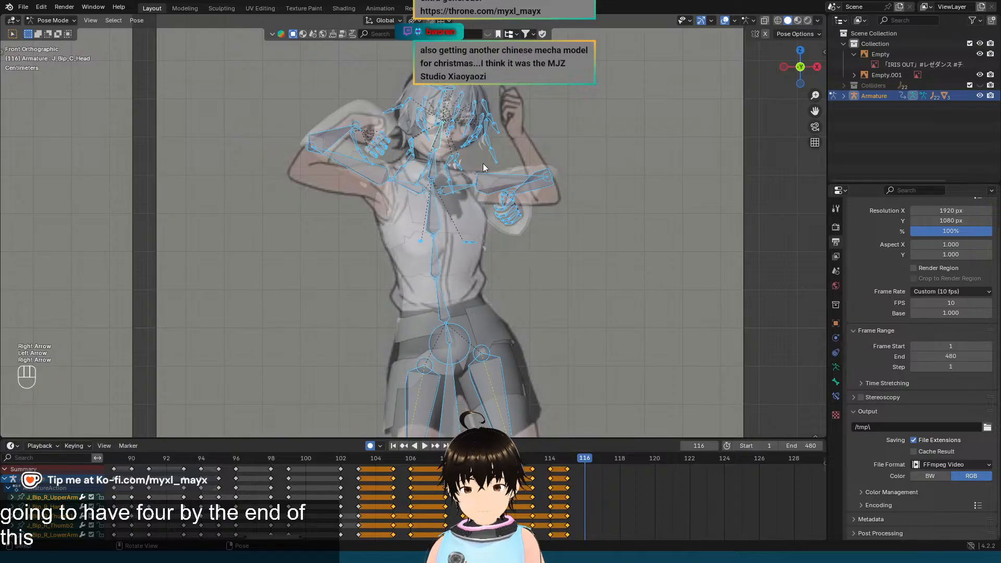
Step: At frame 116, rotate the right shoulder bone -10° around its local X axis to match the reference arm
click(374, 173)
scroll(383, 154, up, 3)
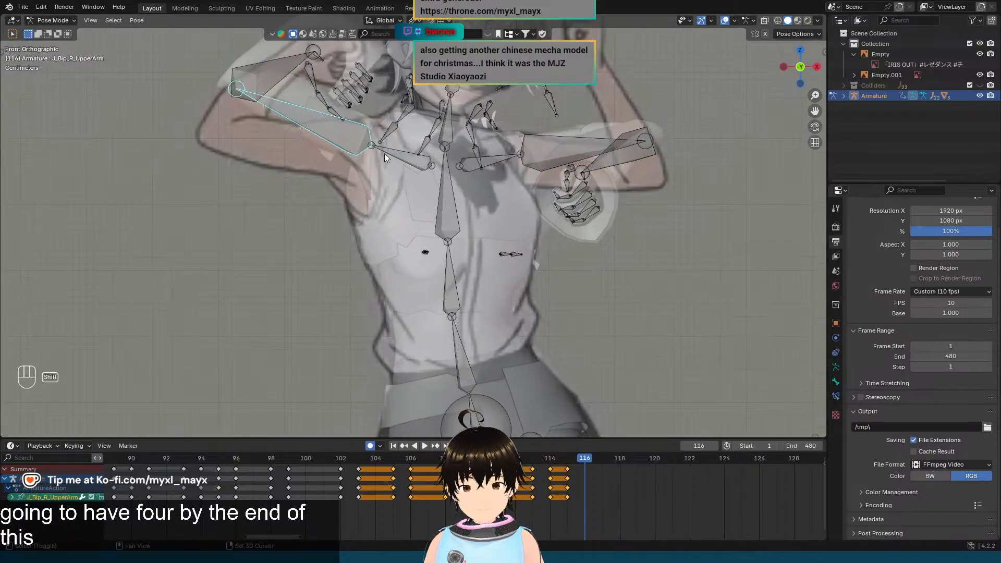
click(481, 270)
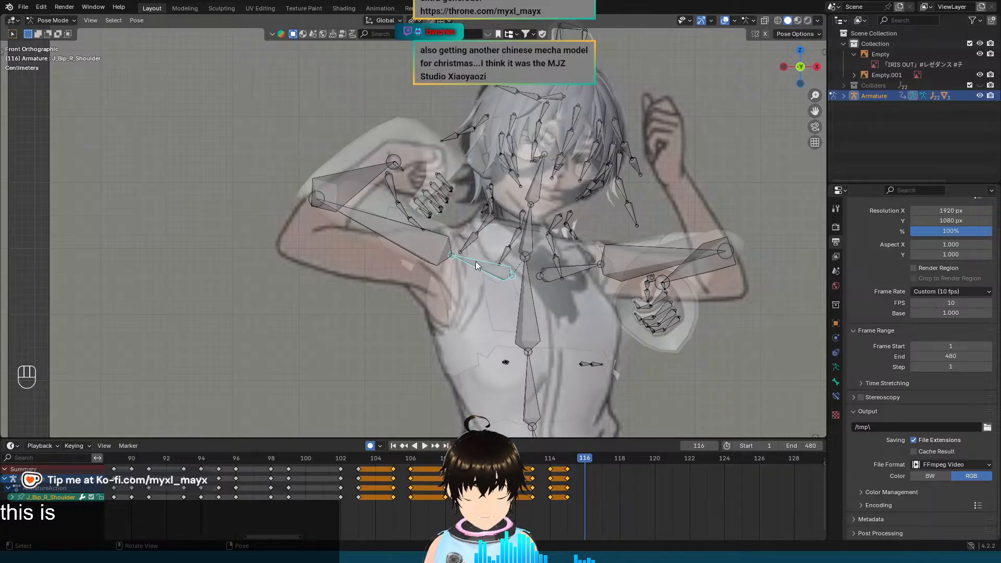
key(r)
key(x)
key(x)
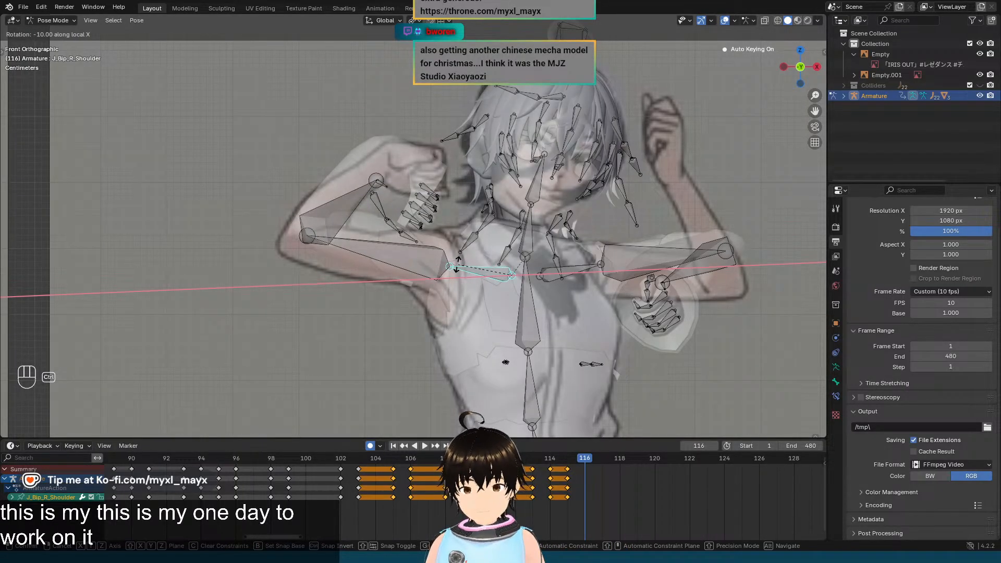
click(457, 264)
Step: Select the right lower arm bone and compare the arm's movement between frames 115 and 116 with the reference
click(347, 206)
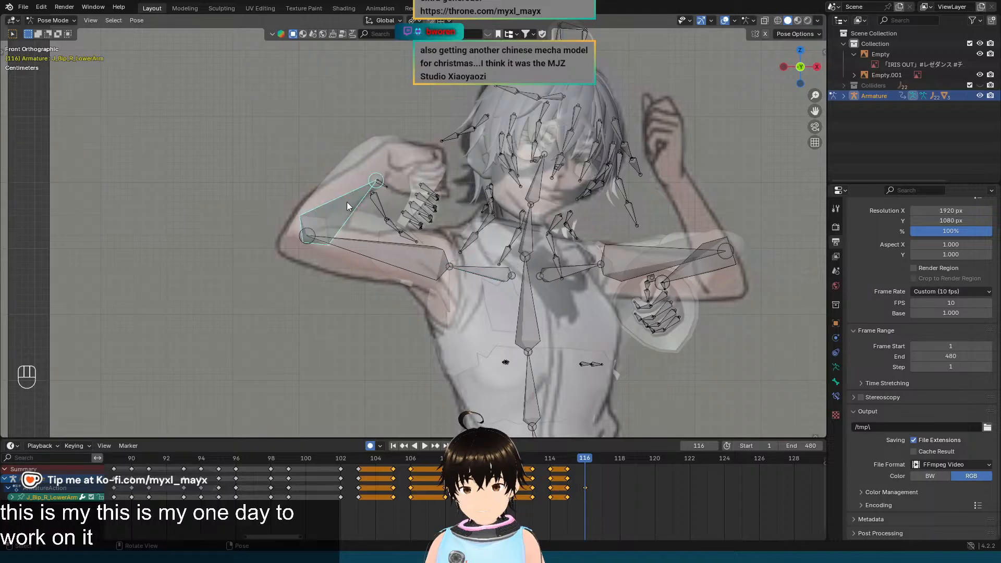
key(Left)
key(Right)
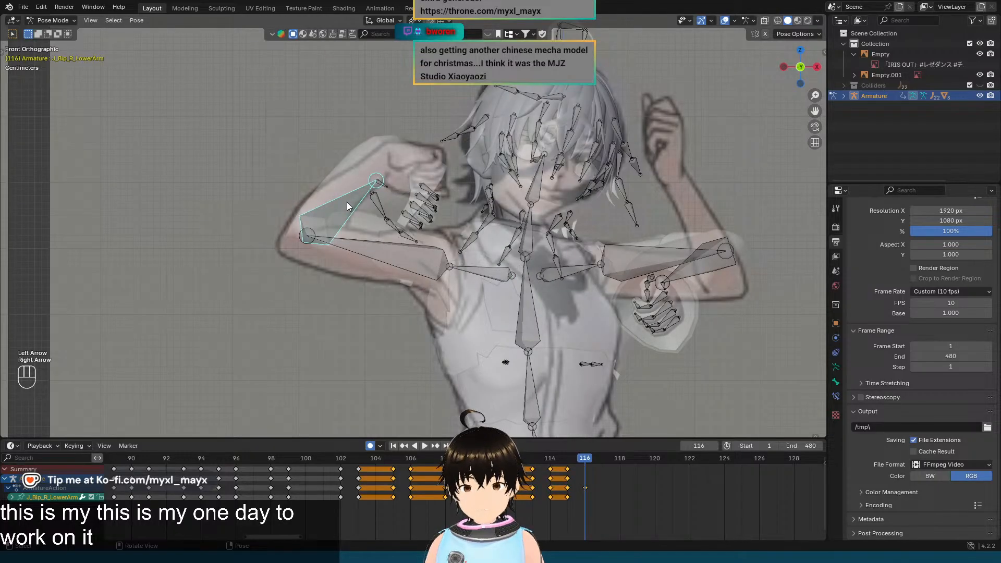
key(Left)
key(Right)
key(Left)
key(Right)
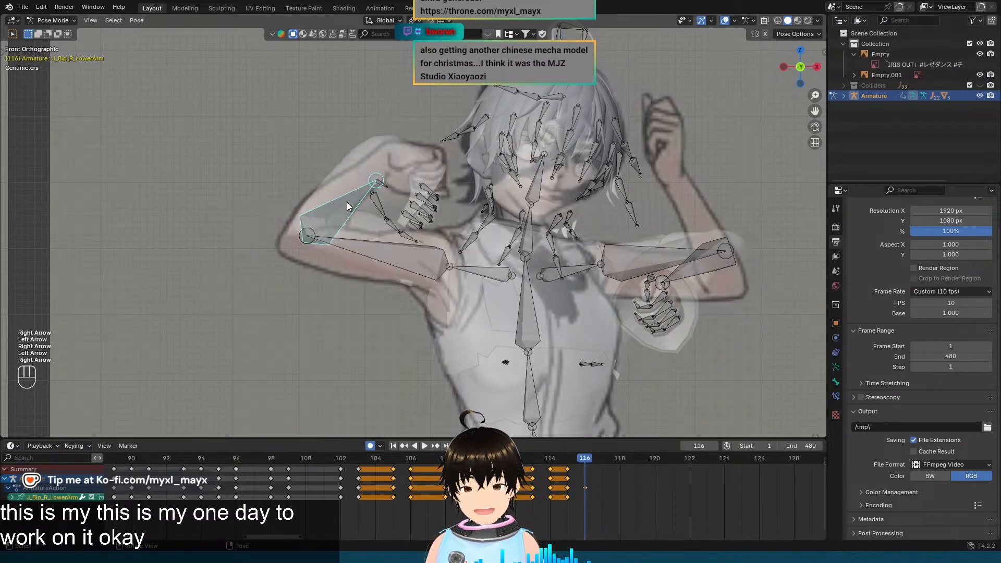
key(Left)
key(Right)
key(Left)
key(Right)
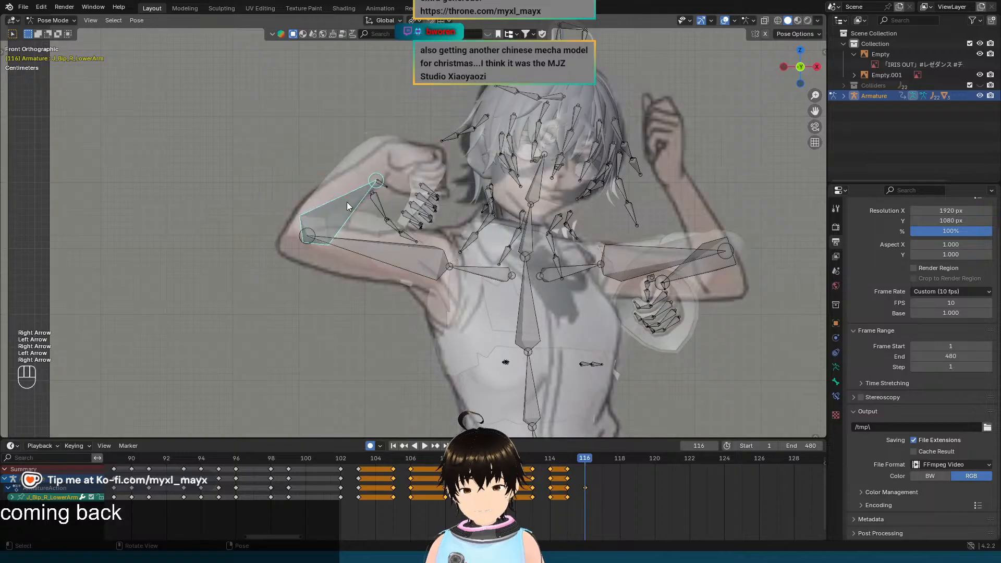
key(Left)
key(Right)
key(Left)
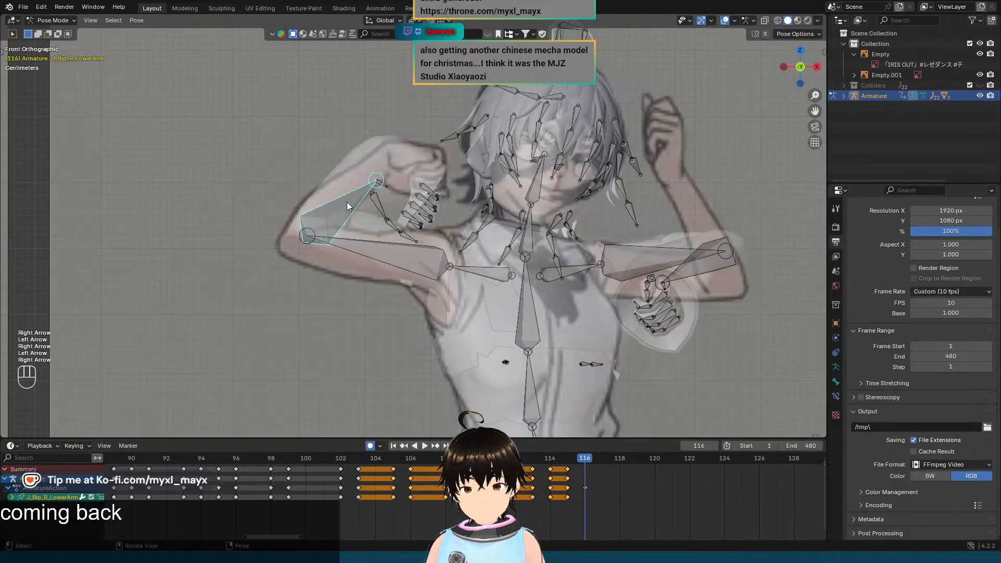
key(Right)
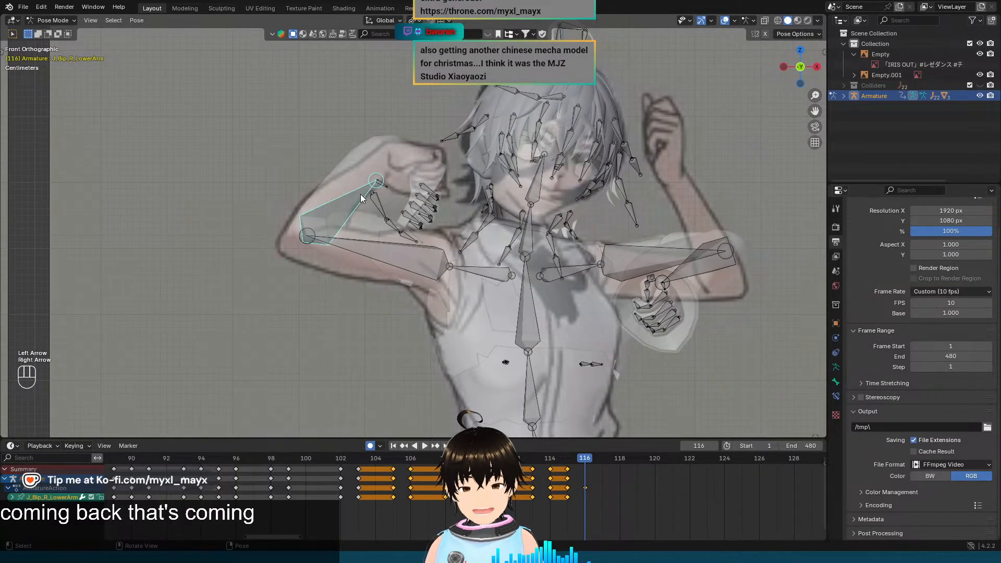
key(r)
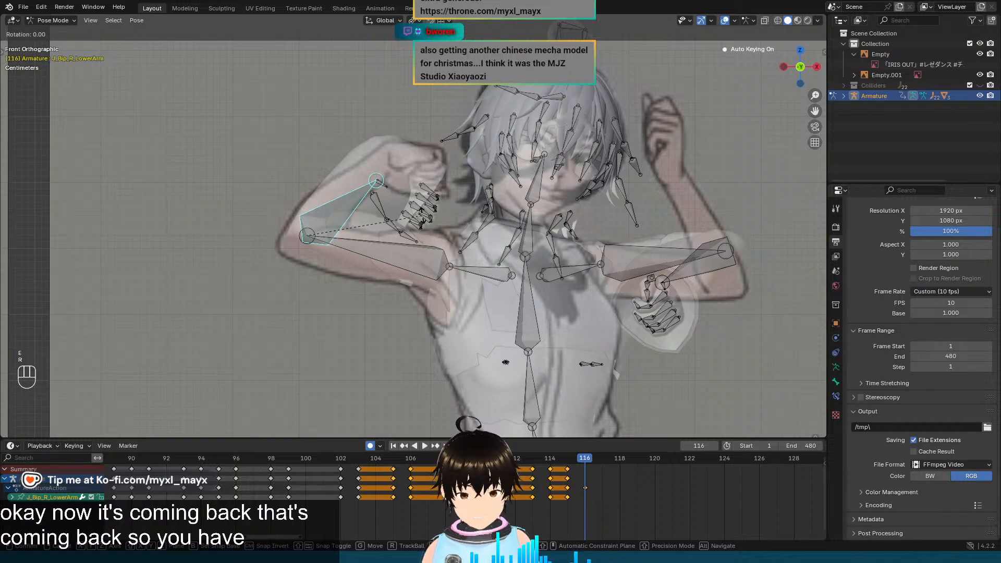
key(x)
key(x)
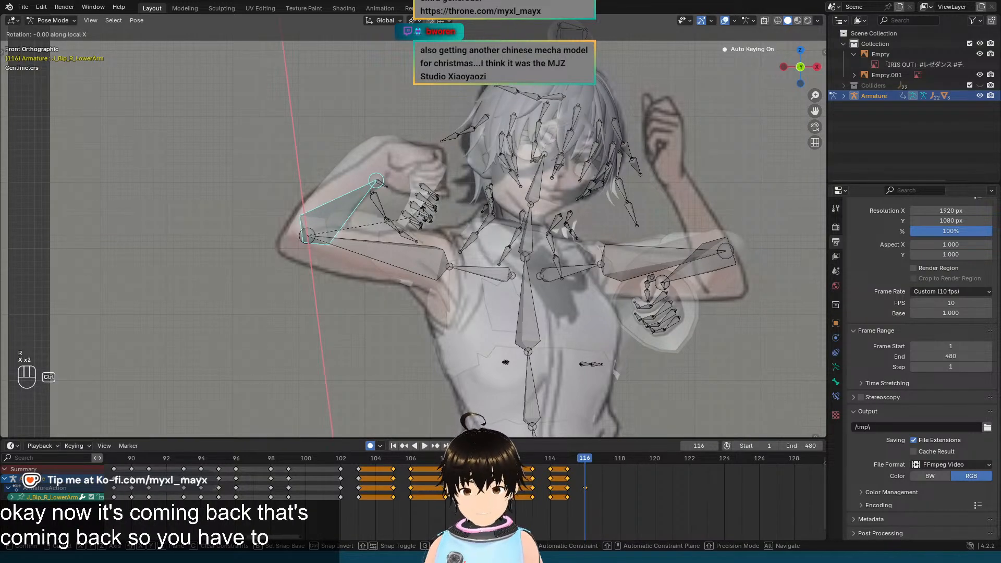
key(Escape)
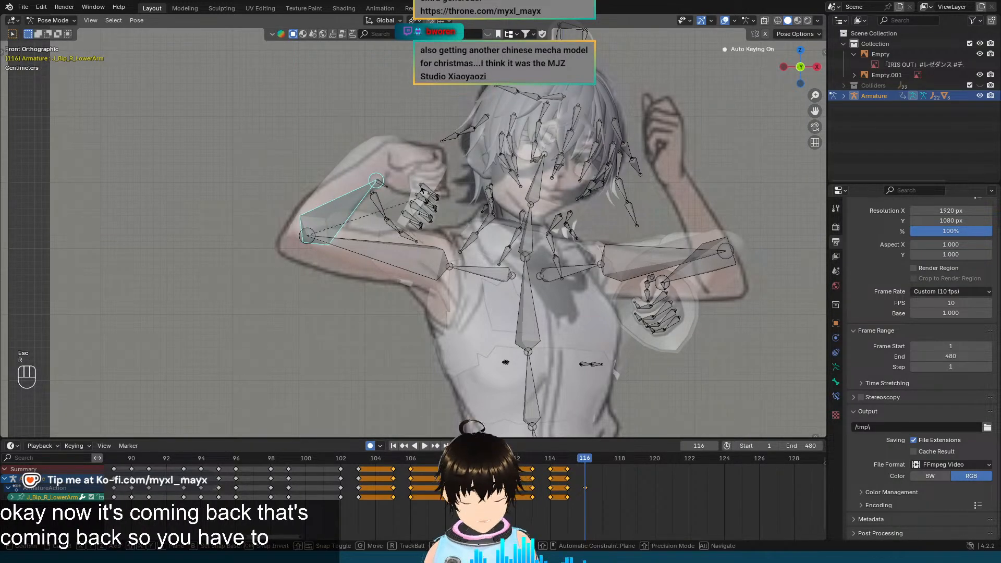
Step: At frame 116, rotate the right lower arm bone around its local Z axis and then its local X axis toward the reference forearm
key(r)
key(z)
key(z)
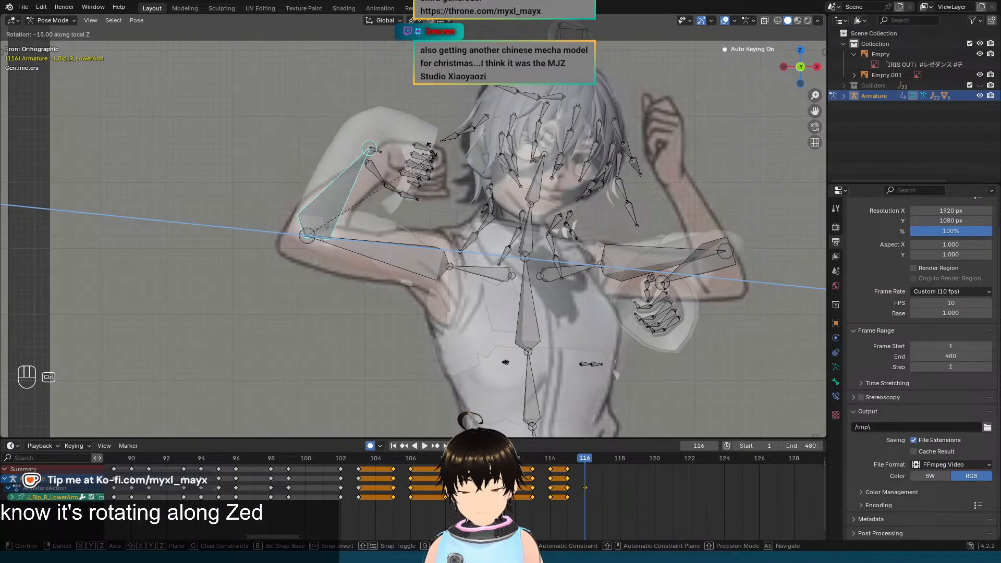
click(436, 158)
key(r)
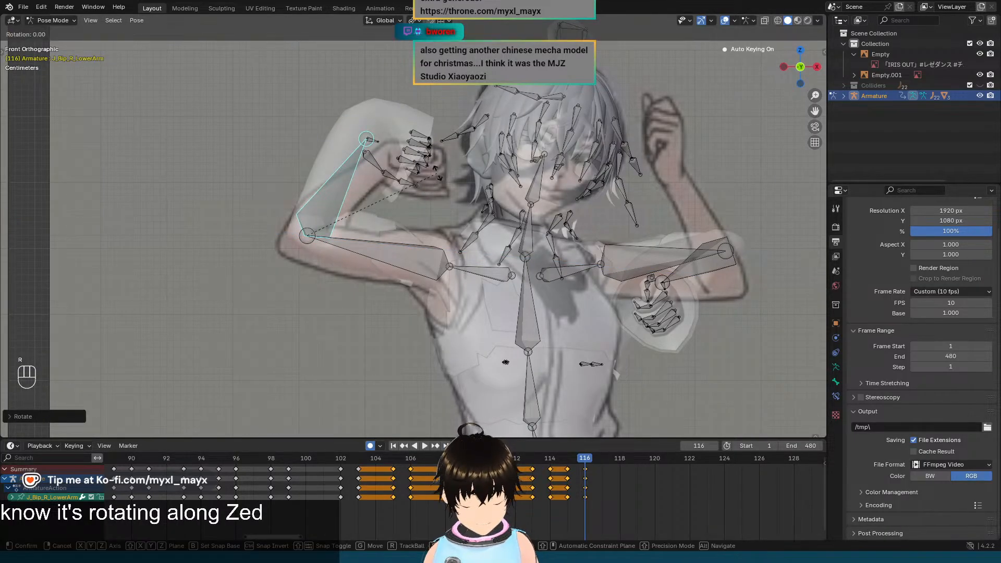
key(x)
key(x)
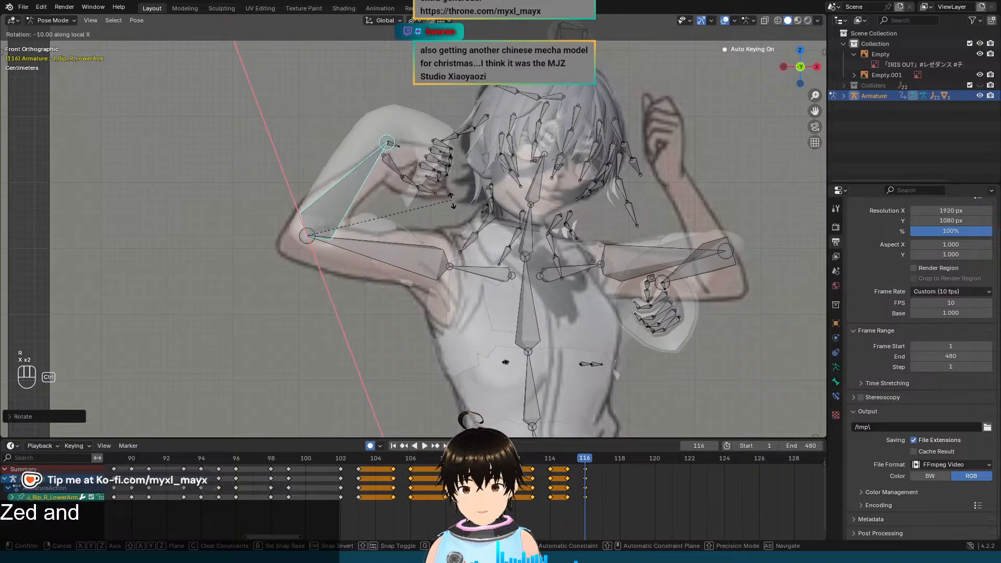
click(452, 208)
Step: Refine the right lower arm's pose with one more rotation around local Z and another around local X to fit the reference
key(r)
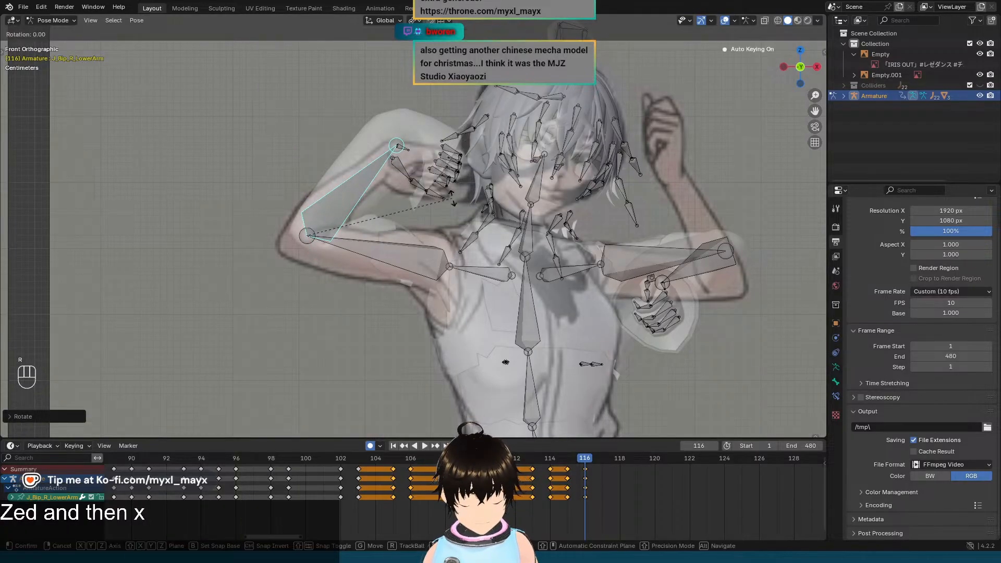
key(z)
key(z)
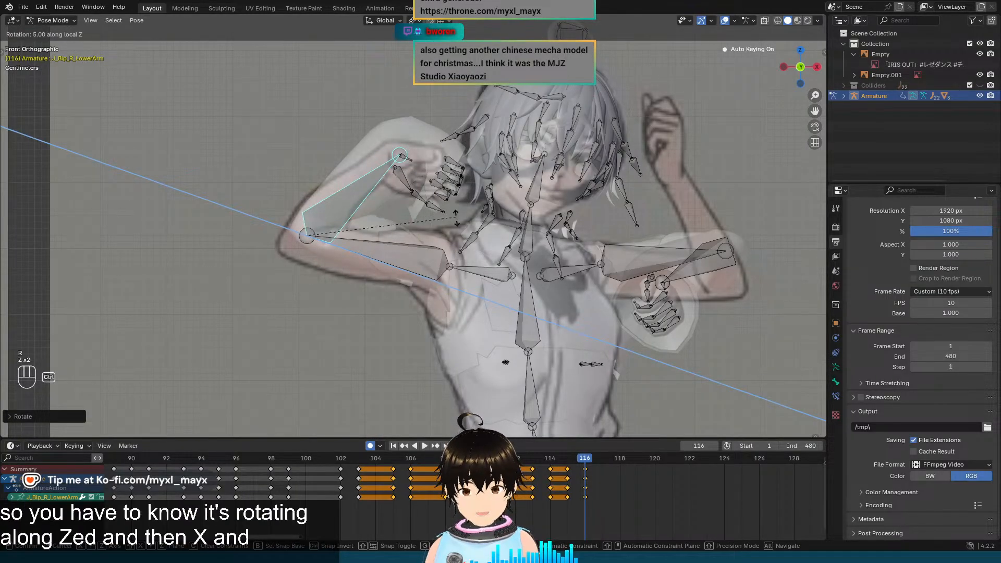
click(456, 223)
key(r)
key(x)
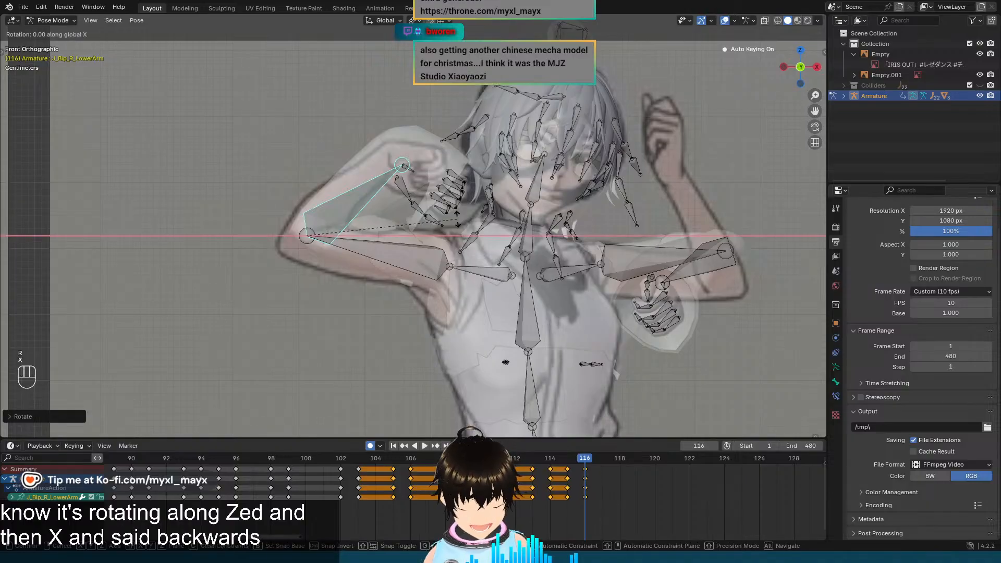
key(x)
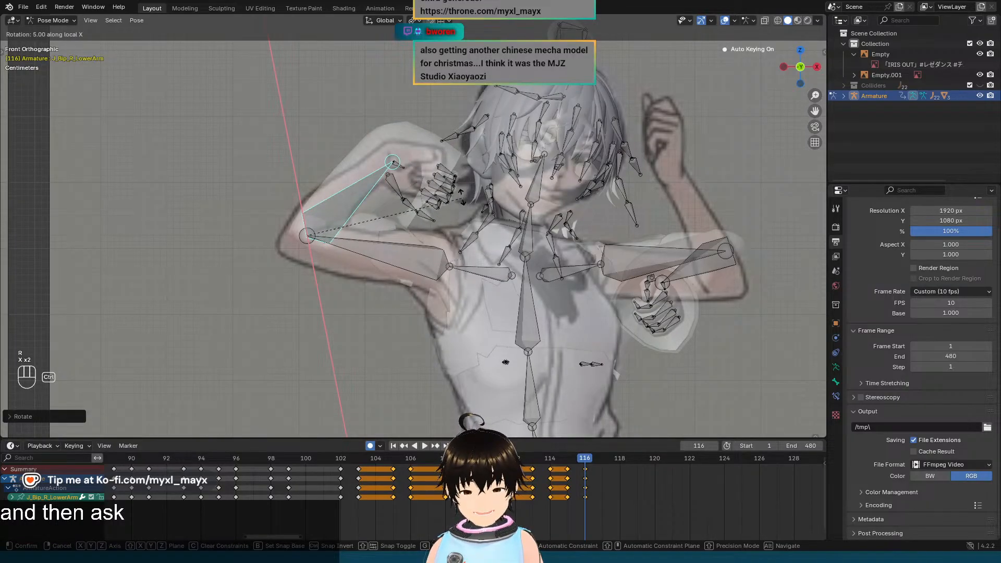
click(462, 198)
Step: Check the right forearm's movement between frames 115 and 116 from the side and from the front
middle_drag(461, 199, 505, 230)
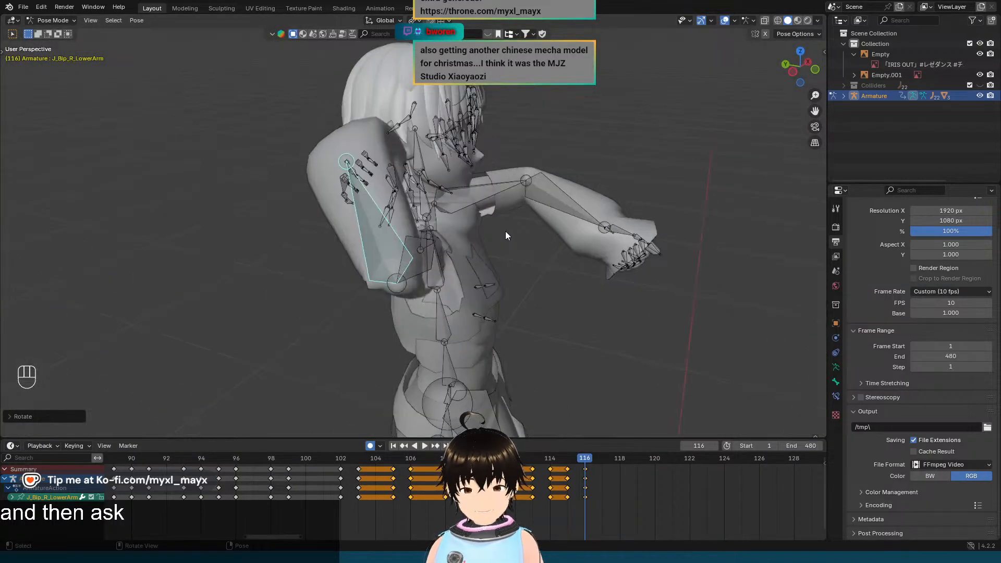
key(Left)
key(Right)
key(Left)
key(Right)
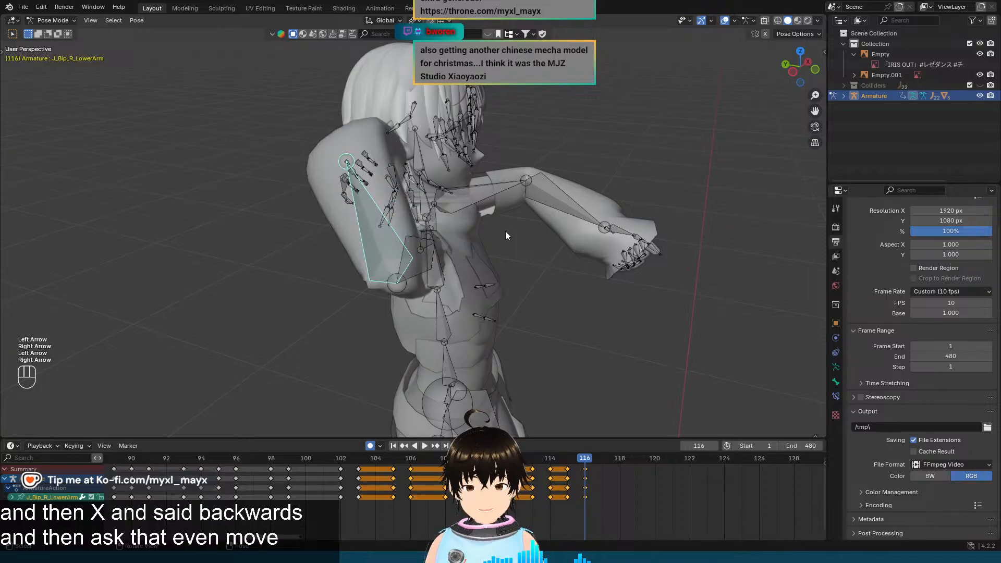
key(KP_1)
key(Left)
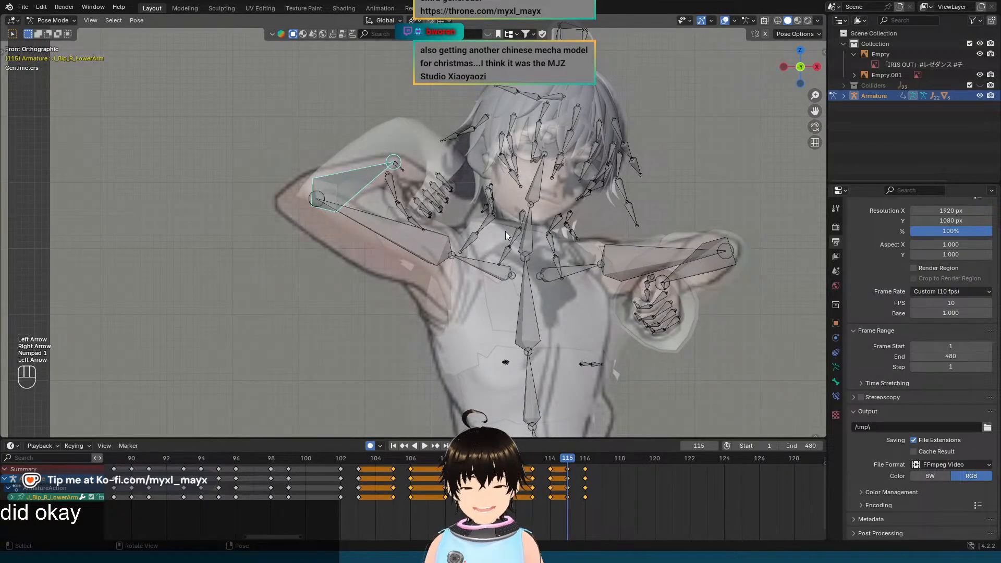
key(Right)
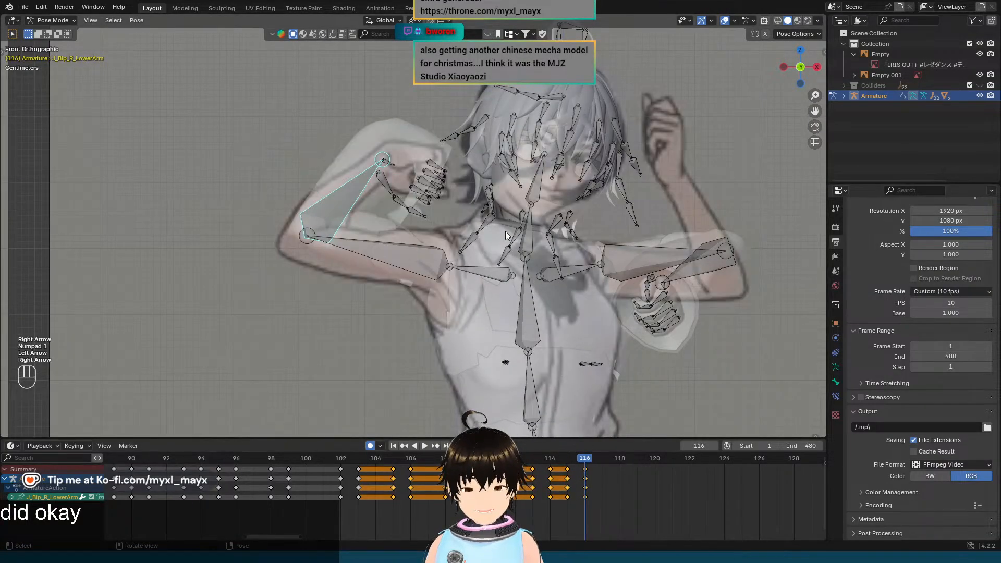
Step: Select the right hand bone at frame 116
click(390, 162)
scroll(412, 177, up, 3)
key(r)
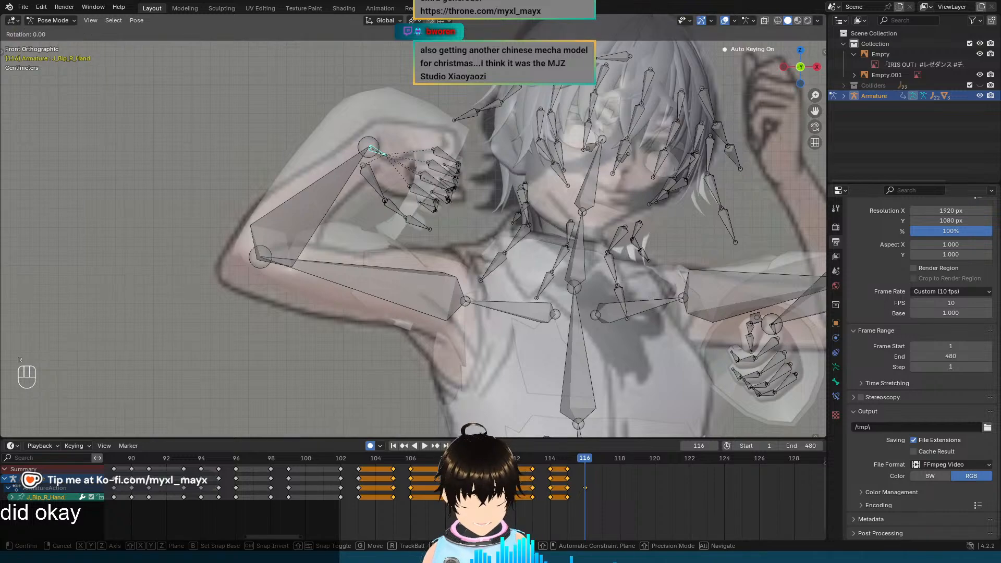
key(x)
key(x)
key(ctrl)
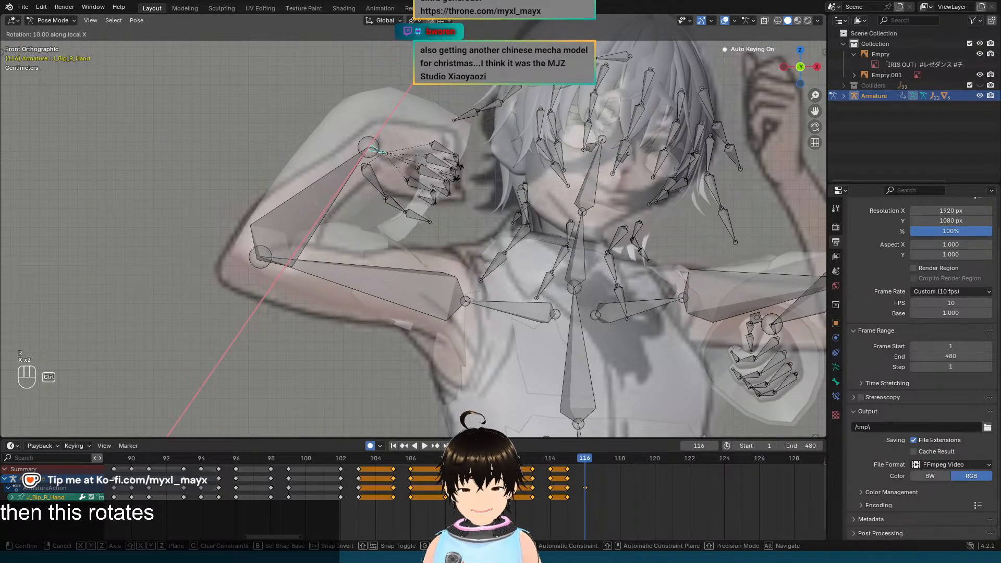
key(Escape)
Step: Rotate the right hand bone around its local Z axis to line the fist up with the reference hand
key(r)
key(z)
key(z)
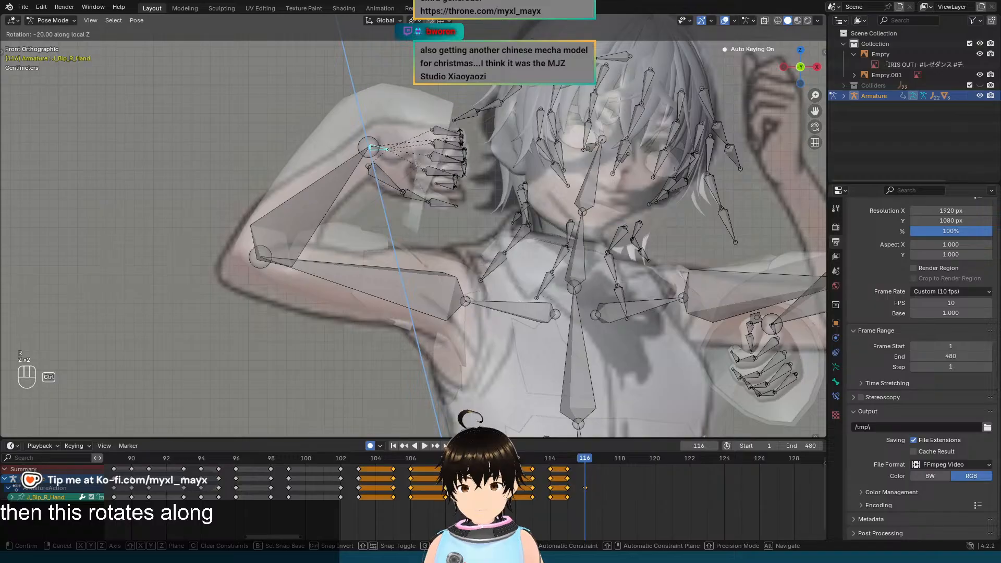
click(461, 140)
Step: Step through frames 114 to 116 to compare the motion of both arms with the reference
scroll(461, 141, down, 2)
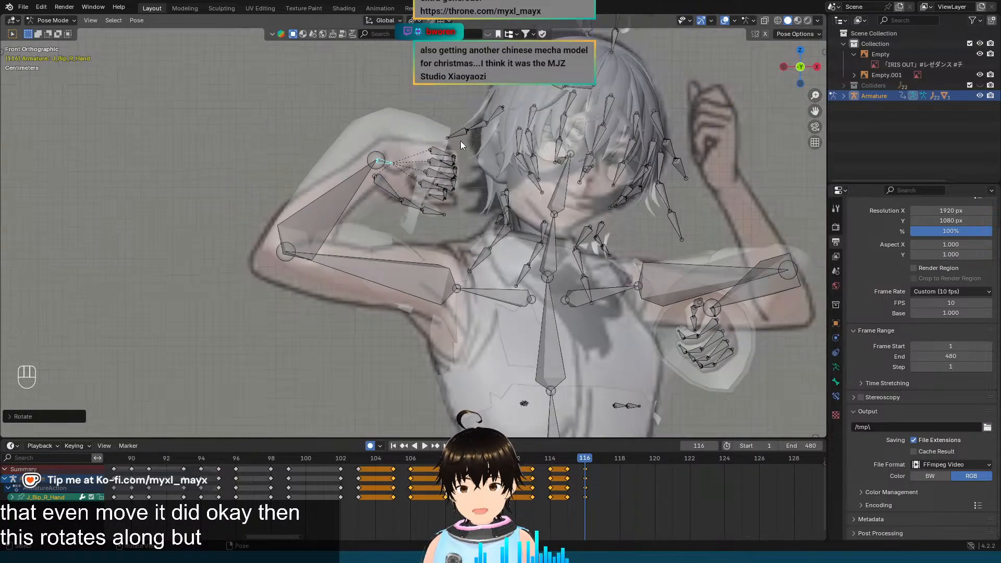
shift+middle_drag(492, 151, 407, 161)
key(Left)
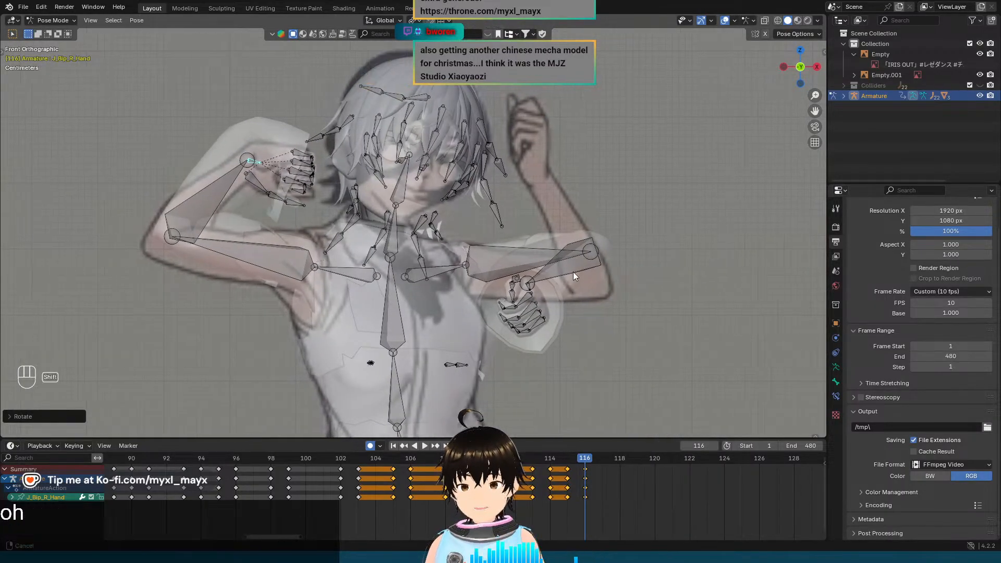
key(Right)
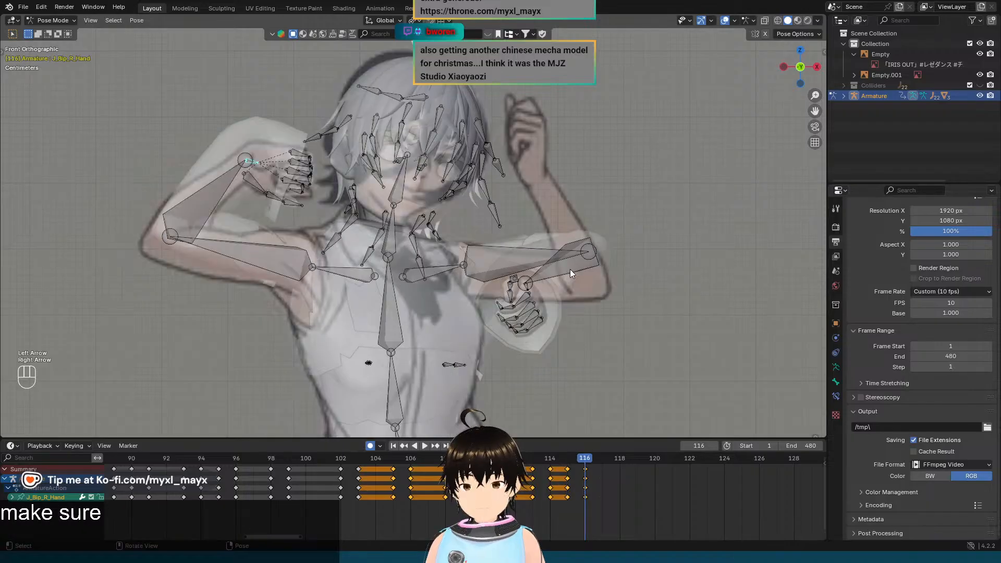
key(Left)
key(Left)
key(Right)
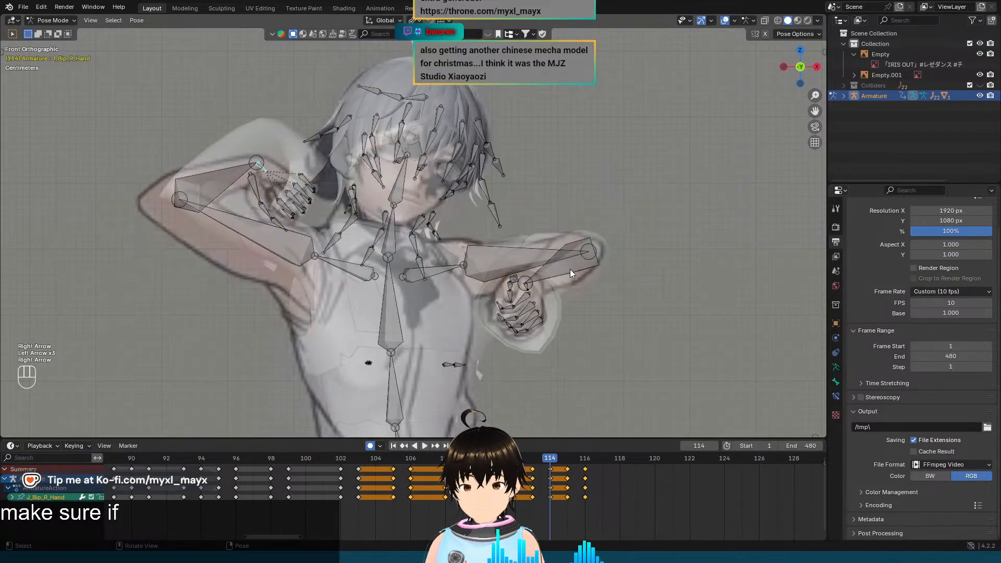
key(Right)
key(Right)
key(Left)
key(Right)
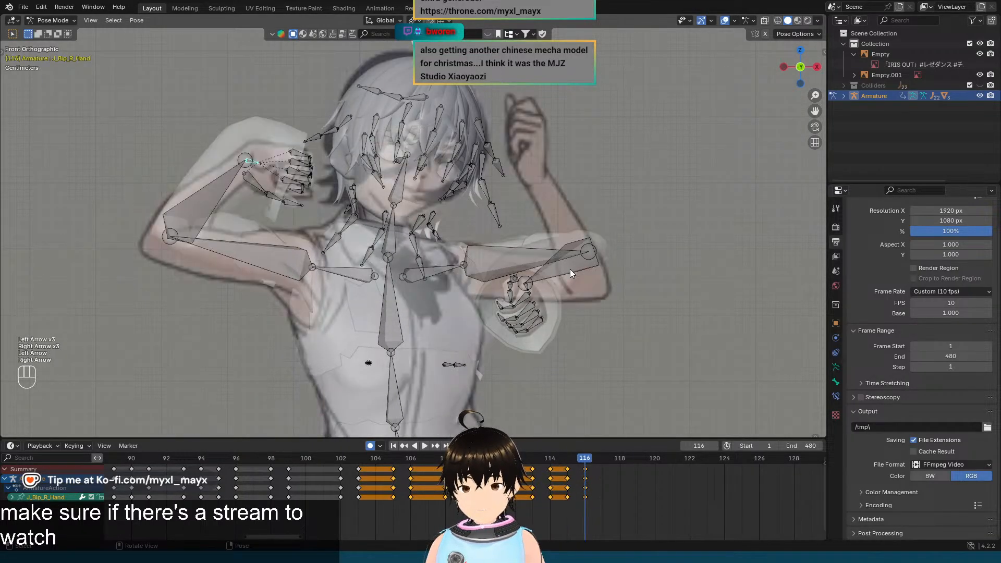
Step: Select the left upper arm bone and compare the arm's movement between frames 115 and 116 with the reference
click(523, 254)
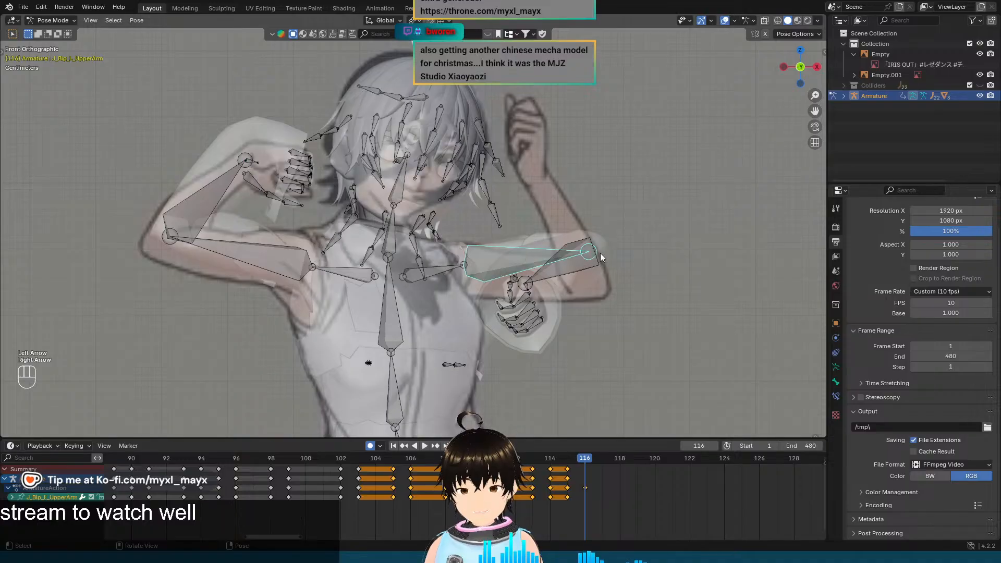
scroll(599, 252, up, 2)
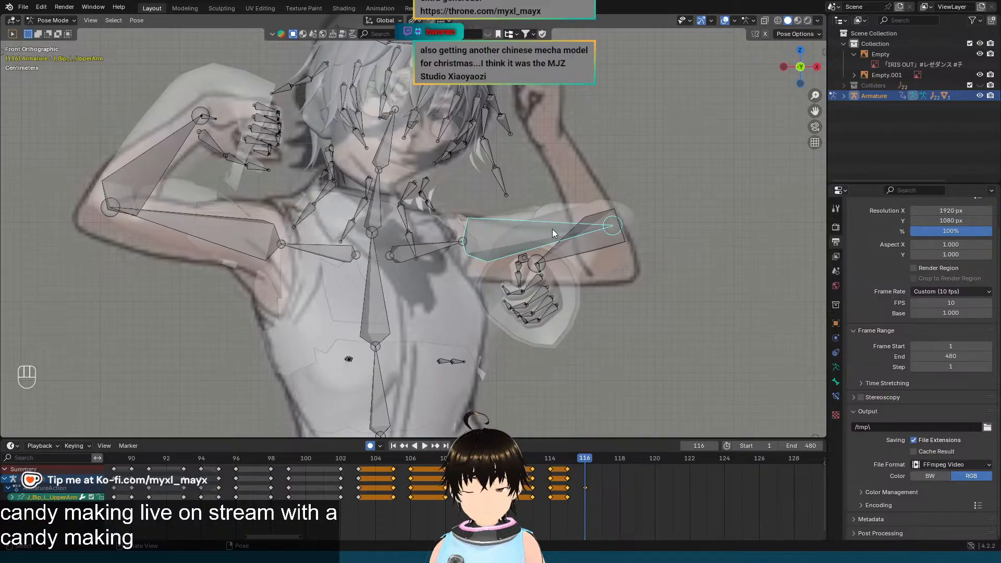
key(Left)
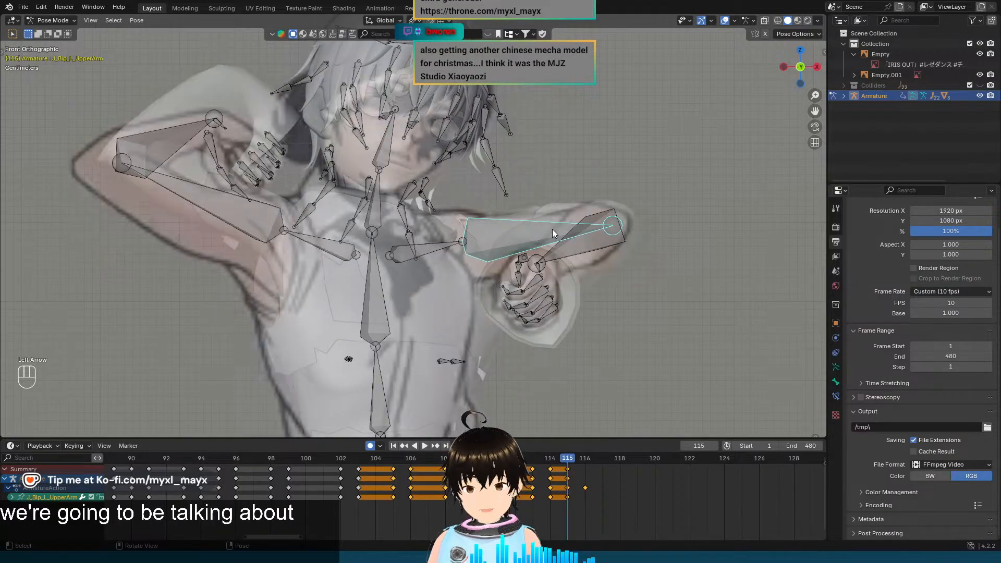
key(Right)
key(Left)
key(Right)
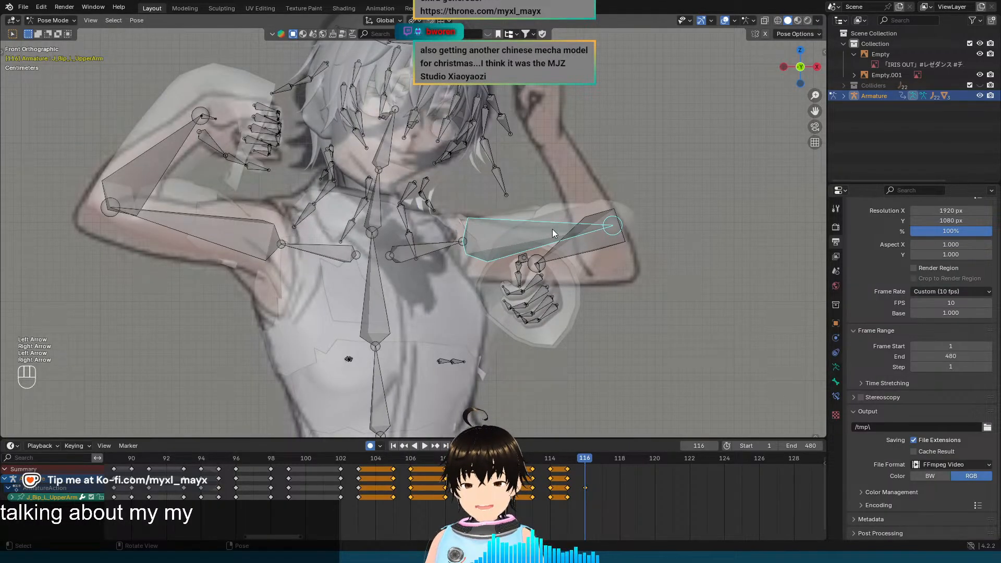
key(Left)
key(Right)
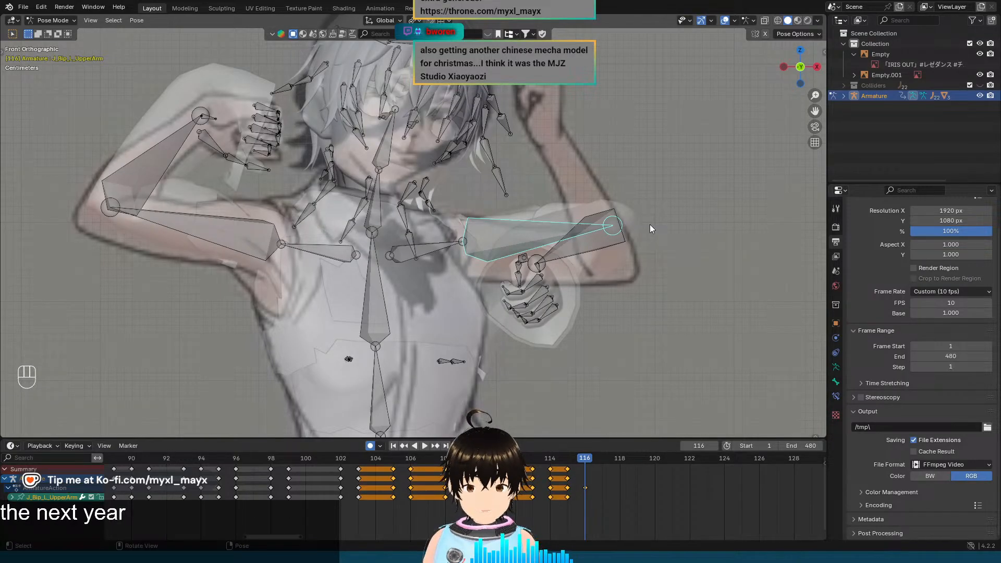
key(Left)
key(Right)
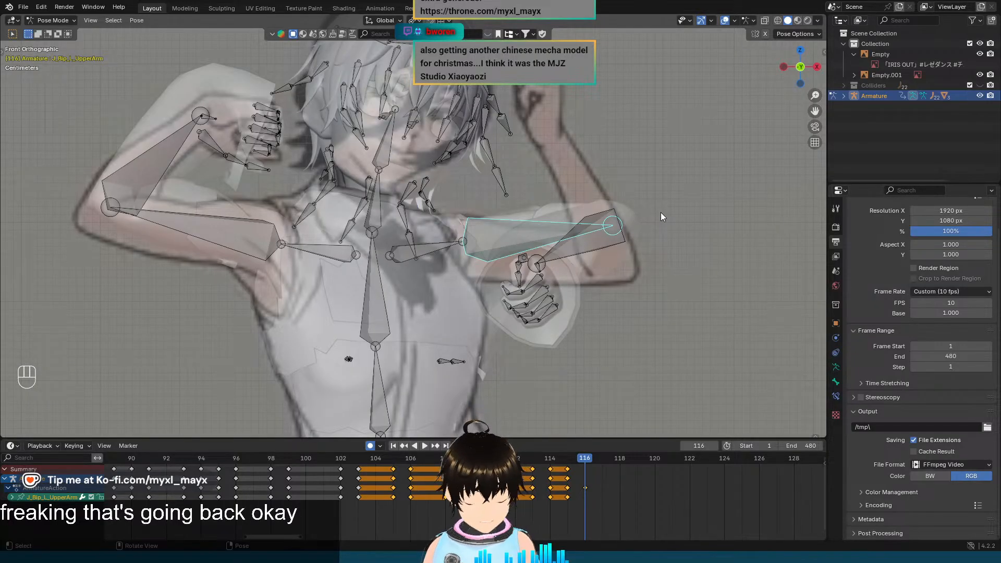
key(Left)
key(Right)
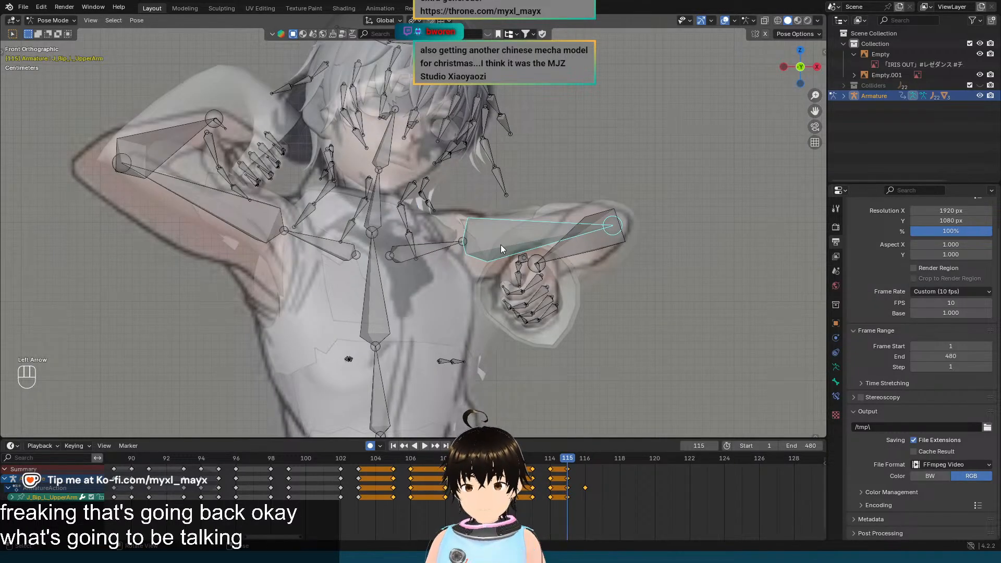
key(Left)
key(Right)
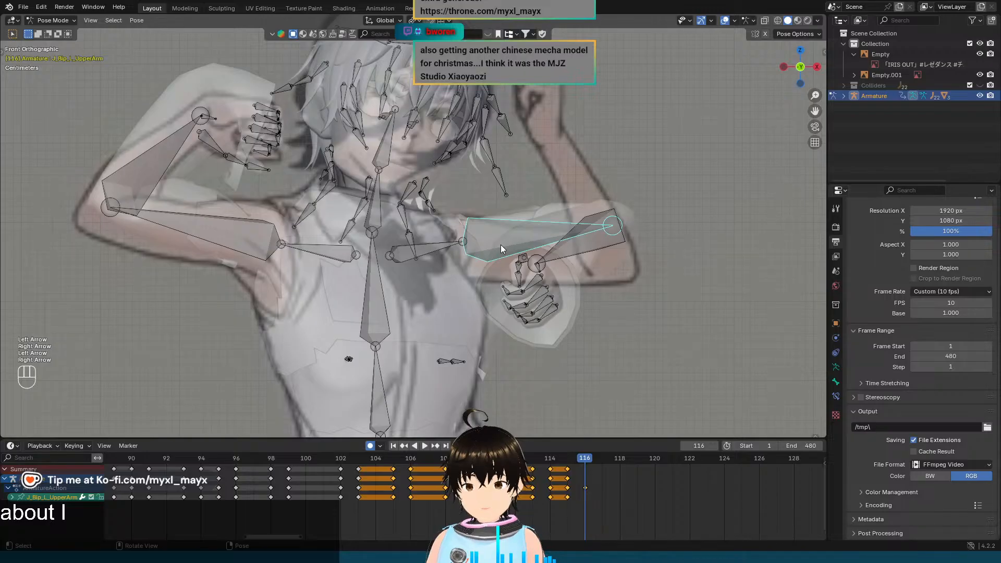
Step: At frame 116, rotate the left upper arm bone around its local Z axis to lower the elbow toward the reference
key(r)
key(x)
key(x)
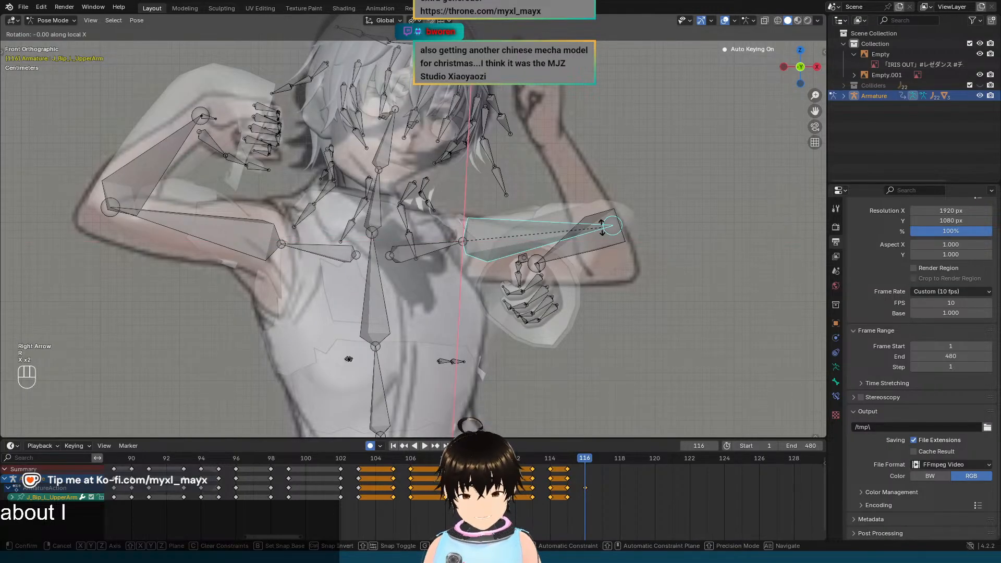
key(z)
key(z)
key(ctrl)
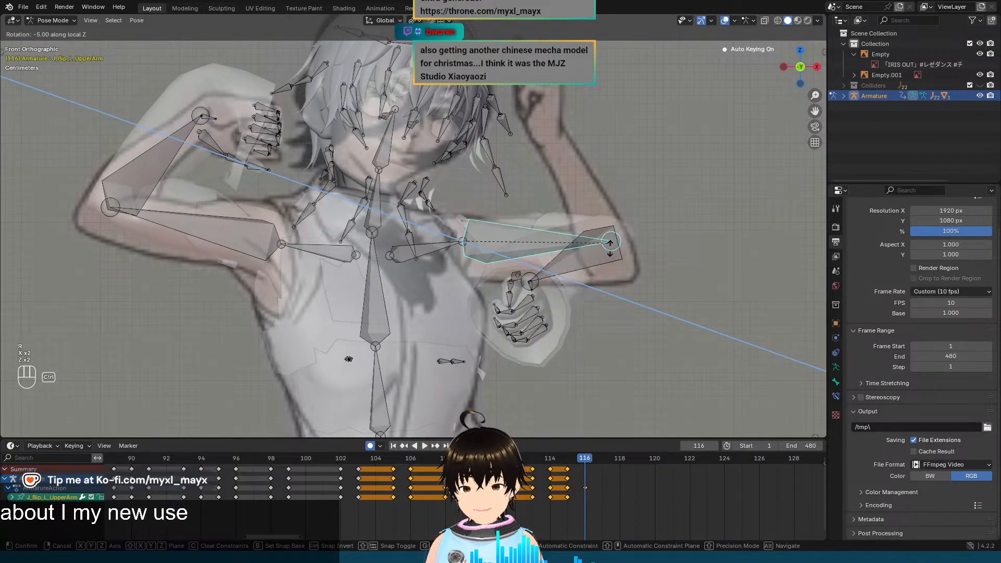
click(613, 257)
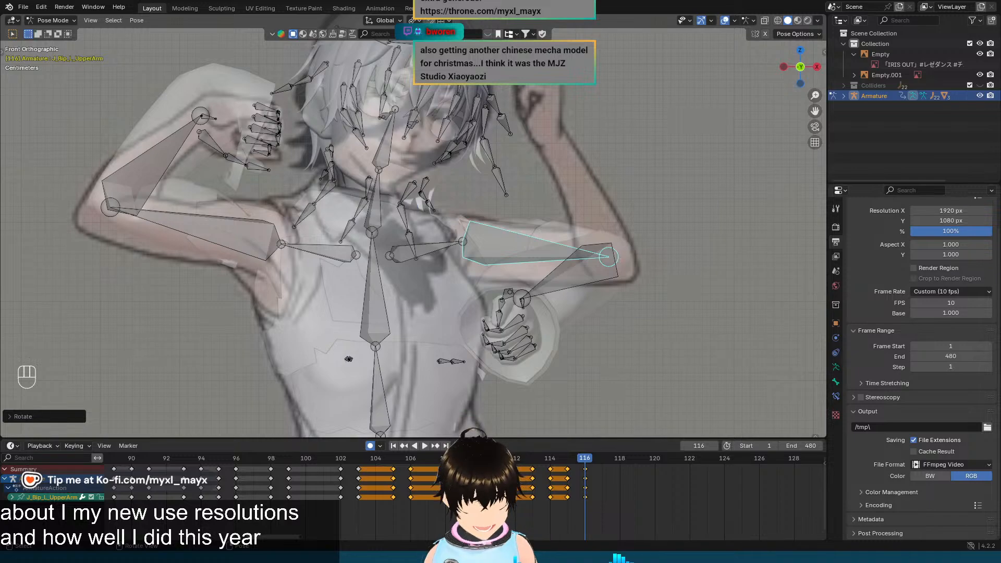
Step: Twist the left upper arm bone around its local Y axis so the forearm swings up along the reference's raised arm
key(r)
key(y)
key(y)
key(ctrl)
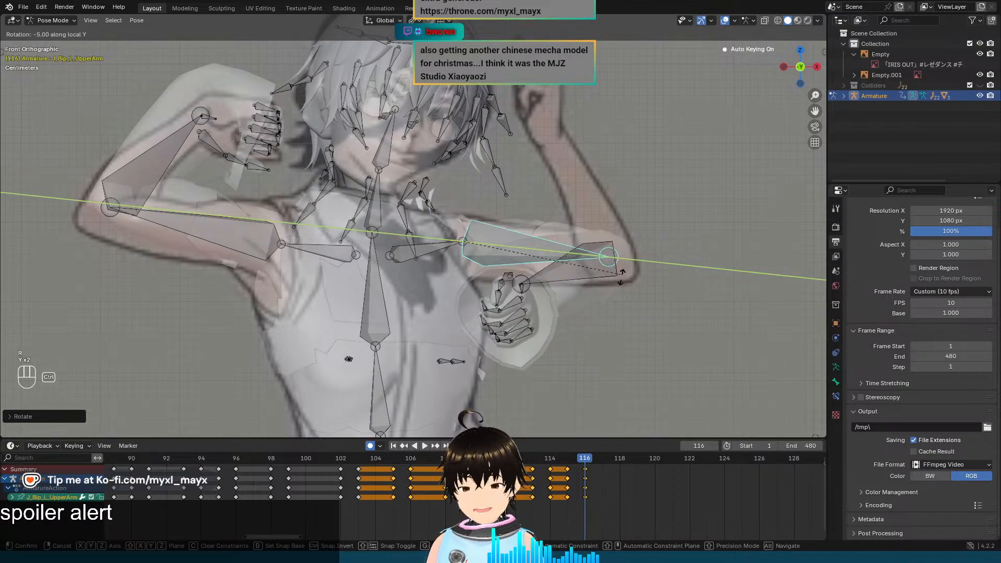
ctrl+click(550, 402)
Step: Fine-tune the left upper arm's twist around its local Y axis to bring the raised forearm and hand closer to the reference
scroll(637, 249, up, 1)
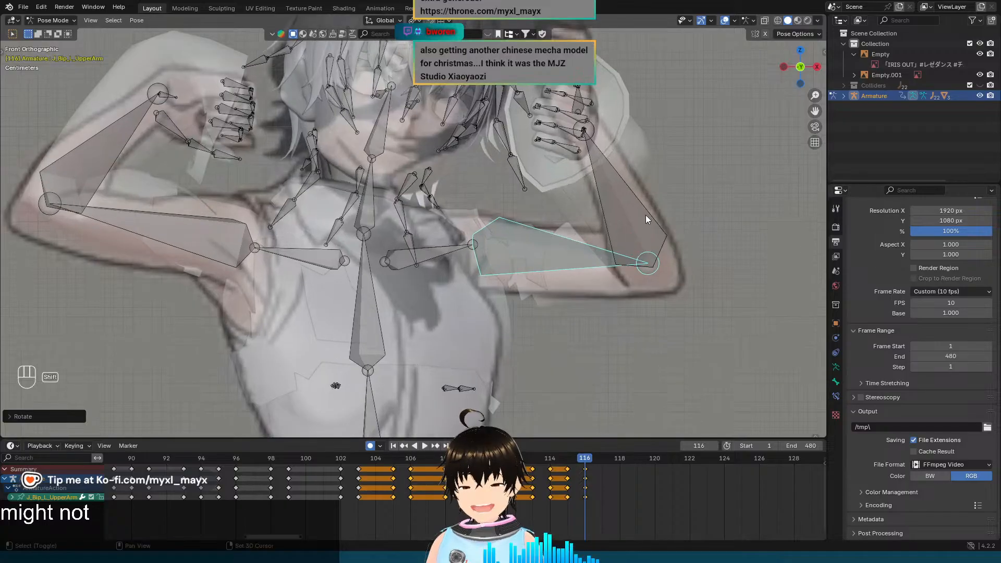
shift+middle_drag(646, 212, 566, 299)
click(503, 222)
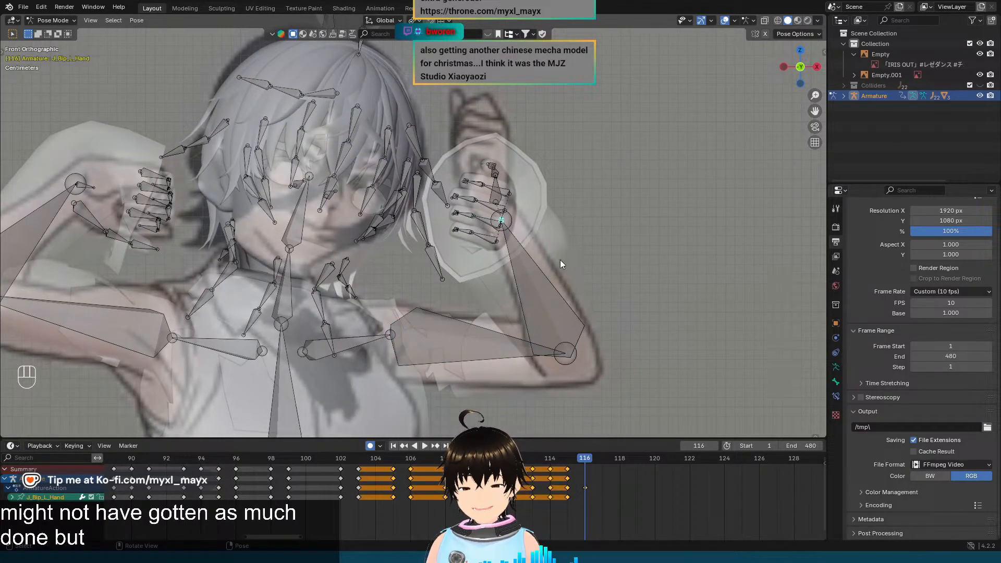
click(499, 346)
key(r)
key(y)
key(y)
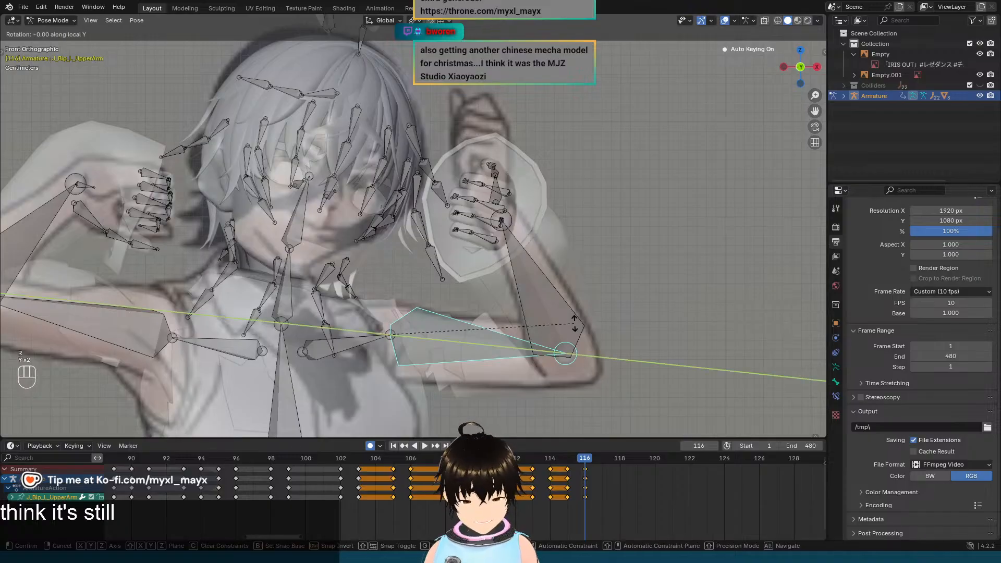
click(576, 338)
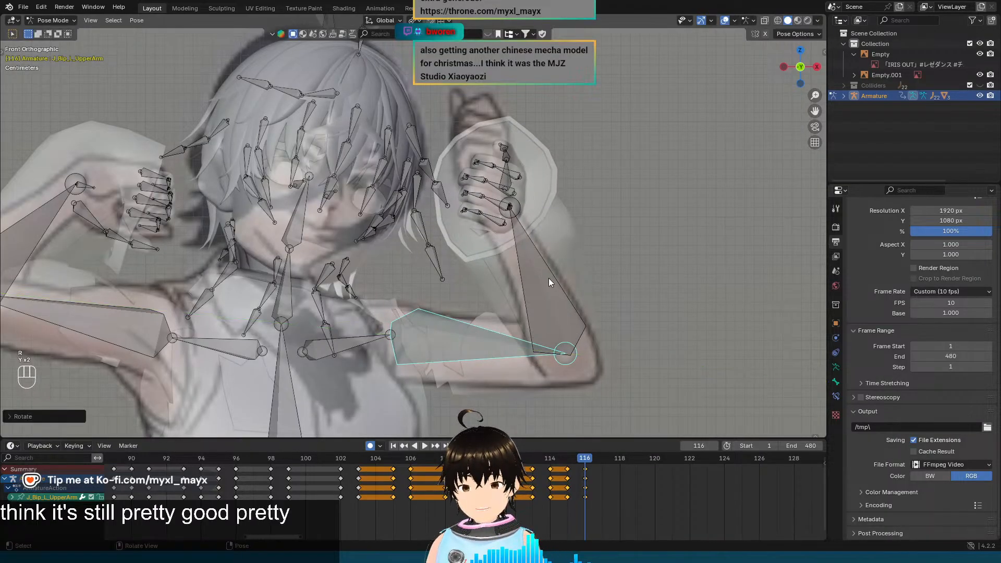
Step: At frame 116, rotate the left lower arm bone about -5° around its local Z axis to tilt the forearm inward
click(548, 277)
key(r)
key(x)
key(x)
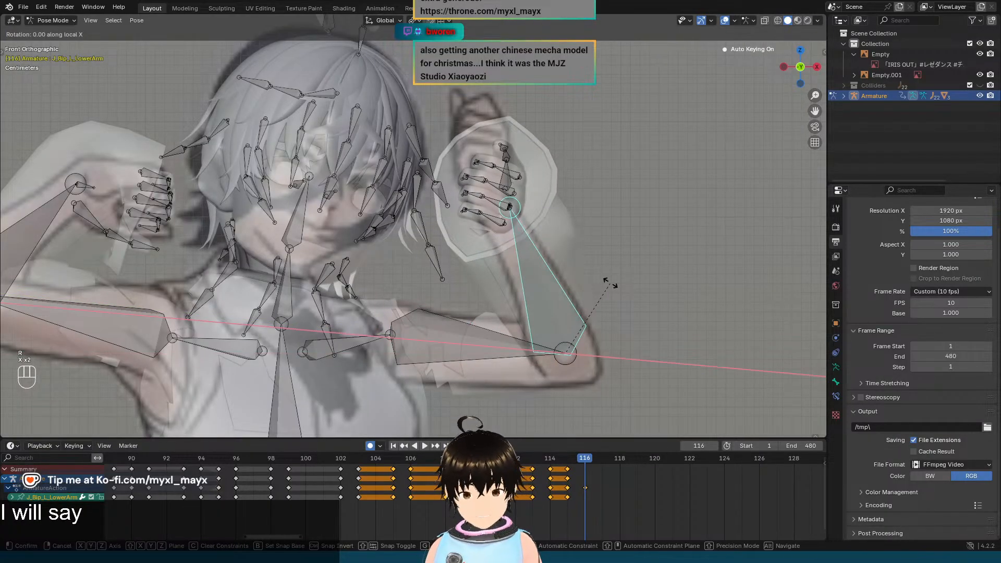
key(z)
key(z)
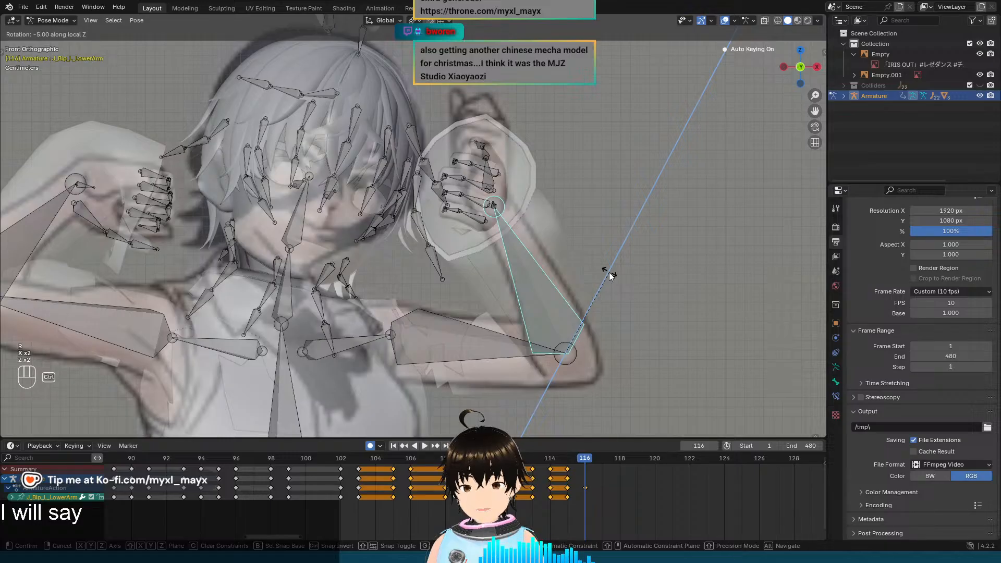
click(610, 275)
Step: Rotate the left hand bone about -40° around its local Z axis to raise the fist toward the reference hand
click(495, 205)
scroll(569, 193, up, 1)
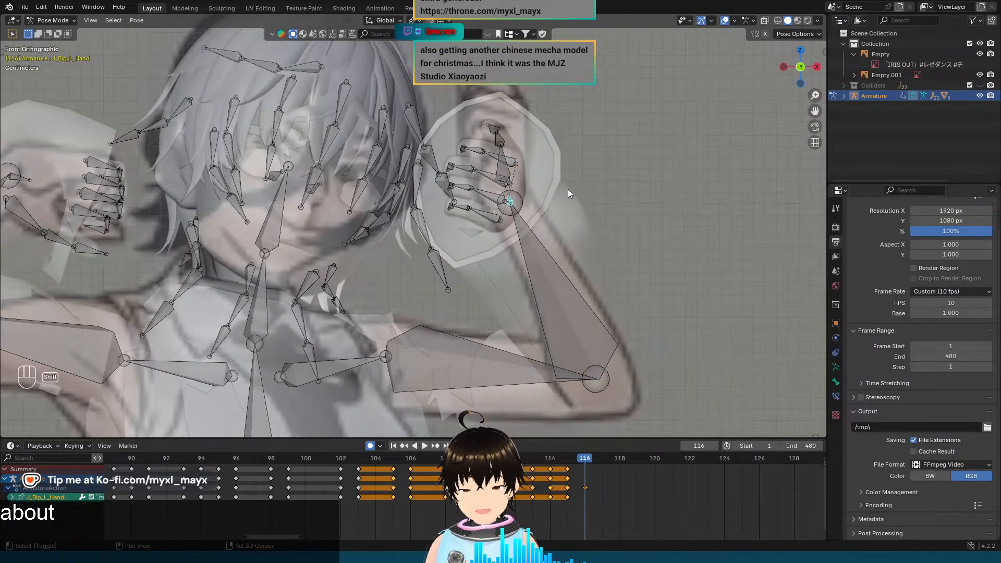
shift+middle_drag(568, 189, 573, 233)
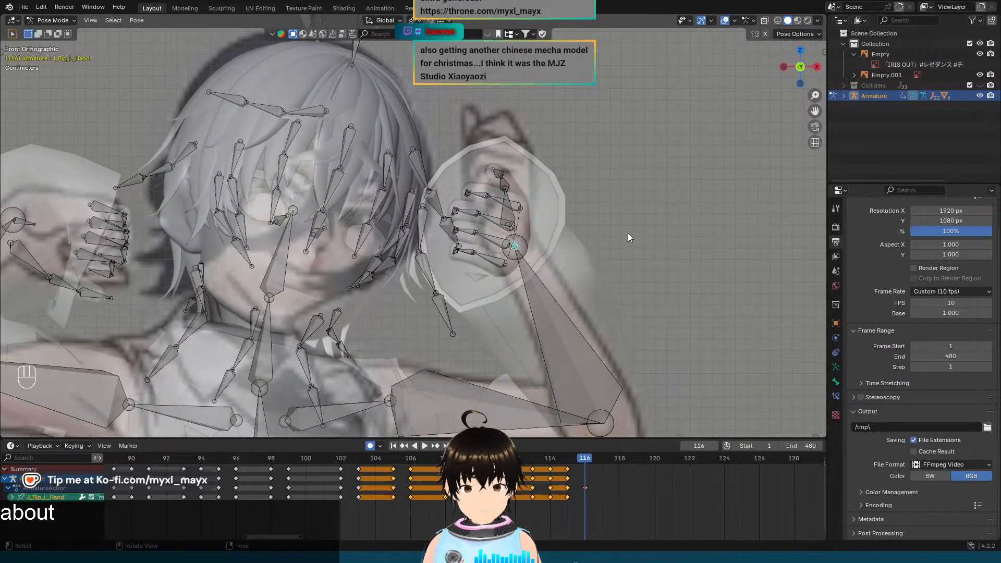
key(r)
key(x)
key(x)
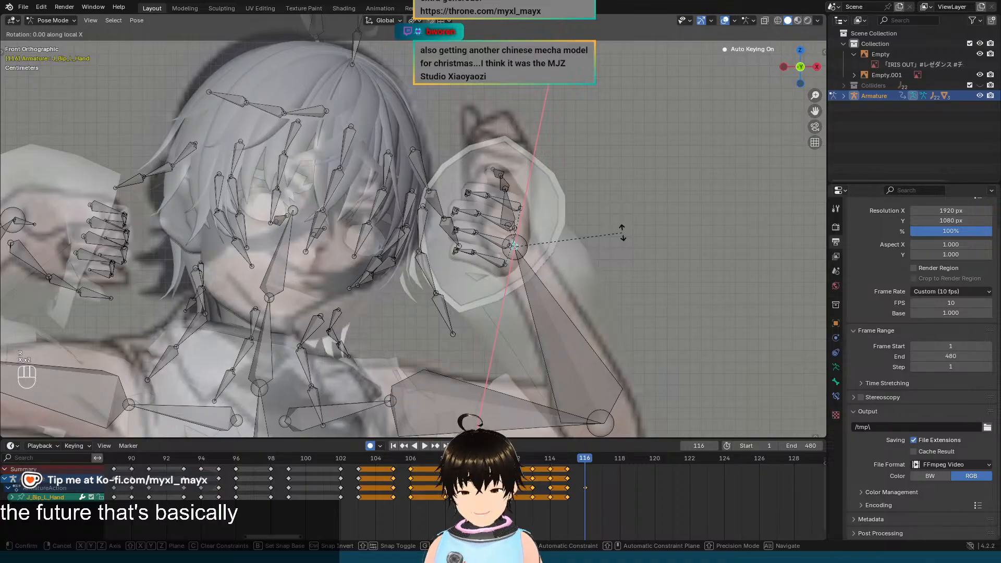
key(z)
key(z)
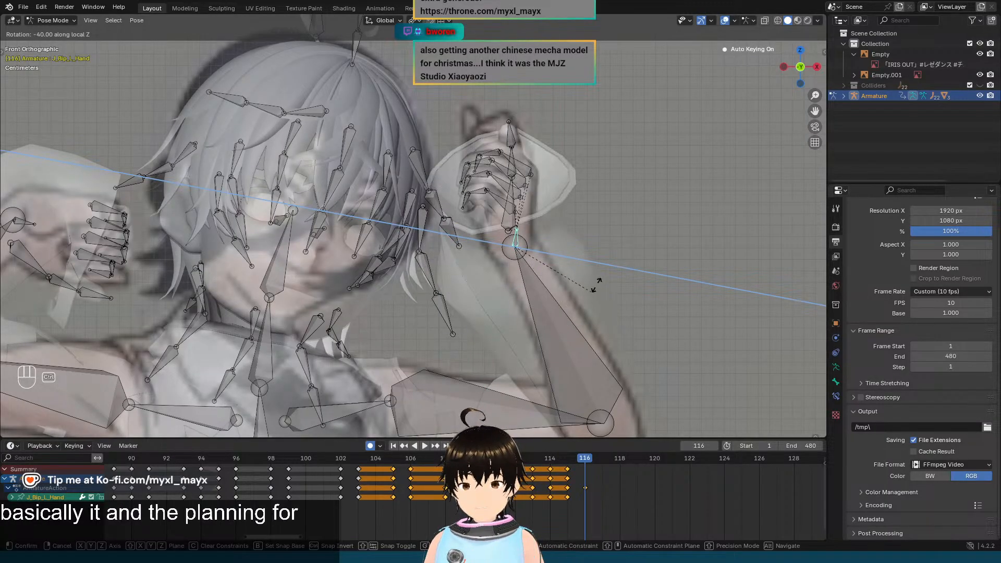
click(599, 293)
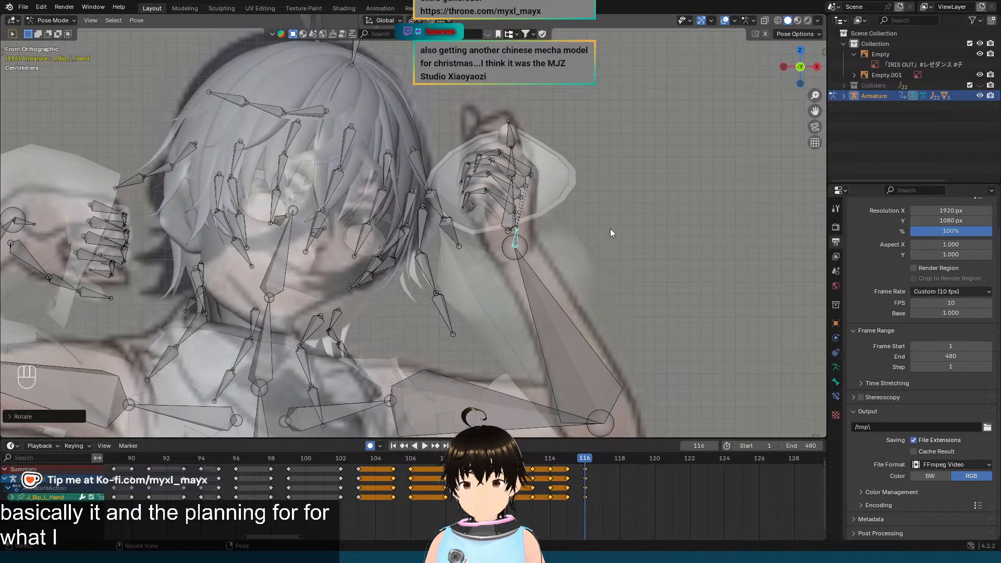
Step: Rotate the left hand about -10° around its local X axis, and twist it around its local Y axis
key(r)
key(x)
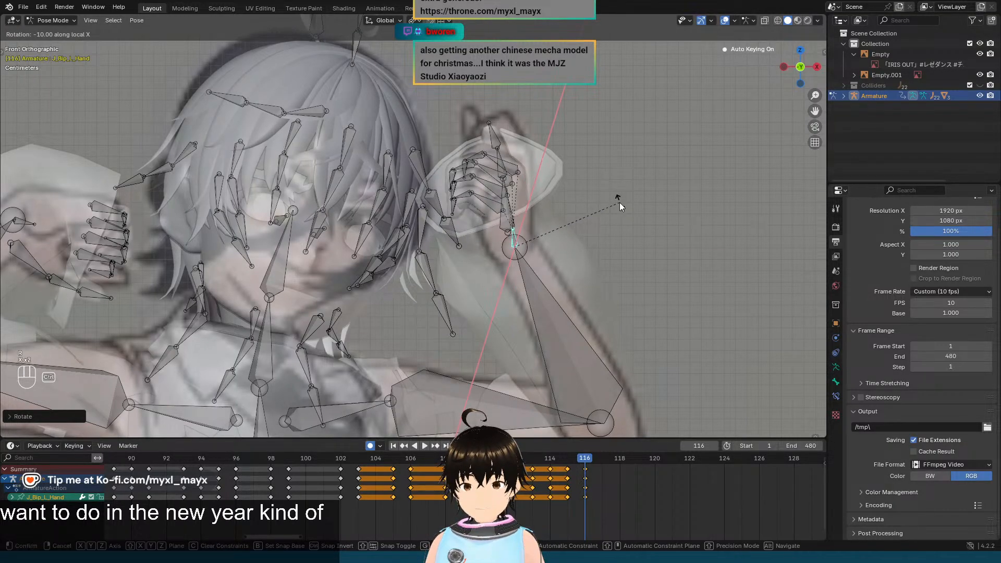
click(619, 202)
key(r)
key(y)
key(y)
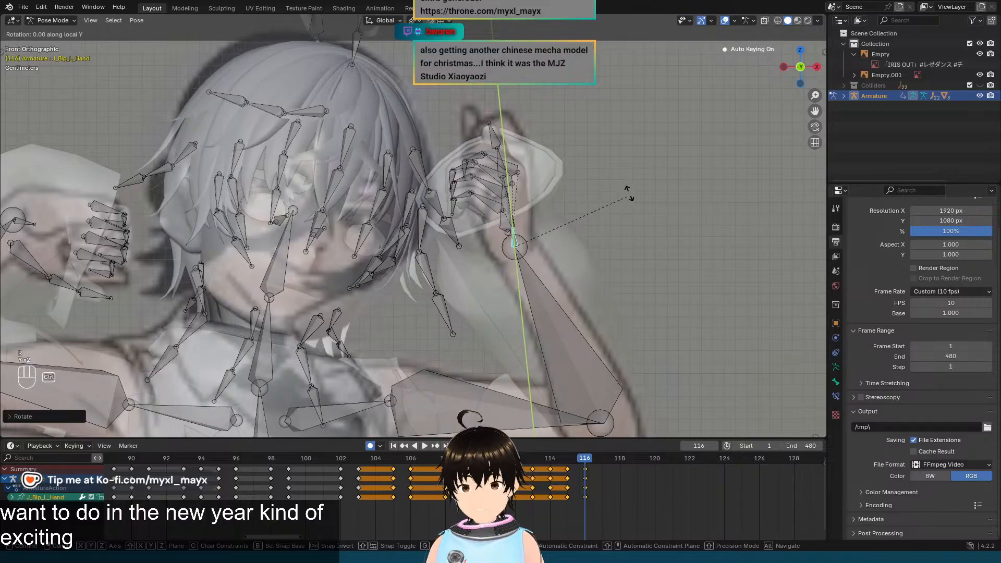
click(637, 127)
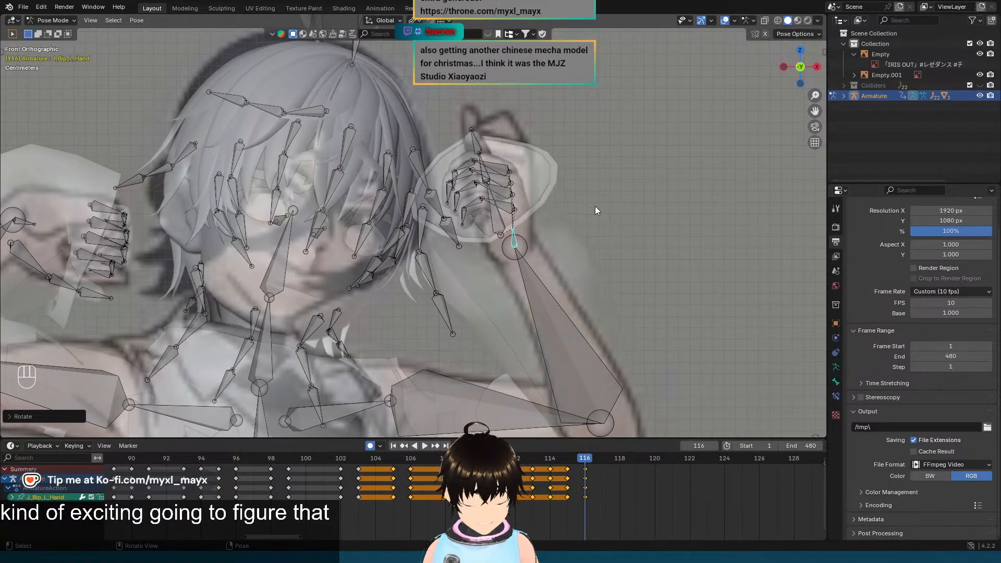
Step: Refine the left hand's tilt around its local X and Z axes to align it with the reference hand
key(r)
key(x)
key(x)
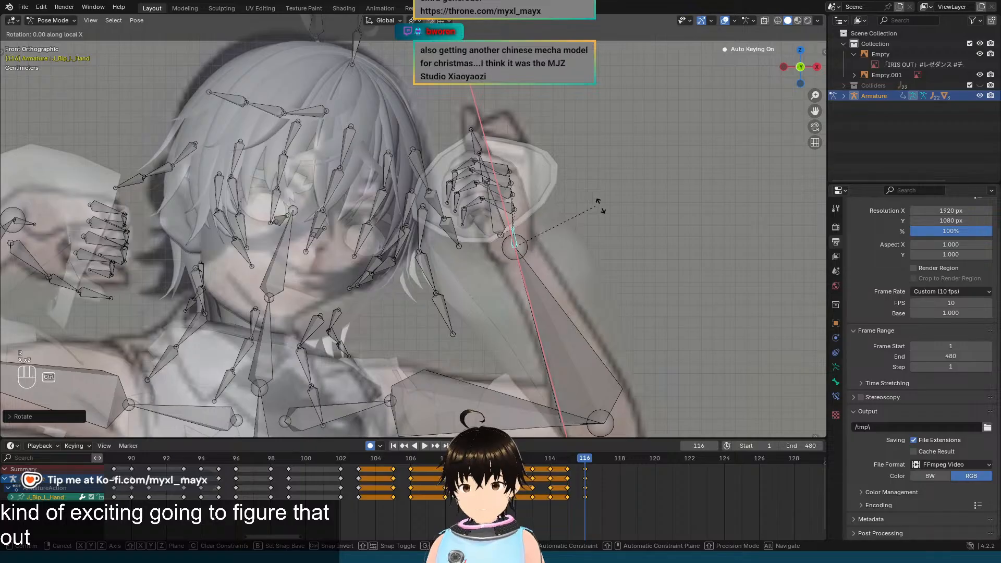
click(615, 216)
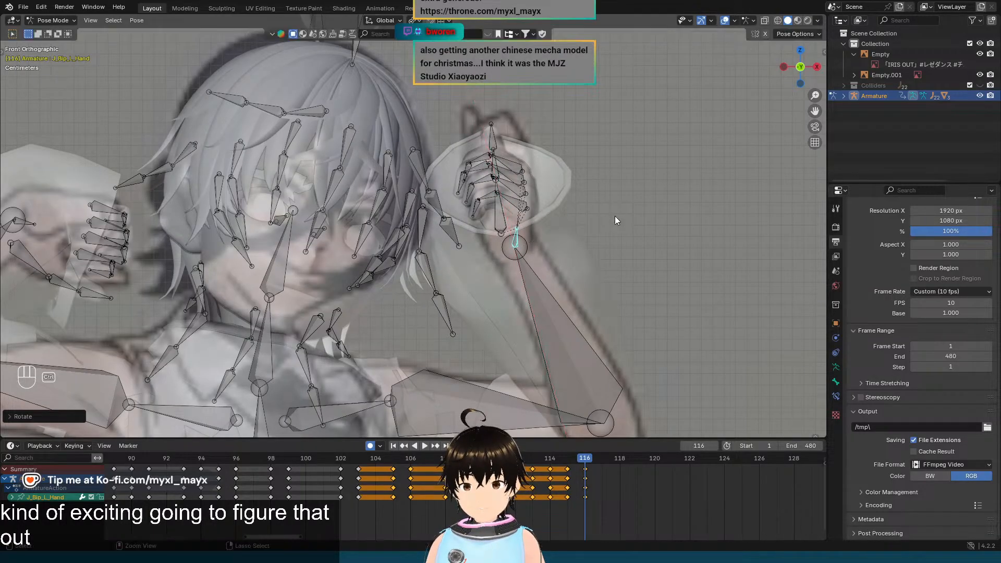
key(r)
key(z)
key(z)
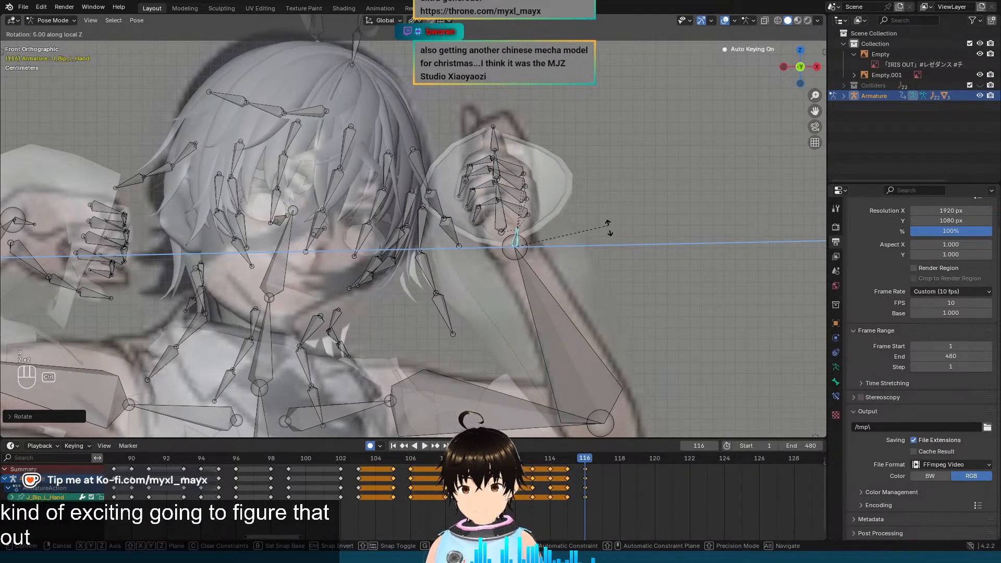
click(621, 203)
Step: Compare the left arm's movement between frames 115 and 116 from the front and from an angled side view
scroll(576, 282, down, 3)
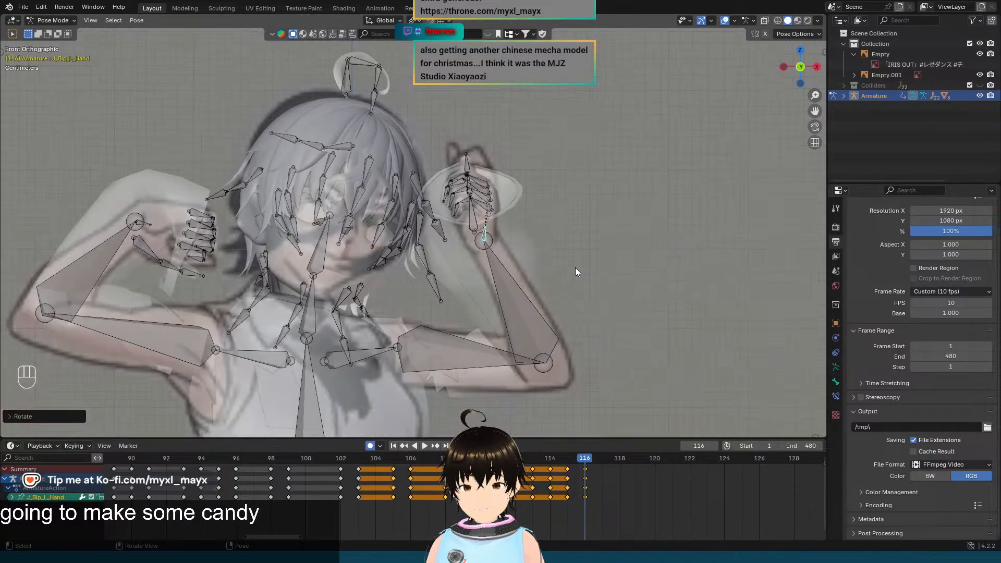
shift+middle_drag(574, 267, 608, 221)
key(Left)
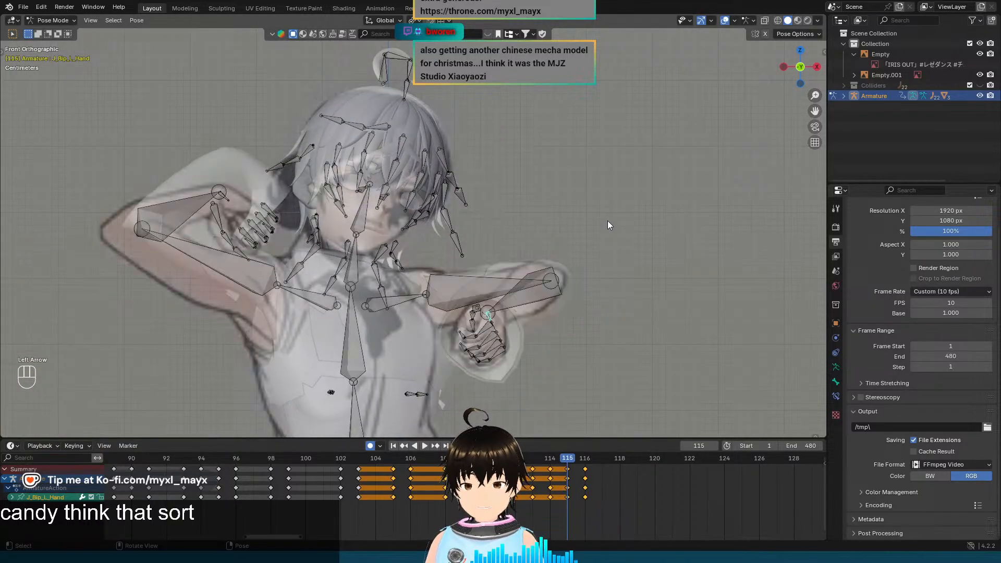
key(Right)
key(Left)
key(Right)
middle_drag(608, 220, 524, 267)
key(Left)
key(Right)
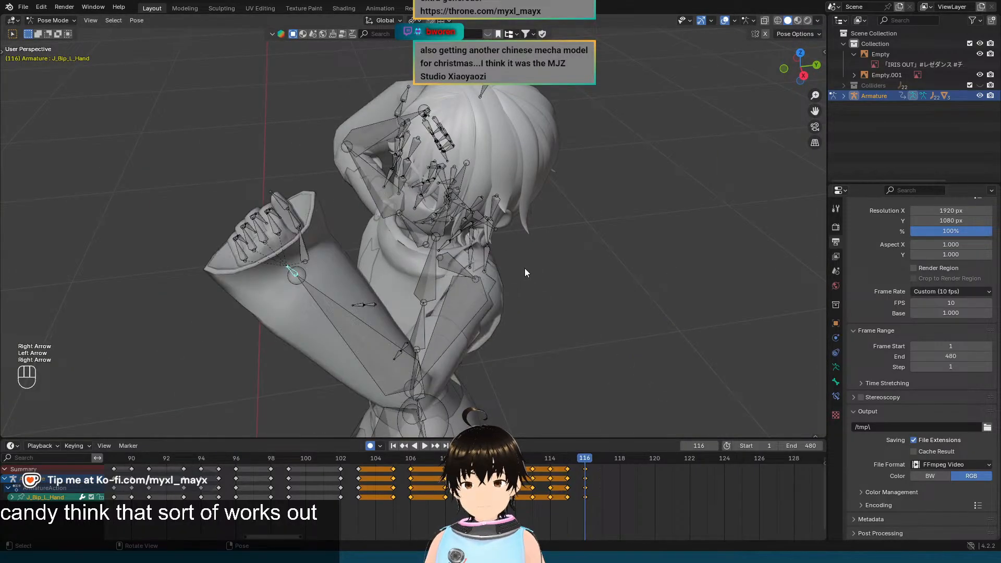
key(Left)
key(Right)
key(Left)
key(Right)
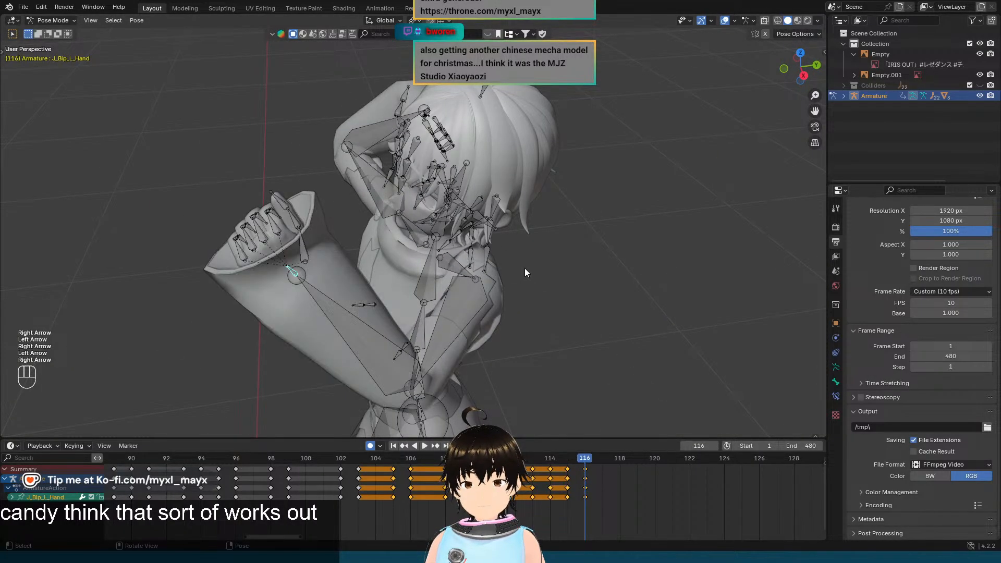
key(Left)
key(Right)
Step: Step back to frame 109 and forward to 116 to review the arm motion, ending in the front view
key(Left)
key(Left)
key(Left)
key(Left)
key(Left)
key(Left)
key(Left)
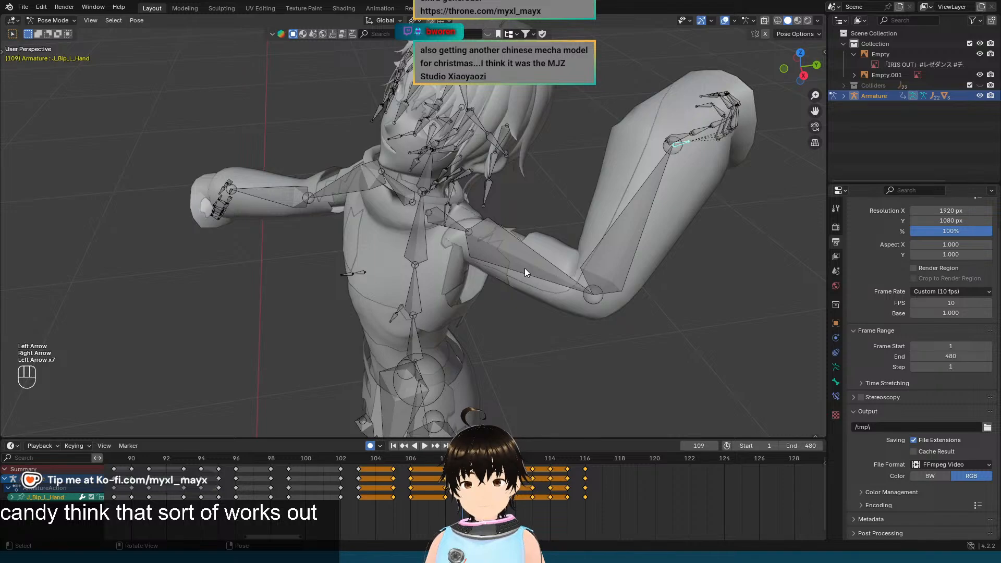
key(Right)
key(Right)
key(Right)
key(Right)
key(Right)
key(Right)
key(Right)
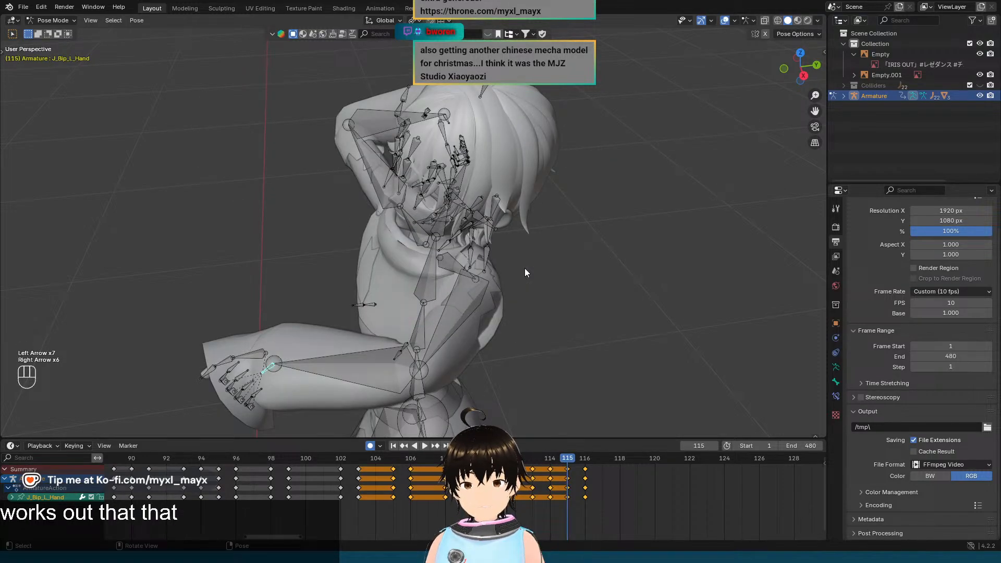
key(KP_1)
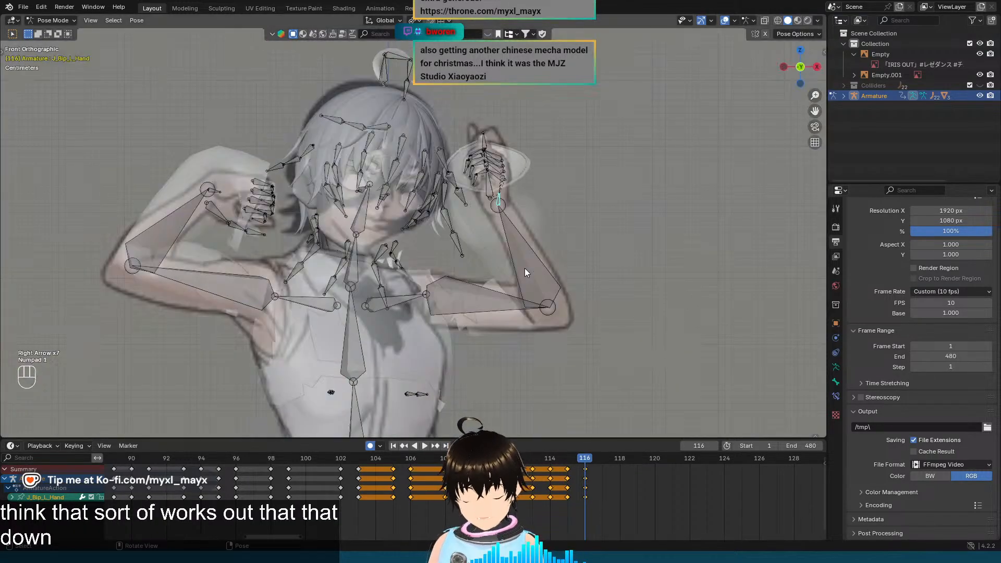
Step: Compare the hips and legs between frames 115 and 116 against the dance reference
shift+middle_drag(538, 254, 549, 48)
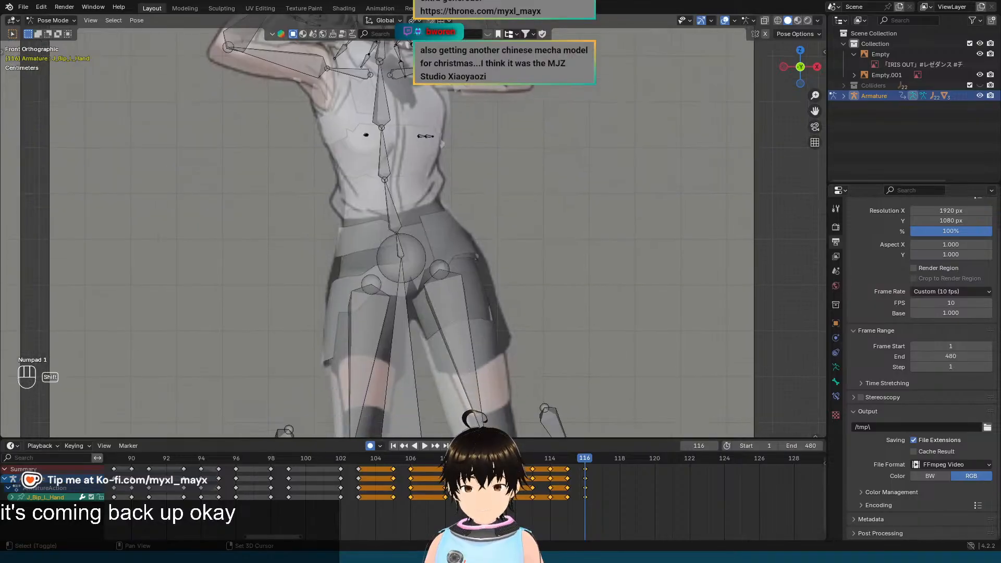
scroll(544, 189, down, 2)
shift+middle_drag(544, 189, 564, 97)
key(Left)
key(Right)
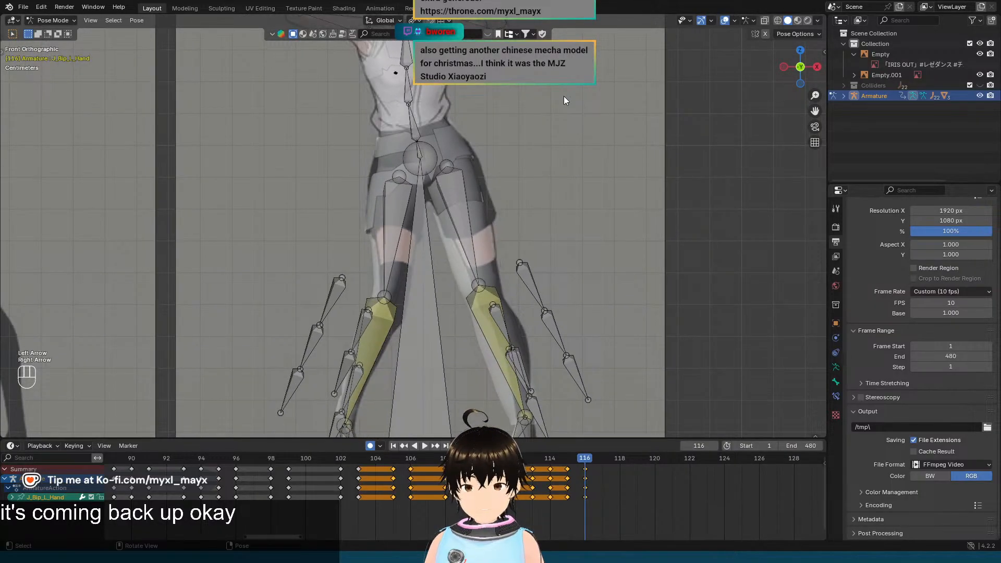
key(Left)
key(Right)
key(Left)
key(Right)
key(Left)
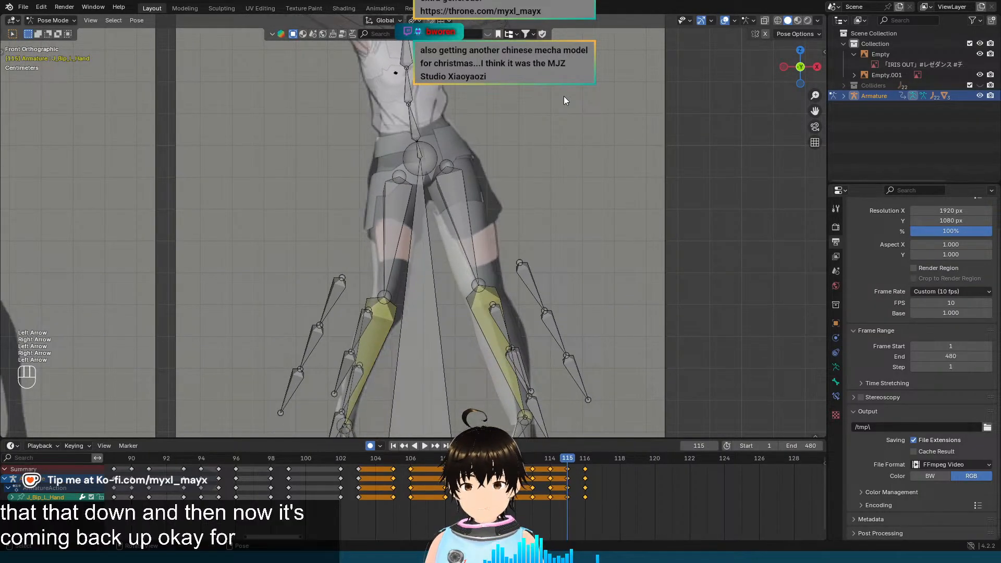
key(Right)
key(Left)
key(Right)
key(Left)
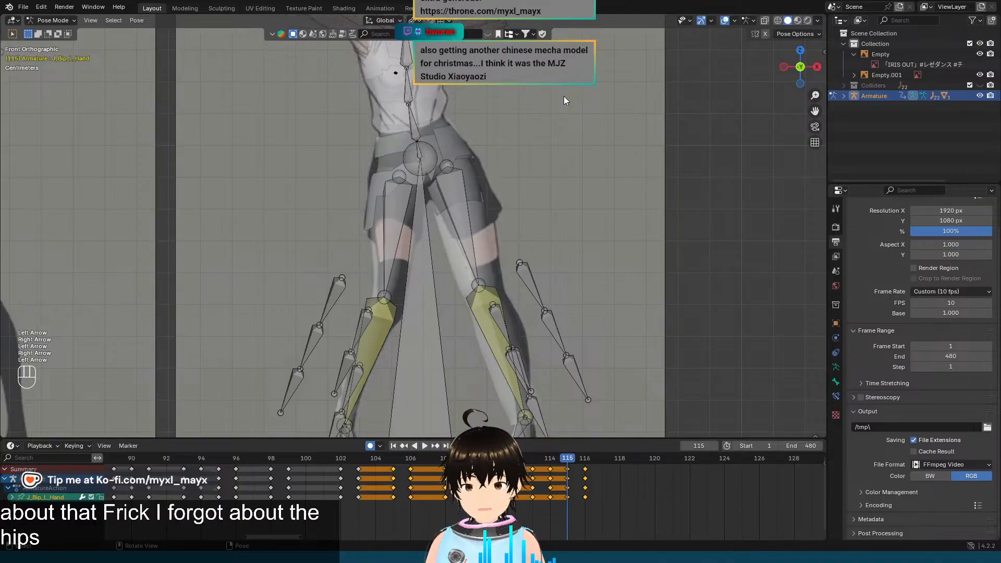
key(Right)
key(Left)
key(Right)
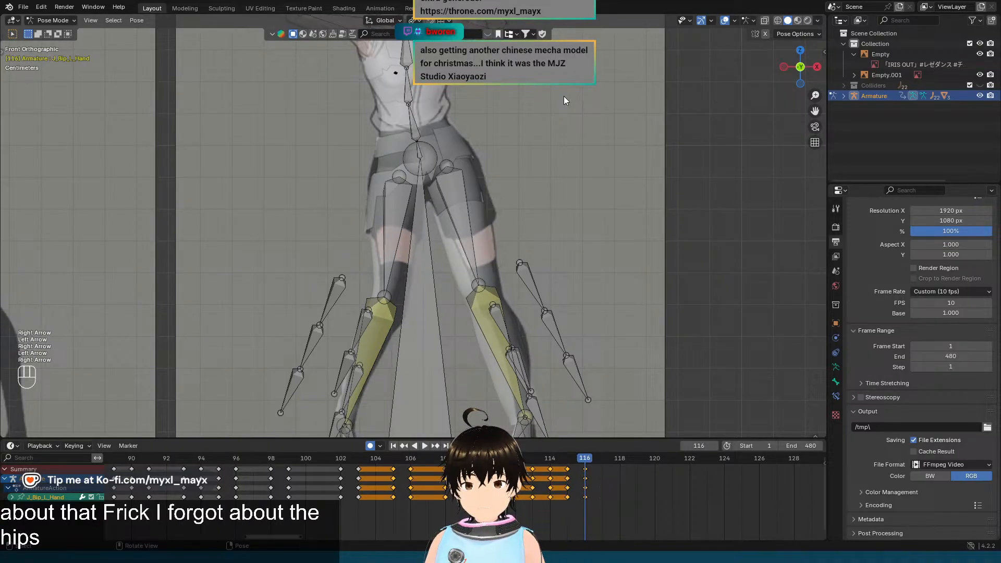
Step: At frame 116, rotate the hips bone about -5° around its local Z axis to straighten the pelvis toward the reference
scroll(563, 96, up, 4)
shift+middle_drag(493, 142, 575, 249)
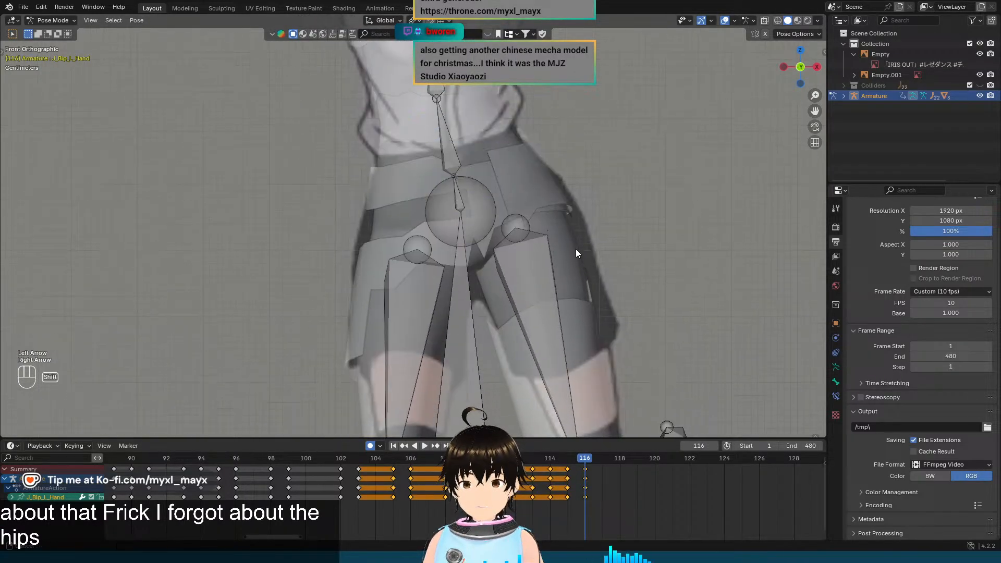
click(455, 193)
click(457, 190)
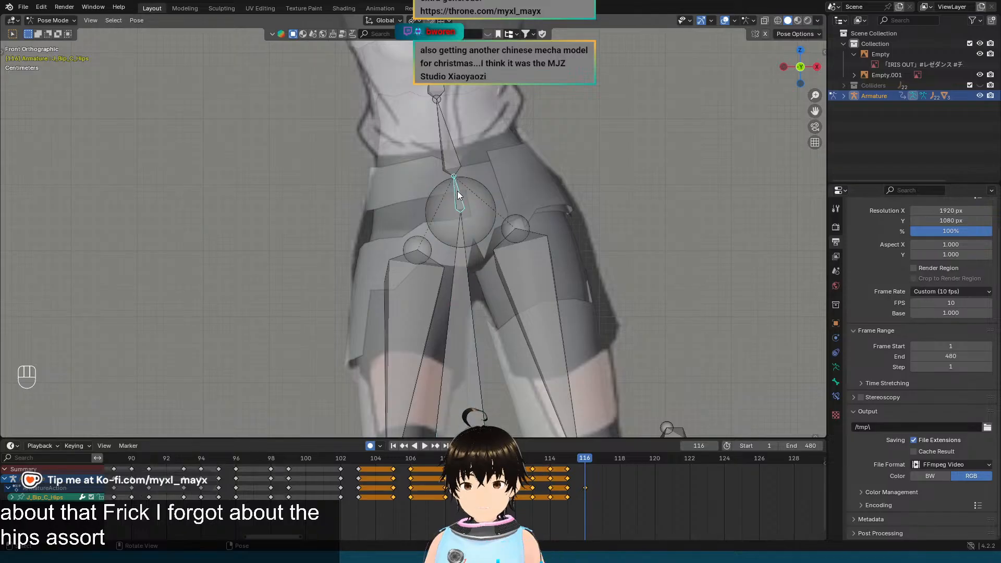
key(Left)
key(Right)
key(Left)
key(Right)
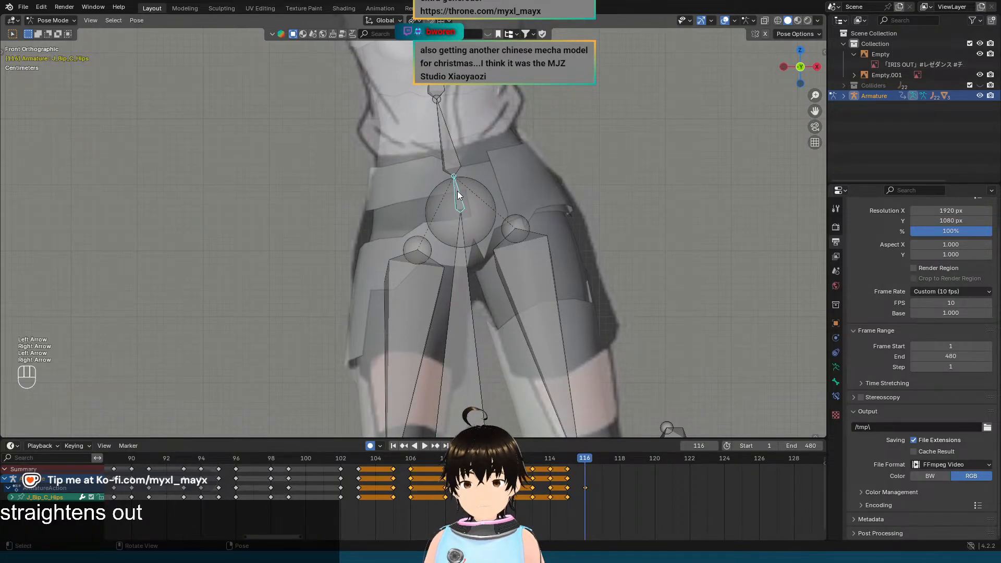
key(r)
key(z)
key(z)
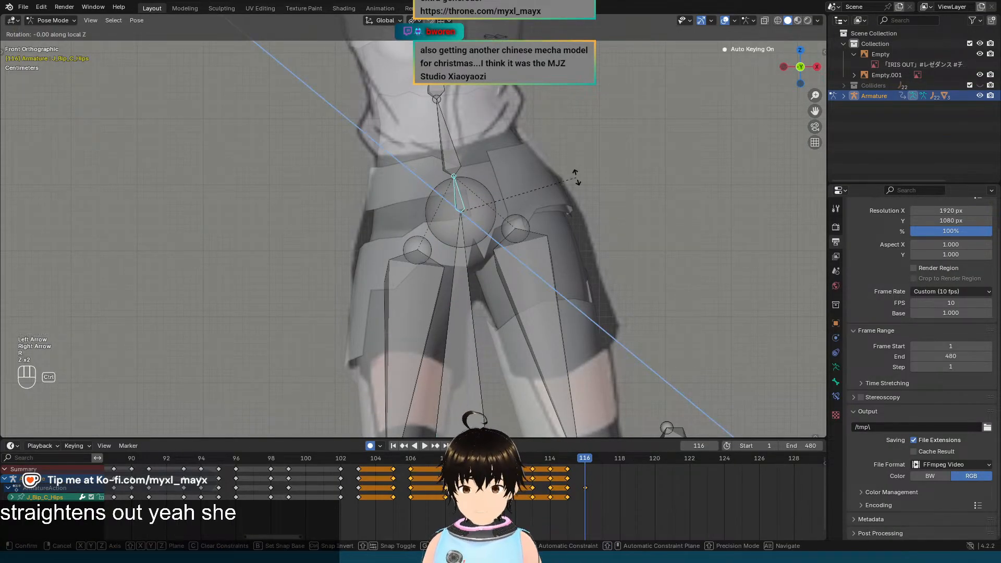
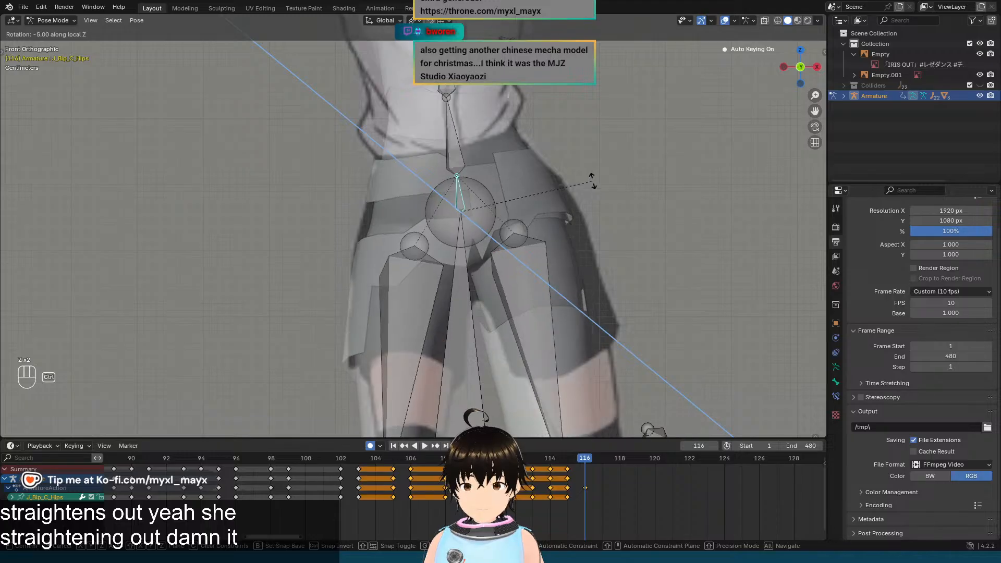
click(591, 182)
Step: Rotate the lower spine bone around its local Z axis to lean the torso back against the hip rotation
click(468, 147)
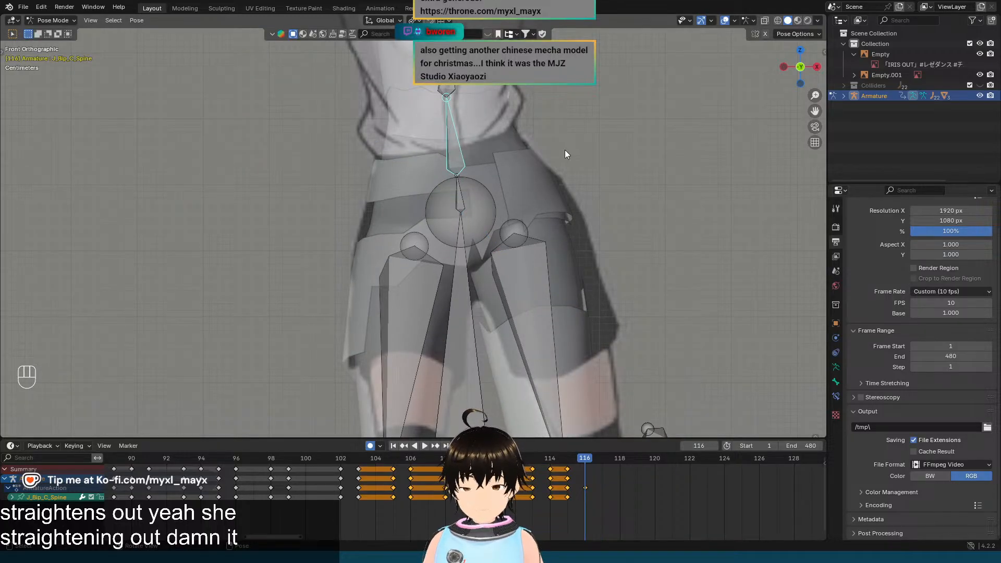
key(r)
key(z)
key(z)
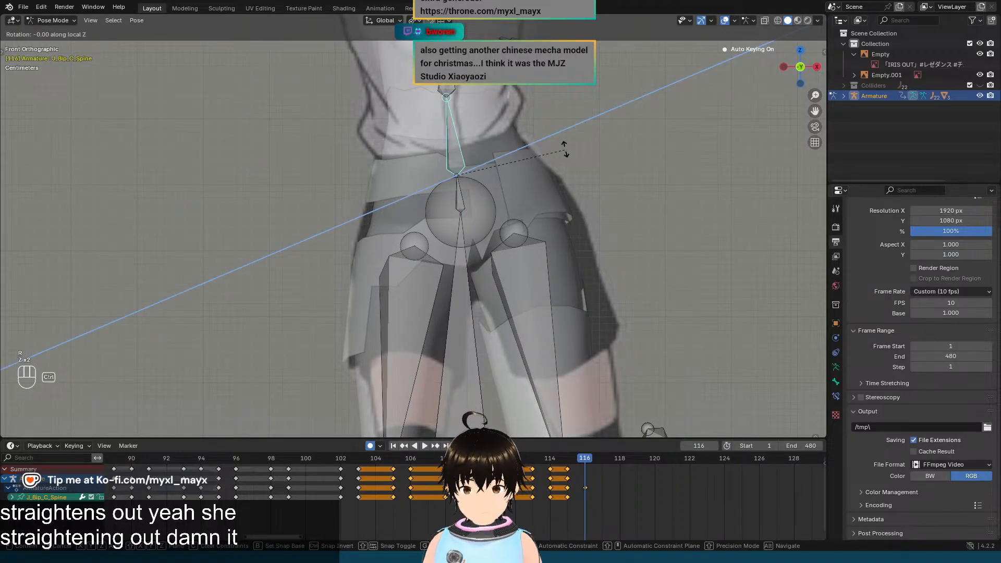
click(566, 139)
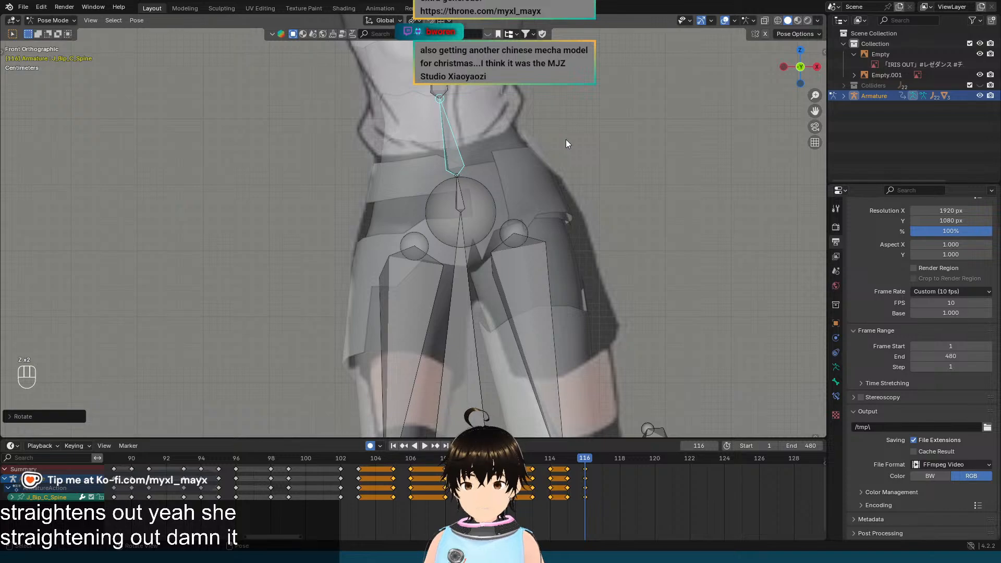
Step: Check the adjusted hips and spine by comparing frames 115 and 116 with the reference
key(Left)
key(Right)
key(Left)
key(Right)
key(Left)
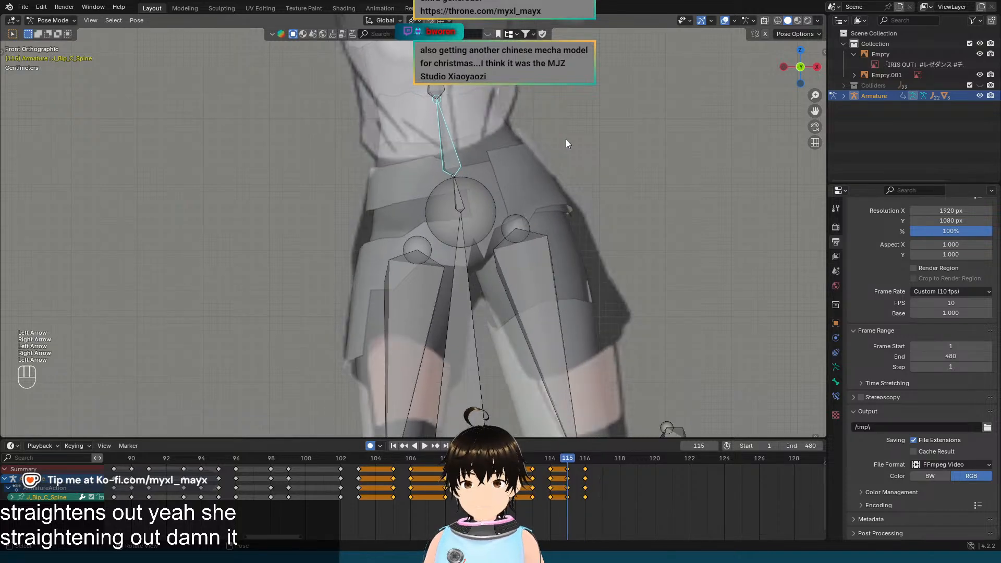
key(Right)
key(Left)
key(Right)
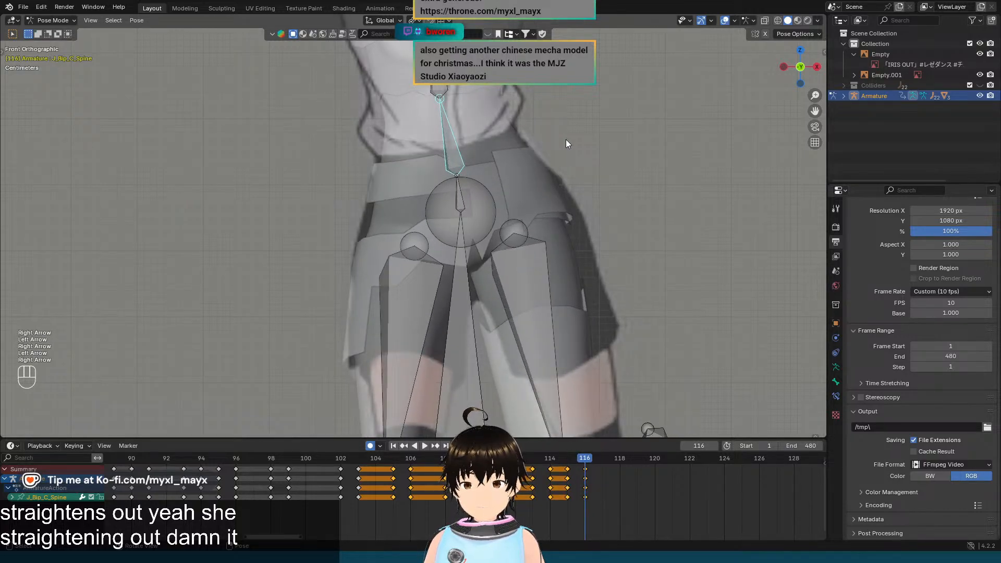
Step: At frame 116, move the root bone slightly upward to raise the body toward the dance reference
scroll(562, 143, down, 3)
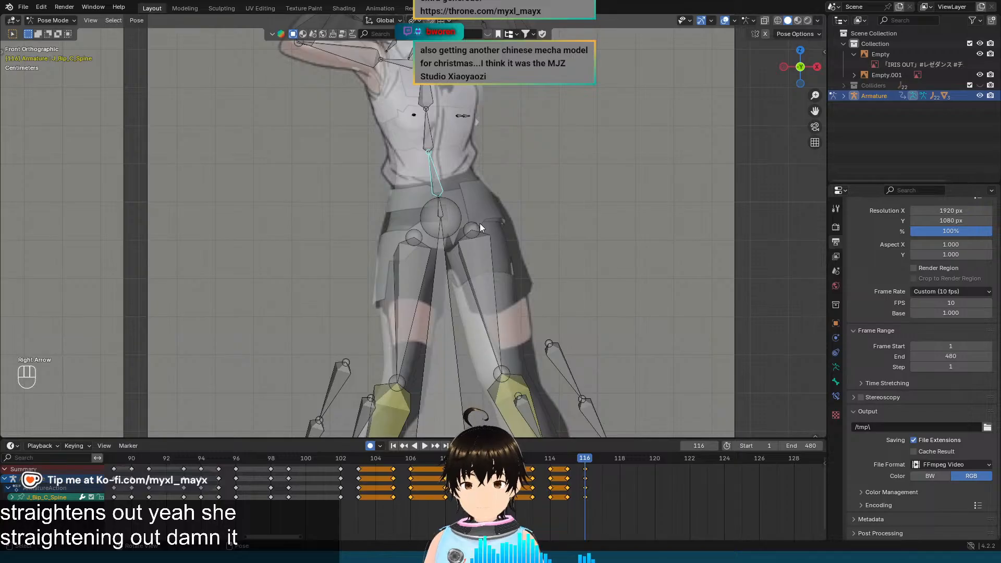
key(Left)
key(Right)
click(440, 273)
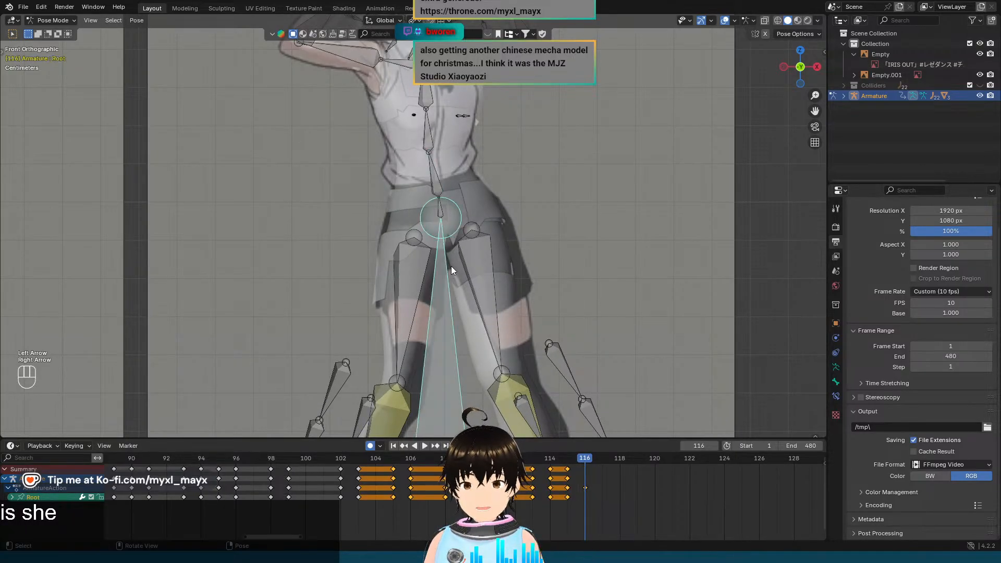
scroll(451, 266, up, 4)
key(g)
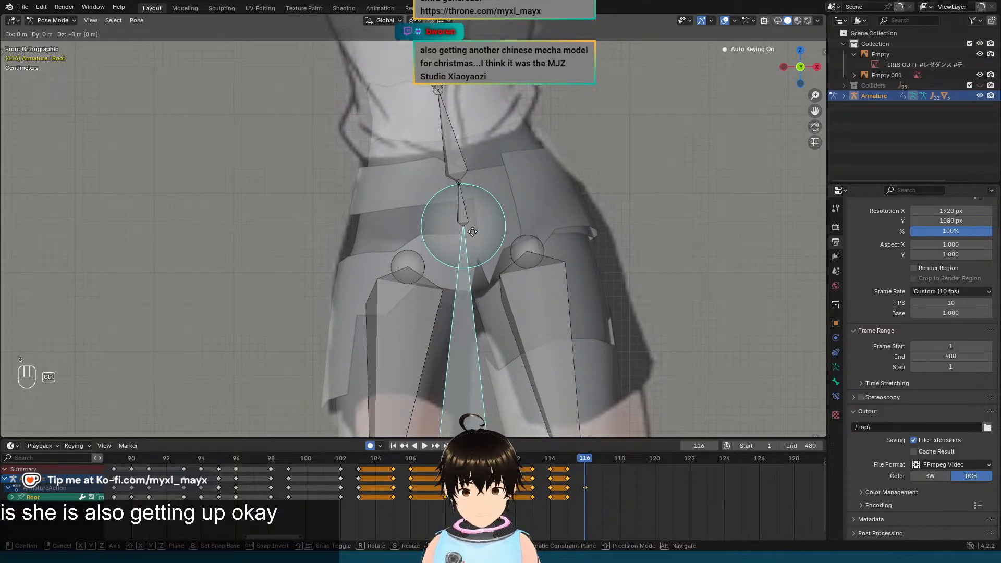
click(472, 224)
scroll(472, 224, down, 6)
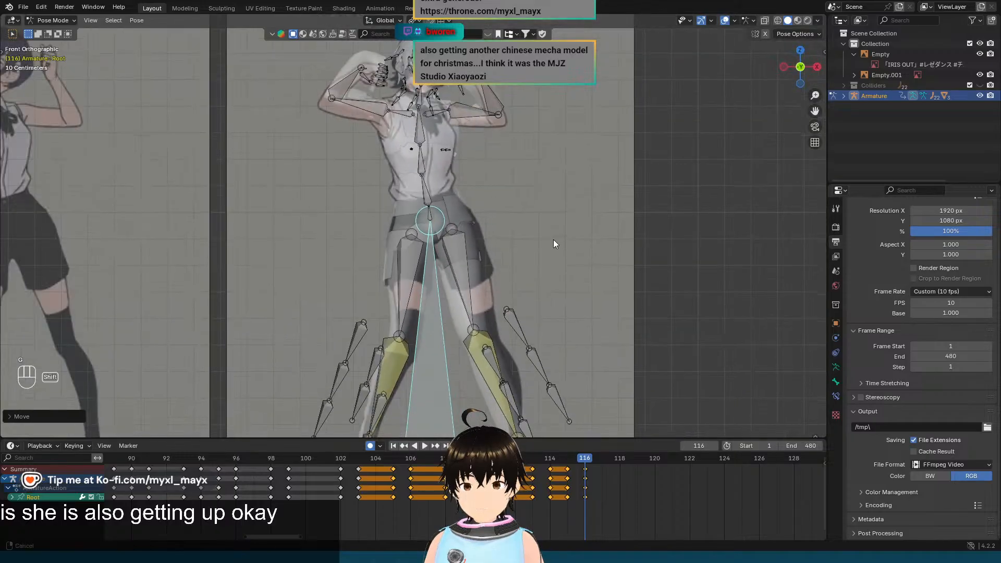
Step: Compare the whole body between frames 115 and 116 against the dance reference
key(Left)
key(Right)
key(Left)
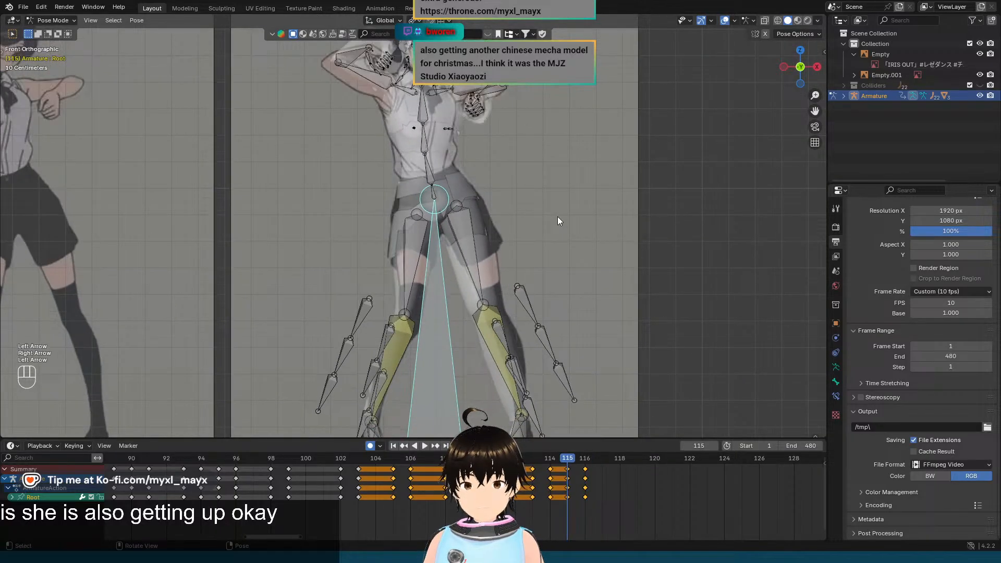
key(Right)
key(Left)
key(Right)
key(Left)
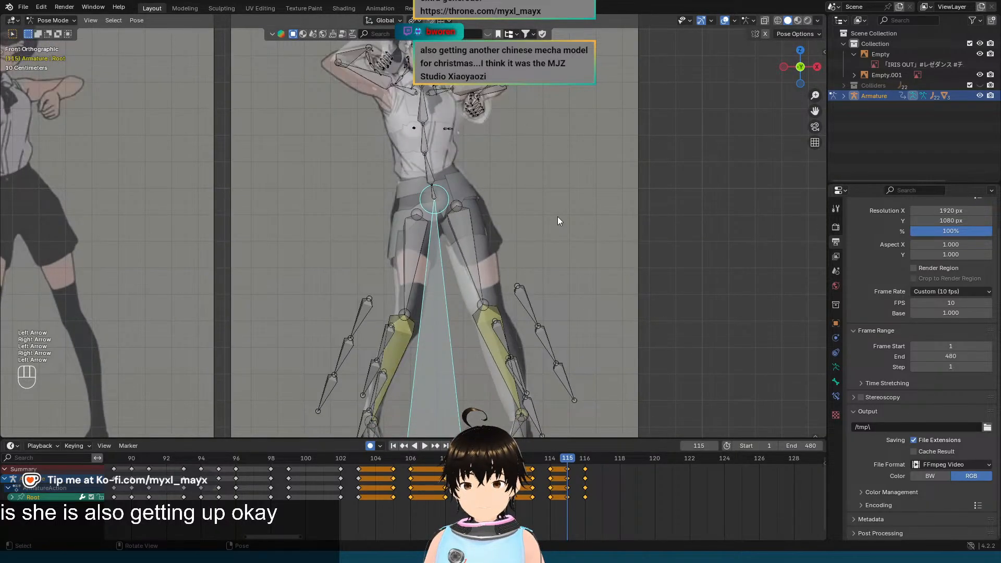
key(Right)
Step: Examine the character's right foot against the reference by stepping between frames 115 and 116
shift+middle_drag(469, 257, 447, 115)
click(406, 204)
scroll(418, 222, up, 2)
shift+middle_drag(443, 308, 475, 178)
scroll(469, 188, up, 2)
scroll(438, 260, up, 1)
shift+middle_drag(436, 260, 473, 212)
scroll(474, 214, up, 2)
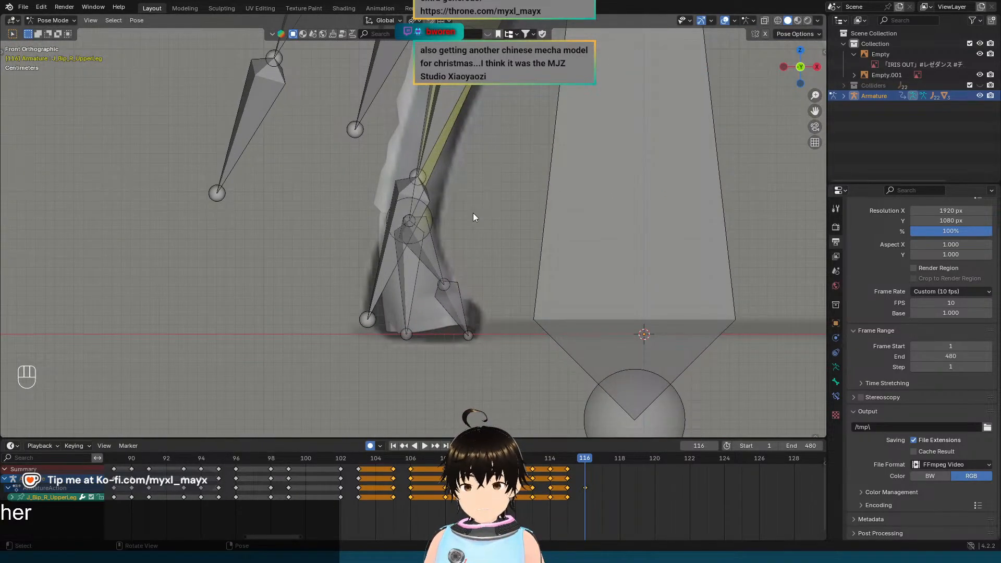
key(Left)
key(Right)
key(Left)
key(Right)
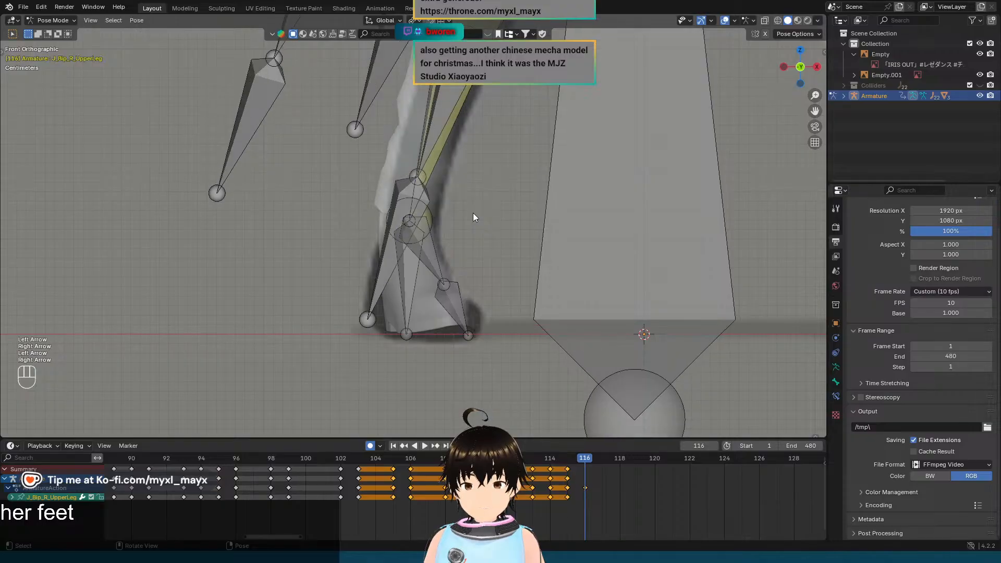
key(Left)
key(Right)
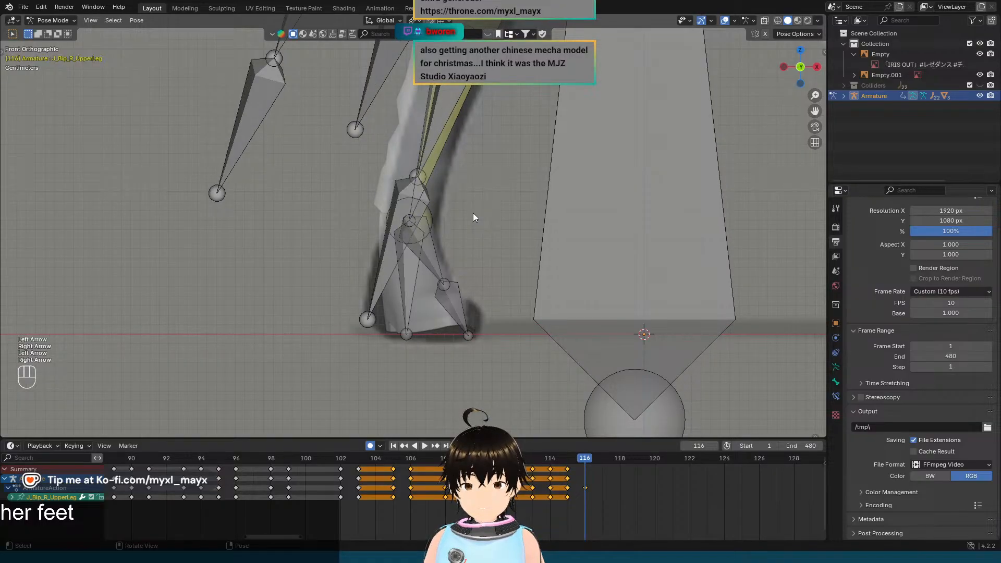
key(Right)
key(Left)
key(Left)
key(Right)
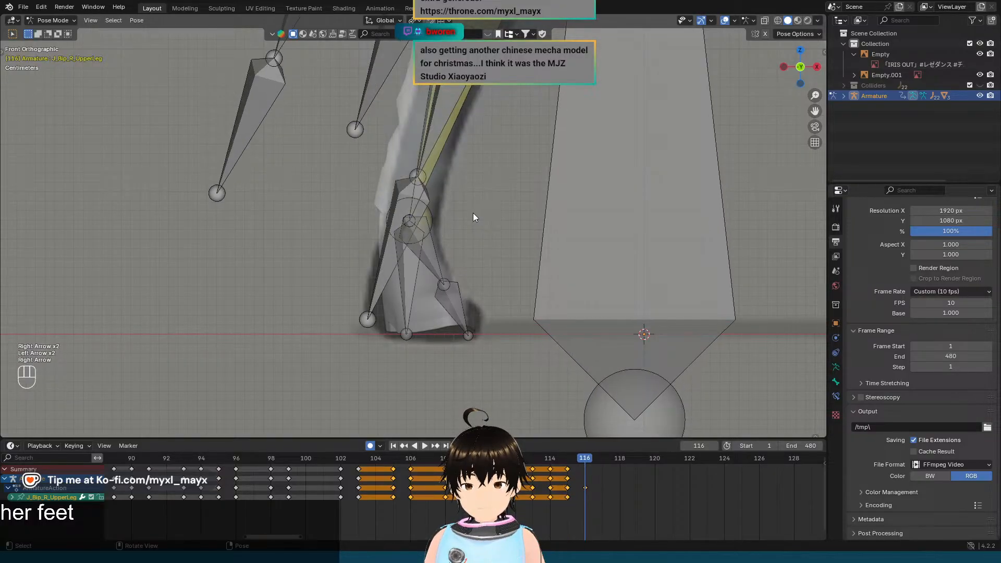
key(Left)
key(Right)
key(Left)
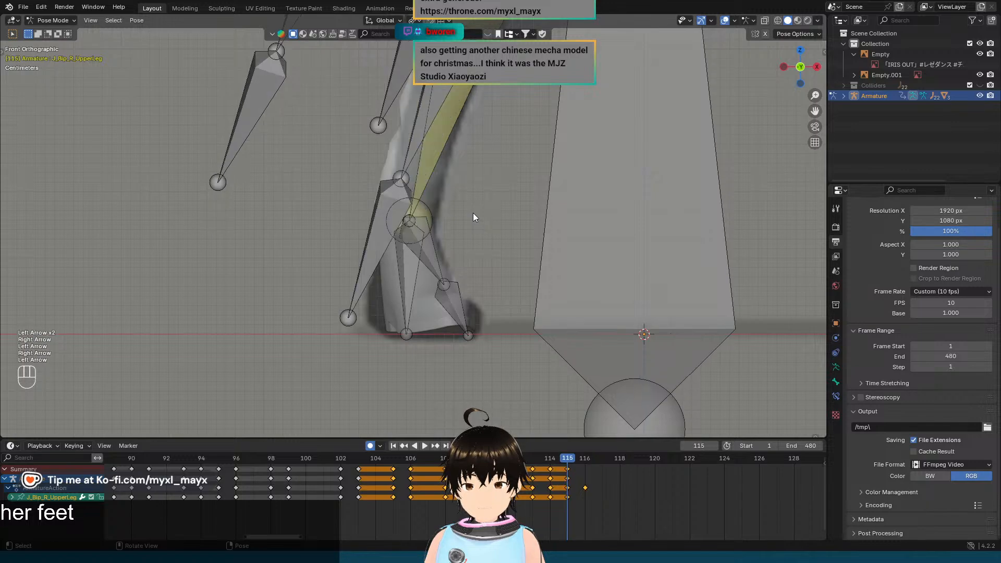
Step: Examine the feet in the neighbouring reference image for movement between frames 115 and 116
scroll(473, 212, down, 6)
shift+middle_drag(473, 213, 582, 248)
scroll(556, 207, up, 2)
key(Right)
key(Left)
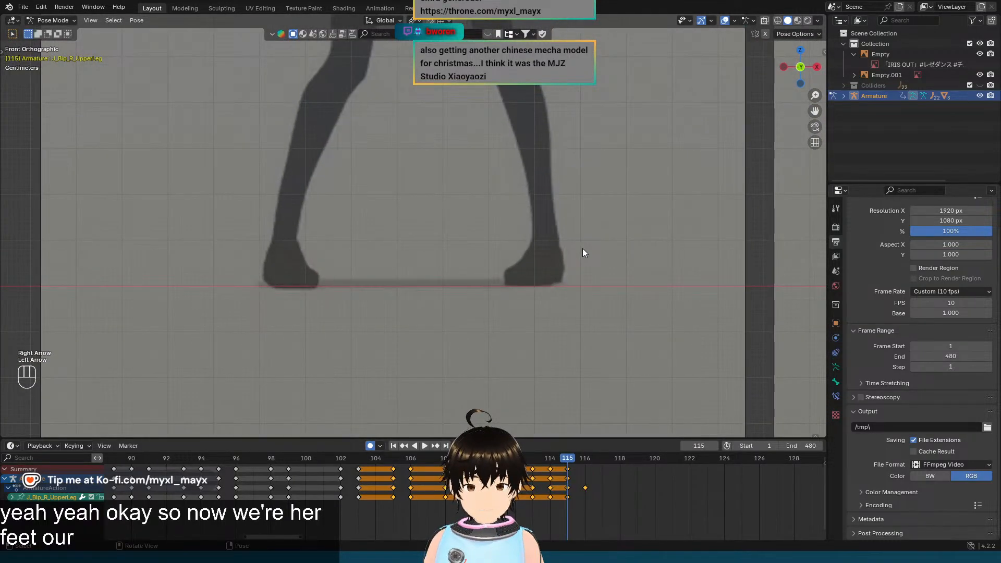
key(Right)
key(Left)
key(Right)
key(Left)
key(Right)
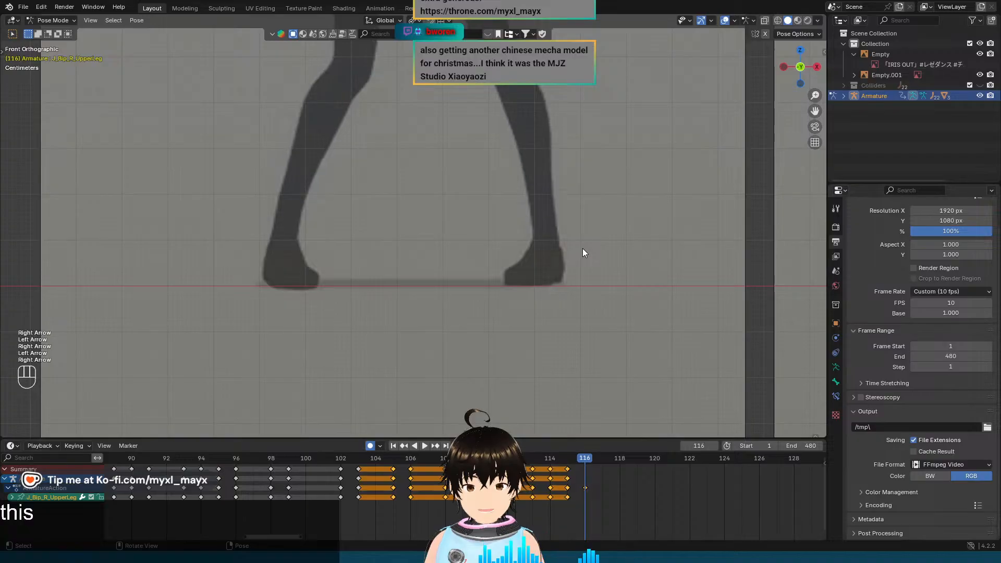
key(Left)
key(Right)
key(Left)
key(Right)
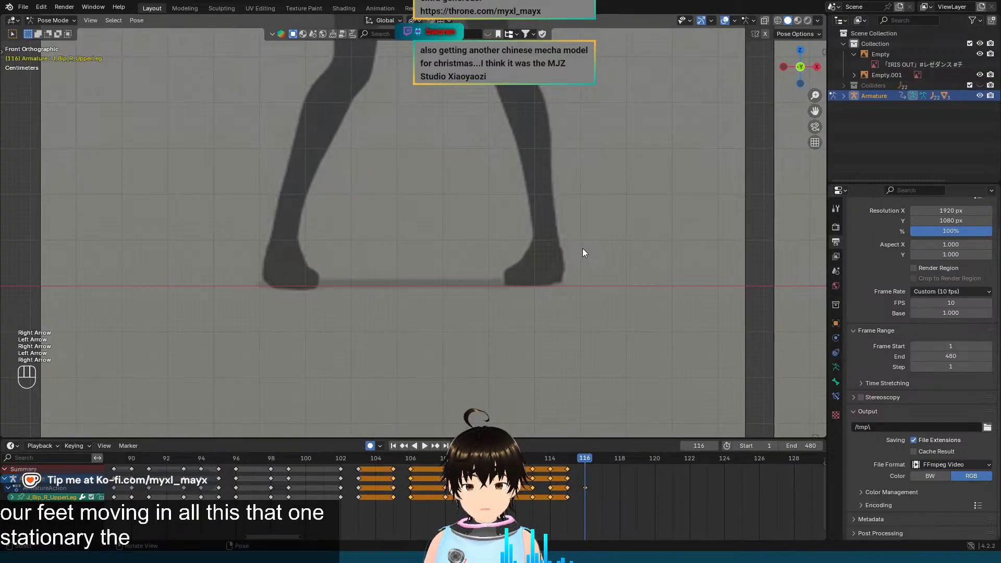
Step: Select the left foot control bone and compare its ground contact across frames 114 to 116
scroll(583, 248, down, 2)
shift+middle_drag(517, 248, 295, 250)
scroll(662, 244, up, 2)
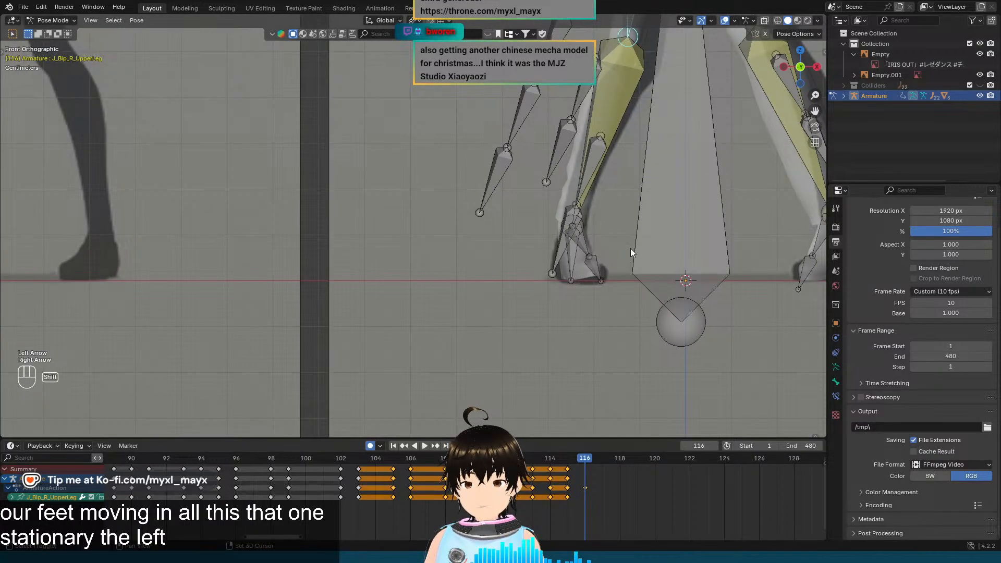
shift+middle_drag(633, 252, 402, 235)
shift+click(601, 224)
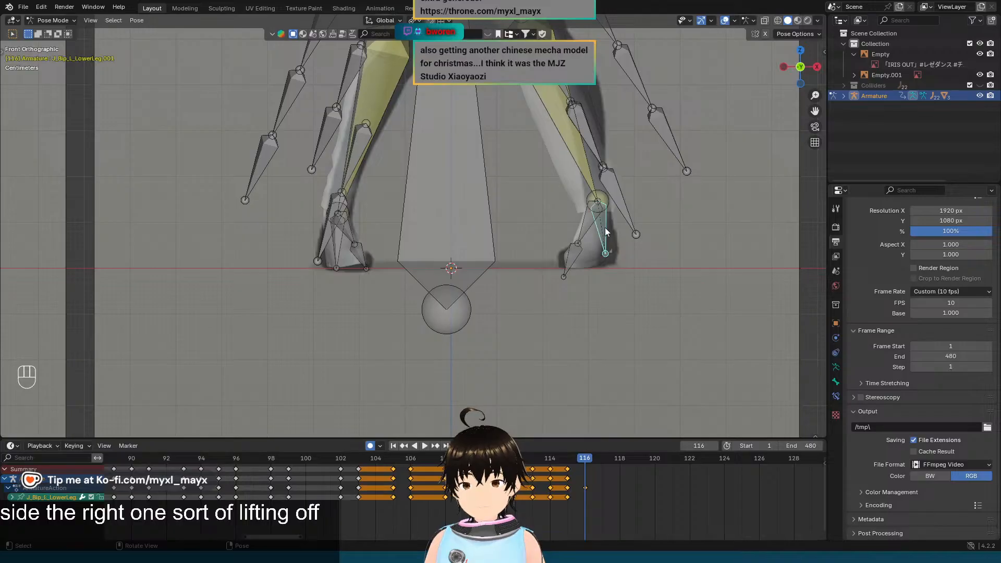
scroll(613, 227, up, 1)
shift+middle_drag(622, 227, 577, 228)
key(Left)
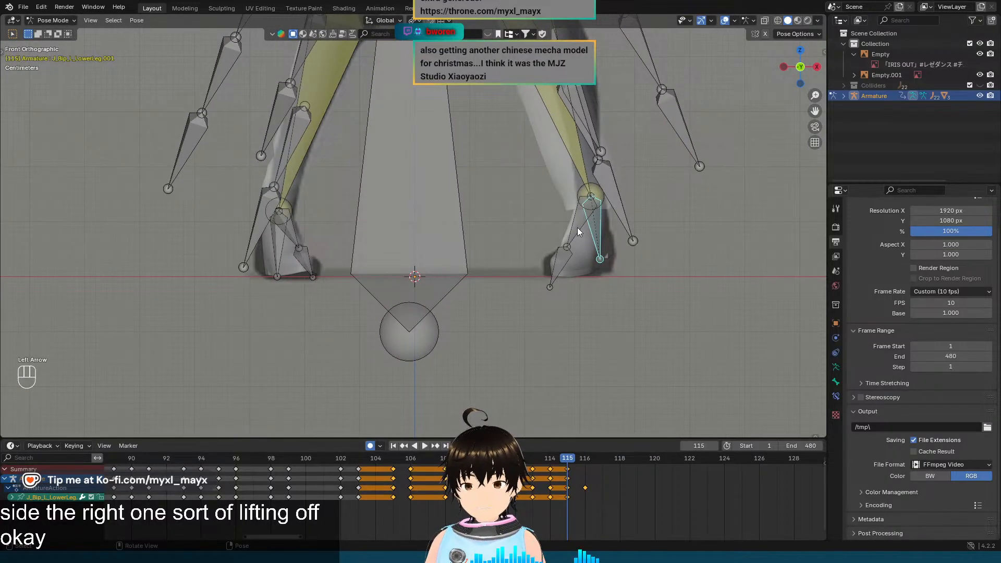
key(Right)
key(Left)
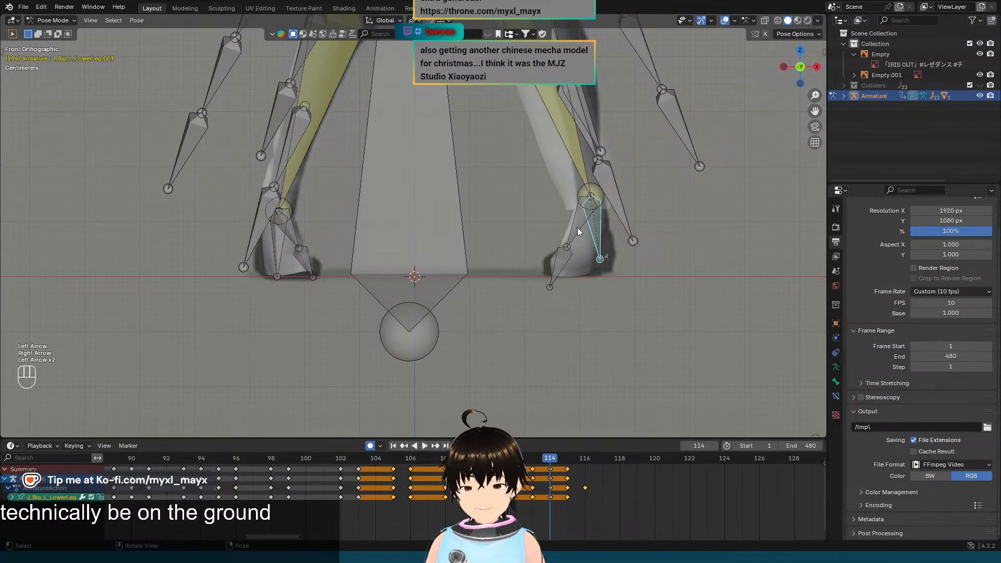
key(Left)
key(Right)
key(Right)
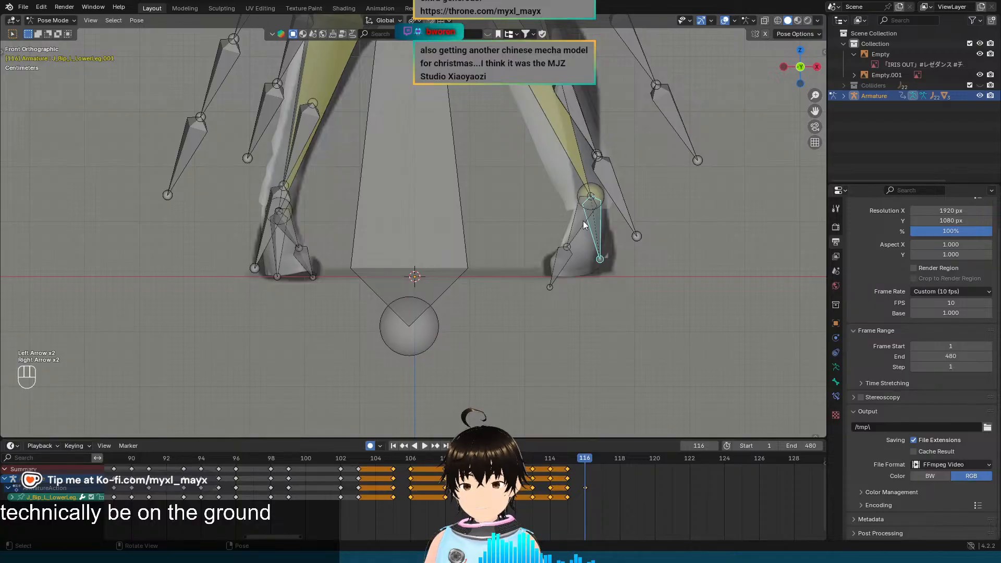
Step: At frame 116, clear all transforms on the left foot control bone and move it sideways along the ground onto the reference foot
click(144, 19)
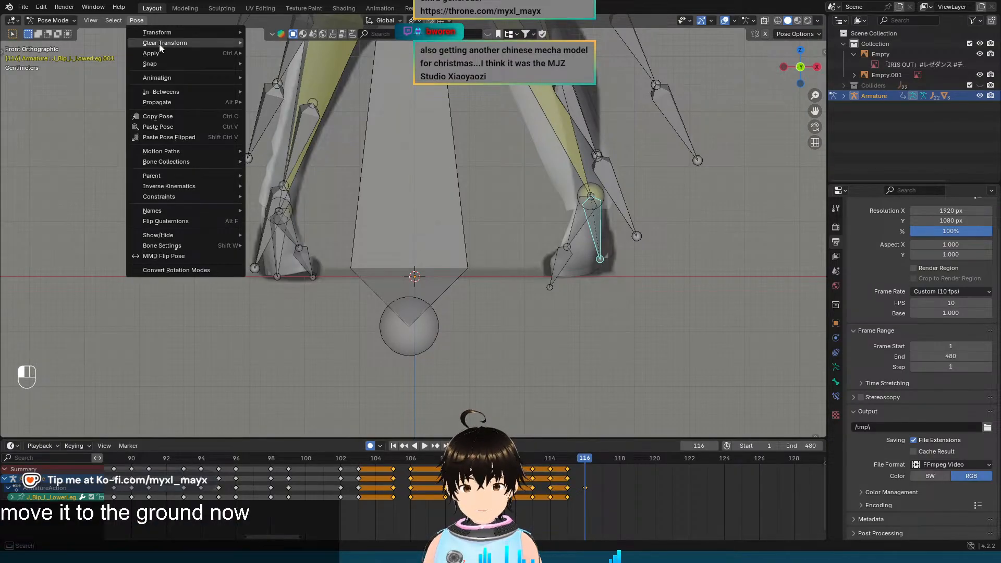
mouse_move(162, 43)
click(279, 44)
scroll(485, 240, up, 2)
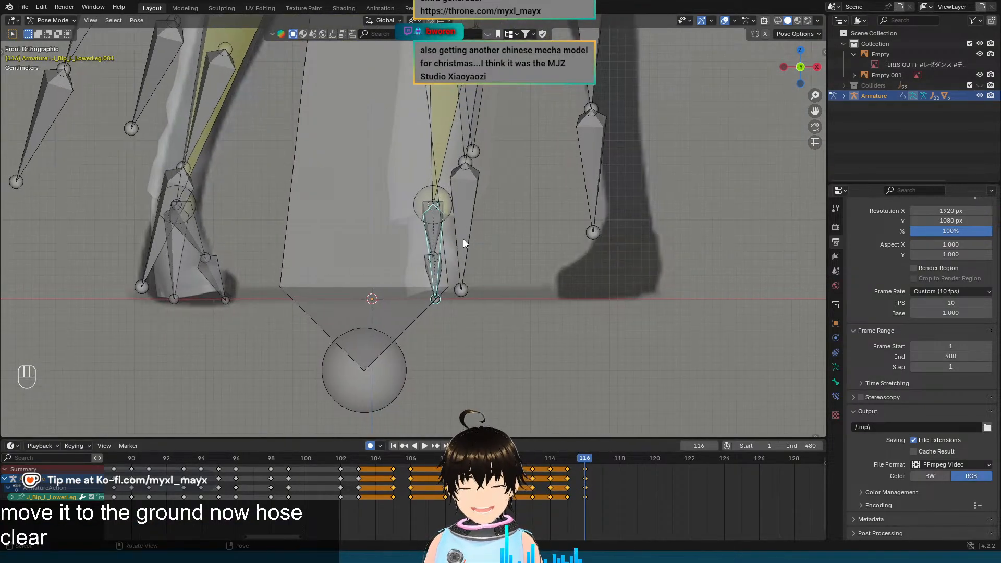
key(g)
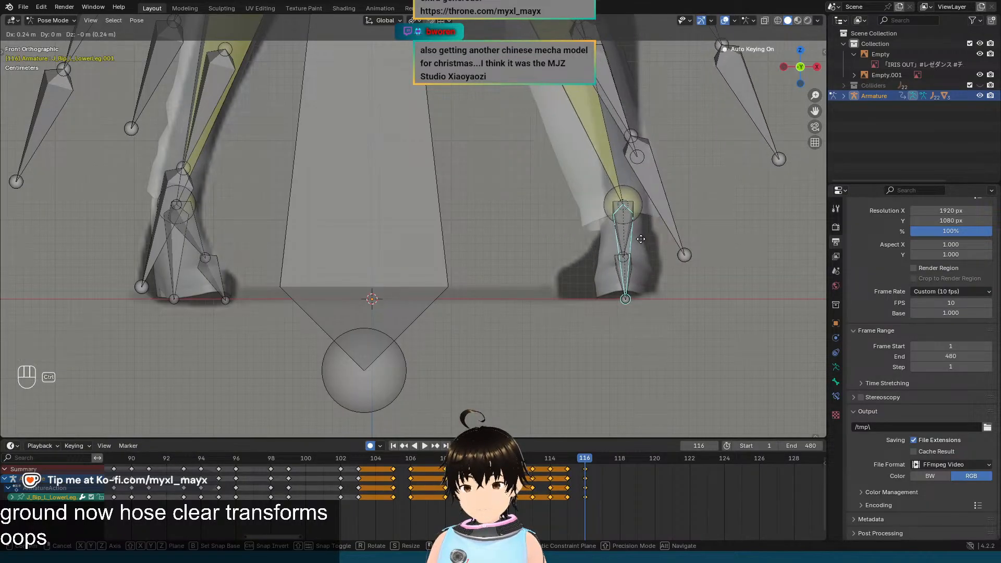
click(646, 238)
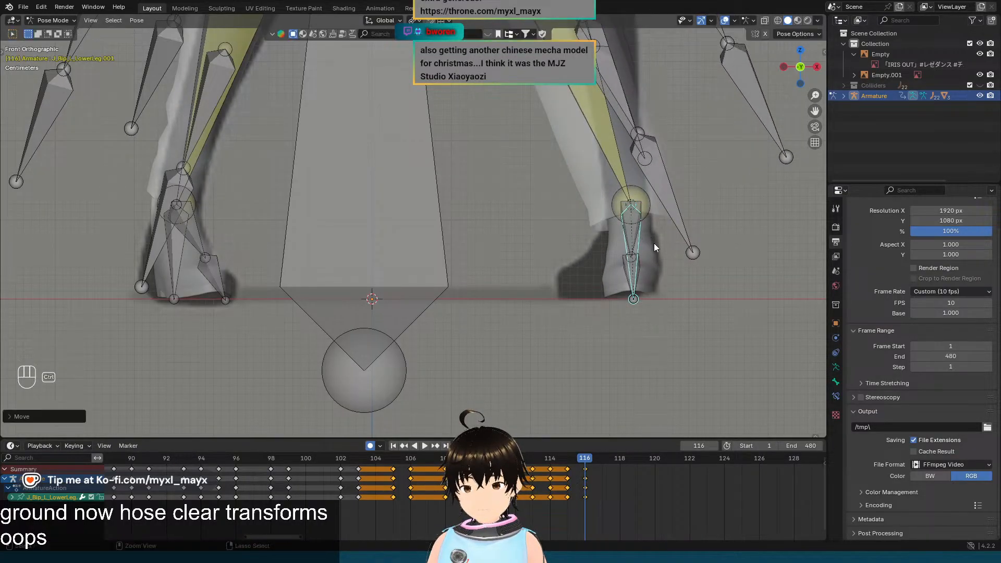
Step: Rotate the left foot control bone around its local Y axis to turn the toes inward like the reference
key(r)
key(y)
key(y)
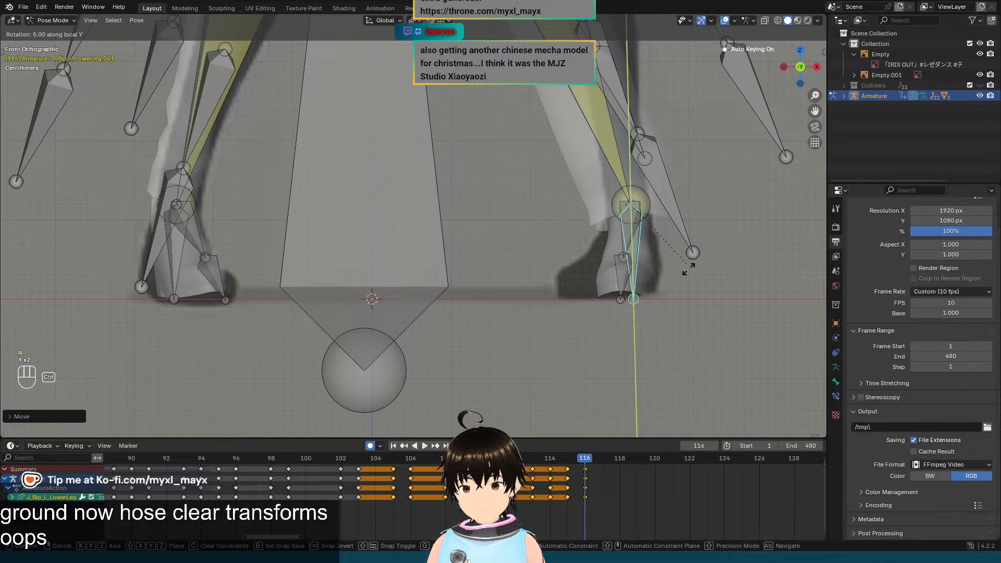
click(691, 358)
scroll(647, 270, down, 3)
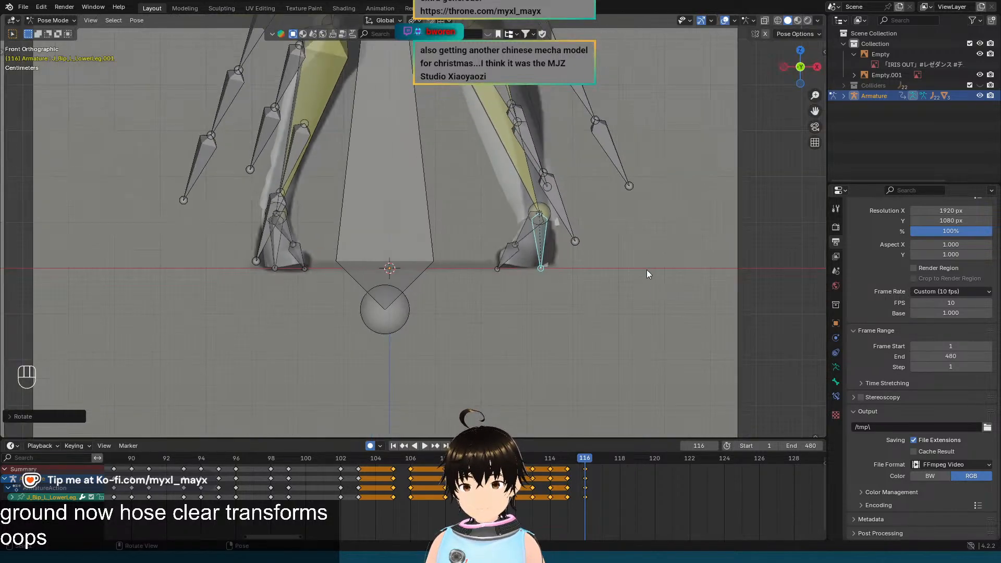
Step: Check the planted left foot by comparing frames 115 and 116 with the reference
key(Left)
key(Right)
key(Left)
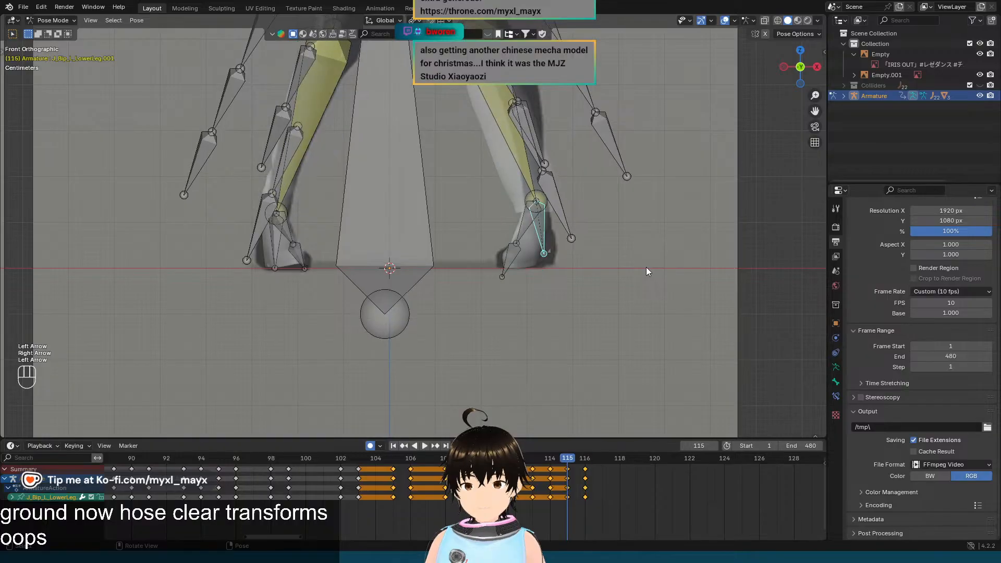
key(Right)
key(Left)
key(Right)
key(Left)
key(Right)
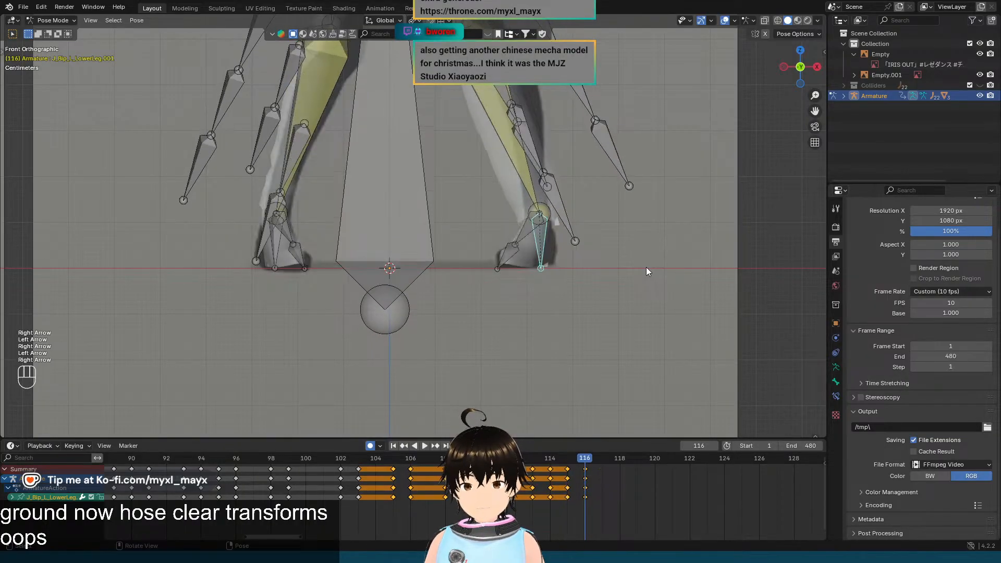
key(Left)
Step: At frame 115, move the right foot control bone slightly outward and up to match the reference foot
scroll(277, 210, up, 3)
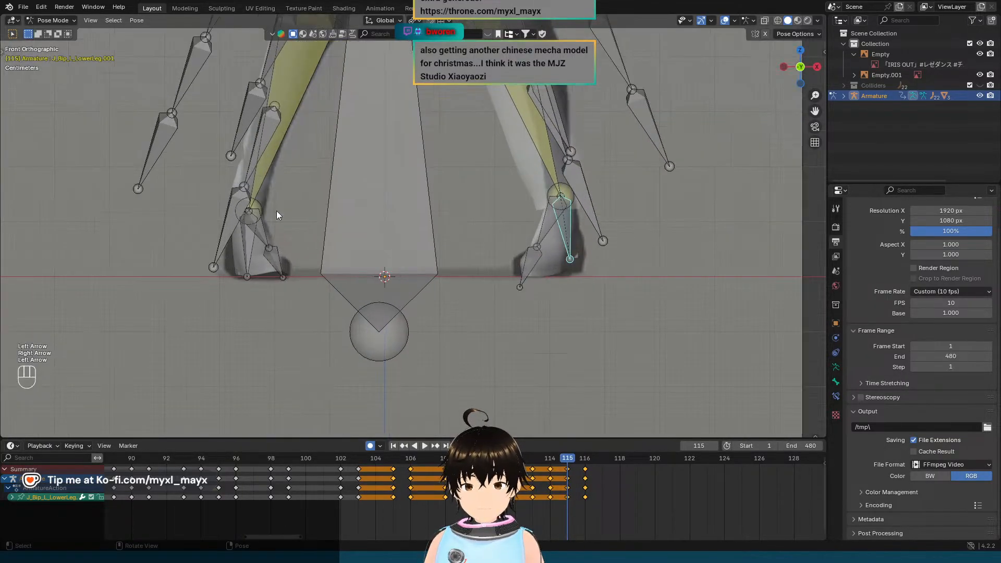
shift+middle_drag(266, 222, 423, 204)
click(334, 227)
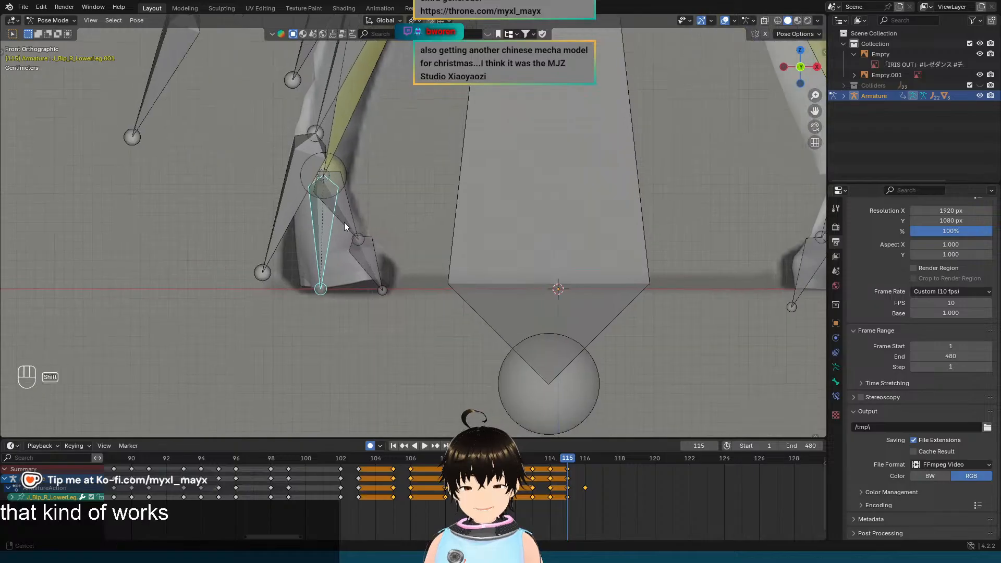
shift+middle_drag(344, 223, 458, 204)
key(g)
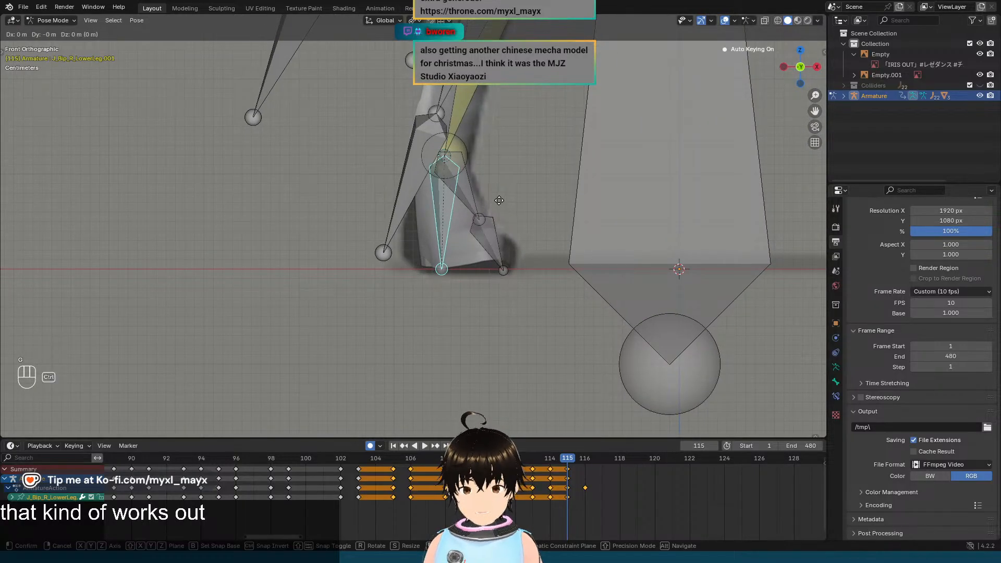
click(467, 226)
key(g)
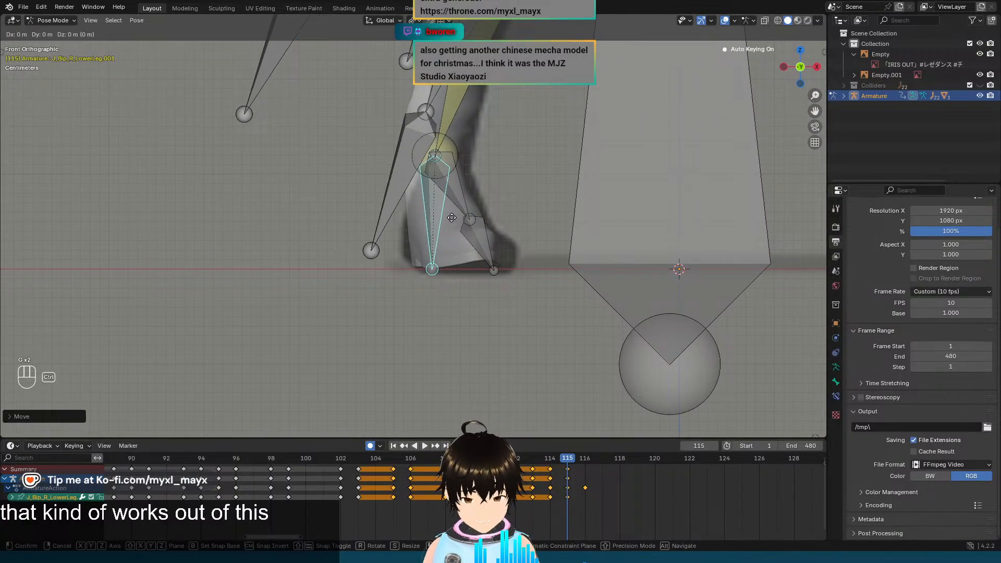
click(519, 192)
Step: Rotate the right foot control bone slightly around its local X axis to tip the toes toward the ground
key(r)
key(x)
key(x)
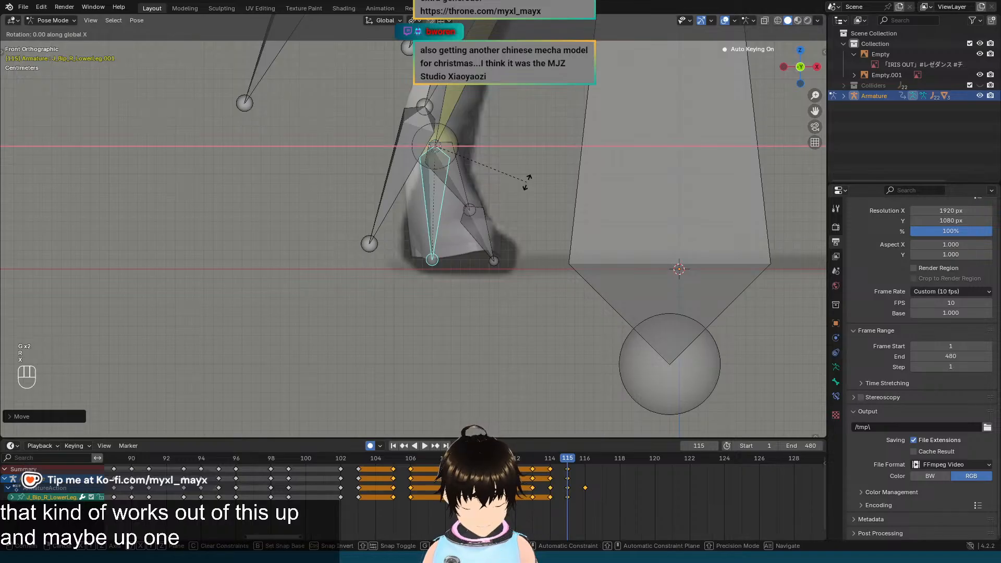
click(527, 193)
scroll(527, 193, down, 3)
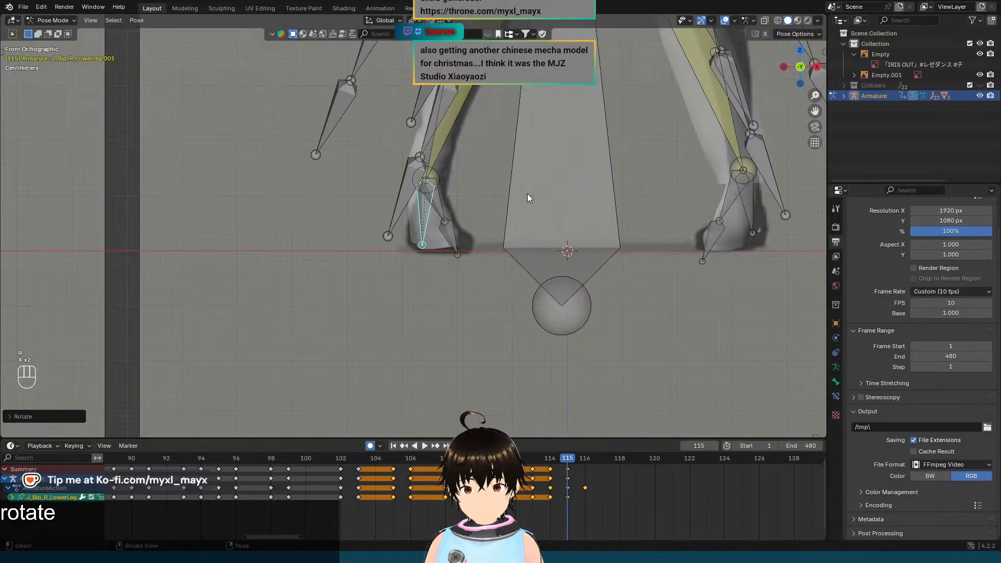
Step: Check the adjusted right foot across frames 114 to 116 against the reference
key(Left)
key(Right)
key(Left)
key(Right)
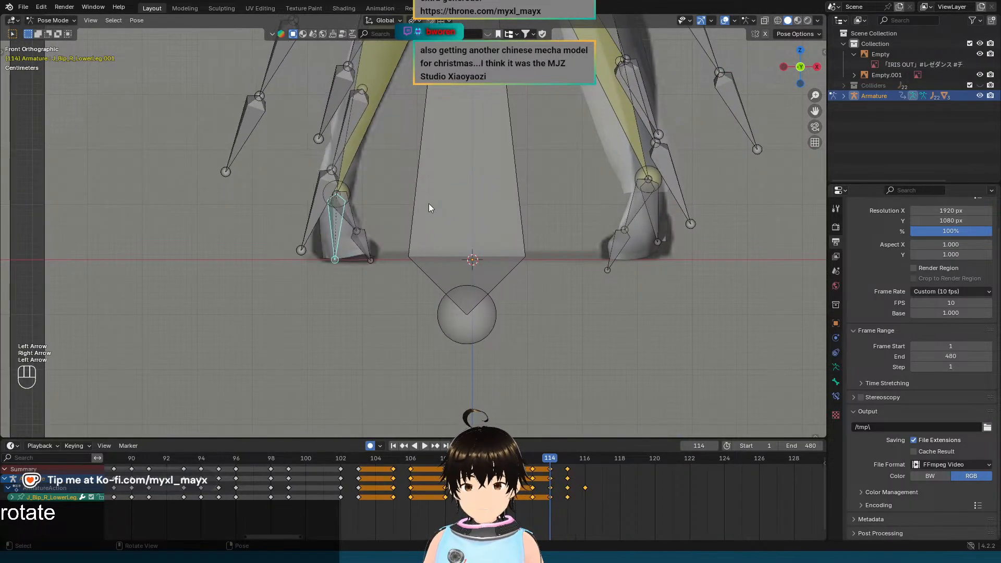
key(Right)
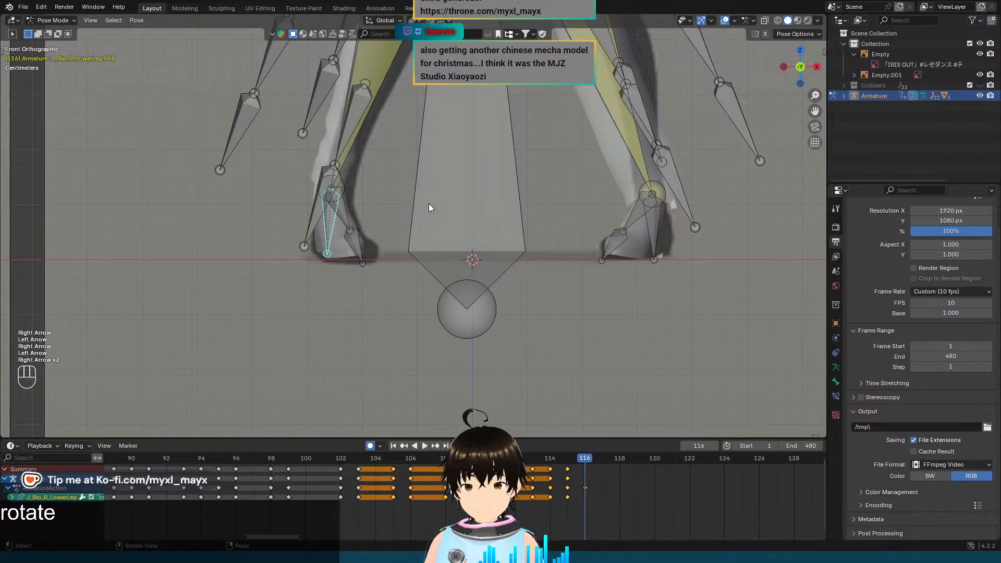
Step: Undo the right foot control bone's move and rotation made at frame 115
key(ctrl+z)
key(ctrl+z)
key(ctrl+z)
key(ctrl+z)
key(ctrl+z)
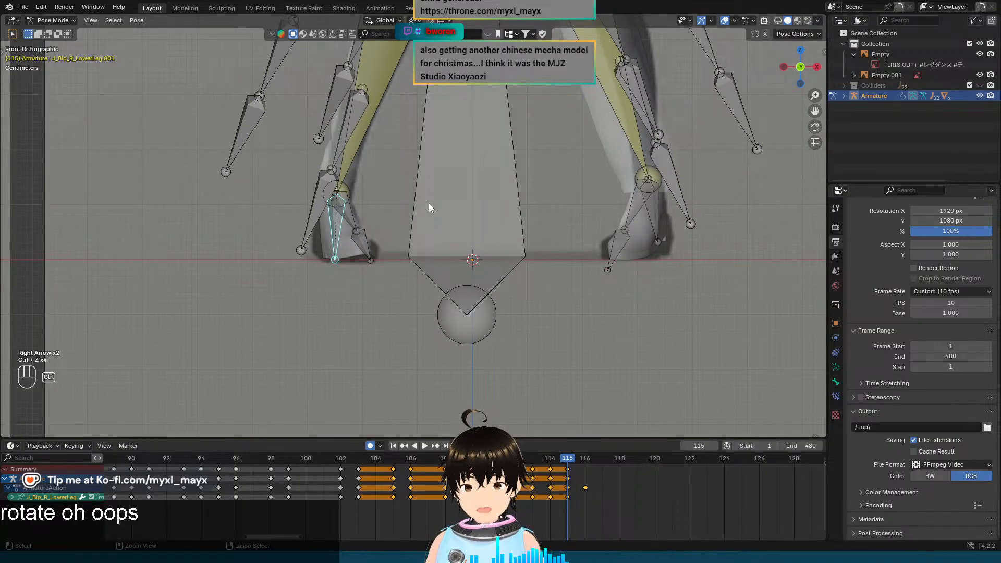
key(Right)
key(Left)
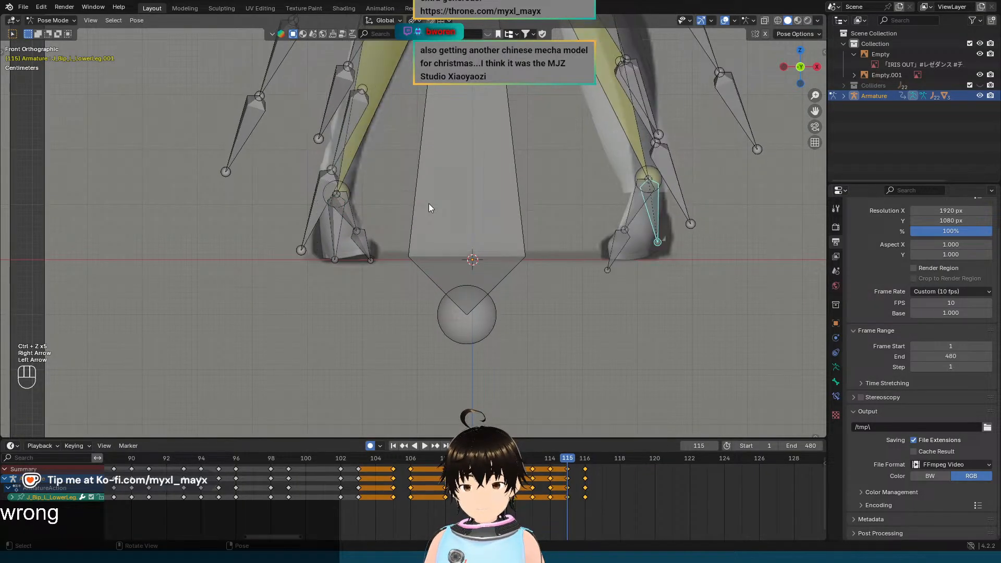
Step: At frame 116, move the right foot control bone slightly outward and up to match the reference foot
key(Right)
scroll(428, 203, up, 4)
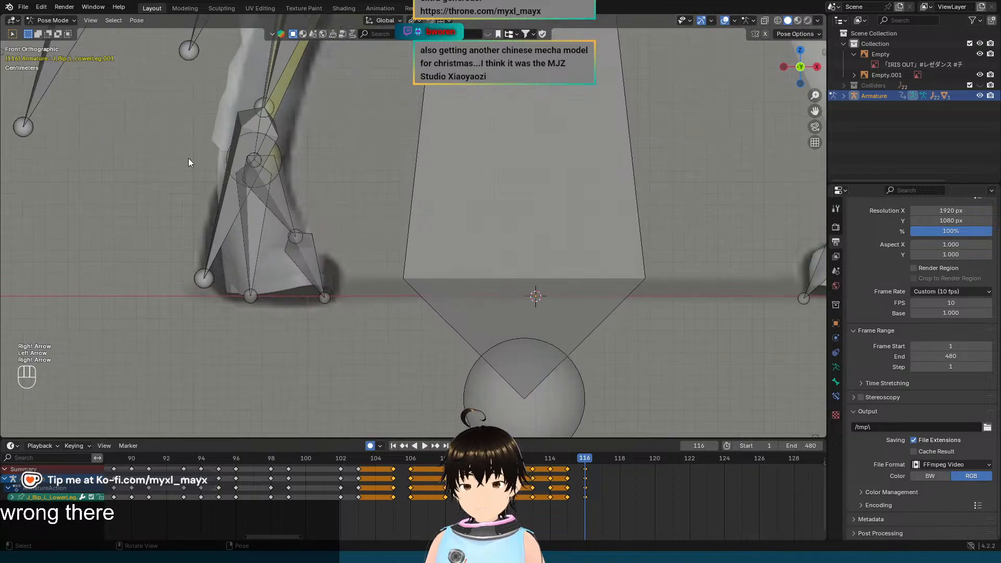
click(253, 218)
shift+middle_drag(256, 218, 377, 235)
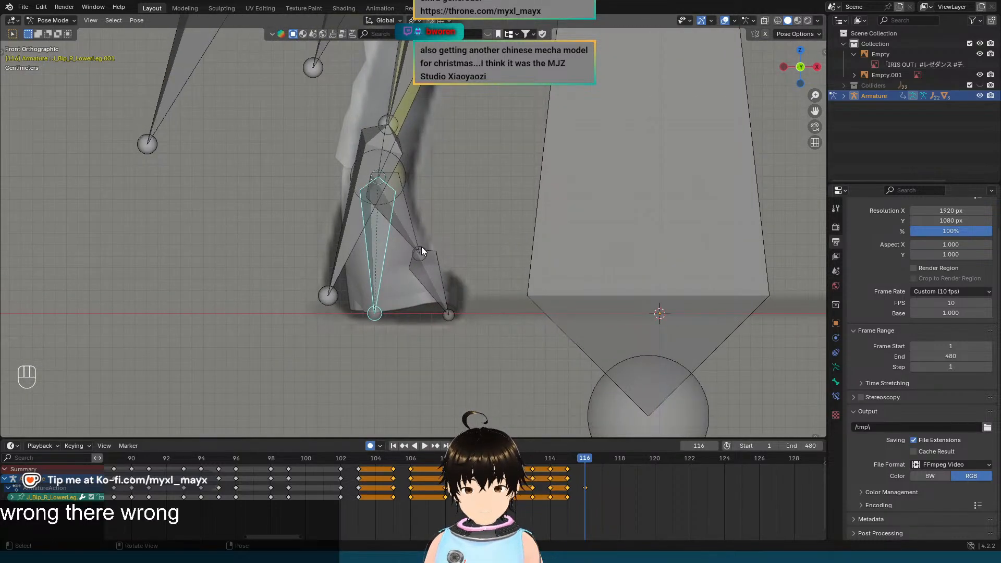
key(g)
click(406, 244)
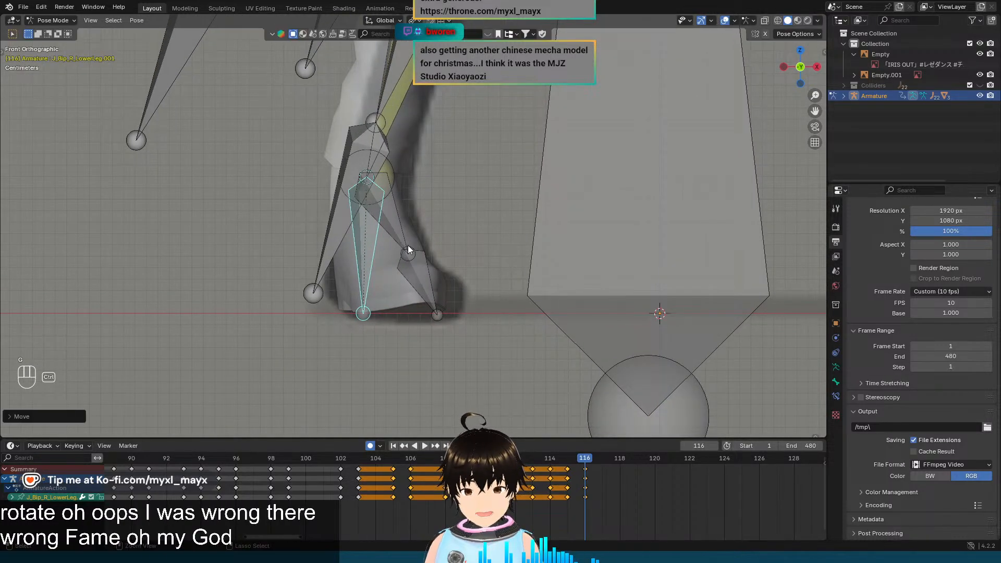
key(g)
ctrl+click(362, 234)
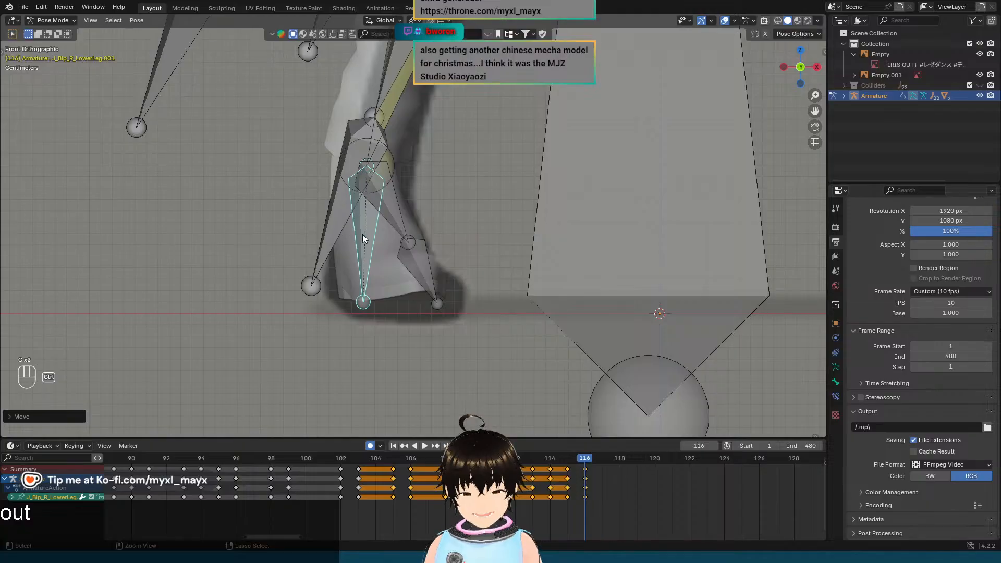
Step: Rotate the right foot control bone around its local X axis at frame 116 to tip the toes toward the ground
key(r)
key(x)
key(x)
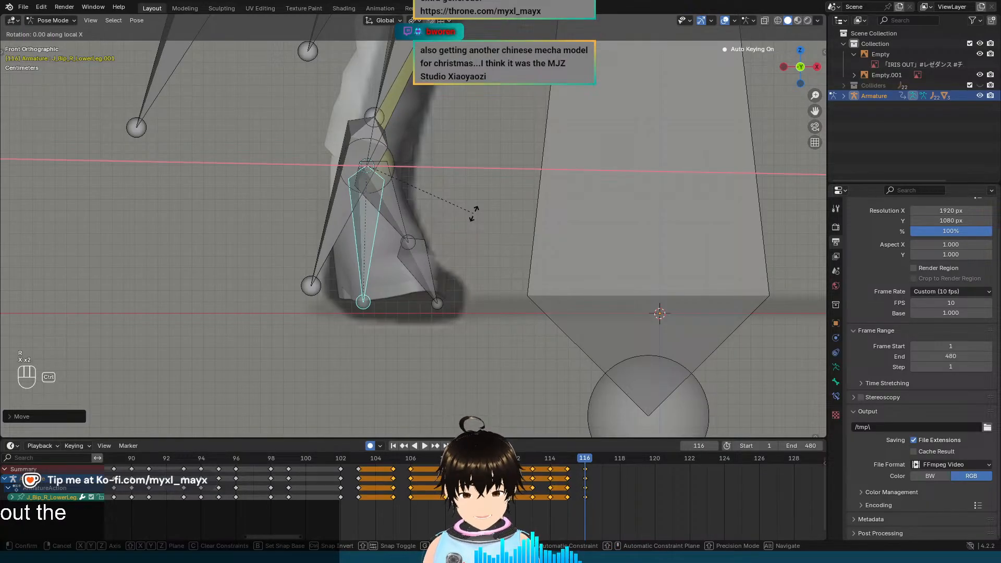
click(474, 233)
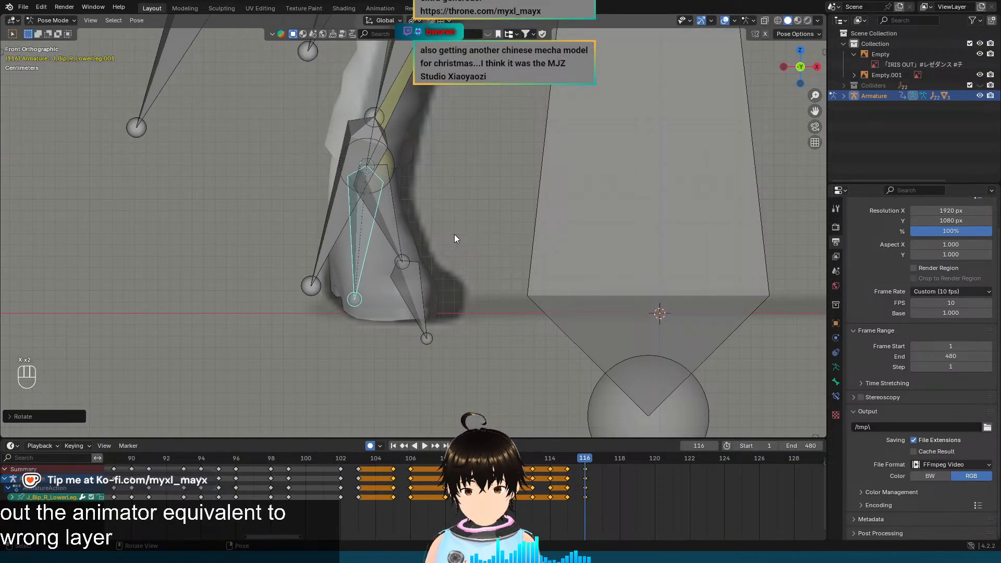
key(r)
key(x)
key(x)
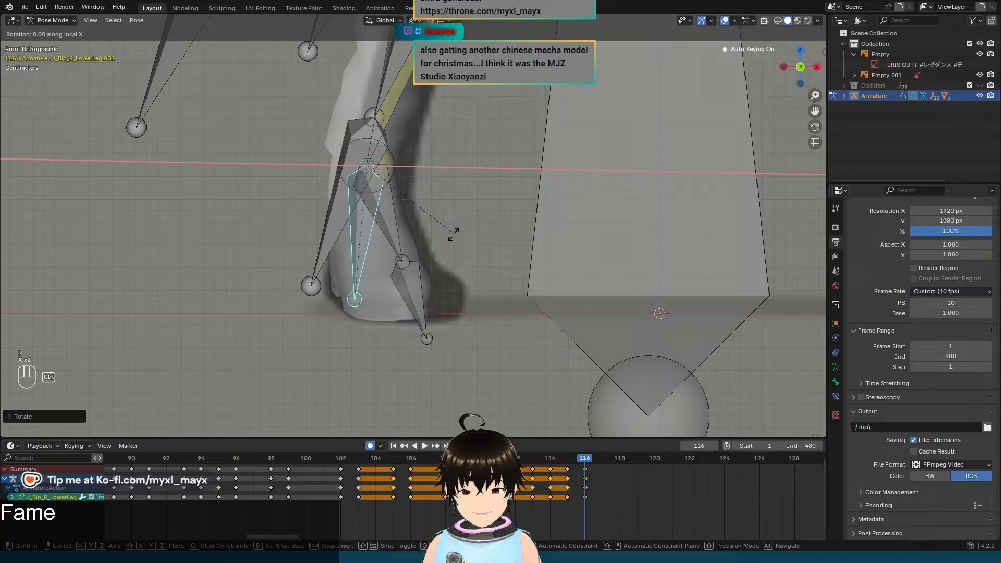
click(455, 228)
Step: Compare both feet between frames 115 and 116 to judge how they shift against the reference
scroll(455, 228, down, 4)
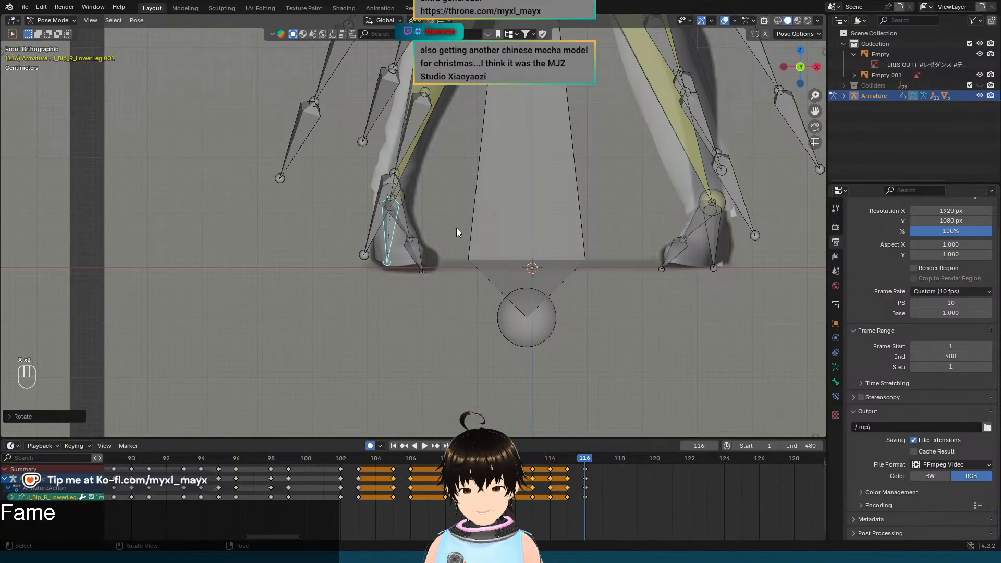
key(Left)
key(Right)
key(Left)
key(Right)
key(Left)
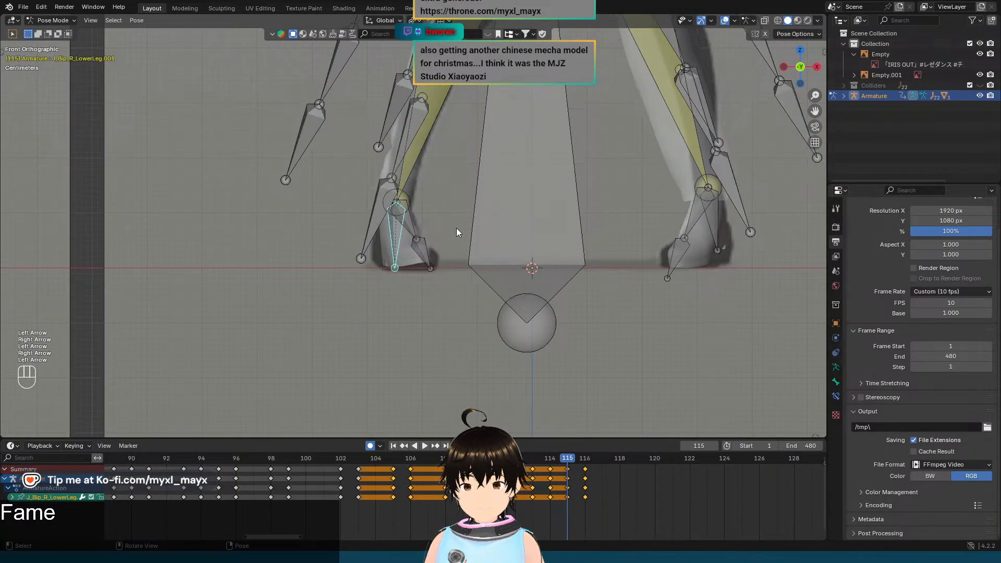
key(Right)
key(Left)
key(Right)
key(Left)
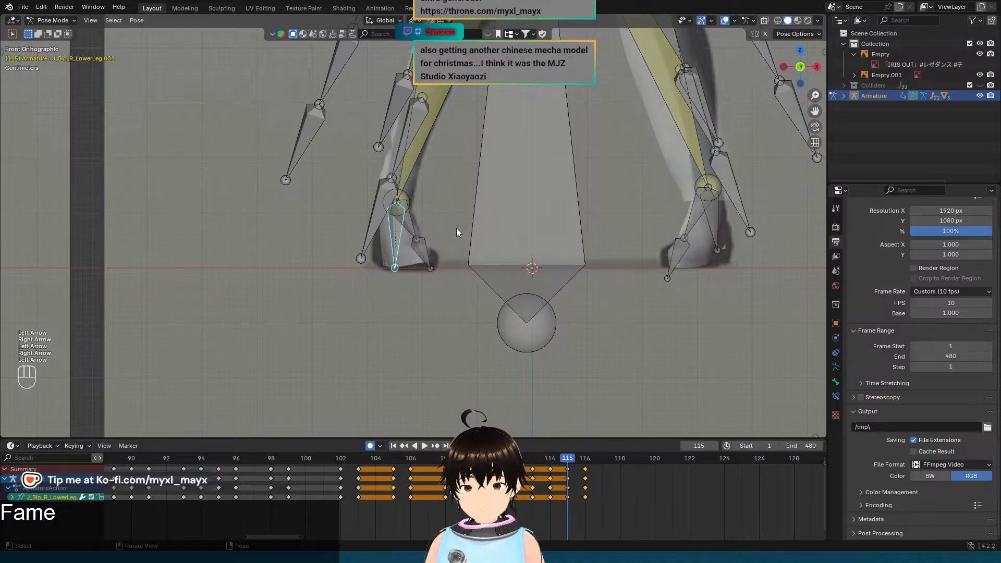
key(Right)
key(Left)
key(Right)
key(Left)
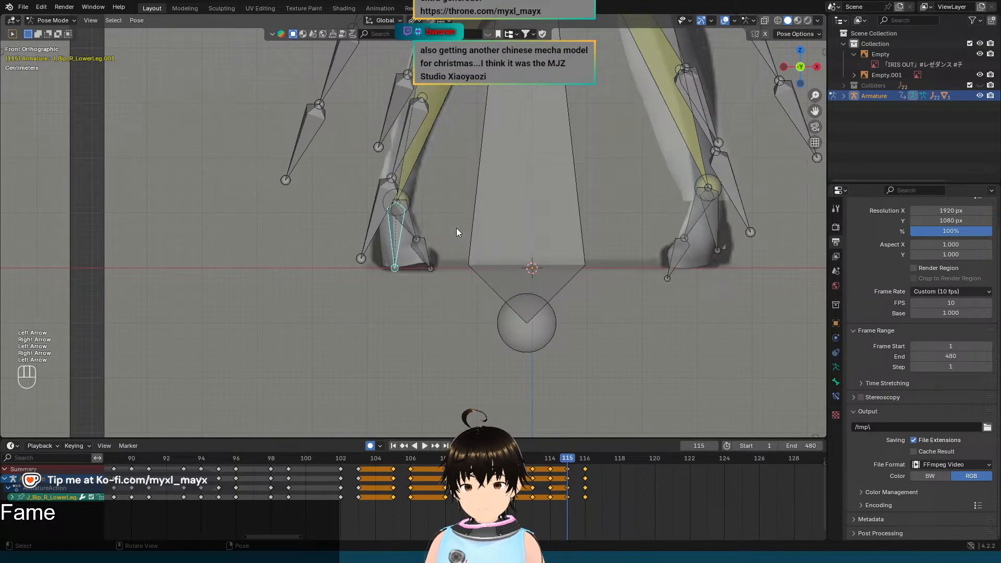
key(Right)
key(Right)
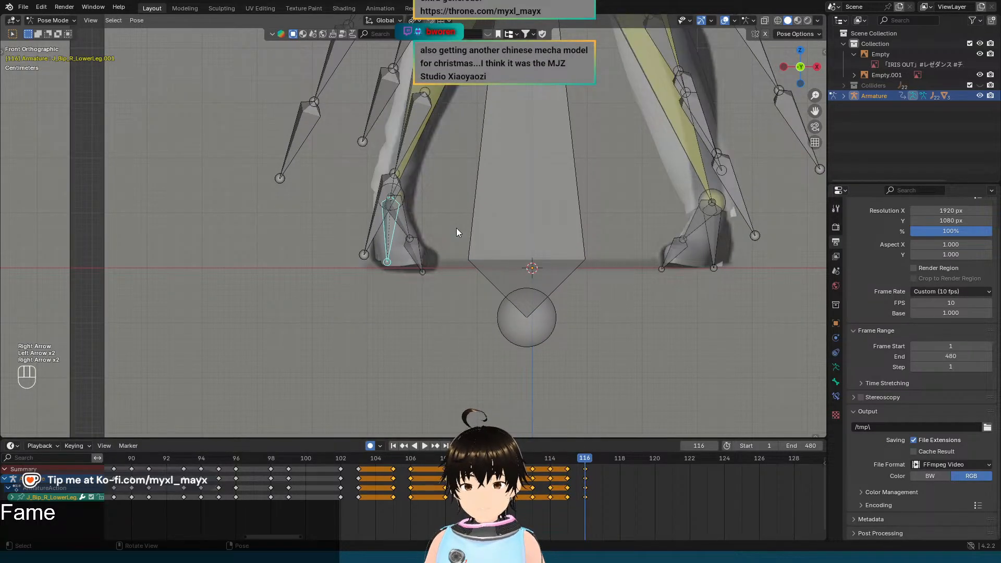
key(Left)
key(Right)
Step: Examine the feet in the unobstructed reference image beside the character at frames 115 and 116
scroll(456, 227, down, 5)
shift+middle_drag(182, 205, 492, 259)
scroll(493, 259, up, 3)
key(Left)
key(Right)
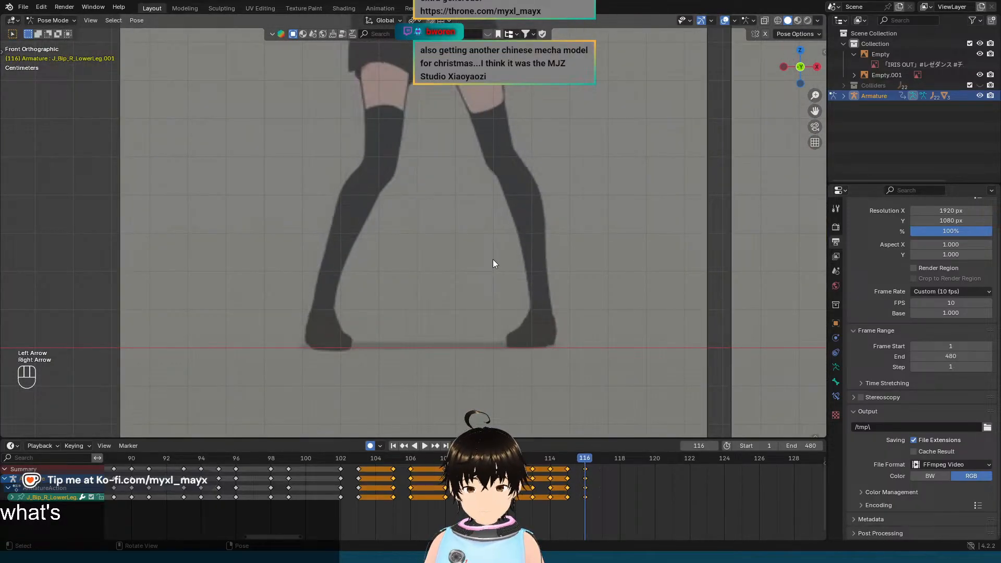
key(Left)
key(Right)
Step: Check the right foot up close and then both whole legs against the reference at frames 115 and 116
scroll(493, 258, down, 3)
shift+middle_drag(743, 277, 400, 228)
scroll(539, 269, up, 4)
scroll(401, 229, up, 3)
shift+middle_drag(544, 293, 421, 168)
scroll(422, 168, up, 2)
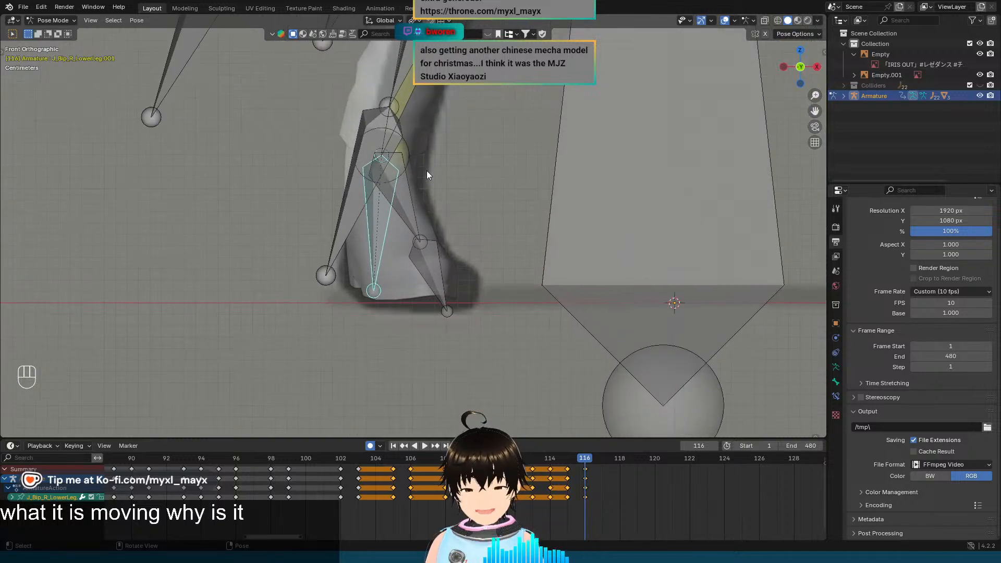
key(Left)
key(Right)
key(Left)
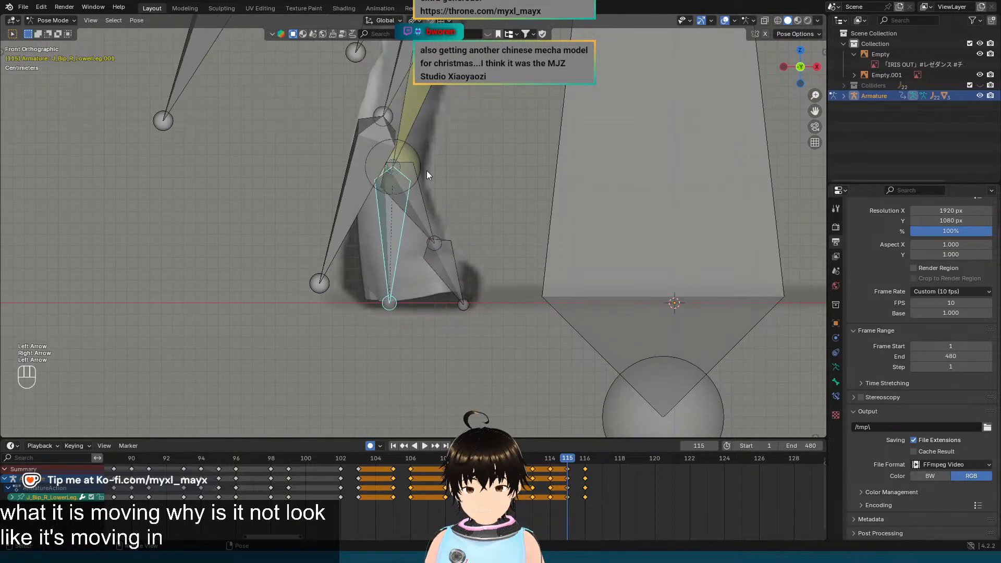
key(Right)
key(Left)
key(Right)
key(Left)
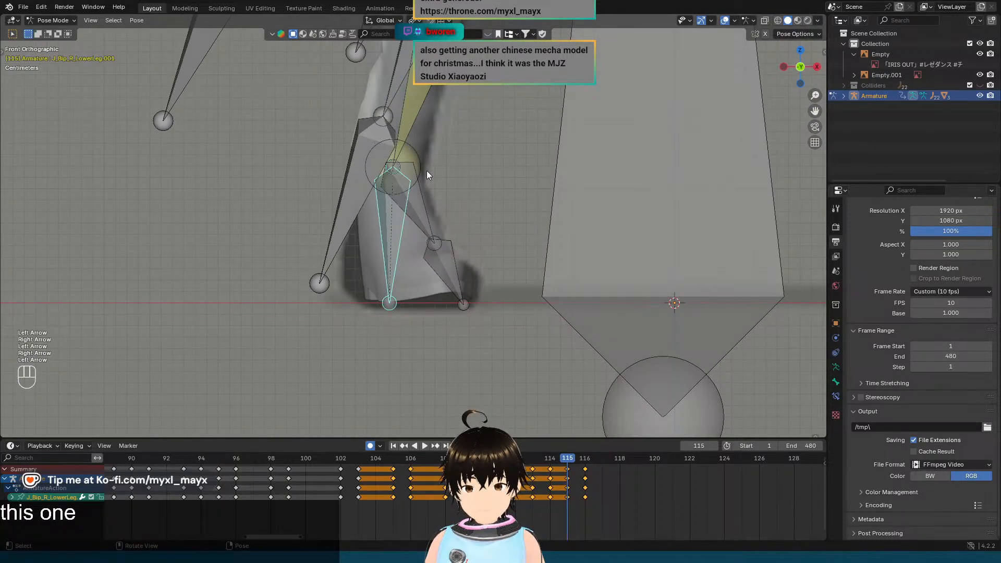
key(Right)
key(Left)
key(Right)
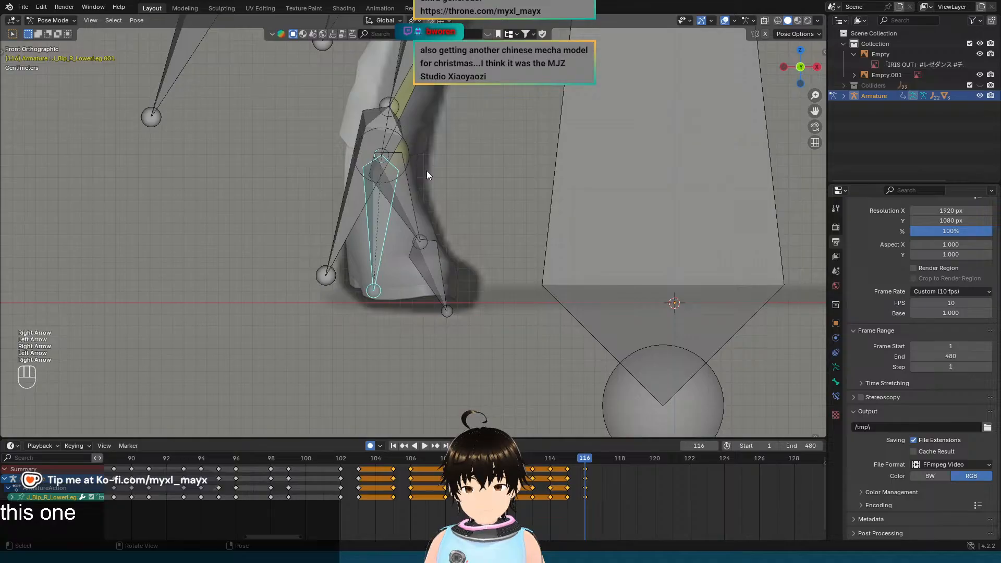
key(Left)
key(Right)
scroll(427, 171, down, 4)
scroll(426, 170, down, 2)
shift+middle_drag(461, 98, 417, 267)
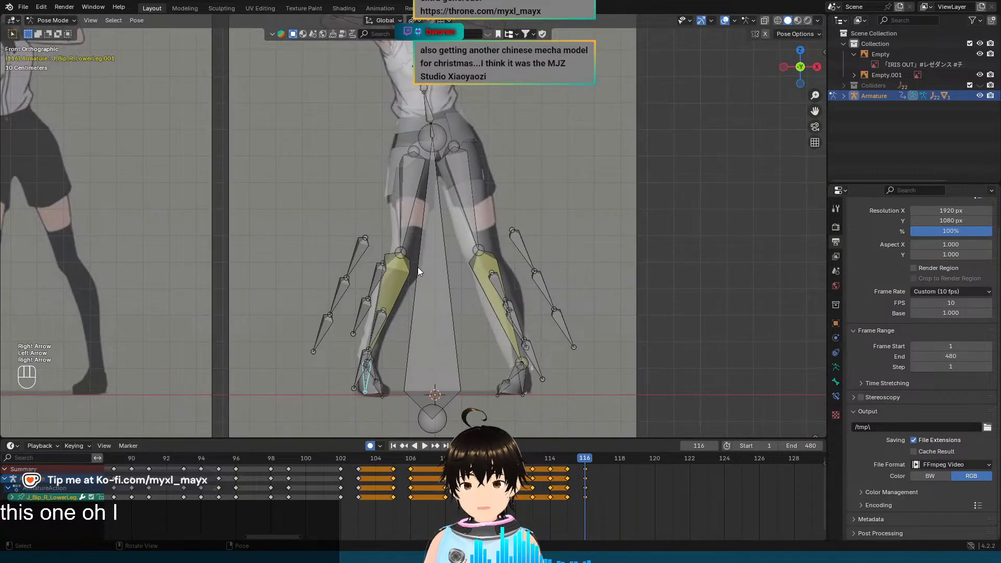
key(Left)
key(Right)
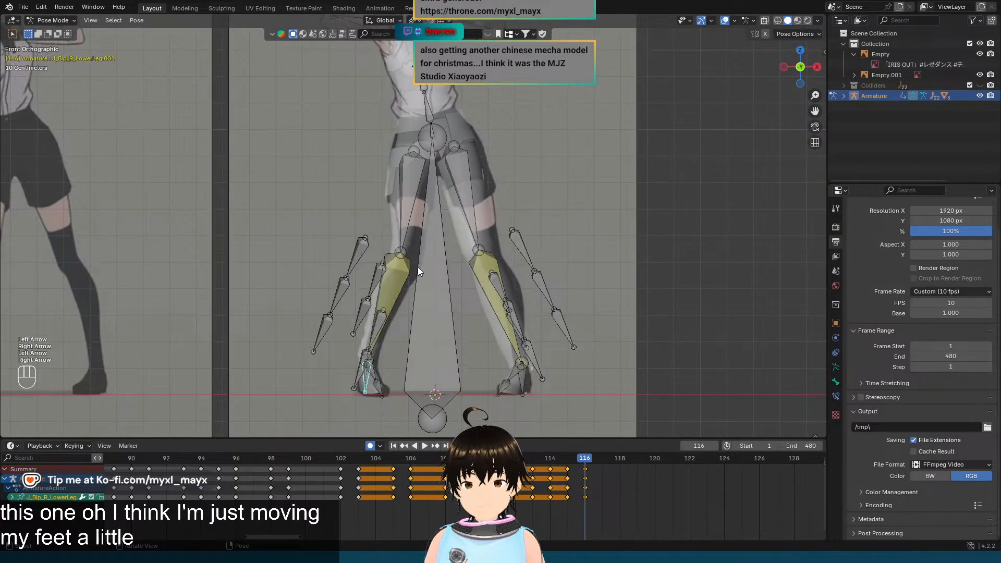
Step: Rotate the right upper leg bone around its local Z axis at frame 116 to bring the knee inward onto the reference
click(414, 163)
scroll(437, 164, up, 2)
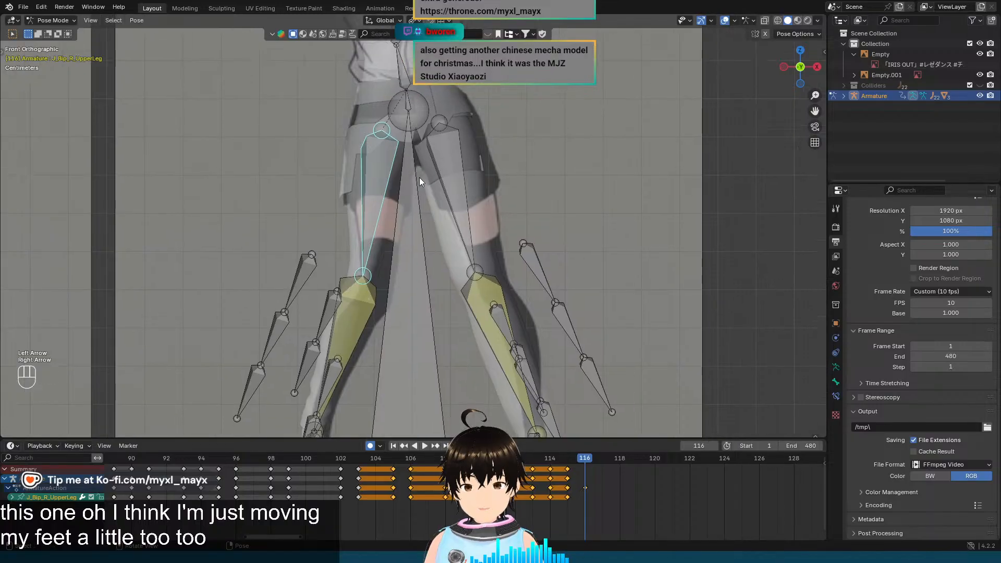
key(r)
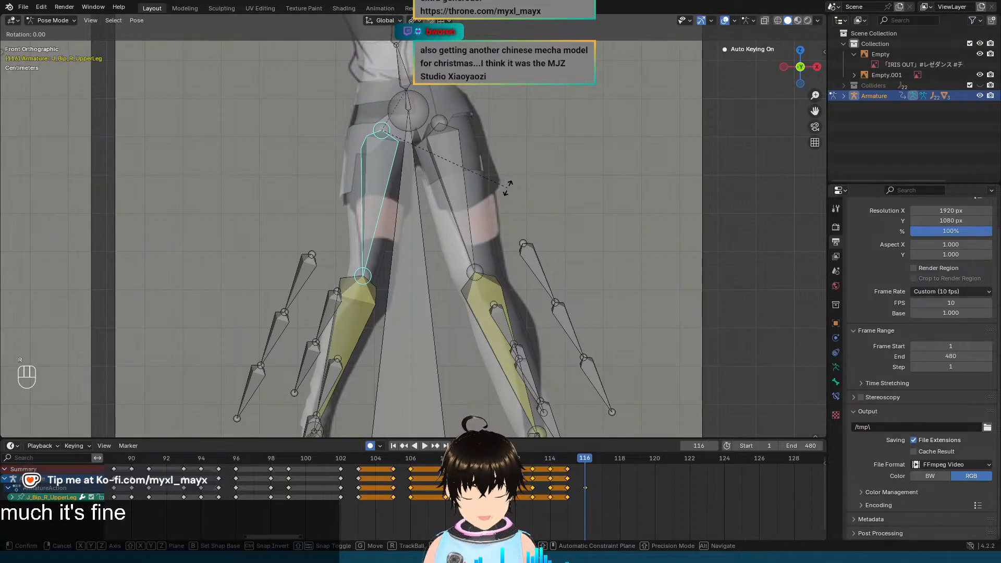
key(z)
key(z)
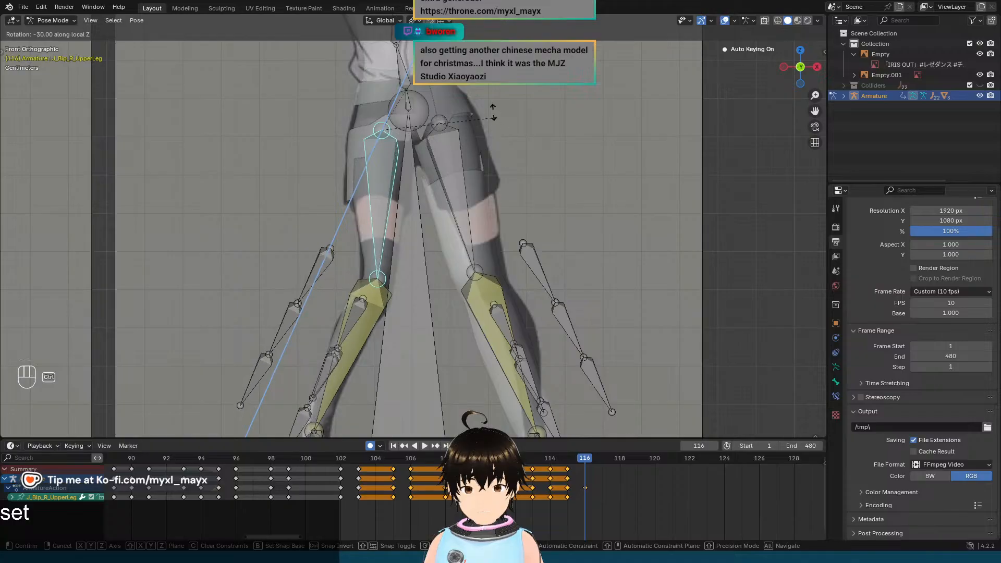
click(503, 128)
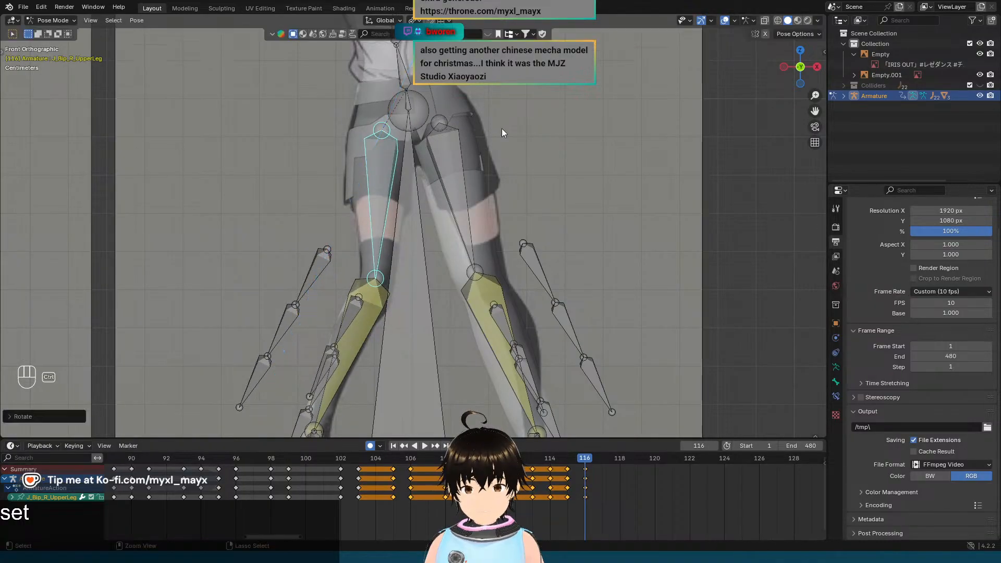
Step: Rotate the left upper leg bone -10° around its local Z axis at frame 116 to swing the knee outward
scroll(502, 141, down, 2)
click(432, 178)
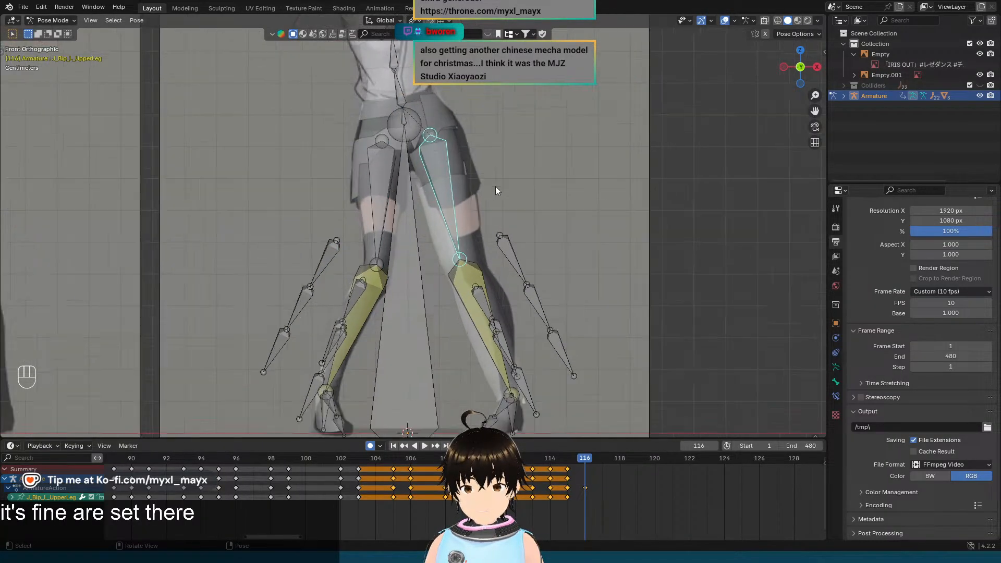
scroll(469, 171, up, 1)
key(r)
key(z)
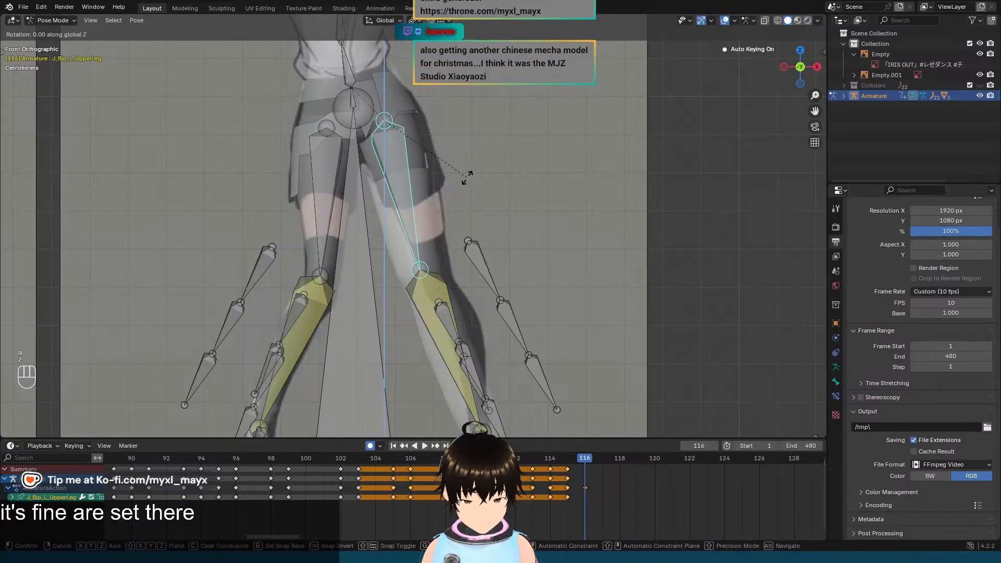
key(z)
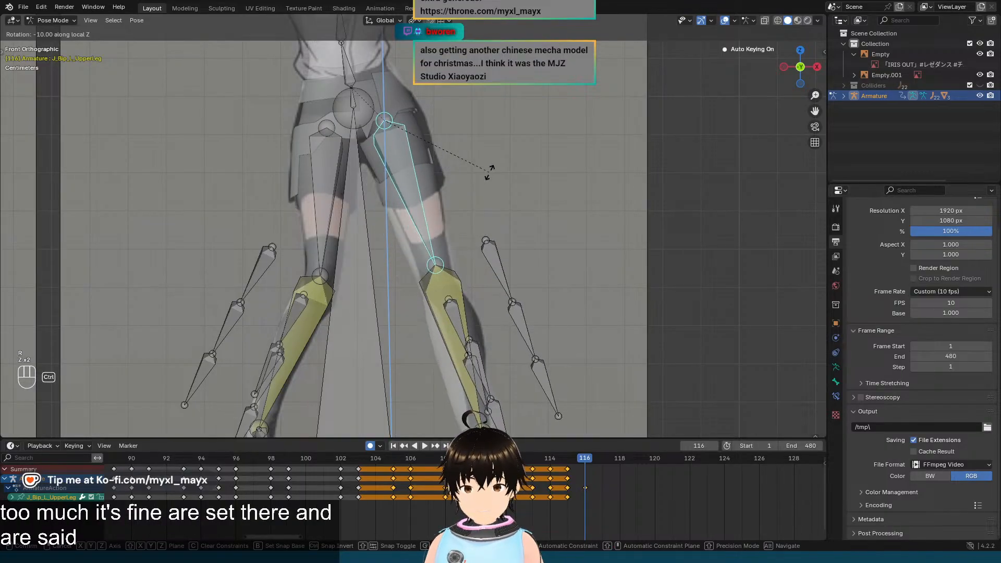
click(489, 172)
Step: Examine the leg motion between frames 115 and 116 from angled and side perspective views
scroll(489, 172, down, 5)
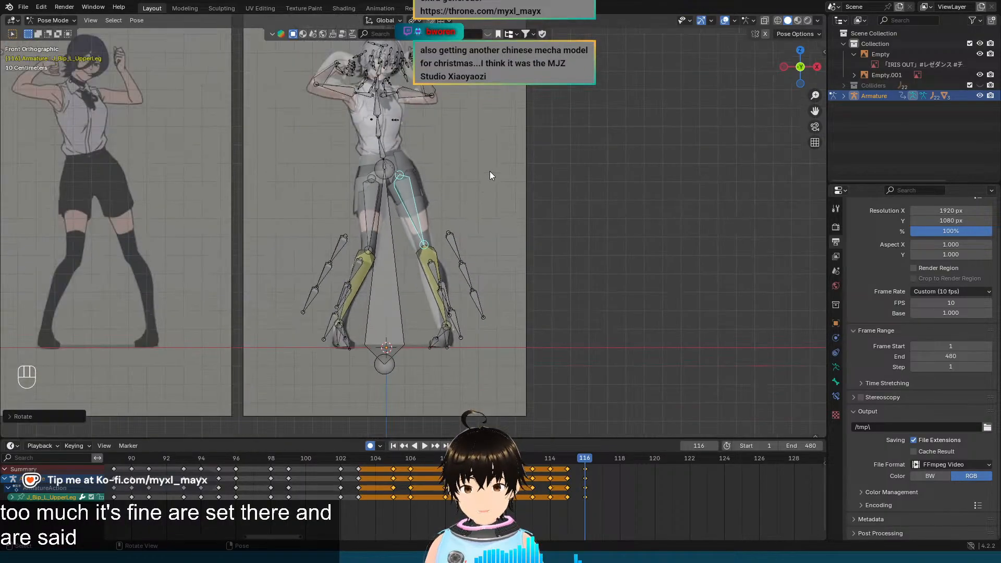
middle_drag(490, 171, 435, 180)
key(Left)
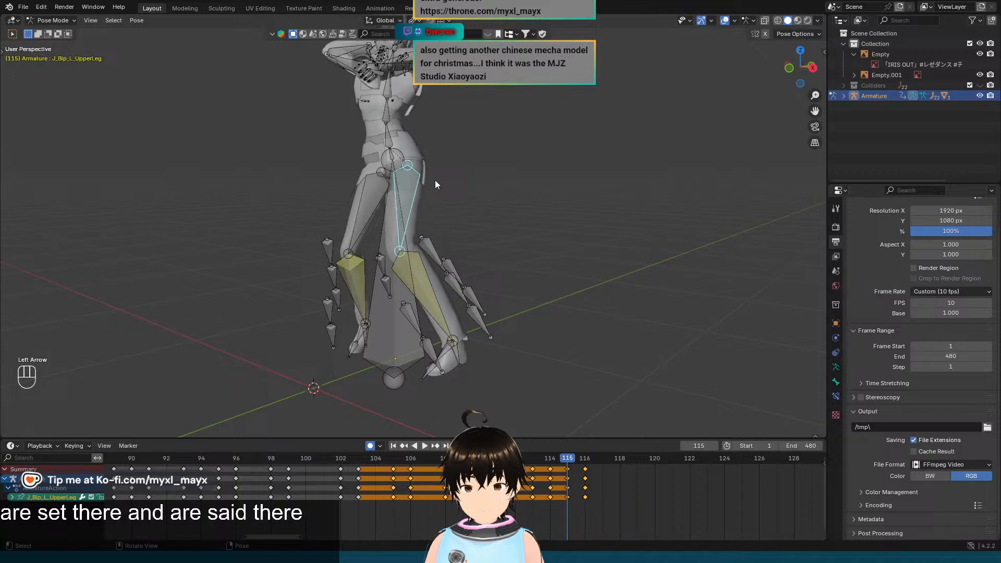
key(Right)
key(Left)
key(Right)
key(Left)
key(Right)
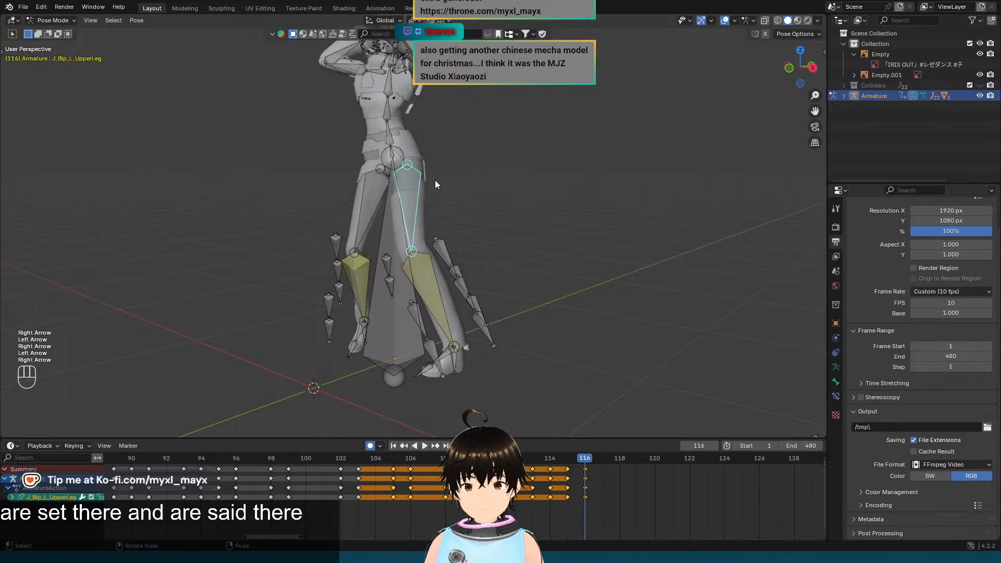
key(Left)
key(Right)
key(Left)
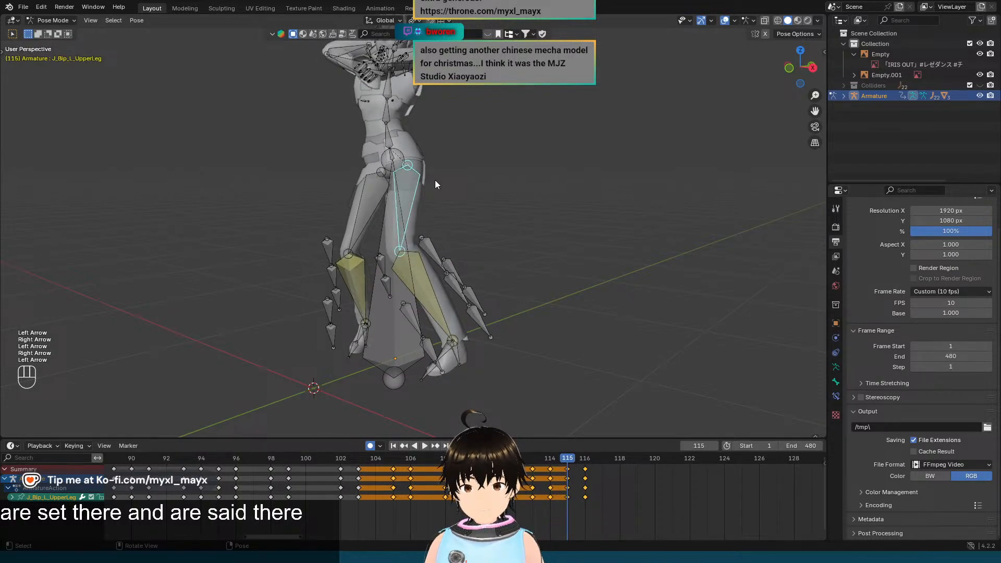
key(Right)
key(Left)
key(Right)
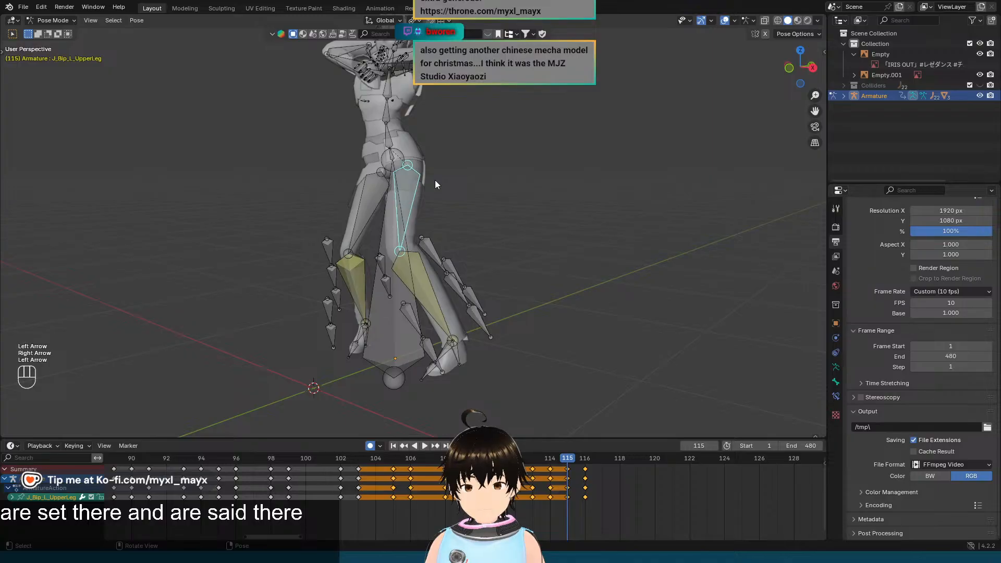
key(Left)
key(Right)
key(Left)
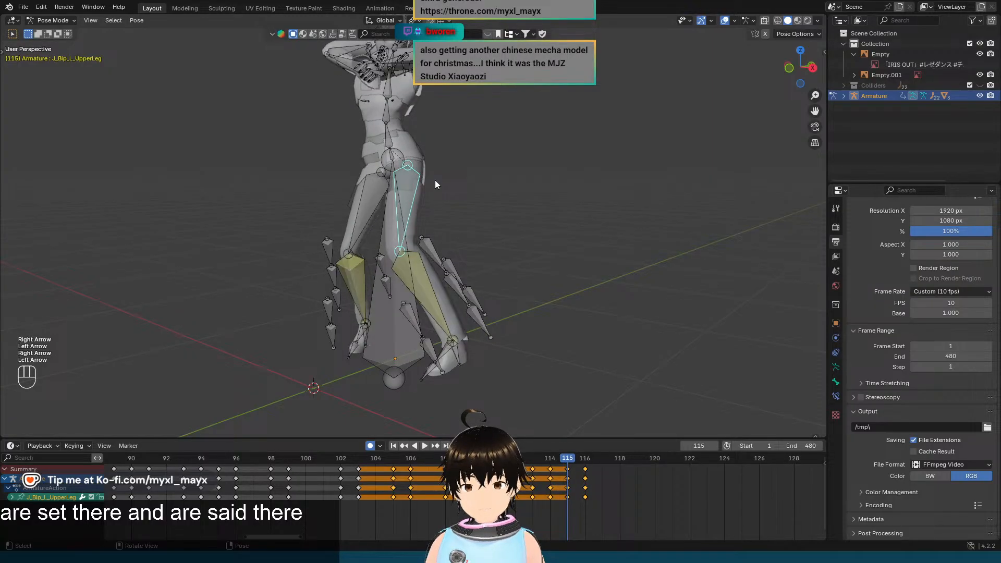
key(Right)
scroll(435, 180, up, 3)
shift+middle_drag(435, 180, 534, 156)
key(Left)
key(Right)
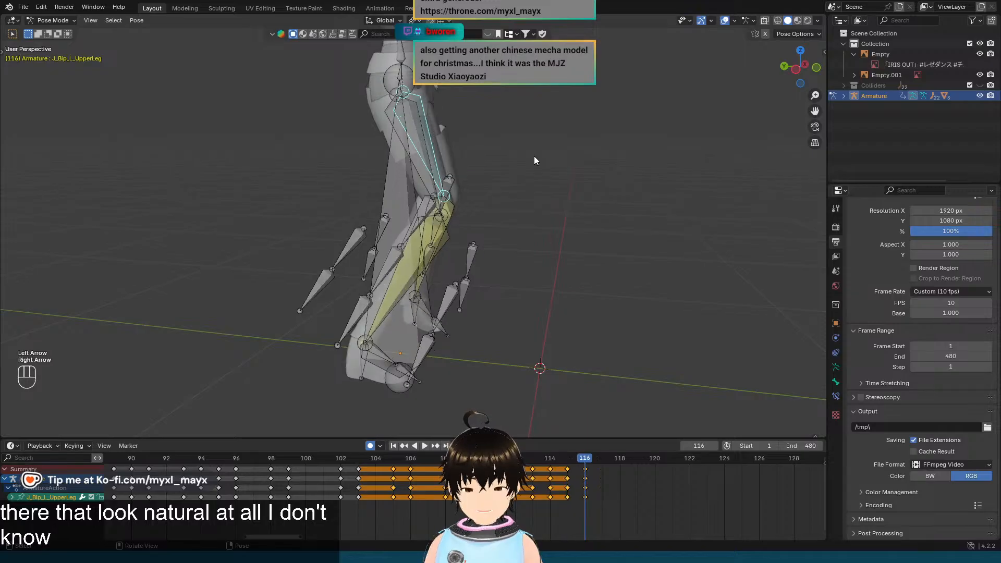
Step: Step between frames 115 and 116 to compare the leg and hip motion in perspective and front views
key(Left)
key(Right)
key(Left)
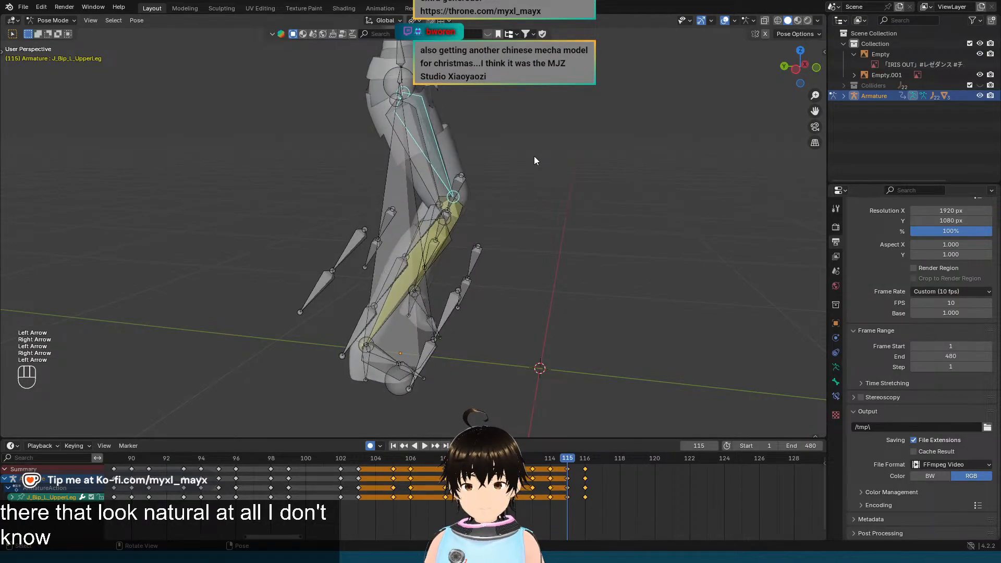
key(Right)
key(Left)
key(Right)
key(KP_1)
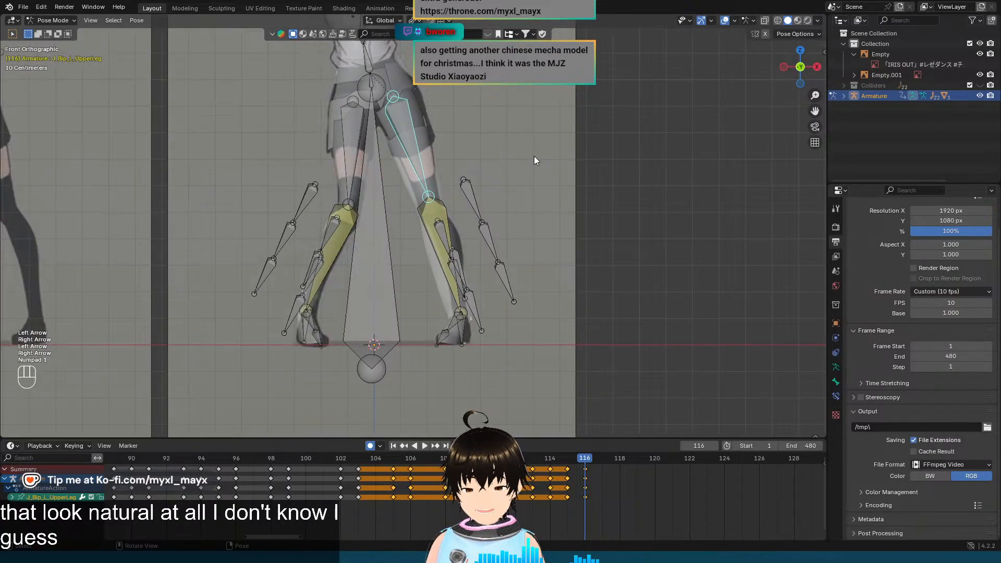
shift+middle_drag(470, 145, 501, 285)
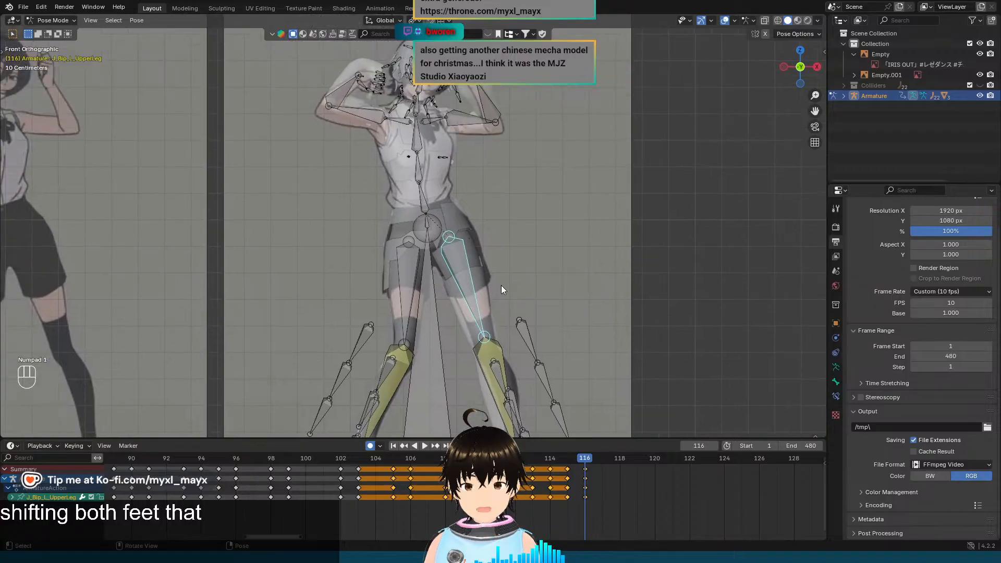
key(Left)
key(Right)
key(Left)
key(Right)
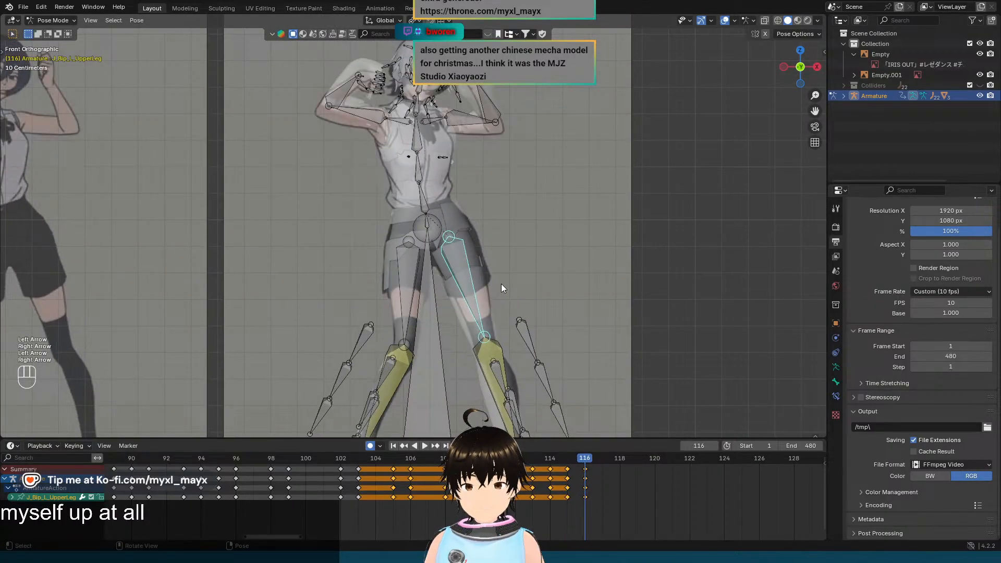
key(Left)
key(Right)
key(Left)
key(Right)
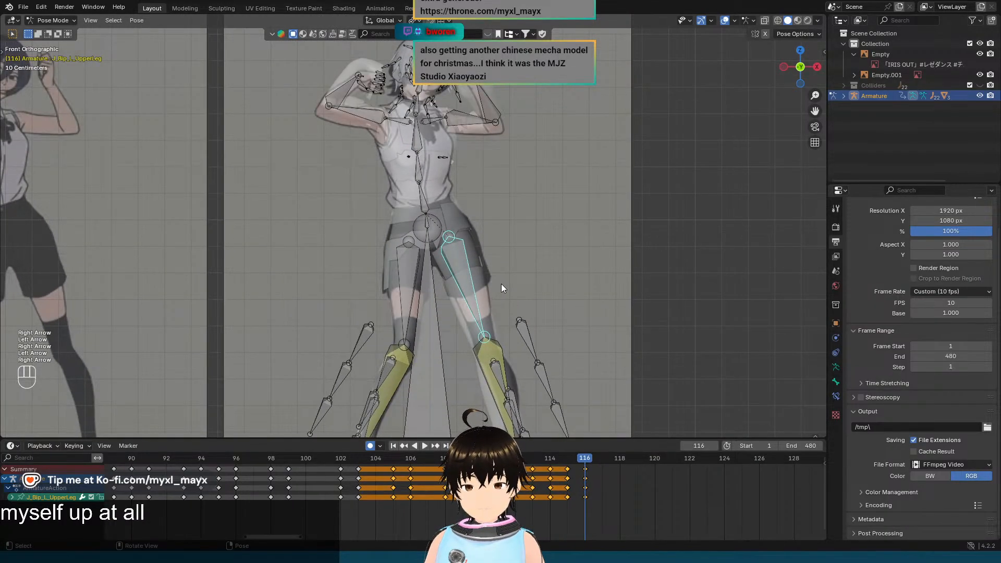
Step: Check the head, arms and torso up close against the reference at frames 115 and 116
shift+middle_drag(505, 221, 549, 289)
scroll(512, 331, up, 3)
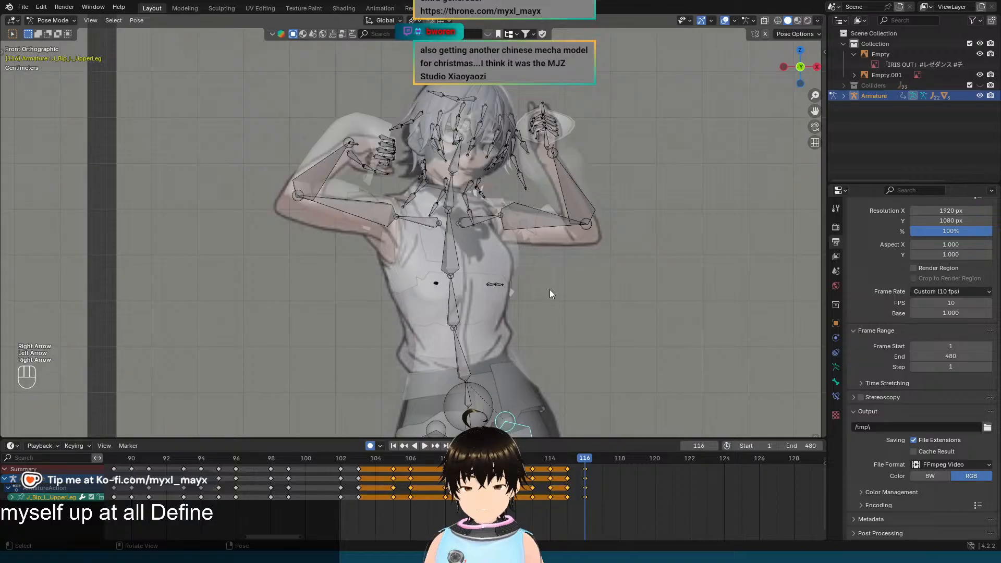
key(Left)
key(Right)
key(Left)
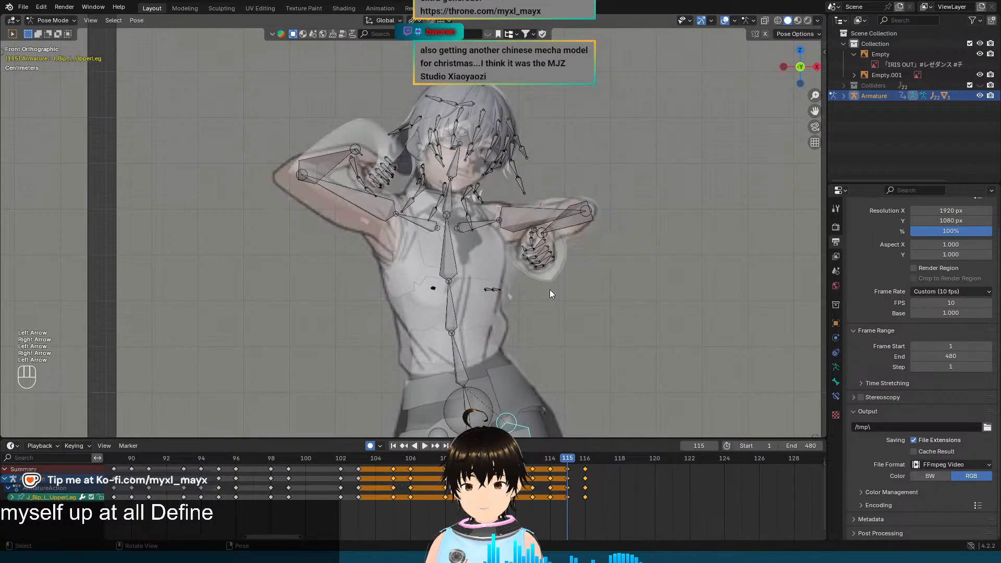
key(Right)
key(Left)
key(Right)
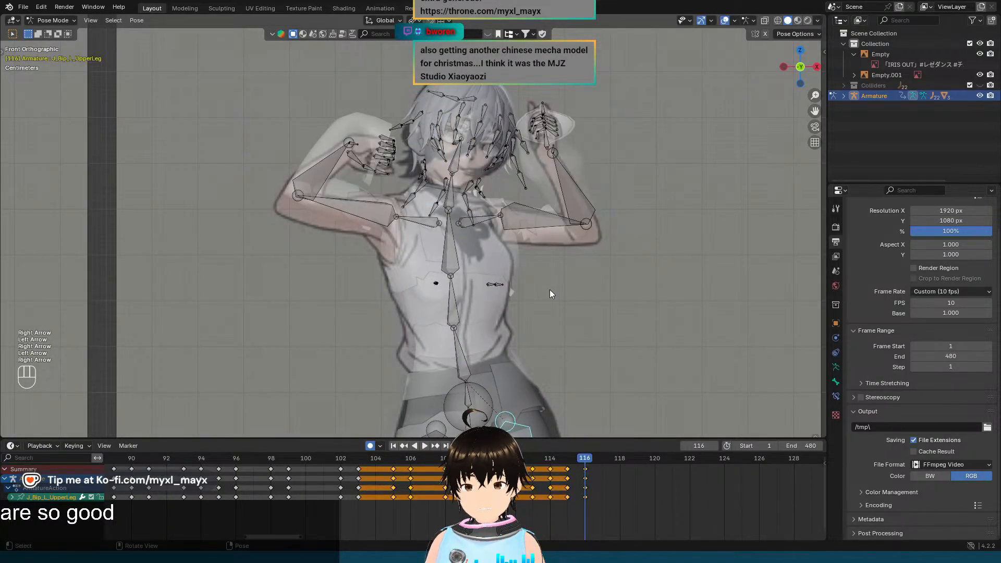
Step: Select all of the armature's bones and keyframe the held frame 116 pose at frame 118
scroll(549, 289, down, 5)
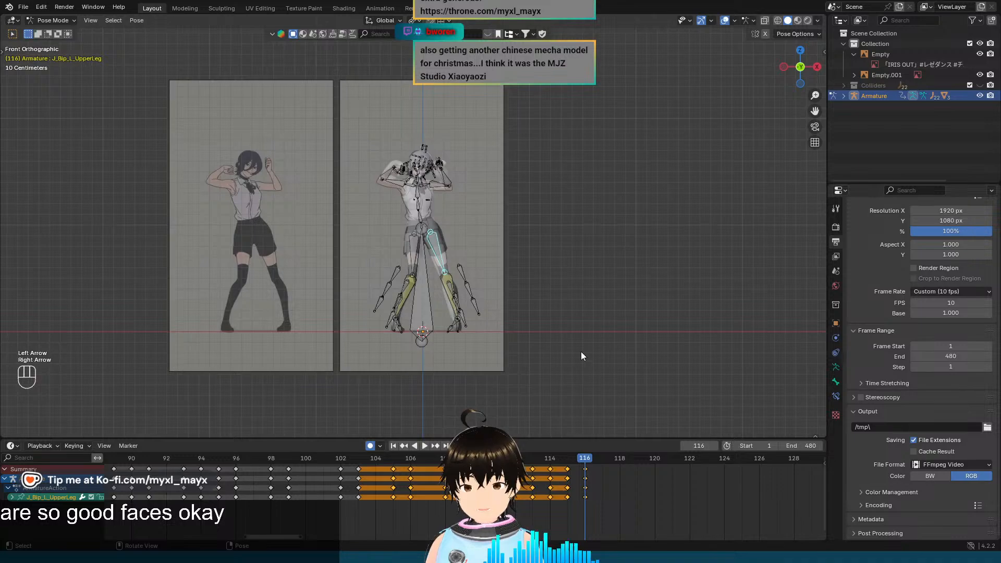
drag(581, 356, 350, 100)
scroll(435, 157, up, 2)
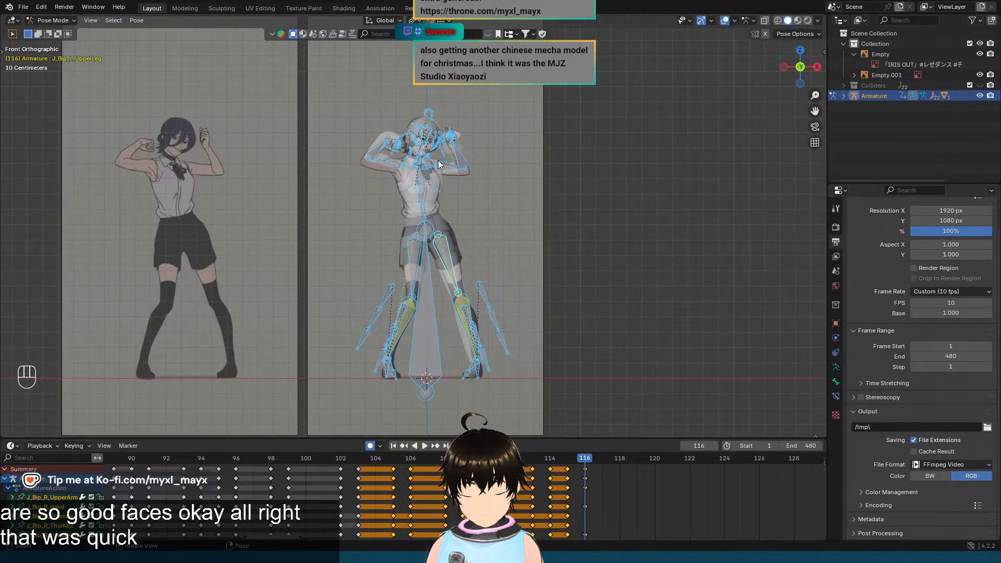
key(Right)
key(Right)
key(Right)
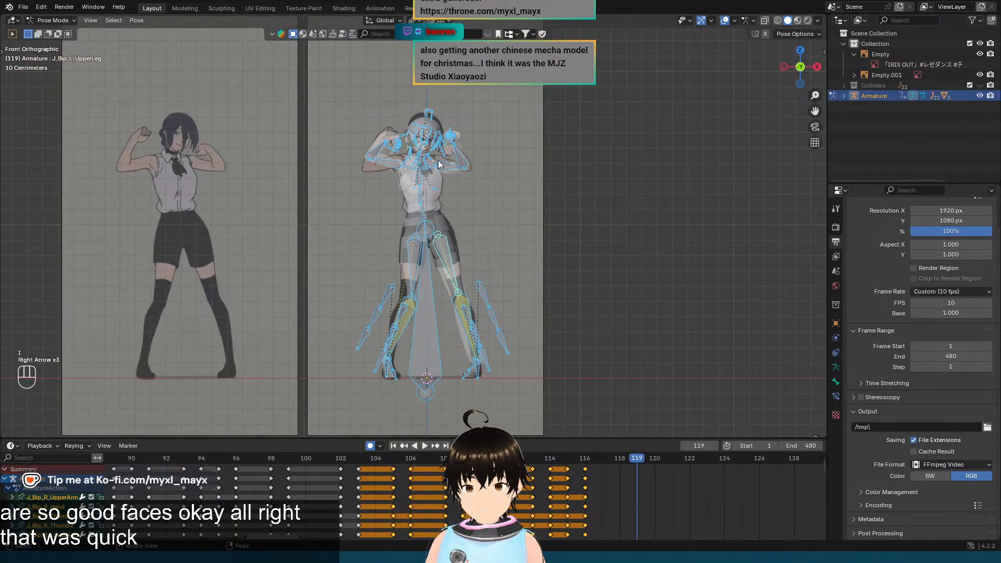
key(Left)
key(i)
key(Left)
key(Left)
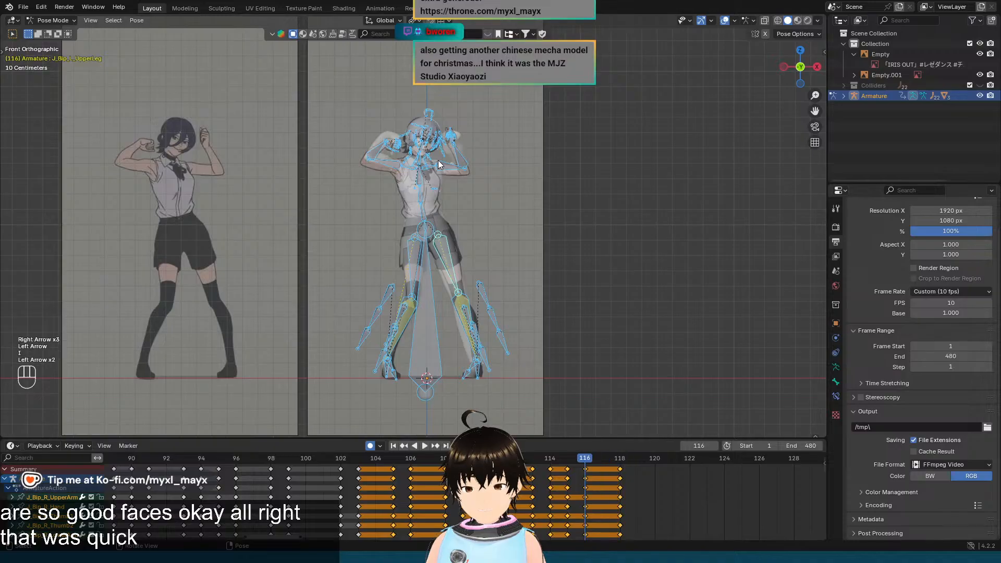
Step: Compare the full pose with the reference across frames 116 to 119, including the arms and legs up close at frame 119
key(Right)
key(Right)
key(Right)
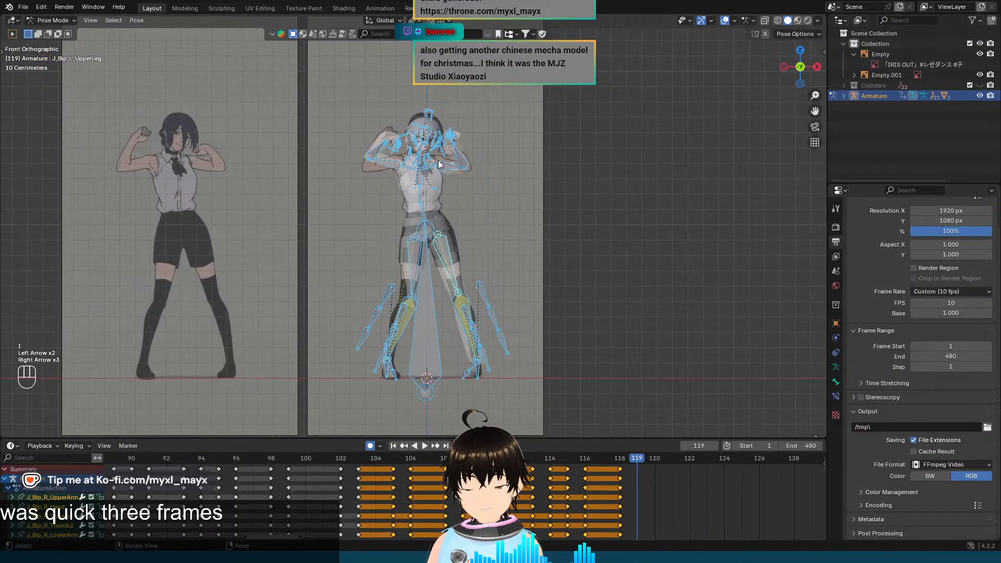
key(Left)
key(Right)
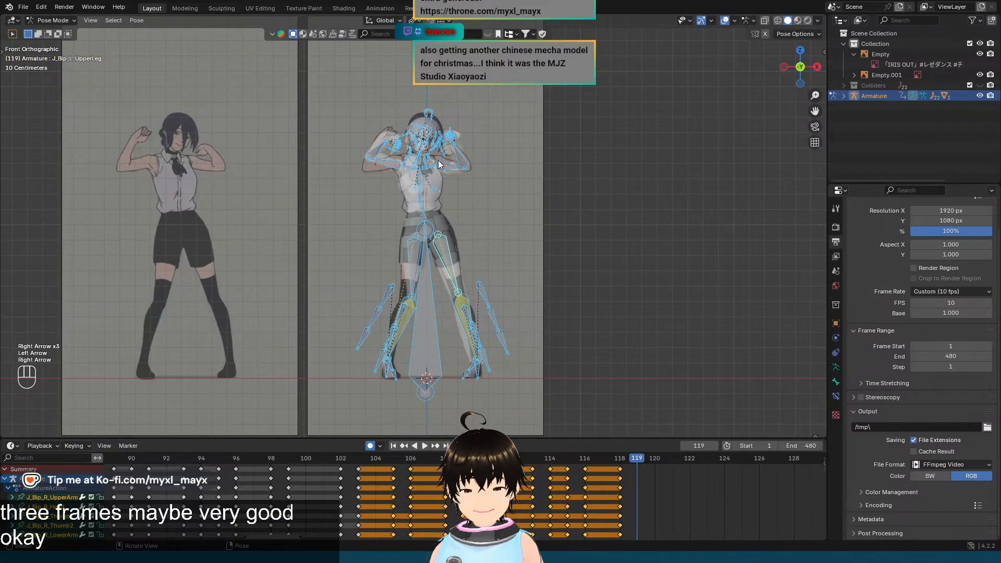
key(Left)
key(Left)
key(Left)
key(Left)
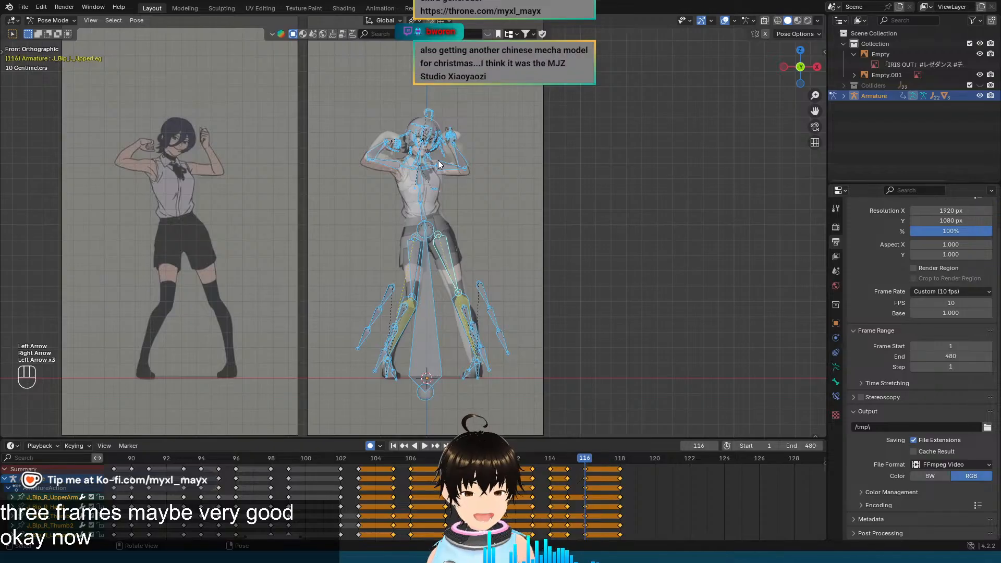
key(Right)
key(Right)
key(Right)
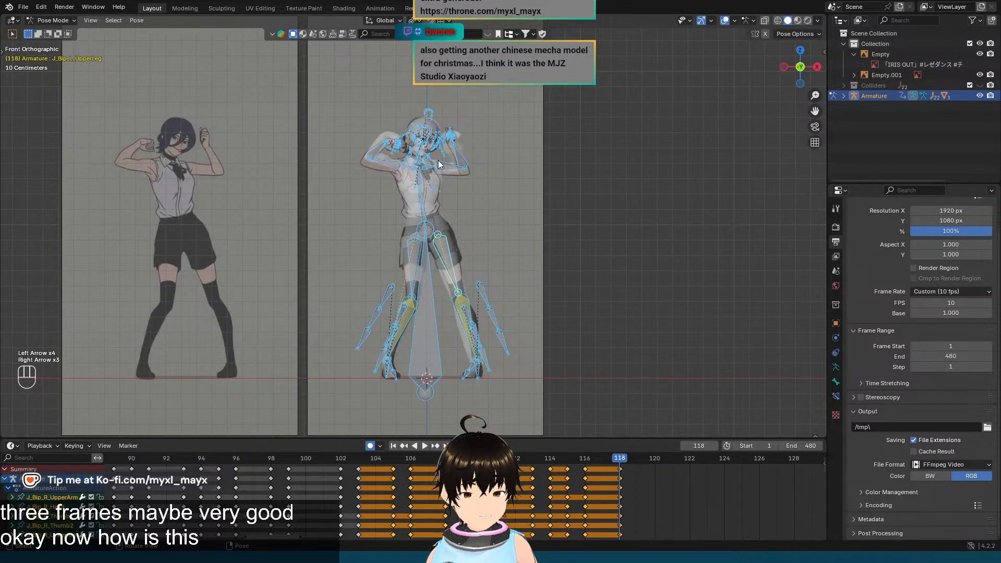
key(Right)
key(Left)
key(Right)
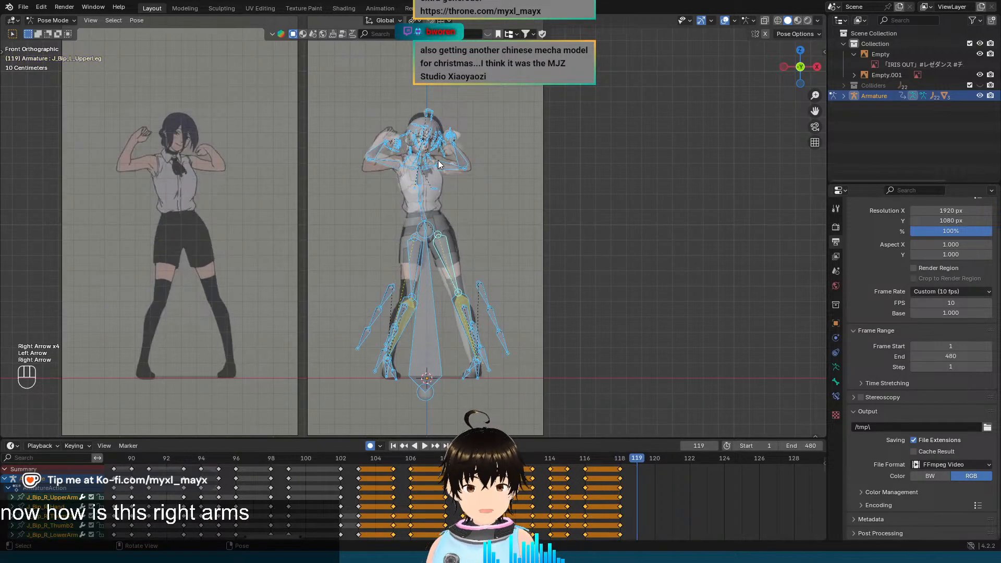
scroll(438, 160, up, 5)
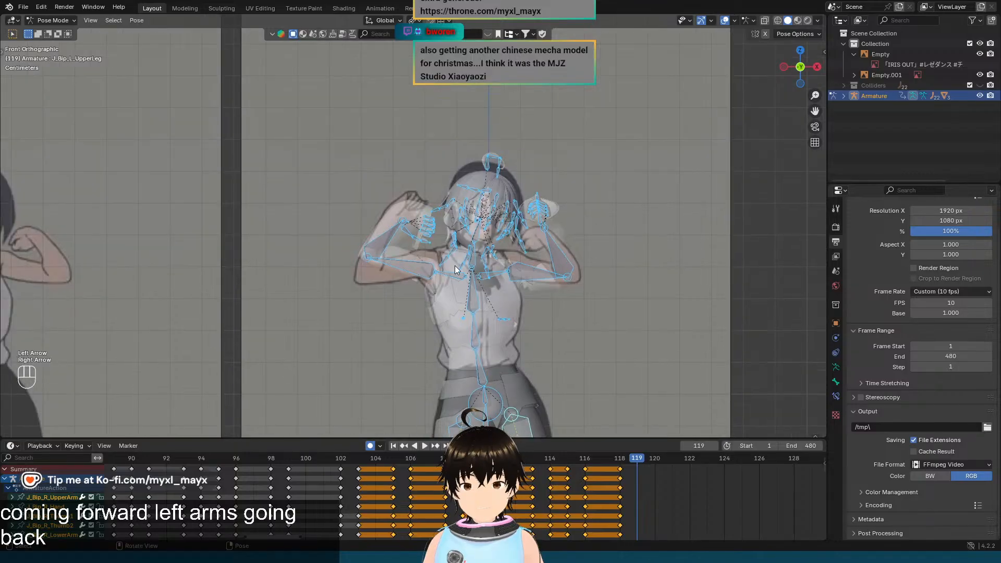
scroll(455, 270, up, 3)
shift+middle_drag(452, 277, 431, 206)
scroll(526, 264, down, 5)
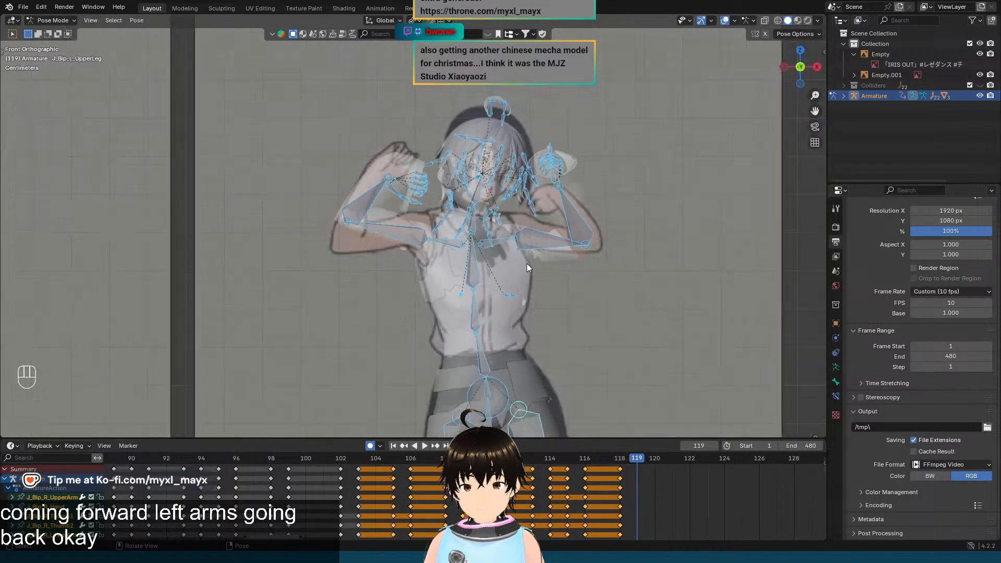
shift+middle_drag(522, 260, 490, 97)
scroll(504, 180, up, 2)
shift+middle_drag(504, 234, 506, 166)
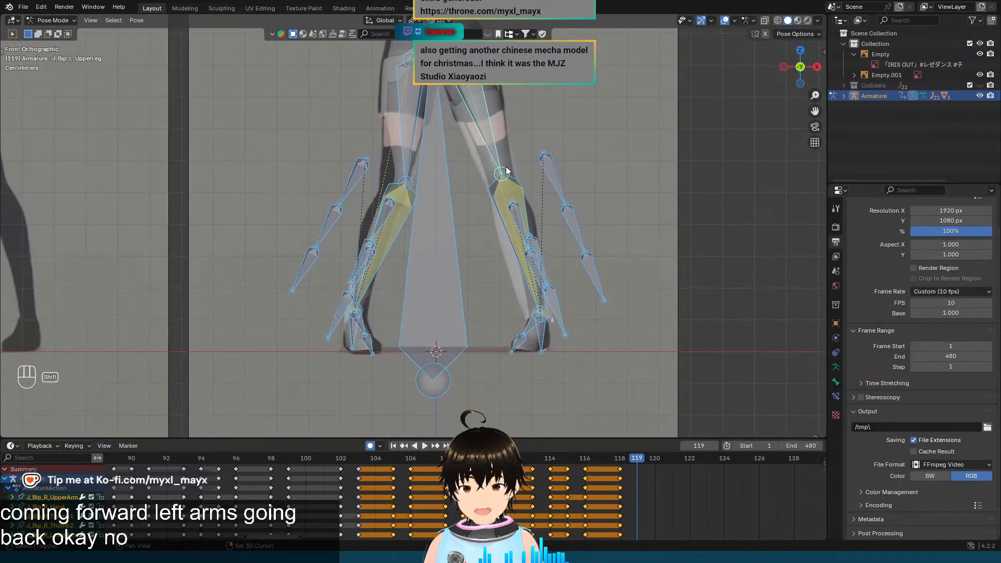
Step: Move the Root bone up about 0.03 m at frame 119 to raise the hips onto the reference
click(442, 240)
key(Left)
key(Right)
key(Left)
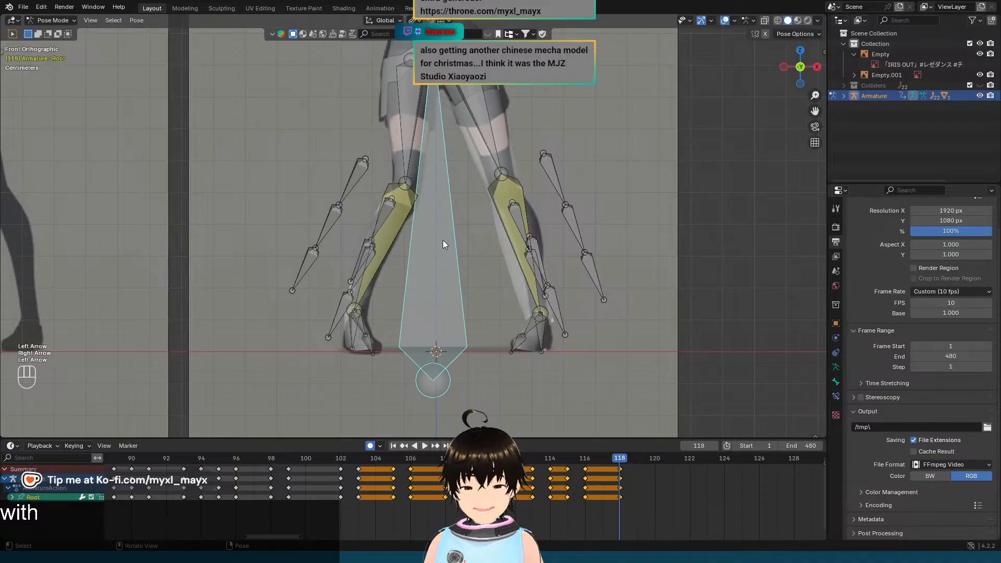
key(Right)
shift+middle_drag(498, 153, 521, 283)
scroll(522, 271, up, 3)
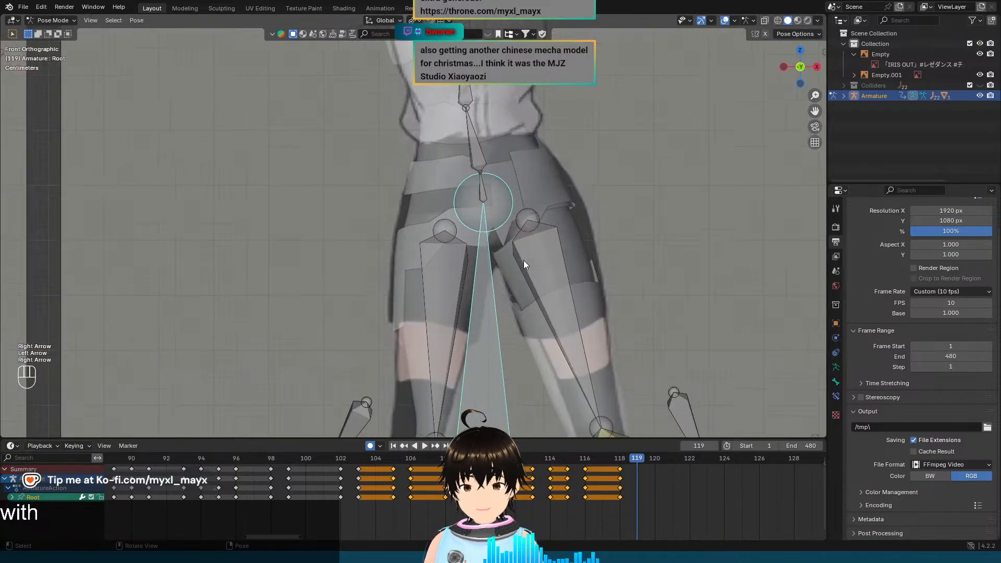
key(Left)
key(Right)
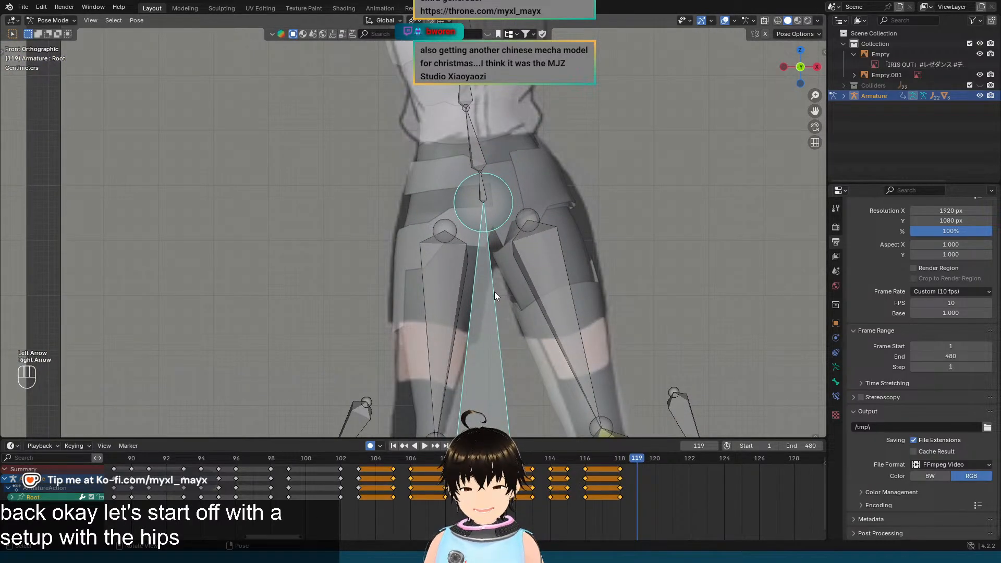
key(g)
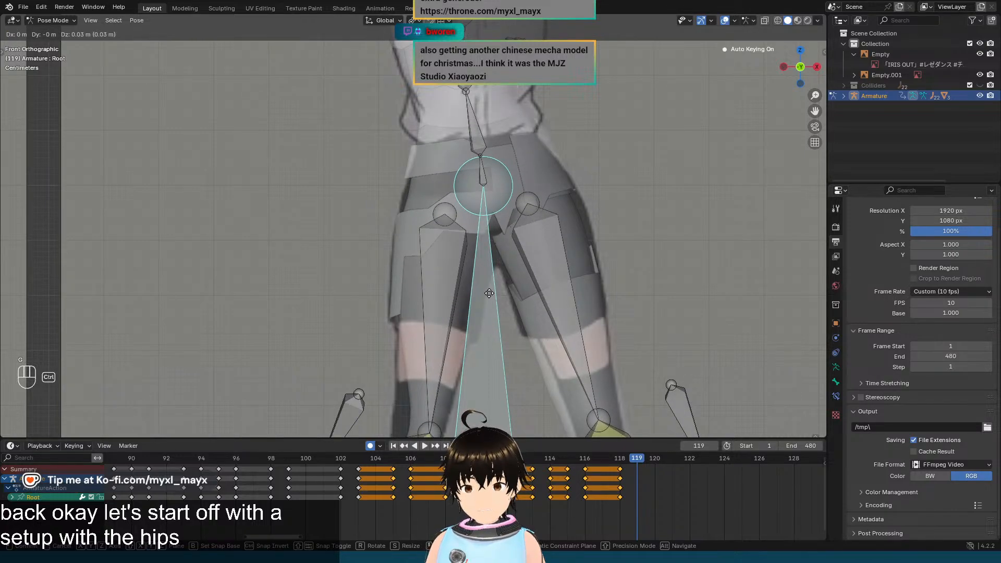
click(489, 293)
scroll(488, 290, down, 3)
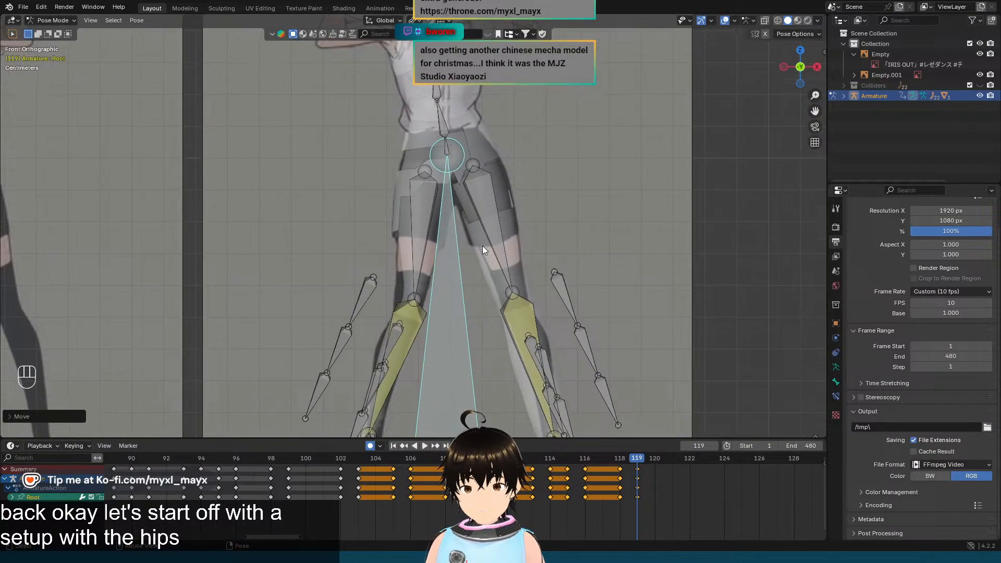
Step: Check the hip and thigh movement between frames 118 and 119 against the reference
key(Left)
key(Right)
key(Left)
key(Right)
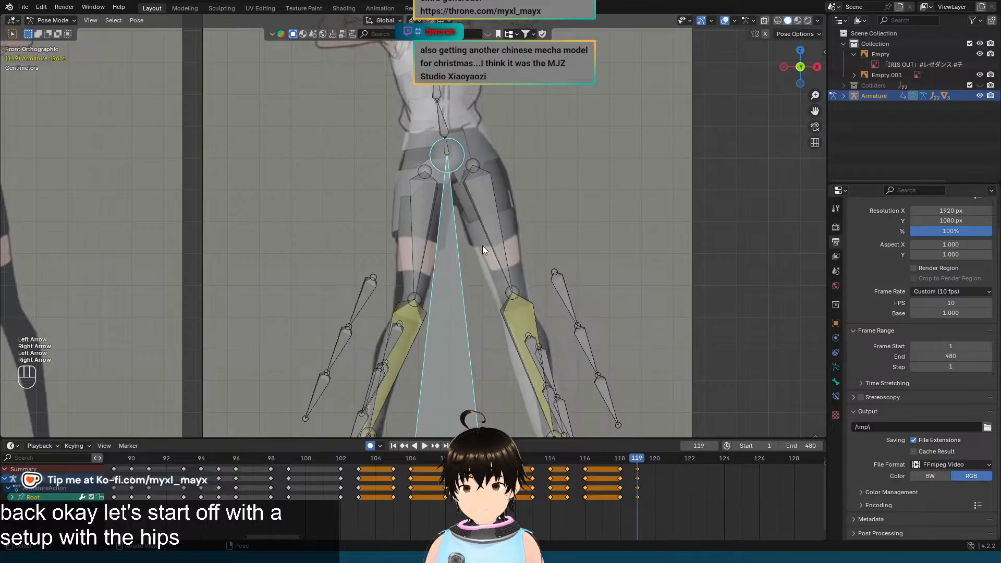
key(Left)
key(Right)
key(Left)
key(Right)
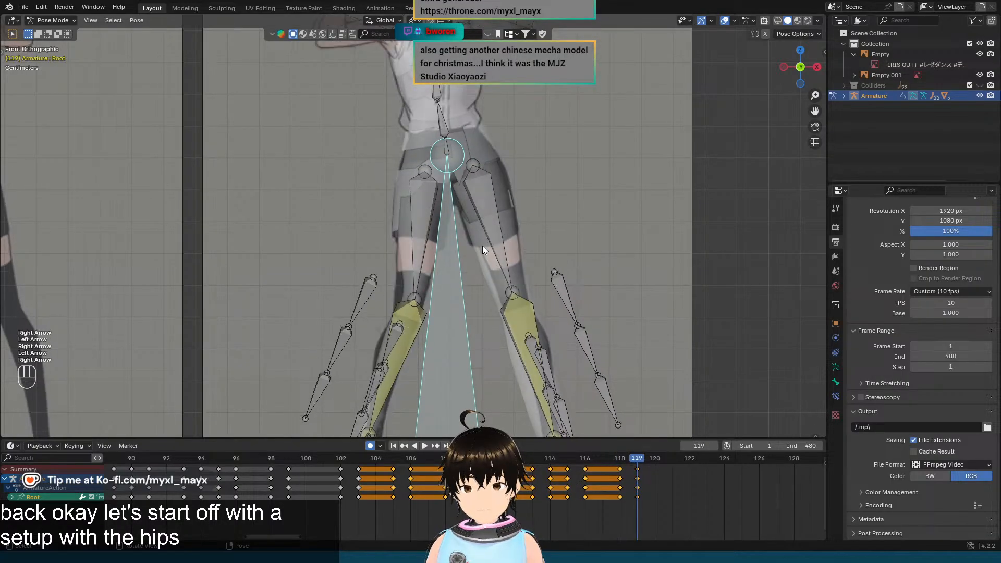
key(Left)
key(Right)
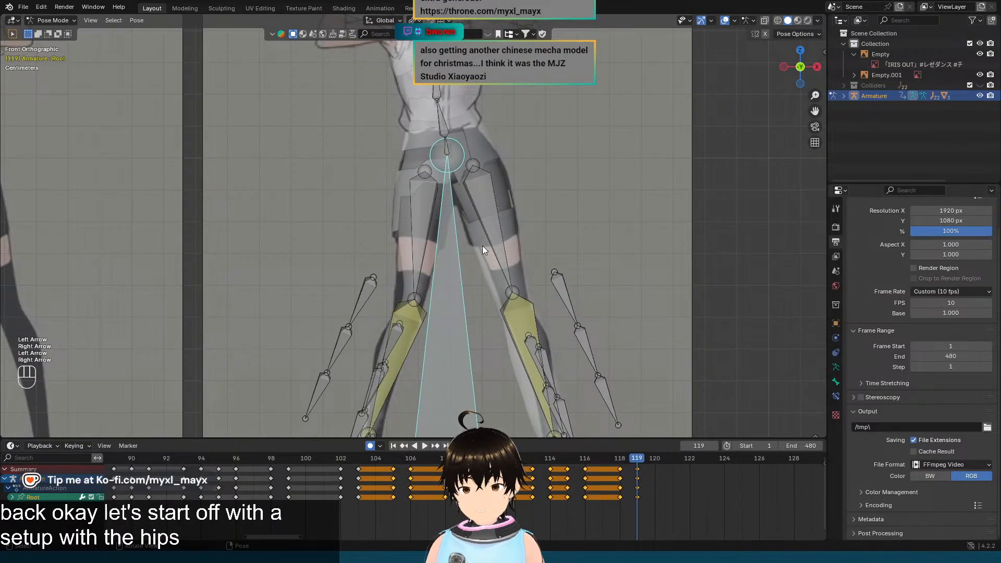
Step: Examine both lower legs and feet up close at frames 118 and 119 against the reference
scroll(482, 246, down, 2)
shift+middle_drag(464, 251, 439, 157)
scroll(475, 243, up, 6)
shift+middle_drag(494, 279, 496, 202)
key(Left)
key(Right)
key(Left)
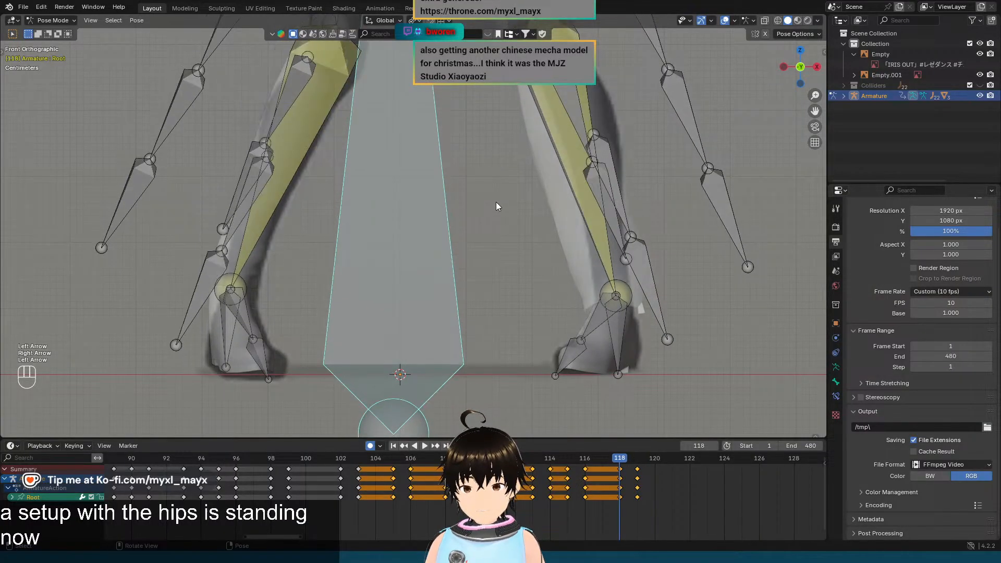
key(Right)
key(Left)
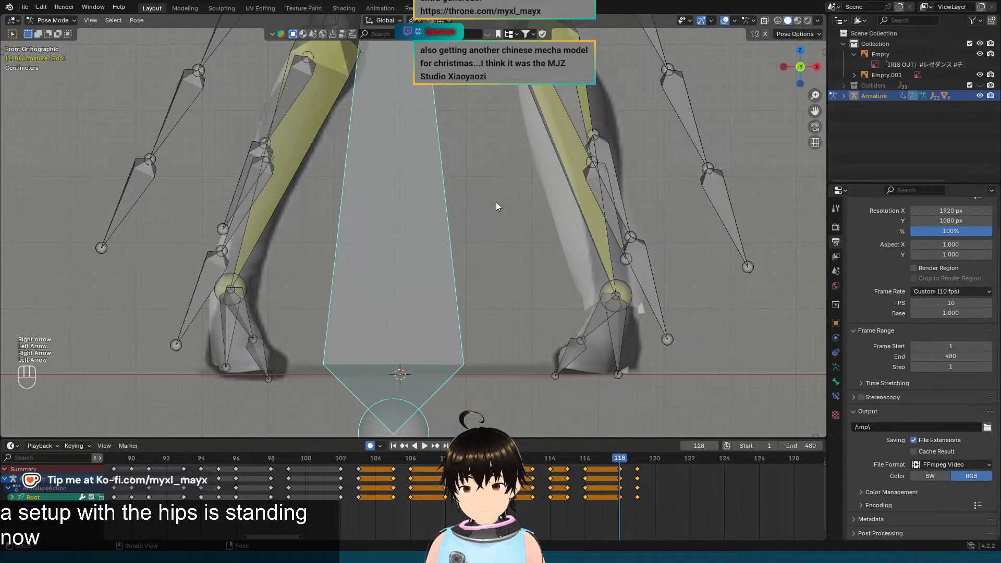
key(Right)
key(Left)
key(Right)
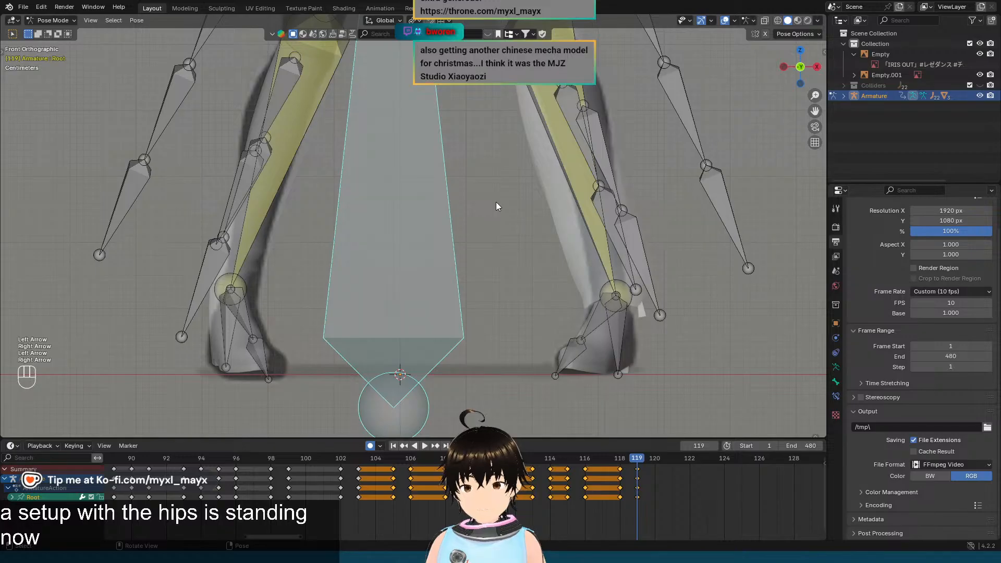
Step: Move the left foot's control bone about 0.01 m inward along X at frame 119
click(611, 331)
scroll(657, 332, up, 2)
shift+middle_drag(662, 333, 456, 172)
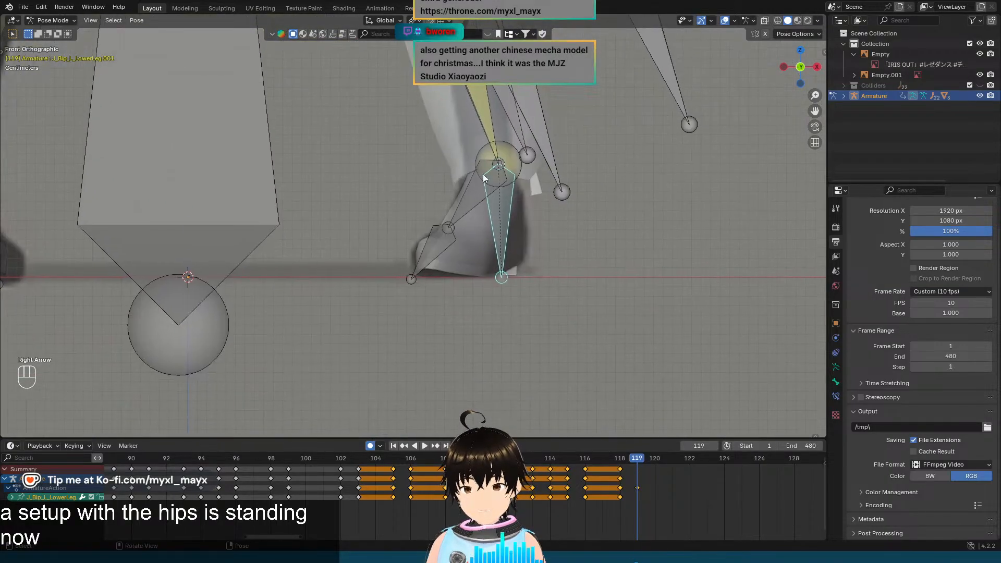
key(g)
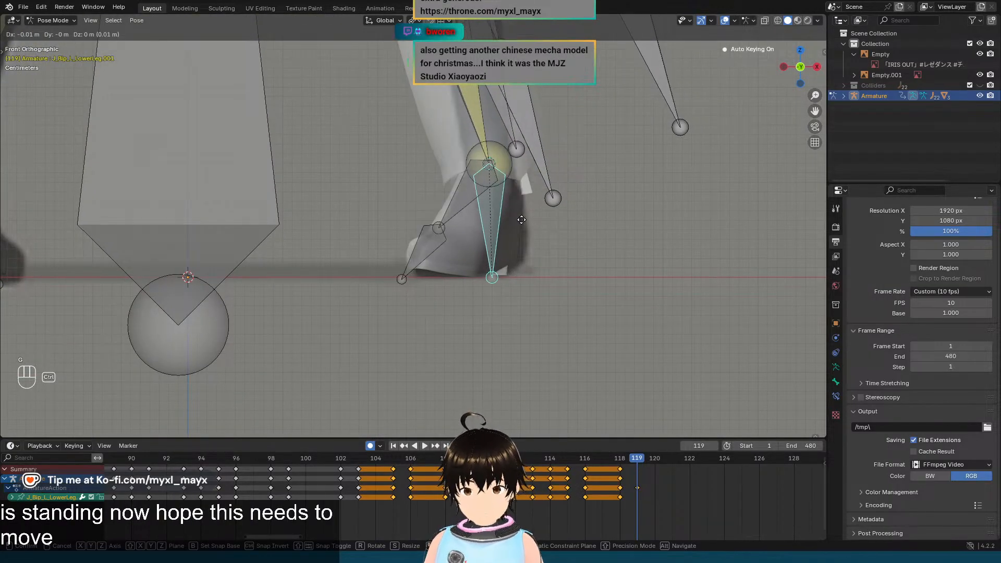
click(526, 221)
Step: Rotate the left foot's control bone around its local Y axis at frame 119 to align the toes with the reference
key(r)
key(y)
key(y)
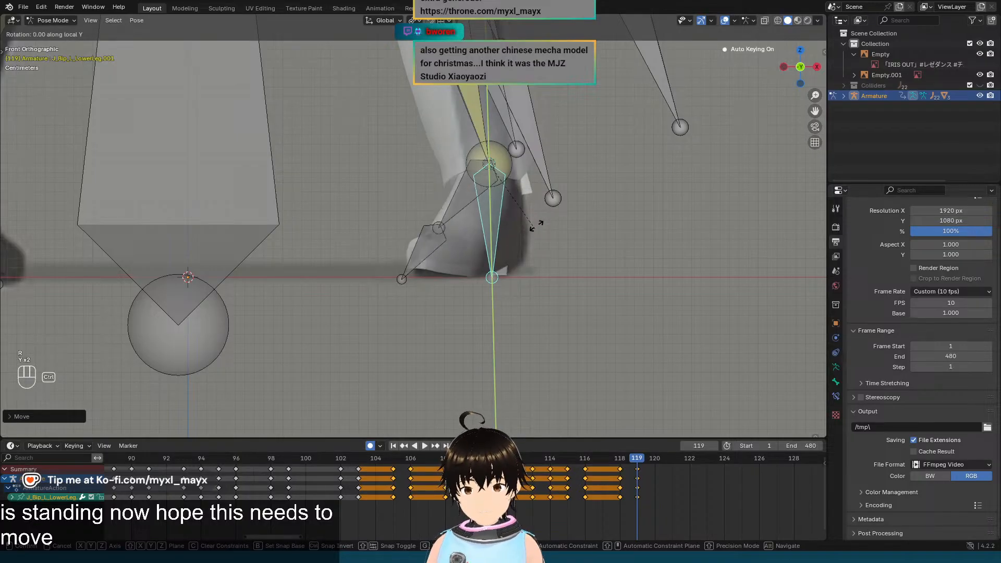
click(538, 218)
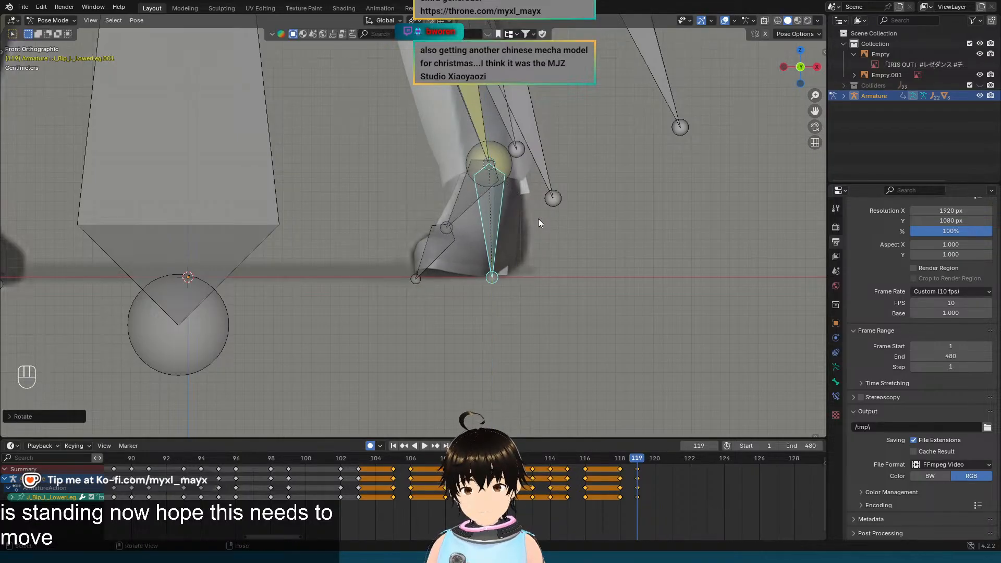
Step: Compare frames 118 and 119 from the left foot up through the legs and hips against the reference
key(Left)
key(Right)
key(Left)
key(Right)
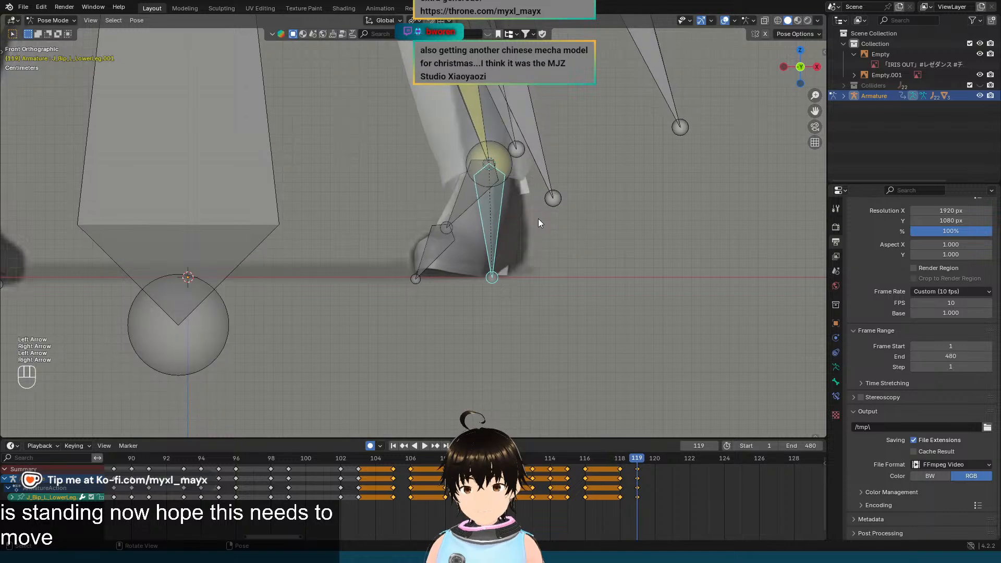
key(Left)
key(Right)
scroll(538, 218, down, 4)
shift+middle_drag(439, 169, 562, 407)
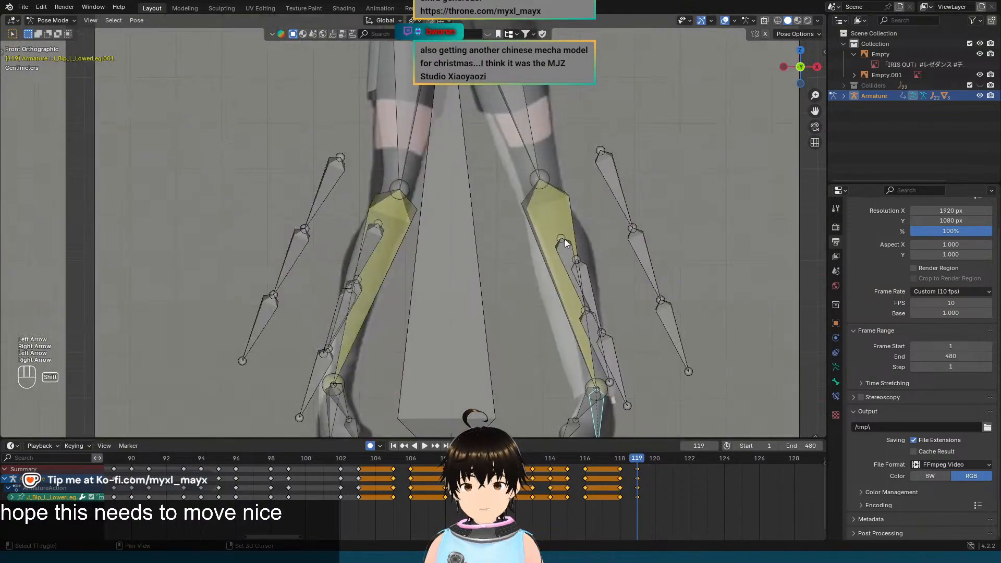
scroll(555, 174, down, 2)
shift+middle_drag(551, 175, 564, 373)
key(Left)
key(Right)
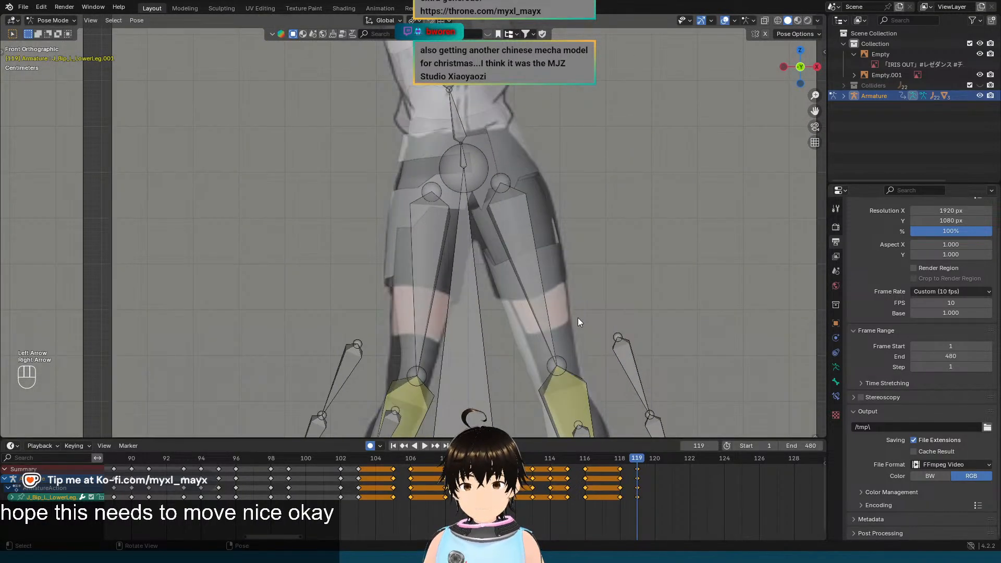
key(Left)
key(Right)
key(Left)
key(Right)
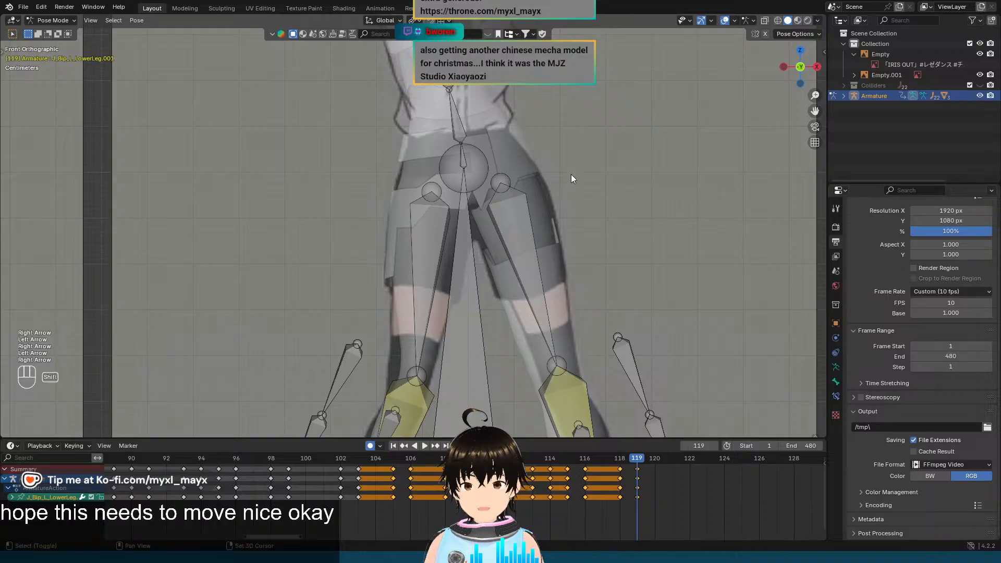
Step: Examine the torso, arms and head at frames 118 and 119 against the reference
shift+middle_drag(571, 174, 552, 318)
key(Left)
key(Right)
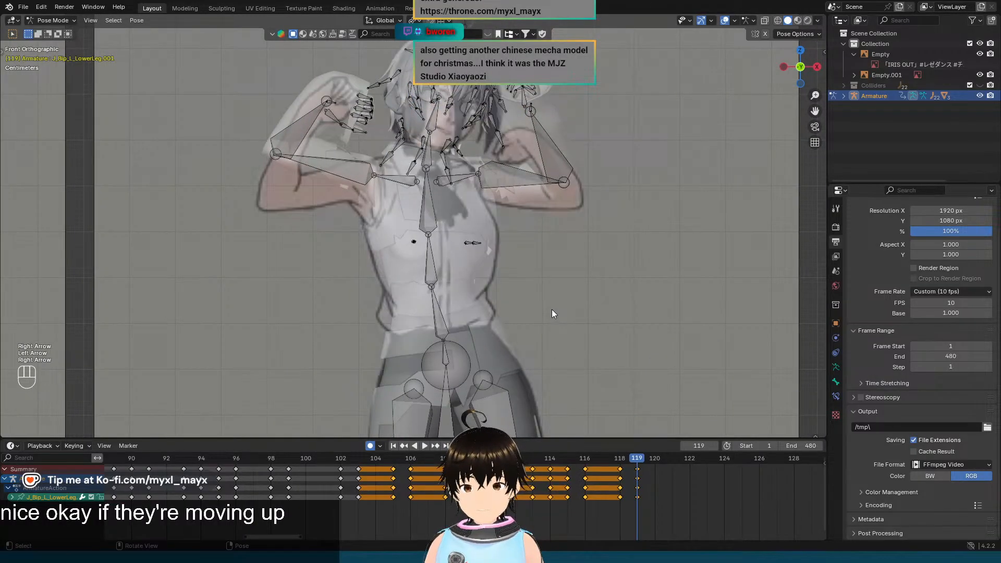
key(Left)
key(Right)
key(Left)
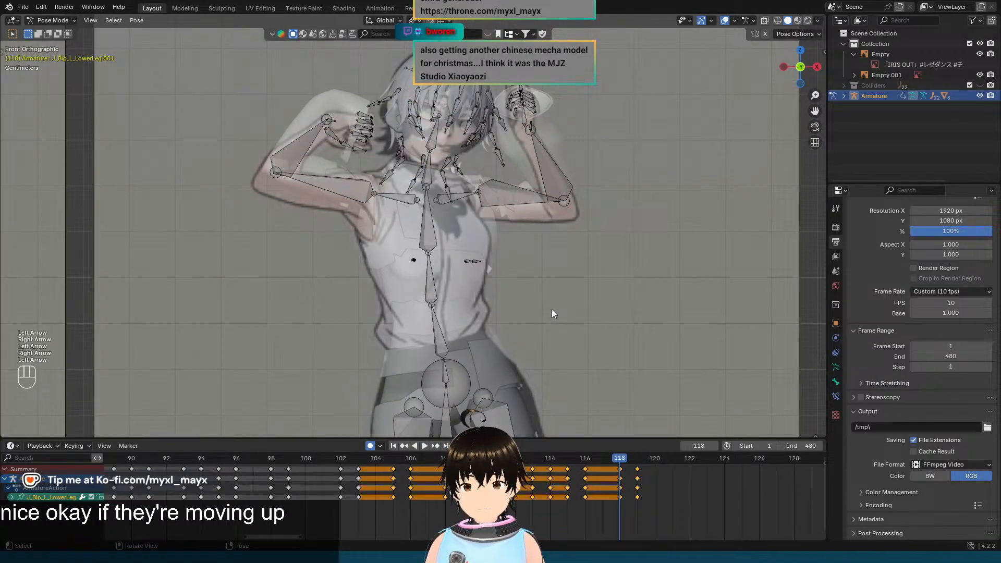
key(Right)
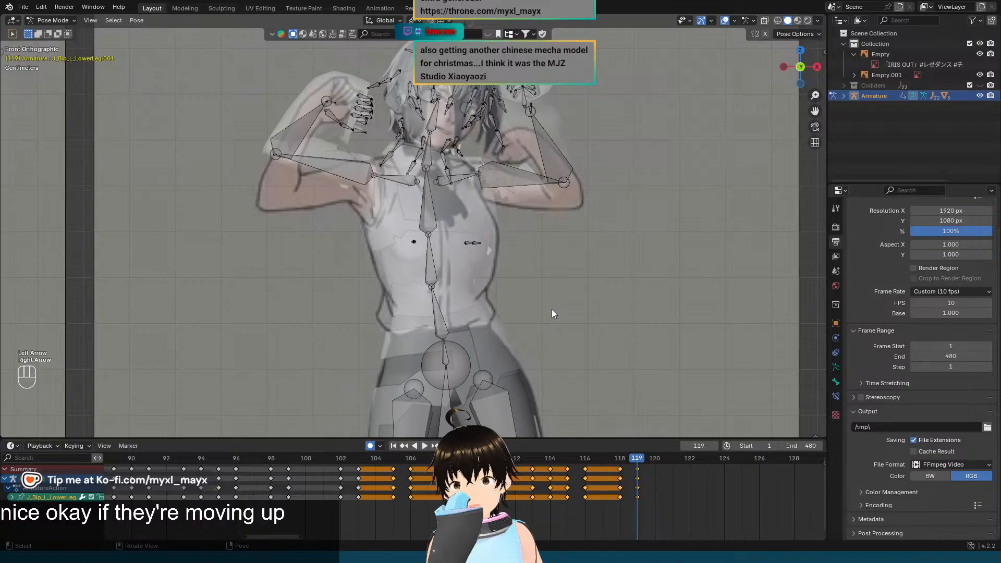
scroll(551, 311, up, 3)
shift+middle_drag(550, 225, 538, 26)
key(Left)
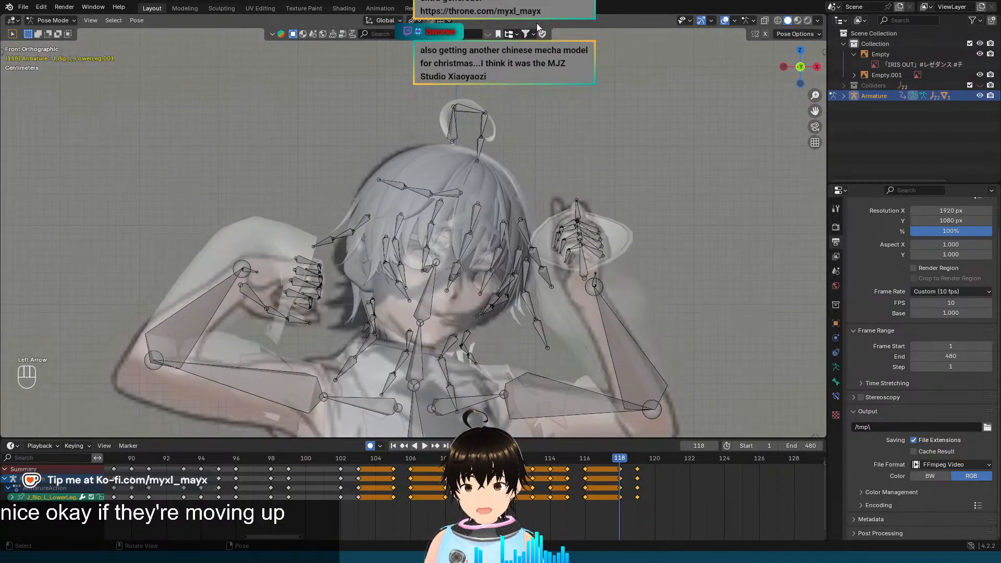
key(Right)
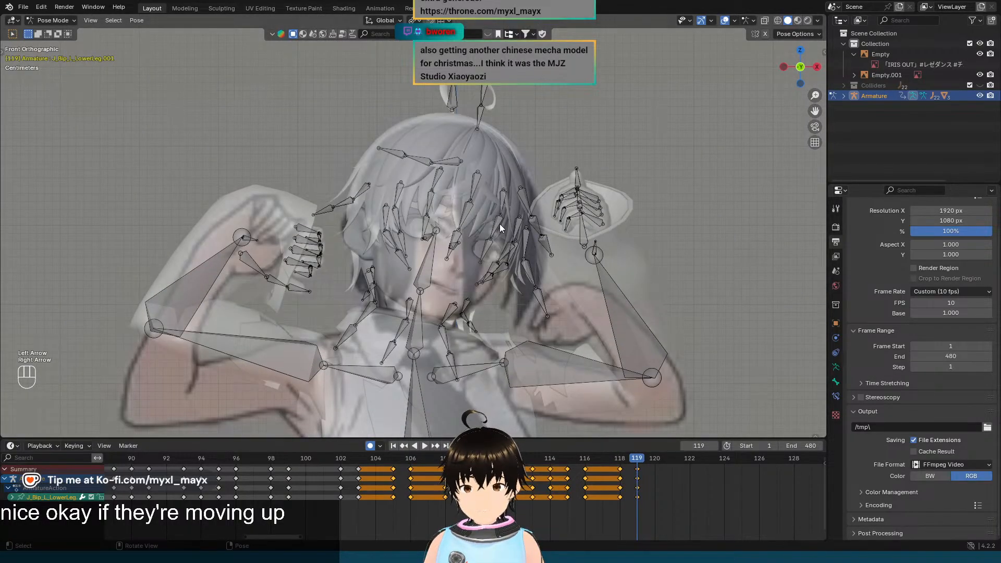
Step: Rotate the head and neck bones together around their local Y axis at frame 119 to turn the head toward the reference pose
shift+middle_drag(462, 313, 458, 214)
click(413, 213)
scroll(414, 229, up, 2)
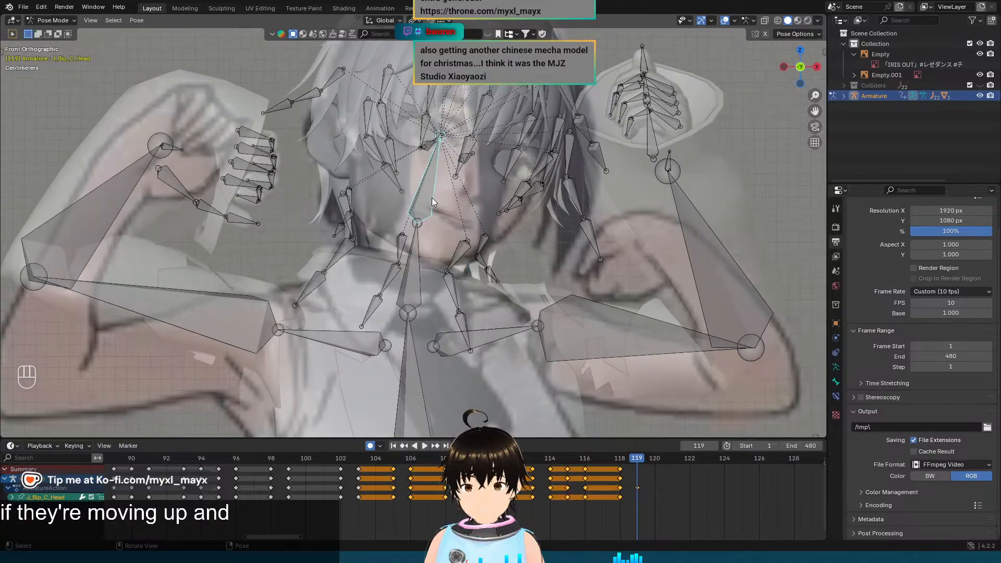
click(417, 254)
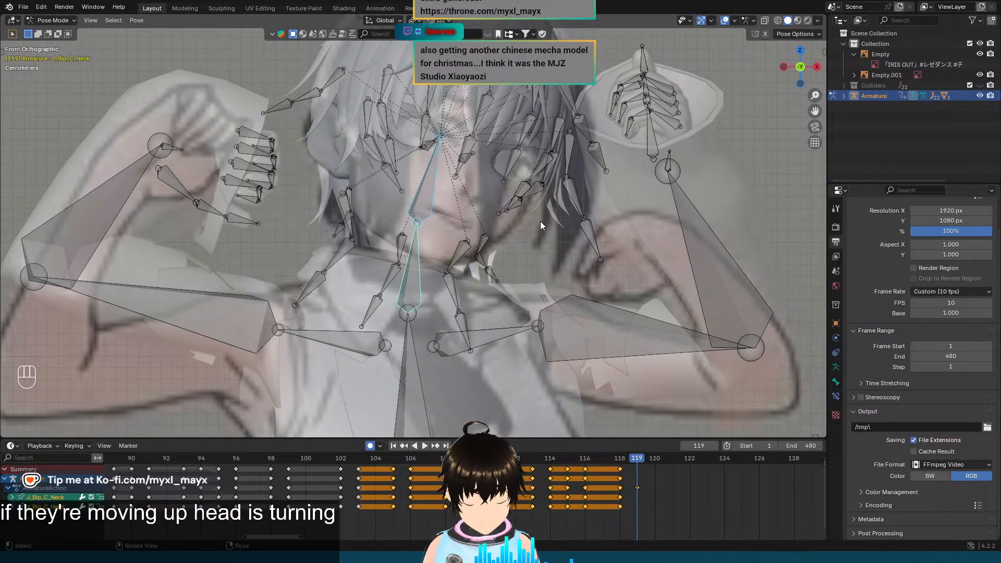
key(r)
key(y)
key(y)
key(ctrl)
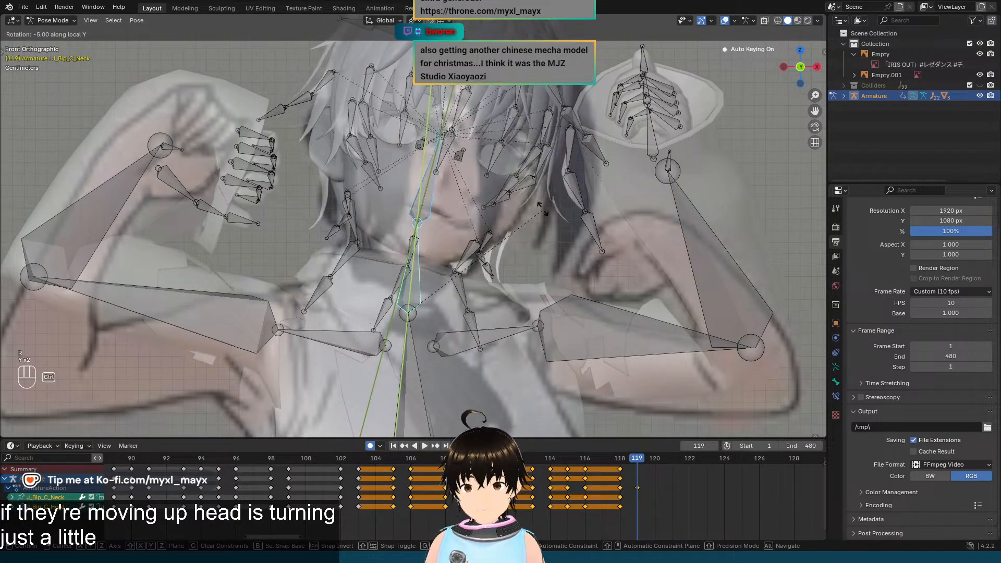
click(543, 236)
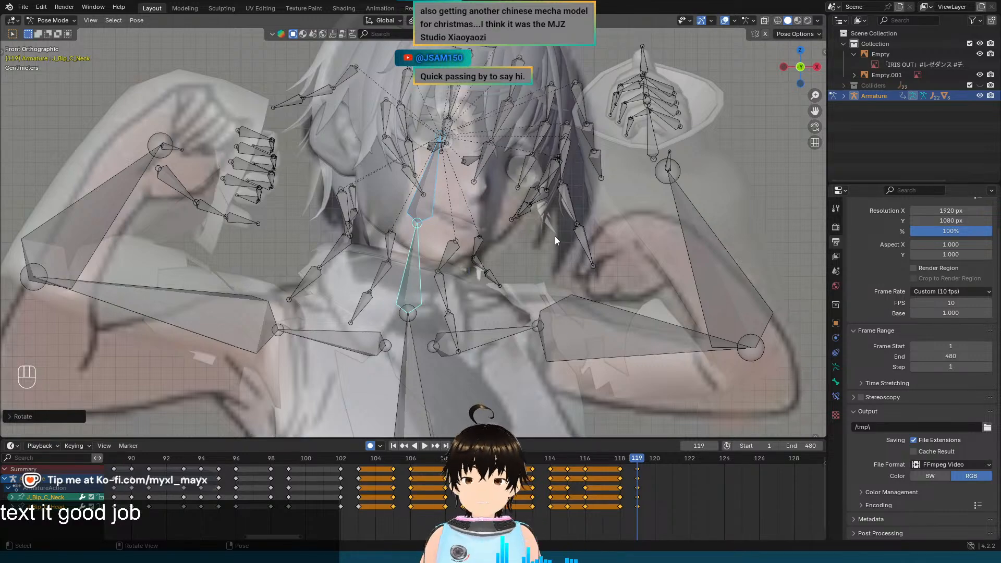
Step: Rotate the right shoulder bone around its local X axis at frame 119 to lower the shoulder onto the reference
shift+middle_drag(284, 260, 367, 185)
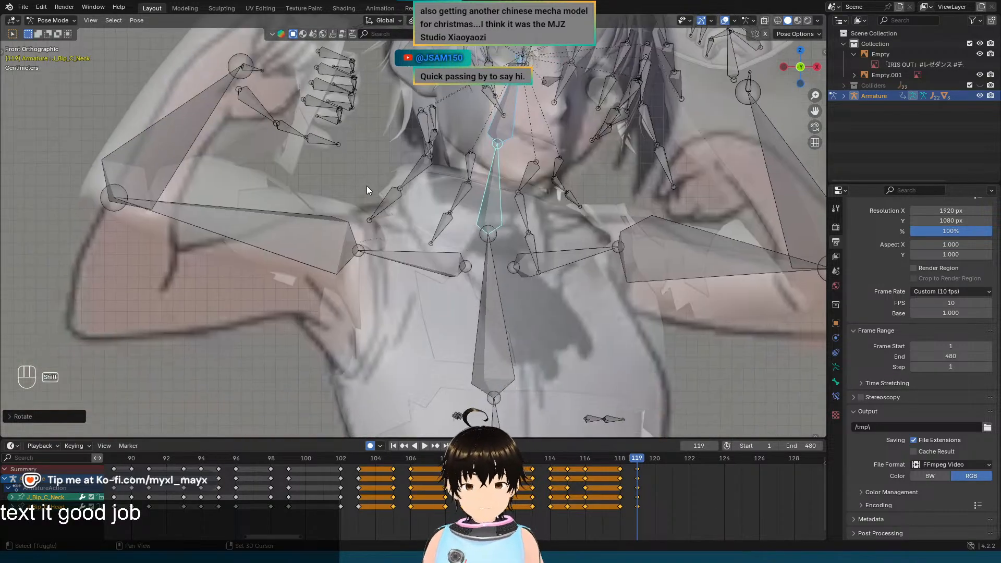
click(403, 267)
key(r)
key(x)
key(x)
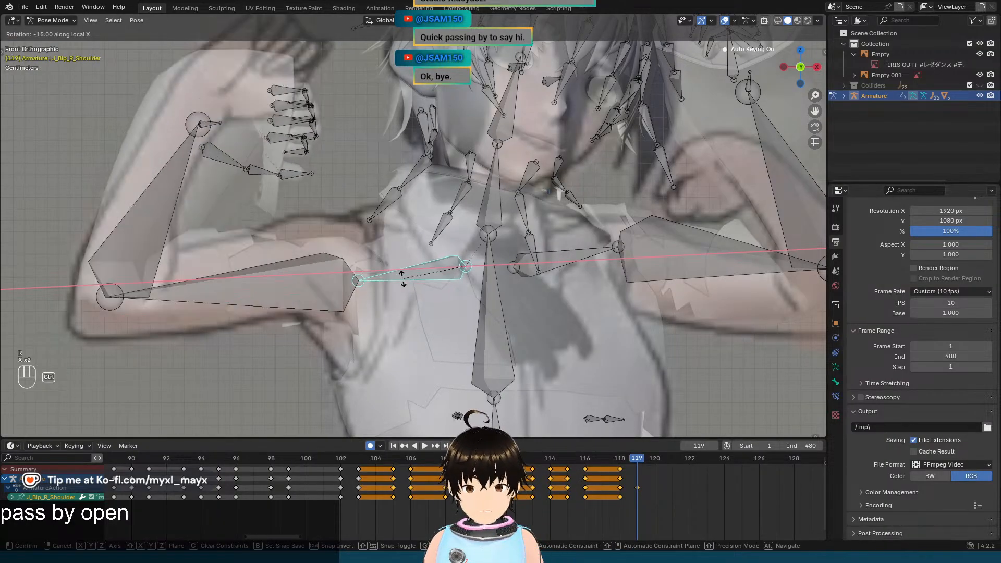
click(403, 279)
Step: Lower the left shoulder at frame 119 by rotating its bone around the local X axis to match the reference
click(577, 258)
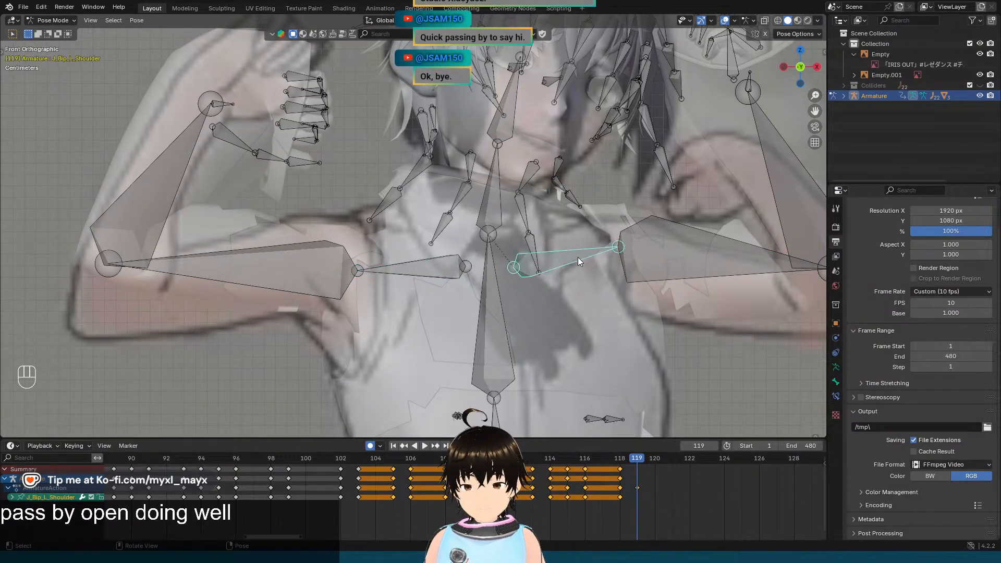
shift+middle_drag(577, 257, 469, 245)
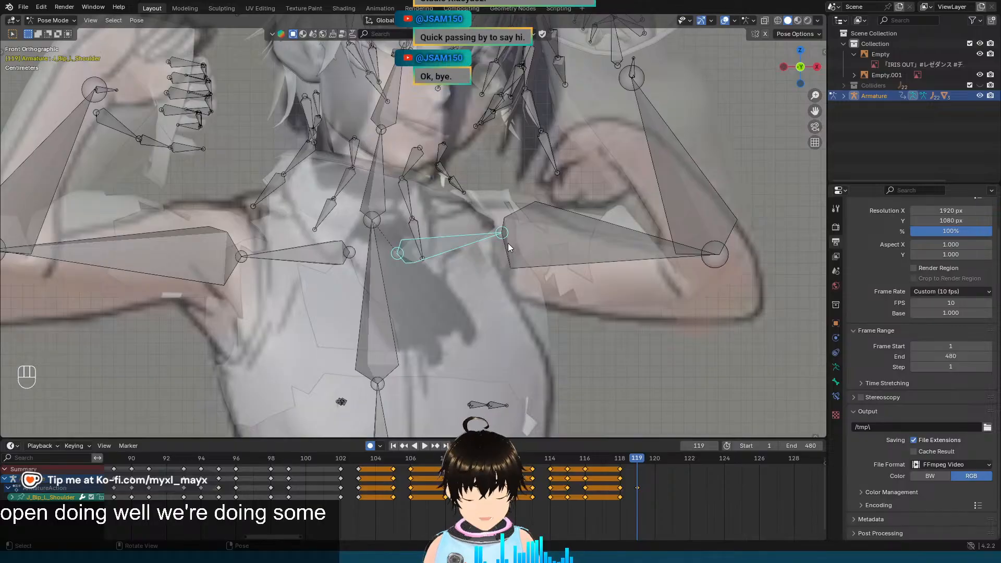
key(r)
key(x)
key(x)
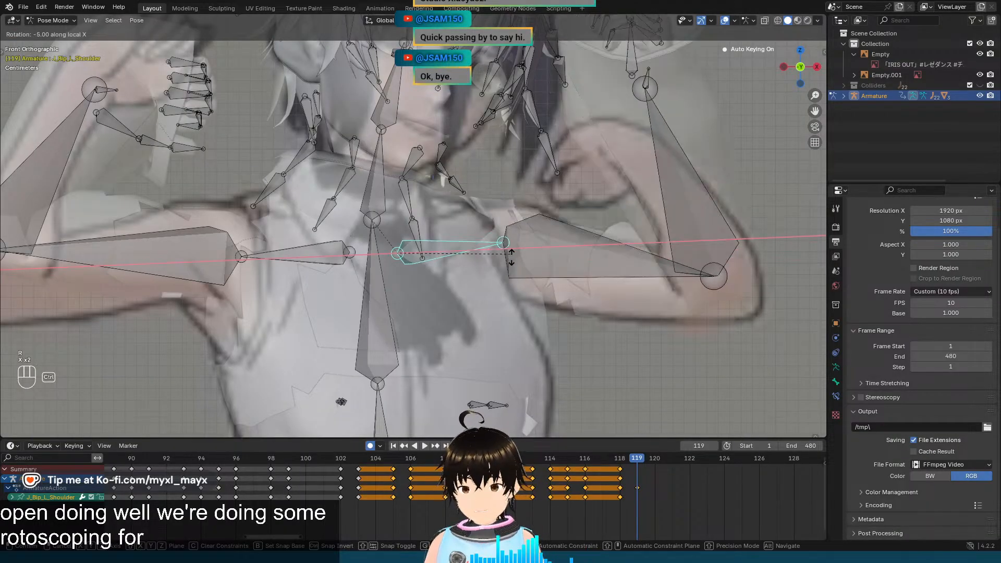
click(512, 259)
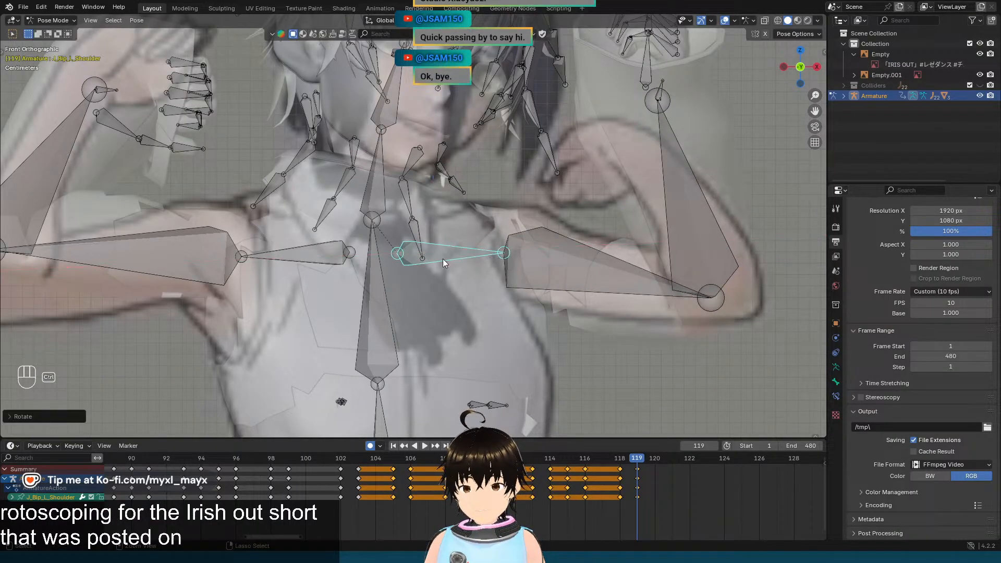
Step: Rotate the right upper arm bone around its local Z axis at frame 119 to lower the elbow toward the reference
shift+middle_drag(338, 238, 590, 238)
click(375, 247)
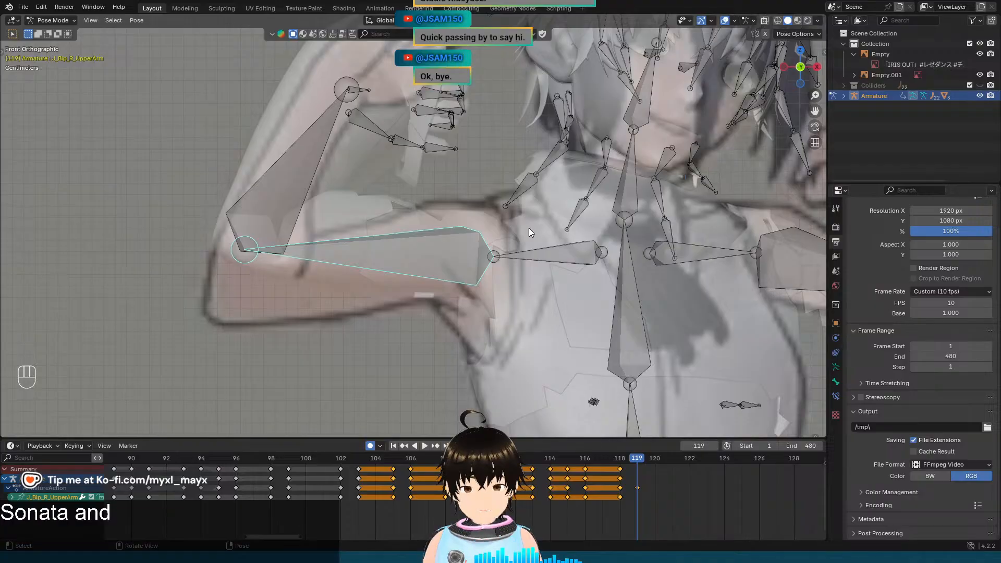
key(r)
key(x)
key(x)
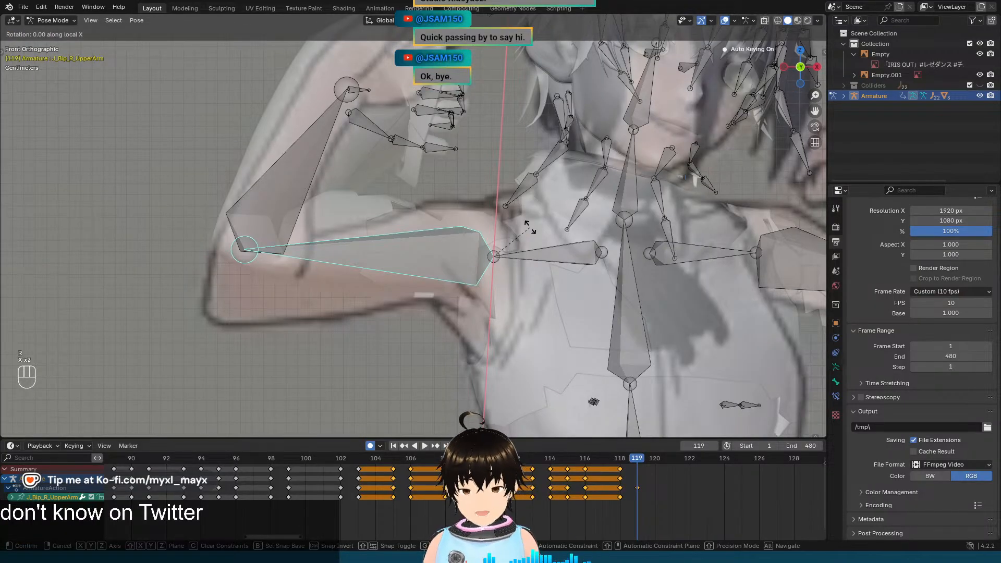
key(z)
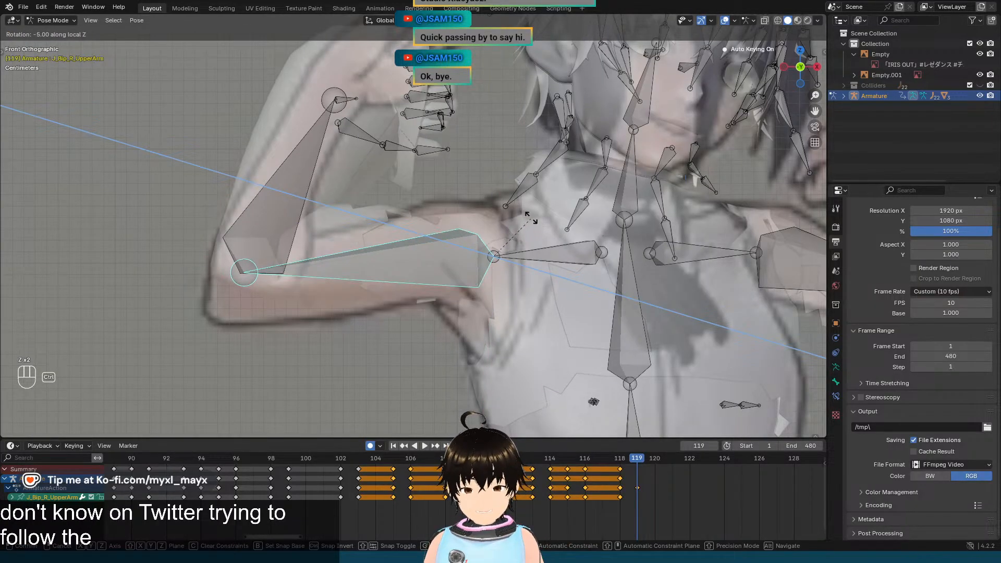
click(530, 214)
Step: Inspect the right arm's pose in 3D and compare the upper body between frames 118 and 119 against the reference
scroll(523, 214, down, 4)
middle_drag(524, 214, 512, 252)
key(KP_1)
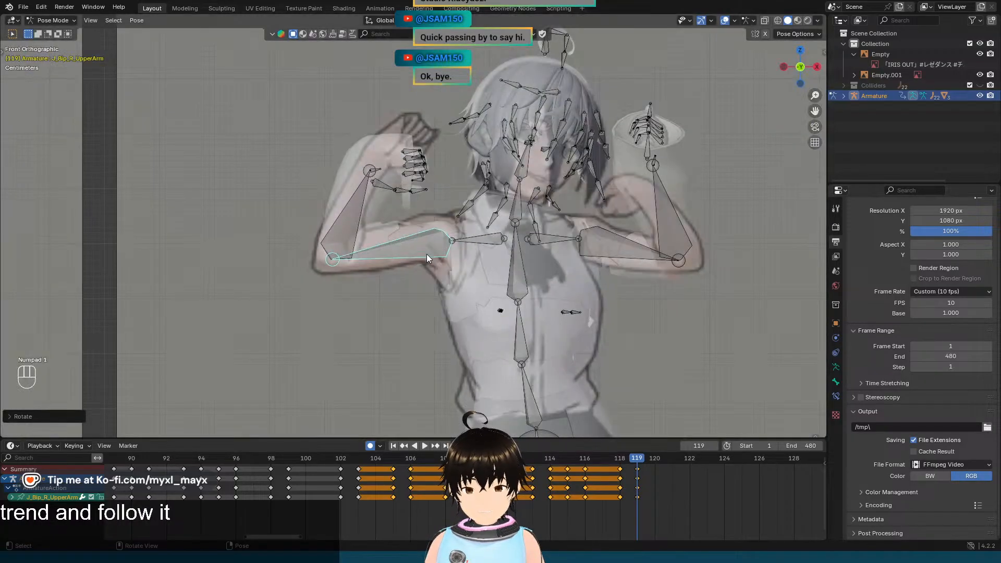
middle_drag(437, 239, 418, 273)
scroll(420, 271, up, 4)
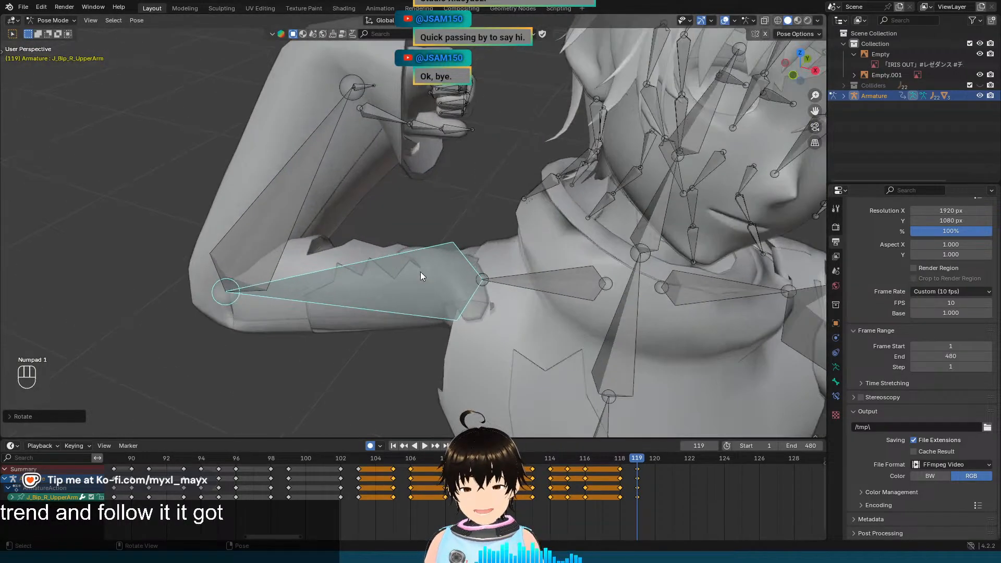
scroll(420, 271, down, 2)
key(KP_1)
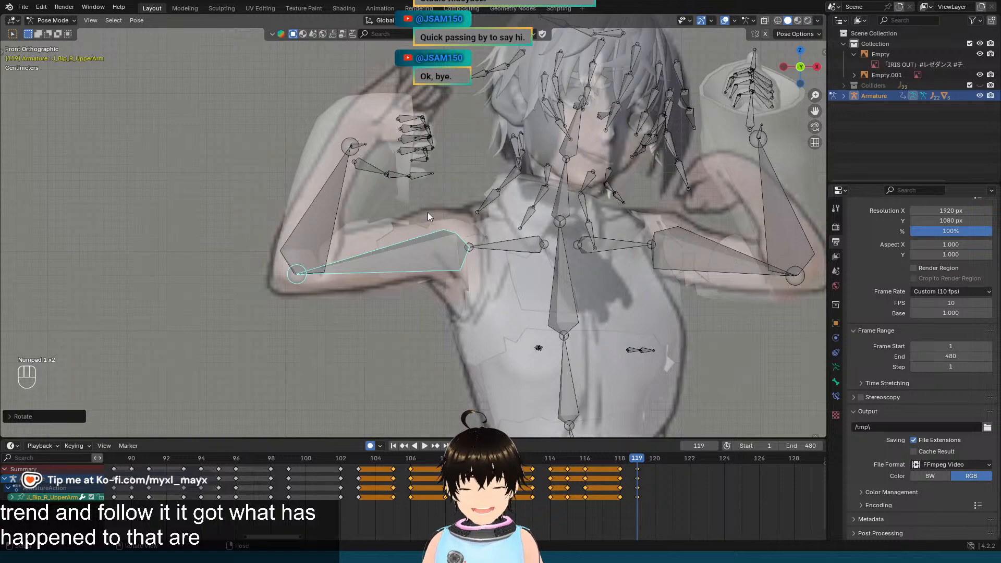
key(Left)
key(Right)
key(Left)
key(Right)
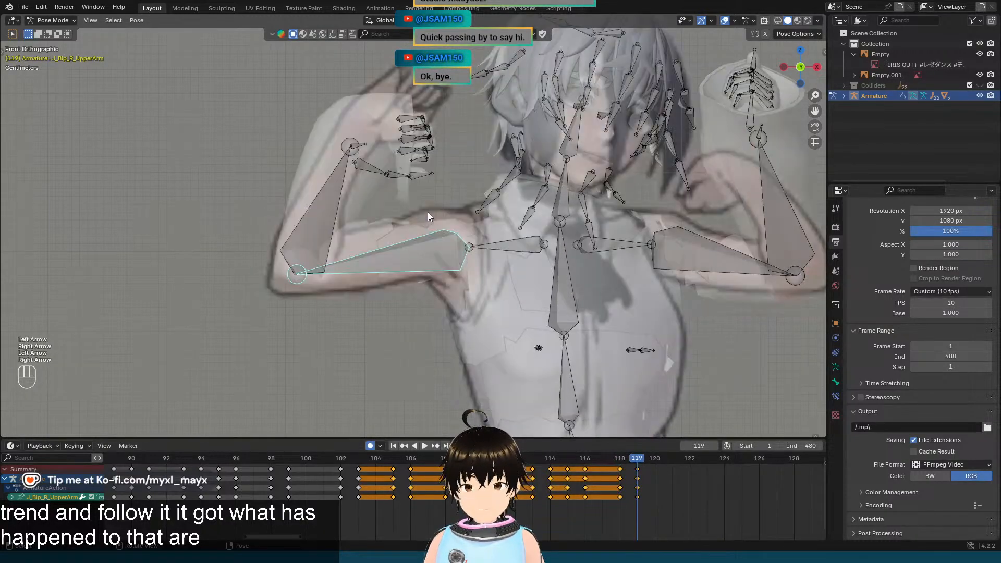
scroll(474, 237, up, 1)
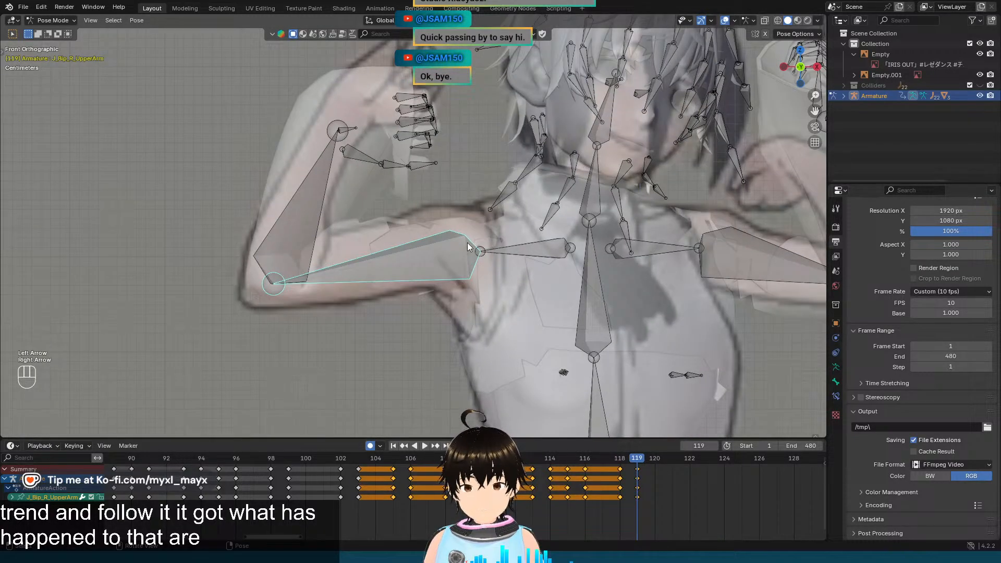
key(r)
key(y)
key(Escape)
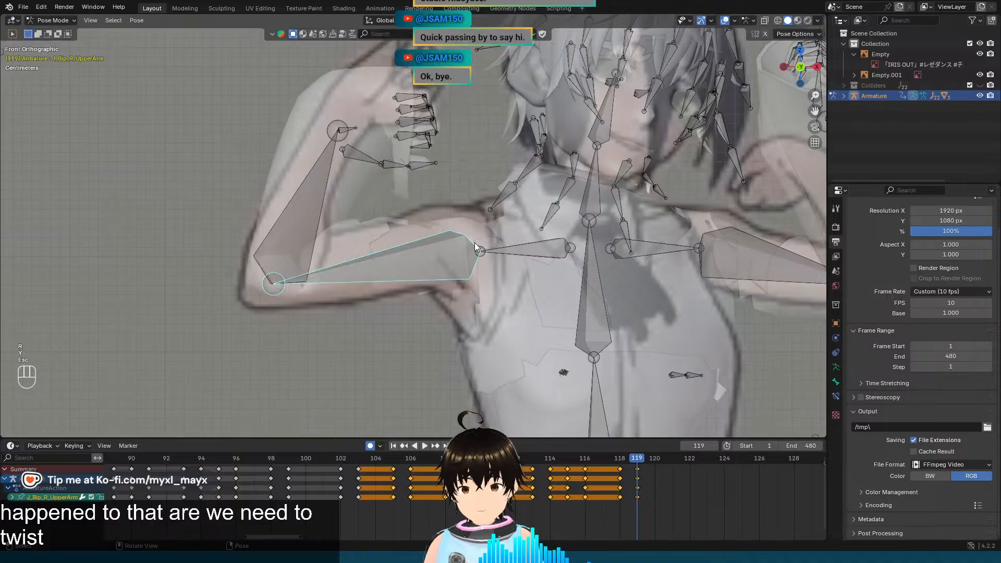
Step: Twist the right upper arm bone -30° around its local Y axis at frame 119 to align the forearm with the reference
key(r)
key(y)
key(y)
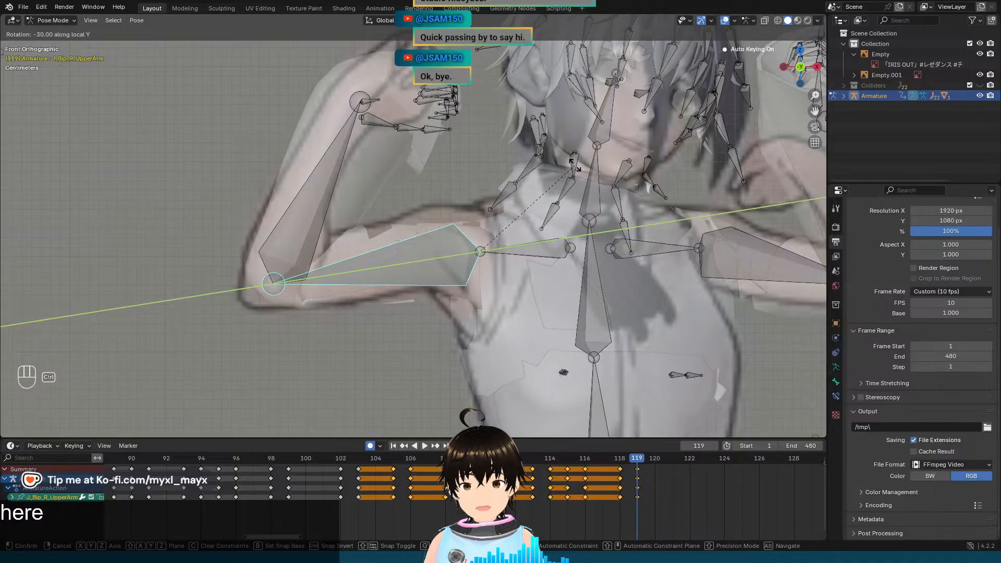
click(575, 166)
Step: Try to rotate the right hand bone around its local Z axis at frame 119, and inspect the fist in 3D
scroll(399, 122, up, 3)
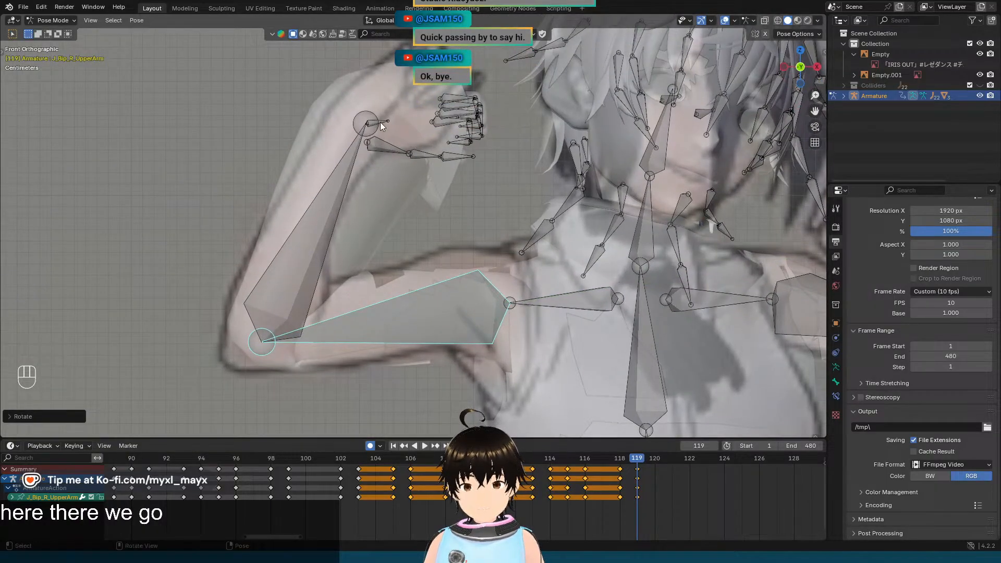
click(380, 123)
scroll(393, 124, up, 2)
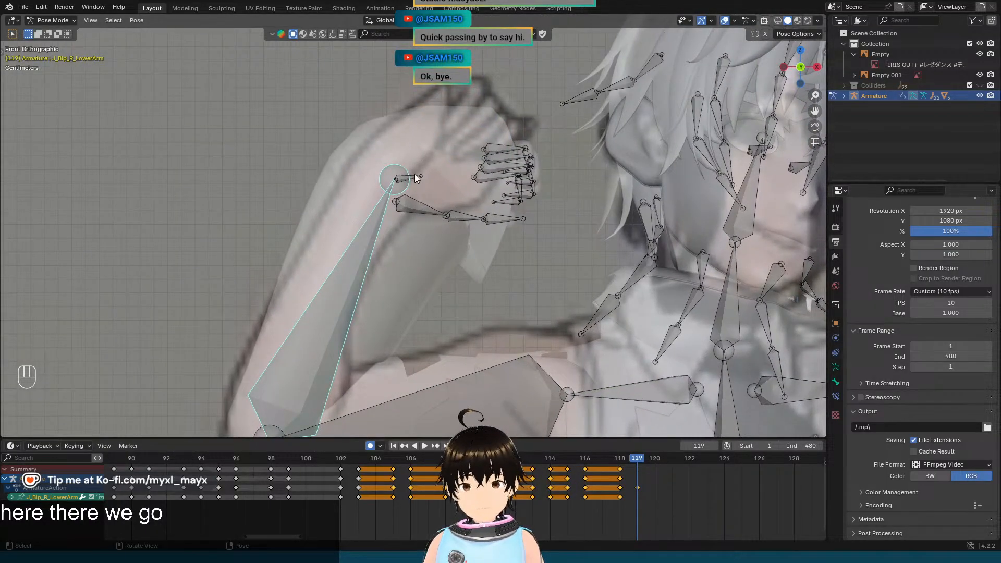
click(414, 178)
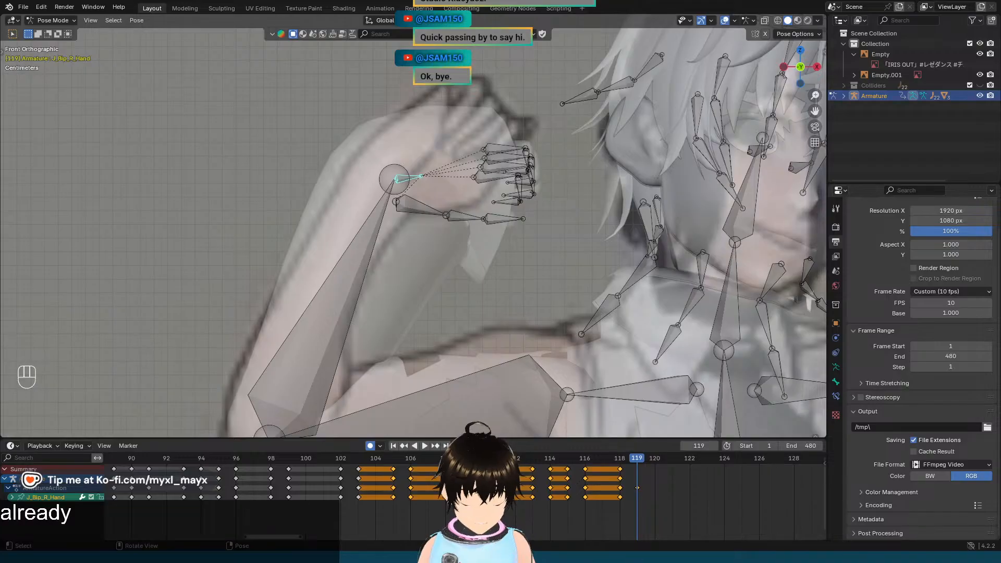
key(r)
key(x)
key(x)
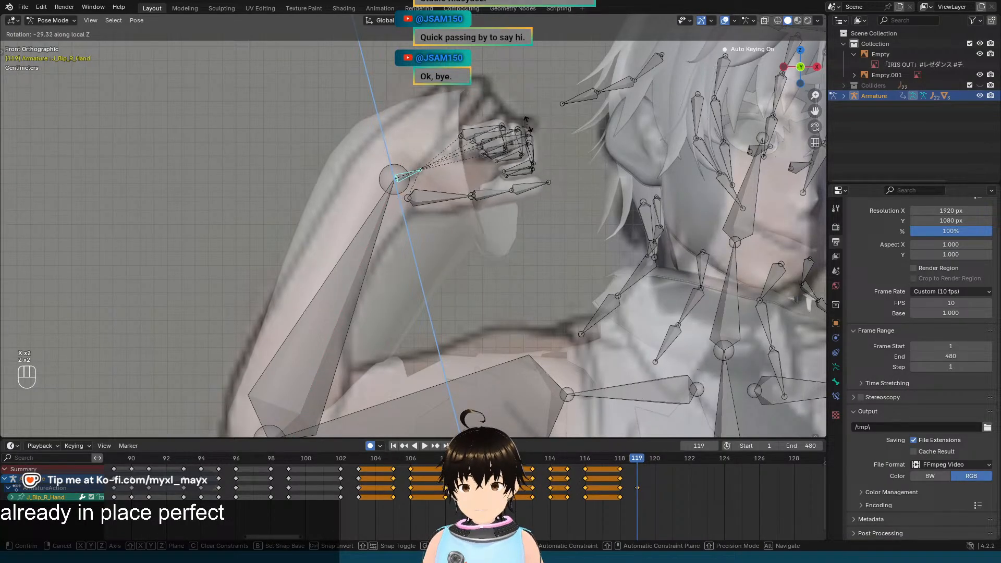
key(Escape)
middle_drag(528, 163, 484, 166)
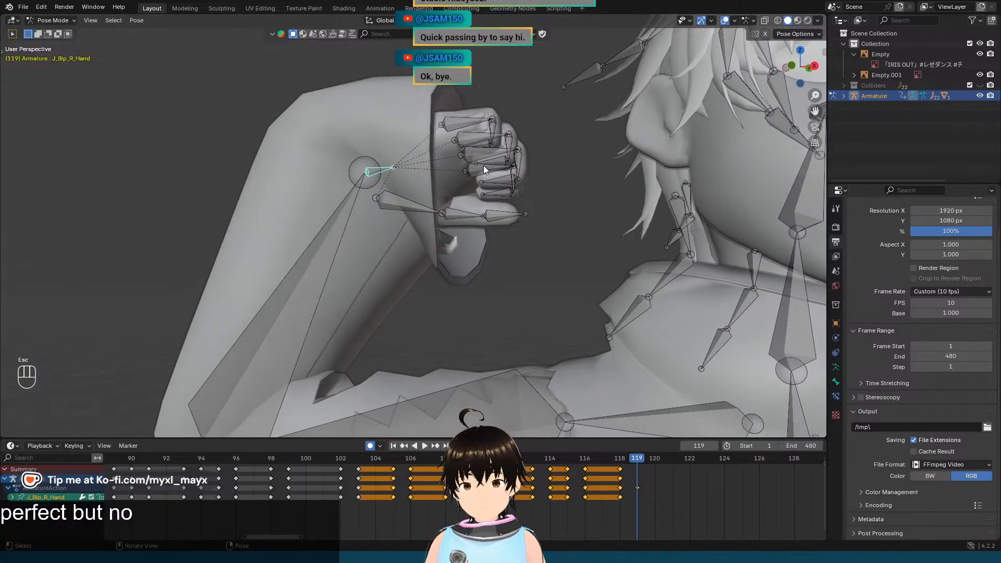
key(KP_1)
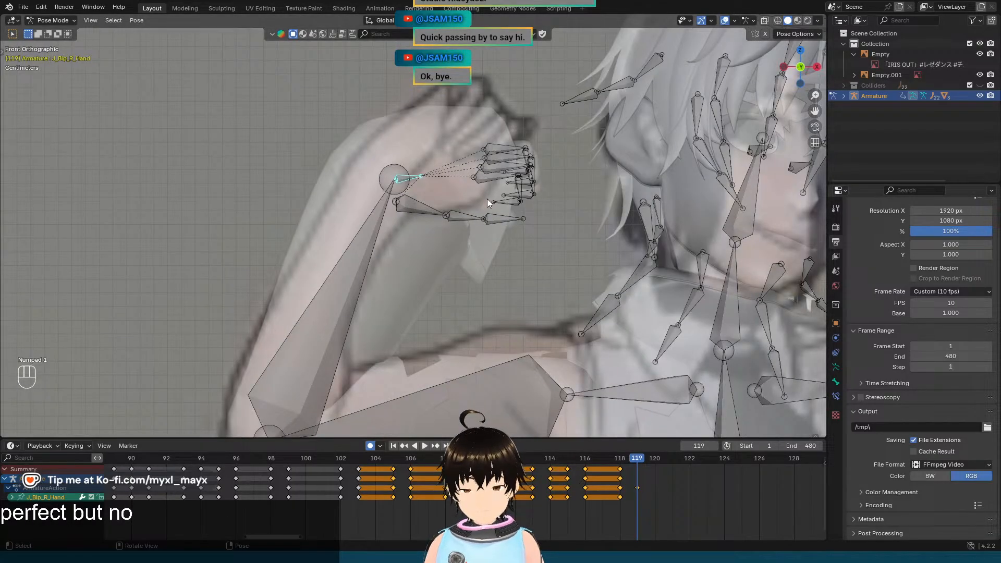
key(r)
key(x)
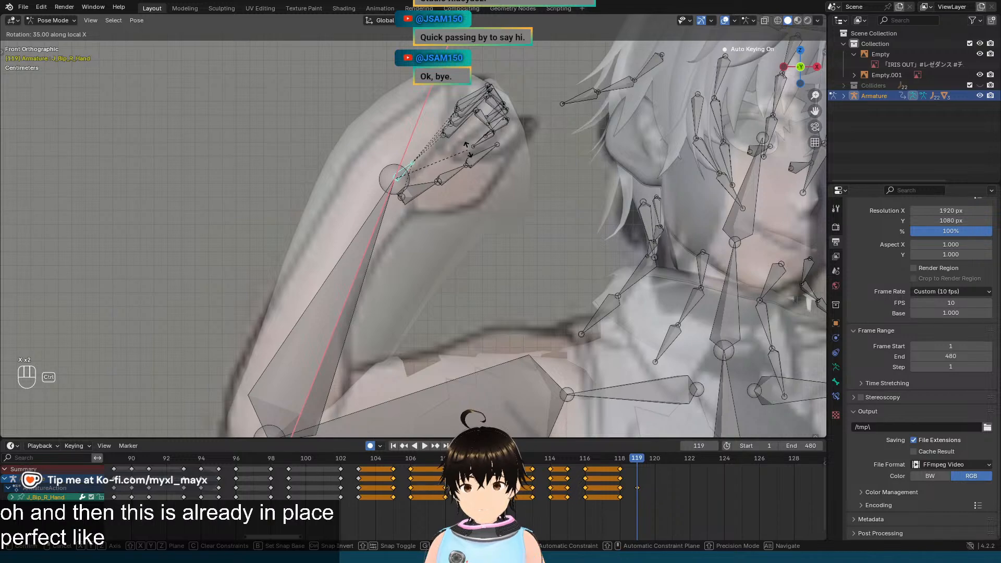
key(Escape)
middle_drag(468, 150, 490, 211)
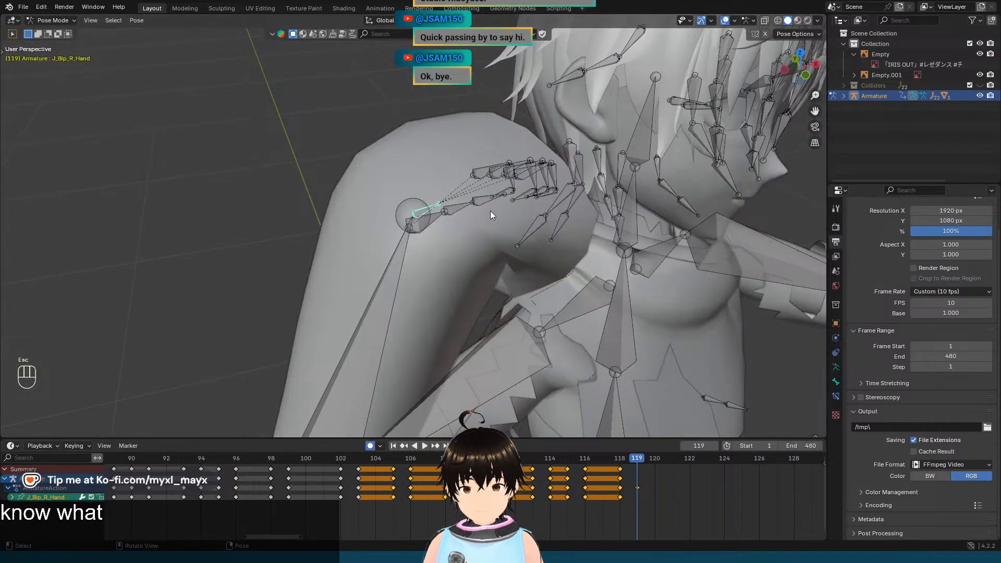
Step: Rotate the right hand bone -50° around its local Z axis at frame 119 in the front view
key(KP_1)
key(r)
key(z)
key(z)
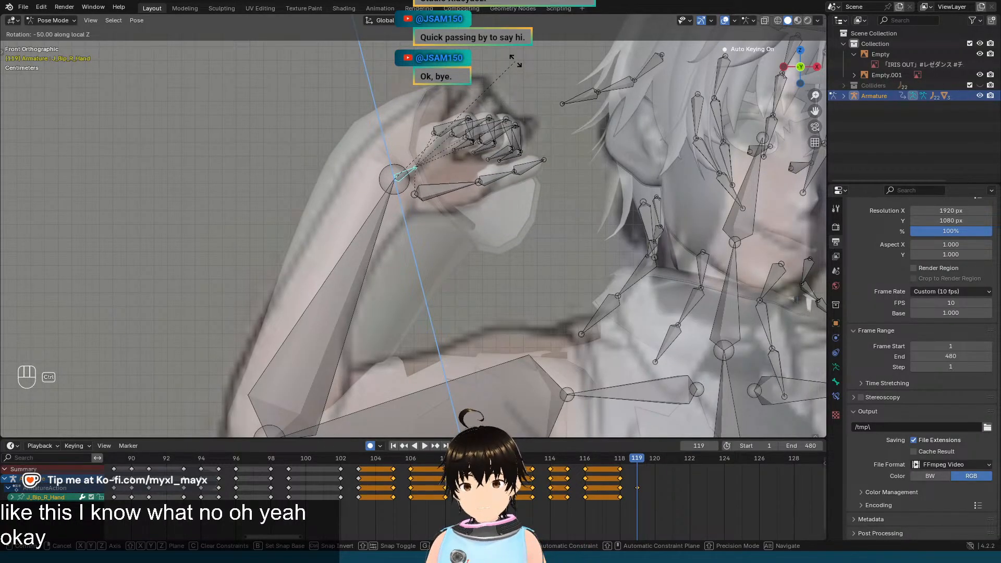
click(516, 62)
Step: Twist the right hand bone around its local Y axis at frame 119 to match the reference fist
key(r)
key(y)
key(y)
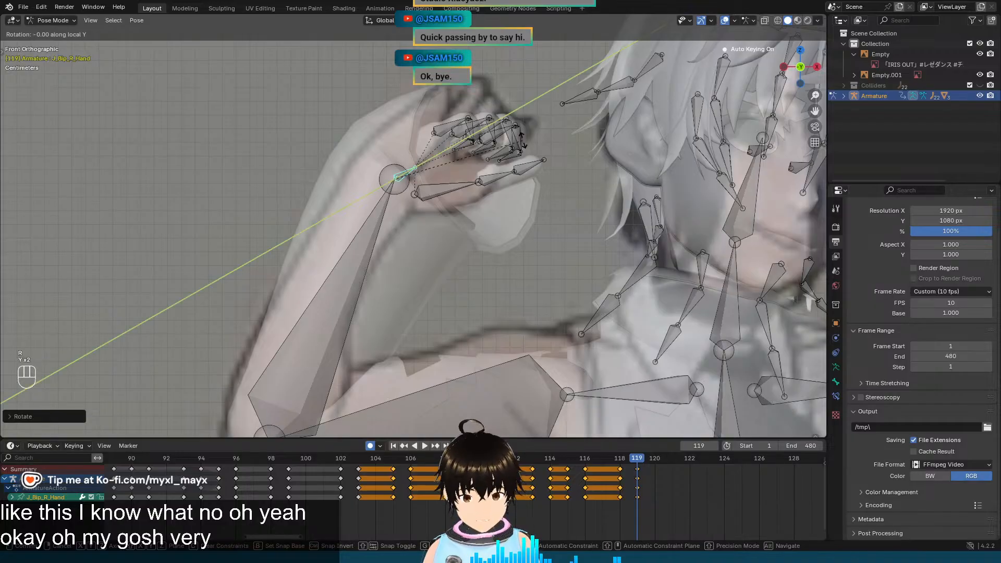
ctrl+click(519, 258)
Step: Compare the right arm and hand pose between frames 118 and 119 against the reference
scroll(518, 256, down, 2)
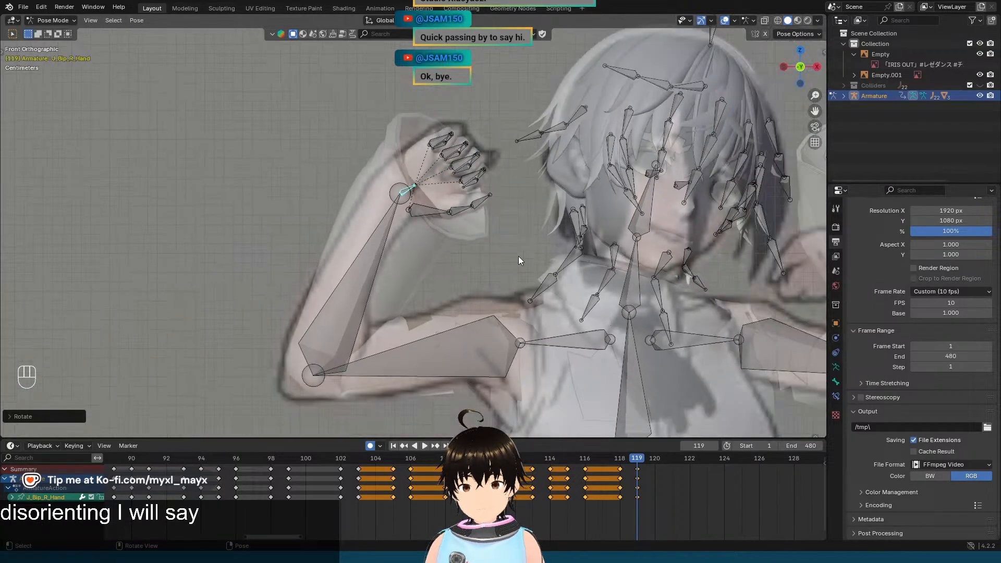
shift+middle_drag(518, 255, 489, 197)
key(Left)
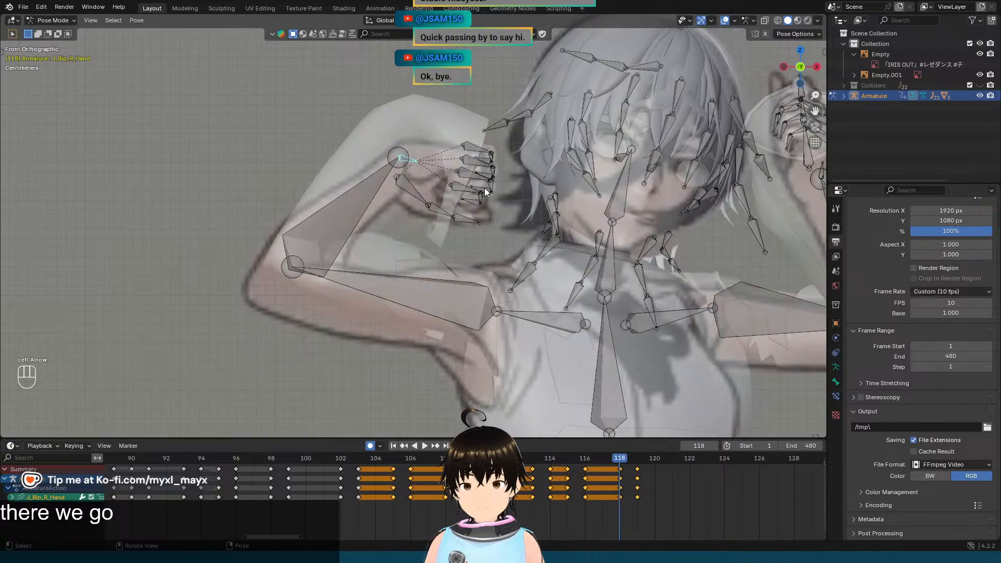
key(Right)
key(Left)
key(Right)
key(Left)
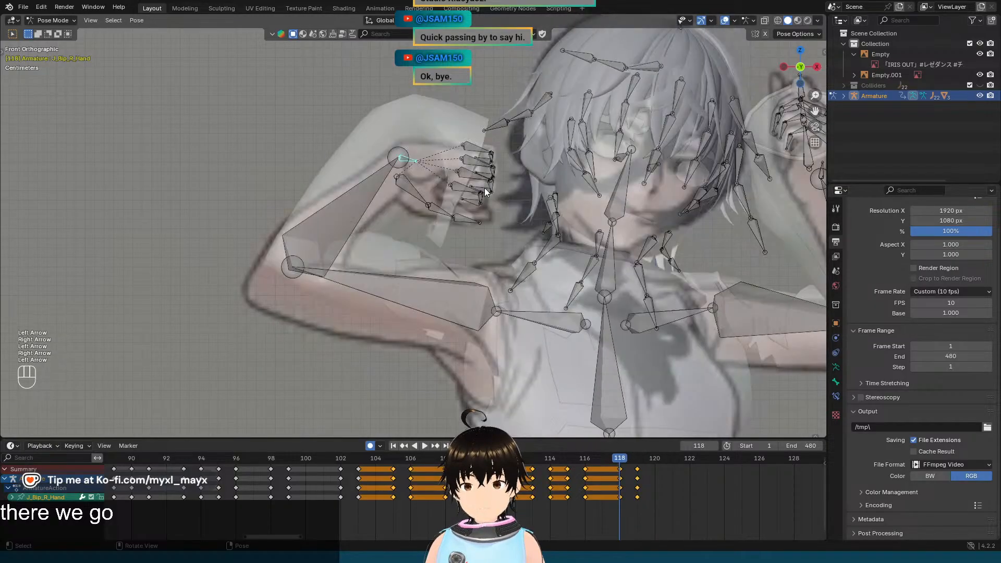
key(Right)
scroll(484, 191, down, 4)
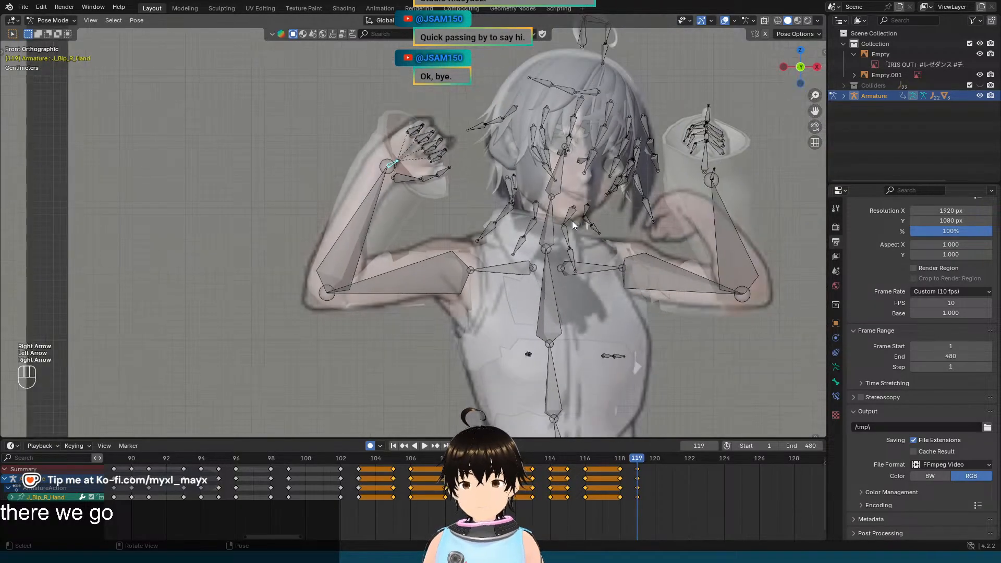
Step: Step back through the frames to 111 and forward to 119 to review the upper-body motion
key(Left)
key(Left)
key(Left)
key(Left)
key(Left)
key(Left)
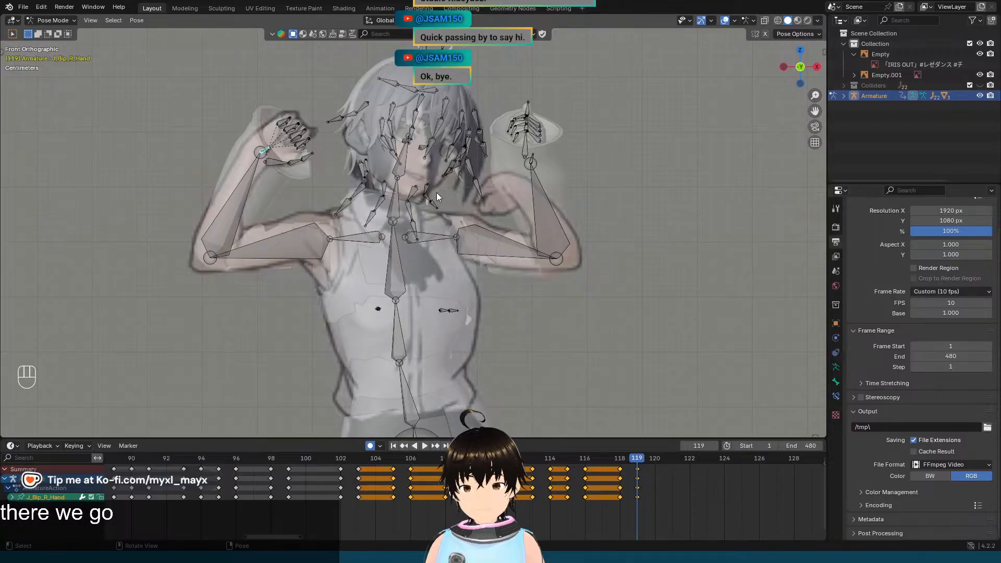
key(Right)
key(Right)
key(Right)
key(Right)
key(Right)
key(Right)
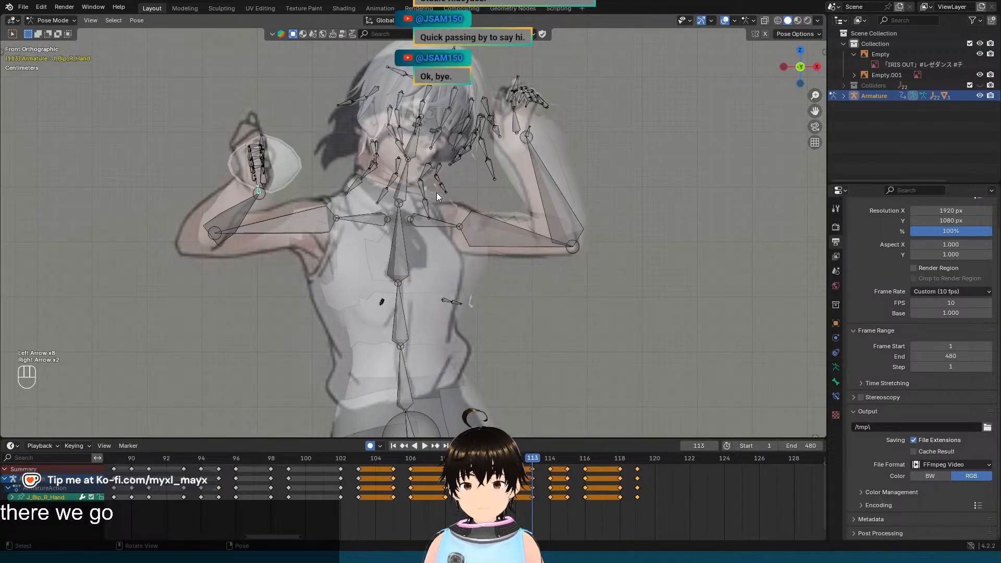
key(Right)
key(Right)
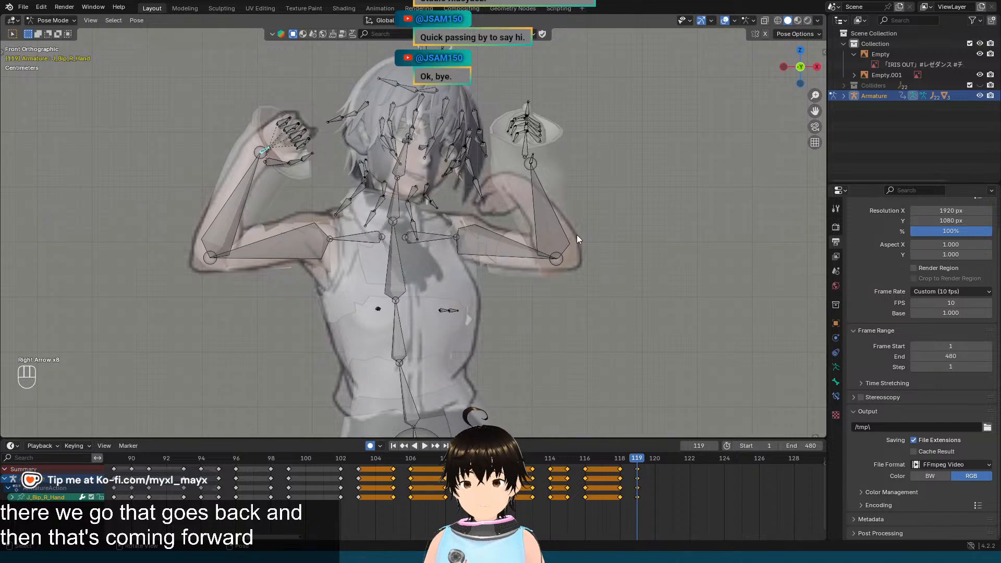
Step: Twist the left upper arm bone around its local Y axis at frame 119, and select the left lower arm bone
scroll(580, 229, up, 2)
shift+middle_drag(538, 250, 424, 251)
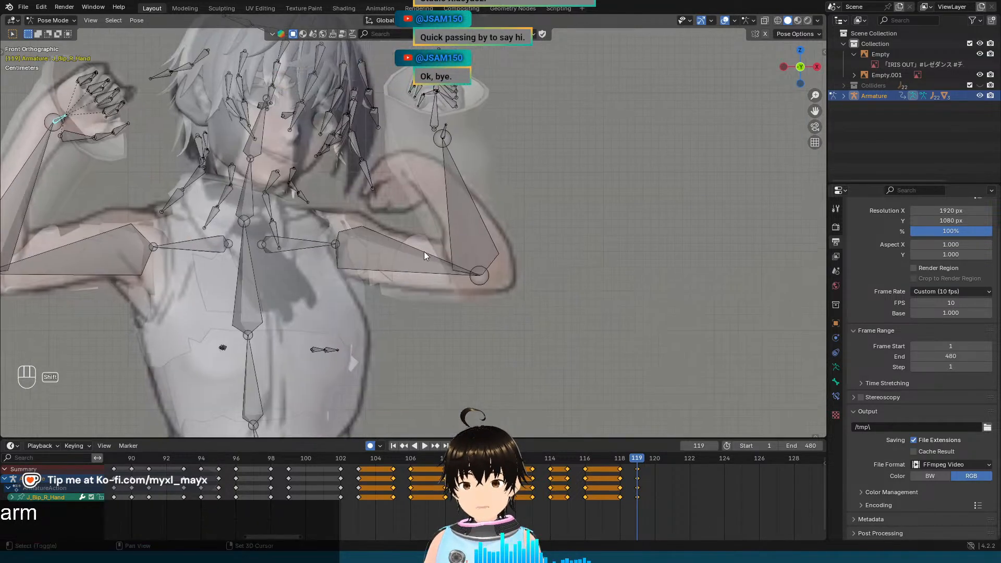
click(417, 268)
shift+middle_drag(491, 262, 515, 275)
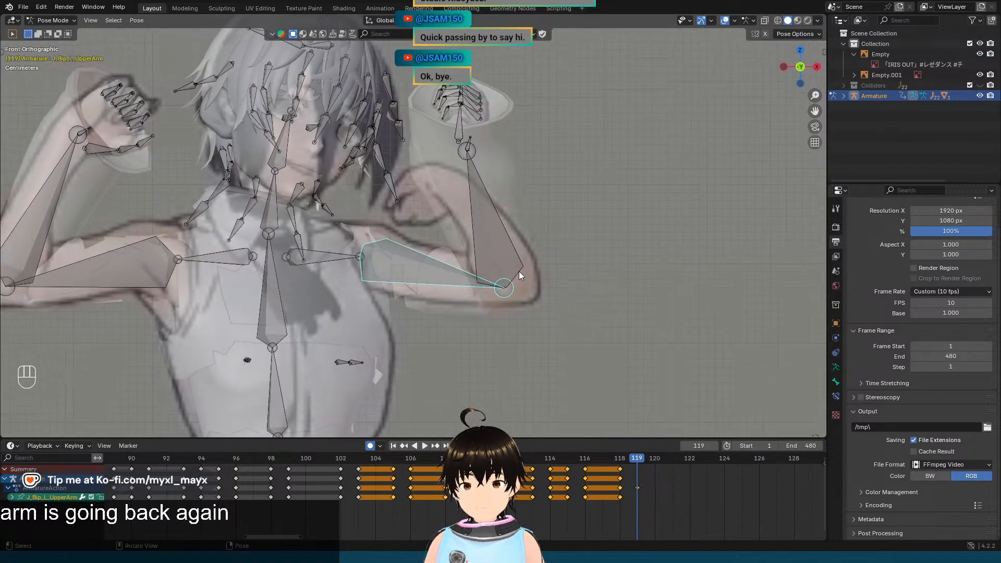
key(r)
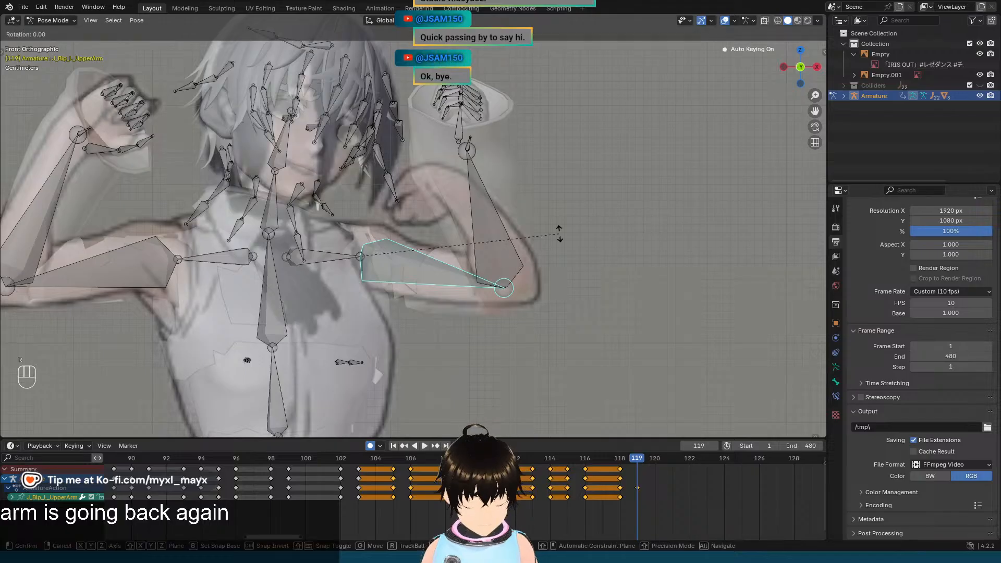
key(y)
key(y)
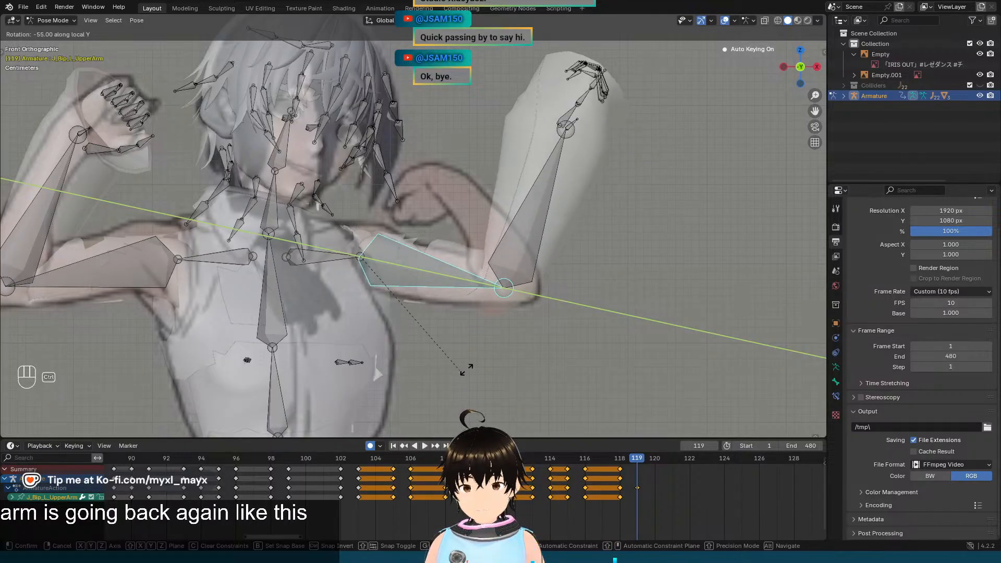
click(499, 351)
click(544, 242)
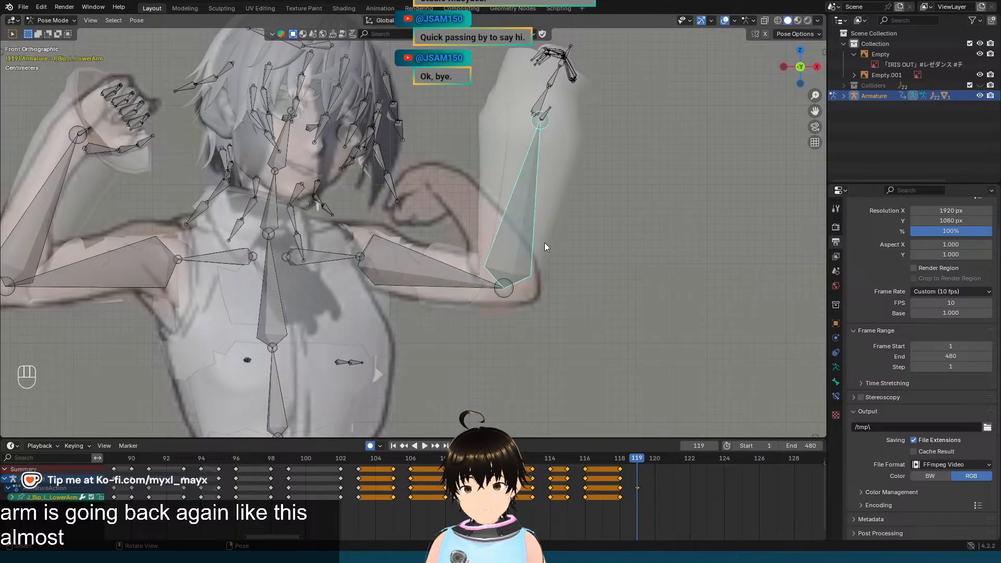
key(r)
key(z)
key(z)
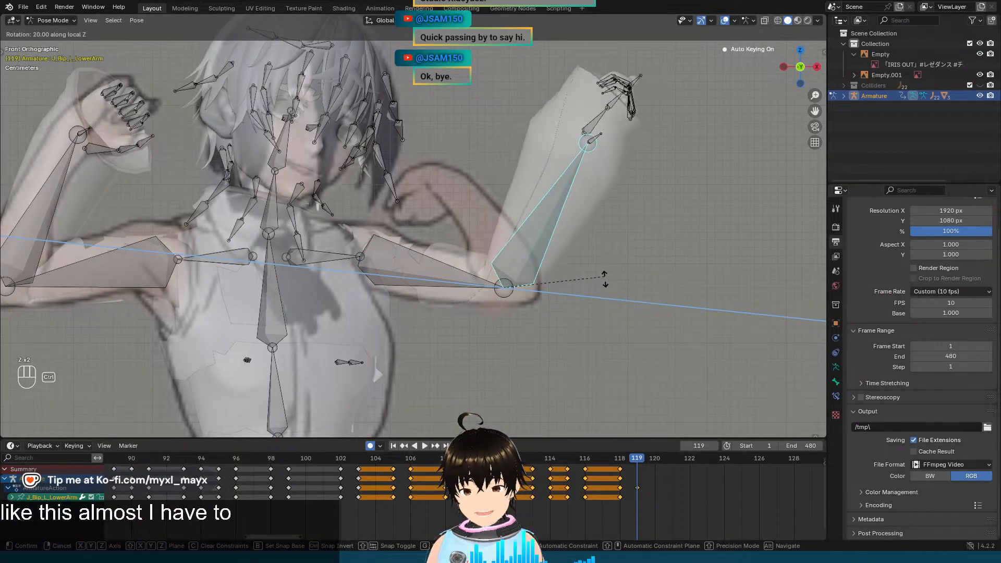
key(Escape)
Step: Rotate the left lower arm bone 40° around its local X axis and -50° around its local Z axis at frame 119
key(r)
key(x)
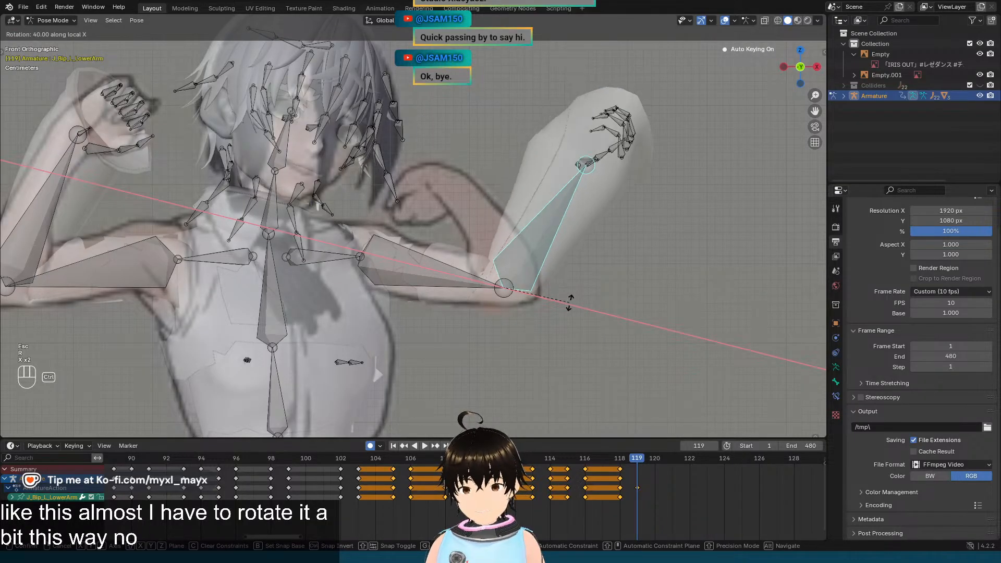
click(569, 302)
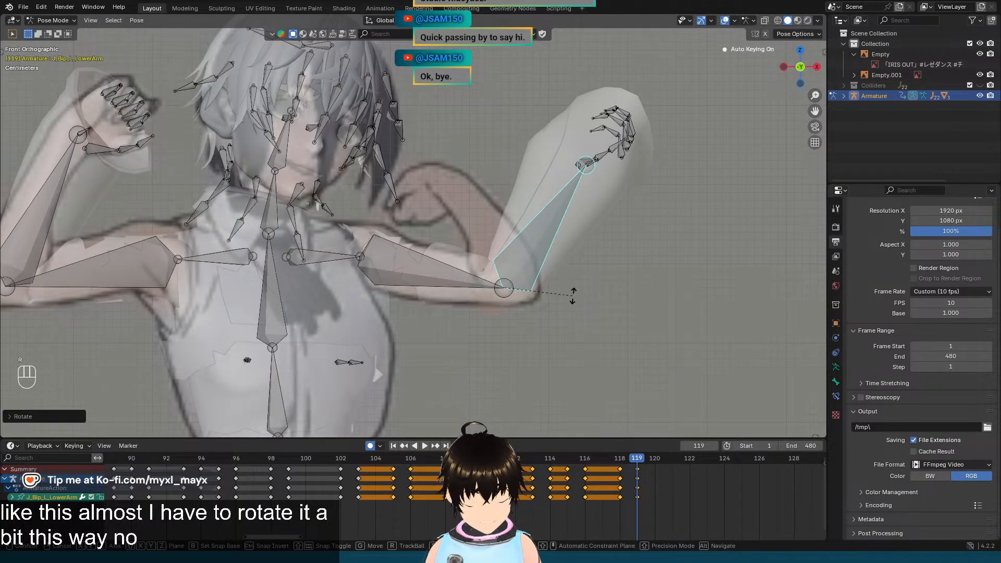
key(r)
key(z)
key(z)
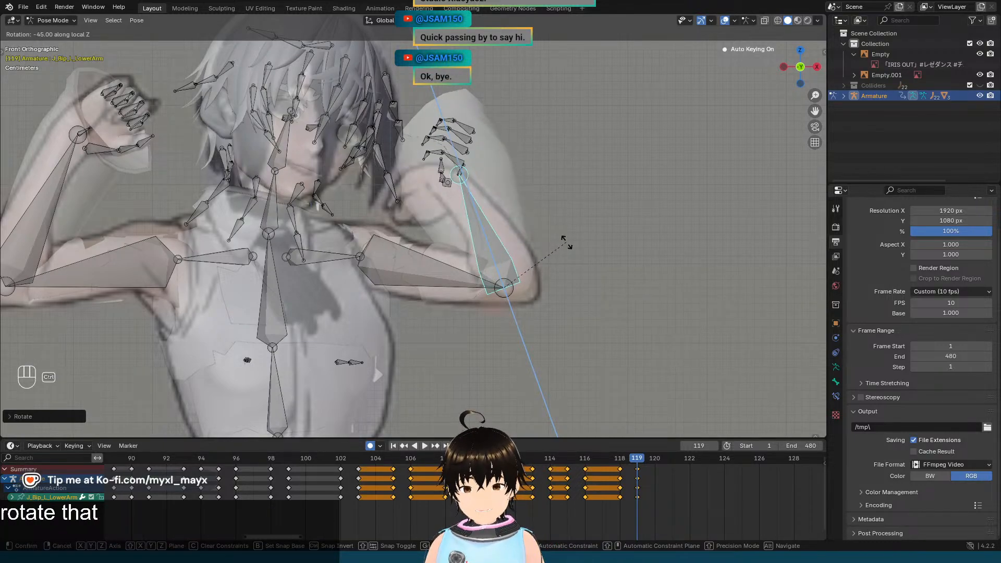
click(568, 236)
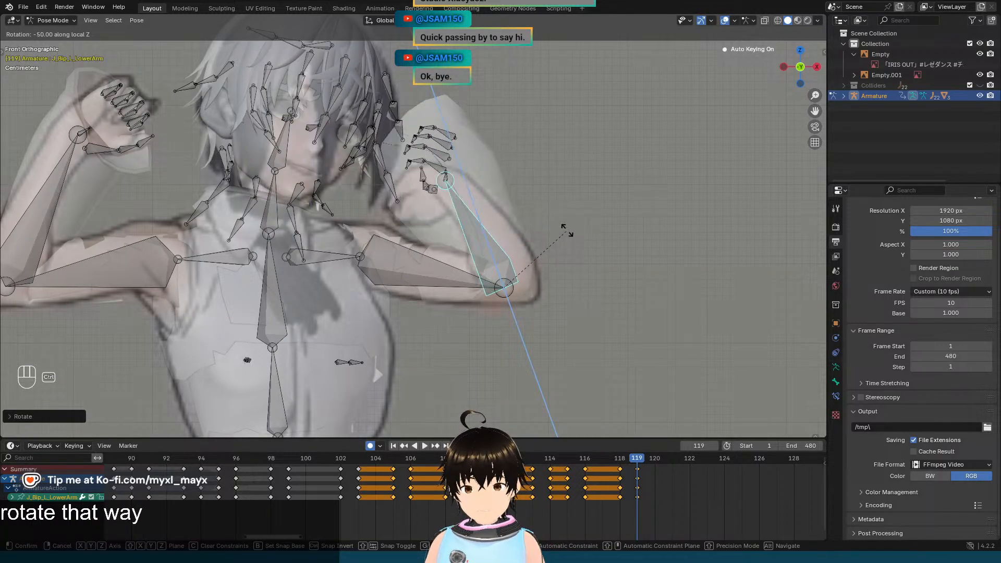
Step: Refine the left lower arm bone at frame 119 by rotating it 5° around local X and 5° around local Z
key(r)
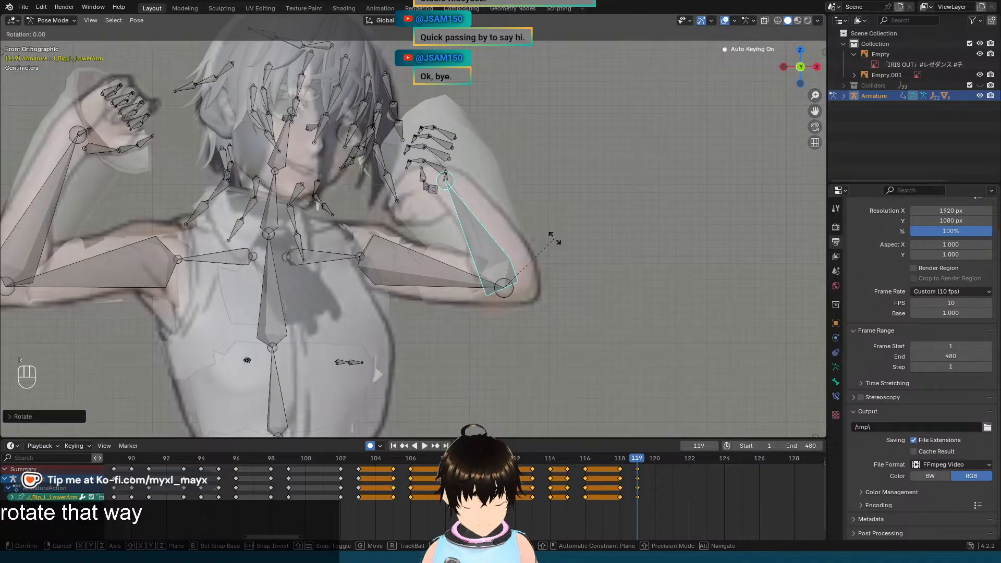
key(x)
key(x)
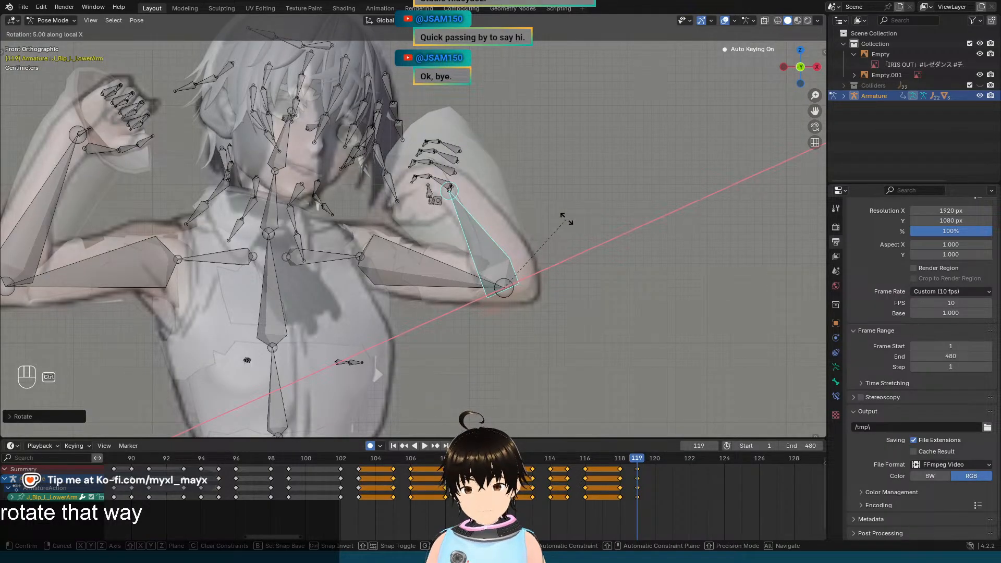
click(564, 220)
scroll(542, 226, up, 2)
shift+middle_drag(542, 225, 527, 241)
key(r)
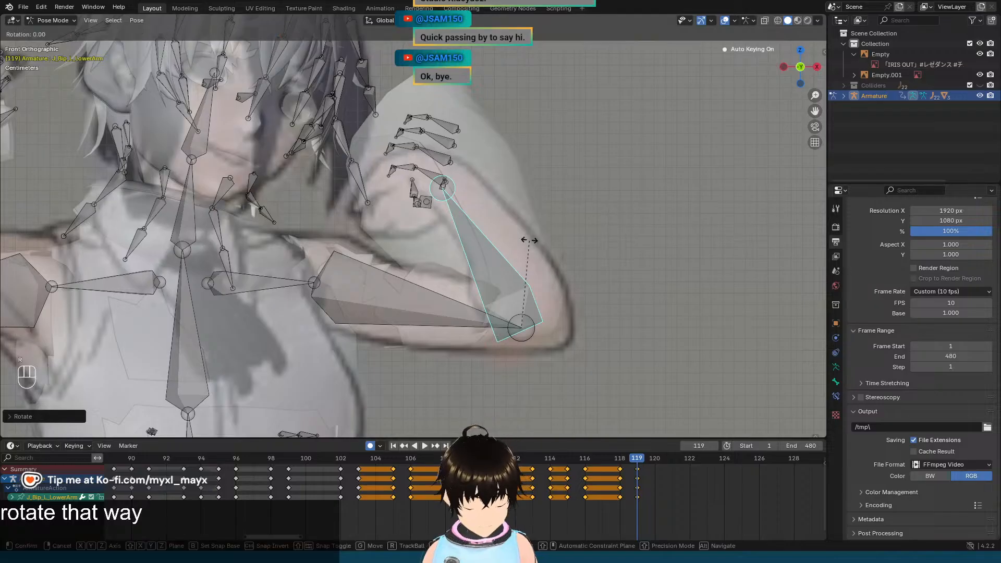
key(z)
key(z)
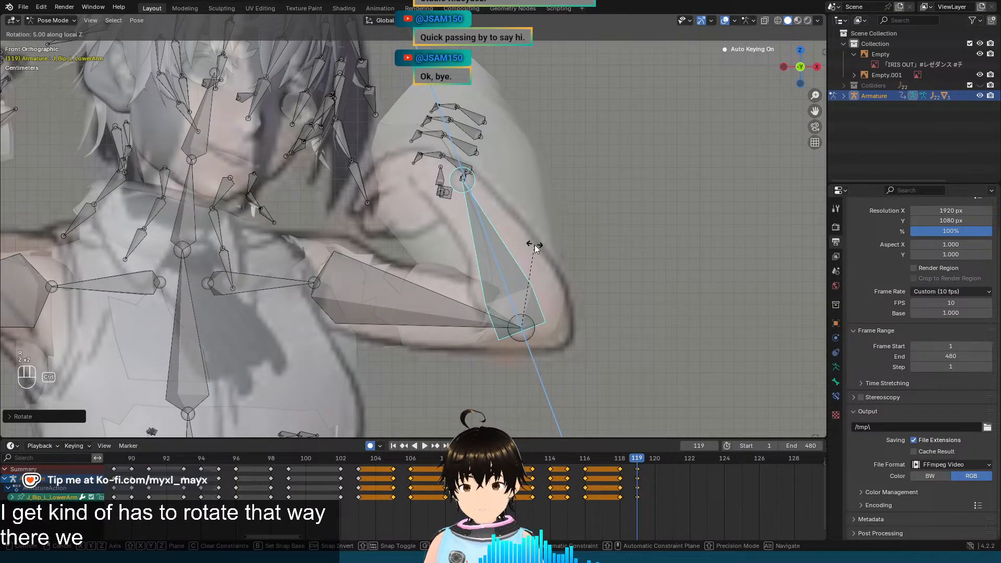
click(536, 247)
Step: Clear all transforms of the left hand bone at frame 119
click(465, 180)
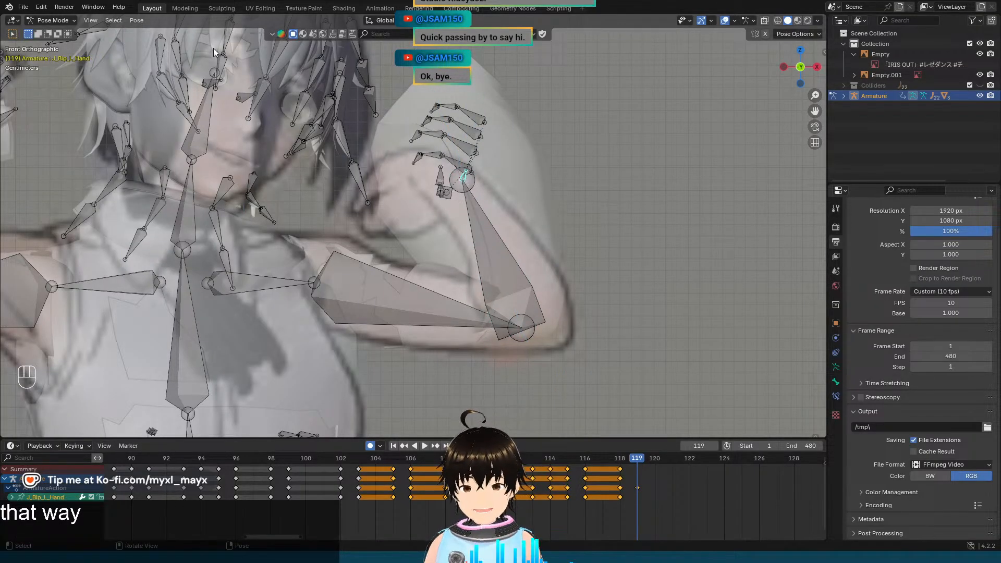
click(132, 20)
mouse_move(165, 41)
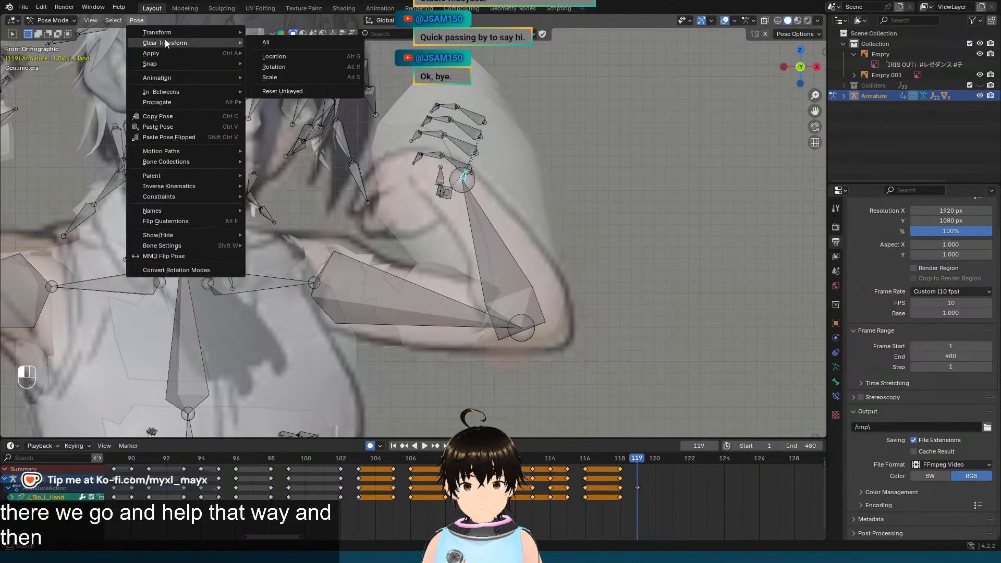
click(267, 43)
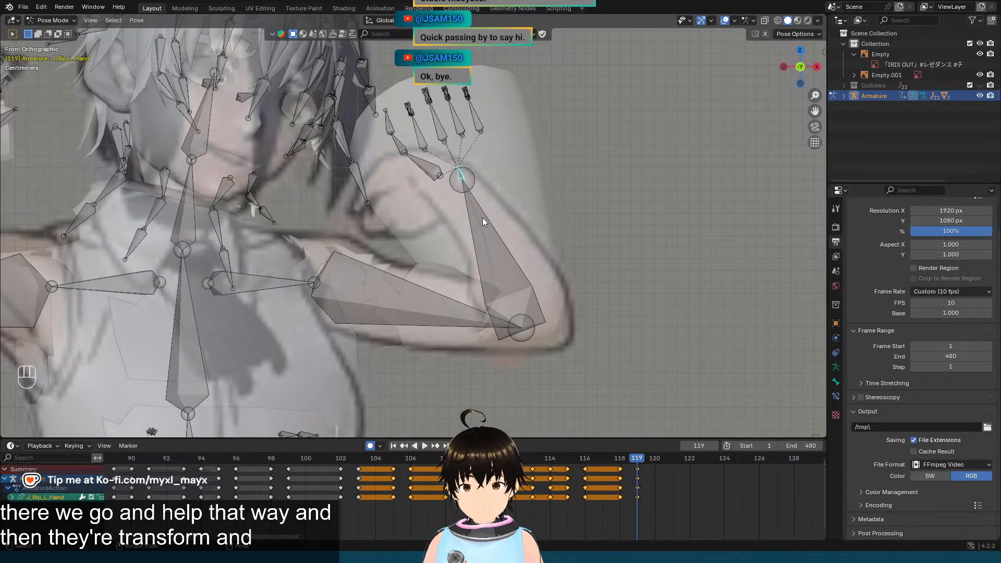
Step: Rotate the left hand bone 80° around its local X axis and -50° around its local Z axis at frame 119
click(483, 218)
click(461, 177)
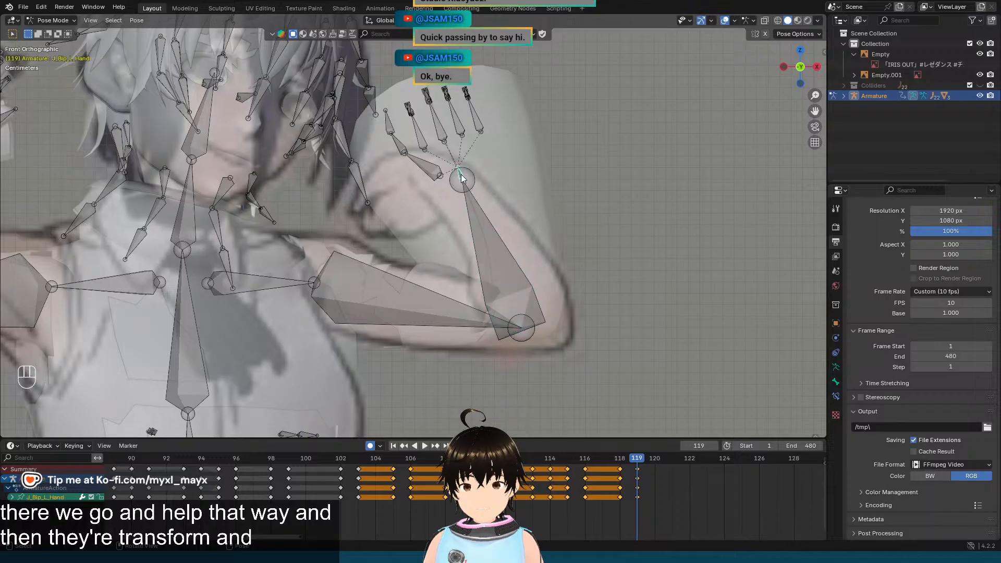
key(r)
key(x)
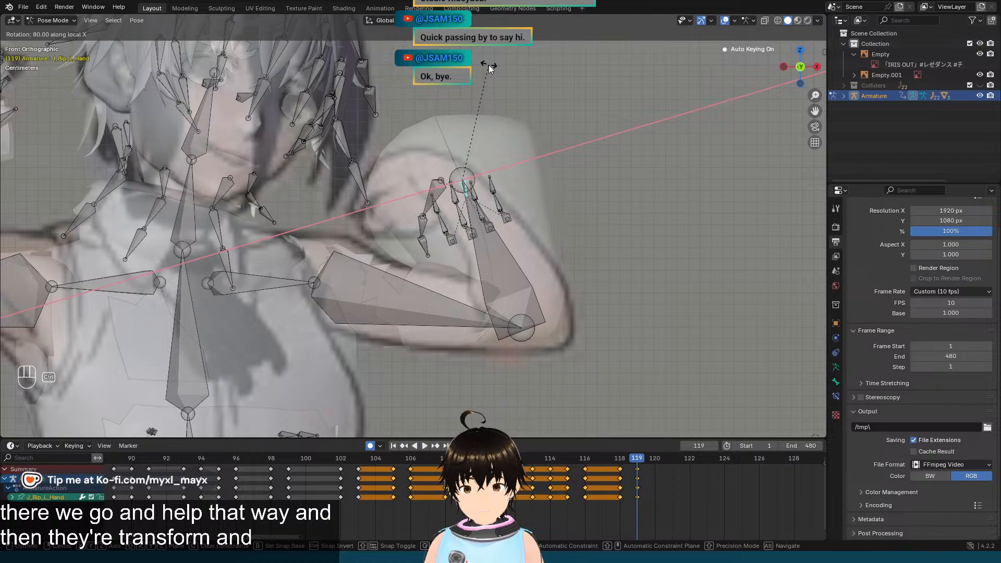
key(z)
key(z)
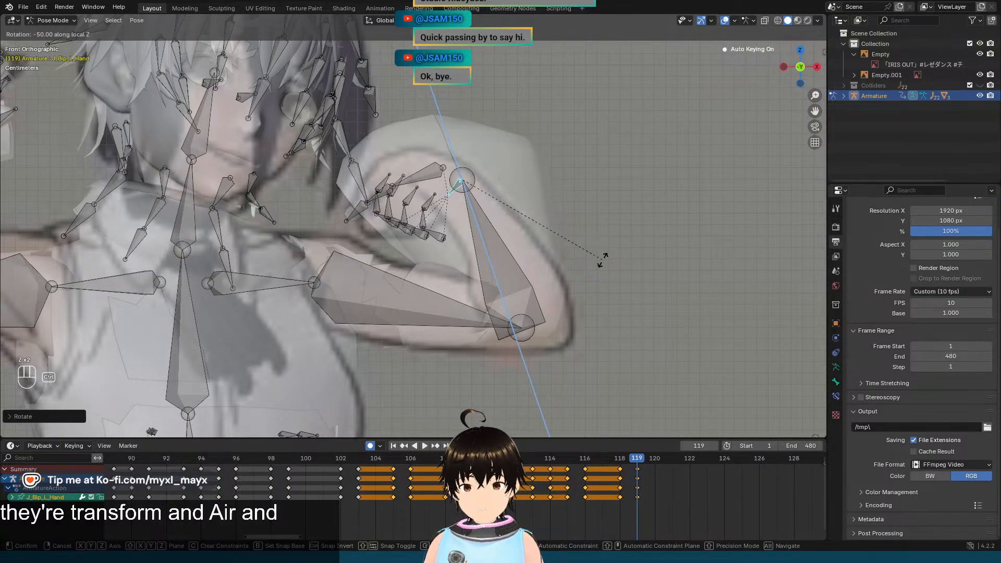
click(559, 254)
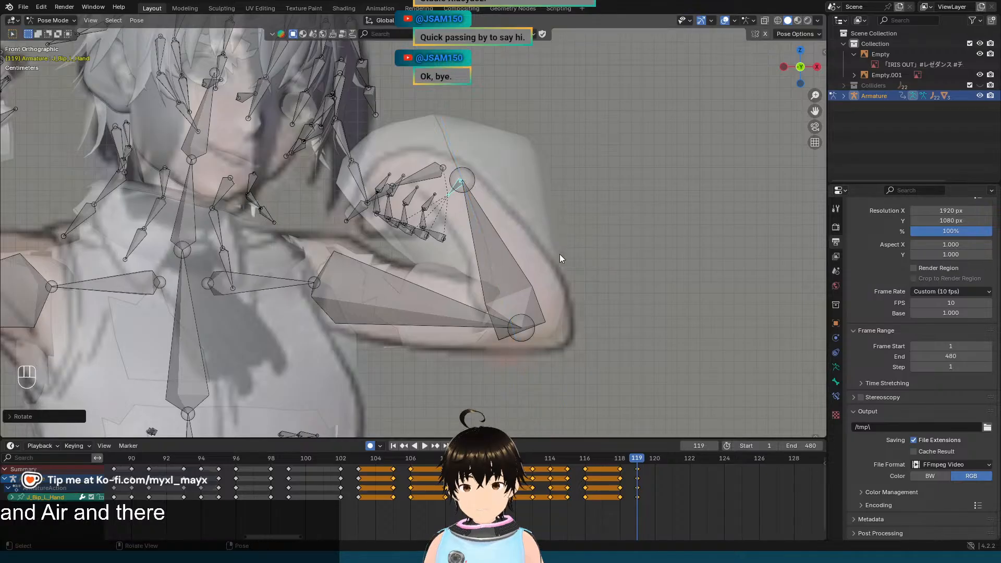
Step: Compare the full upper-body pose between frames 118 and 119 to check both arms against the reference
scroll(559, 254, down, 5)
key(Left)
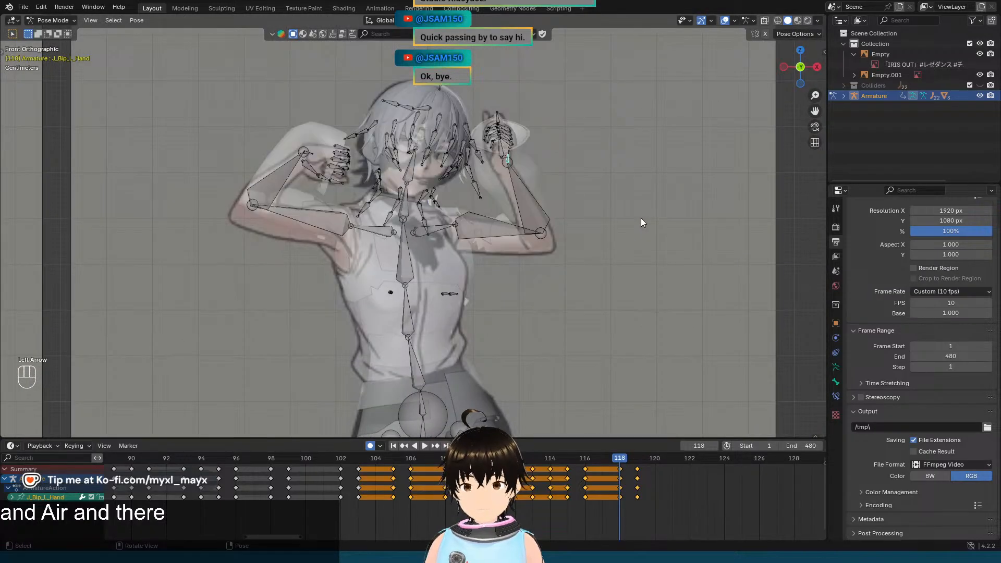
key(Right)
key(Left)
key(Right)
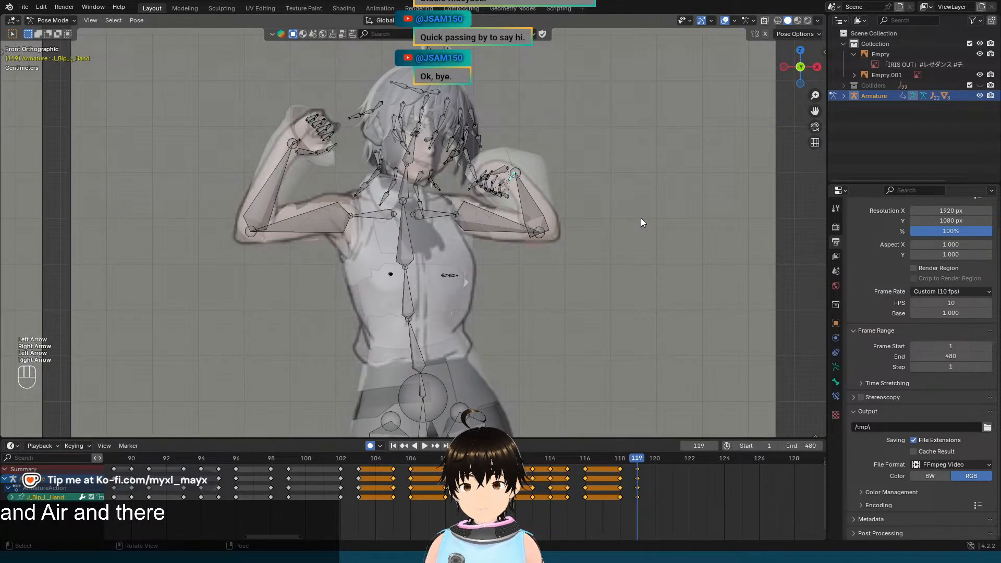
key(Left)
key(Right)
key(Left)
key(Right)
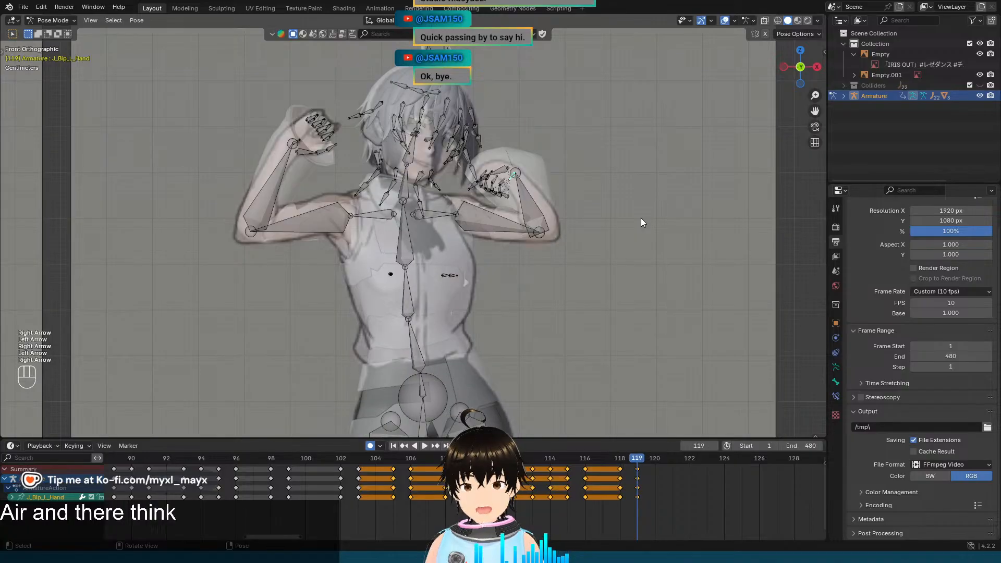
Step: Compare the whole-body pose between frames 118 and 119 in the front view alongside the full reference figure
key(Left)
key(Right)
scroll(533, 281, down, 4)
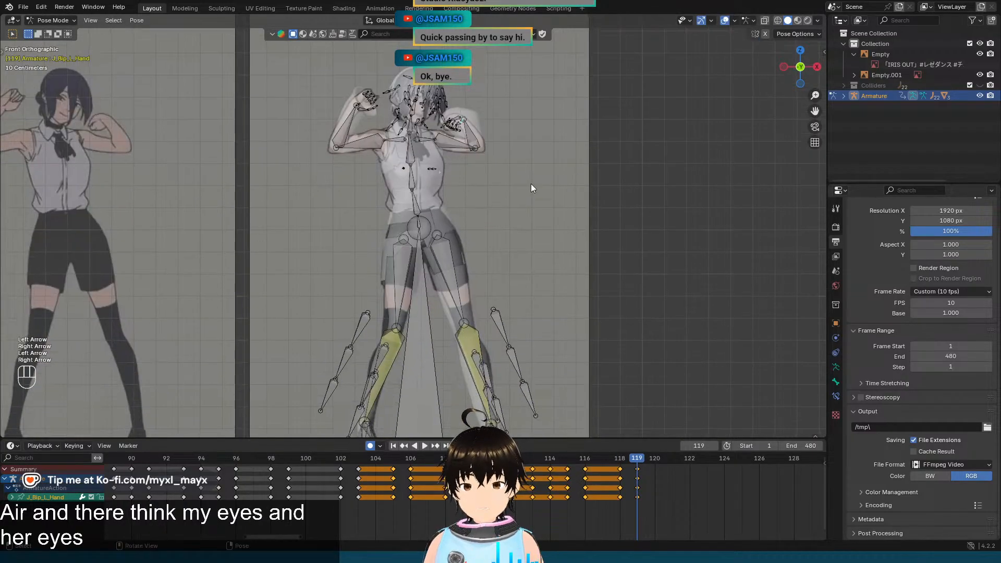
scroll(531, 184, down, 2)
key(Left)
key(Right)
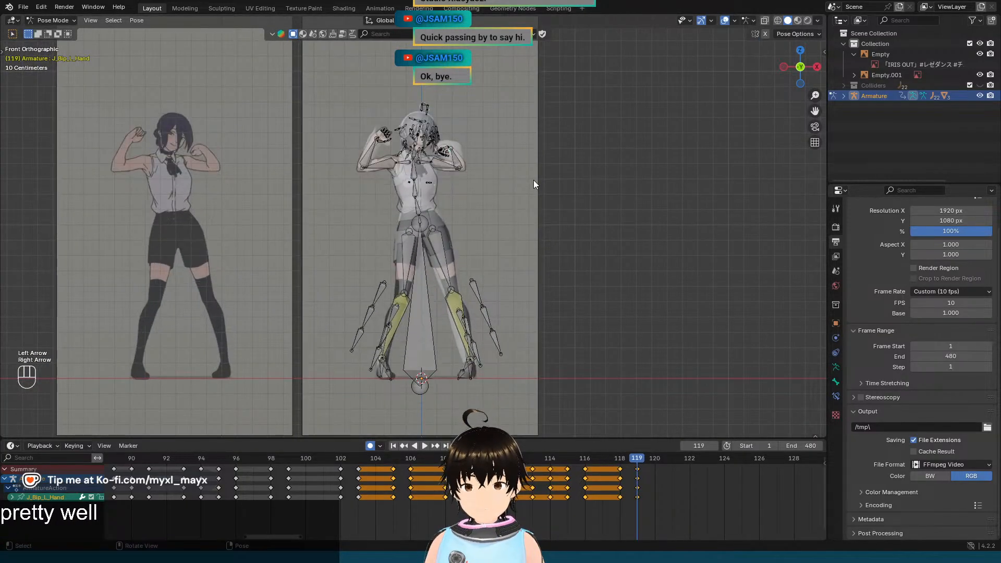
key(Left)
key(Right)
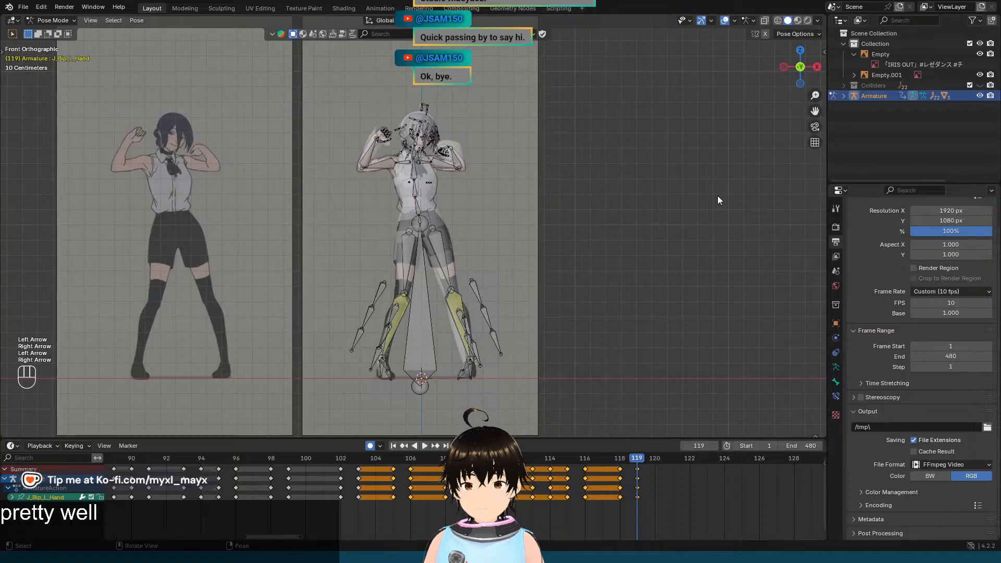
Step: Examine the pose change between frames 118 and 119 from an angled perspective to check its depth
middle_drag(716, 200, 649, 231)
key(Left)
key(Right)
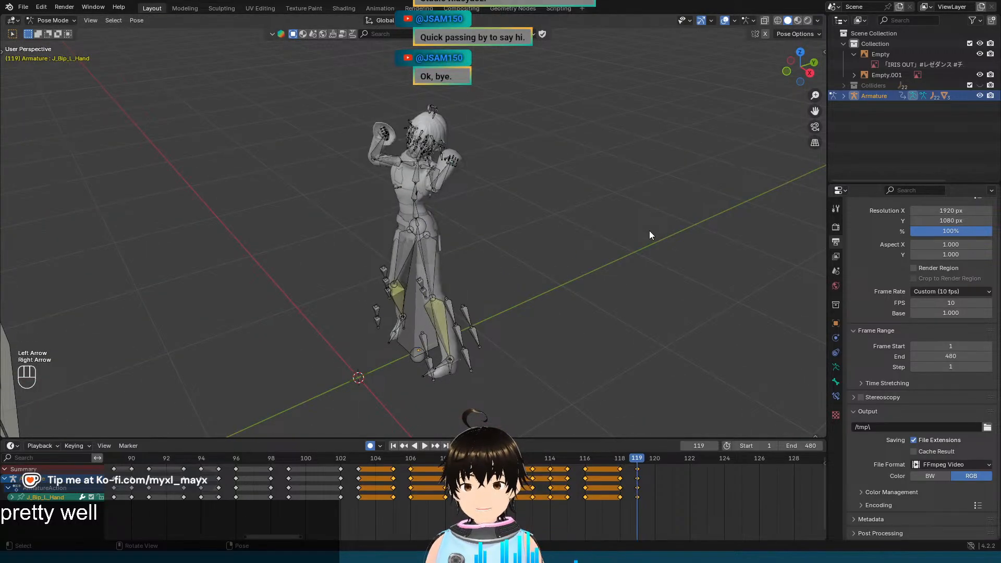
key(Left)
key(Right)
key(Left)
key(Right)
Step: Review the body motion frame by frame between frames 112 and 119 from the angled perspective
key(Left)
key(Left)
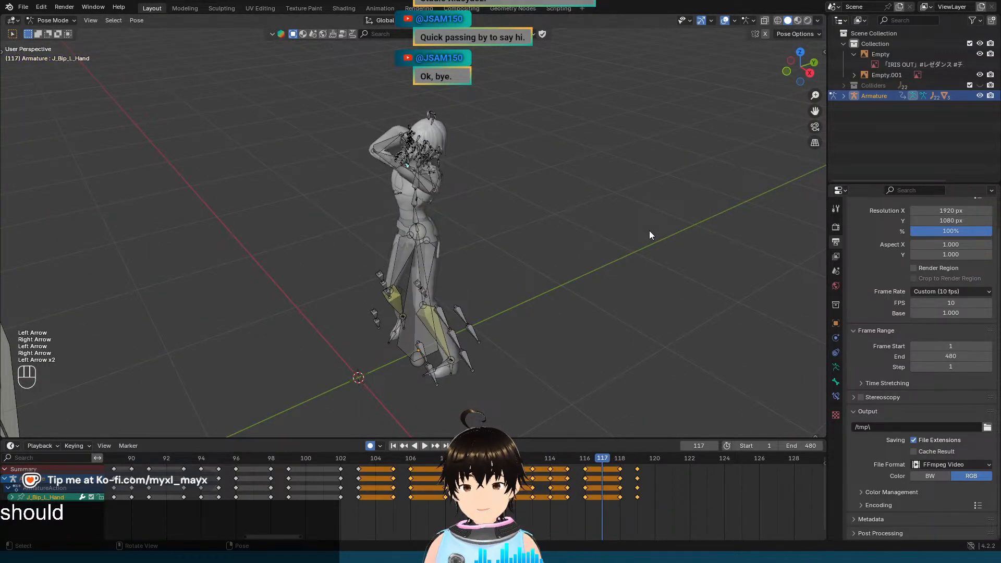
key(Left)
key(Left)
key(Left)
key(Left)
key(Left)
key(Right)
key(Right)
key(Right)
key(Right)
key(Right)
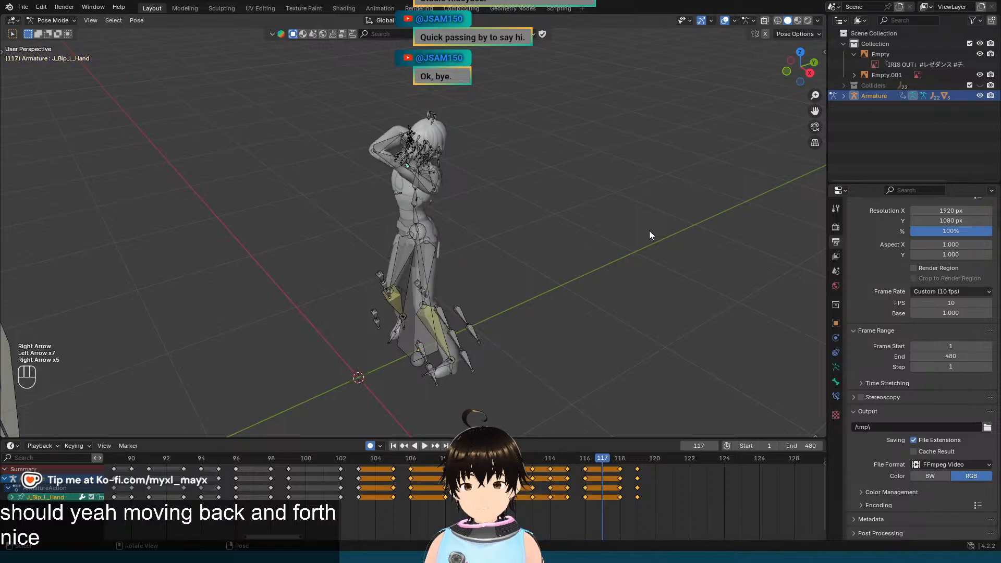
key(Right)
key(Right)
key(Left)
key(Left)
key(Right)
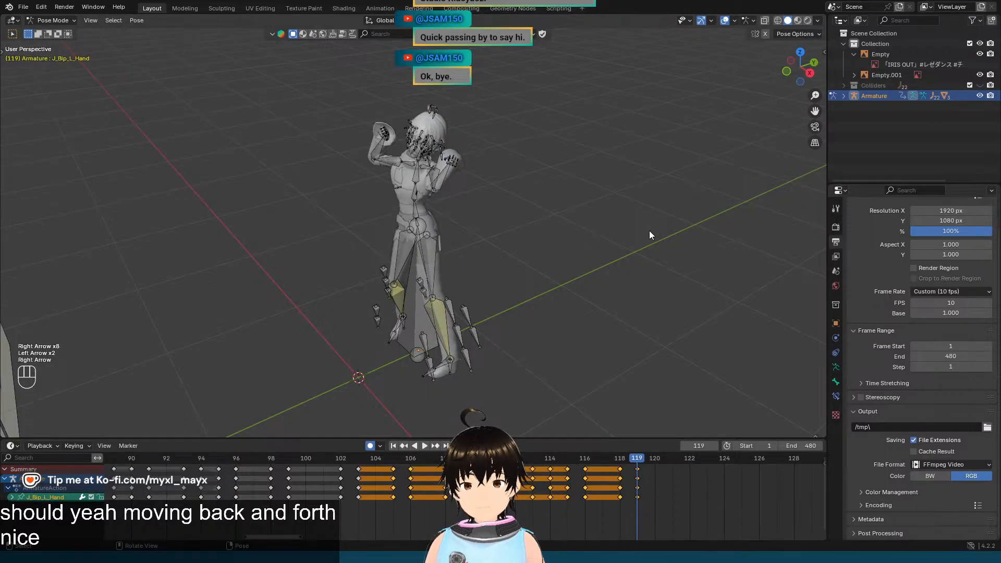
key(Left)
key(Right)
Step: Select all the armature's bones in the front view and keyframe the full pose at frame 119
key(KP_1)
scroll(620, 225, down, 2)
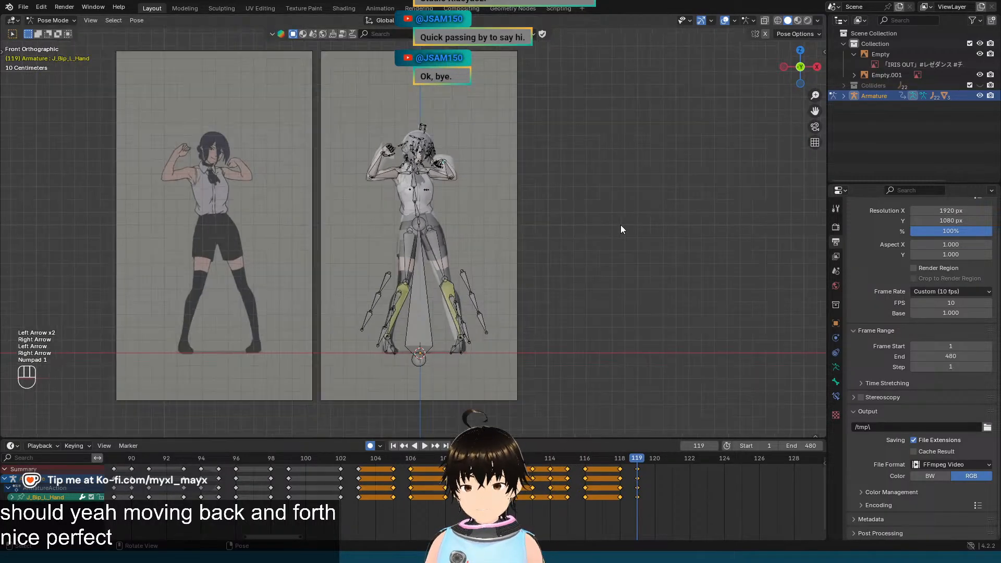
drag(344, 98, 586, 383)
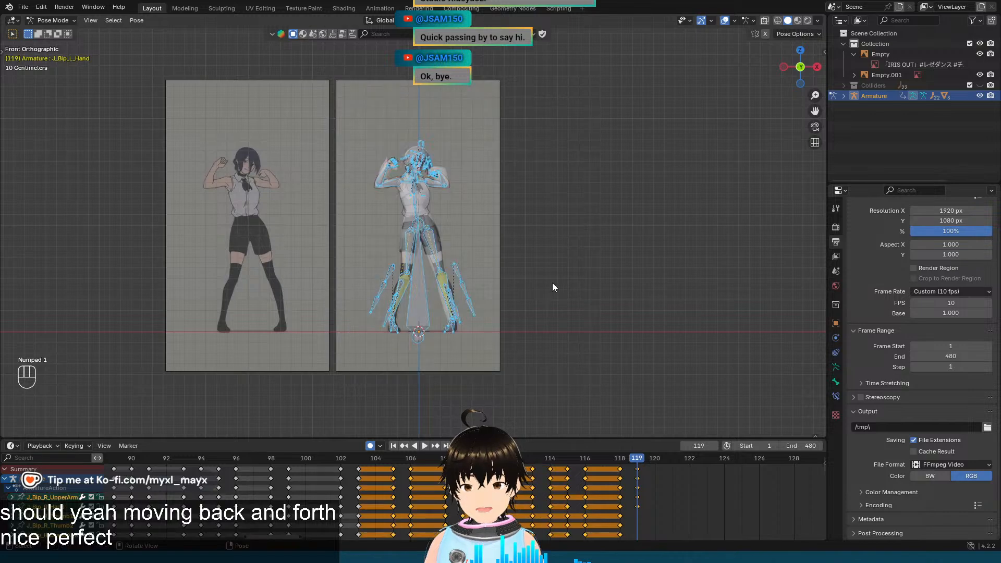
scroll(552, 283, up, 3)
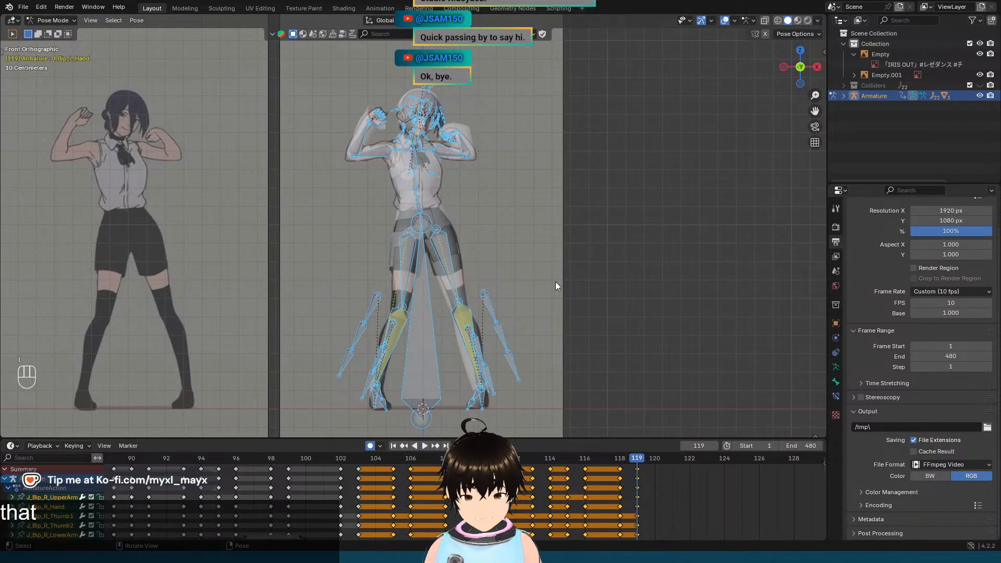
Step: Keyframe all selected bones at frame 120 to hold the frame 119 pose
key(Right)
key(Right)
key(Left)
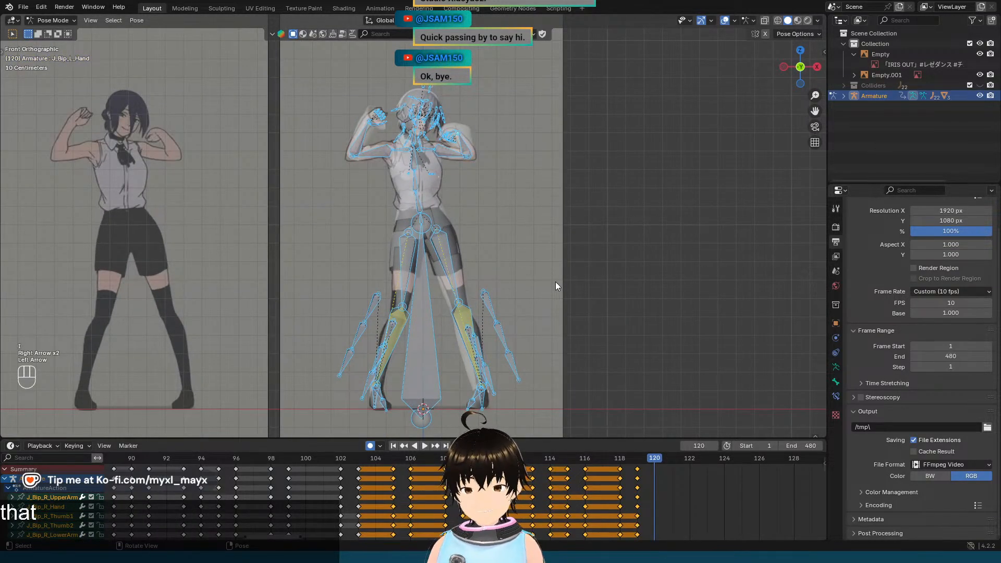
key(i)
key(Right)
key(Left)
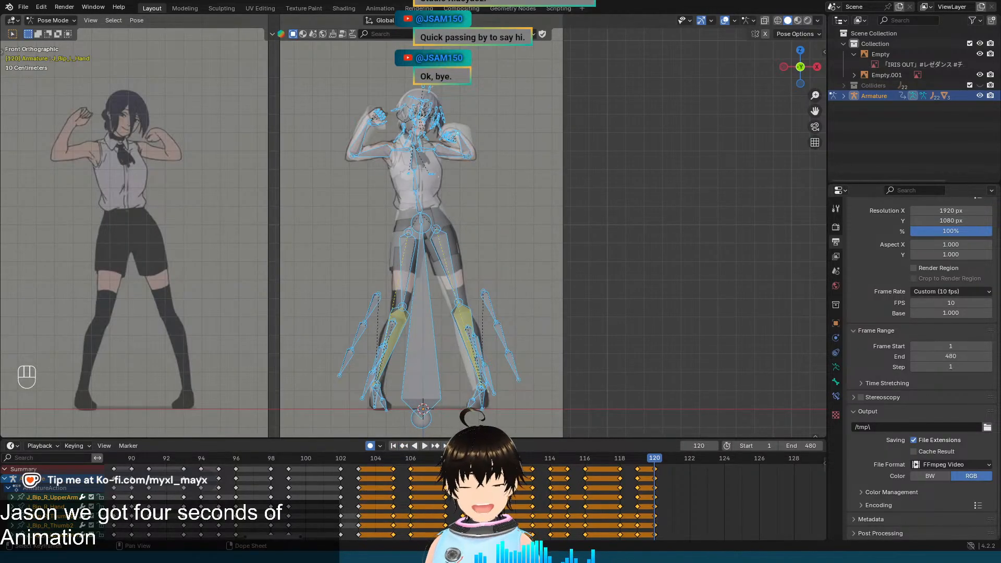
Step: Return to frame 1, hide the Empty reference behind the character, and frame the model beside the remaining reference
click(393, 446)
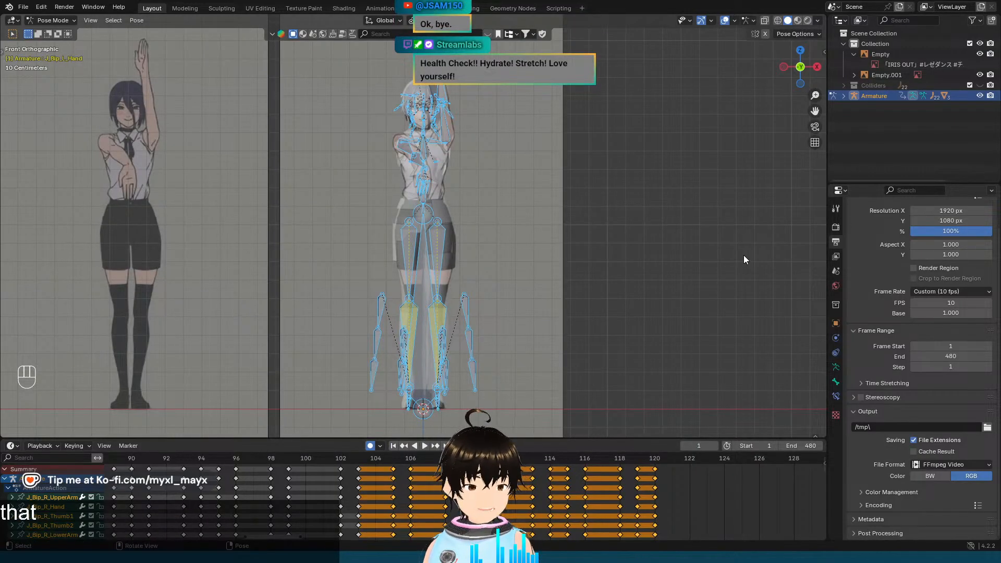
scroll(735, 259, down, 2)
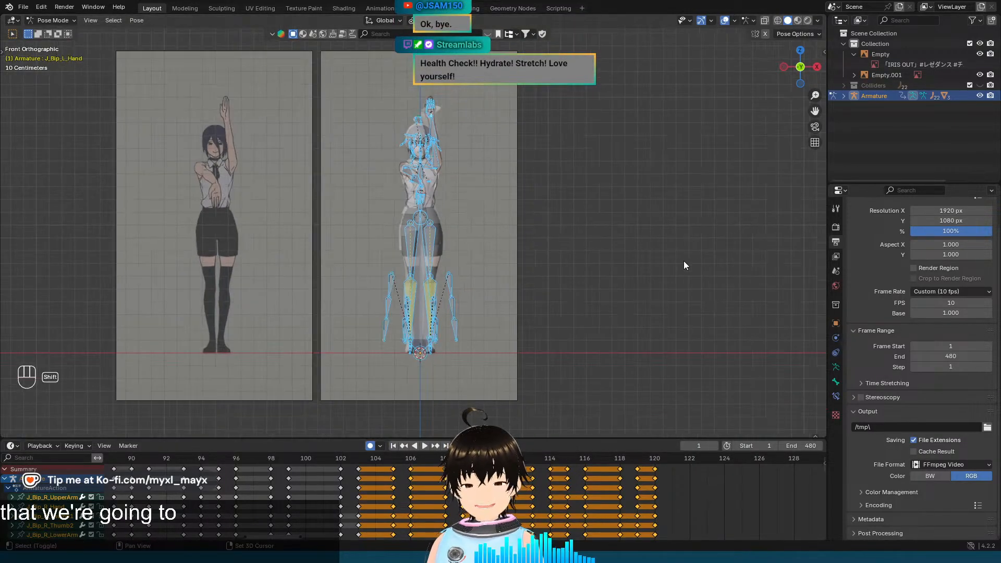
click(980, 54)
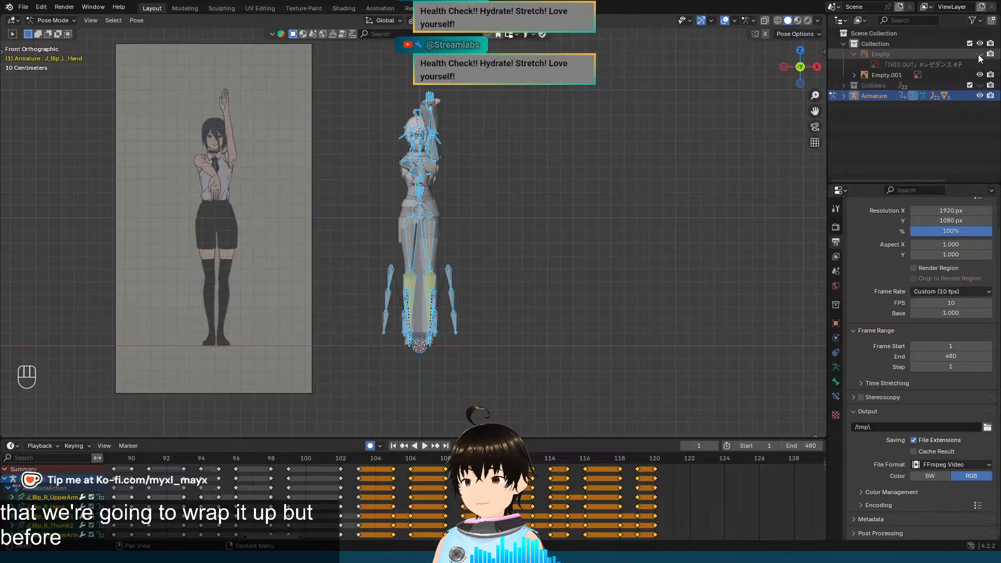
shift+middle_drag(559, 176, 690, 189)
scroll(686, 207, up, 2)
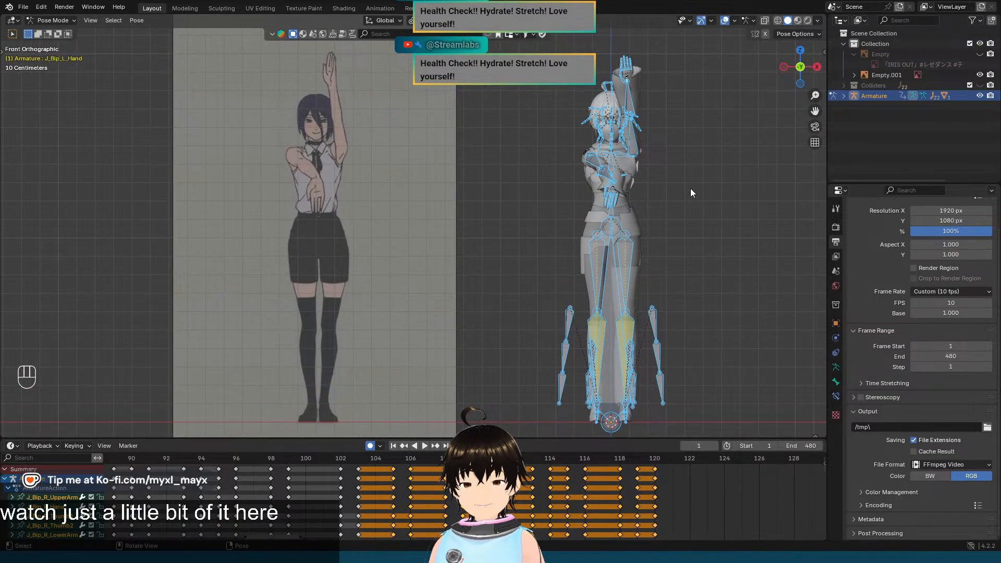
Step: Play the animation from frame 1 beside the reference, stop past the last keys, and return to the frame 120 keyframe
key(space)
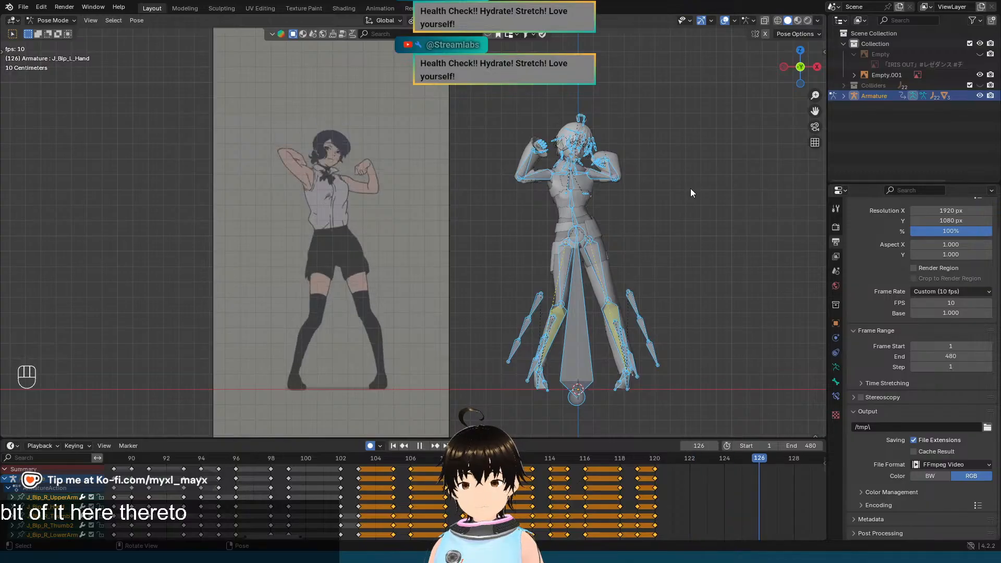
key(space)
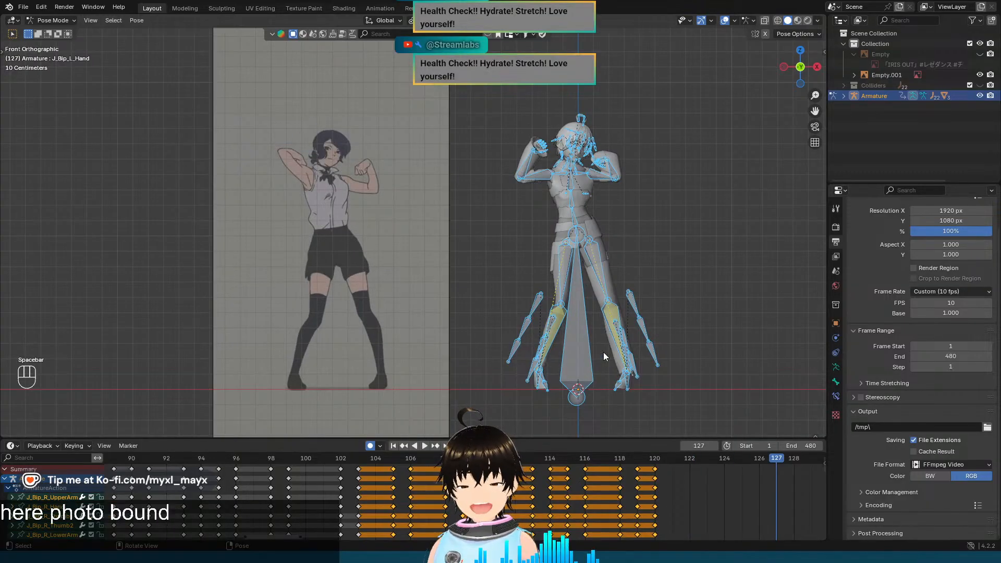
click(406, 444)
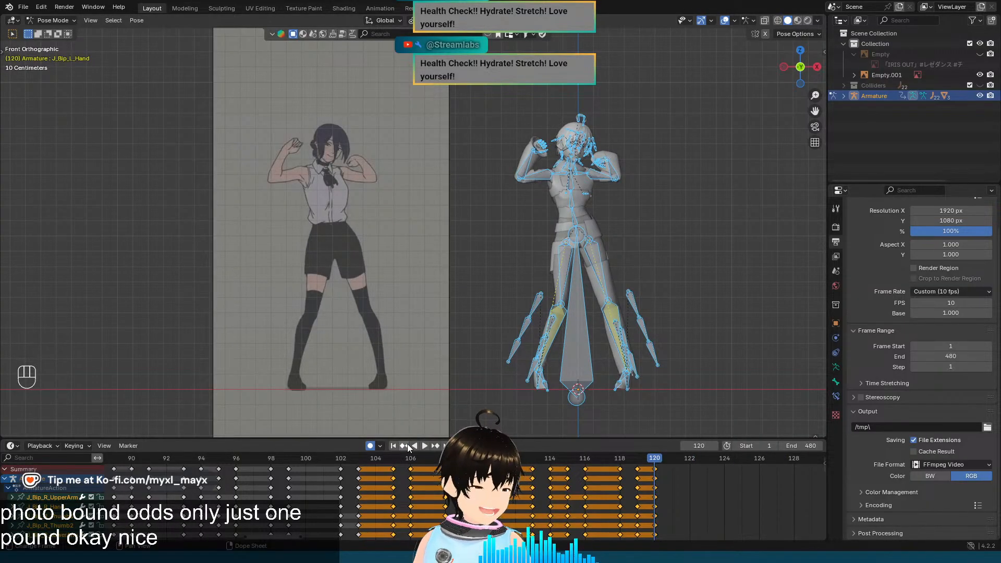